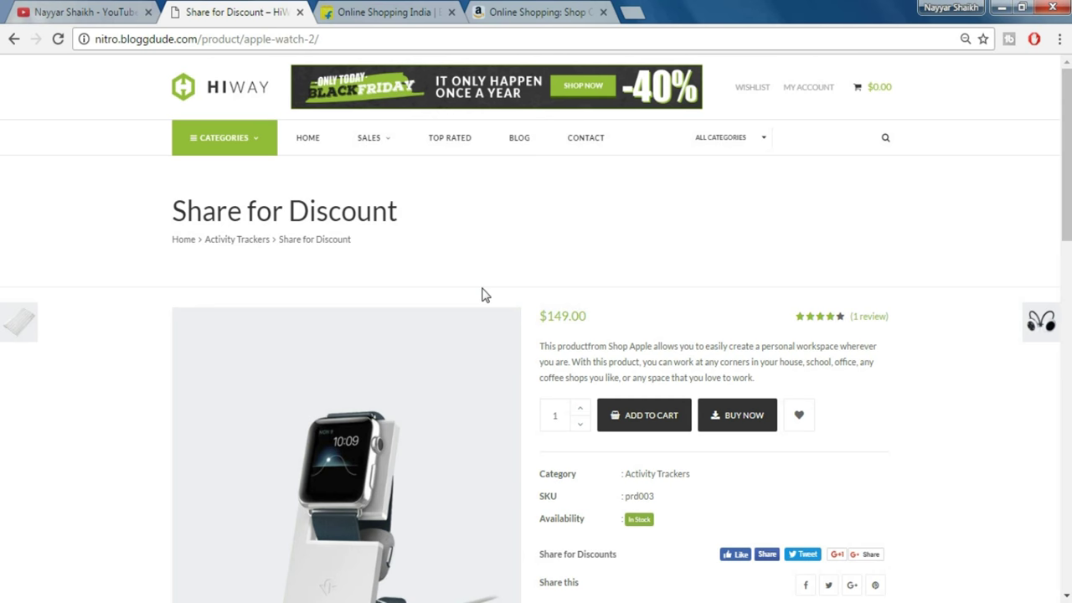
# Try the Facebook Like on the Share for Discount product and dismiss the login popup.
pyautogui.scroll(-1, 482, 293)
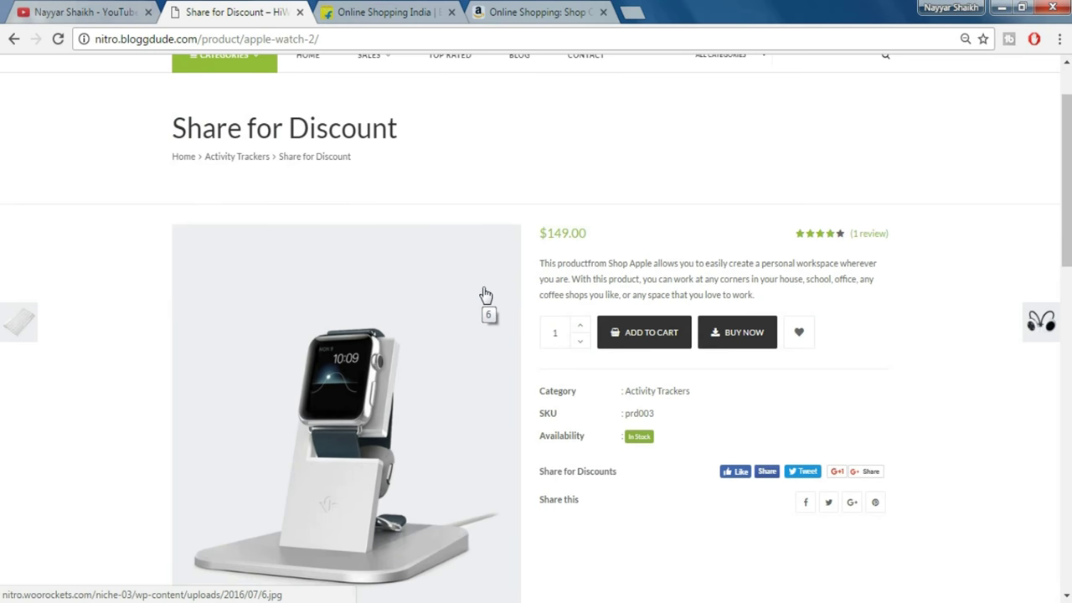
pyautogui.scroll(-1, 484, 294)
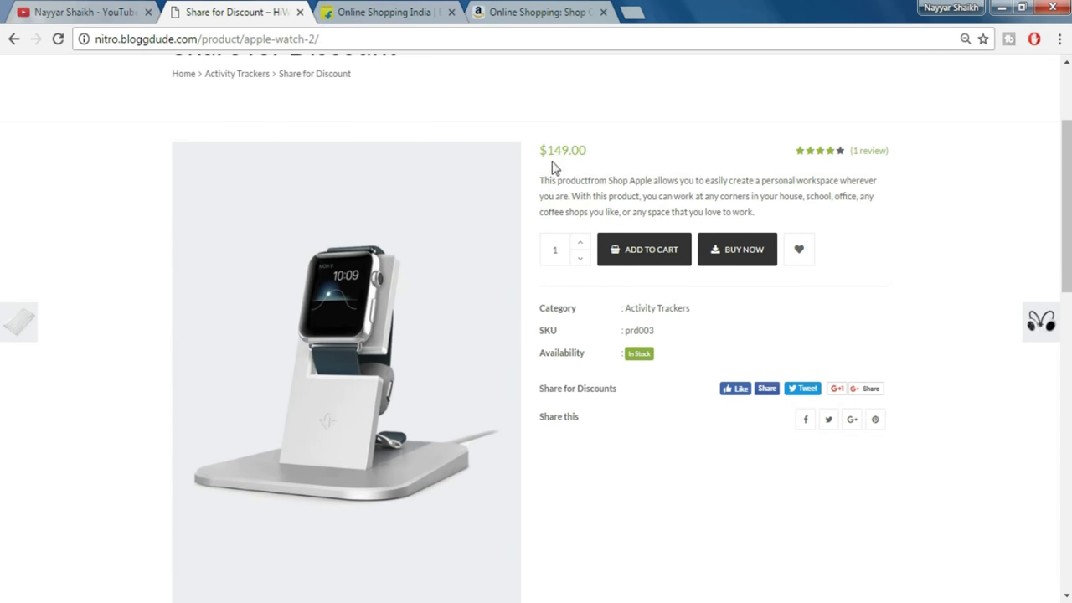
pyautogui.click(726, 394)
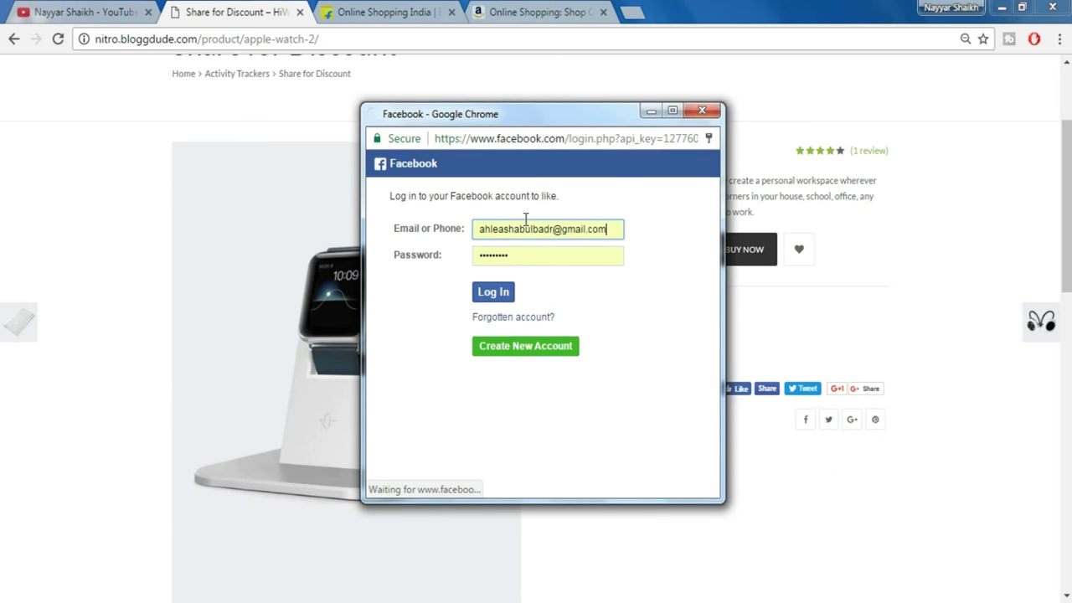
pyautogui.click(699, 114)
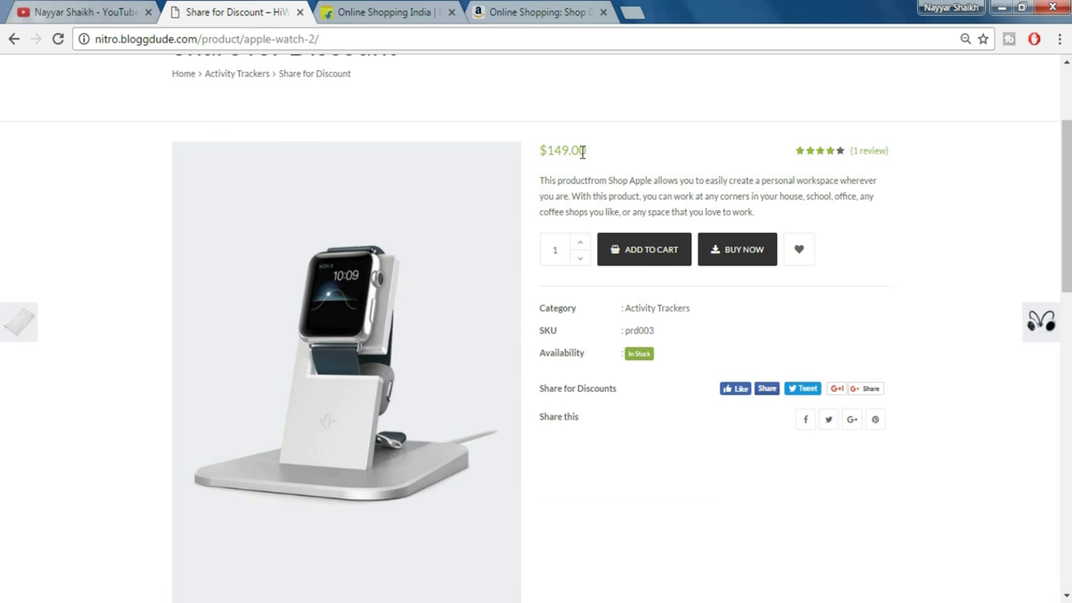
# Go back to the store home page and scroll to the Best Sellers products.
pyautogui.click(4, 42)
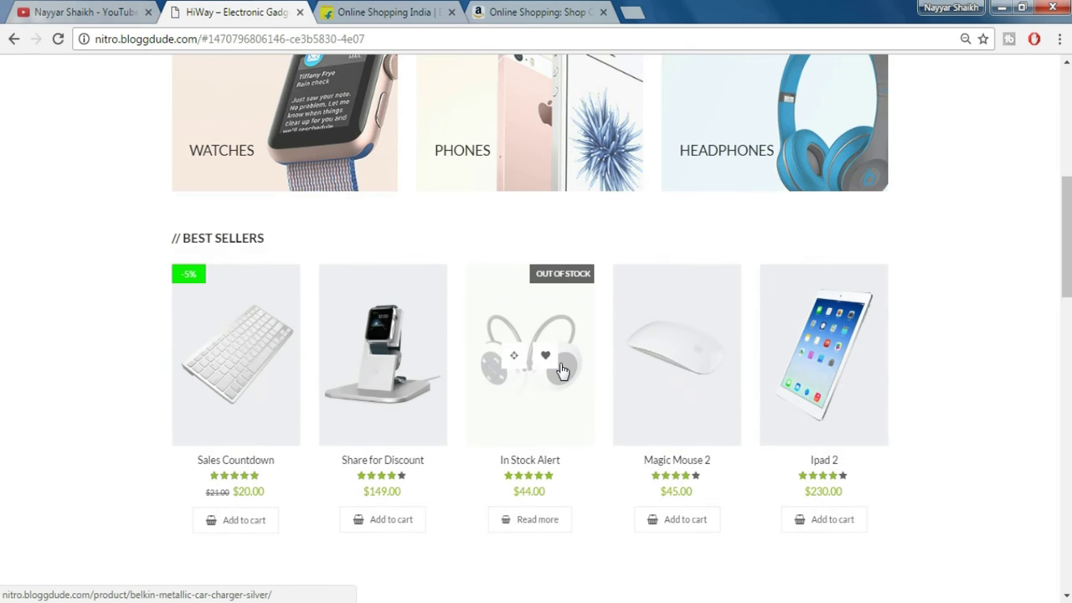
pyautogui.scroll(4, 584, 390)
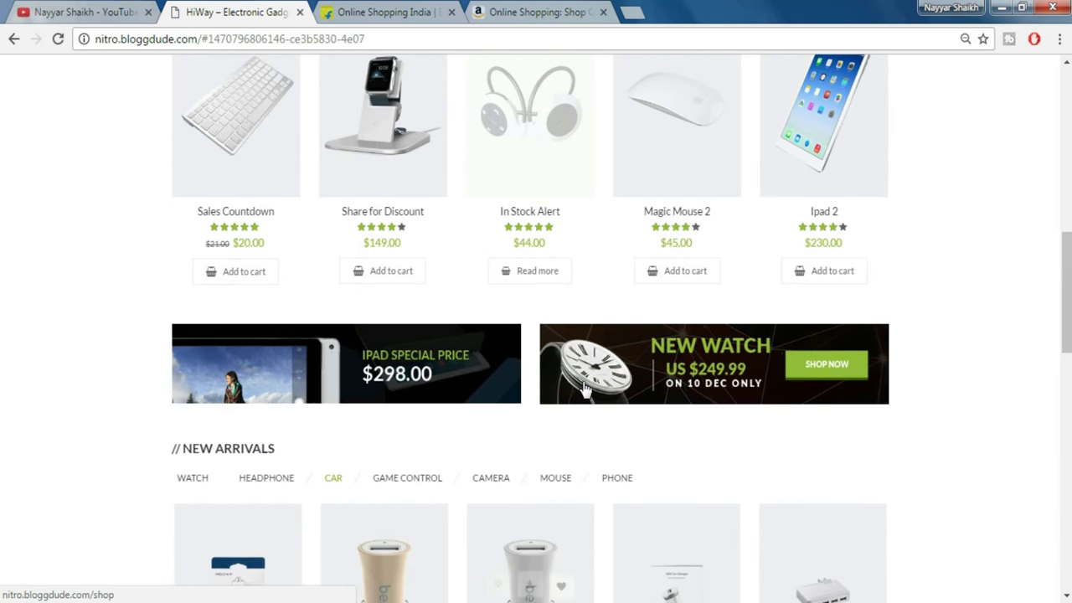
pyautogui.scroll(2, 584, 389)
# Open the $44.00 In Stock Alert headphones and preview, then close, its back-in-stock email form.
pyautogui.click(548, 384)
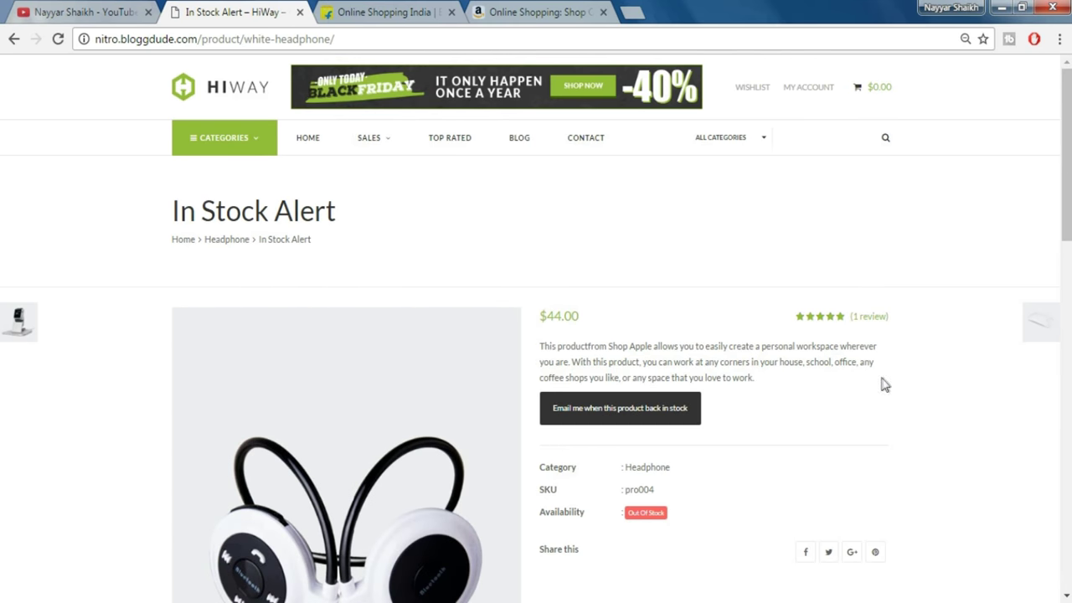
pyautogui.scroll(-1, 889, 386)
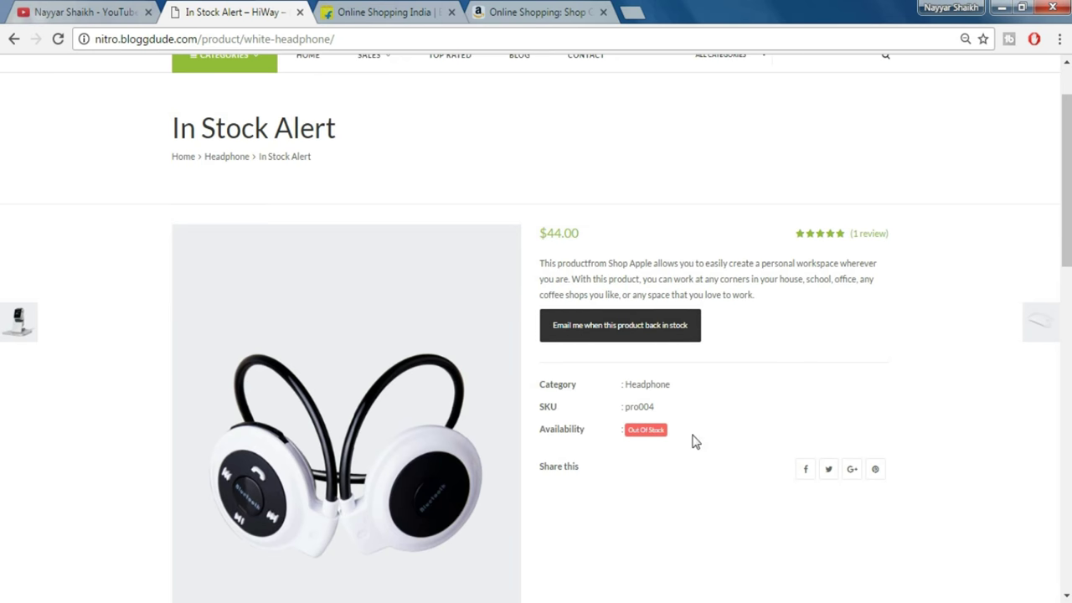
pyautogui.click(650, 337)
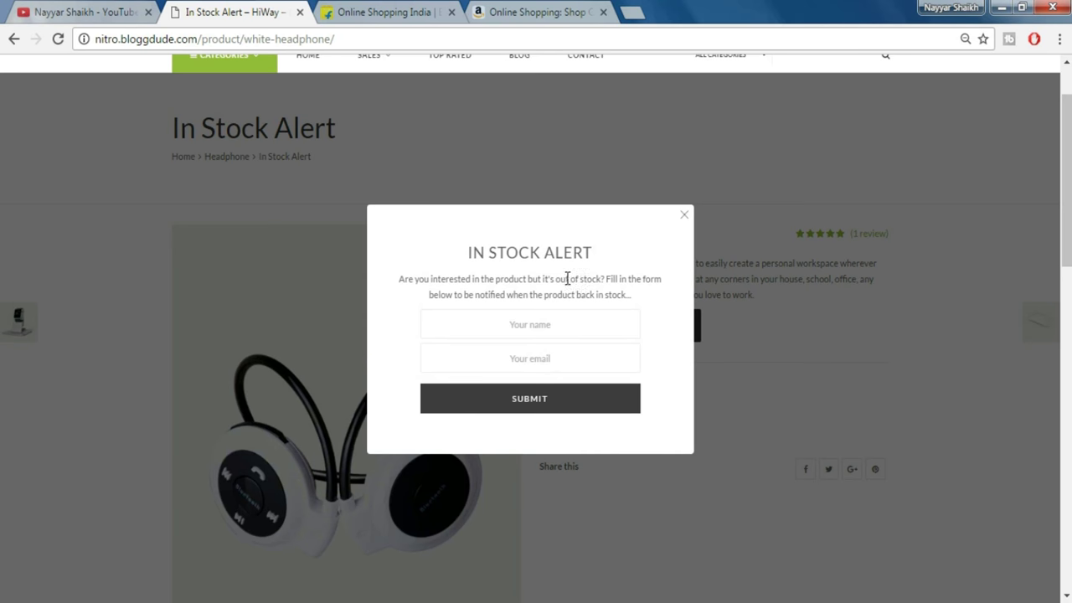
pyautogui.click(684, 216)
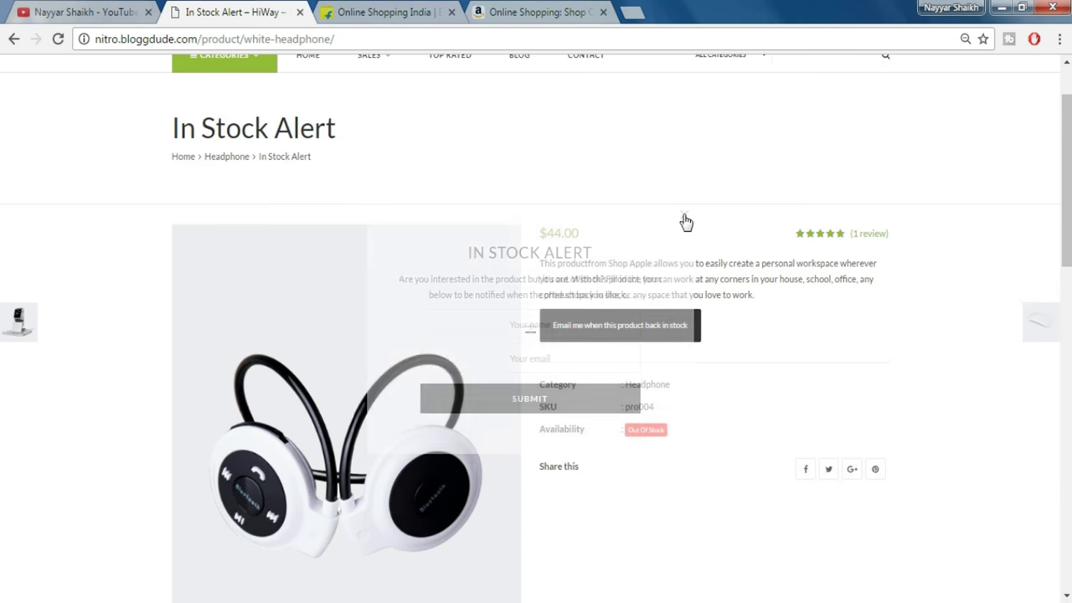
pyautogui.scroll(1, 696, 321)
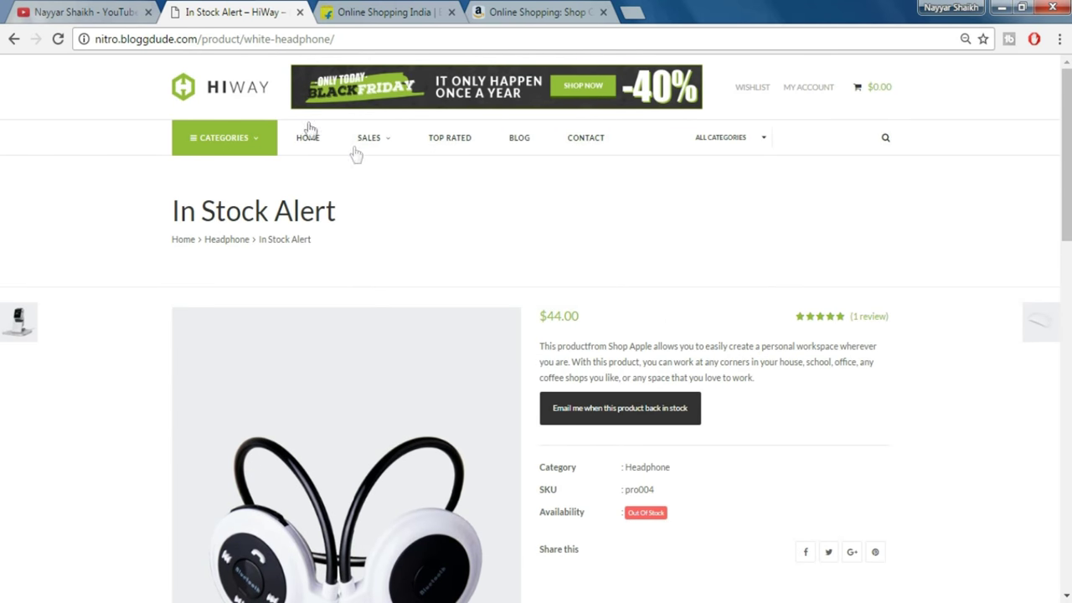
# Return to the HiWay home page and browse the Activity Trackers category listing.
pyautogui.click(224, 100)
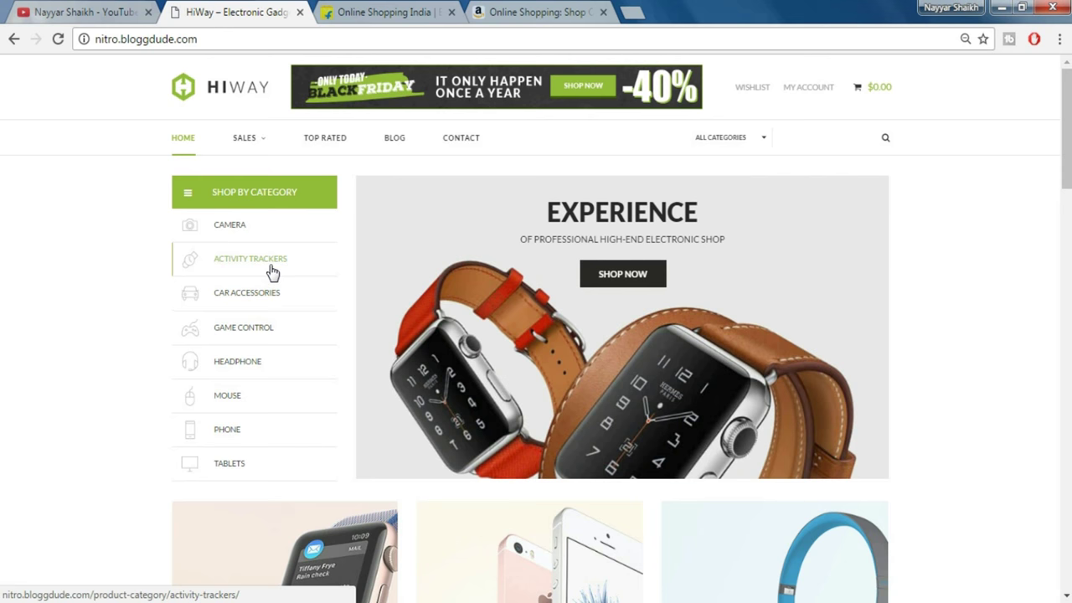
pyautogui.click(271, 267)
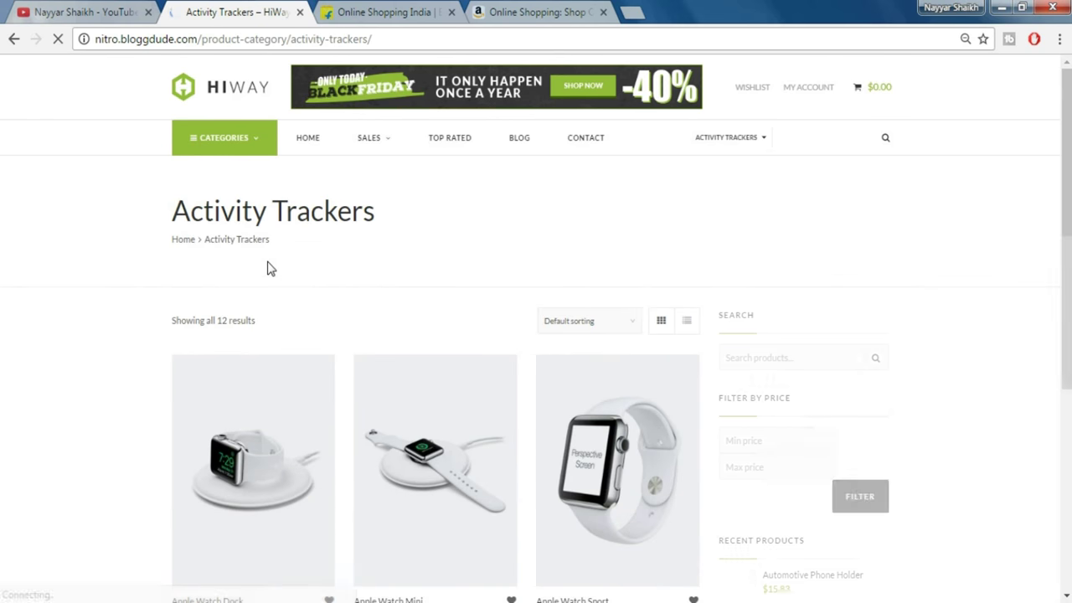
pyautogui.scroll(-2, 778, 320)
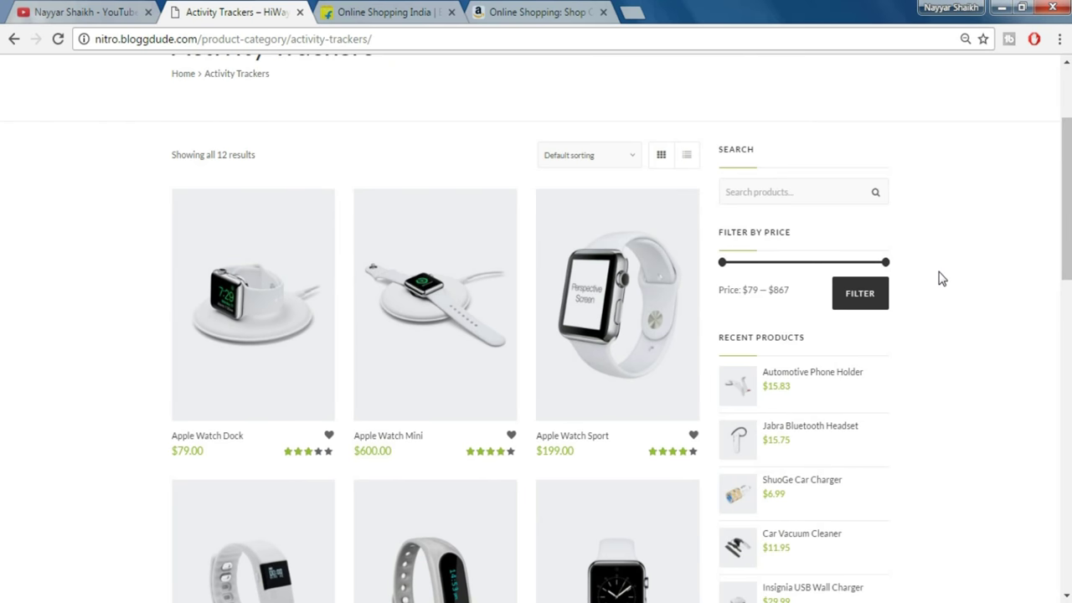
pyautogui.scroll(2, 940, 298)
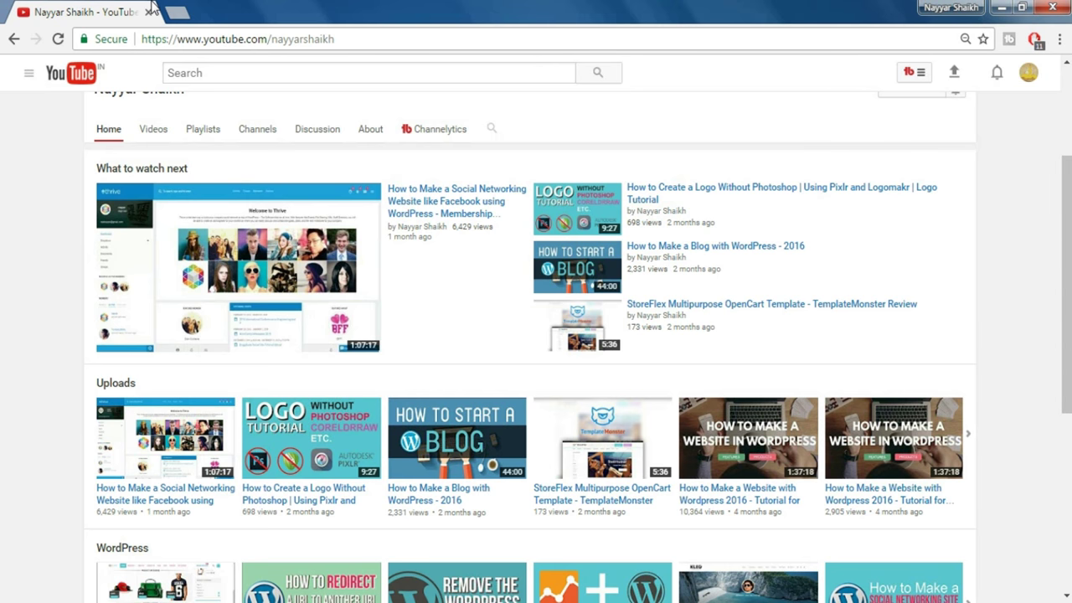
# Load bloggdude.com/hostgator in a new Chrome tab to reach HostGator's hosting plans.
pyautogui.click(186, 9)
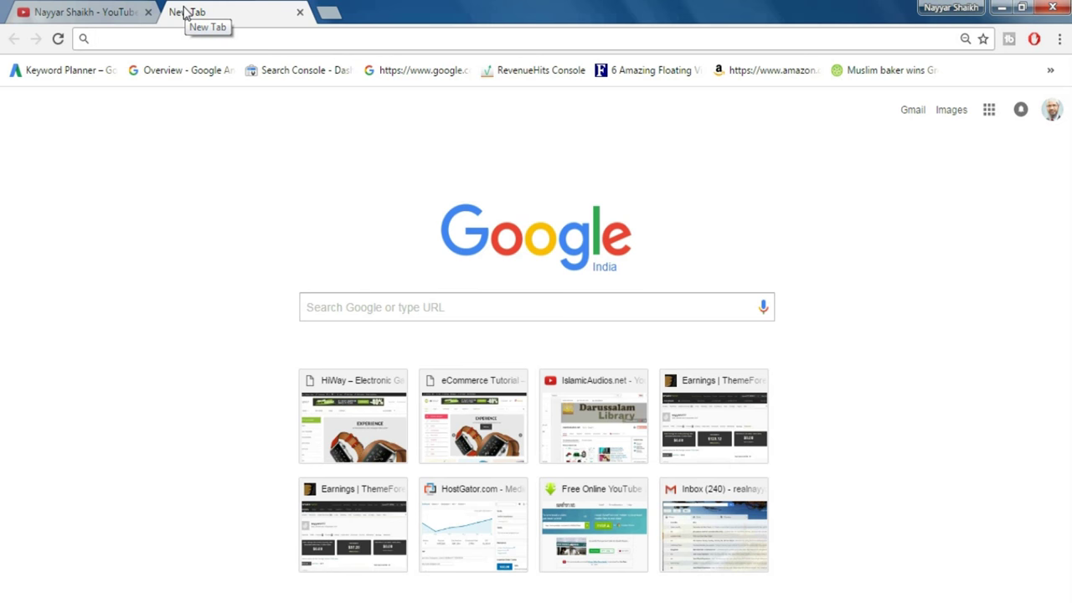
pyautogui.write('bloggdude.com')
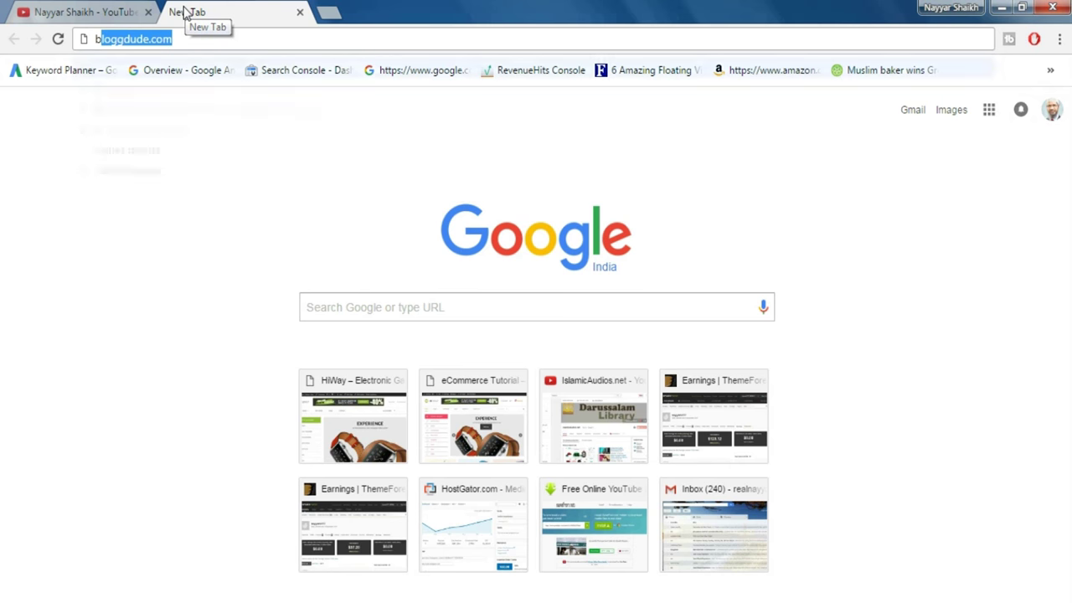
pyautogui.press('End')
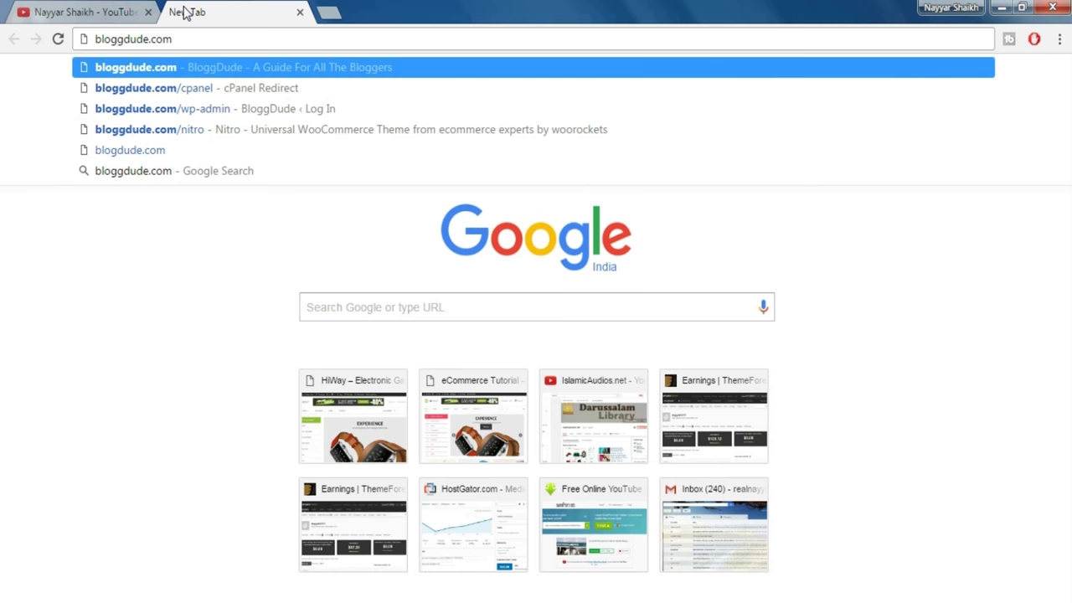
pyautogui.write('/hj')
pyautogui.press('BackSpace')
pyautogui.press('Down')
pyautogui.press('Return')
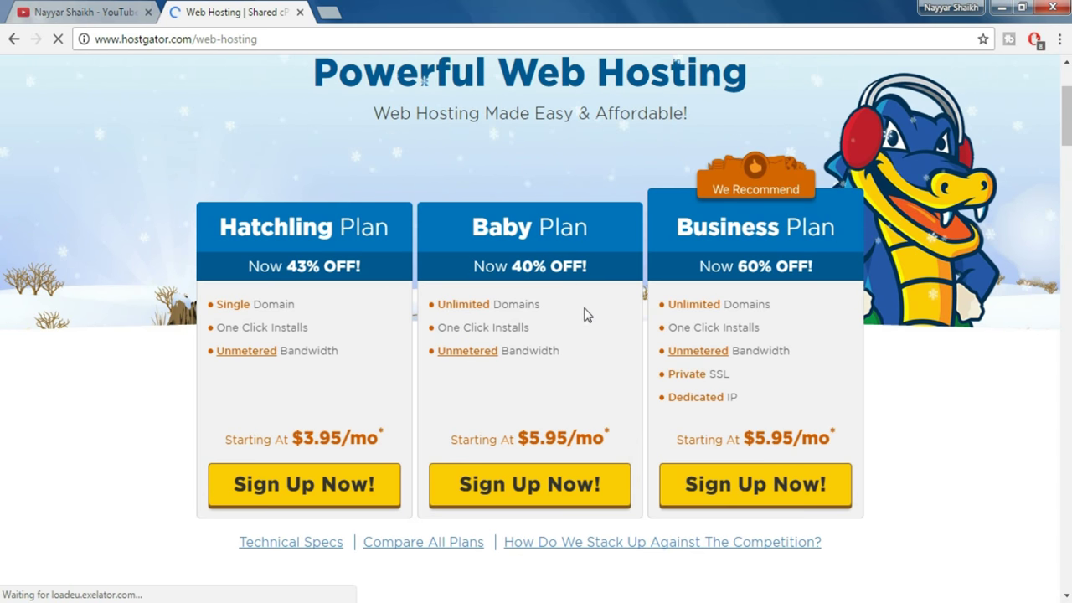
# Highlight the Baby Plan name, then choose Sign Up Now! for the Baby Plan.
pyautogui.moveTo(473, 226); pyautogui.dragTo(589, 225)
pyautogui.click(589, 225)
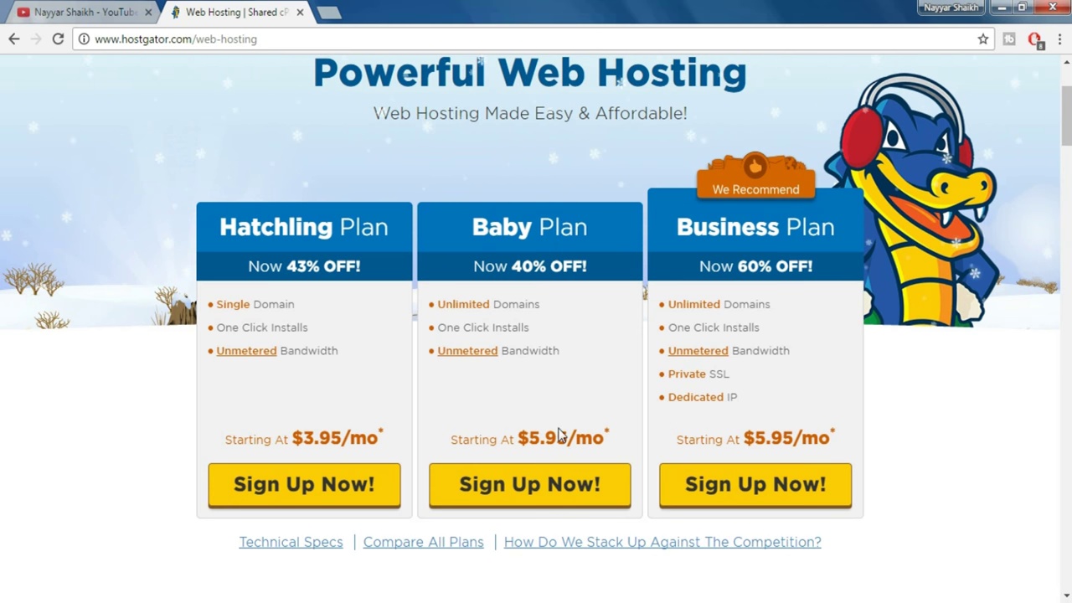
pyautogui.click(536, 497)
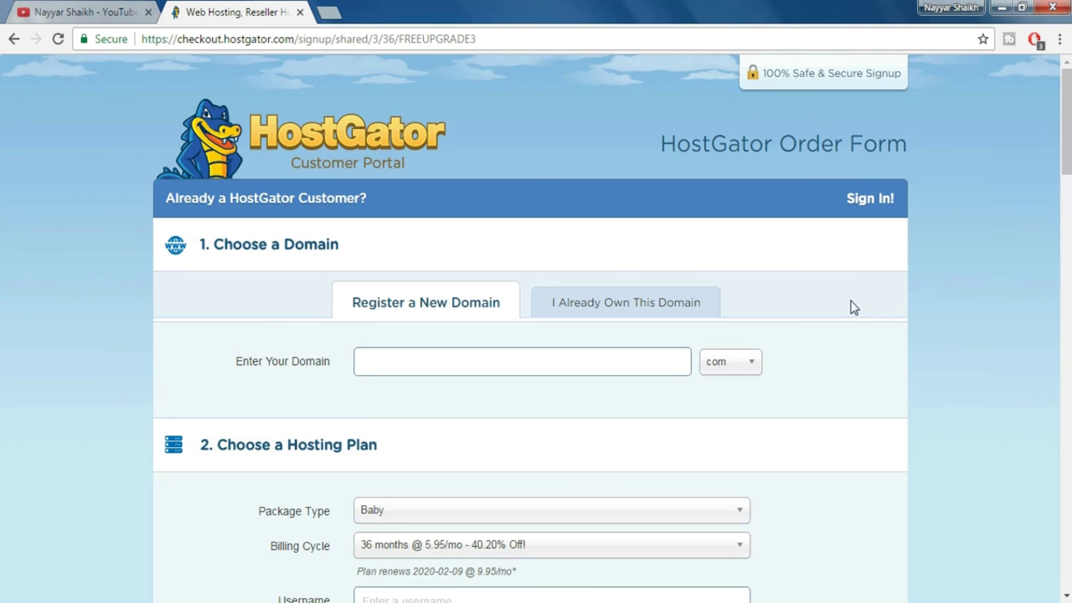
# Check bloggdude with the .com extension, then register bloggdude.com as an already-owned domain.
pyautogui.scroll(-2, 850, 326)
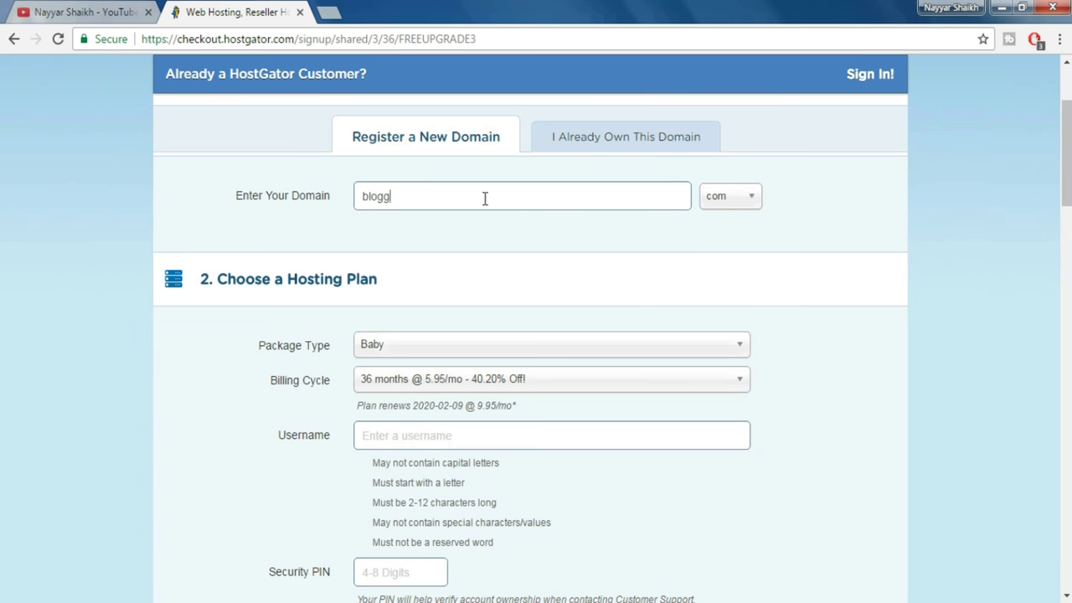
pyautogui.write('de')
pyautogui.press('Tab')
pyautogui.write('com')
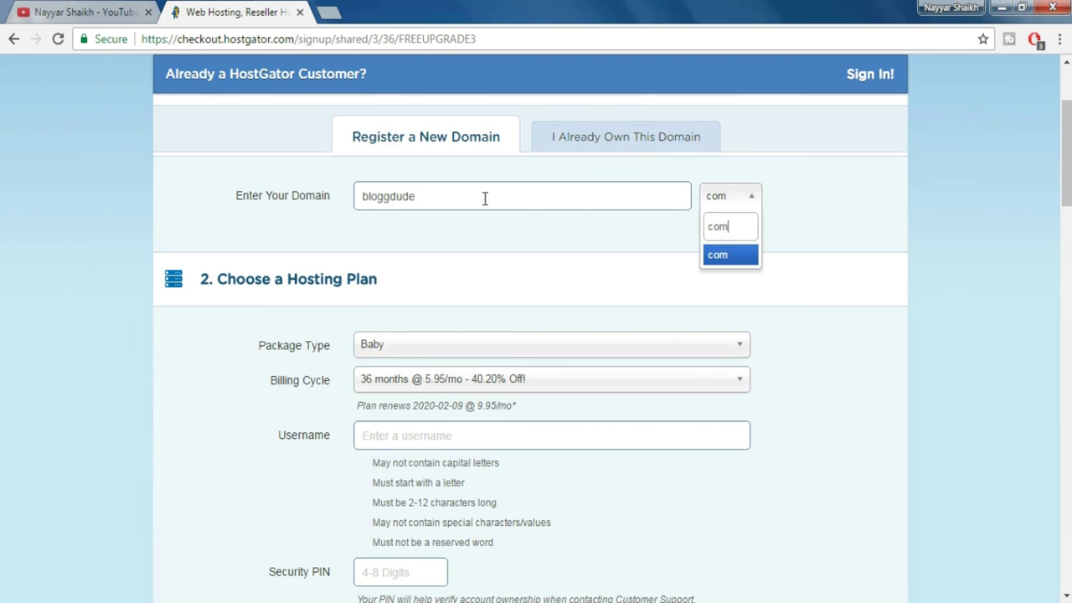
pyautogui.click(710, 256)
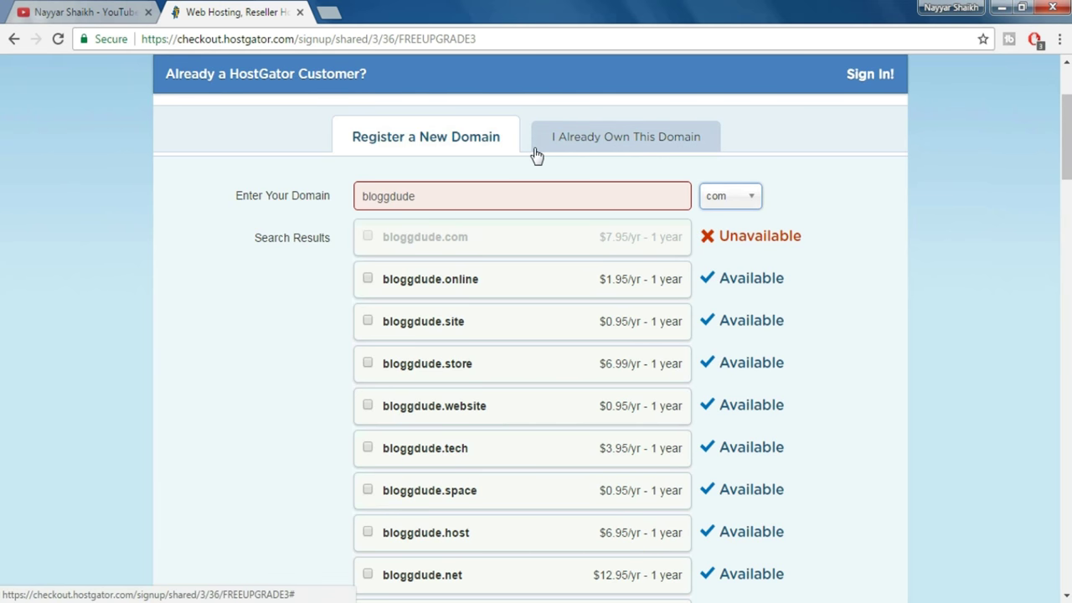
pyautogui.click(605, 146)
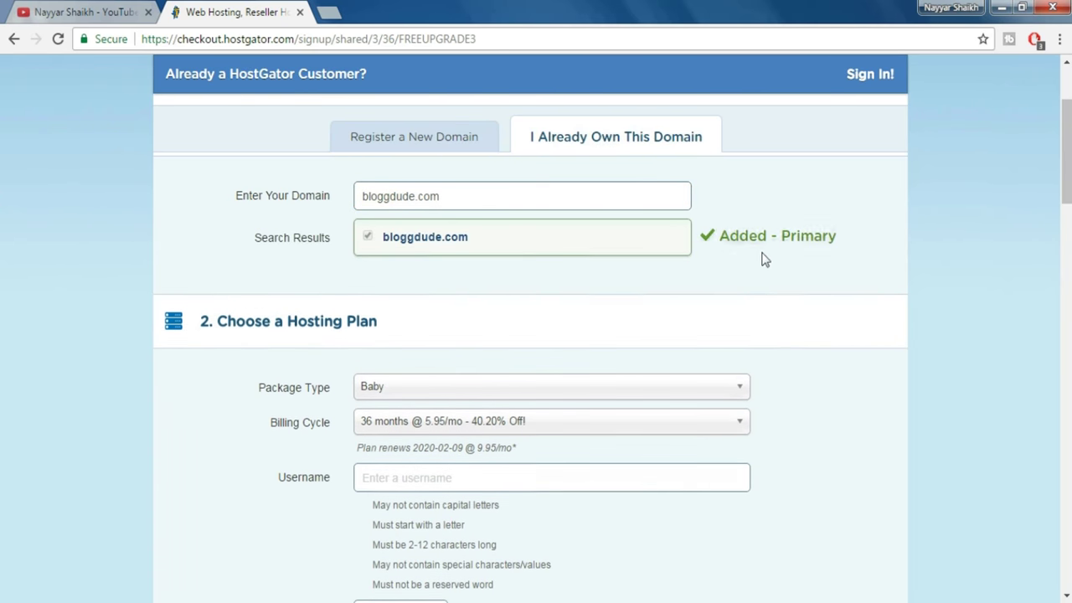
# Select the Baby package type and the '12 months @ 9.25/mo' billing cycle.
pyautogui.scroll(-3, 763, 259)
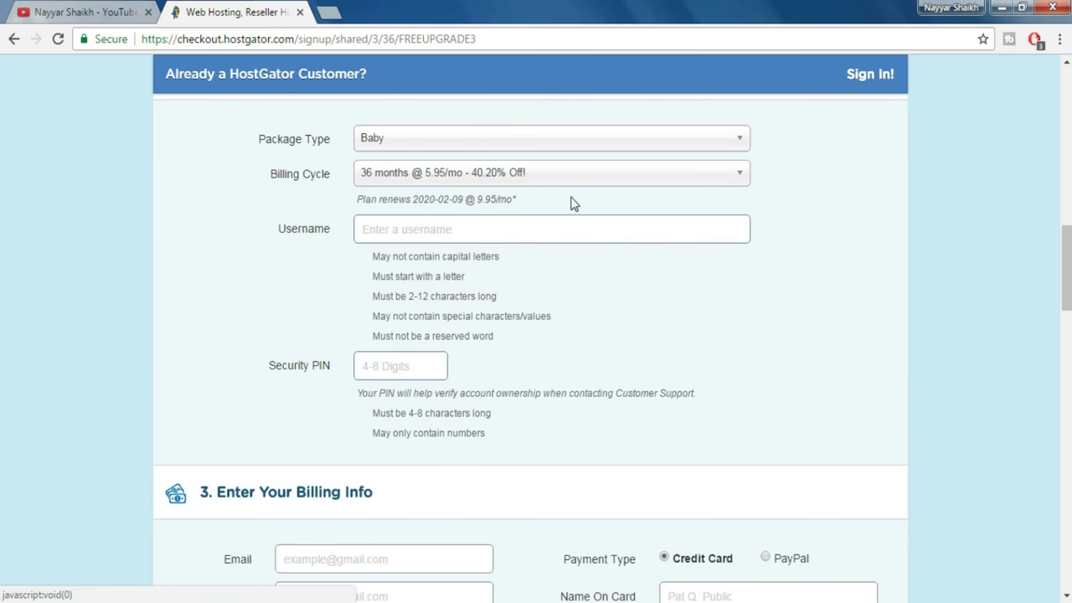
pyautogui.scroll(1, 572, 204)
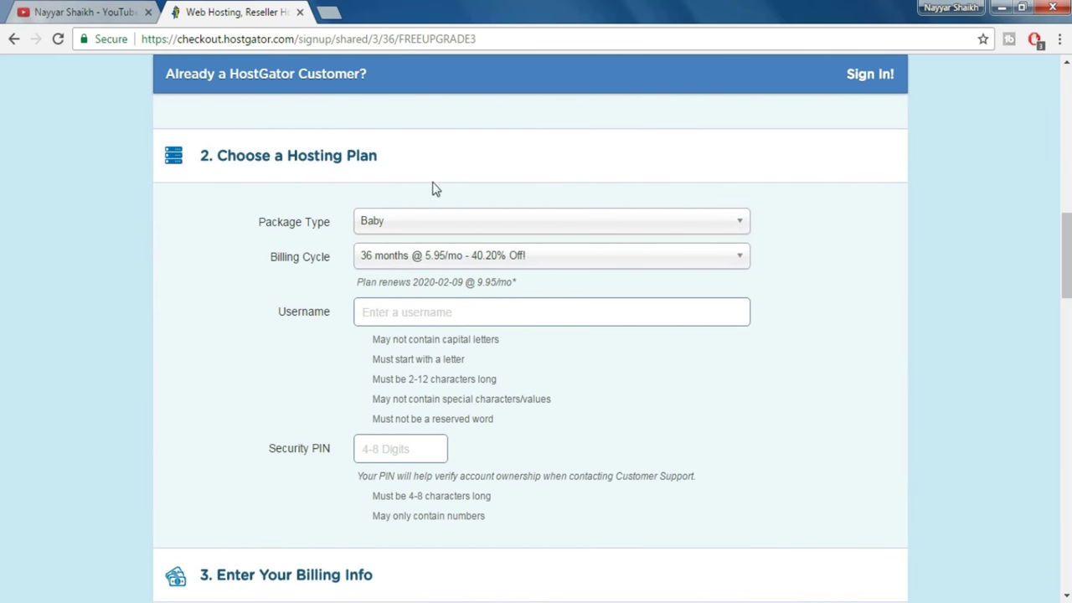
pyautogui.click(404, 227)
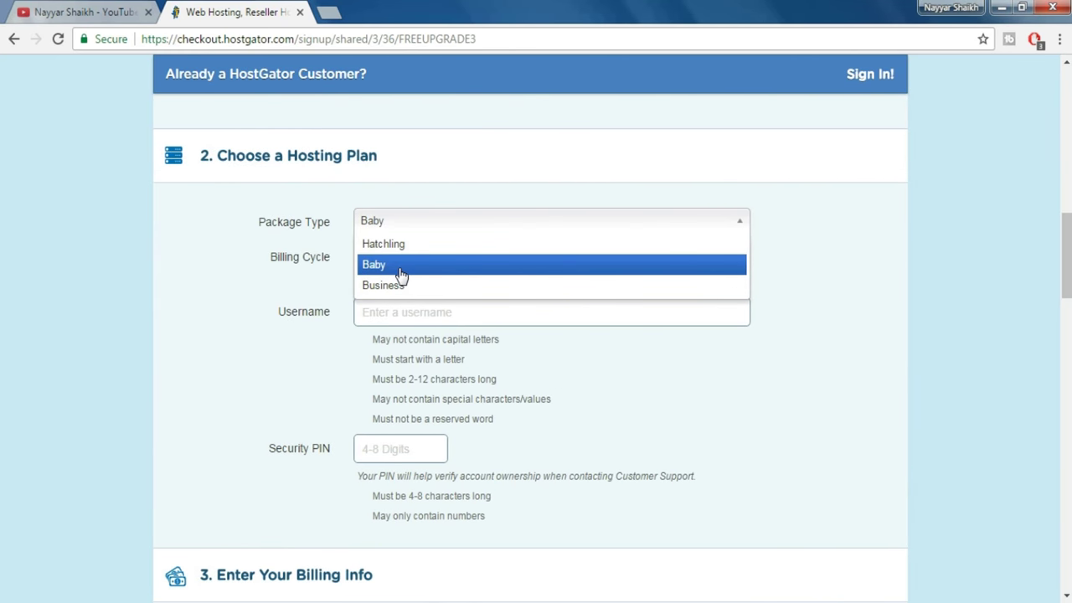
pyautogui.click(401, 270)
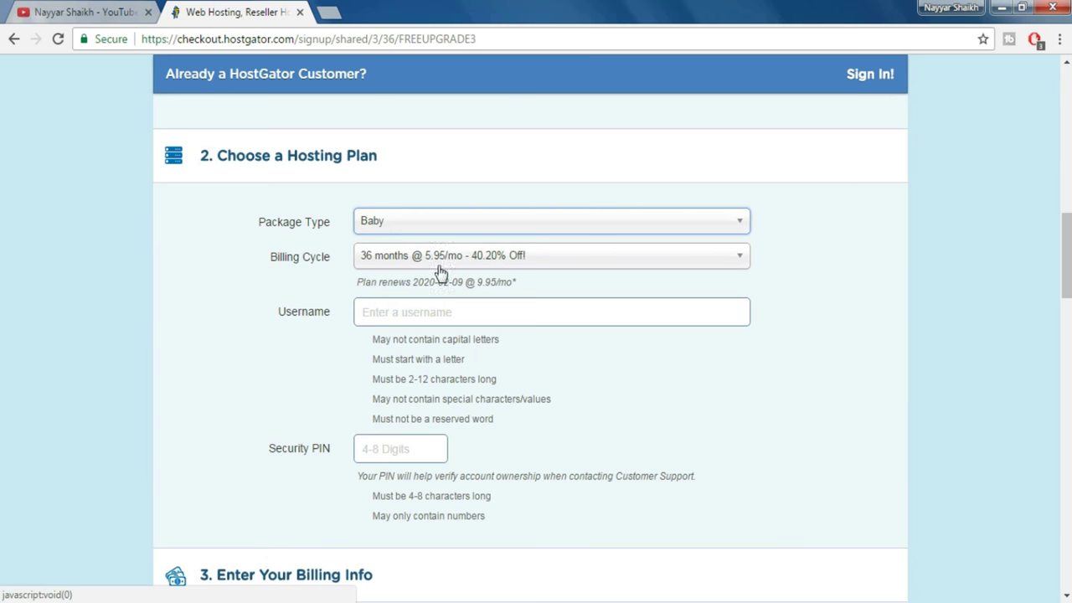
pyautogui.click(438, 260)
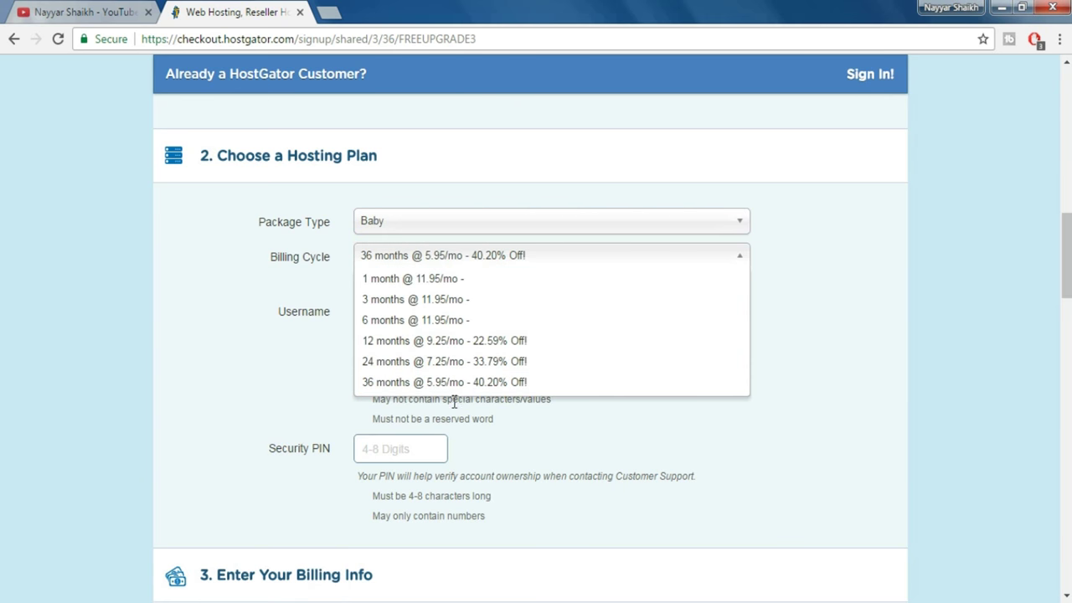
pyautogui.click(434, 345)
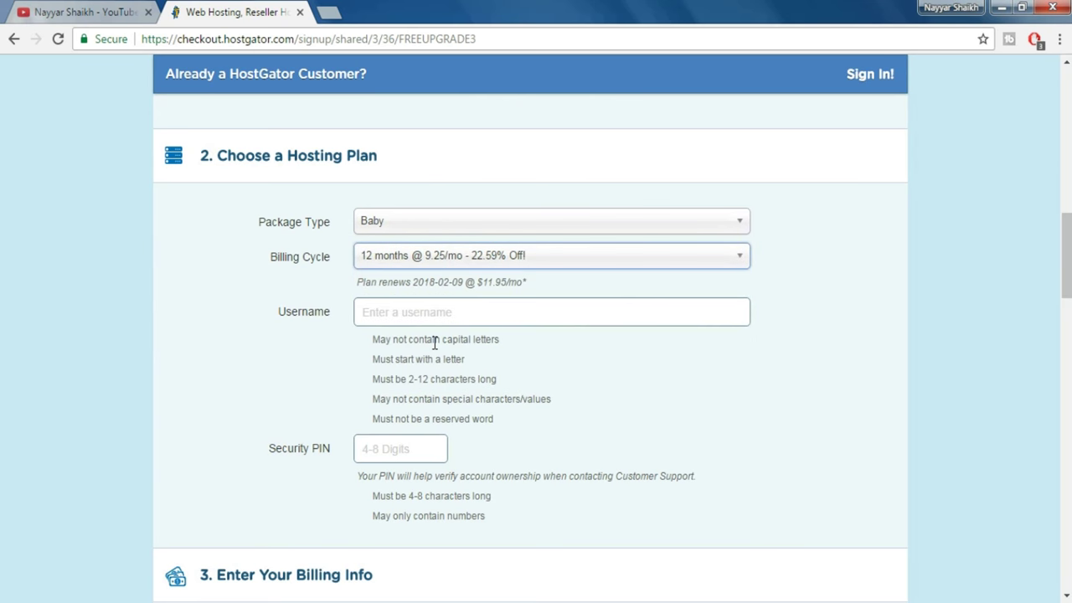
# Fill in the account username and a 4-digit security PIN.
pyautogui.click(472, 318)
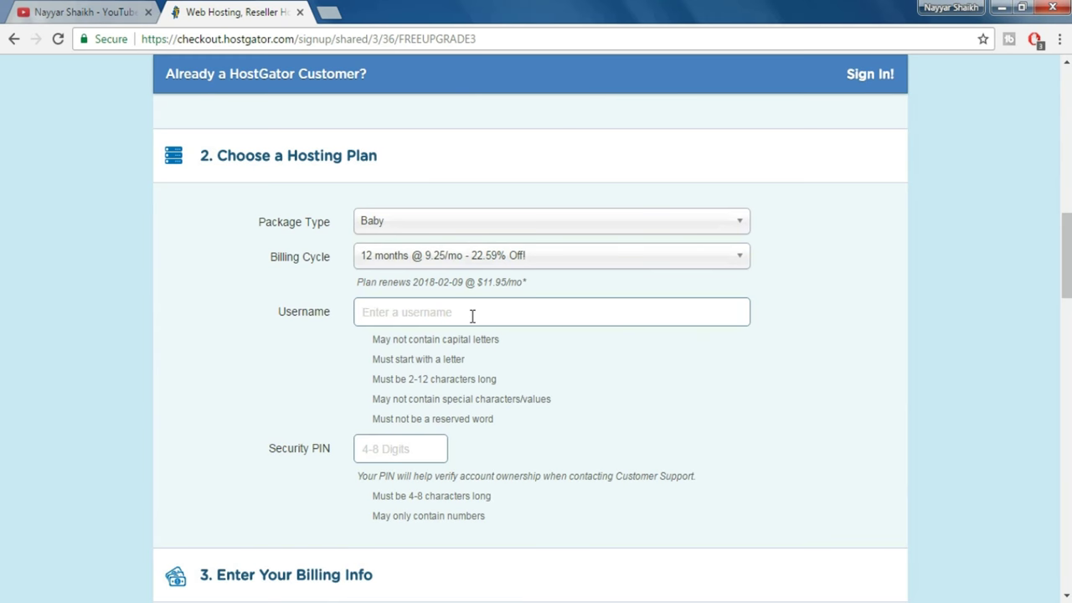
pyautogui.write('nayyarshaikh')
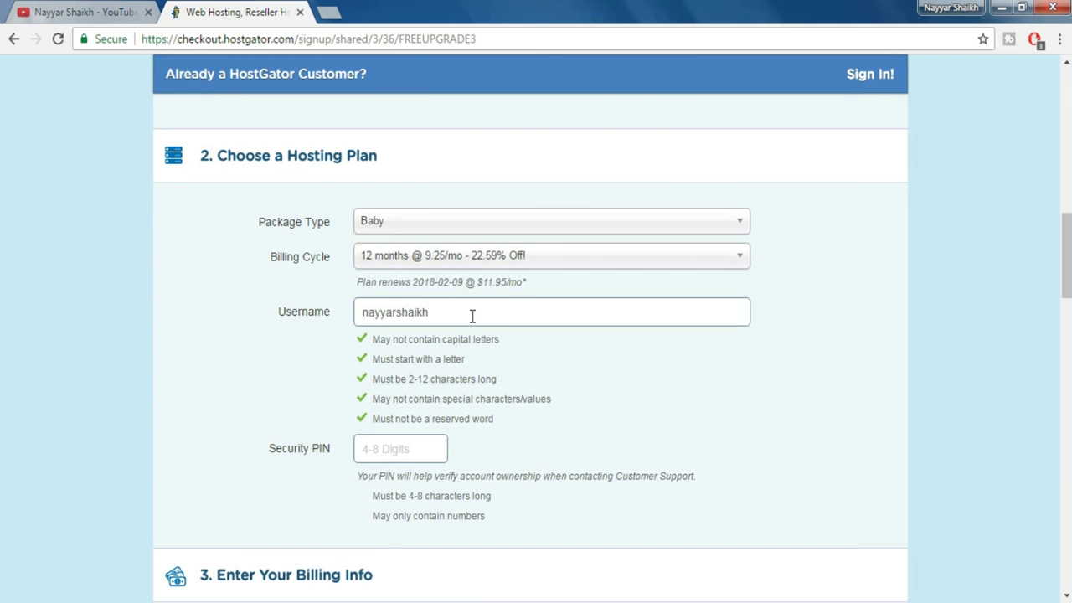
pyautogui.scroll(-1, 472, 317)
pyautogui.click(430, 360)
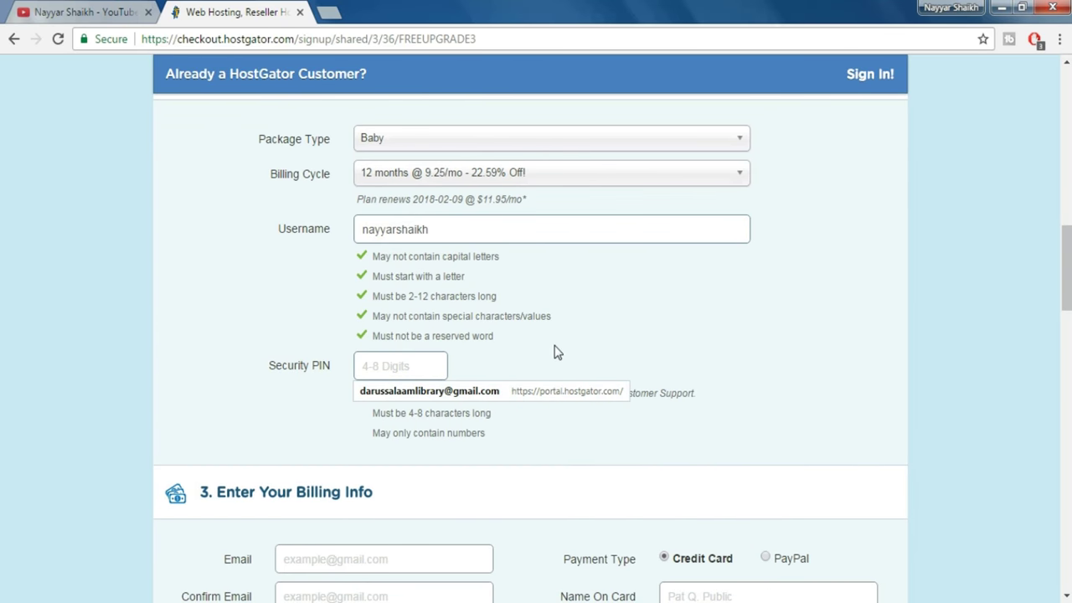
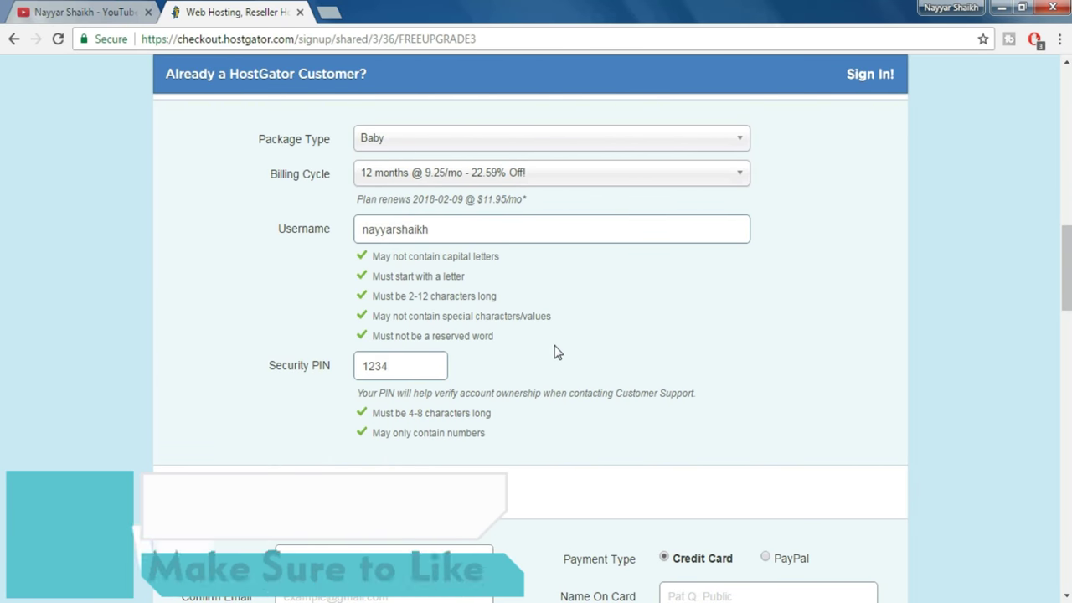
pyautogui.scroll(-3, 597, 317)
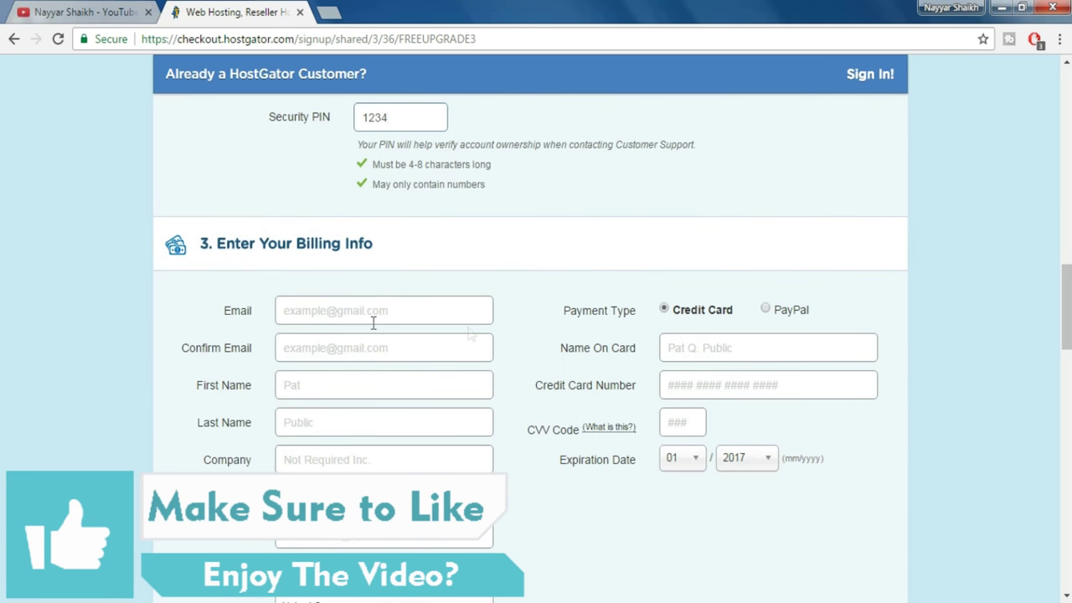
pyautogui.scroll(-2, 315, 319)
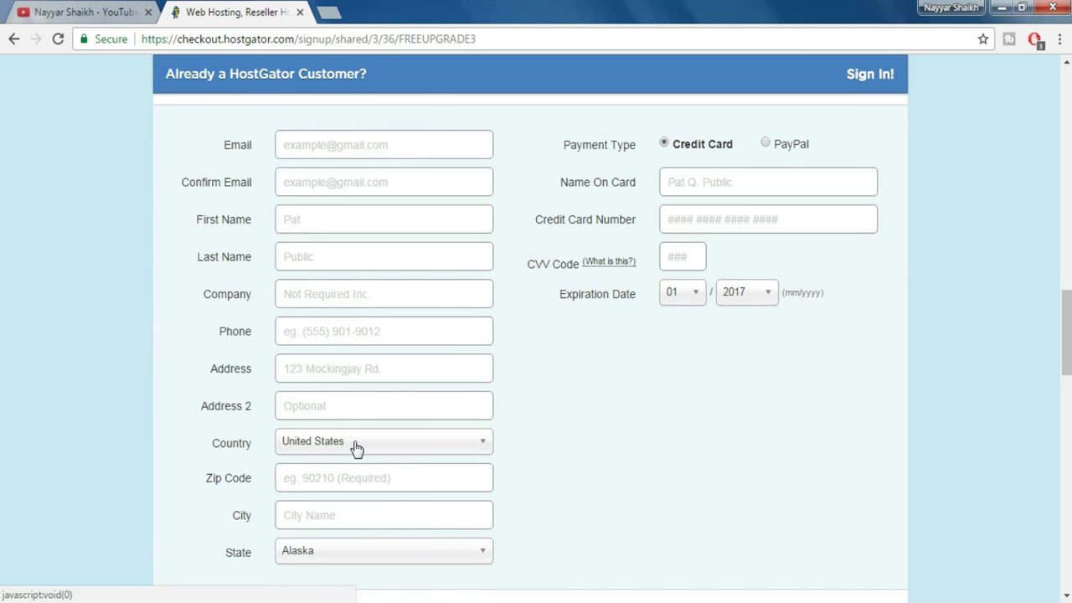
pyautogui.scroll(-1, 369, 443)
pyautogui.scroll(1, 520, 427)
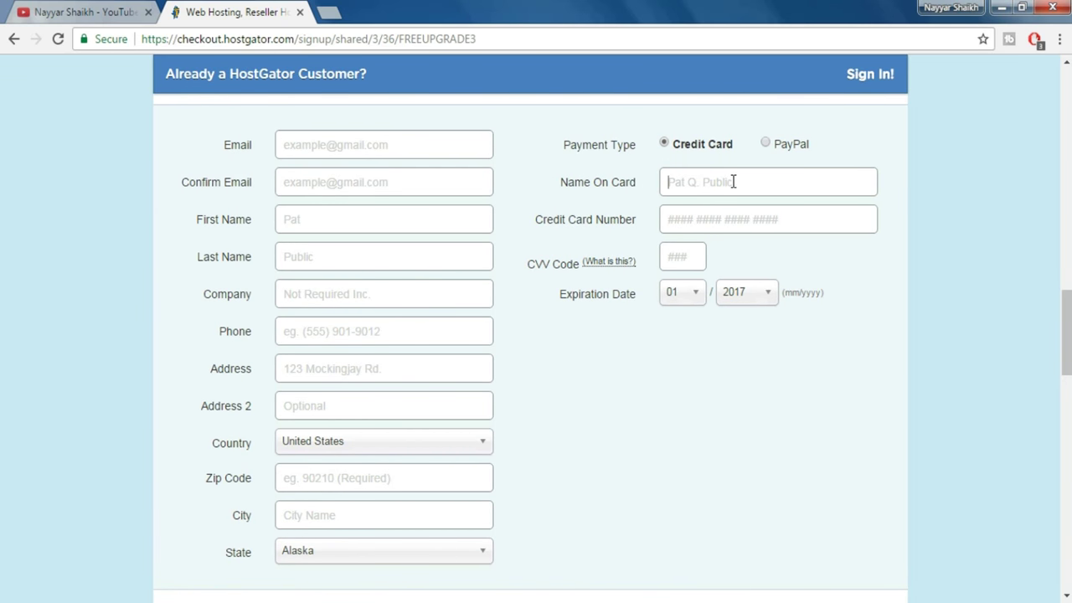
pyautogui.click(765, 143)
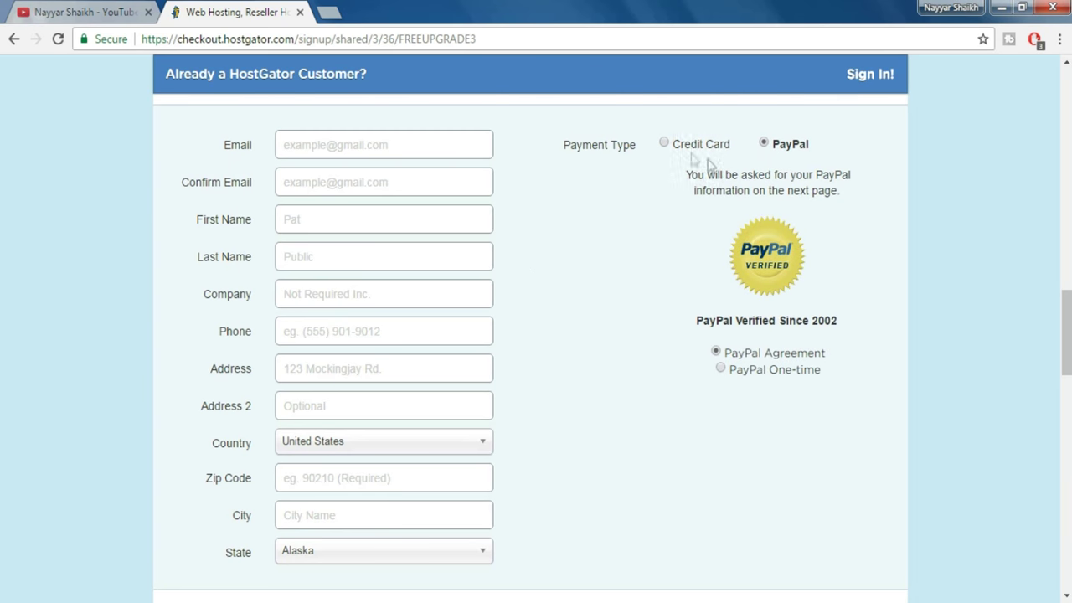
pyautogui.click(664, 145)
pyautogui.scroll(-5, 708, 203)
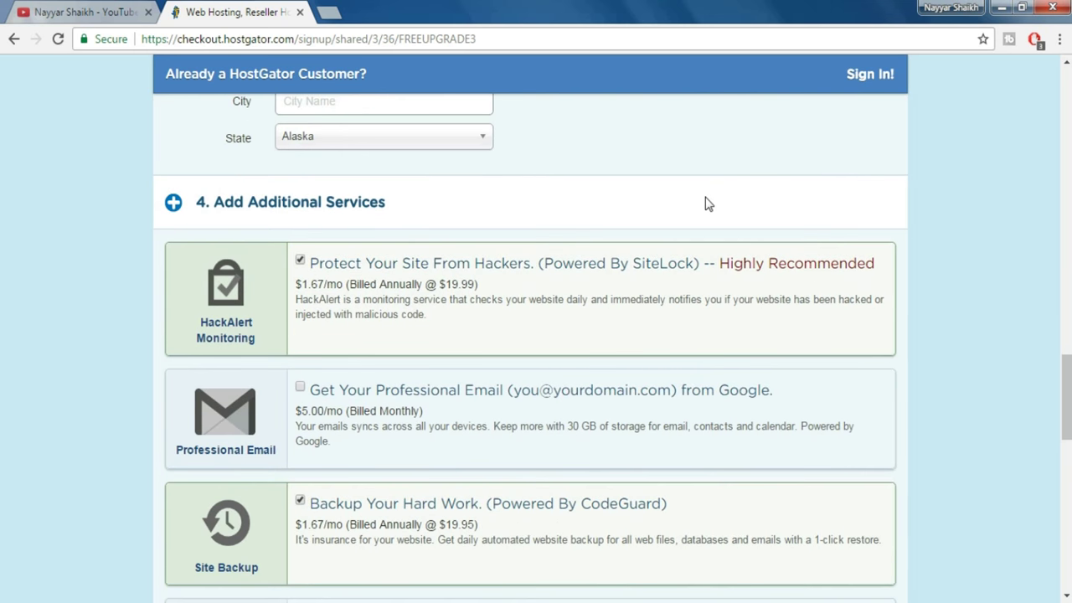
# Remove the HackAlert Monitoring and Site Backup add-ons from the order.
pyautogui.scroll(-1, 708, 203)
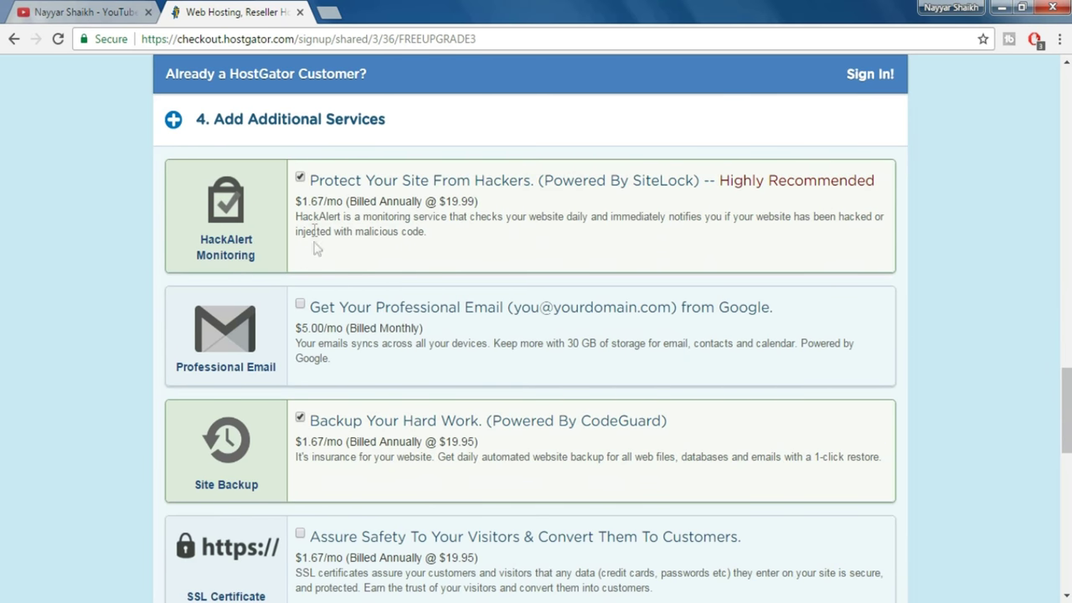
pyautogui.click(300, 178)
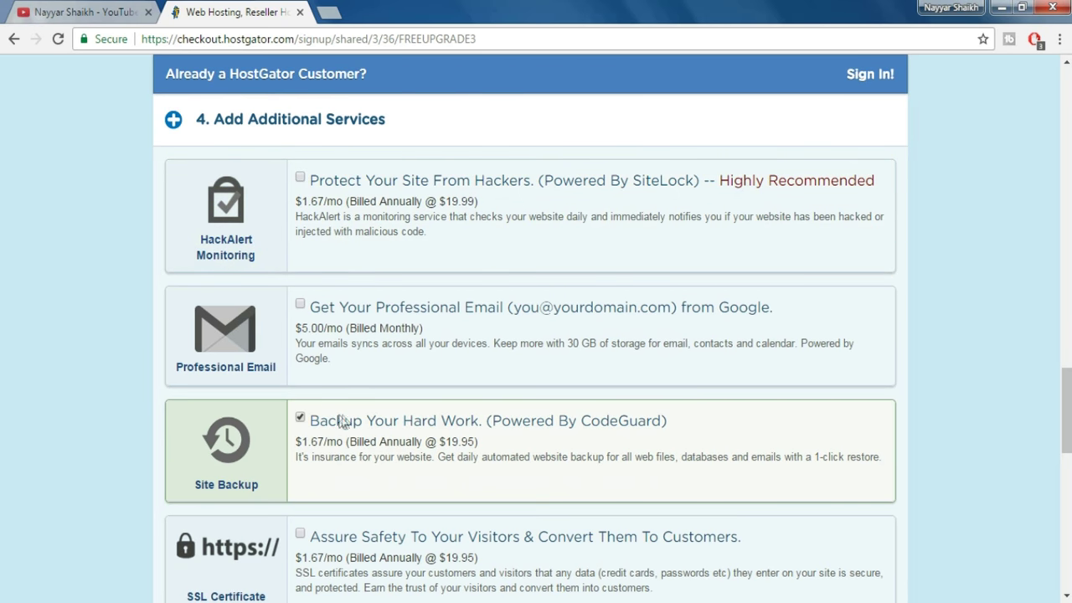
pyautogui.click(300, 418)
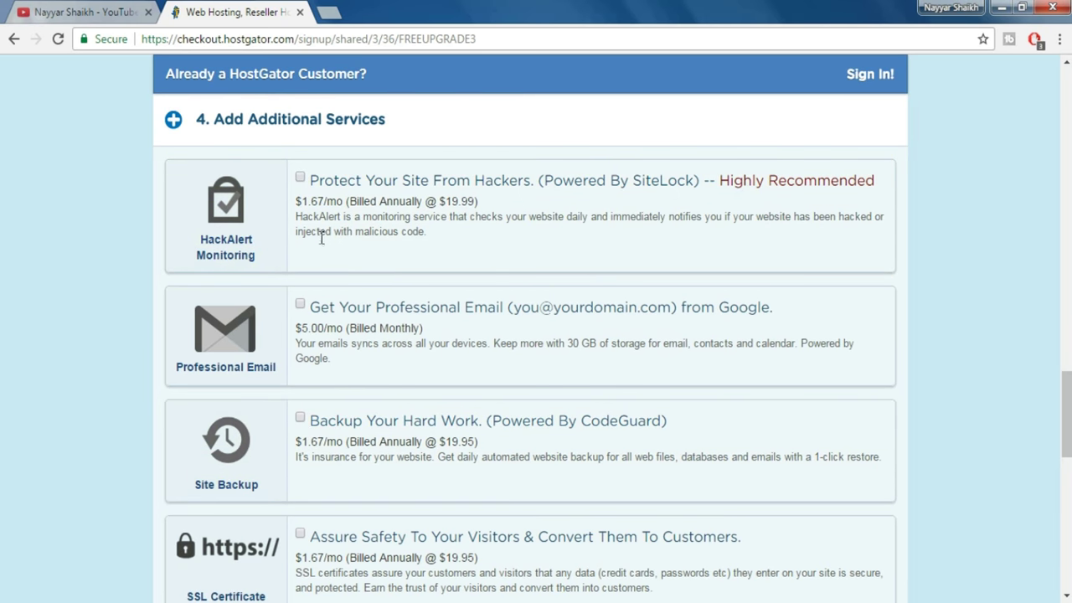
# Replace the coupon code with WEBBDUDE45 and validate it, bringing the total to $132.54.
pyautogui.scroll(-1, 323, 239)
pyautogui.scroll(-5, 361, 411)
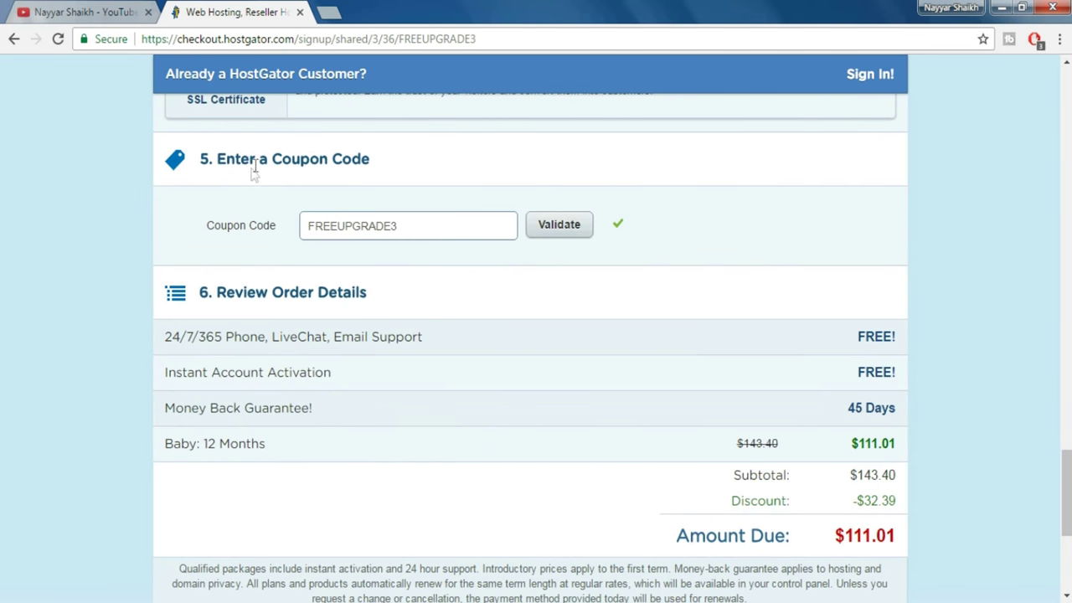
pyautogui.doubleClick(420, 226)
pyautogui.write('WEBBDUDE45')
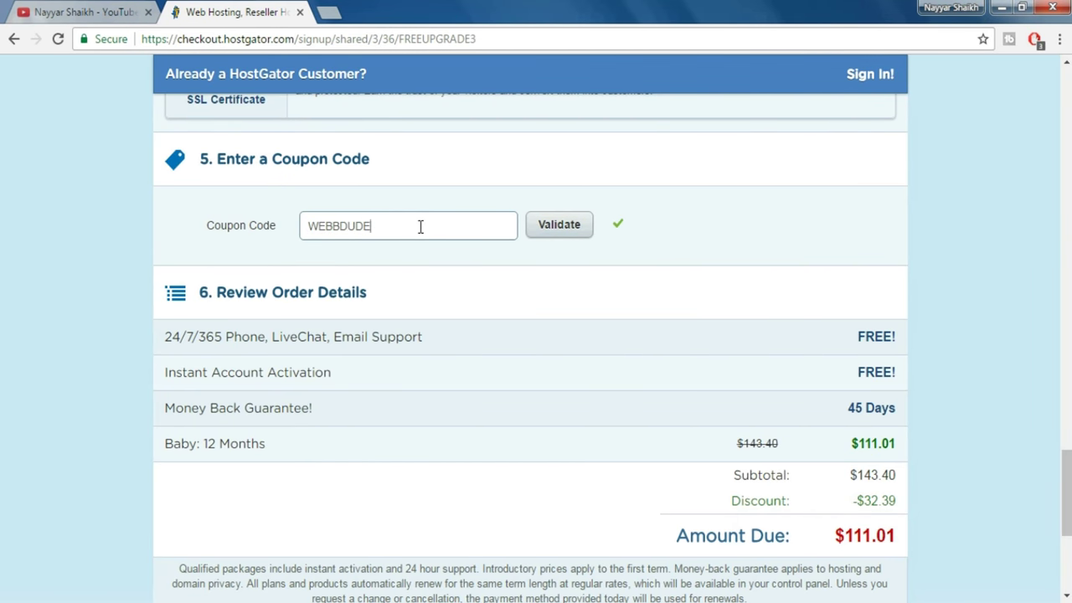
pyautogui.click(561, 227)
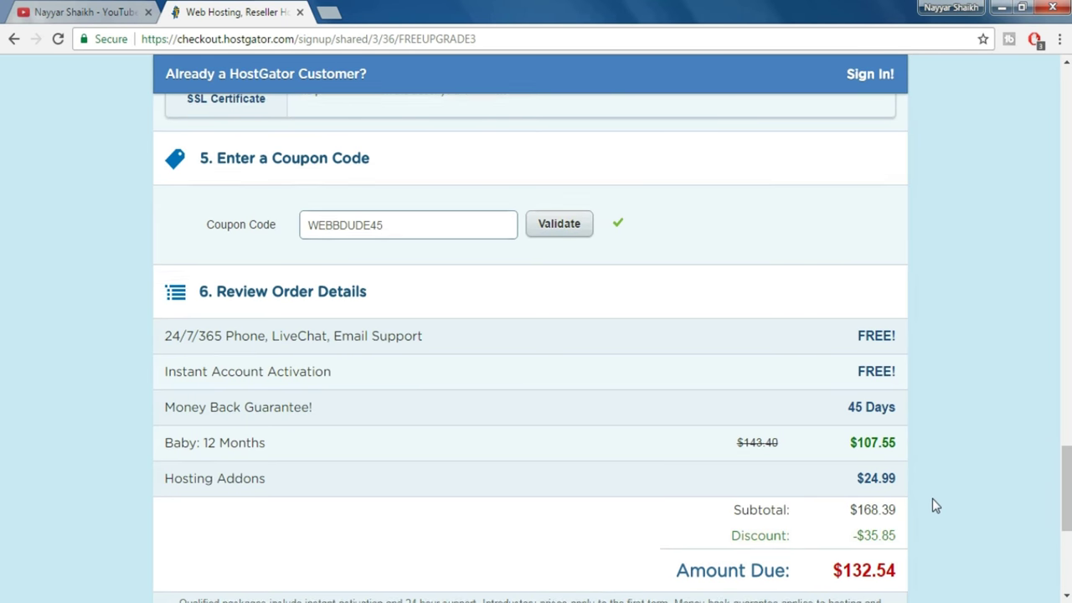
# Tick the 'I have read and agree' terms box and submit the order with Checkout Now!
pyautogui.scroll(-2, 932, 500)
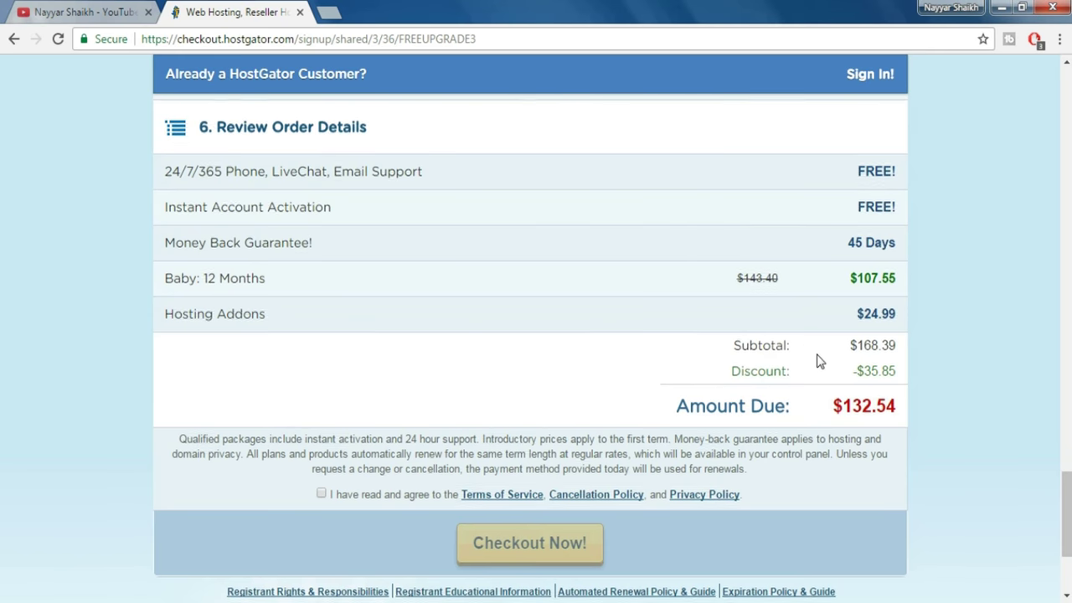
pyautogui.scroll(1, 817, 361)
pyautogui.scroll(-2, 833, 369)
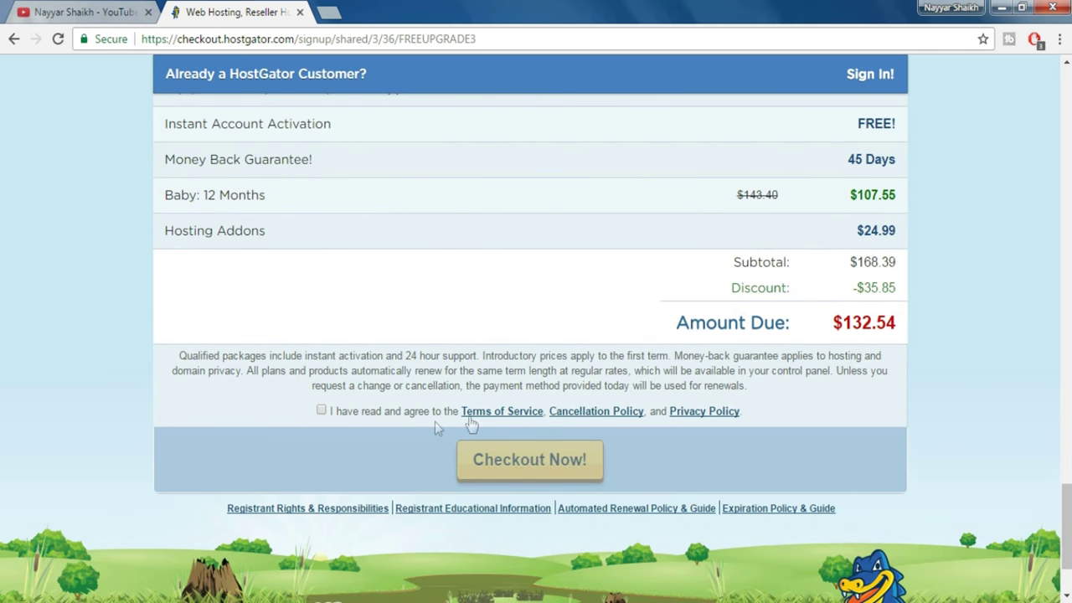
pyautogui.click(320, 411)
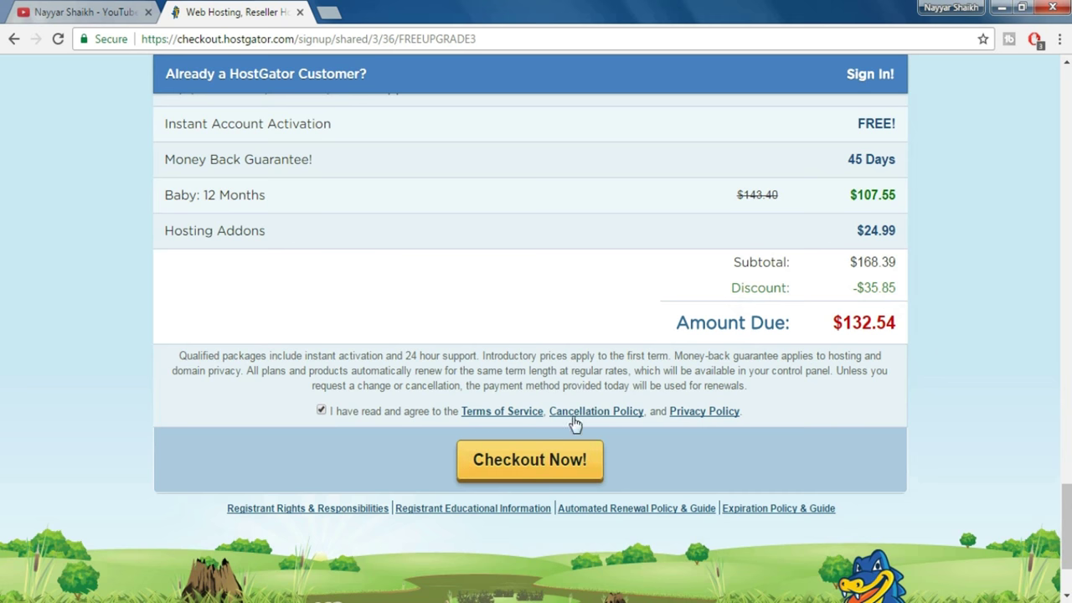
pyautogui.click(536, 469)
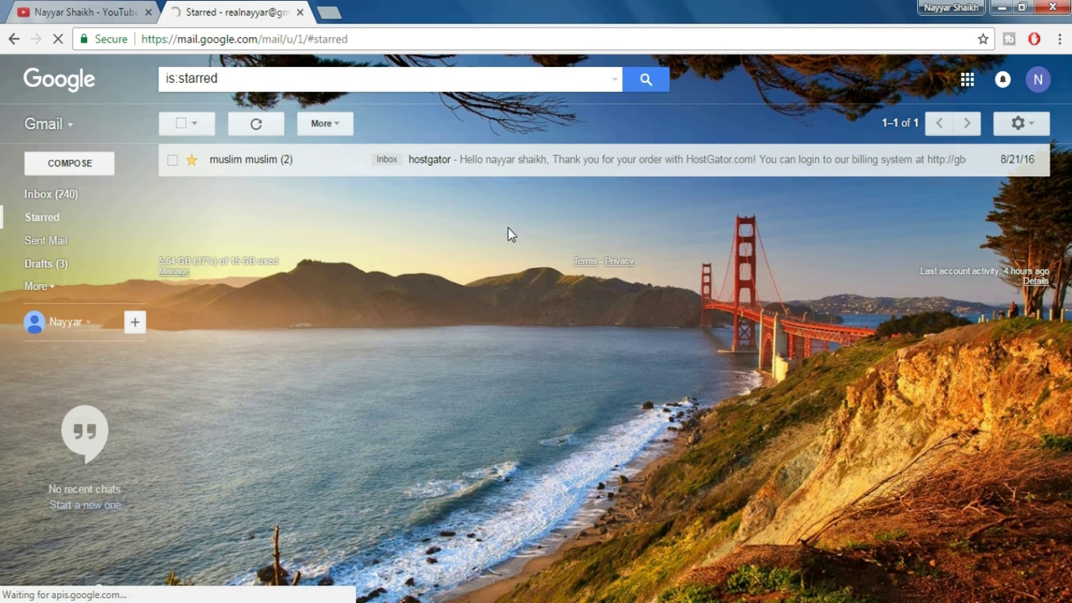
# Open the starred HostGator order email and open its Control Panel link in a new cPanel tab.
pyautogui.click(540, 167)
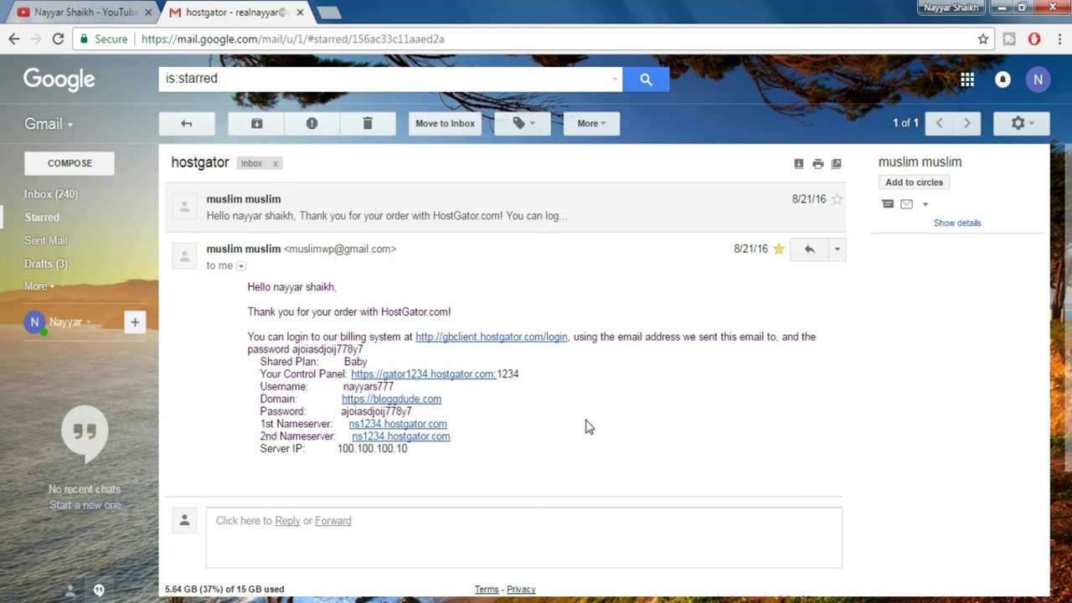
pyautogui.rightClick(473, 384)
pyautogui.click(491, 388)
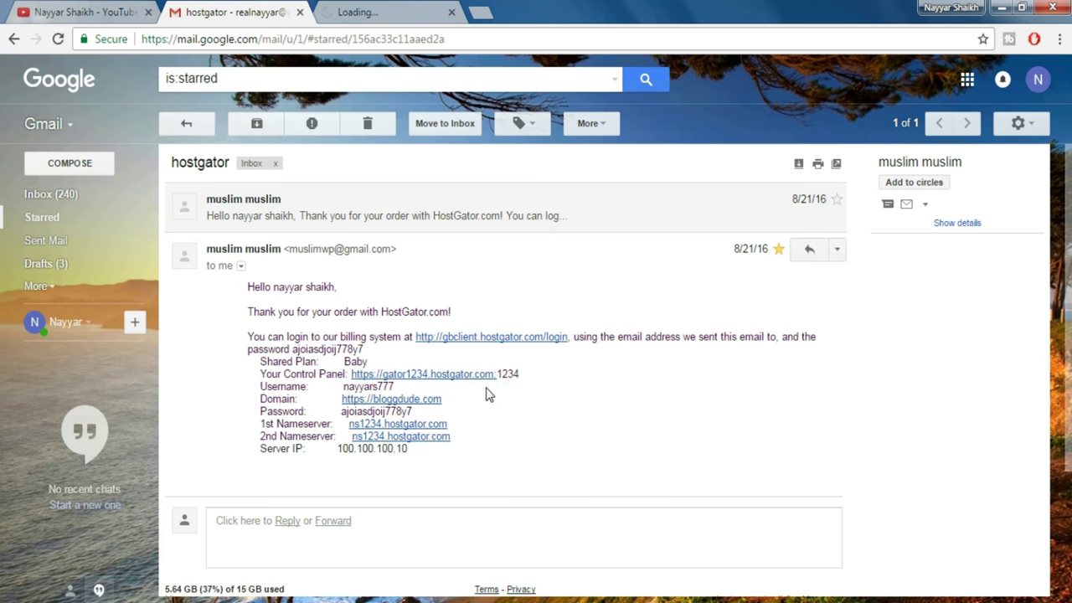
pyautogui.click(421, 13)
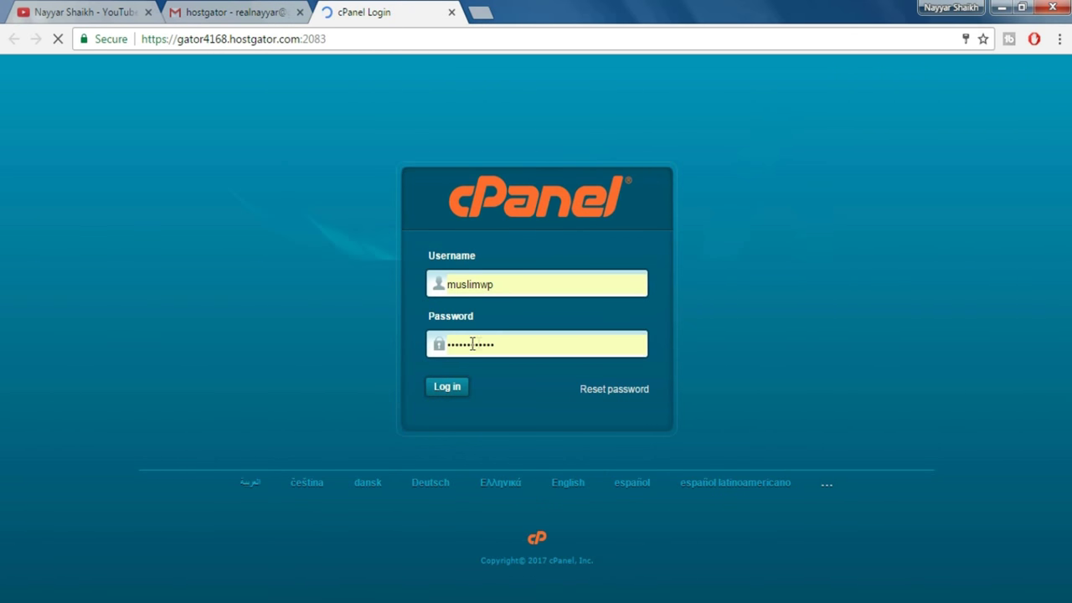
# Return from the order email to the cPanel login page and log in.
pyautogui.click(268, 12)
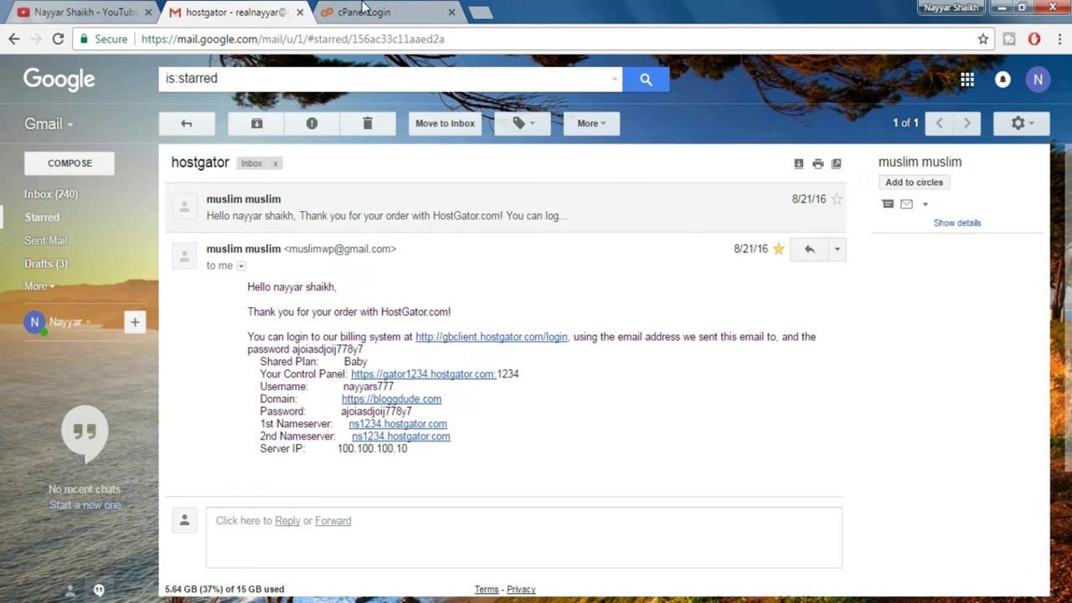
pyautogui.click(366, 12)
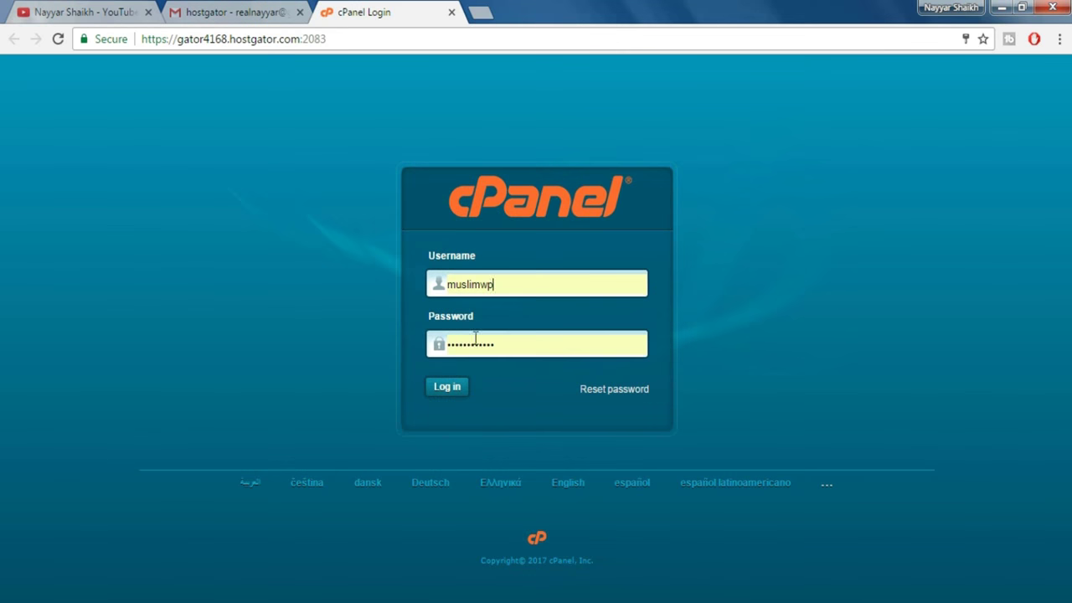
pyautogui.click(449, 389)
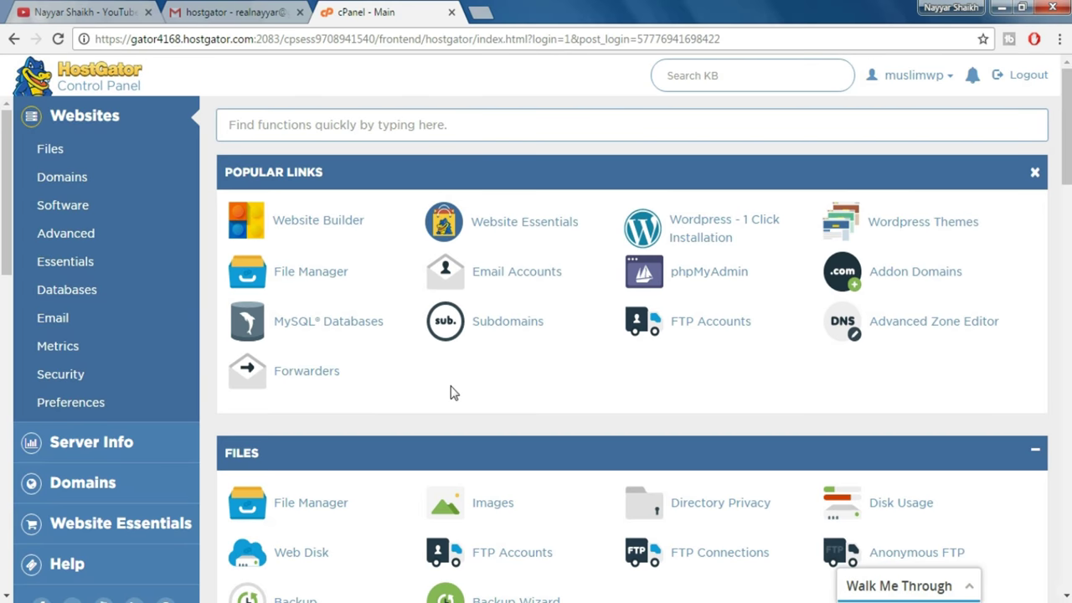
# Open 'Wordpress - 1 Click Installation' from cPanel's Popular Links.
pyautogui.scroll(-1, 797, 404)
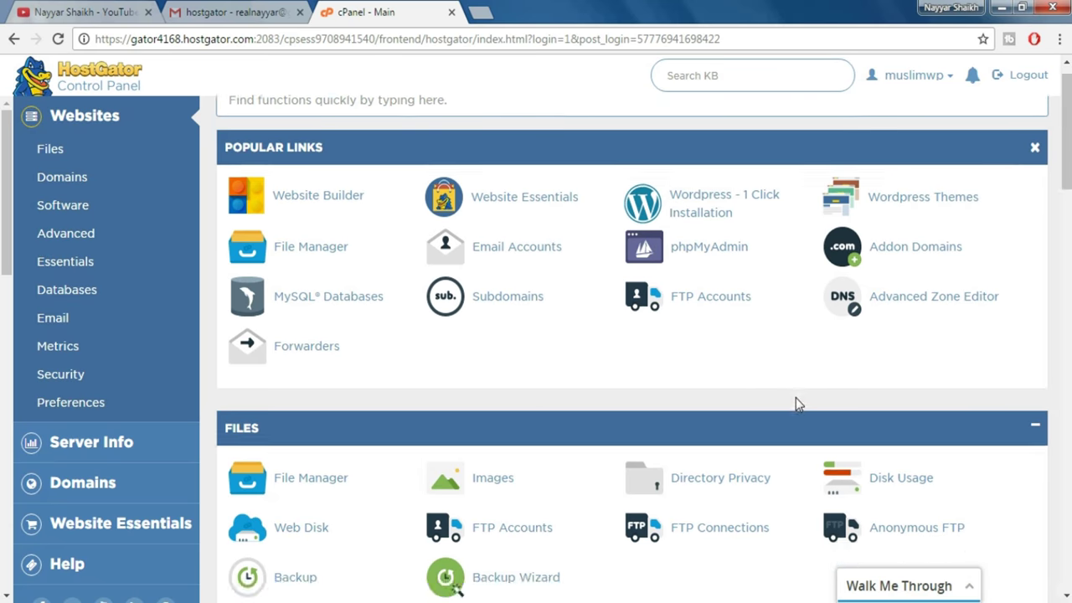
pyautogui.scroll(-10, 797, 405)
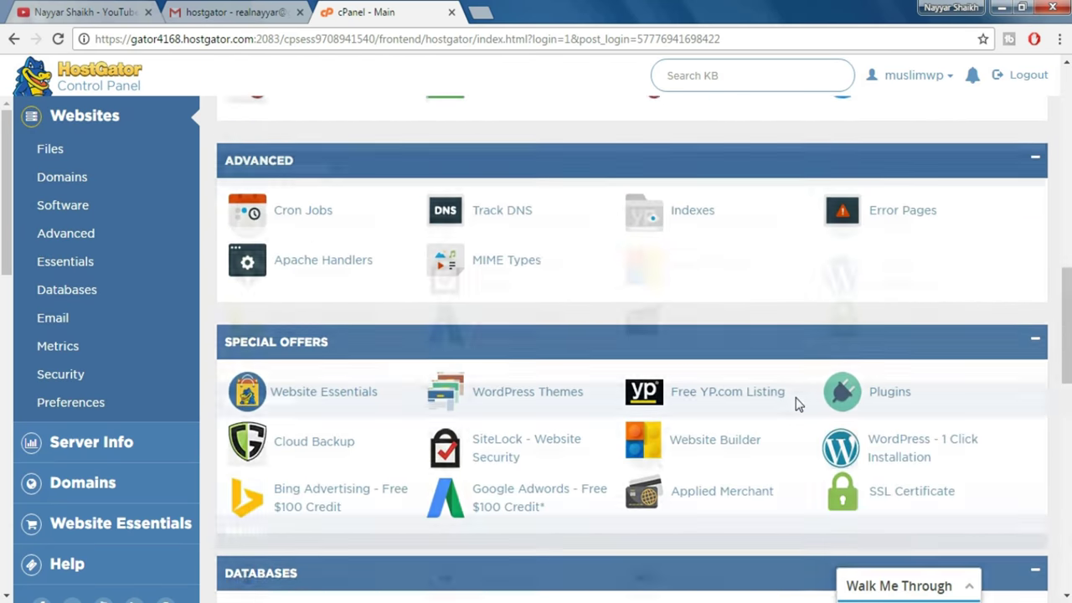
pyautogui.scroll(-10, 797, 405)
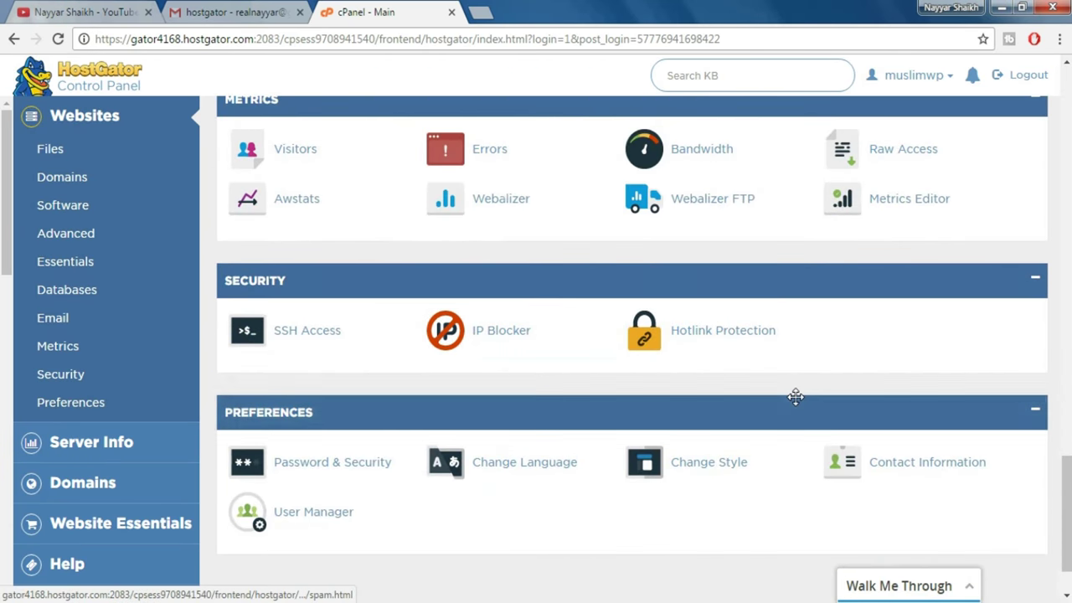
pyautogui.scroll(8, 796, 397)
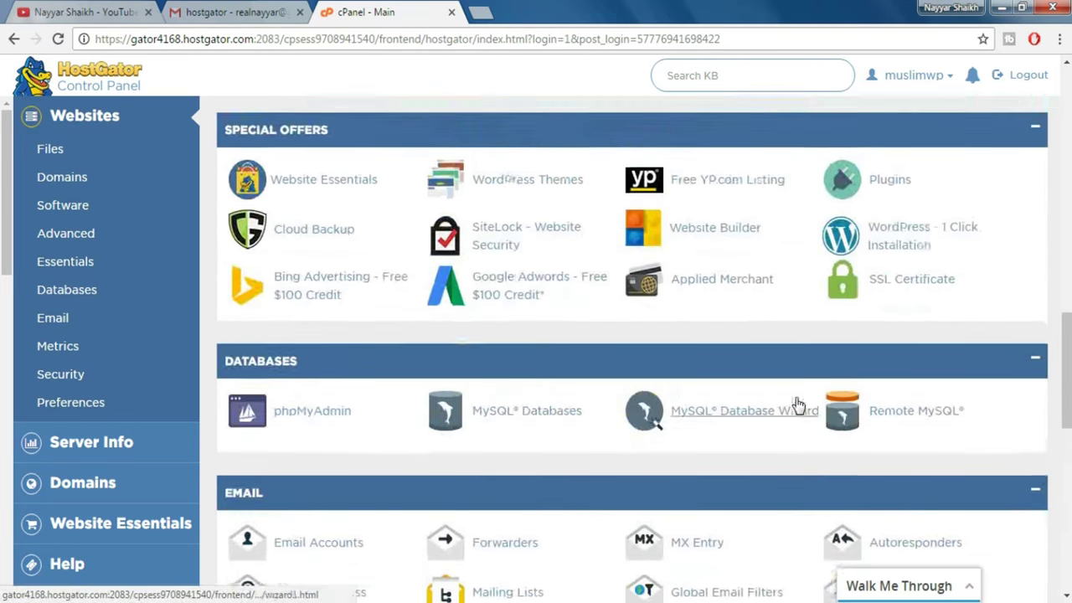
pyautogui.scroll(10, 797, 404)
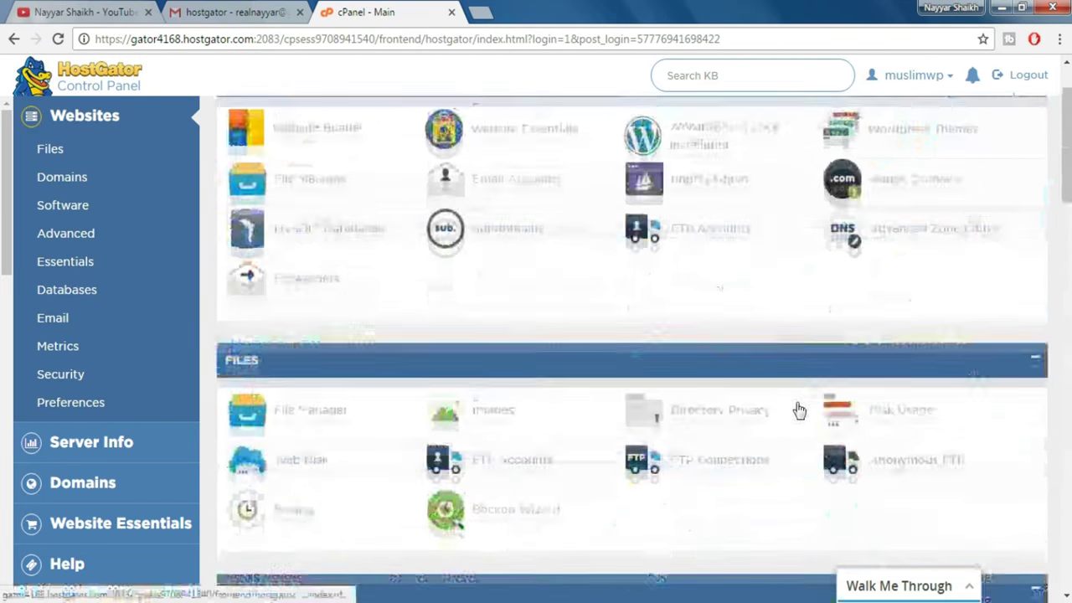
pyautogui.scroll(2, 798, 408)
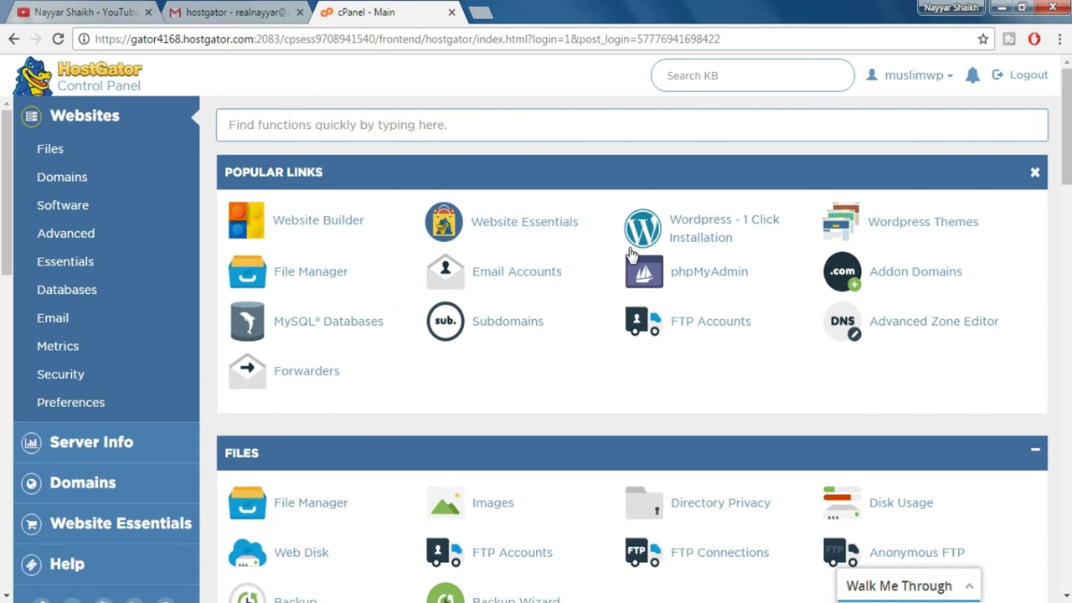
pyautogui.click(715, 242)
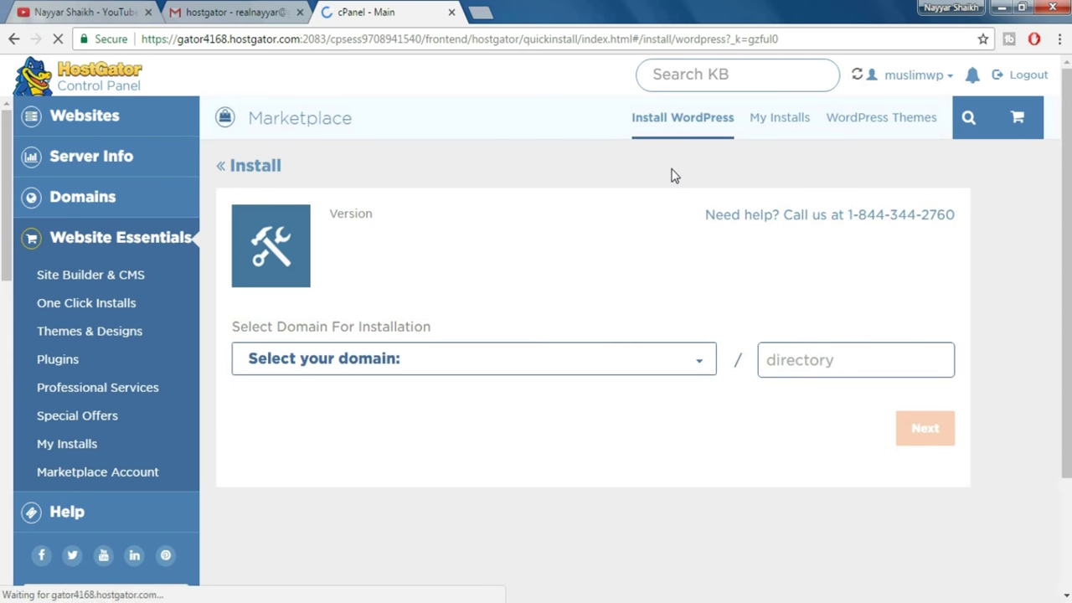
# Choose ecommdemo.bloggdude.com as the install domain and continue to the site details.
pyautogui.click(517, 361)
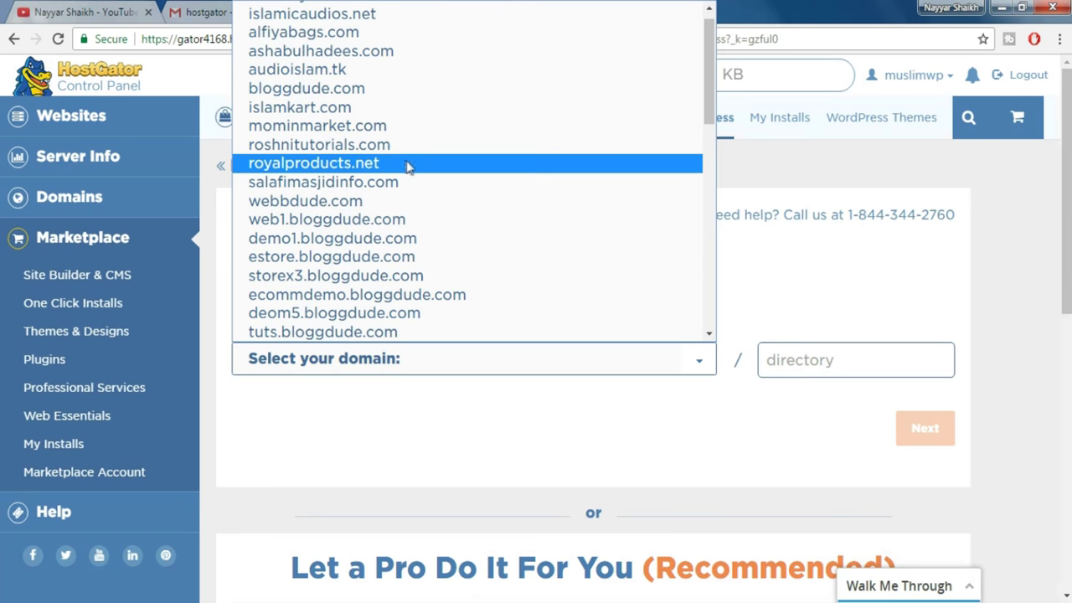
pyautogui.click(402, 295)
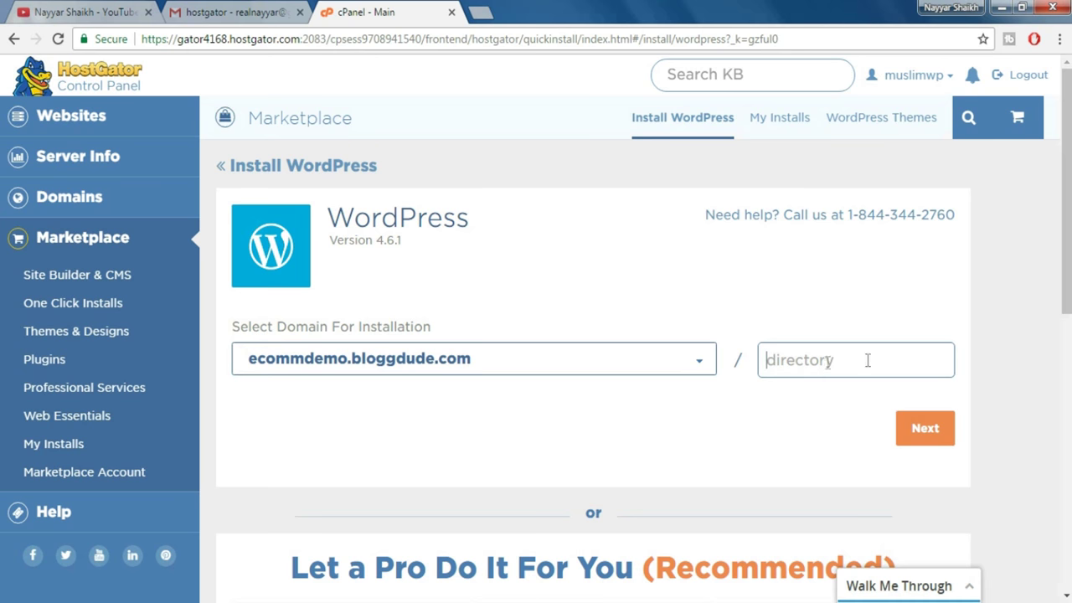
pyautogui.click(830, 366)
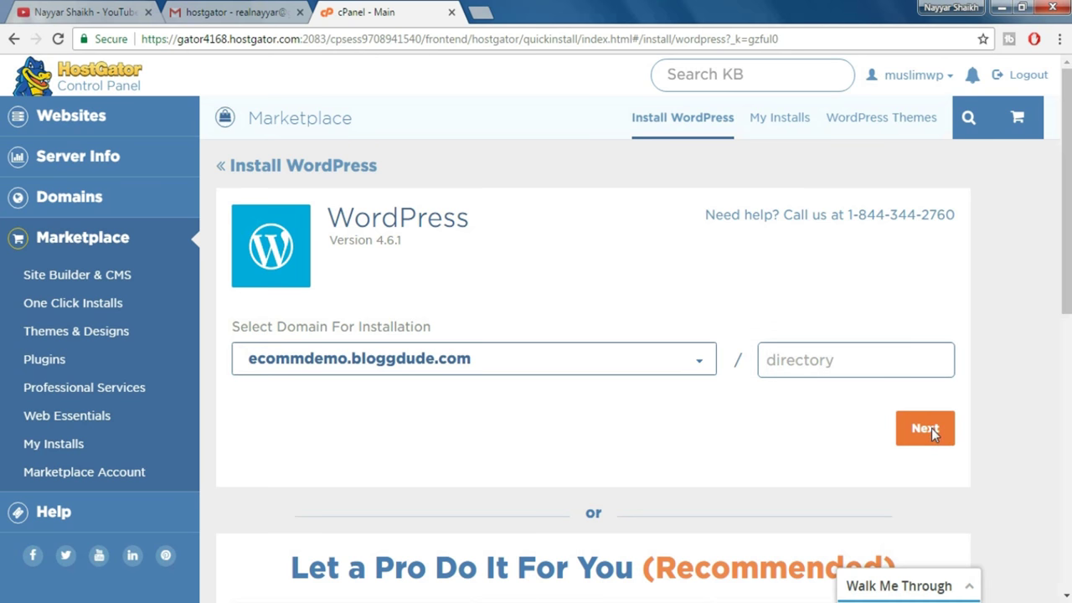
pyautogui.click(925, 429)
# Enter blog title 'eCommerce Website', the admin's name and e-mail, accept the terms, and install.
pyautogui.click(394, 361)
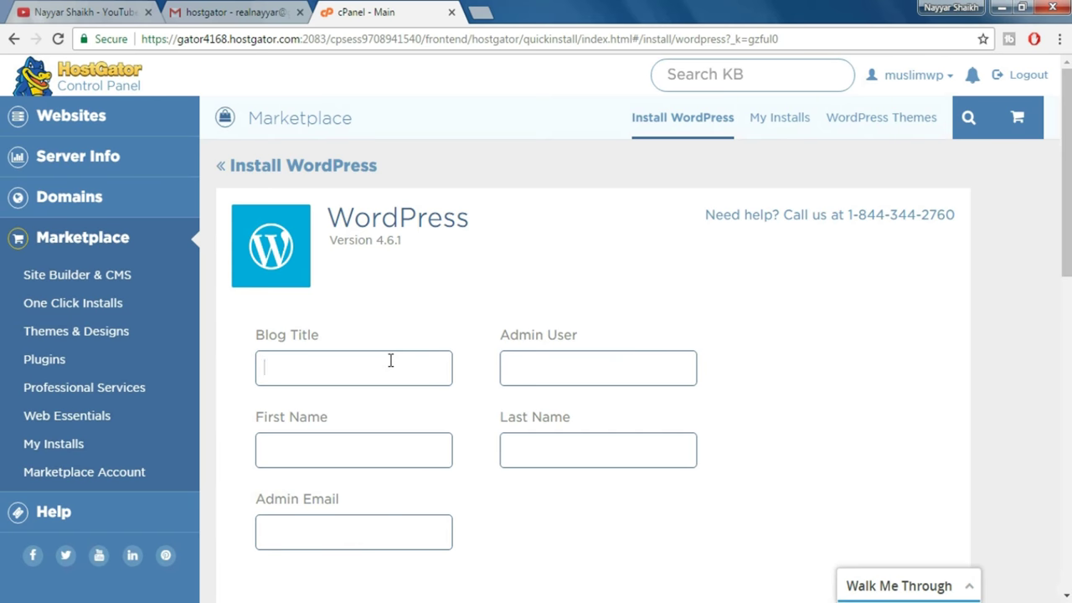
pyautogui.scroll(-2, 711, 337)
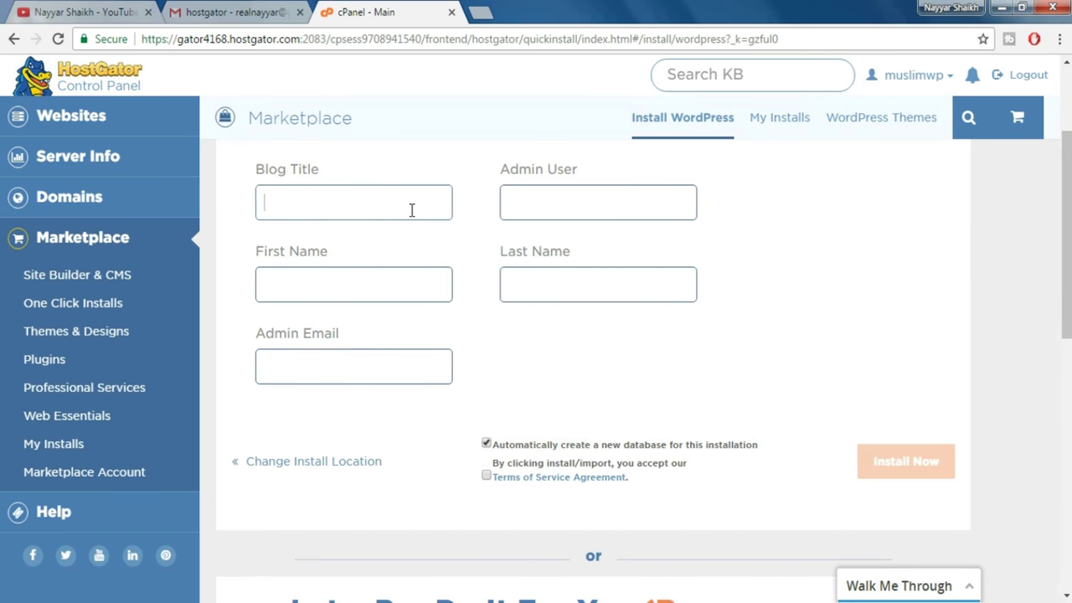
pyautogui.write('eCommerce Website')
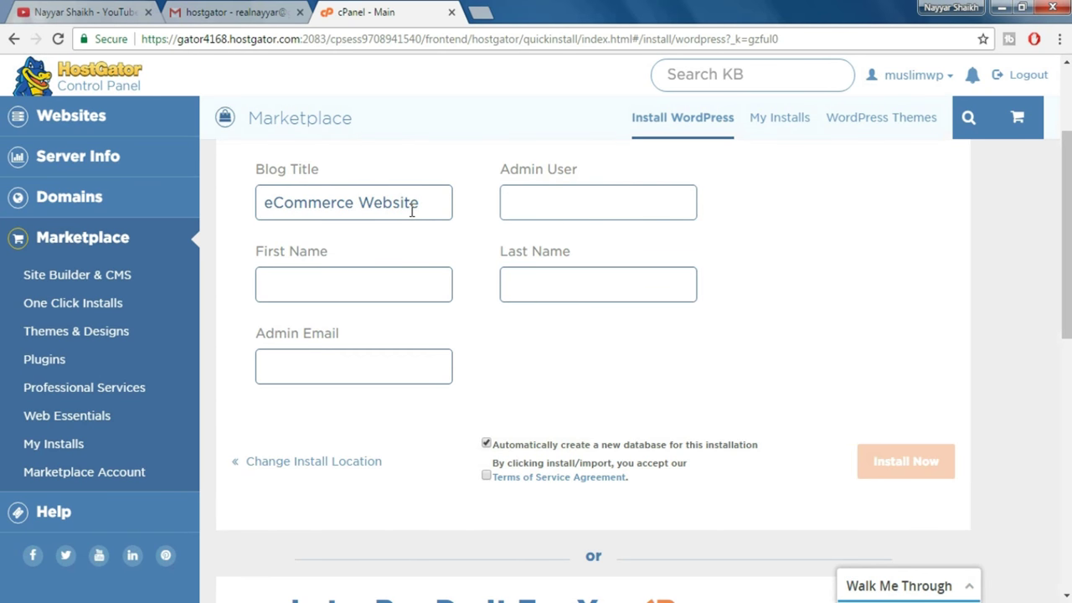
pyautogui.write('nayyar')
pyautogui.press('Tab')
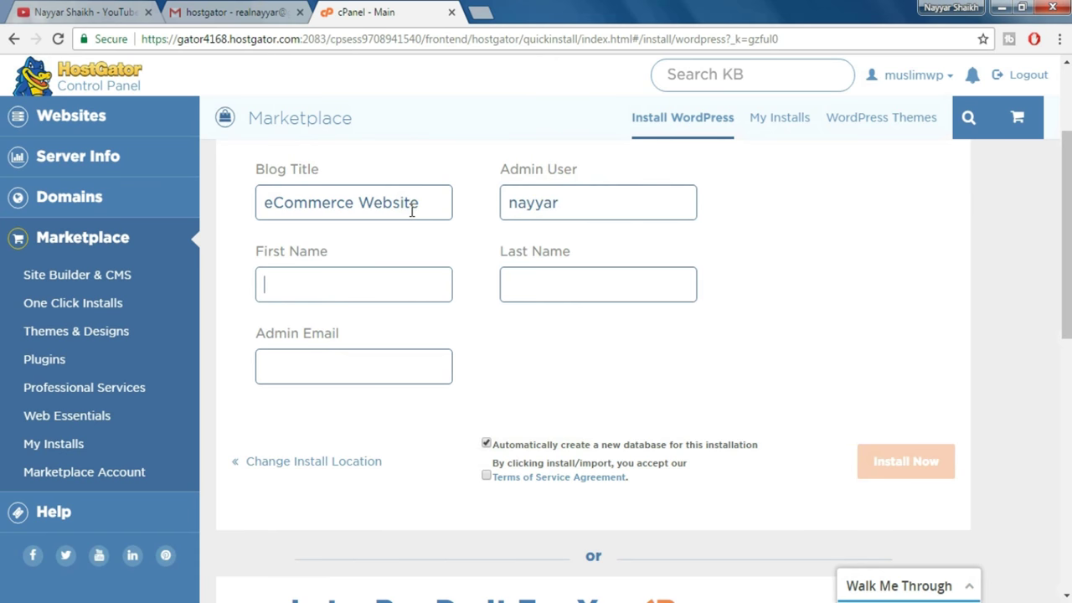
pyautogui.write('Nayyar')
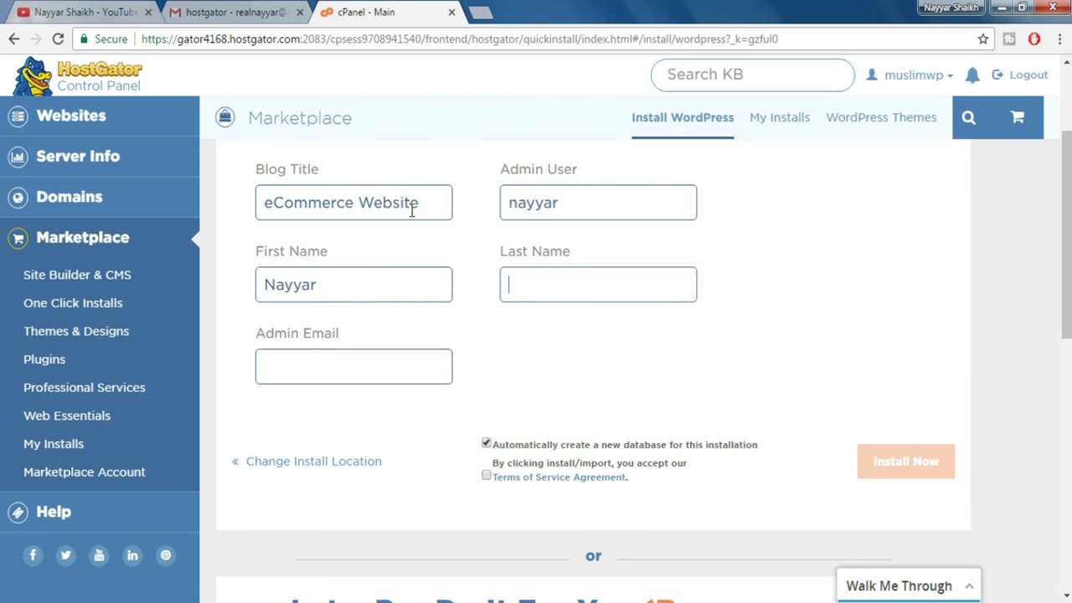
pyautogui.write('Shaikh')
pyautogui.press('Tab')
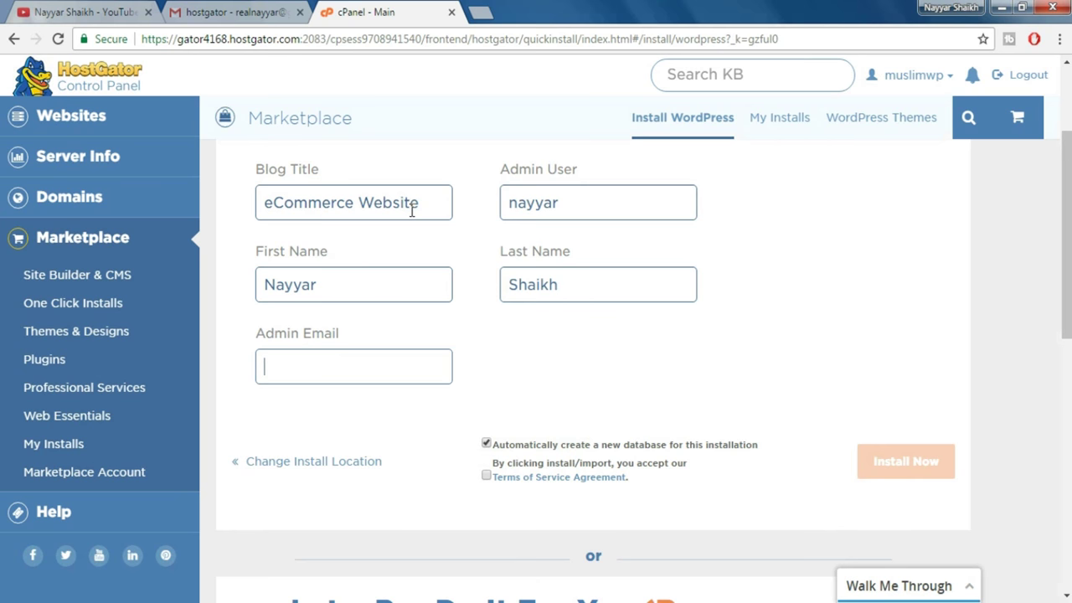
pyautogui.write('rea')
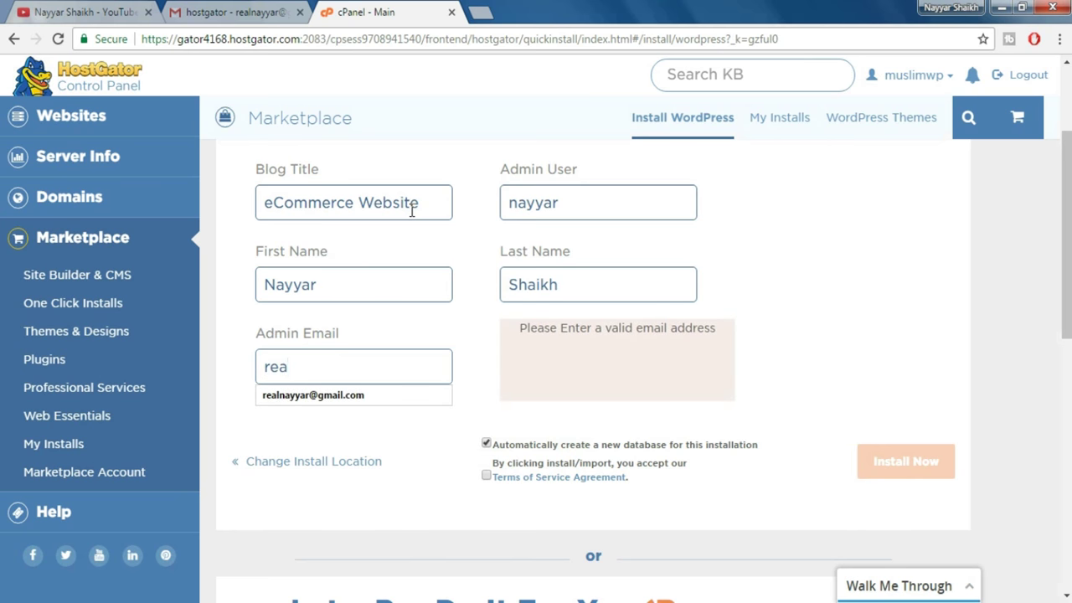
pyautogui.click(375, 399)
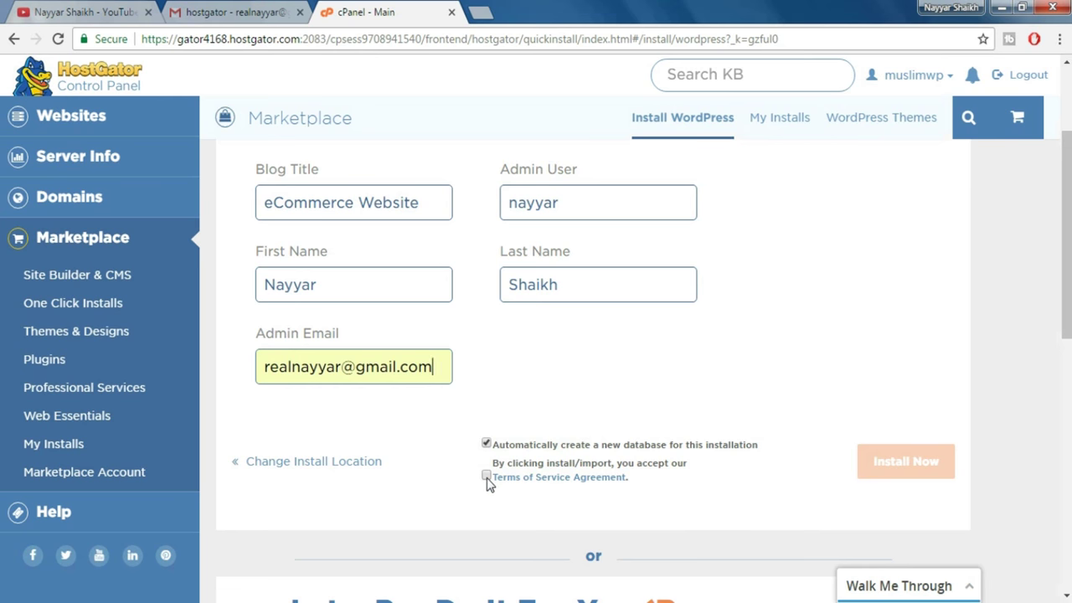
pyautogui.click(486, 476)
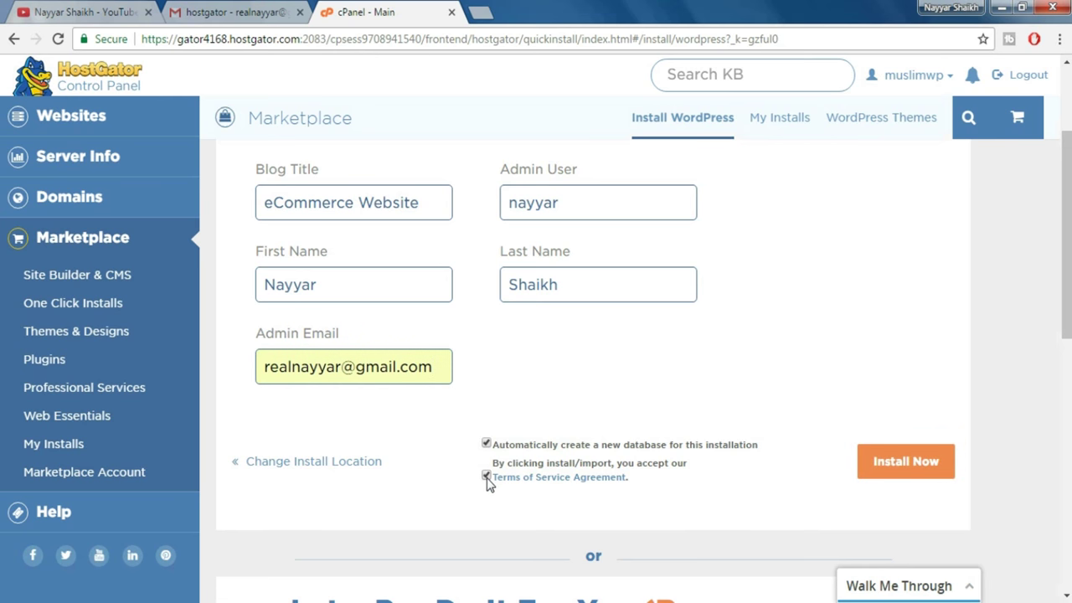
pyautogui.click(906, 463)
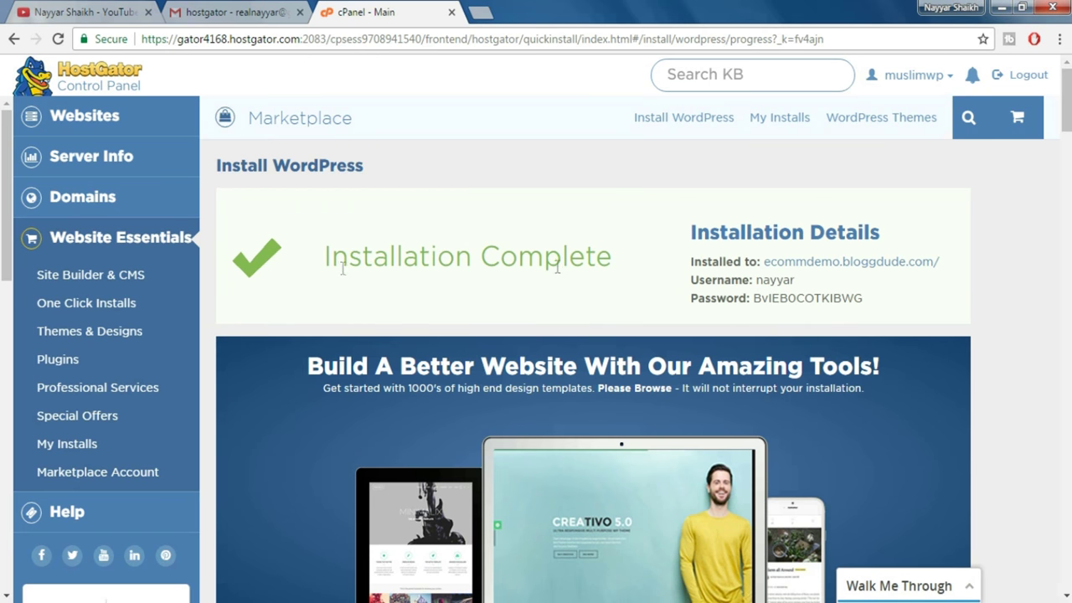
# Open the newly installed site in a new tab and switch to it.
pyautogui.rightClick(832, 266)
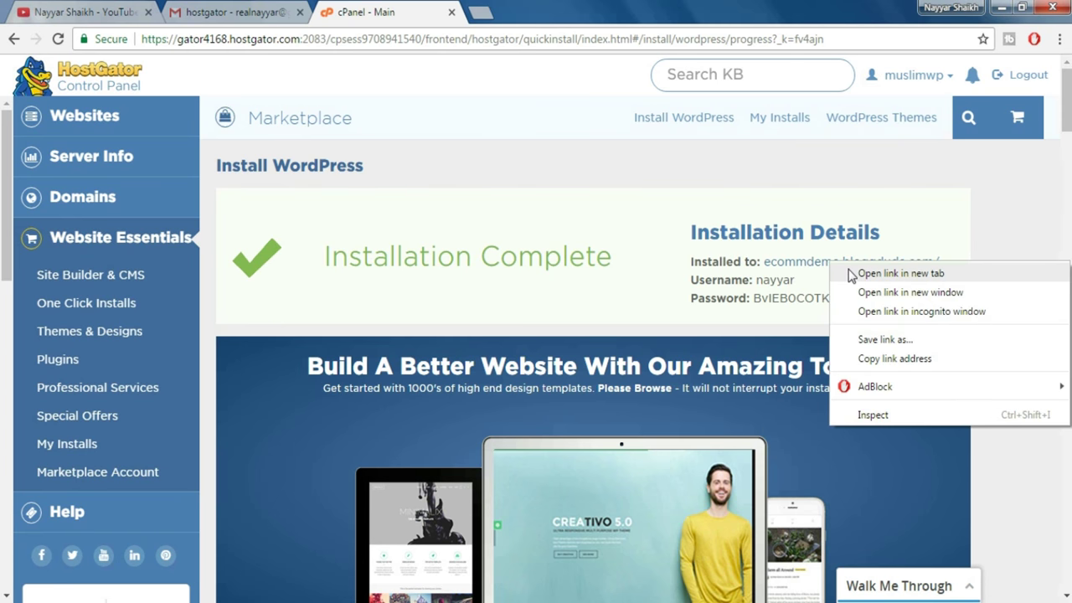
pyautogui.click(901, 273)
pyautogui.click(582, 8)
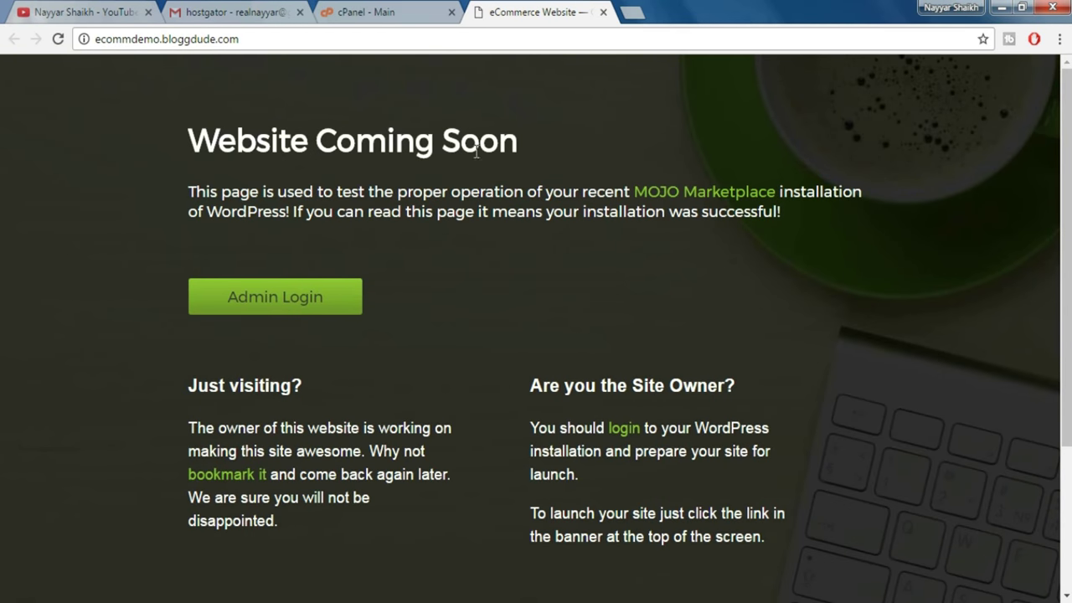
# Append /wp-admin to the ecommdemo.bloggdude.com address in the new site's tab.
pyautogui.click(374, 7)
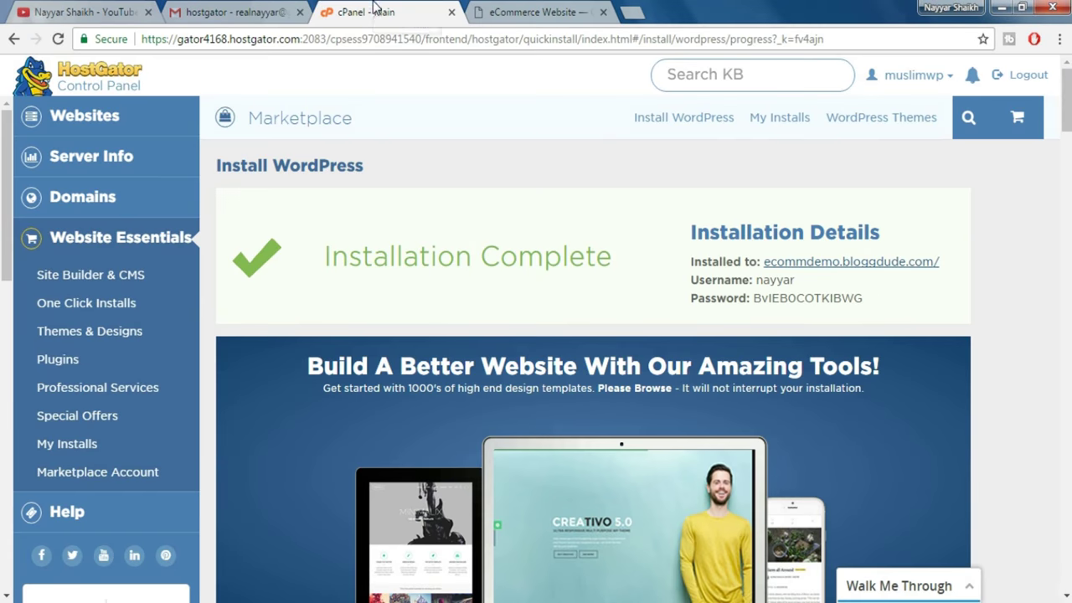
pyautogui.click(527, 10)
pyautogui.click(278, 39)
pyautogui.click(280, 40)
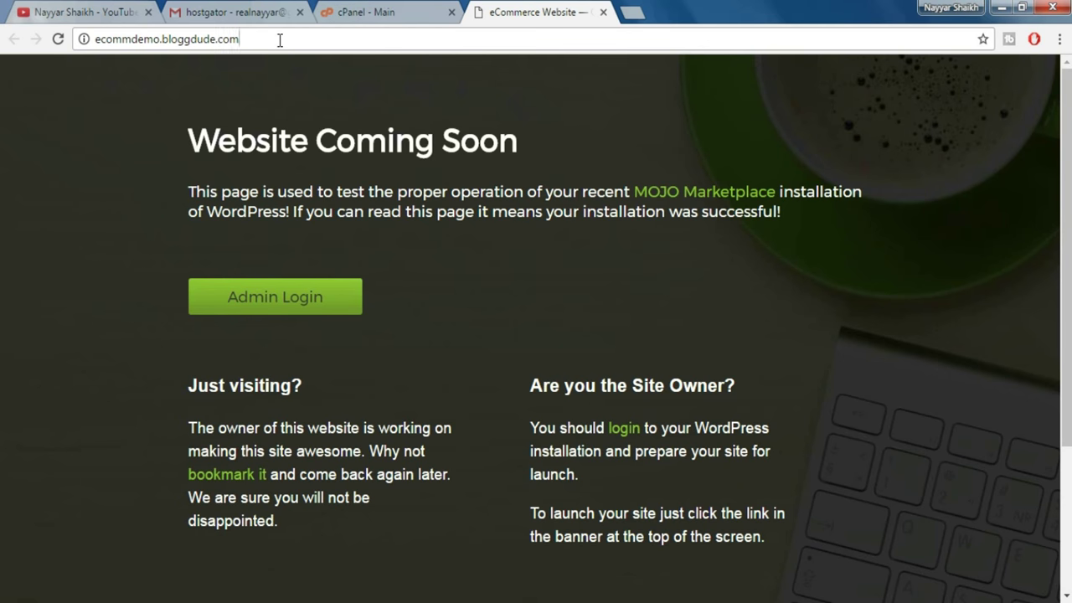
pyautogui.write('/wp-admin')
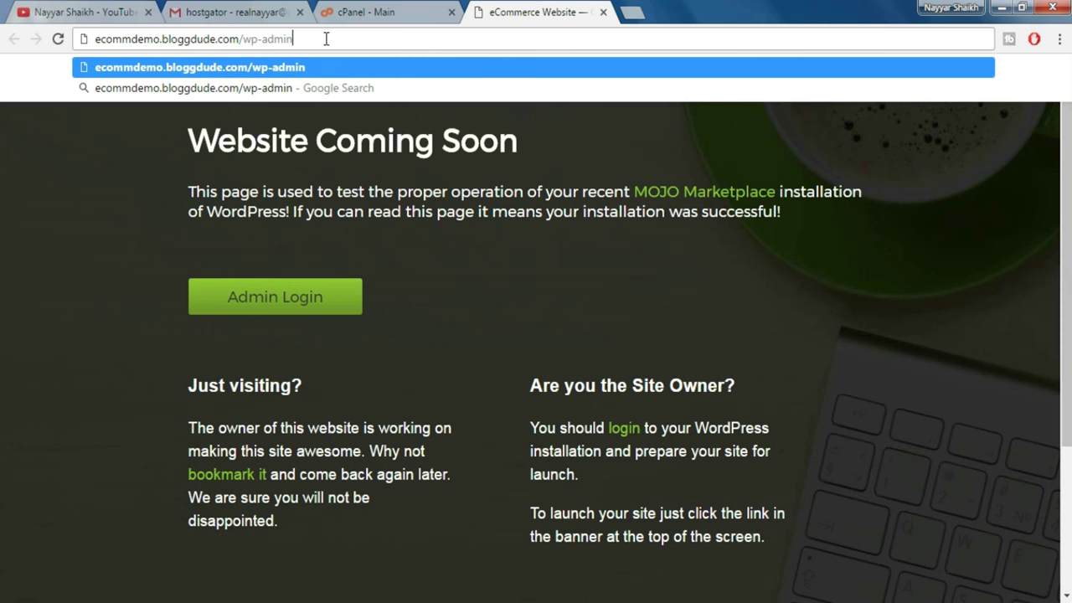
# Load the wp-admin login page, then copy the admin credentials from cPanel's Installation Details.
pyautogui.press('Return')
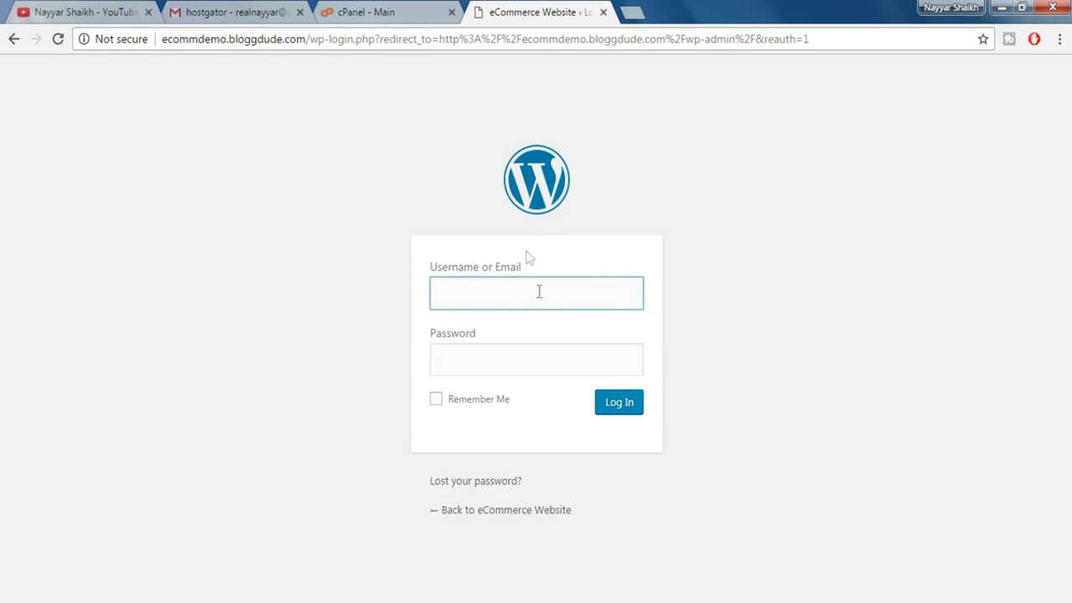
pyautogui.click(370, 11)
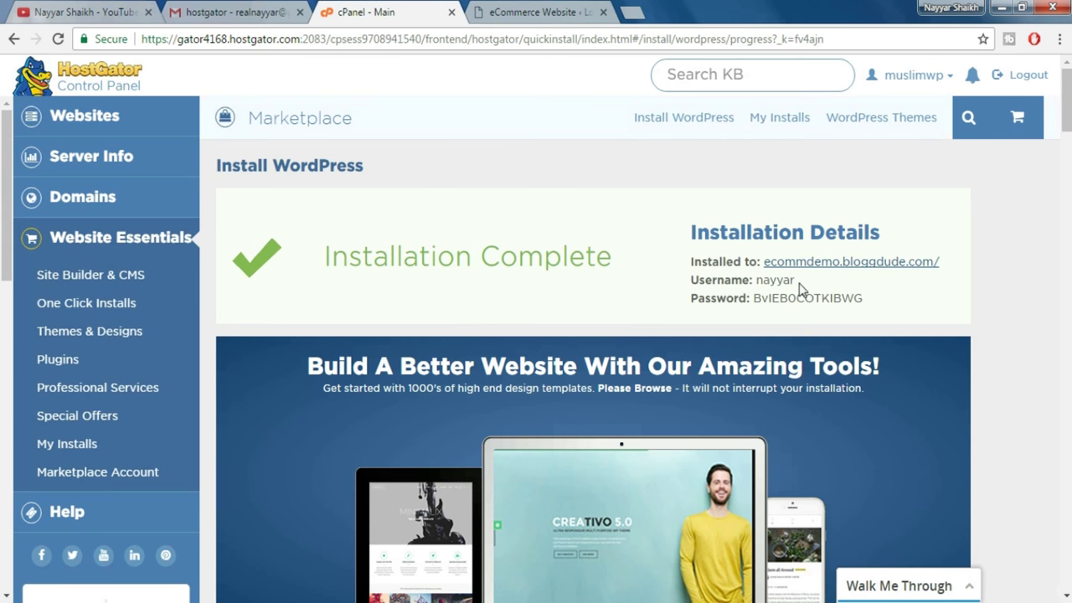
pyautogui.moveTo(796, 282); pyautogui.dragTo(764, 281)
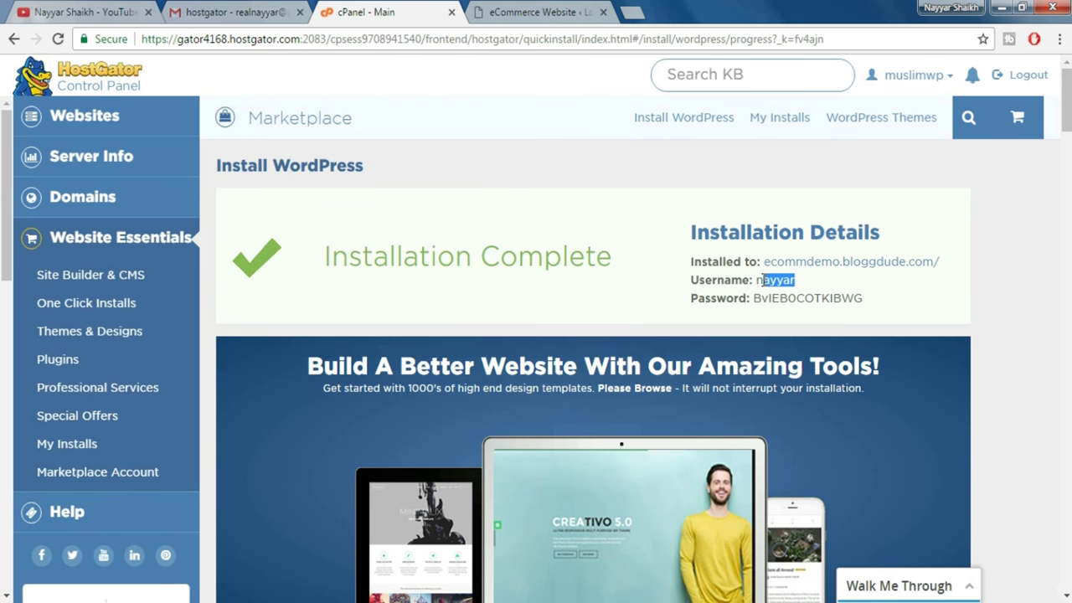
pyautogui.moveTo(864, 299); pyautogui.dragTo(762, 298)
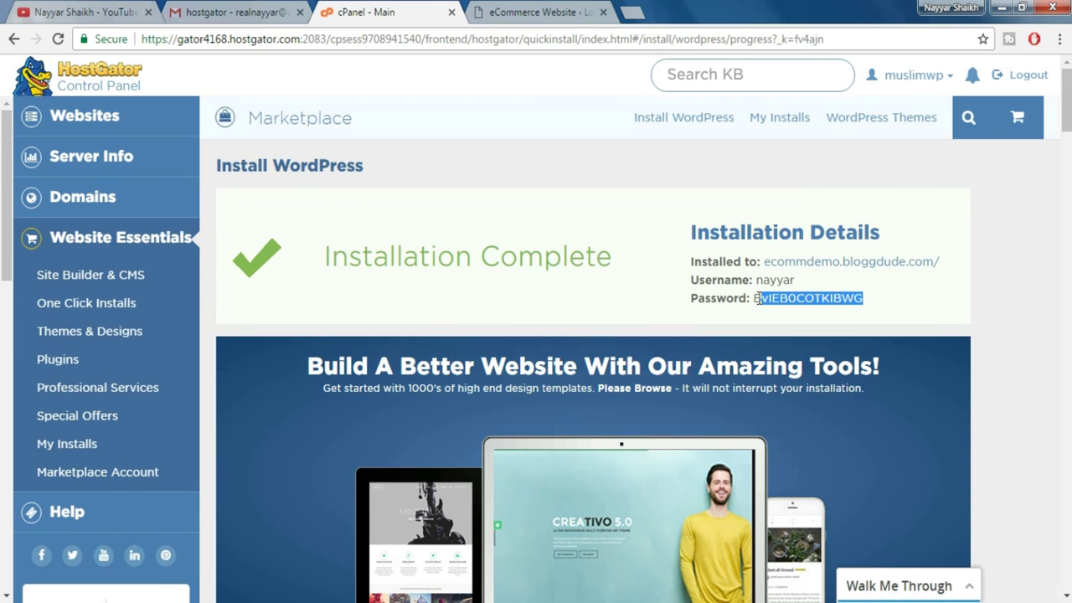
# Log in to WordPress with the admin username and the pasted password.
pyautogui.click(539, 11)
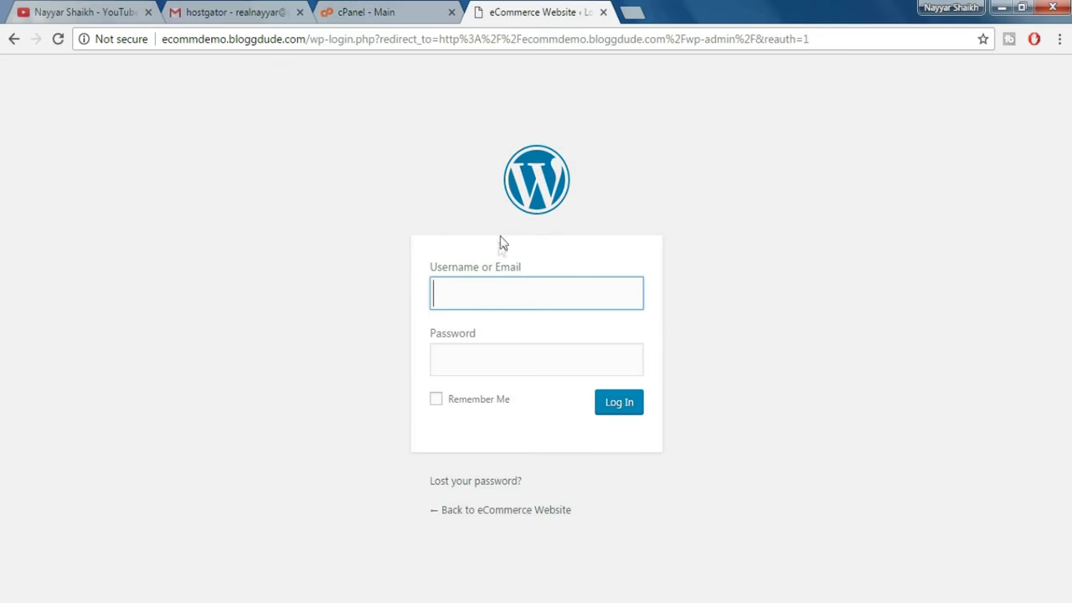
pyautogui.write('nayyar')
pyautogui.press('Tab')
pyautogui.hotkey('ctrl', 'v')
pyautogui.click(618, 410)
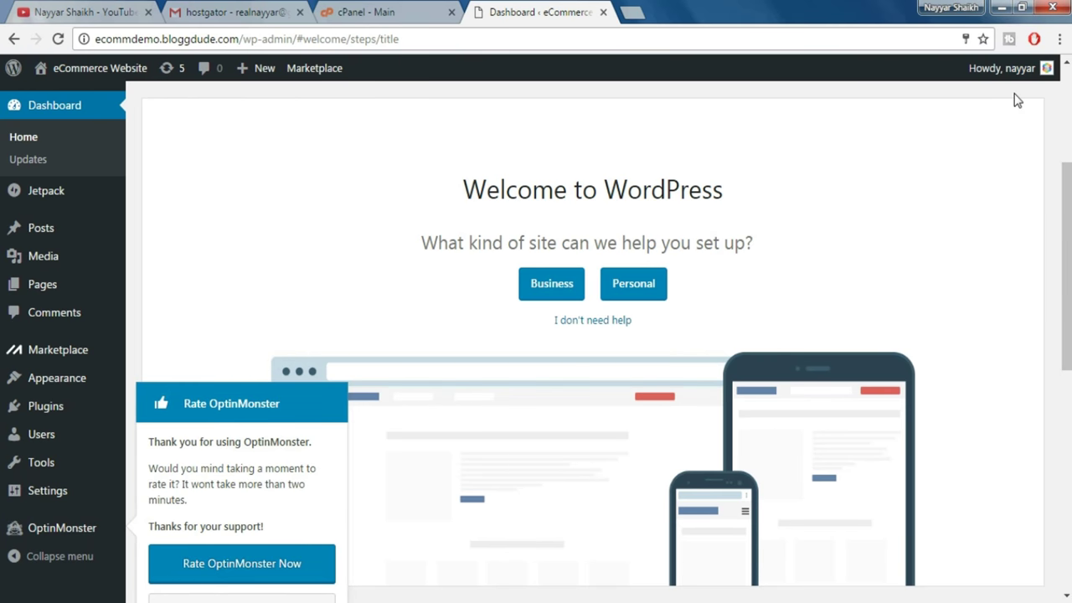
# Deselect the copied password in cPanel, then go to Howdy > Edit My Profile.
pyautogui.click(403, 7)
pyautogui.click(887, 310)
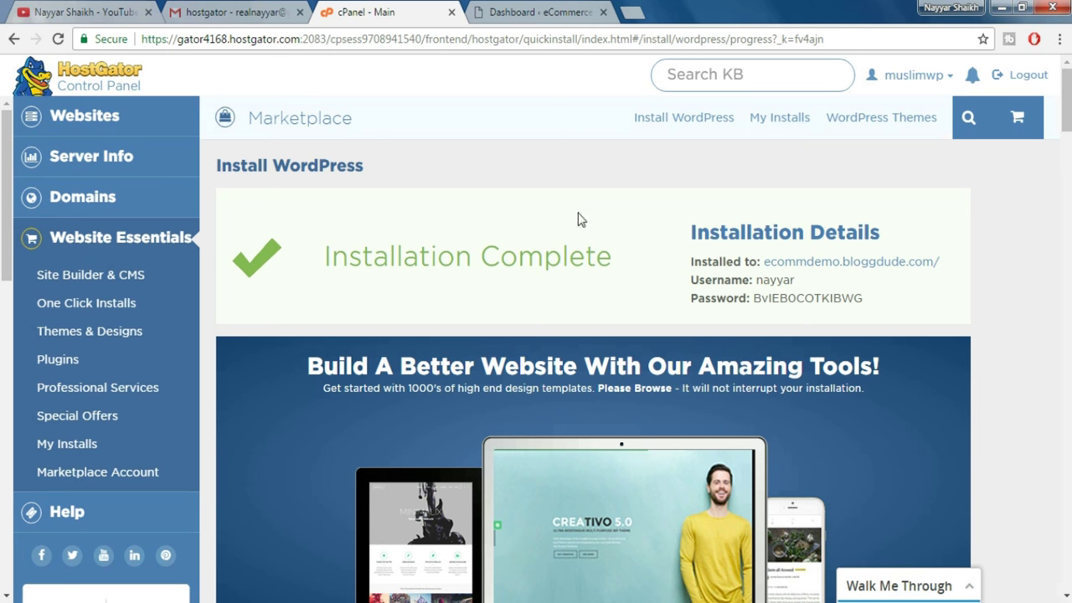
pyautogui.click(498, 7)
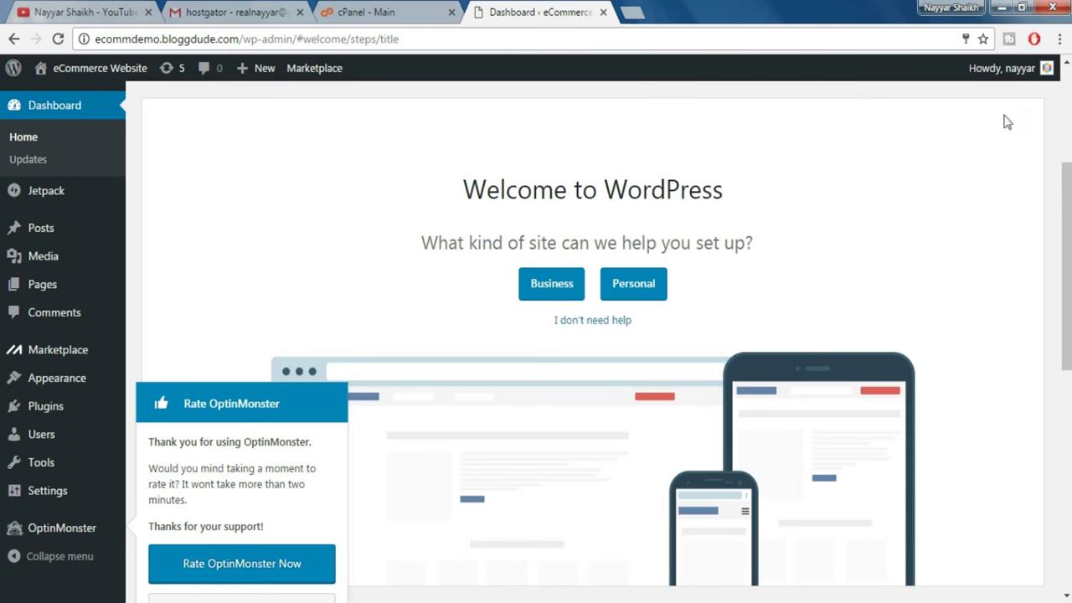
pyautogui.moveTo(995, 77)
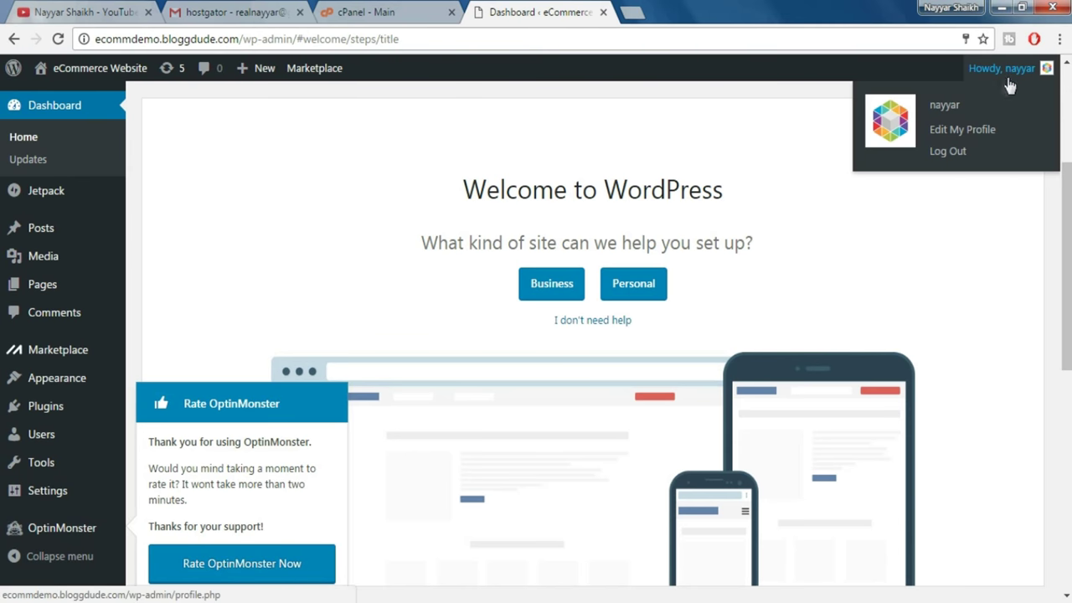
pyautogui.click(962, 132)
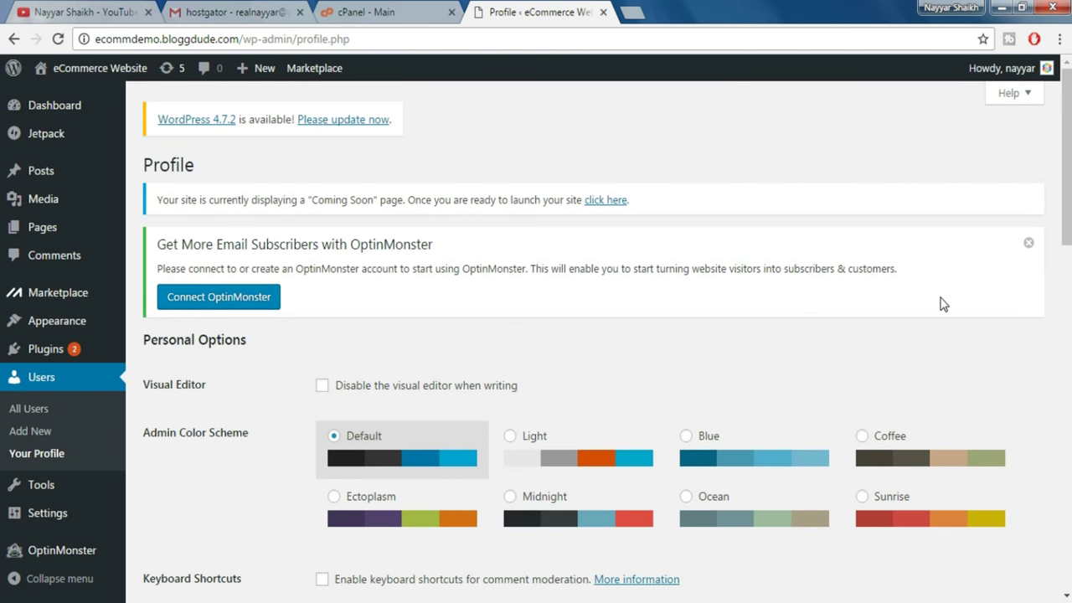
# Replace the generated password with a simple numeric one, confirm weak password, and update the profile.
pyautogui.scroll(-8, 938, 304)
pyautogui.scroll(-5, 942, 304)
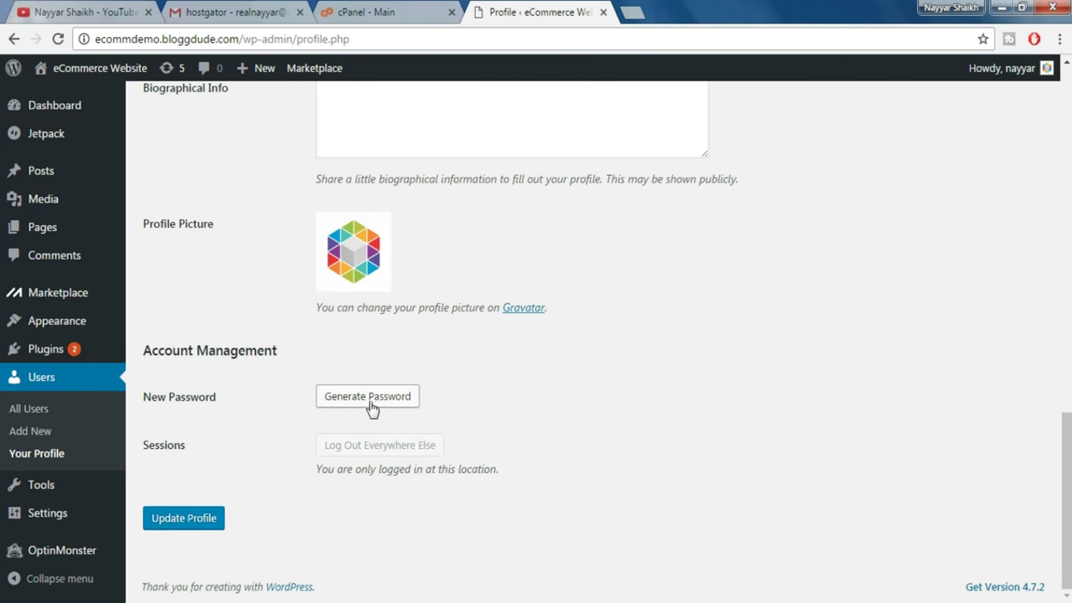
pyautogui.click(368, 397)
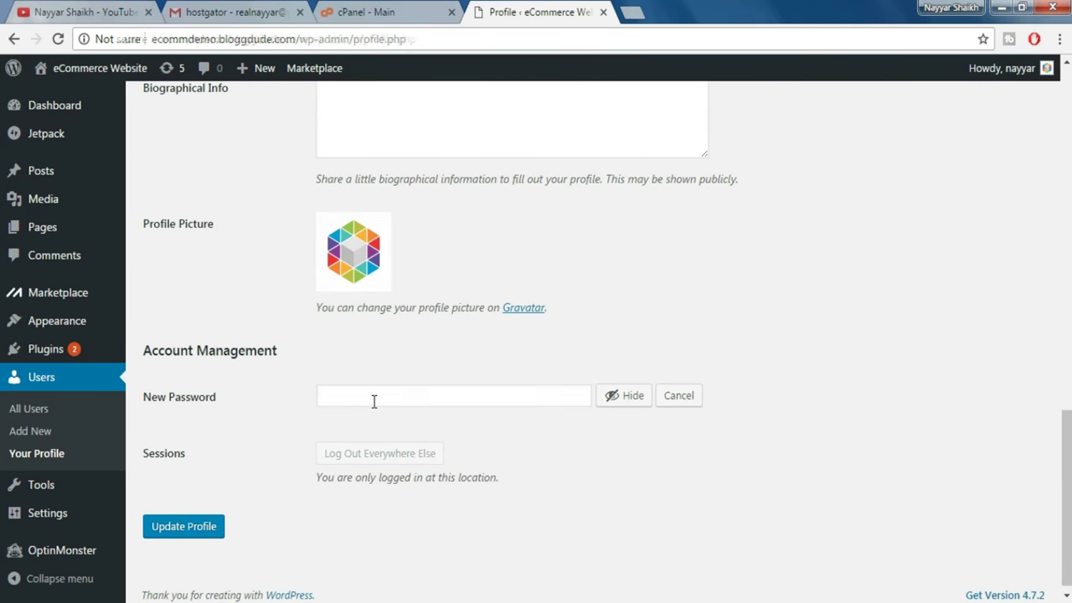
pyautogui.tripleClick(470, 397)
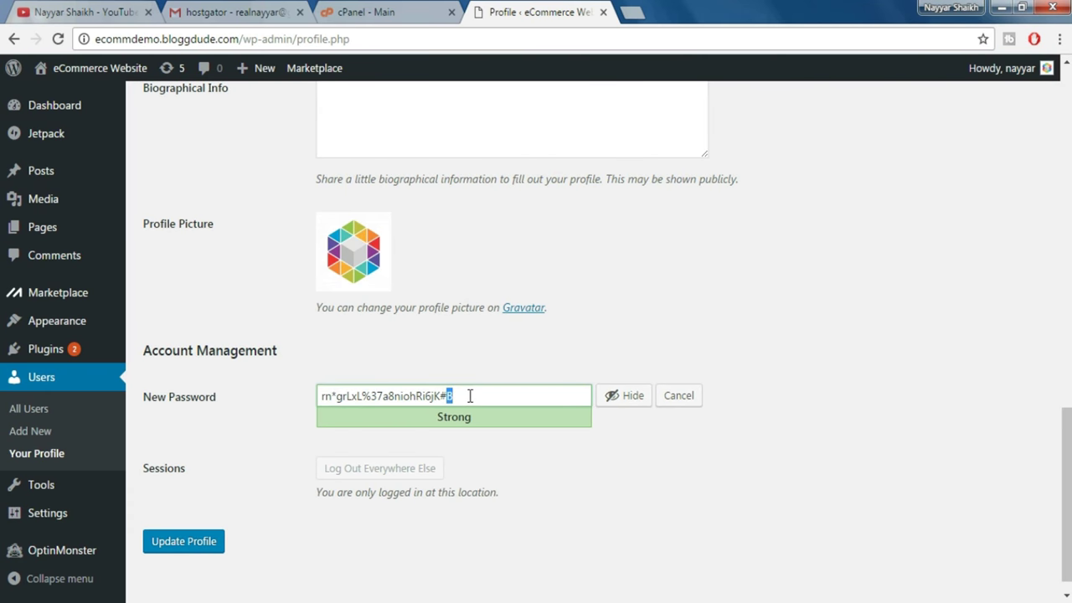
pyautogui.click(620, 398)
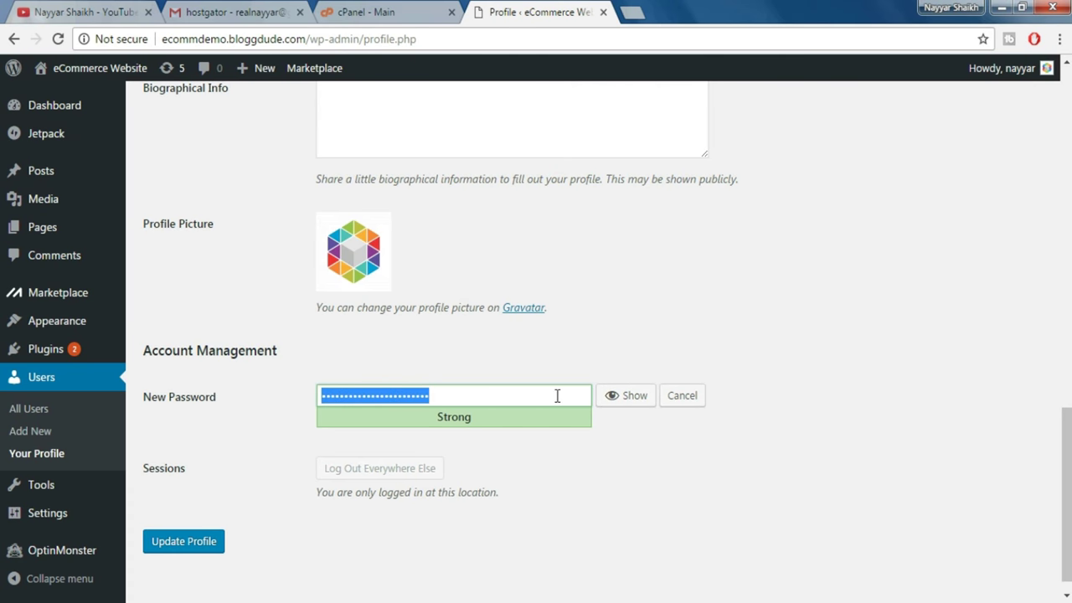
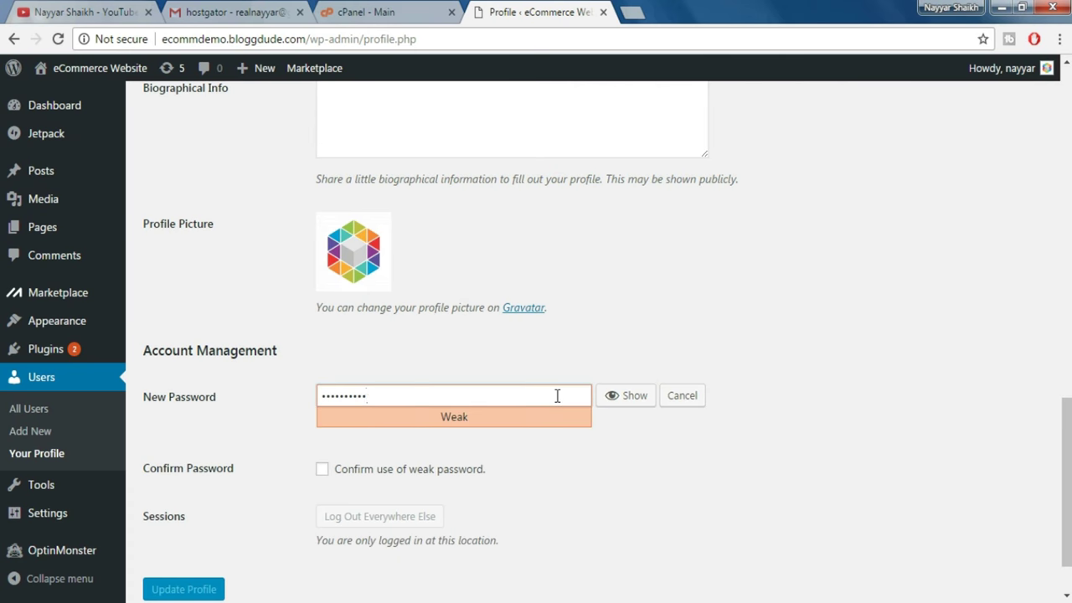
pyautogui.click(321, 471)
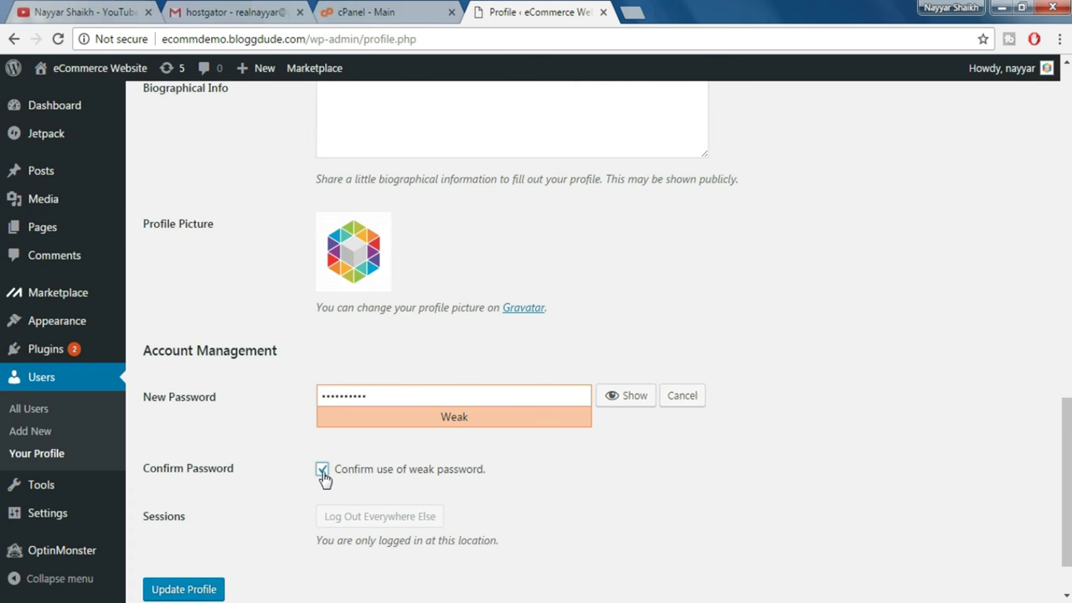
pyautogui.scroll(-1, 594, 511)
pyautogui.click(170, 519)
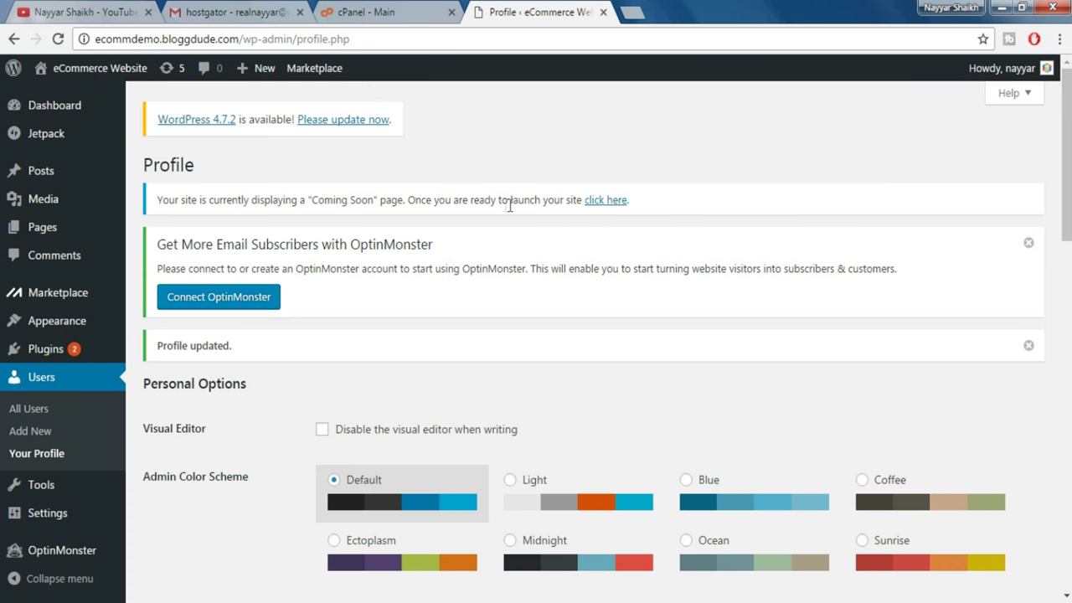
# Take the site out of Coming Soon mode and update WordPress to 4.7.2.
pyautogui.click(618, 206)
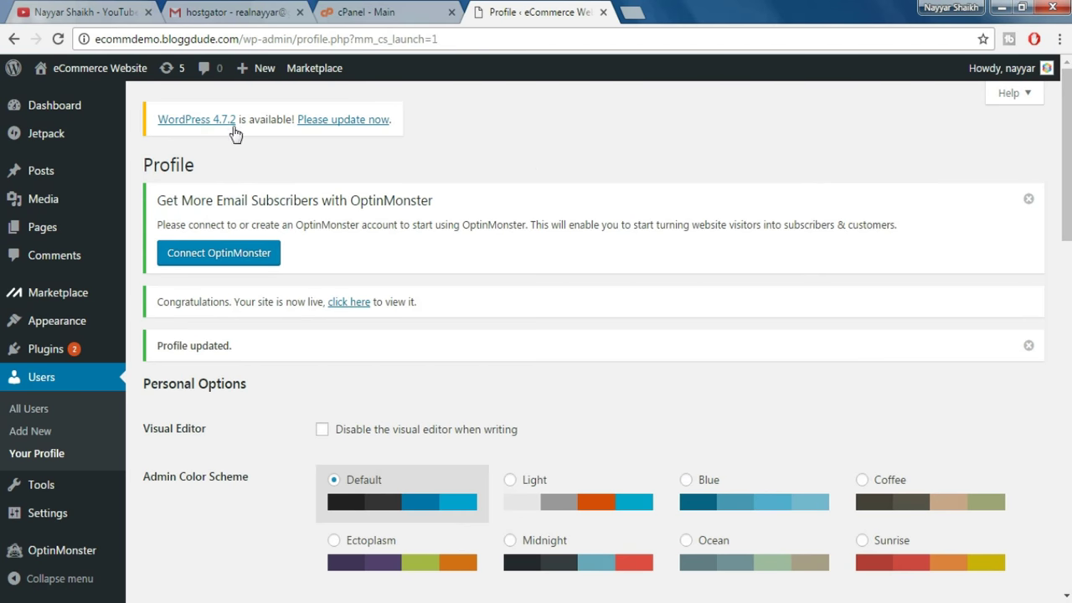
pyautogui.click(329, 128)
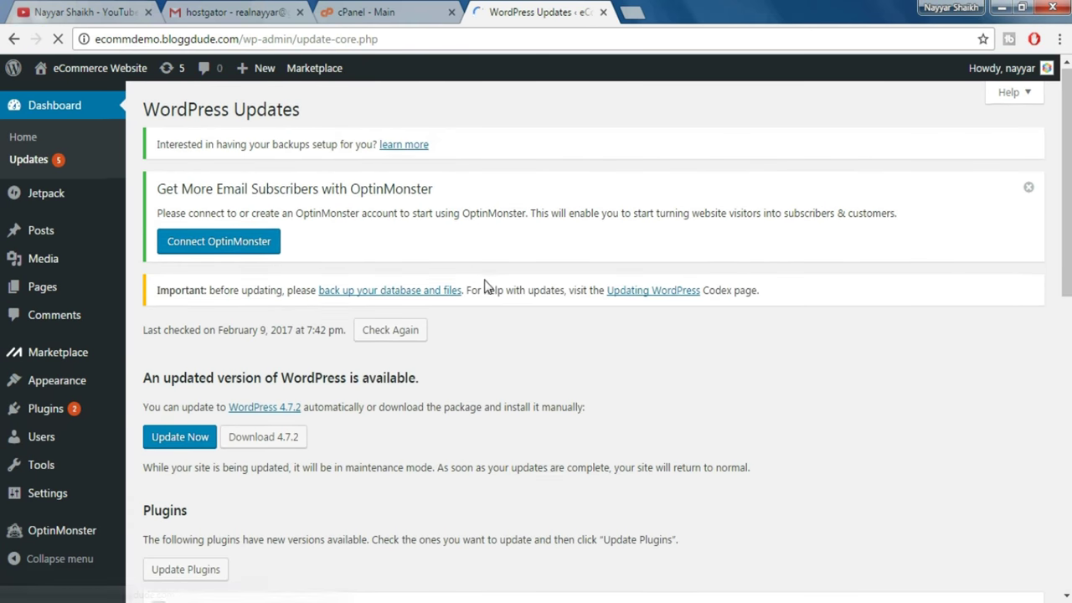
pyautogui.scroll(-2, 486, 287)
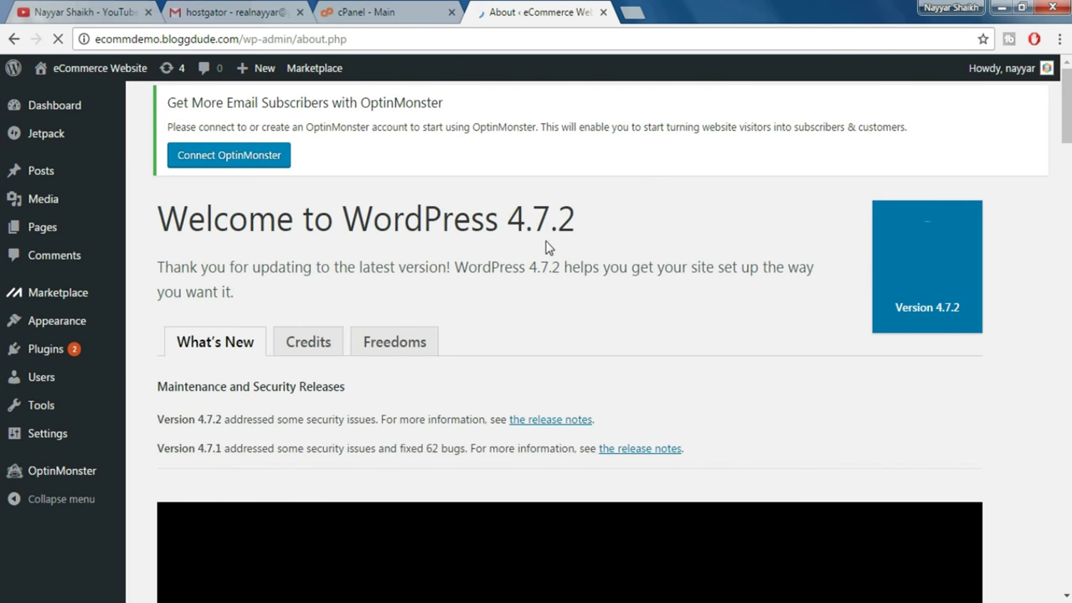
# Bring up the link options for Visit Site on the admin bar.
pyautogui.moveTo(145, 63)
pyautogui.scroll(-1, 586, 167)
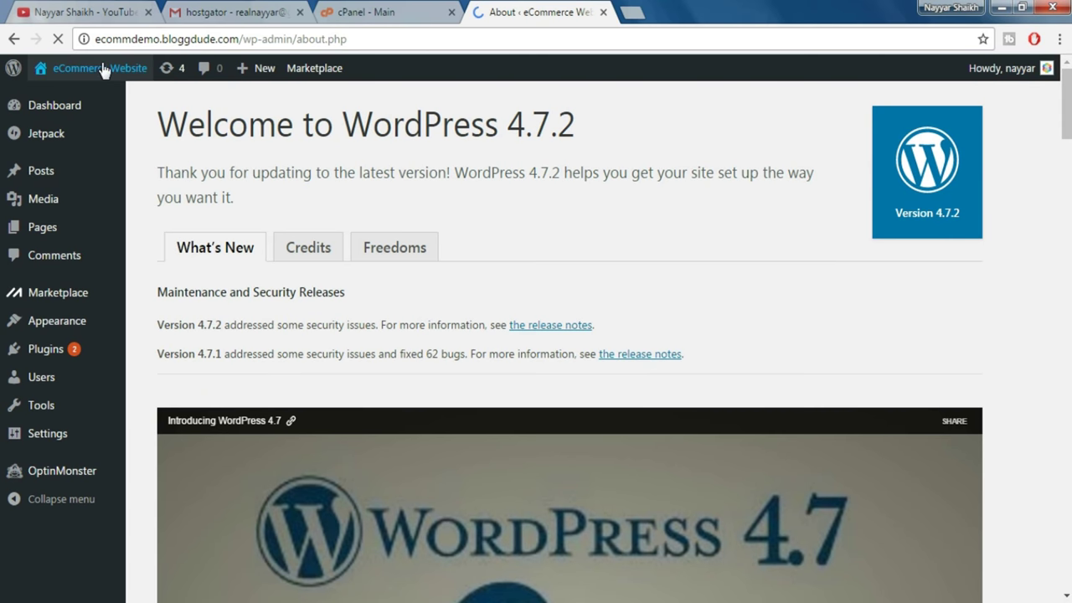
pyautogui.moveTo(102, 71)
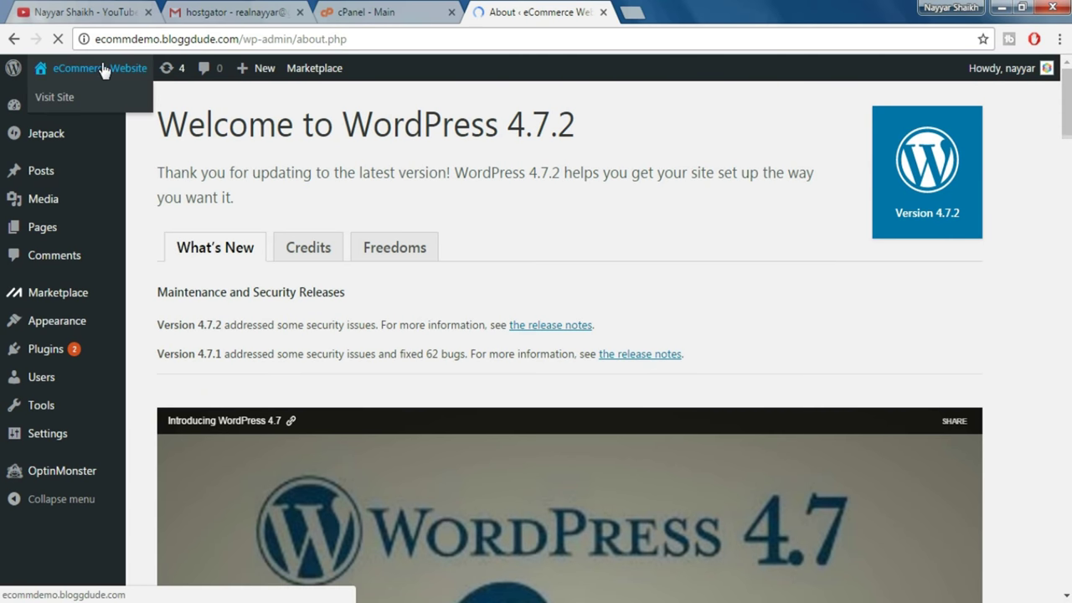
pyautogui.rightClick(72, 102)
# Open the live eCommerce Website in a new tab and scroll through its front page.
pyautogui.click(90, 110)
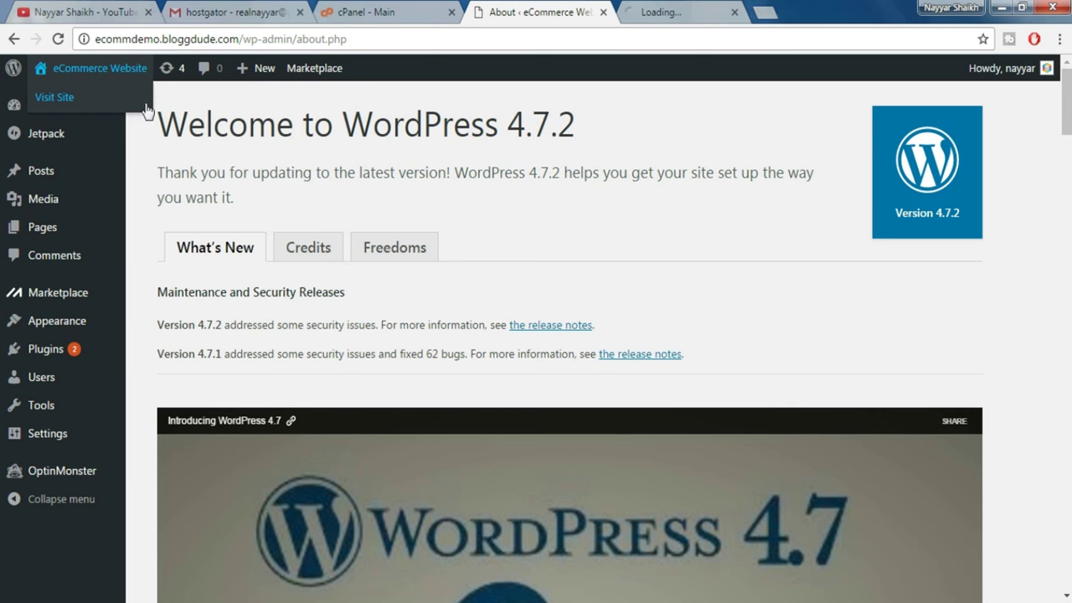
pyautogui.click(662, 12)
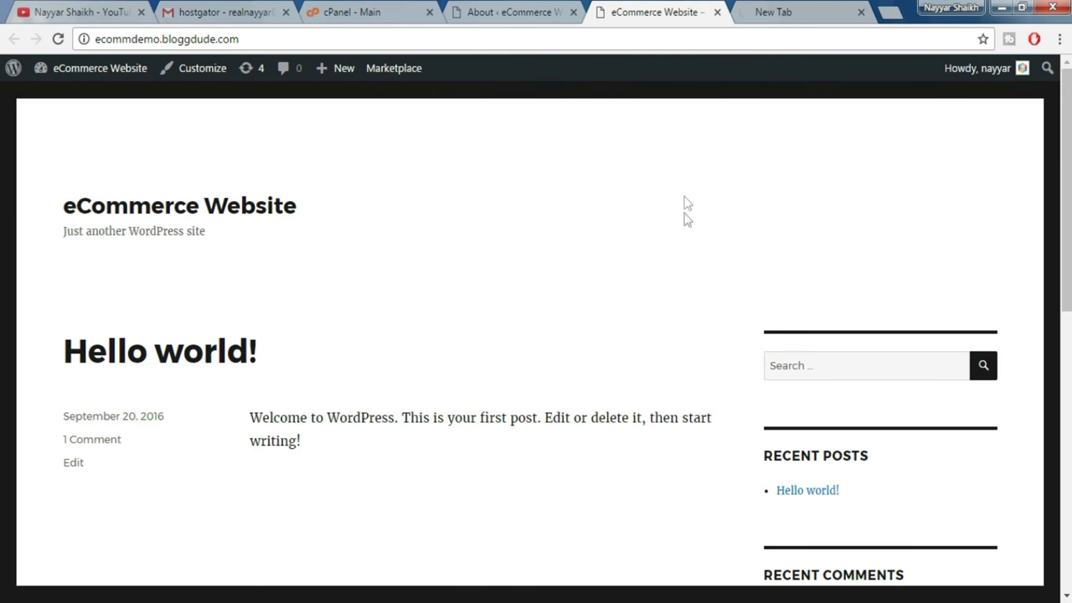
pyautogui.scroll(-5, 670, 293)
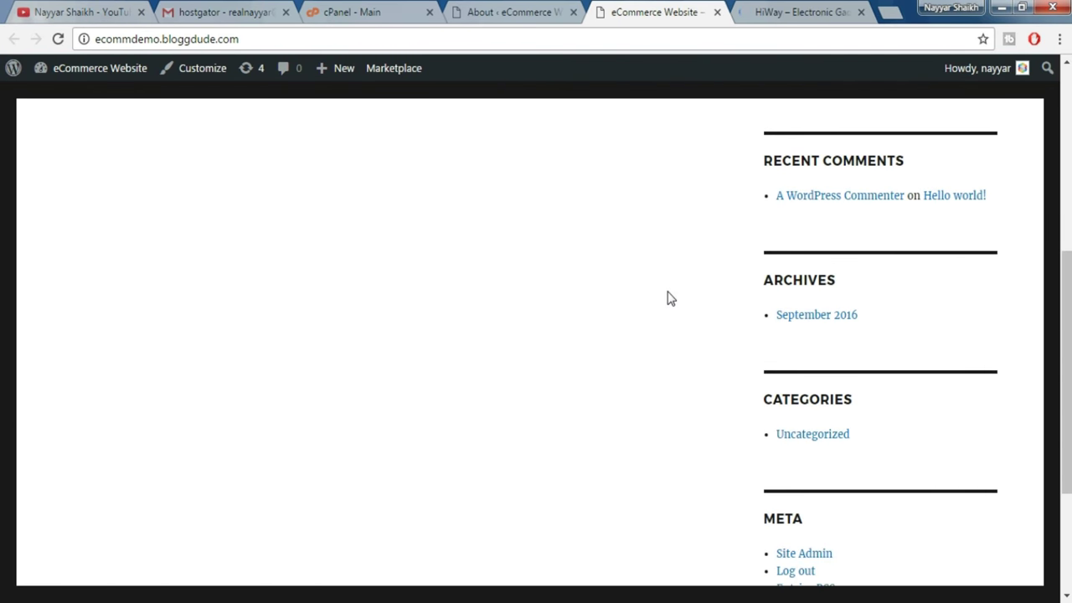
pyautogui.scroll(-2, 670, 301)
pyautogui.scroll(8, 670, 303)
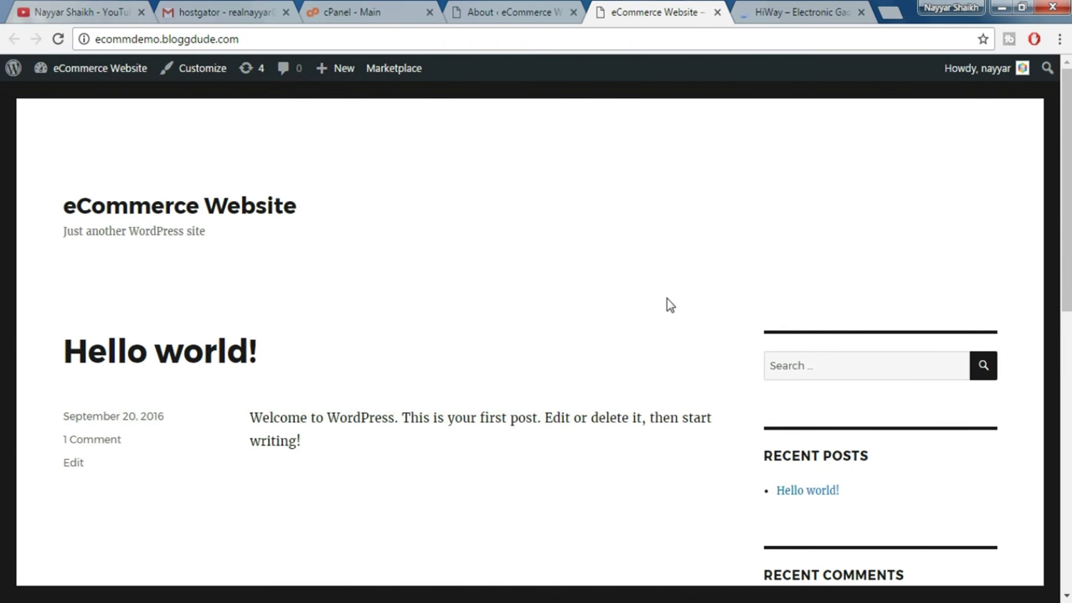
# Compare the HiWay demo store with the new site's front page, then open a blank tab.
pyautogui.click(843, 11)
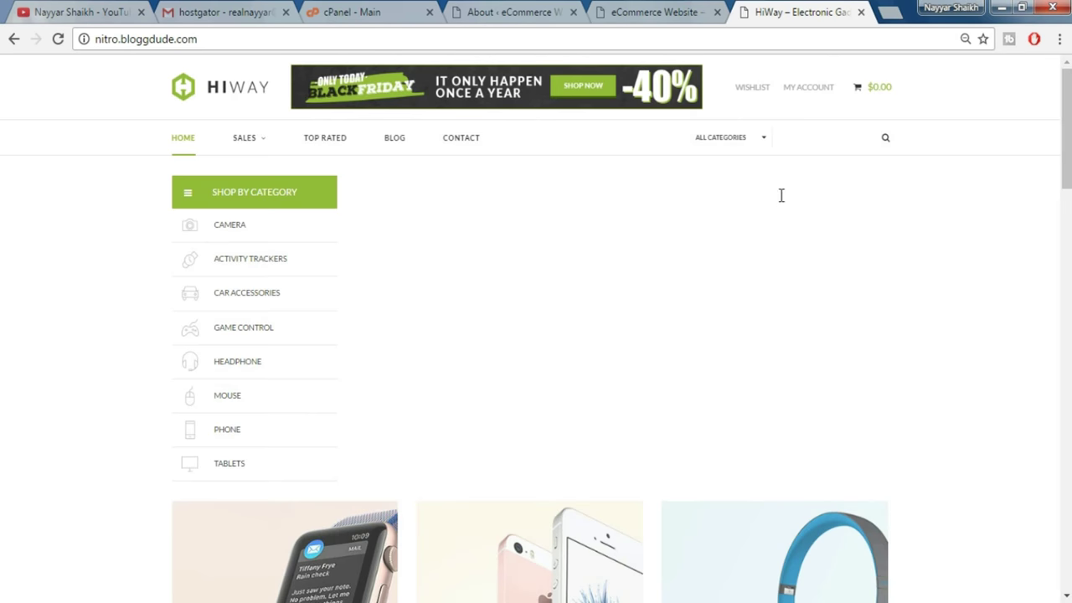
pyautogui.scroll(-2, 770, 249)
pyautogui.scroll(2, 762, 239)
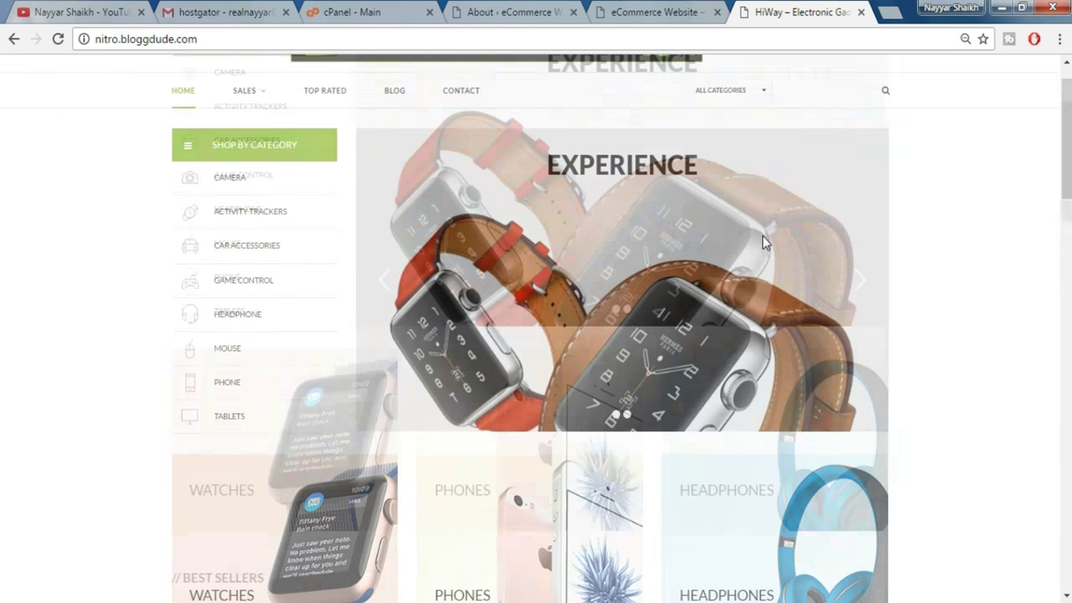
pyautogui.click(686, 11)
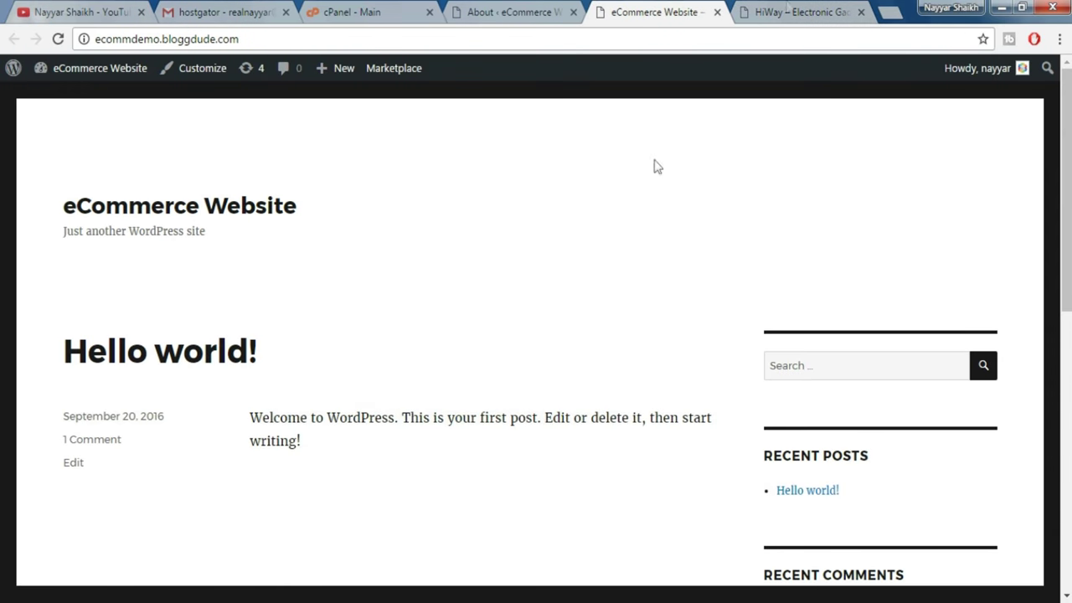
pyautogui.click(788, 8)
pyautogui.scroll(-6, 941, 314)
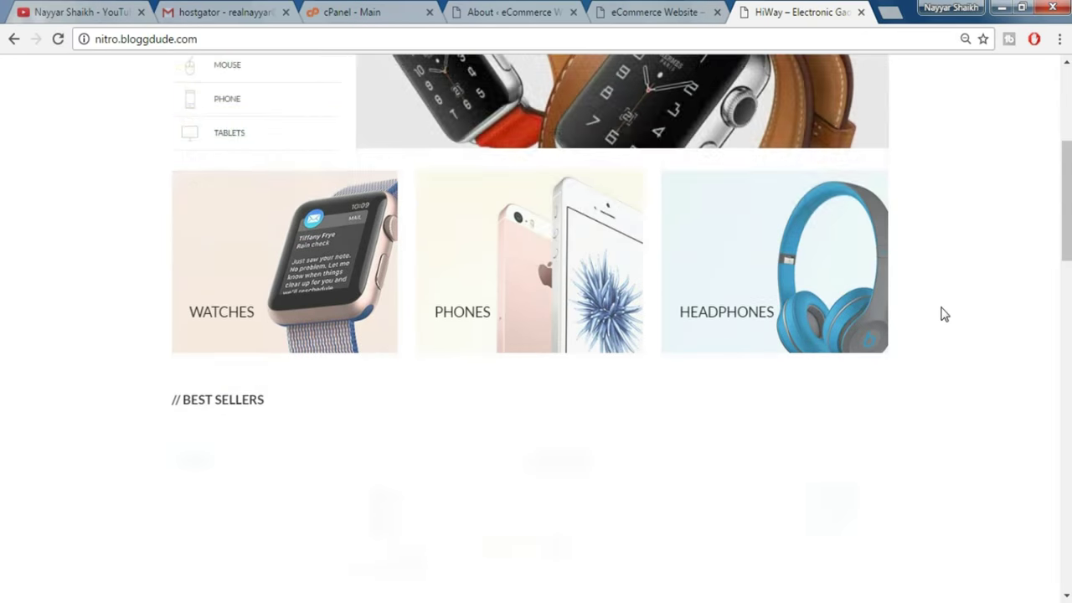
pyautogui.scroll(6, 927, 364)
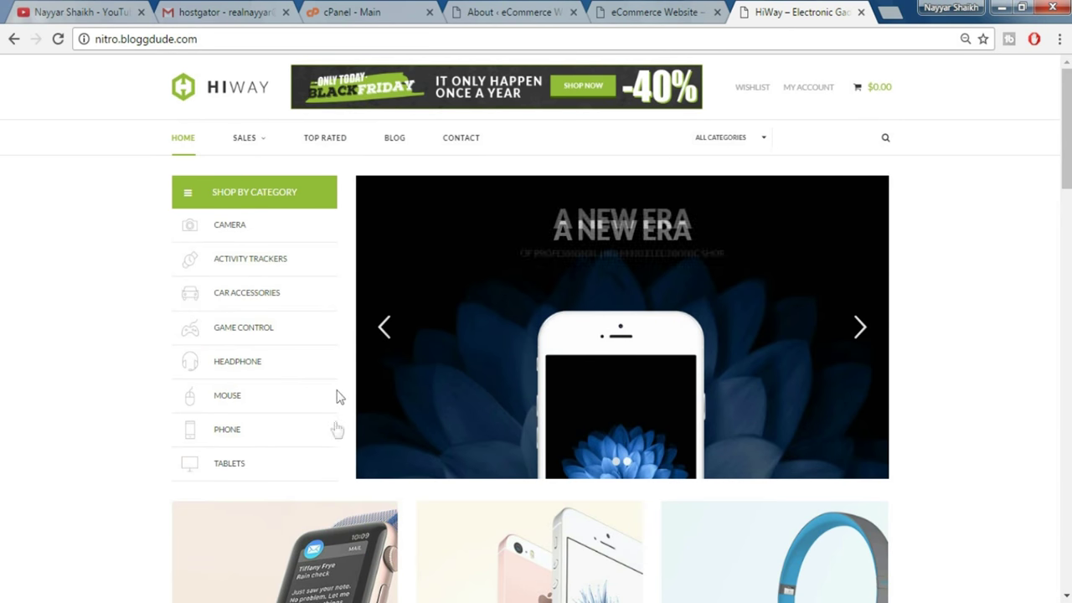
pyautogui.scroll(-8, 340, 436)
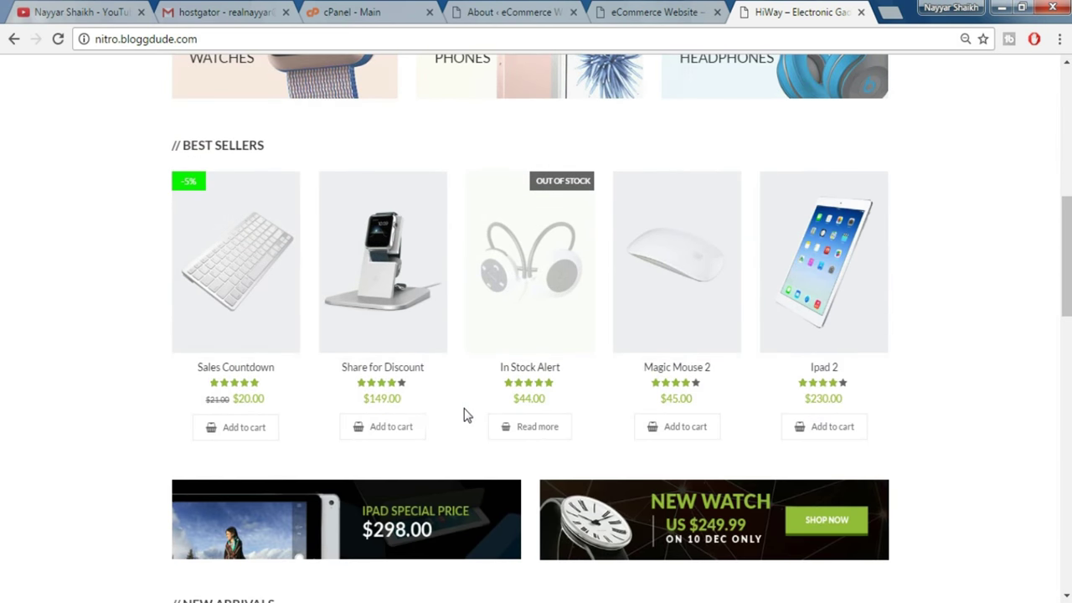
pyautogui.scroll(7, 466, 416)
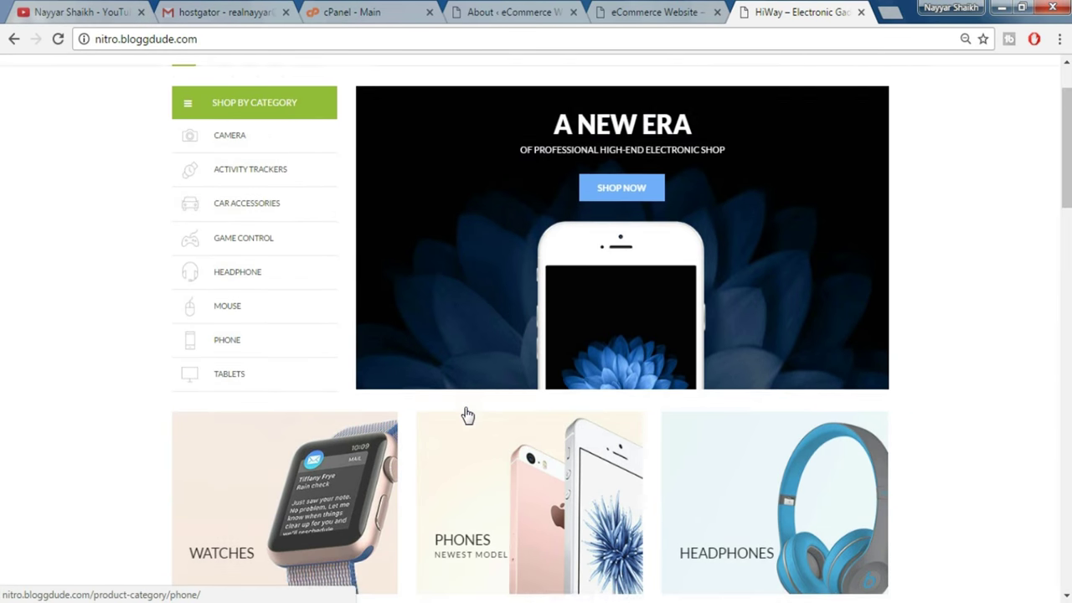
pyautogui.scroll(1, 467, 415)
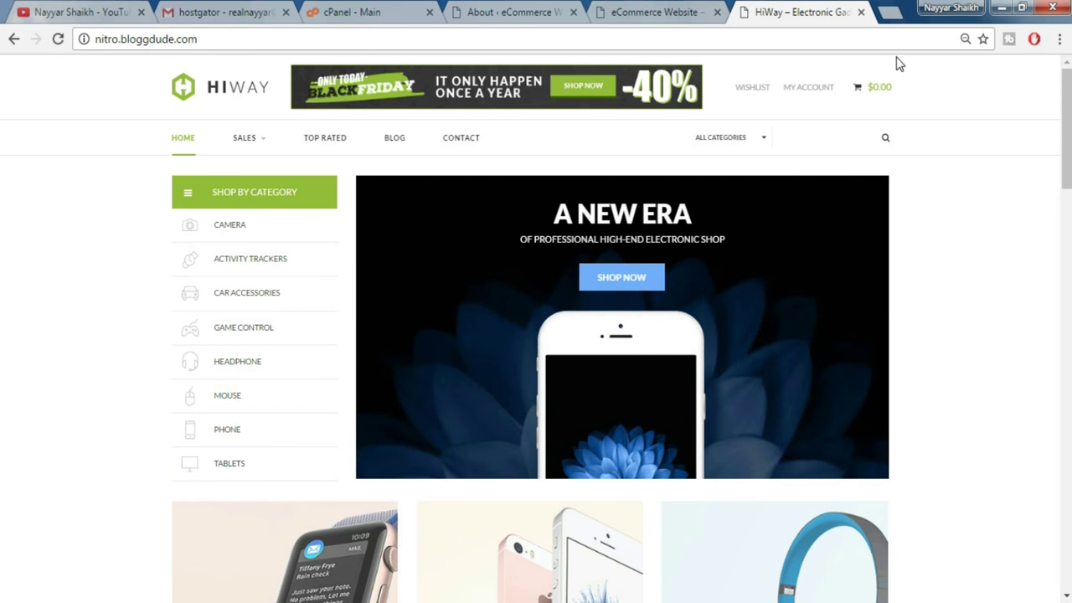
pyautogui.click(897, 10)
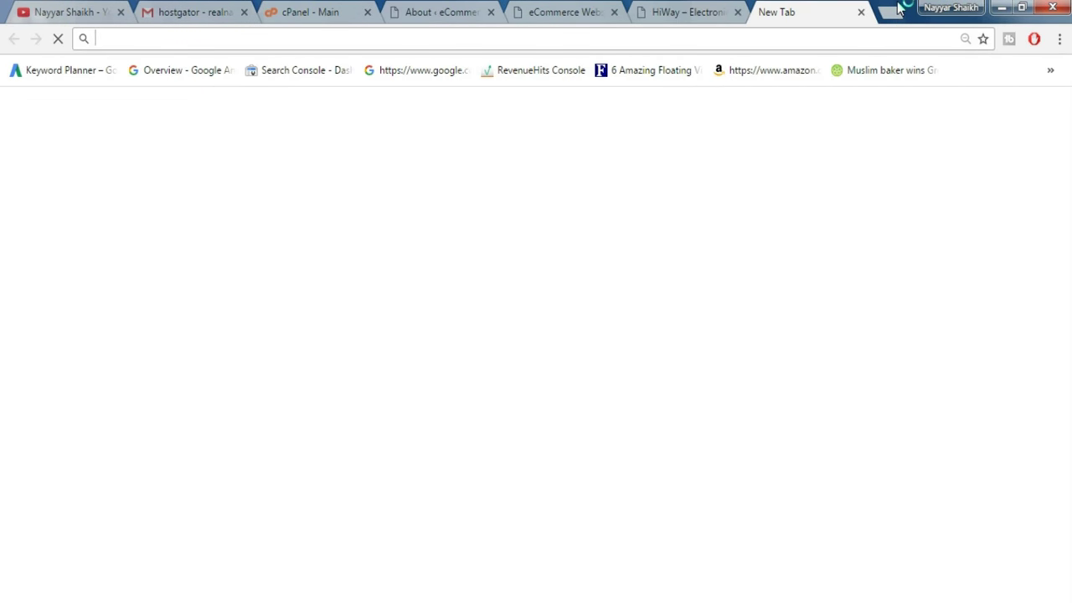
# Go to bloggdude.com/nitro in the new tab.
pyautogui.write('bloggdude.com')
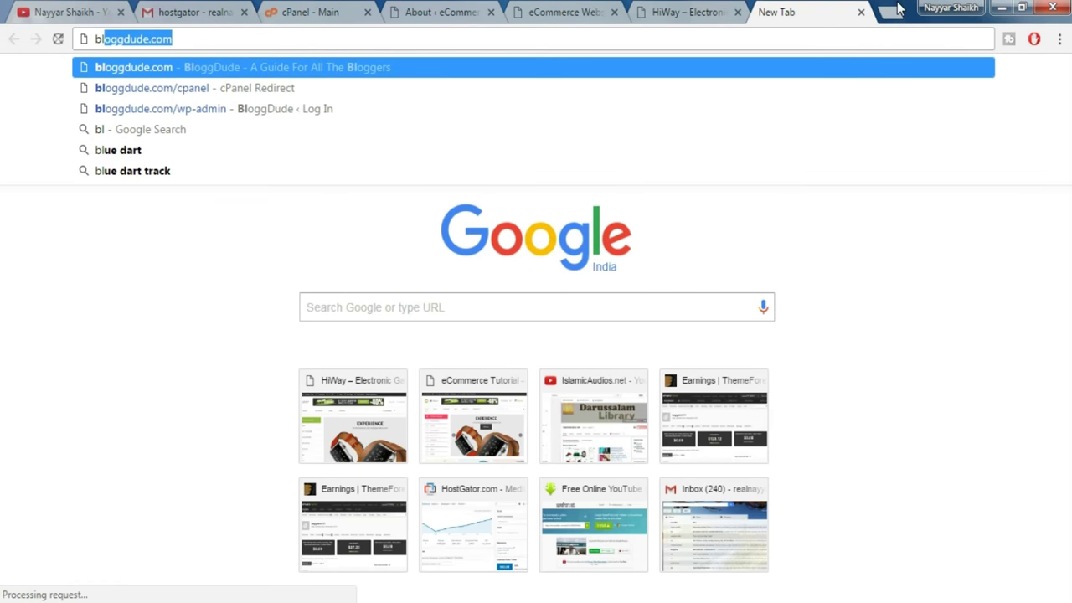
pyautogui.press('Right')
pyautogui.write('/nitro')
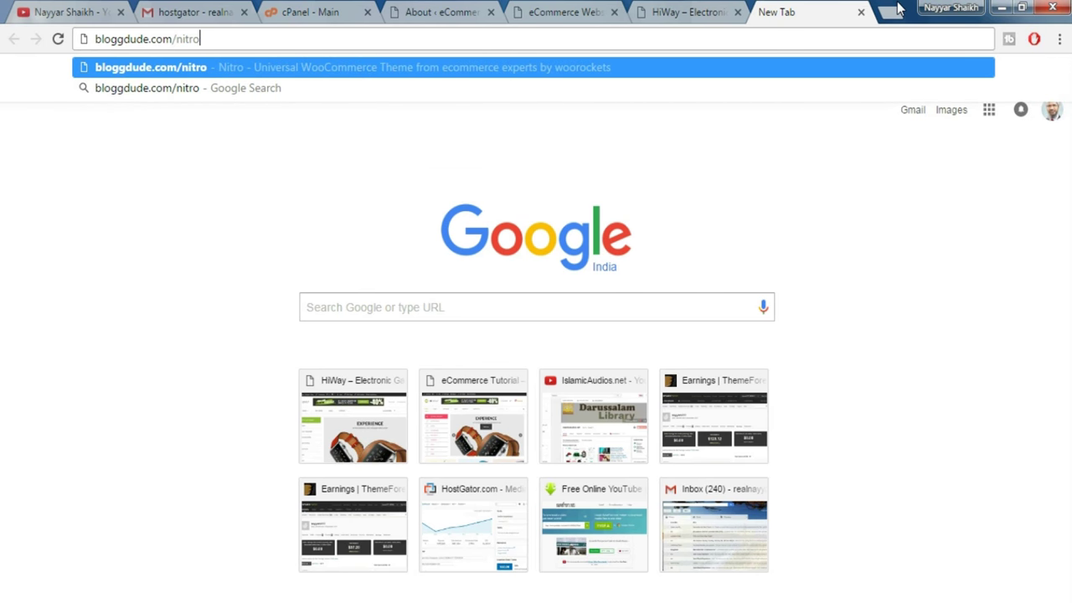
pyautogui.press('Return')
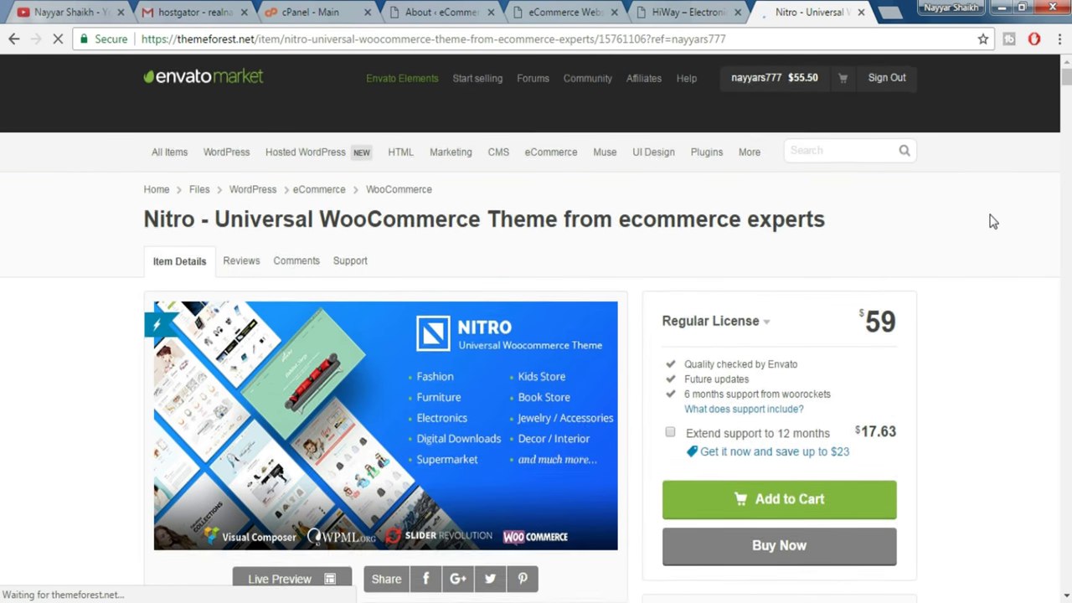
# Review the Nitro theme page's demos and included plugins, checking against the HiWay store.
pyautogui.scroll(-2, 993, 220)
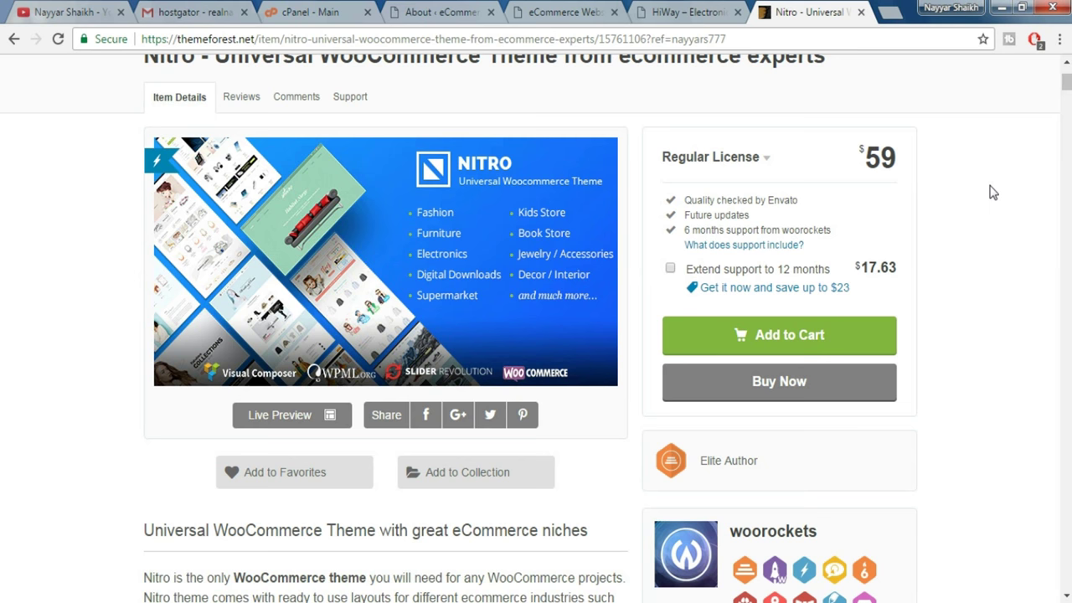
pyautogui.click(697, 5)
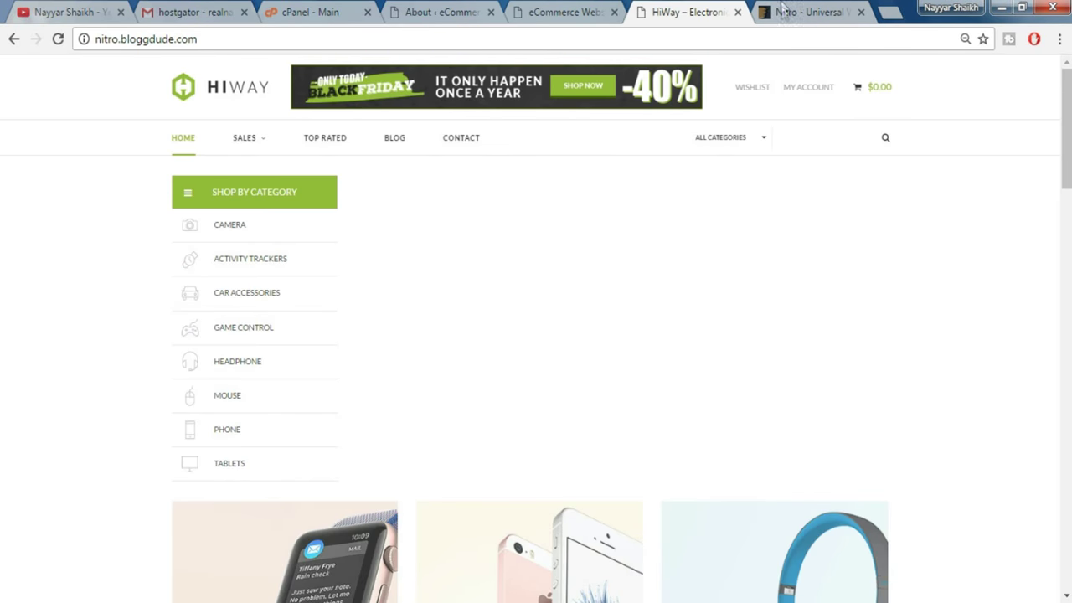
pyautogui.scroll(-5, 928, 333)
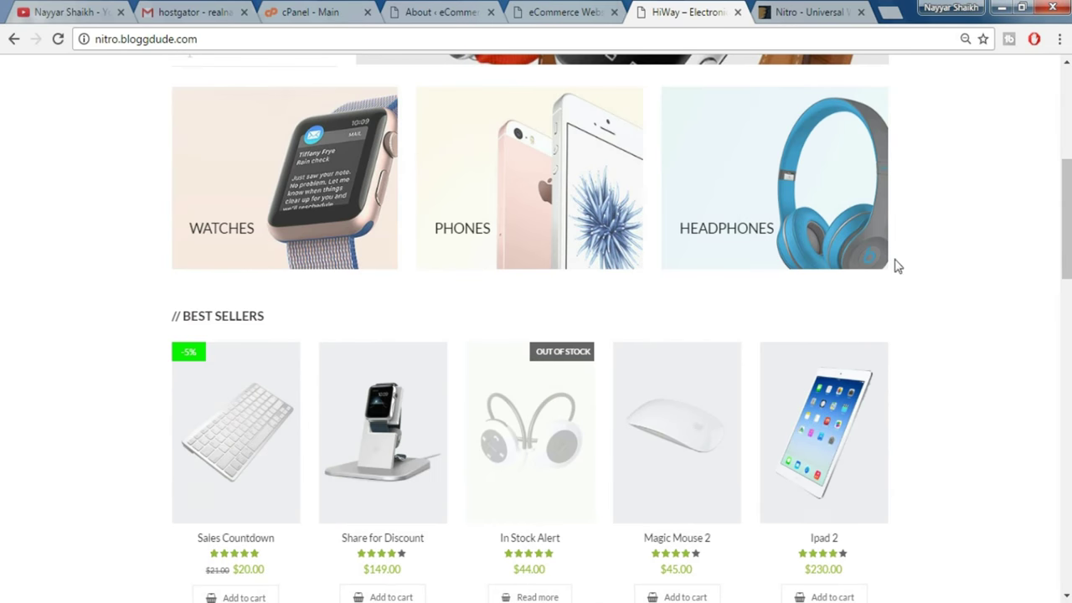
pyautogui.click(832, 7)
pyautogui.scroll(-10, 953, 266)
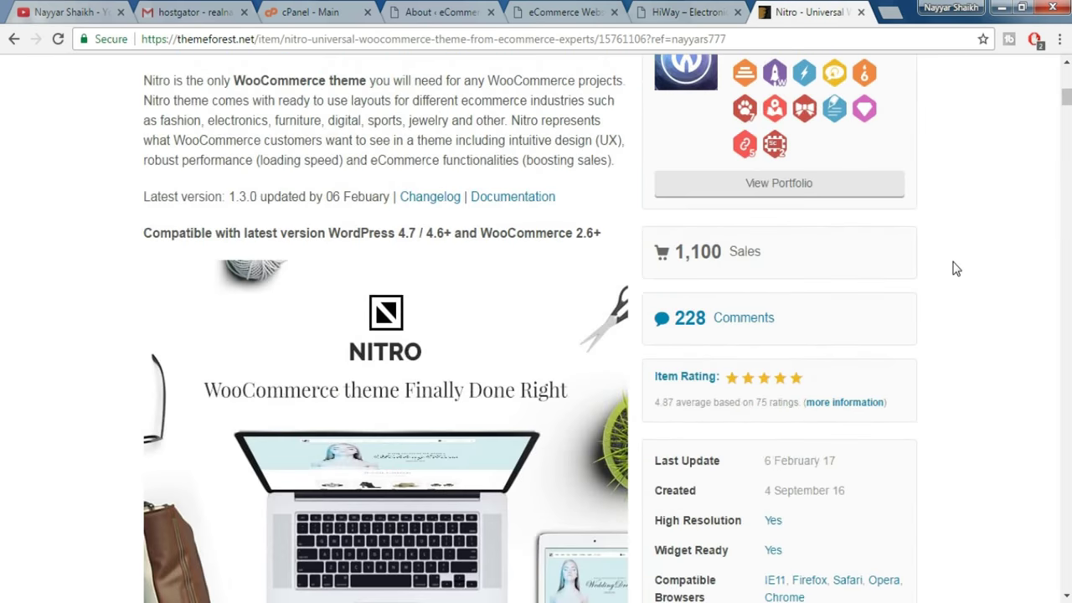
pyautogui.scroll(-19, 954, 268)
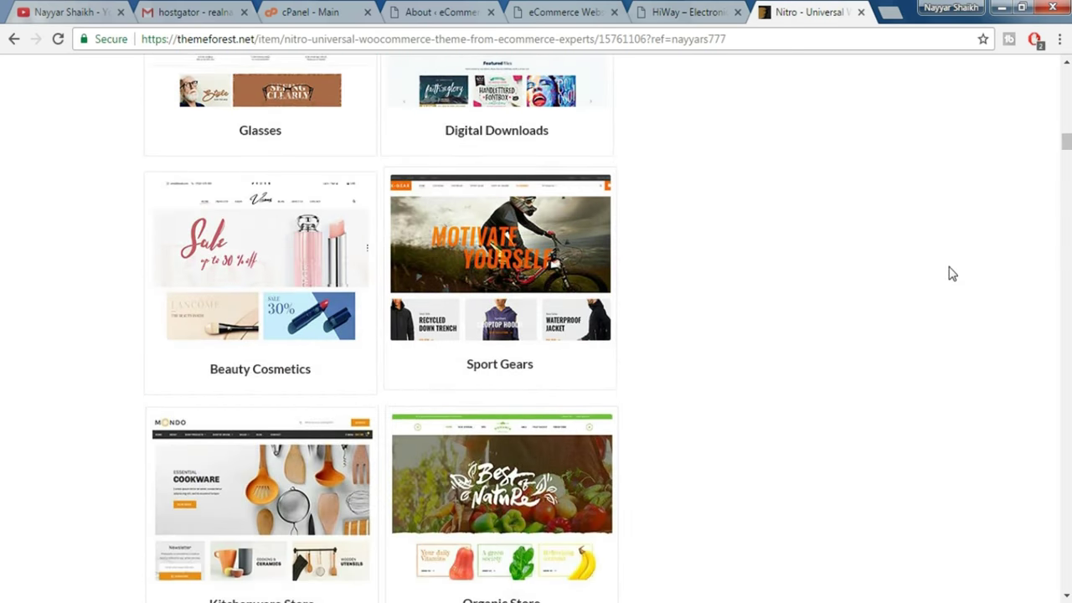
pyautogui.scroll(-17, 953, 273)
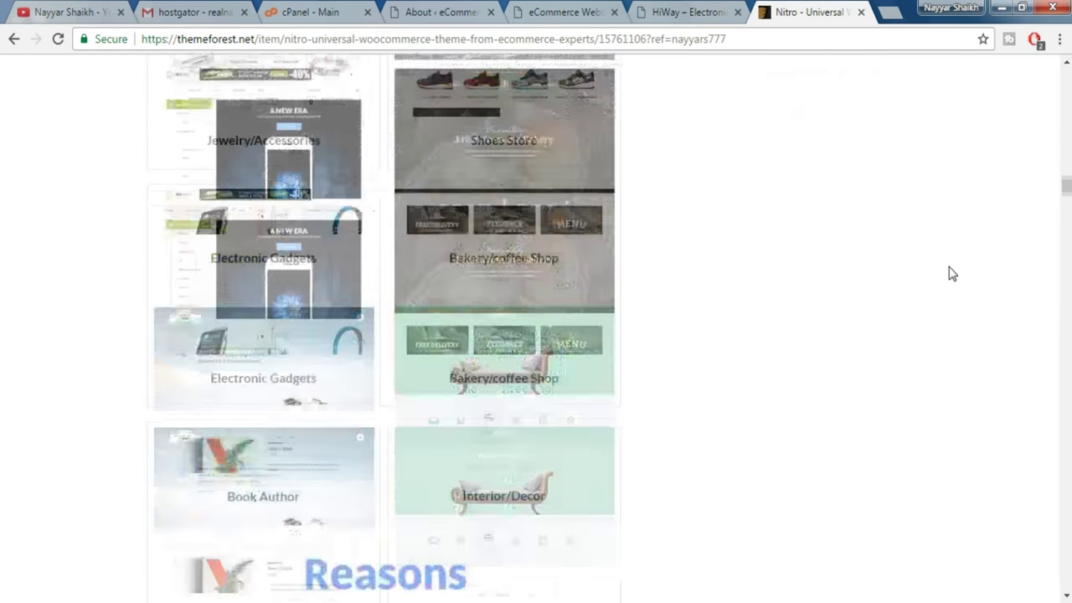
pyautogui.scroll(-11, 952, 273)
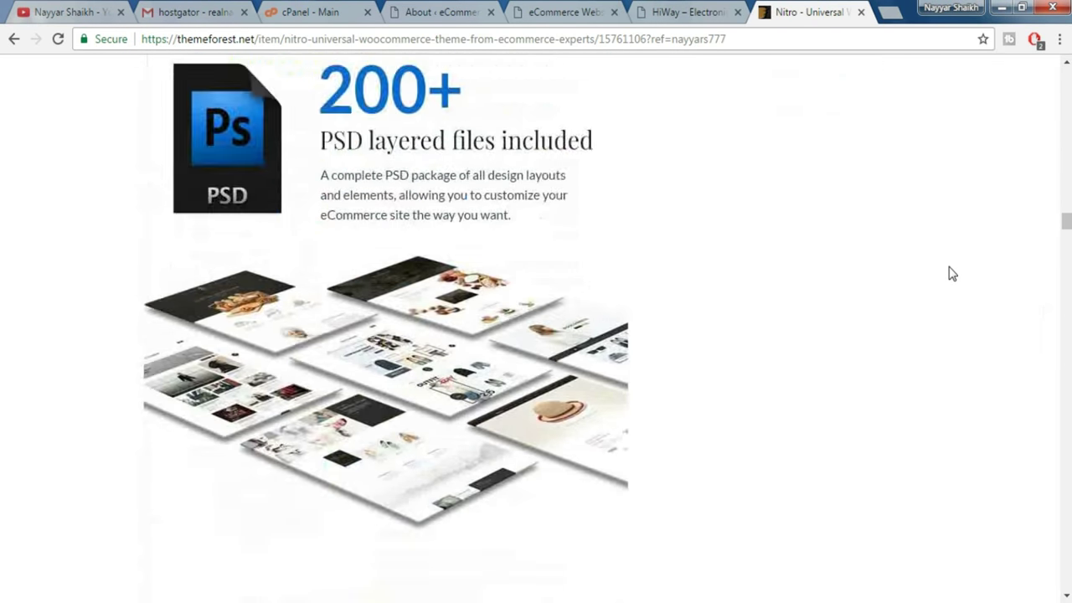
pyautogui.scroll(-5, 952, 273)
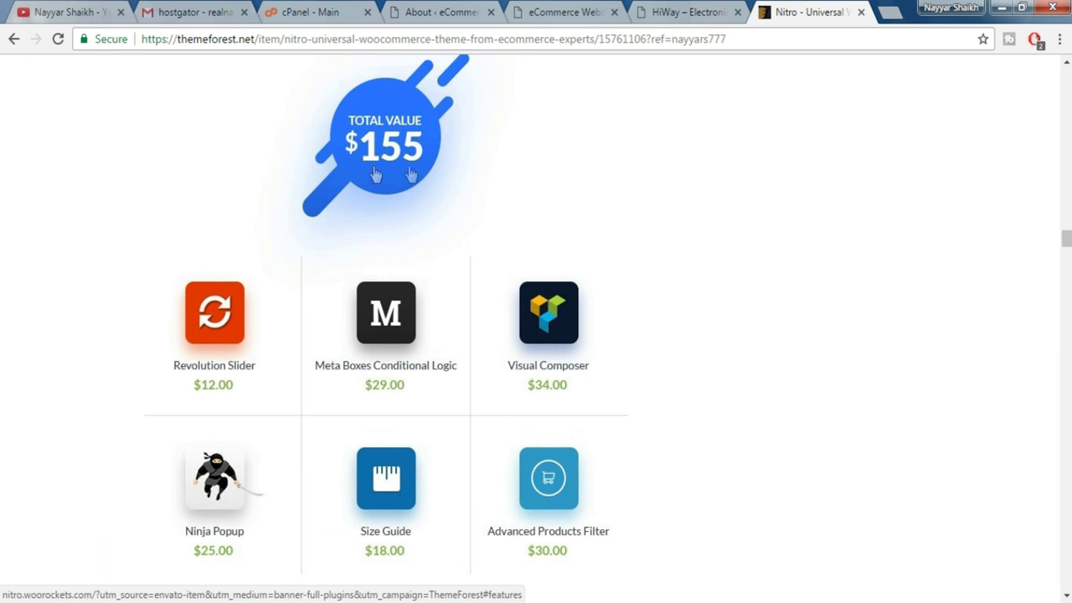
pyautogui.scroll(10, 741, 299)
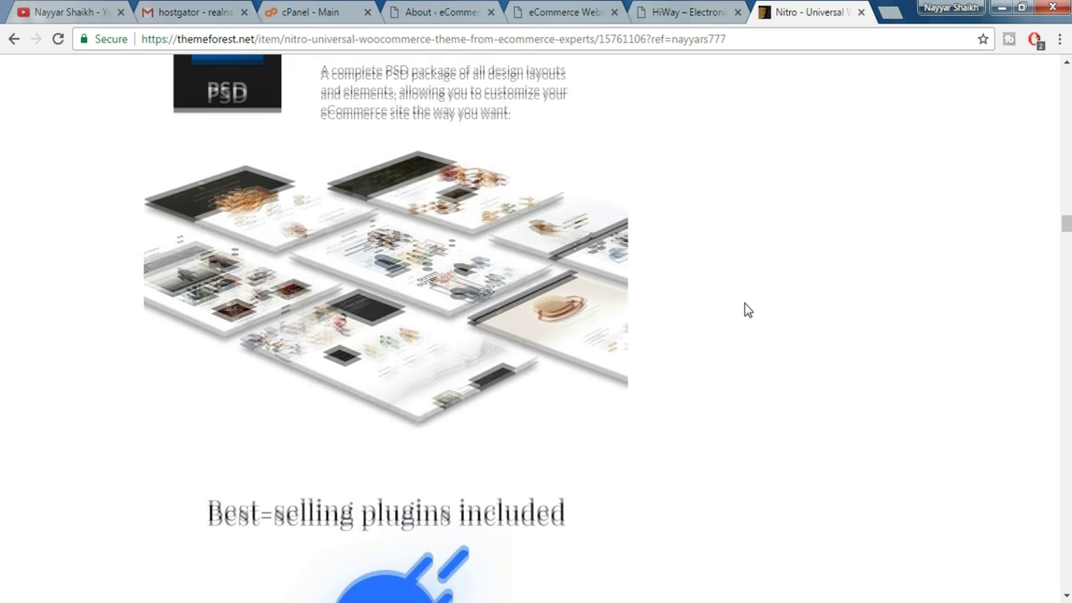
pyautogui.scroll(15, 746, 335)
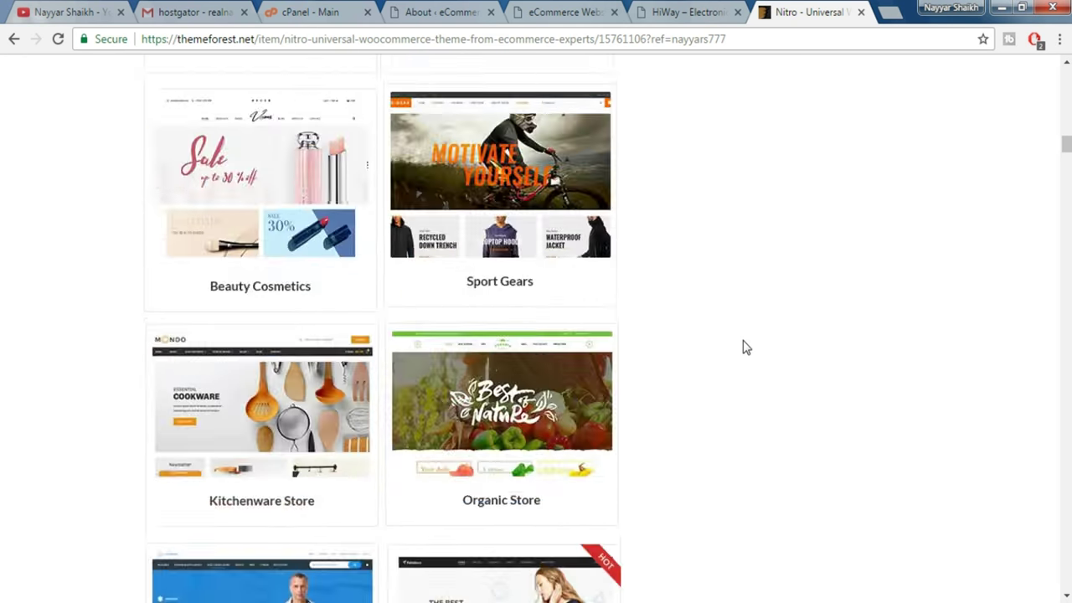
pyautogui.scroll(10, 744, 356)
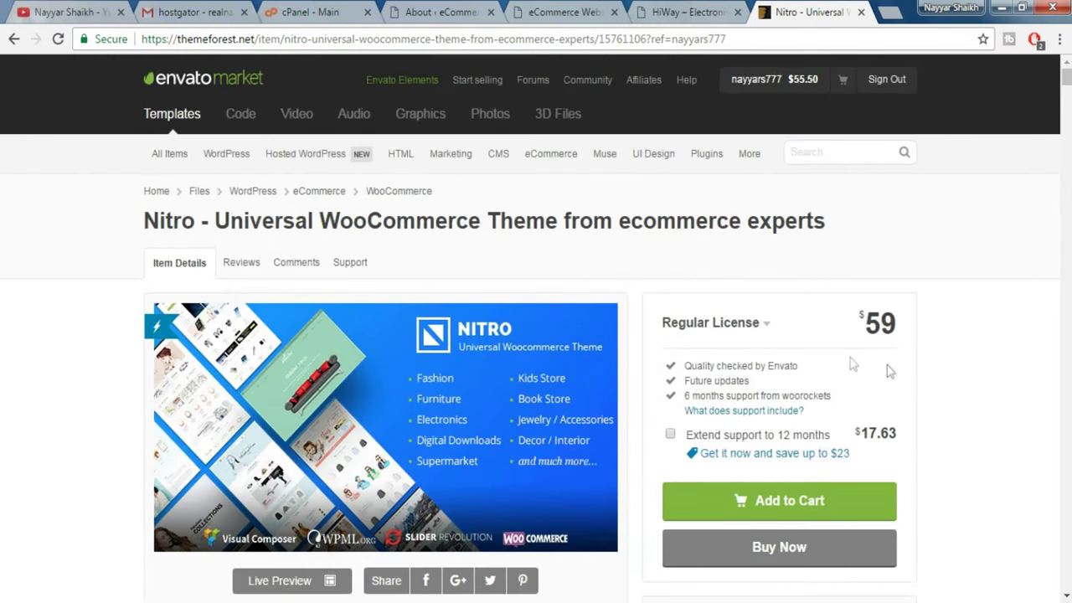
# Start buying Nitro at the $59 Regular License, then close the Checkout tab.
pyautogui.moveTo(897, 322); pyautogui.dragTo(863, 324)
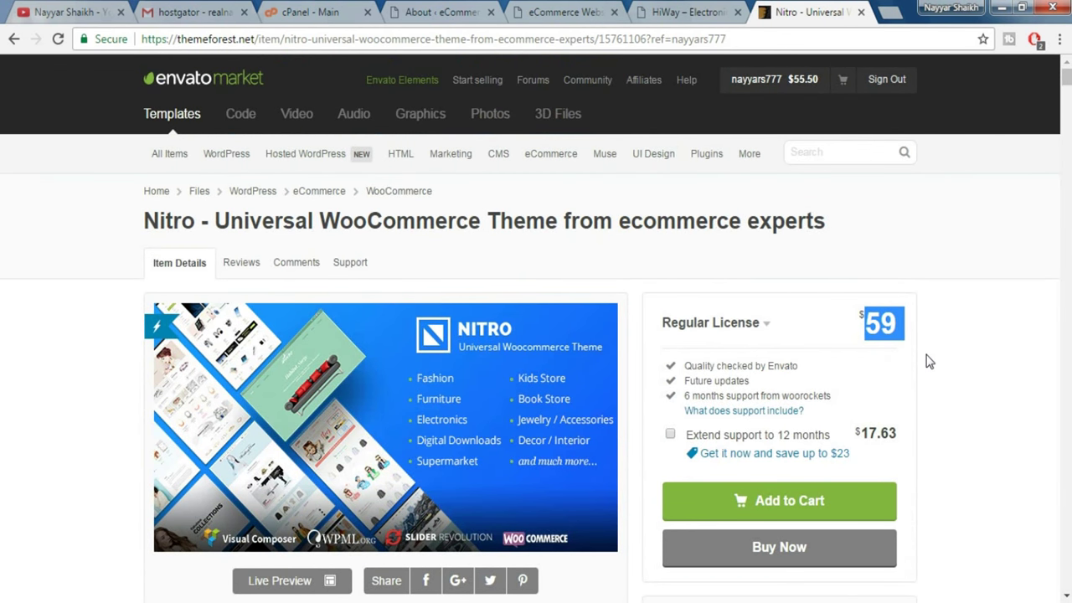
pyautogui.scroll(-1, 944, 369)
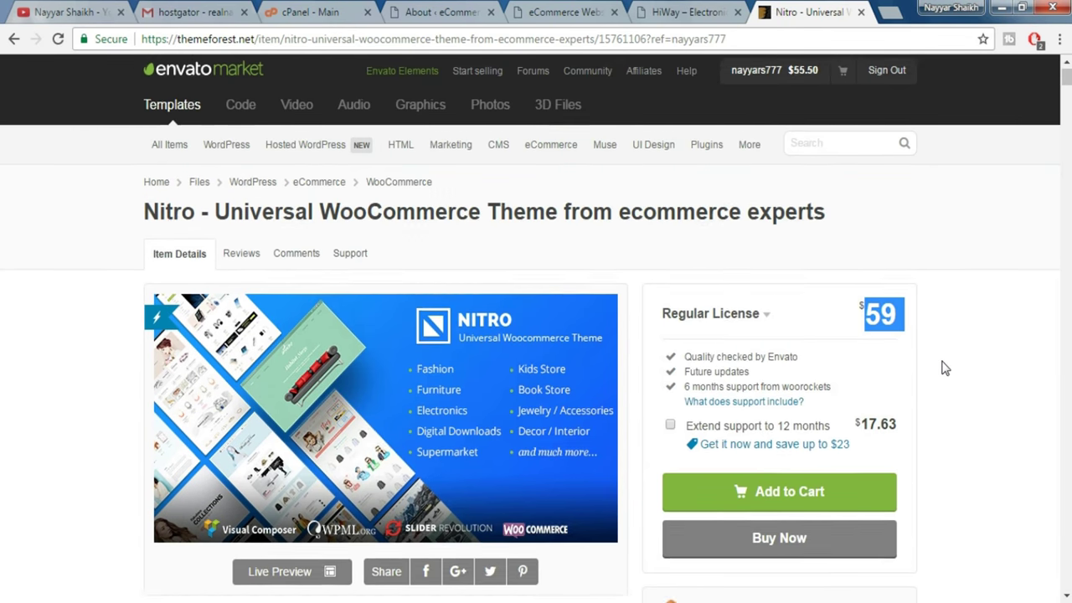
pyautogui.click(788, 474)
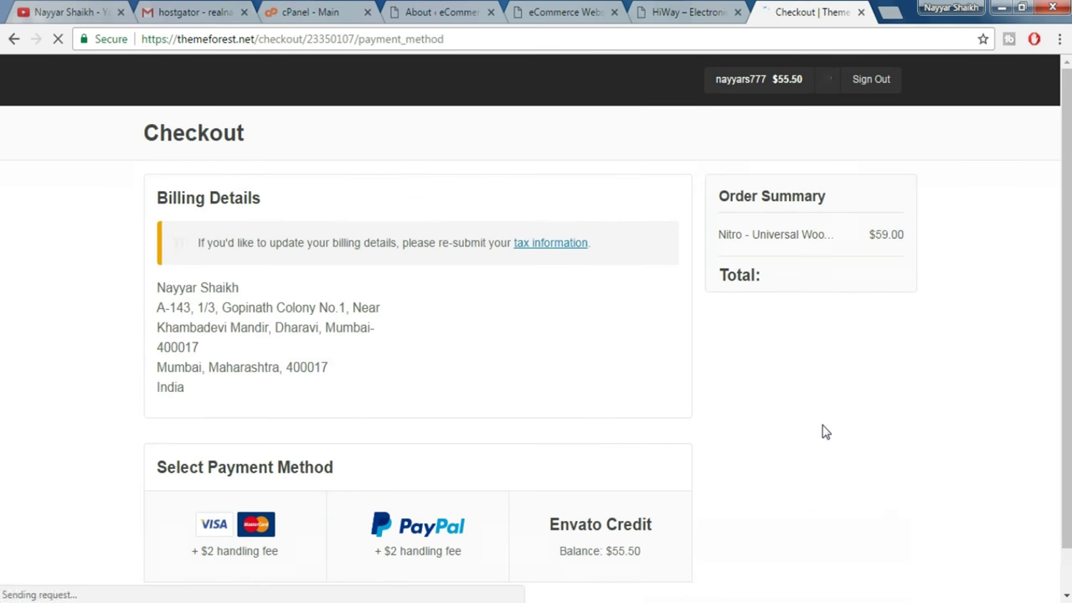
pyautogui.scroll(-1, 767, 420)
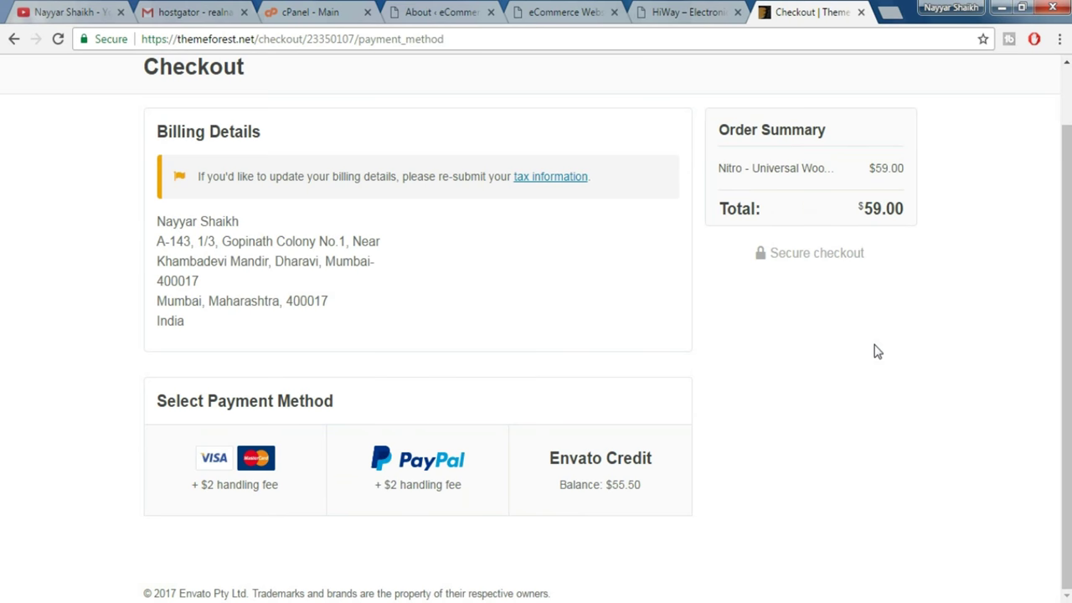
pyautogui.scroll(1, 877, 352)
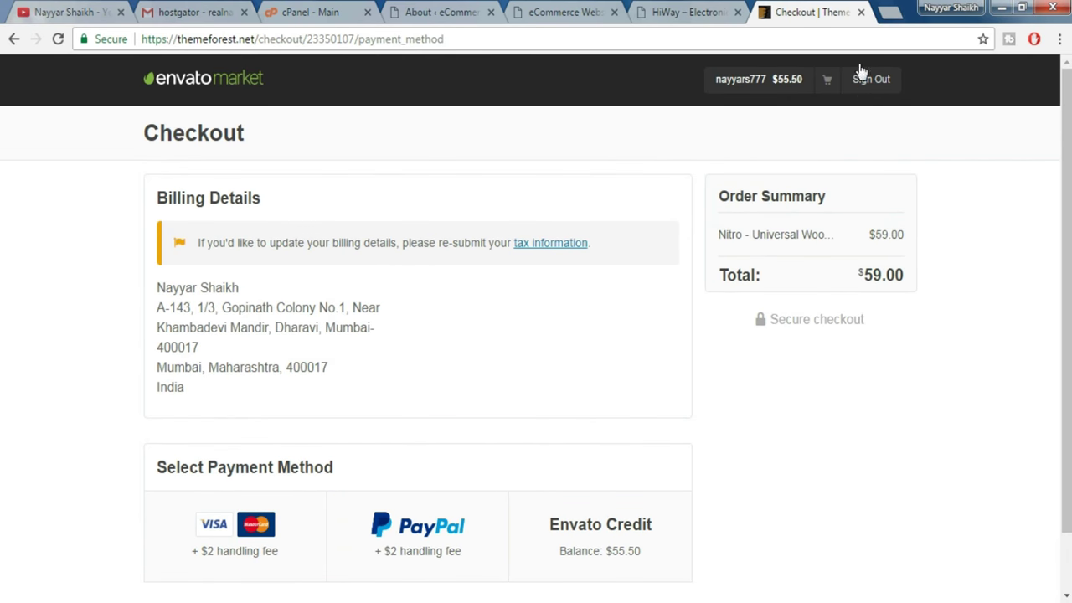
pyautogui.click(861, 13)
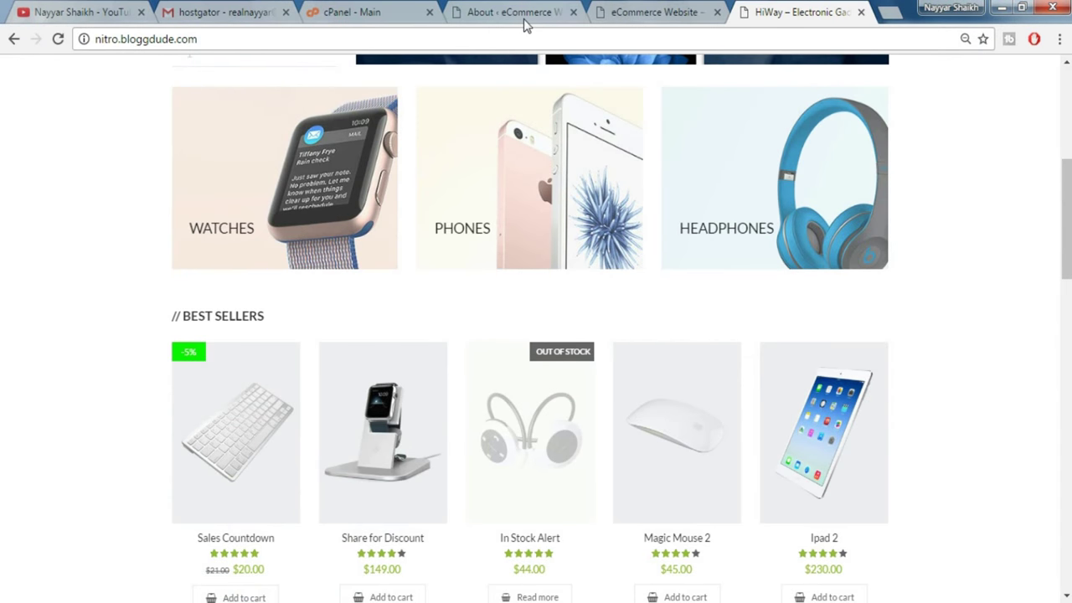
# From Appearance > Themes, open the Upload Theme form and browse for a theme zip.
pyautogui.click(523, 20)
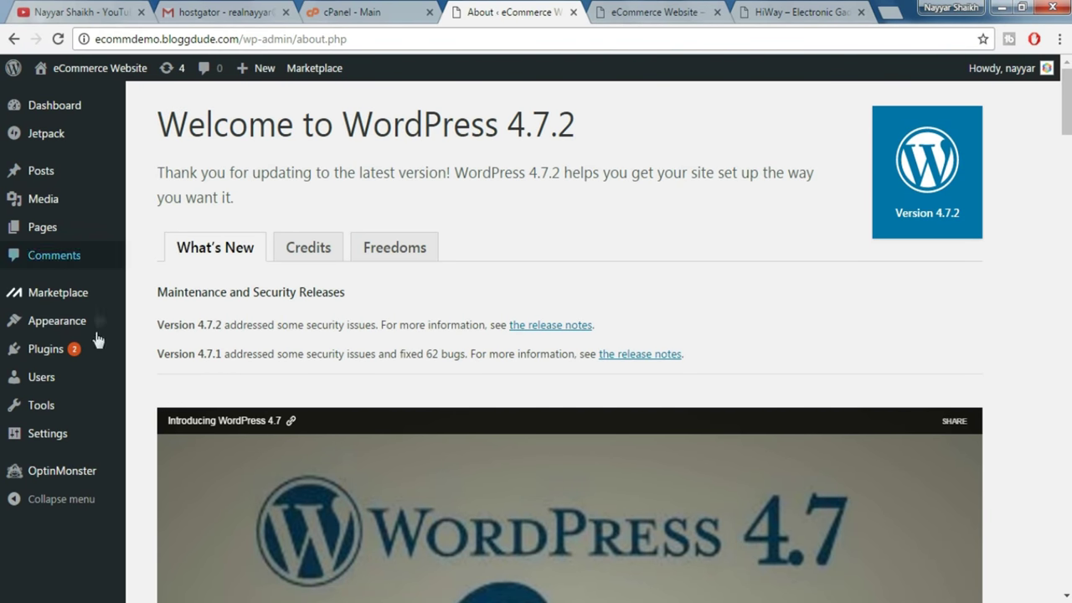
pyautogui.moveTo(86, 331)
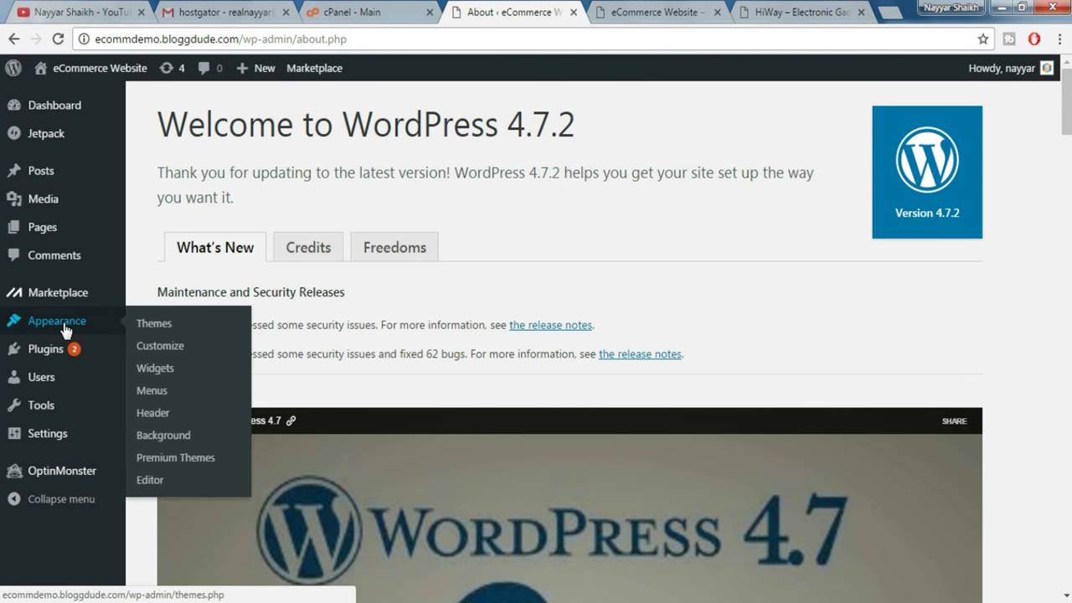
pyautogui.click(168, 330)
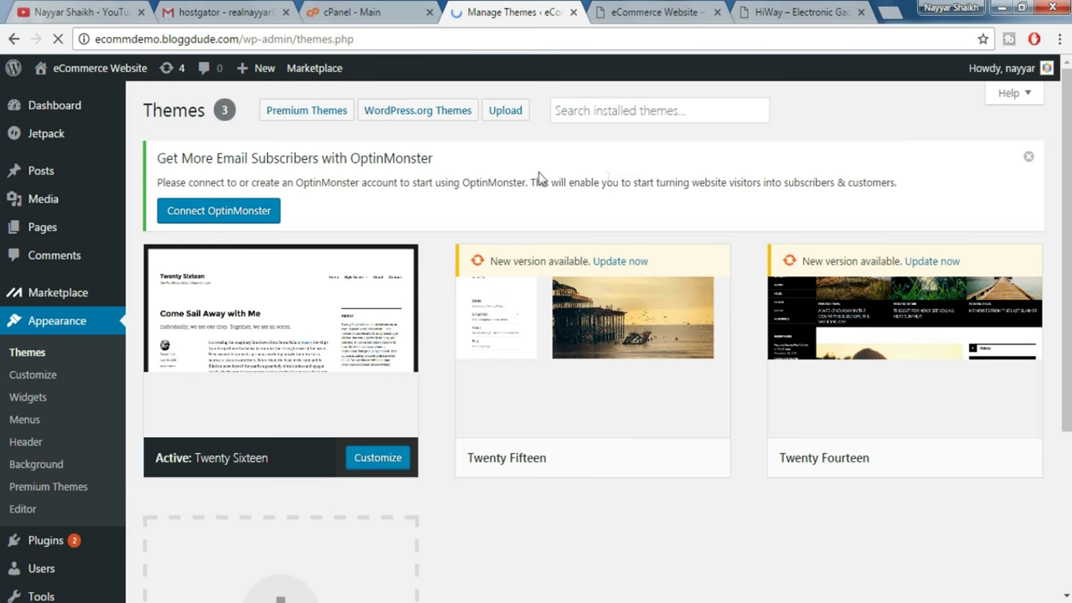
pyautogui.click(513, 118)
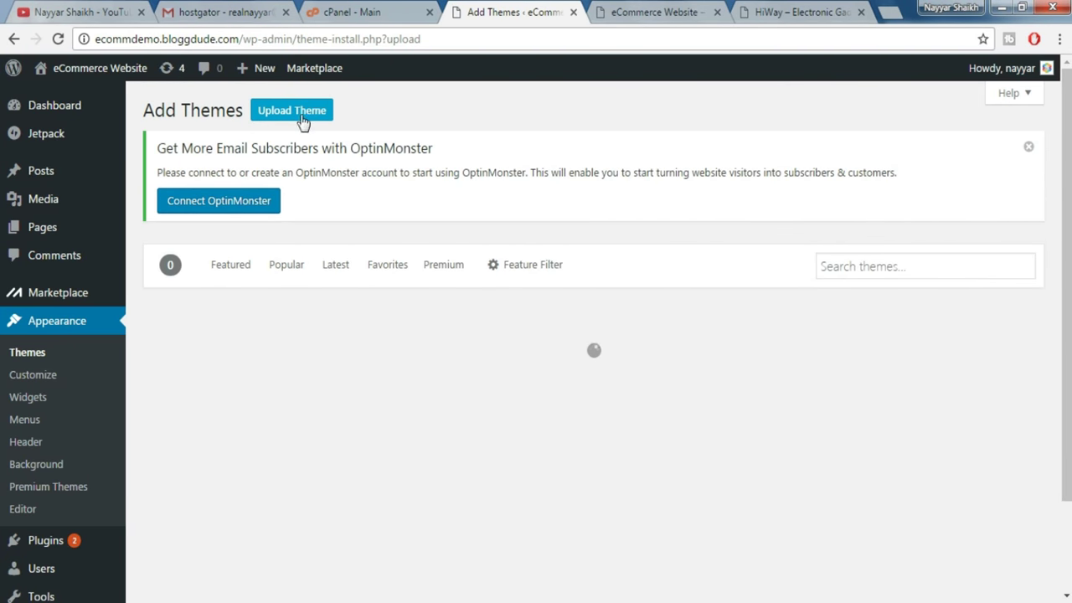
pyautogui.click(289, 124)
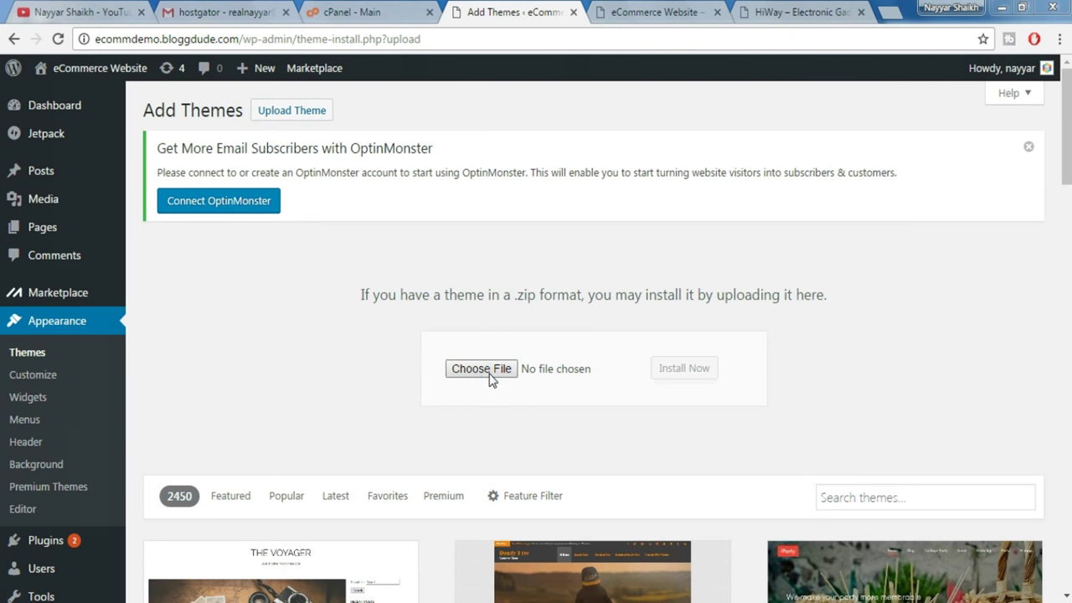
pyautogui.click(492, 377)
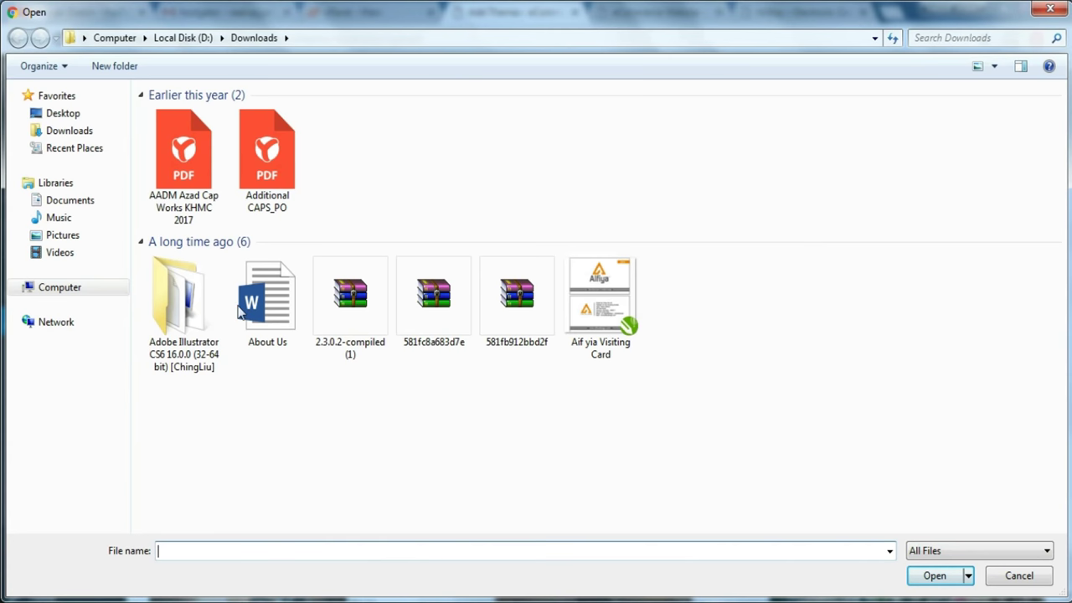
# Choose wr-nitro_1.2.4_install from Desktop > Nitro Resources as the theme upload file.
pyautogui.click(79, 117)
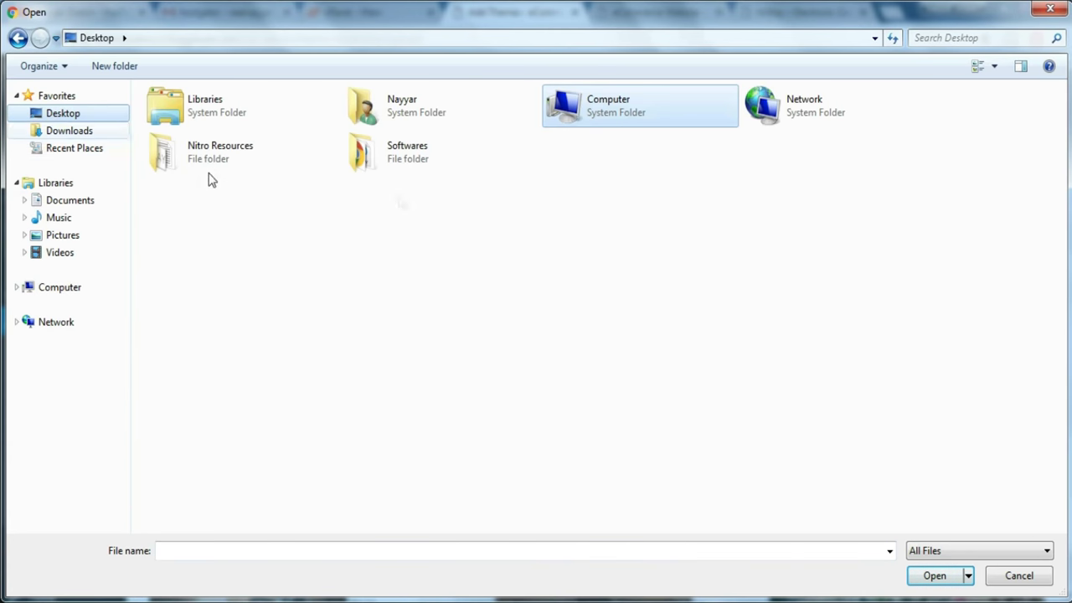
pyautogui.doubleClick(272, 169)
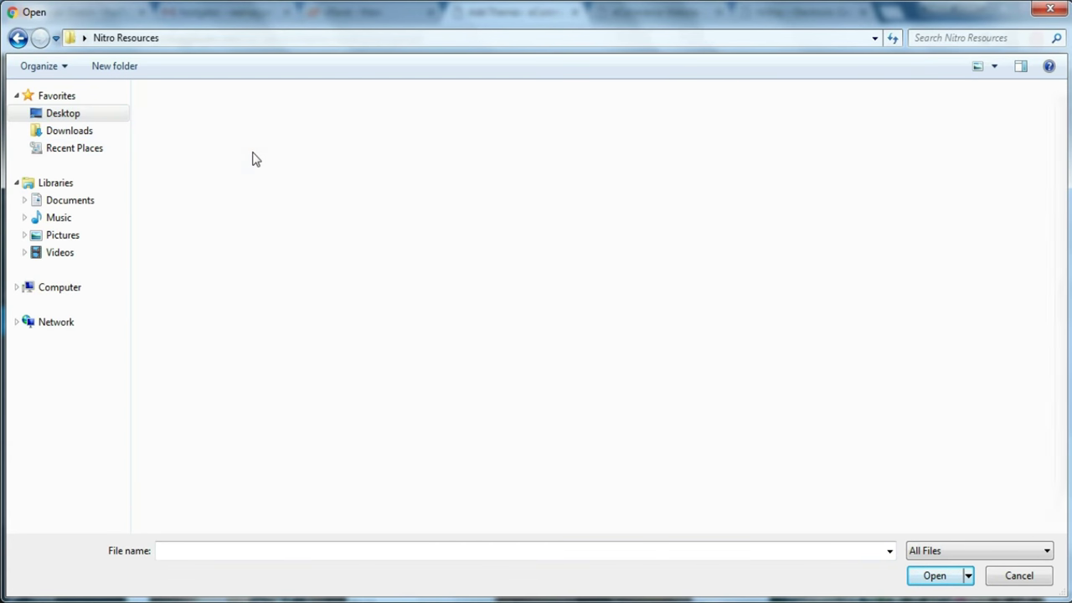
pyautogui.scroll(-1, 453, 483)
pyautogui.click(461, 477)
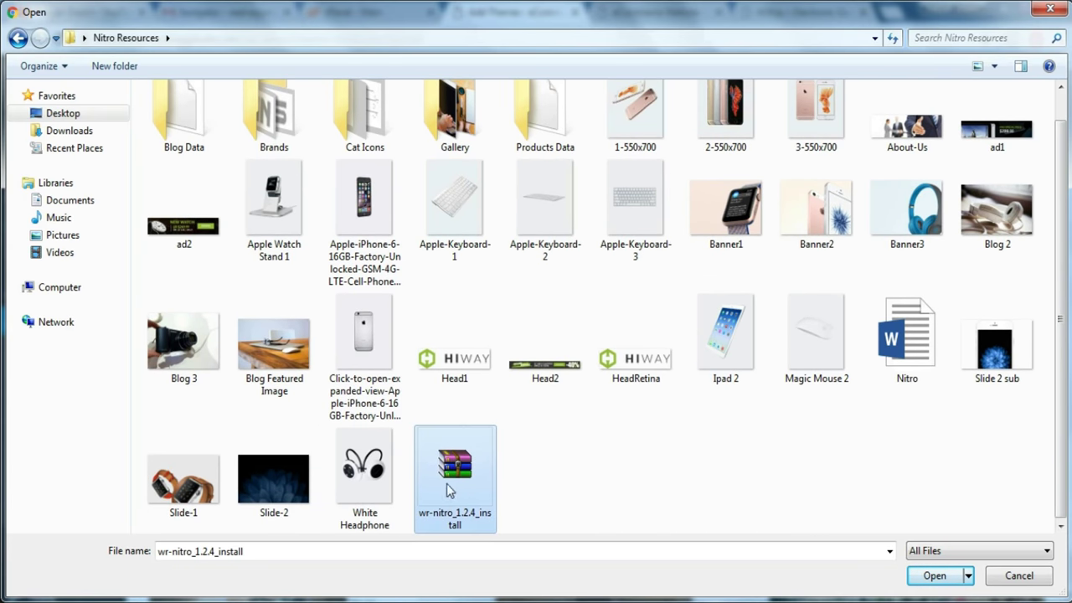
pyautogui.click(931, 575)
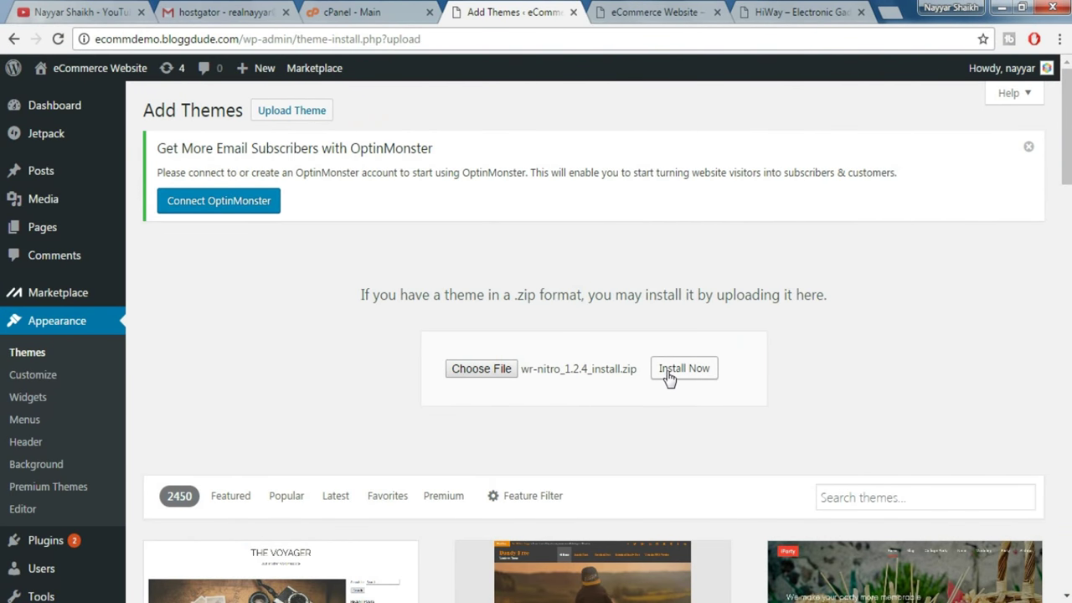
# Install wr-nitro_1.2.4_install.zip, checking YouTube while the upload runs, then return to WordPress.
pyautogui.click(670, 376)
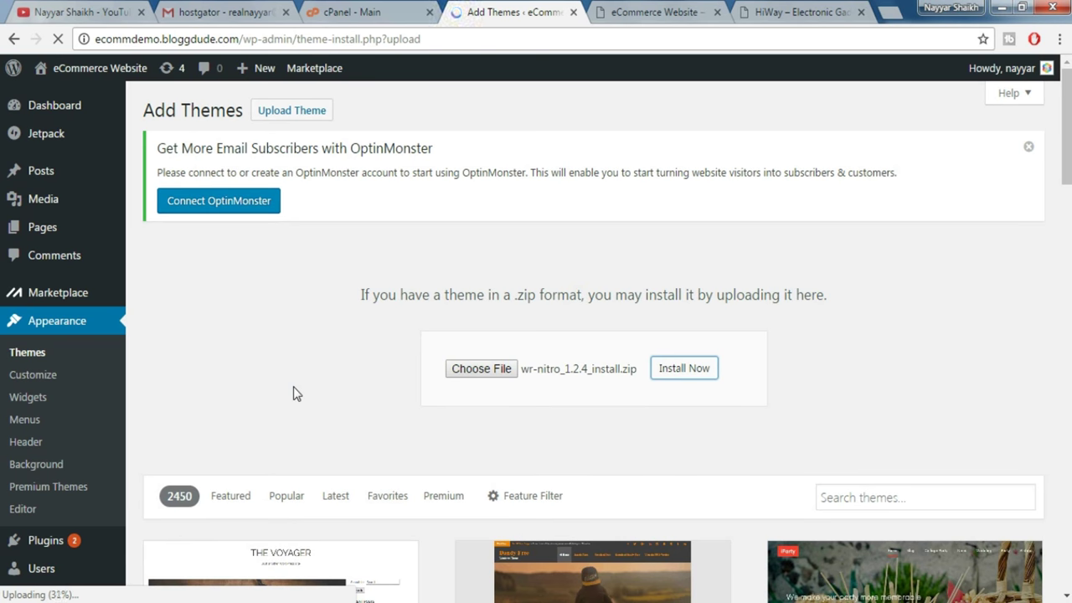
pyautogui.click(20, 8)
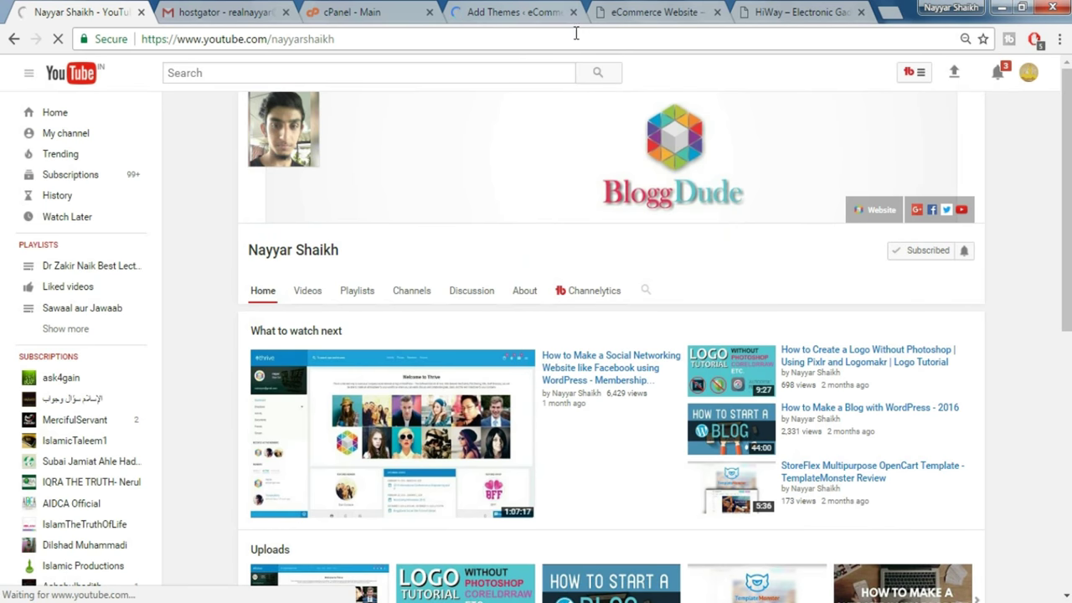
pyautogui.click(513, 10)
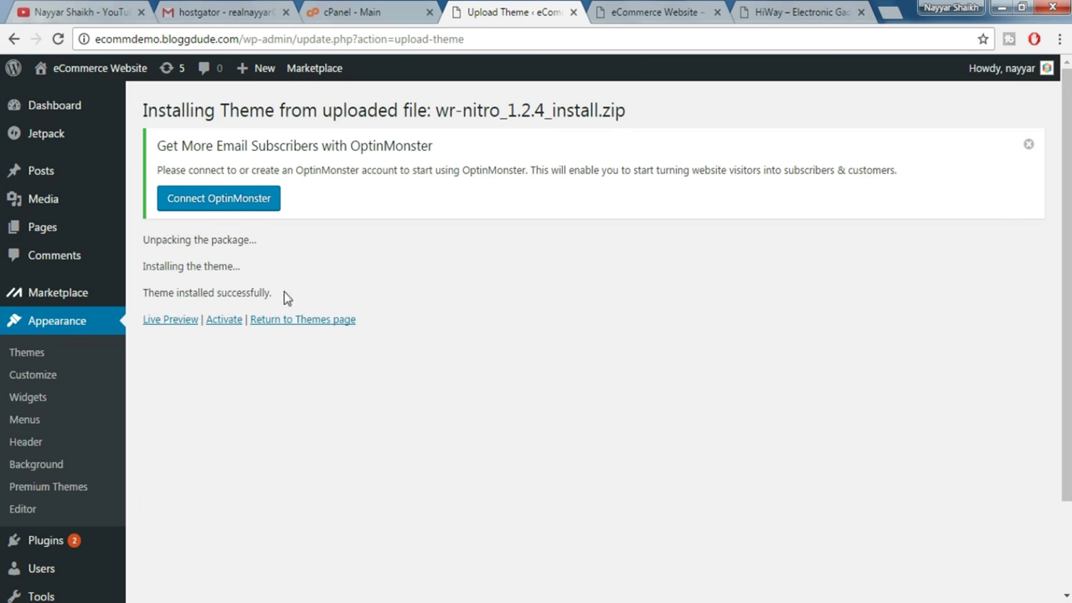
# Activate Nitro 1.2.4 and click into the Customer Email and Purchase Code registration fields.
pyautogui.click(223, 325)
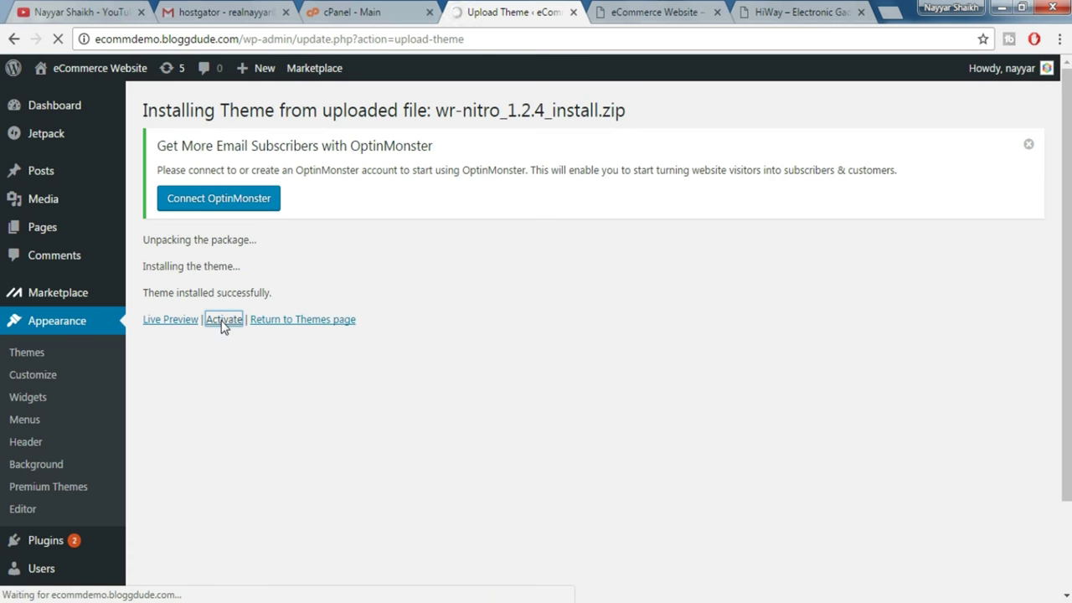
pyautogui.scroll(-3, 355, 318)
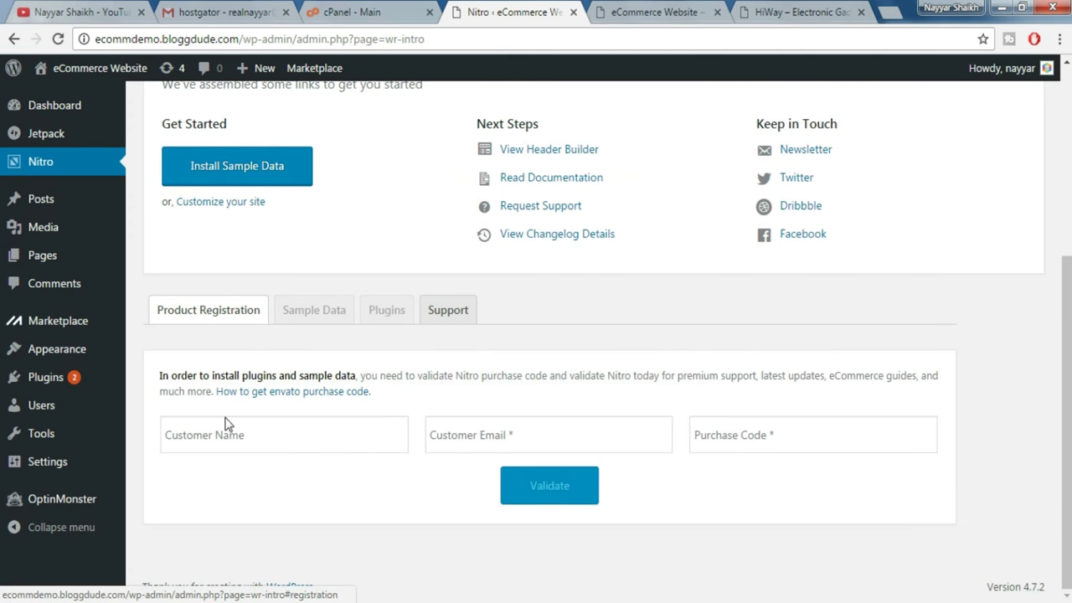
pyautogui.click(500, 432)
pyautogui.click(752, 449)
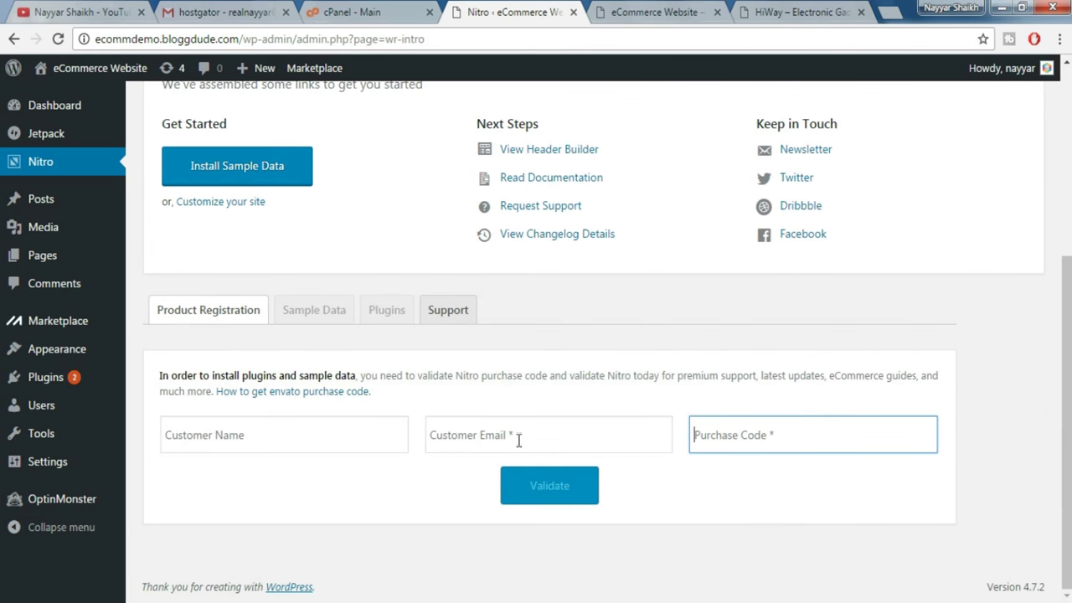
# Open Nitro's Plugins tab and launch Install All Recommended Plugins, listing 20 plugins.
pyautogui.click(517, 437)
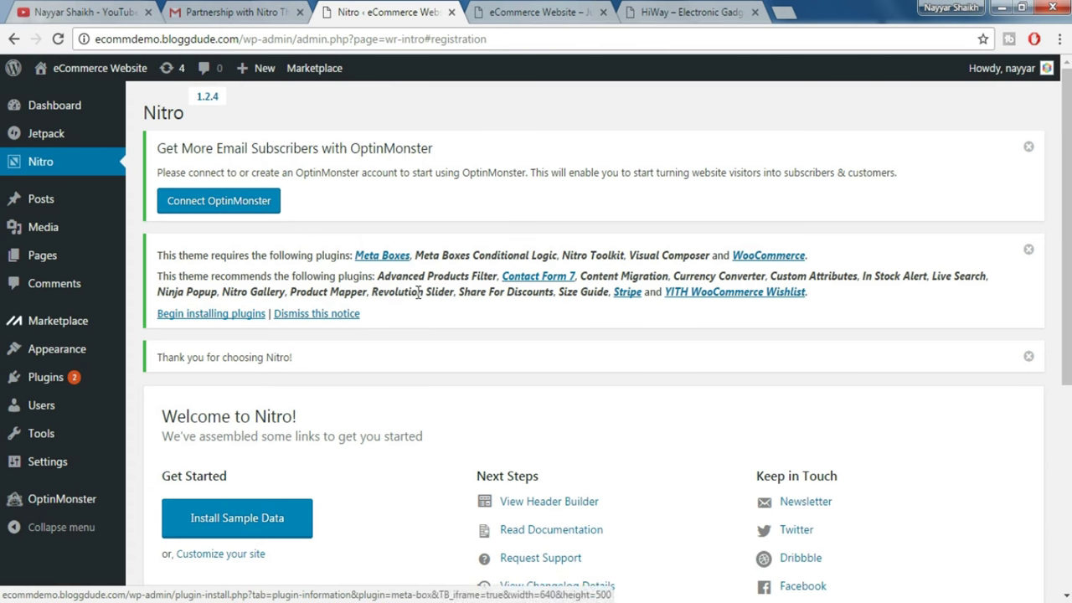
pyautogui.scroll(-4, 421, 306)
pyautogui.click(262, 322)
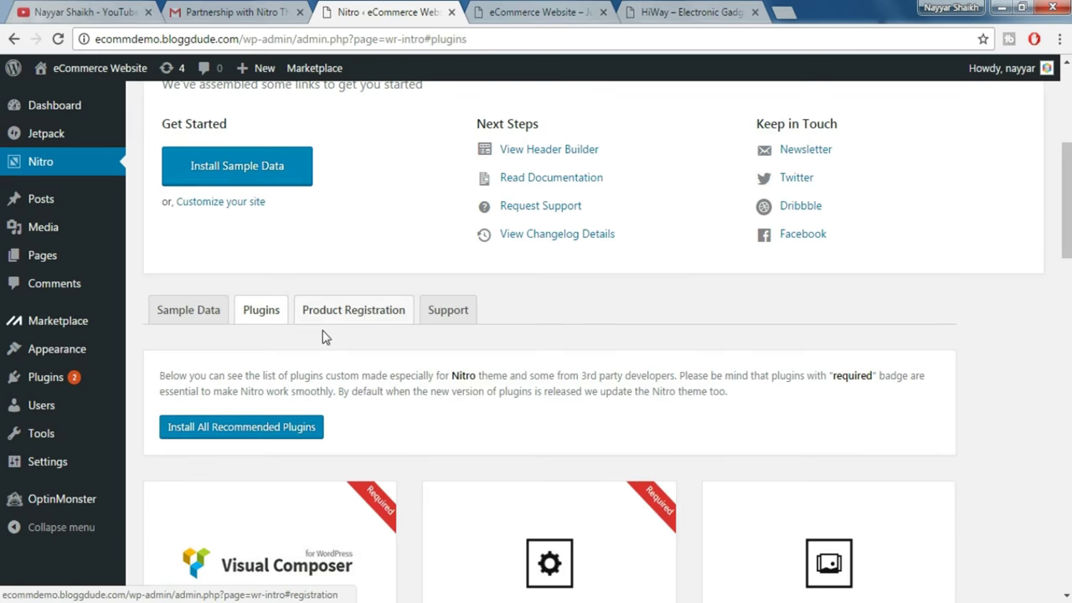
pyautogui.scroll(-1, 323, 330)
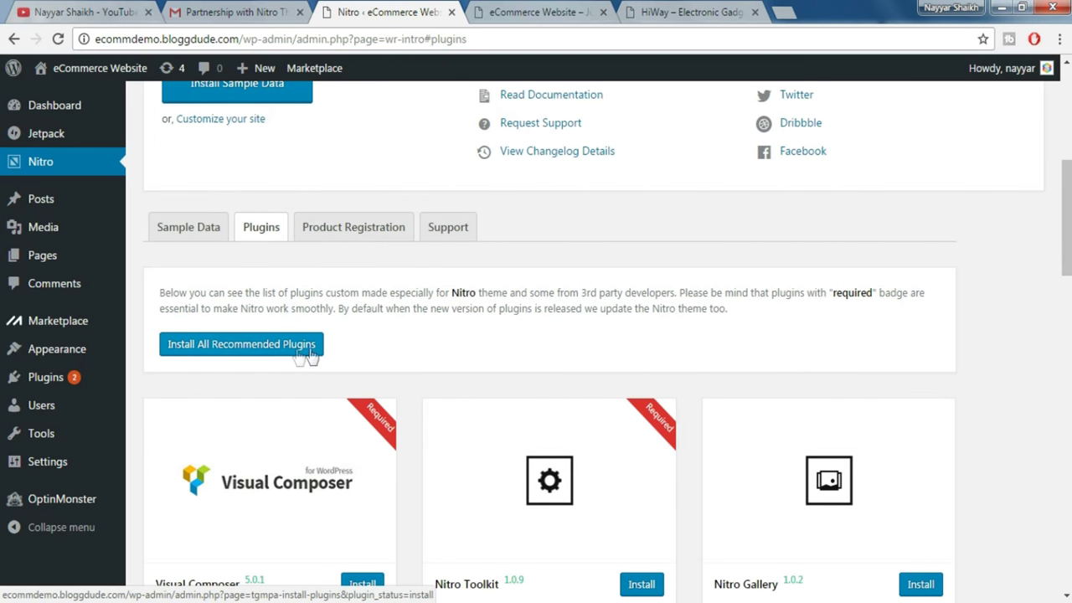
pyautogui.scroll(2, 371, 399)
pyautogui.scroll(-2, 243, 345)
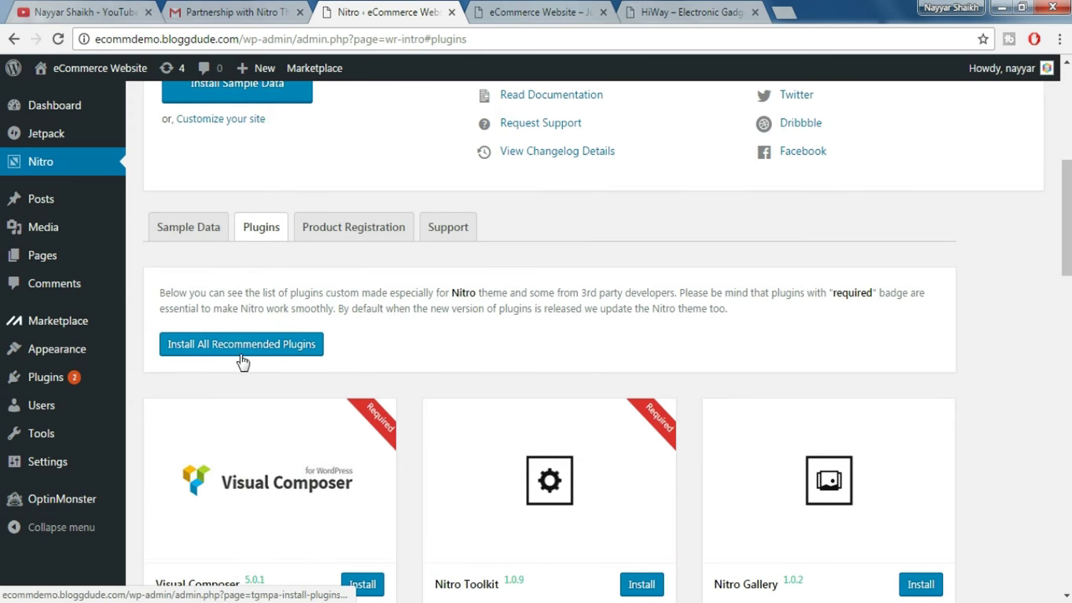
pyautogui.scroll(5, 239, 360)
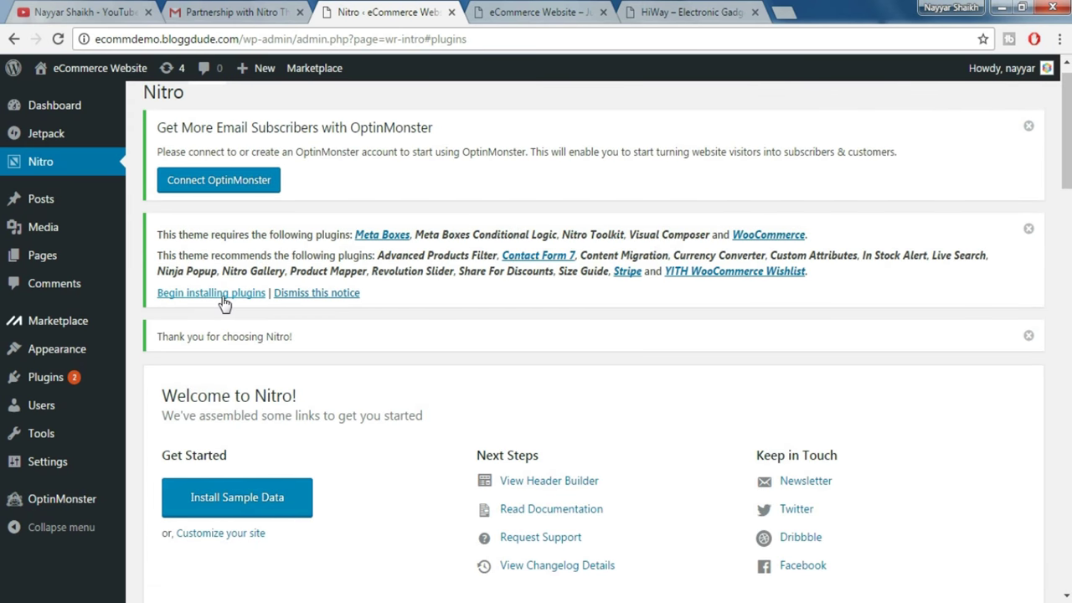
pyautogui.scroll(-4, 280, 382)
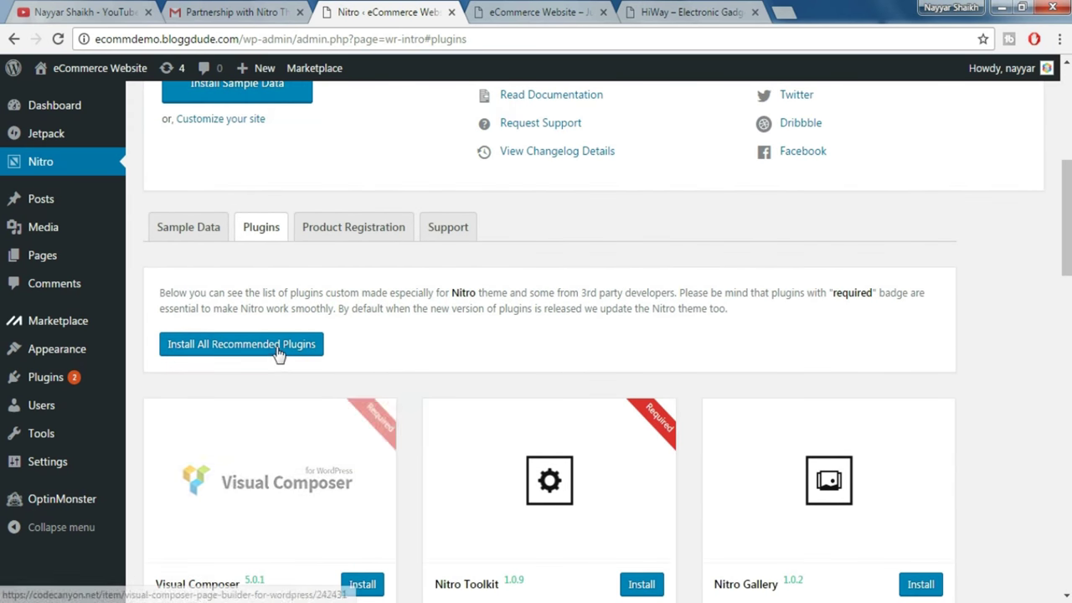
pyautogui.click(280, 346)
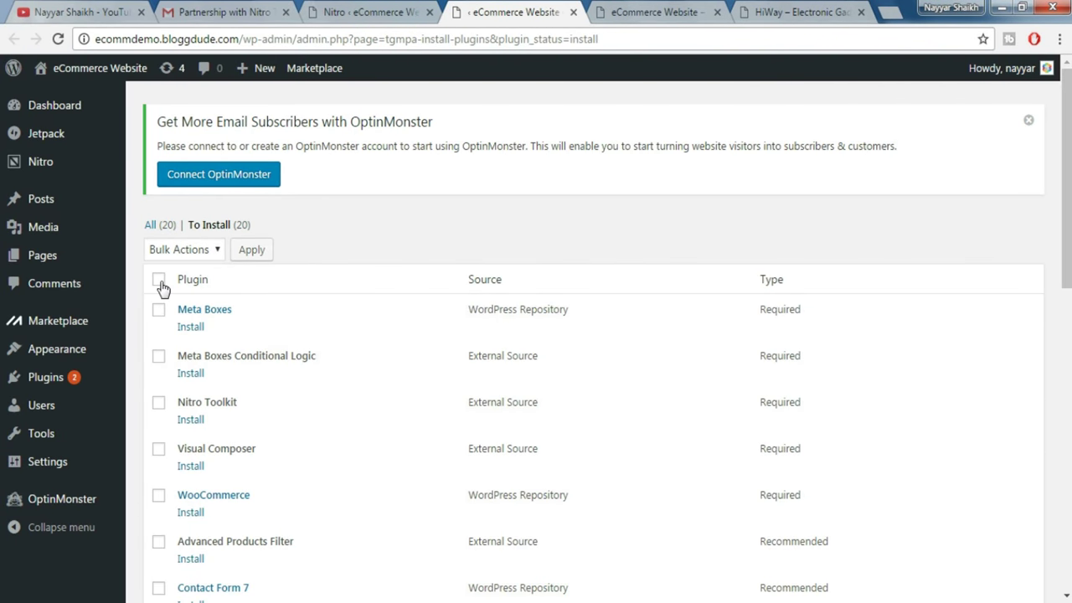
# Select all 20 listed plugins and apply the Install bulk action.
pyautogui.click(159, 279)
pyautogui.scroll(-3, 168, 290)
pyautogui.scroll(-5, 211, 338)
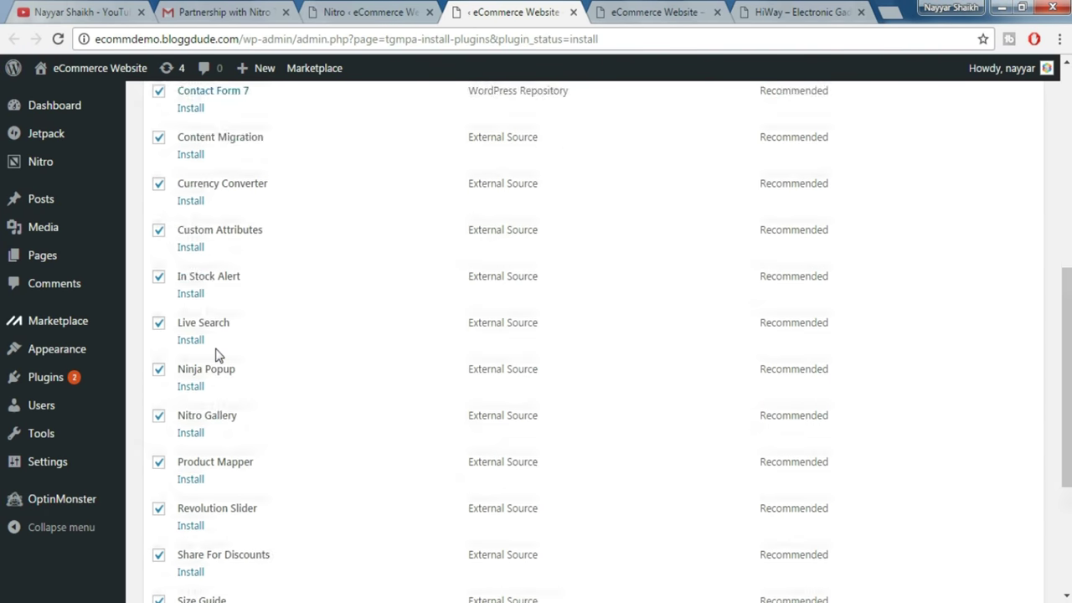
pyautogui.scroll(5, 242, 407)
pyautogui.scroll(5, 241, 430)
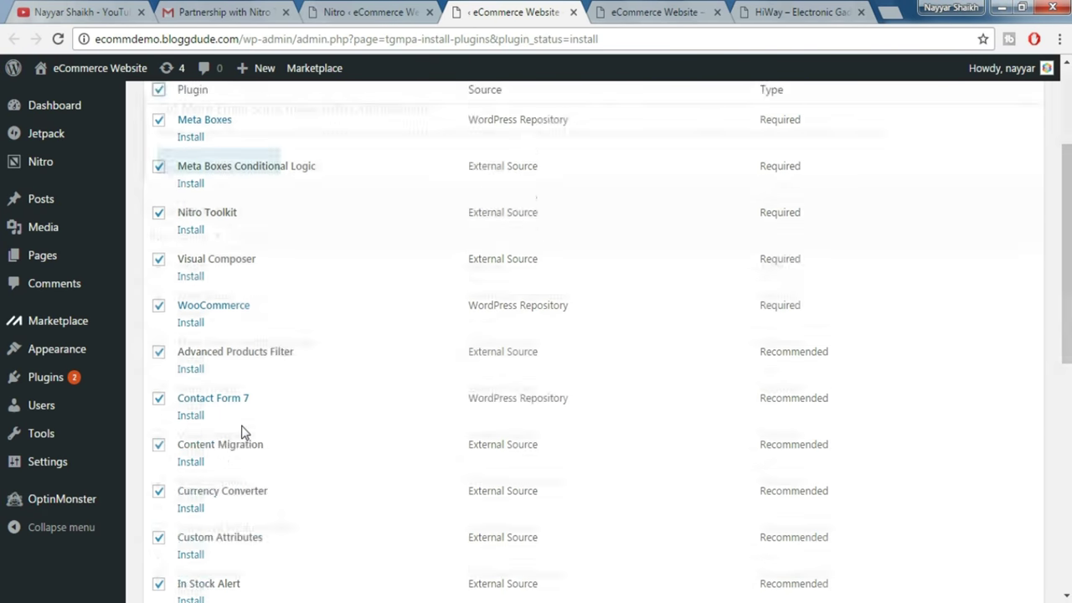
pyautogui.click(186, 250)
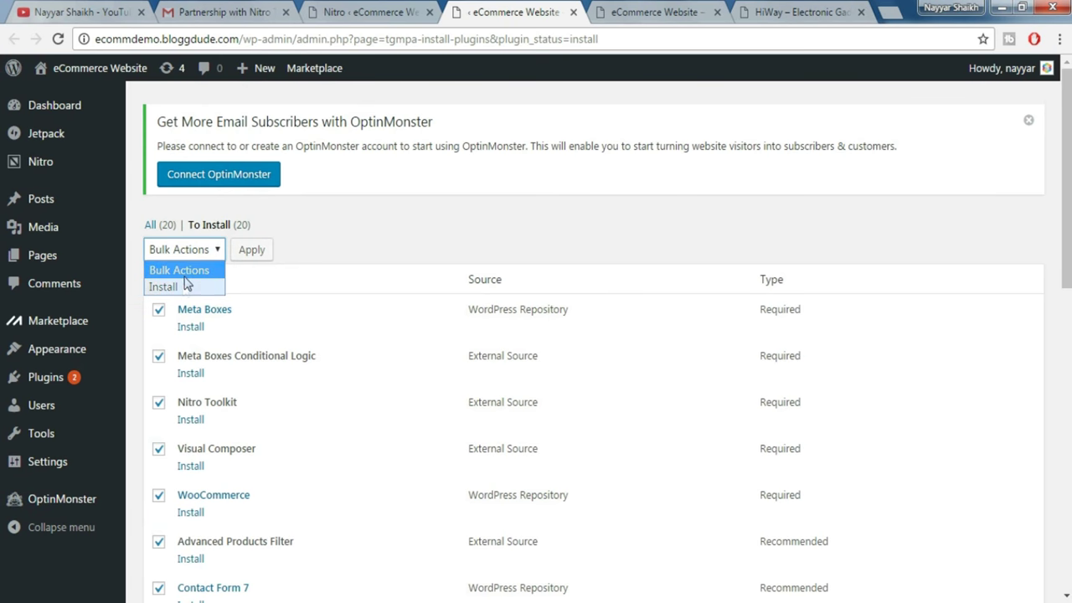
pyautogui.click(180, 287)
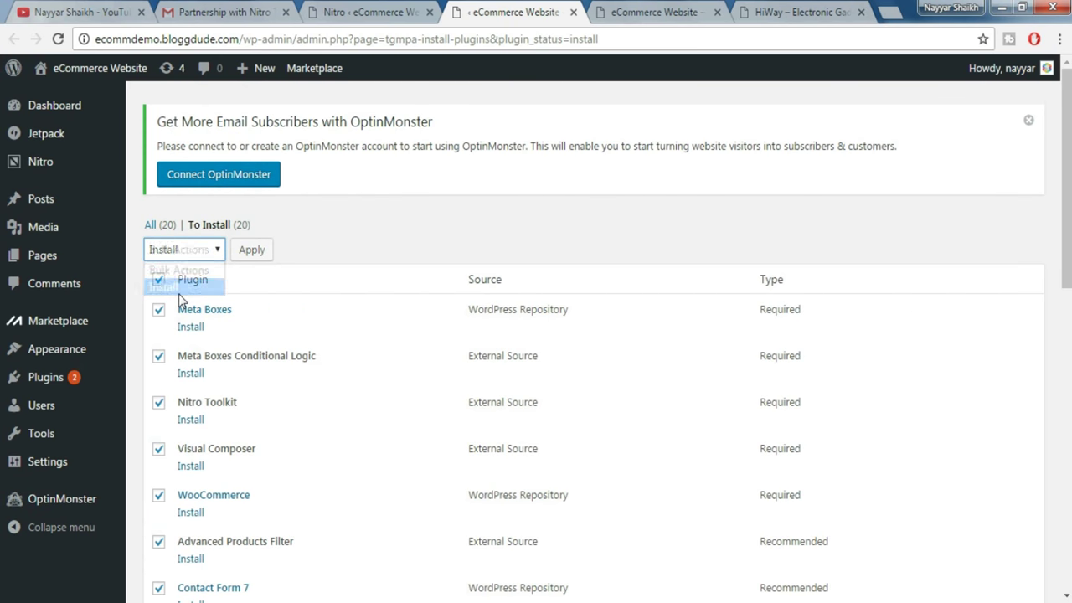
pyautogui.click(256, 252)
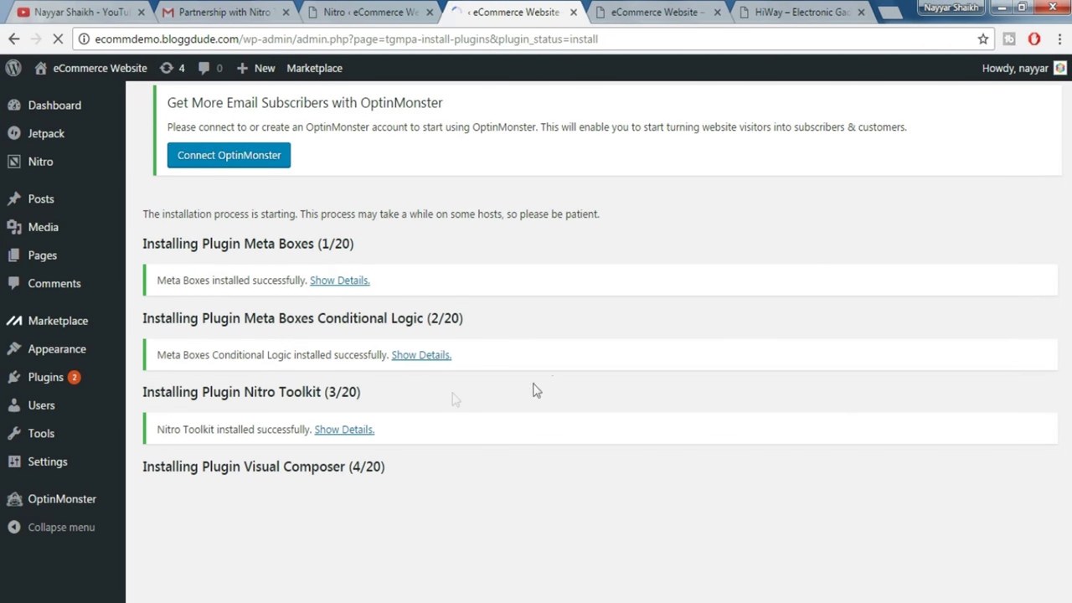
pyautogui.scroll(-1, 577, 419)
pyautogui.scroll(-1, 577, 416)
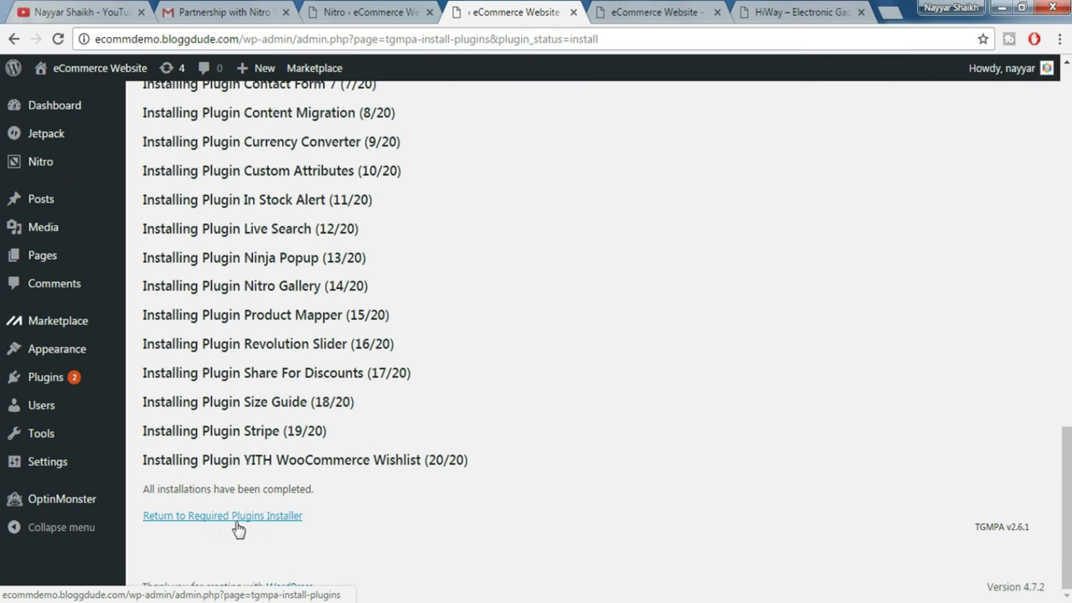
# Bulk-activate all 20 Nitro plugins, then switch to the live site's tab.
pyautogui.click(235, 521)
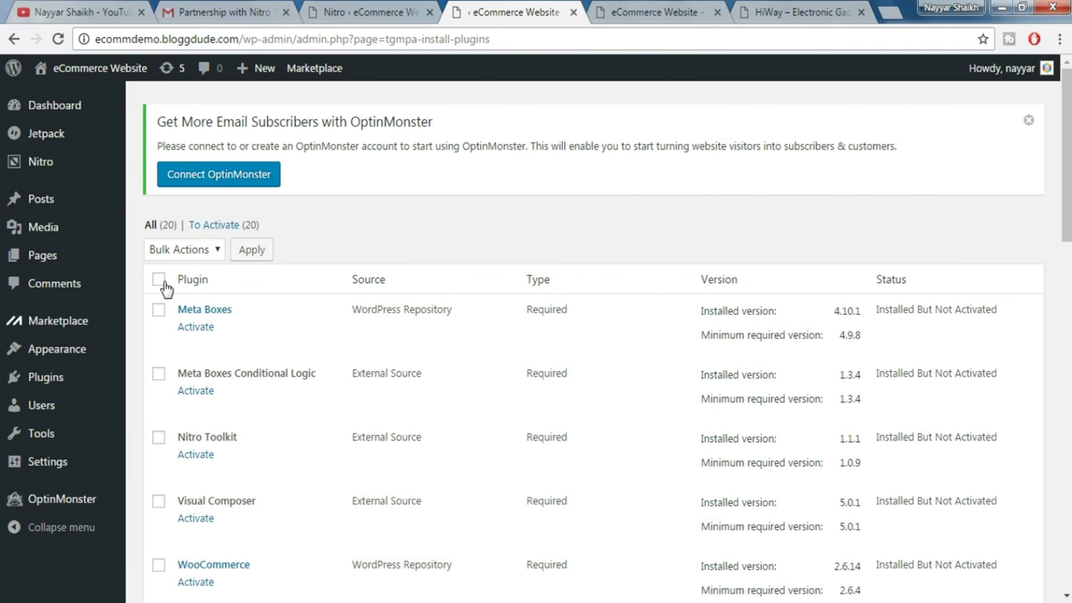
pyautogui.click(160, 281)
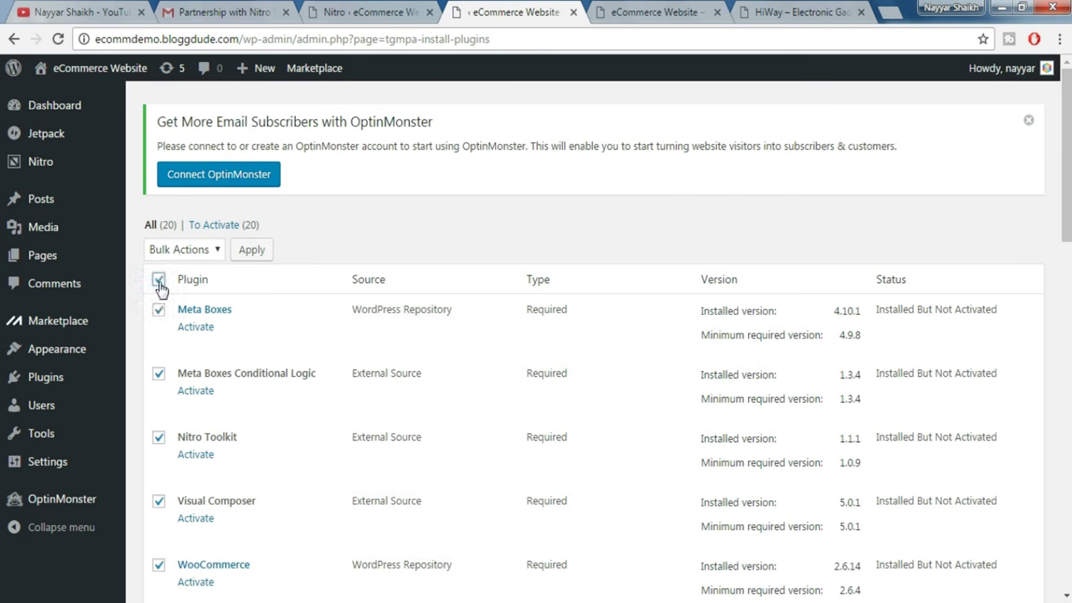
pyautogui.click(190, 250)
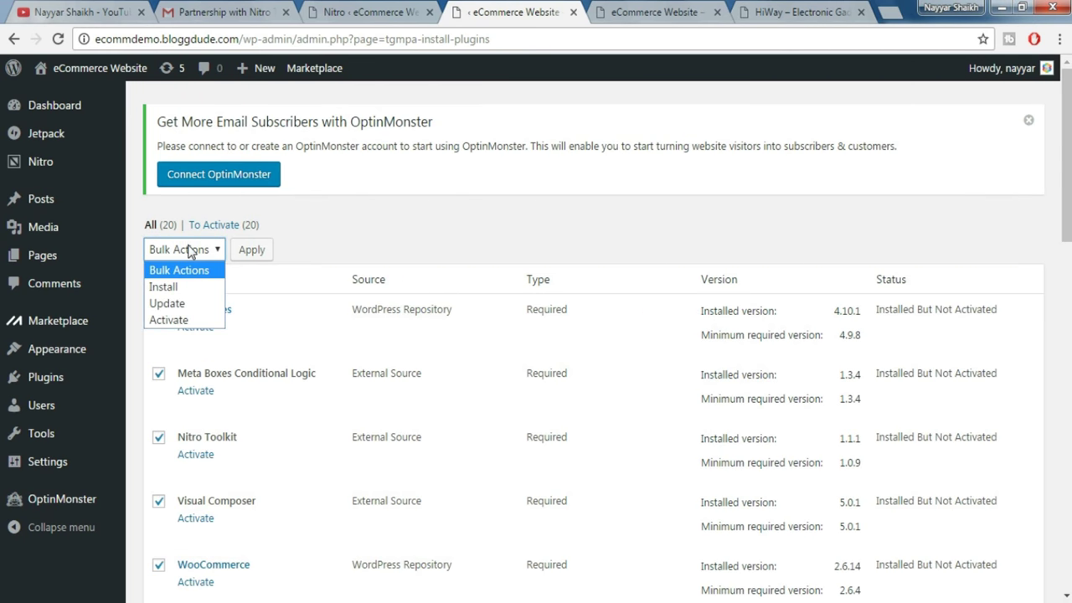
pyautogui.click(170, 321)
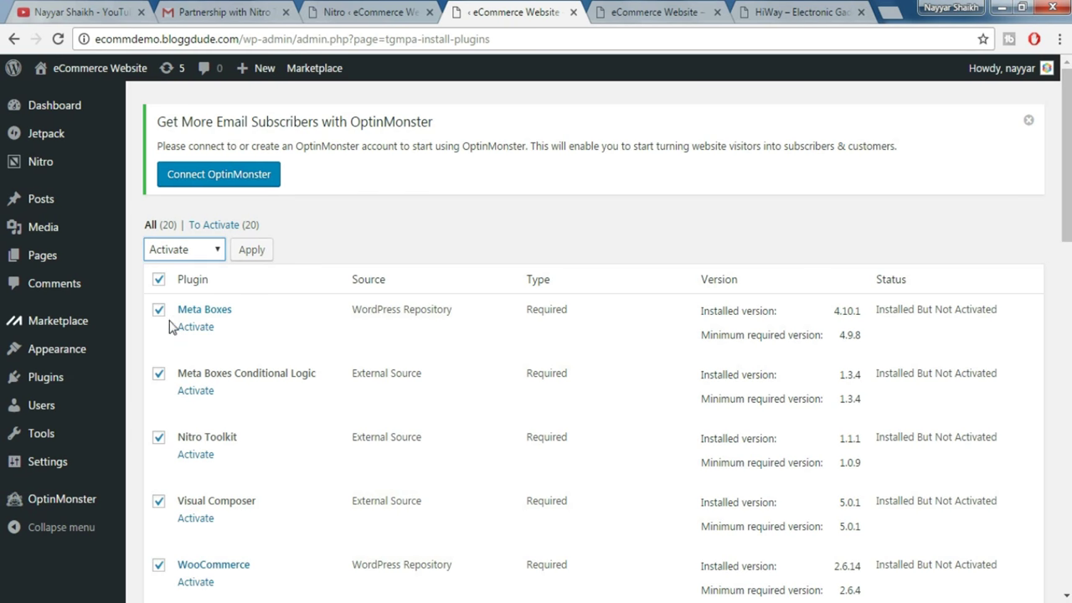
pyautogui.click(260, 257)
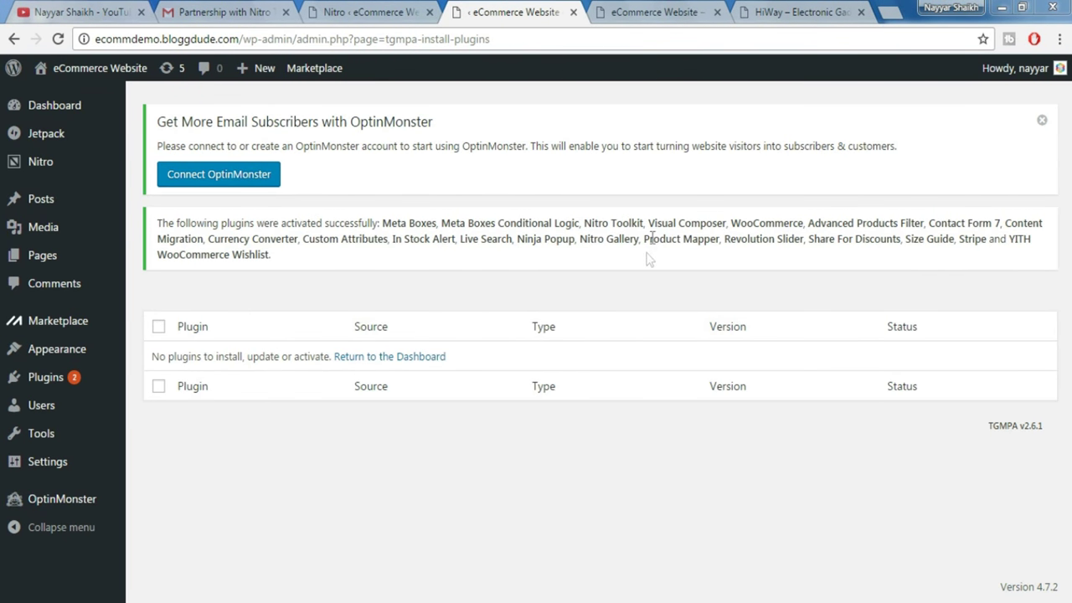
pyautogui.click(640, 11)
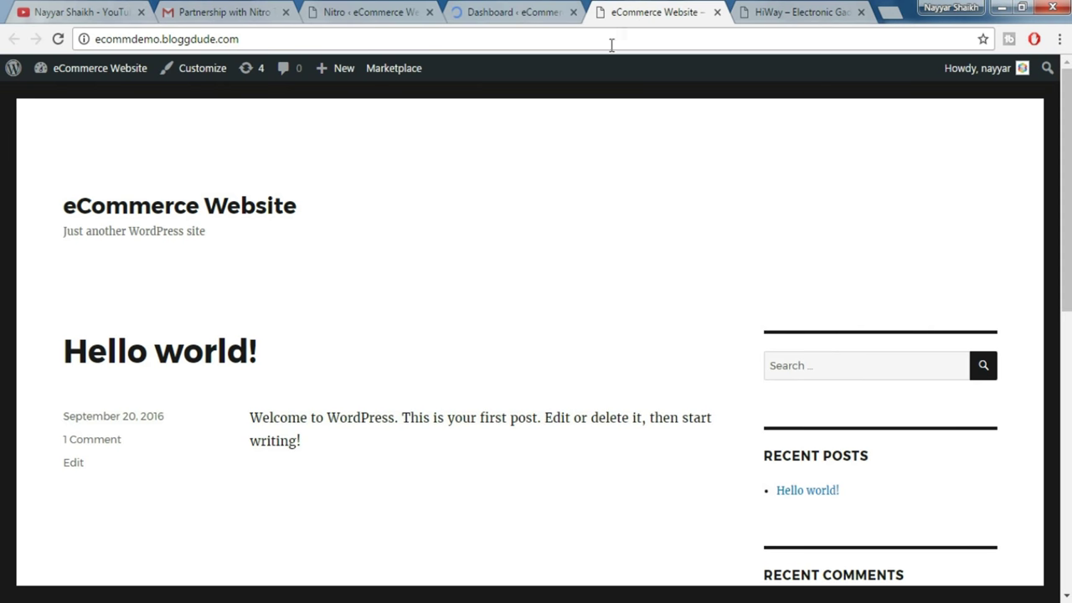
# Reload the site to see it rendered in the Nitro theme.
pyautogui.click(384, 34)
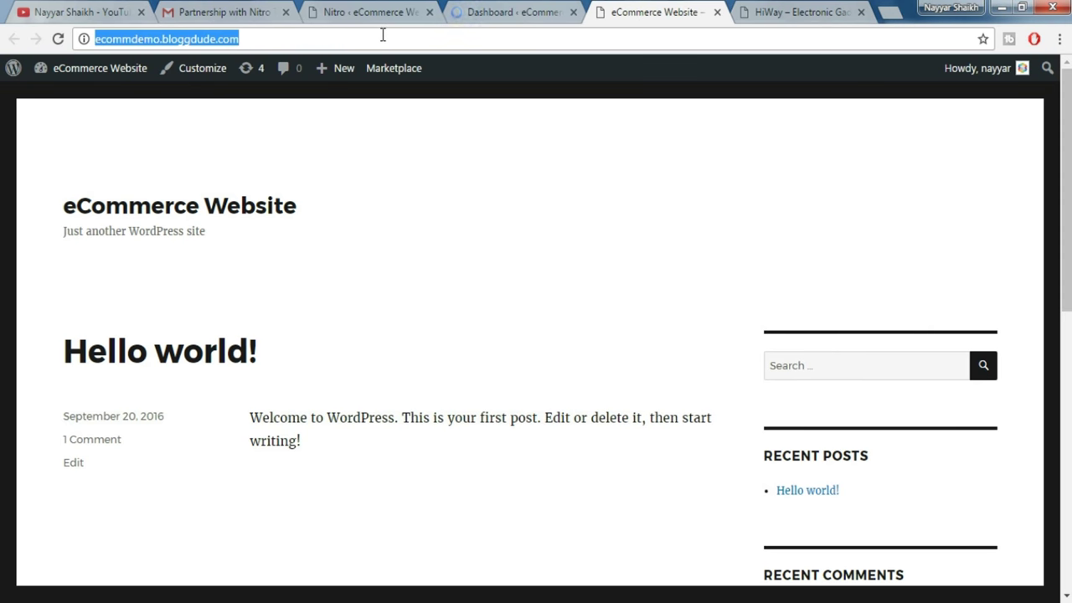
pyautogui.scroll(-5, 642, 376)
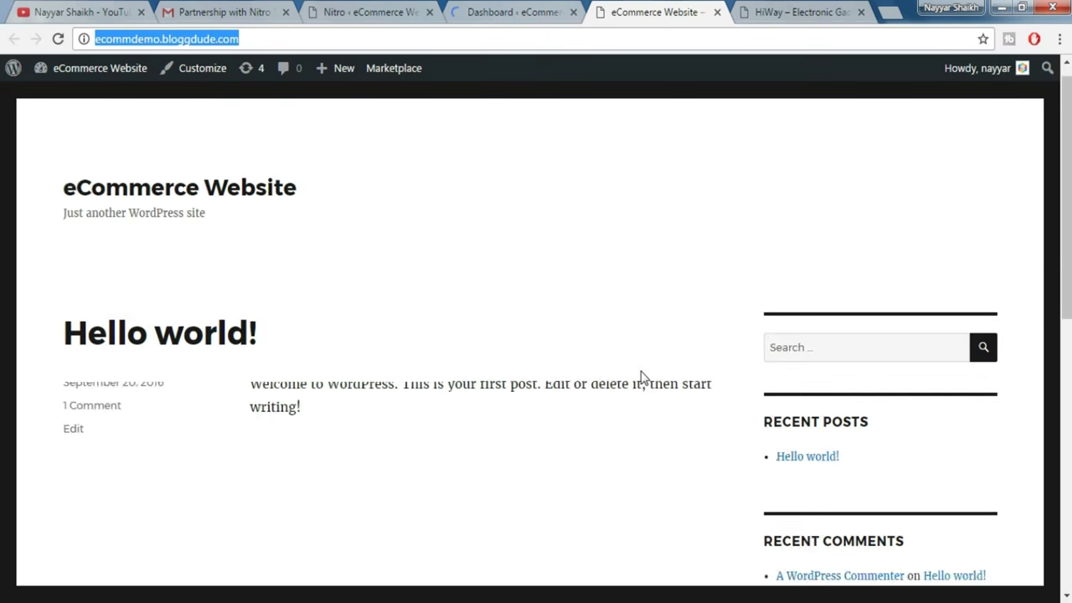
pyautogui.scroll(1, 639, 381)
pyautogui.scroll(4, 639, 386)
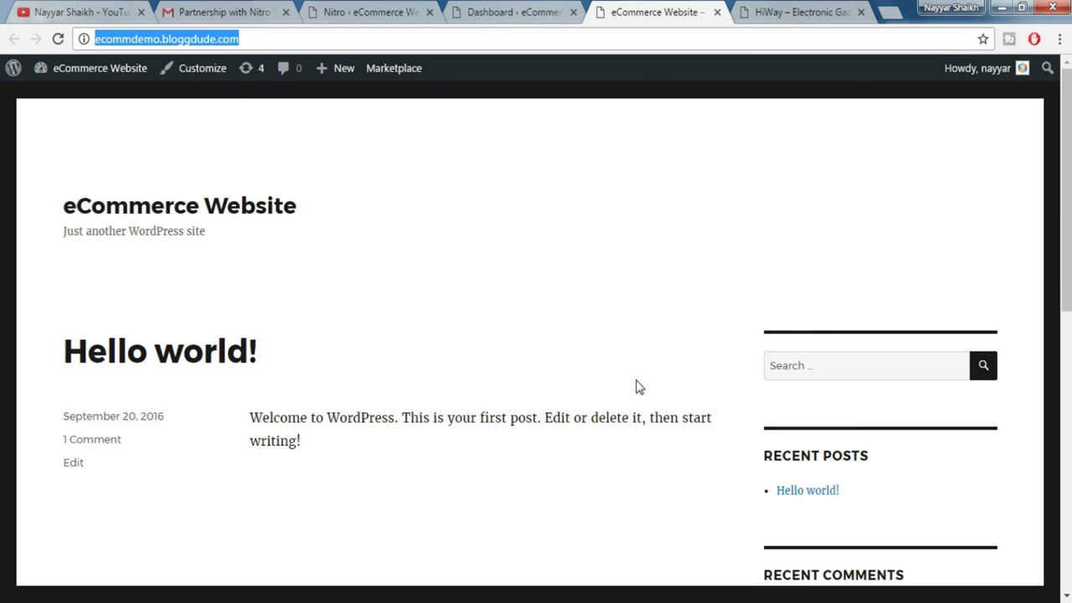
pyautogui.press('Return')
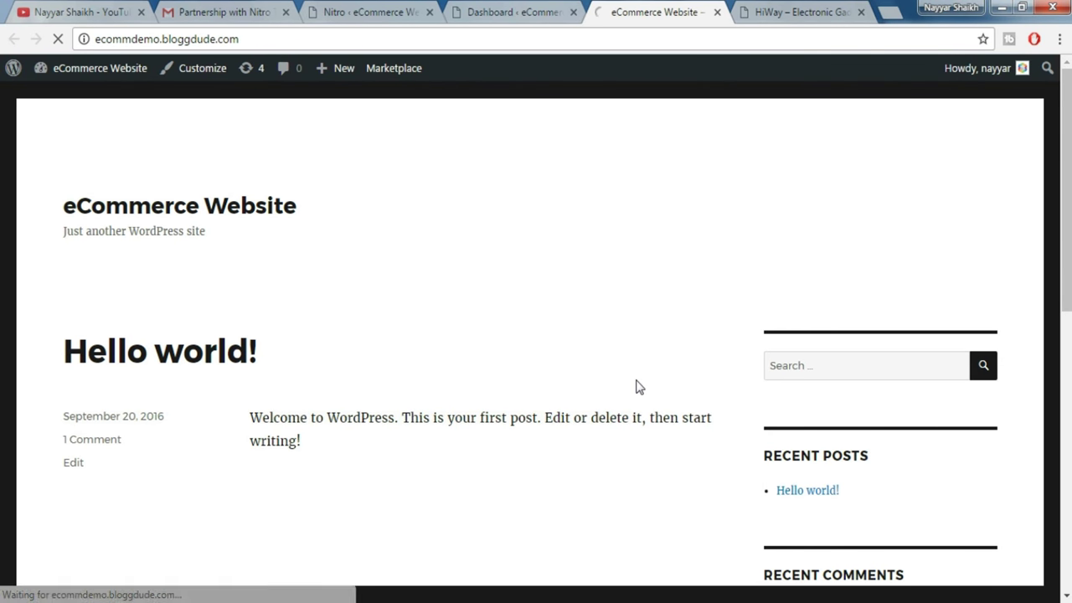
pyautogui.scroll(-8, 655, 406)
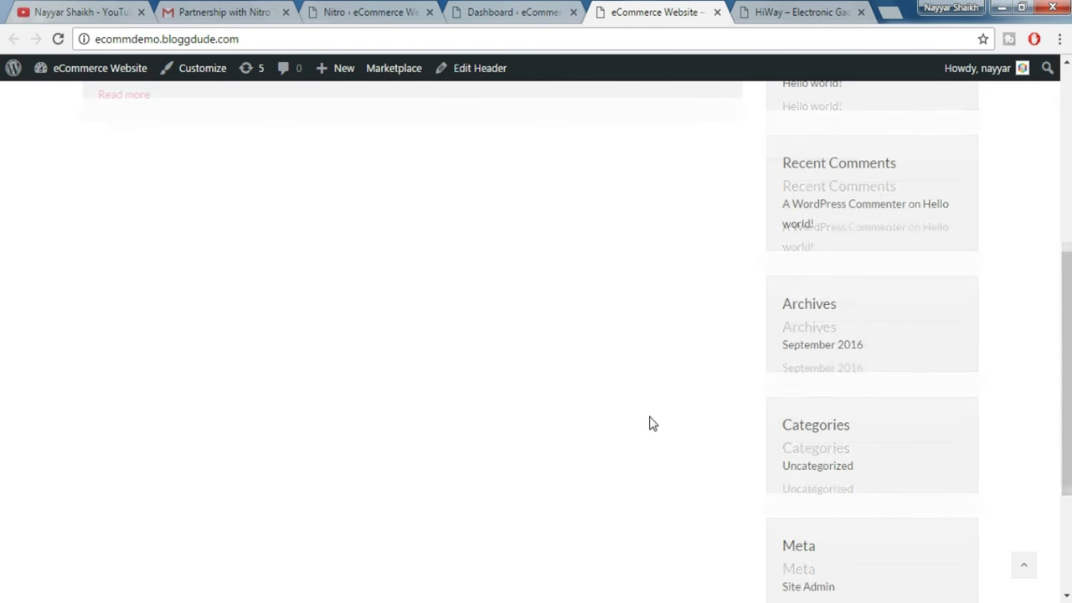
pyautogui.scroll(10, 648, 440)
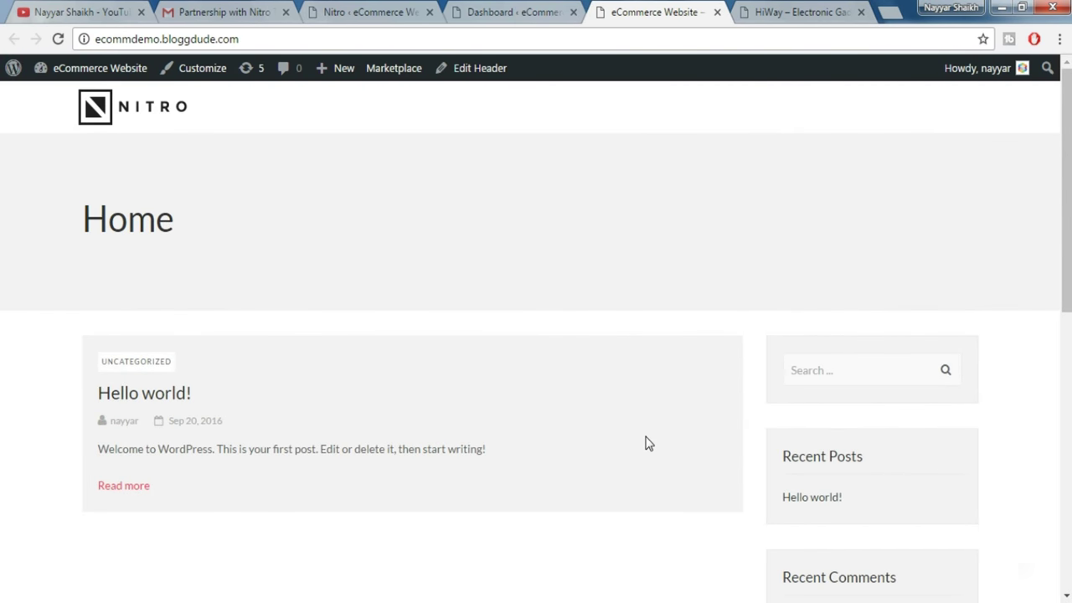
# Compare it with the HiWay demo store homepage at nitro.bloggdude.com.
pyautogui.click(846, 10)
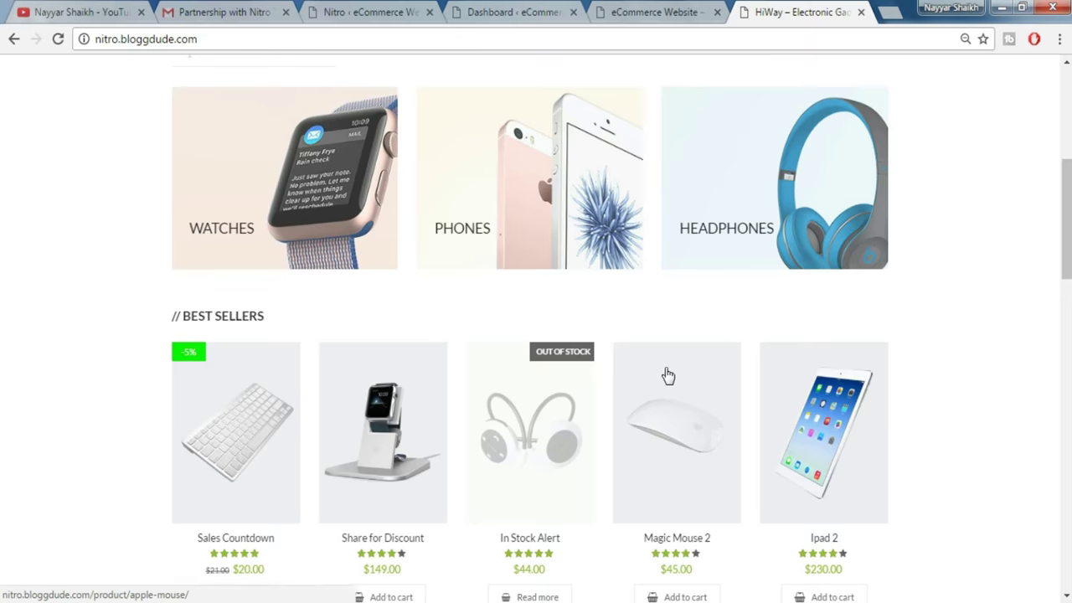
pyautogui.scroll(5, 665, 376)
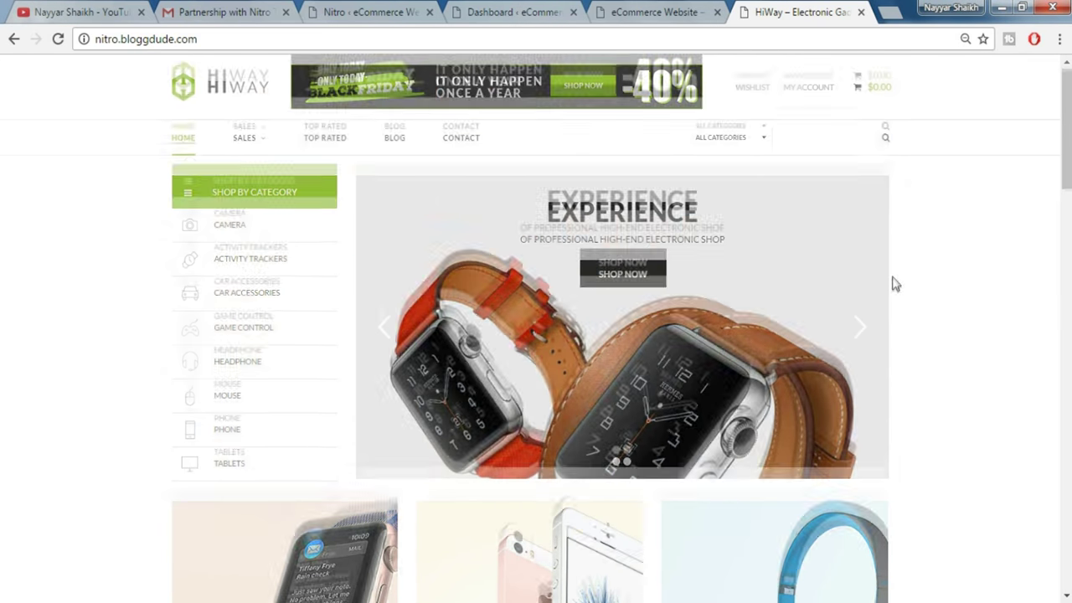
pyautogui.scroll(-4, 556, 323)
pyautogui.scroll(4, 559, 333)
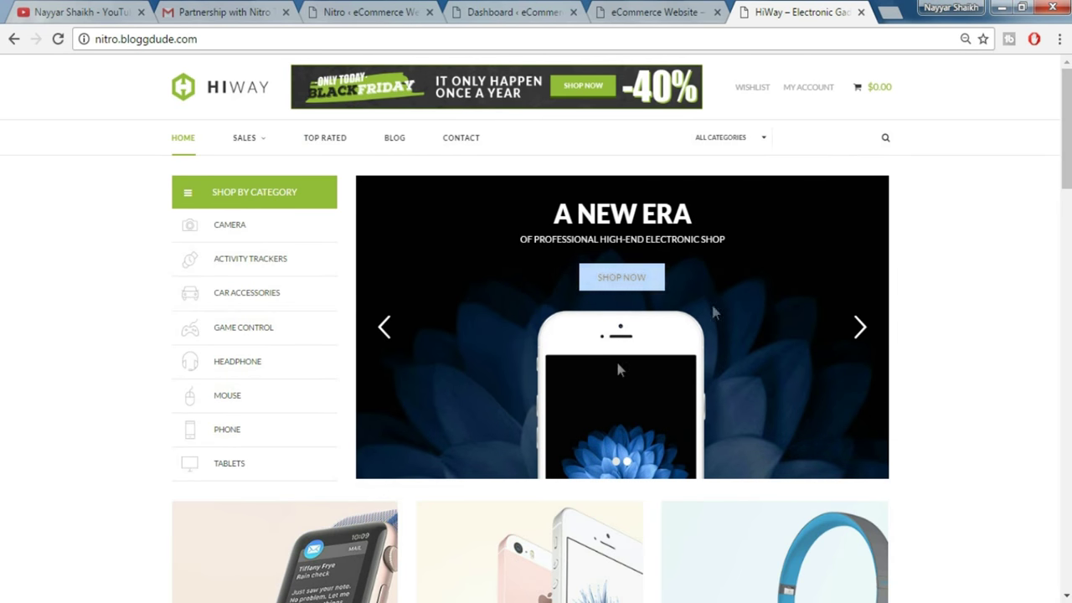
# Go to the Dashboard tab and dismiss the Rate OptinMonster pop-up with No thanks.
pyautogui.click(645, 10)
pyautogui.click(514, 10)
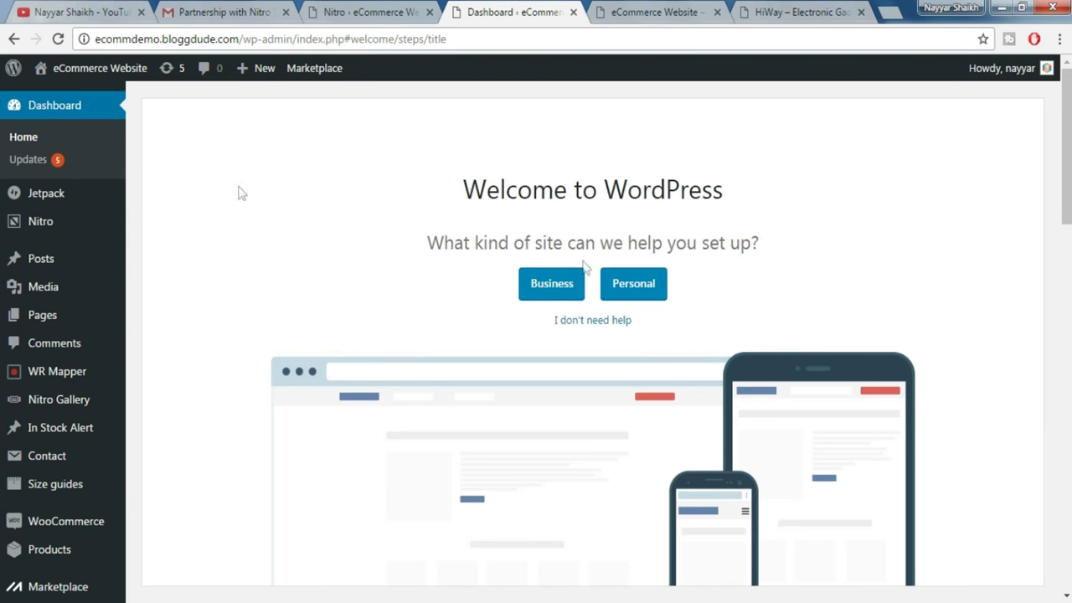
pyautogui.moveTo(63, 328)
pyautogui.scroll(-4, 63, 329)
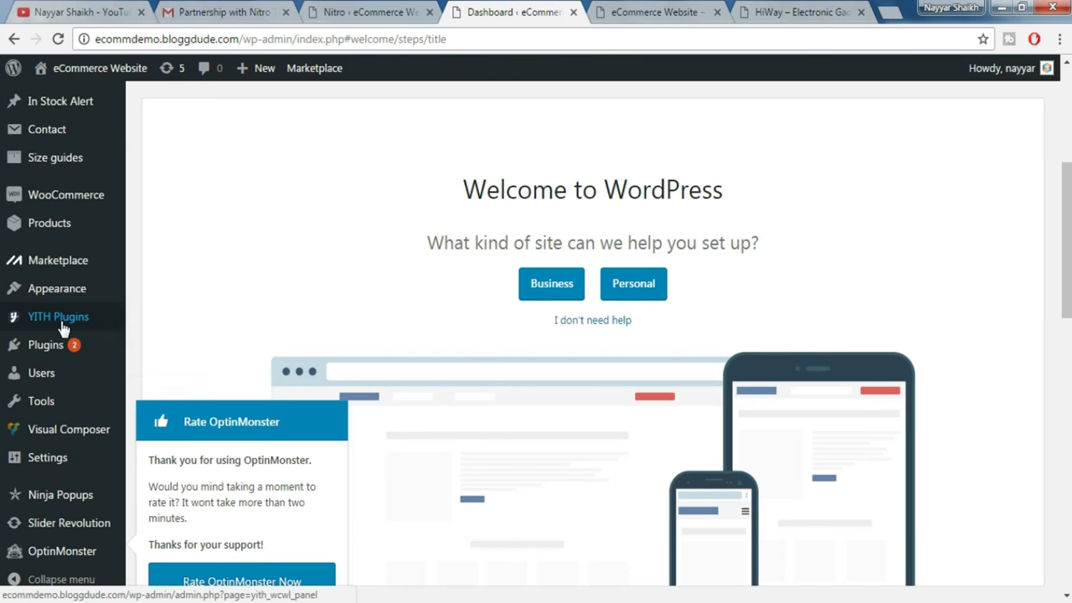
pyautogui.click(189, 424)
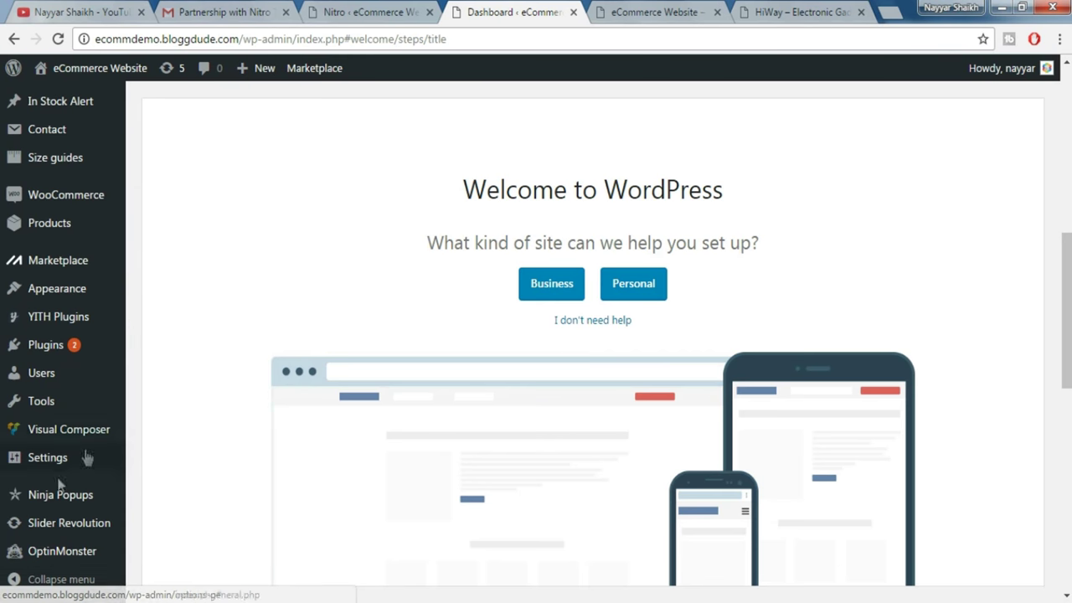
# Open the Slider Revolution page from the admin sidebar.
pyautogui.moveTo(67, 528)
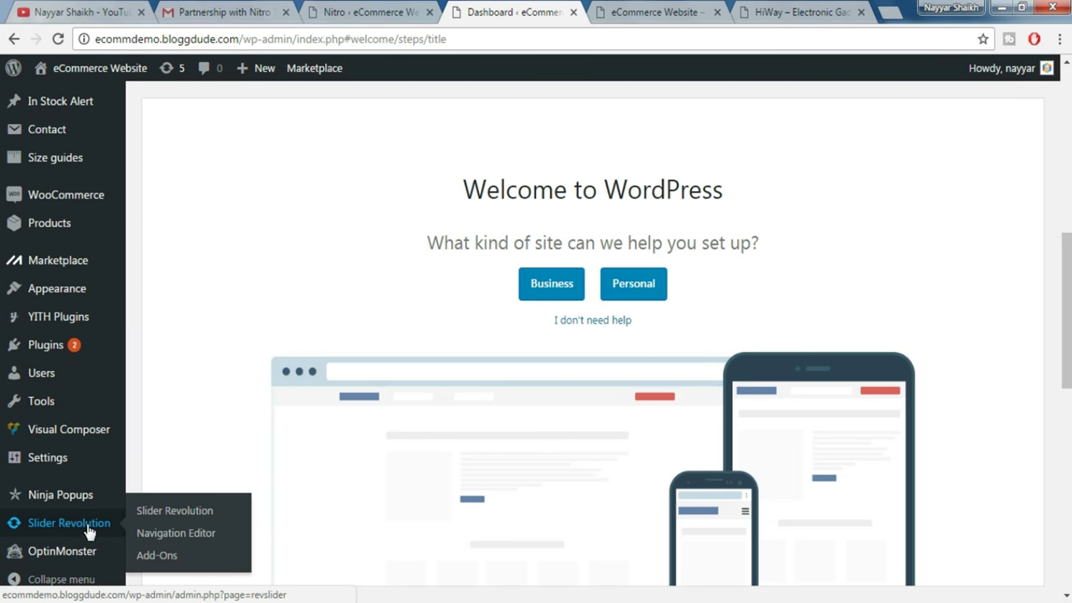
pyautogui.click(78, 521)
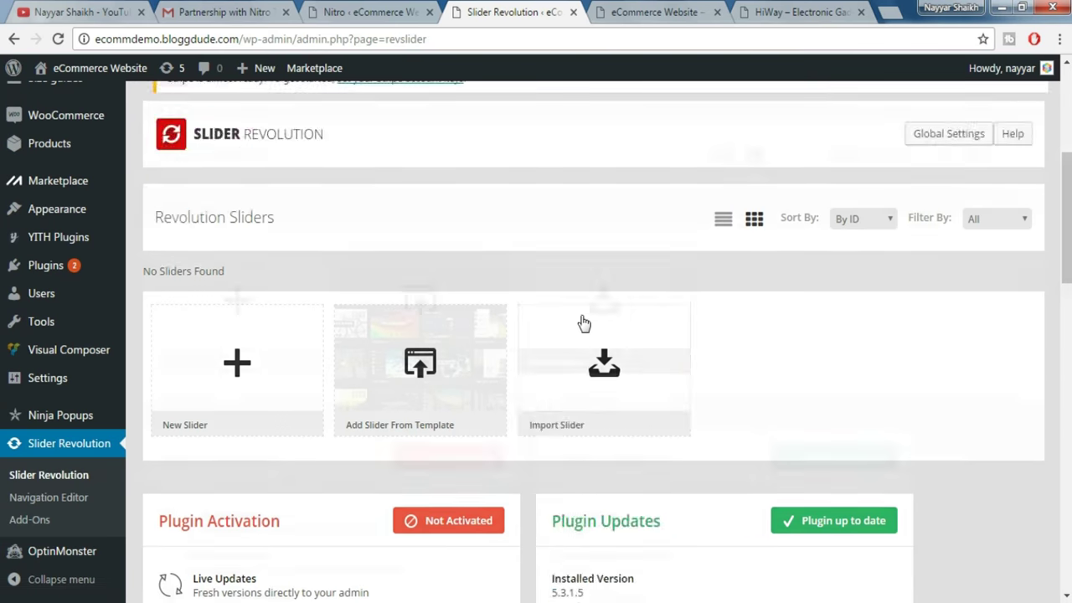
pyautogui.scroll(-3, 880, 352)
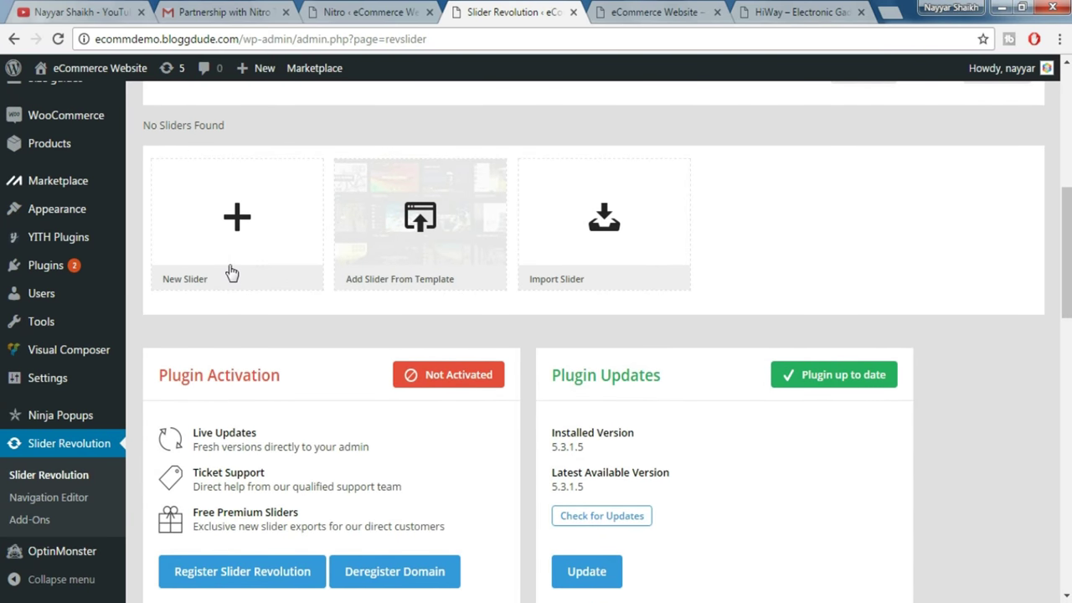
# Create a new slider titled sliderrev1 and paste sliderrev1 into its Alias field.
pyautogui.click(243, 217)
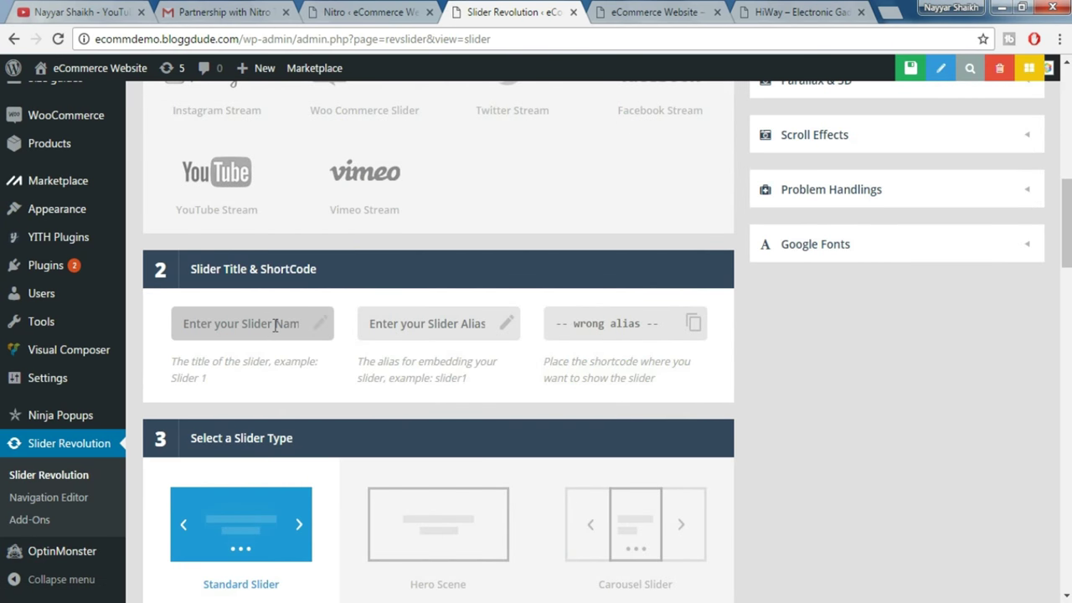
pyautogui.write('sliderrev1')
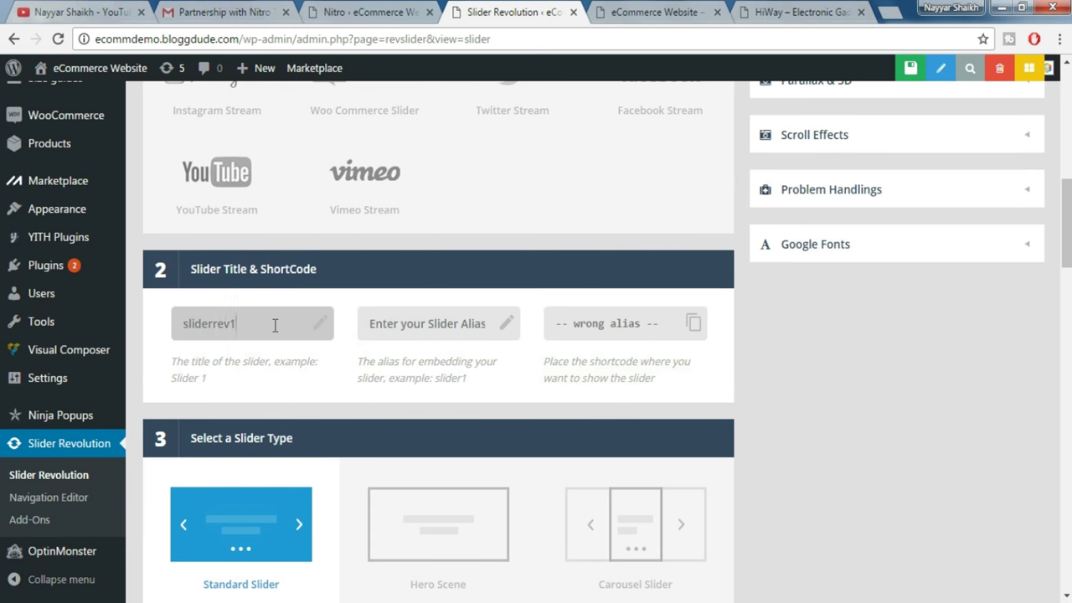
pyautogui.moveTo(275, 325); pyautogui.dragTo(138, 327)
pyautogui.hotkey('ctrl', 'c')
pyautogui.click(437, 333)
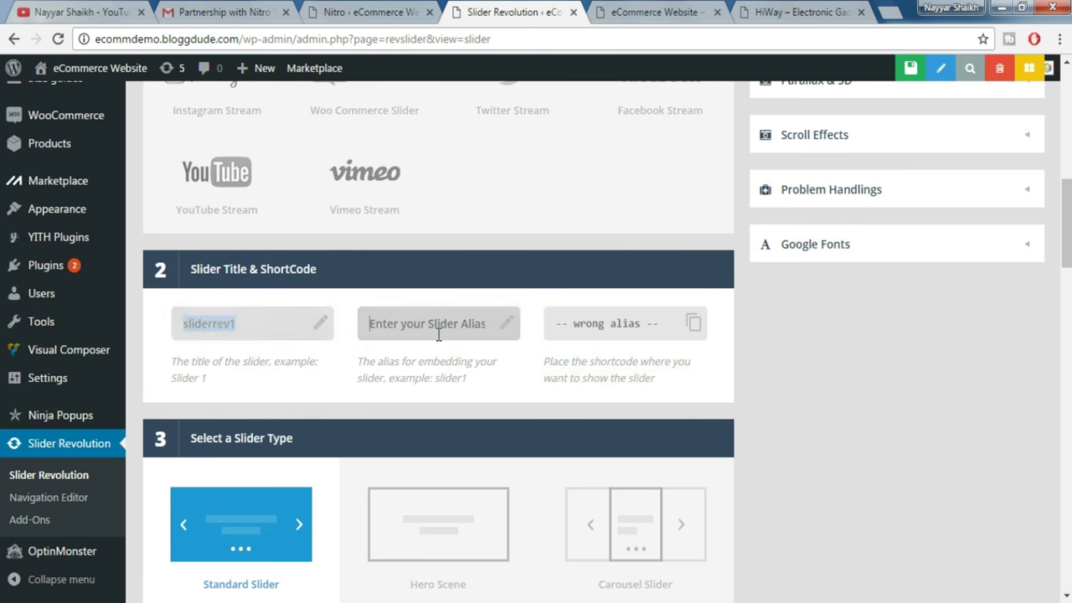
pyautogui.hotkey('ctrl', 'v')
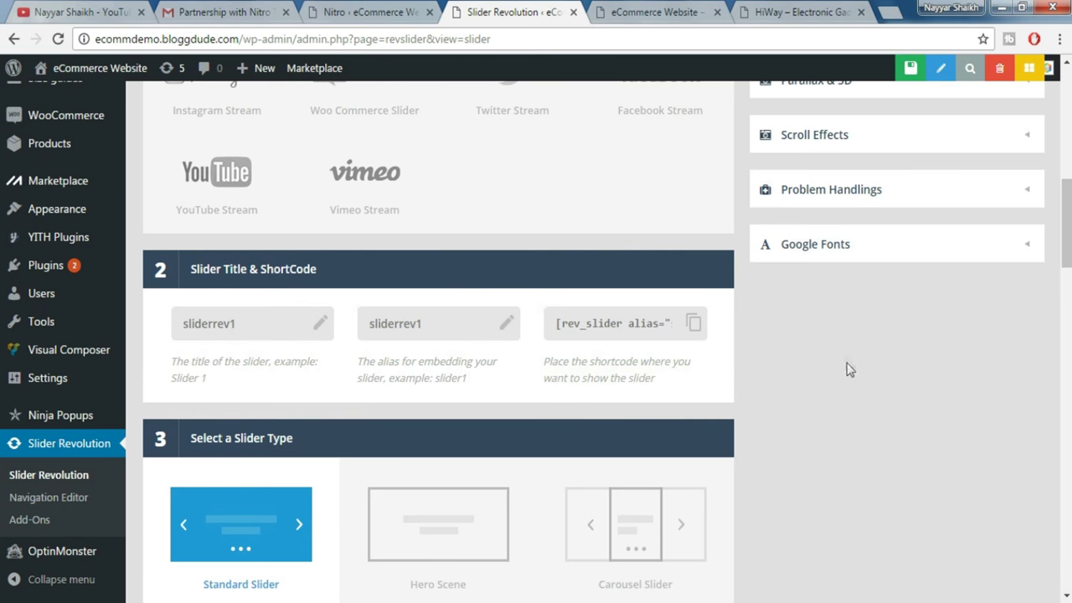
pyautogui.scroll(-4, 846, 367)
pyautogui.scroll(-5, 321, 428)
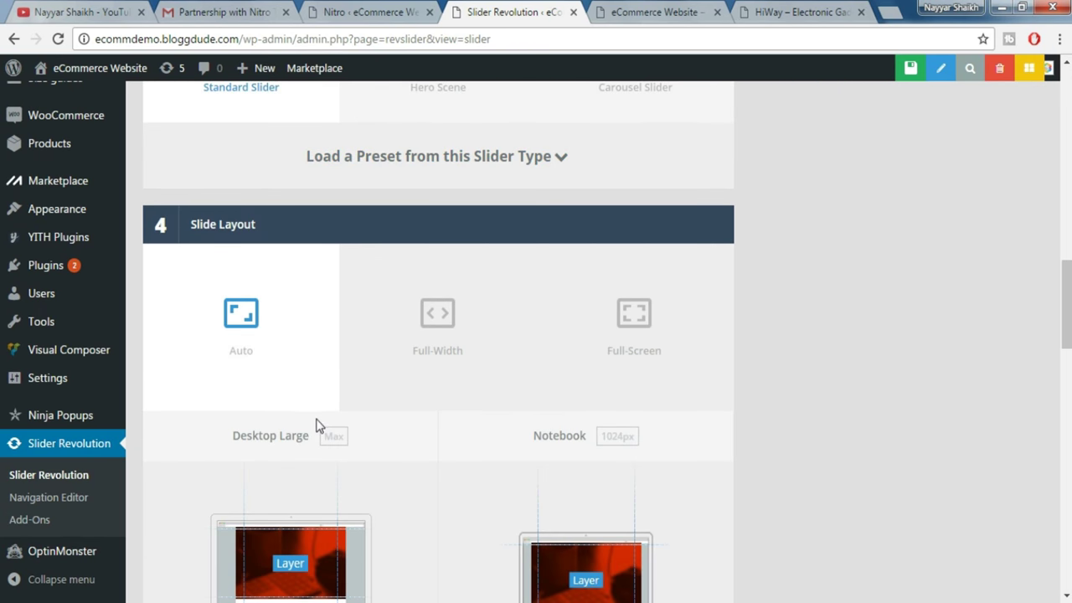
pyautogui.scroll(-1, 342, 444)
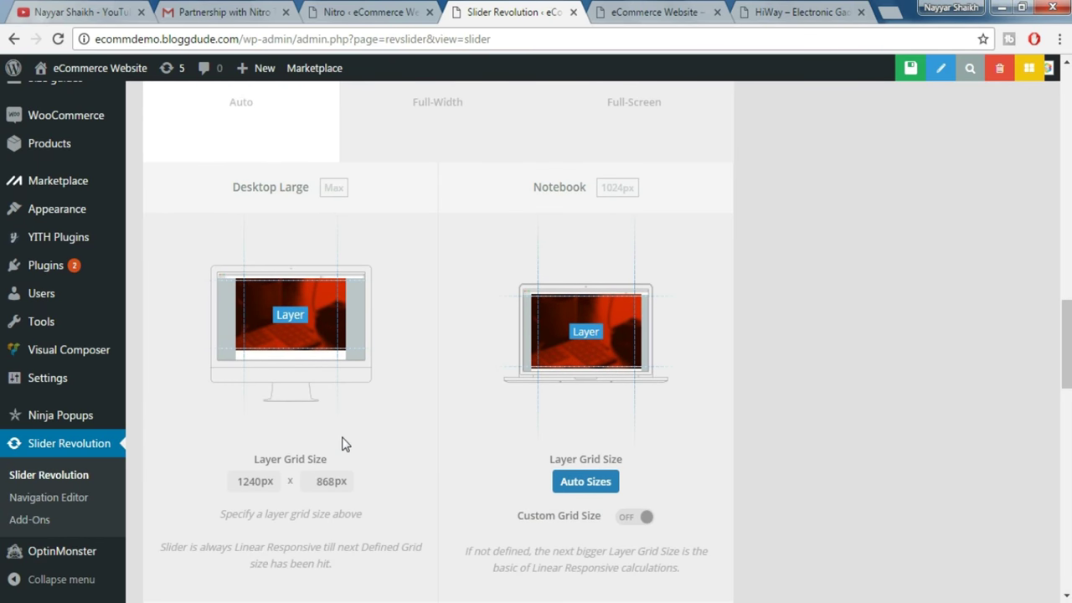
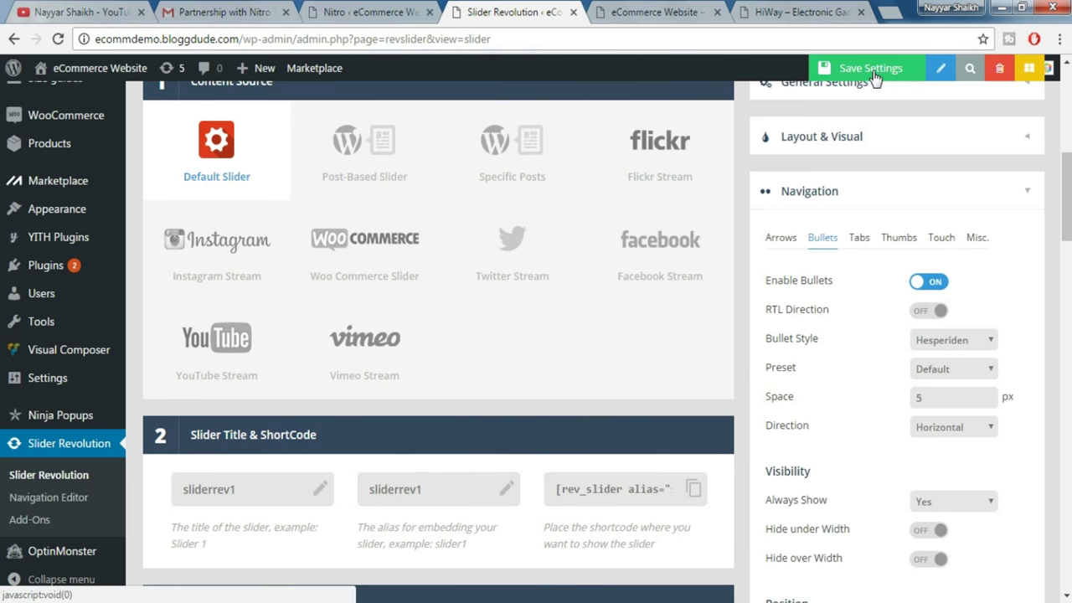
# Save the slider settings and set the first slide's delay to 4000.
pyautogui.click(871, 70)
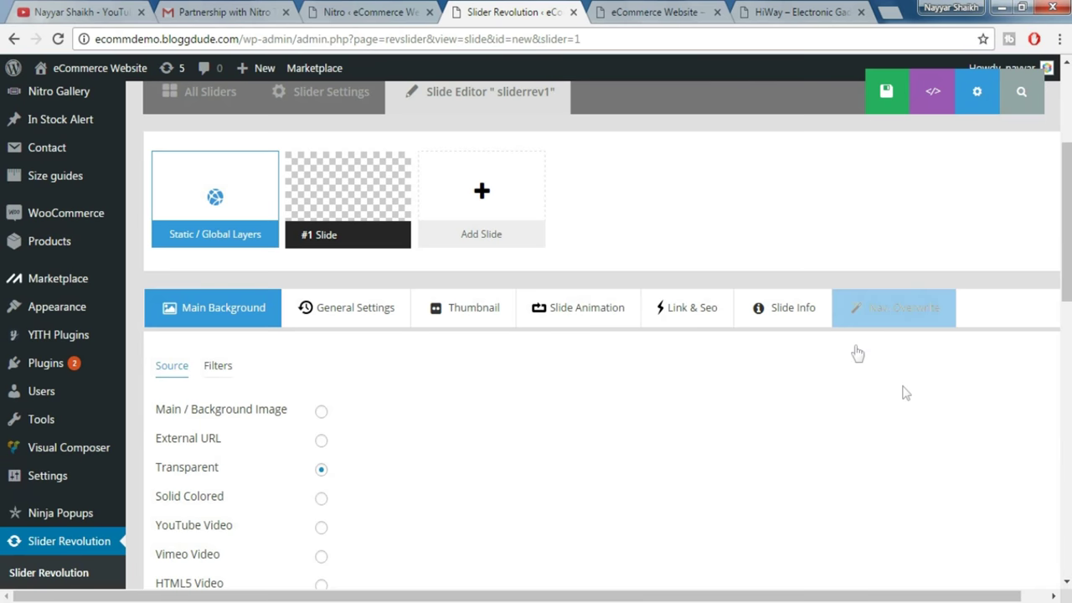
pyautogui.click(355, 316)
pyautogui.scroll(-1, 253, 326)
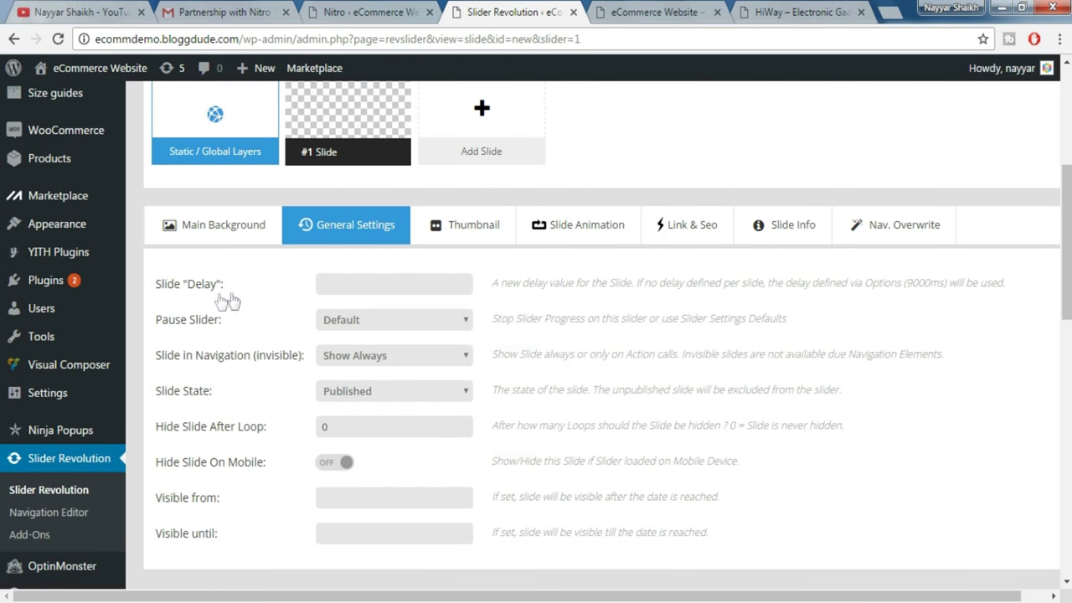
pyautogui.click(368, 285)
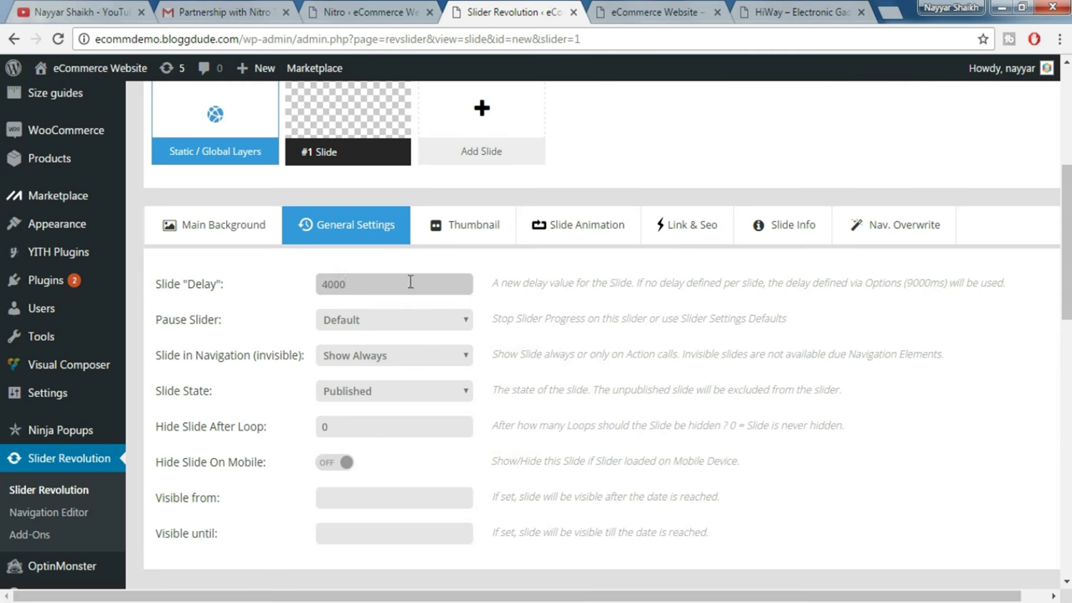
pyautogui.click(590, 238)
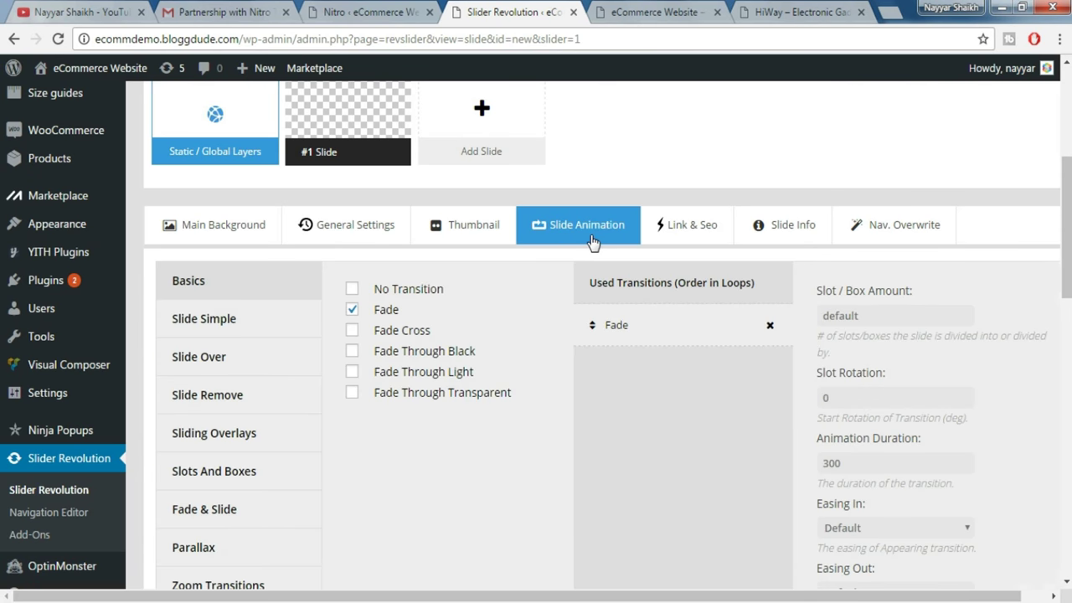
# Add the Parallax to Bottom and Curtain from Right transitions to the first slide.
pyautogui.moveTo(369, 312)
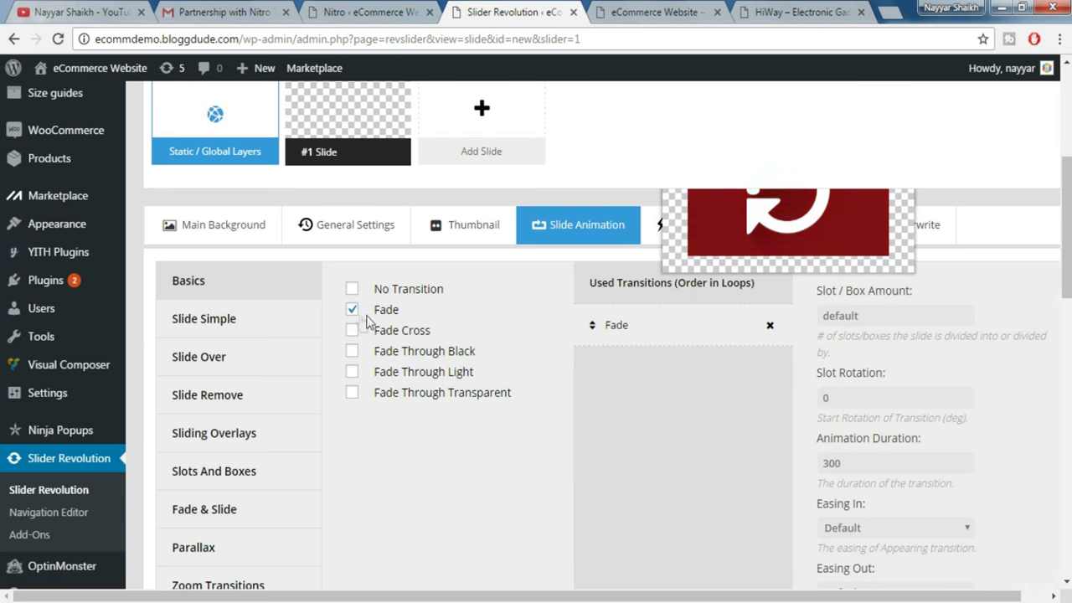
pyautogui.scroll(-2, 260, 422)
pyautogui.click(266, 388)
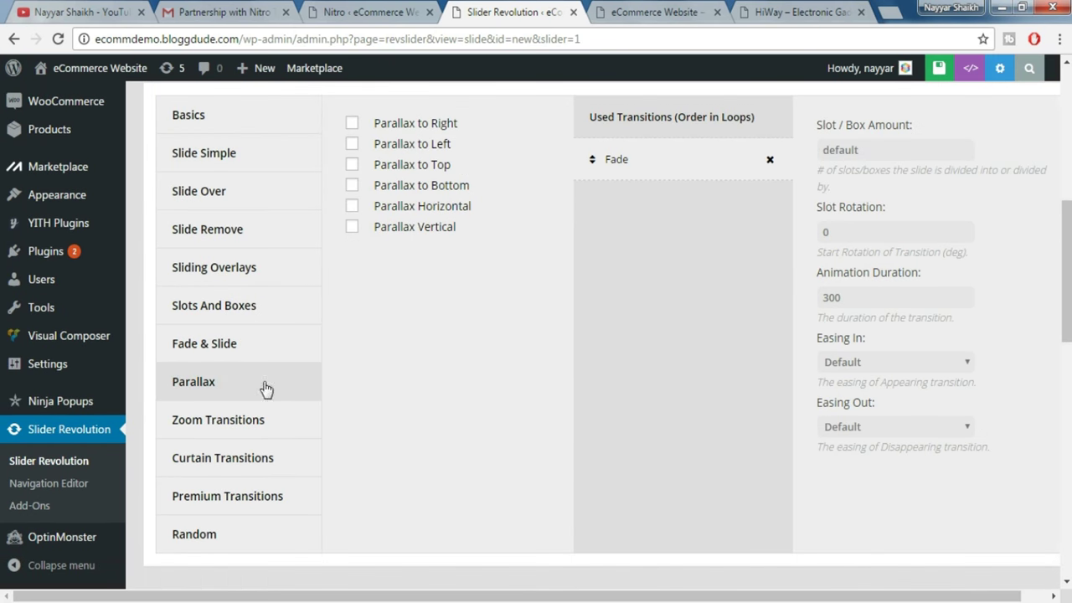
pyautogui.moveTo(463, 165)
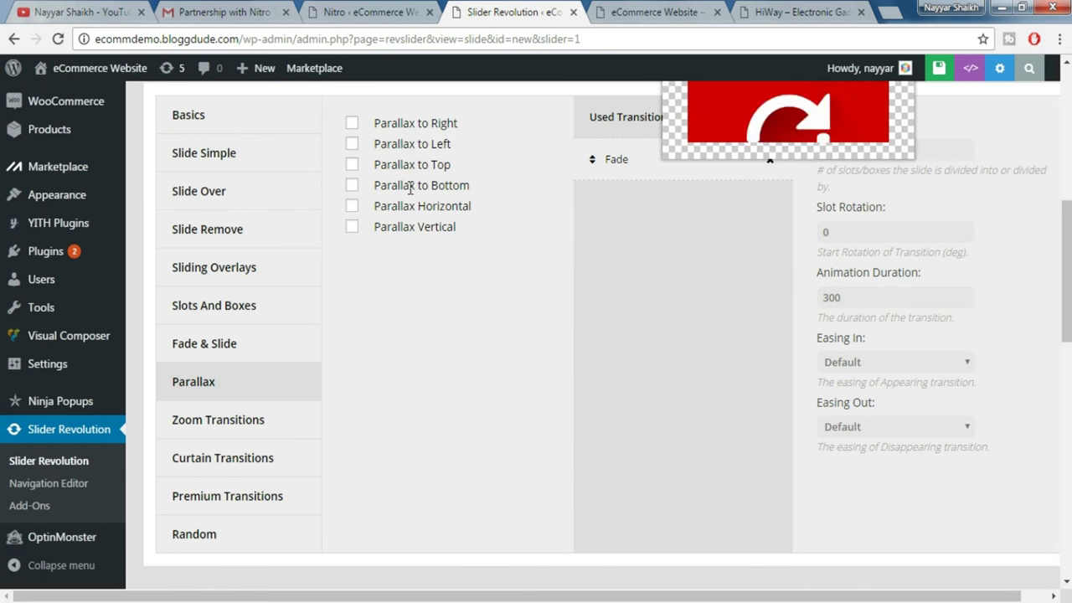
pyautogui.click(352, 186)
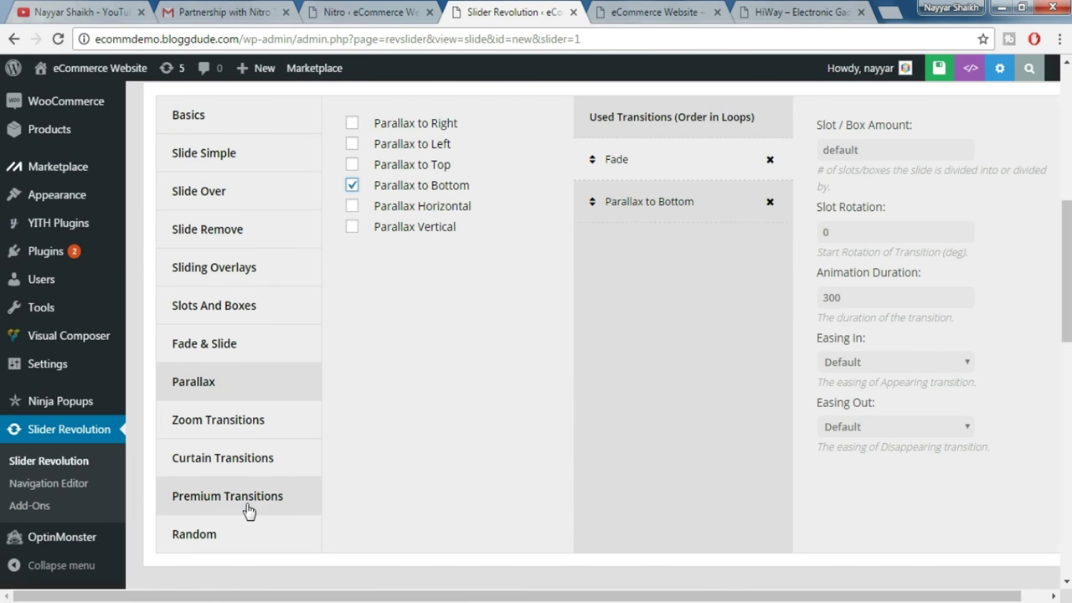
pyautogui.click(248, 458)
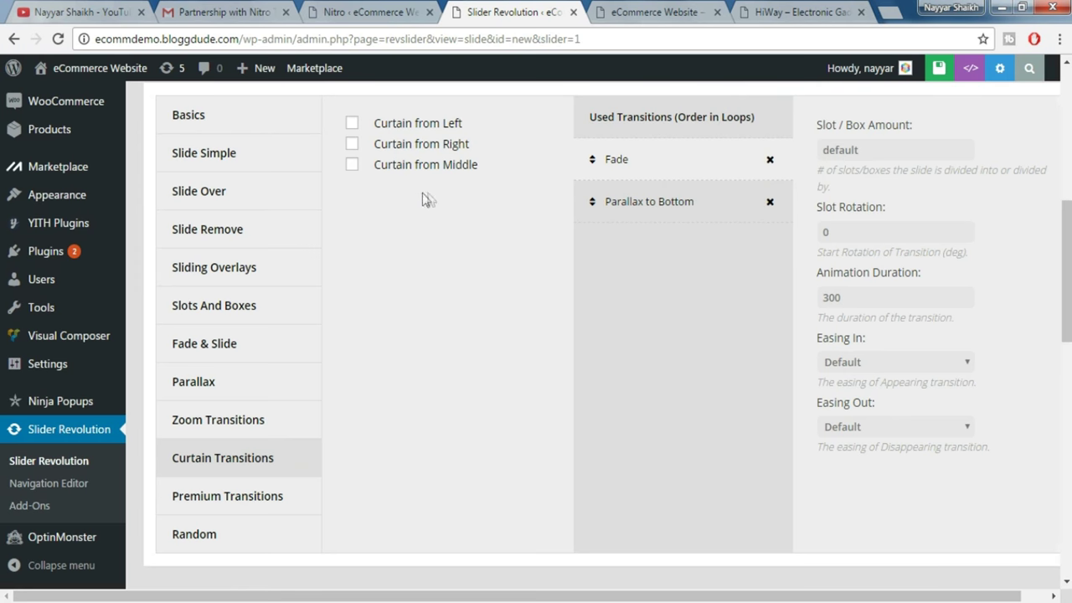
pyautogui.click(352, 144)
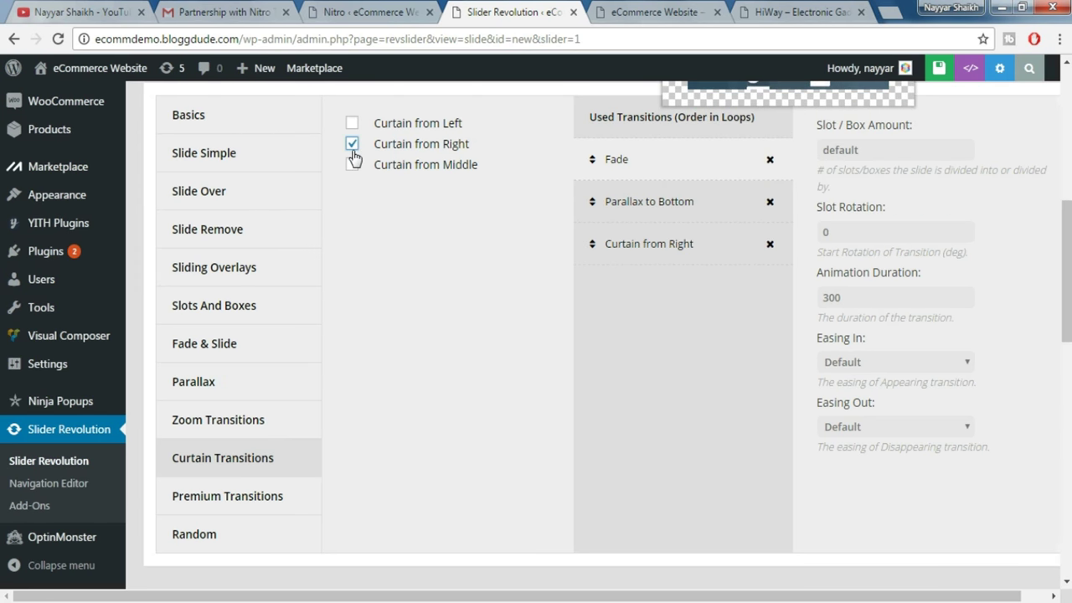
# Remove Fade from the used transitions and recheck the 4000 slide delay.
pyautogui.scroll(2, 431, 201)
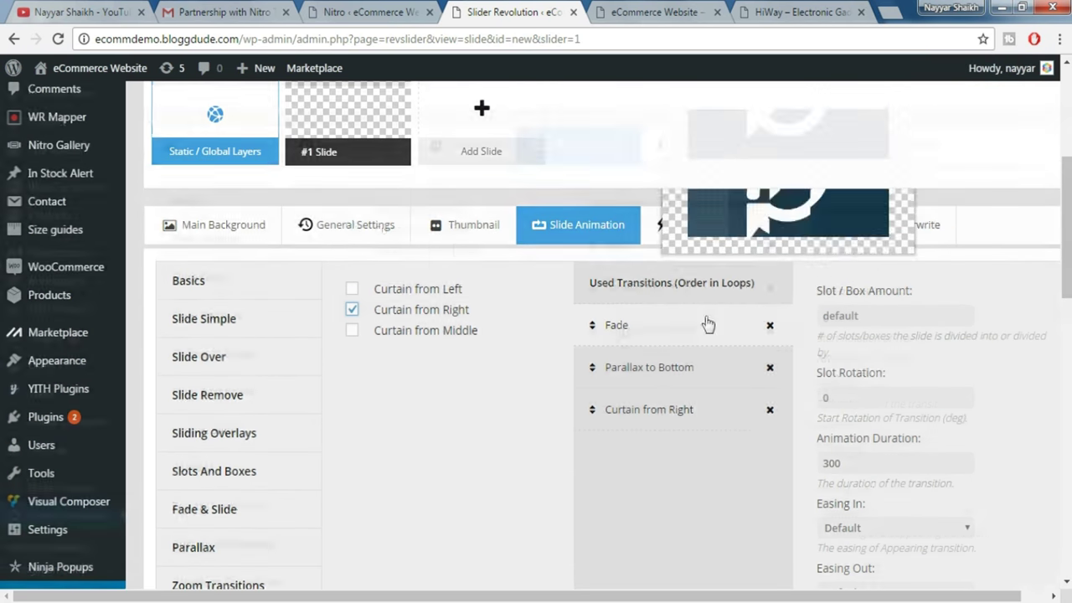
pyautogui.click(771, 326)
pyautogui.click(770, 326)
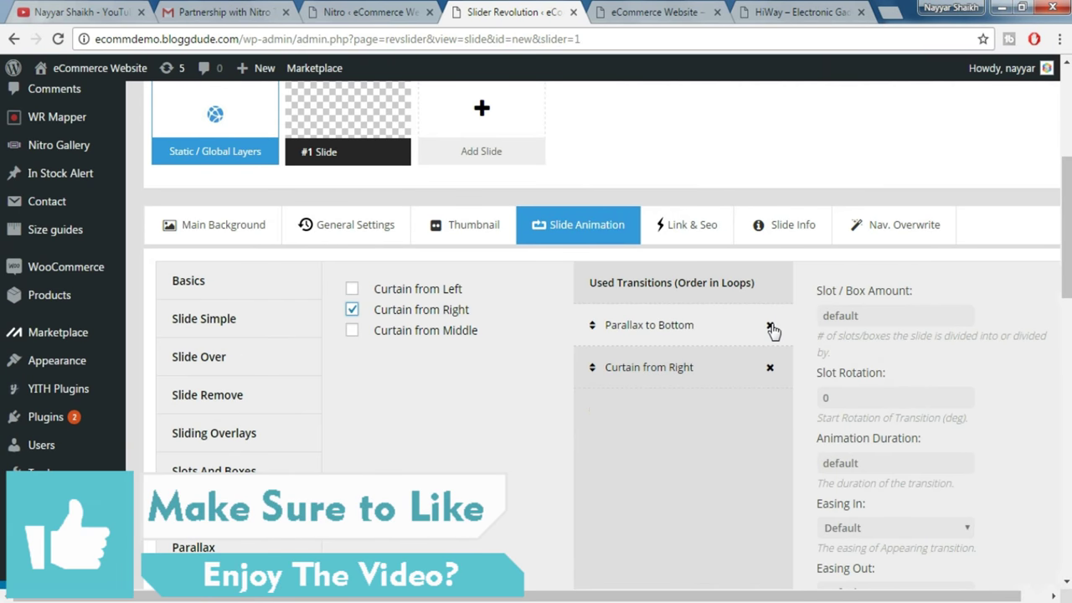
pyautogui.click(303, 238)
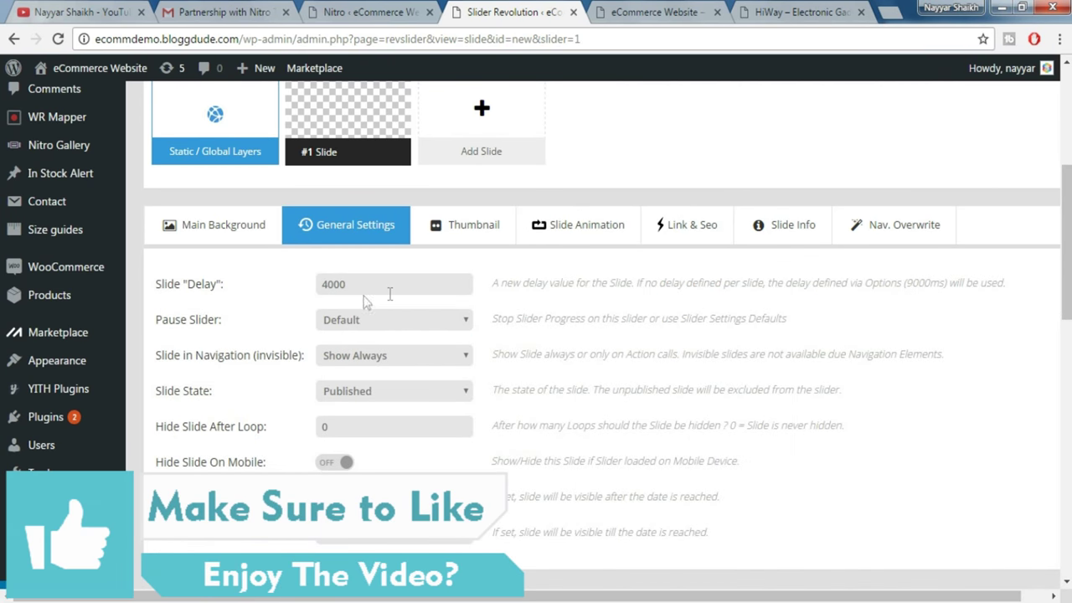
pyautogui.click(621, 235)
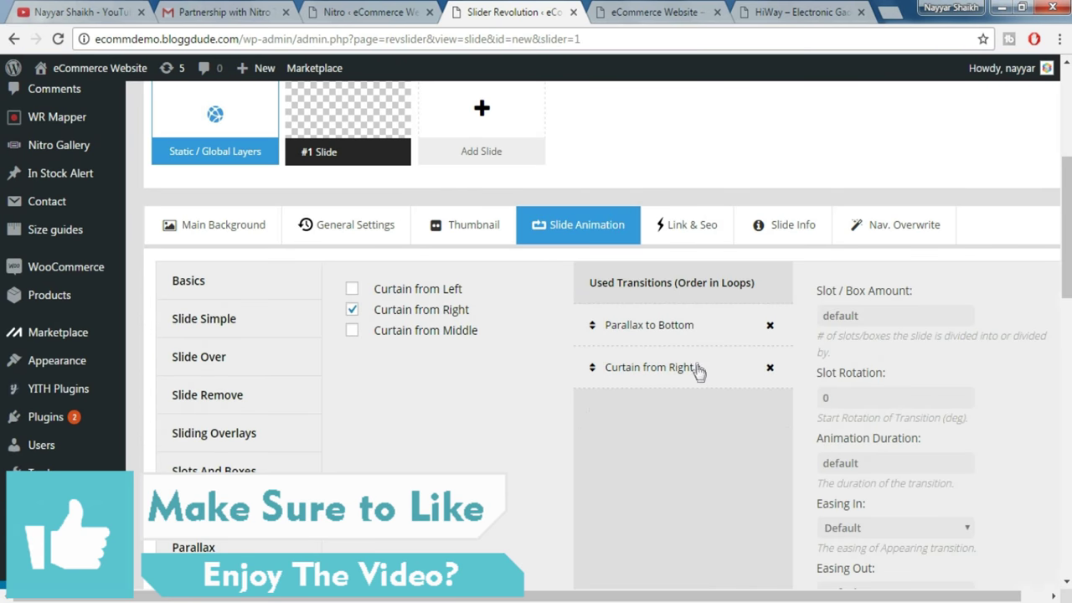
pyautogui.scroll(-1, 698, 373)
pyautogui.scroll(-7, 698, 377)
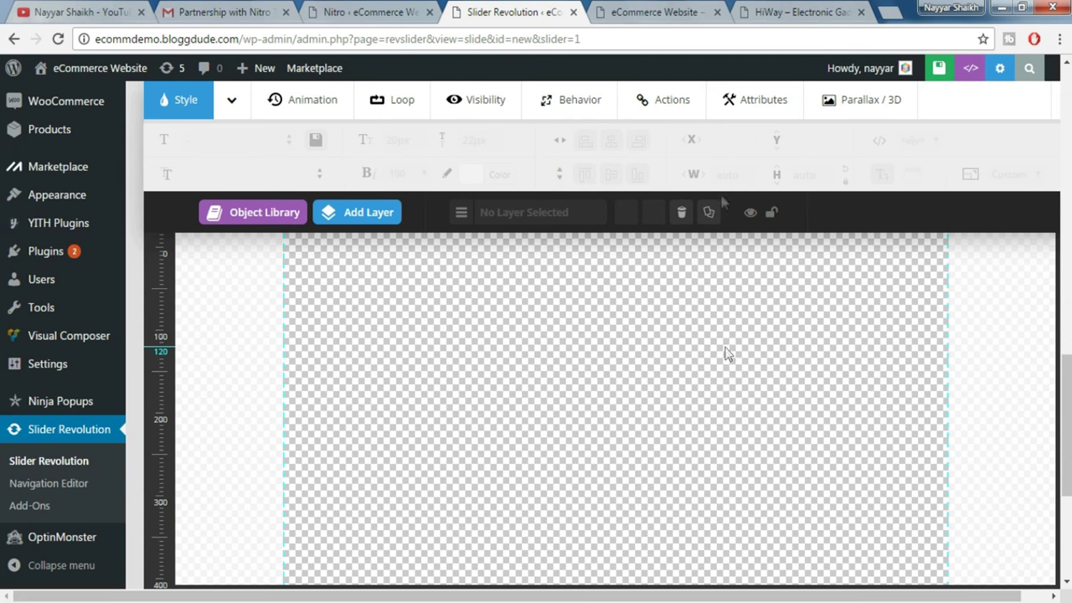
pyautogui.click(685, 8)
pyautogui.moveTo(811, 8); pyautogui.dragTo(704, 10)
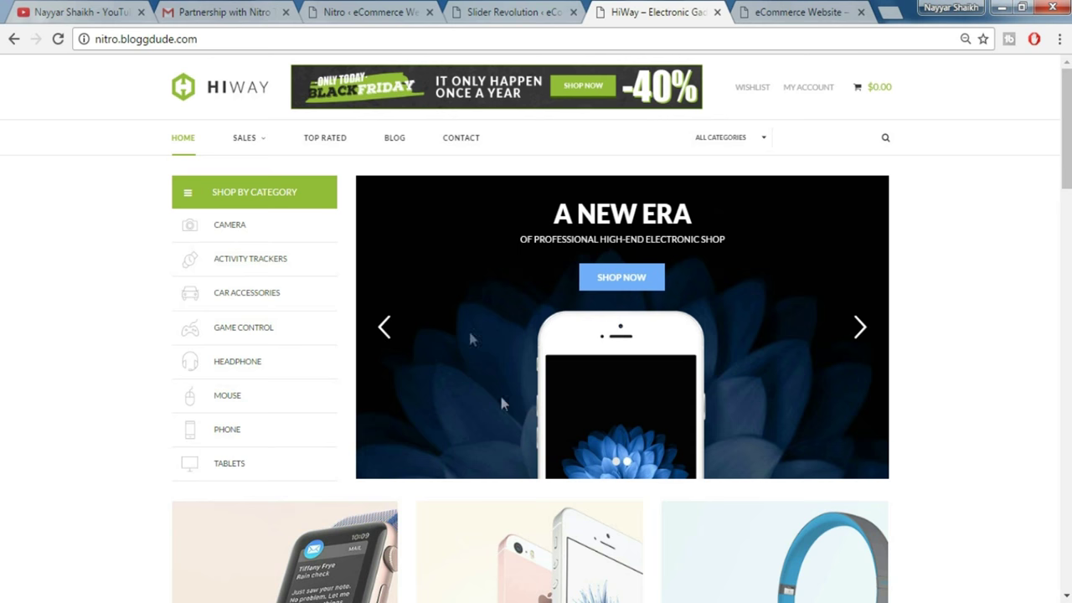
pyautogui.click(379, 330)
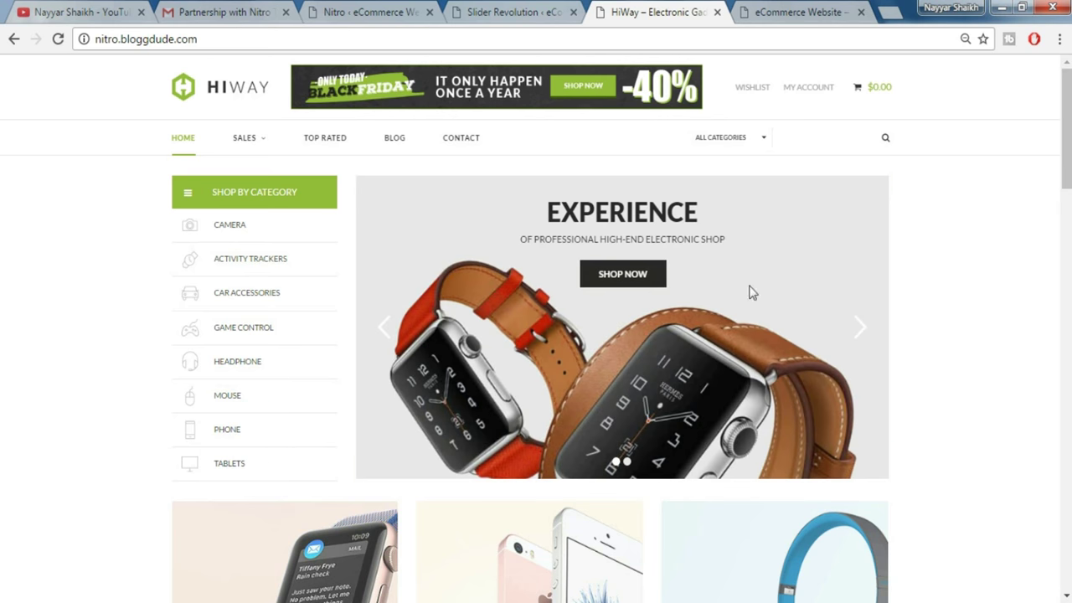
pyautogui.click(509, 8)
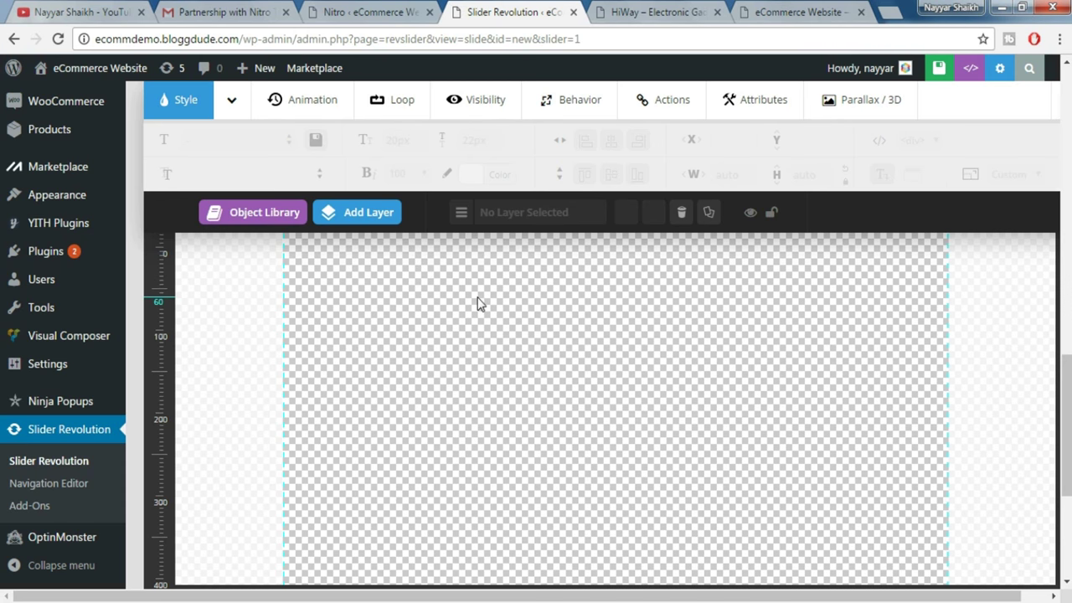
pyautogui.scroll(10, 478, 303)
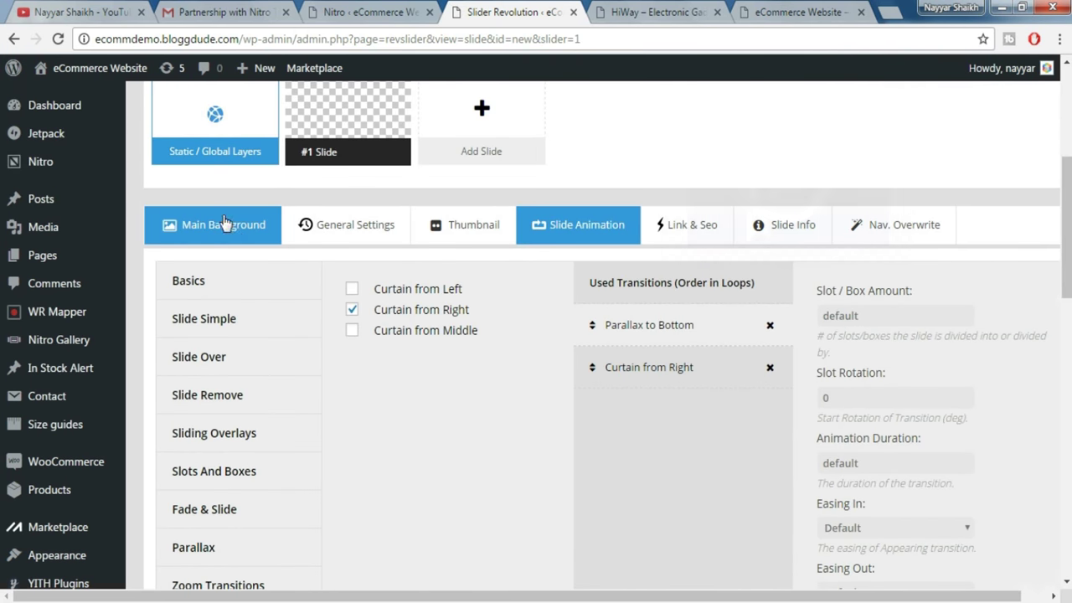
# Upload Slide-1.jpg via the Media Library and insert it as the slide's background image.
pyautogui.click(225, 233)
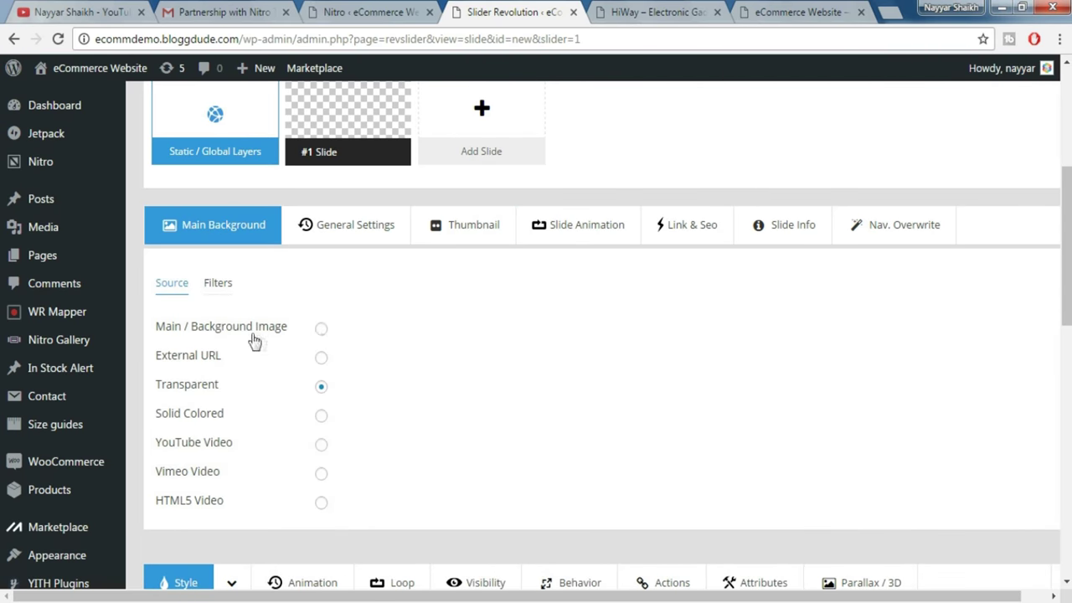
pyautogui.click(321, 329)
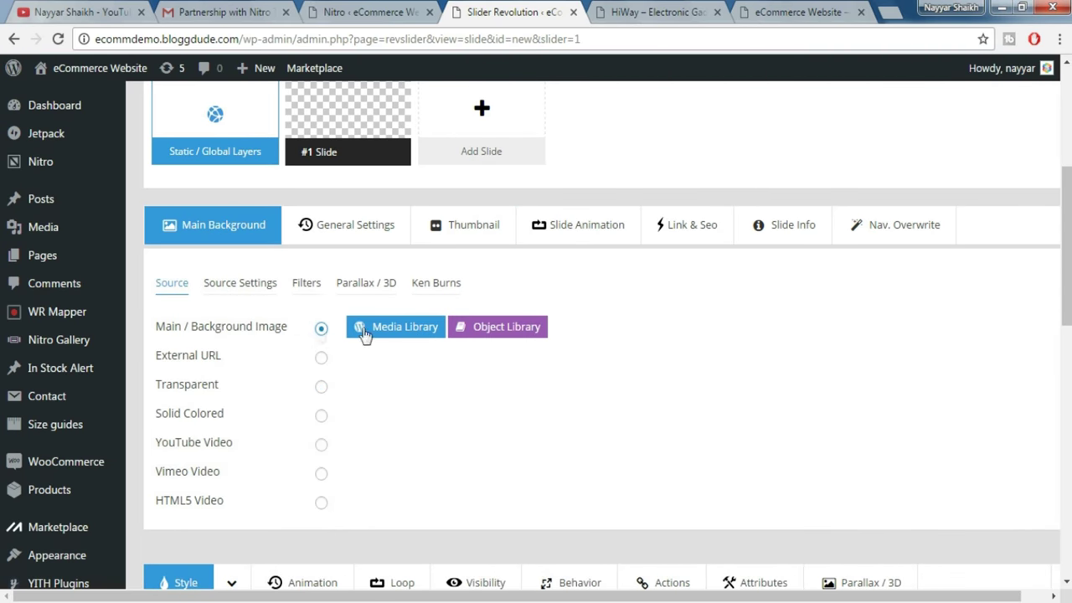
pyautogui.click(416, 335)
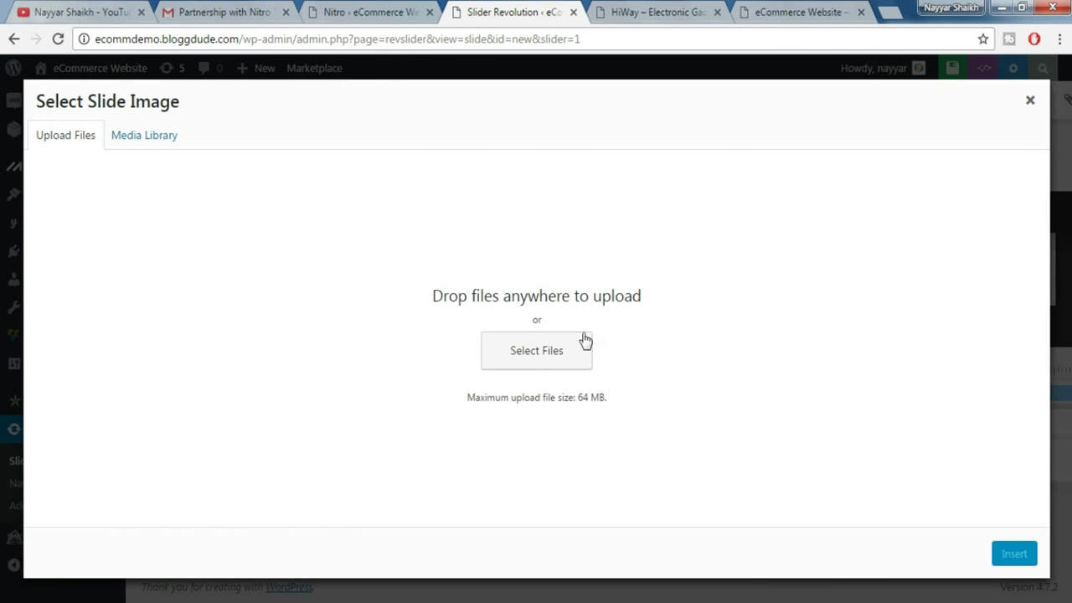
pyautogui.click(160, 139)
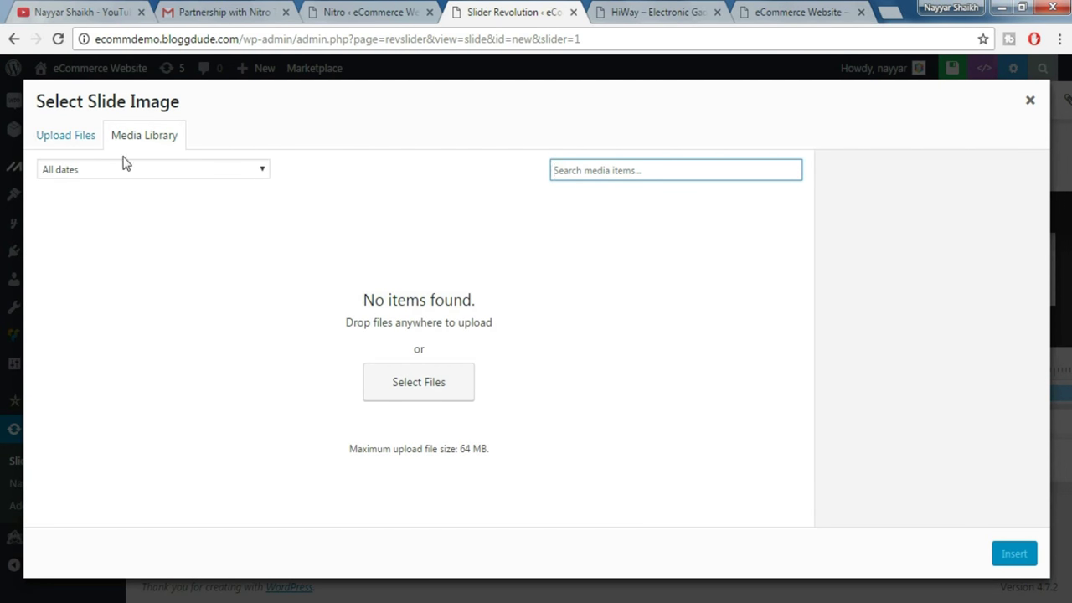
pyautogui.click(79, 148)
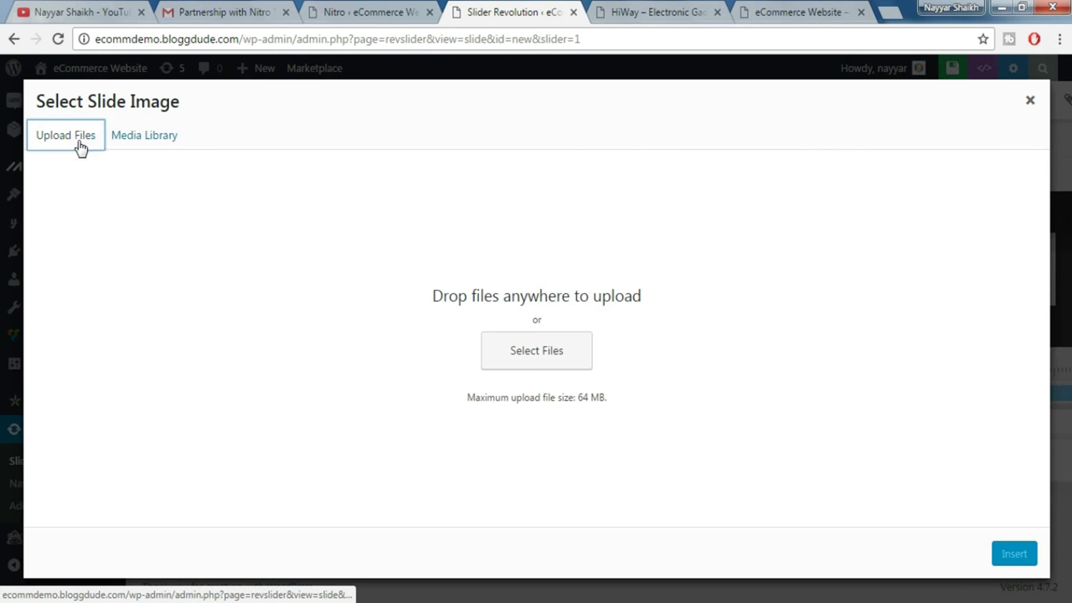
pyautogui.click(545, 353)
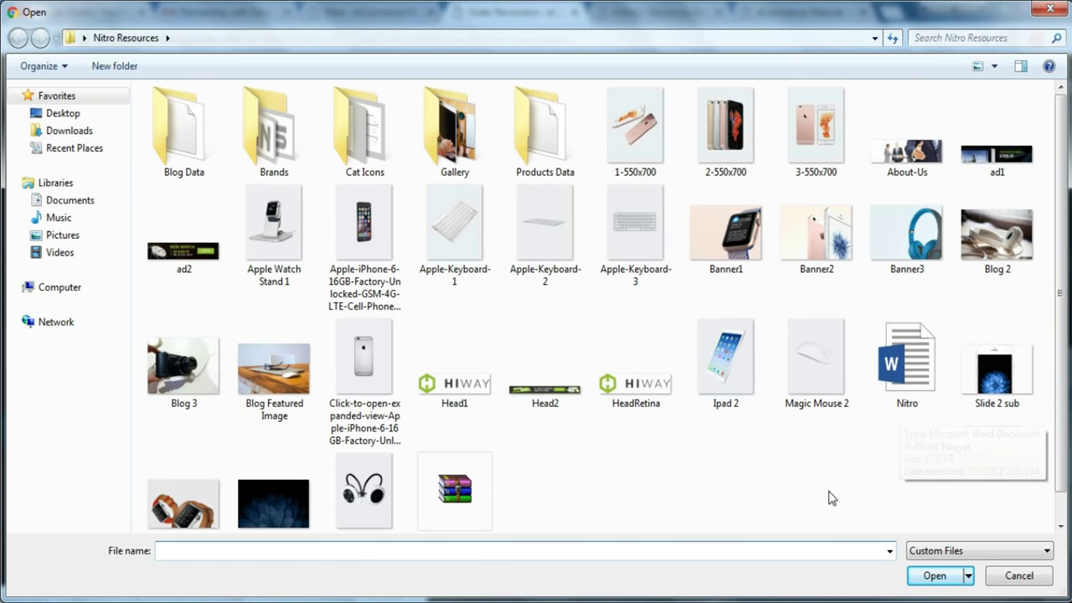
pyautogui.click(180, 504)
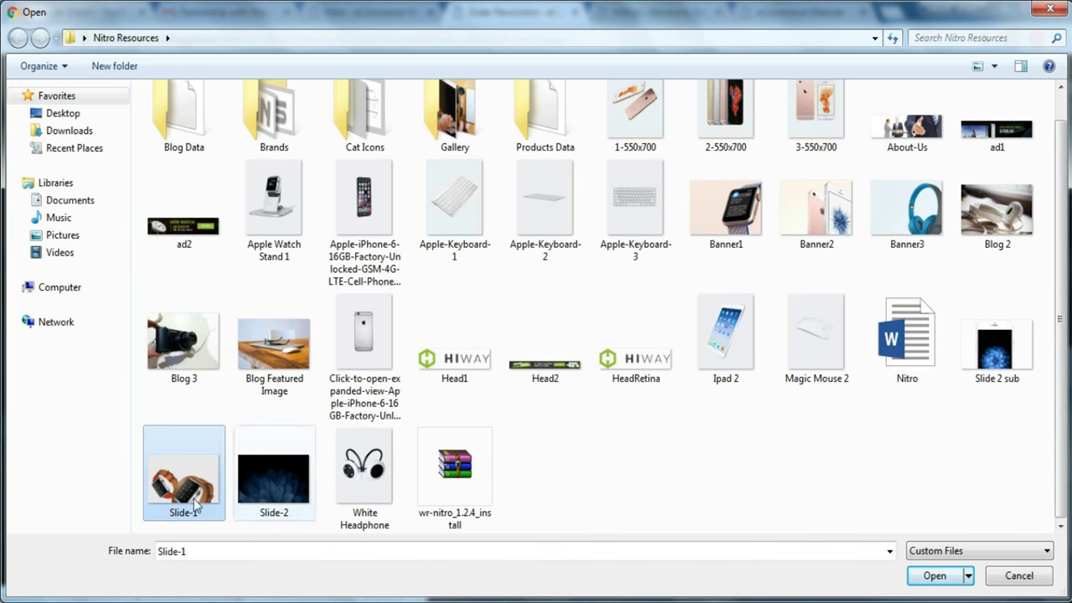
pyautogui.click(935, 580)
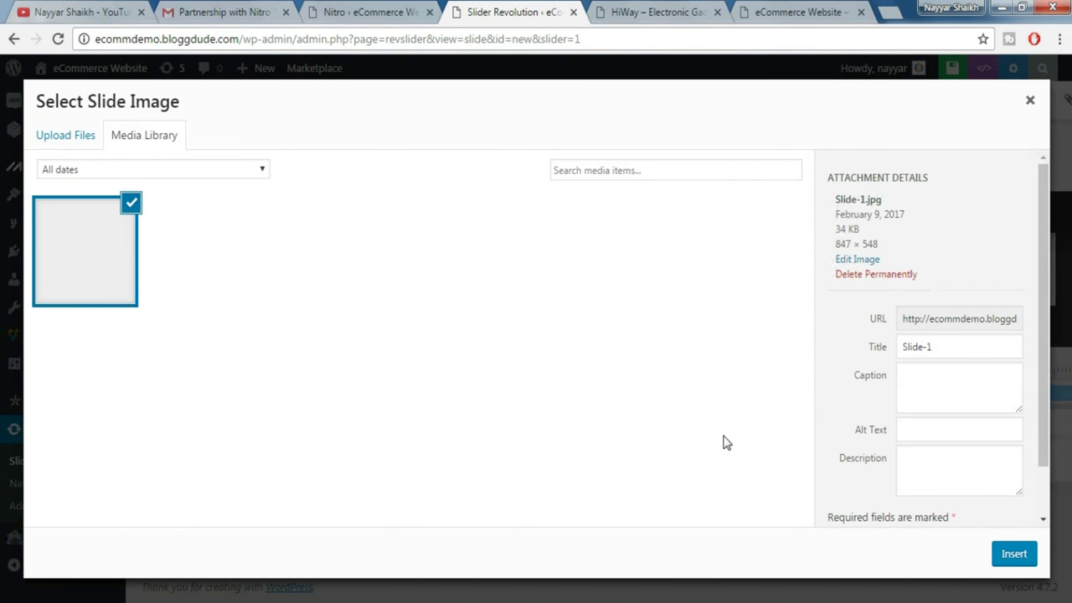
pyautogui.click(1012, 554)
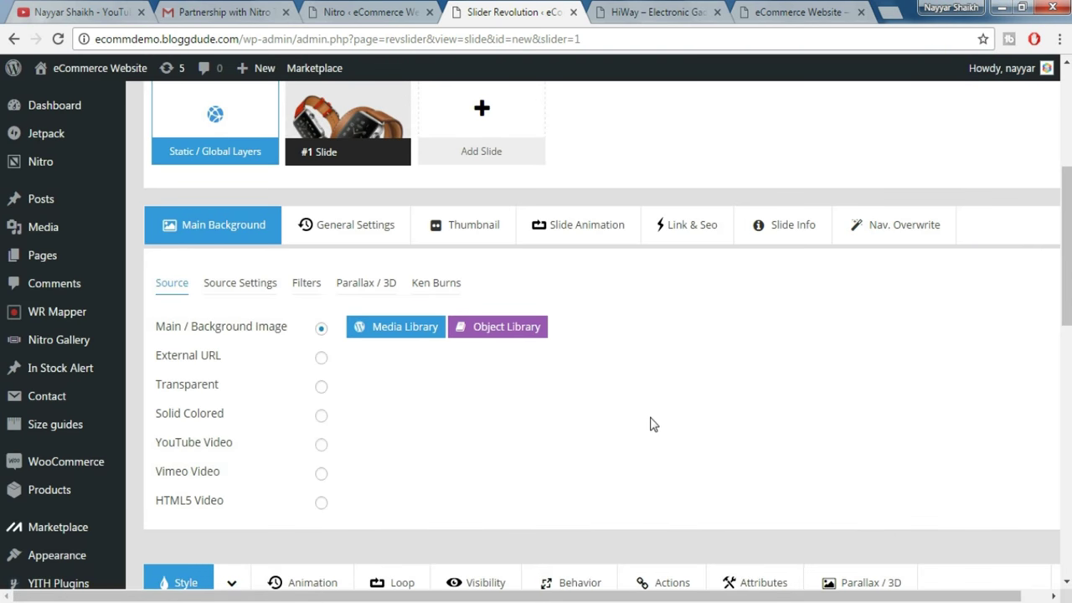
# Zoom the browser to 90% and compare the watch slide against the live HiWay demo slider.
pyautogui.scroll(-6, 653, 424)
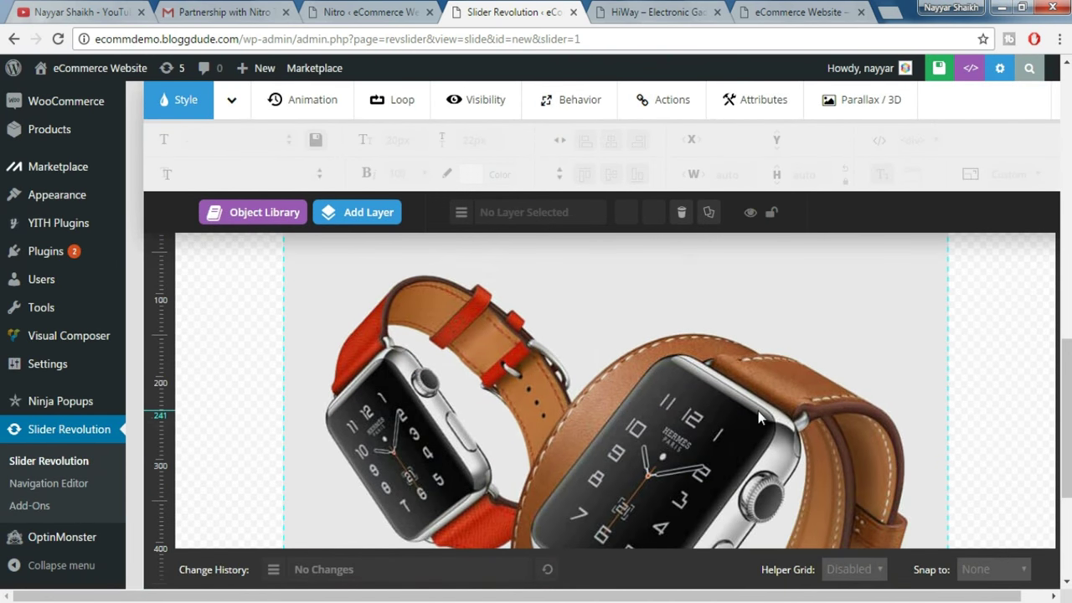
pyautogui.scroll(3, 759, 416)
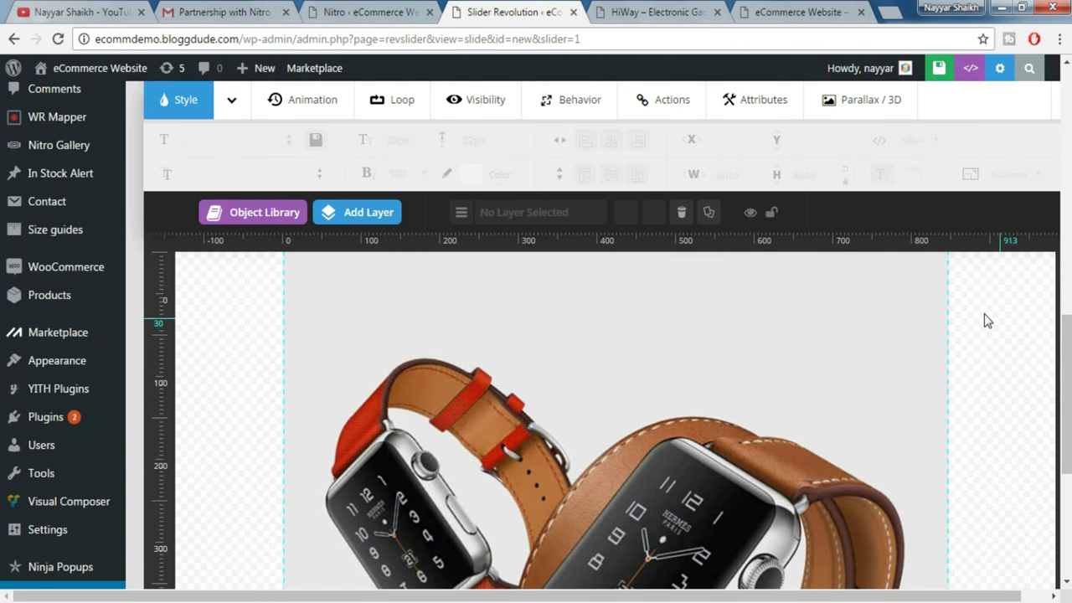
pyautogui.hotkey('ctrl', '-')
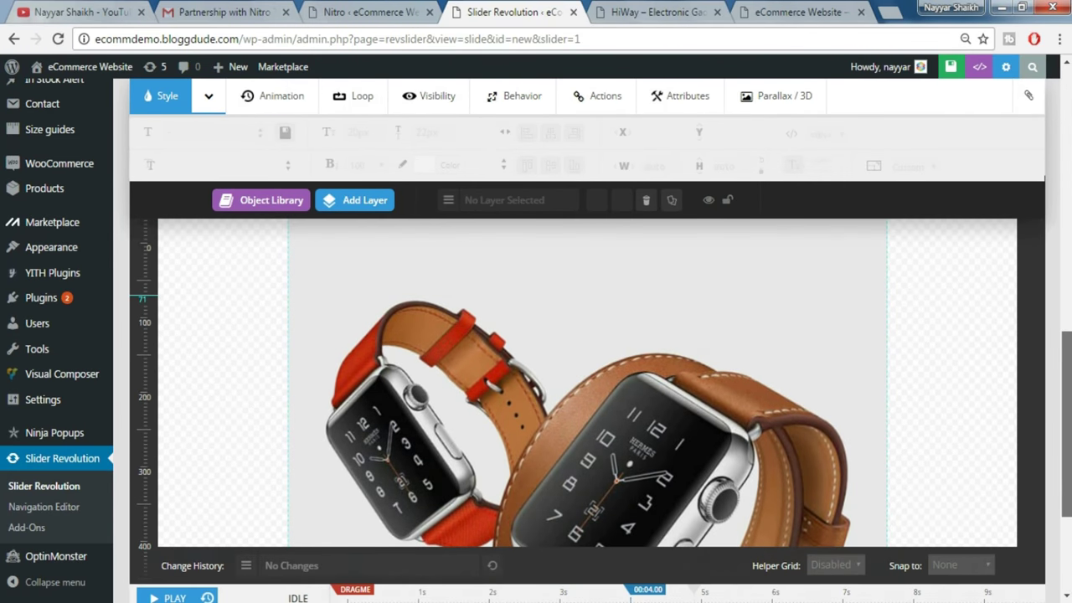
pyautogui.scroll(1, 586, 376)
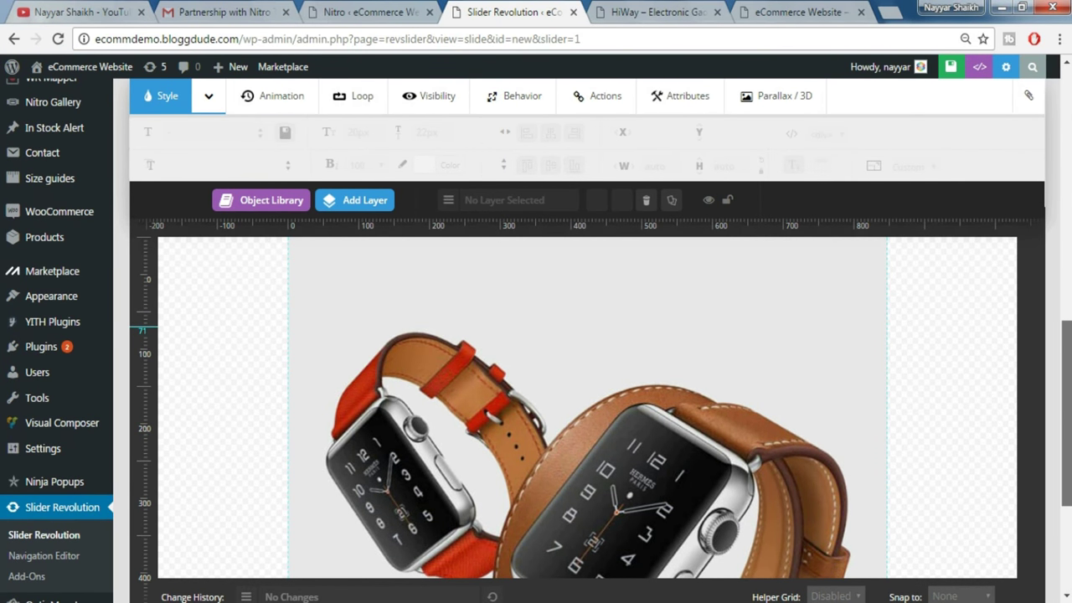
pyautogui.hotkey('ctrl', 'Tab')
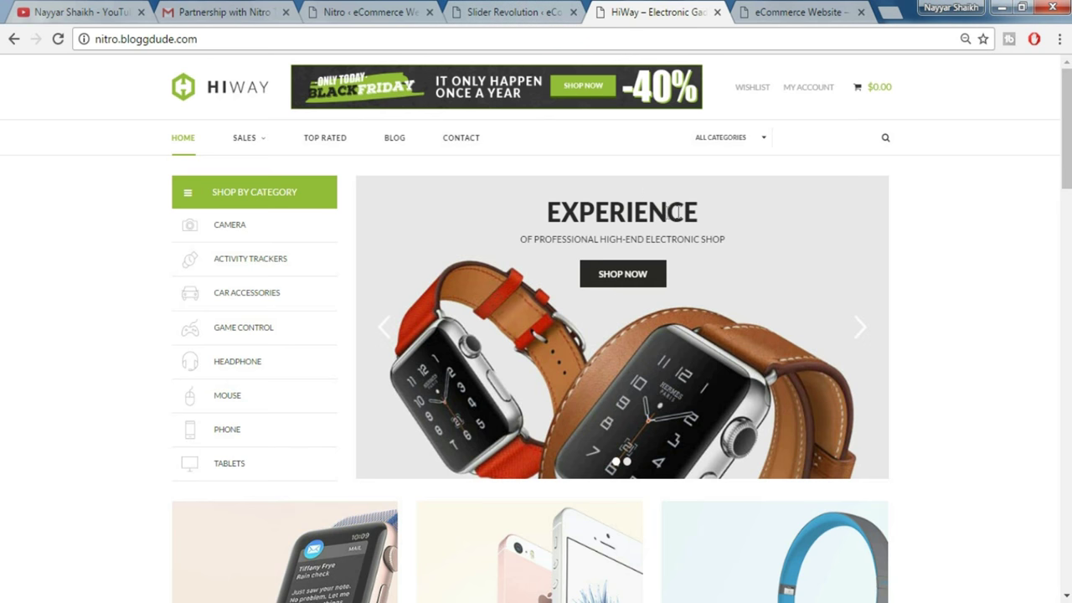
pyautogui.click(554, 12)
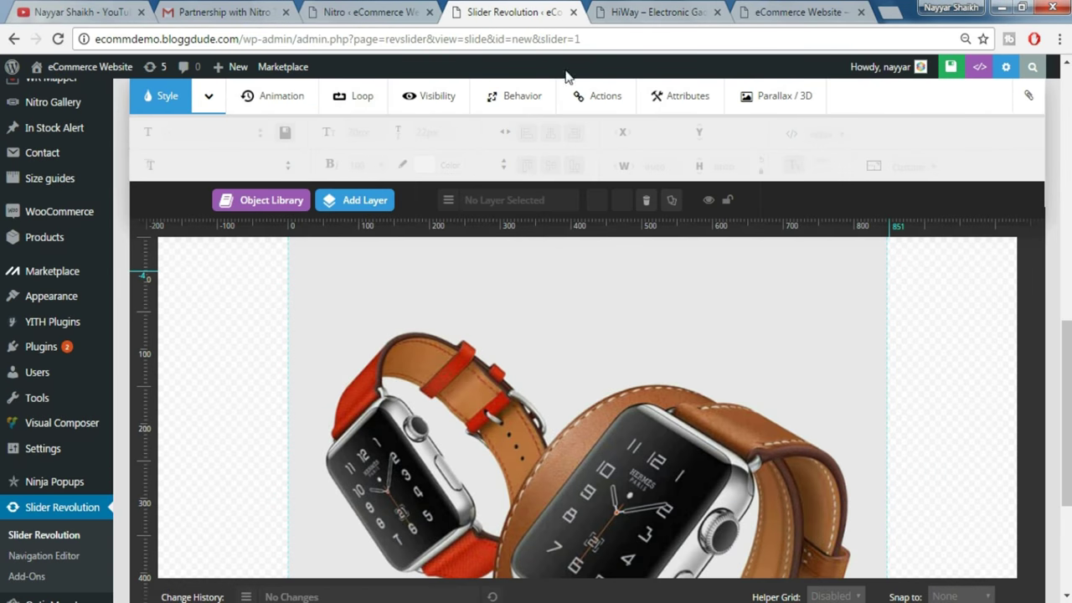
pyautogui.scroll(-5, 612, 336)
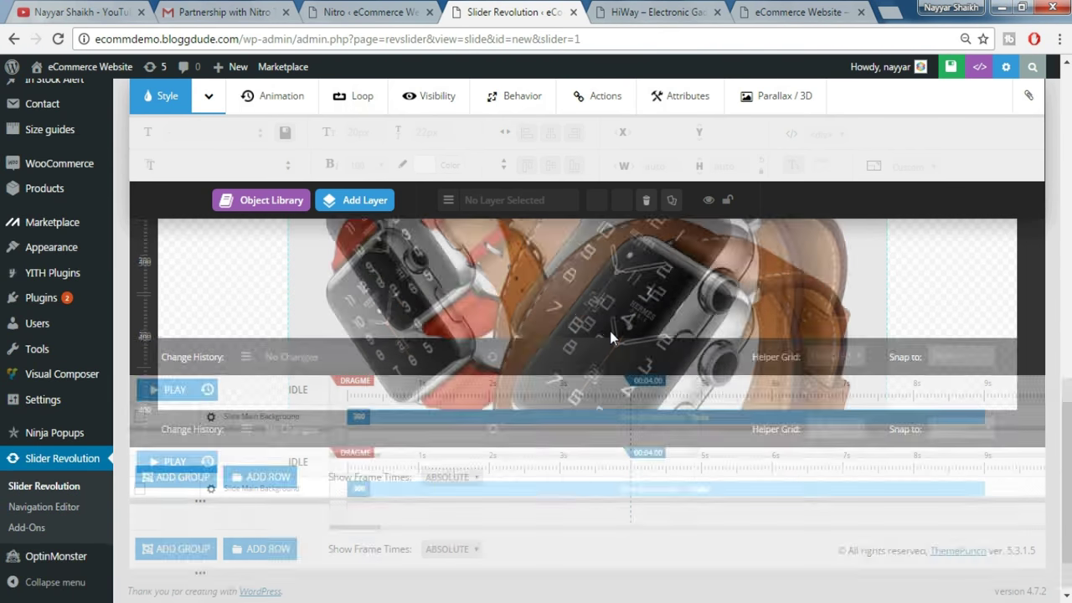
pyautogui.scroll(3, 612, 337)
pyautogui.scroll(1, 612, 332)
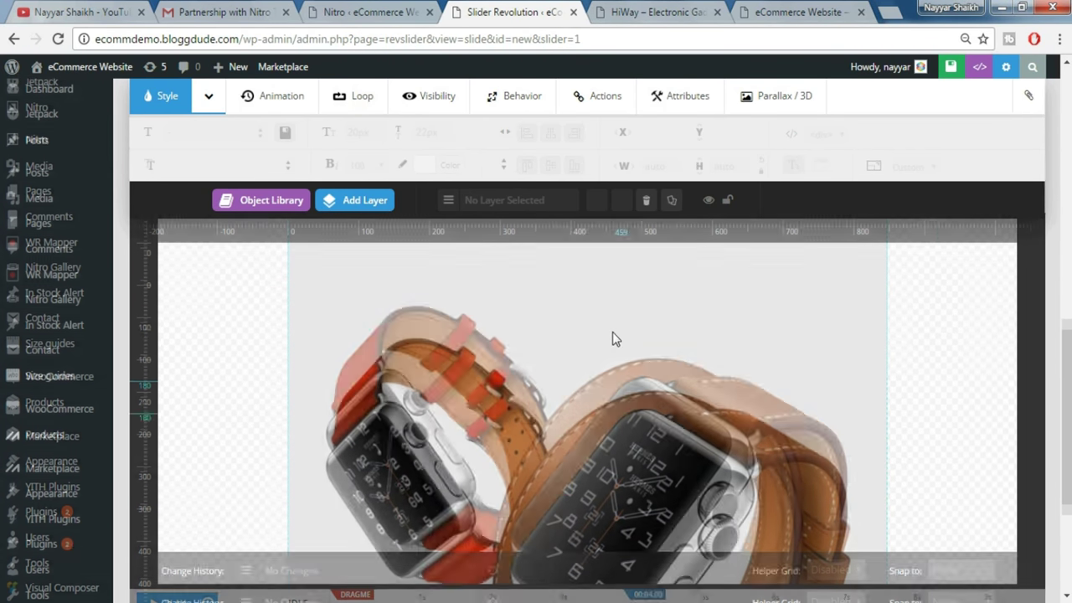
pyautogui.moveTo(376, 209)
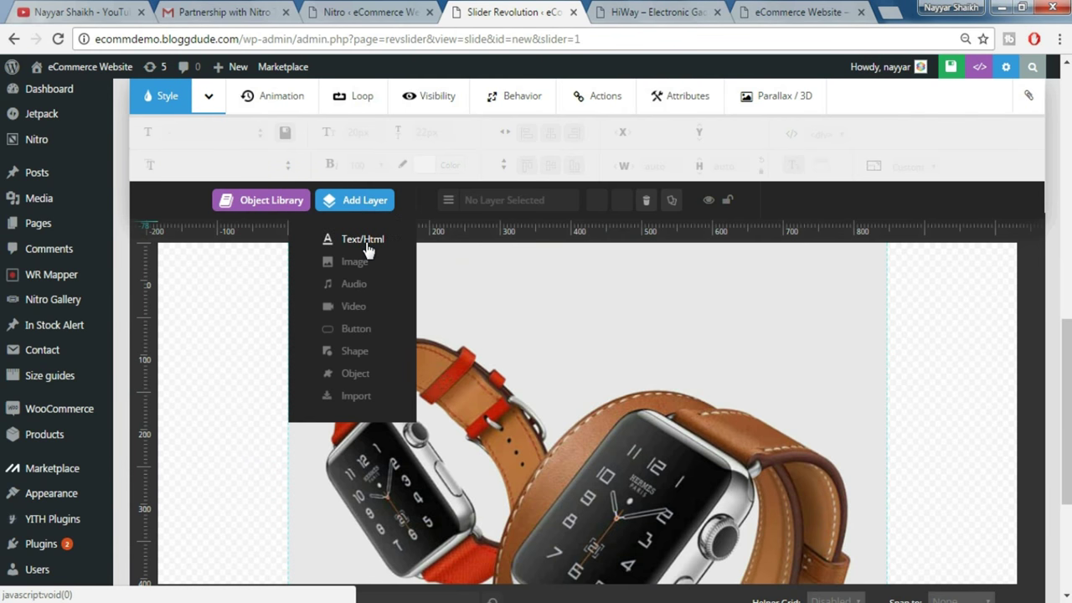
# Add a Caption Text1 text layer reading EXPERIENCE and drag it above the watches.
pyautogui.click(366, 243)
pyautogui.tripleClick(506, 247)
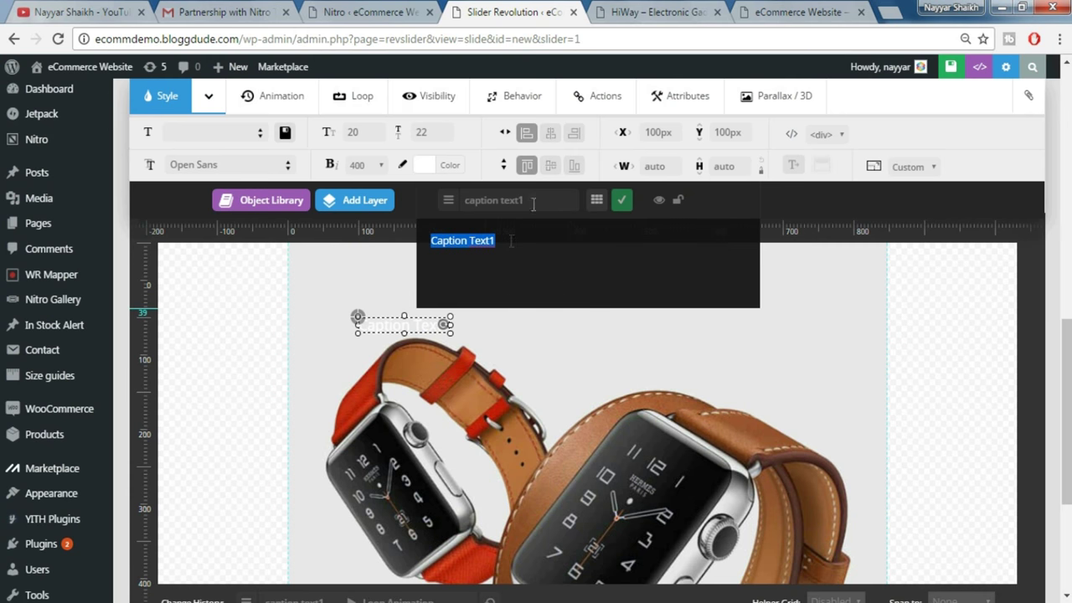
pyautogui.click(635, 10)
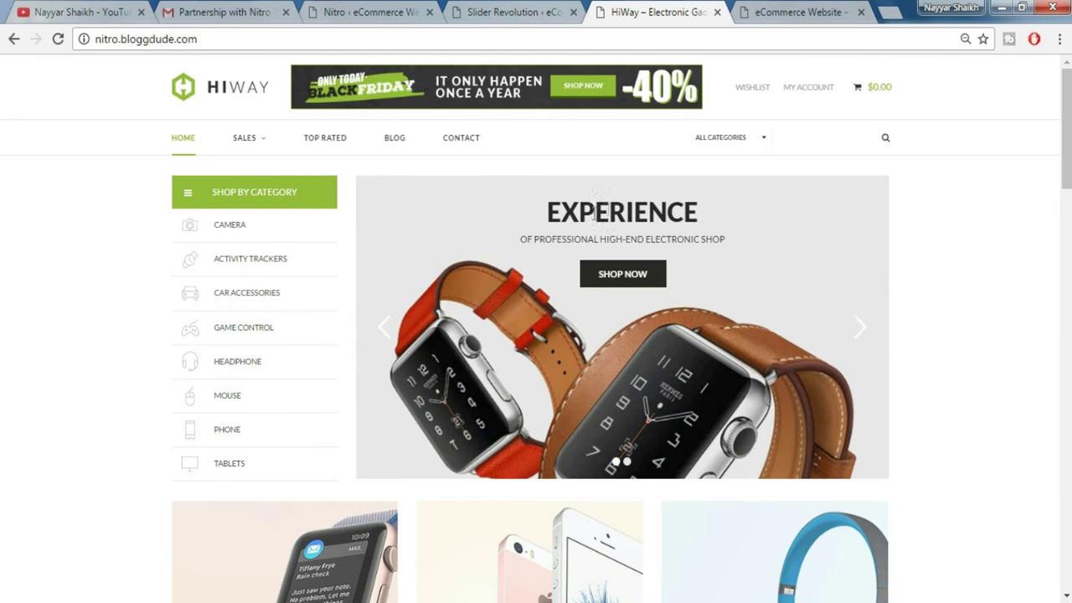
pyautogui.click(541, 10)
pyautogui.write('EXP')
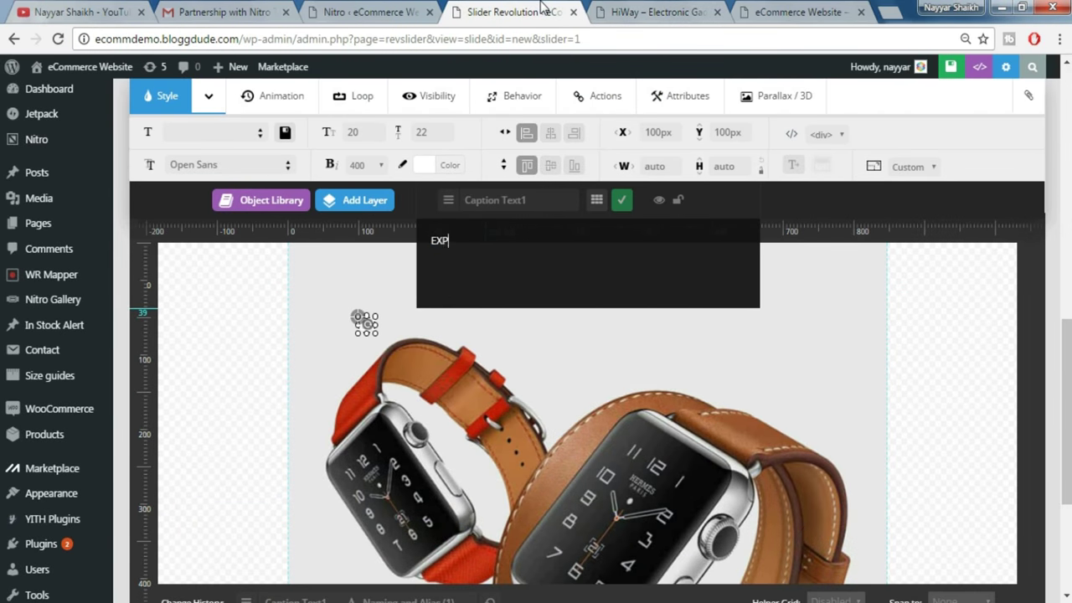
pyautogui.write('ERIENCE')
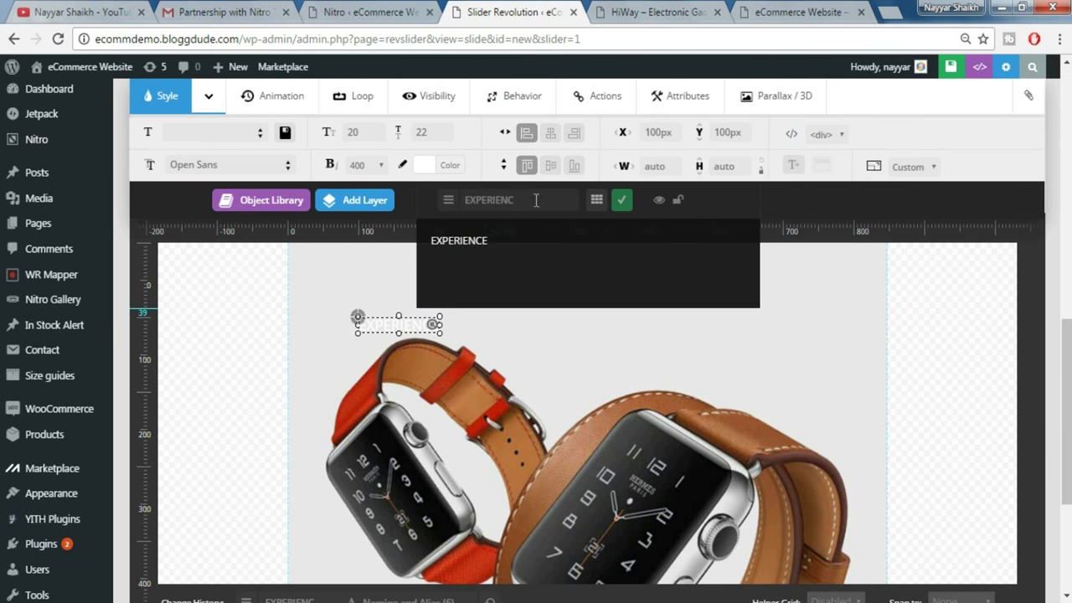
pyautogui.moveTo(403, 325); pyautogui.dragTo(599, 313)
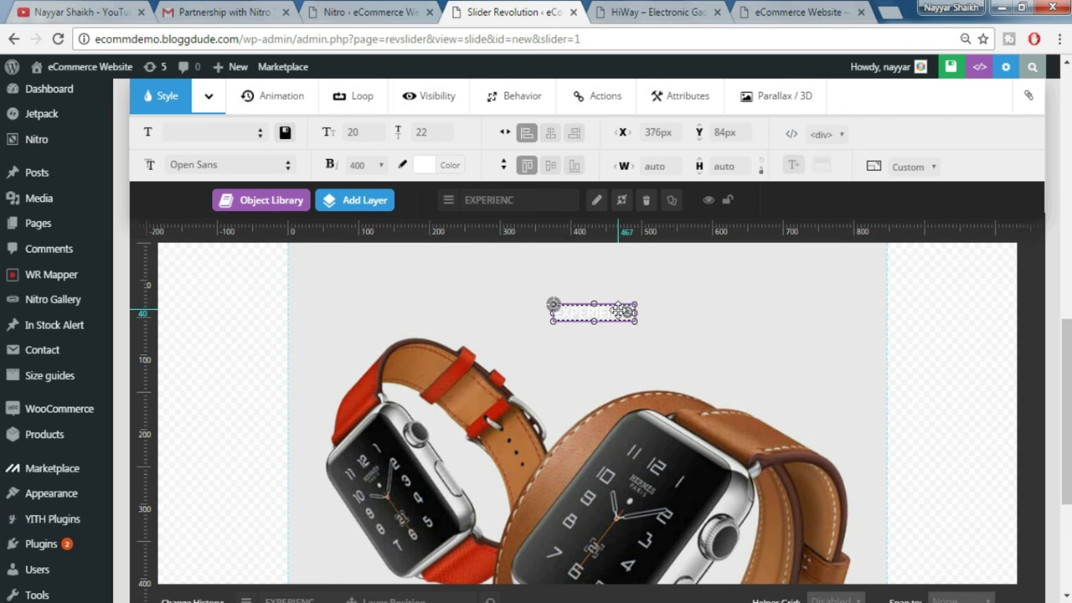
# Compare the EXPERIENCE caption with the live HiWay demo slider, then return to the editor.
pyautogui.click(648, 11)
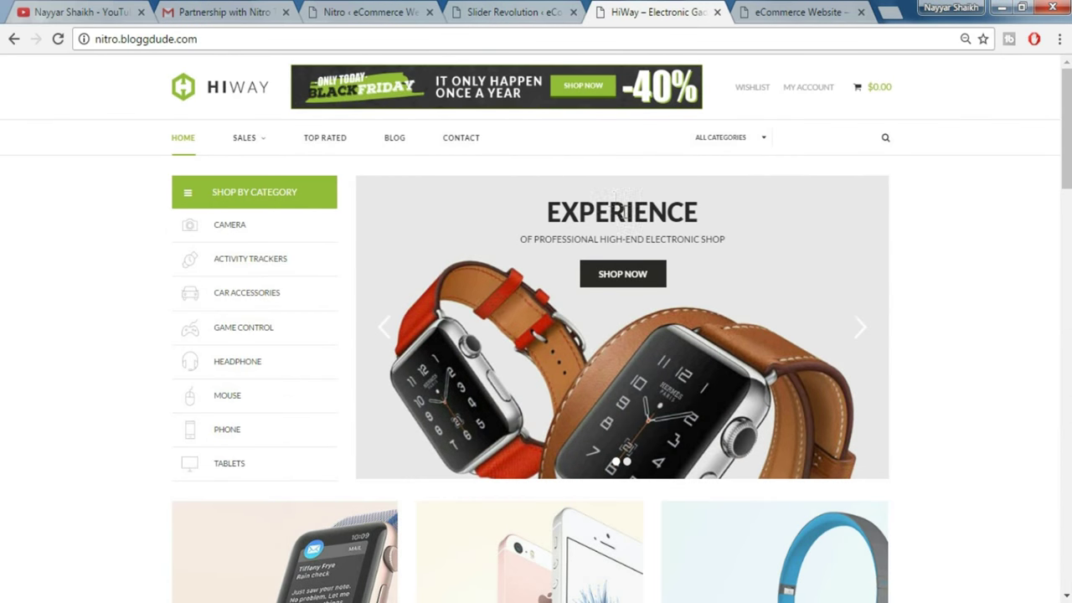
pyautogui.click(517, 8)
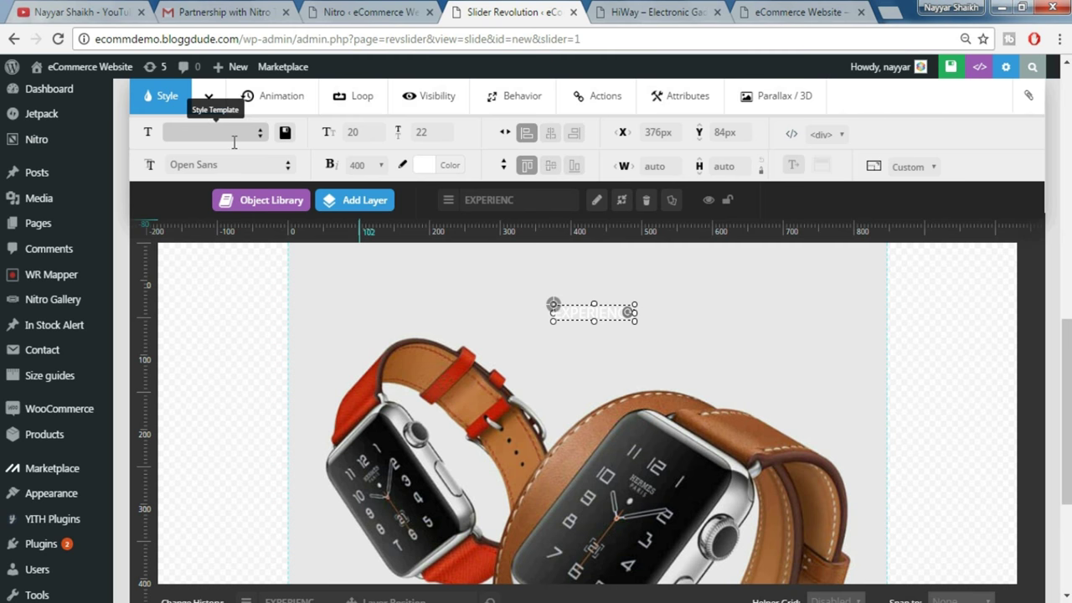
# Set the EXPERIENCE caption's font family to Lato.
pyautogui.write('AT')
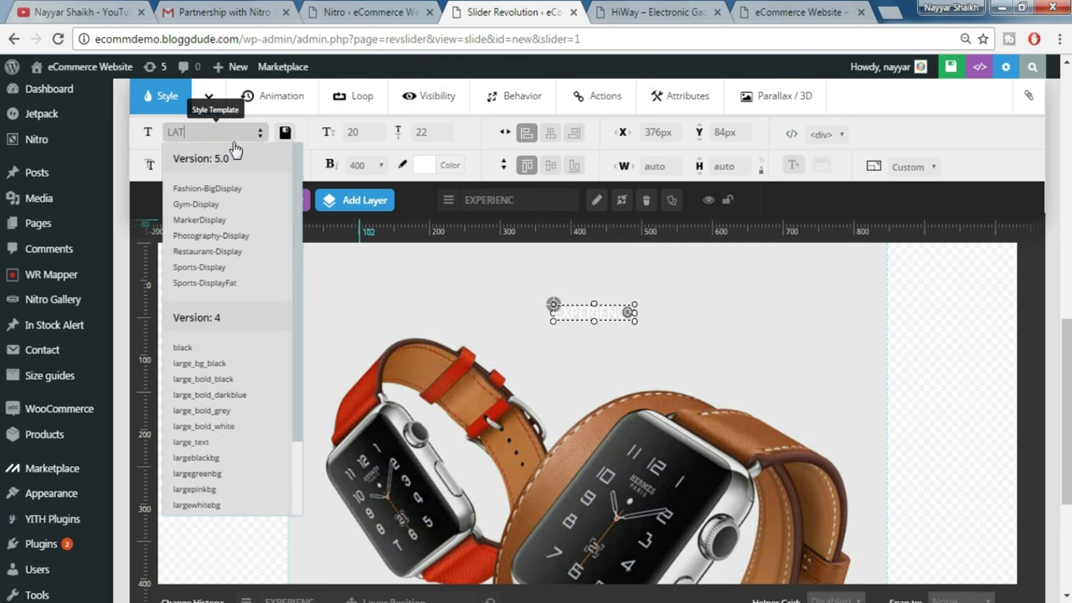
pyautogui.click(249, 143)
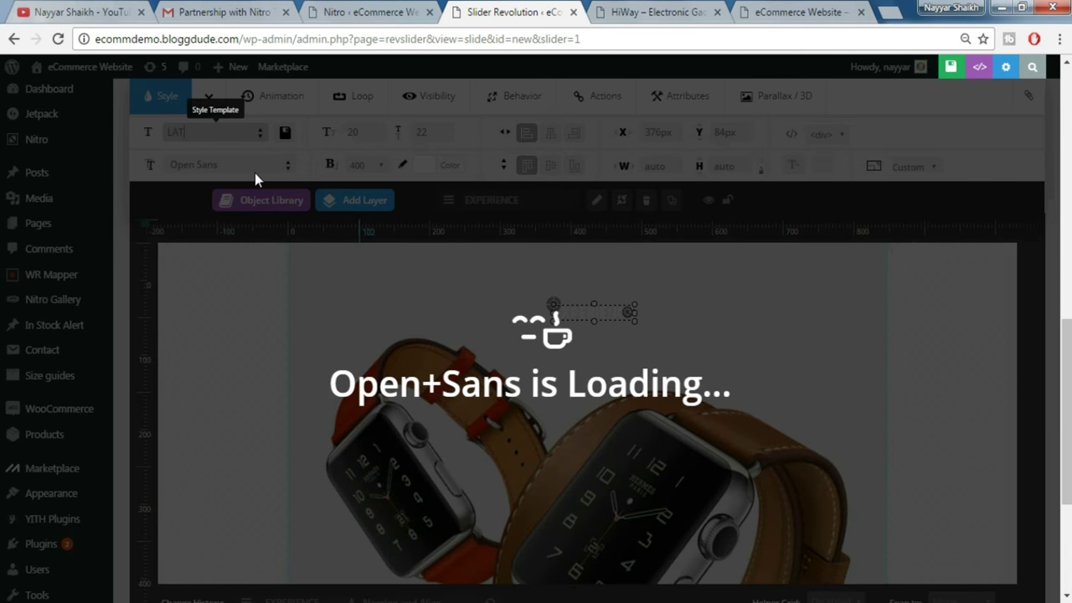
pyautogui.click(226, 164)
pyautogui.write('LATO')
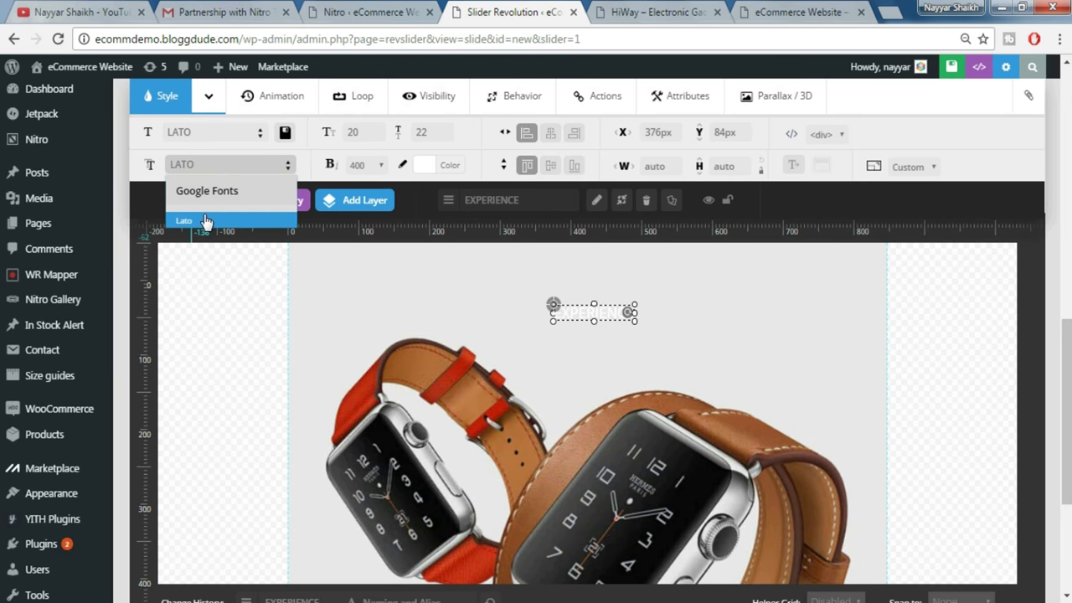
pyautogui.click(207, 221)
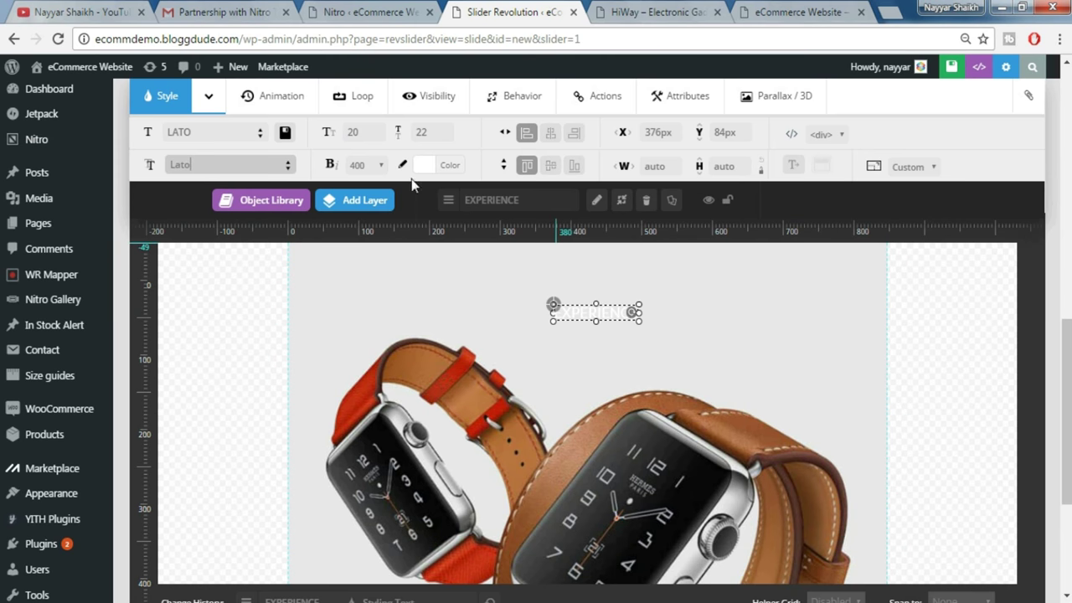
# Make the caption 40px, 70px line height, weight 900, and move it to the top (325px, 5px).
pyautogui.click(360, 132)
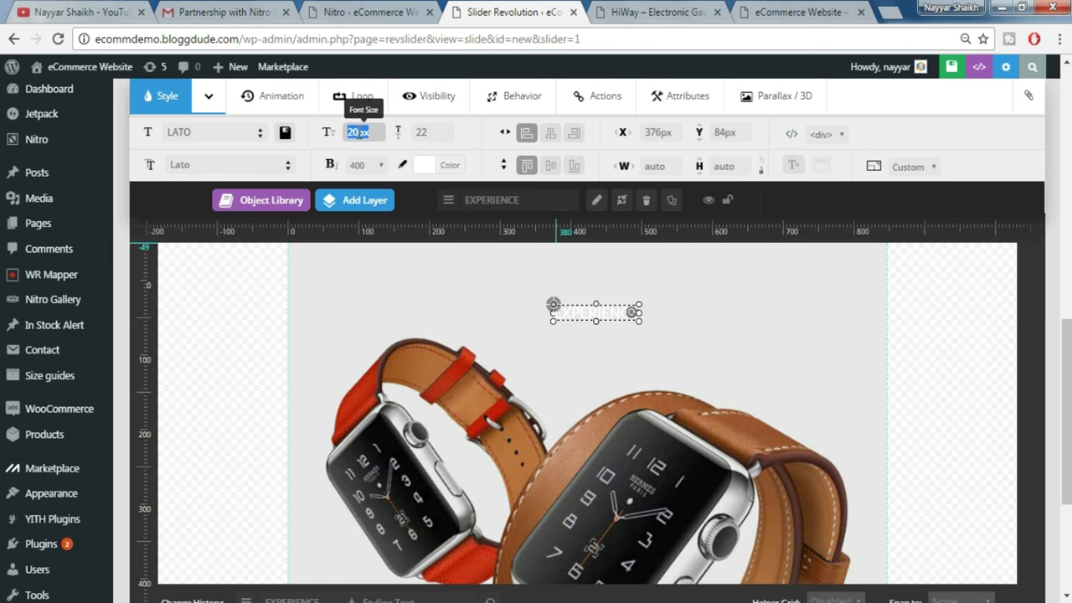
pyautogui.write('40')
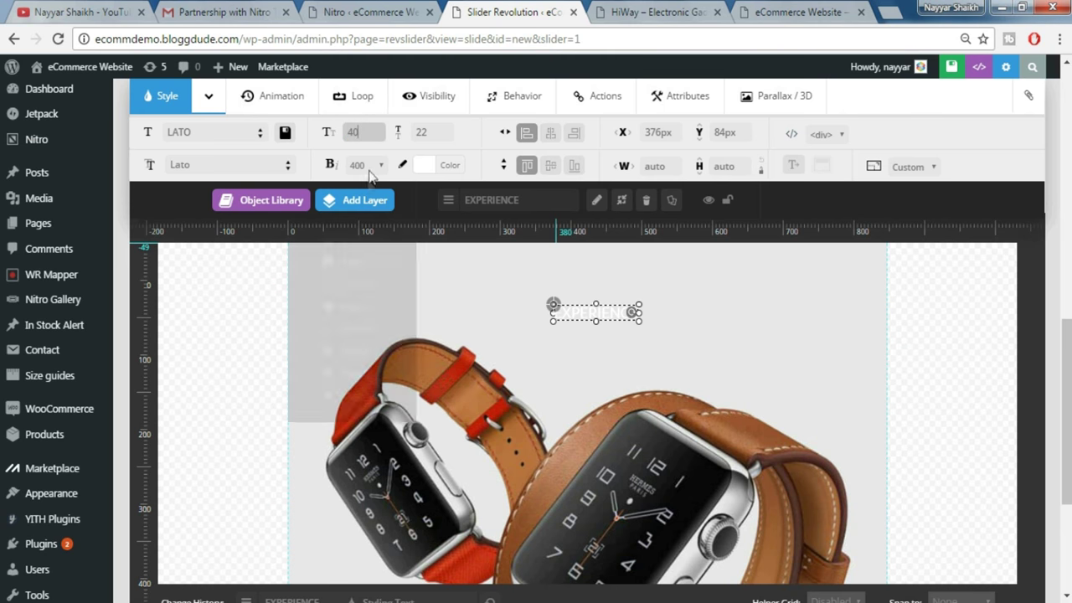
pyautogui.click(443, 130)
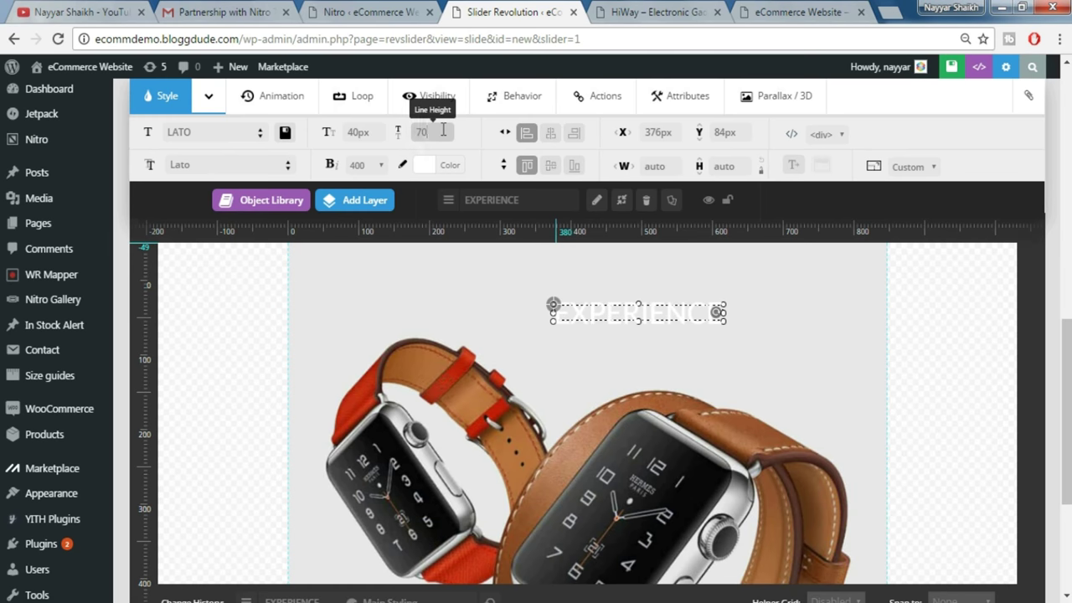
pyautogui.click(362, 171)
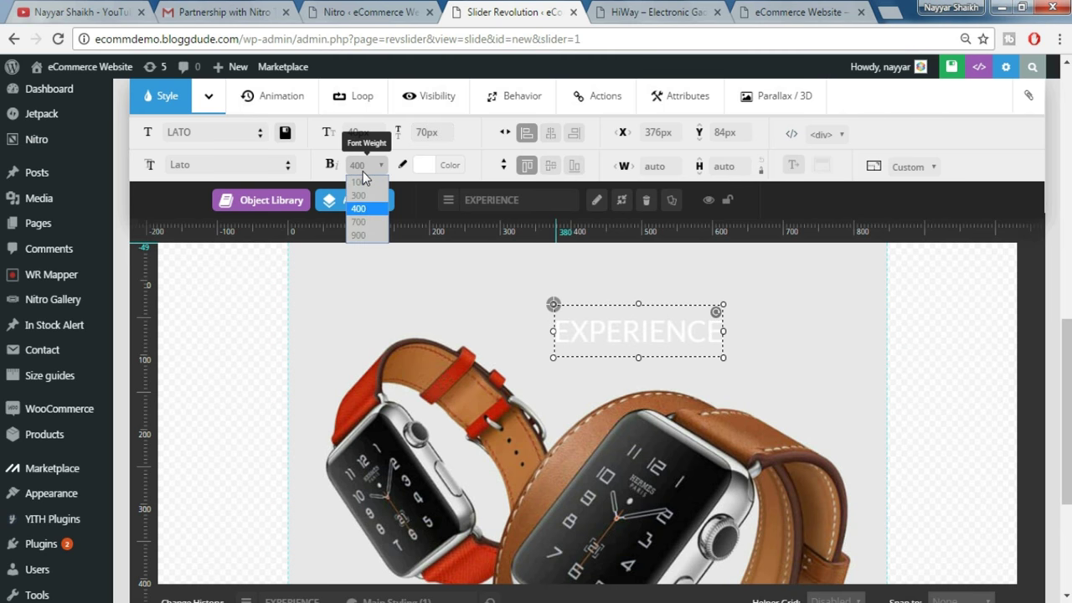
pyautogui.click(359, 233)
pyautogui.moveTo(631, 329); pyautogui.dragTo(609, 291)
pyautogui.moveTo(610, 286); pyautogui.dragTo(605, 284)
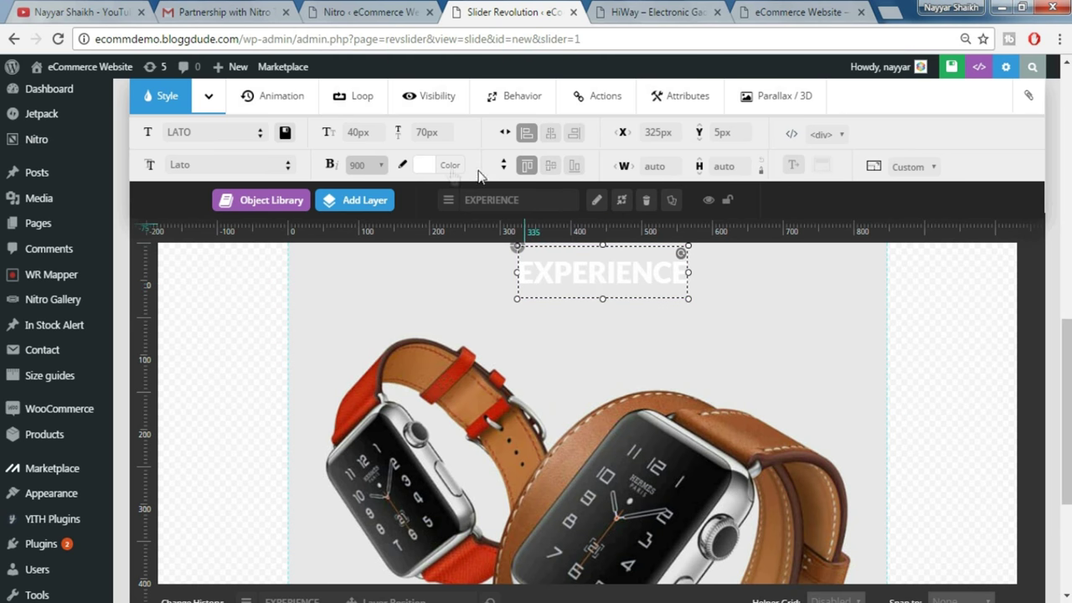
# Colour the EXPERIENCE text near-black (#0f0f0f) and deselect the layer.
pyautogui.click(453, 166)
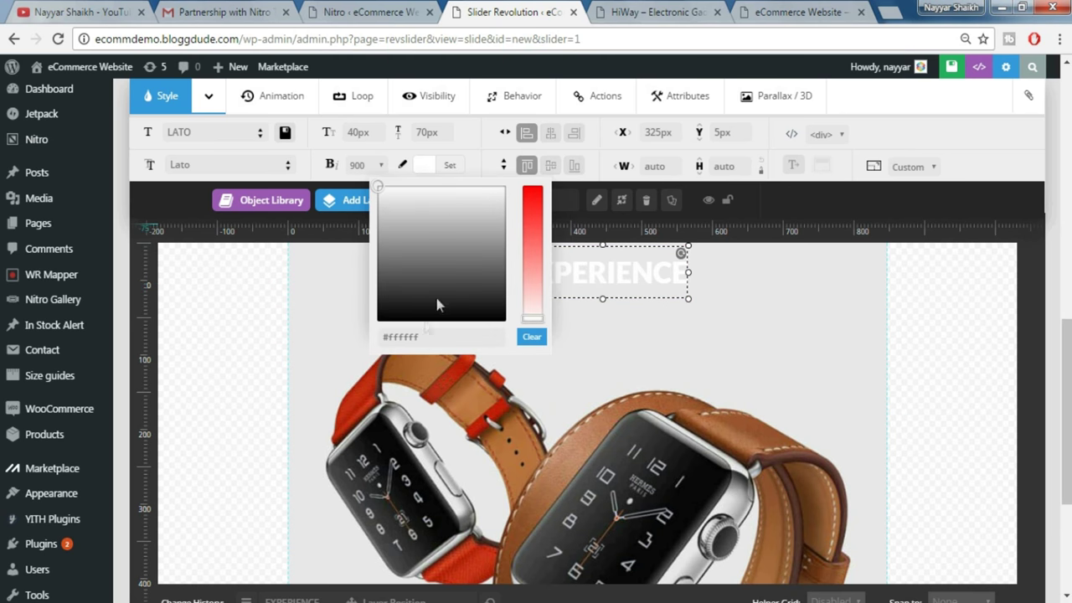
pyautogui.moveTo(409, 243); pyautogui.dragTo(388, 311)
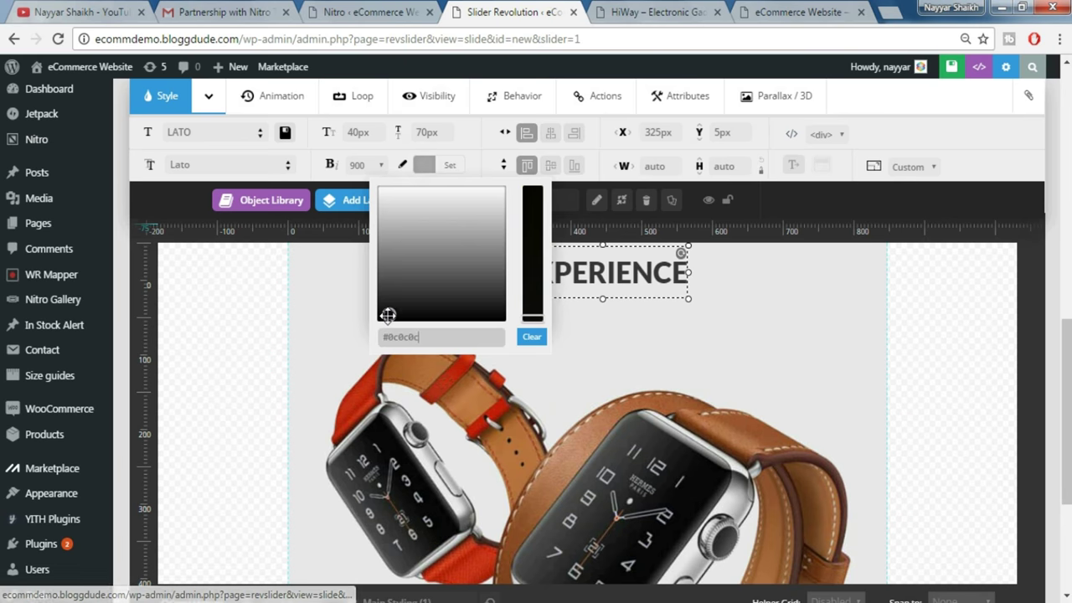
pyautogui.click(388, 319)
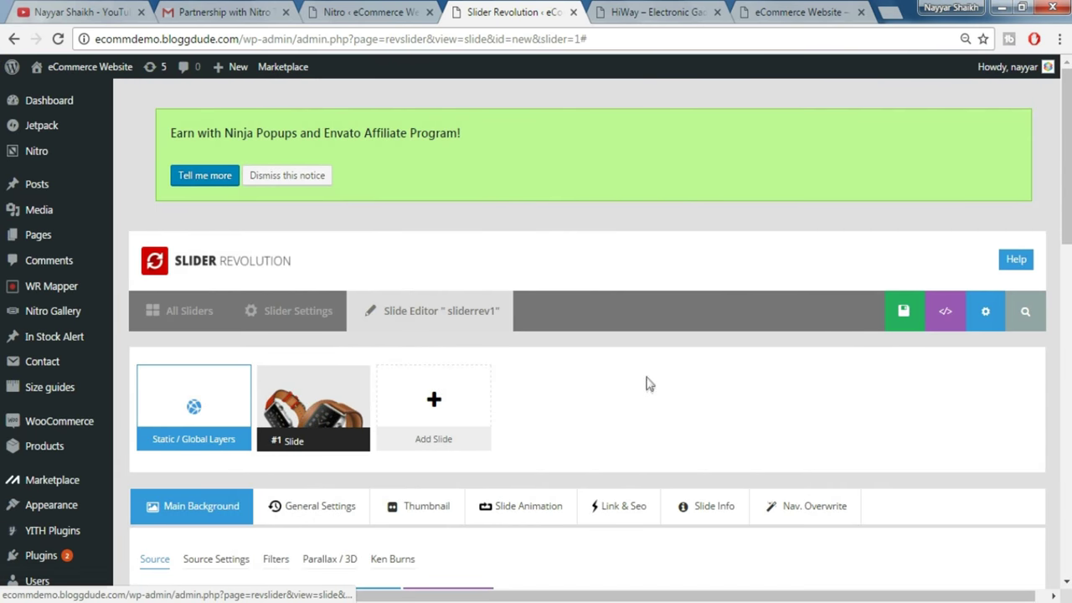
pyautogui.scroll(-5, 647, 383)
pyautogui.scroll(-4, 646, 386)
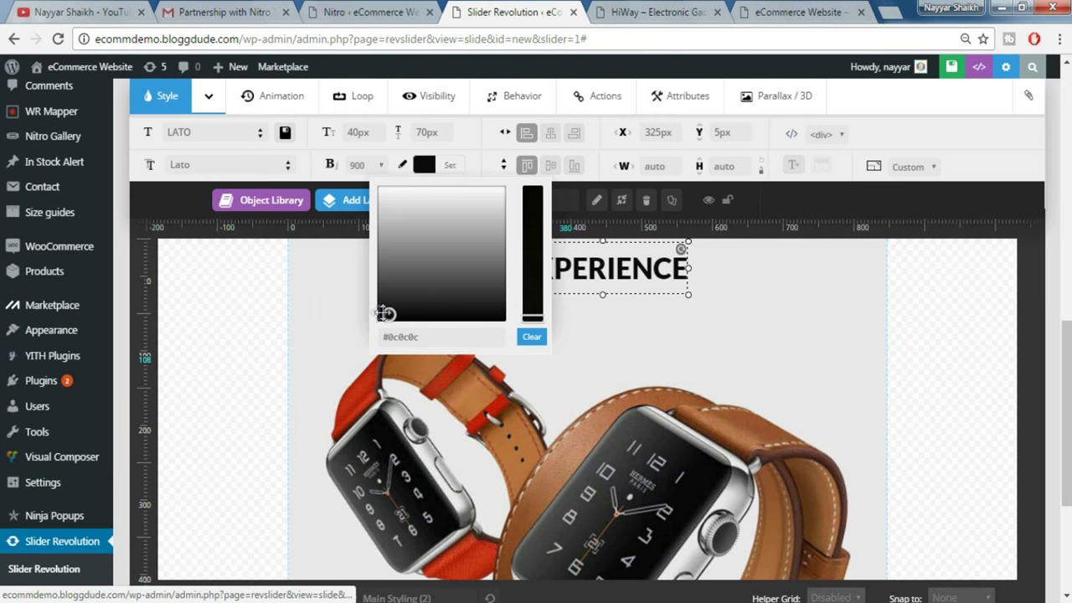
pyautogui.click(383, 311)
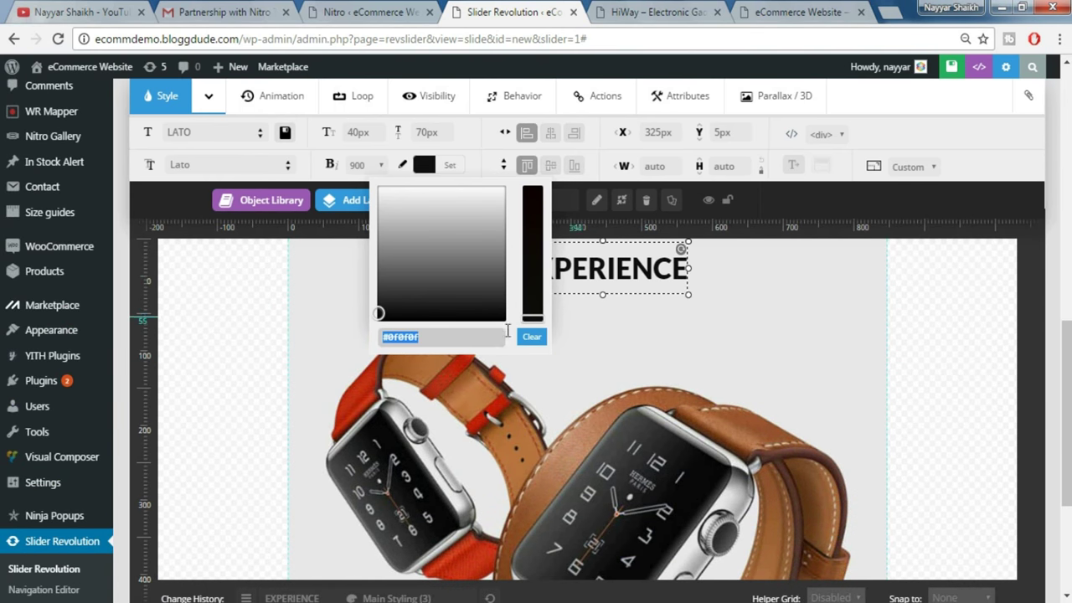
pyautogui.click(657, 329)
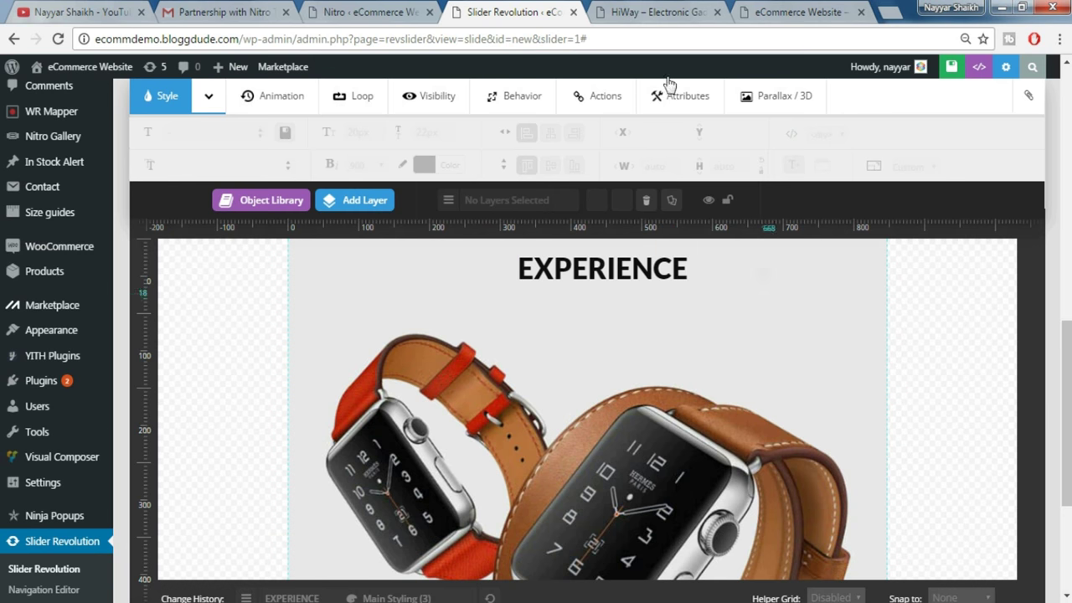
# Compare the slide with the live HiWay storefront slider and return to the editor.
pyautogui.click(647, 12)
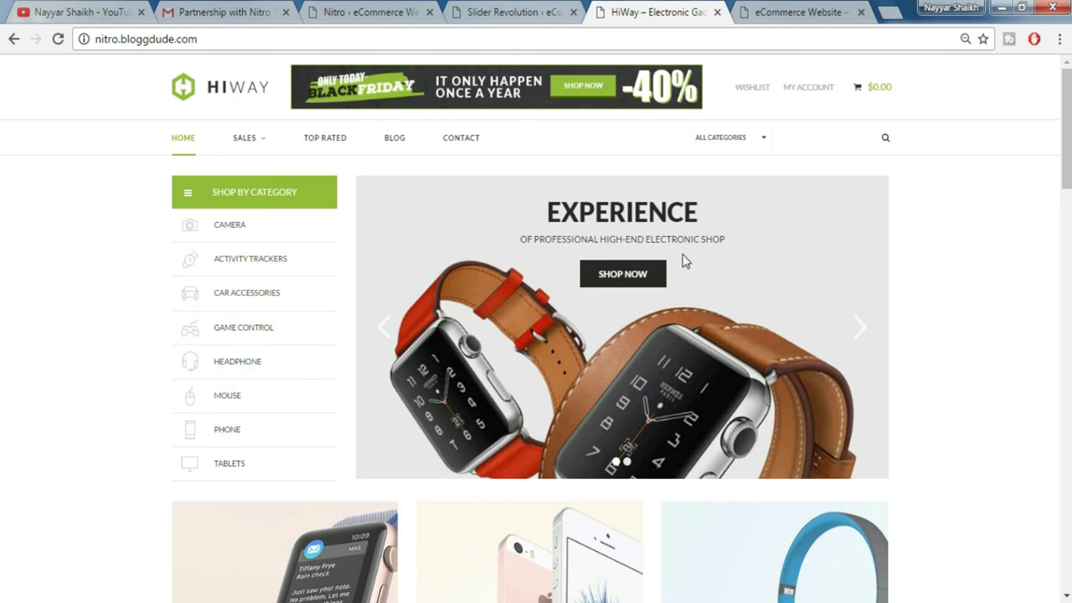
pyautogui.click(536, 11)
pyautogui.moveTo(377, 203)
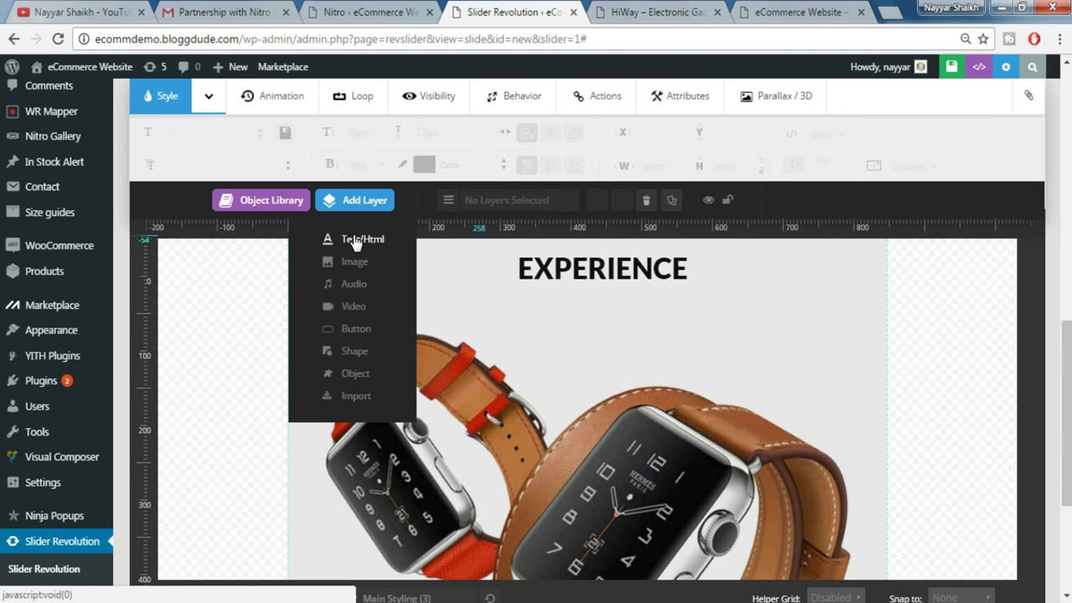
# Add a second text layer reading 'OF PROFESSIONAL HIGH END ELECTRONIC SHOP', fixing the typo.
pyautogui.click(355, 240)
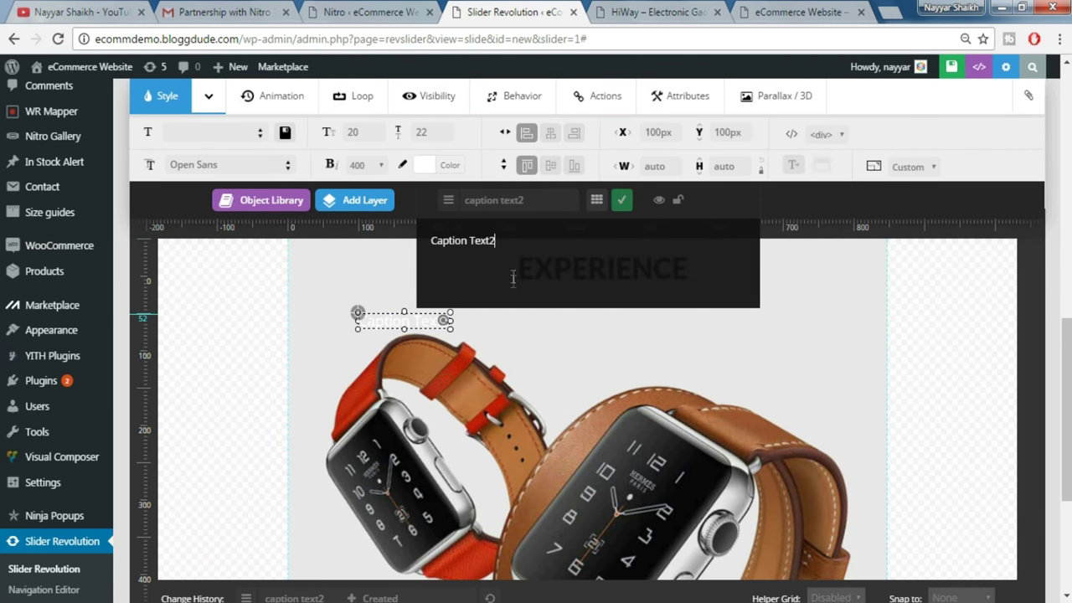
pyautogui.hotkey('ctrl', 'a')
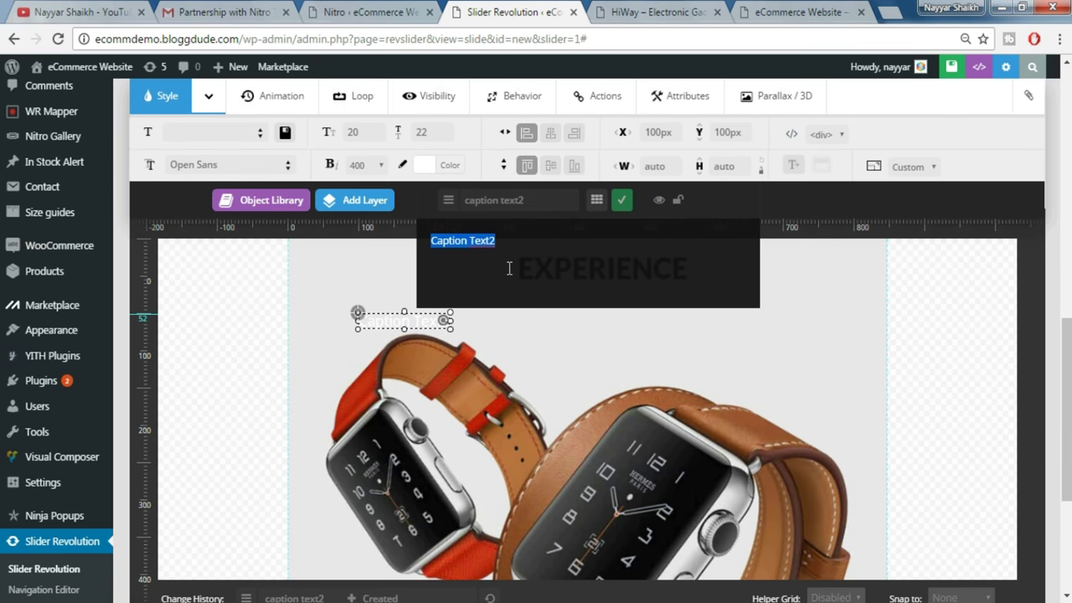
pyautogui.write('OF PROF')
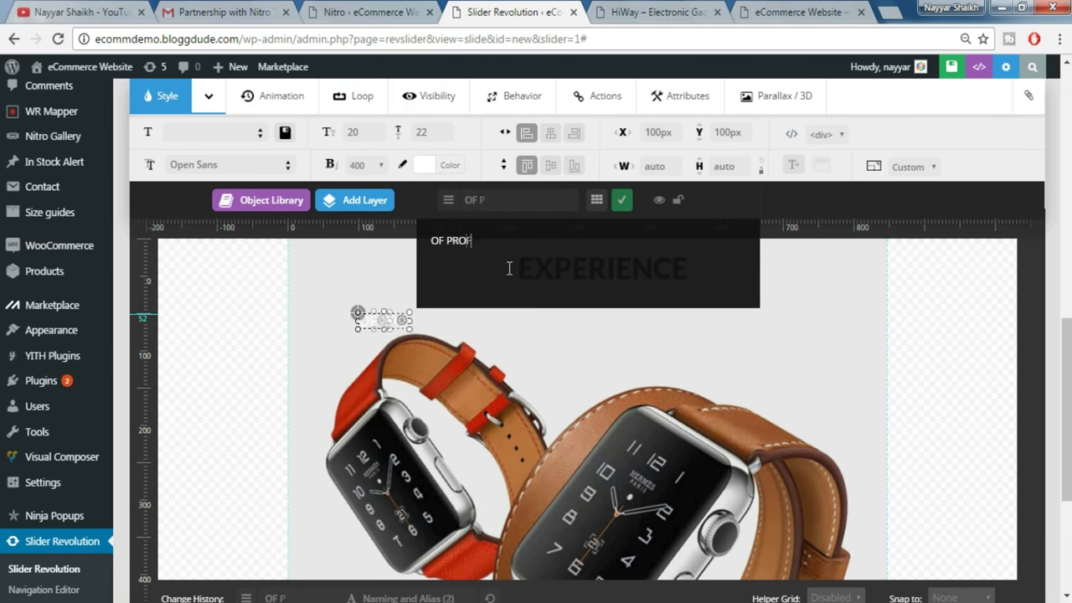
pyautogui.write('ESSIONAL HIGH END')
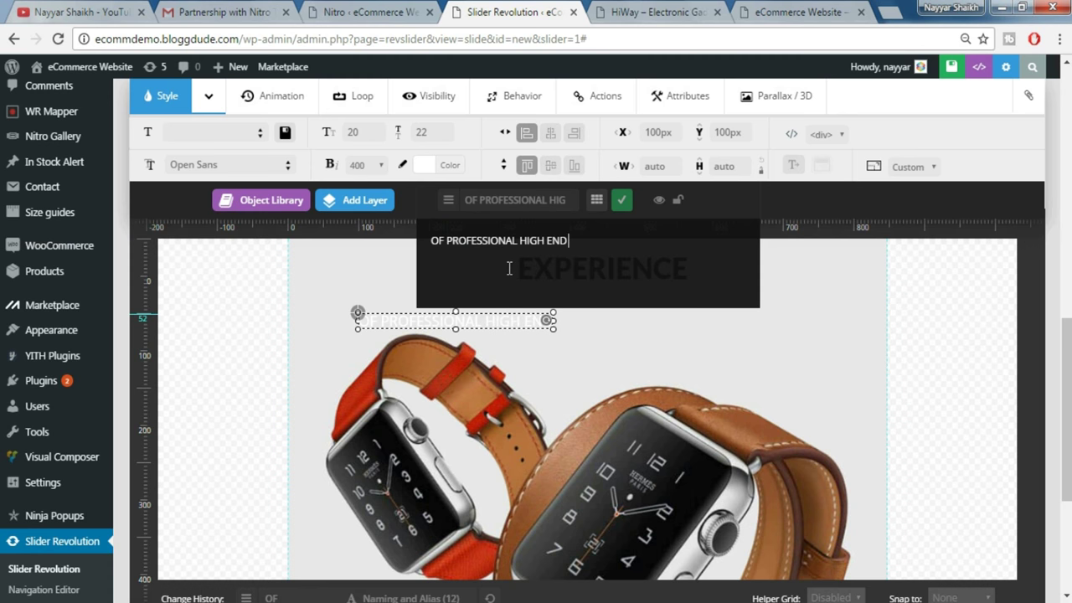
pyautogui.write(' ELECTR')
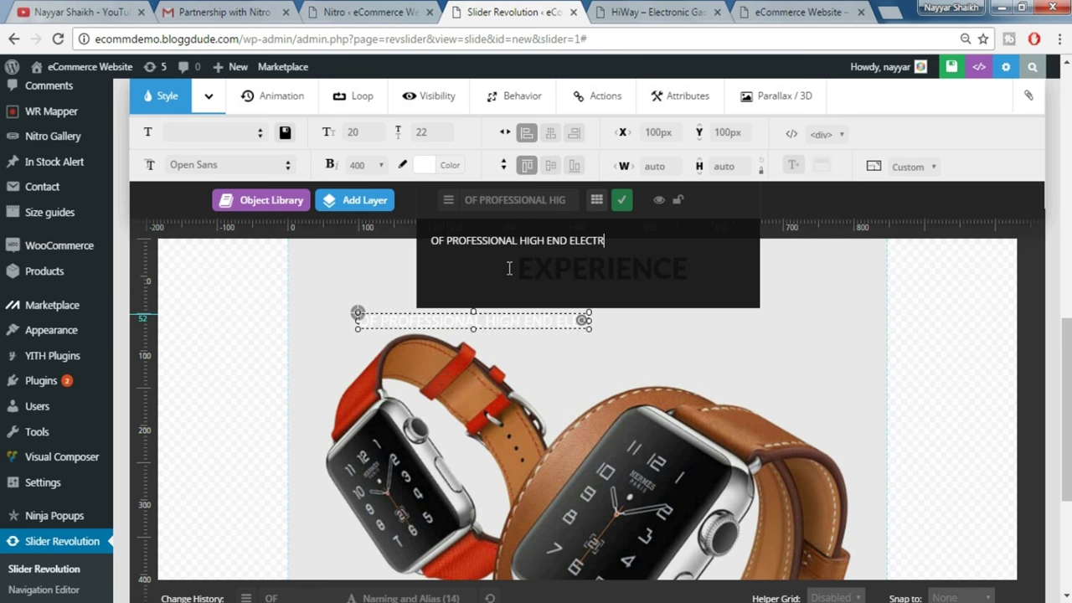
pyautogui.write('ONOC')
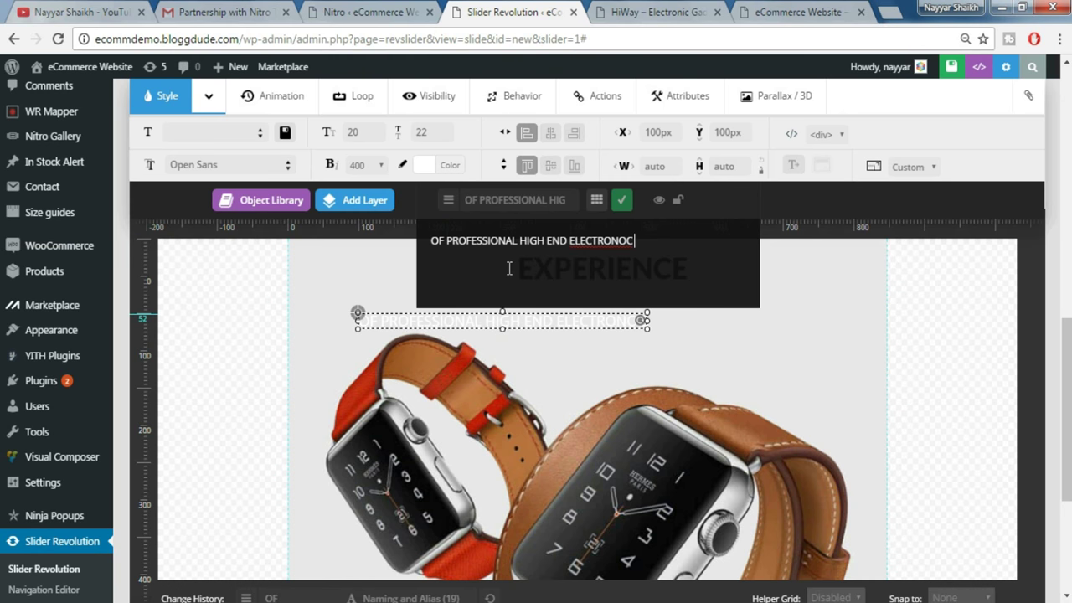
pyautogui.press('BackSpace')
pyautogui.press('BackSpace')
pyautogui.write('IC')
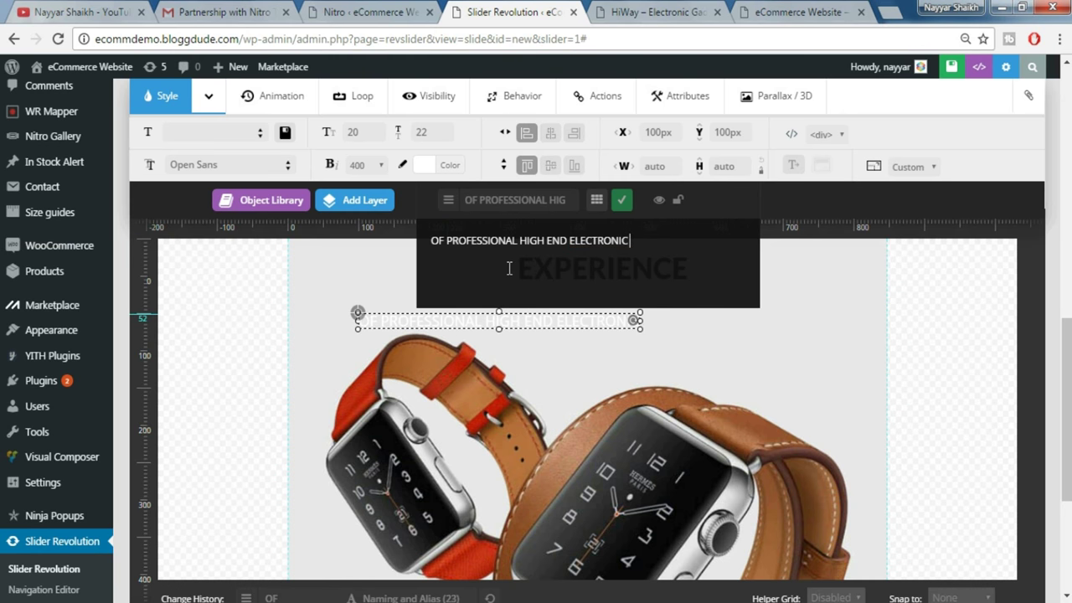
pyautogui.write(' SHOP')
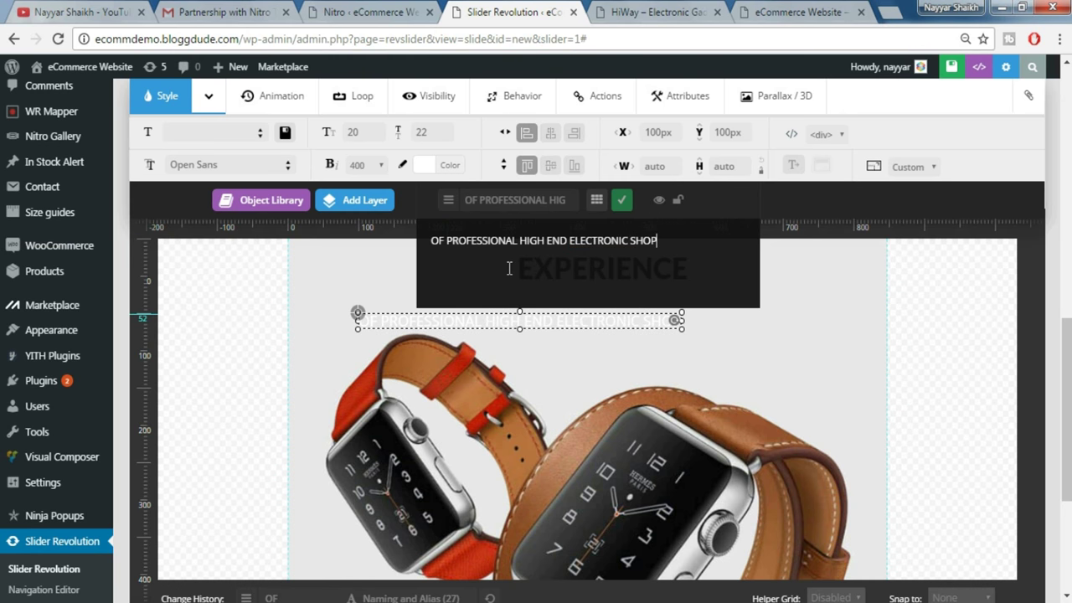
# Change the subtitle's font to Lato and shift the layer to the right.
pyautogui.click(180, 170)
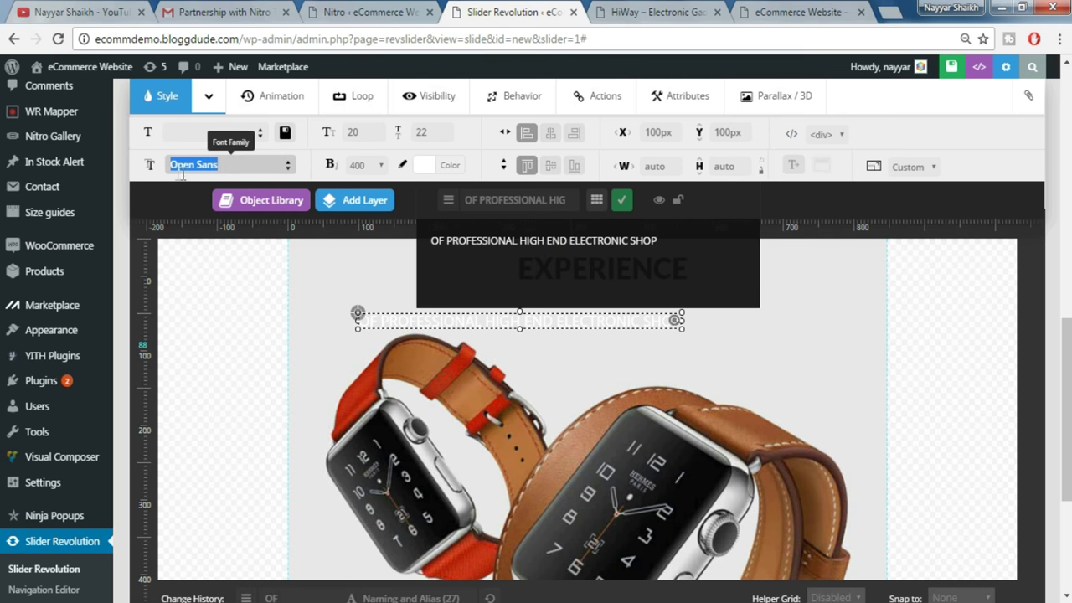
pyautogui.write('LATO')
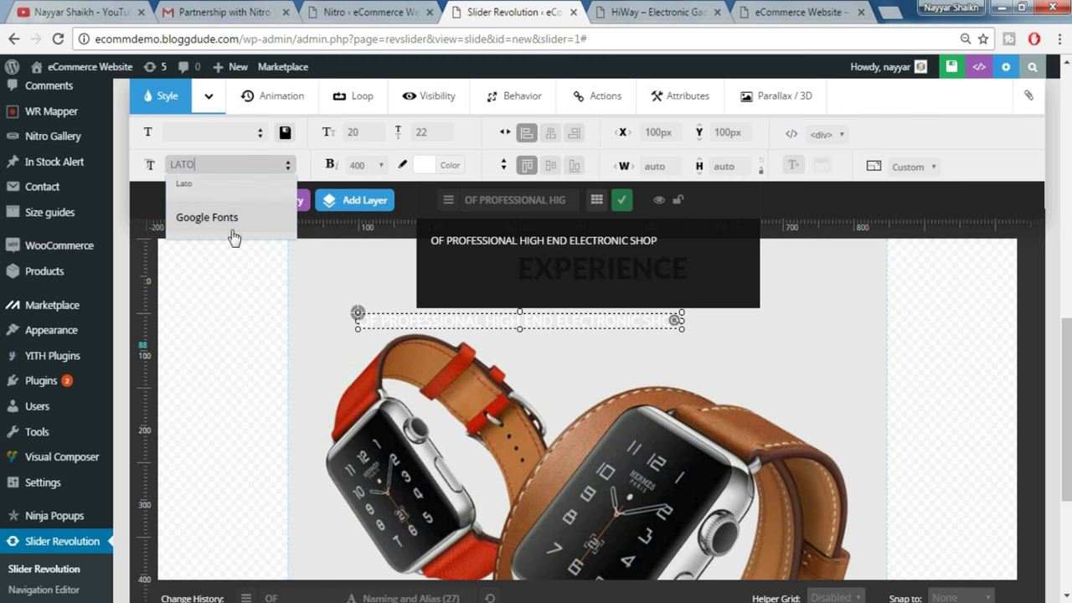
pyautogui.click(219, 184)
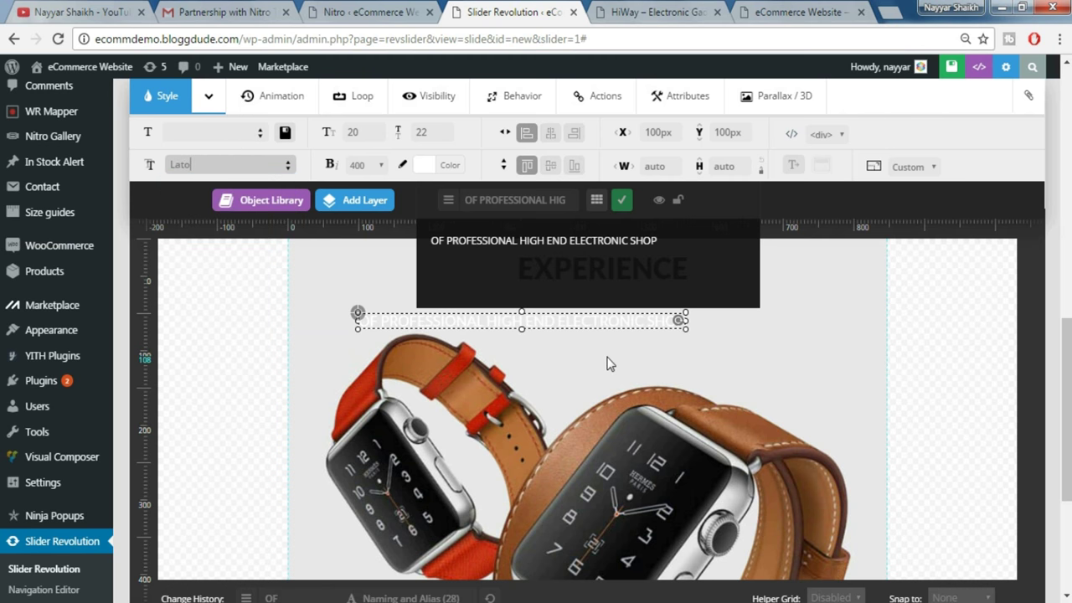
pyautogui.click(600, 349)
pyautogui.moveTo(583, 323); pyautogui.dragTo(666, 321)
# Give the subtitle 14px size, 36px line height, weight 400, and place it under EXPERIENCE.
pyautogui.click(355, 134)
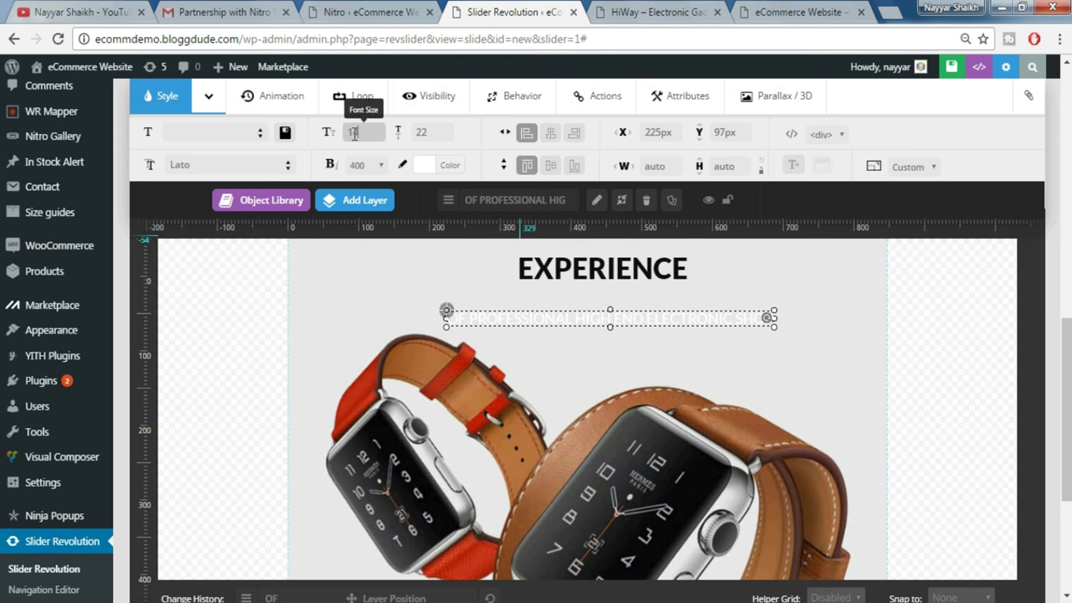
pyautogui.write('14')
pyautogui.press('Tab')
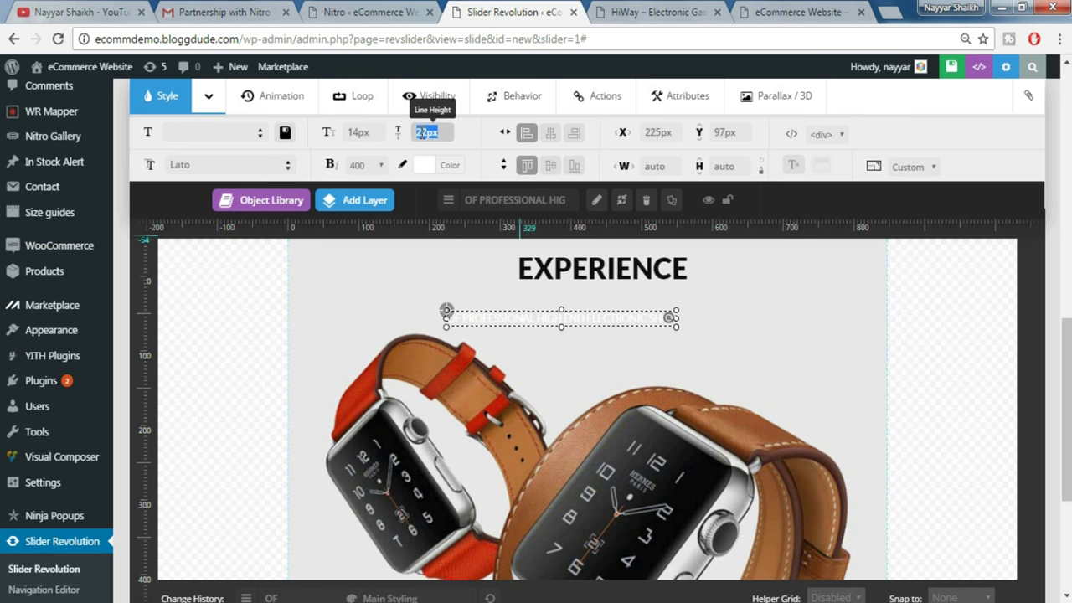
pyautogui.write('36')
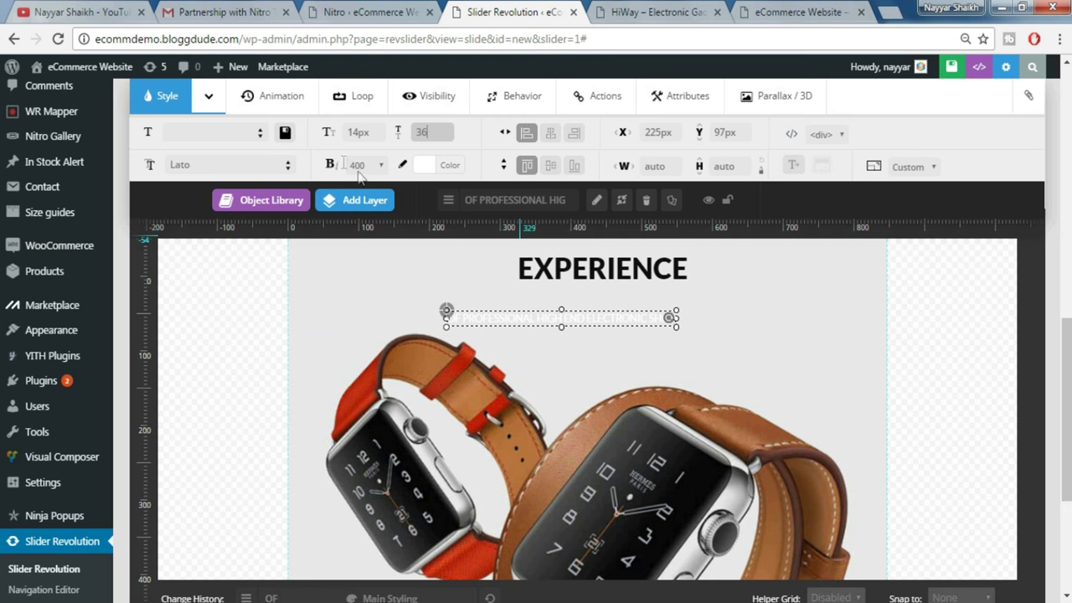
pyautogui.click(369, 165)
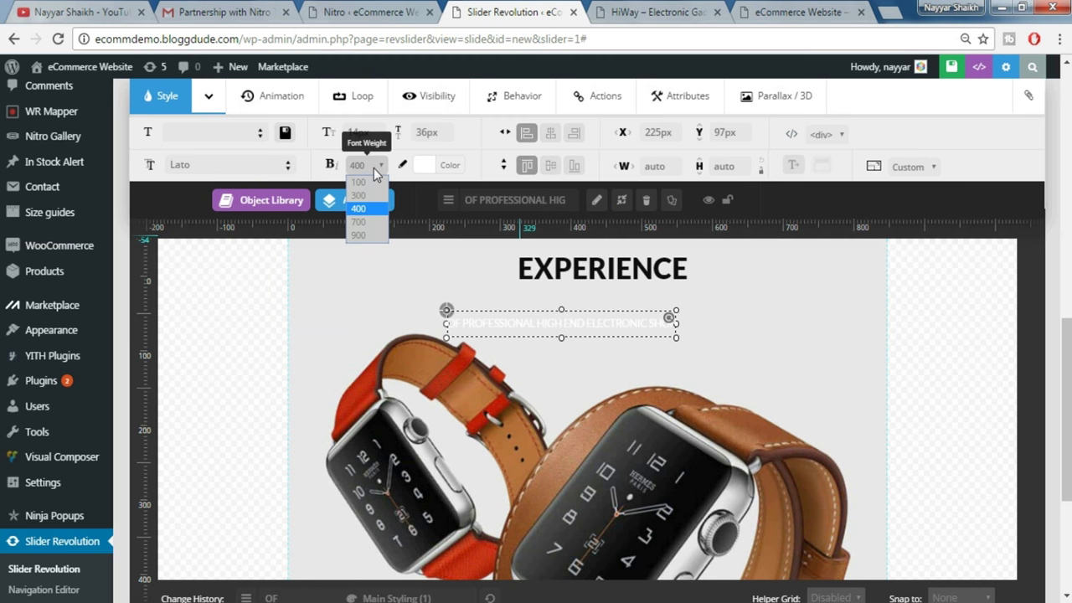
pyautogui.click(358, 209)
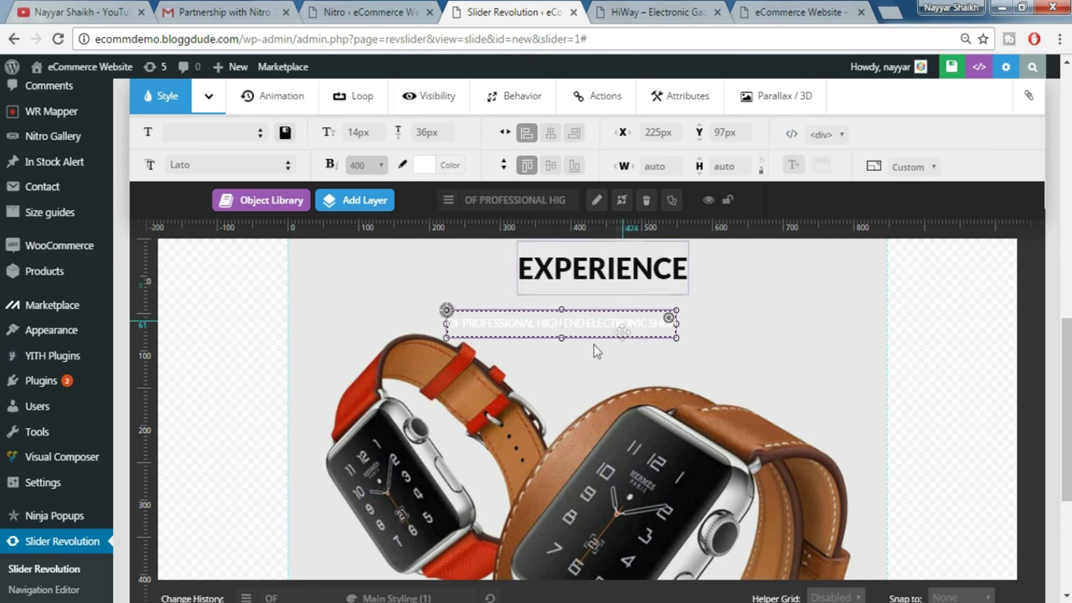
pyautogui.moveTo(576, 321); pyautogui.dragTo(611, 302)
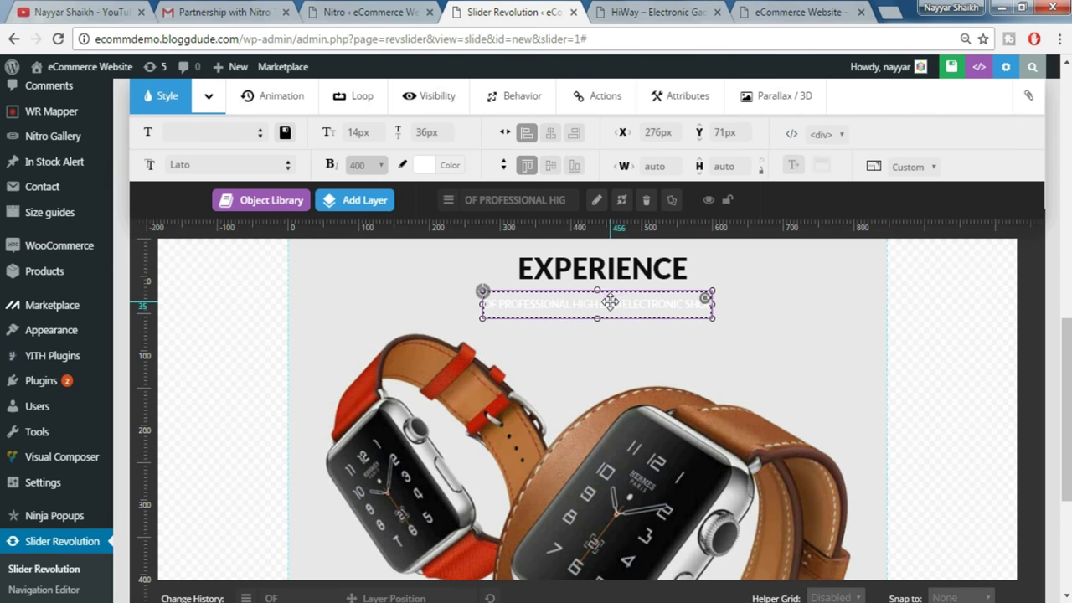
# Set the subtitle's font colour to dark grey #2a2929.
pyautogui.click(463, 173)
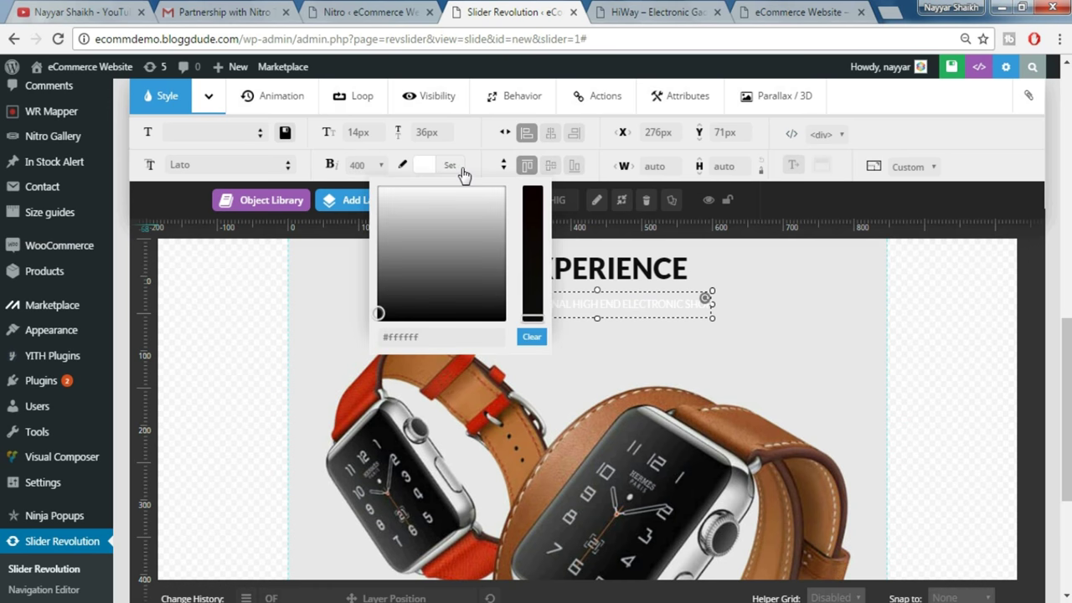
pyautogui.doubleClick(460, 331)
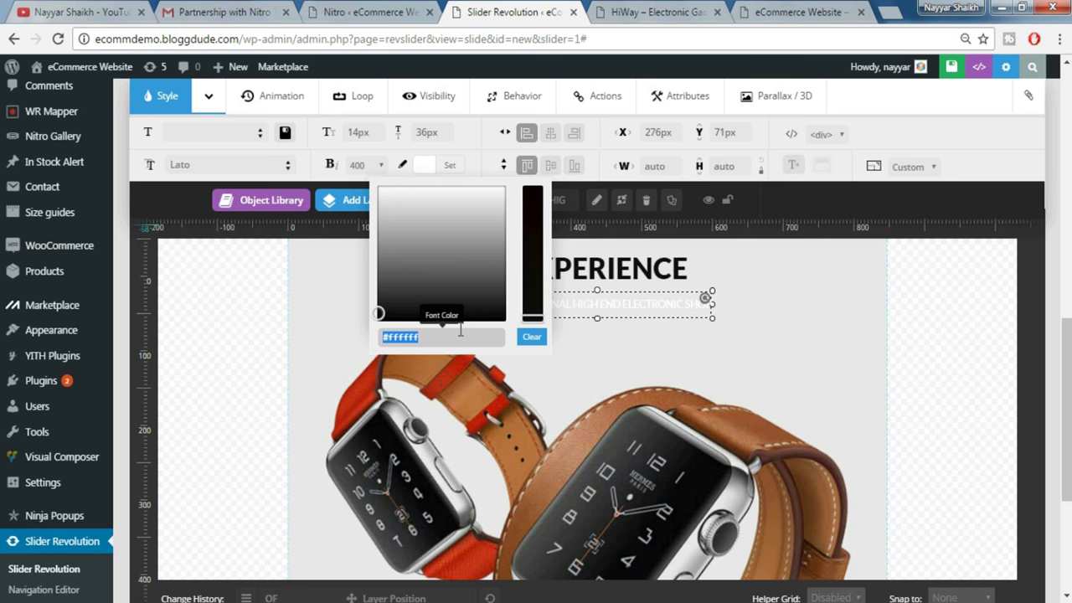
pyautogui.moveTo(455, 265); pyautogui.dragTo(429, 261)
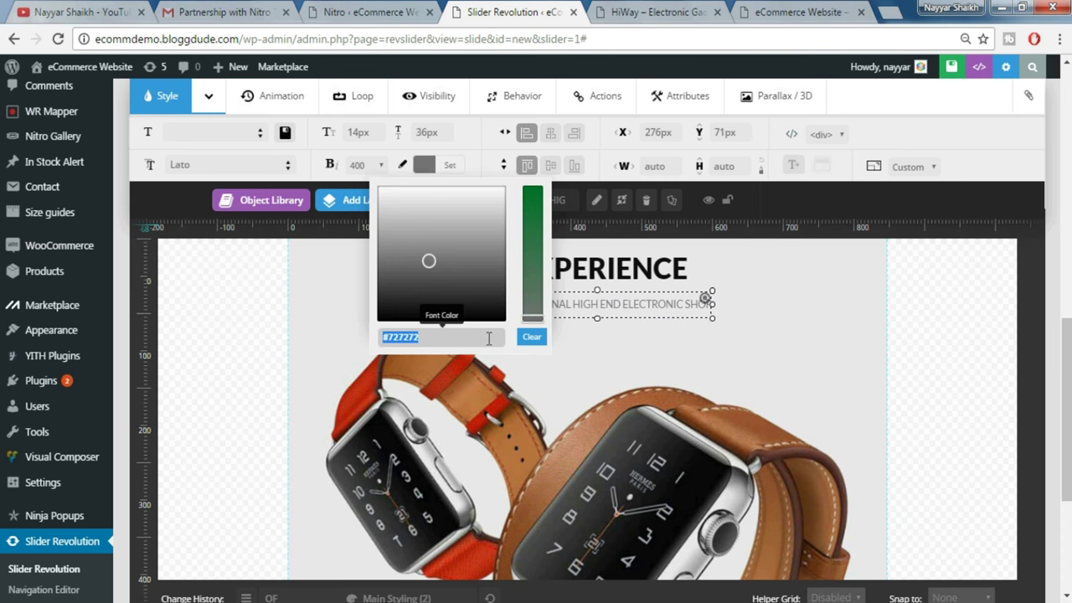
pyautogui.press('BackSpace')
pyautogui.write('#')
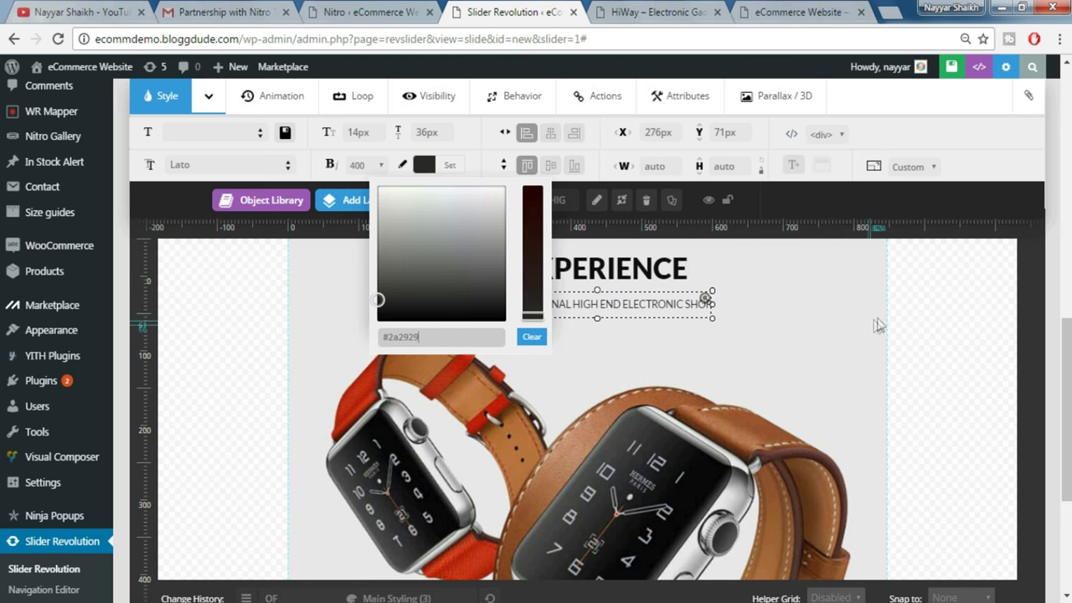
pyautogui.press('Return')
# Centre the subtitle just beneath EXPERIENCE at 289px by 70px, comparing with the HiWay slider.
pyautogui.moveTo(647, 306); pyautogui.dragTo(648, 300)
pyautogui.click(448, 165)
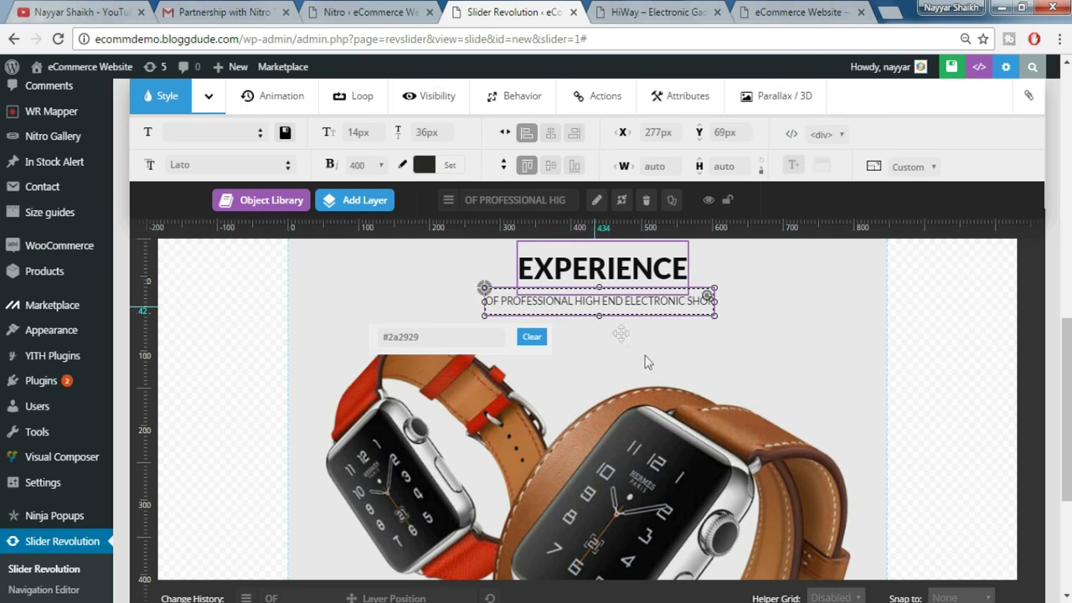
pyautogui.click(622, 333)
pyautogui.click(448, 165)
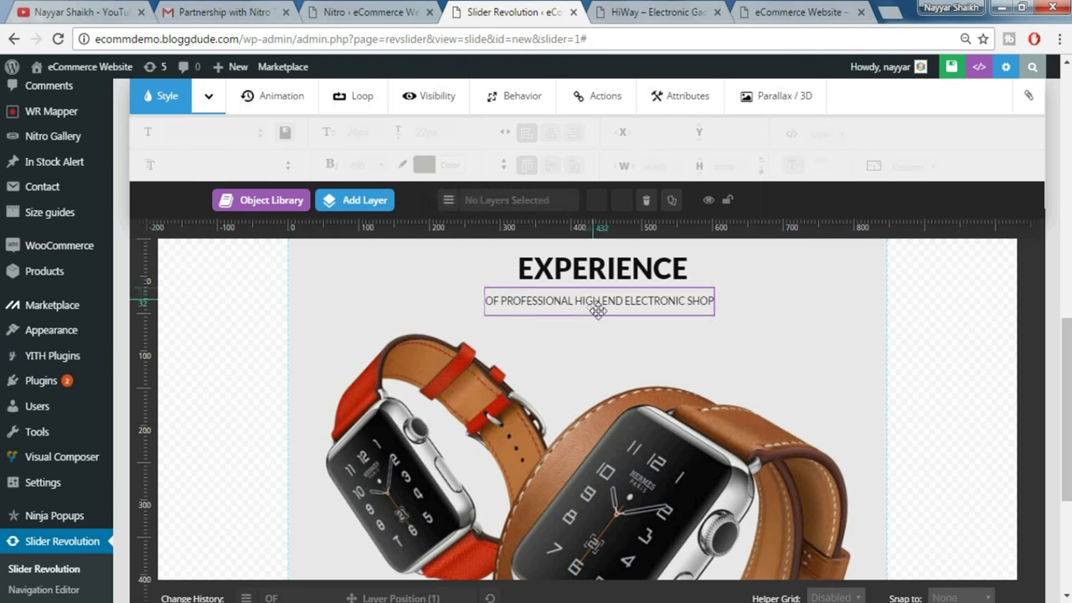
pyautogui.moveTo(615, 300); pyautogui.dragTo(611, 307)
pyautogui.click(656, 12)
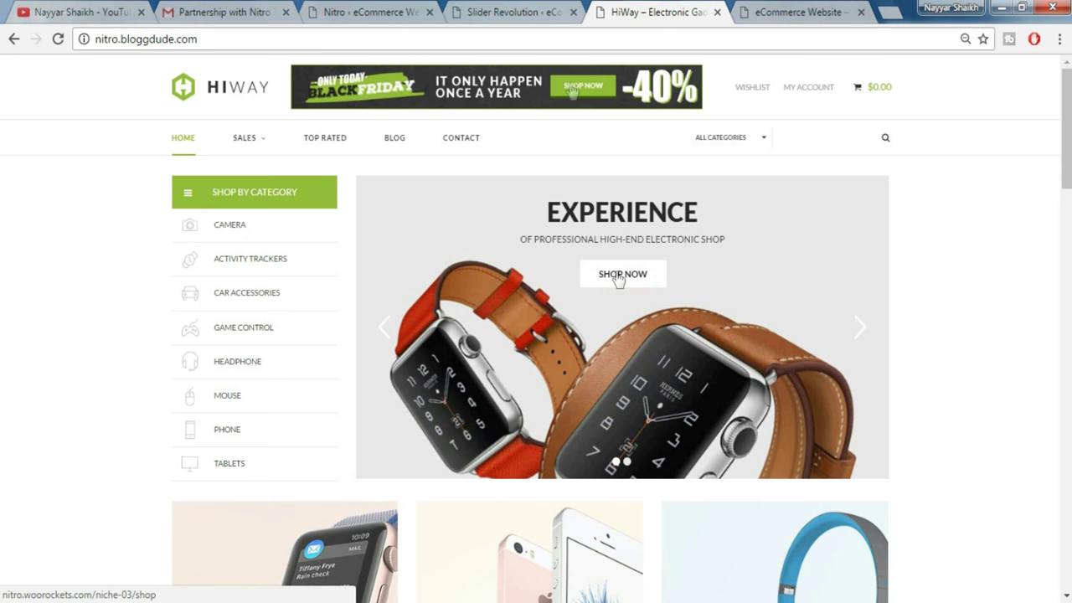
pyautogui.click(515, 11)
pyautogui.moveTo(377, 201)
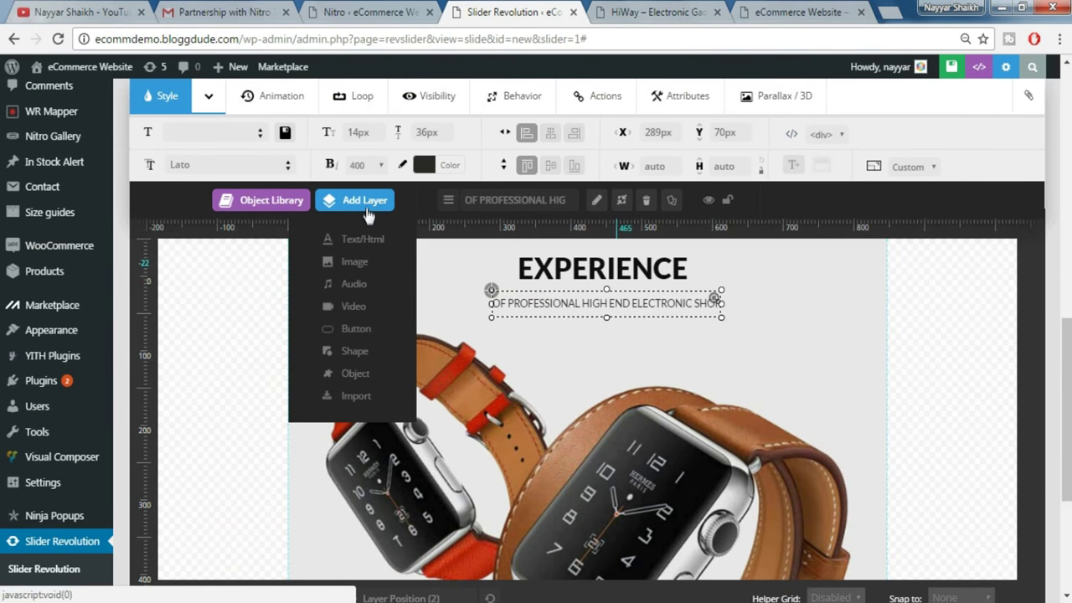
# Add a small white Click Here button layer below the subtitle.
pyautogui.click(369, 339)
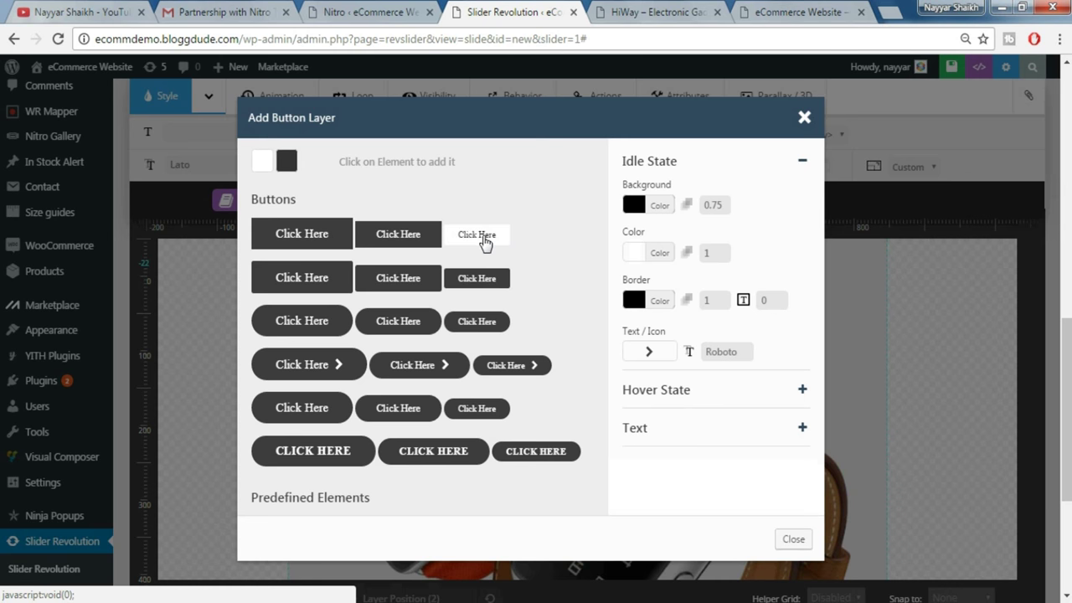
pyautogui.click(484, 241)
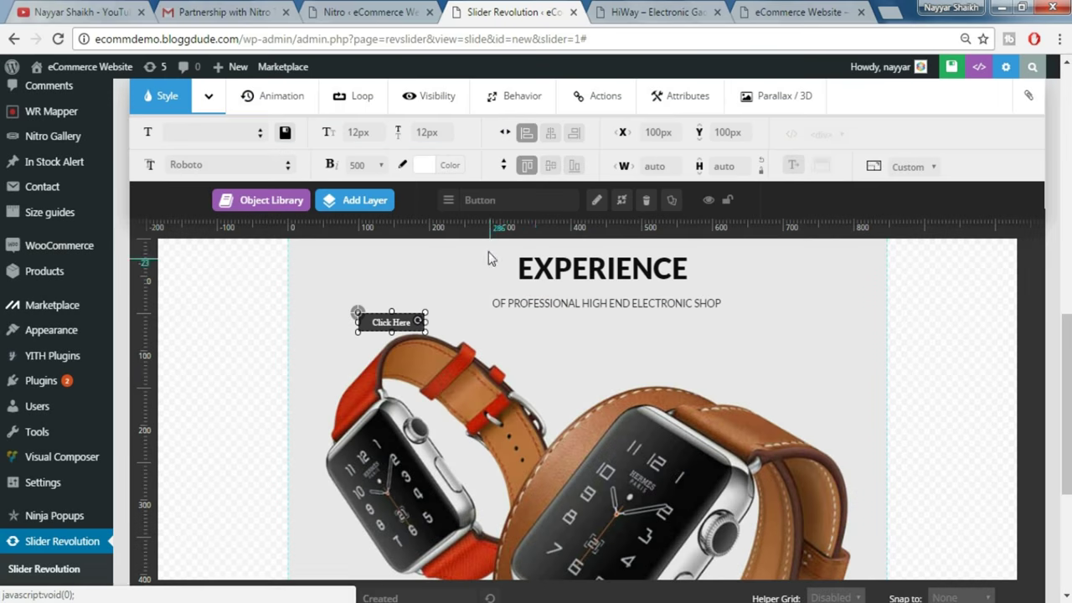
pyautogui.moveTo(394, 326); pyautogui.dragTo(602, 348)
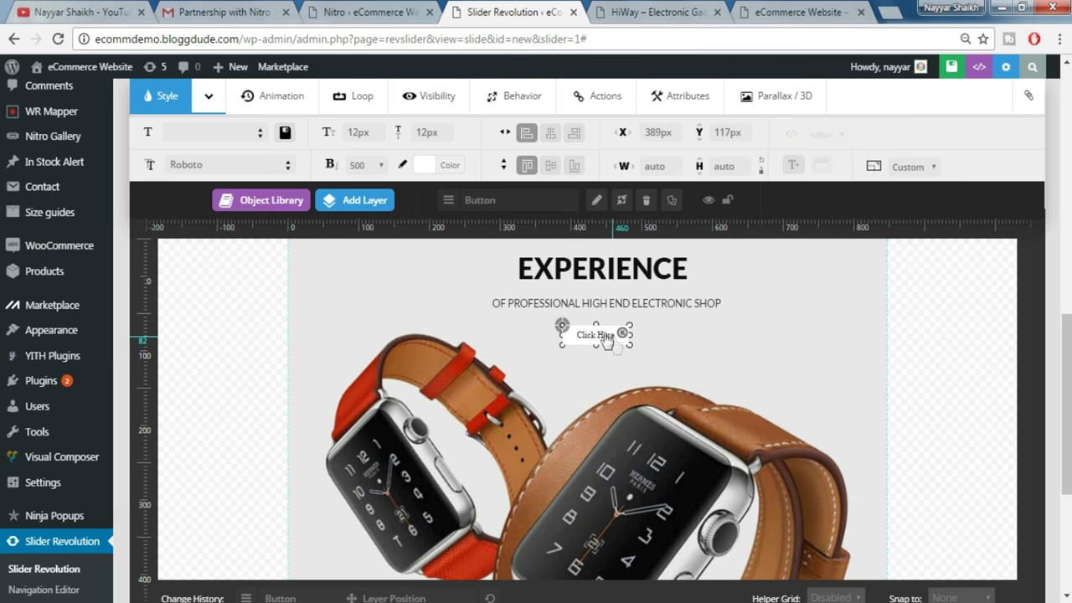
# Style the button text as Lato 14px, 42px line height, weight 700, nudged slightly up.
pyautogui.doubleClick(206, 165)
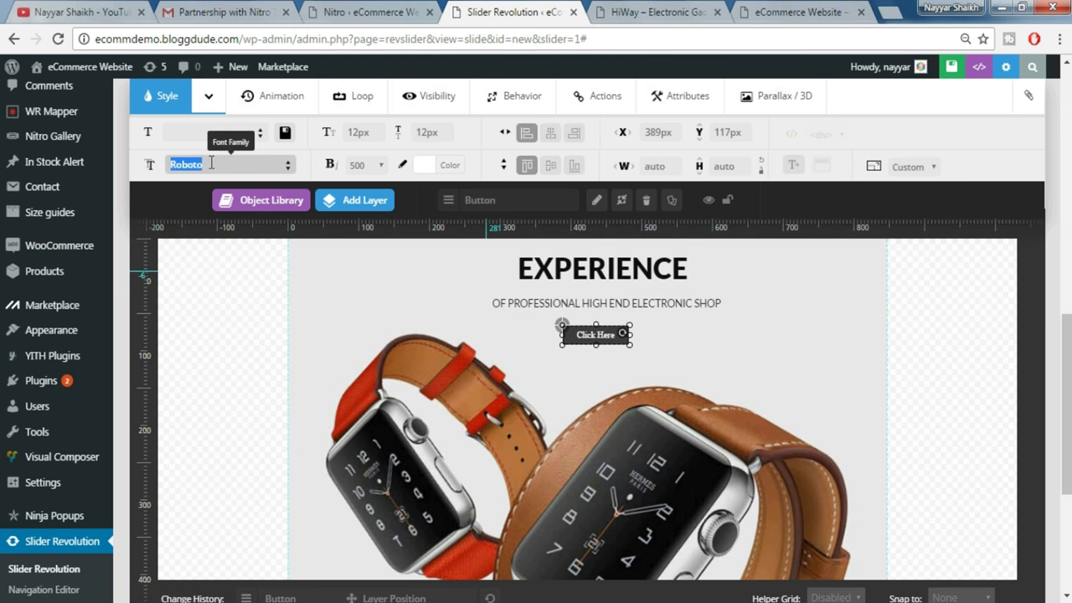
pyautogui.write('LATO')
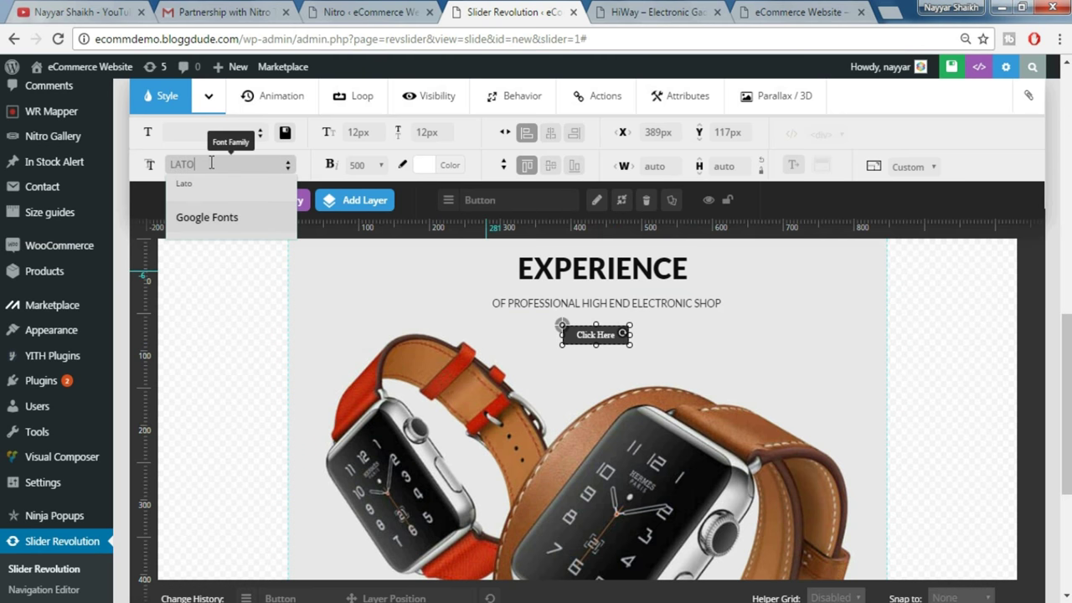
pyautogui.click(218, 183)
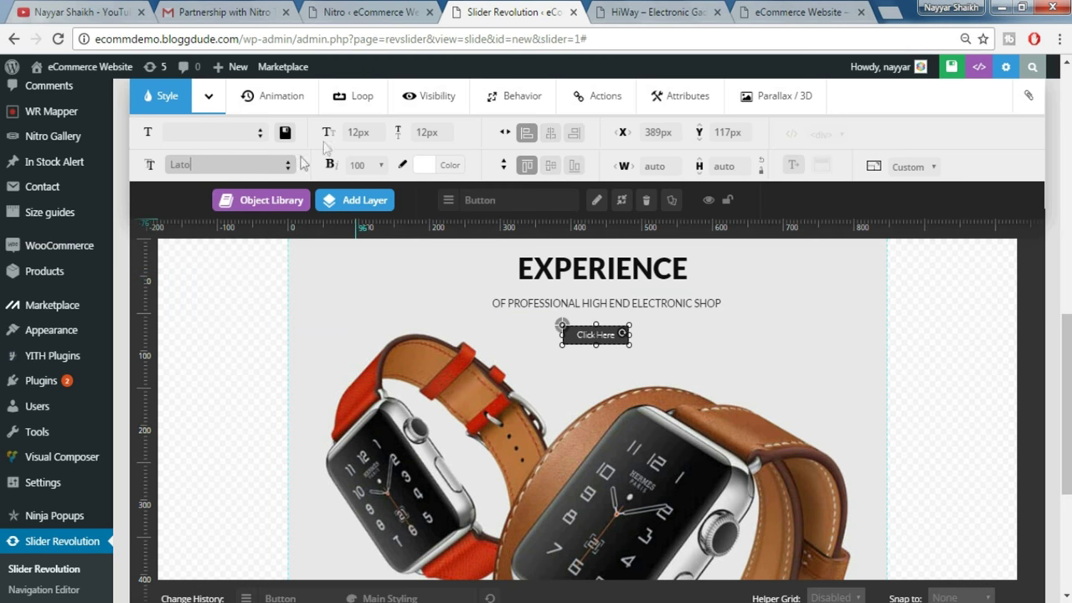
pyautogui.click(363, 132)
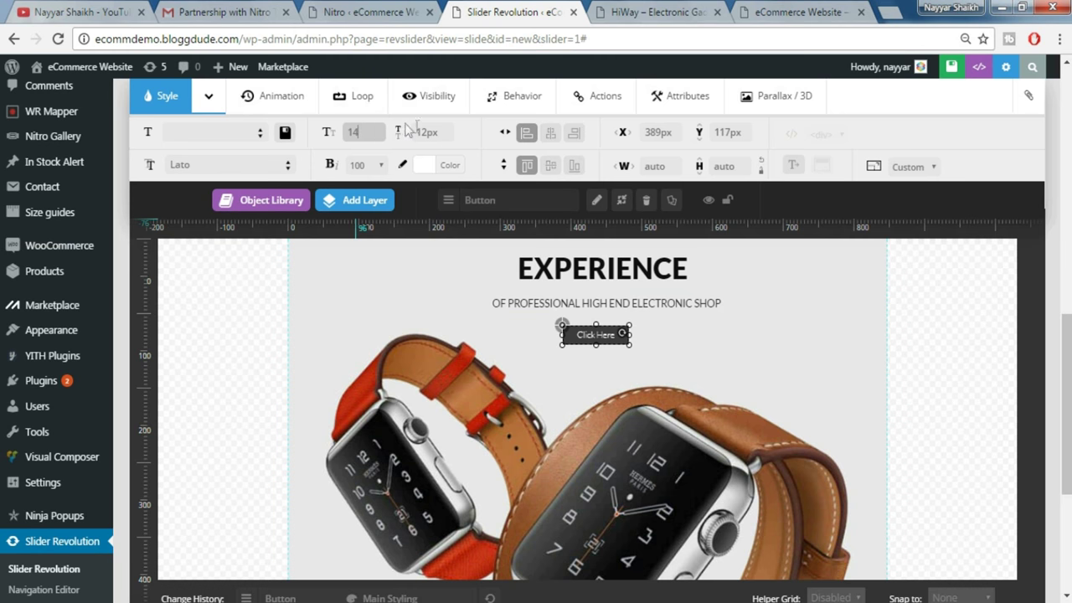
pyautogui.click(427, 131)
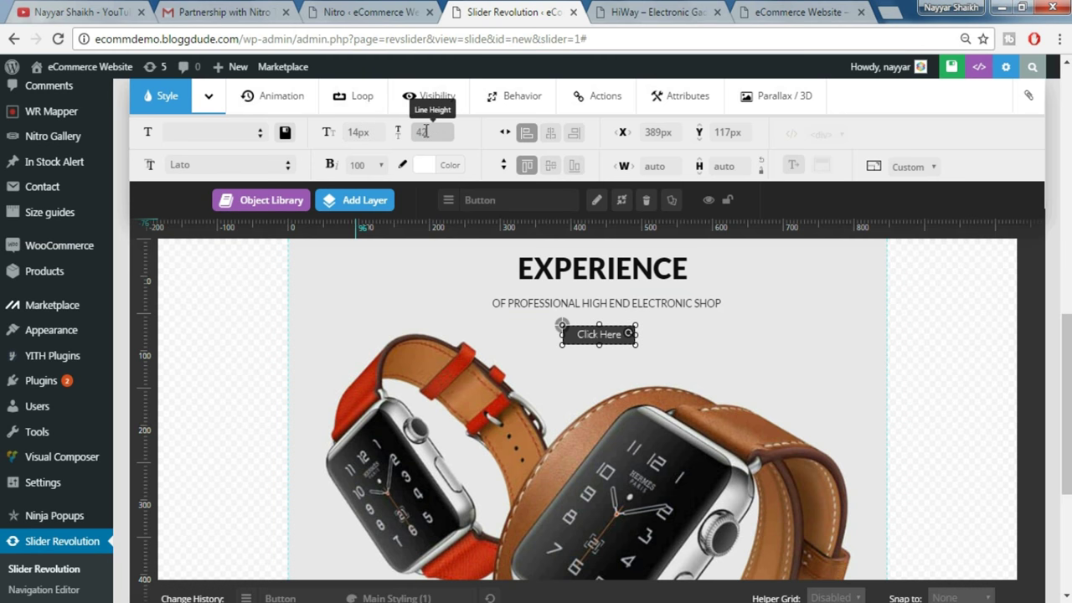
pyautogui.click(367, 165)
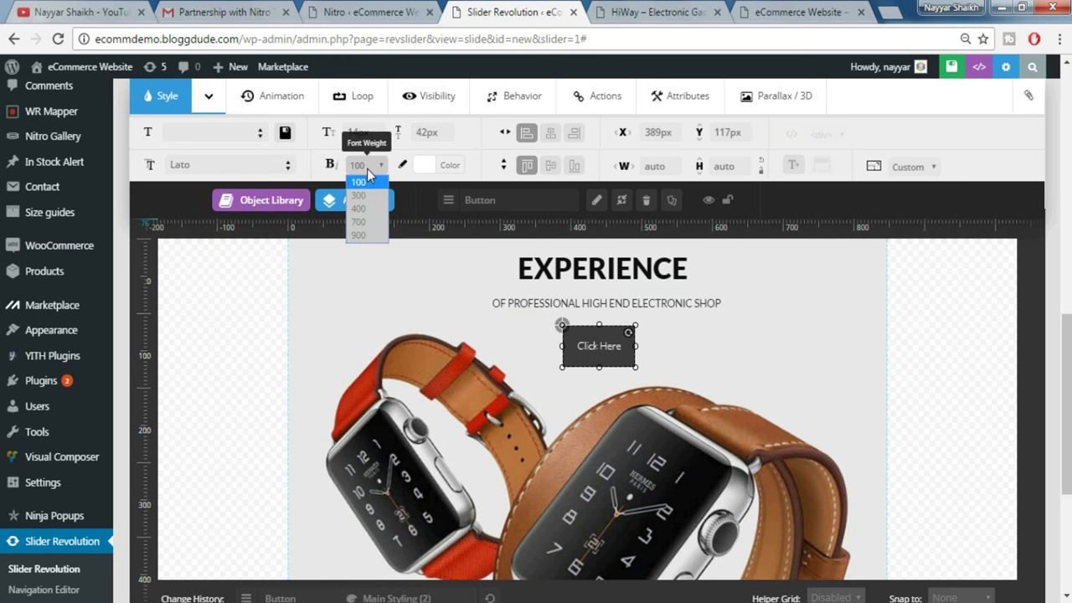
pyautogui.click(366, 223)
pyautogui.moveTo(608, 356); pyautogui.dragTo(620, 354)
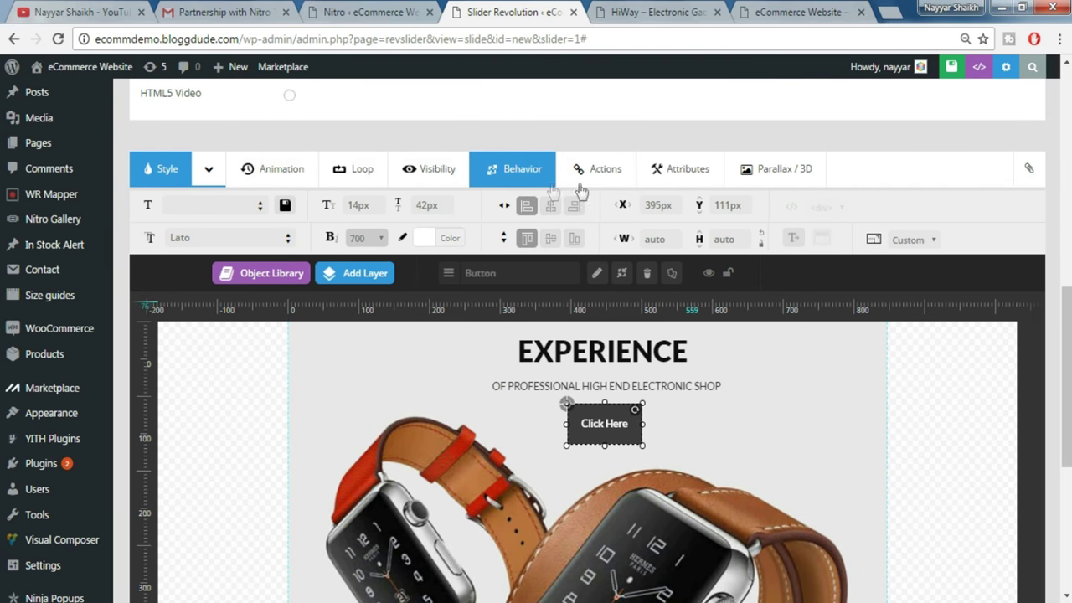
# Add a Click-triggered Simple Link action to the Click Here button.
pyautogui.click(593, 180)
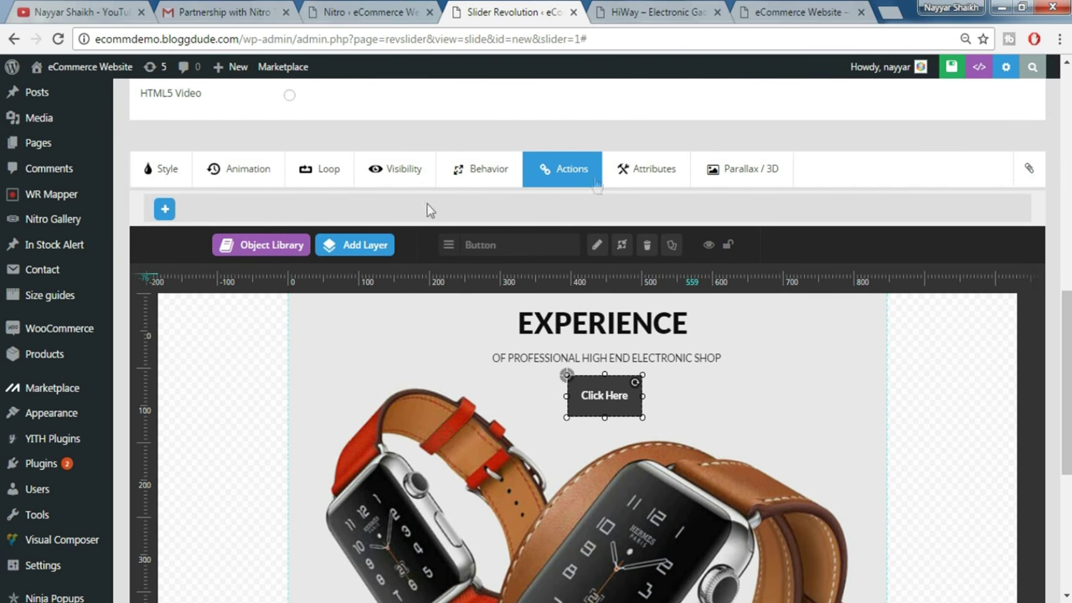
pyautogui.click(165, 211)
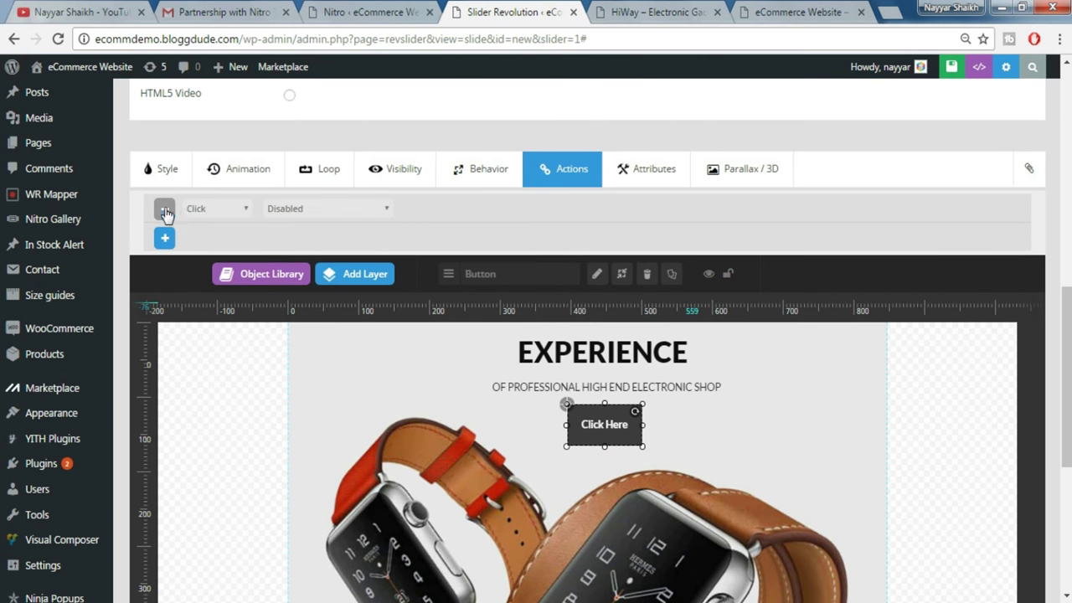
pyautogui.click(219, 212)
pyautogui.click(226, 215)
pyautogui.click(309, 213)
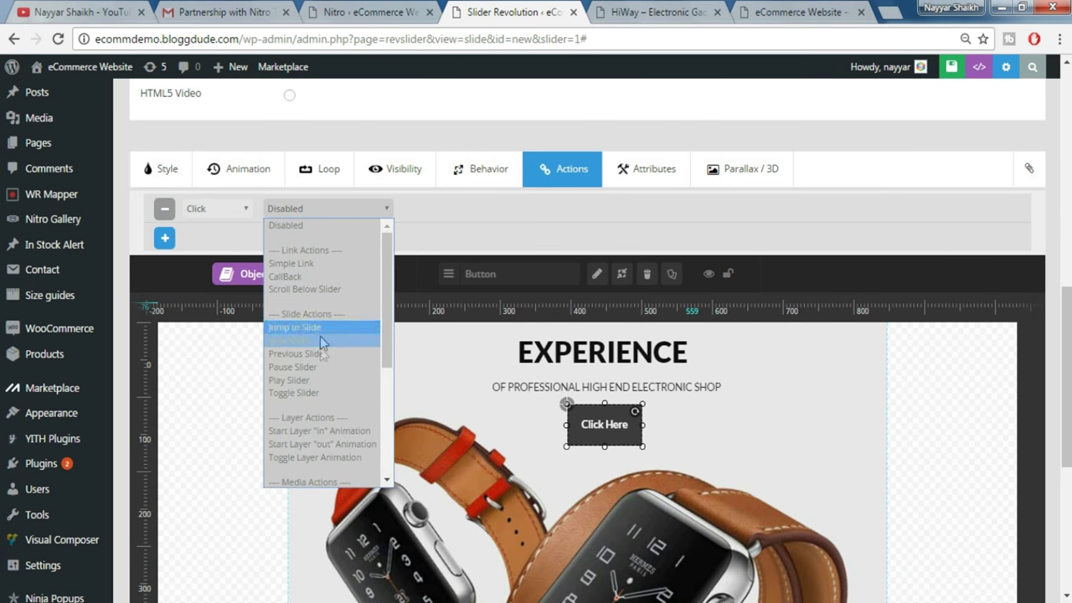
pyautogui.scroll(-3, 320, 393)
pyautogui.scroll(-1, 320, 394)
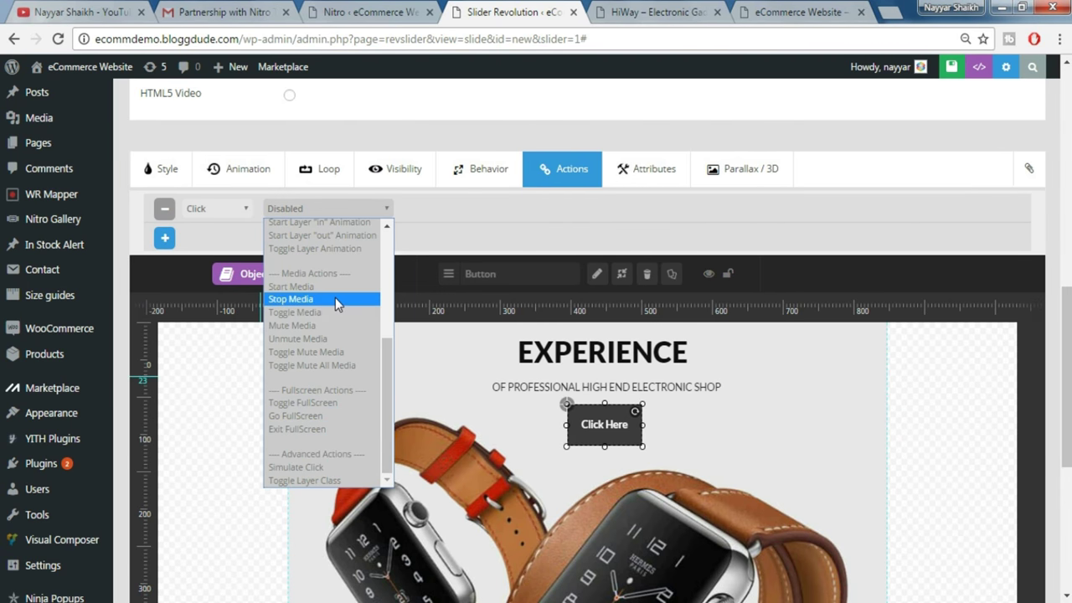
pyautogui.scroll(4, 335, 304)
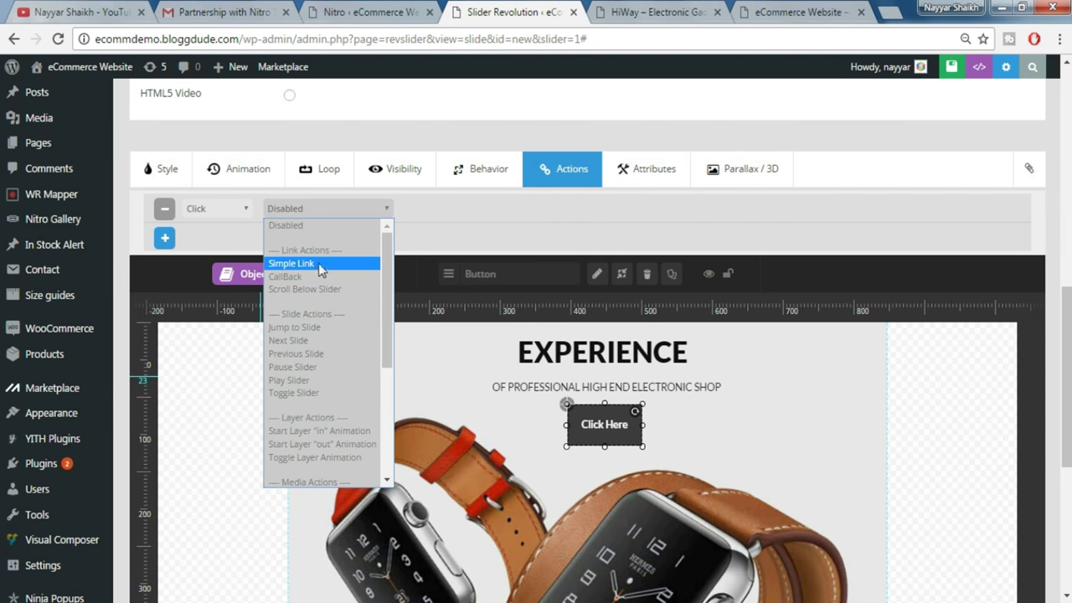
pyautogui.click(320, 265)
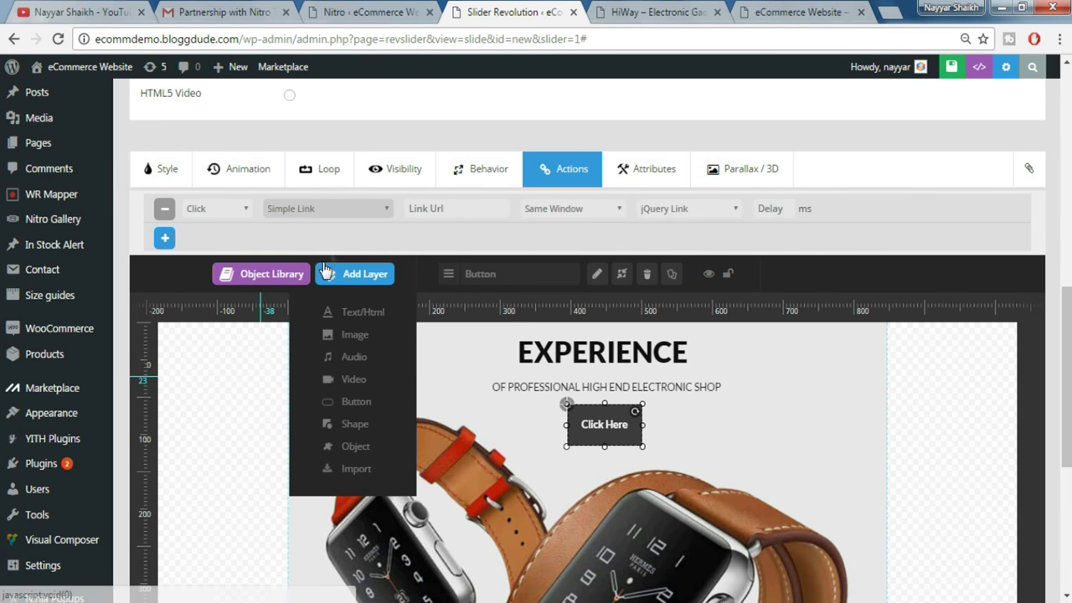
# Set the link URL to BLOGGDUDE.COM, opening in the same window.
pyautogui.click(468, 208)
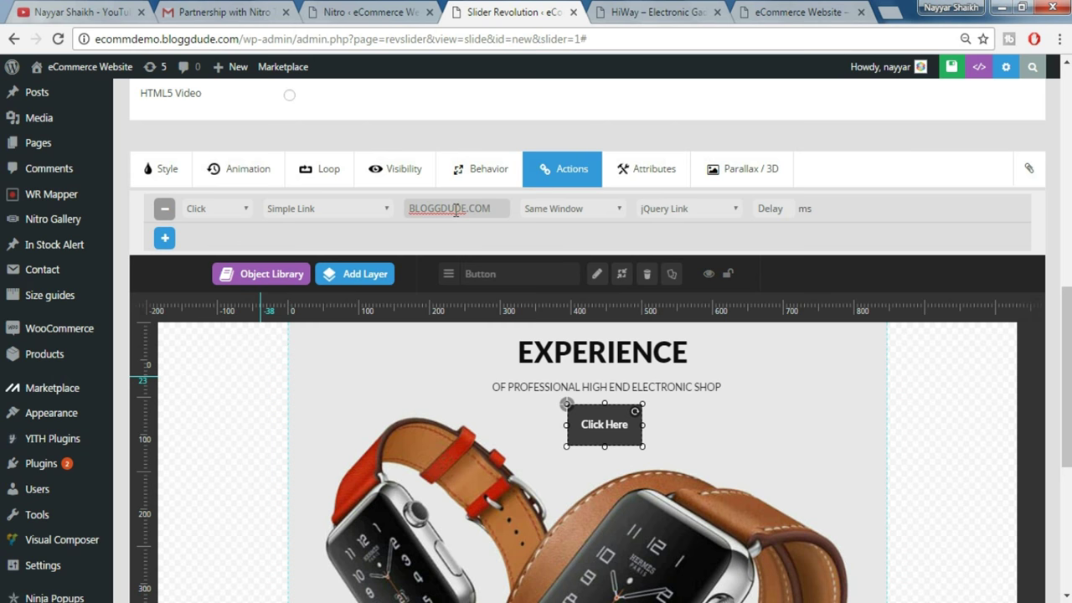
pyautogui.click(559, 211)
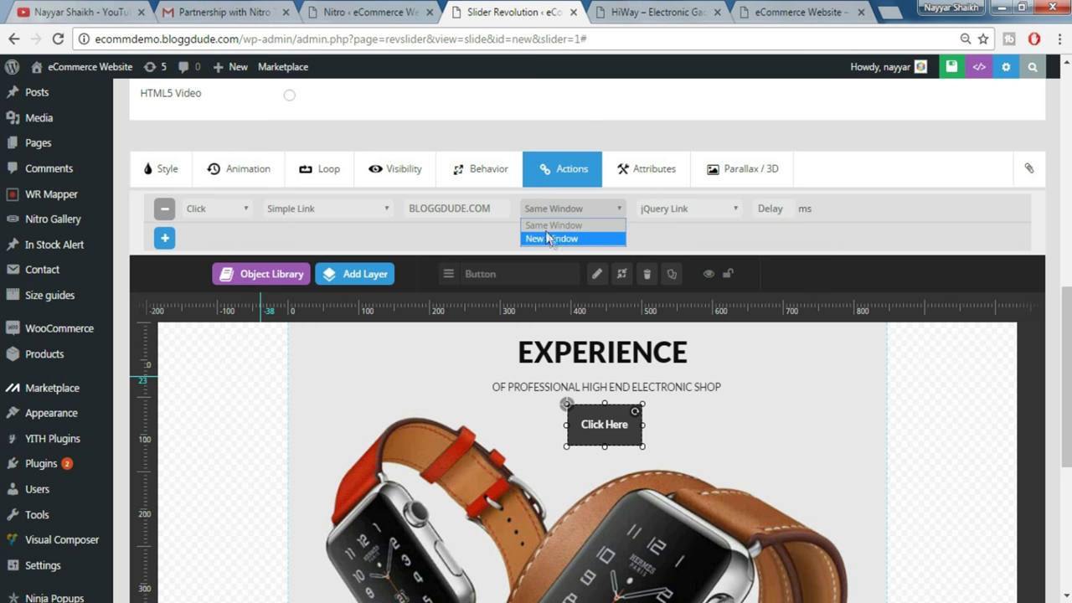
pyautogui.click(582, 240)
pyautogui.click(574, 209)
pyautogui.click(572, 227)
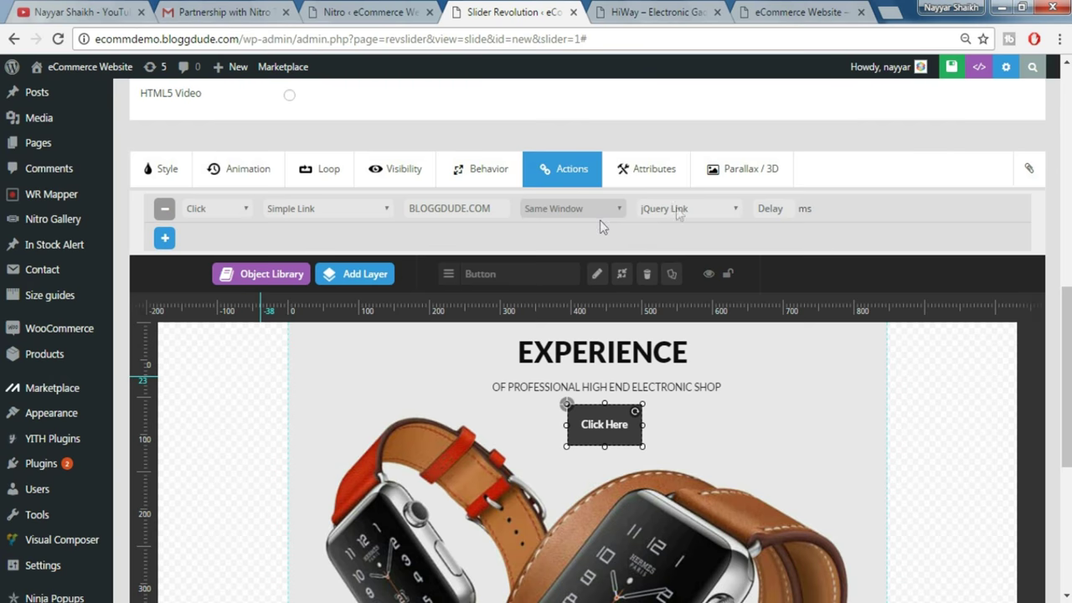
pyautogui.scroll(-1, 746, 359)
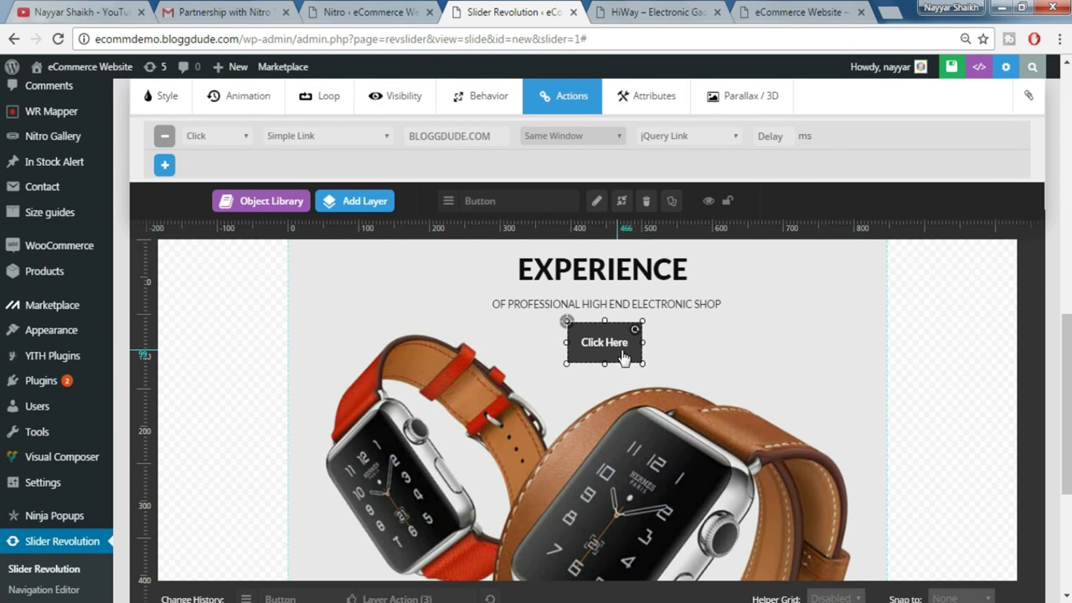
pyautogui.scroll(-2, 730, 362)
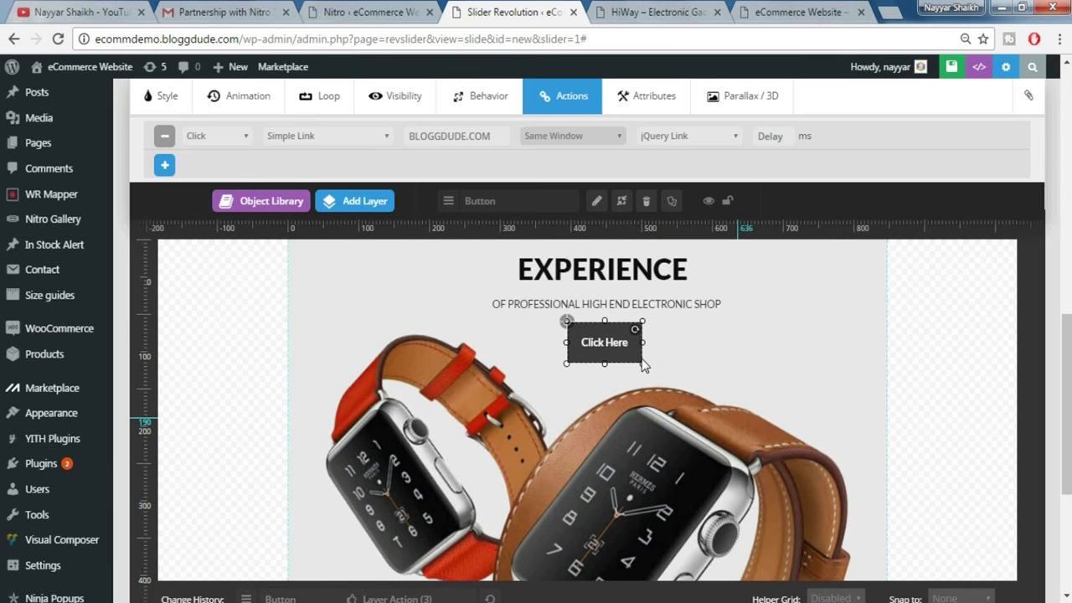
pyautogui.scroll(2, 719, 356)
pyautogui.scroll(-3, 719, 356)
pyautogui.scroll(-3, 720, 365)
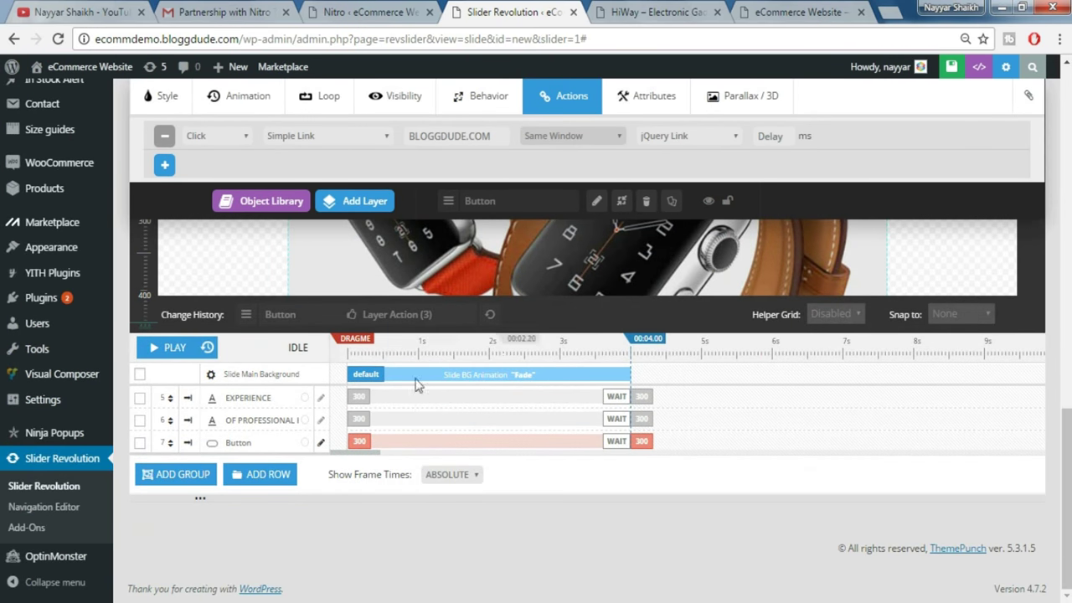
pyautogui.scroll(1, 630, 384)
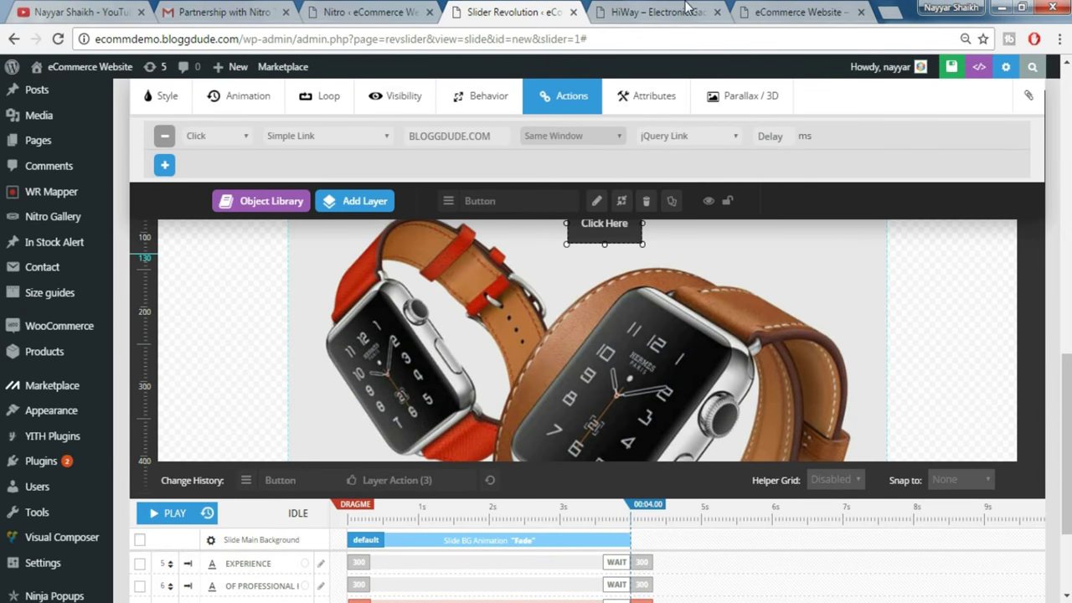
pyautogui.click(689, 10)
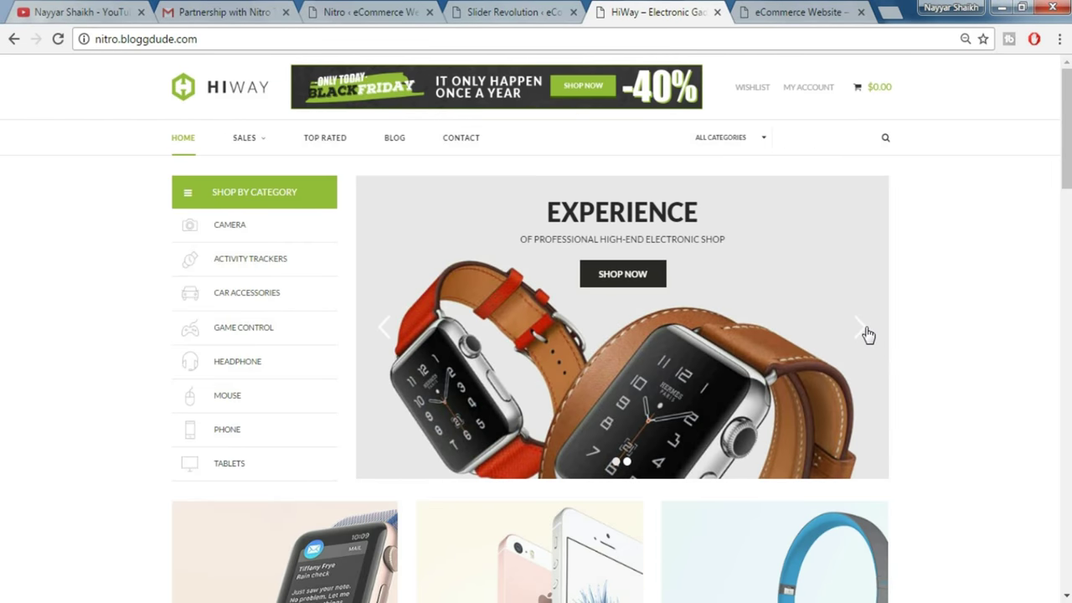
pyautogui.click(866, 334)
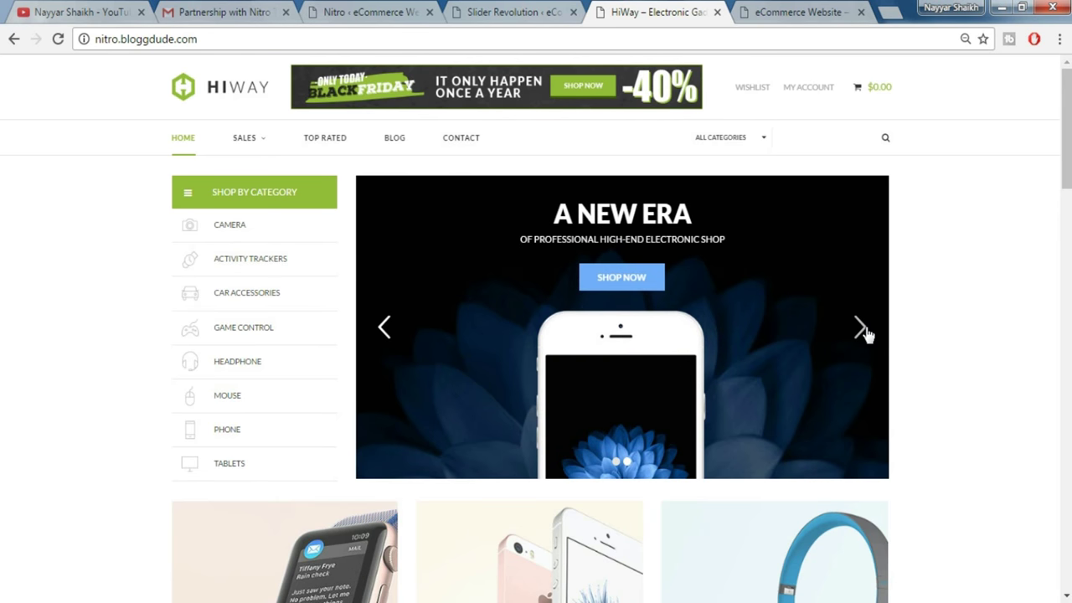
pyautogui.click(867, 335)
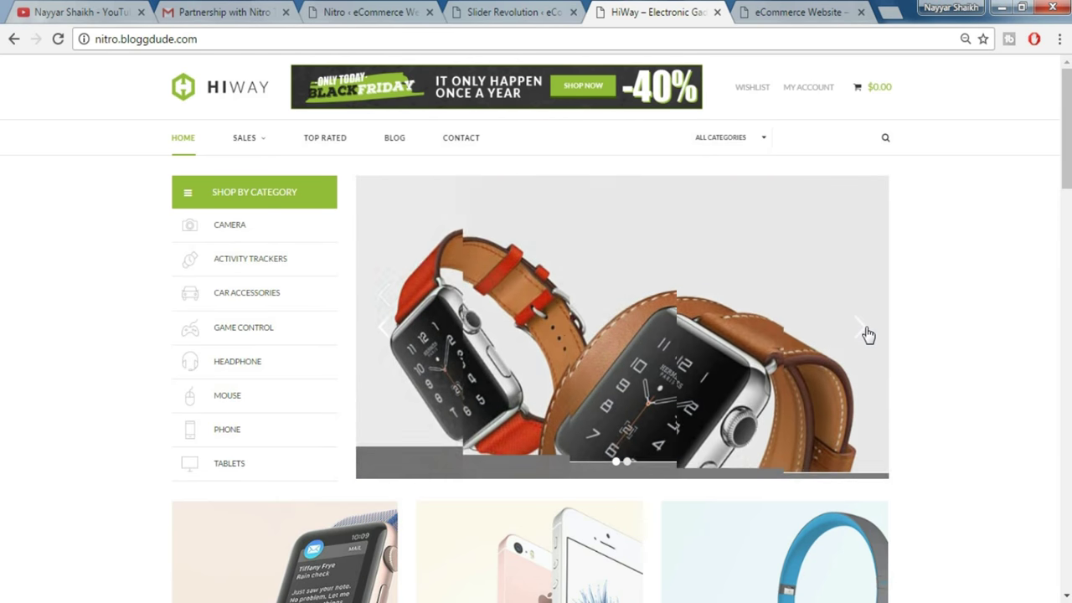
# Adjust the EXPERIENCE layer's entrance duration in the timeline.
pyautogui.click(502, 11)
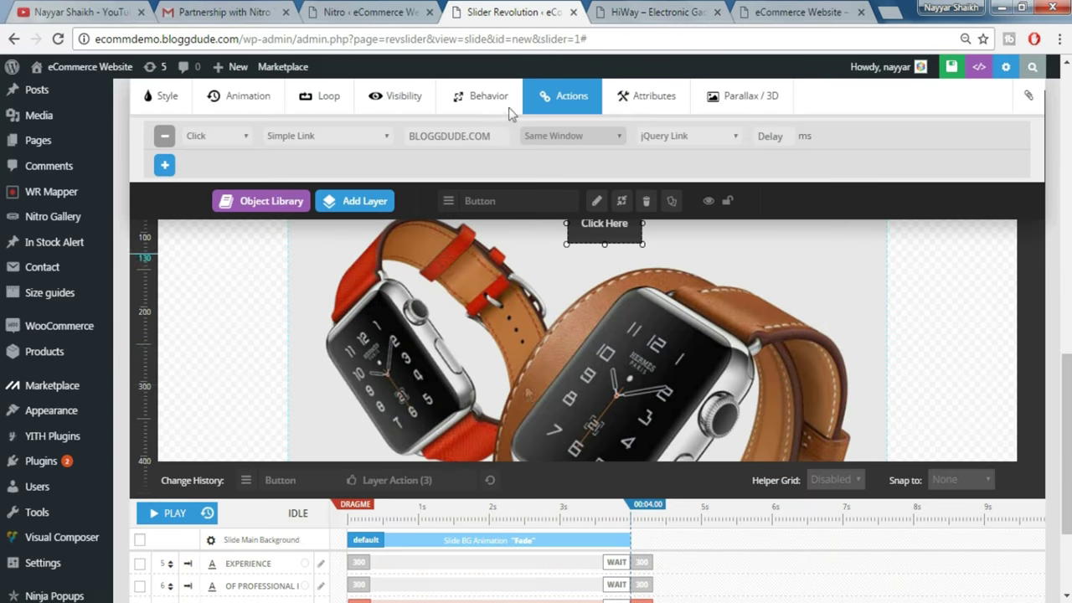
pyautogui.scroll(-3, 422, 490)
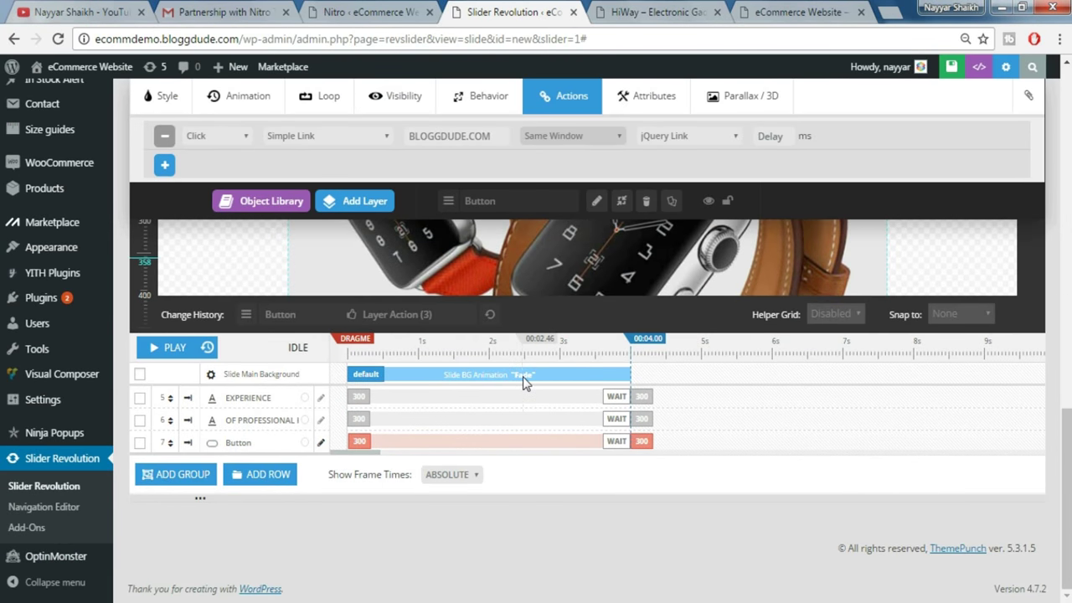
pyautogui.click(457, 400)
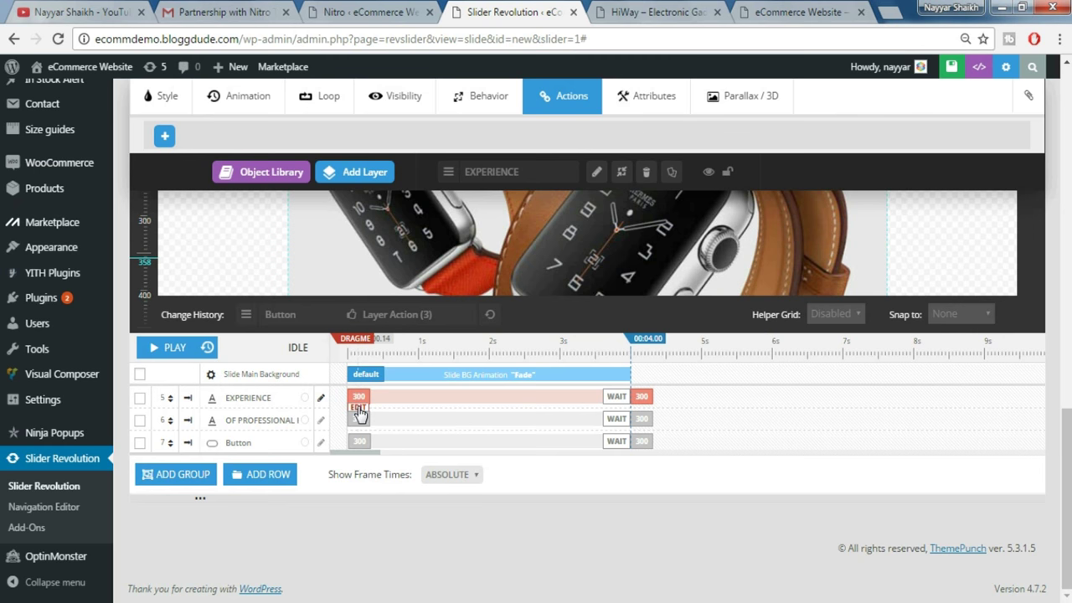
pyautogui.click(359, 409)
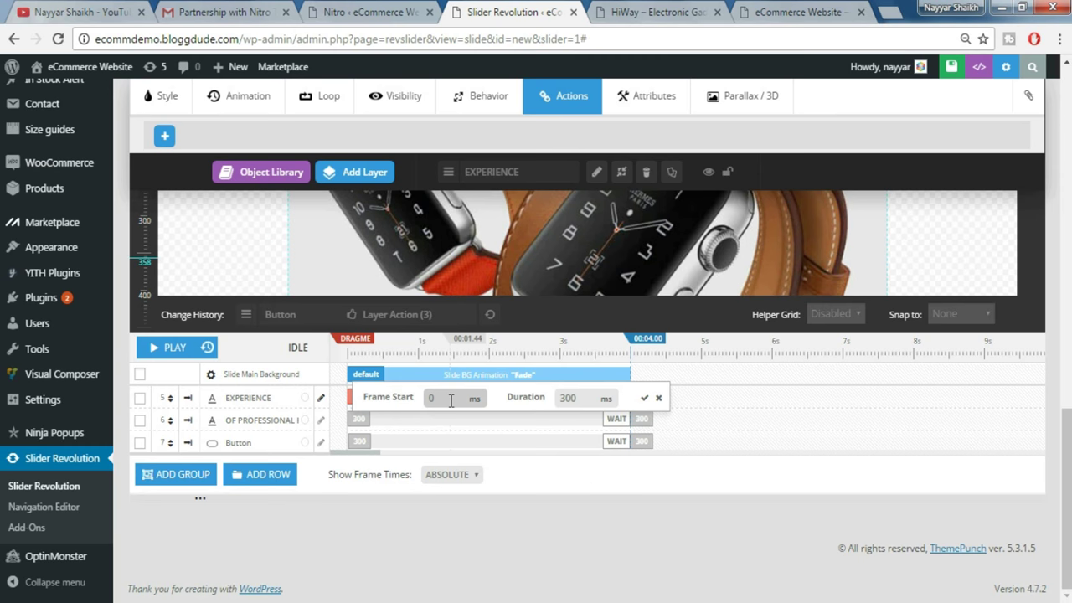
pyautogui.scroll(3, 519, 394)
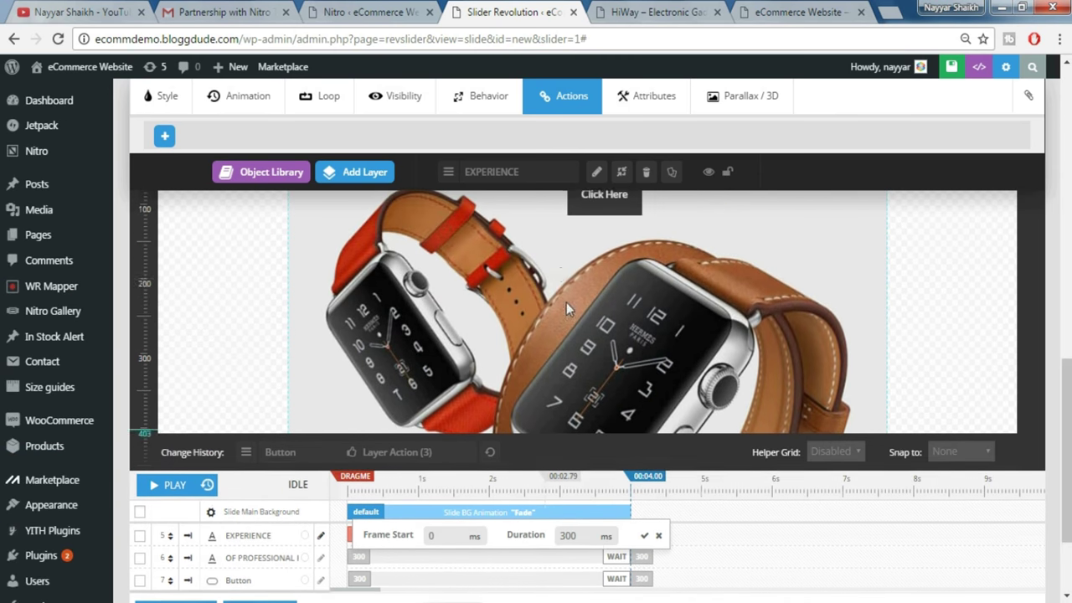
pyautogui.scroll(2, 603, 288)
pyautogui.scroll(-4, 586, 352)
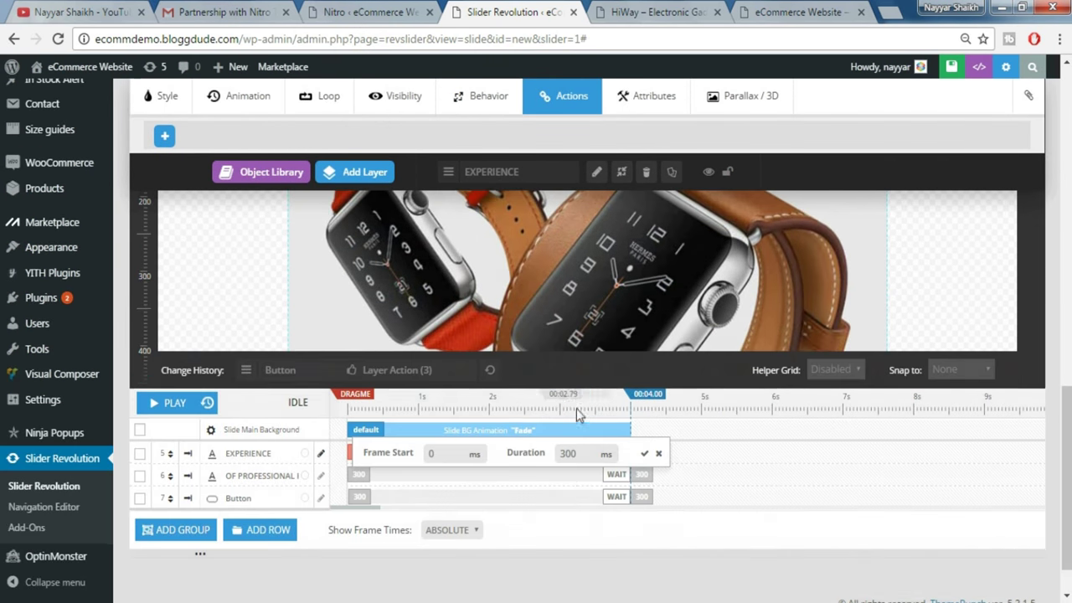
pyautogui.scroll(-1, 576, 410)
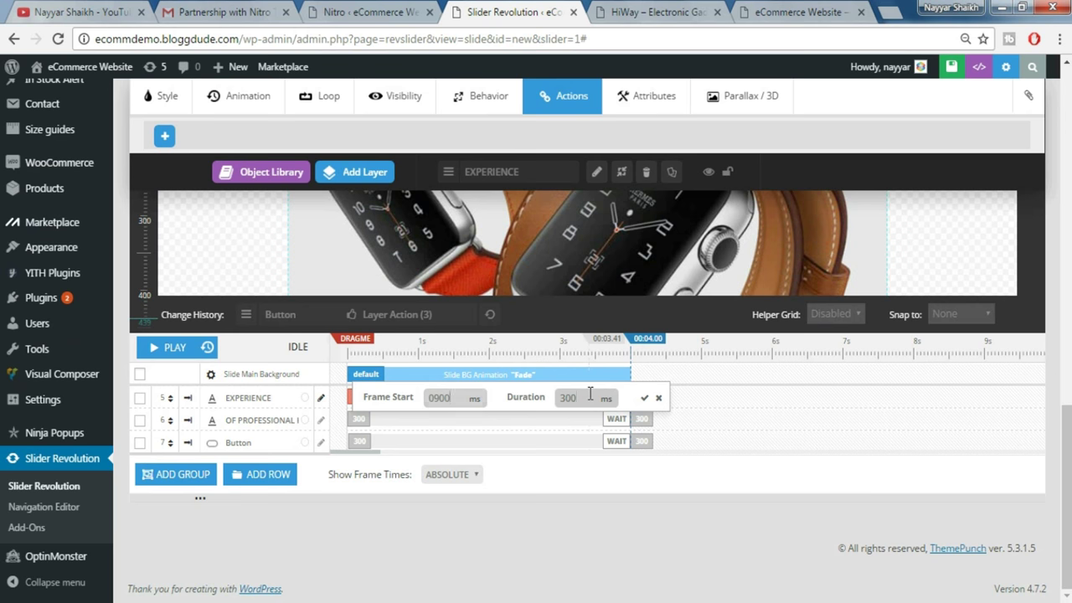
pyautogui.doubleClick(563, 398)
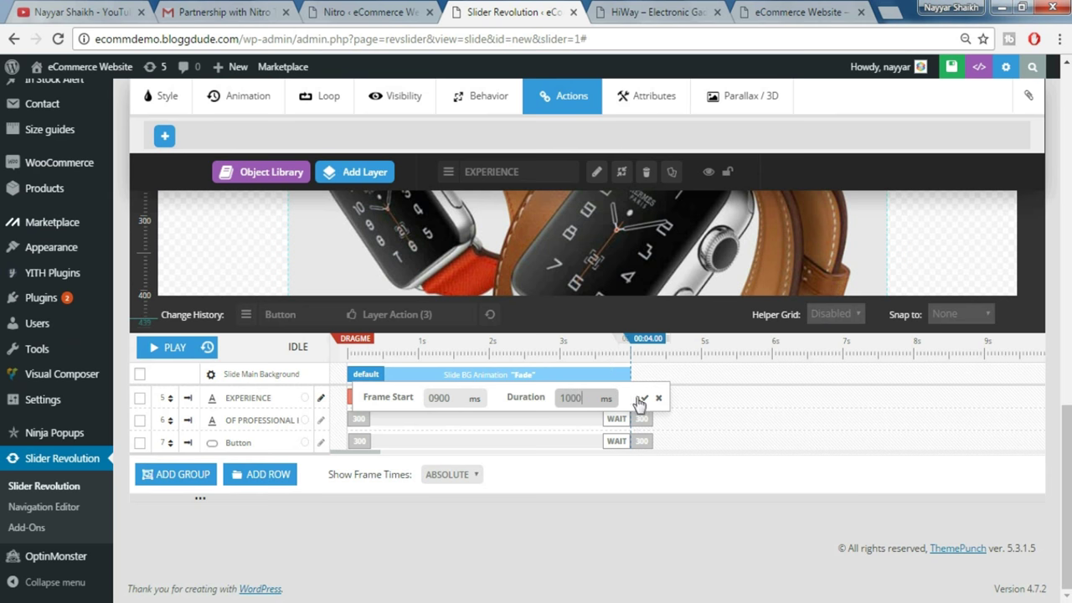
pyautogui.click(644, 402)
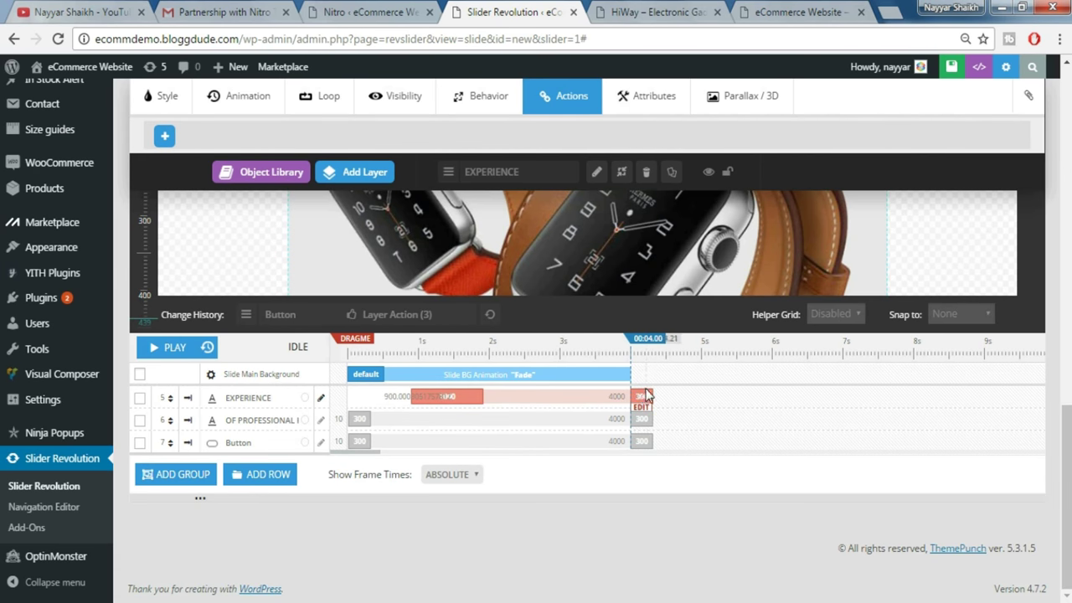
# Set the EXPERIENCE layer's exit to start at 400 with a 330 ms duration.
pyautogui.click(642, 408)
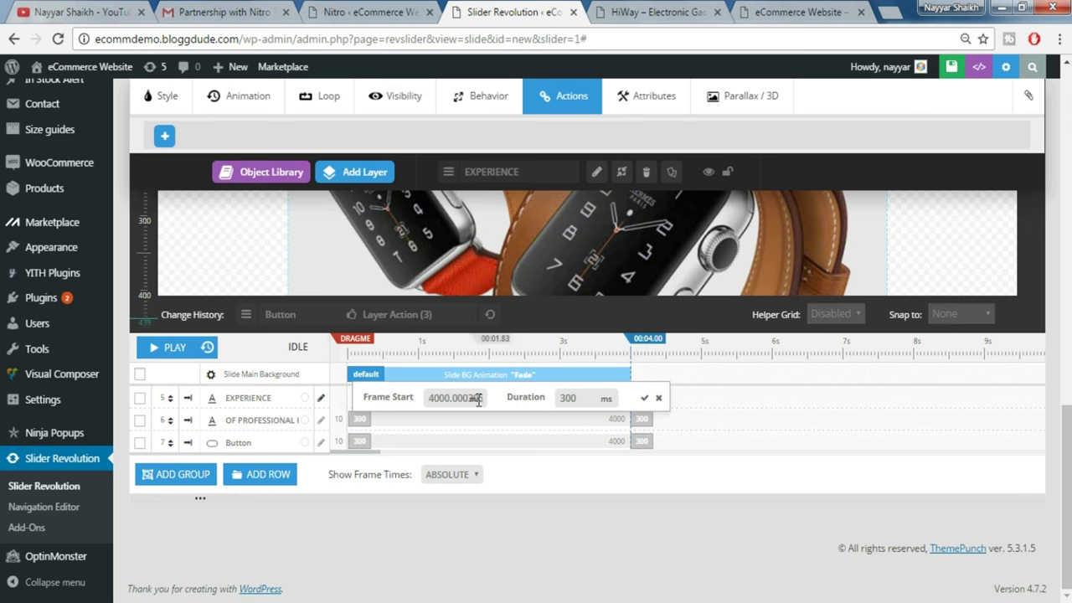
pyautogui.click(446, 399)
pyautogui.write('400')
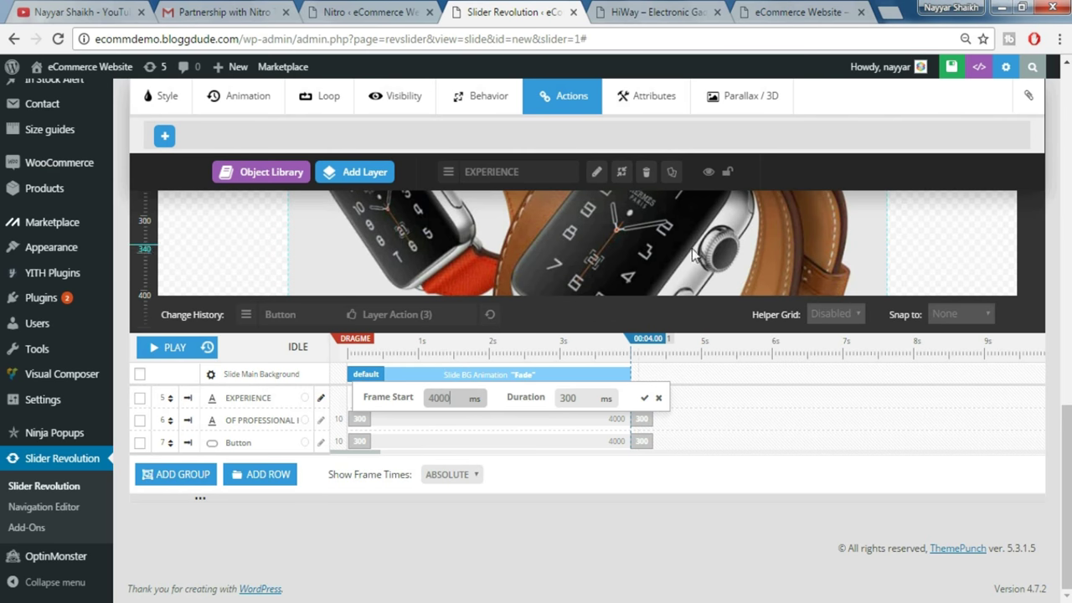
pyautogui.click(580, 397)
pyautogui.doubleClick(580, 398)
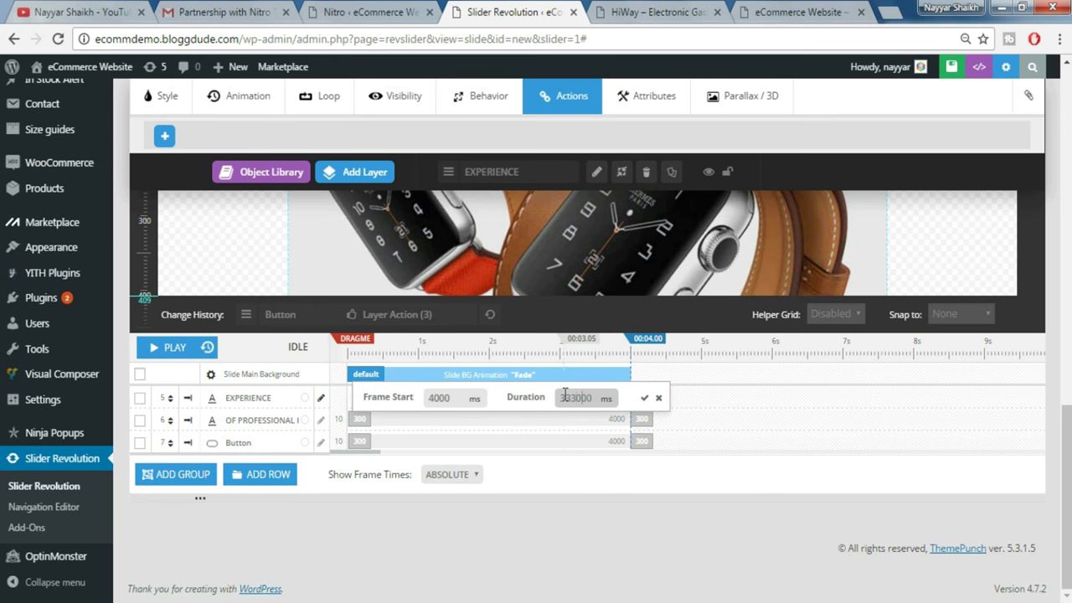
pyautogui.moveTo(600, 398); pyautogui.dragTo(549, 400)
pyautogui.write('3')
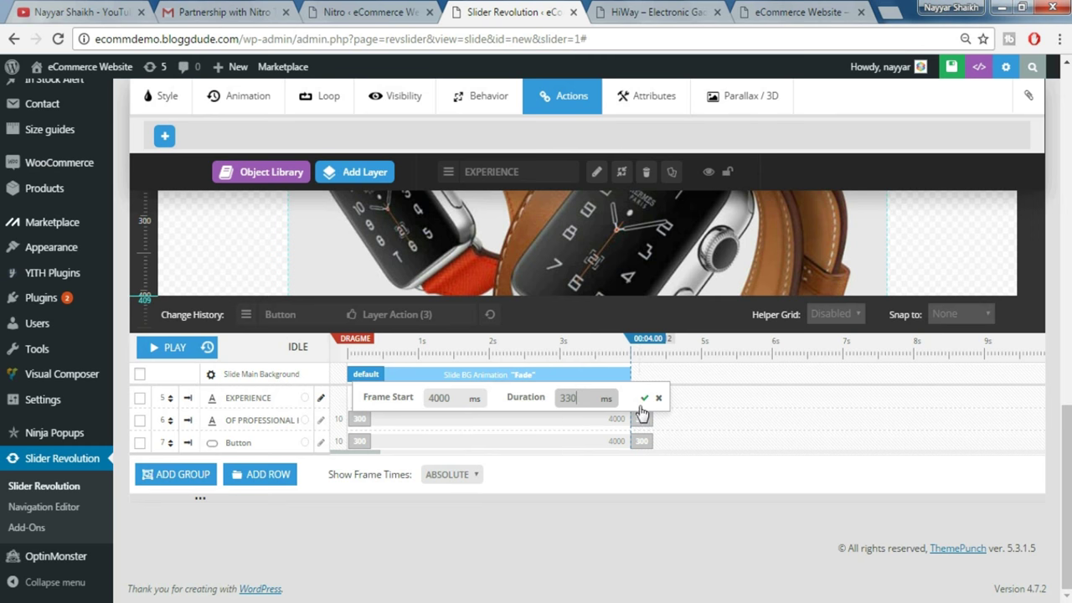
pyautogui.click(643, 401)
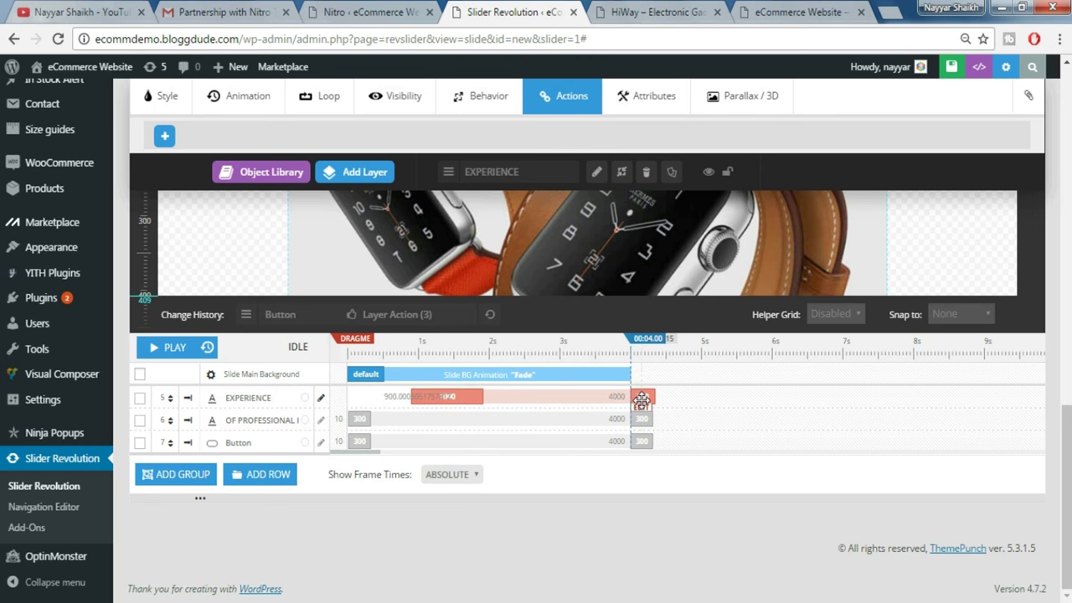
# Give the OF PROFESSIONAL subtitle a 1500 ms start, 1000 ms entrance and 710 ms exit.
pyautogui.click(375, 424)
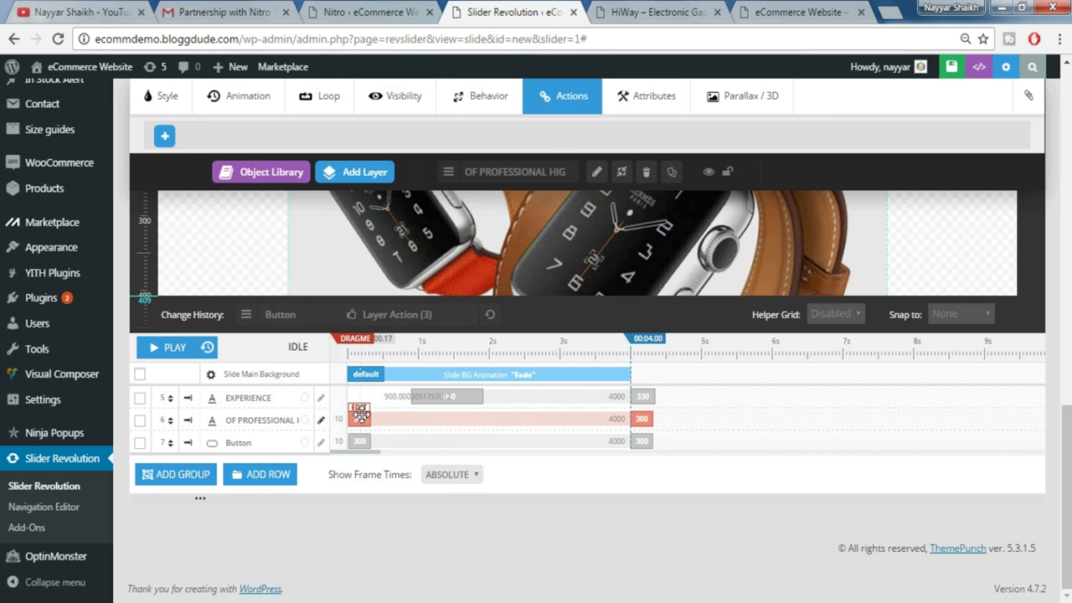
pyautogui.click(361, 408)
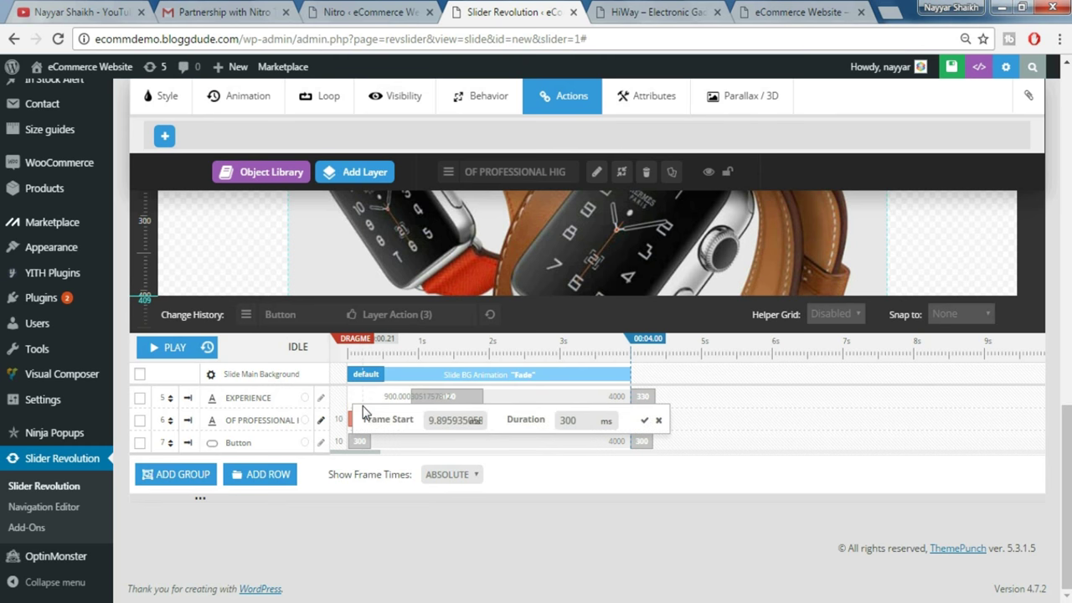
pyautogui.doubleClick(445, 420)
pyautogui.write('1500')
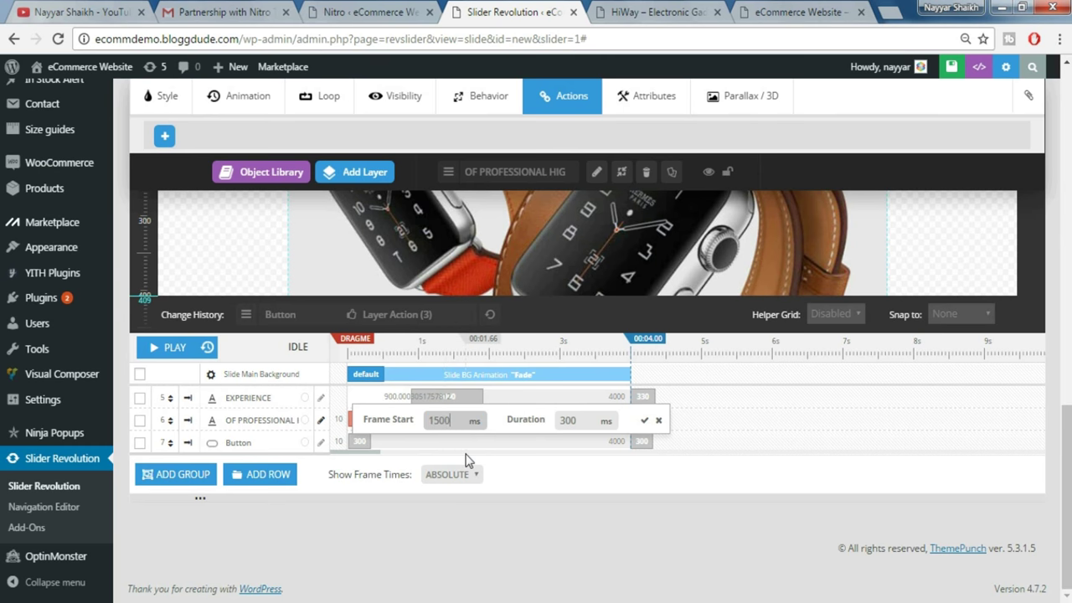
pyautogui.doubleClick(574, 420)
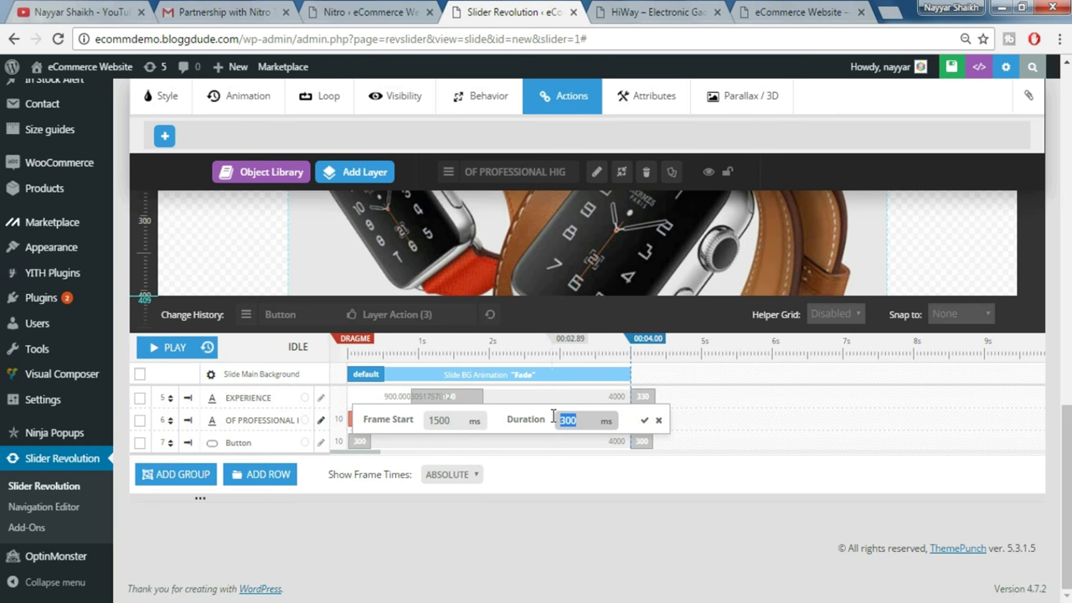
pyautogui.write('1000')
pyautogui.moveTo(596, 421); pyautogui.dragTo(522, 420)
pyautogui.write('1')
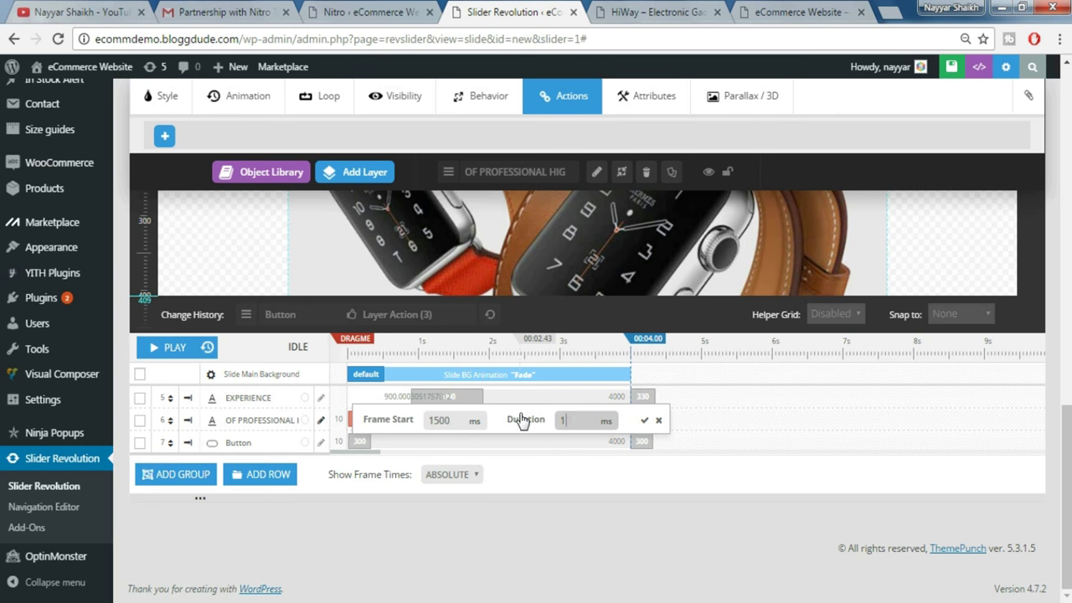
pyautogui.click(644, 420)
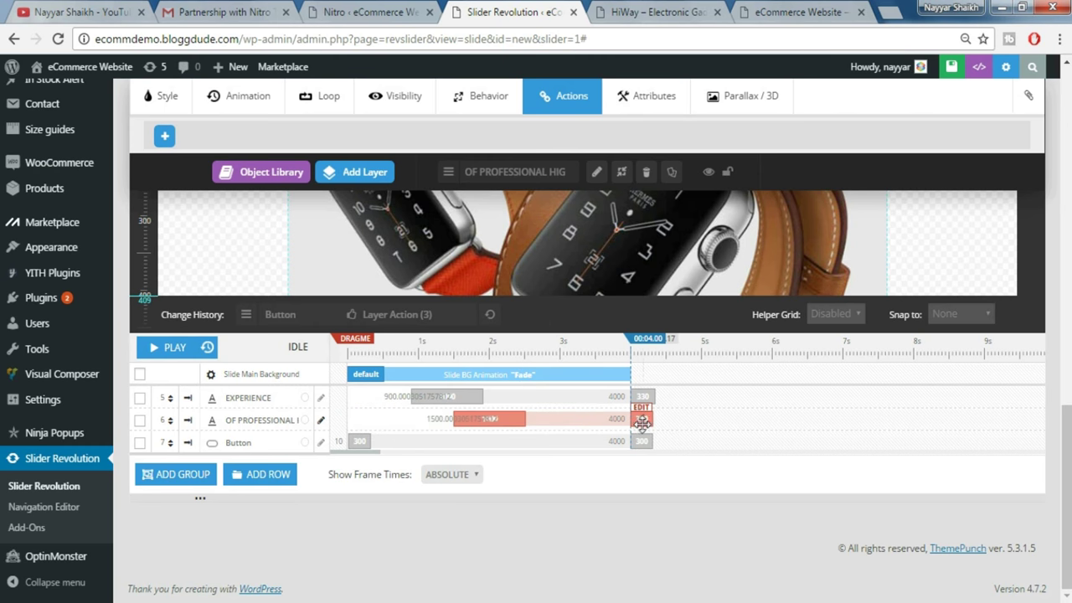
pyautogui.click(647, 412)
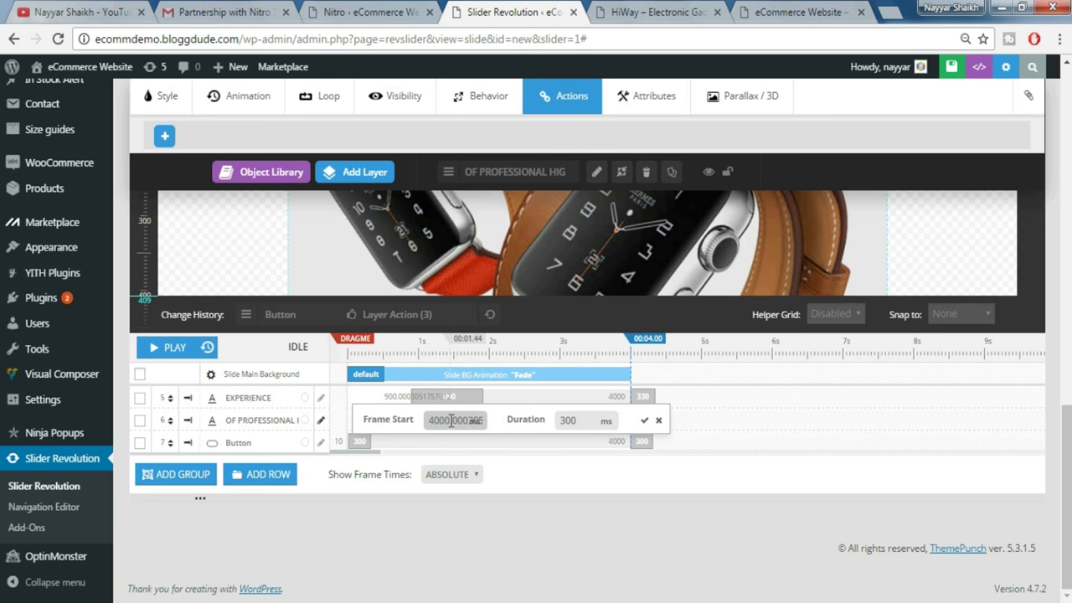
pyautogui.doubleClick(566, 420)
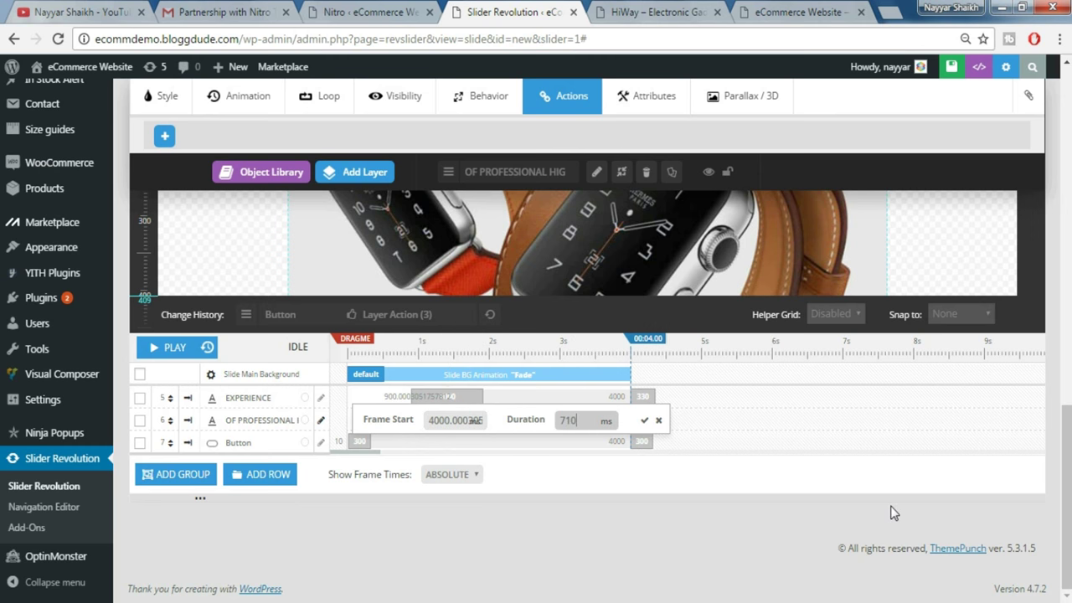
pyautogui.click(644, 420)
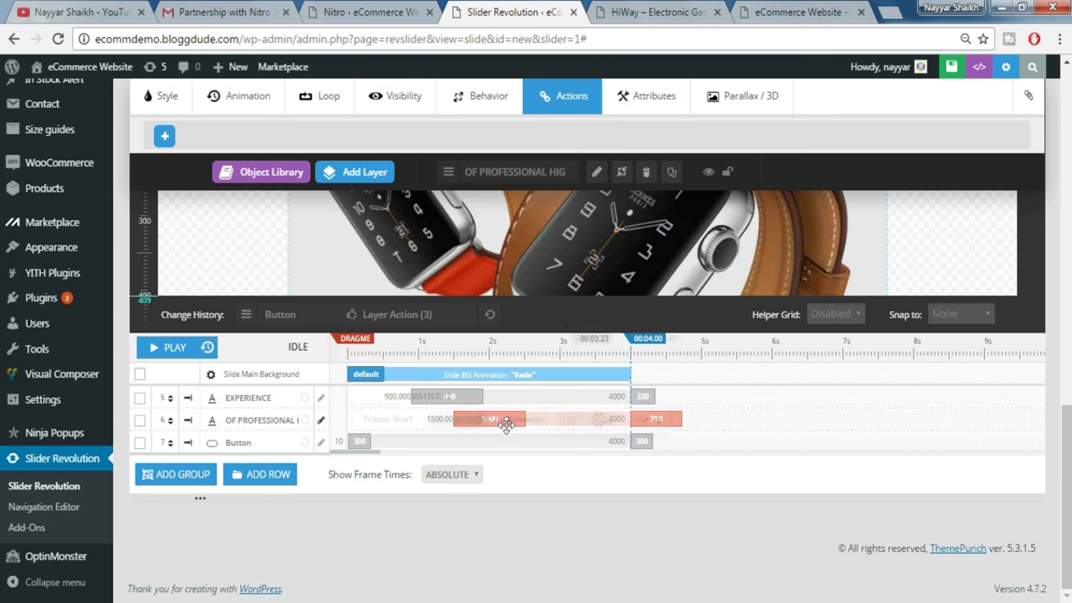
# Make the Button layer enter at 2300 ms over 350 ms, with a 400 ms exit.
pyautogui.click(410, 446)
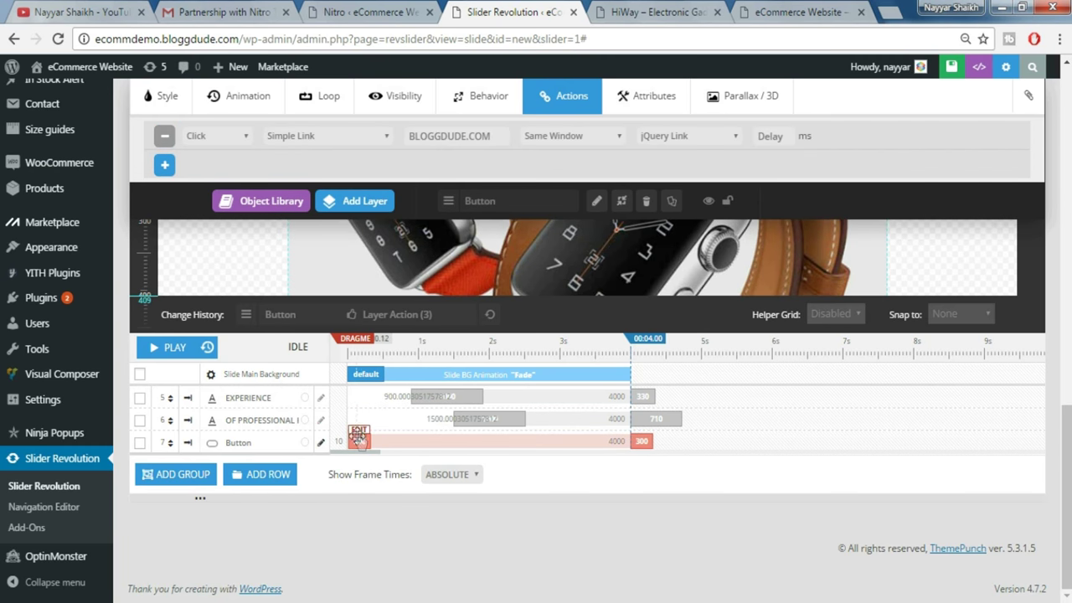
pyautogui.click(360, 434)
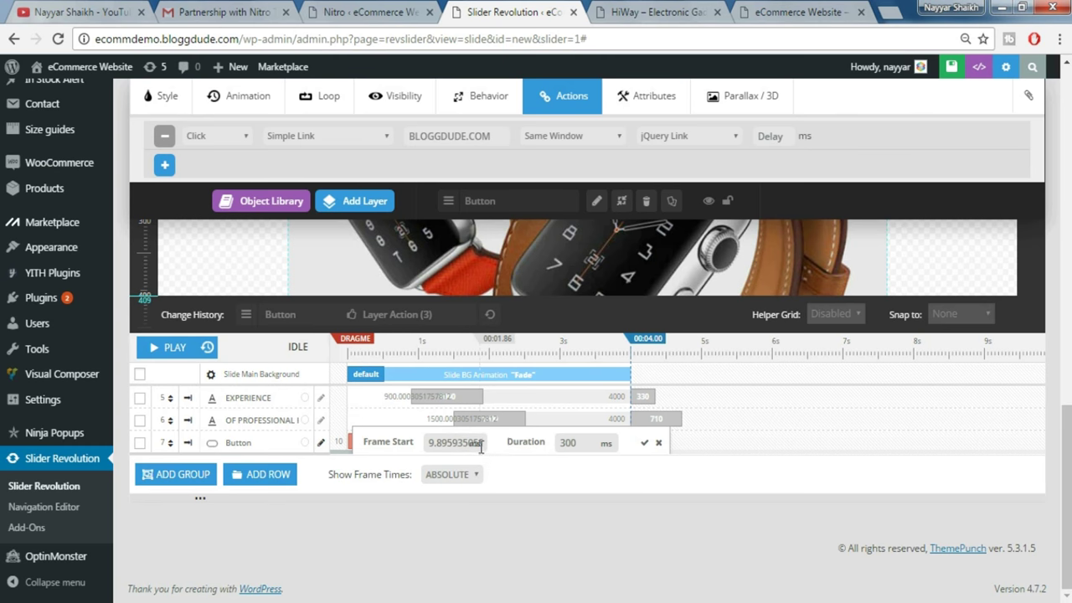
pyautogui.doubleClick(444, 442)
pyautogui.press('End')
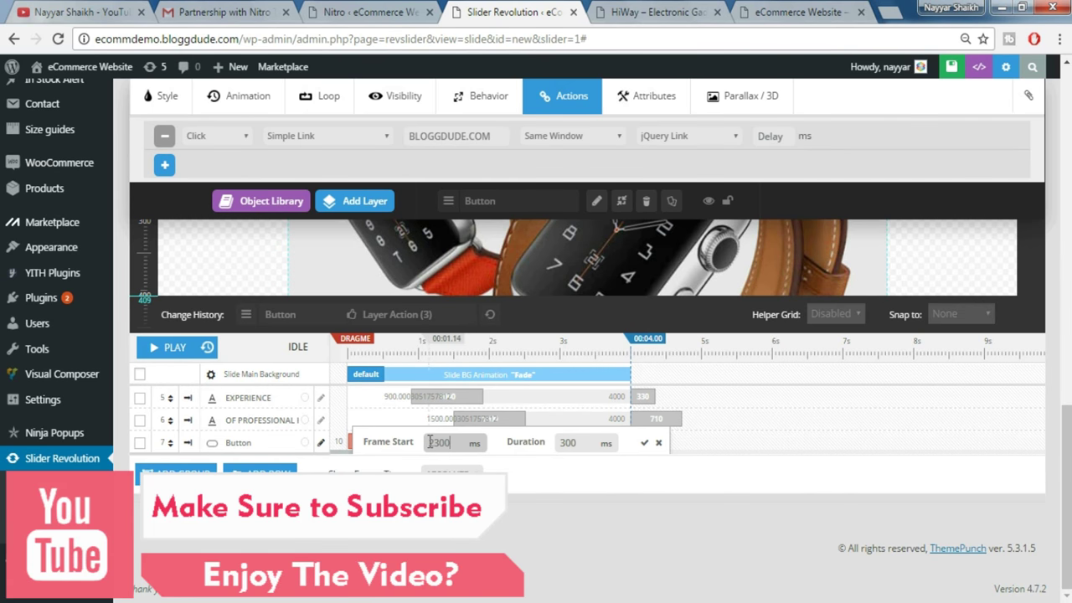
pyautogui.doubleClick(568, 444)
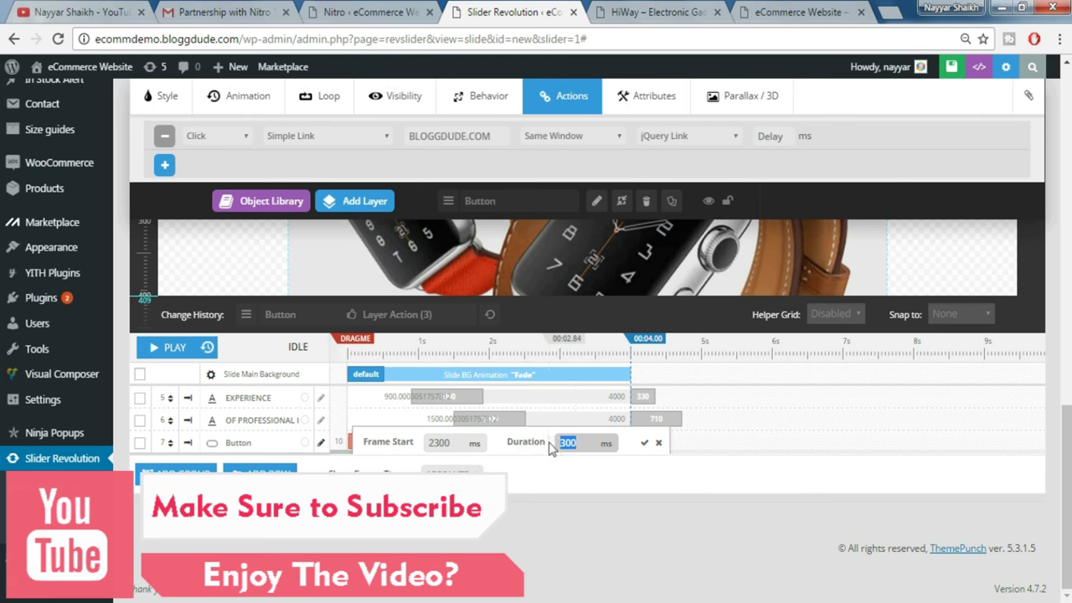
pyautogui.write('350')
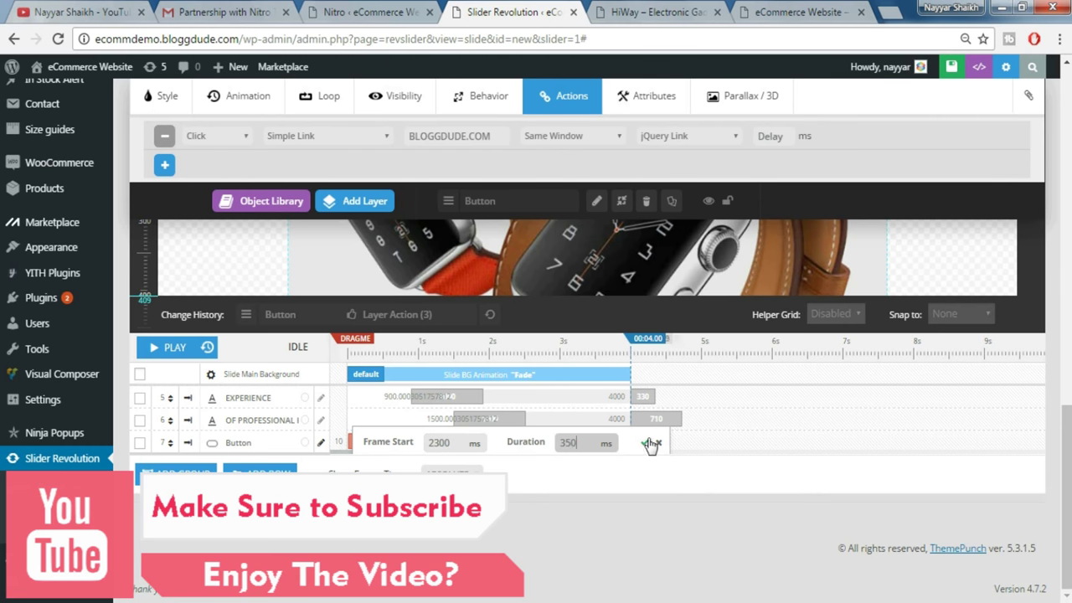
pyautogui.click(644, 442)
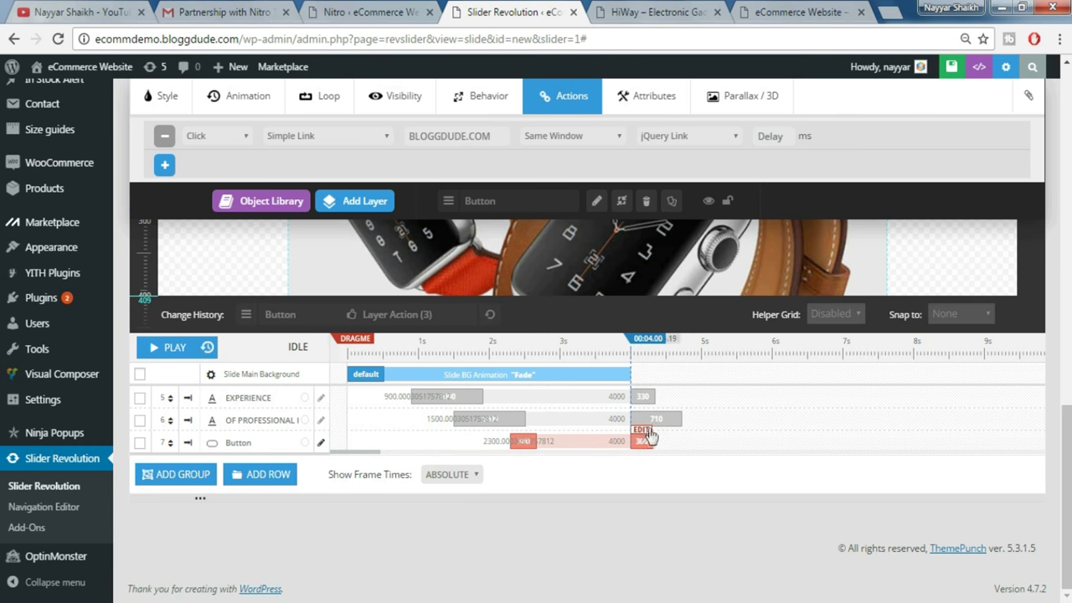
pyautogui.click(642, 431)
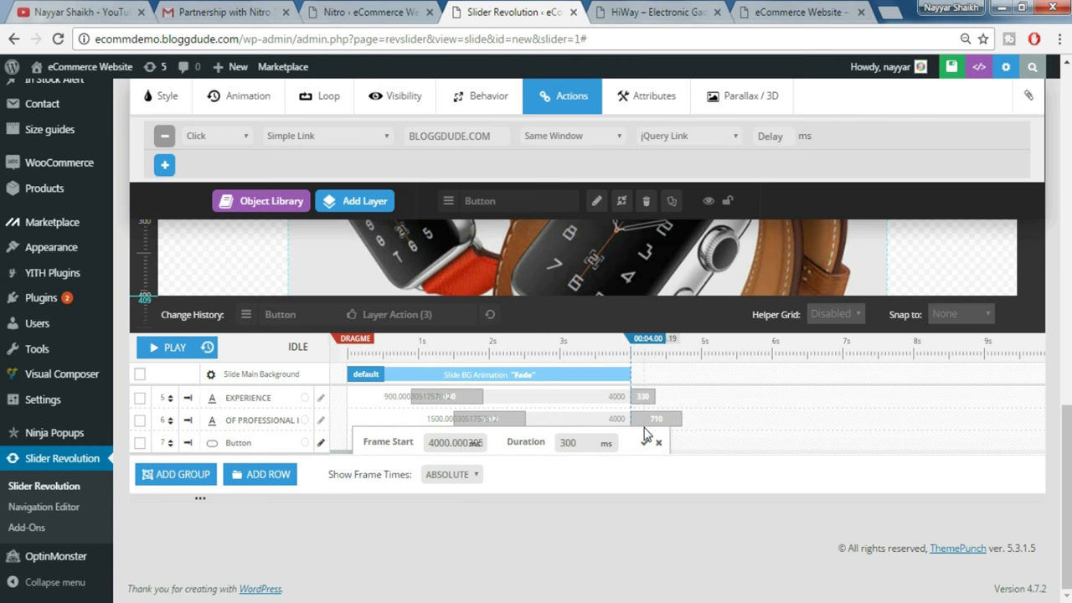
pyautogui.click(563, 443)
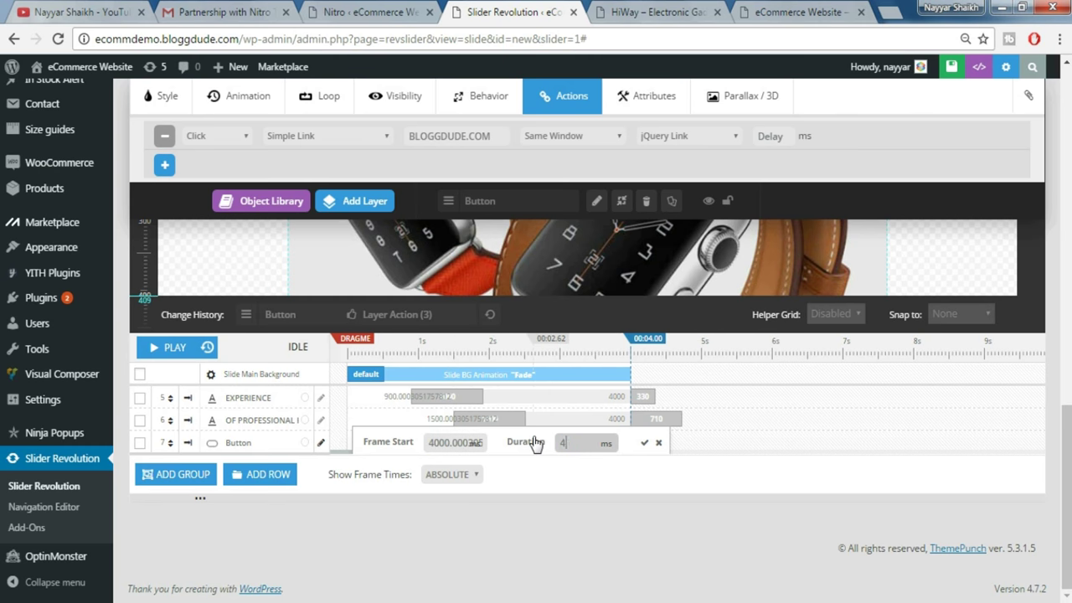
pyautogui.click(643, 442)
# Give the EXPERIENCE heading a SmoothSlideFromBottom entrance and a Short-To-Top exit.
pyautogui.scroll(1, 662, 502)
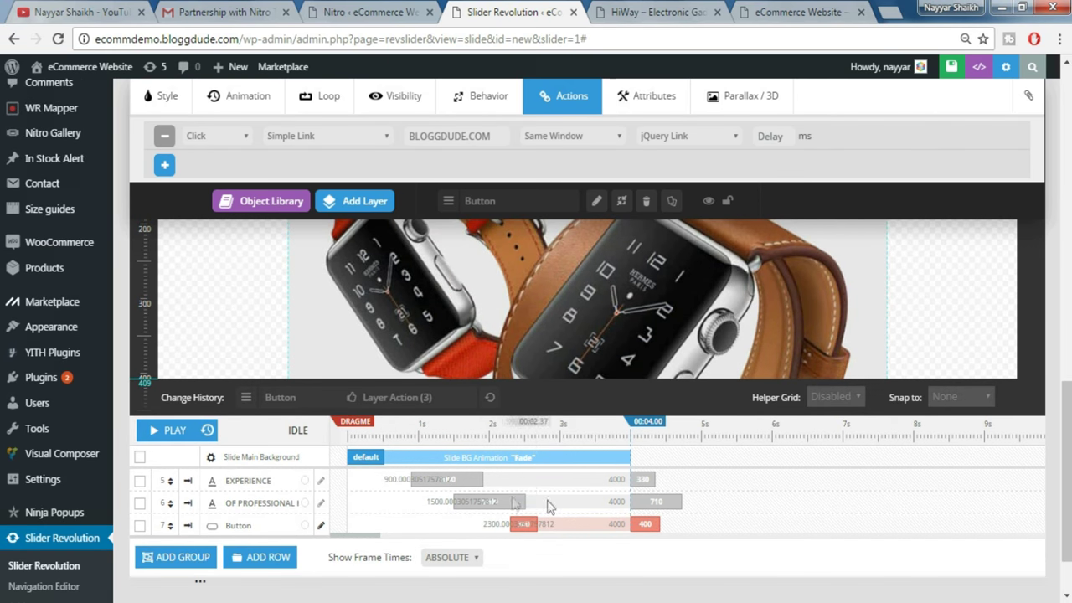
pyautogui.scroll(3, 497, 293)
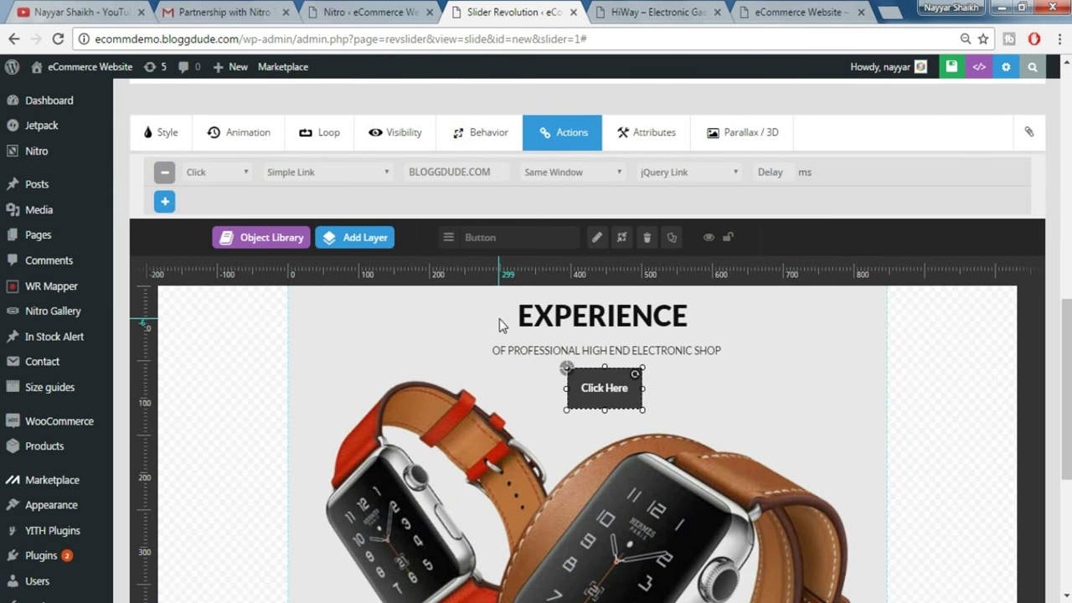
pyautogui.scroll(1, 586, 394)
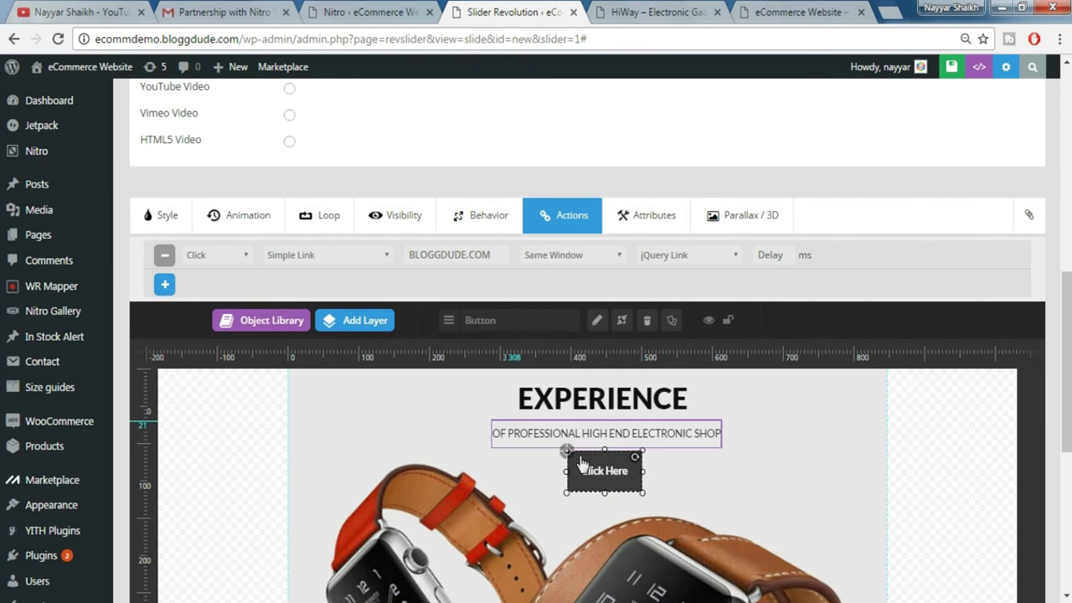
pyautogui.click(615, 399)
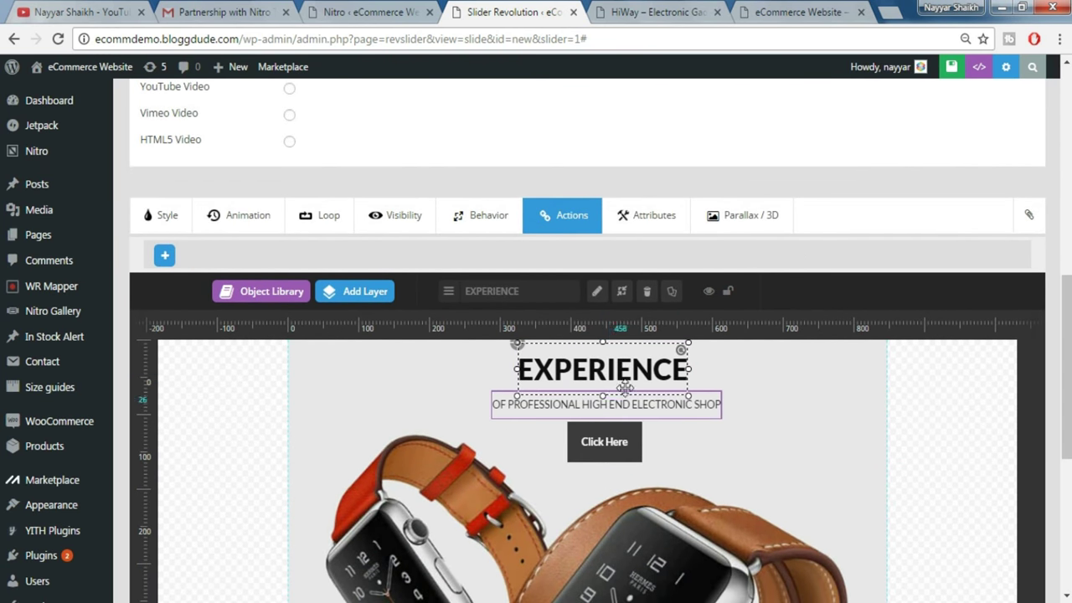
pyautogui.scroll(3, 616, 385)
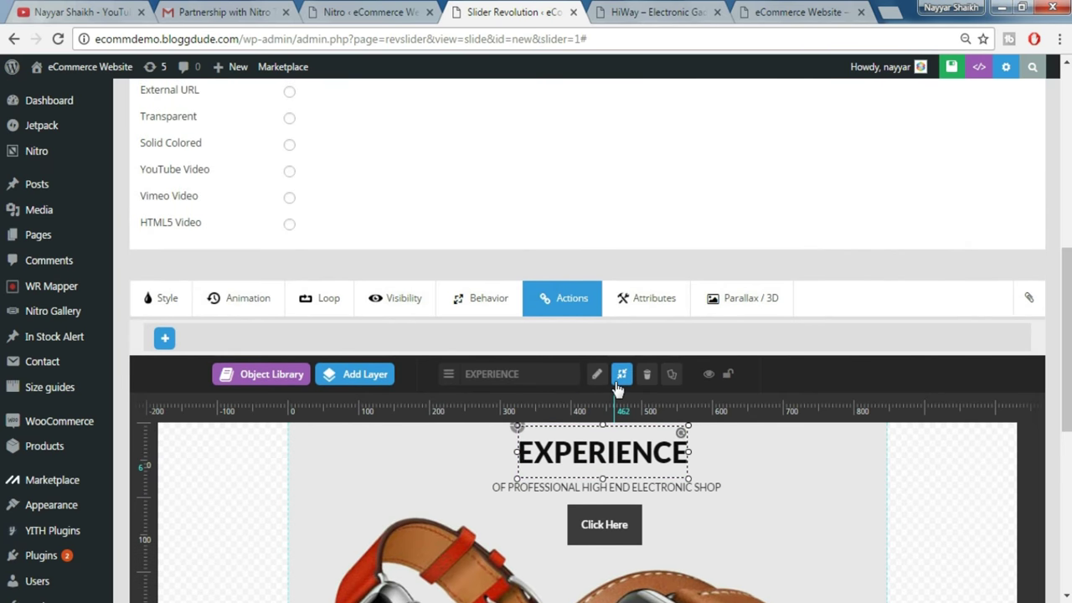
pyautogui.scroll(-4, 616, 389)
pyautogui.click(252, 155)
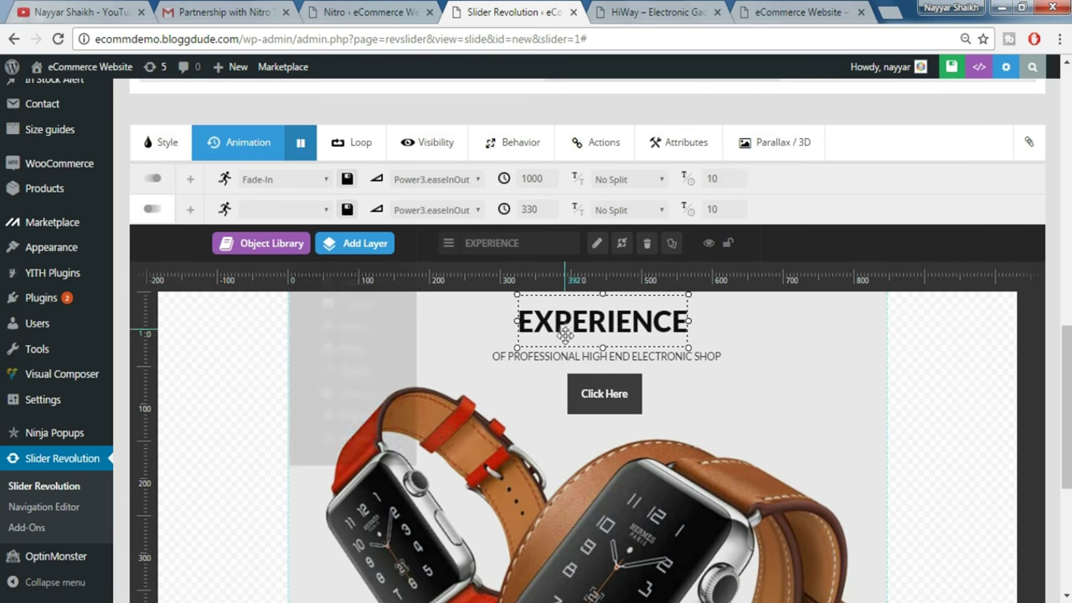
pyautogui.click(286, 179)
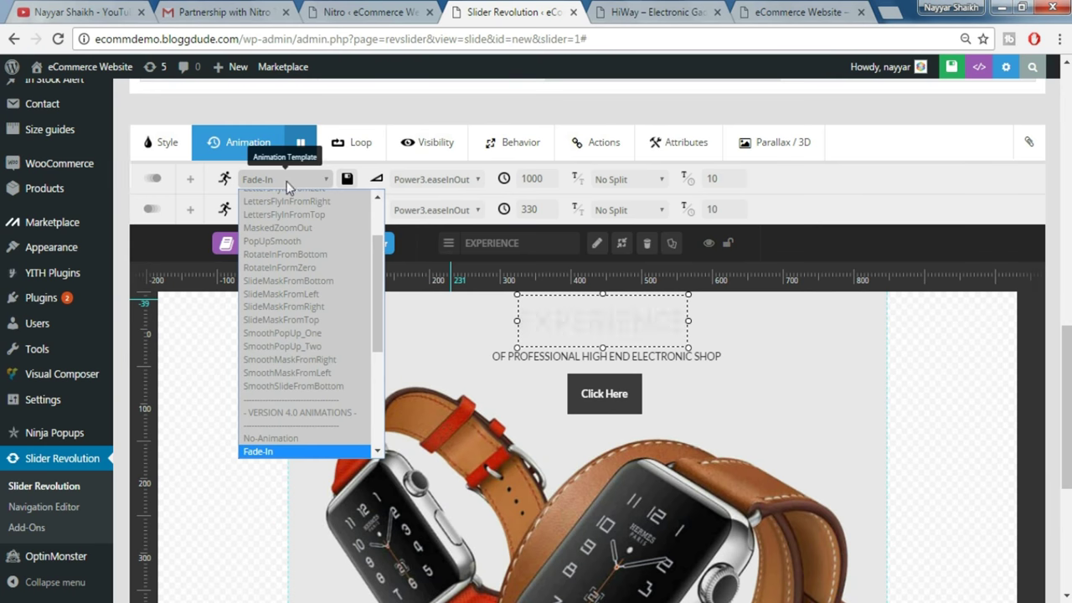
pyautogui.click(306, 393)
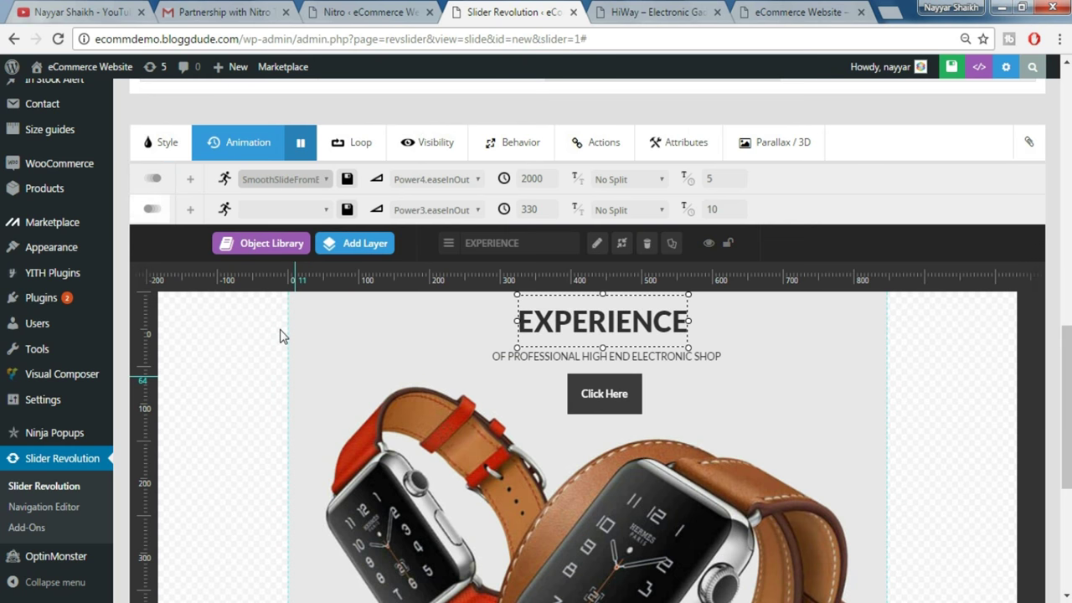
pyautogui.click(270, 211)
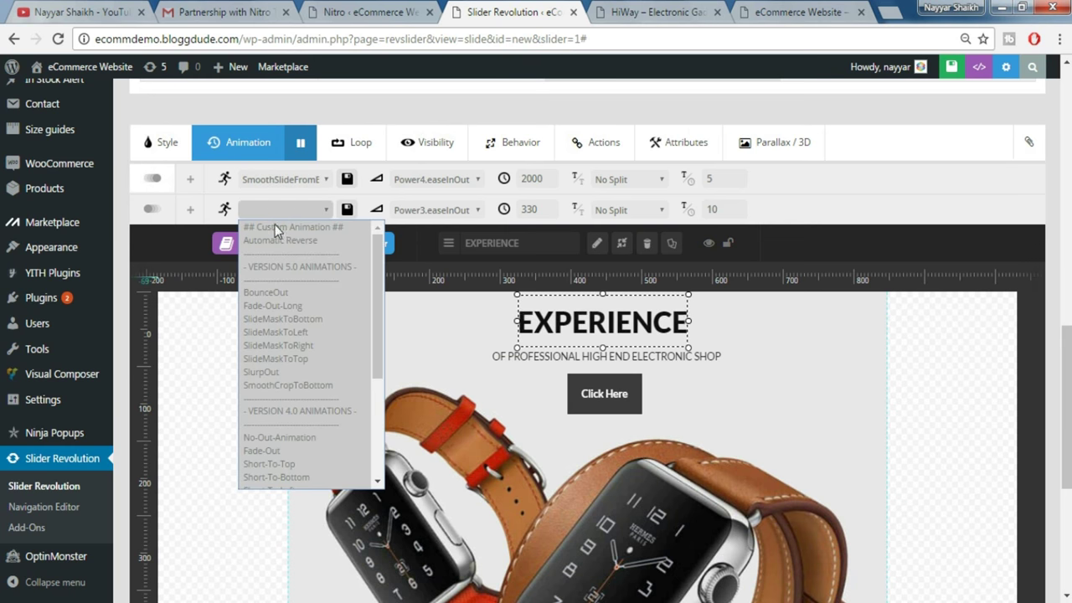
pyautogui.click(268, 464)
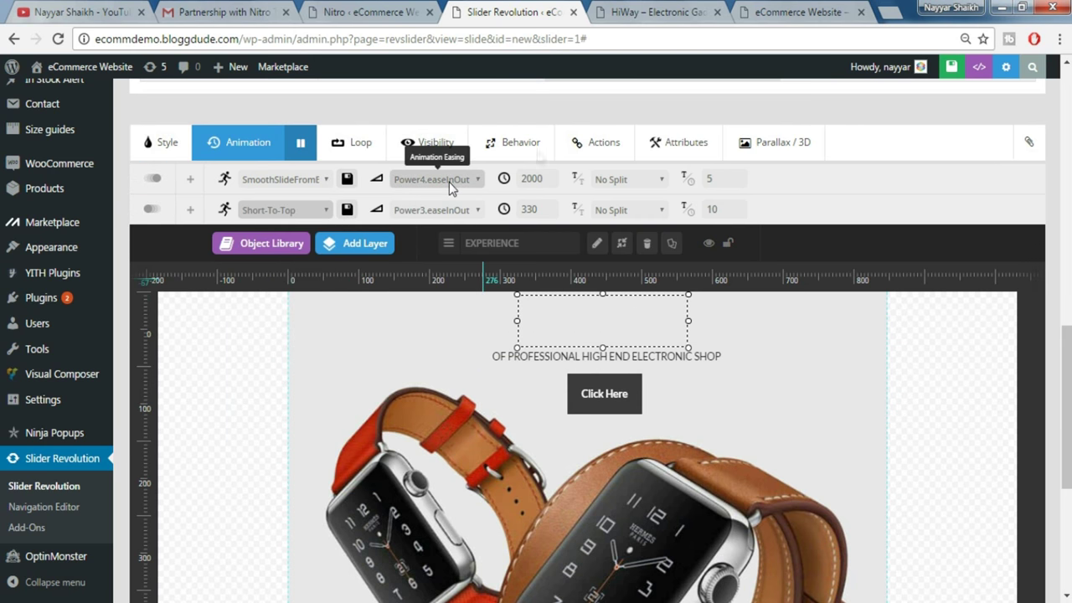
# Set EXPERIENCE's entrance easing to Power4.easeOut and its exit easing to No Change.
pyautogui.click(643, 16)
pyautogui.click(516, 10)
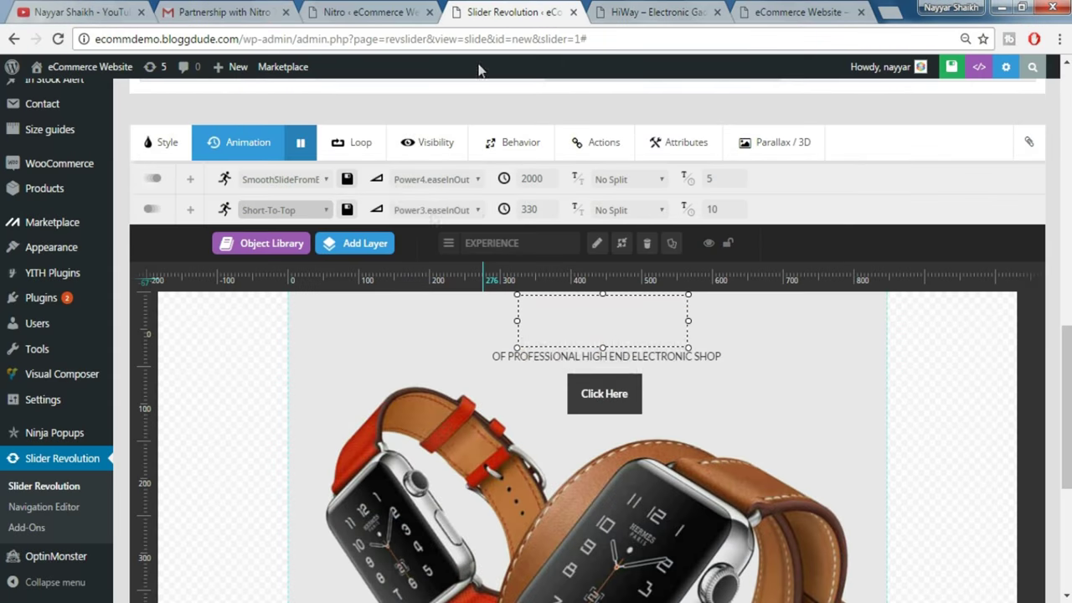
pyautogui.click(451, 179)
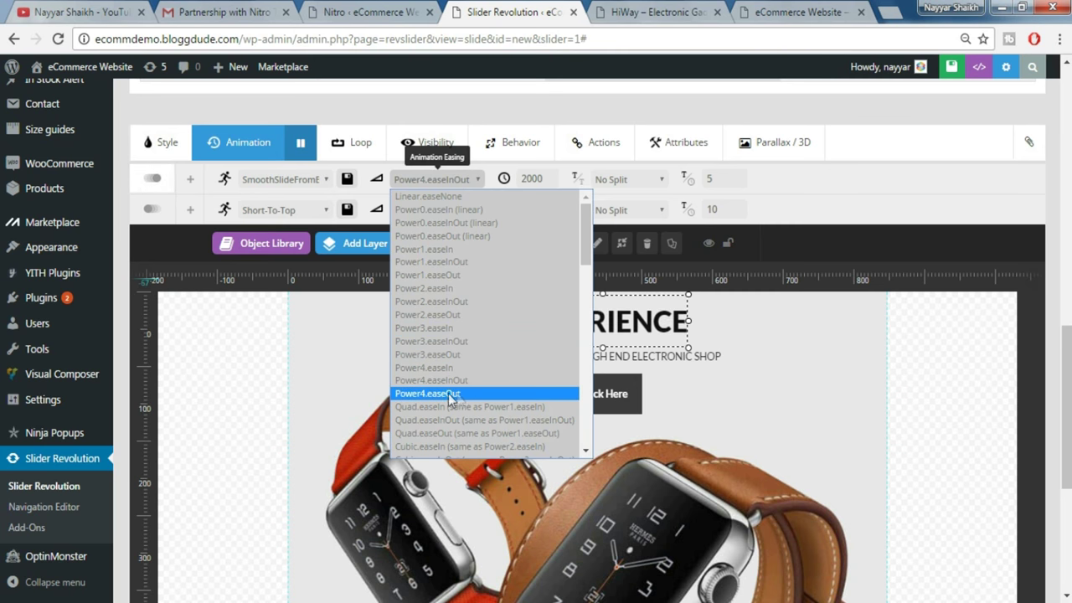
pyautogui.click(443, 393)
pyautogui.click(446, 212)
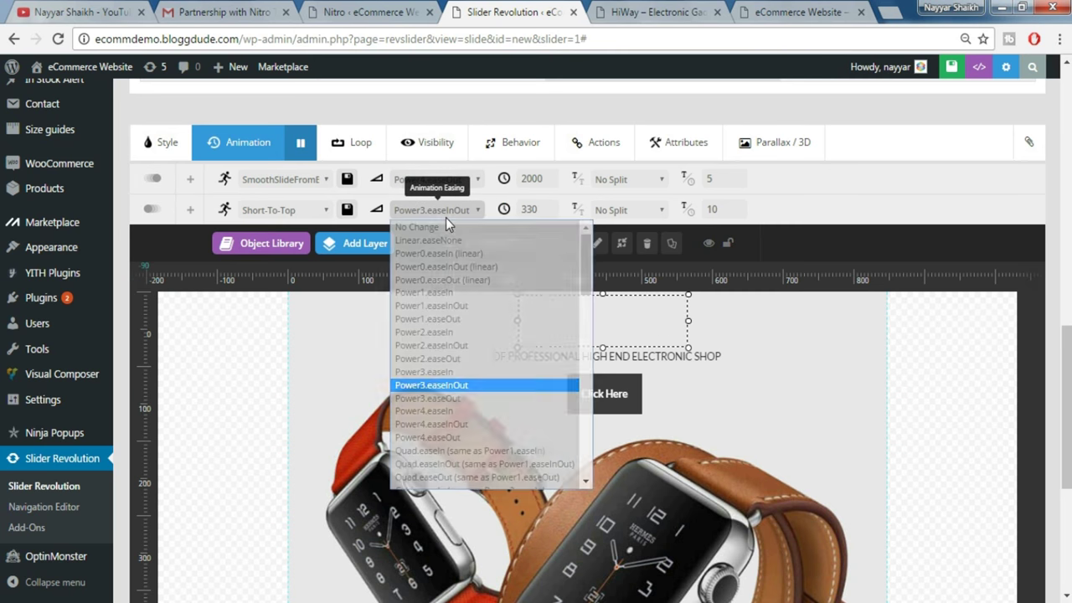
pyautogui.click(443, 226)
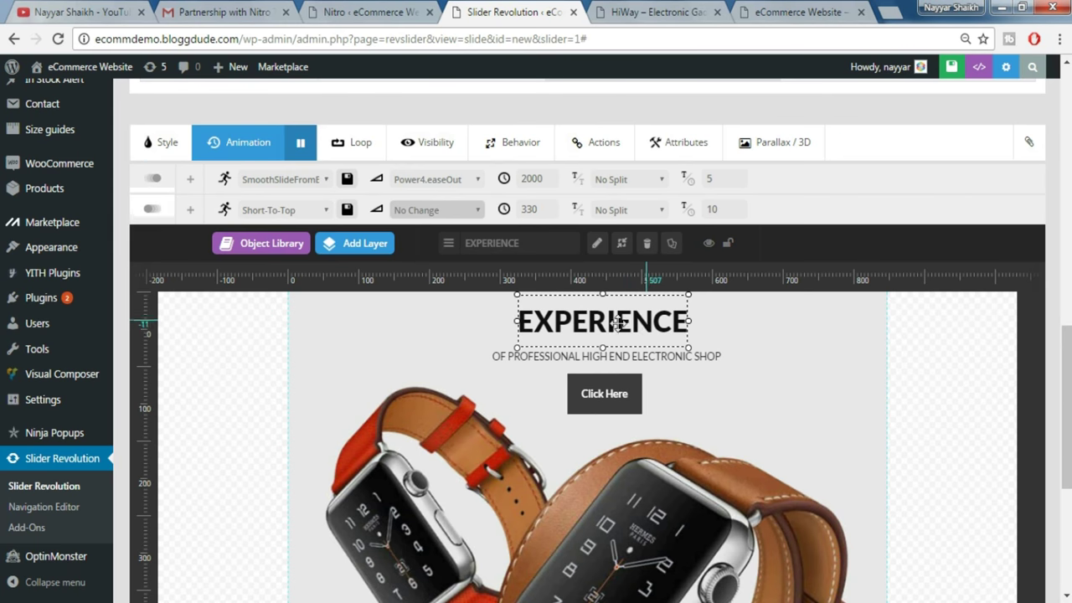
# Give the subtitle a SmoothSlideFromBottom entrance and a Short-To-Top exit.
pyautogui.click(700, 352)
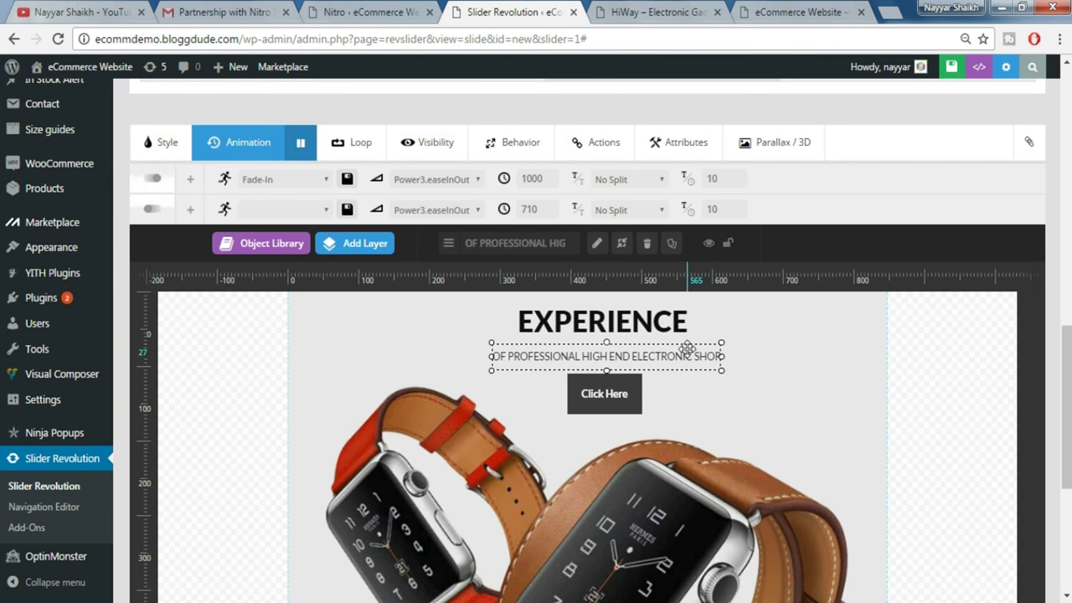
pyautogui.click(282, 178)
pyautogui.scroll(1, 298, 283)
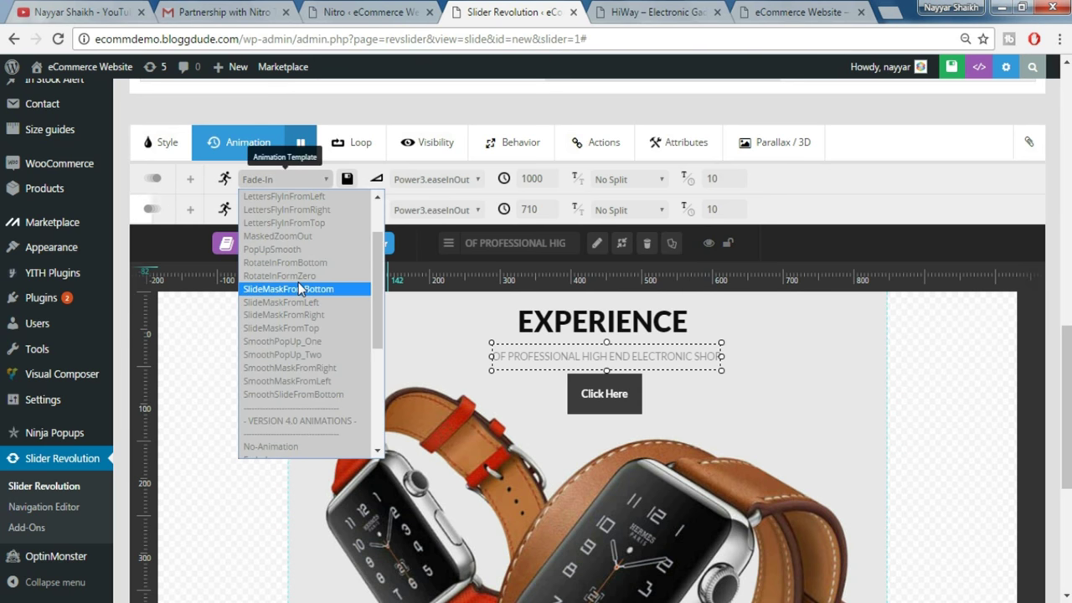
pyautogui.click(315, 394)
pyautogui.click(290, 210)
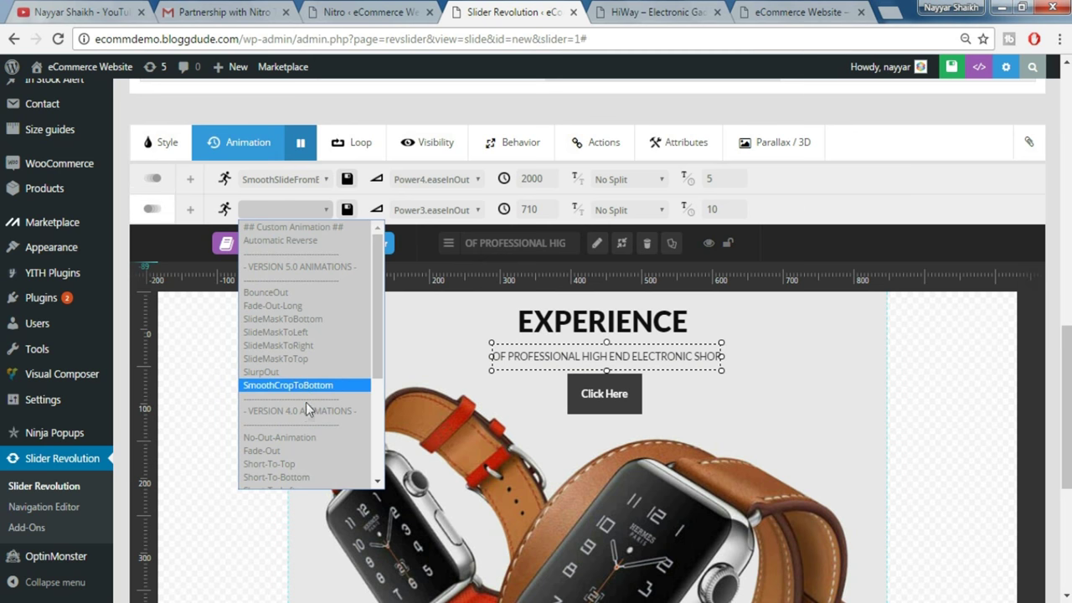
pyautogui.click(301, 464)
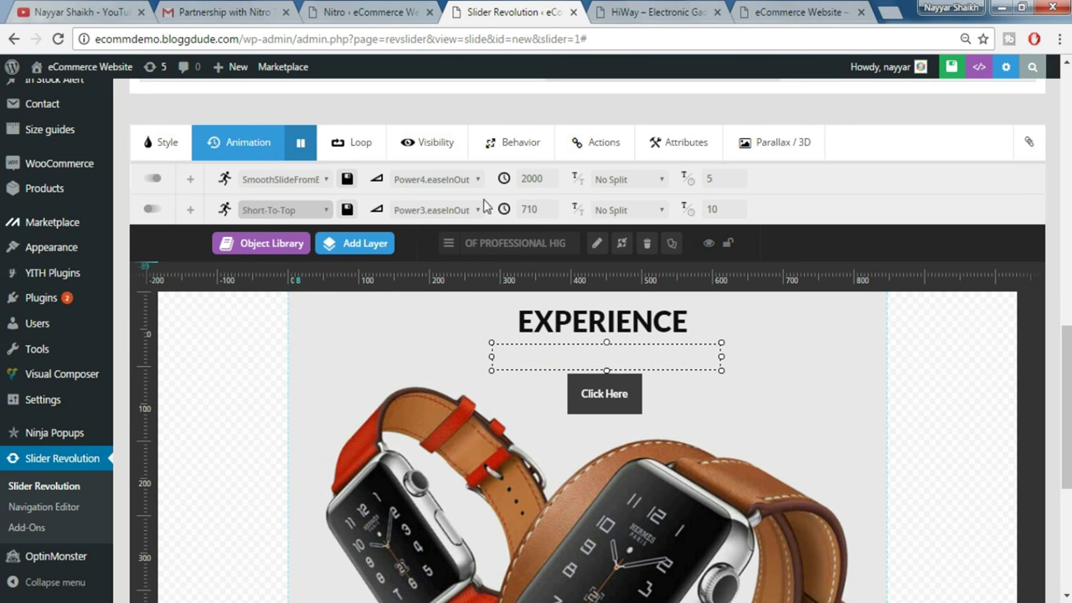
# Set the subtitle's easing to Power4.easeOut in and No Change out.
pyautogui.click(466, 179)
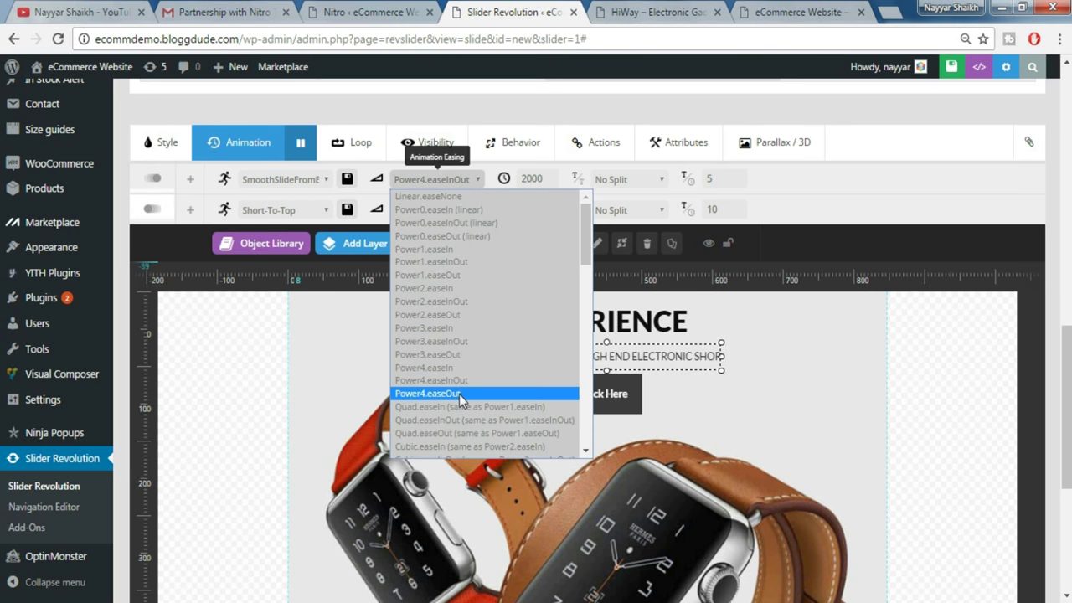
pyautogui.click(459, 393)
pyautogui.click(436, 209)
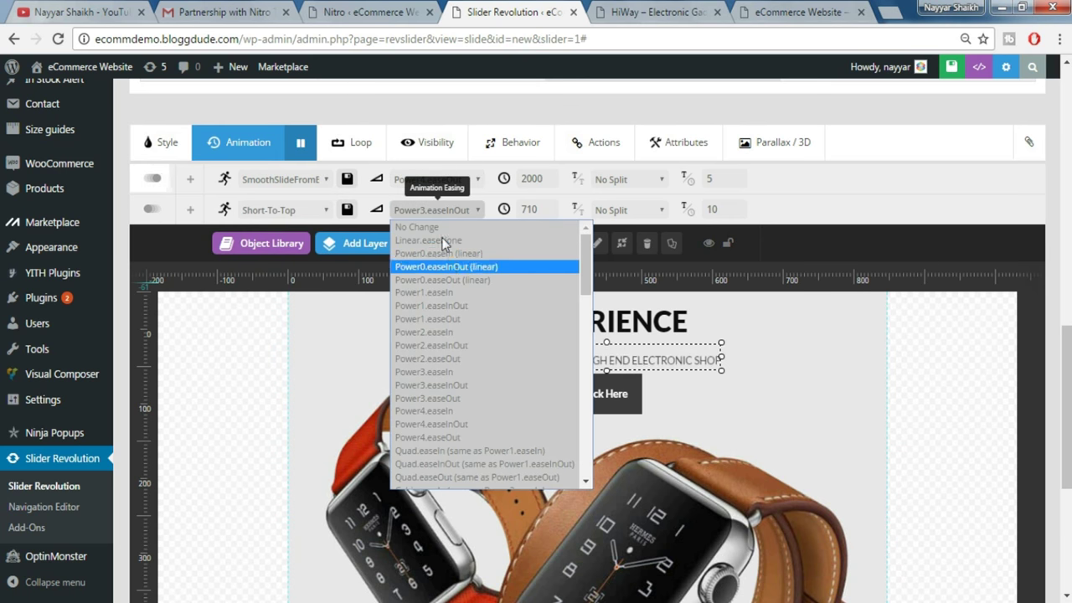
pyautogui.click(419, 226)
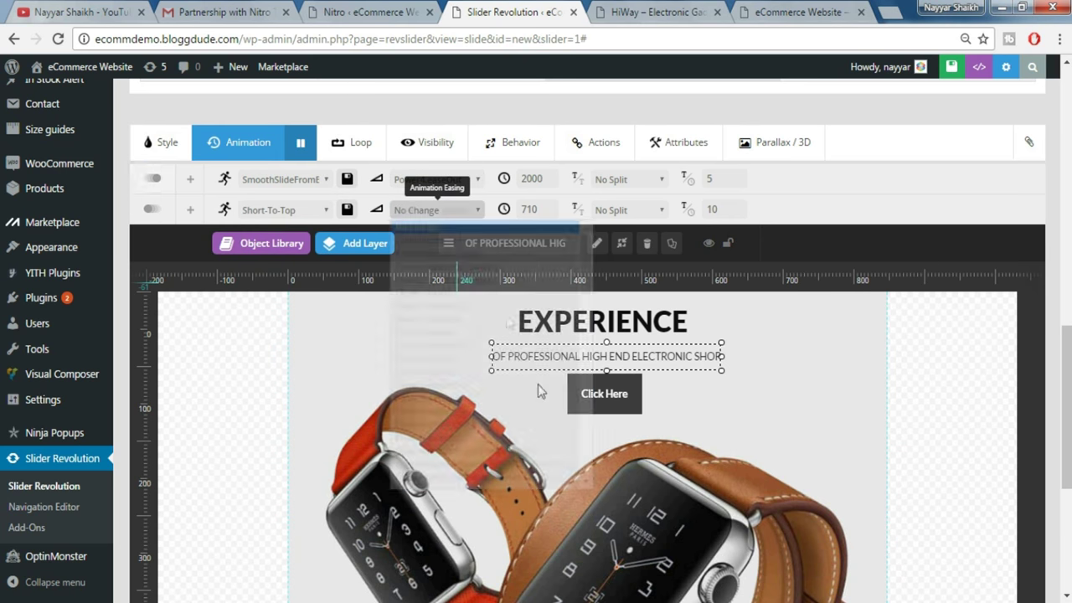
pyautogui.click(579, 404)
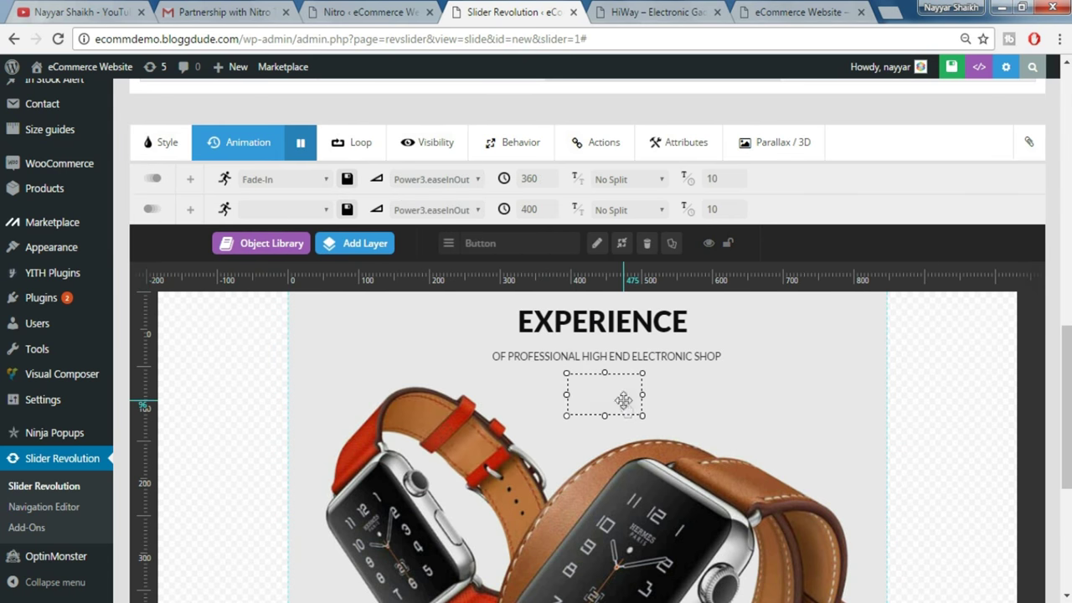
# Animate the Click Here button: SmoothSlideFromBottom with Power4.easeOut in, Short-To-Top with No Change out.
pyautogui.click(279, 180)
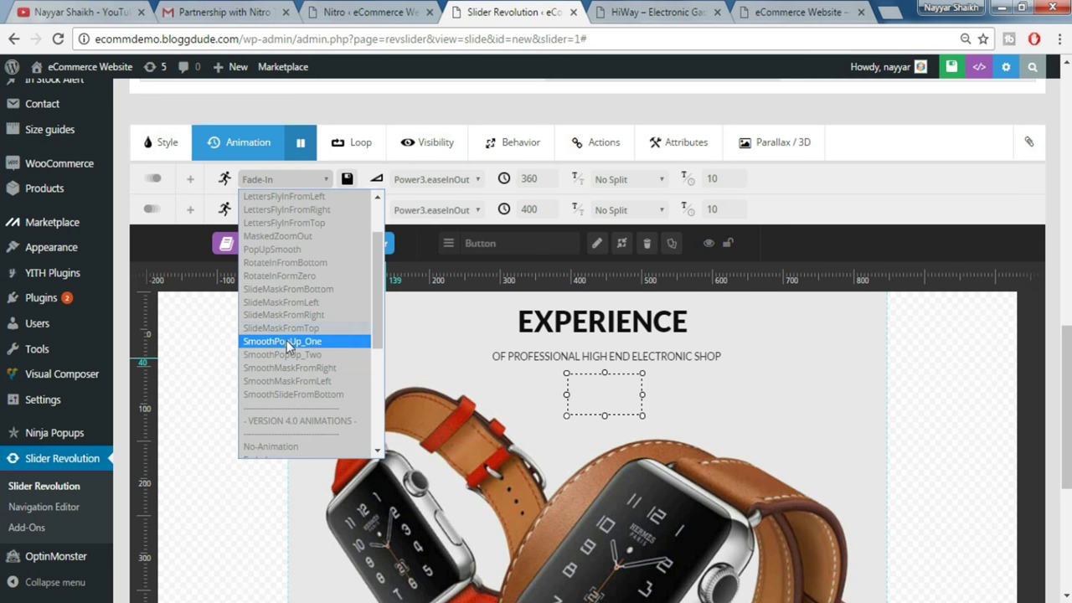
pyautogui.click(323, 394)
pyautogui.click(295, 210)
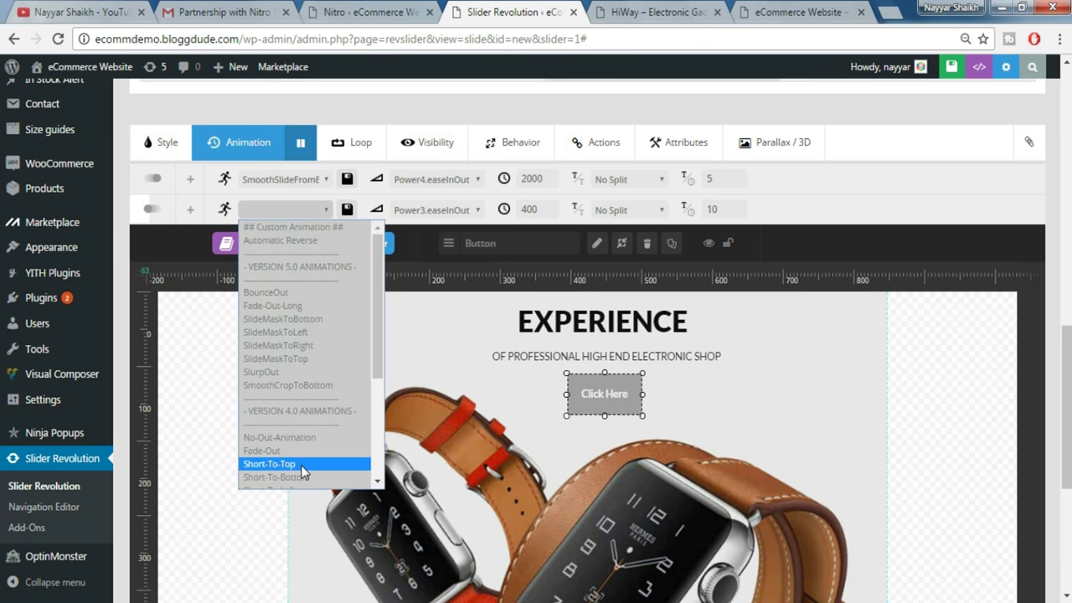
pyautogui.click(469, 215)
pyautogui.click(449, 179)
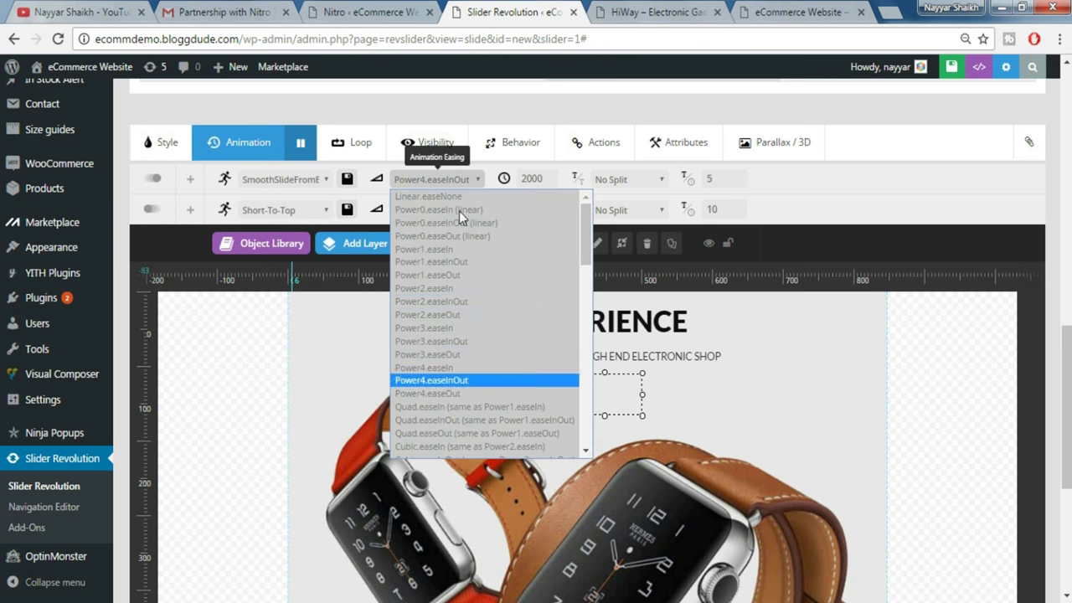
pyautogui.click(474, 393)
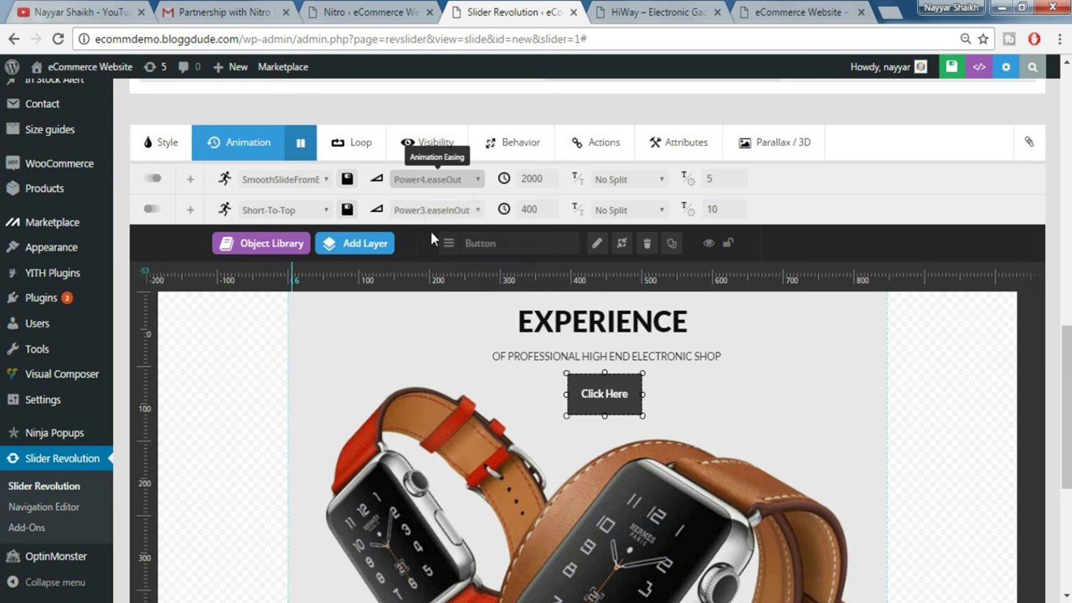
pyautogui.click(435, 211)
pyautogui.click(442, 226)
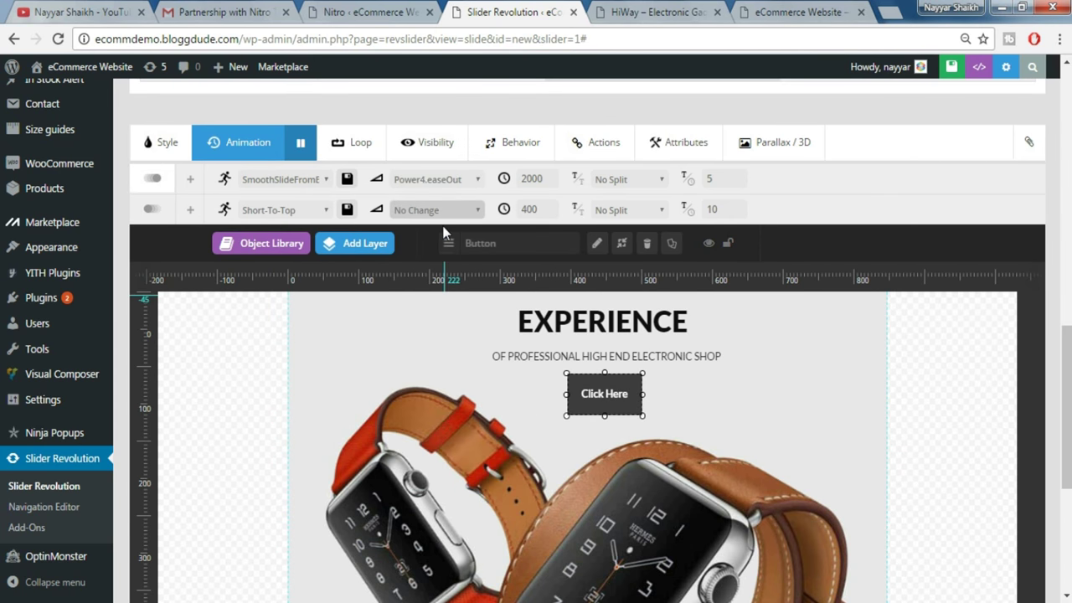
pyautogui.scroll(-3, 802, 394)
pyautogui.scroll(2, 802, 394)
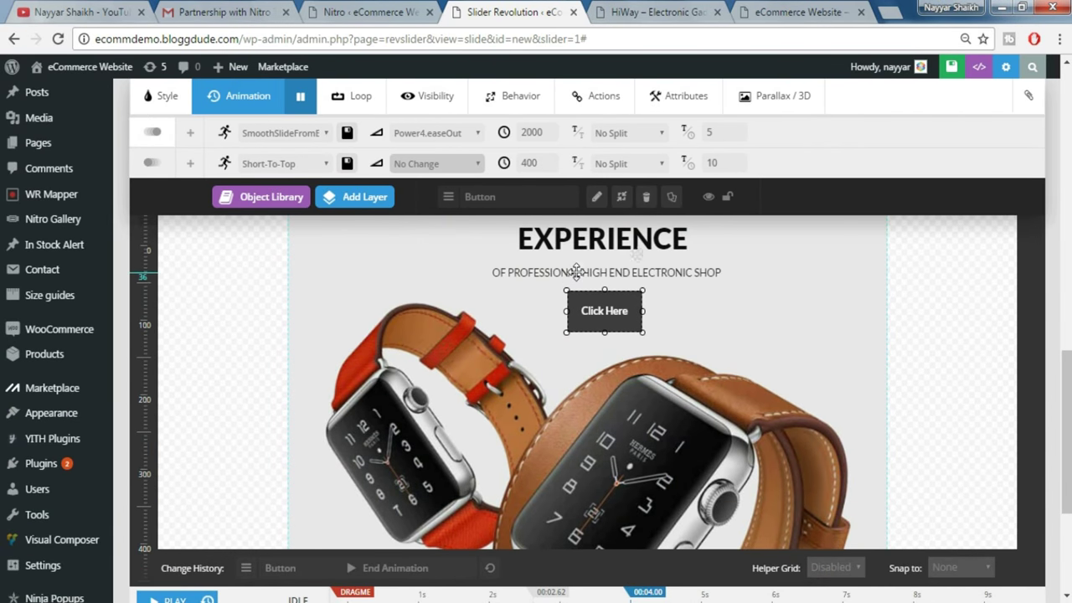
pyautogui.click(649, 12)
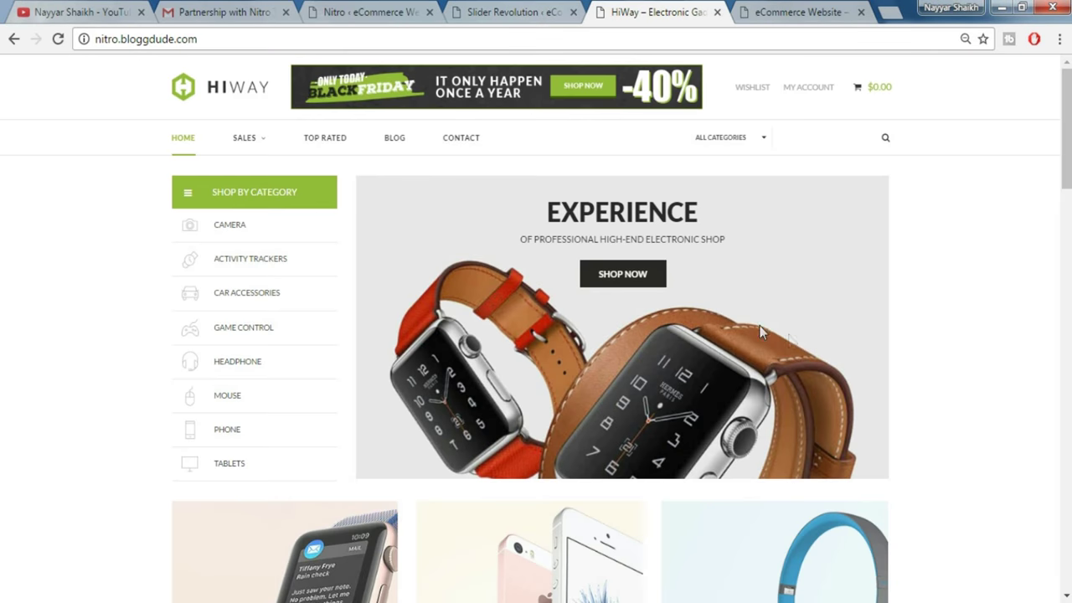
pyautogui.click(867, 327)
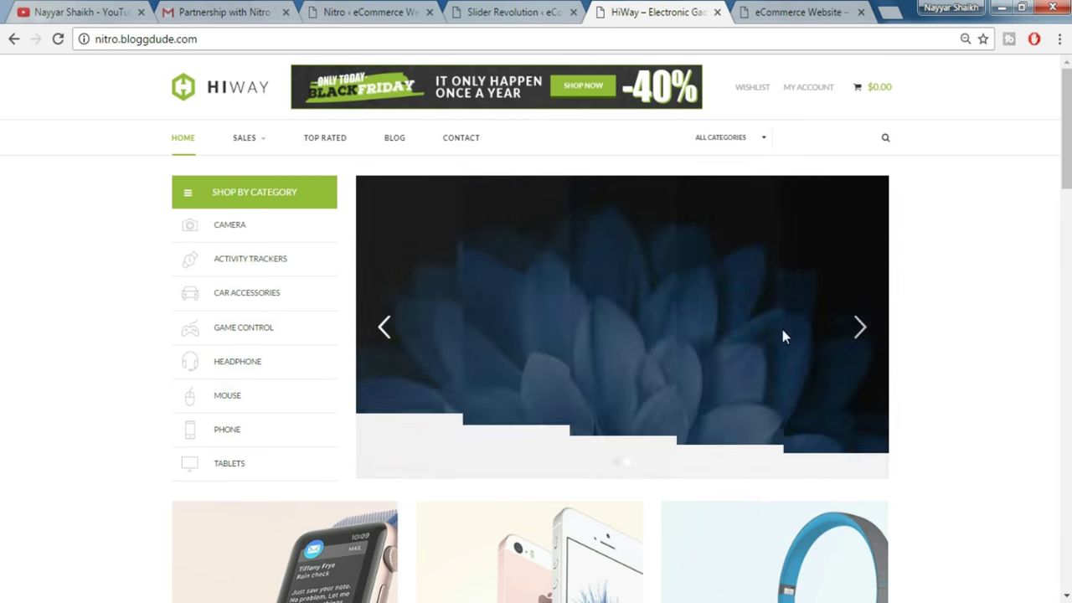
pyautogui.click(549, 12)
pyautogui.scroll(10, 930, 318)
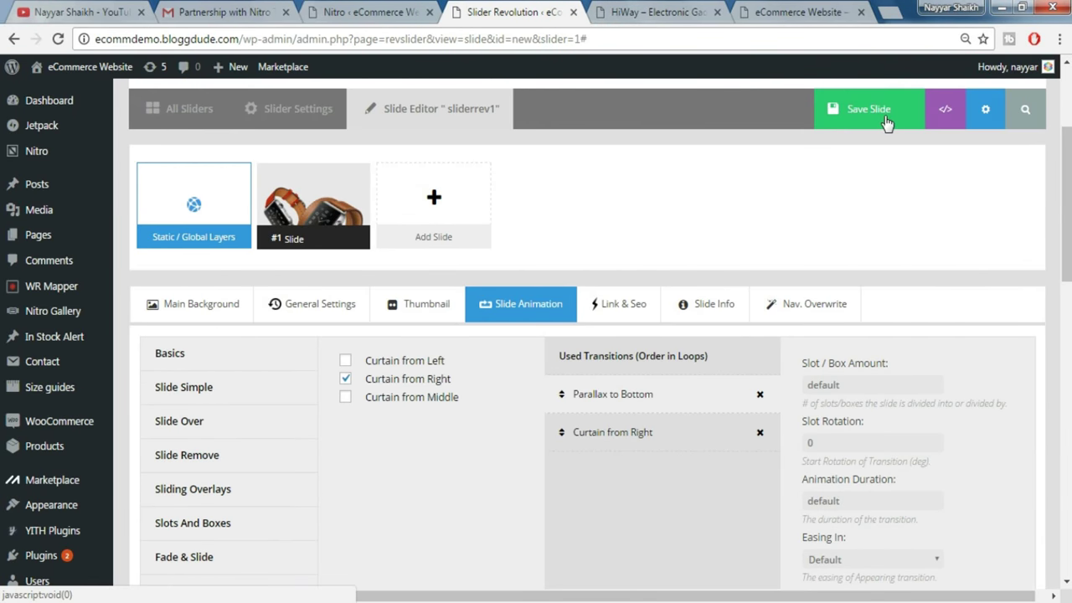
# Save the slide and duplicate it as a second slide.
pyautogui.click(883, 117)
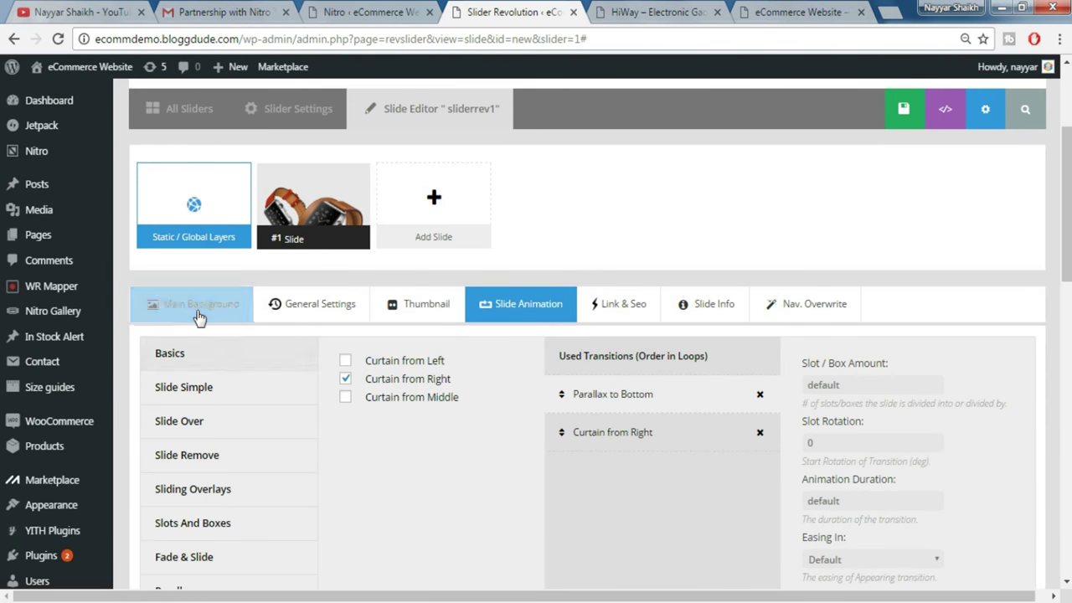
pyautogui.click(198, 314)
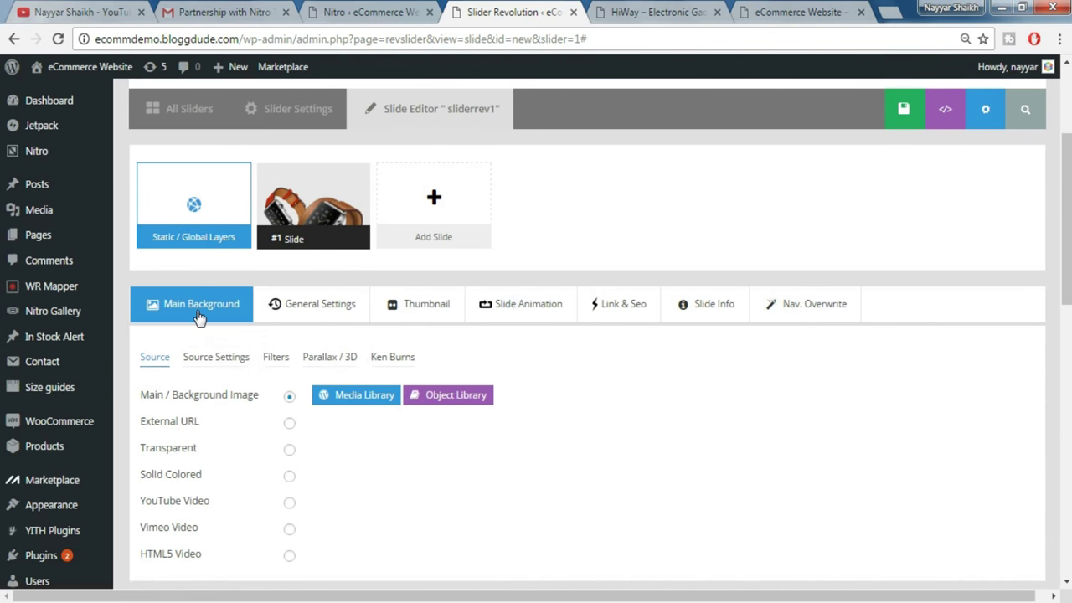
pyautogui.moveTo(444, 210)
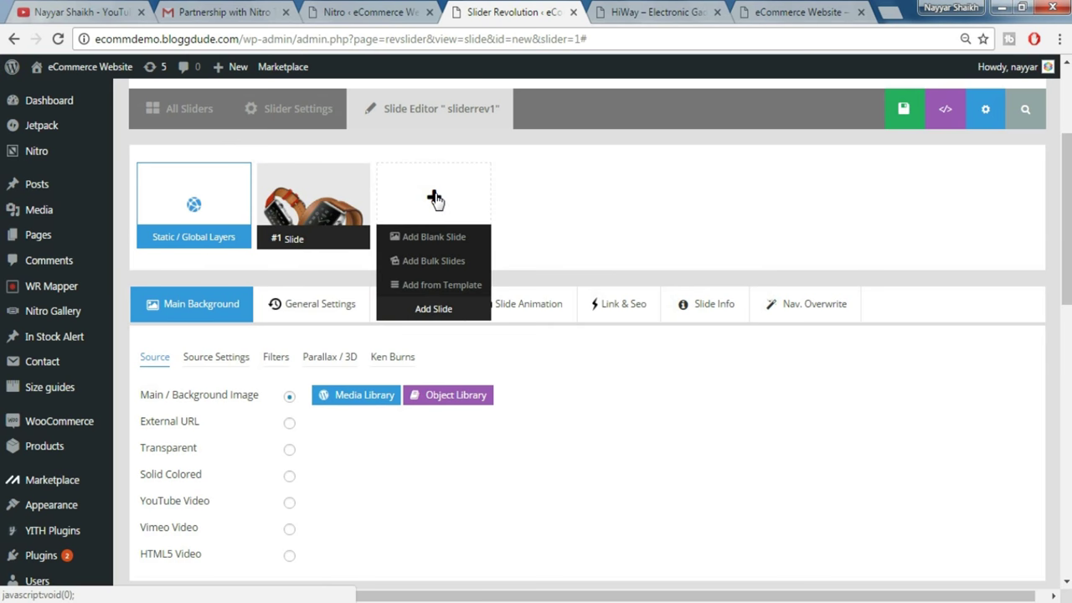
pyautogui.moveTo(278, 218)
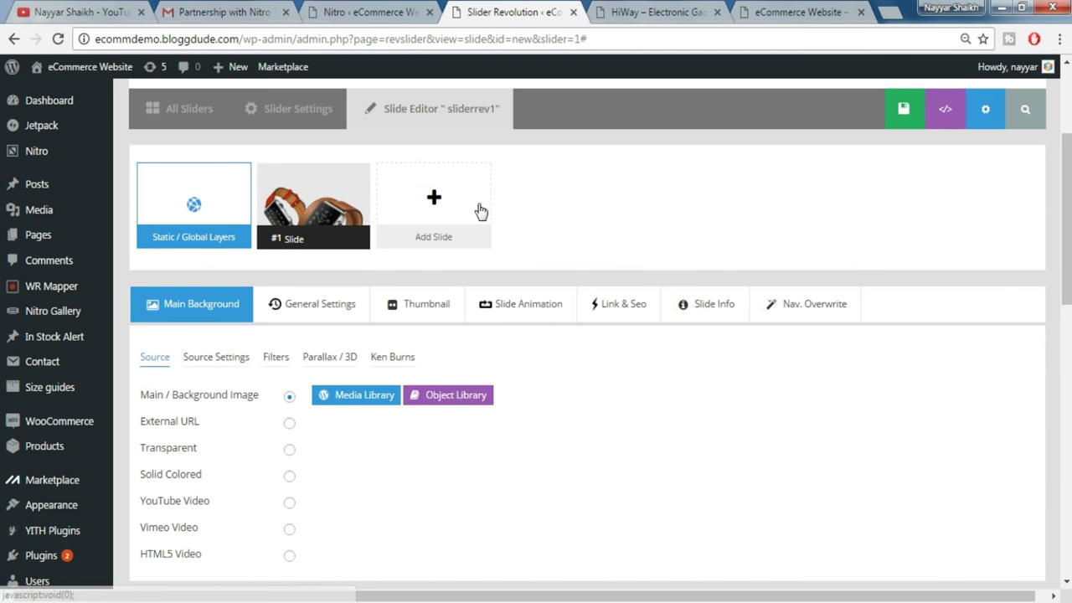
pyautogui.moveTo(331, 208)
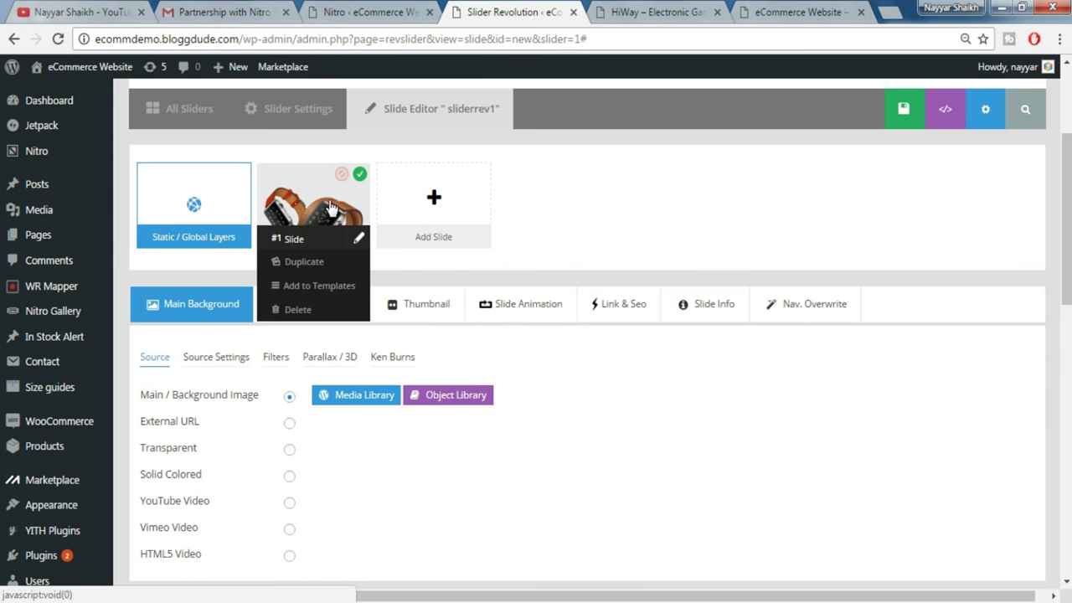
pyautogui.click(302, 265)
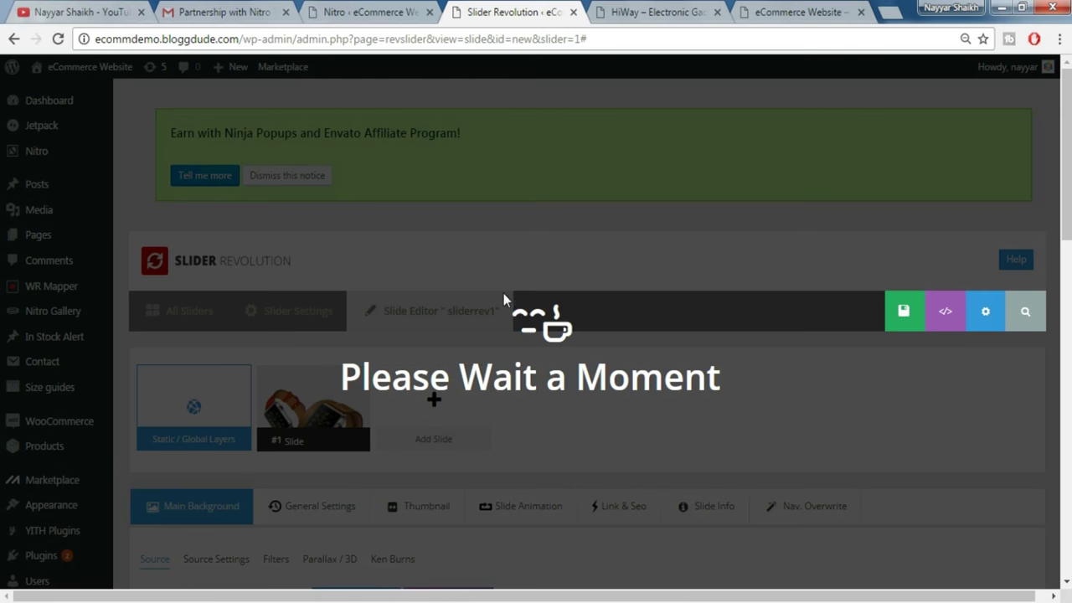
# Save the slider again with its new second slide, then view the HiWay storefront.
pyautogui.scroll(-1, 608, 376)
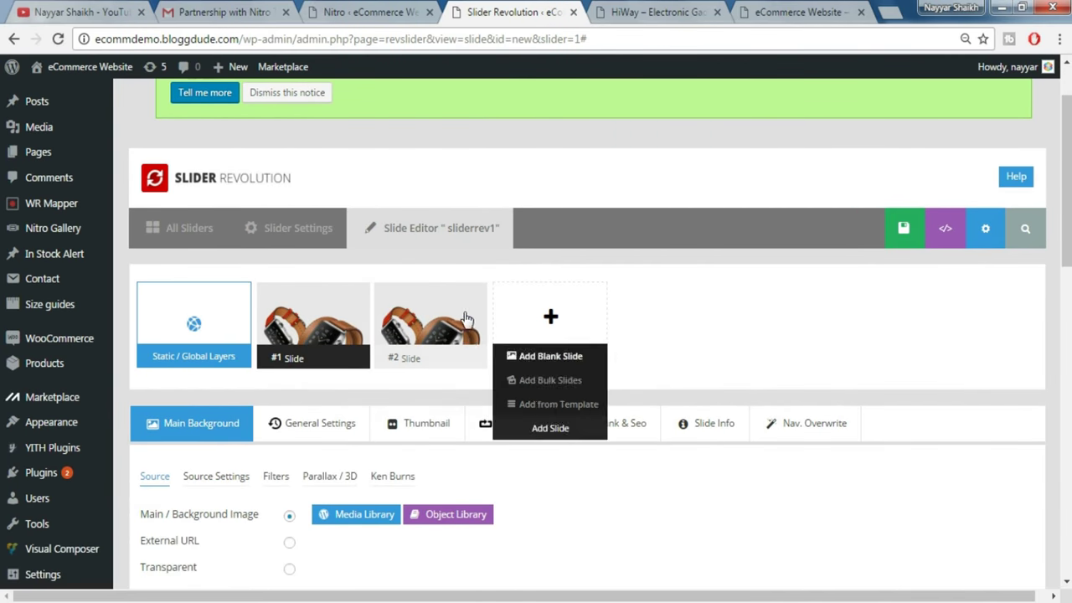
pyautogui.moveTo(456, 318)
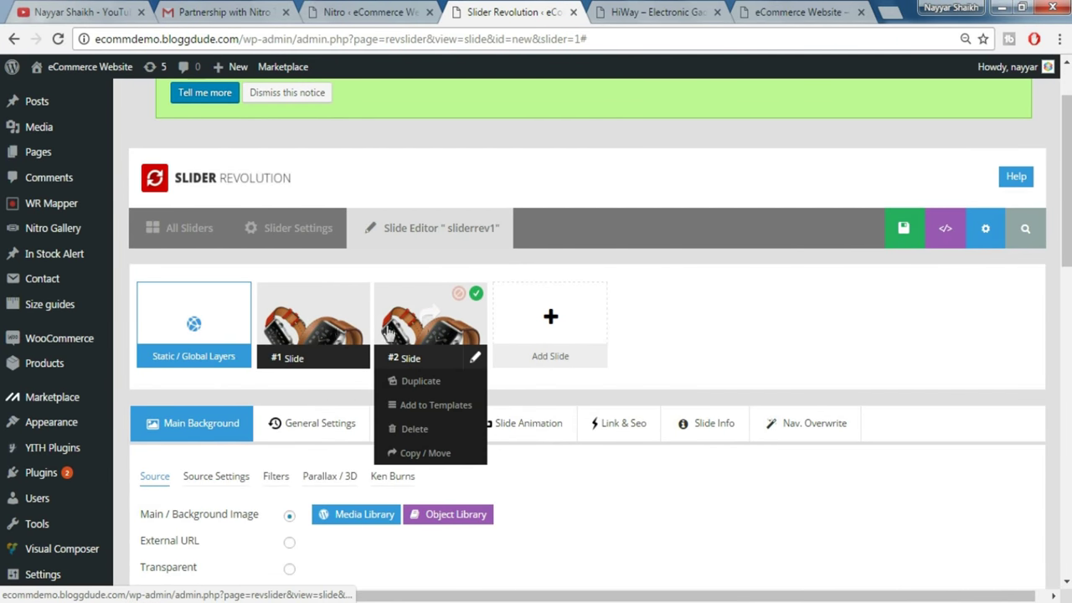
pyautogui.moveTo(347, 333)
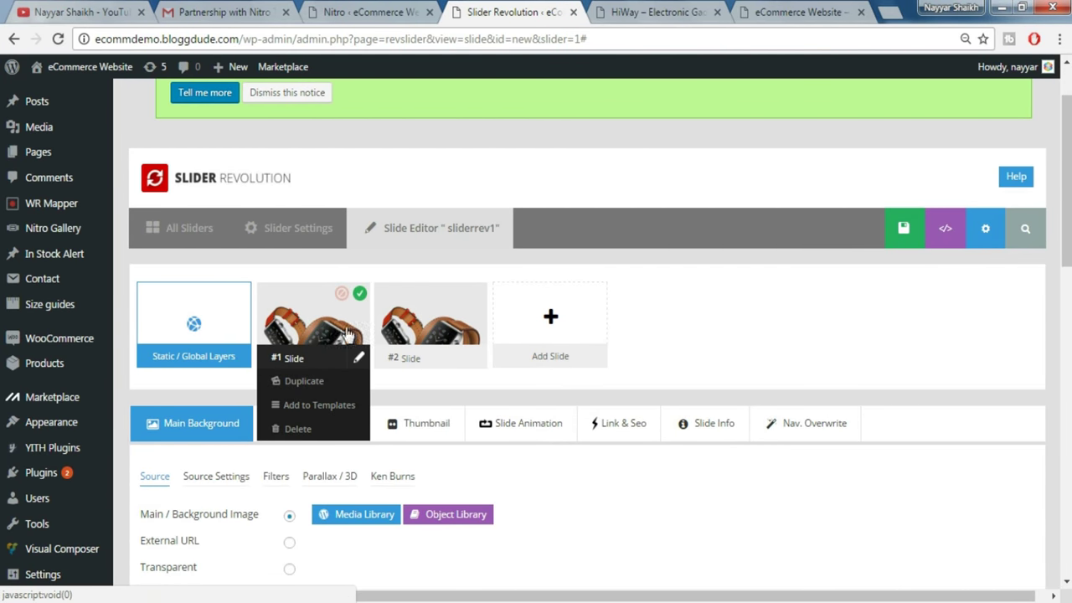
pyautogui.click(870, 231)
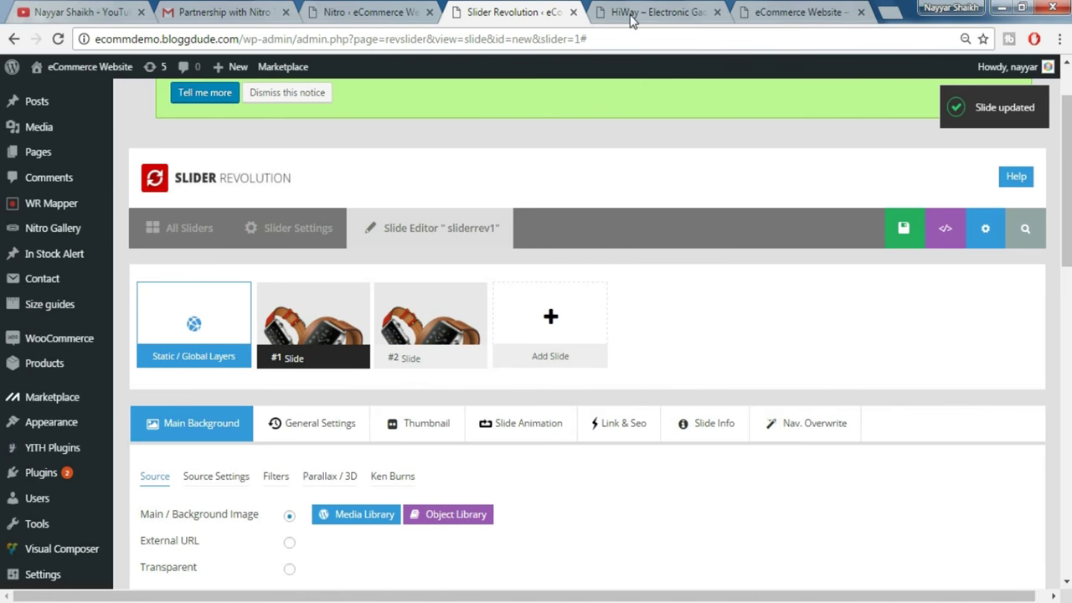
pyautogui.click(632, 22)
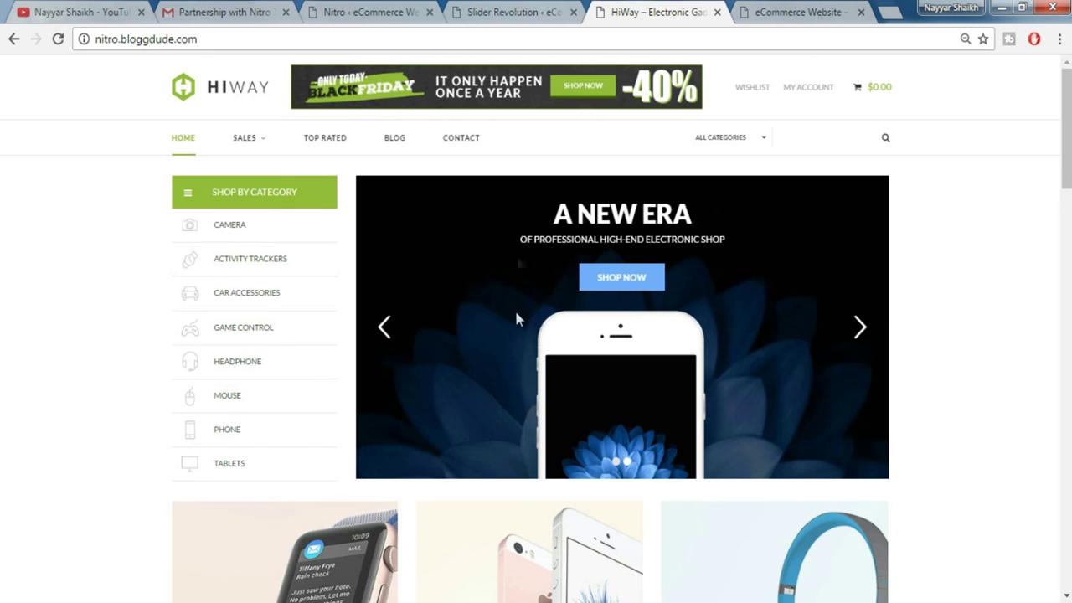
# Publish a new WordPress page titled HomePage and view the site's front page.
pyautogui.click(512, 13)
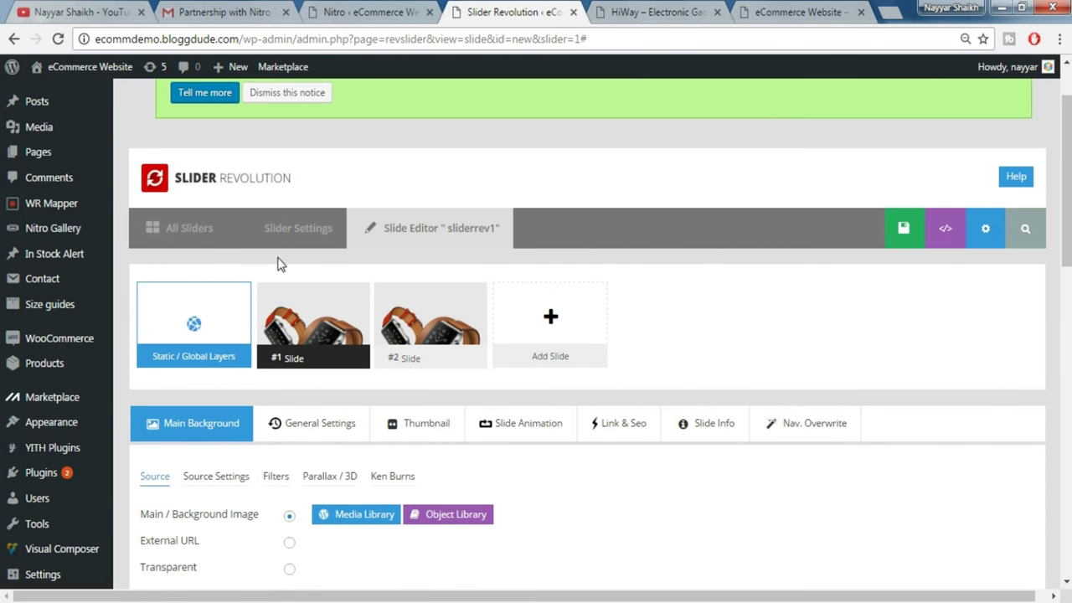
pyautogui.scroll(1, 280, 265)
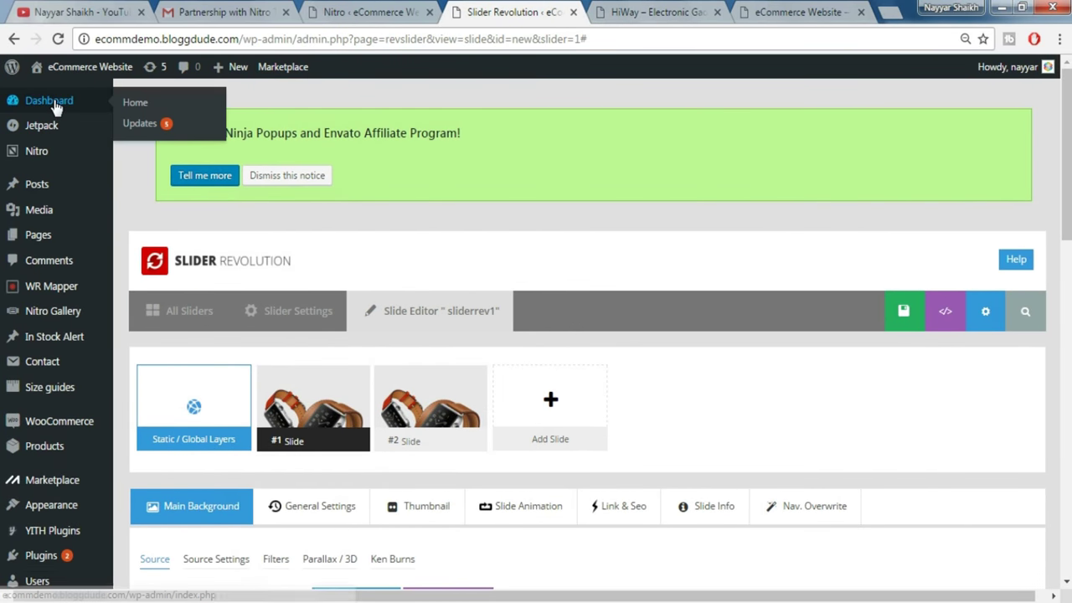
pyautogui.moveTo(57, 241)
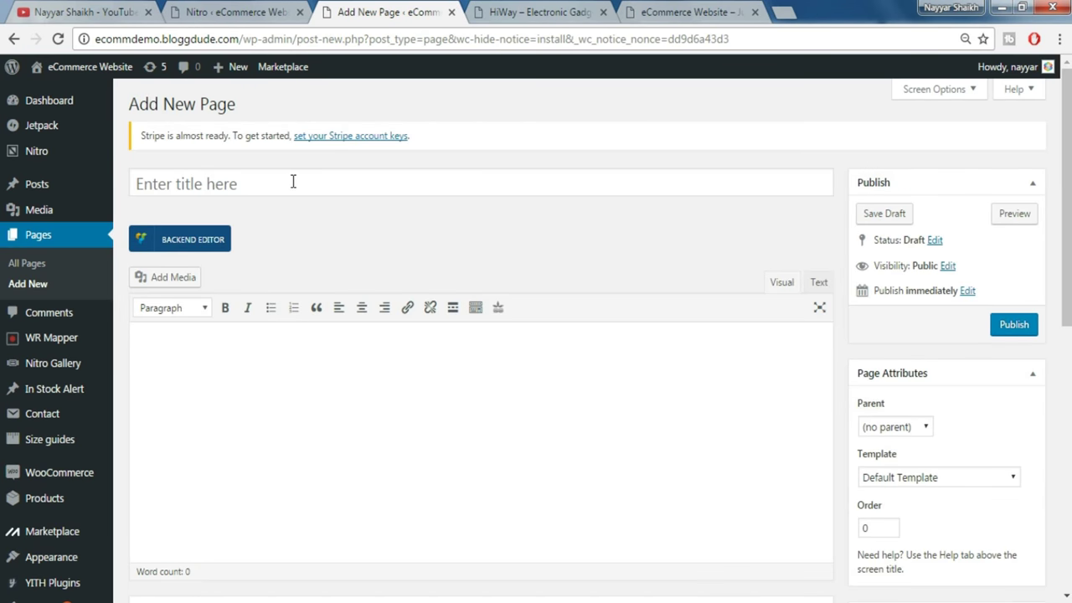
pyautogui.click(293, 181)
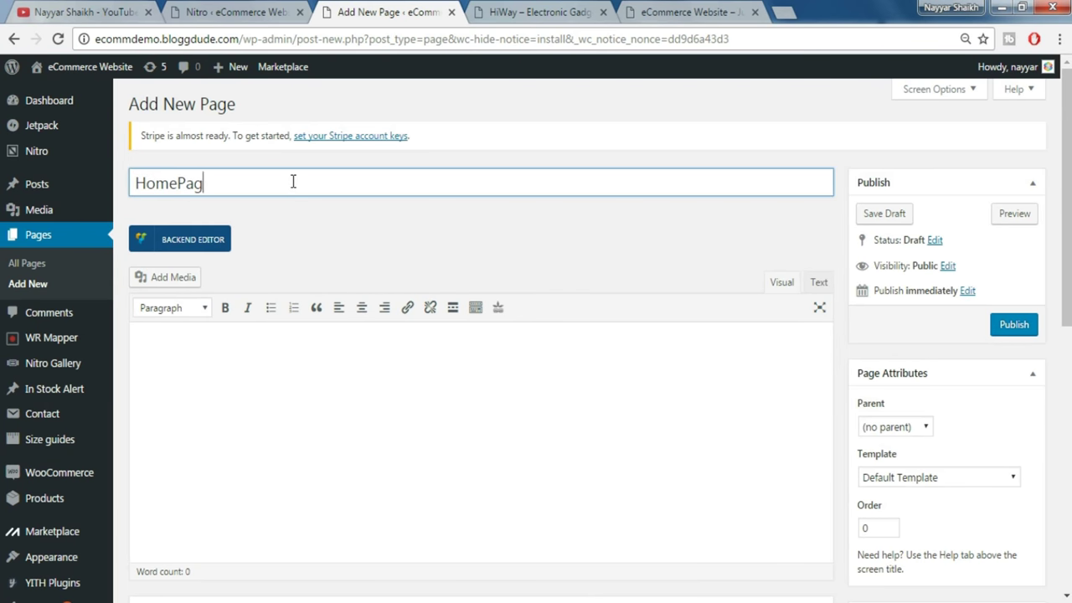
pyautogui.click(1014, 325)
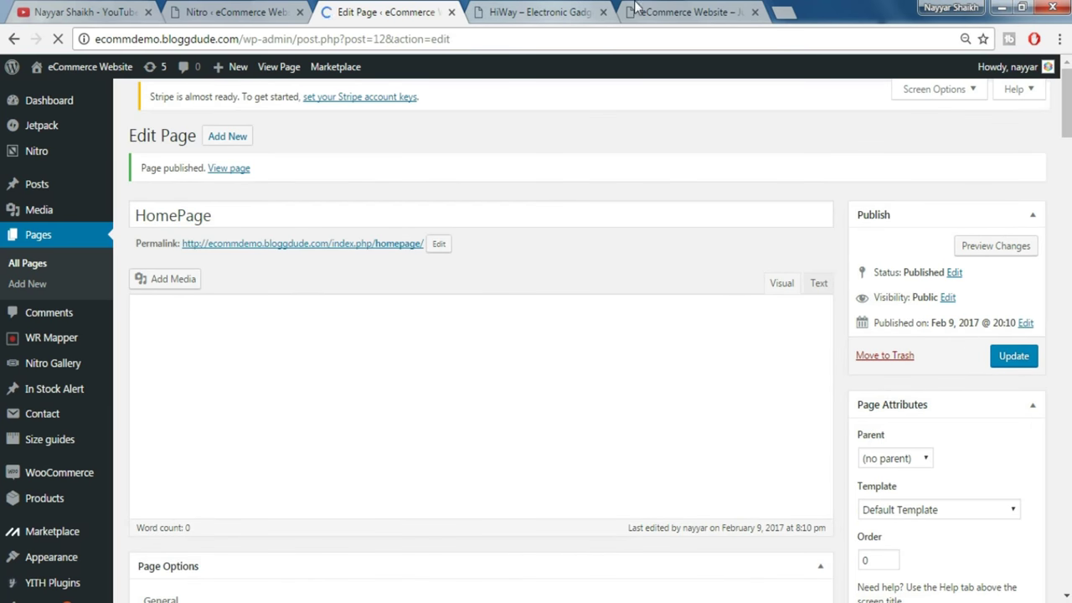
pyautogui.click(675, 10)
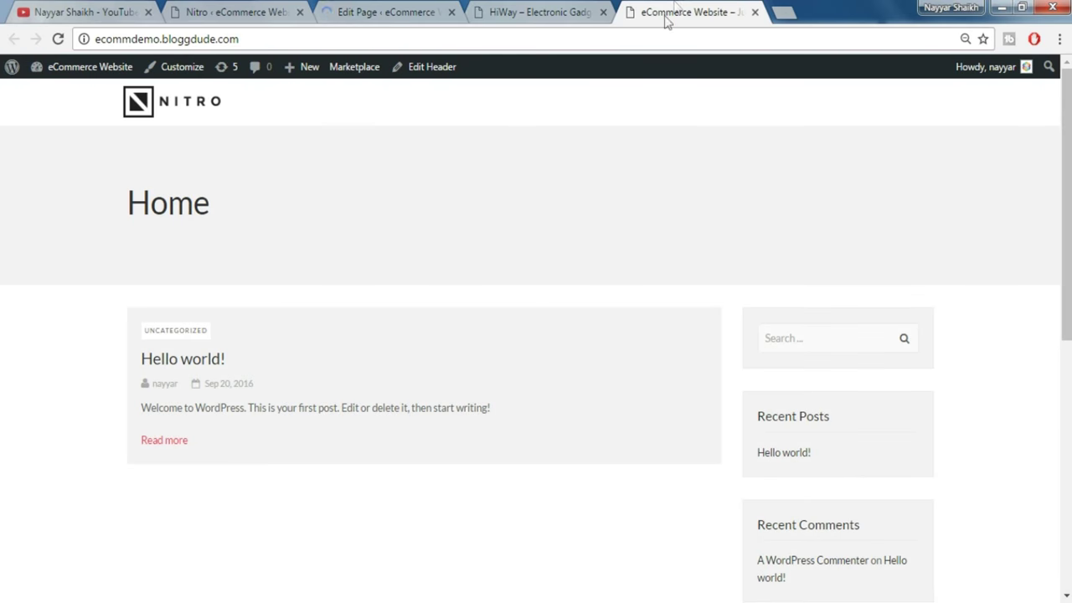
# Reload the site's front page, which still shows the Home title with only the Hello world post.
pyautogui.click(58, 39)
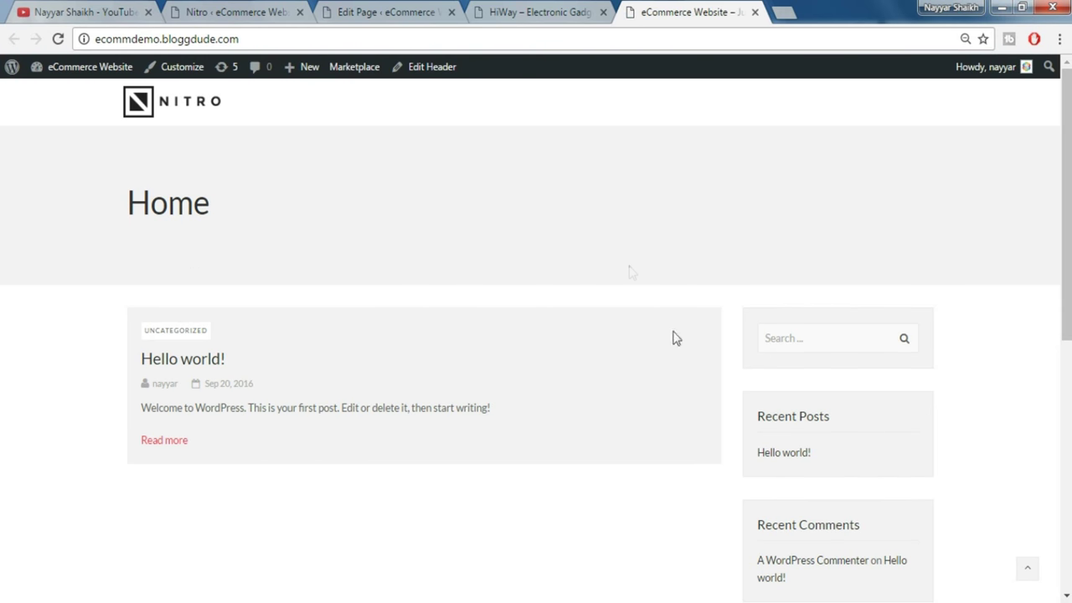
pyautogui.click(373, 15)
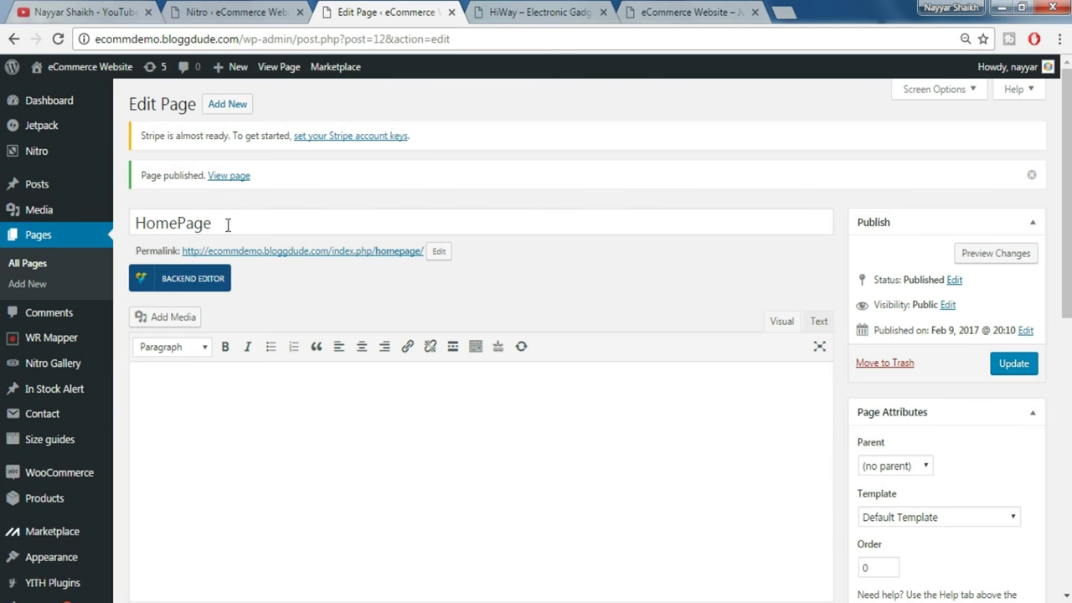
pyautogui.click(708, 8)
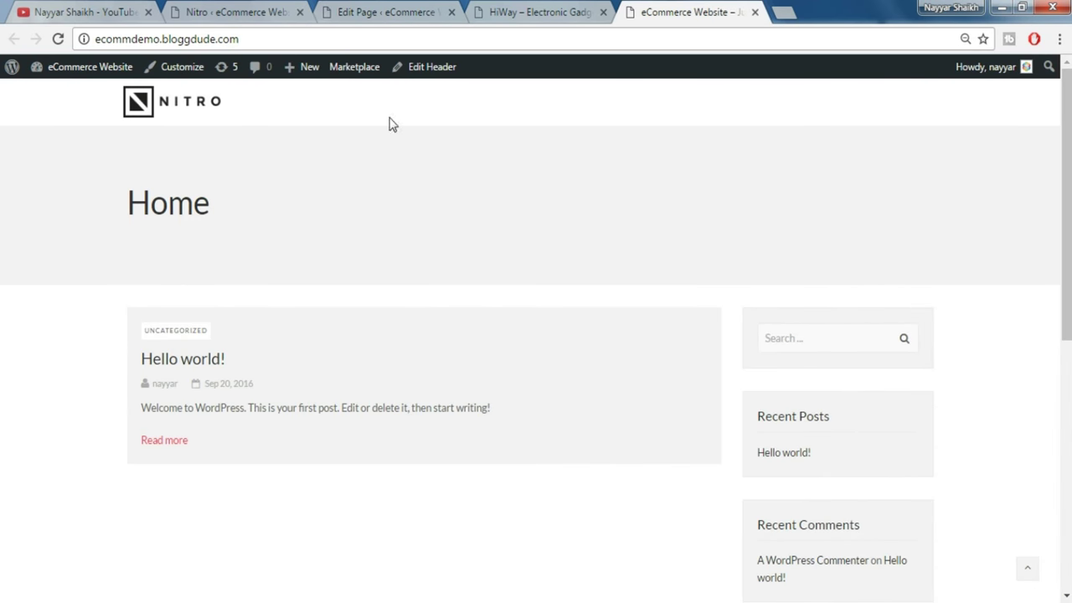
# In the Customizer's System settings, set the front page to the static page HomePage.
pyautogui.click(180, 77)
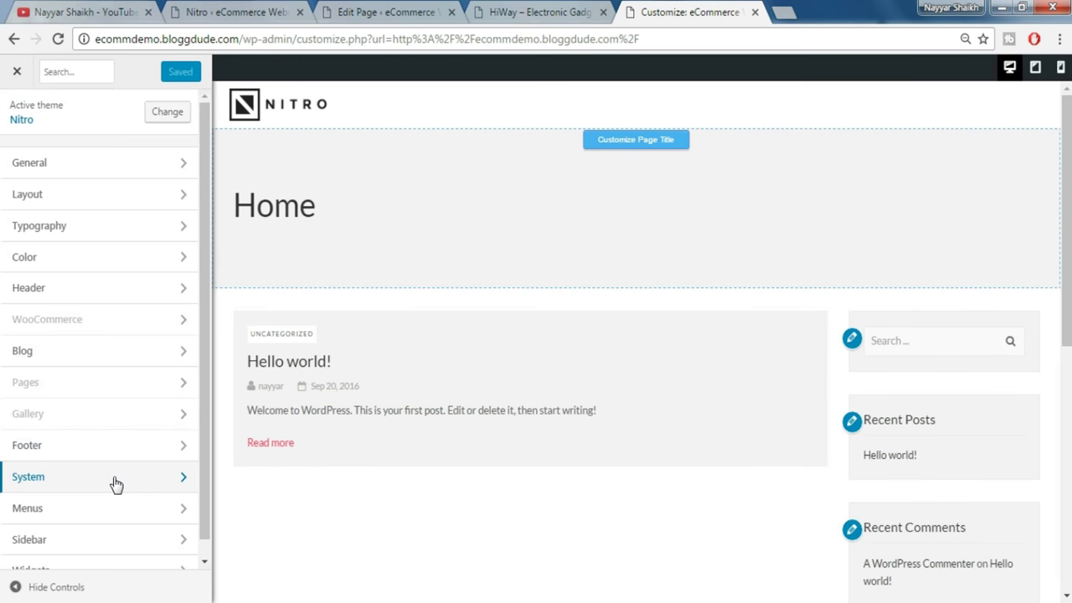
pyautogui.click(100, 486)
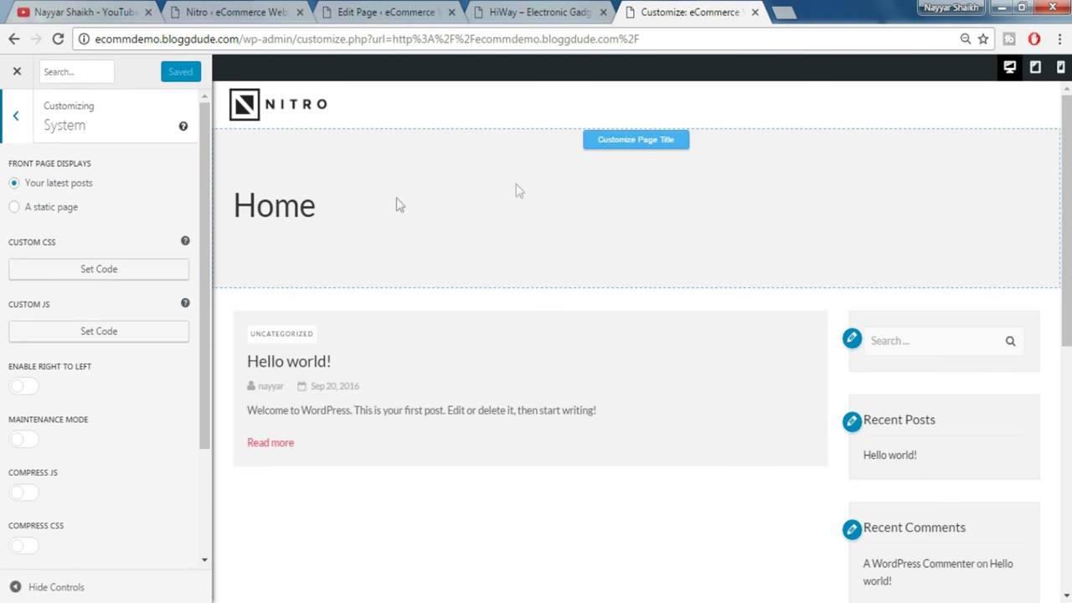
pyautogui.click(42, 214)
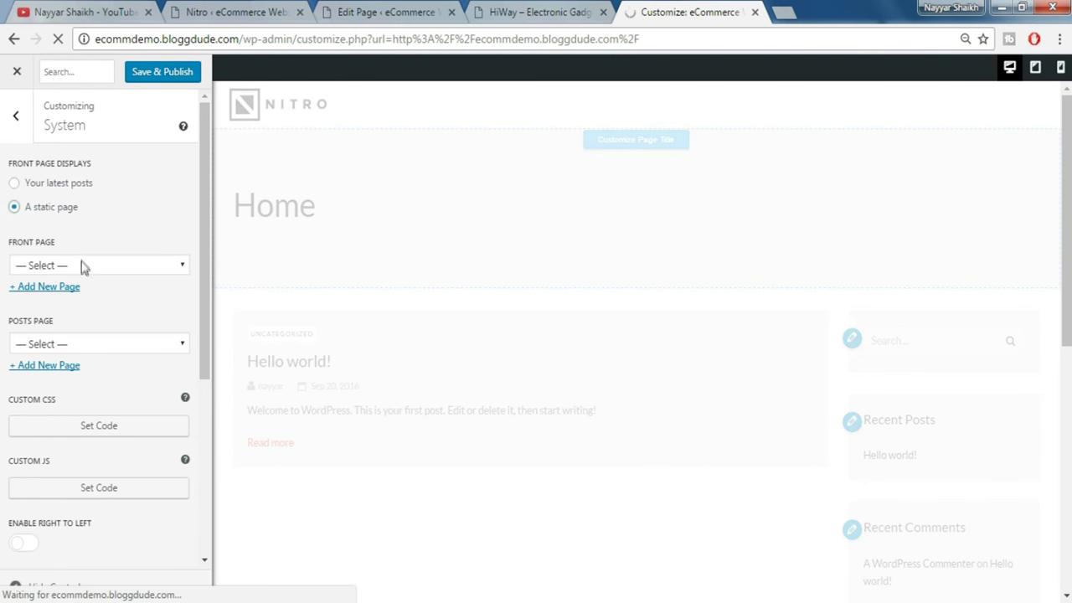
pyautogui.click(81, 265)
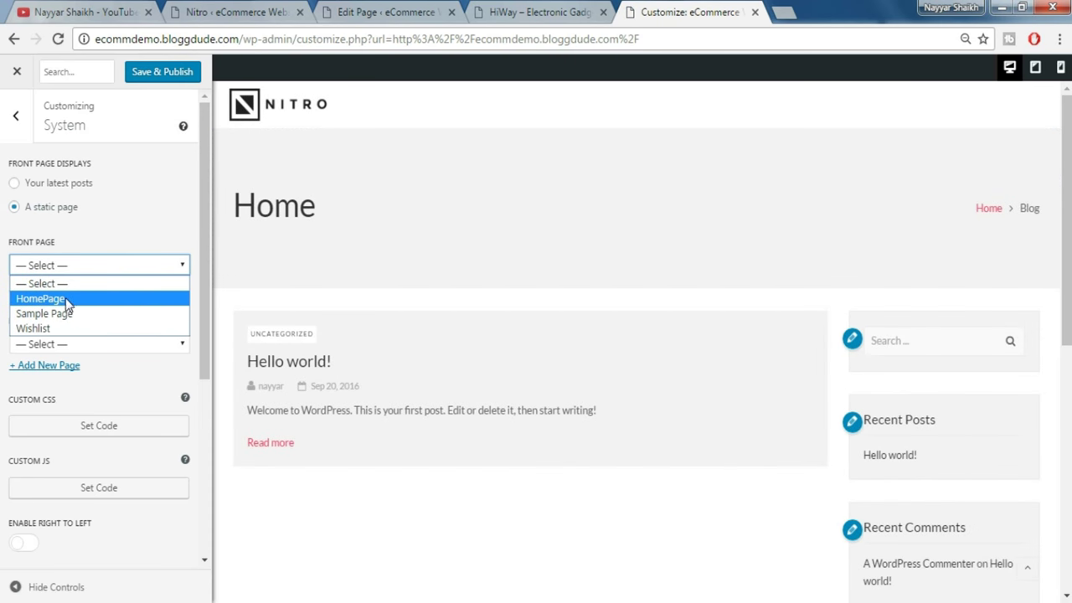
pyautogui.click(69, 302)
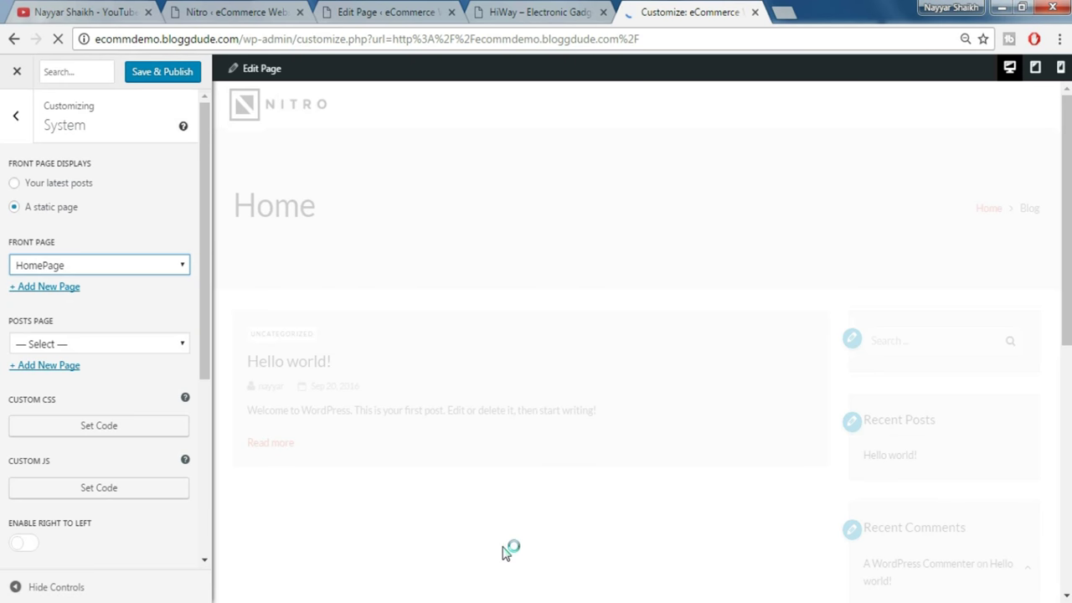
# Leave the posts page unset, save and publish, and return to editing HomePage.
pyautogui.click(40, 342)
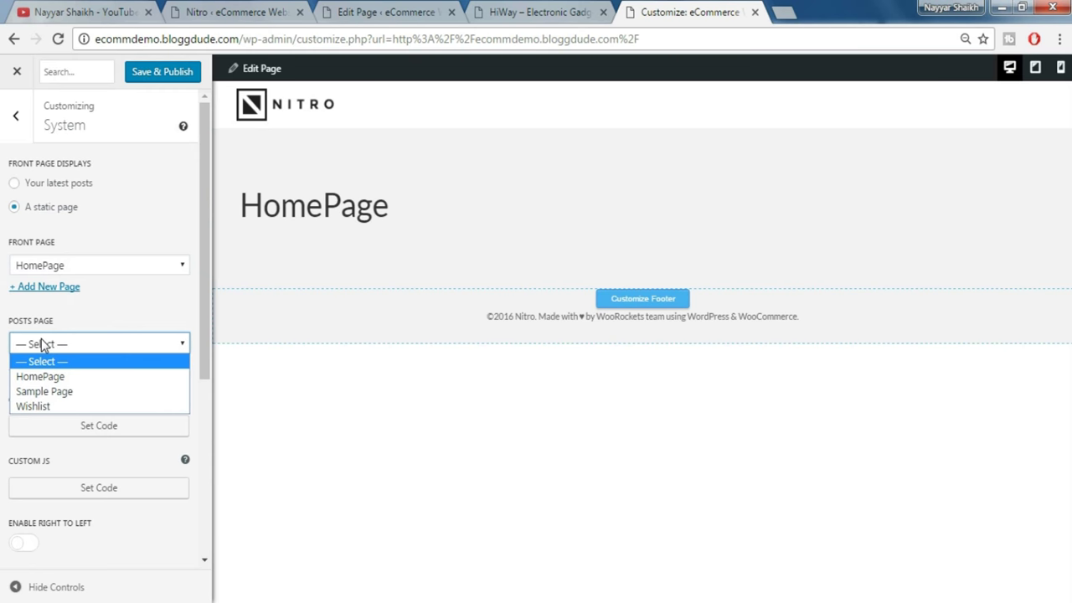
pyautogui.click(41, 338)
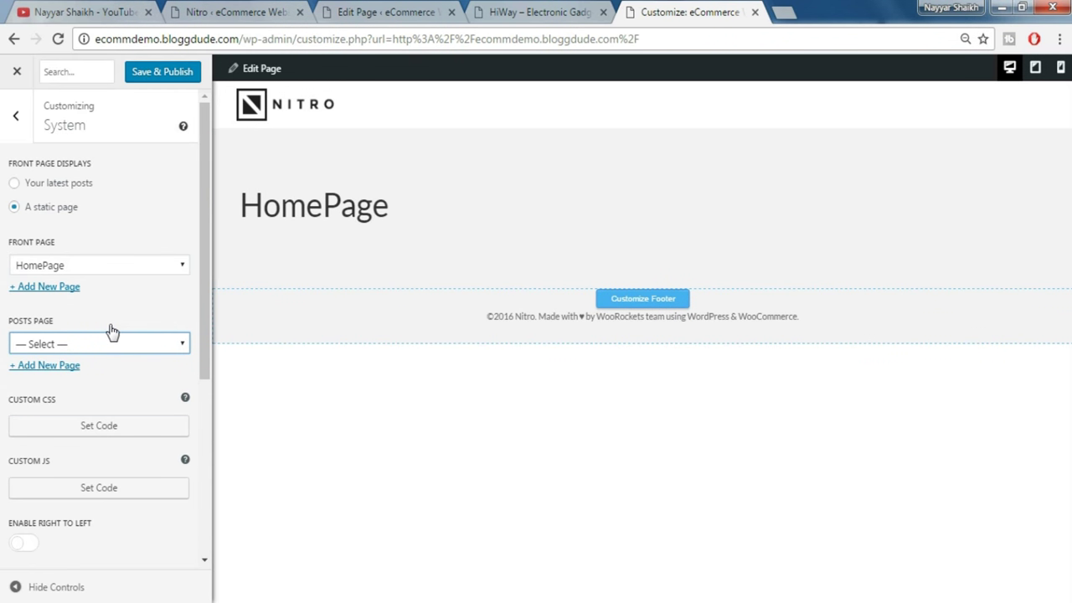
pyautogui.scroll(-1, 137, 426)
pyautogui.scroll(1, 139, 431)
pyautogui.click(172, 84)
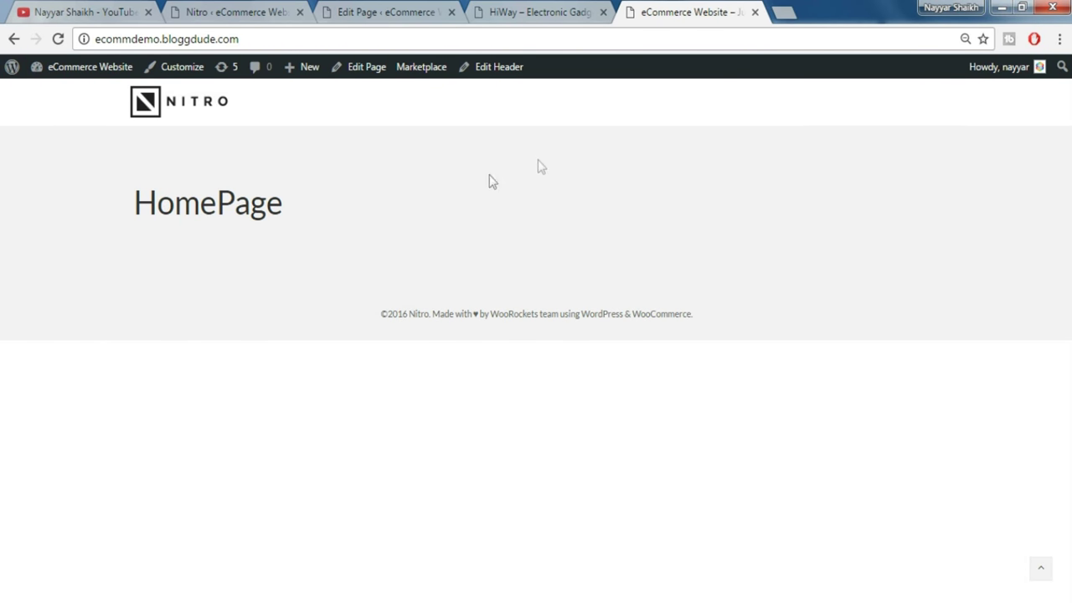
pyautogui.click(520, 14)
pyautogui.click(412, 10)
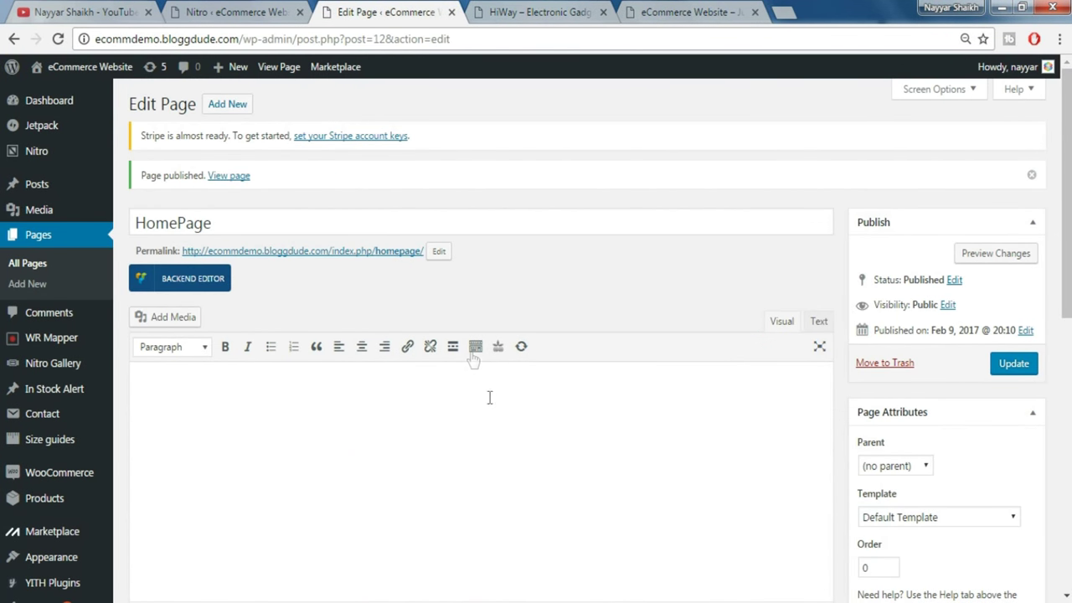
# Switch HomePage to the Visual Composer backend editor and search the elements for 'slide'.
pyautogui.click(202, 286)
pyautogui.scroll(-2, 507, 356)
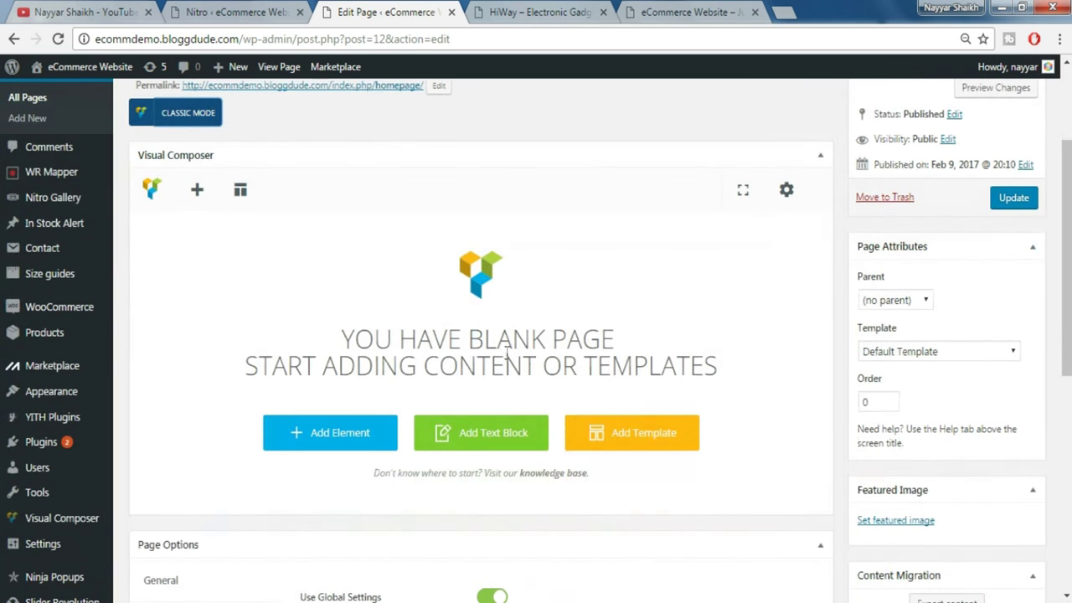
pyautogui.click(339, 434)
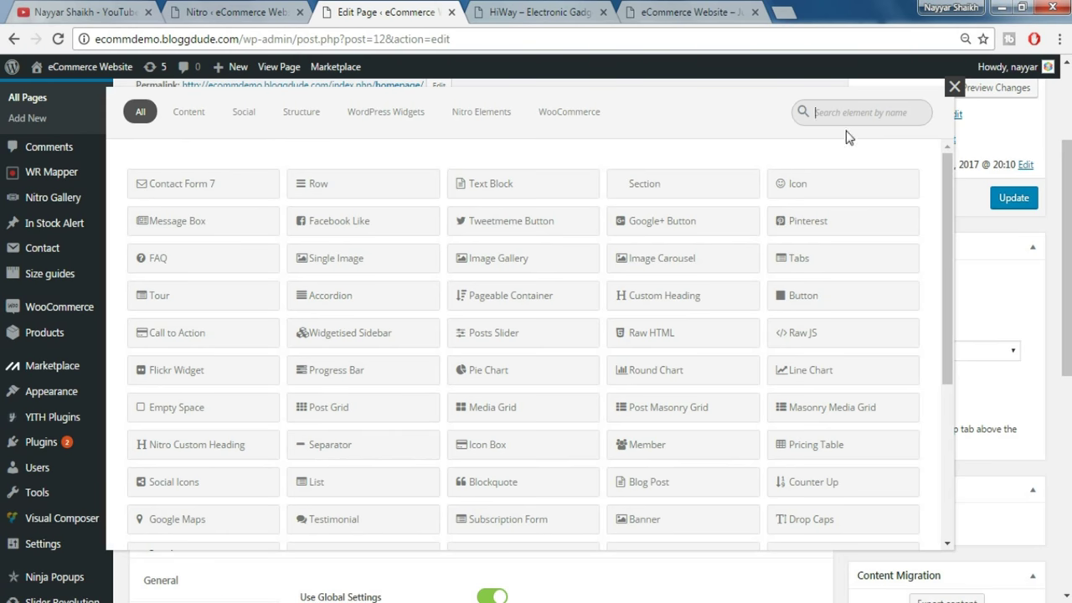
pyautogui.write('slider')
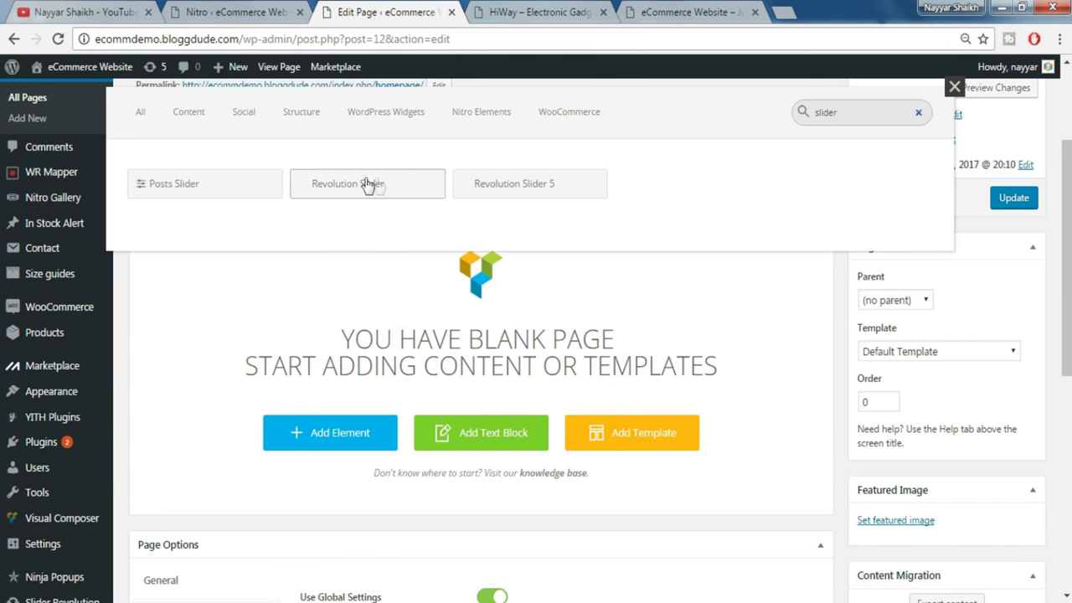
# Insert a Revolution Slider 5 element showing sliderrev1, then view the HiWay demo store.
pyautogui.click(536, 191)
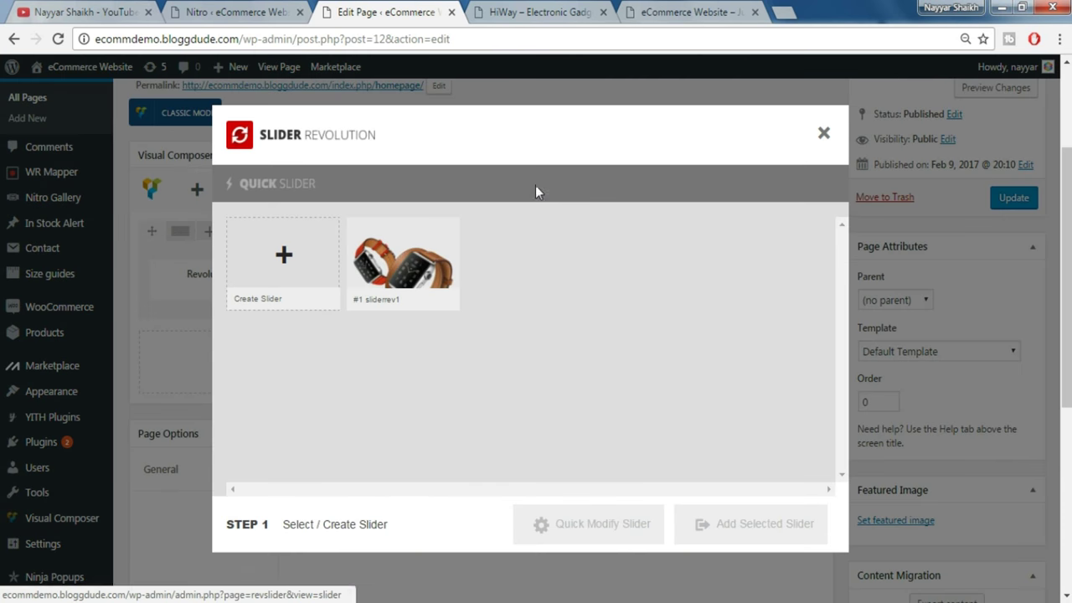
pyautogui.click(423, 264)
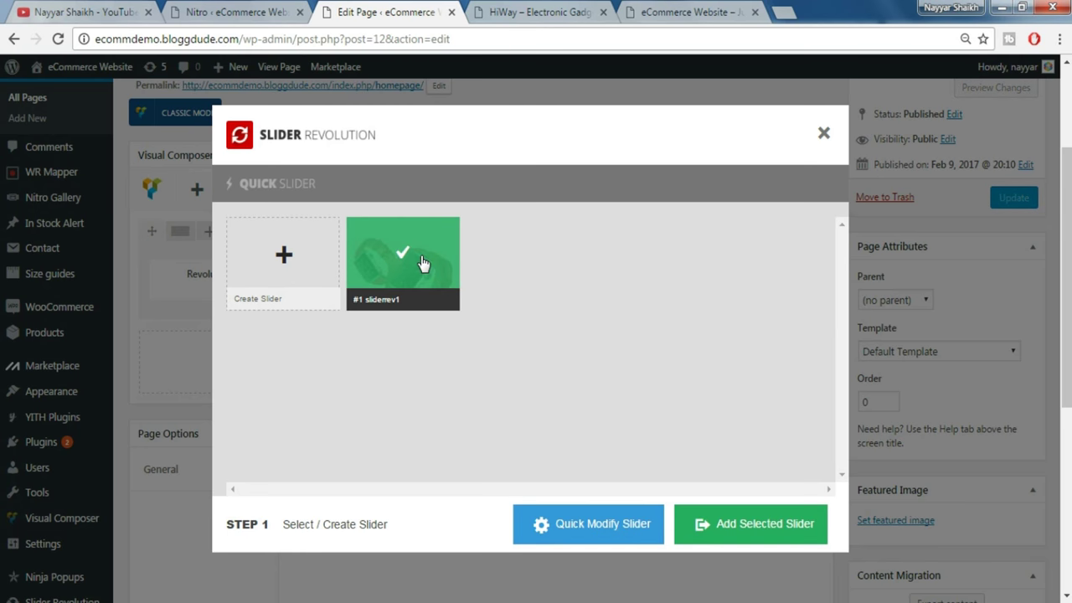
pyautogui.click(753, 534)
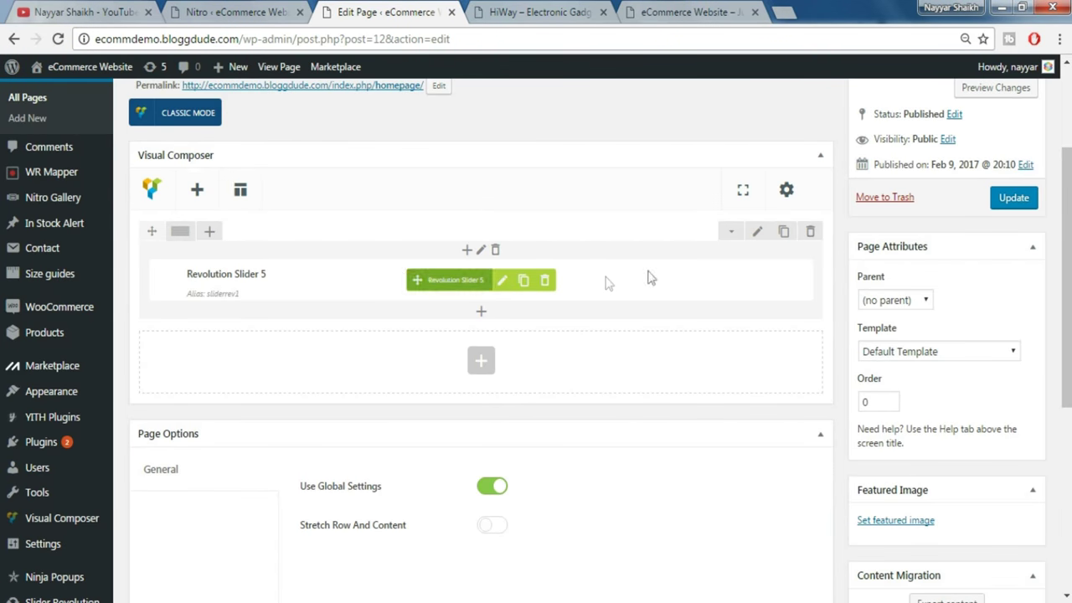
pyautogui.moveTo(234, 263)
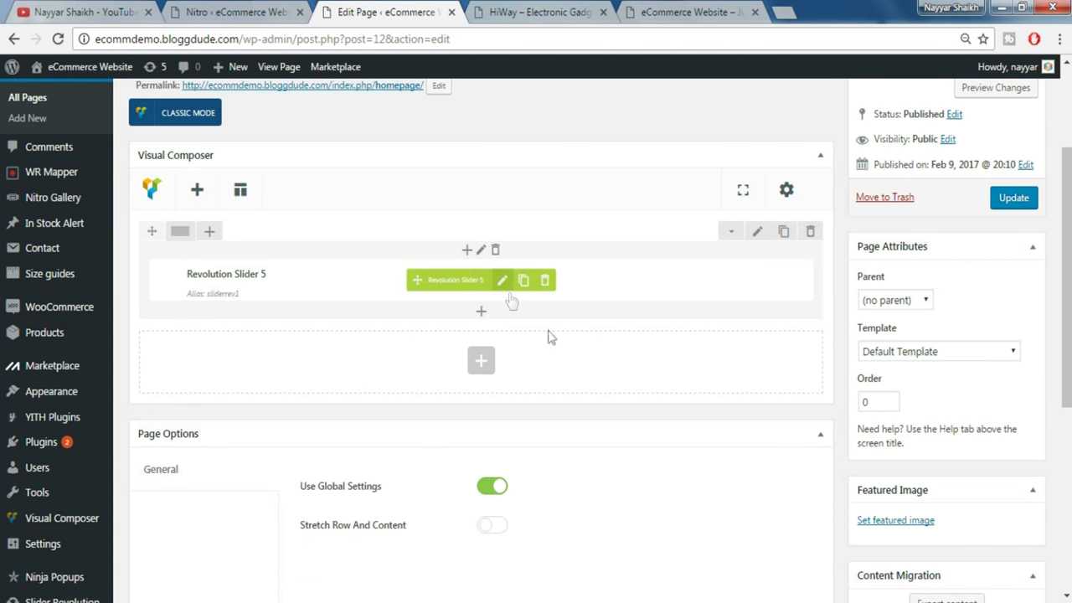
pyautogui.click(545, 13)
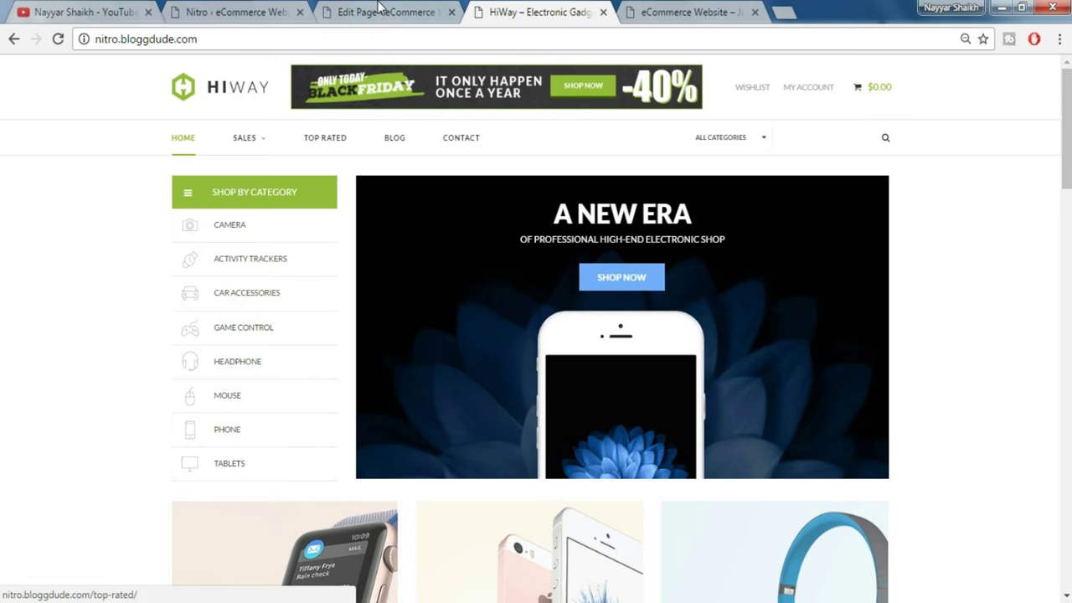
# Compare with the HiWay store, then open the Custom layout settings for the slider's row.
pyautogui.hotkey('ctrl', 'shift', 'Tab')
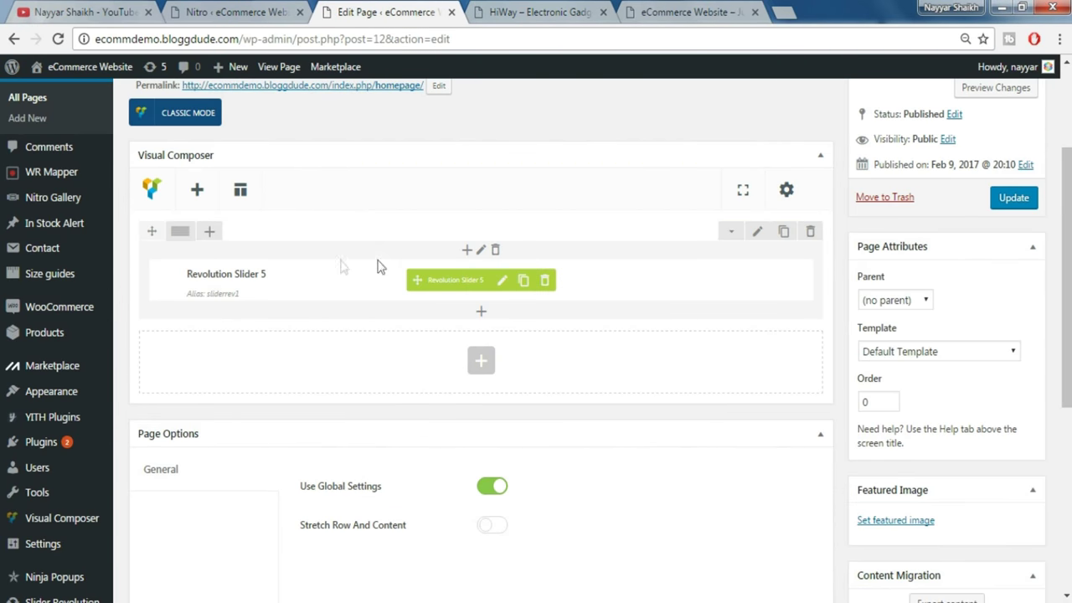
pyautogui.click(513, 10)
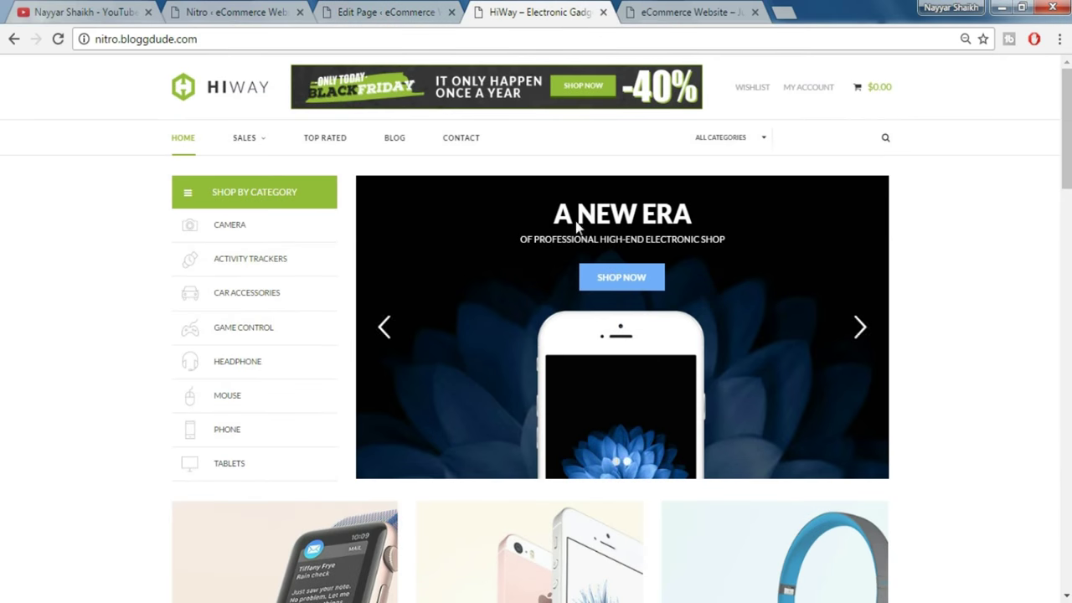
pyautogui.click(432, 10)
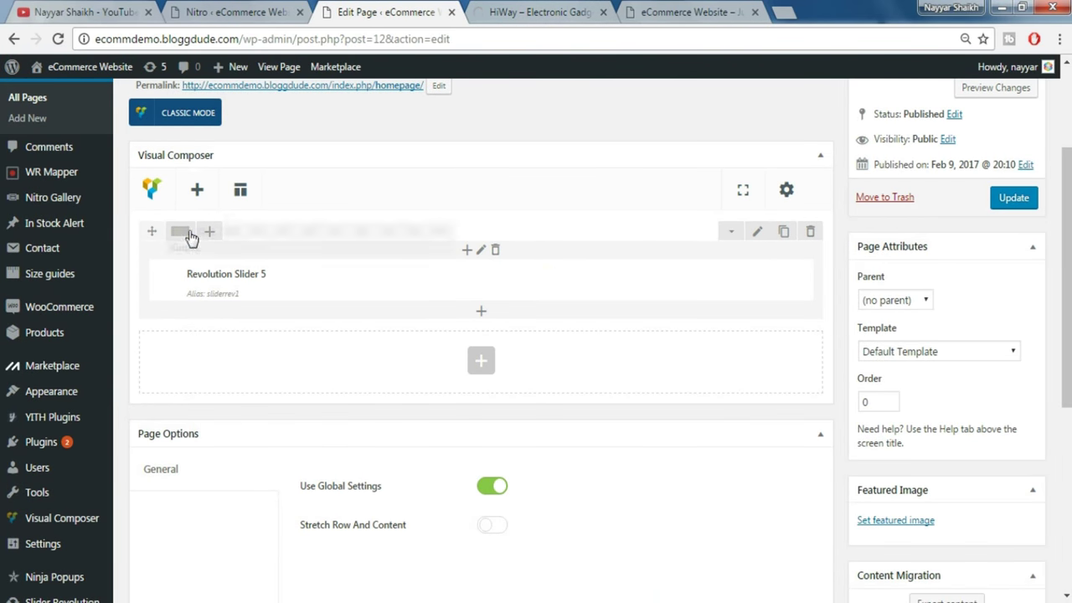
pyautogui.moveTo(181, 234)
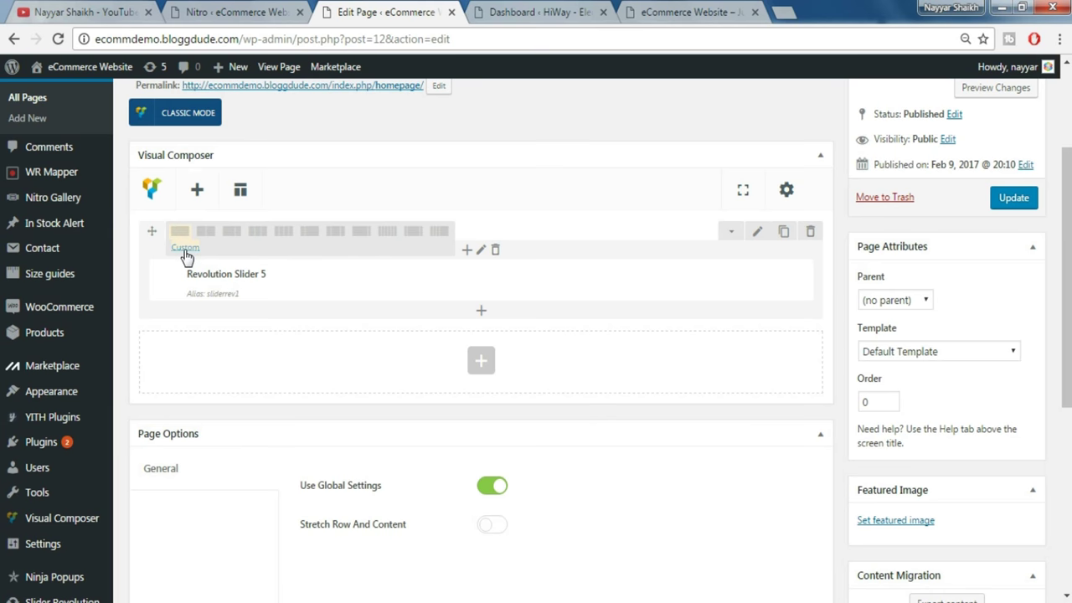
pyautogui.click(185, 248)
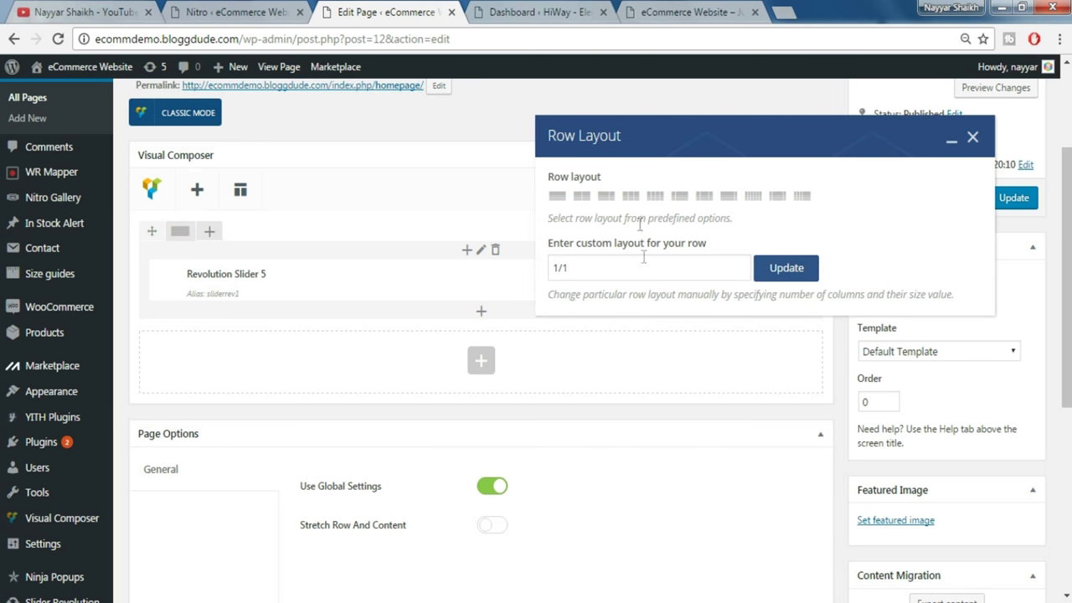
# Set the row's custom layout to '1/3 + 2/3', apply it and close the dialog.
pyautogui.scroll(-2, 628, 268)
pyautogui.scroll(3, 615, 290)
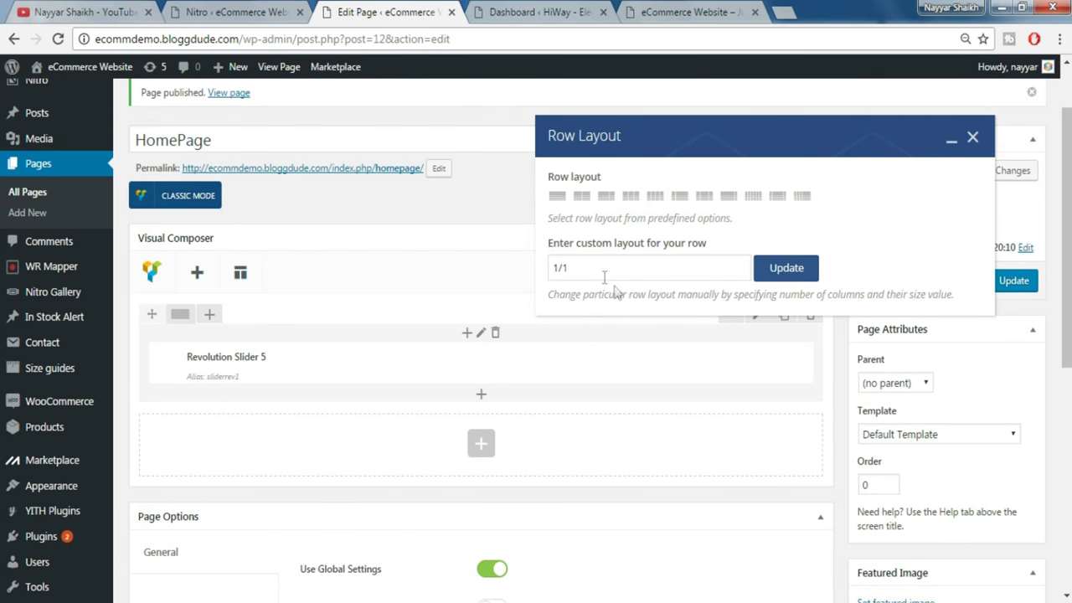
pyautogui.doubleClick(595, 268)
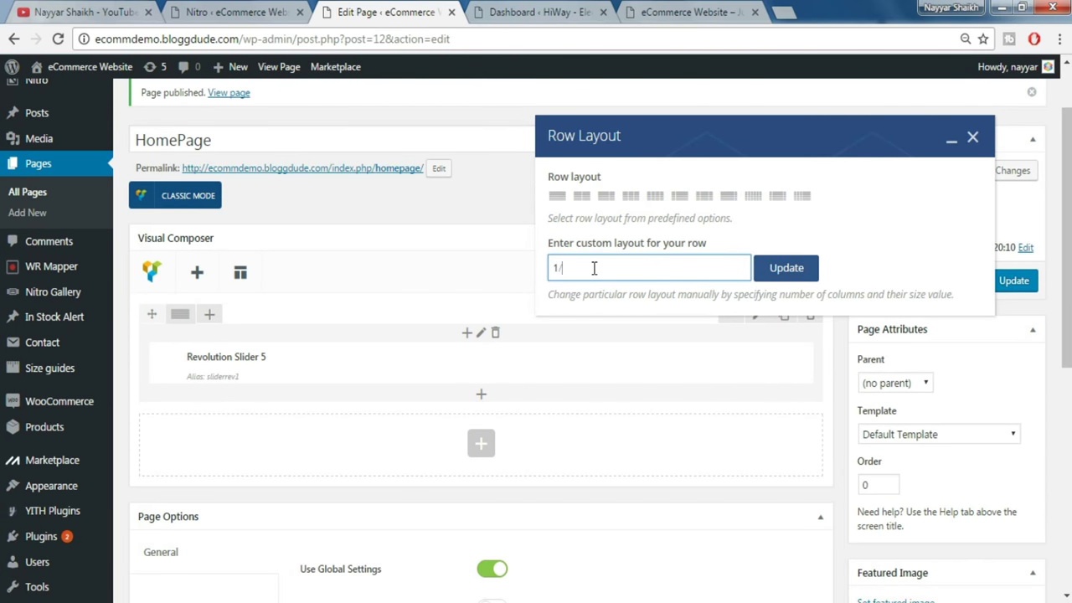
pyautogui.click(782, 272)
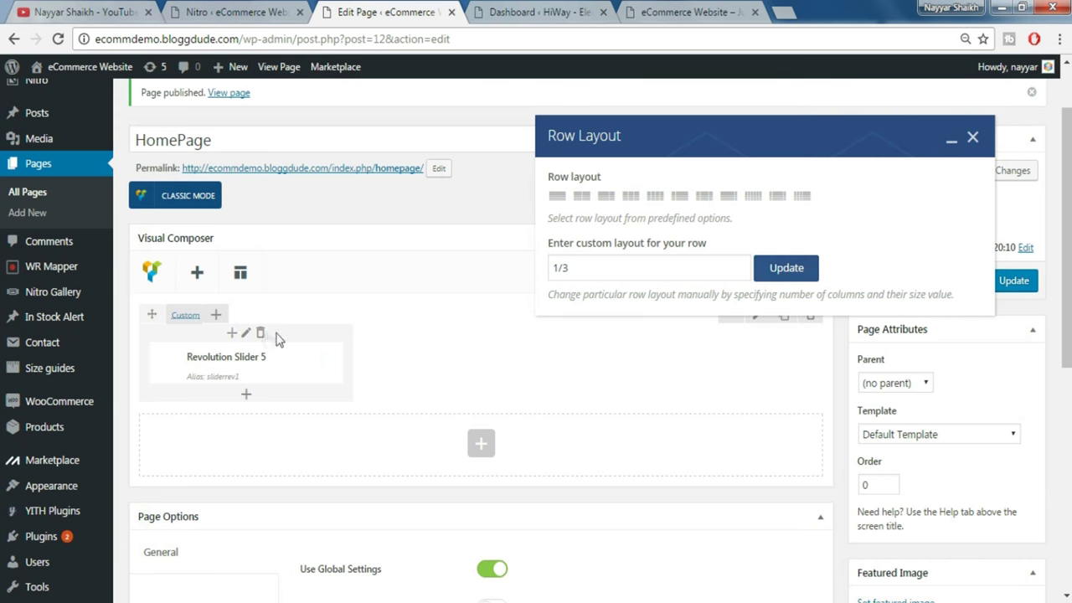
pyautogui.click(616, 272)
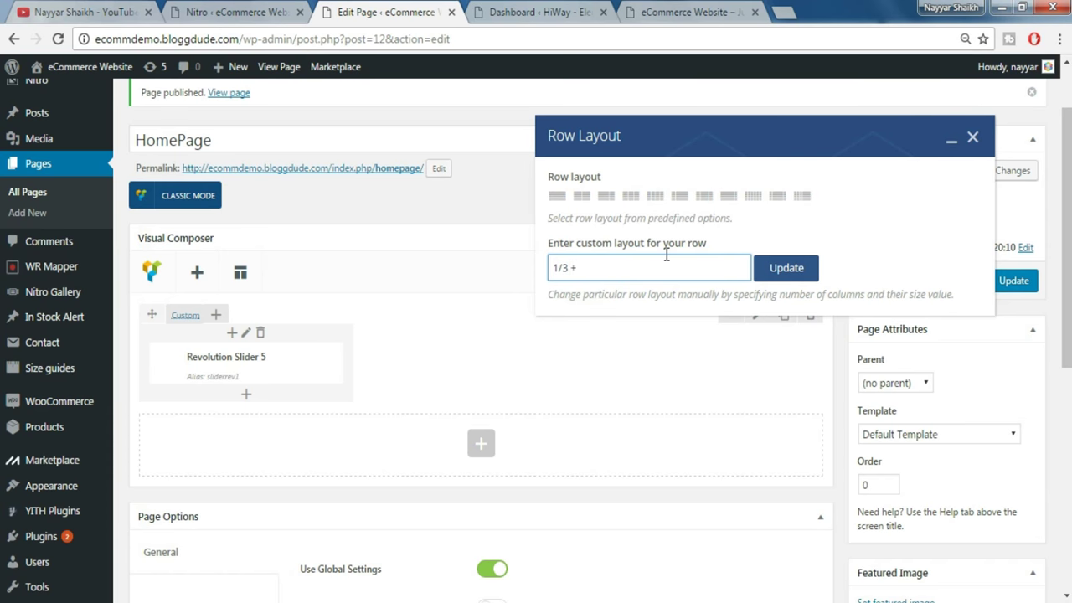
pyautogui.write('+ 2/3')
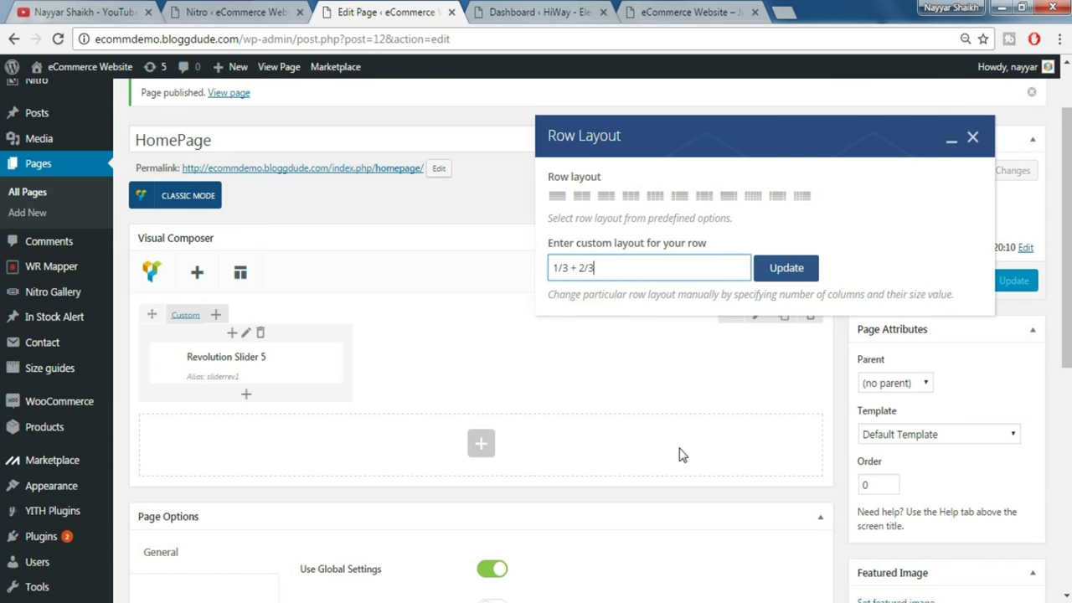
pyautogui.click(808, 270)
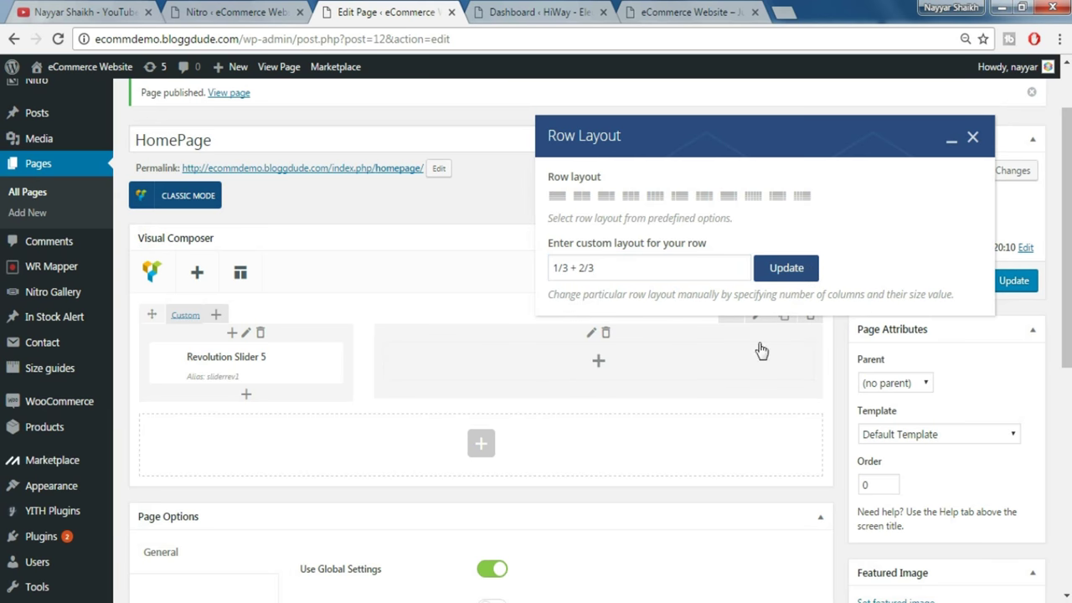
pyautogui.click(972, 137)
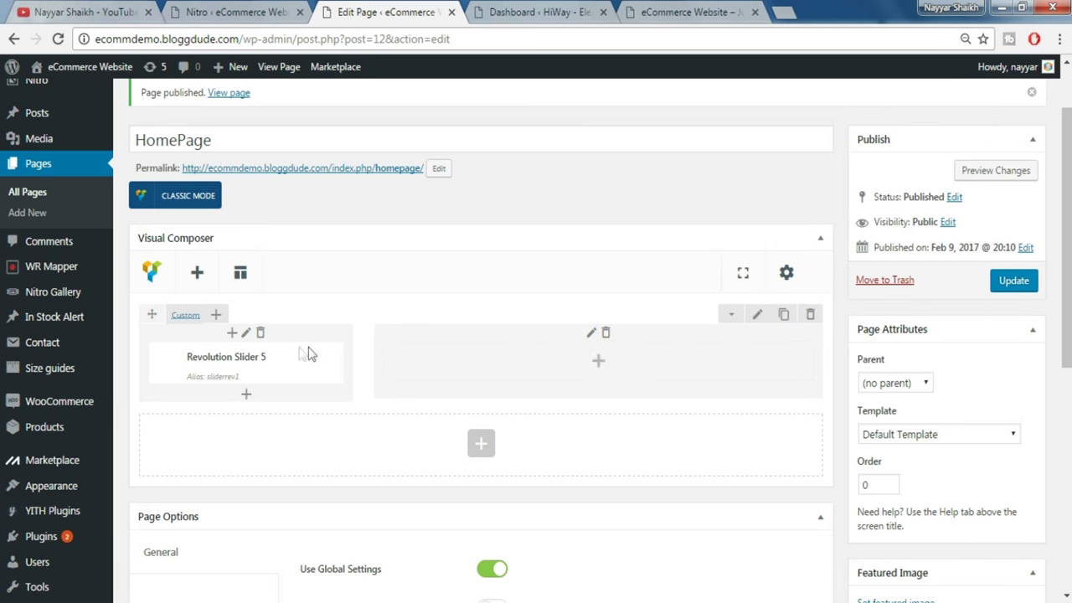
# Drag the Revolution Slider 5 element from the 1/3 column into the right 2/3 column.
pyautogui.scroll(-1, 282, 345)
pyautogui.moveTo(329, 286)
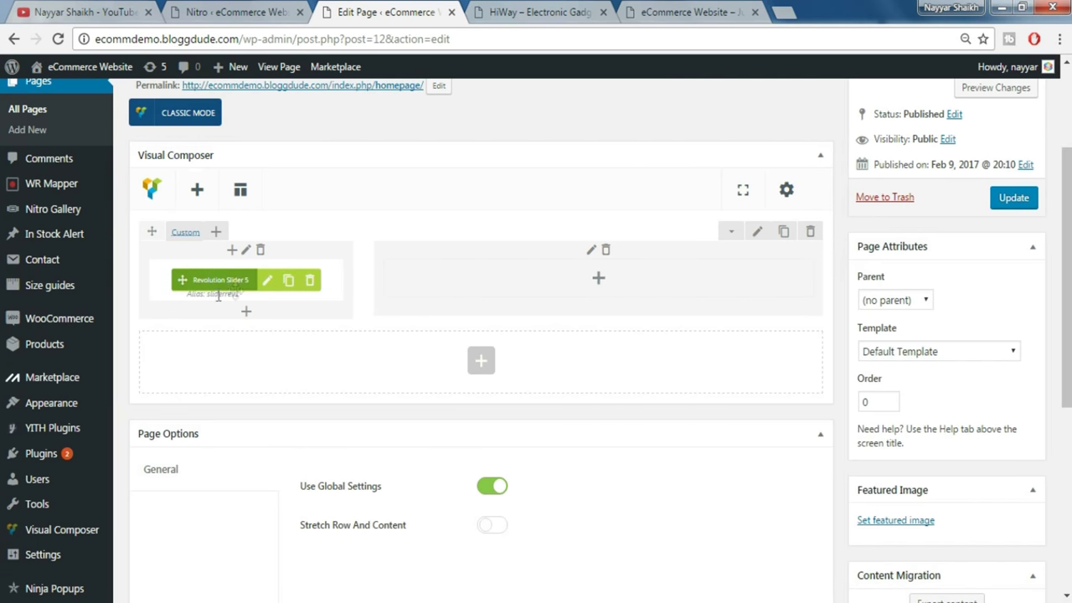
pyautogui.click(529, 10)
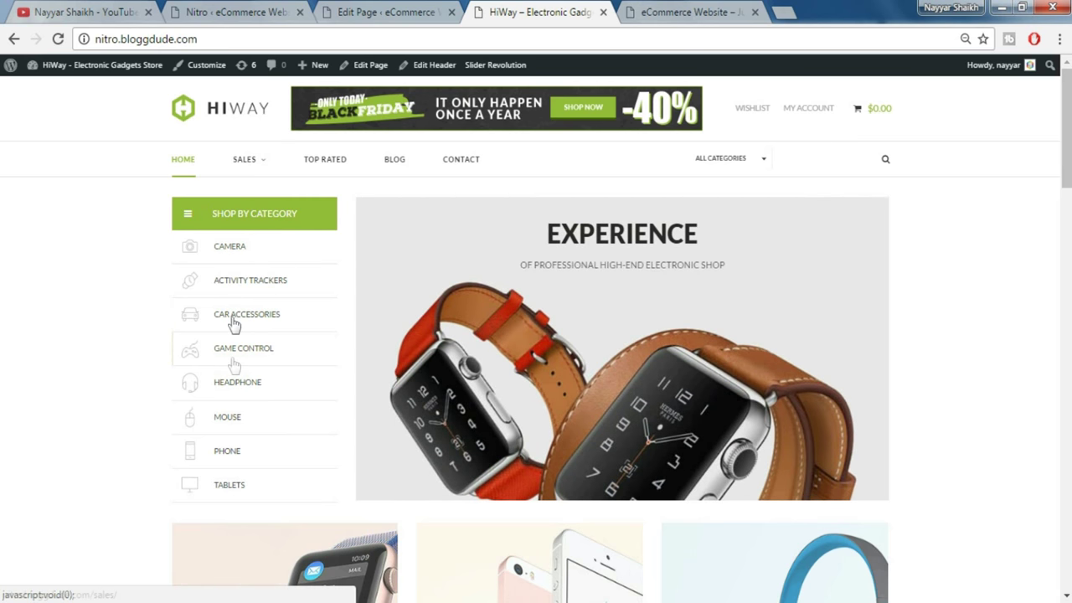
pyautogui.click(374, 9)
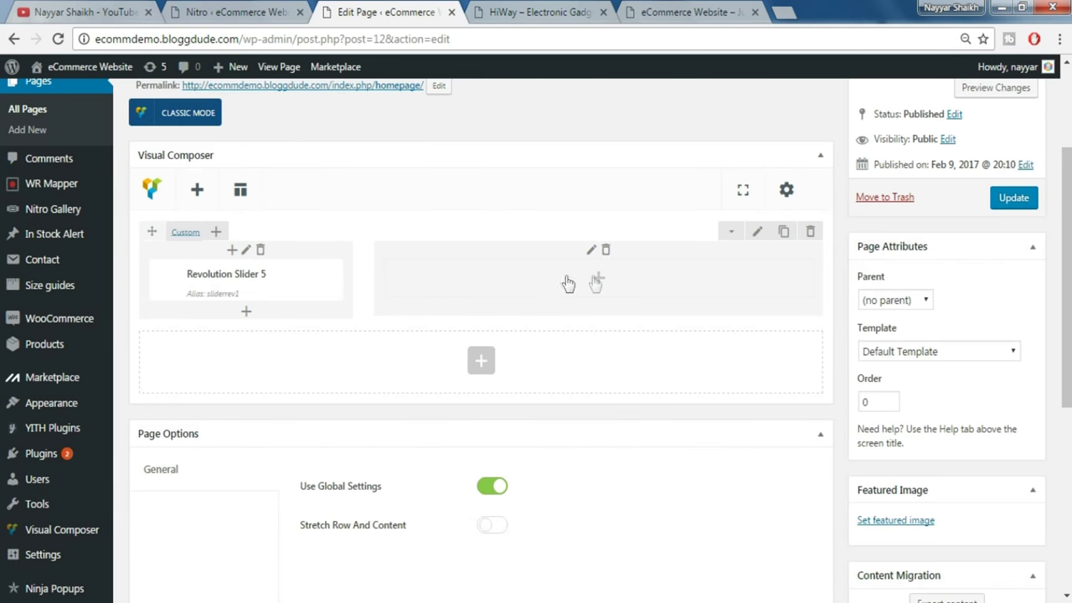
pyautogui.moveTo(227, 280)
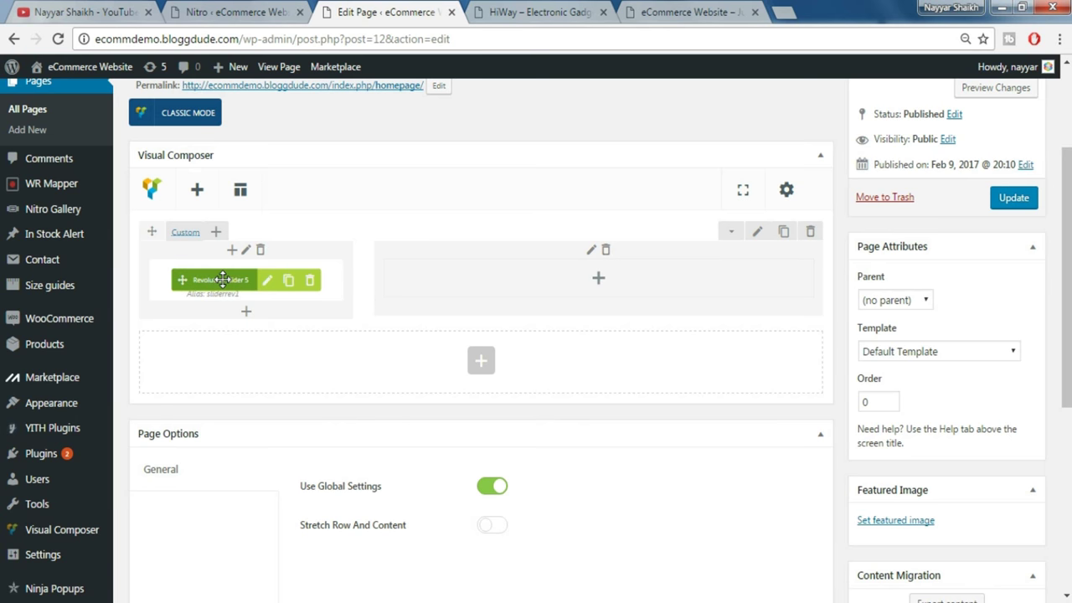
pyautogui.moveTo(222, 279); pyautogui.dragTo(545, 268)
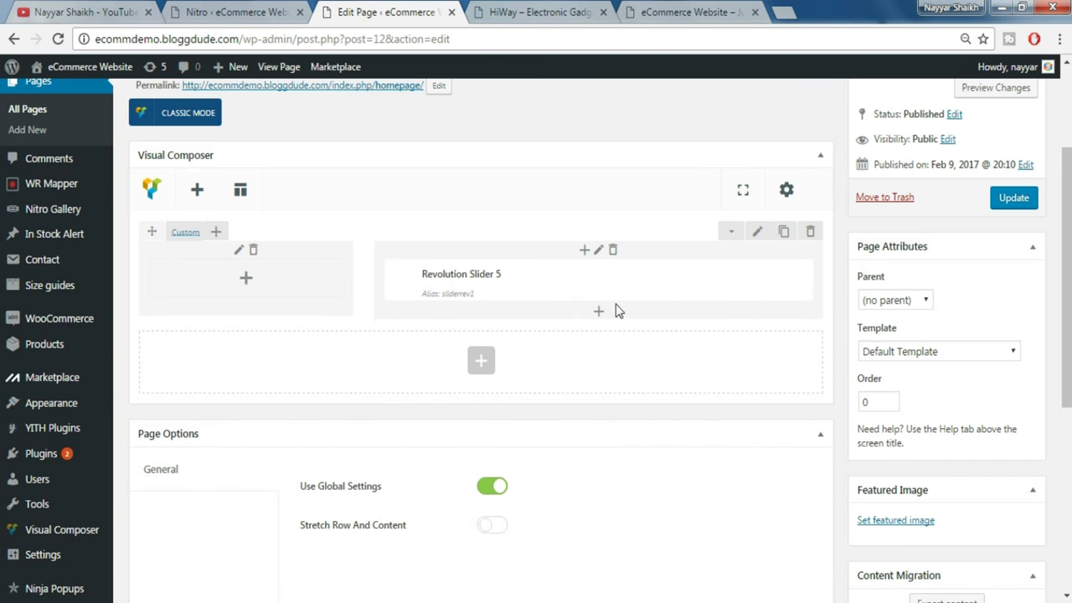
# Compare with the HiWay store, then save HomePage with Update.
pyautogui.click(527, 12)
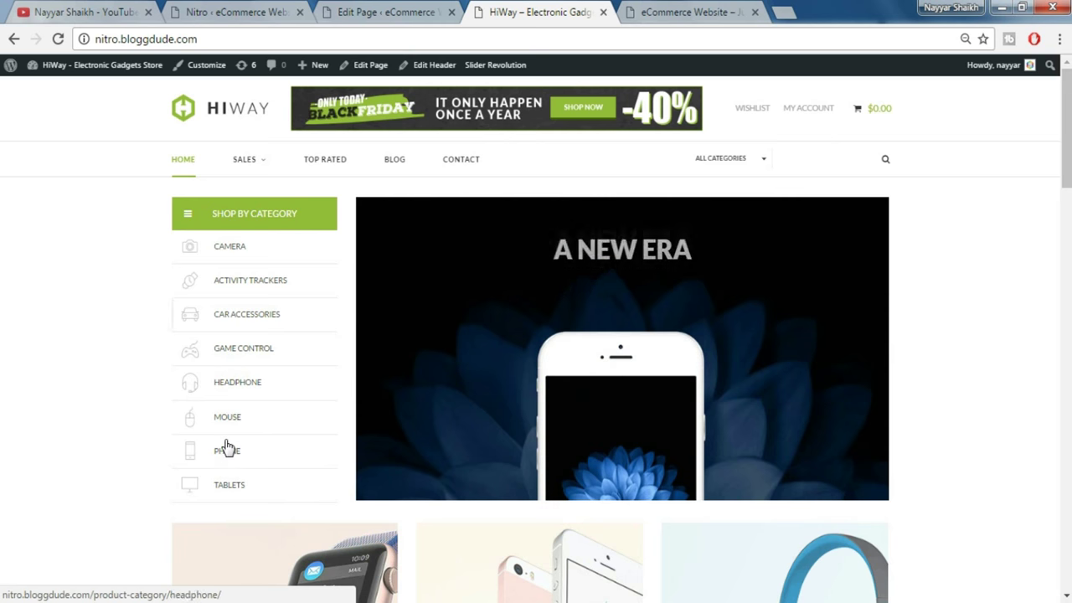
pyautogui.click(381, 12)
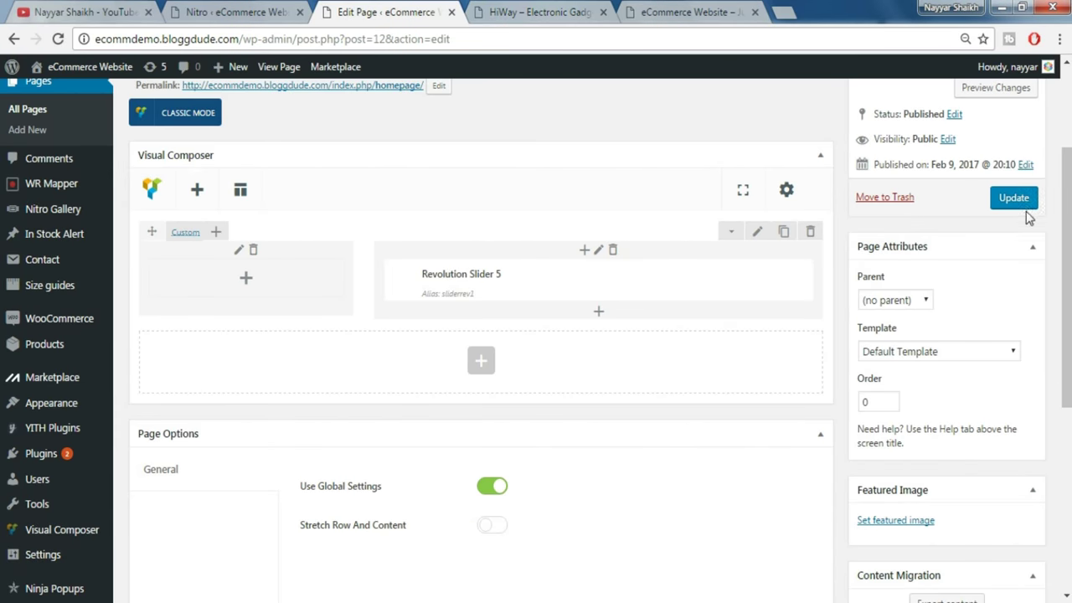
pyautogui.click(1021, 204)
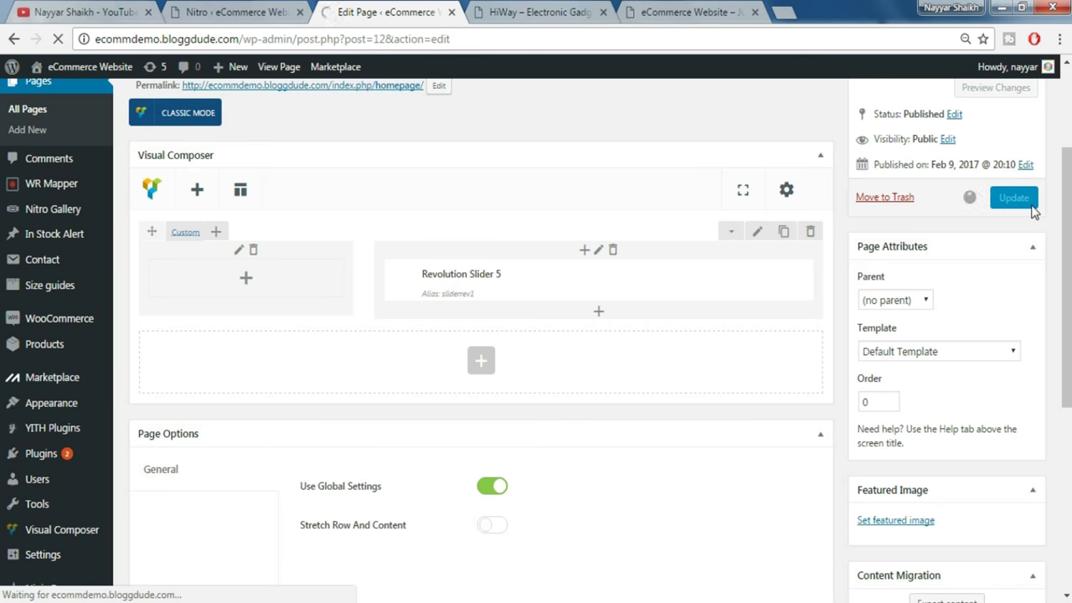
pyautogui.click(687, 12)
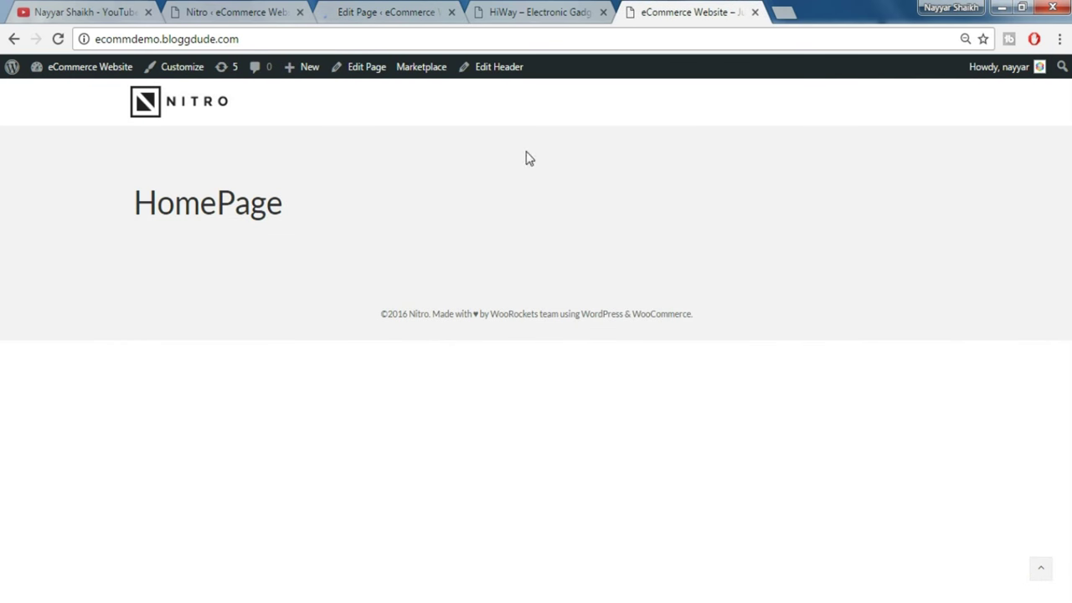
# Reload the front page to see the EXPERIENCE watch slider, compare with HiWay, then return to the editor.
pyautogui.click(67, 39)
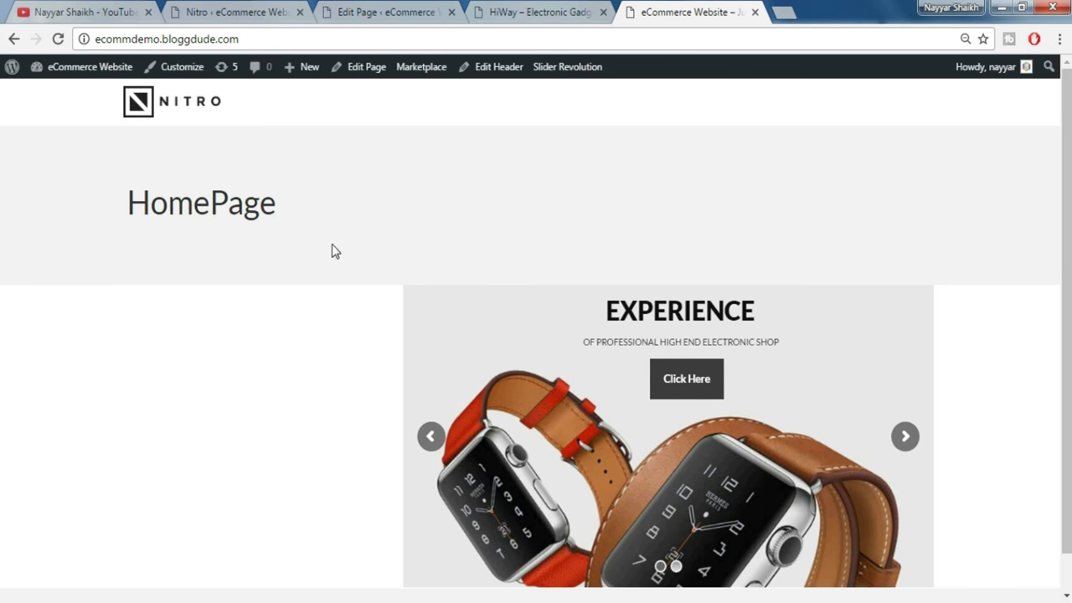
pyautogui.click(520, 9)
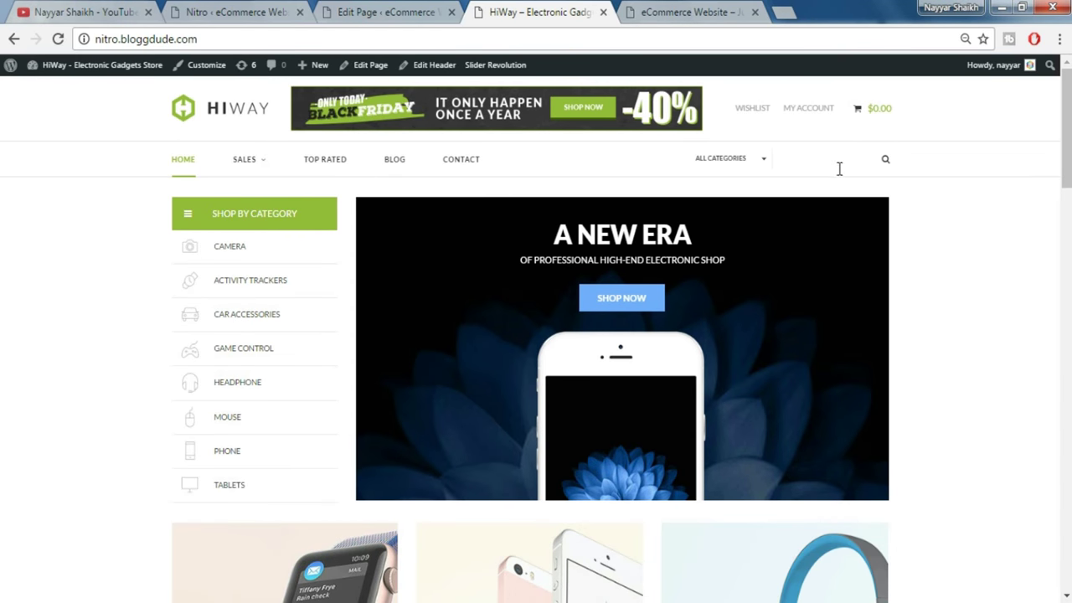
pyautogui.click(647, 12)
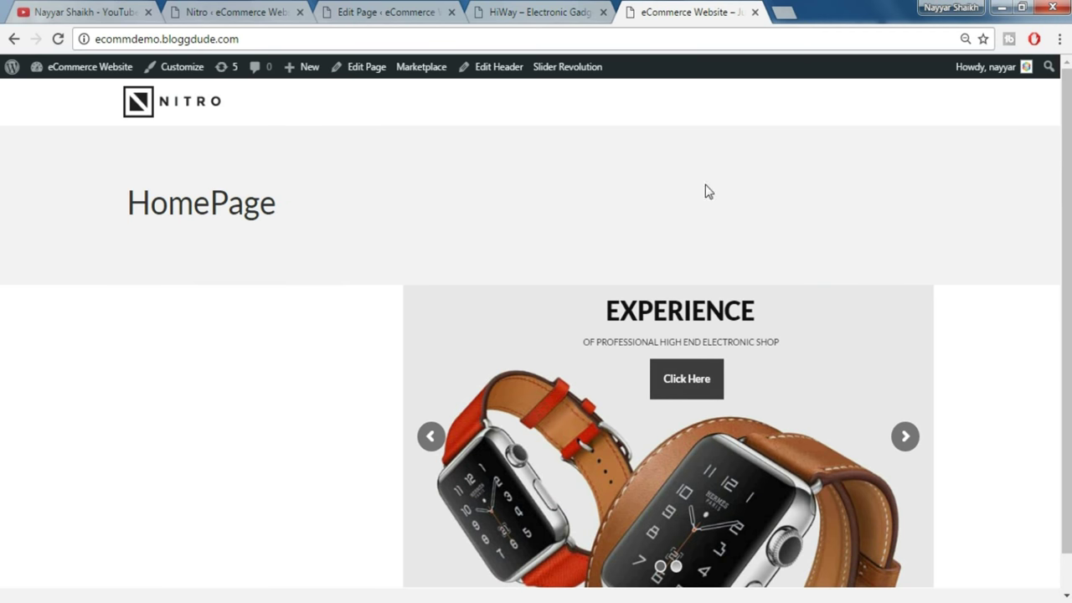
pyautogui.click(385, 12)
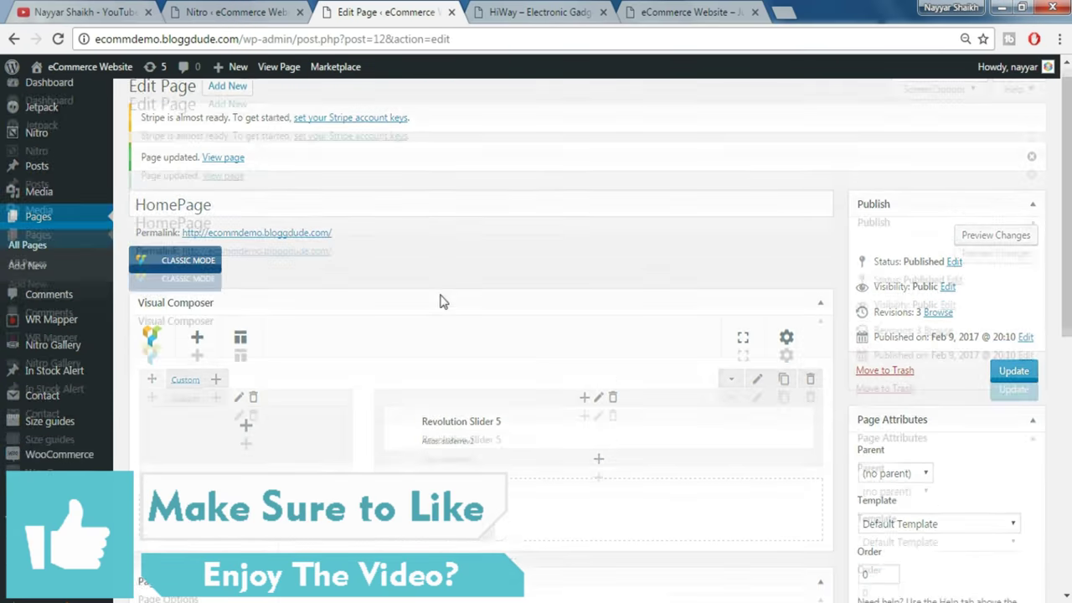
# Turn off Use Global Settings and Show Page Title in HomePage's Page Options.
pyautogui.scroll(-5, 438, 299)
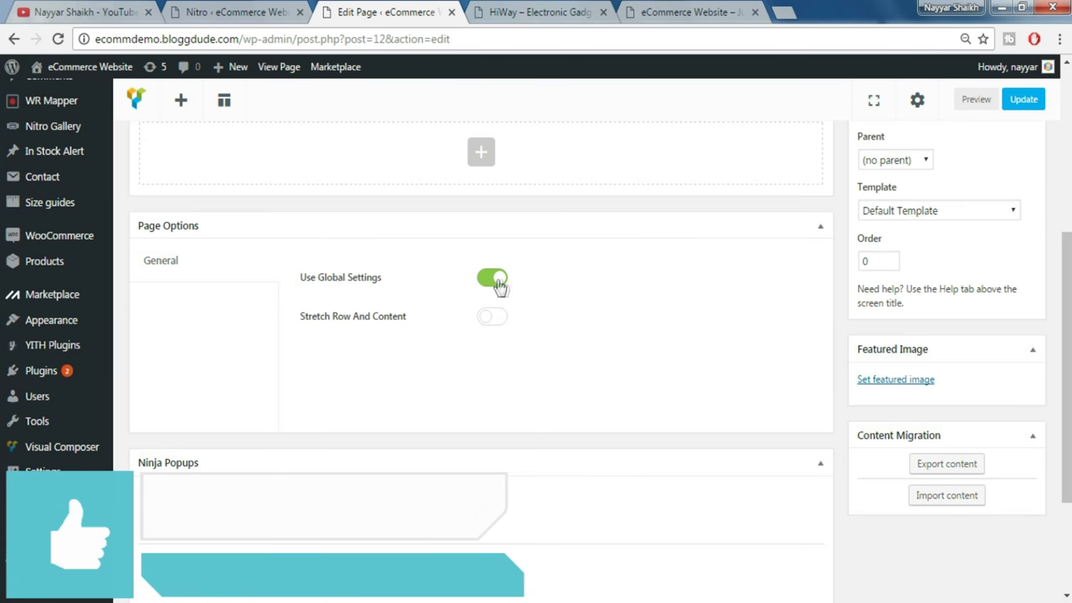
pyautogui.click(494, 278)
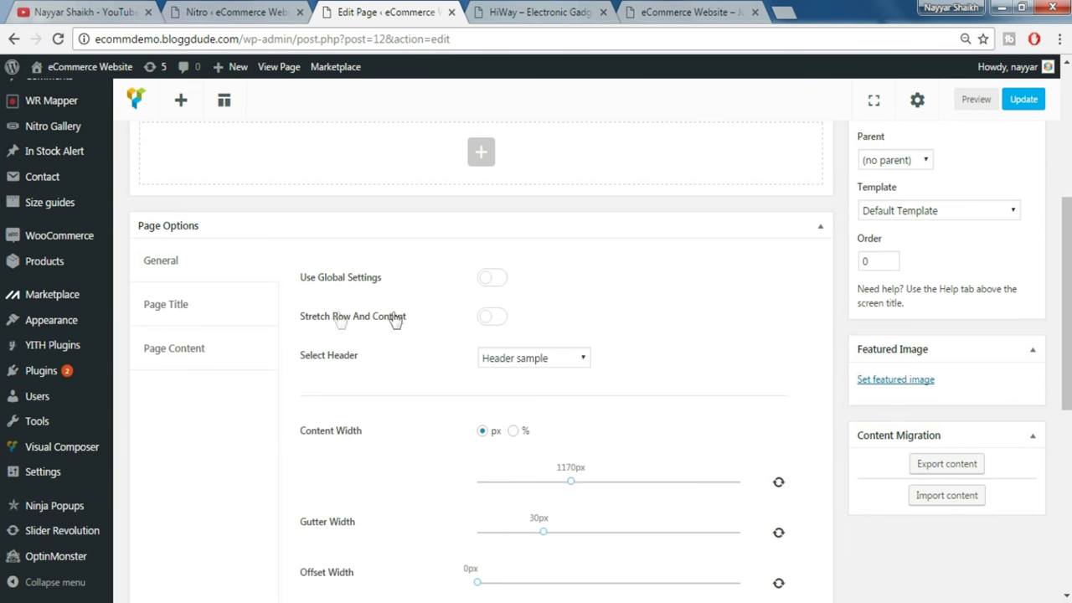
pyautogui.click(178, 315)
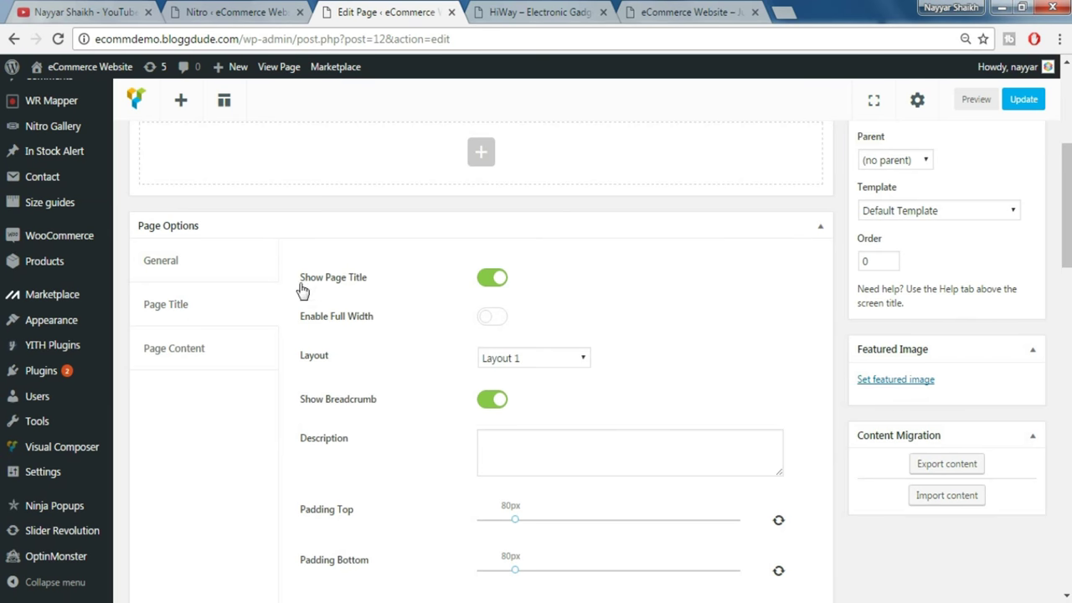
pyautogui.click(492, 280)
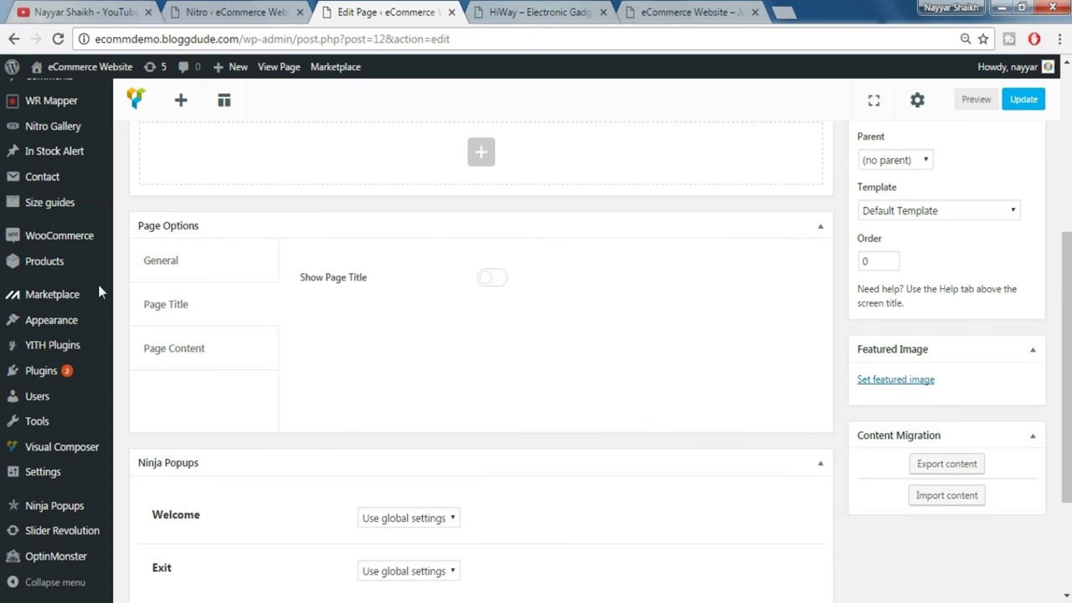
# Recheck the General and Page Title options, then save HomePage with Update.
pyautogui.click(168, 270)
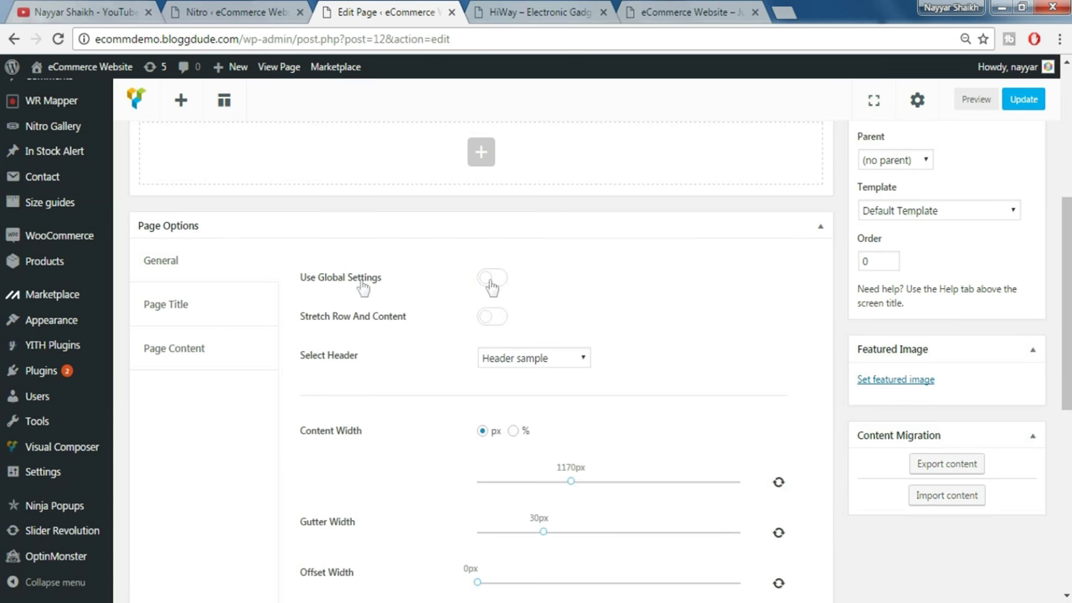
pyautogui.click(163, 307)
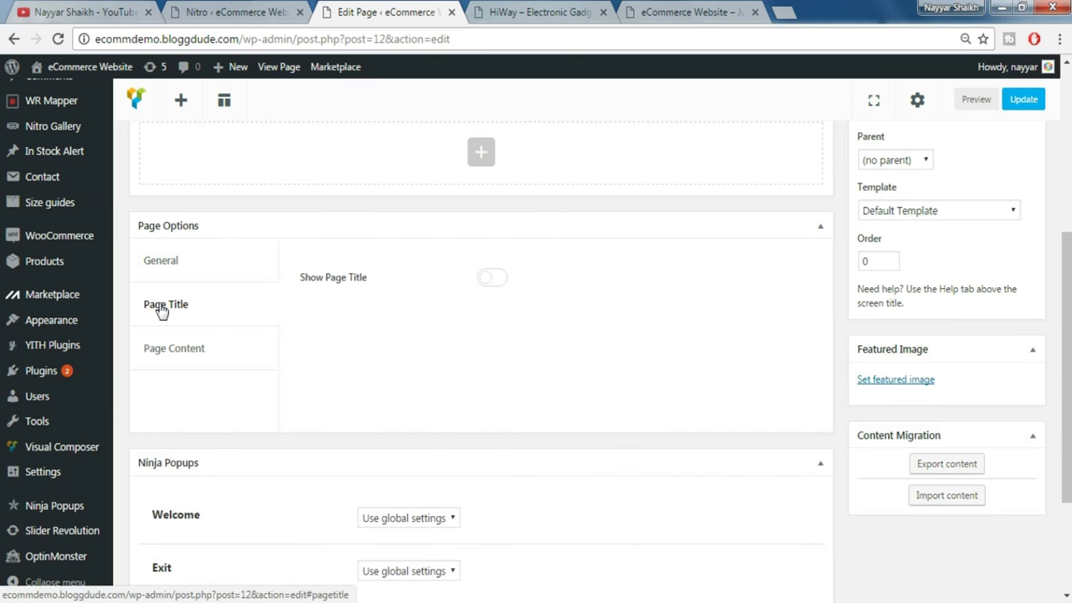
pyautogui.scroll(1, 688, 314)
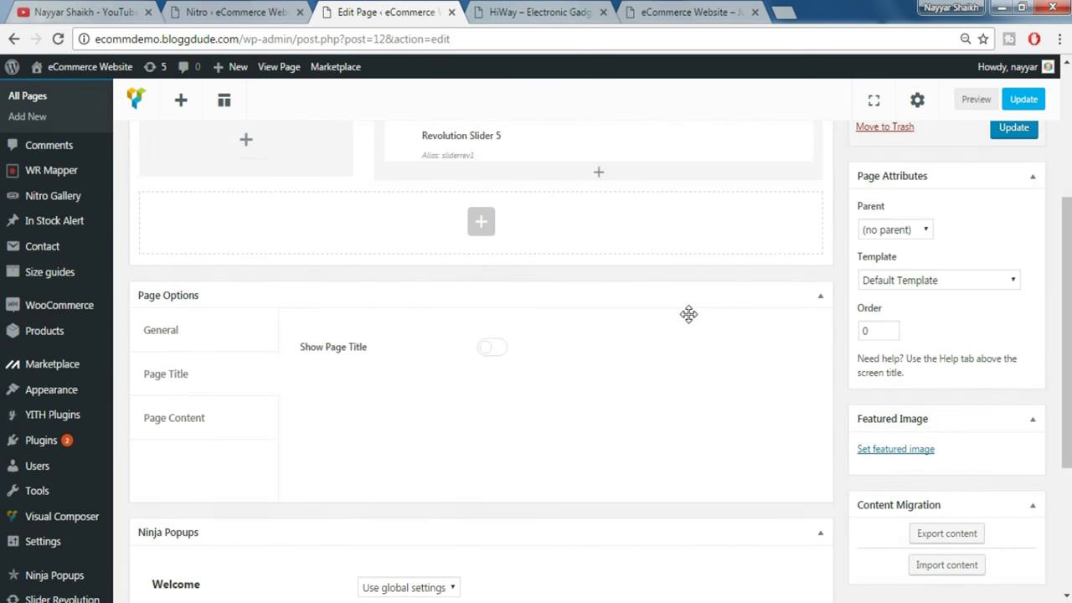
pyautogui.scroll(4, 688, 314)
pyautogui.click(1013, 390)
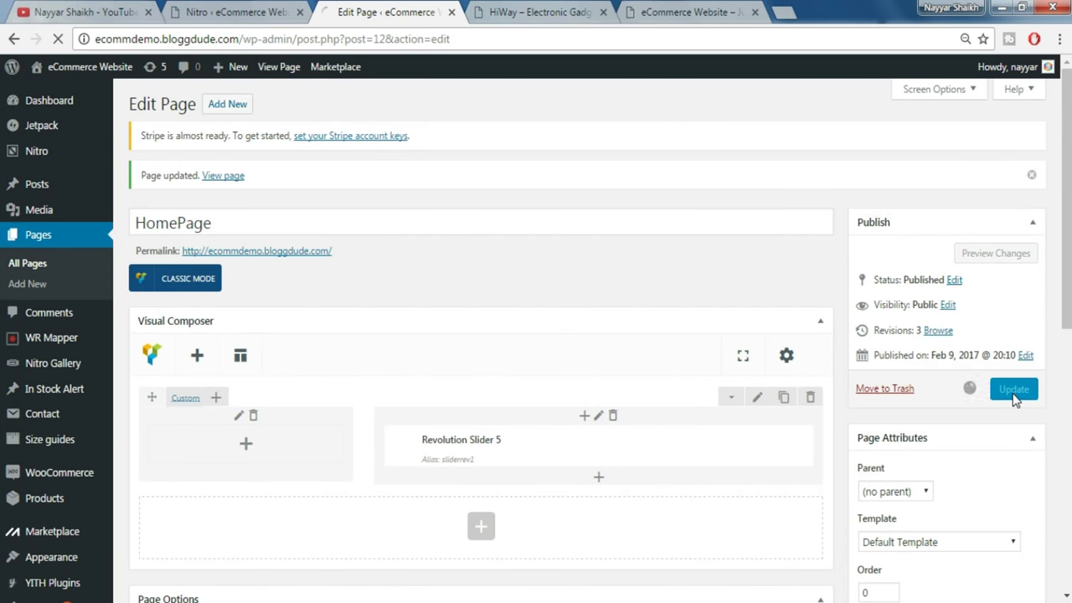
# Reload the front page to confirm the watch slider shows without a title, then return to the editor.
pyautogui.click(542, 9)
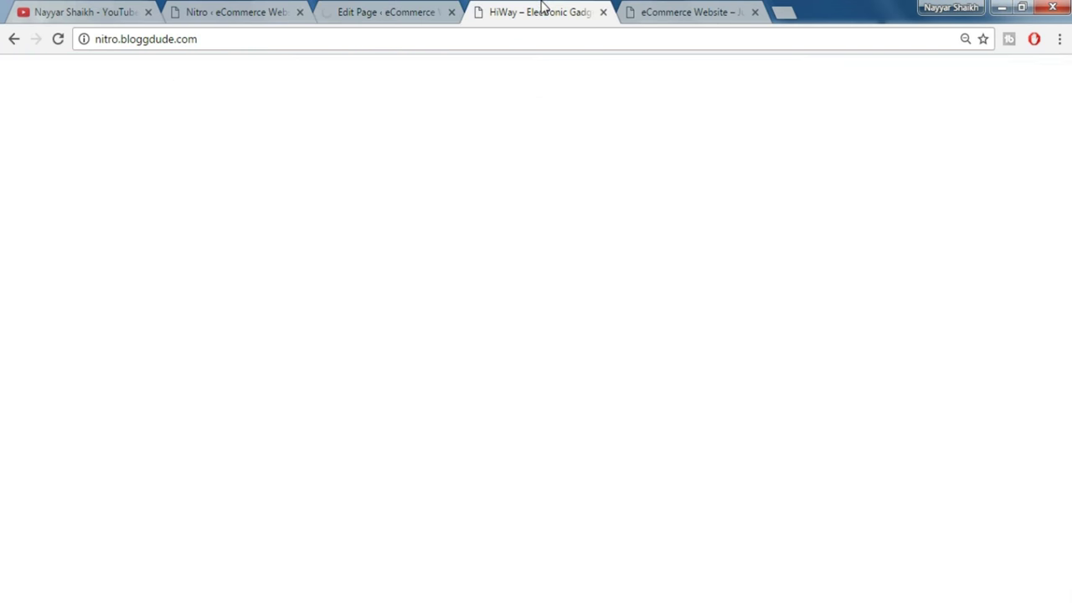
pyautogui.click(661, 8)
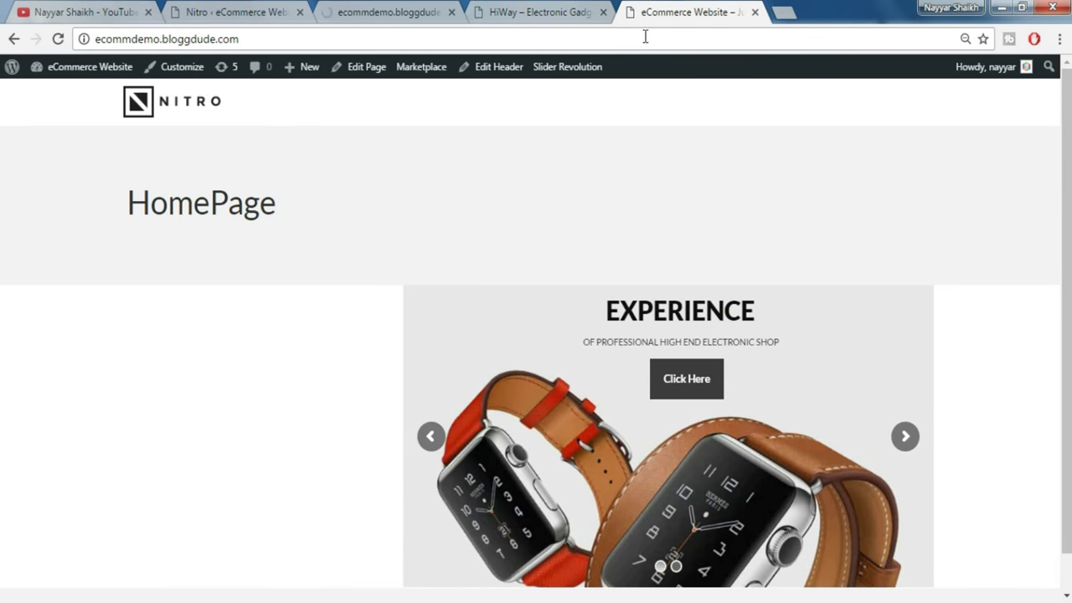
pyautogui.click(643, 37)
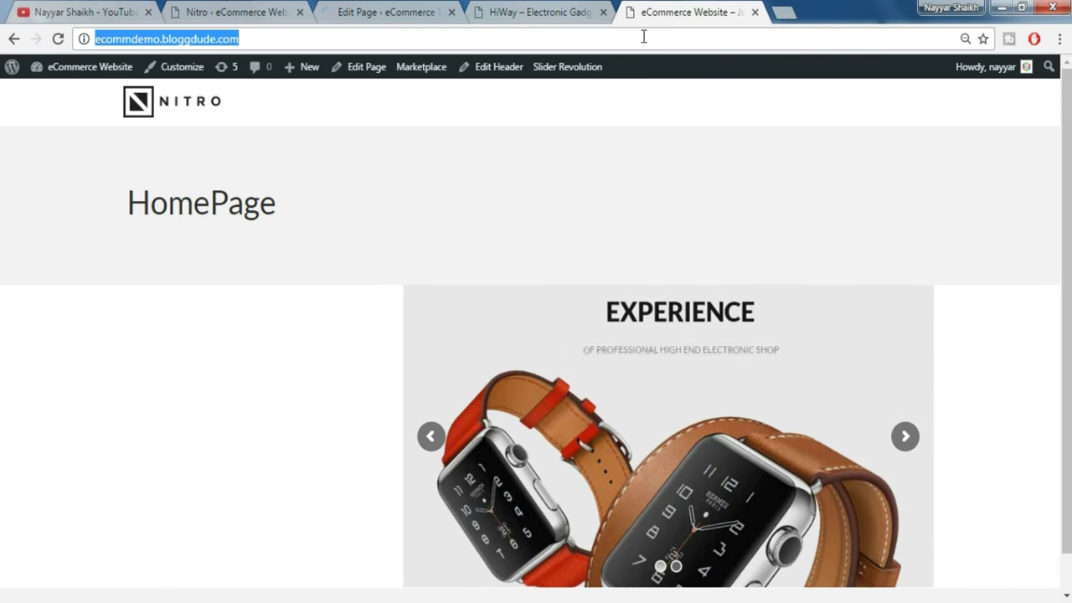
pyautogui.press('Return')
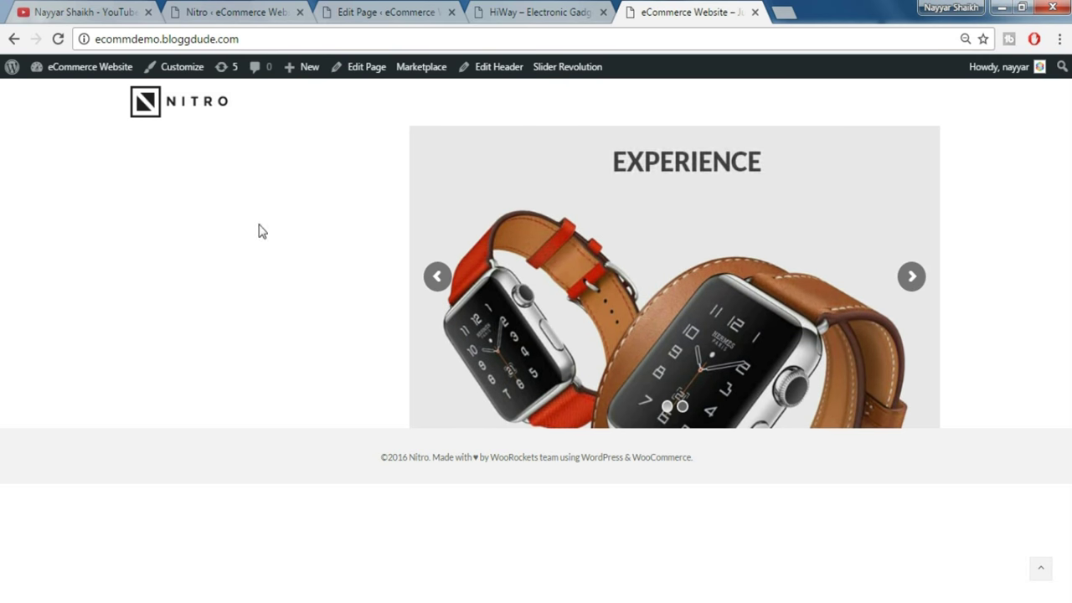
pyautogui.click(528, 11)
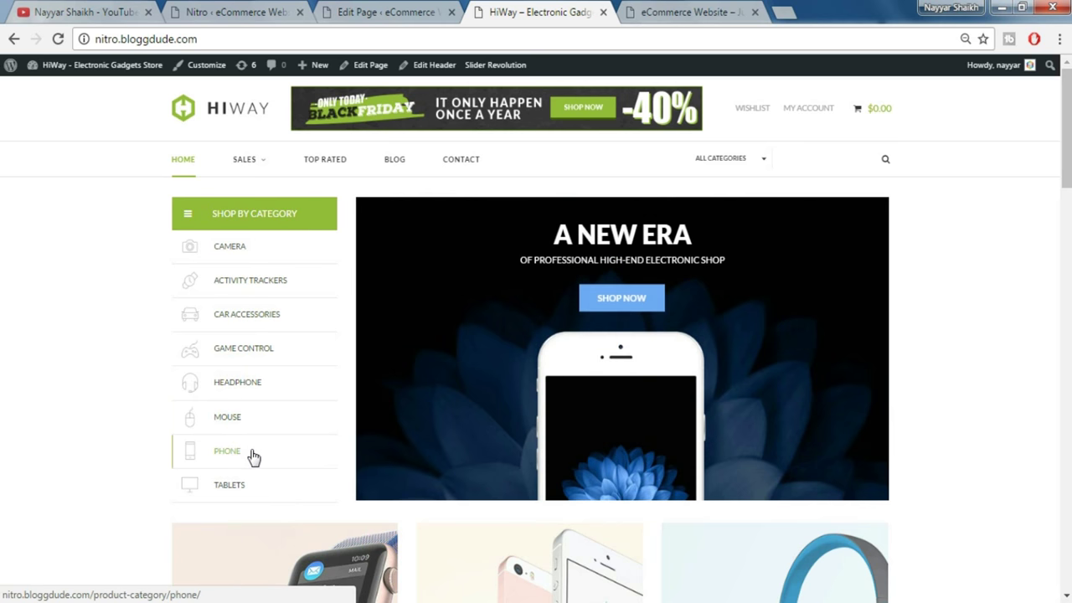
pyautogui.click(389, 11)
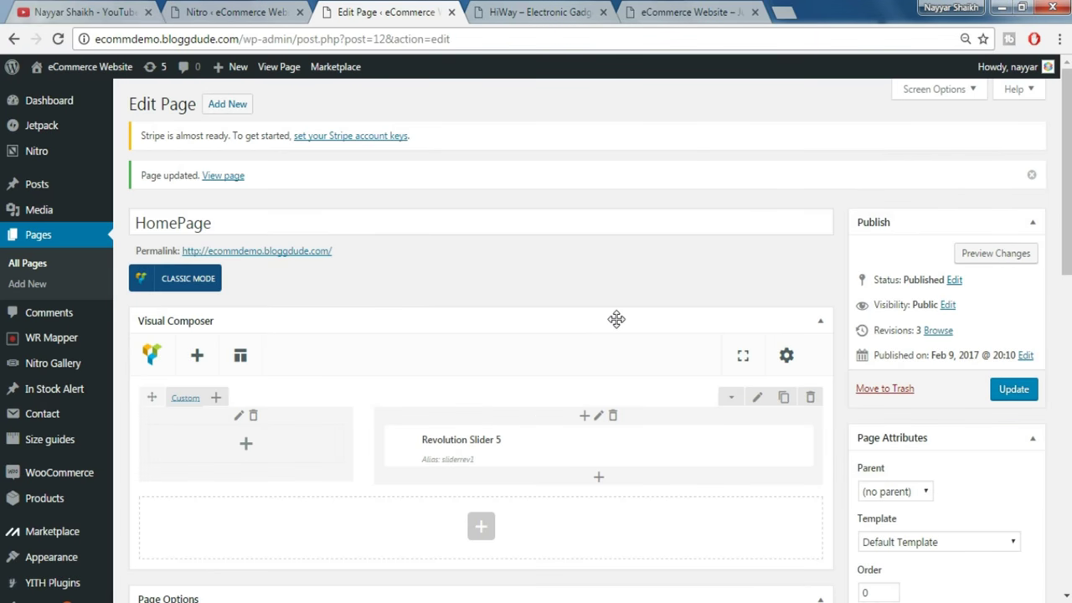
pyautogui.scroll(-2, 617, 320)
pyautogui.moveTo(53, 340)
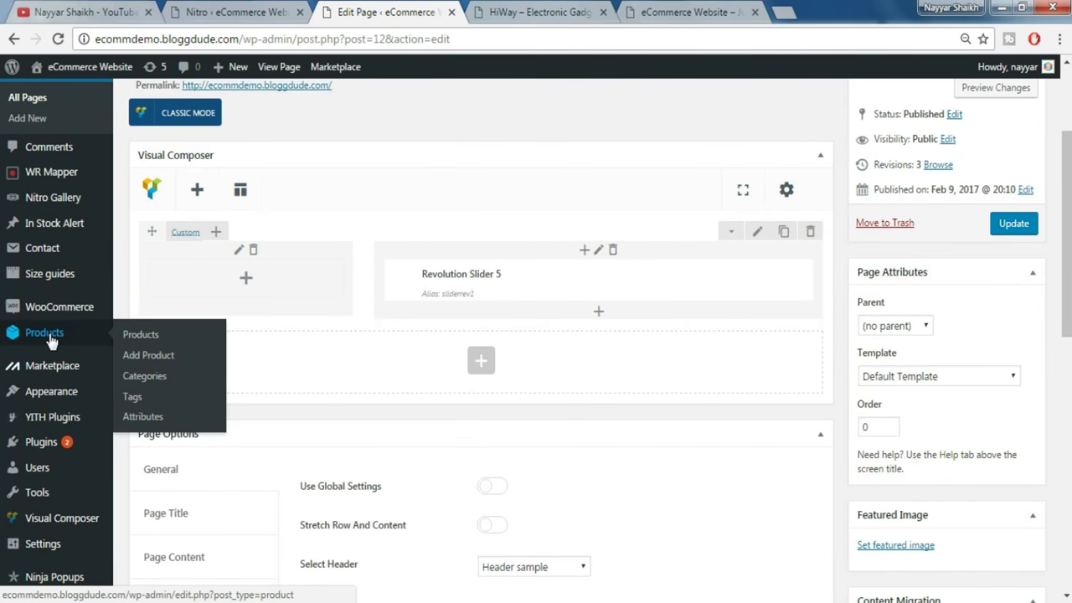
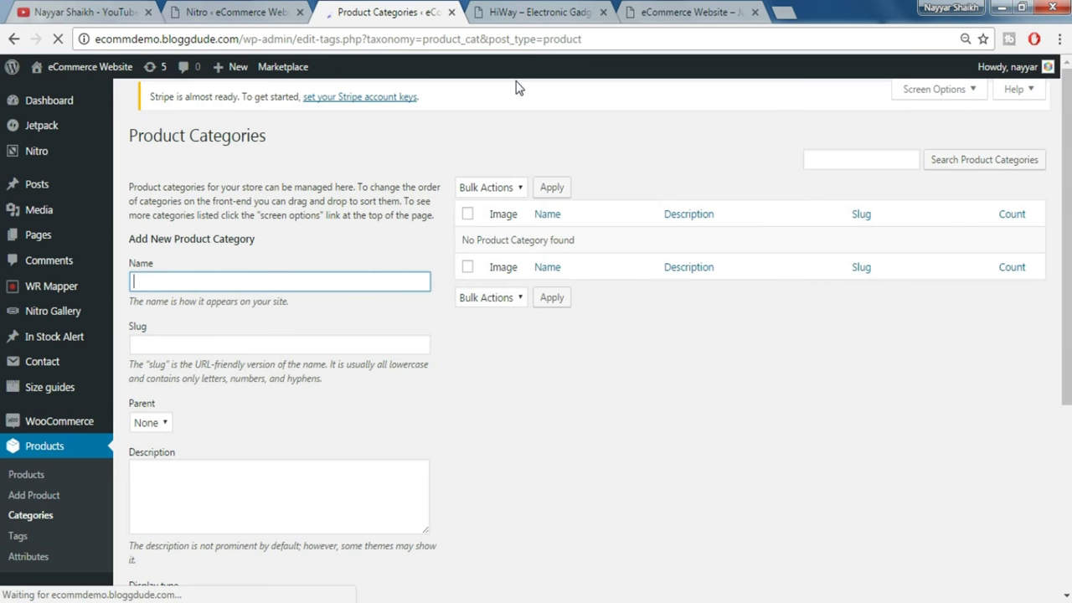
# Enter 'camera' as a new product category name, checking the storefront's category list.
pyautogui.click(505, 9)
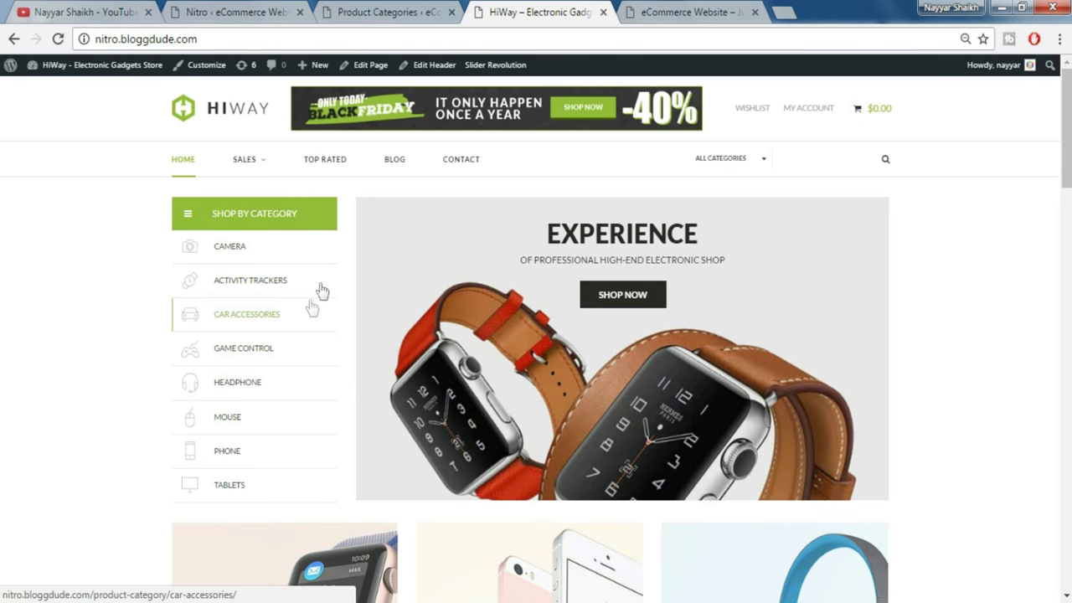
pyautogui.click(393, 11)
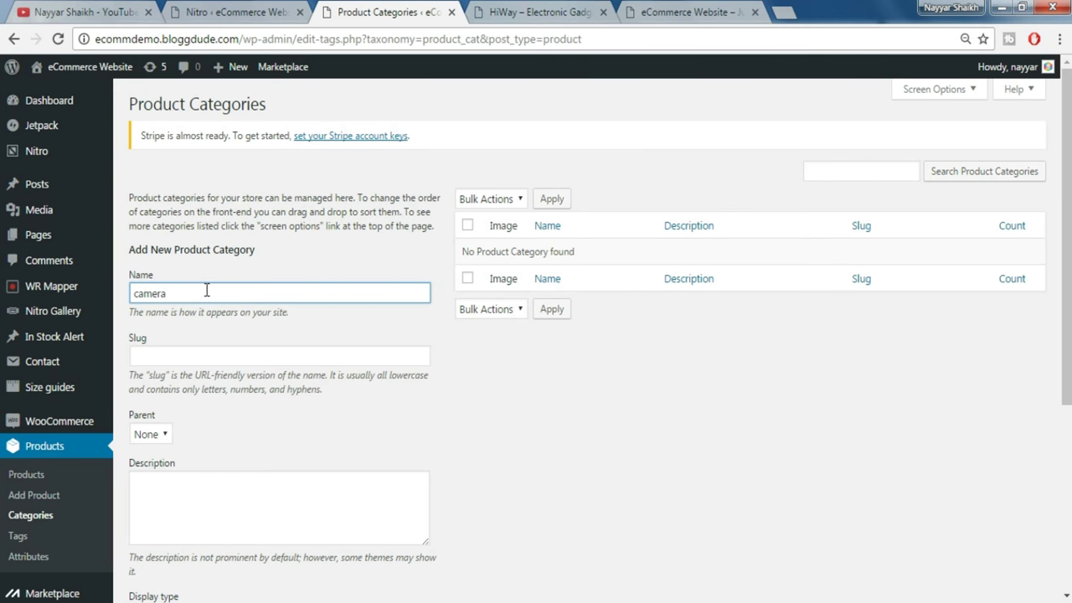
pyautogui.click(177, 354)
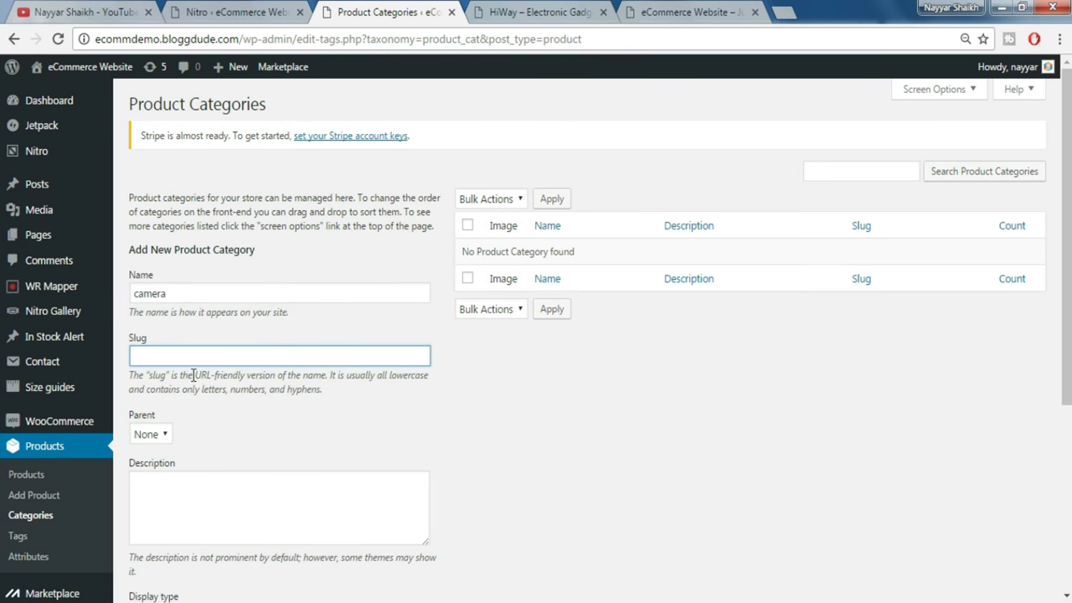
pyautogui.scroll(-3, 435, 429)
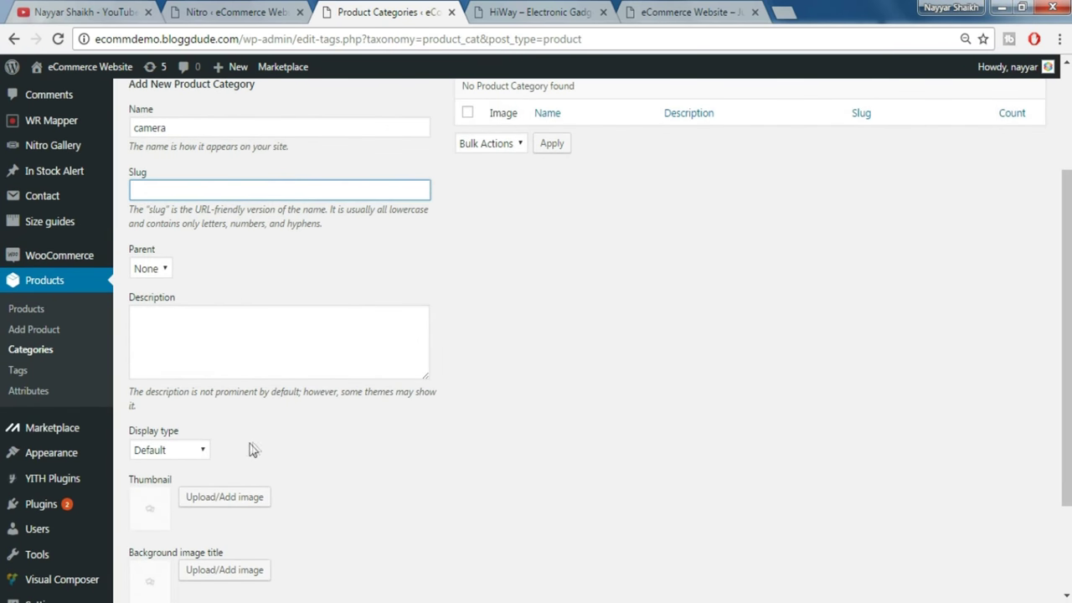
pyautogui.scroll(-1, 251, 450)
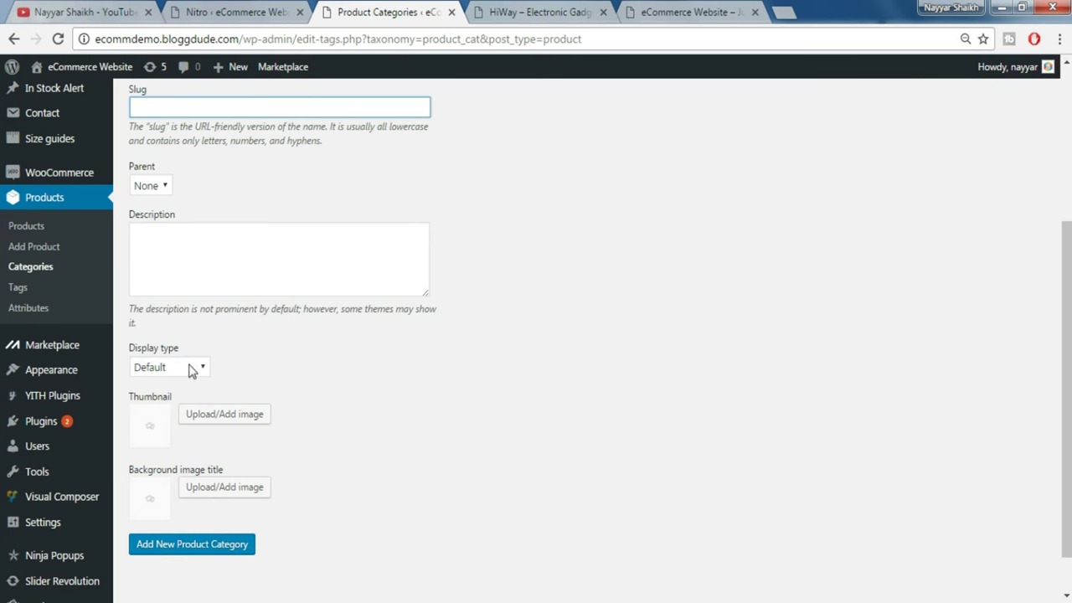
# Open the thumbnail image picker for the camera category.
pyautogui.click(521, 8)
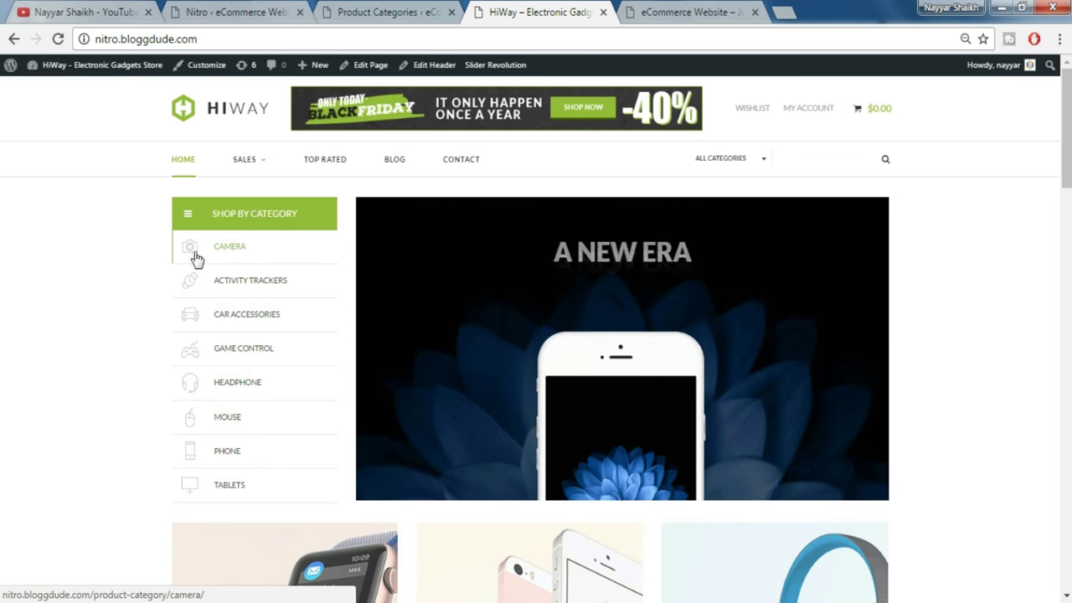
pyautogui.click(374, 10)
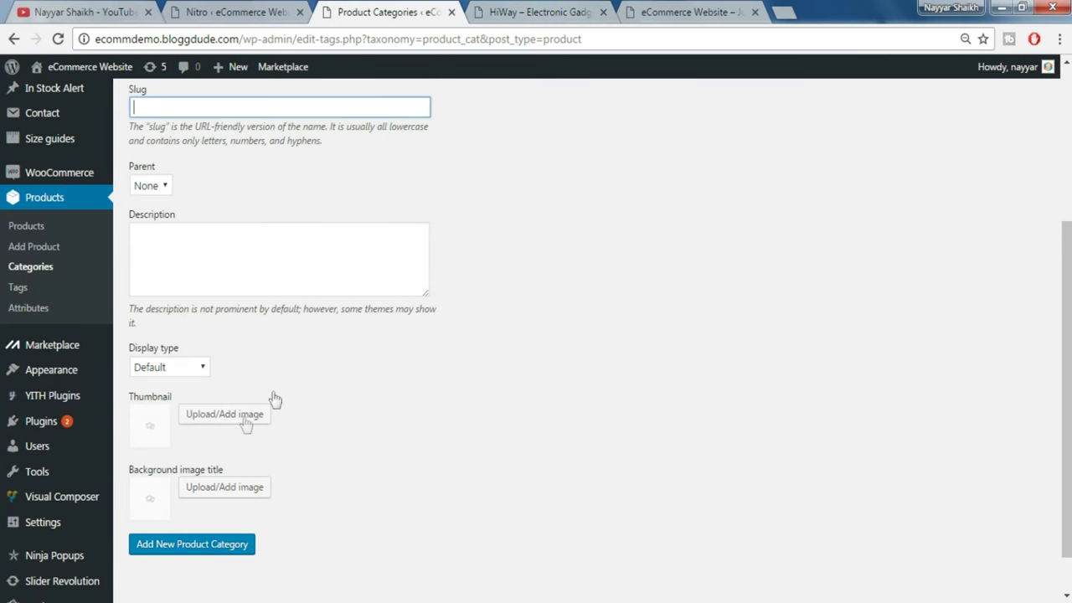
pyautogui.click(225, 415)
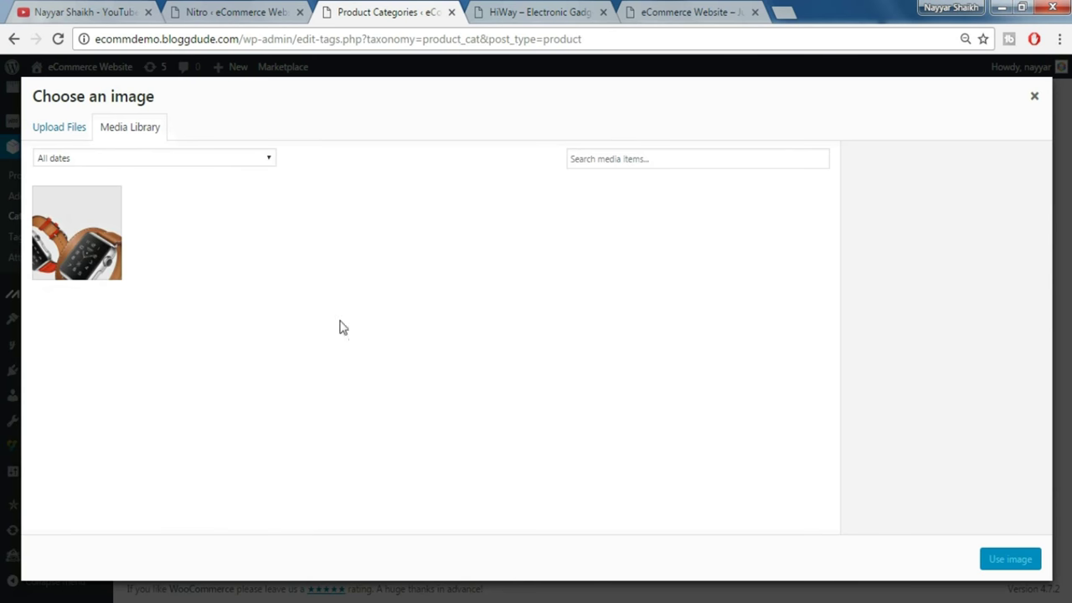
# Upload all ten icons from the Cat Icons folder and use camera.png as the thumbnail.
pyautogui.click(74, 136)
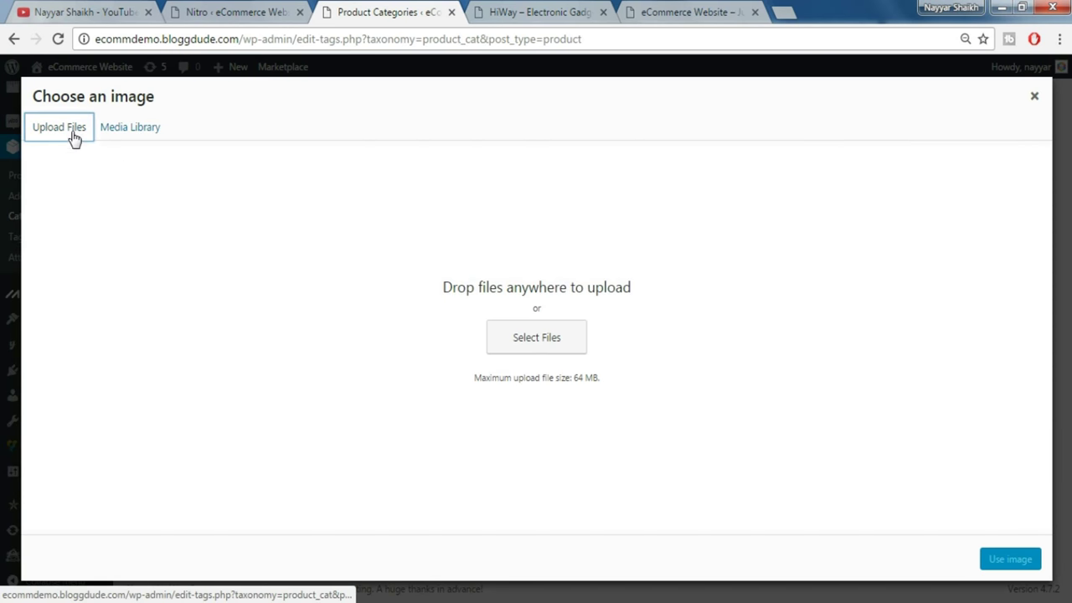
pyautogui.click(500, 341)
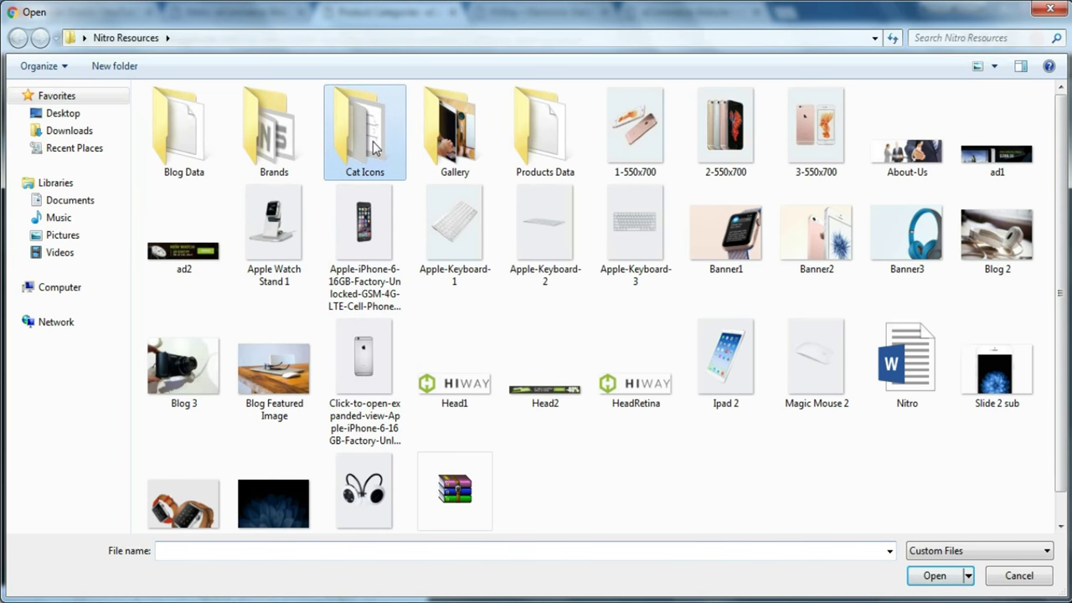
pyautogui.doubleClick(374, 148)
pyautogui.hotkey('ctrl', 'a')
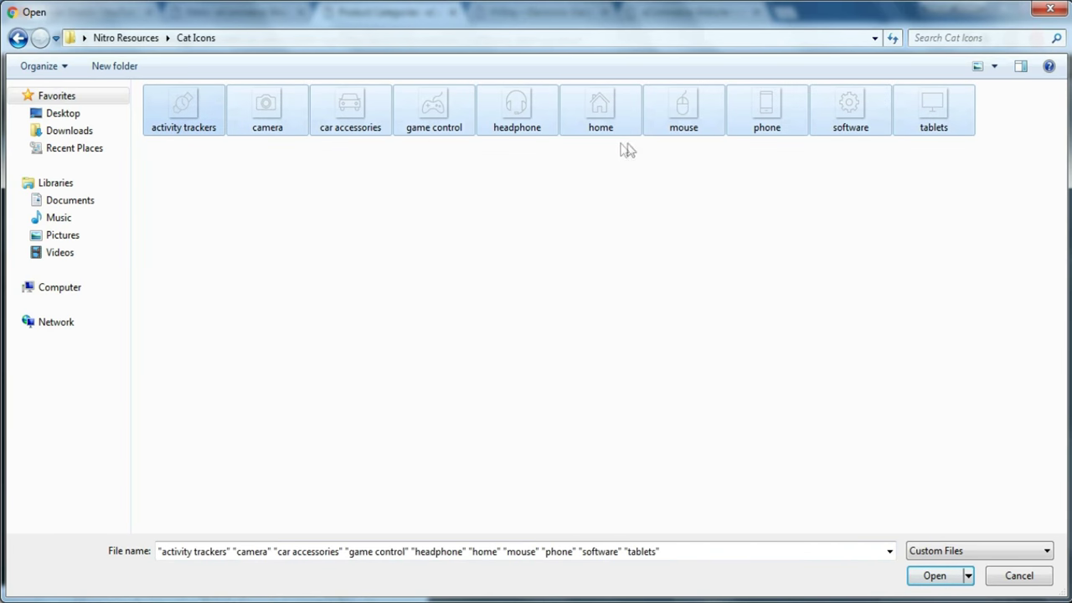
pyautogui.click(924, 585)
pyautogui.click(72, 361)
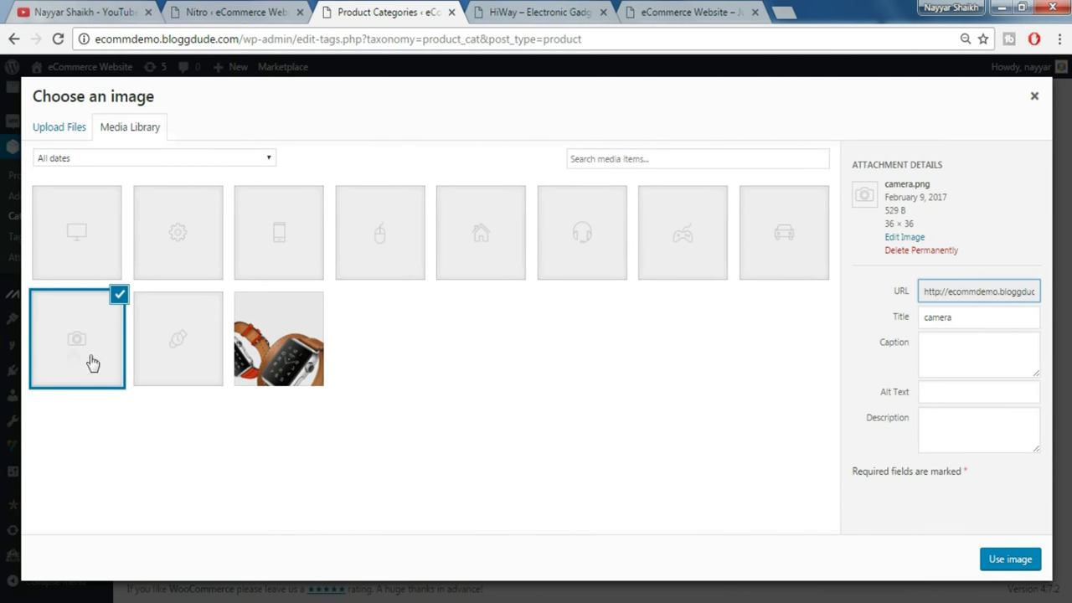
pyautogui.click(1016, 561)
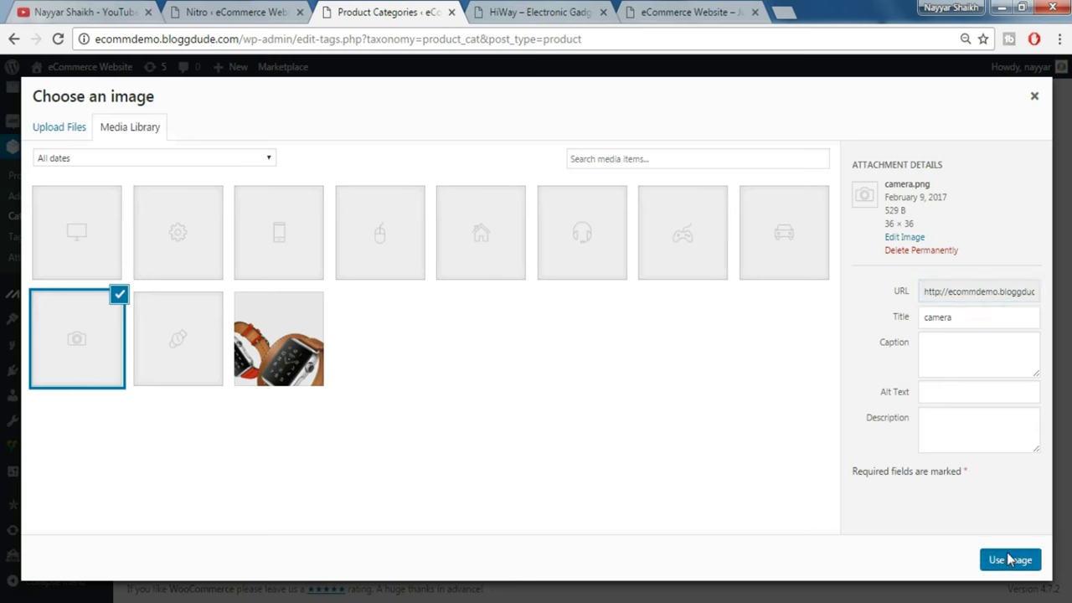
# Save the camera category with its icon.
pyautogui.scroll(2, 321, 415)
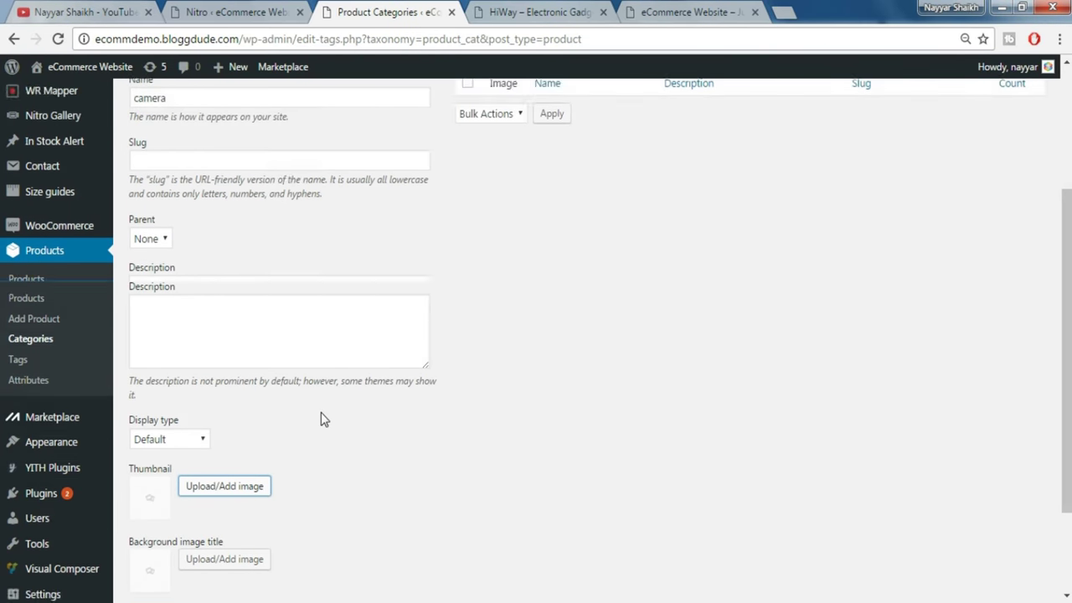
pyautogui.scroll(-1, 323, 412)
pyautogui.scroll(-2, 322, 412)
pyautogui.click(205, 509)
# Enter 'activity trackers' as the next category name after checking the storefront.
pyautogui.scroll(4, 554, 479)
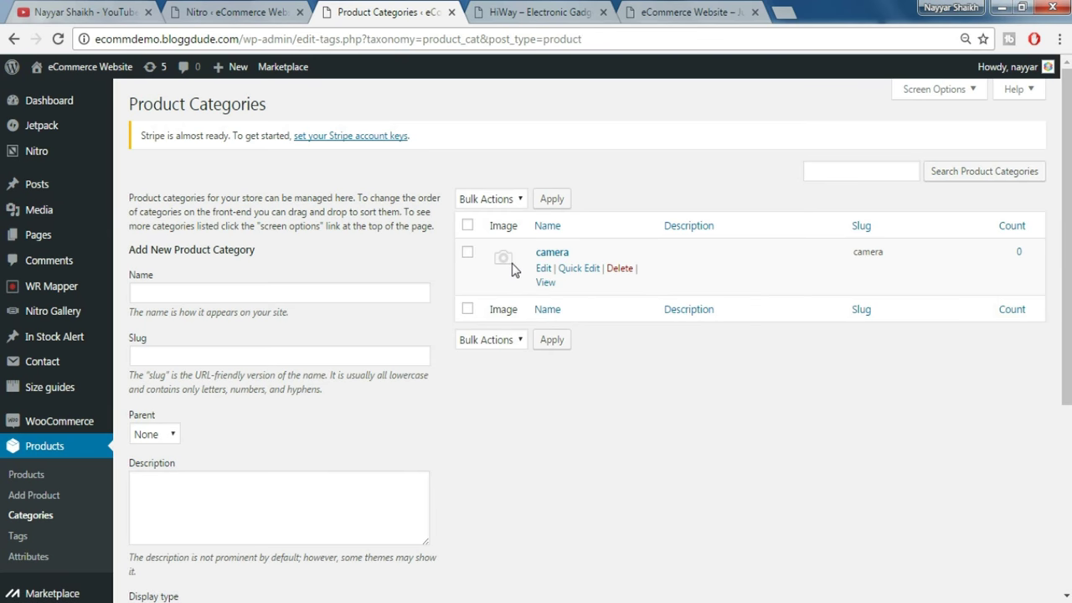
pyautogui.click(544, 12)
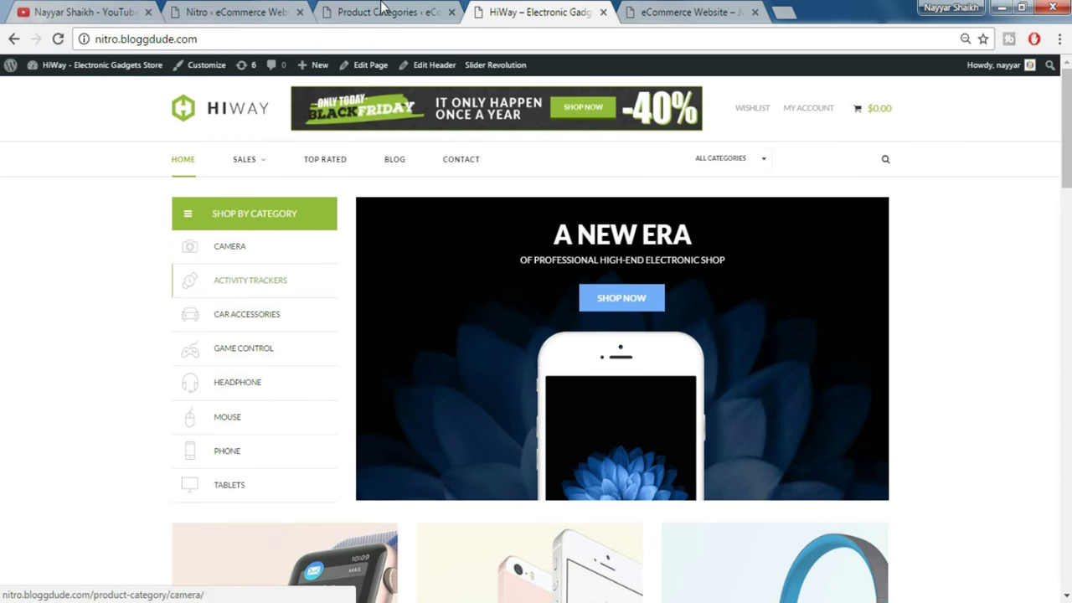
pyautogui.click(383, 12)
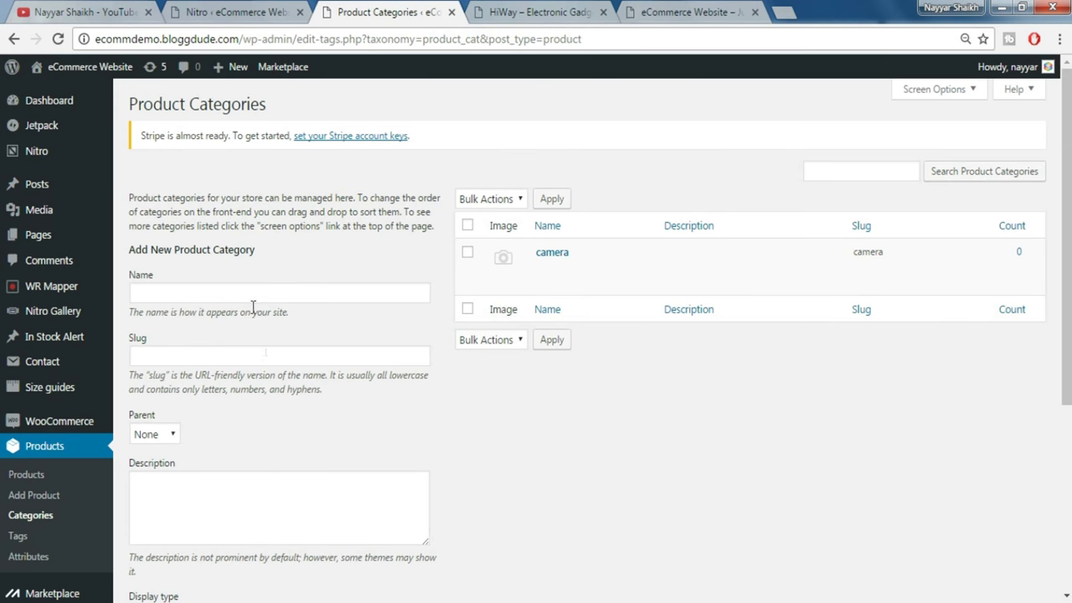
pyautogui.click(257, 290)
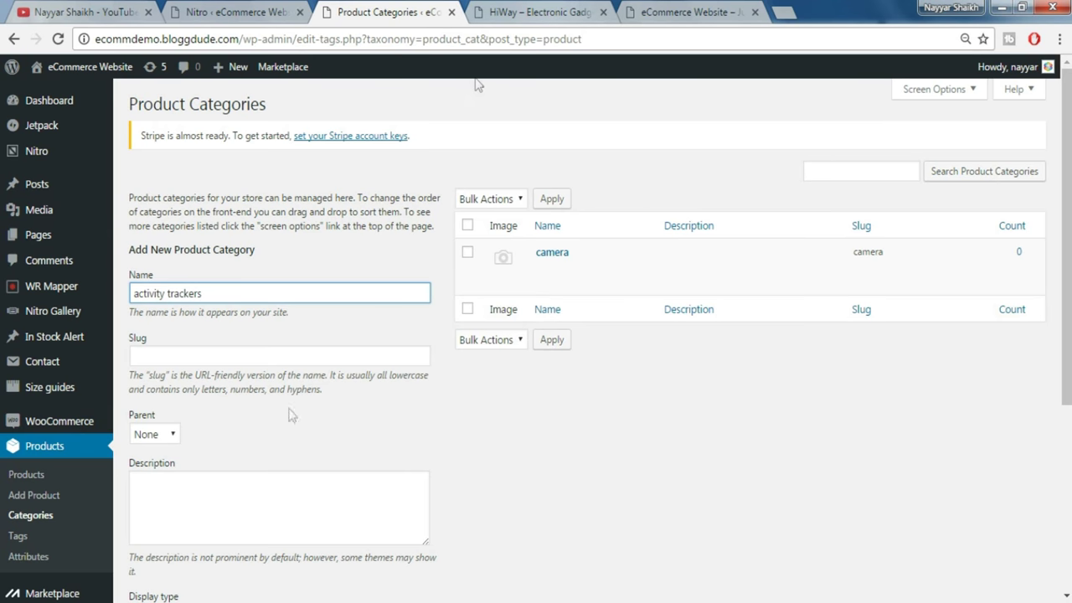
# Give activity trackers its icon as thumbnail and save the category.
pyautogui.scroll(-3, 292, 414)
pyautogui.click(224, 415)
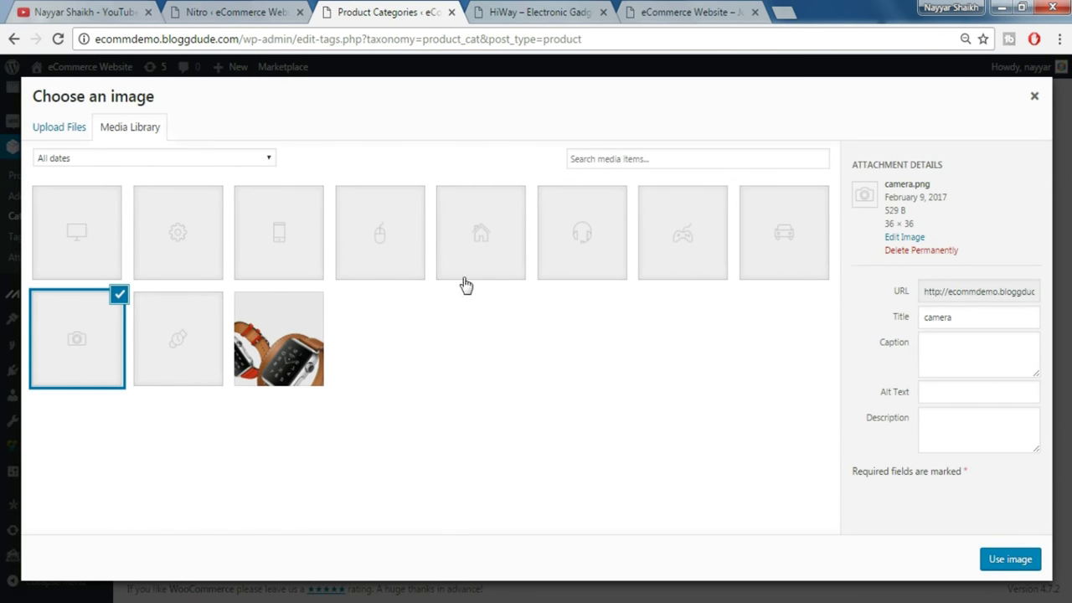
pyautogui.click(178, 342)
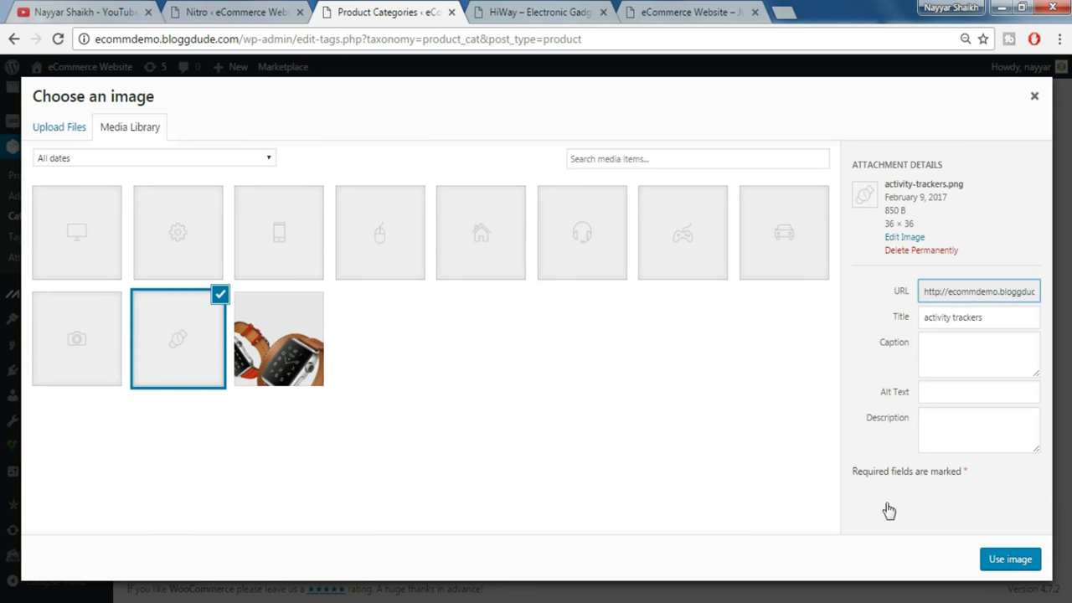
pyautogui.click(1005, 558)
pyautogui.click(214, 560)
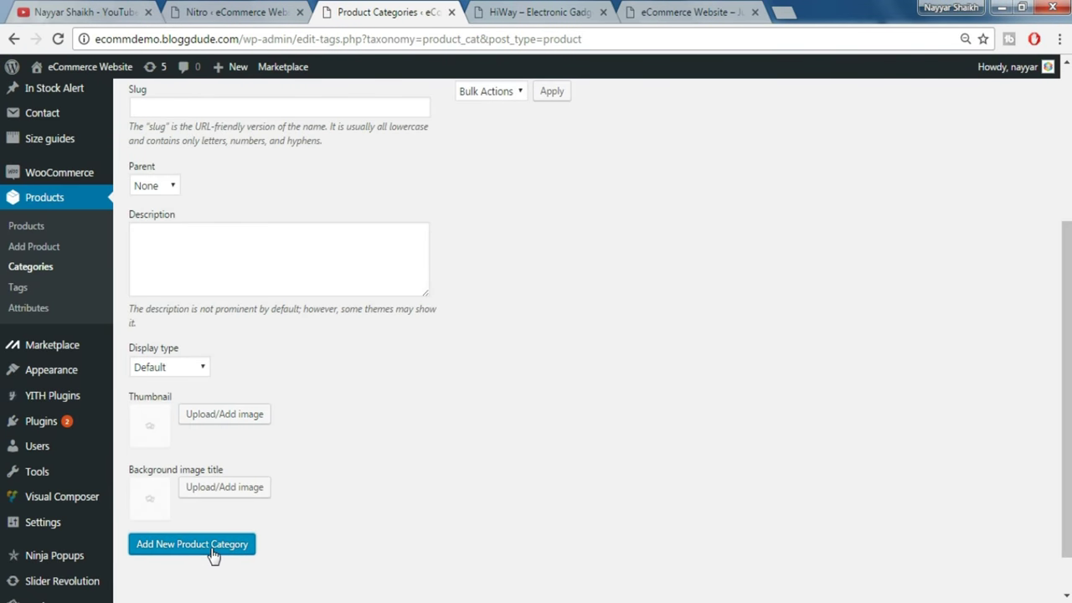
# Add the car accessories category with its matching icon as thumbnail.
pyautogui.click(561, 12)
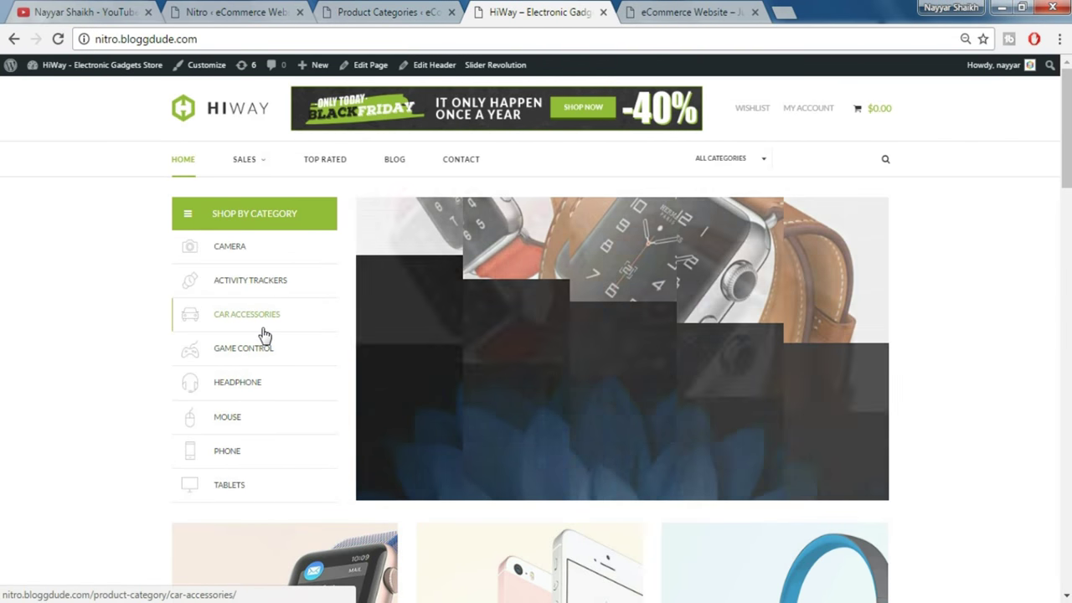
pyautogui.click(450, 8)
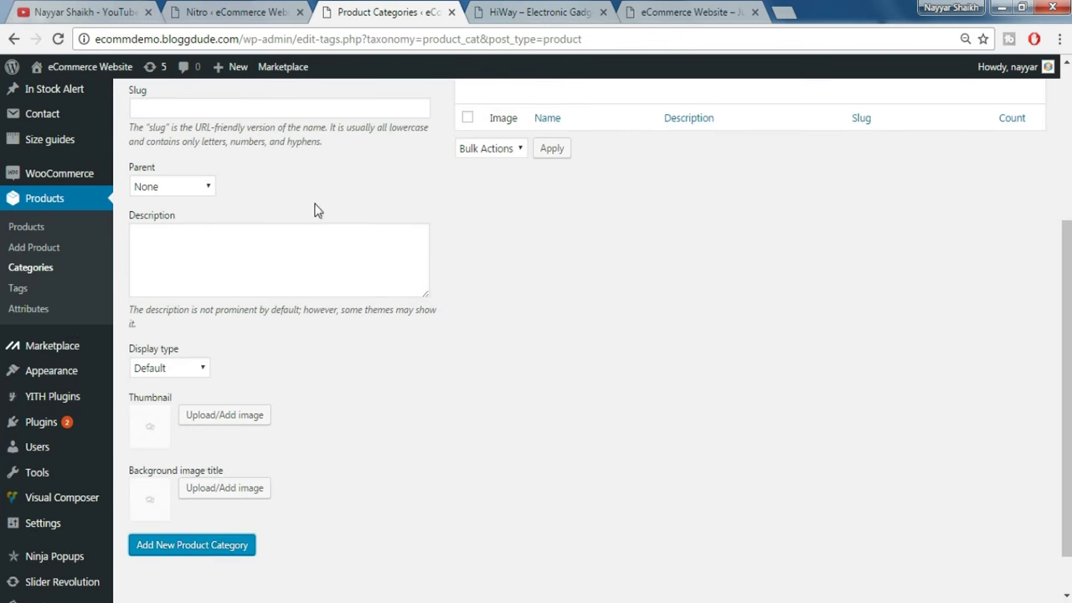
pyautogui.scroll(3, 293, 243)
pyautogui.click(267, 290)
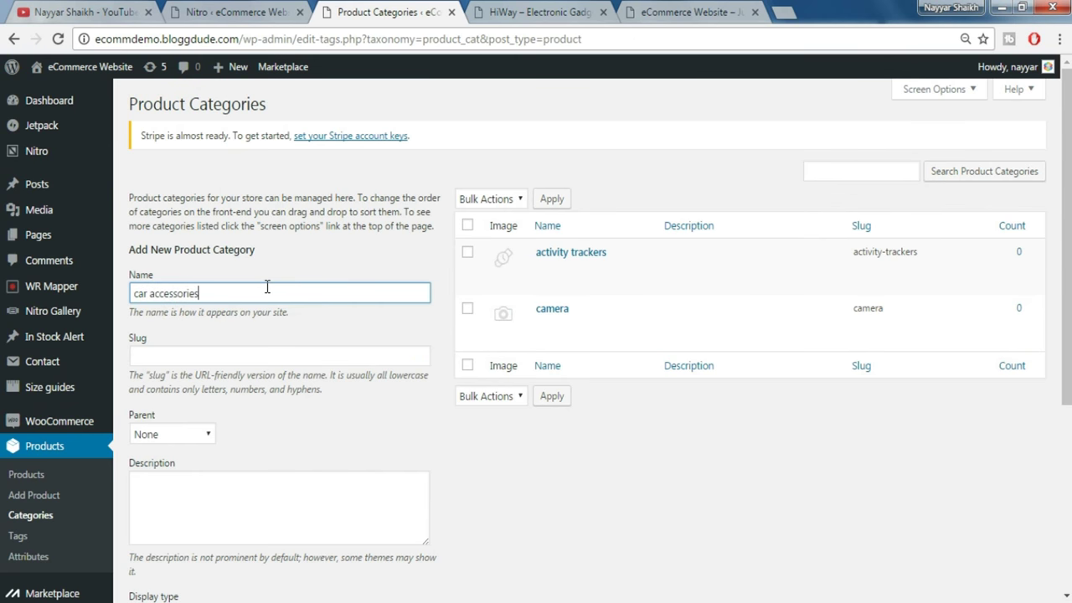
pyautogui.scroll(-3, 275, 338)
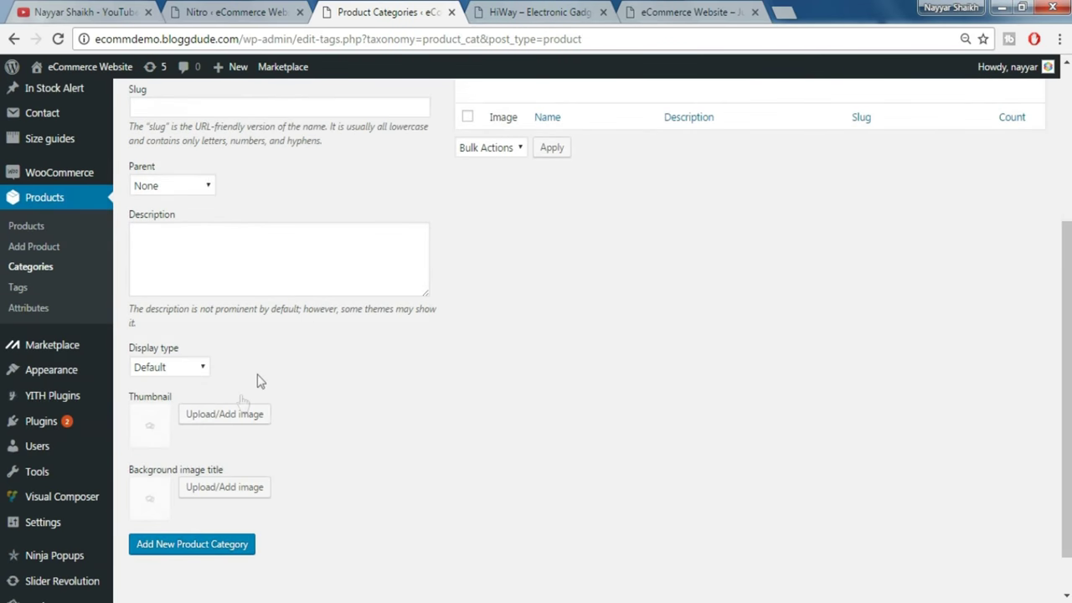
pyautogui.click(228, 416)
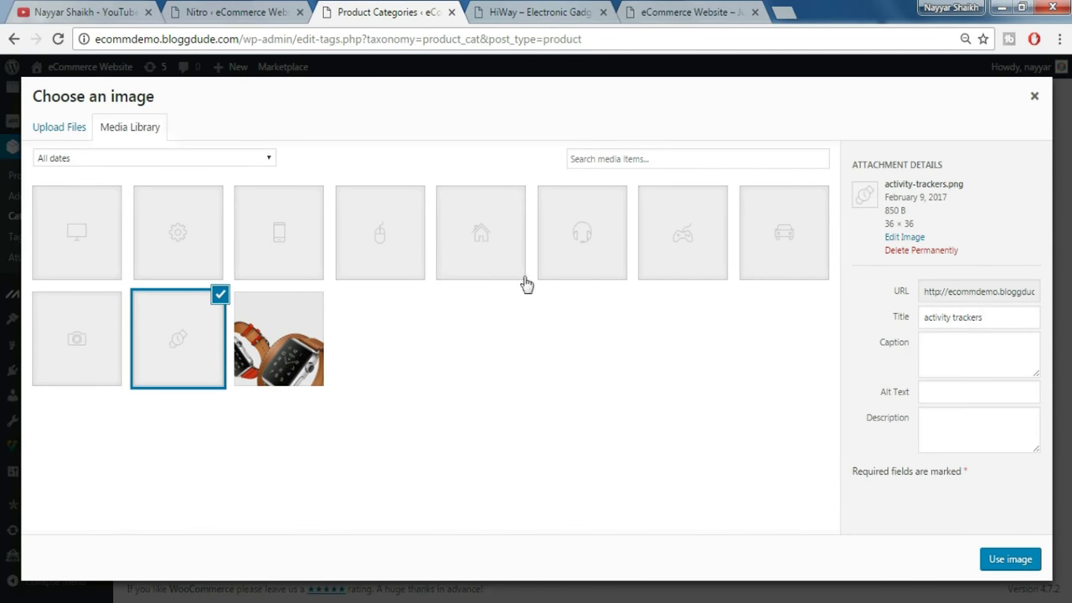
pyautogui.click(767, 251)
pyautogui.click(1009, 558)
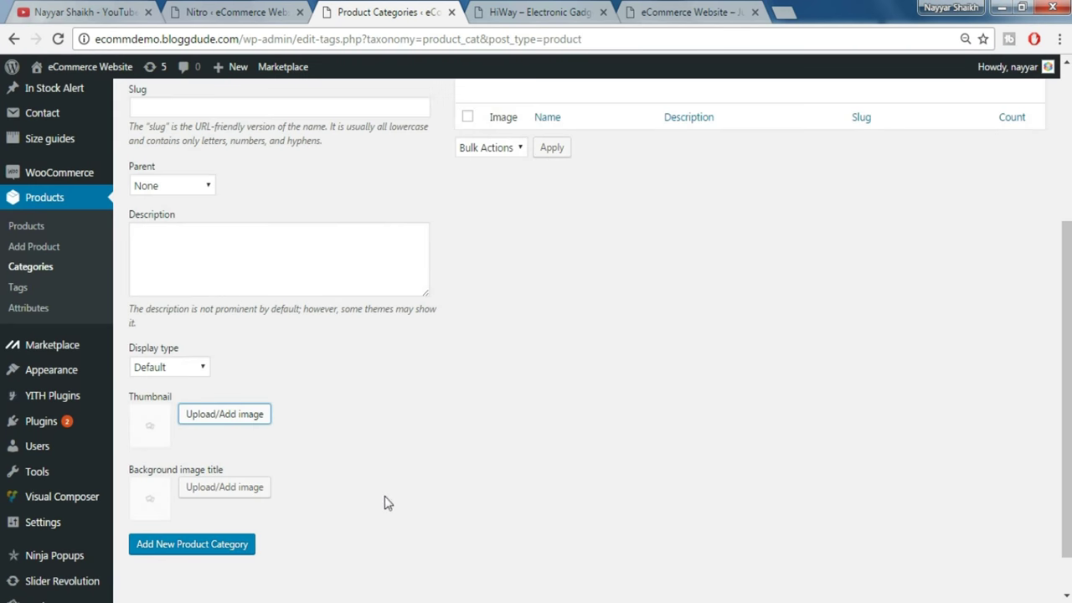
pyautogui.click(207, 546)
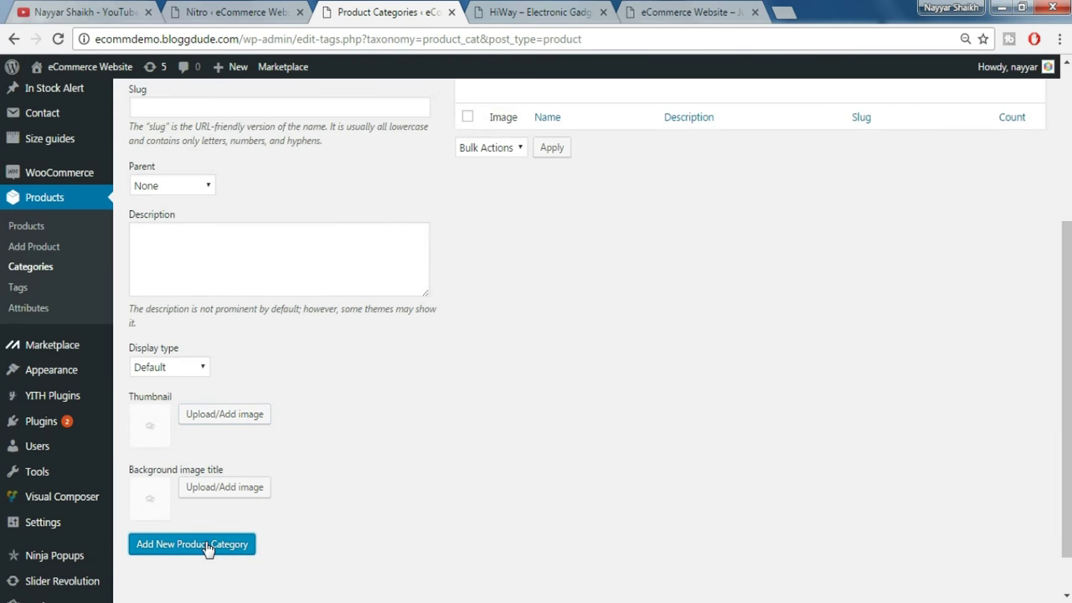
pyautogui.scroll(4, 467, 473)
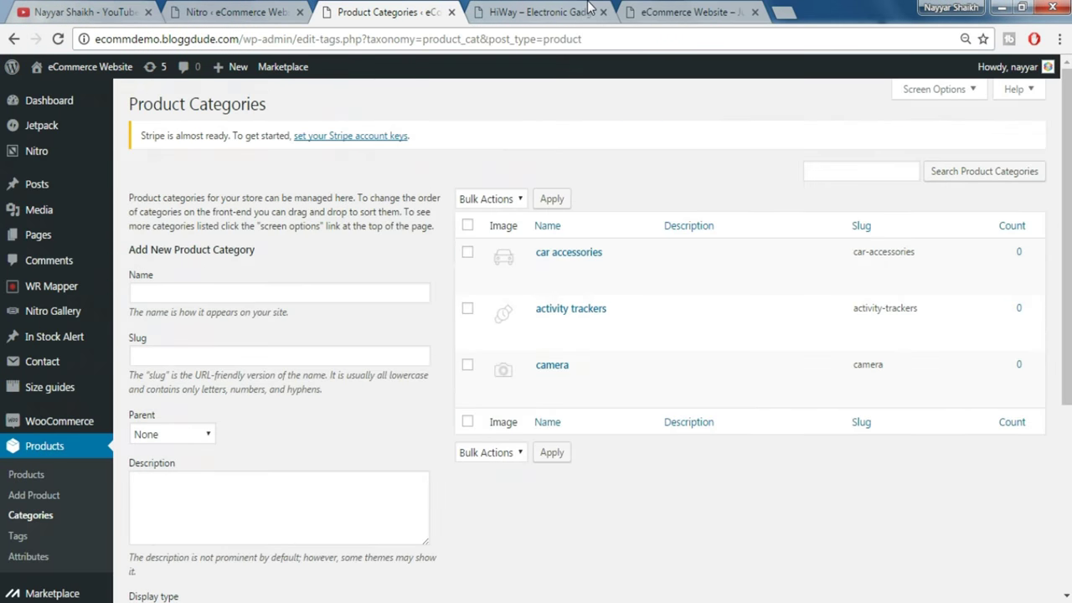
pyautogui.click(589, 10)
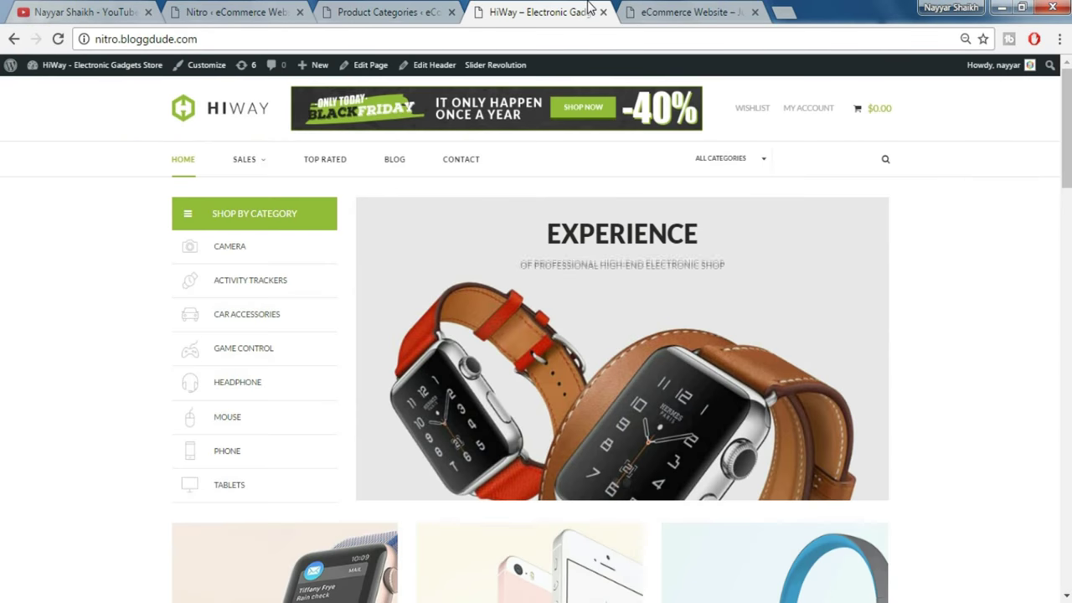
# Add the game control category with the game-control.png icon.
pyautogui.click(378, 14)
pyautogui.click(236, 292)
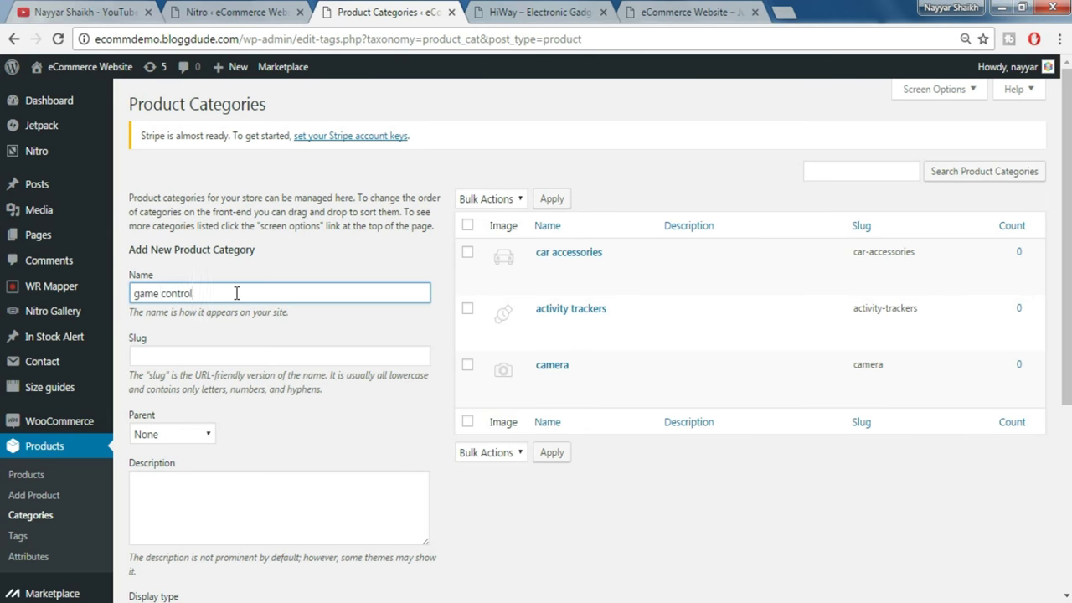
pyautogui.scroll(-3, 268, 335)
pyautogui.click(223, 421)
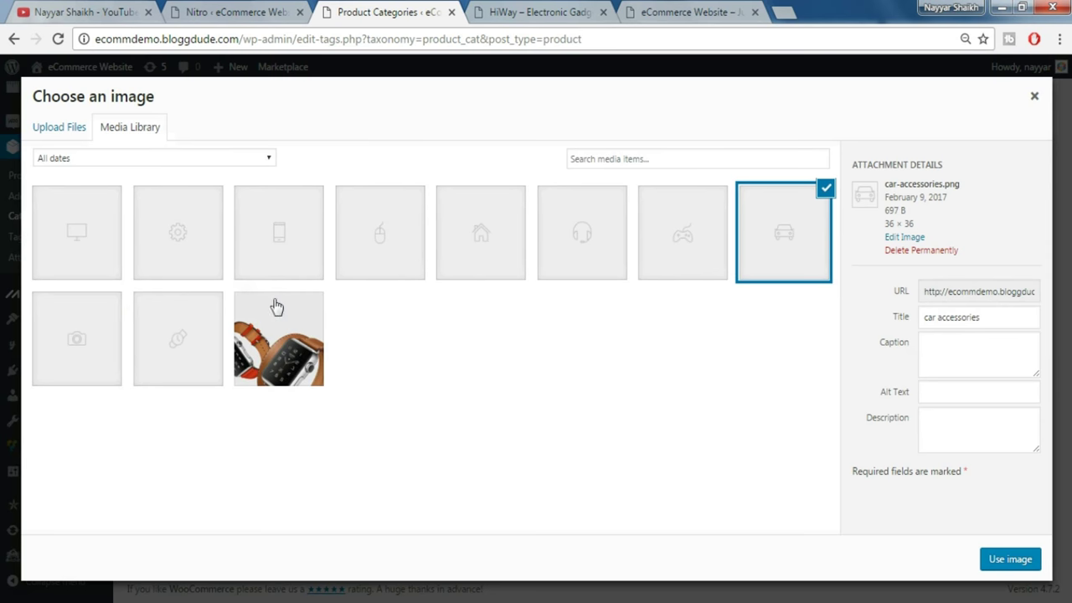
pyautogui.click(692, 256)
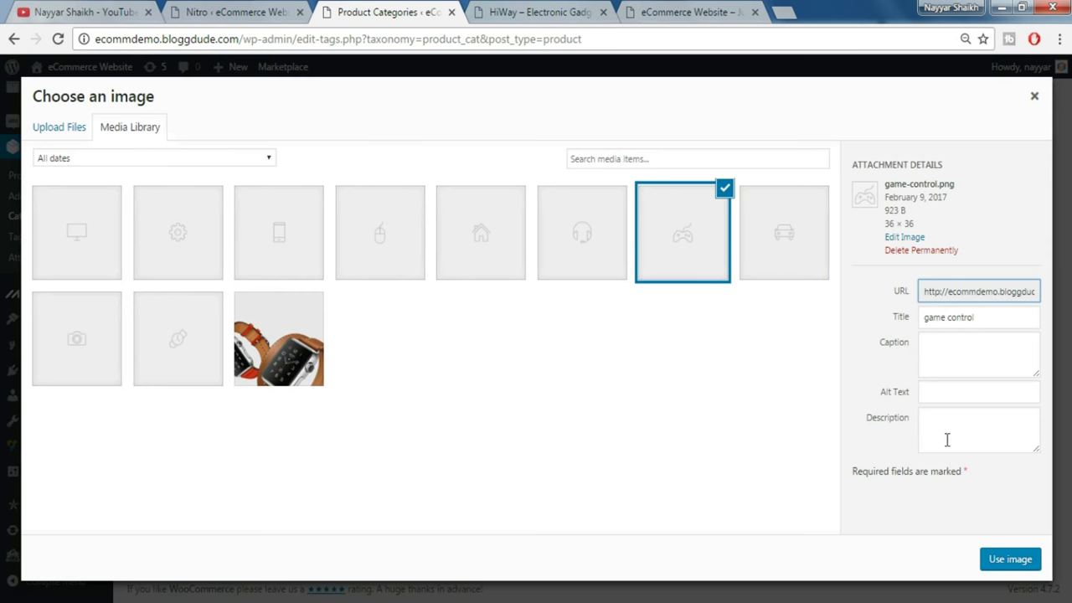
pyautogui.click(989, 559)
pyautogui.click(191, 545)
# Add the headphone category with the headphone.png icon.
pyautogui.click(548, 10)
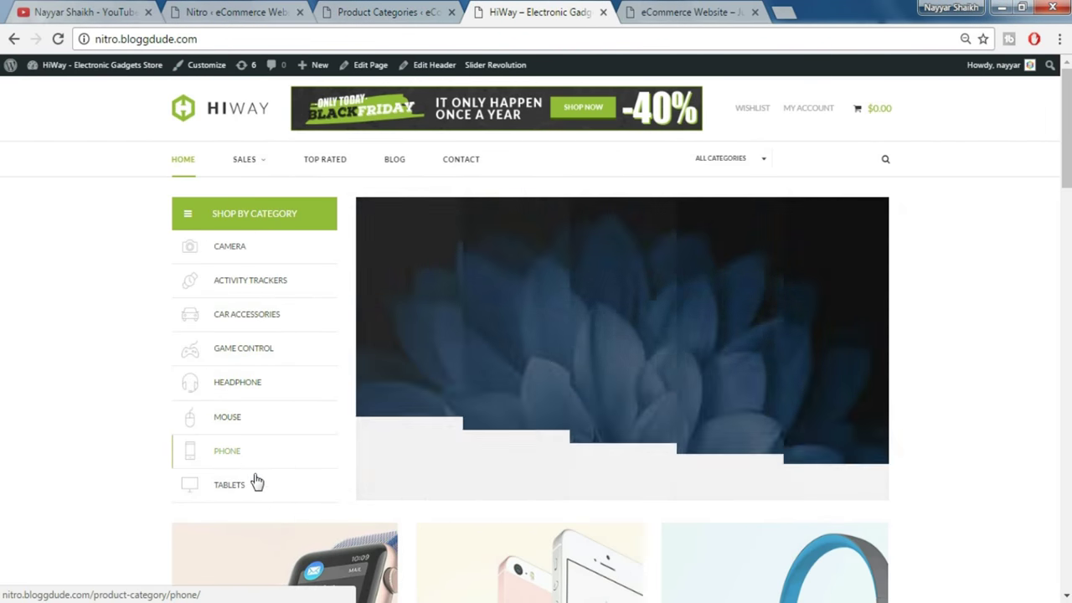
pyautogui.click(374, 8)
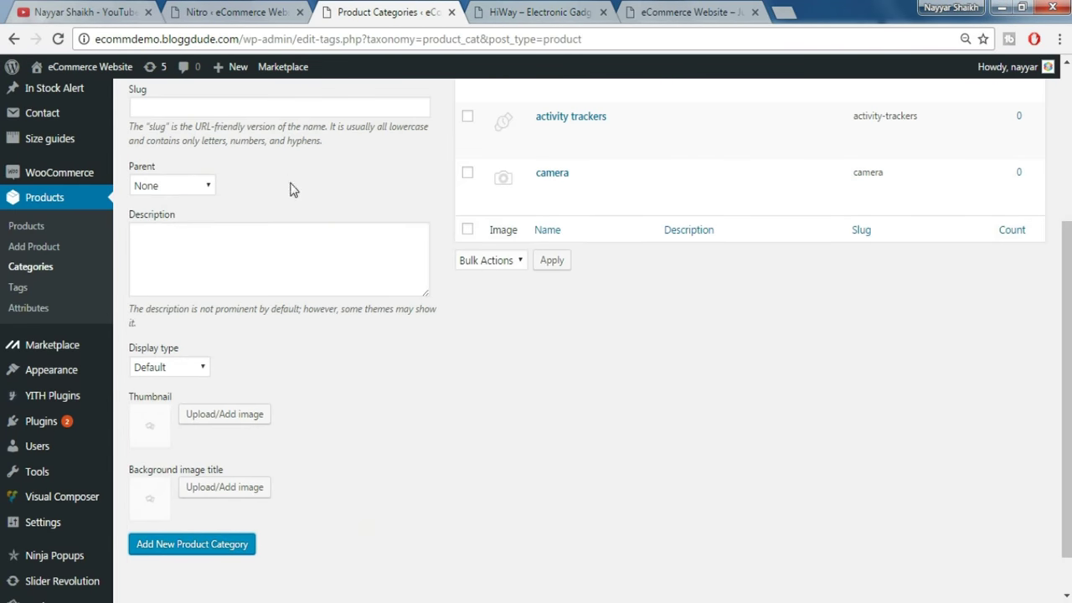
pyautogui.scroll(5, 292, 184)
pyautogui.click(236, 291)
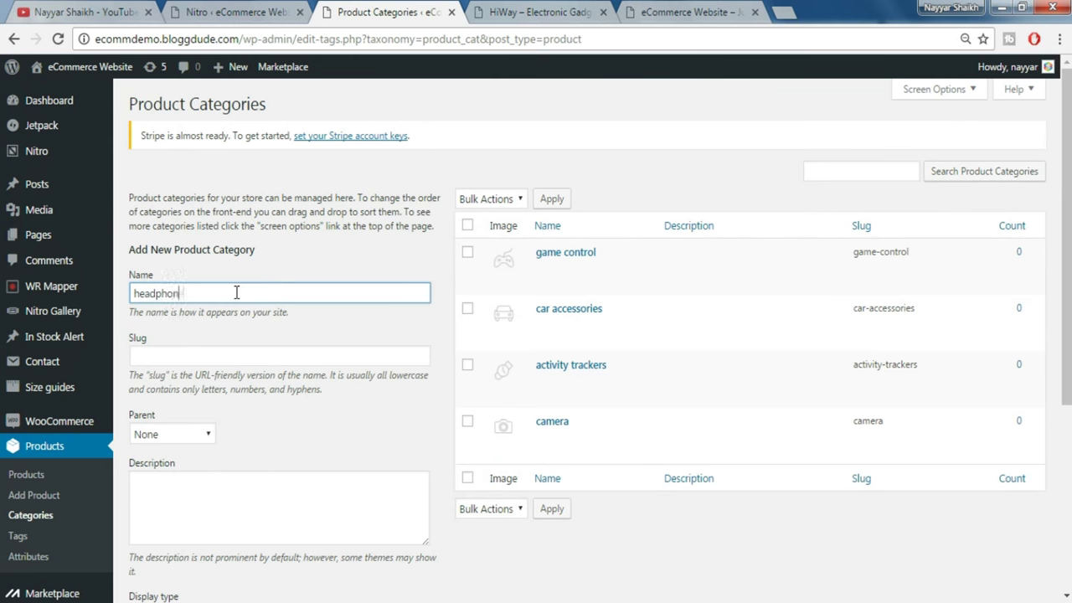
pyautogui.scroll(-3, 270, 244)
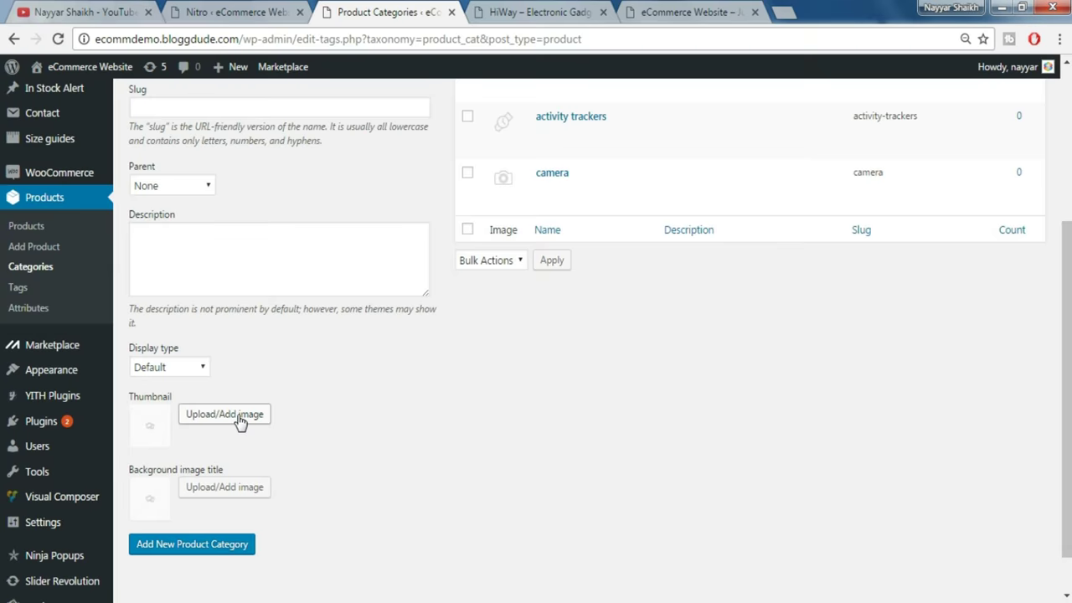
pyautogui.click(239, 420)
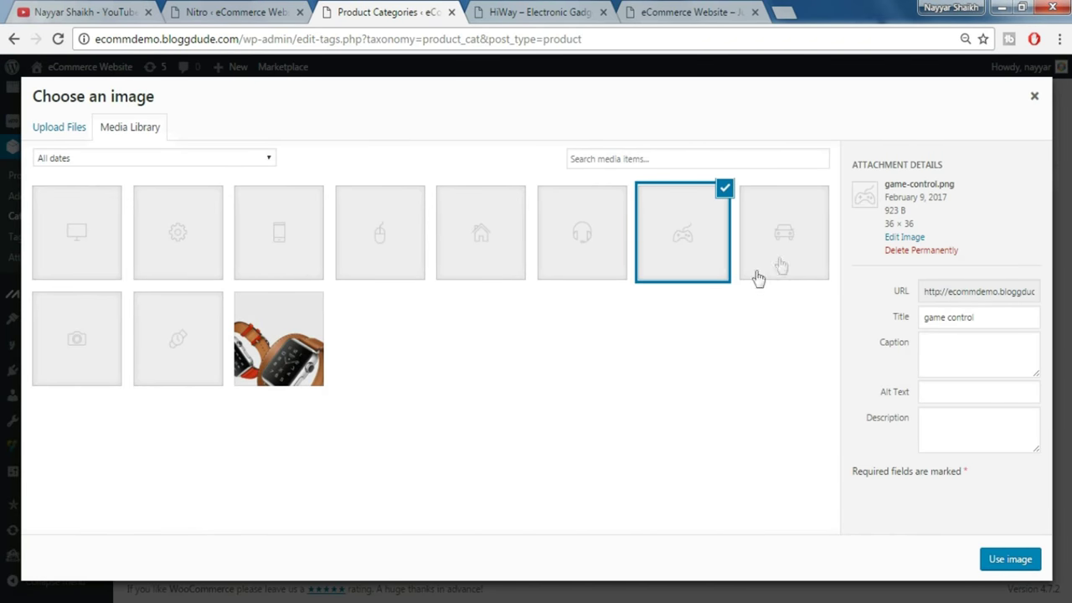
pyautogui.click(593, 261)
pyautogui.click(1008, 559)
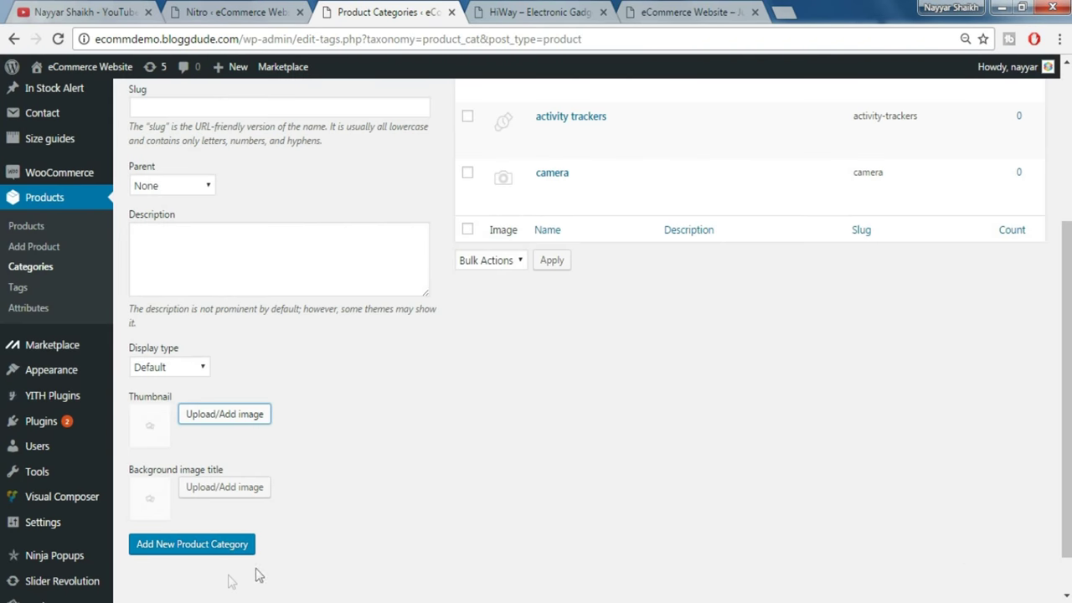
pyautogui.click(167, 546)
pyautogui.scroll(3, 359, 516)
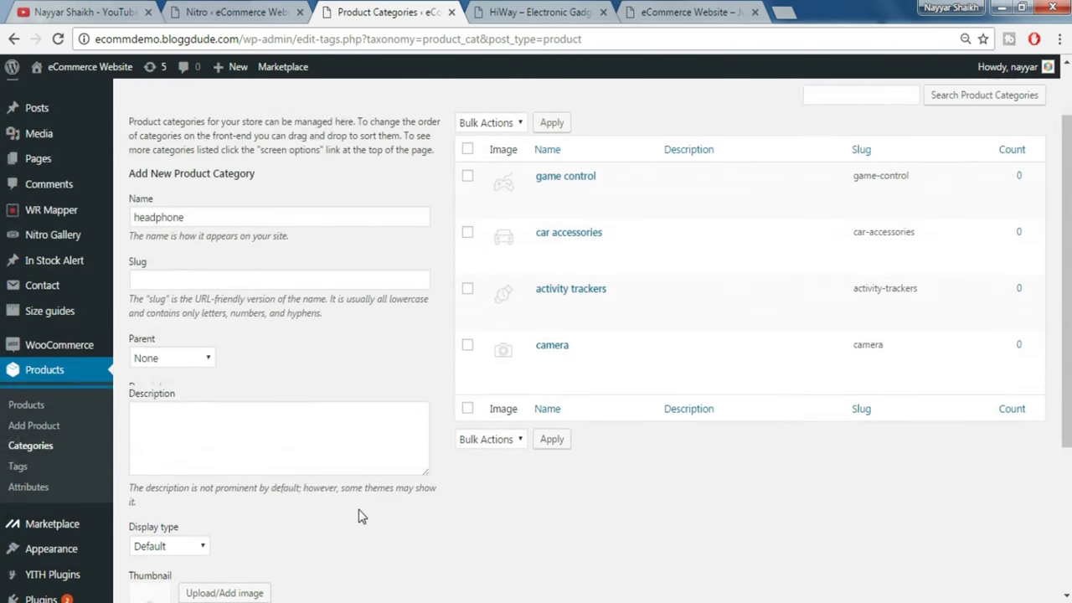
# Add the mouse category with mouse.png as its thumbnail.
pyautogui.click(243, 285)
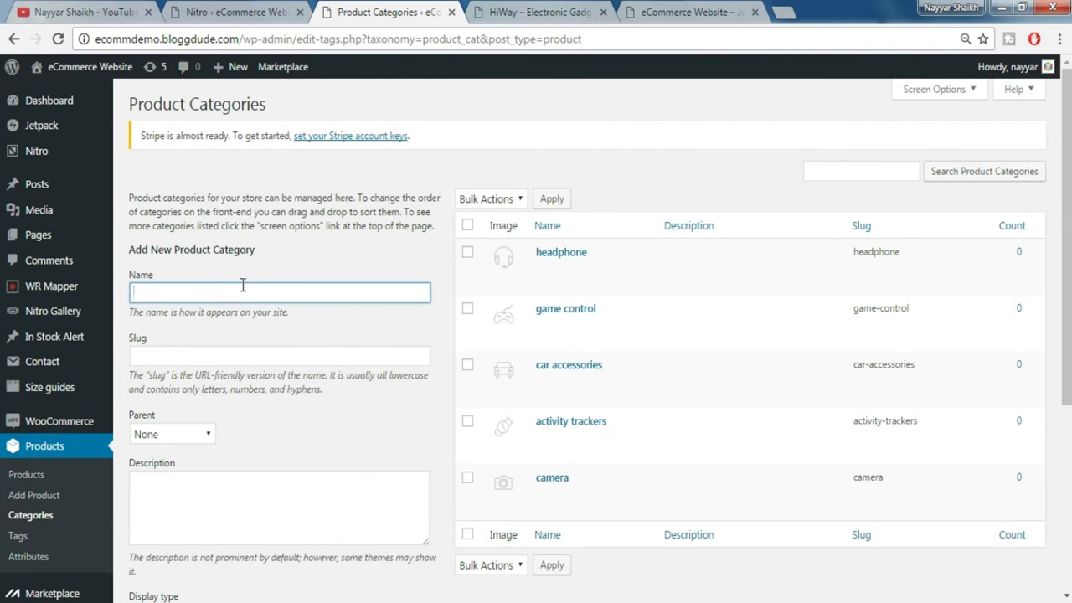
pyautogui.scroll(-4, 268, 297)
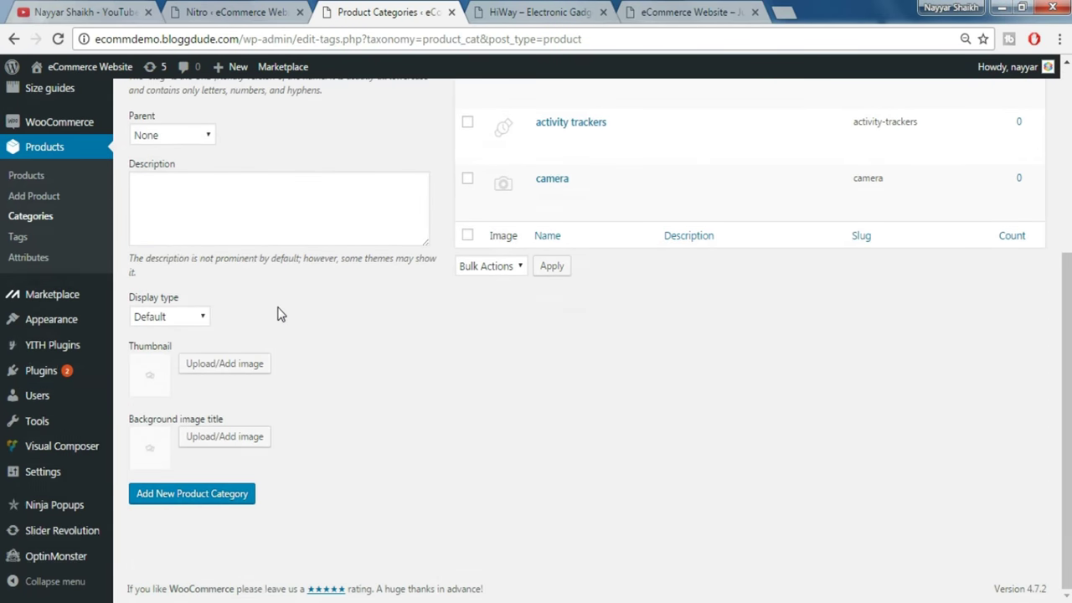
pyautogui.click(228, 367)
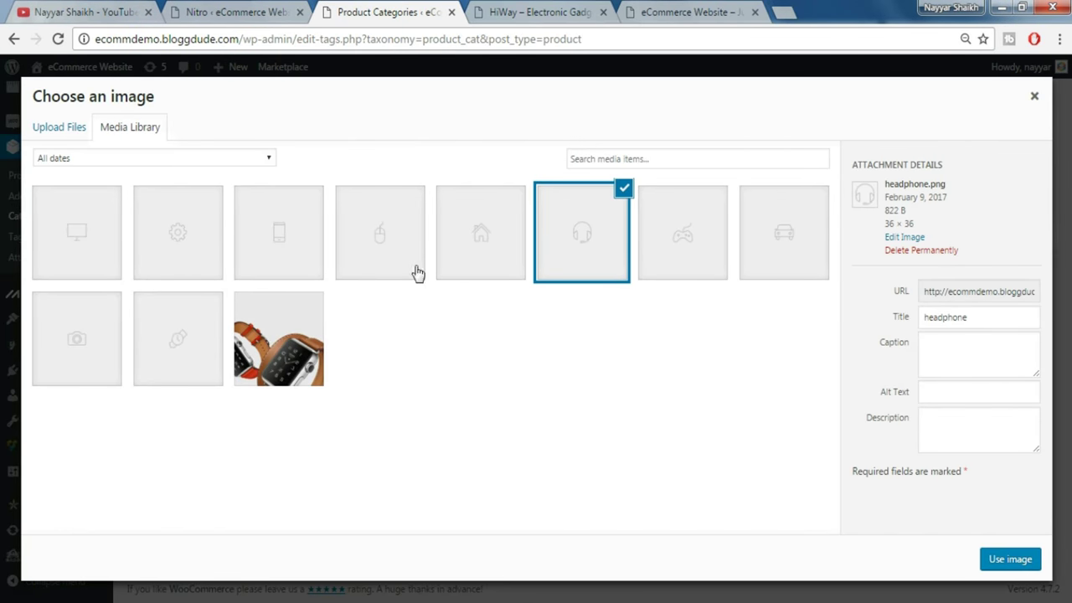
pyautogui.click(376, 259)
pyautogui.click(1010, 560)
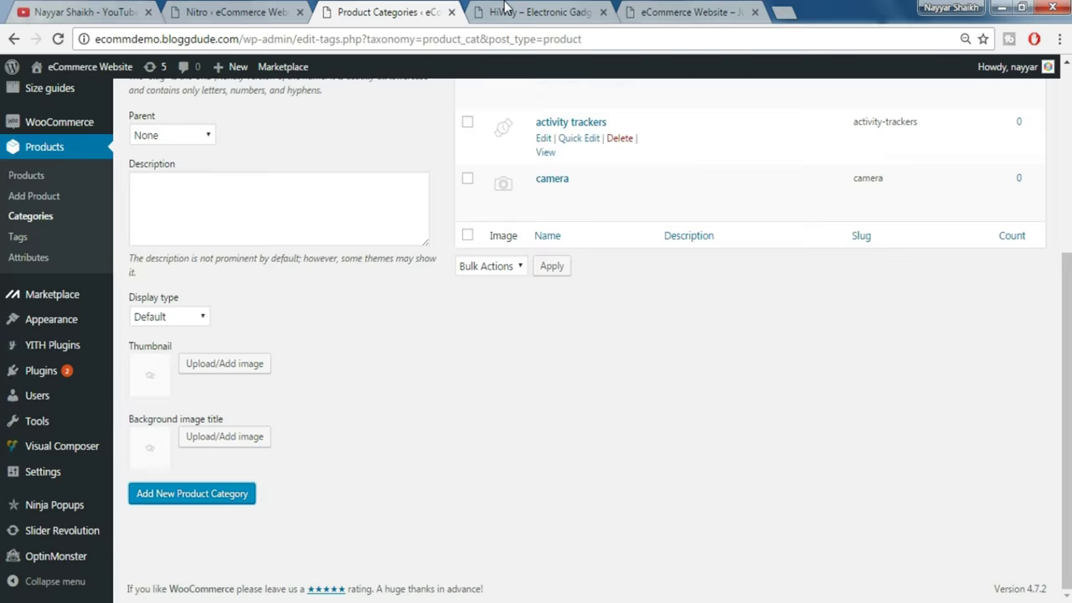
# Delete the misspelled 'phom' category created by mistake.
pyautogui.hotkey('ctrl', 'Tab')
pyautogui.click(417, 10)
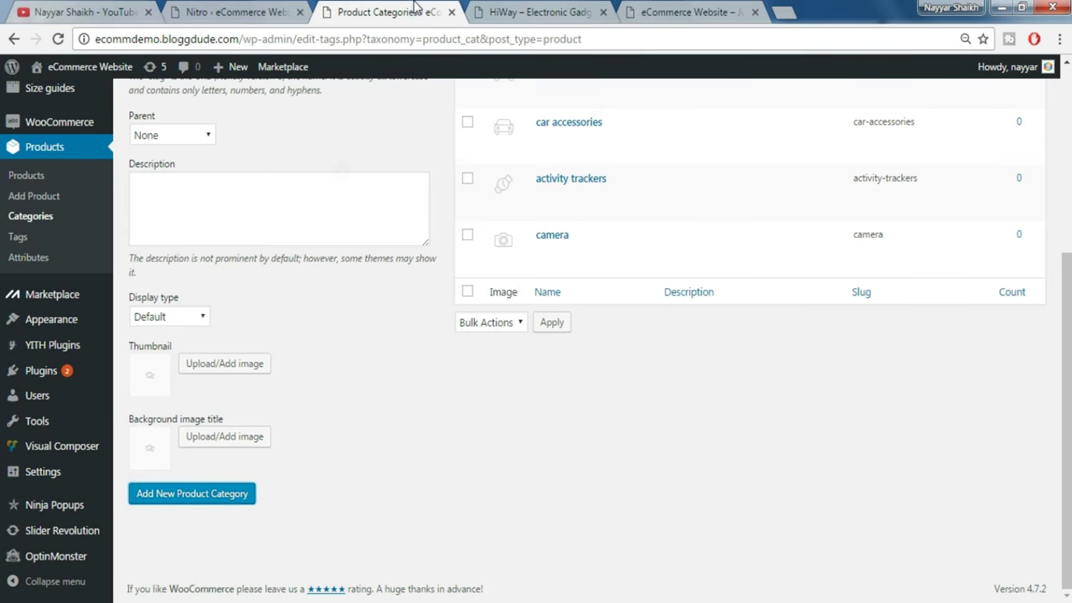
pyautogui.scroll(2, 250, 249)
pyautogui.click(223, 158)
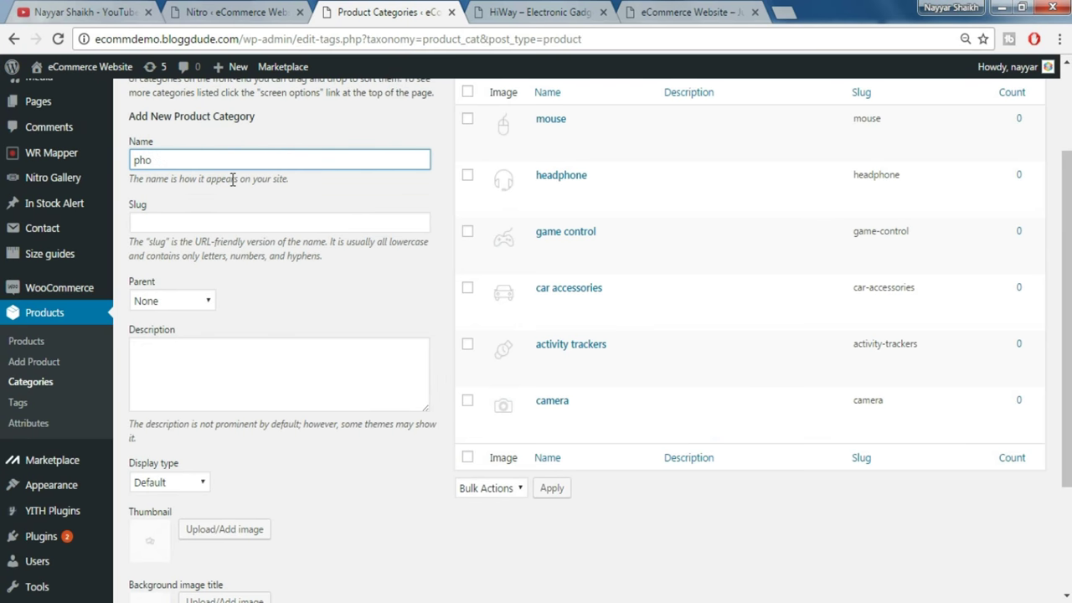
pyautogui.press('Return')
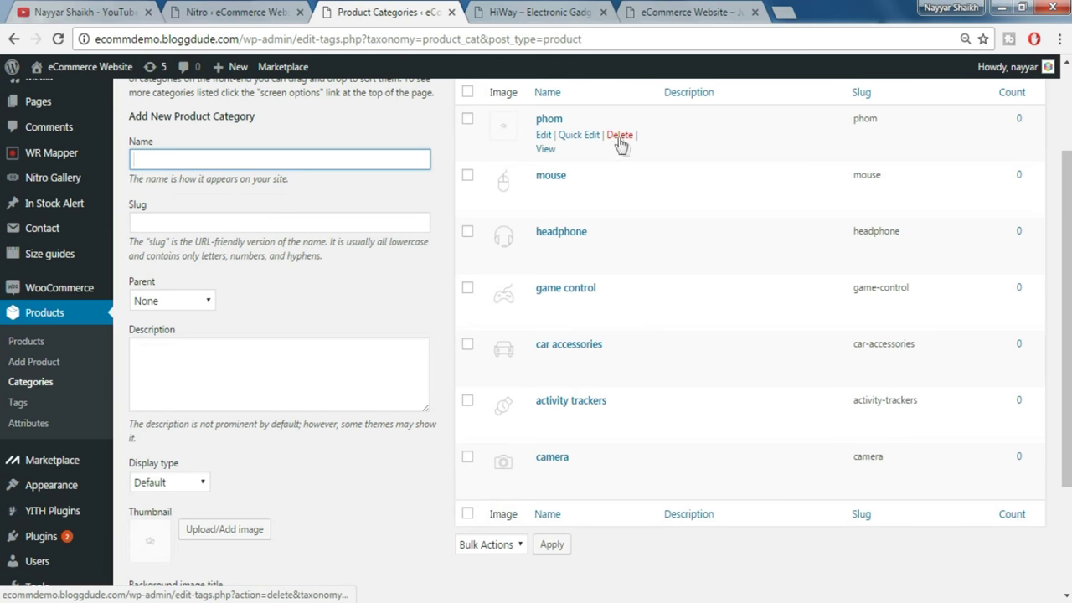
pyautogui.click(623, 136)
pyautogui.click(601, 149)
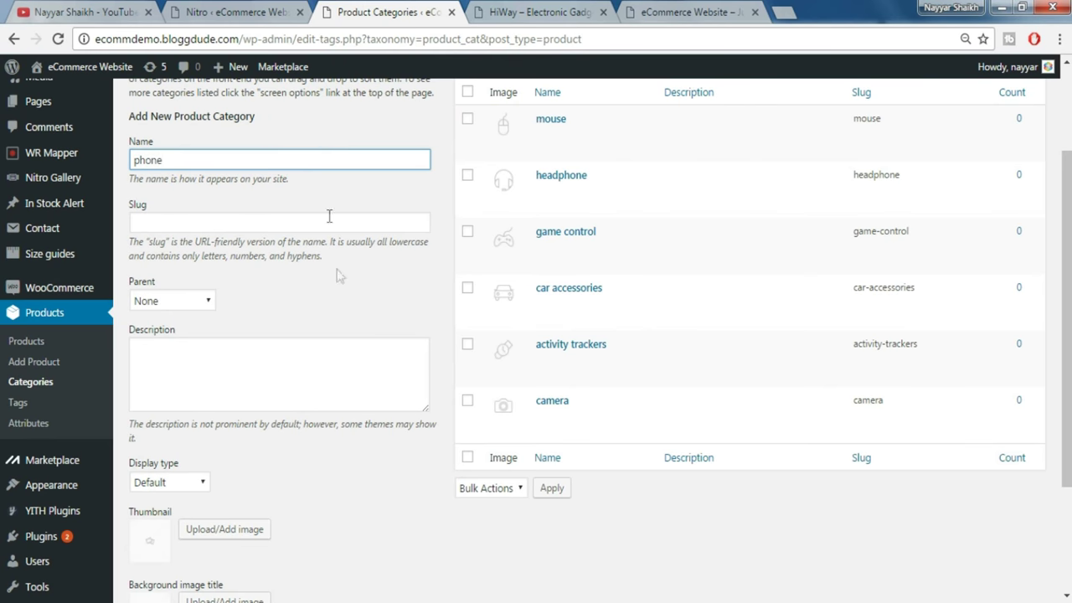
# Add the phone category with phone.png as its thumbnail.
pyautogui.scroll(-2, 329, 216)
pyautogui.click(213, 363)
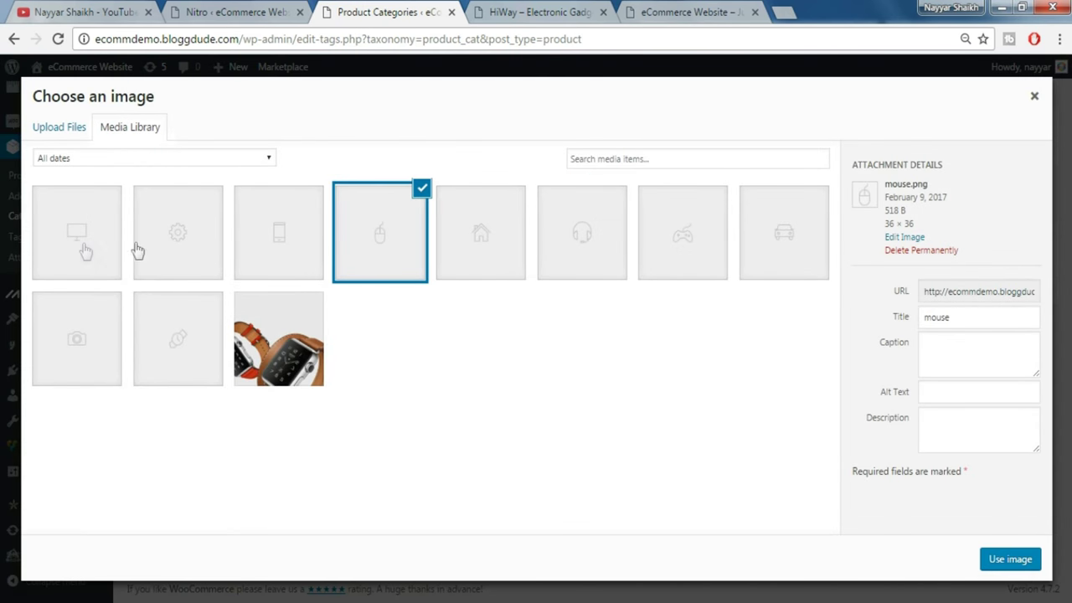
pyautogui.click(295, 258)
pyautogui.click(999, 562)
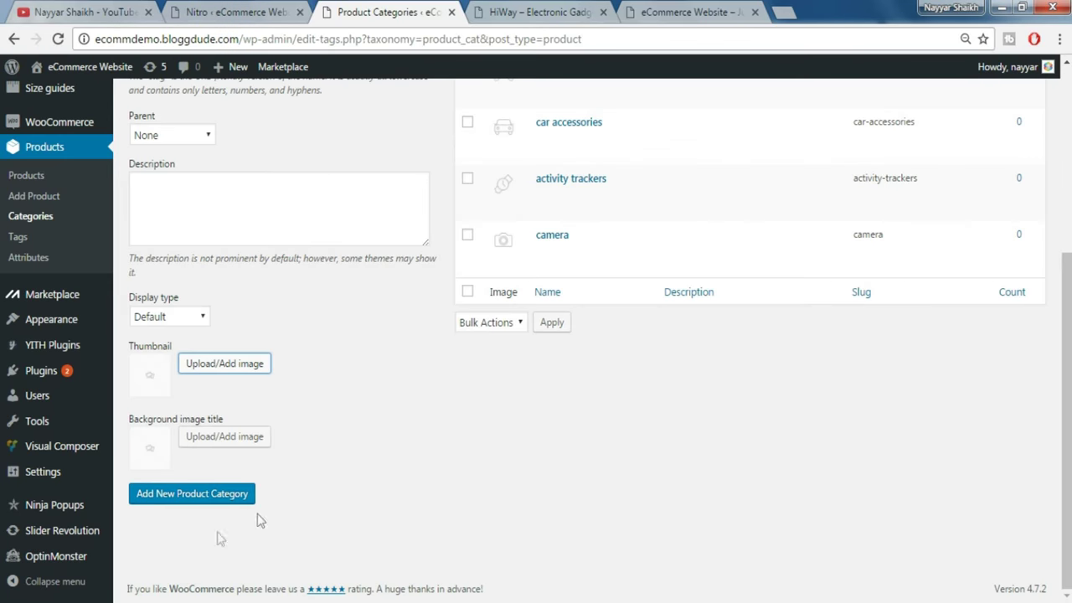
pyautogui.click(170, 495)
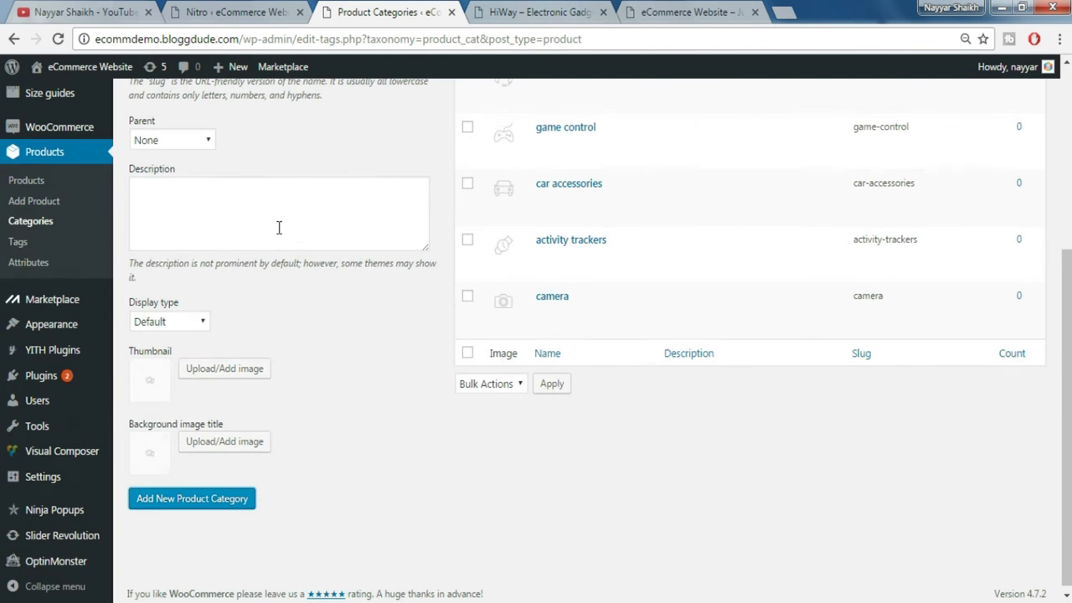
pyautogui.scroll(3, 279, 227)
# Create the 'tablets' category with the tablets.png monitor icon as thumbnail.
pyautogui.click(235, 243)
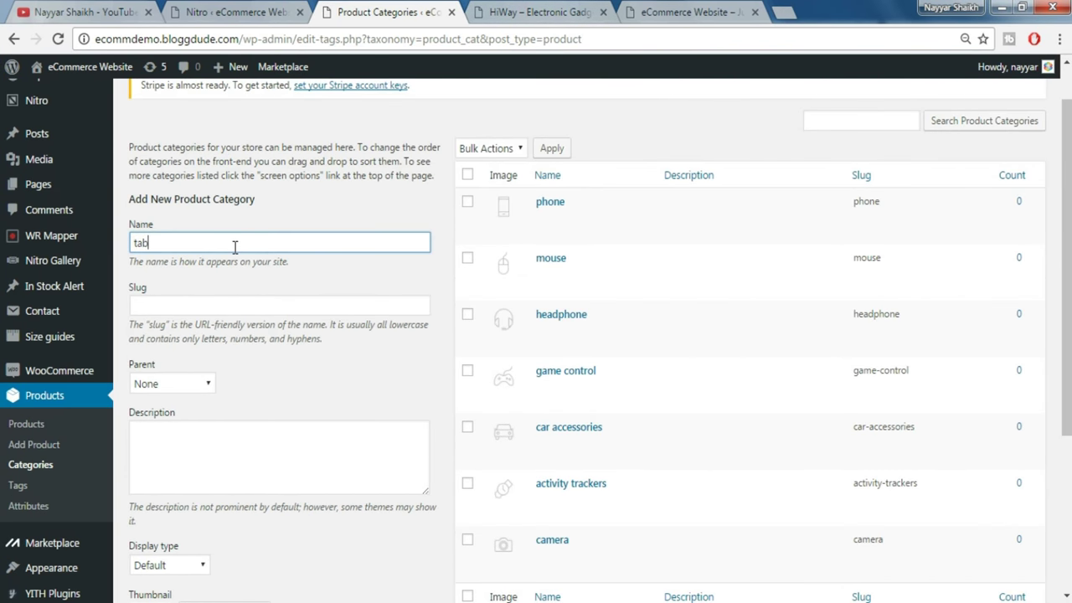
pyautogui.scroll(-3, 246, 296)
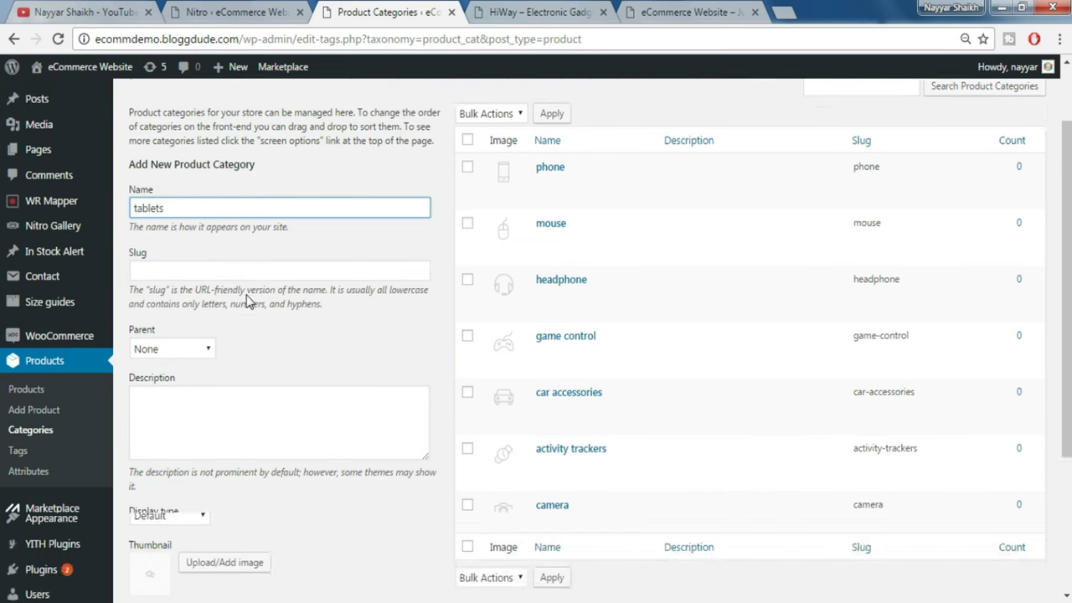
pyautogui.click(252, 366)
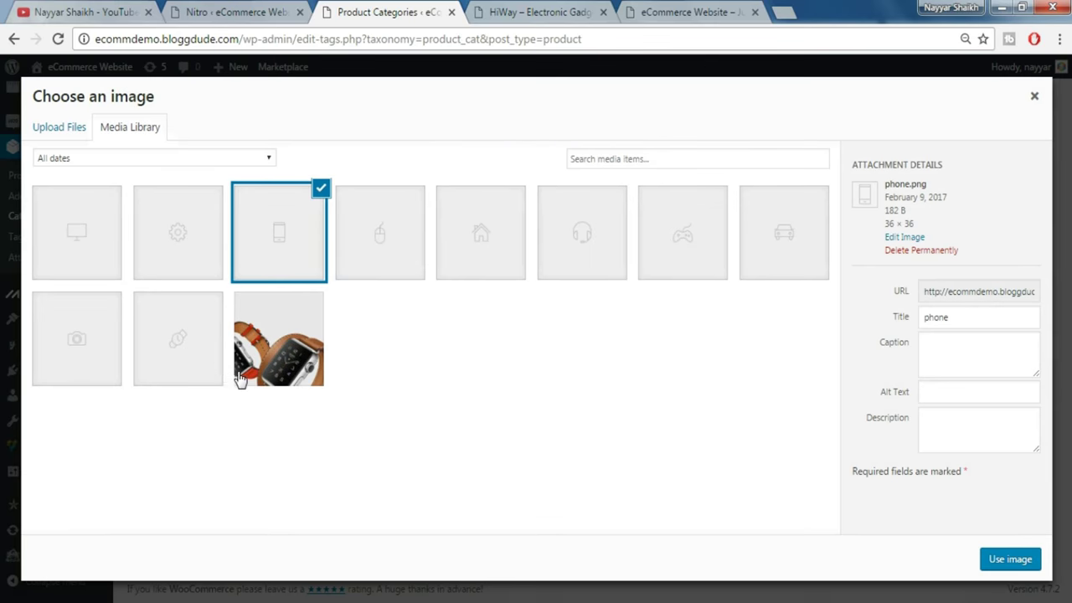
pyautogui.click(101, 263)
pyautogui.click(1030, 565)
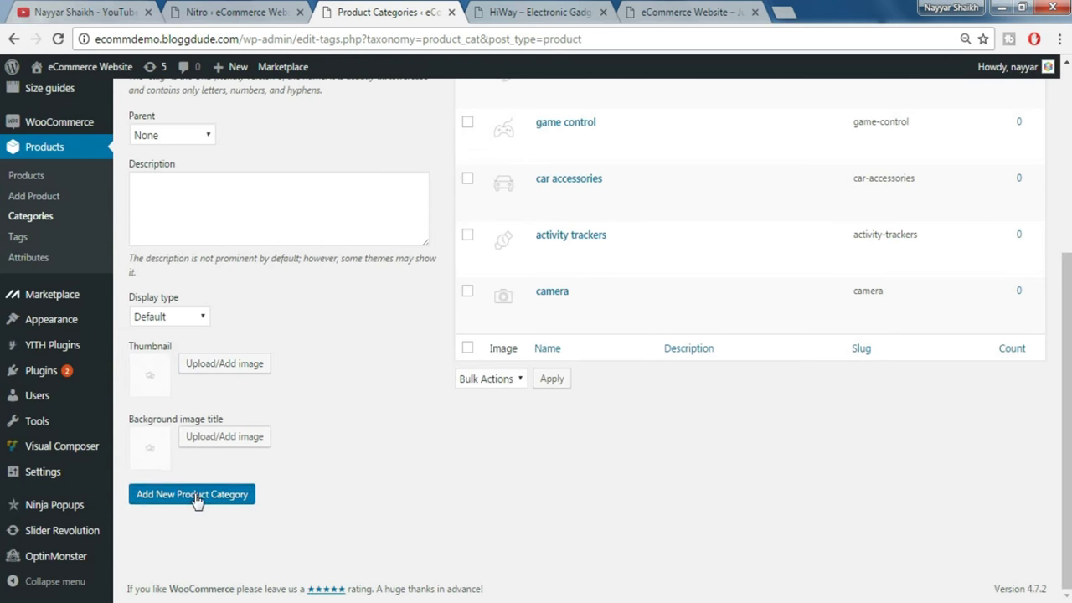
pyautogui.scroll(2, 562, 482)
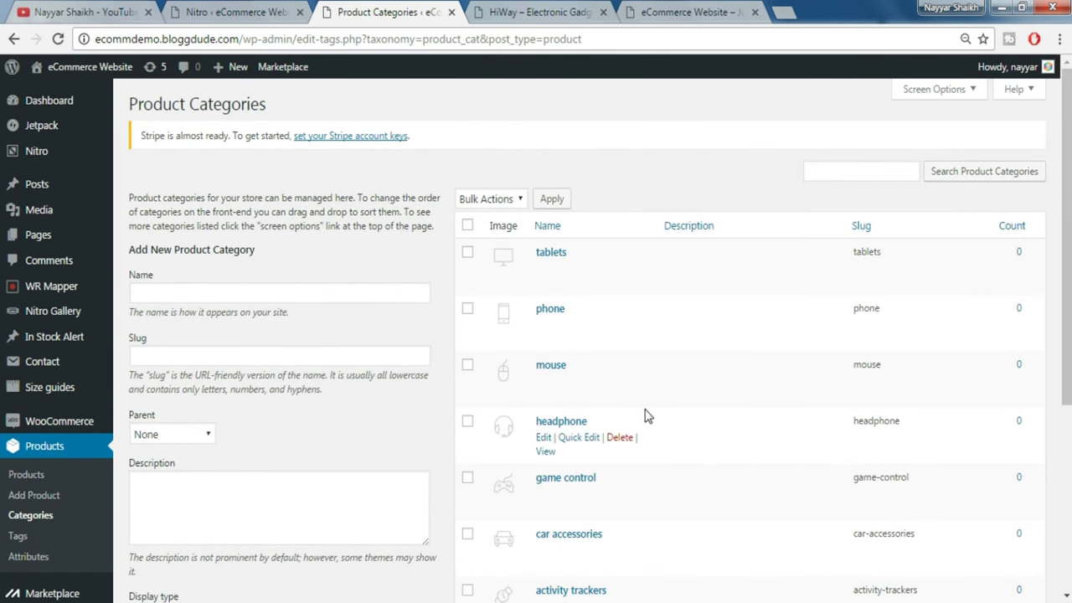
pyautogui.scroll(-2, 644, 411)
pyautogui.scroll(-2, 677, 388)
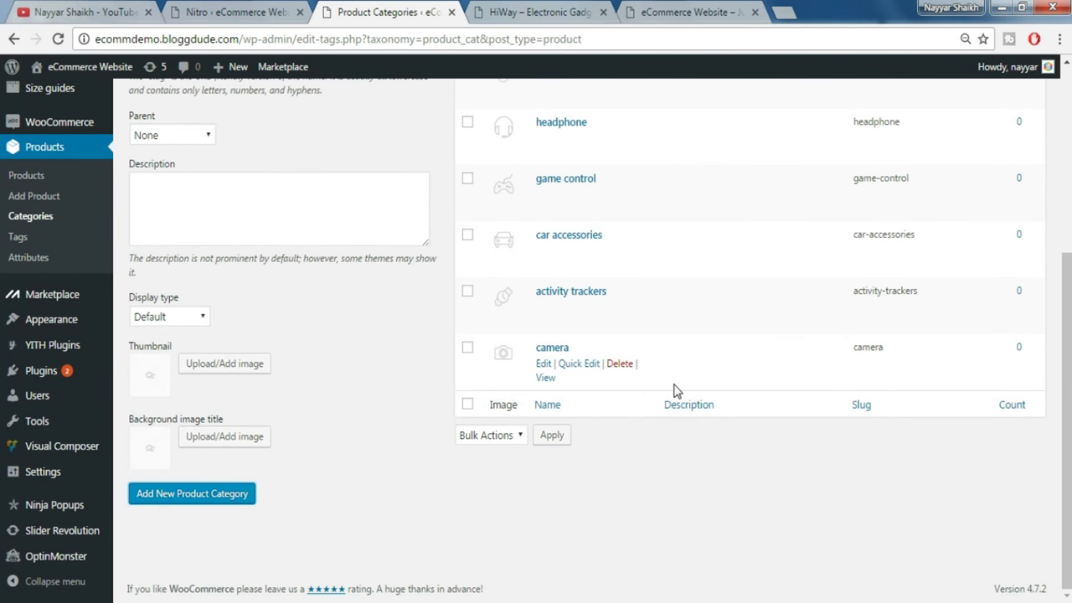
pyautogui.scroll(4, 677, 388)
# Open the HomePage for editing from Pages.
pyautogui.click(536, 8)
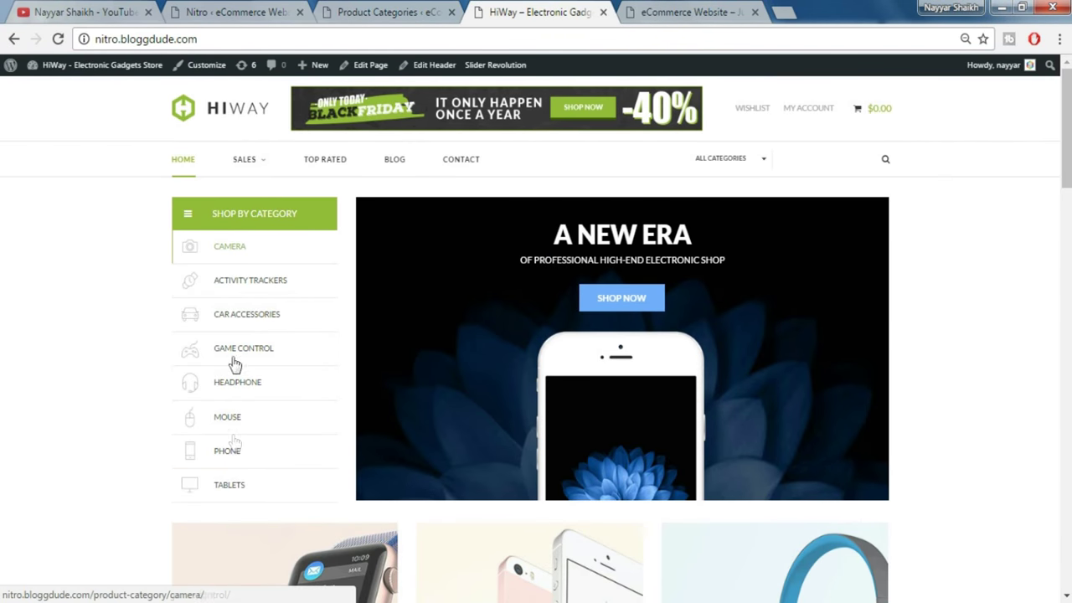
pyautogui.click(326, 8)
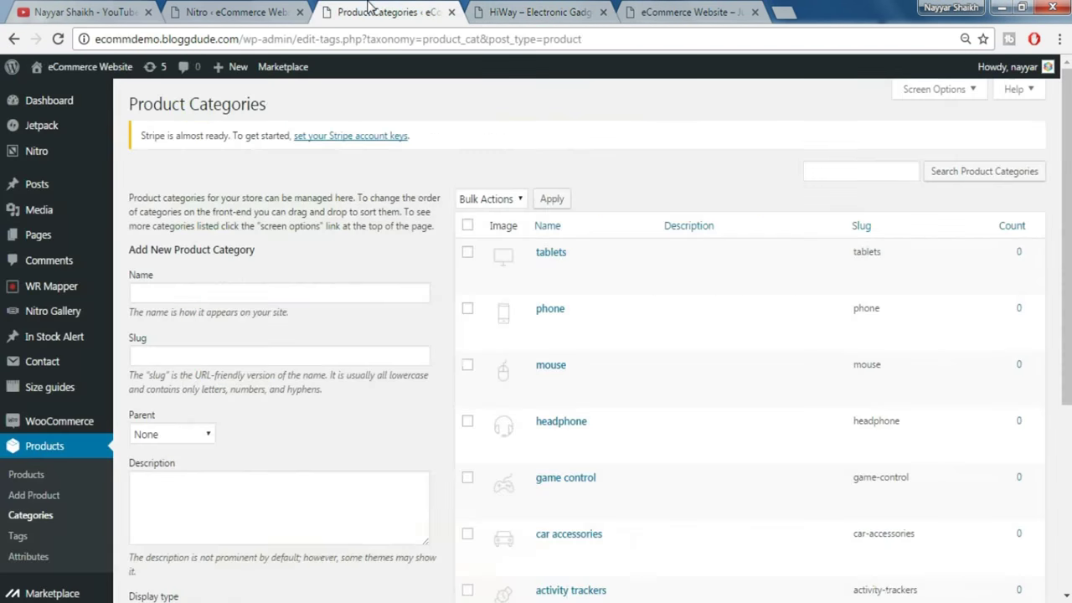
pyautogui.moveTo(52, 243)
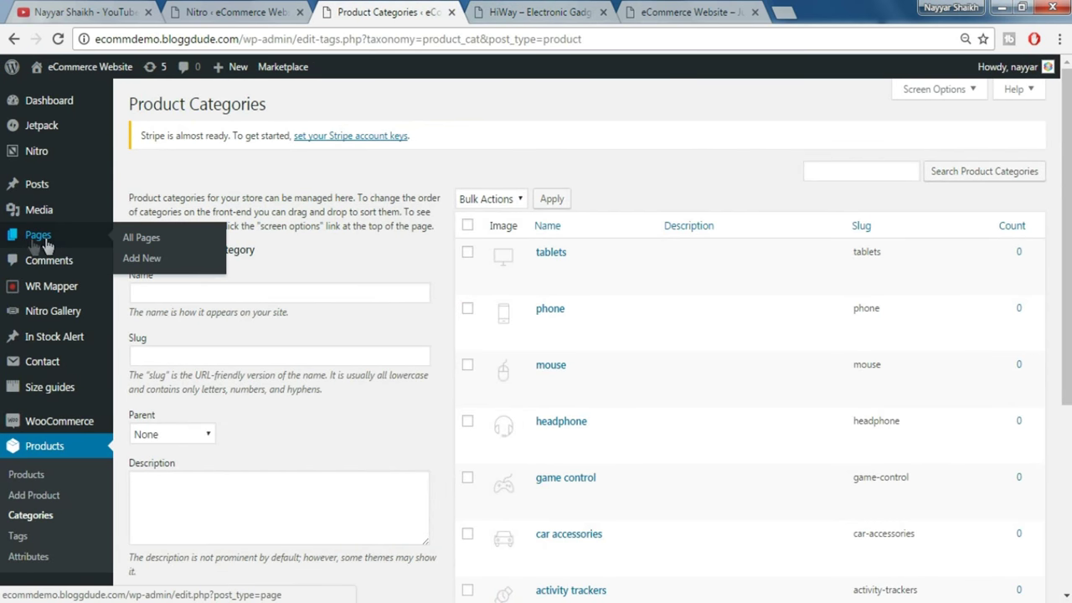
pyautogui.click(43, 241)
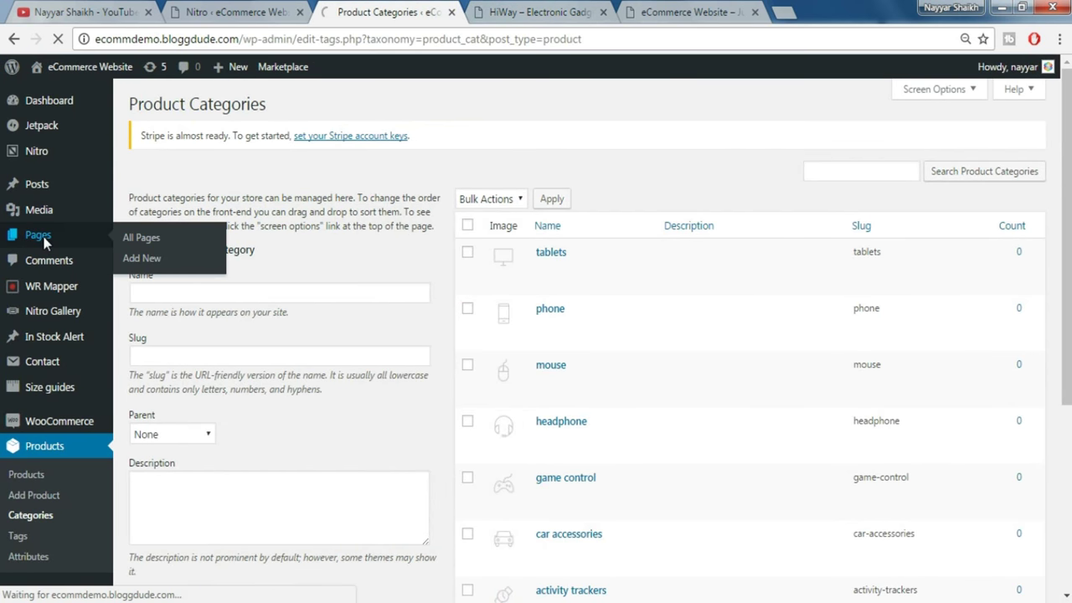
pyautogui.hotkey('ctrl', 'Tab')
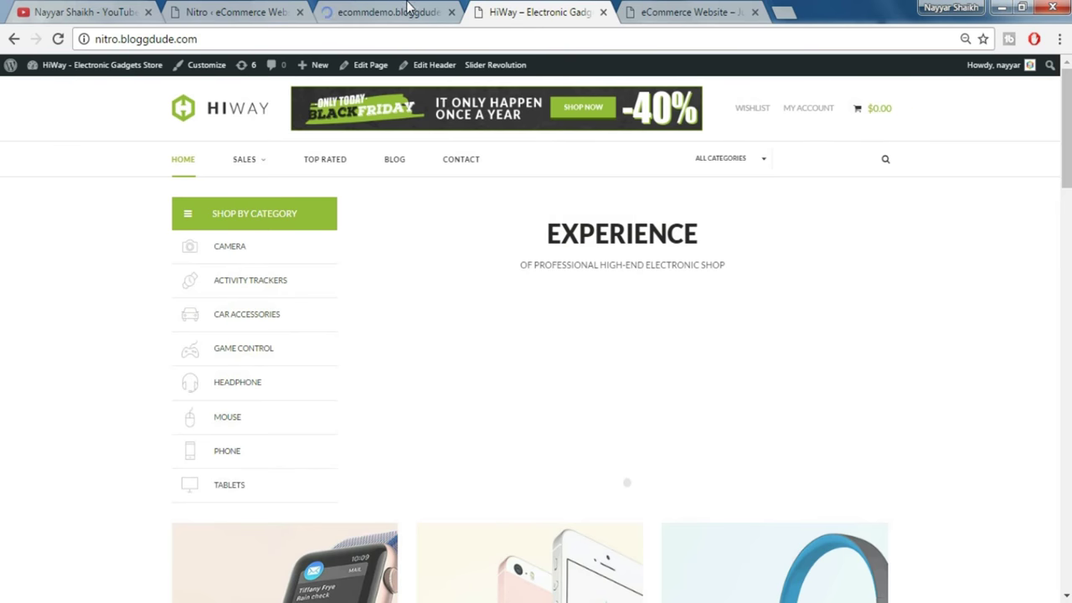
pyautogui.click(408, 11)
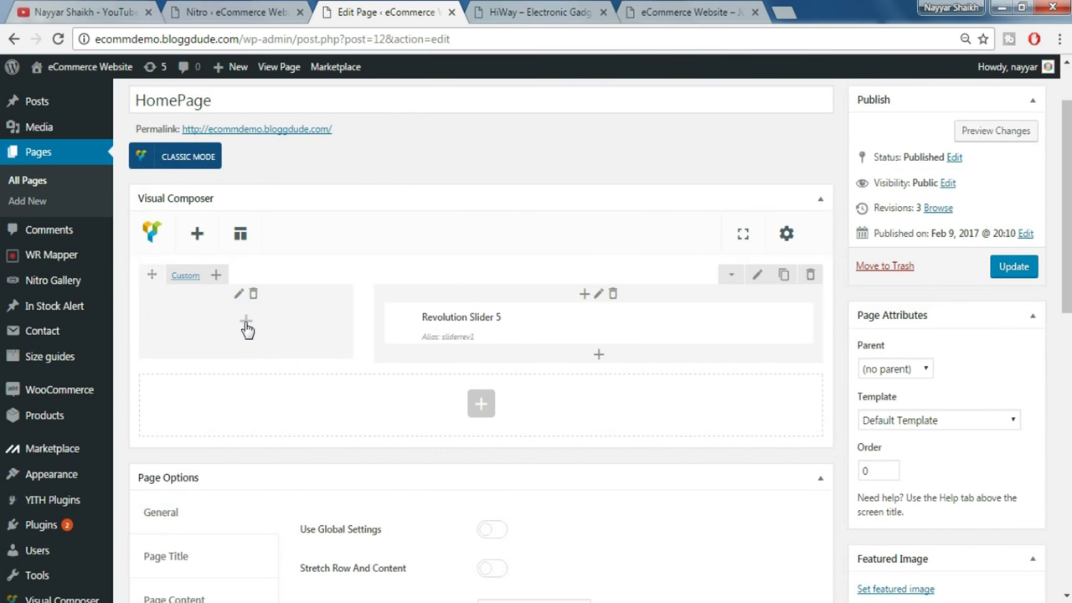
# Add a Product Categories element to the empty left column, searching 'prod'.
pyautogui.click(247, 325)
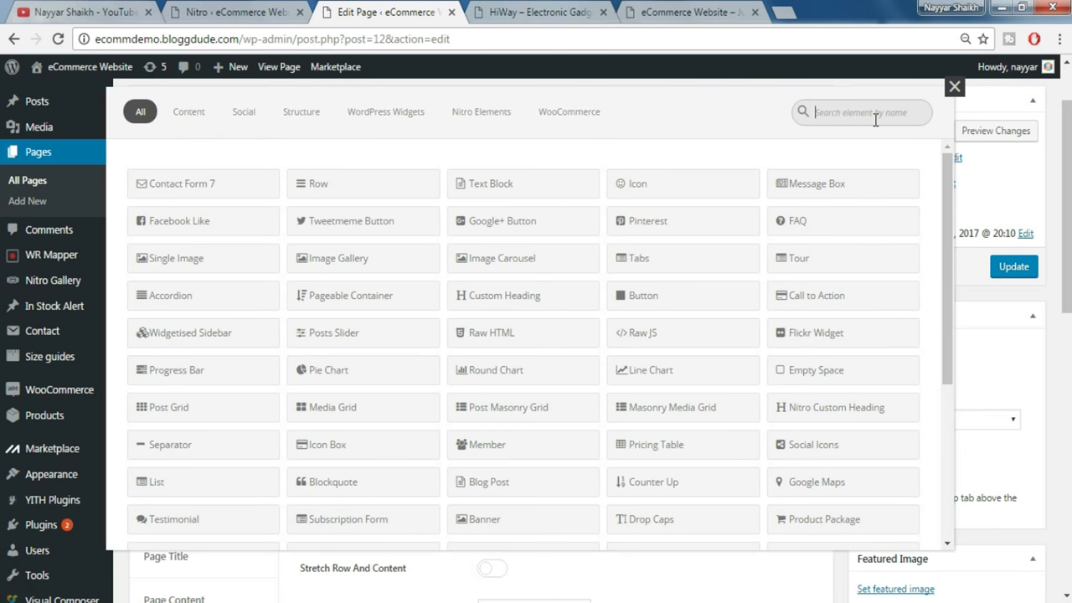
pyautogui.write('produ')
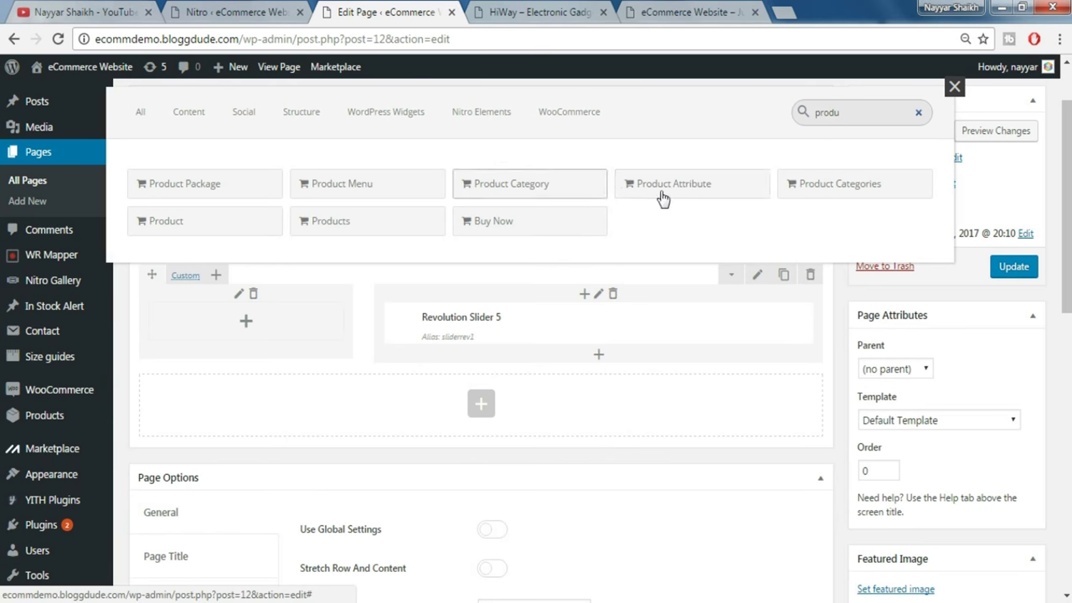
pyautogui.click(854, 184)
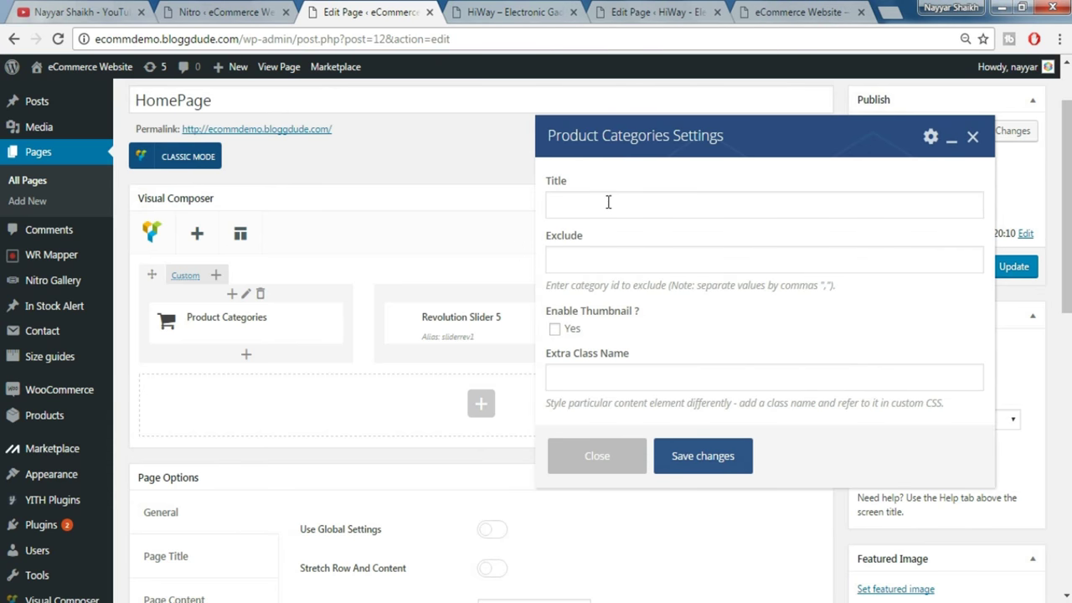
# Title the category list 'SHOP BY CATEGORY' with the always-expand style.
pyautogui.click(623, 201)
pyautogui.write('SHOP BY CATEGORY')
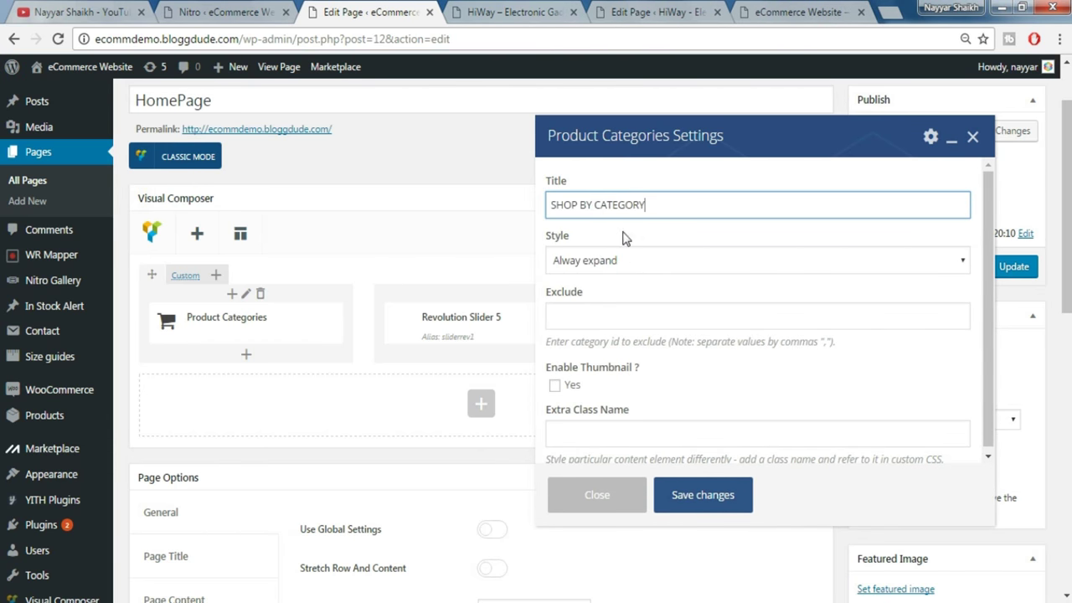
pyautogui.click(513, 12)
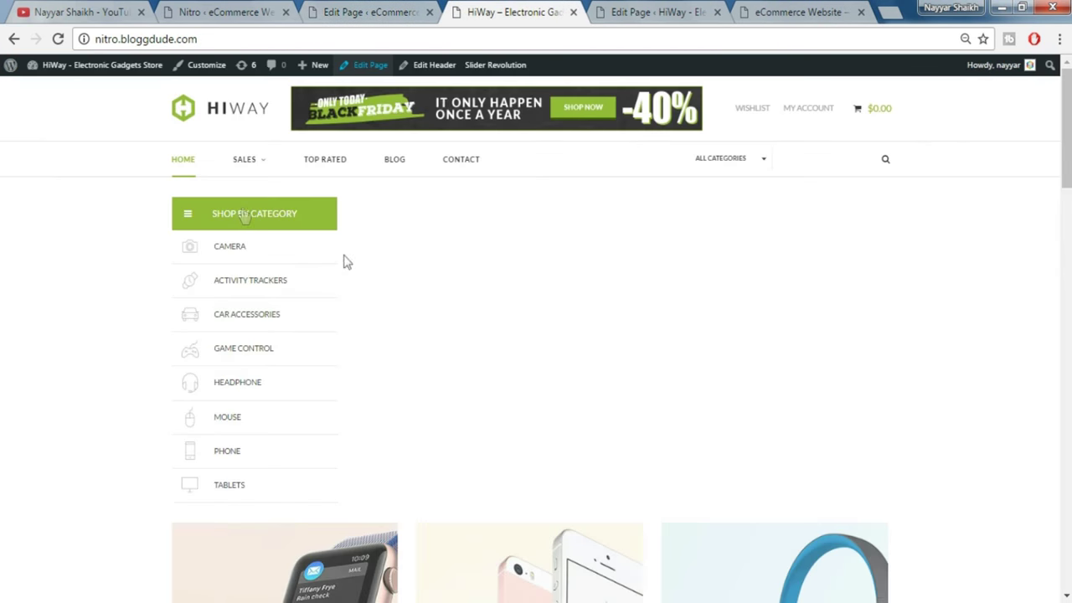
pyautogui.click(355, 12)
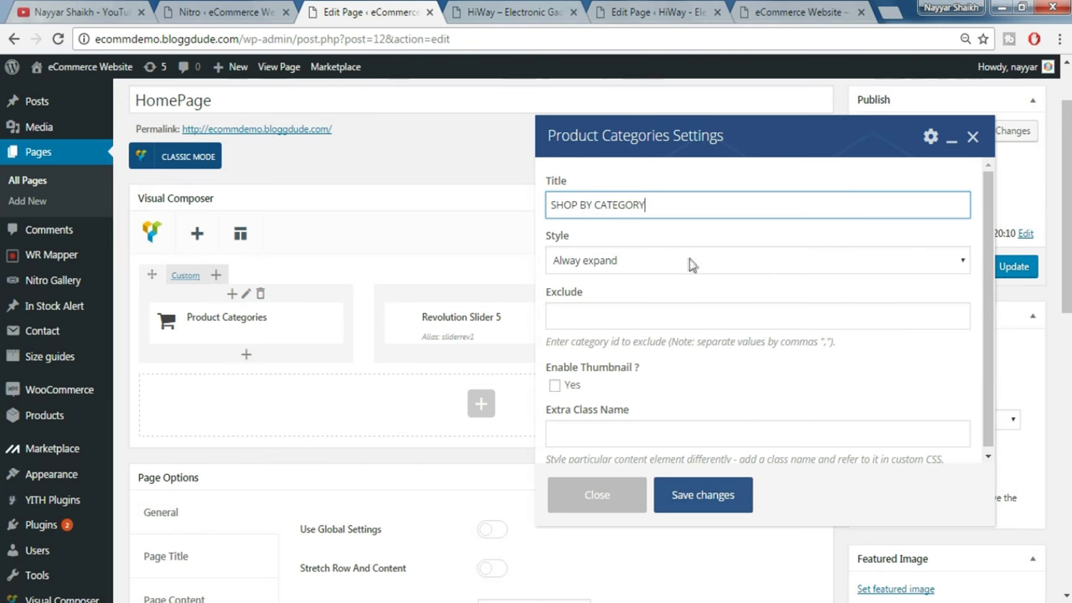
pyautogui.click(623, 265)
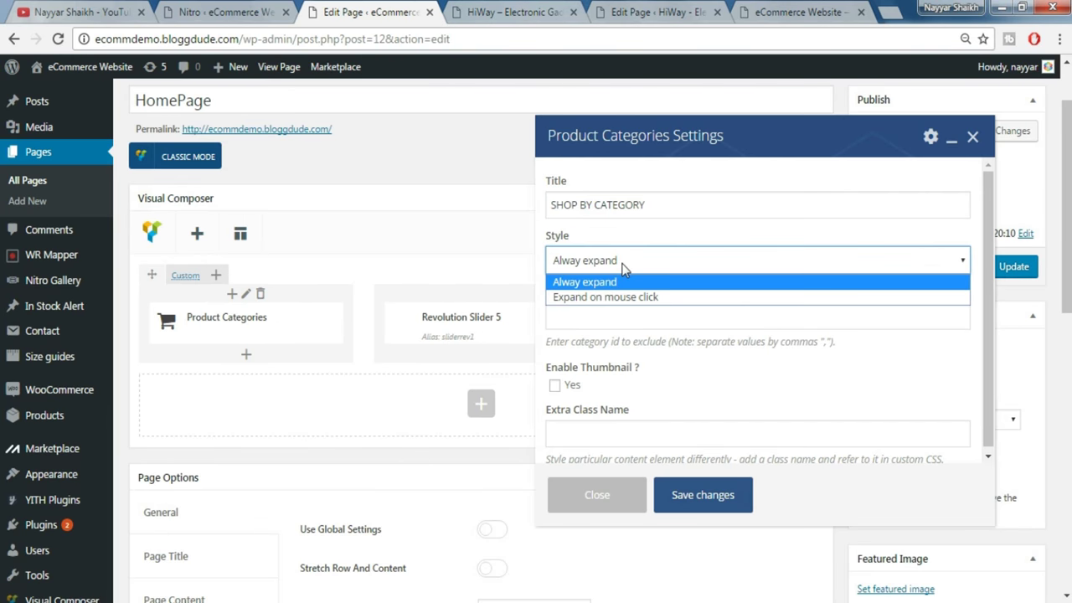
pyautogui.click(630, 285)
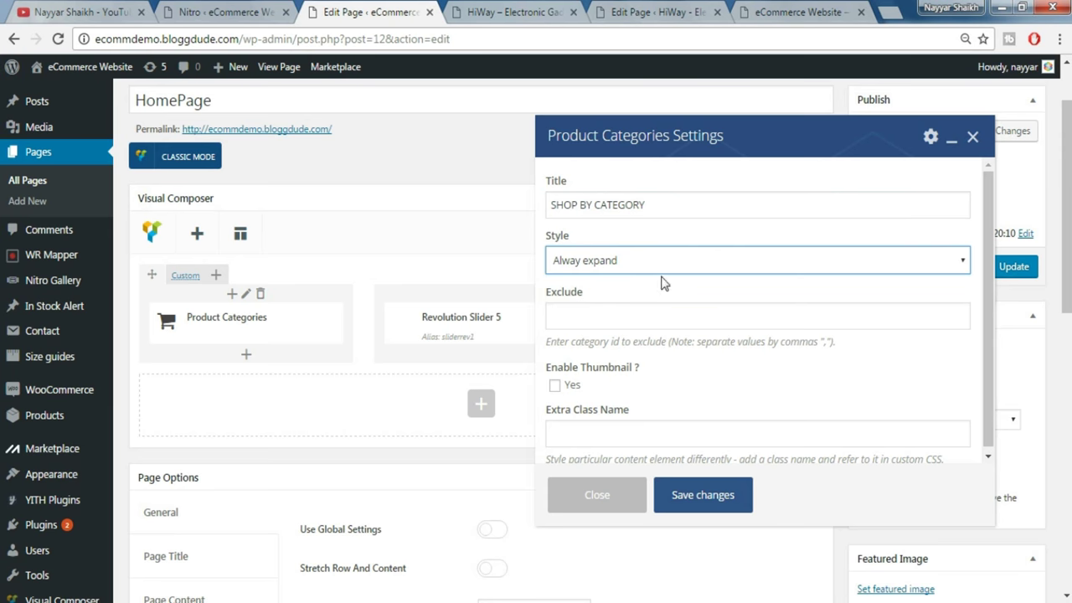
# Clear camera from Exclude, enable thumbnails, and save the Product Categories settings.
pyautogui.click(649, 312)
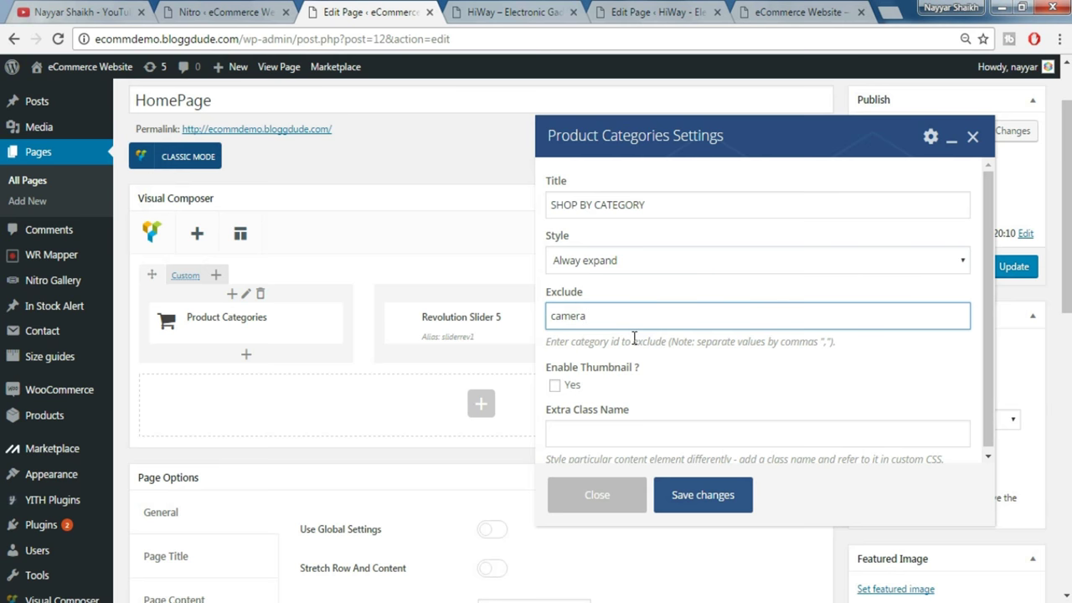
pyautogui.hotkey('ctrl', 'a')
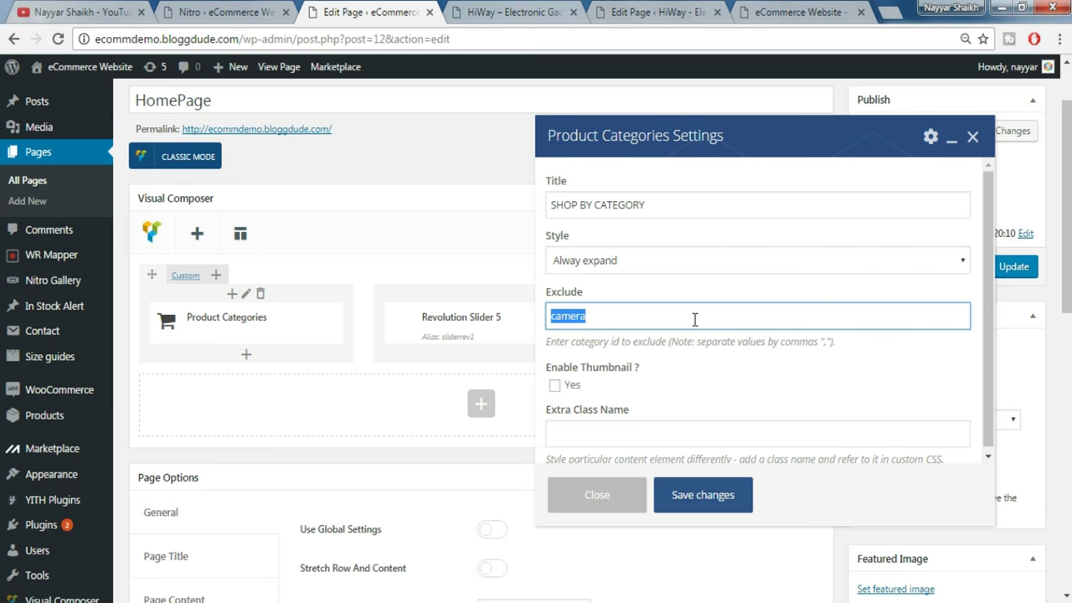
pyautogui.press('BackSpace')
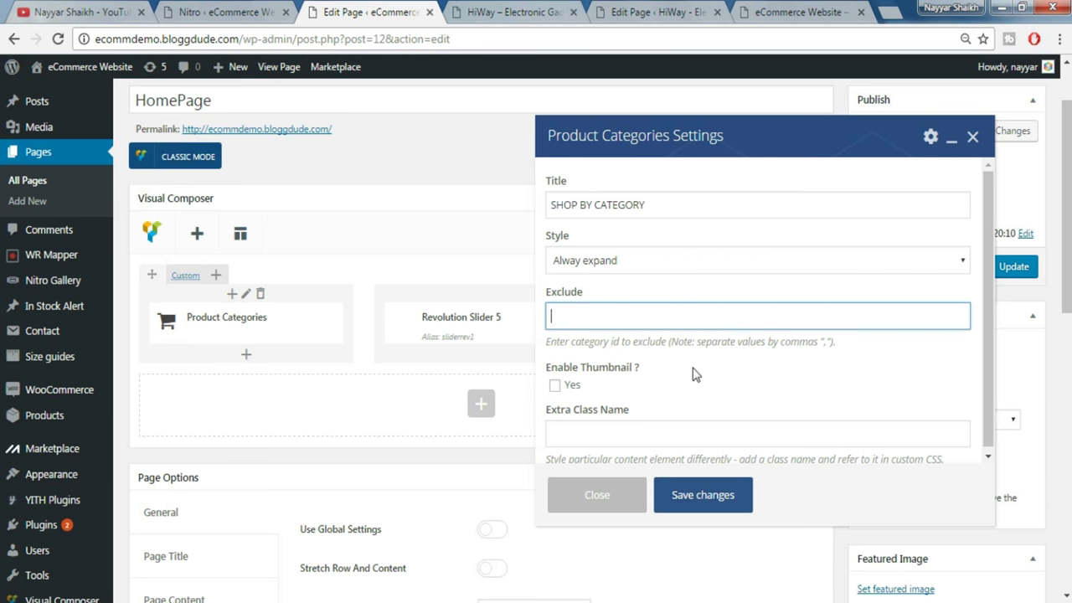
pyautogui.click(554, 387)
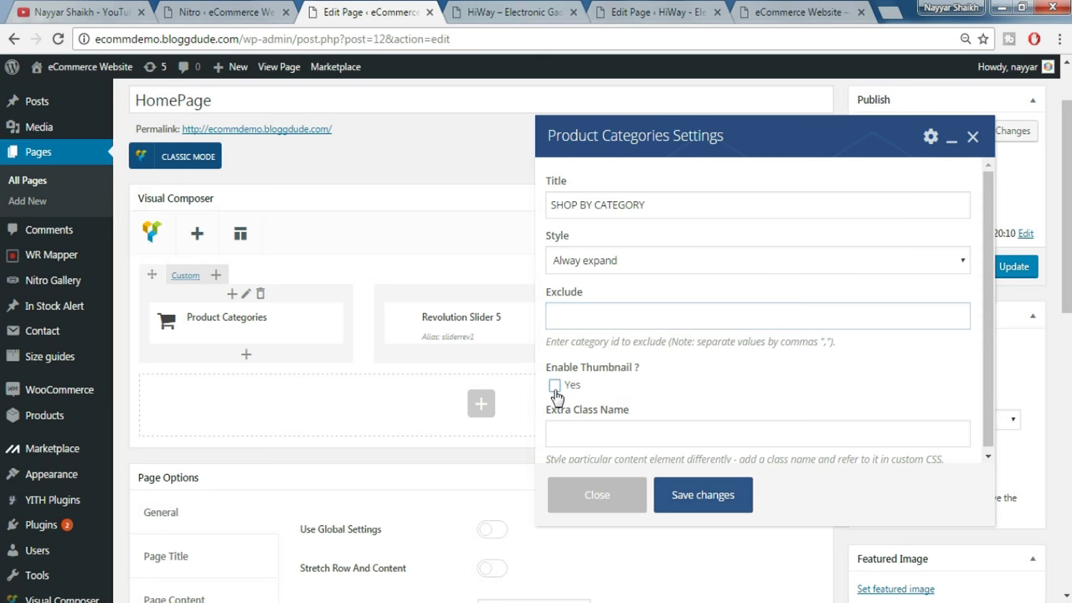
pyautogui.click(530, 10)
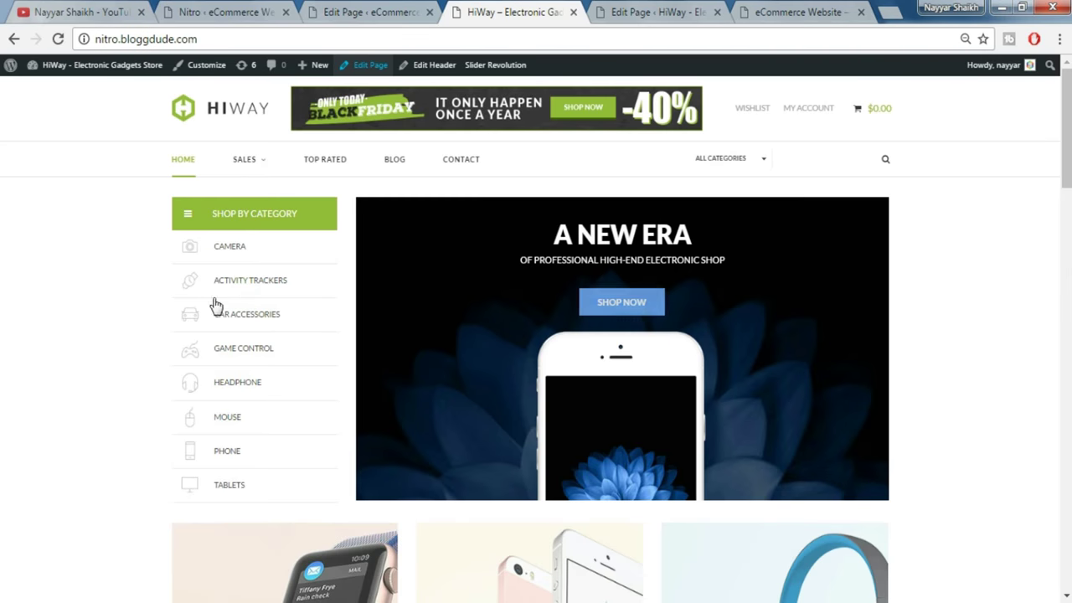
pyautogui.click(357, 10)
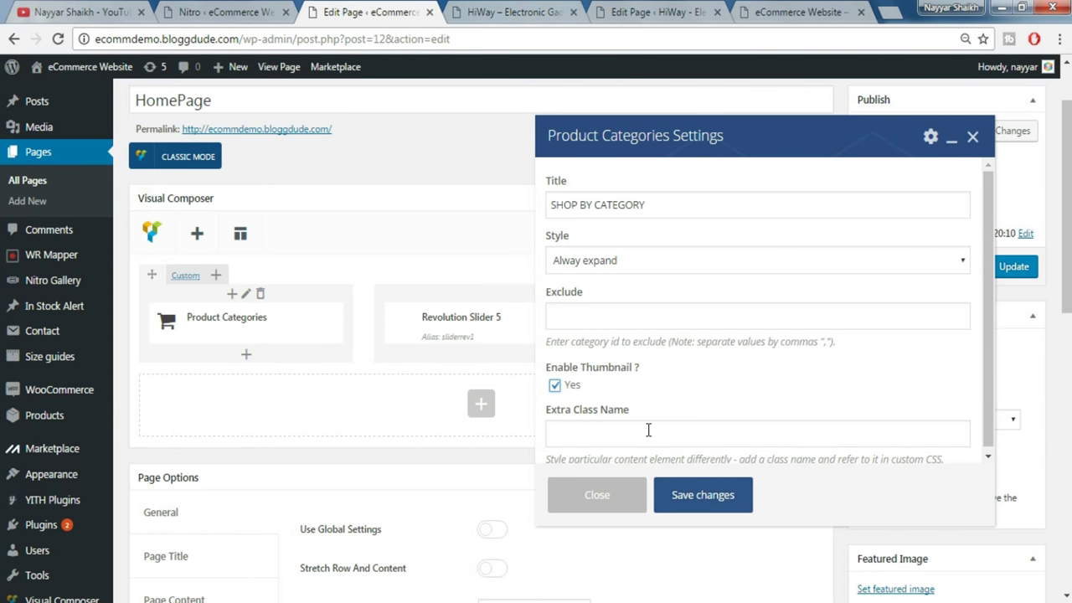
pyautogui.click(727, 496)
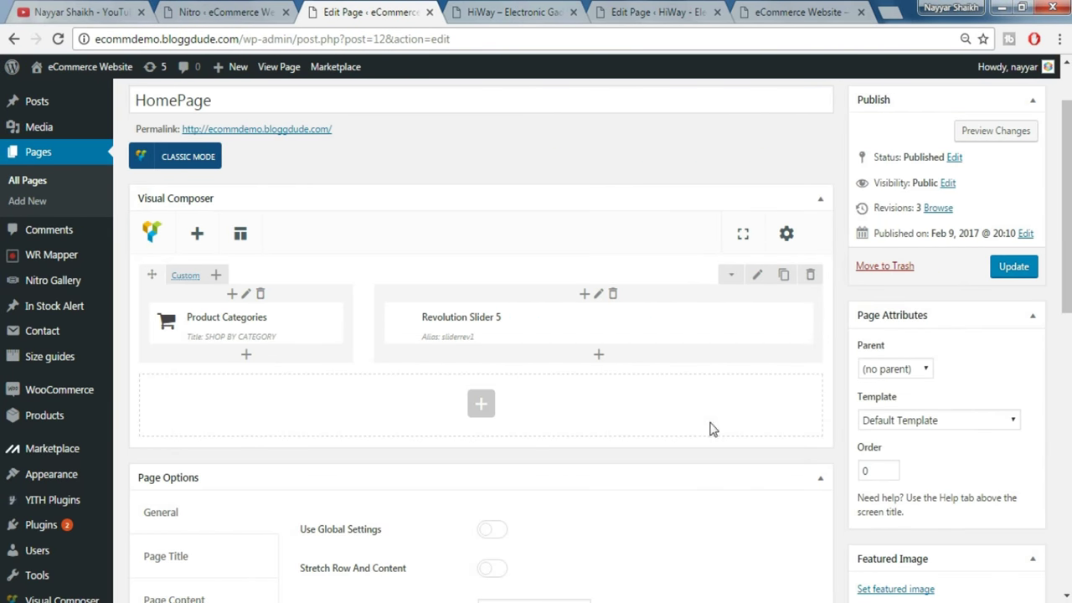
# Update the HomePage and reload the storefront to view the SHOP BY CATEGORY list.
pyautogui.click(1014, 267)
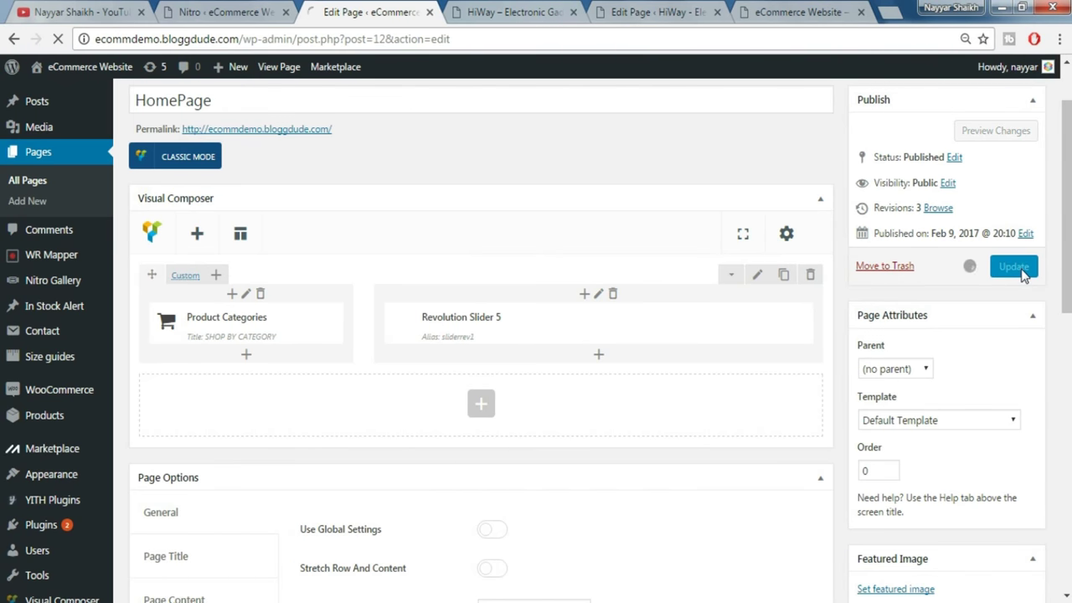
pyautogui.moveTo(845, 12); pyautogui.dragTo(579, 45)
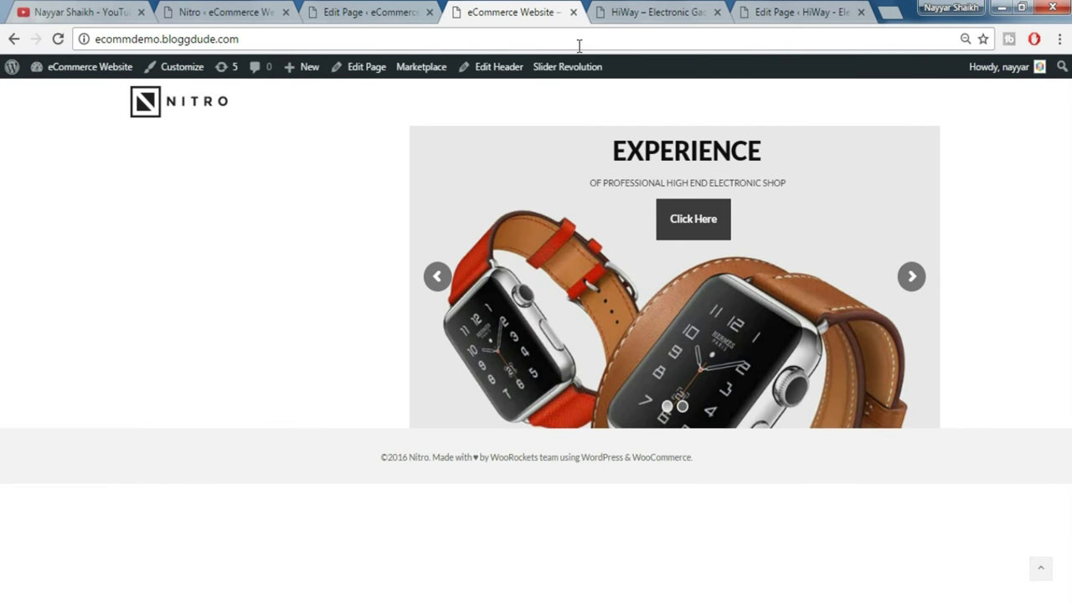
pyautogui.click(58, 39)
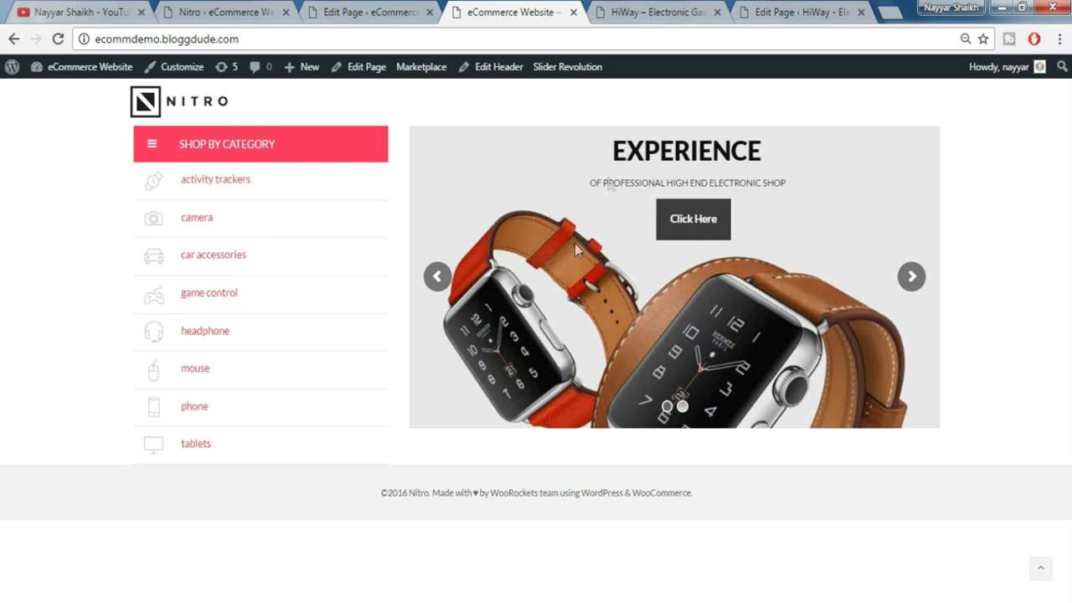
pyautogui.click(647, 15)
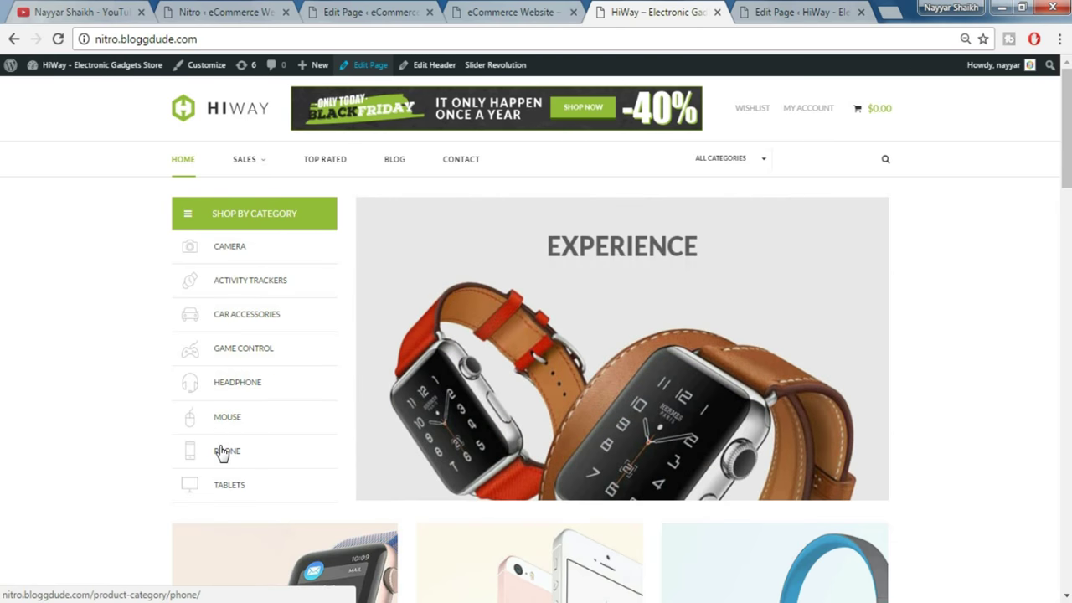
pyautogui.scroll(-4, 876, 311)
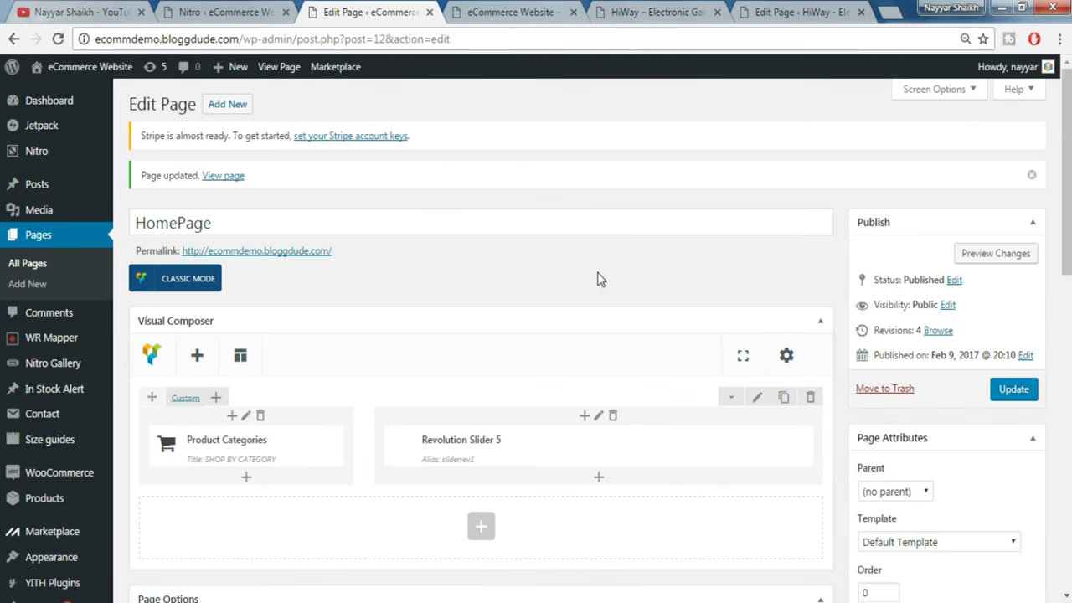
# Add a Banner element to the empty row with hover Effect 2.
pyautogui.scroll(-2, 603, 289)
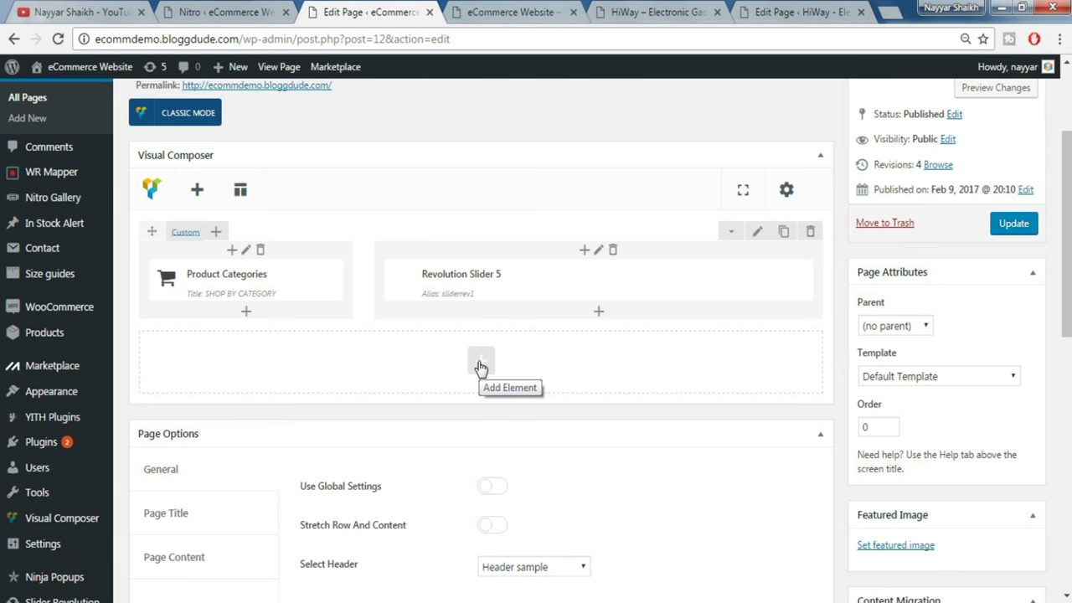
pyautogui.click(480, 364)
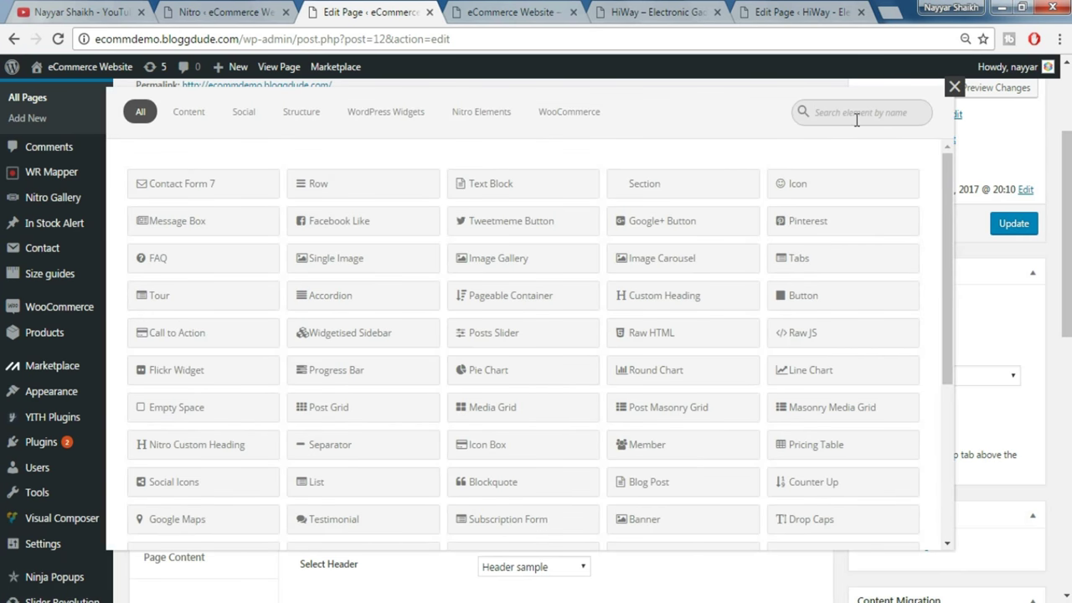
pyautogui.write('bann')
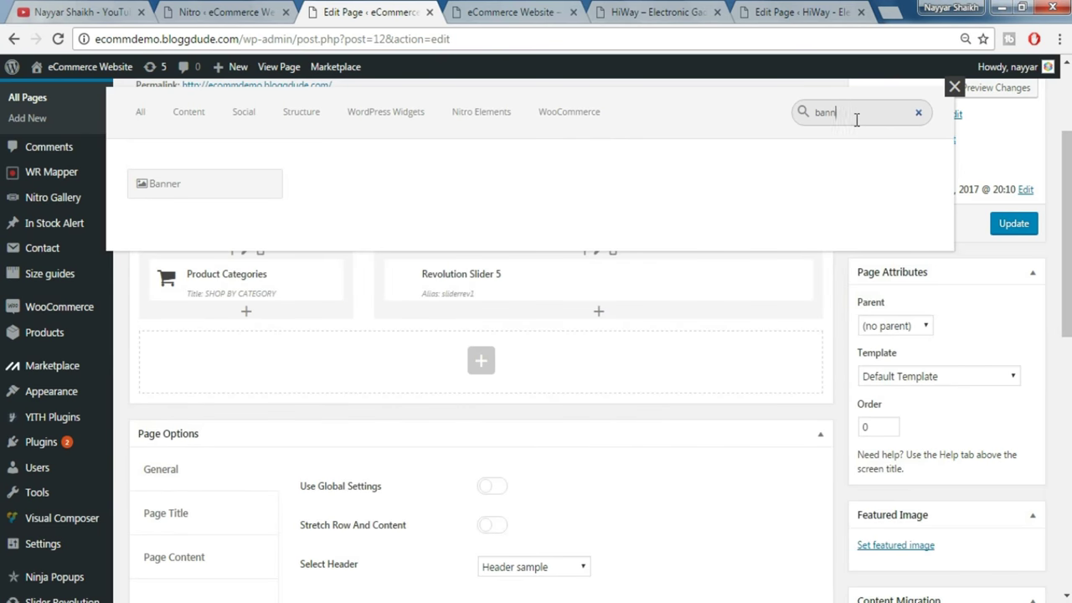
pyautogui.click(193, 195)
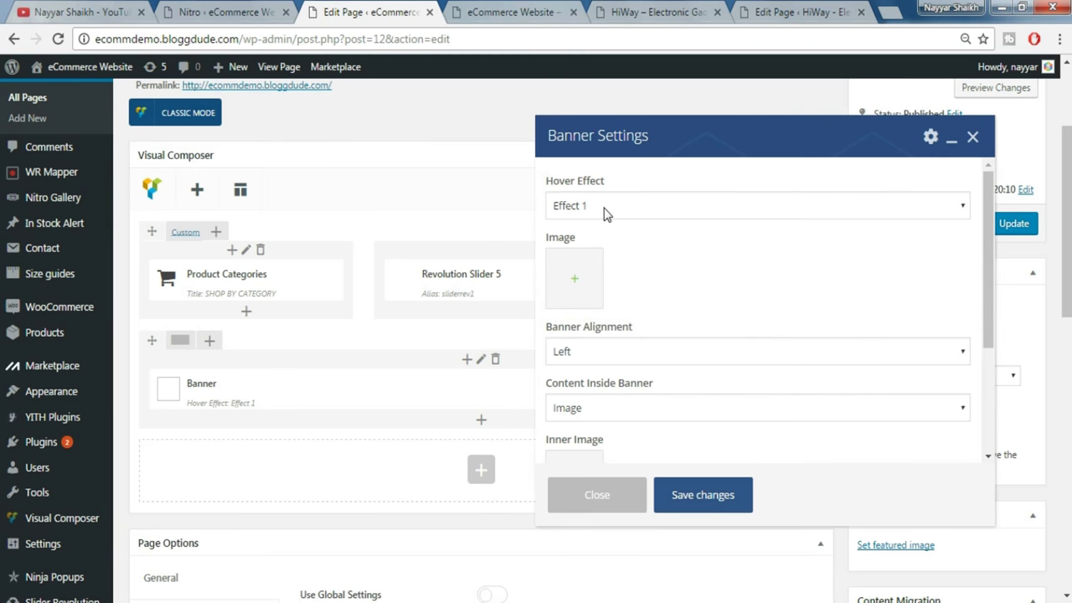
pyautogui.click(606, 215)
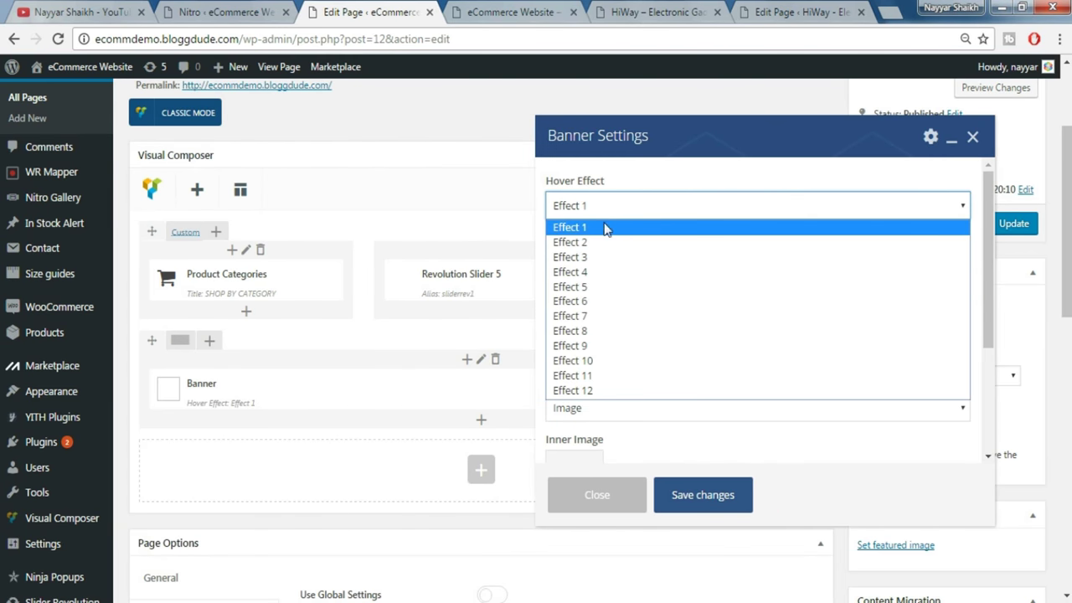
pyautogui.click(603, 243)
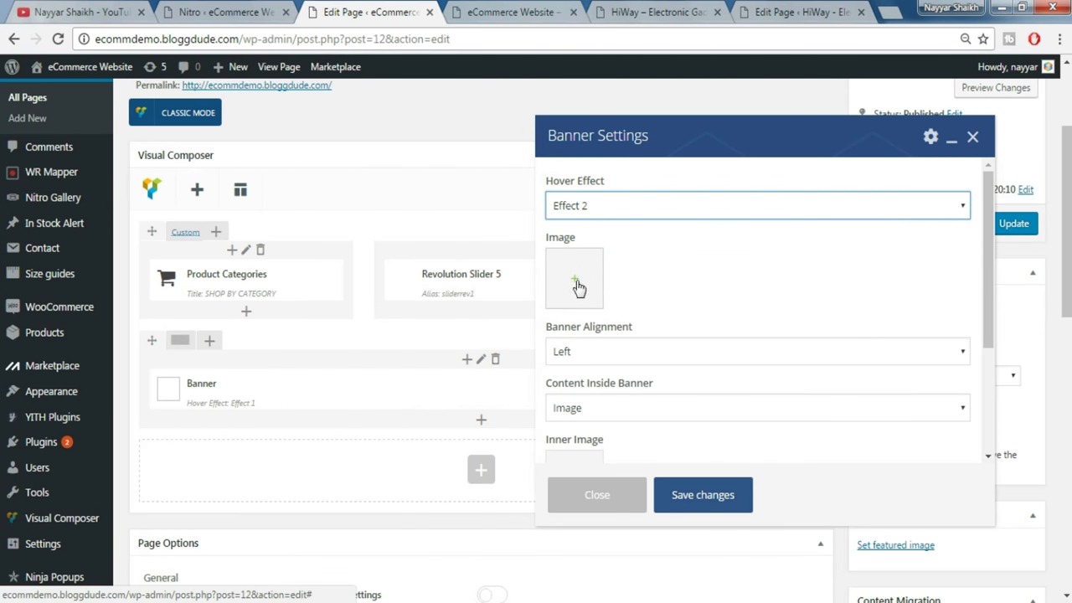
# Upload the Banner1 watch image from Nitro Resources and set it as the banner image.
pyautogui.click(586, 288)
pyautogui.click(67, 132)
pyautogui.click(546, 349)
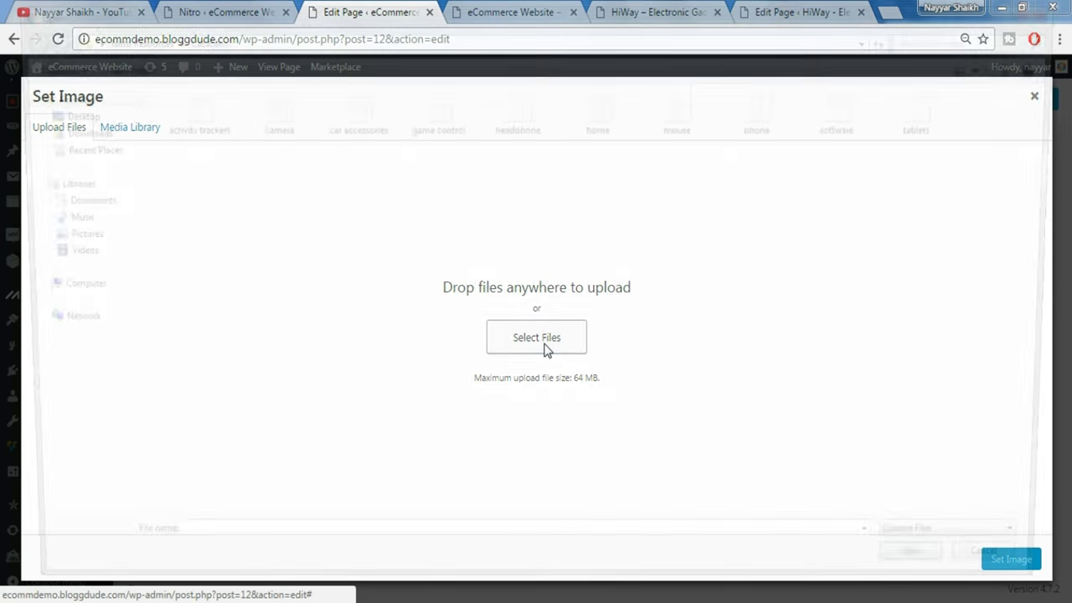
pyautogui.click(134, 40)
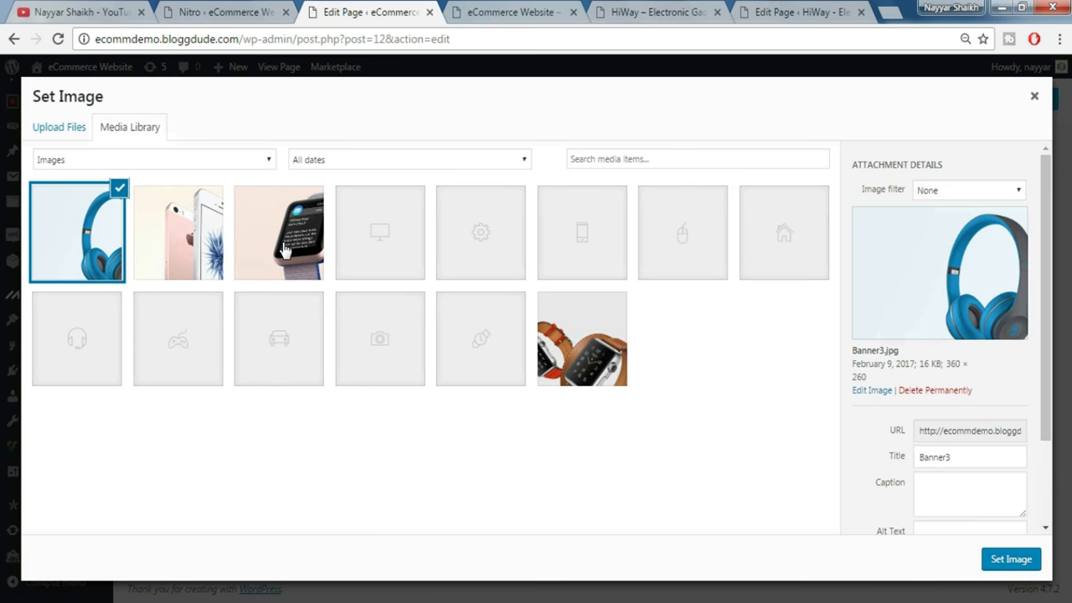
pyautogui.click(315, 251)
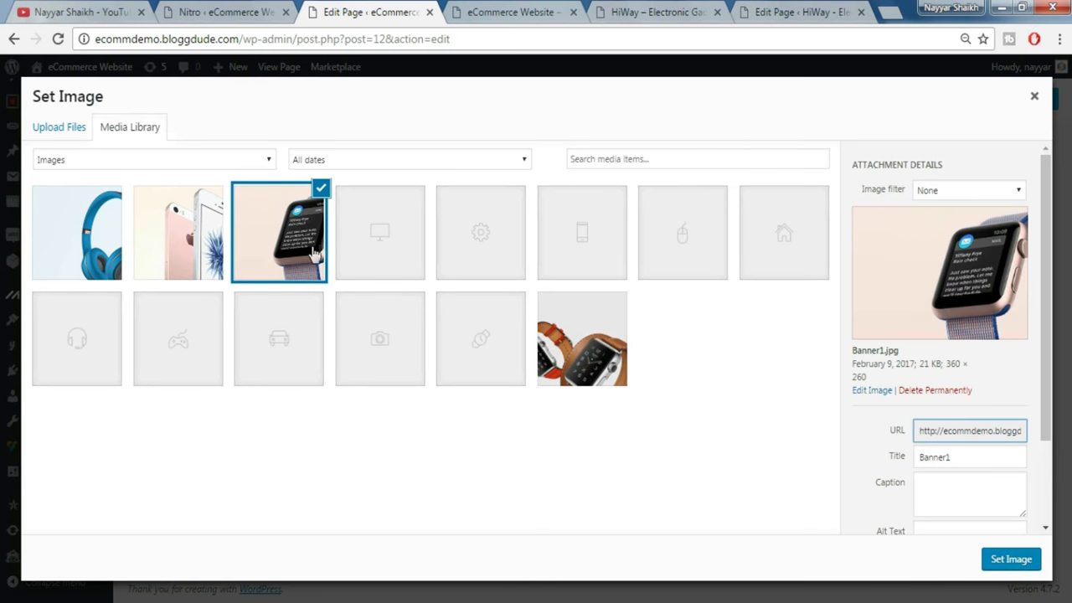
pyautogui.click(1012, 560)
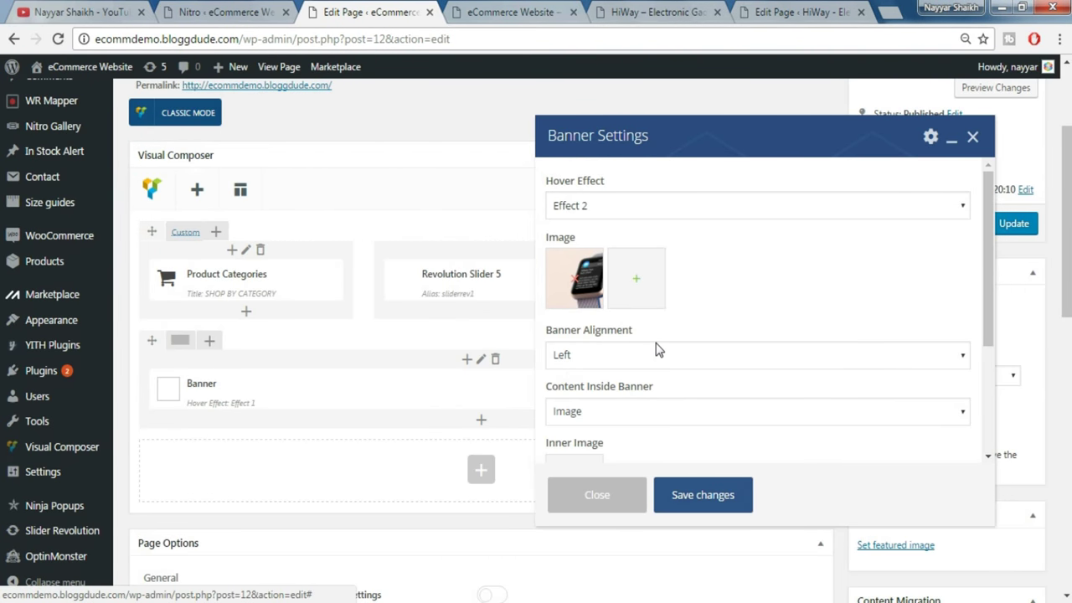
# Set the banner's Content Inside Banner option to Text.
pyautogui.scroll(-2, 661, 363)
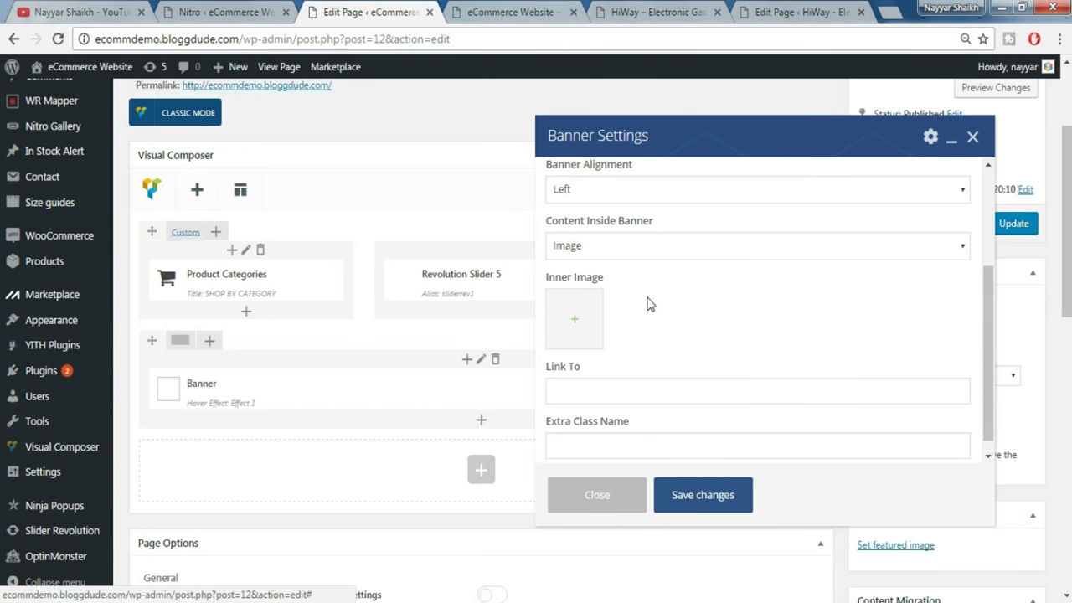
pyautogui.click(619, 245)
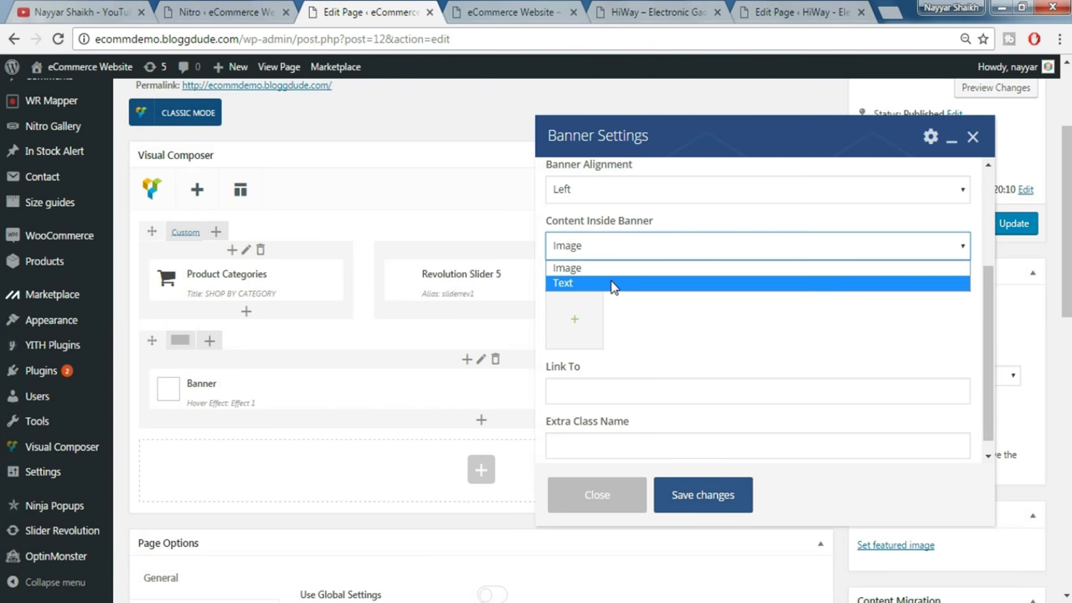
pyautogui.click(610, 283)
# Compare the eCommerce and HiWay storefronts, then enter WATCHES as the banner heading.
pyautogui.click(545, 10)
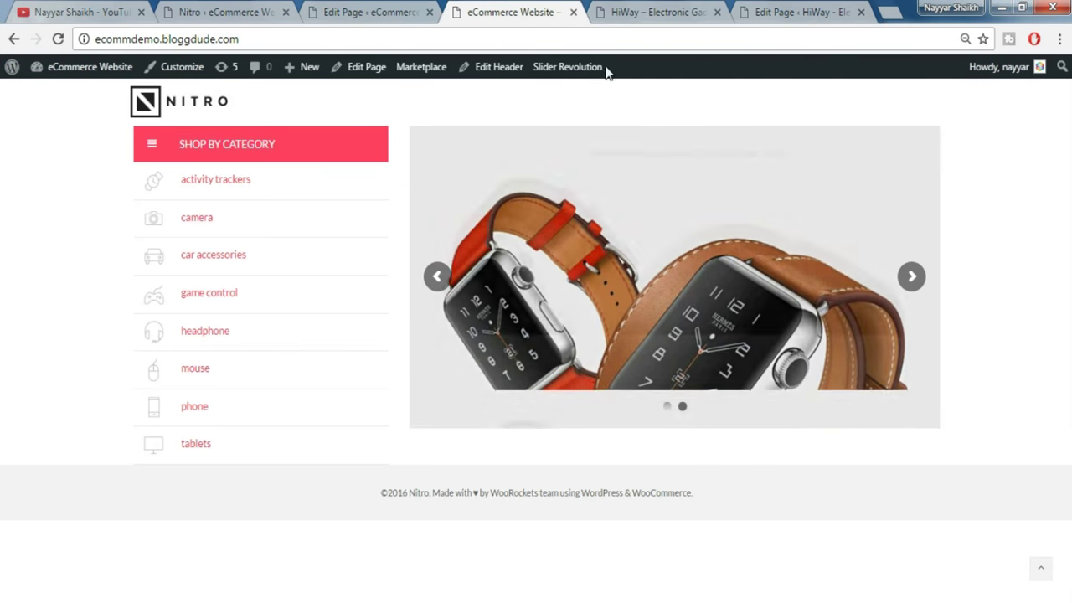
pyautogui.click(645, 12)
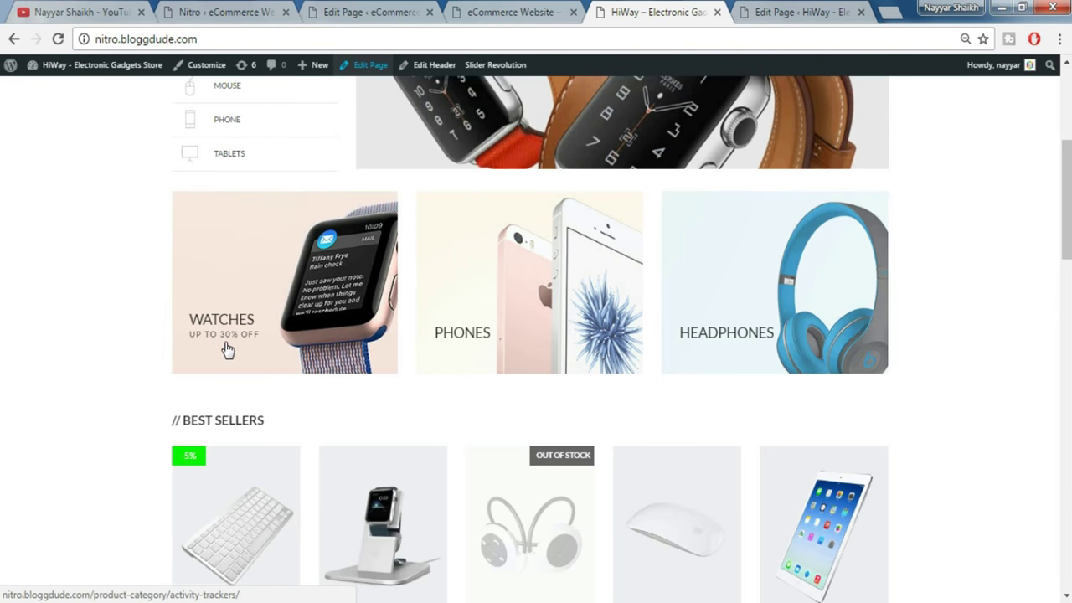
pyautogui.click(512, 10)
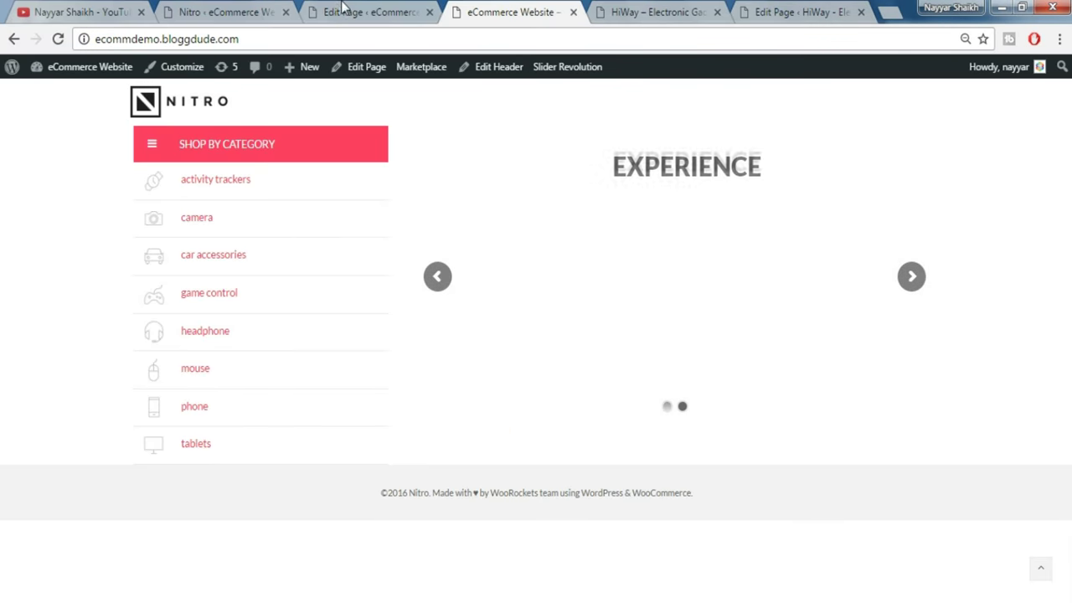
pyautogui.click(343, 10)
pyautogui.click(634, 315)
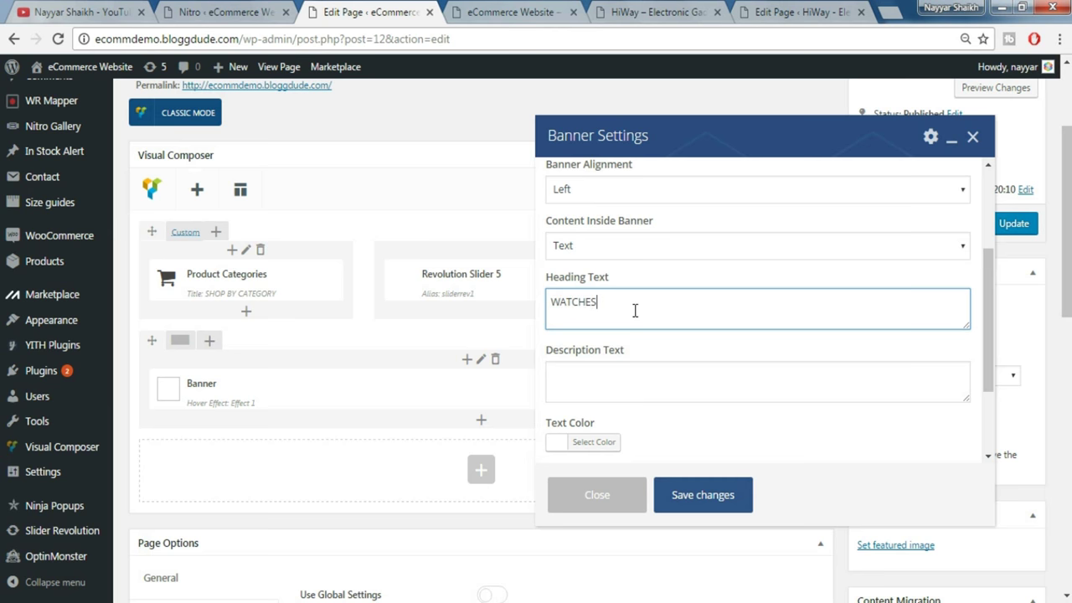
# Give the banner the description '30% OFF' and text colour #282828.
pyautogui.click(636, 400)
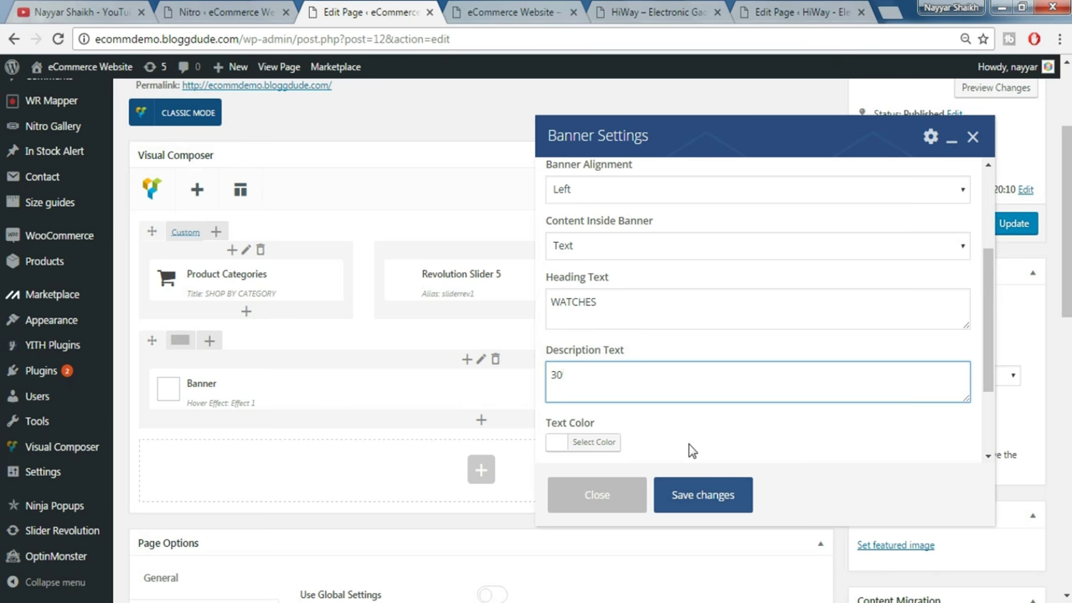
pyautogui.scroll(-1, 693, 451)
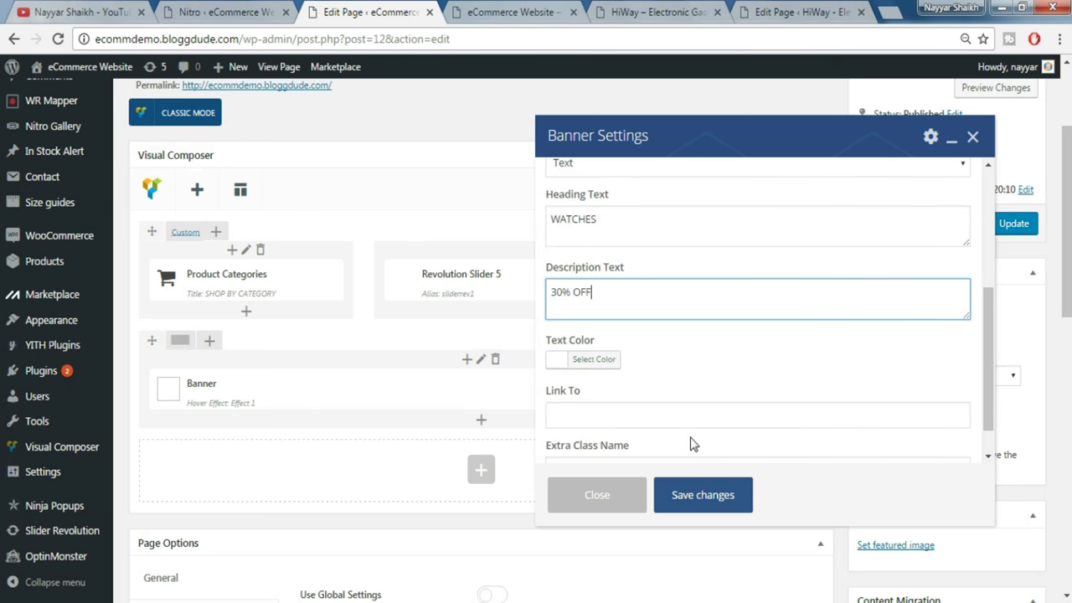
pyautogui.click(598, 359)
pyautogui.moveTo(630, 361); pyautogui.dragTo(541, 352)
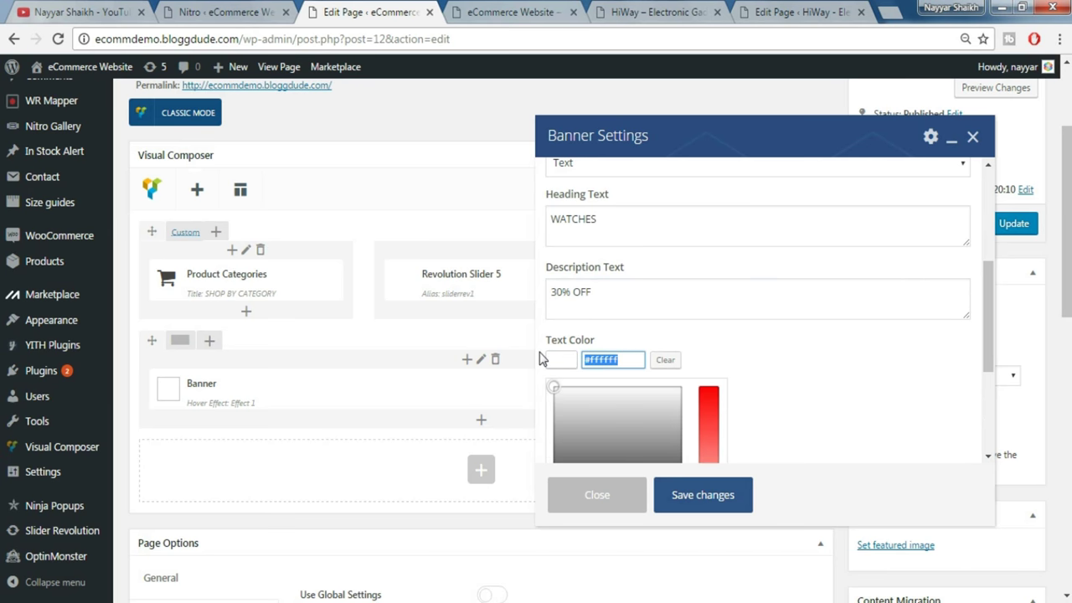
pyautogui.write('#282828')
pyautogui.click(778, 391)
# Save the banner settings.
pyautogui.scroll(-2, 780, 377)
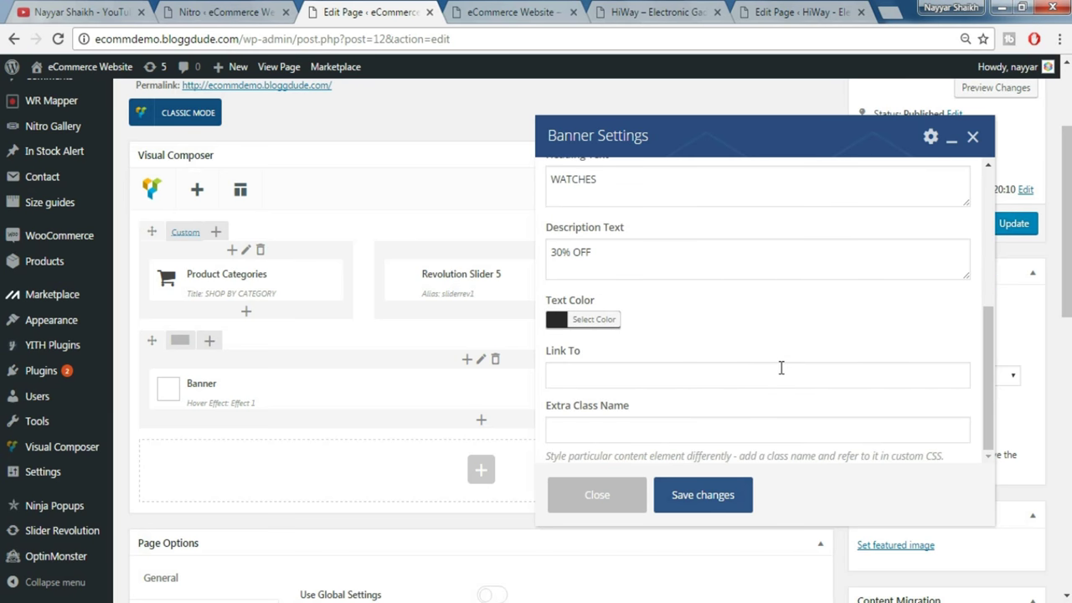
pyautogui.scroll(-2, 781, 368)
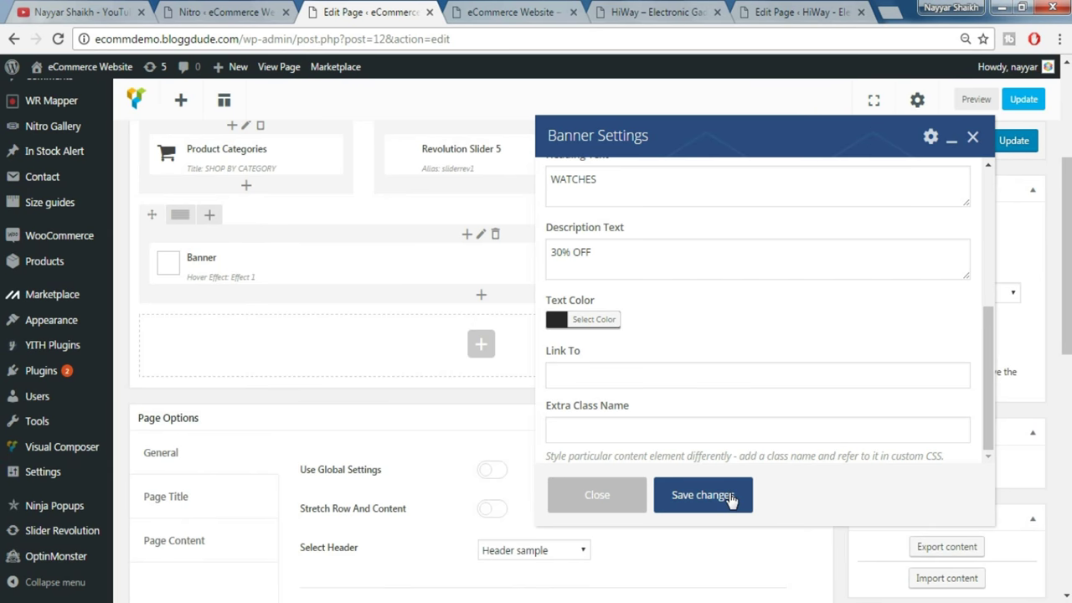
pyautogui.click(702, 495)
pyautogui.moveTo(430, 266)
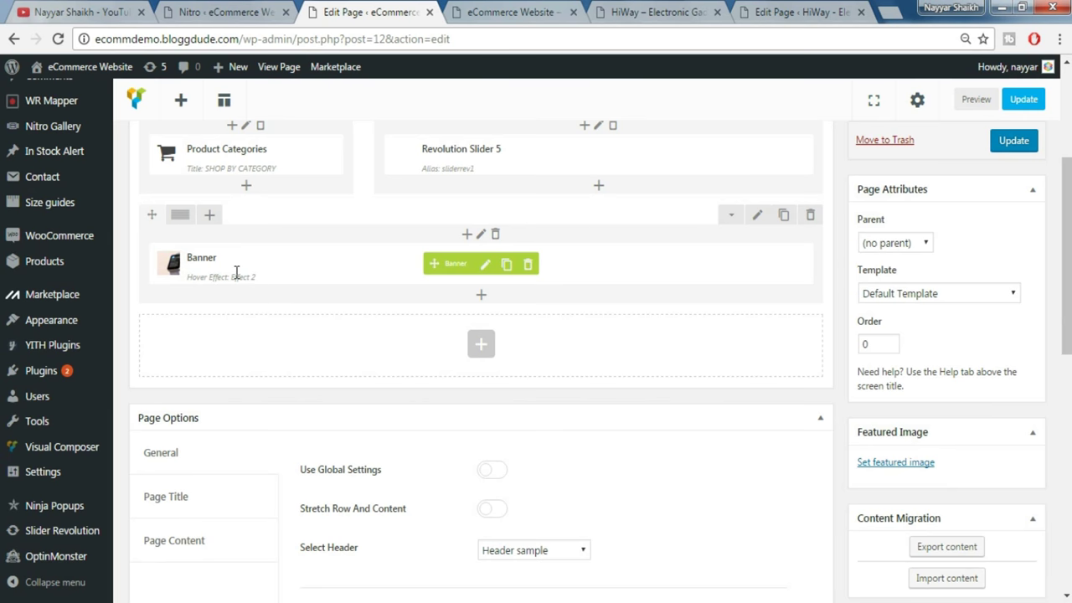
pyautogui.click(533, 10)
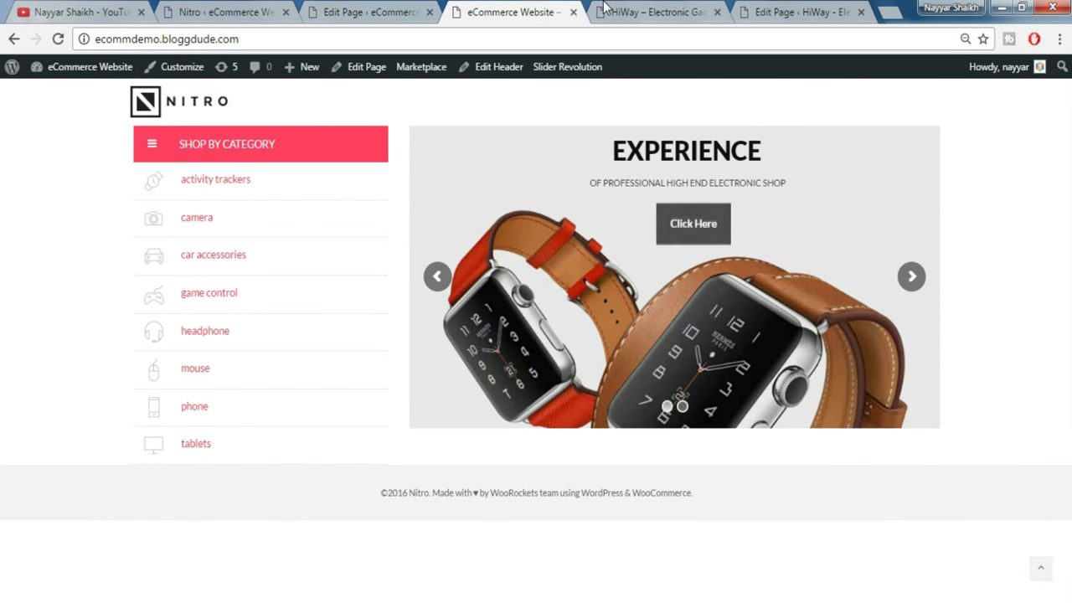
pyautogui.click(611, 10)
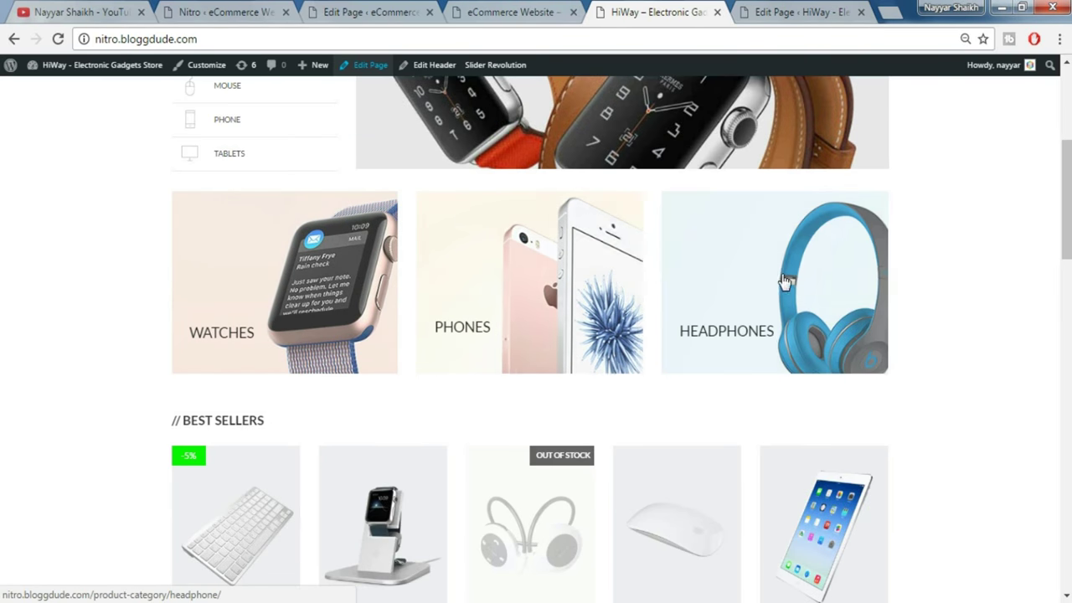
pyautogui.click(412, 10)
pyautogui.moveTo(177, 224)
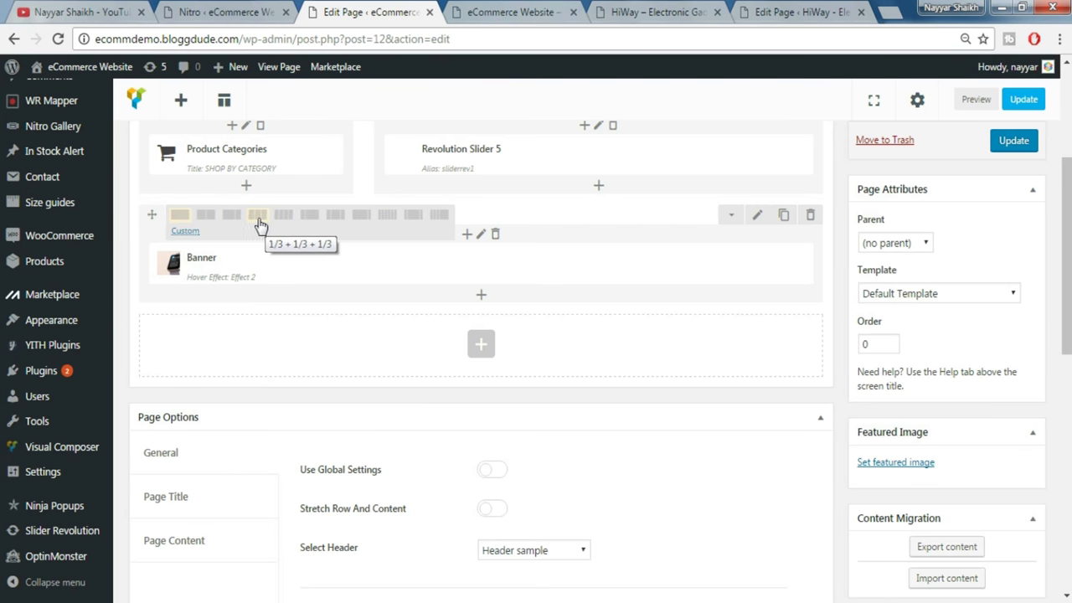
# Use a 1/3 + 1/3 + 1/3 row layout, clone the watch banner into the columns, and update.
pyautogui.click(258, 220)
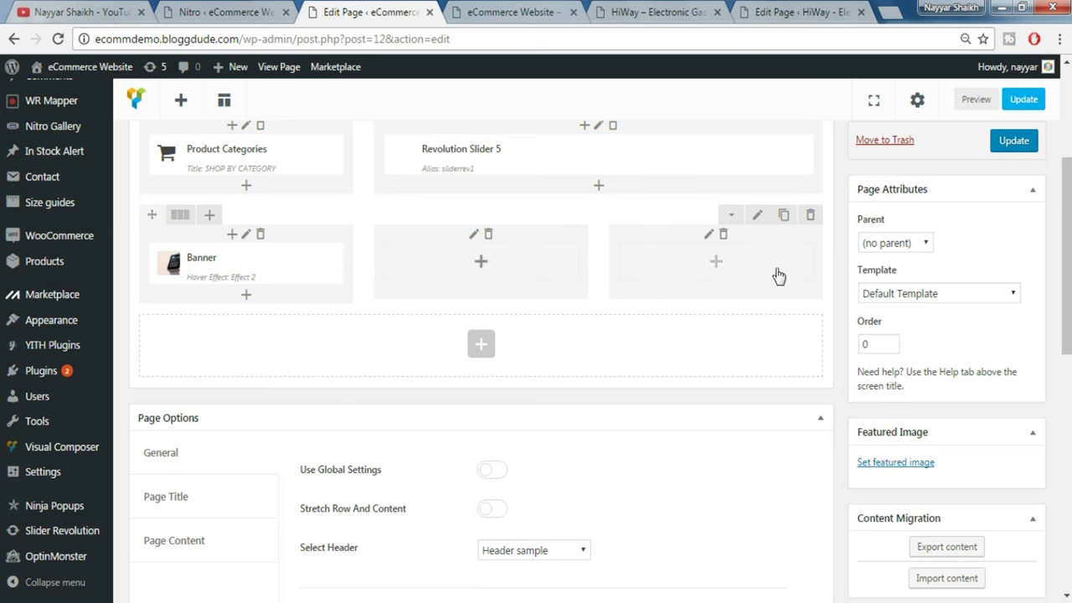
pyautogui.moveTo(285, 277)
pyautogui.moveTo(256, 277)
pyautogui.click(272, 264)
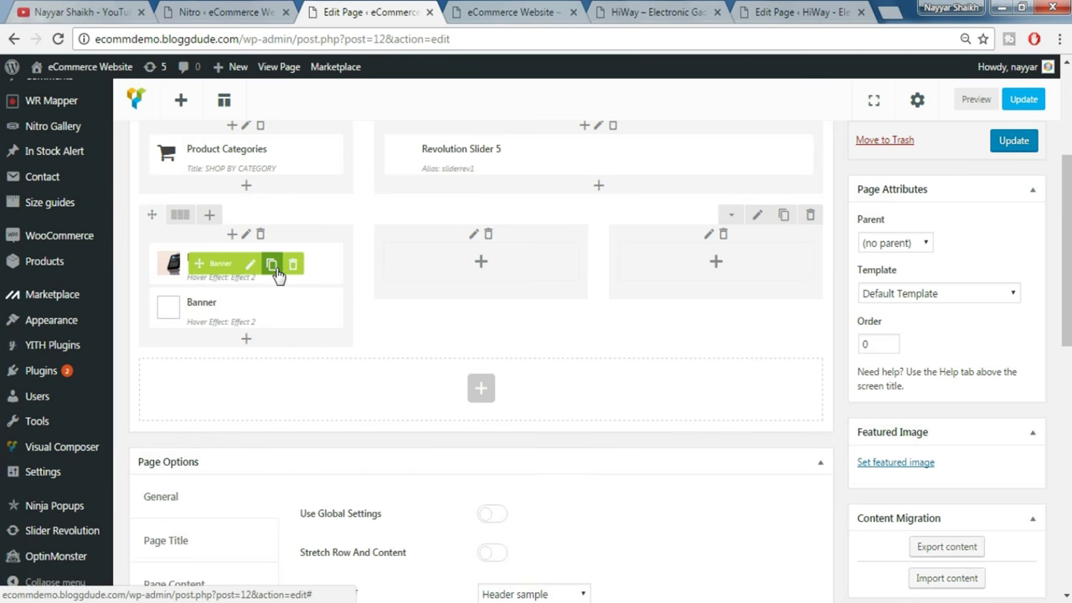
pyautogui.moveTo(222, 309)
pyautogui.mouseDown()
pyautogui.moveTo(469, 261)
pyautogui.moveTo(659, 248)
pyautogui.moveTo(703, 258)
pyautogui.moveTo(708, 277)
pyautogui.mouseUp()
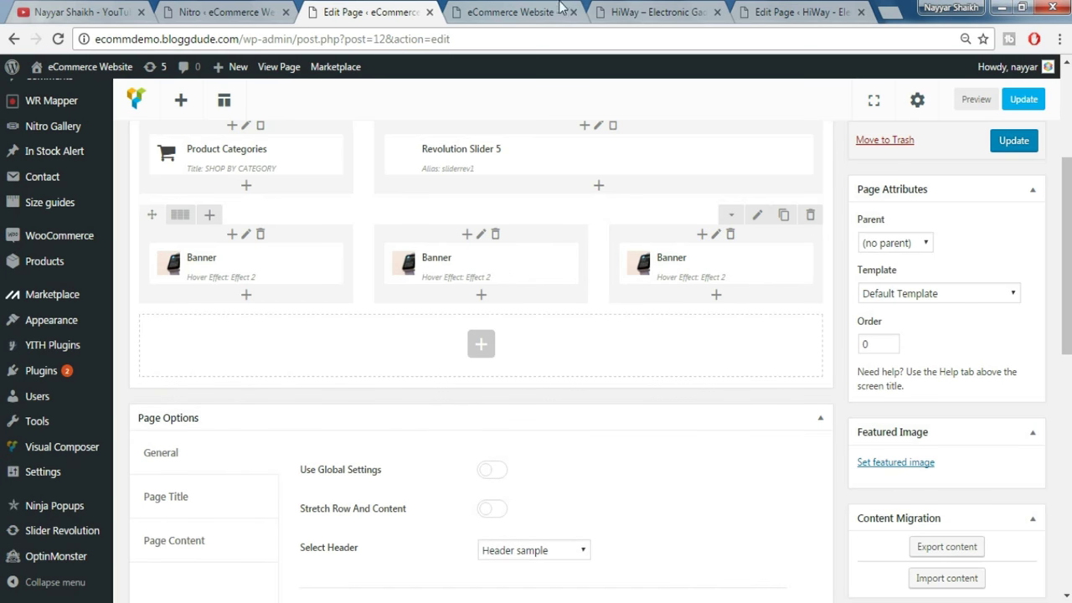
pyautogui.click(1015, 140)
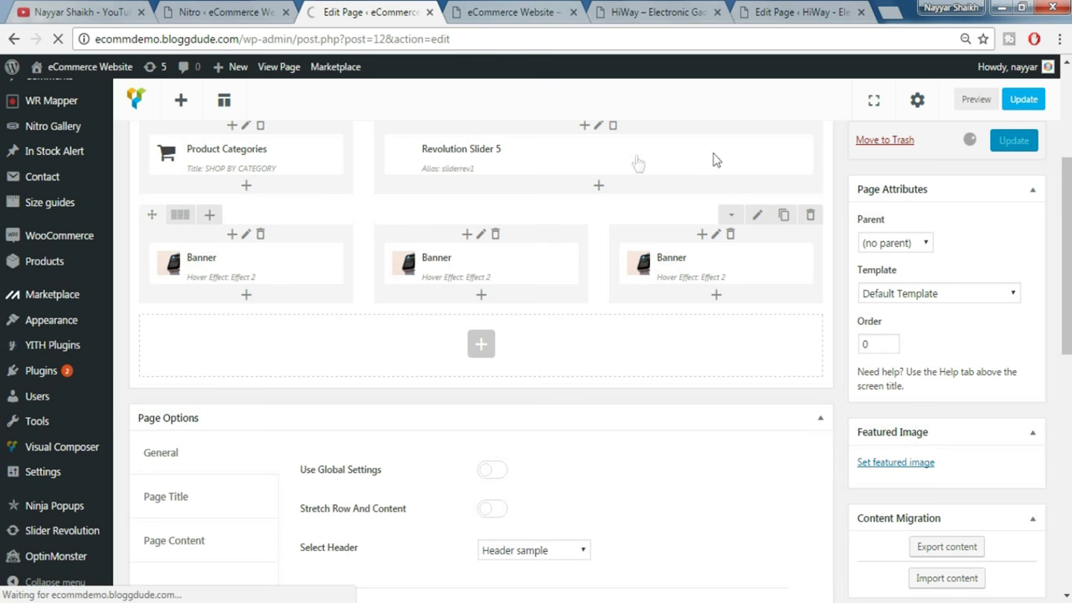
pyautogui.click(524, 14)
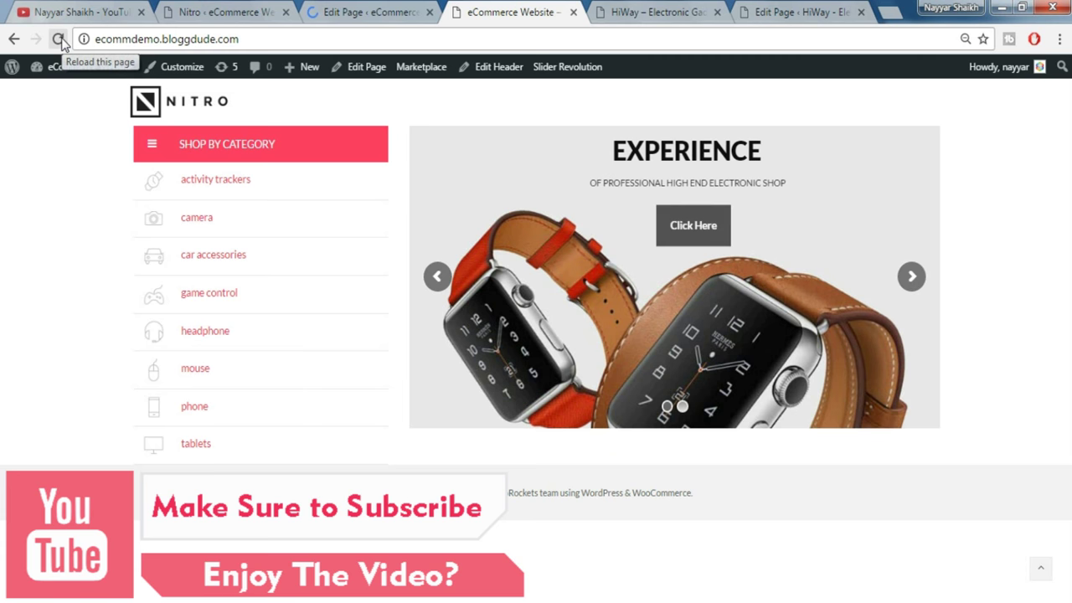
pyautogui.click(59, 40)
pyautogui.scroll(-2, 654, 377)
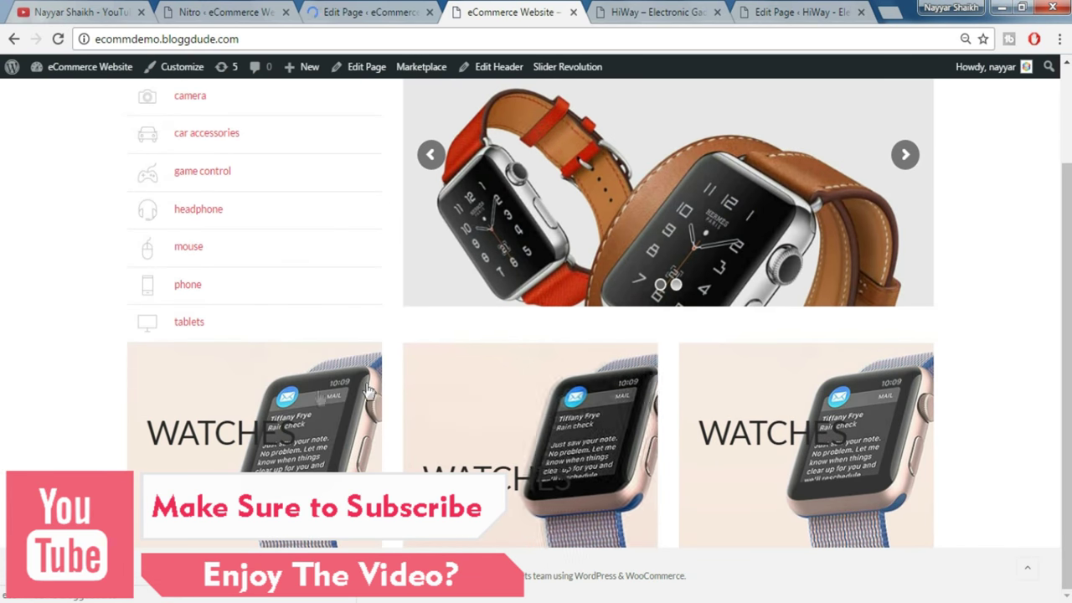
pyautogui.scroll(2, 953, 335)
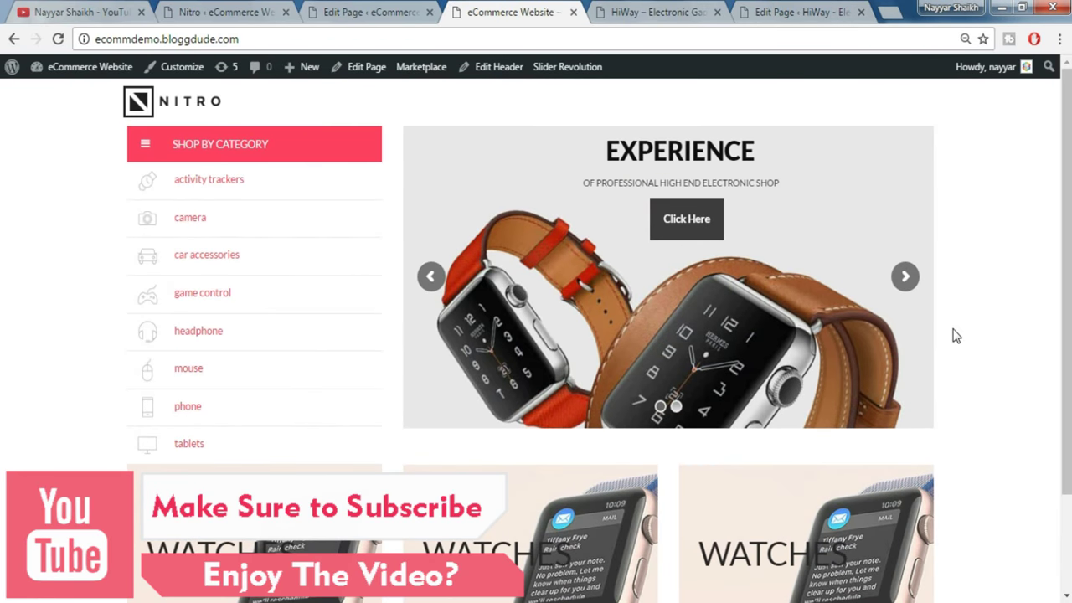
pyautogui.scroll(-2, 953, 335)
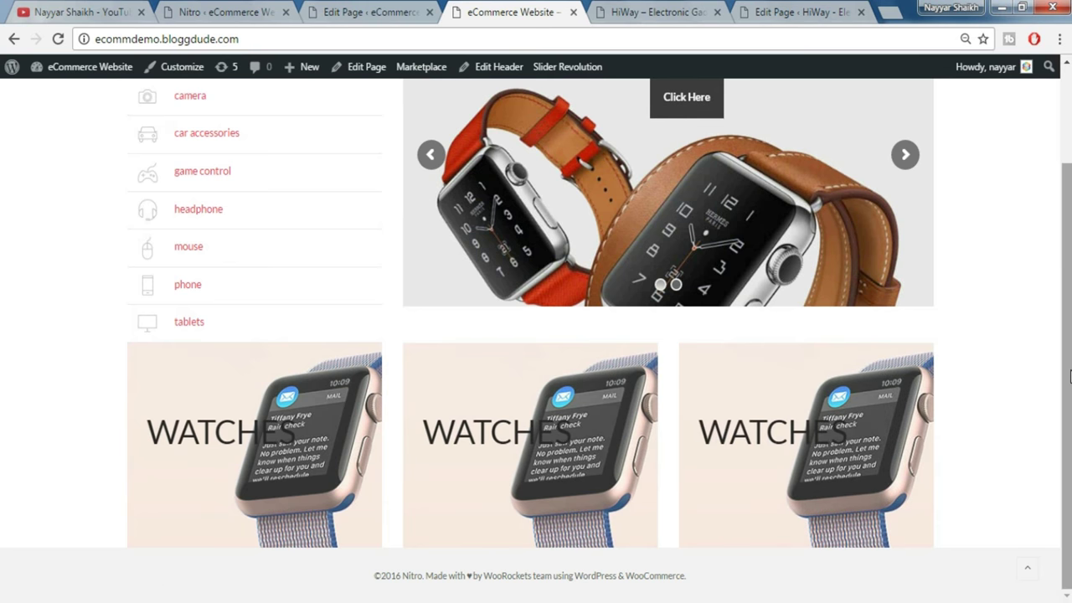
pyautogui.scroll(2, 1070, 376)
pyautogui.scroll(-2, 1069, 376)
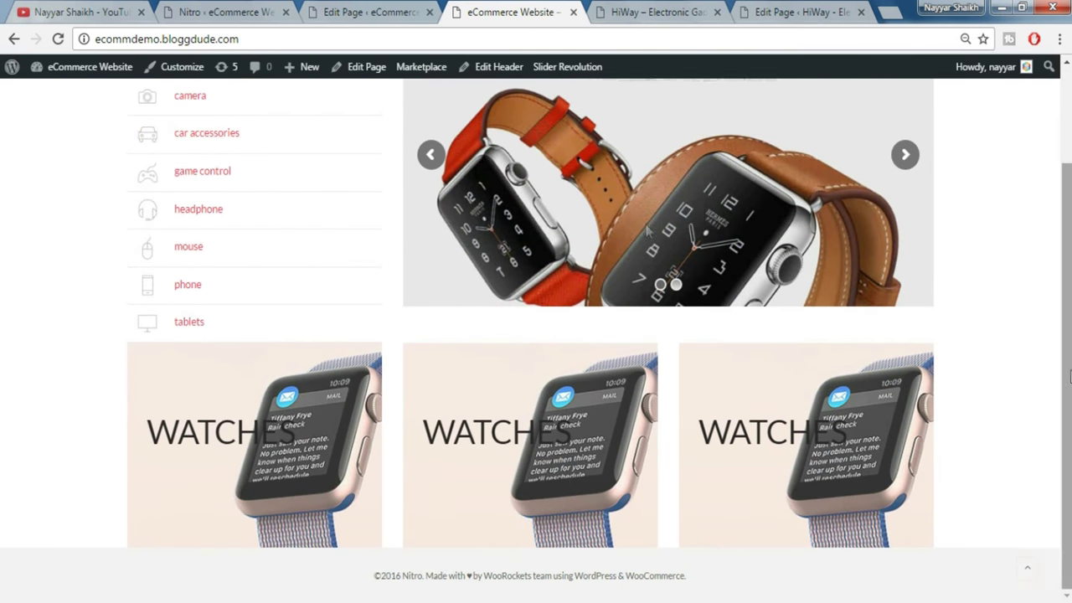
pyautogui.click(375, 10)
# Open the Visual Composer Page settings to reach the Custom CSS dialog.
pyautogui.scroll(-4, 640, 330)
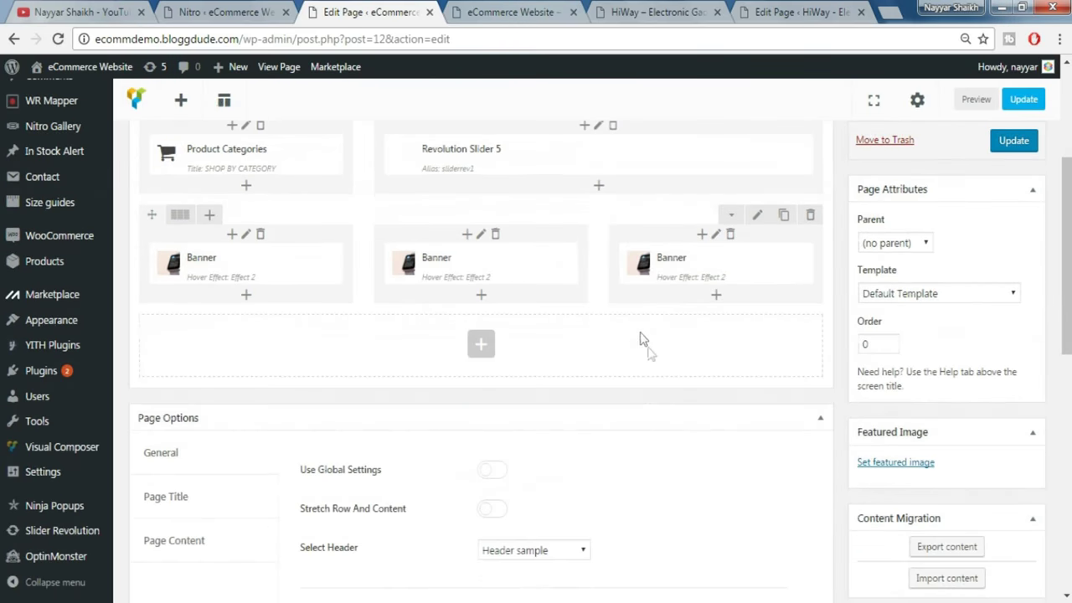
pyautogui.scroll(3, 854, 342)
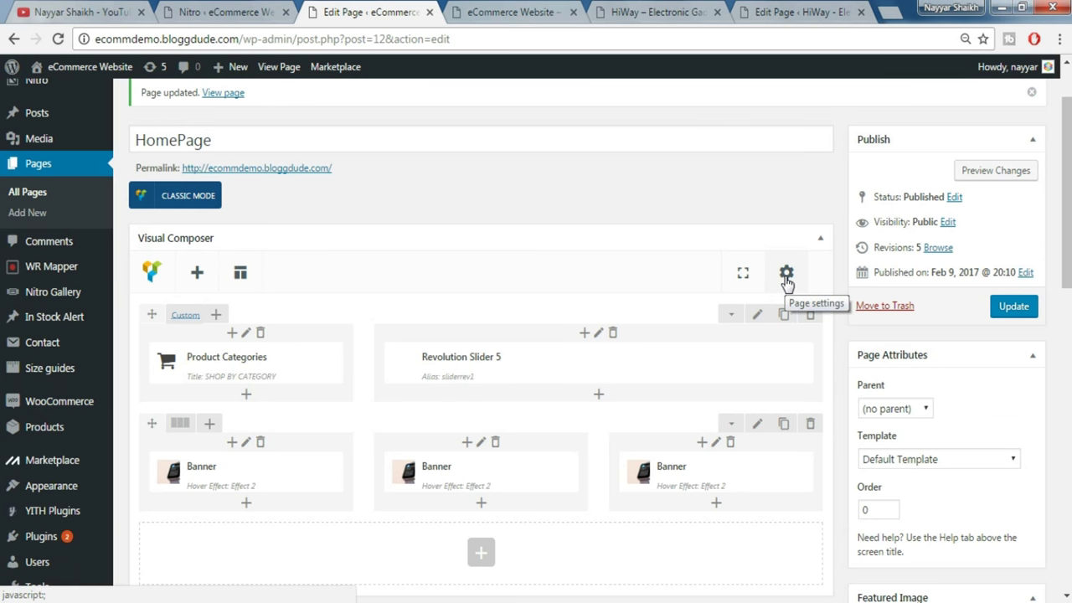
pyautogui.click(786, 274)
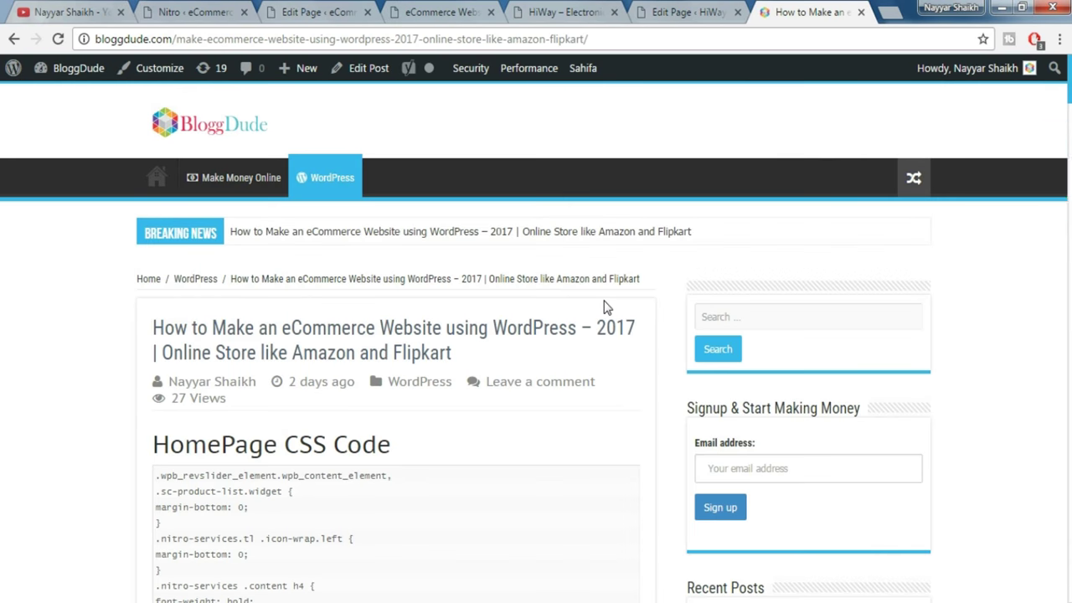
# Select the complete HomePage CSS Code block in the BloggDude post.
pyautogui.scroll(-1, 606, 308)
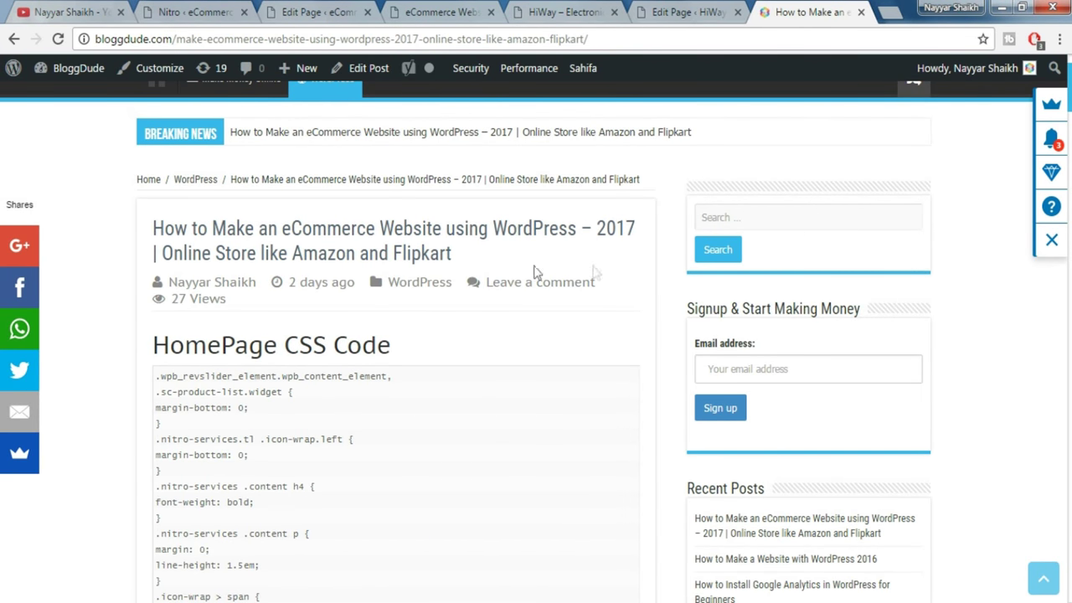
pyautogui.scroll(-2, 588, 319)
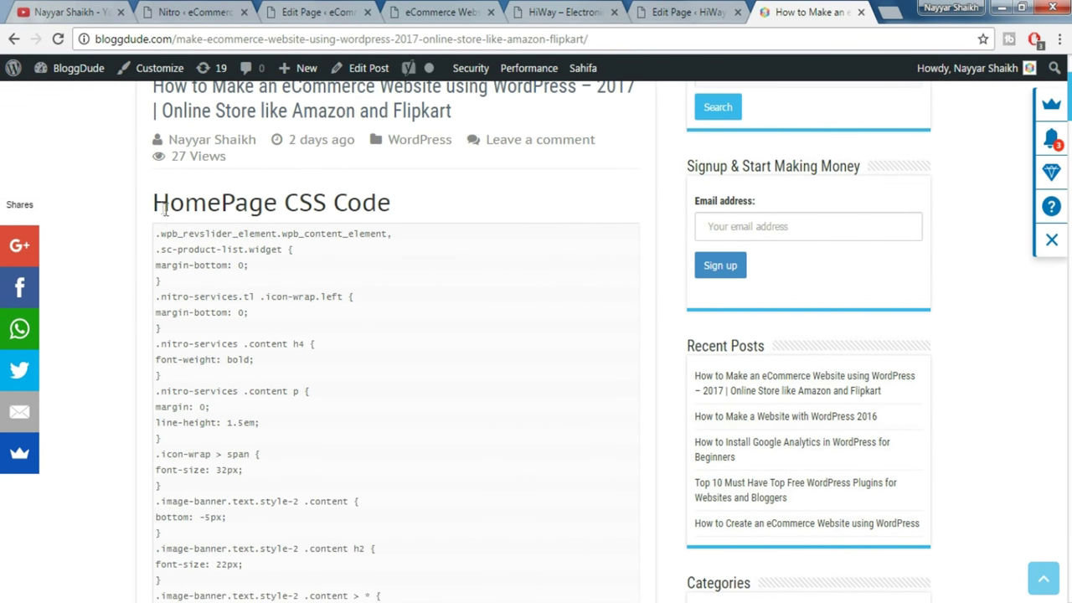
pyautogui.moveTo(155, 204); pyautogui.dragTo(390, 203)
pyautogui.click(408, 213)
pyautogui.moveTo(156, 234); pyautogui.dragTo(196, 238)
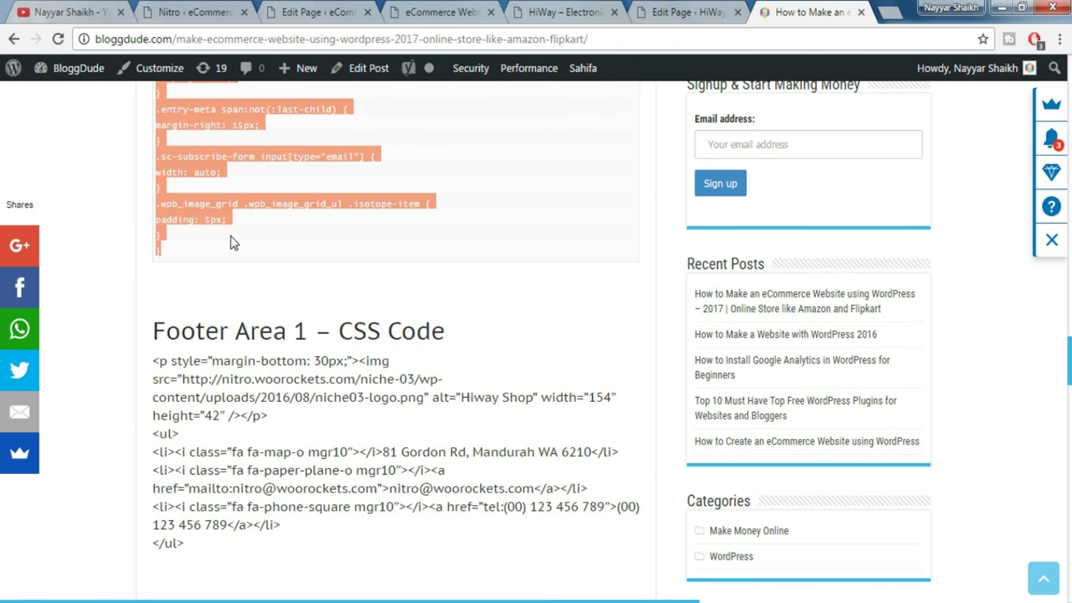
# Paste the copied CSS into the eCommerce HomePage's Custom CSS and save it.
pyautogui.click(663, 14)
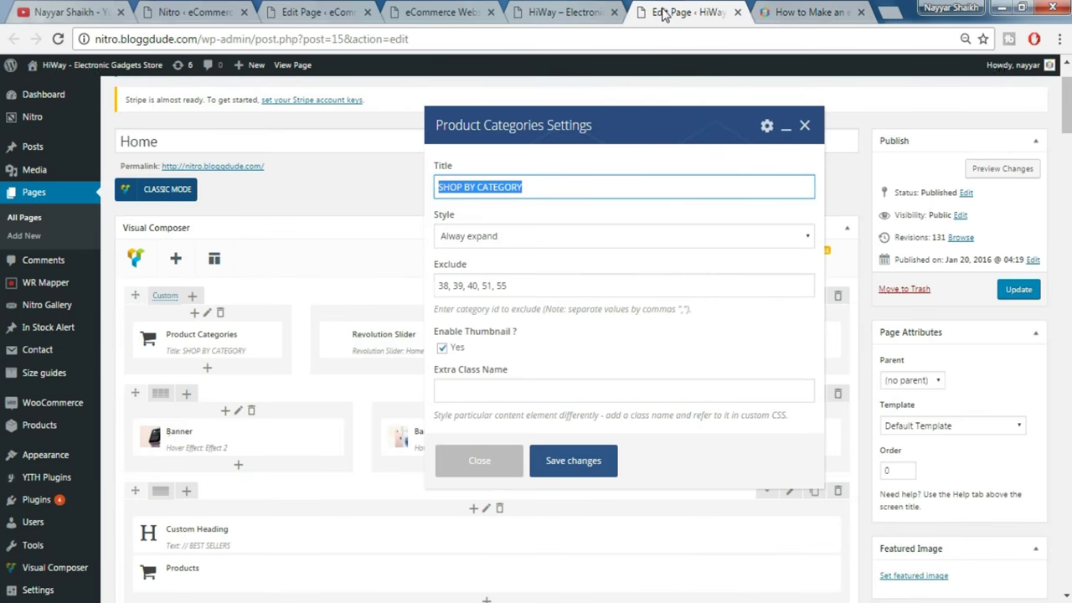
pyautogui.click(567, 11)
pyautogui.click(448, 11)
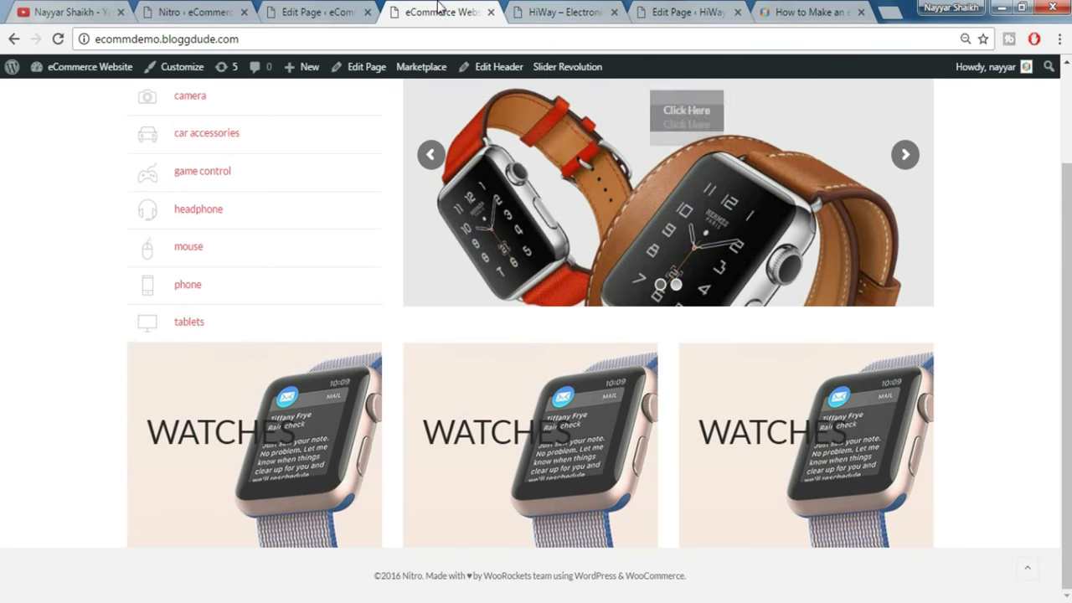
pyautogui.click(350, 8)
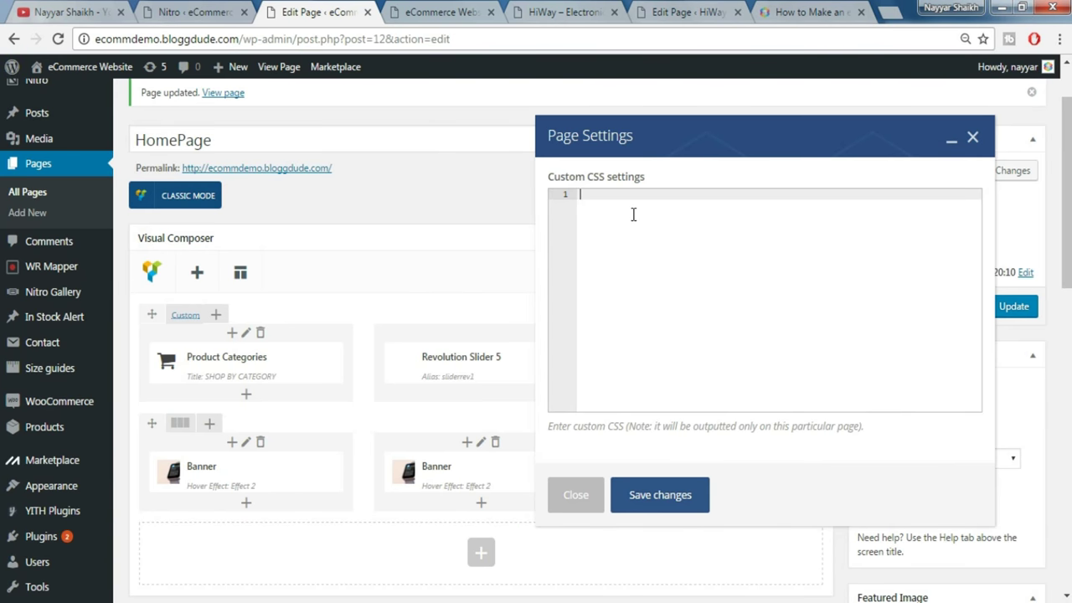
pyautogui.hotkey('ctrl', 'v')
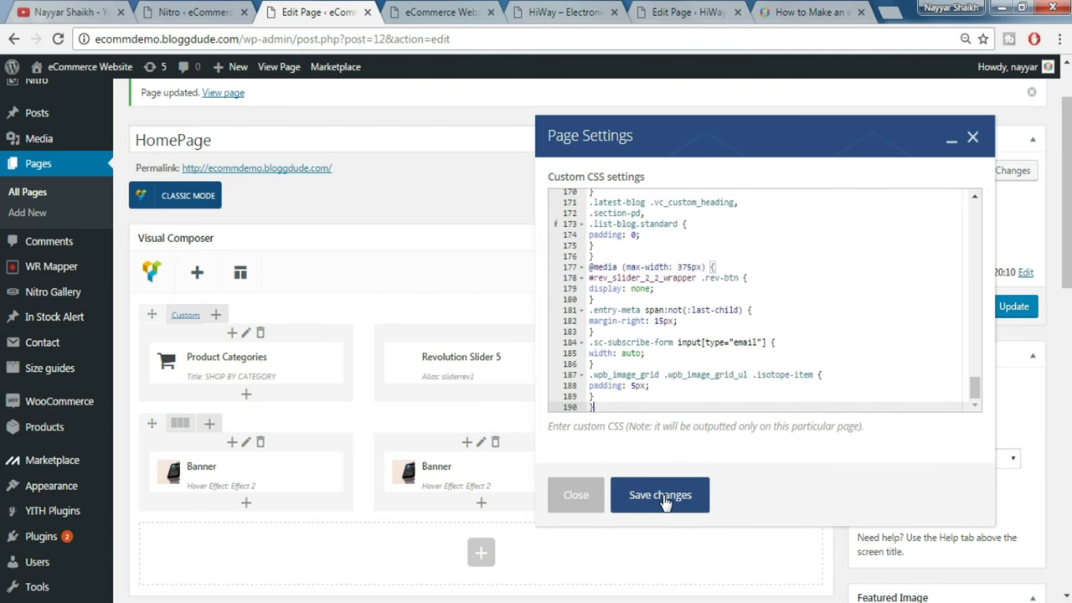
pyautogui.click(660, 494)
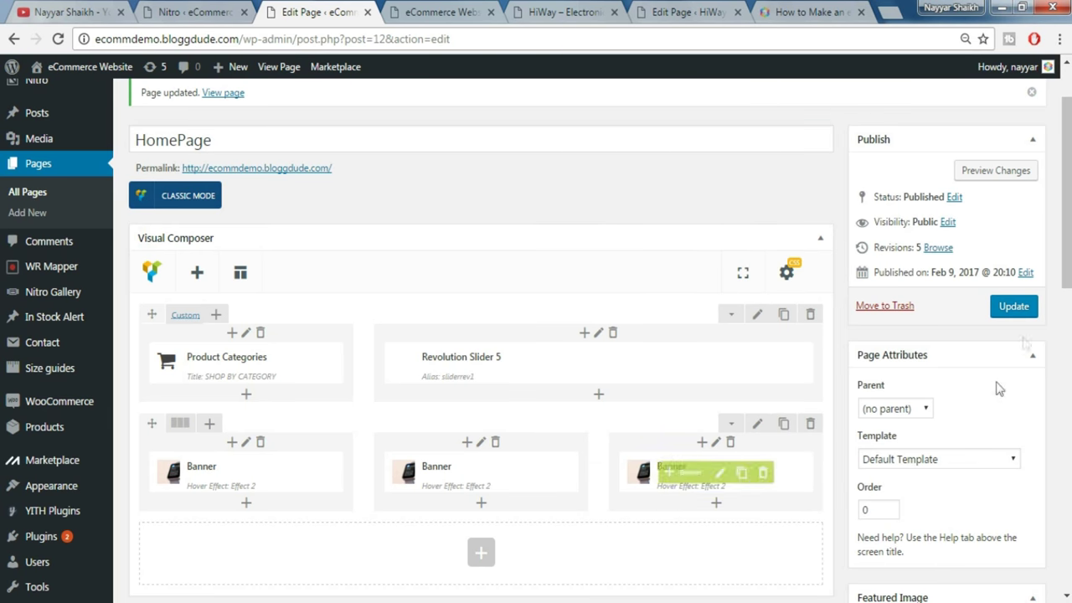
# Update the HomePage and reload the live eCommerce site.
pyautogui.click(1014, 306)
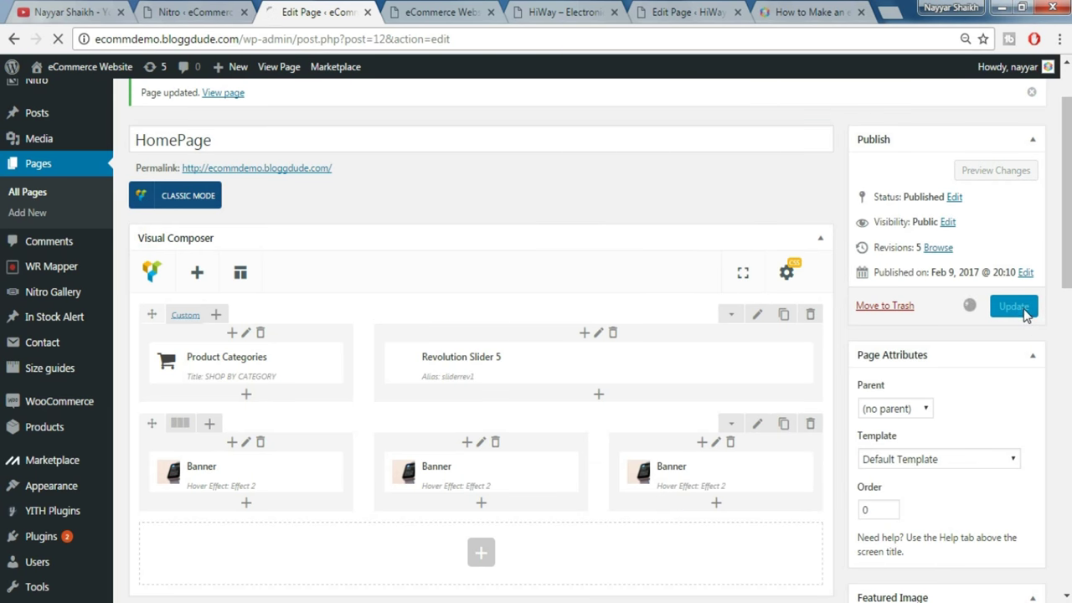
pyautogui.hotkey('ctrl', 'Tab')
pyautogui.press('F5')
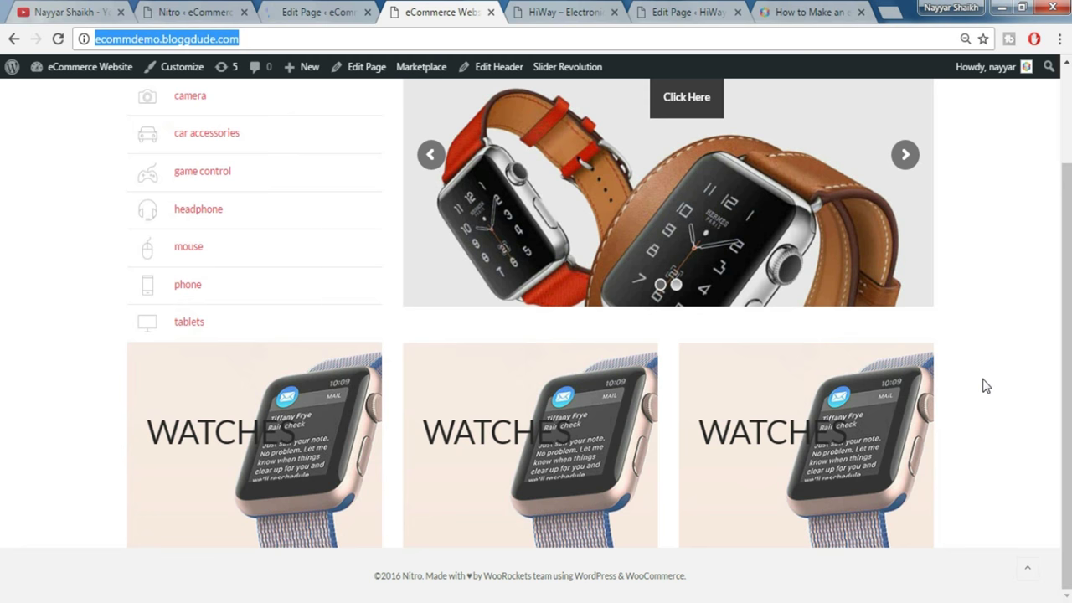
# Check the three WATCHES banners on the live homepage, compare with HiWay, and return to the editor.
pyautogui.click(59, 39)
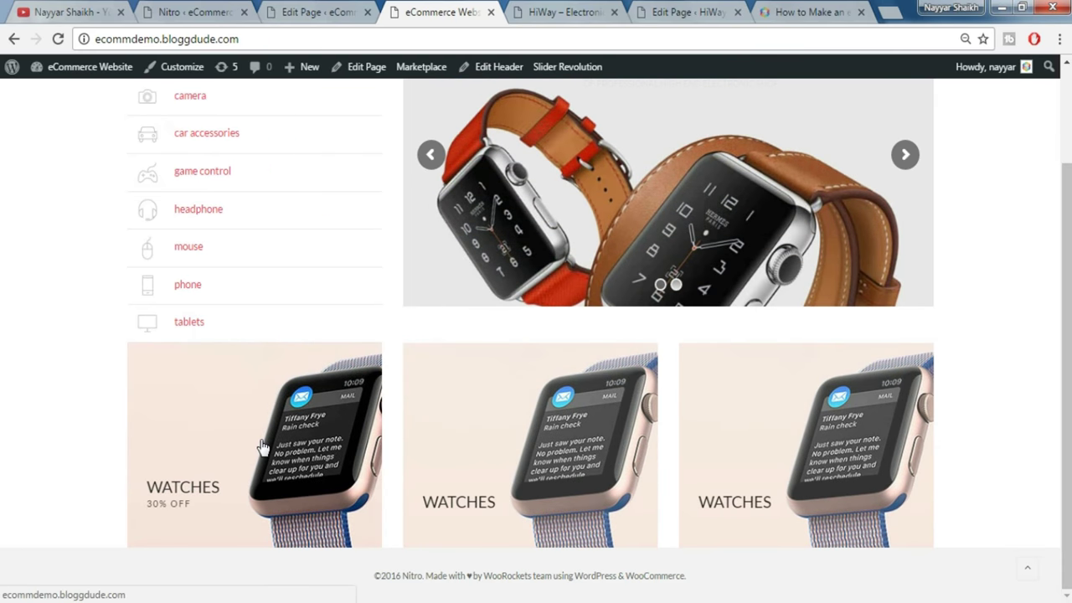
pyautogui.scroll(2, 1070, 427)
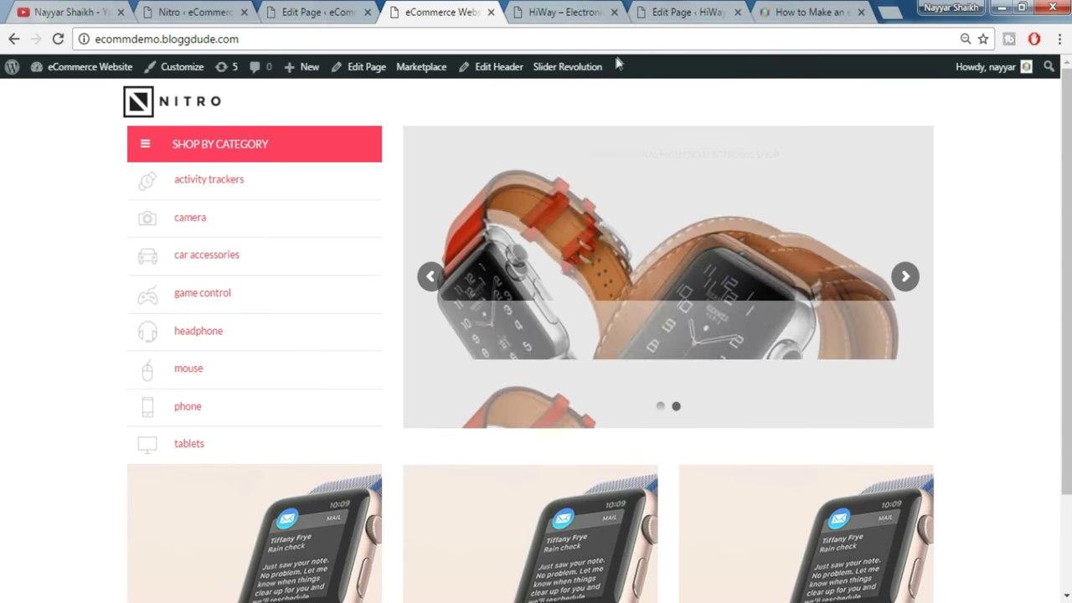
pyautogui.click(562, 12)
pyautogui.scroll(-2, 889, 263)
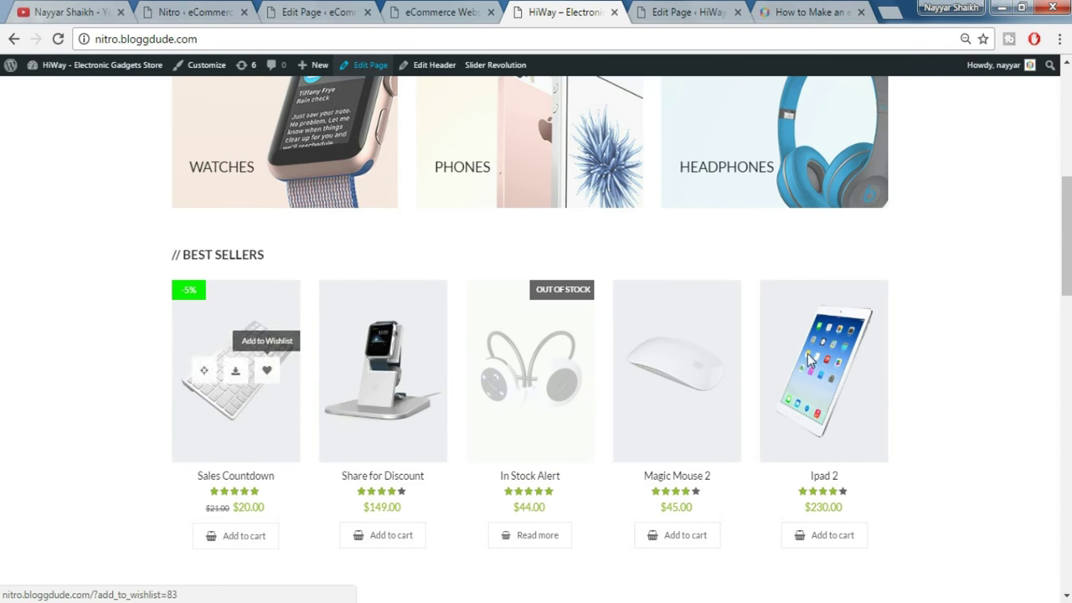
pyautogui.moveTo(887, 357)
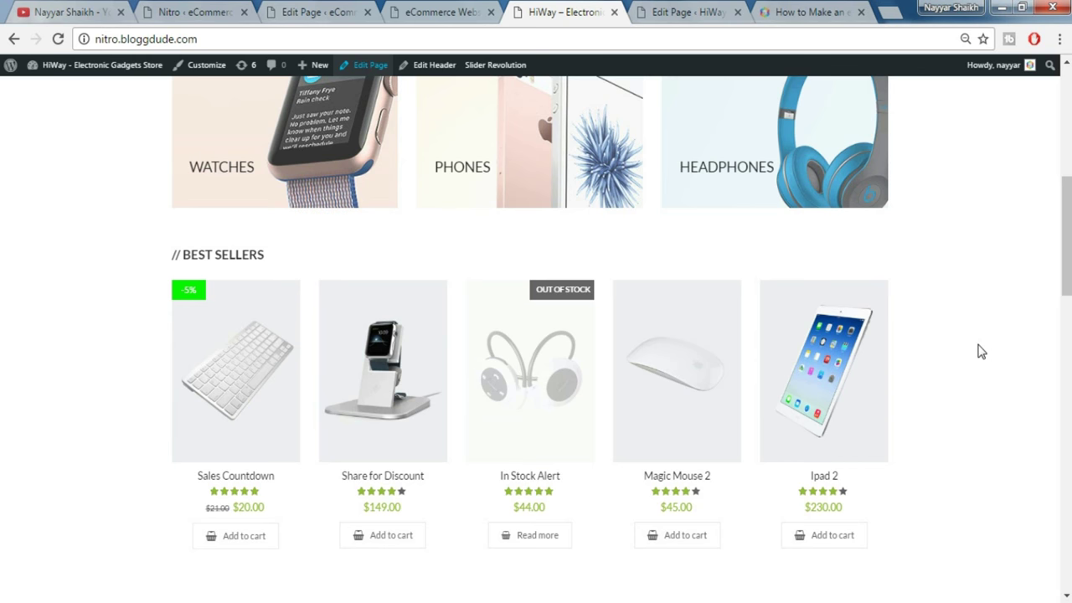
pyautogui.hotkey('ctrl', '3')
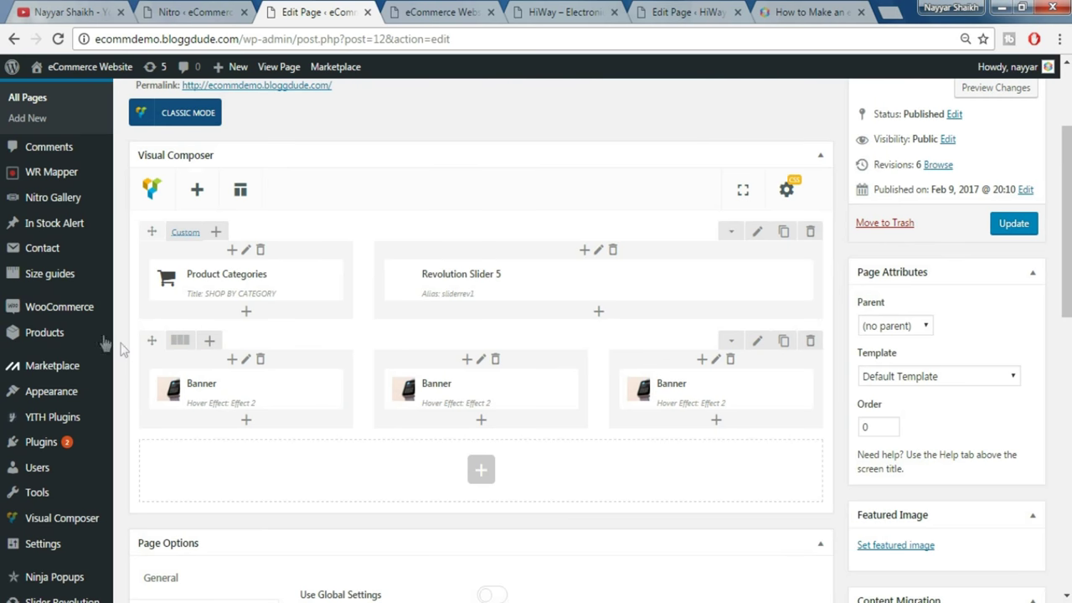
# Start a new product from Products > Add Product in the admin sidebar.
pyautogui.scroll(-2, 85, 410)
pyautogui.moveTo(75, 430)
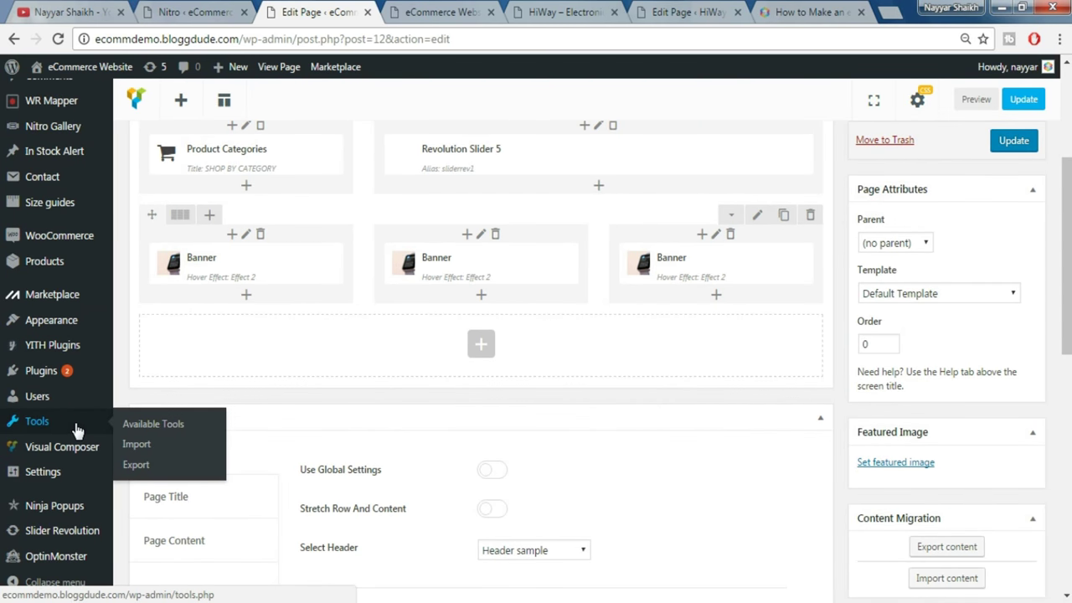
pyautogui.scroll(2, 76, 428)
pyautogui.moveTo(63, 355)
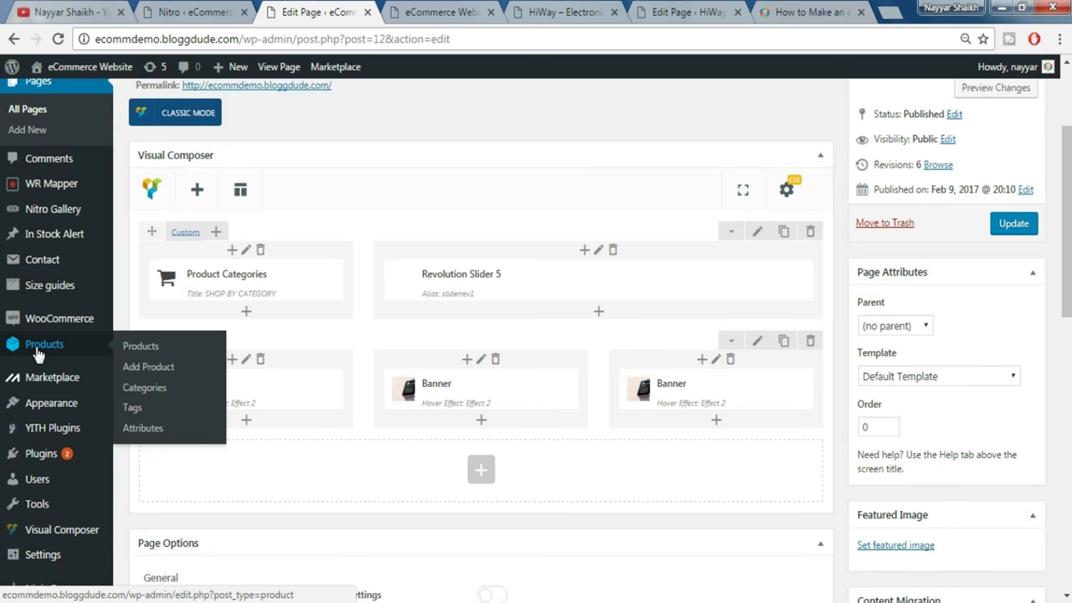
pyautogui.click(164, 368)
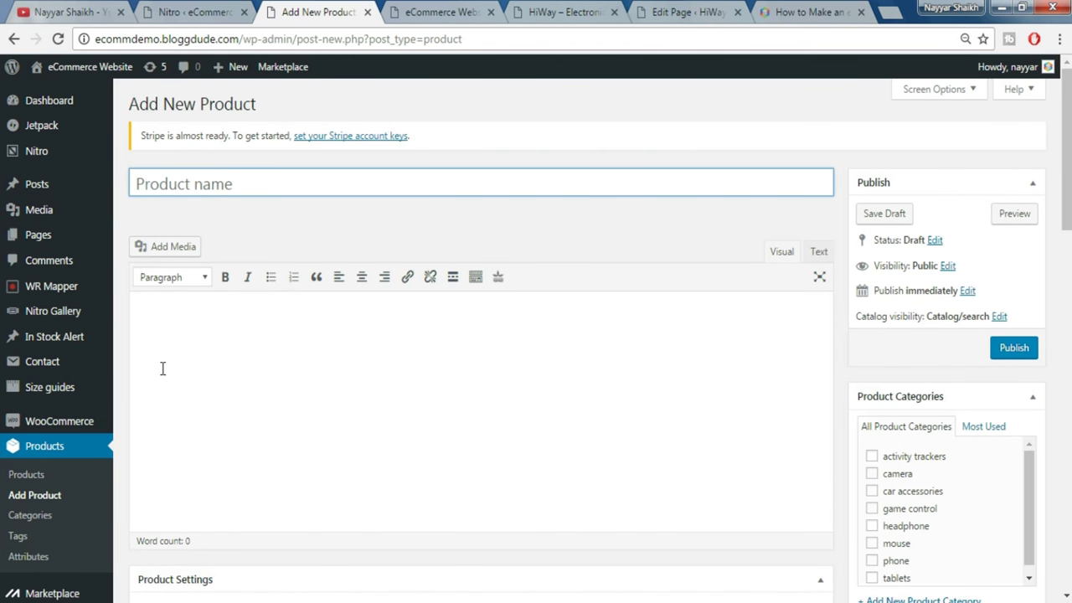
# Title the product 'Apple iPhone 6 16GB Gold', tick the phone category, and view HiWay's iPhone page.
pyautogui.click(301, 189)
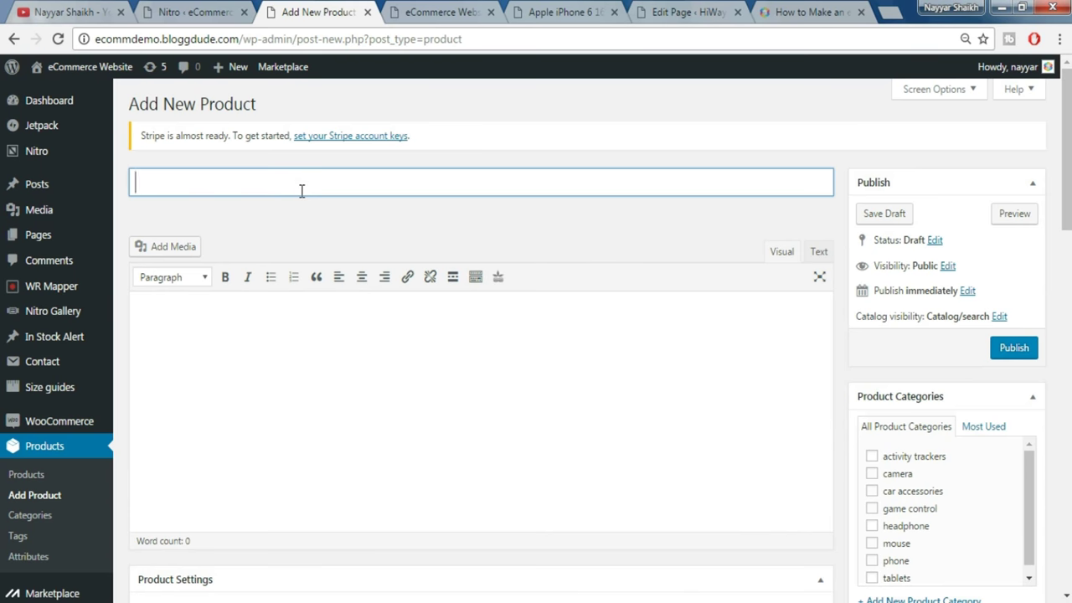
pyautogui.write('Apple iPhone 6 16GB Gold')
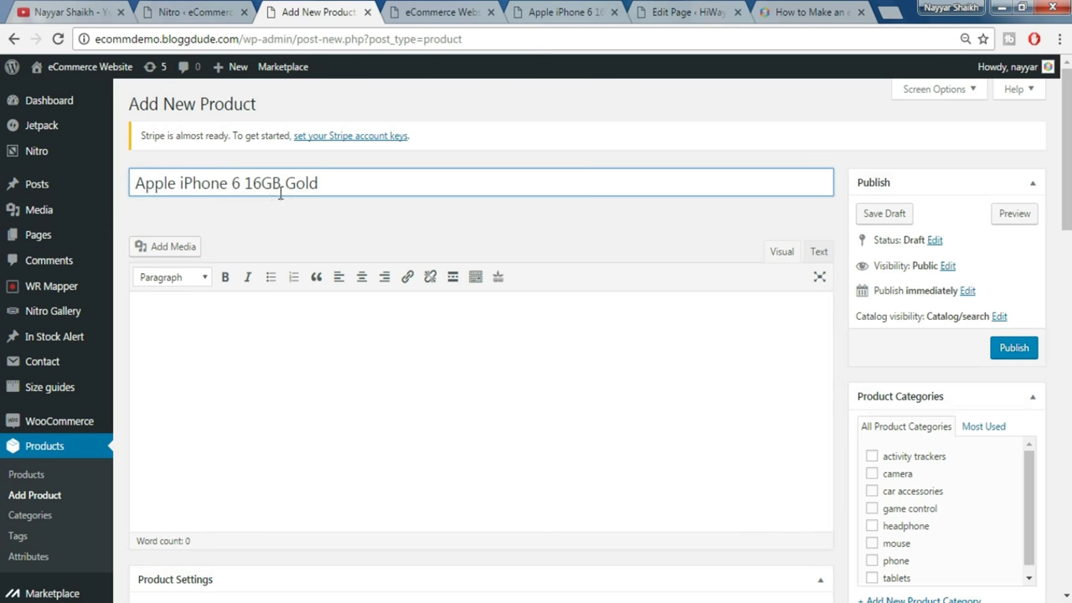
pyautogui.scroll(-1, 699, 289)
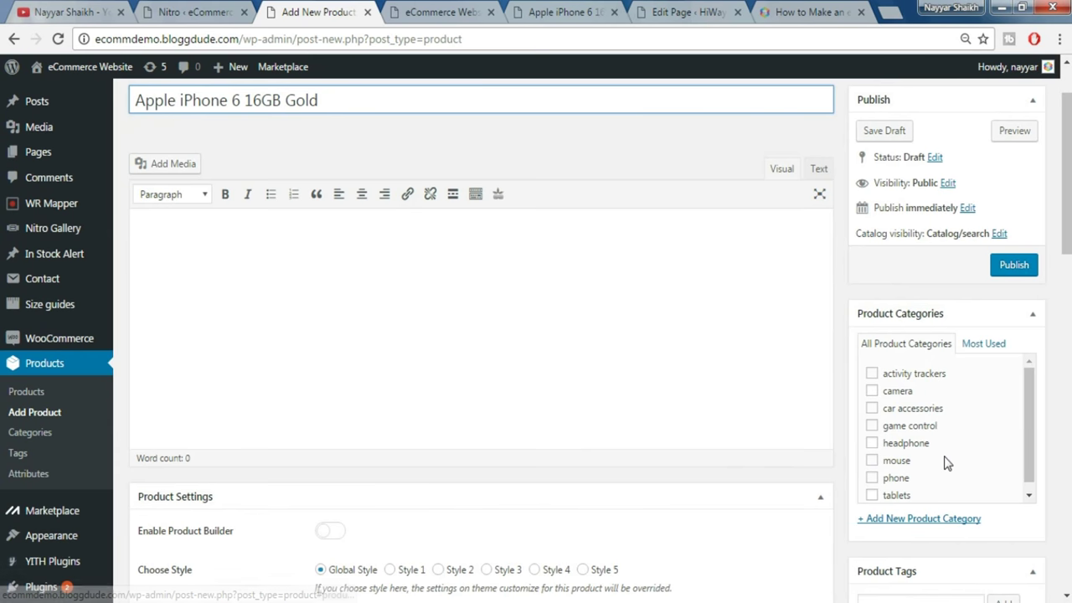
pyautogui.scroll(-1, 952, 433)
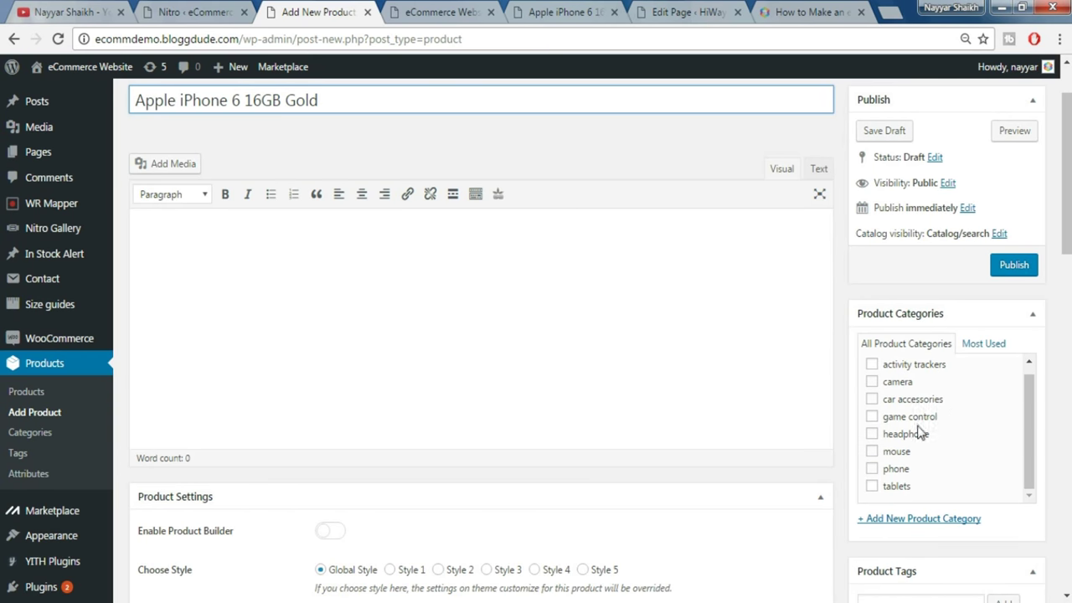
pyautogui.click(872, 469)
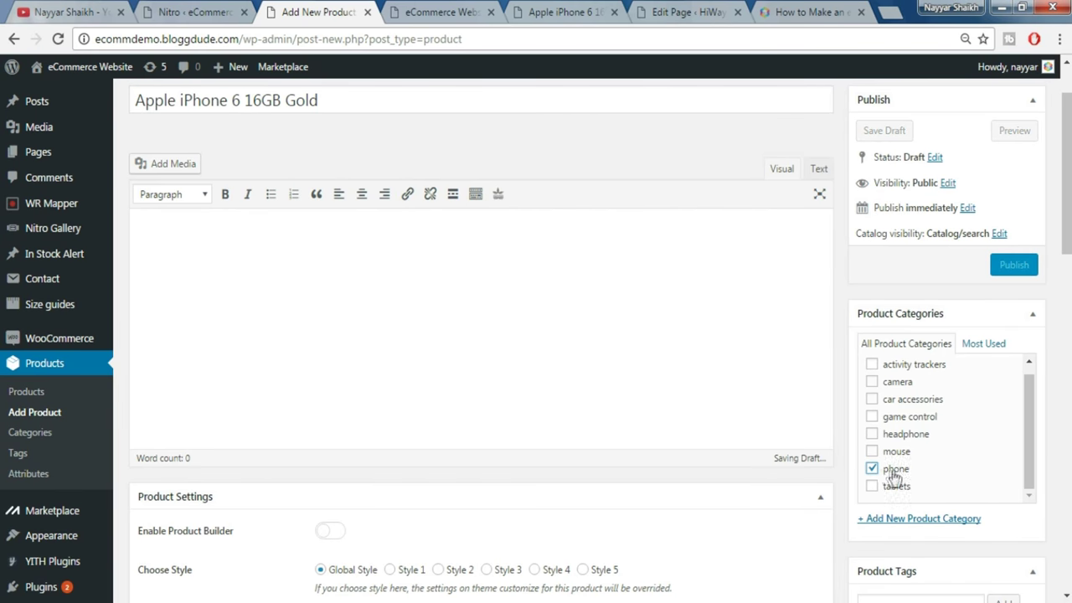
pyautogui.click(563, 12)
pyautogui.click(788, 215)
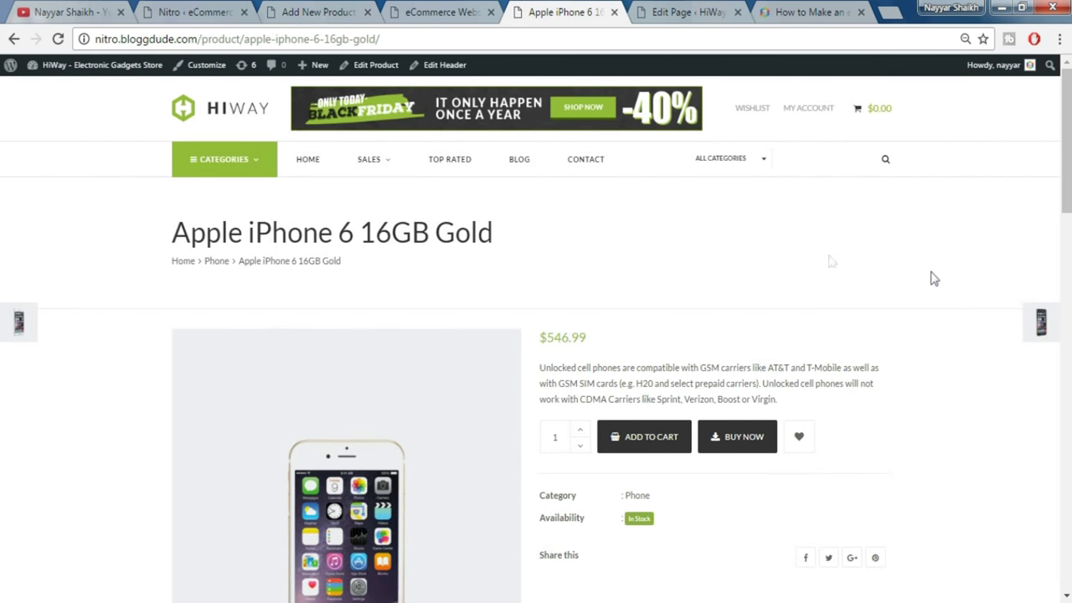
# Review the new product's title and the layout of the product editor.
pyautogui.scroll(-2, 930, 285)
pyautogui.scroll(2, 926, 268)
pyautogui.scroll(-2, 1059, 184)
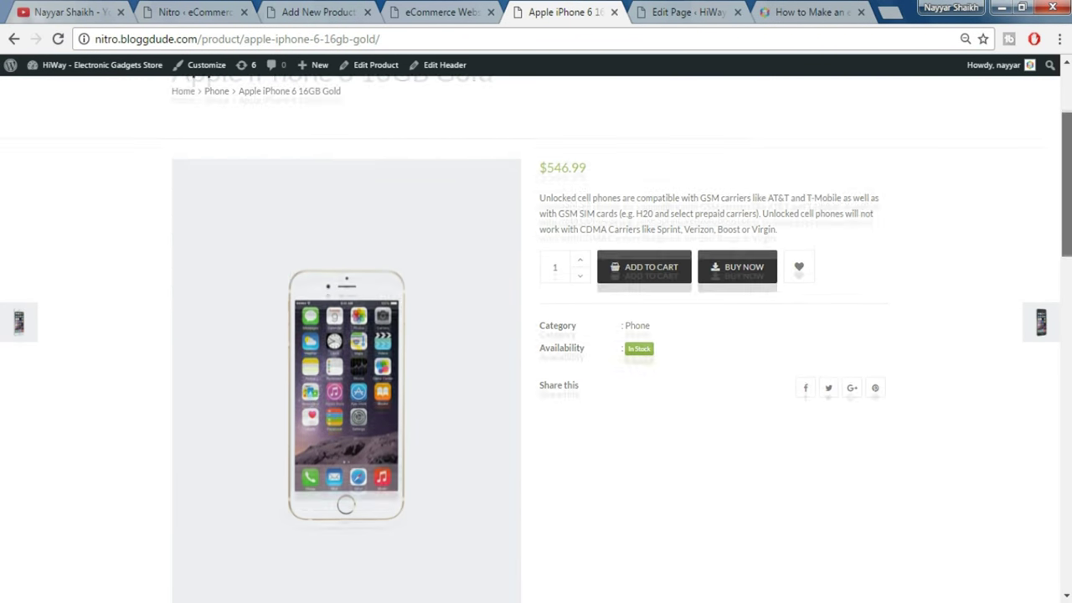
pyautogui.scroll(-3, 1059, 184)
pyautogui.scroll(4, 1068, 175)
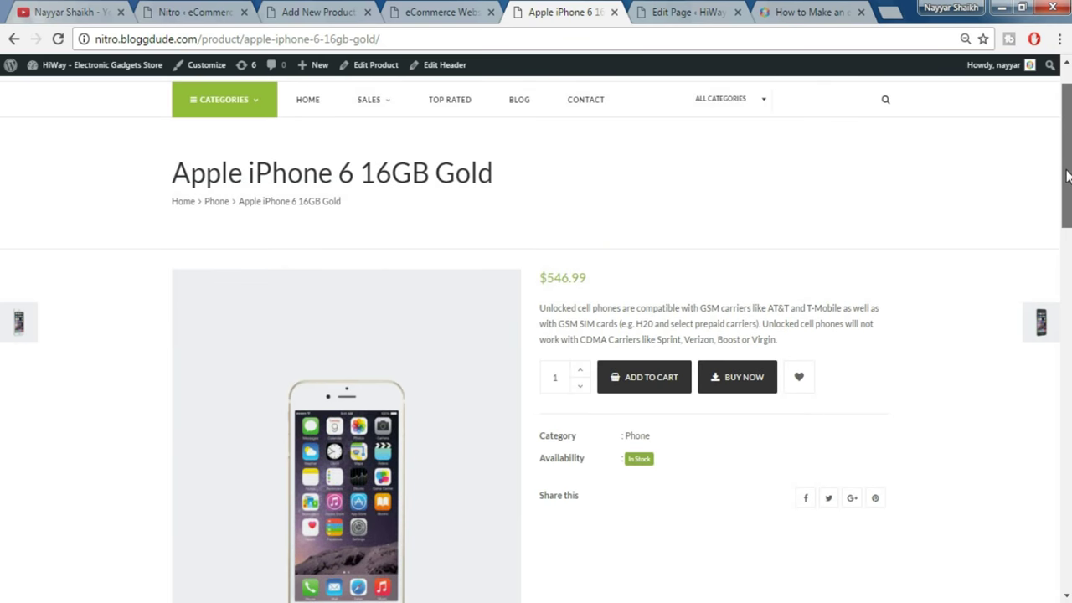
pyautogui.tripleClick(309, 177)
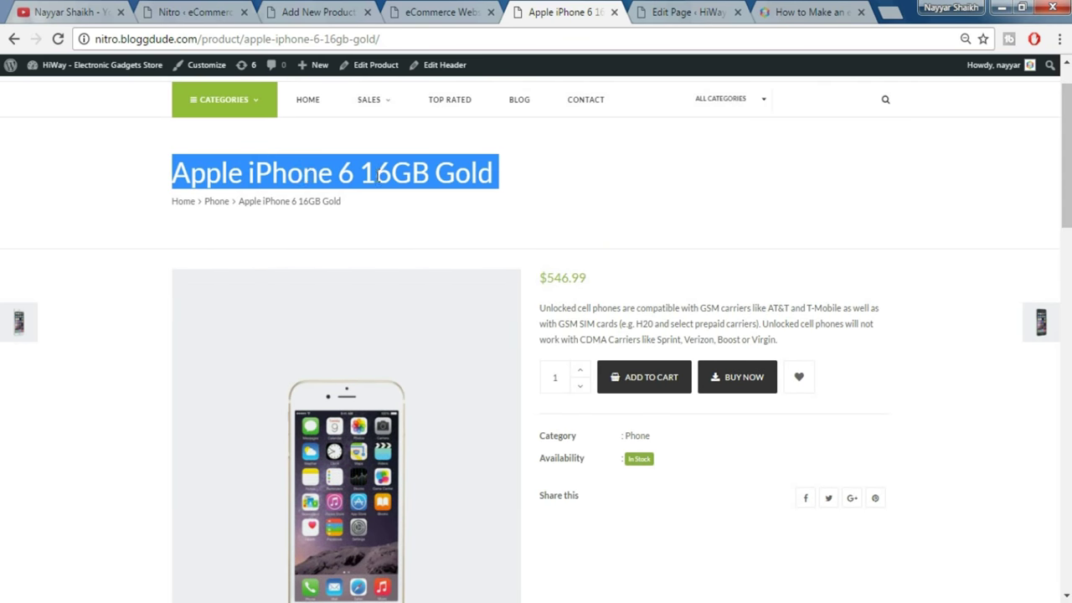
pyautogui.click(317, 176)
pyautogui.click(319, 12)
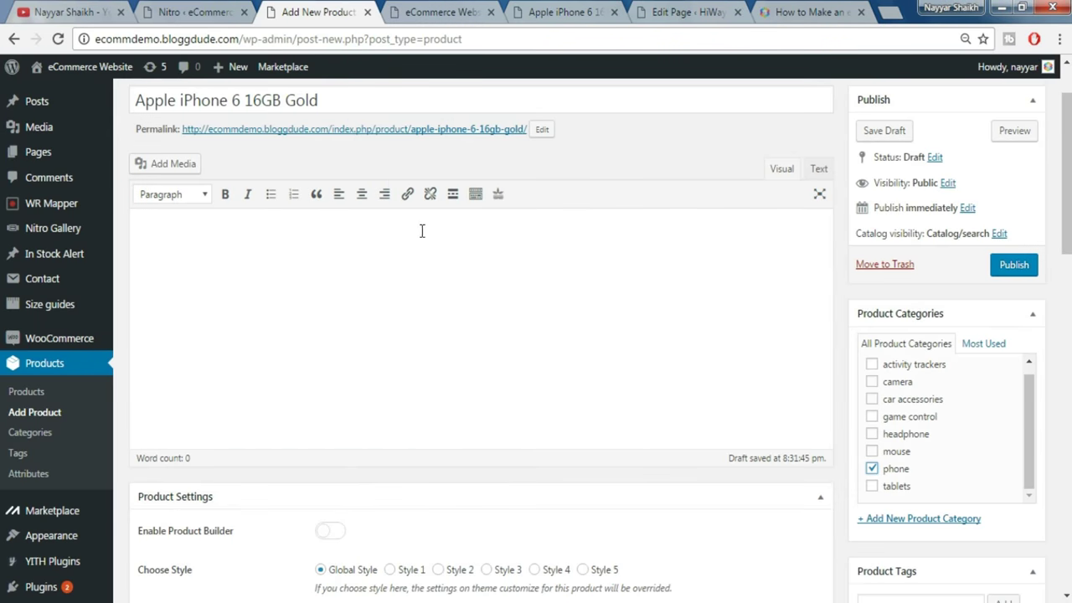
pyautogui.scroll(1, 422, 232)
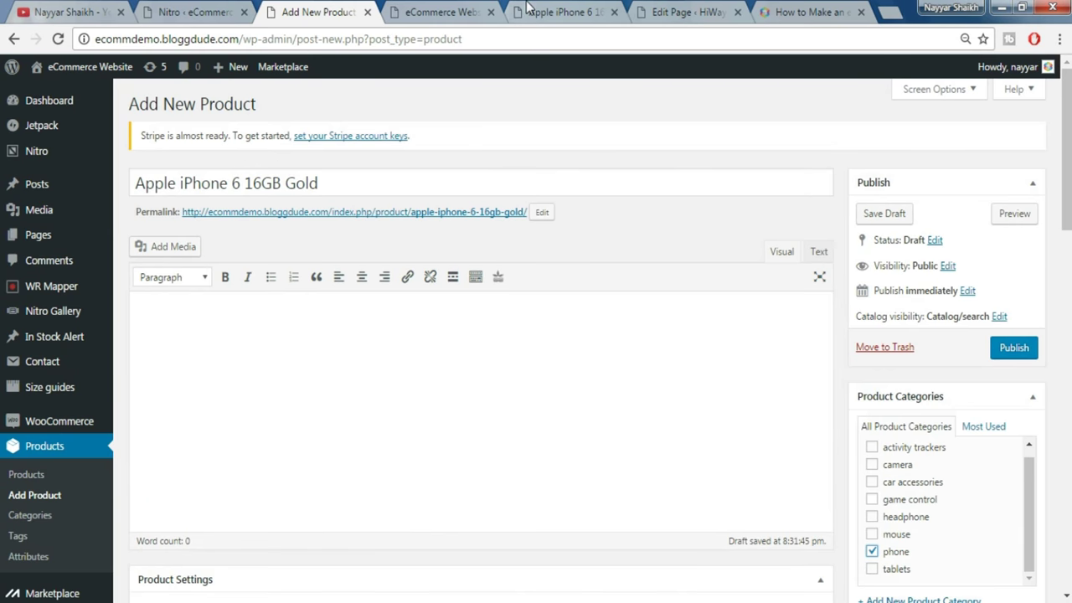
# Copy the unlocked-phone GSM carriers paragraph from the iPhone page into the Product Short Description.
pyautogui.click(553, 12)
pyautogui.scroll(-1, 678, 288)
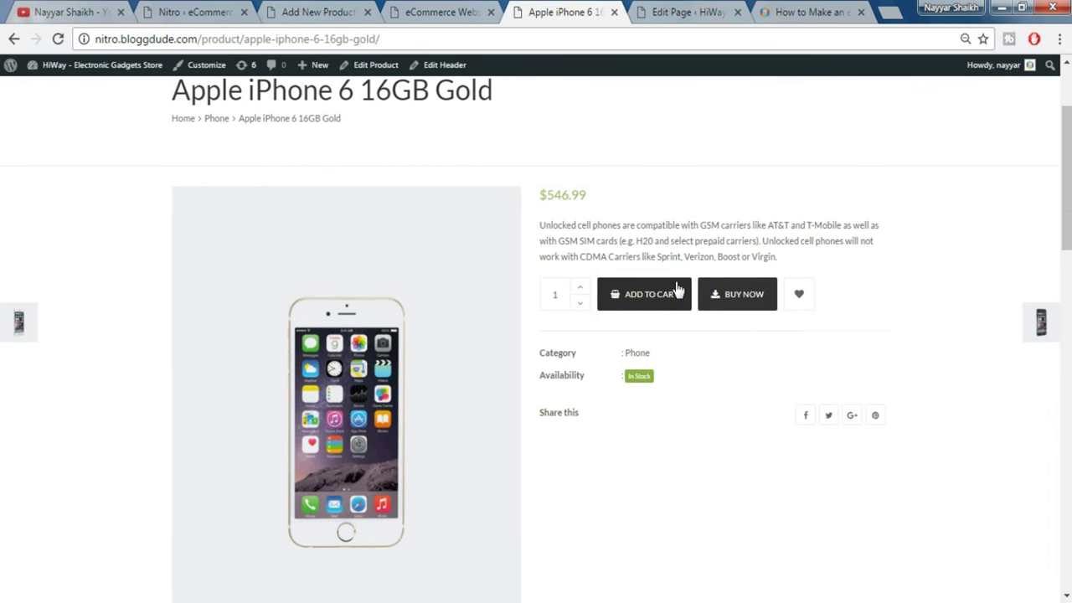
pyautogui.moveTo(595, 240); pyautogui.dragTo(785, 257)
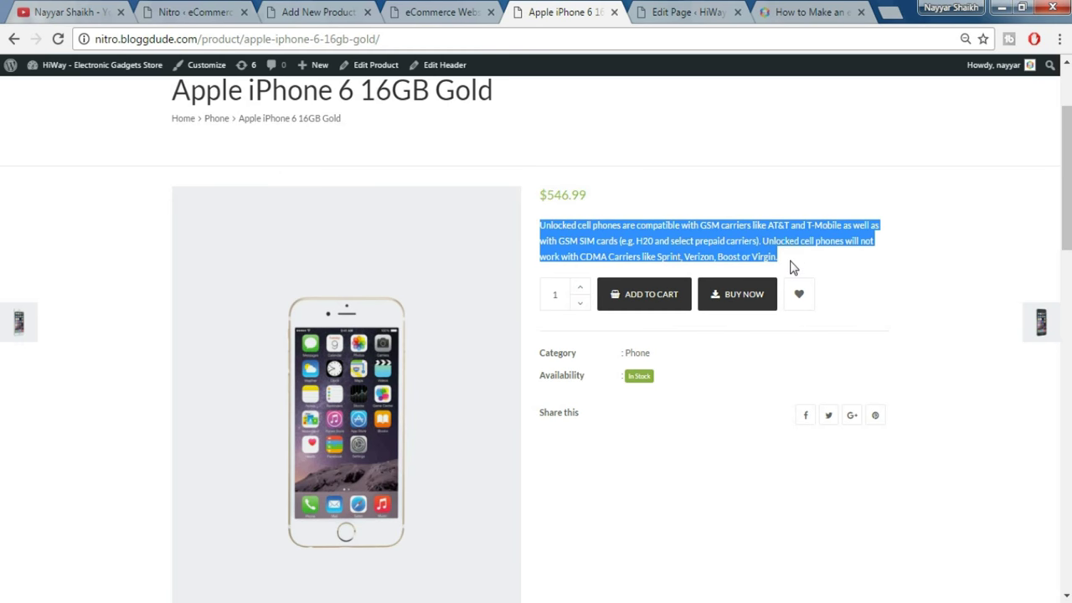
pyautogui.click(318, 11)
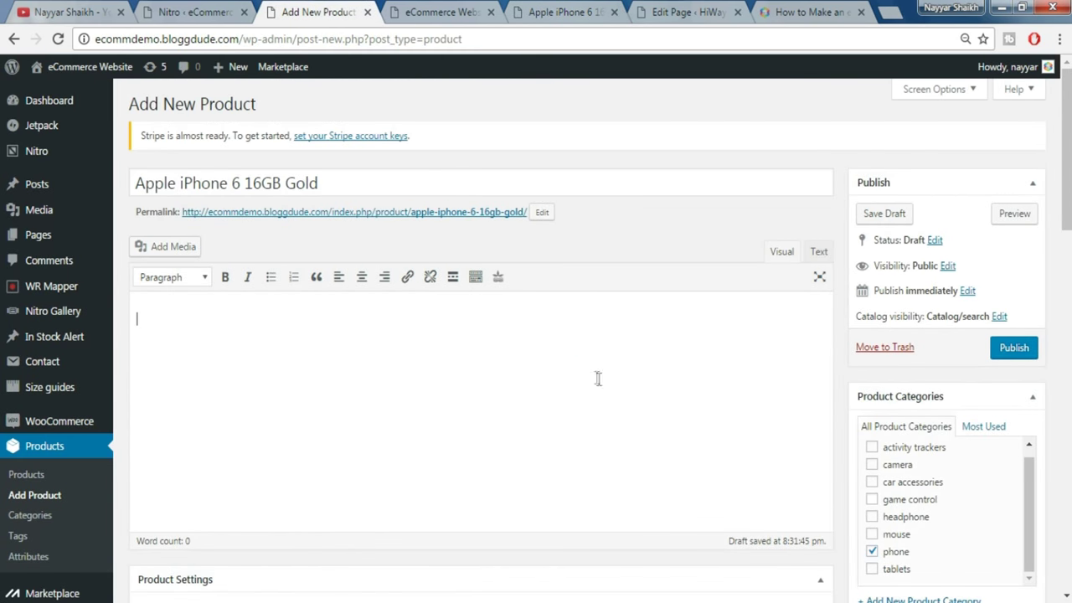
pyautogui.scroll(-15, 610, 380)
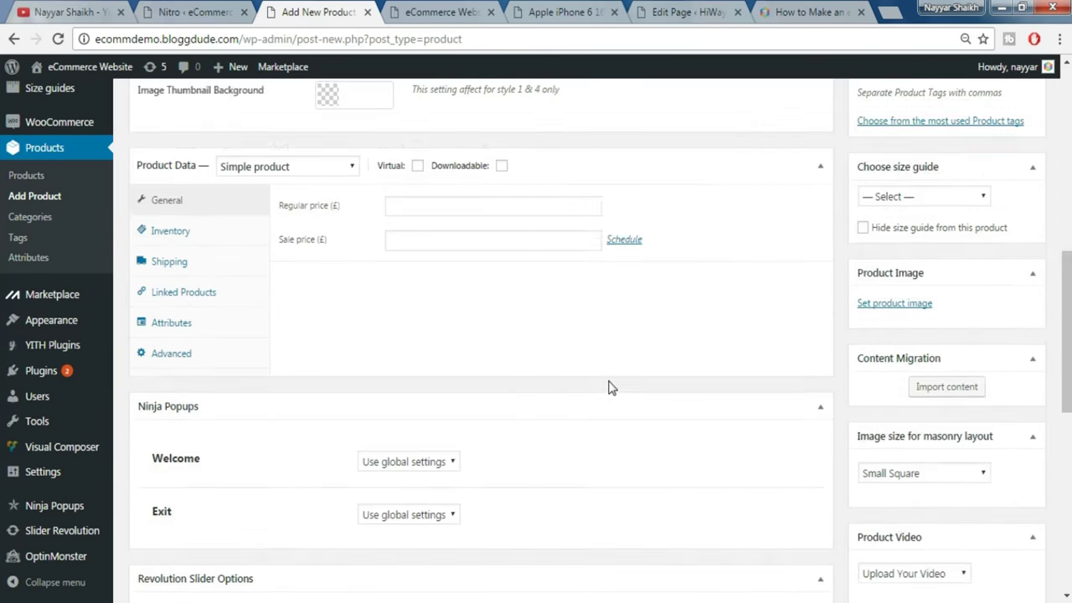
pyautogui.scroll(-3, 610, 388)
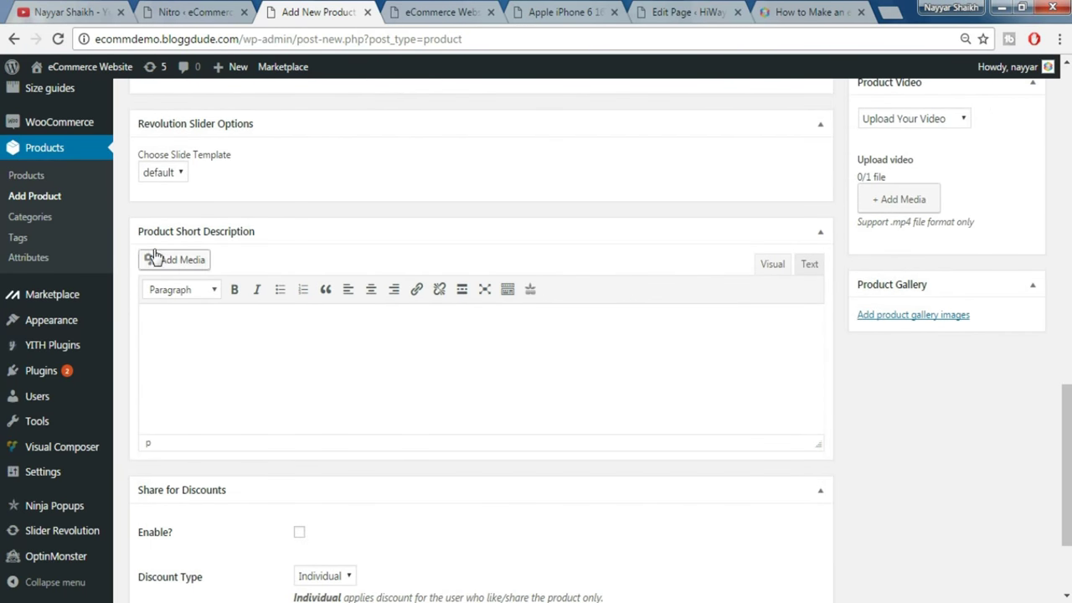
pyautogui.write('Unlocked cell phones are compatible with GSM carriers like AT&T and T-Mobile as well as with GSM SIM cards (e.g. H2o and select prepaid carriers). Unlocked cell phones will not work with CDMA Carriers like Sprint, Verizon, Boost or Virgin.')
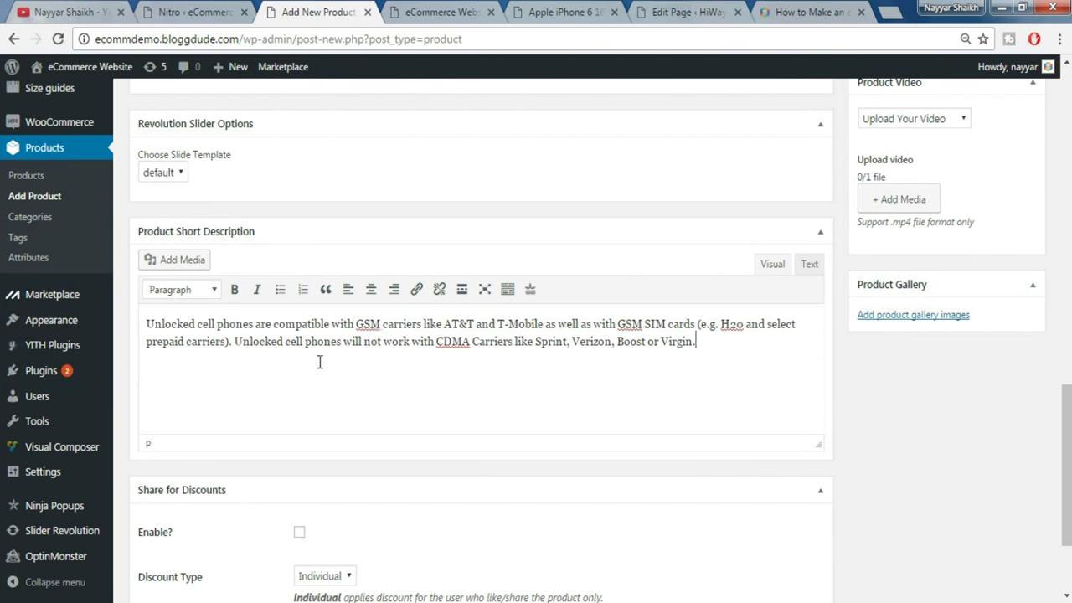
pyautogui.scroll(15, 540, 396)
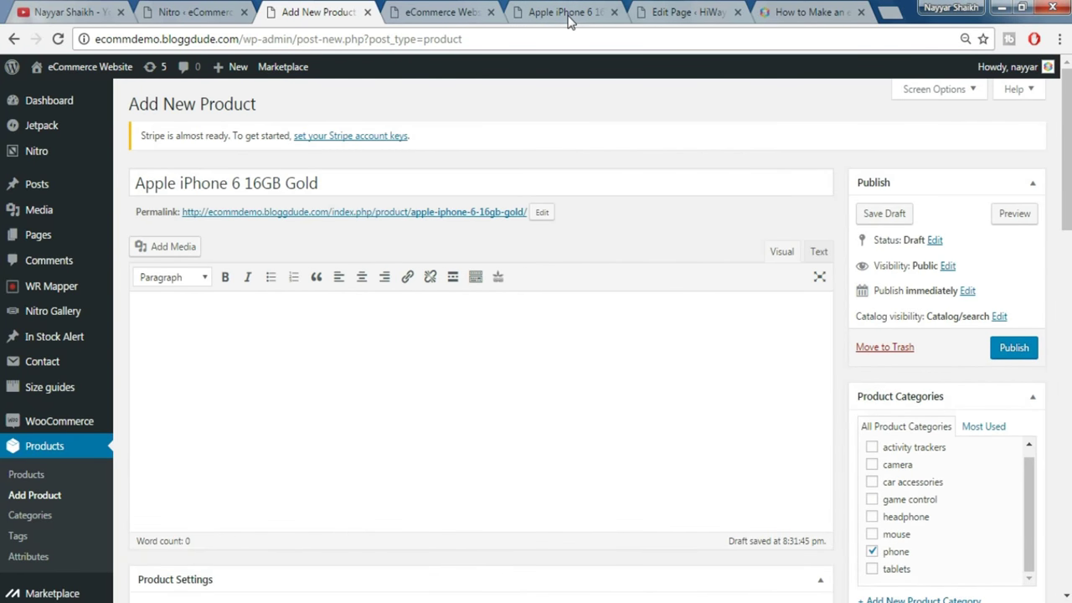
# Copy the iPhone feature lines ending at 'Virgin.' from the live page into the main description.
pyautogui.click(568, 21)
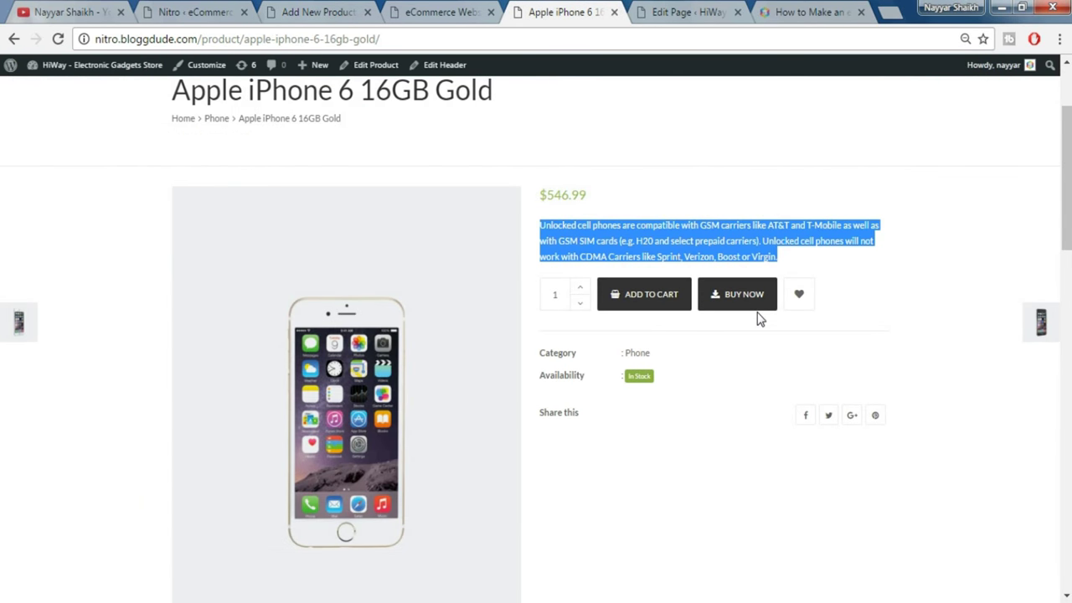
pyautogui.scroll(-4, 759, 319)
pyautogui.scroll(-3, 758, 319)
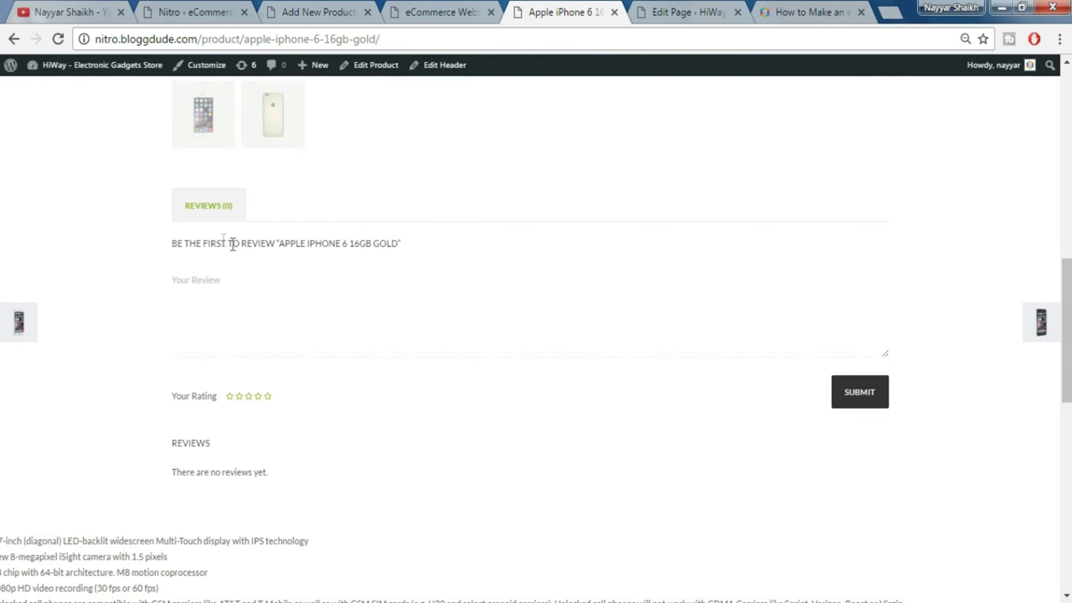
pyautogui.scroll(-3, 328, 380)
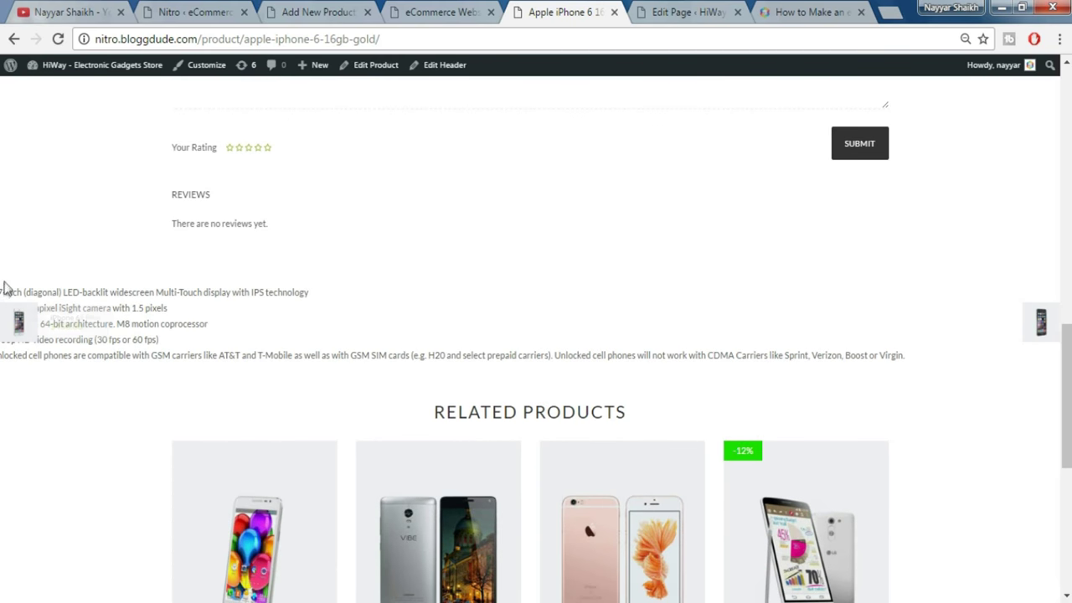
pyautogui.tripleClick(285, 353)
pyautogui.moveTo(285, 352); pyautogui.dragTo(922, 360)
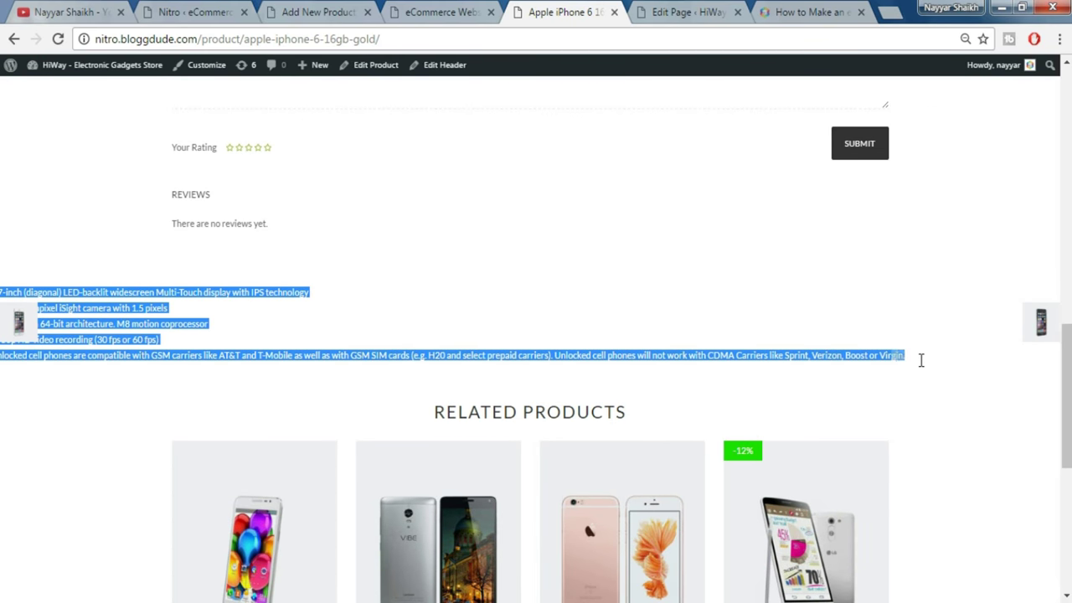
pyautogui.scroll(15, 782, 225)
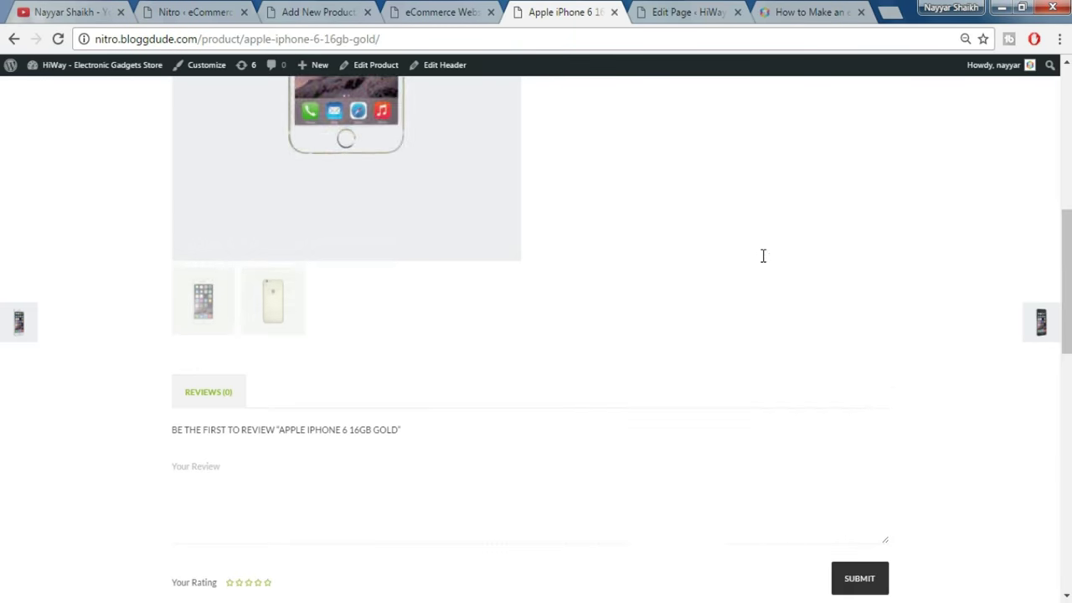
pyautogui.click(318, 11)
pyautogui.click(440, 12)
pyautogui.click(318, 12)
pyautogui.write('7-inch (diagonal) LED-backlit widescreen Multi-Touch display with IPS technology New 8-megapixel iSight camera with 1.5 pixels A8 chip with 64-bit architecture. M8 motion coprocessor 1080p HD video recording (30 fps or 60 fps) Unlocked cell phones are compatible with GSM carriers like AT&T and T-Mobile as well as with GSM SIM cards (e.g. H20 and select prepaid carriers). Unlocked cell phones will not work with CDMA Carriers like Sprint, Verizon, Boost or Virgin.')
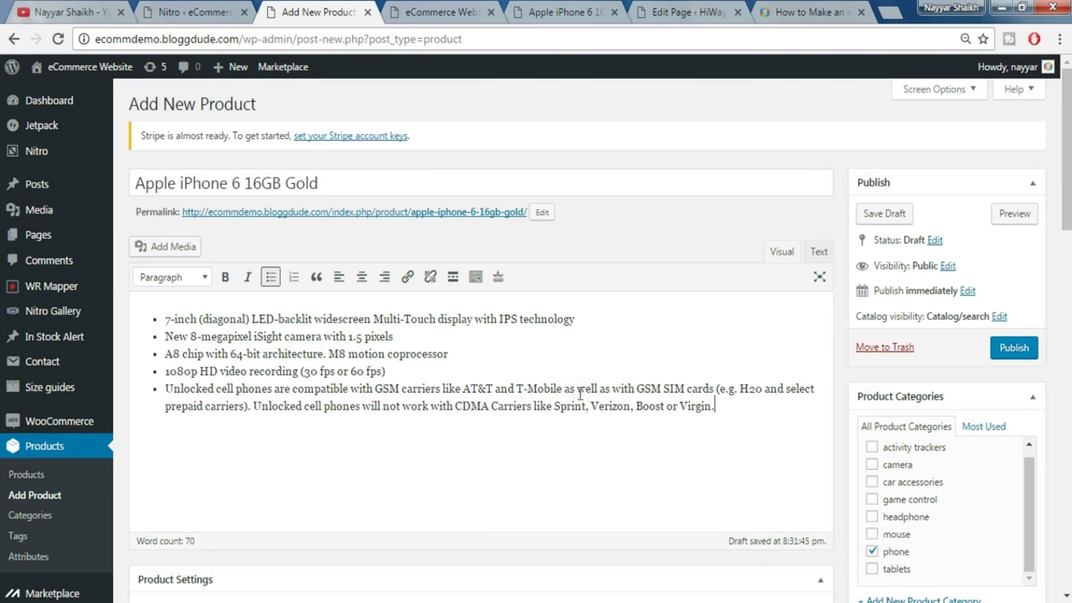
# Collapse Product Settings, keep the type as Simple product and enter a regular price of 550.
pyautogui.scroll(-5, 619, 404)
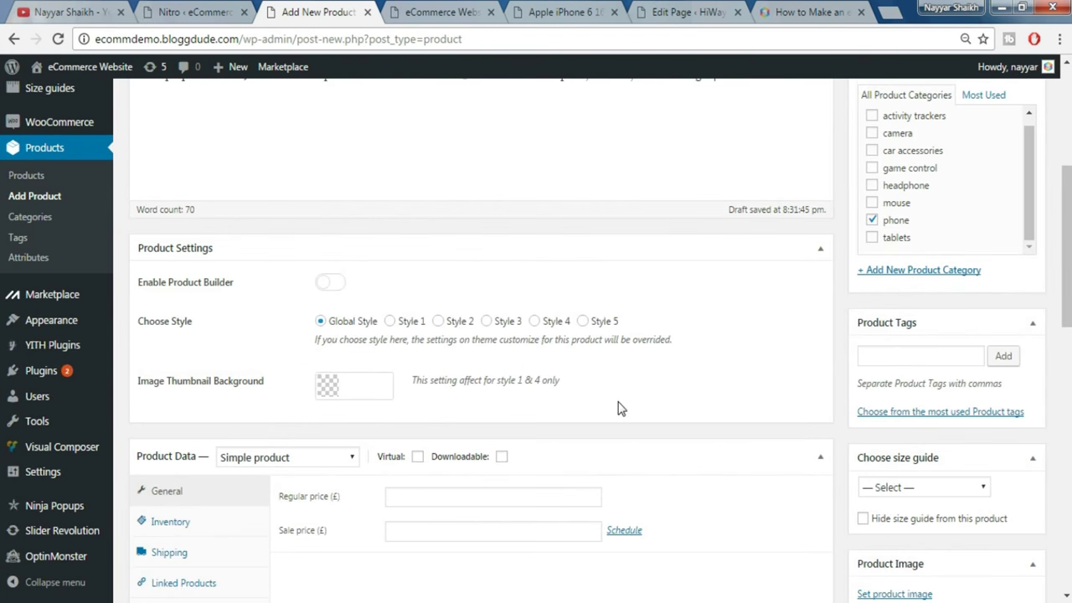
pyautogui.scroll(1, 619, 408)
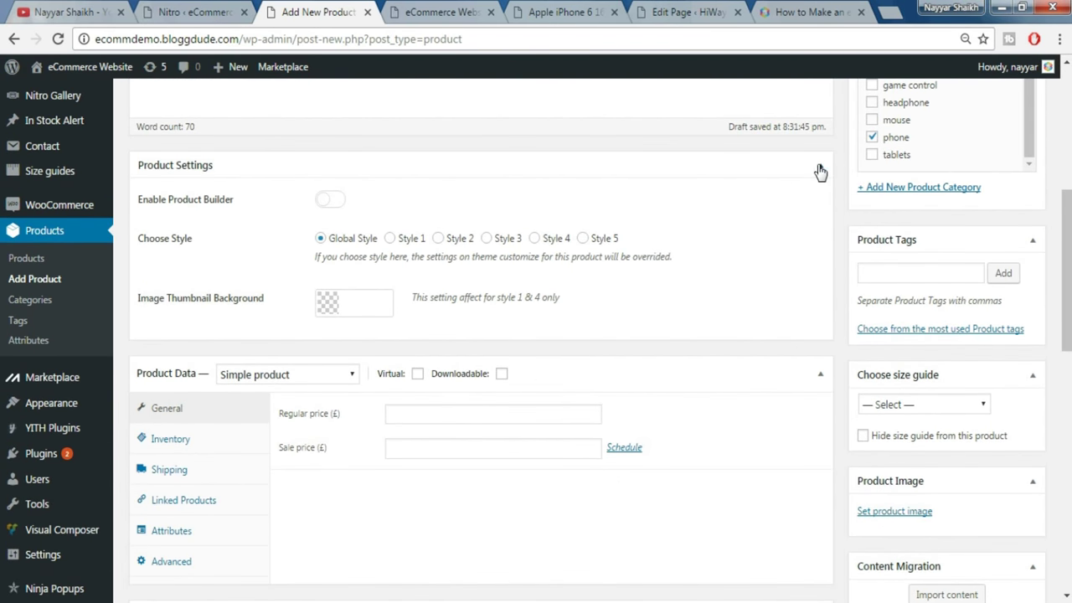
pyautogui.click(820, 165)
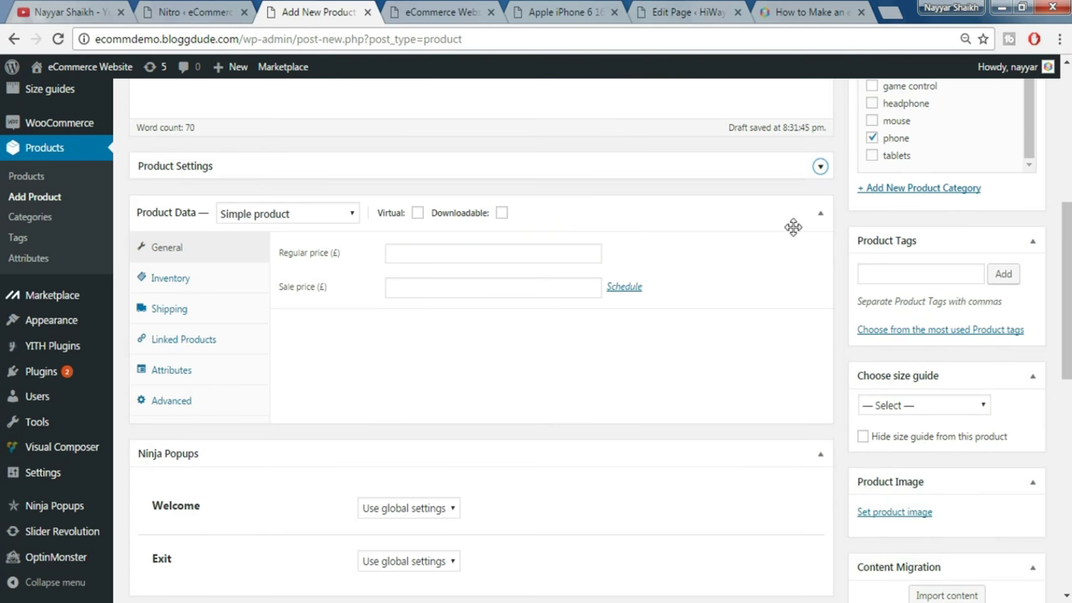
pyautogui.click(262, 220)
pyautogui.click(289, 219)
pyautogui.click(584, 254)
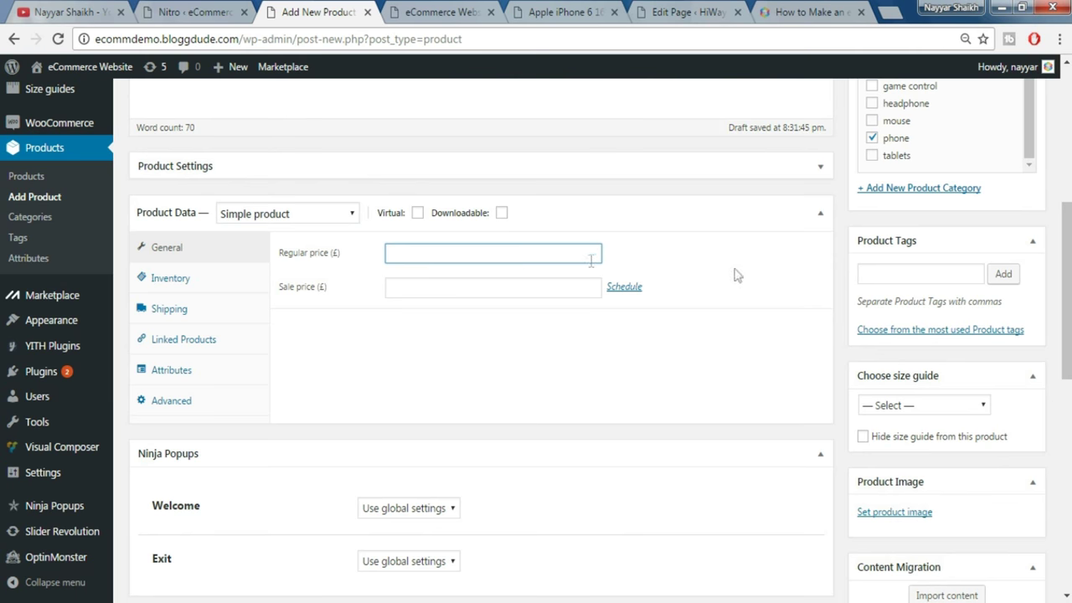
pyautogui.click(538, 10)
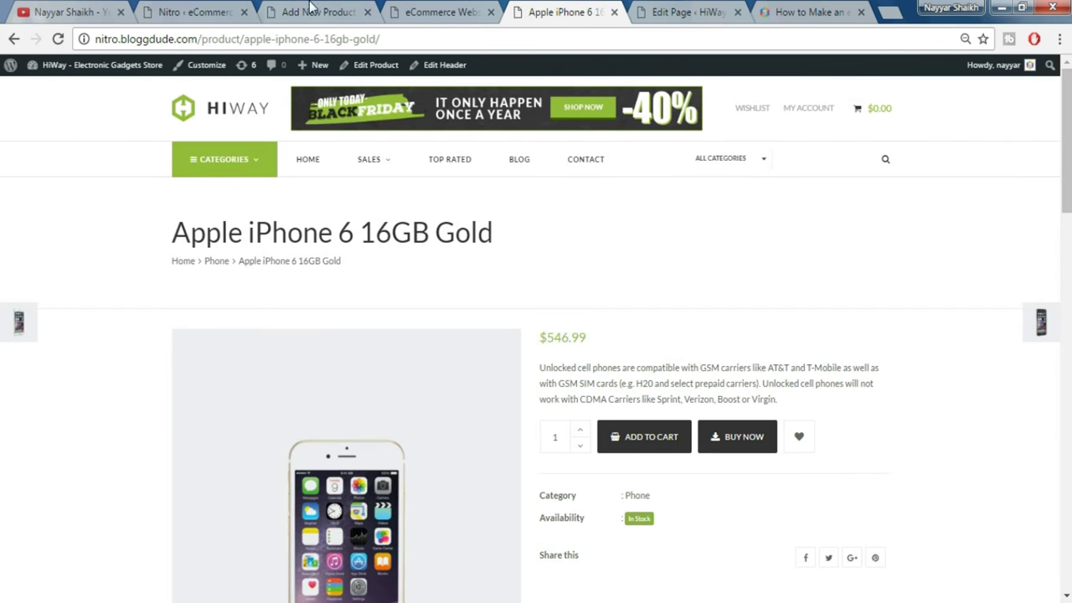
pyautogui.click(310, 10)
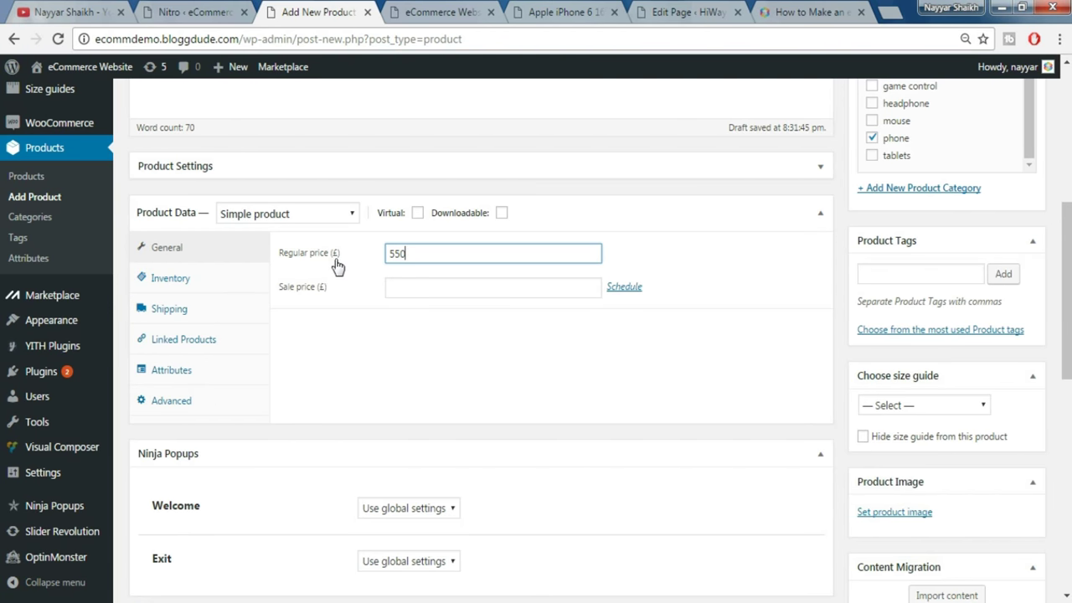
pyautogui.click(209, 282)
# Enter SKU NS-12 and keep the stock status as In stock.
pyautogui.click(459, 254)
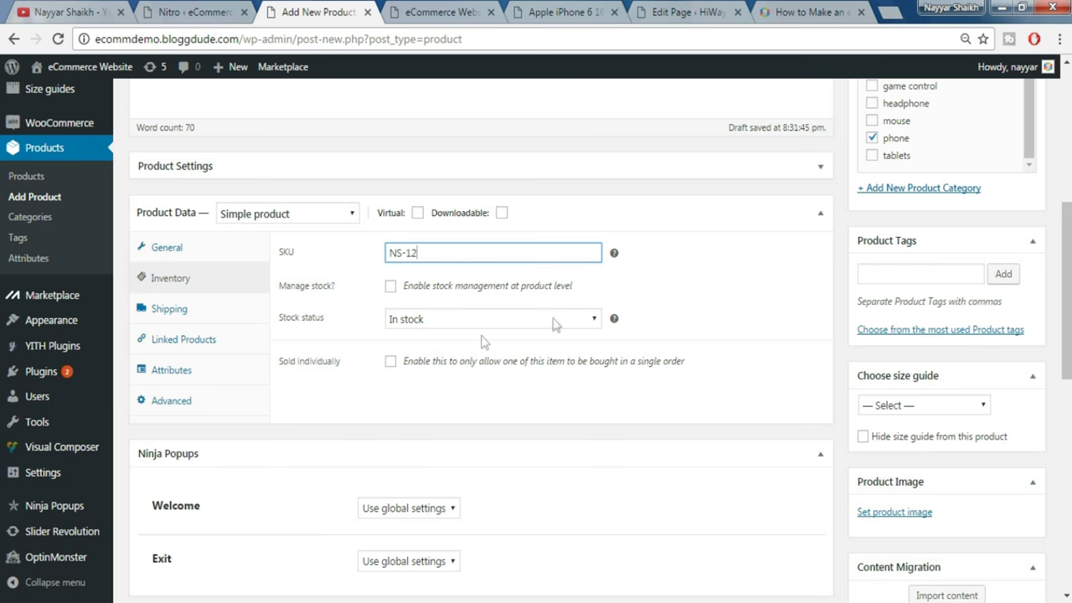
pyautogui.click(442, 322)
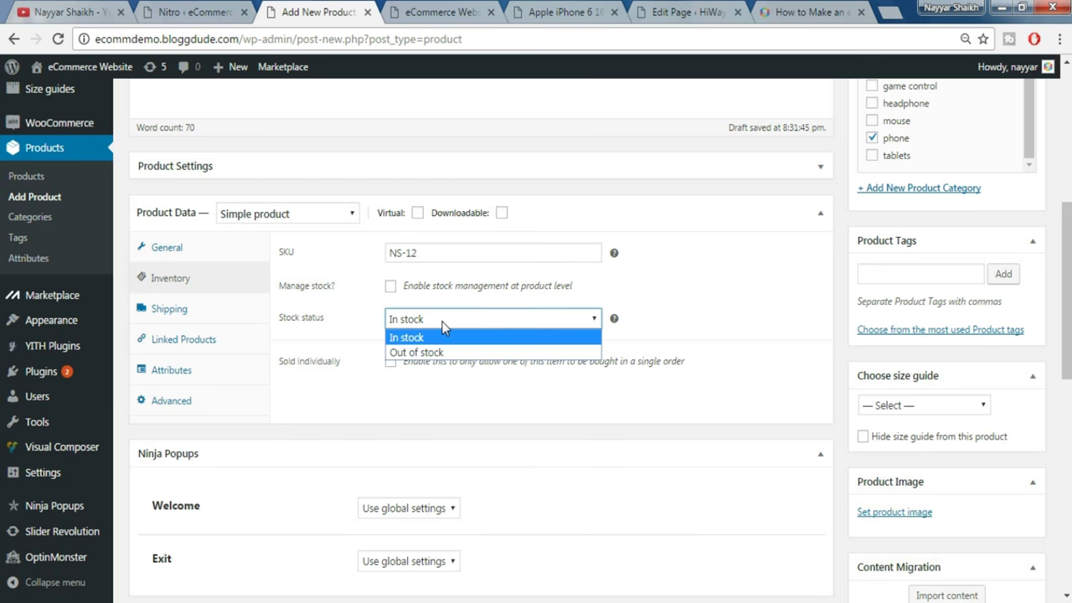
pyautogui.click(434, 336)
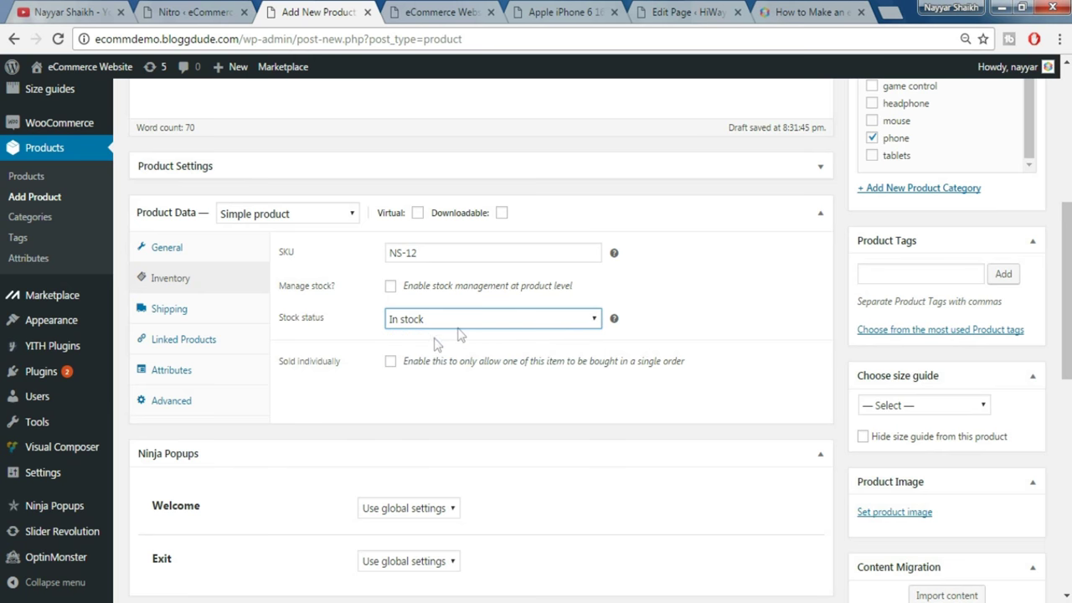
# Look through the Shipping, Linked Products, Attributes and Advanced settings, then return to General.
pyautogui.click(185, 310)
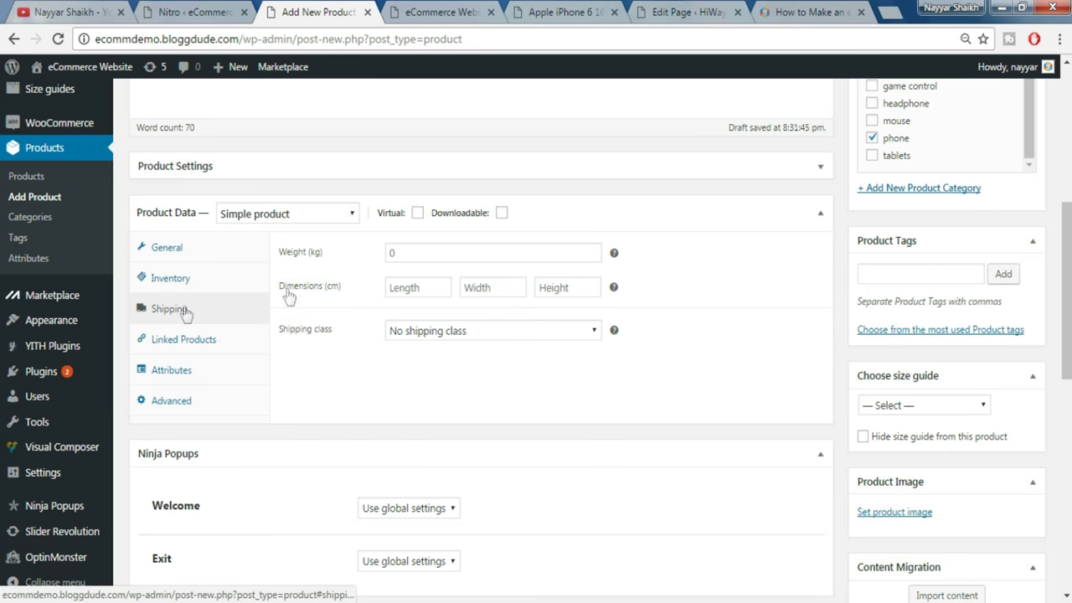
pyautogui.click(392, 252)
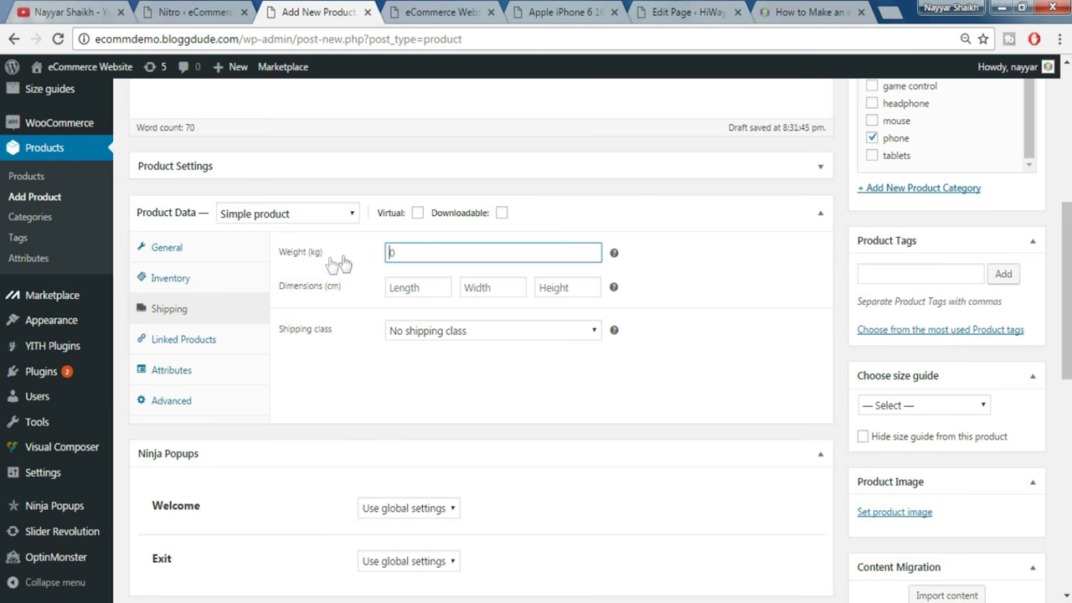
pyautogui.click(411, 291)
pyautogui.click(497, 290)
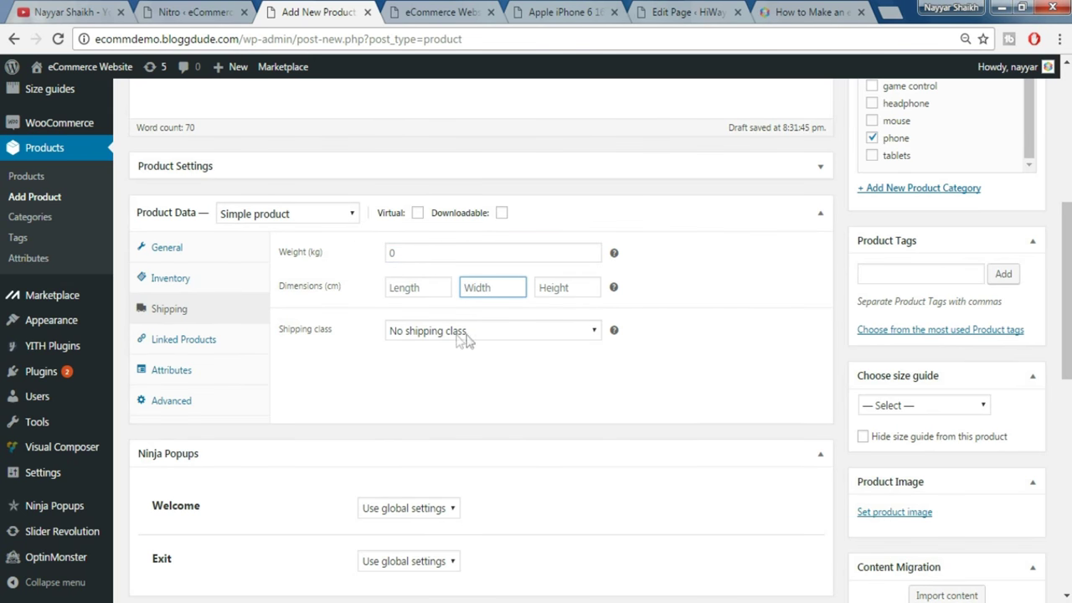
pyautogui.click(187, 351)
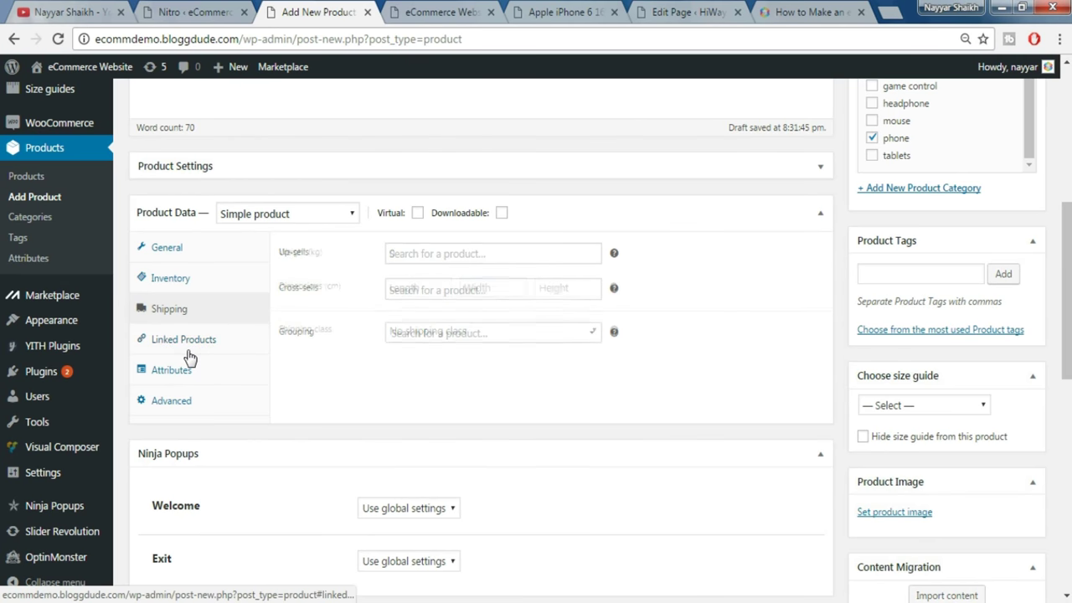
pyautogui.click(192, 371)
pyautogui.click(185, 402)
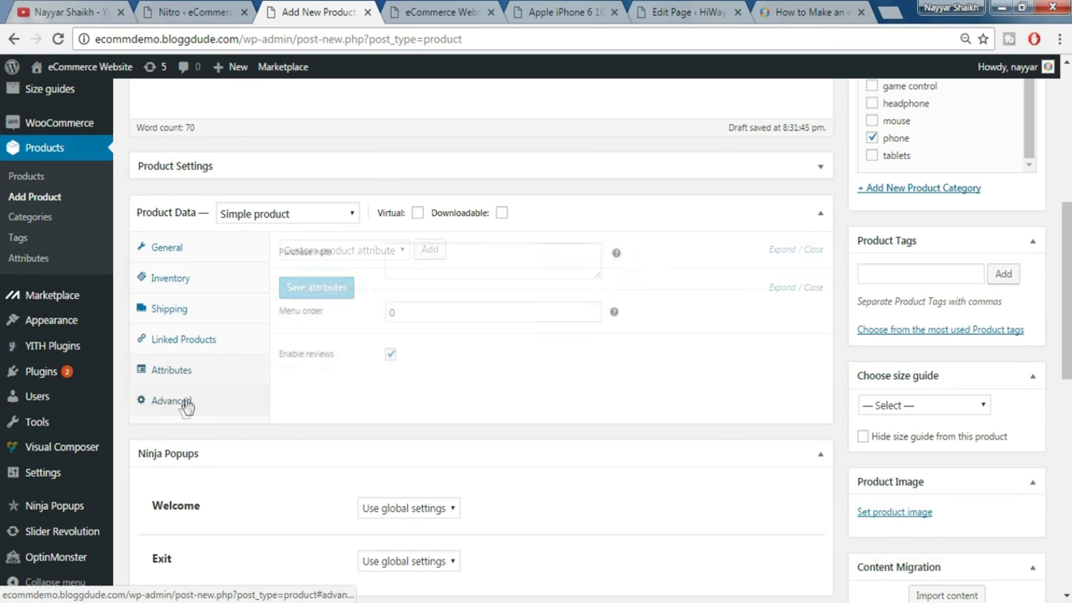
pyautogui.click(195, 256)
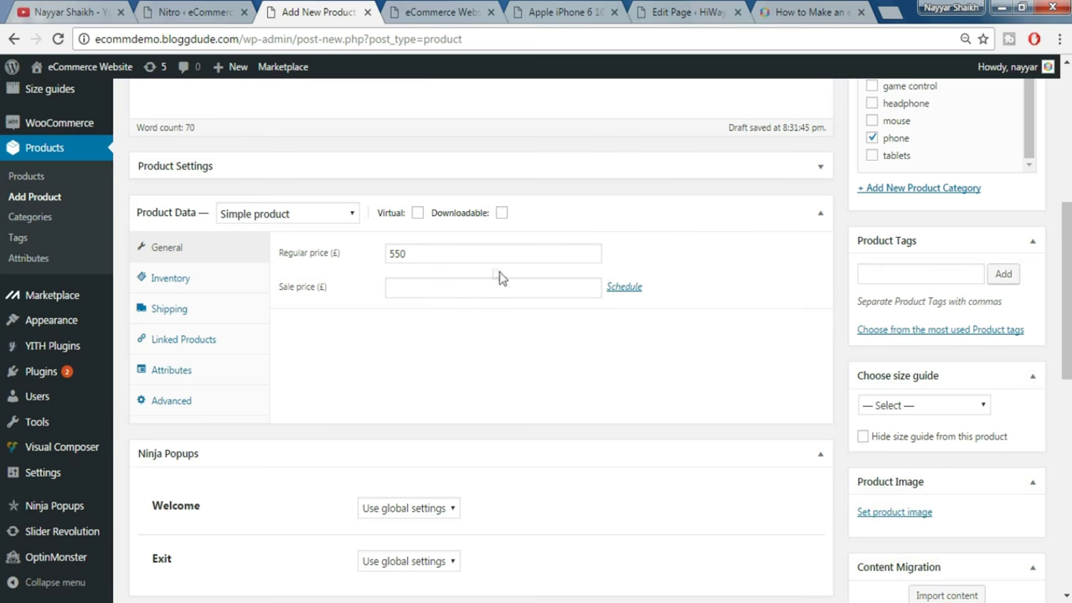
# Add the 'iPhone' product tag, then collapse the Product Tags and size guide boxes.
pyautogui.scroll(-2, 734, 349)
pyautogui.scroll(1, 796, 349)
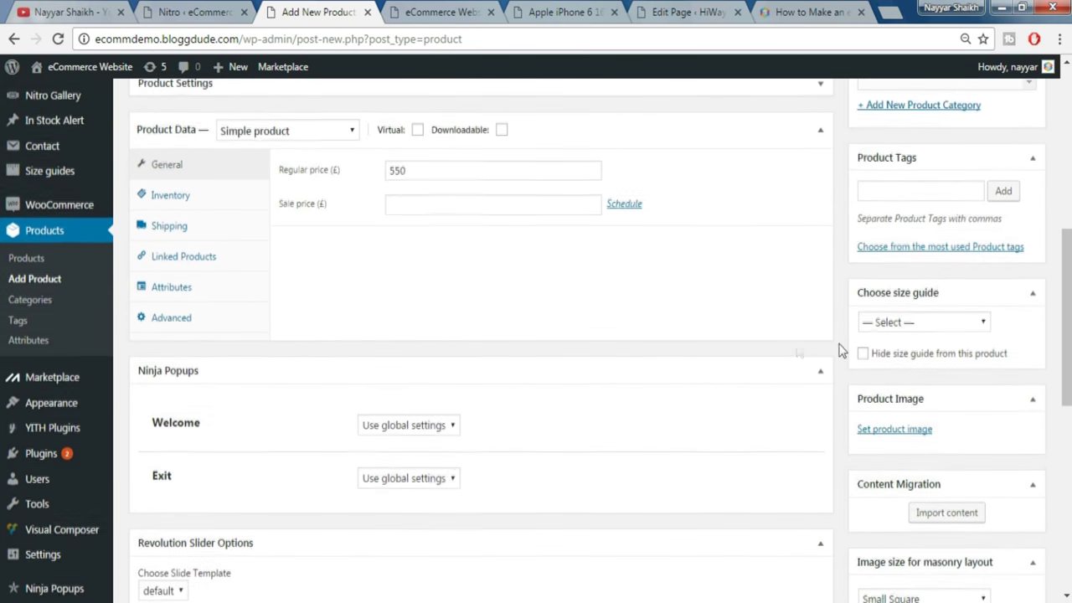
pyautogui.click(934, 192)
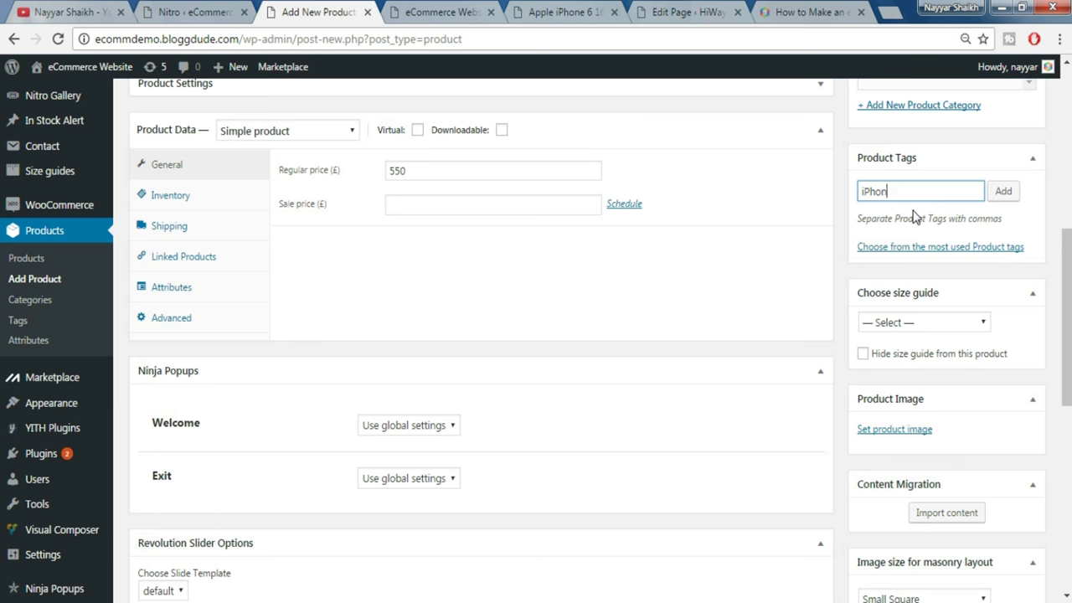
pyautogui.click(1002, 192)
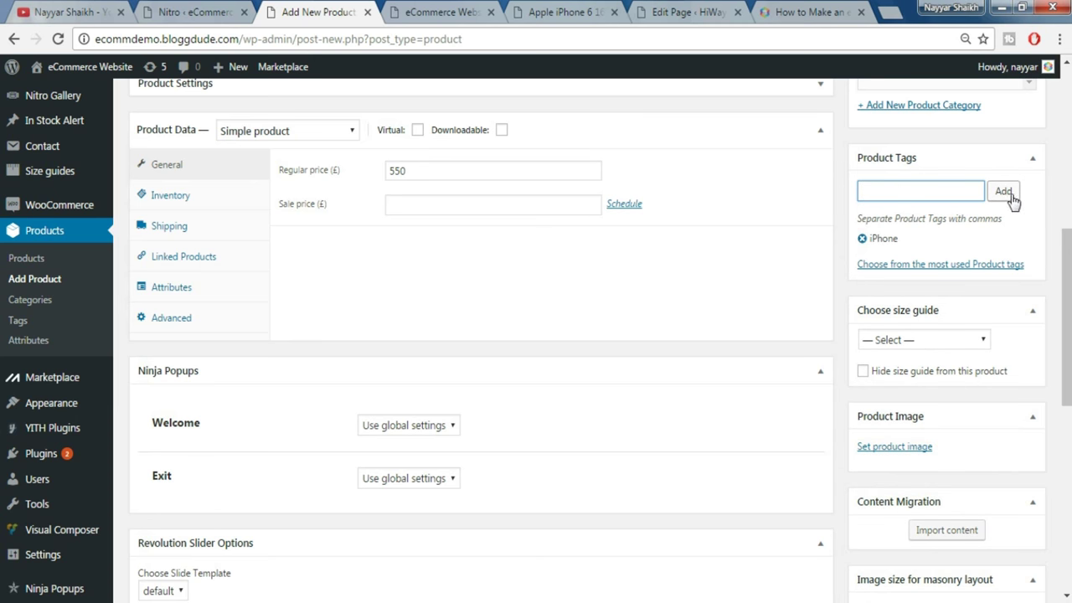
pyautogui.click(1031, 162)
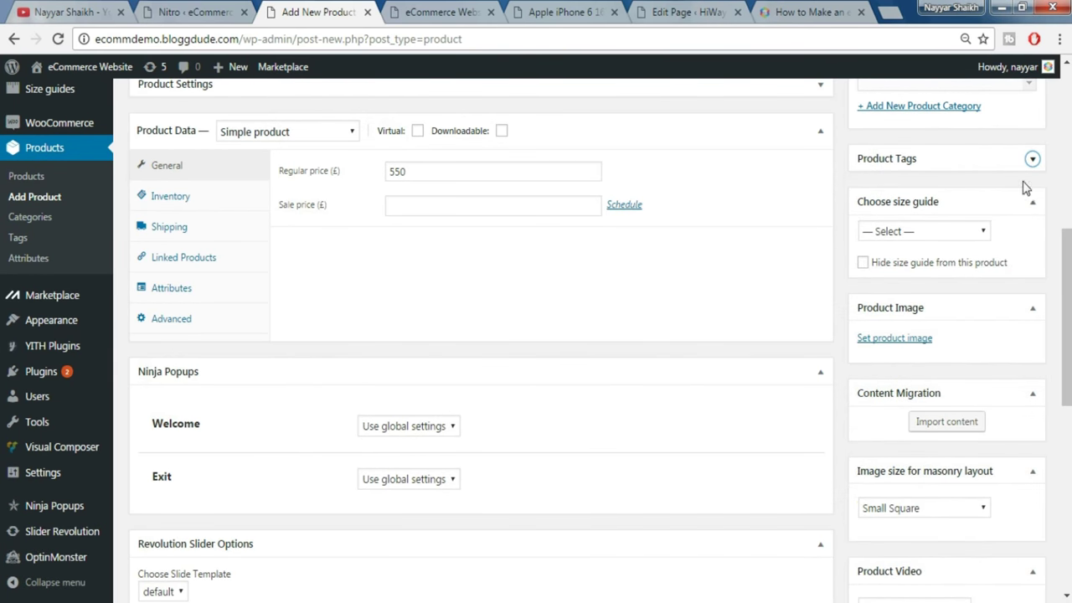
pyautogui.click(1031, 205)
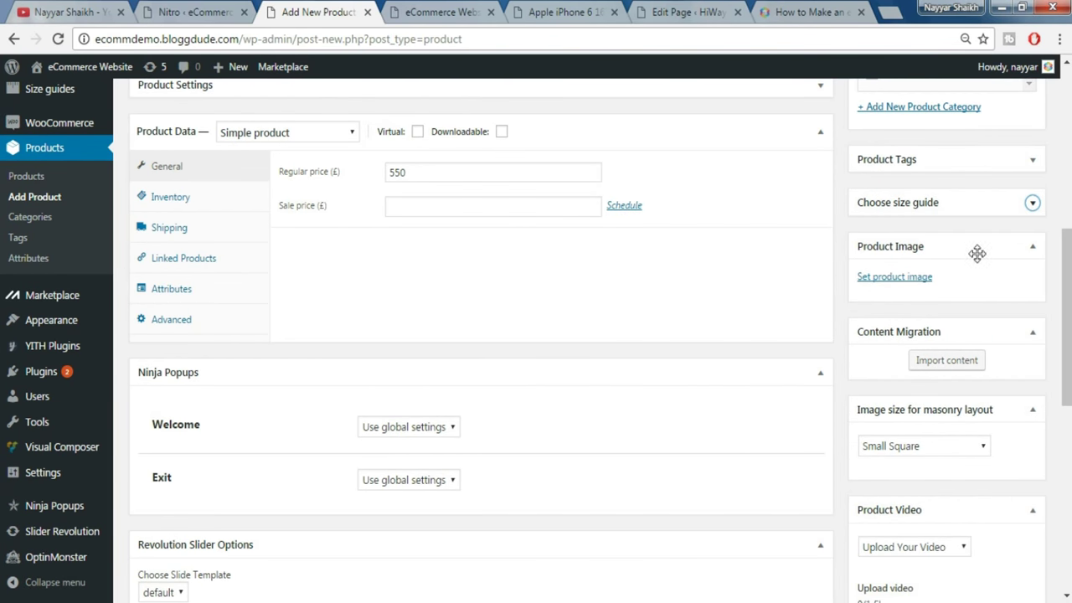
# Upload the Space Grey iPhone 6 photo and set it as the product image.
pyautogui.click(897, 280)
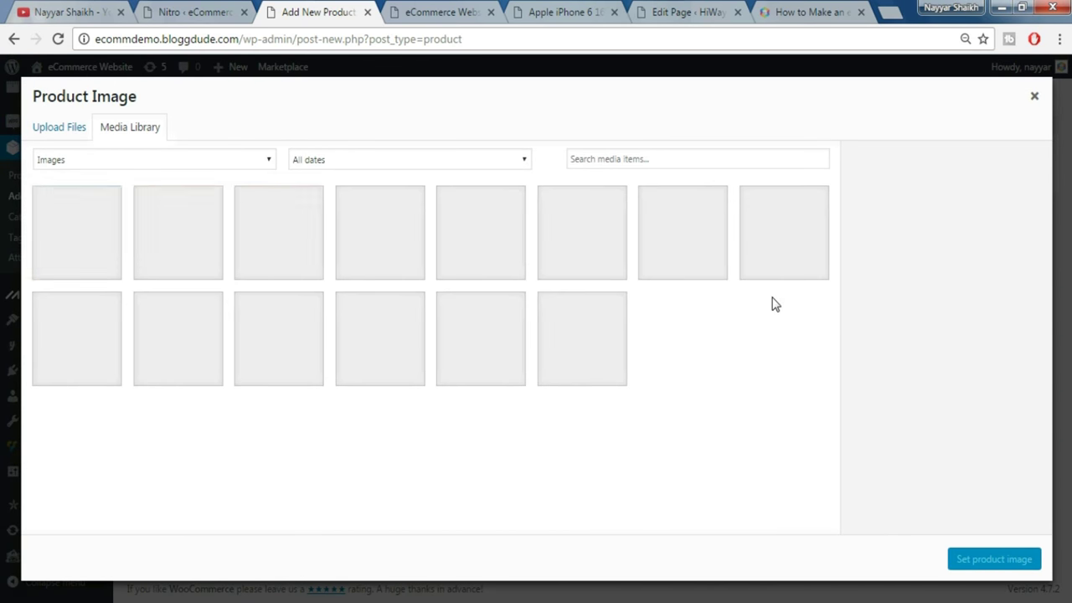
pyautogui.click(81, 140)
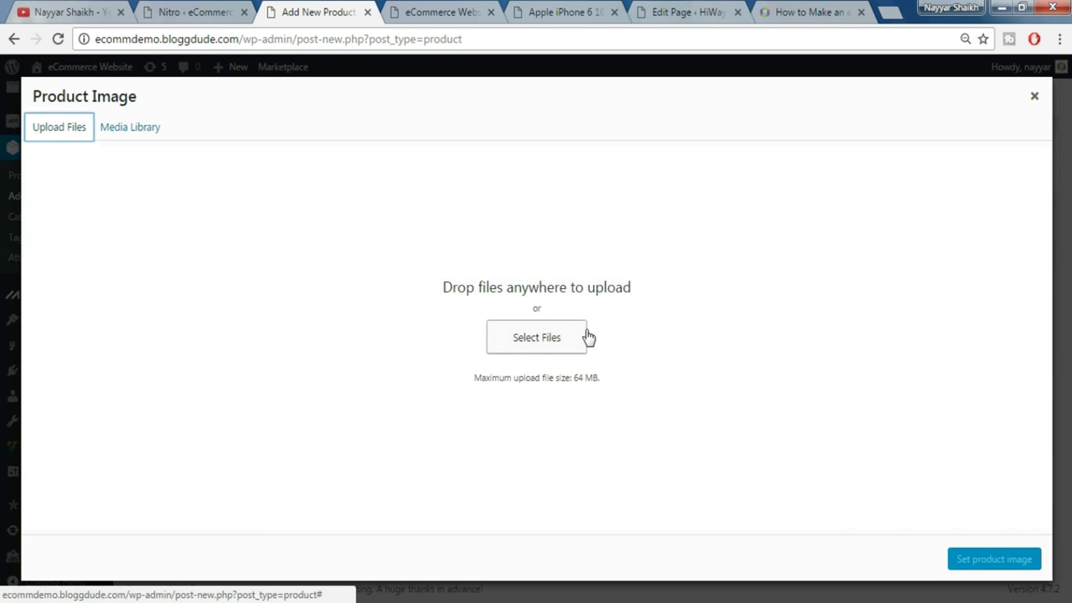
pyautogui.click(584, 335)
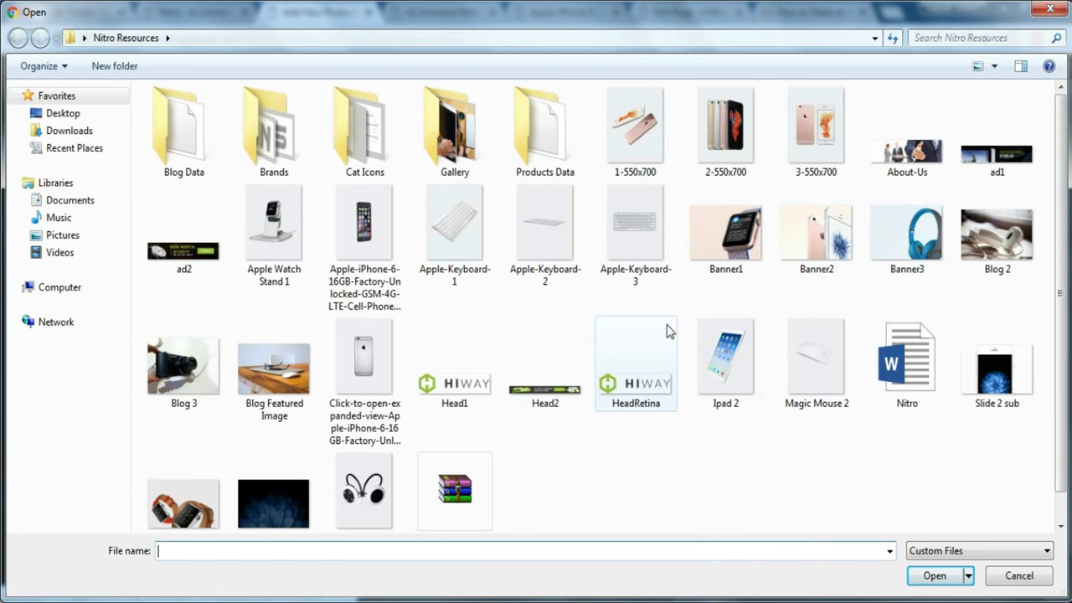
pyautogui.click(374, 239)
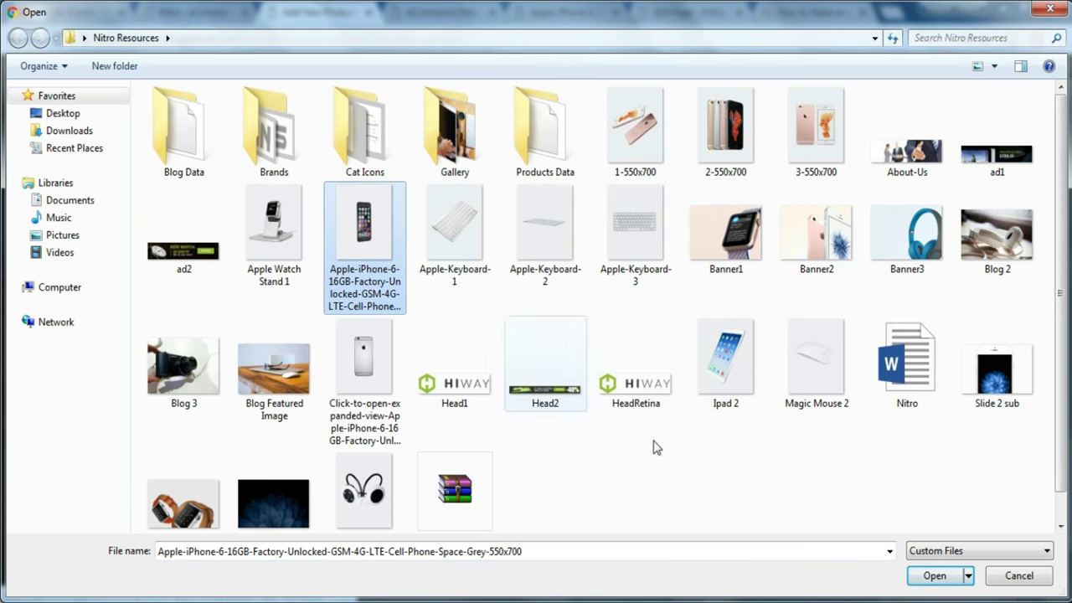
pyautogui.click(934, 578)
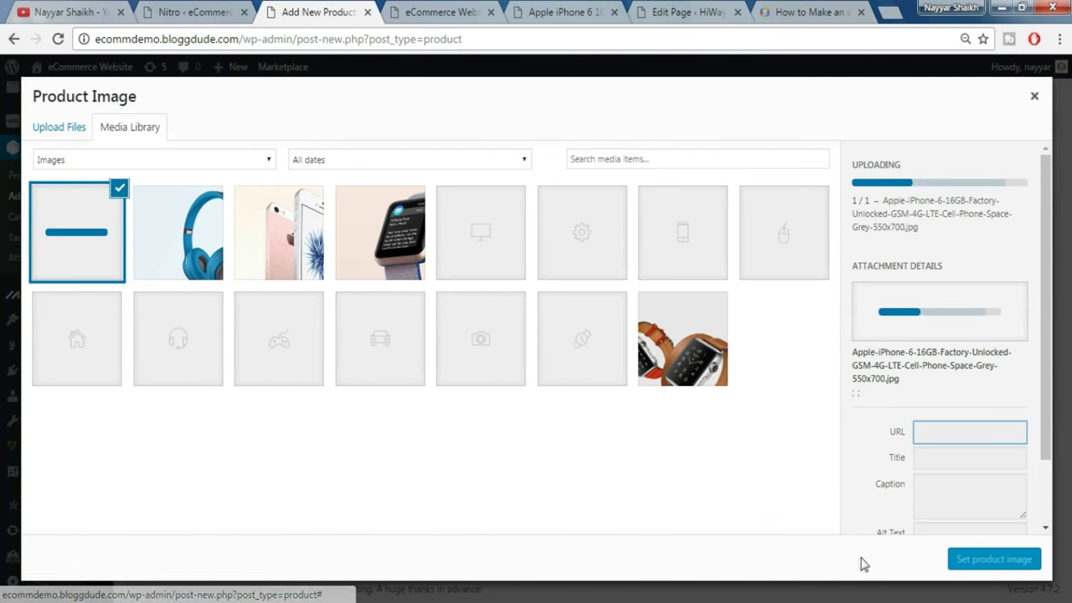
pyautogui.click(999, 565)
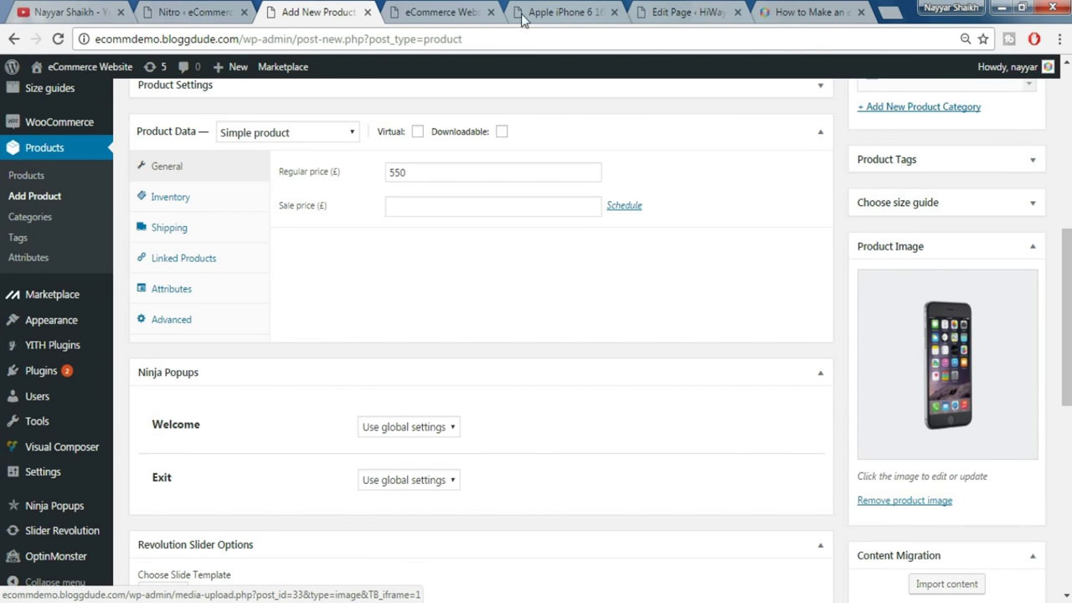
# Look over the live Apple iPhone 6 product page, then return to the editor.
pyautogui.click(428, 10)
pyautogui.click(530, 8)
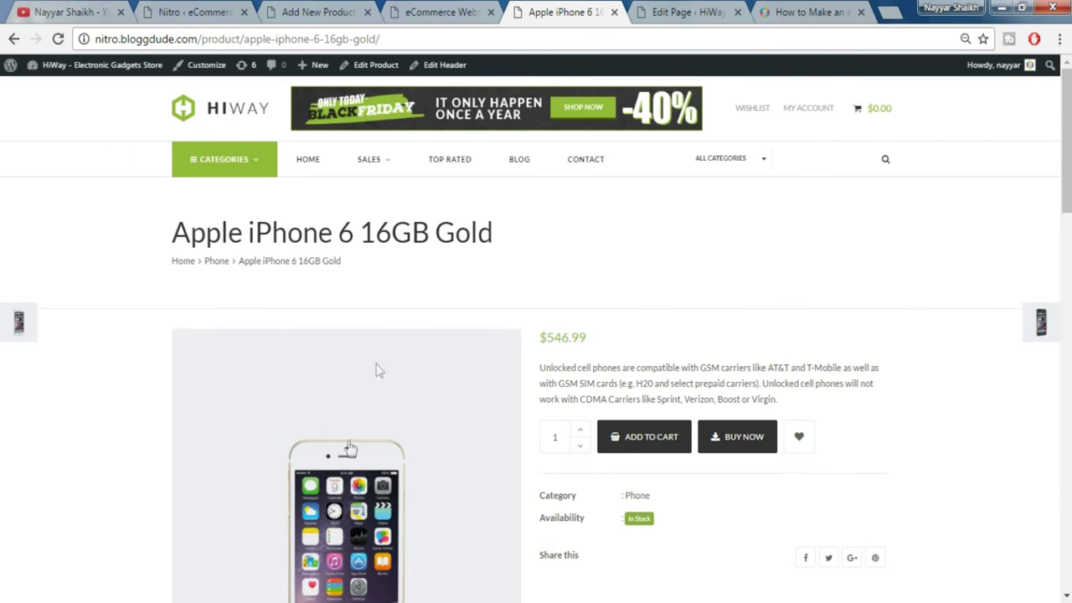
pyautogui.scroll(-2, 355, 449)
pyautogui.scroll(-2, 360, 402)
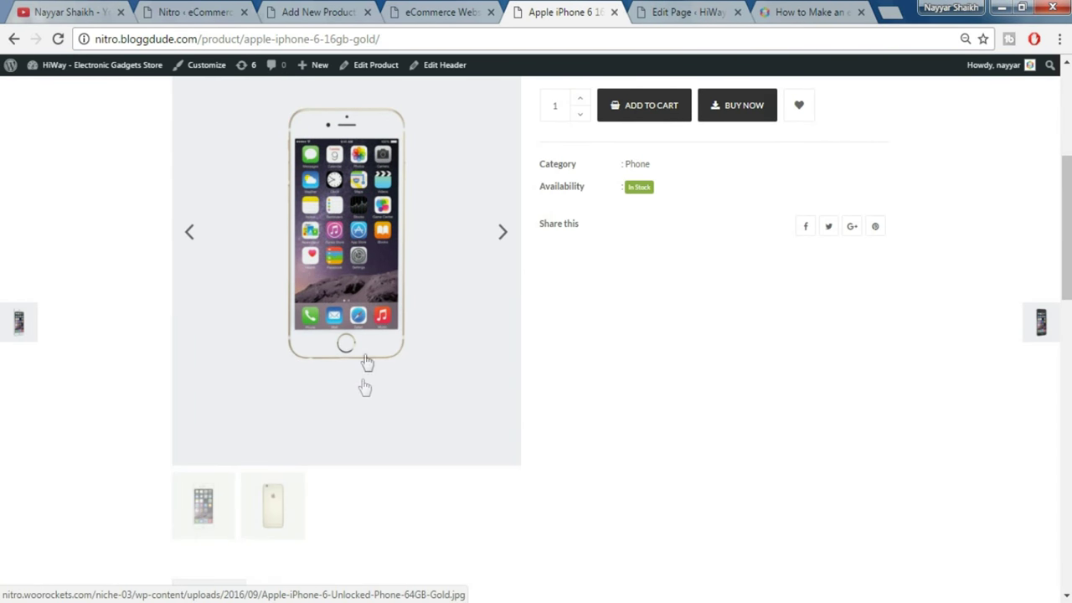
pyautogui.scroll(-1, 446, 193)
pyautogui.scroll(-1, 446, 193)
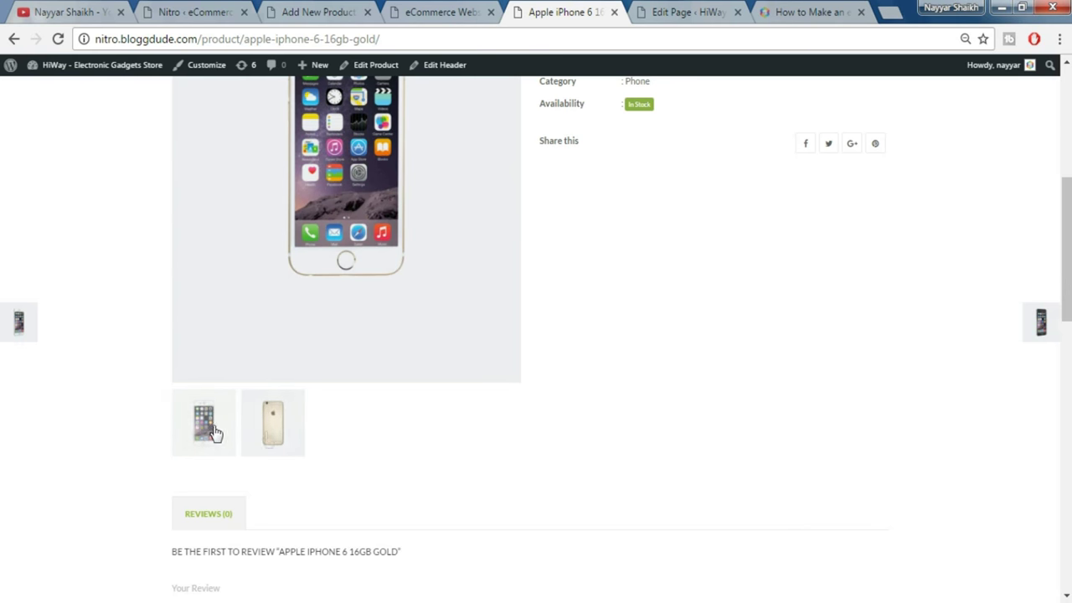
pyautogui.click(414, 10)
pyautogui.click(321, 10)
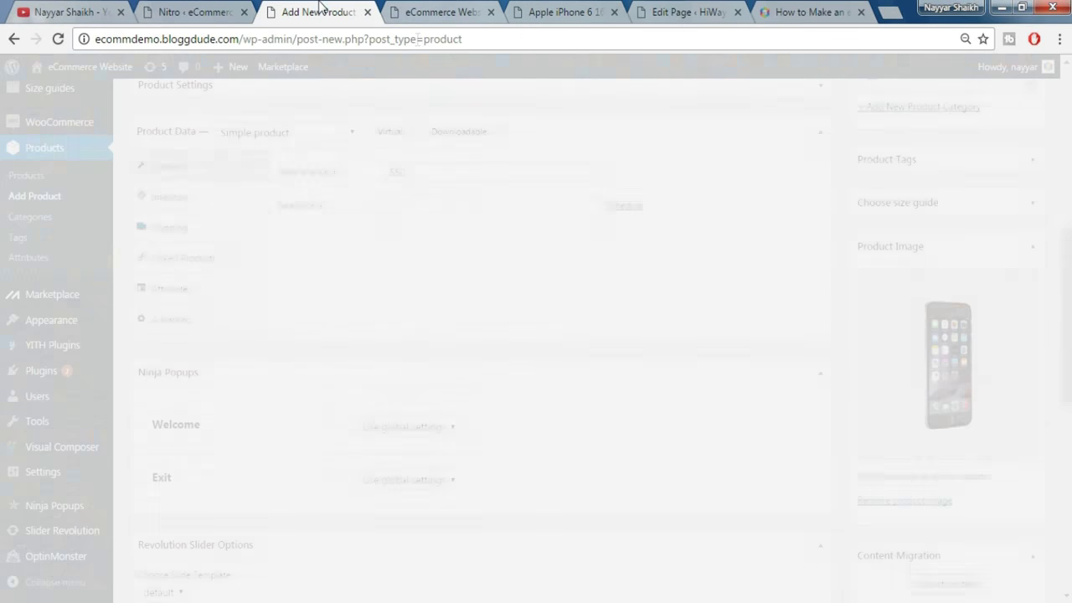
# Collapse the Content Migration, masonry image size and Product Video boxes.
pyautogui.scroll(-2, 887, 310)
pyautogui.scroll(-1, 979, 410)
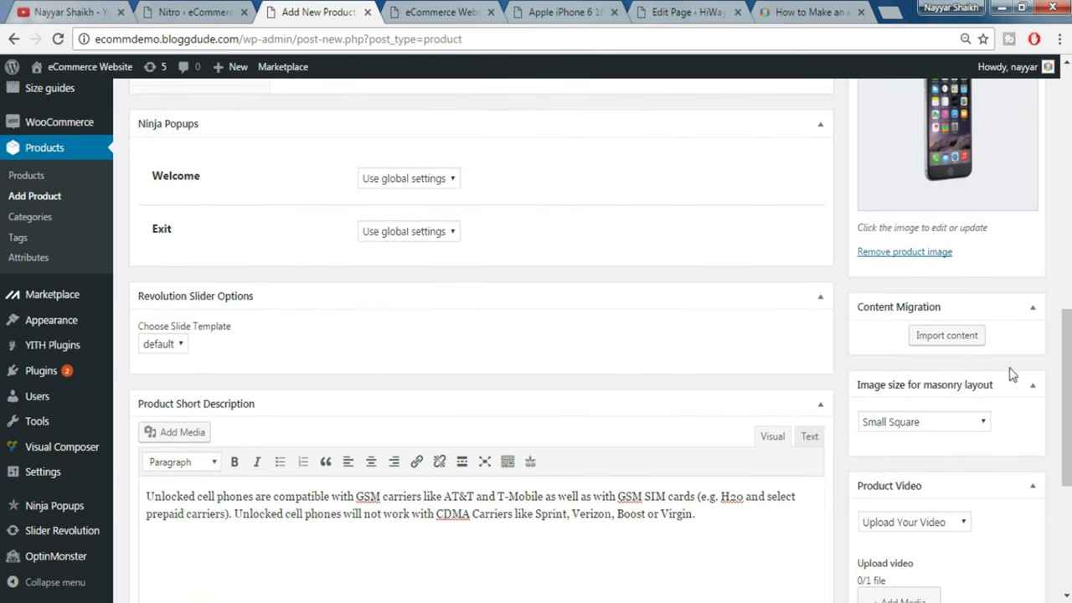
pyautogui.click(1031, 308)
pyautogui.click(1031, 356)
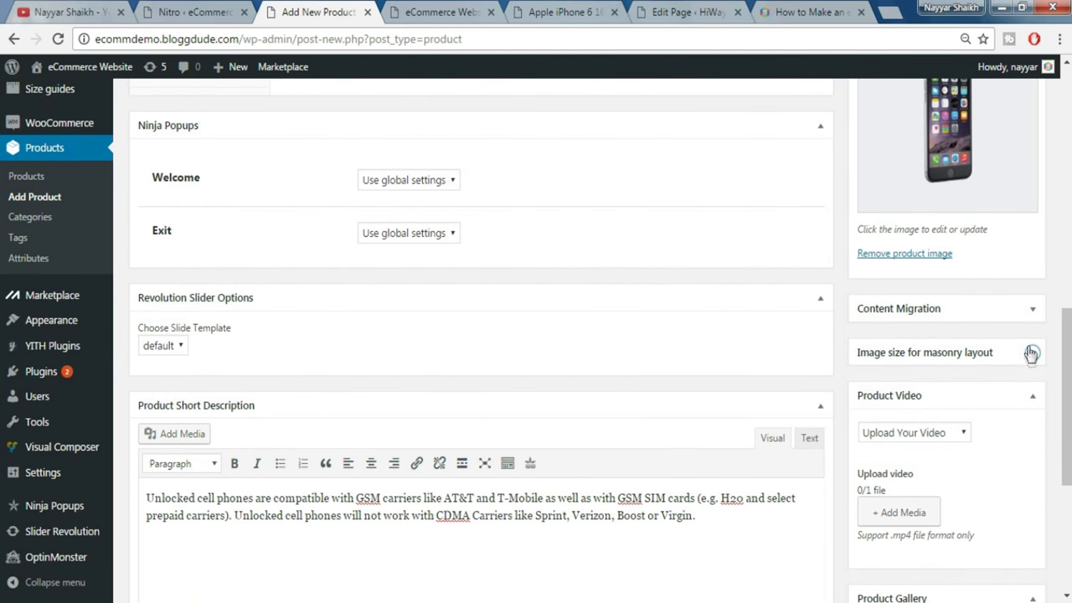
pyautogui.scroll(-1, 1030, 358)
pyautogui.click(1033, 313)
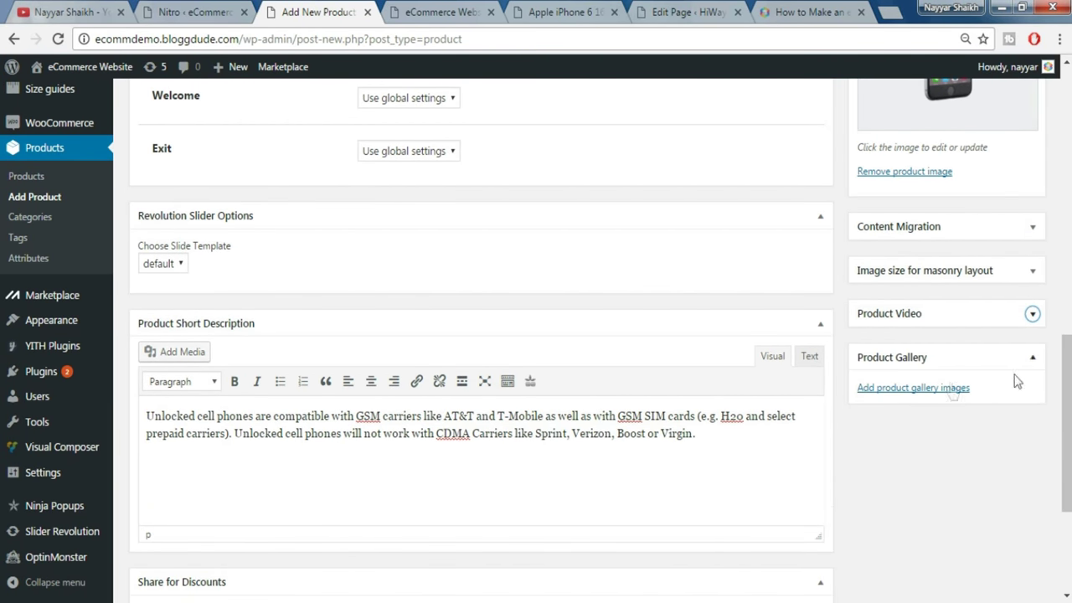
# Upload 1-550x700, 2-550x700 and 3-550x700 and add them to the product gallery.
pyautogui.click(927, 394)
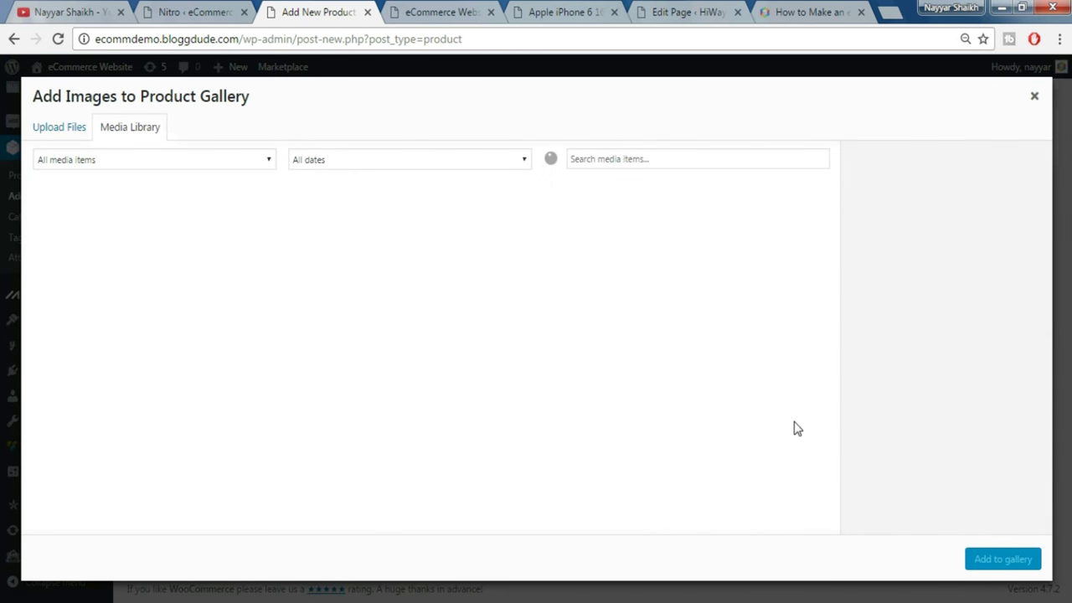
pyautogui.click(67, 127)
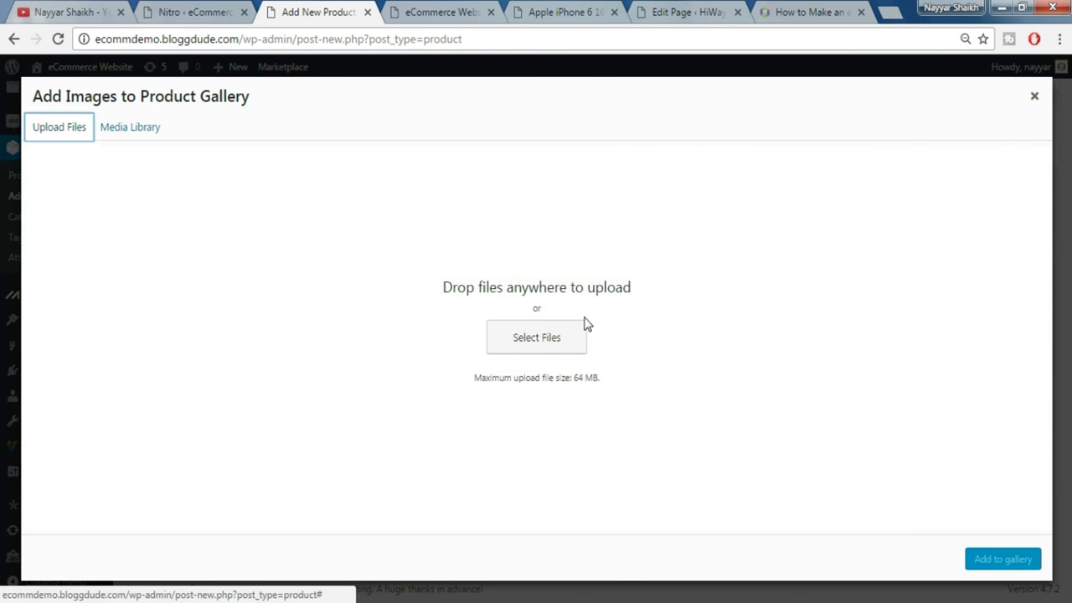
pyautogui.click(561, 325)
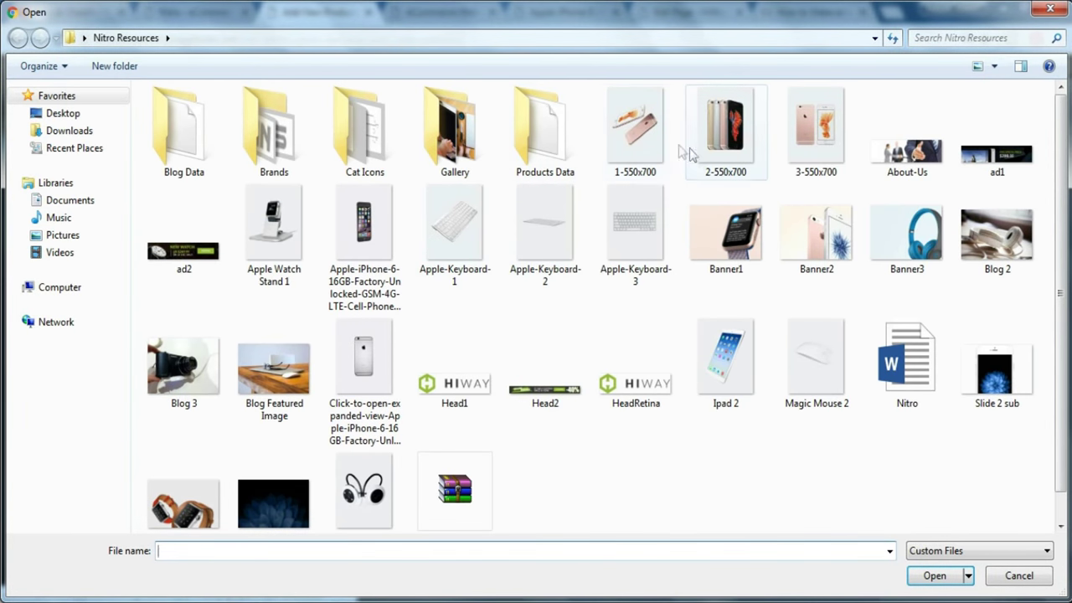
pyautogui.click(661, 153)
pyautogui.keyDown('ctrl'); pyautogui.click(708, 149); pyautogui.keyUp('ctrl')
pyautogui.keyDown('ctrl'); pyautogui.click(806, 139); pyautogui.keyUp('ctrl')
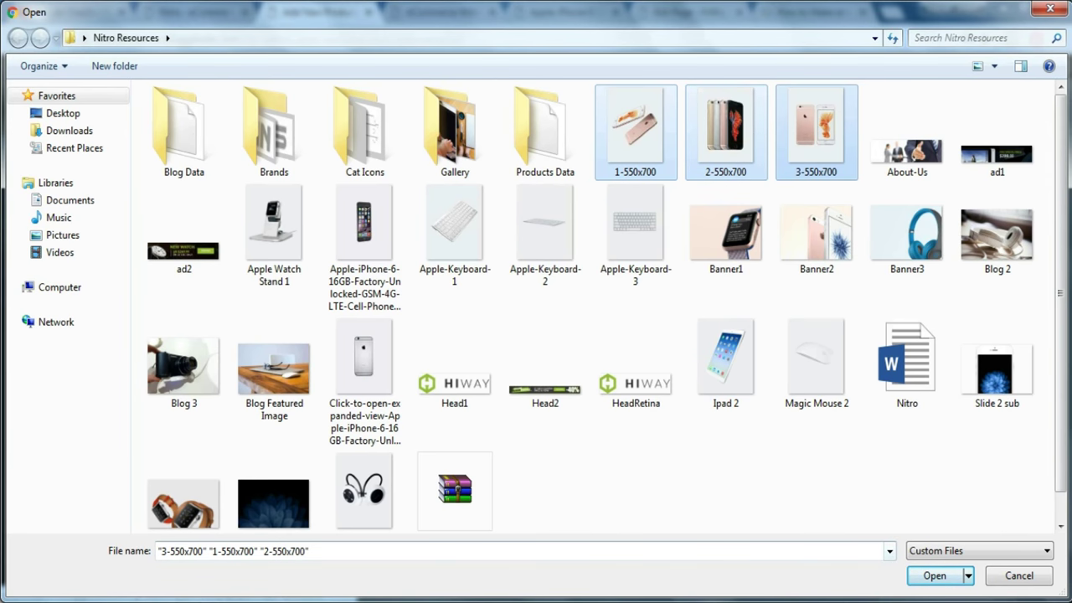
pyautogui.click(936, 577)
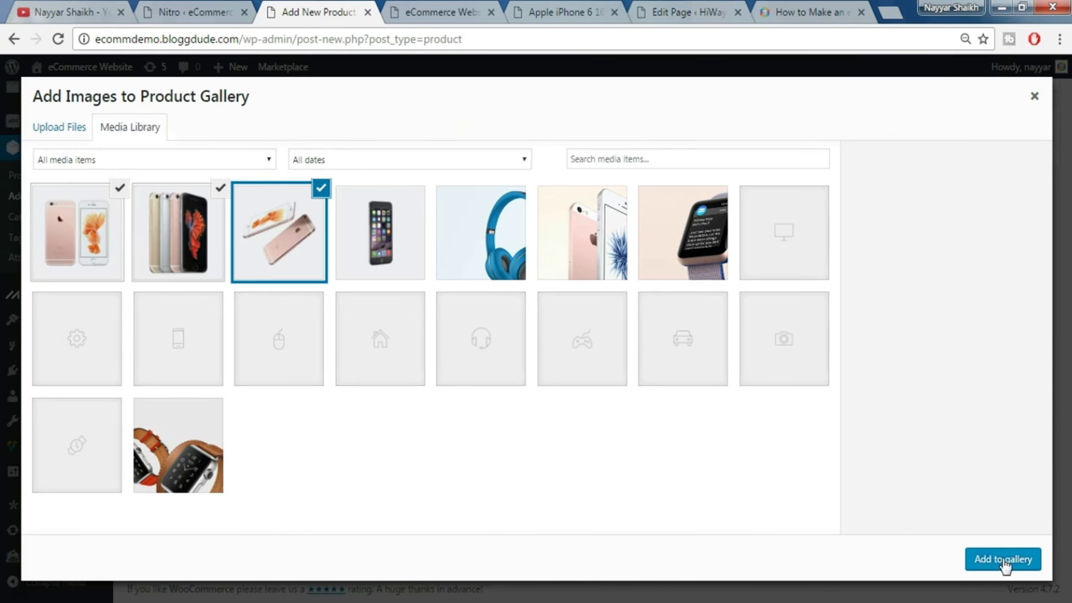
pyautogui.click(1003, 559)
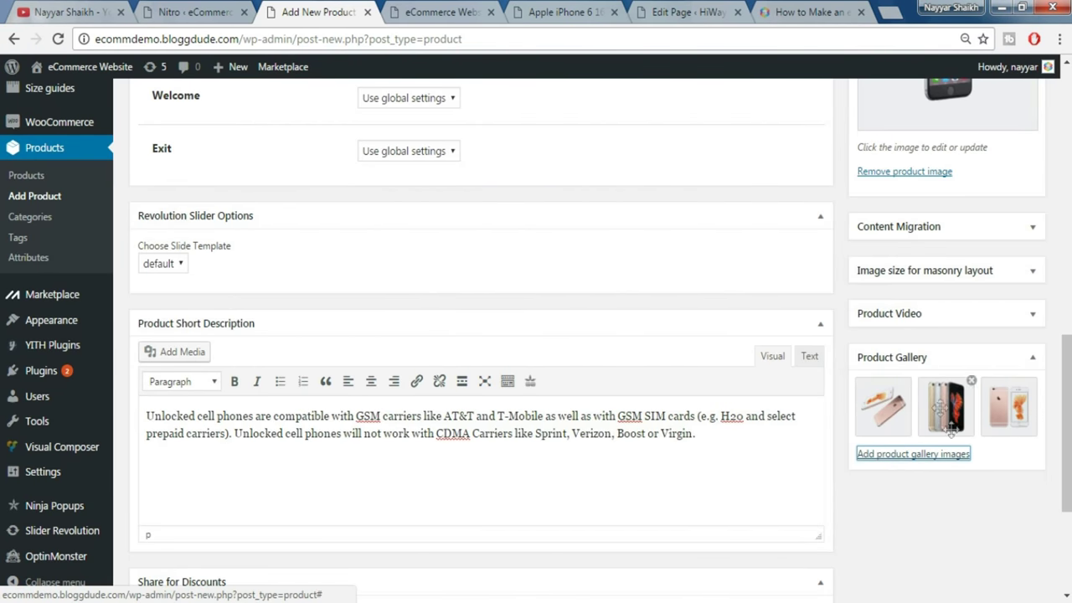
# Publish the Apple iPhone 6 16GB Gold product.
pyautogui.scroll(-3, 957, 493)
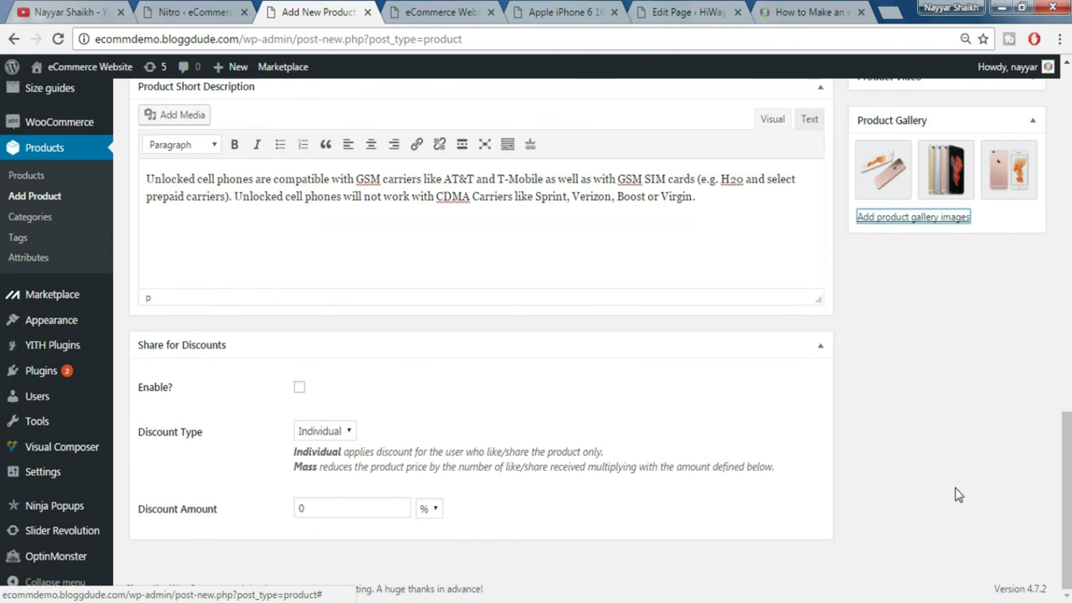
pyautogui.scroll(3, 916, 494)
pyautogui.scroll(3, 916, 478)
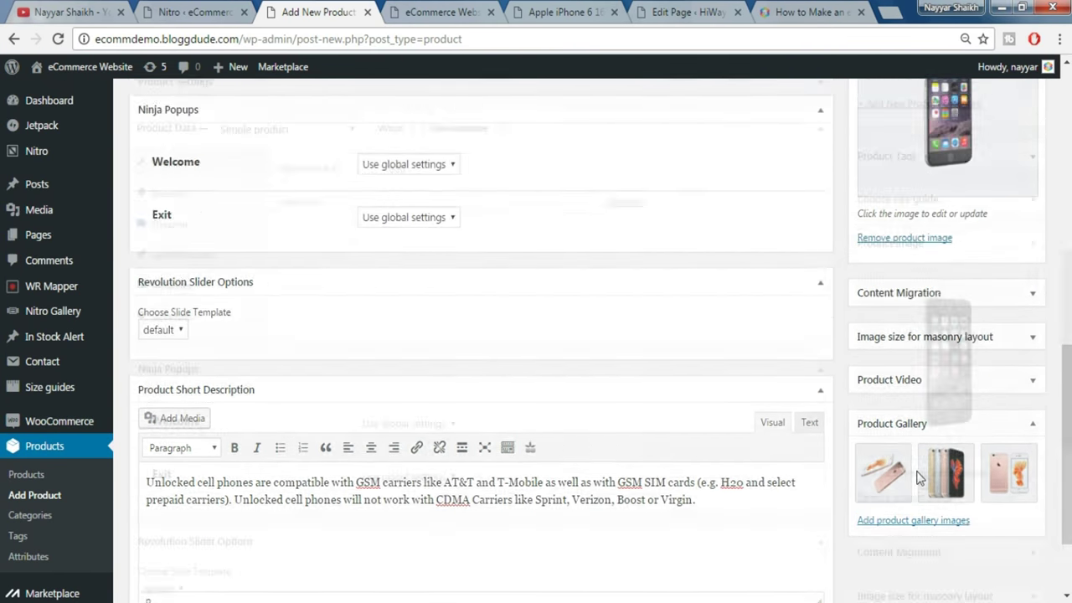
pyautogui.scroll(5, 921, 475)
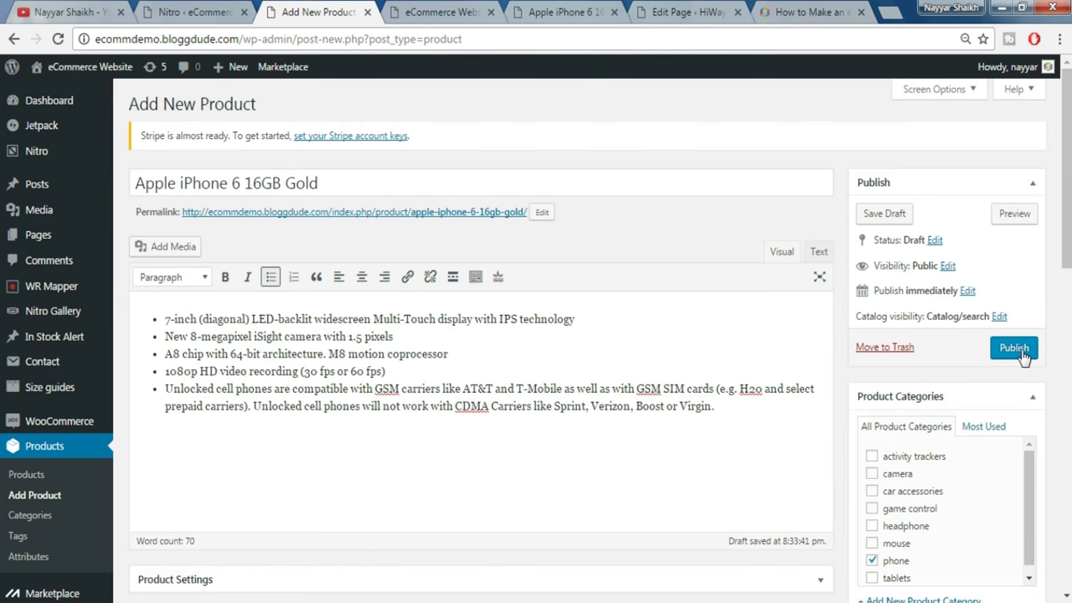
pyautogui.click(1023, 352)
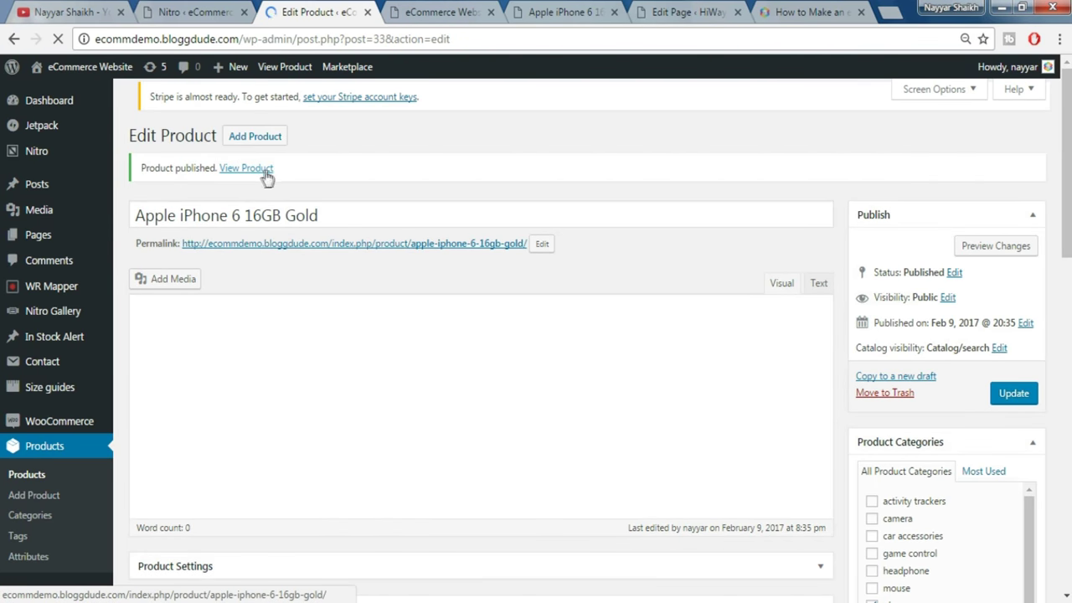
# View the published product's live page and check its £550.00 price.
pyautogui.click(256, 169)
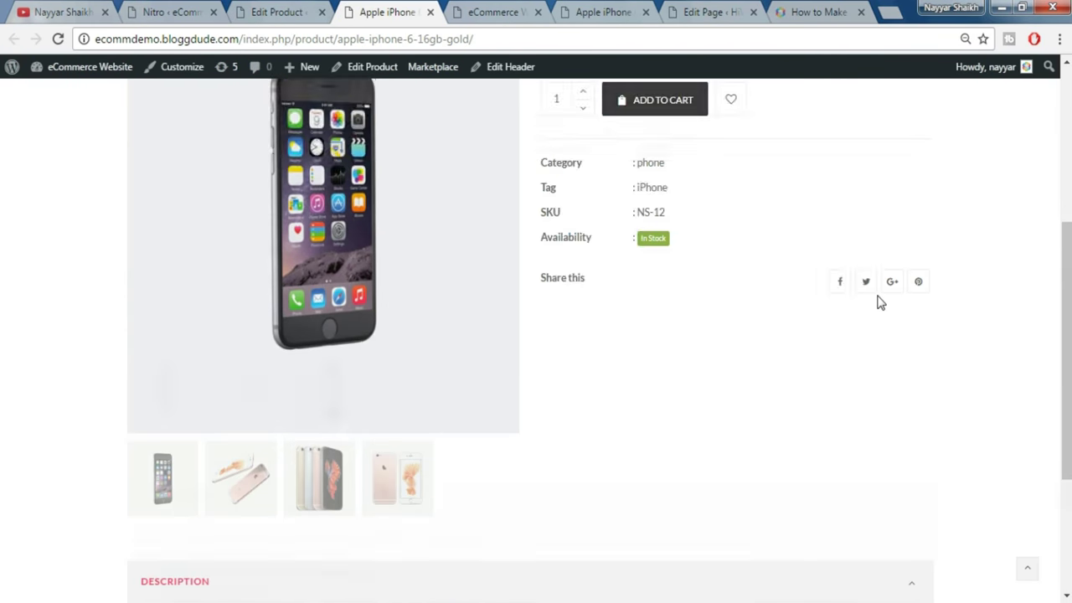
pyautogui.scroll(-3, 880, 302)
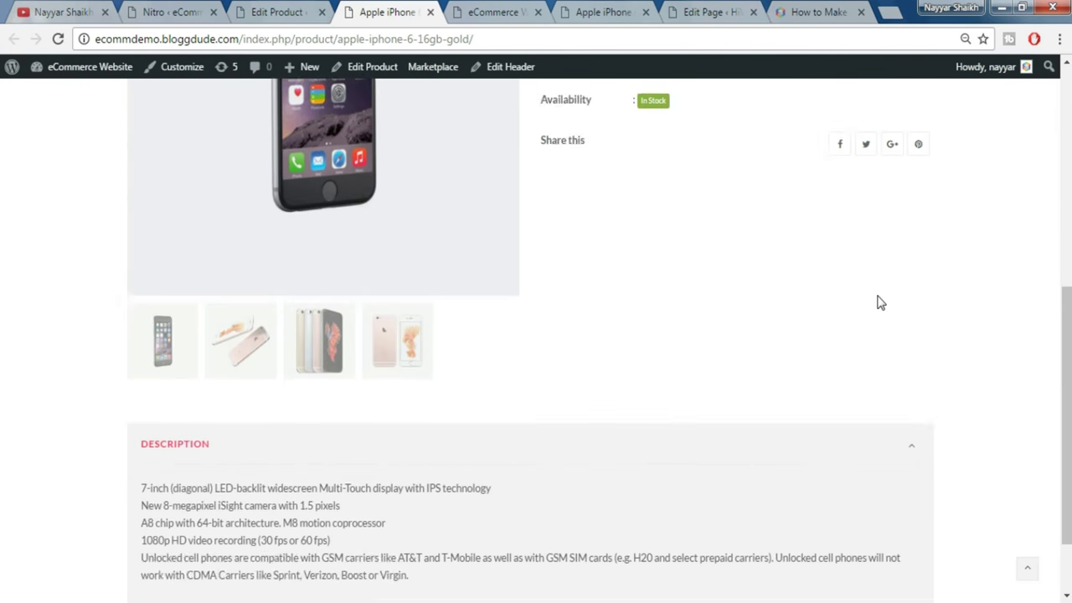
pyautogui.scroll(10, 880, 306)
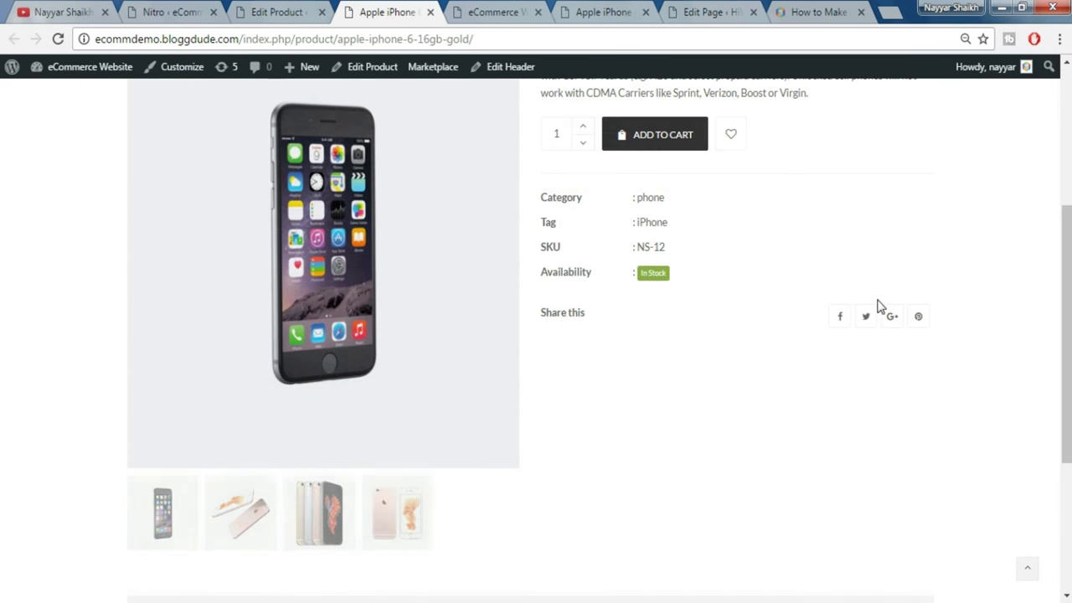
pyautogui.scroll(-1, 880, 307)
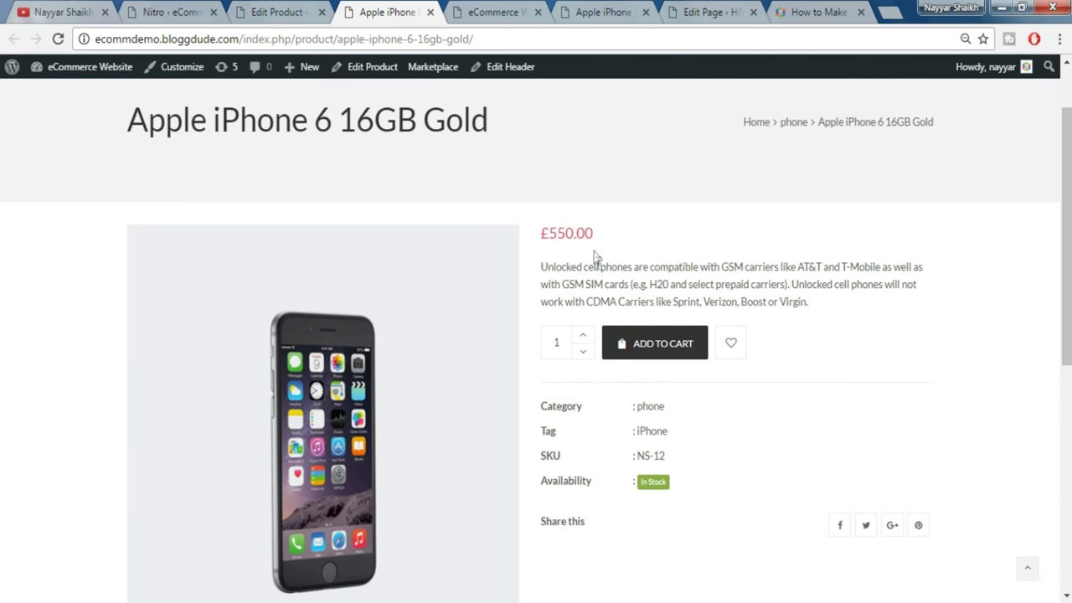
pyautogui.moveTo(600, 232); pyautogui.dragTo(540, 232)
pyautogui.click(610, 252)
# Enter a sale price of 500 in the product editor.
pyautogui.click(287, 12)
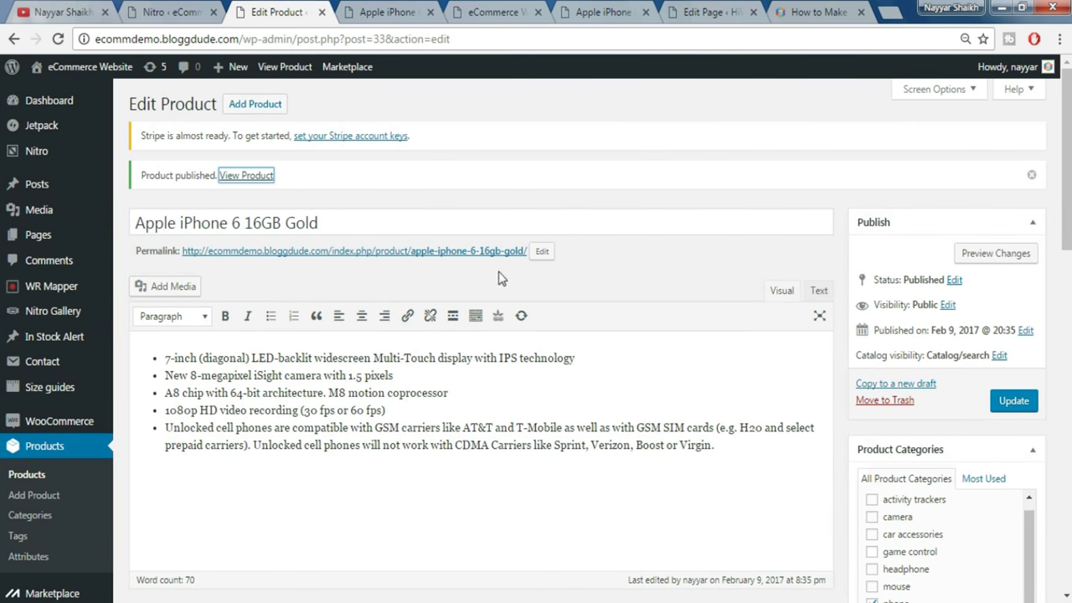
pyautogui.scroll(-5, 511, 283)
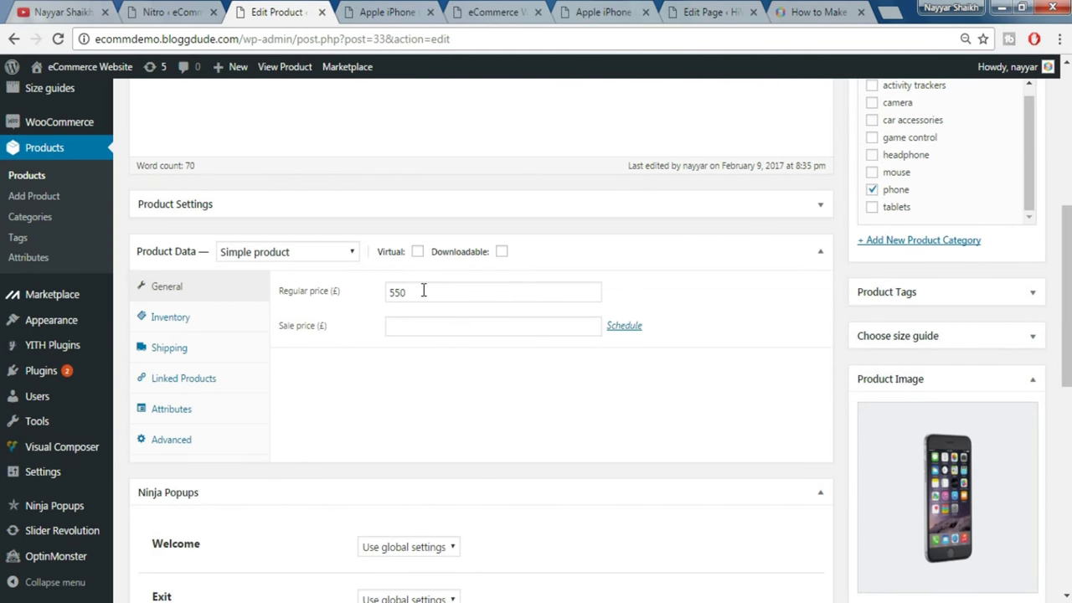
pyautogui.click(390, 328)
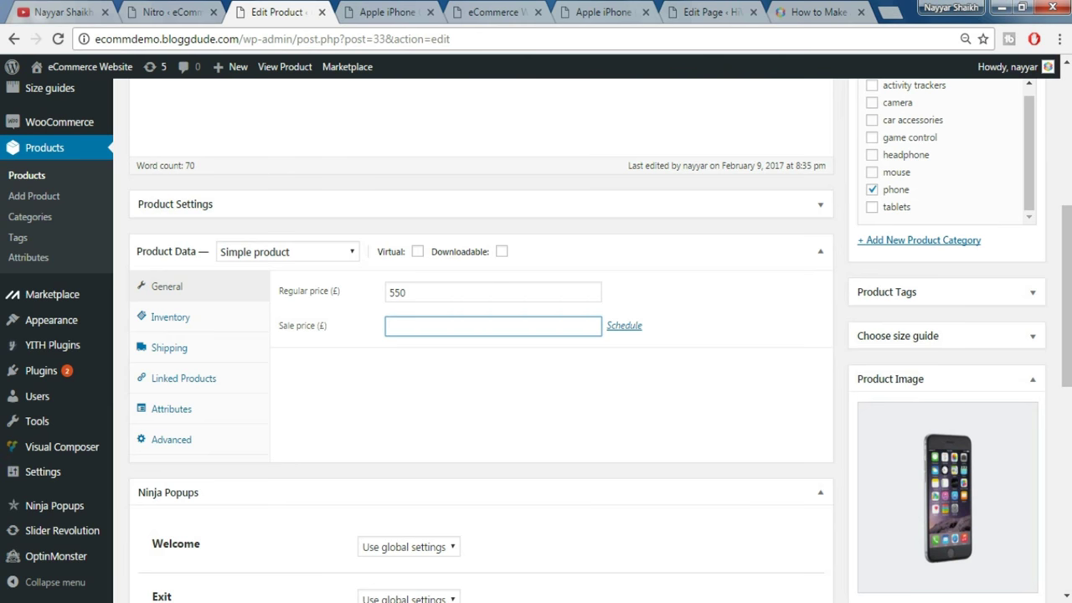
pyautogui.write('500')
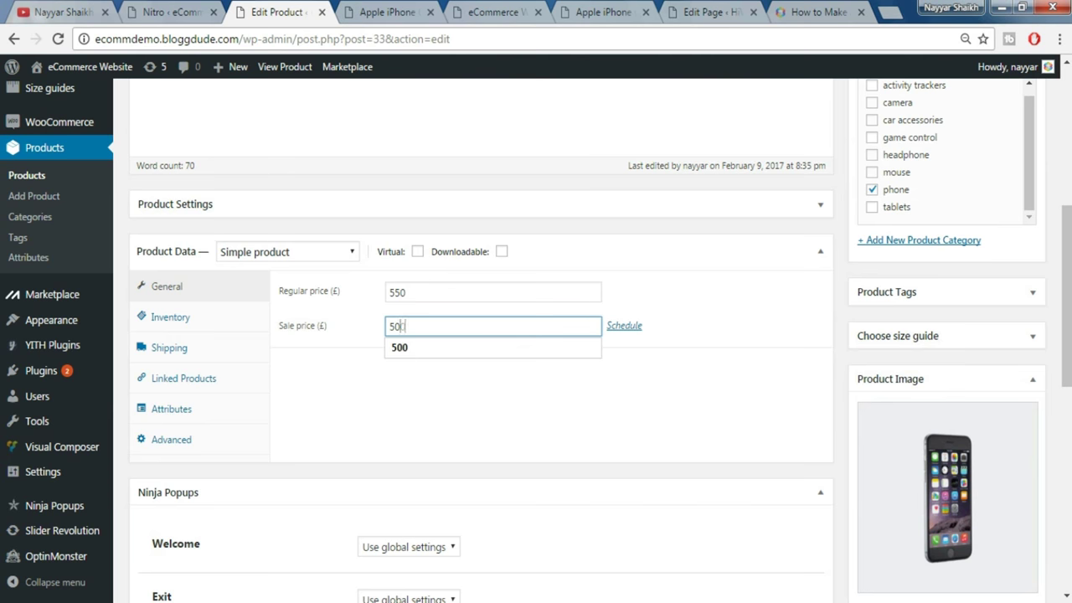
pyautogui.click(459, 350)
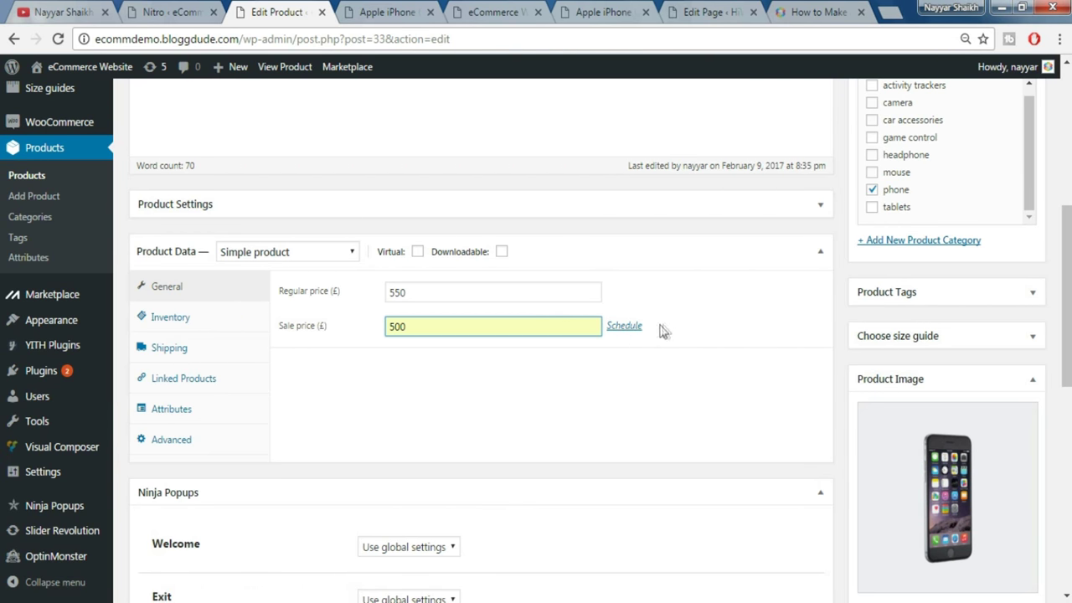
# Schedule the sale from 10 to 11 February 2017 with a countdown timer shown.
pyautogui.click(625, 326)
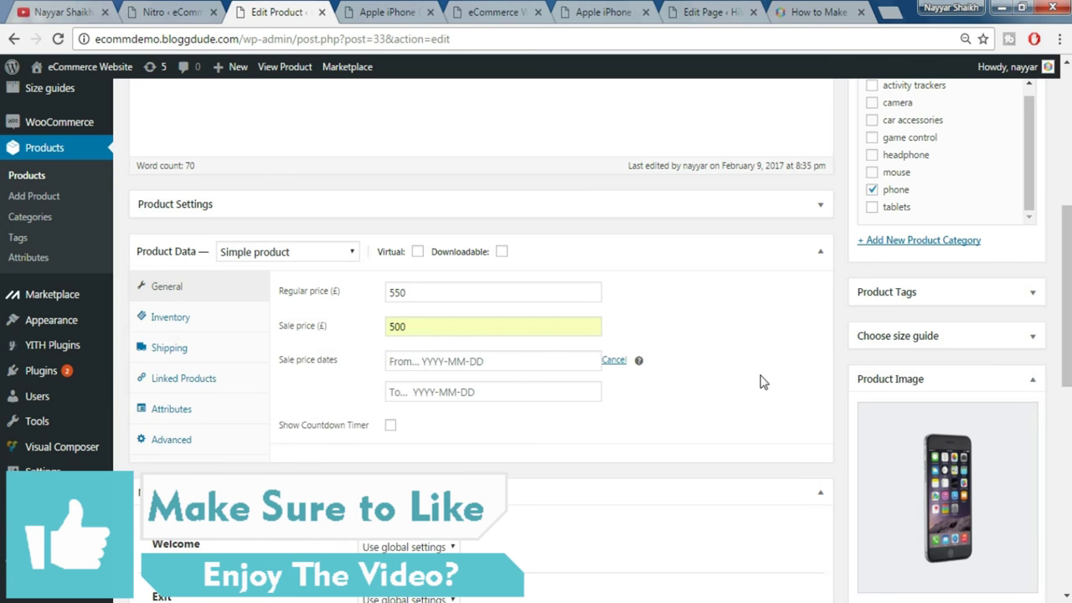
pyautogui.click(509, 361)
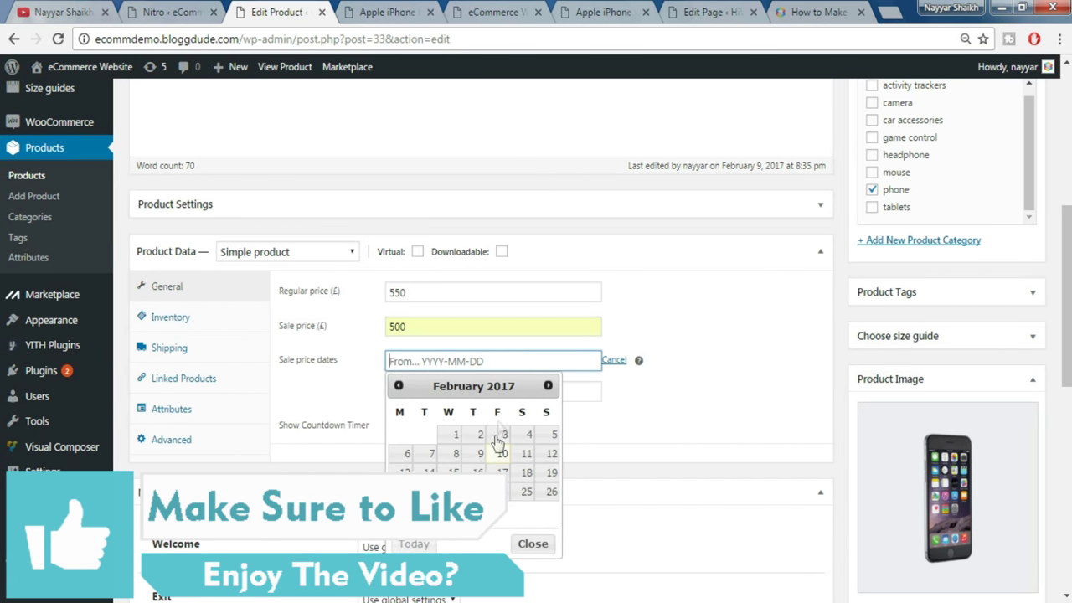
pyautogui.click(495, 454)
pyautogui.click(452, 393)
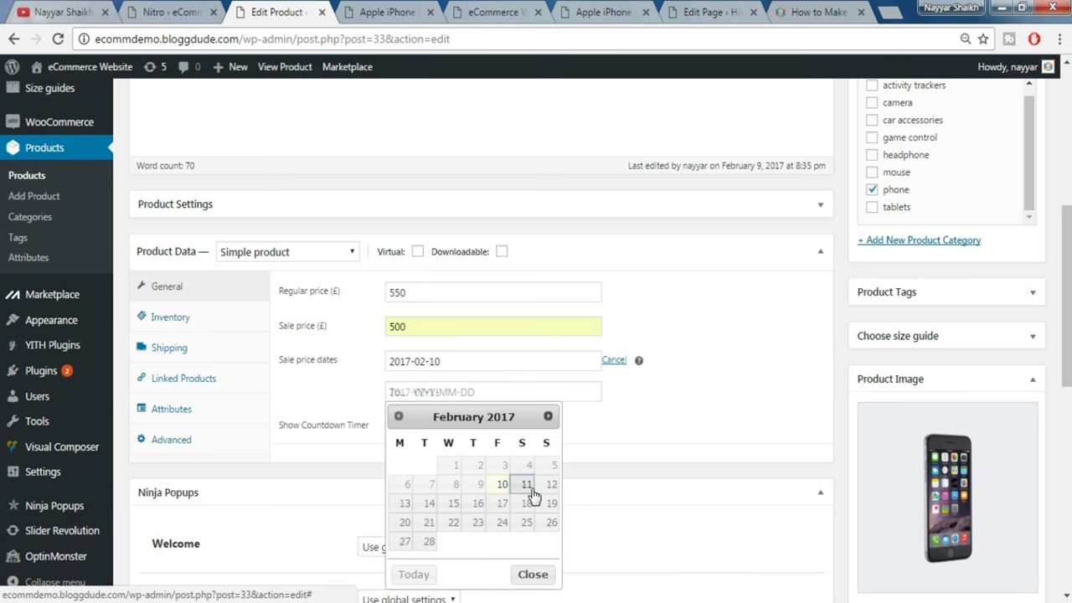
pyautogui.click(530, 489)
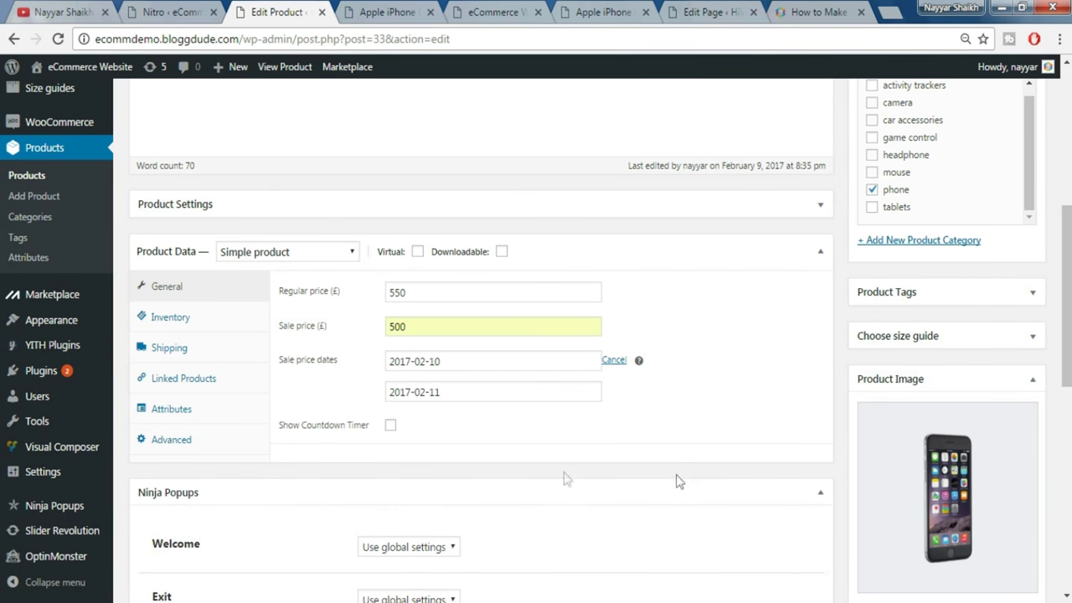
pyautogui.click(390, 427)
# Update the product and reload its live page to see the sale.
pyautogui.scroll(5, 726, 426)
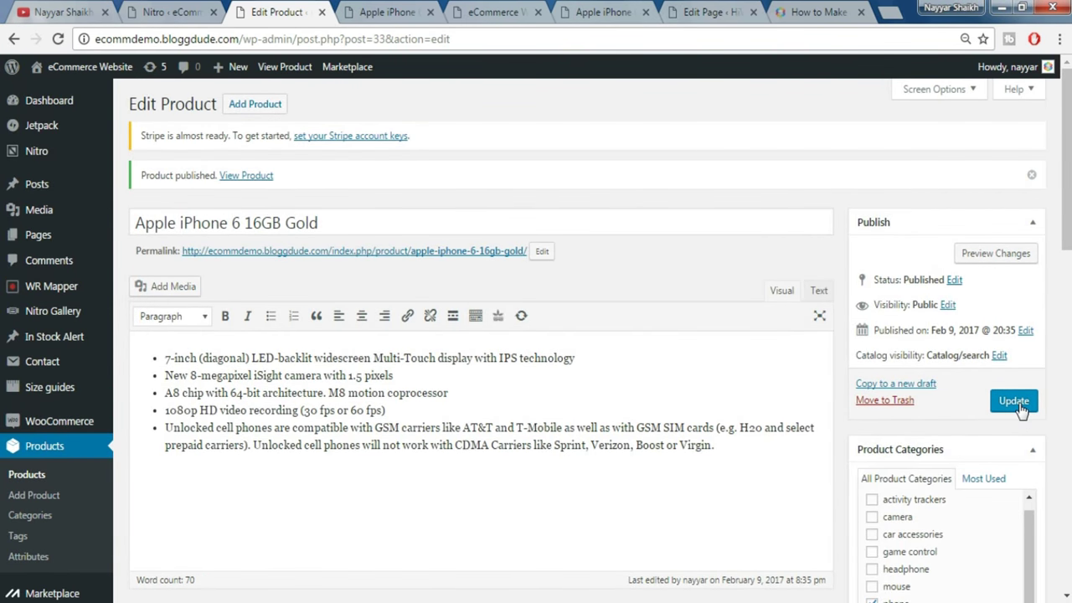
pyautogui.click(1020, 408)
pyautogui.click(388, 11)
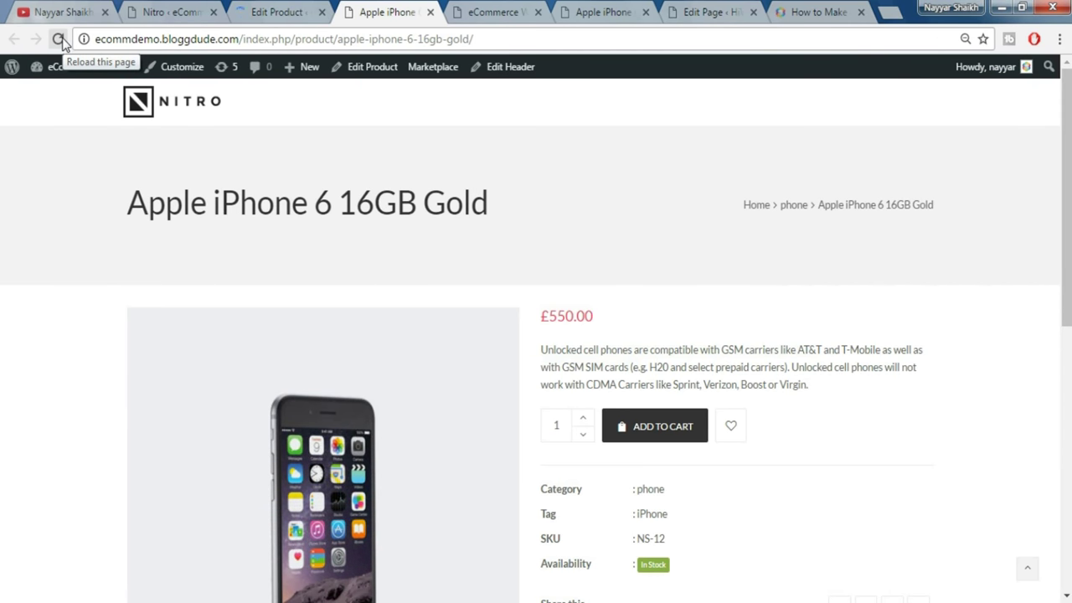
pyautogui.click(58, 39)
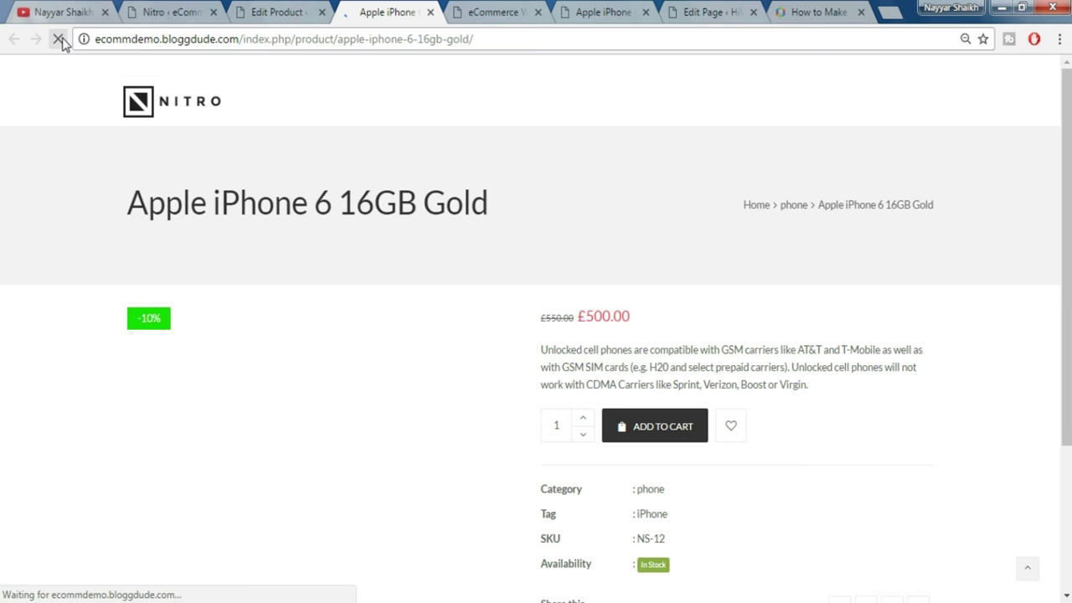
# Inspect the struck-through £550.00 price and the sale countdown's days and hours, then go back to the editor.
pyautogui.moveTo(577, 316); pyautogui.dragTo(643, 315)
pyautogui.click(649, 322)
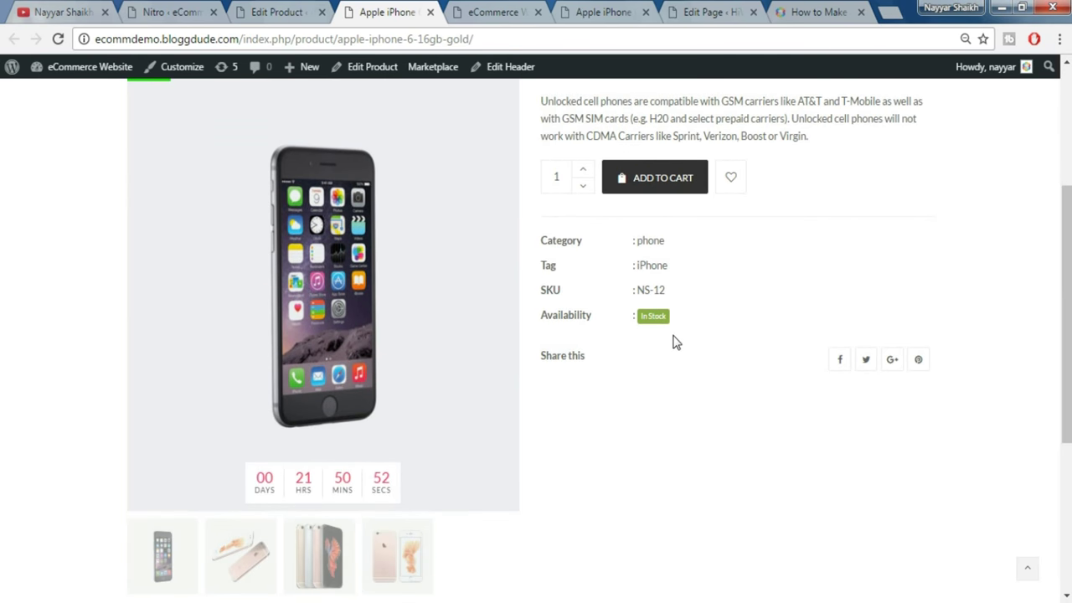
pyautogui.scroll(-1, 675, 341)
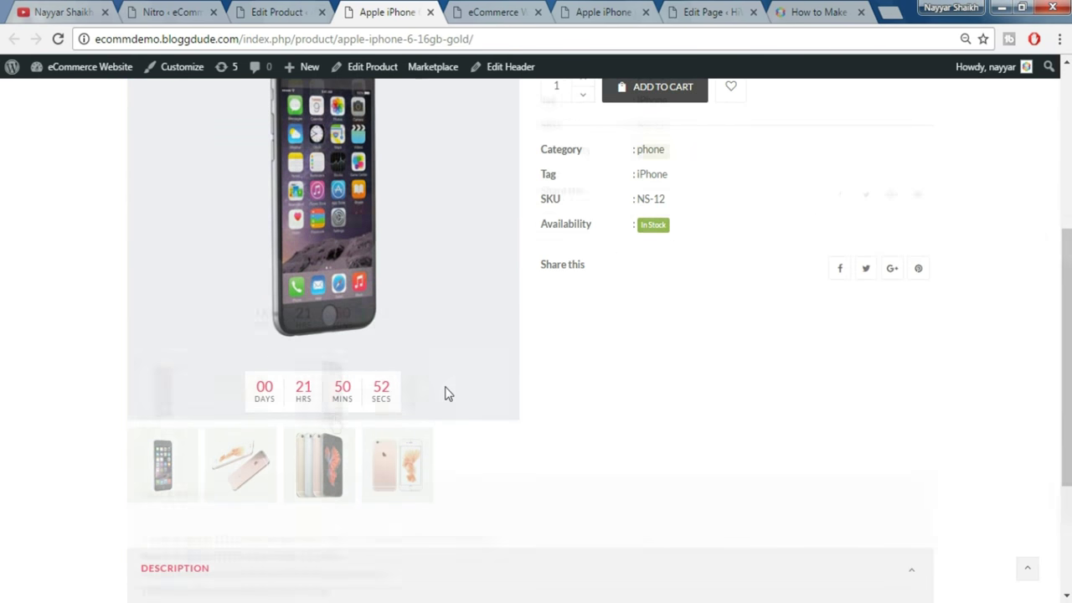
pyautogui.moveTo(318, 314); pyautogui.dragTo(256, 314)
pyautogui.click(352, 325)
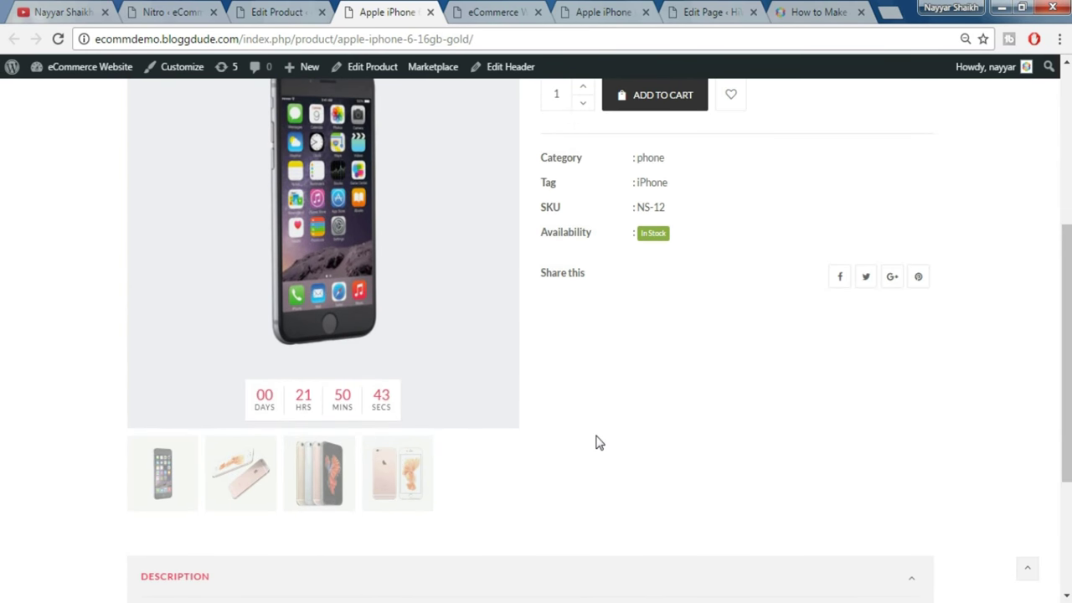
pyautogui.scroll(4, 598, 443)
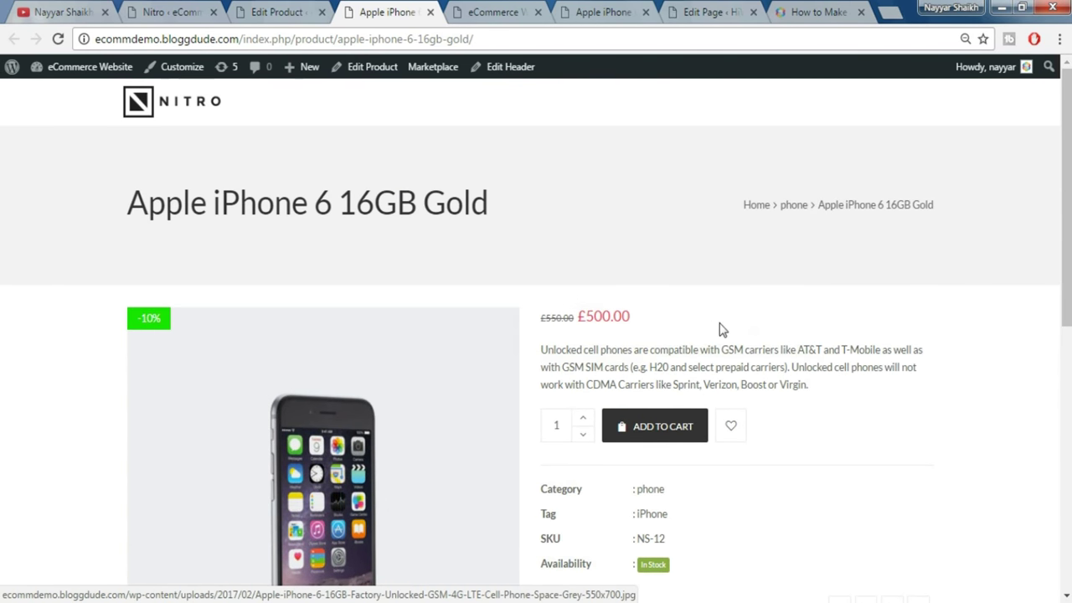
pyautogui.click(239, 10)
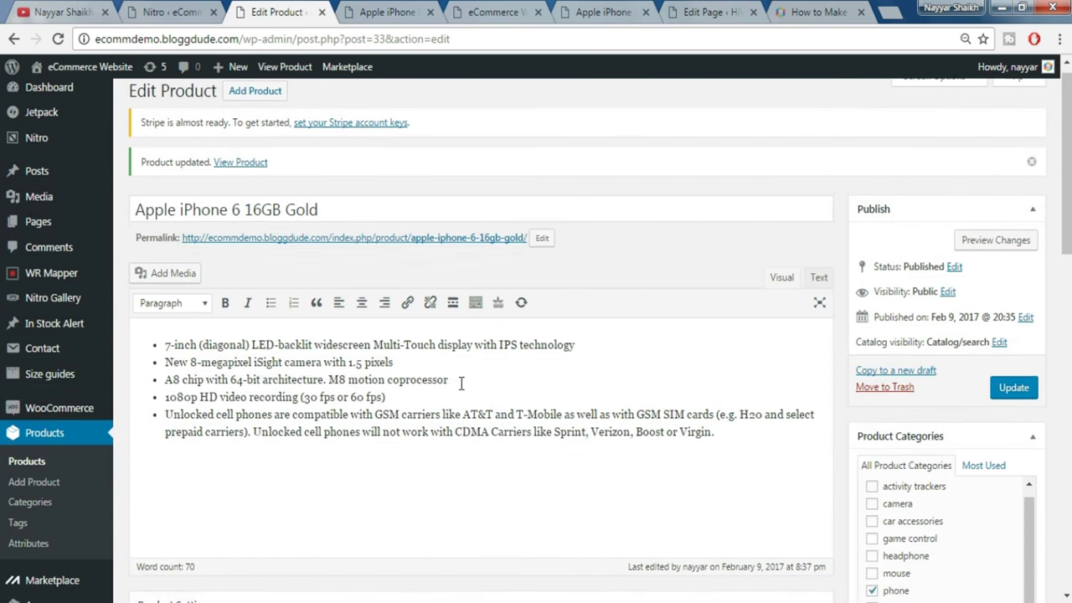
# Change the iPhone's product type from Simple product to Variable product.
pyautogui.scroll(-4, 460, 383)
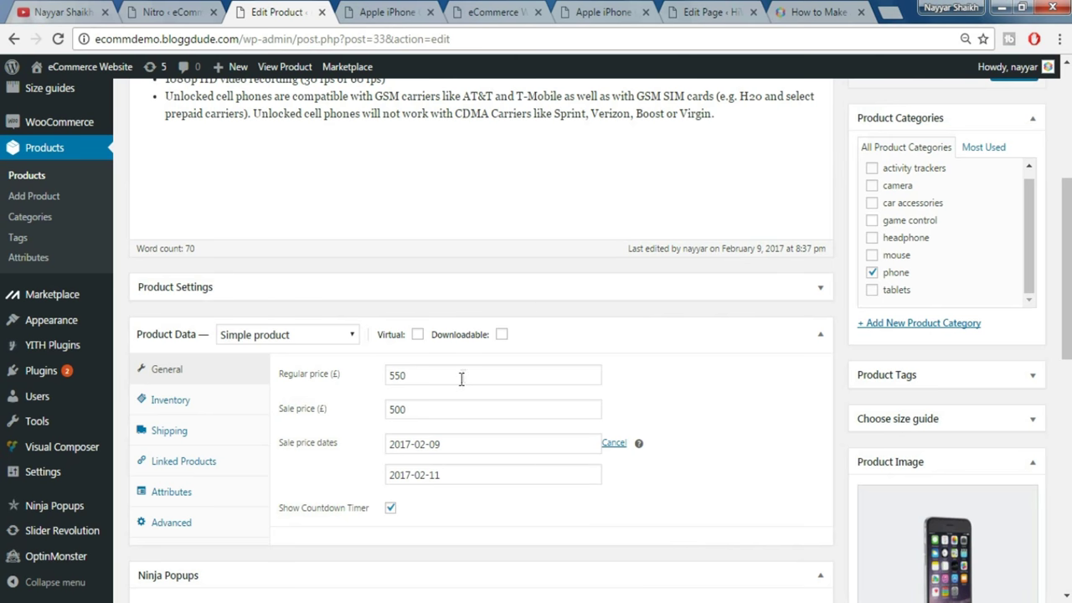
pyautogui.scroll(4, 483, 330)
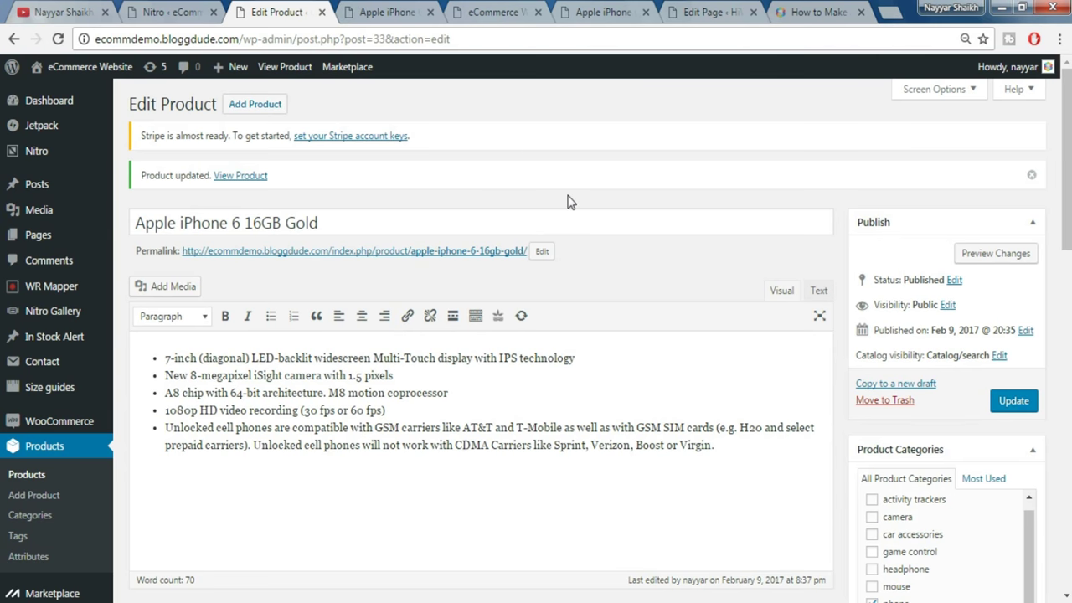
pyautogui.scroll(-2, 675, 273)
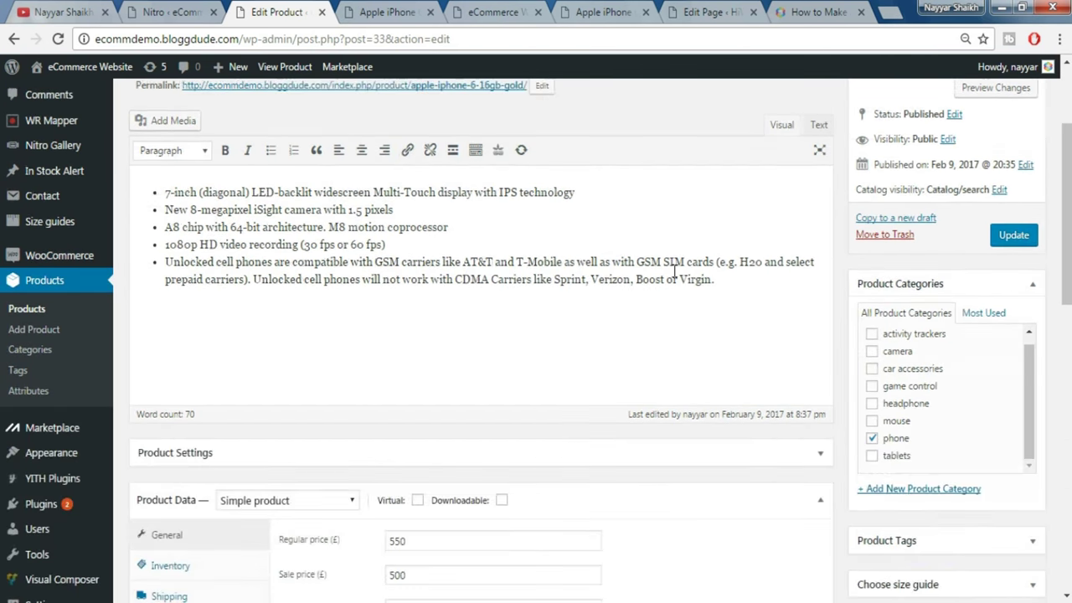
pyautogui.scroll(-4, 675, 273)
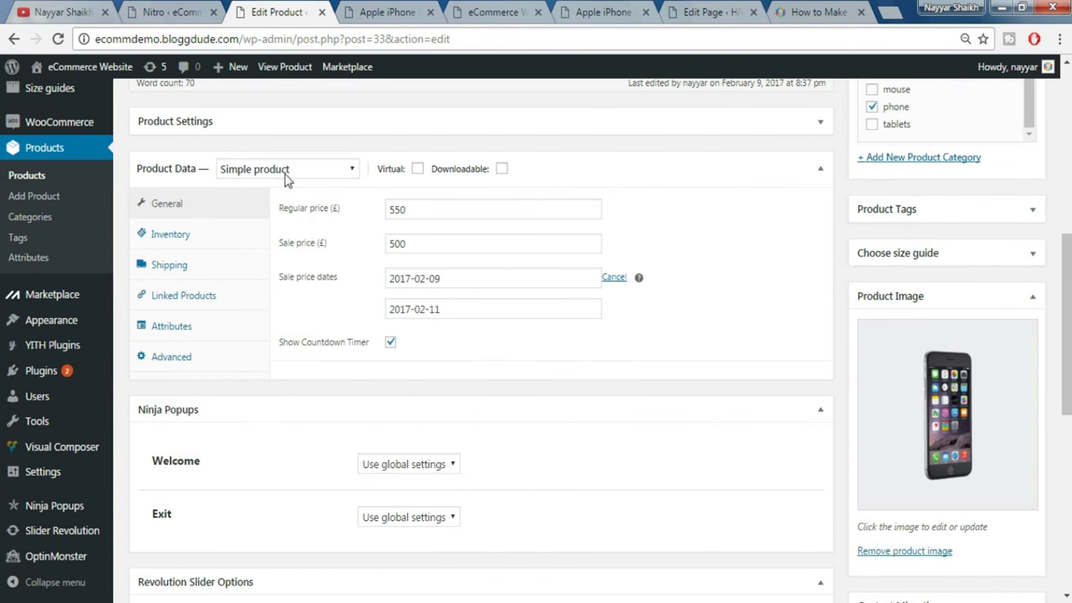
pyautogui.click(279, 170)
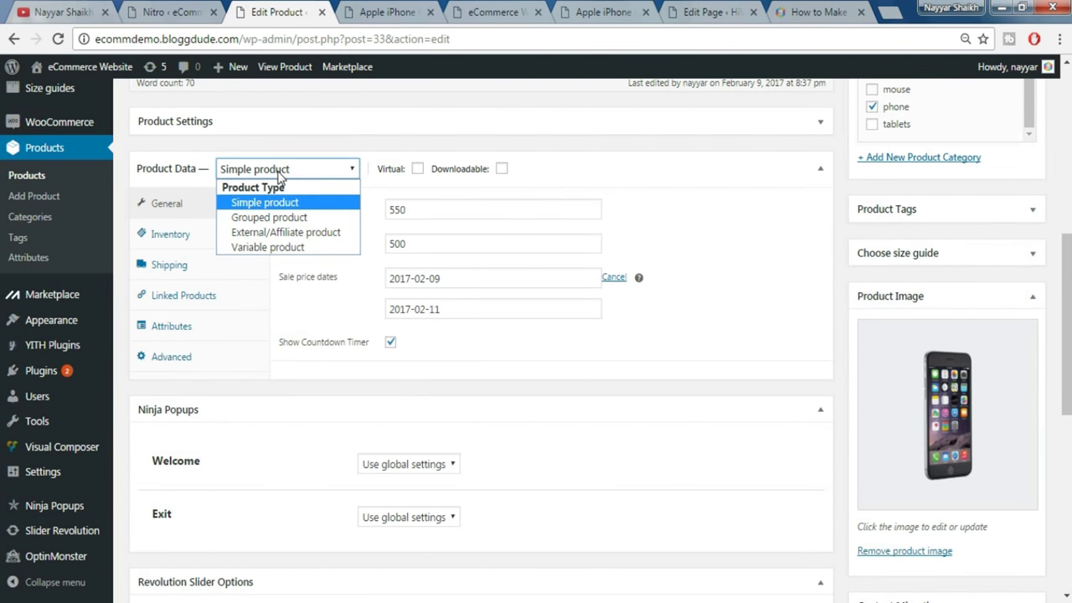
pyautogui.click(284, 248)
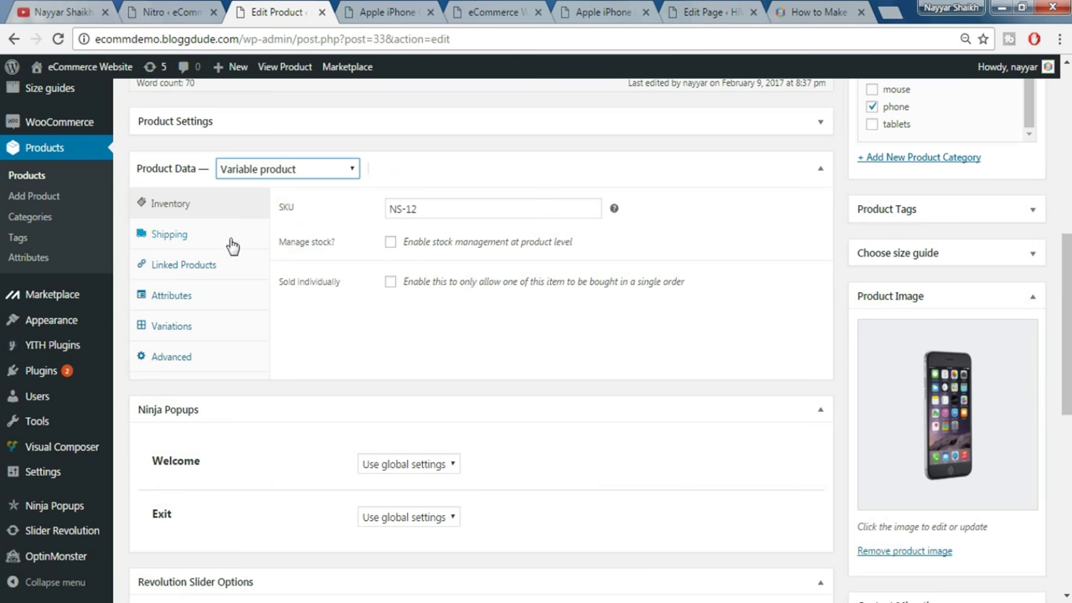
# Add a custom Color attribute with values Gold | Grey, used for variations, and save it.
pyautogui.click(174, 295)
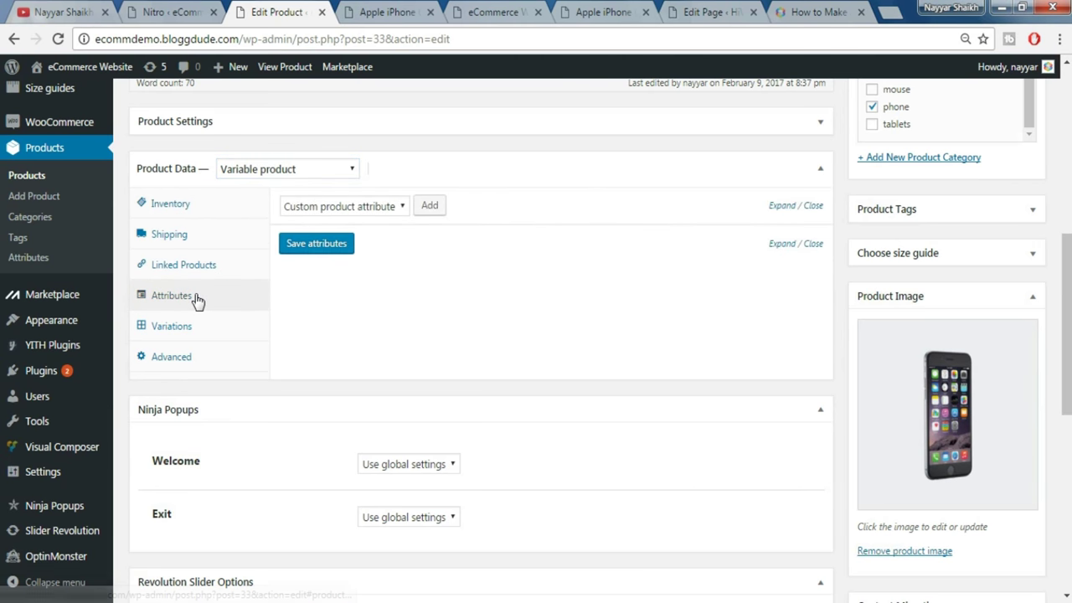
pyautogui.click(371, 212)
pyautogui.click(371, 212)
pyautogui.click(432, 206)
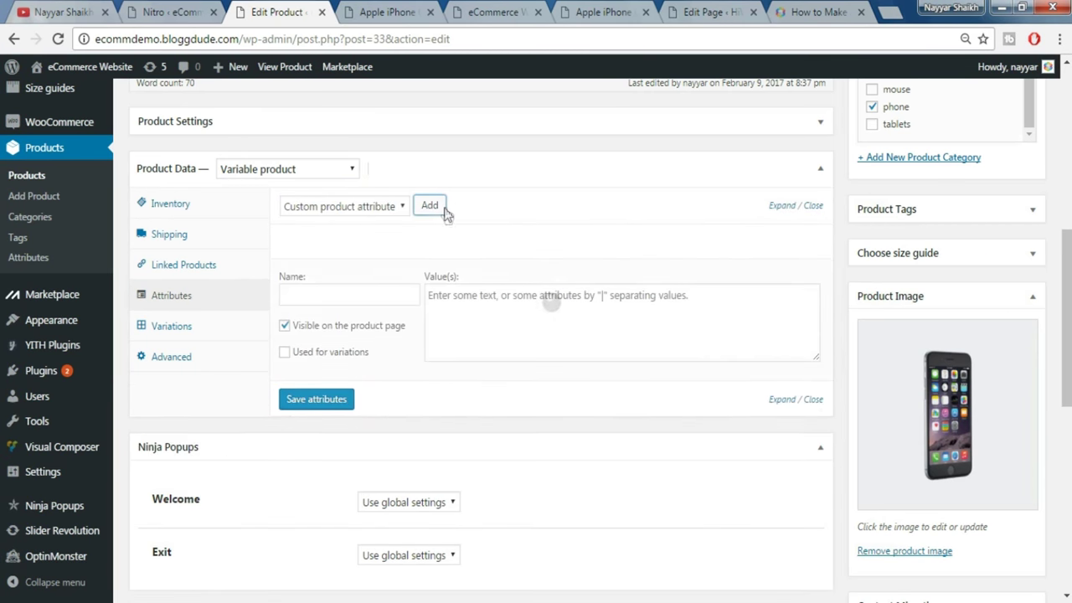
pyautogui.click(357, 291)
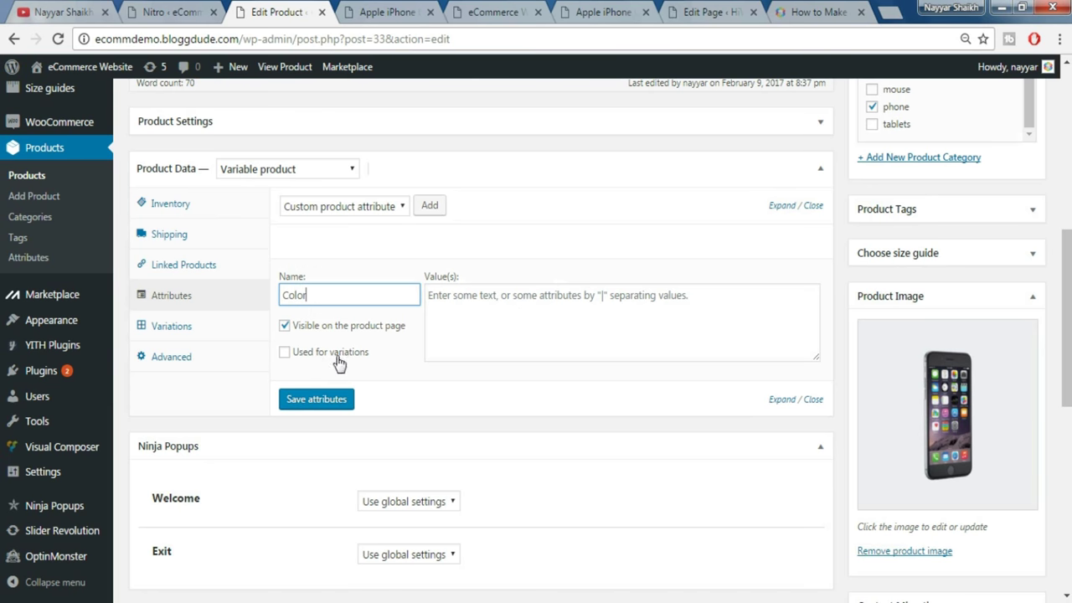
pyautogui.click(285, 352)
pyautogui.click(549, 339)
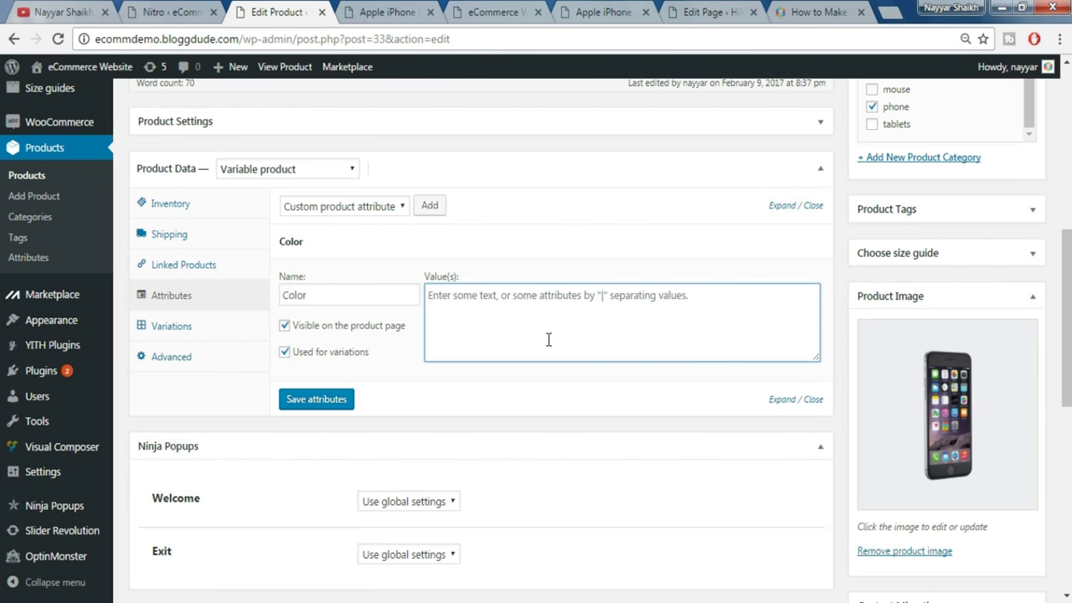
pyautogui.write('Gold | Grey')
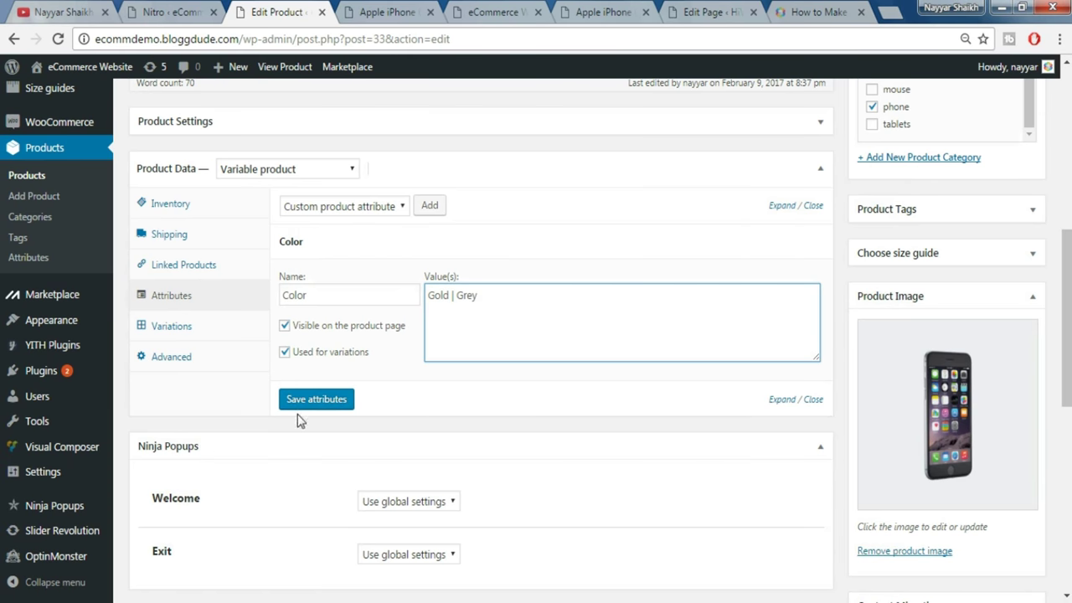
pyautogui.click(313, 404)
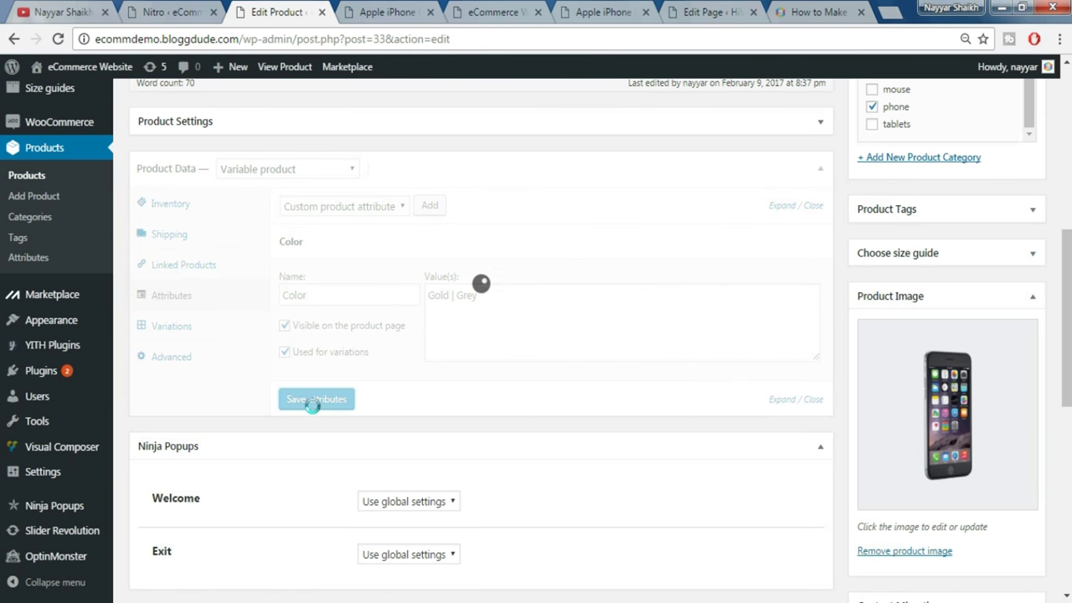
pyautogui.click(180, 328)
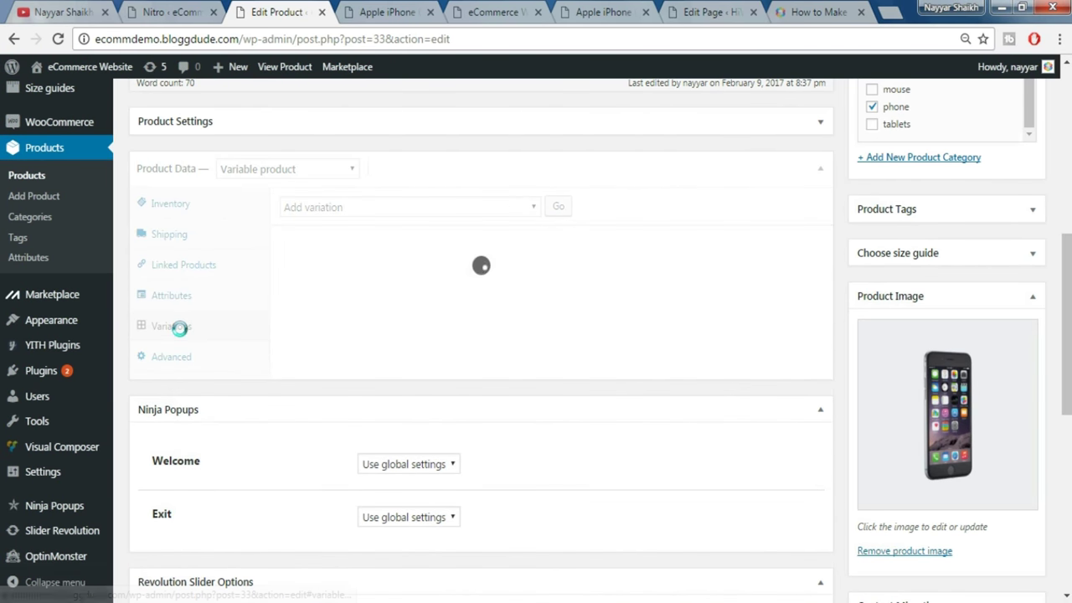
# Create the Gold and Grey variations from all attributes and confirm.
pyautogui.click(385, 207)
pyautogui.click(383, 208)
pyautogui.click(382, 208)
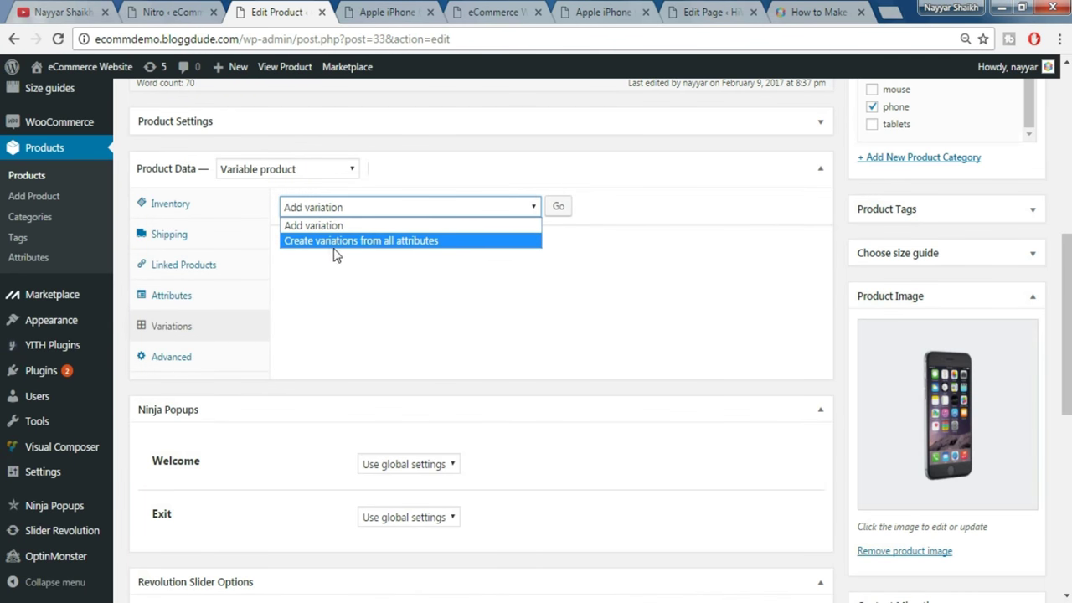
pyautogui.click(404, 242)
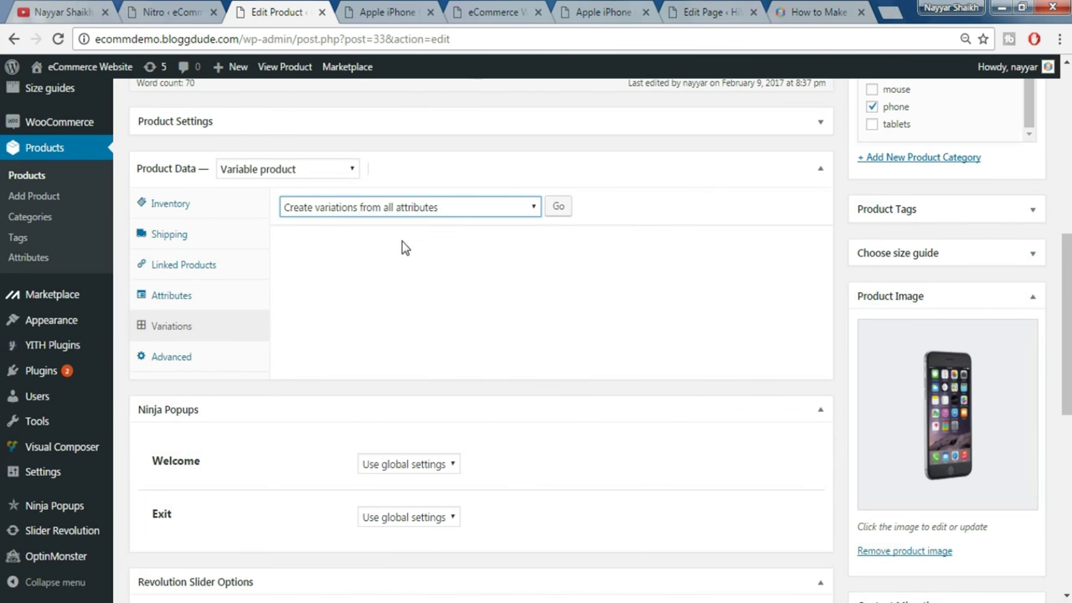
pyautogui.click(559, 208)
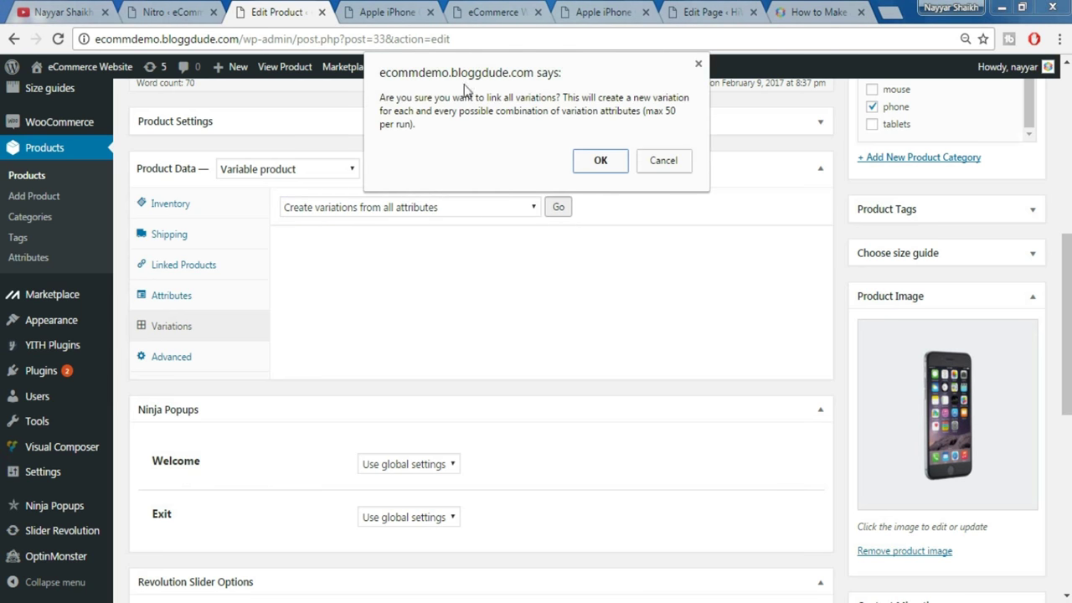
pyautogui.click(612, 165)
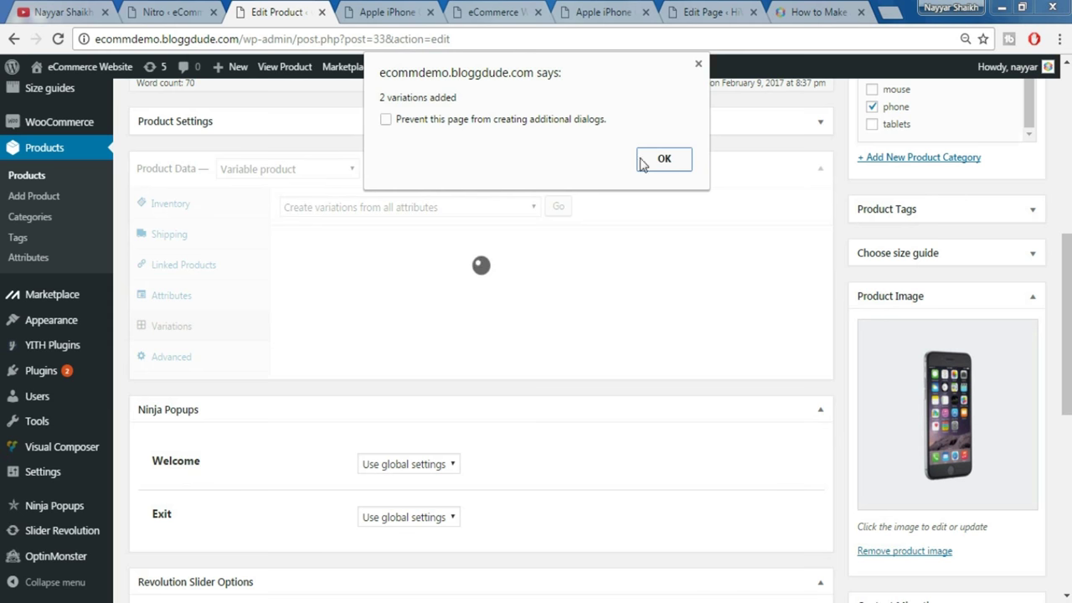
pyautogui.click(661, 155)
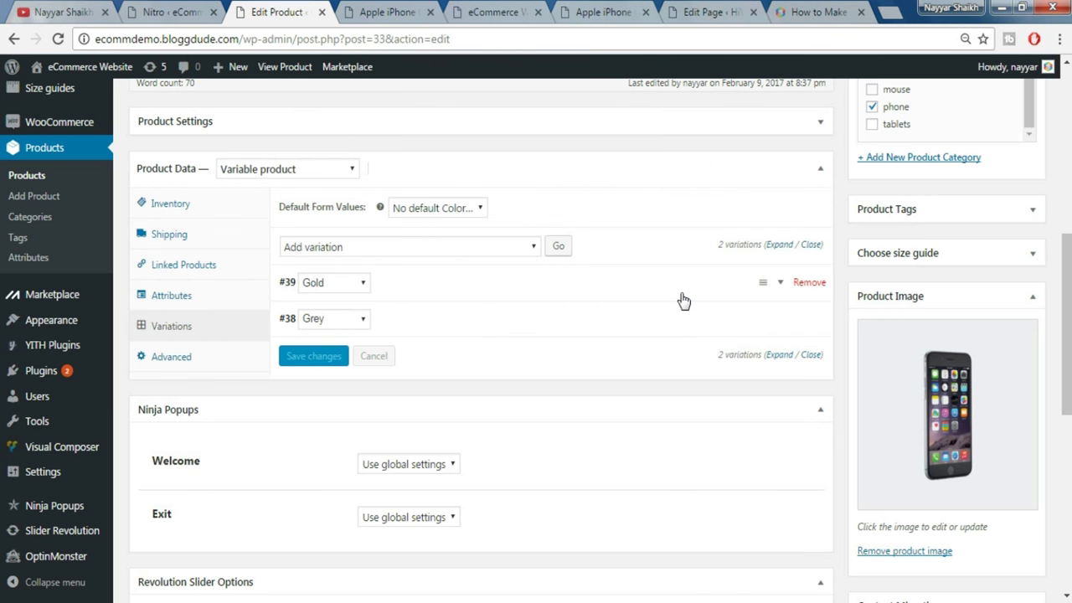
# Set the Gold variation's regular price to 550.
pyautogui.scroll(-1, 681, 299)
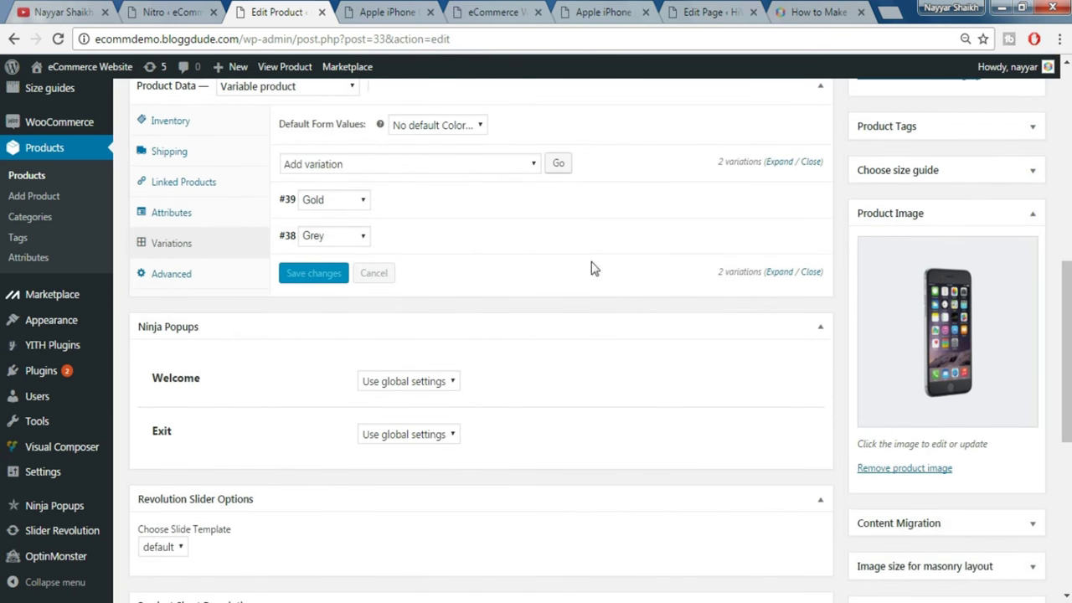
pyautogui.click(628, 207)
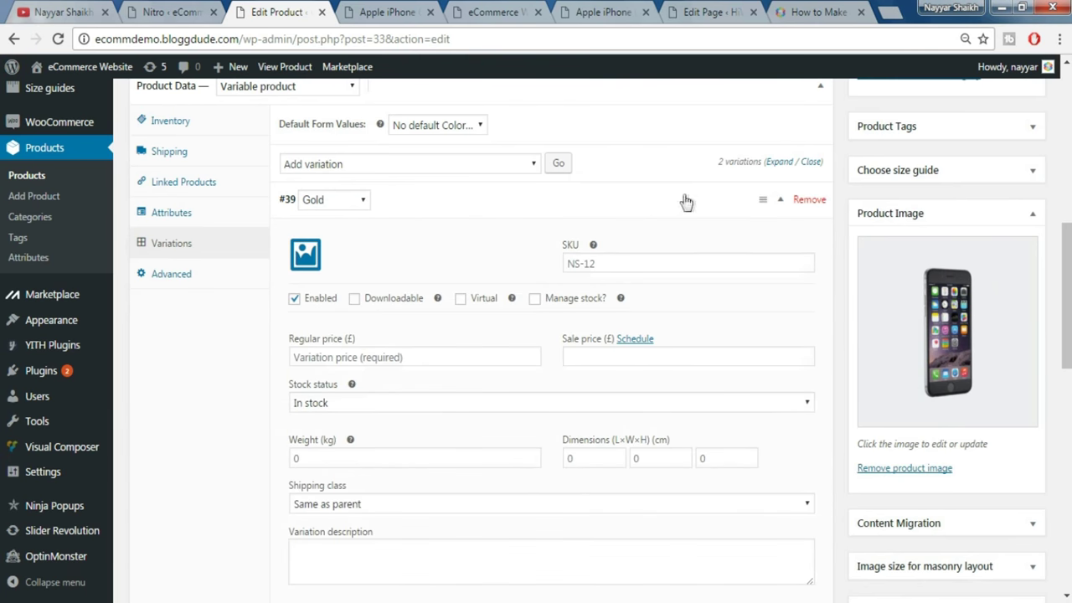
pyautogui.scroll(-1, 692, 237)
pyautogui.click(363, 274)
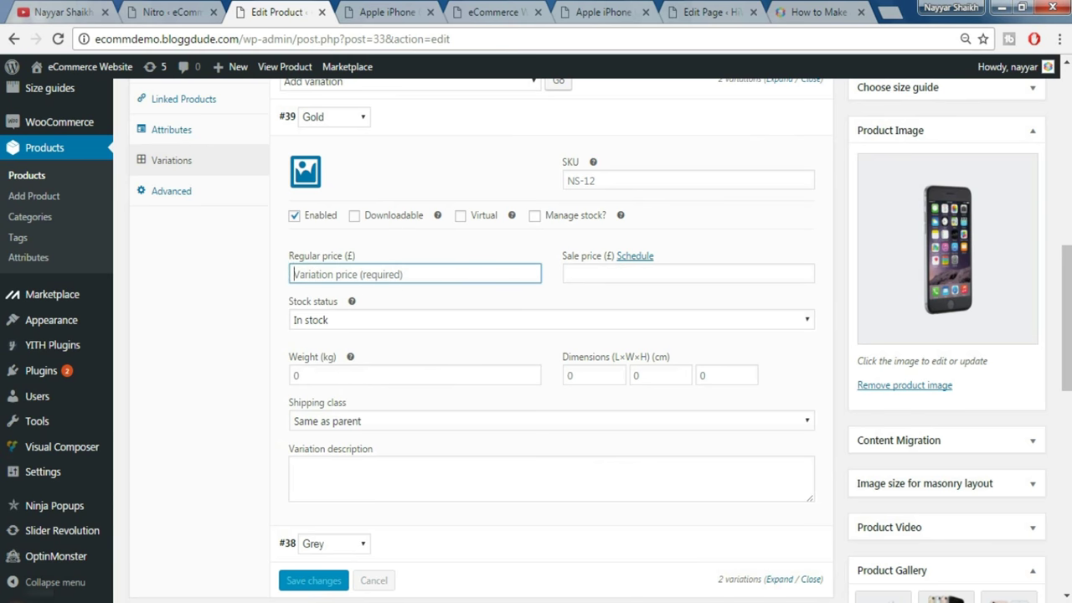
pyautogui.write('55')
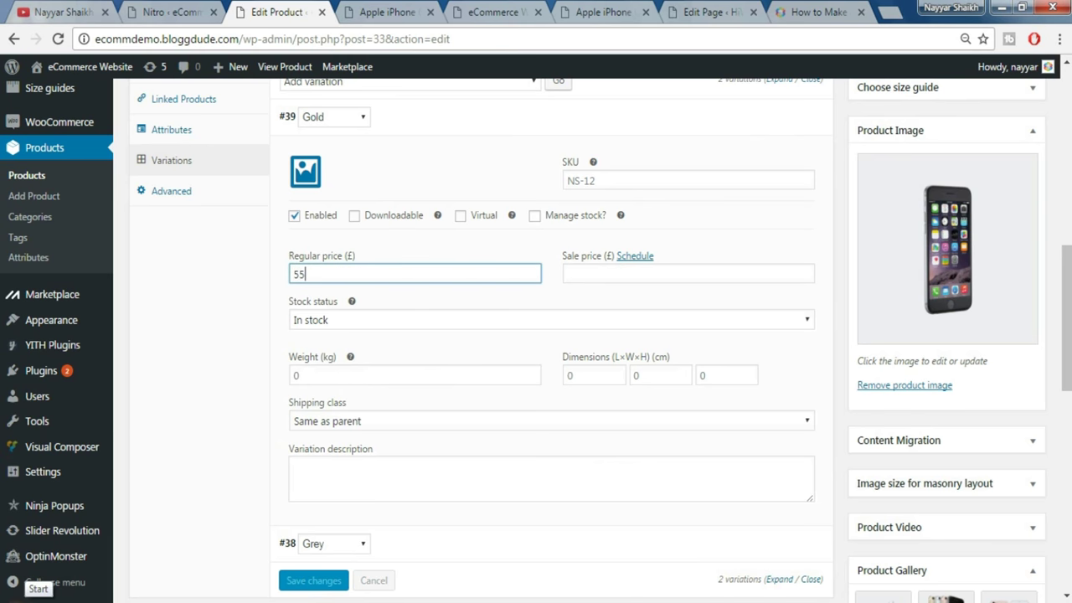
pyautogui.write('0')
pyautogui.click(588, 274)
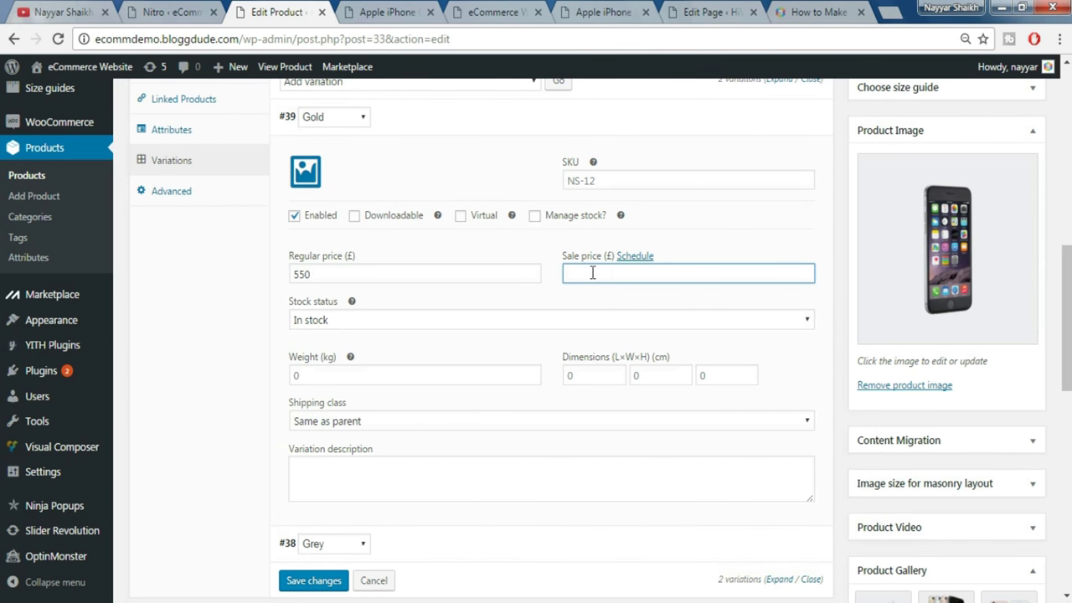
pyautogui.scroll(2, 628, 332)
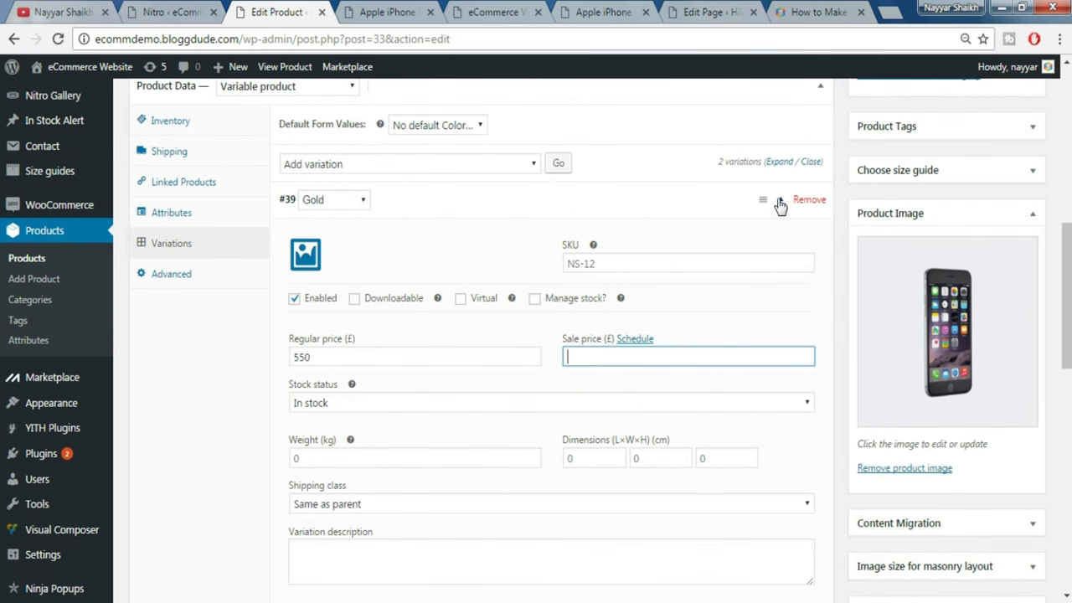
pyautogui.click(780, 202)
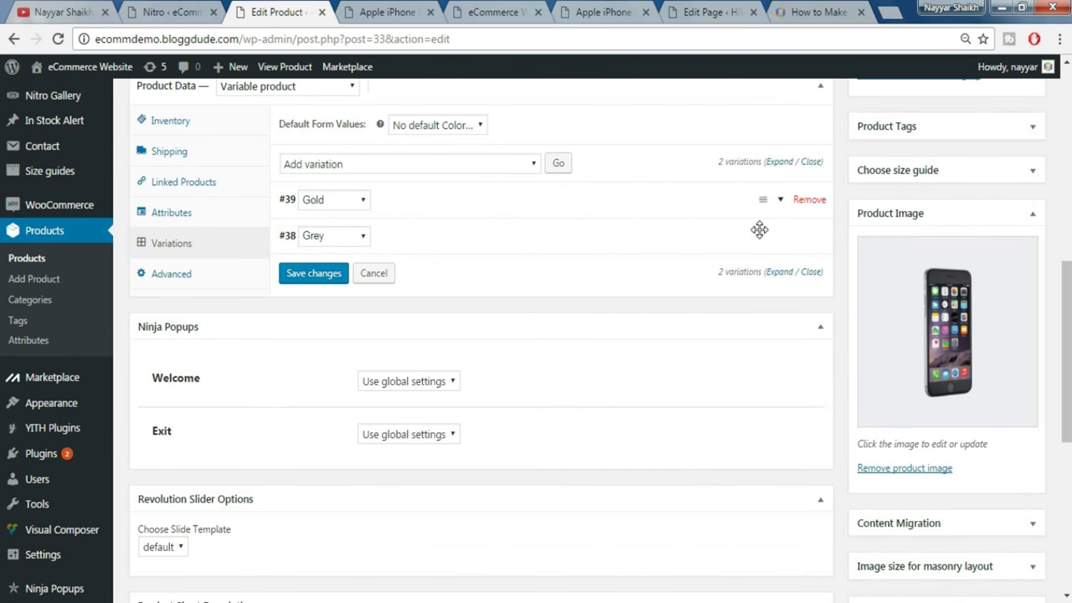
# Set the Grey variation's regular price to 500 and update the product.
pyautogui.click(780, 238)
pyautogui.click(370, 394)
pyautogui.write('500')
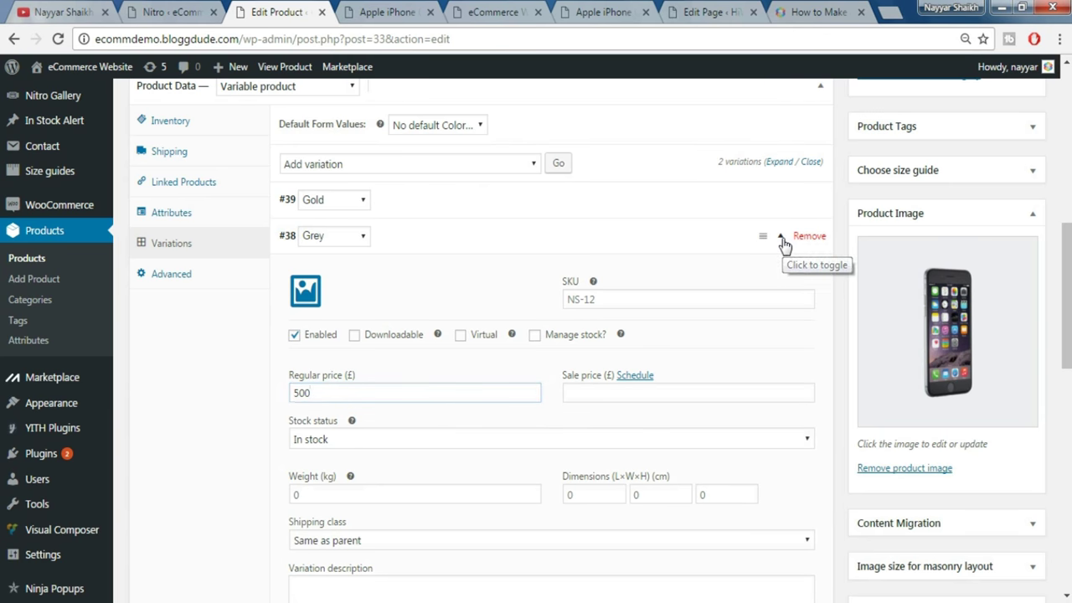
pyautogui.click(782, 239)
pyautogui.scroll(4, 756, 340)
pyautogui.scroll(1, 756, 340)
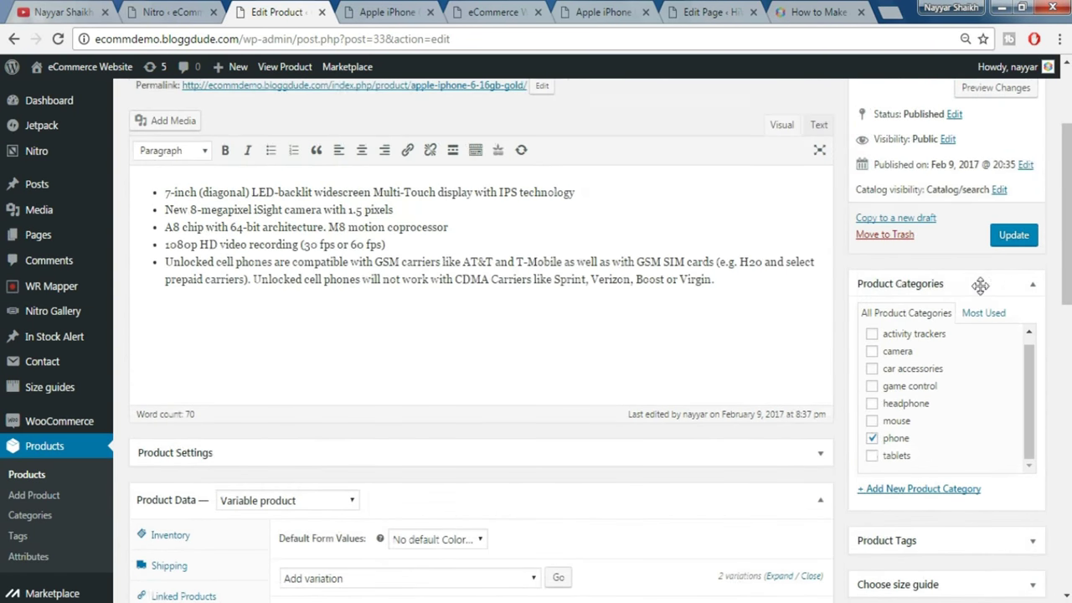
pyautogui.click(1014, 242)
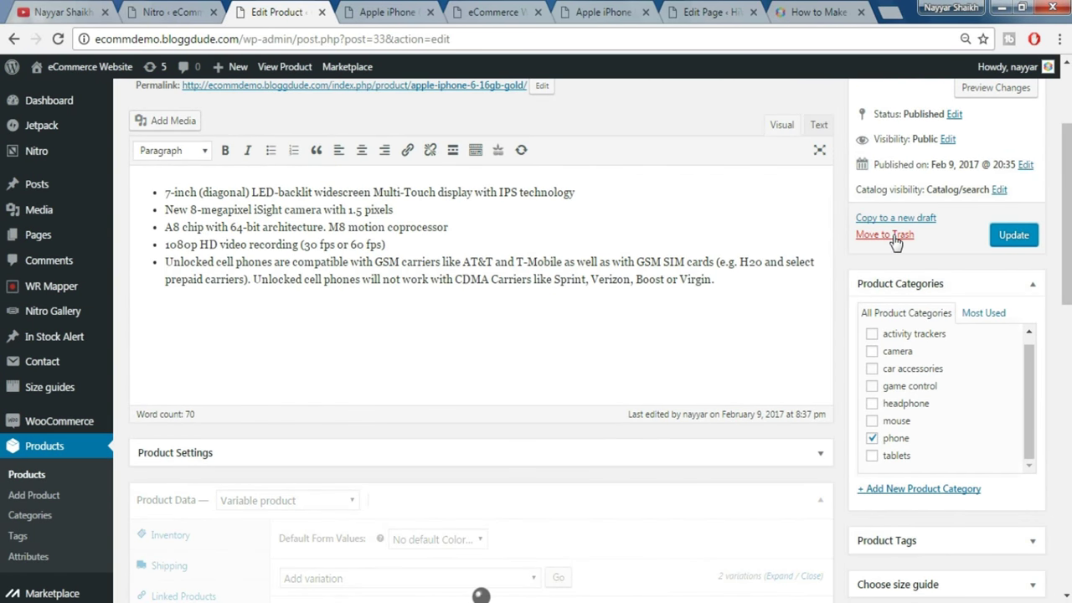
pyautogui.click(389, 11)
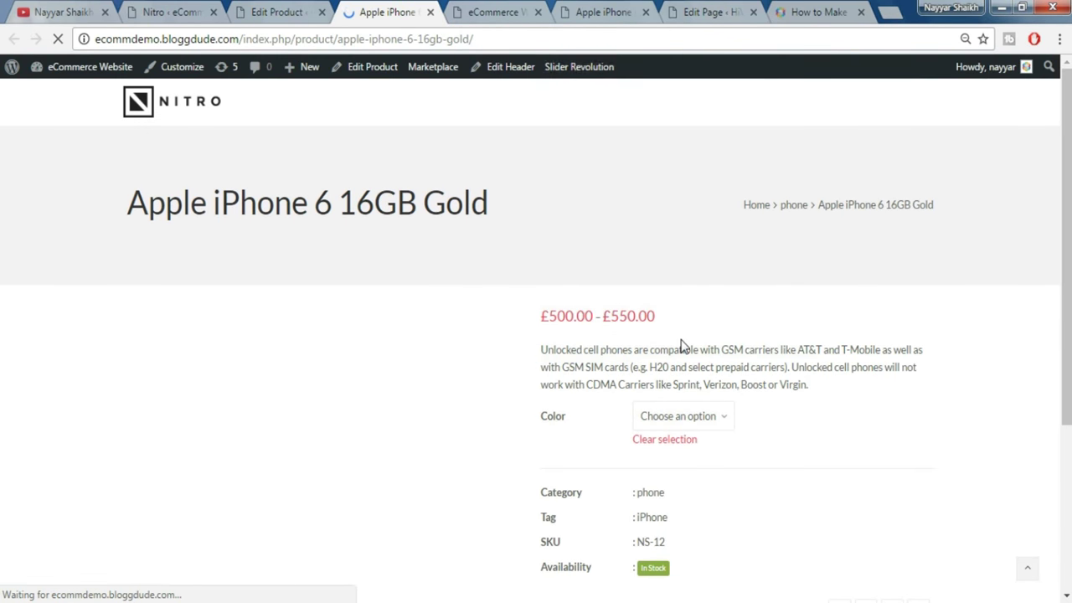
# Select Gold in the Color dropdown and confirm the price shows £550.00.
pyautogui.scroll(-1, 787, 366)
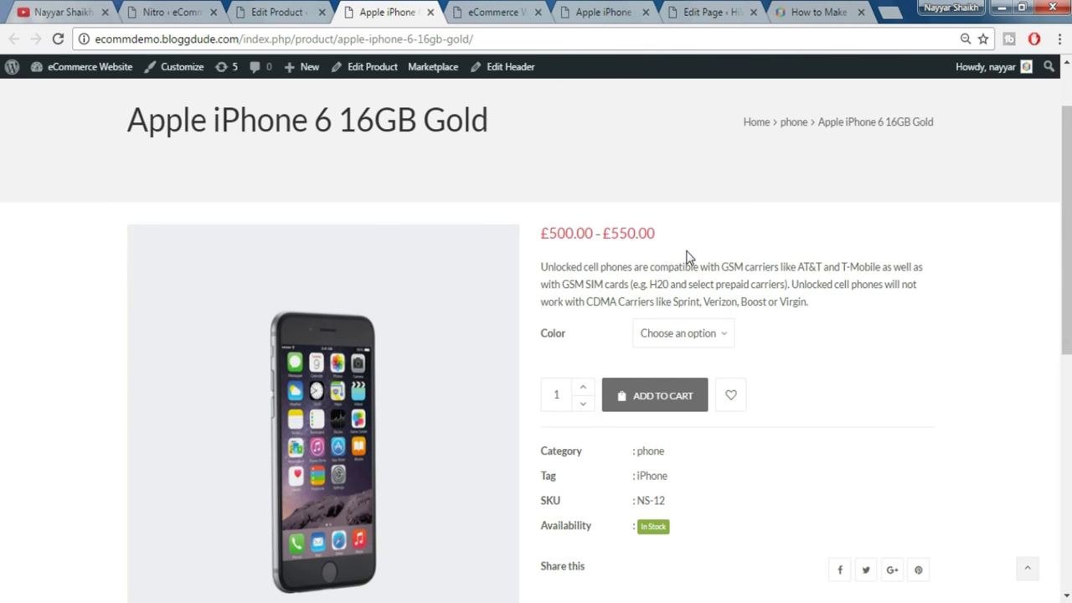
pyautogui.scroll(-1, 689, 256)
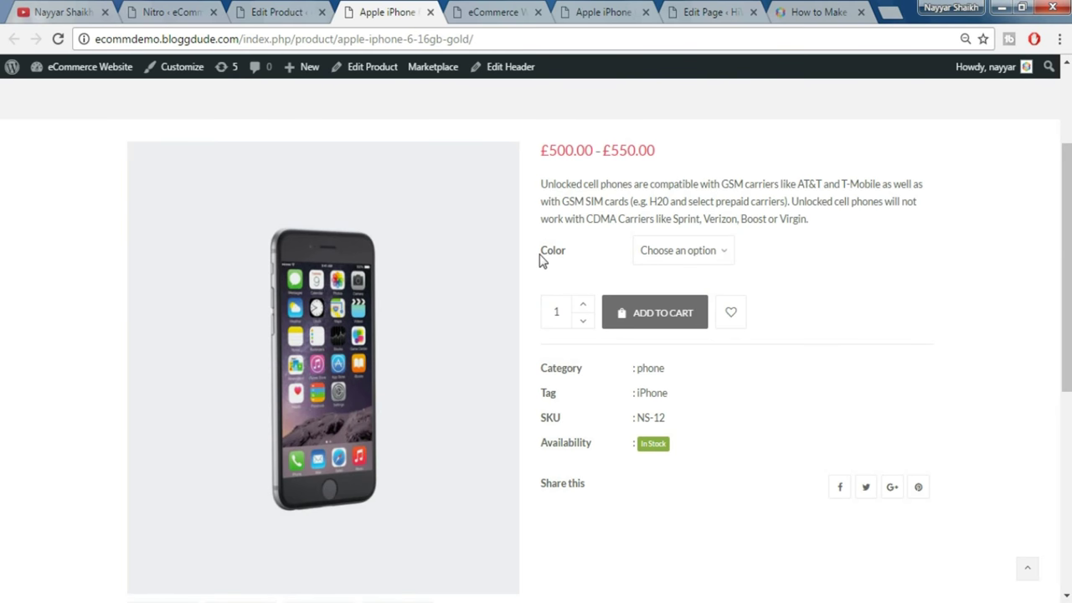
pyautogui.click(693, 255)
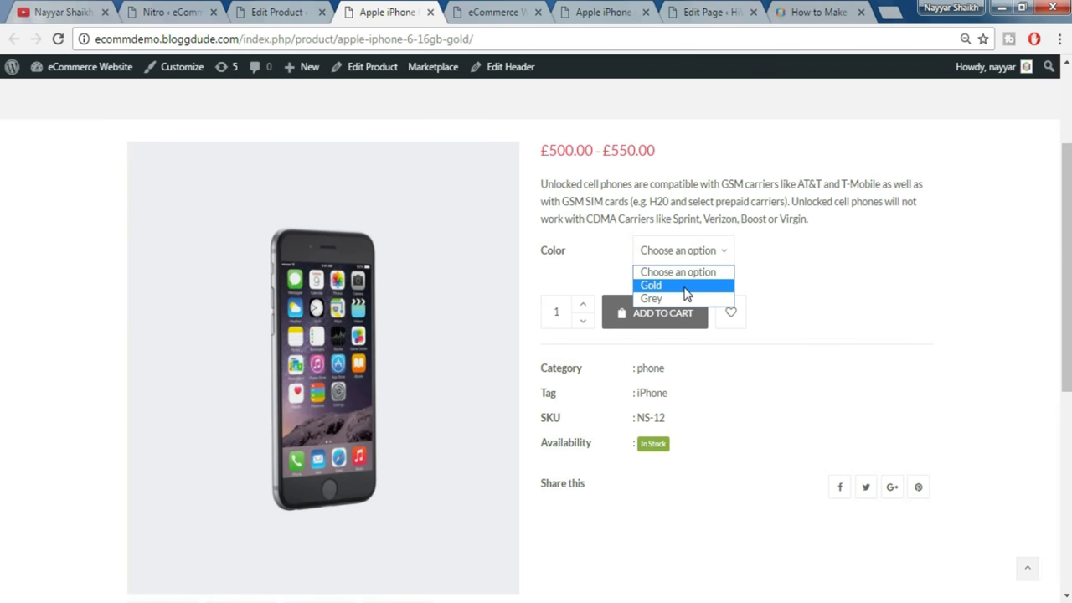
pyautogui.click(687, 286)
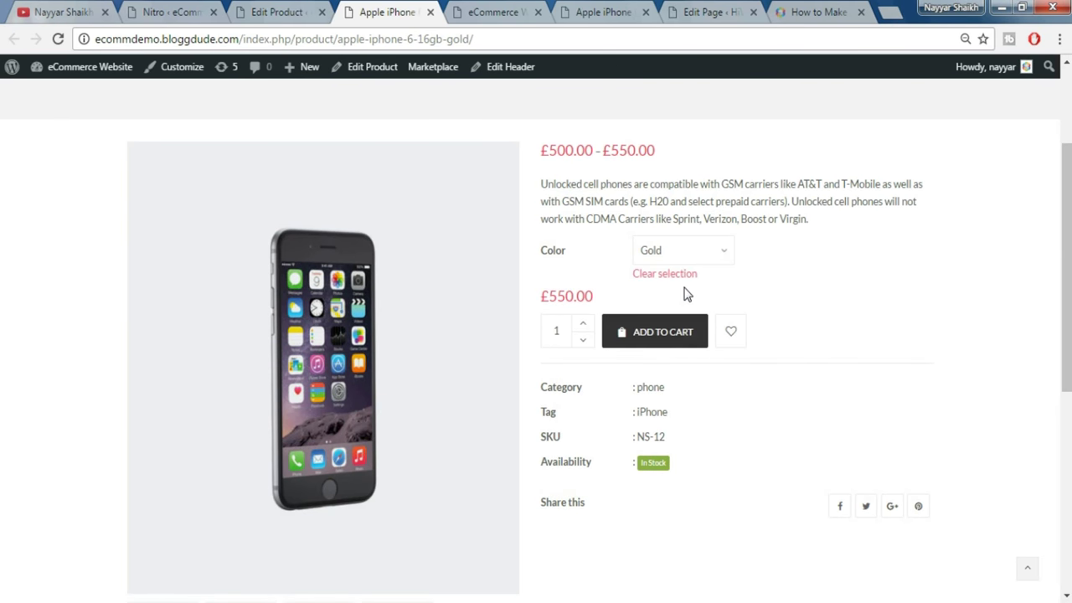
pyautogui.tripleClick(575, 295)
pyautogui.click(569, 296)
# Select Grey to confirm £500.00, then go to the HiWay store home page.
pyautogui.click(673, 252)
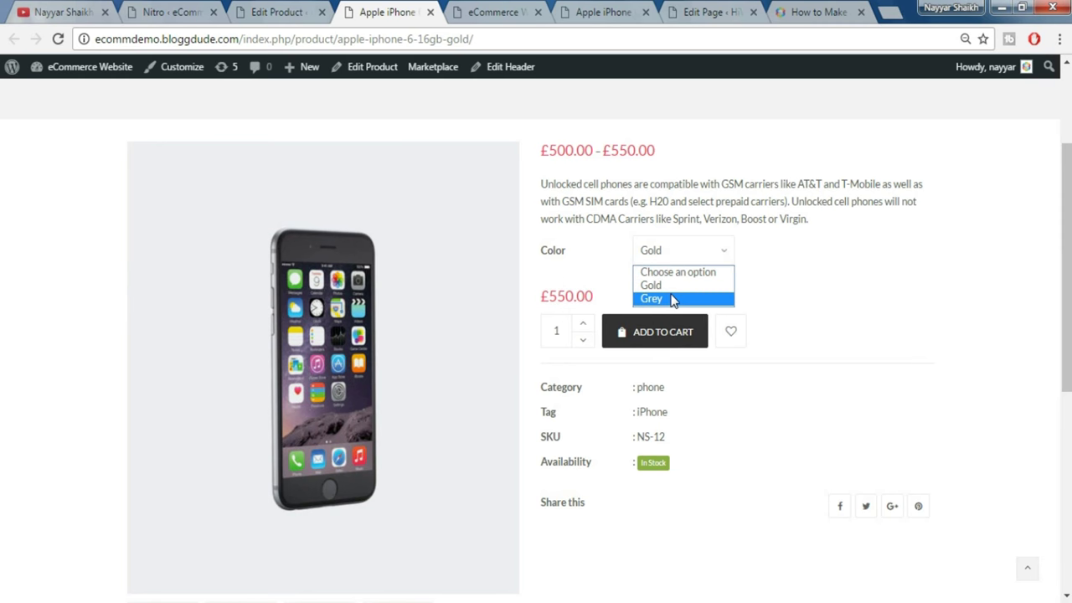
pyautogui.click(672, 299)
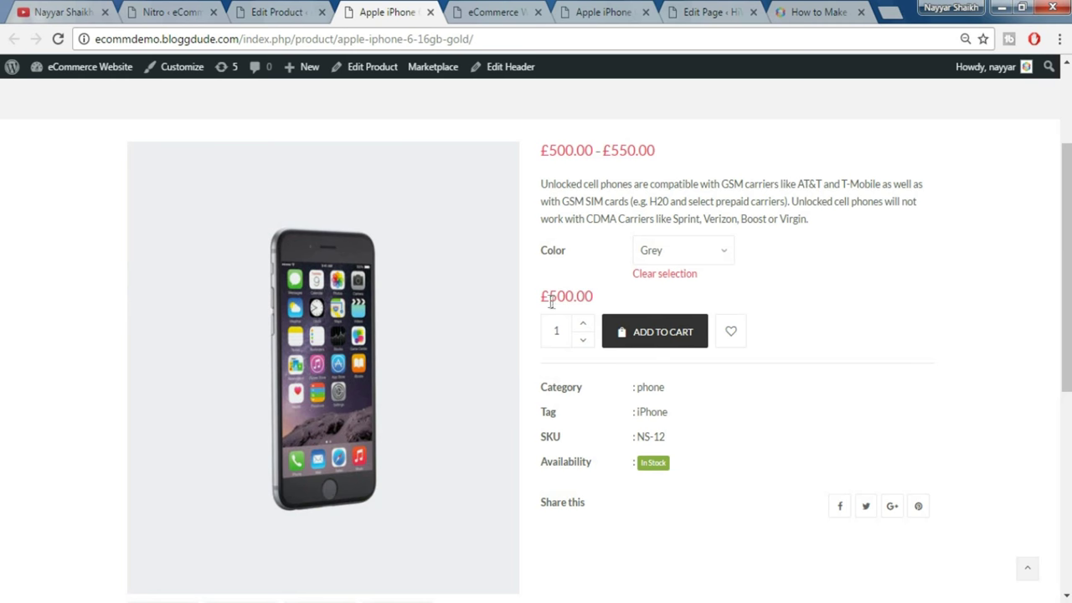
pyautogui.moveTo(546, 300); pyautogui.dragTo(596, 300)
pyautogui.click(597, 303)
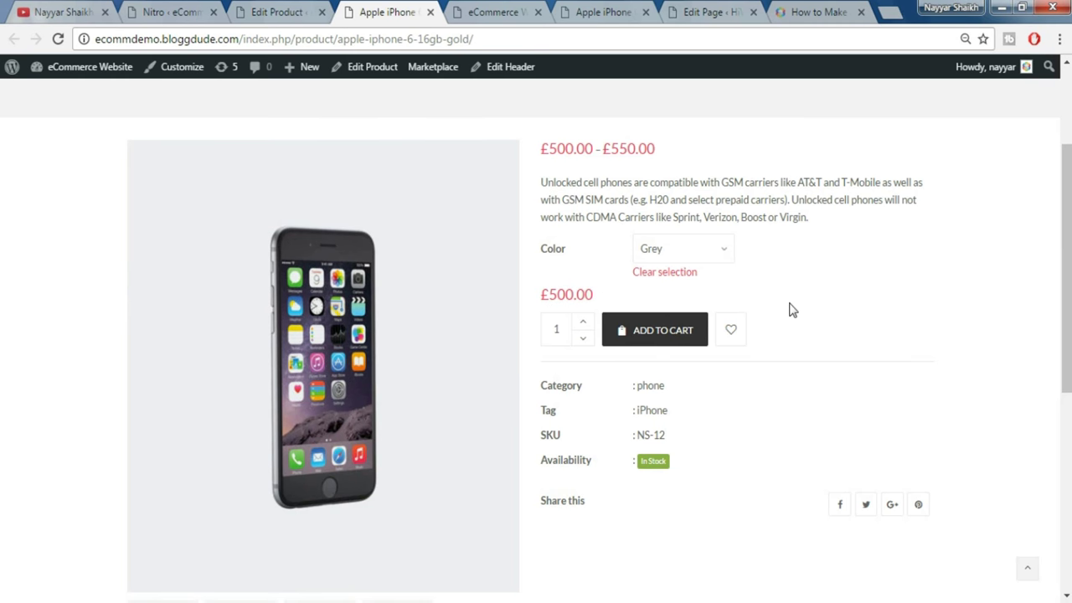
pyautogui.scroll(-5, 790, 306)
pyautogui.scroll(5, 790, 307)
pyautogui.scroll(2, 792, 325)
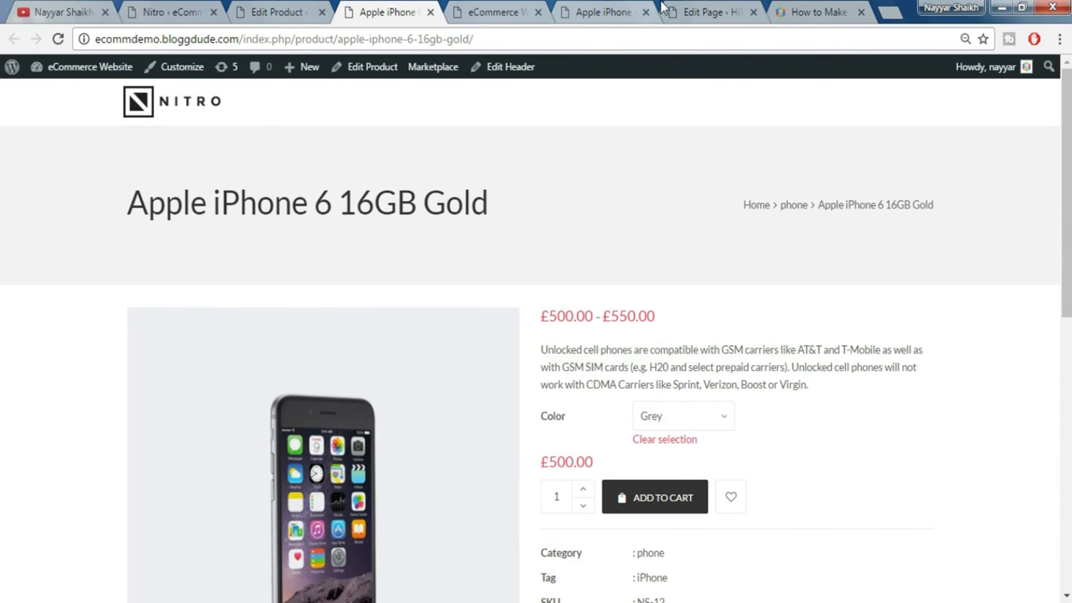
pyautogui.click(595, 13)
pyautogui.scroll(1, 240, 305)
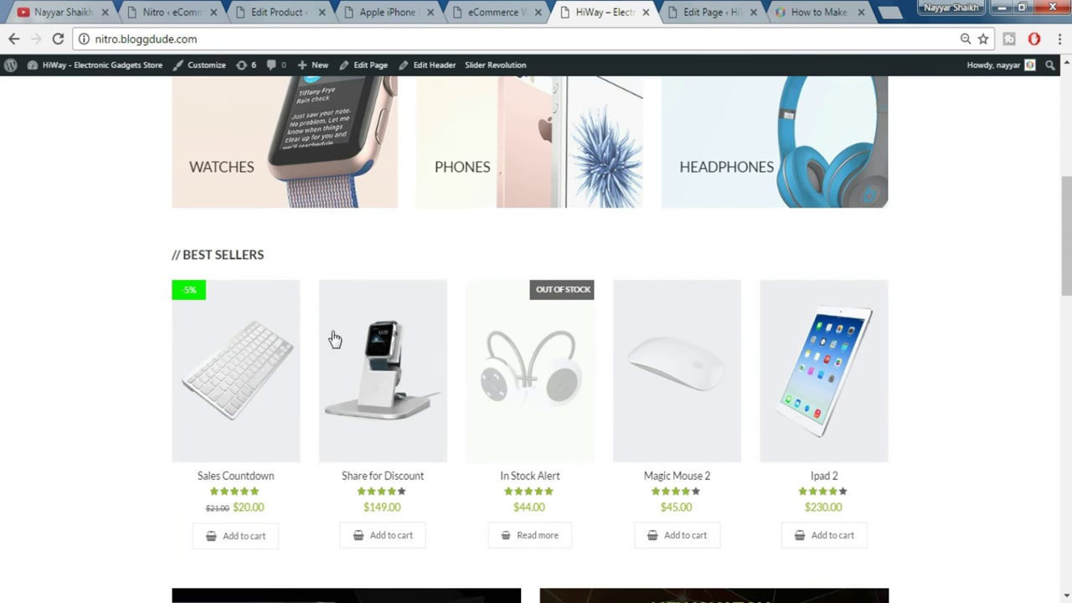
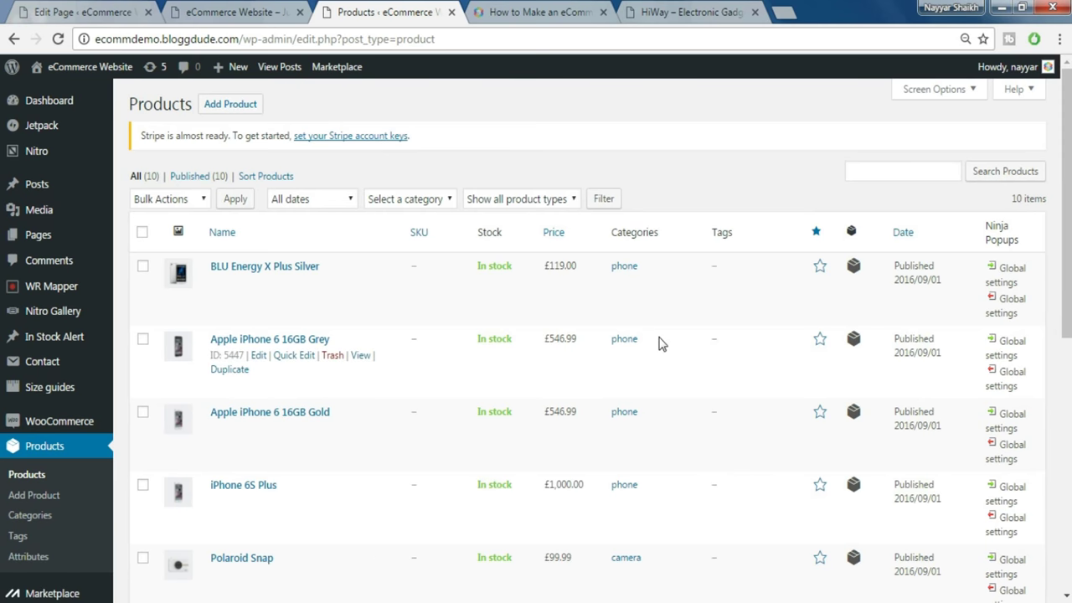
# Copy the // NEW ARRIVALS heading on the HiWay demo, then scroll the HomePage editor to the banner row.
pyautogui.click(692, 12)
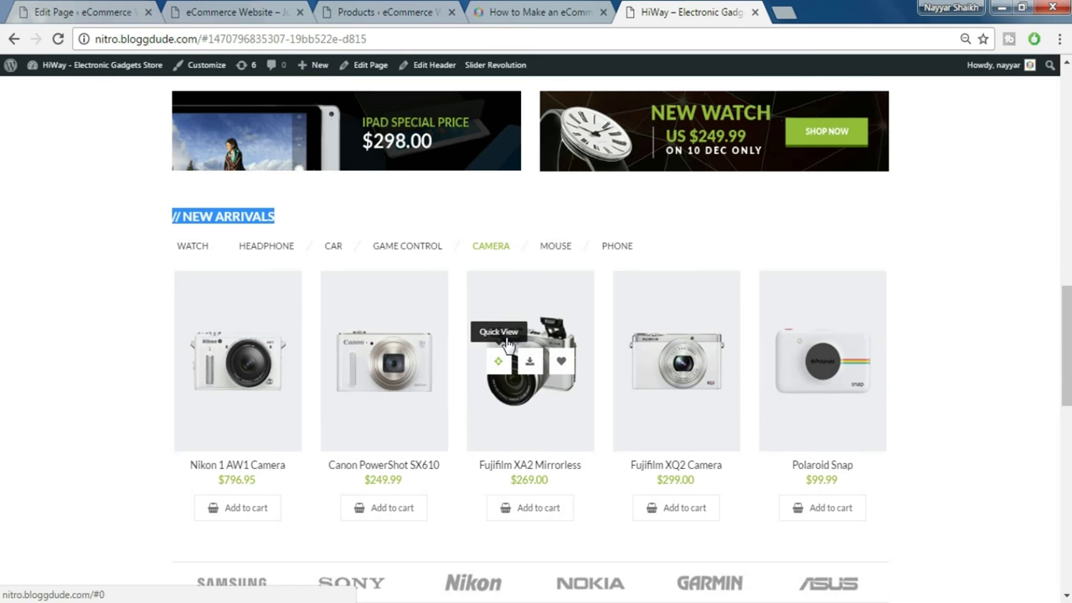
pyautogui.click(271, 223)
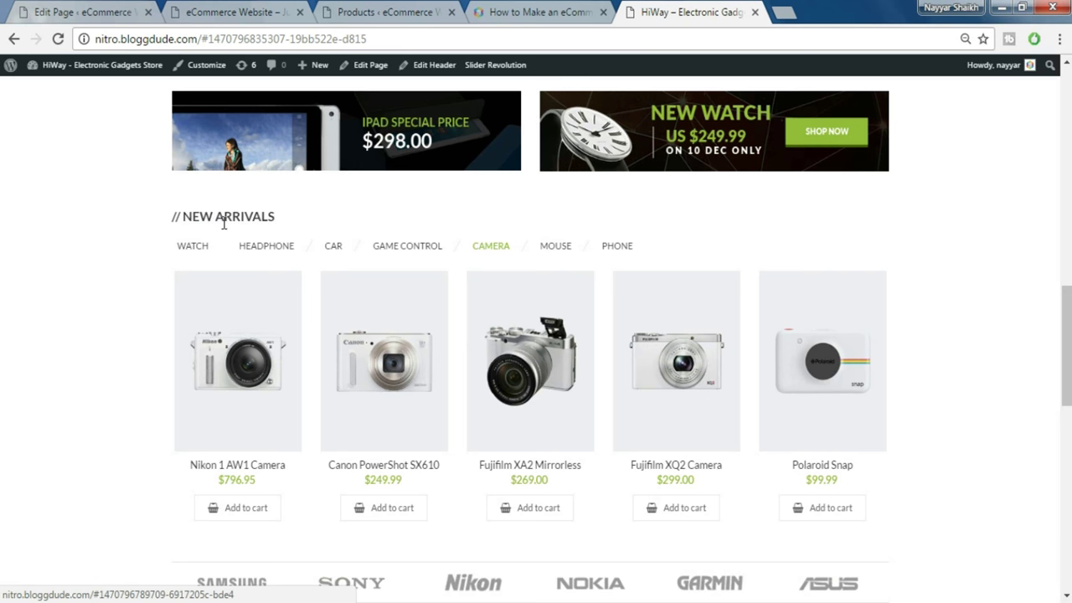
pyautogui.click(245, 11)
pyautogui.click(115, 8)
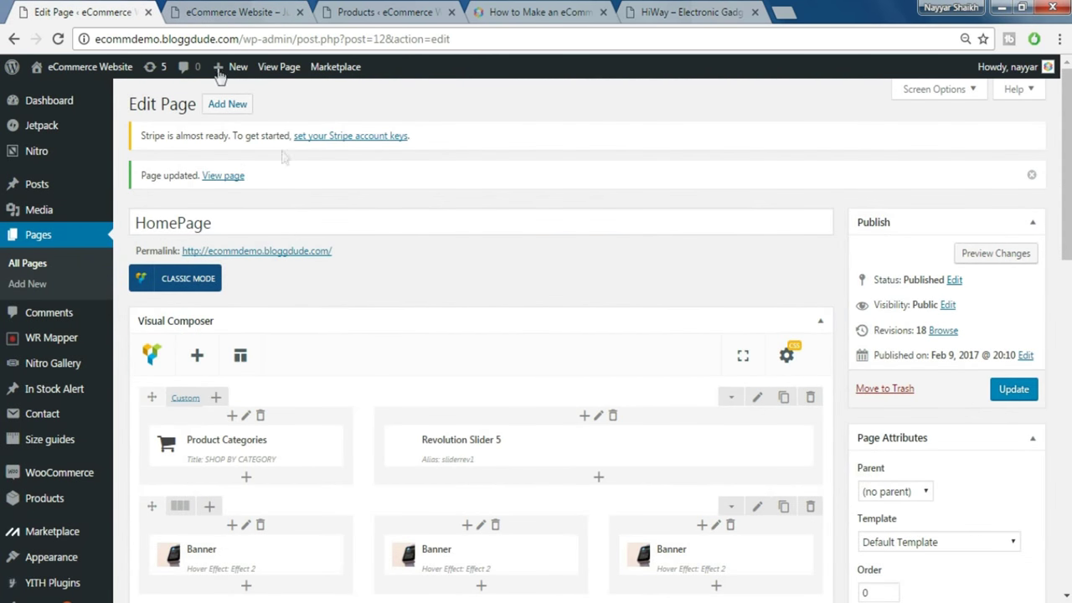
pyautogui.scroll(-4, 284, 316)
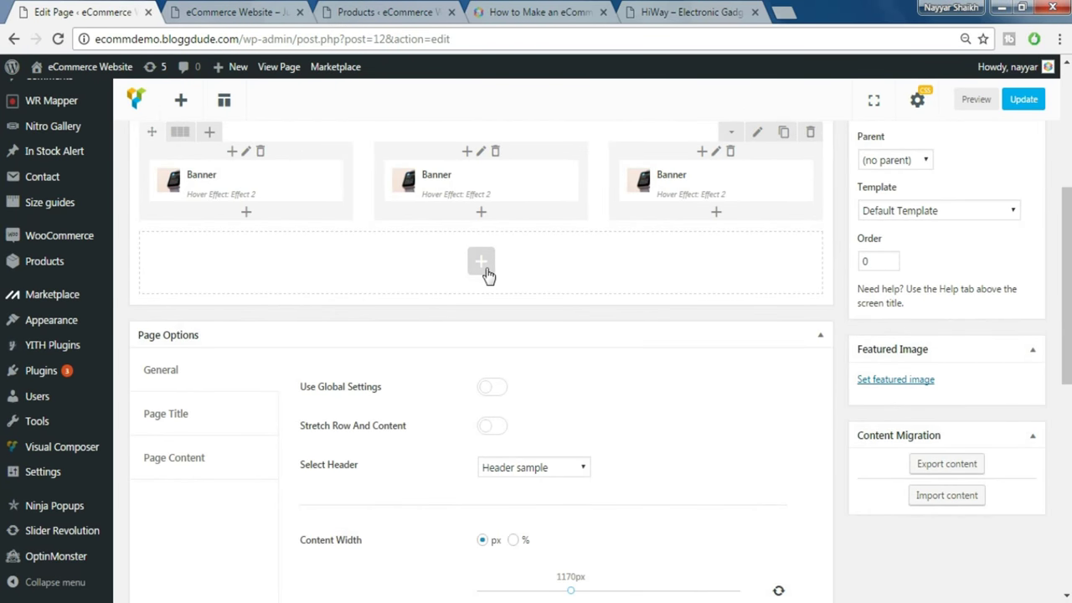
# Add a Custom Heading below the banners with the pasted text // NEW ARRIVALS.
pyautogui.click(484, 268)
pyautogui.write('c')
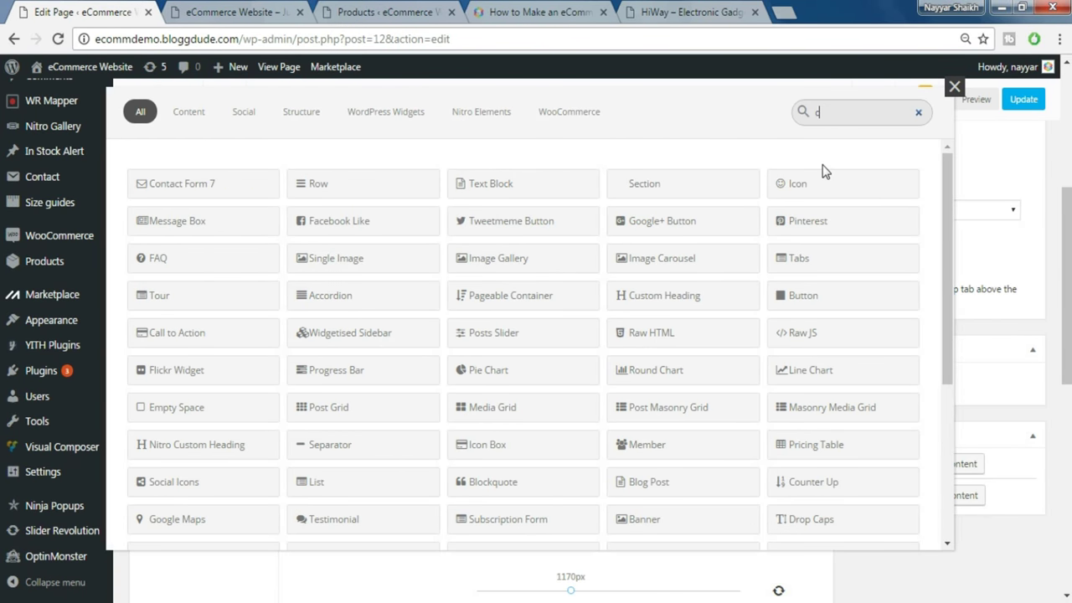
pyautogui.write('ust')
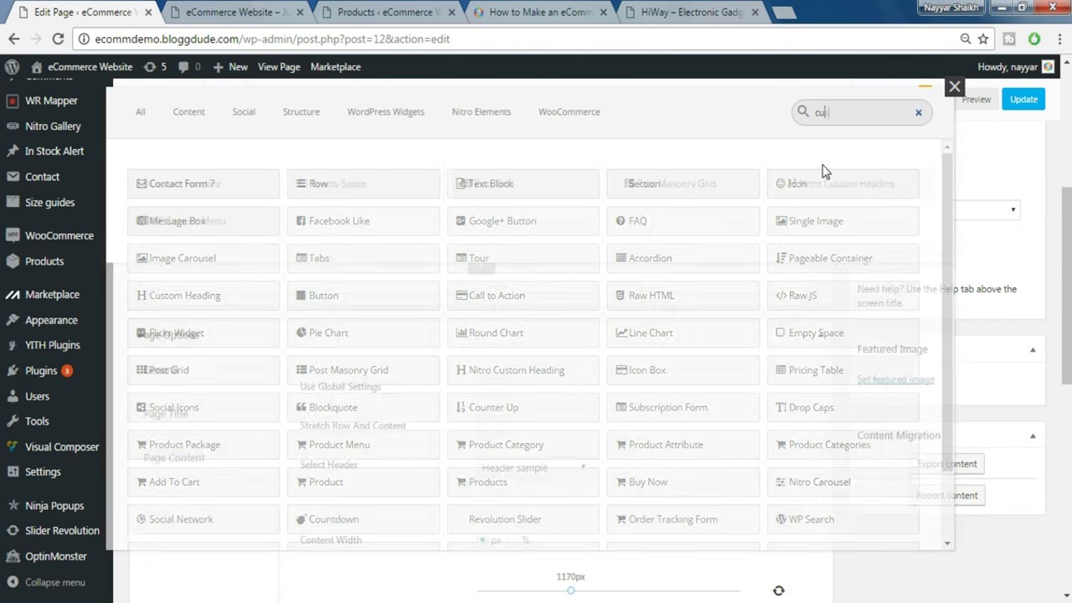
pyautogui.click(224, 188)
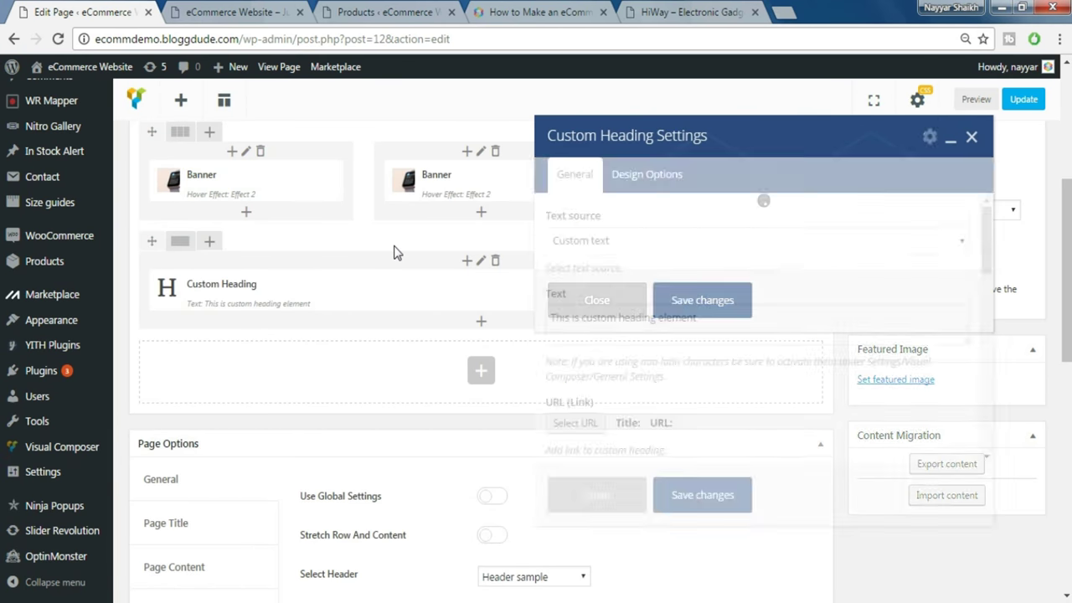
pyautogui.tripleClick(634, 322)
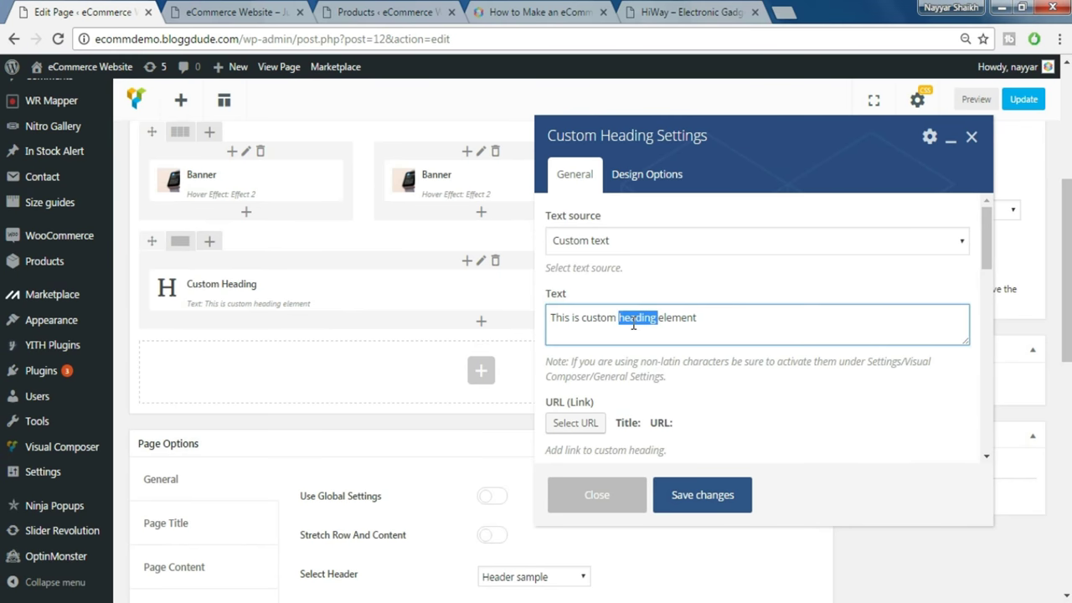
pyautogui.write('// NEW ARRIVALS')
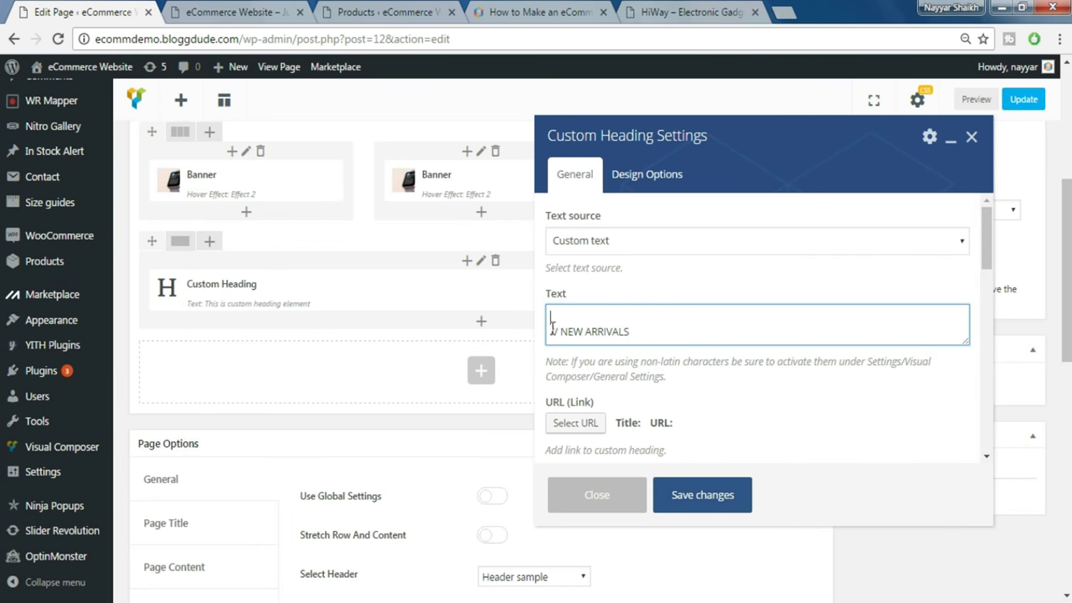
pyautogui.press('Home')
pyautogui.press('BackSpace')
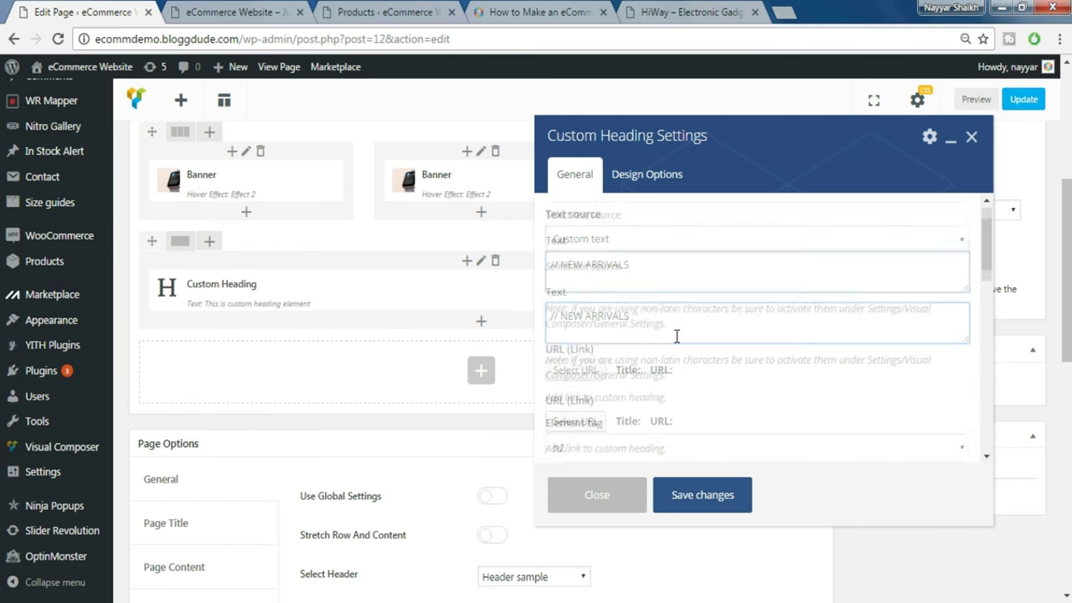
# Make the heading an h4, aligned left.
pyautogui.scroll(-1, 674, 337)
pyautogui.scroll(-1, 704, 358)
pyautogui.click(641, 335)
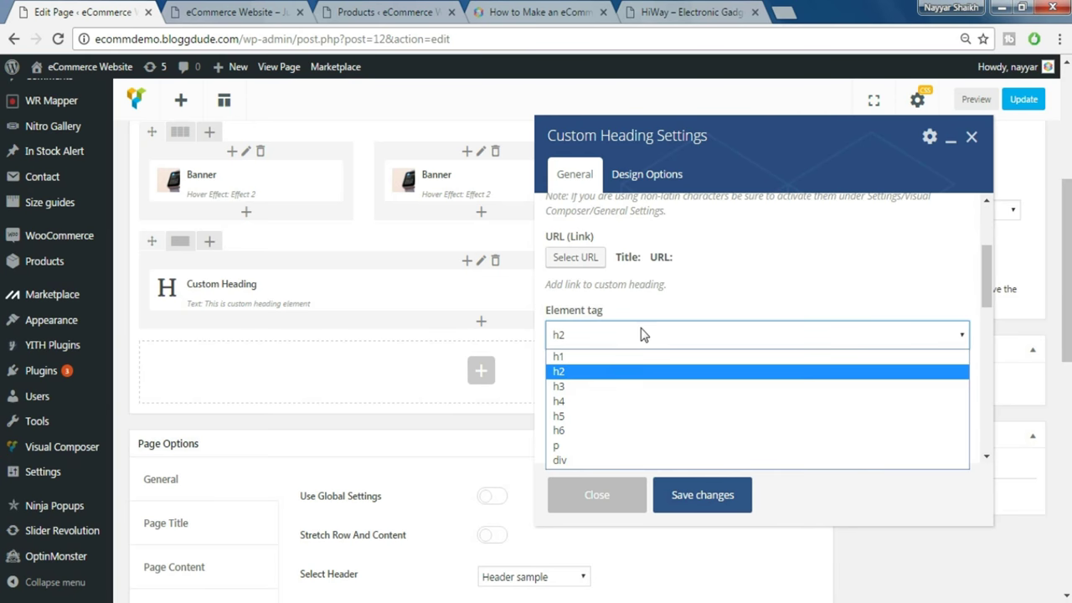
pyautogui.click(607, 402)
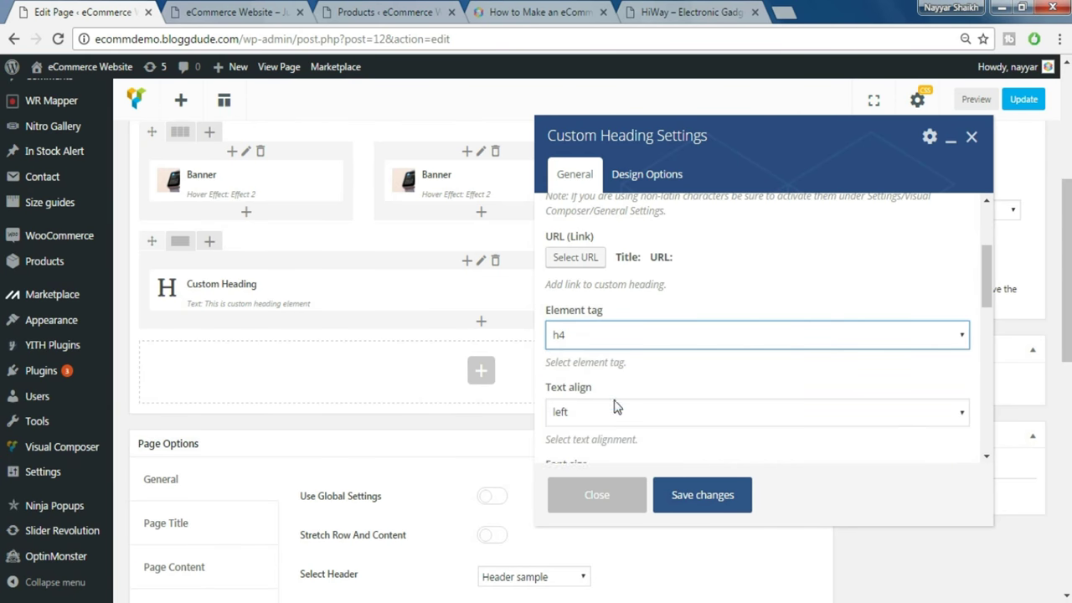
pyautogui.scroll(-1, 678, 352)
pyautogui.click(642, 329)
pyautogui.click(641, 329)
# Give the heading font size 20, line height 20px, theme font and class fwb, then save.
pyautogui.scroll(-1, 826, 335)
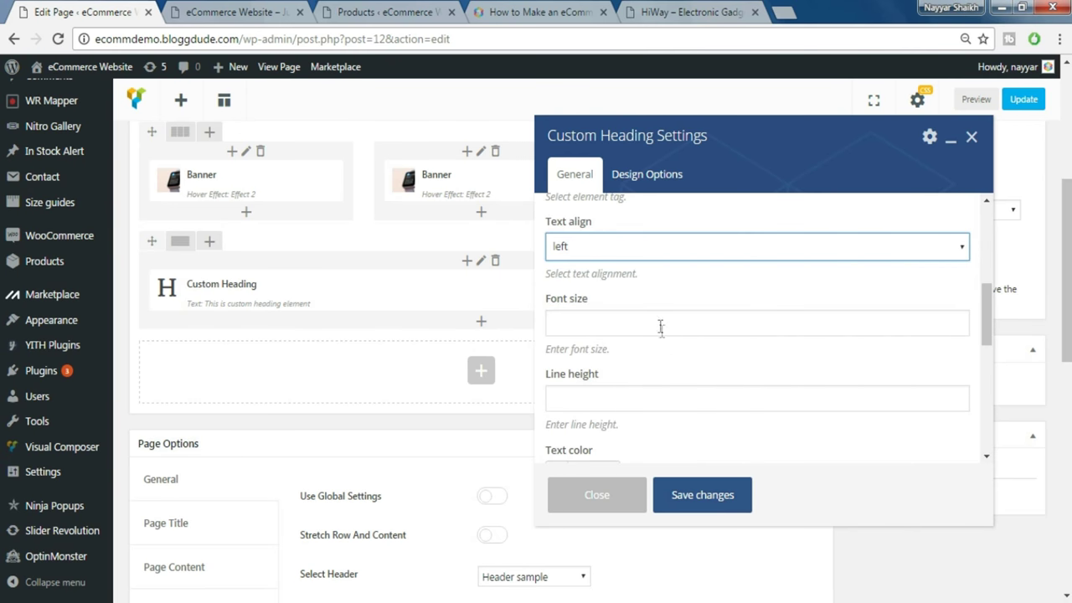
pyautogui.click(660, 325)
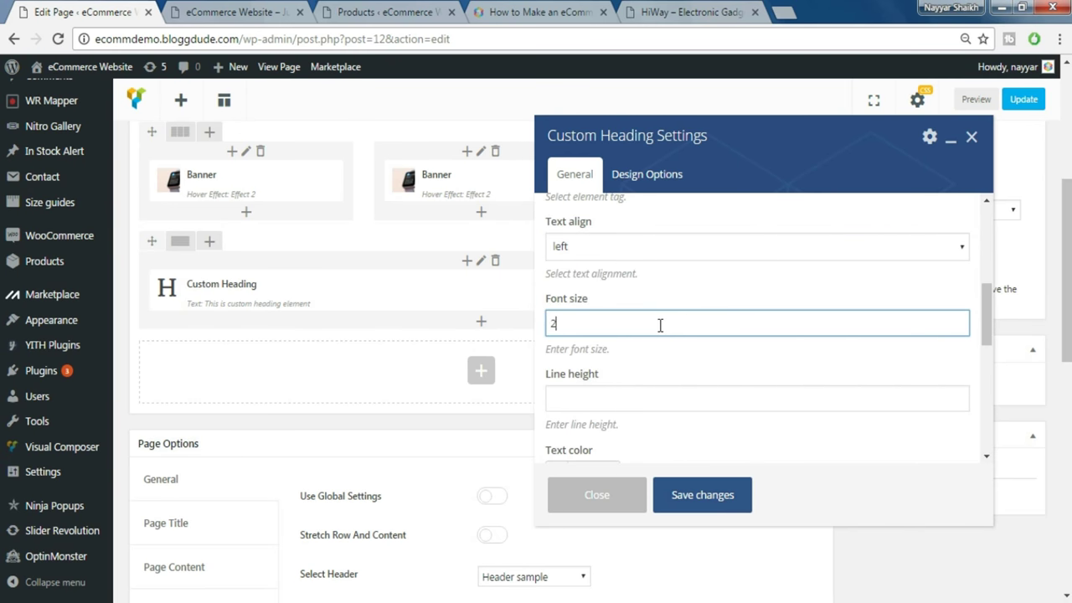
pyautogui.click(576, 396)
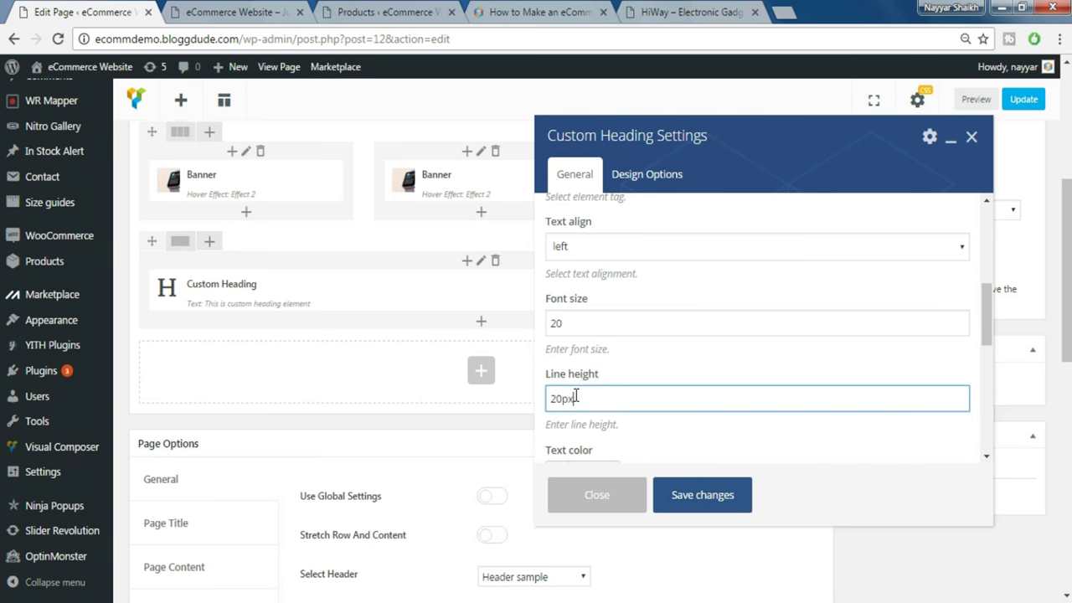
pyautogui.scroll(-2, 576, 397)
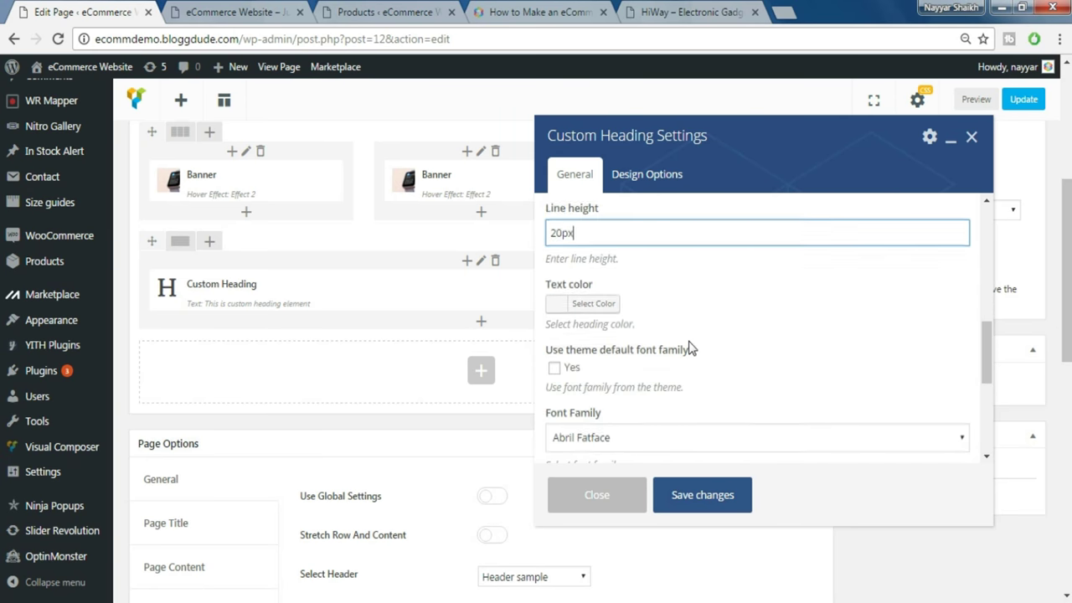
pyautogui.scroll(-1, 603, 337)
pyautogui.click(554, 286)
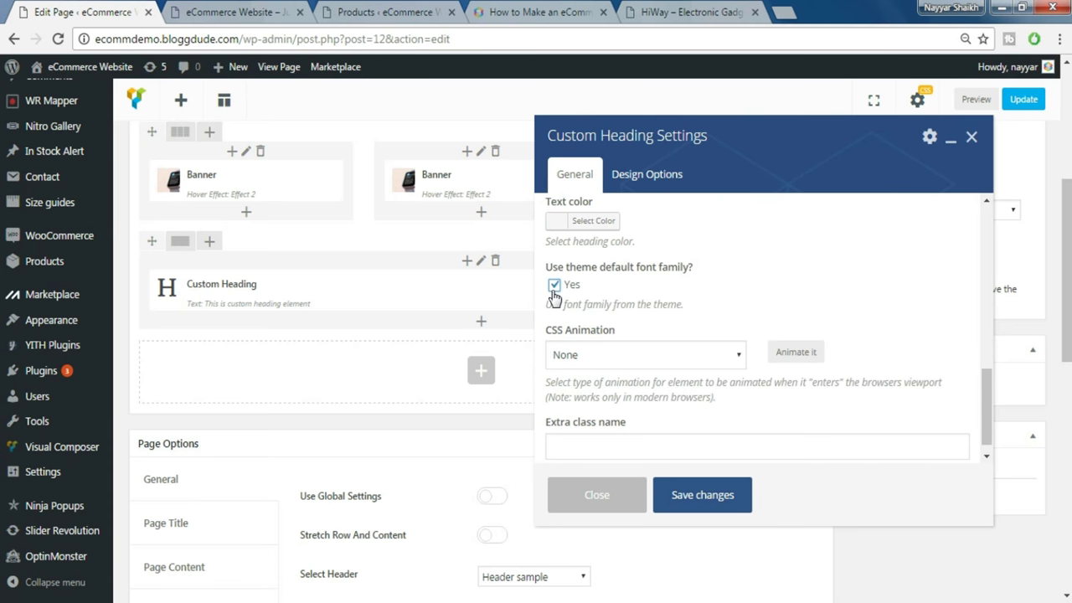
pyautogui.scroll(-1, 742, 291)
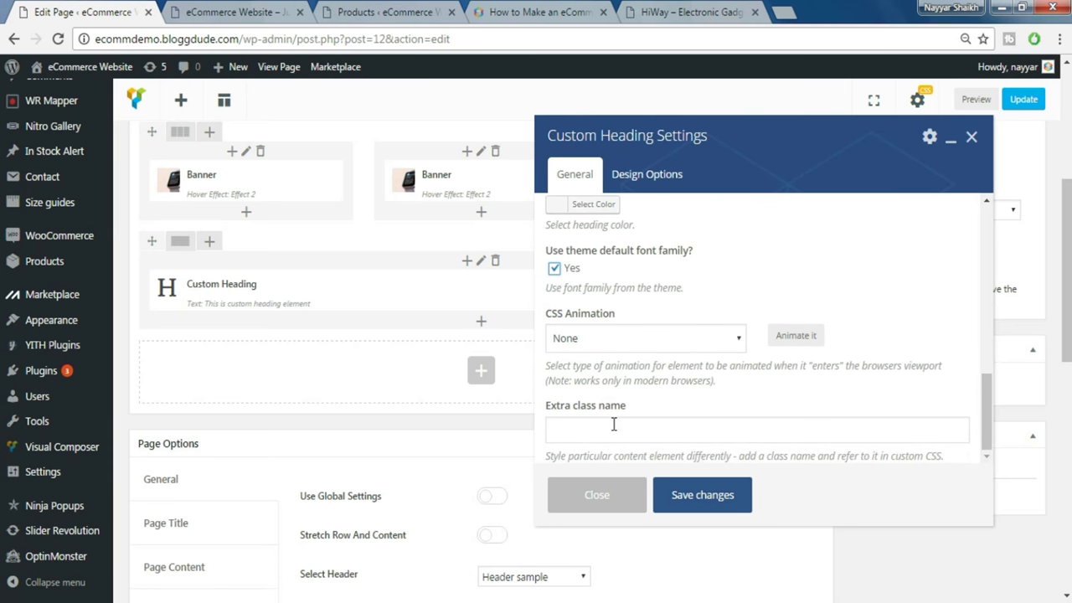
pyautogui.click(614, 424)
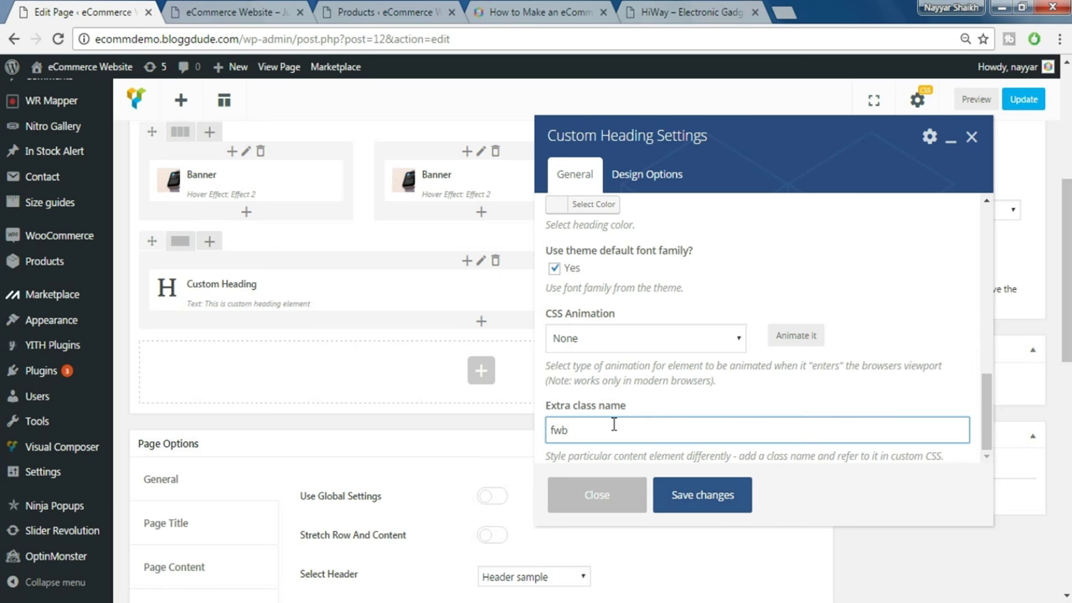
pyautogui.click(705, 501)
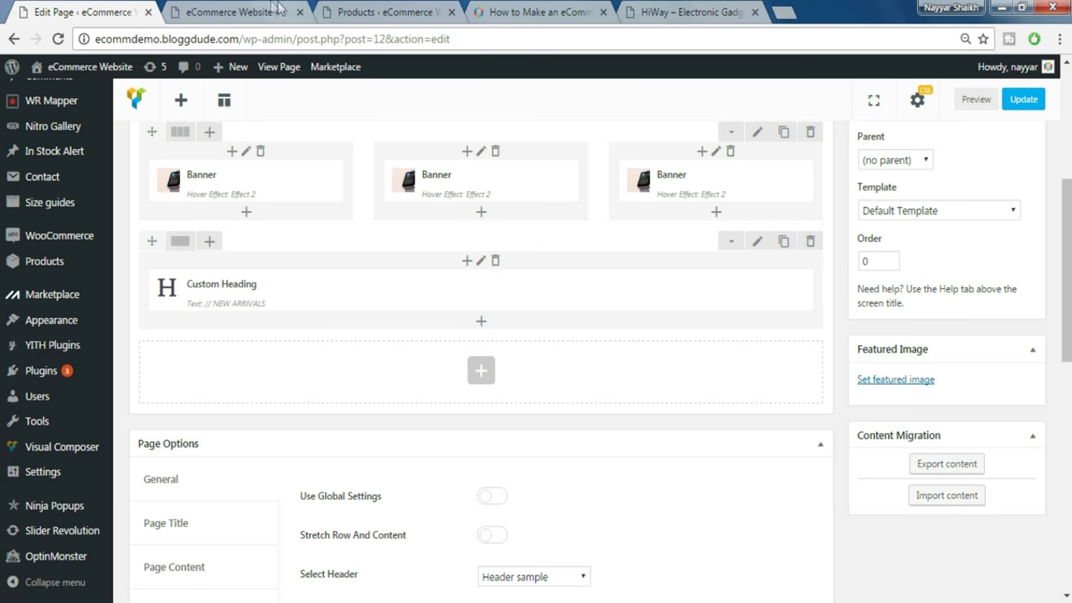
# Compare the layout against the HiWay demo, then return to the HomePage editor.
pyautogui.click(652, 10)
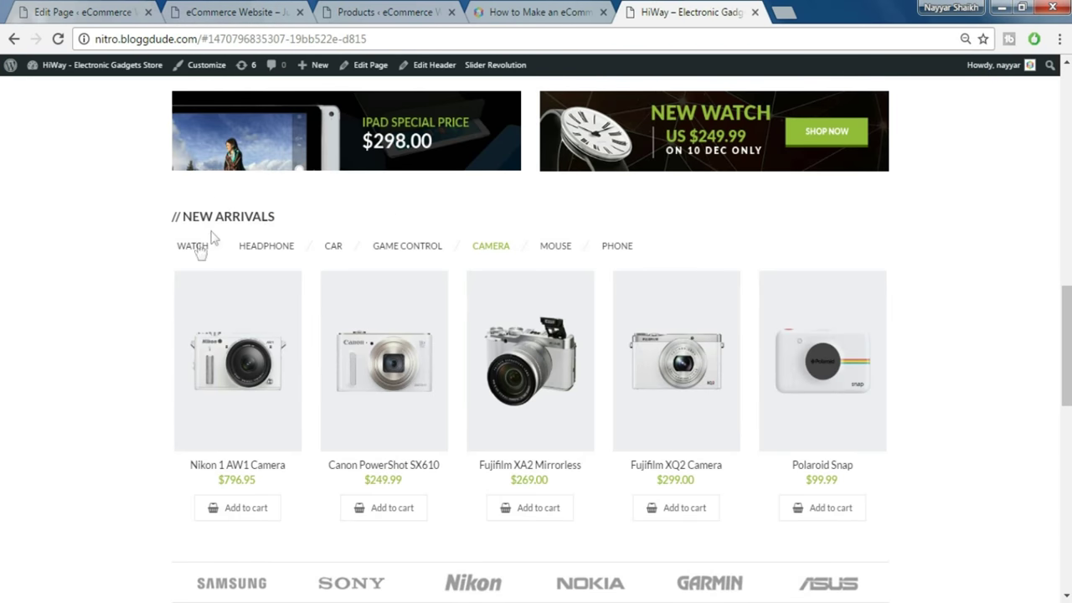
pyautogui.scroll(5, 439, 289)
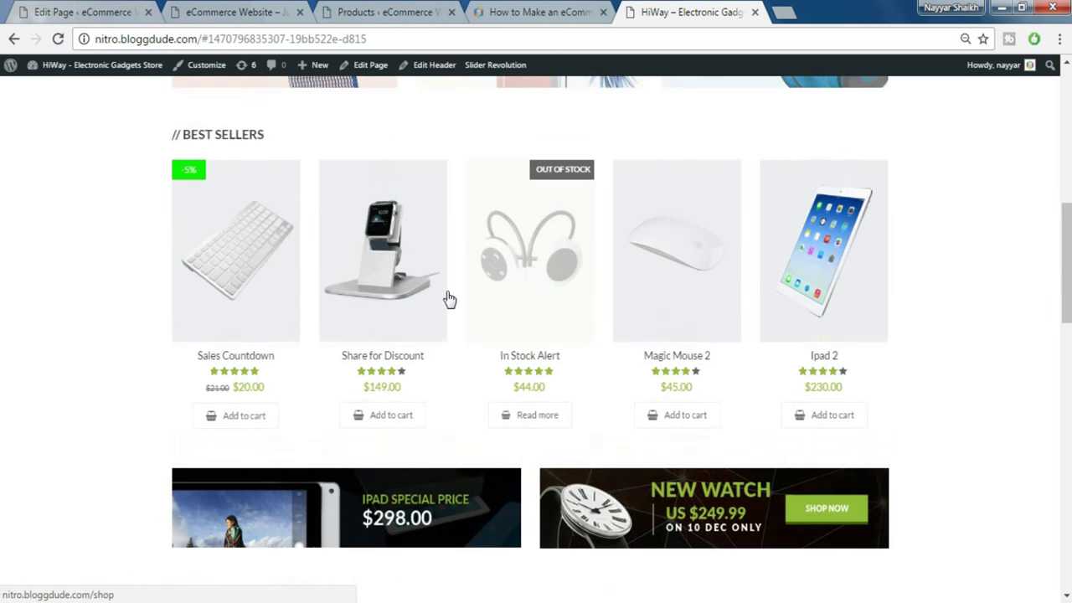
pyautogui.scroll(1, 448, 299)
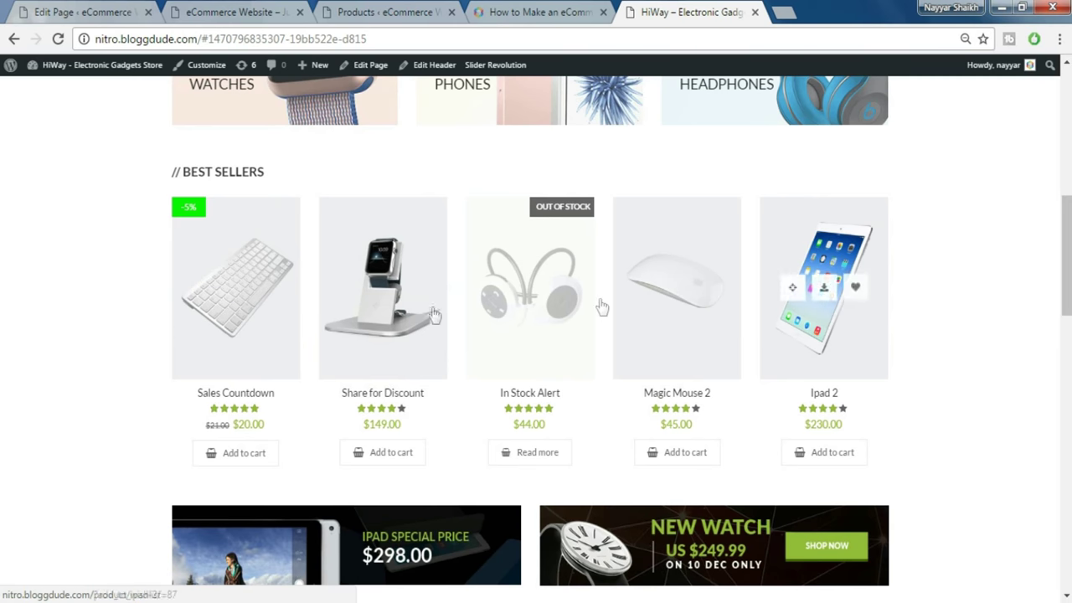
pyautogui.click(80, 8)
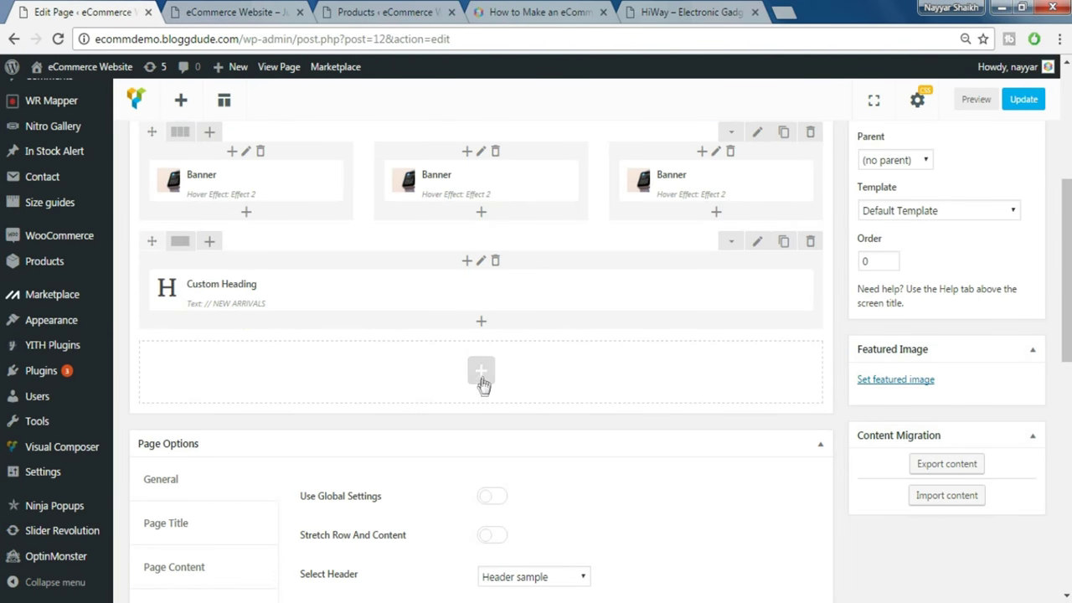
# Add a Products element under the heading showing the phone category.
pyautogui.click(481, 323)
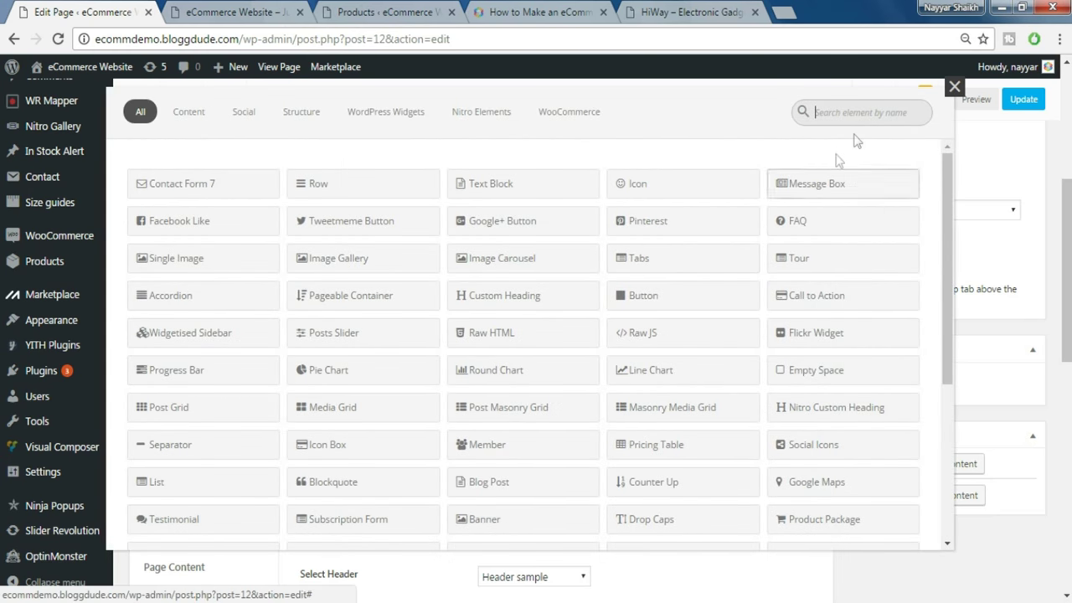
pyautogui.write('prod')
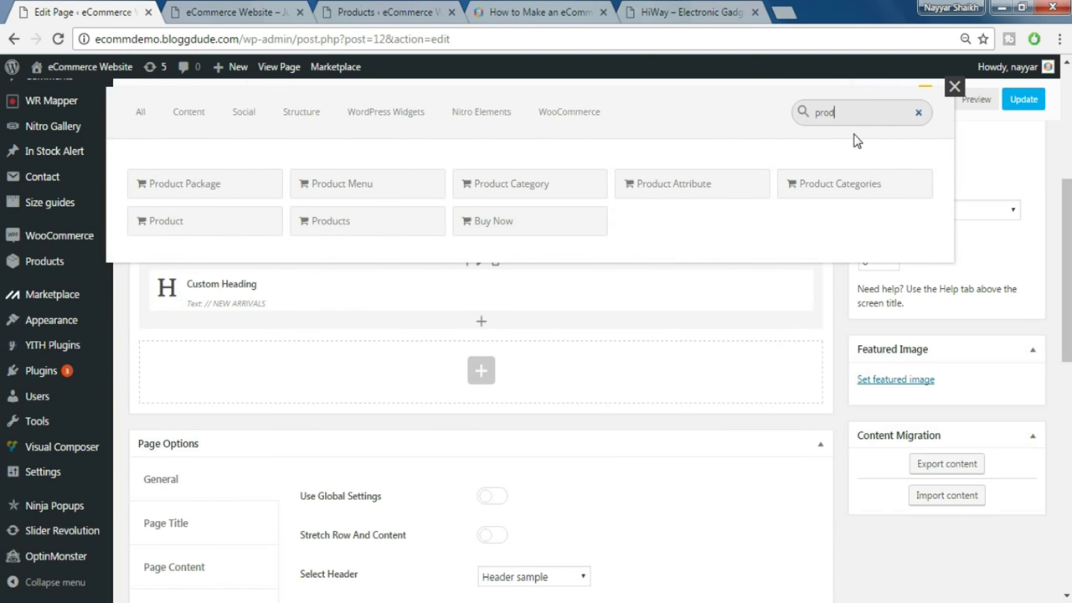
pyautogui.click(360, 232)
pyautogui.click(590, 240)
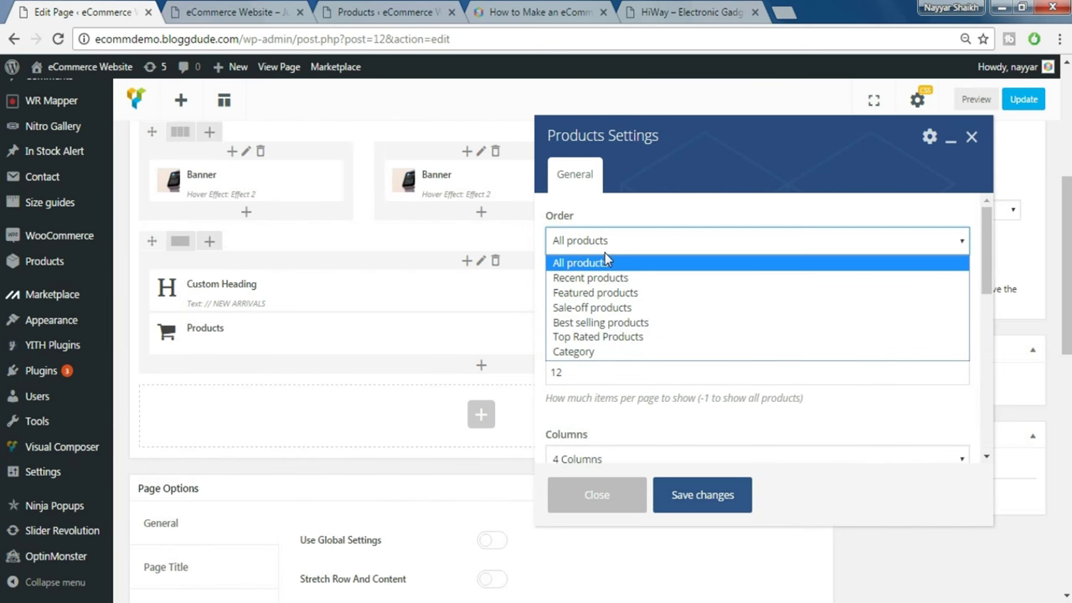
pyautogui.click(590, 352)
pyautogui.click(607, 309)
pyautogui.click(603, 337)
# Set the Products element to 5 per page, 5 columns and Style 2, and save.
pyautogui.click(597, 353)
pyautogui.doubleClick(597, 352)
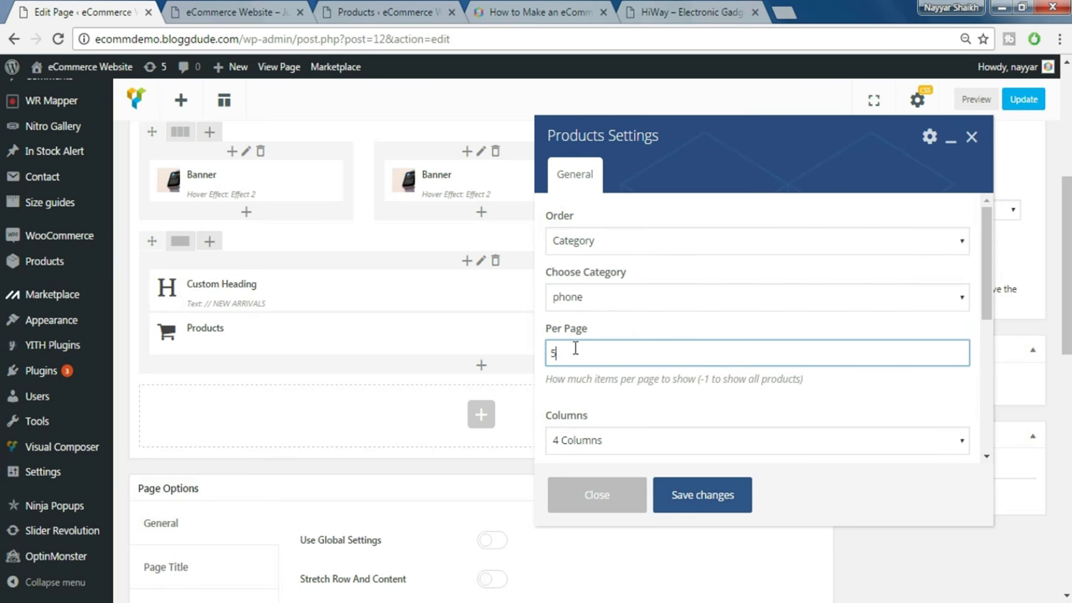
pyautogui.scroll(-1, 582, 351)
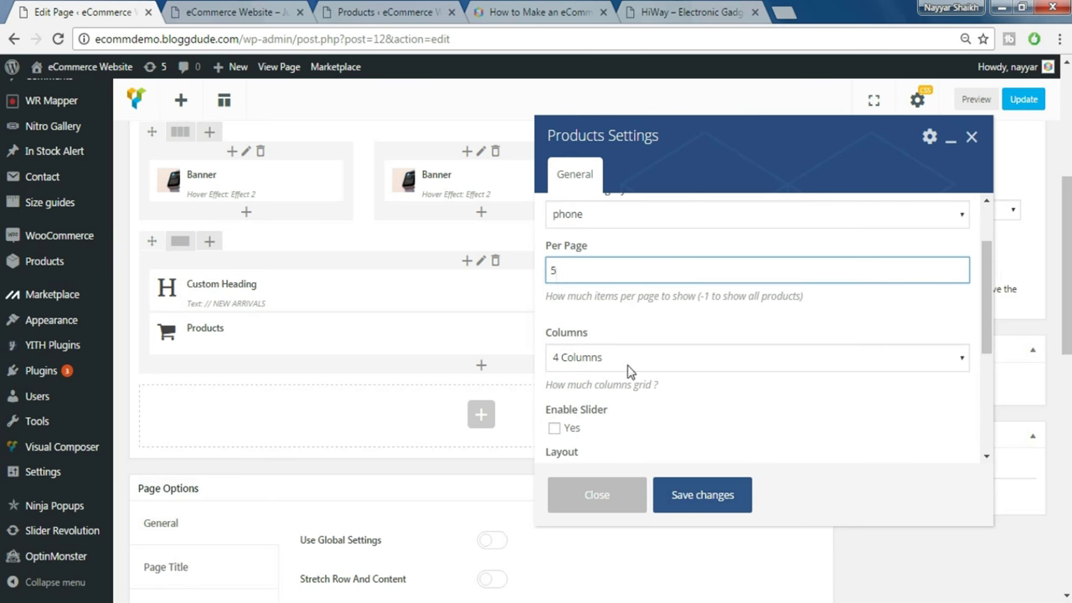
pyautogui.click(622, 358)
pyautogui.click(620, 440)
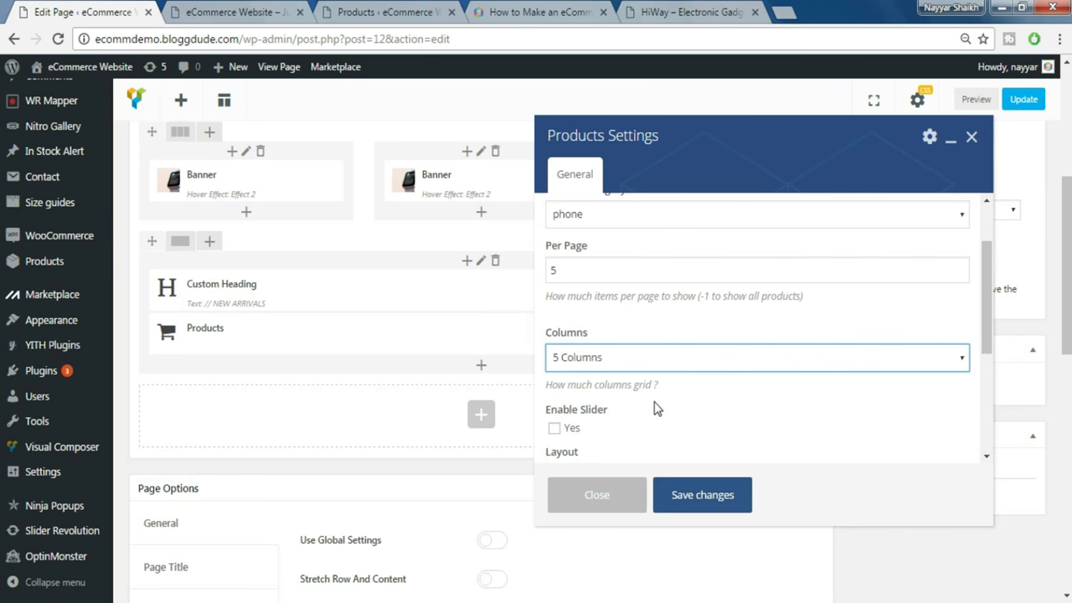
pyautogui.scroll(-1, 656, 408)
pyautogui.click(603, 366)
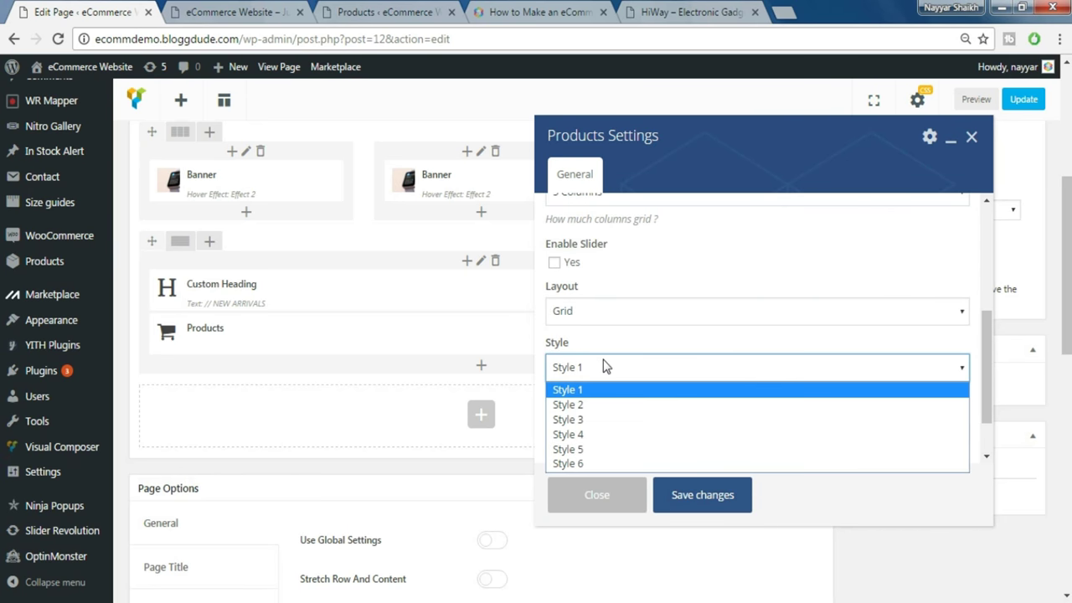
pyautogui.click(605, 368)
pyautogui.click(604, 369)
pyautogui.click(590, 404)
pyautogui.scroll(-1, 631, 384)
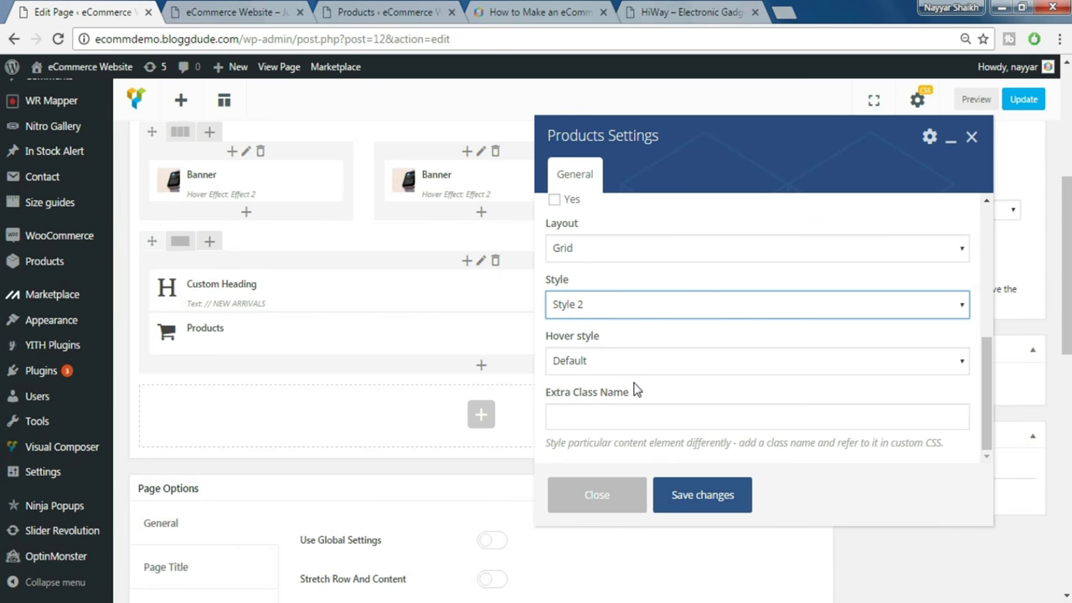
pyautogui.click(704, 495)
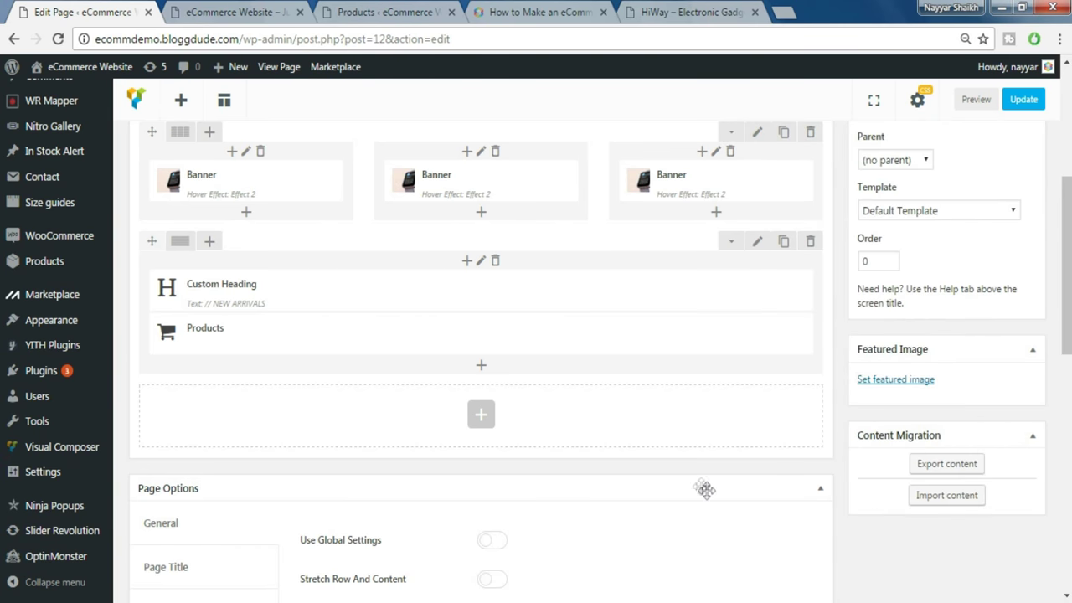
pyautogui.click(665, 12)
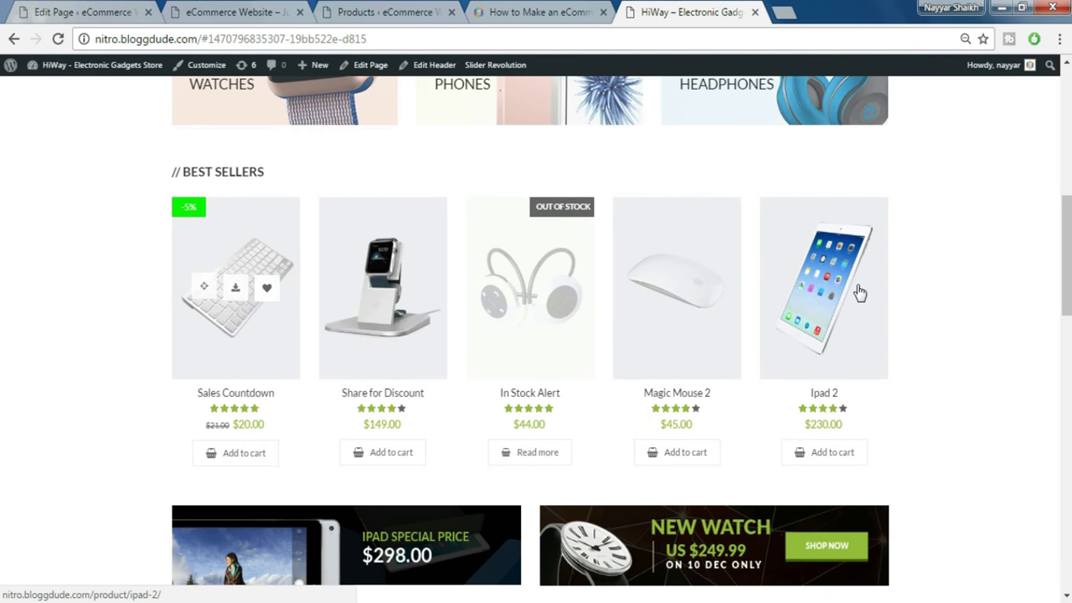
pyautogui.moveTo(282, 176); pyautogui.dragTo(152, 179)
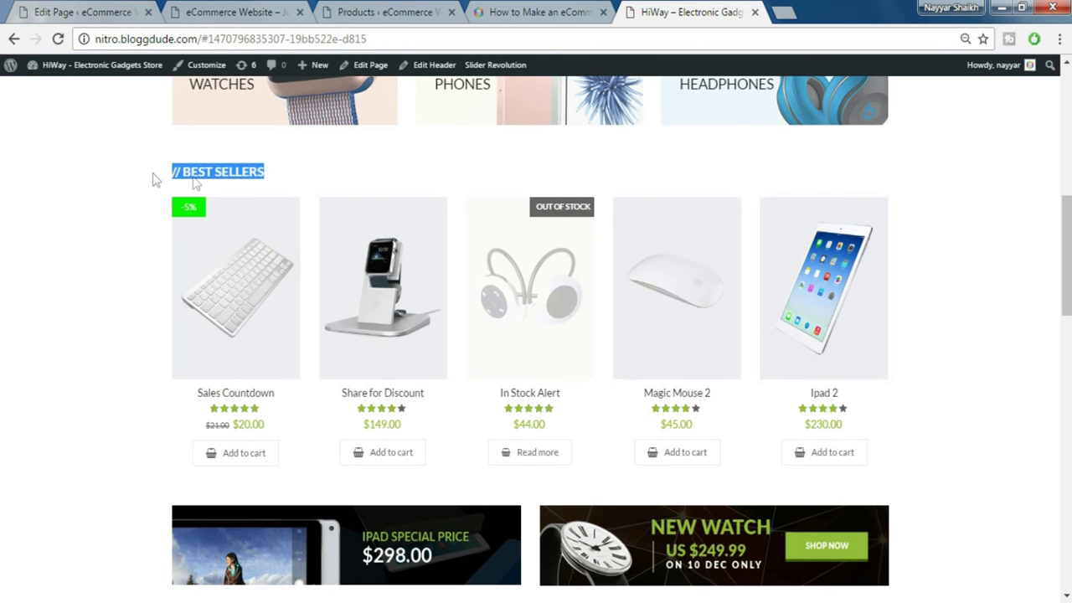
pyautogui.click(82, 8)
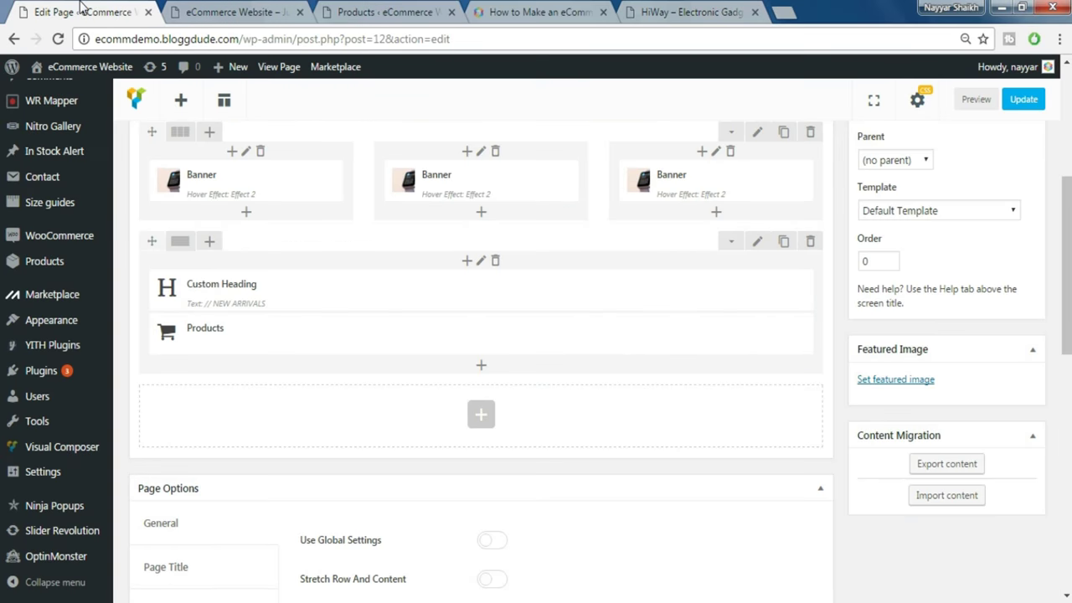
pyautogui.click(709, 8)
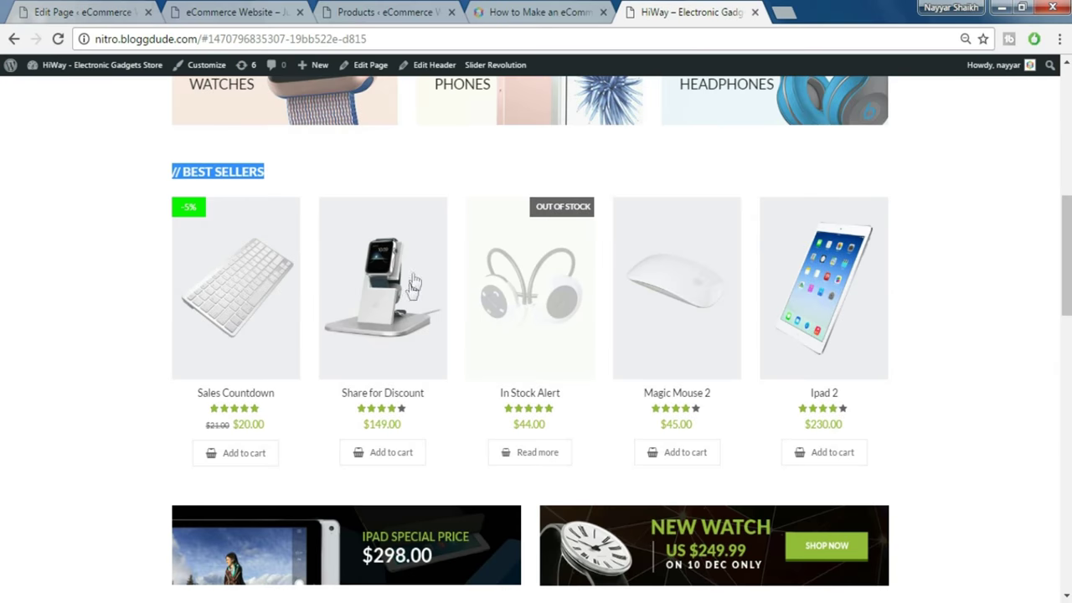
pyautogui.scroll(-2, 271, 411)
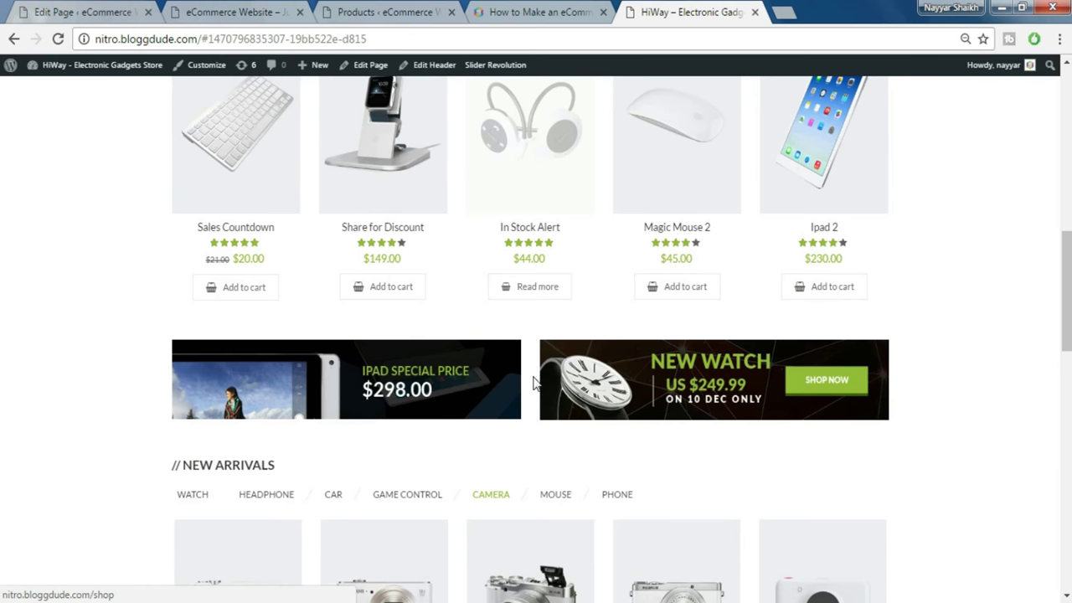
pyautogui.click(126, 9)
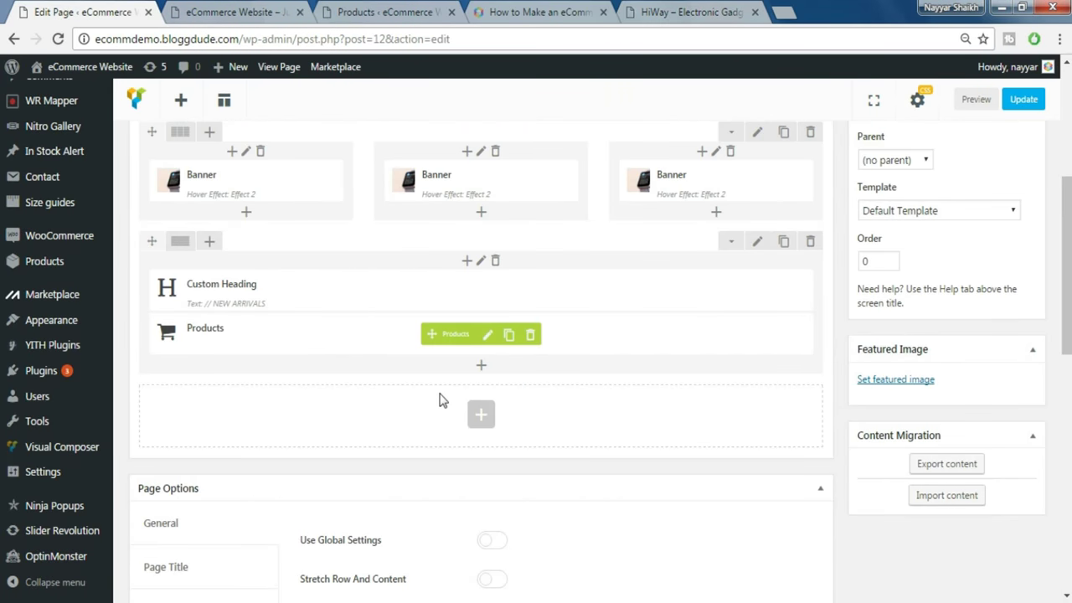
# Add a Single Image element at the page end using the NEW WATCH banner image.
pyautogui.click(489, 418)
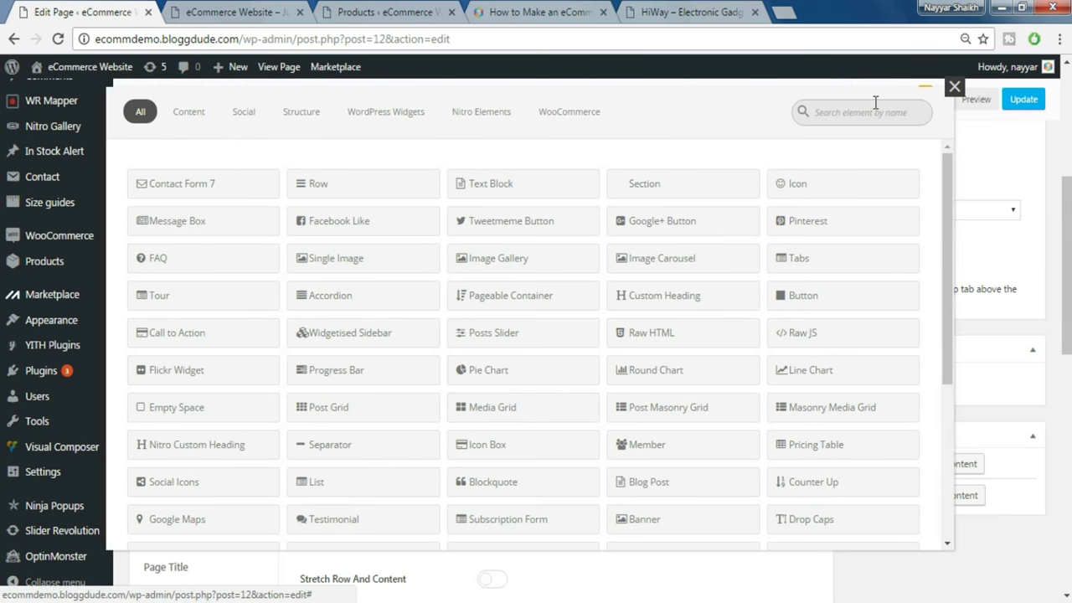
pyautogui.write('sing')
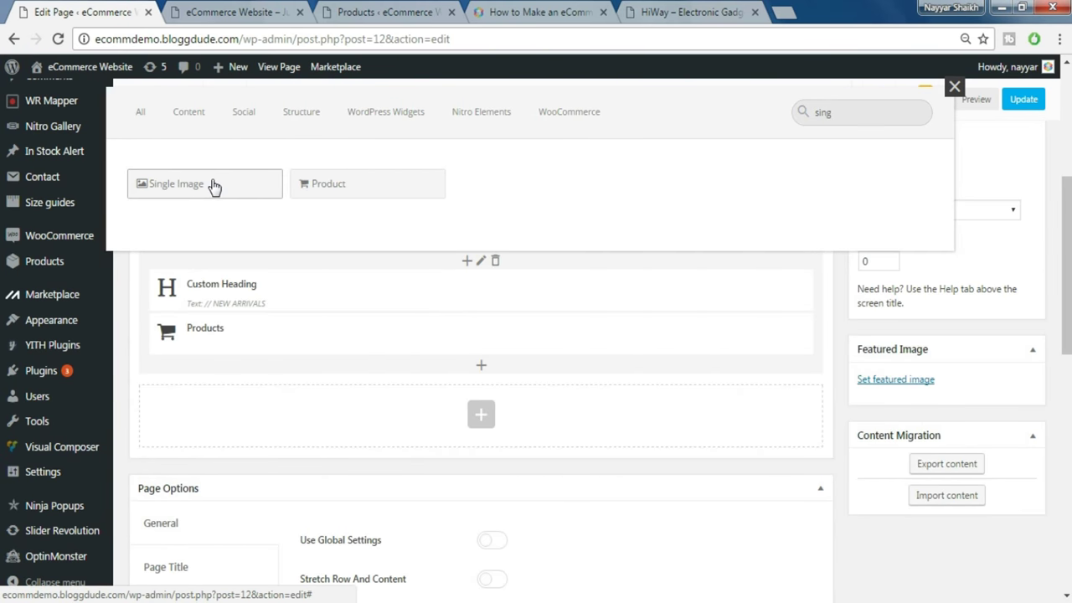
pyautogui.click(213, 184)
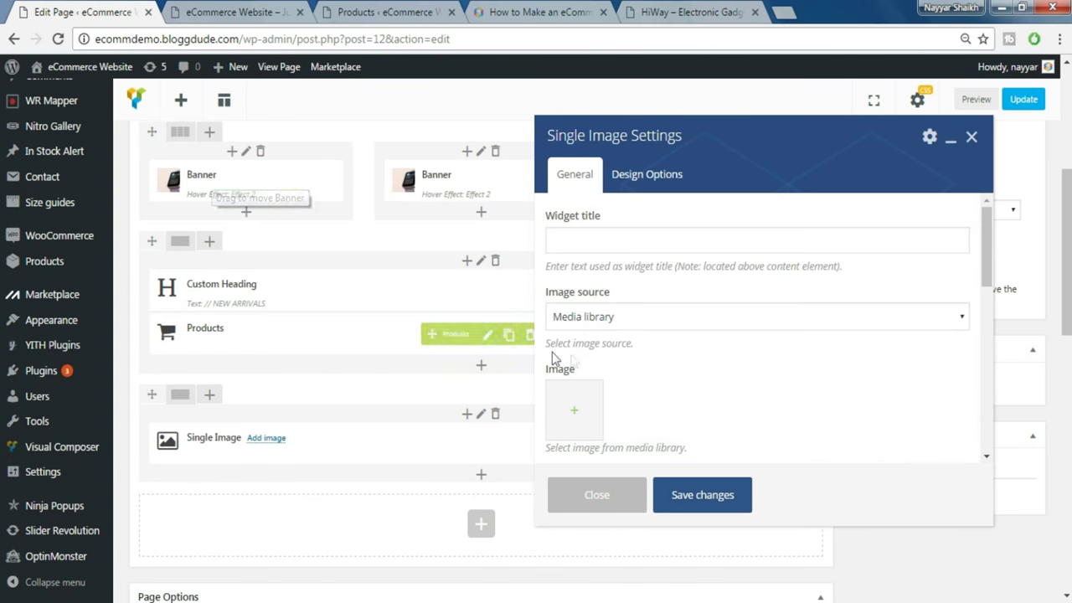
pyautogui.scroll(-2, 605, 385)
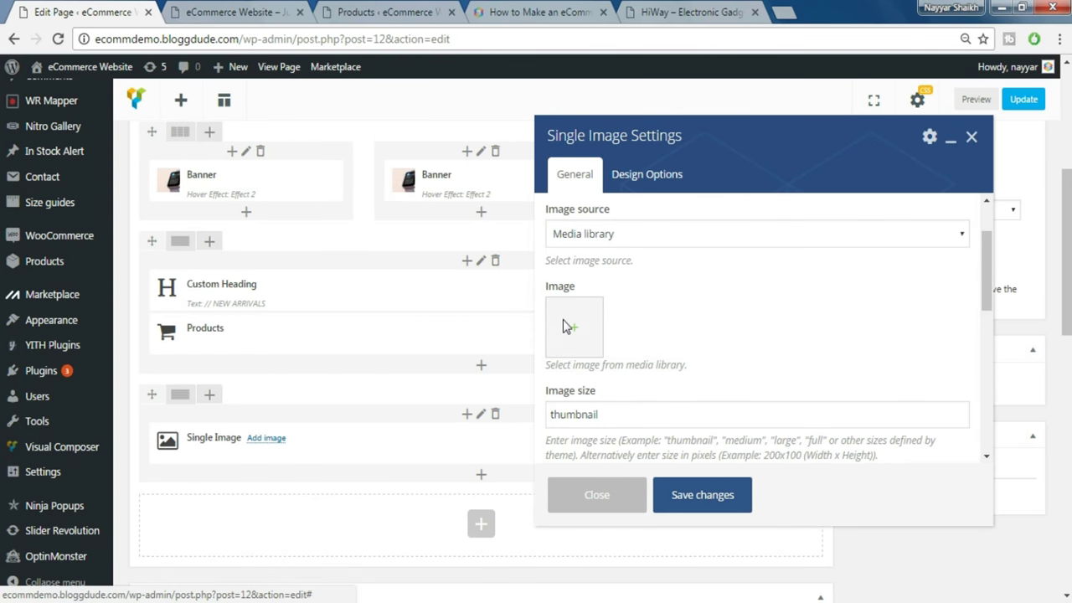
pyautogui.click(565, 326)
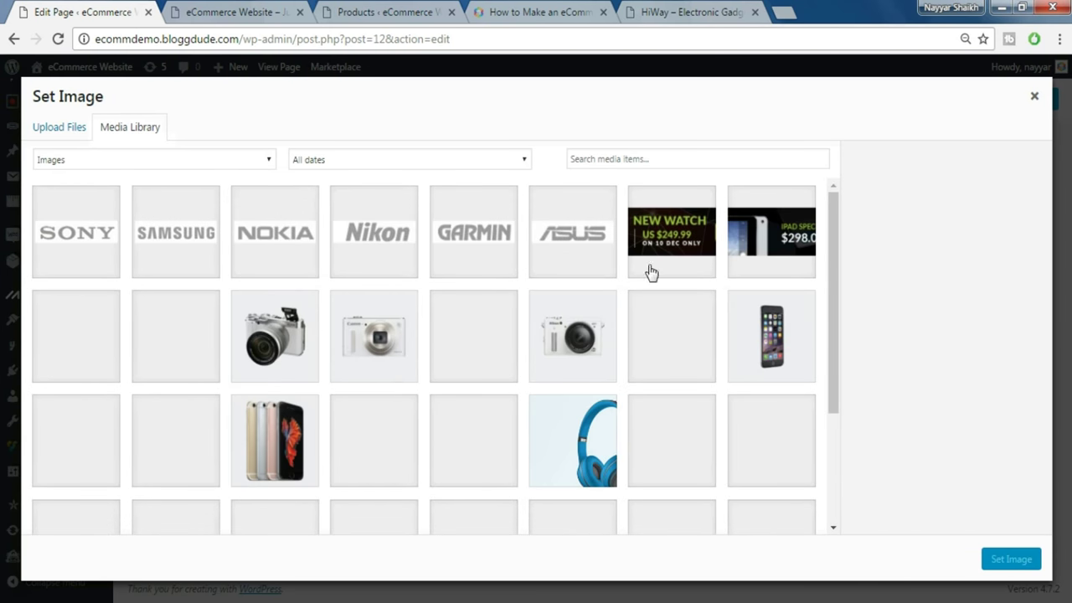
pyautogui.click(680, 249)
pyautogui.click(1015, 561)
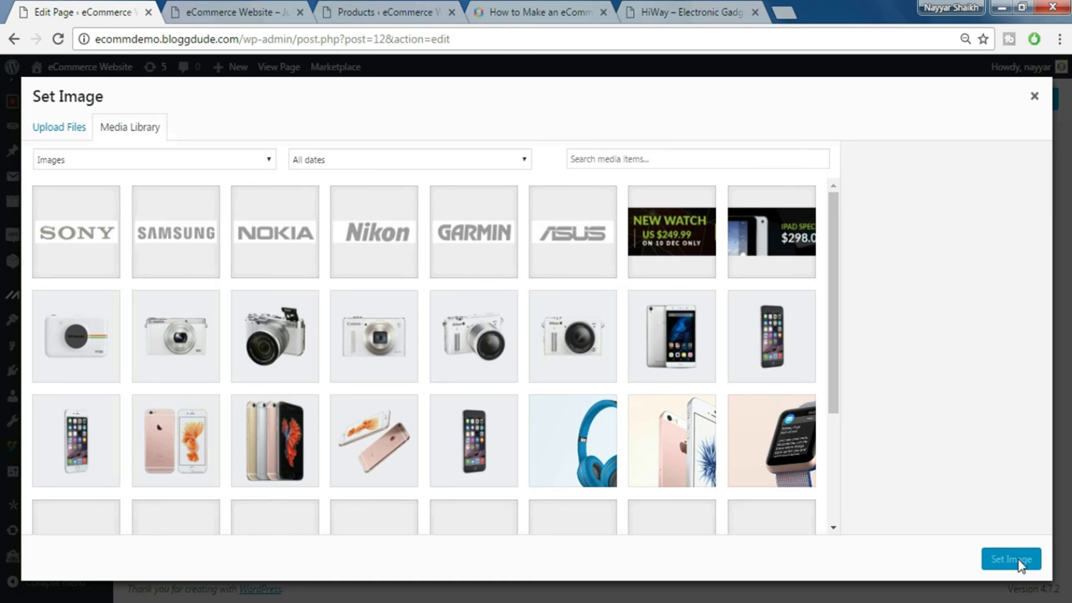
# Set the image to full size, centred, with fadeInLeft animation, and save.
pyautogui.scroll(-2, 729, 427)
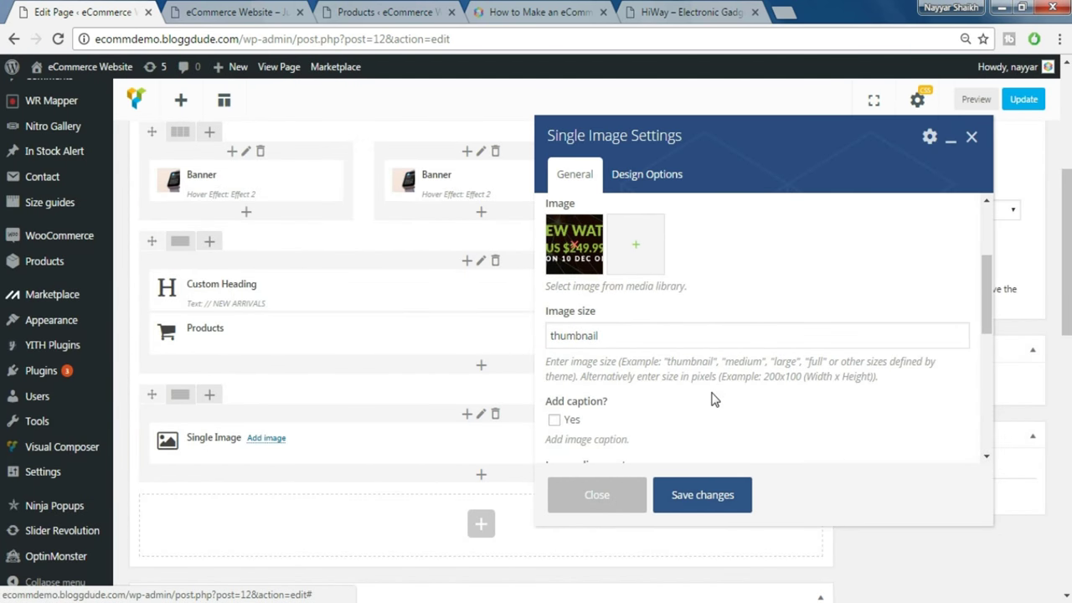
pyautogui.doubleClick(625, 334)
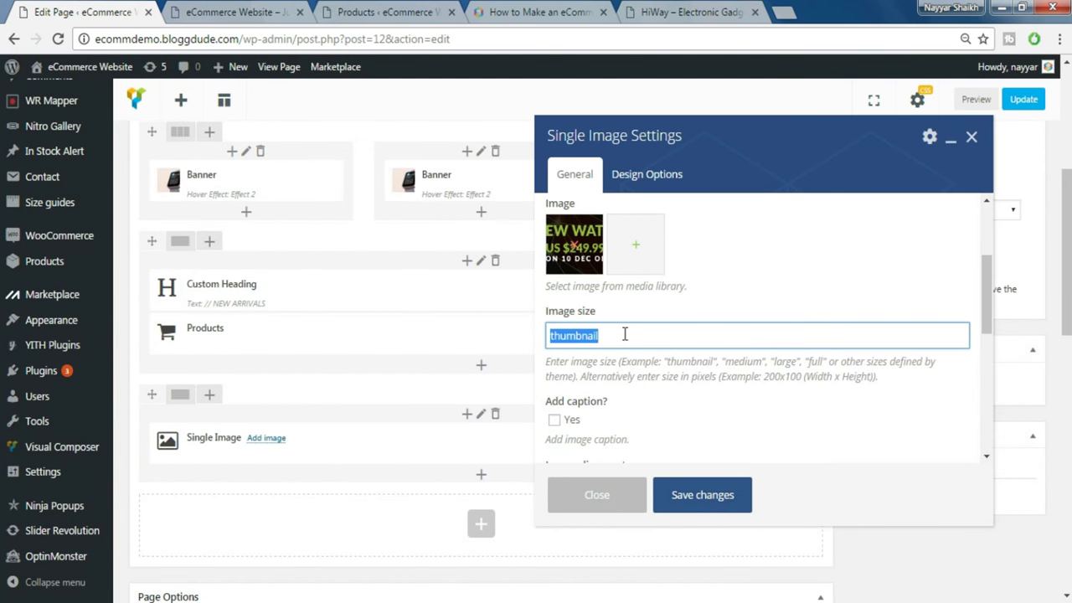
pyautogui.write('full')
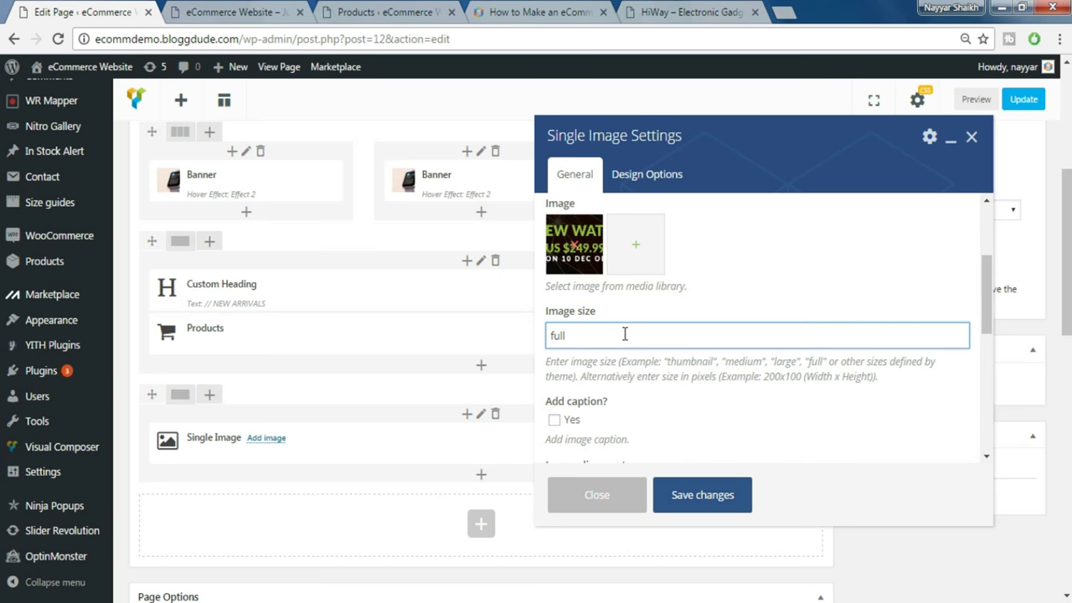
pyautogui.scroll(-2, 678, 322)
pyautogui.click(656, 334)
pyautogui.click(632, 374)
pyautogui.scroll(-1, 711, 366)
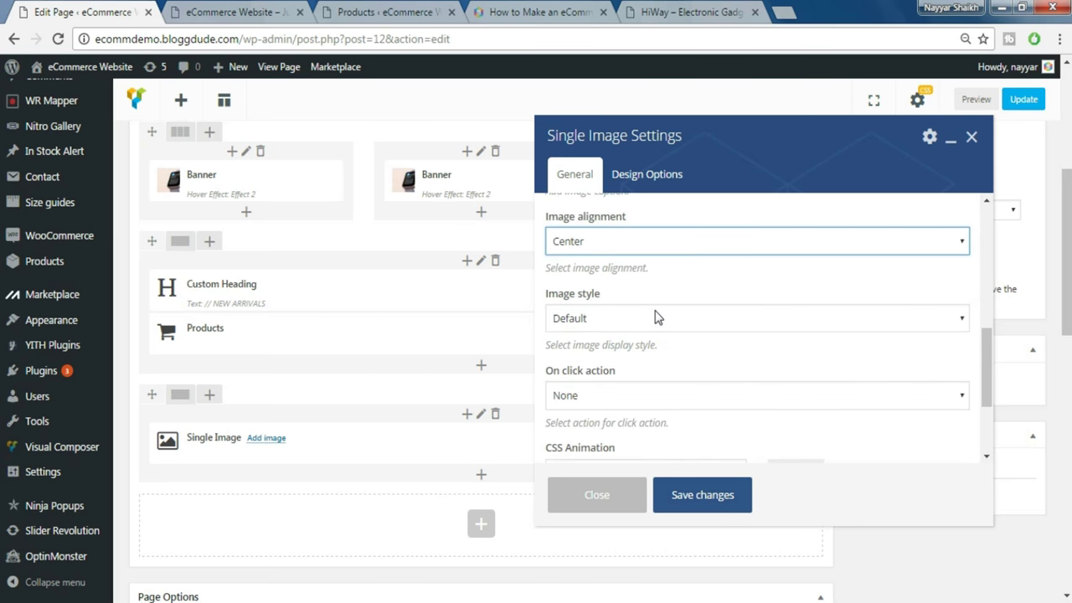
pyautogui.scroll(-1, 692, 351)
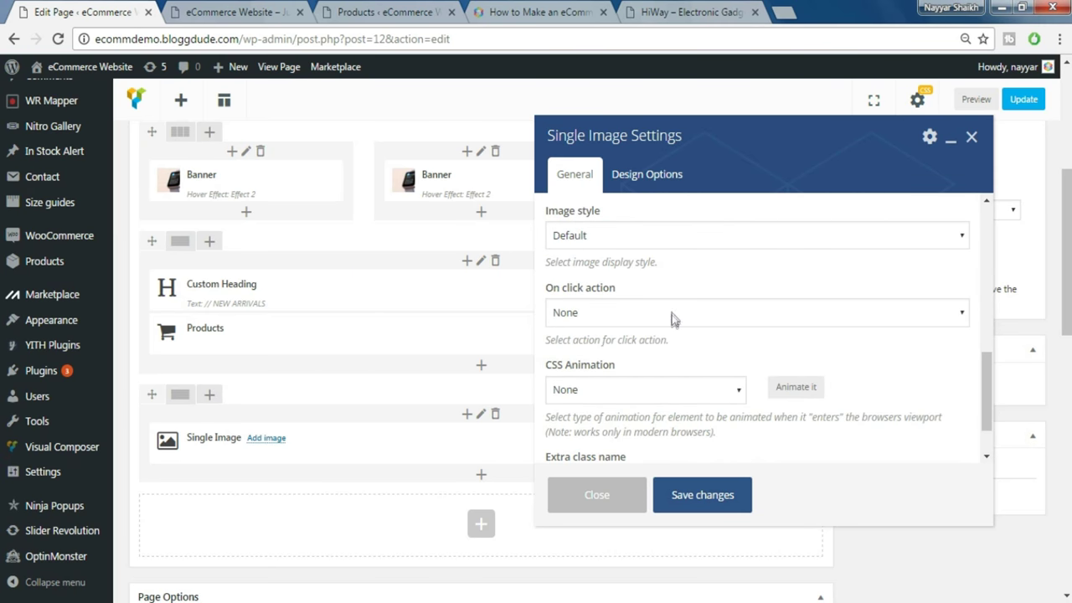
pyautogui.scroll(-1, 674, 335)
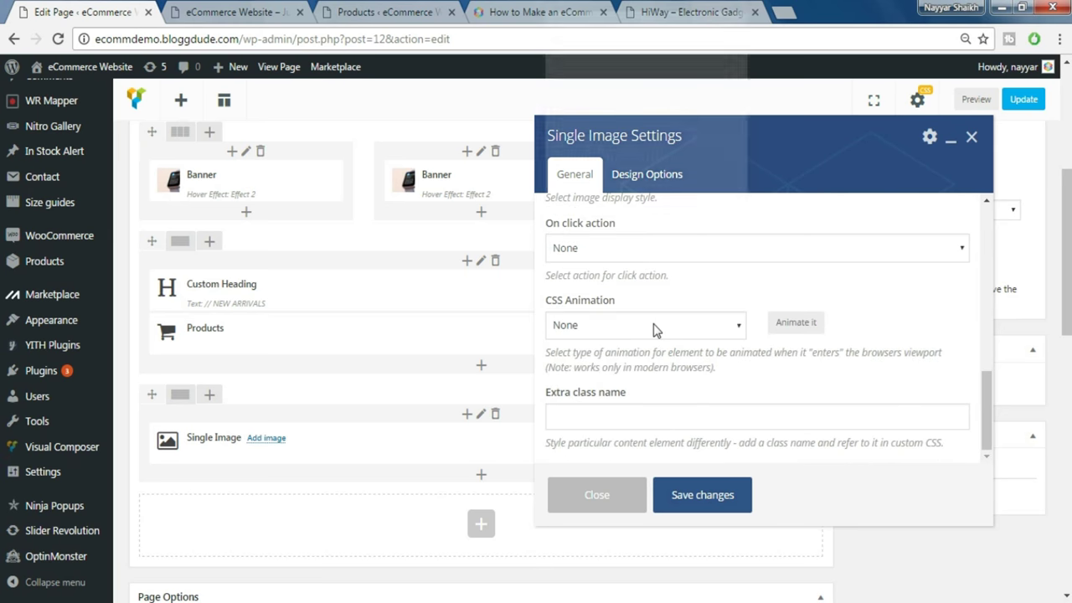
pyautogui.click(656, 329)
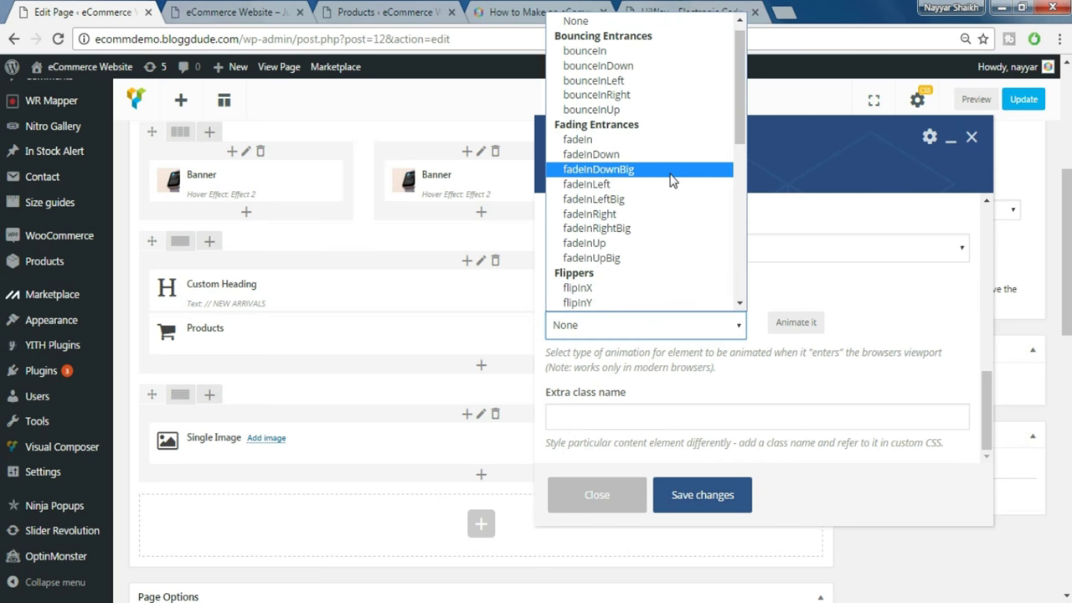
pyautogui.click(630, 184)
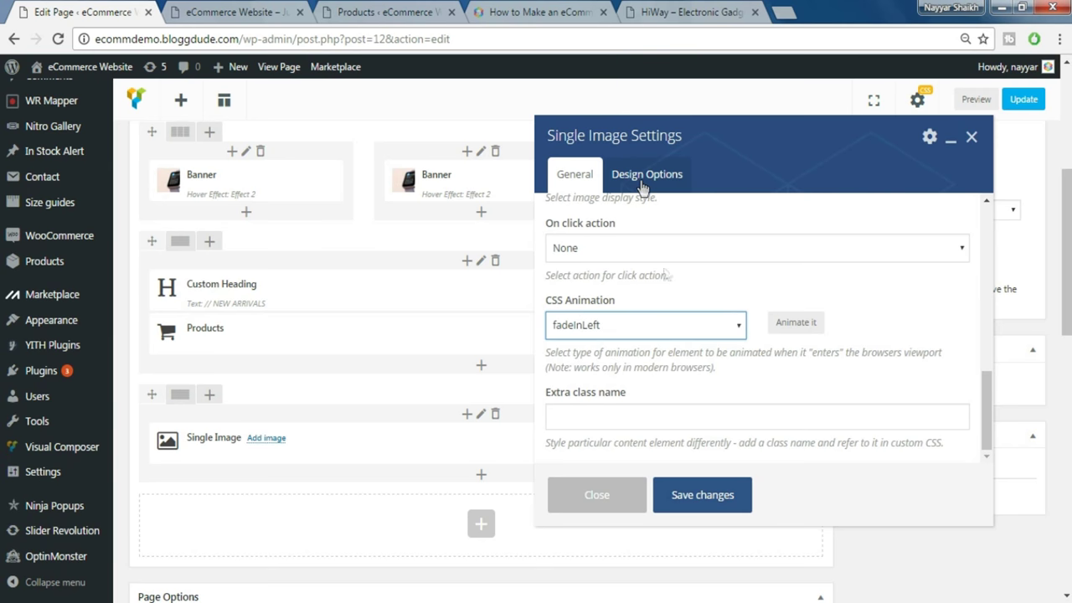
pyautogui.click(711, 494)
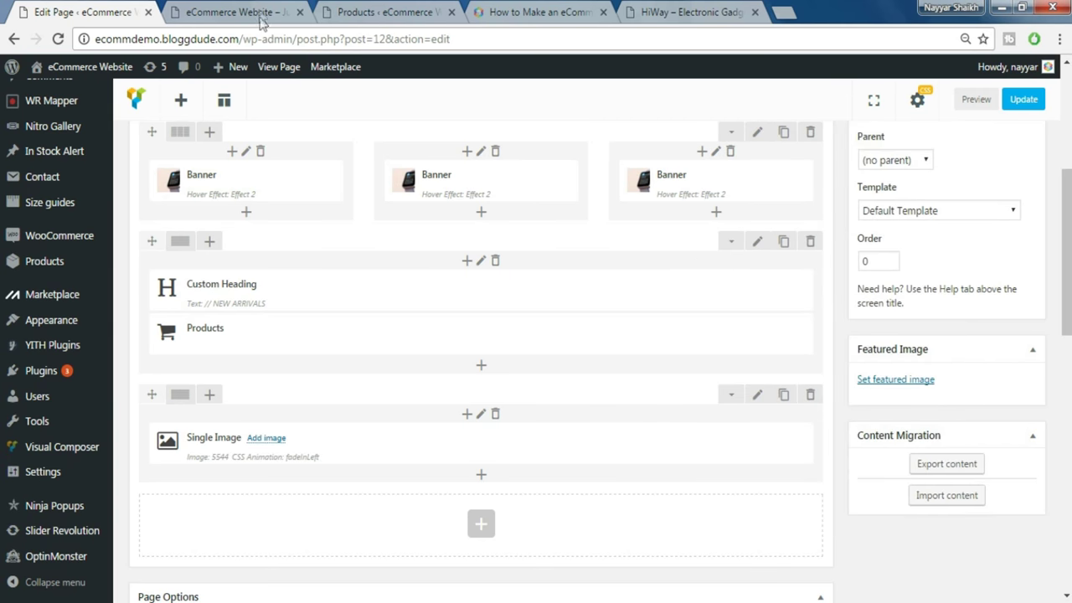
pyautogui.click(262, 13)
# Split the image row into 1/2 + 1/2 and drag a clone of the Single Image into the right column.
pyautogui.click(683, 12)
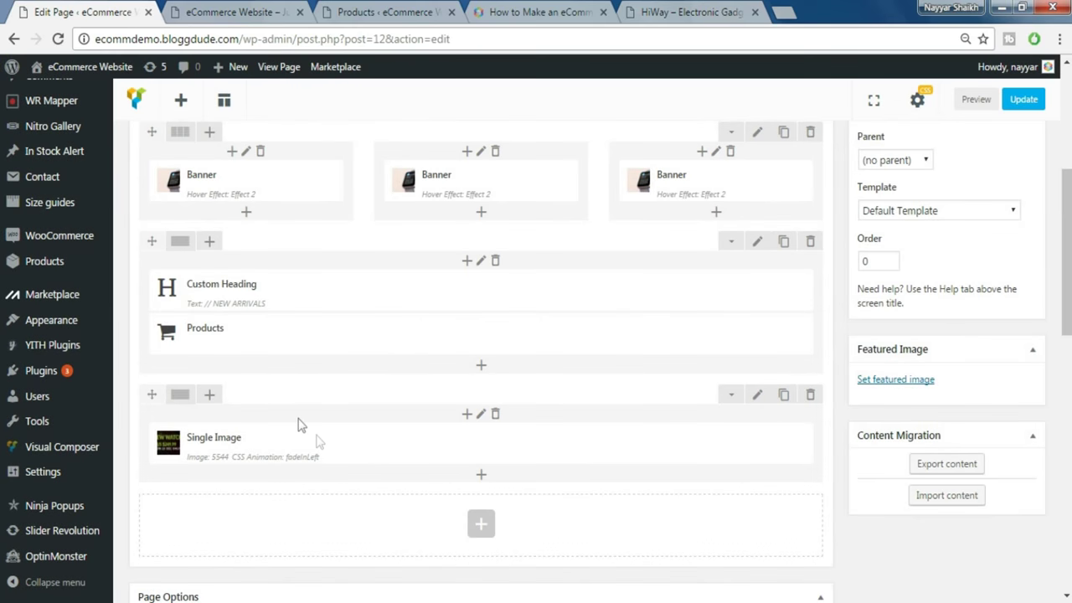
pyautogui.scroll(-1, 349, 450)
pyautogui.moveTo(188, 325)
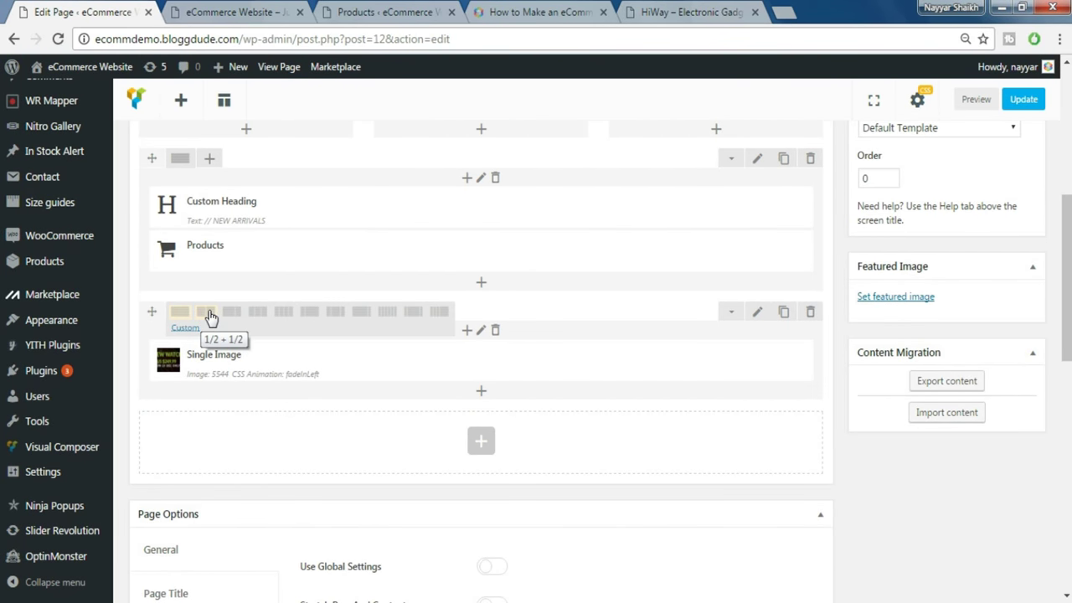
pyautogui.click(209, 314)
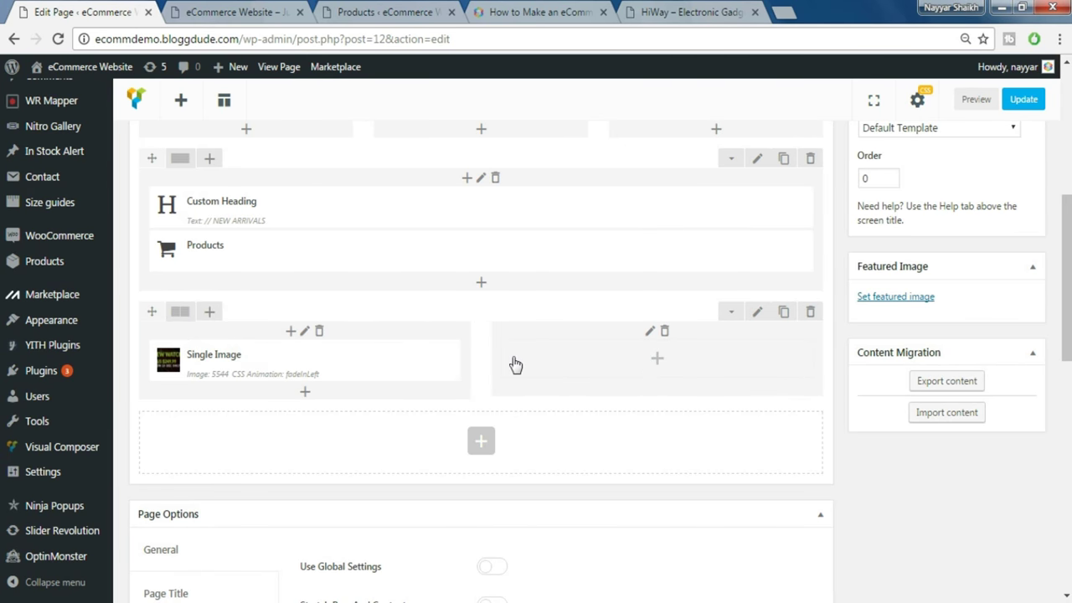
pyautogui.moveTo(302, 362)
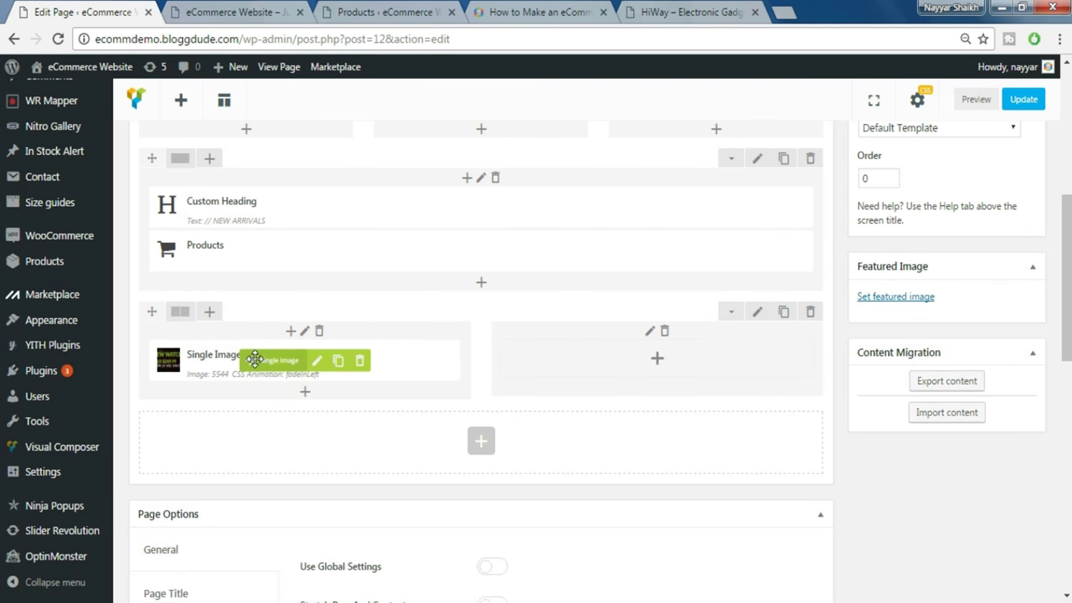
pyautogui.click(338, 368)
pyautogui.moveTo(247, 405); pyautogui.dragTo(606, 369)
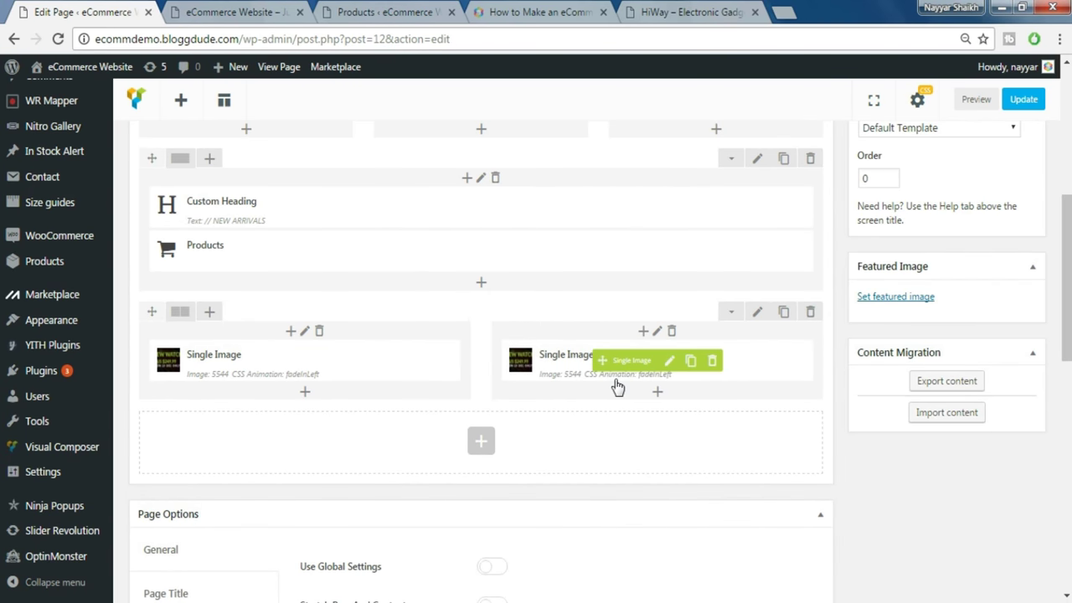
pyautogui.click(645, 10)
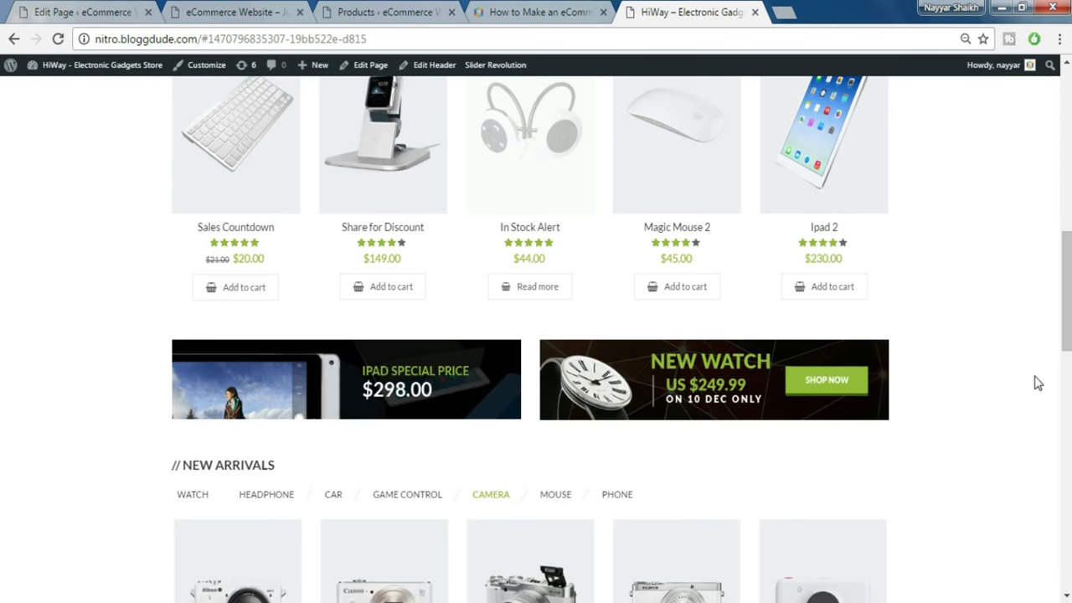
# Scroll to New Arrivals on the HiWay storefront and select the whole // NEW ARRIVALS heading.
pyautogui.scroll(-1, 921, 377)
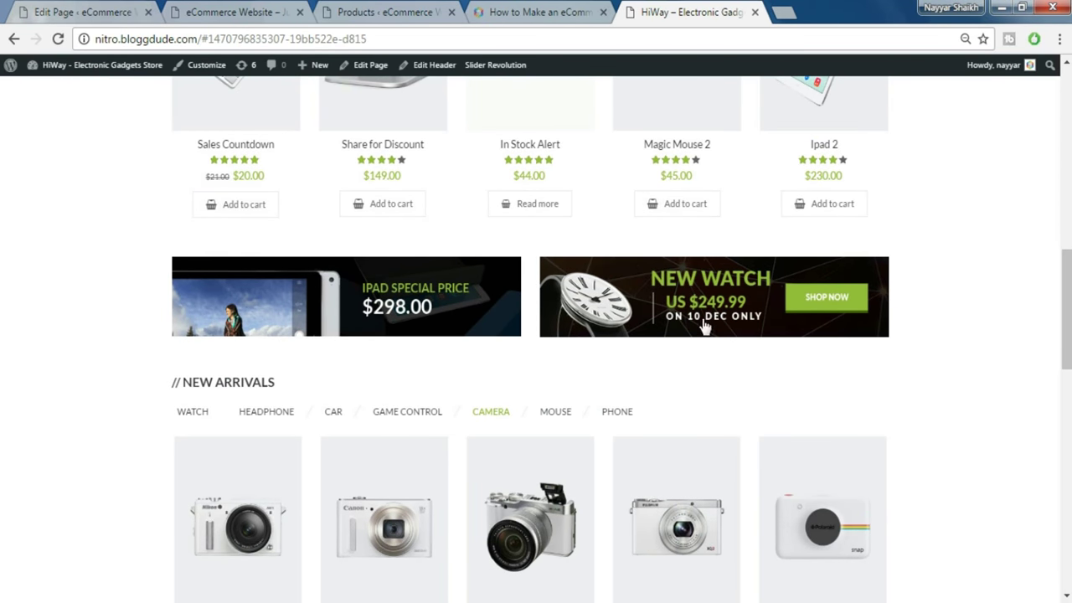
pyautogui.scroll(-2, 829, 368)
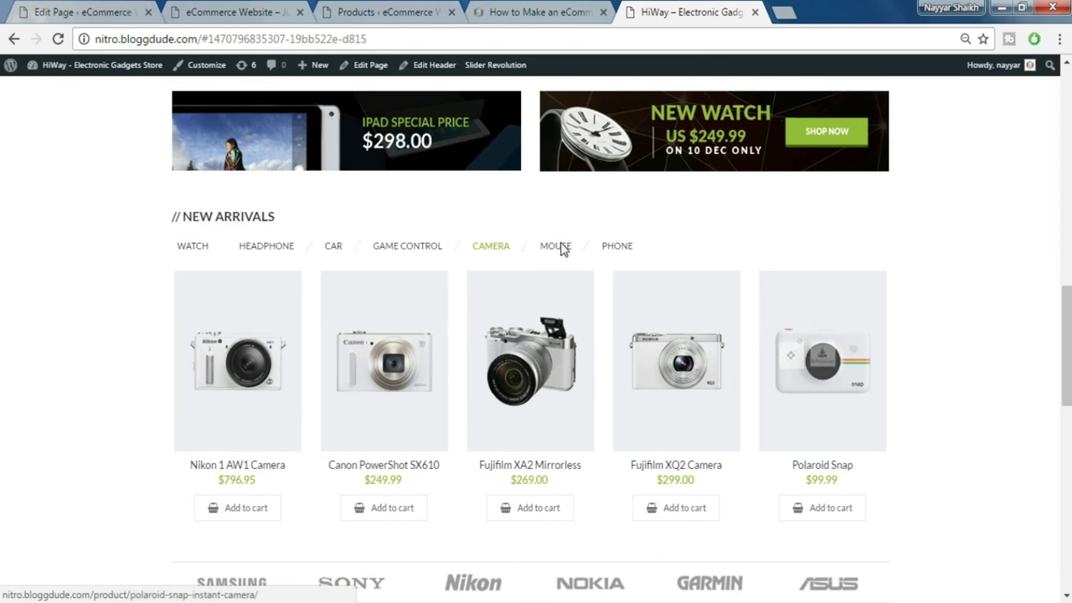
pyautogui.moveTo(289, 220); pyautogui.dragTo(175, 220)
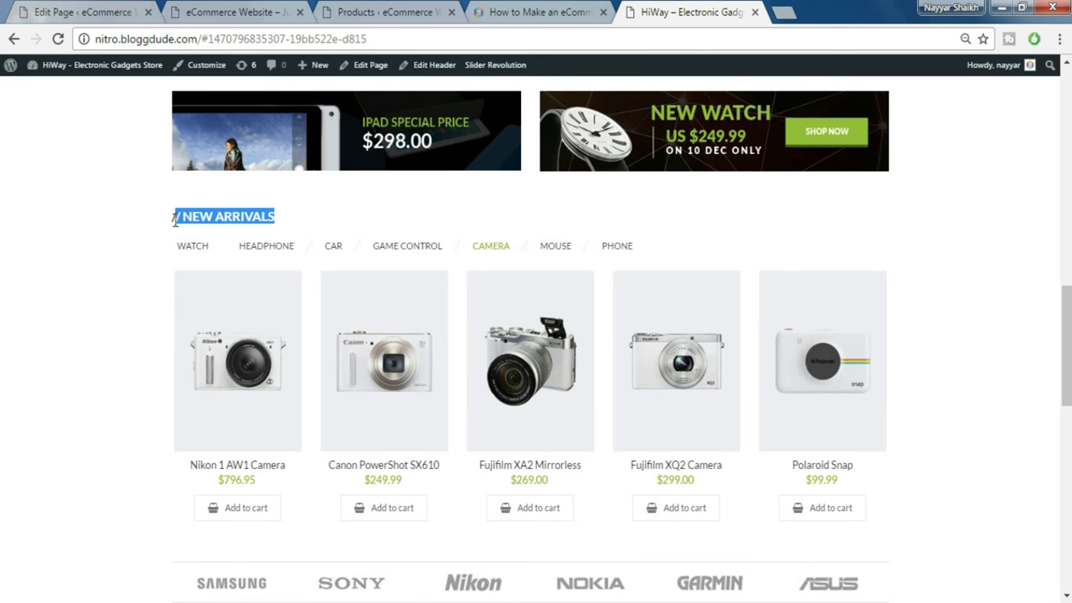
pyautogui.moveTo(304, 222); pyautogui.dragTo(158, 211)
pyautogui.hotkey('ctrl', 'c')
# Add a Custom Heading in a new row, replacing its placeholder with the pasted // NEW ARRIVALS text.
pyautogui.click(125, 9)
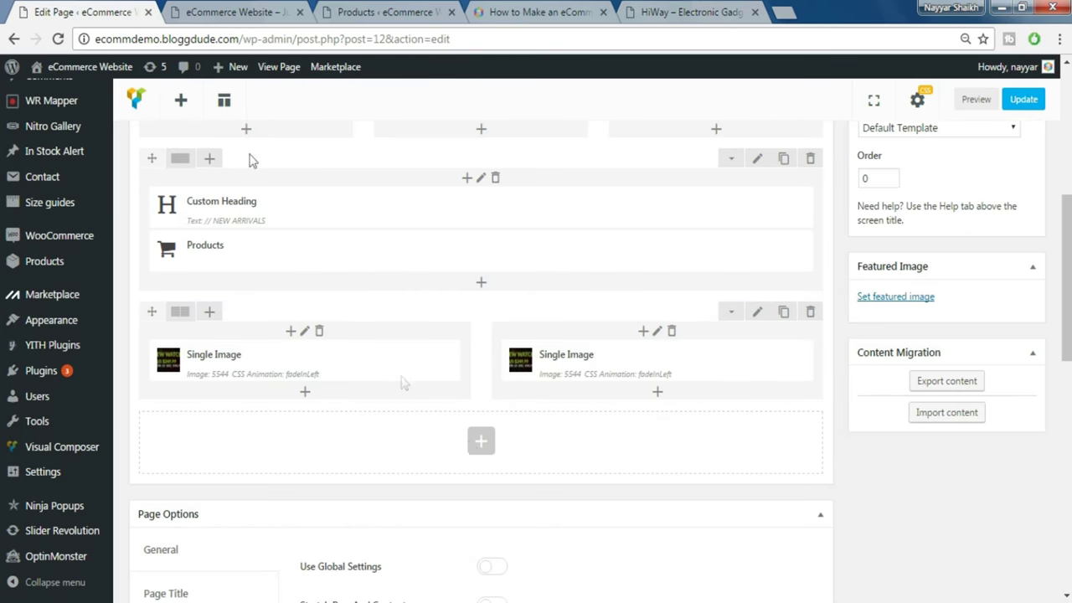
pyautogui.click(480, 445)
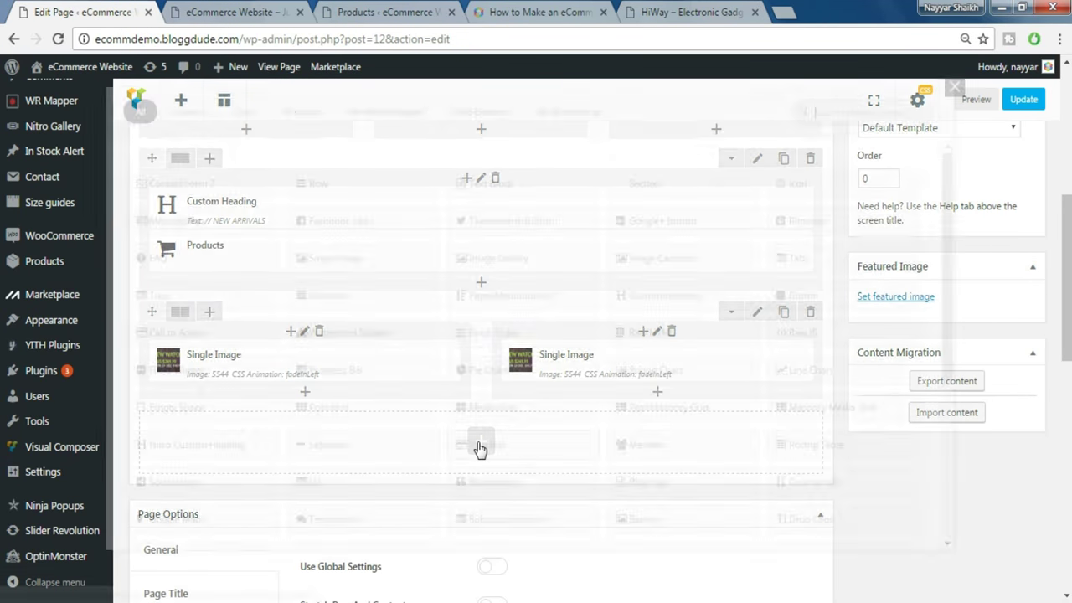
pyautogui.click(872, 112)
pyautogui.write('cust')
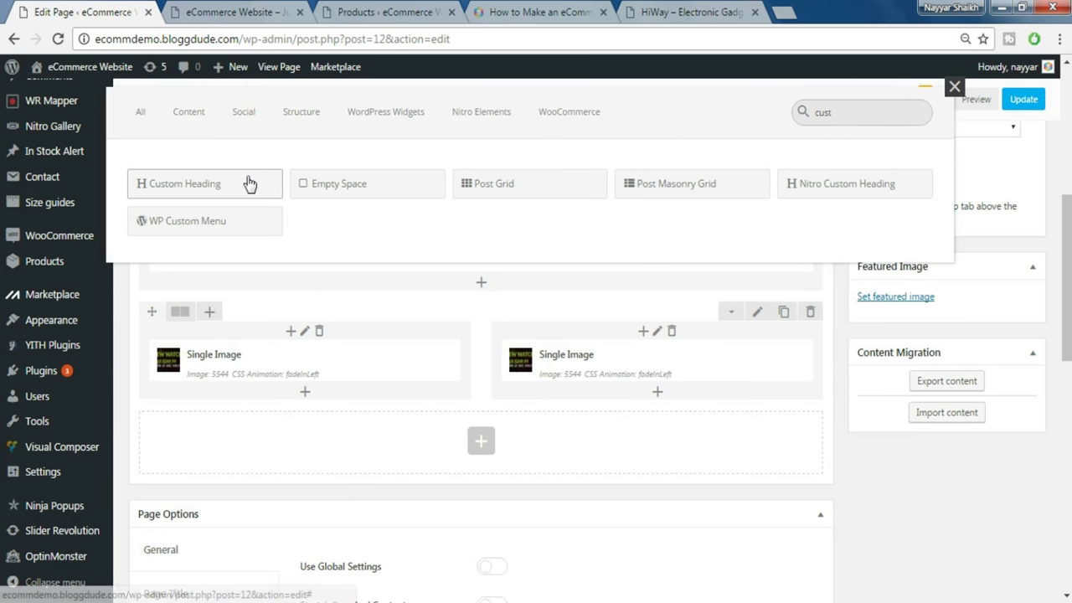
pyautogui.click(242, 181)
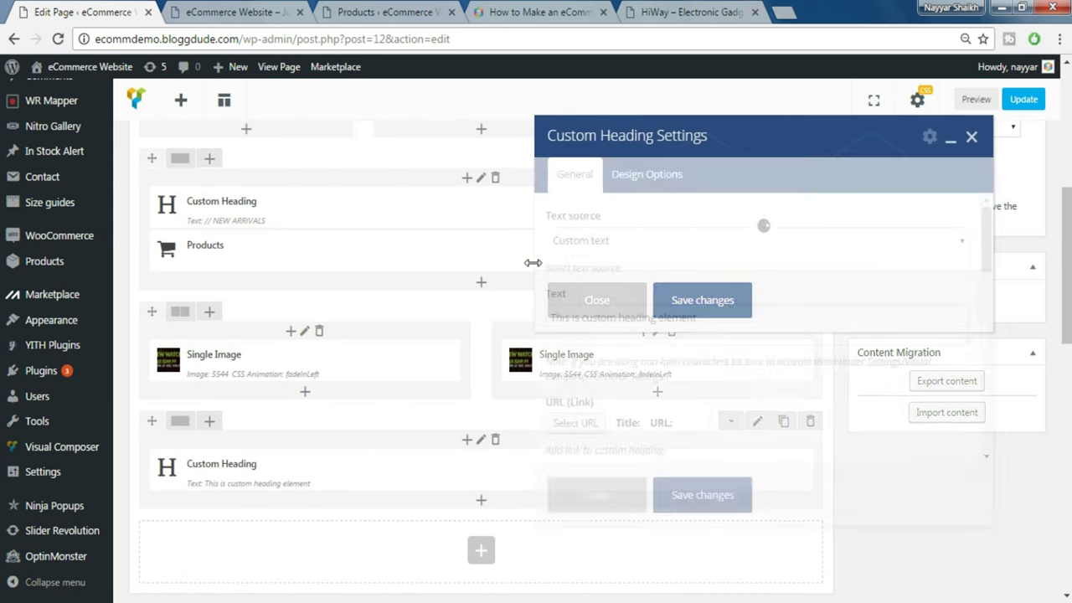
pyautogui.click(658, 318)
pyautogui.hotkey('ctrl', 'a')
pyautogui.hotkey('ctrl', 'v')
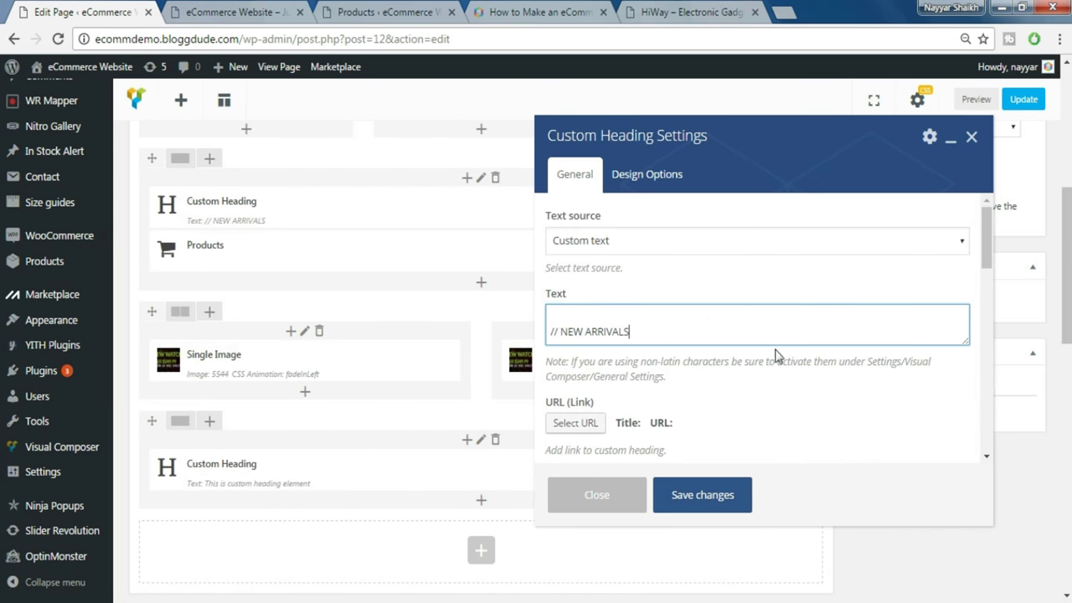
# Make the heading h4, font size 20, line height 20px, theme font, class fwb, and save.
pyautogui.scroll(-1, 609, 314)
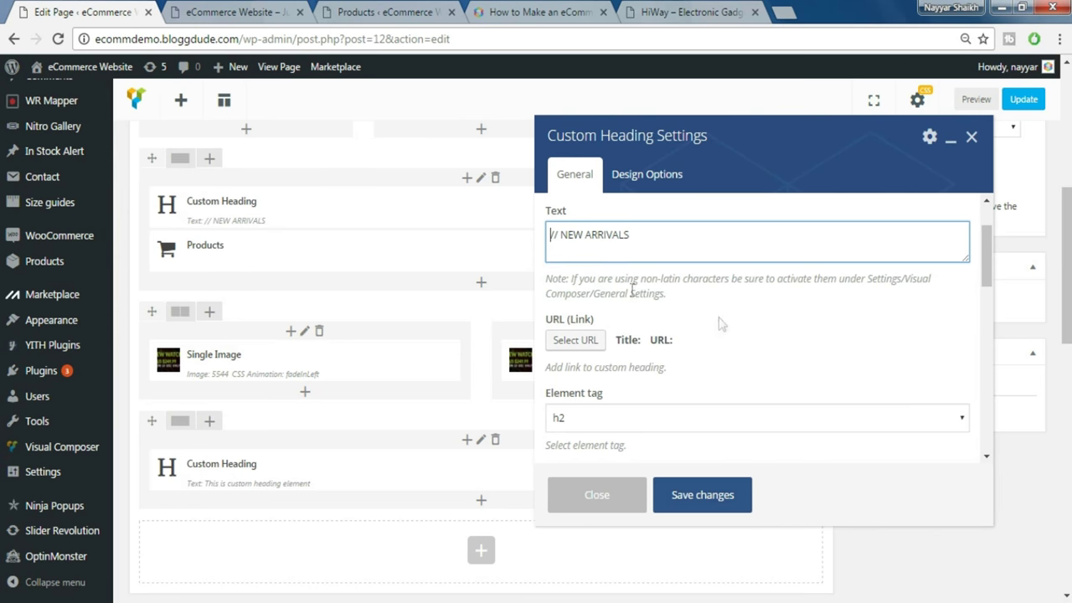
pyautogui.scroll(-1, 746, 338)
pyautogui.click(636, 335)
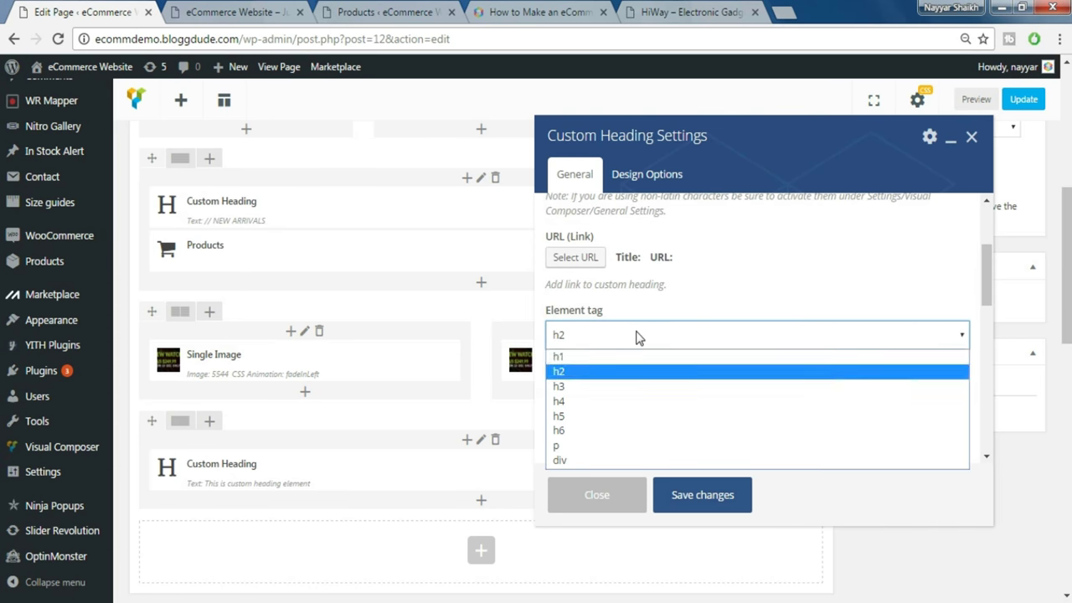
pyautogui.click(624, 411)
pyautogui.scroll(-2, 732, 407)
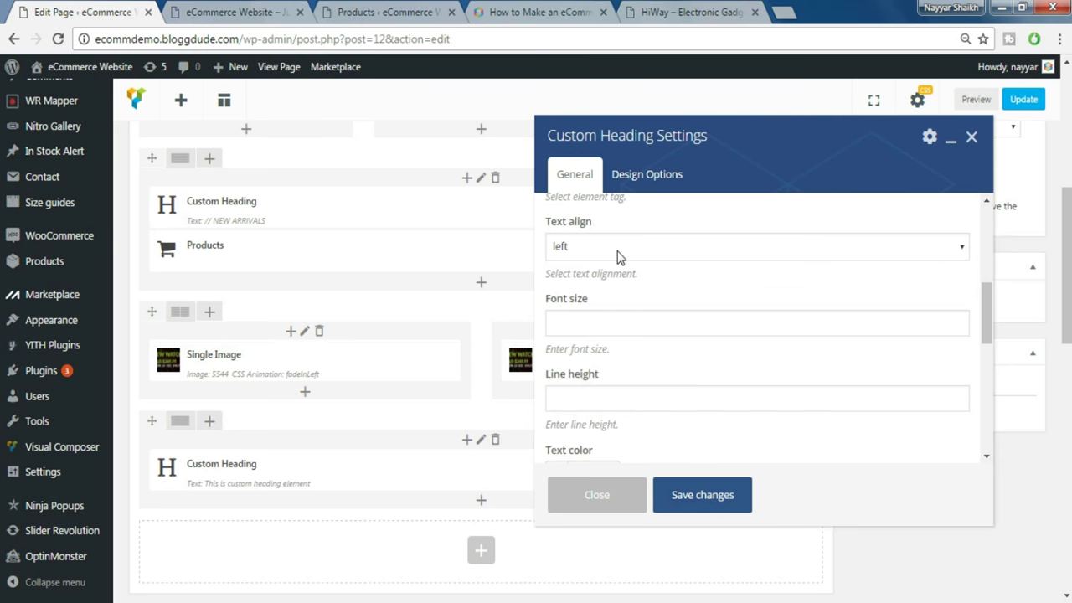
pyautogui.click(603, 321)
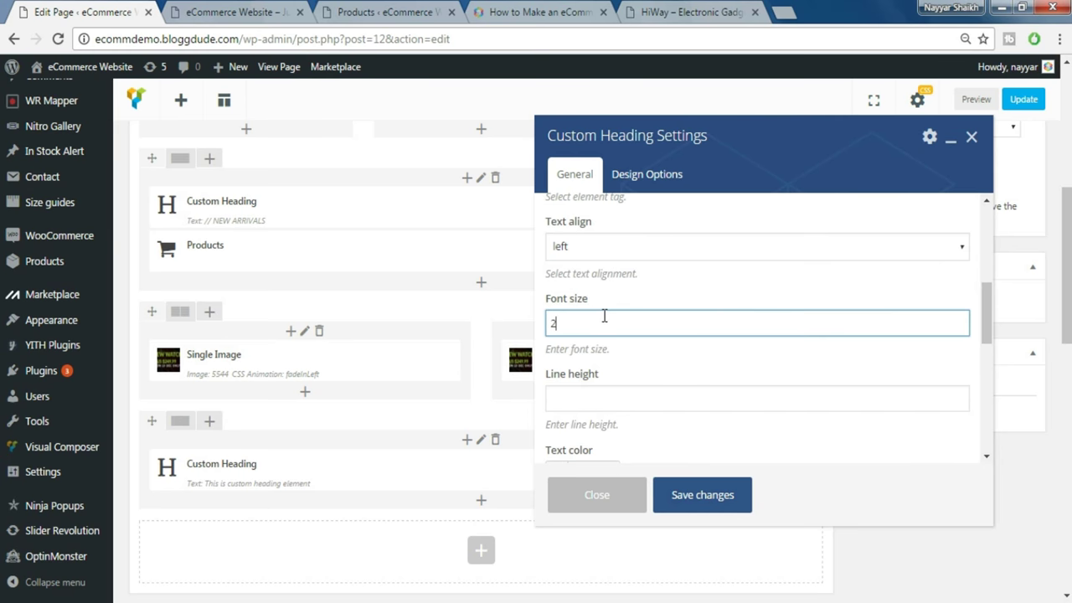
pyautogui.click(610, 399)
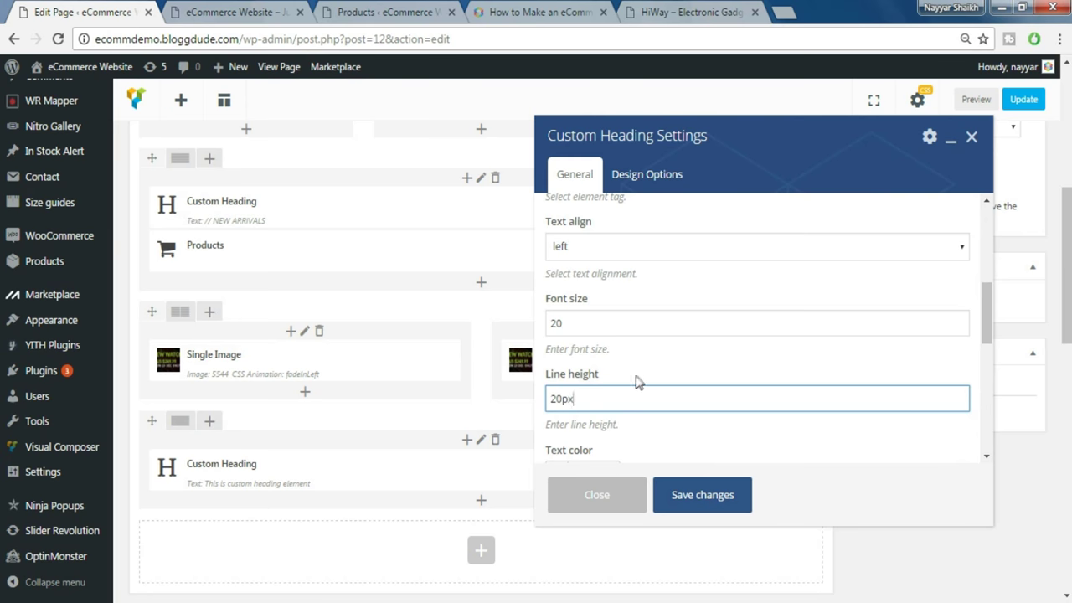
pyautogui.scroll(-2, 636, 382)
pyautogui.click(554, 369)
pyautogui.scroll(-2, 687, 377)
pyautogui.click(654, 418)
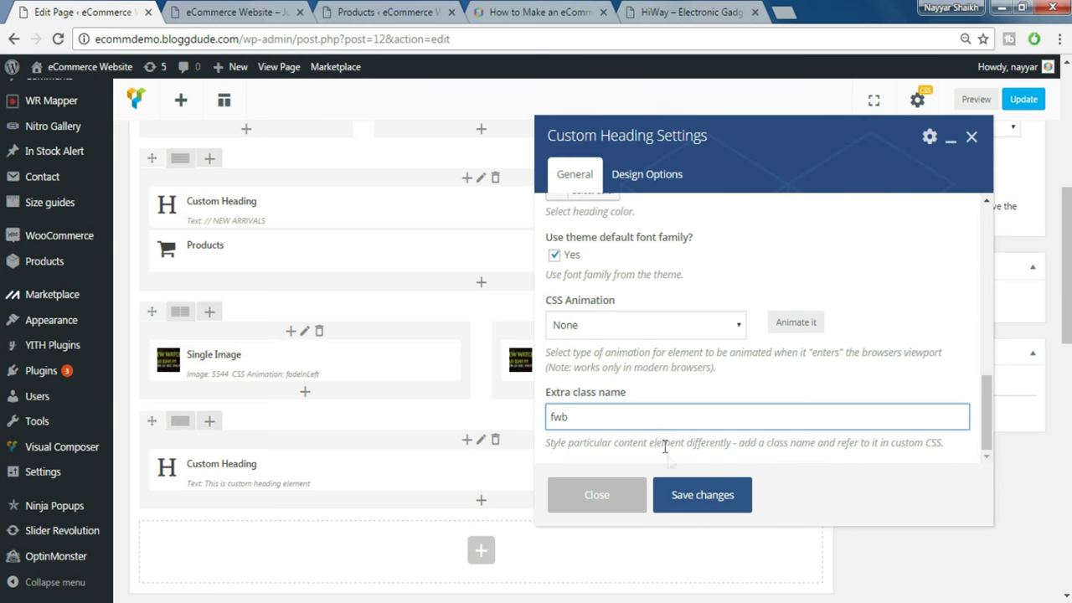
pyautogui.click(685, 495)
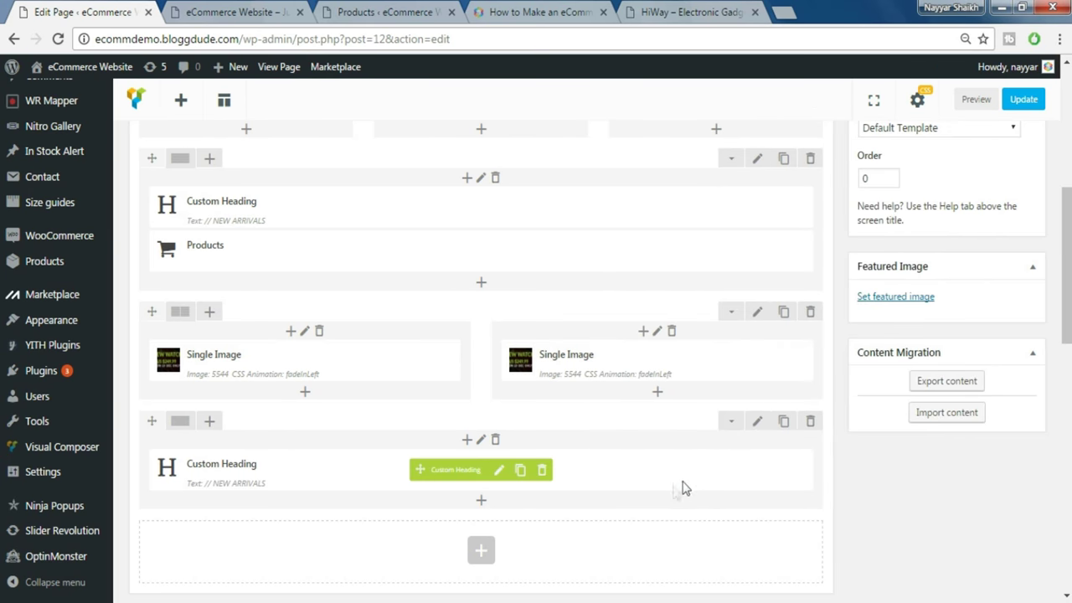
pyautogui.click(692, 10)
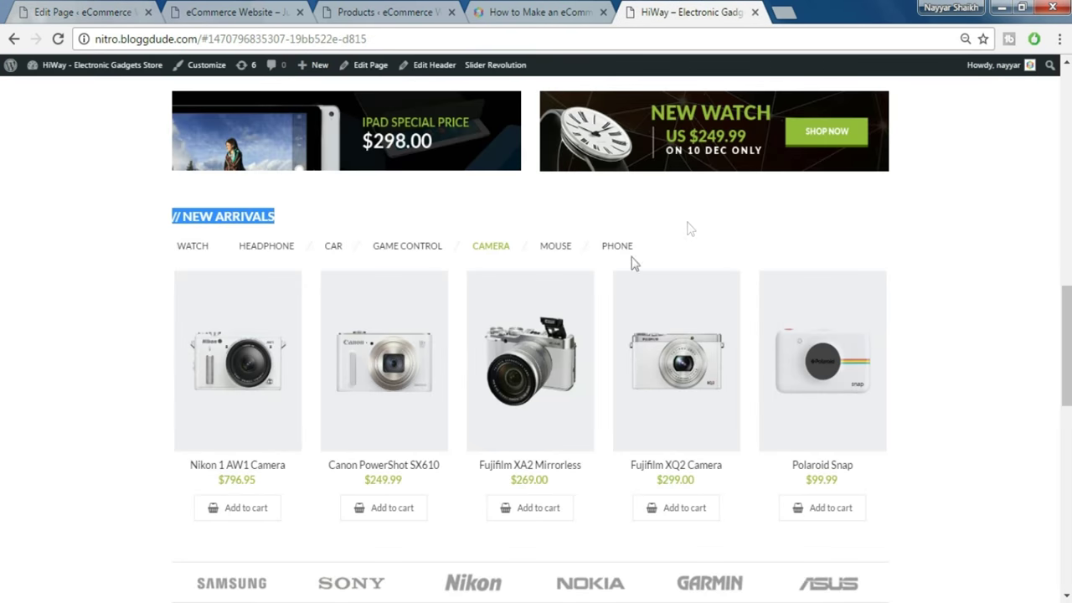
pyautogui.click(275, 248)
pyautogui.click(404, 248)
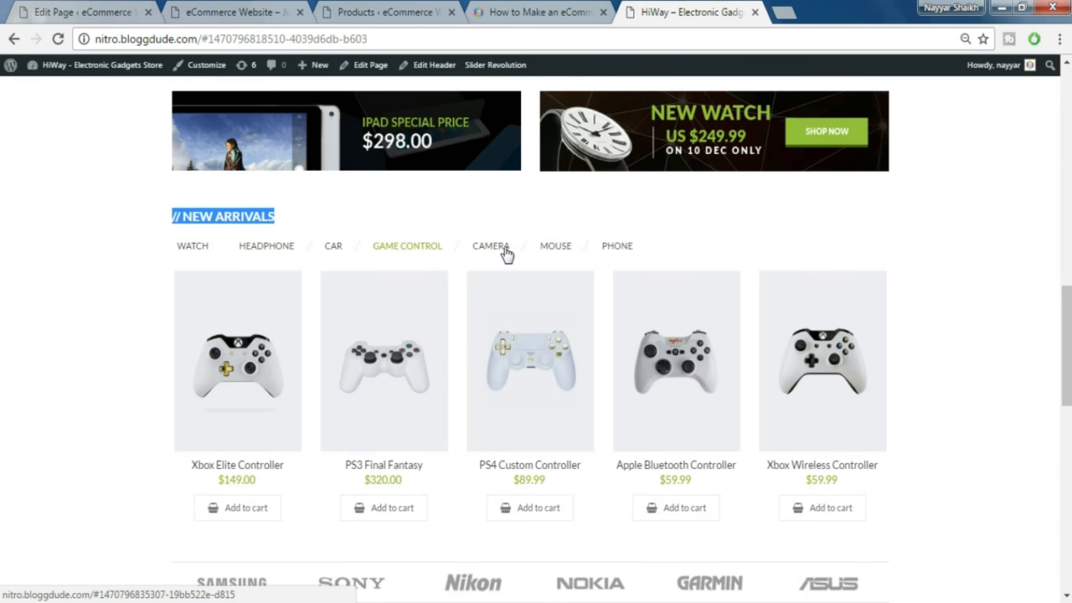
pyautogui.click(501, 247)
pyautogui.click(565, 249)
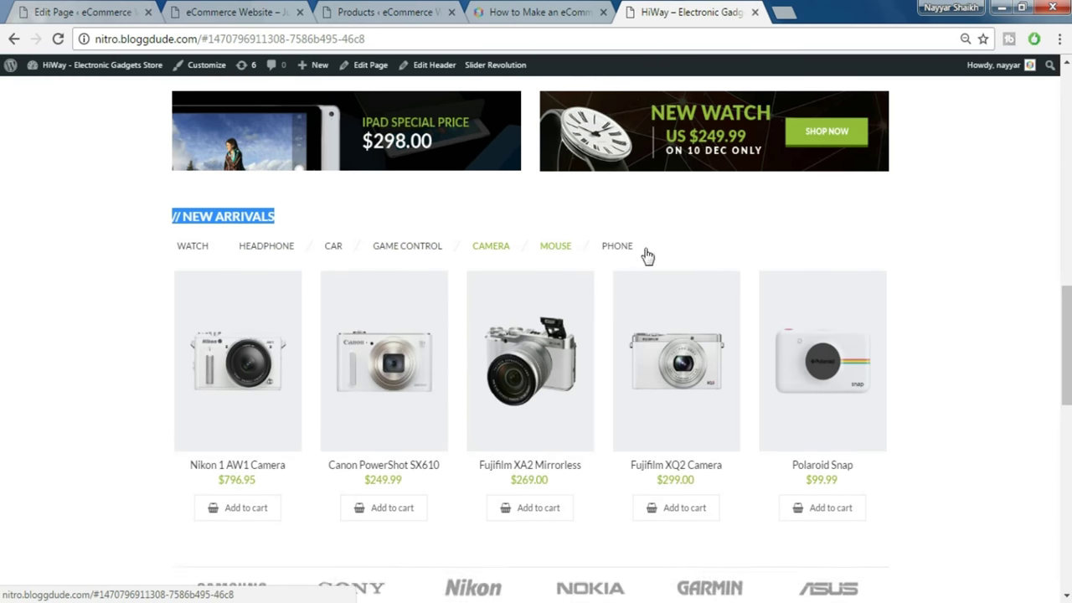
pyautogui.click(80, 11)
pyautogui.scroll(-3, 617, 335)
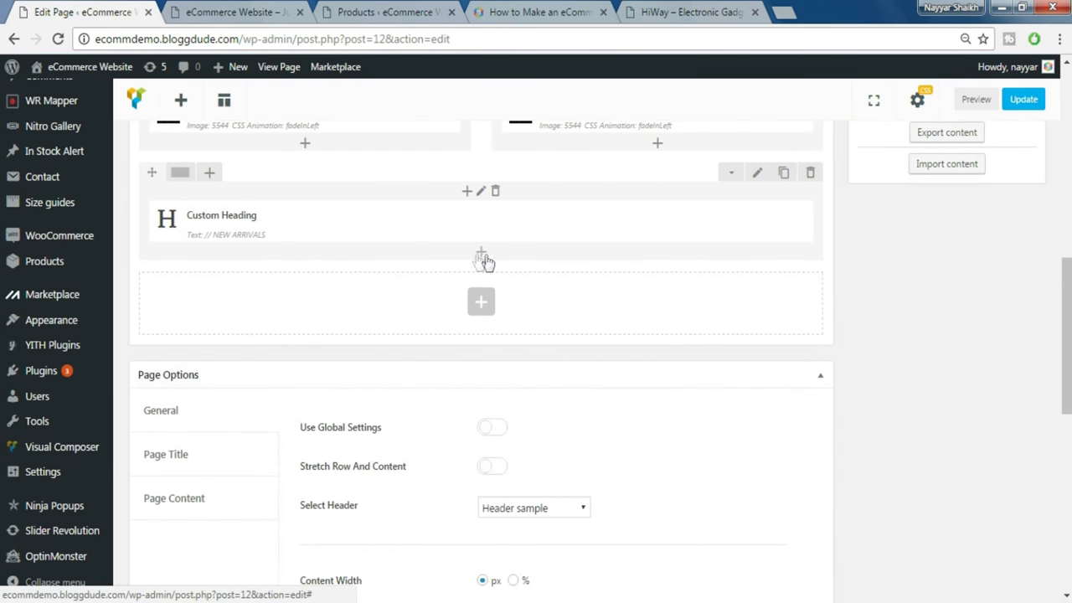
# Add a Tabs element below the heading and rename its first tab from Tab 1 to Phone.
pyautogui.click(483, 260)
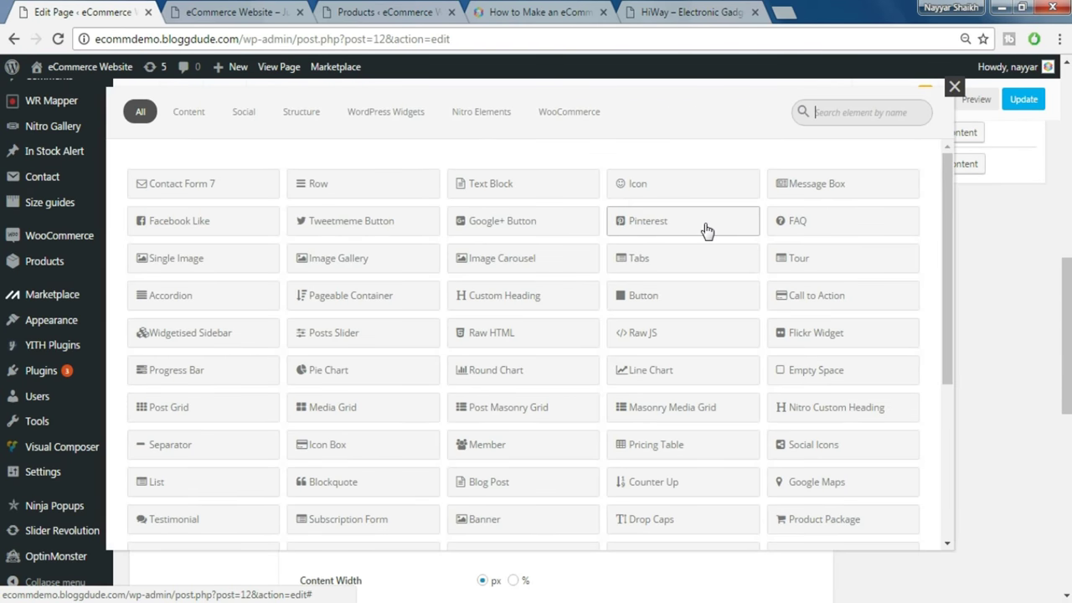
pyautogui.write('tabs')
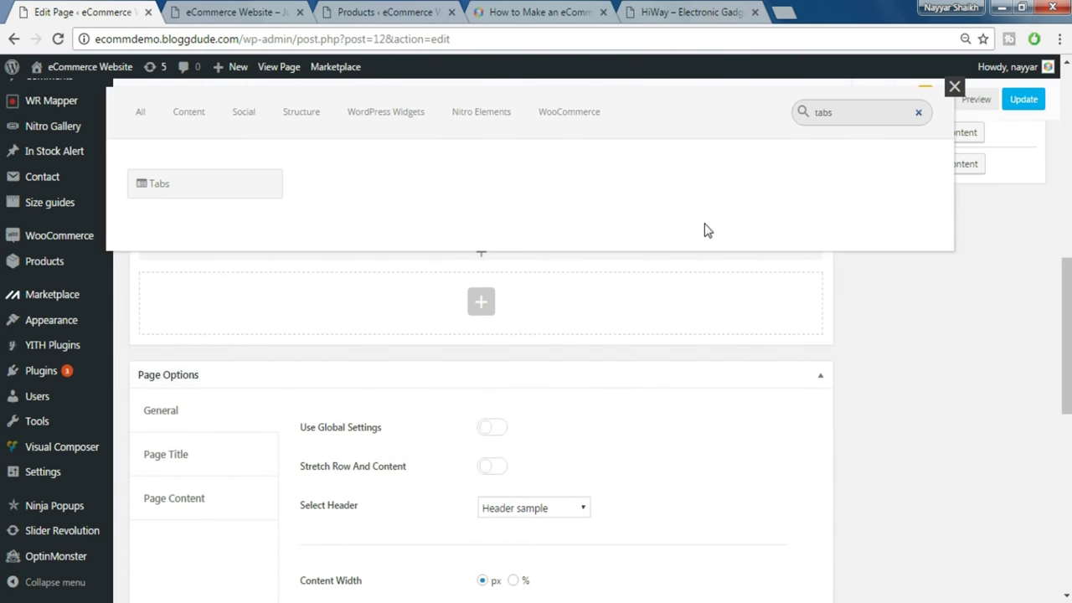
pyautogui.click(232, 192)
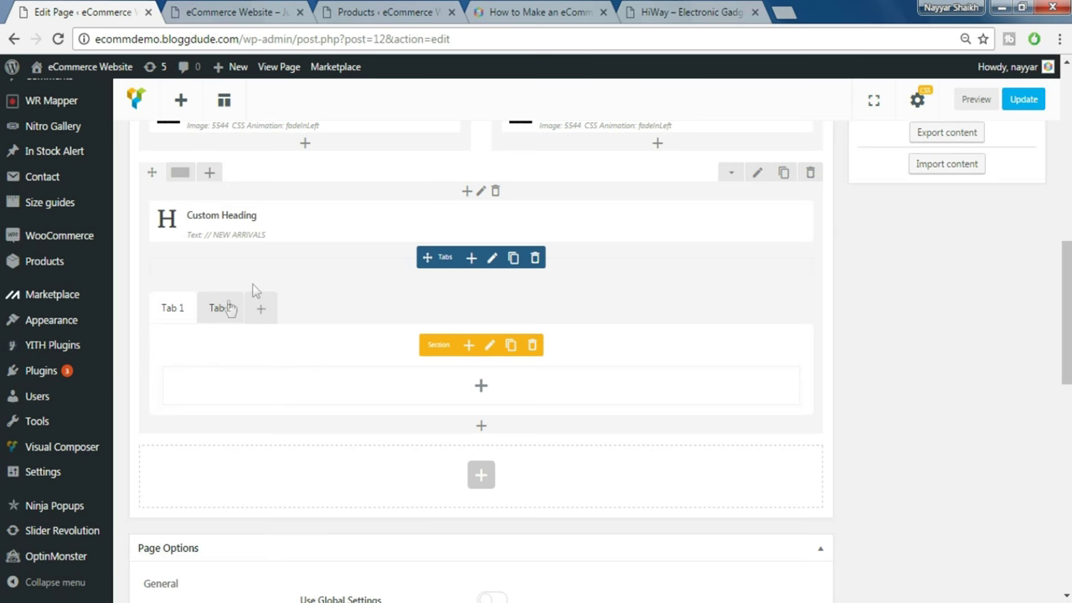
pyautogui.click(492, 355)
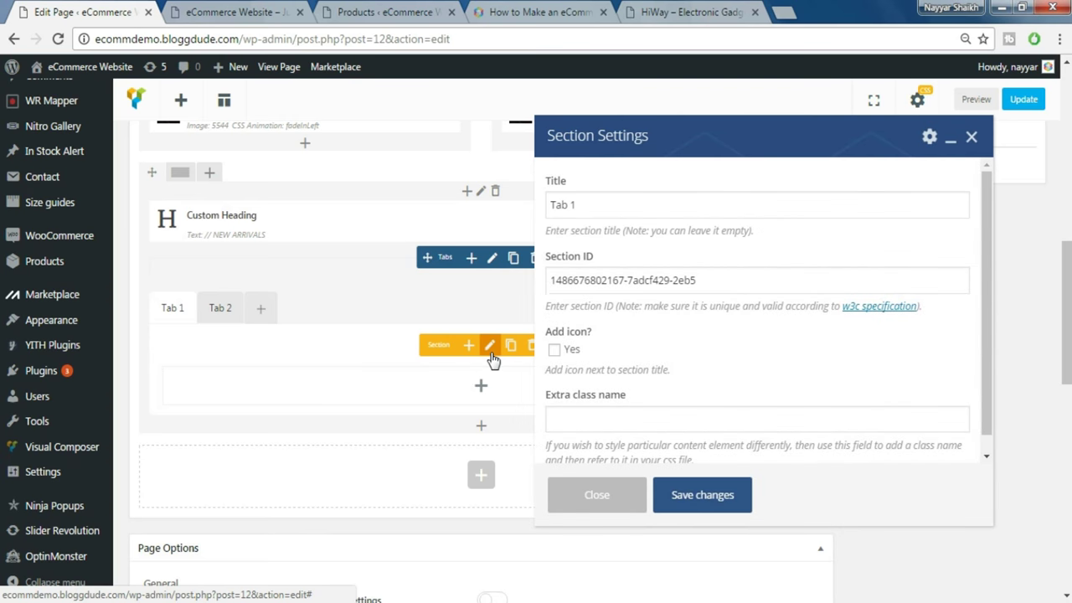
pyautogui.tripleClick(587, 205)
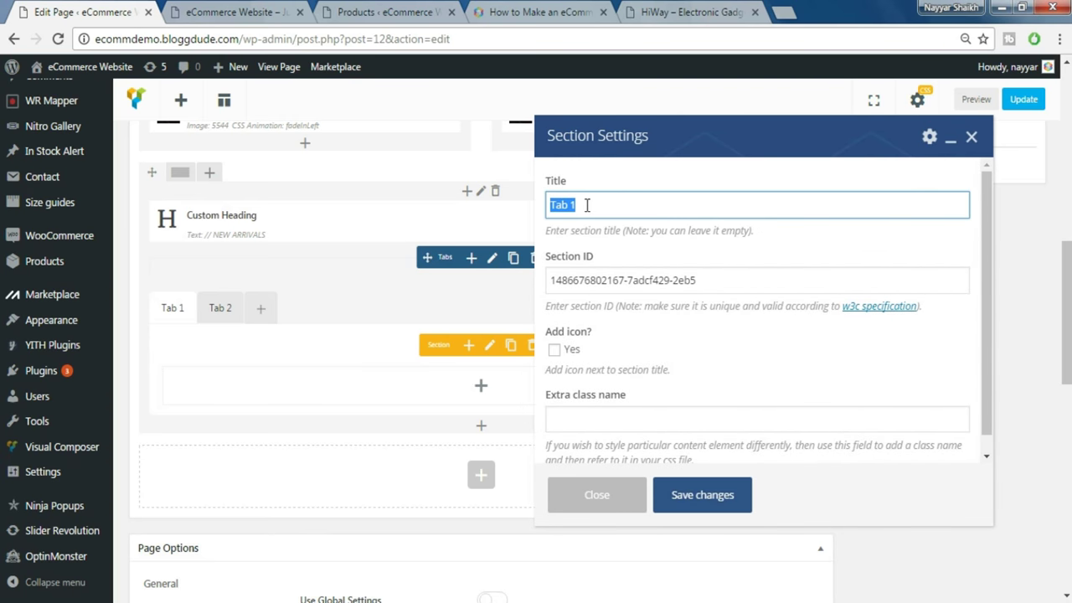
pyautogui.write('Phone')
pyautogui.click(676, 495)
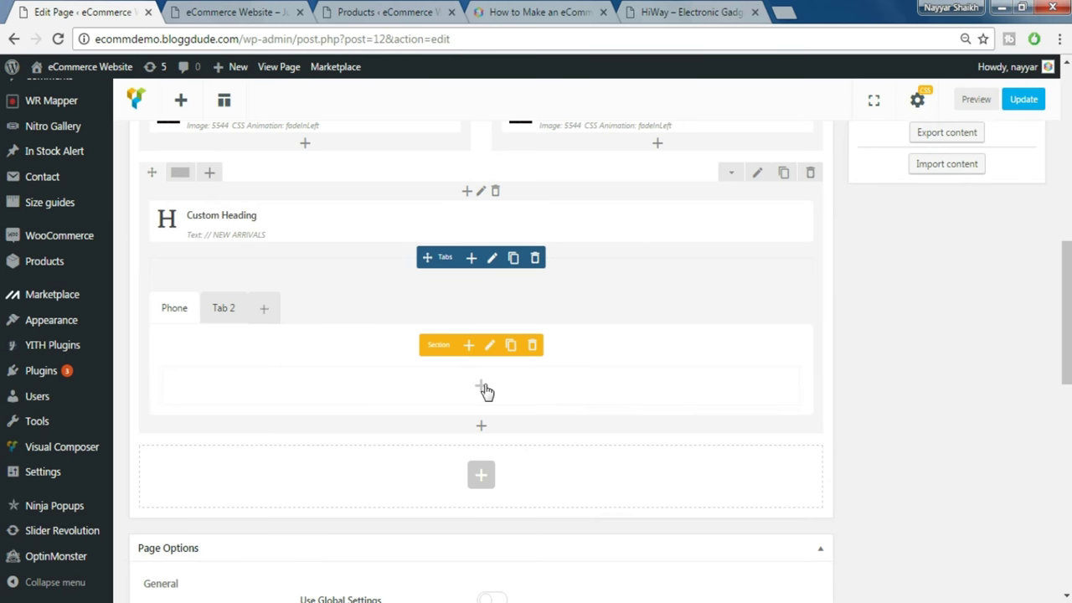
# Check the HiWay demo's phone products filter, then return to the page editor.
pyautogui.click(655, 17)
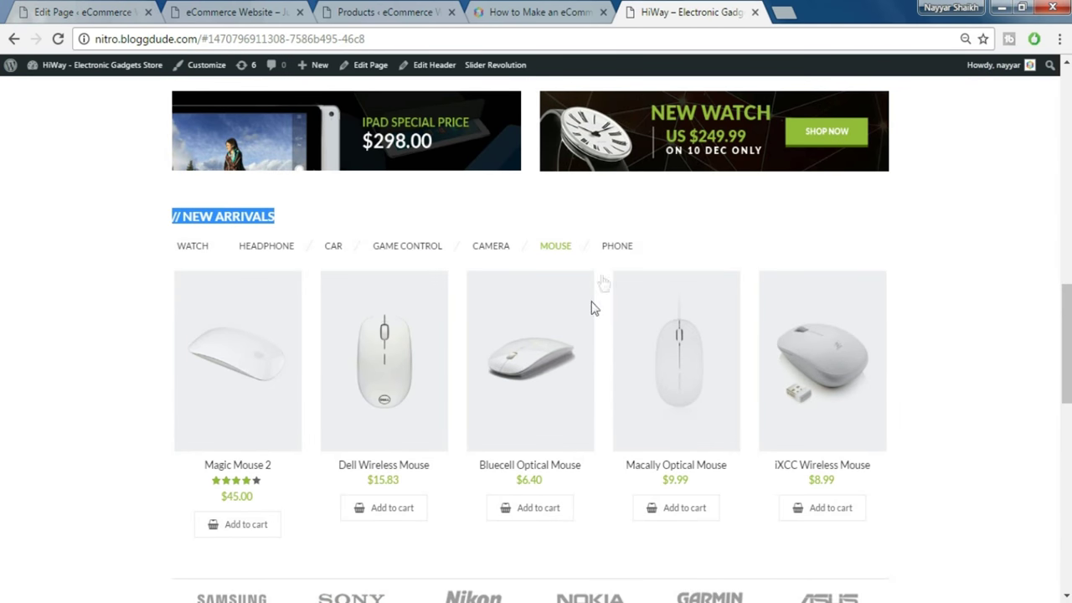
pyautogui.click(620, 249)
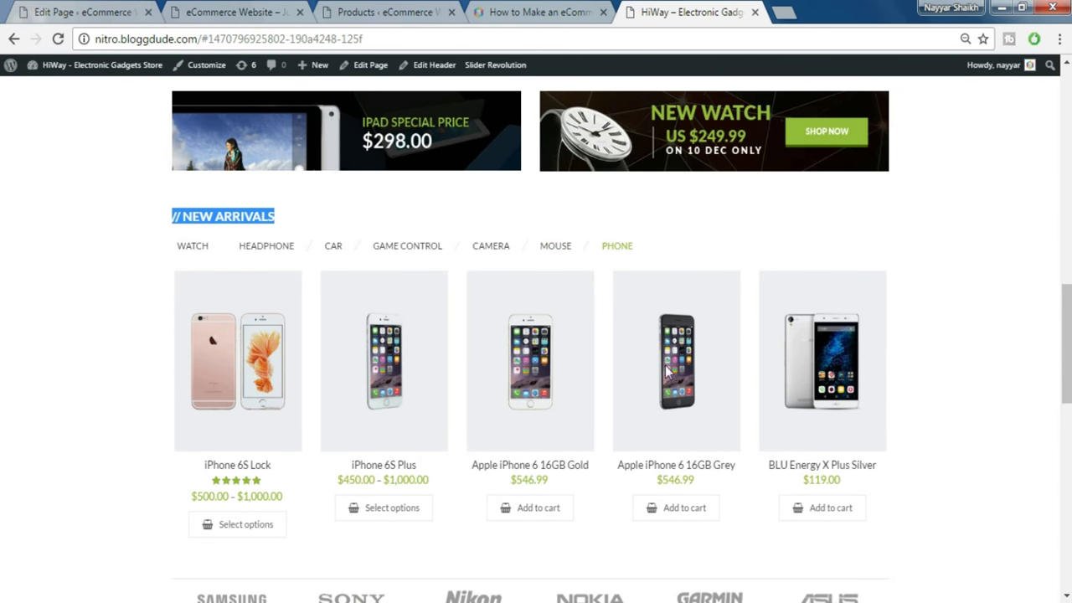
pyautogui.click(78, 11)
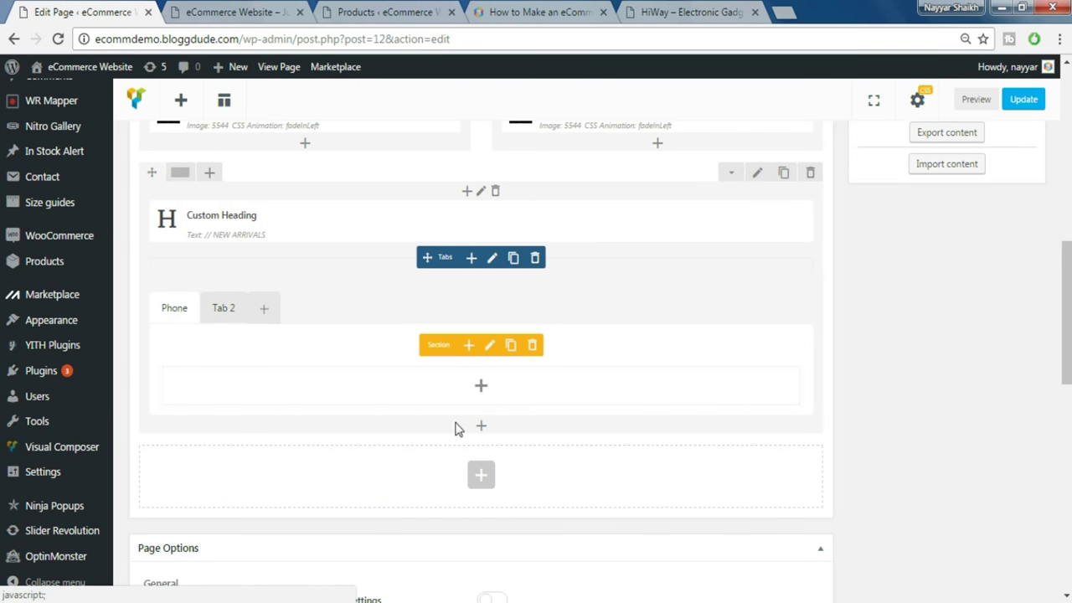
# Add a Products element to the Phone tab, ordered by category and showing phone.
pyautogui.click(481, 390)
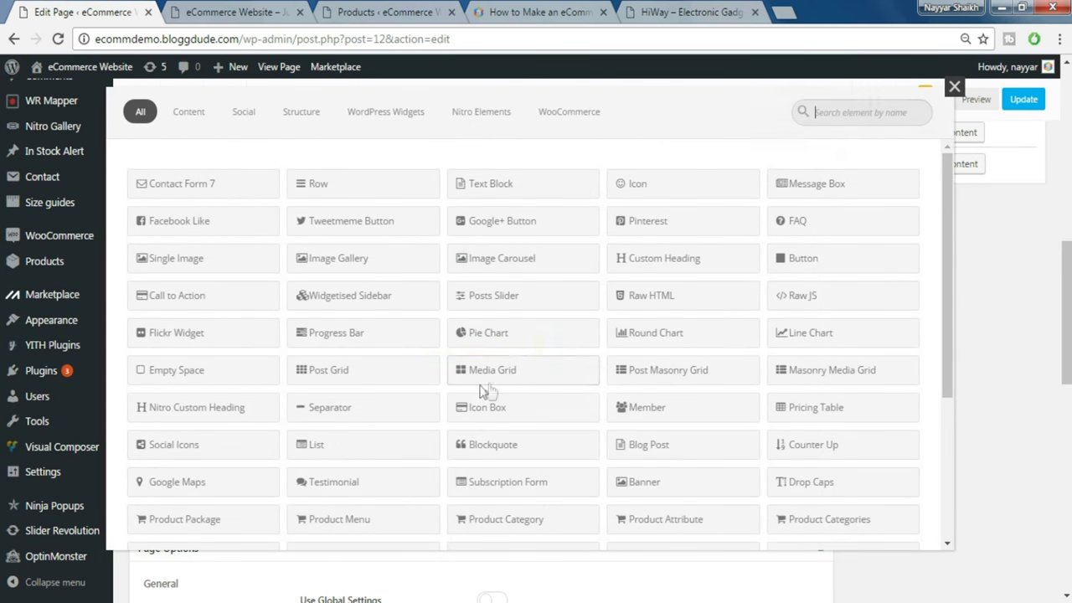
pyautogui.write('produ')
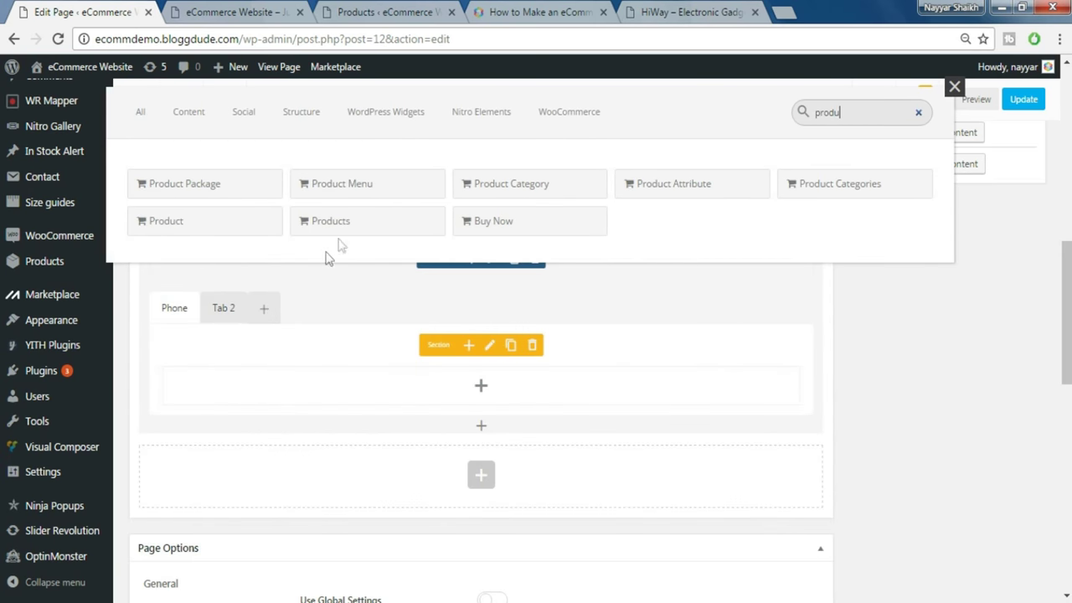
pyautogui.click(349, 230)
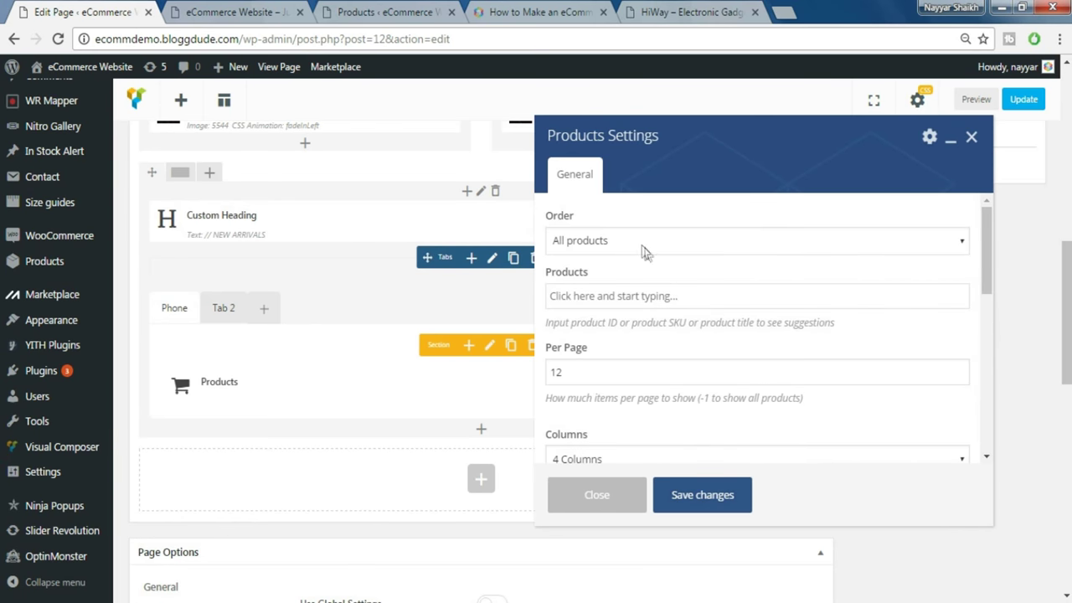
pyautogui.click(637, 241)
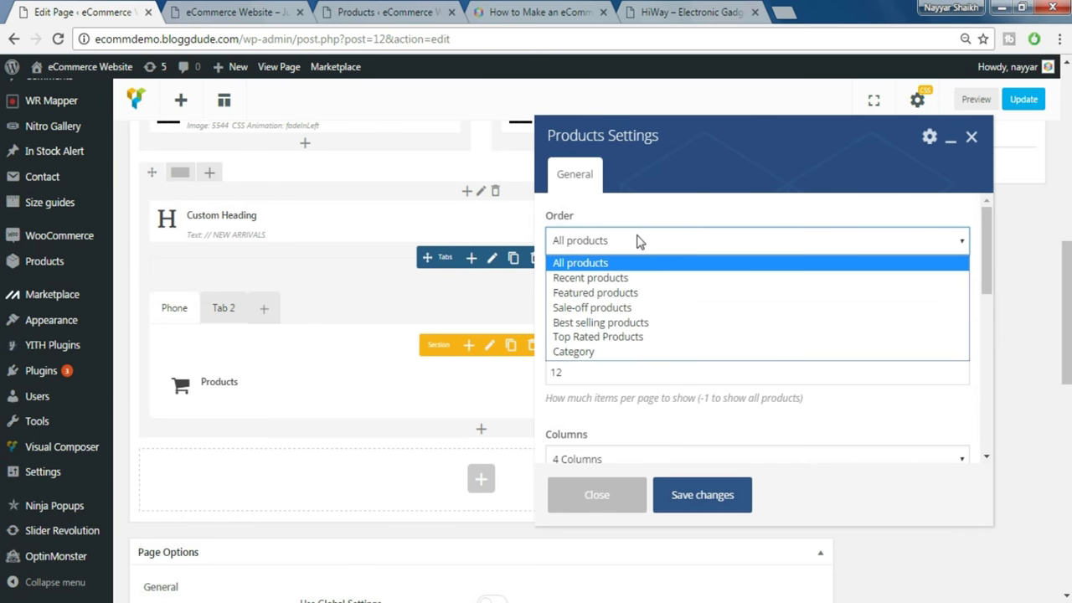
pyautogui.click(605, 352)
pyautogui.click(601, 298)
pyautogui.click(596, 335)
# Set the phone Products grid to 5 per page, 5 columns and Style 2, and save.
pyautogui.click(578, 351)
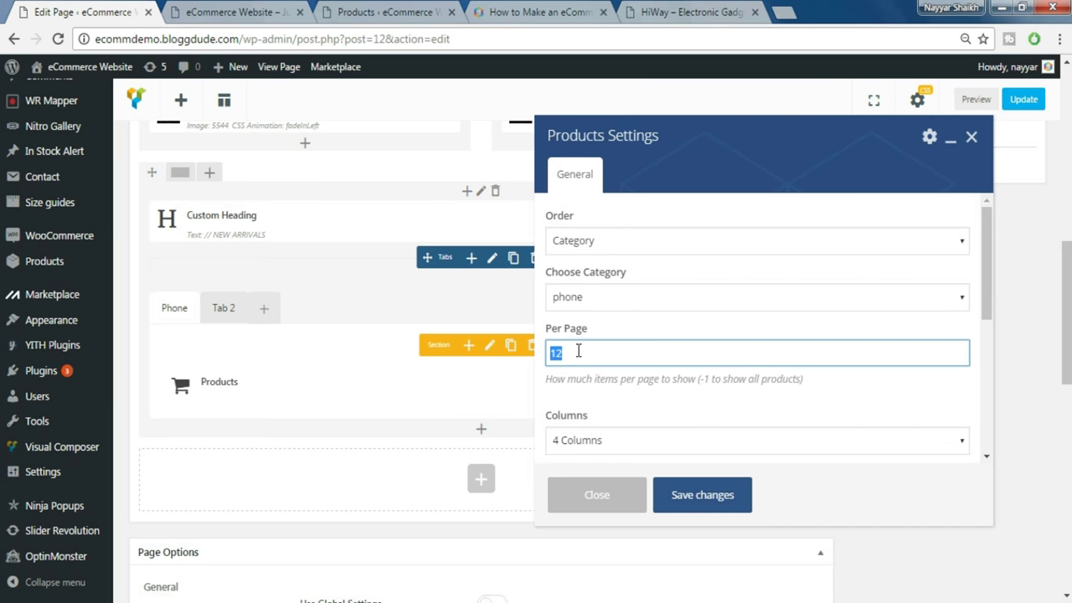
pyautogui.scroll(-1, 610, 398)
pyautogui.click(612, 358)
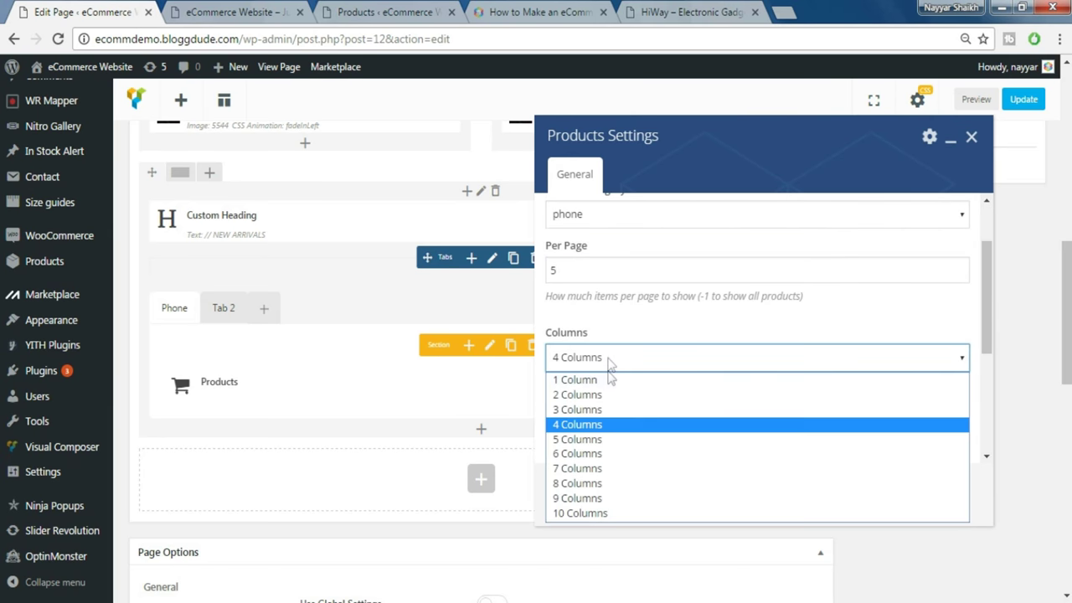
pyautogui.click(597, 443)
pyautogui.scroll(-2, 704, 404)
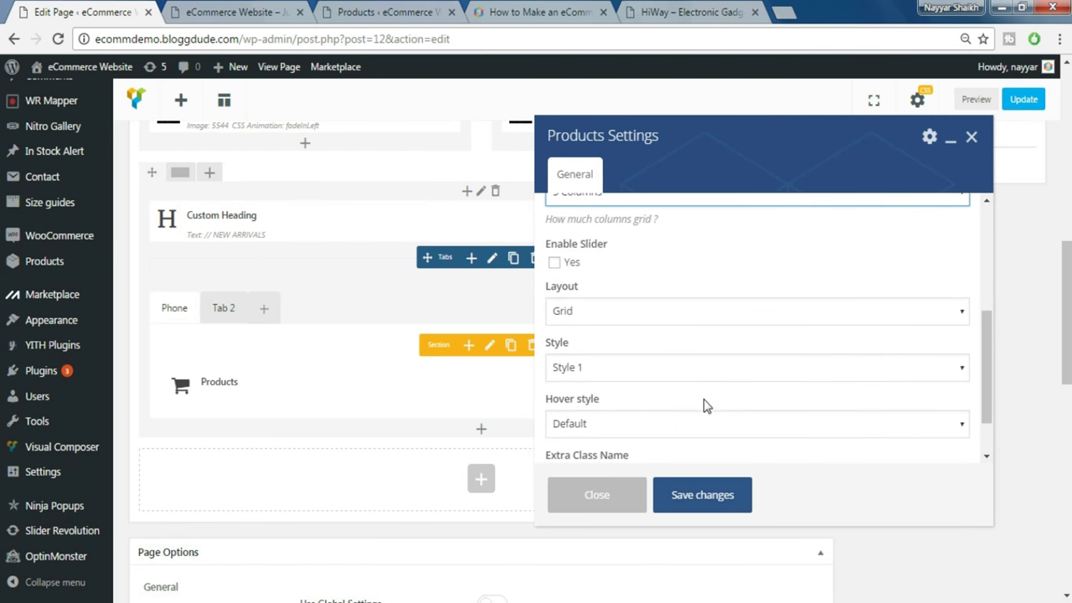
pyautogui.click(645, 371)
pyautogui.click(643, 405)
pyautogui.scroll(-1, 687, 442)
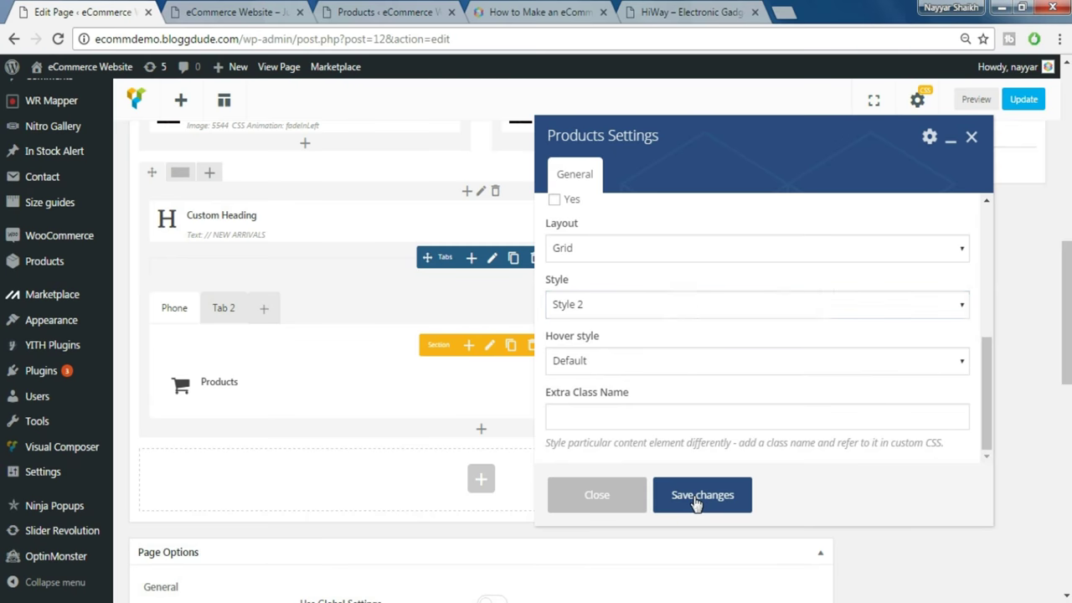
pyautogui.click(695, 499)
# Rename the second tab's section title from Tab 2 to 'Camera' and save it.
pyautogui.click(228, 315)
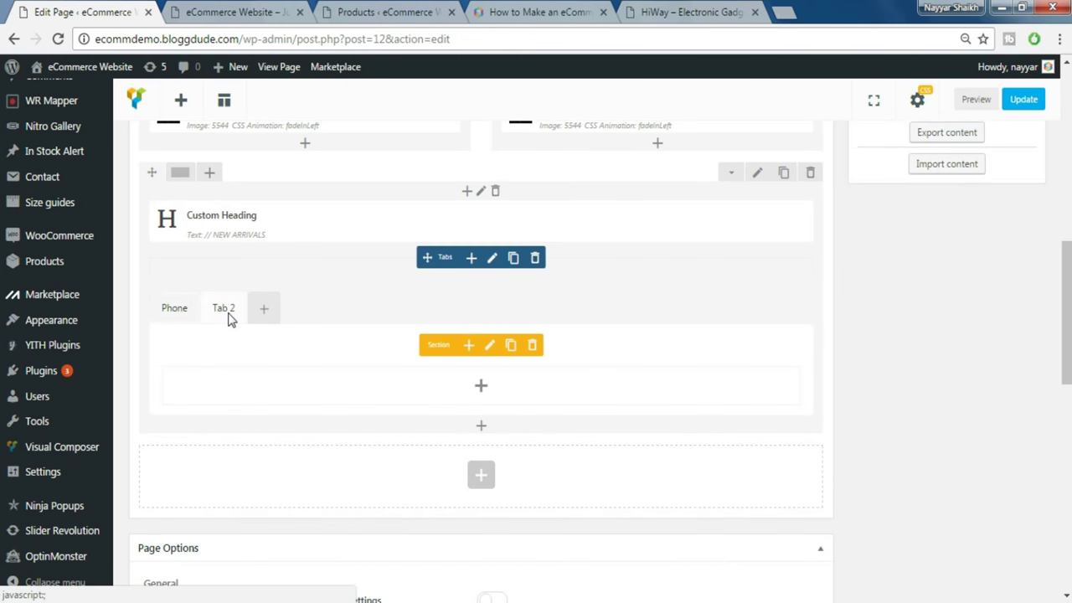
pyautogui.click(490, 346)
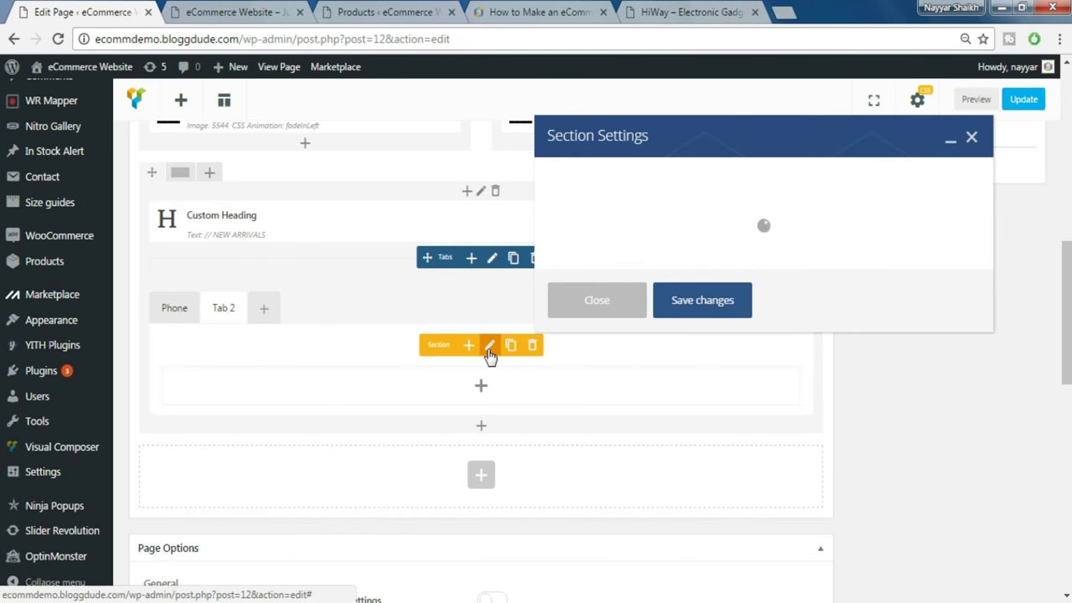
pyautogui.doubleClick(640, 197)
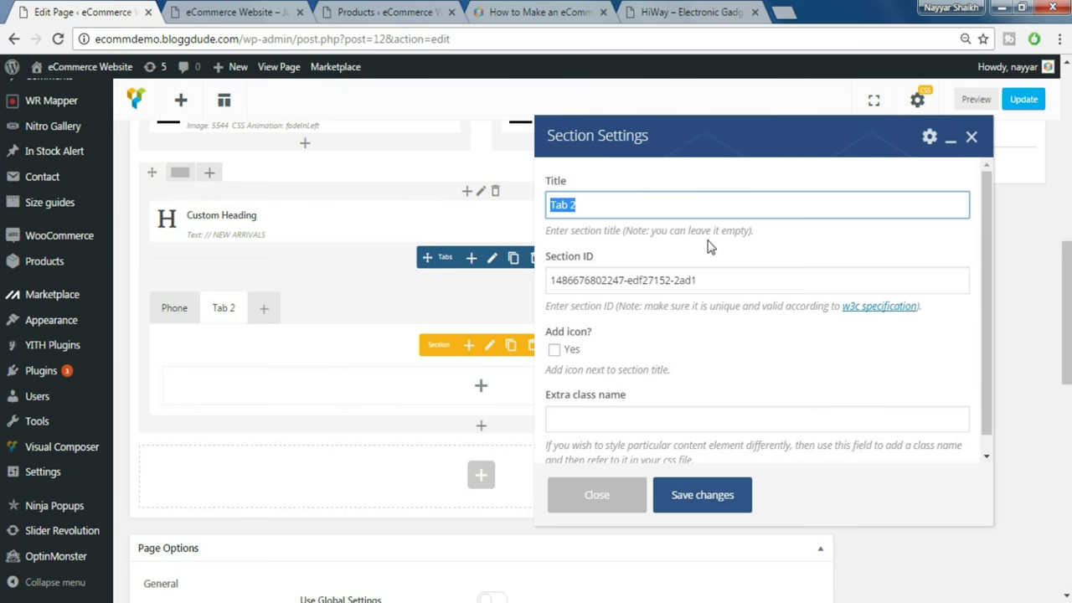
pyautogui.write('Ca')
pyautogui.click(730, 508)
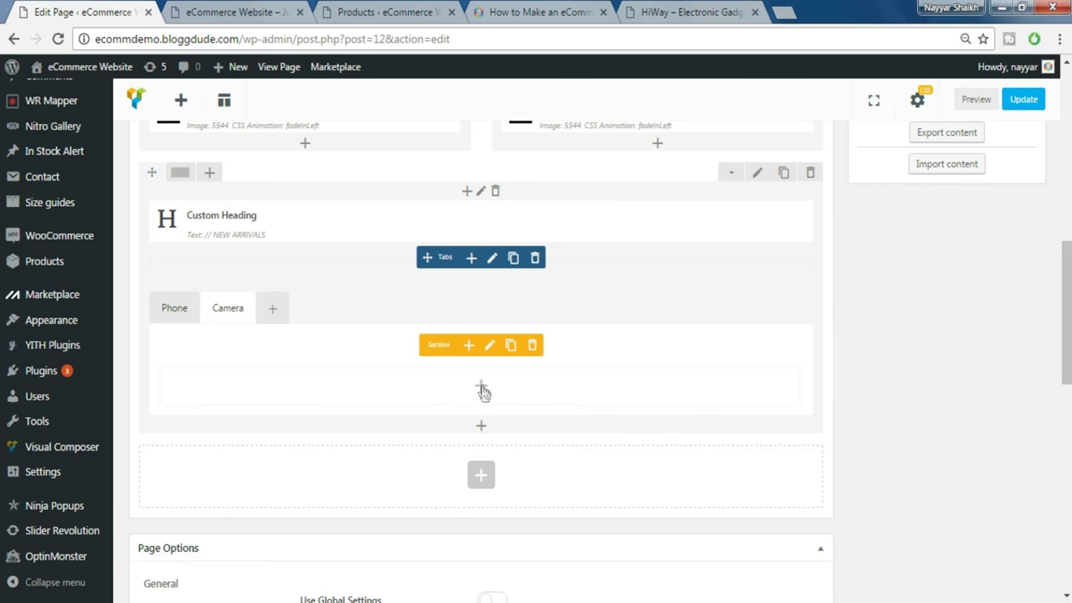
# Add a Products element to the Camera tab, ordered by Category with camera selected.
pyautogui.click(481, 388)
pyautogui.write('prod')
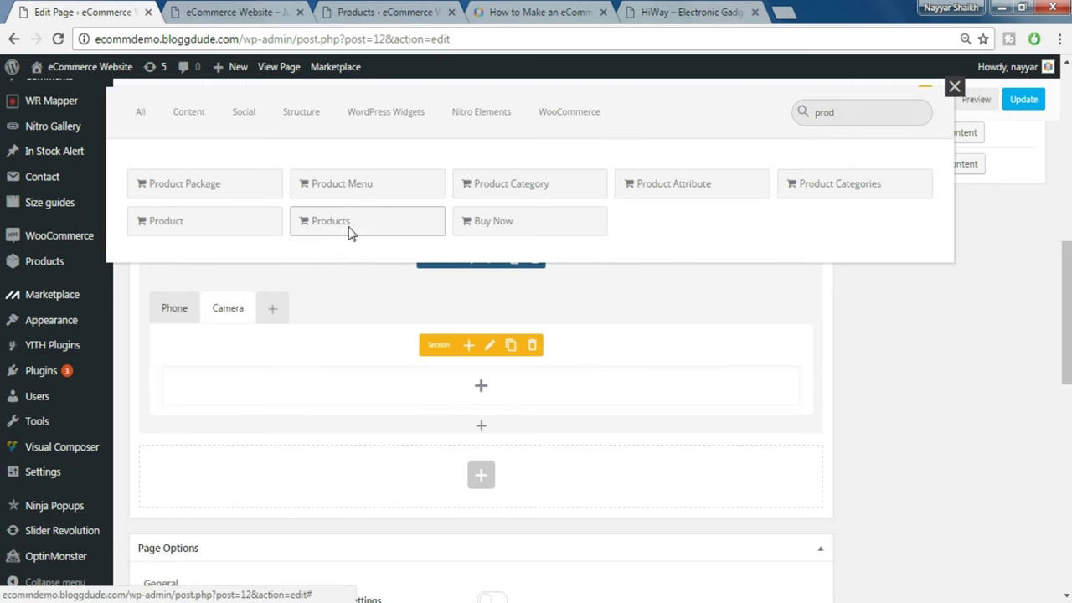
pyautogui.click(350, 223)
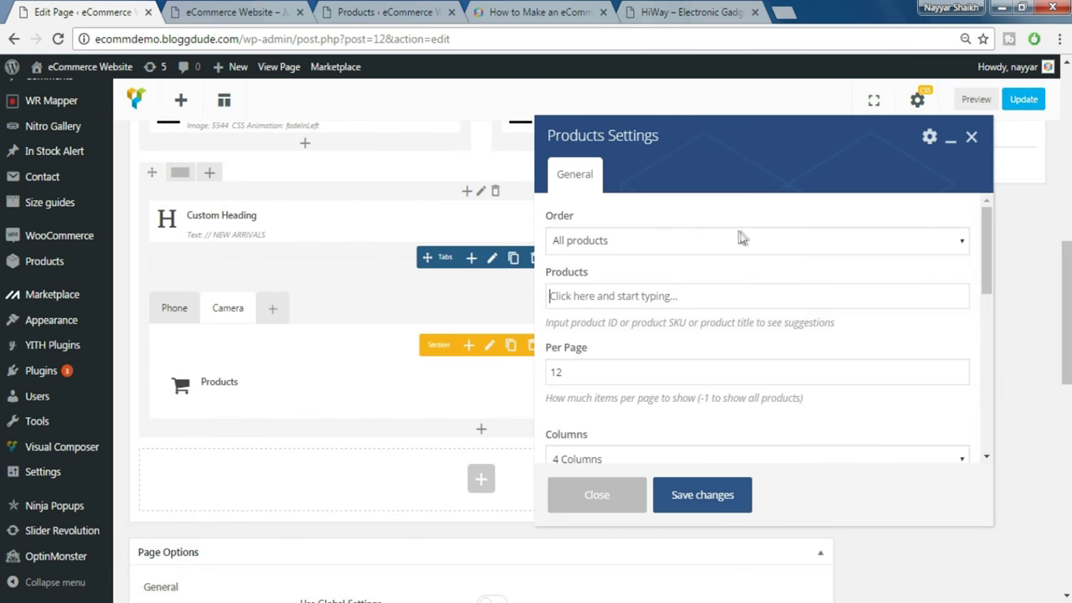
pyautogui.click(632, 241)
pyautogui.click(598, 352)
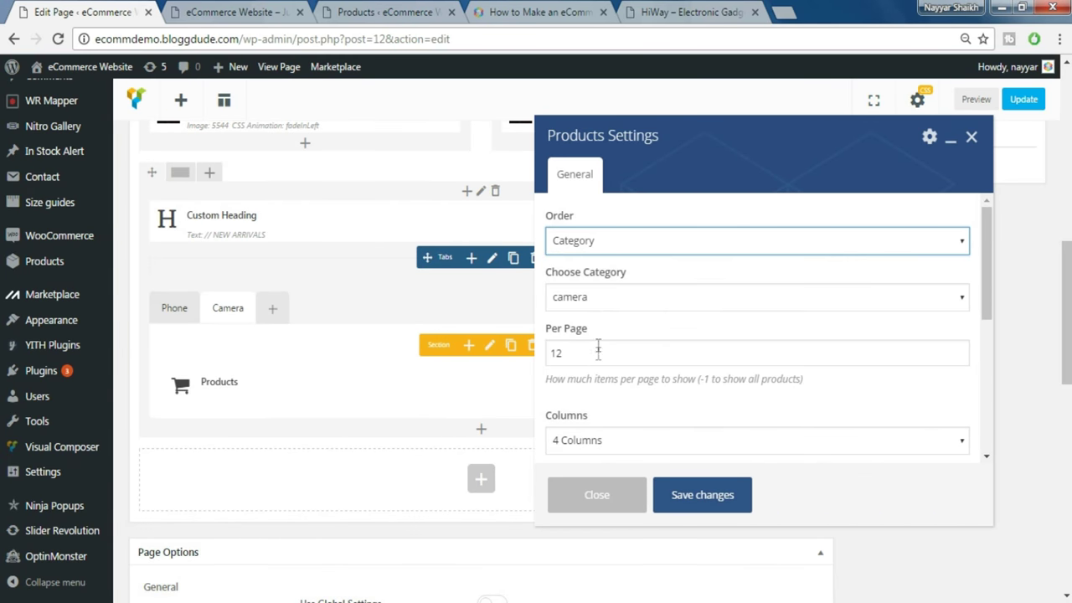
pyautogui.click(574, 303)
pyautogui.click(593, 320)
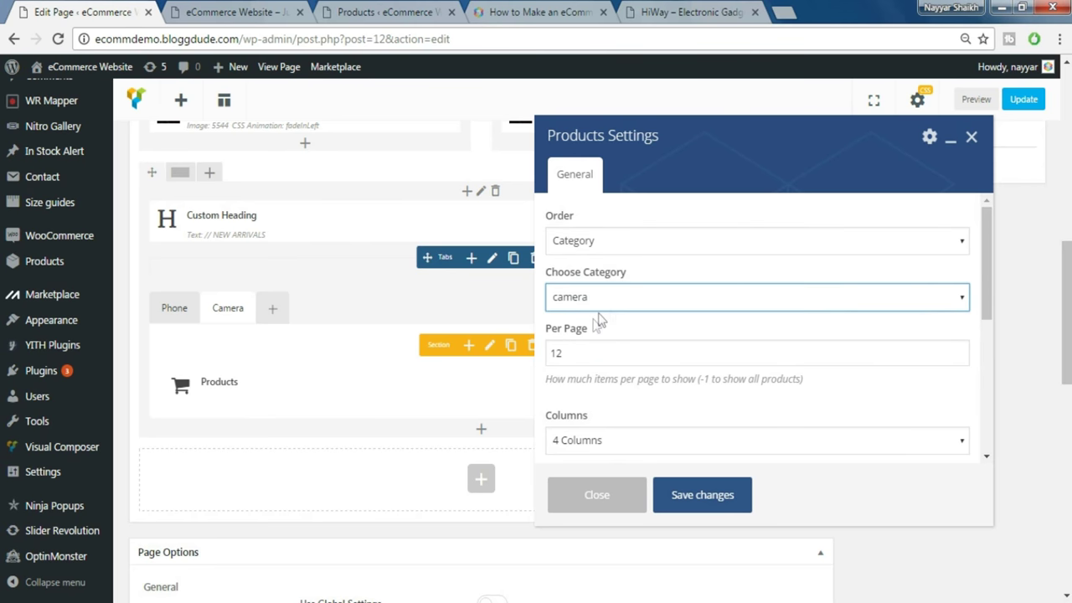
pyautogui.scroll(-2, 599, 310)
pyautogui.scroll(1, 601, 282)
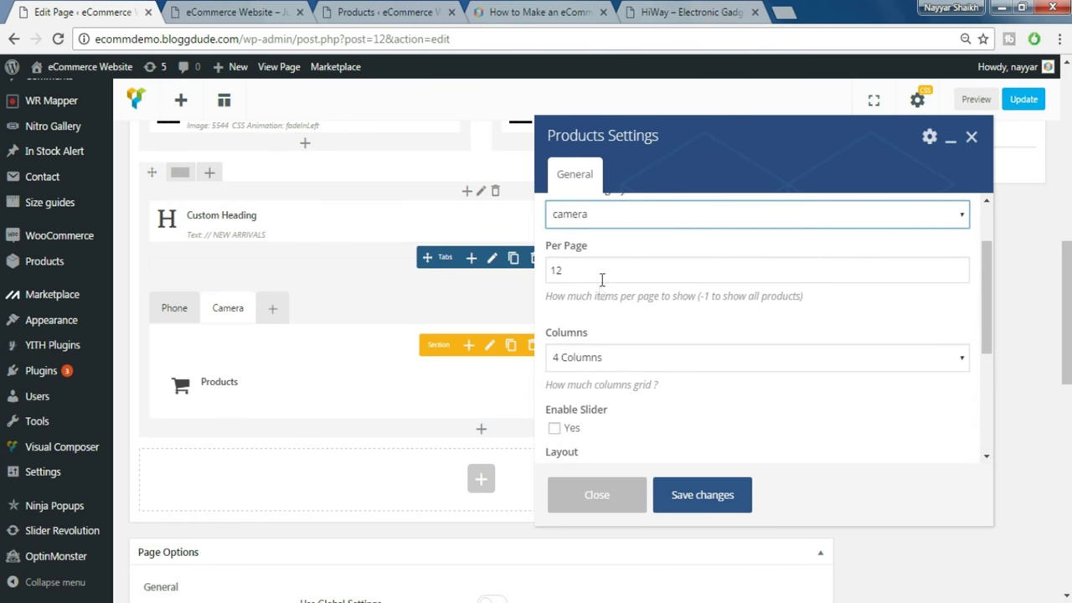
# Set 5 per page, 5 columns, Style 3 with Default hover, save, then view the HiWay demo.
pyautogui.doubleClick(589, 277)
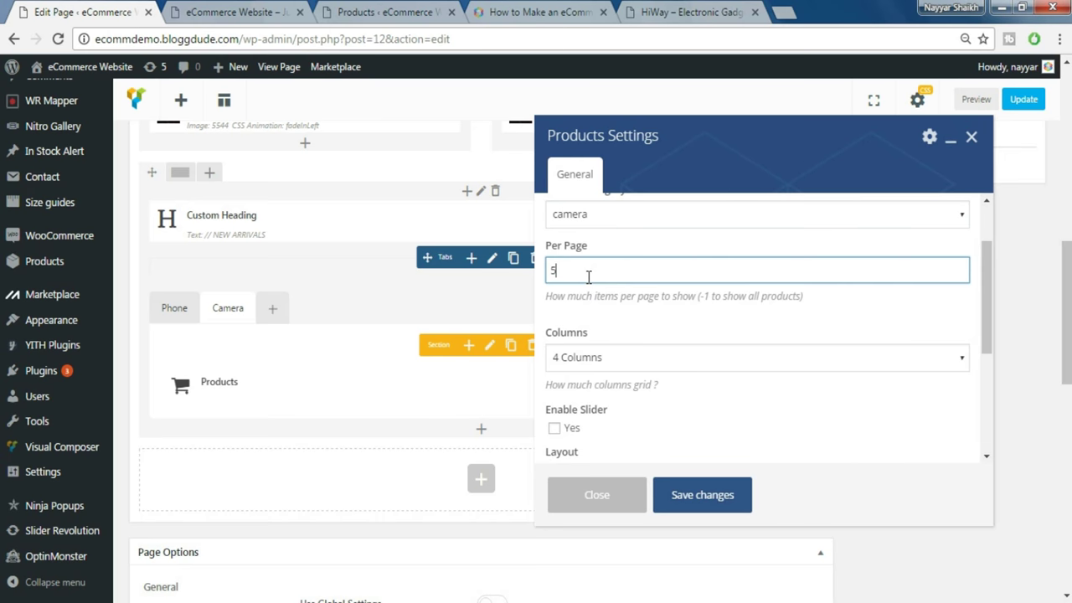
pyautogui.click(597, 360)
pyautogui.click(600, 441)
pyautogui.scroll(-2, 725, 371)
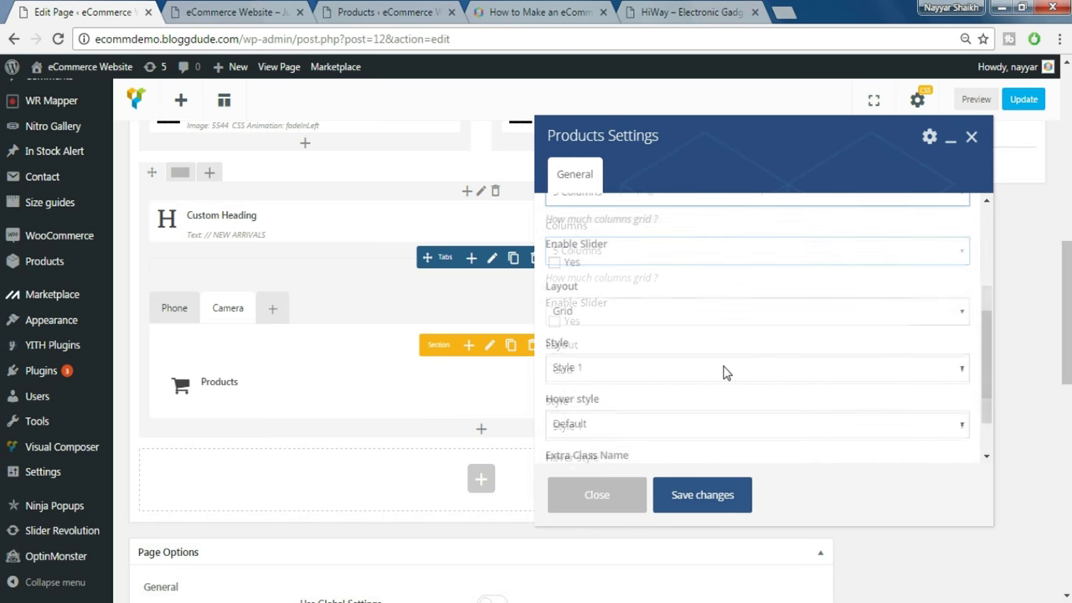
pyautogui.click(645, 367)
pyautogui.click(634, 420)
pyautogui.click(633, 423)
pyautogui.click(685, 350)
pyautogui.scroll(-2, 687, 351)
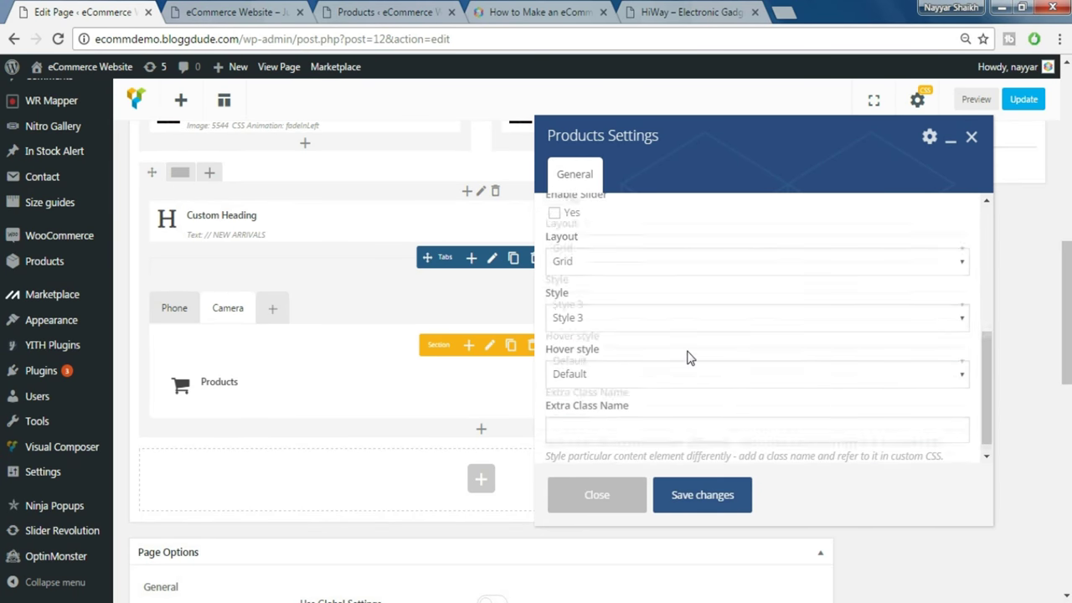
pyautogui.click(703, 495)
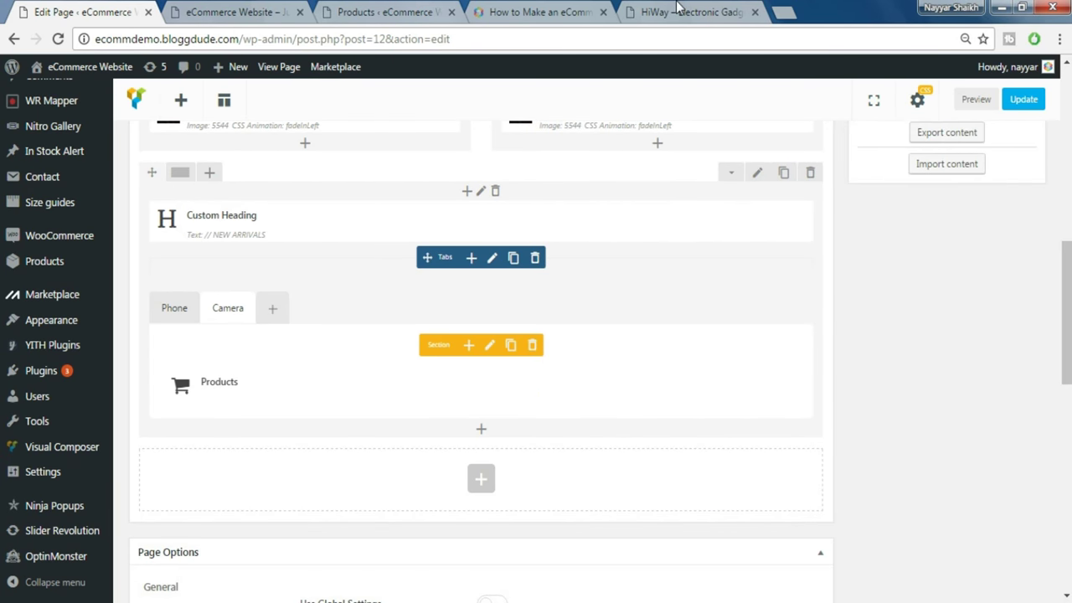
pyautogui.click(683, 12)
pyautogui.scroll(-2, 730, 232)
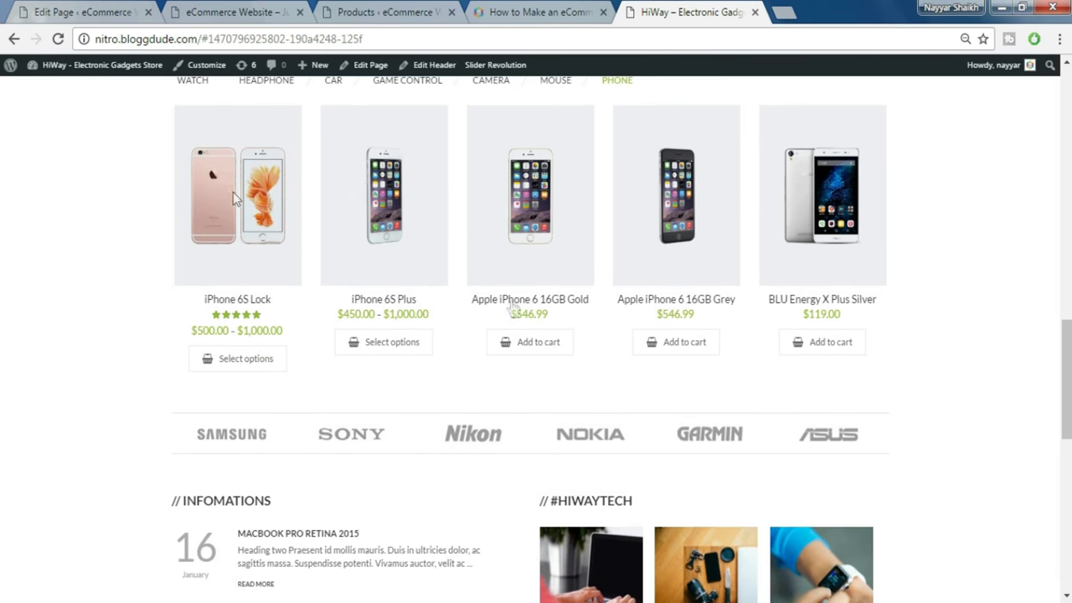
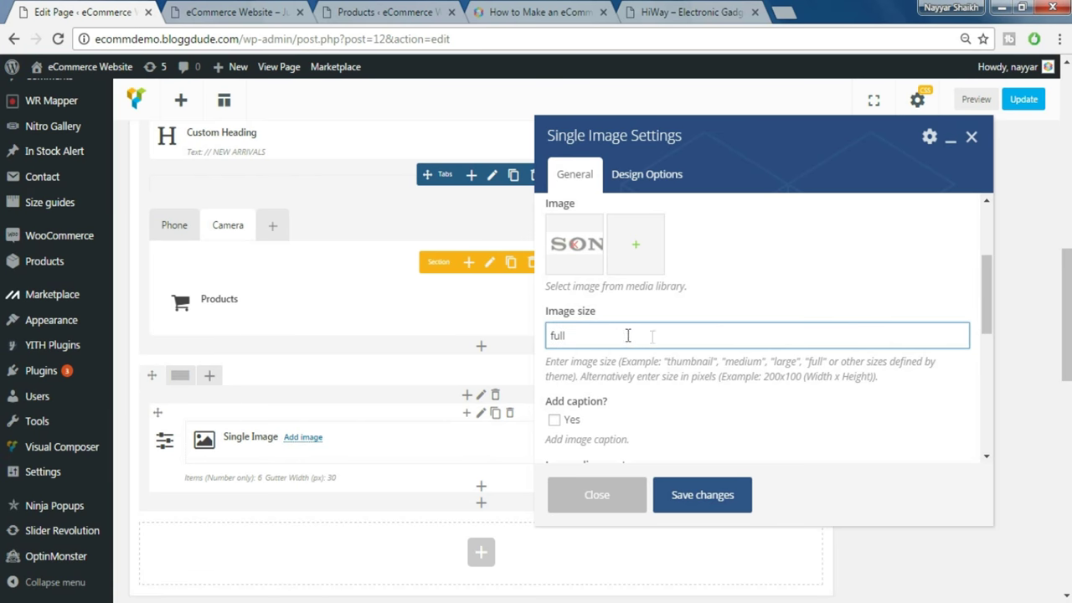
# Center-align the Sony logo image and save its settings.
pyautogui.scroll(-2, 637, 335)
pyautogui.click(708, 331)
pyautogui.click(636, 376)
pyautogui.scroll(-1, 727, 328)
pyautogui.scroll(-2, 727, 327)
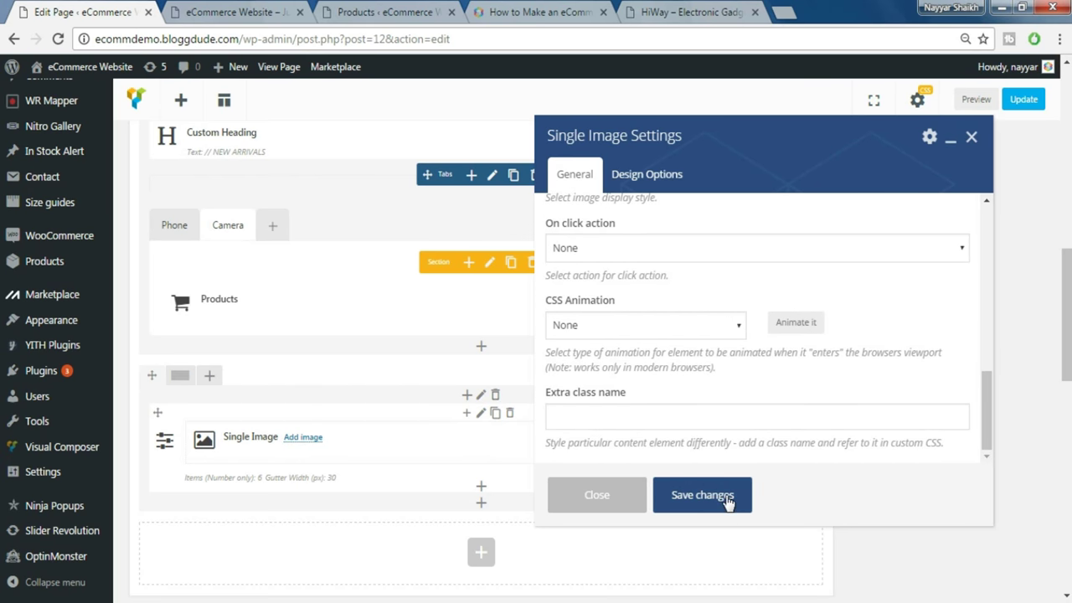
pyautogui.click(702, 495)
# Duplicate the Sony image element repeatedly so the logo row holds six copies.
pyautogui.scroll(-1, 726, 500)
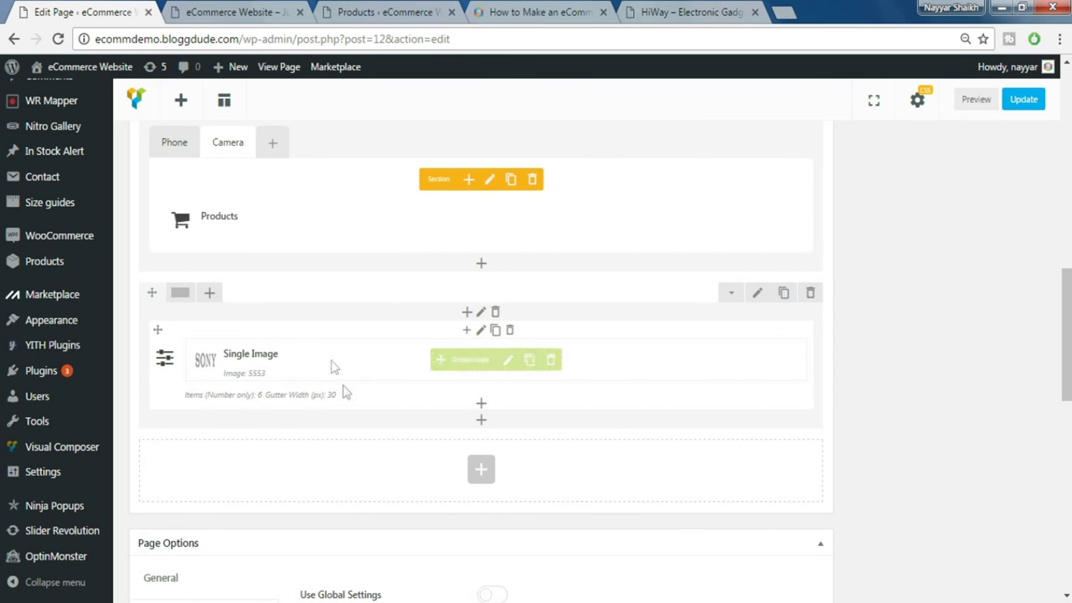
pyautogui.click(529, 362)
pyautogui.click(530, 362)
pyautogui.click(530, 362)
pyautogui.click(530, 362)
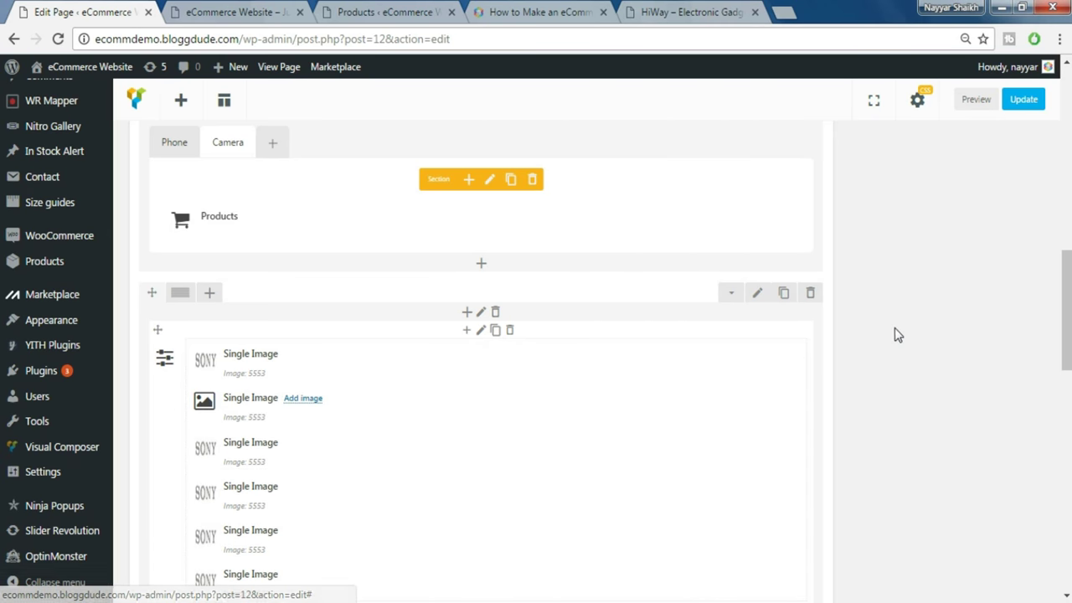
# Compare with the reference HiWay storefront, then open the logo row's settings.
pyautogui.click(702, 9)
pyautogui.scroll(-1, 498, 223)
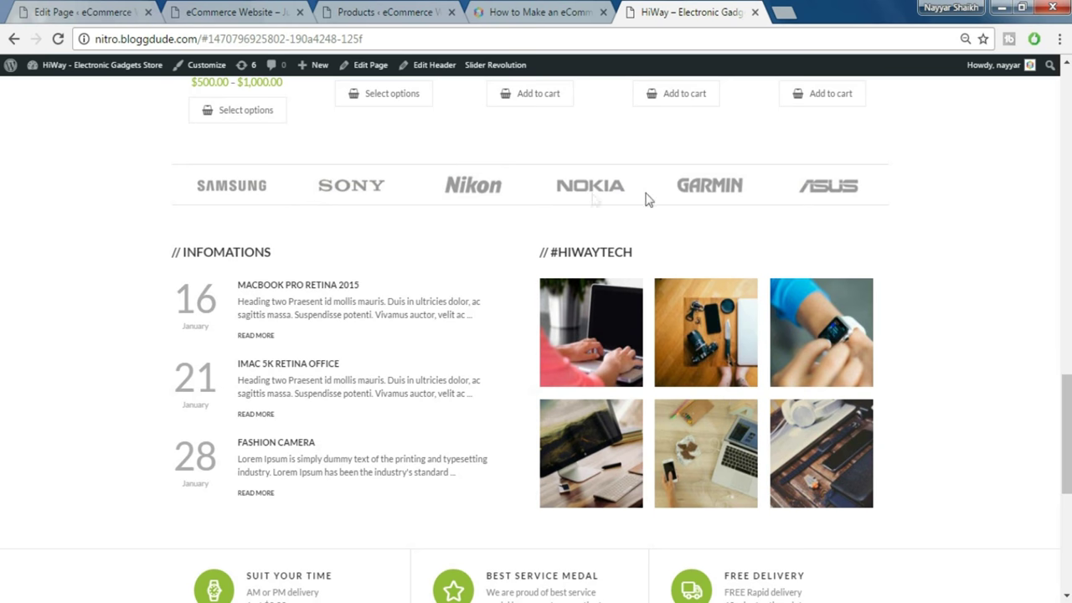
pyautogui.click(123, 9)
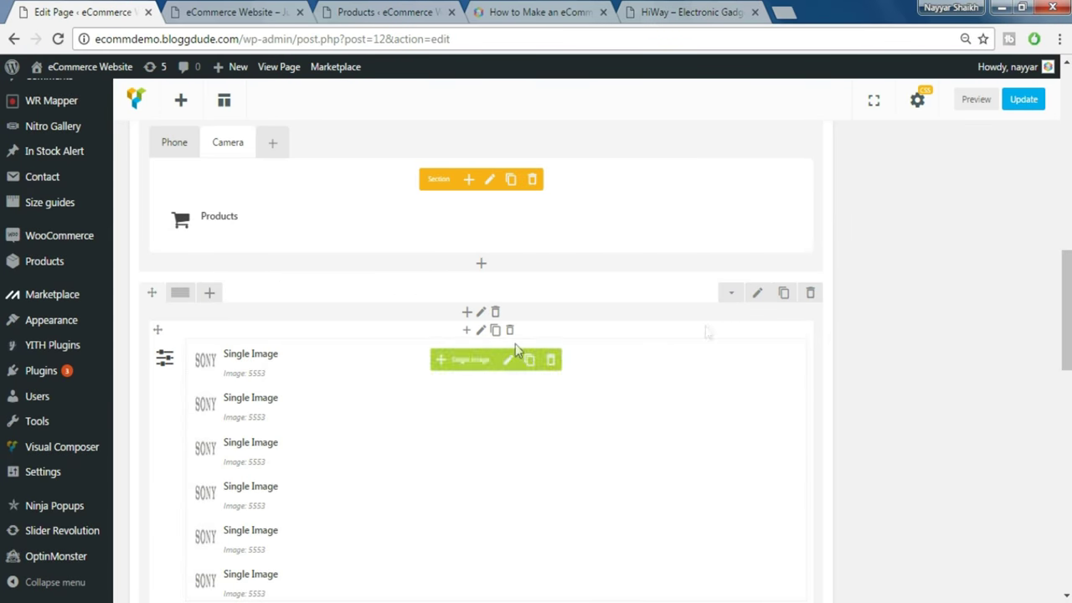
pyautogui.click(758, 298)
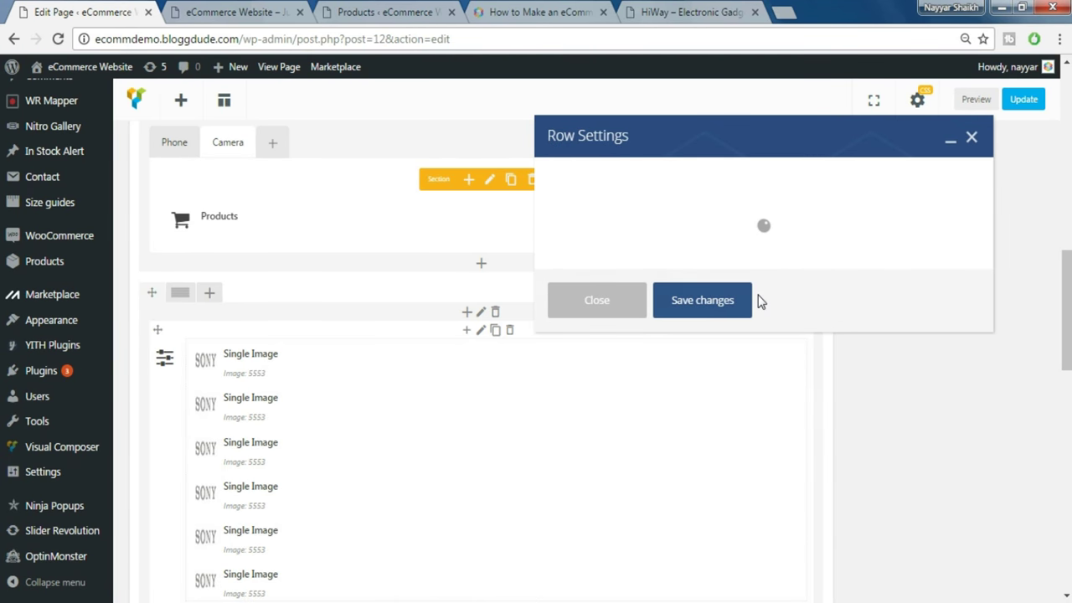
# Set 1 px top and bottom borders, 0 left/right margins and a 60 bottom margin.
pyautogui.click(660, 176)
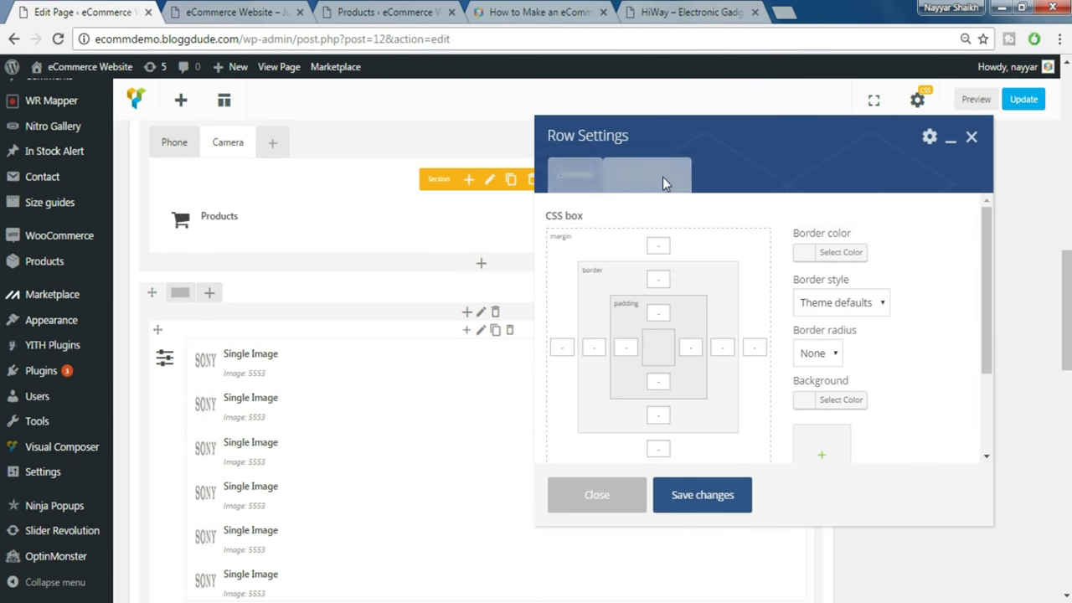
pyautogui.click(657, 280)
pyautogui.write('1.')
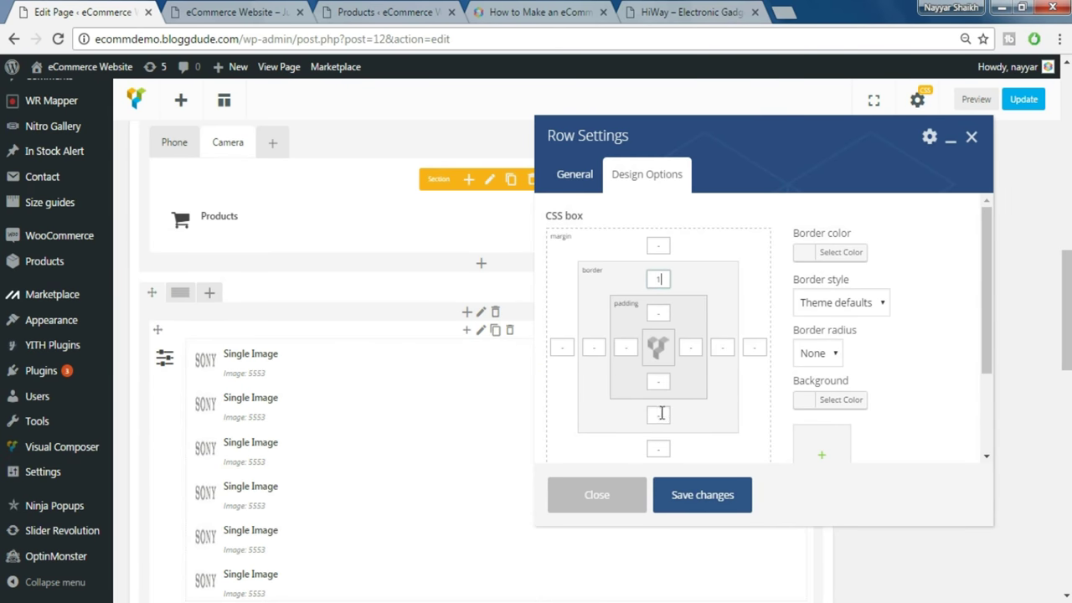
pyautogui.click(657, 419)
pyautogui.click(562, 347)
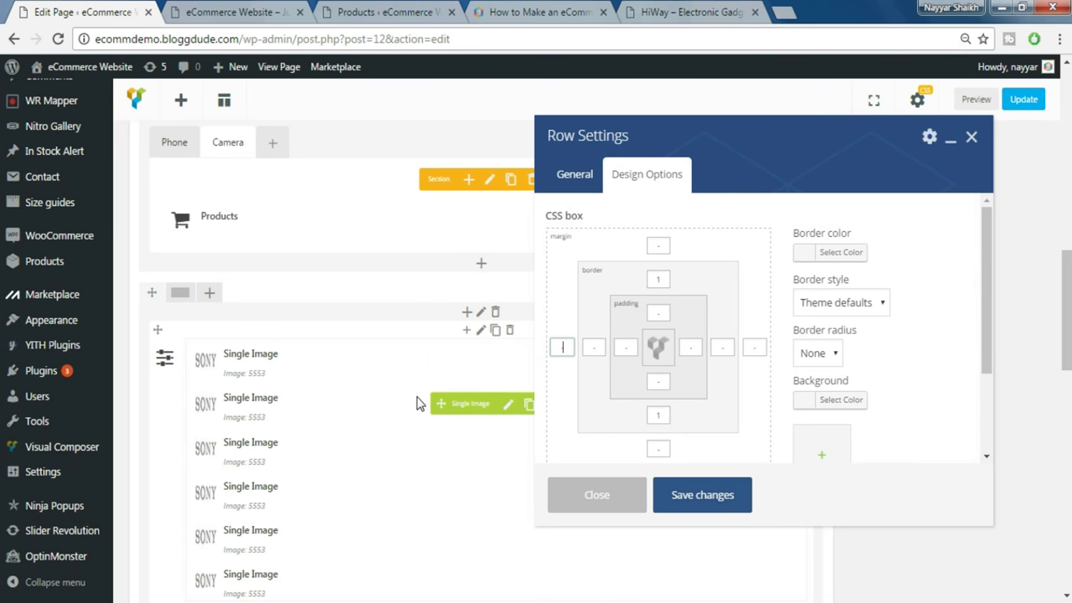
pyautogui.click(755, 346)
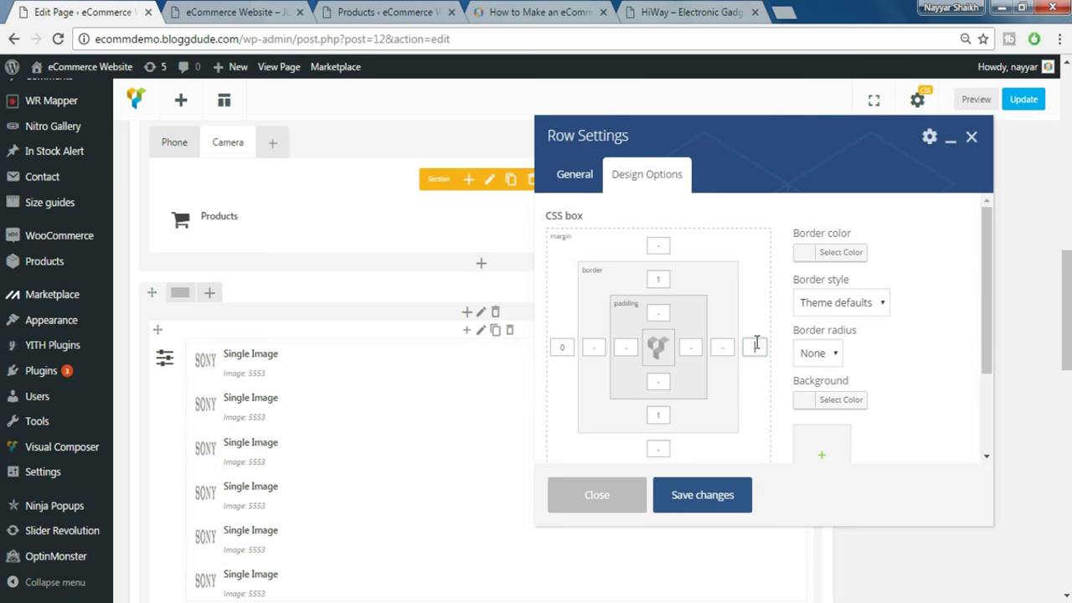
pyautogui.click(657, 448)
# Make the row border solid light grey #b2b2b2 and save the row settings.
pyautogui.click(839, 252)
pyautogui.click(805, 319)
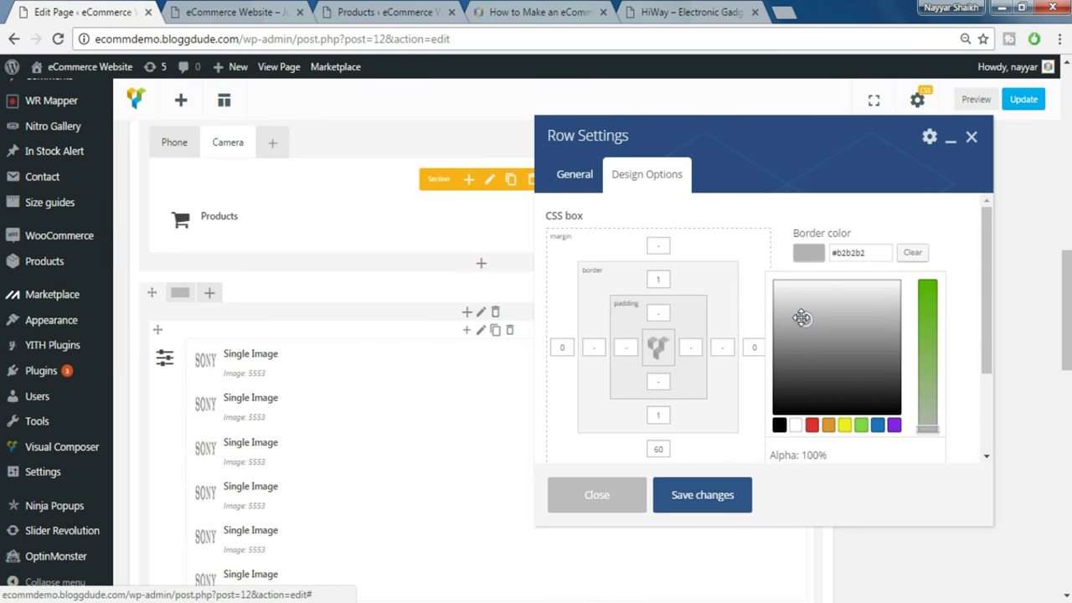
pyautogui.click(889, 222)
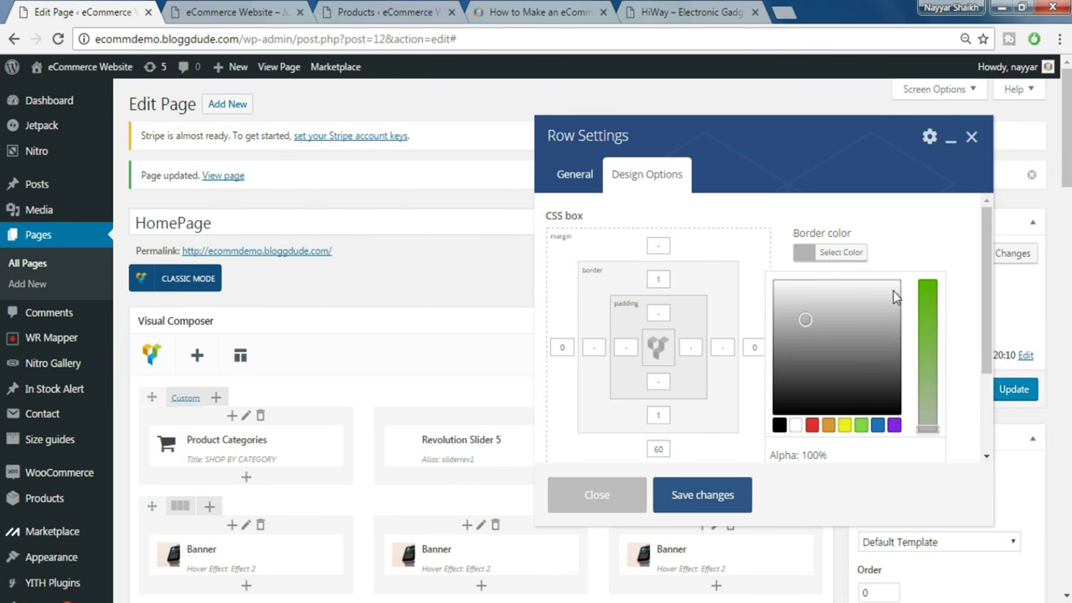
pyautogui.click(921, 249)
pyautogui.click(850, 303)
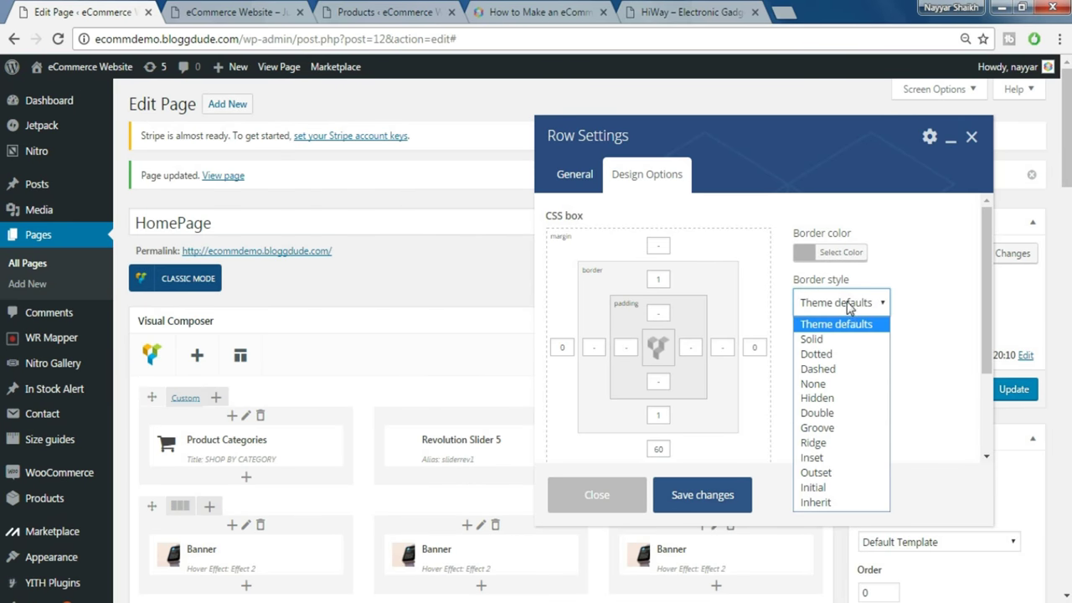
pyautogui.click(844, 340)
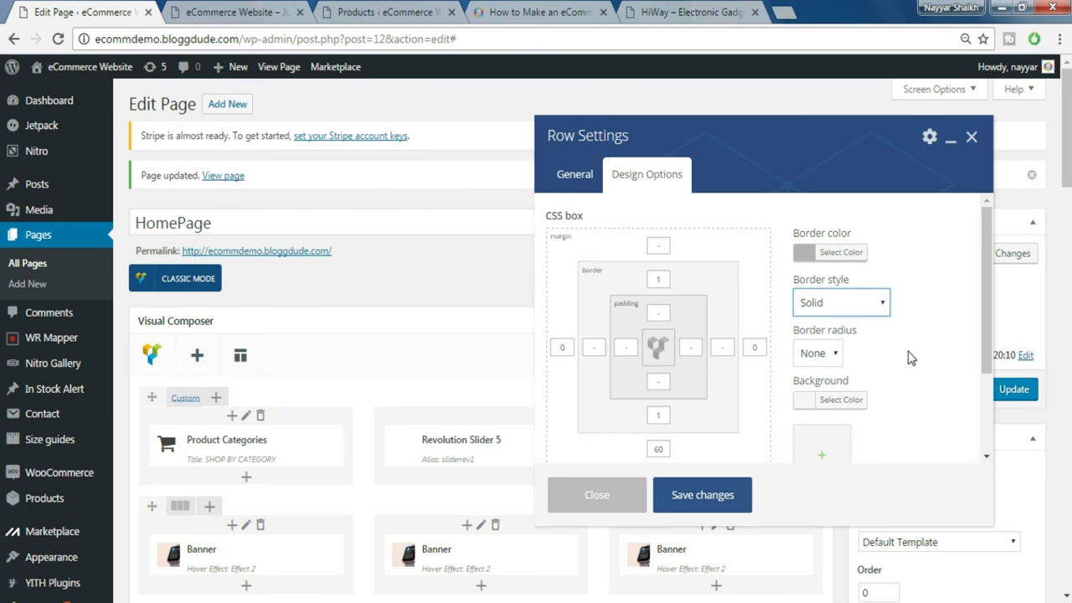
pyautogui.scroll(-2, 900, 369)
pyautogui.click(712, 495)
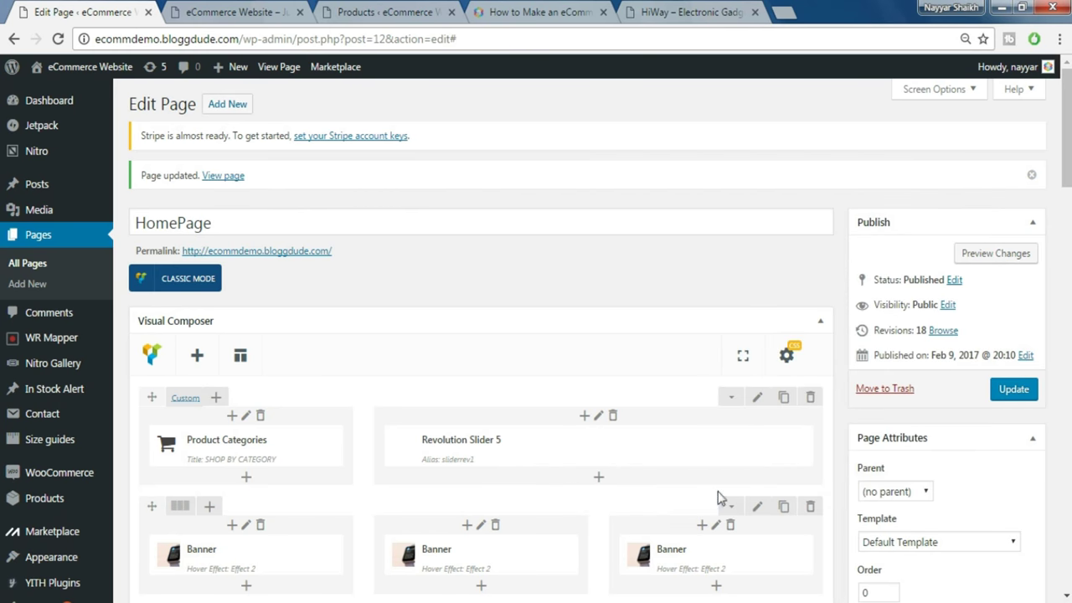
pyautogui.scroll(-10, 718, 497)
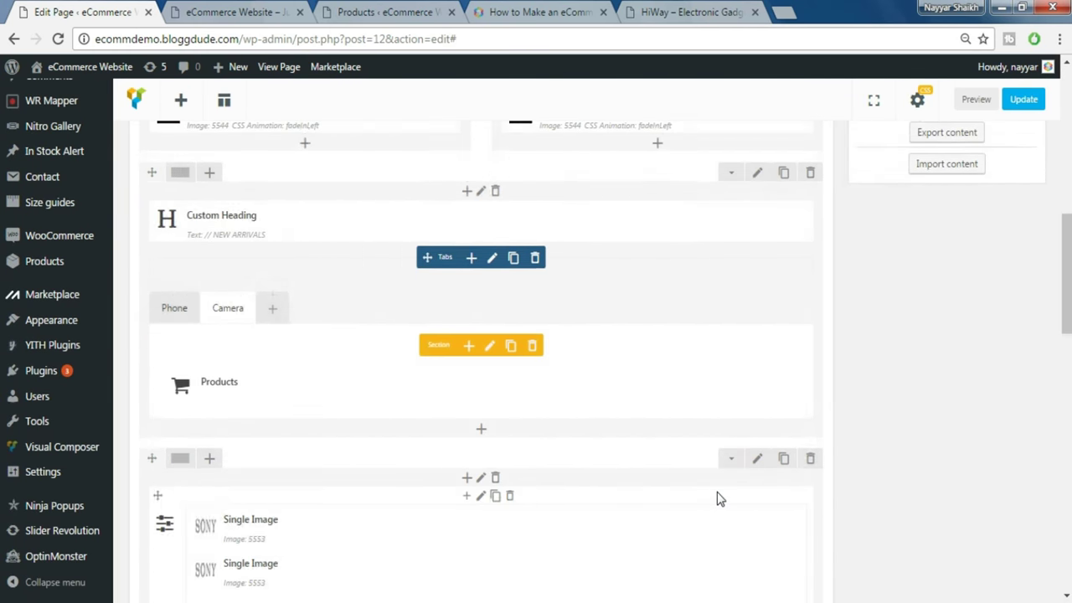
pyautogui.scroll(-5, 717, 496)
# After checking the reference store, give the logo column 15 top and bottom padding and Update.
pyautogui.click(717, 8)
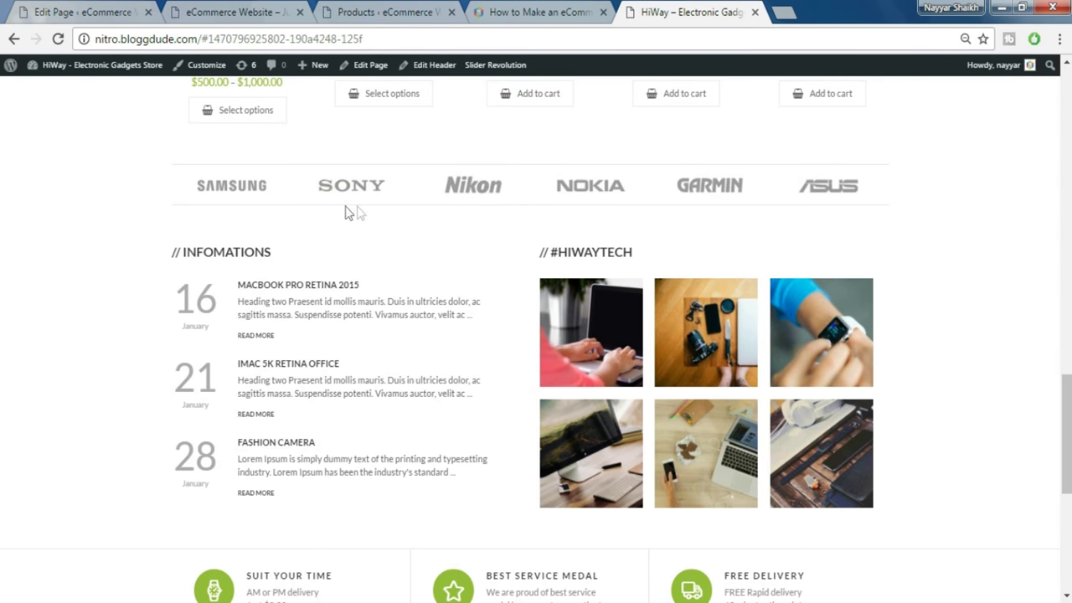
pyautogui.click(133, 9)
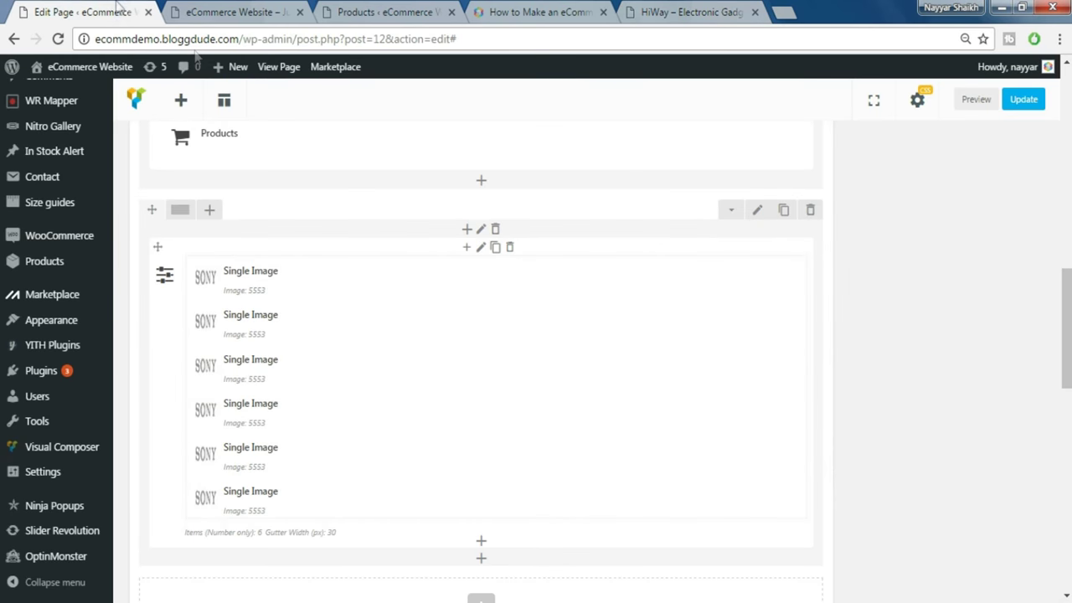
pyautogui.click(480, 231)
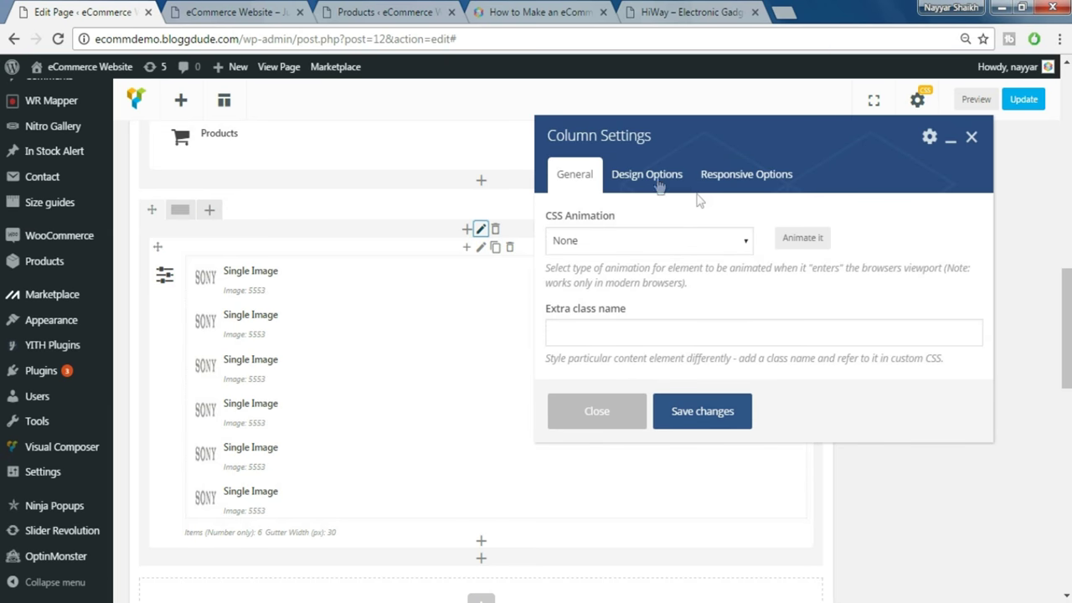
pyautogui.click(656, 180)
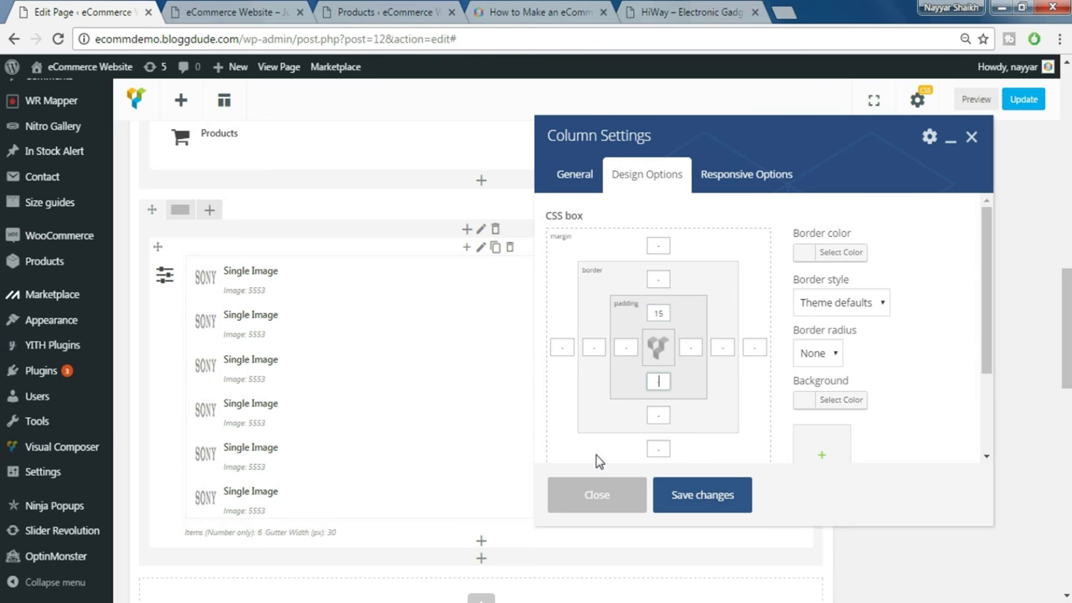
pyautogui.click(702, 494)
pyautogui.scroll(3, 787, 395)
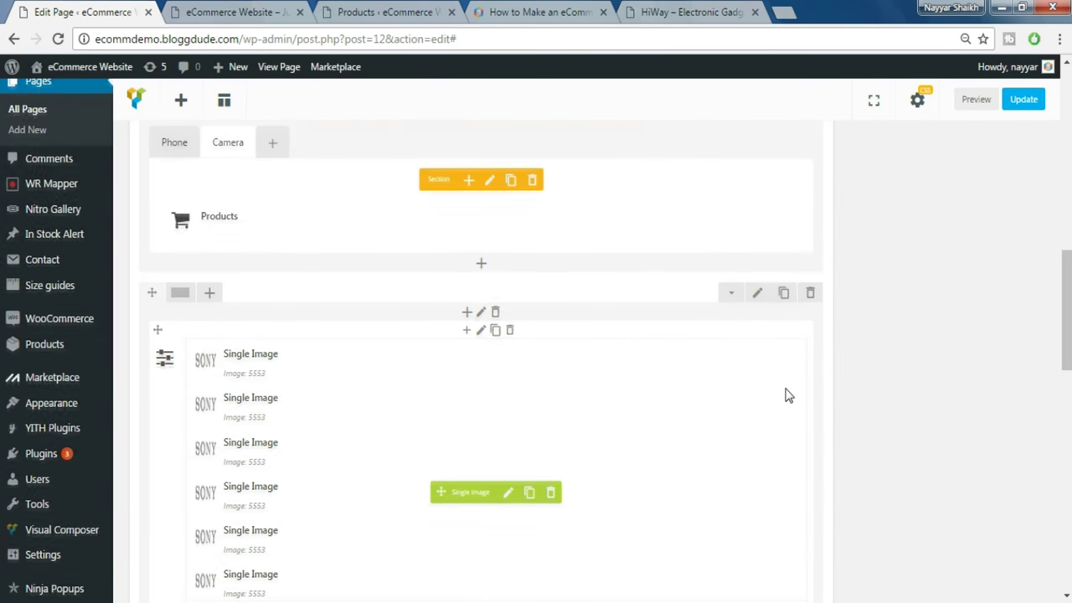
pyautogui.click(1023, 101)
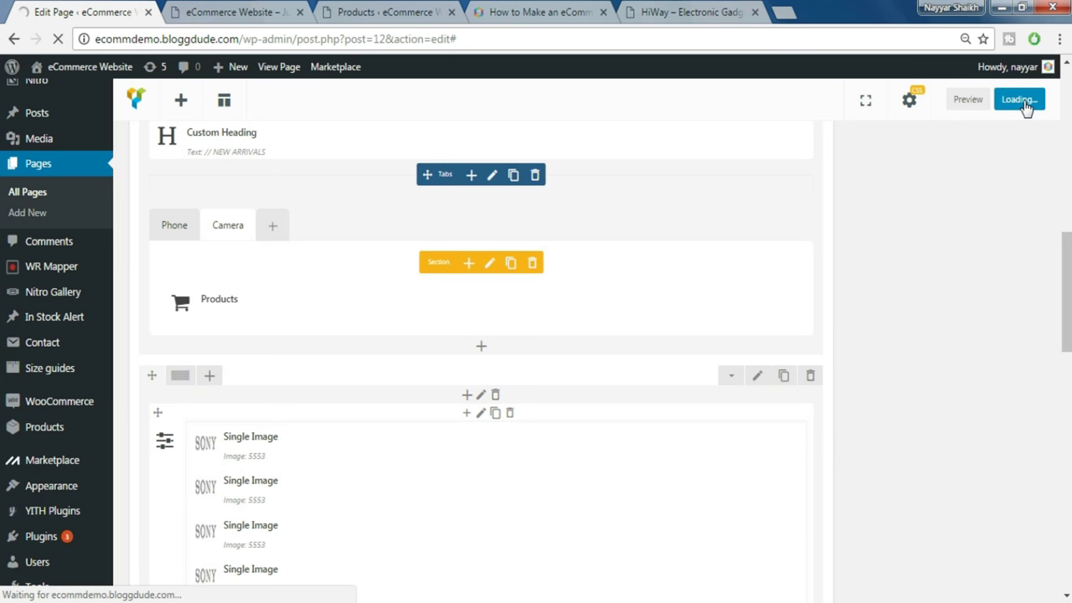
# Reload the live storefront and browse it, including the New Arrivals Camera products.
pyautogui.click(221, 10)
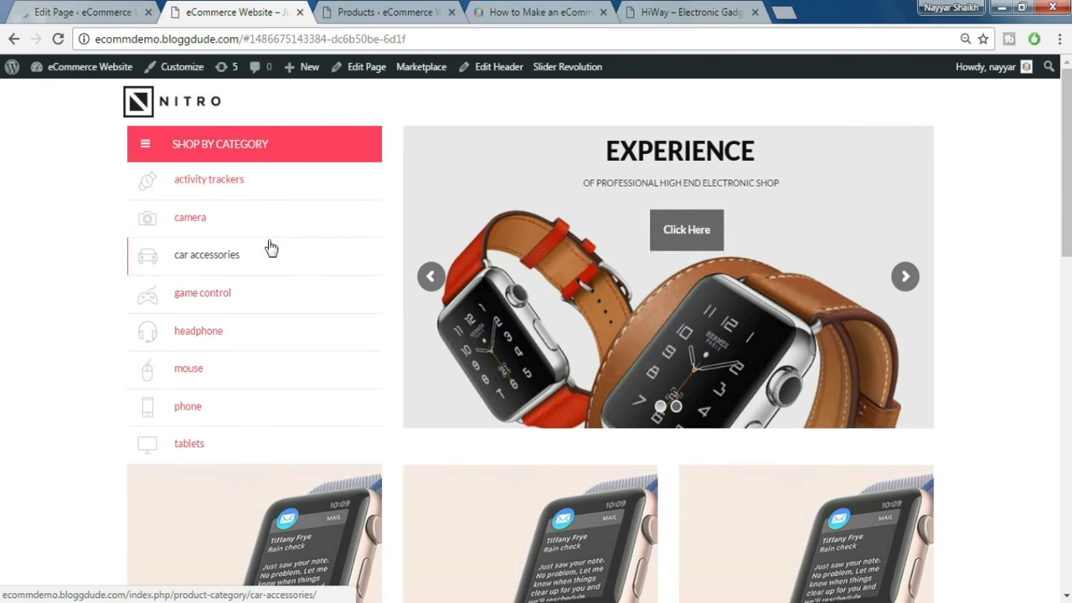
pyautogui.click(57, 39)
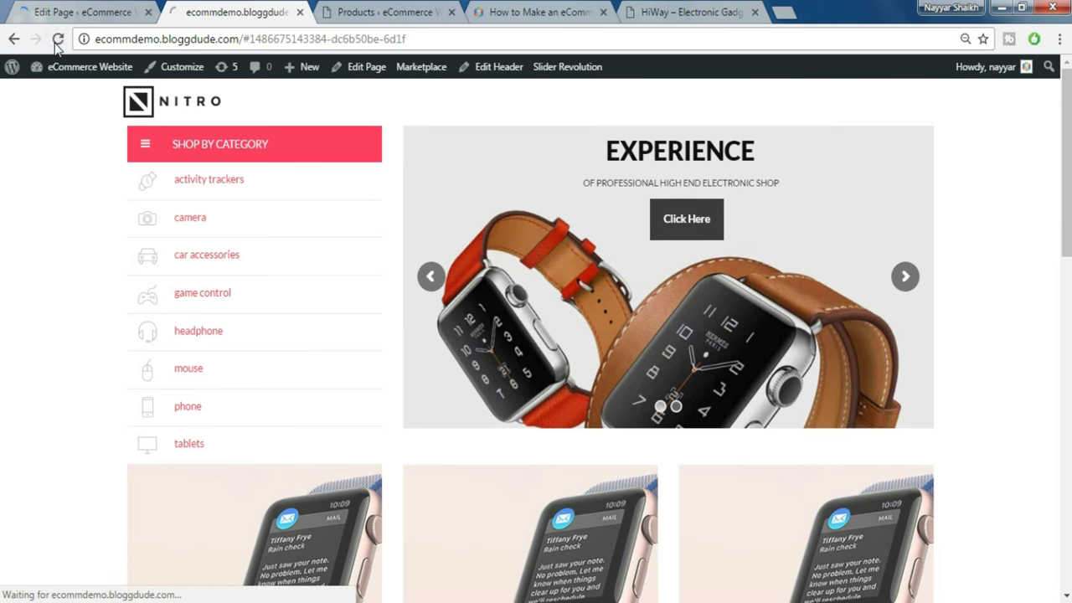
pyautogui.scroll(-6, 773, 240)
pyautogui.scroll(1, 775, 241)
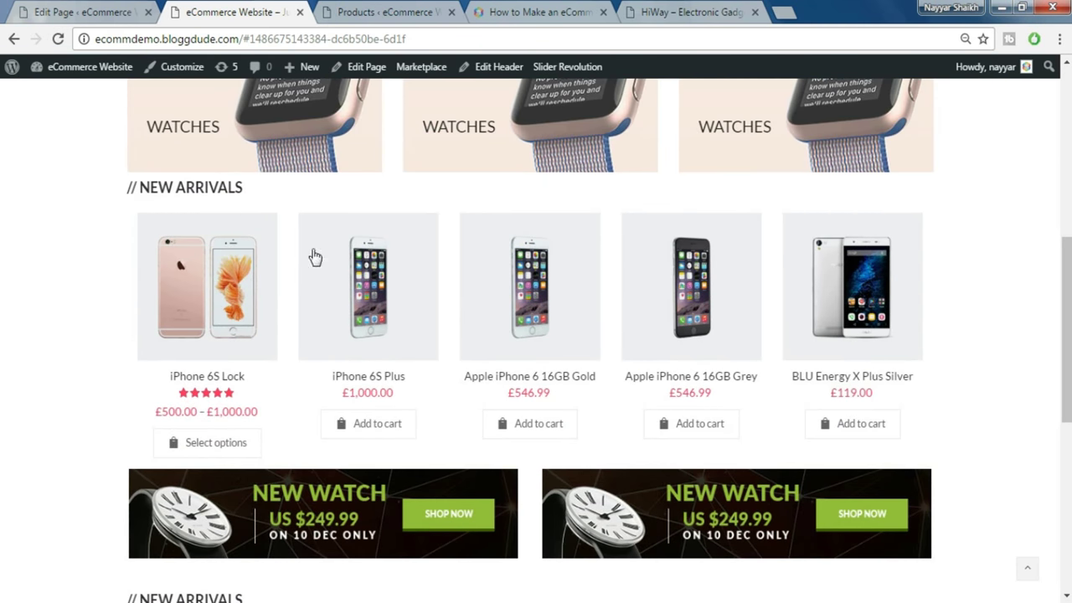
pyautogui.scroll(3, 335, 260)
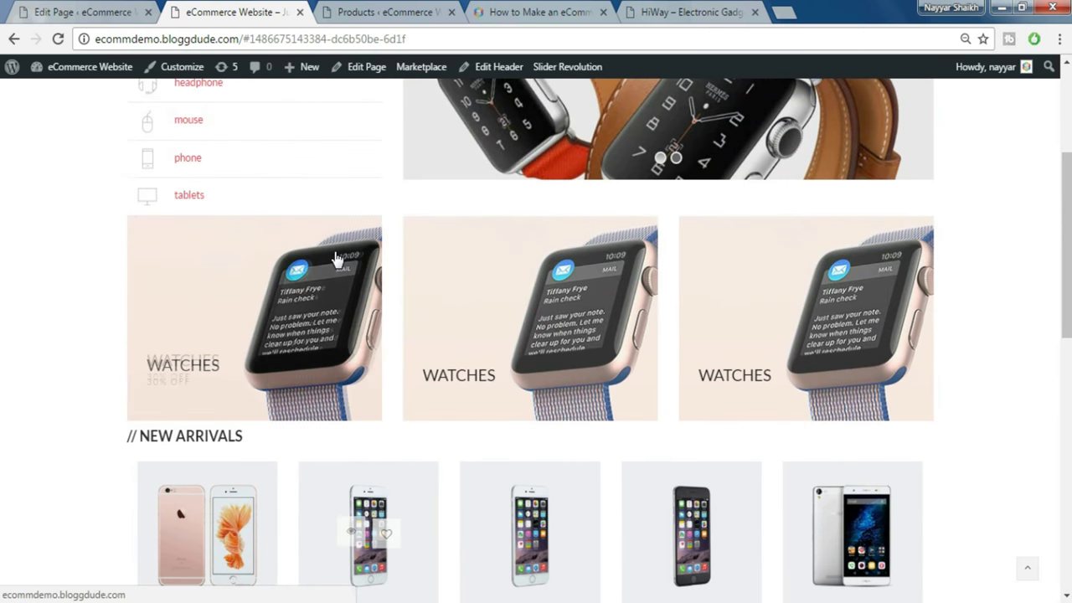
pyautogui.scroll(-2, 276, 327)
pyautogui.scroll(-2, 928, 385)
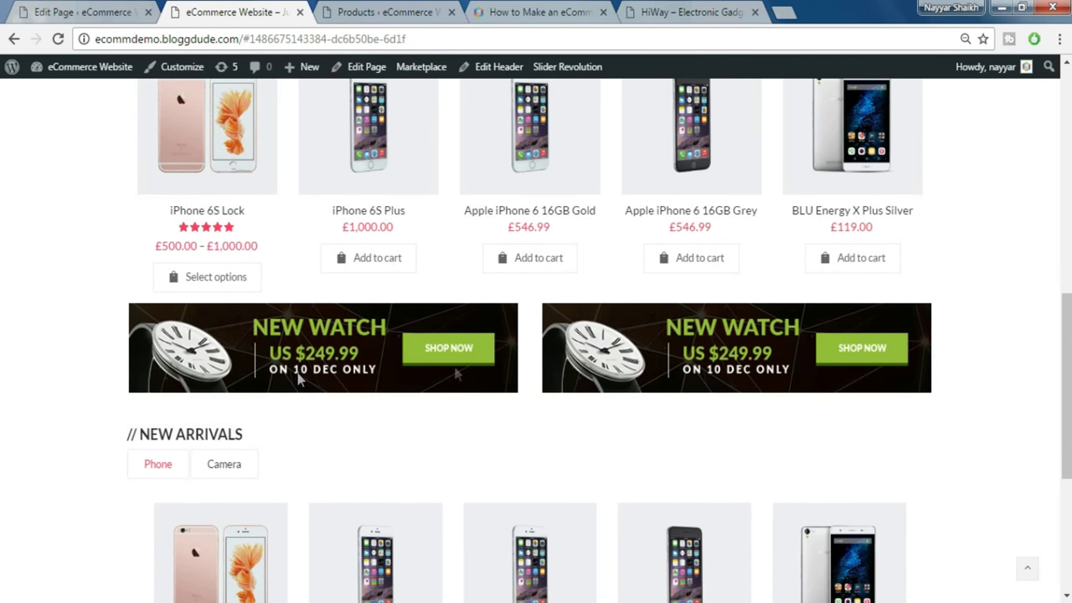
pyautogui.scroll(-2, 833, 378)
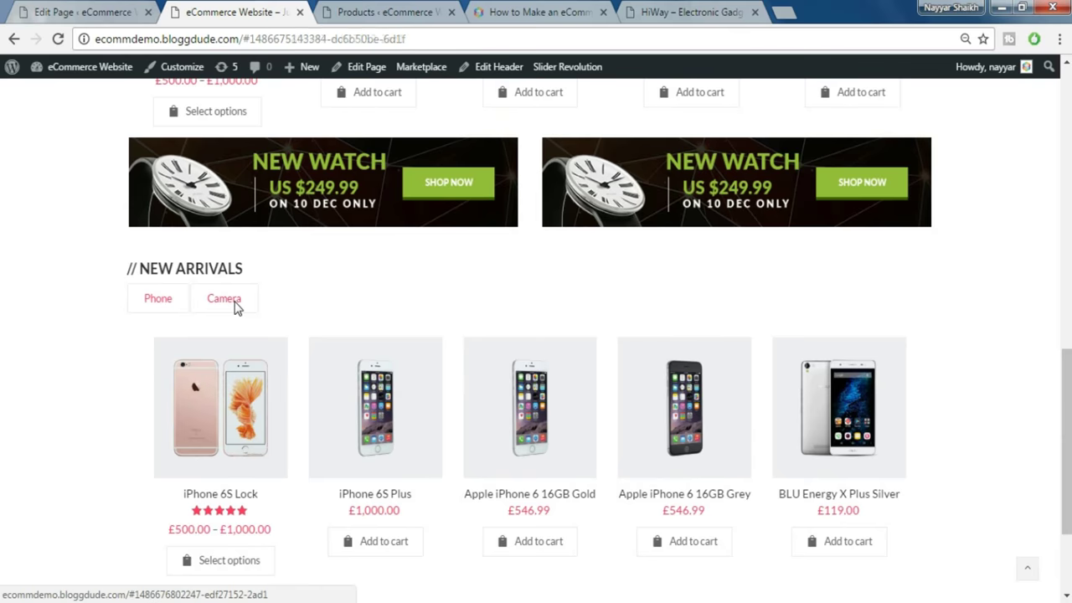
pyautogui.click(237, 306)
pyautogui.scroll(-2, 368, 354)
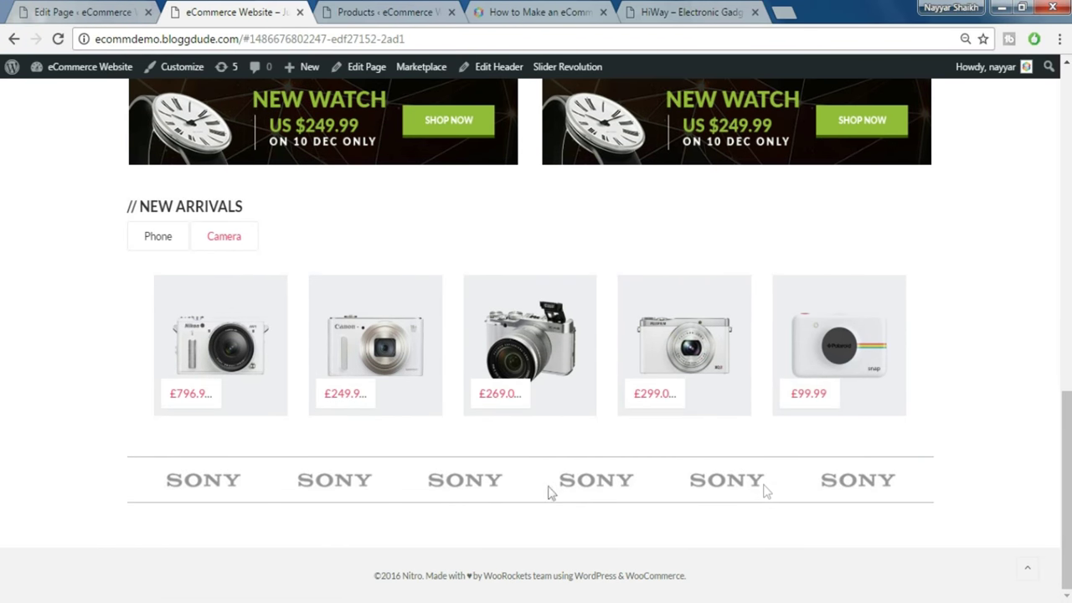
# Compare against the reference HiWay storefront, then return to the HomePage editor.
pyautogui.click(679, 12)
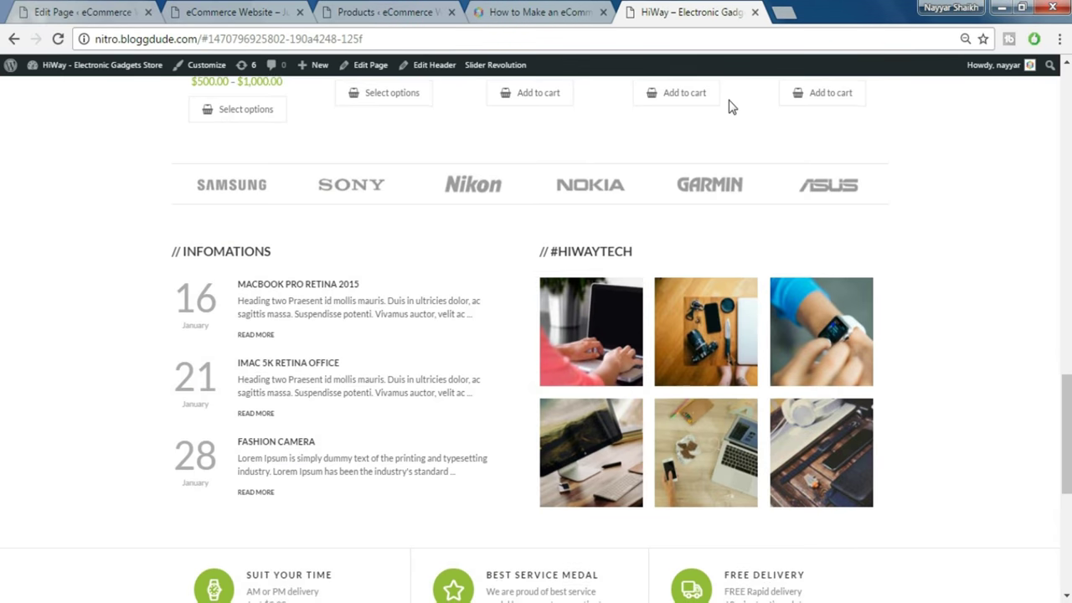
pyautogui.scroll(-3, 730, 105)
pyautogui.scroll(1, 364, 184)
pyautogui.scroll(1, 279, 140)
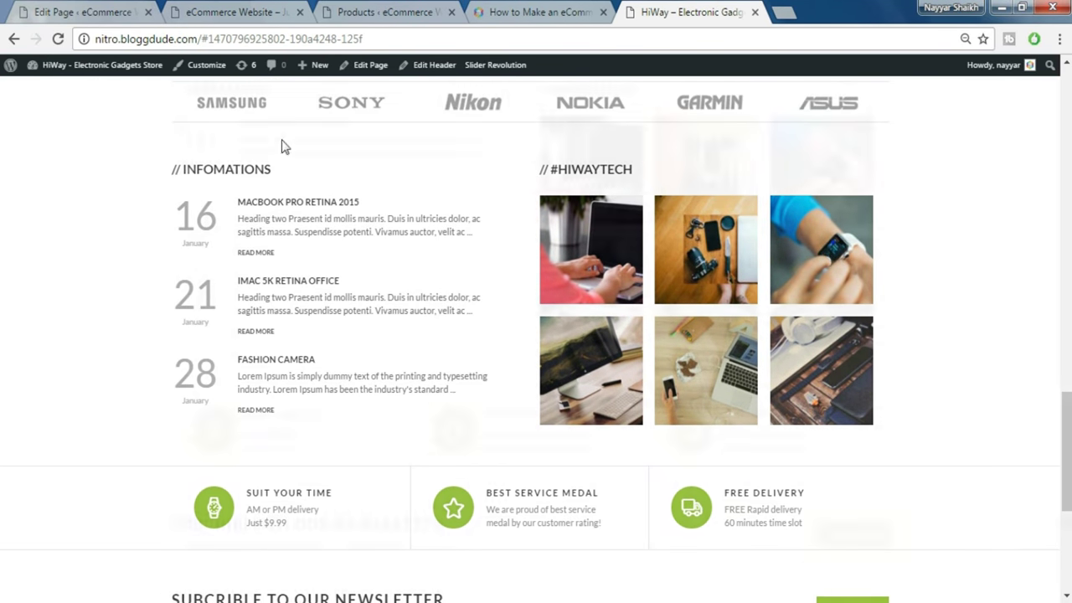
pyautogui.scroll(1, 285, 218)
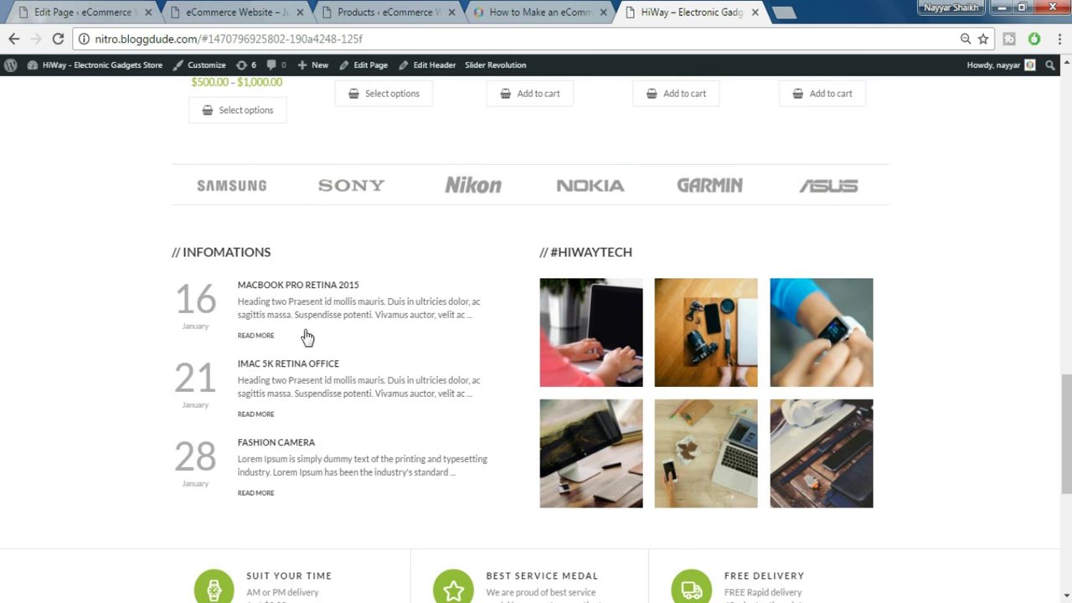
pyautogui.click(71, 10)
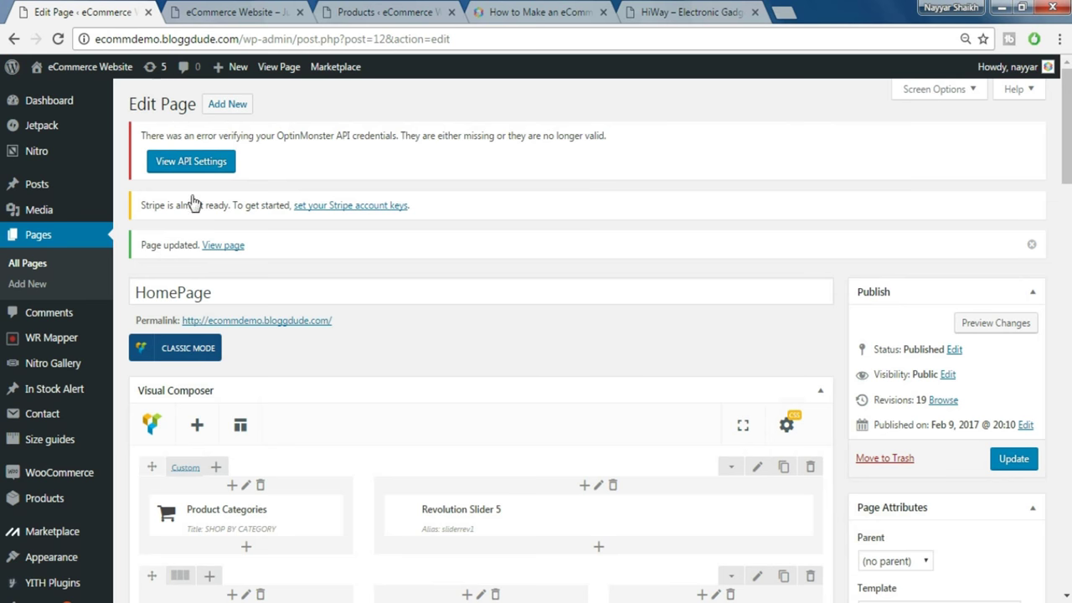
# Create and publish a new page titled Blog.
pyautogui.click(228, 105)
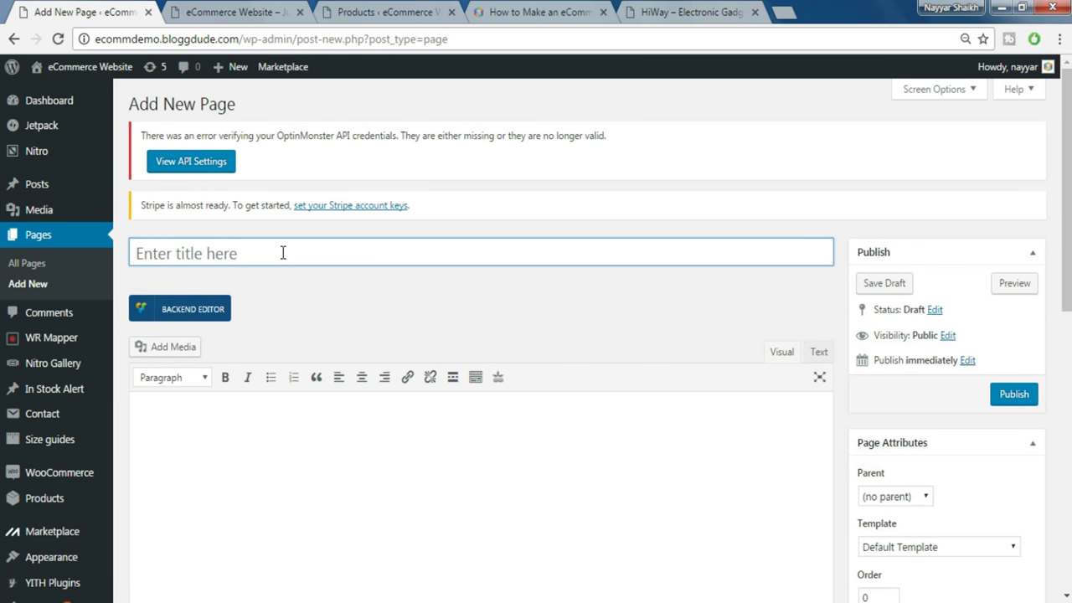
pyautogui.click(283, 253)
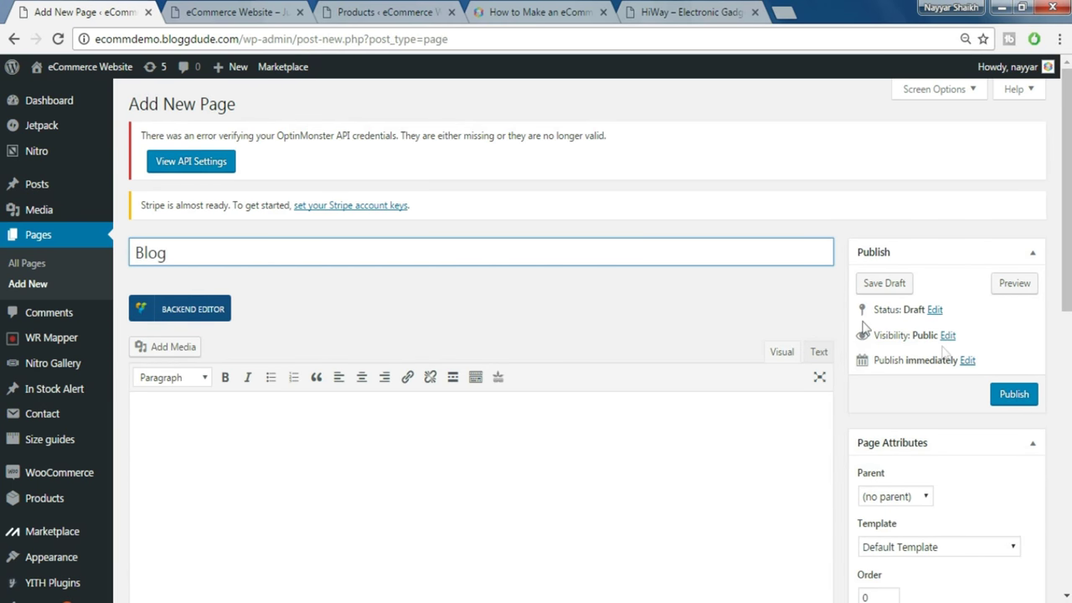
pyautogui.click(1012, 394)
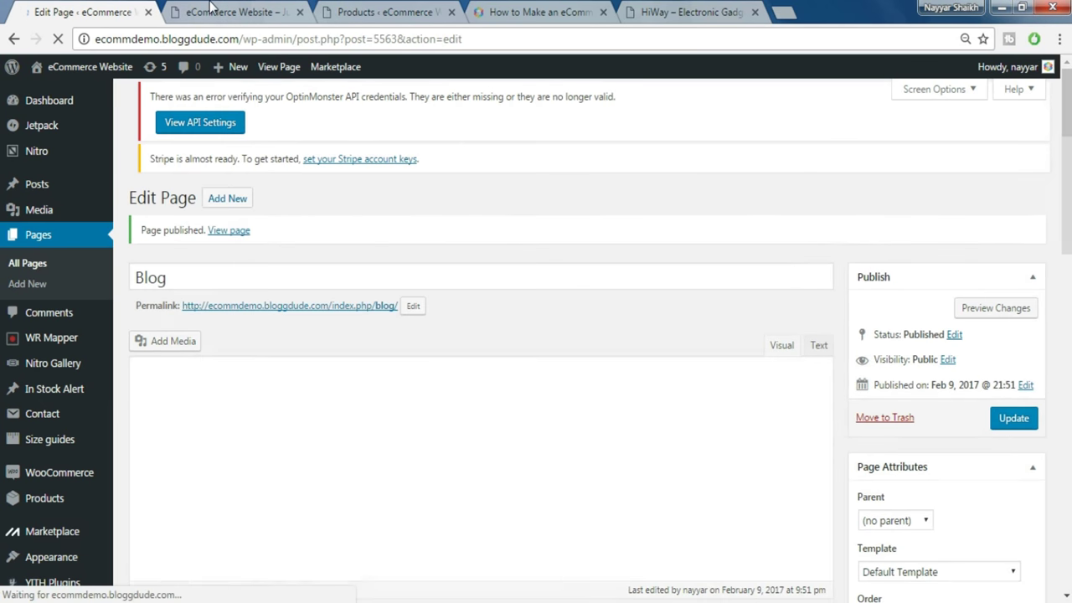
# Launch the site Customizer from the live site's admin bar.
pyautogui.click(211, 10)
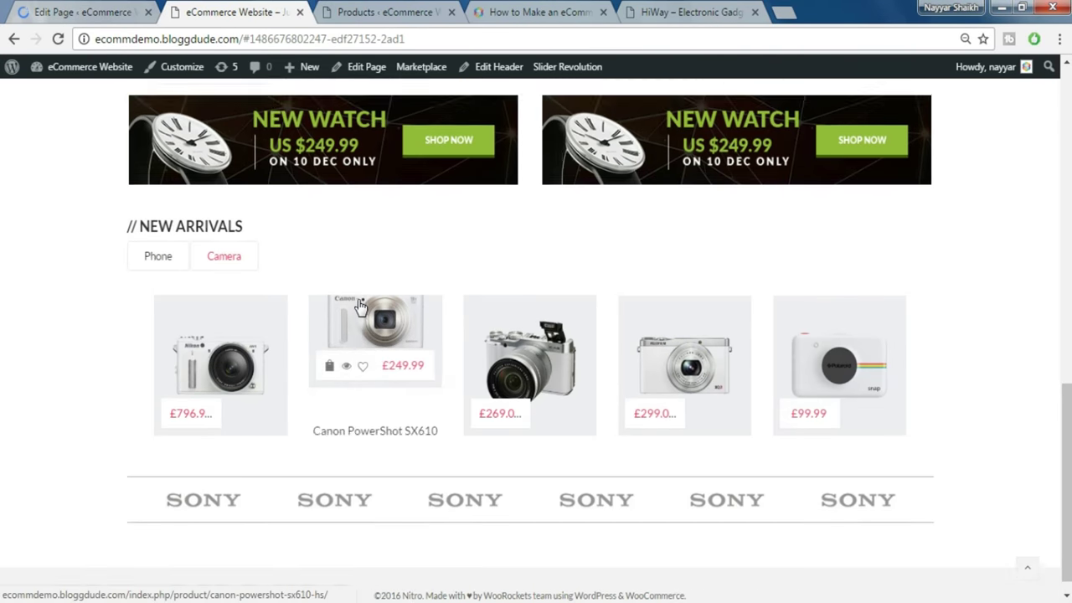
pyautogui.scroll(15, 359, 303)
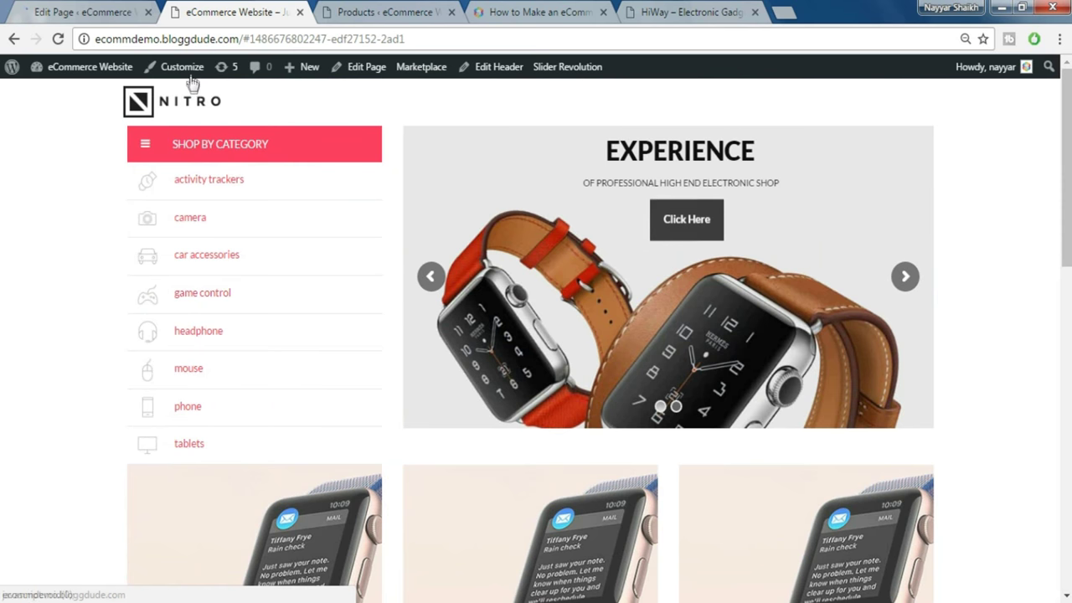
pyautogui.click(189, 77)
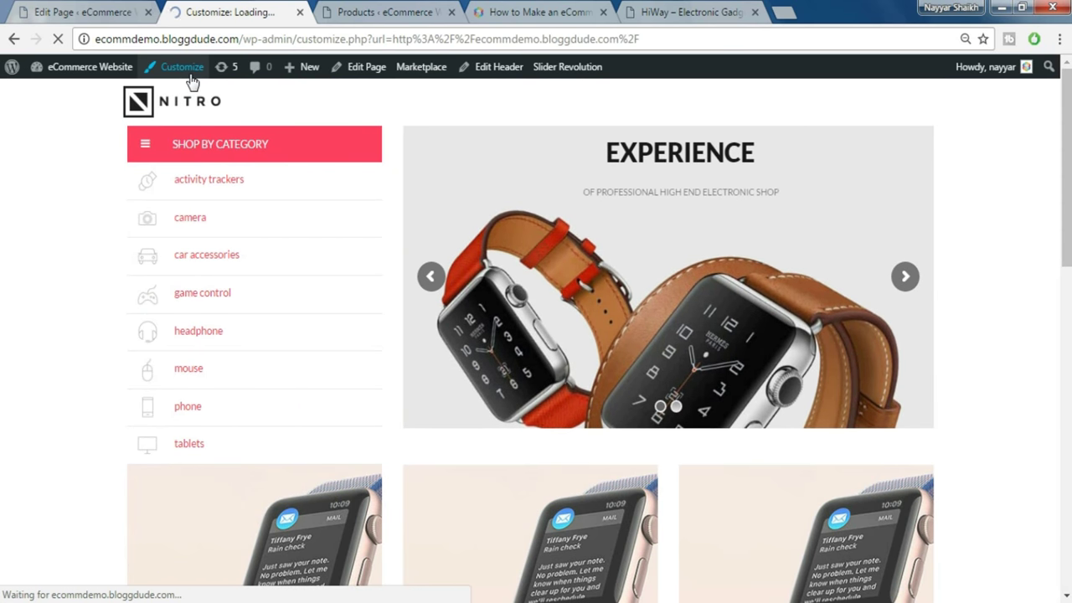
pyautogui.click(83, 11)
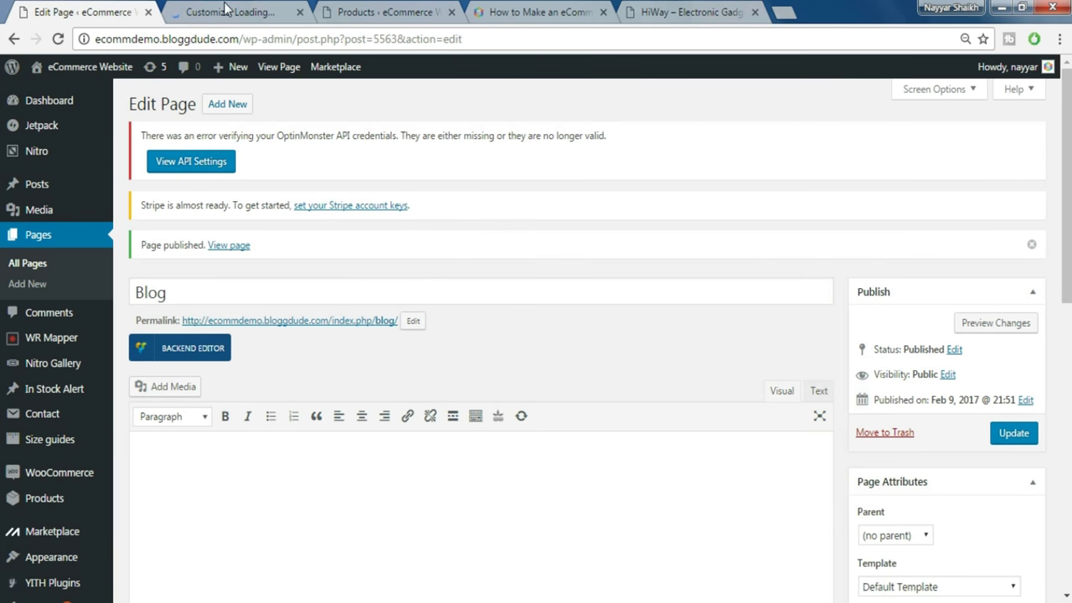
pyautogui.click(226, 10)
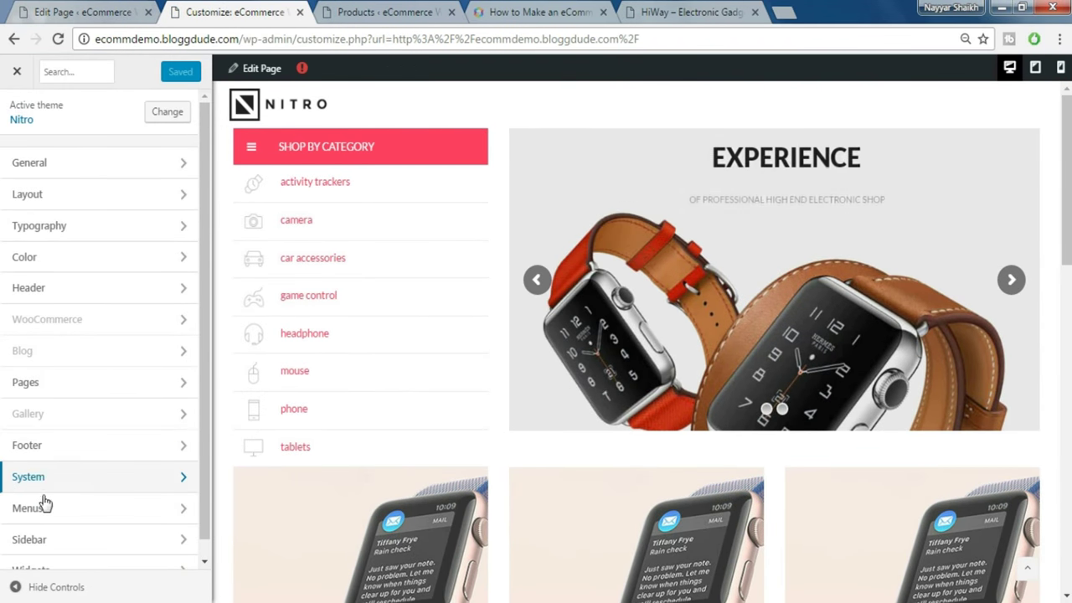
# Choose Blog as the Posts Page under System settings and Save & Publish.
pyautogui.click(52, 486)
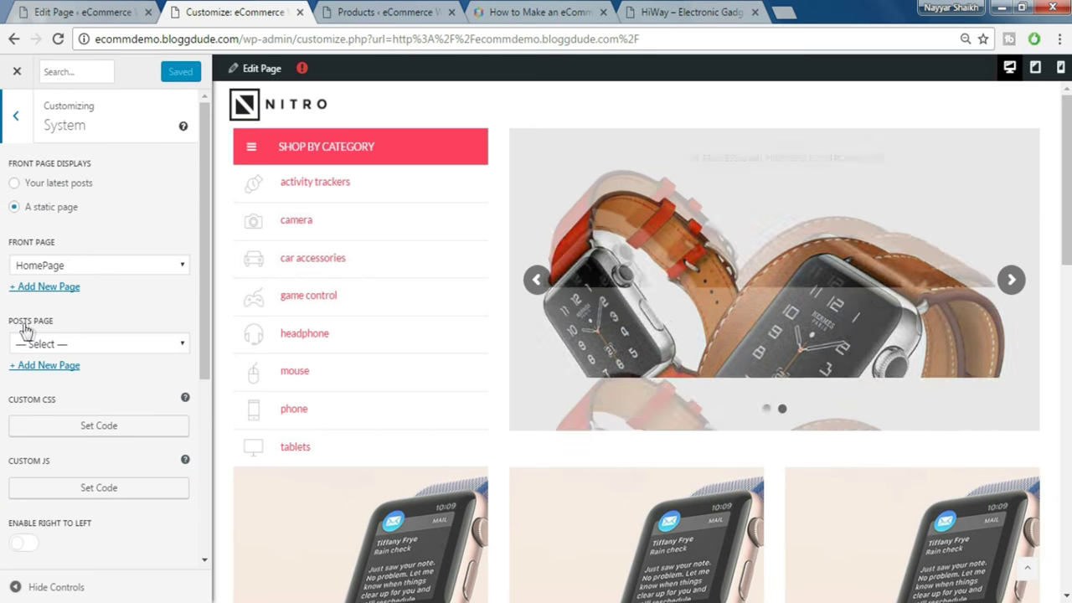
pyautogui.click(61, 342)
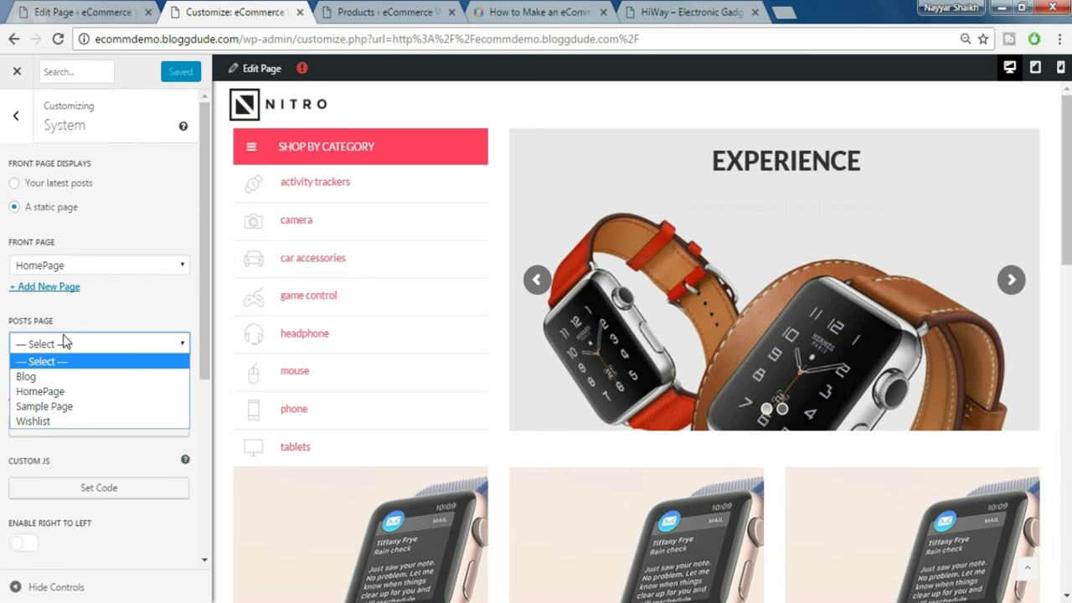
pyautogui.click(34, 379)
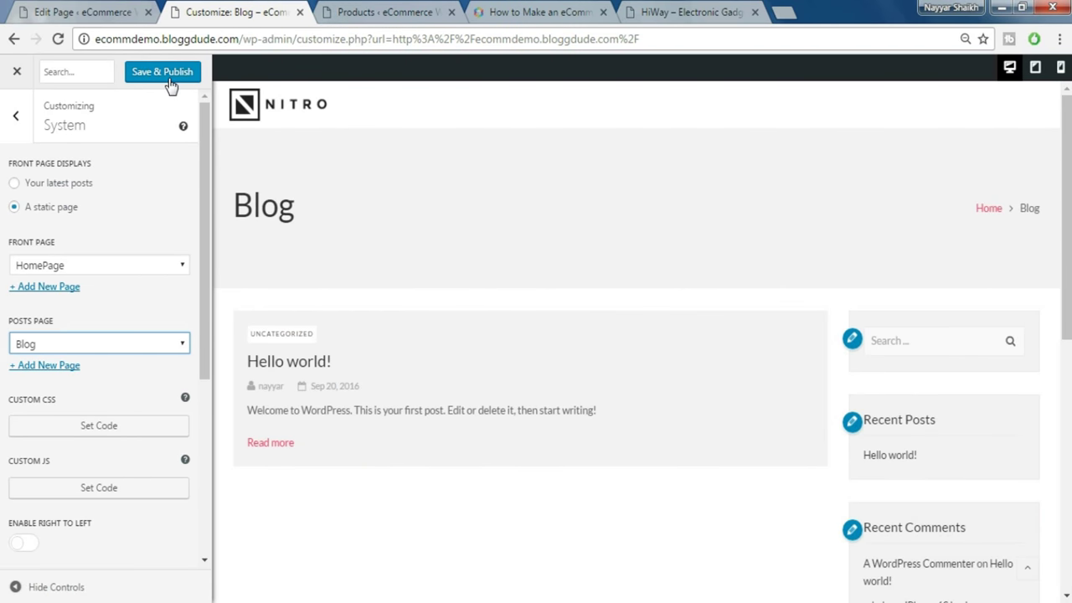
pyautogui.click(168, 78)
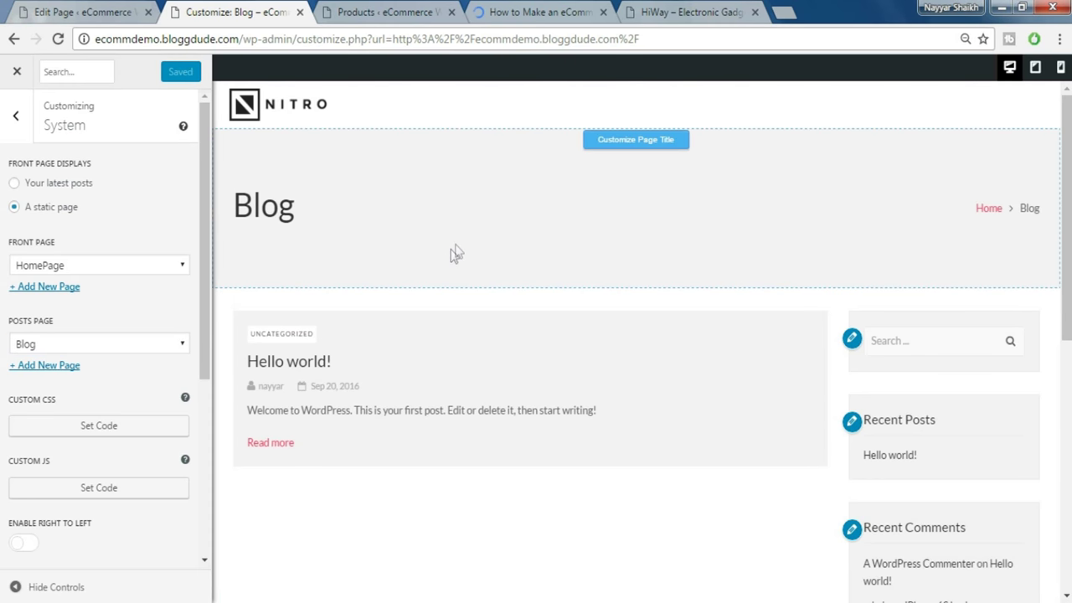
# Select and copy the CSS under the BloggDude article's Custom Code for Pages heading.
pyautogui.click(540, 12)
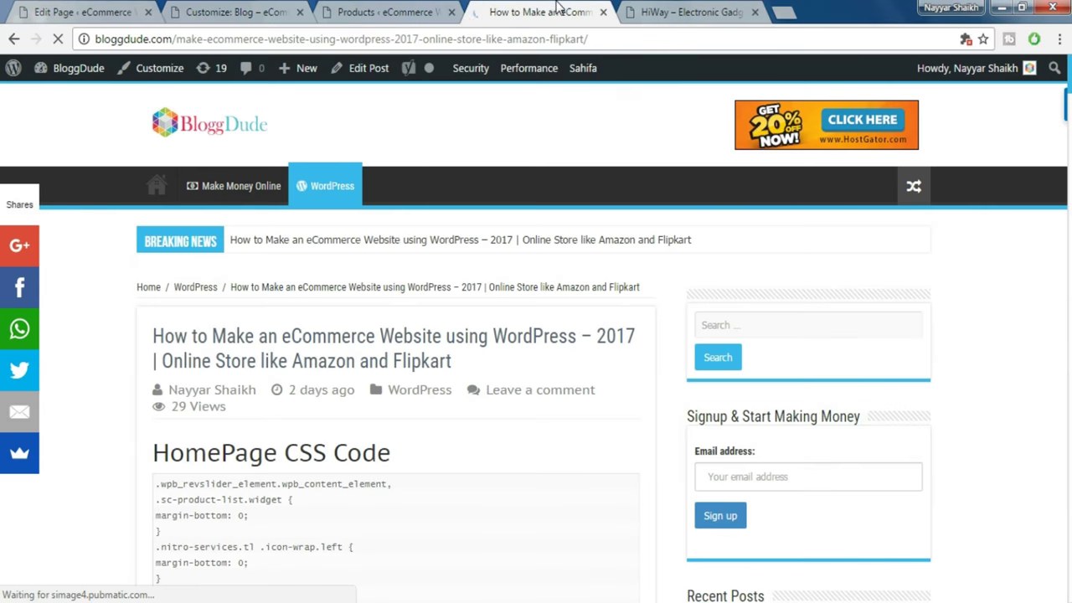
pyautogui.moveTo(1066, 105); pyautogui.dragTo(1008, 334)
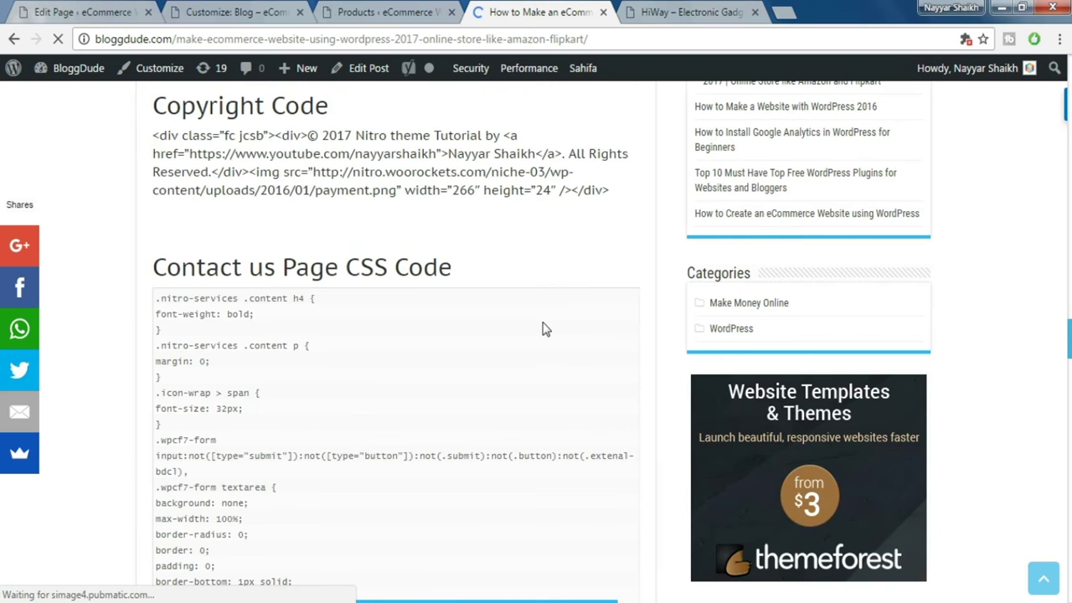
pyautogui.scroll(-10, 545, 329)
pyautogui.scroll(-4, 541, 330)
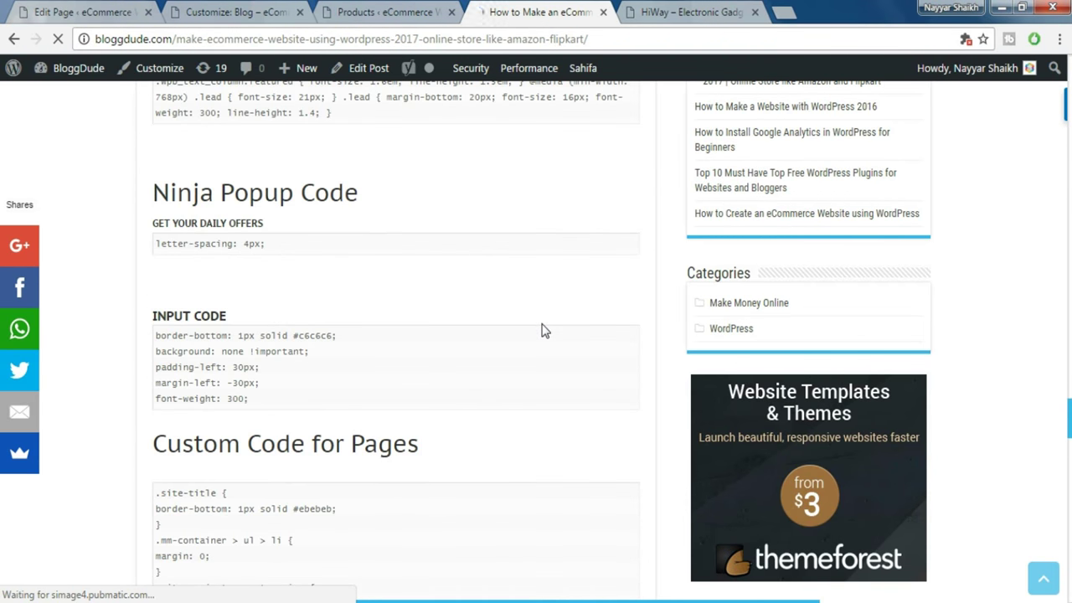
pyautogui.moveTo(419, 244); pyautogui.dragTo(248, 245)
pyautogui.click(251, 248)
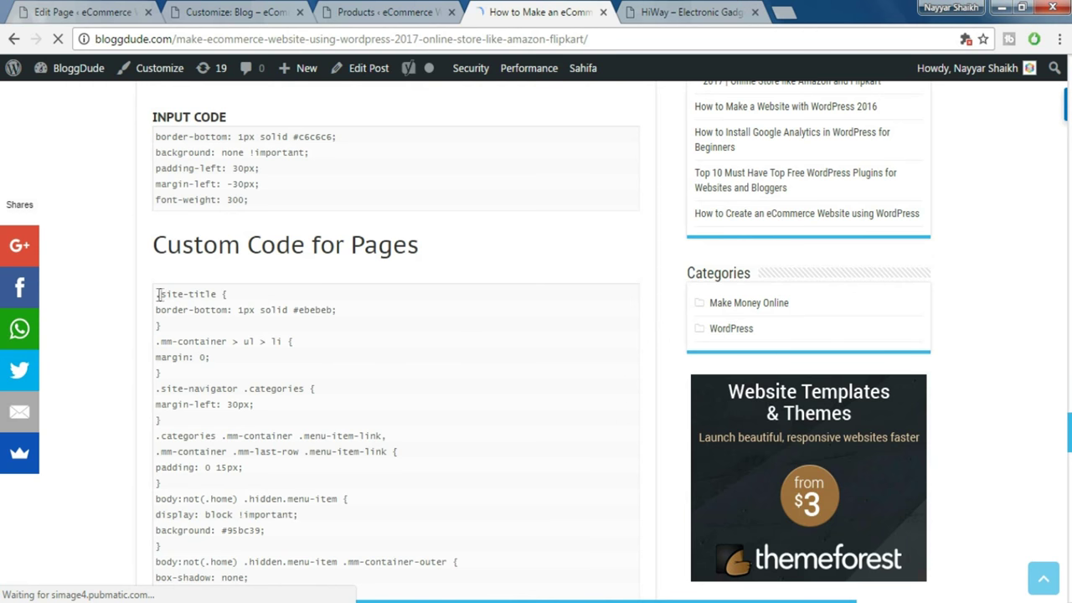
pyautogui.moveTo(155, 300); pyautogui.dragTo(228, 290)
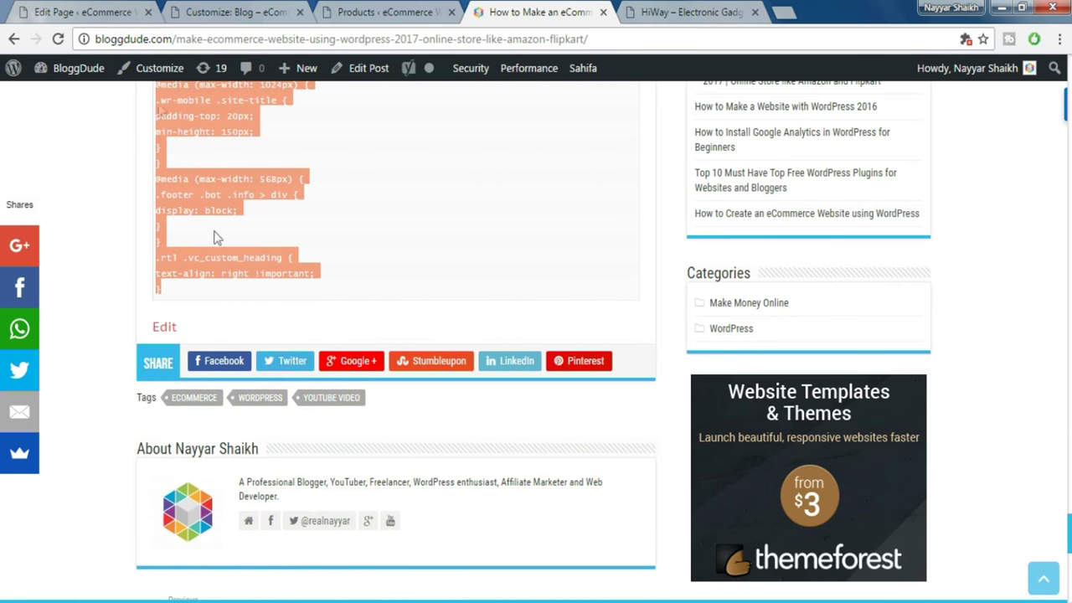
pyautogui.click(251, 10)
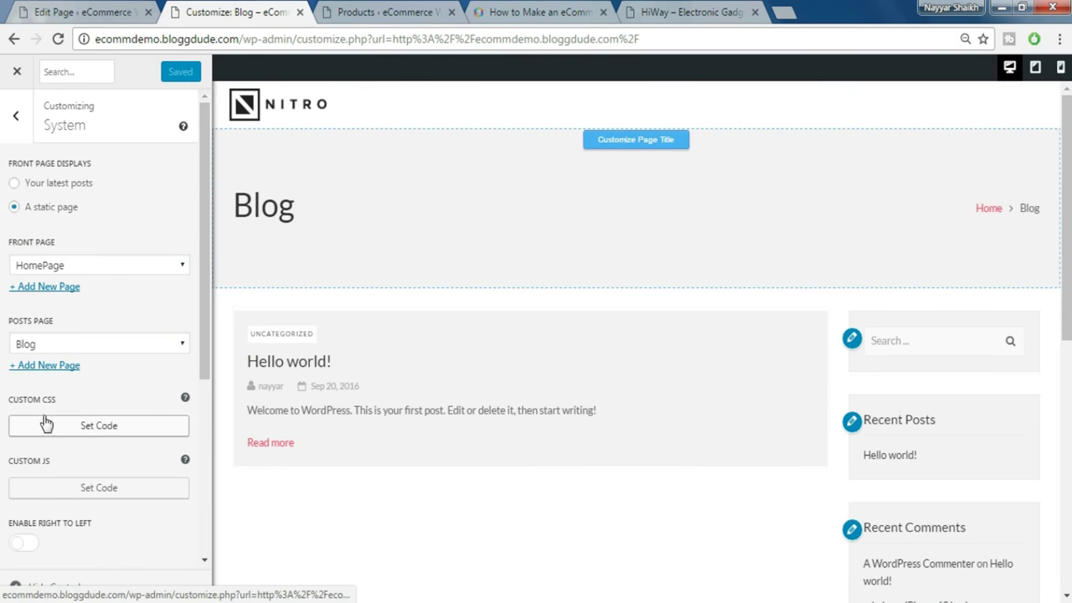
# Paste the copied CSS into the Custom CSS editor, save it, and Save & Publish.
pyautogui.click(106, 437)
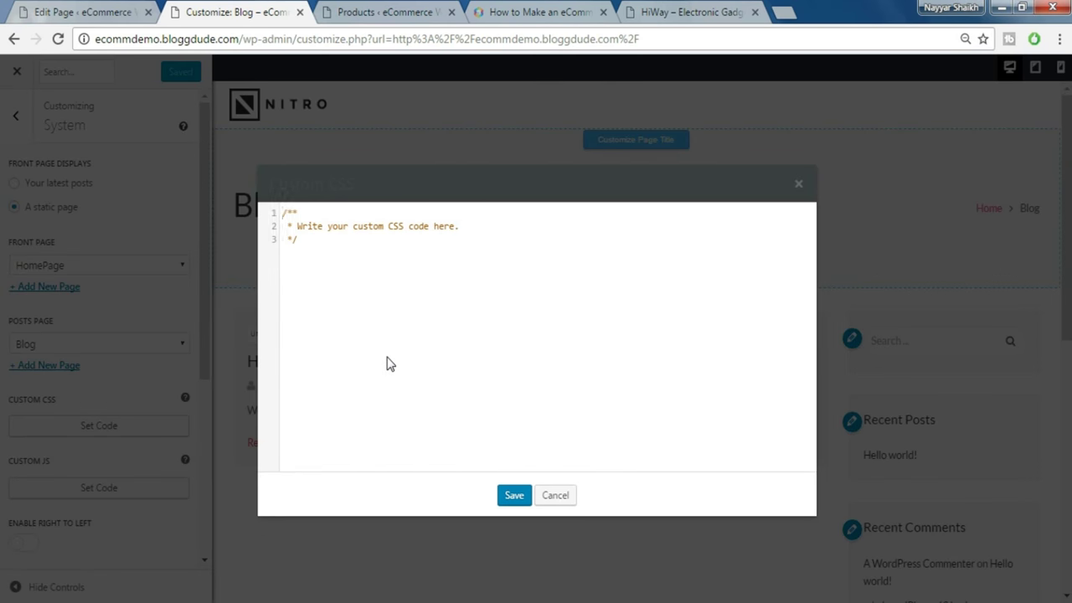
pyautogui.hotkey('ctrl', 'v')
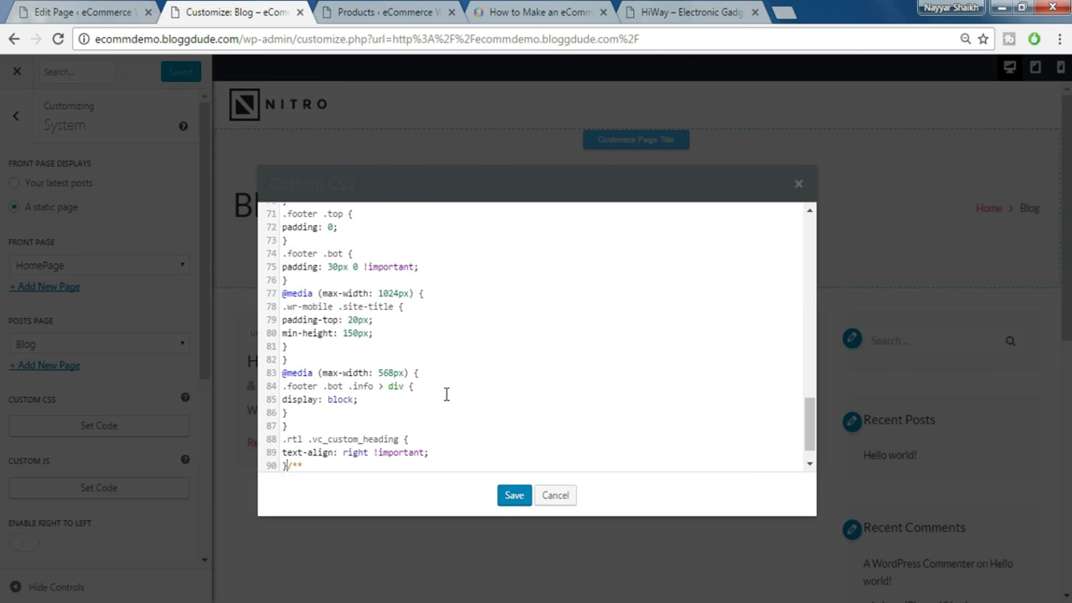
pyautogui.scroll(15, 447, 395)
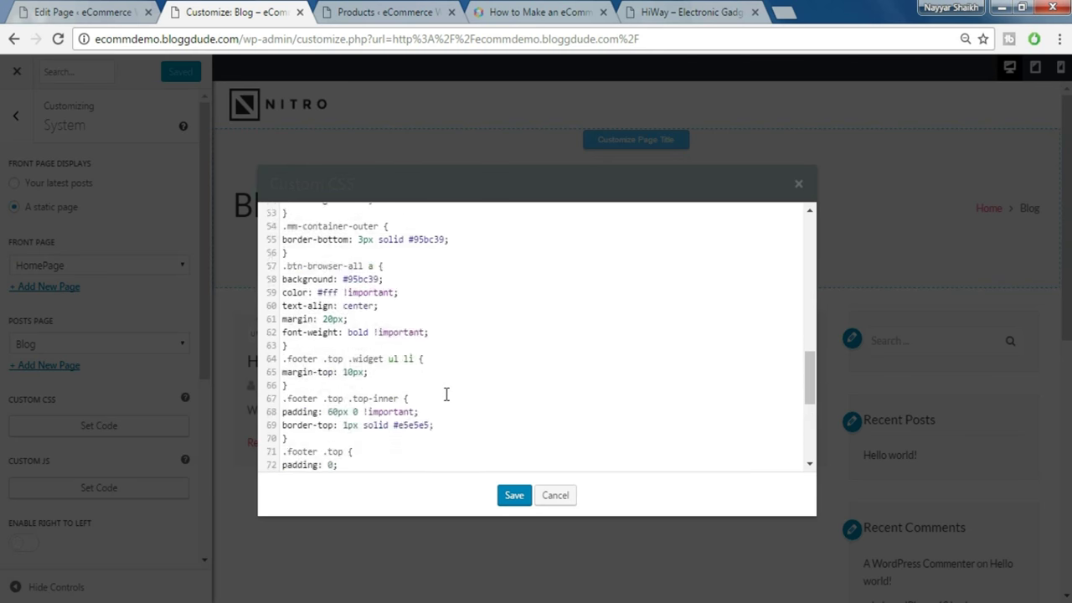
pyautogui.click(519, 496)
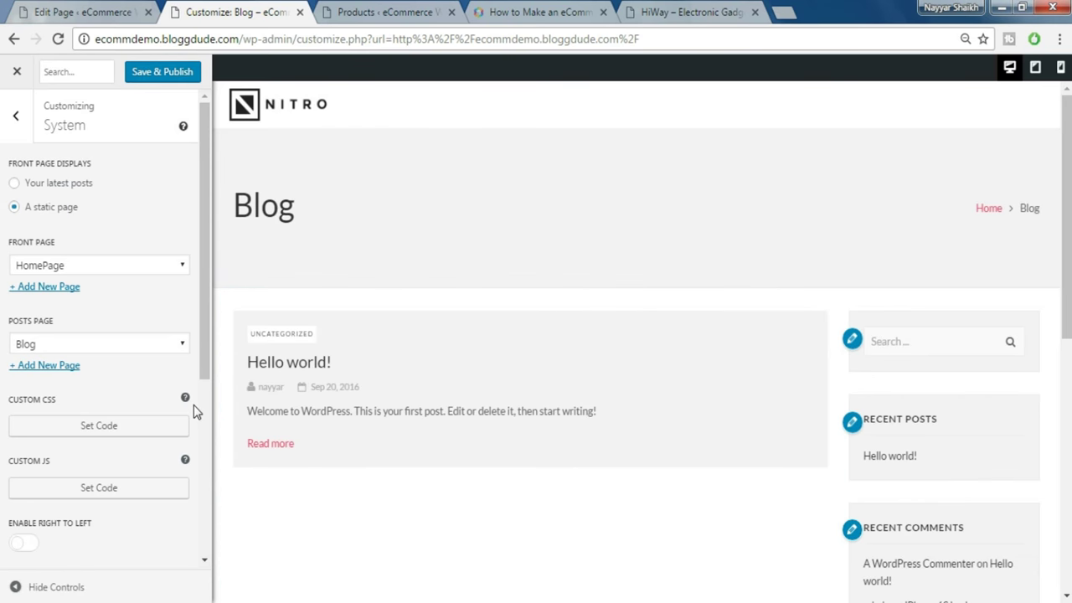
pyautogui.scroll(-1, 183, 412)
pyautogui.scroll(-3, 177, 412)
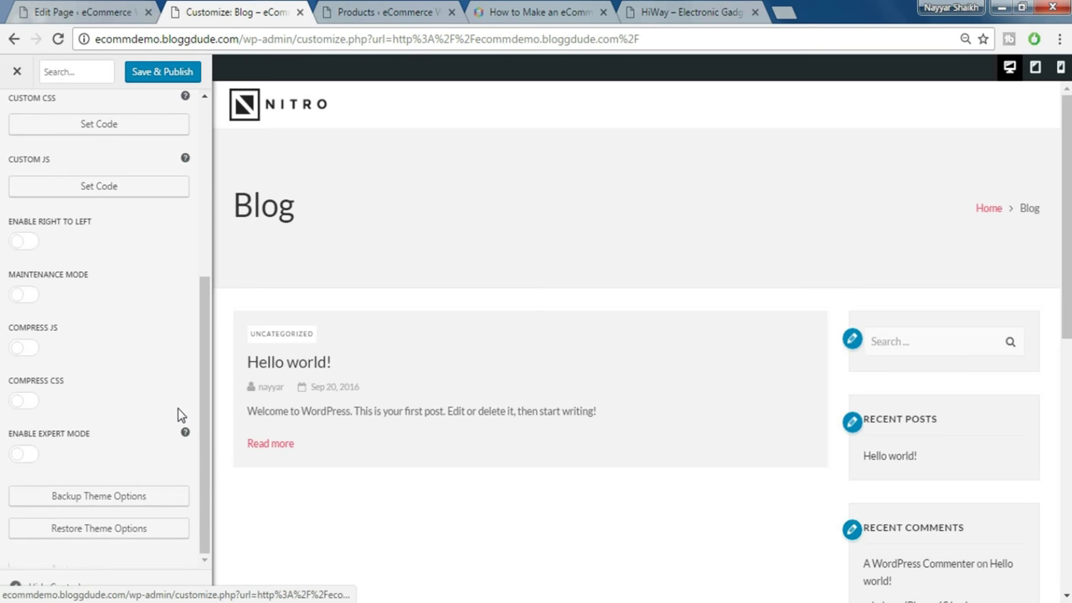
pyautogui.scroll(5, 176, 412)
pyautogui.click(160, 73)
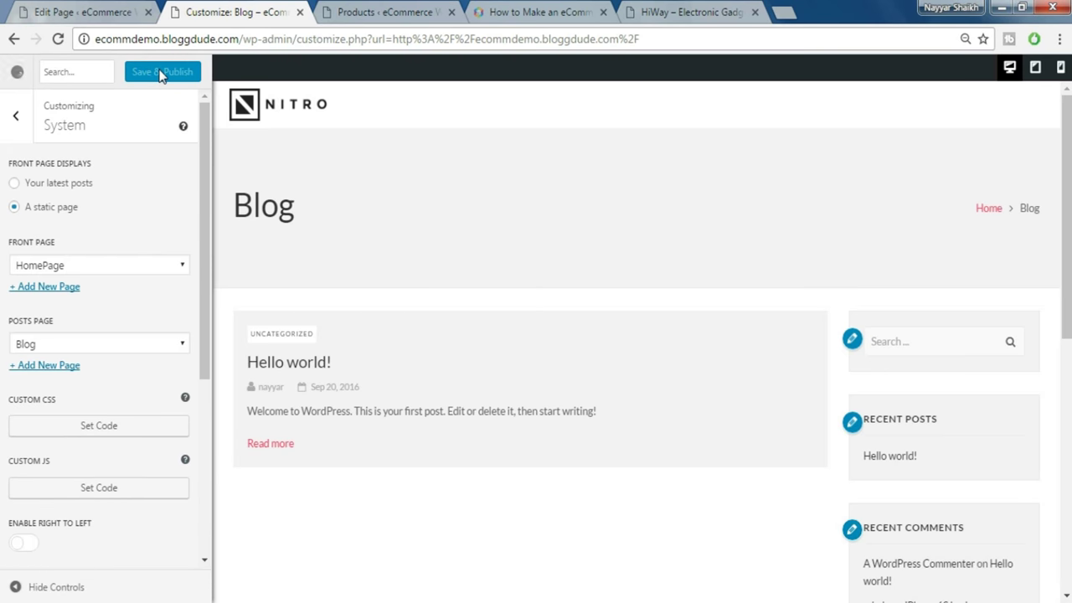
# Set Blog List to the plain item style with no sidebar, publish, and close the Customizer.
pyautogui.click(16, 120)
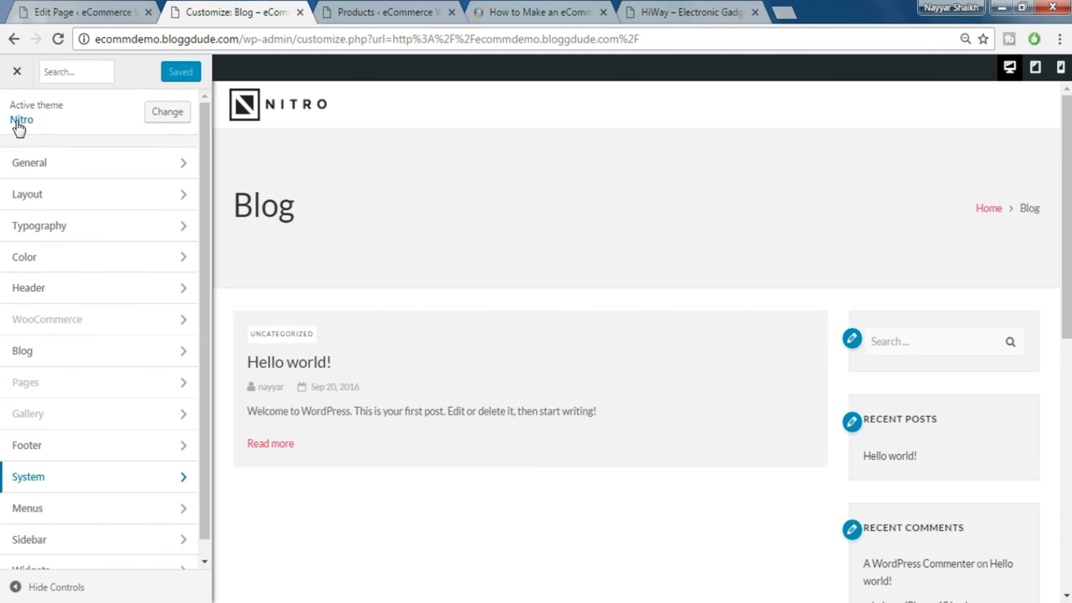
pyautogui.click(76, 365)
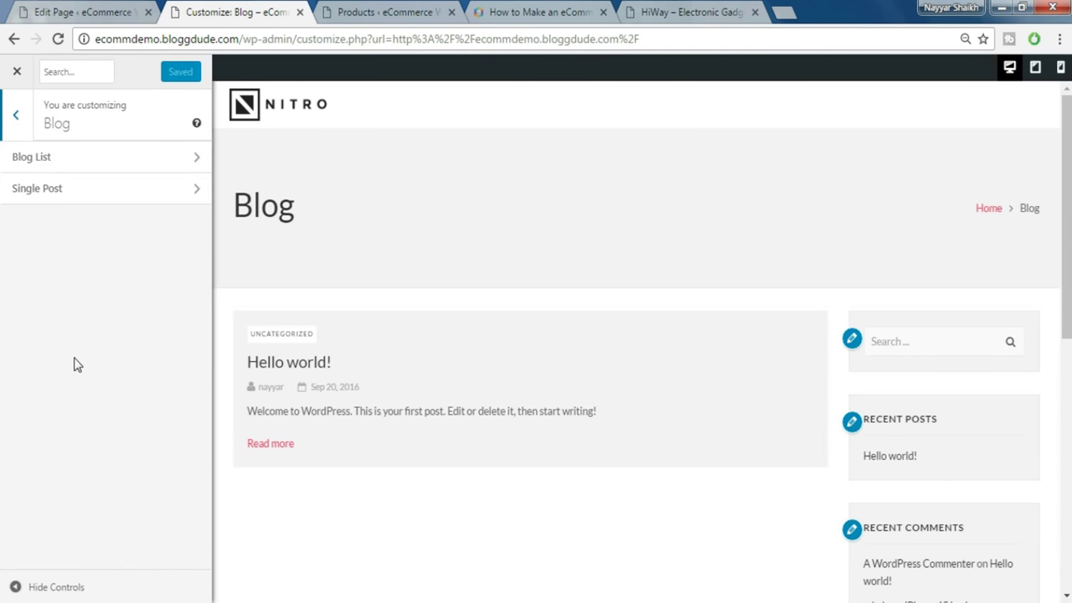
pyautogui.click(95, 172)
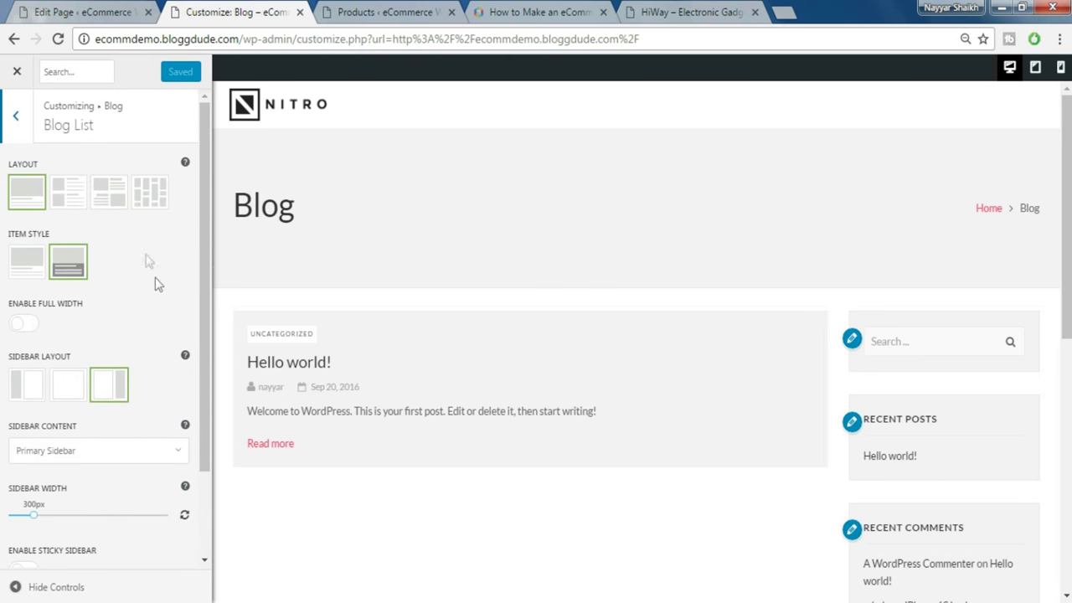
pyautogui.click(157, 201)
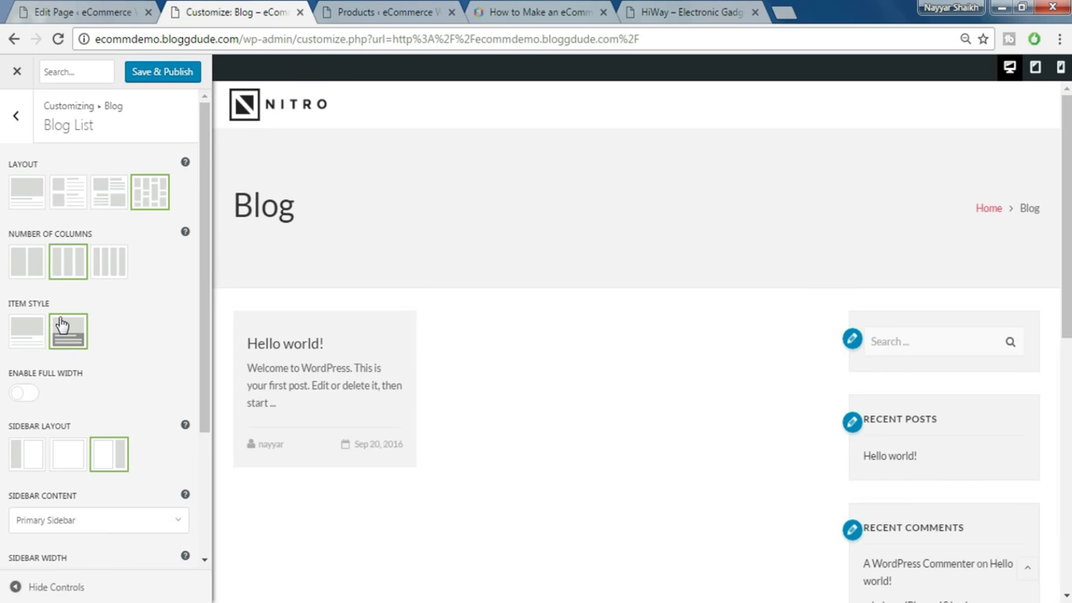
pyautogui.click(31, 345)
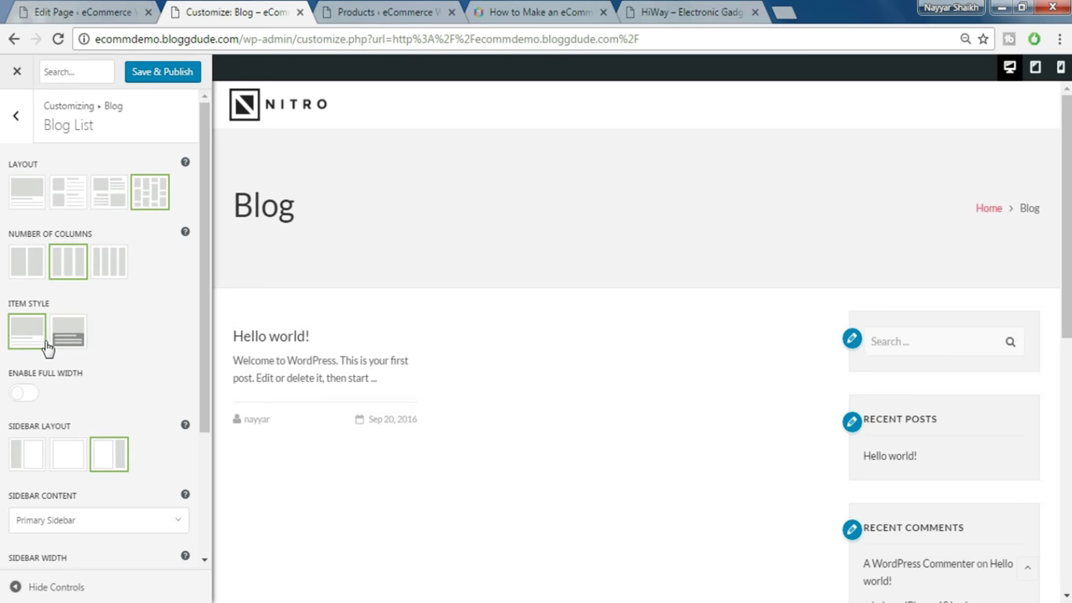
pyautogui.scroll(-1, 146, 363)
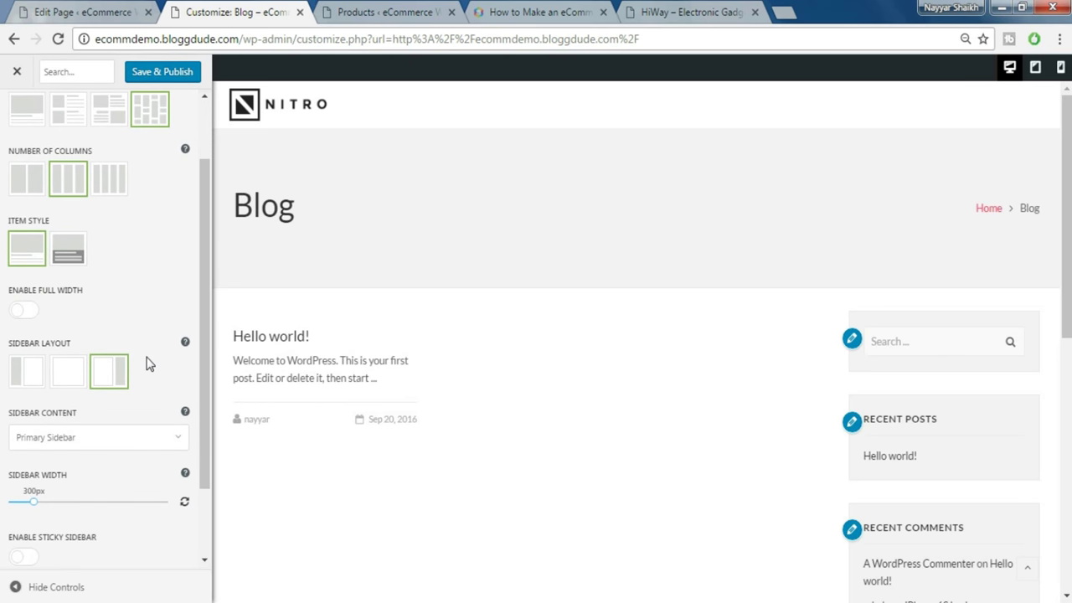
pyautogui.click(70, 376)
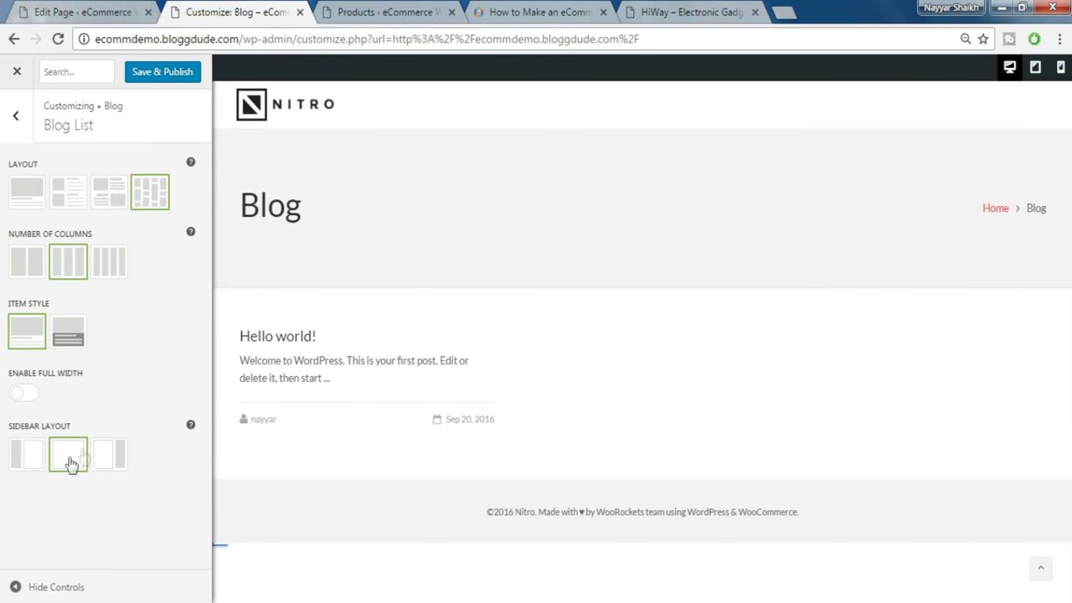
pyautogui.click(176, 73)
pyautogui.click(21, 80)
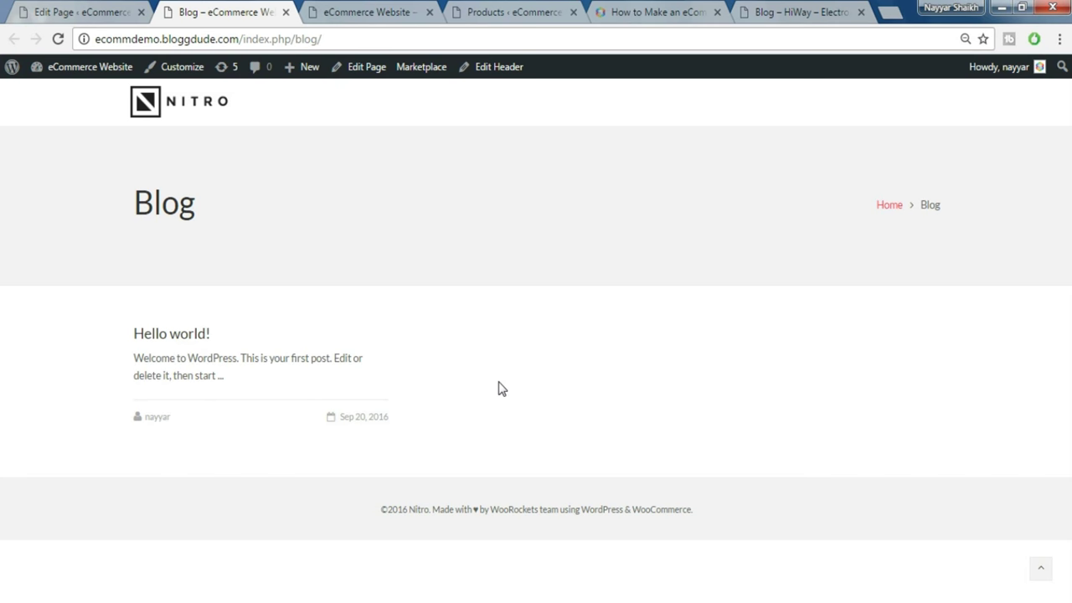
# Start a new blog post and place the cursor in its title field.
pyautogui.click(110, 12)
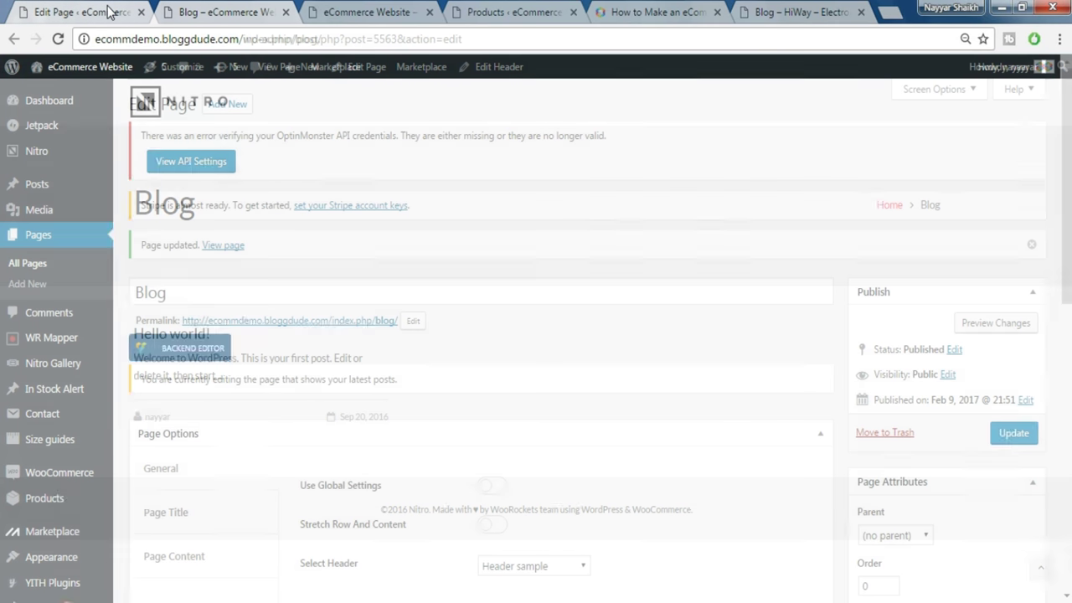
pyautogui.moveTo(12, 188)
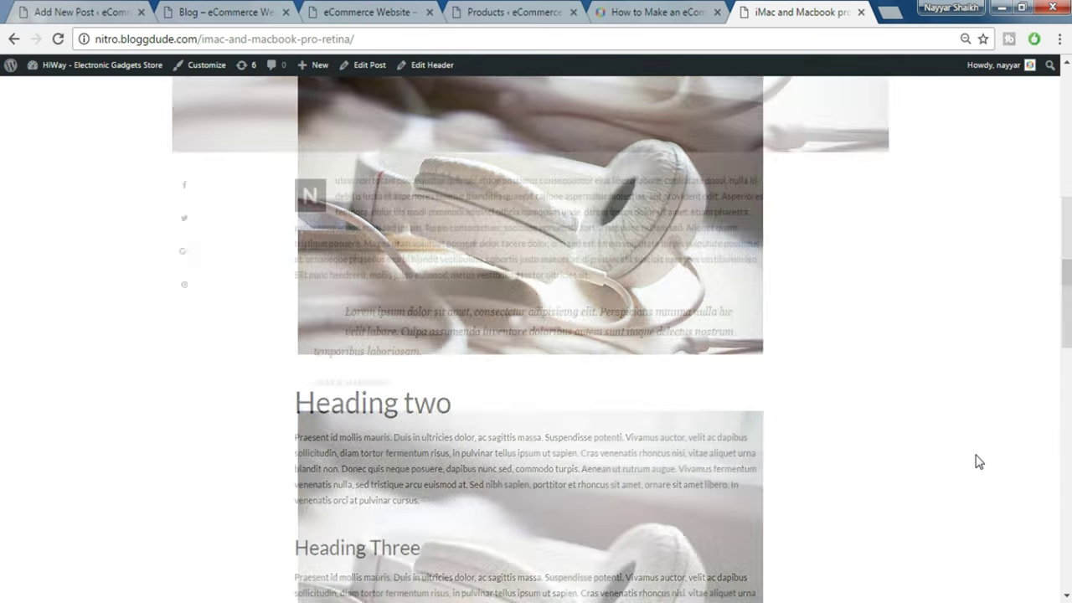
pyautogui.scroll(5, 976, 460)
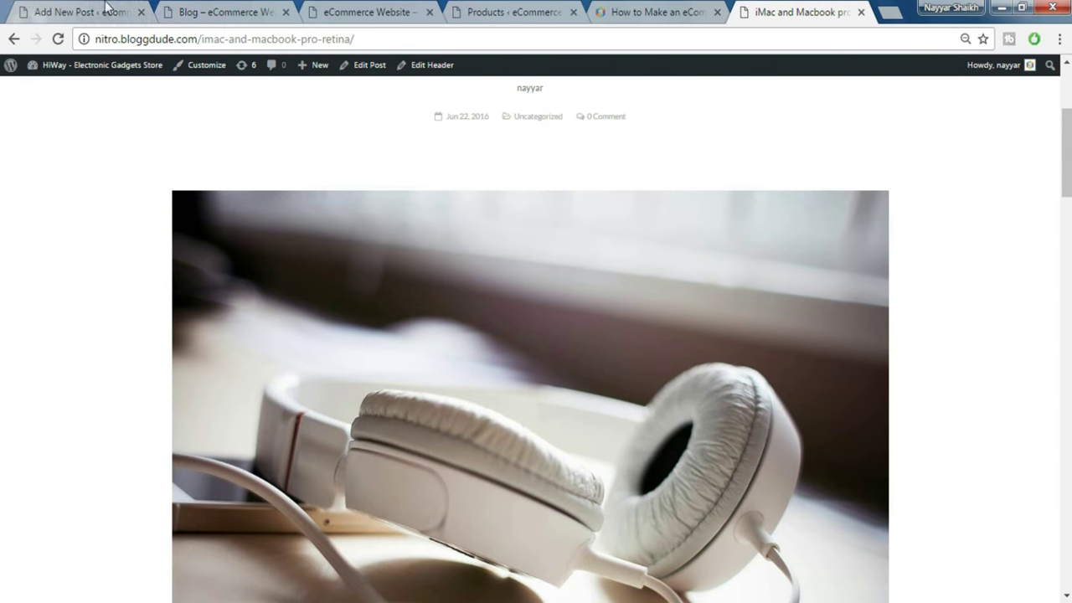
pyautogui.click(107, 8)
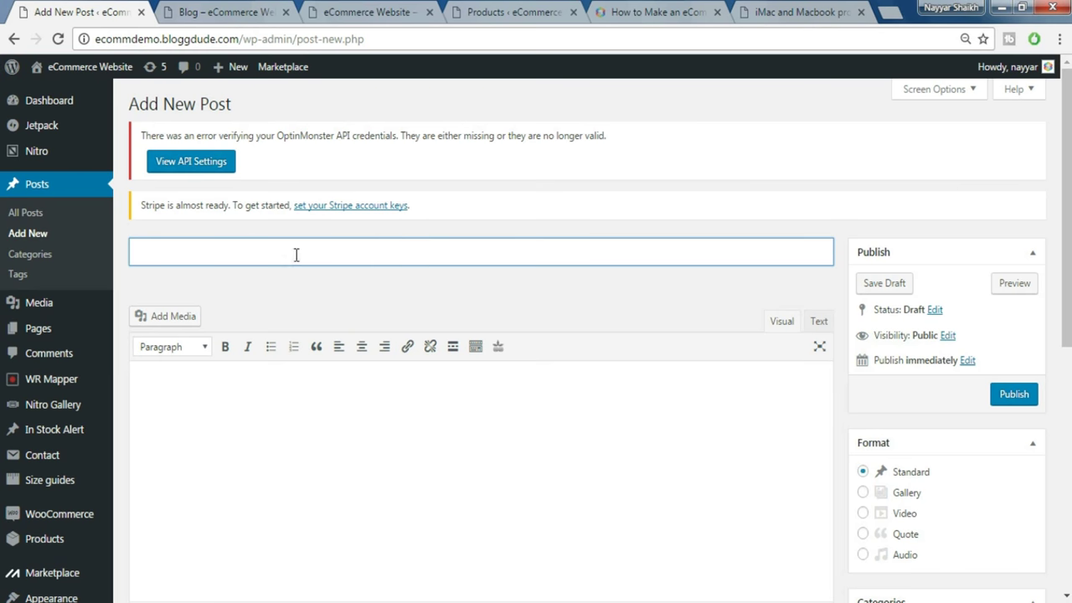
pyautogui.click(268, 283)
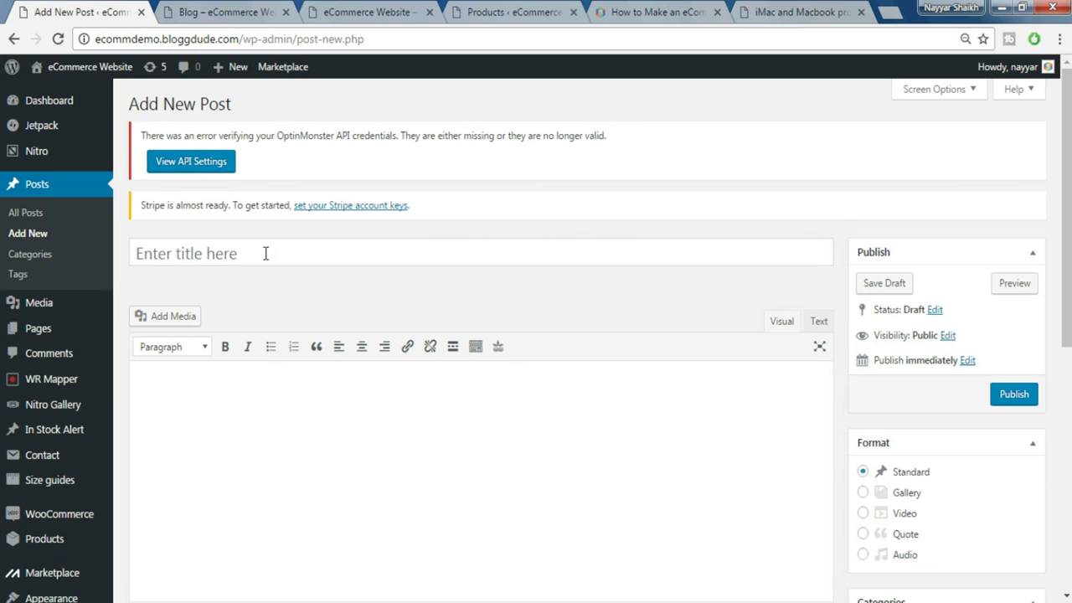
# Copy the 'iMac and Macbook pro retina' title from the reference post and show the extra formatting toolbar.
pyautogui.click(804, 8)
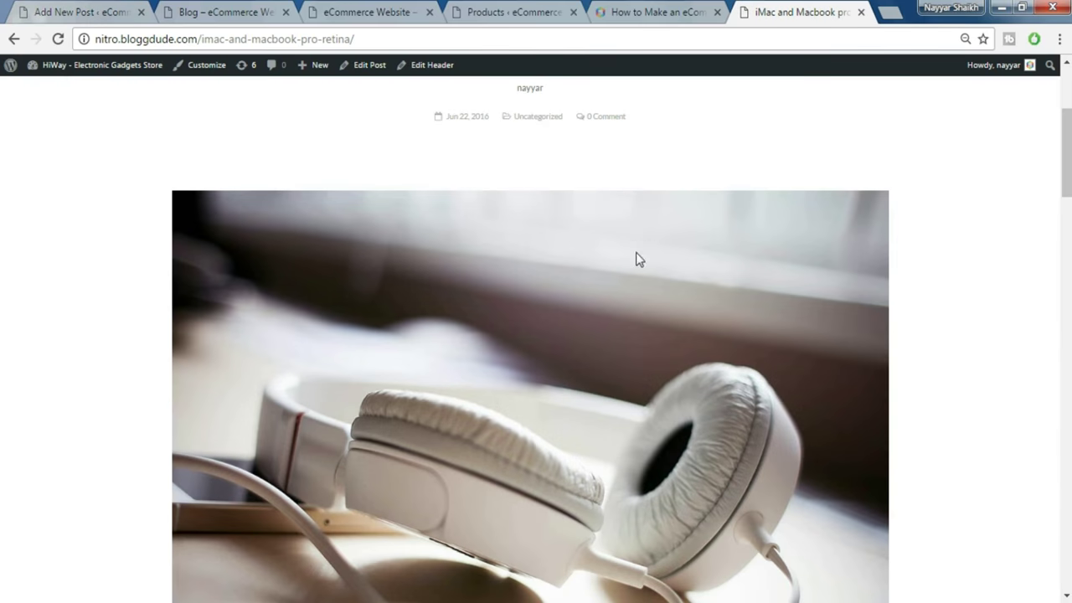
pyautogui.scroll(3, 636, 260)
pyautogui.tripleClick(654, 261)
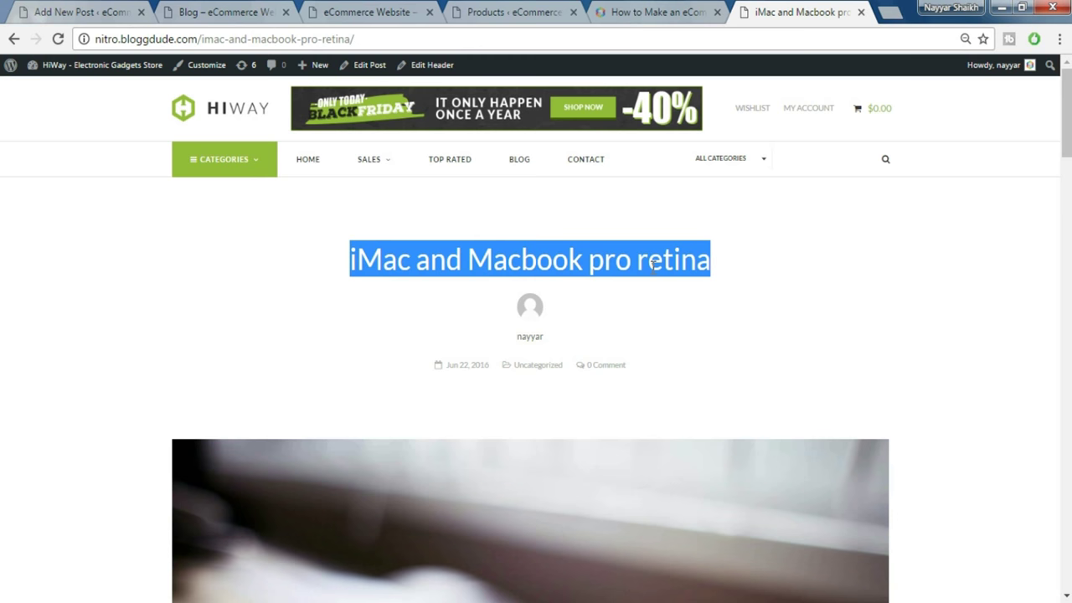
pyautogui.click(81, 11)
pyautogui.click(476, 264)
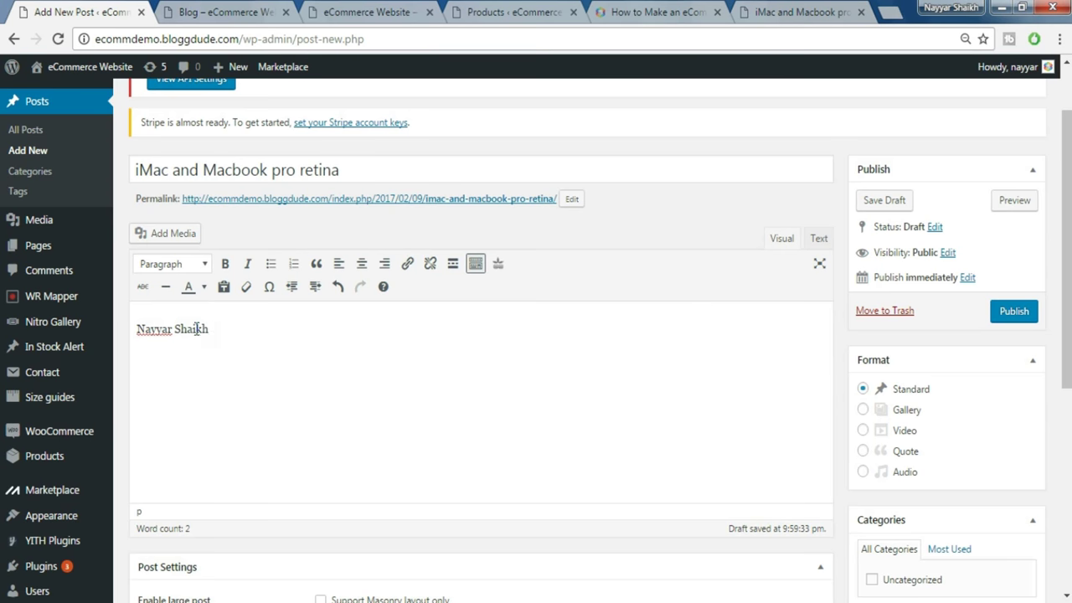
# Format the post's name line as Heading 2.
pyautogui.moveTo(215, 330); pyautogui.dragTo(129, 323)
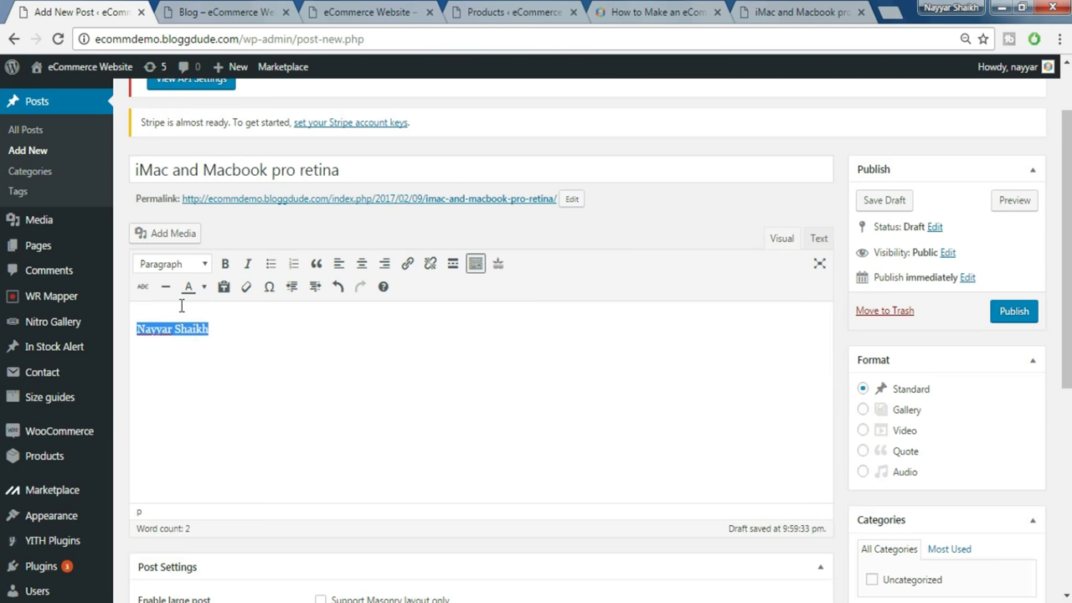
pyautogui.click(176, 265)
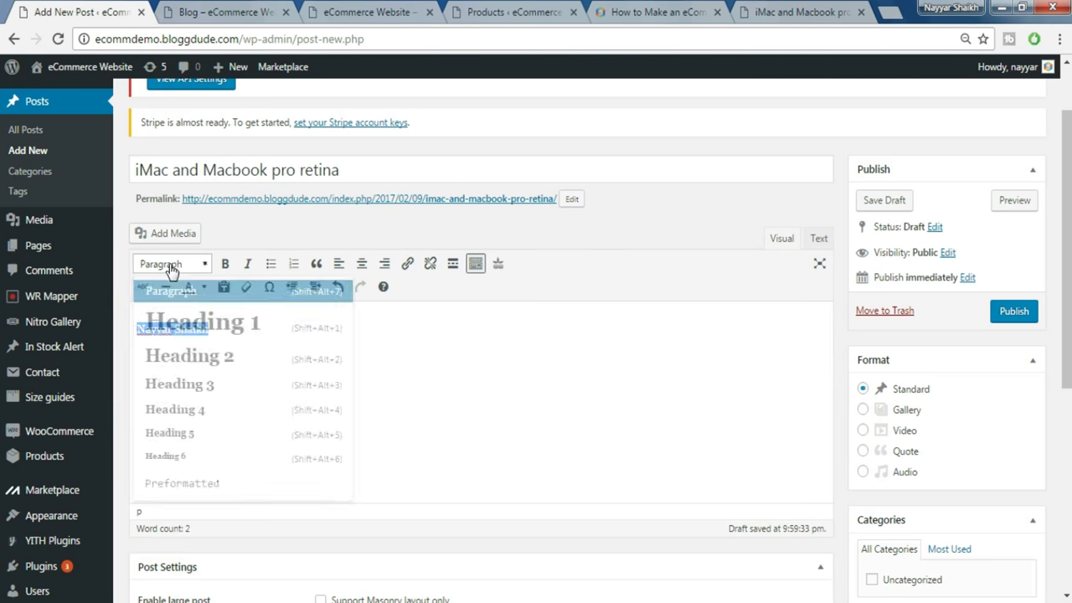
pyautogui.click(206, 335)
pyautogui.click(176, 264)
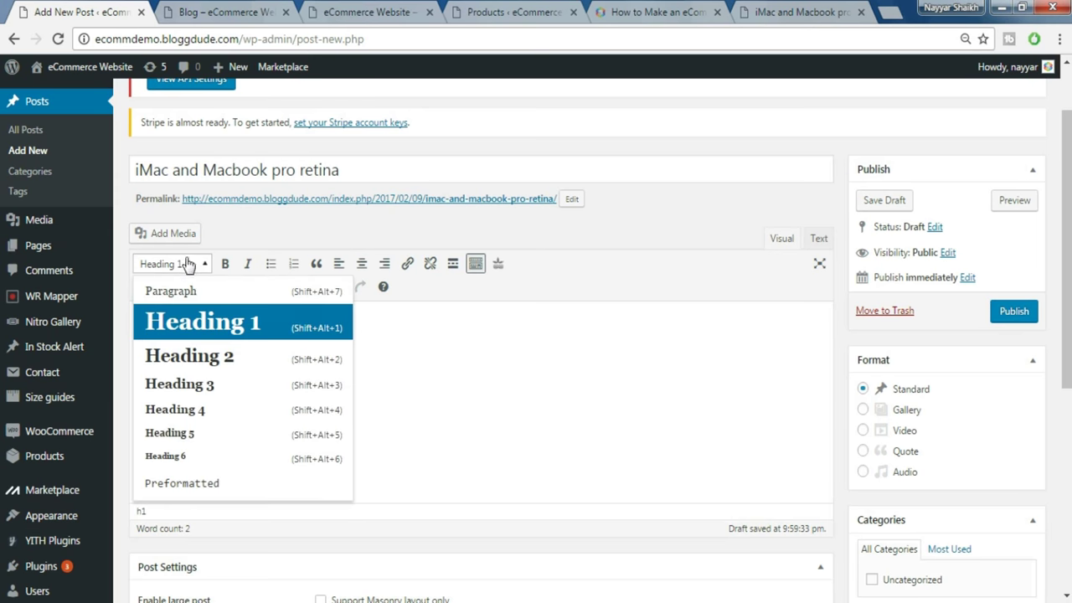
pyautogui.click(217, 369)
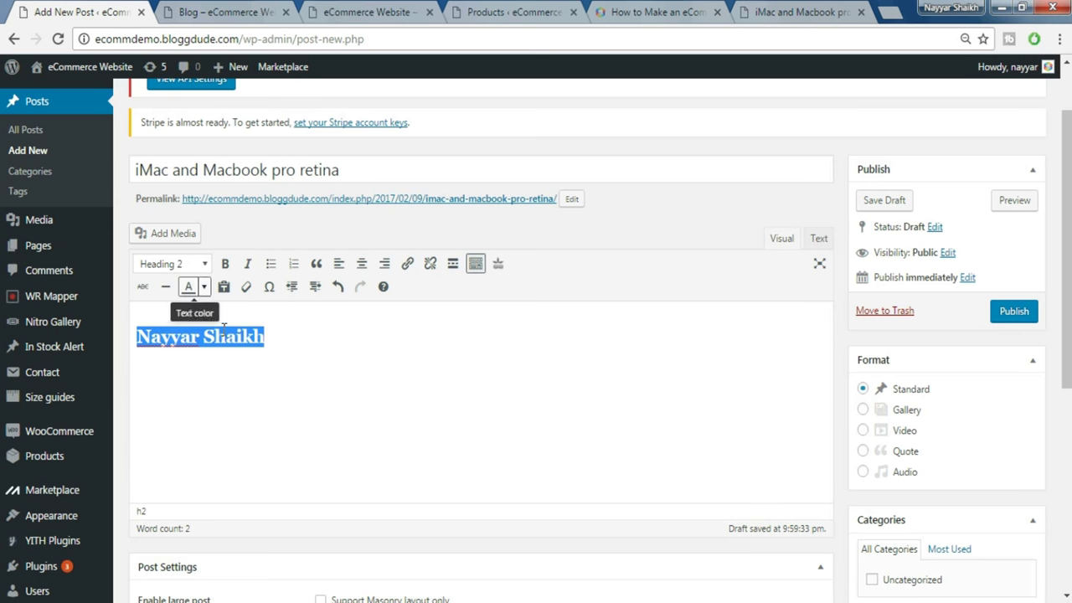
# Colour the heading light blue, and undo a trial bulleted-list change.
pyautogui.click(204, 288)
pyautogui.click(245, 352)
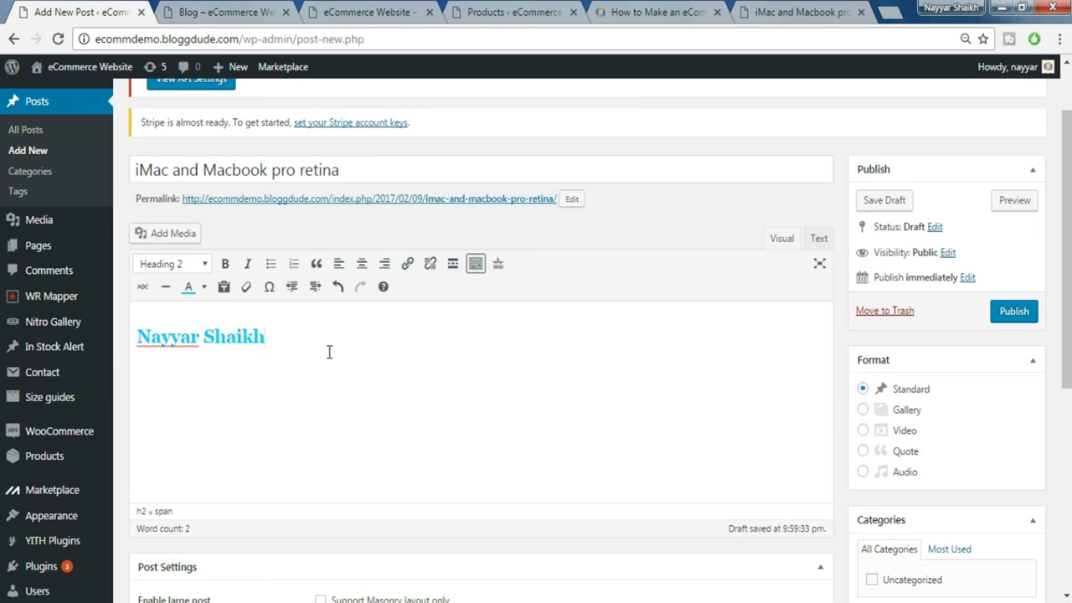
pyautogui.click(269, 264)
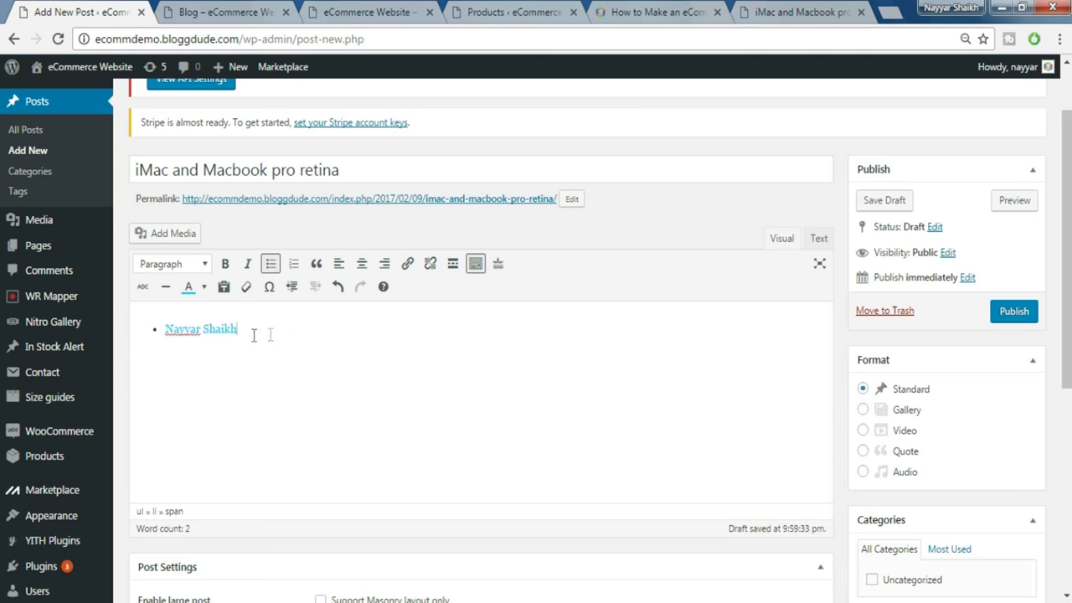
pyautogui.hotkey('ctrl', 'z')
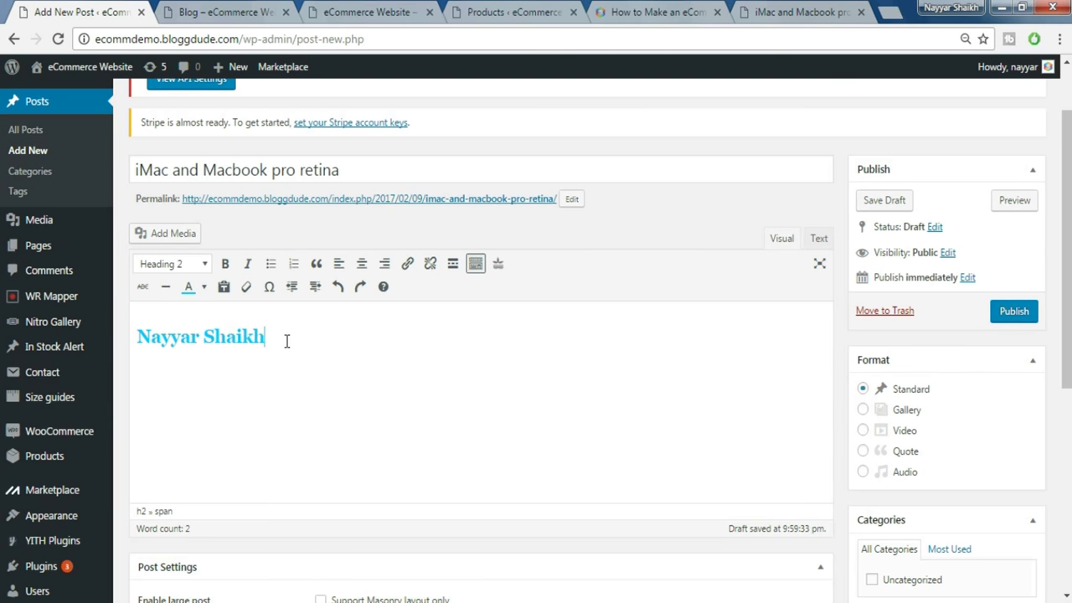
# Insert the pol.jpg camera image from the media library into the post.
pyautogui.click(177, 236)
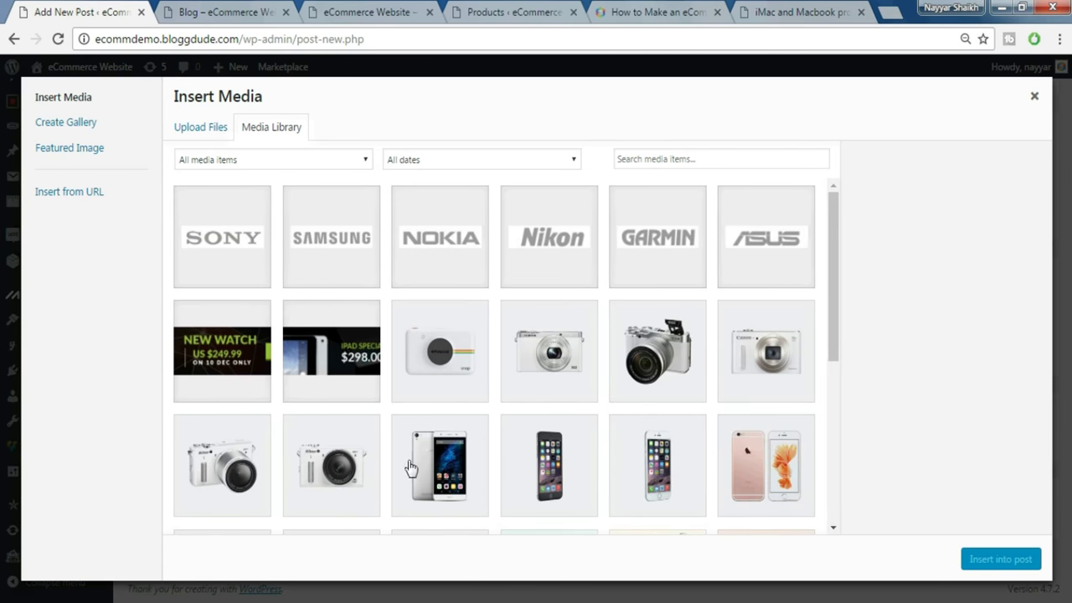
pyautogui.click(483, 358)
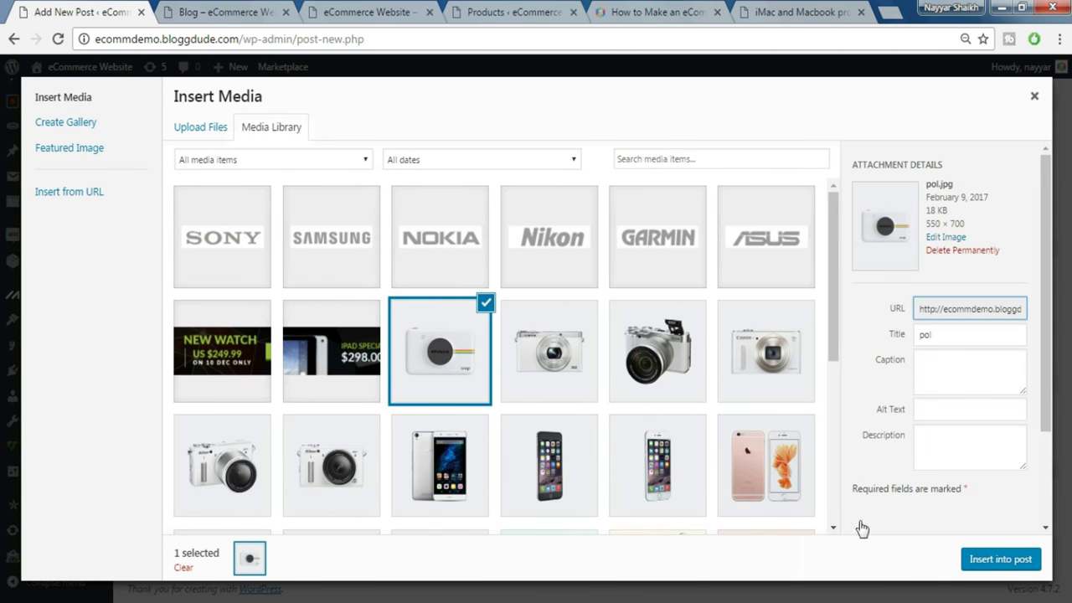
pyautogui.click(1005, 560)
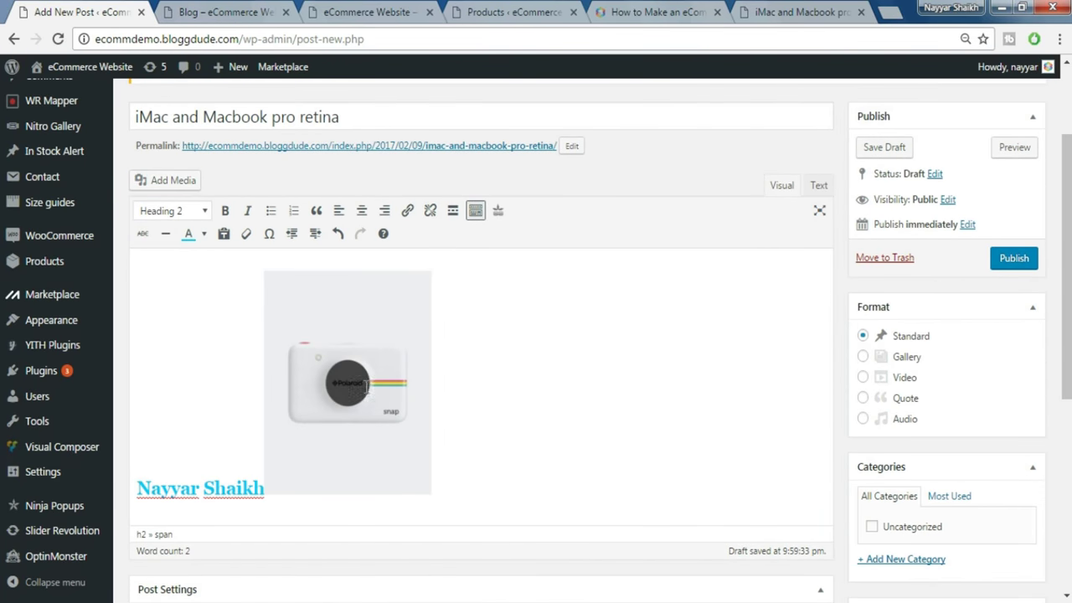
# Align the camera image left beside the heading, then go to the iMac reference post.
pyautogui.click(352, 385)
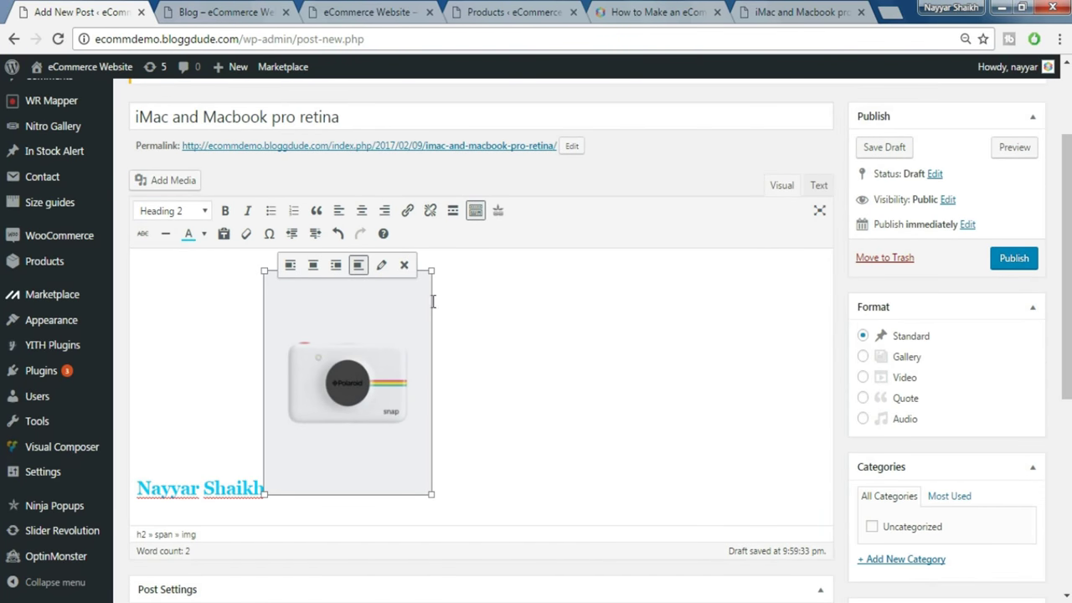
pyautogui.click(289, 266)
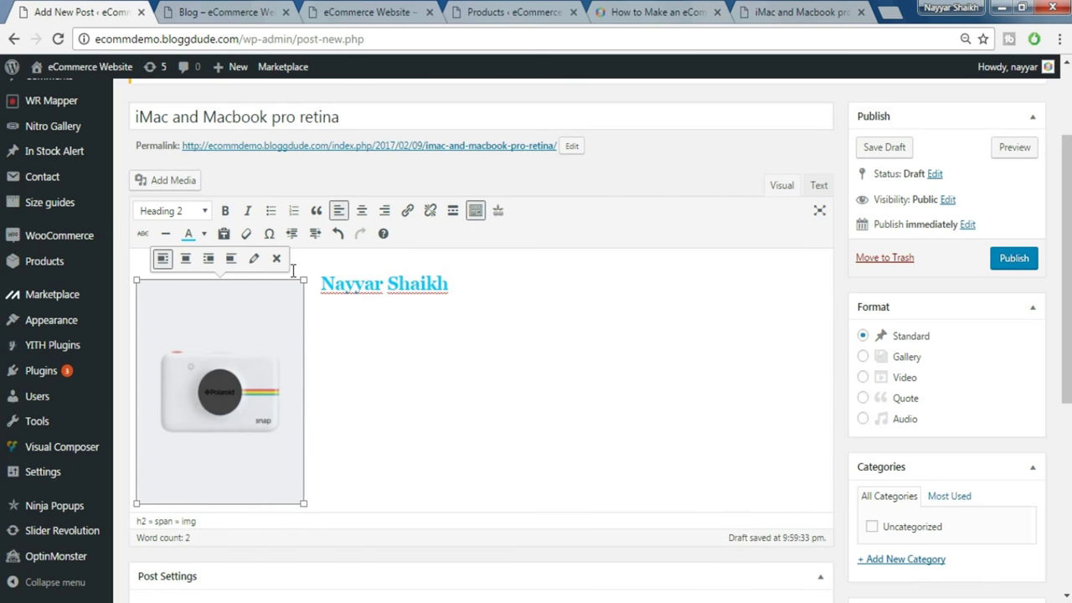
pyautogui.click(422, 377)
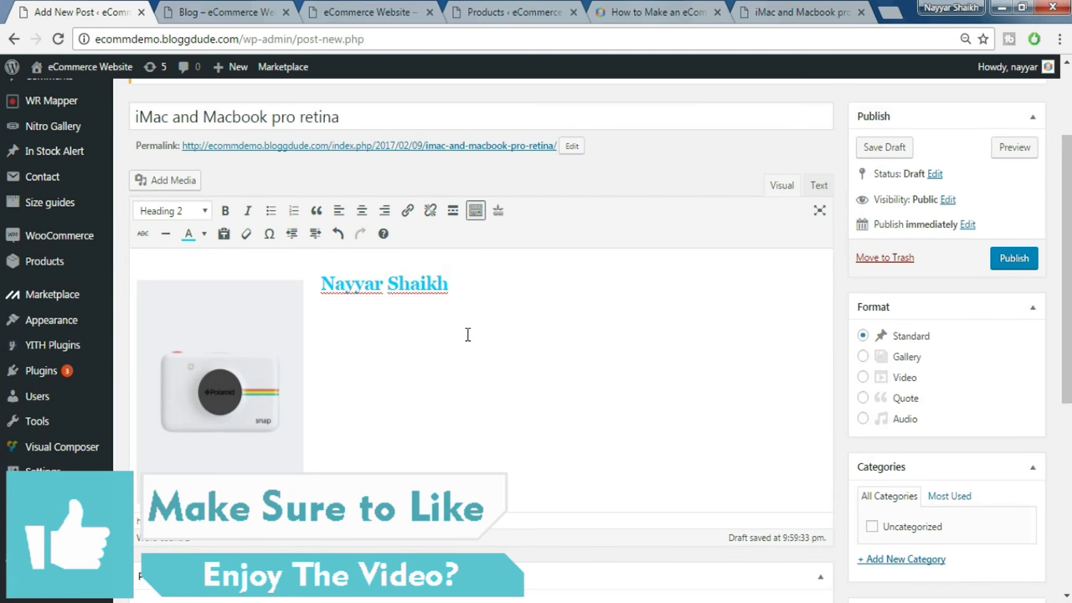
pyautogui.click(247, 349)
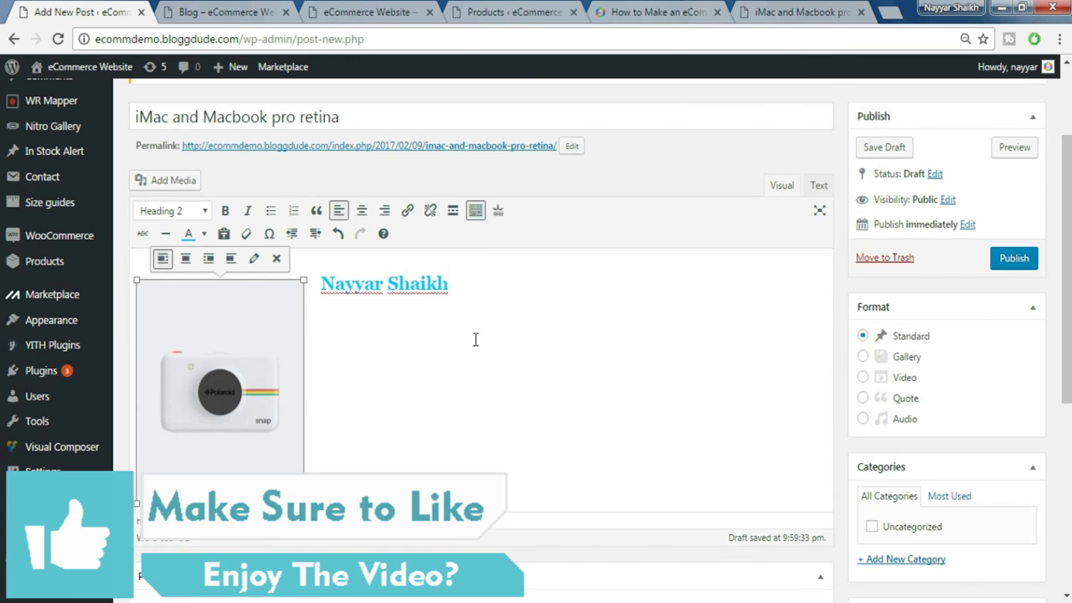
pyautogui.click(774, 11)
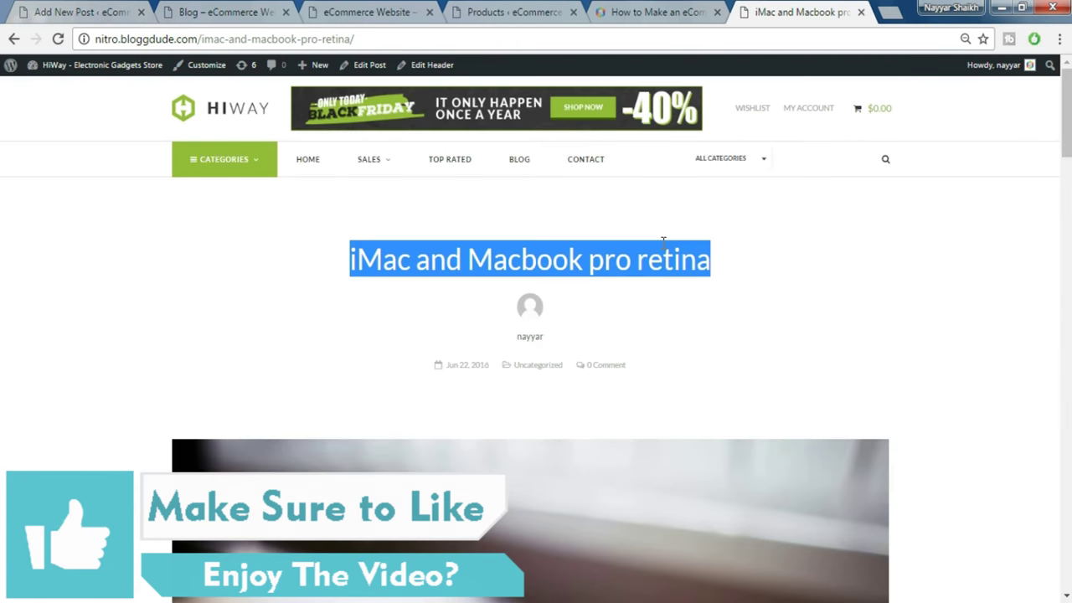
# Paste the copied camera image, paragraph and bullet list into the iMac and Macbook pro retina draft.
pyautogui.scroll(-5, 661, 243)
pyautogui.scroll(-2, 661, 248)
pyautogui.moveTo(335, 384); pyautogui.dragTo(552, 471)
pyautogui.click(232, 10)
pyautogui.click(61, 10)
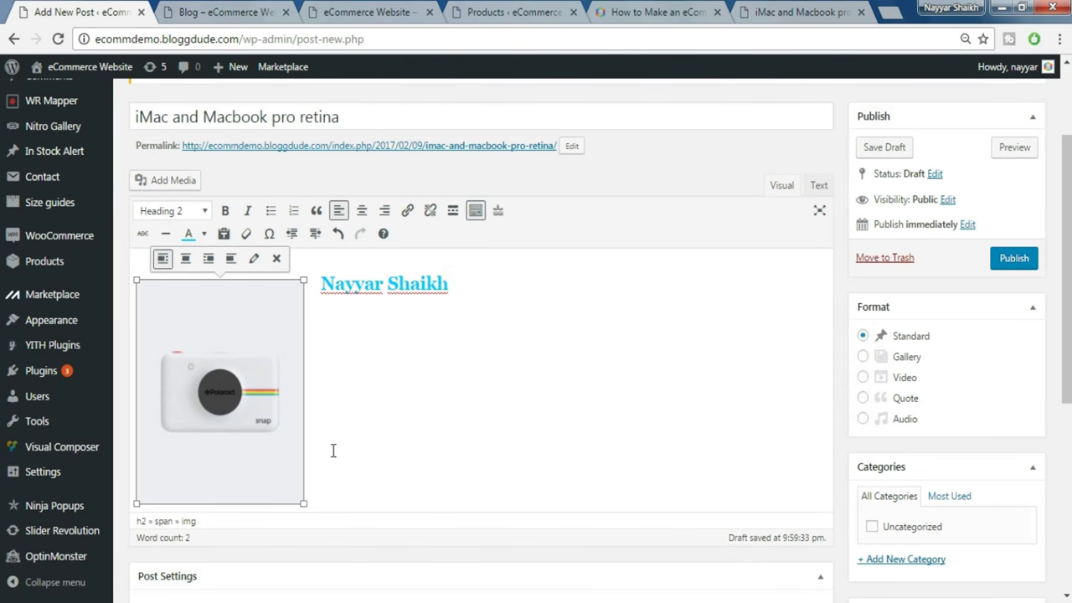
pyautogui.hotkey('ctrl', 'v')
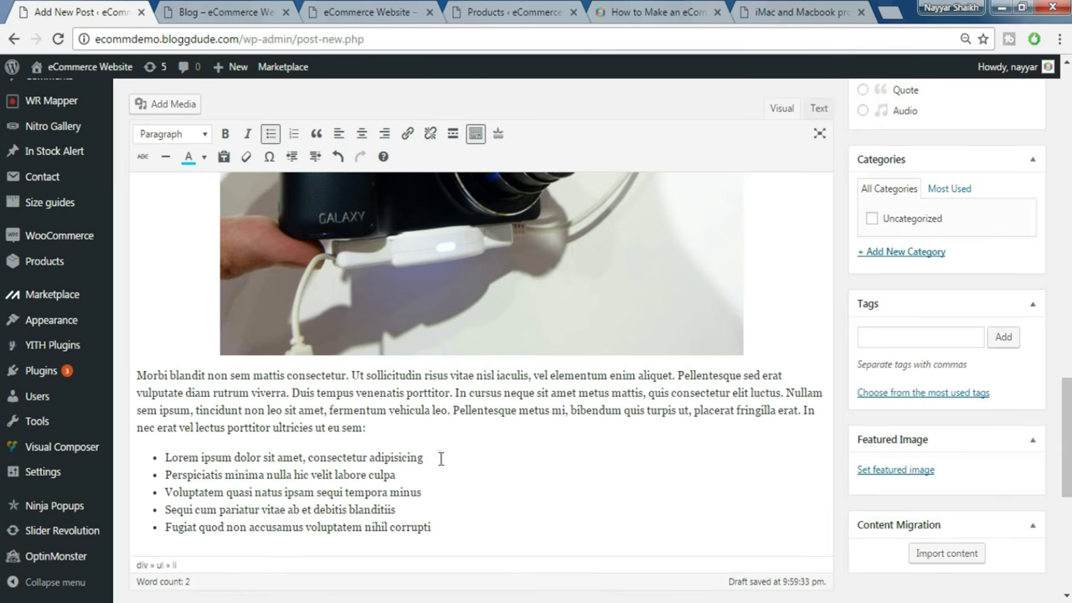
# Check the pasted bullet list, camera image, Heading Three, Heading two and quote formatting.
pyautogui.moveTo(155, 381); pyautogui.dragTo(331, 427)
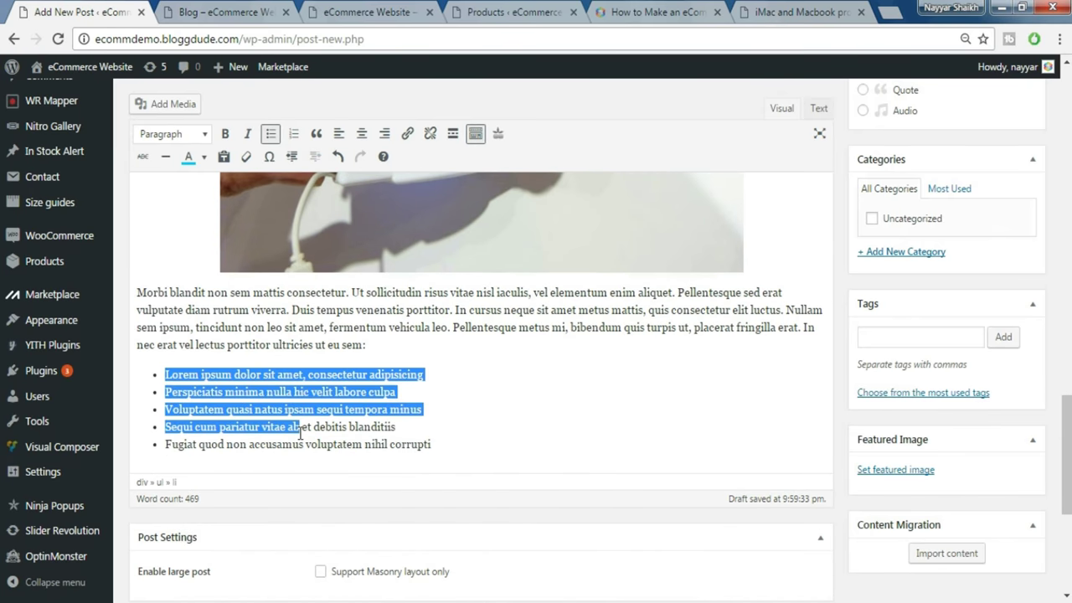
pyautogui.click(444, 438)
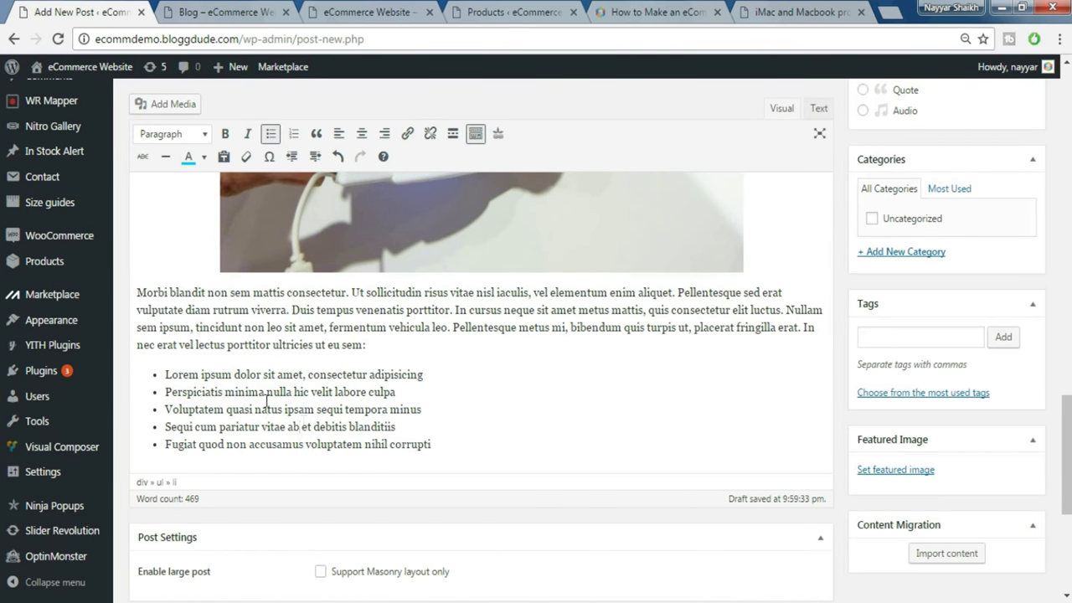
pyautogui.scroll(1, 283, 406)
pyautogui.click(350, 310)
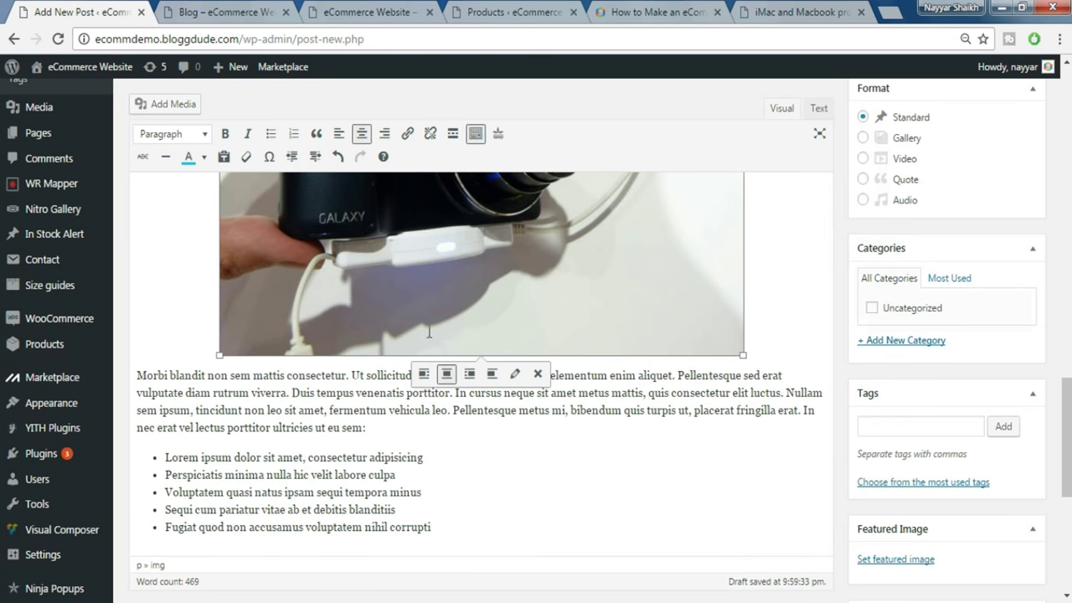
pyautogui.scroll(7, 453, 343)
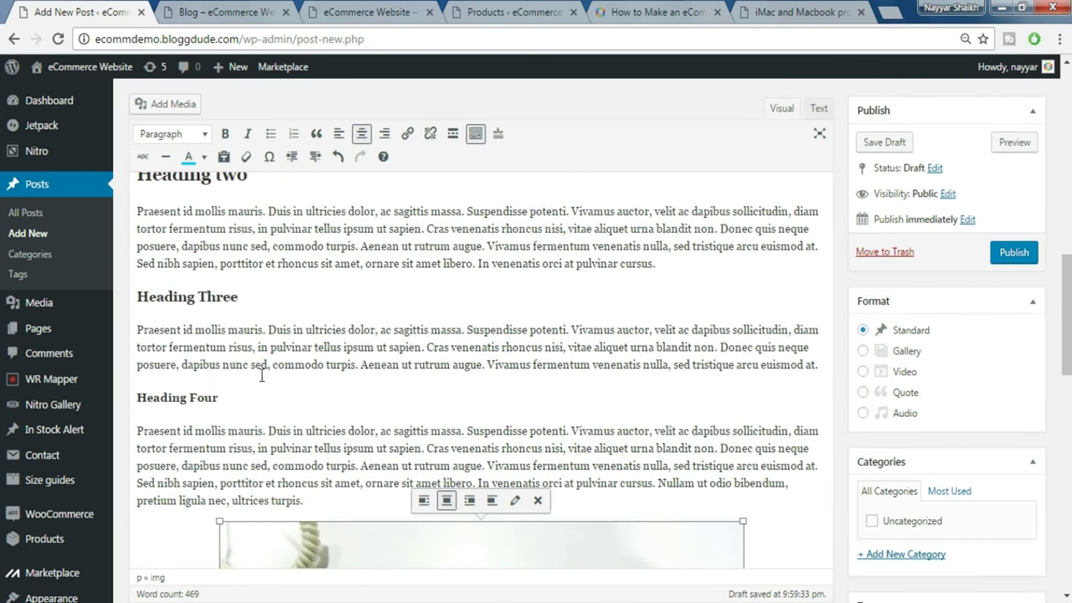
pyautogui.click(196, 405)
pyautogui.click(199, 291)
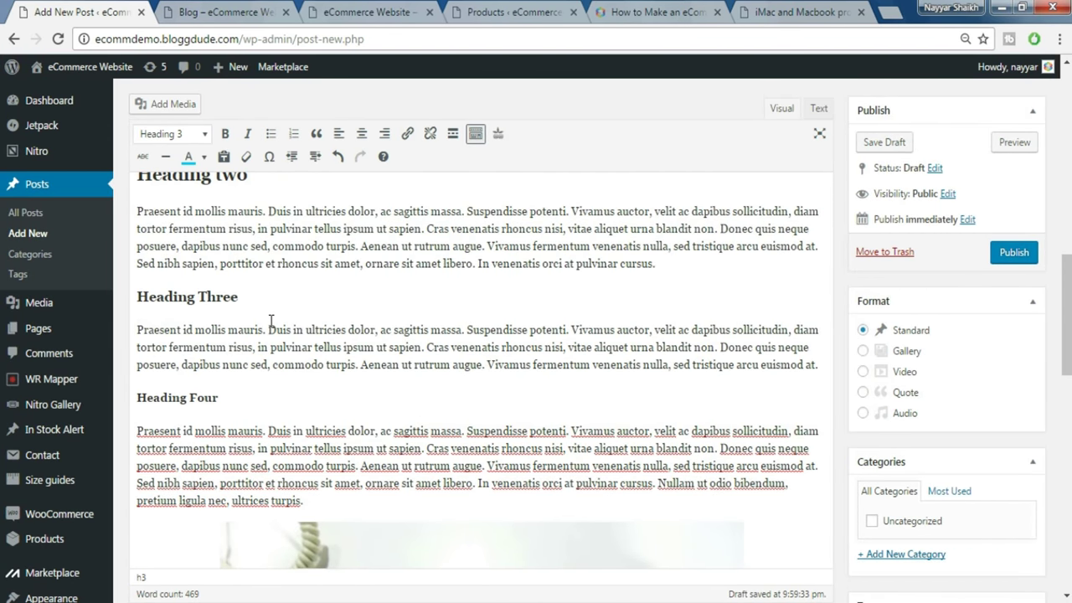
pyautogui.scroll(2, 270, 316)
pyautogui.click(265, 330)
pyautogui.scroll(3, 293, 376)
pyautogui.scroll(3, 294, 376)
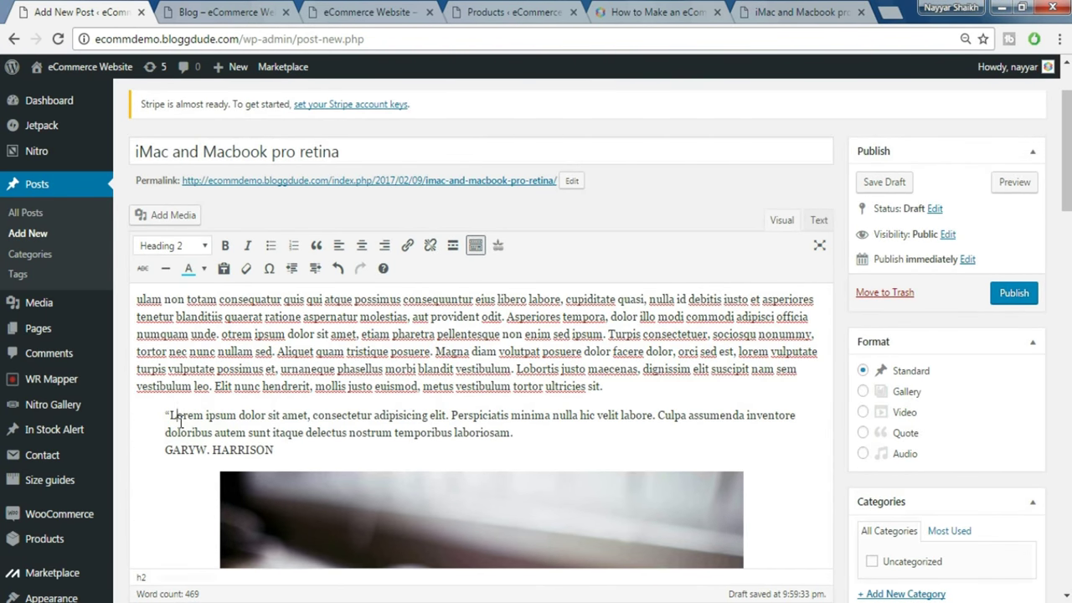
pyautogui.click(178, 416)
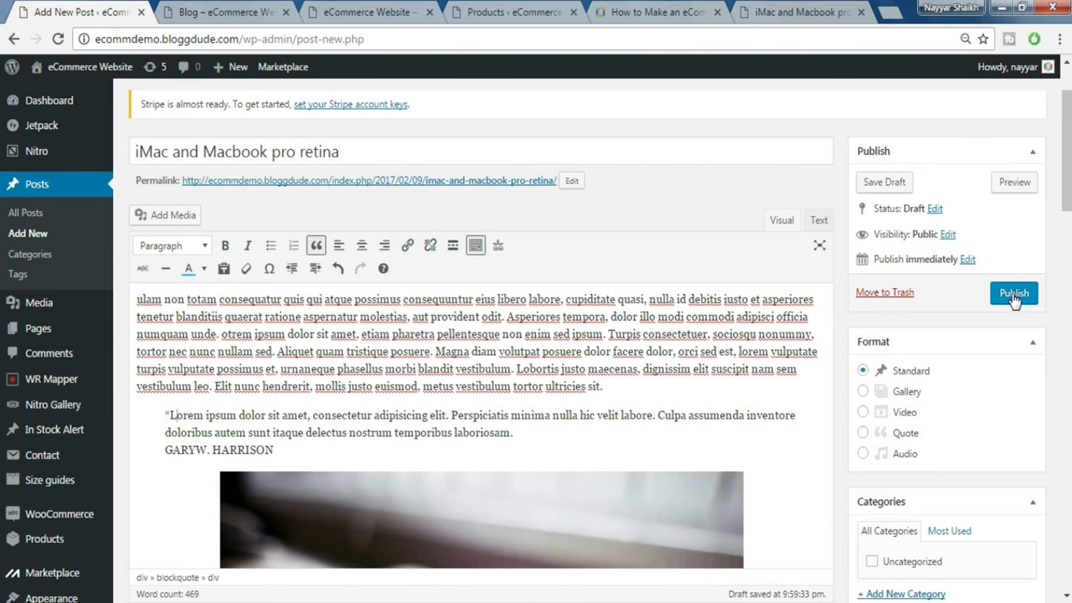
pyautogui.scroll(-2, 788, 378)
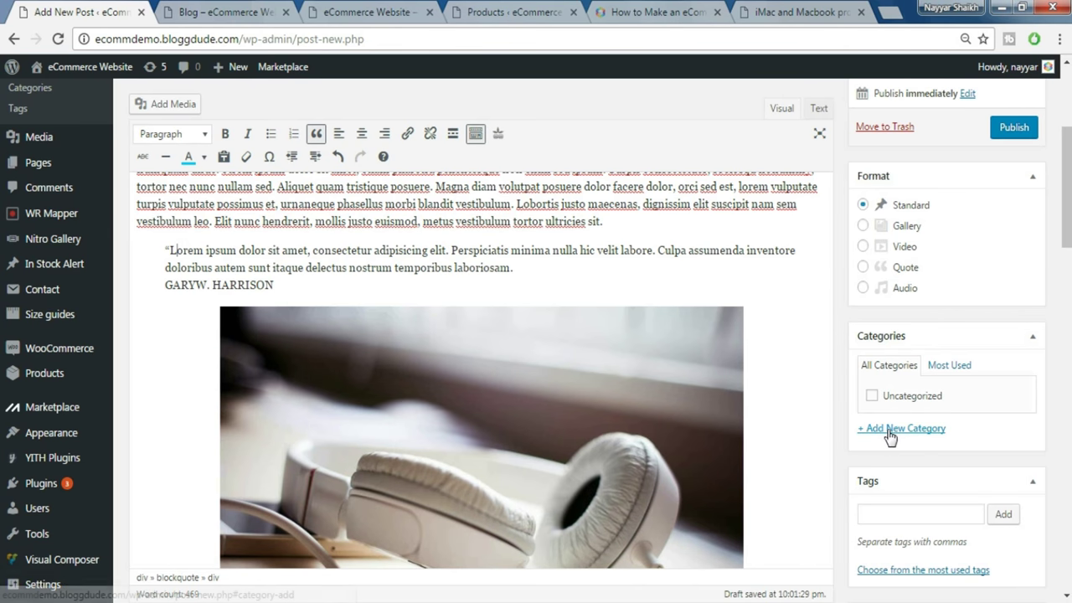
# Add a new 'technology' category so it is ticked for the post.
pyautogui.click(890, 429)
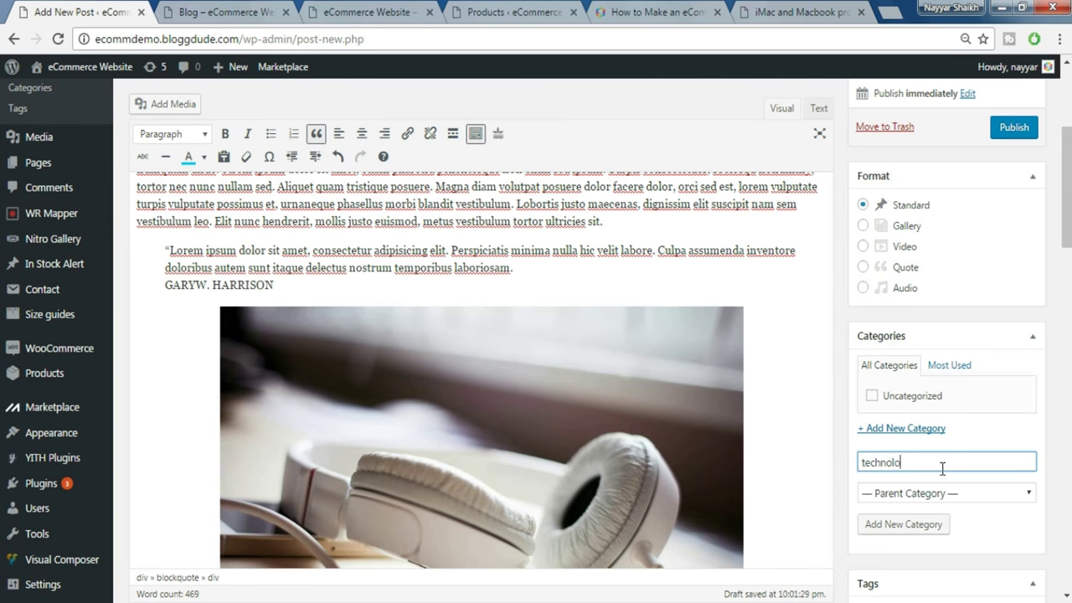
pyautogui.click(912, 535)
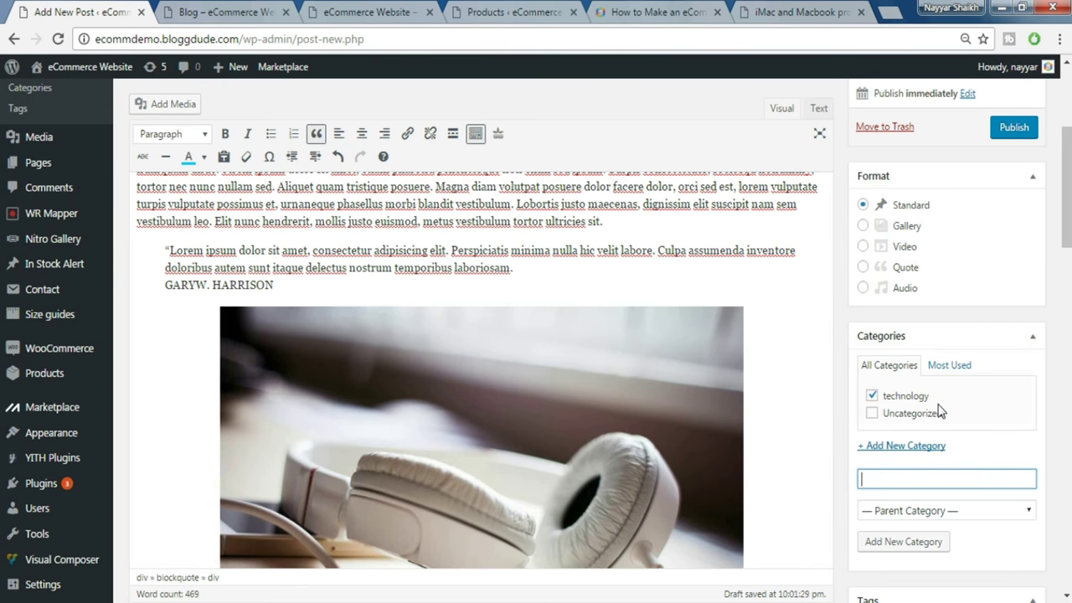
pyautogui.scroll(-5, 913, 335)
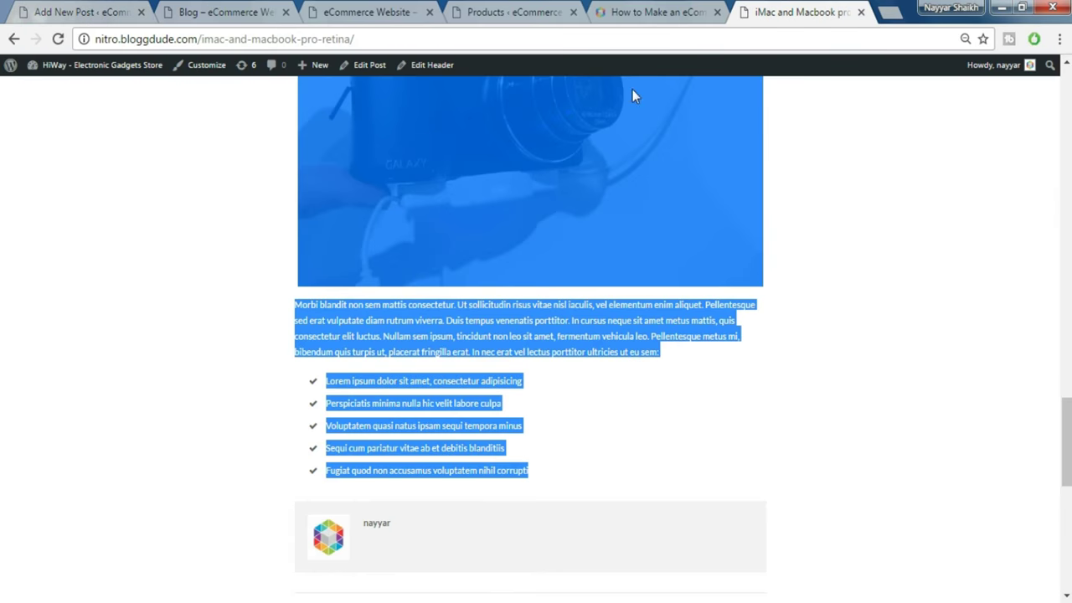
# Look over the HiWay blog page, then return to the post draft.
pyautogui.click(7, 39)
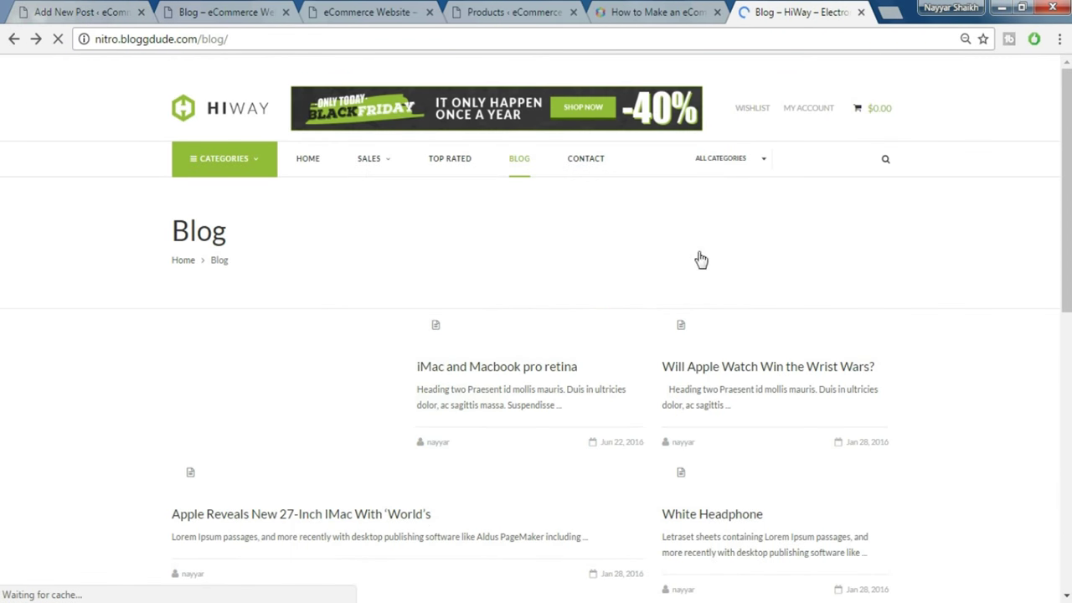
pyautogui.scroll(-2, 968, 248)
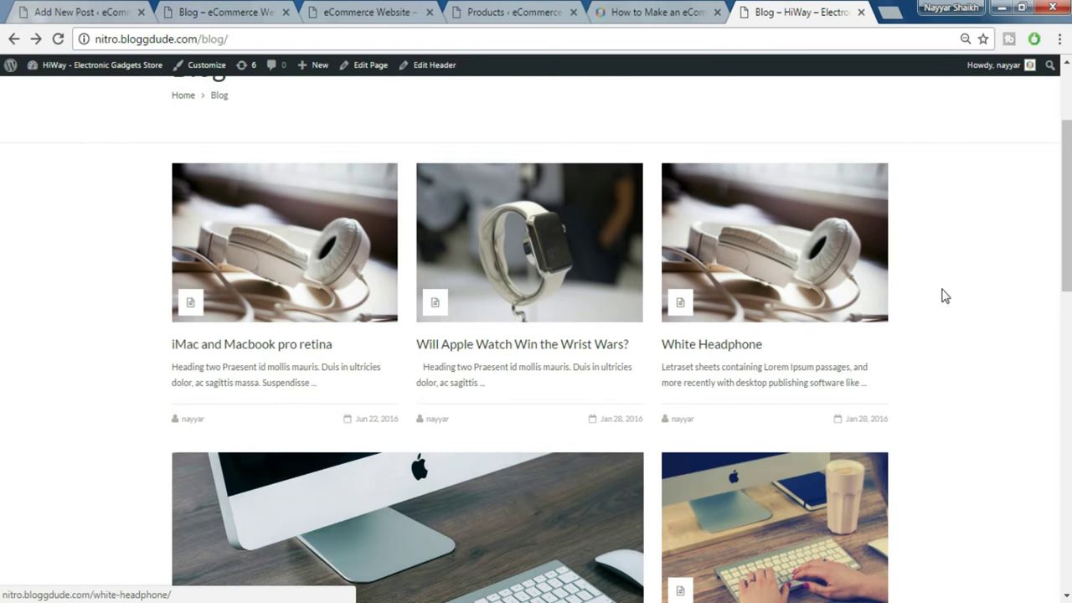
pyautogui.scroll(-2, 945, 296)
pyautogui.scroll(3, 509, 438)
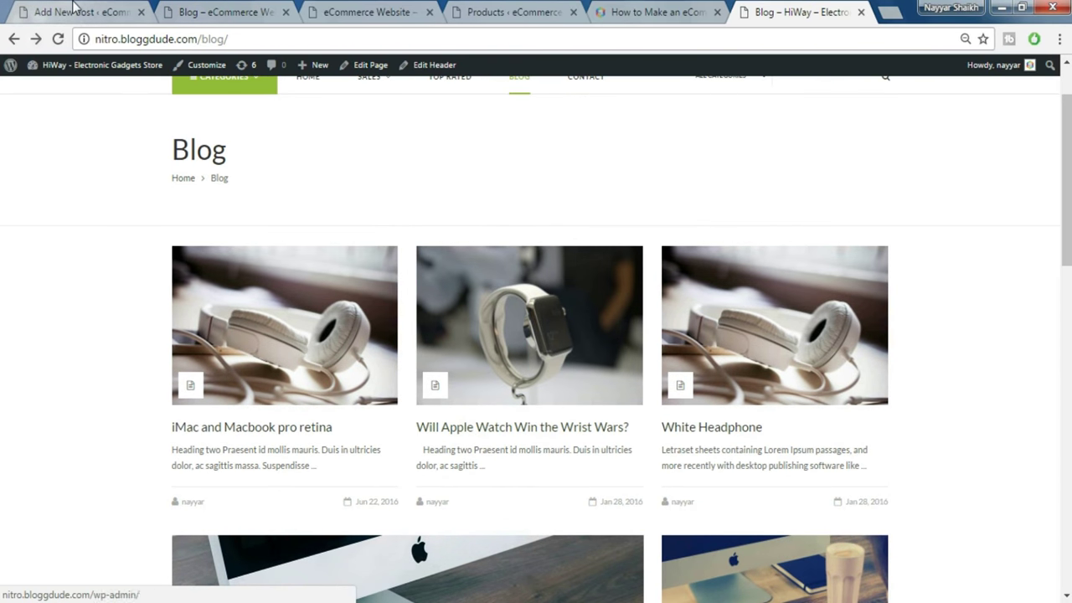
pyautogui.click(74, 9)
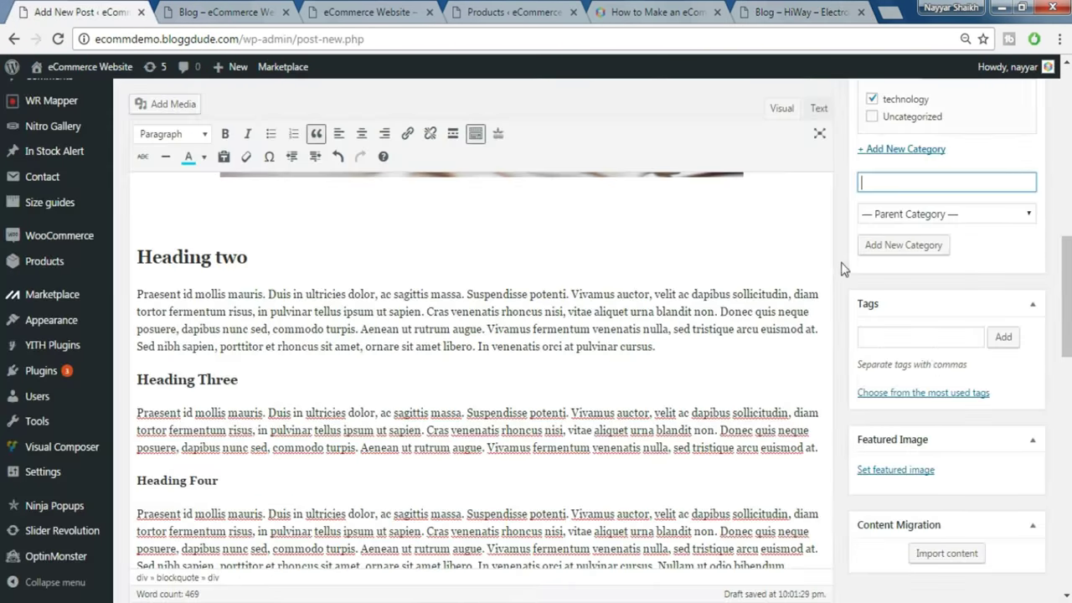
# Upload Blog Featured Image from Nitro Resources and set it as the featured image.
pyautogui.click(892, 470)
pyautogui.click(51, 131)
pyautogui.click(540, 335)
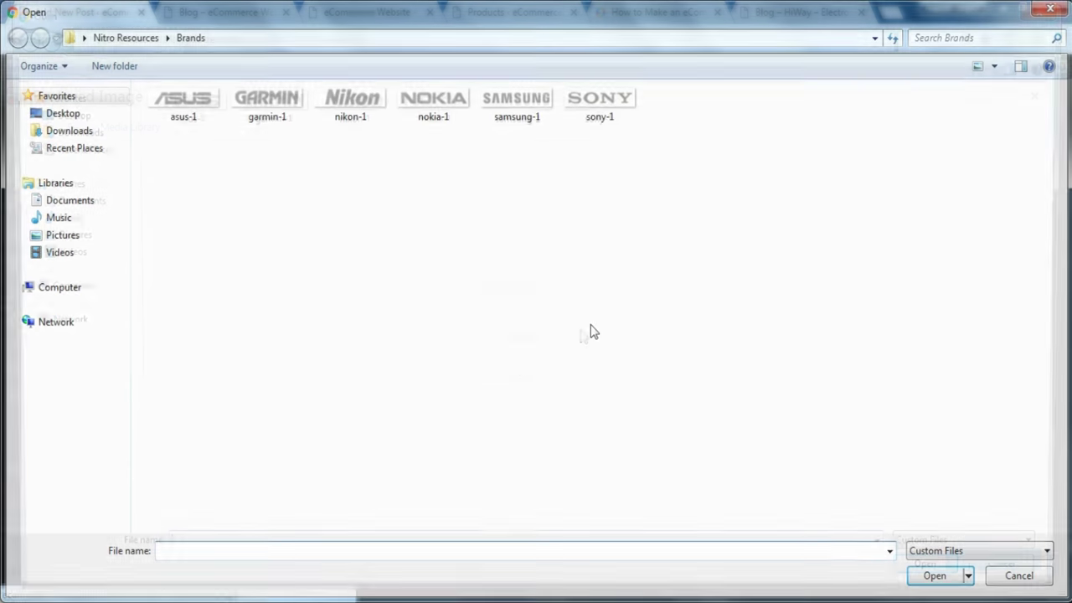
pyautogui.click(126, 40)
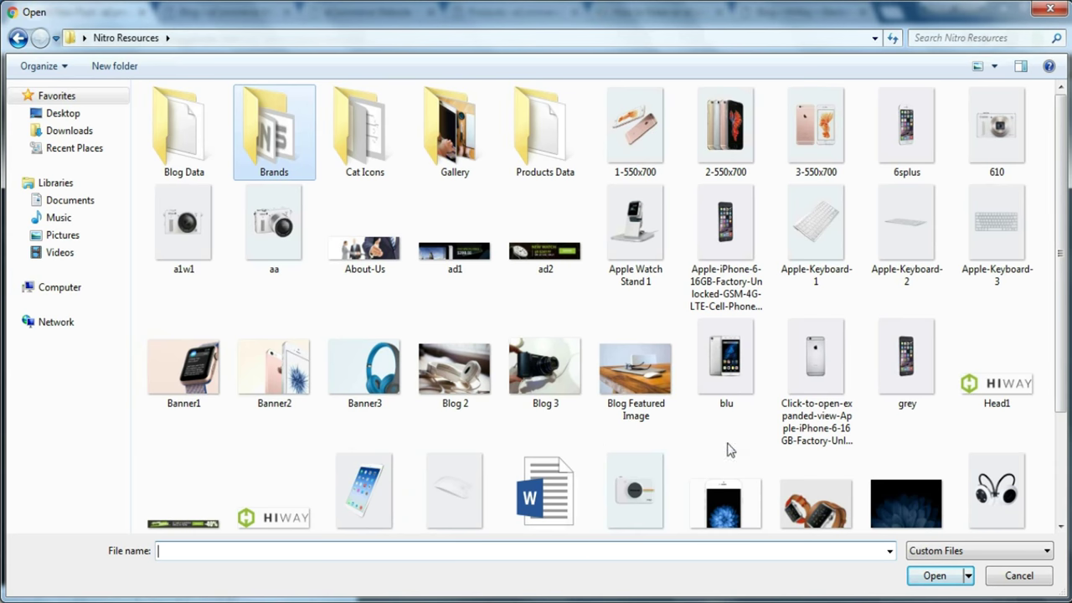
pyautogui.click(611, 379)
pyautogui.click(945, 576)
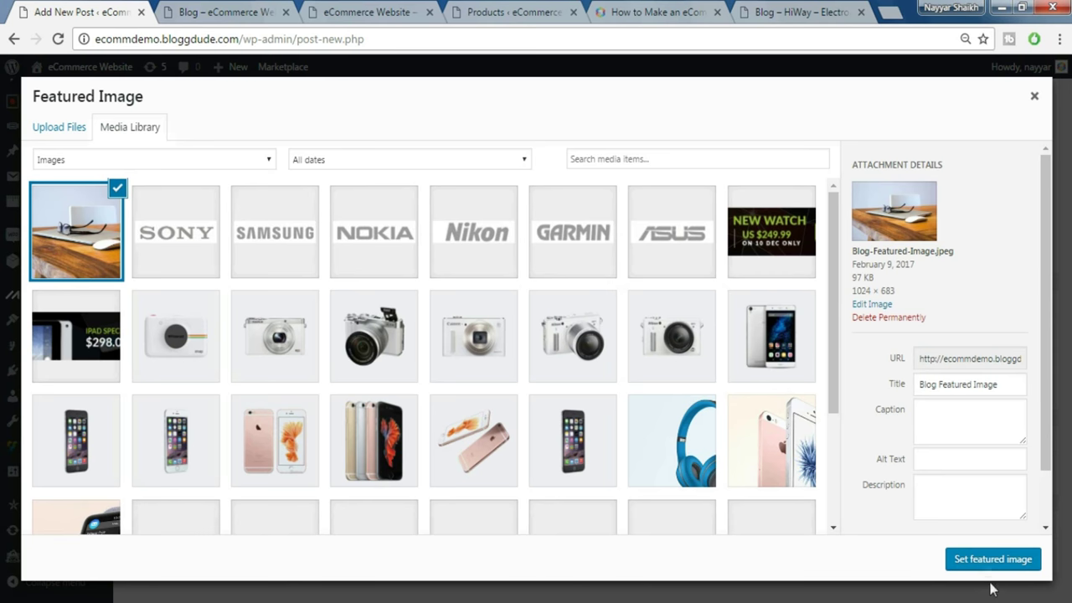
pyautogui.click(984, 561)
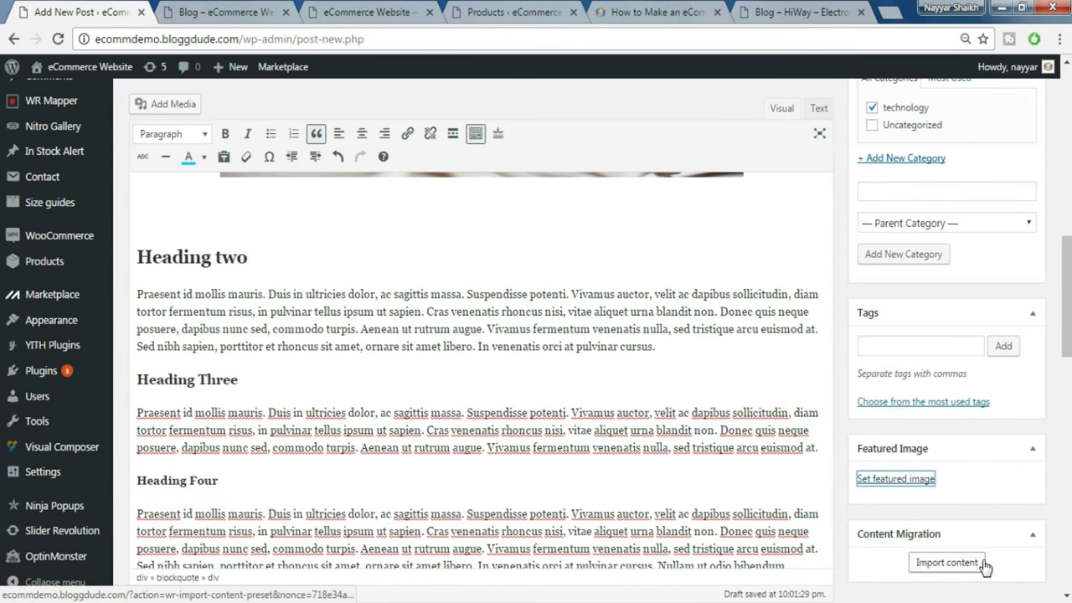
pyautogui.scroll(-2, 946, 502)
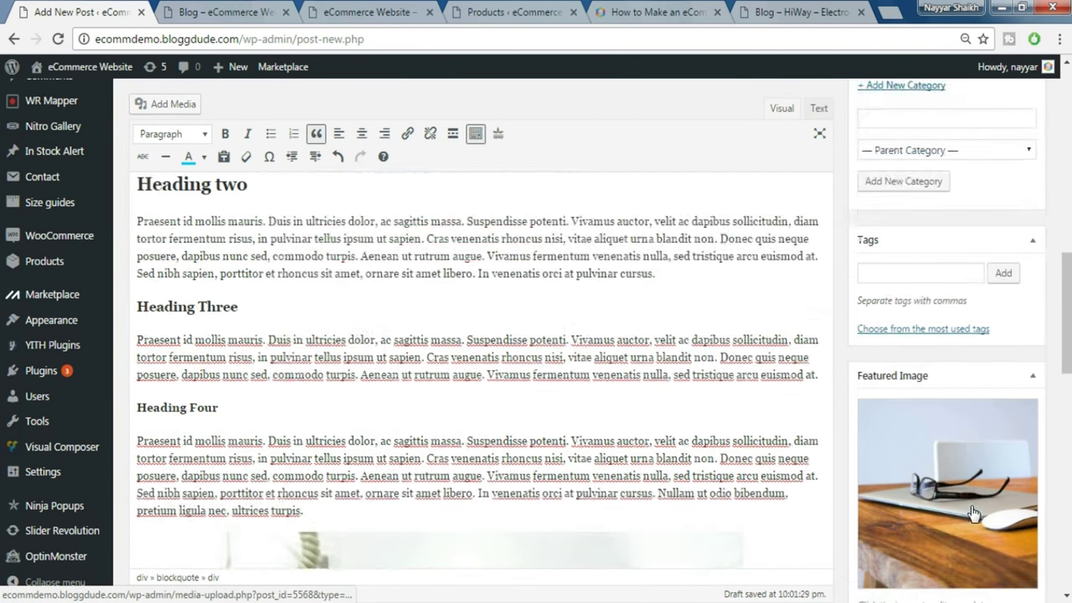
pyautogui.scroll(10, 974, 503)
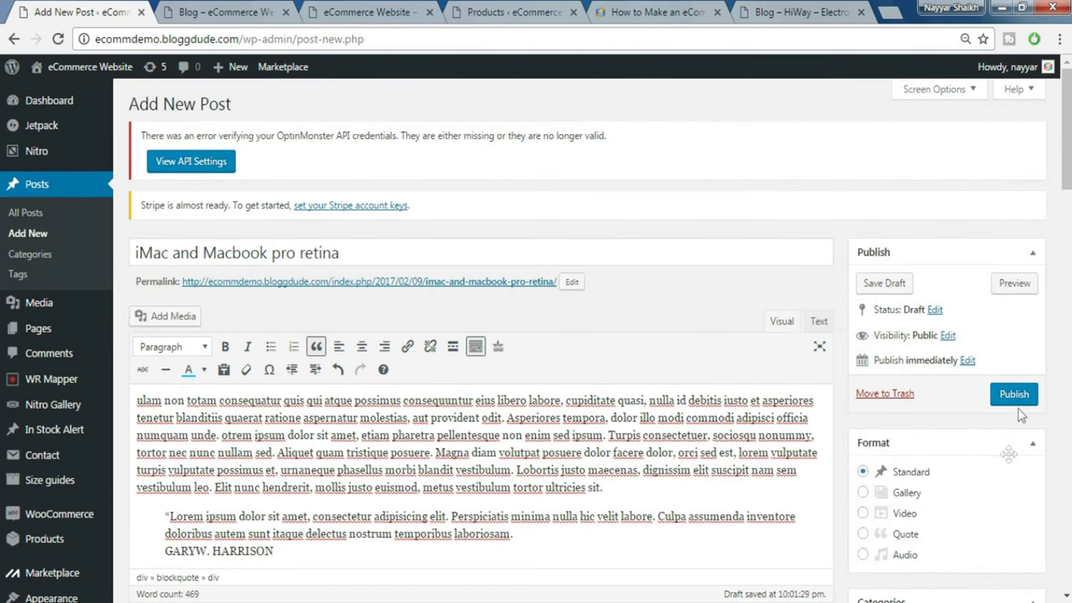
# Publish the post and reload the eCommerce Website Blog page to show it.
pyautogui.click(1016, 397)
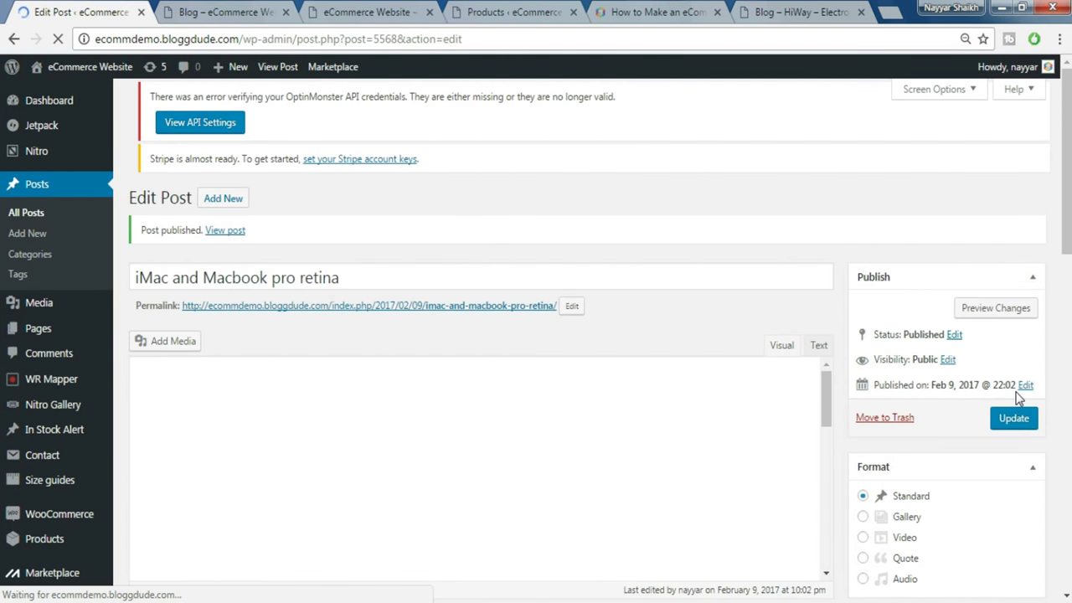
pyautogui.click(209, 11)
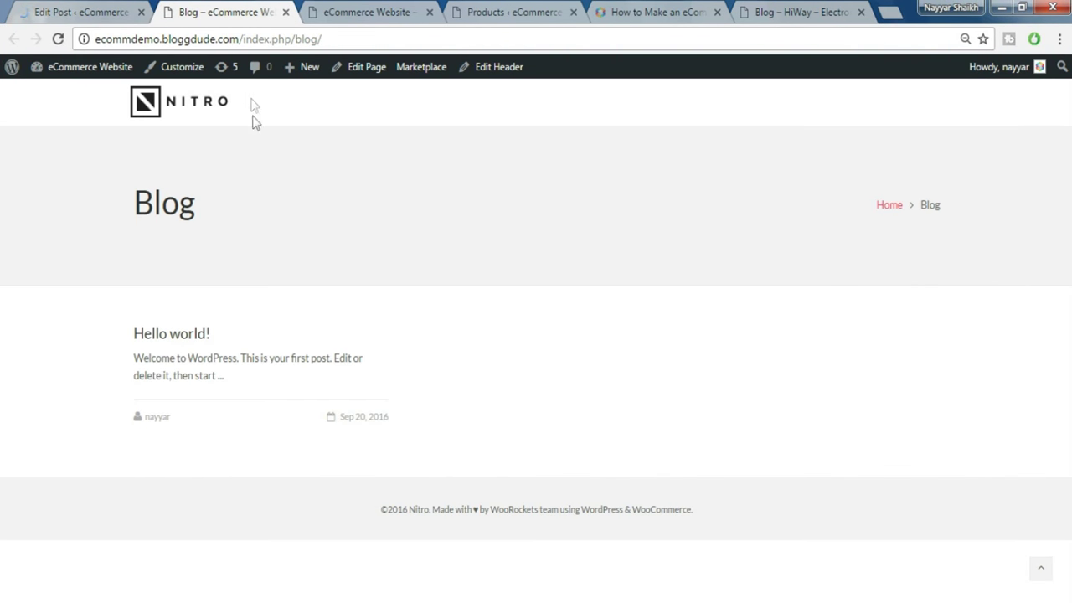
pyautogui.click(57, 40)
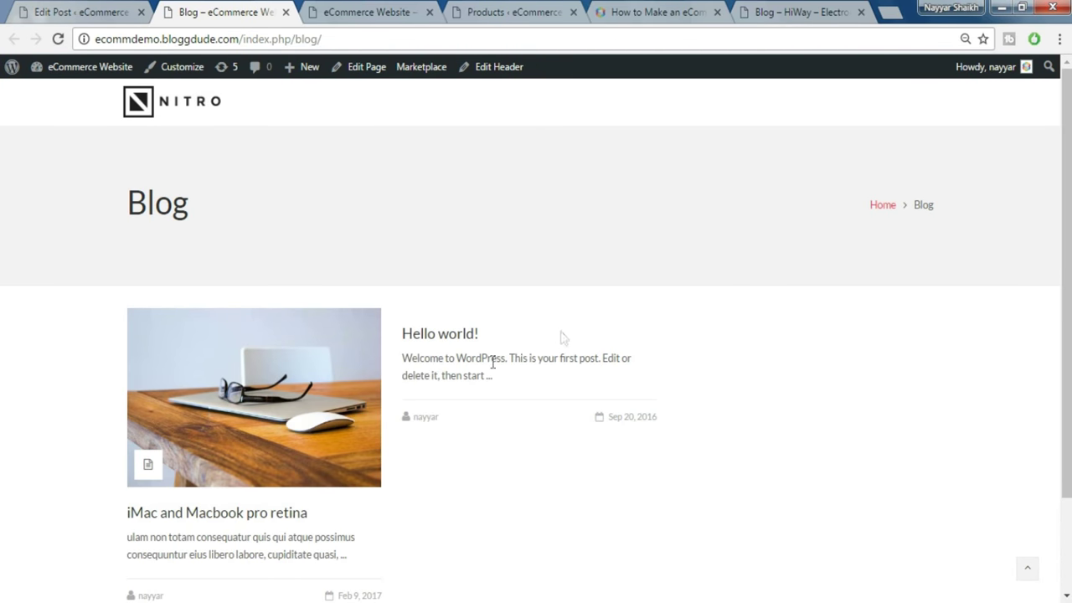
pyautogui.scroll(-3, 368, 410)
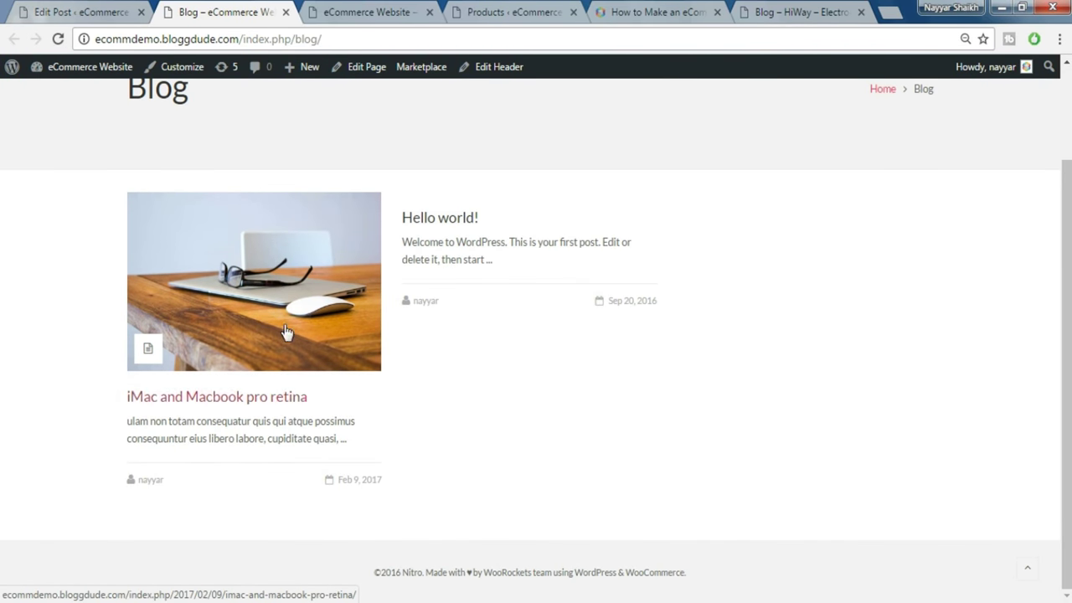
# Scroll through the HiWay blog and the eCommerce blog to compare their post listings.
pyautogui.click(800, 12)
pyautogui.scroll(-6, 730, 282)
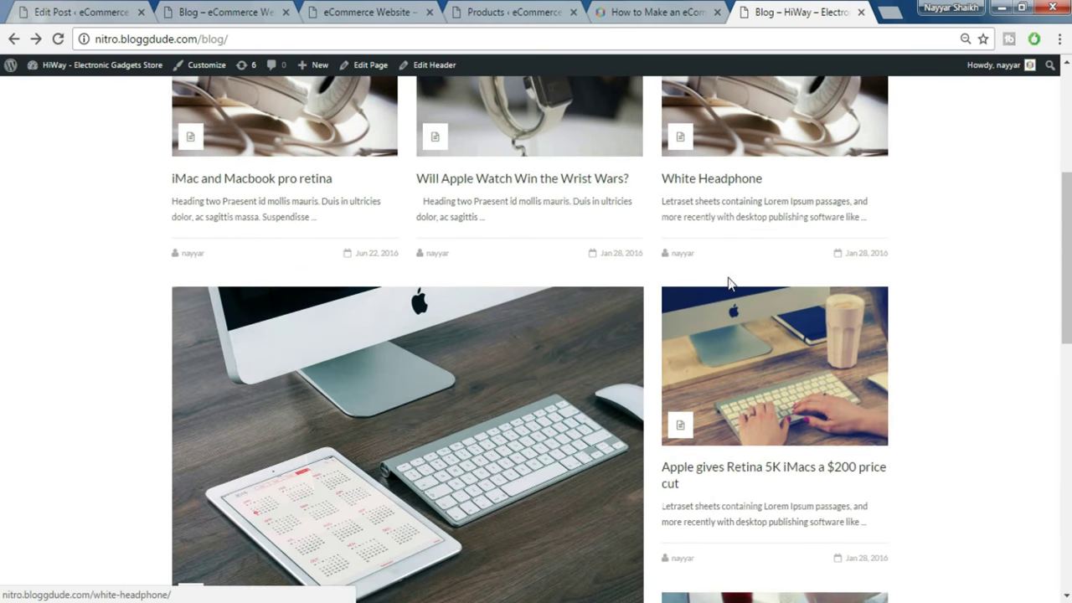
pyautogui.scroll(4, 935, 267)
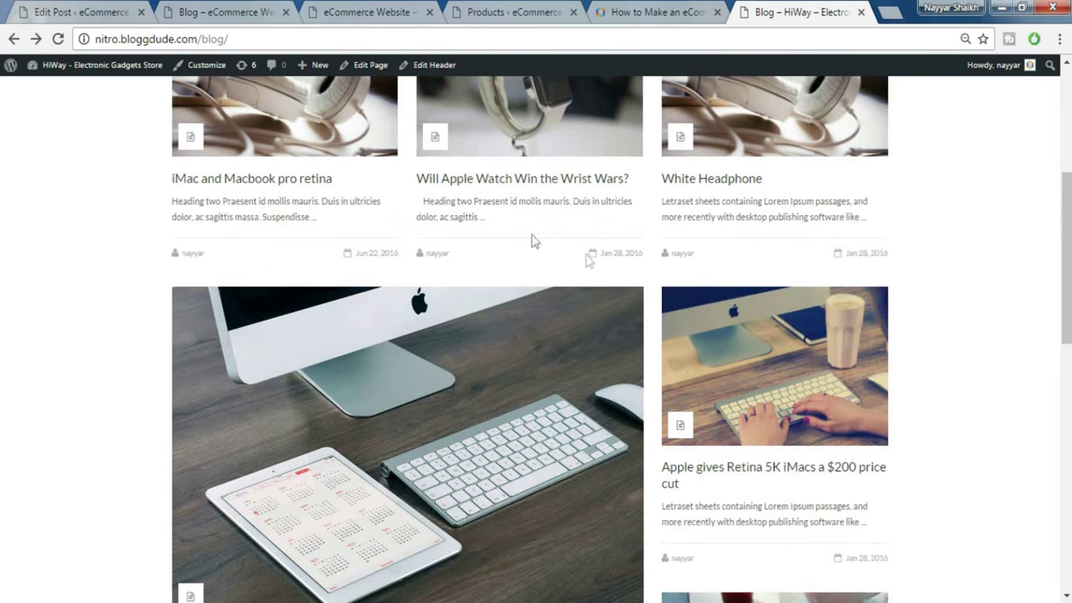
pyautogui.scroll(2, 601, 299)
pyautogui.scroll(-6, 821, 348)
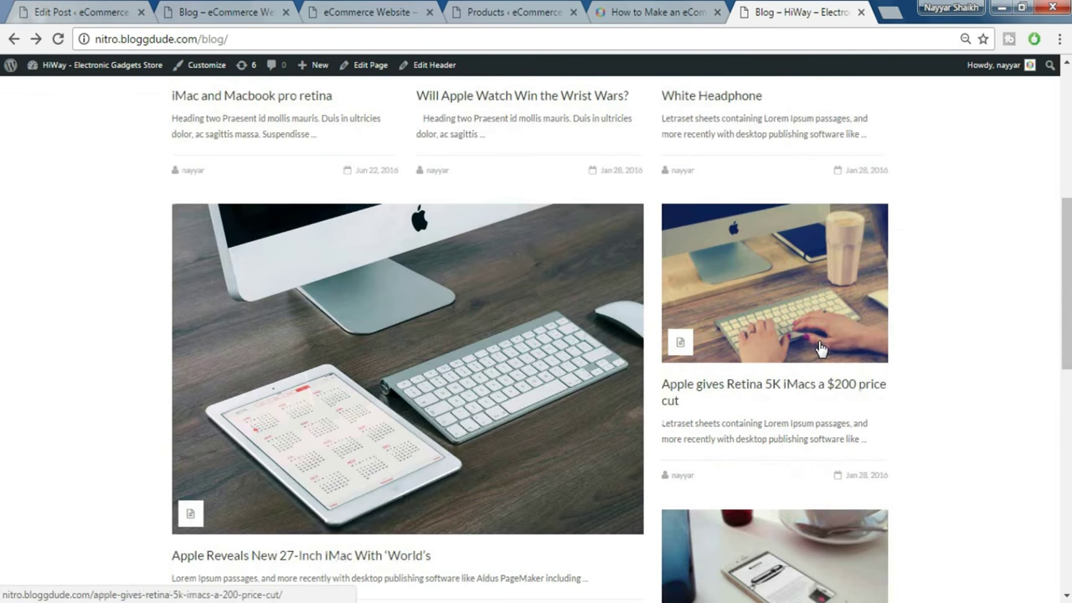
pyautogui.scroll(-4, 821, 347)
pyautogui.scroll(8, 825, 355)
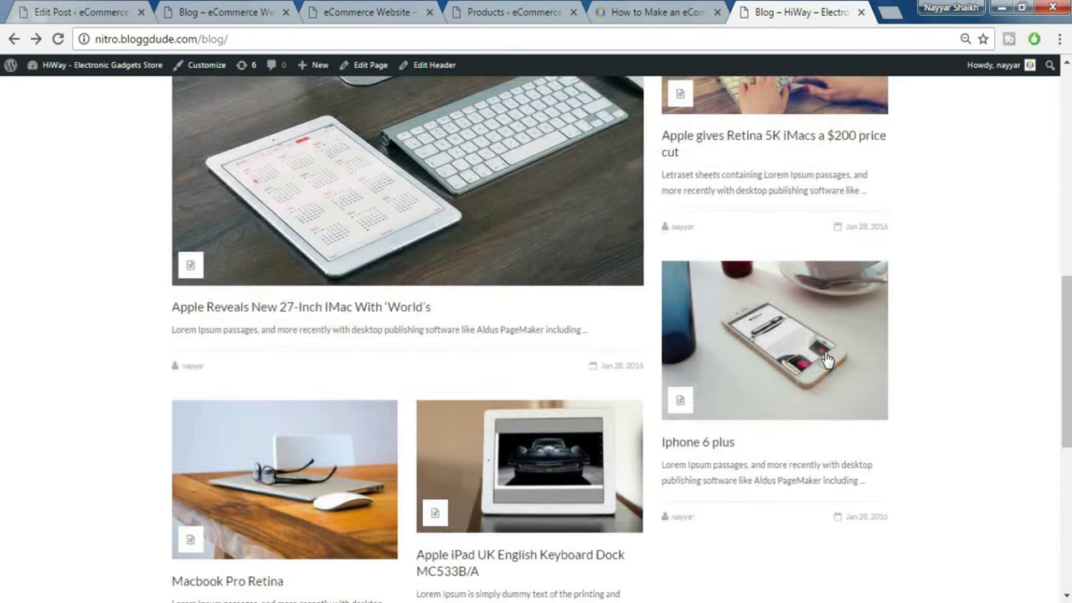
pyautogui.scroll(4, 826, 361)
pyautogui.click(222, 12)
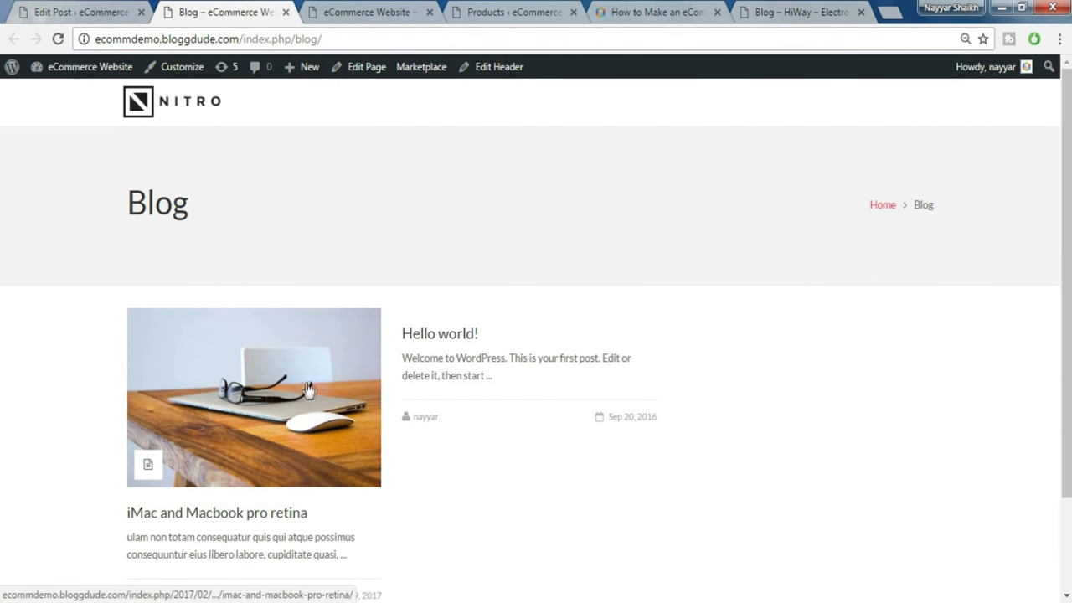
pyautogui.scroll(-1, 308, 402)
pyautogui.scroll(-1, 308, 402)
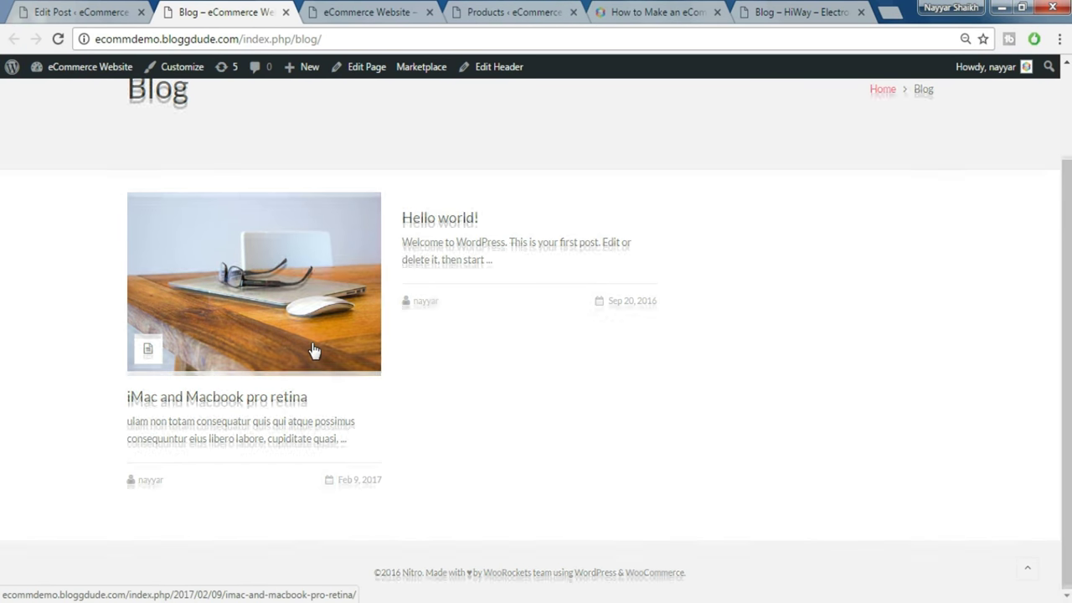
pyautogui.scroll(2, 315, 351)
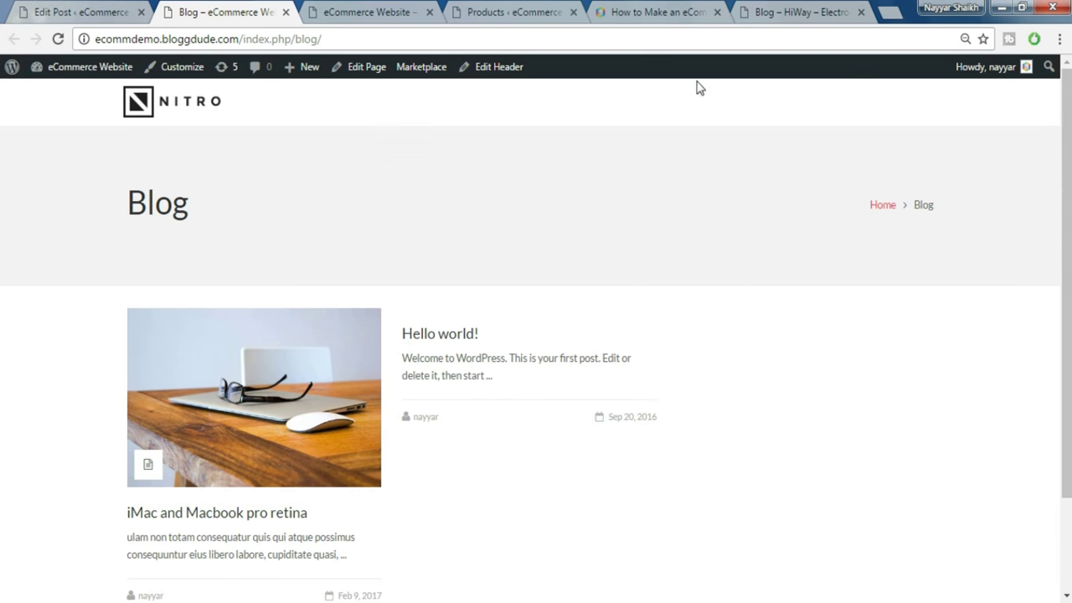
# Scroll the HiWay demo home page down to Informations and #HiwayTech, then return to All Posts.
pyautogui.click(754, 8)
pyautogui.click(226, 116)
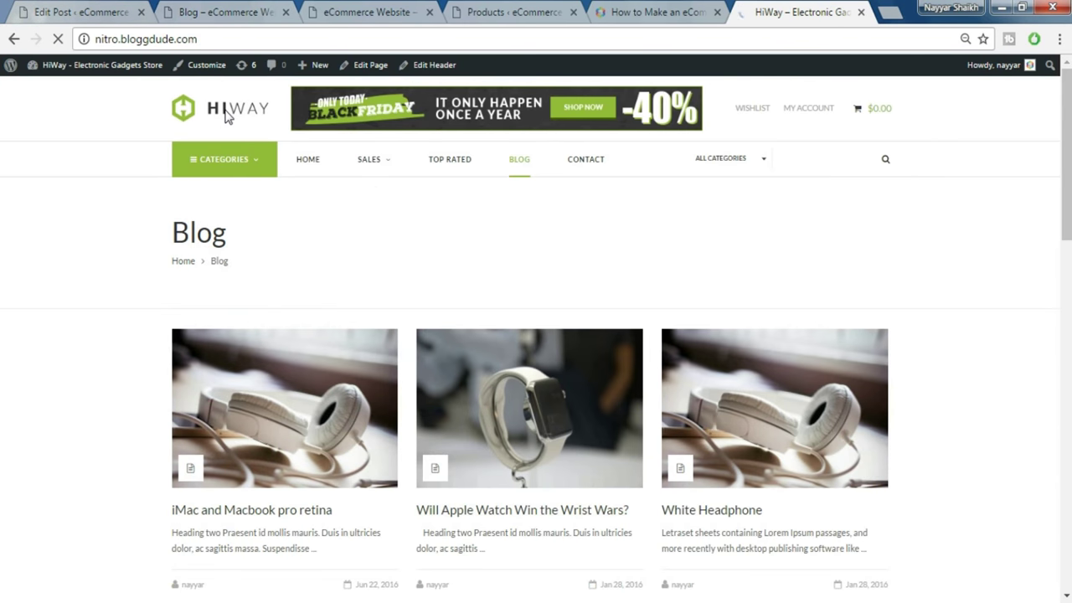
pyautogui.scroll(-4, 359, 257)
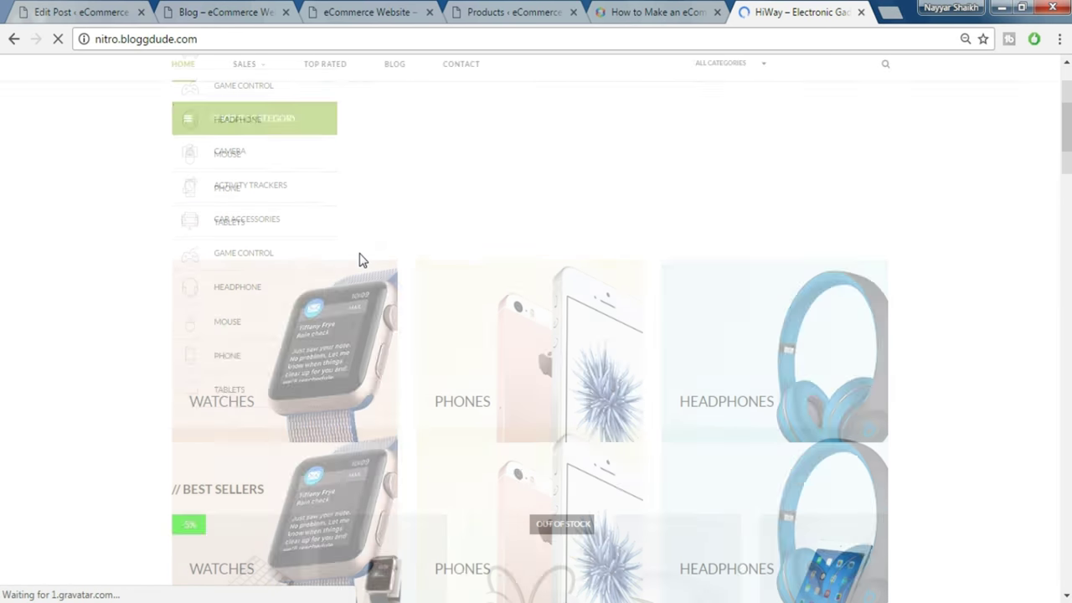
pyautogui.scroll(-8, 360, 260)
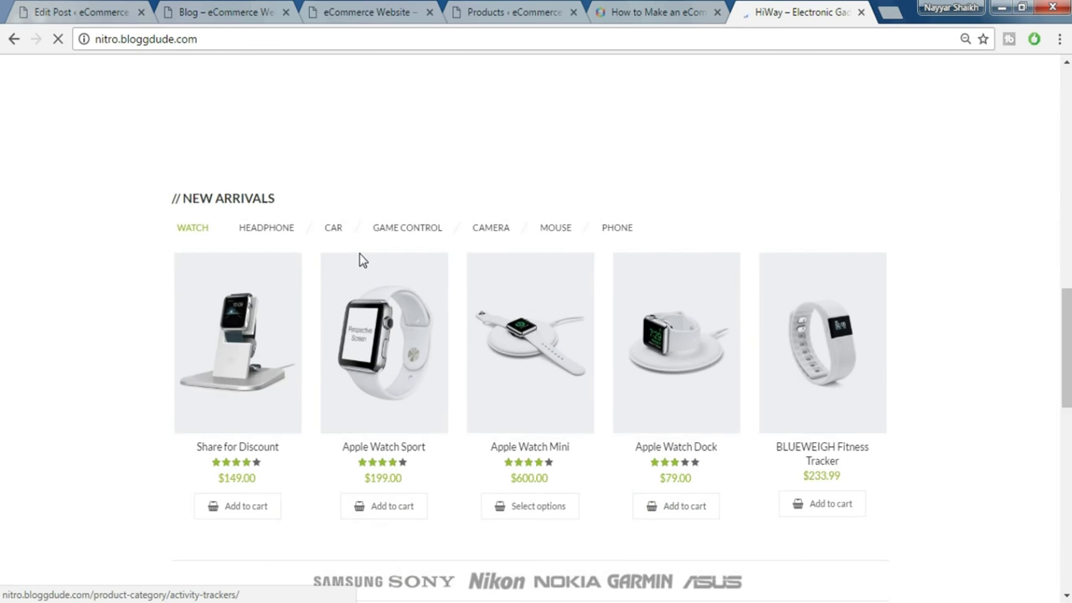
pyautogui.scroll(-6, 359, 260)
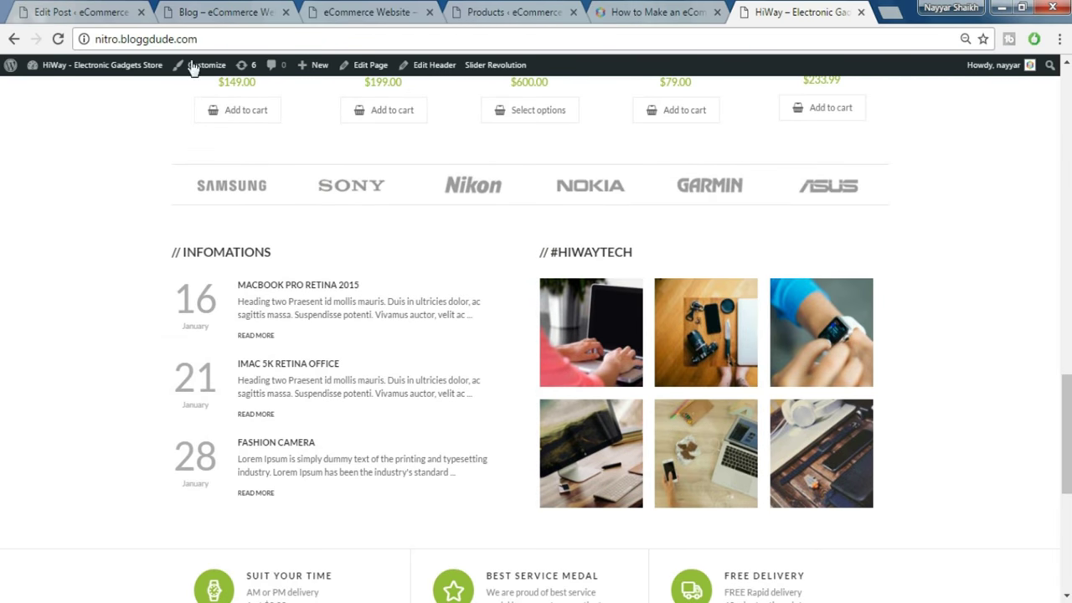
pyautogui.click(80, 12)
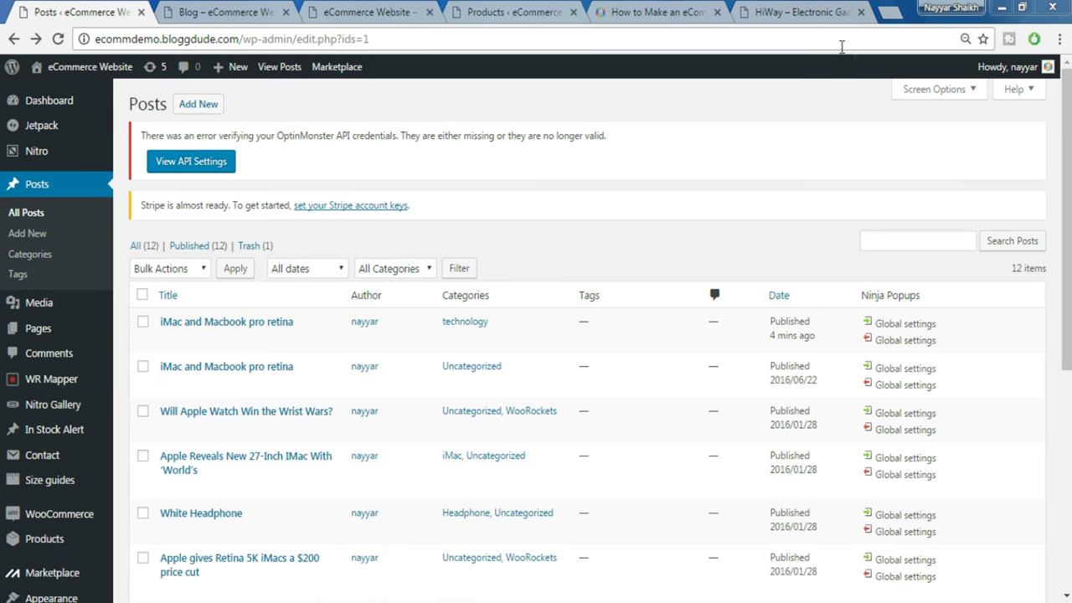
pyautogui.click(797, 13)
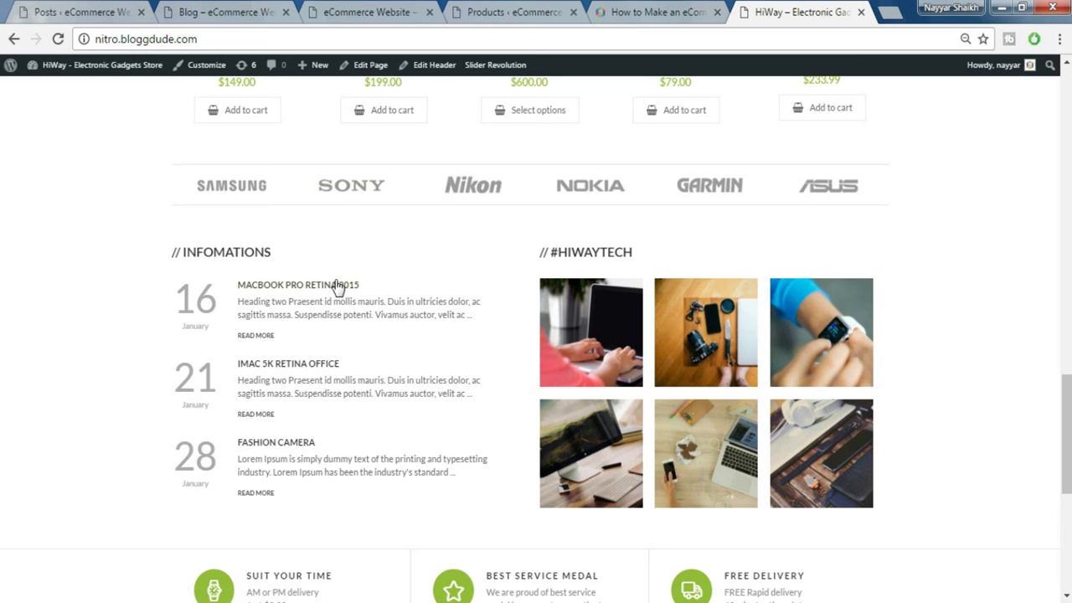
pyautogui.click(81, 8)
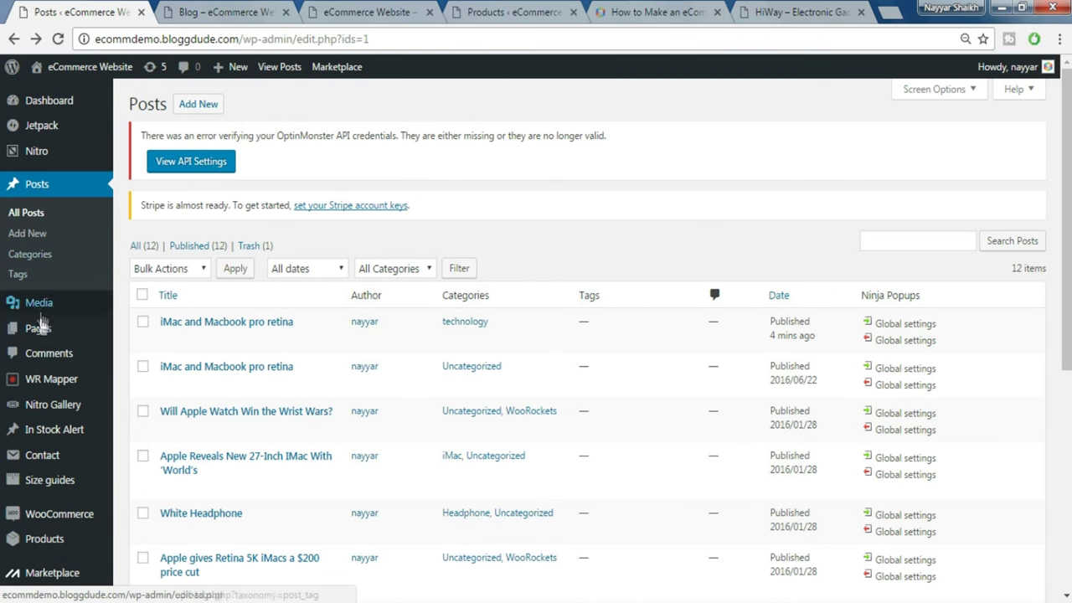
# Add a Custom Heading reading '// INFOMATIONS' at the bottom of the HomePage.
pyautogui.click(12, 332)
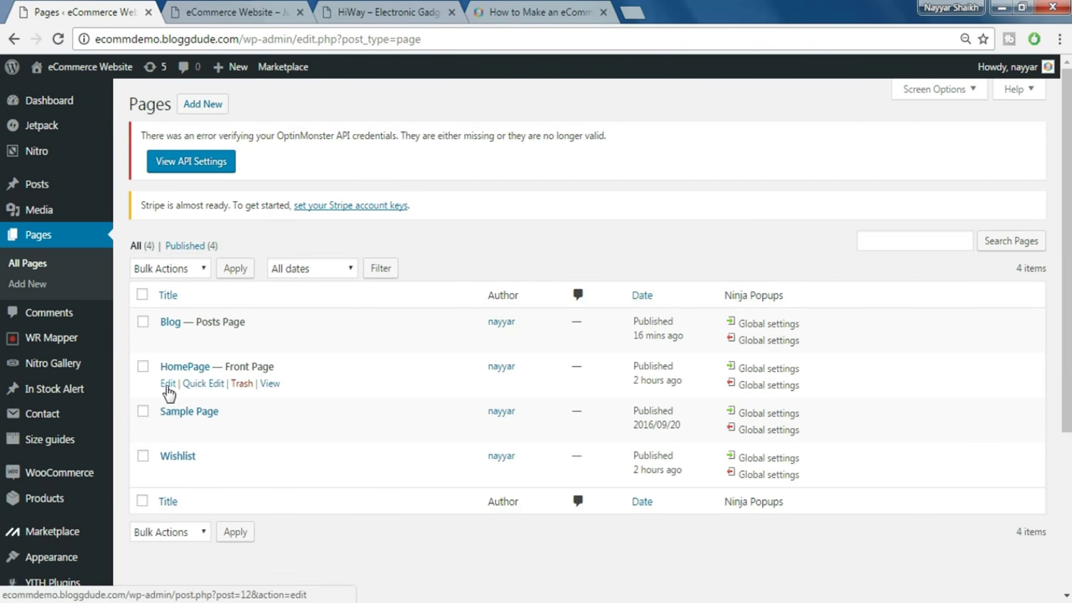
pyautogui.click(167, 387)
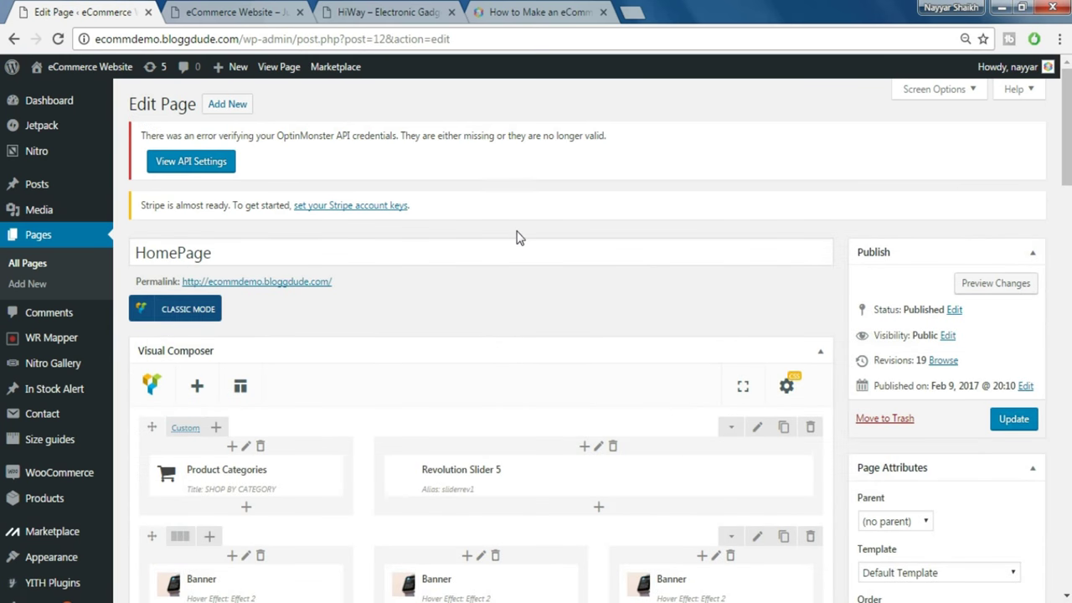
pyautogui.scroll(-3, 516, 236)
pyautogui.scroll(-10, 516, 238)
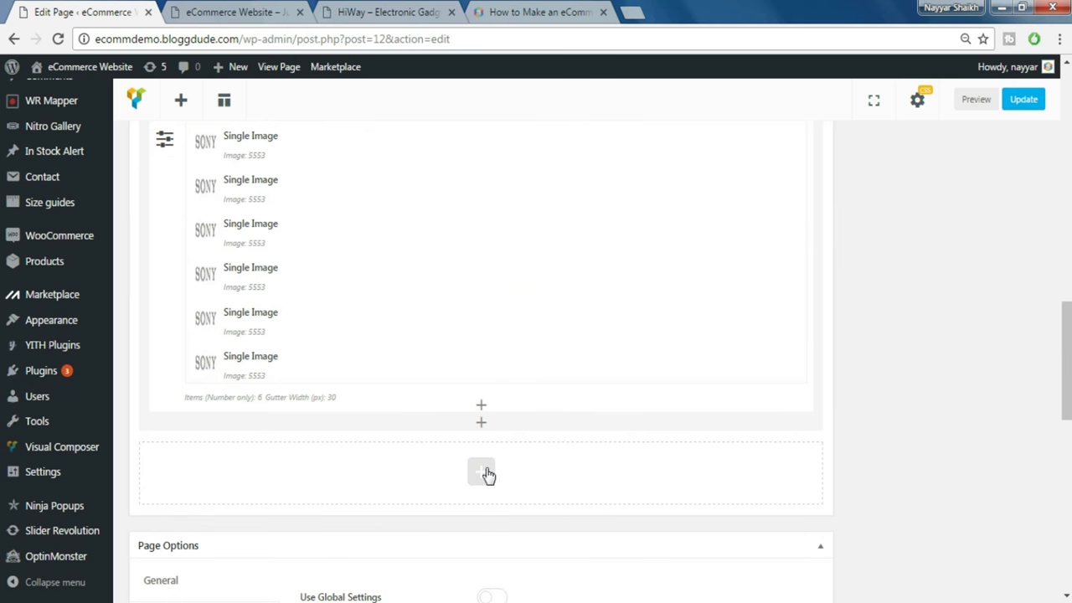
pyautogui.click(481, 472)
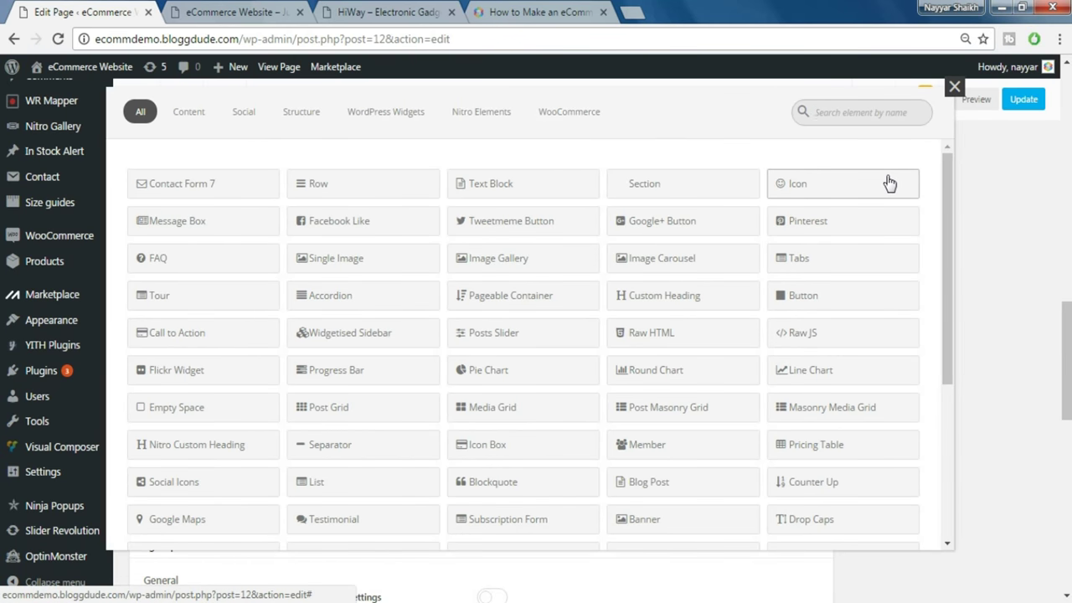
pyautogui.write('cust')
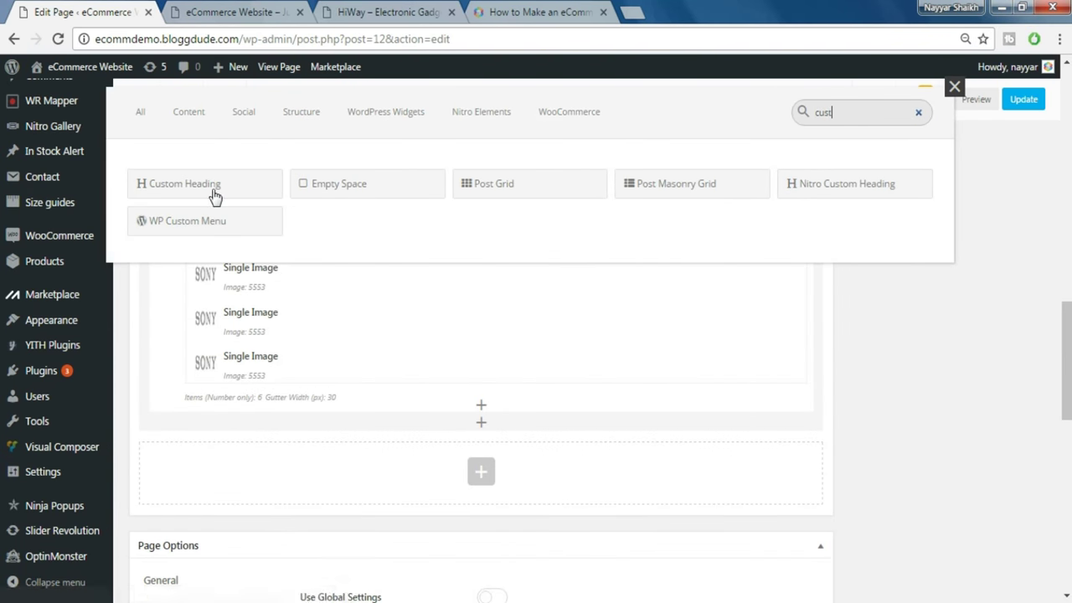
pyautogui.click(216, 195)
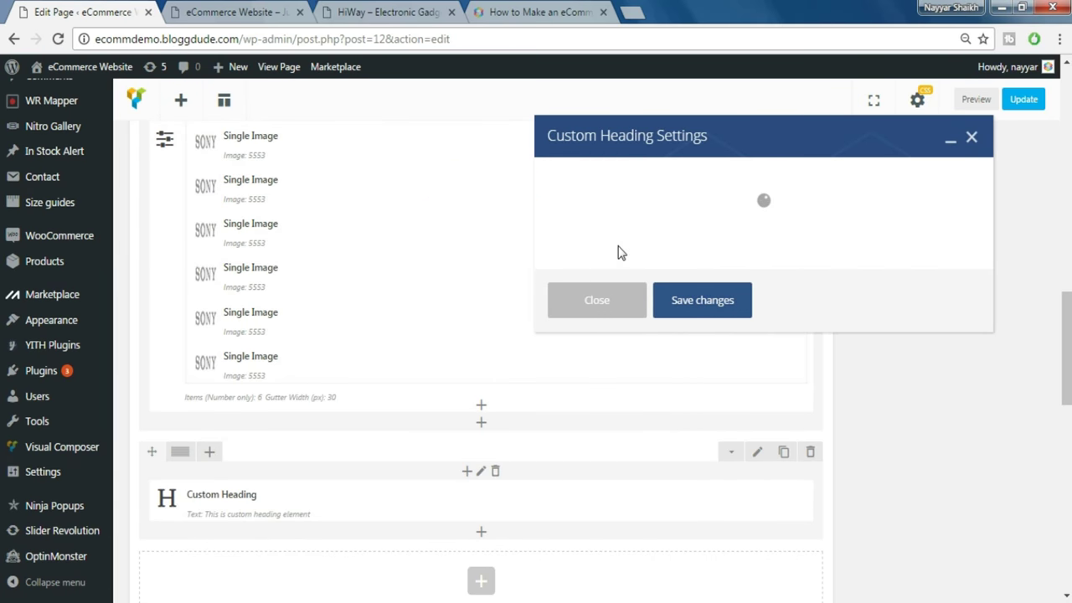
pyautogui.tripleClick(639, 316)
pyautogui.write('// INFOMATIONS')
# Set the heading to h4, font size 20, line height 20px, theme font, class fwb, and save.
pyautogui.scroll(-2, 729, 343)
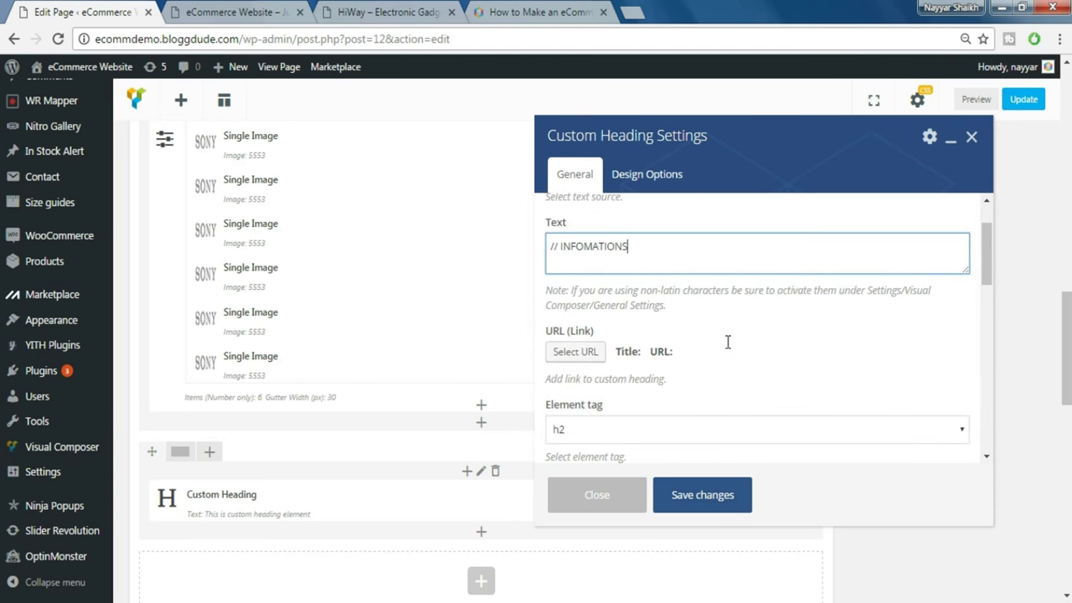
pyautogui.scroll(-3, 733, 373)
pyautogui.click(622, 251)
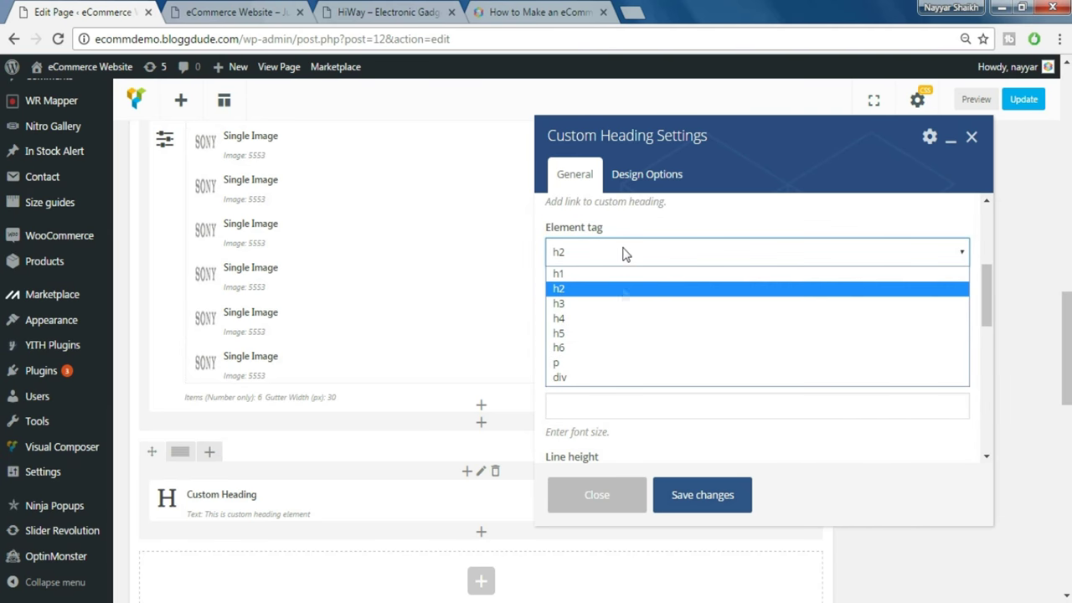
pyautogui.click(611, 322)
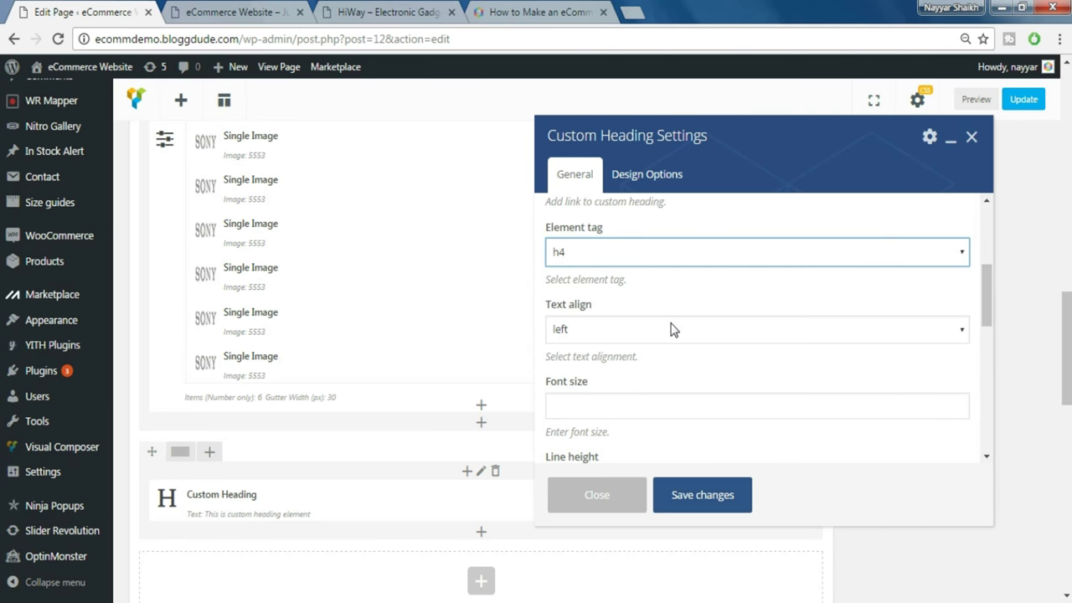
pyautogui.scroll(-2, 671, 327)
pyautogui.scroll(-2, 671, 324)
pyautogui.click(617, 239)
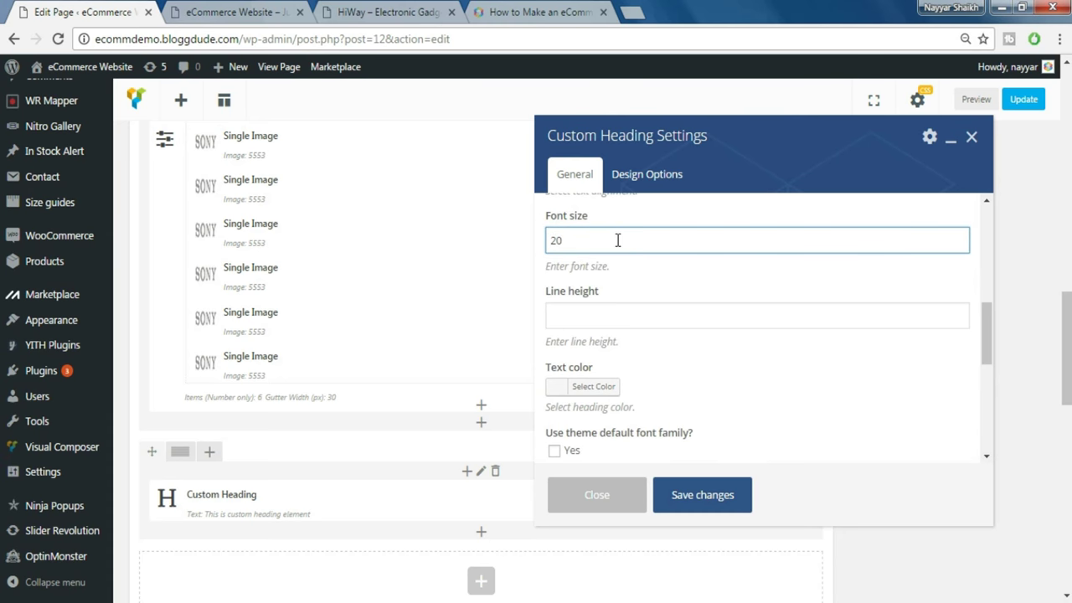
pyautogui.click(620, 325)
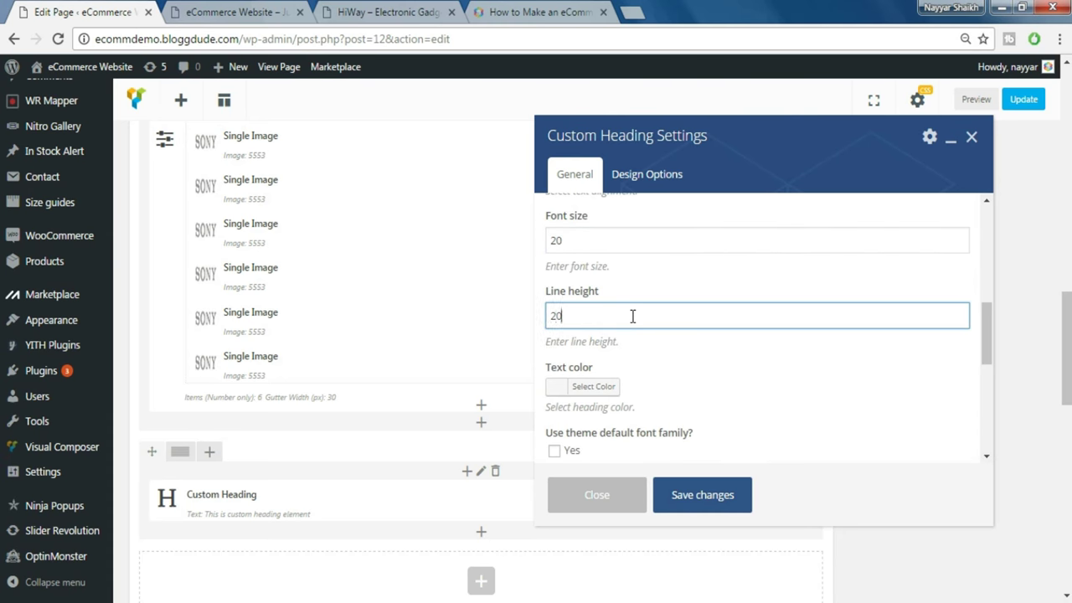
pyautogui.scroll(-2, 703, 350)
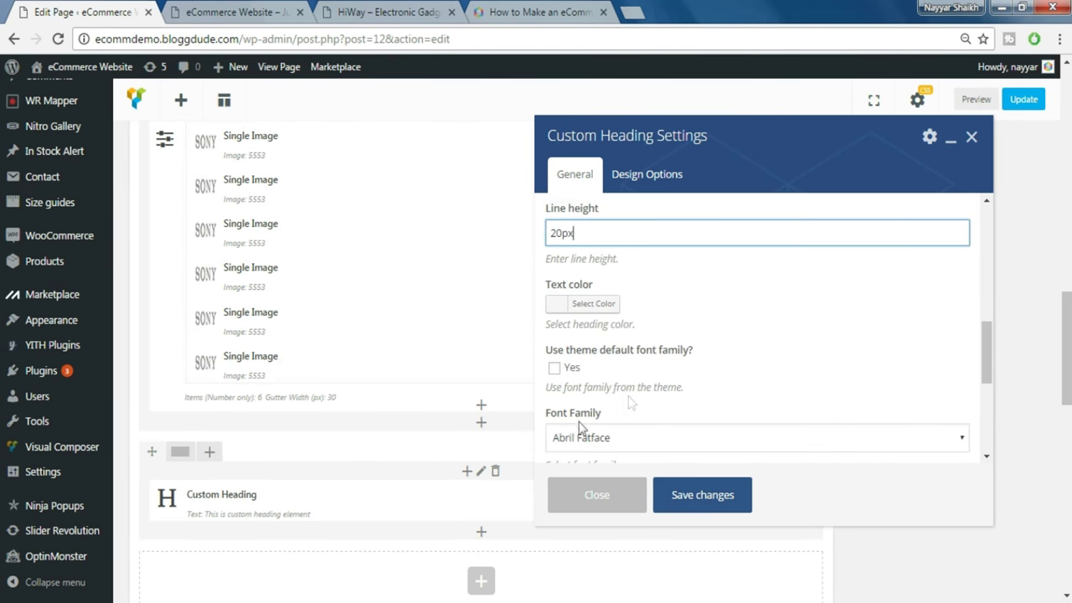
pyautogui.click(554, 367)
pyautogui.scroll(-1, 775, 378)
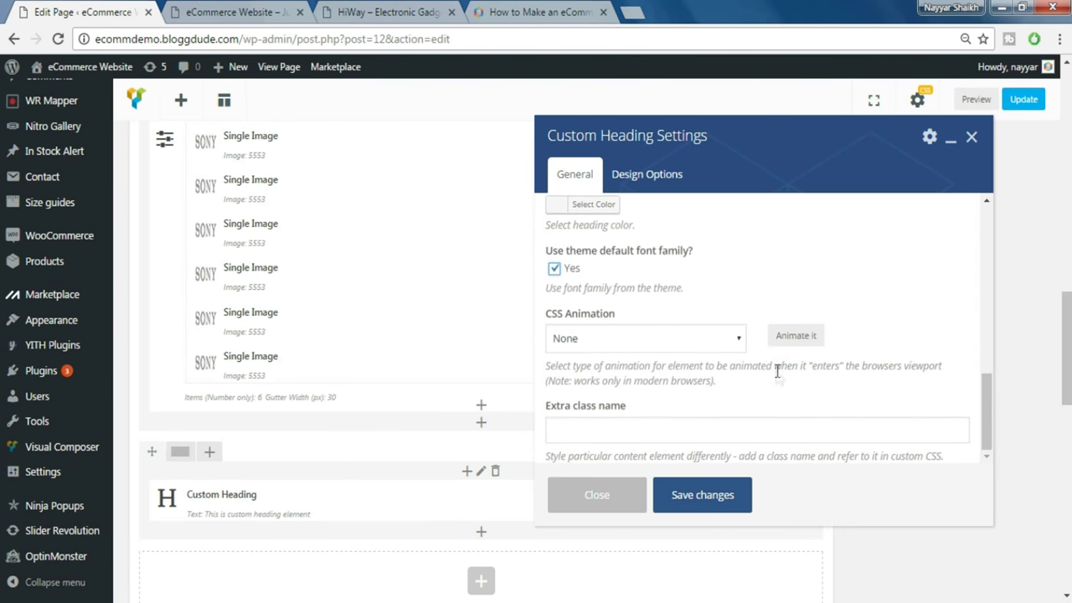
pyautogui.scroll(-1, 670, 329)
pyautogui.click(629, 423)
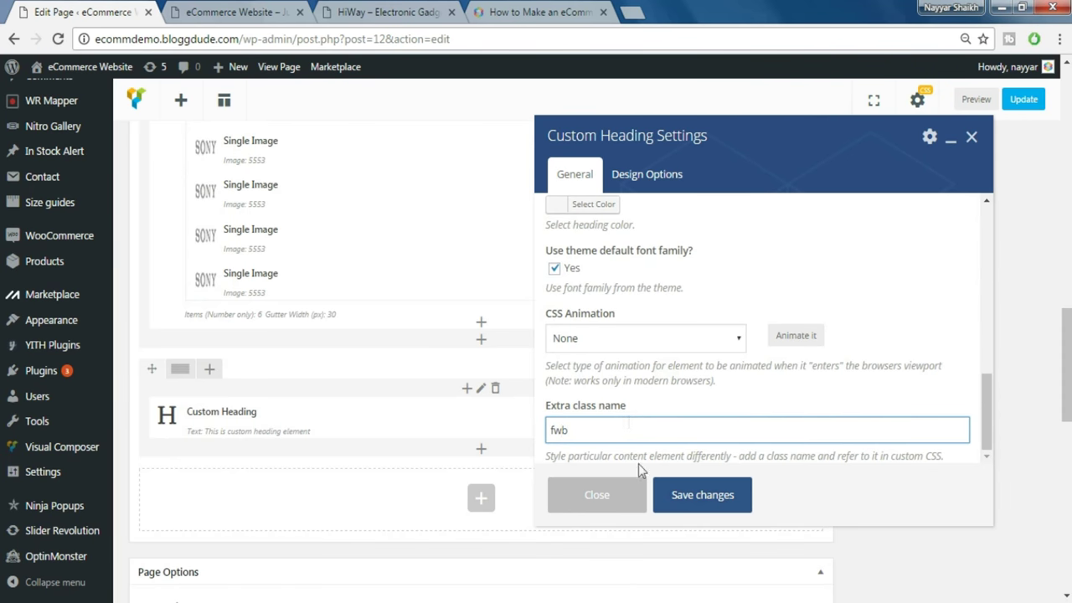
pyautogui.click(688, 504)
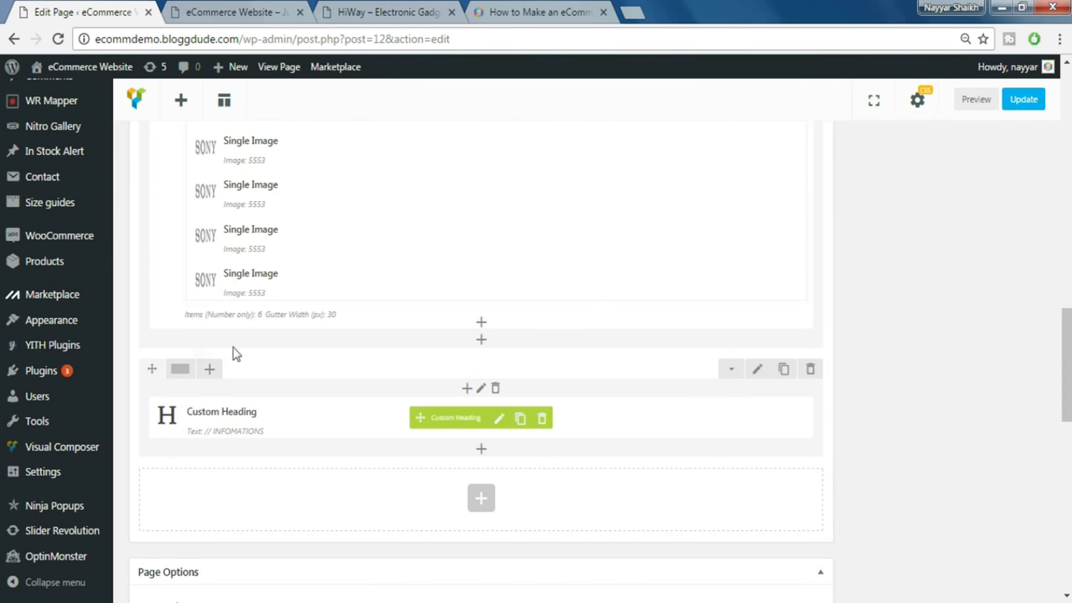
# Compare with the HiWay demo's // INFOMATIONS section, then return to the HomePage editor.
pyautogui.click(390, 10)
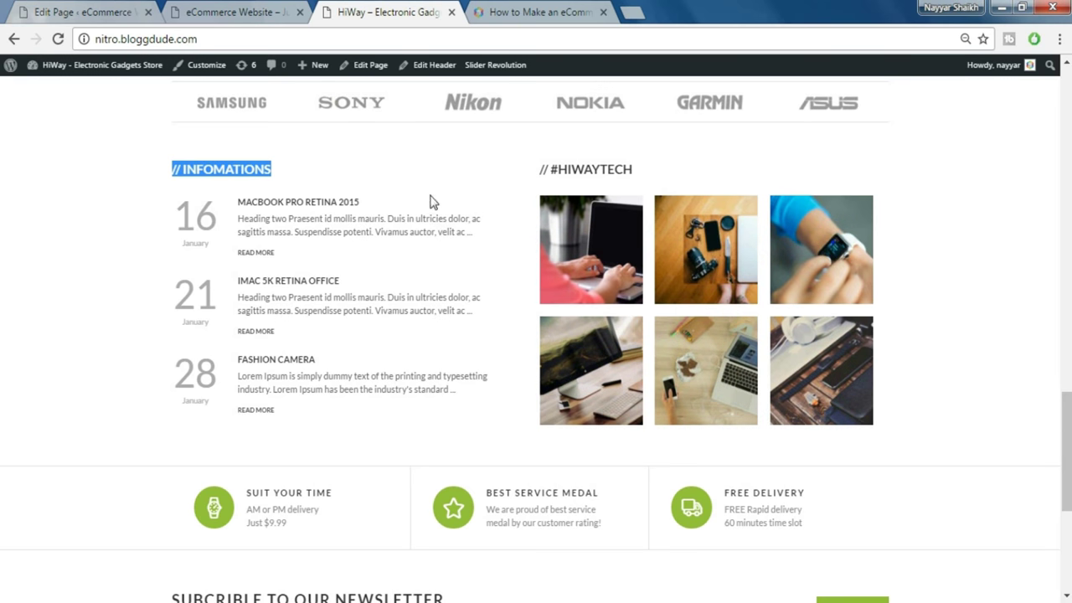
pyautogui.click(432, 201)
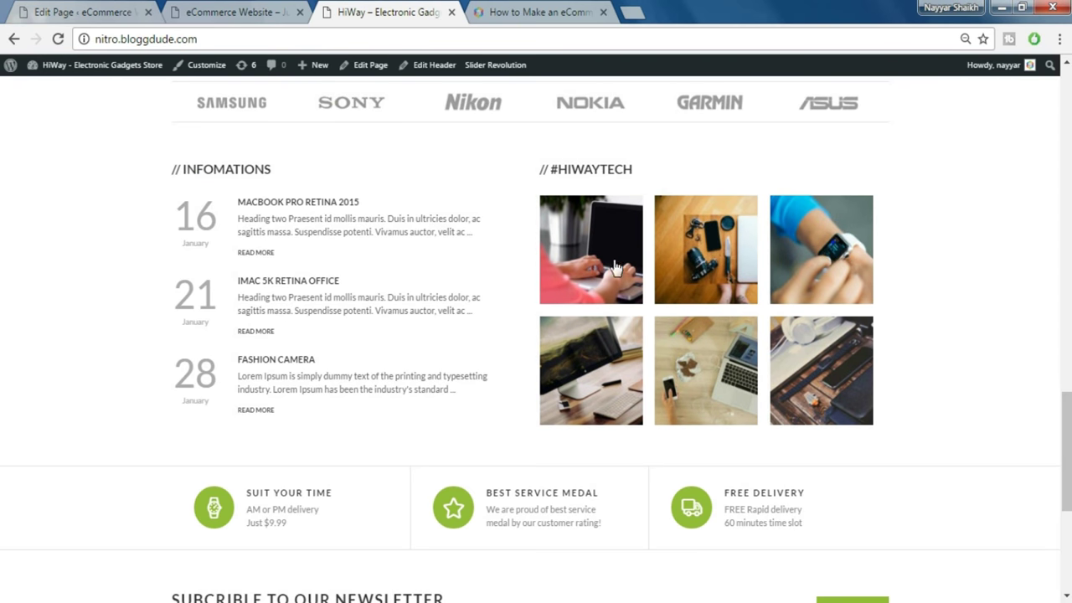
pyautogui.click(222, 12)
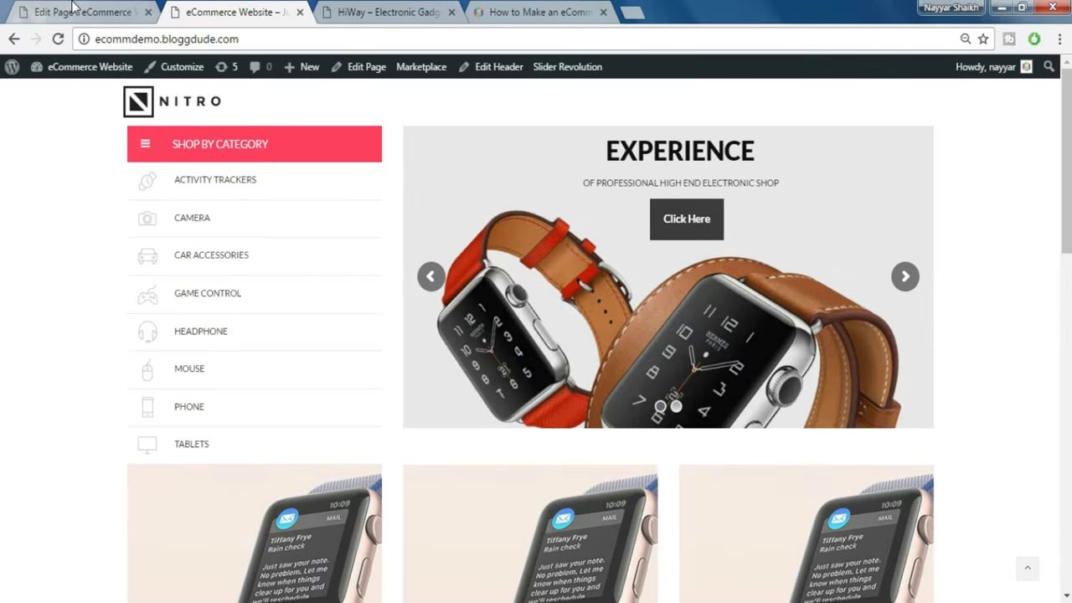
pyautogui.click(84, 11)
pyautogui.moveTo(183, 375)
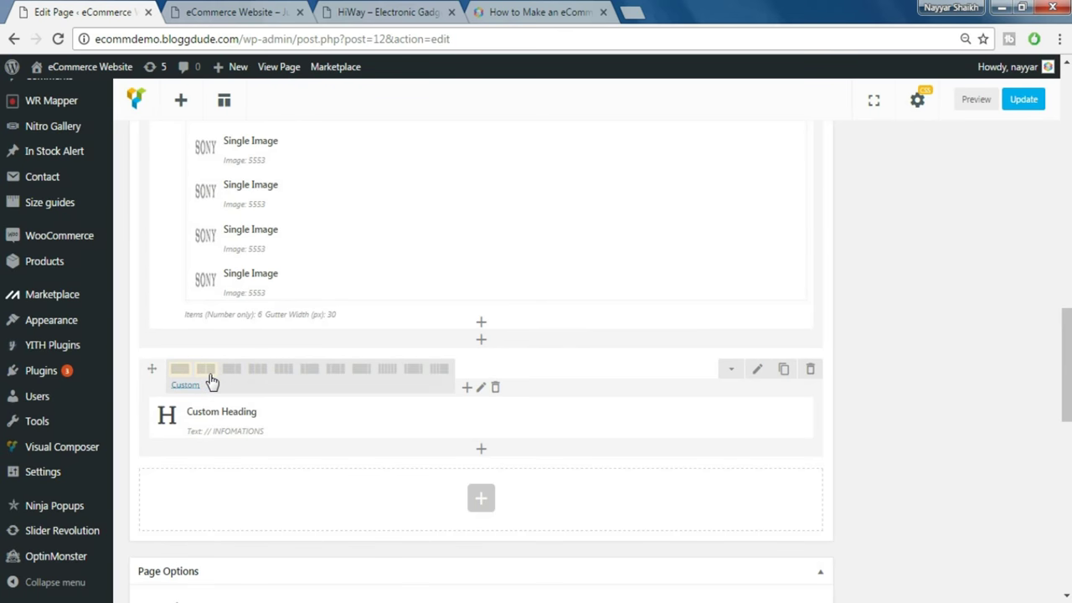
# Split the heading row into two equal columns and add a Blog Post element below the heading.
pyautogui.click(208, 374)
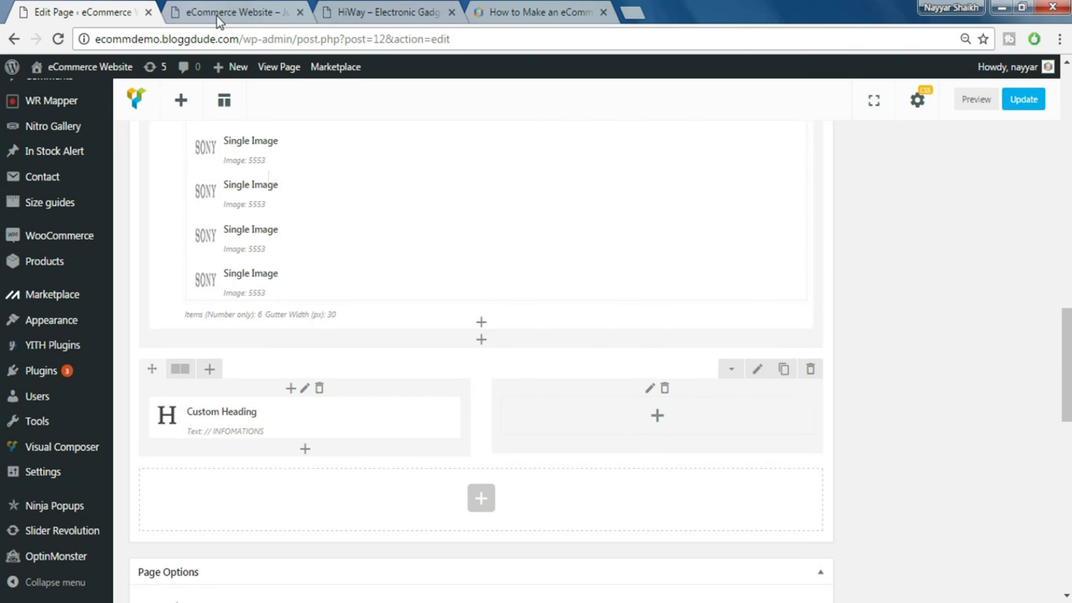
pyautogui.click(306, 454)
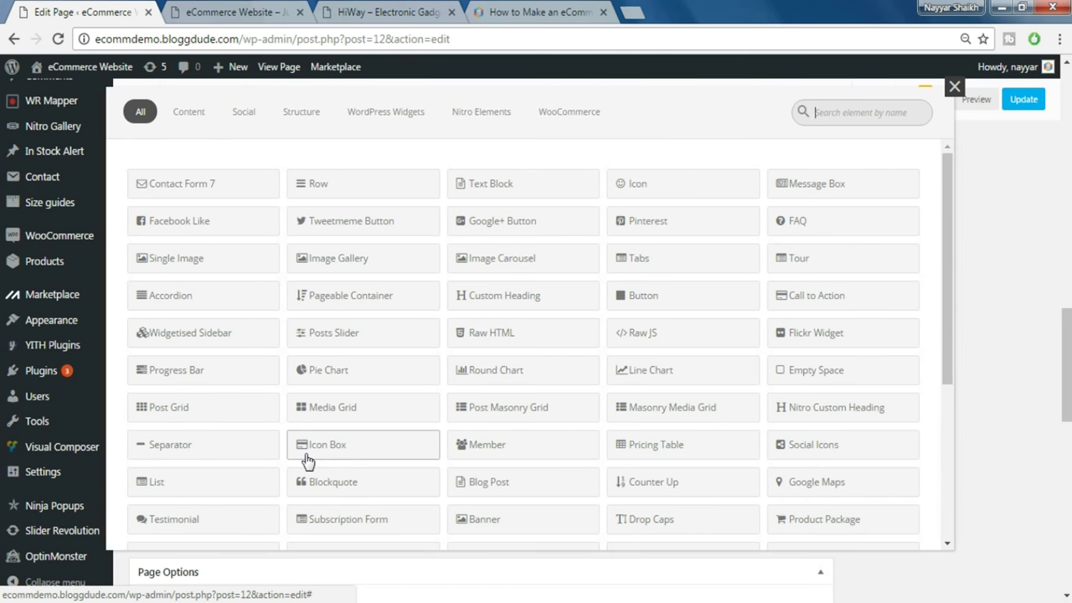
pyautogui.write('blog')
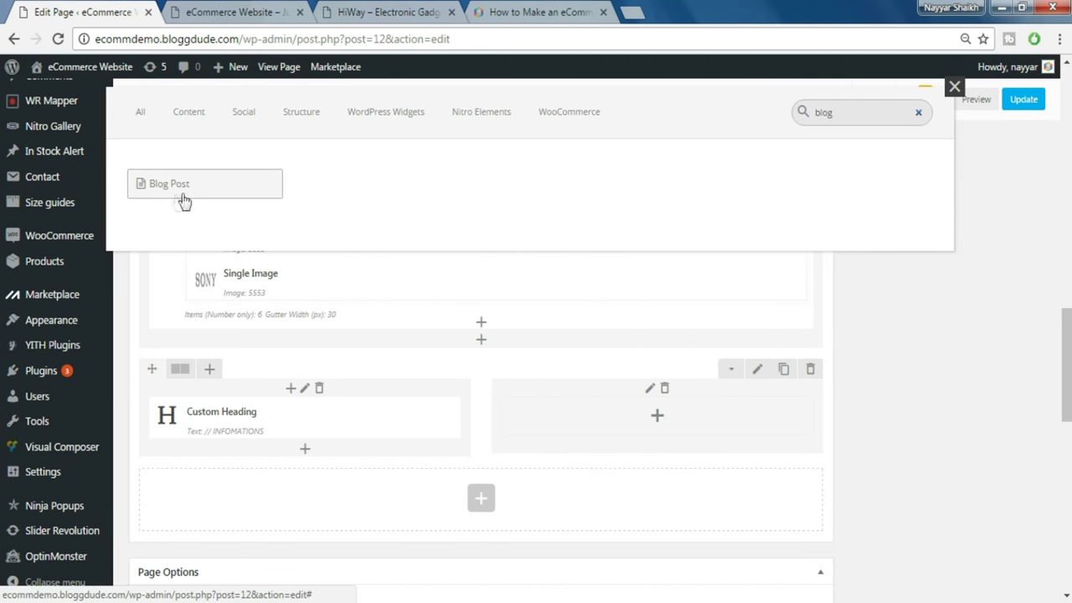
pyautogui.click(179, 200)
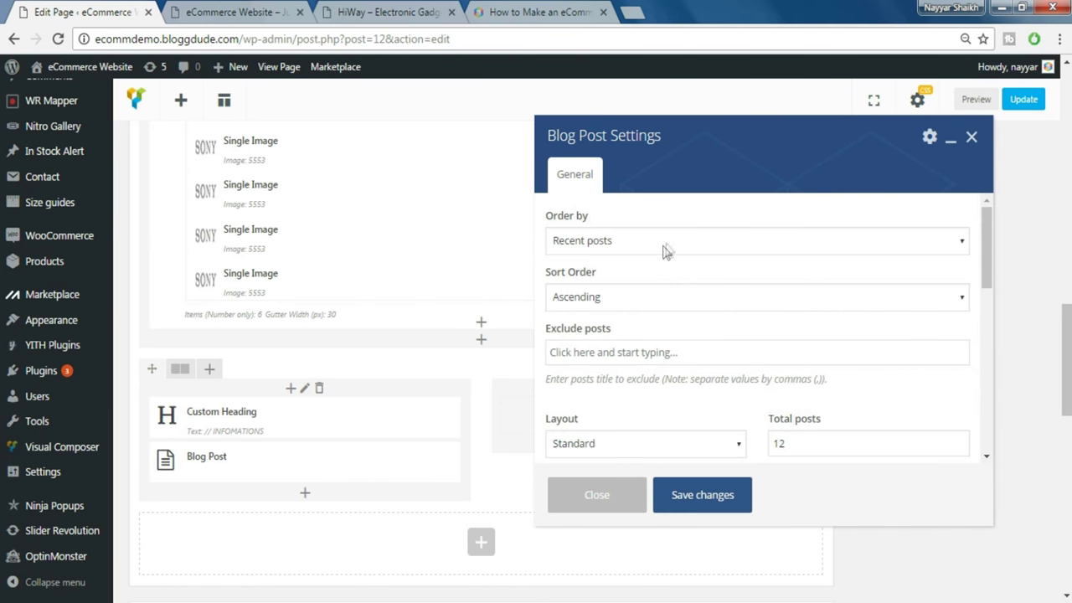
# Keep ordering by most recent, ascending, and choose the Minimal layout with 3 total posts.
pyautogui.click(668, 242)
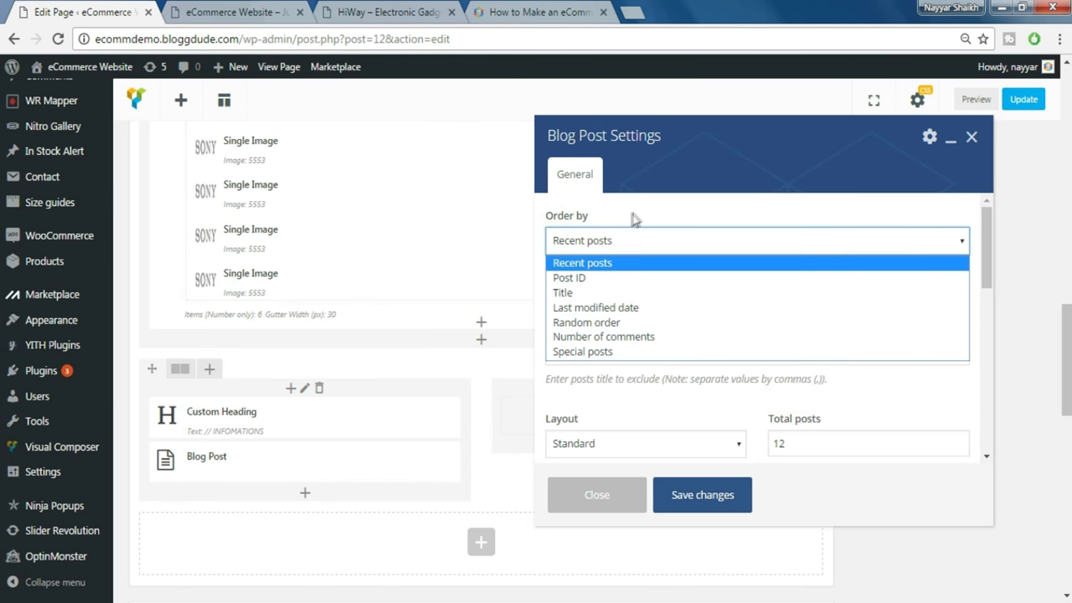
pyautogui.click(612, 262)
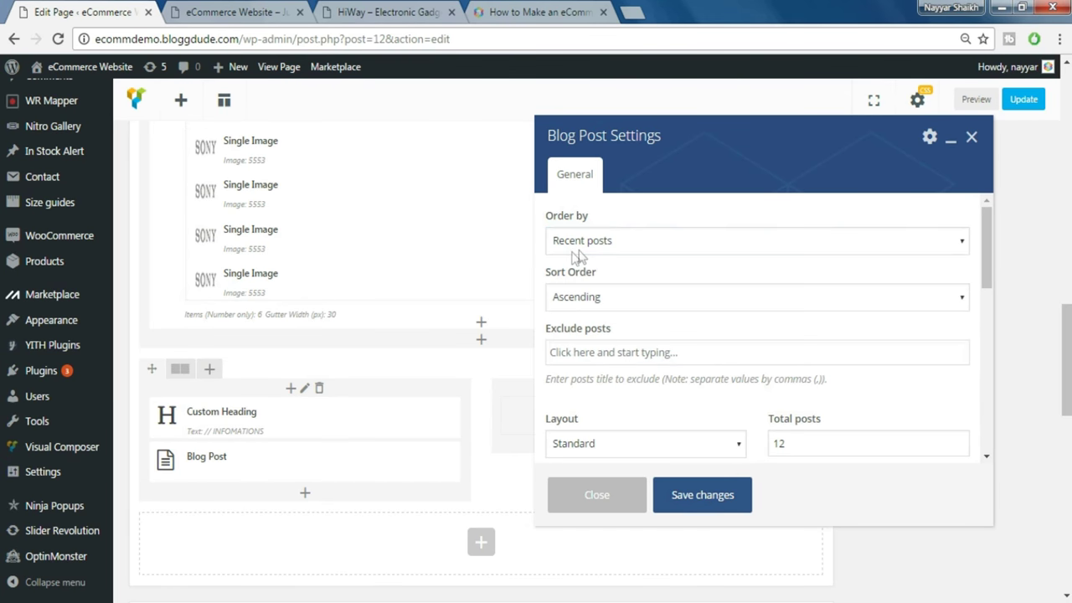
pyautogui.click(642, 299)
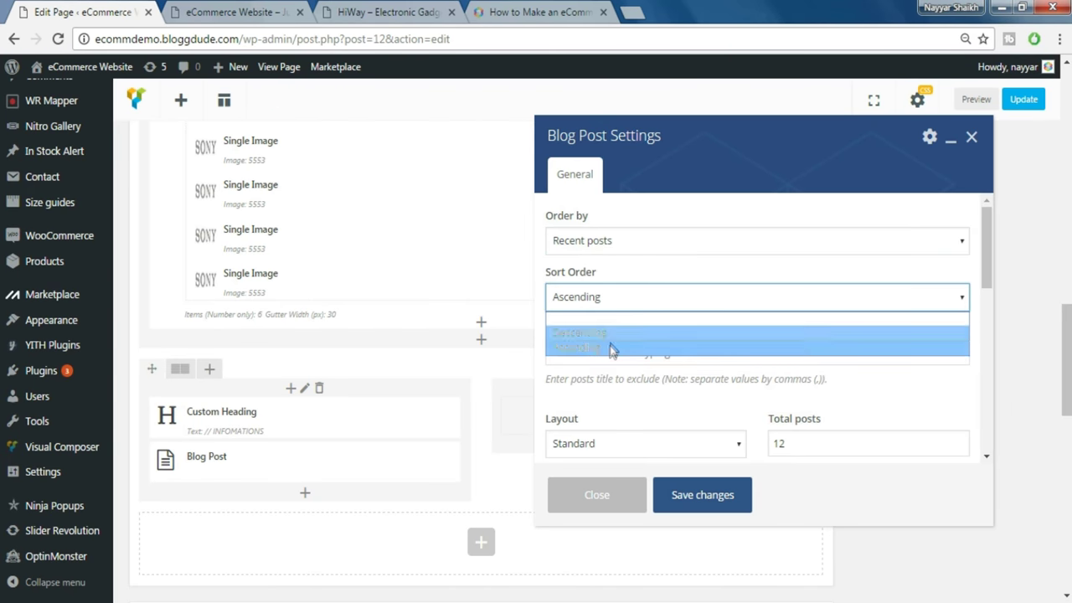
pyautogui.click(632, 297)
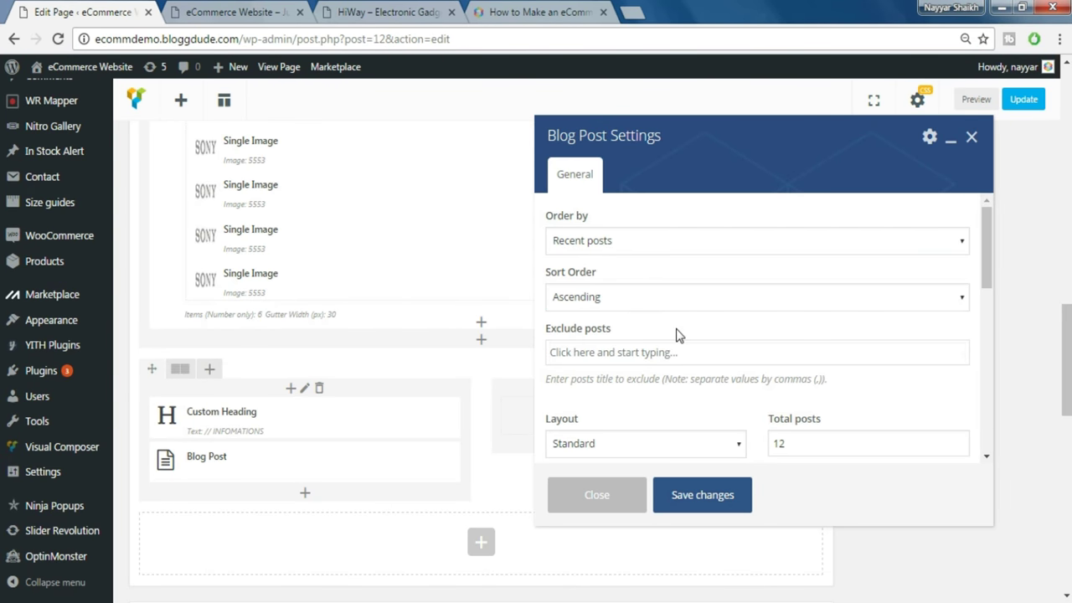
pyautogui.scroll(-1, 678, 338)
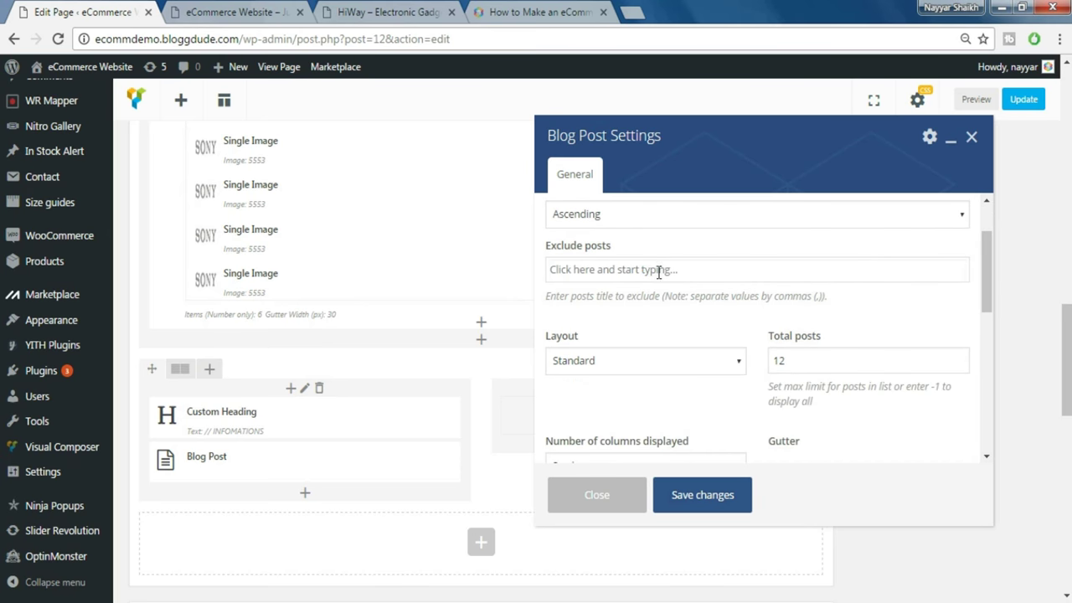
pyautogui.click(637, 363)
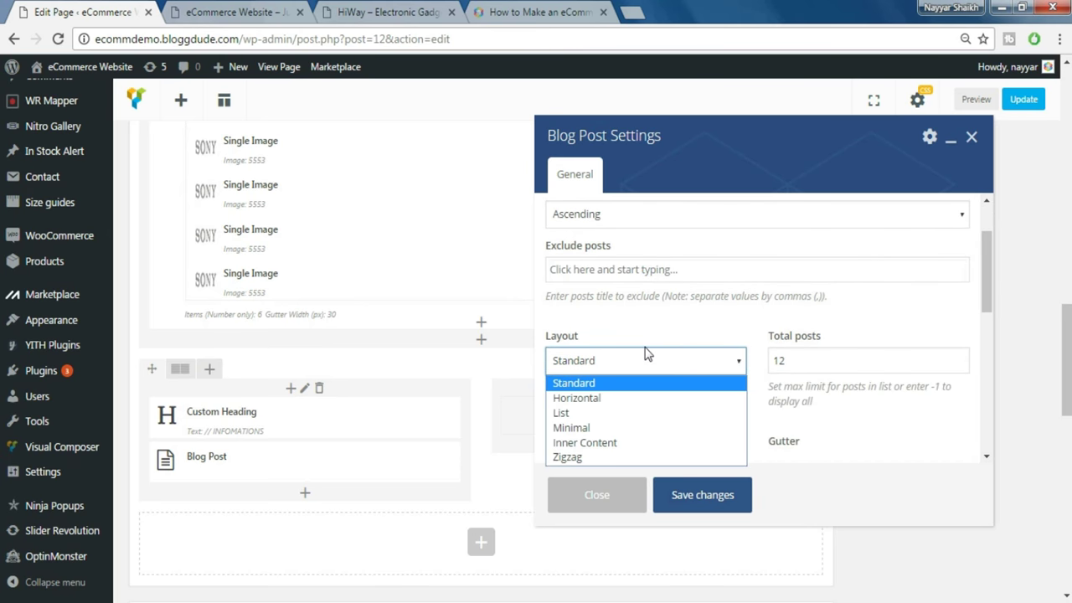
pyautogui.click(624, 428)
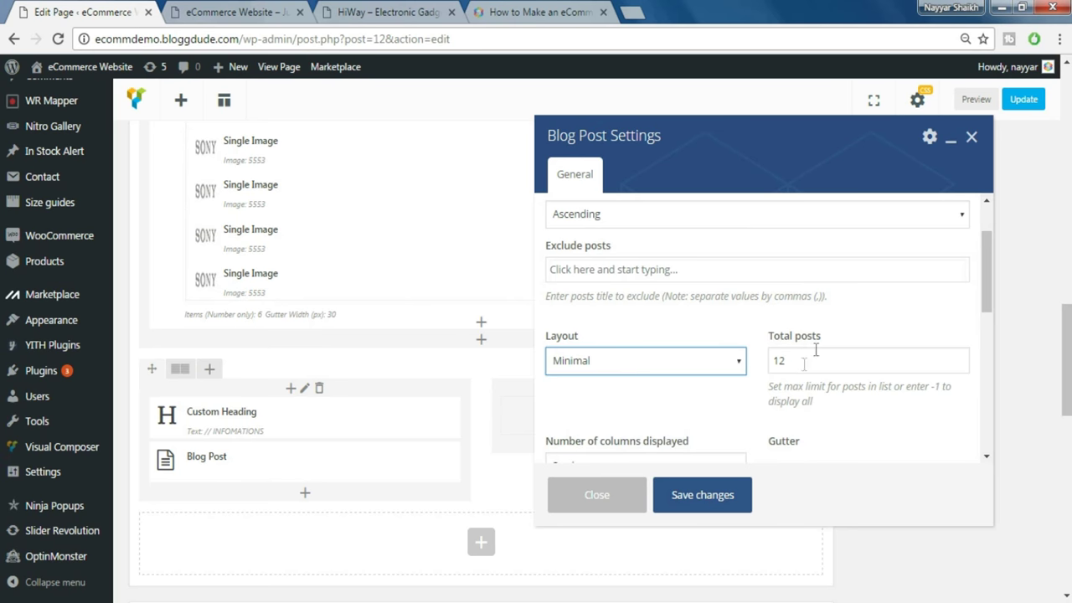
pyautogui.doubleClick(807, 356)
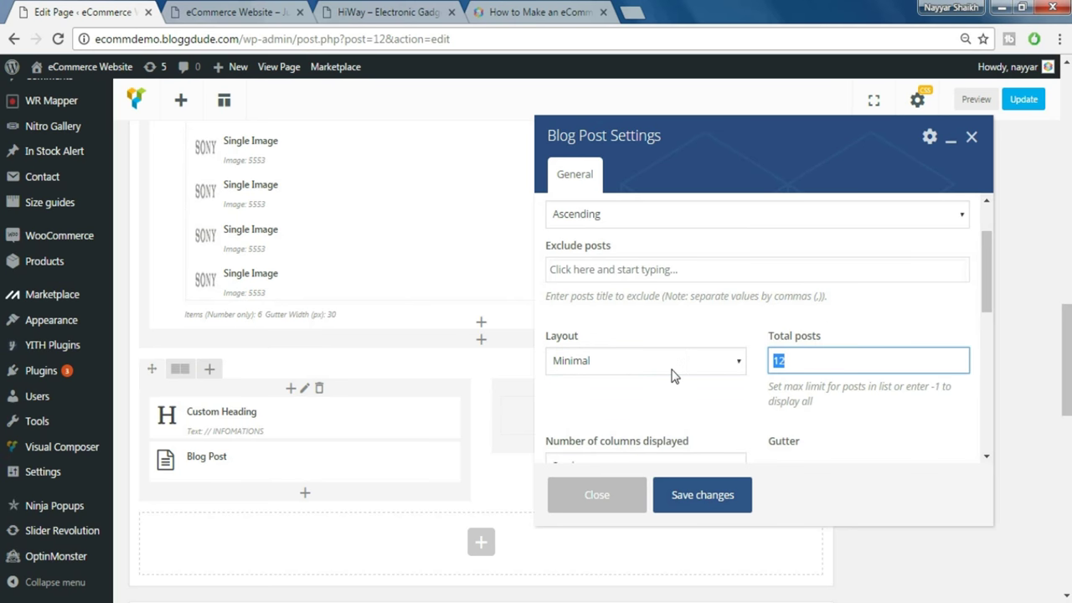
# Set the post gutter to 4 px and heading font size to 14, then save.
pyautogui.scroll(-1, 812, 314)
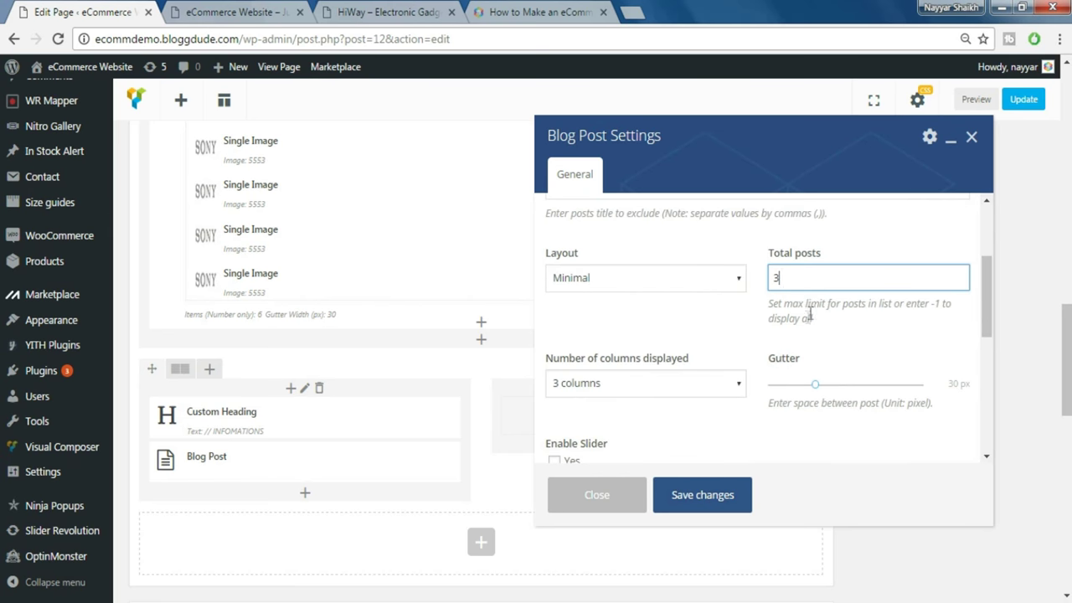
pyautogui.scroll(-1, 680, 409)
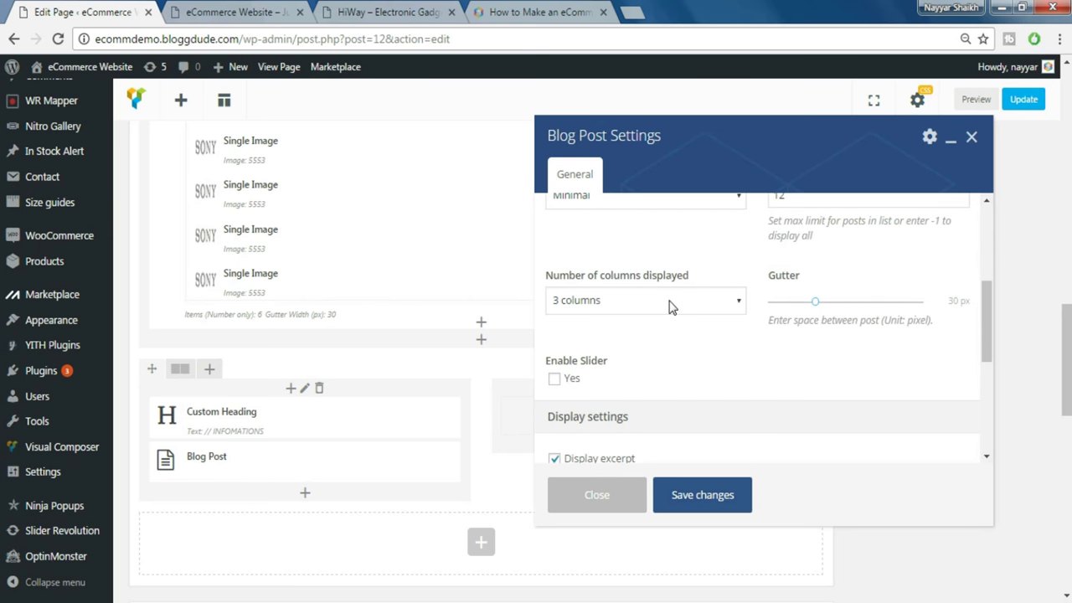
pyautogui.moveTo(814, 303); pyautogui.dragTo(773, 319)
pyautogui.scroll(-3, 765, 348)
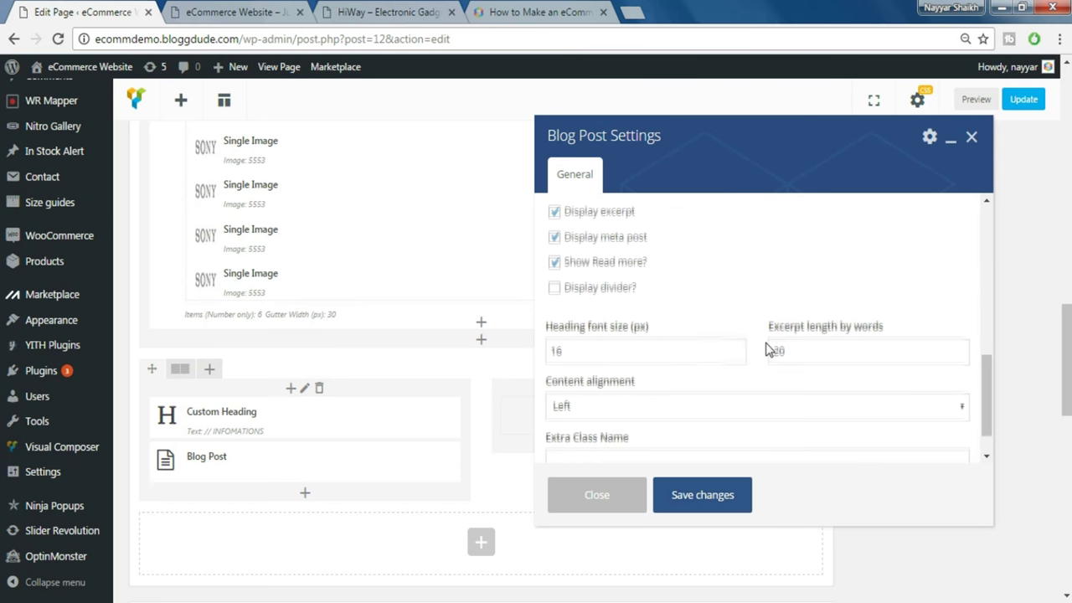
pyautogui.doubleClick(600, 355)
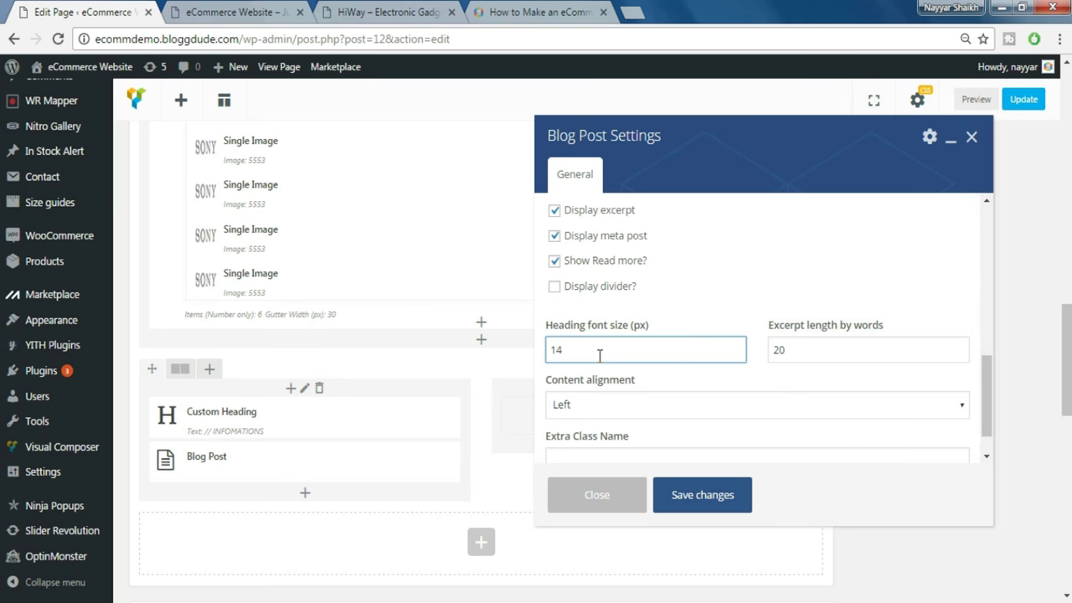
pyautogui.scroll(-1, 701, 360)
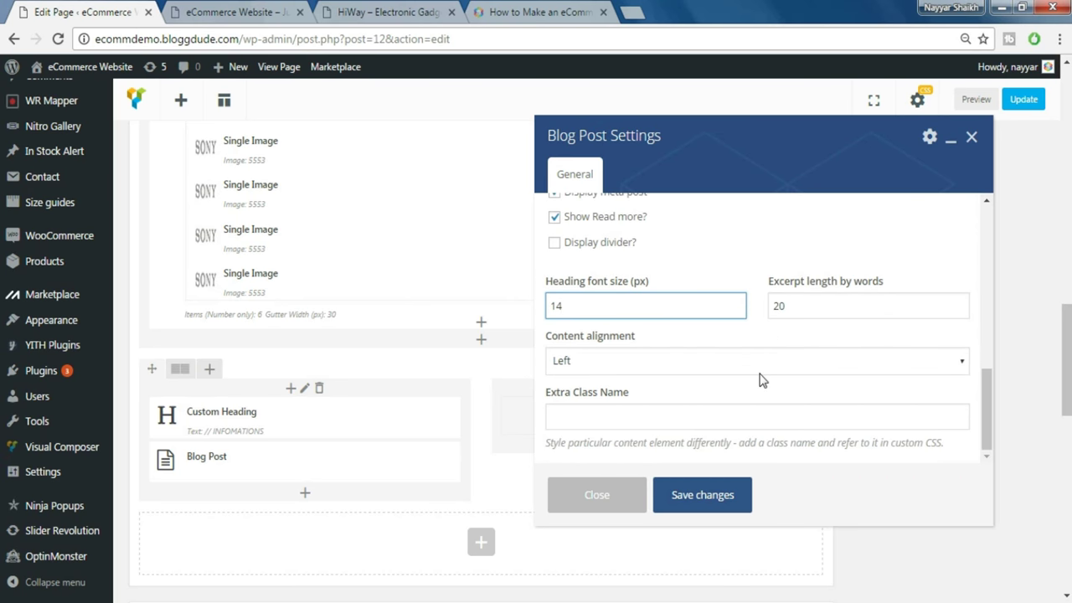
pyautogui.click(719, 505)
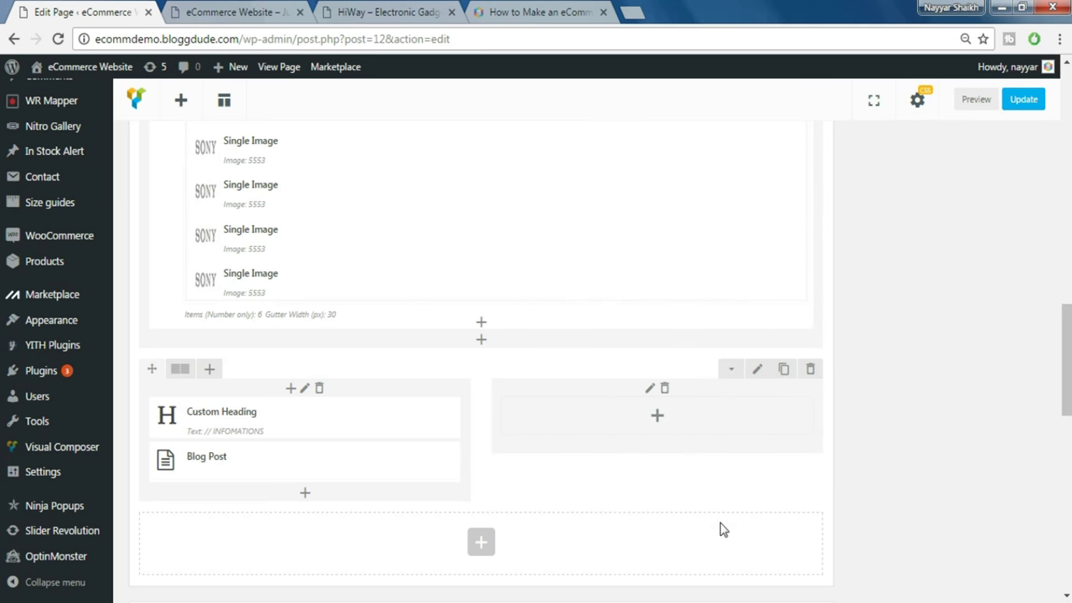
pyautogui.click(243, 12)
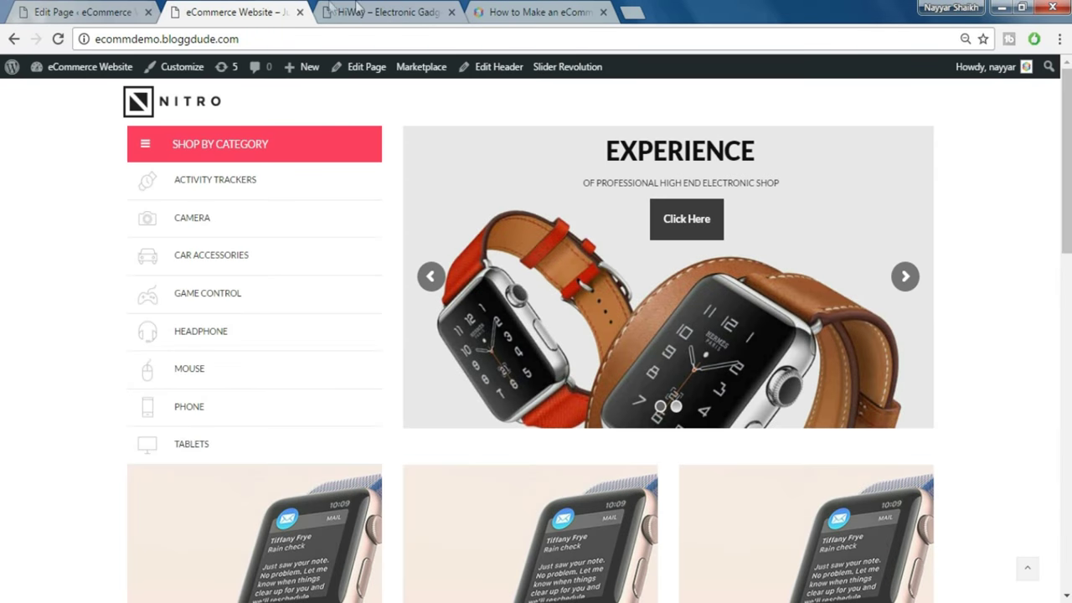
pyautogui.click(377, 12)
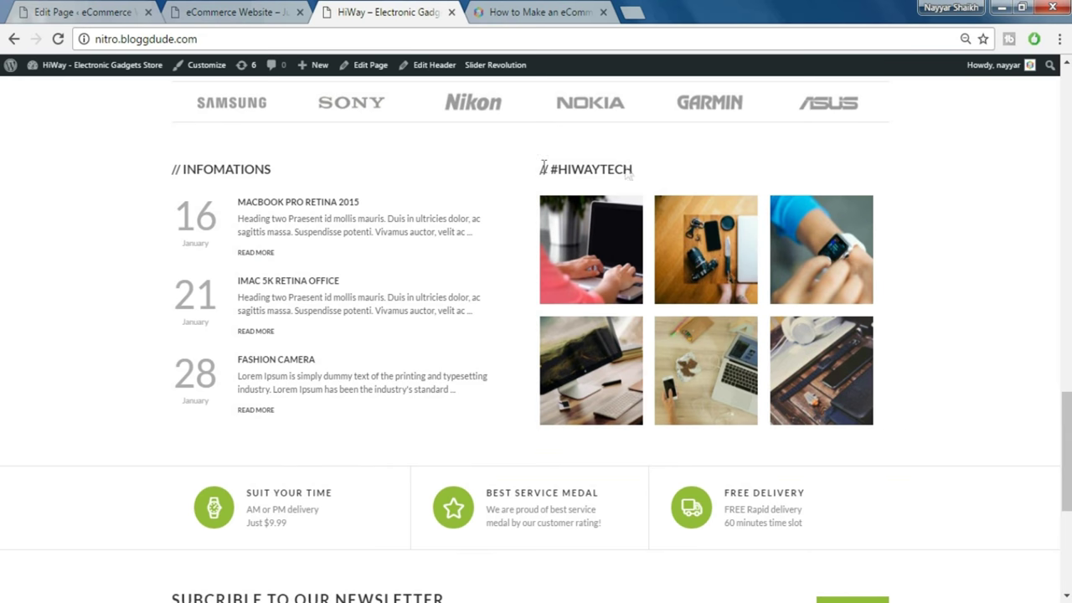
pyautogui.moveTo(632, 169); pyautogui.dragTo(535, 168)
pyautogui.hotkey('ctrl', 'c')
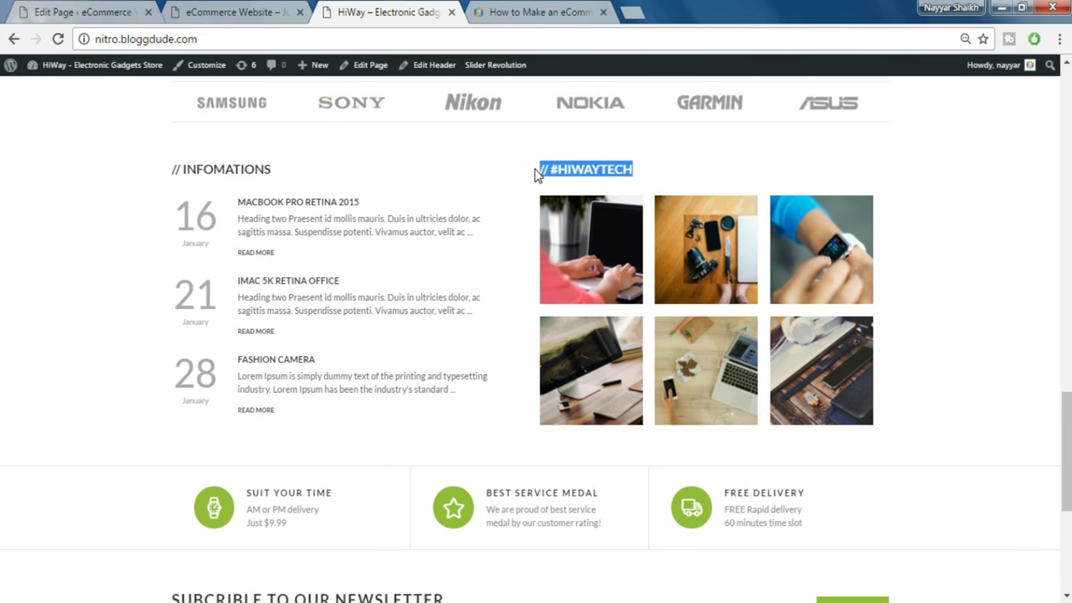
pyautogui.click(132, 10)
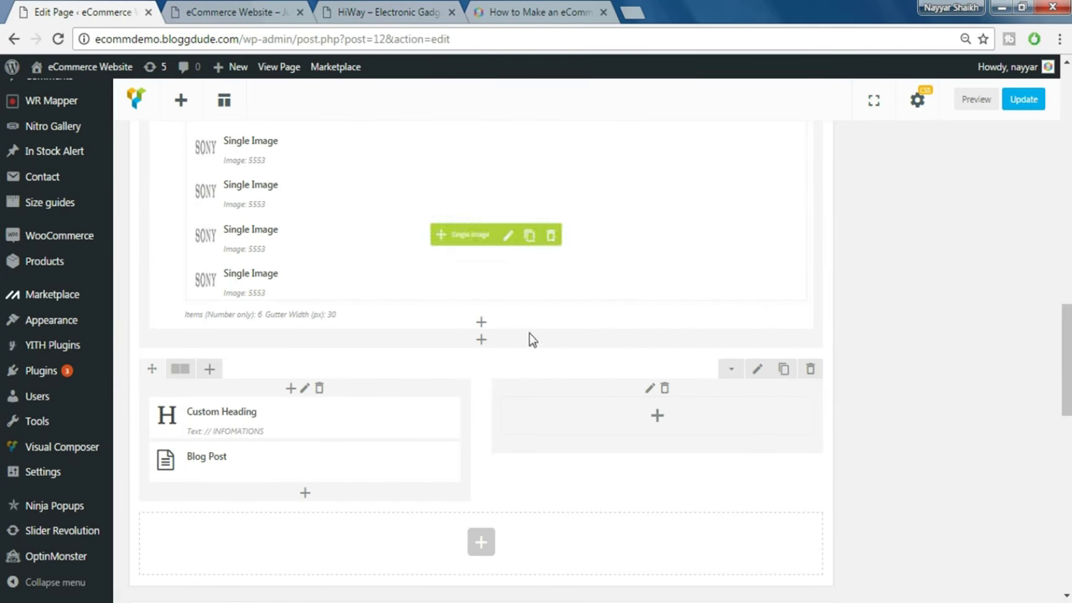
# Add a Custom Heading to the empty right column reading '// #HIWAYTECH'.
pyautogui.click(658, 419)
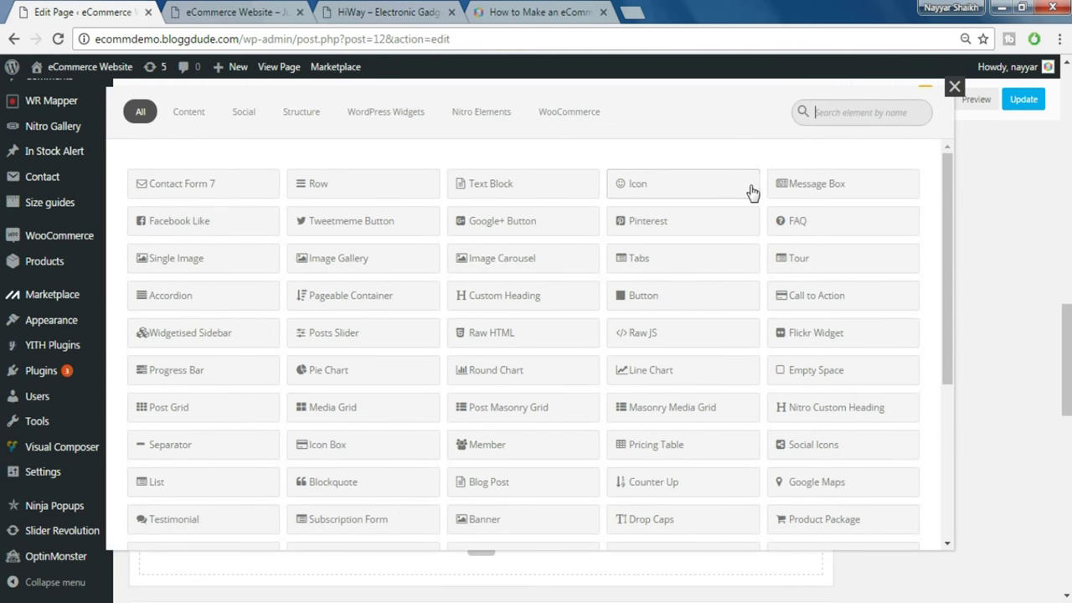
pyautogui.write('cust')
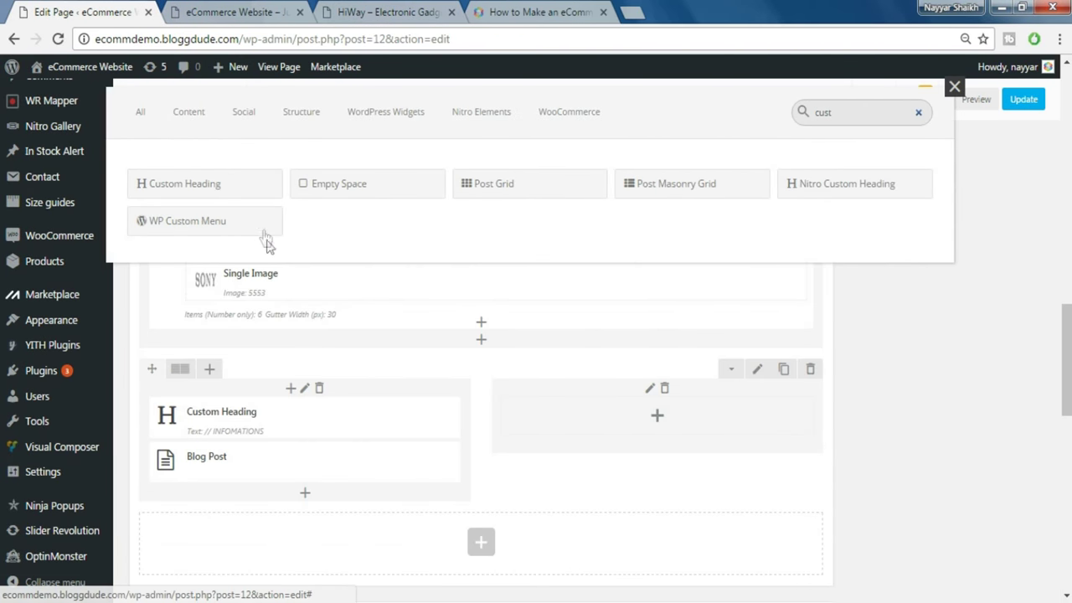
pyautogui.click(236, 199)
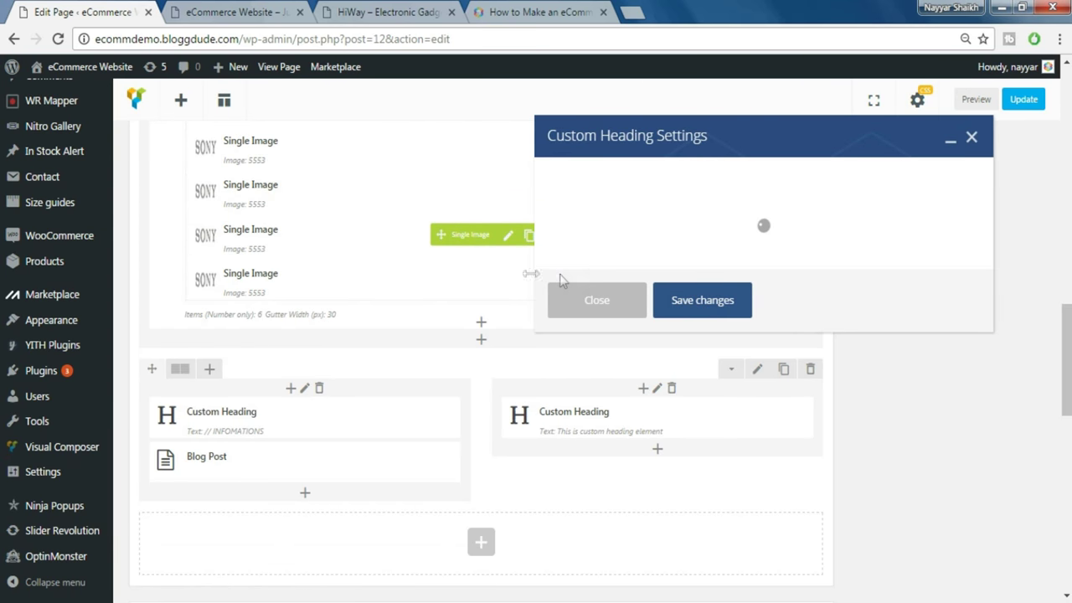
pyautogui.tripleClick(651, 319)
pyautogui.hotkey('ctrl', 'v')
# Make the heading an h4, left-aligned, with font size 20.
pyautogui.scroll(-2, 754, 321)
pyautogui.click(711, 339)
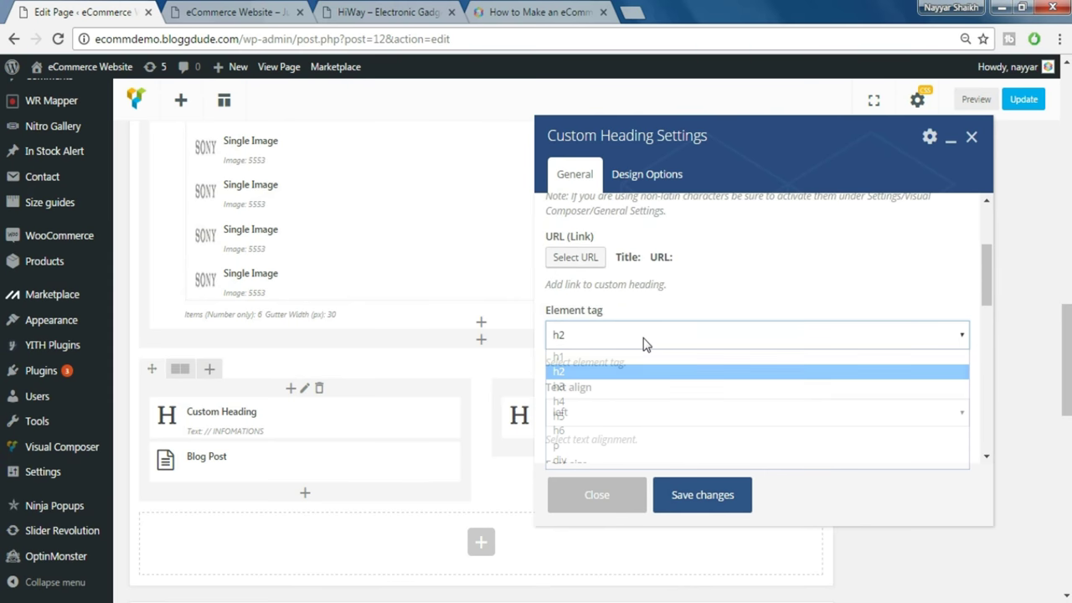
pyautogui.click(611, 405)
pyautogui.scroll(-1, 711, 390)
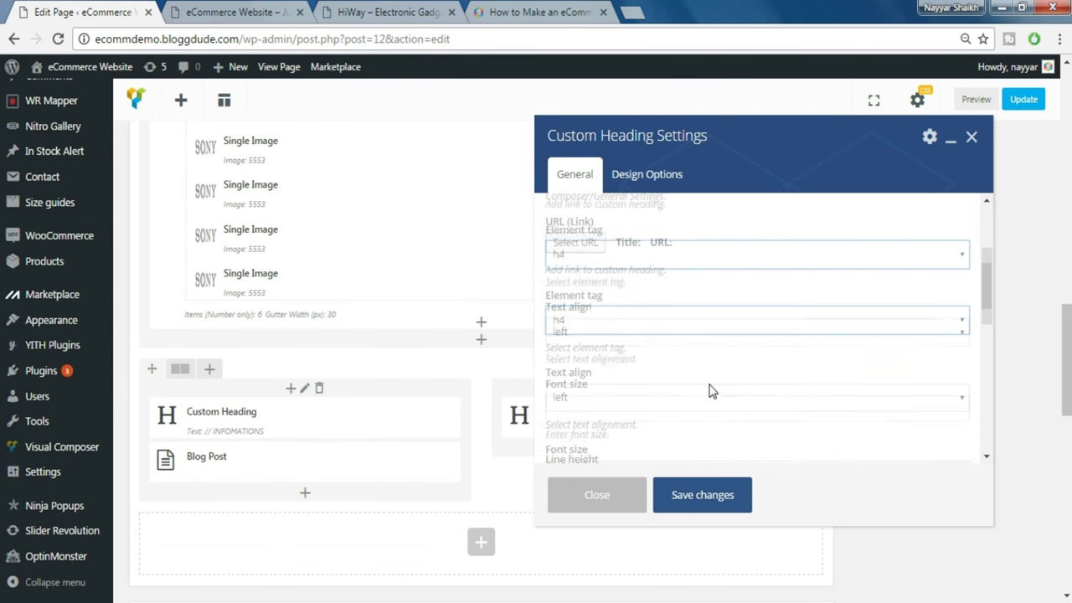
pyautogui.click(636, 329)
pyautogui.click(640, 333)
pyautogui.scroll(-1, 711, 343)
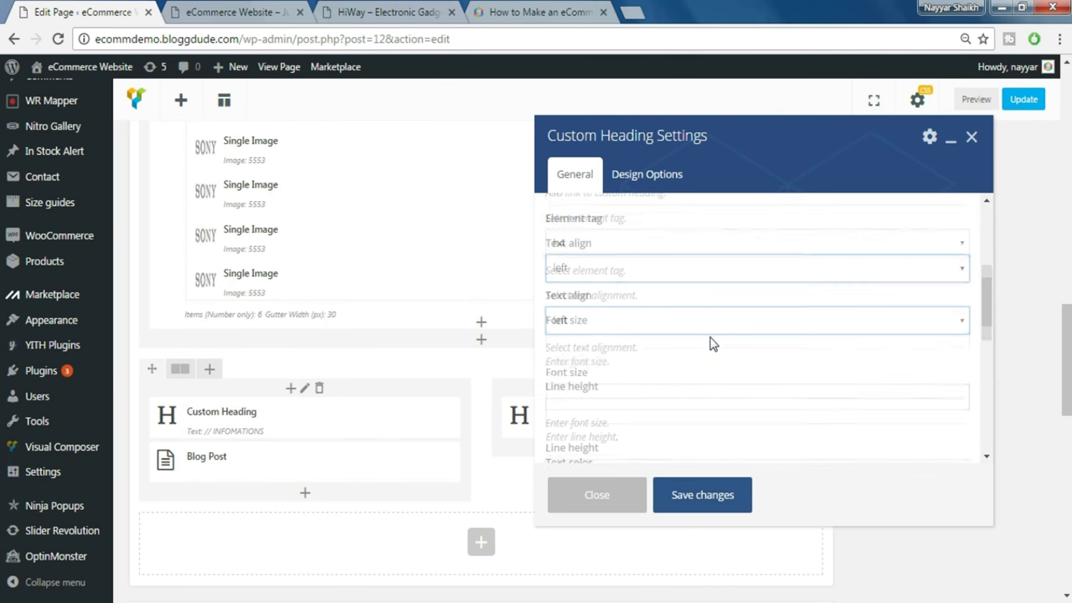
pyautogui.click(595, 325)
pyautogui.press('Tab')
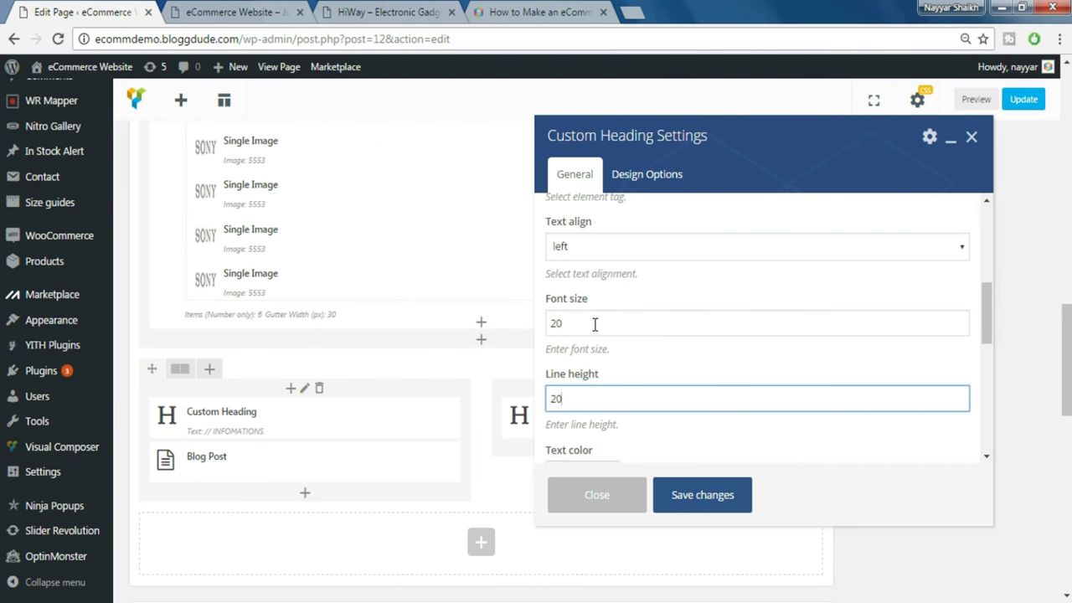
# Use the theme's default font family, add extra class 'fwb', and save the heading.
pyautogui.scroll(-2, 653, 359)
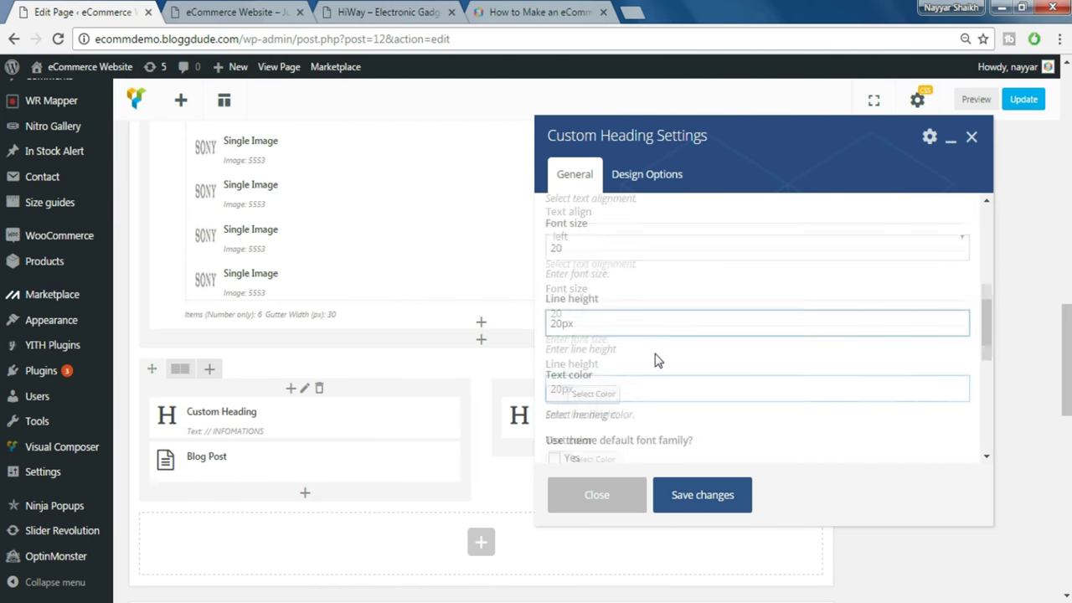
pyautogui.click(554, 368)
pyautogui.scroll(-2, 719, 379)
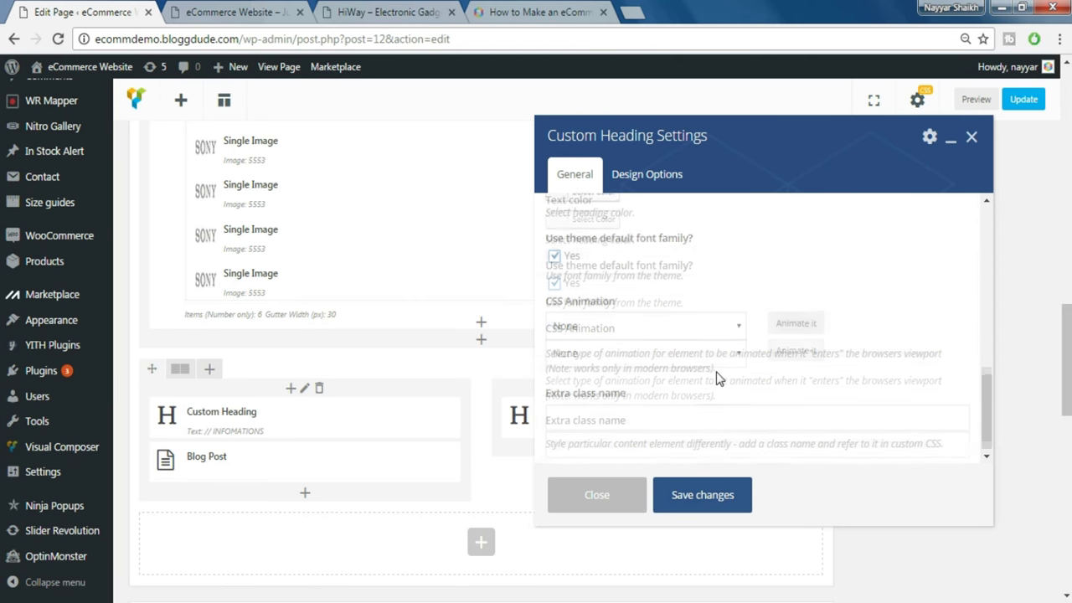
pyautogui.click(647, 410)
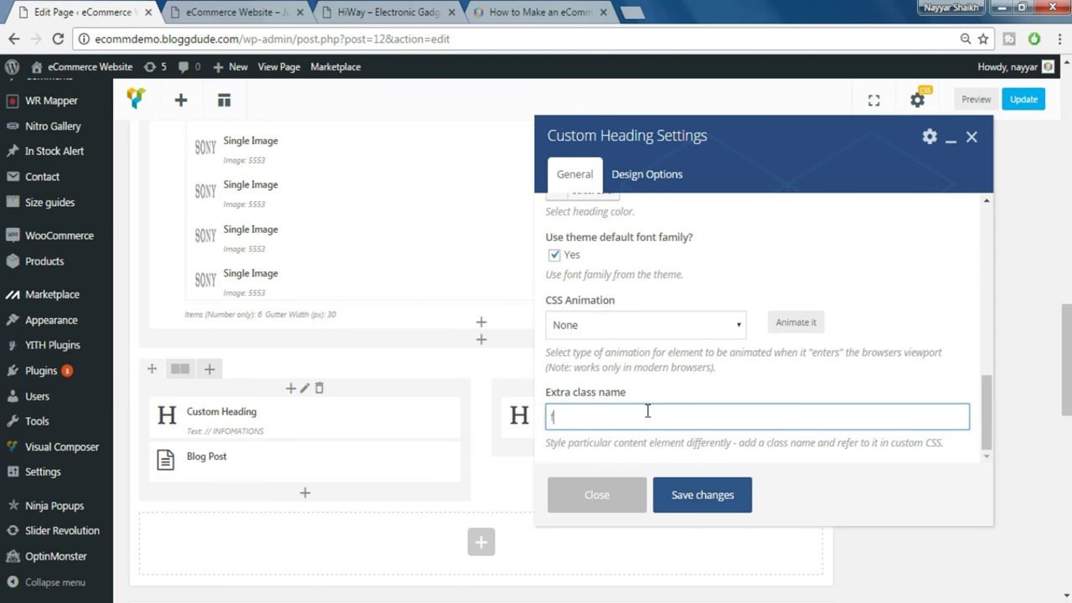
pyautogui.write('fwb')
pyautogui.click(705, 495)
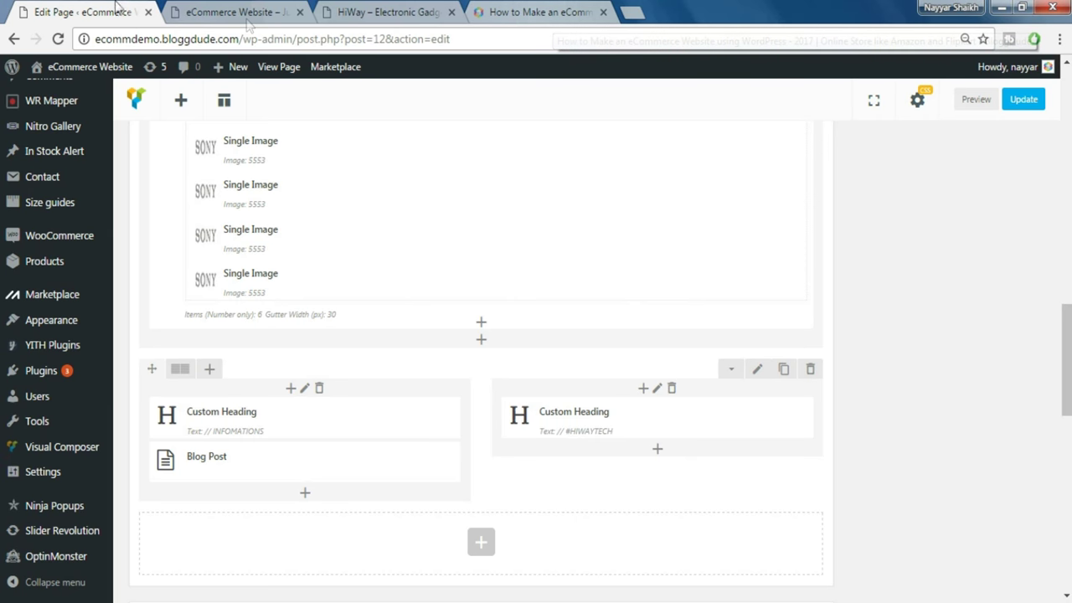
# Add an Image Gallery element to the right column with gallery type Image grid.
pyautogui.click(657, 453)
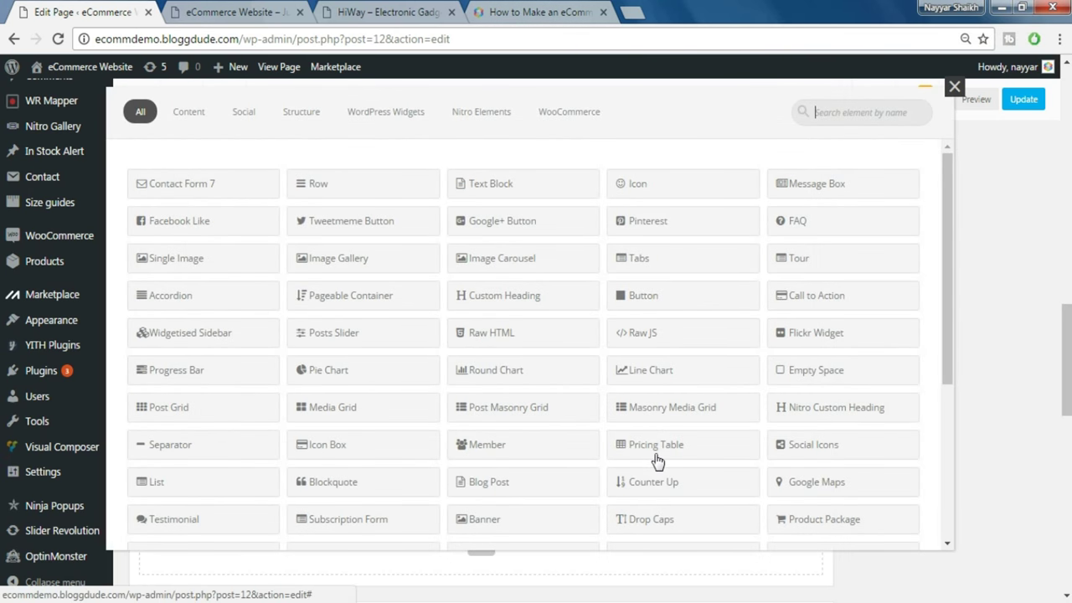
pyautogui.write('imag')
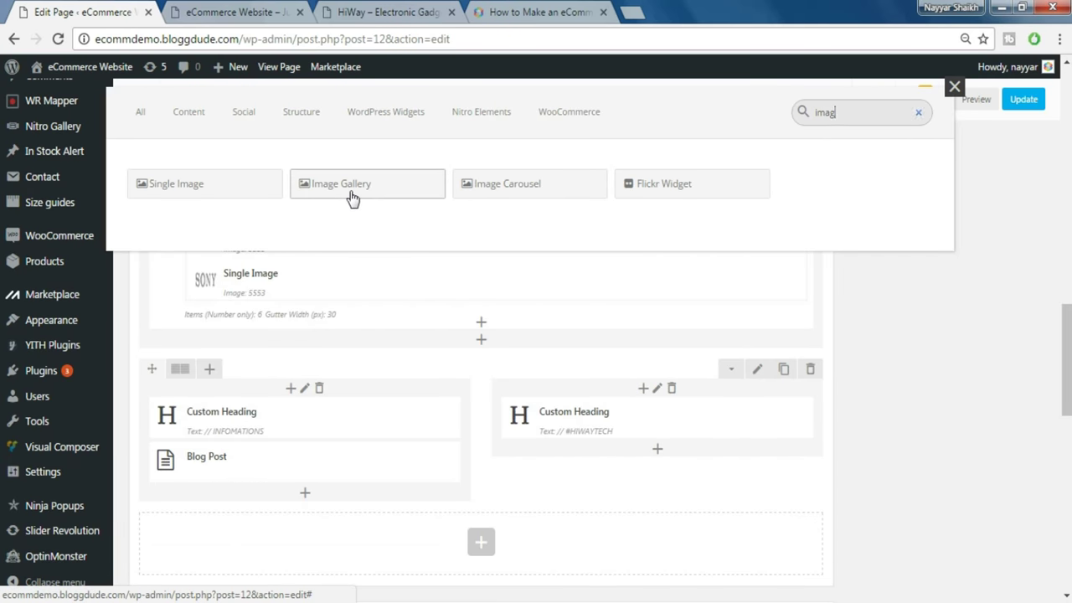
pyautogui.click(351, 198)
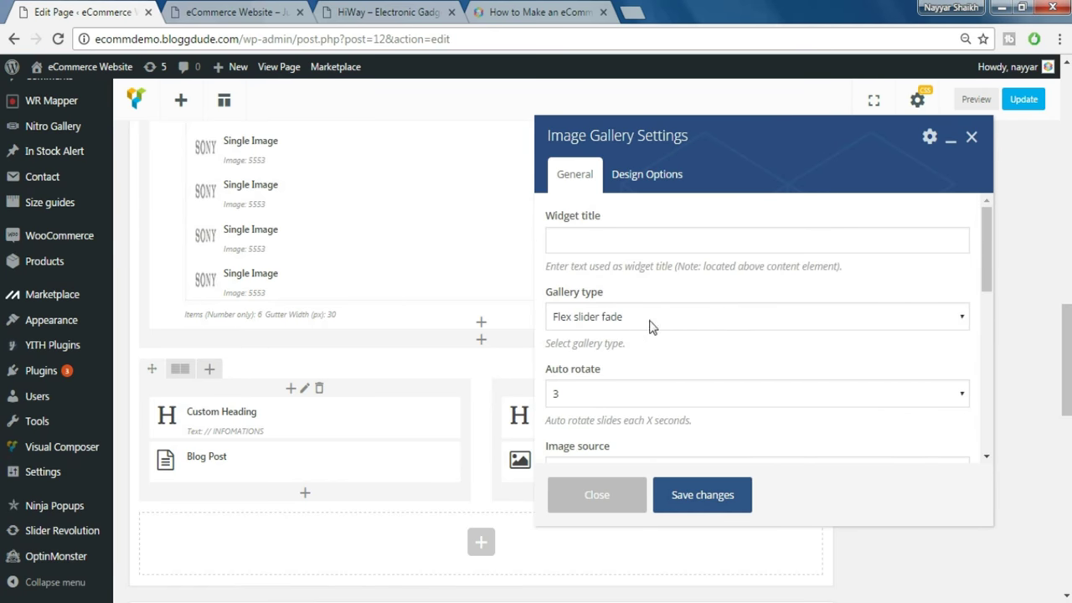
pyautogui.click(636, 317)
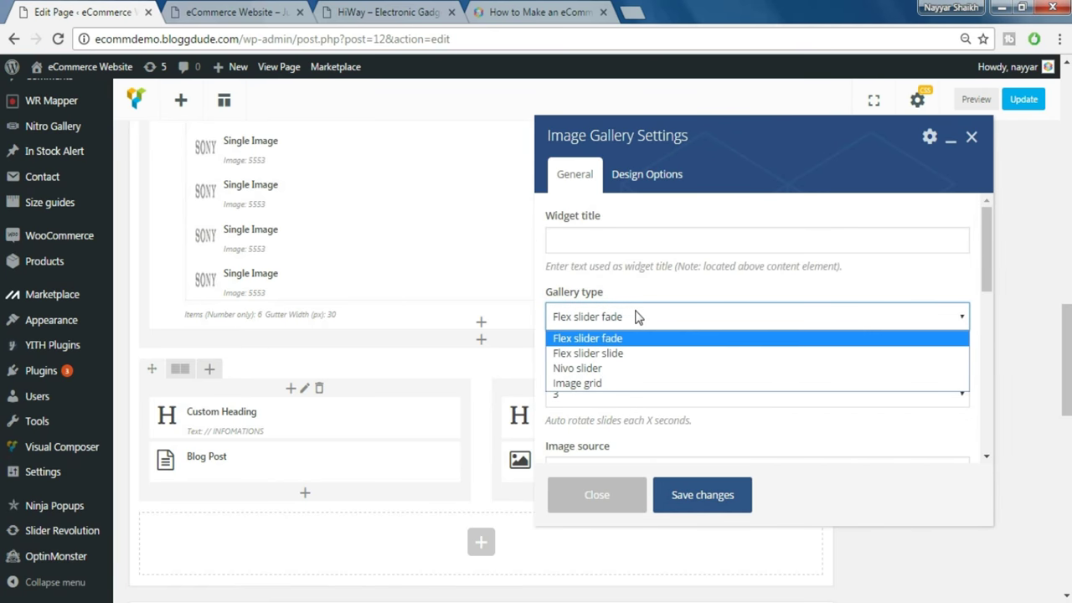
pyautogui.click(628, 384)
pyautogui.scroll(-1, 702, 365)
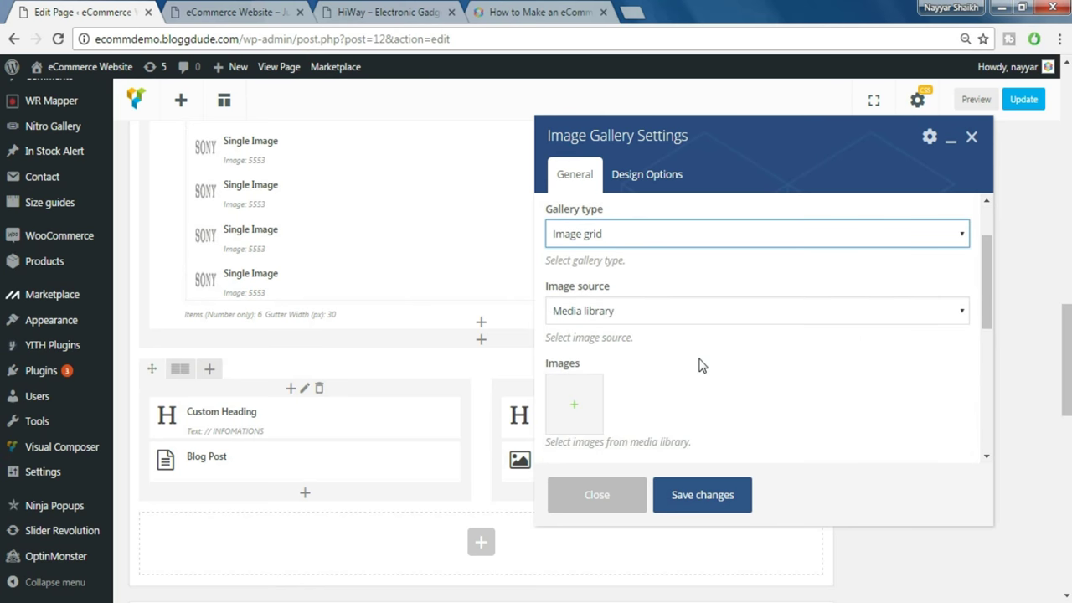
pyautogui.scroll(-1, 692, 342)
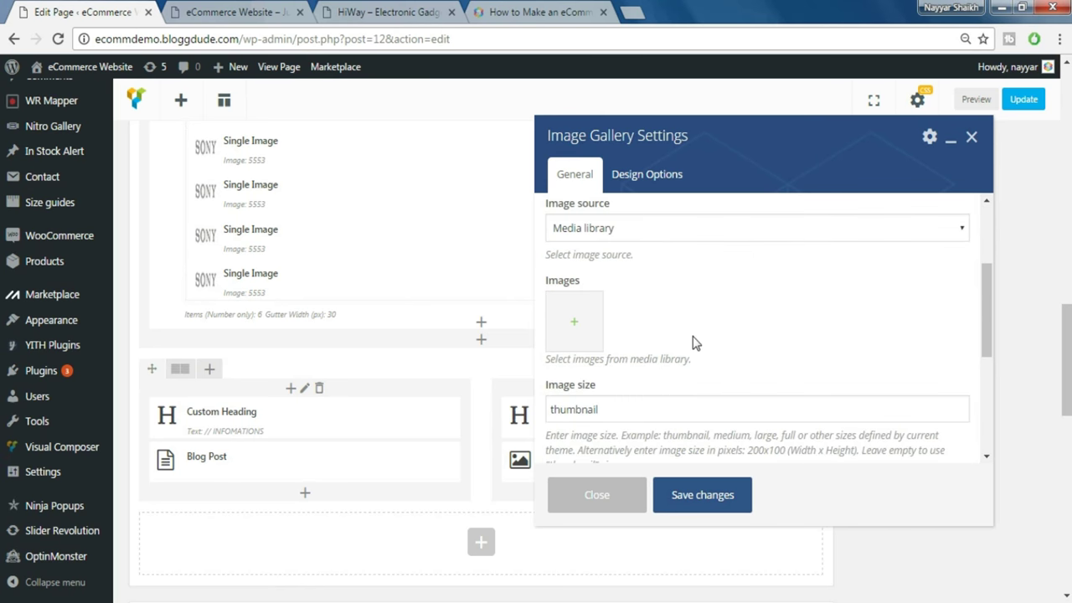
# Upload all six Galary images from the Nitro Resources Gallery folder and insert them.
pyautogui.click(586, 321)
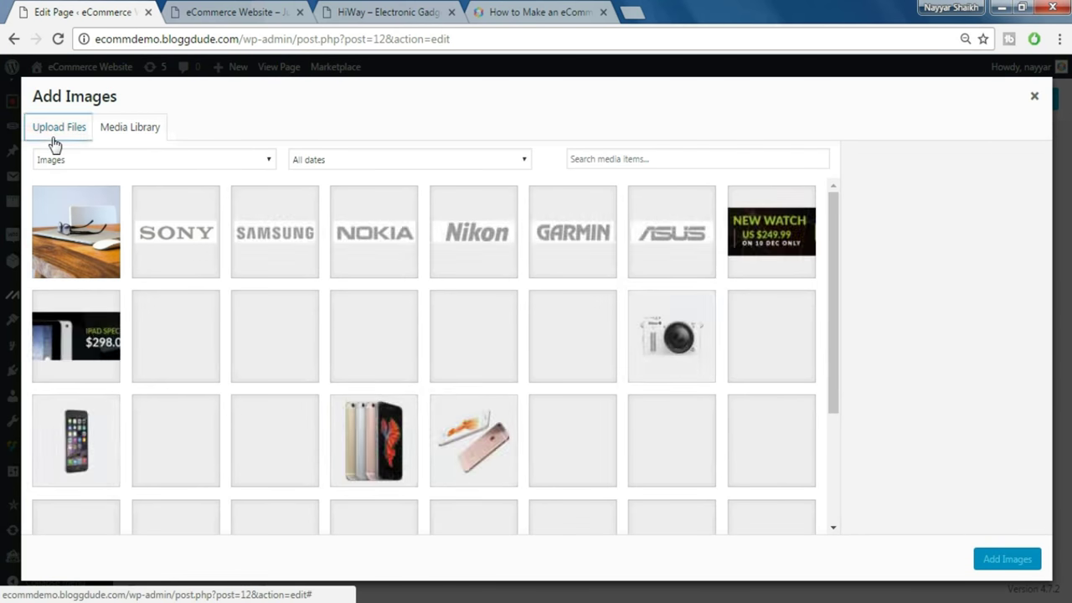
pyautogui.click(55, 144)
pyautogui.click(570, 329)
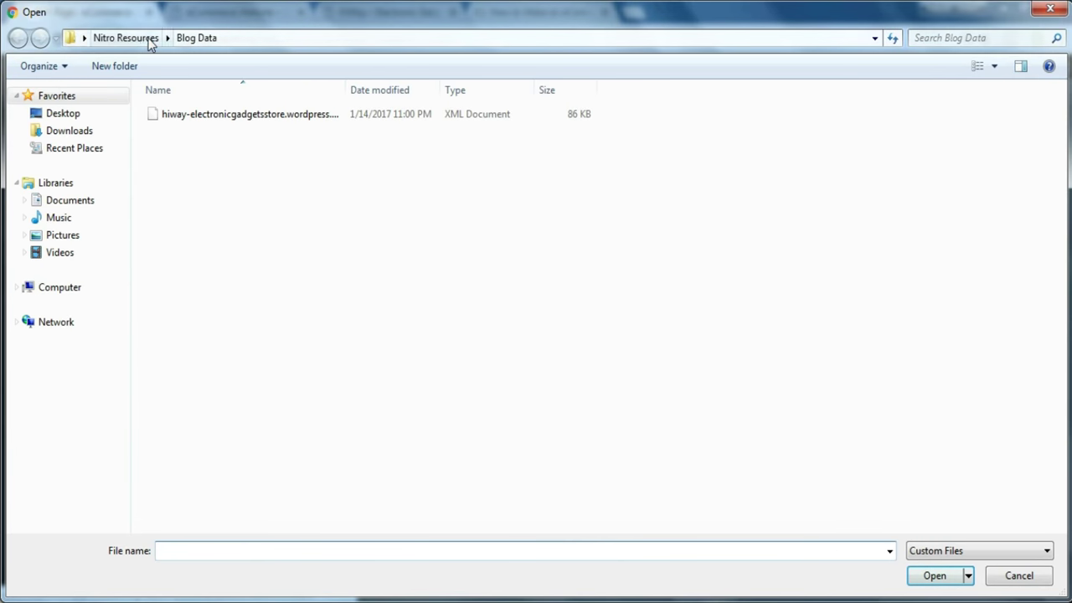
pyautogui.click(144, 39)
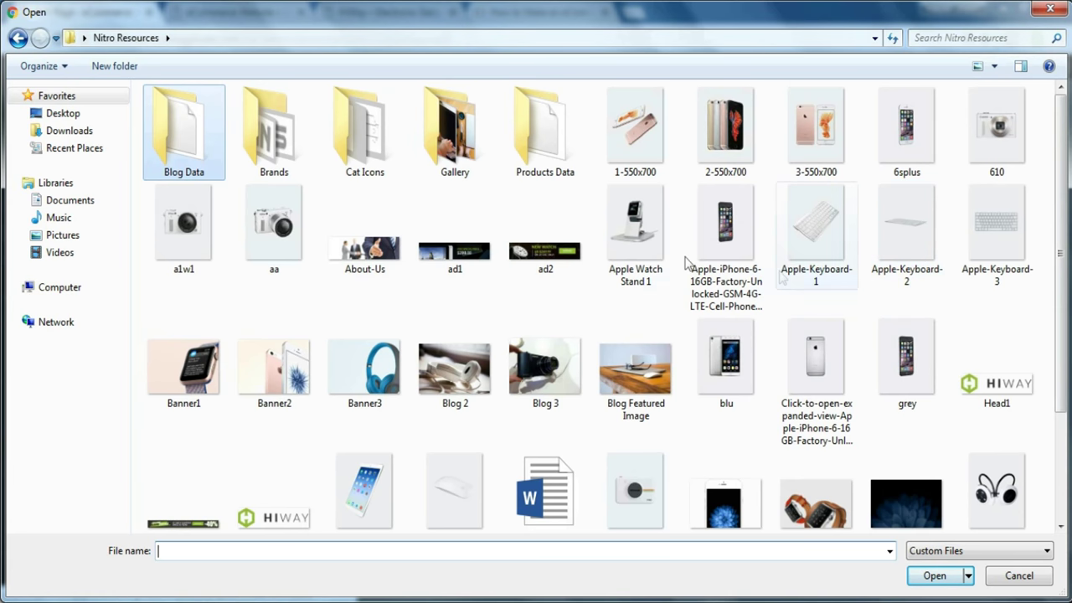
pyautogui.doubleClick(452, 125)
pyautogui.hotkey('ctrl', 'a')
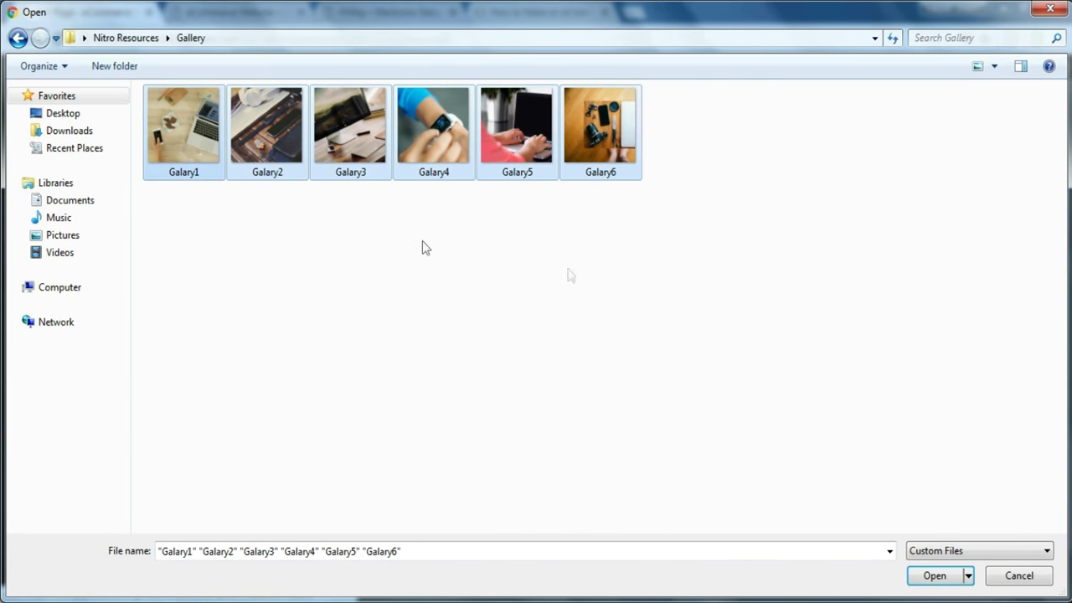
pyautogui.click(937, 577)
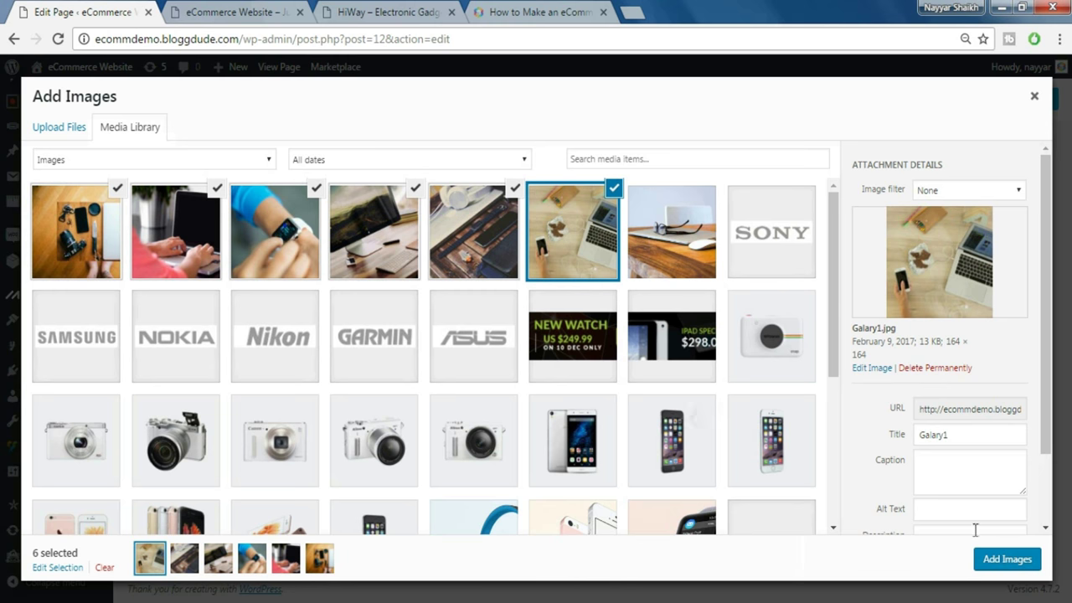
pyautogui.click(1003, 560)
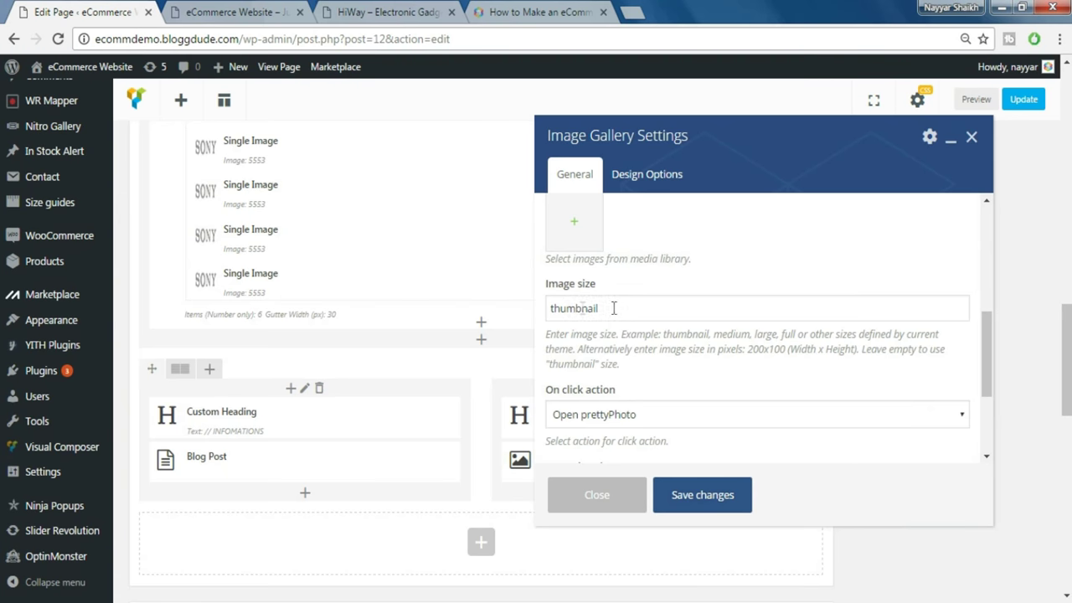
# Set the gallery image size to full and save the settings.
pyautogui.doubleClick(614, 309)
pyautogui.write('full')
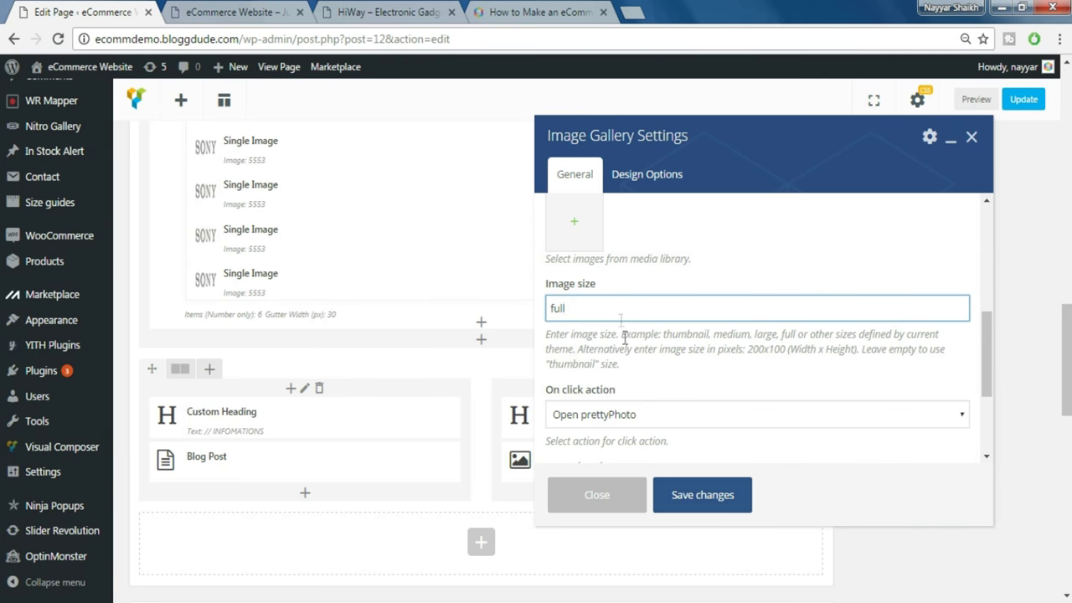
pyautogui.scroll(-1, 700, 357)
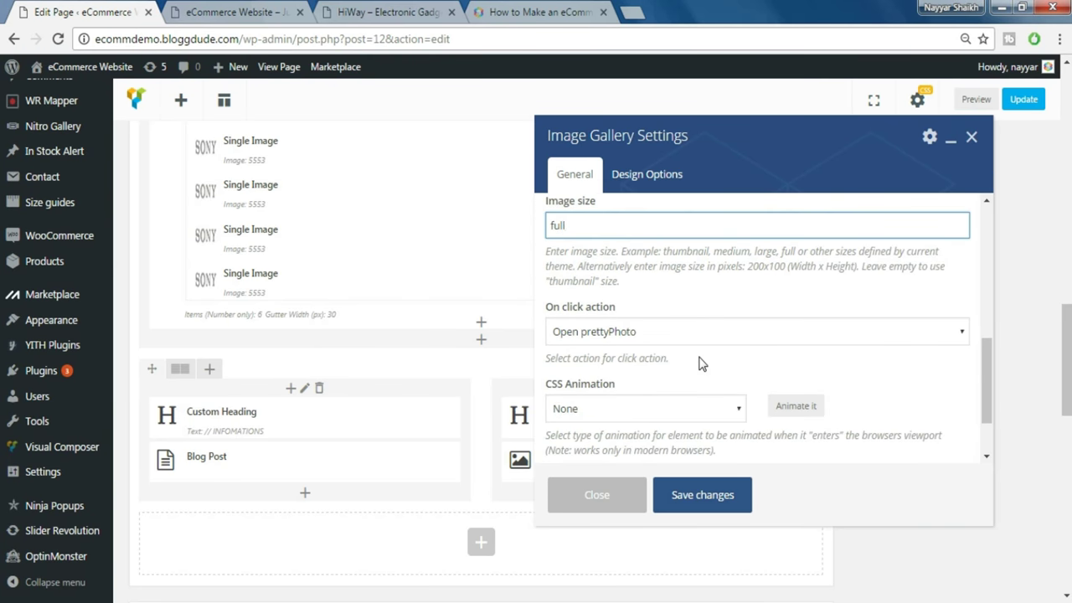
pyautogui.scroll(-1, 702, 363)
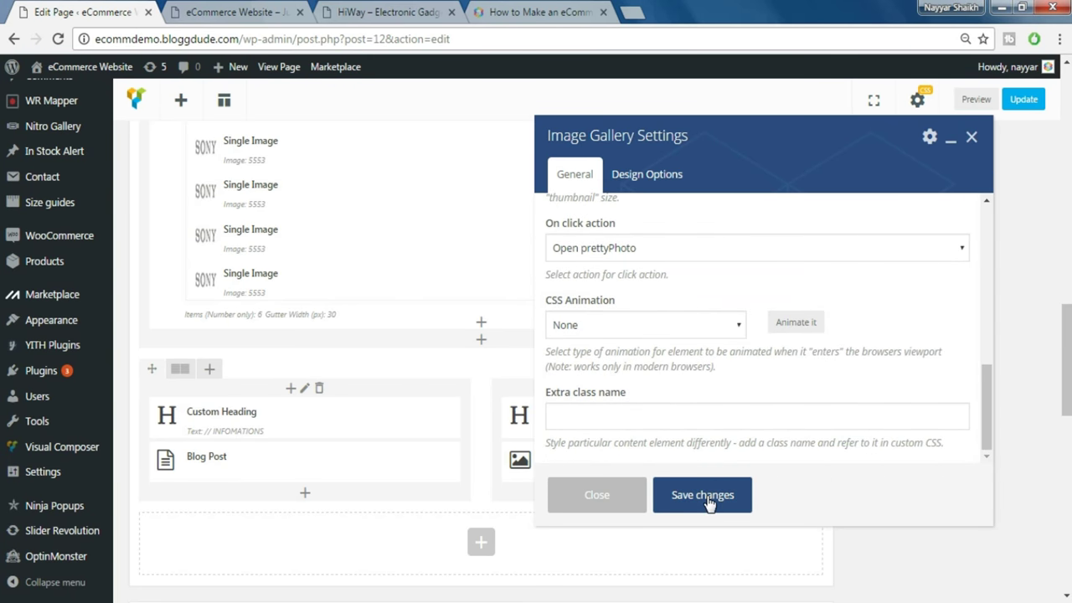
pyautogui.click(704, 496)
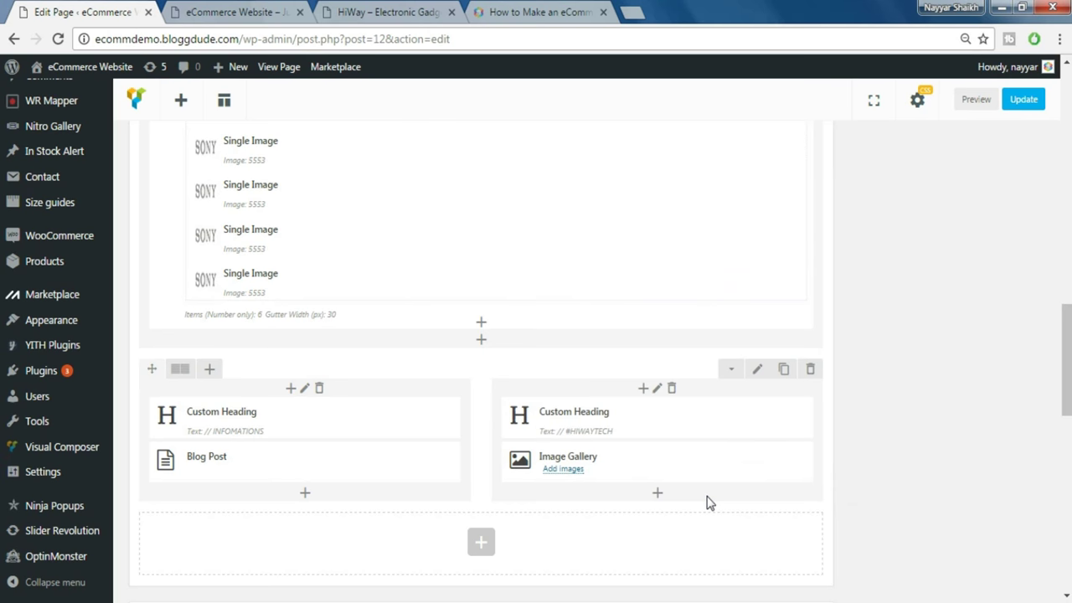
# Give the two-column row an extra class name, save it, and update the page.
pyautogui.click(758, 373)
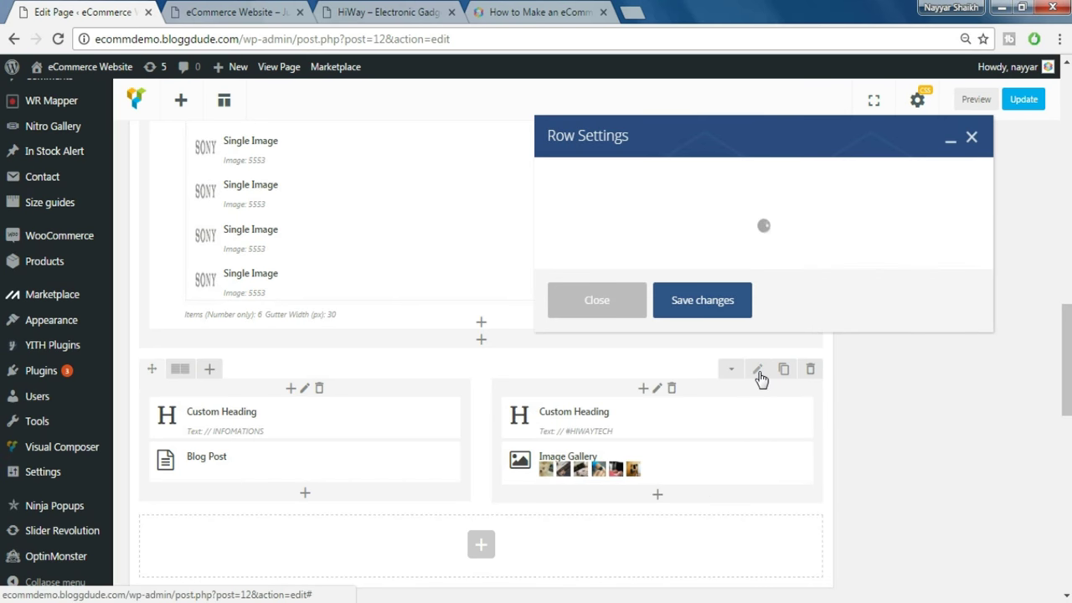
pyautogui.click(643, 410)
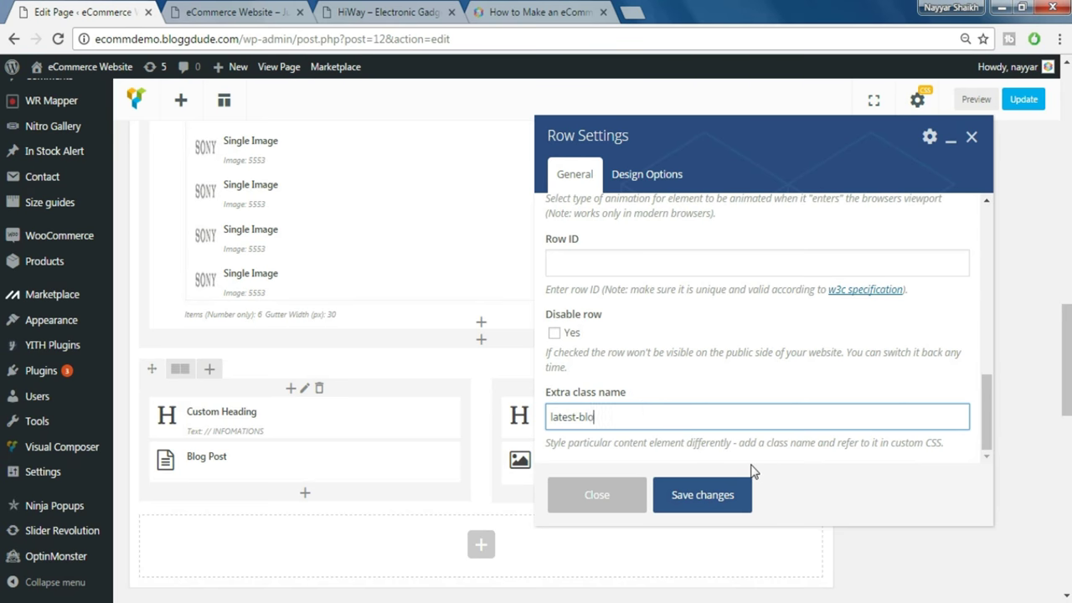
pyautogui.click(722, 499)
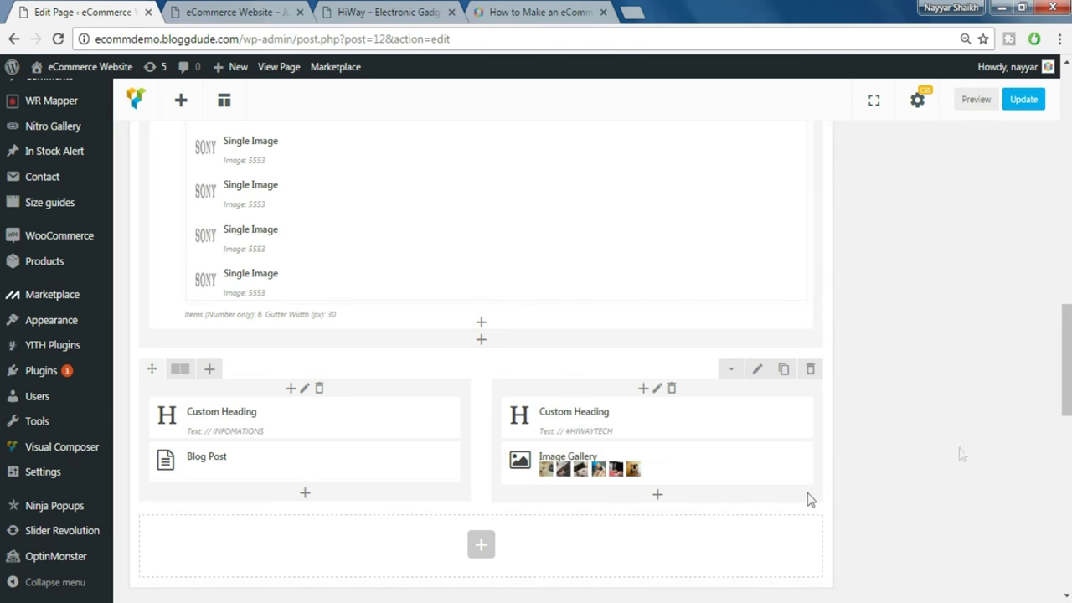
pyautogui.click(1020, 107)
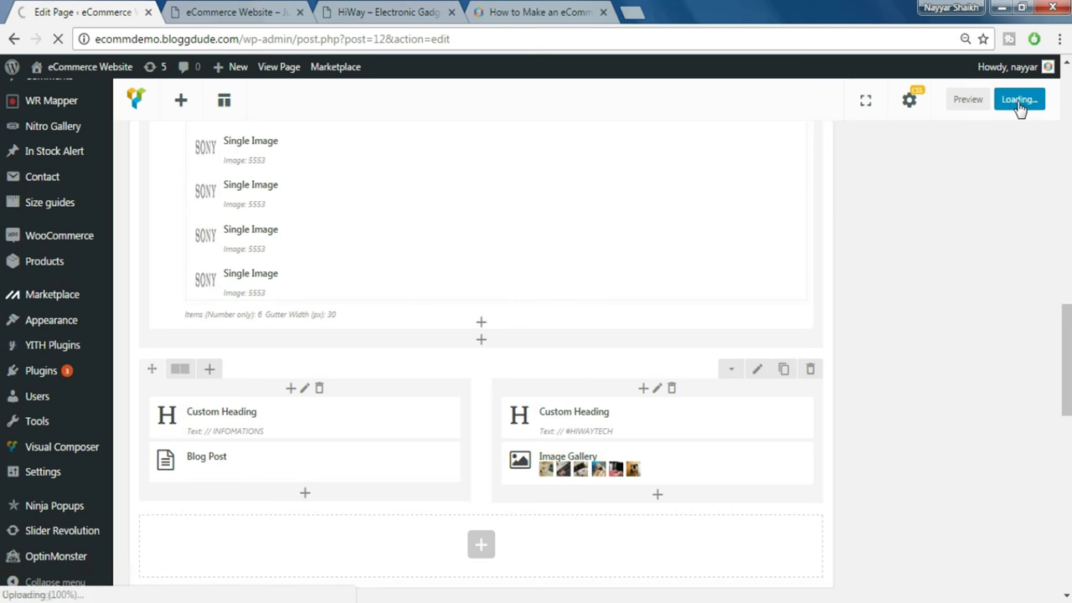
# Compare the live homepage with the HiWay demo, then return to the page editor.
pyautogui.hotkey('ctrl', 'Tab')
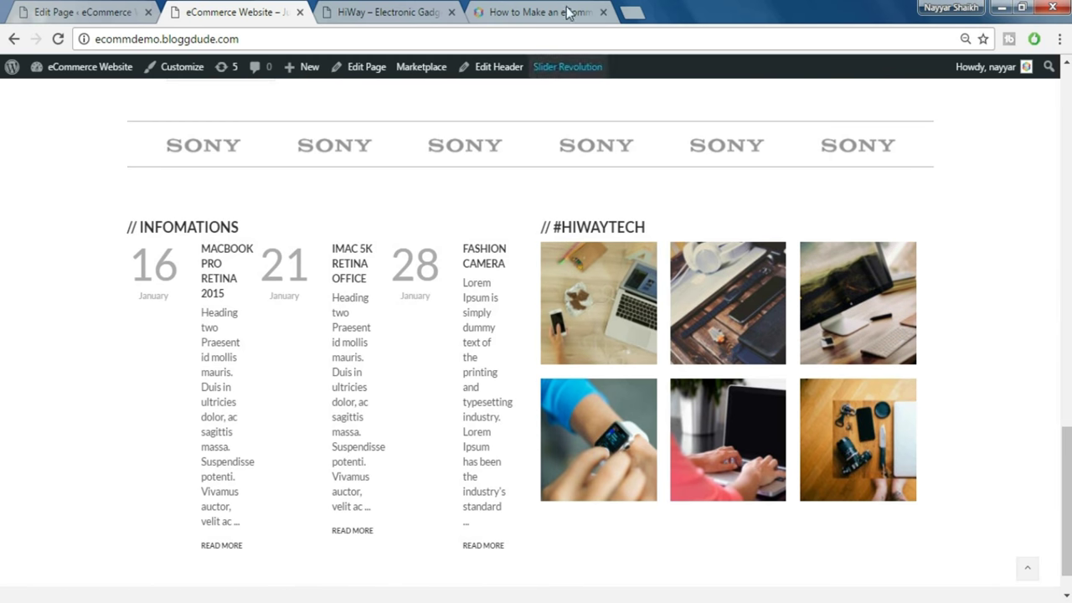
pyautogui.click(379, 10)
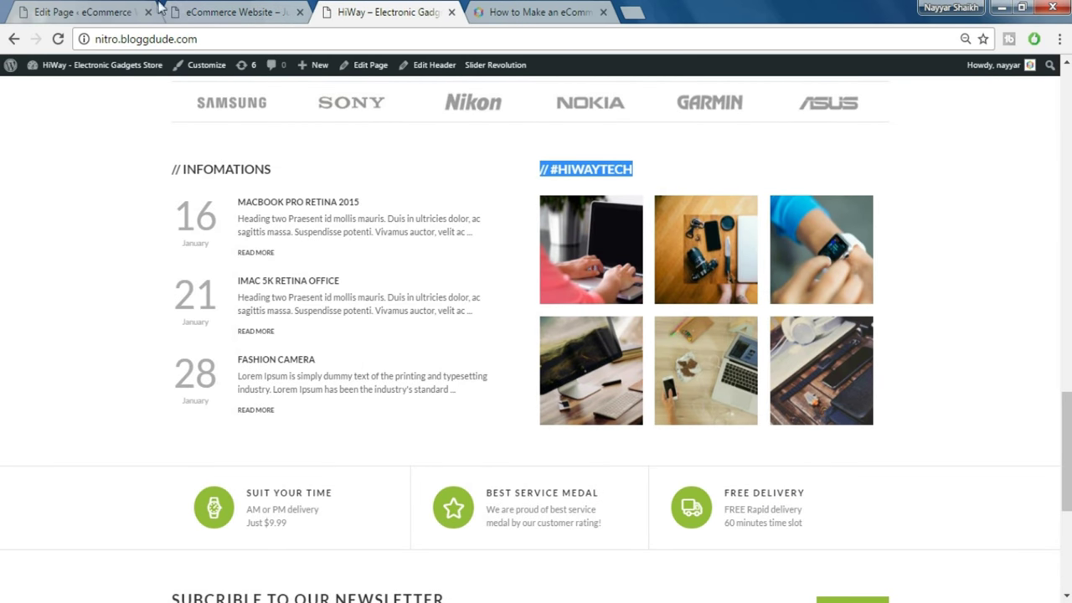
pyautogui.click(212, 9)
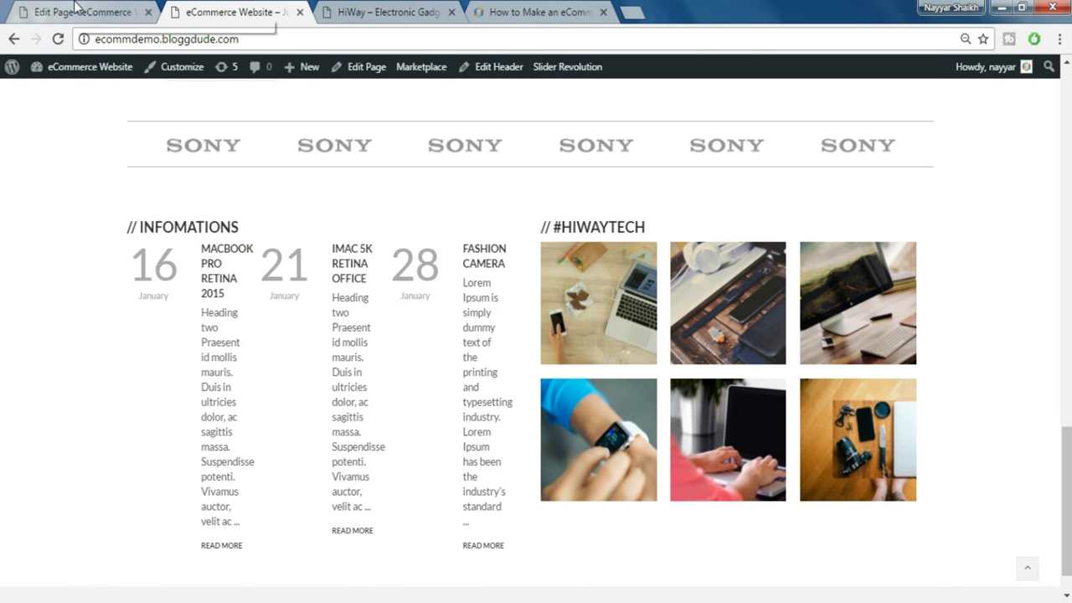
pyautogui.click(75, 7)
pyautogui.scroll(-10, 452, 373)
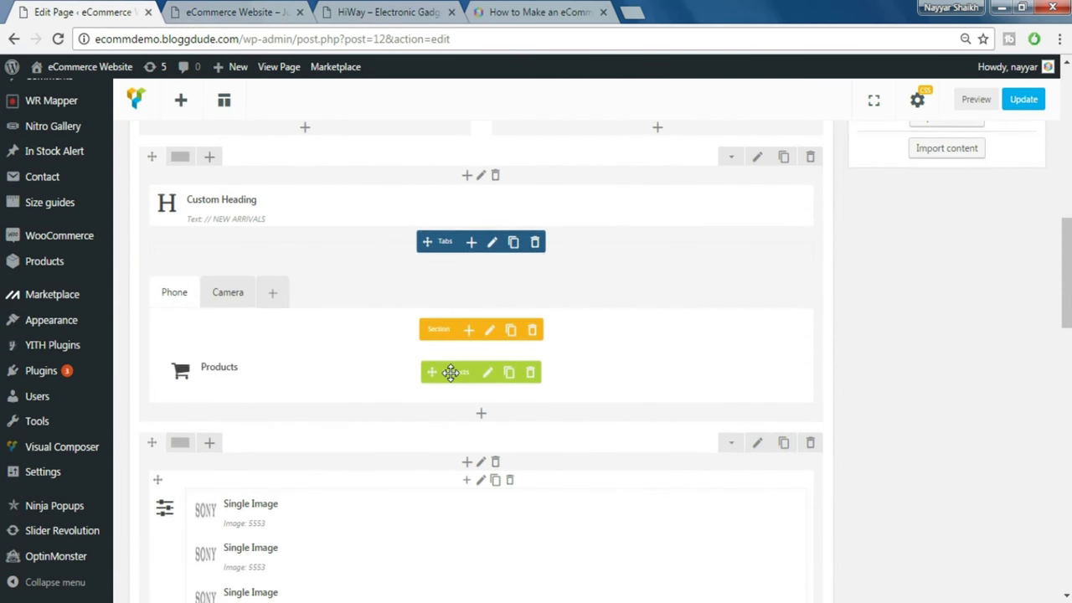
pyautogui.scroll(-5, 450, 373)
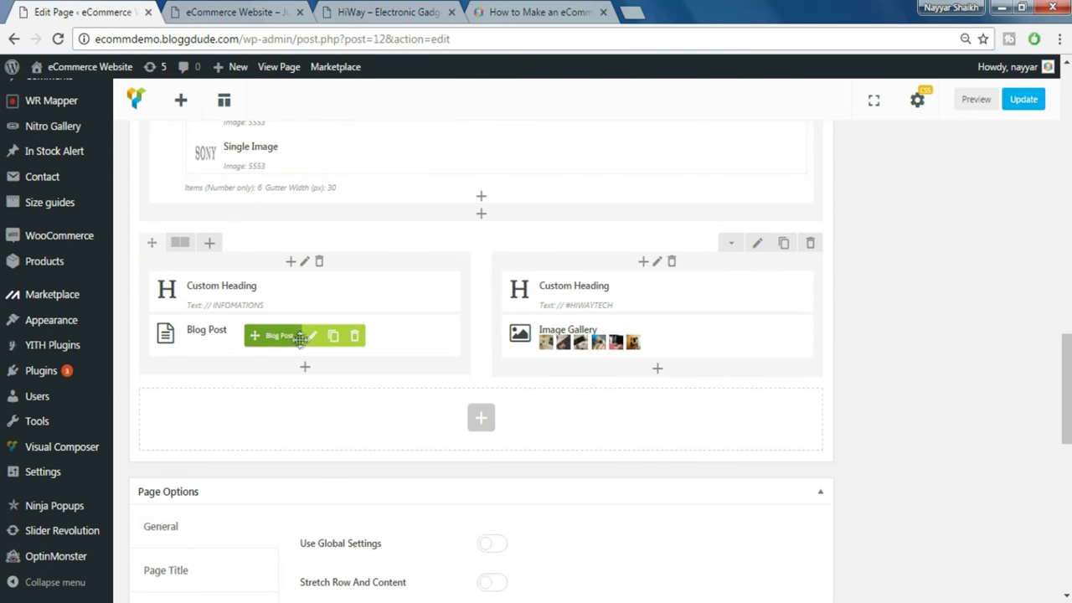
pyautogui.click(311, 339)
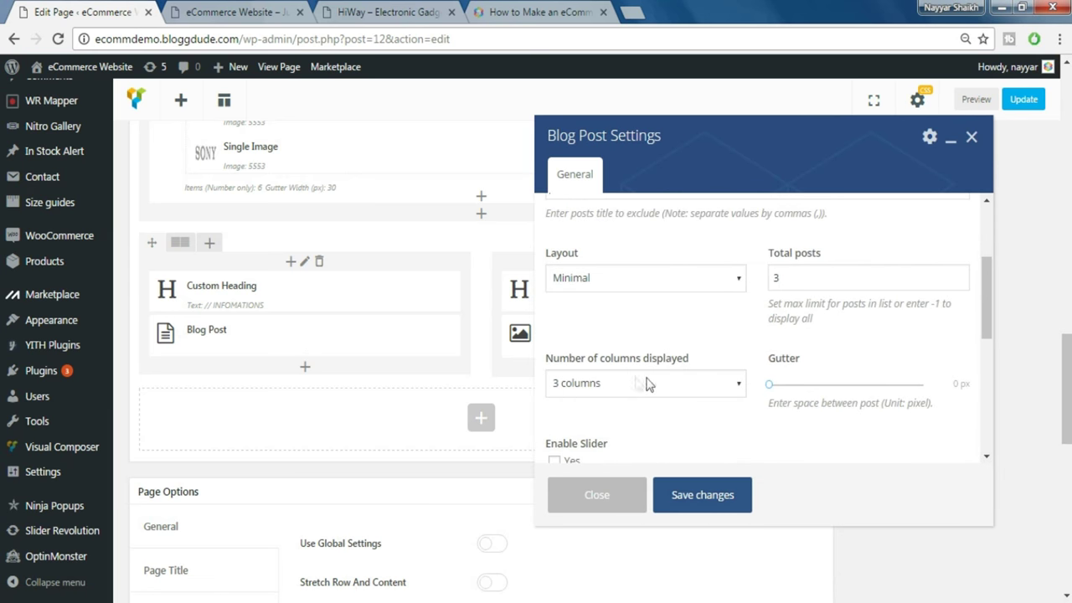
pyautogui.click(668, 384)
pyautogui.click(624, 406)
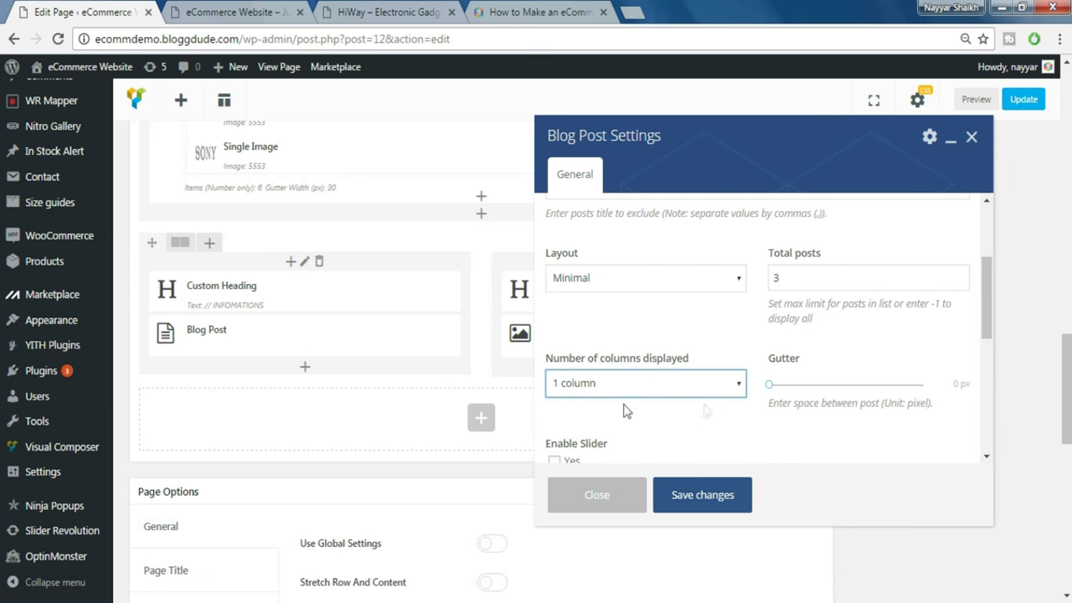
pyautogui.scroll(-1, 726, 377)
pyautogui.click(719, 494)
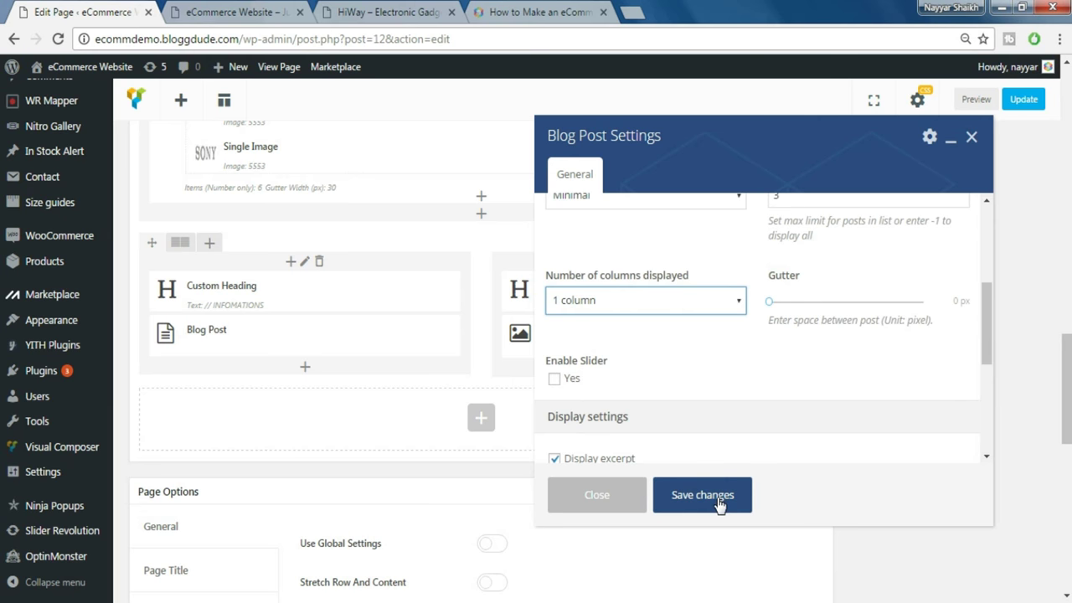
pyautogui.click(1028, 106)
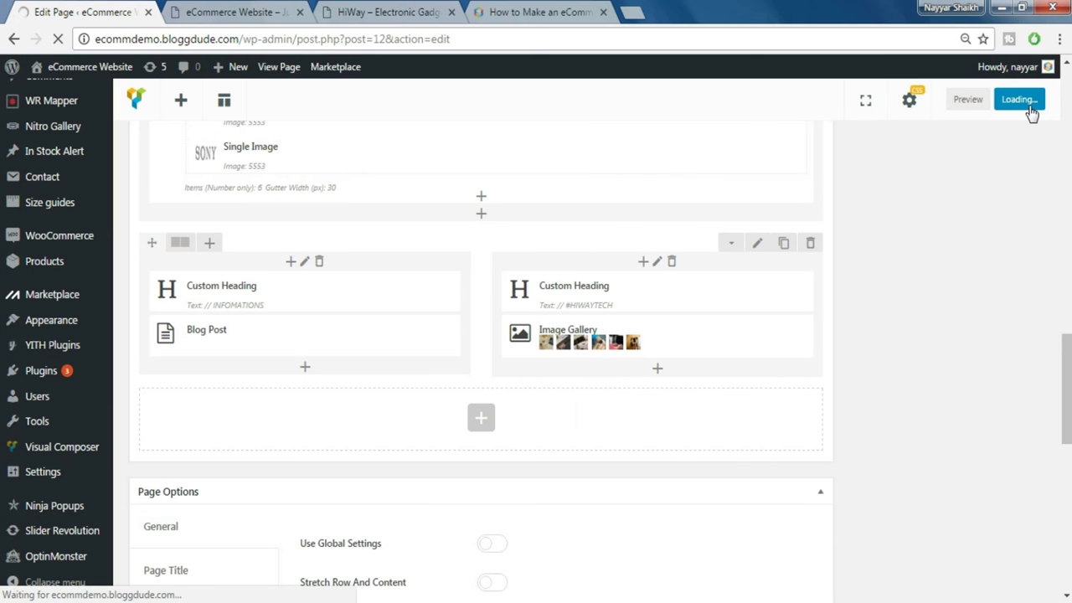
pyautogui.hotkey('ctrl', 'Tab')
pyautogui.scroll(1, 347, 306)
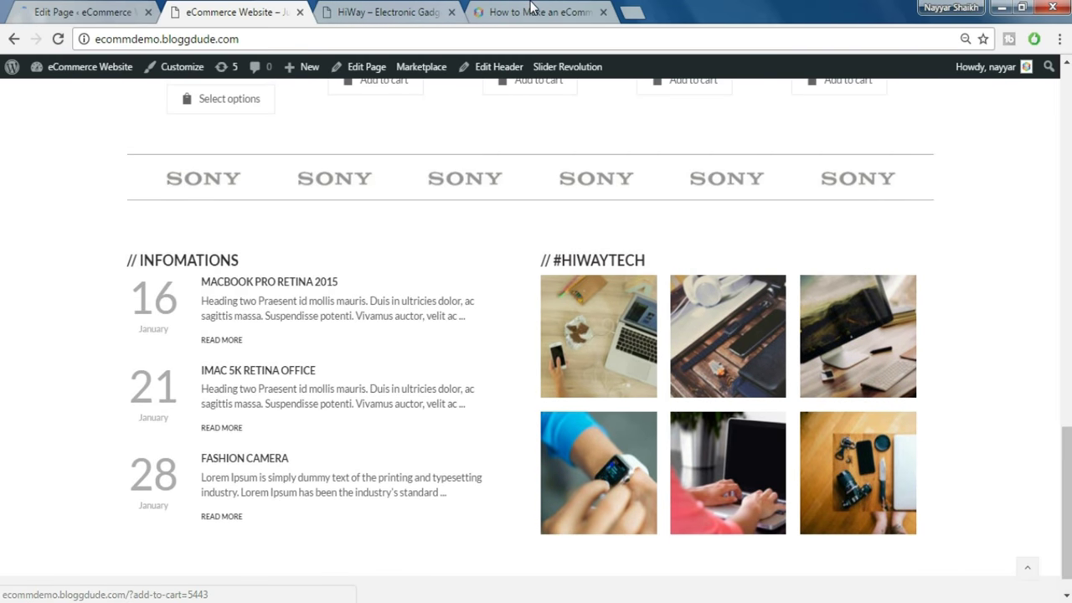
pyautogui.click(535, 11)
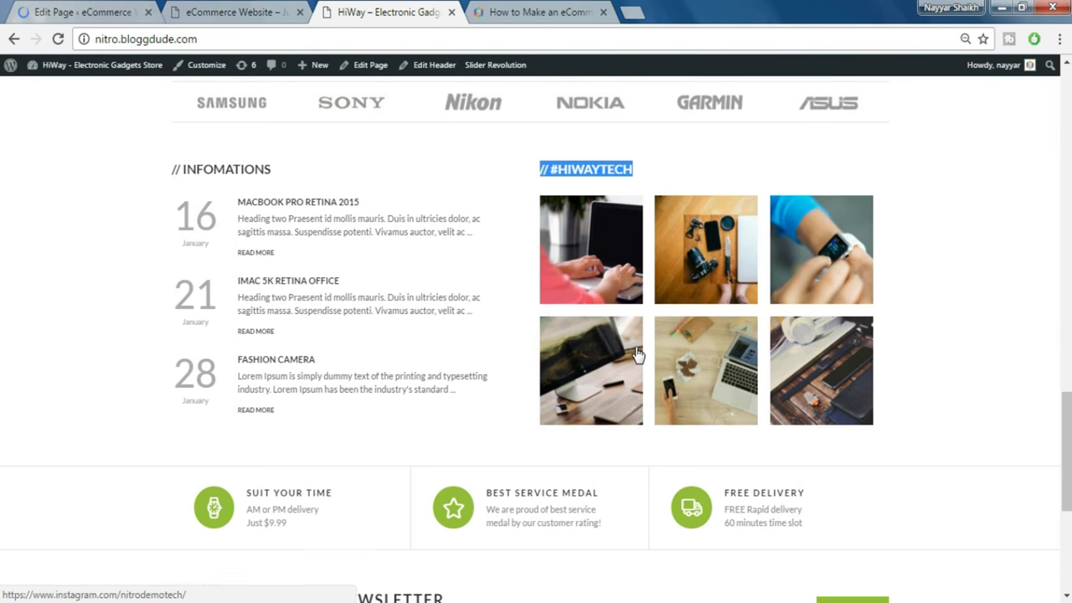
pyautogui.scroll(-3, 634, 353)
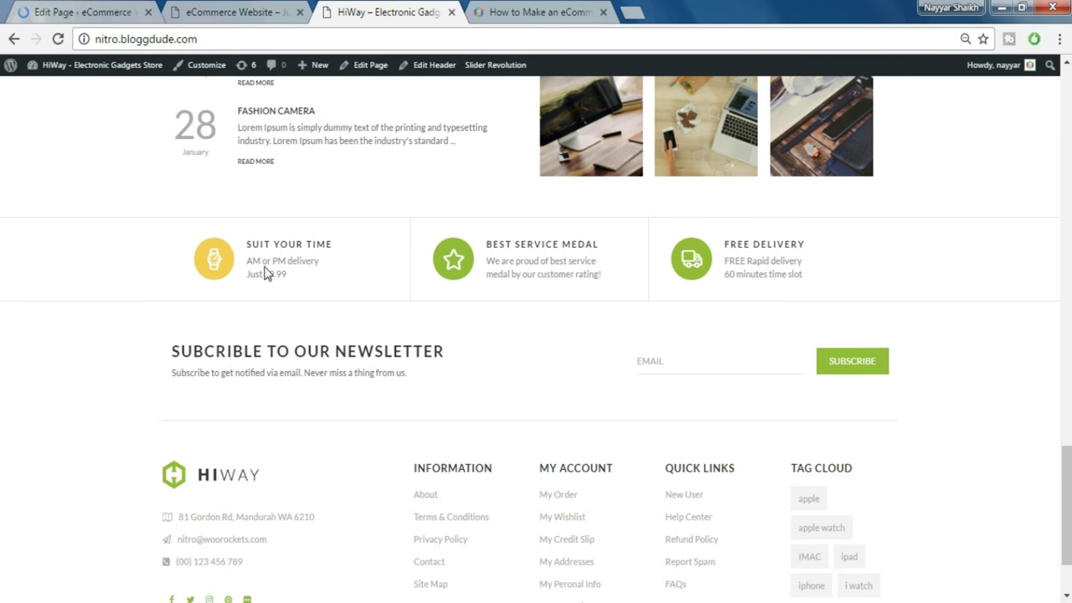
pyautogui.click(84, 12)
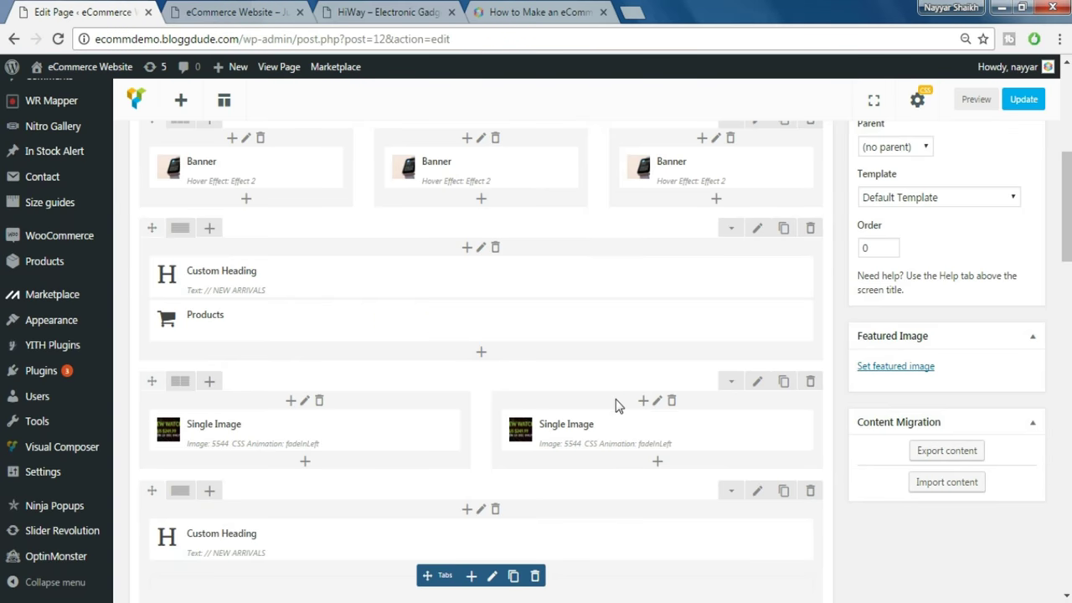
# Add an Icon Box element to the empty row and set its style to Icon.
pyautogui.scroll(-10, 617, 407)
pyautogui.scroll(-5, 615, 407)
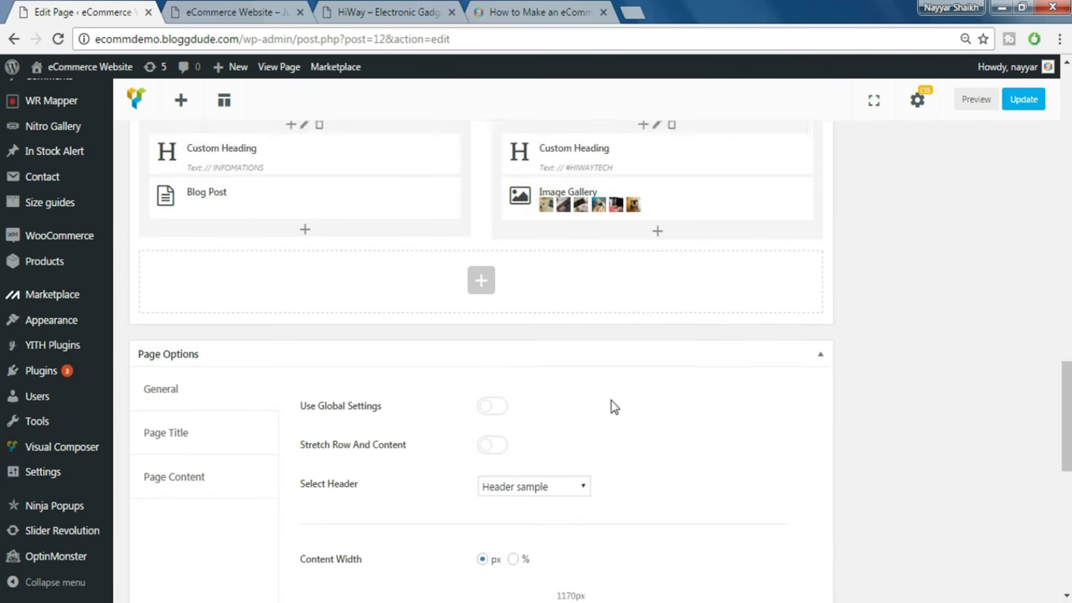
pyautogui.click(481, 255)
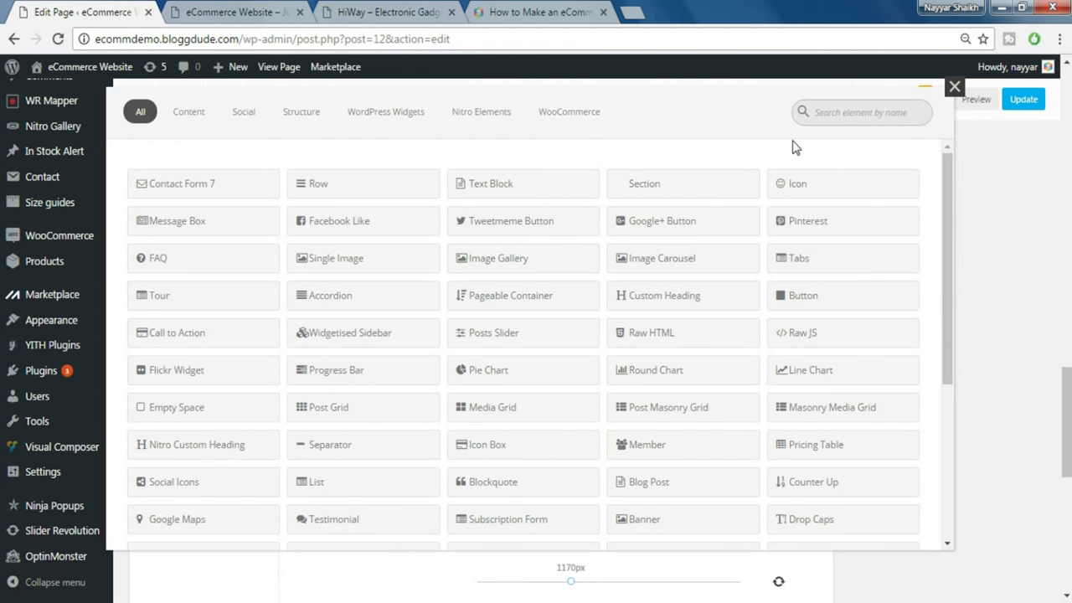
pyautogui.write('icon')
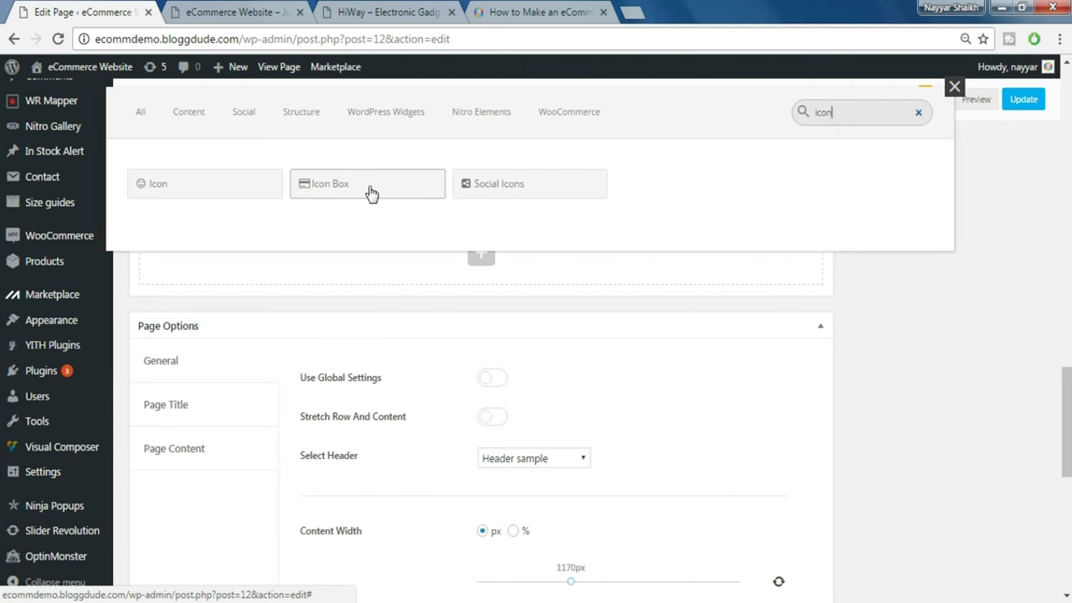
pyautogui.click(371, 193)
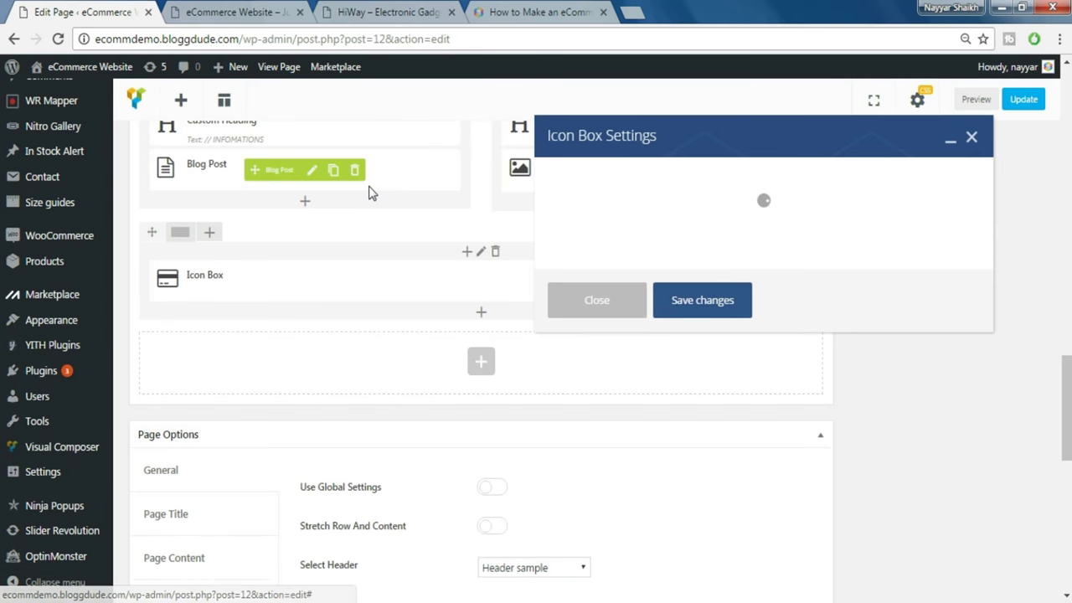
pyautogui.click(578, 255)
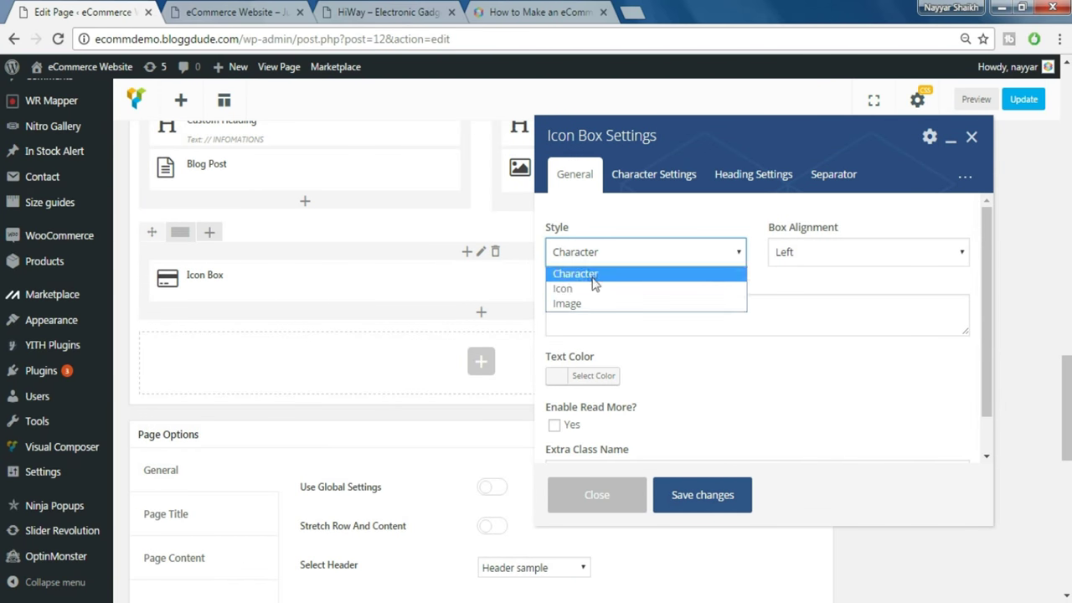
pyautogui.click(595, 289)
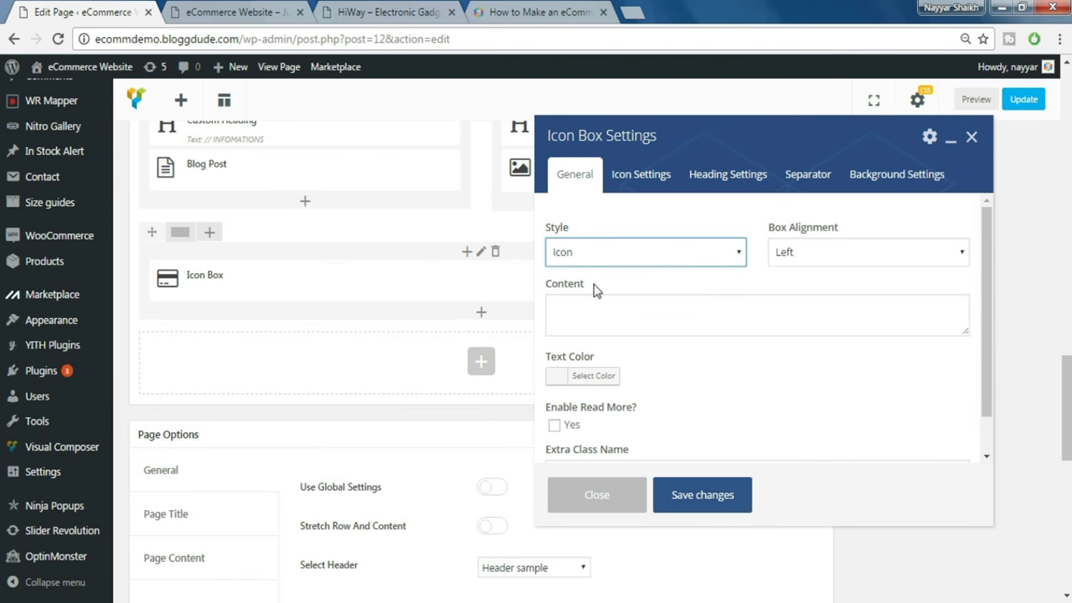
# Paste 'AM or PM delivery / Just $9.99' from the HiWay demo as content, coloured #898989.
pyautogui.click(595, 302)
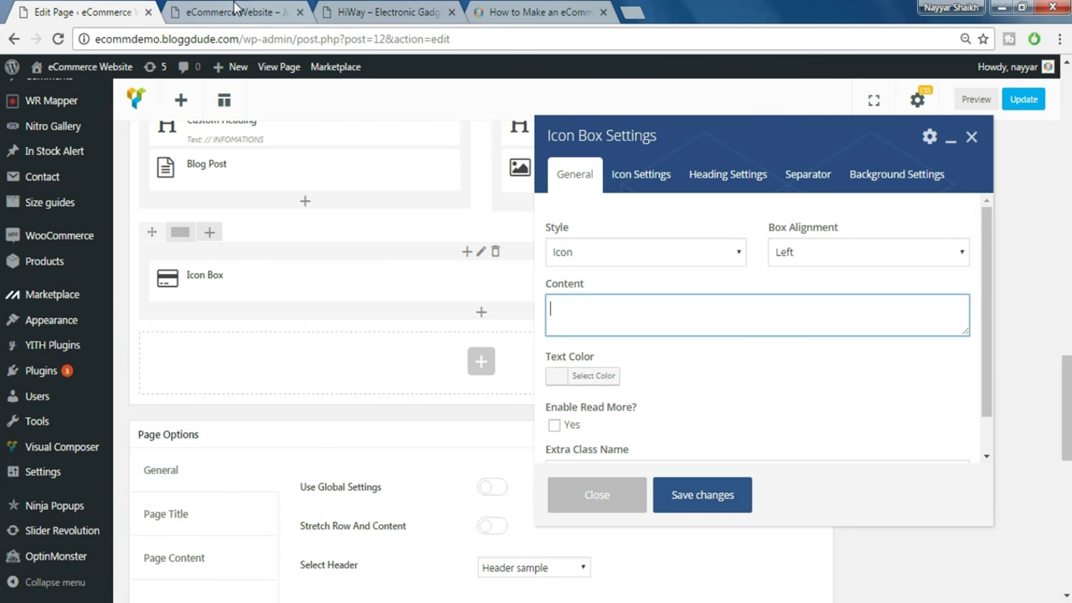
pyautogui.click(353, 7)
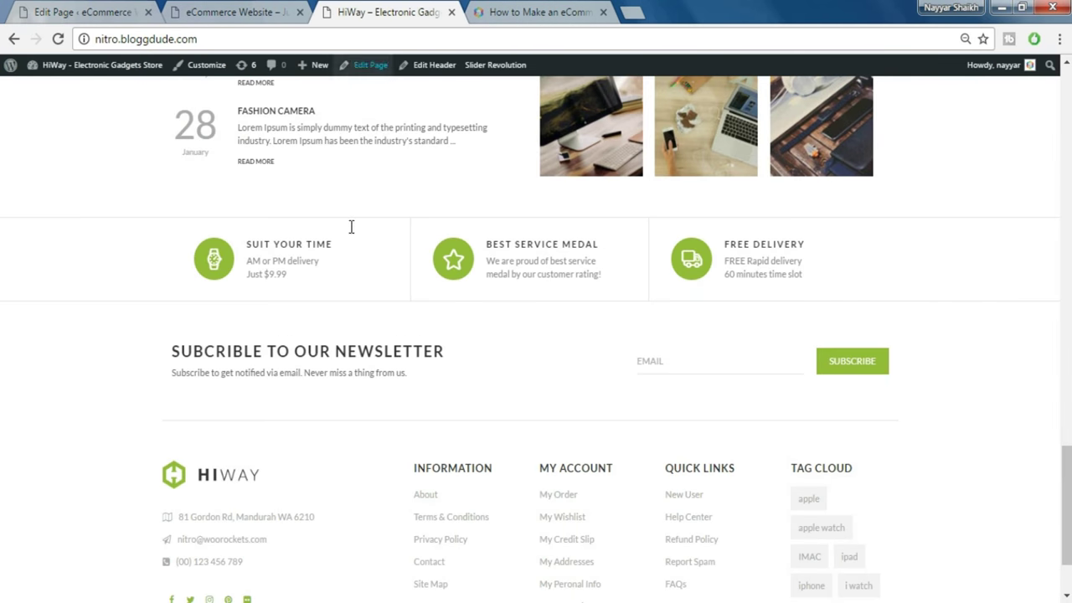
pyautogui.moveTo(247, 260); pyautogui.dragTo(292, 280)
pyautogui.hotkey('ctrl', 'c')
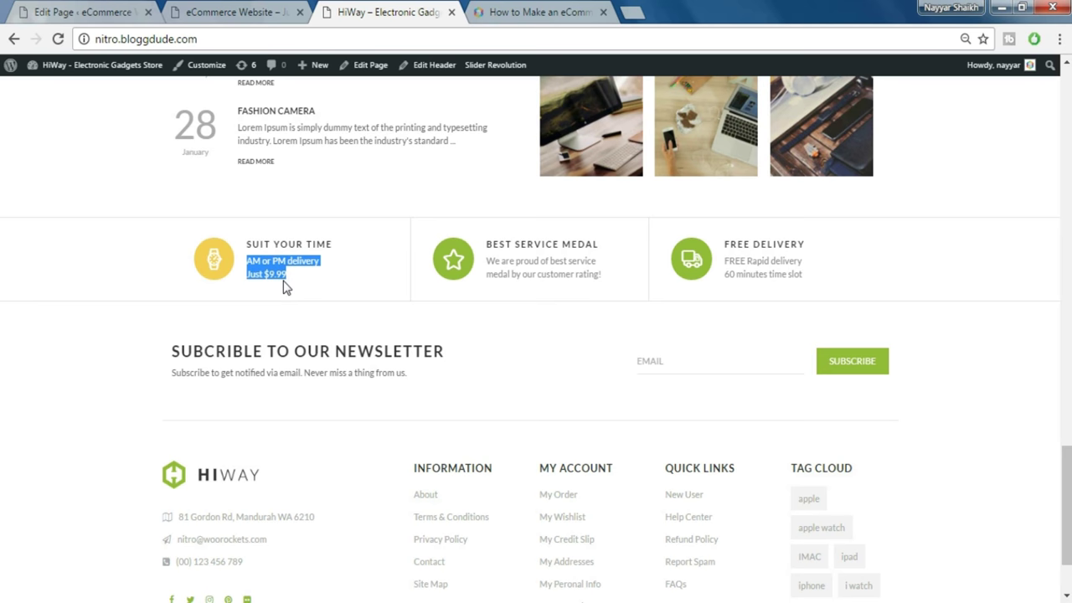
pyautogui.click(67, 12)
pyautogui.hotkey('ctrl', 'v')
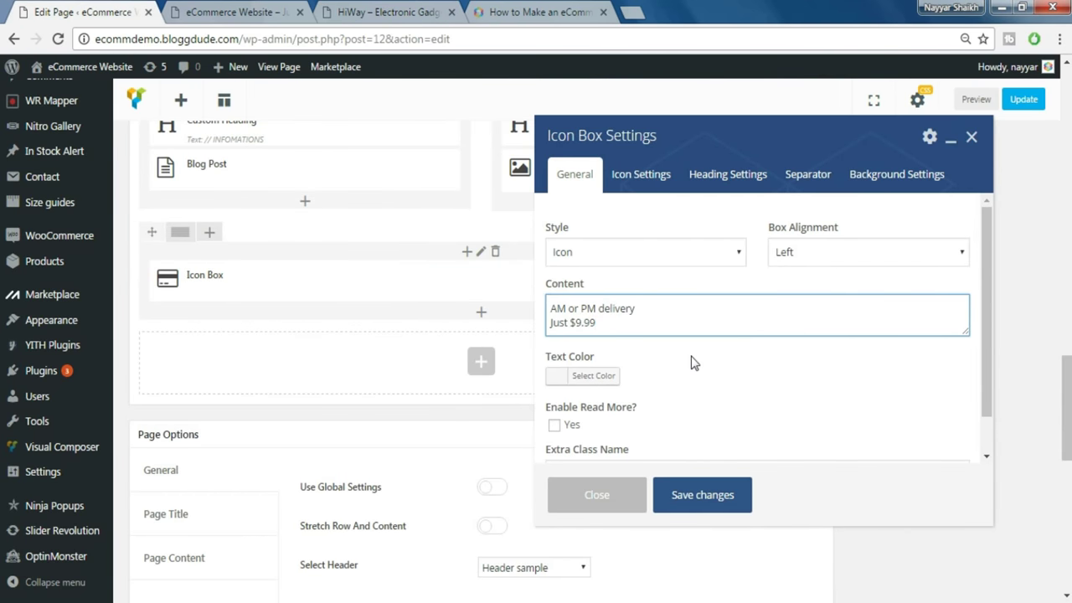
pyautogui.click(594, 377)
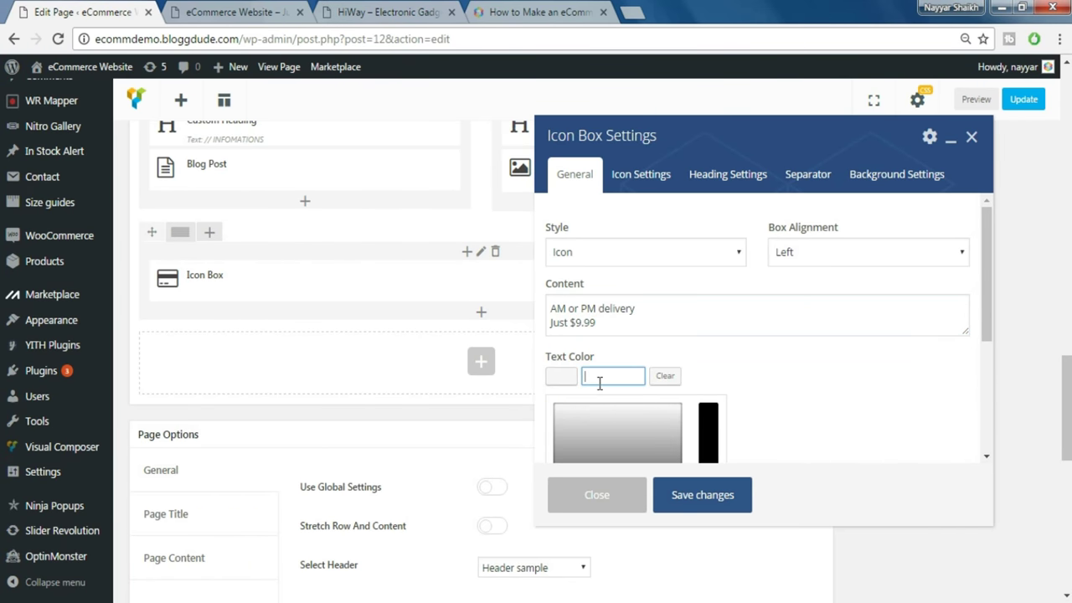
pyautogui.write('#898989')
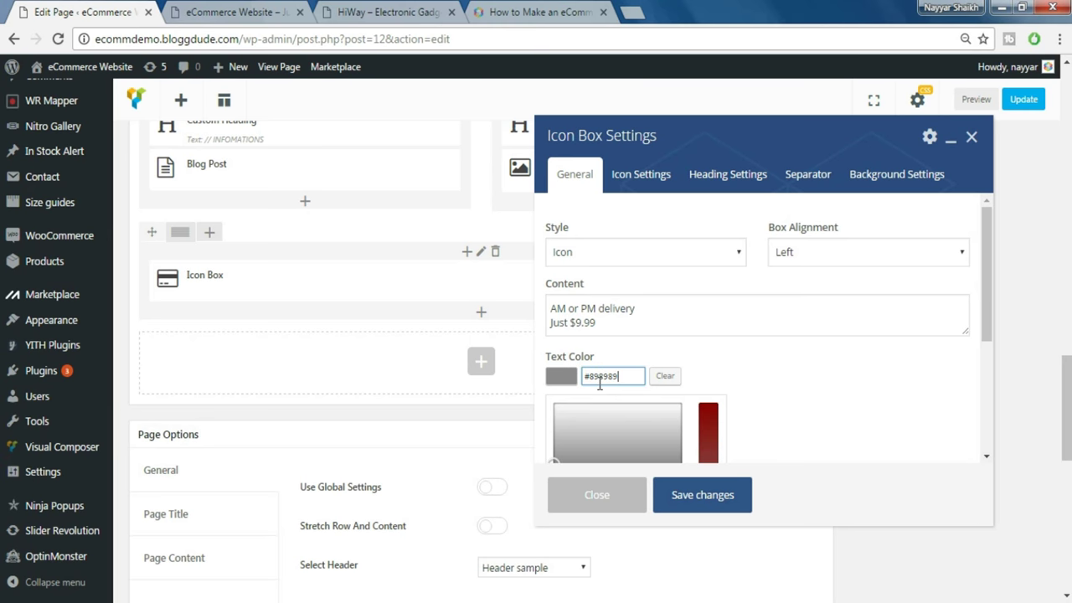
pyautogui.click(815, 403)
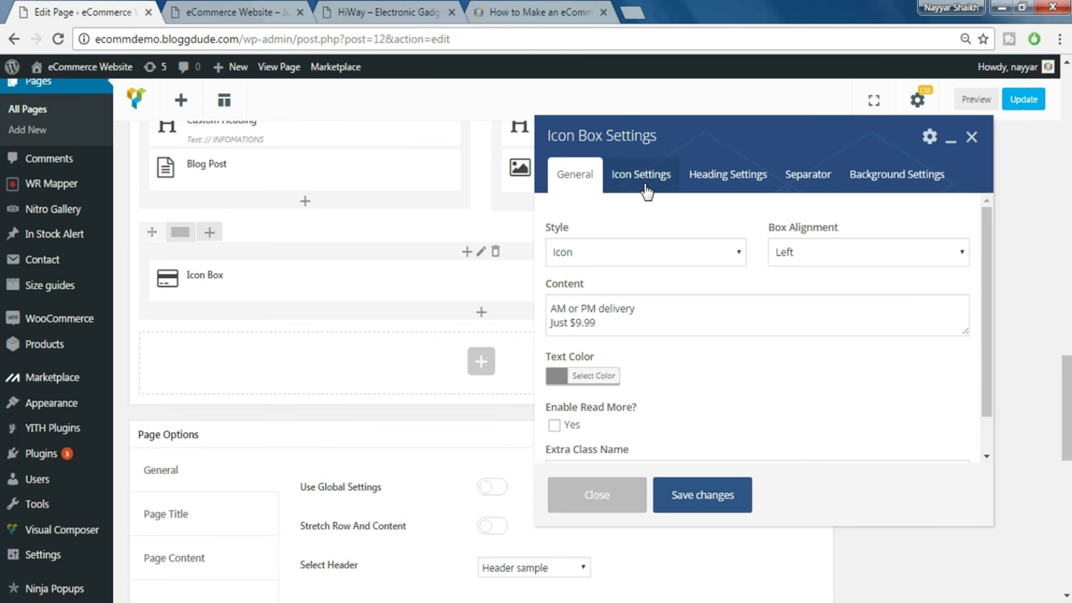
# Choose the Linecons icon library and pick the Clock icon, matching the HiWay demo.
pyautogui.click(646, 190)
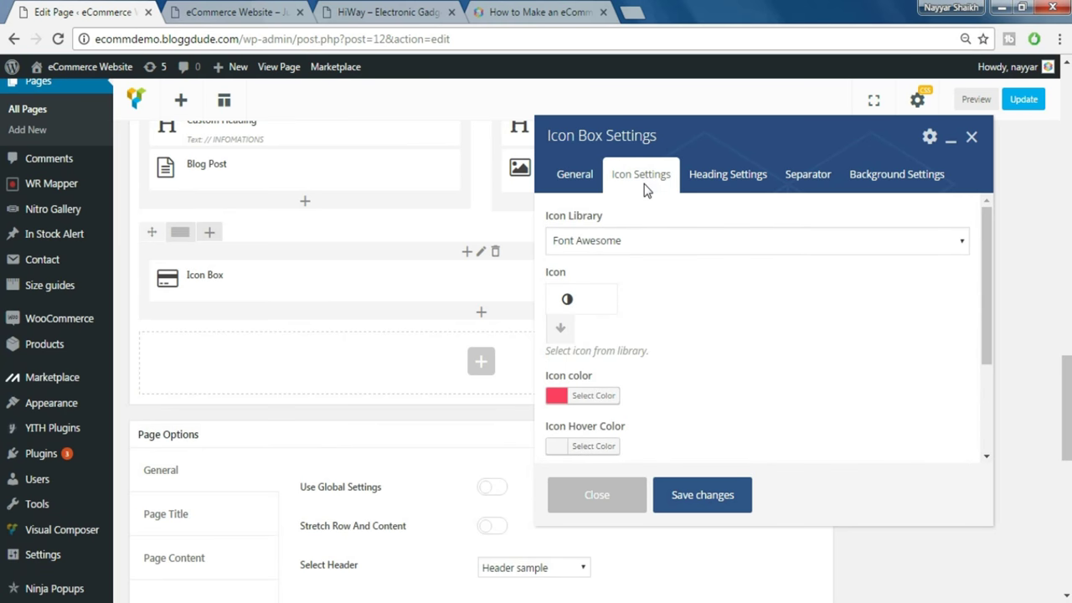
pyautogui.click(634, 252)
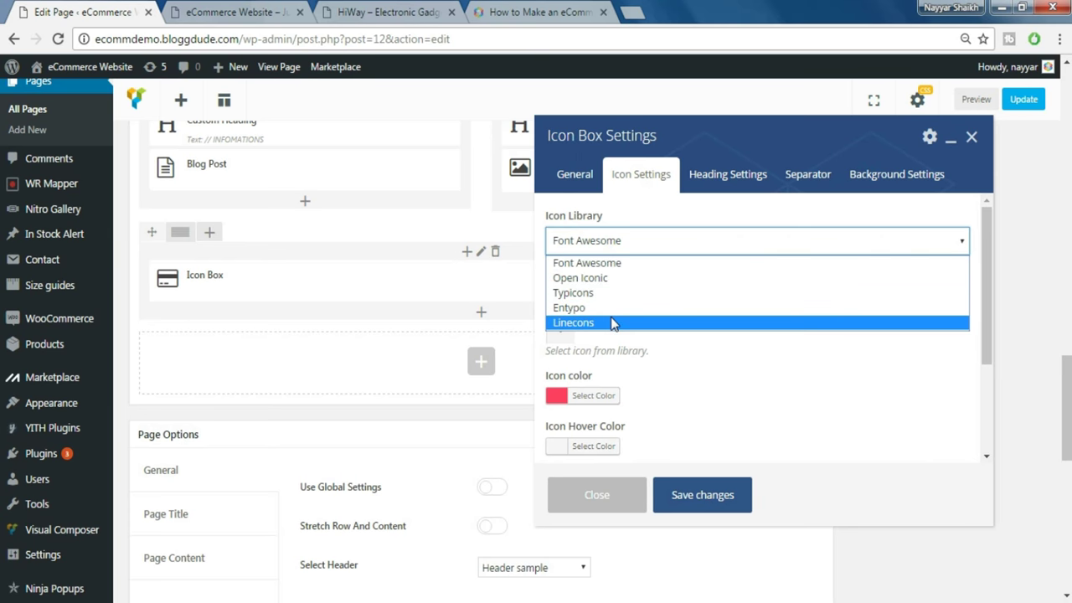
pyautogui.click(612, 323)
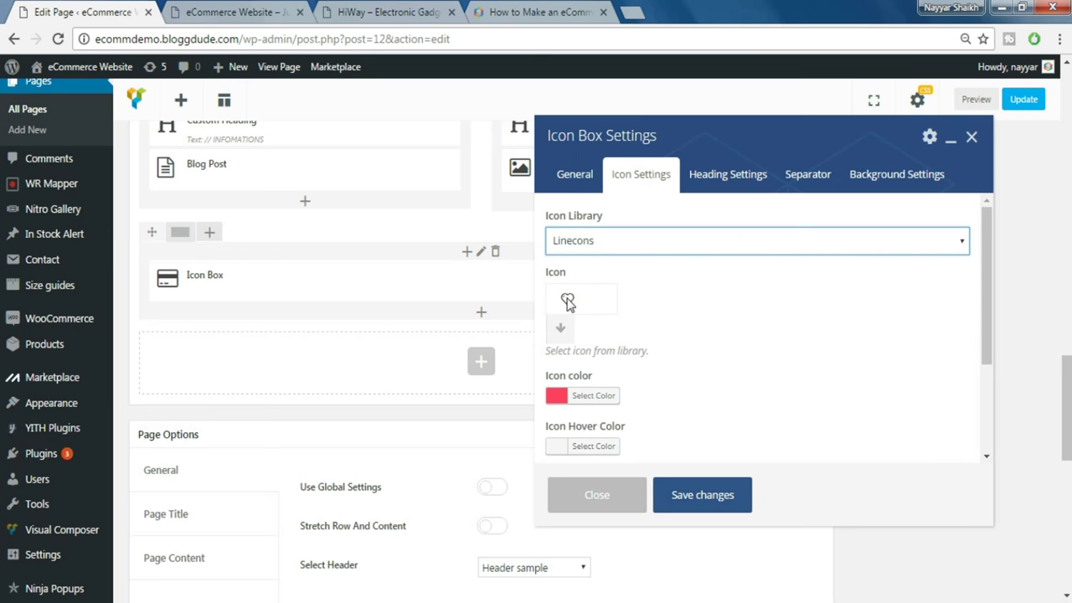
pyautogui.click(561, 328)
pyautogui.click(519, 12)
pyautogui.click(389, 12)
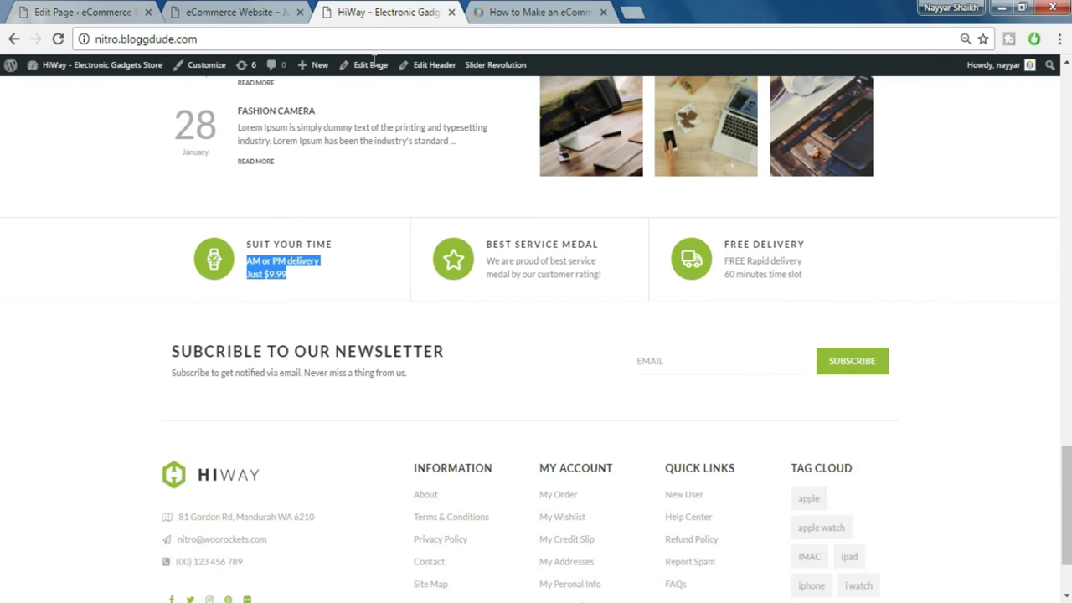
pyautogui.click(206, 288)
pyautogui.click(90, 12)
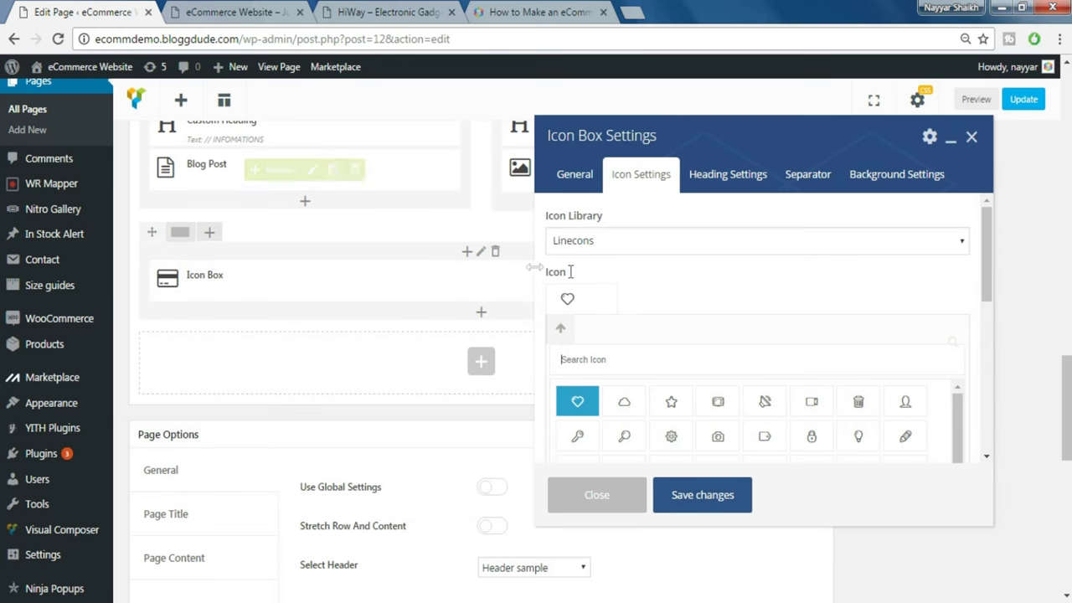
pyautogui.click(614, 370)
pyautogui.write('clock')
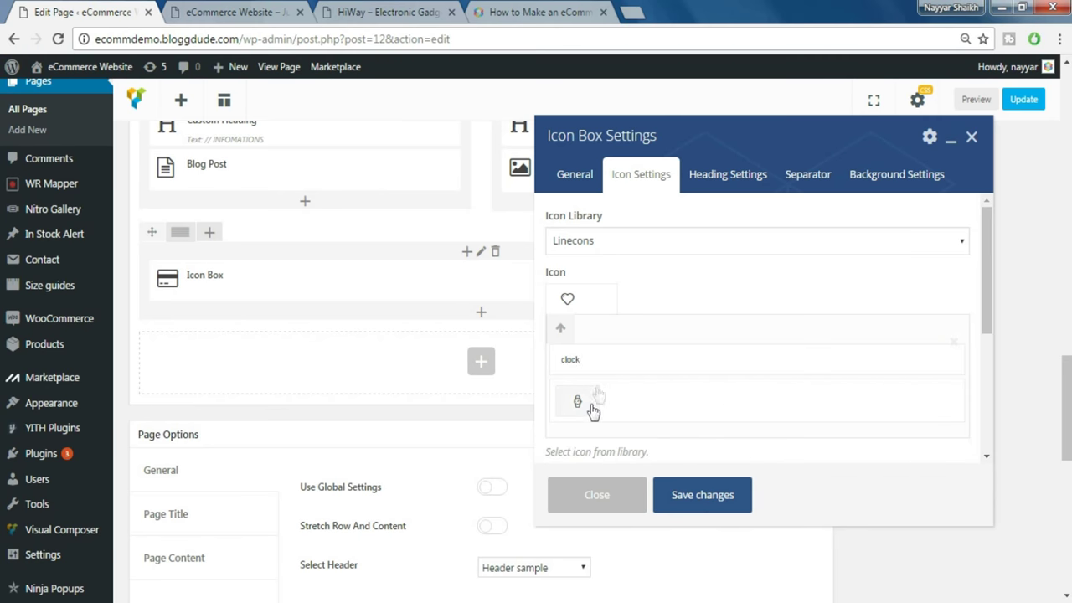
pyautogui.click(579, 405)
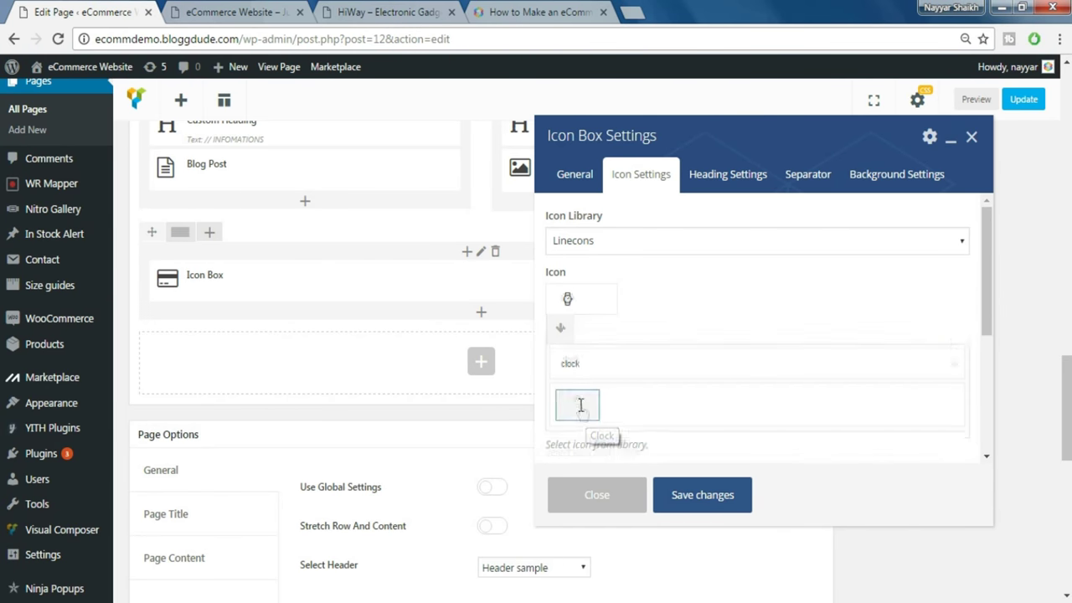
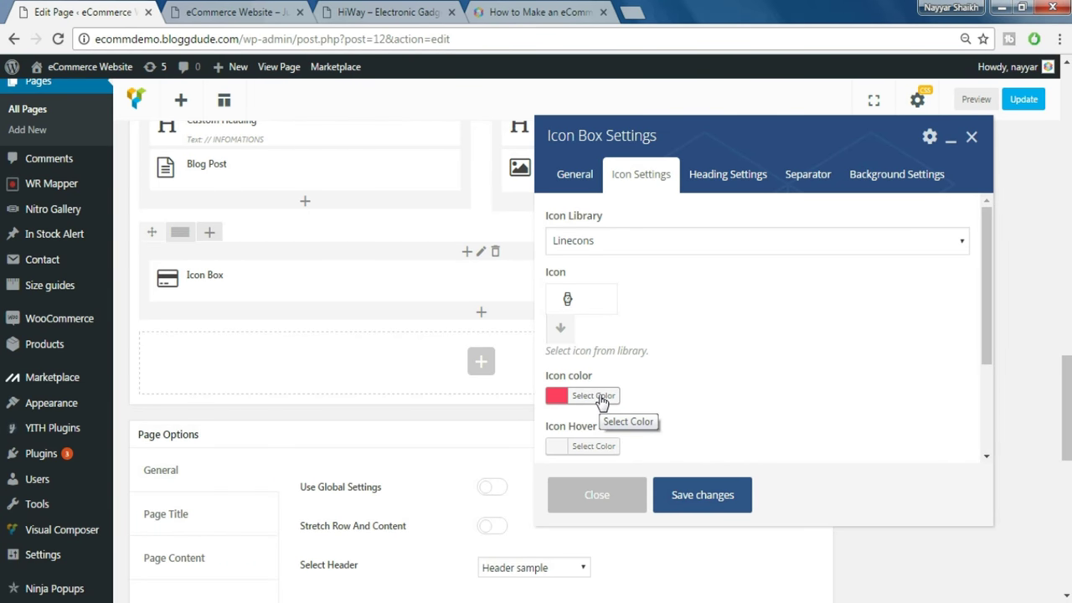
# Copy the icon's current colour value #ff4064 from its colour picker.
pyautogui.click(600, 399)
pyautogui.moveTo(622, 396); pyautogui.dragTo(580, 396)
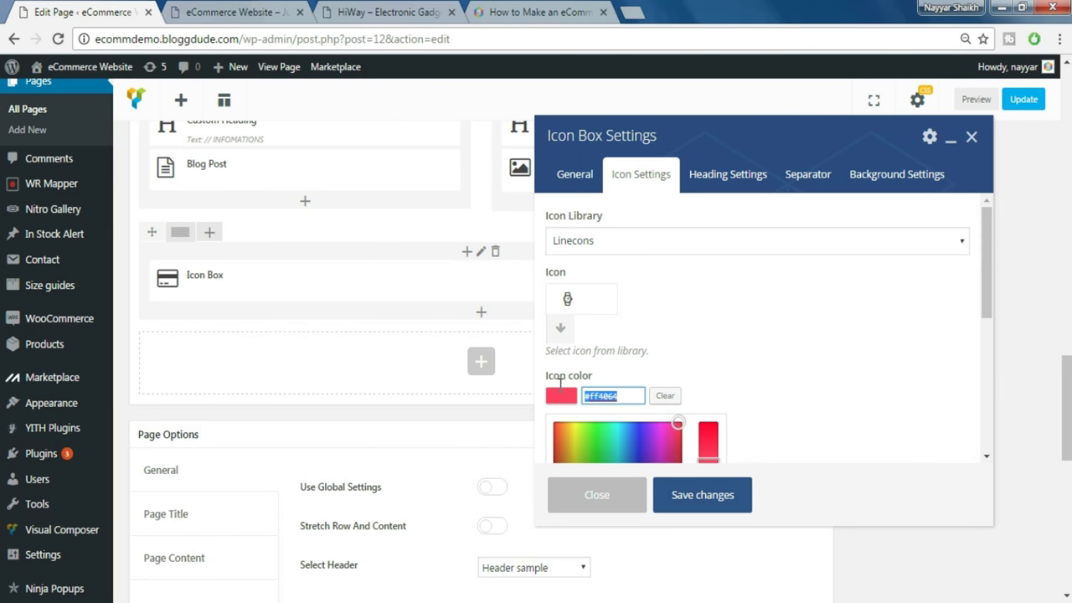
pyautogui.click(717, 371)
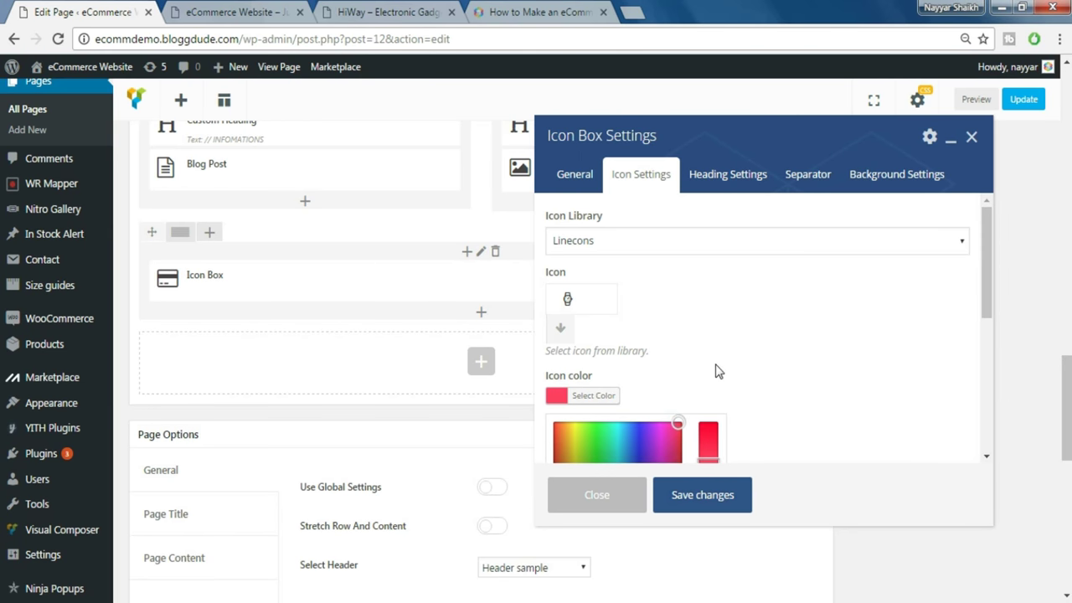
# Set the icon hover colour to red (#dd3333).
pyautogui.scroll(-3, 762, 374)
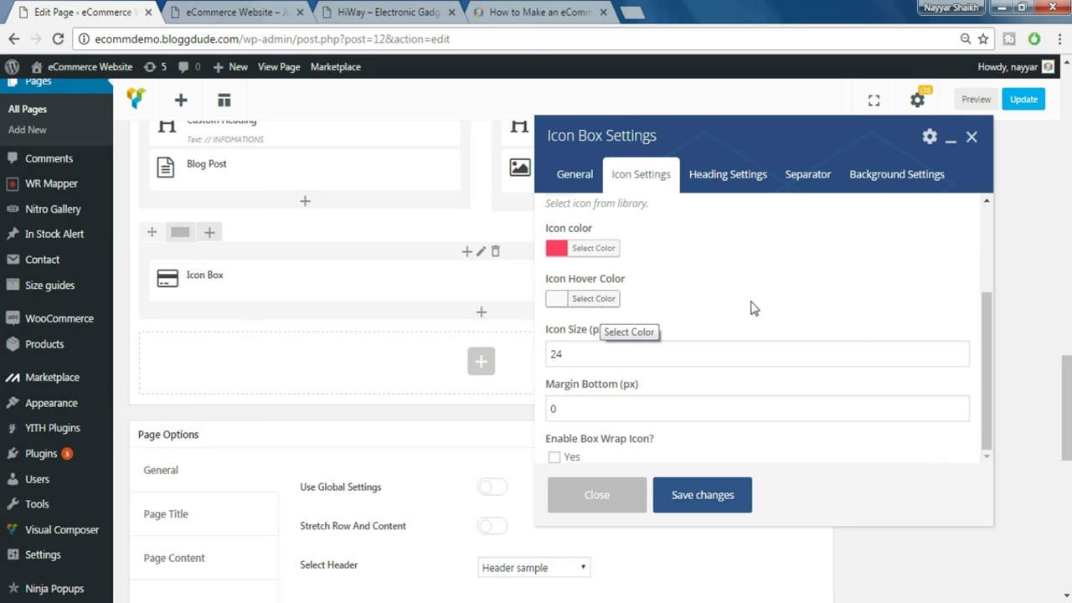
pyautogui.click(596, 299)
pyautogui.scroll(-2, 762, 359)
pyautogui.click(625, 387)
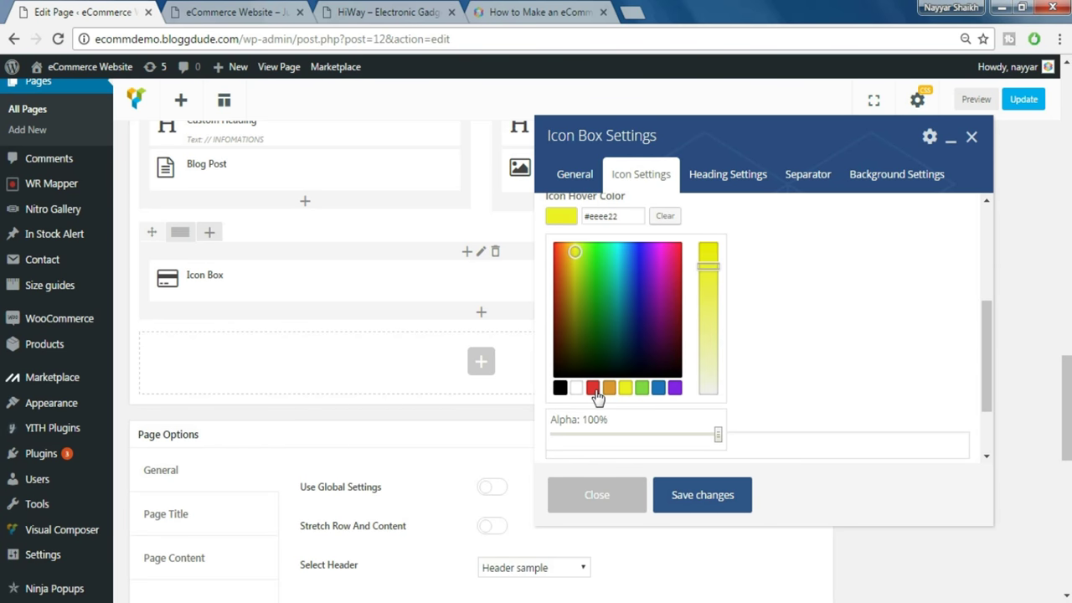
pyautogui.click(593, 387)
pyautogui.click(809, 290)
# Enable the icon box wrap, positioned Left with Medium (64x64px) width.
pyautogui.scroll(-1, 809, 289)
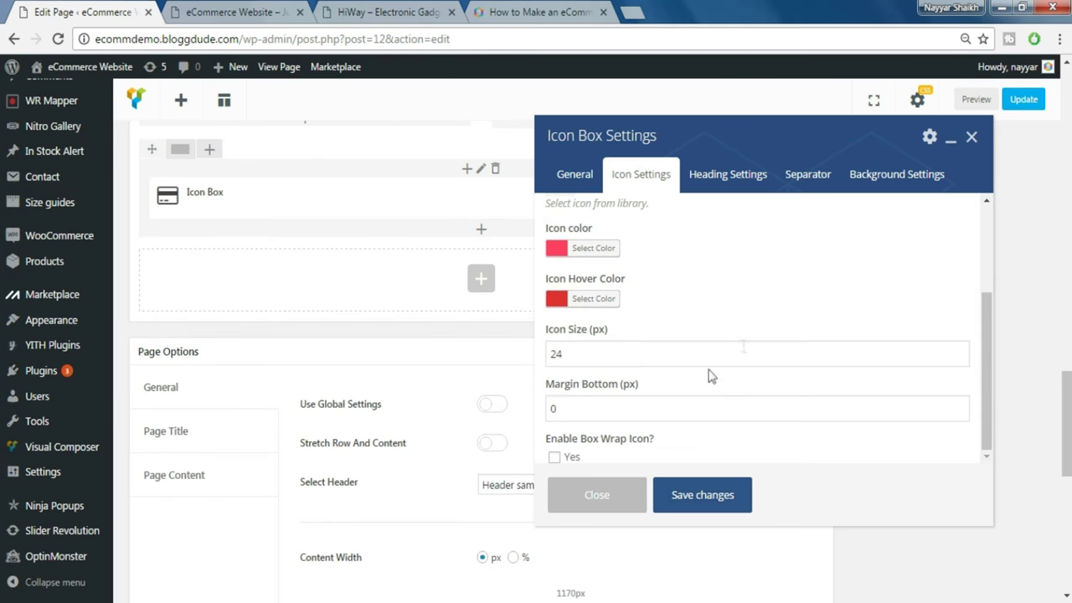
pyautogui.click(555, 459)
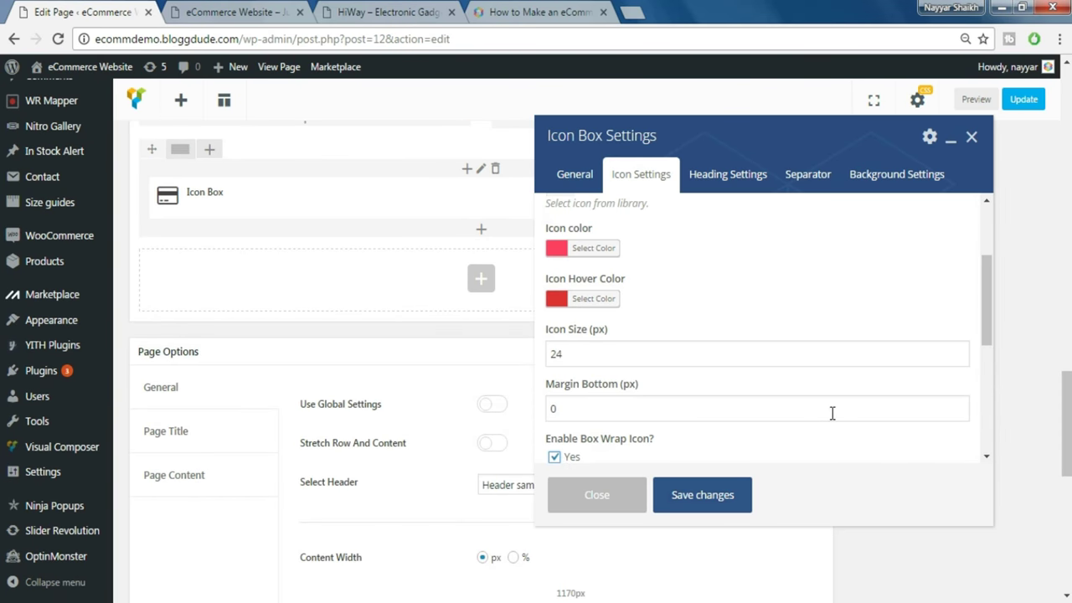
pyautogui.scroll(-3, 832, 414)
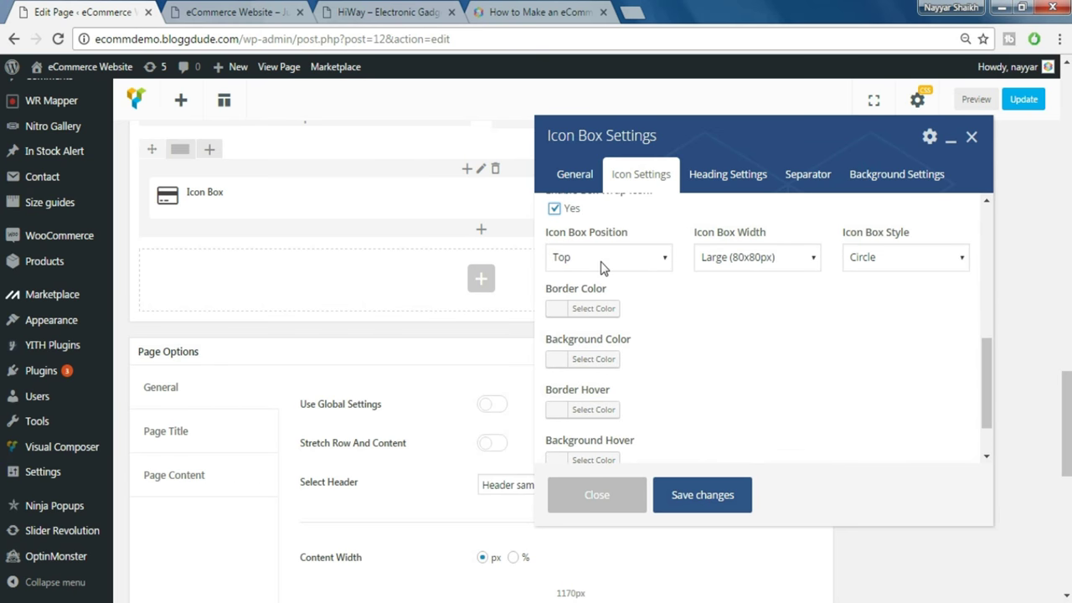
pyautogui.click(603, 262)
pyautogui.click(607, 292)
pyautogui.click(764, 265)
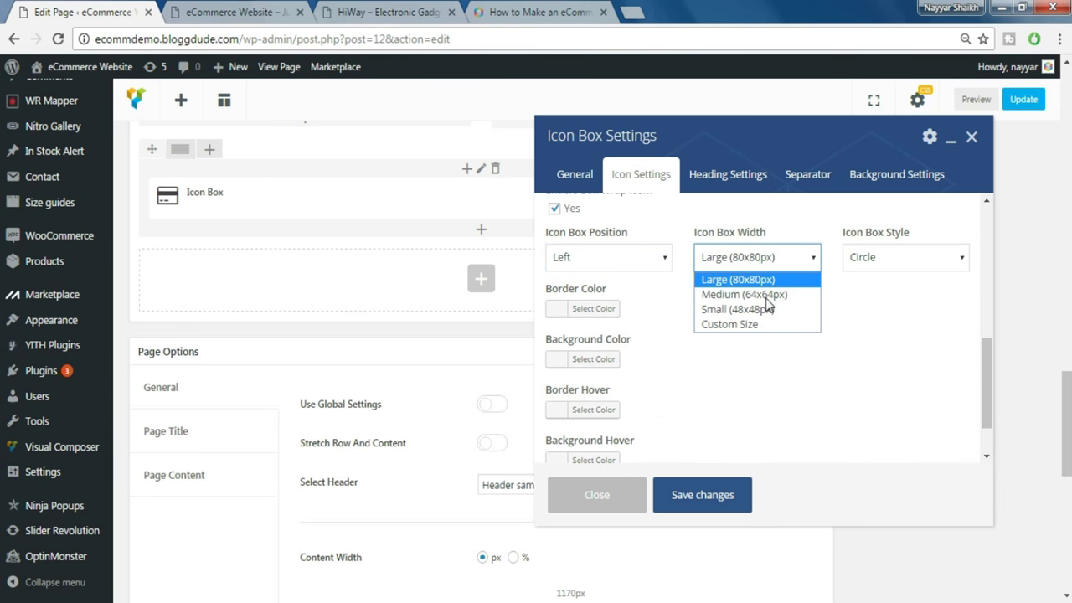
pyautogui.click(768, 295)
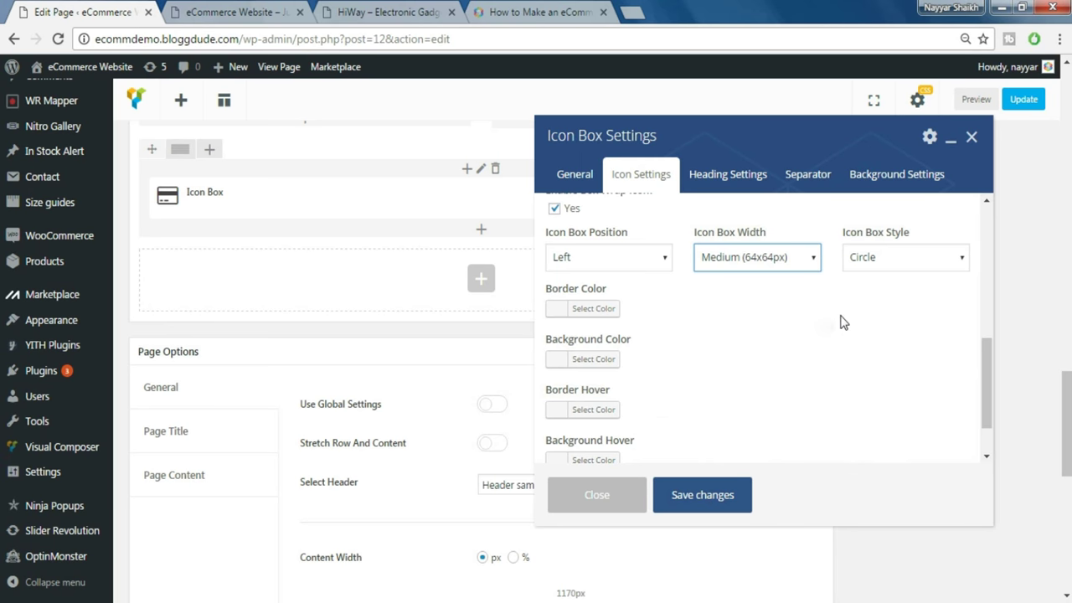
# Start the icon box background colour after comparing icons on the HiWay demo site.
pyautogui.click(601, 360)
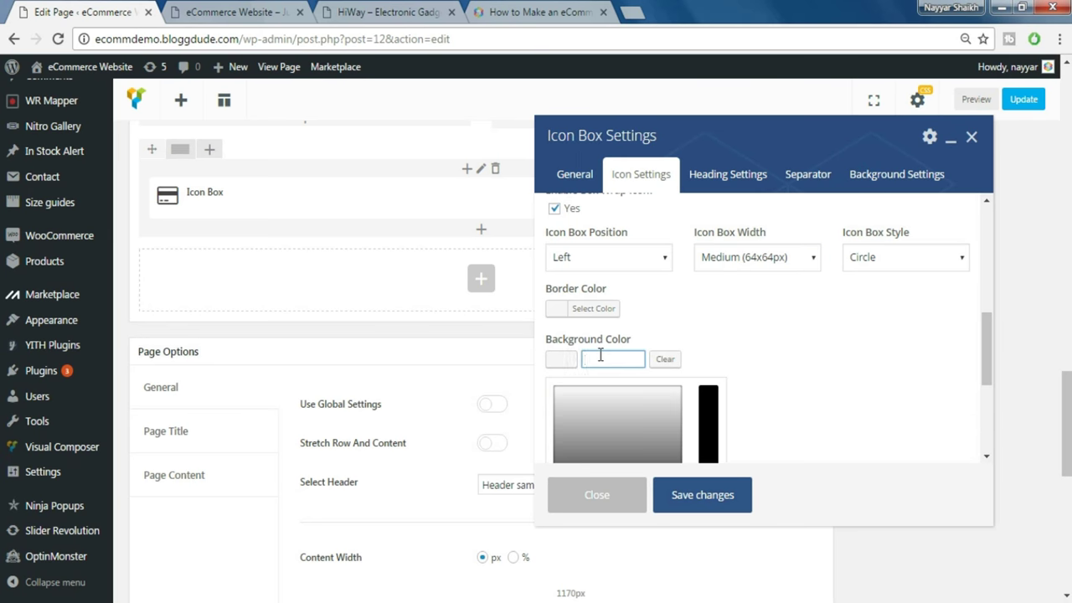
pyautogui.click(237, 10)
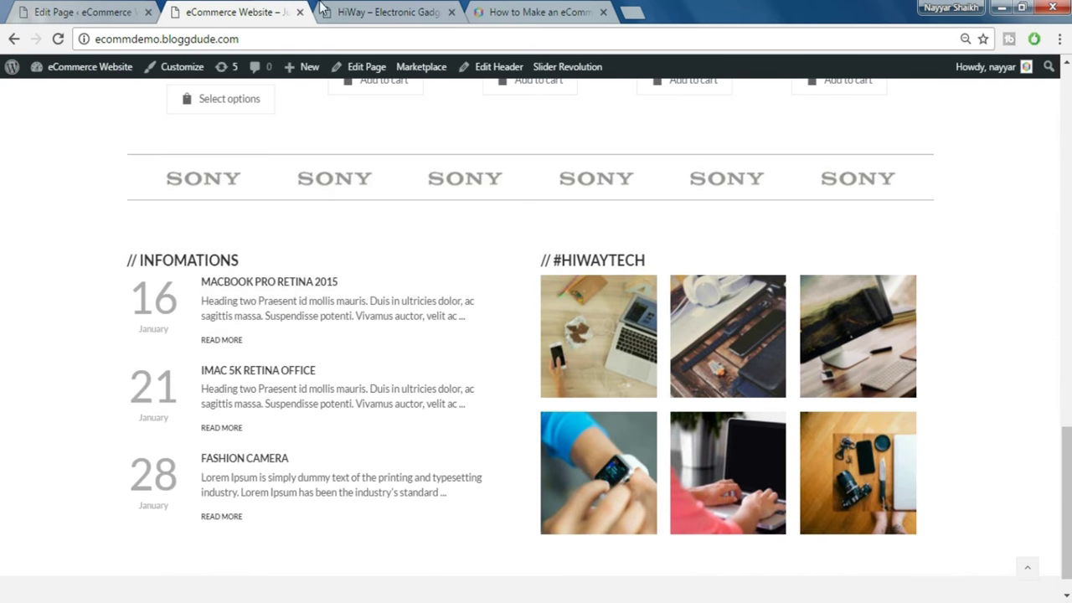
pyautogui.click(572, 10)
pyautogui.click(409, 8)
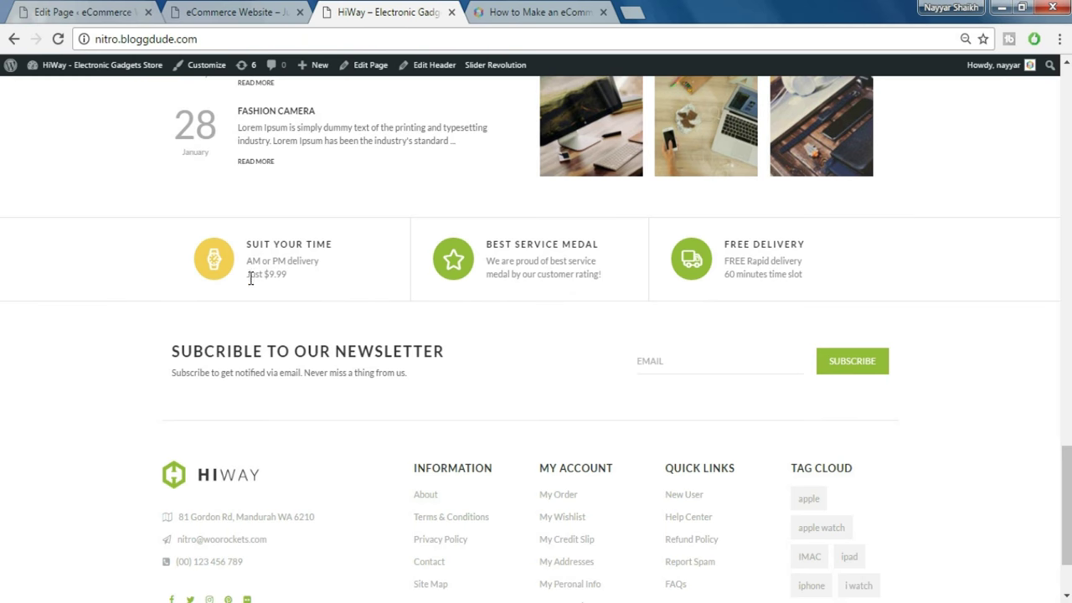
pyautogui.click(73, 8)
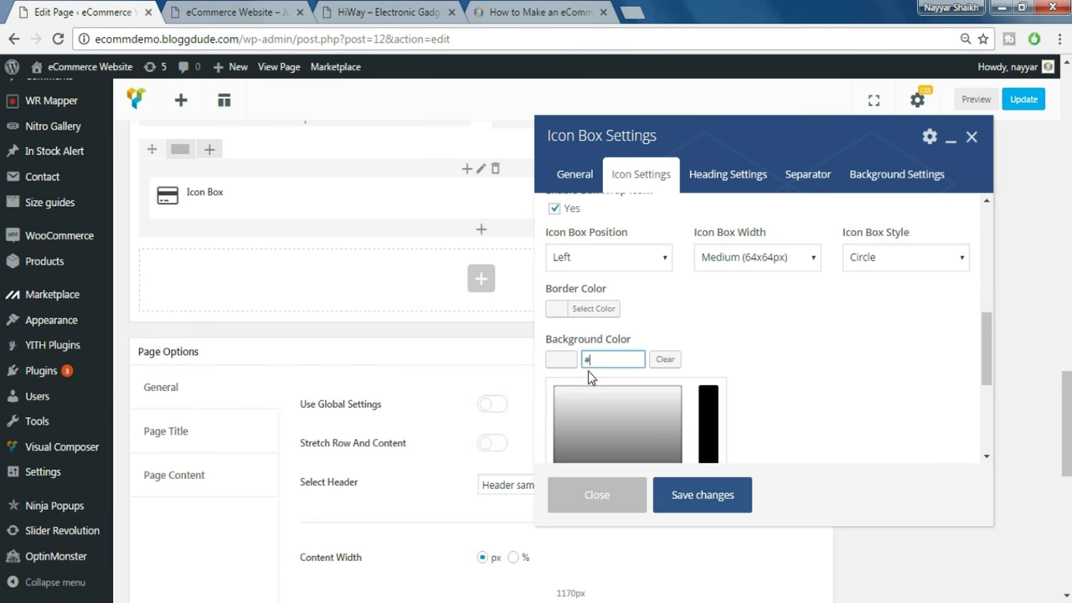
# Set the circle box background to #ff4064 and its hover background to yellow #eeee22.
pyautogui.write('ff')
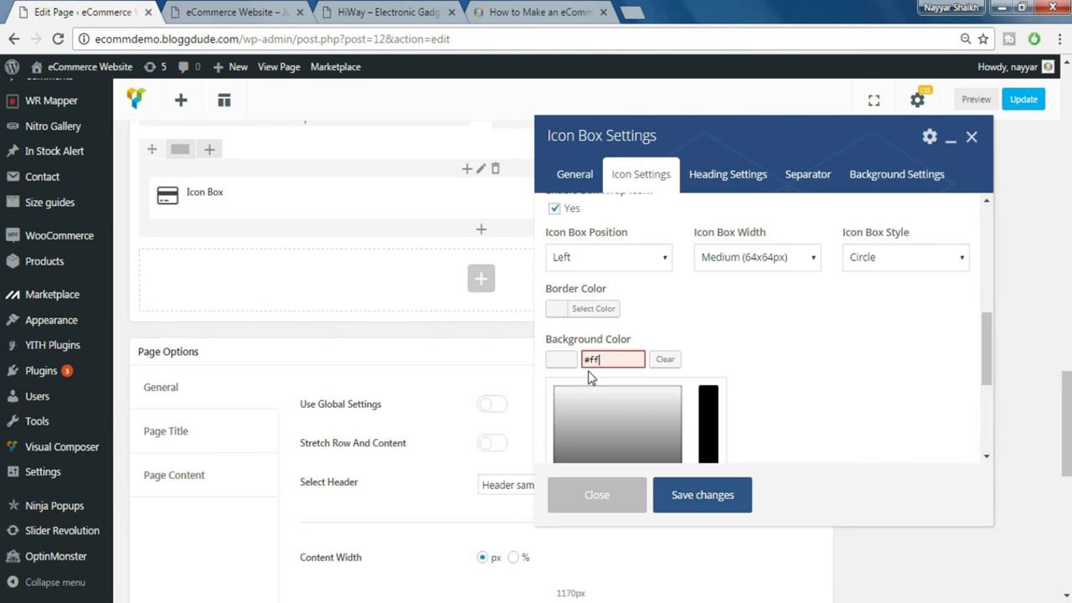
pyautogui.write('4064')
pyautogui.click(806, 378)
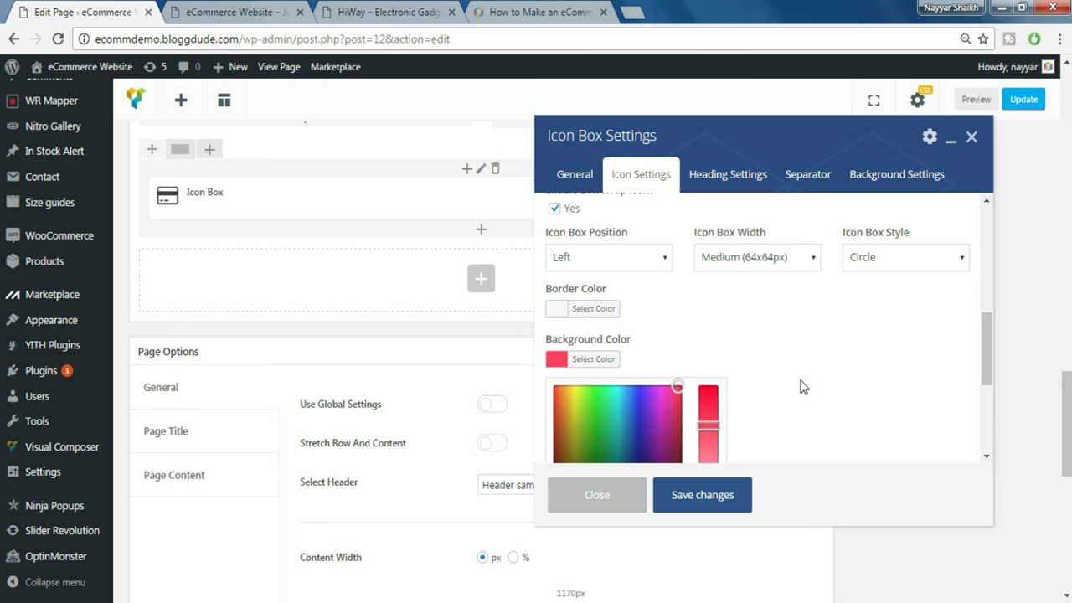
pyautogui.scroll(-2, 792, 390)
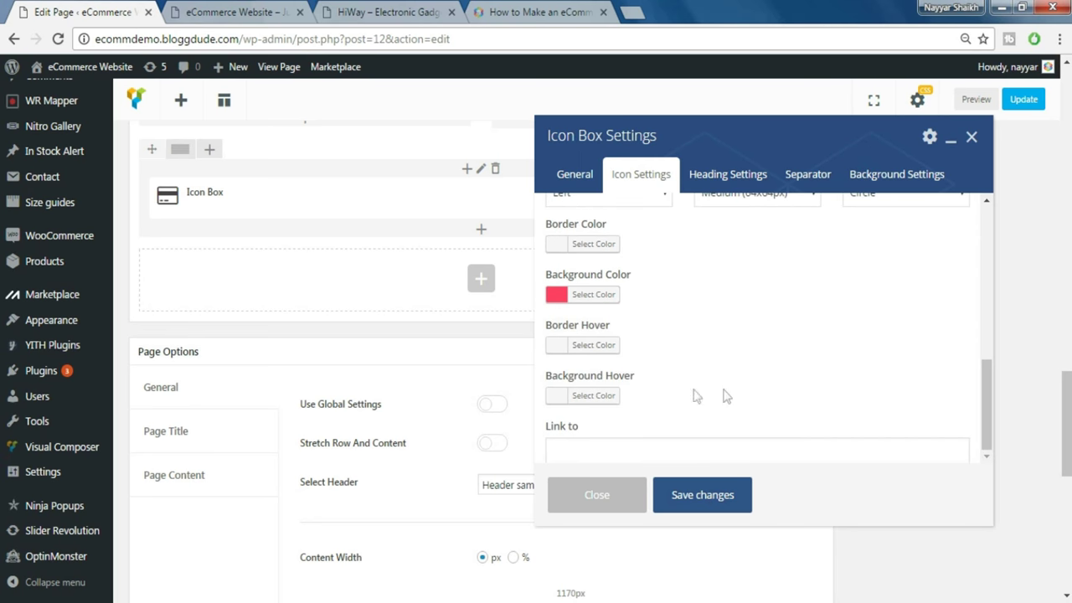
pyautogui.click(609, 402)
pyautogui.scroll(-3, 804, 383)
pyautogui.click(593, 403)
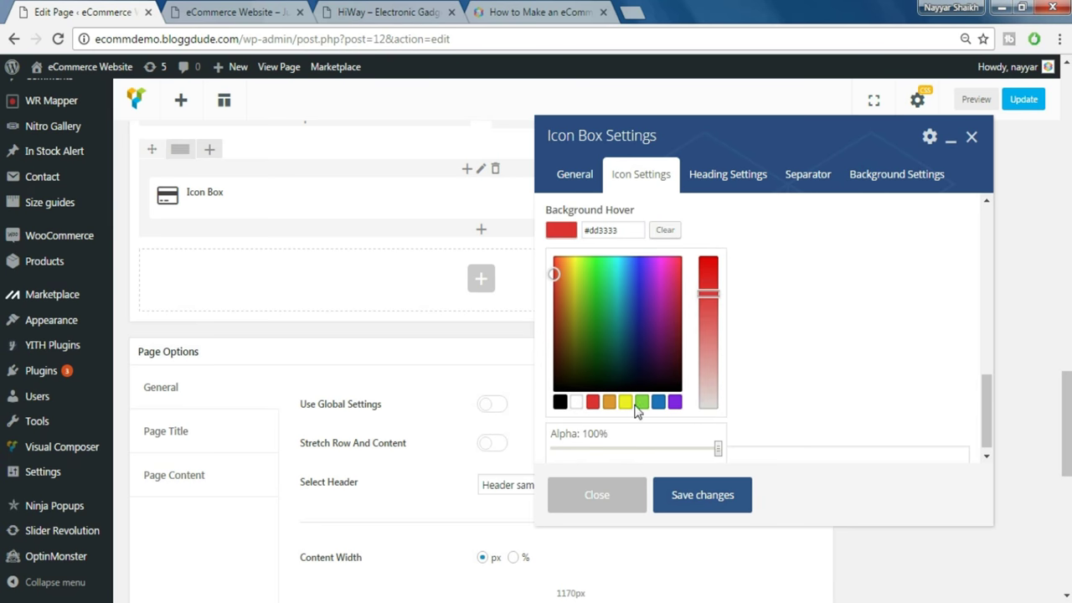
pyautogui.click(627, 404)
pyautogui.click(844, 376)
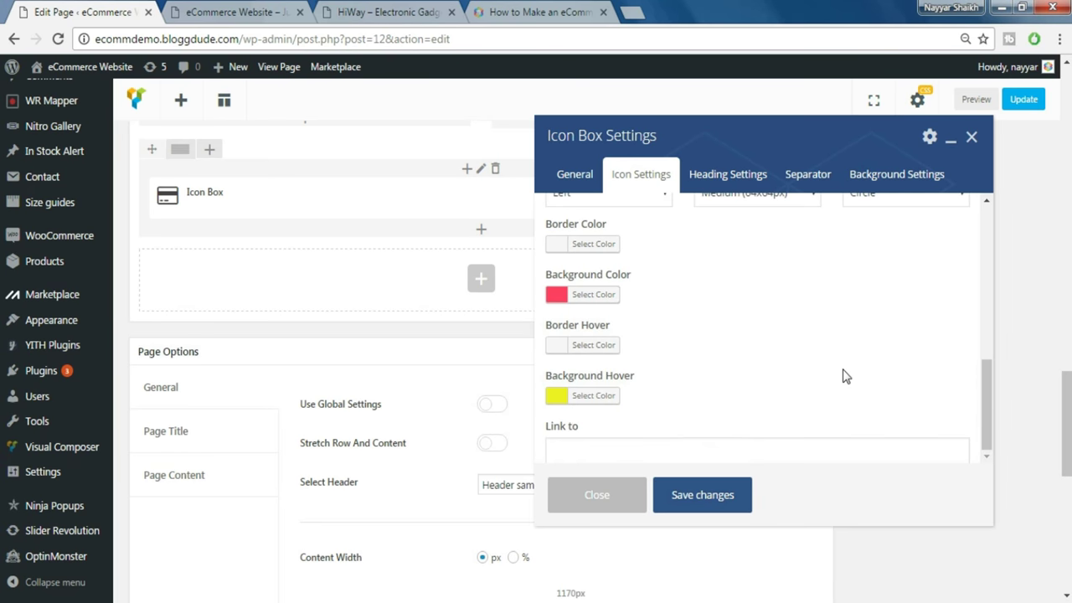
pyautogui.scroll(-2, 784, 376)
pyautogui.scroll(10, 784, 376)
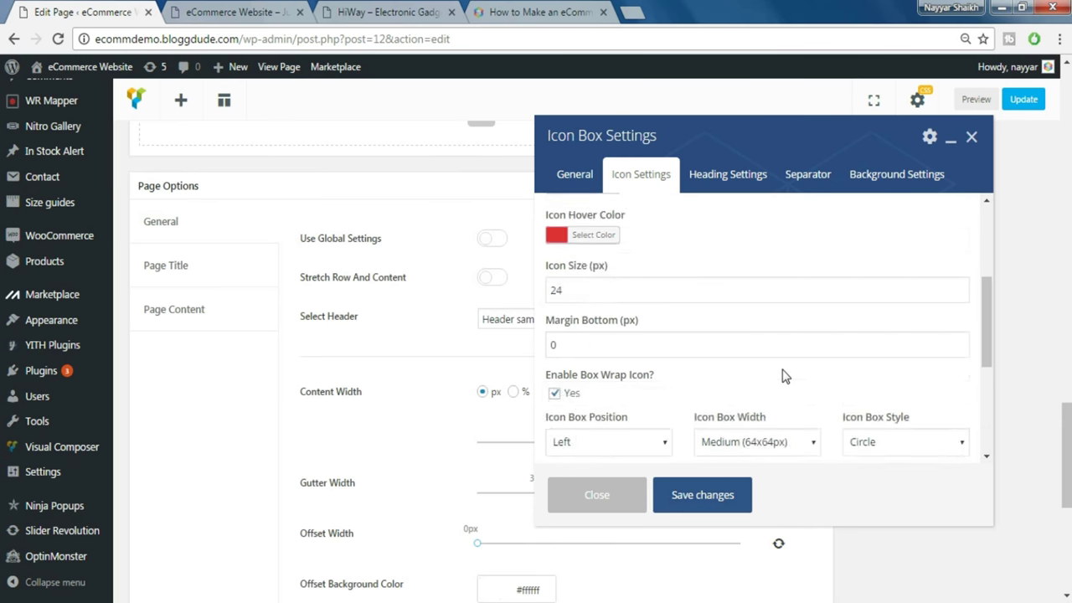
# Copy the 'SUIT YOUR TIME' heading from the HiWay demo into the Icon Box heading.
pyautogui.click(722, 177)
pyautogui.click(634, 240)
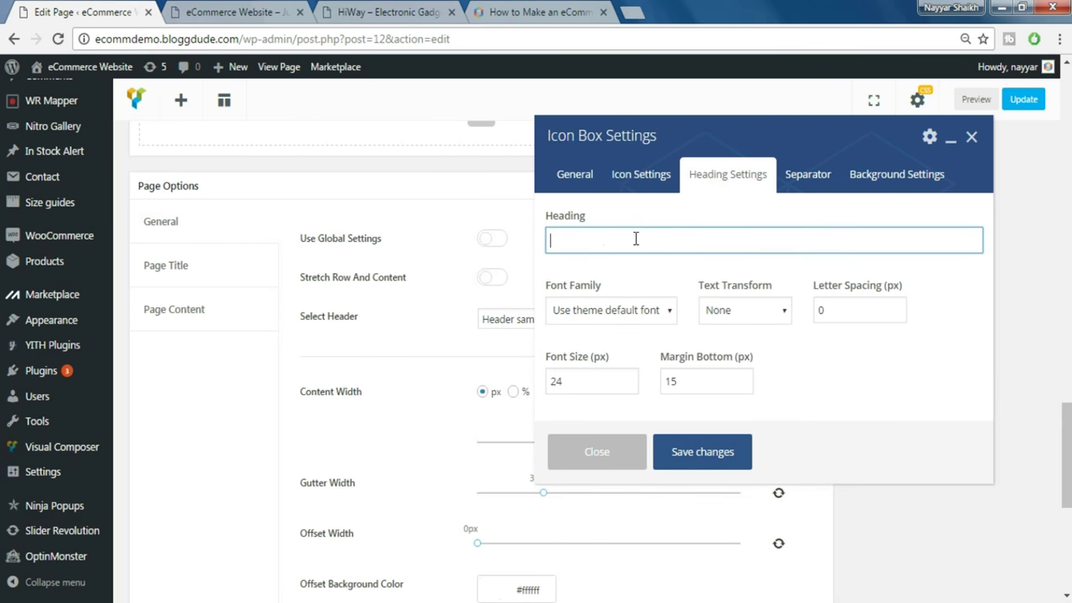
pyautogui.click(215, 11)
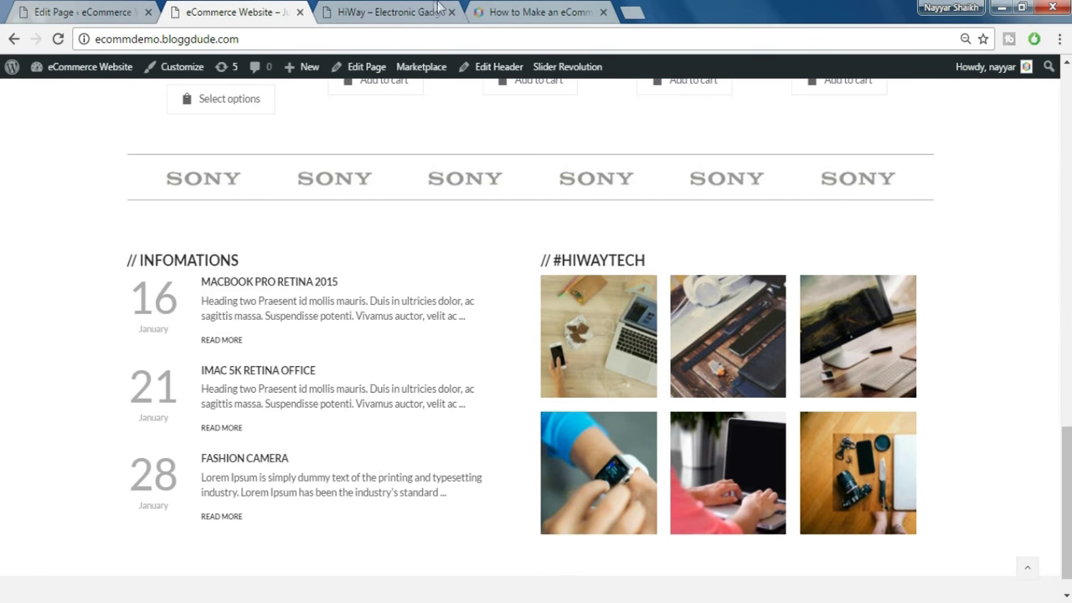
pyautogui.click(389, 12)
pyautogui.moveTo(332, 243); pyautogui.dragTo(251, 234)
pyautogui.hotkey('ctrl', 'c')
pyautogui.click(50, 11)
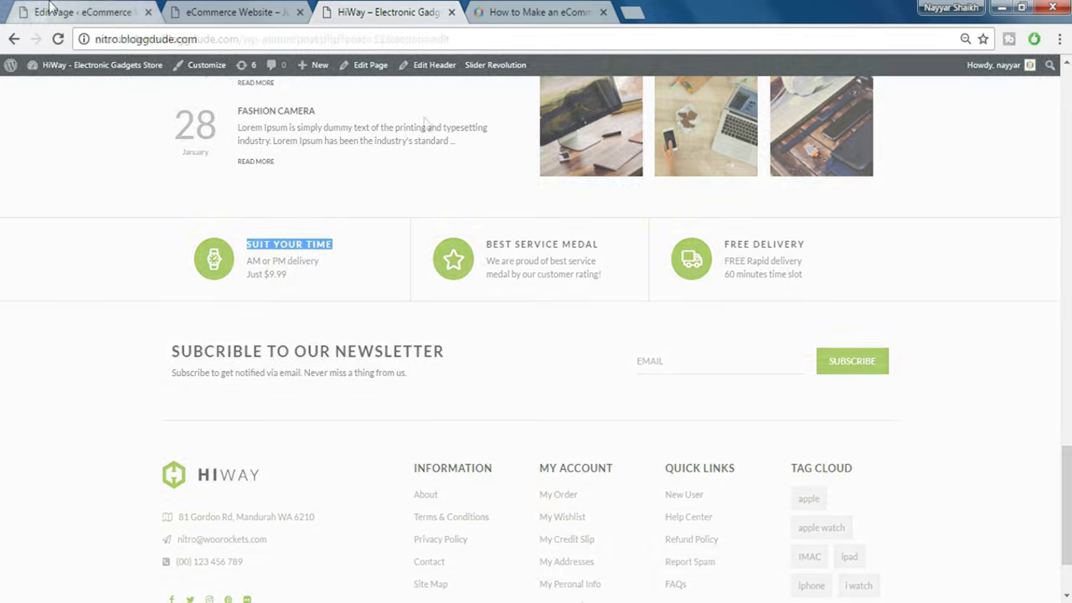
pyautogui.hotkey('ctrl', 'v')
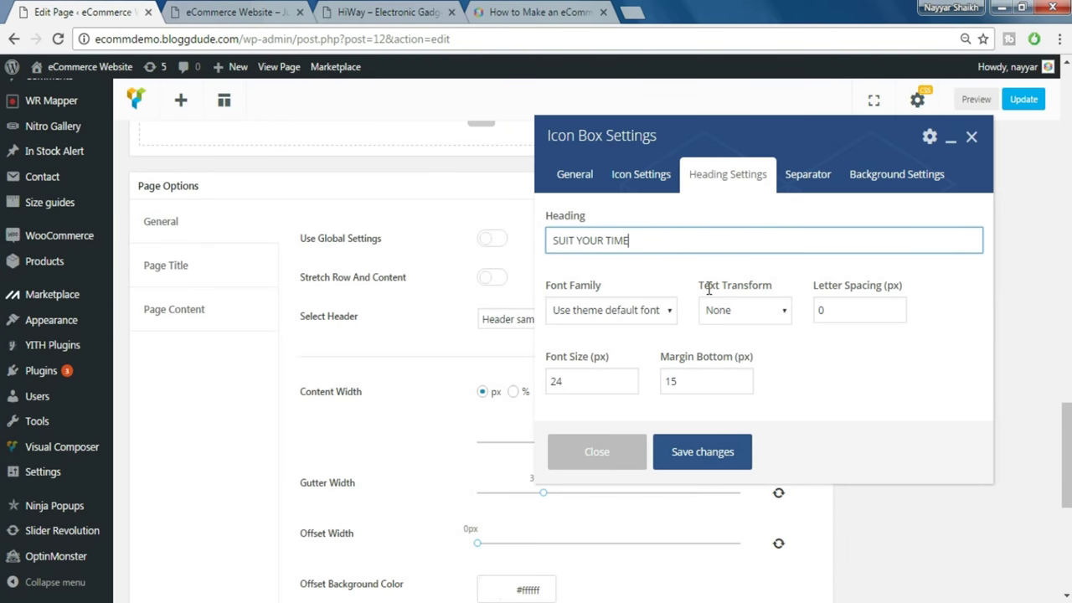
# Style the heading as uppercase, font size 14, with a 5 bottom margin.
pyautogui.click(645, 321)
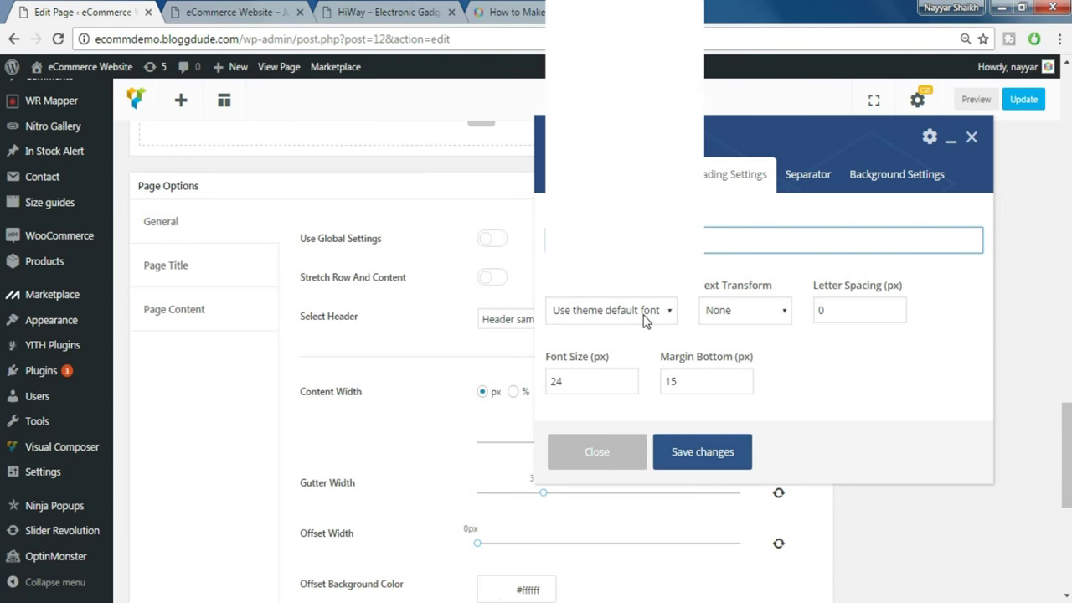
pyautogui.click(646, 321)
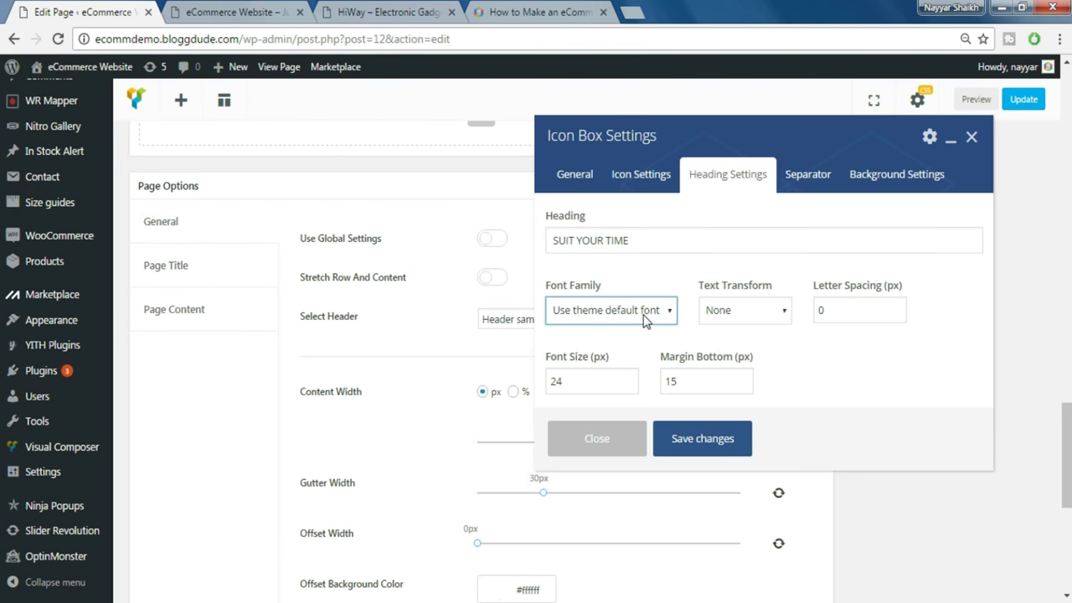
pyautogui.click(761, 314)
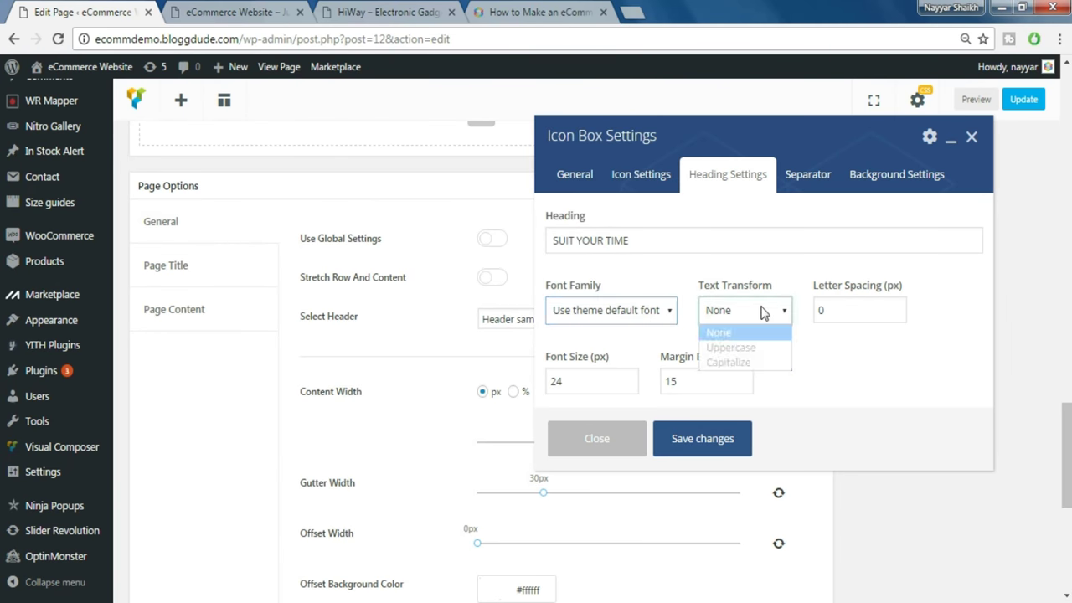
pyautogui.click(750, 347)
pyautogui.click(848, 320)
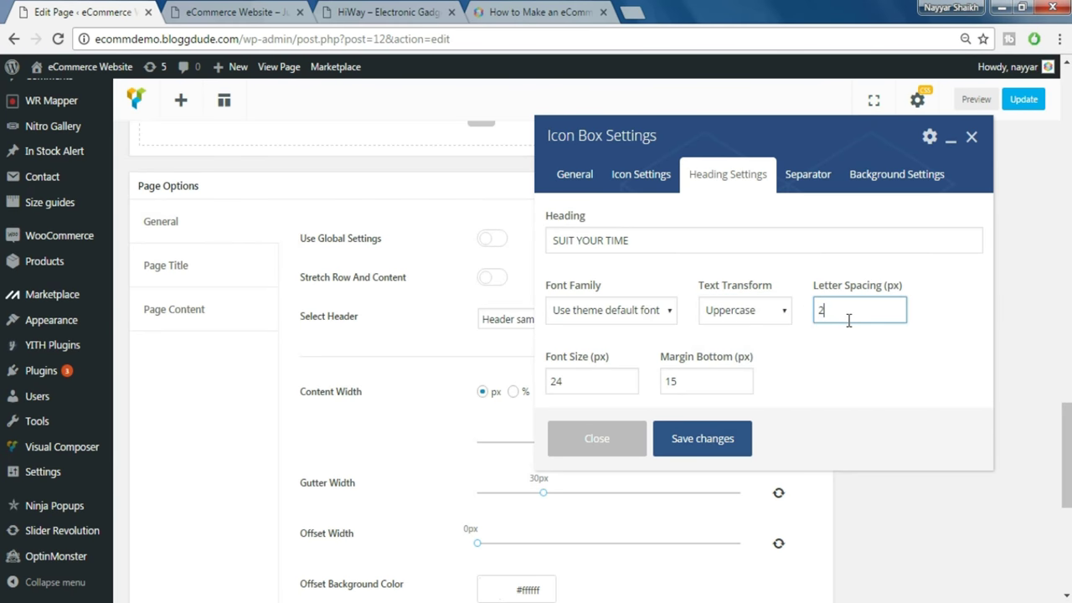
pyautogui.doubleClick(585, 383)
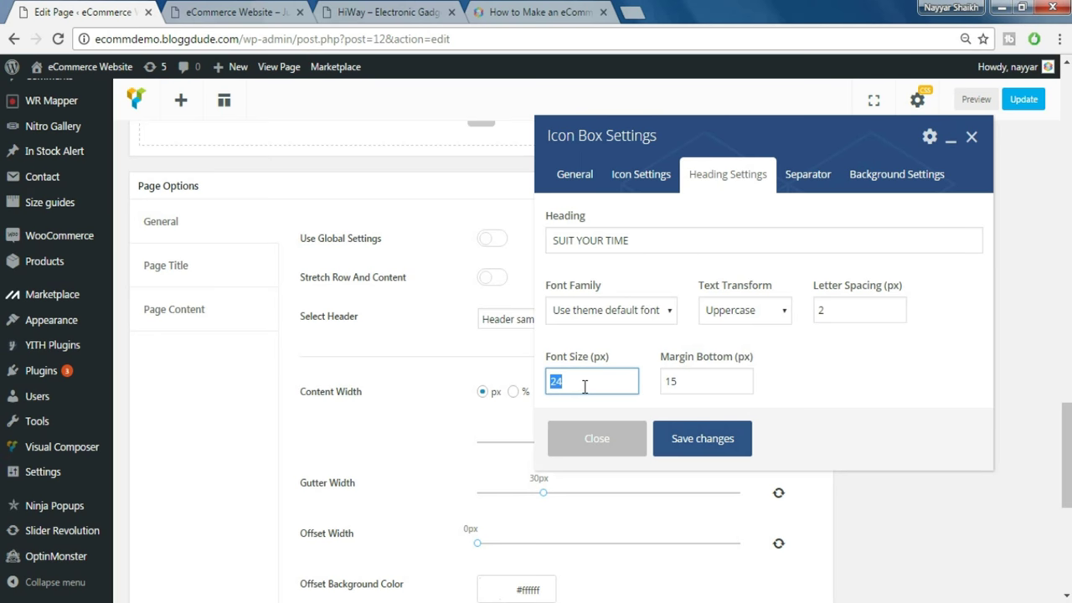
pyautogui.write('14')
pyautogui.doubleClick(703, 387)
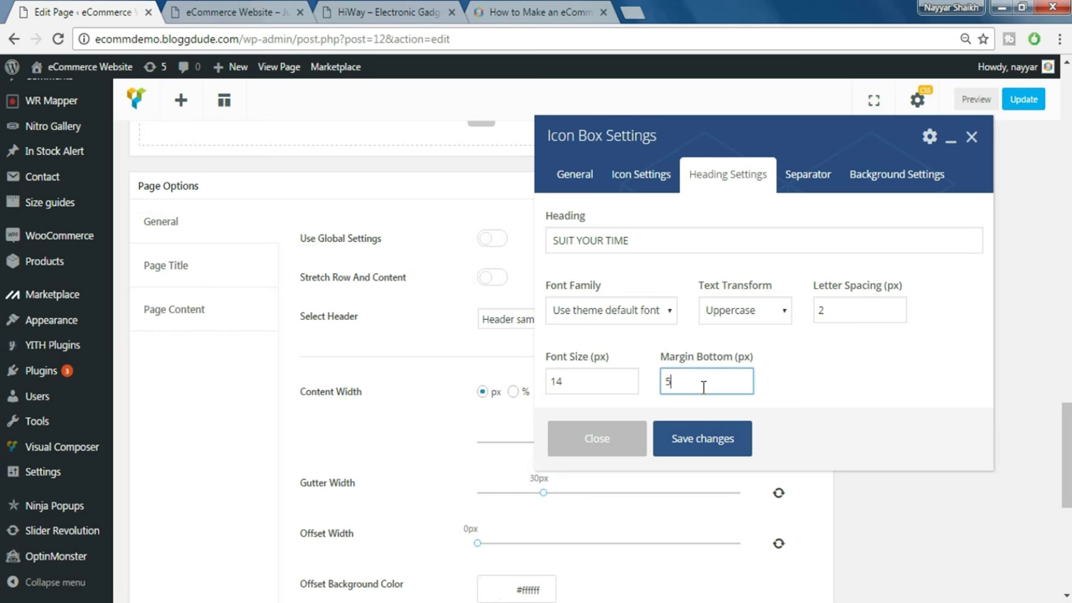
pyautogui.click(858, 363)
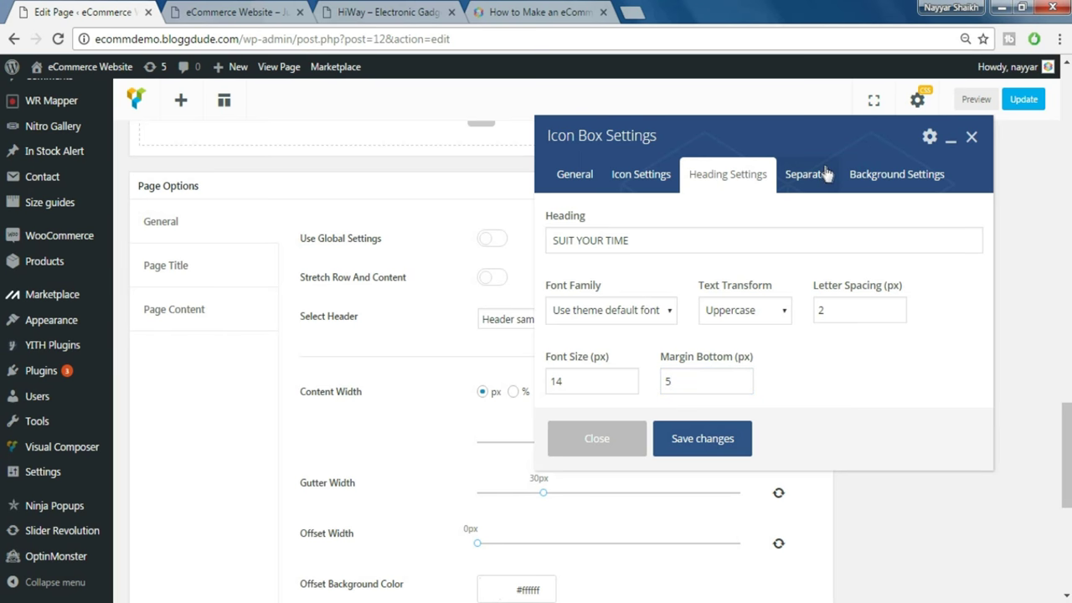
# Give the Icon Box 20px left and right padding and save the settings.
pyautogui.click(866, 177)
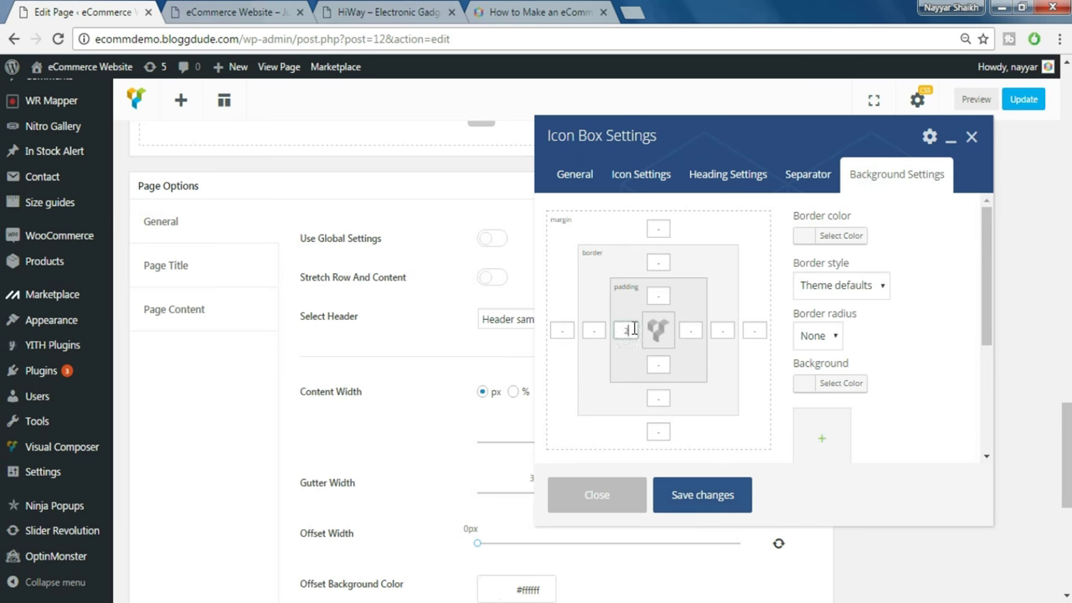
pyautogui.click(693, 329)
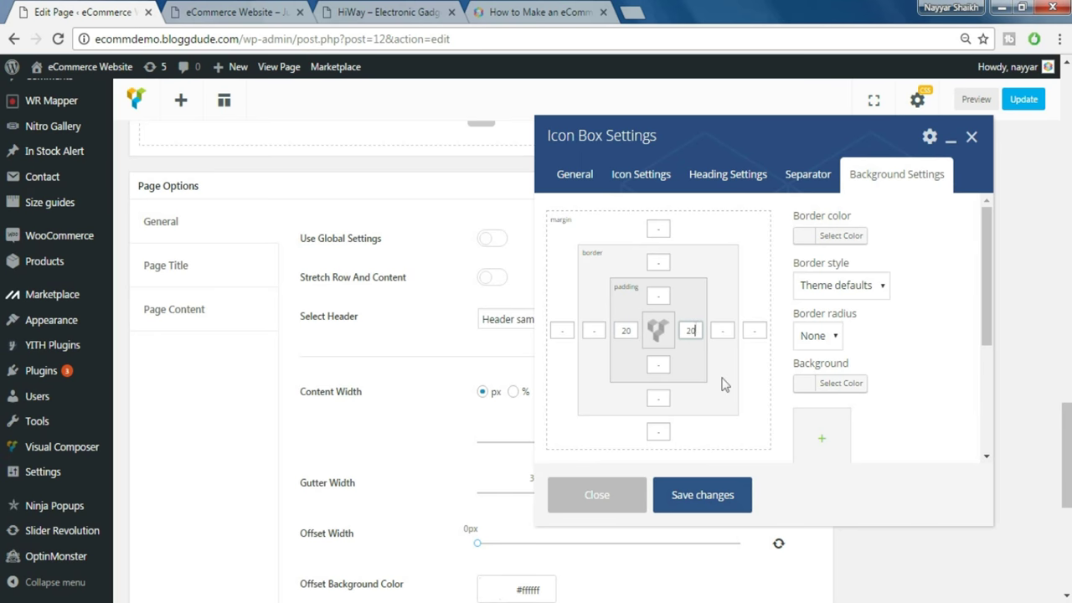
pyautogui.click(725, 503)
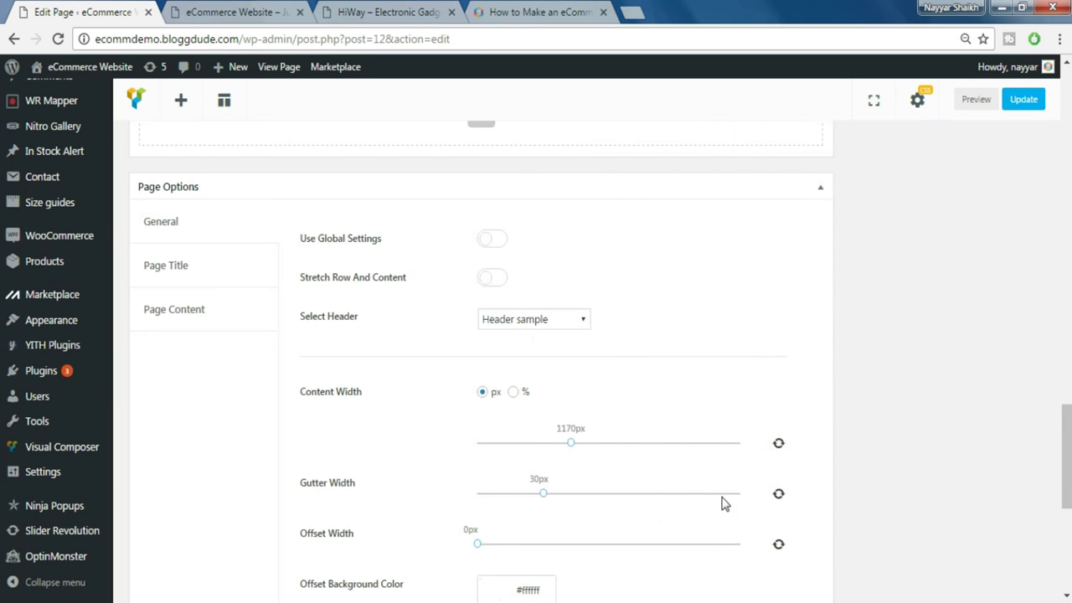
pyautogui.scroll(2, 833, 435)
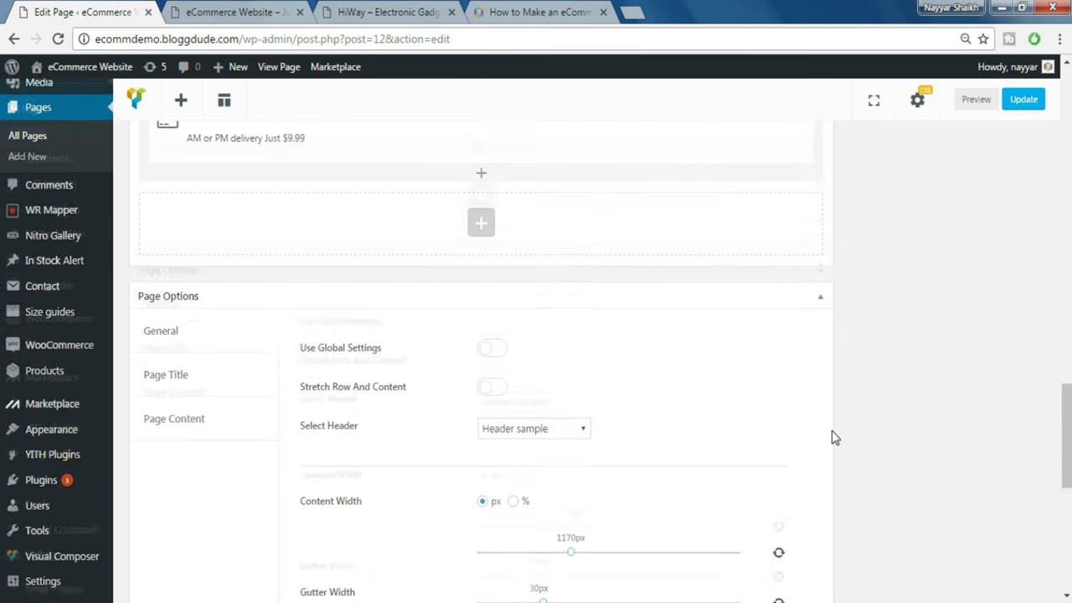
pyautogui.scroll(1, 833, 438)
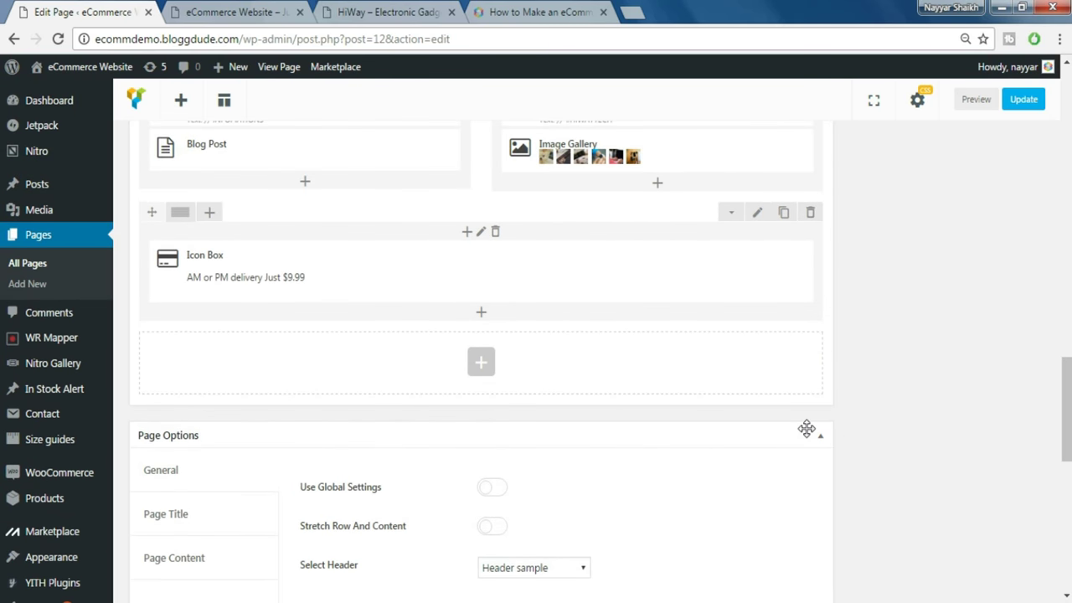
pyautogui.click(423, 8)
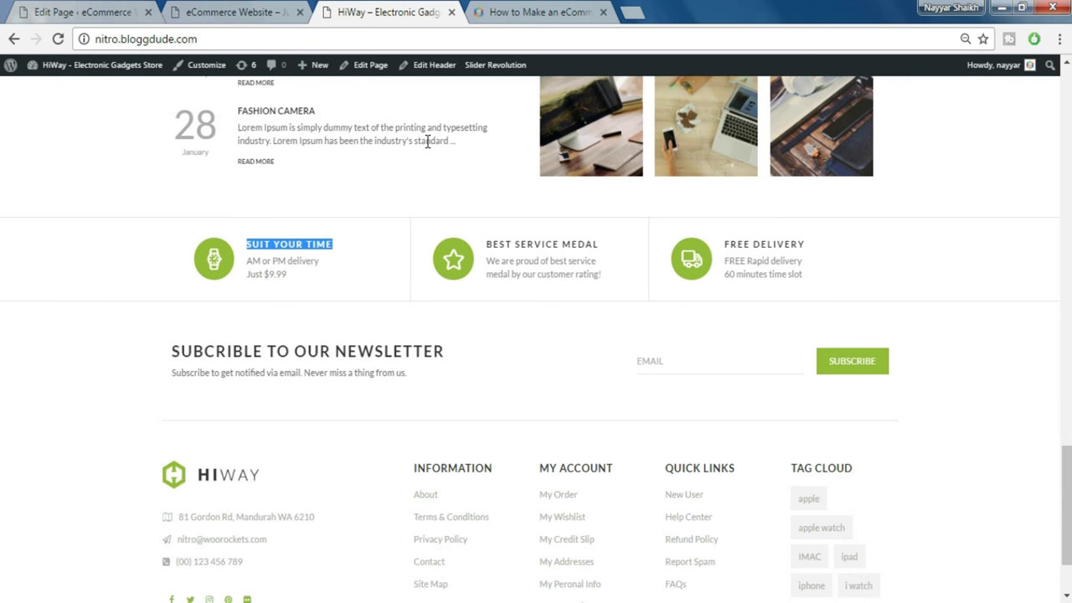
pyautogui.click(292, 287)
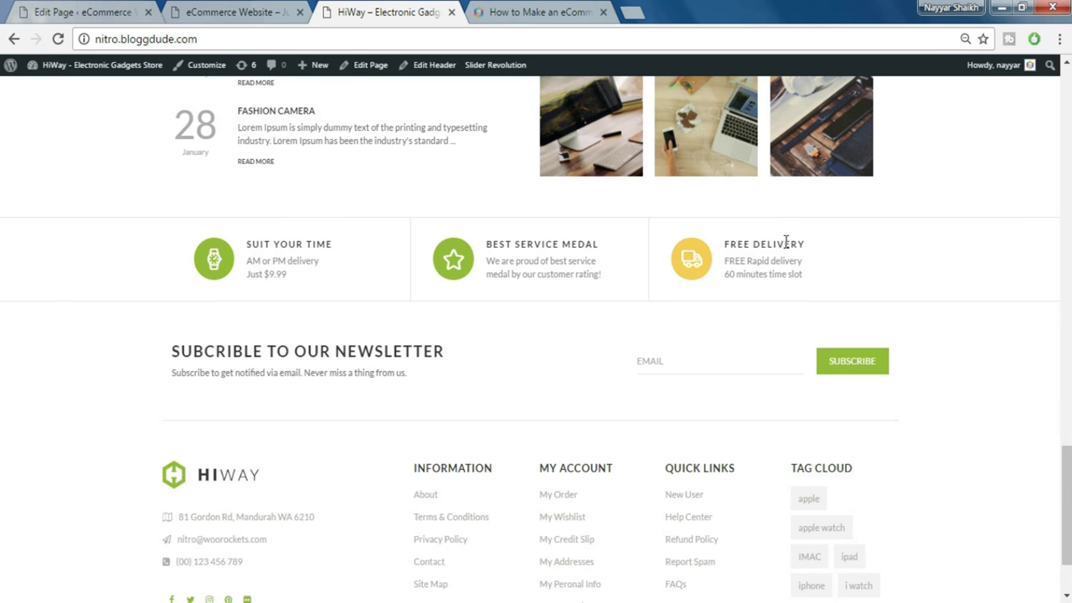
pyautogui.click(90, 8)
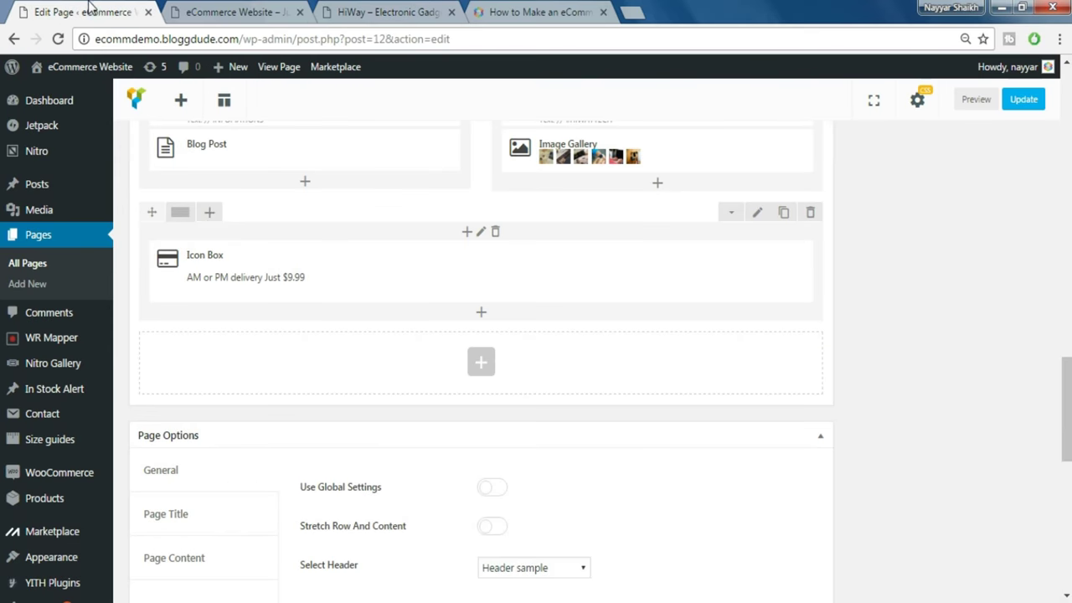
pyautogui.click(368, 15)
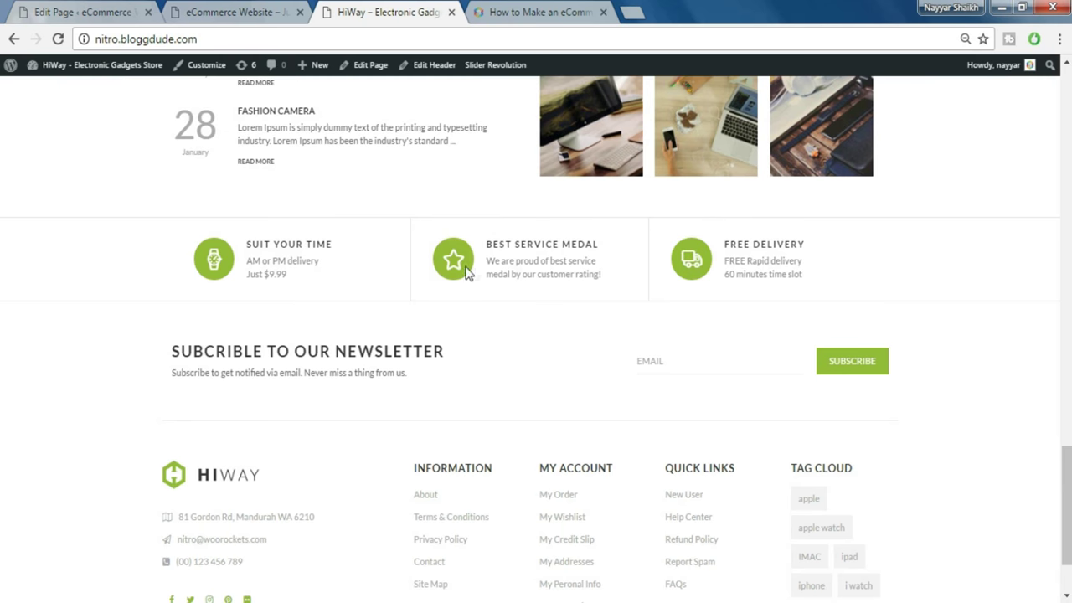
pyautogui.click(79, 10)
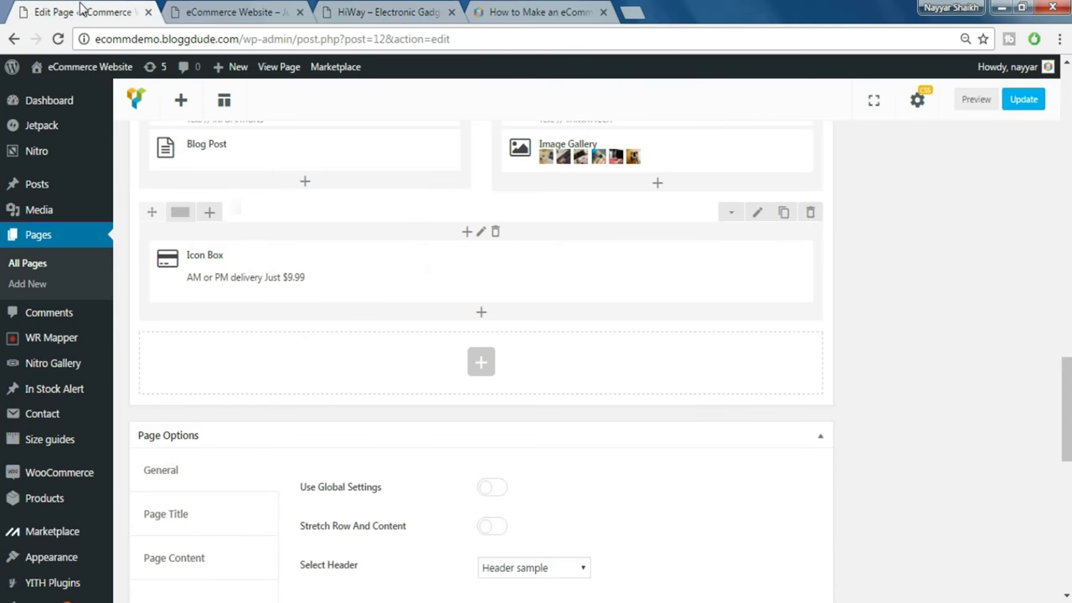
pyautogui.moveTo(271, 271)
pyautogui.moveTo(172, 212)
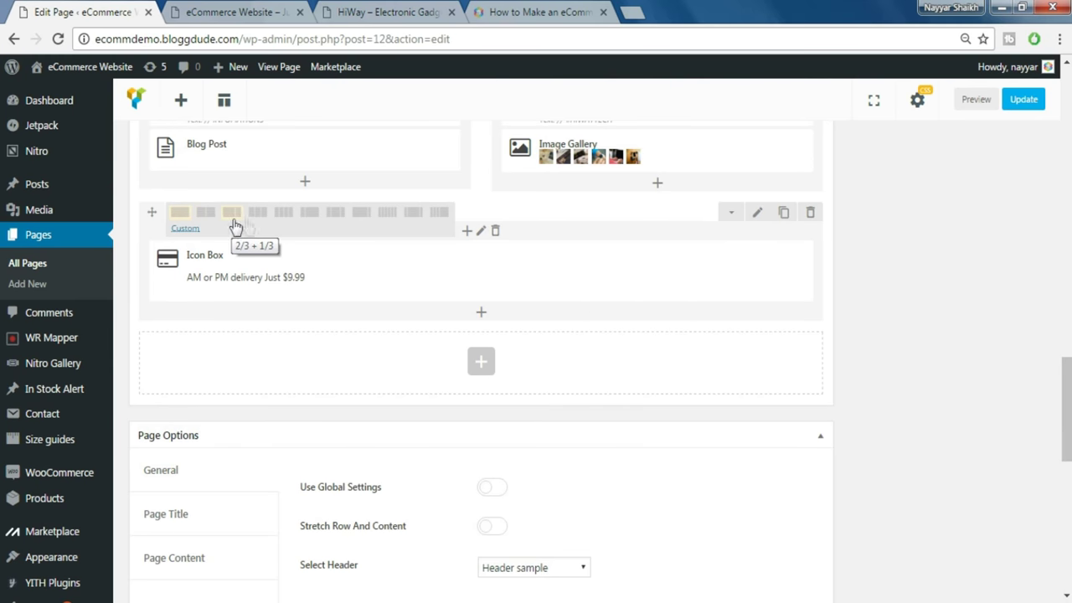
# Change the row layout to three equal columns (1/3+1/3+1/3).
pyautogui.click(277, 222)
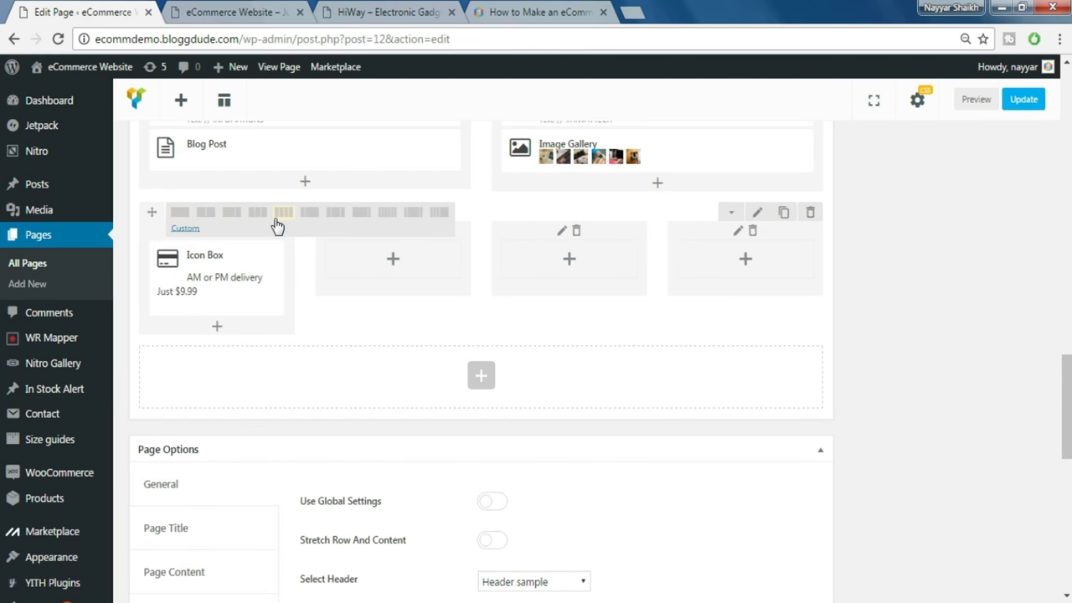
pyautogui.moveTo(186, 216)
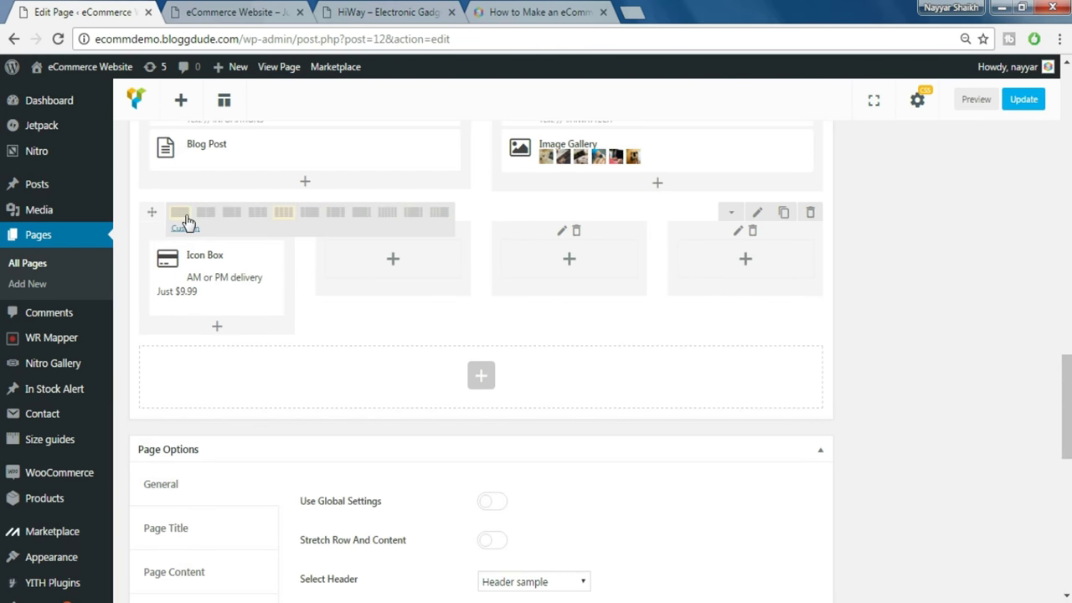
pyautogui.click(259, 221)
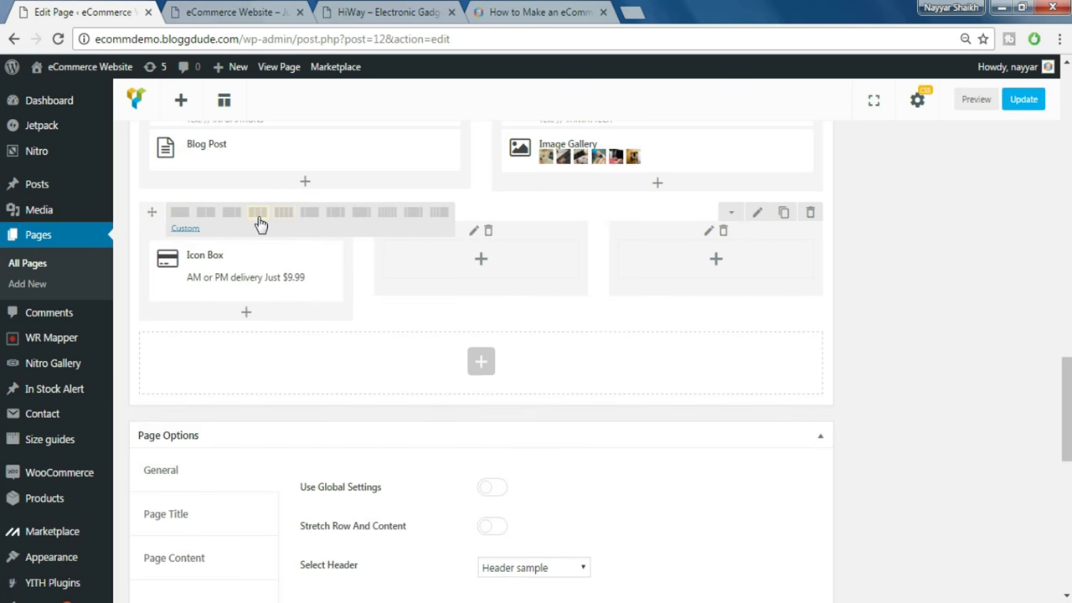
# Clone the Icon Box twice and move the copies into the middle and right columns.
pyautogui.moveTo(287, 287)
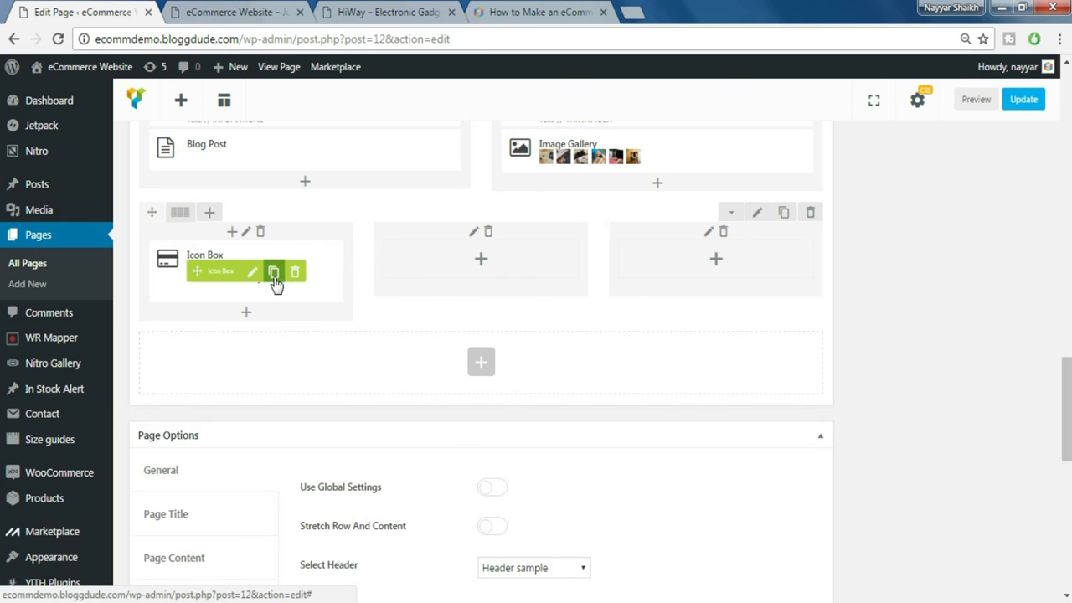
pyautogui.click(276, 283)
pyautogui.click(275, 283)
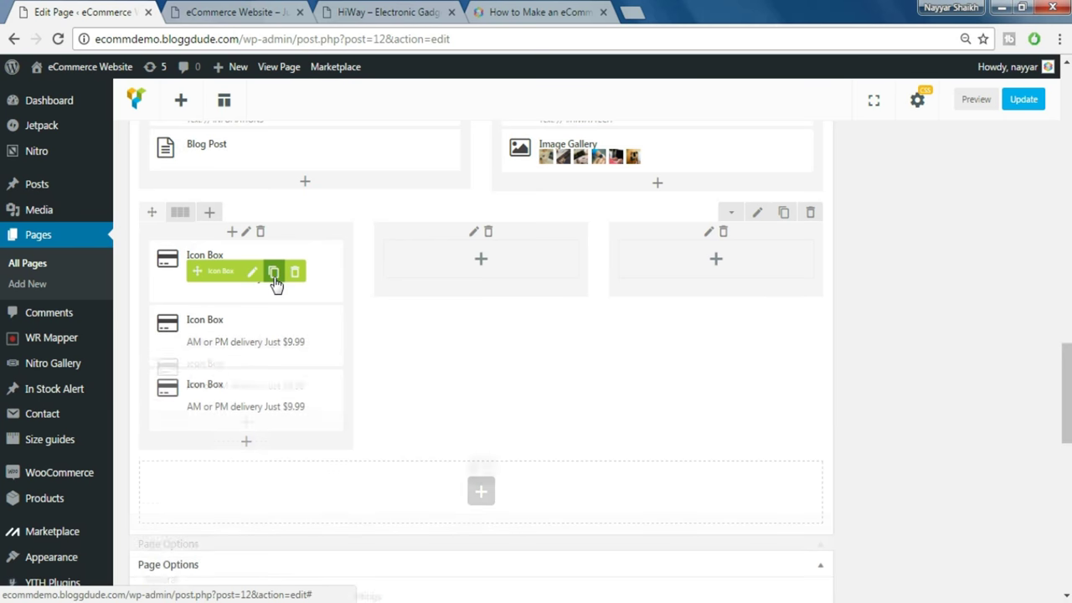
pyautogui.moveTo(412, 278); pyautogui.dragTo(481, 261)
pyautogui.moveTo(553, 281); pyautogui.dragTo(685, 248)
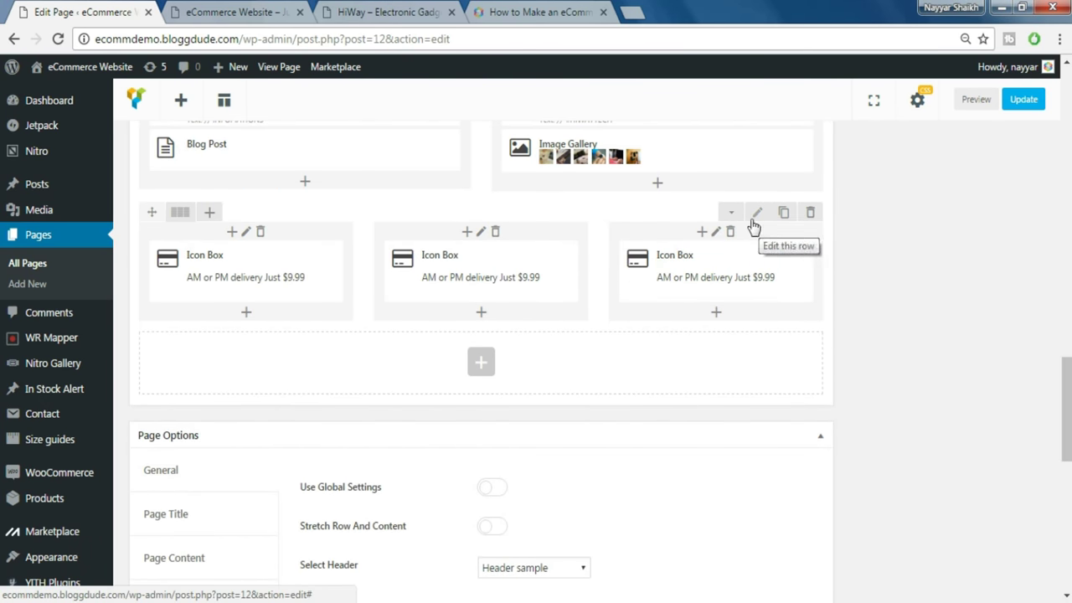
# Review the feature boxes on the live storefront for reference.
pyautogui.click(248, 10)
pyautogui.click(397, 10)
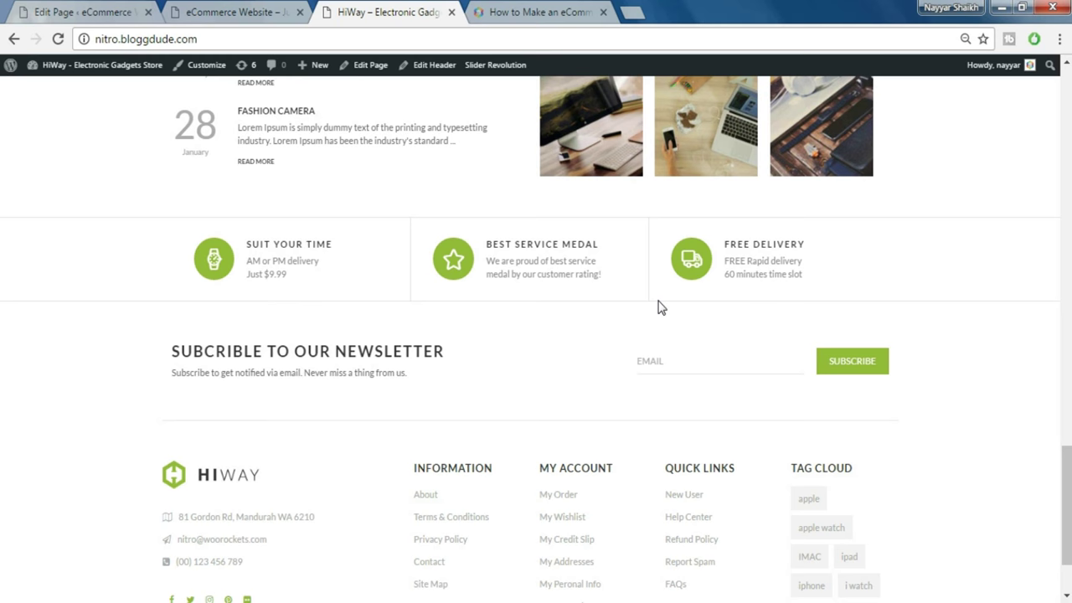
pyautogui.click(105, 12)
# Give the three-column row 1px top and bottom borders and 0 left, right, bottom margins.
pyautogui.click(755, 216)
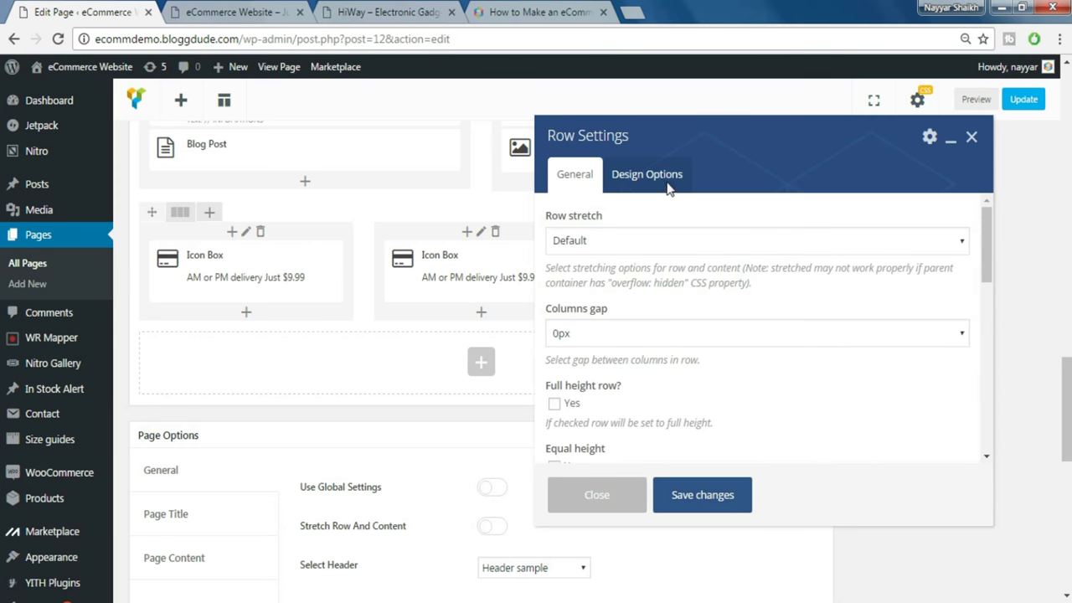
pyautogui.click(668, 186)
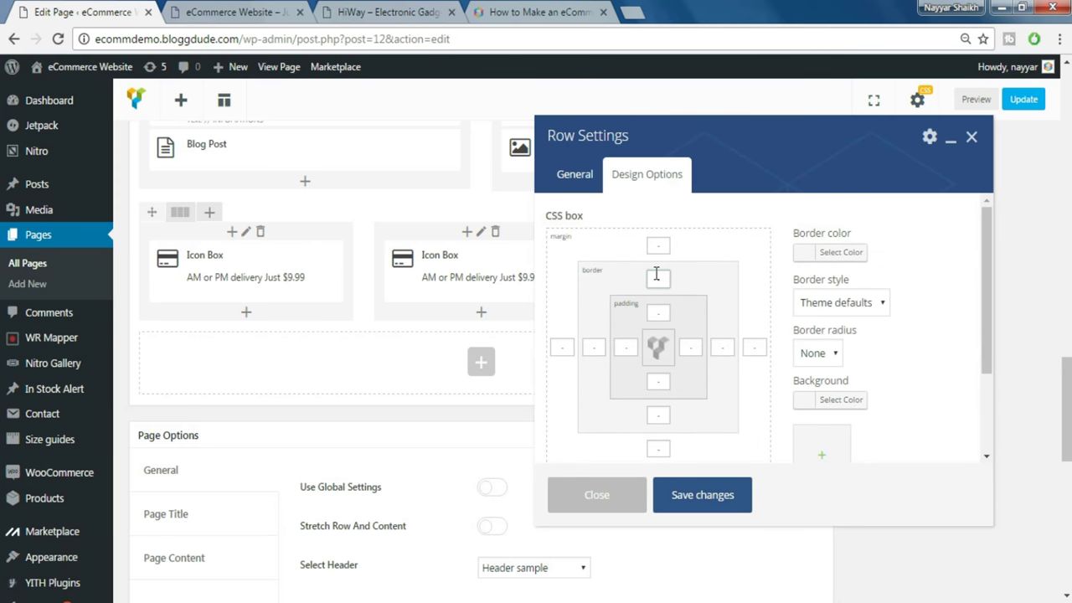
pyautogui.write('1')
pyautogui.click(657, 418)
pyautogui.click(562, 348)
pyautogui.click(752, 348)
pyautogui.click(656, 449)
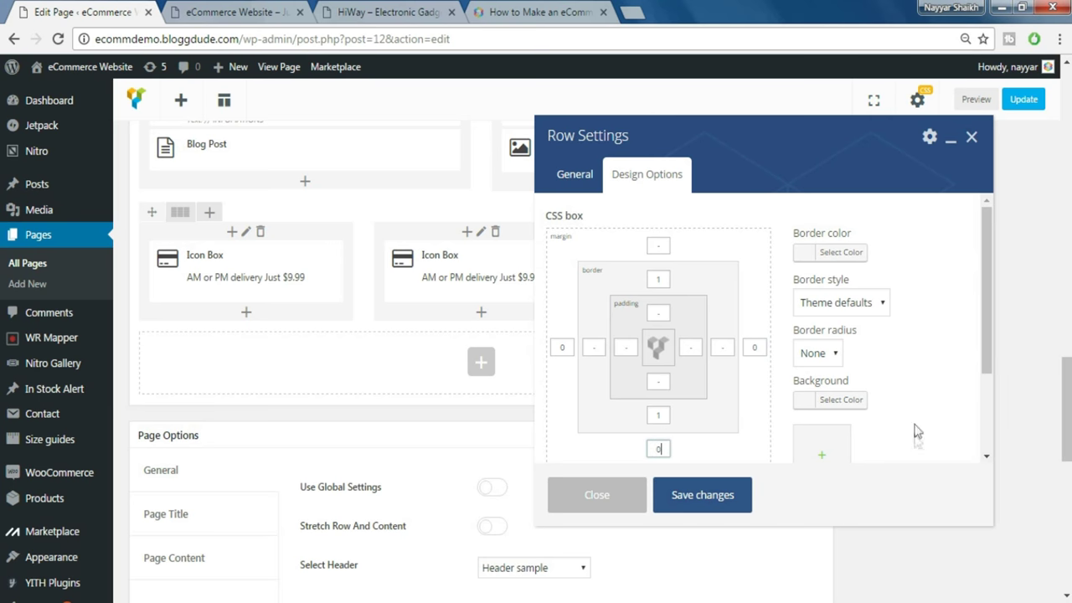
# Make the row border light grey and Solid, and save the row settings.
pyautogui.click(841, 253)
pyautogui.click(795, 305)
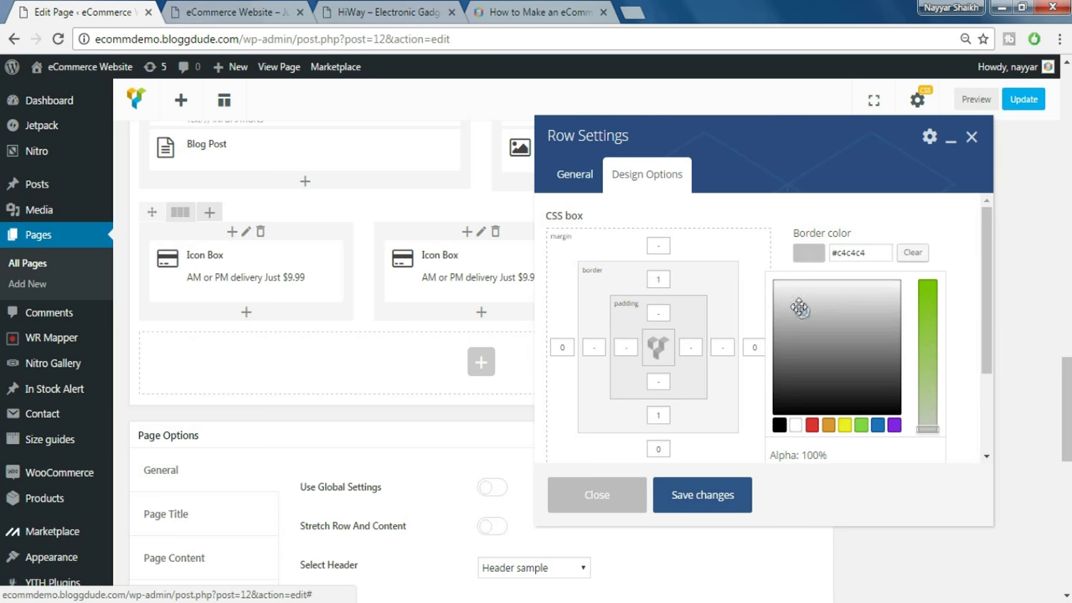
pyautogui.click(915, 226)
pyautogui.click(850, 302)
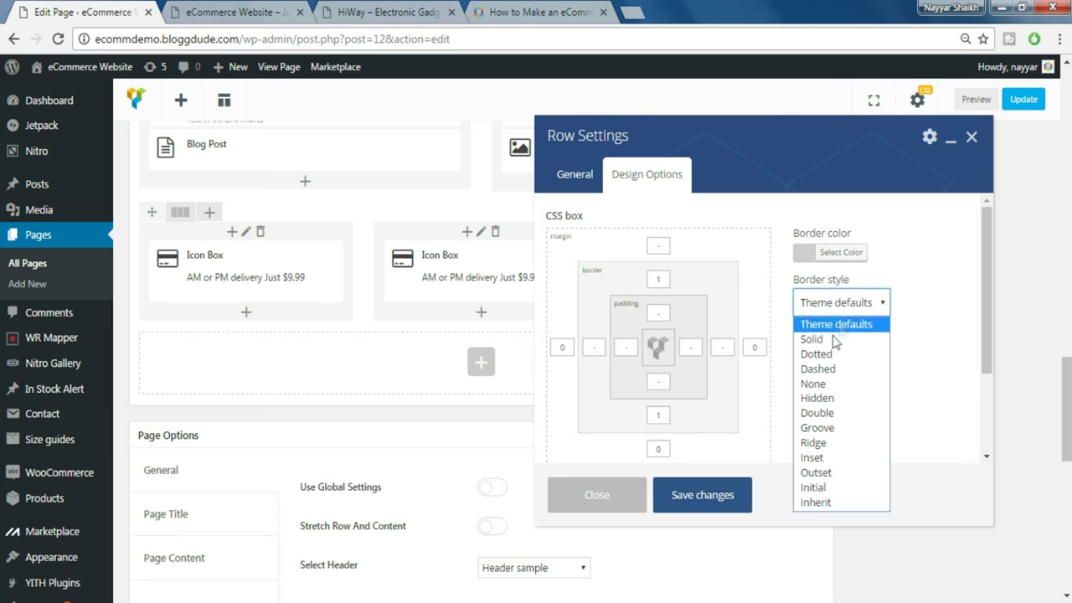
pyautogui.click(819, 319)
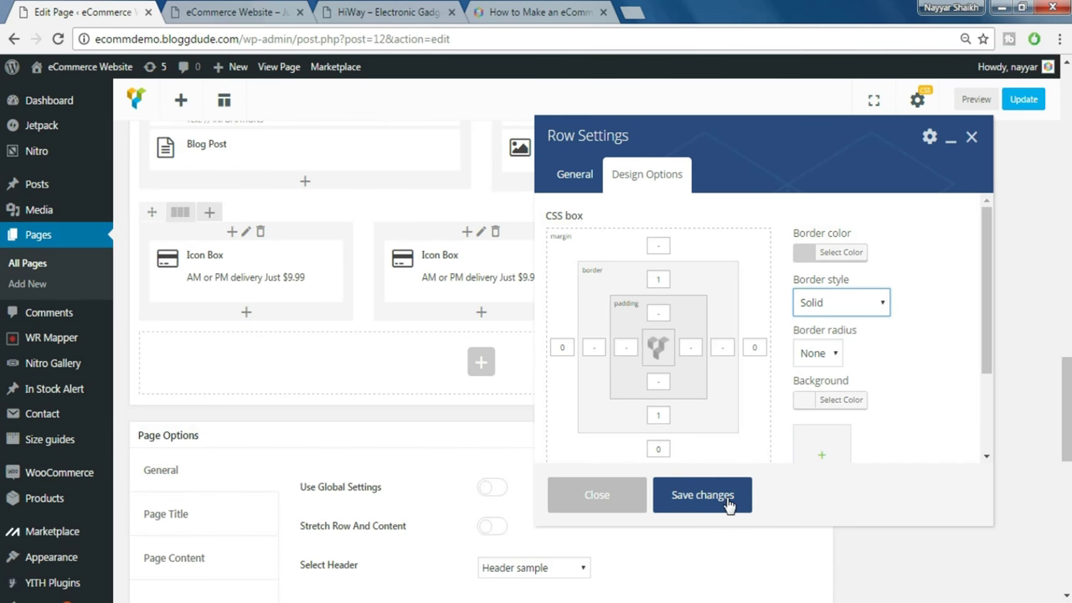
pyautogui.click(701, 495)
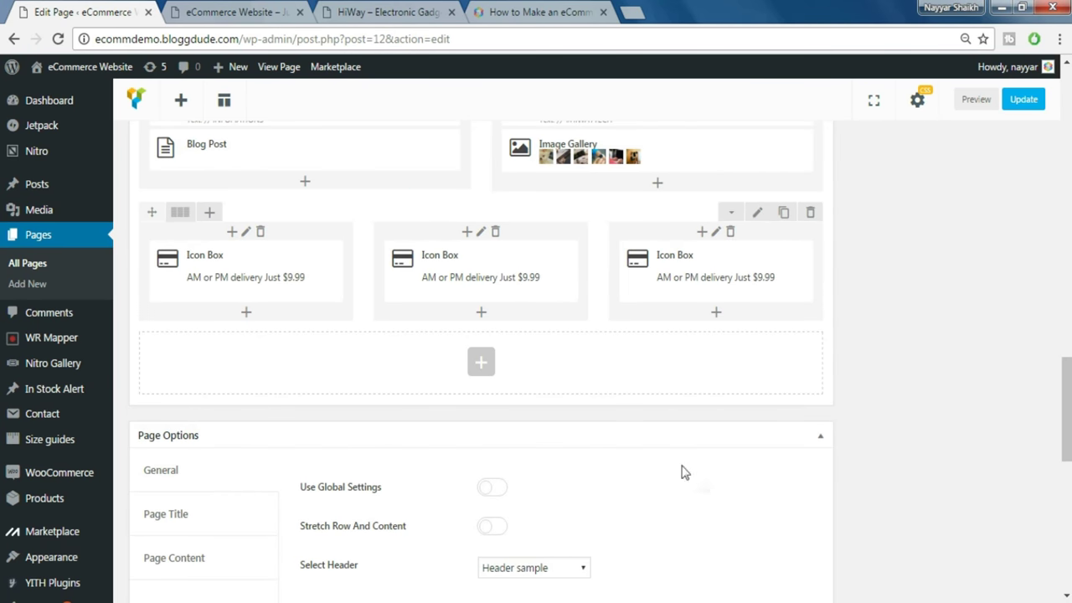
# After checking the live storefront, give the middle column 1px left and right borders.
pyautogui.click(433, 7)
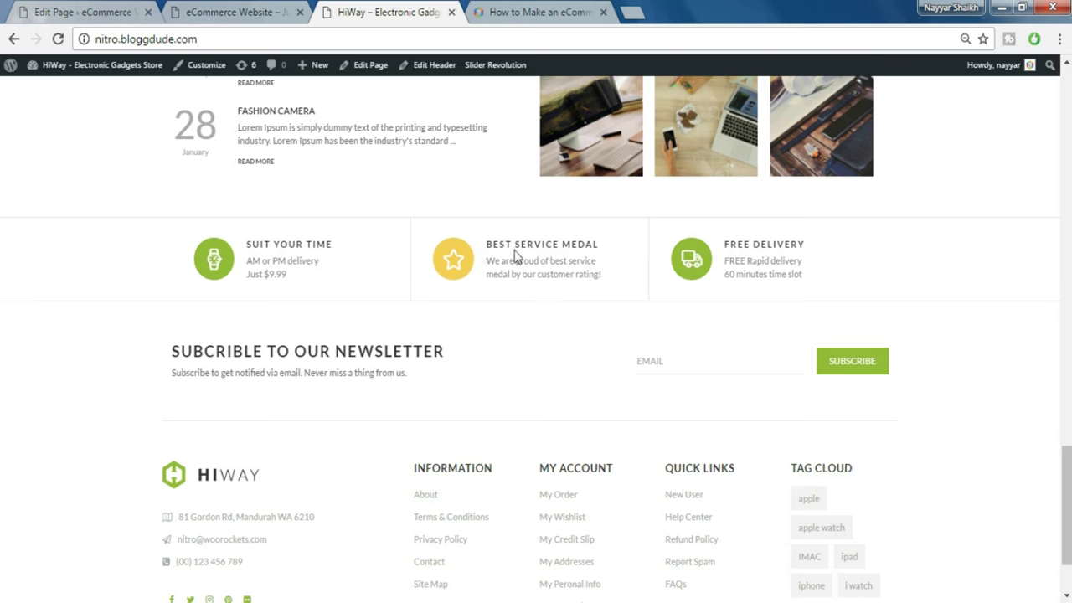
pyautogui.click(109, 10)
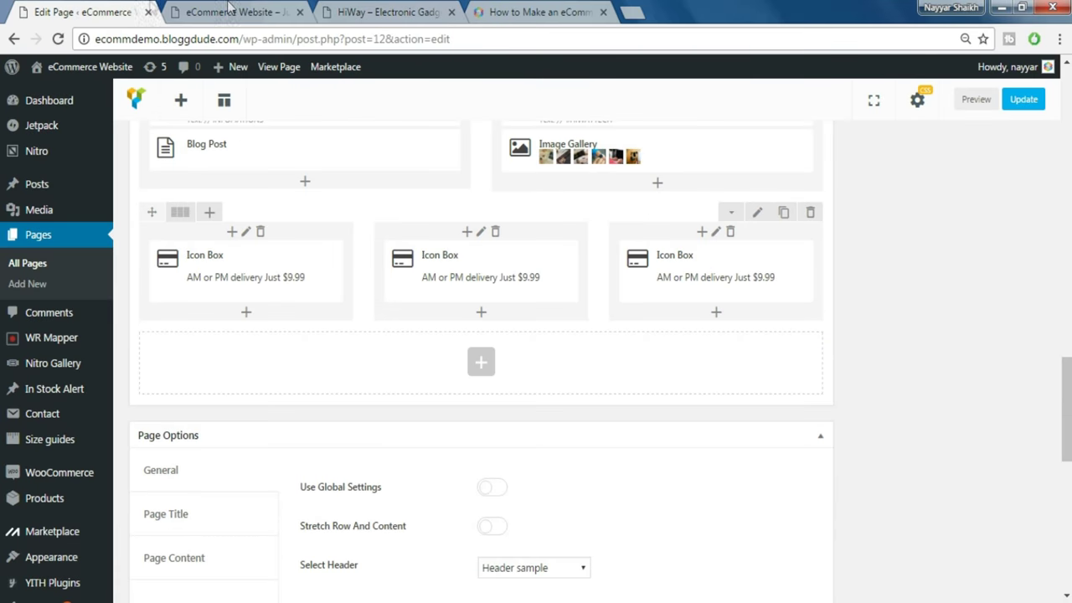
pyautogui.moveTo(493, 266)
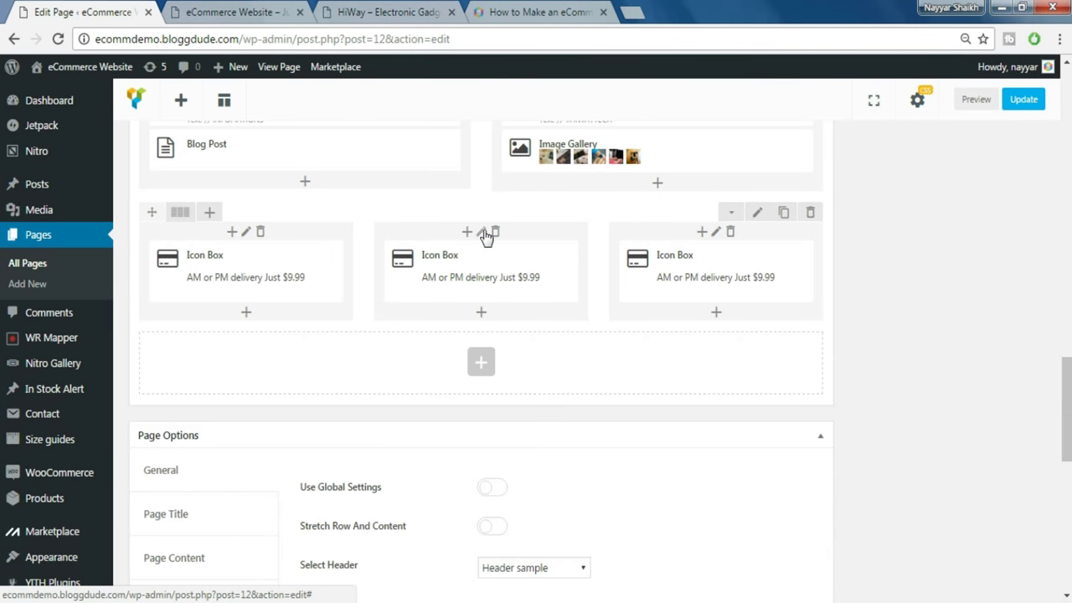
pyautogui.click(481, 232)
pyautogui.click(646, 176)
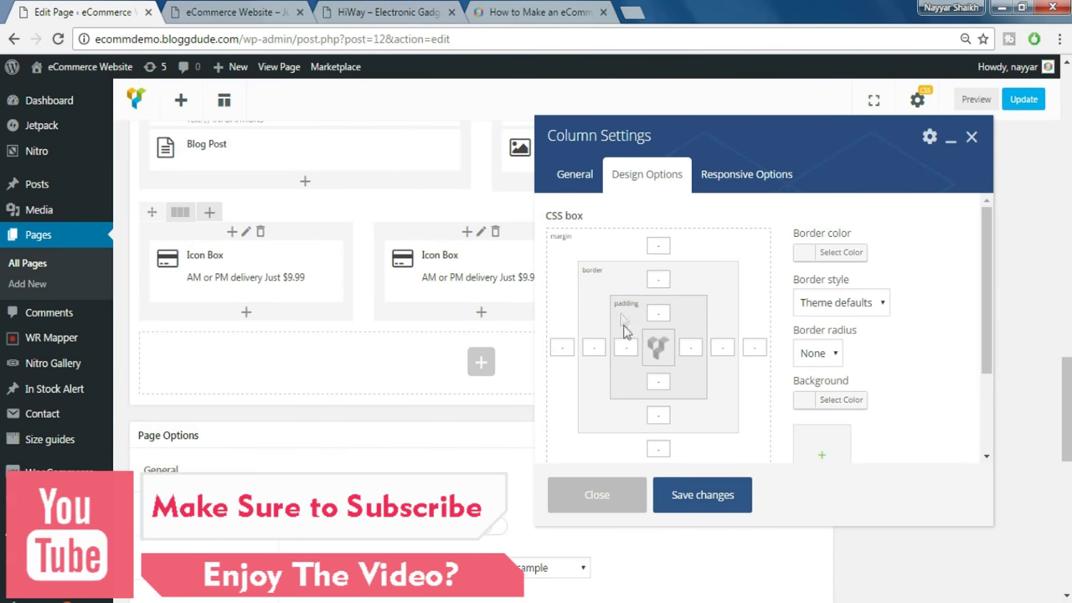
pyautogui.write('1')
pyautogui.click(725, 347)
pyautogui.write('1')
# Make the middle column's border grey and Solid, and save the column settings.
pyautogui.click(825, 253)
pyautogui.click(814, 311)
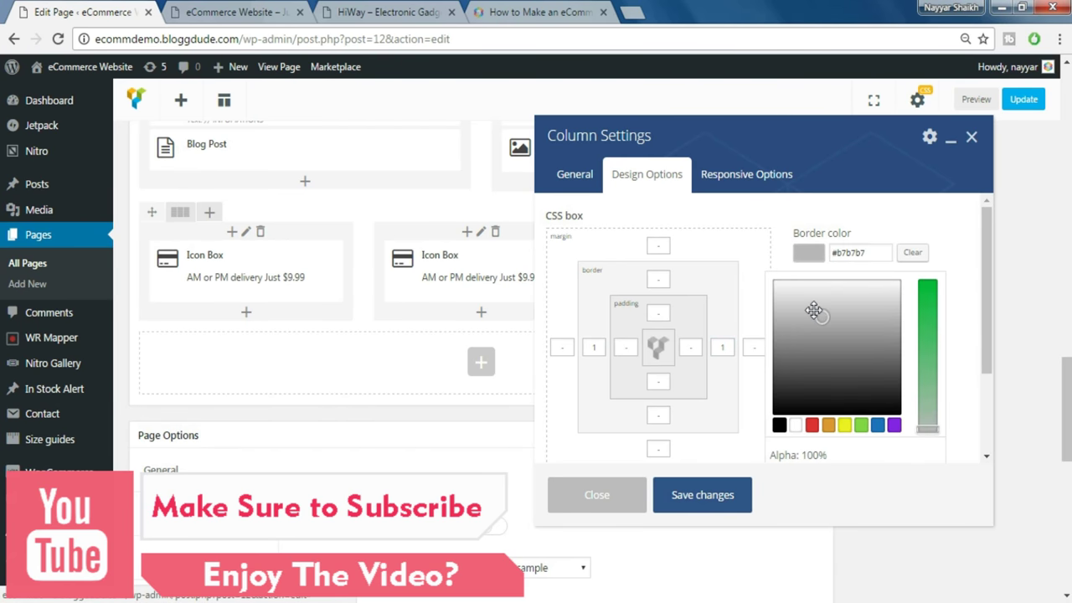
pyautogui.click(886, 234)
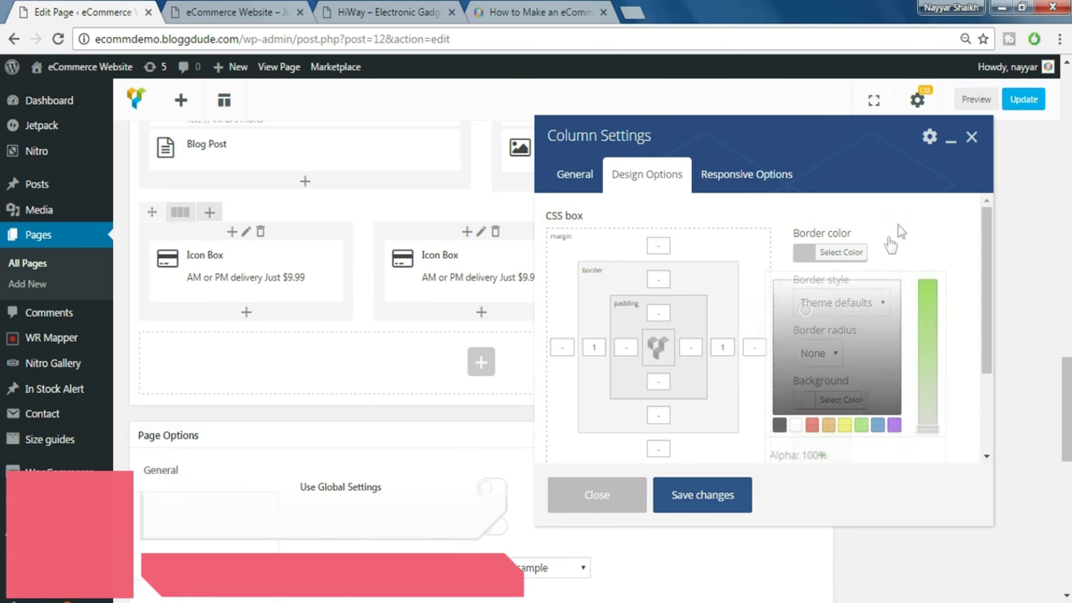
pyautogui.click(849, 303)
pyautogui.click(845, 340)
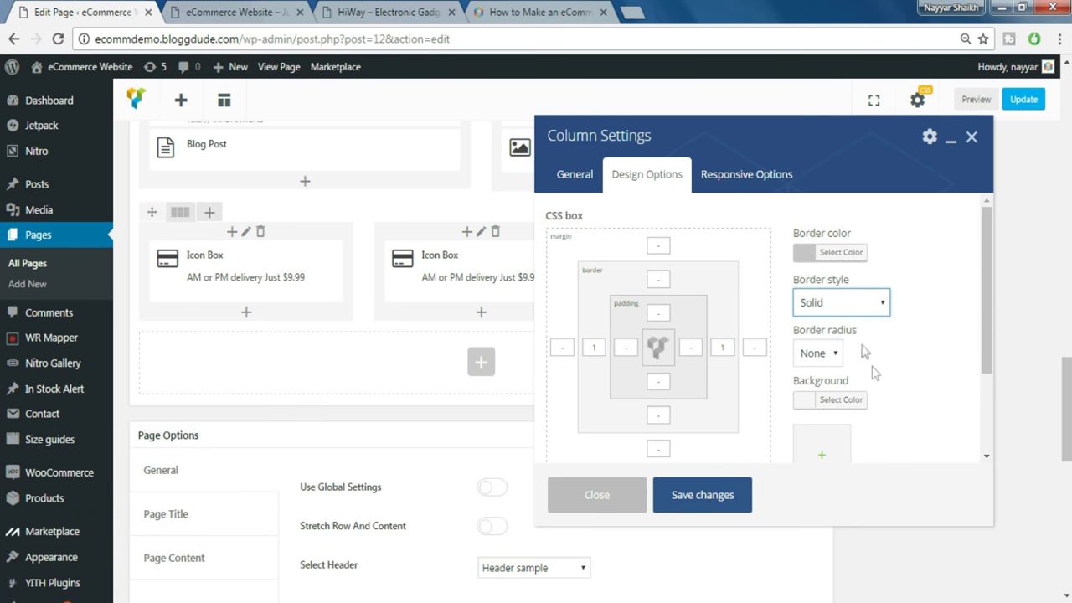
pyautogui.click(719, 501)
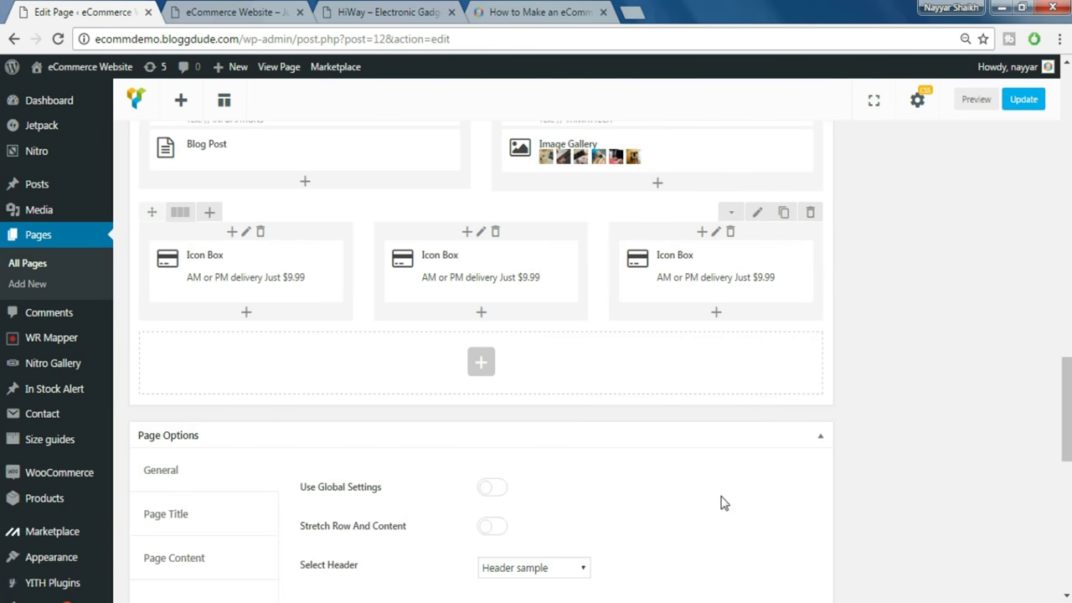
# Update the page and reload the live site to check the three SUIT YOUR TIME boxes.
pyautogui.click(1023, 100)
pyautogui.click(381, 12)
pyautogui.click(276, 8)
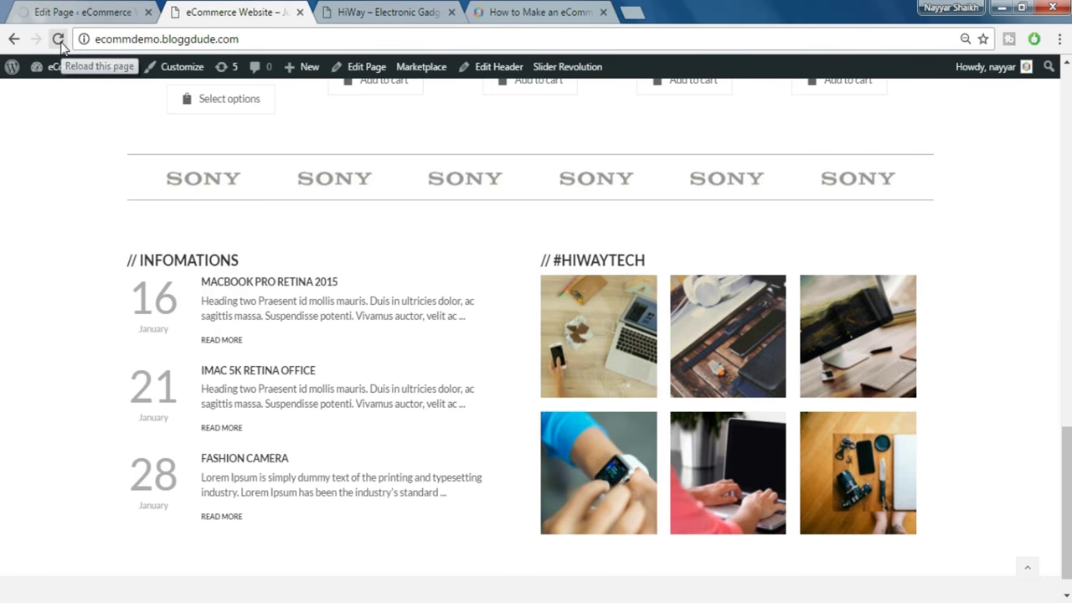
pyautogui.click(59, 39)
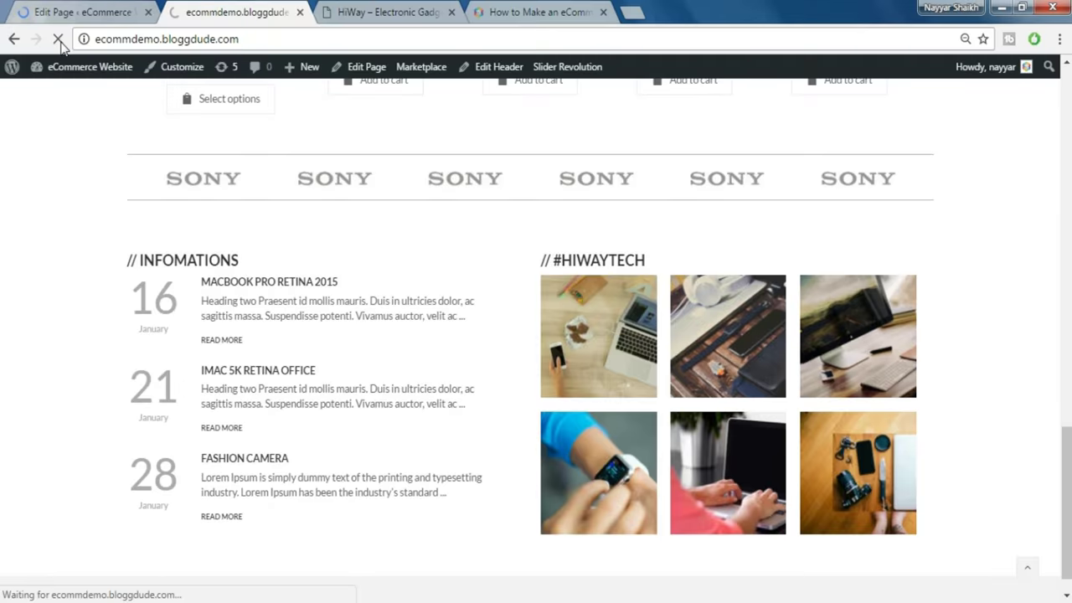
pyautogui.click(82, 12)
pyautogui.click(971, 139)
pyautogui.click(284, 9)
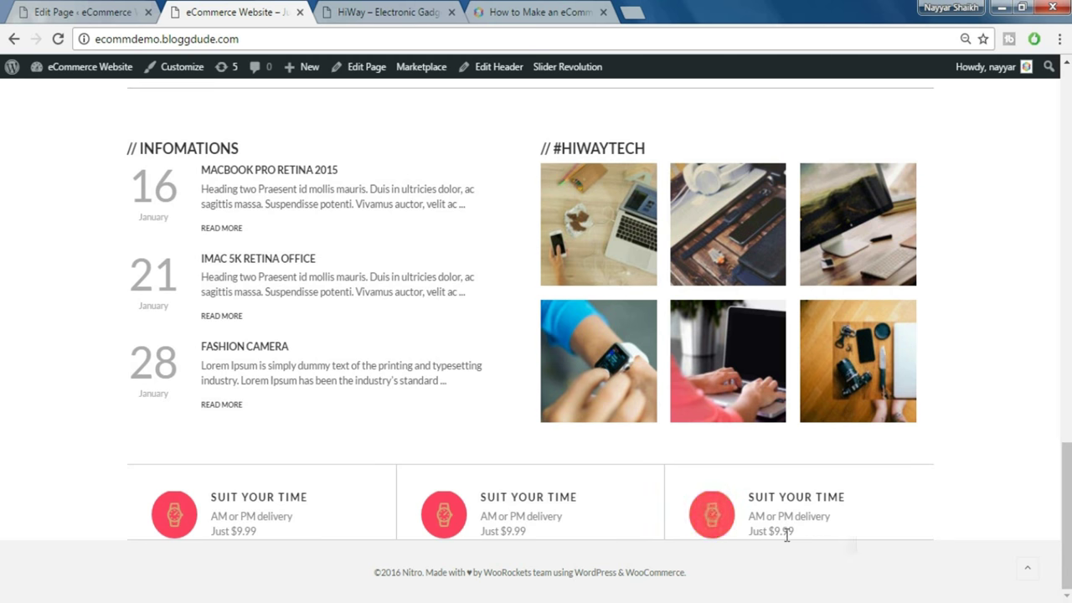
pyautogui.click(110, 14)
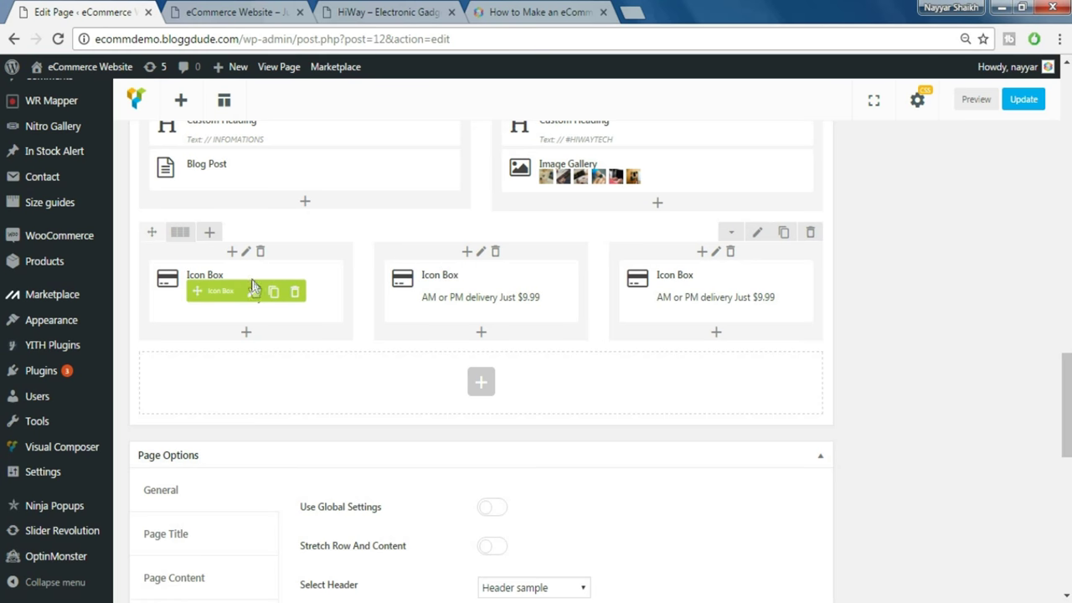
# Give the first, middle and third Icon Boxes a bottom margin of 5, then update the page.
pyautogui.click(252, 294)
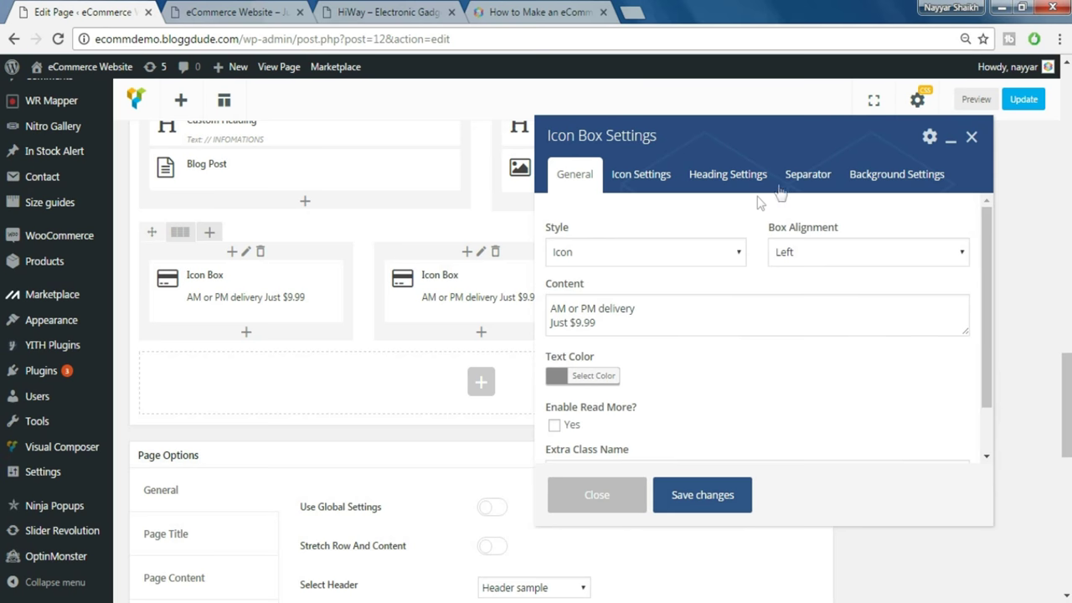
pyautogui.click(874, 177)
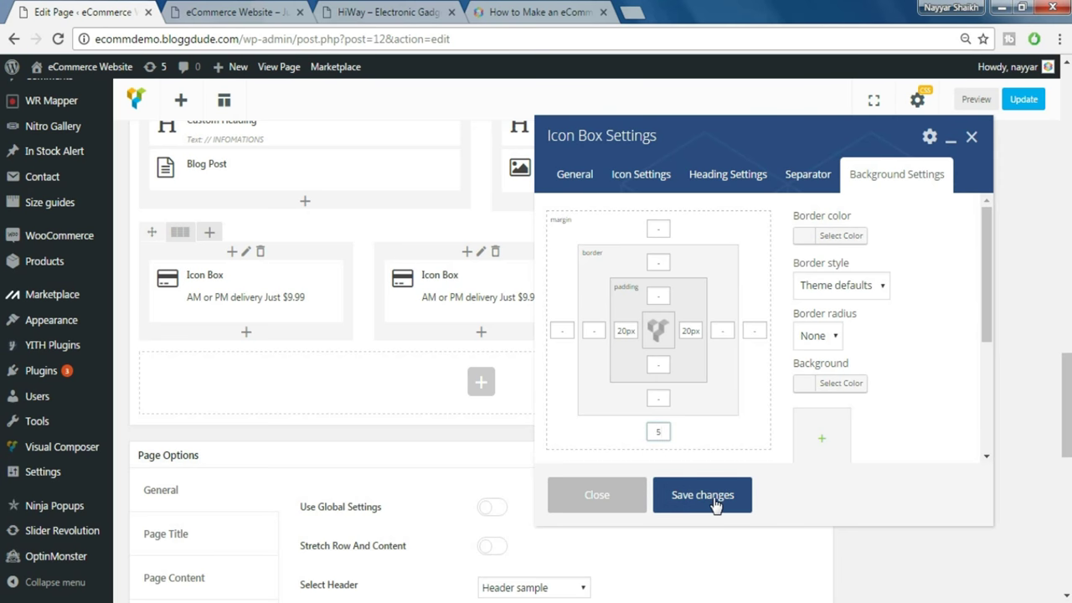
pyautogui.click(716, 503)
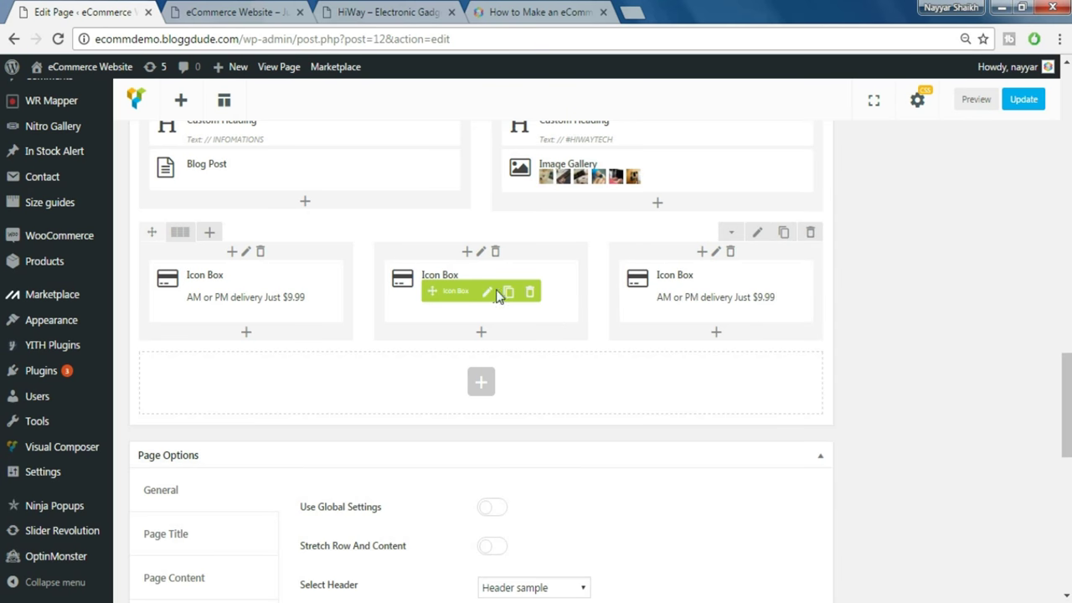
pyautogui.click(488, 293)
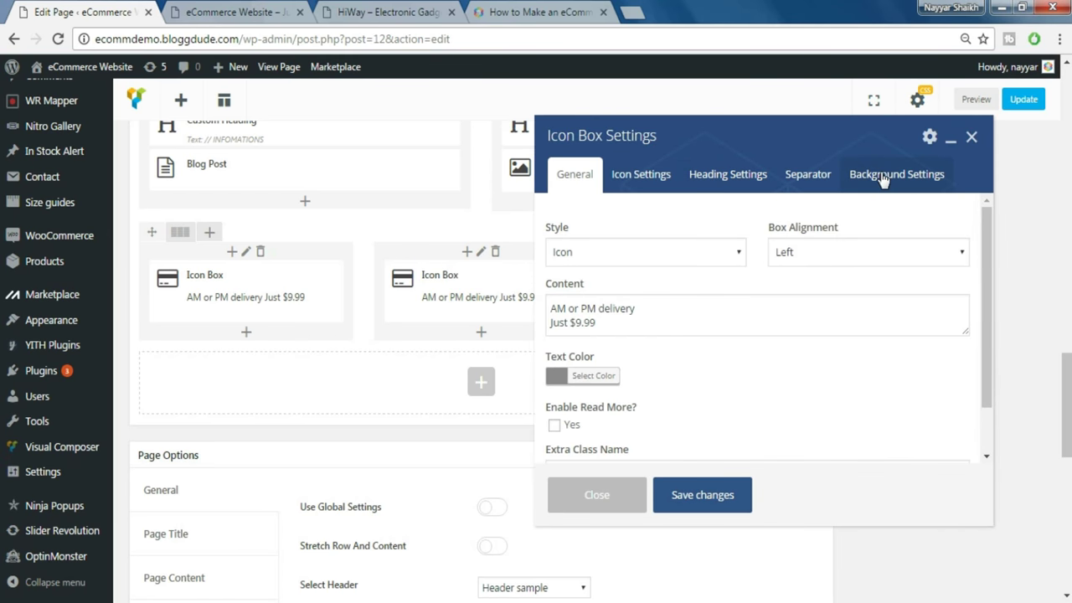
pyautogui.click(883, 177)
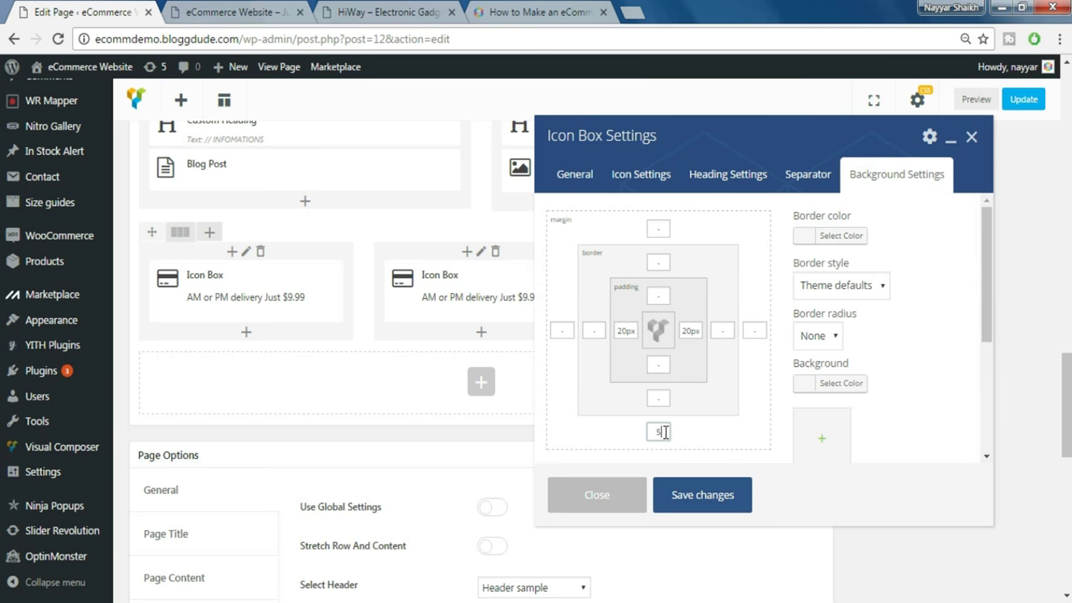
pyautogui.click(690, 494)
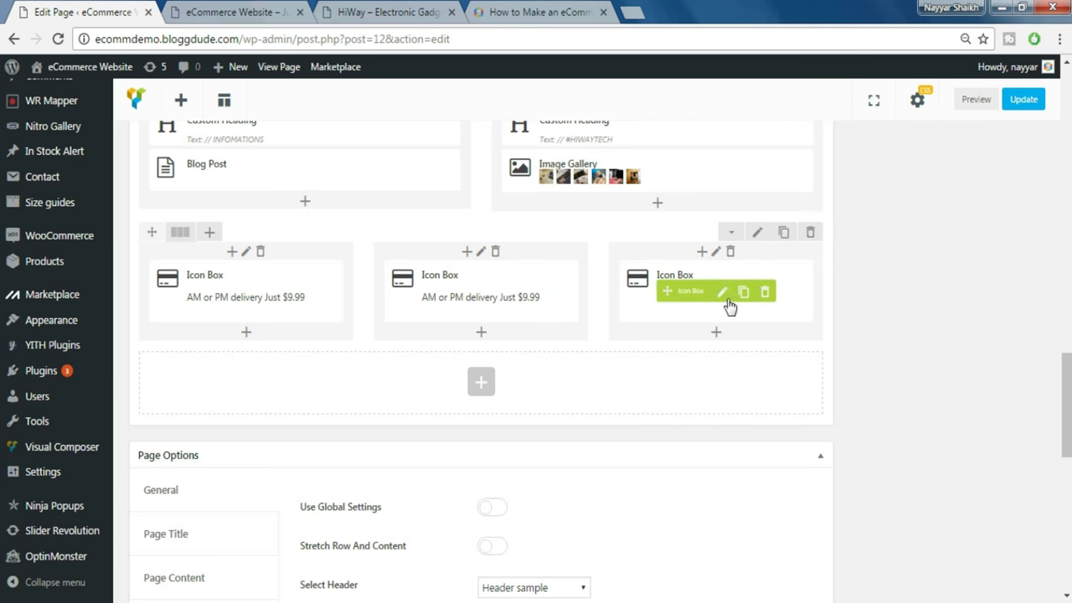
pyautogui.click(723, 298)
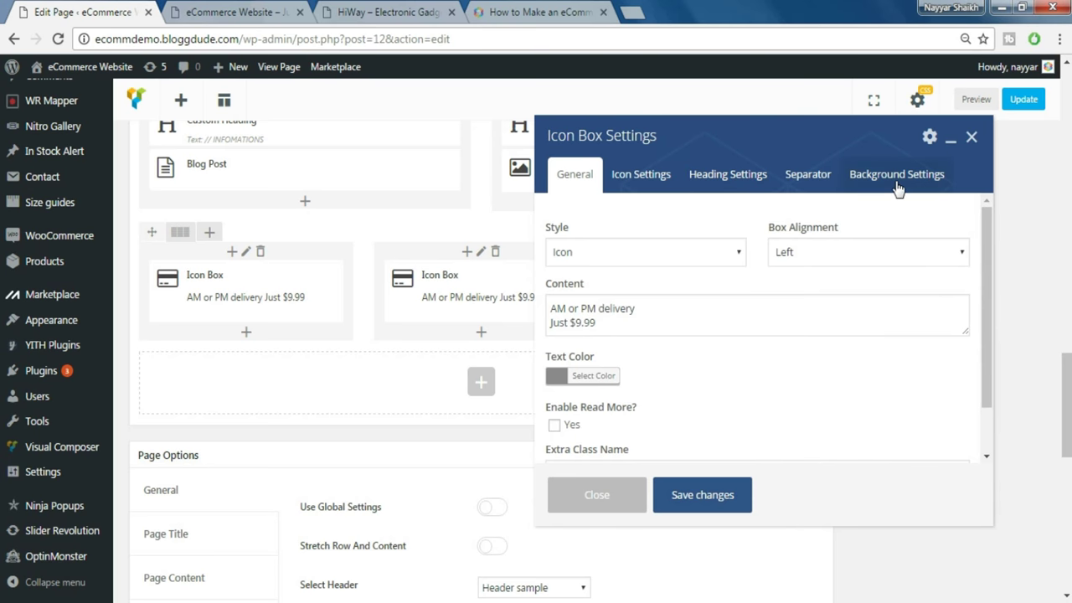
pyautogui.click(897, 184)
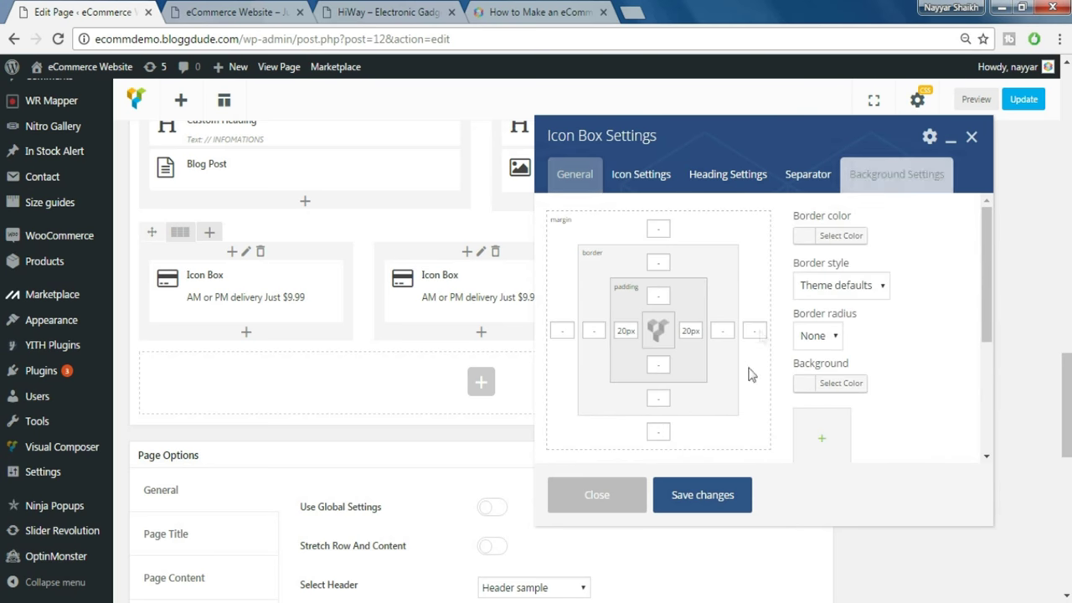
pyautogui.click(668, 438)
pyautogui.write('5')
pyautogui.click(695, 495)
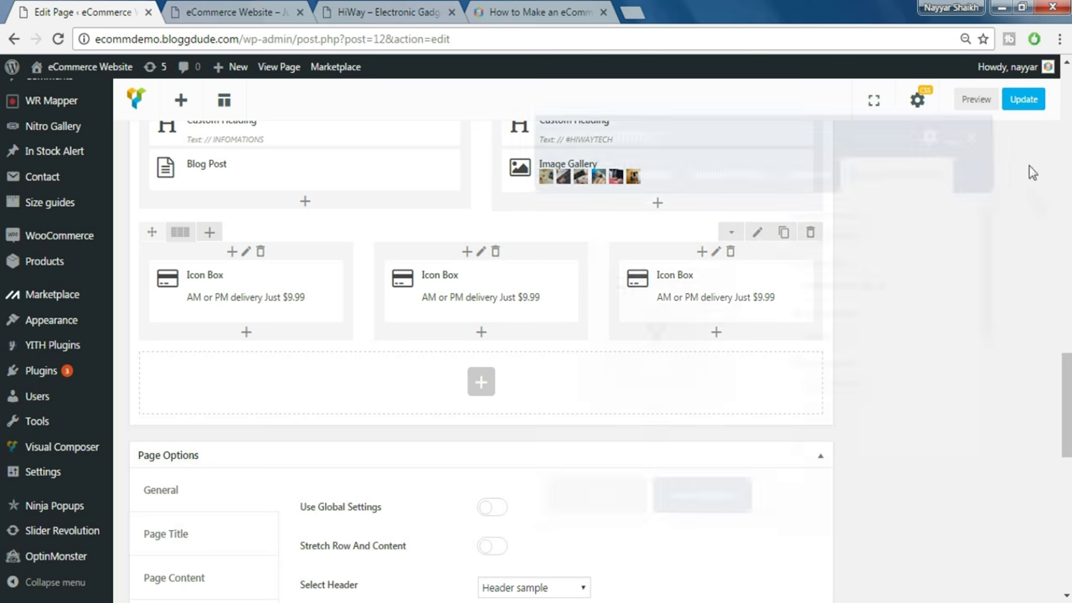
pyautogui.click(1023, 101)
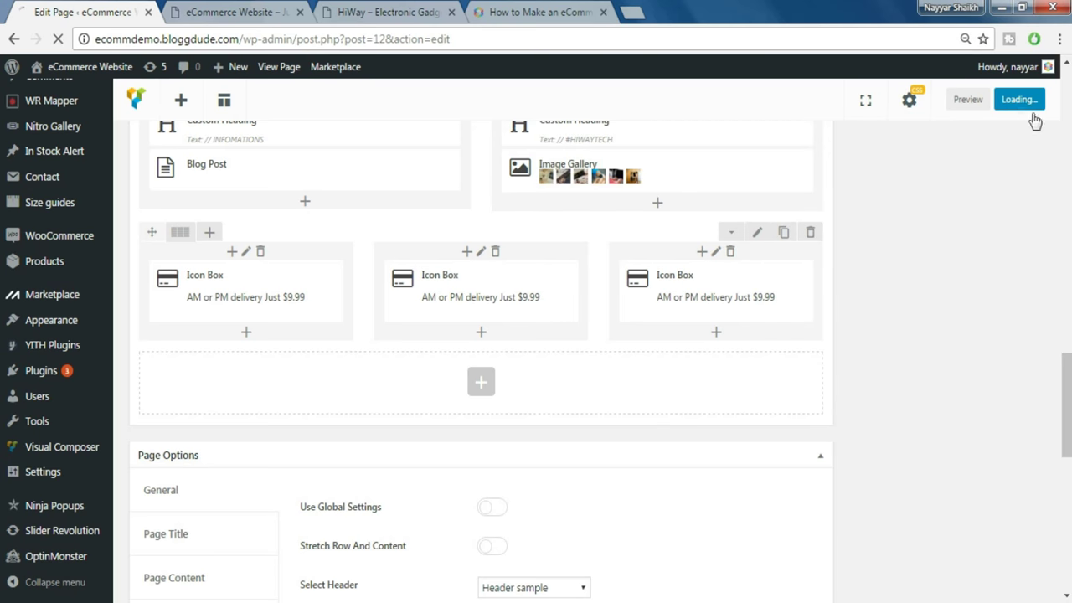
pyautogui.click(262, 13)
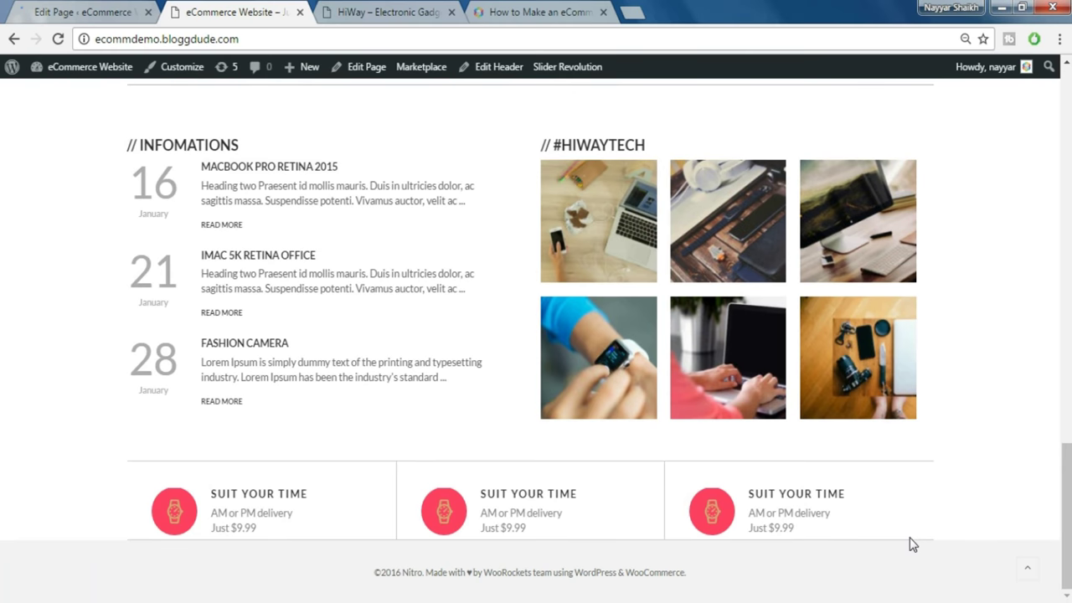
pyautogui.scroll(-1, 823, 378)
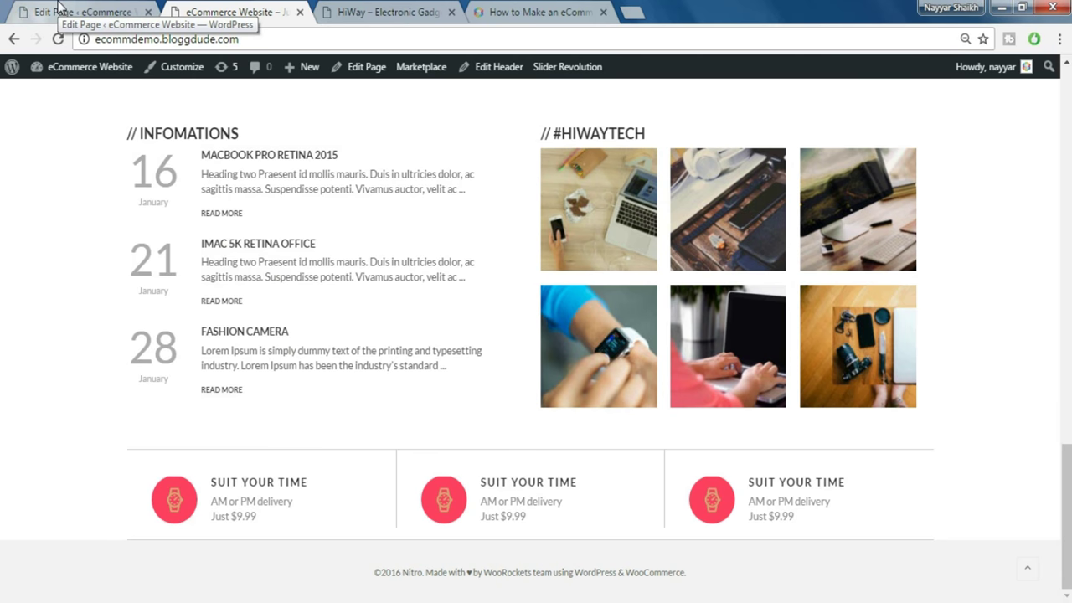
pyautogui.hotkey('ctrl', 'Tab')
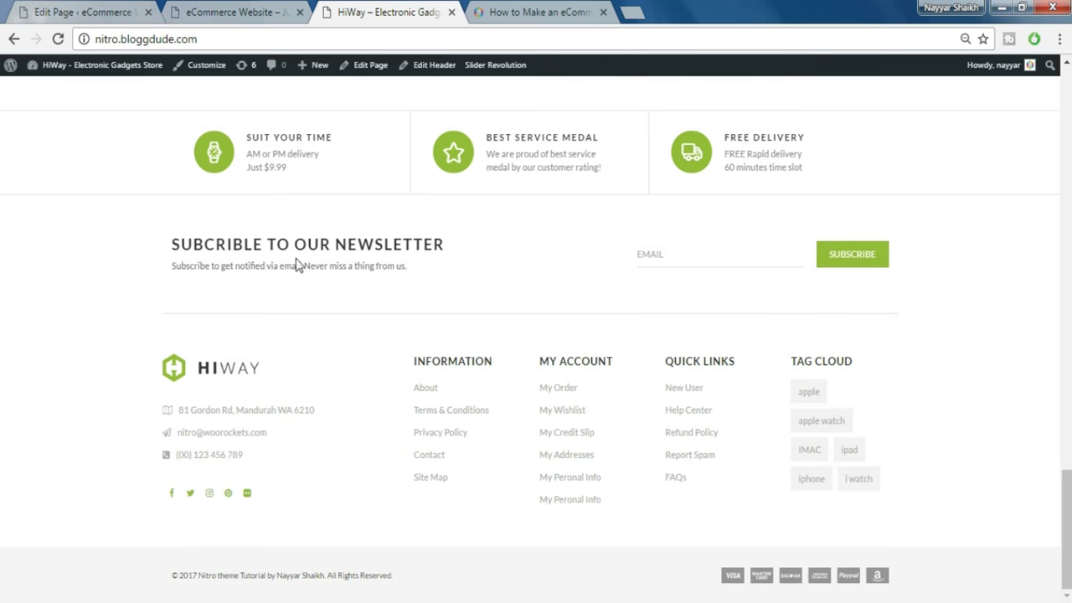
pyautogui.click(90, 8)
pyautogui.scroll(-10, 570, 333)
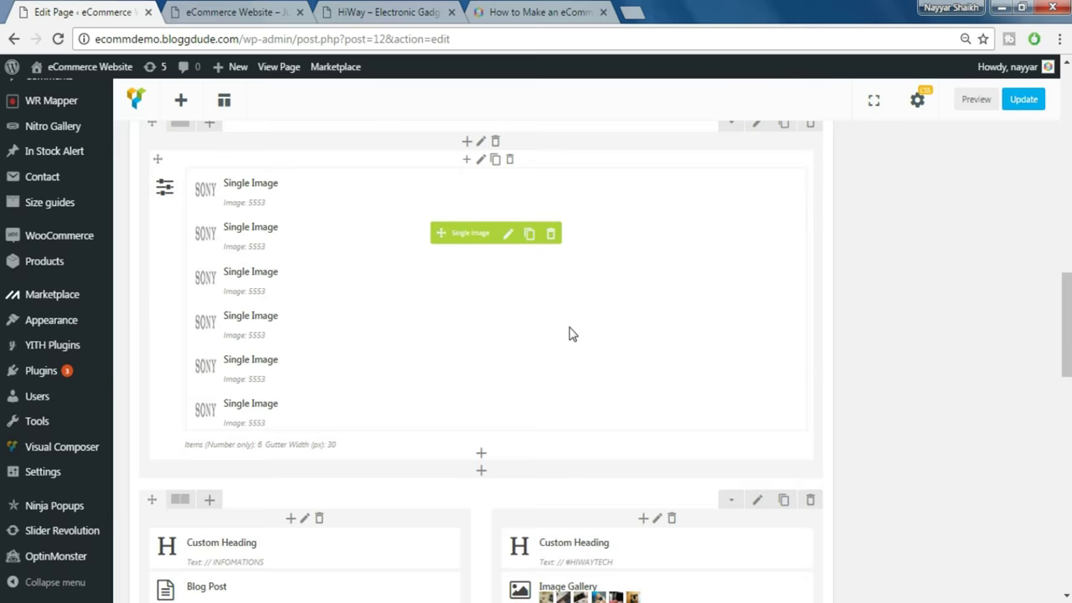
pyautogui.scroll(-6, 569, 333)
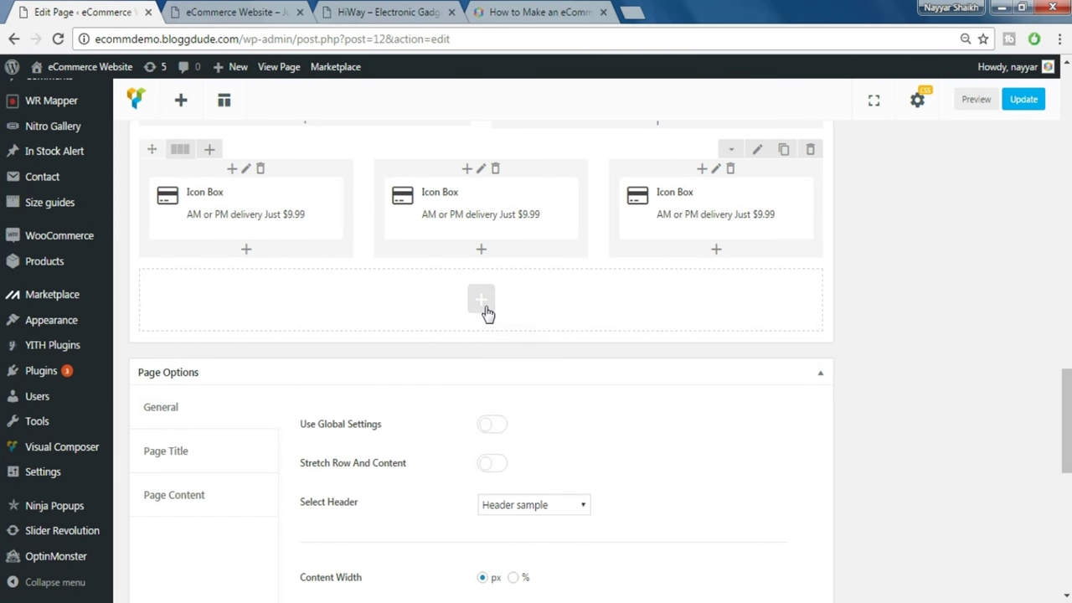
# Add a Custom Heading element to the empty row, referencing the demo's newsletter section.
pyautogui.click(485, 310)
pyautogui.click(386, 12)
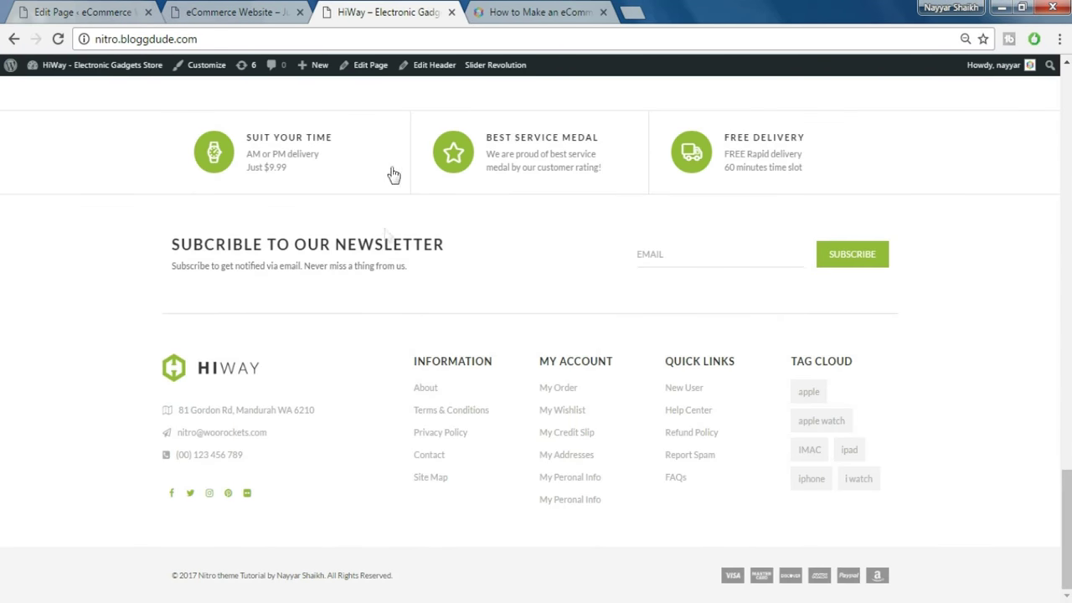
pyautogui.click(40, 7)
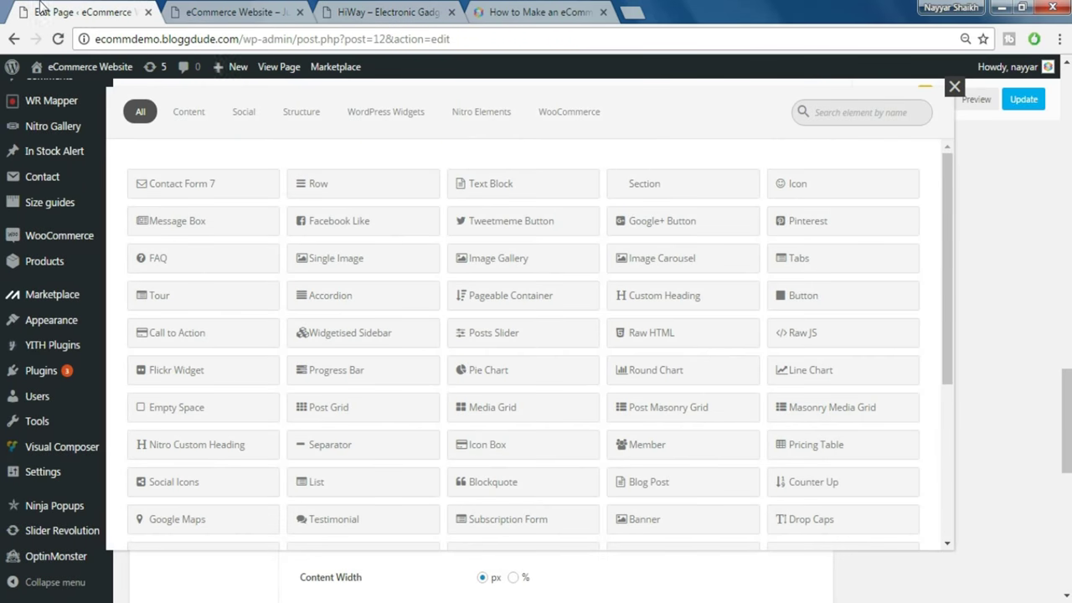
pyautogui.write('cust')
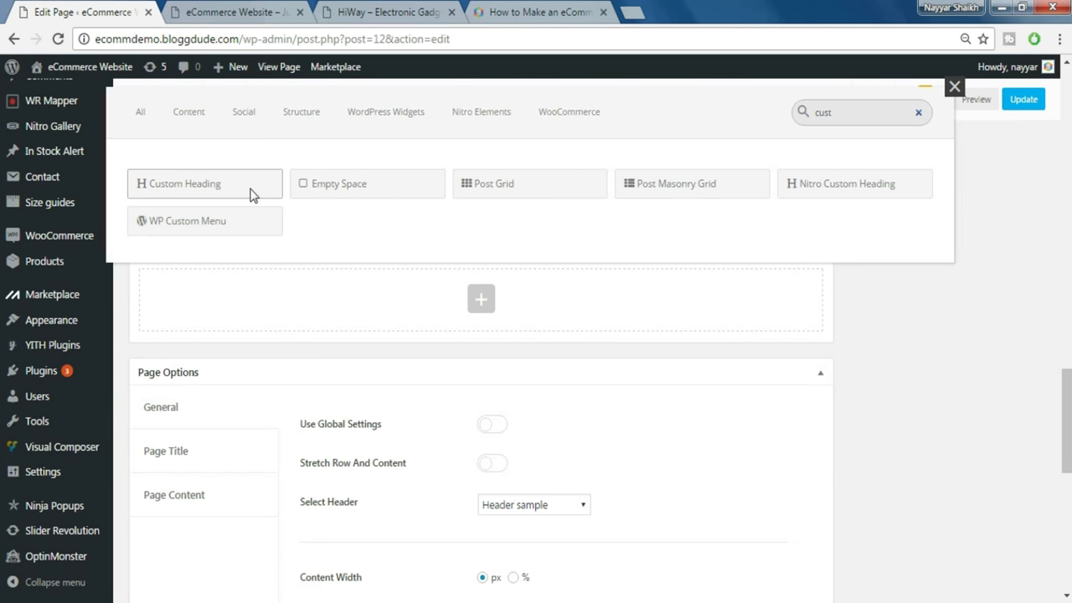
pyautogui.click(251, 193)
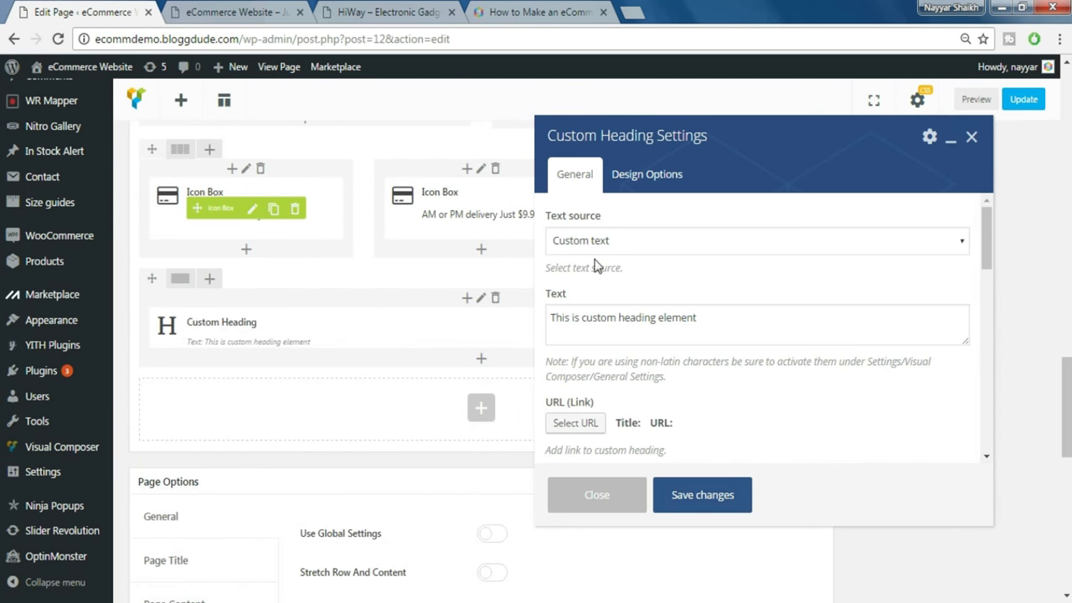
# Paste the 'SUBCRIBE TO OUR NEWSLETTER' text from the demo as the heading and make it h3.
pyautogui.moveTo(694, 318); pyautogui.dragTo(549, 318)
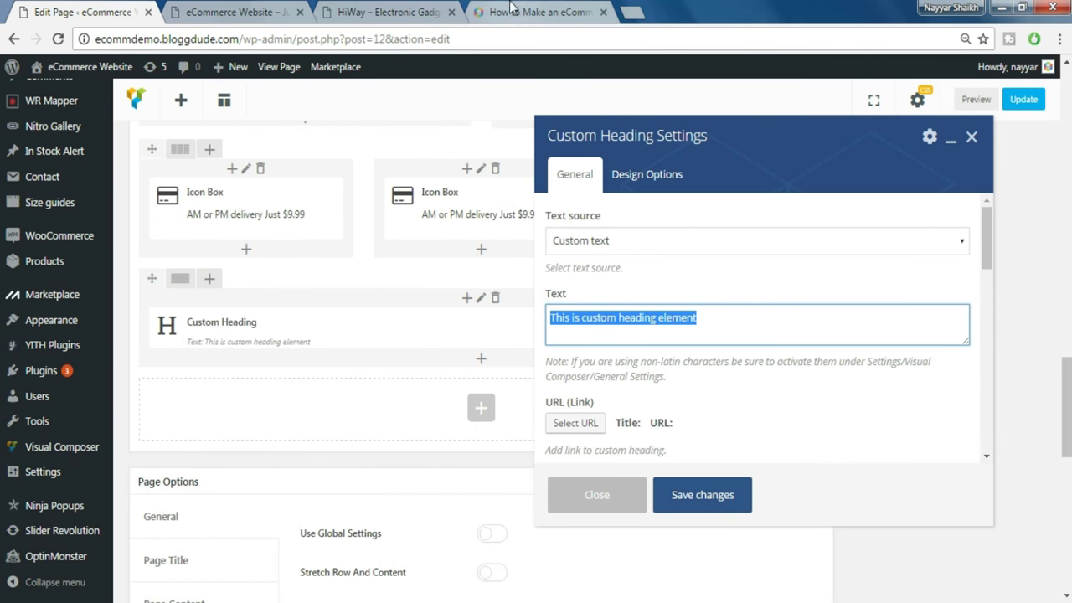
pyautogui.click(389, 12)
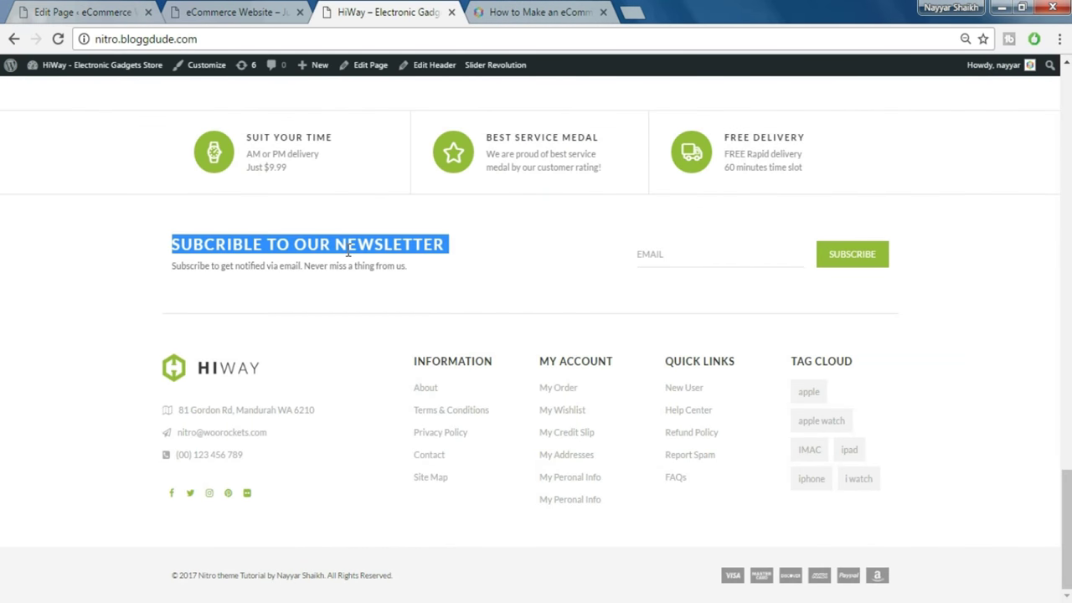
pyautogui.click(84, 12)
pyautogui.write('SUBCRIBE TO OUR NEWSLETTER')
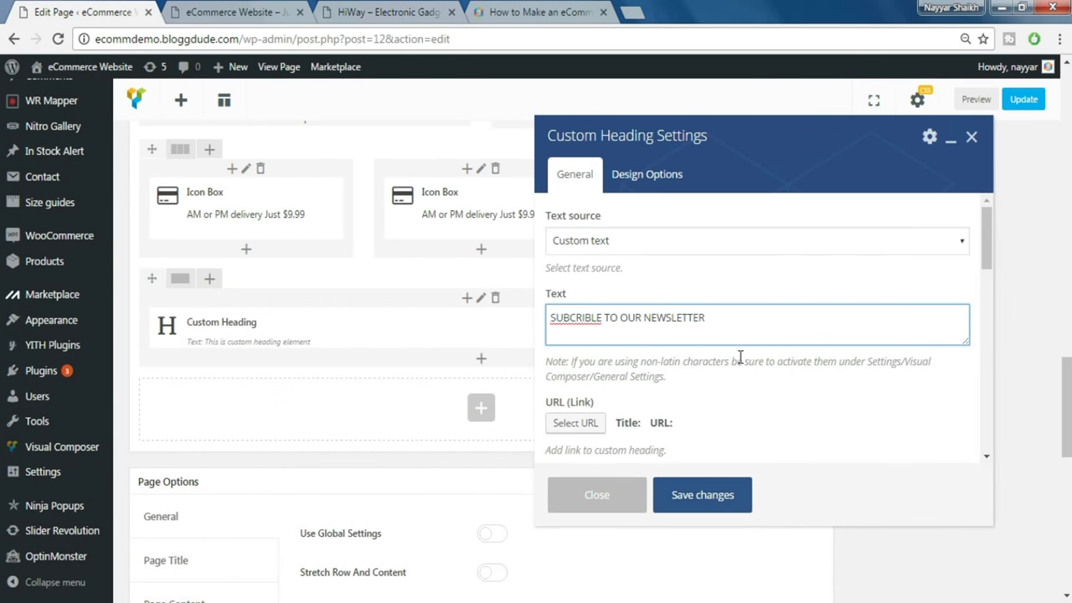
pyautogui.scroll(-1, 740, 360)
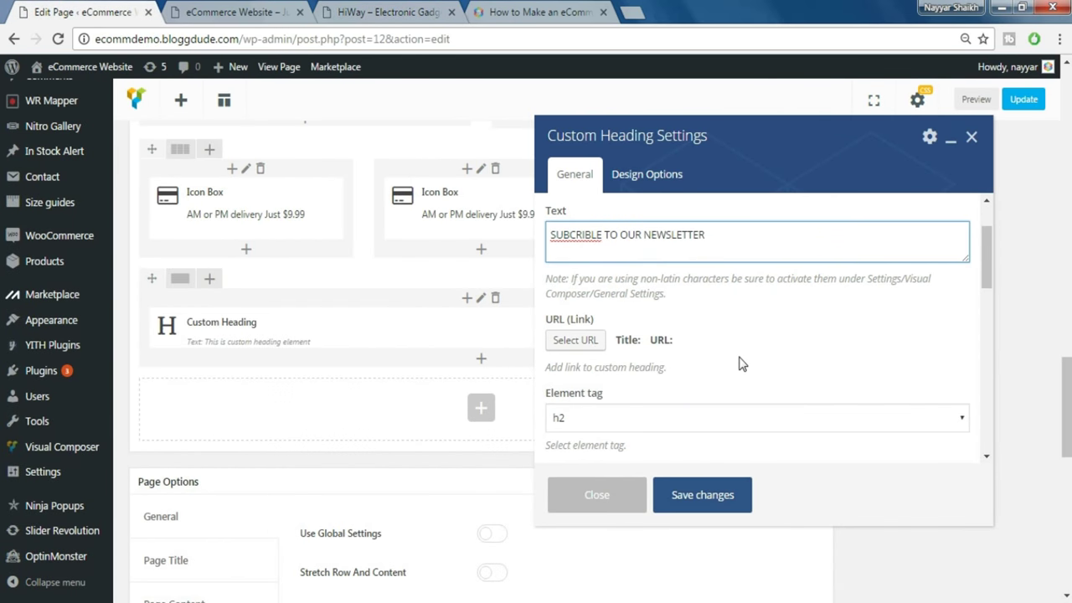
pyautogui.click(644, 412)
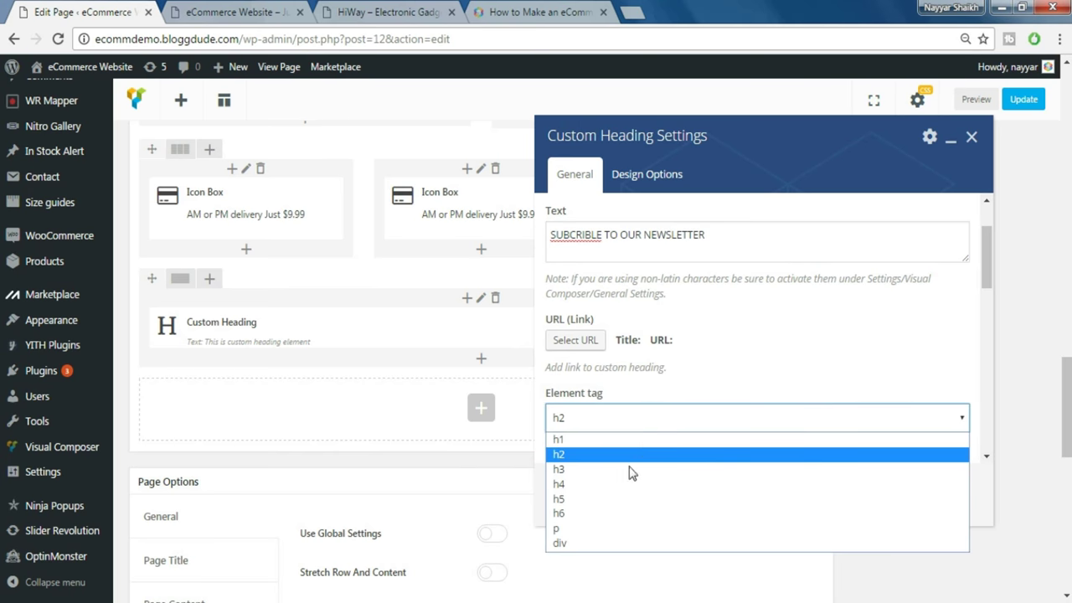
pyautogui.click(631, 474)
# After checking the demo heading's style, set font size 24 and line height 30px.
pyautogui.click(394, 12)
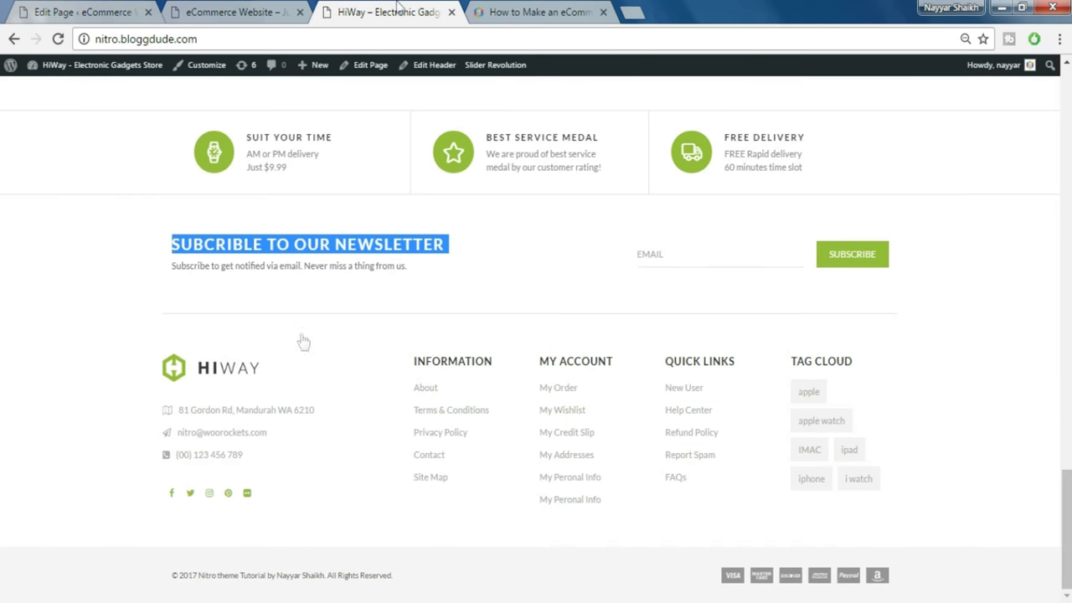
pyautogui.click(345, 264)
pyautogui.click(103, 7)
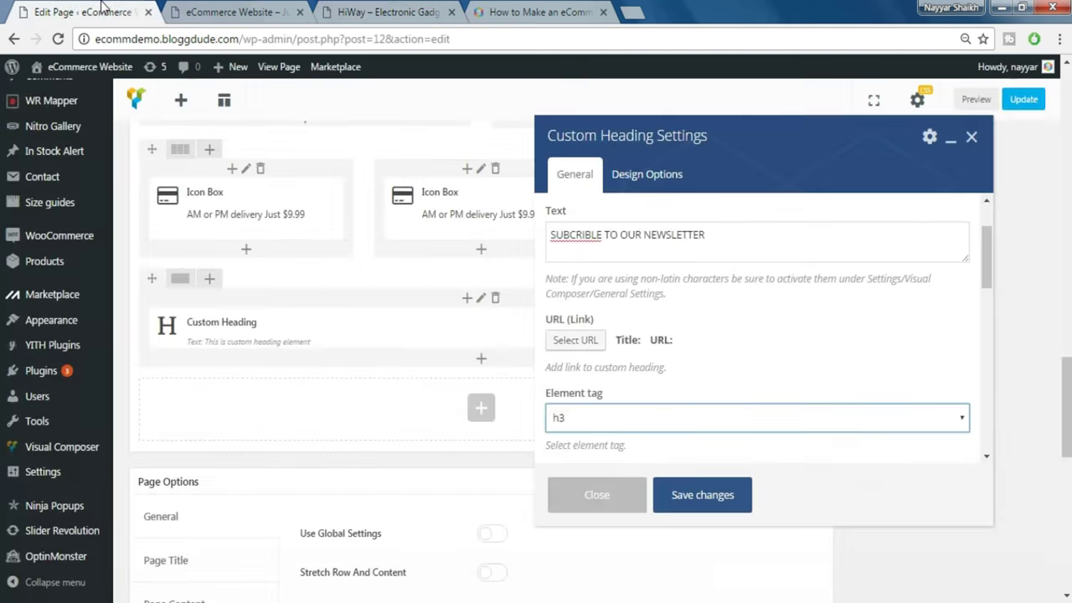
pyautogui.scroll(-2, 700, 362)
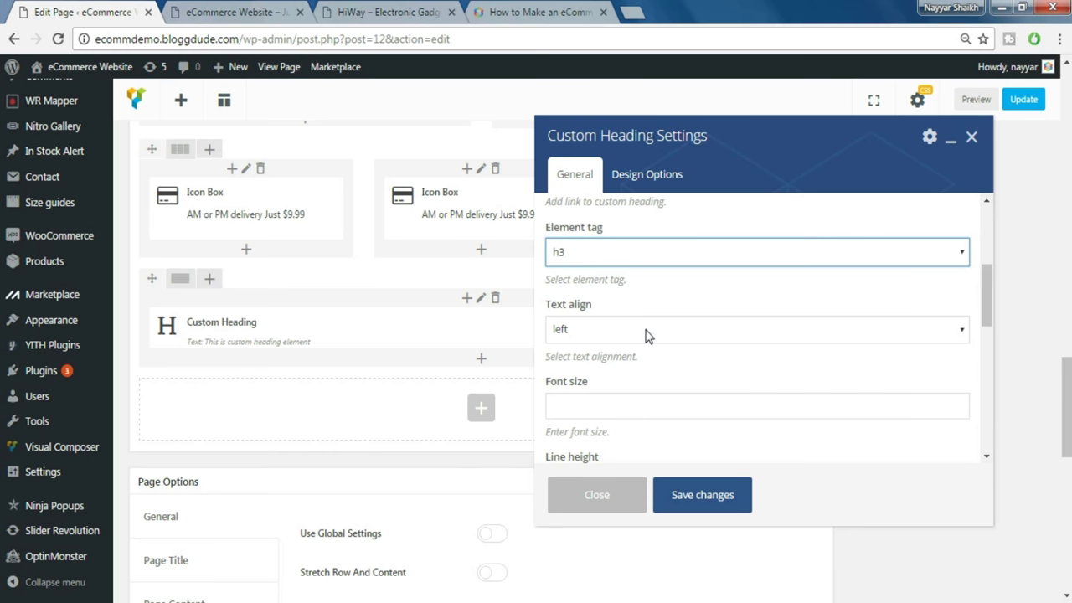
pyautogui.scroll(-1, 646, 335)
pyautogui.scroll(-1, 647, 333)
pyautogui.scroll(2, 646, 335)
pyautogui.scroll(-1, 647, 338)
pyautogui.click(617, 328)
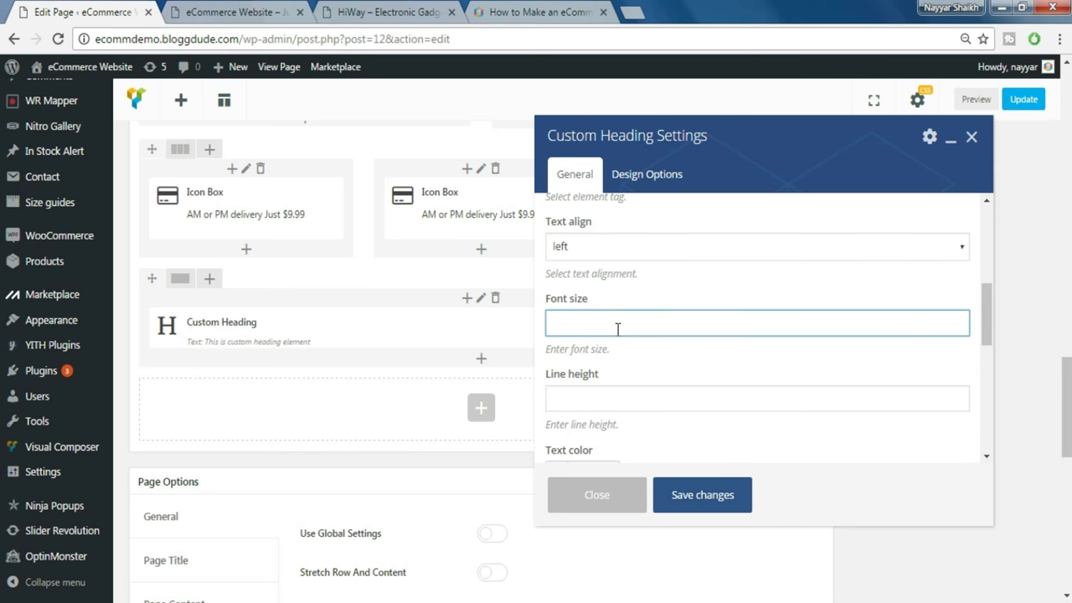
pyautogui.click(620, 395)
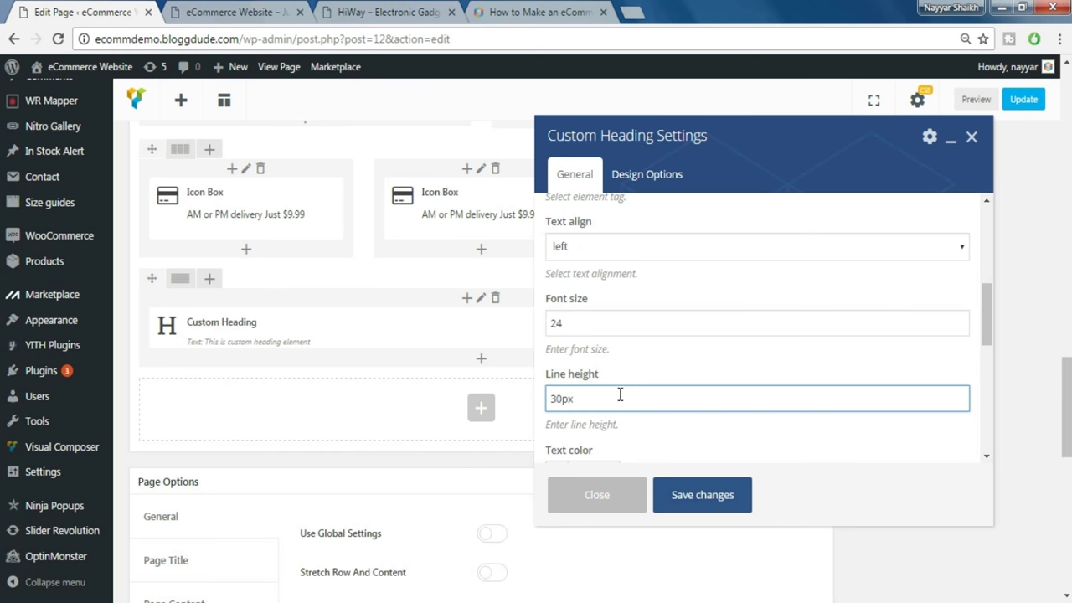
# Add extra classes 'ls-2 fwb', set 0 top and 5 bottom margins, and save the heading.
pyautogui.scroll(-3, 741, 335)
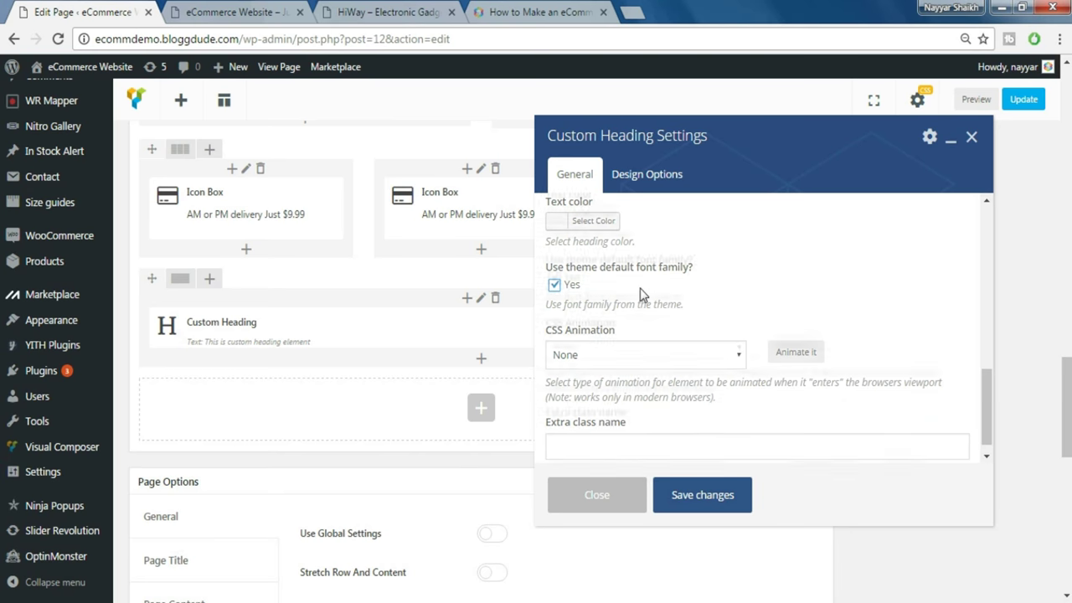
pyautogui.click(652, 450)
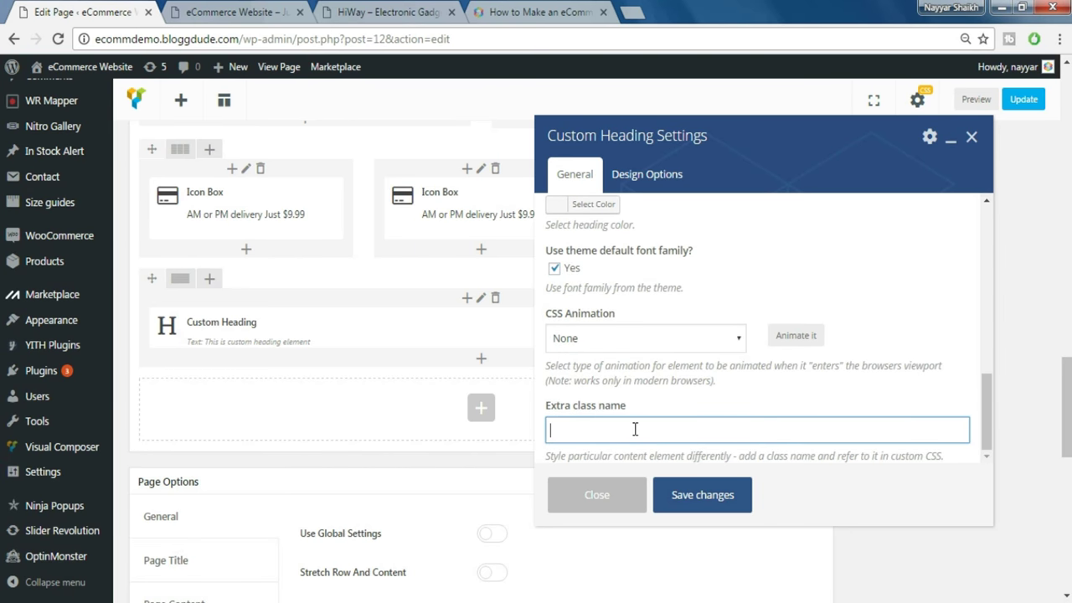
pyautogui.write('ls-2 fwb')
pyautogui.click(647, 184)
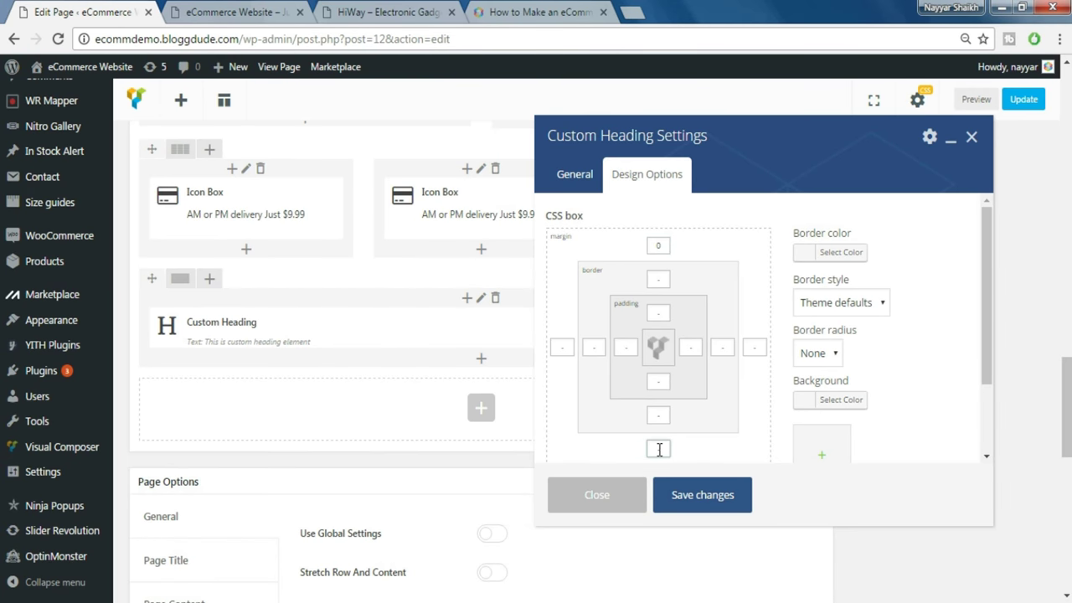
pyautogui.click(706, 495)
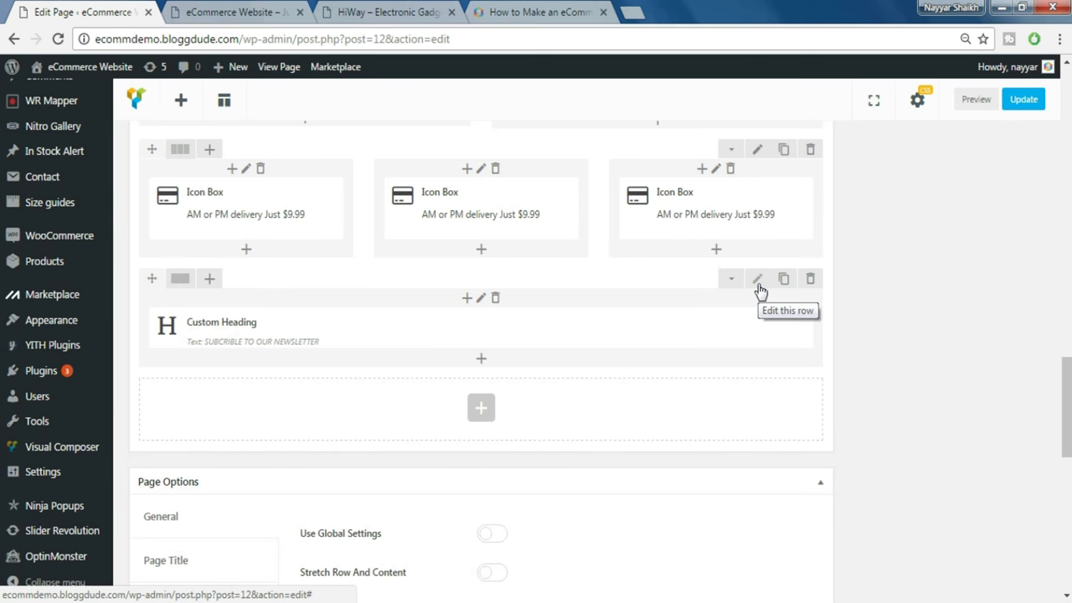
# Give the newsletter row a top padding of 60 and save the row settings.
pyautogui.click(758, 284)
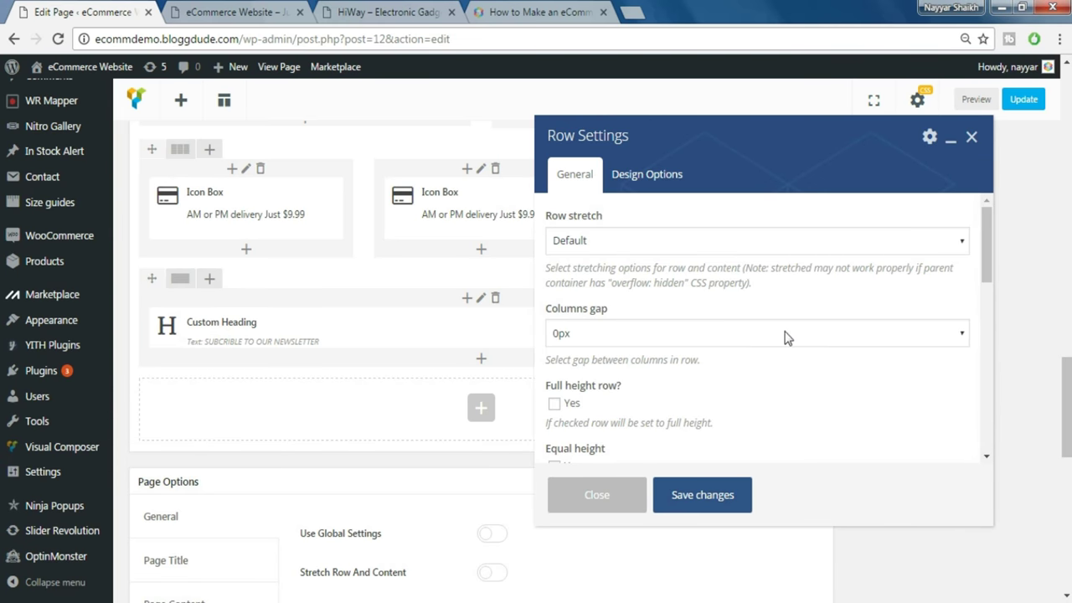
pyautogui.click(651, 178)
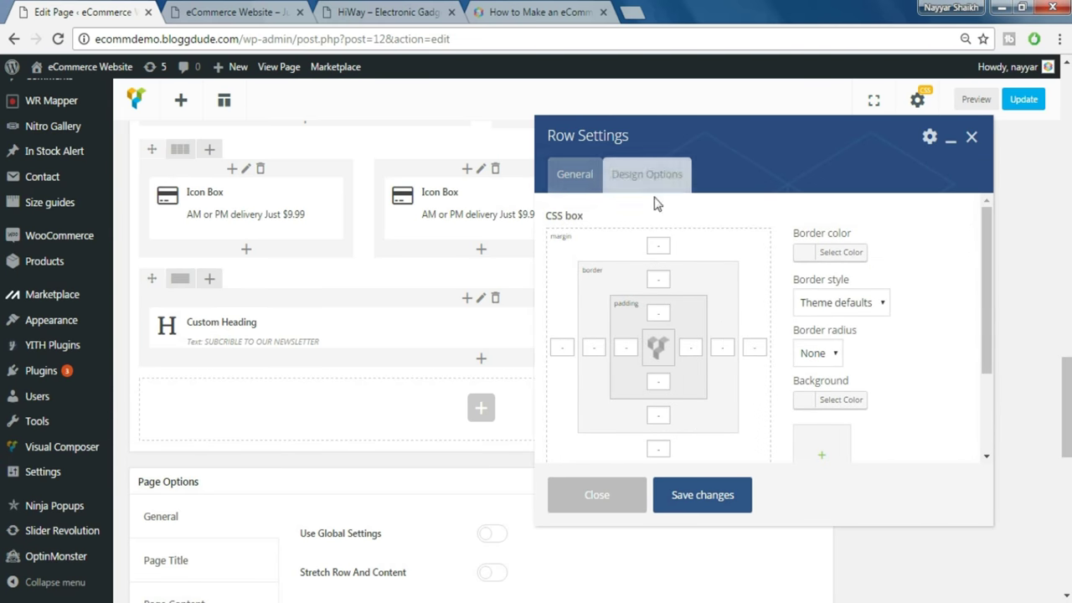
pyautogui.click(659, 316)
pyautogui.write('60')
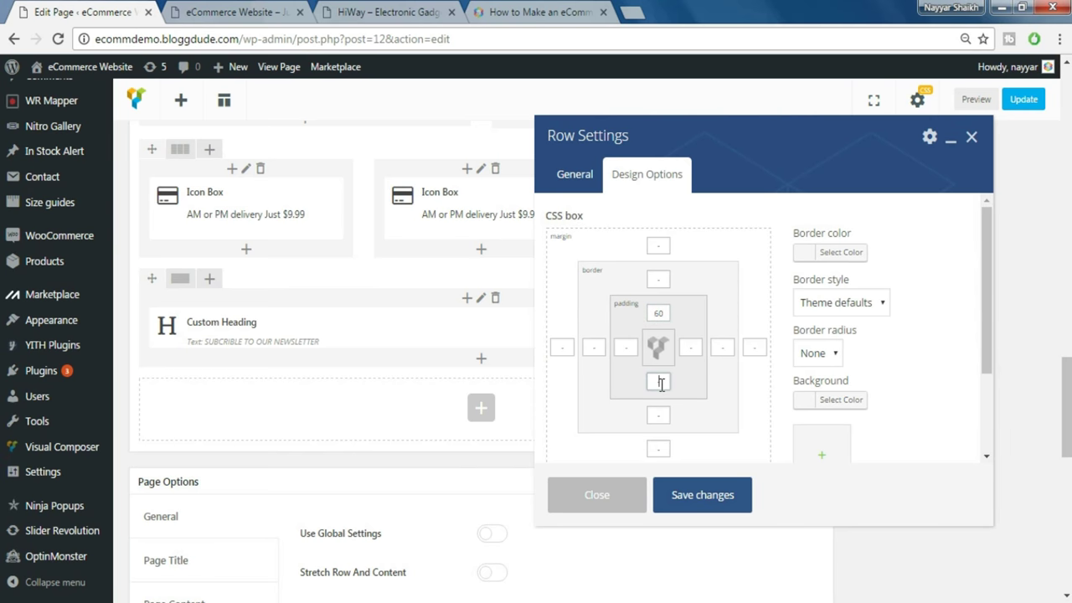
pyautogui.click(718, 499)
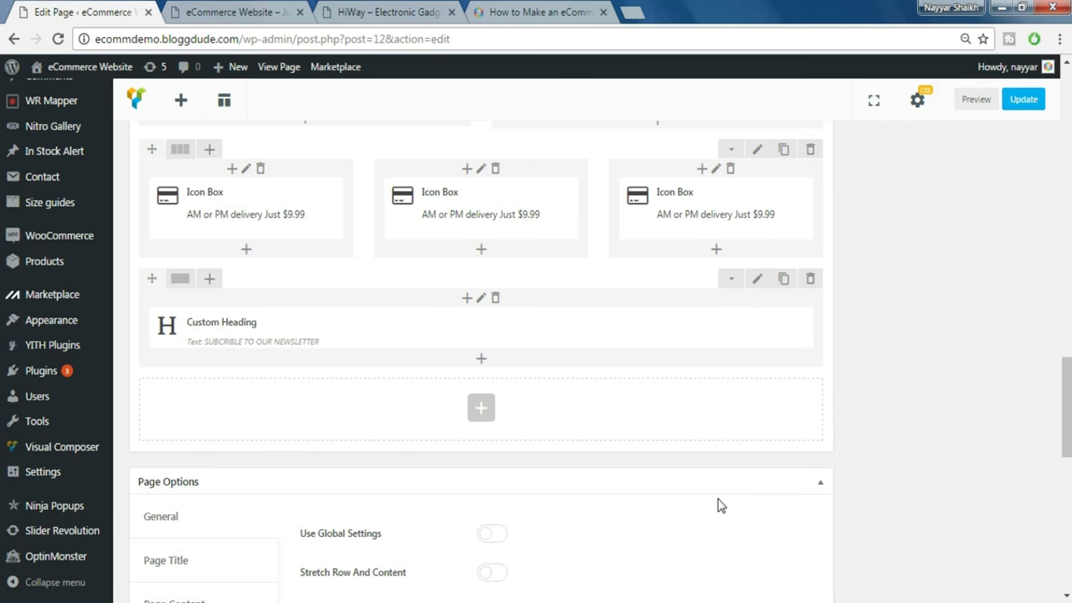
# Check the live HiWay newsletter section, then split the row into two equal 1/2+1/2 columns.
pyautogui.click(389, 10)
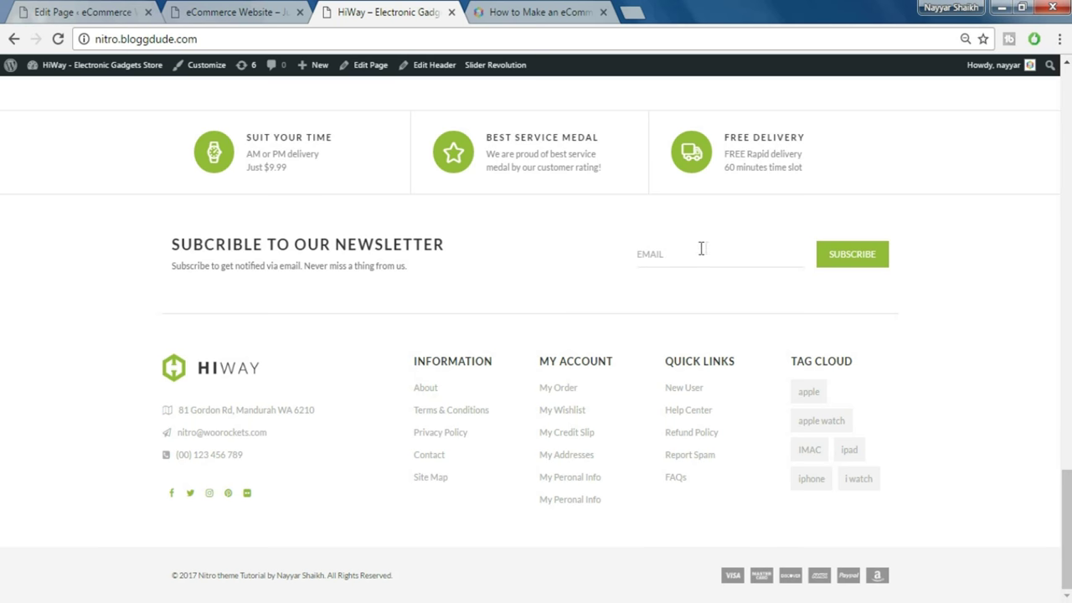
pyautogui.moveTo(343, 238); pyautogui.dragTo(347, 268)
pyautogui.click(356, 269)
pyautogui.click(82, 10)
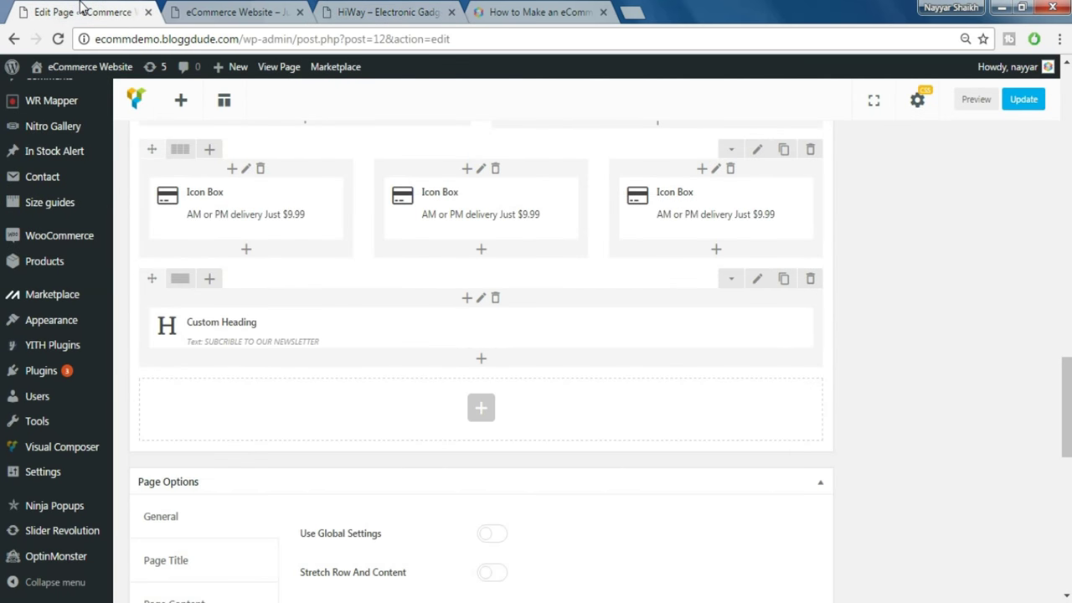
pyautogui.moveTo(189, 282)
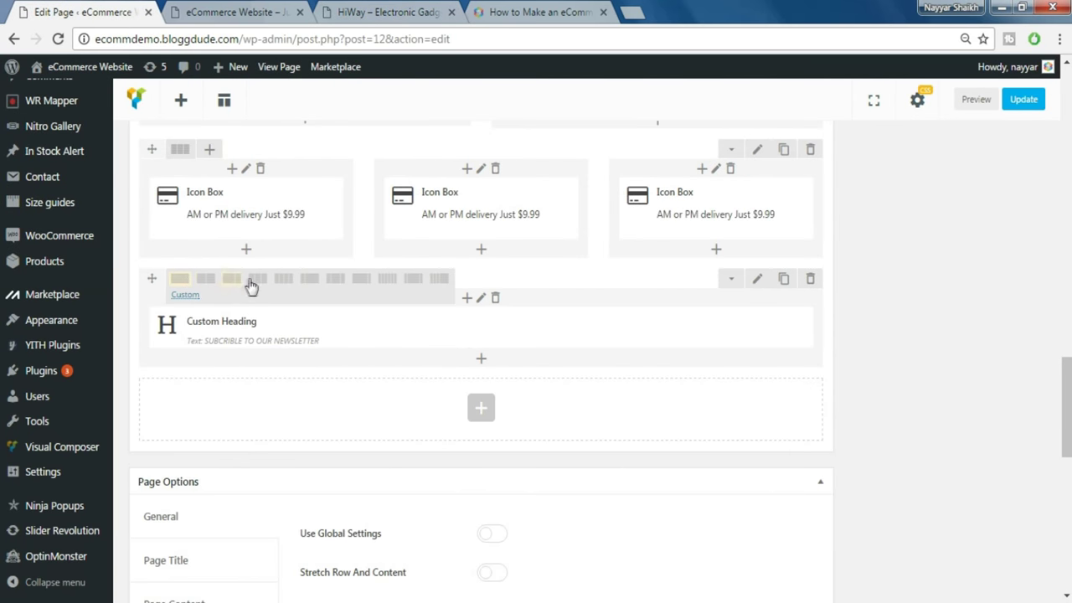
pyautogui.click(208, 283)
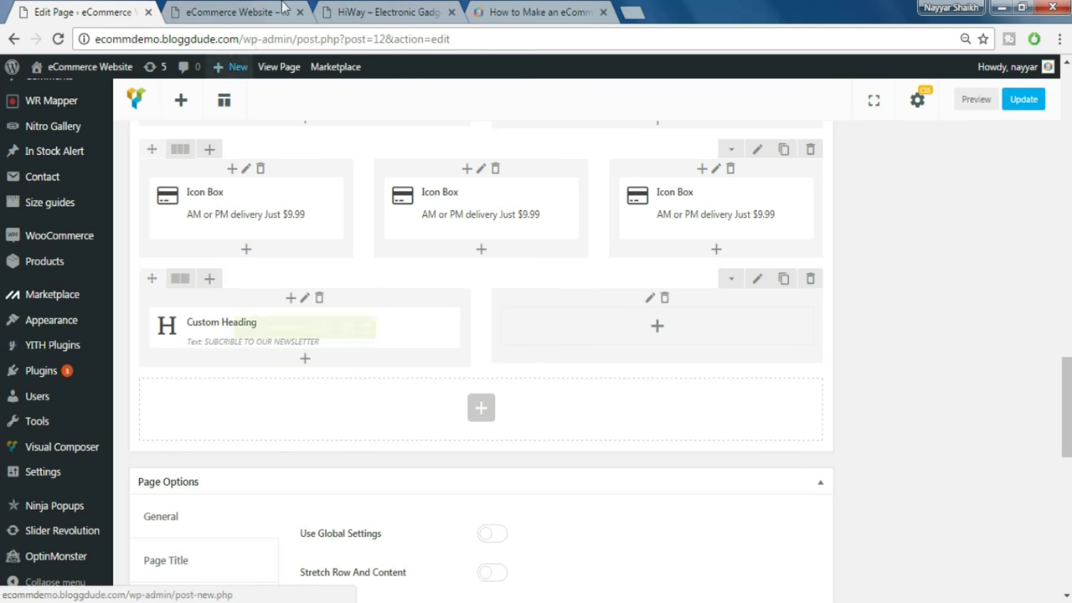
# Copy the newsletter subtitle line from the live HiWay site.
pyautogui.click(418, 12)
pyautogui.tripleClick(306, 264)
pyautogui.hotkey('ctrl', 'c')
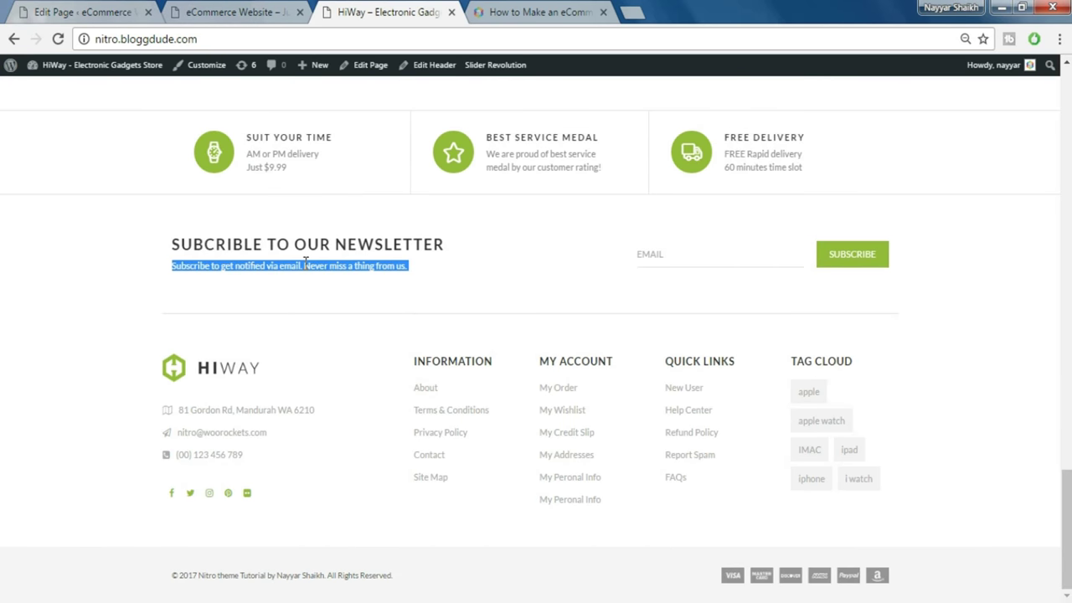
pyautogui.click(306, 283)
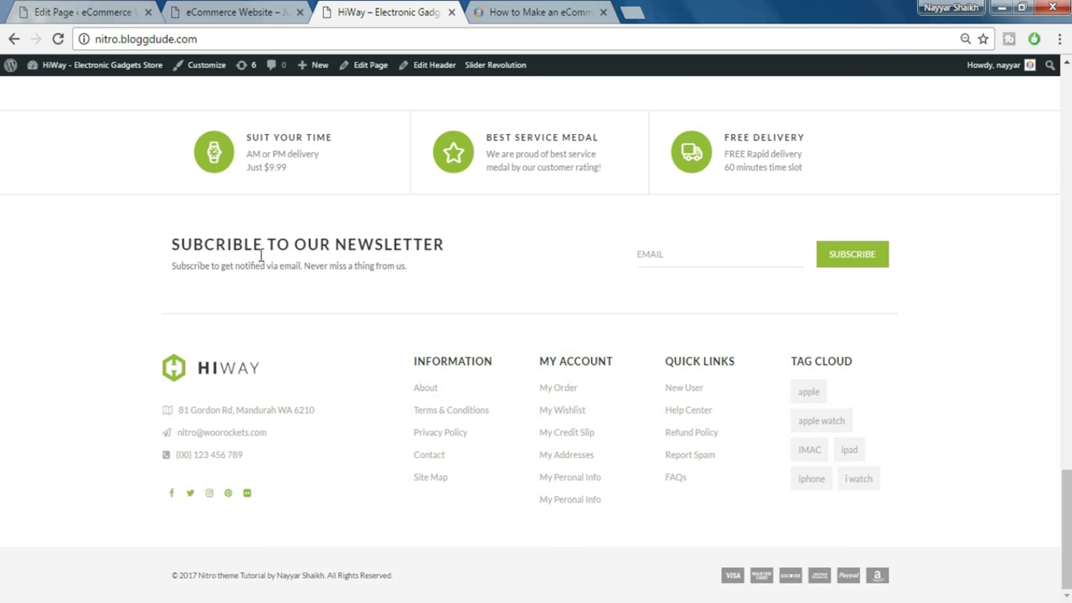
pyautogui.click(76, 10)
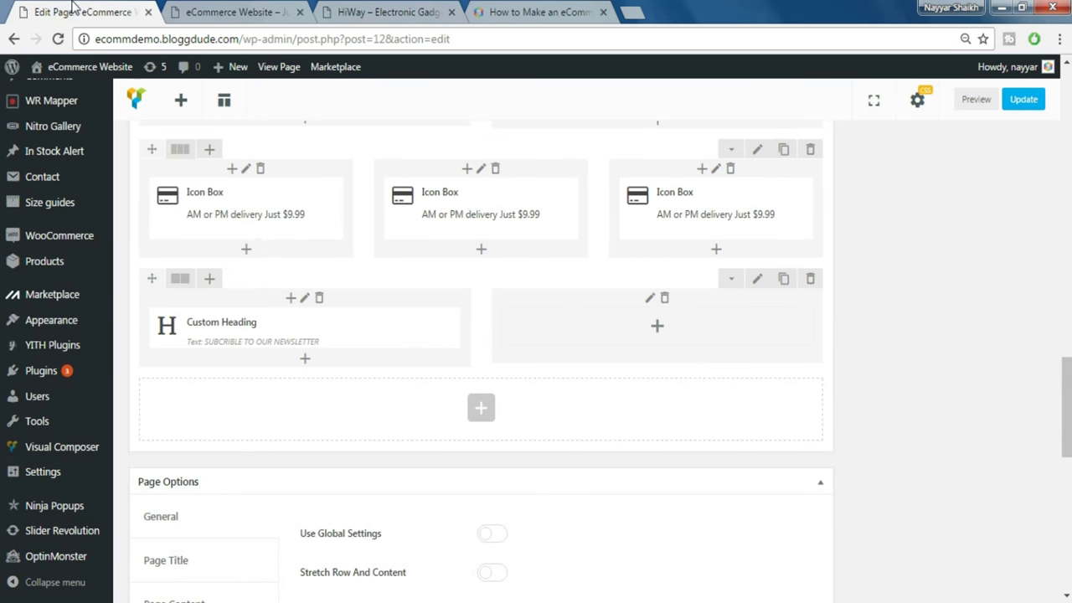
# Add a Text Block under the heading reading 'Subscribe to get notified via email. Never miss a thing from us.'.
pyautogui.click(306, 360)
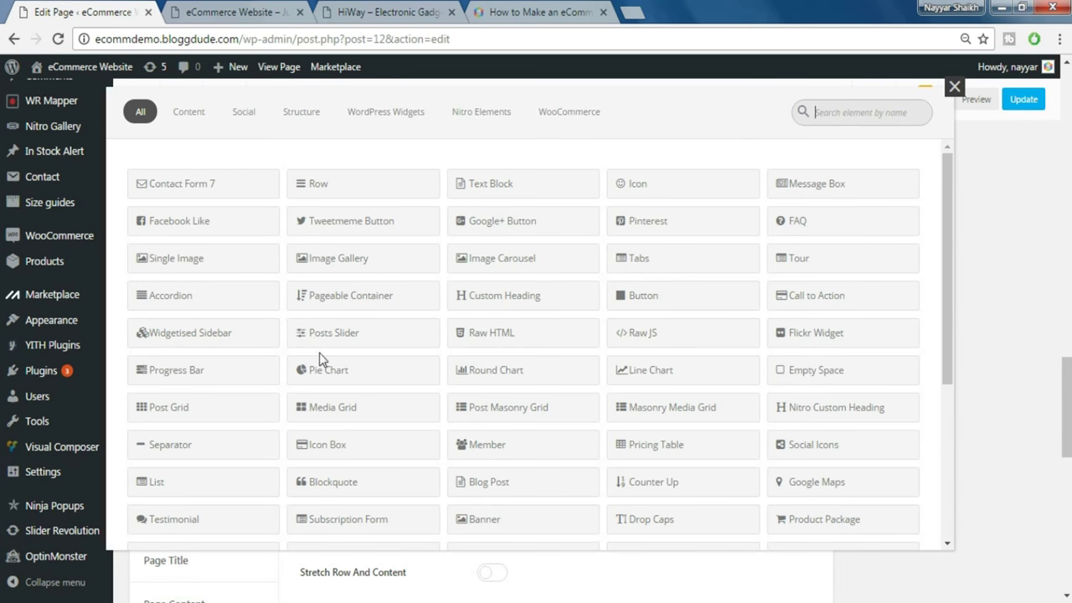
pyautogui.write('text')
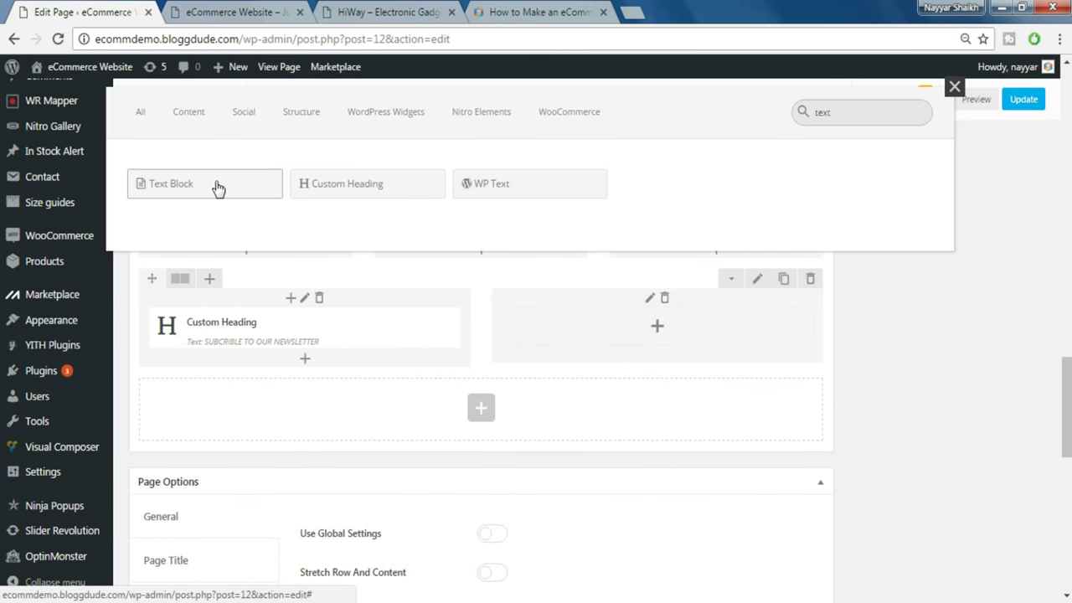
pyautogui.click(217, 186)
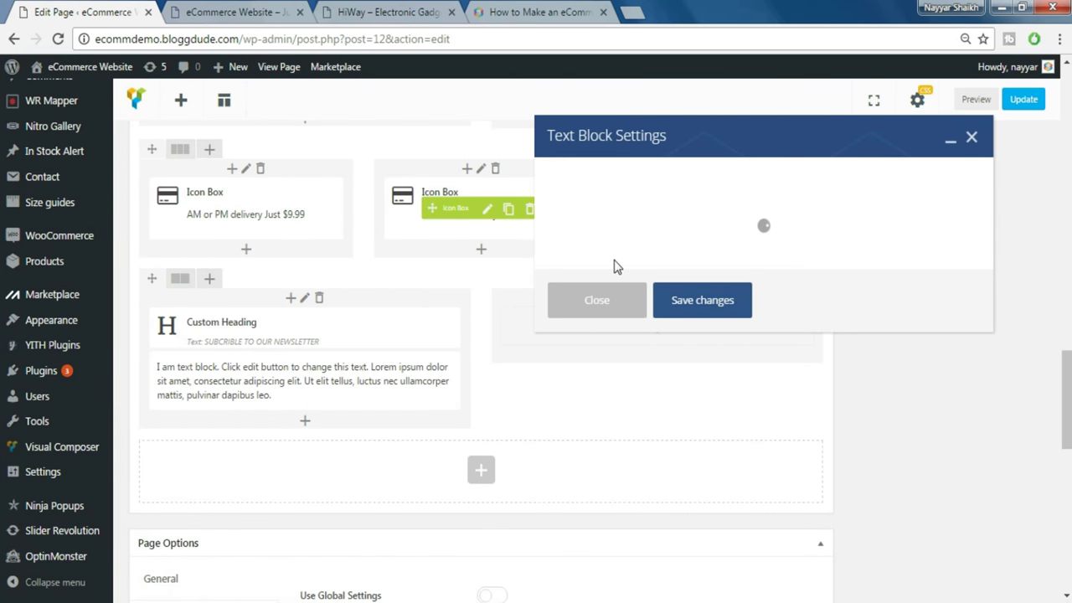
pyautogui.hotkey('ctrl', 'a')
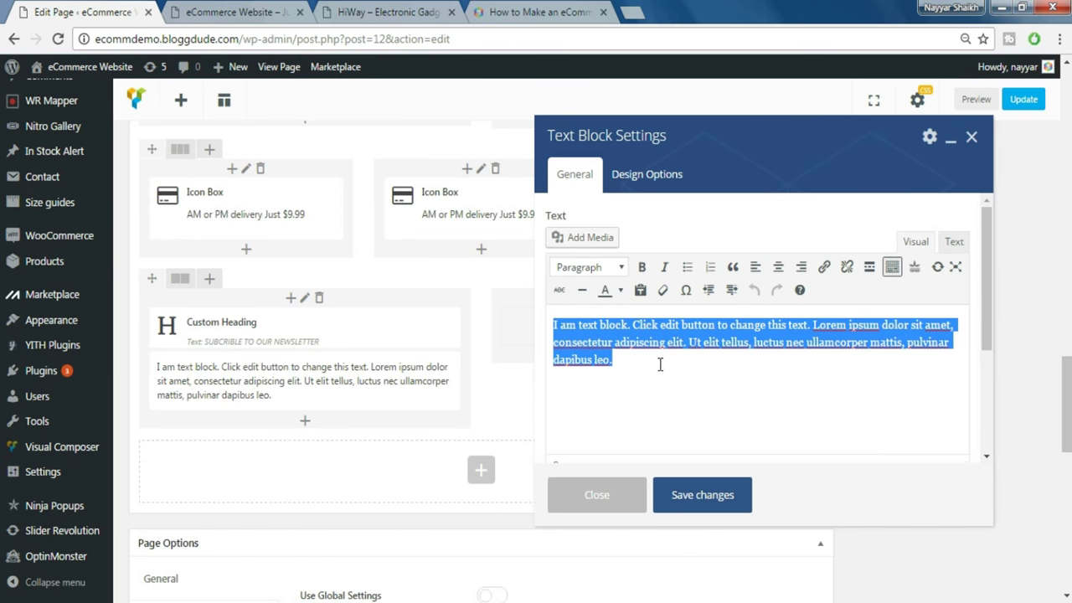
pyautogui.hotkey('ctrl', 'v')
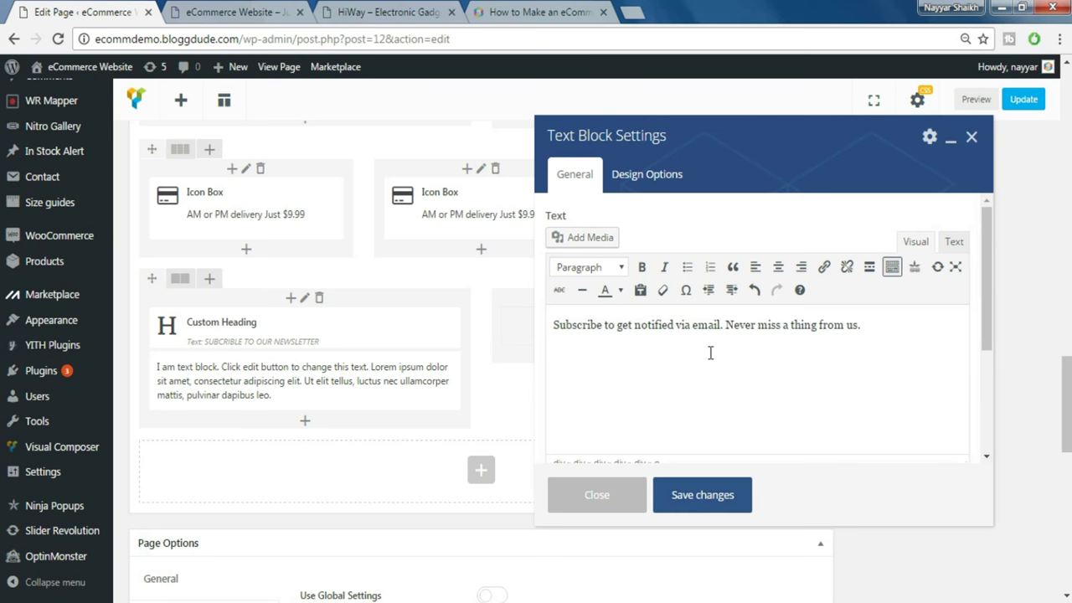
pyautogui.click(650, 186)
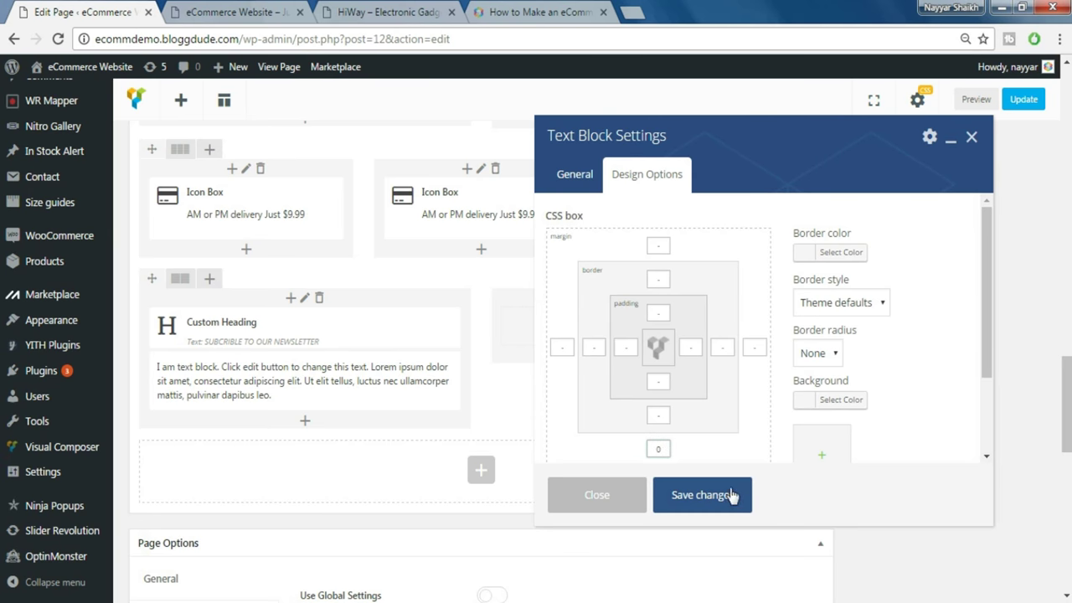
pyautogui.click(702, 495)
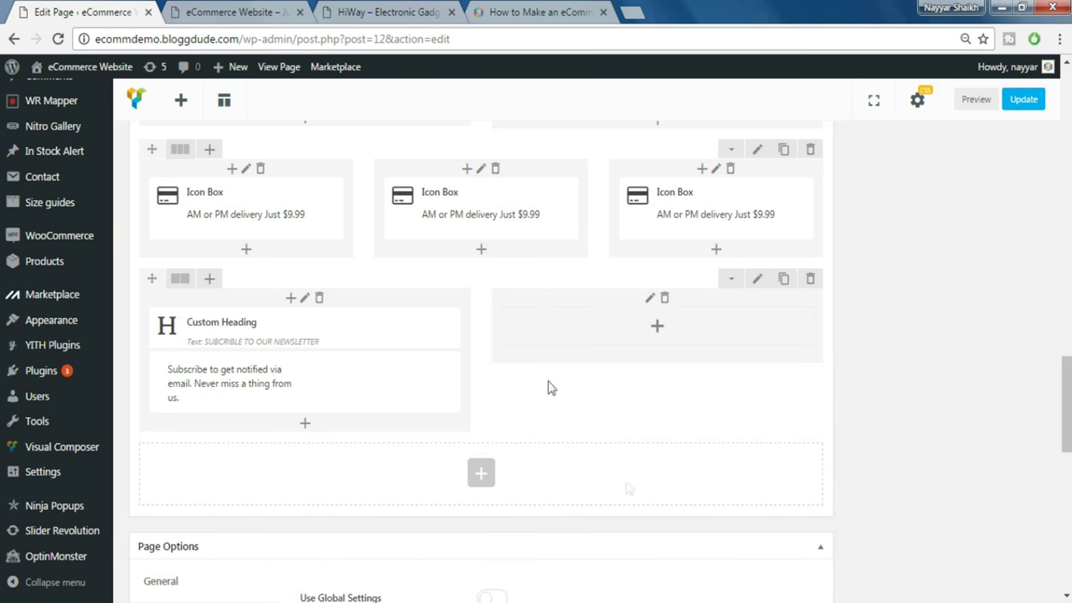
pyautogui.click(392, 11)
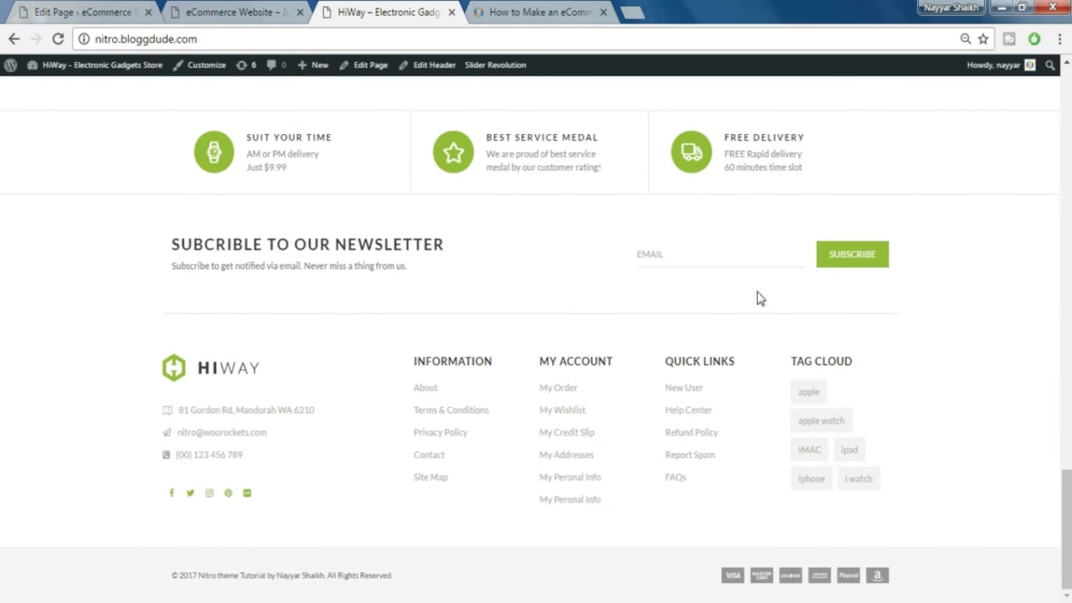
# Insert a Subscription Form element into the empty right column and review its 300px width and 50px height.
pyautogui.click(117, 10)
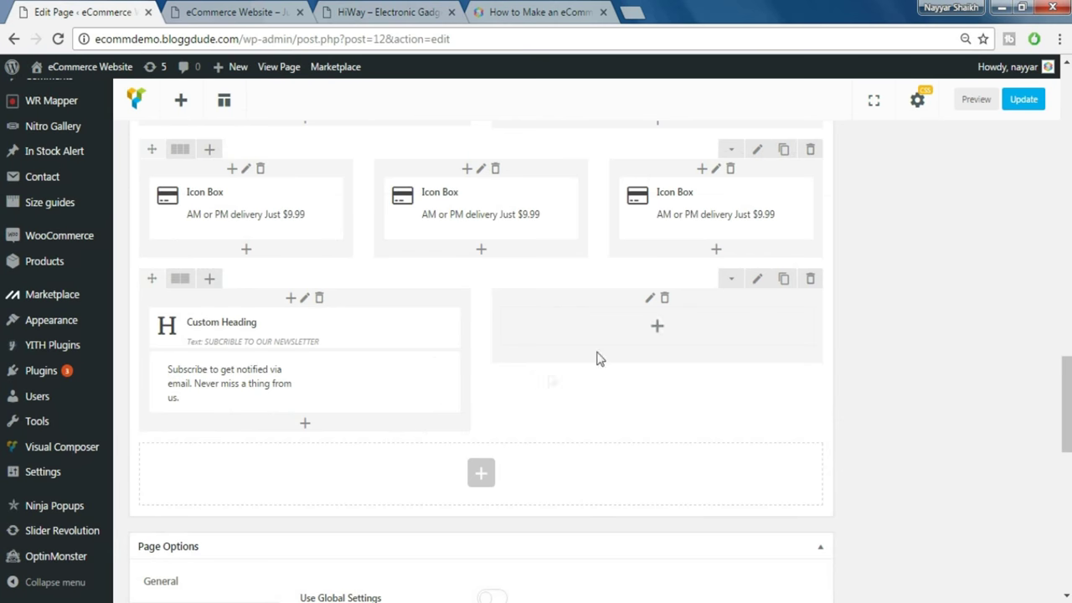
pyautogui.click(658, 328)
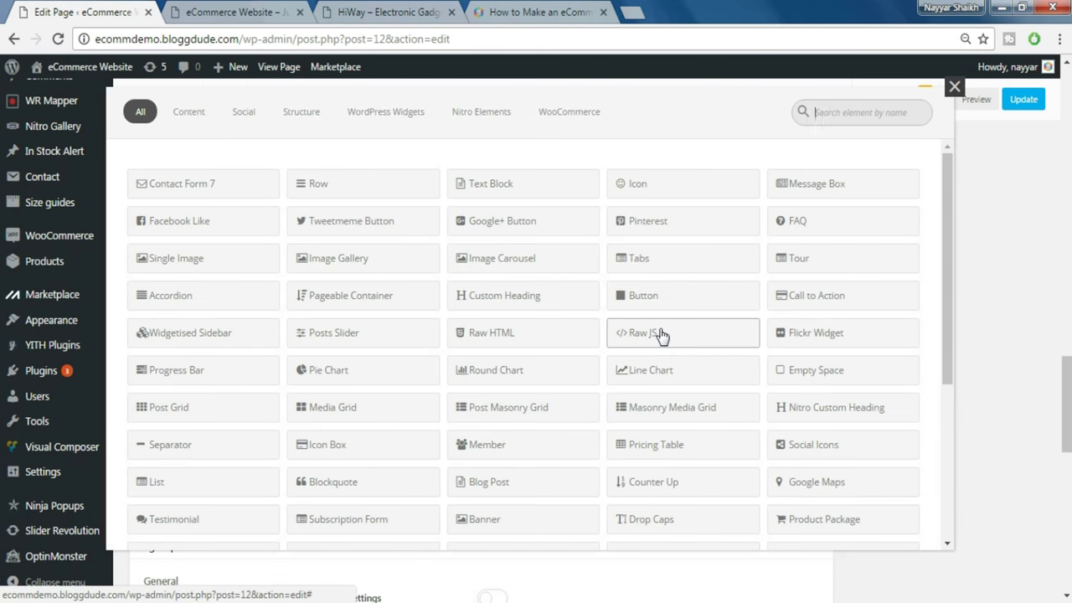
pyautogui.write('sub')
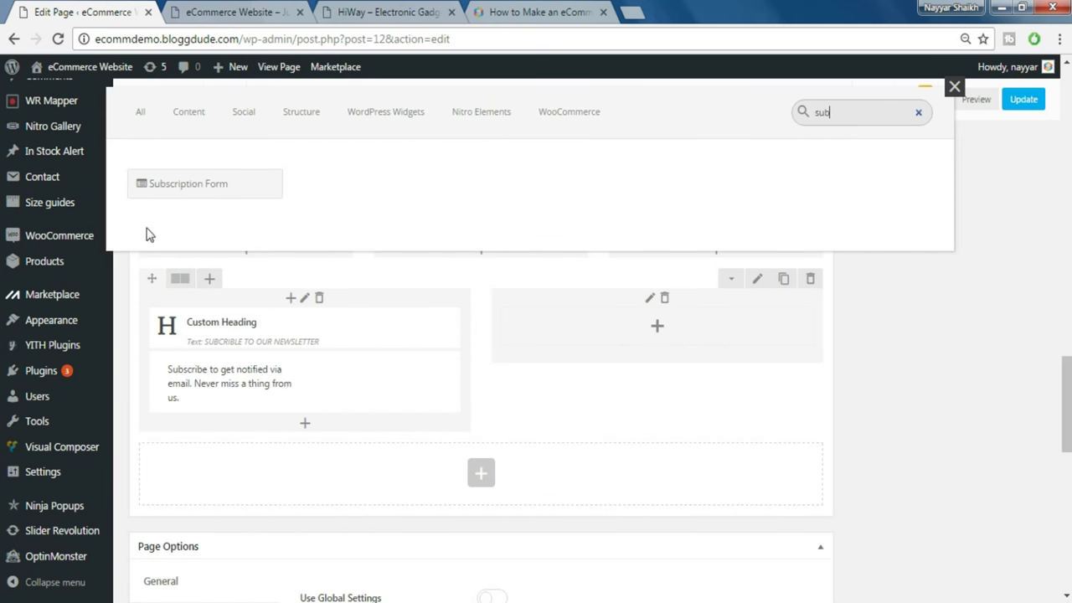
pyautogui.click(210, 189)
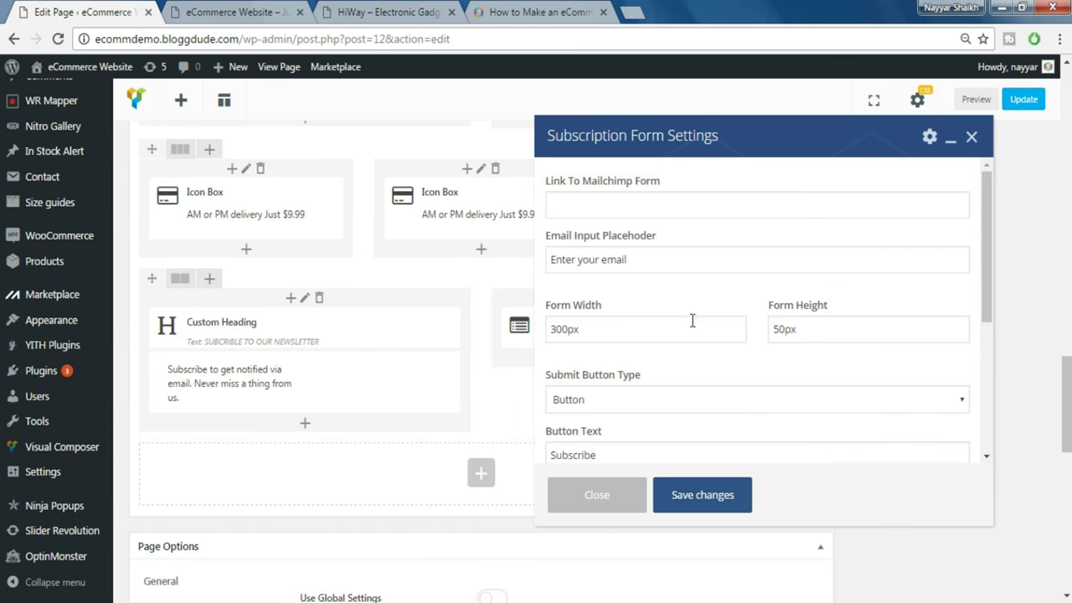
pyautogui.scroll(-5, 692, 377)
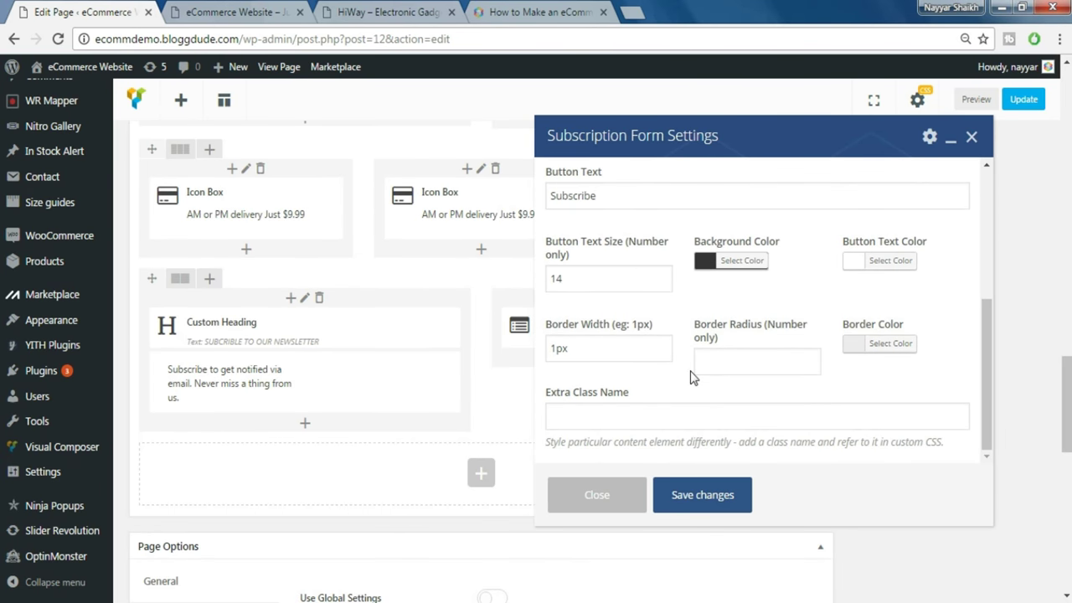
pyautogui.scroll(8, 692, 352)
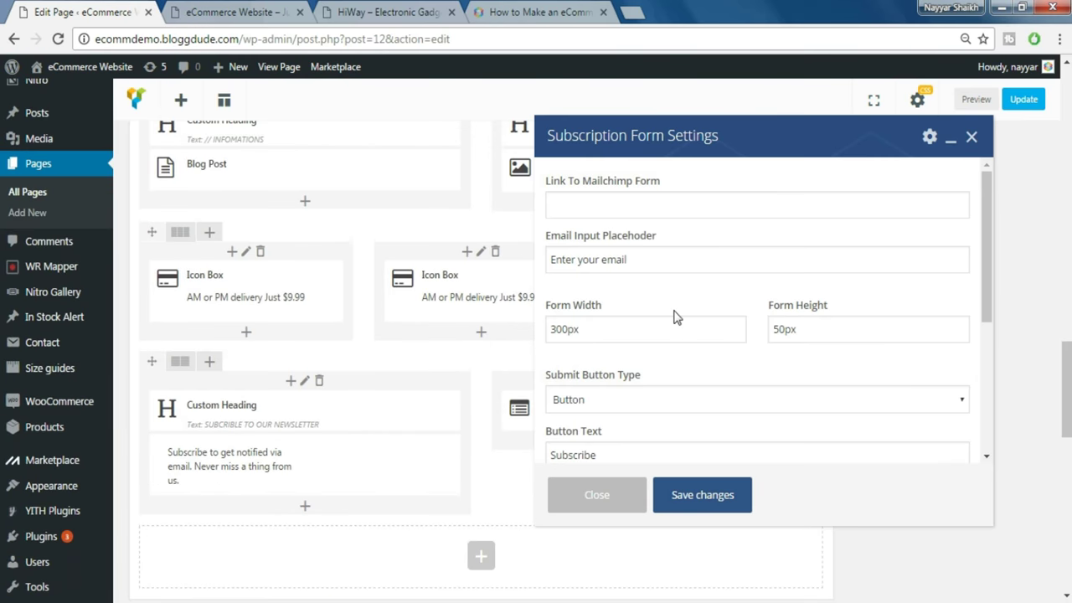
pyautogui.scroll(-3, 677, 317)
pyautogui.scroll(4, 677, 316)
pyautogui.scroll(-1, 416, 348)
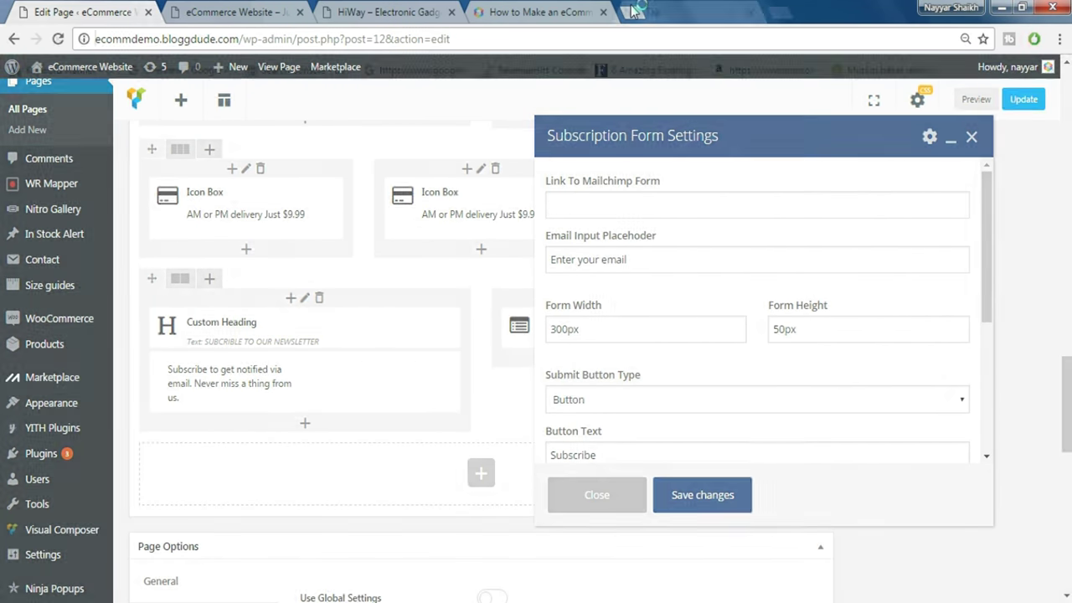
# Go to mailchimp.com, log in, and start a new list from the Lists page.
pyautogui.click(635, 10)
pyautogui.write('mailc')
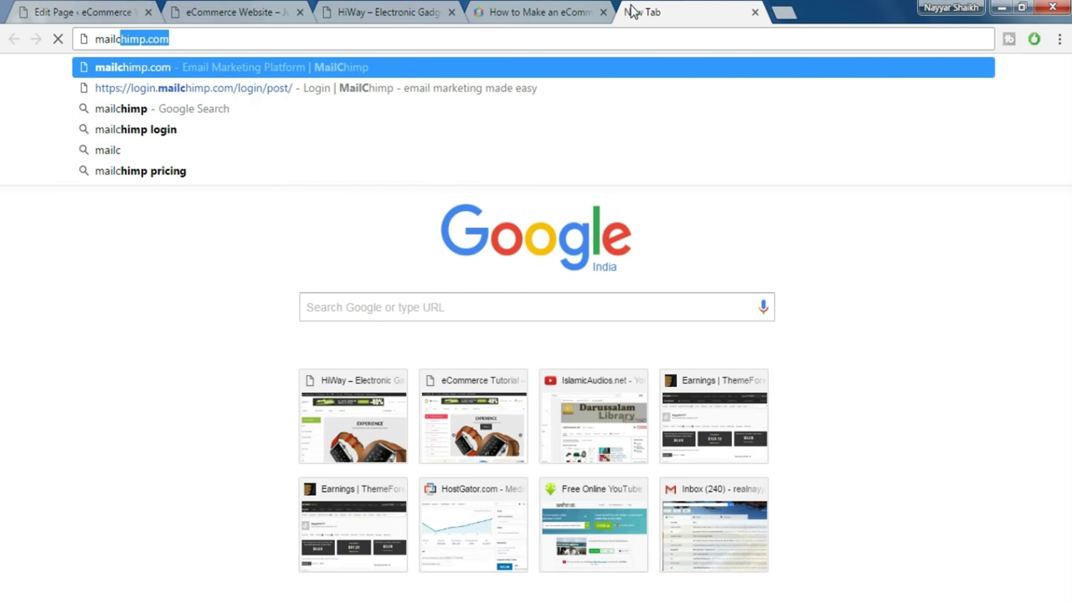
pyautogui.press('Return')
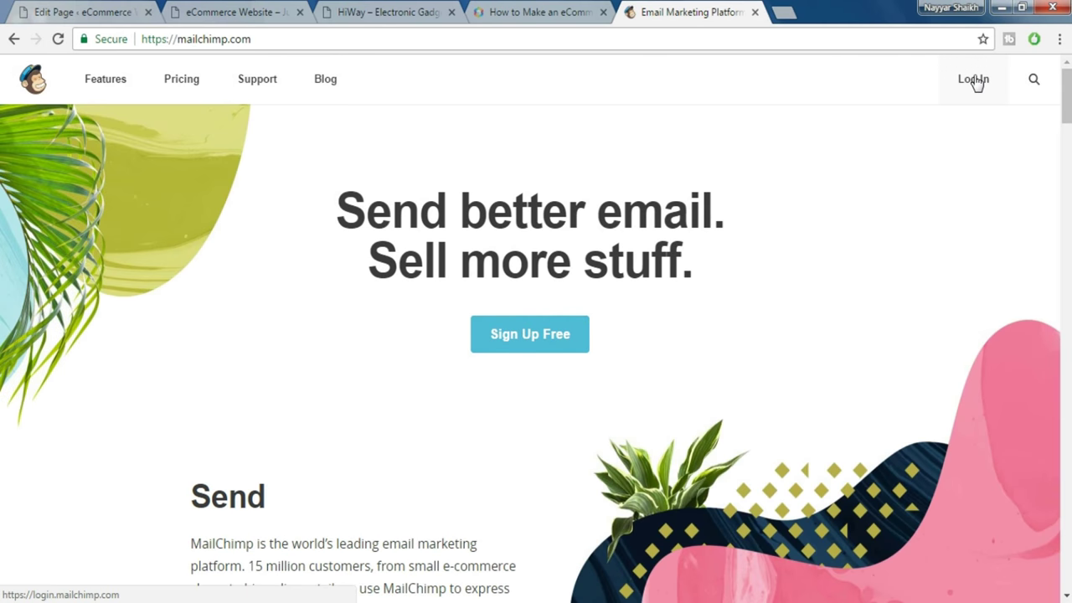
pyautogui.click(965, 84)
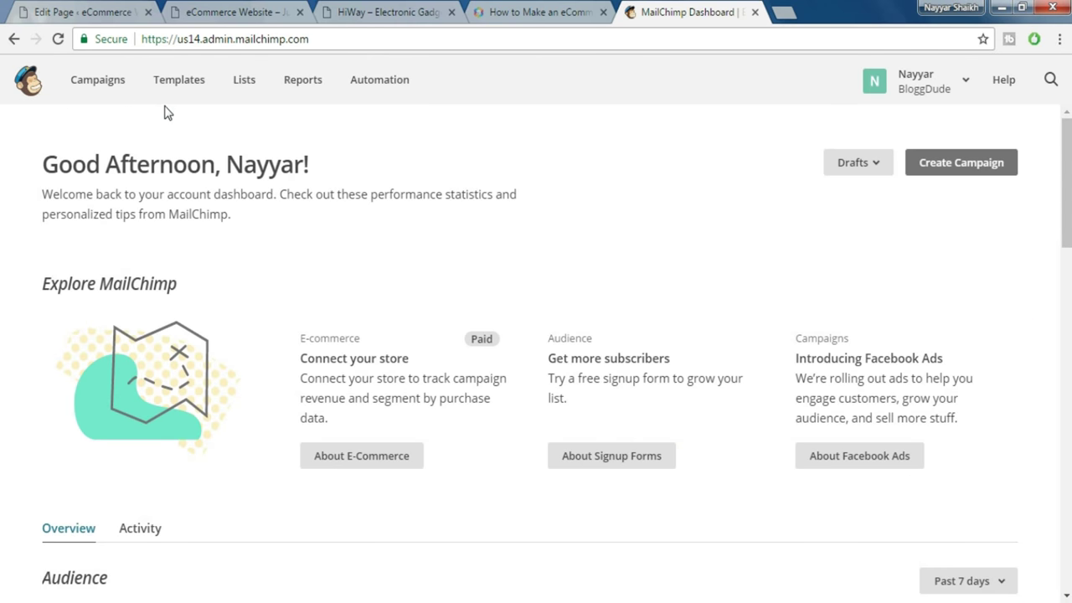
pyautogui.click(243, 95)
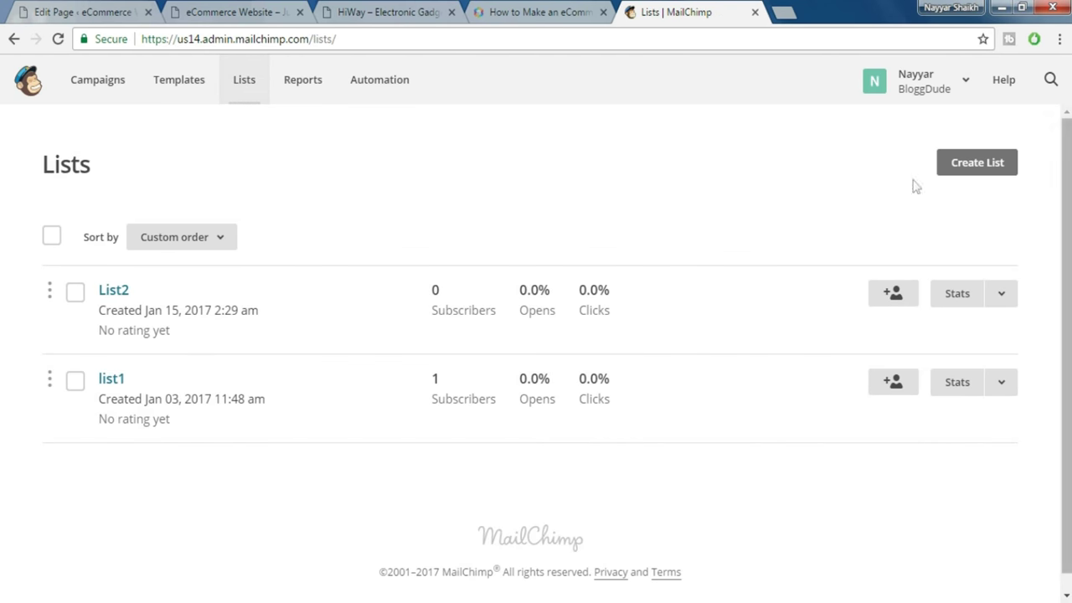
pyautogui.click(974, 165)
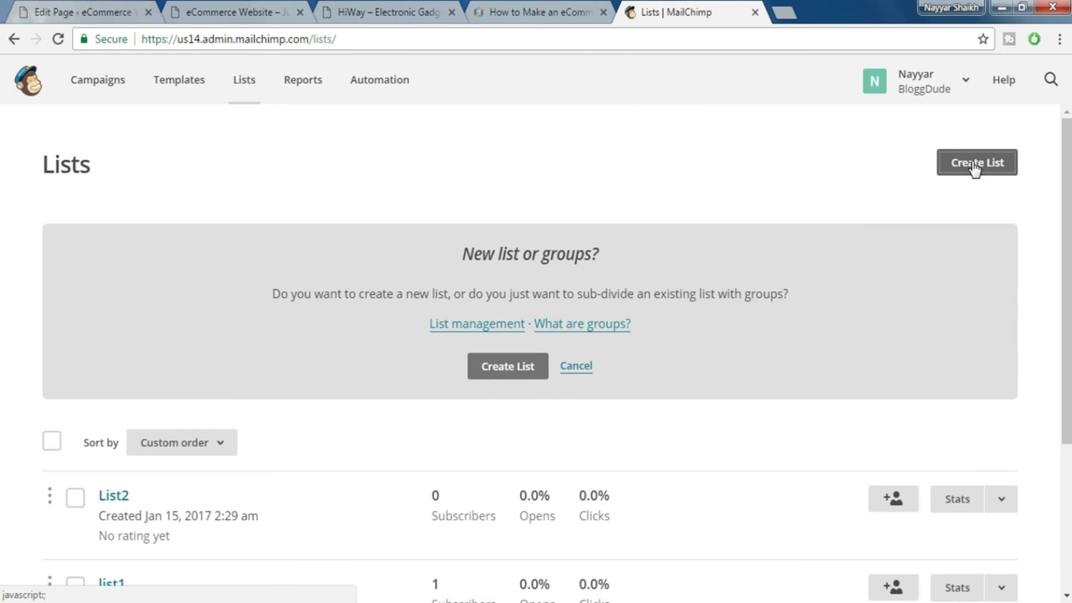
# Start a brand-new list named List3 and fill in the suggested sender email address.
pyautogui.click(528, 372)
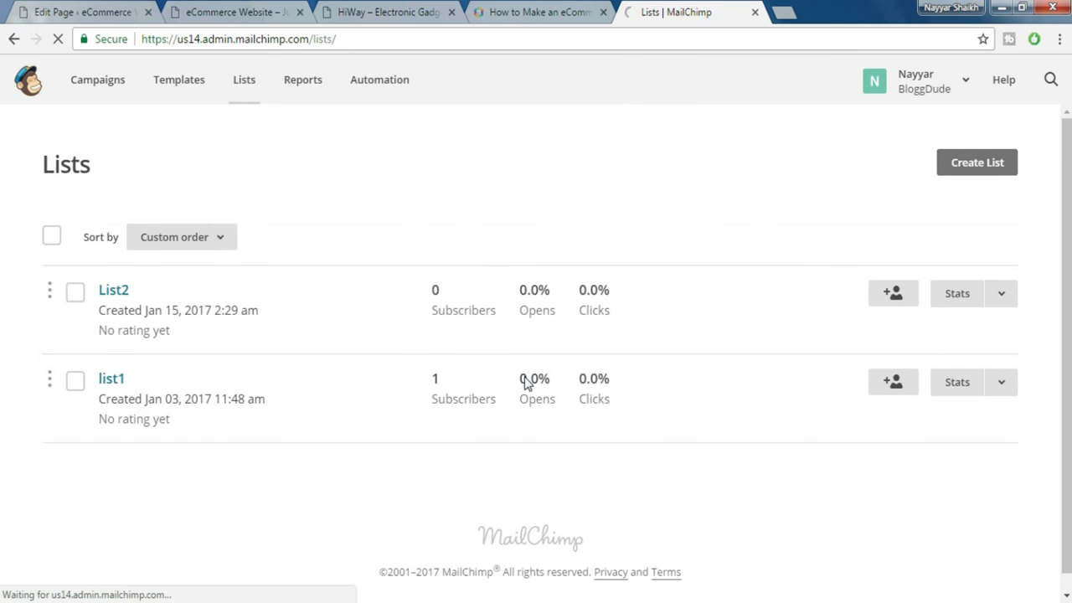
pyautogui.click(238, 299)
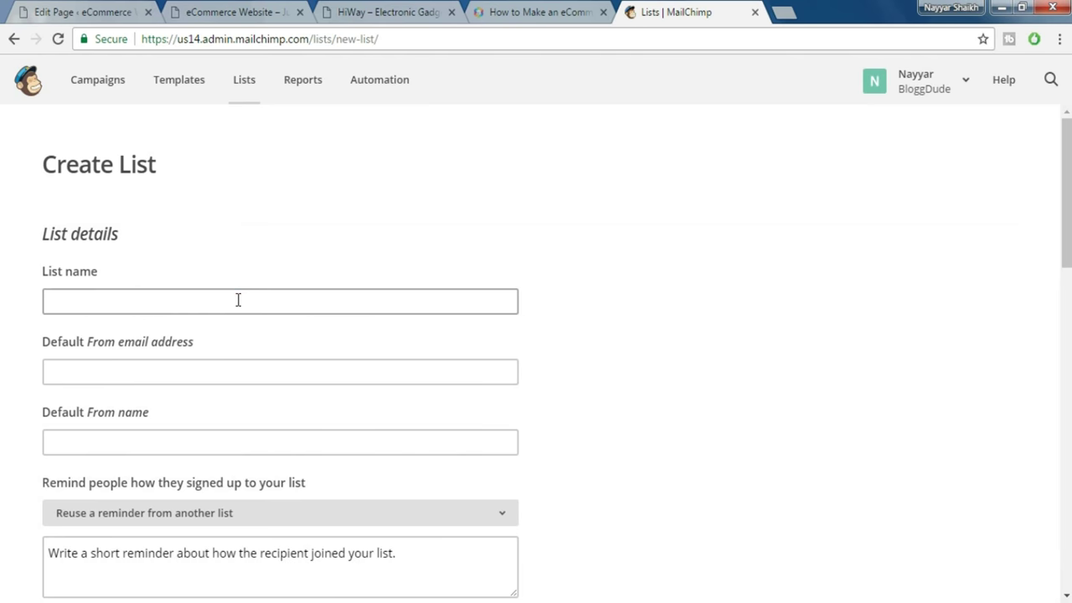
pyautogui.write('L')
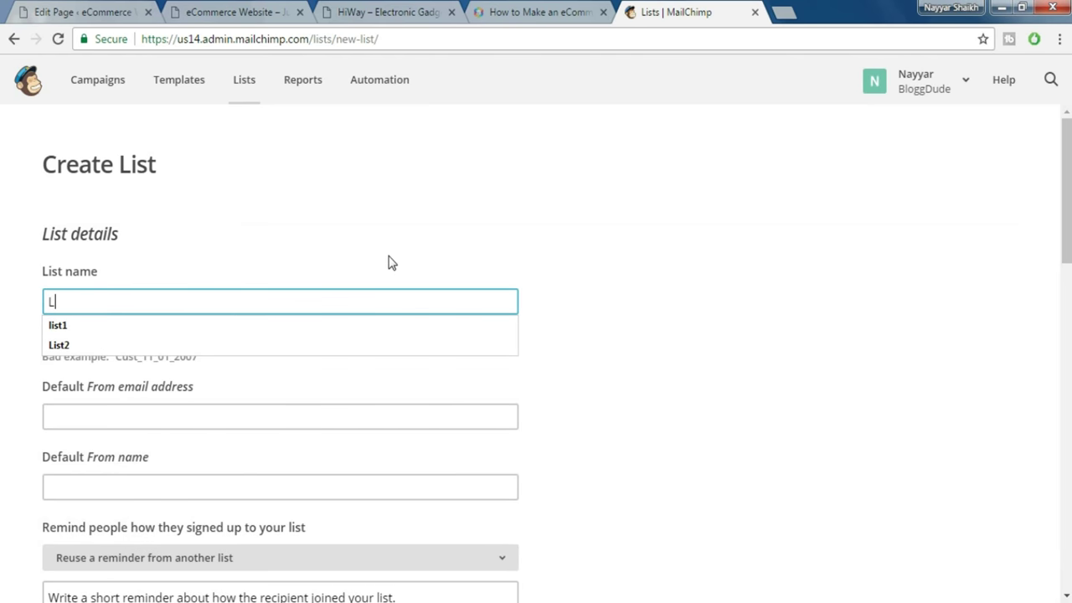
pyautogui.write('ist3')
pyautogui.click(163, 416)
pyautogui.write('re')
pyautogui.press('Down')
pyautogui.press('Return')
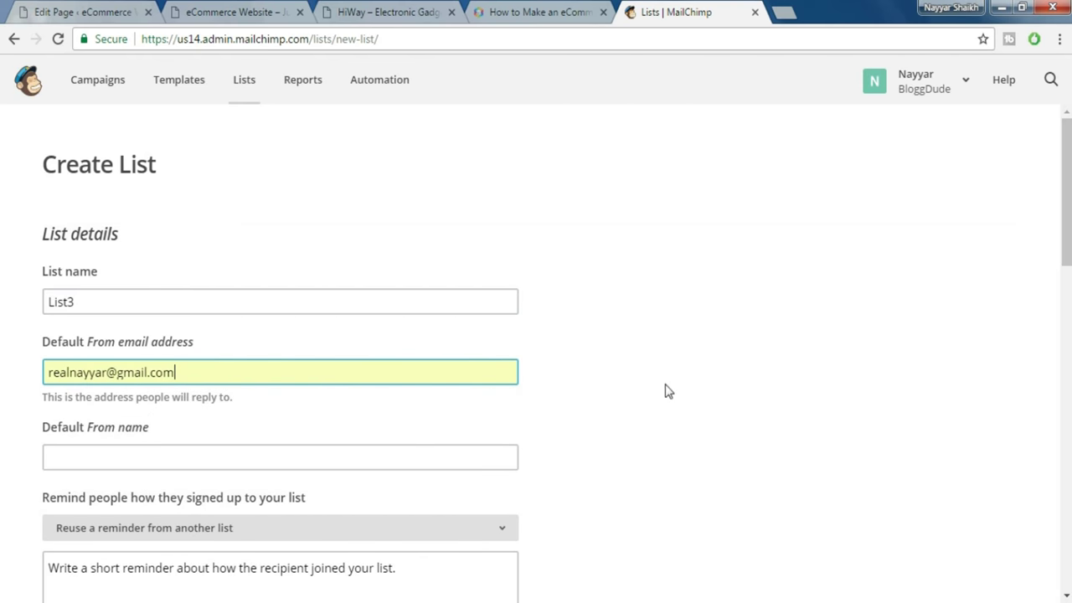
# Enter 'Name' as the From name and save List3.
pyautogui.scroll(-2, 653, 390)
pyautogui.click(179, 292)
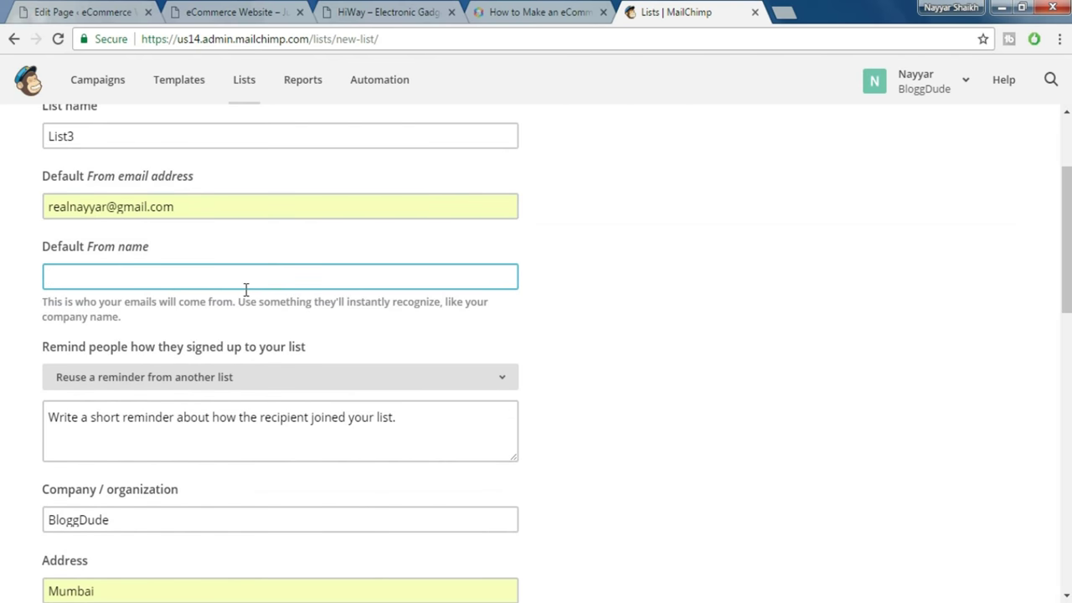
pyautogui.write('Name')
pyautogui.scroll(-3, 1046, 527)
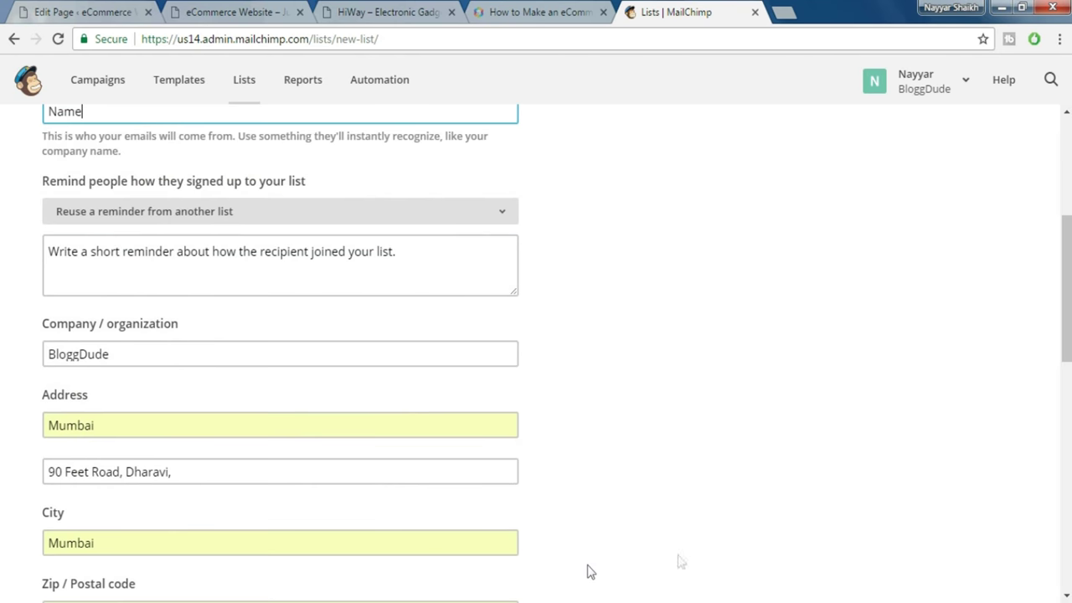
pyautogui.scroll(-1, 141, 294)
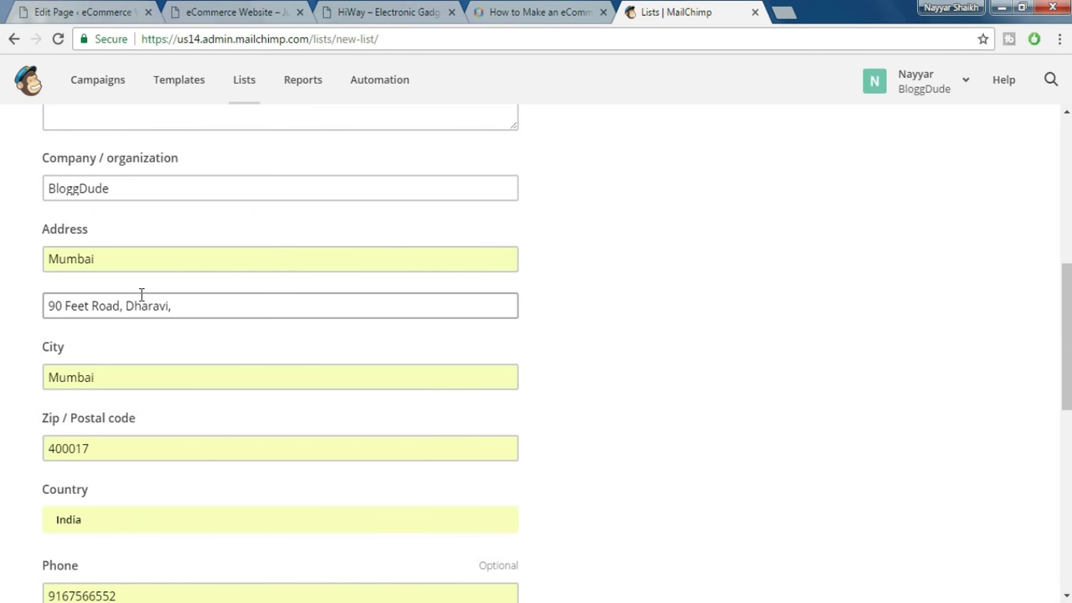
pyautogui.scroll(-2, 336, 402)
pyautogui.scroll(-5, 336, 402)
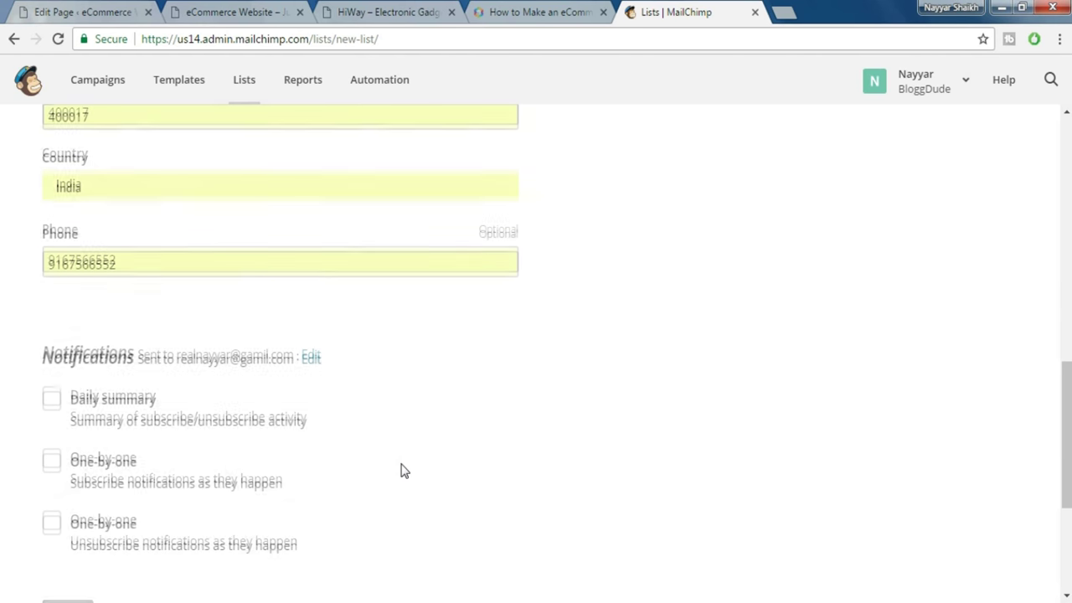
pyautogui.click(72, 381)
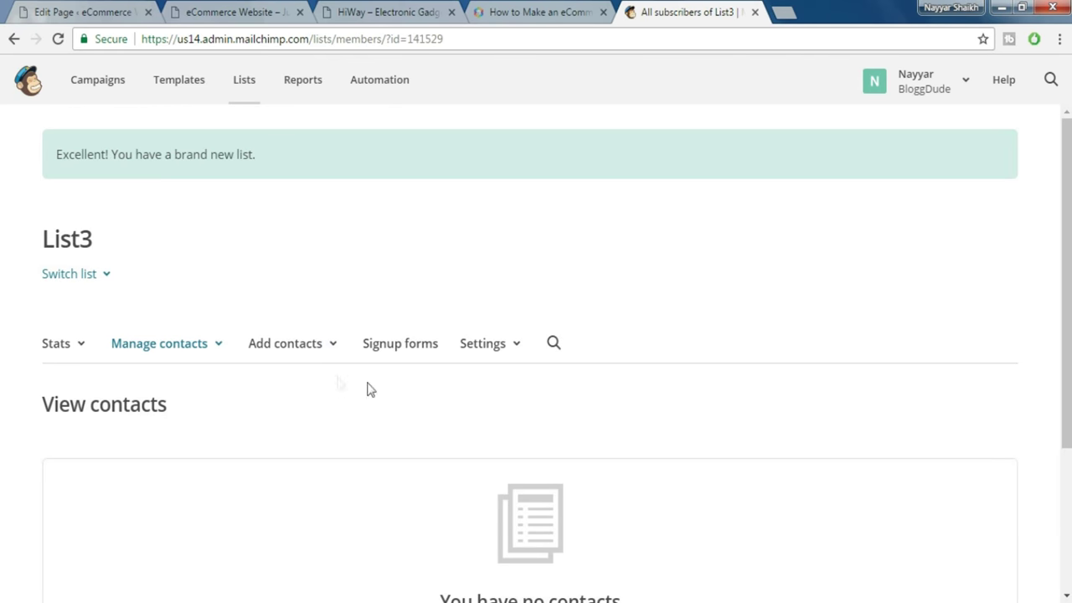
# Open List3's embedded signup form code.
pyautogui.click(390, 351)
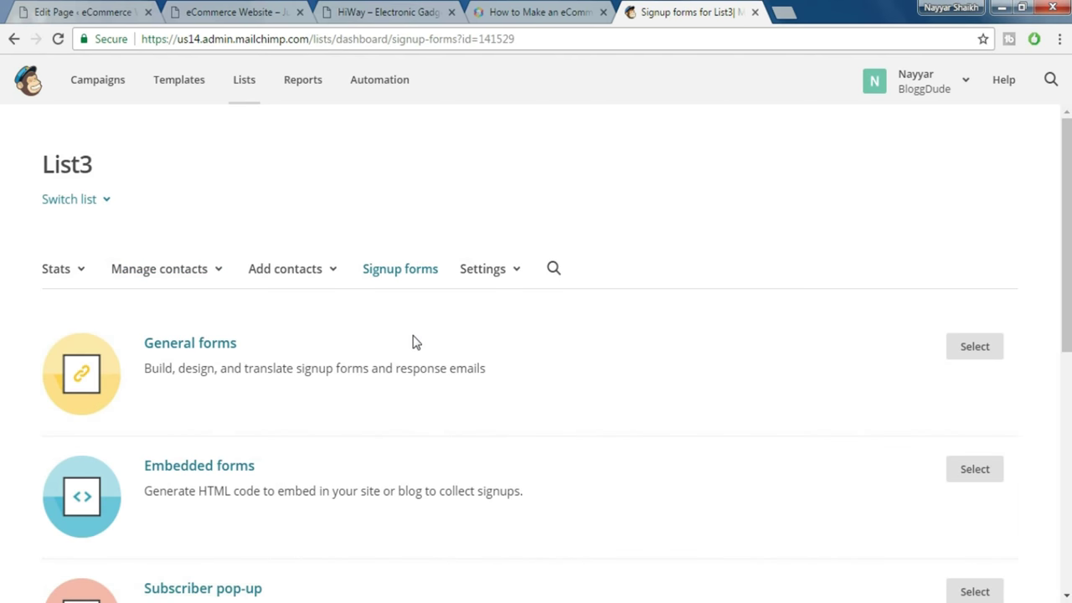
pyautogui.scroll(-1, 413, 342)
pyautogui.click(211, 390)
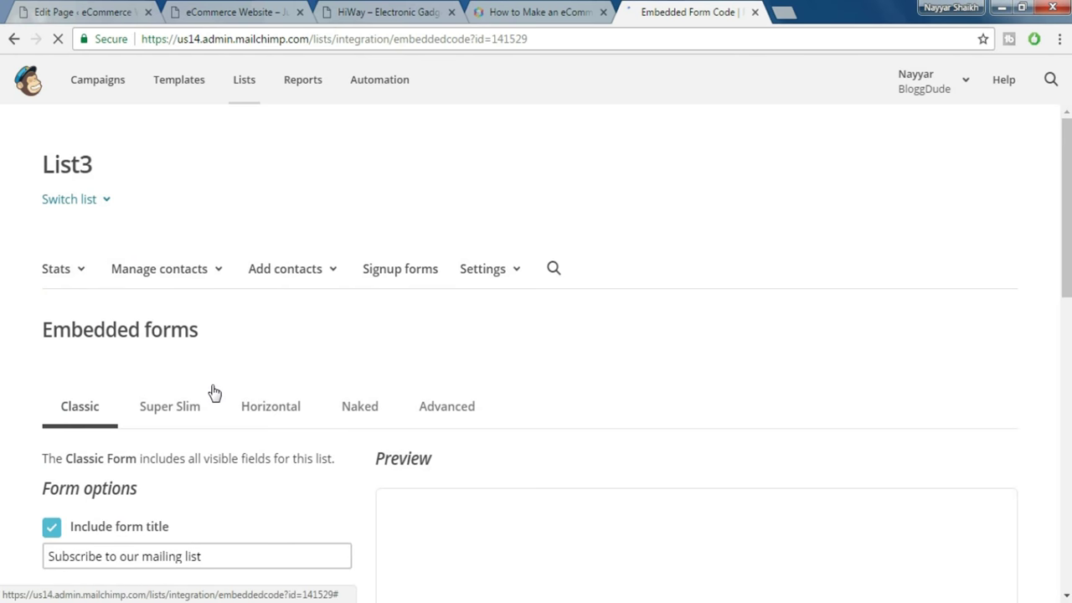
pyautogui.scroll(-3, 472, 376)
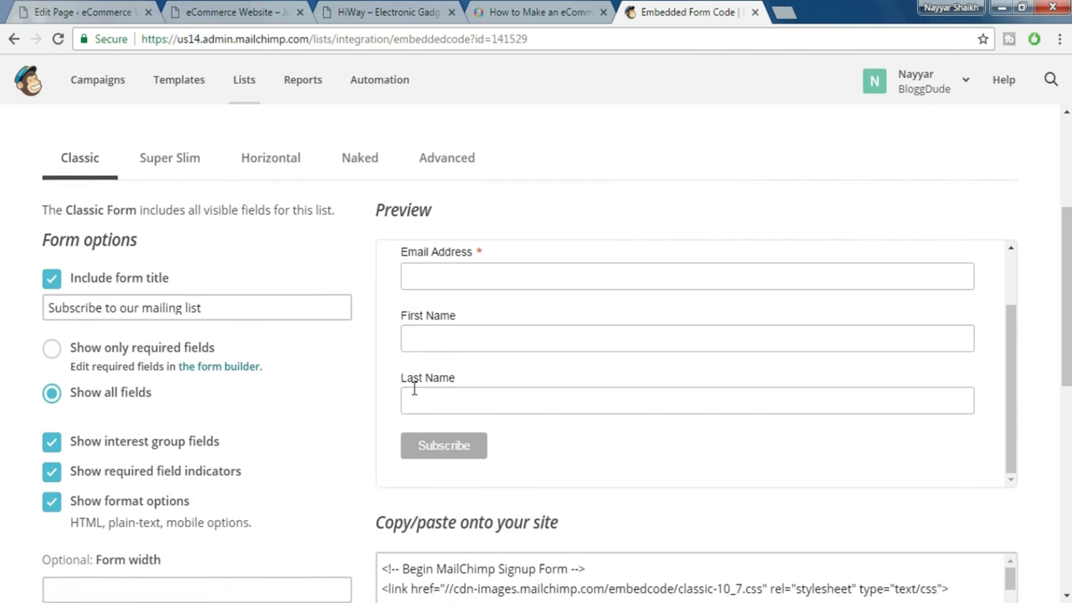
pyautogui.scroll(-3, 439, 390)
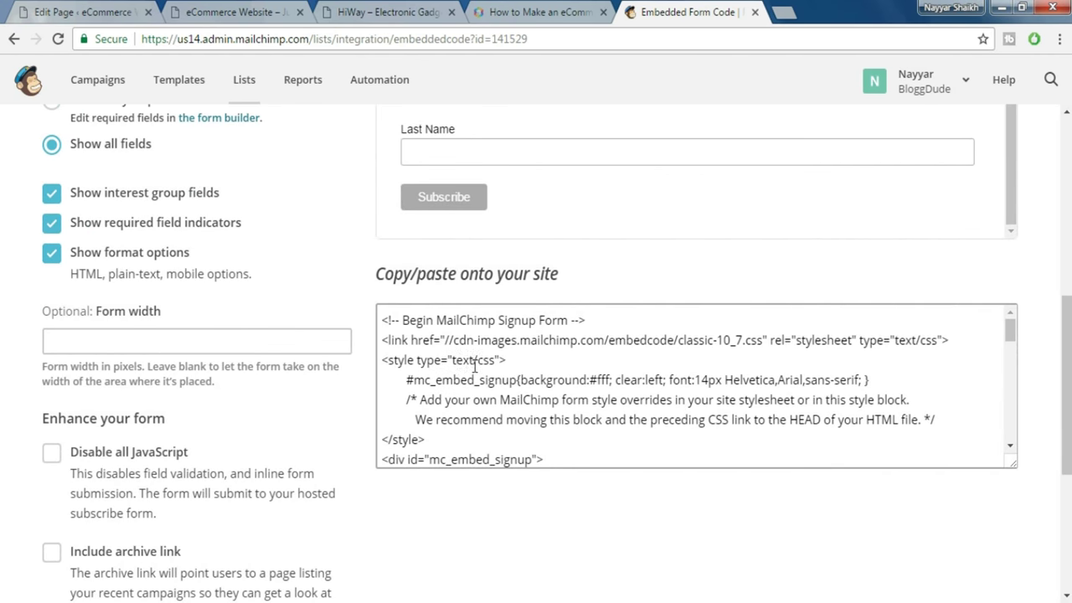
pyautogui.scroll(-2, 476, 376)
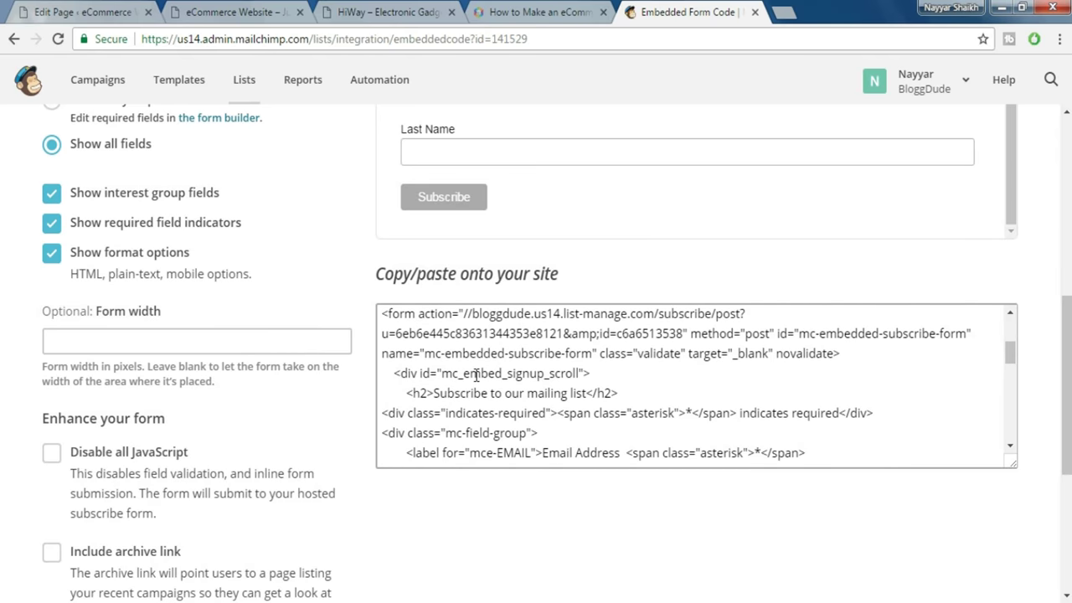
pyautogui.click(383, 318)
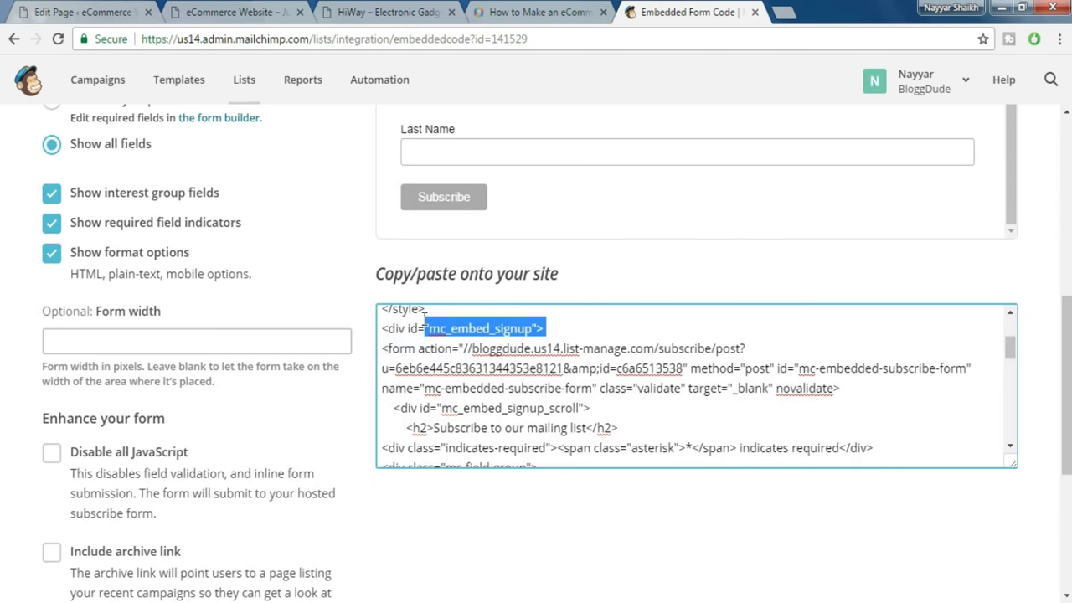
# Copy the form action URL from the embed code and return to the WordPress editor.
pyautogui.click(431, 417)
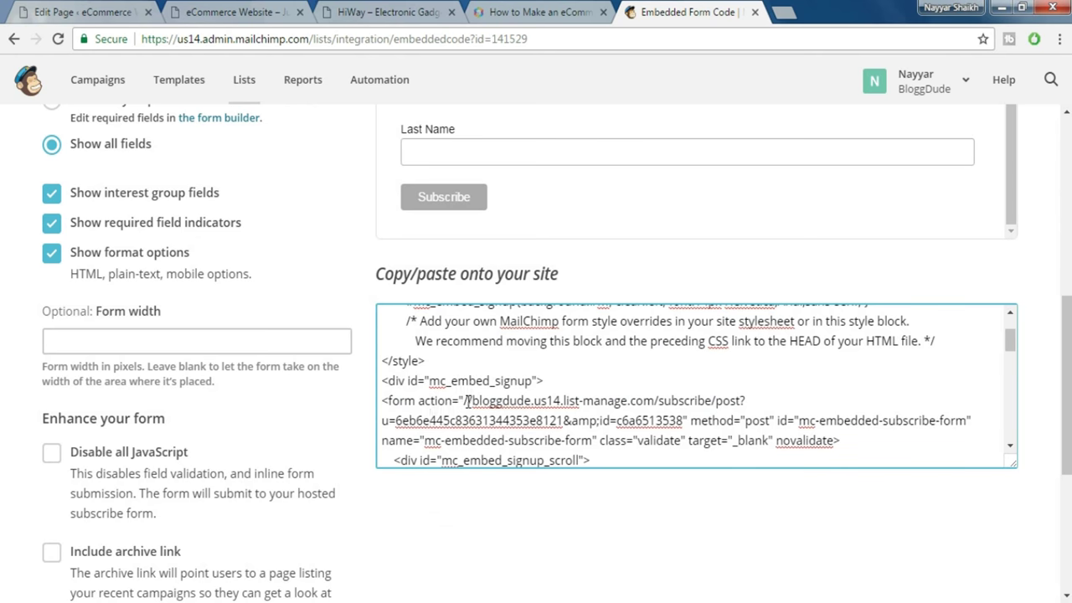
pyautogui.click(683, 421)
pyautogui.hotkey('shift', 'Left')
pyautogui.hotkey('shift', 'Left')
pyautogui.hotkey('shift', 'Left')
pyautogui.hotkey('shift', 'Left')
pyautogui.hotkey('shift', 'Left')
pyautogui.hotkey('shift', 'Left')
pyautogui.hotkey('shift', 'Left')
pyautogui.hotkey('shift', 'Left')
pyautogui.hotkey('shift', 'Left')
pyautogui.hotkey('shift', 'Left')
pyautogui.hotkey('shift', 'Left')
pyautogui.hotkey('shift', 'Left')
pyautogui.hotkey('shift', 'Left')
pyautogui.hotkey('shift', 'Left')
pyautogui.hotkey('shift', 'Left')
pyautogui.hotkey('shift', 'Left')
pyautogui.hotkey('shift', 'Left')
pyautogui.hotkey('shift', 'Left')
pyautogui.hotkey('shift', 'Left')
pyautogui.hotkey('shift', 'Left')
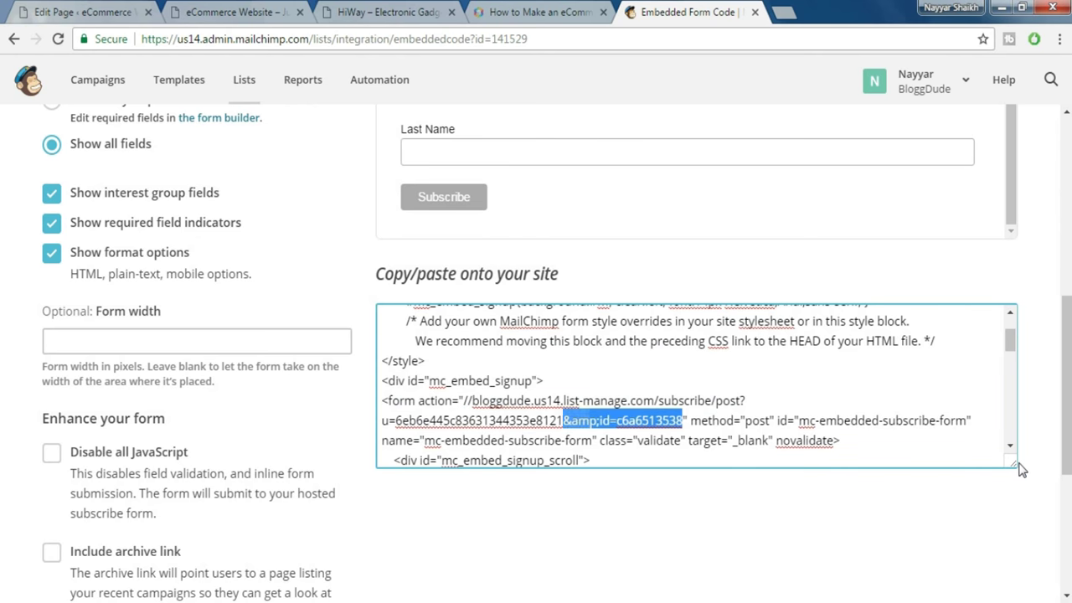
pyautogui.hotkey('shift', 'Left')
pyautogui.hotkey('shift', 'Left')
pyautogui.hotkey('shift', 'Left')
pyautogui.hotkey('shift', 'Left')
pyautogui.hotkey('shift', 'Left')
pyautogui.hotkey('shift', 'Left')
pyautogui.hotkey('shift', 'Left')
pyautogui.hotkey('shift', 'Left')
pyautogui.hotkey('shift', 'Left')
pyautogui.hotkey('shift', 'Left')
pyautogui.hotkey('shift', 'Left')
pyautogui.hotkey('shift', 'Left')
pyautogui.hotkey('shift', 'Left')
pyautogui.hotkey('shift', 'Left')
pyautogui.hotkey('shift', 'Left')
pyautogui.hotkey('shift', 'Left')
pyautogui.hotkey('shift', 'Left')
pyautogui.hotkey('shift', 'Left')
pyautogui.hotkey('shift', 'Left')
pyautogui.hotkey('shift', 'Left')
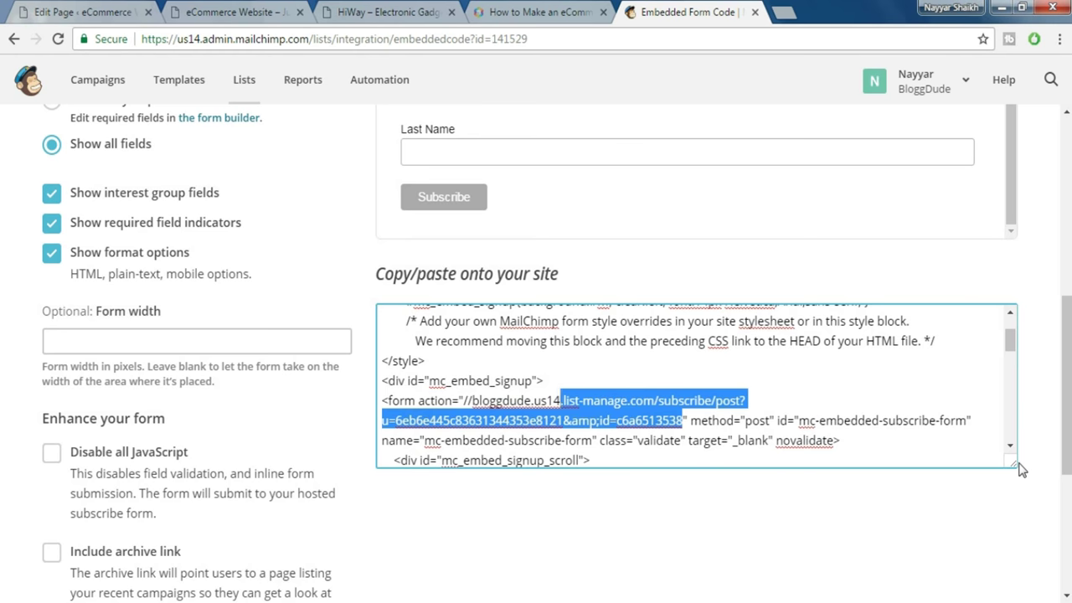
pyautogui.hotkey('shift', 'Right')
pyautogui.hotkey('shift', 'Right')
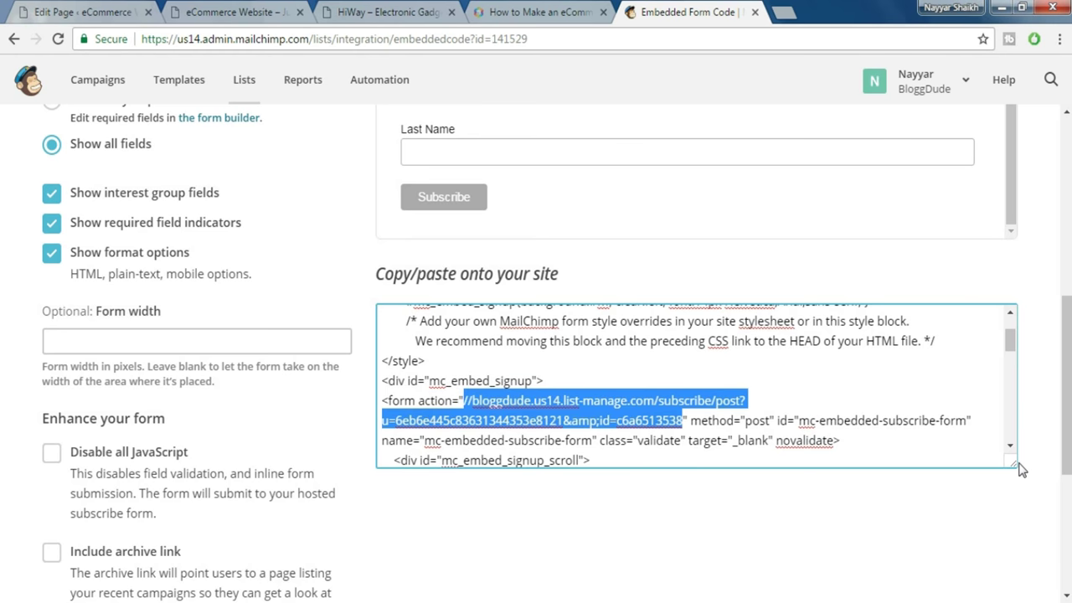
pyautogui.rightClick(505, 420)
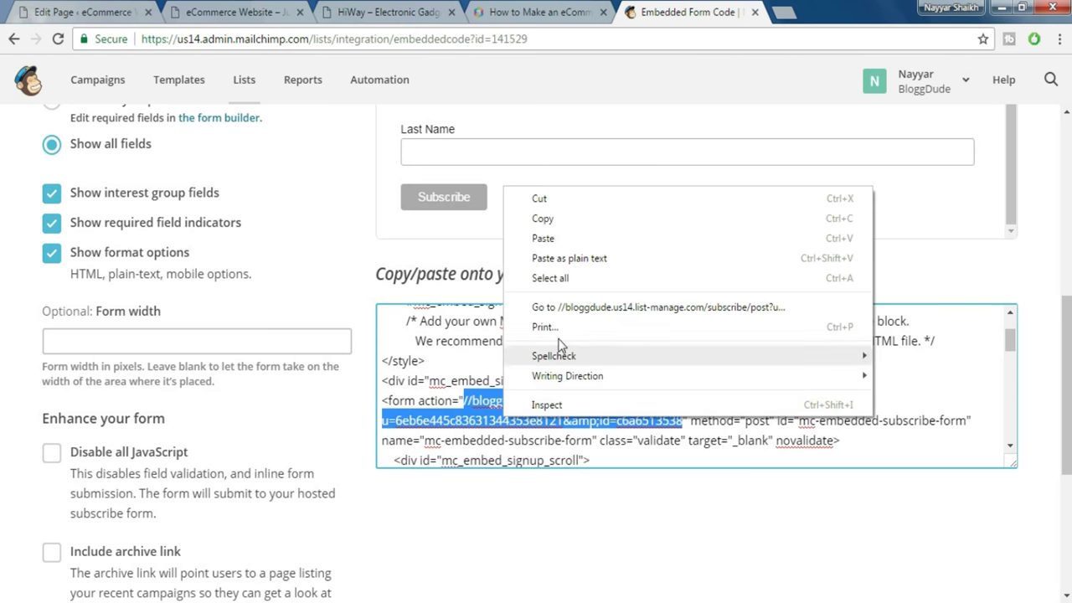
pyautogui.click(570, 219)
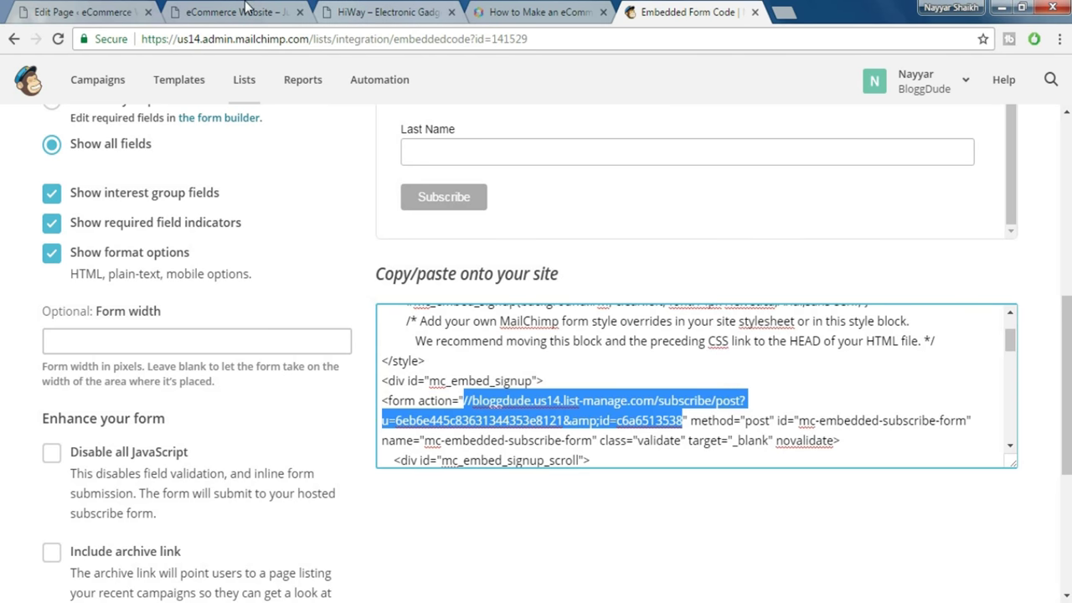
pyautogui.click(226, 11)
pyautogui.click(84, 12)
# Paste the Mailchimp form action URL into the form link and change the form width and height.
pyautogui.click(668, 211)
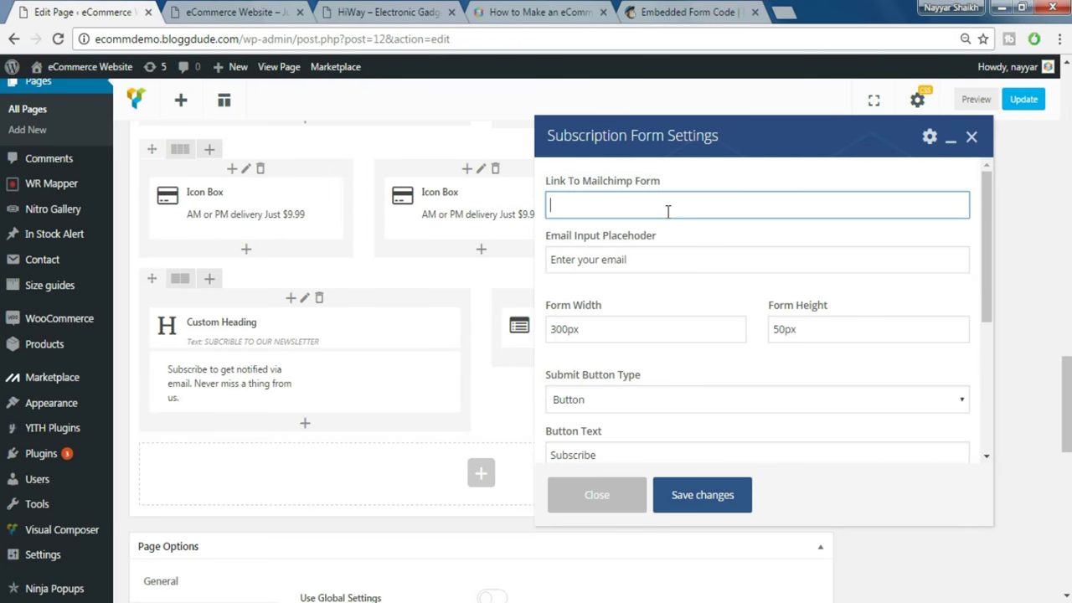
pyautogui.hotkey('ctrl', 'v')
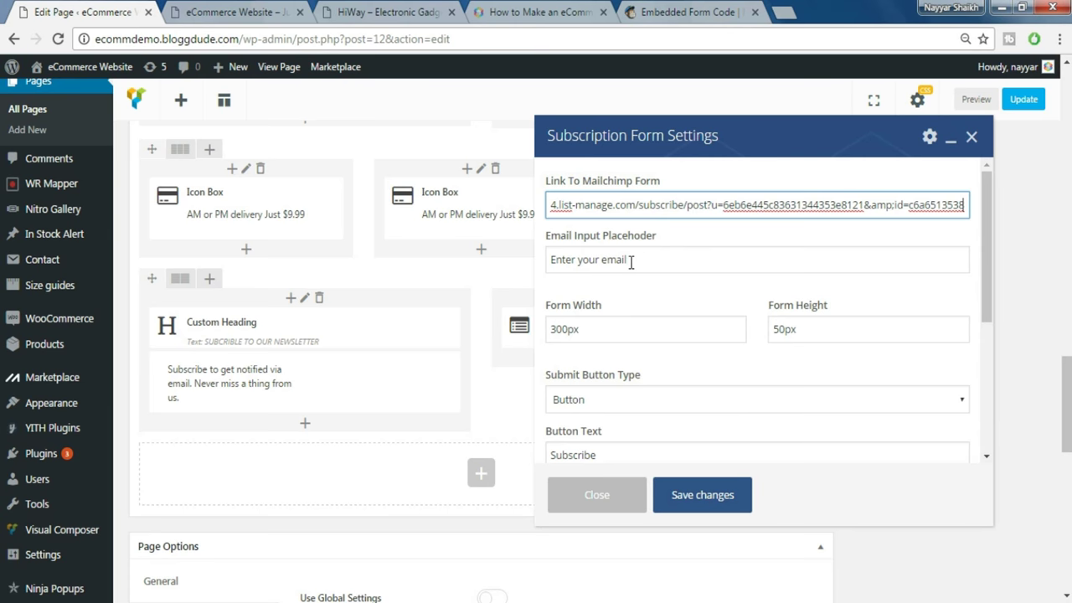
pyautogui.doubleClick(600, 328)
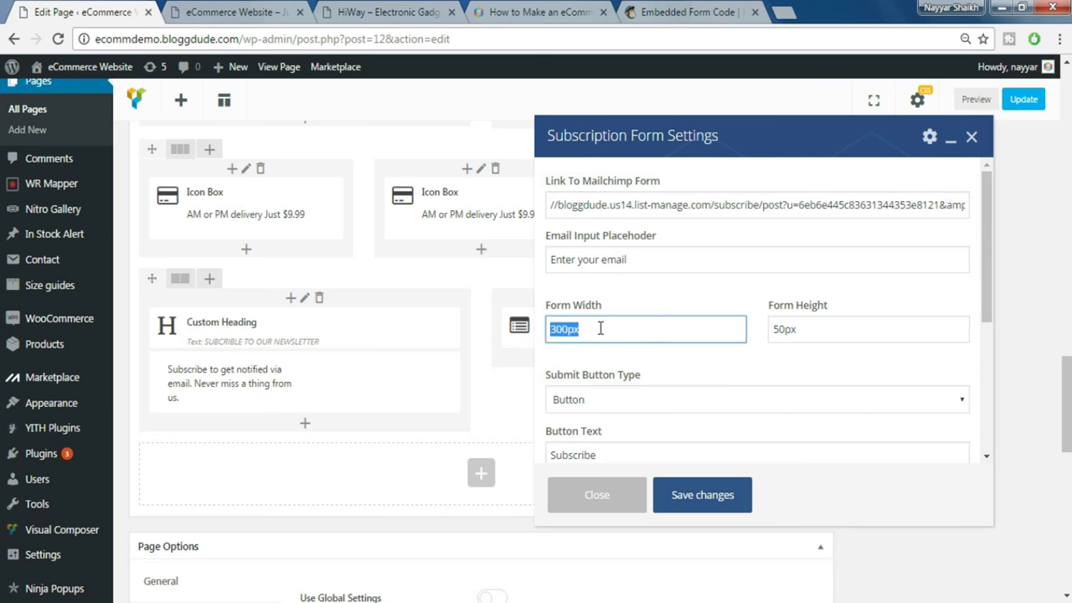
pyautogui.write('400')
pyautogui.doubleClick(780, 336)
pyautogui.write('4')
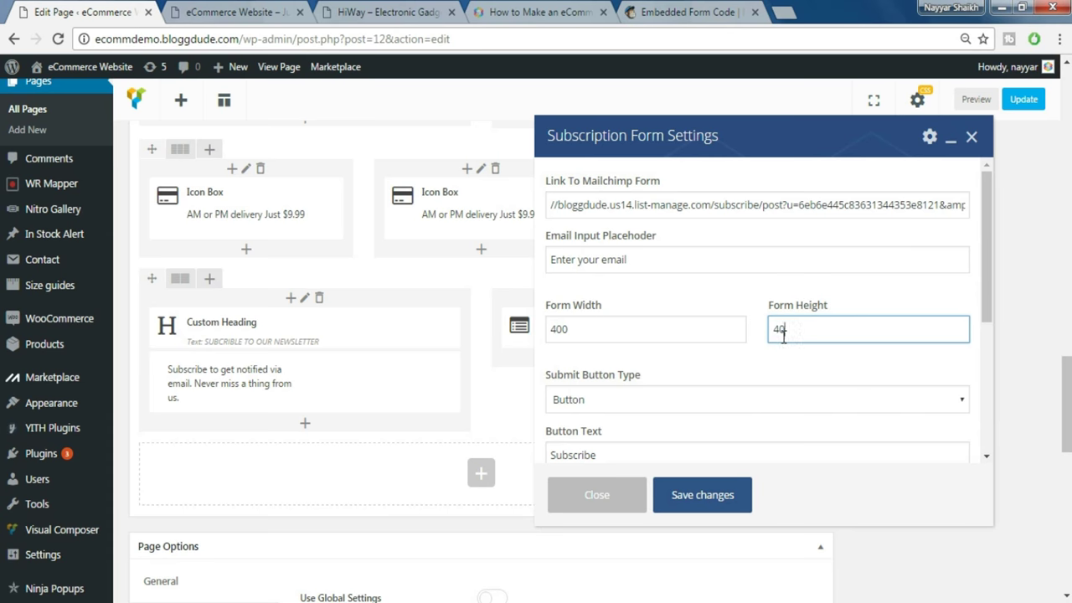
pyautogui.click(703, 360)
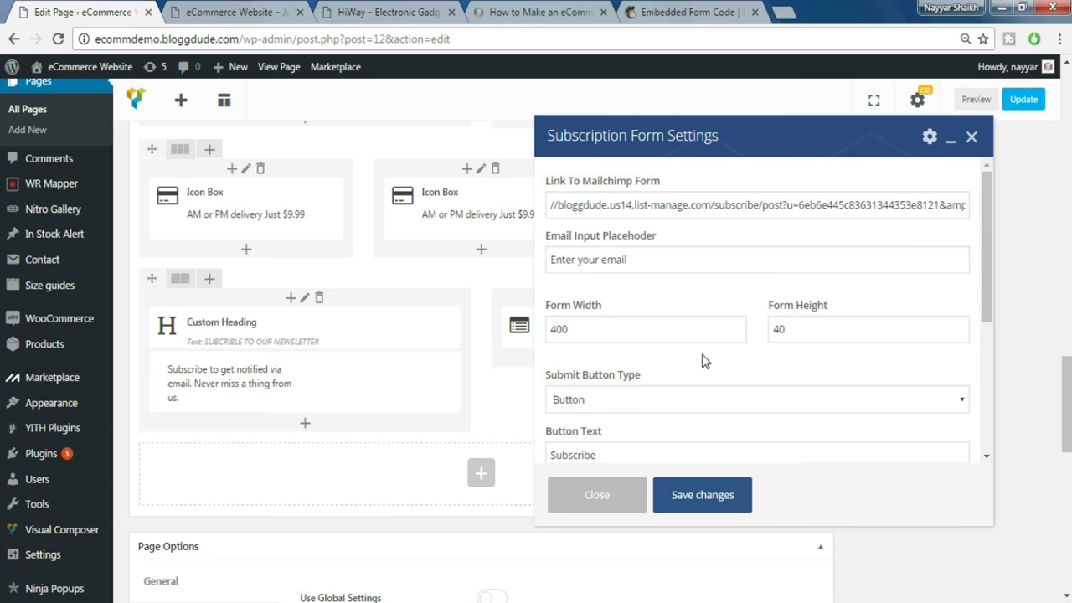
# Try green, then settle on a red background for the Subscribe button.
pyautogui.scroll(-2, 703, 360)
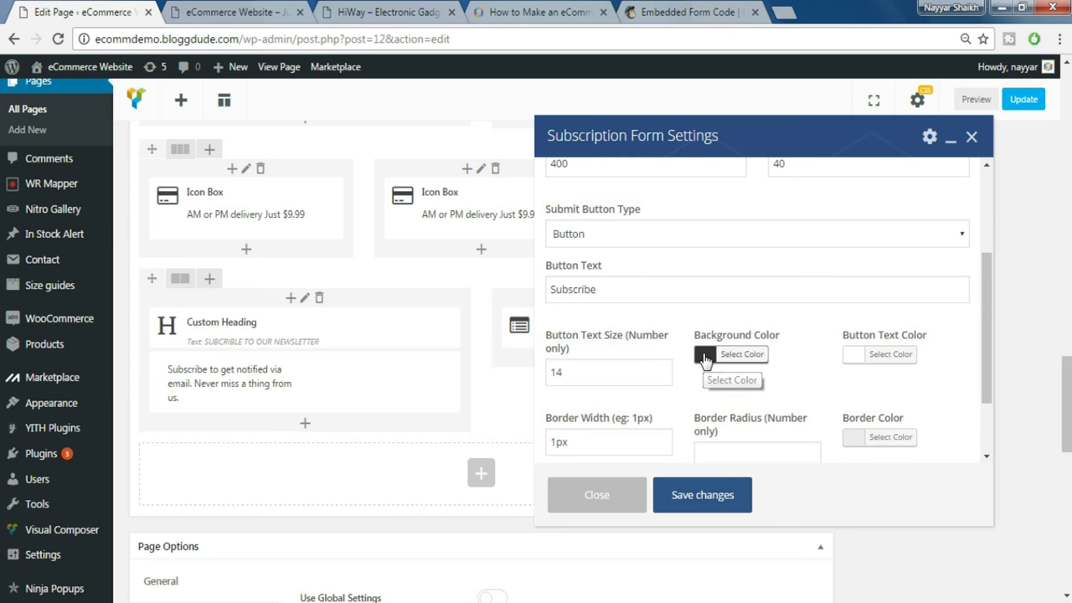
pyautogui.scroll(-1, 704, 360)
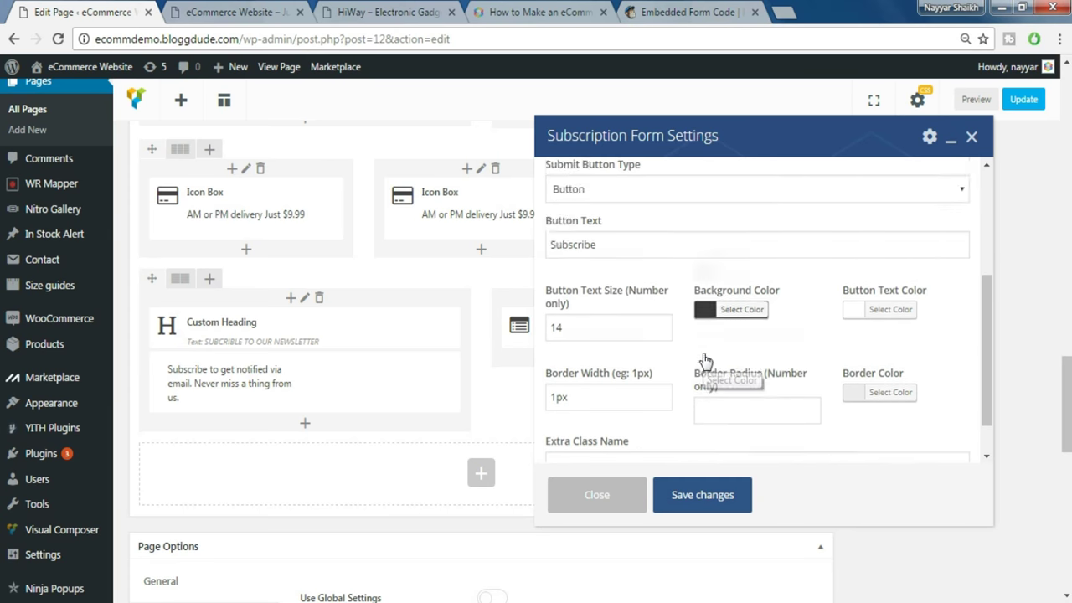
pyautogui.click(742, 273)
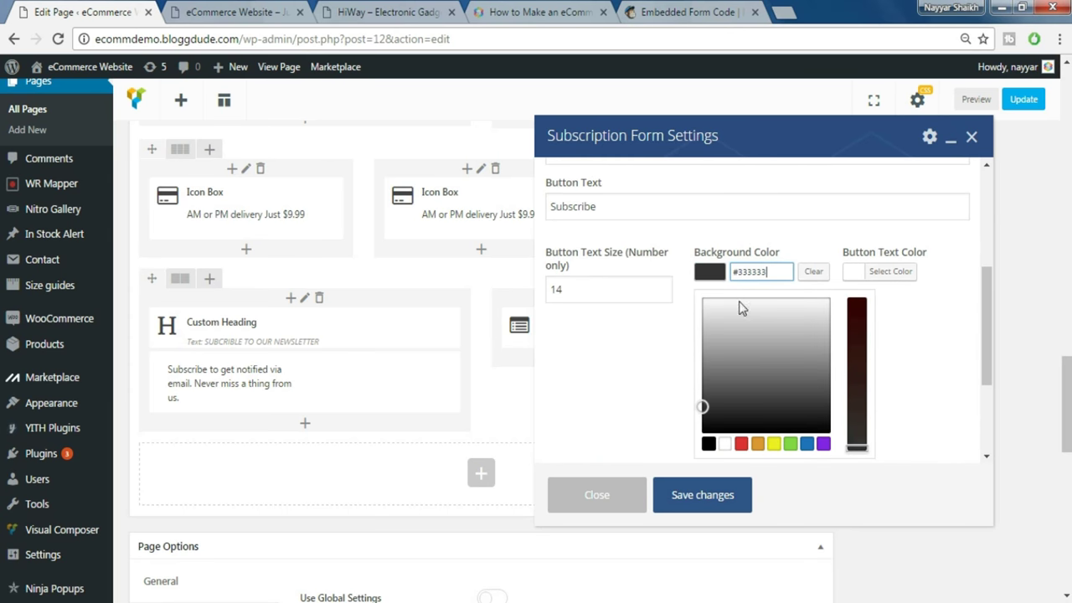
pyautogui.click(788, 443)
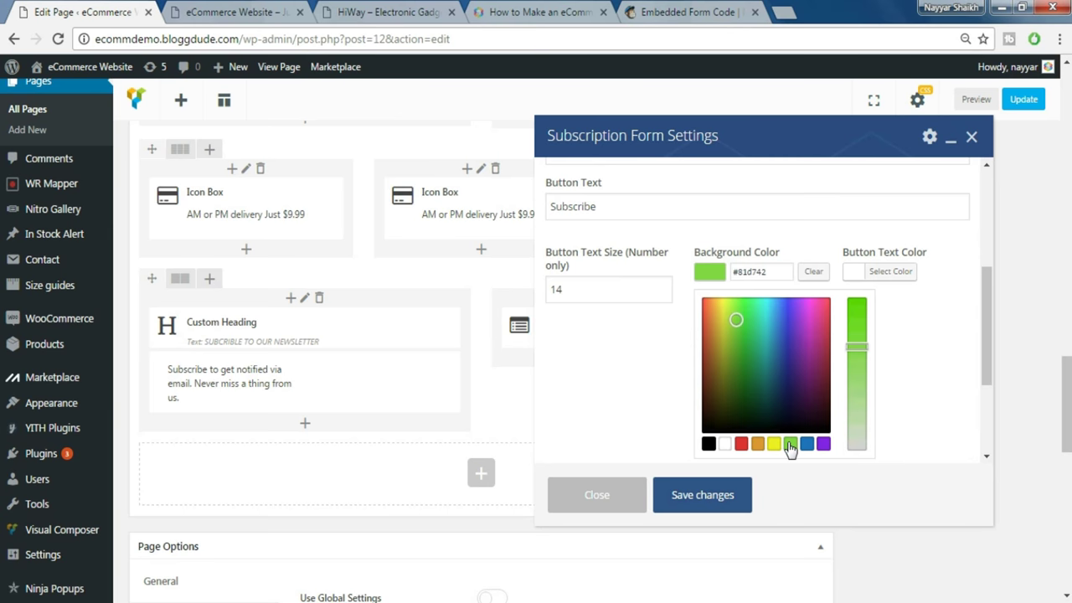
pyautogui.click(742, 444)
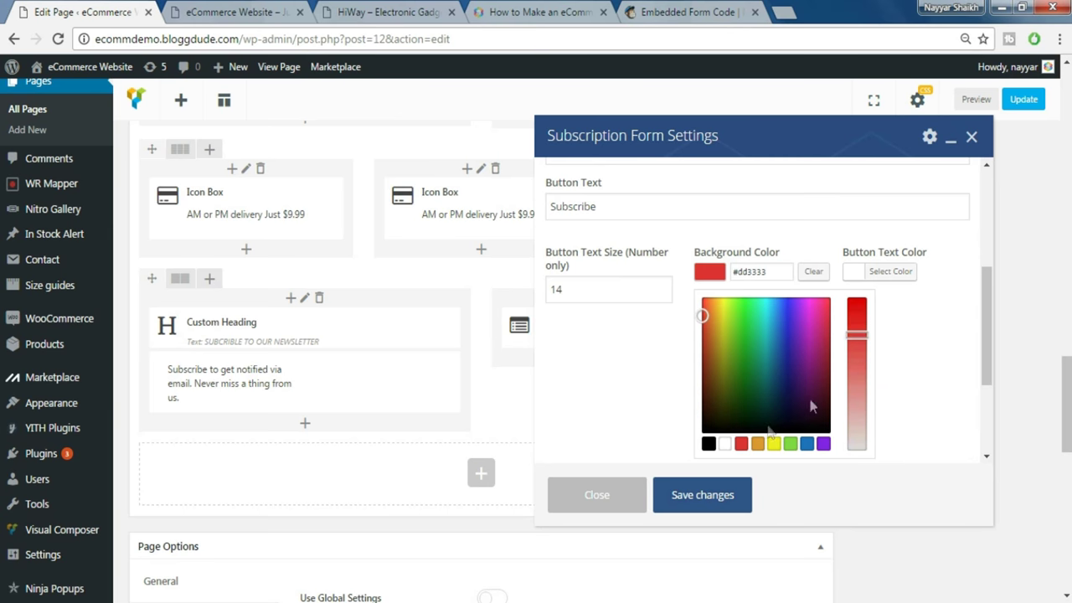
pyautogui.click(899, 360)
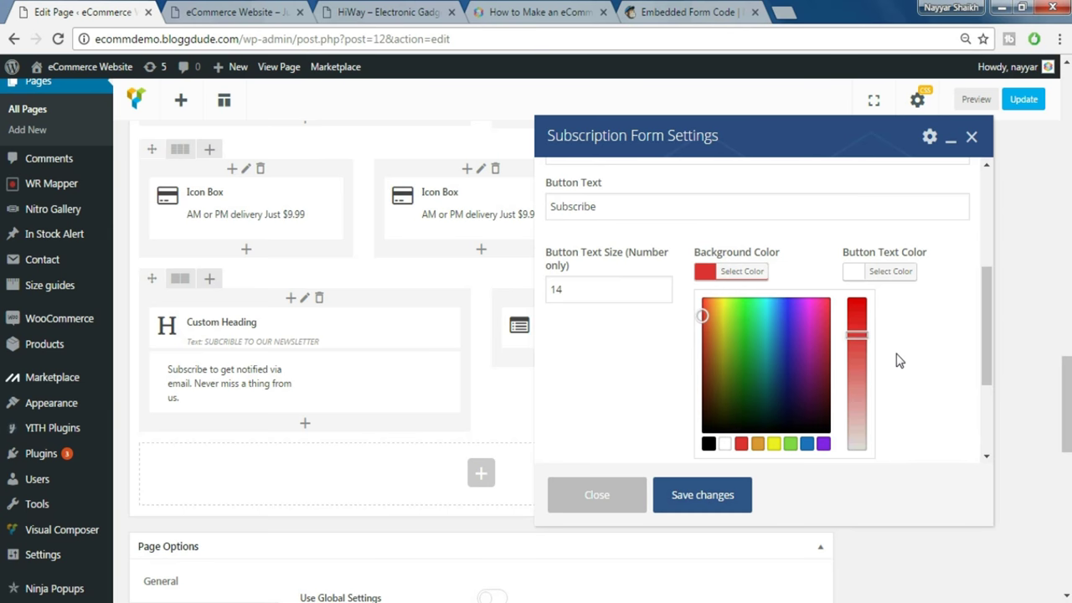
# Set the button border width to 0 0 1px 0 and save the form settings.
pyautogui.scroll(-1, 834, 371)
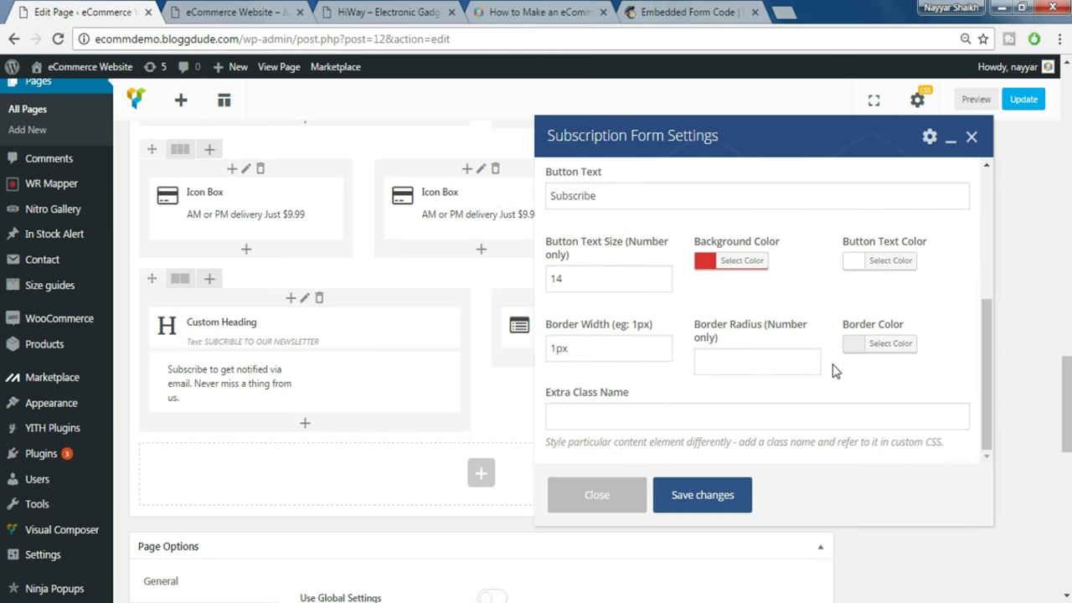
pyautogui.click(607, 354)
pyautogui.doubleClick(607, 354)
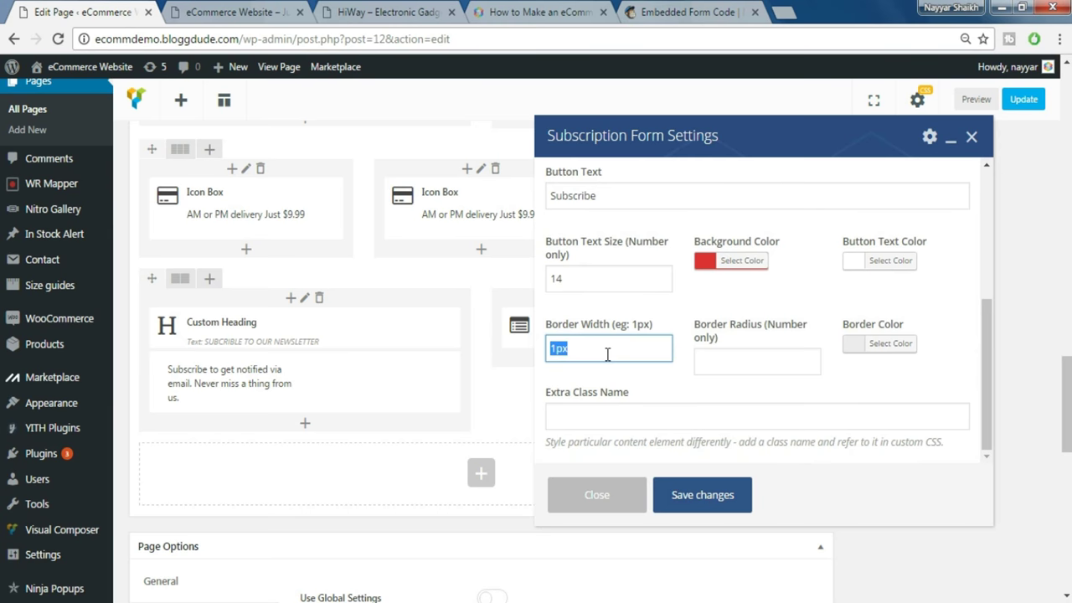
pyautogui.write('0 0')
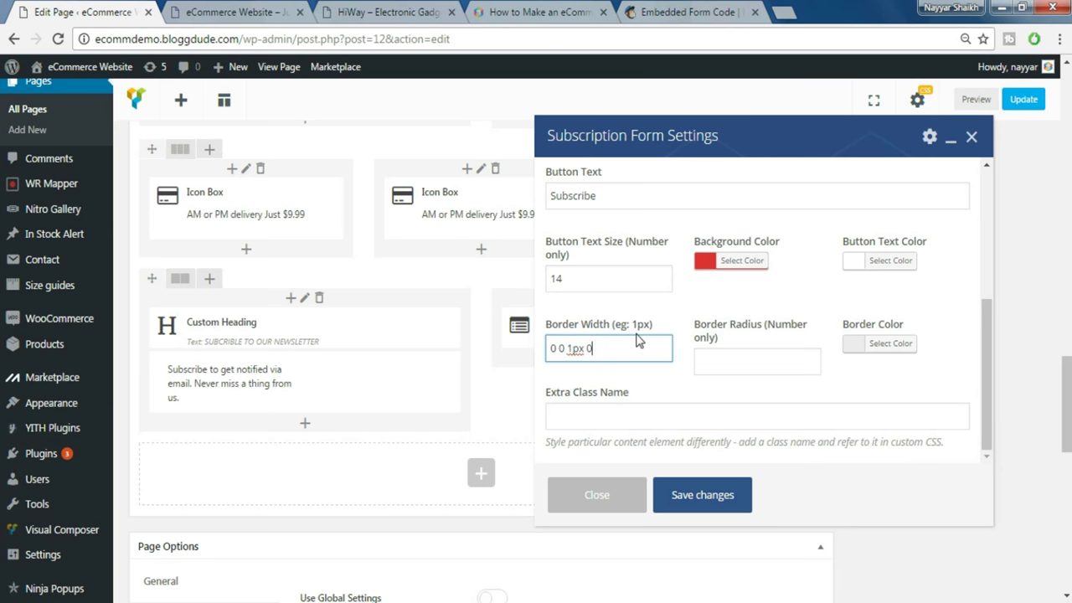
pyautogui.click(707, 501)
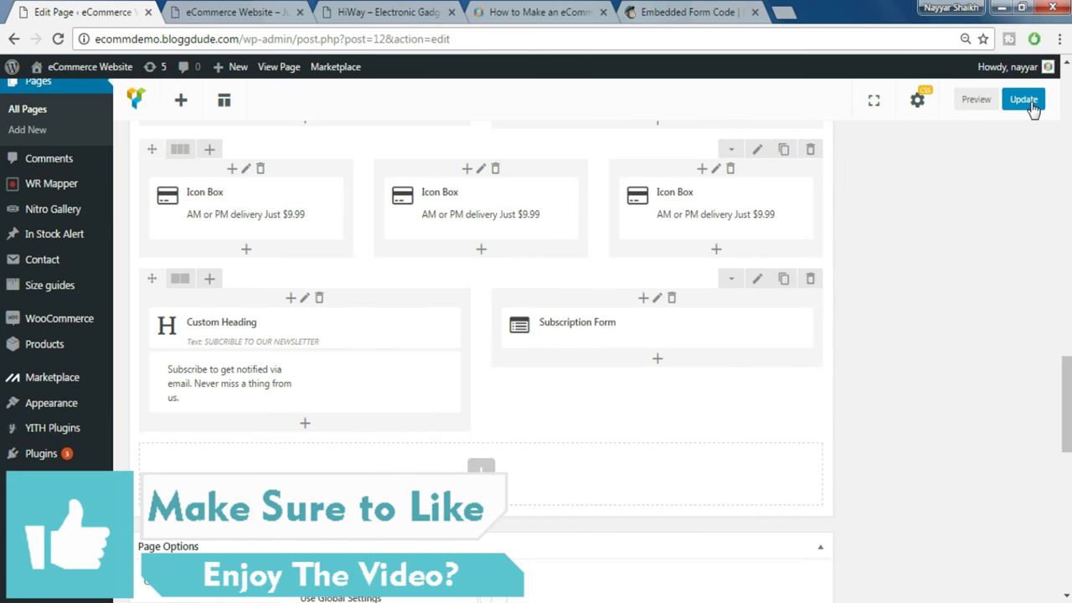
# Update the page and reload the live storefront to check the newsletter heading.
pyautogui.click(1023, 99)
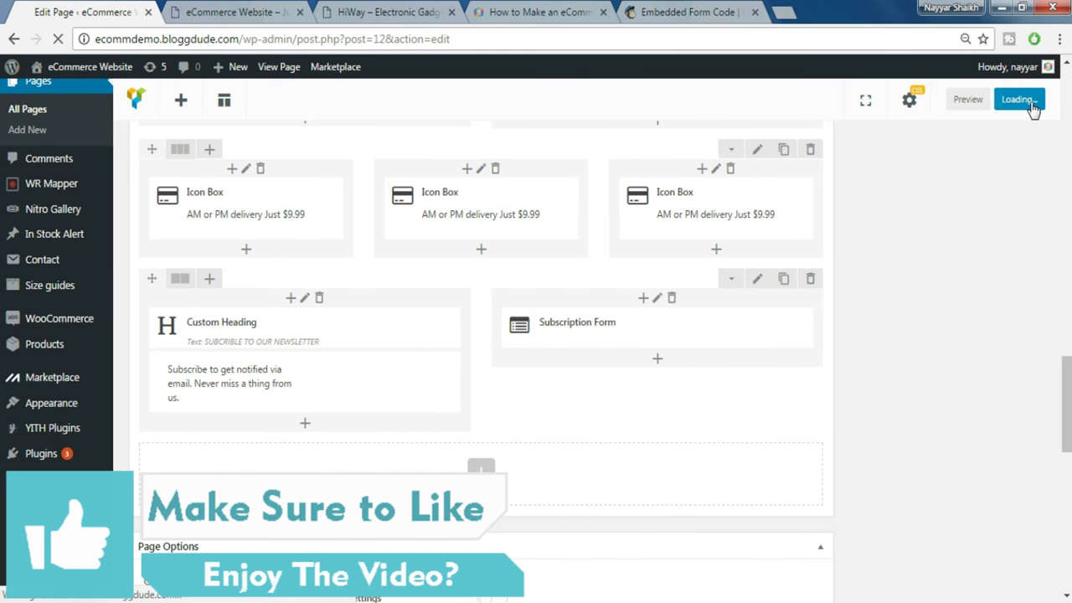
pyautogui.click(250, 14)
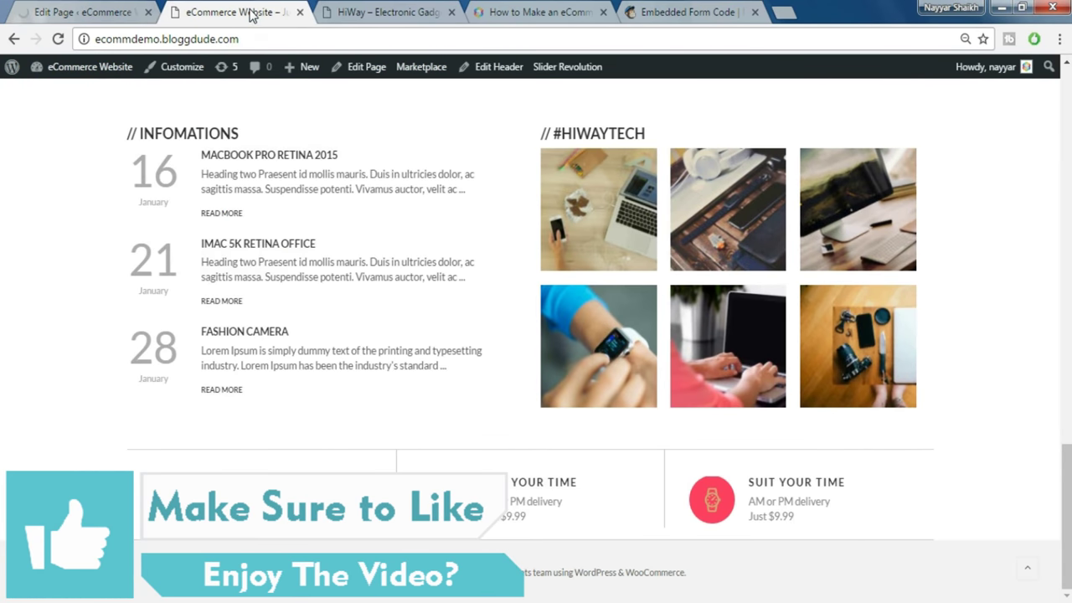
pyautogui.click(59, 40)
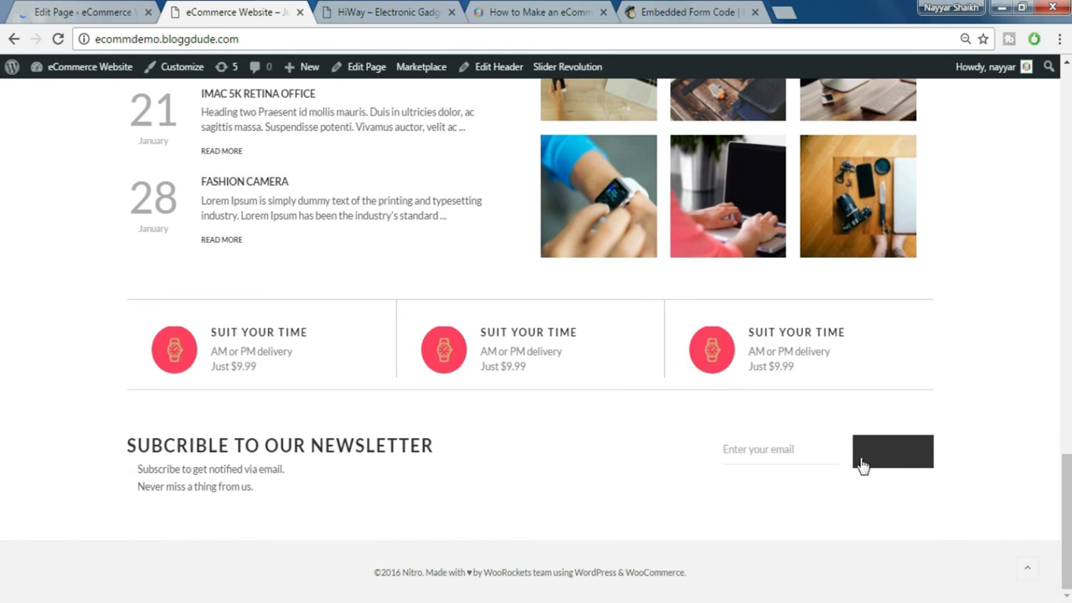
pyautogui.moveTo(112, 445); pyautogui.dragTo(426, 445)
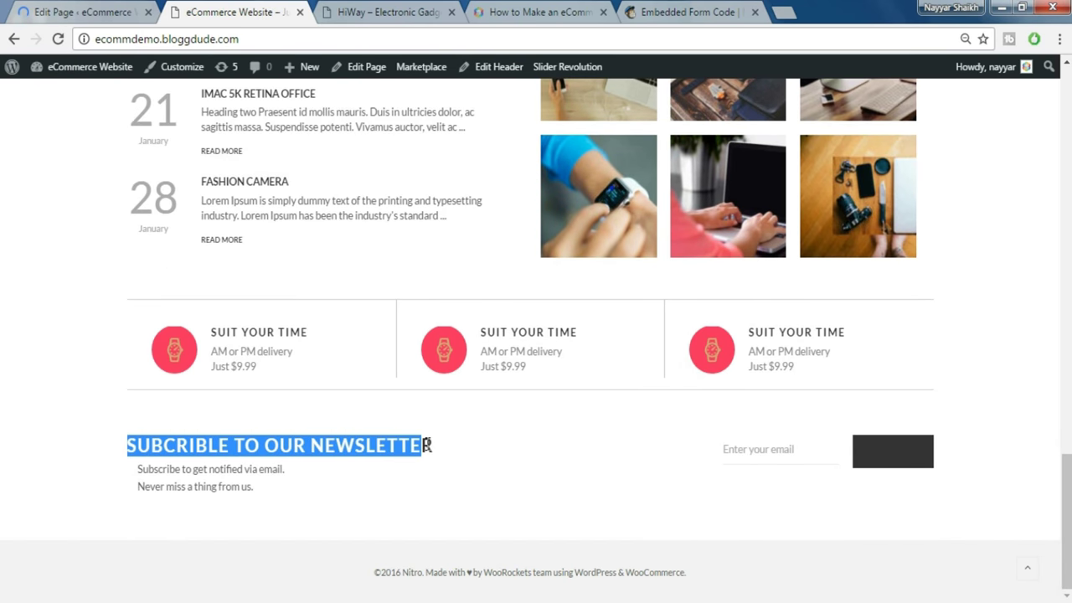
pyautogui.click(441, 447)
# Inspect the two newsletter subtext lines on the storefront and back in the editor.
pyautogui.moveTo(140, 471); pyautogui.dragTo(280, 498)
pyautogui.click(276, 499)
pyautogui.moveTo(139, 471); pyautogui.dragTo(250, 490)
pyautogui.click(249, 490)
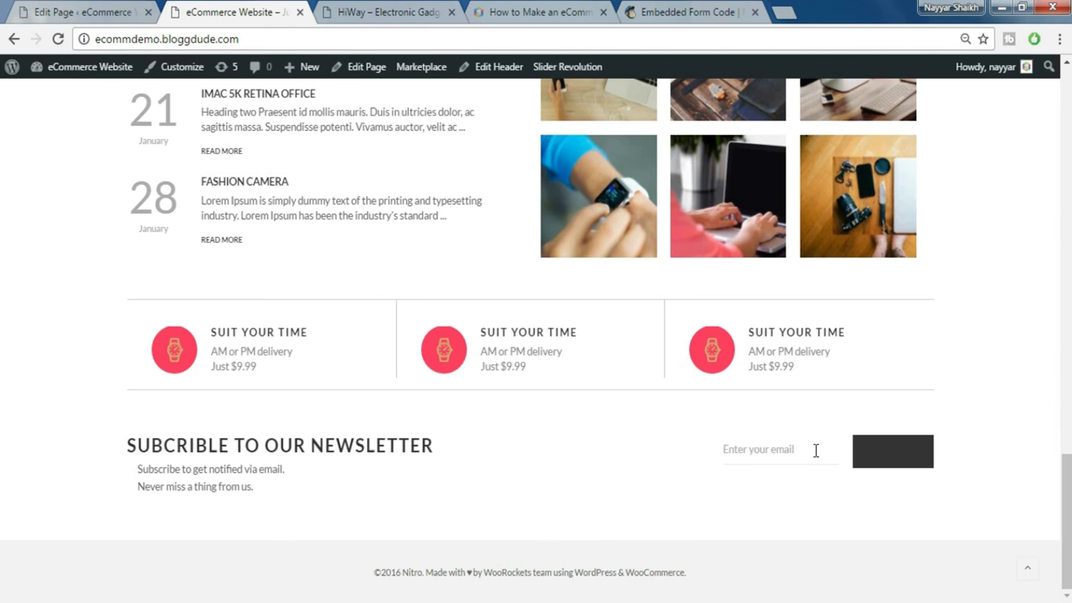
pyautogui.click(44, 13)
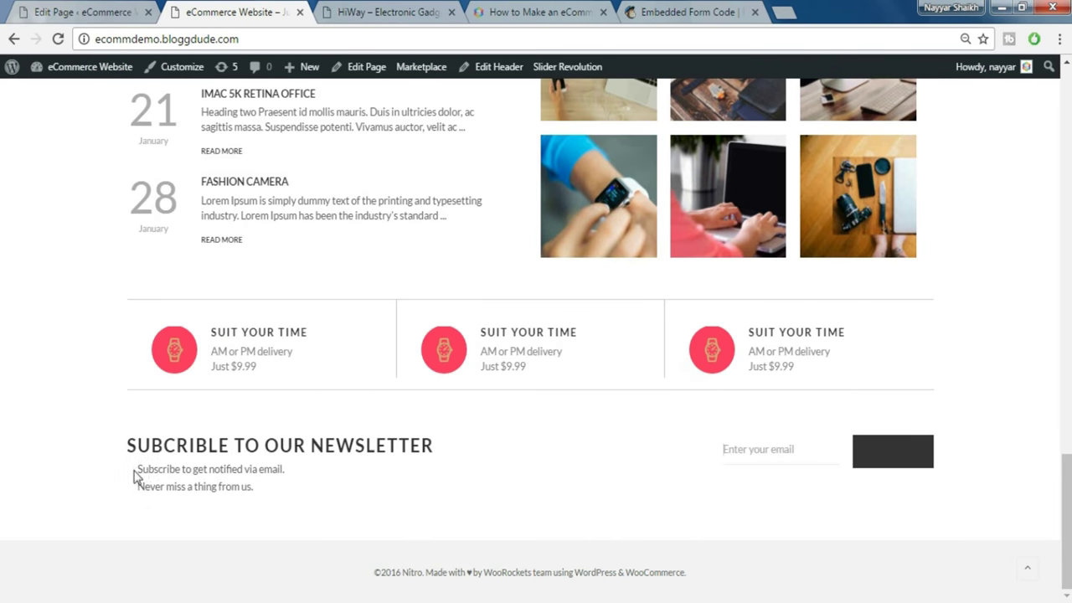
pyautogui.moveTo(137, 469); pyautogui.dragTo(263, 495)
pyautogui.click(263, 496)
# Clear the newsletter text block's sentence and all leftover HTML code.
pyautogui.click(62, 10)
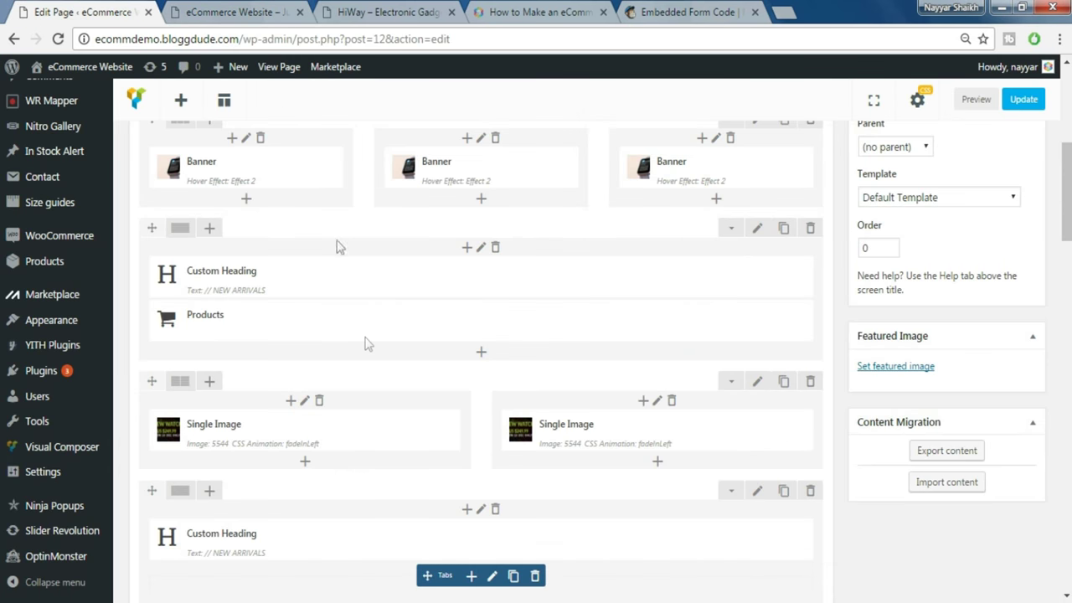
pyautogui.scroll(-10, 372, 386)
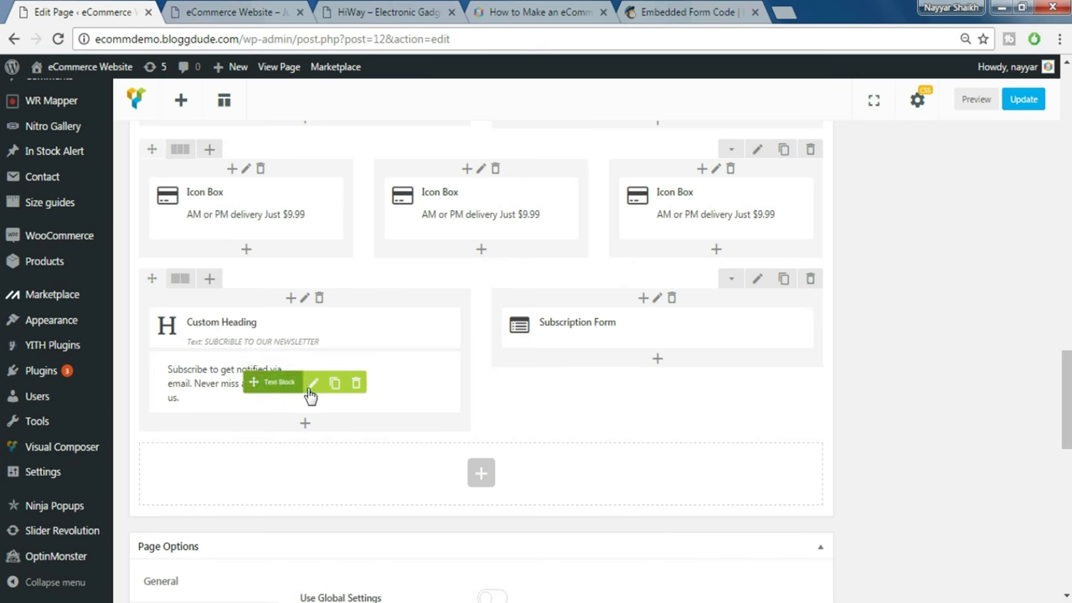
pyautogui.click(313, 381)
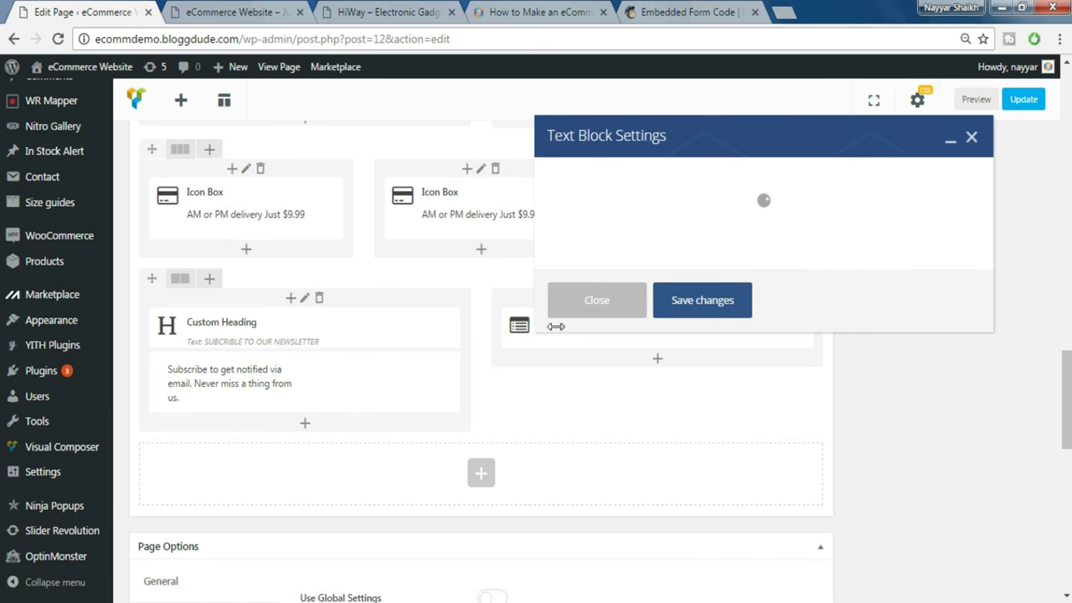
pyautogui.moveTo(866, 324); pyautogui.dragTo(551, 328)
pyautogui.hotkey('ctrl', 'c')
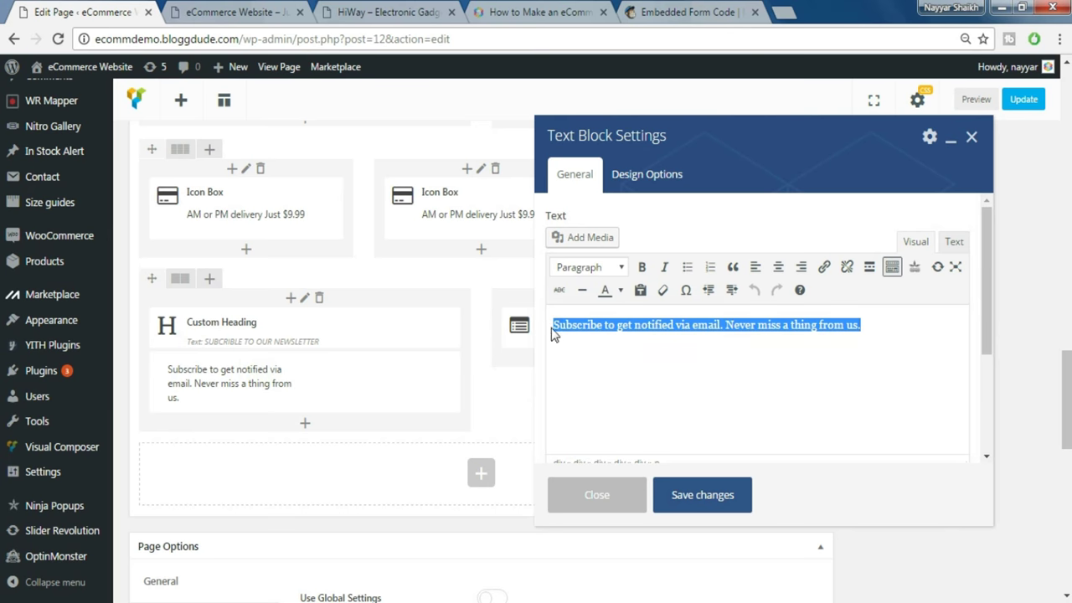
pyautogui.press('BackSpace')
pyautogui.click(951, 242)
pyautogui.click(708, 383)
pyautogui.hotkey('ctrl', 'a')
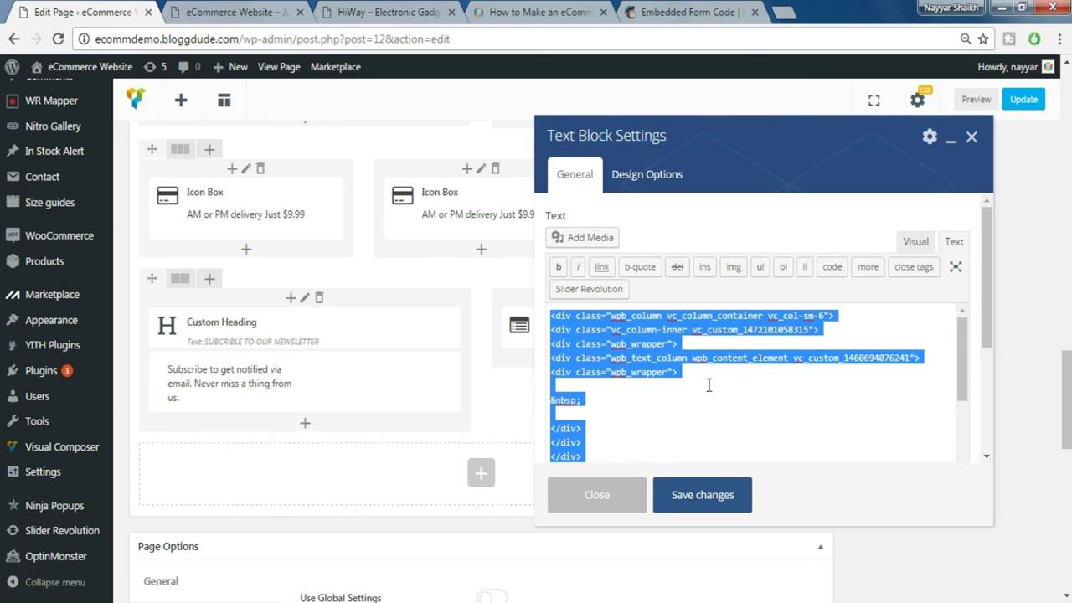
pyautogui.press('BackSpace')
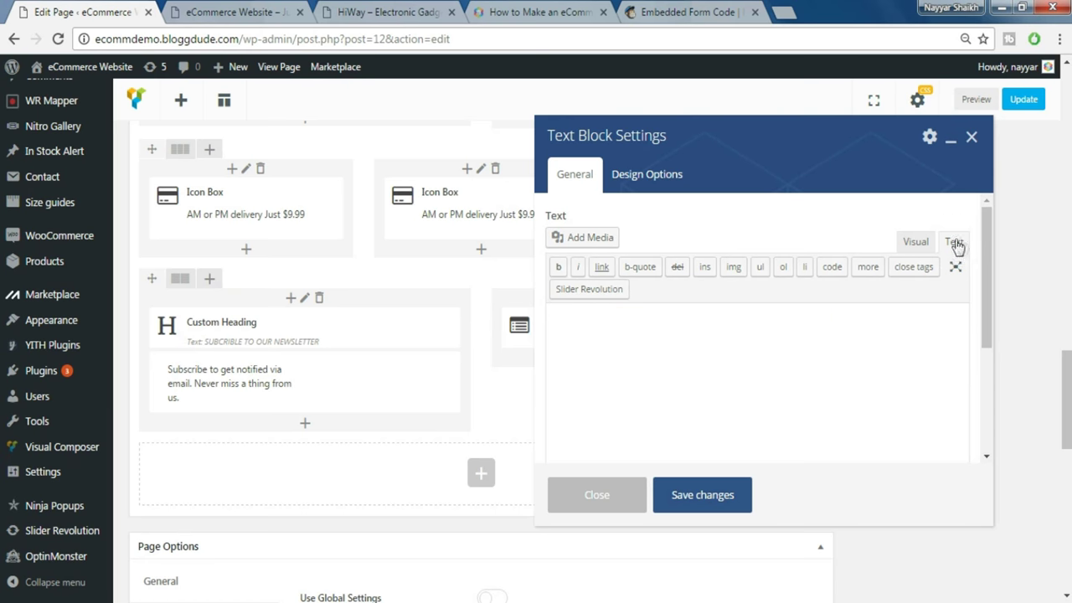
# Paste the plain one-line subscribe sentence and save the text block.
pyautogui.click(917, 244)
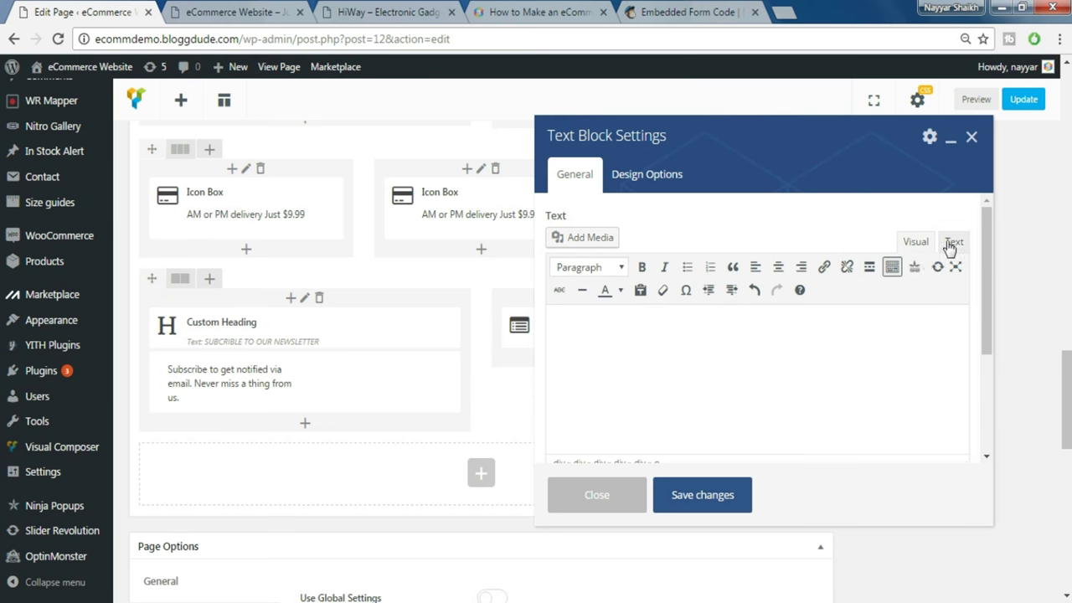
pyautogui.click(952, 242)
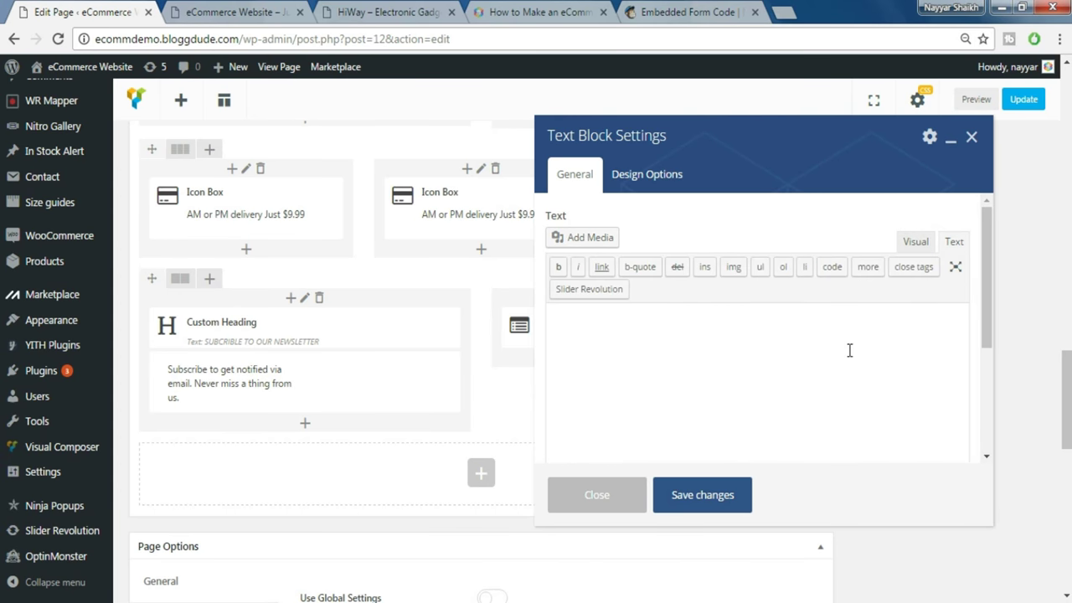
pyautogui.hotkey('ctrl', 'v')
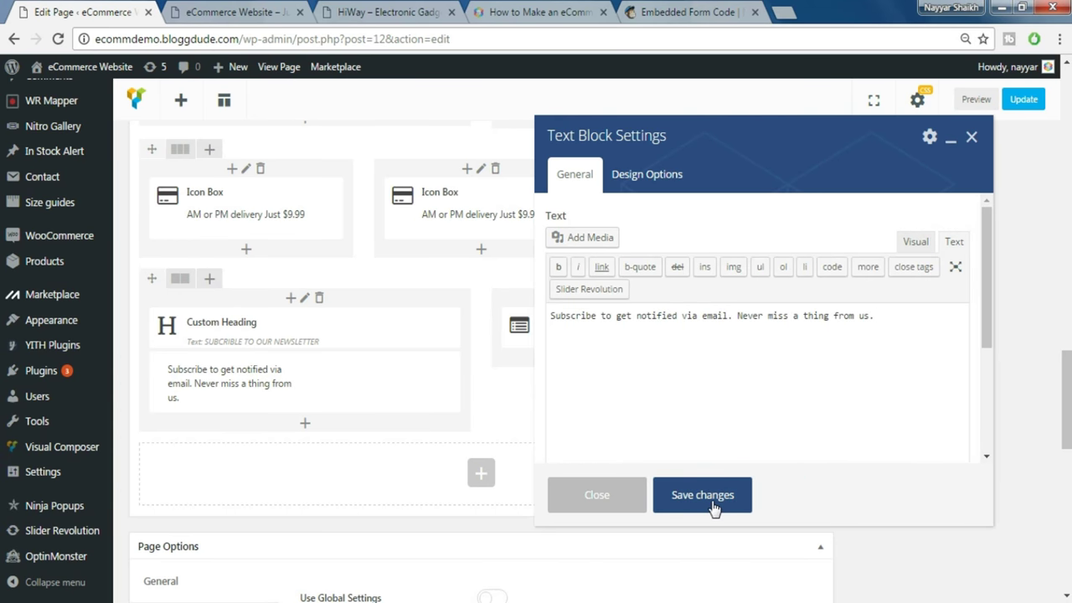
pyautogui.click(713, 508)
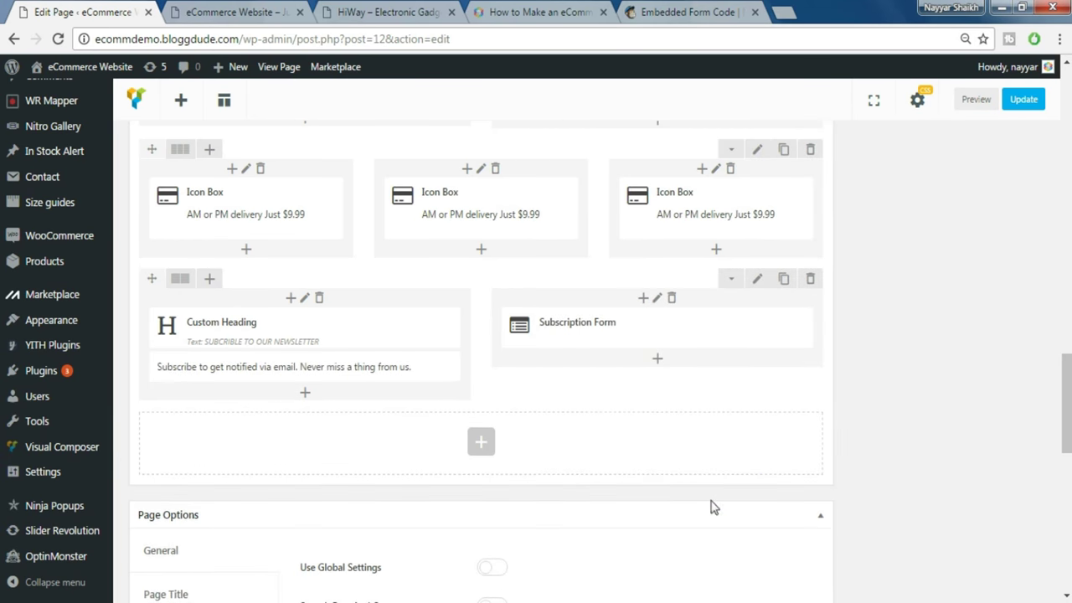
# Reopen the Subscription Form settings showing 400 width and 40 height.
pyautogui.moveTo(650, 326)
pyautogui.click(679, 329)
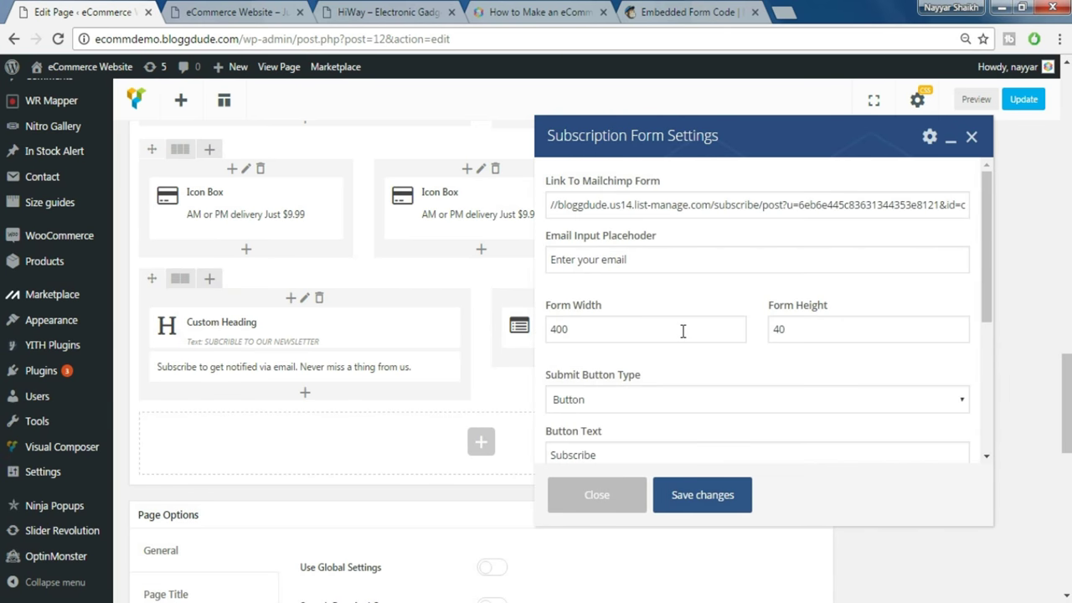
pyautogui.scroll(-3, 696, 332)
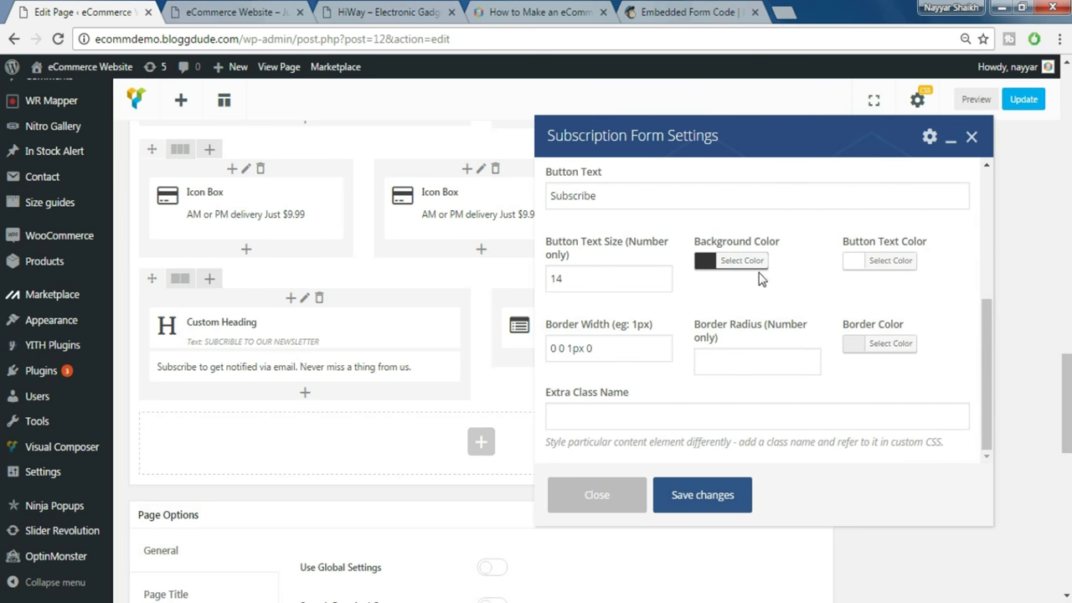
# Keep the button text colour unchanged, save the Subscription Form settings and update the page.
pyautogui.click(890, 261)
pyautogui.click(849, 285)
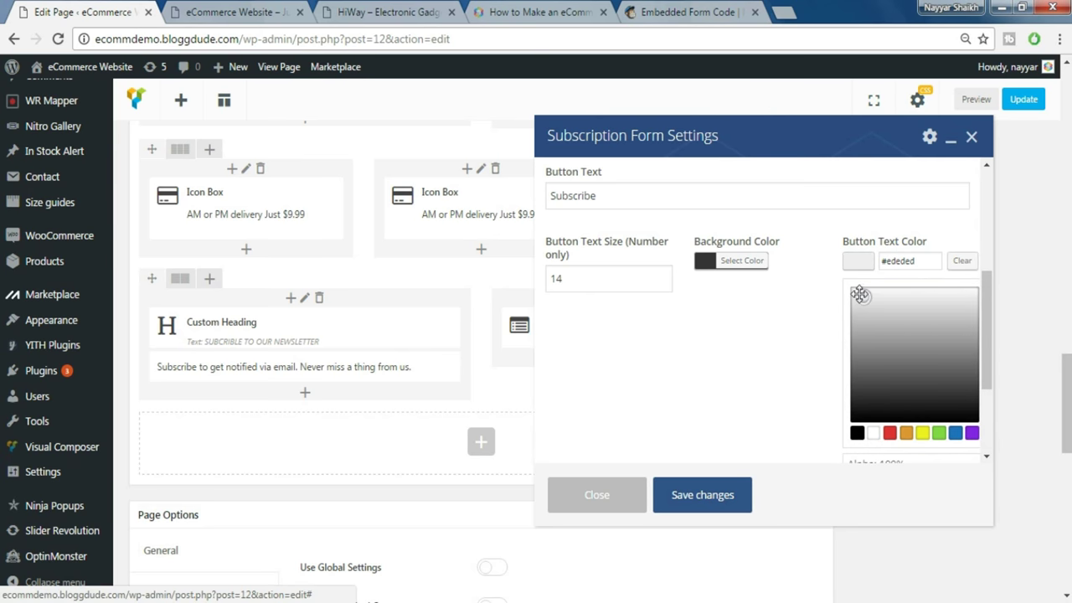
pyautogui.click(806, 278)
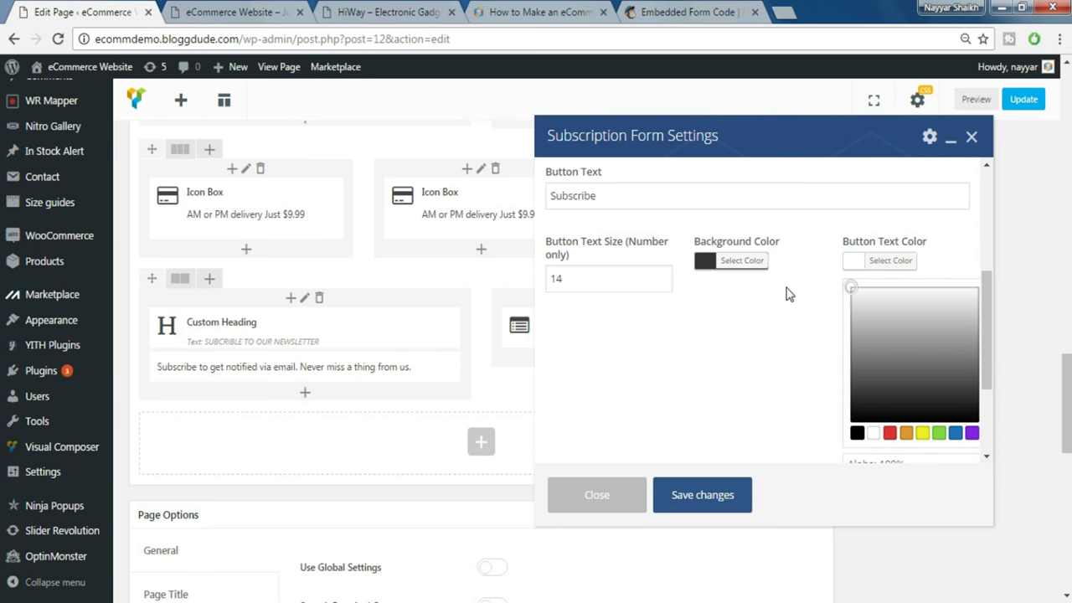
pyautogui.scroll(-2, 783, 283)
pyautogui.click(763, 226)
pyautogui.scroll(-3, 821, 293)
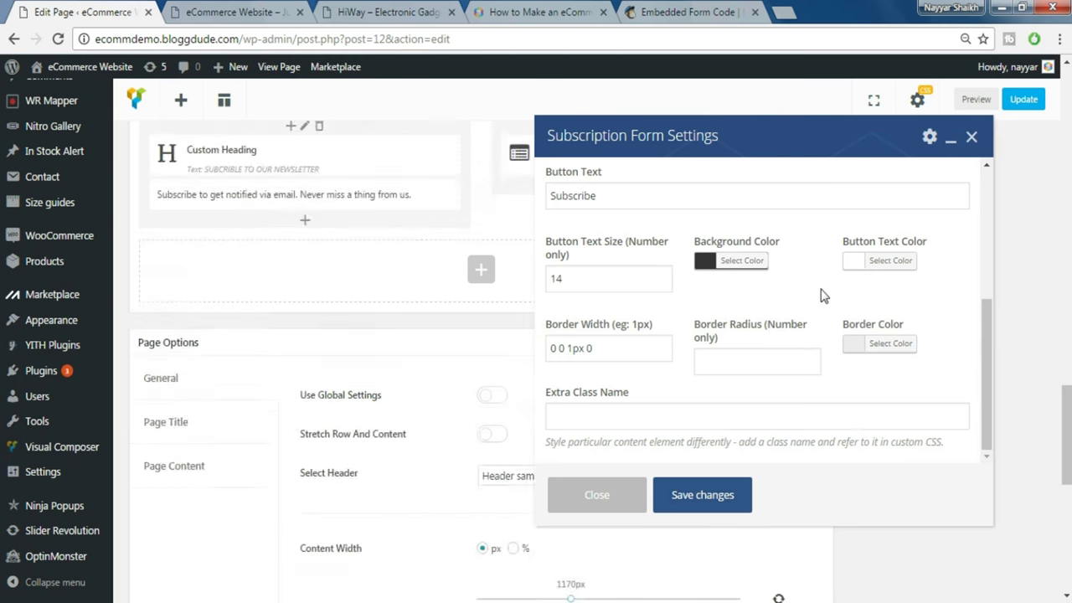
pyautogui.scroll(5, 774, 381)
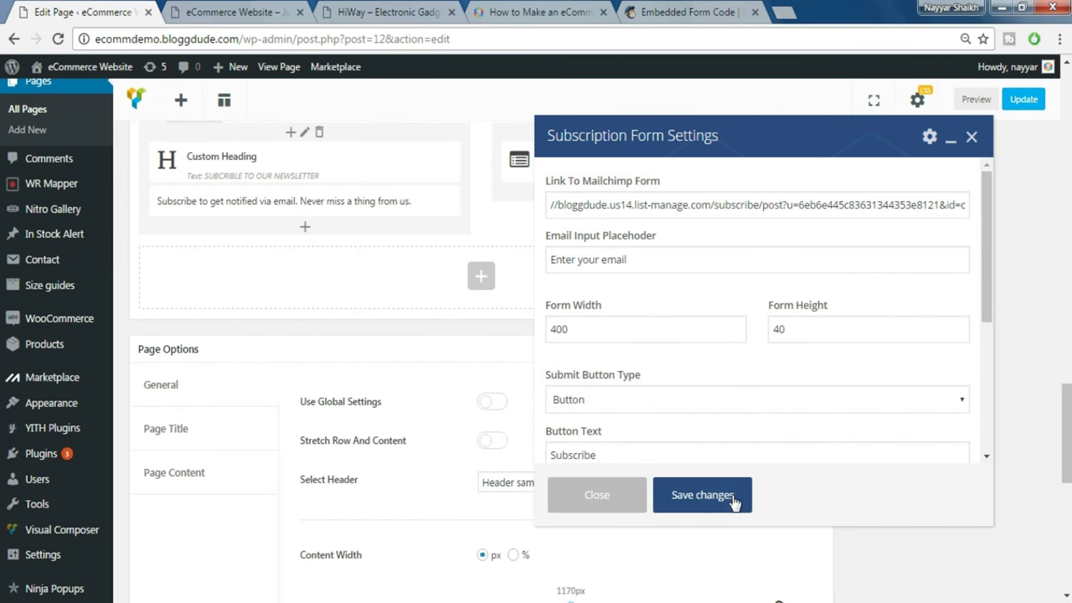
pyautogui.click(730, 496)
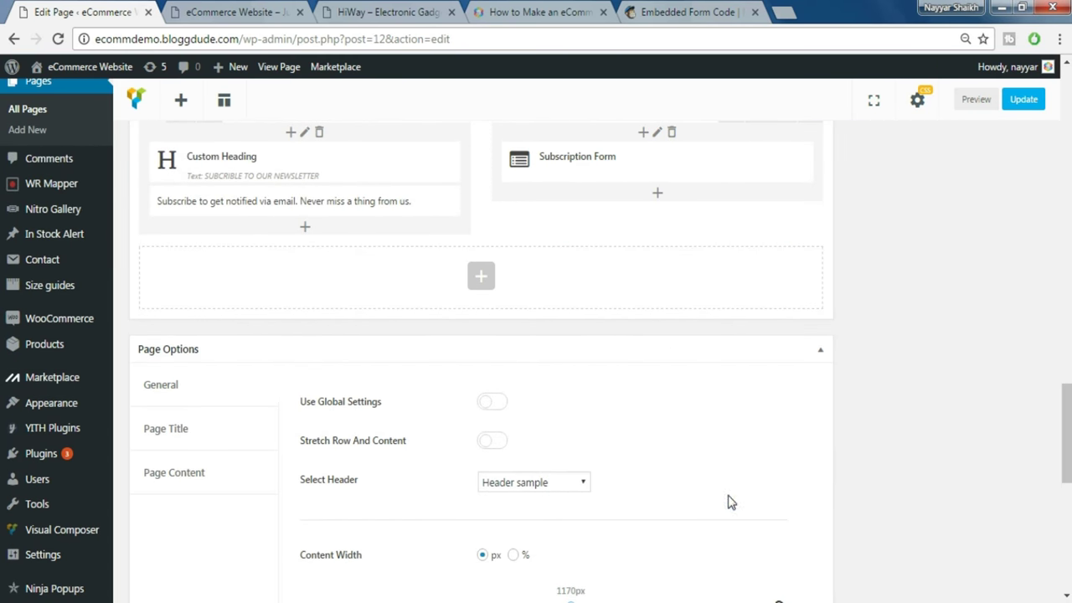
pyautogui.click(1023, 102)
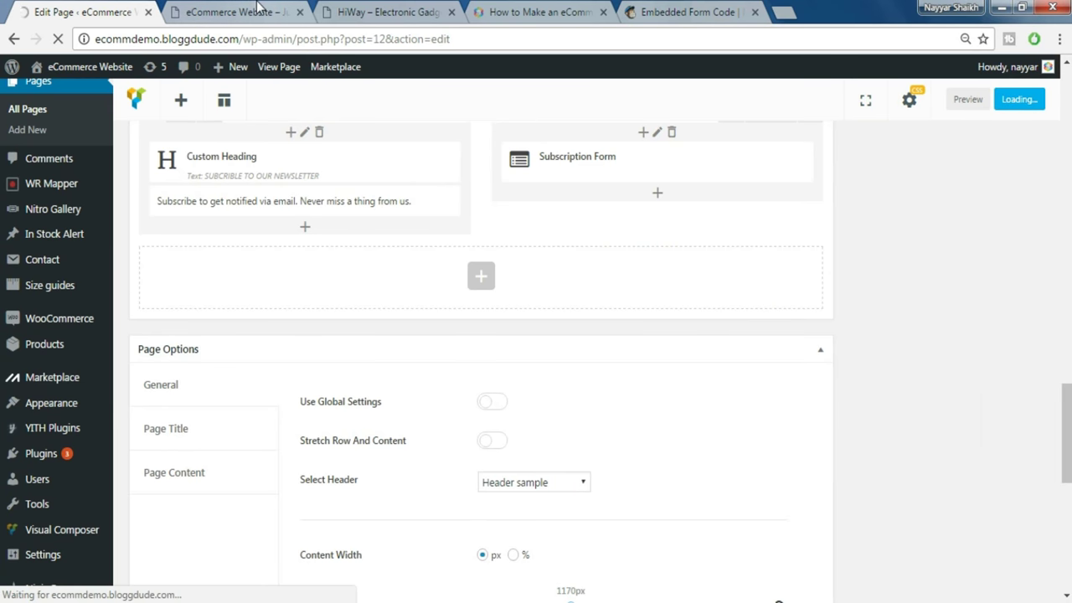
# Add the extra class name 'section-subscribe' to the newsletter row and save.
pyautogui.scroll(-15, 623, 287)
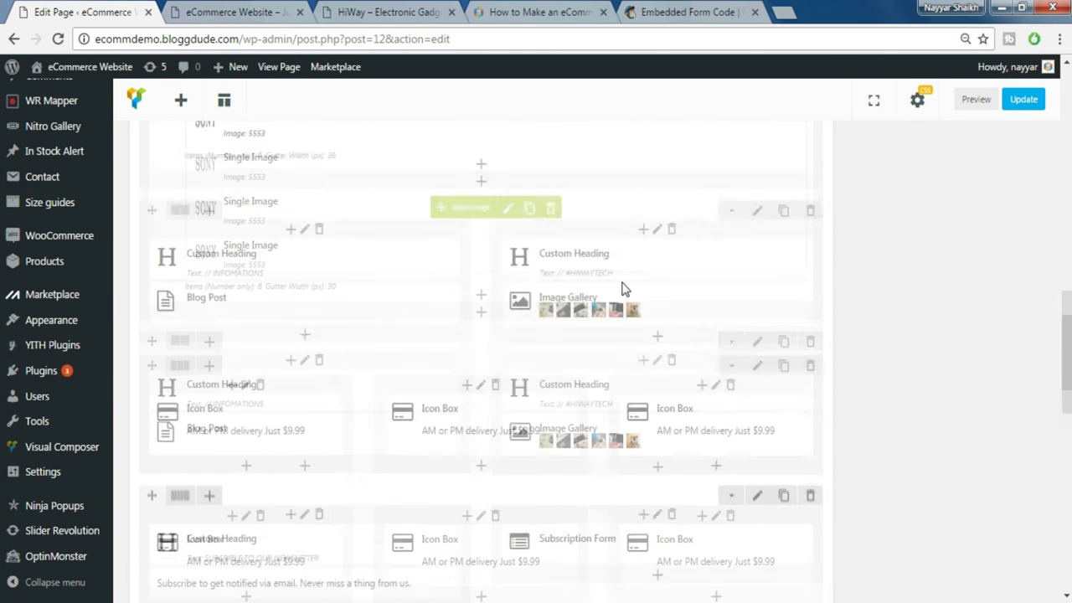
pyautogui.click(758, 195)
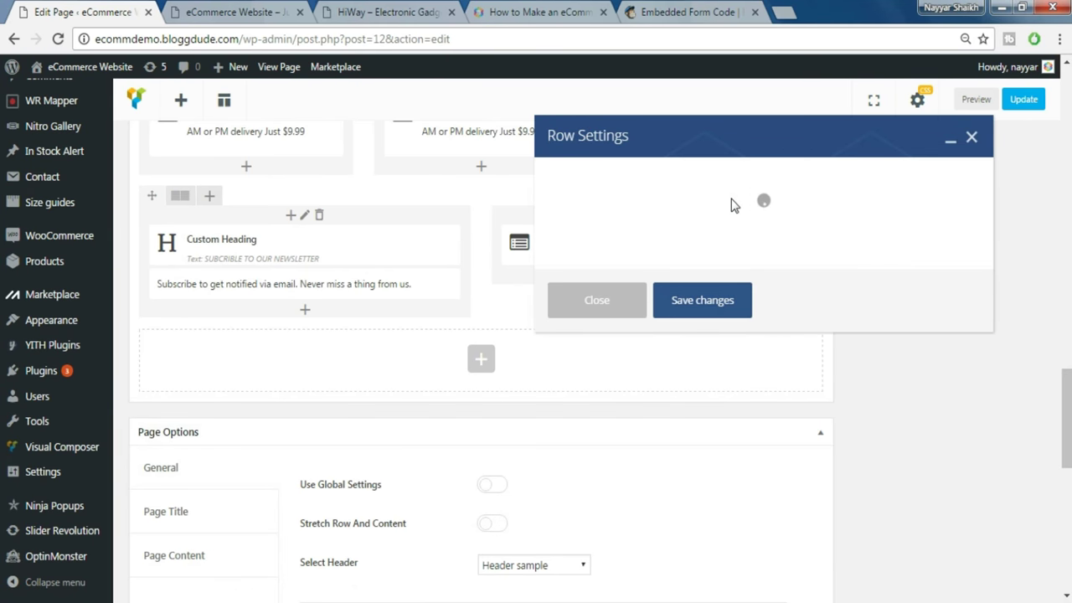
pyautogui.scroll(-10, 739, 238)
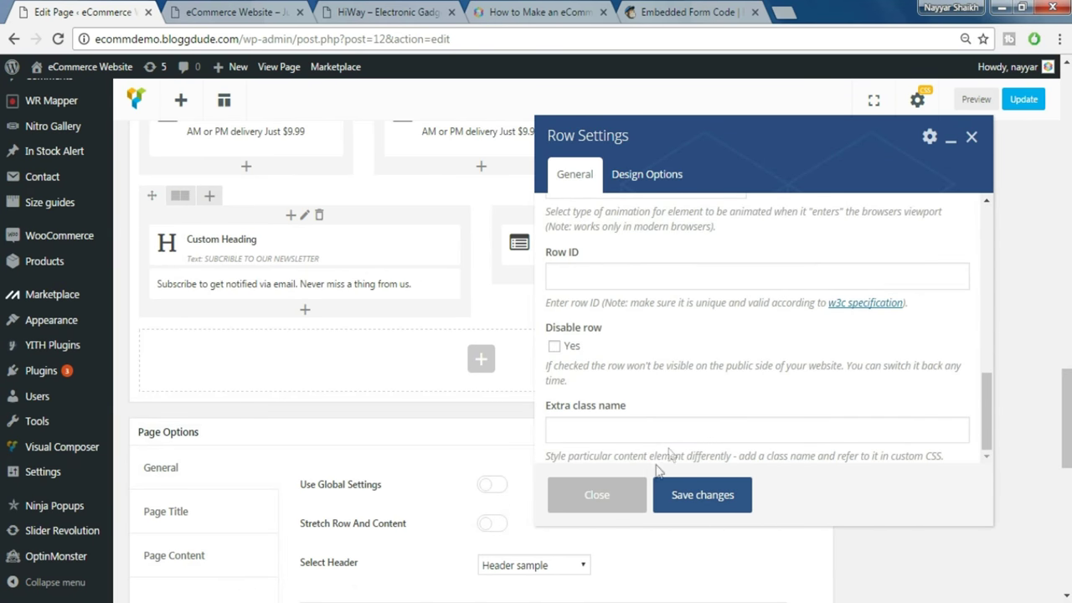
pyautogui.click(642, 427)
pyautogui.write('section-subscribe')
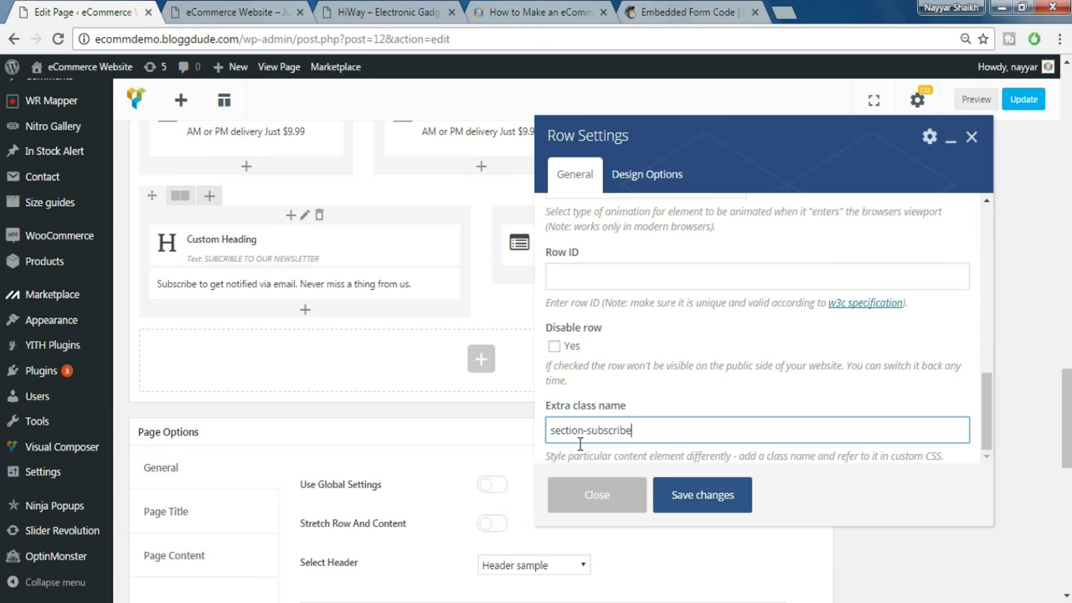
pyautogui.click(690, 495)
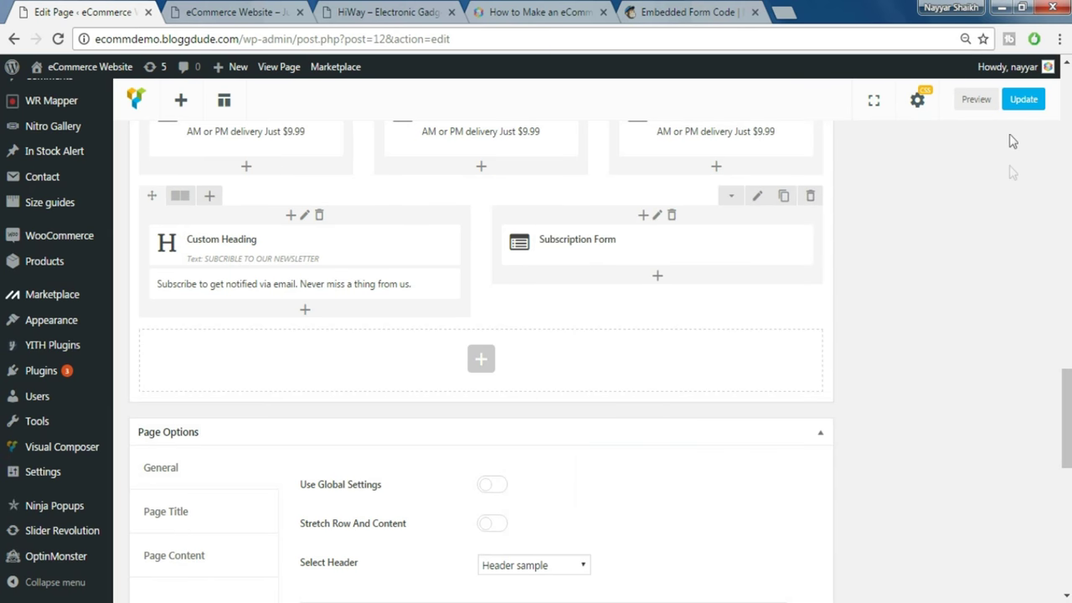
# Update the home page and check the live site and the HiWay demo contact page.
pyautogui.click(1025, 101)
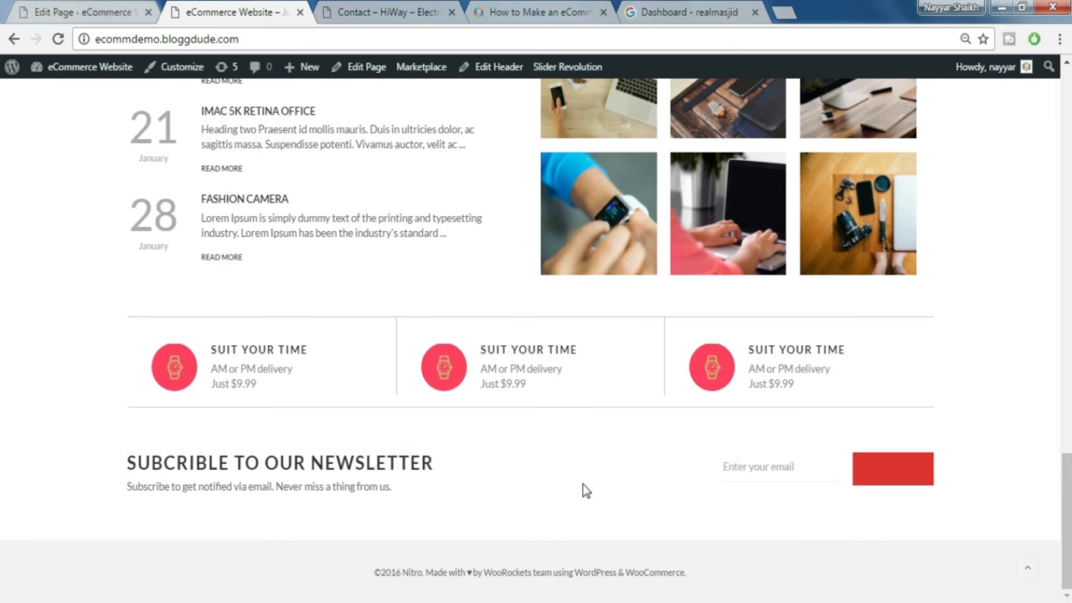
pyautogui.click(427, 10)
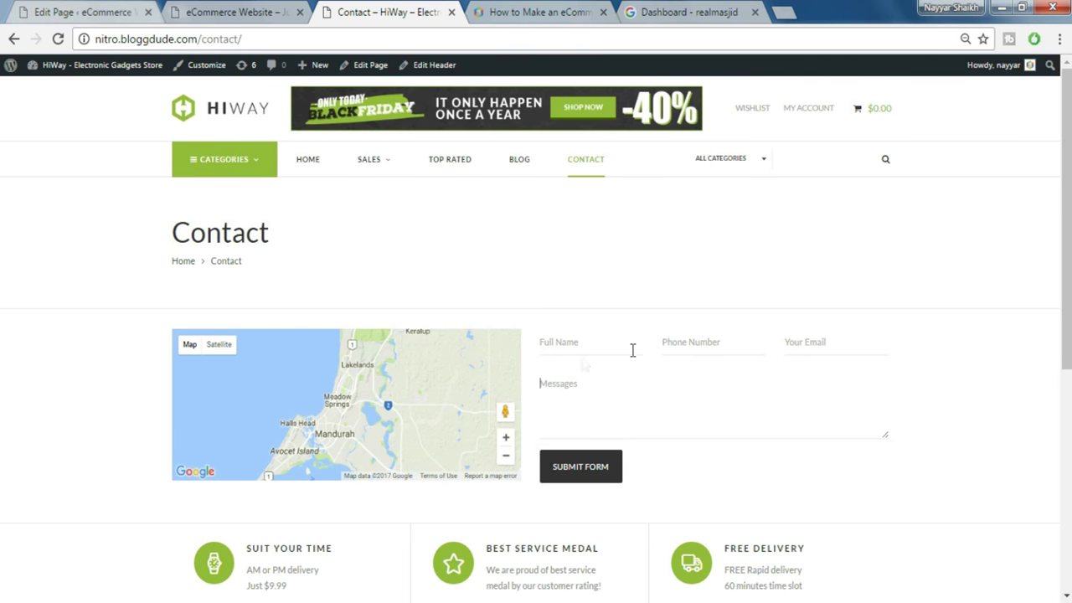
pyautogui.click(84, 10)
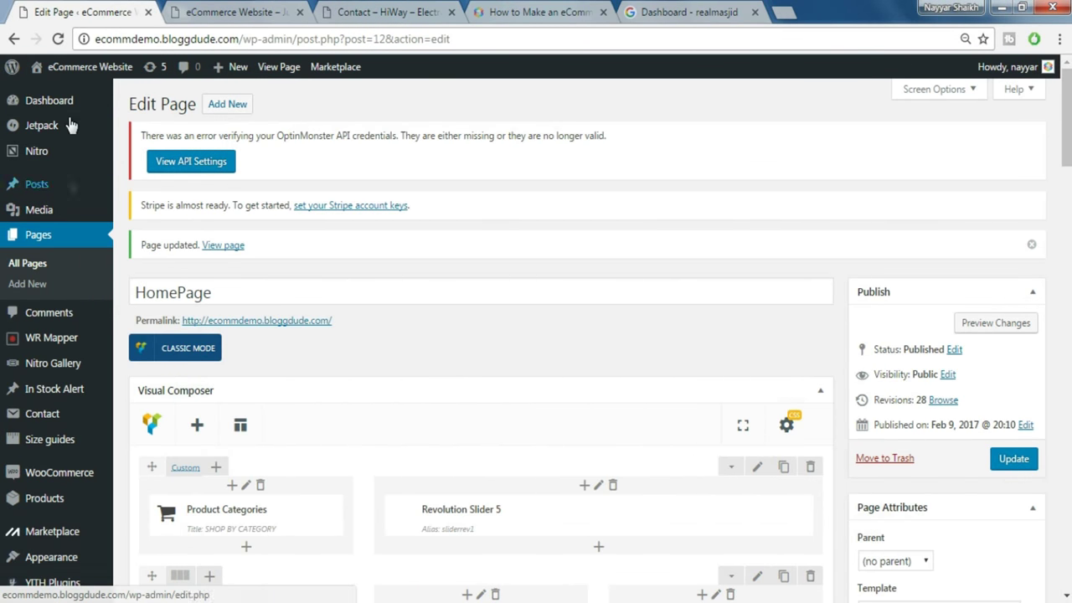
# Start a new Contact Form 7 form from Contact > Add New.
pyautogui.scroll(-1, 24, 411)
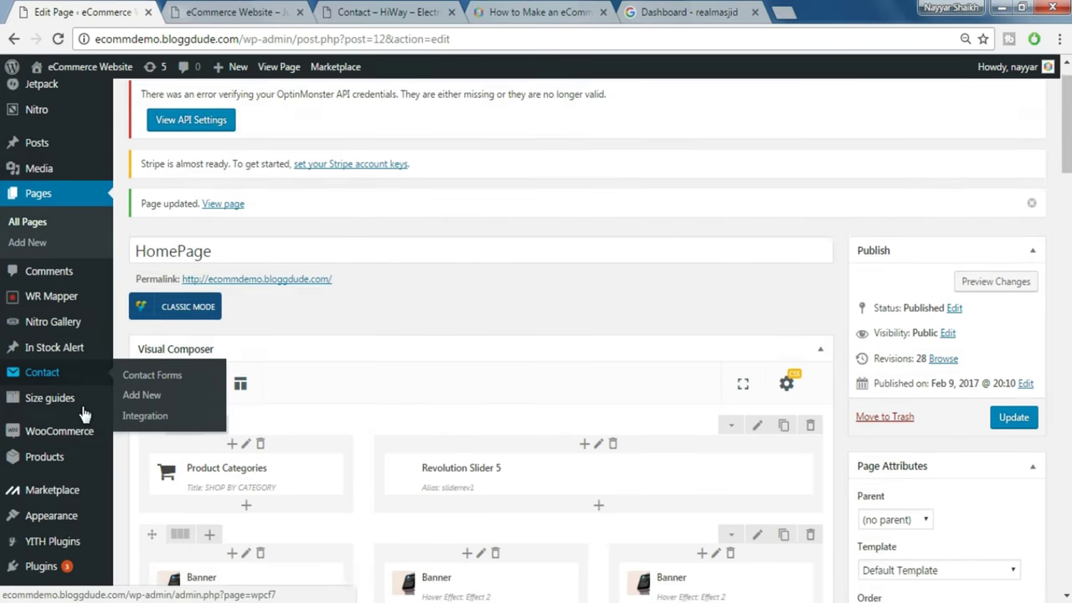
pyautogui.moveTo(69, 343)
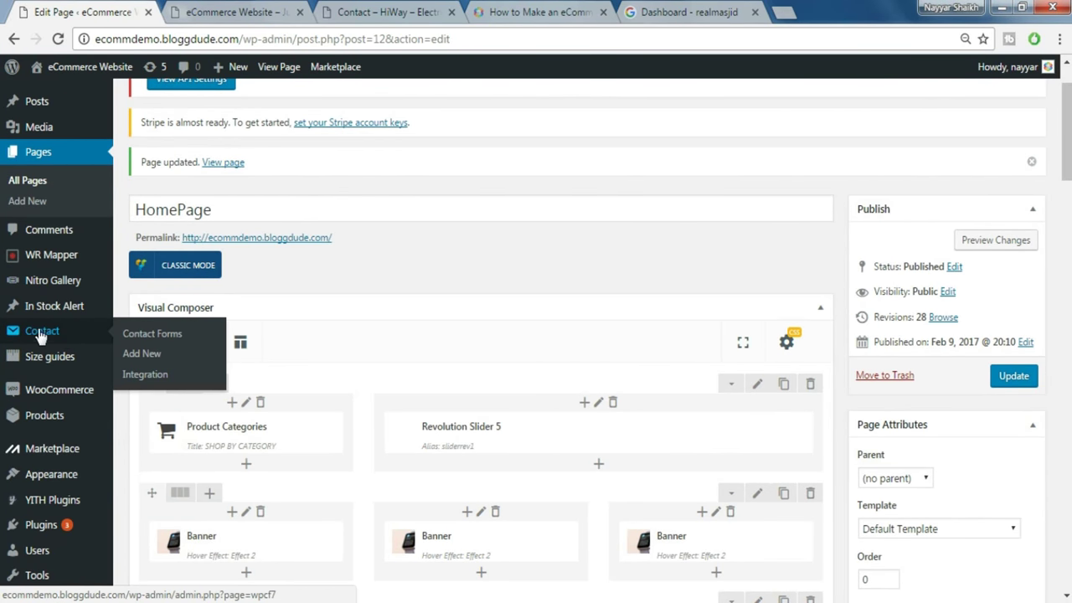
pyautogui.click(153, 355)
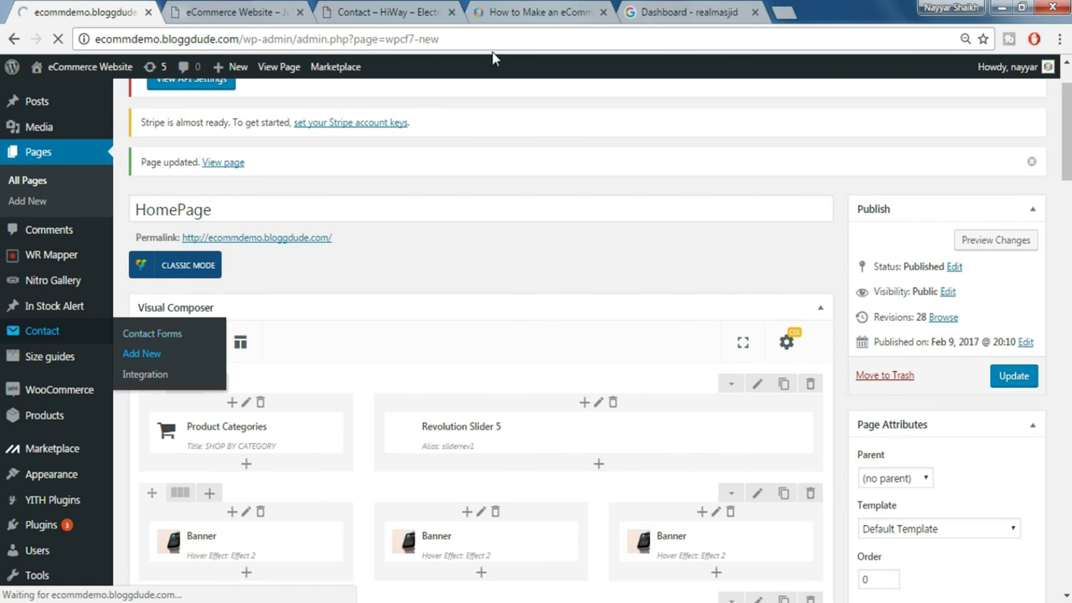
# Copy the Contact Form code block from the tutorial post.
pyautogui.click(536, 12)
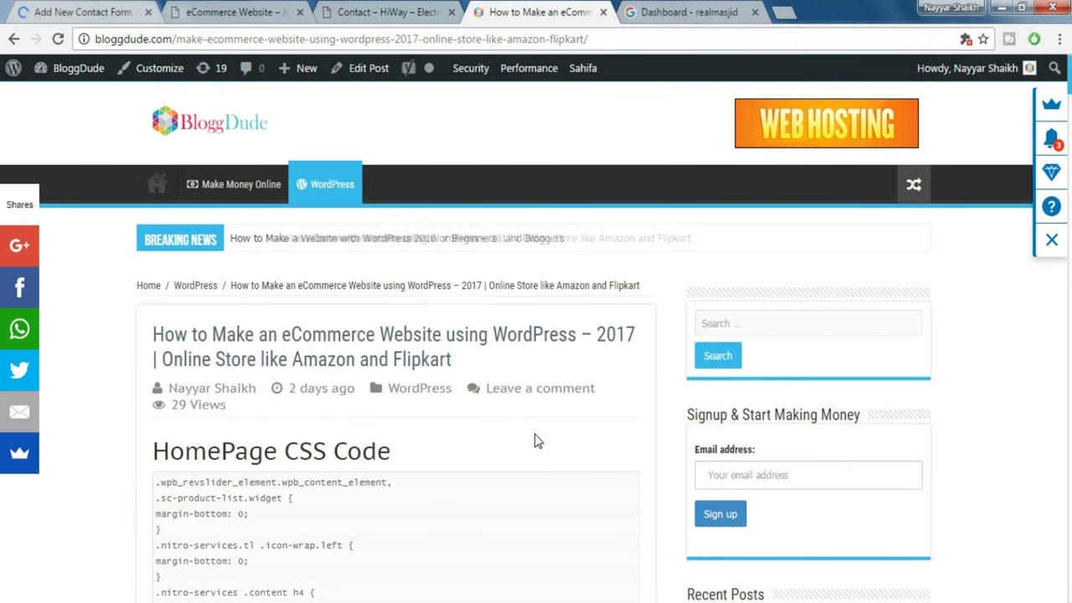
pyautogui.scroll(-7, 534, 438)
pyautogui.scroll(-10, 538, 440)
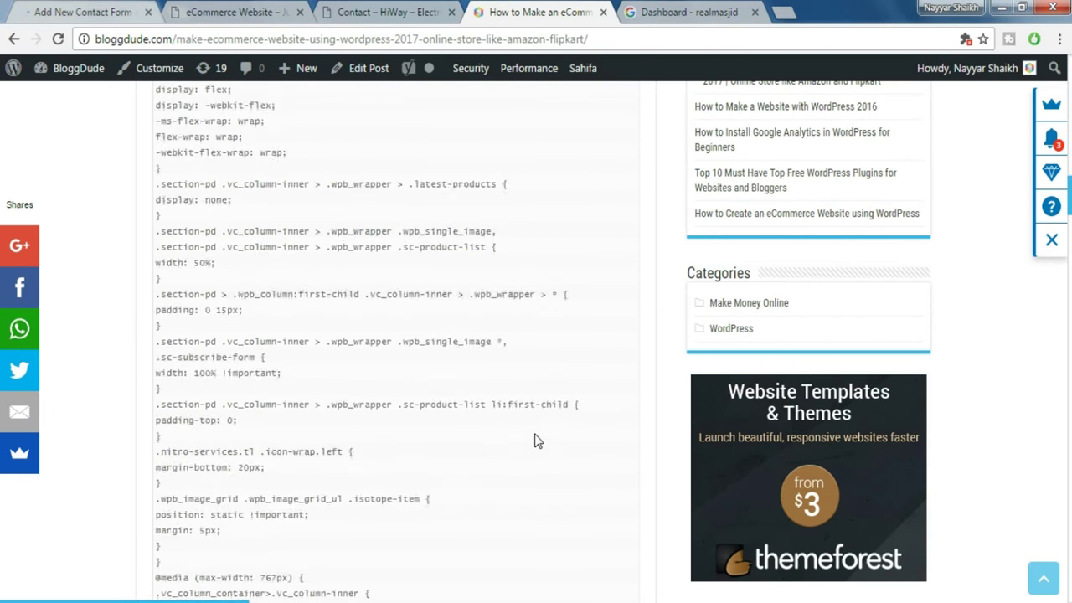
pyautogui.scroll(-3, 538, 440)
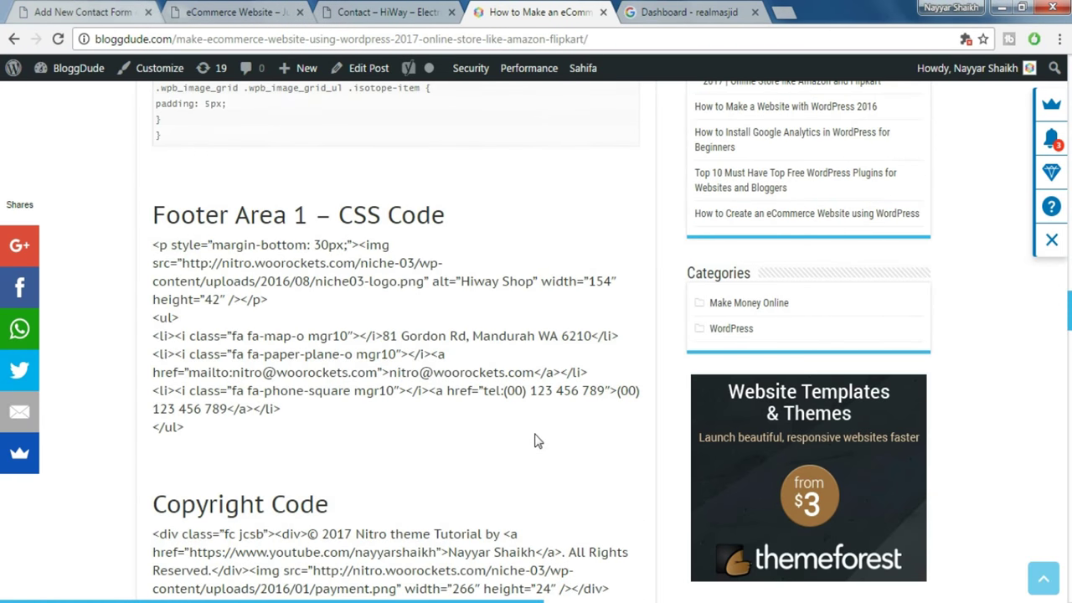
pyautogui.scroll(-2, 538, 440)
pyautogui.scroll(-4, 537, 441)
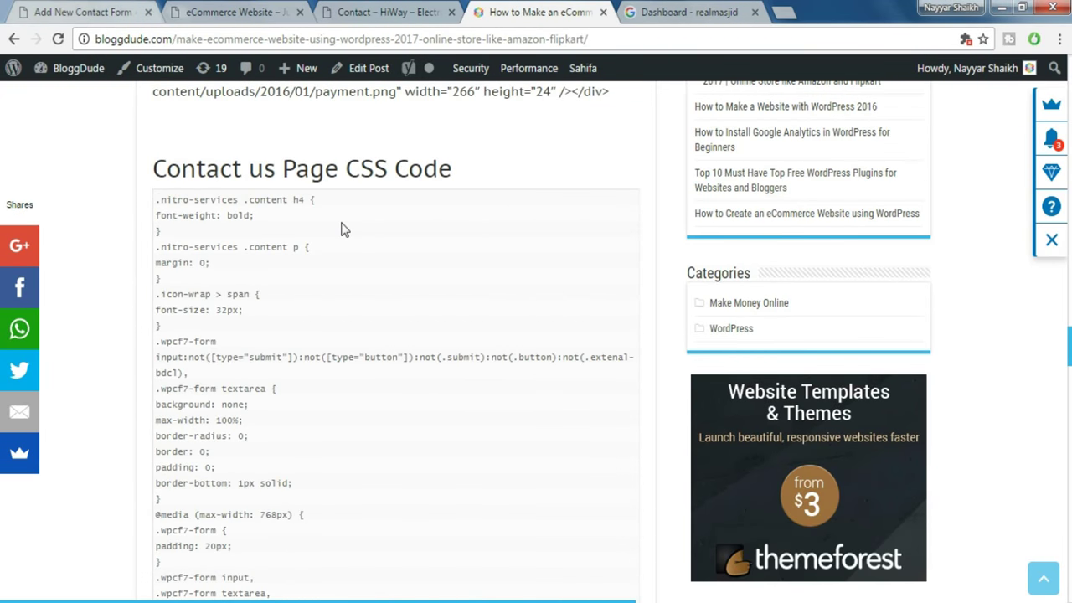
pyautogui.scroll(6, 340, 227)
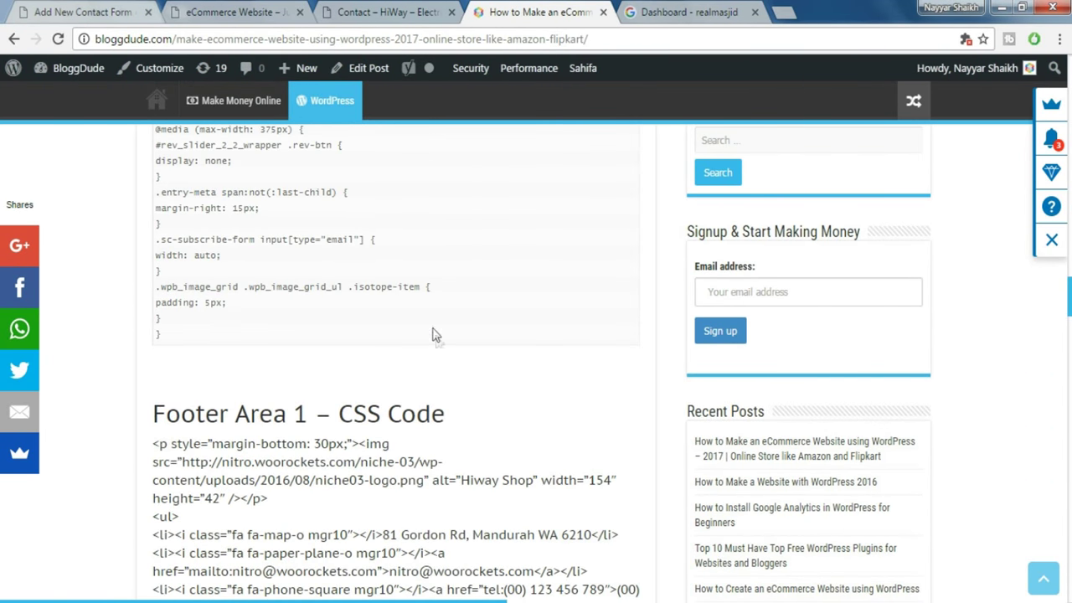
pyautogui.scroll(-5, 433, 335)
pyautogui.scroll(-8, 436, 342)
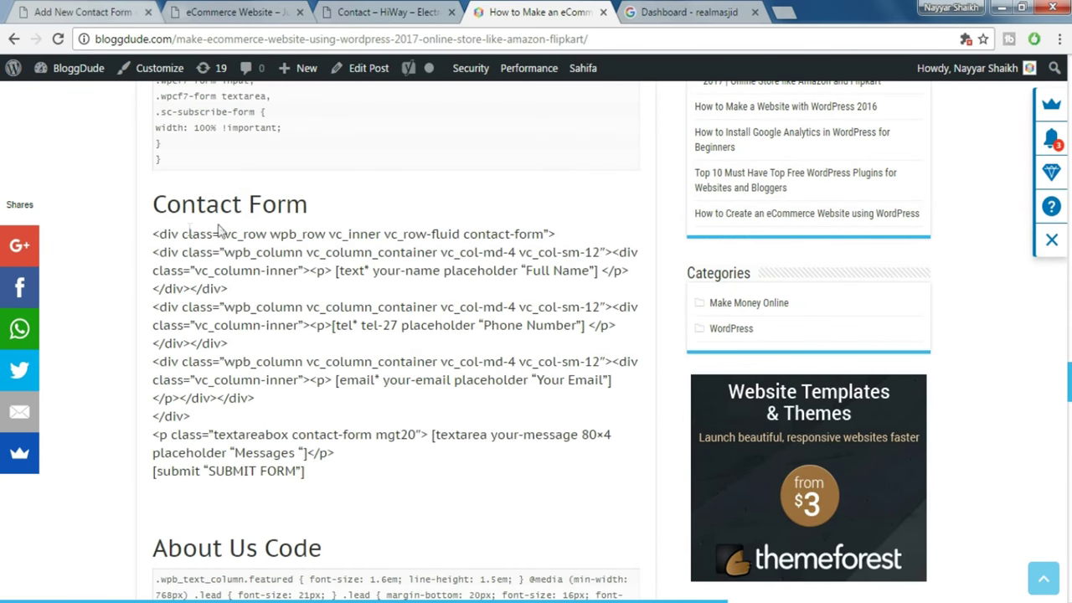
pyautogui.moveTo(153, 237); pyautogui.dragTo(332, 469)
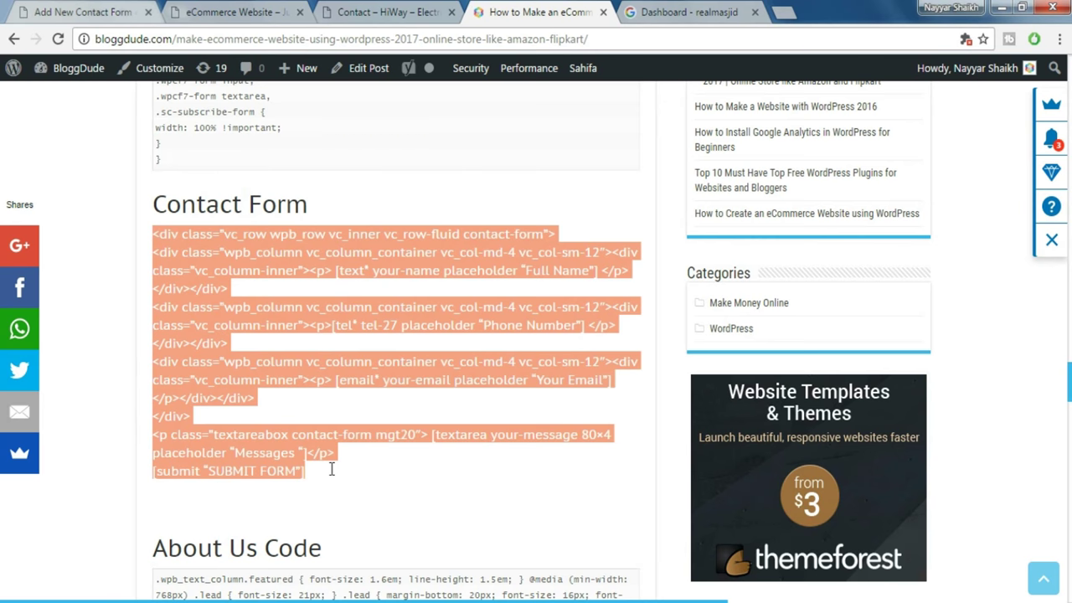
pyautogui.rightClick(25, 8)
# Replace Form12's default template with the copied code and save the form.
pyautogui.click(50, 10)
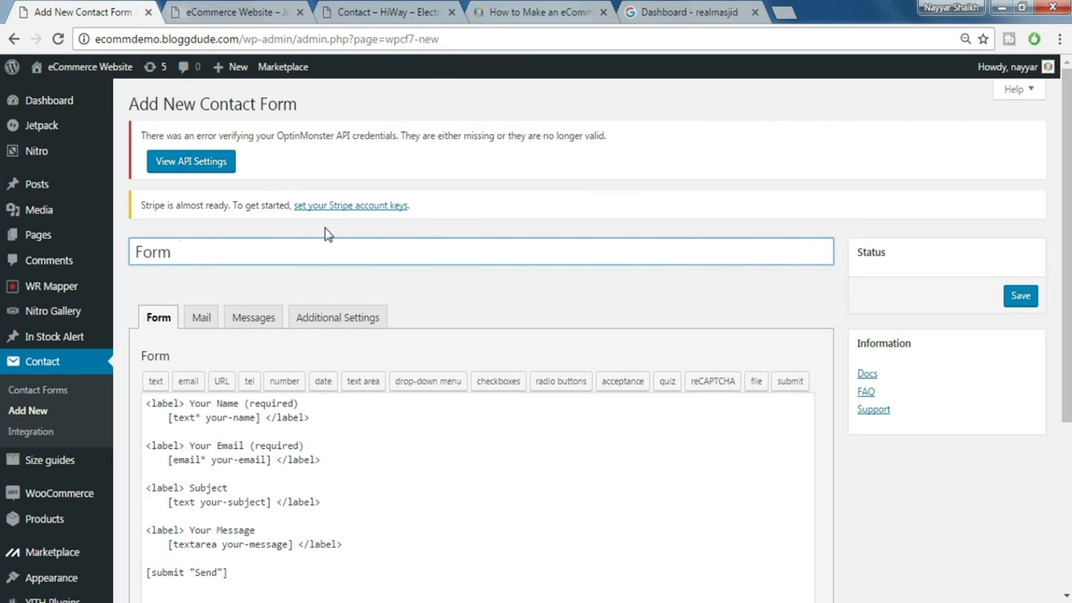
pyautogui.scroll(-2, 433, 488)
pyautogui.click(310, 467)
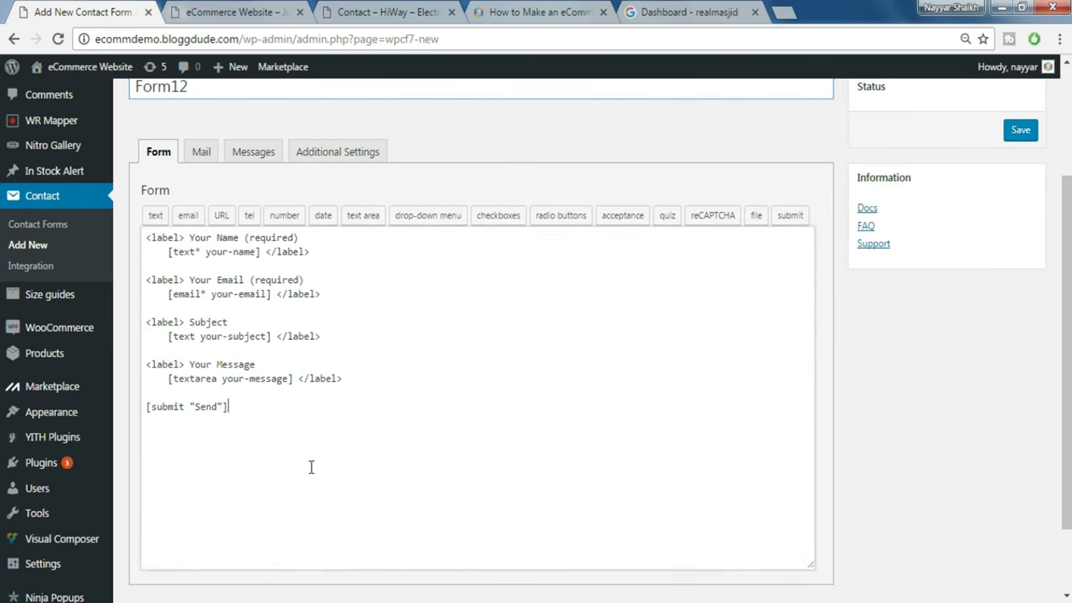
pyautogui.moveTo(146, 243); pyautogui.dragTo(332, 444)
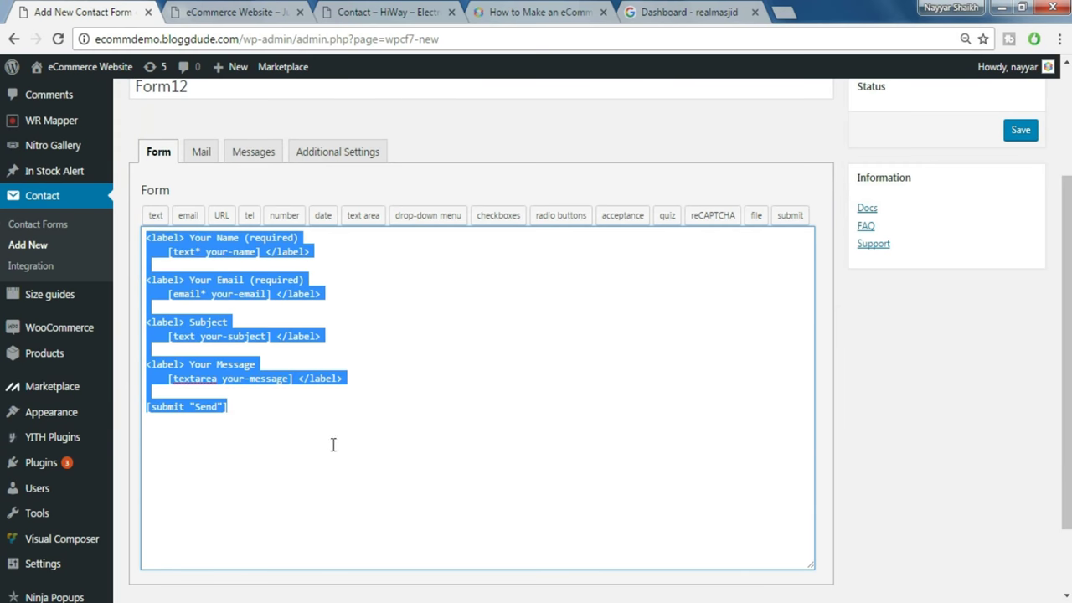
pyautogui.press('Delete')
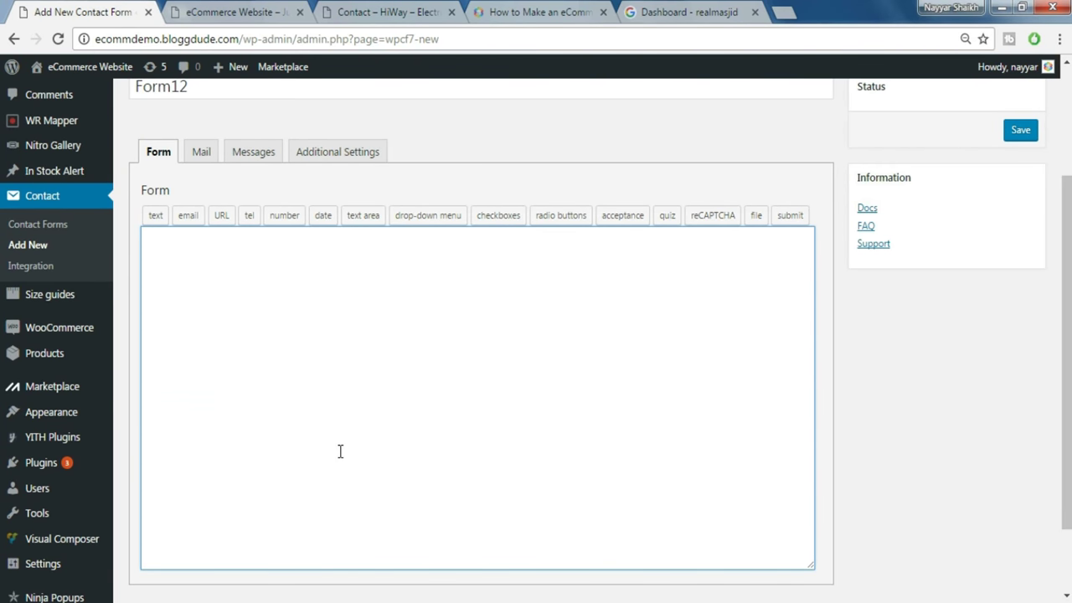
pyautogui.click(540, 12)
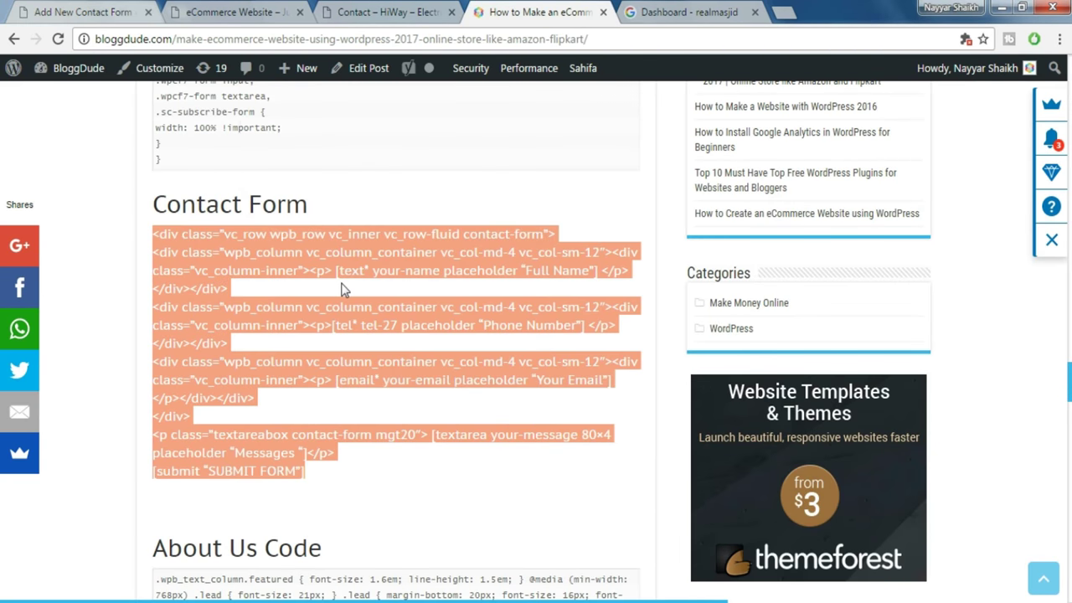
pyautogui.click(84, 12)
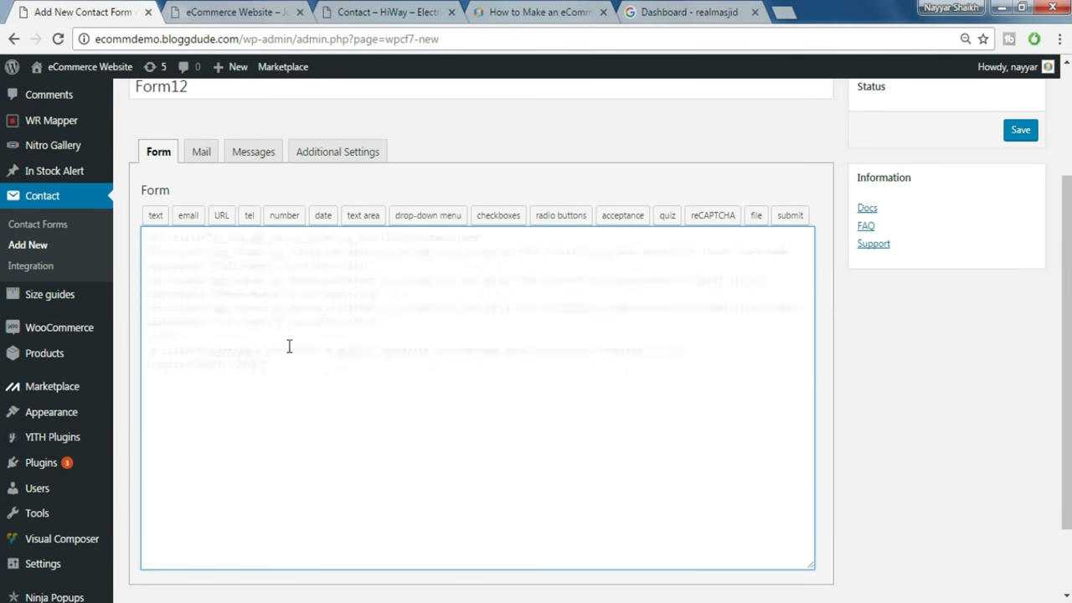
pyautogui.write('<div class="vc_row wpb_row vc_inner vc_row-fluid contact-form"> <div class="wpb_column vc_column_container vc_col-md-4 vc_col-sm-12"><div class="vc_column-inner"><p> [text* your-name placeholder "Full Name"] </p></div></div> <div class="wpb_column vc_column_container vc_col-md-4 vc_col-sm-12"><div class="vc_column-inner"><p>[tel* tel-27 placeholder "Phone Number"] </p></div></div> <div class="wpb_column vc_column_container vc_col-md-4 vc_col-sm-12"><div class="vc_column-inner"><p> [email* your-email placeholder "Your Email"] </p></div></div> </div> <p class="textareabox contact-form mgt20"> [textarea your-message 80x4 placeholder "Messages "]</p> [submit "SUBMIT FORM"]')
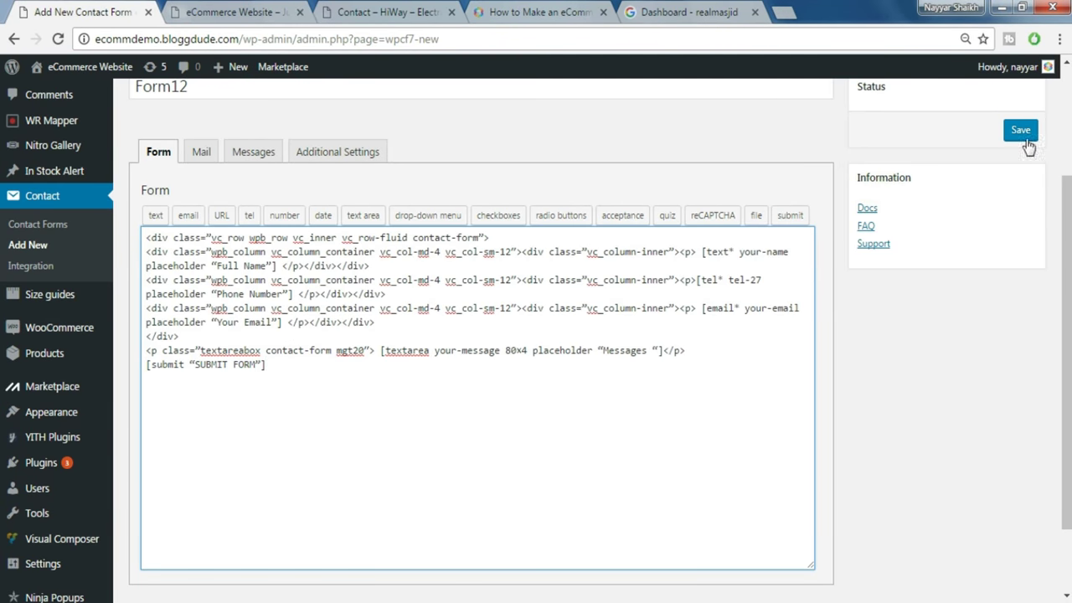
pyautogui.click(1025, 134)
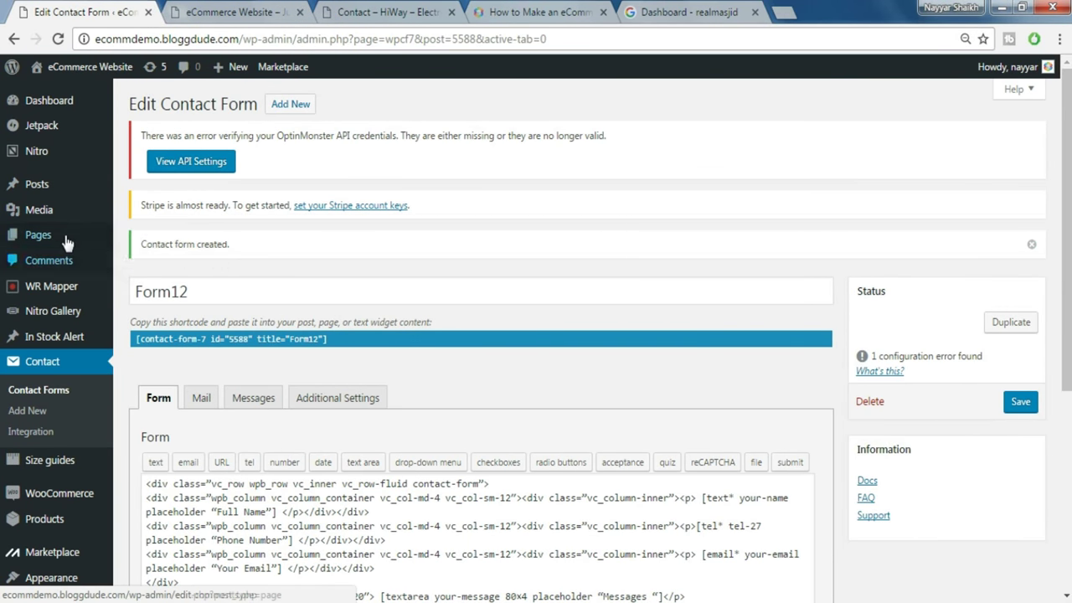
# Publish a new page titled 'Contact us' and reopen its edit screen.
pyautogui.moveTo(67, 242)
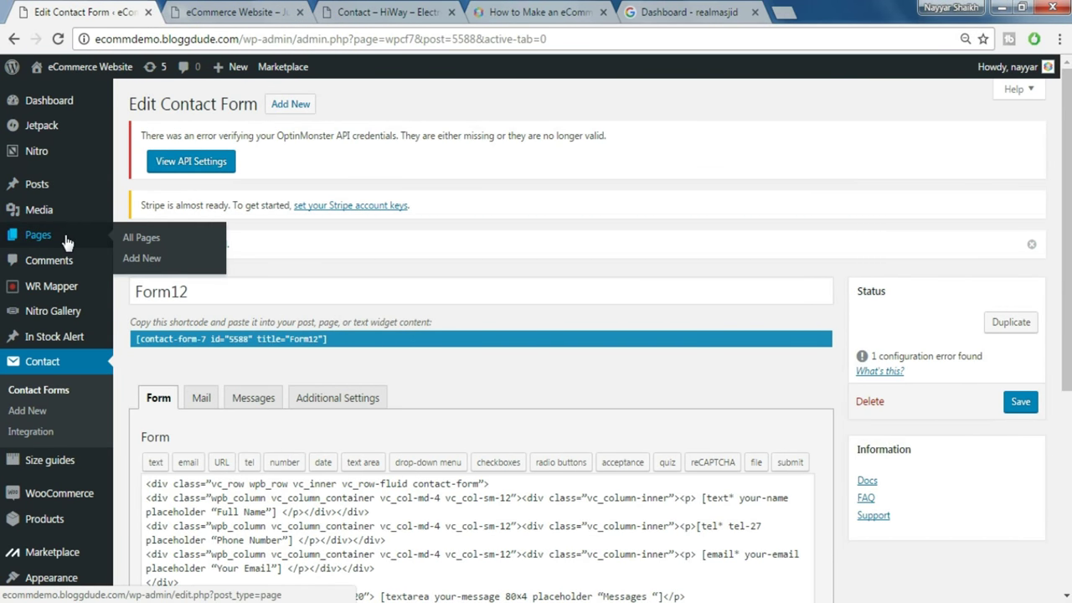
pyautogui.click(161, 262)
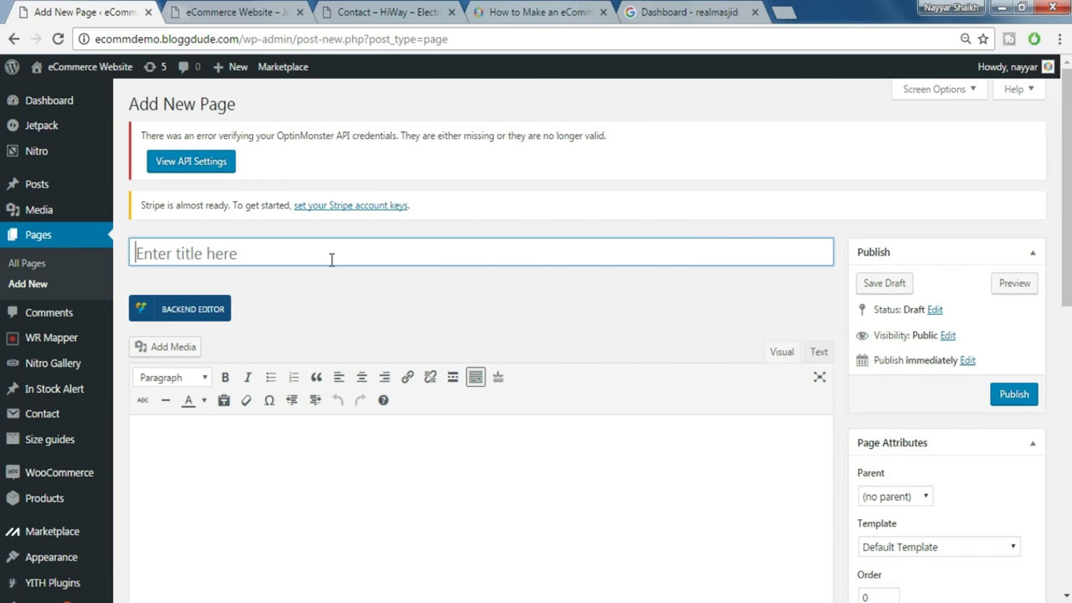
pyautogui.write('Contact us')
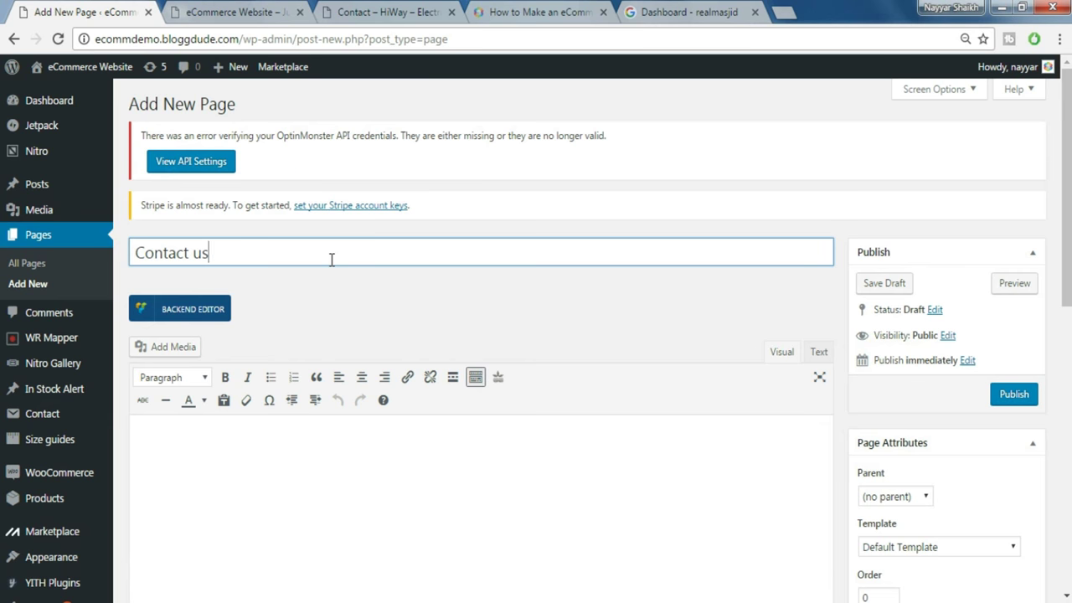
pyautogui.click(1013, 394)
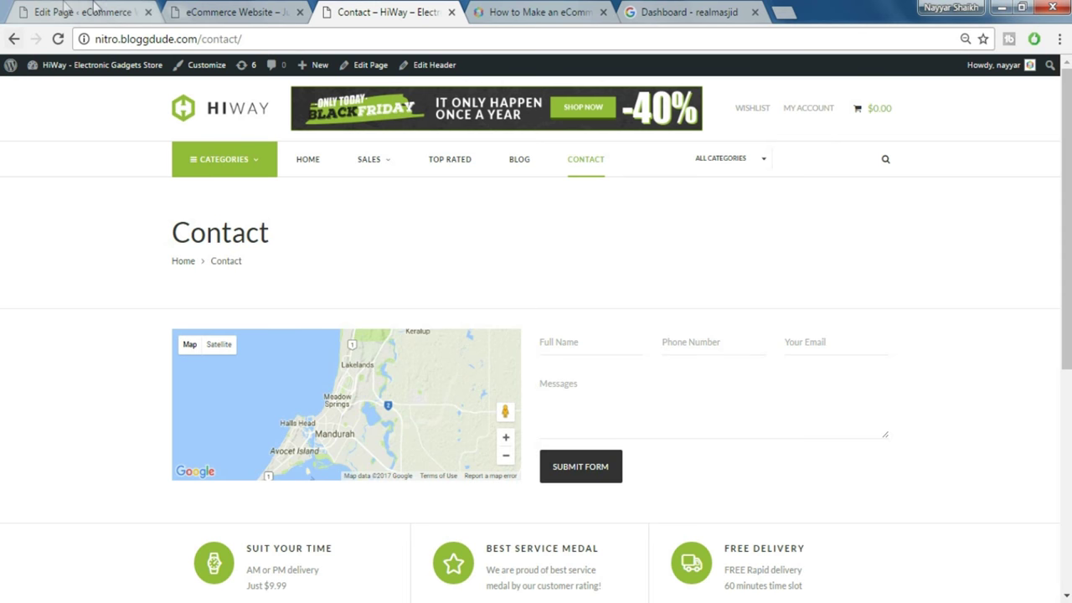
pyautogui.click(85, 12)
pyautogui.scroll(-1, 335, 348)
# In the Backend Editor, add a Google Maps element found by searching 'goo'.
pyautogui.scroll(-1, 314, 341)
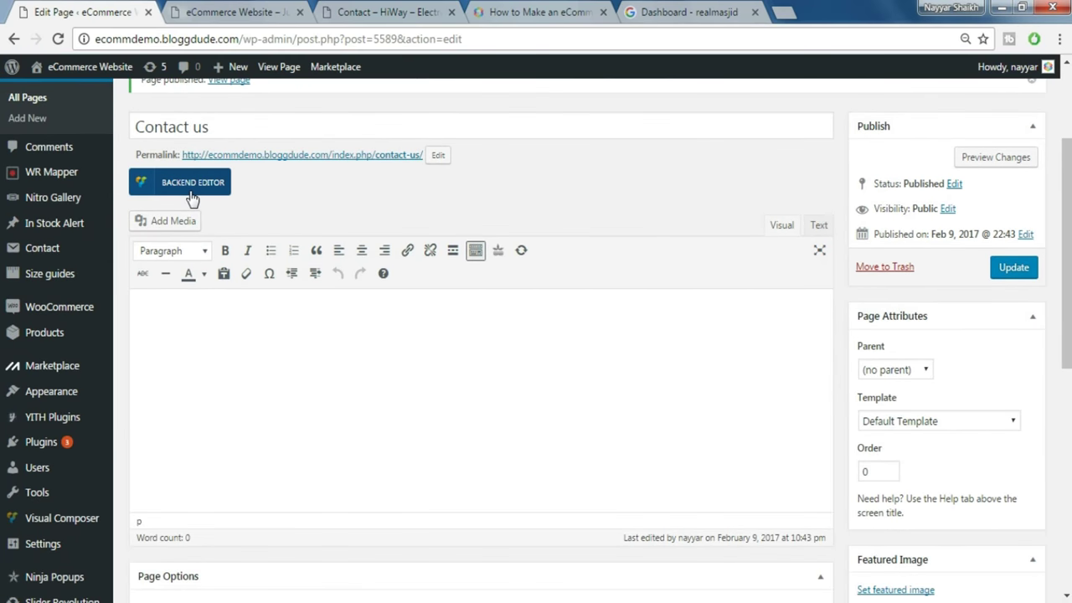
pyautogui.click(206, 192)
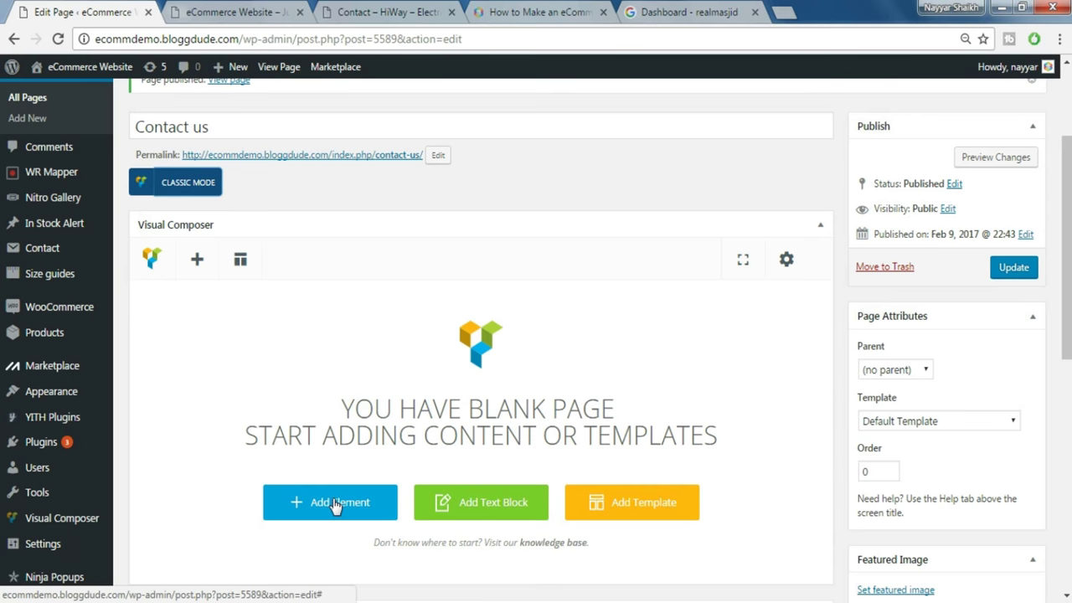
pyautogui.click(335, 503)
pyautogui.click(837, 114)
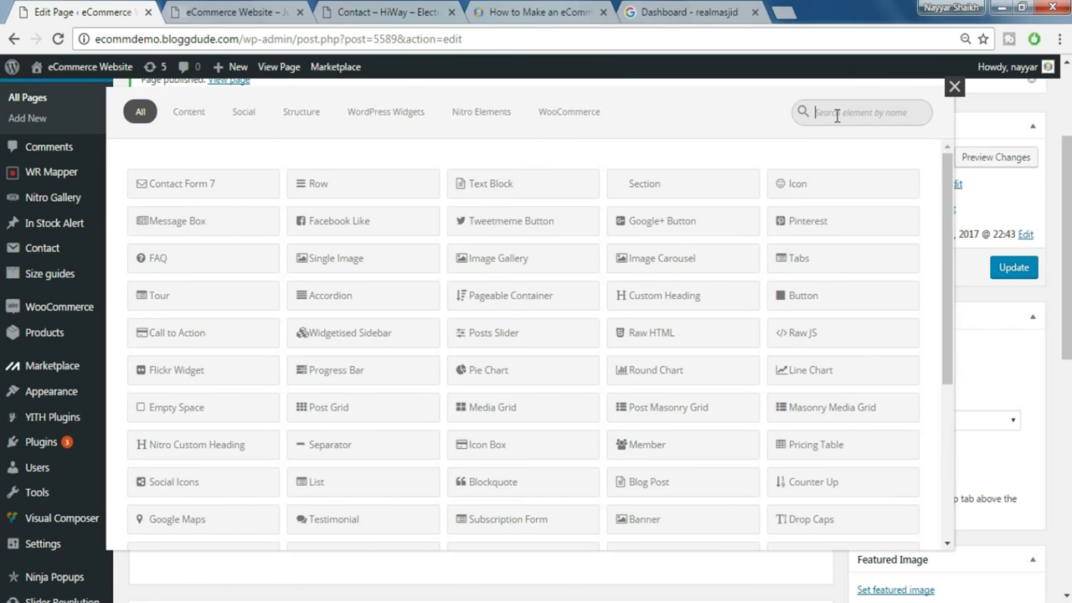
pyautogui.write('goo')
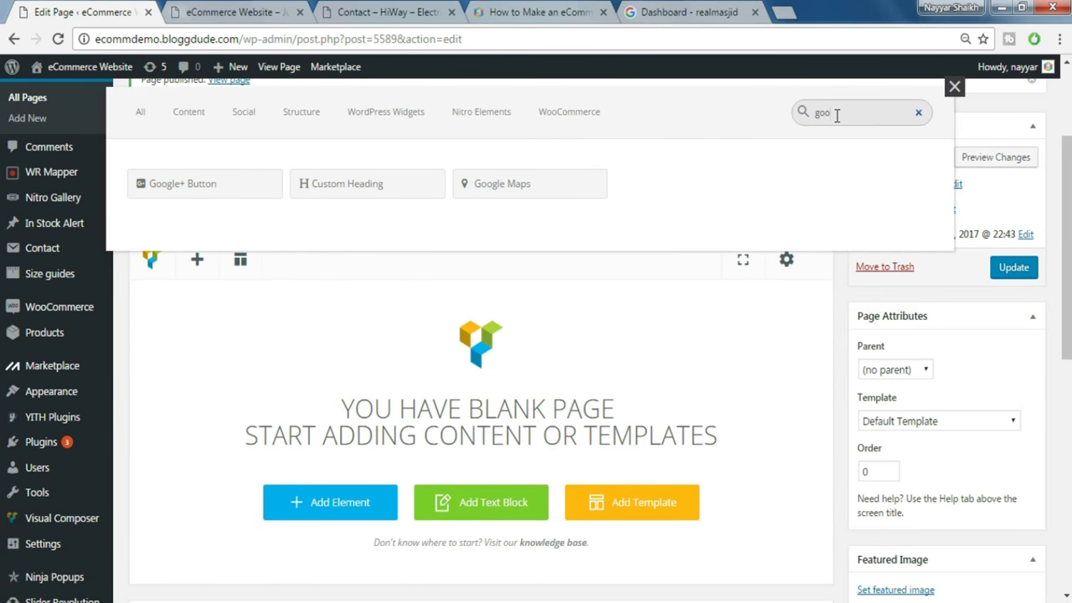
pyautogui.click(513, 185)
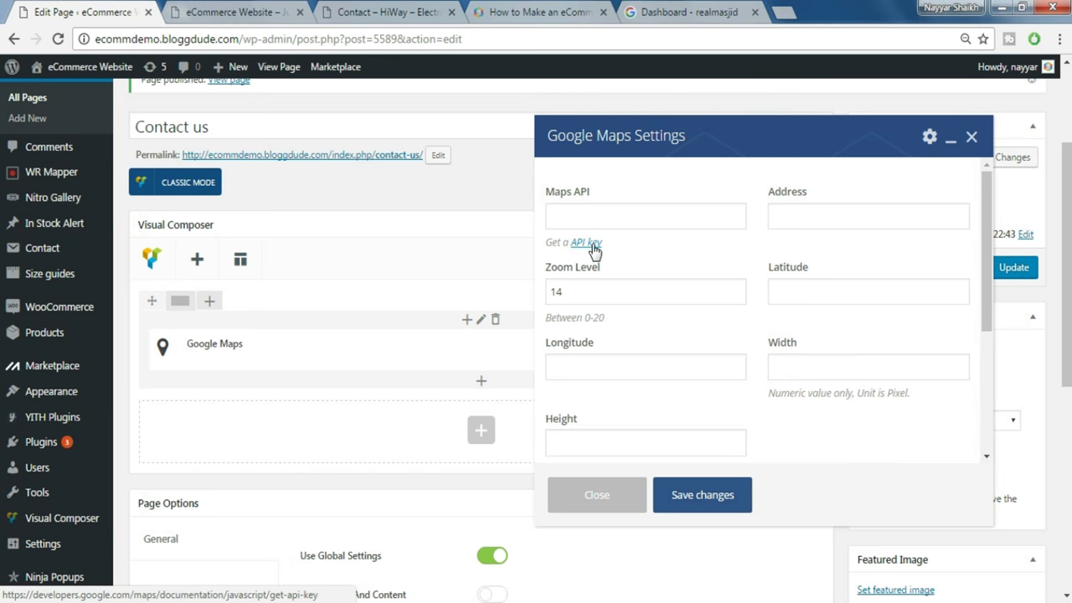
pyautogui.click(260, 10)
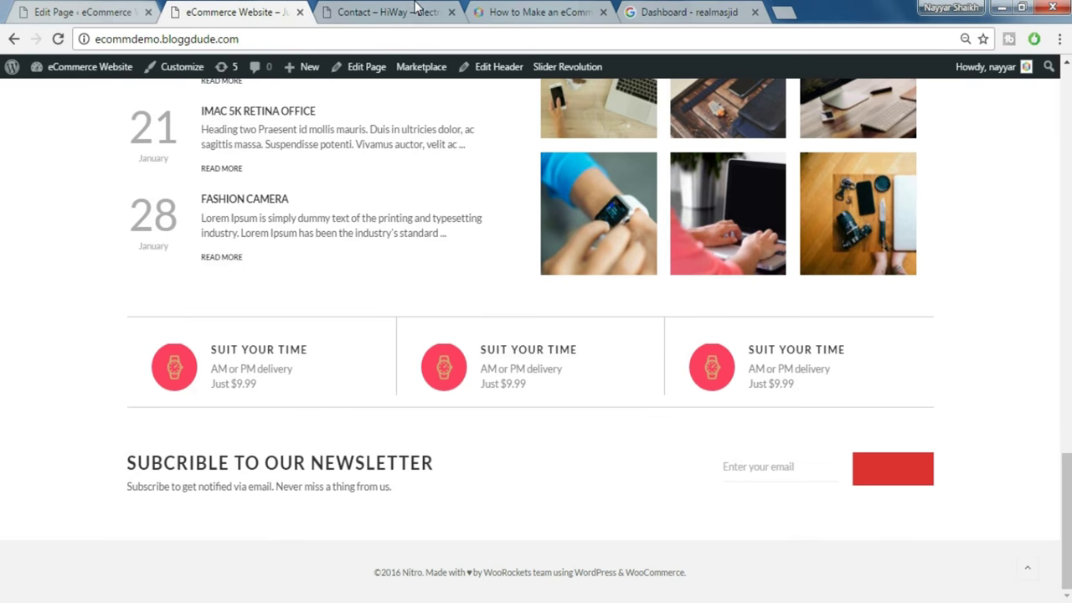
# Create a new API key under Google API Console Credentials and copy it.
pyautogui.click(418, 10)
pyautogui.scroll(-1, 409, 409)
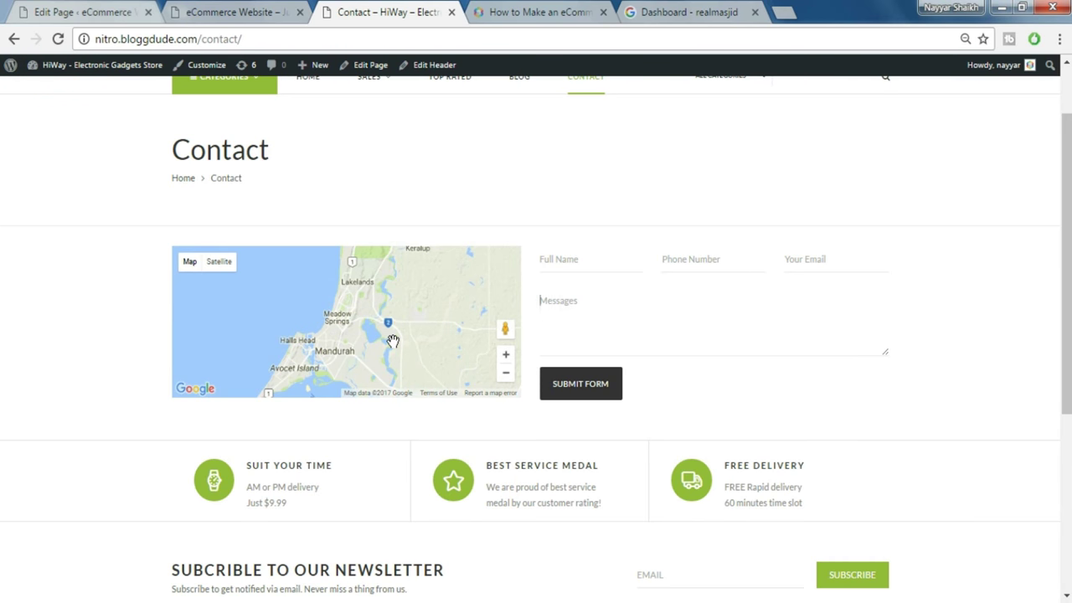
pyautogui.click(674, 14)
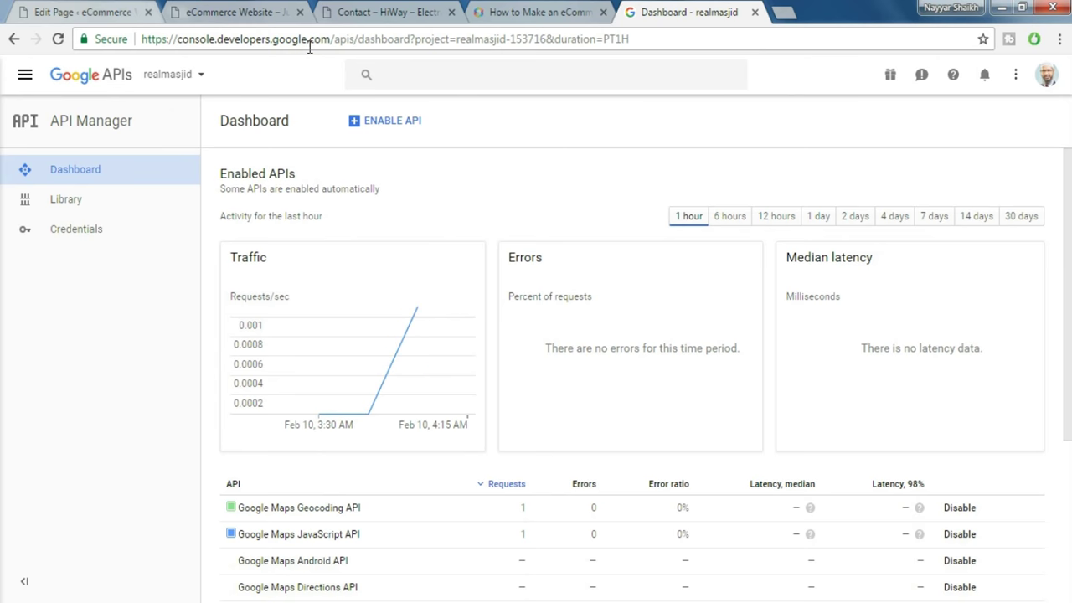
pyautogui.click(81, 239)
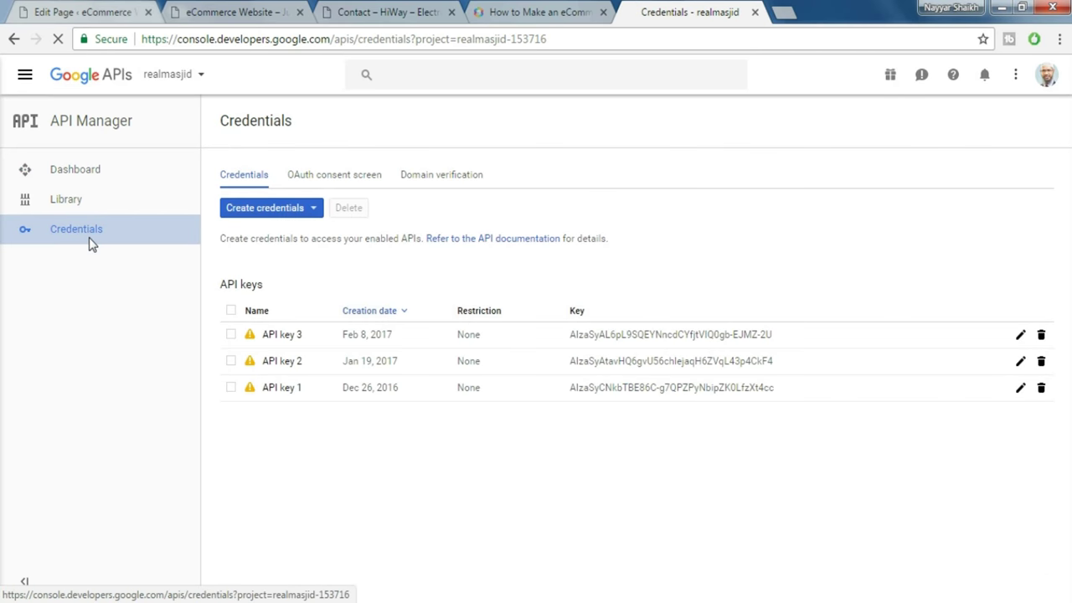
pyautogui.click(274, 216)
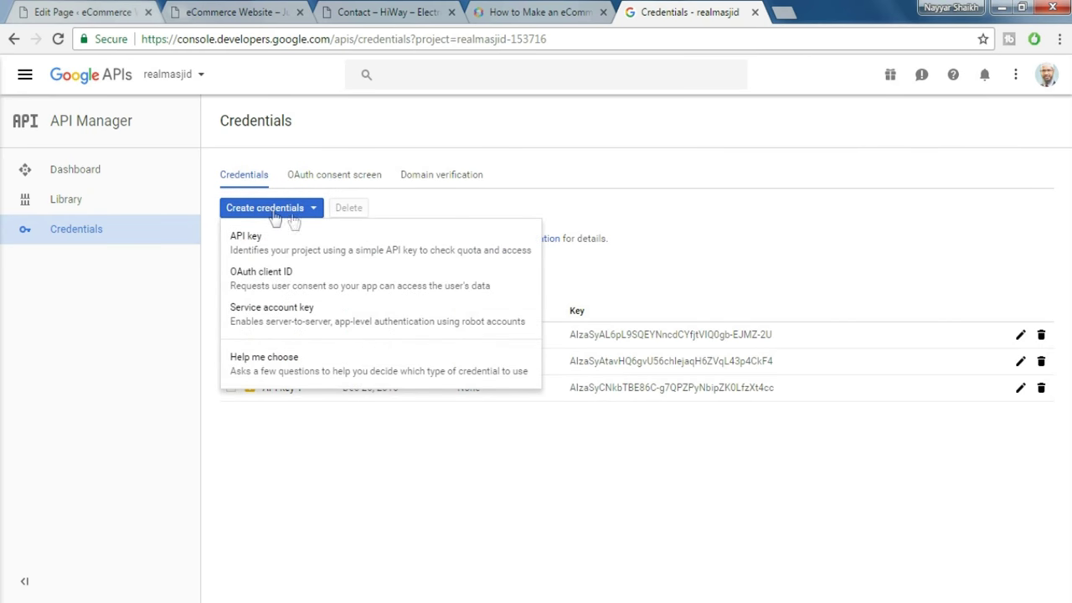
pyautogui.click(264, 254)
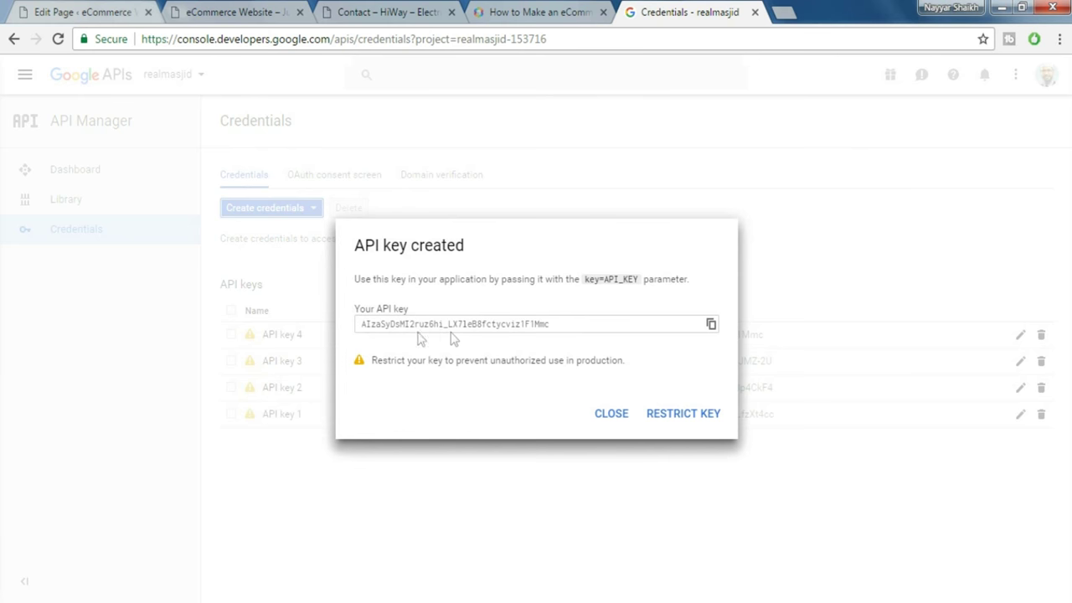
pyautogui.click(710, 326)
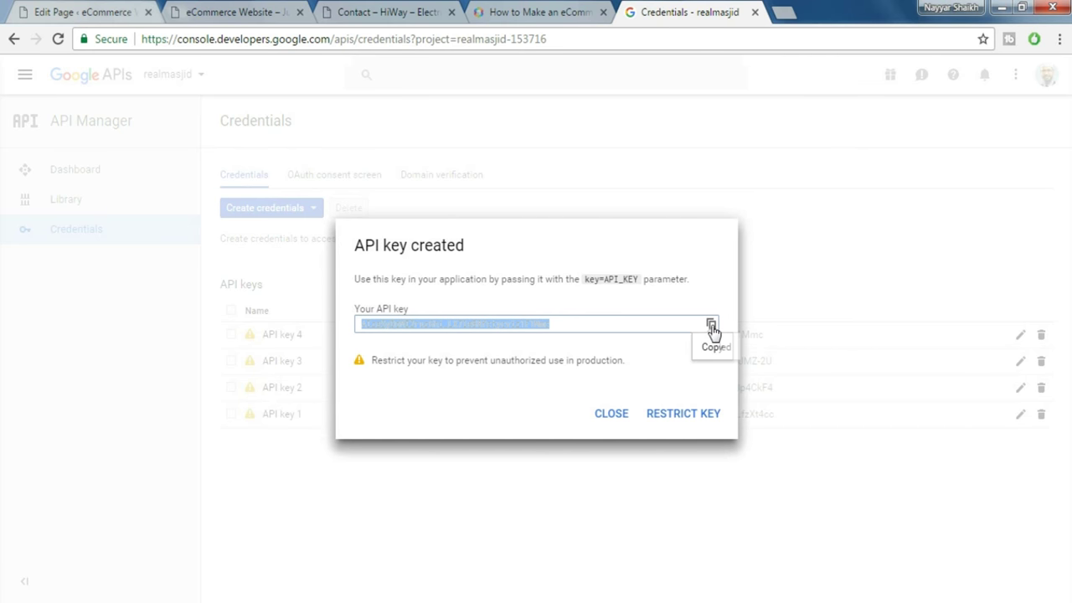
# Paste the API key into the Google Maps element's Maps API field.
pyautogui.click(117, 10)
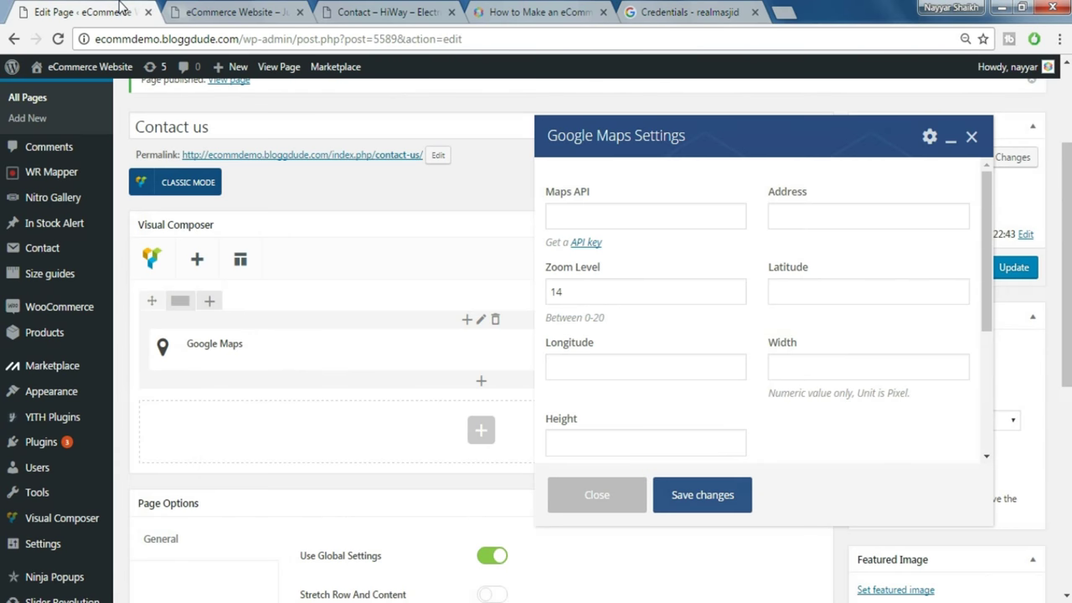
pyautogui.click(616, 214)
pyautogui.hotkey('ctrl', 'v')
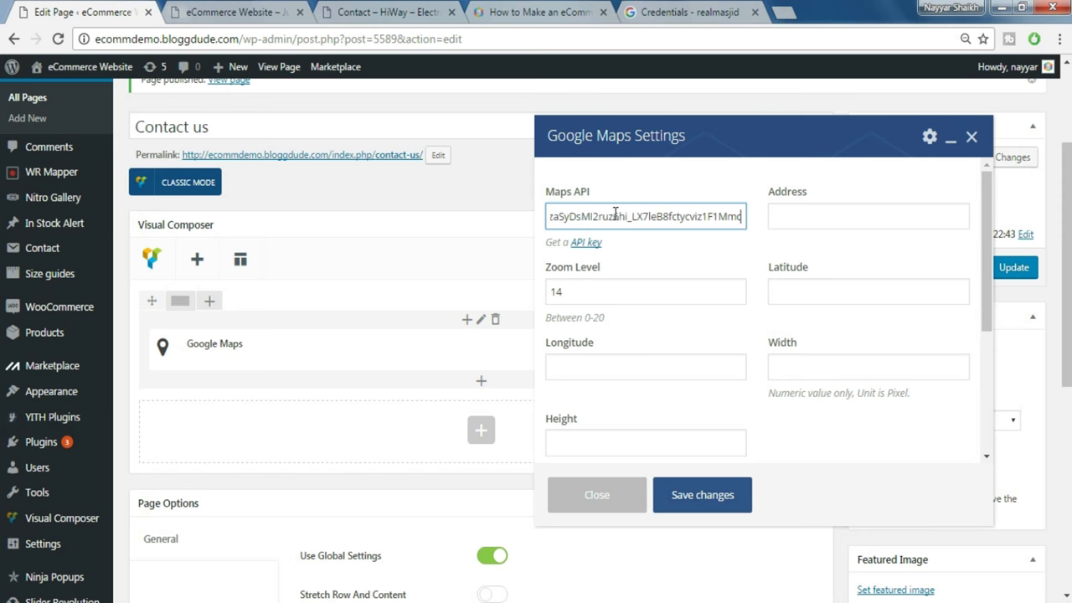
pyautogui.click(683, 12)
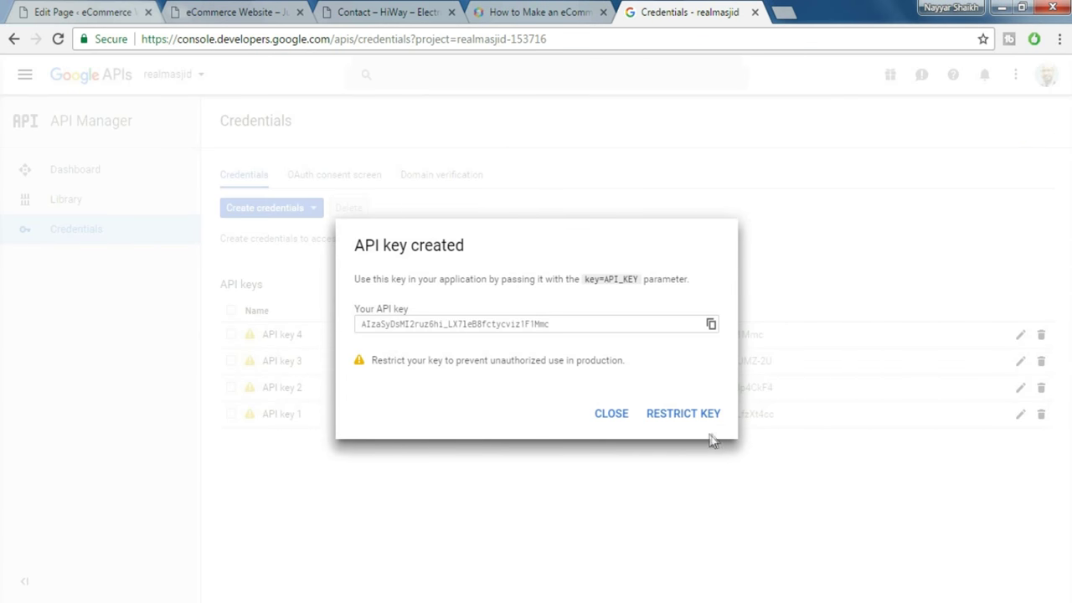
pyautogui.click(611, 413)
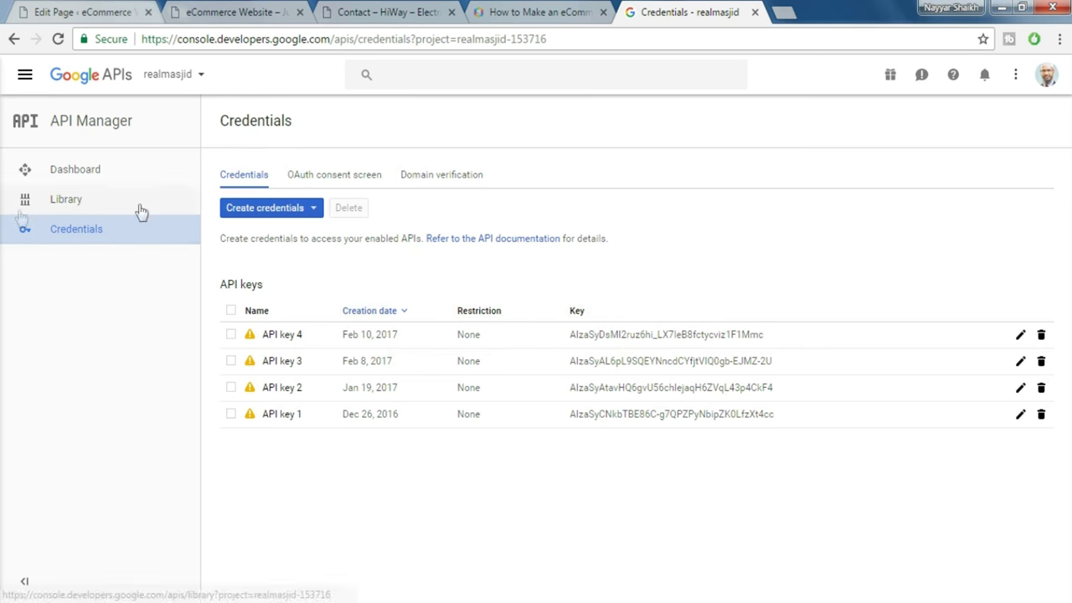
pyautogui.click(90, 209)
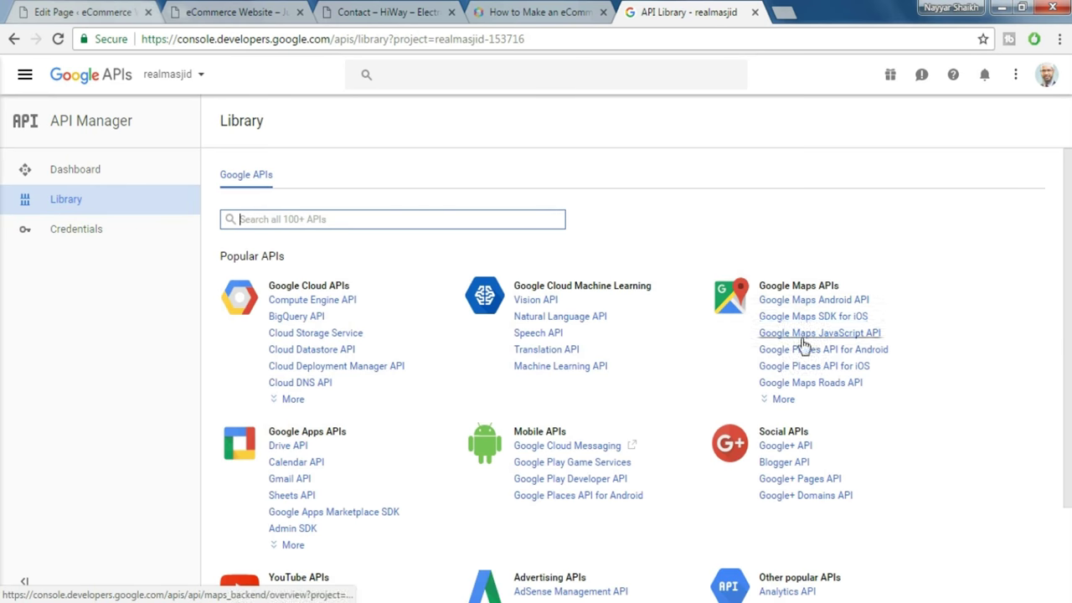
# Review the Google Maps Geocoding API overview in the API Library.
pyautogui.click(784, 400)
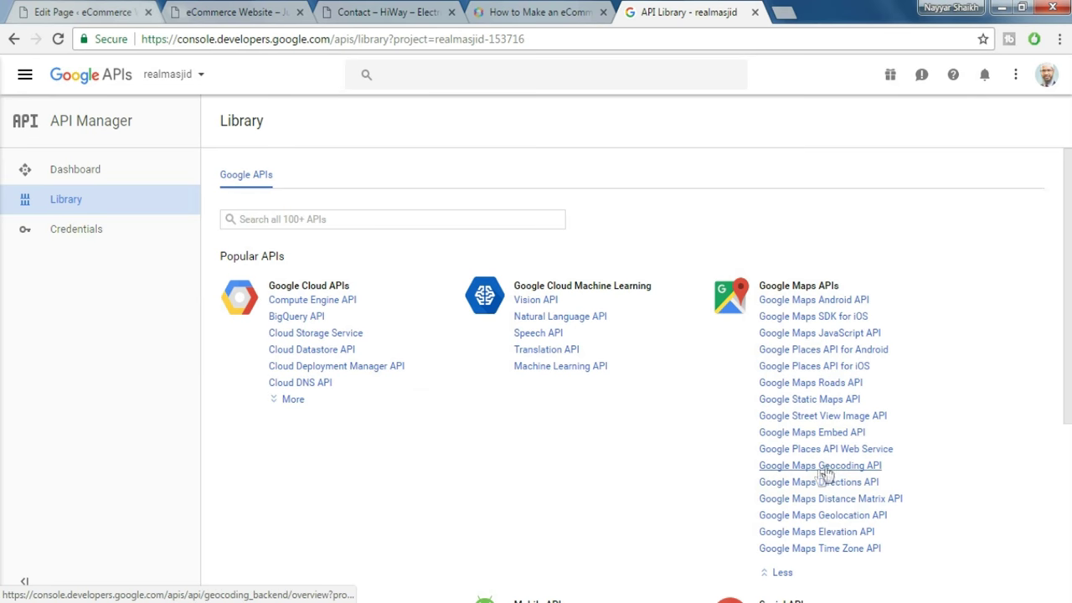
pyautogui.click(826, 468)
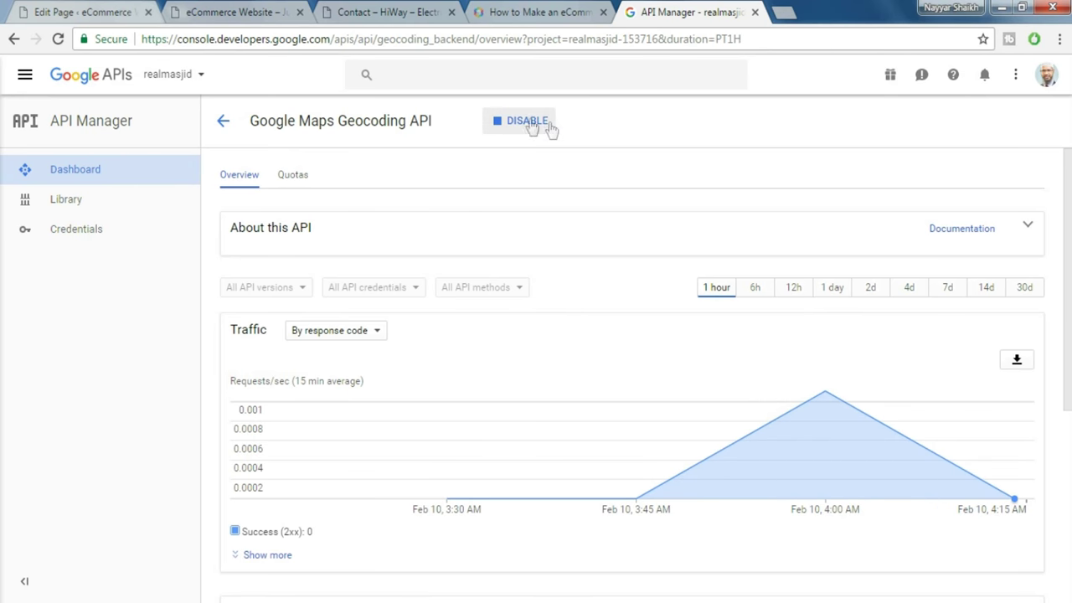
pyautogui.click(91, 209)
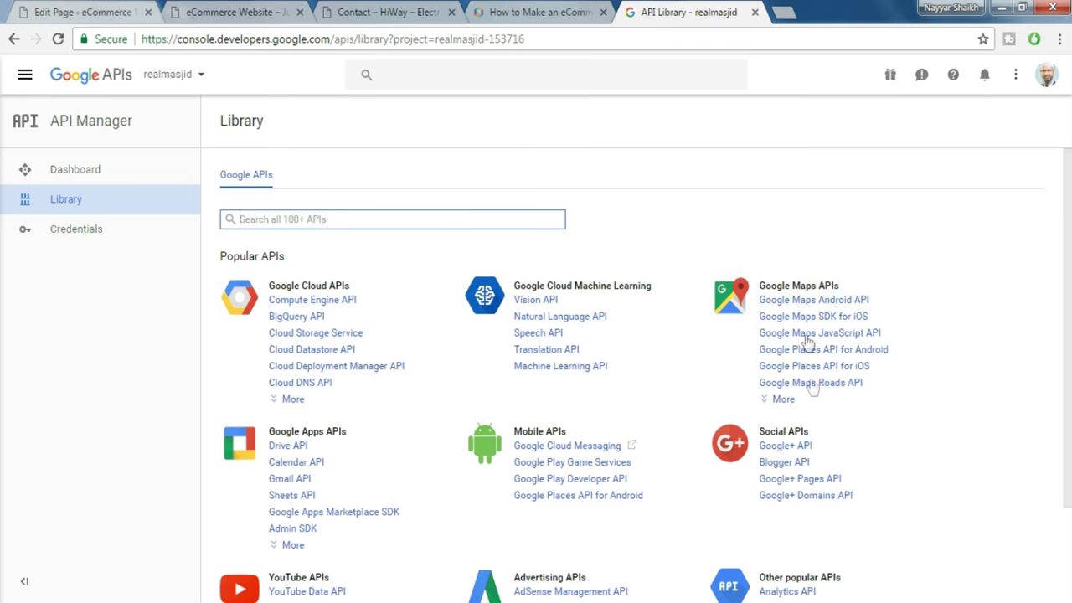
# Check the map's Address, Latitude and Longitude fields, then open a blank tab.
pyautogui.click(121, 10)
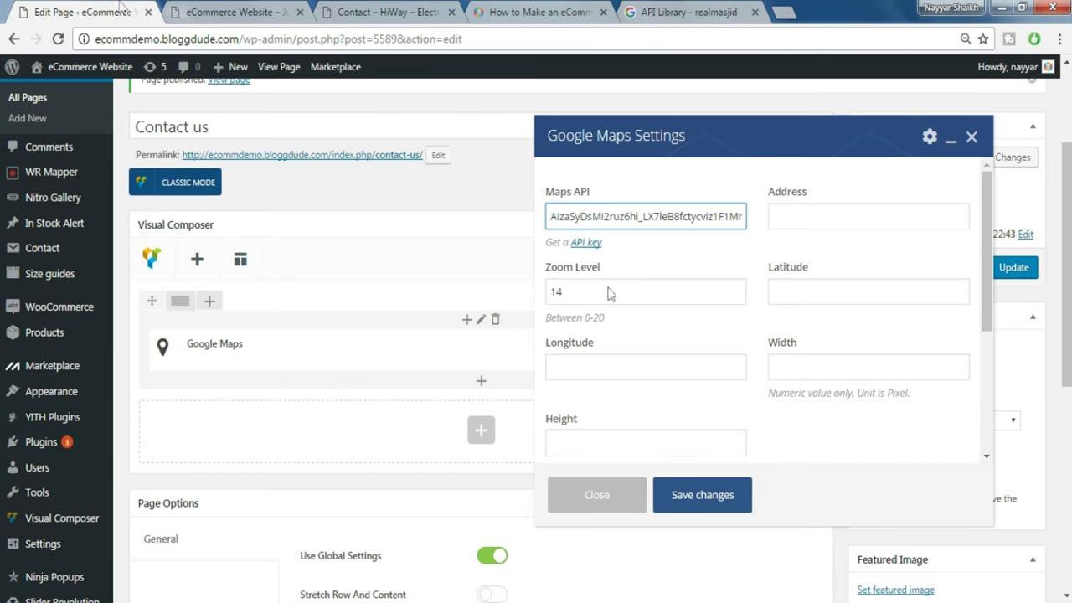
pyautogui.click(836, 221)
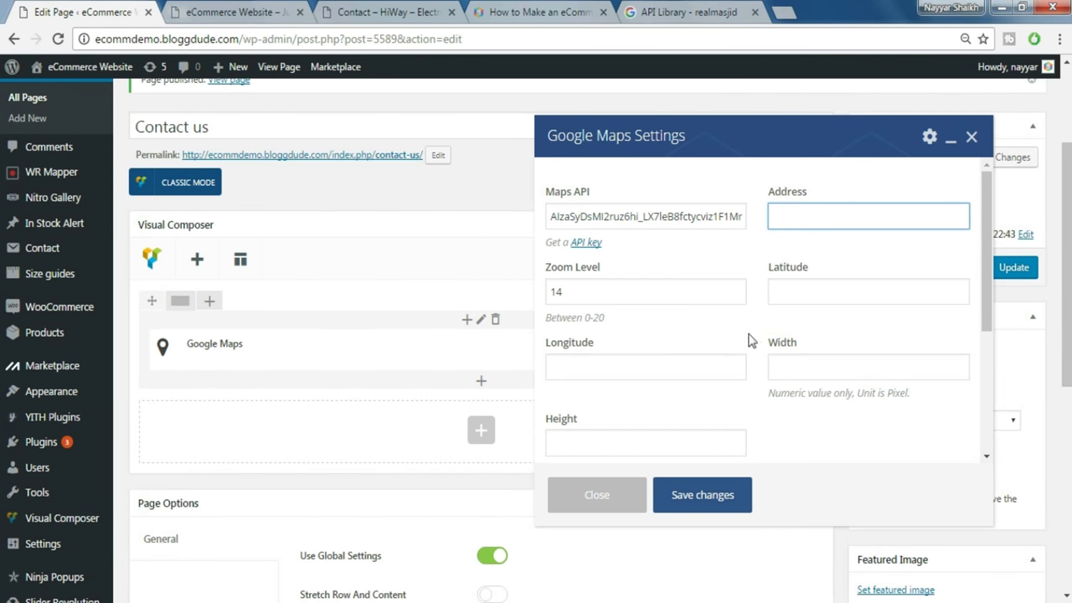
pyautogui.click(829, 292)
pyautogui.click(658, 371)
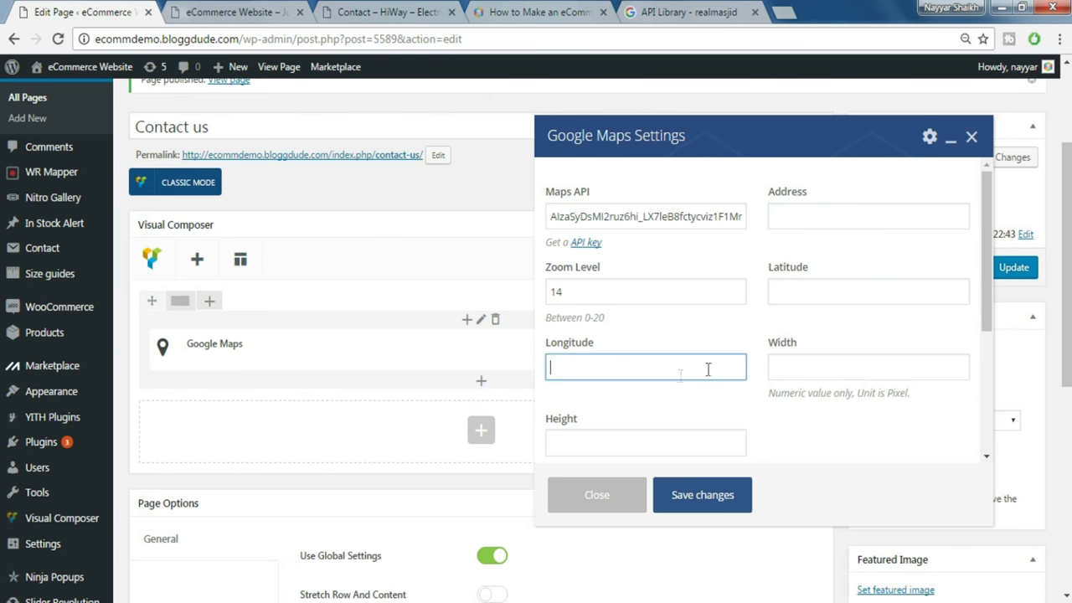
pyautogui.click(786, 10)
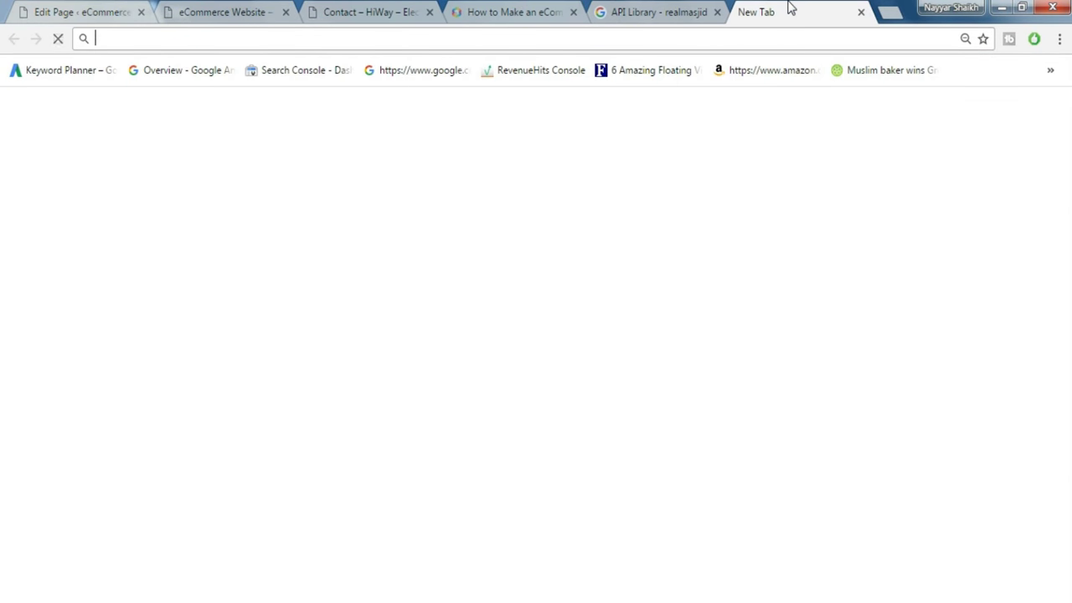
# Look up Mumbai's coordinates on latlong.net.
pyautogui.write('lat')
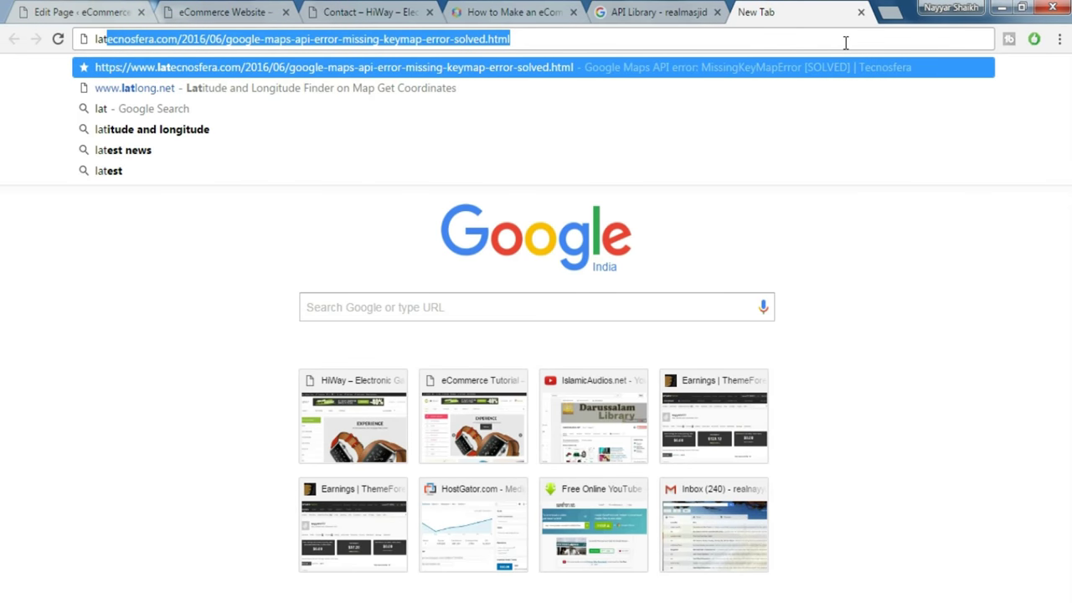
pyautogui.press('Down')
pyautogui.press('Return')
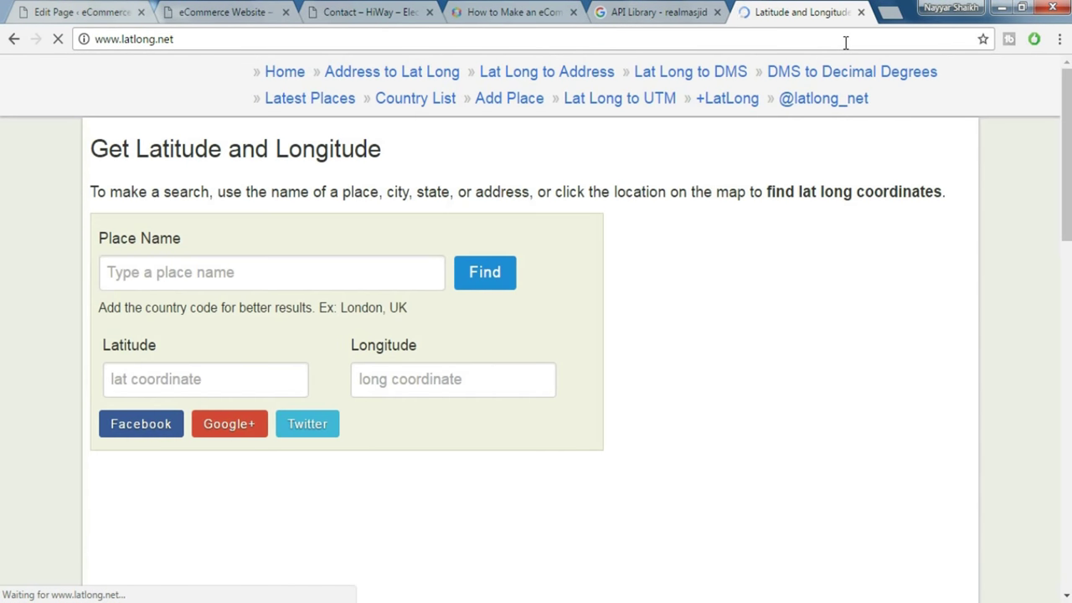
pyautogui.click(279, 272)
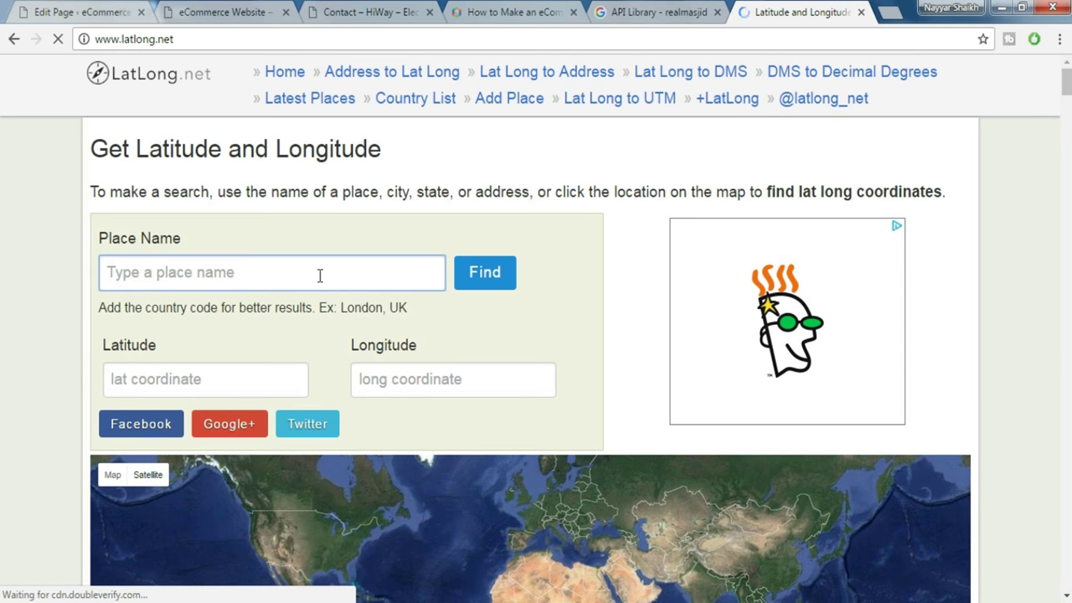
pyautogui.write('Mumbai')
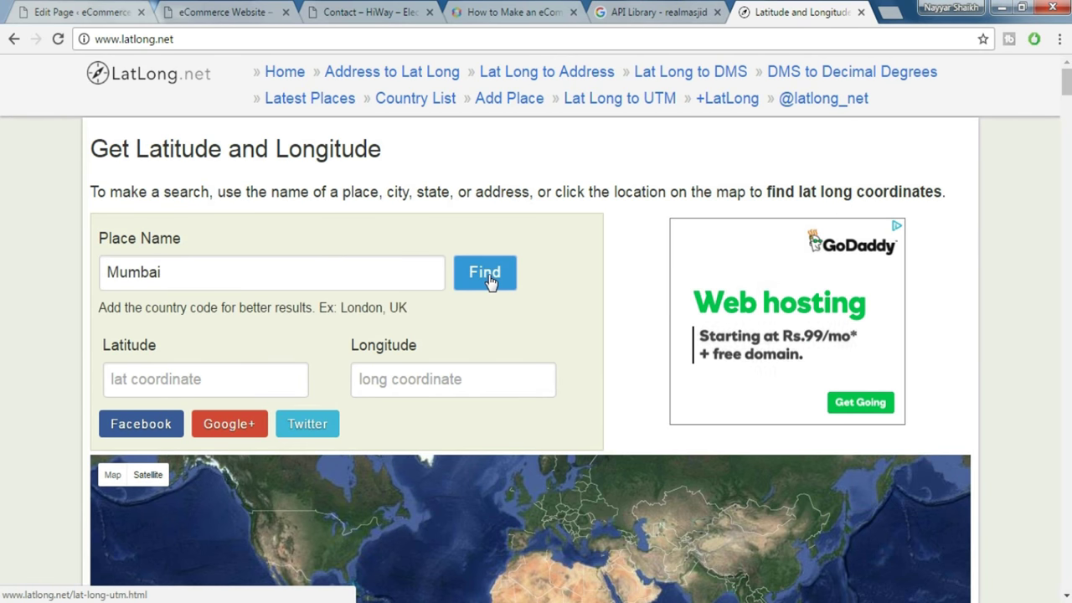
pyautogui.click(485, 273)
pyautogui.scroll(-3, 491, 297)
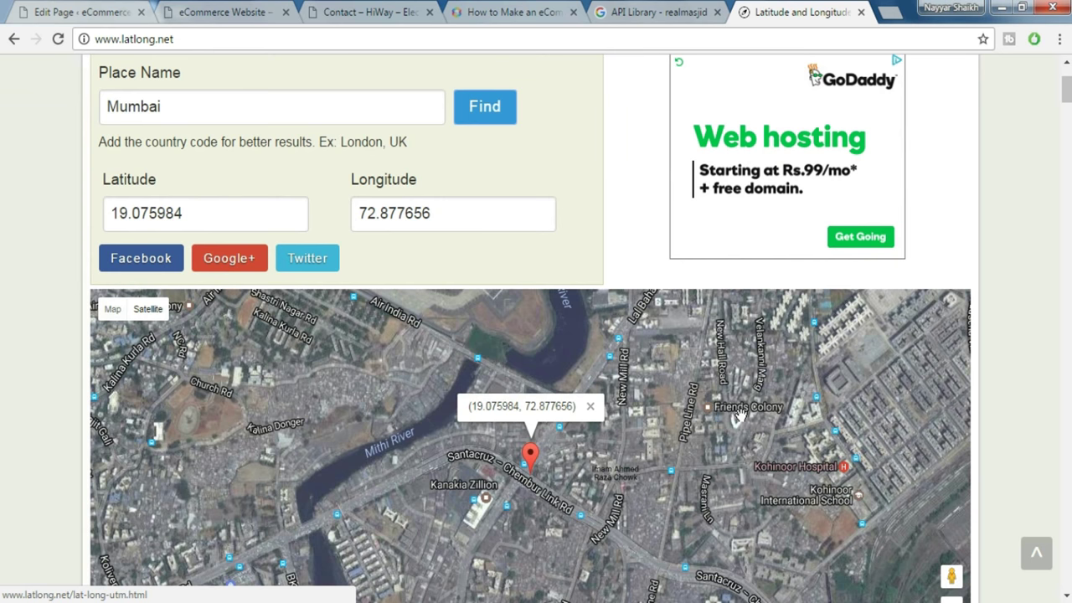
# Enter latitude 19.075984 and longitude 72.877656 in the Google Maps settings.
pyautogui.moveTo(226, 214); pyautogui.dragTo(104, 206)
pyautogui.hotkey('ctrl', 'c')
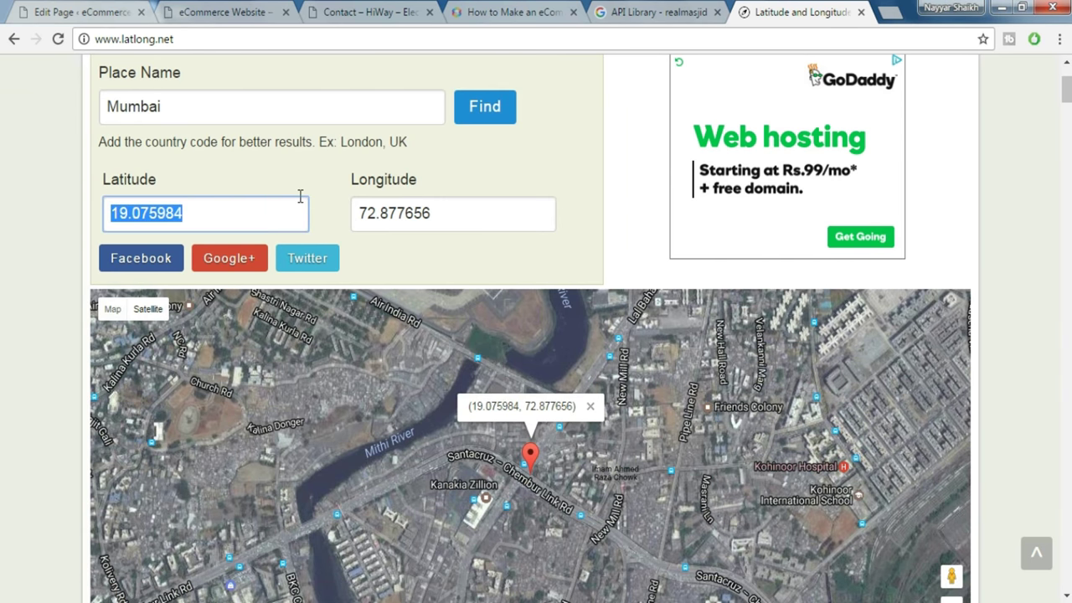
pyautogui.click(263, 8)
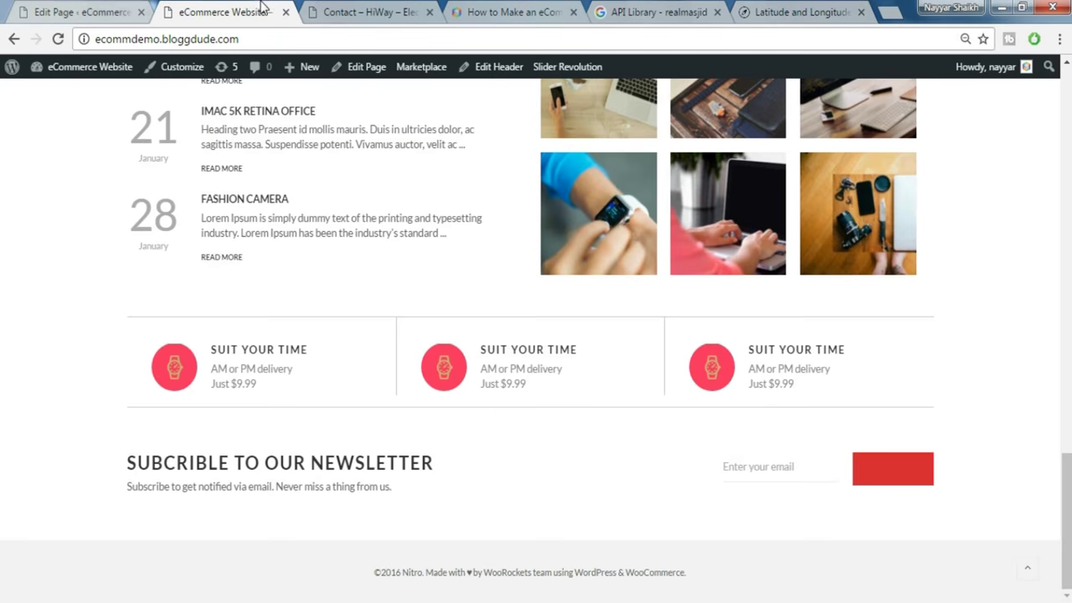
pyautogui.click(127, 7)
pyautogui.hotkey('ctrl', 'v')
pyautogui.click(809, 287)
pyautogui.hotkey('ctrl', 'v')
pyautogui.click(820, 8)
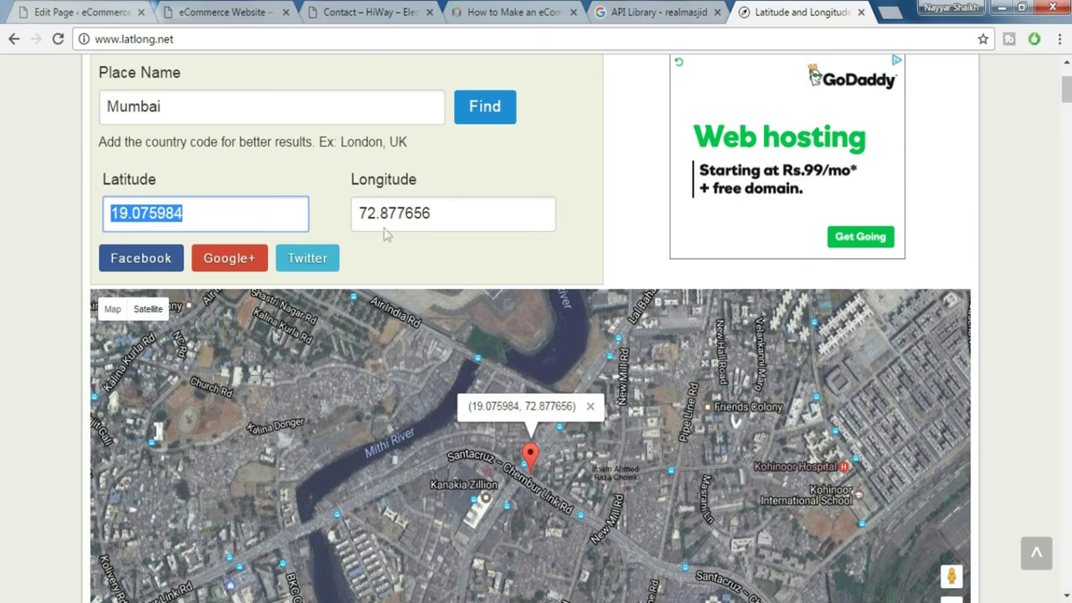
pyautogui.moveTo(432, 218); pyautogui.dragTo(356, 201)
pyautogui.hotkey('ctrl', 'c')
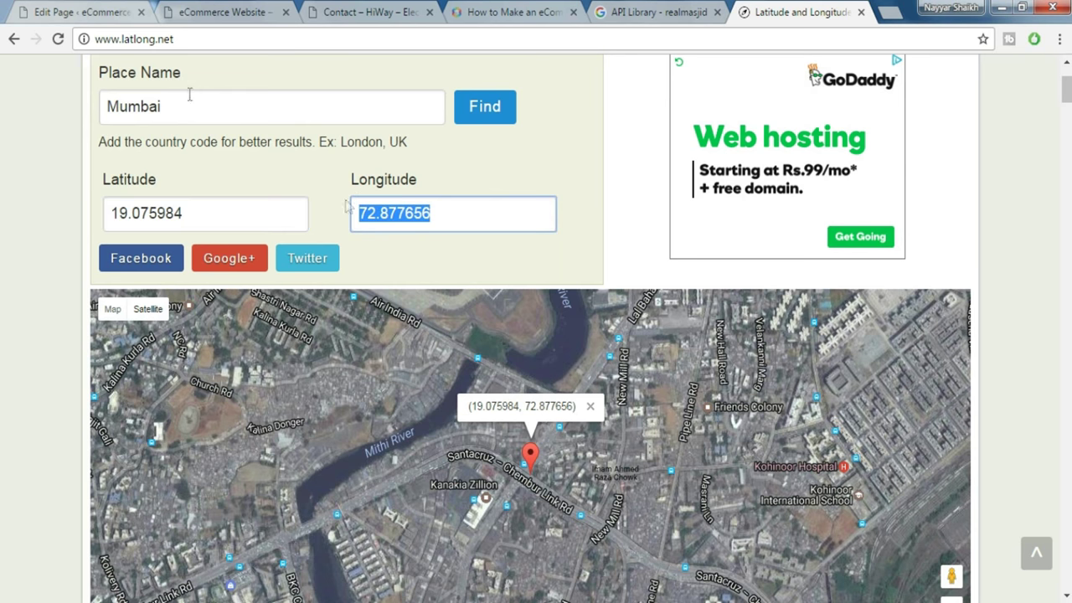
pyautogui.click(63, 7)
pyautogui.doubleClick(634, 364)
pyautogui.hotkey('ctrl', 'v')
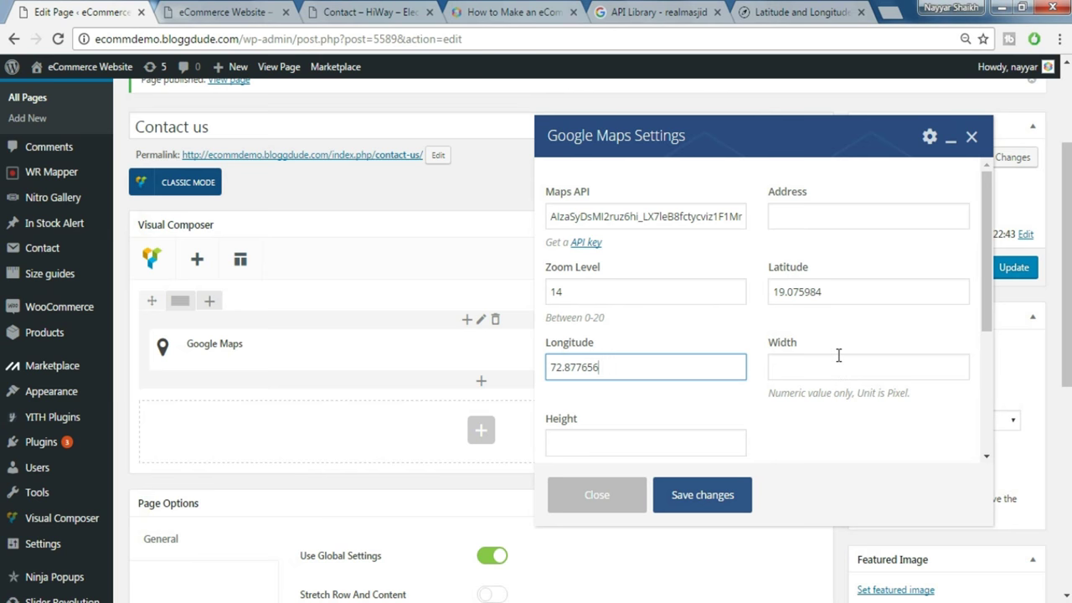
# Set the map height to 229 and the width to 100%.
pyautogui.click(630, 441)
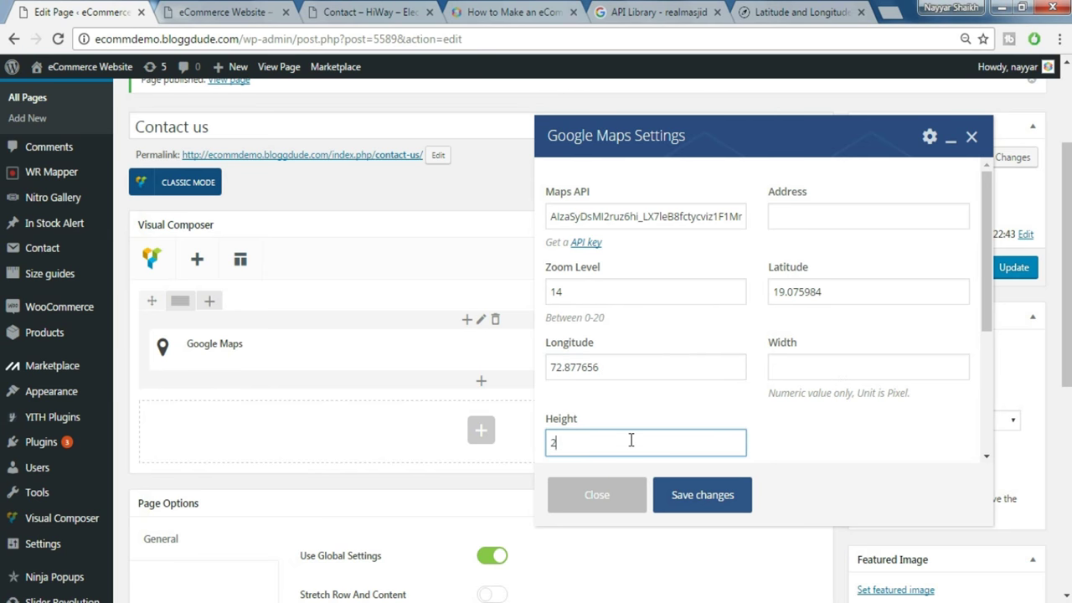
pyautogui.scroll(-1, 631, 441)
pyautogui.click(782, 287)
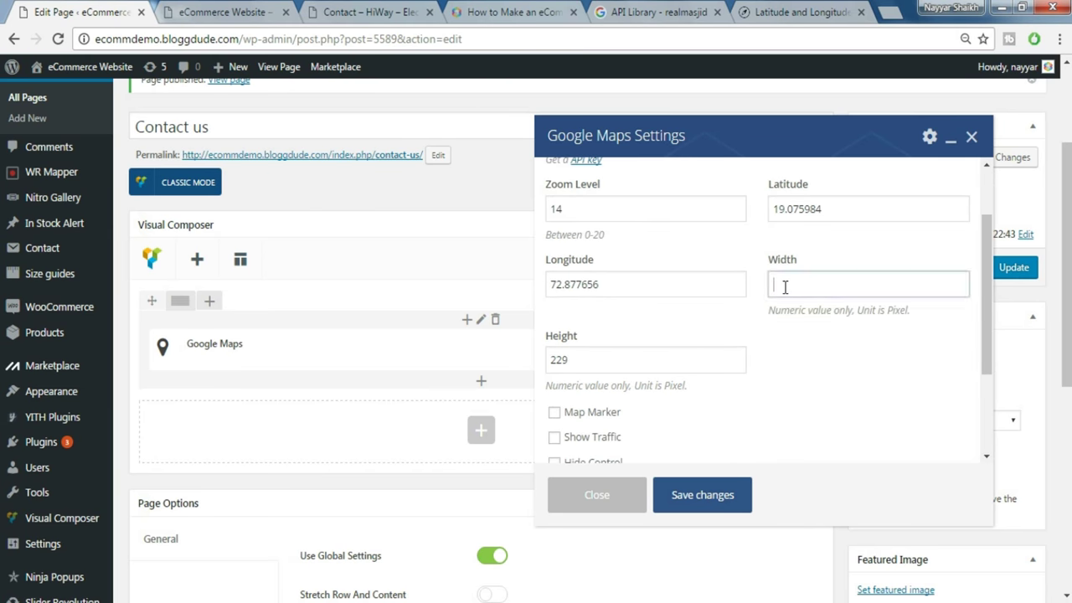
pyautogui.write('100%')
pyautogui.scroll(-3, 863, 359)
pyautogui.scroll(3, 863, 359)
pyautogui.scroll(-1, 865, 355)
# Choose the TERRAIN map type and save the Google Maps settings.
pyautogui.click(661, 402)
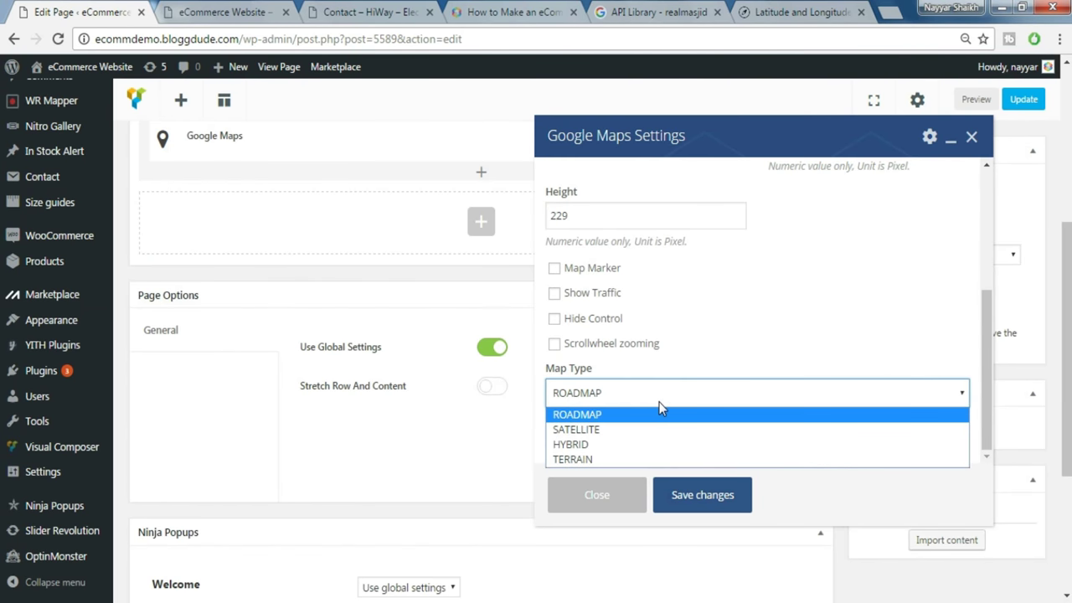
pyautogui.click(632, 461)
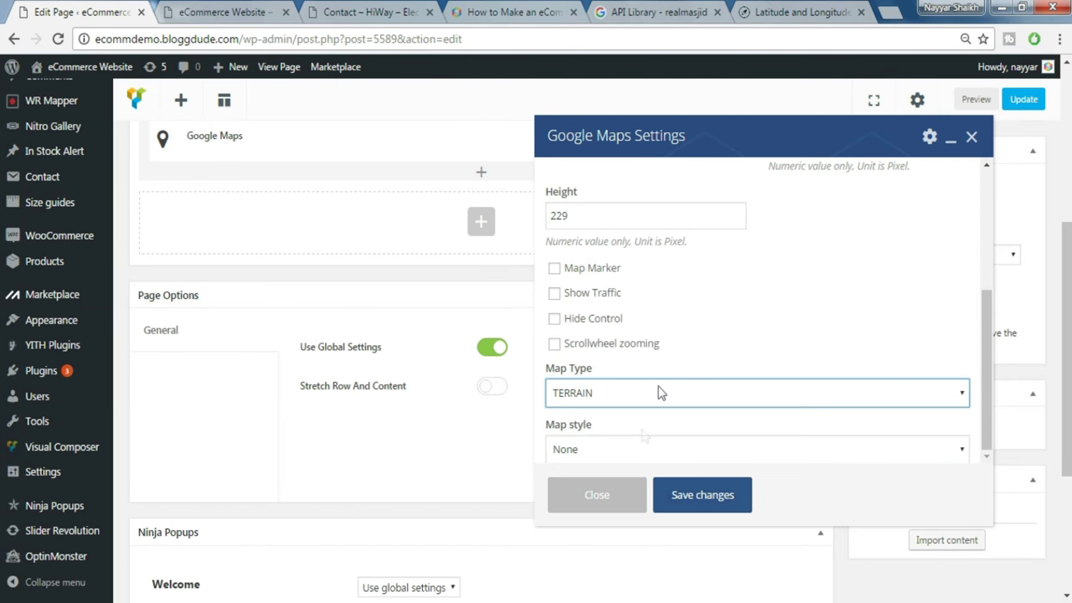
pyautogui.click(634, 397)
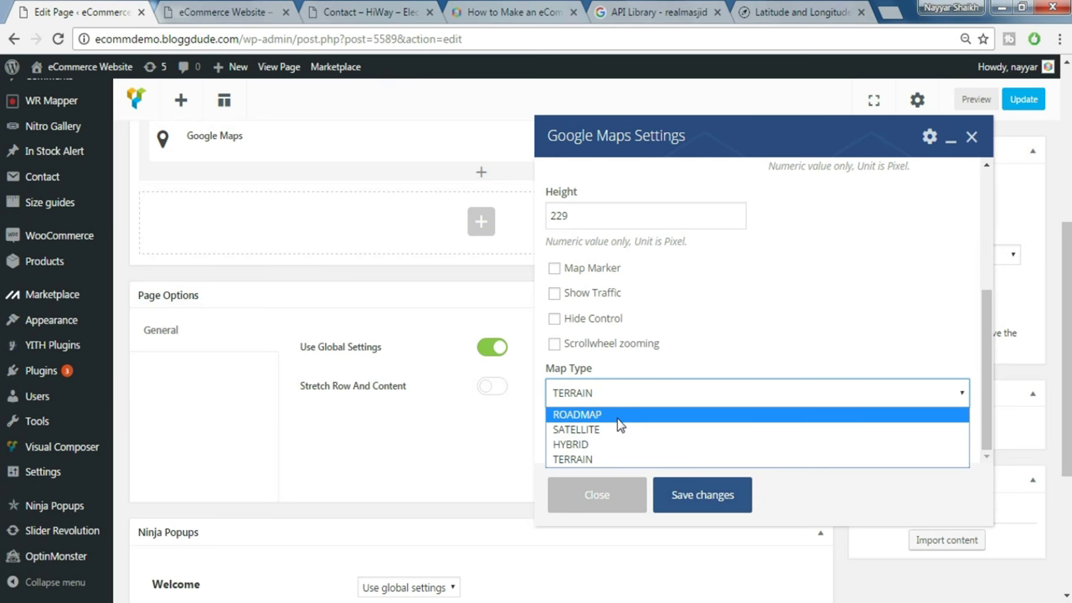
pyautogui.click(616, 459)
pyautogui.scroll(5, 716, 343)
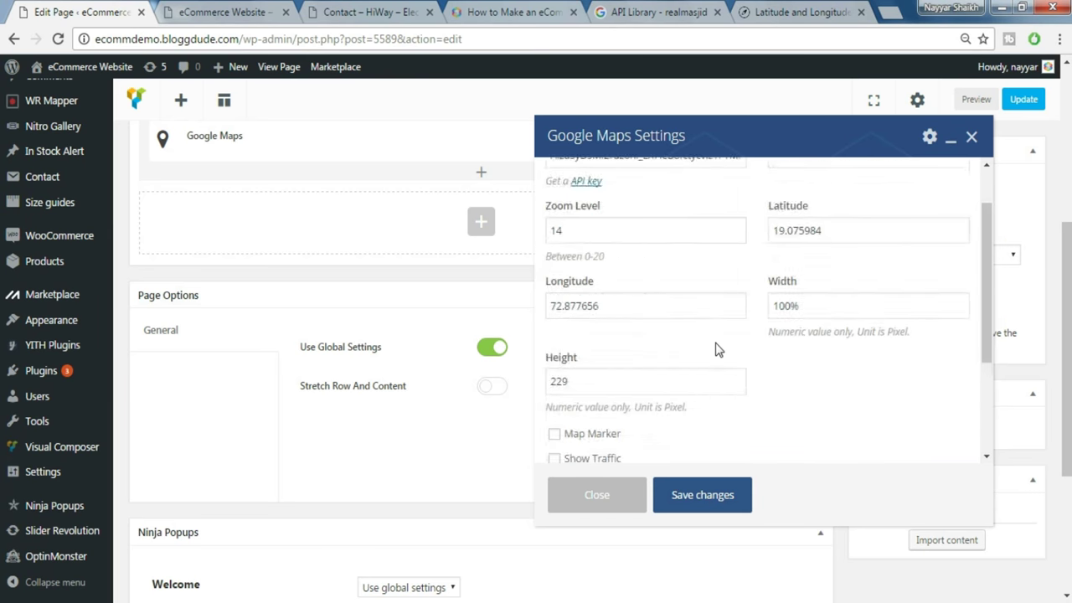
pyautogui.click(703, 495)
pyautogui.scroll(3, 582, 408)
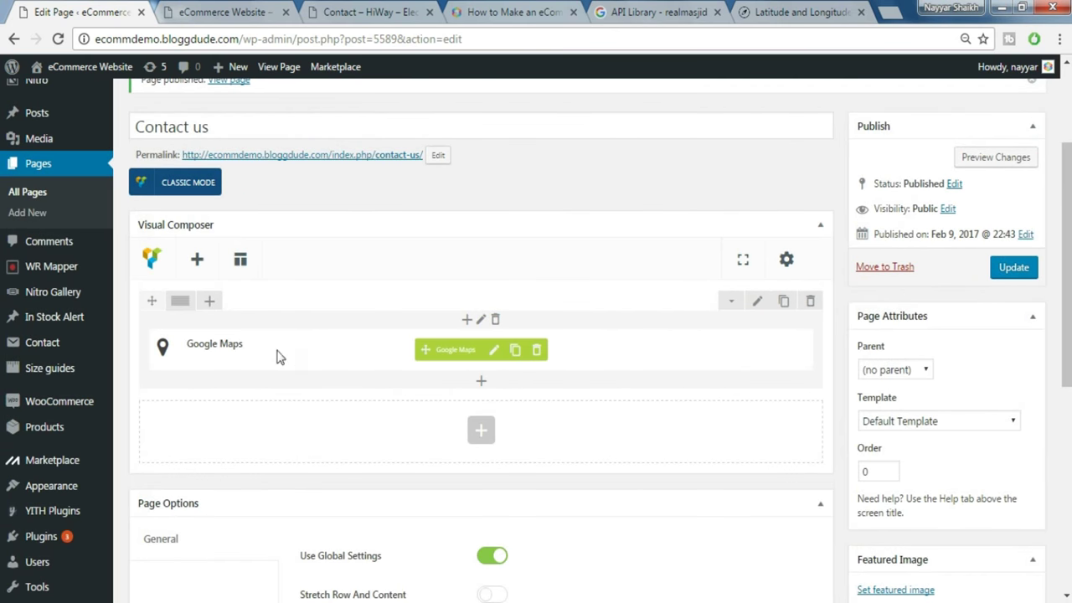
# Split the row into two columns and add Contact Form 7 using Form12 on the right.
pyautogui.moveTo(179, 303)
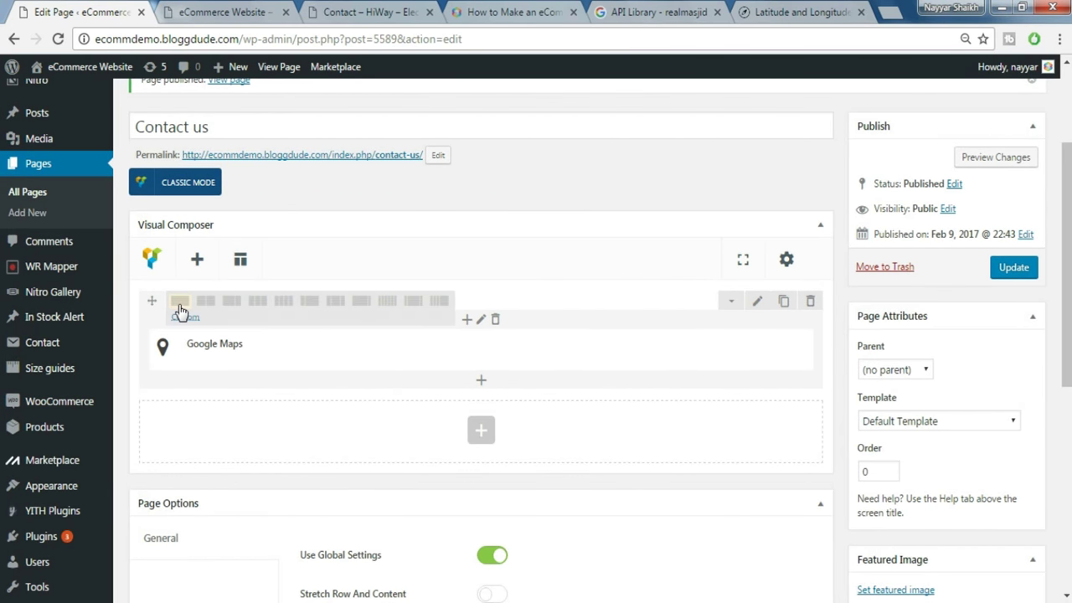
pyautogui.click(206, 303)
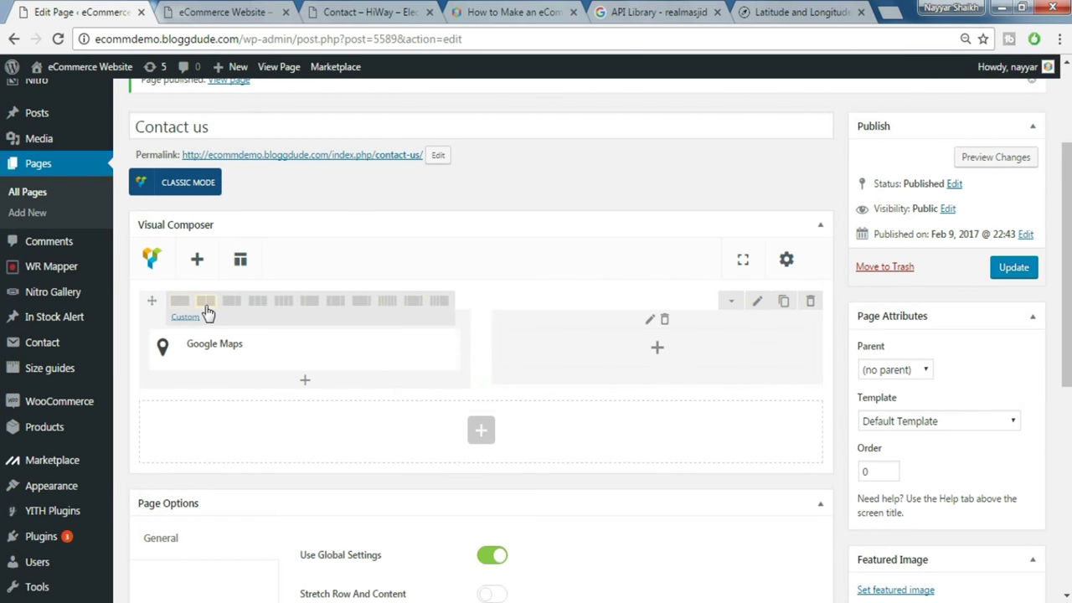
pyautogui.click(659, 348)
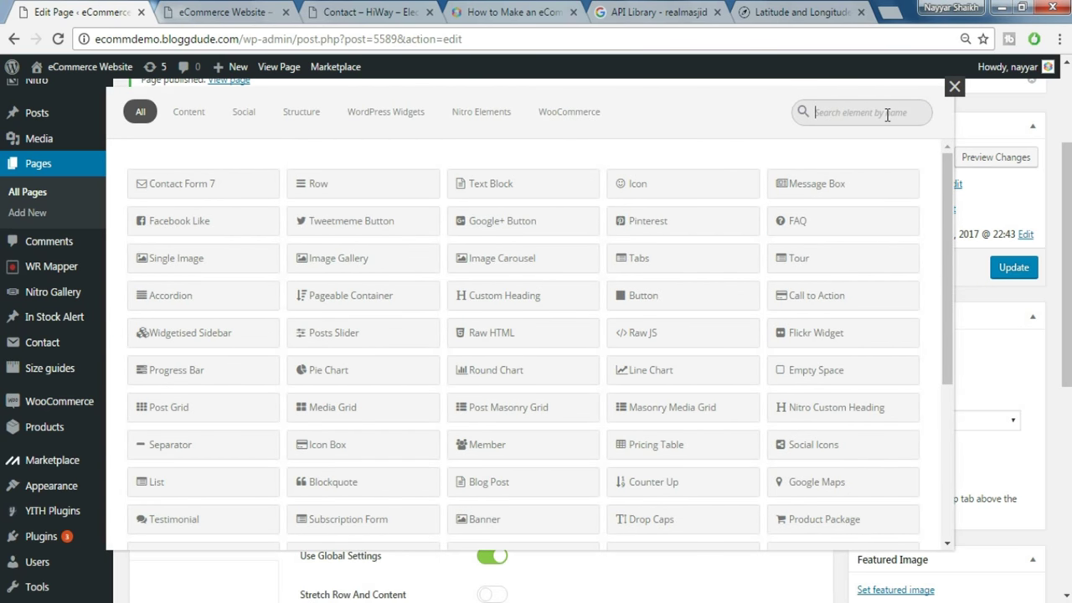
pyautogui.write('cont')
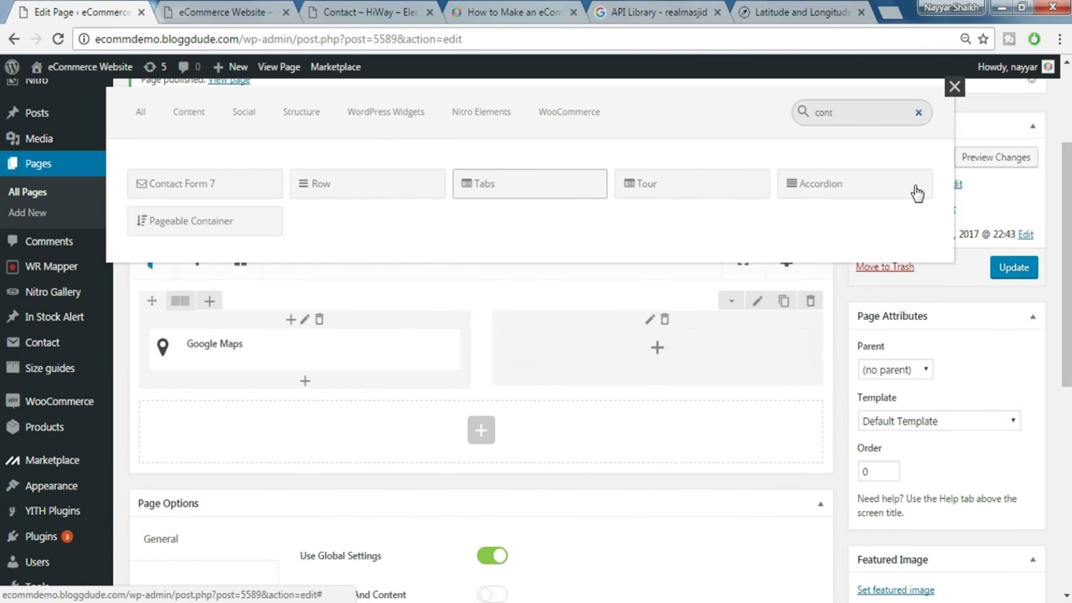
pyautogui.click(209, 184)
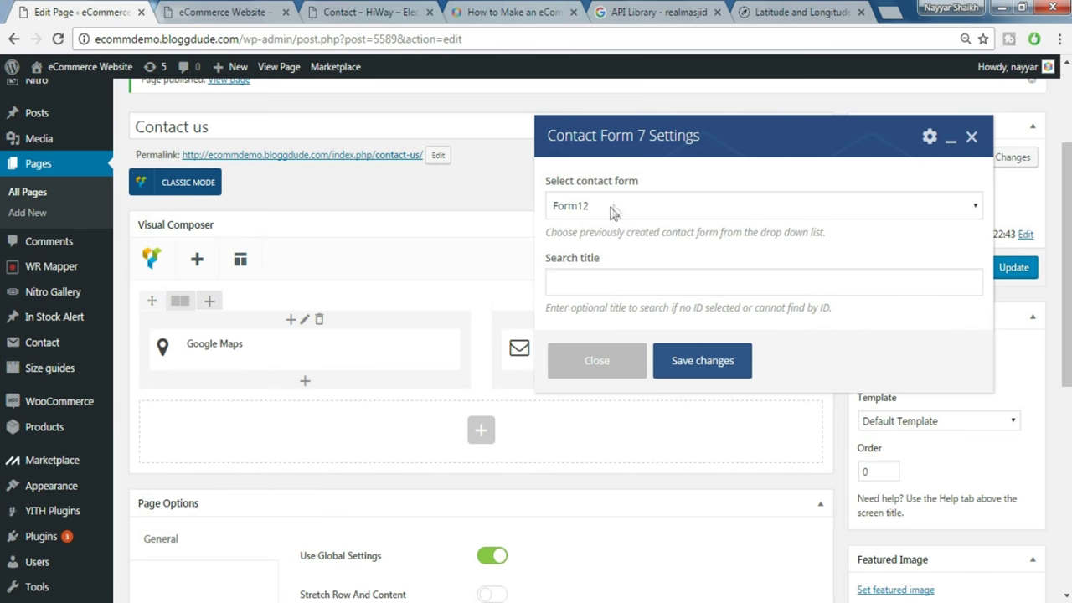
pyautogui.click(703, 362)
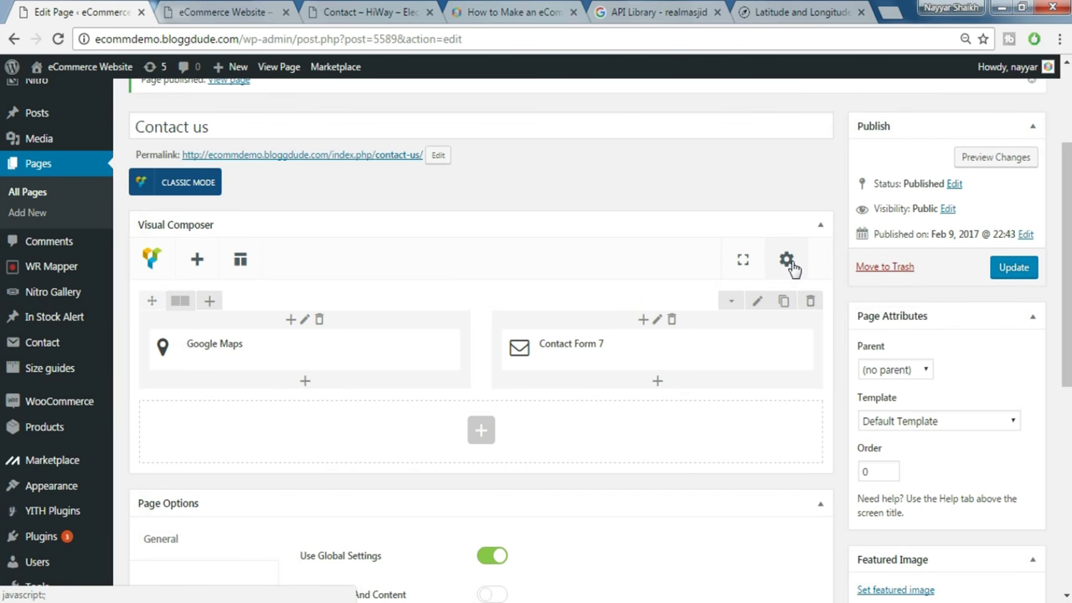
# Copy the tutorial's Contact us CSS code for the page's Custom CSS settings.
pyautogui.click(788, 262)
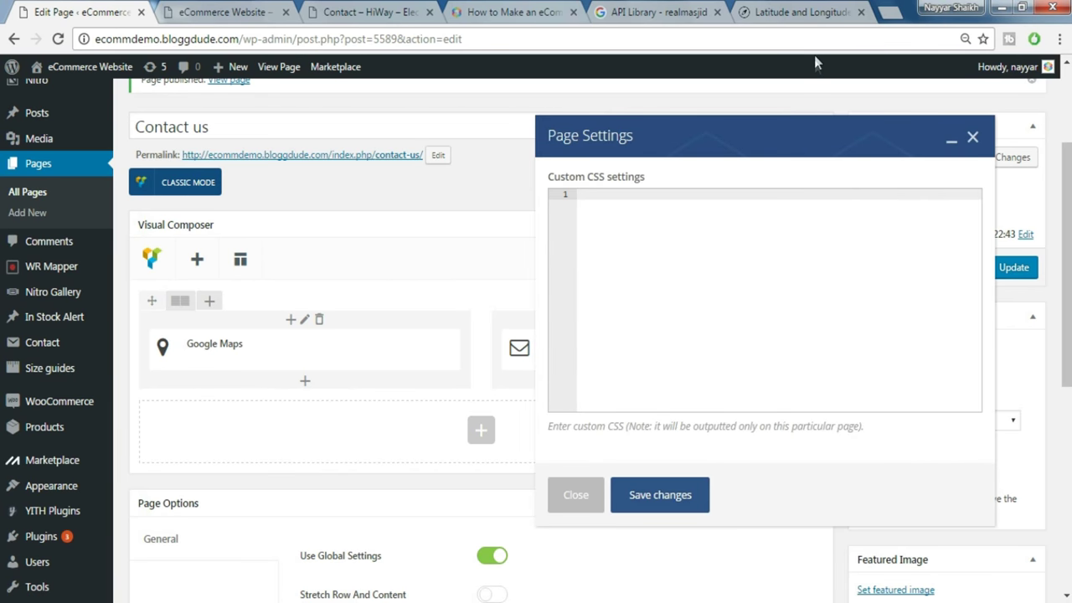
pyautogui.click(507, 11)
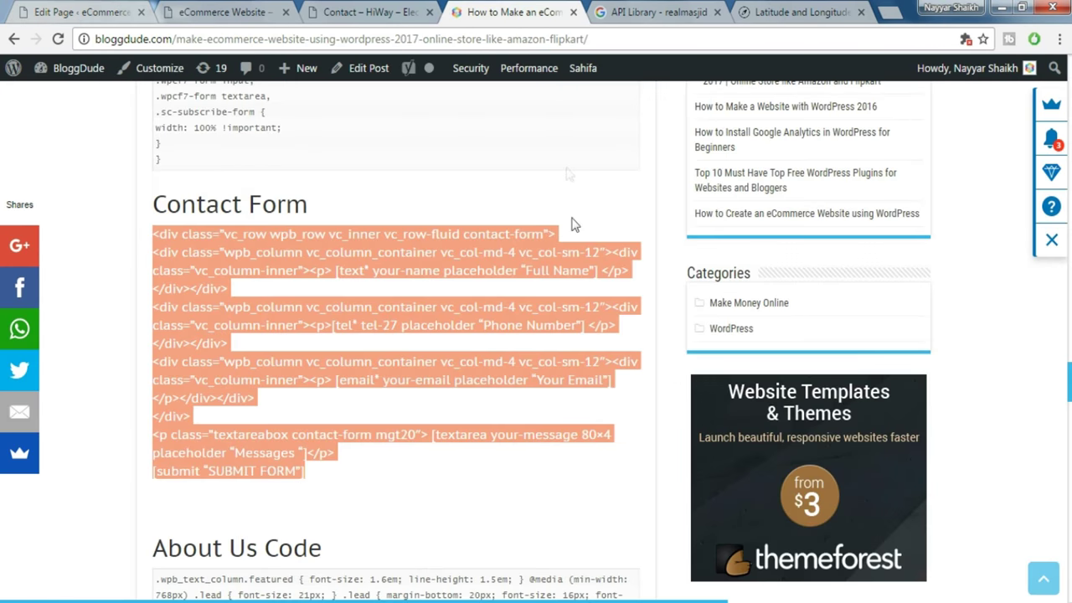
pyautogui.click(520, 301)
pyautogui.scroll(6, 550, 311)
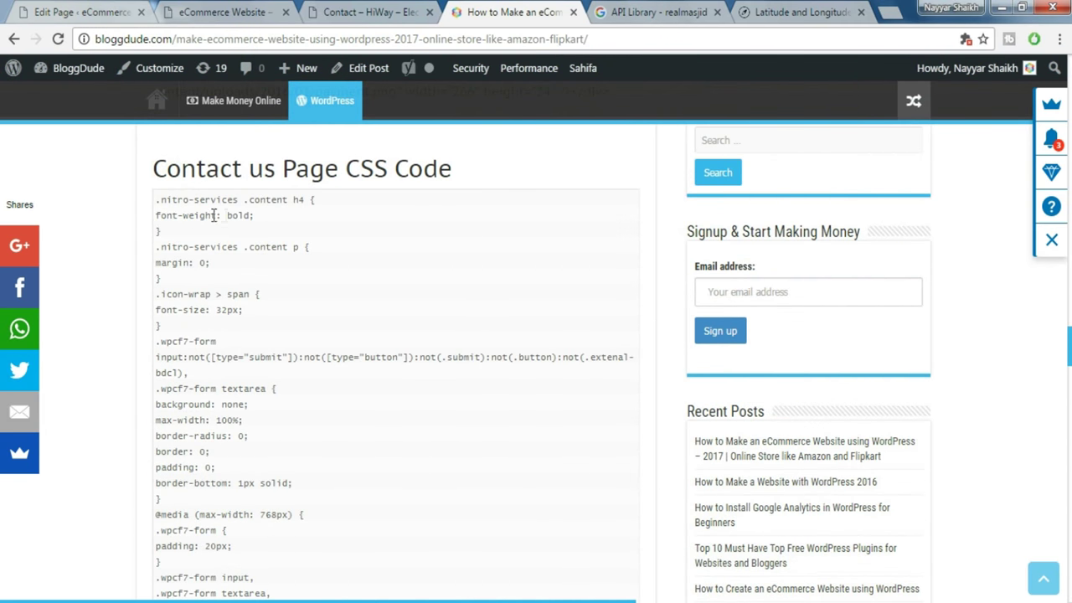
pyautogui.moveTo(156, 202); pyautogui.dragTo(168, 352)
pyautogui.hotkey('ctrl', 'c')
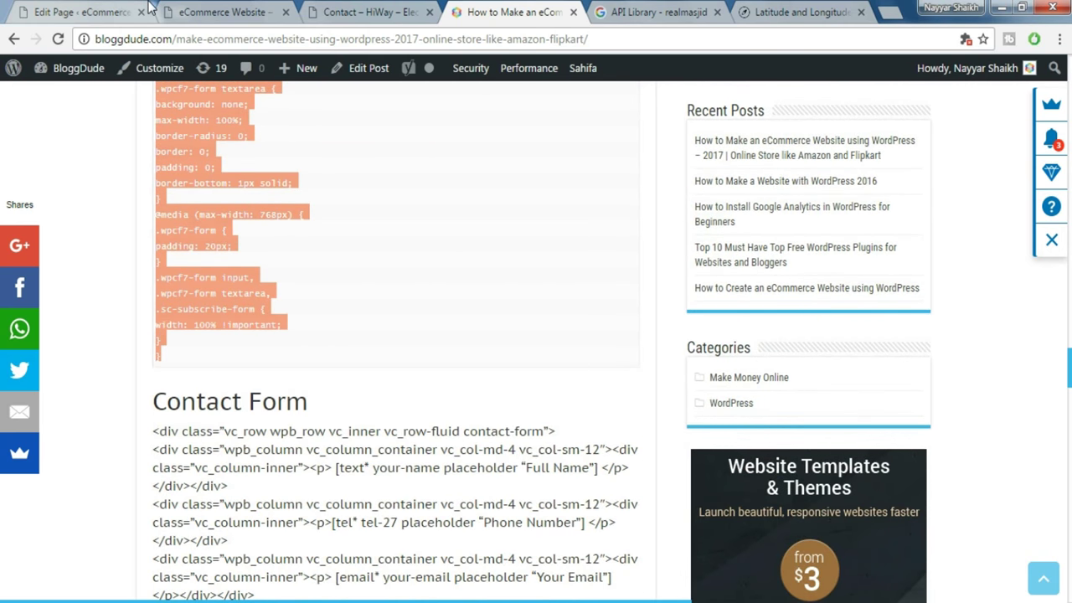
# Paste the CSS into Custom CSS, save it, and update the Contact us page.
pyautogui.click(84, 12)
pyautogui.hotkey('ctrl', 'v')
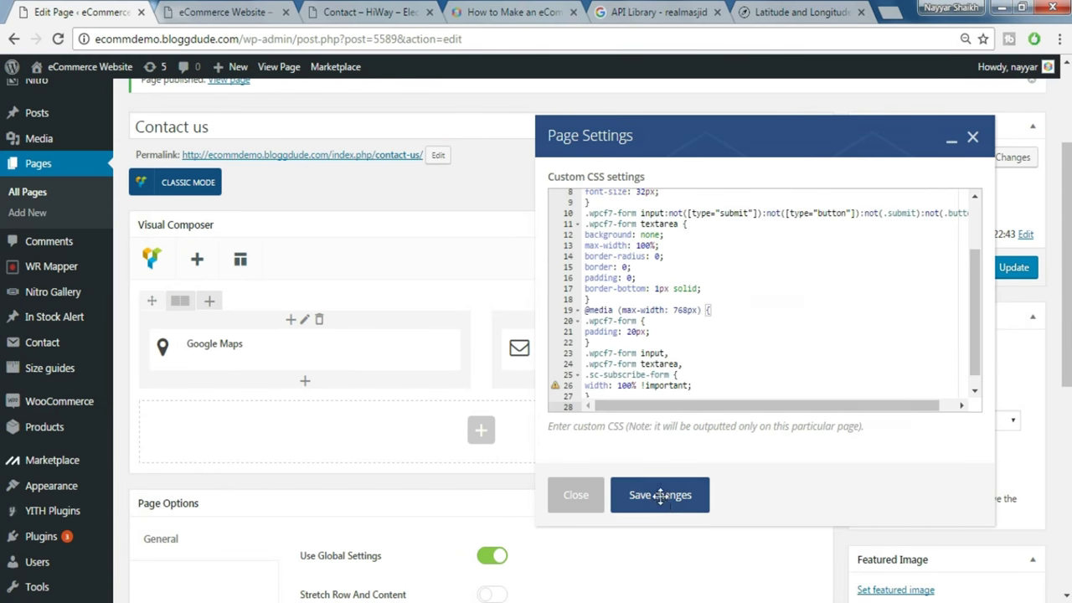
pyautogui.click(661, 495)
pyautogui.click(1012, 269)
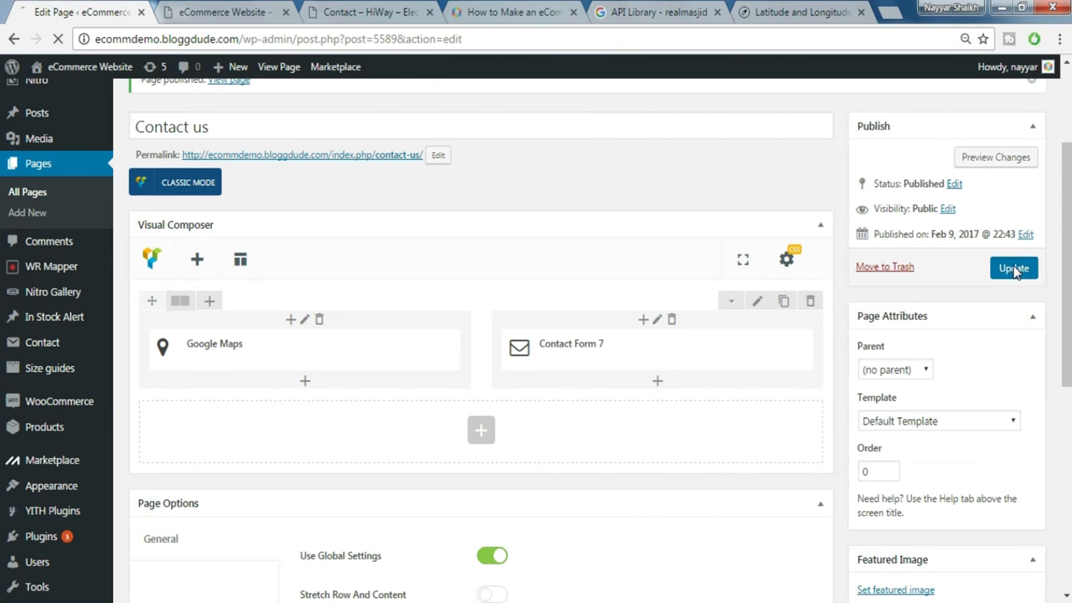
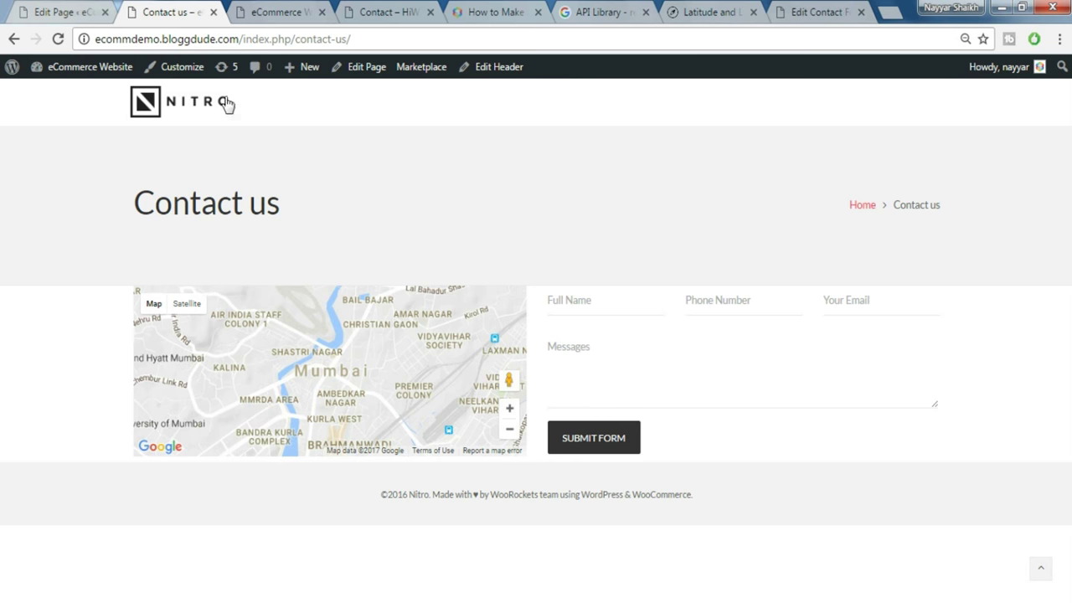
# In the Customizer, turn off Use General Color for Page Title, set background #ffffff, and publish.
pyautogui.click(176, 75)
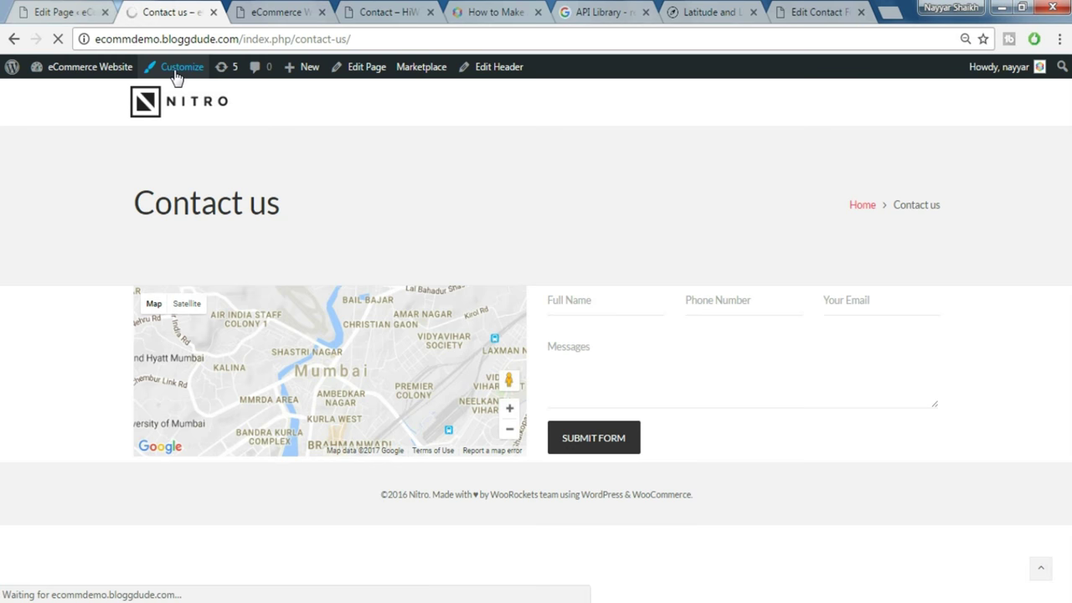
pyautogui.click(122, 260)
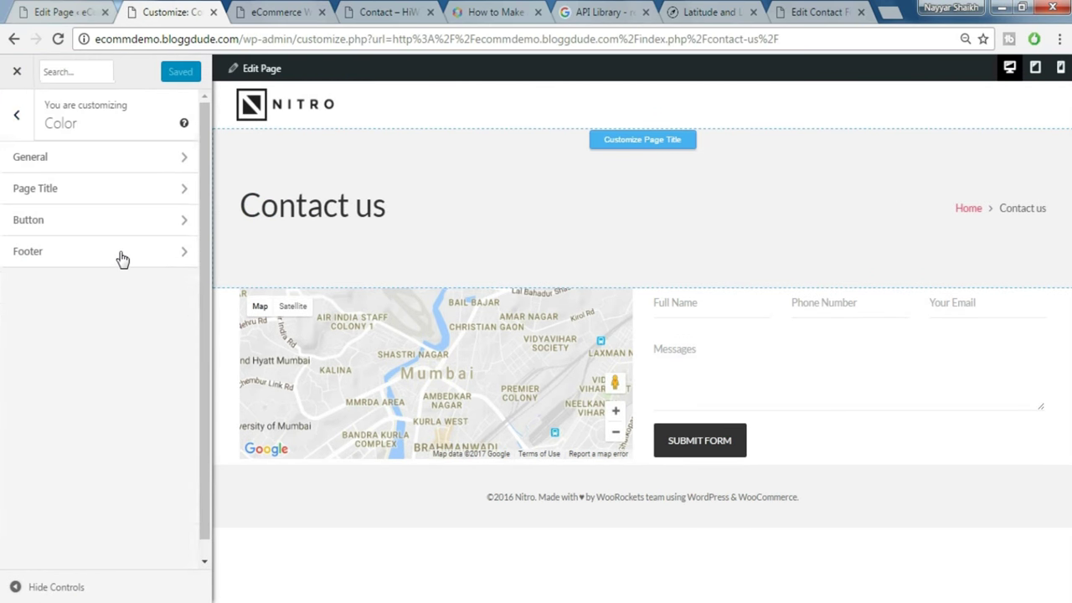
pyautogui.click(90, 191)
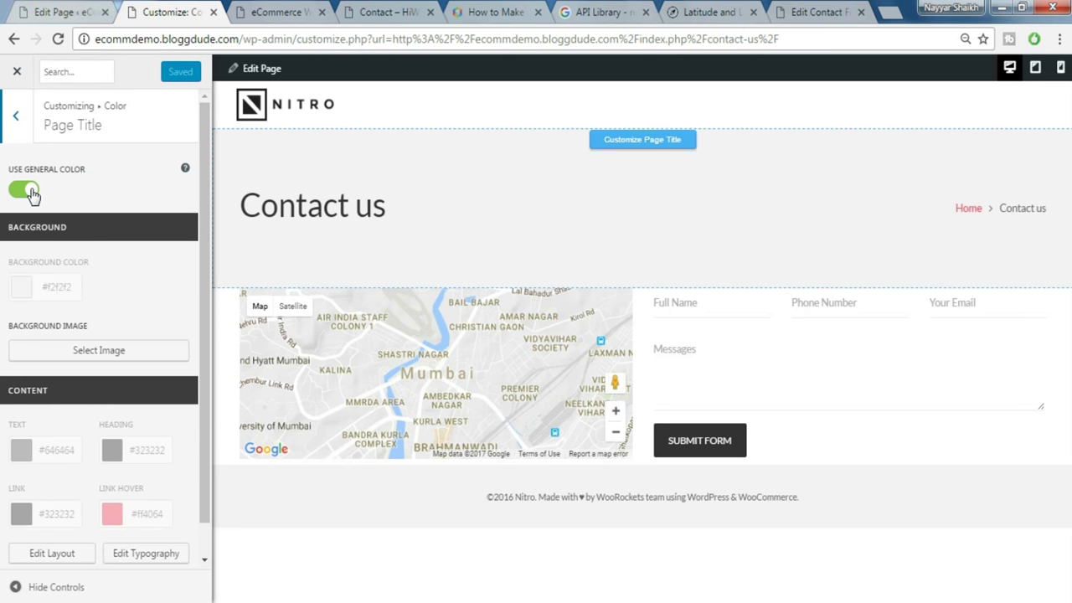
pyautogui.click(25, 191)
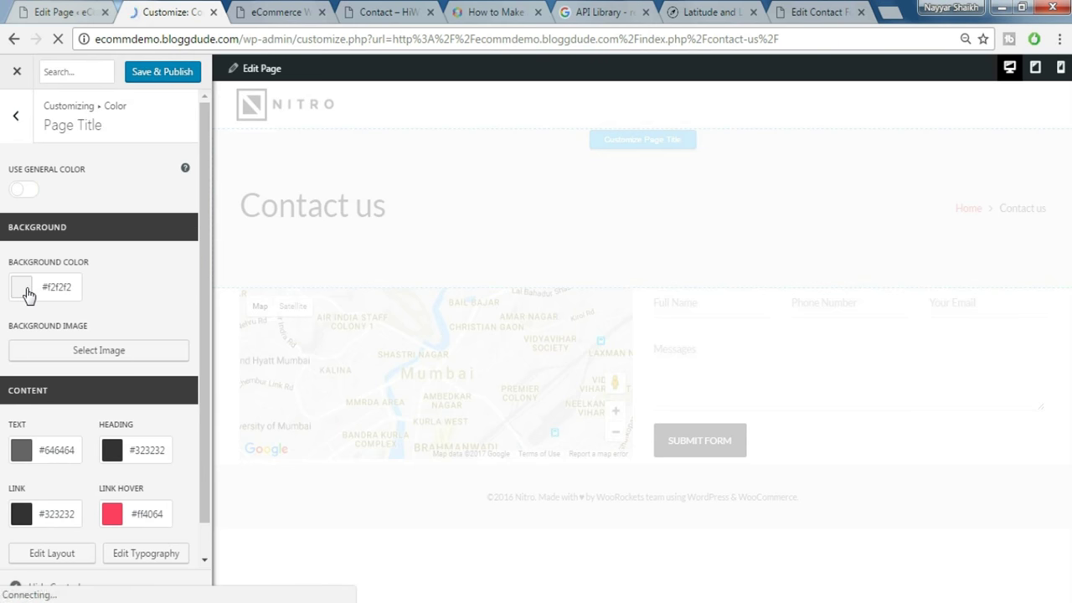
pyautogui.click(26, 292)
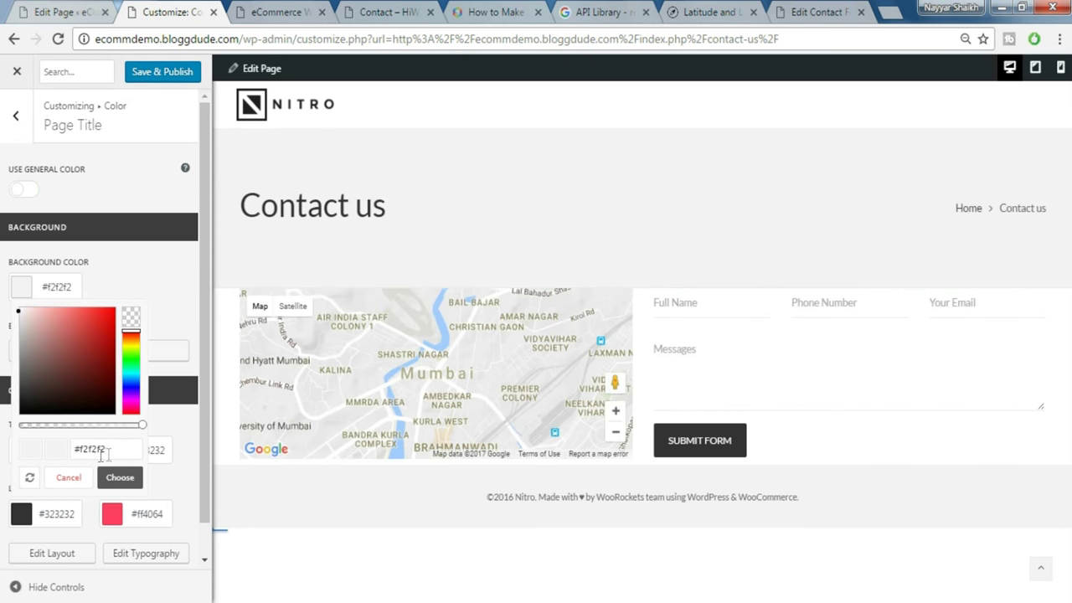
pyautogui.moveTo(113, 450); pyautogui.dragTo(90, 449)
pyautogui.write('ffffff')
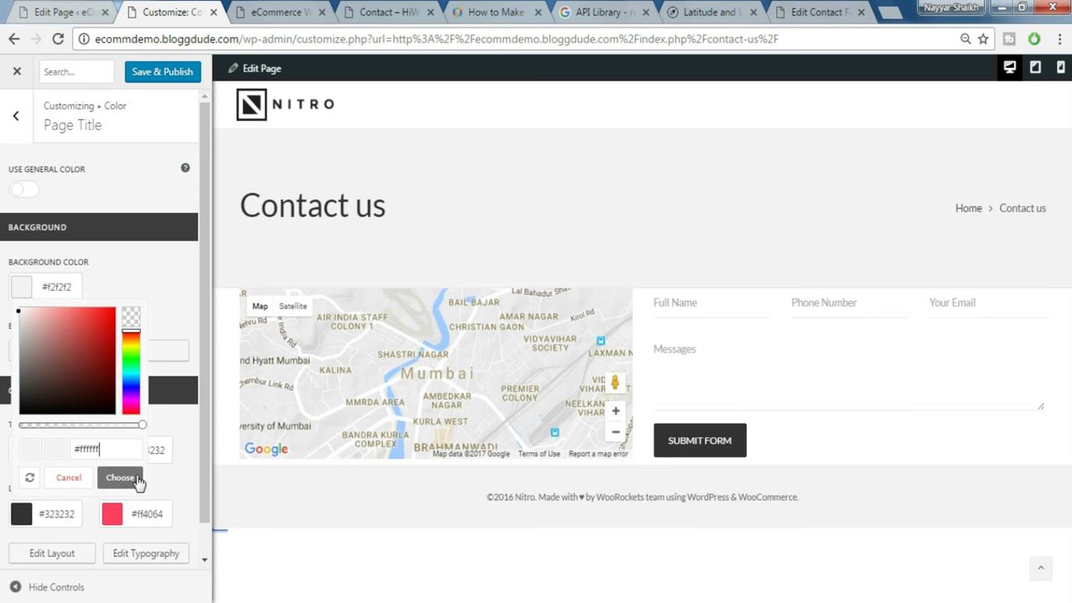
pyautogui.click(120, 479)
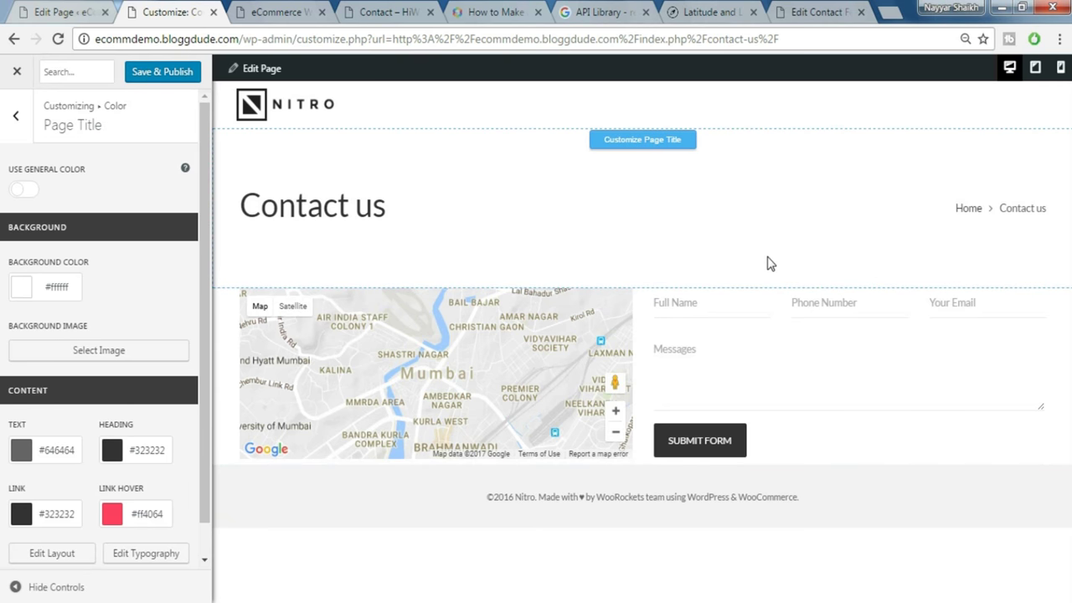
pyautogui.click(178, 76)
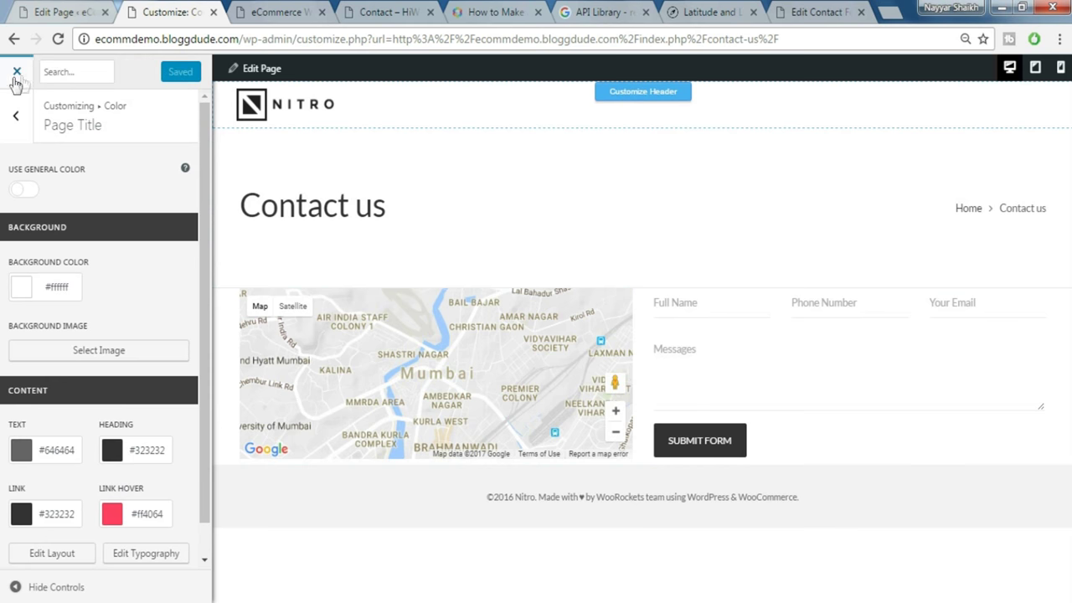
pyautogui.click(14, 74)
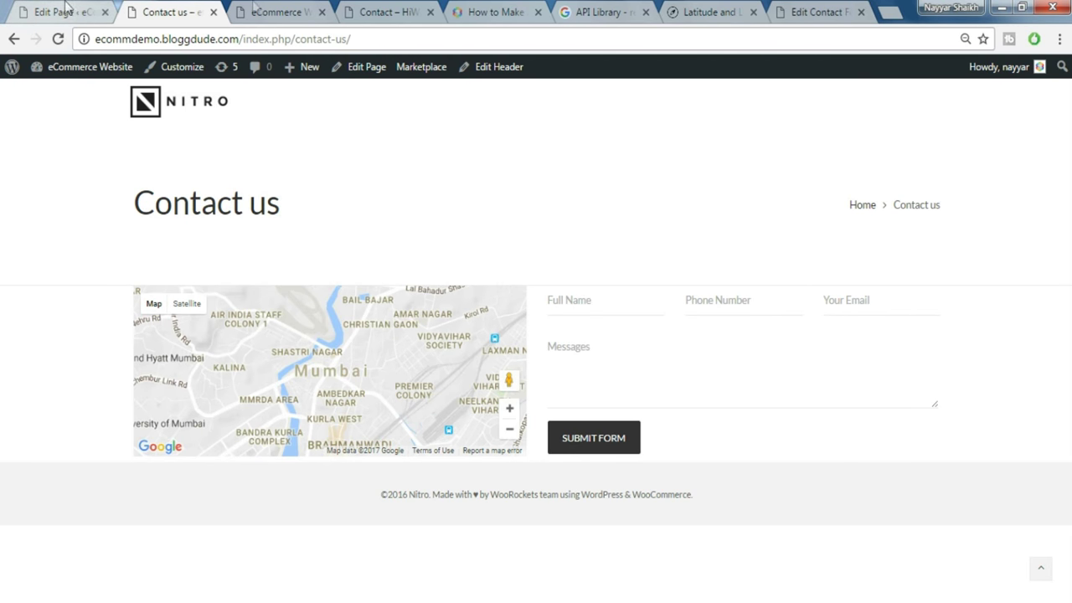
# Compare the Nitro Contact us page with the HiWay demo contact page.
pyautogui.click(276, 10)
pyautogui.click(386, 10)
pyautogui.scroll(-3, 675, 370)
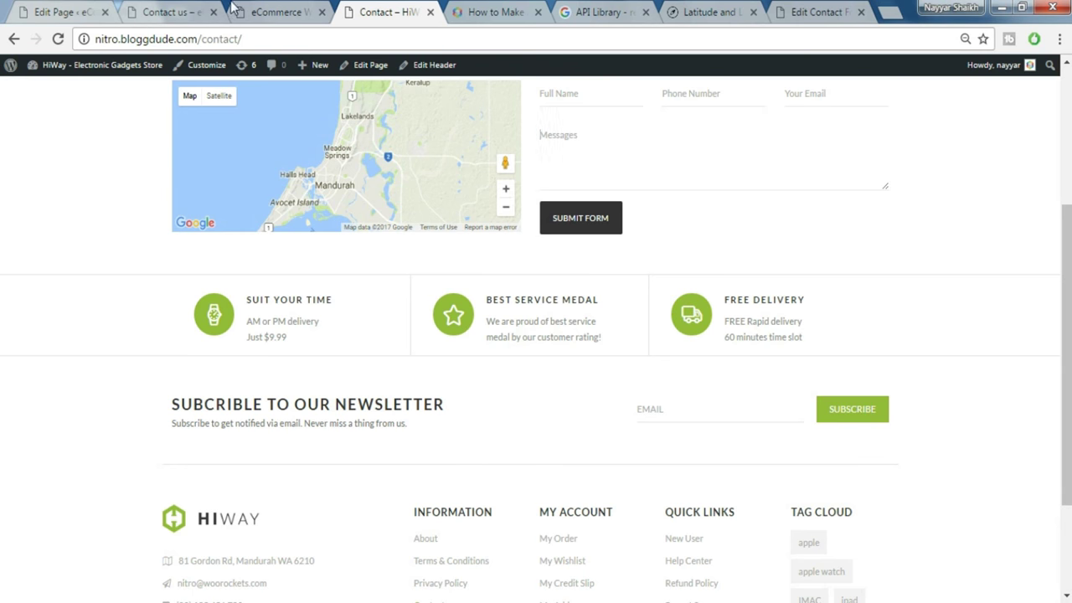
pyautogui.click(189, 10)
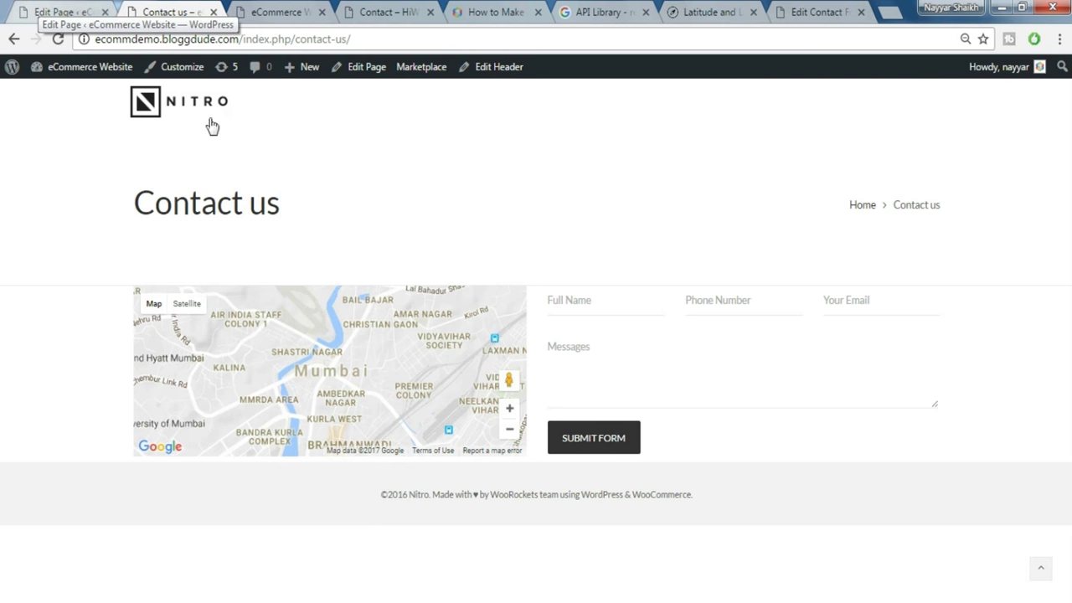
pyautogui.click(80, 9)
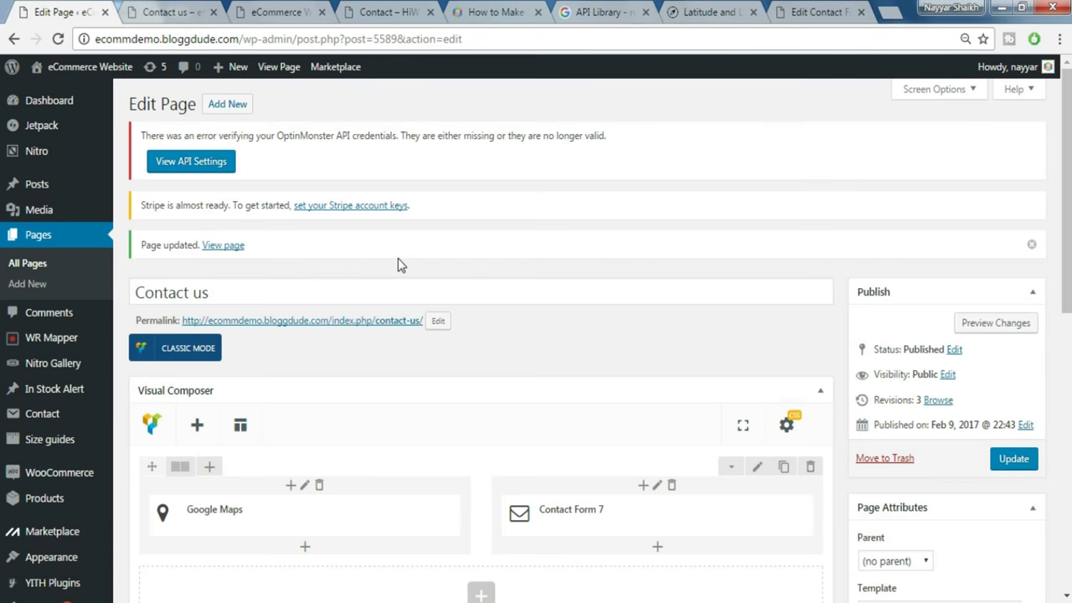
pyautogui.scroll(-5, 397, 263)
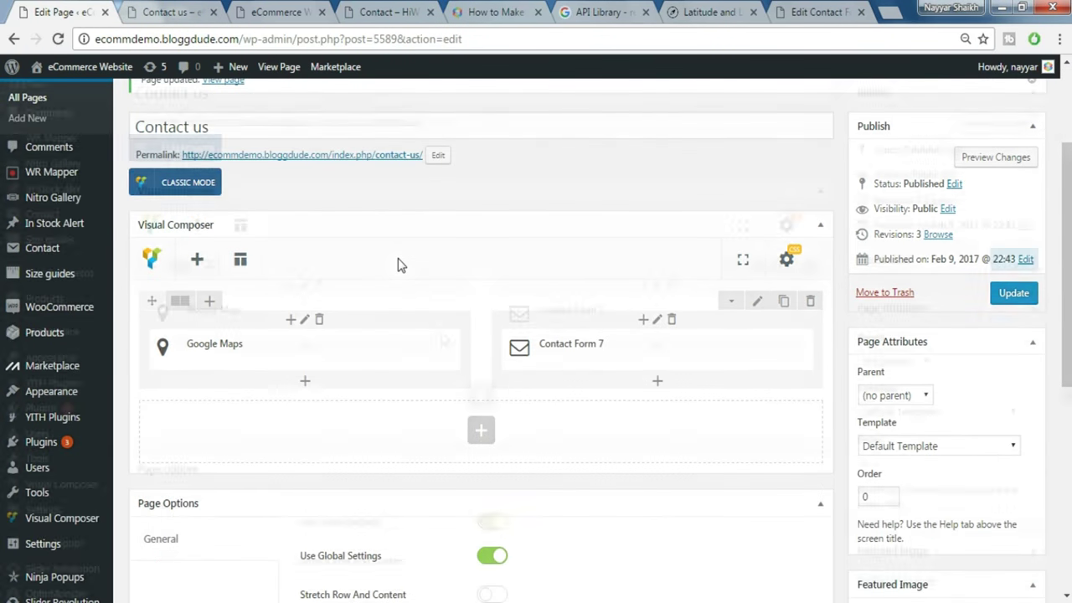
pyautogui.click(162, 6)
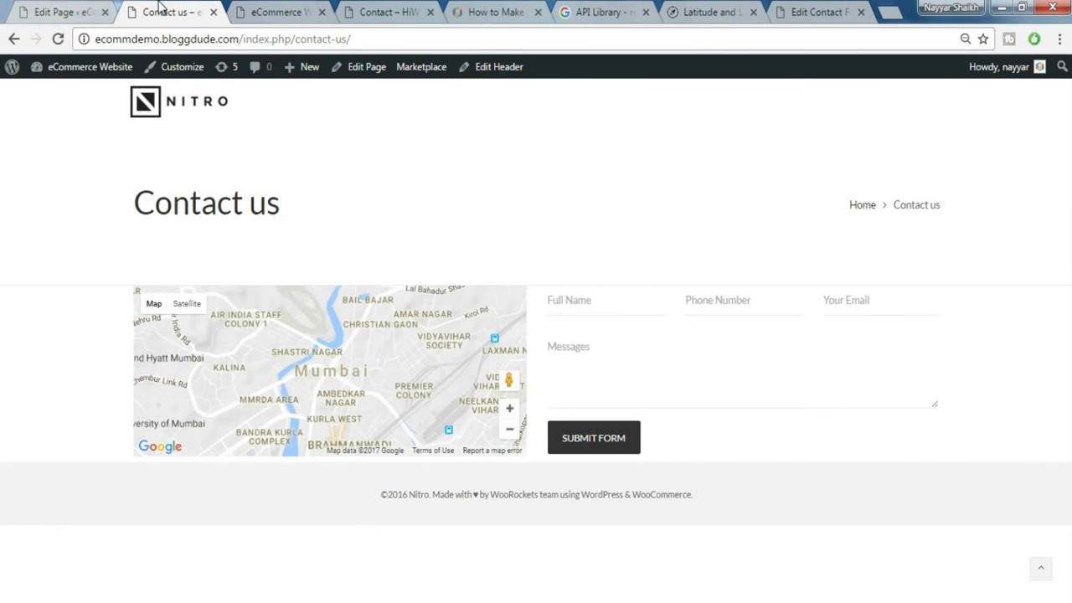
pyautogui.click(363, 11)
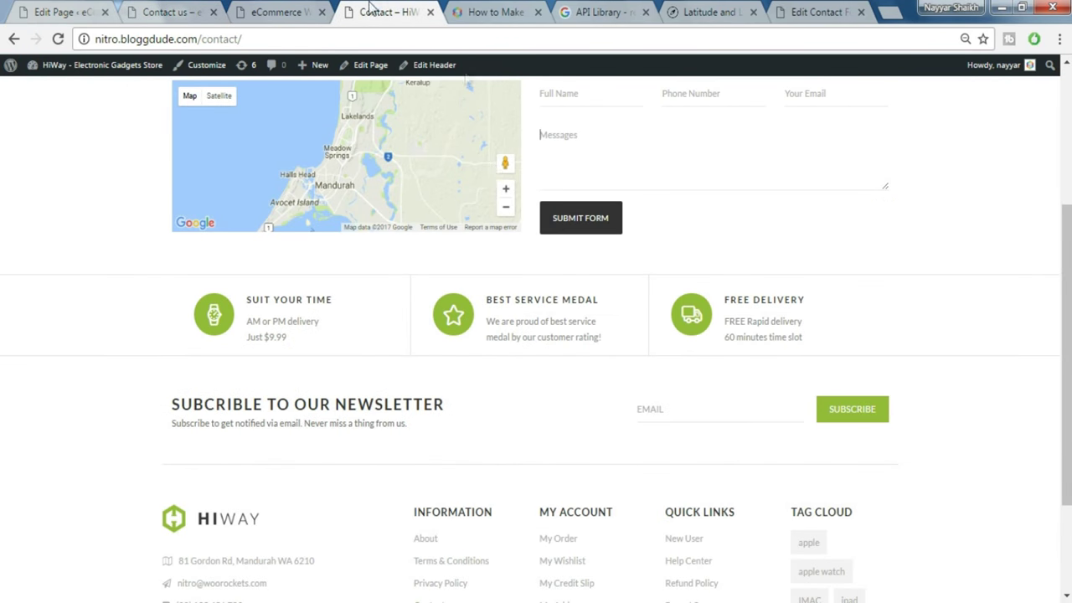
pyautogui.scroll(-2, 505, 247)
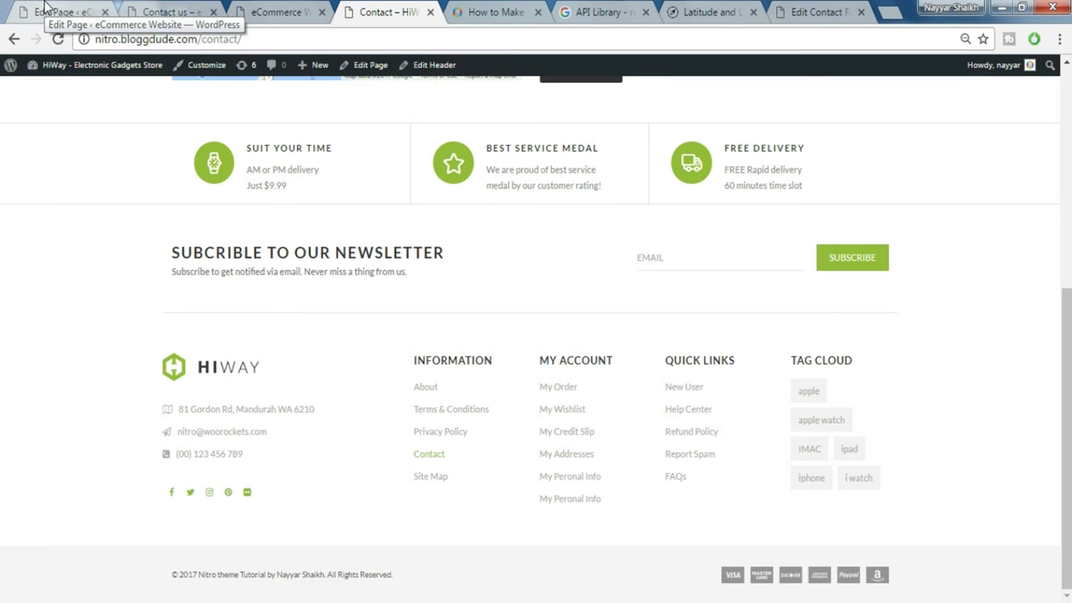
# Return to the Contact us page editor and open Appearance > Widgets.
pyautogui.click(46, 8)
pyautogui.scroll(5, 20, 160)
pyautogui.moveTo(52, 159)
pyautogui.scroll(-2, 84, 243)
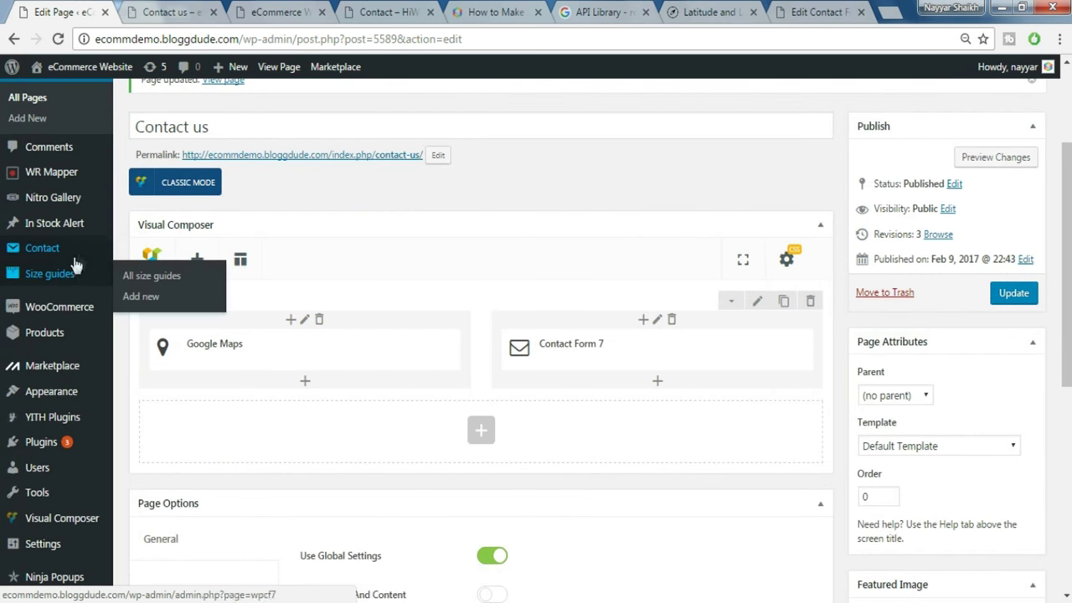
pyautogui.moveTo(62, 404)
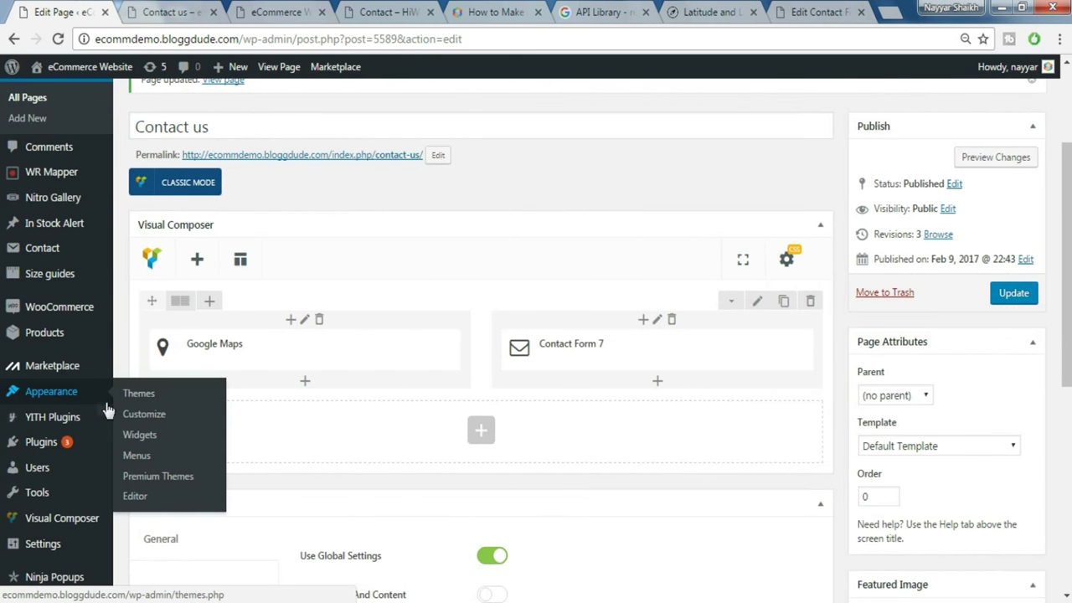
pyautogui.click(166, 435)
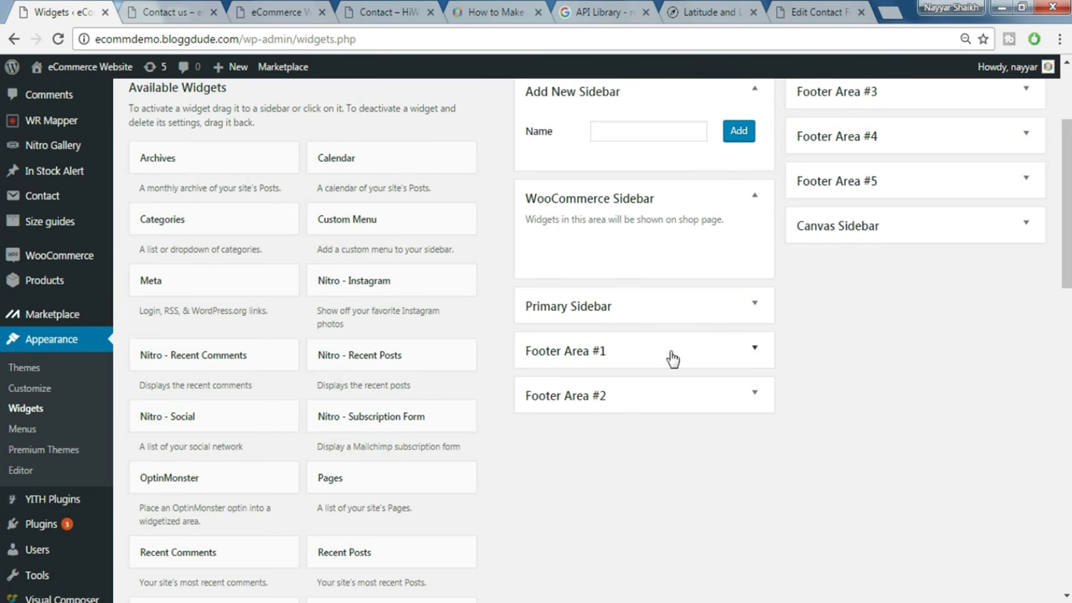
# Add a blank Text widget to Footer Area #1 and bring up the tutorial article.
pyautogui.click(625, 354)
pyautogui.click(624, 352)
pyautogui.scroll(-3, 421, 476)
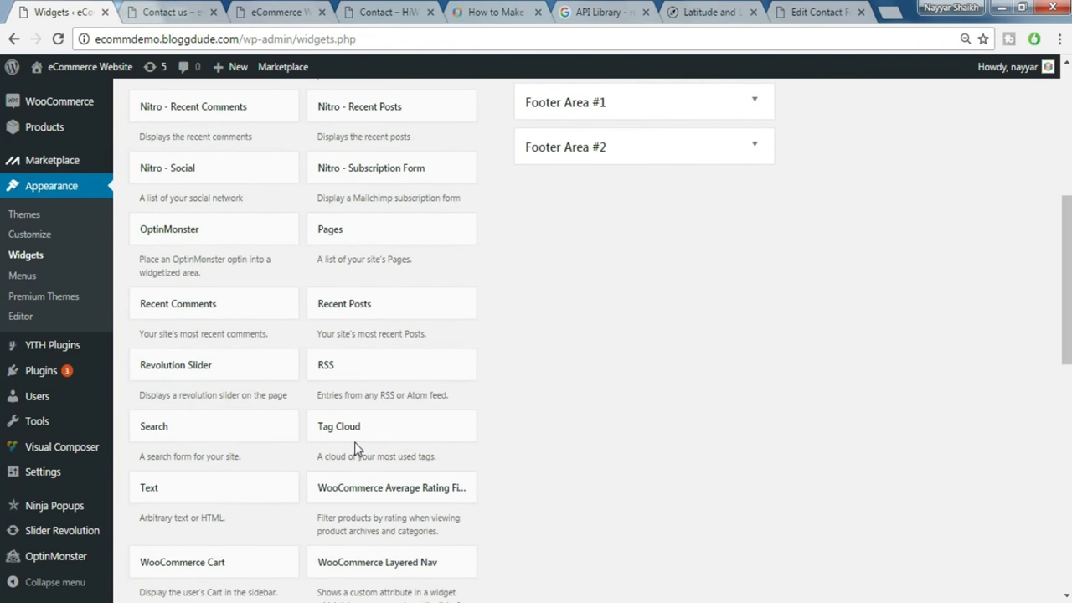
pyautogui.scroll(-2, 356, 448)
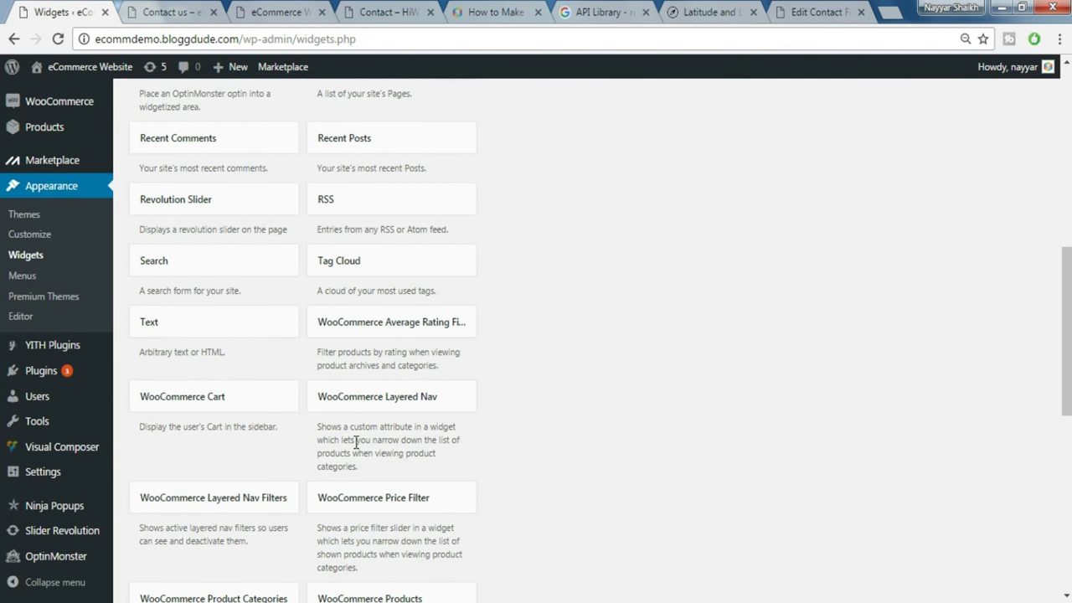
pyautogui.click(224, 337)
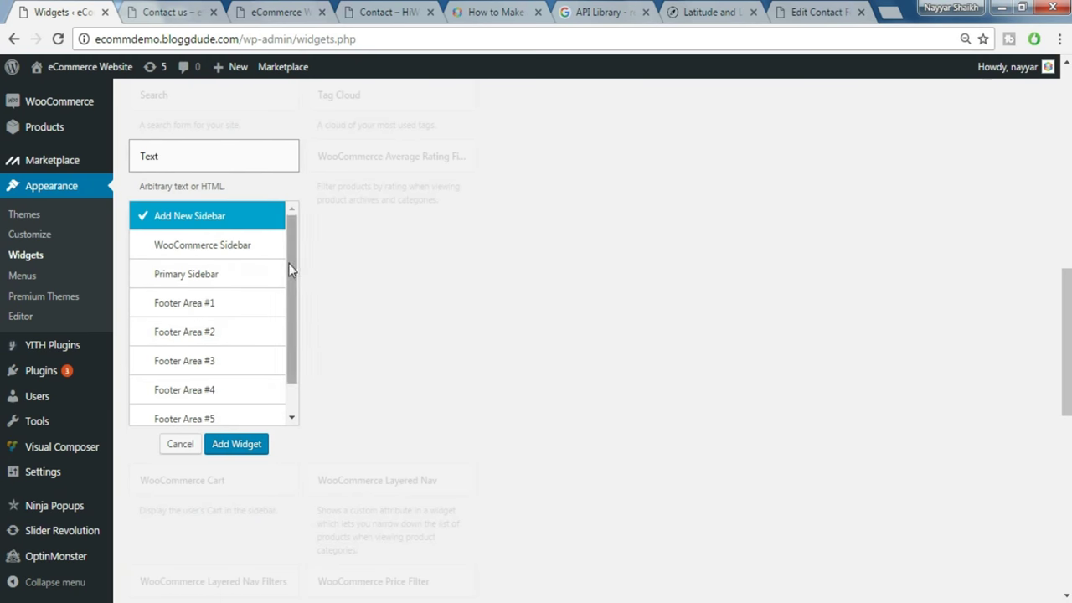
pyautogui.click(215, 312)
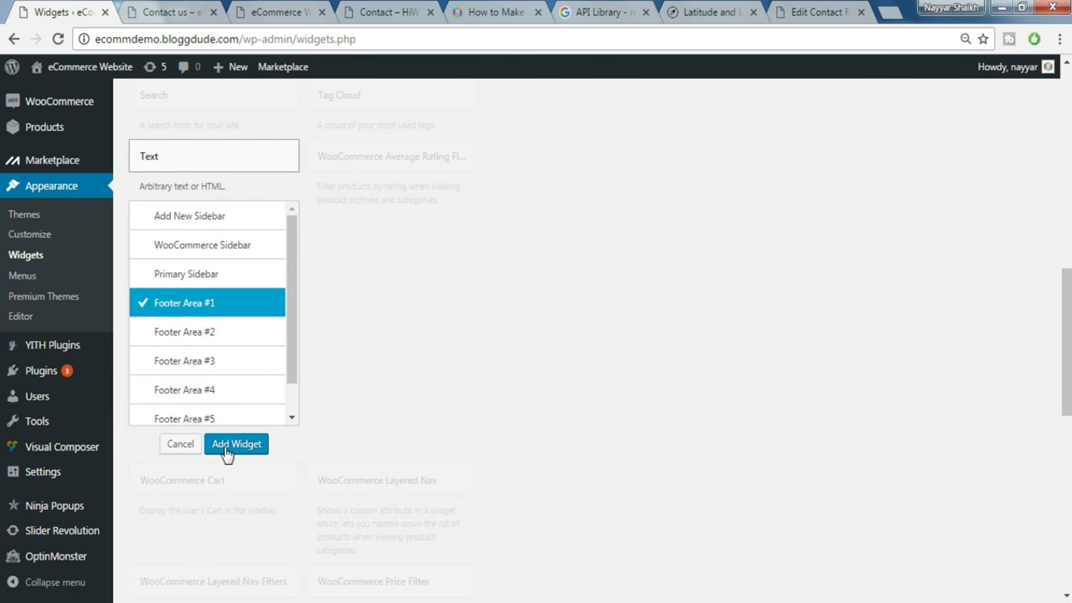
pyautogui.click(230, 445)
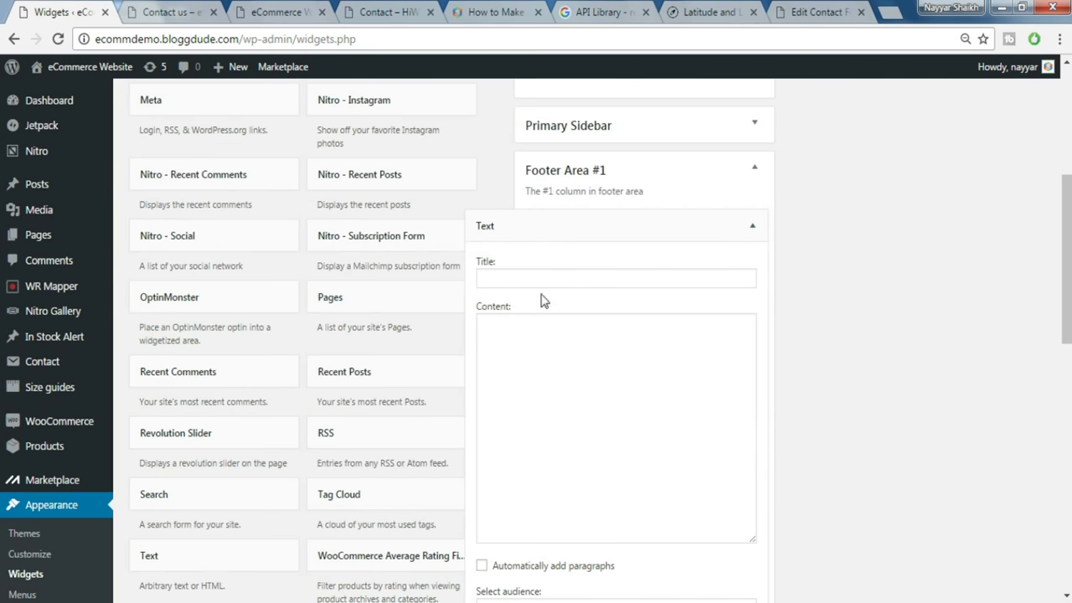
pyautogui.click(469, 11)
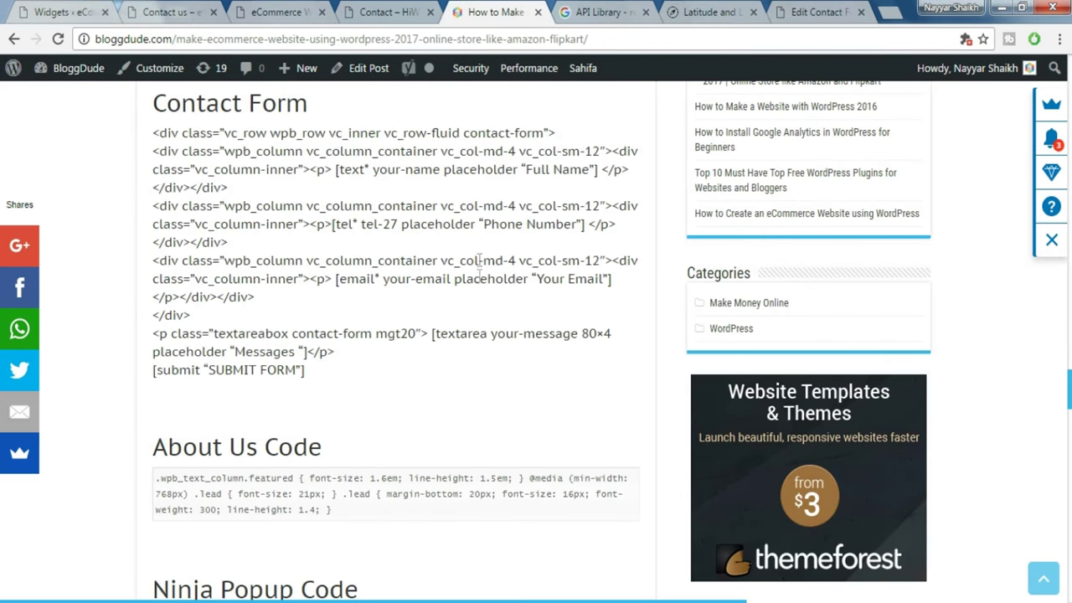
# Select the Footer Area 1 code in the tutorial and go back to the Widgets page.
pyautogui.scroll(-5, 475, 298)
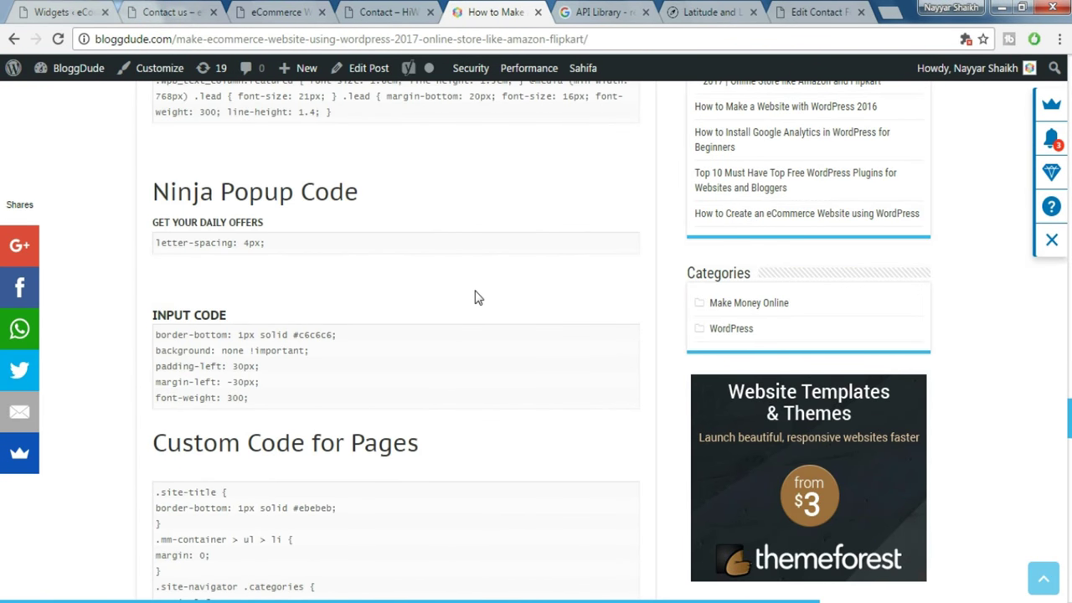
pyautogui.scroll(-6, 475, 297)
pyautogui.scroll(-10, 475, 301)
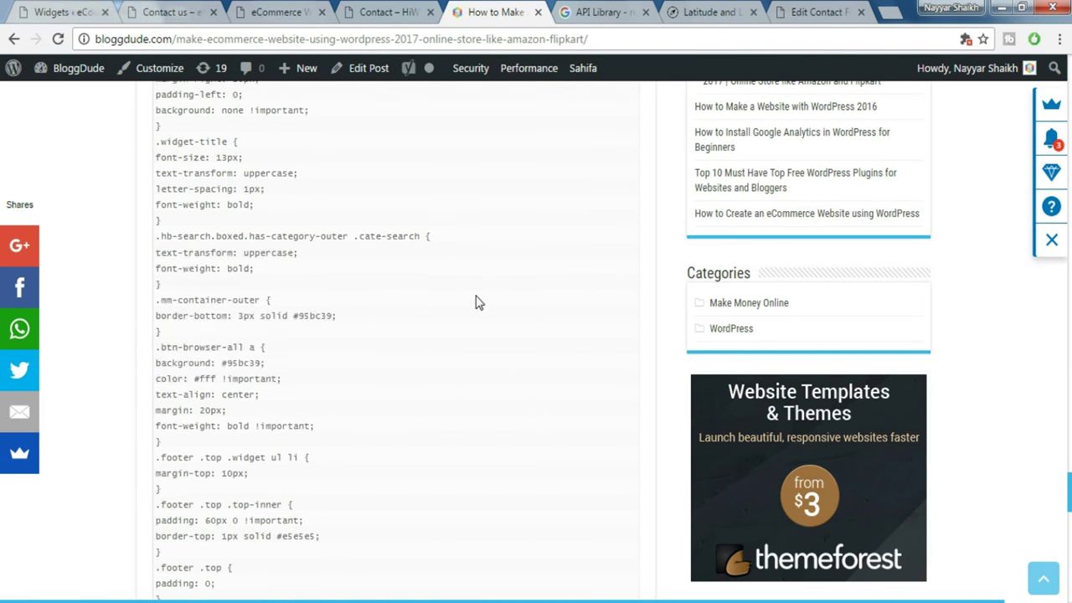
pyautogui.scroll(20, 478, 302)
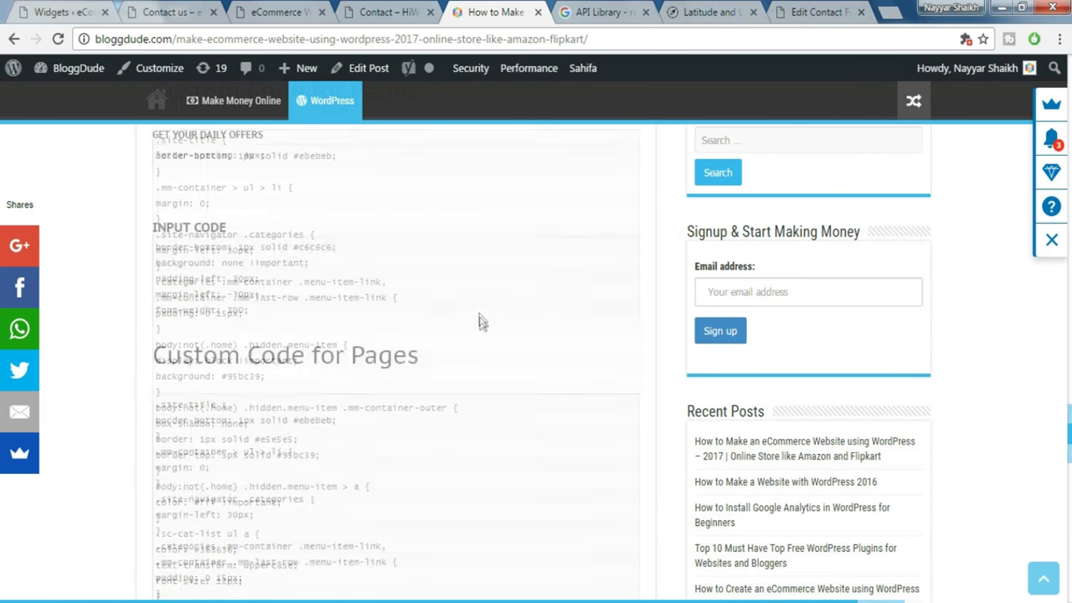
pyautogui.scroll(-20, 482, 327)
pyautogui.scroll(4, 481, 326)
pyautogui.scroll(-4, 481, 327)
pyautogui.scroll(1, 482, 327)
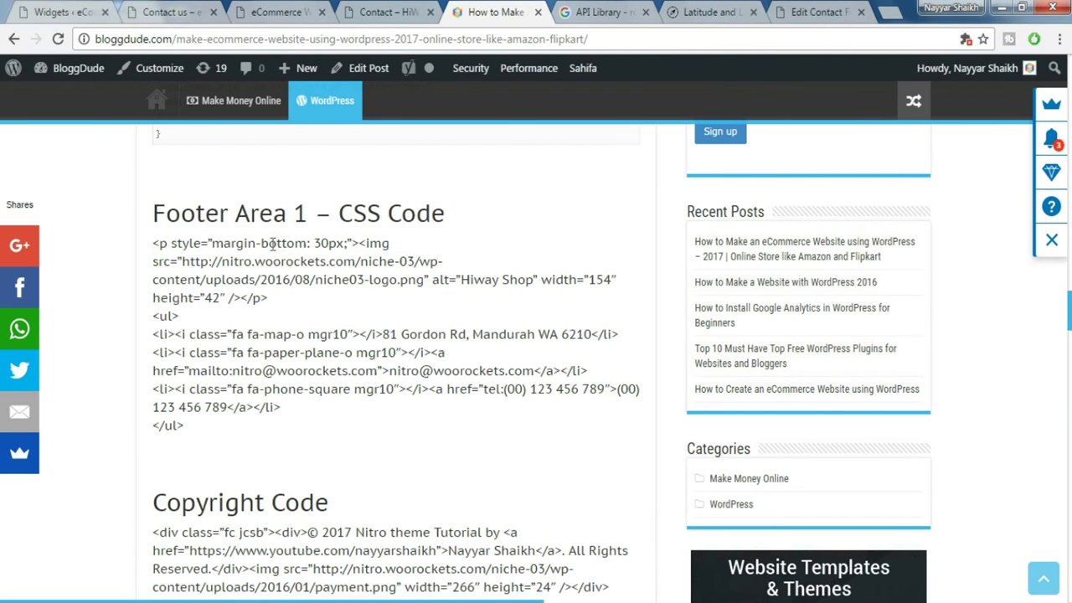
pyautogui.moveTo(157, 243); pyautogui.dragTo(255, 431)
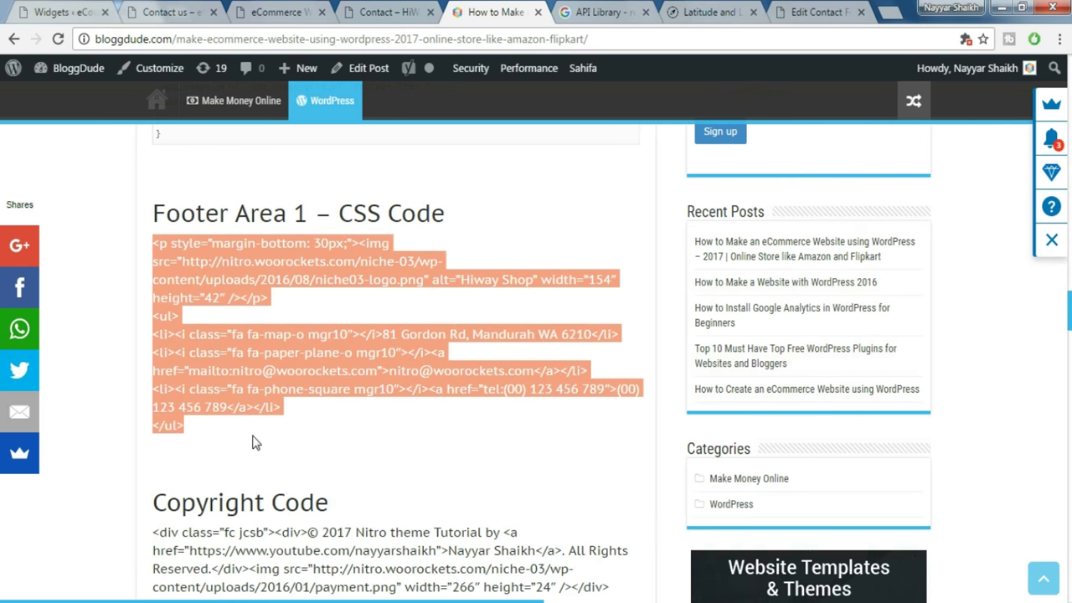
pyautogui.click(87, 9)
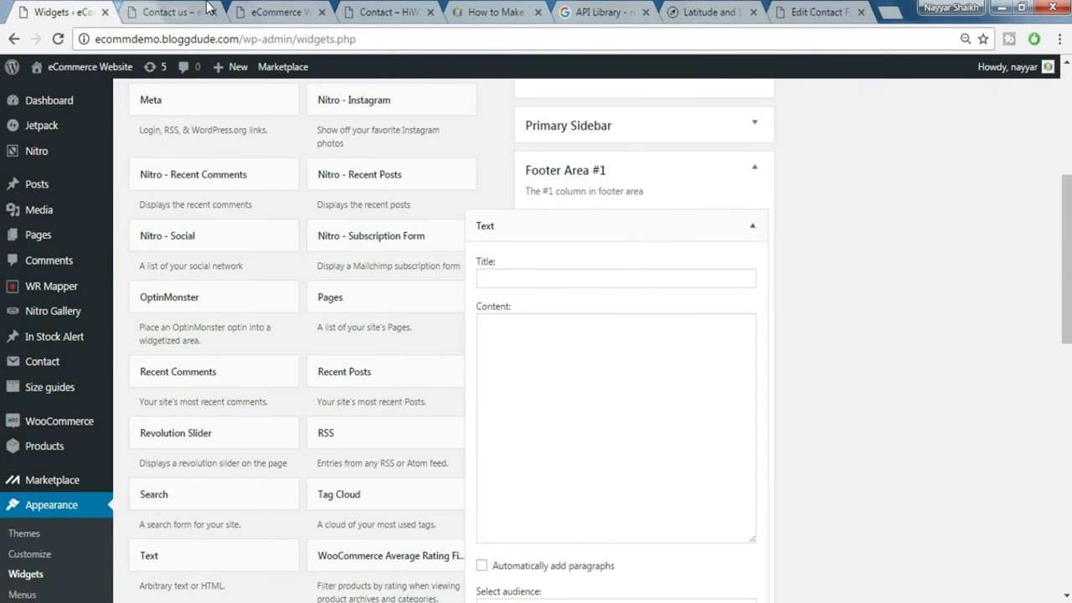
# Paste the copied footer HTML into the Text widget's content and save it.
pyautogui.click(562, 344)
pyautogui.hotkey('ctrl', 'v')
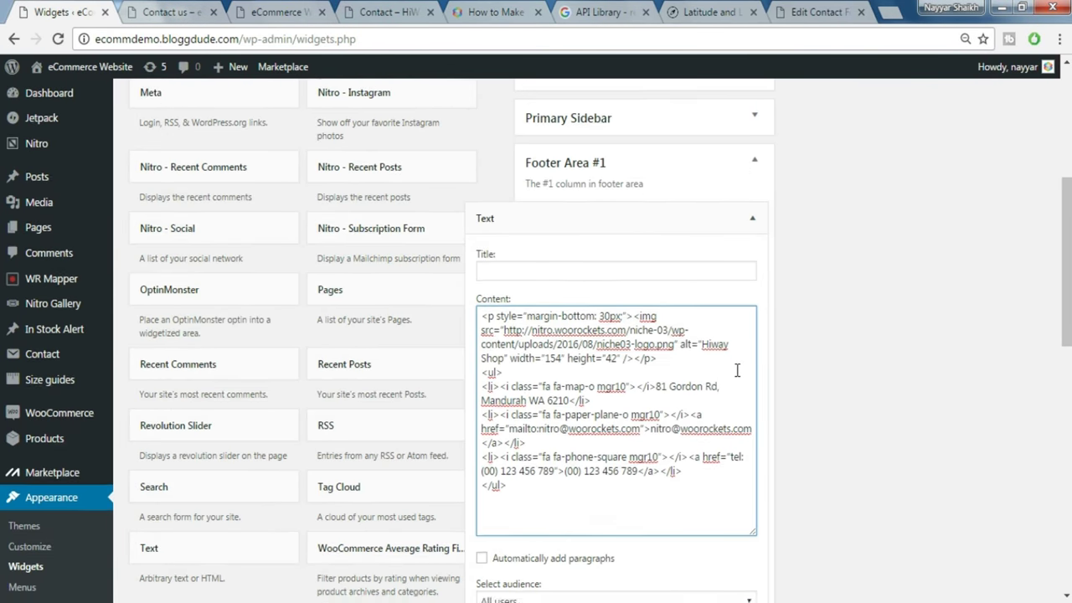
pyautogui.scroll(-2, 737, 370)
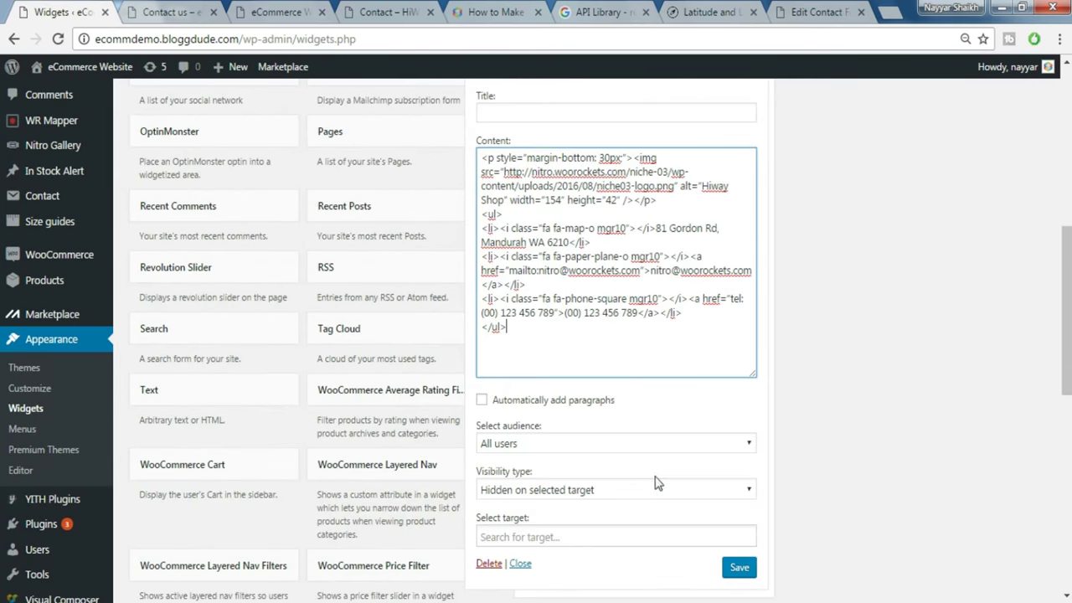
pyautogui.click(738, 569)
# Reopen the Footer Area #1 Text widget and select the logo image URL in its content.
pyautogui.scroll(2, 830, 489)
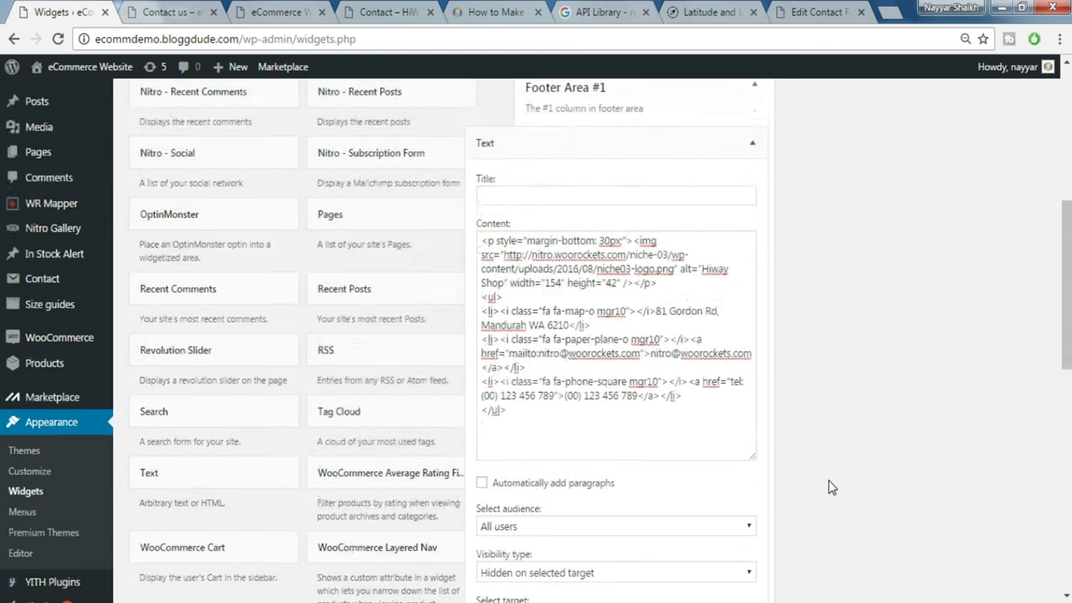
pyautogui.click(752, 228)
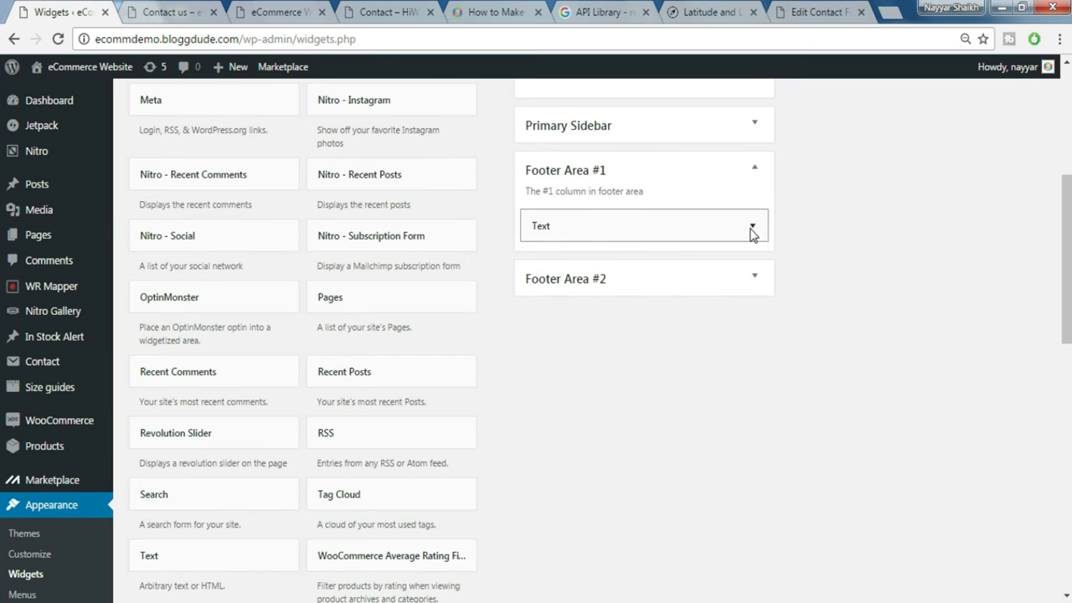
pyautogui.click(760, 174)
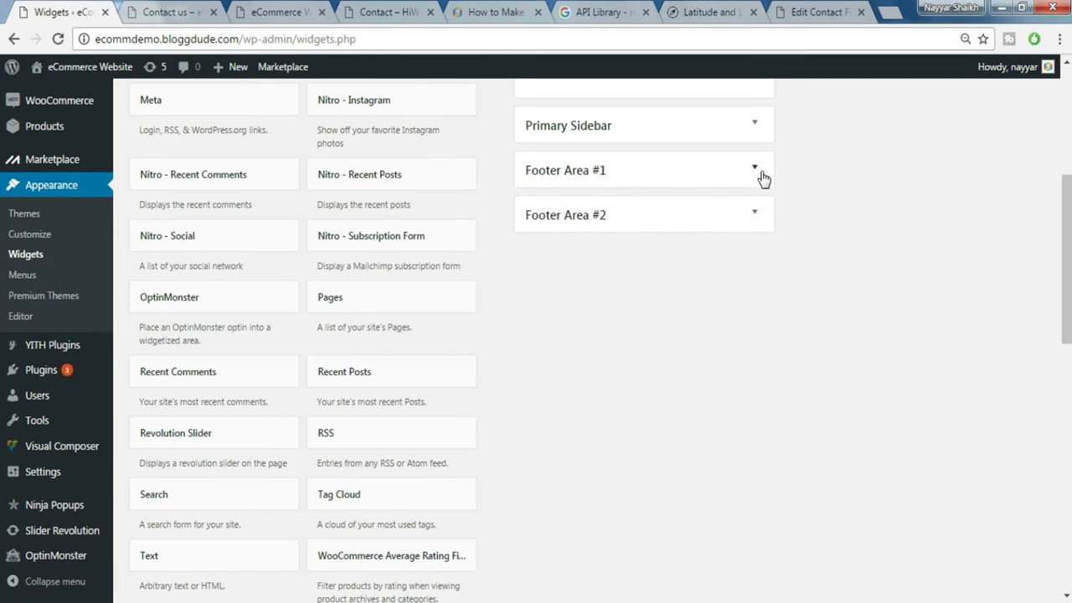
pyautogui.click(762, 175)
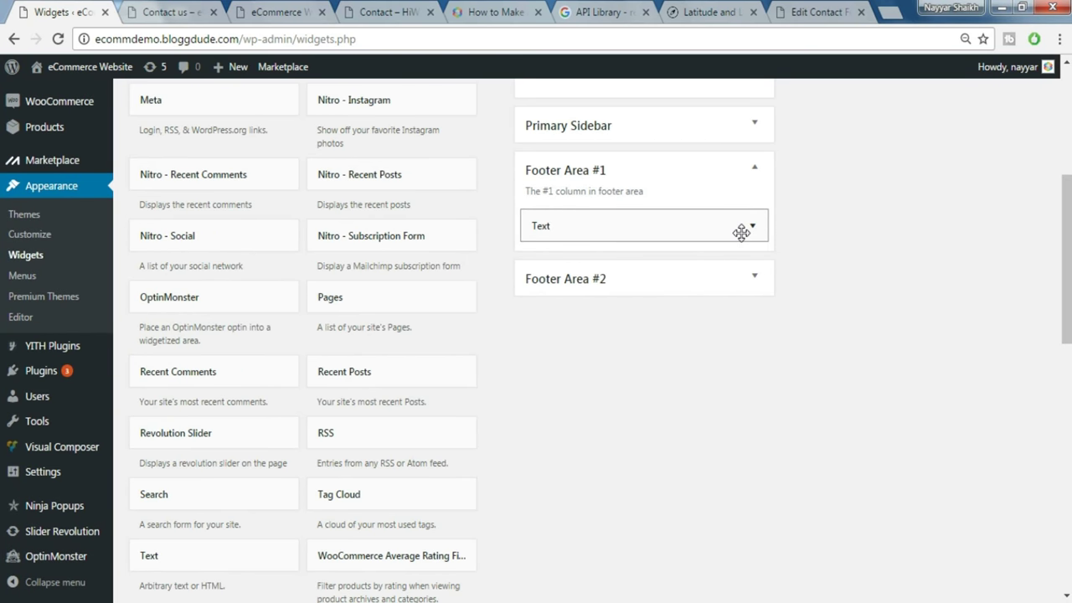
pyautogui.click(741, 230)
pyautogui.scroll(-1, 797, 343)
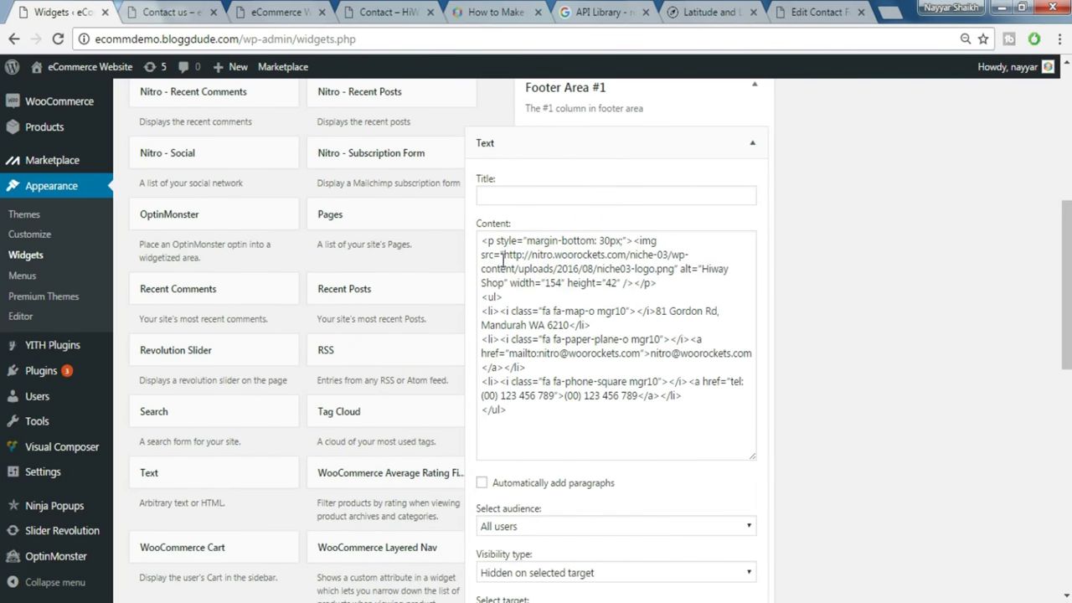
pyautogui.moveTo(503, 257); pyautogui.dragTo(674, 271)
# Compare with the HiWay contact footer, keeping the logo URL after a deletion is undone.
pyautogui.click(292, 9)
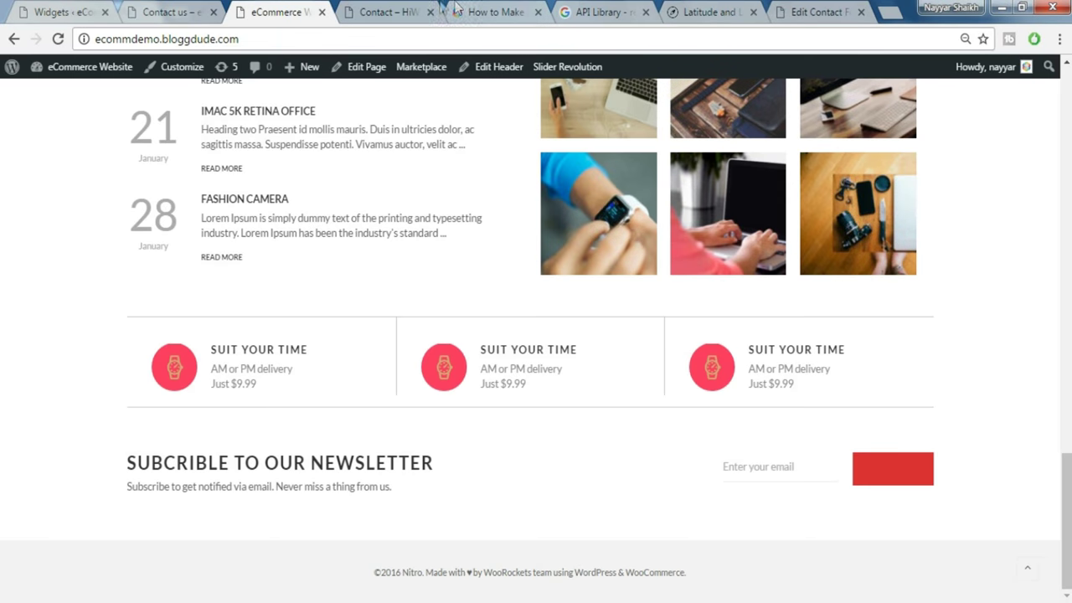
pyautogui.click(401, 10)
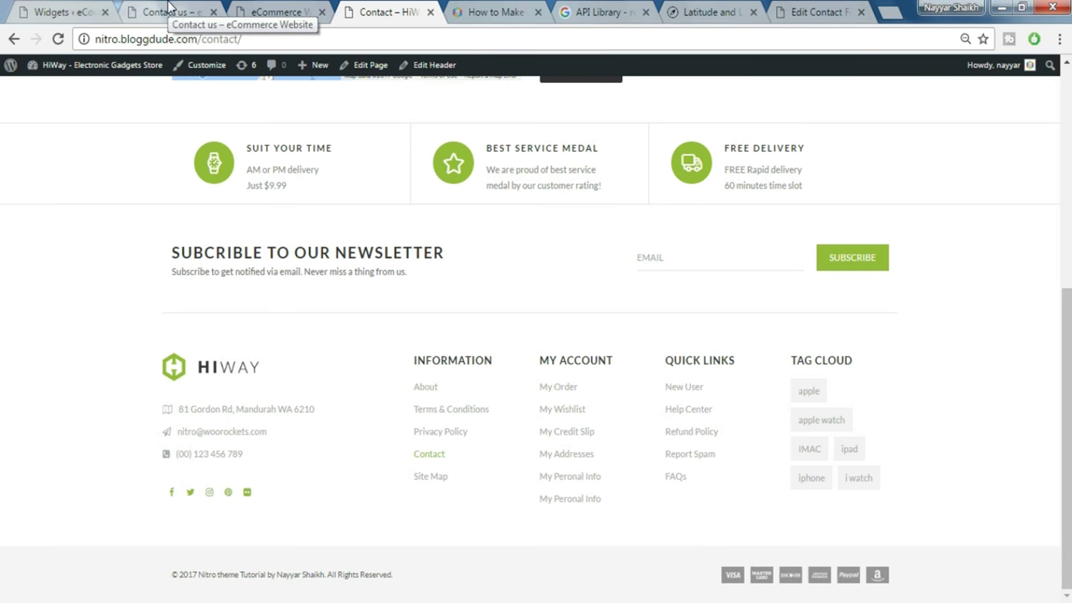
pyautogui.click(88, 10)
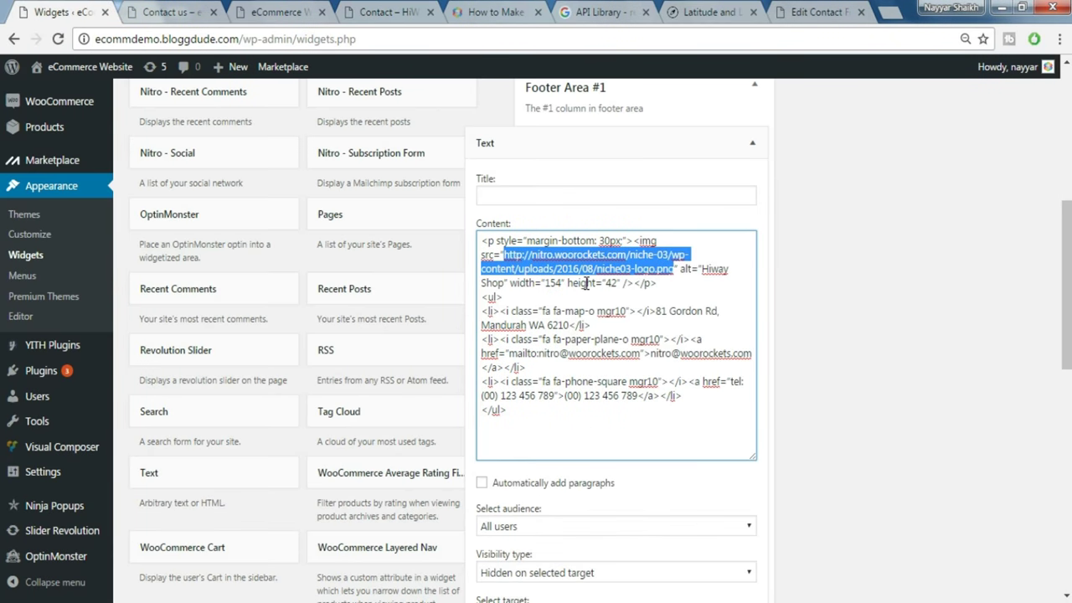
pyautogui.press('BackSpace')
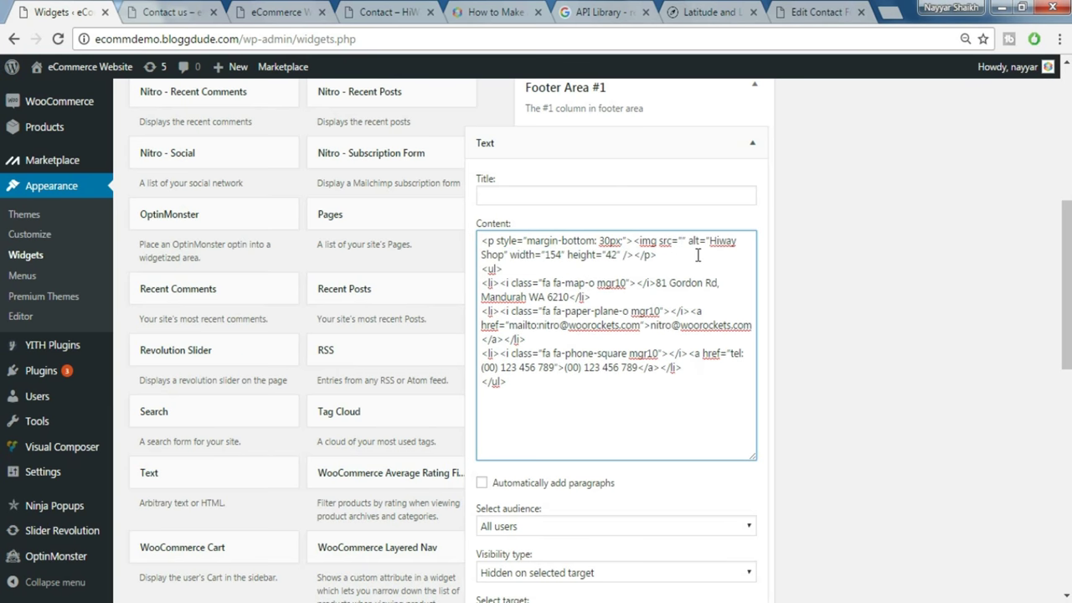
pyautogui.hotkey('ctrl', 'z')
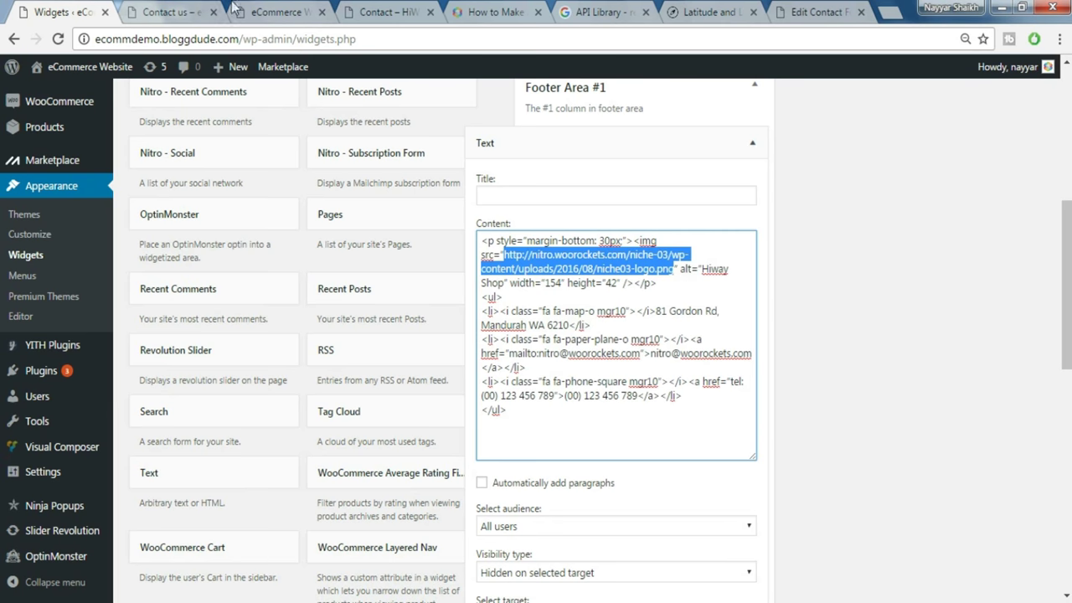
pyautogui.click(389, 12)
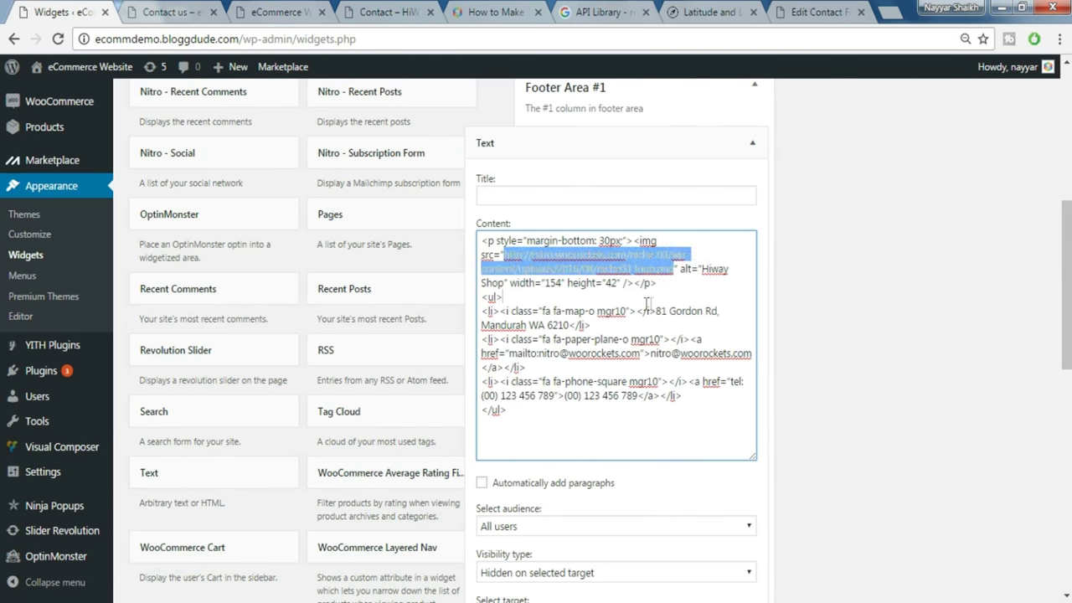
pyautogui.click(646, 303)
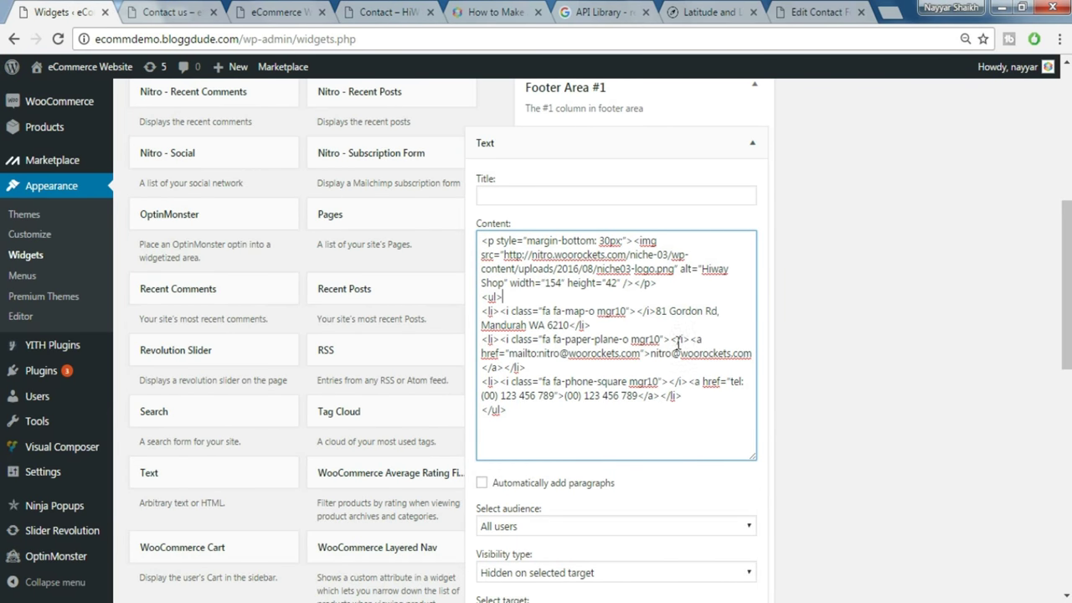
# Replace the street address in the widget HTML with 'Mumbai Road'.
pyautogui.moveTo(660, 311); pyautogui.dragTo(662, 321)
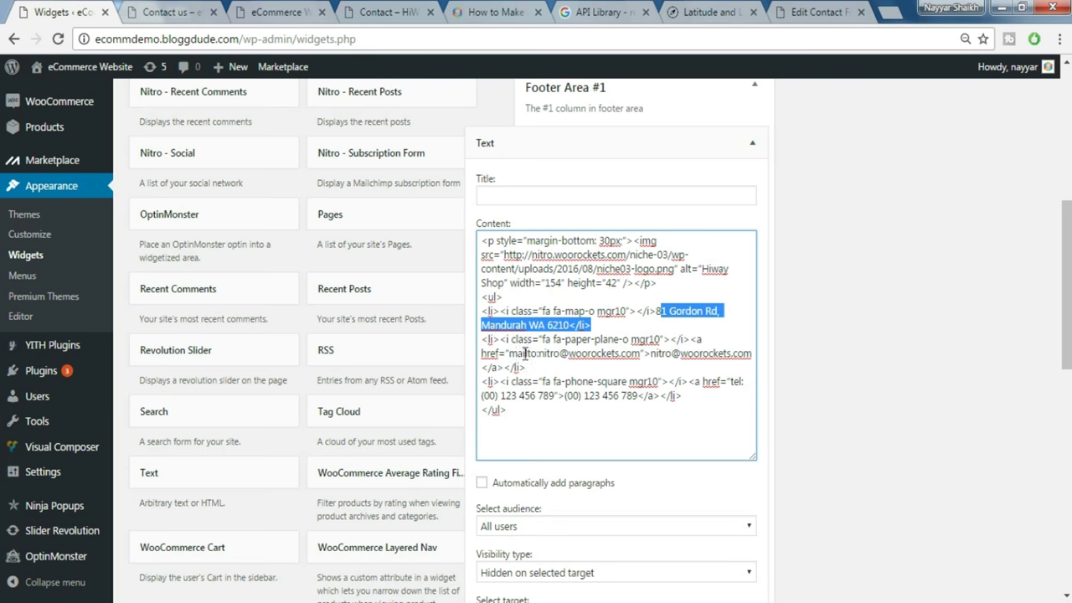
pyautogui.click(660, 315)
pyautogui.moveTo(656, 311); pyautogui.dragTo(665, 329)
pyautogui.moveTo(575, 334); pyautogui.dragTo(567, 330)
pyautogui.write('Mu')
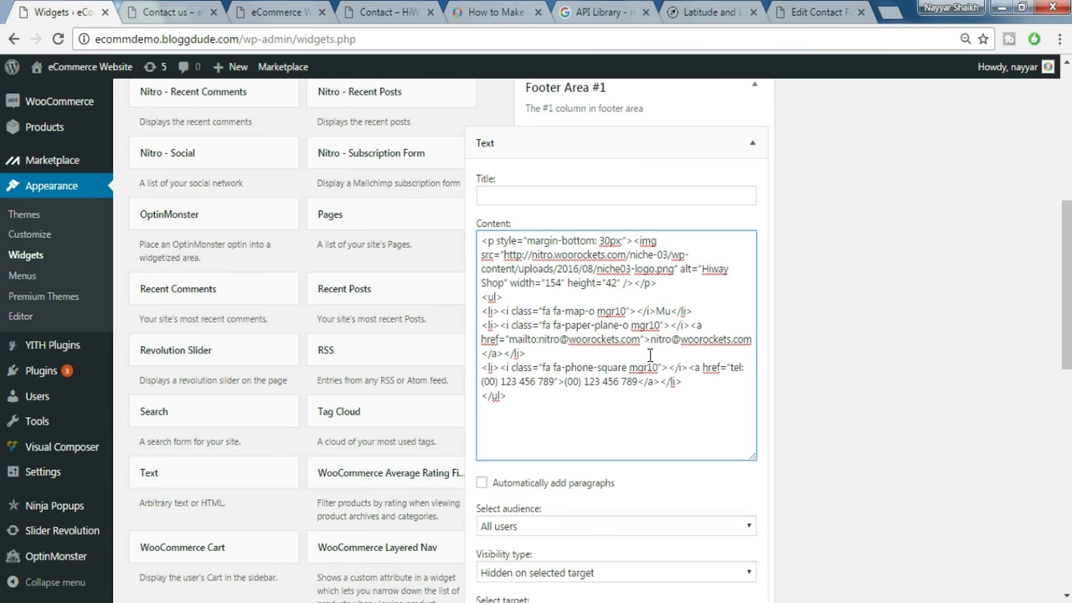
pyautogui.write('mbai Road')
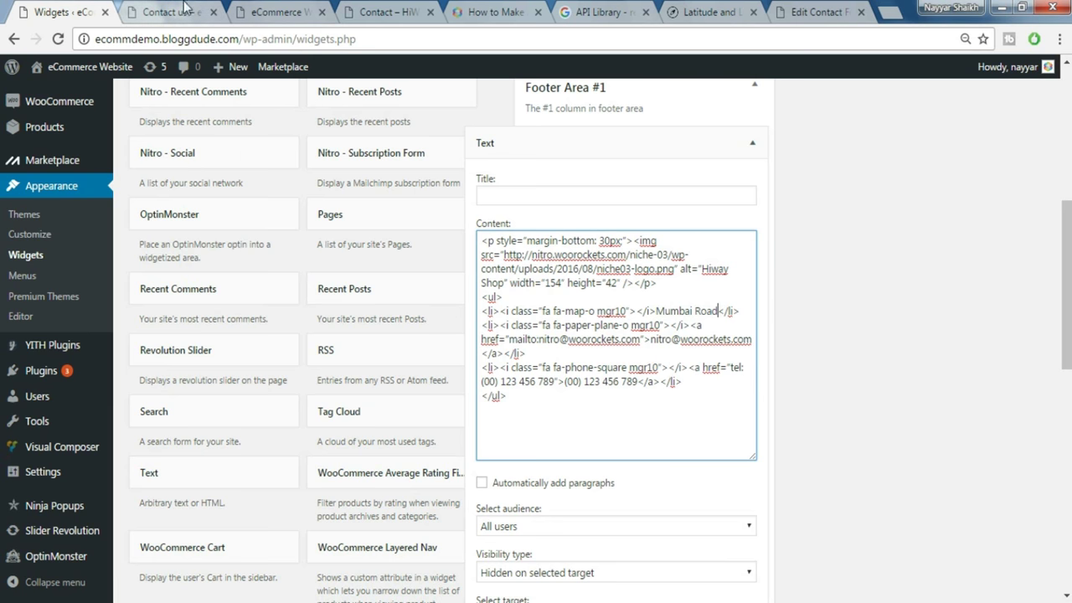
# Check the e-mail and phone entries against the live contact page's details.
pyautogui.click(373, 12)
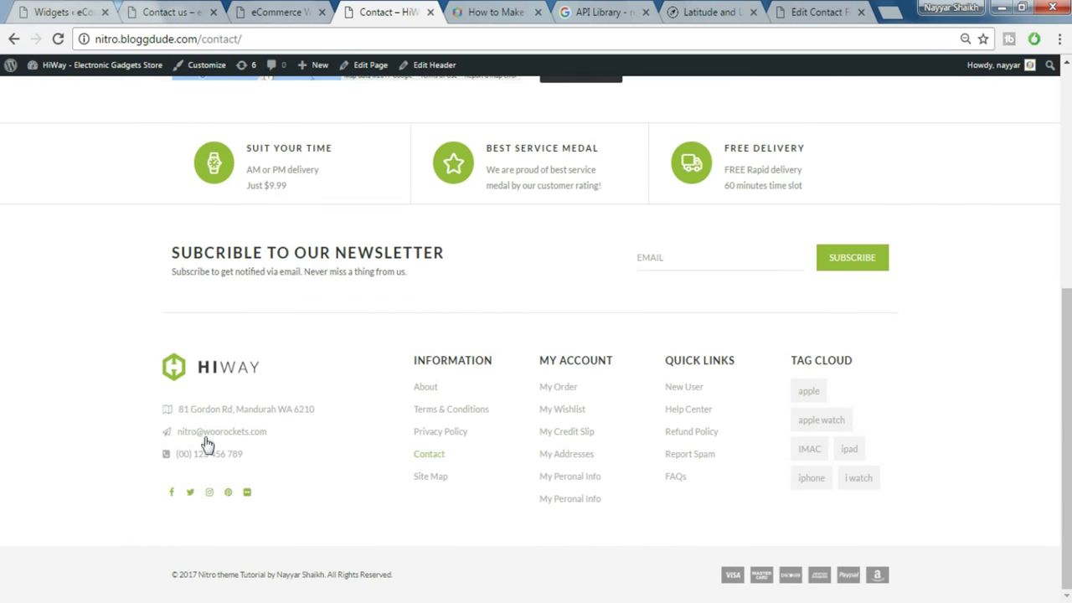
pyautogui.click(75, 8)
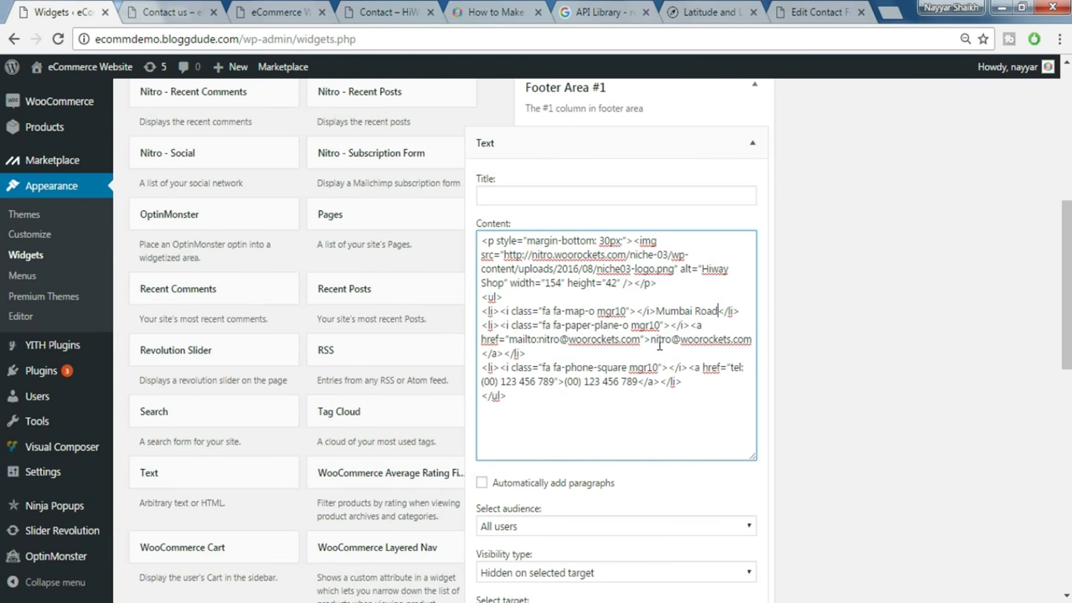
pyautogui.moveTo(651, 341); pyautogui.dragTo(756, 340)
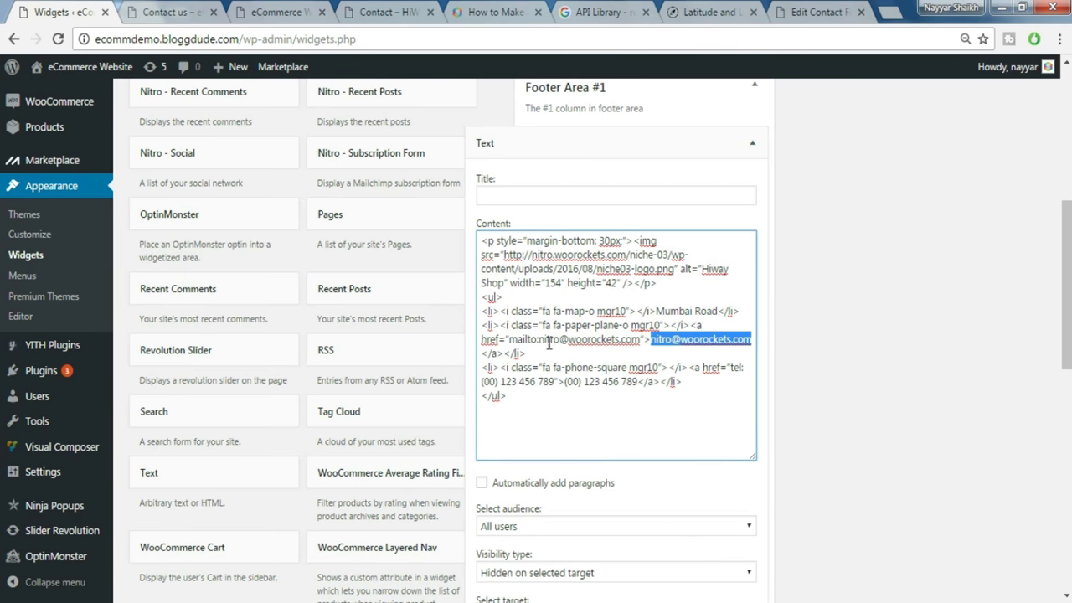
pyautogui.moveTo(539, 342); pyautogui.dragTo(637, 343)
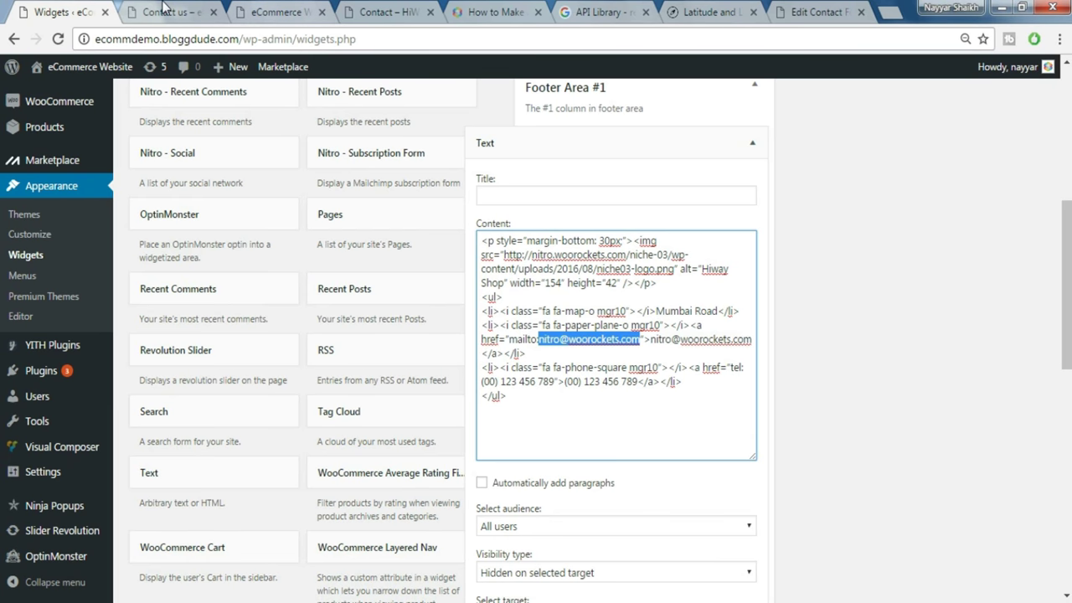
pyautogui.click(367, 10)
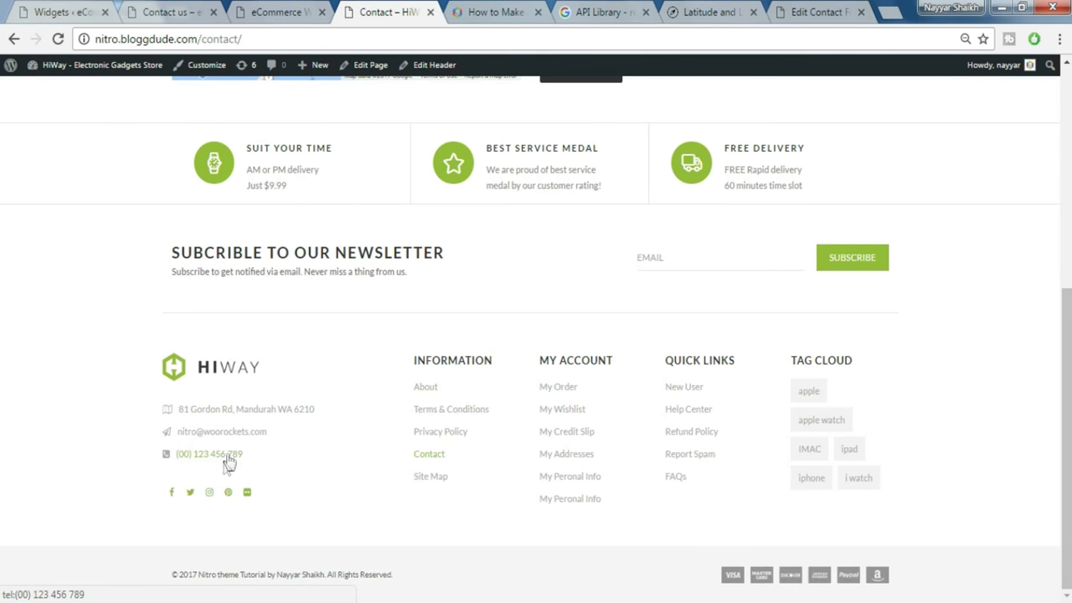
pyautogui.click(67, 11)
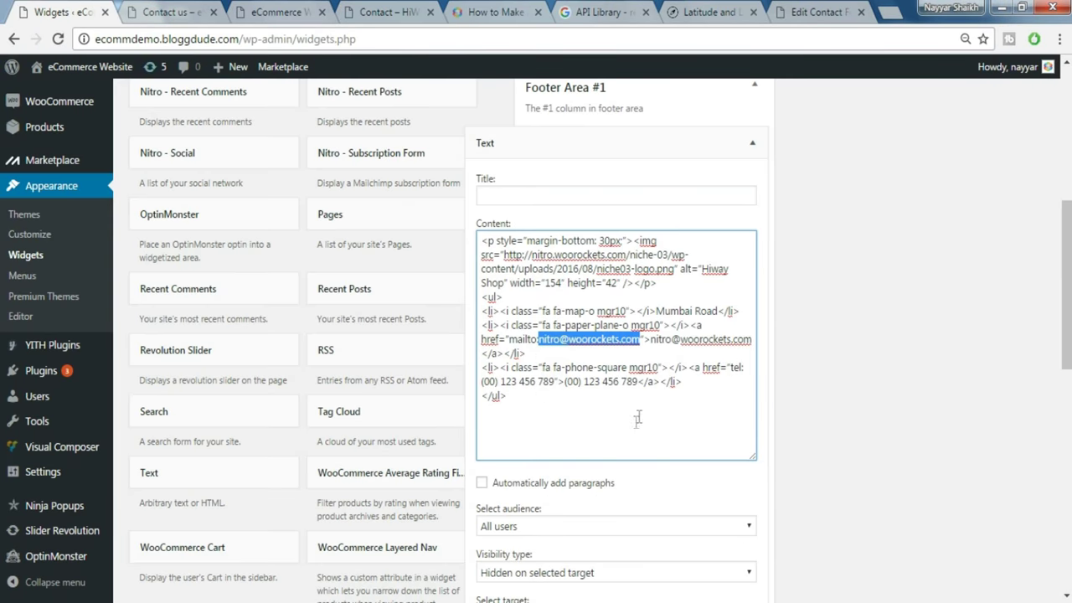
pyautogui.moveTo(638, 385); pyautogui.dragTo(575, 387)
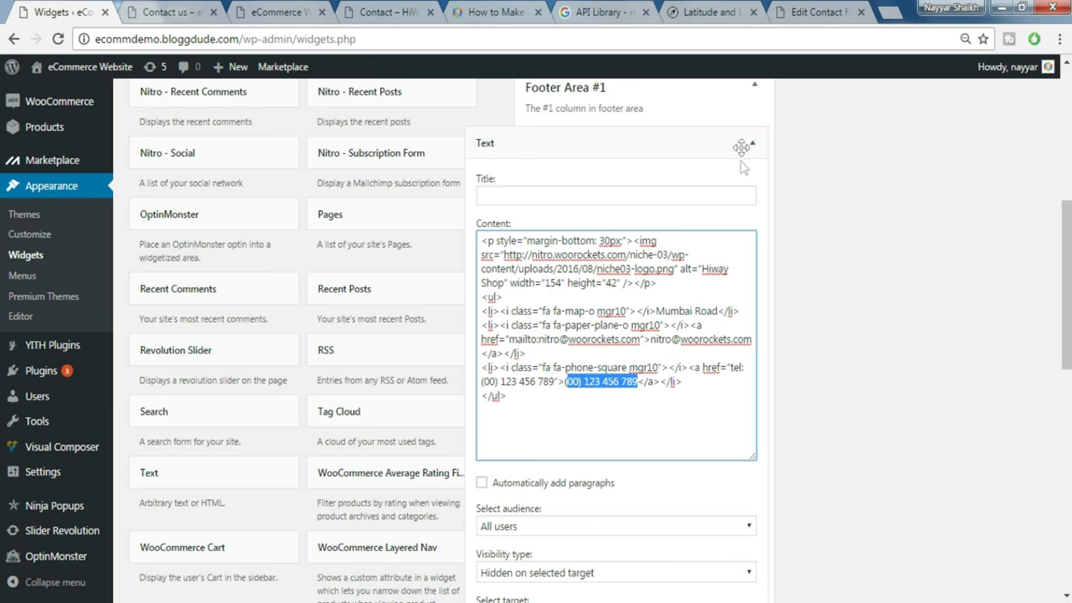
# Save the updated Text widget and collapse it.
pyautogui.scroll(-3, 720, 469)
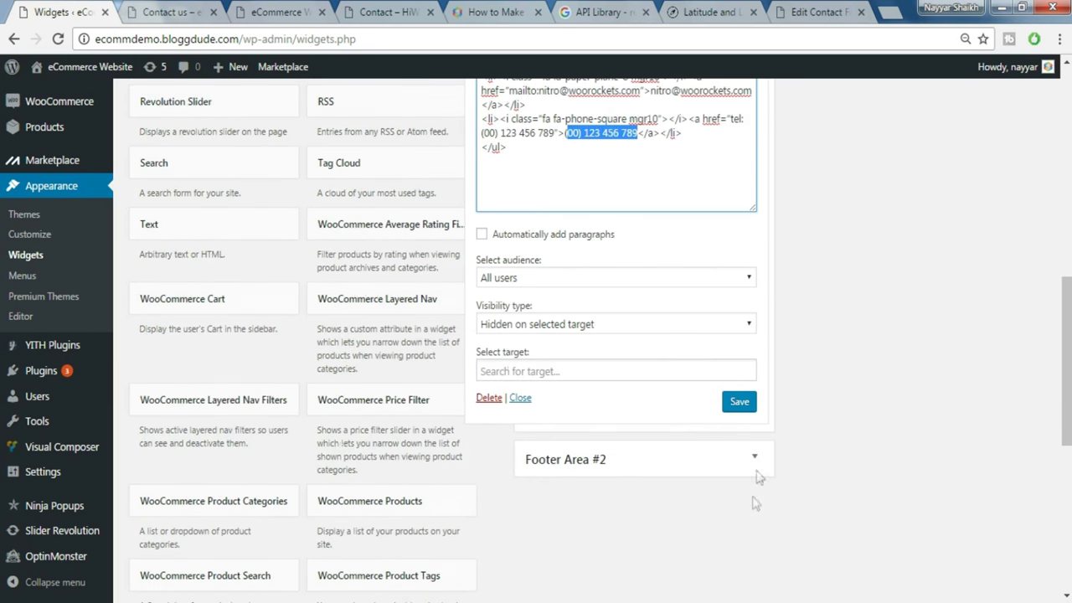
pyautogui.click(739, 401)
pyautogui.scroll(3, 775, 452)
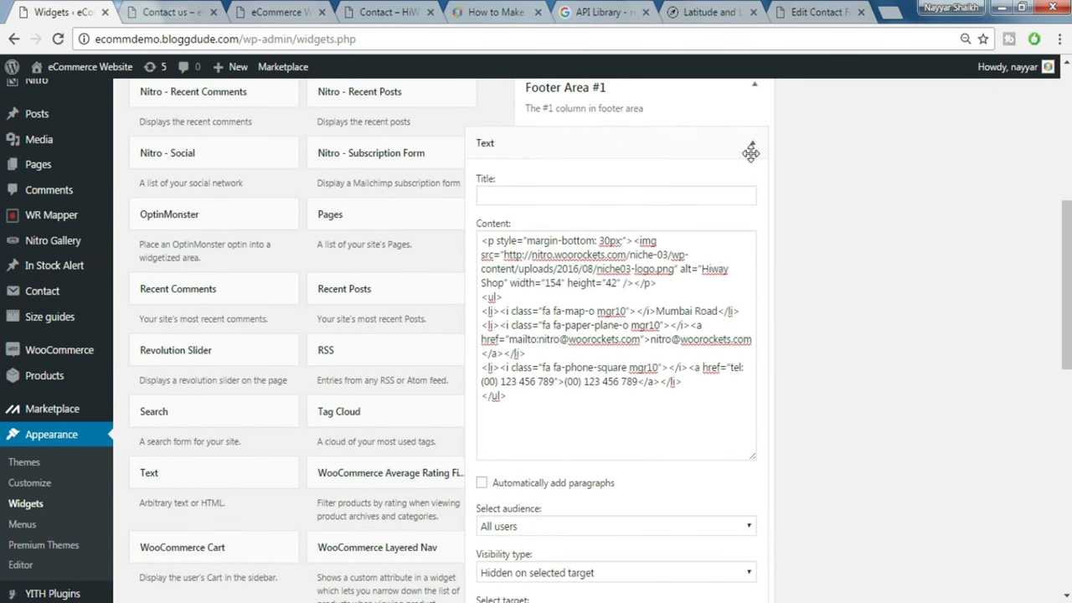
pyautogui.click(751, 144)
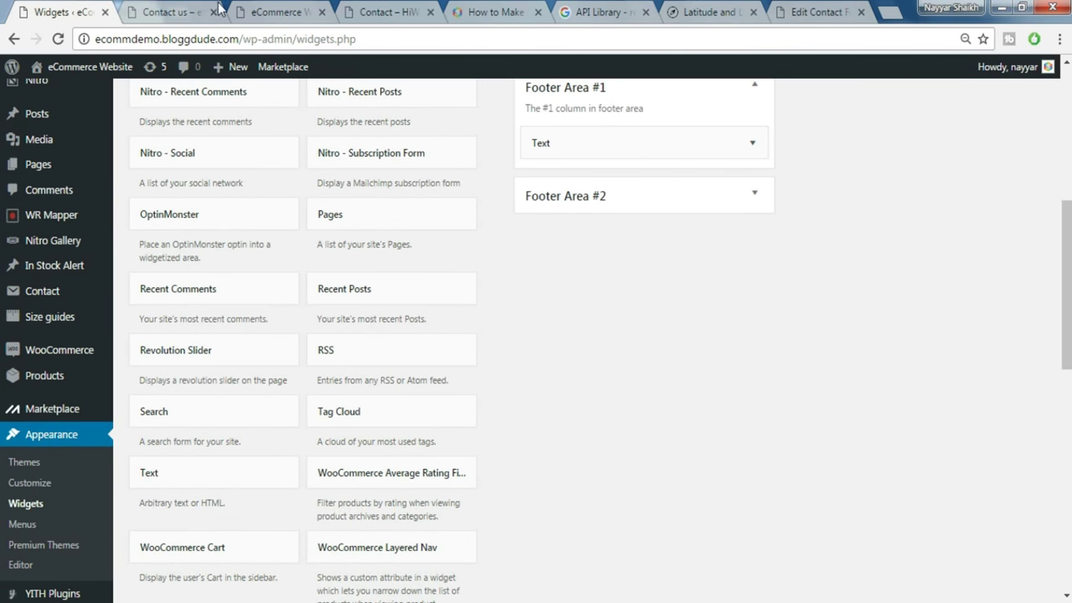
# Check the reference footer, then add a Nitro - Social widget to Footer Area #1.
pyautogui.click(183, 9)
pyautogui.click(409, 10)
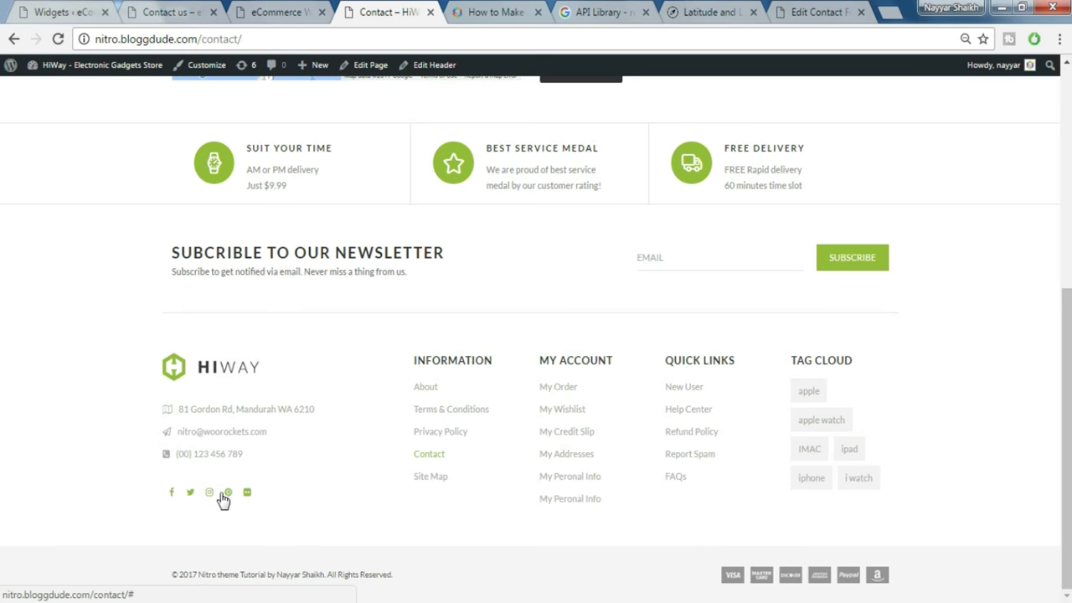
pyautogui.click(80, 11)
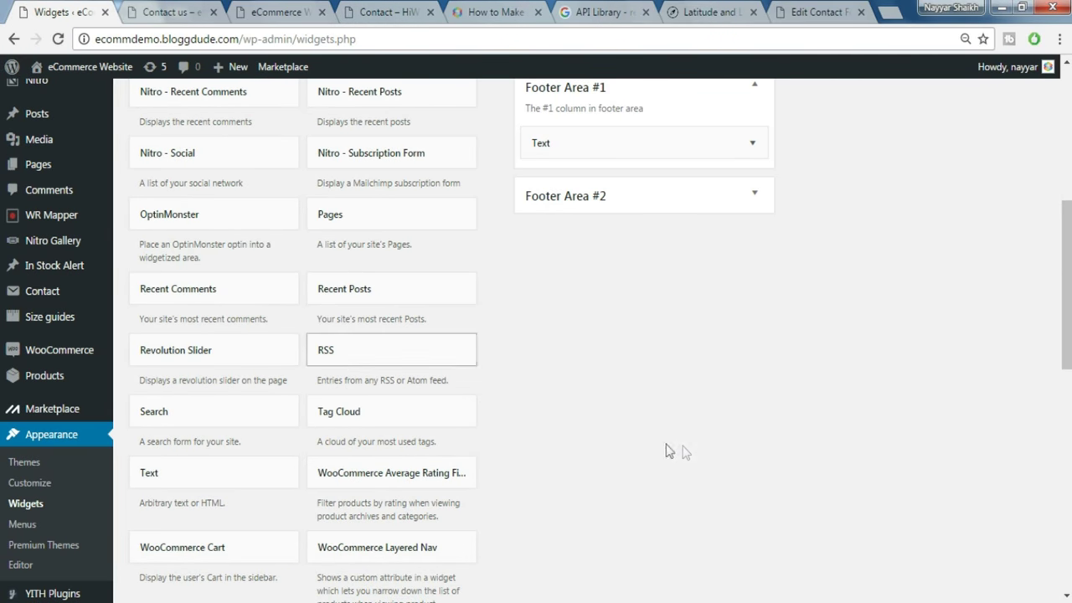
pyautogui.scroll(-4, 683, 453)
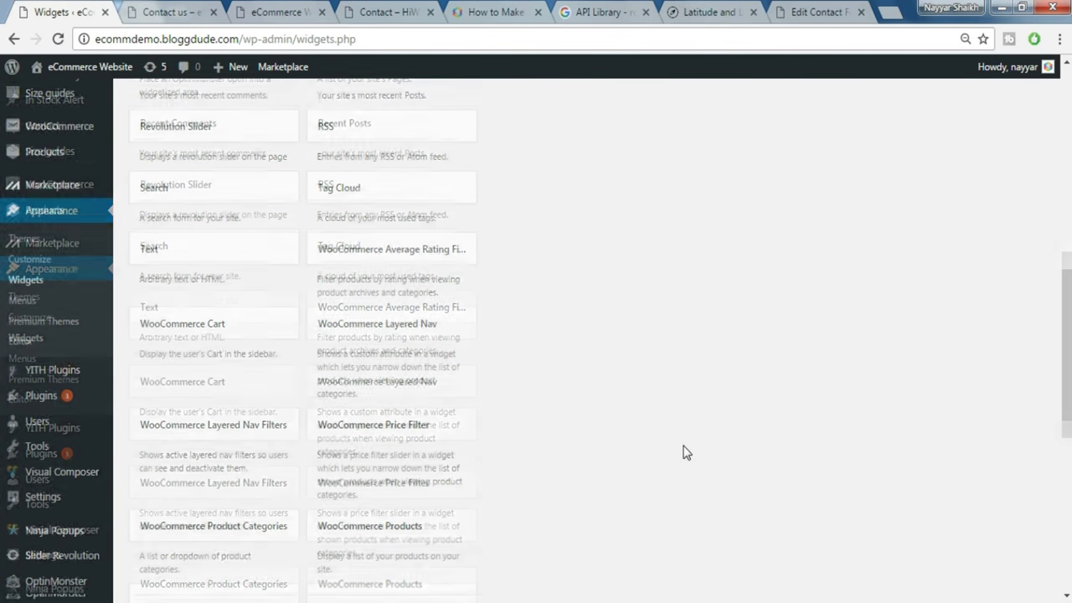
pyautogui.scroll(7, 683, 452)
pyautogui.click(236, 323)
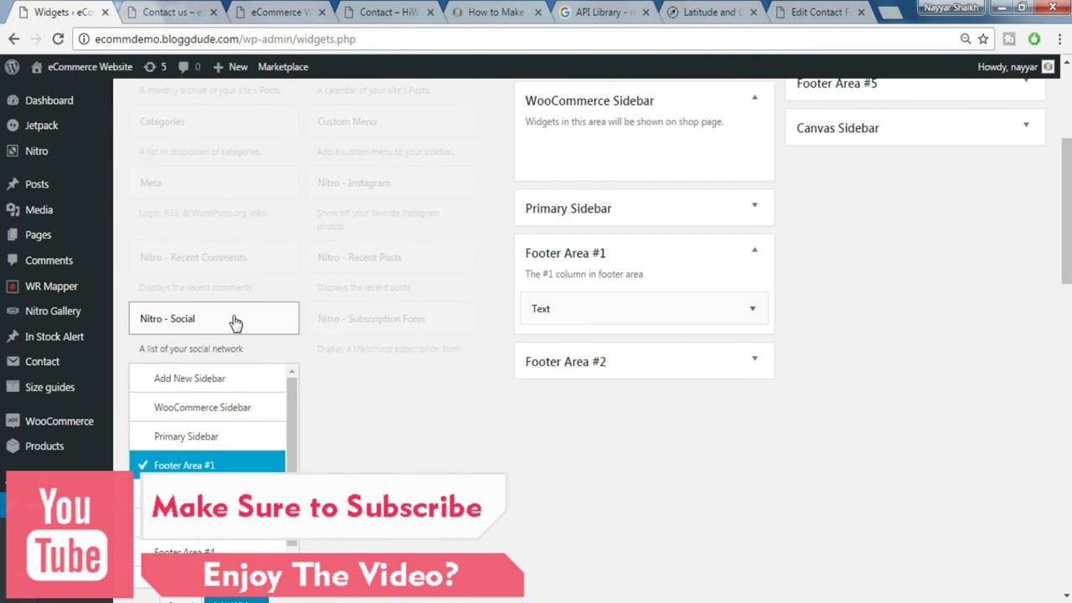
pyautogui.scroll(-1, 335, 465)
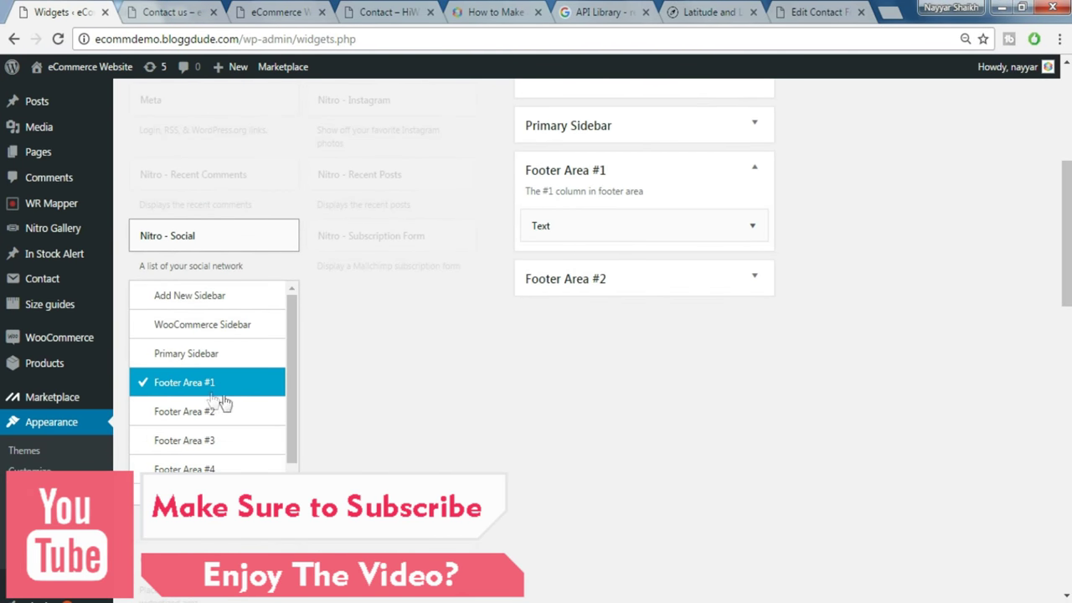
pyautogui.click(248, 544)
# Set the social widget's icon colour to green and its style to None.
pyautogui.scroll(-2, 707, 431)
pyautogui.scroll(-5, 707, 431)
pyautogui.scroll(2, 708, 430)
pyautogui.click(577, 263)
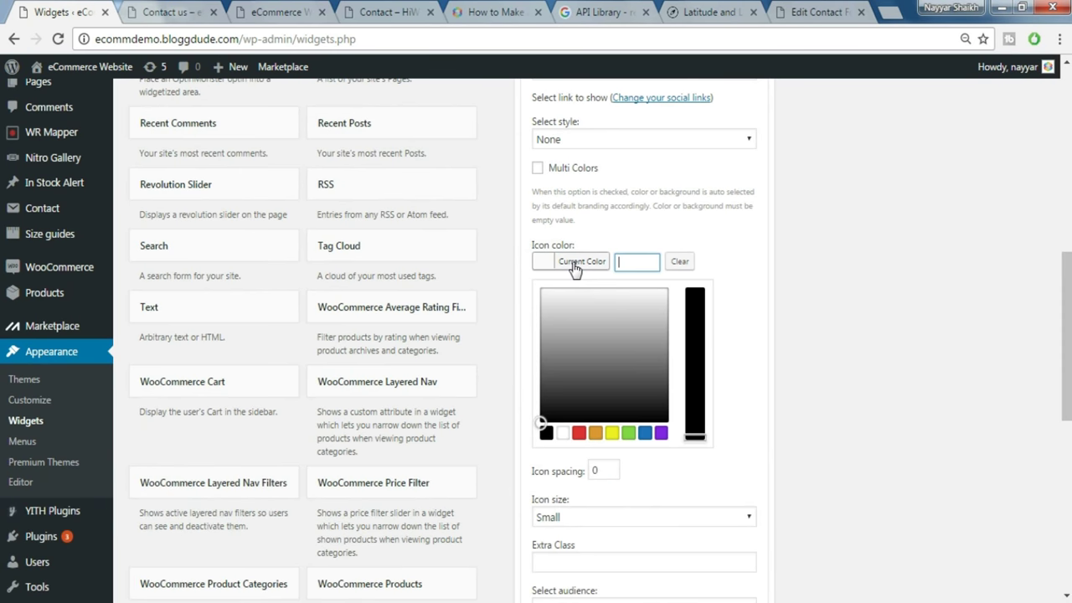
pyautogui.click(392, 12)
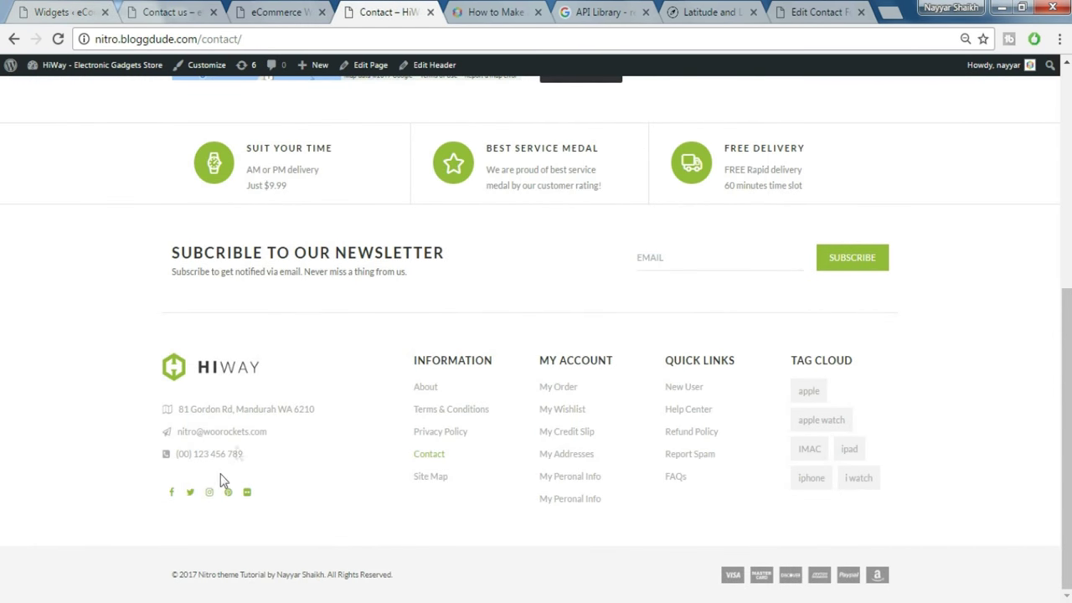
pyautogui.click(76, 10)
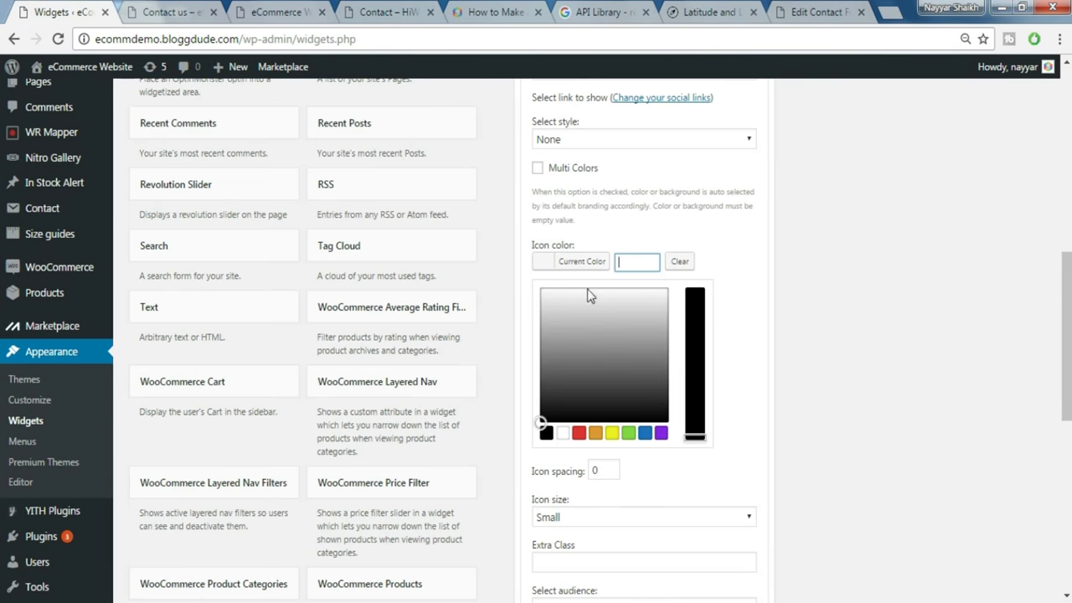
pyautogui.click(628, 432)
pyautogui.click(698, 204)
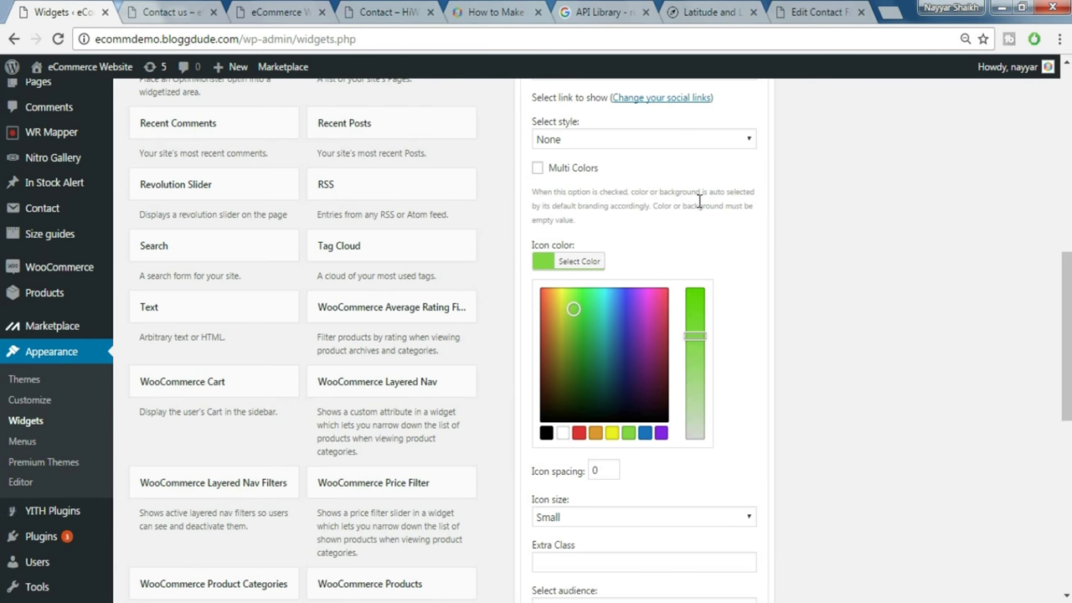
pyautogui.click(686, 144)
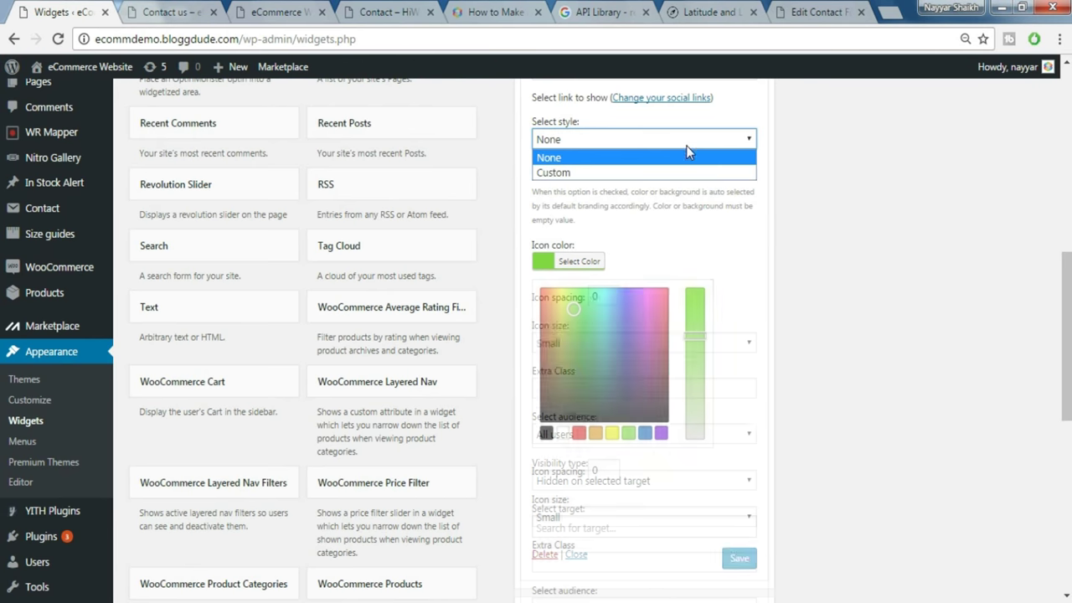
pyautogui.click(651, 173)
pyautogui.click(633, 144)
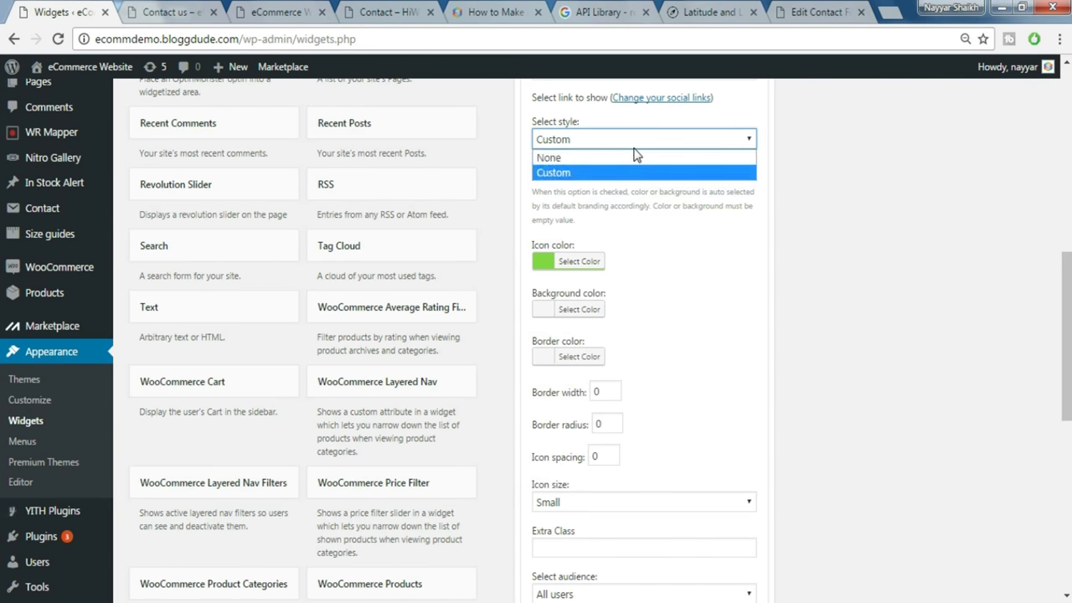
pyautogui.click(633, 157)
# Save the Nitro - Social widget settings.
pyautogui.scroll(2, 689, 262)
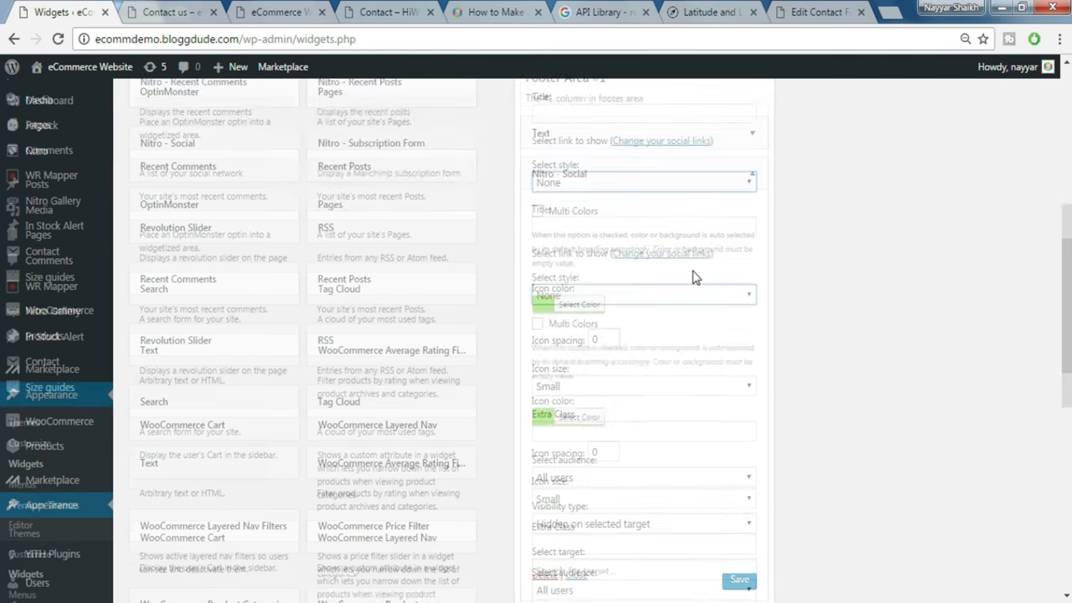
pyautogui.click(668, 227)
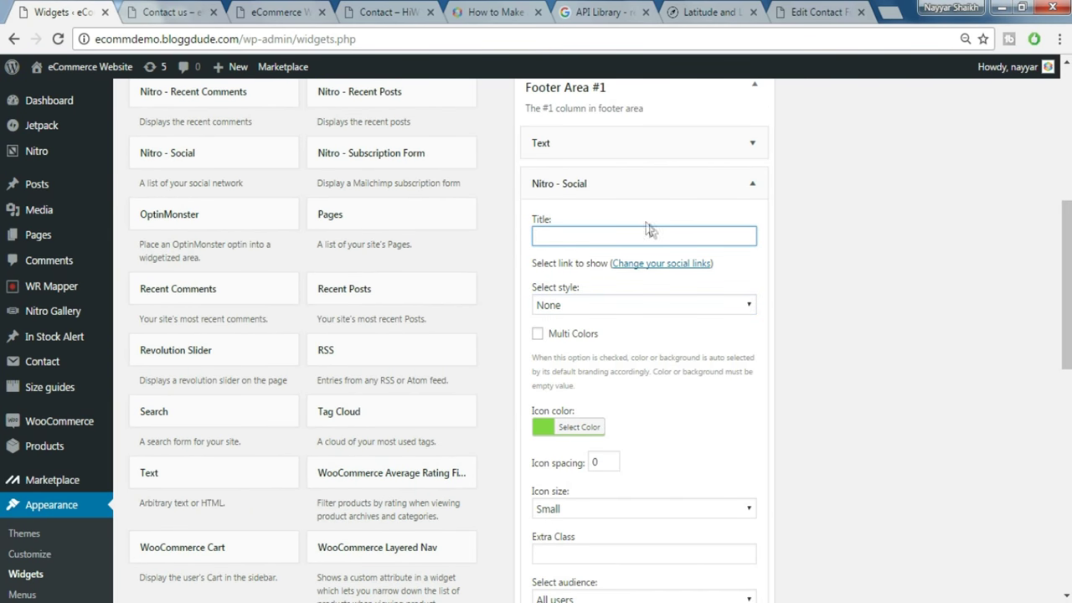
pyautogui.scroll(-4, 712, 251)
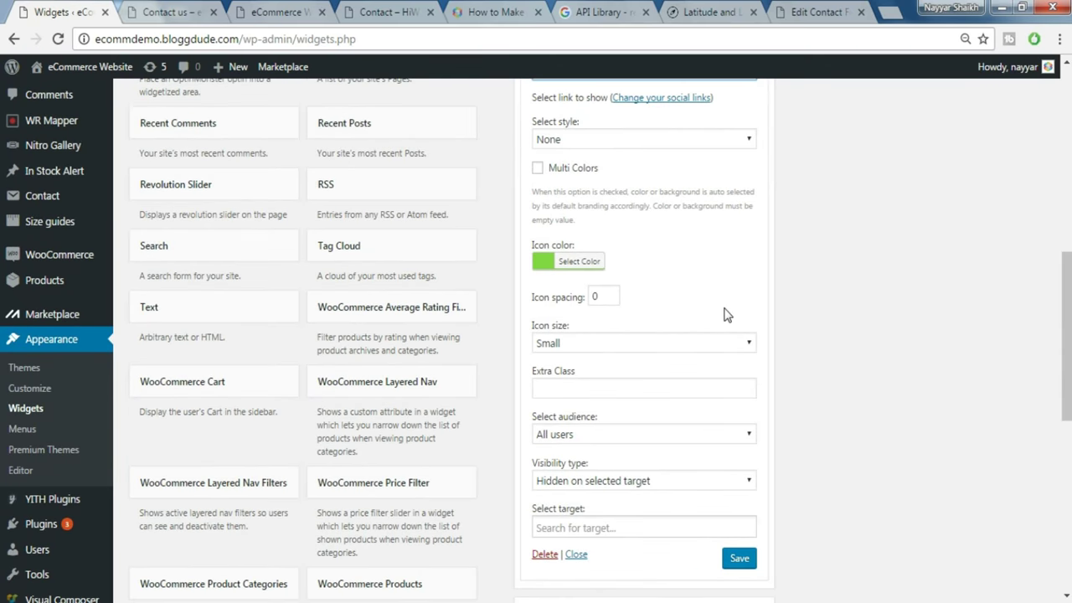
pyautogui.click(740, 393)
pyautogui.hotkey('ctrl', '4')
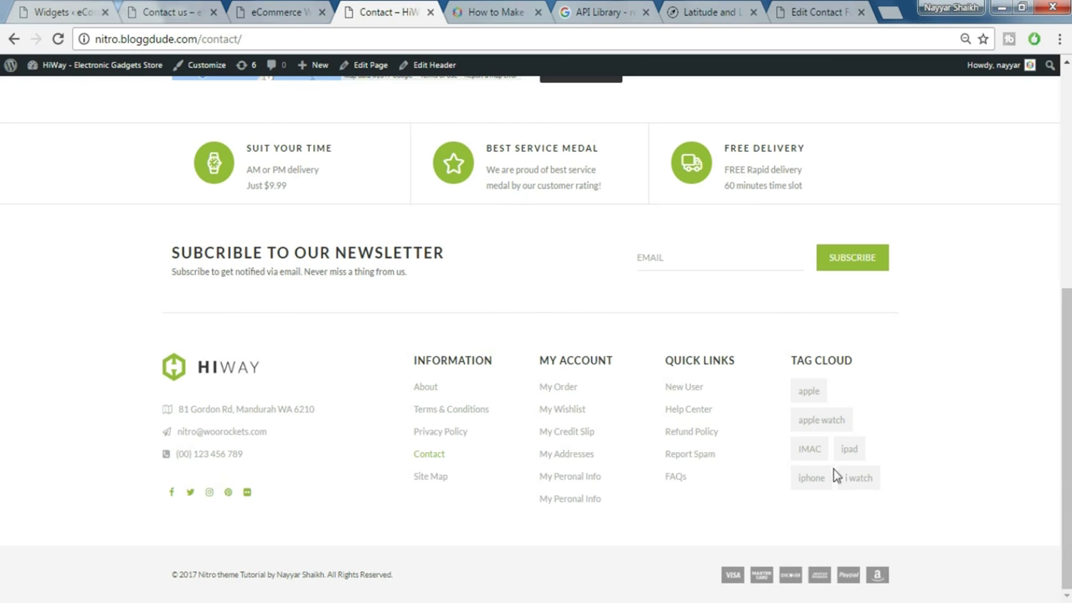
pyautogui.click(56, 8)
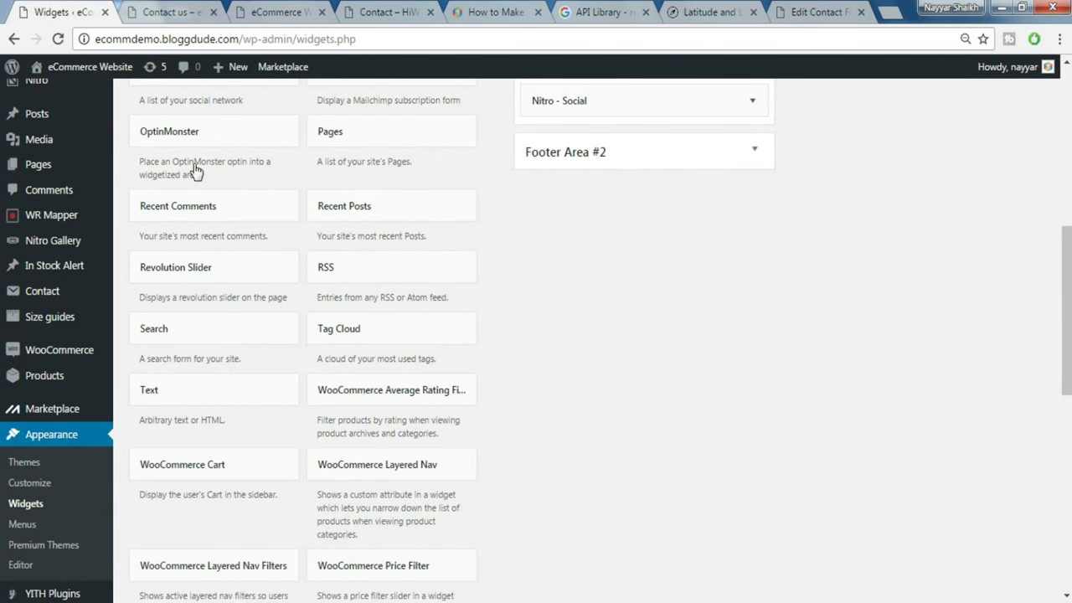
pyautogui.scroll(1, 754, 225)
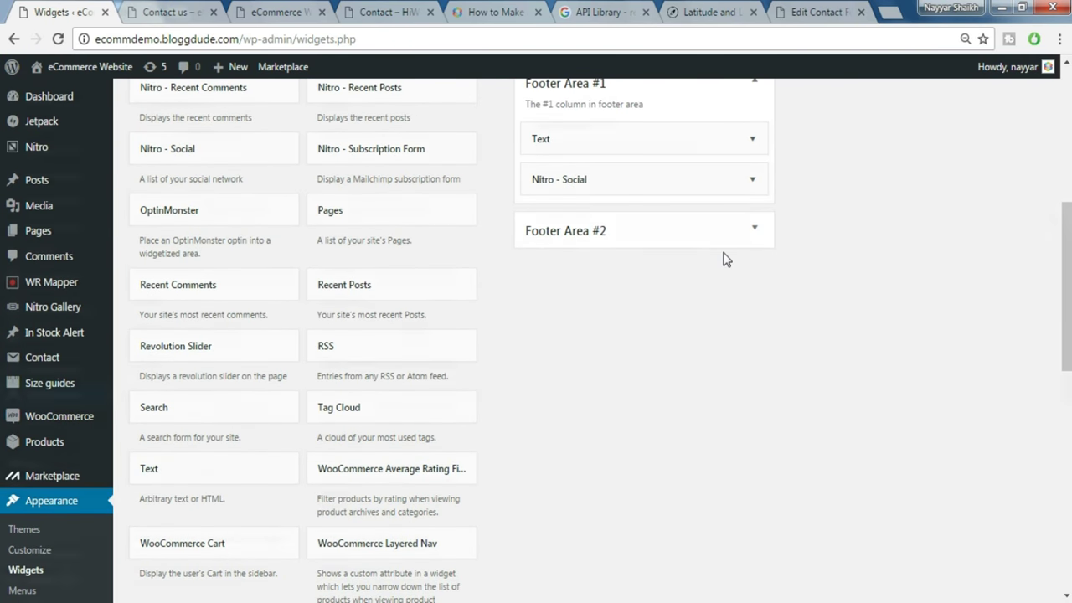
# Add a Tag Cloud widget to Footer Area #2.
pyautogui.scroll(-3, 734, 290)
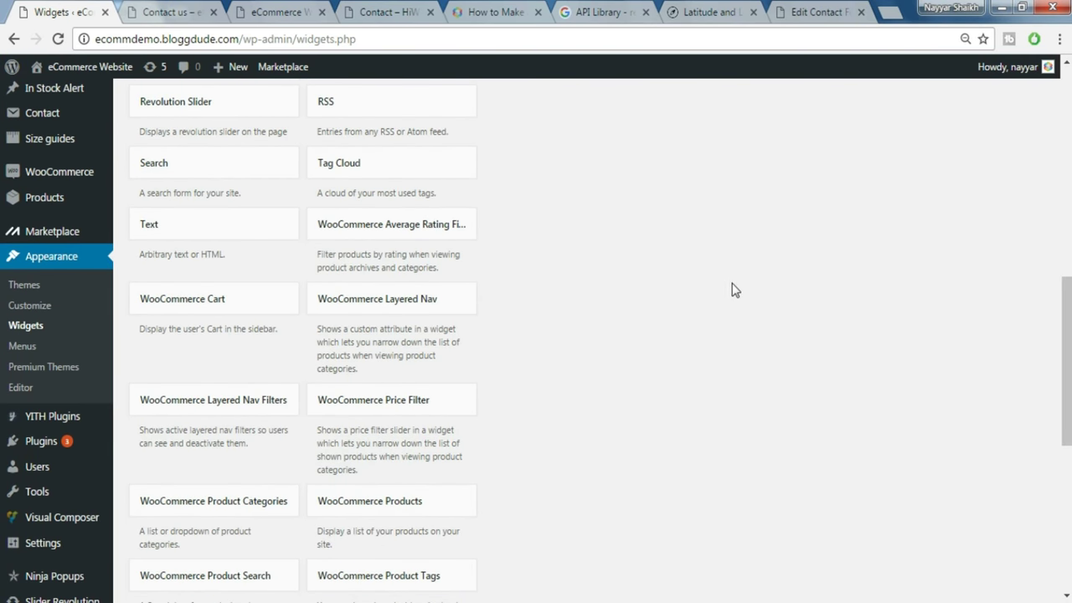
pyautogui.click(399, 174)
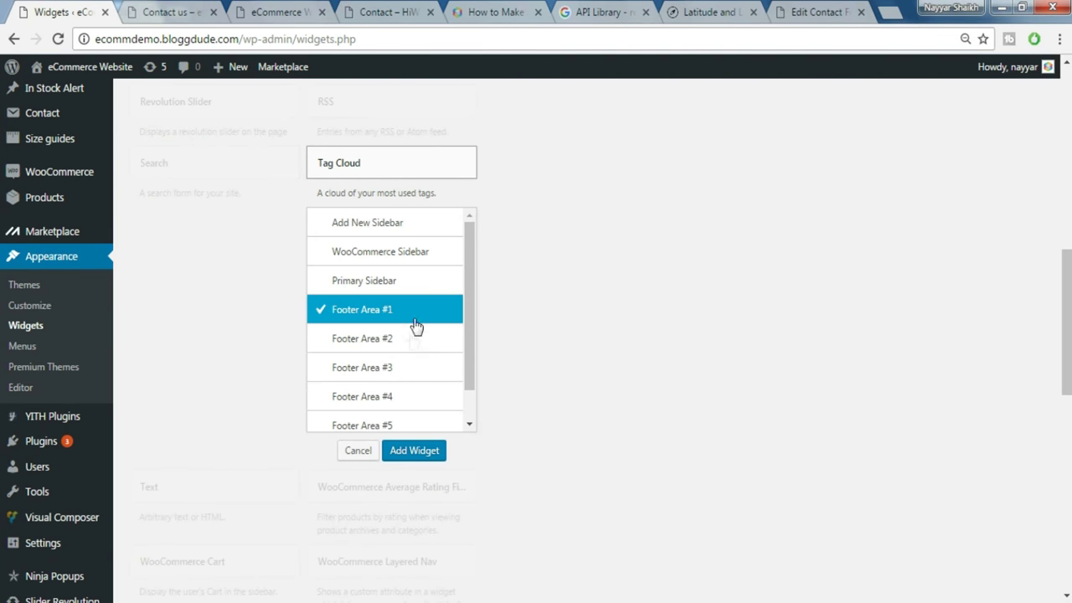
pyautogui.click(391, 344)
pyautogui.click(424, 451)
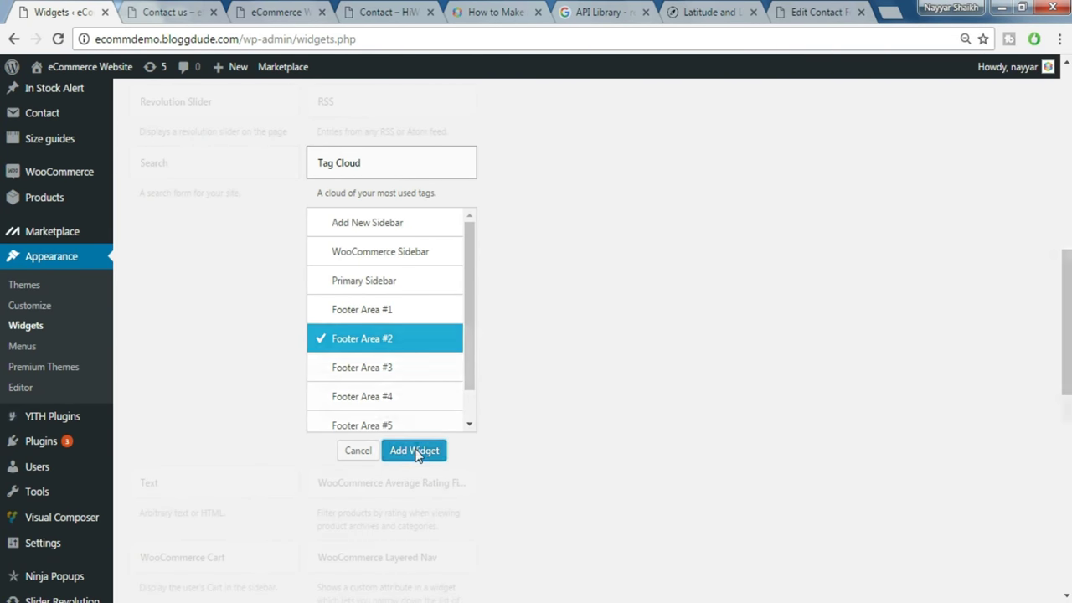
pyautogui.scroll(2, 659, 224)
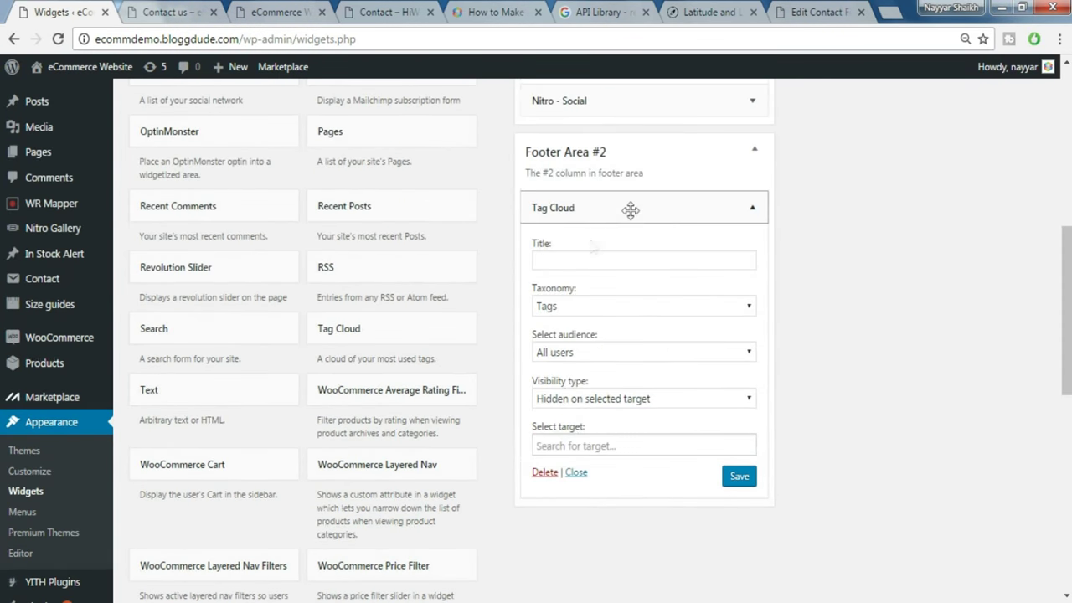
# Title the Tag Cloud widget 'TAG CLOUD', save it, and collapse Footer Area #2.
pyautogui.click(623, 258)
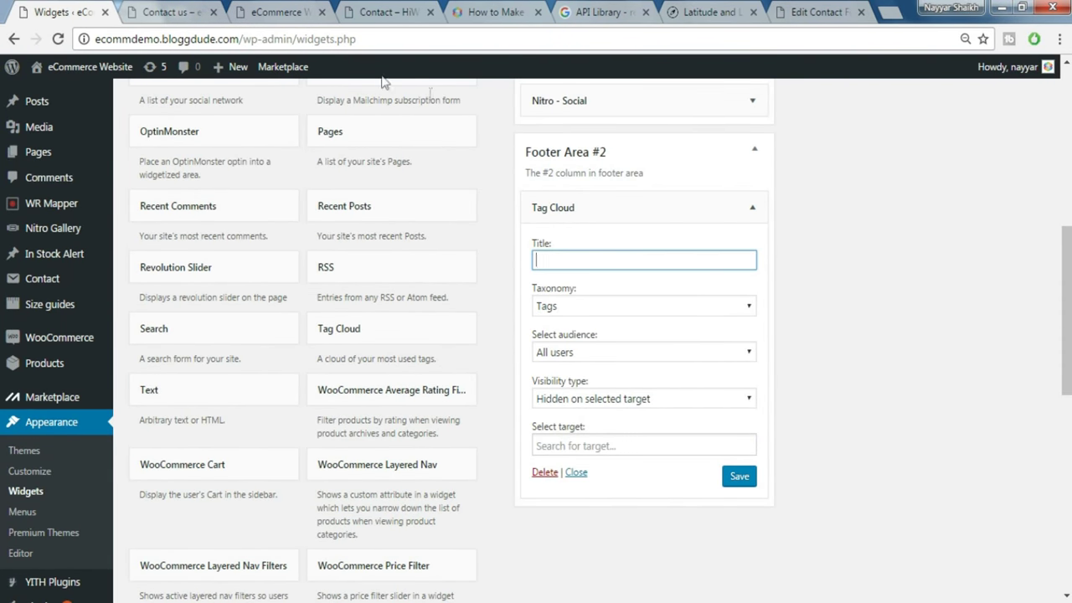
pyautogui.click(388, 15)
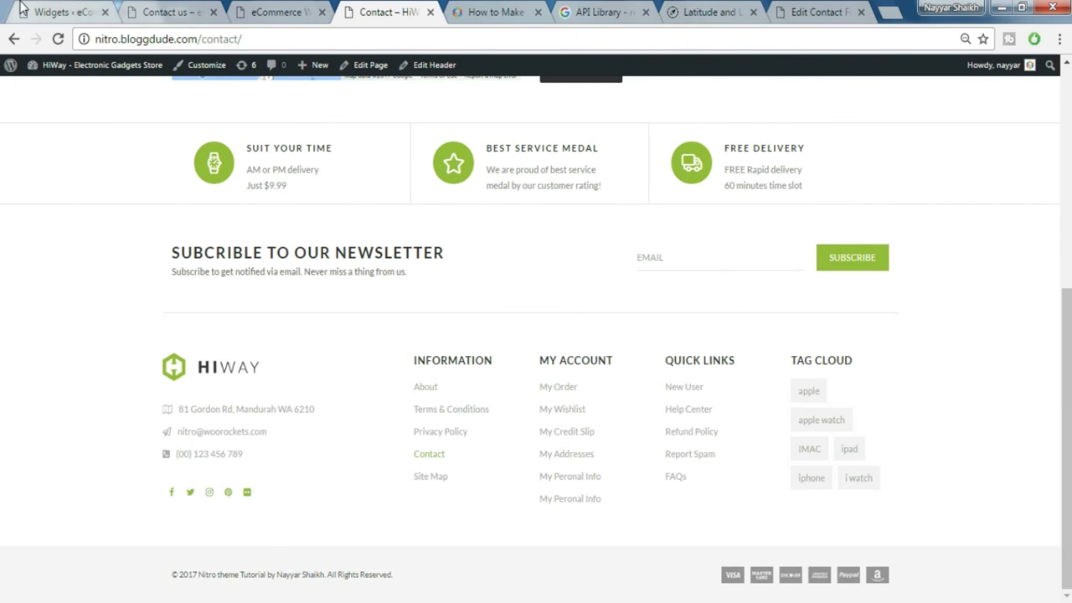
pyautogui.click(34, 10)
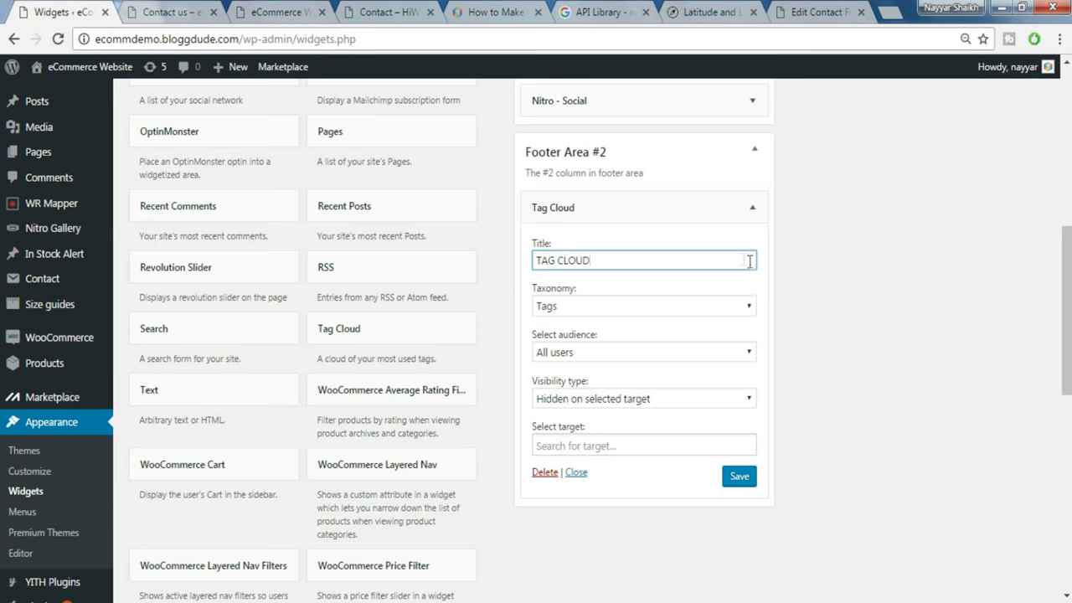
pyautogui.click(743, 476)
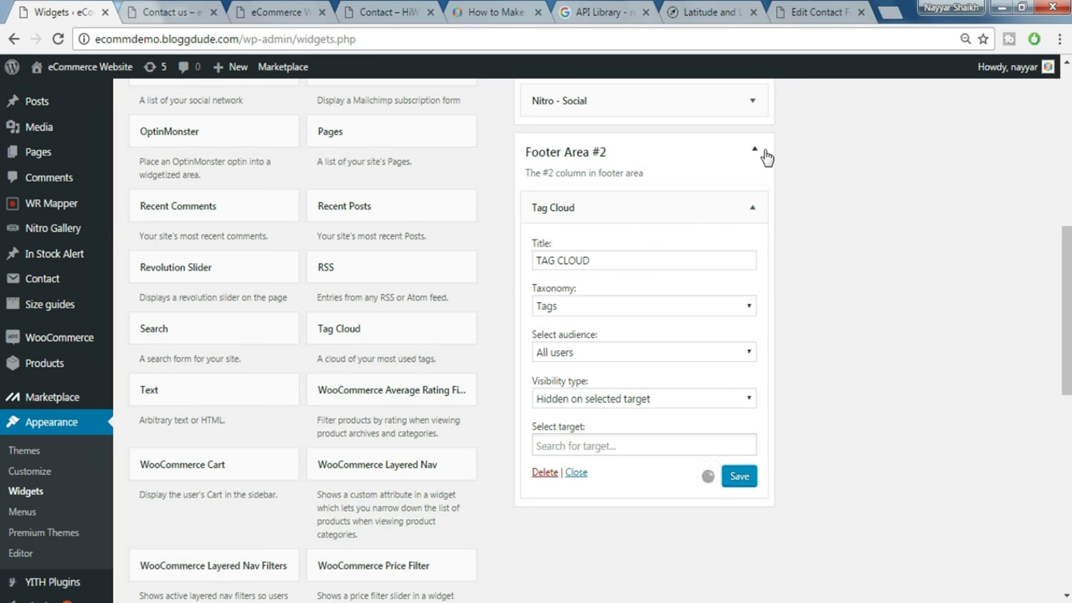
pyautogui.click(765, 156)
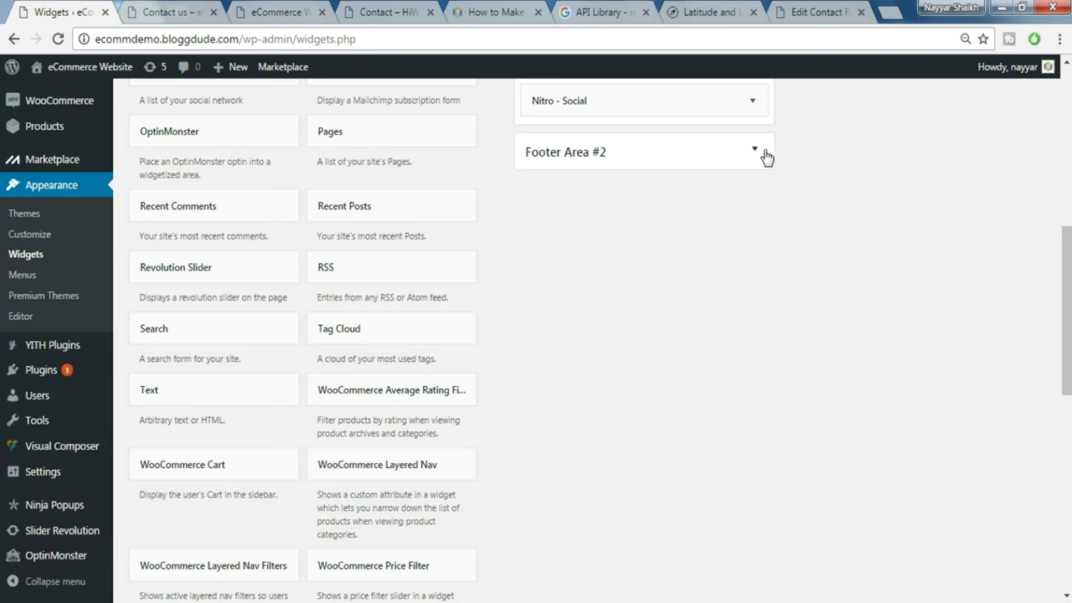
# Add Recent Posts to Footer Area #3 and lower the number of posts shown to 3.
pyautogui.click(417, 211)
pyautogui.click(408, 413)
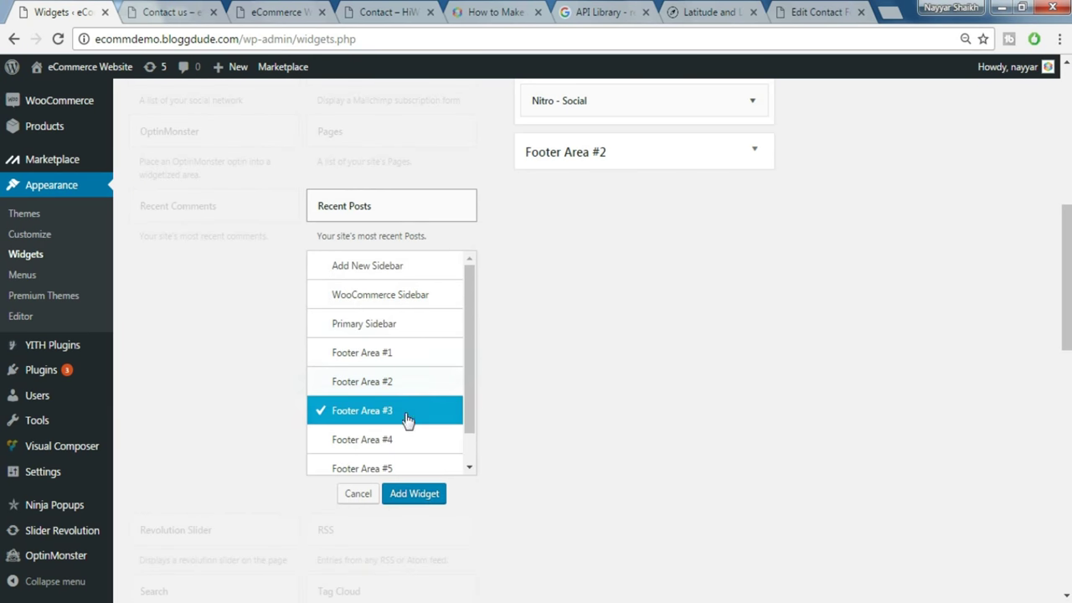
pyautogui.click(426, 497)
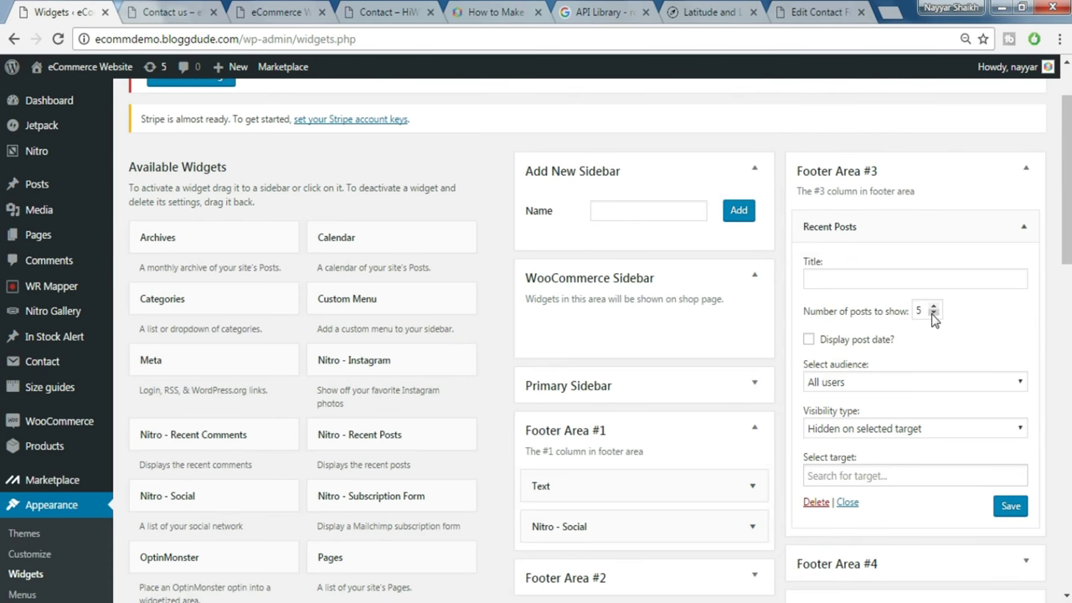
pyautogui.click(934, 313)
# Save the Recent Posts widget settings and collapse it.
pyautogui.scroll(-1, 956, 361)
pyautogui.click(1012, 428)
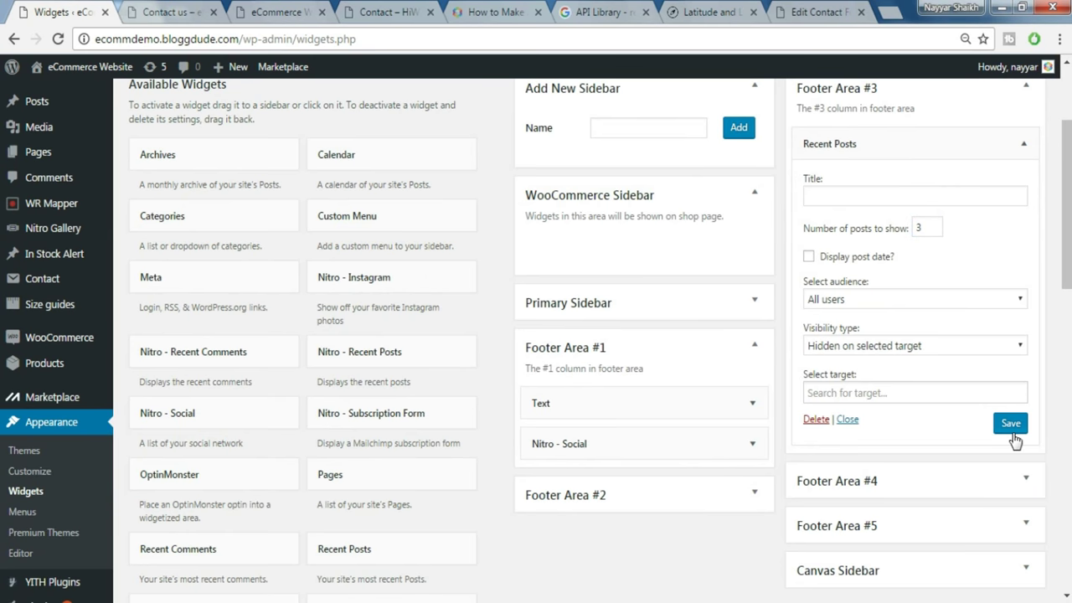
pyautogui.click(1019, 149)
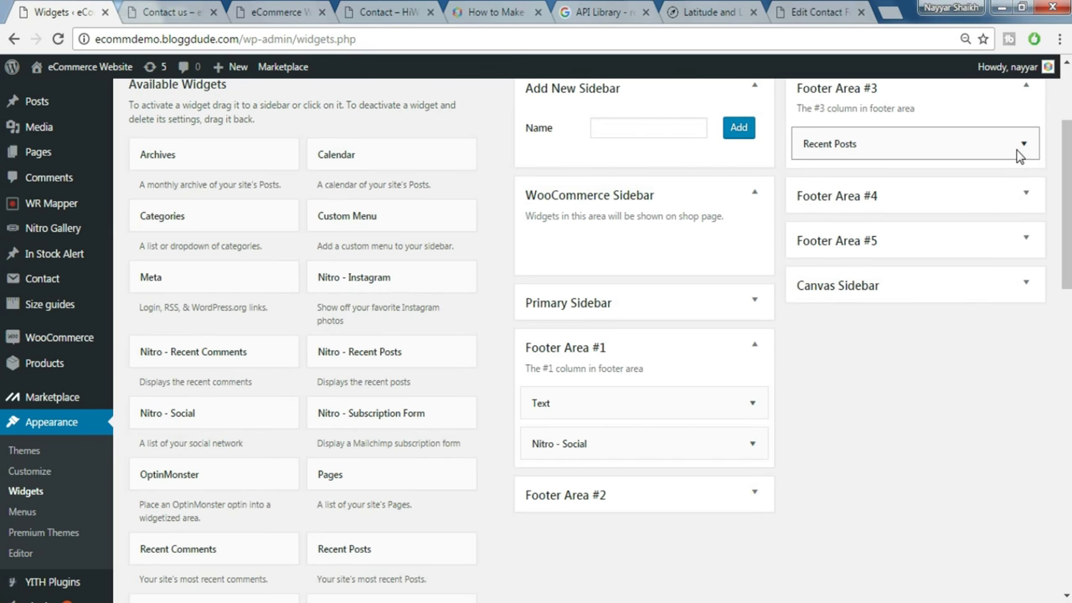
pyautogui.scroll(2, 879, 335)
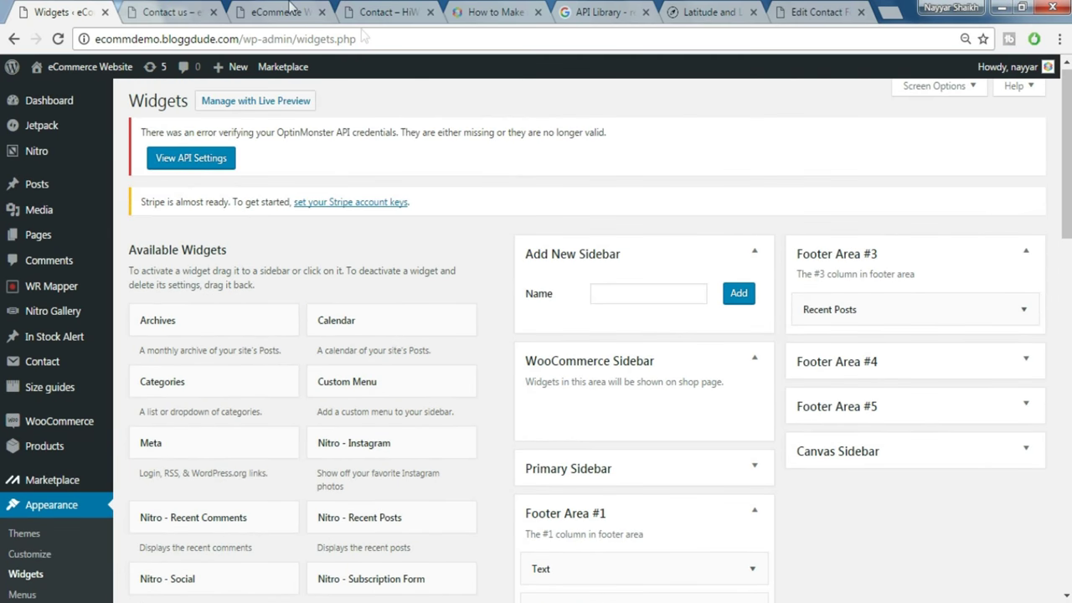
# Check the Contact us footer against the reference site, then return to Widgets.
pyautogui.click(167, 10)
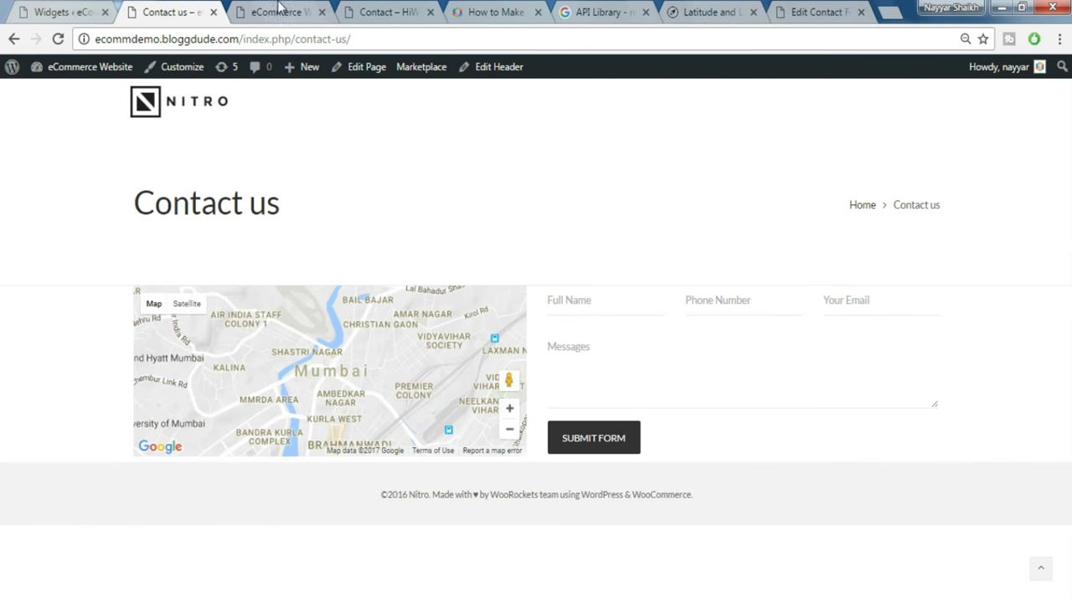
pyautogui.click(419, 10)
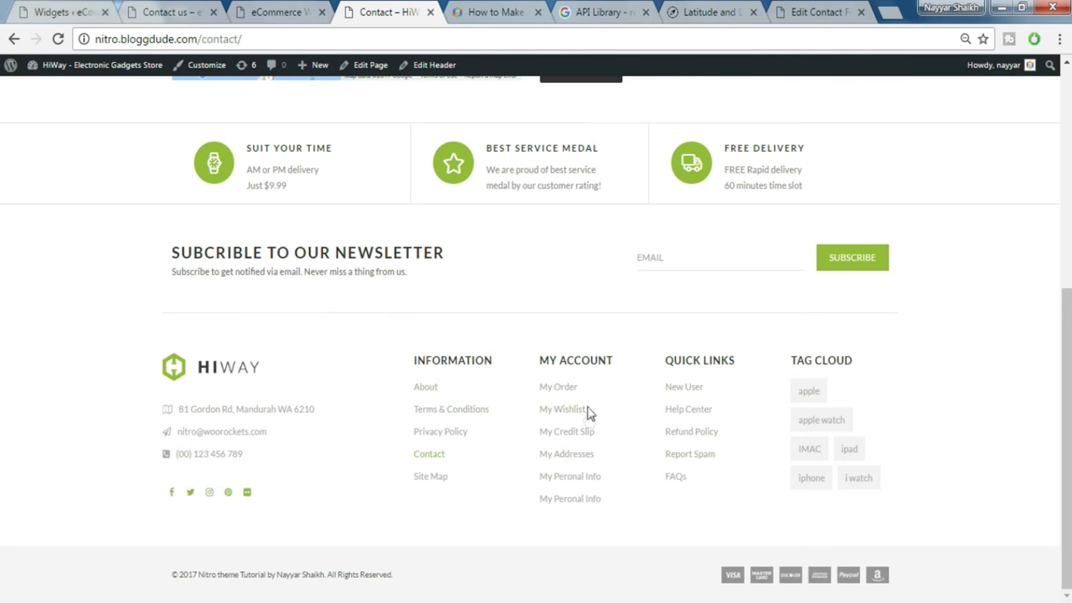
pyautogui.click(201, 10)
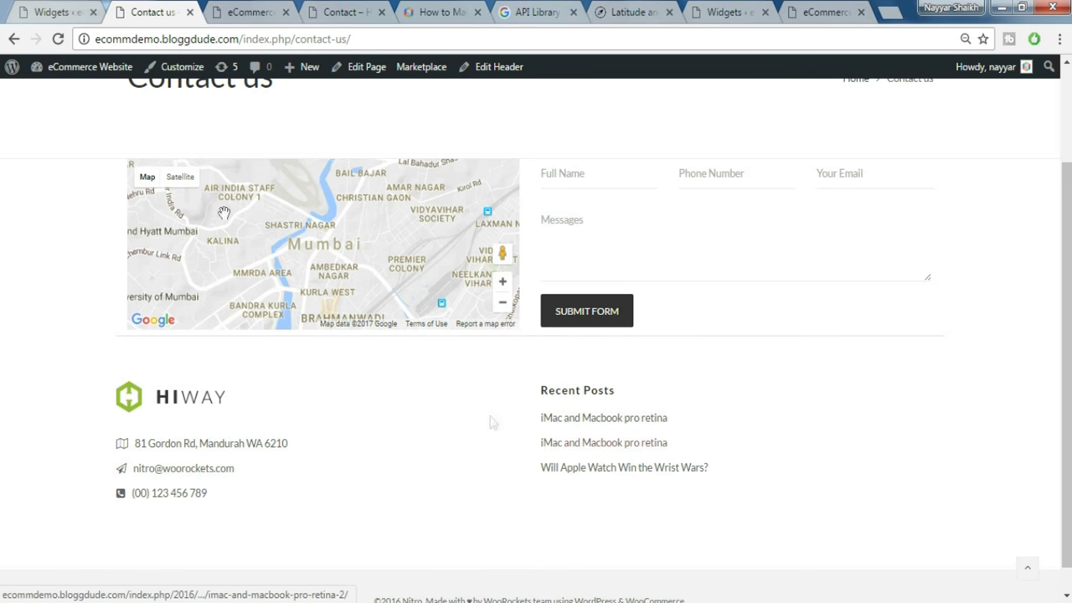
pyautogui.click(75, 9)
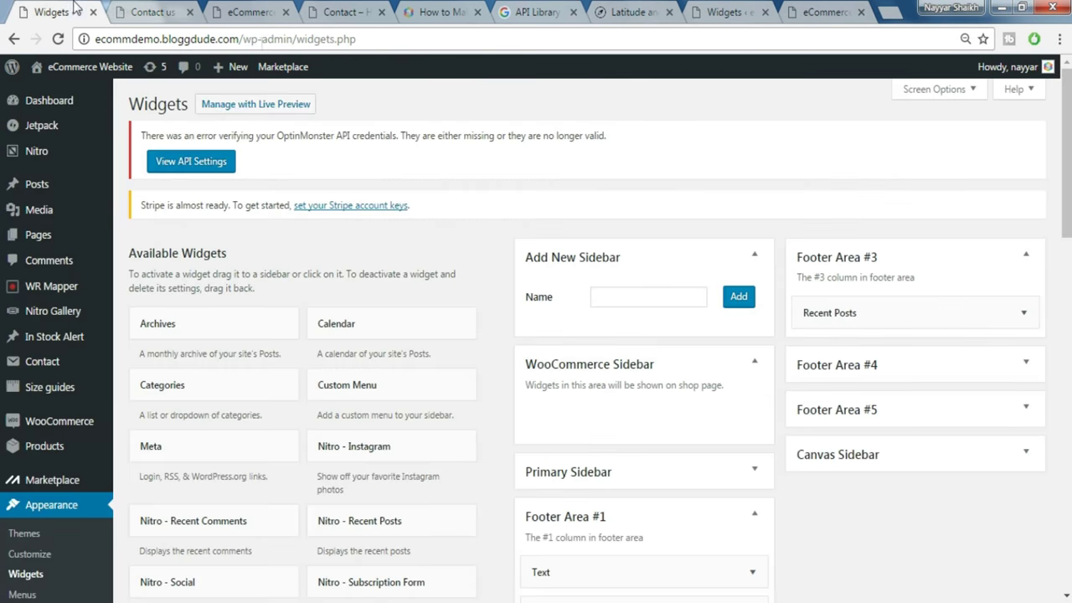
# Remove the existing Recent Posts widget from Footer Area #3.
pyautogui.click(983, 320)
pyautogui.click(816, 588)
pyautogui.scroll(-3, 322, 440)
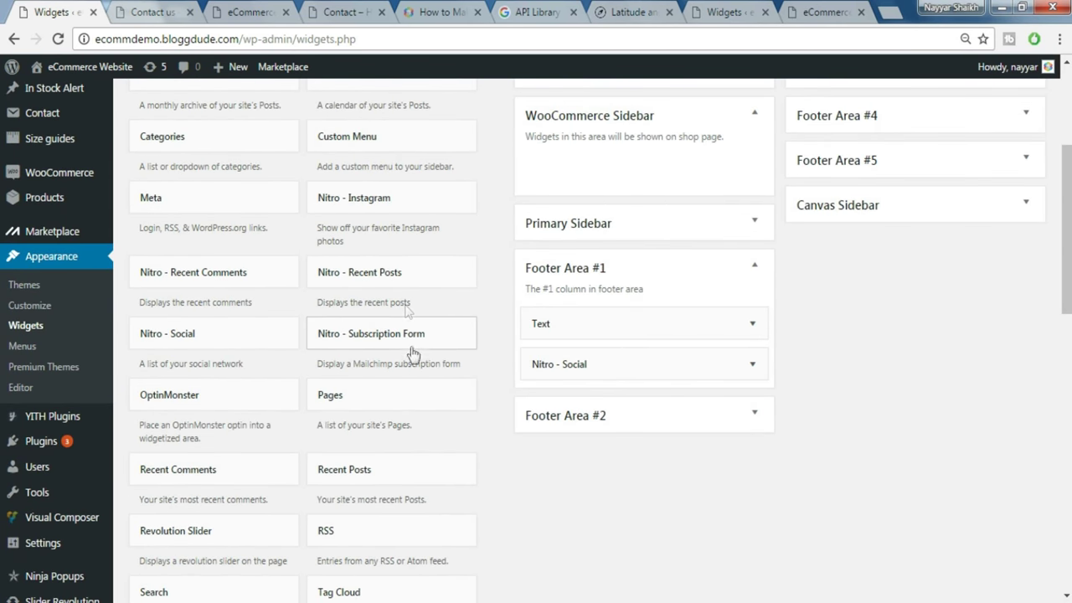
# Add a Nitro - Recent Posts widget to Footer Area #3 with all four categories selected, and save it.
pyautogui.click(390, 279)
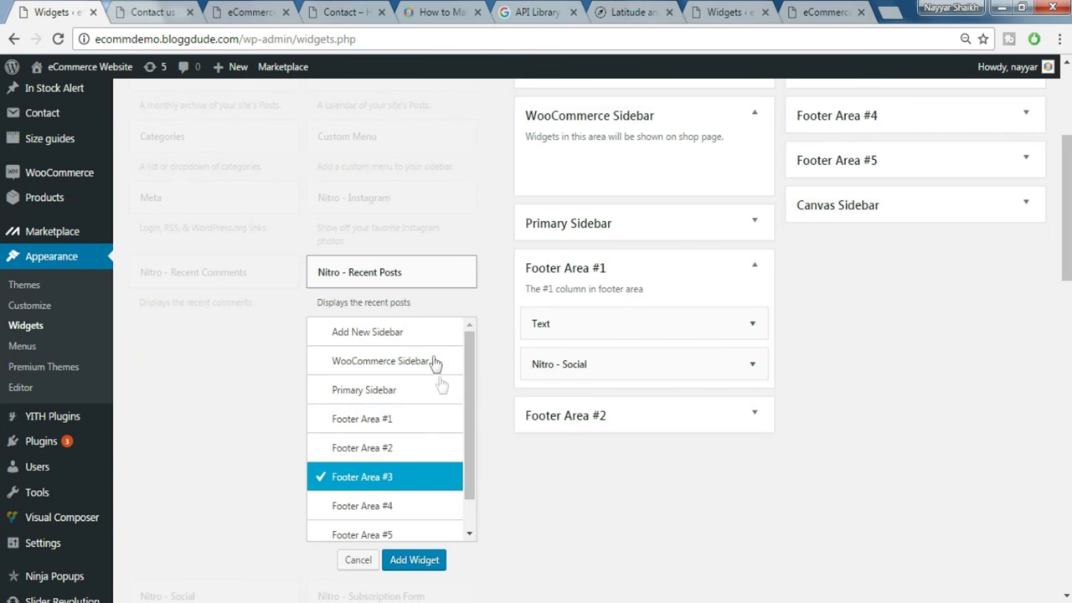
pyautogui.scroll(3, 847, 410)
pyautogui.scroll(-3, 877, 377)
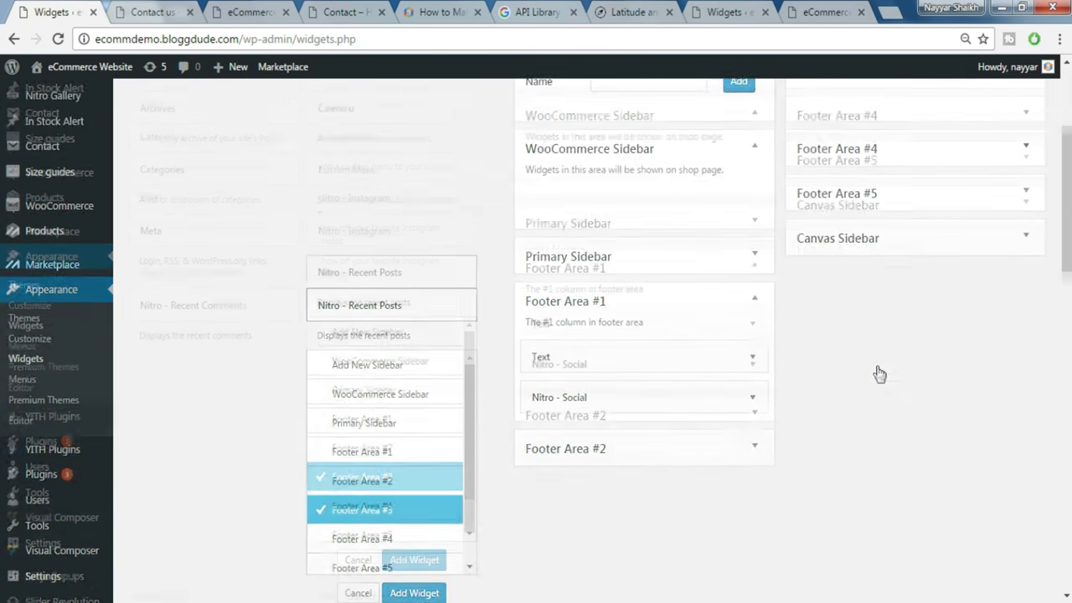
pyautogui.click(415, 560)
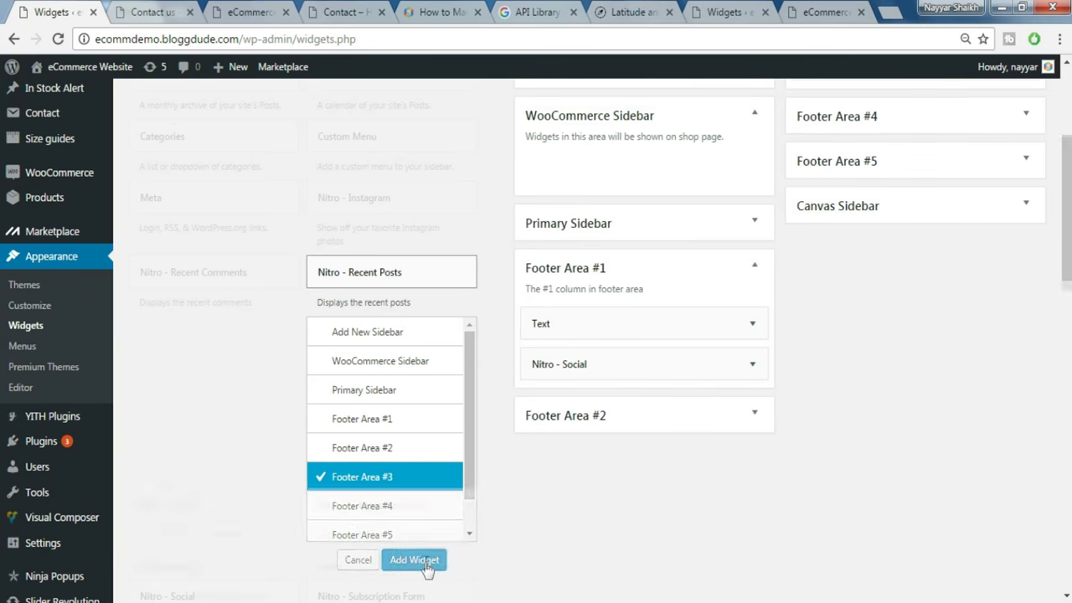
pyautogui.scroll(1, 974, 317)
pyautogui.scroll(-2, 879, 293)
pyautogui.click(862, 284)
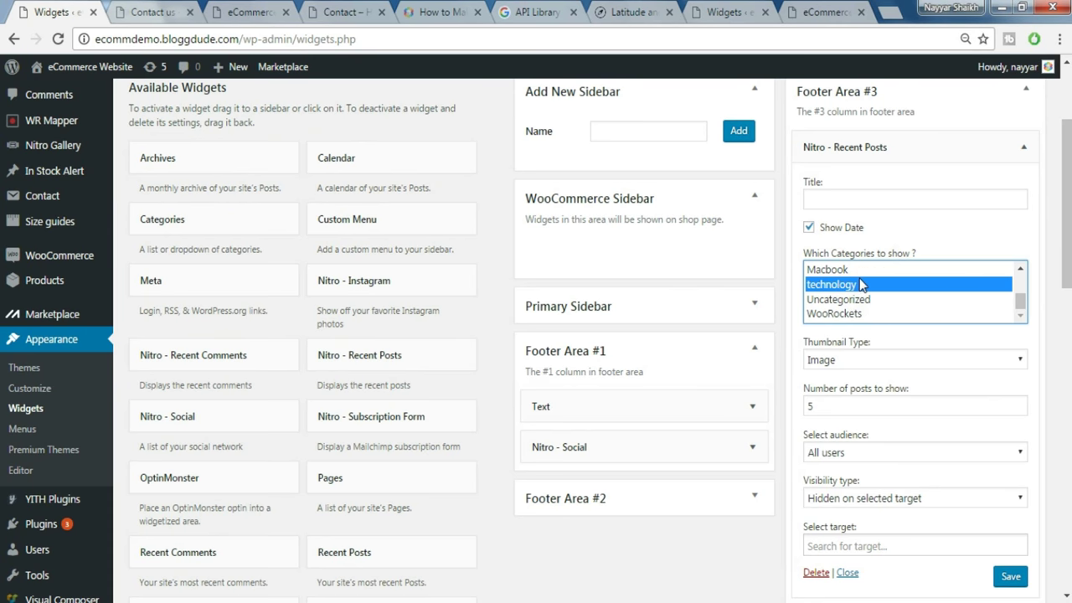
pyautogui.hotkey('ctrl', 'a')
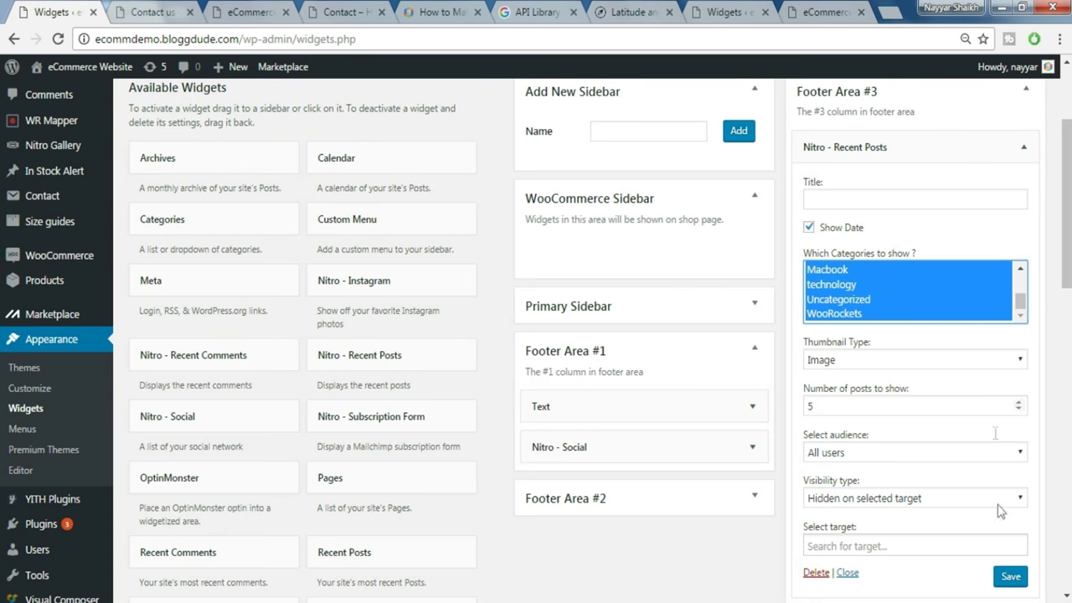
pyautogui.click(1013, 581)
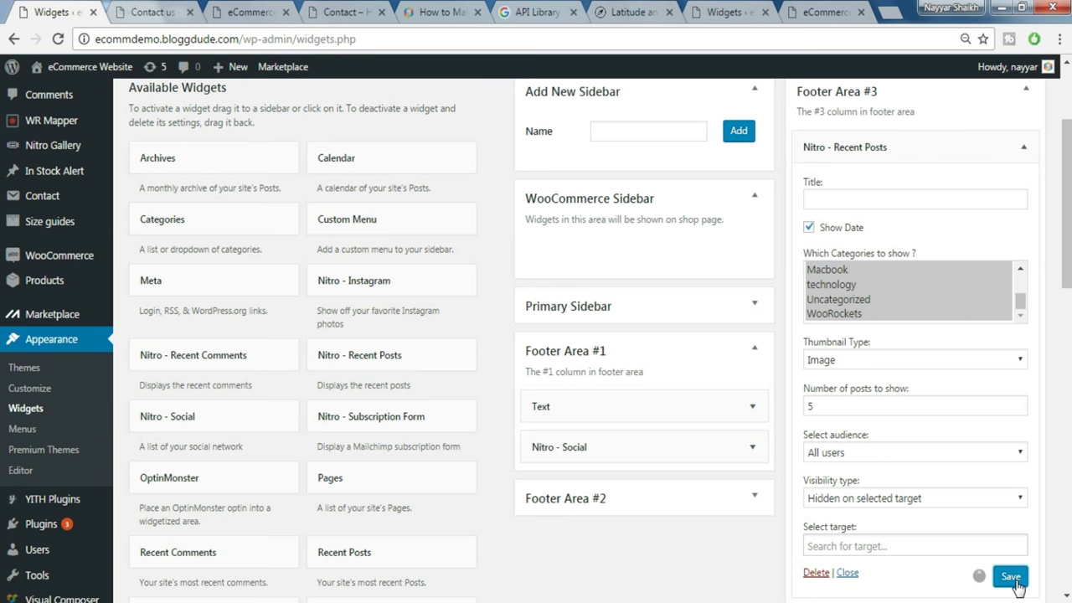
pyautogui.click(221, 9)
# Reload the Contact us page and compare its recent-posts footer with the HiWay reference contact page.
pyautogui.click(153, 9)
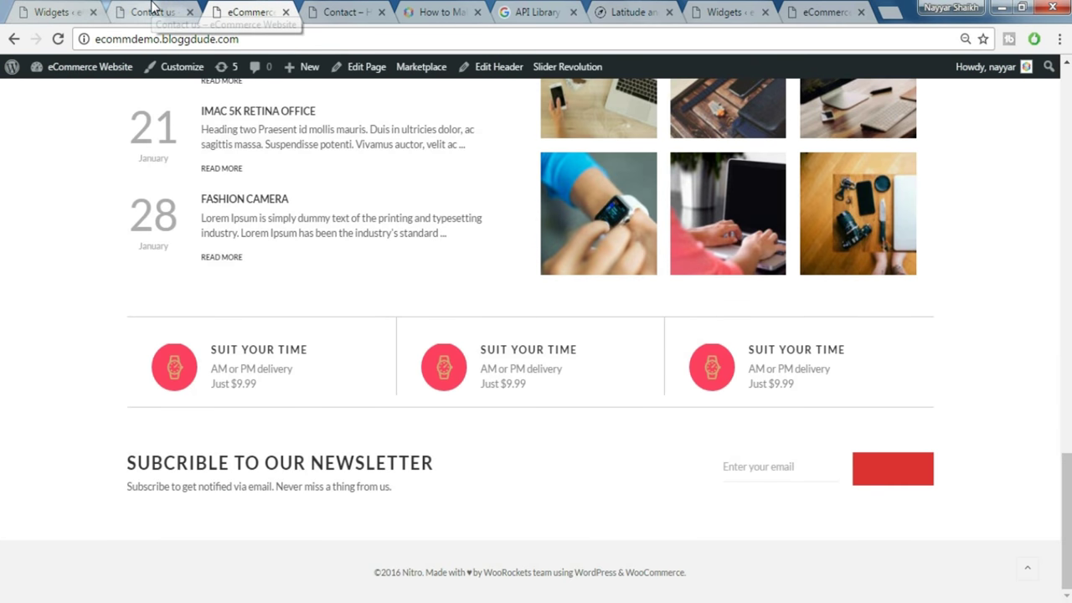
pyautogui.click(58, 39)
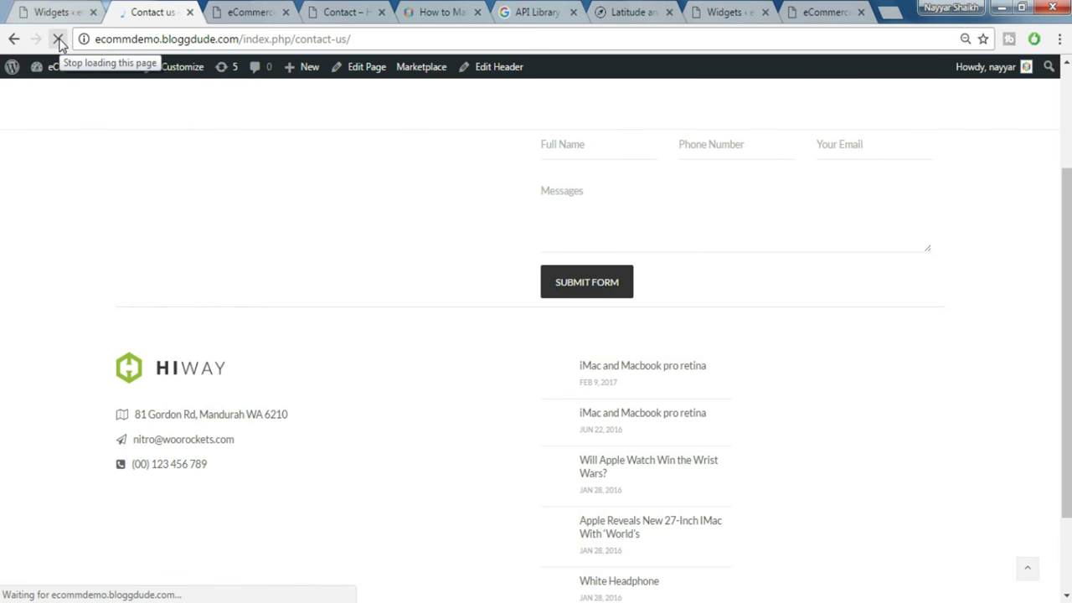
pyautogui.scroll(-2, 674, 360)
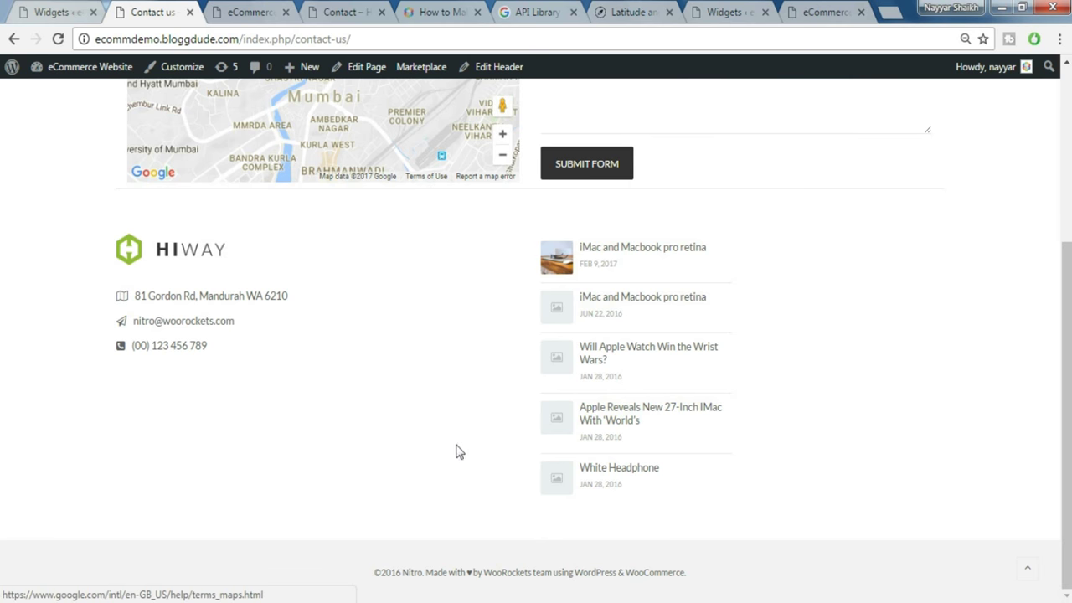
pyautogui.click(343, 12)
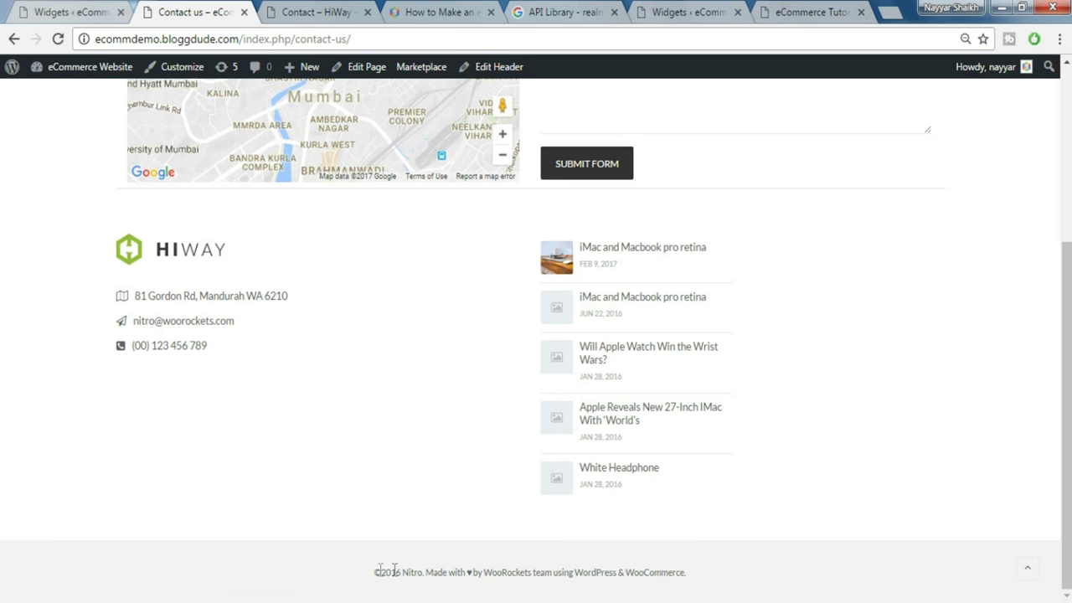
pyautogui.tripleClick(482, 570)
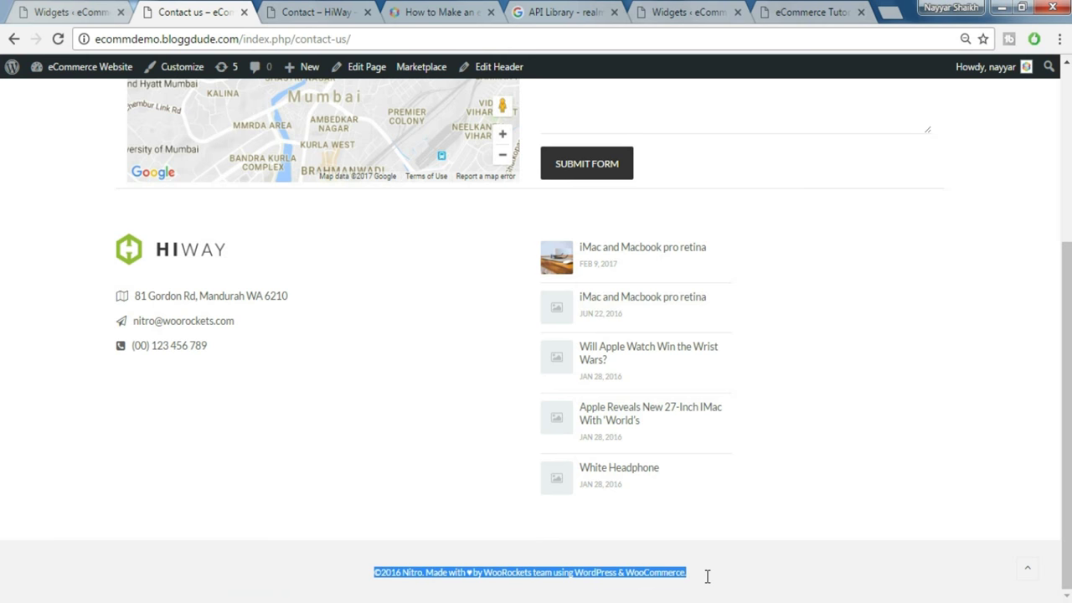
pyautogui.click(325, 7)
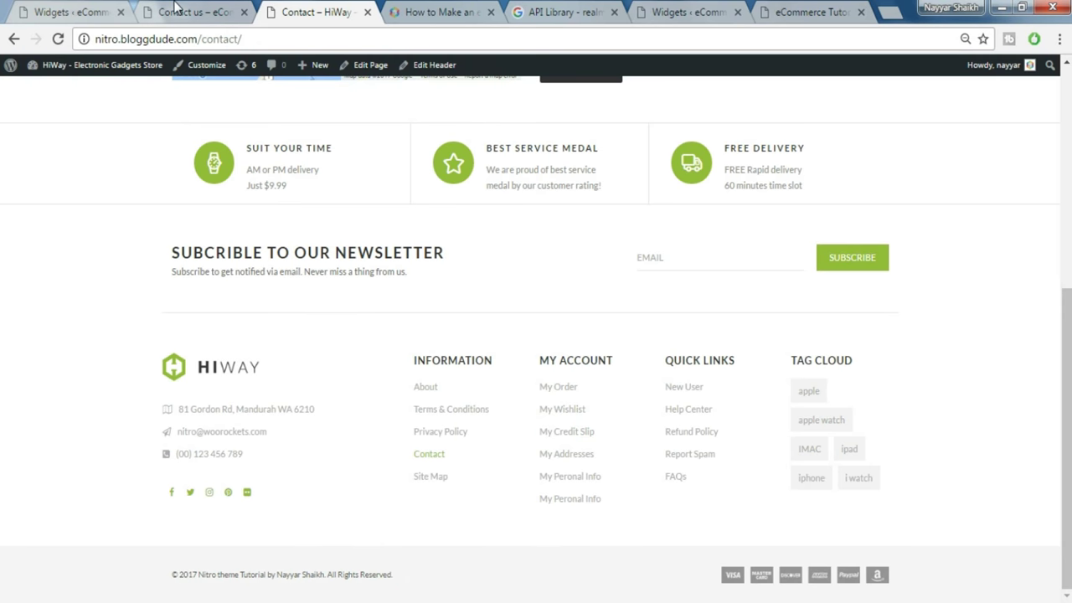
pyautogui.click(175, 13)
pyautogui.click(352, 486)
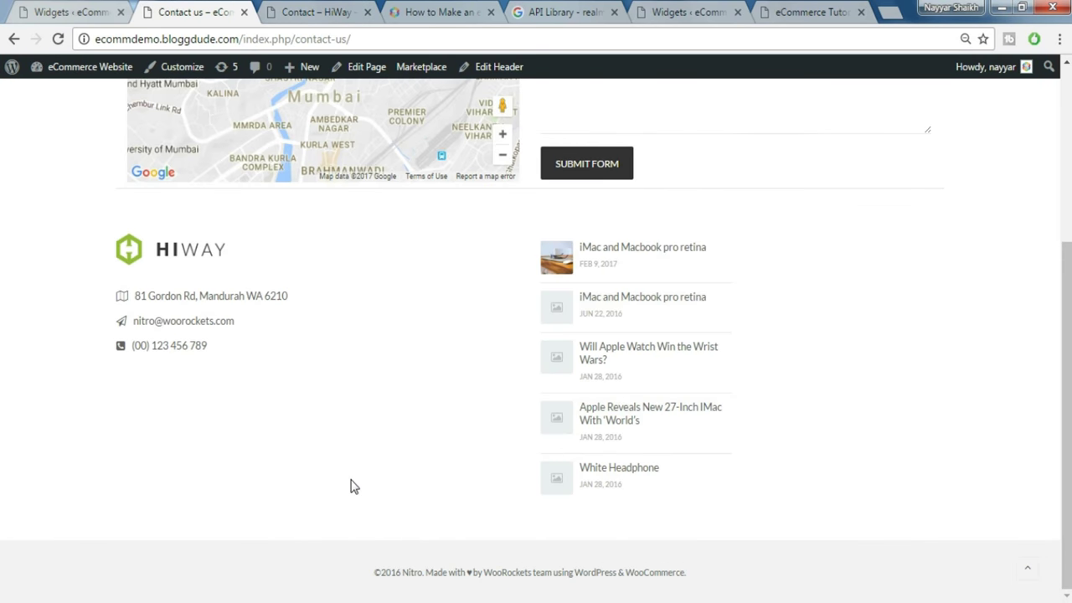
pyautogui.scroll(4, 352, 485)
# Open the Customizer's Footer settings and its copyright text editor.
pyautogui.click(185, 70)
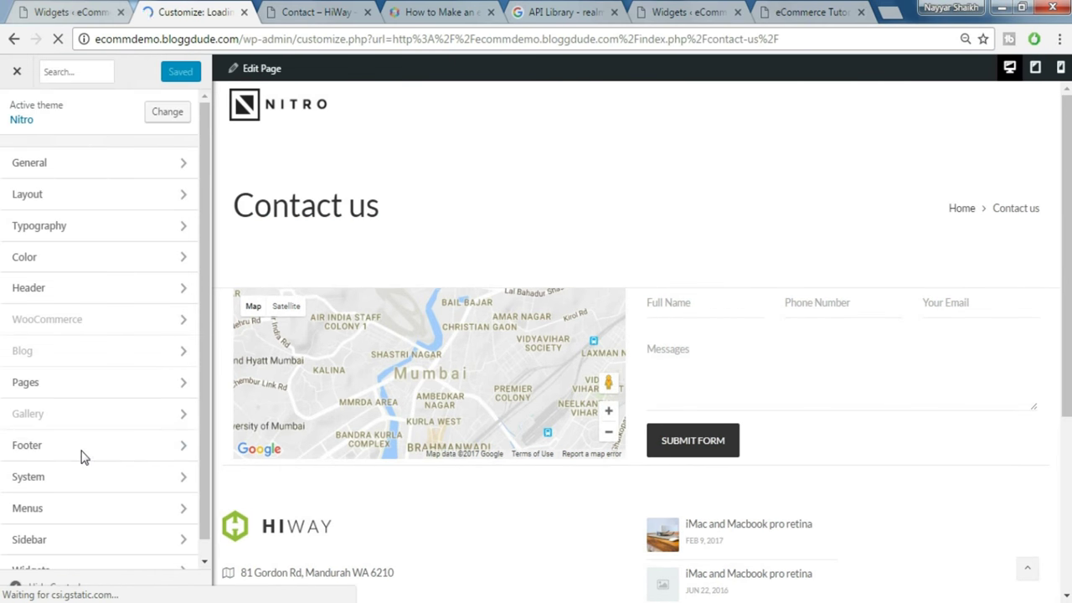
pyautogui.click(59, 451)
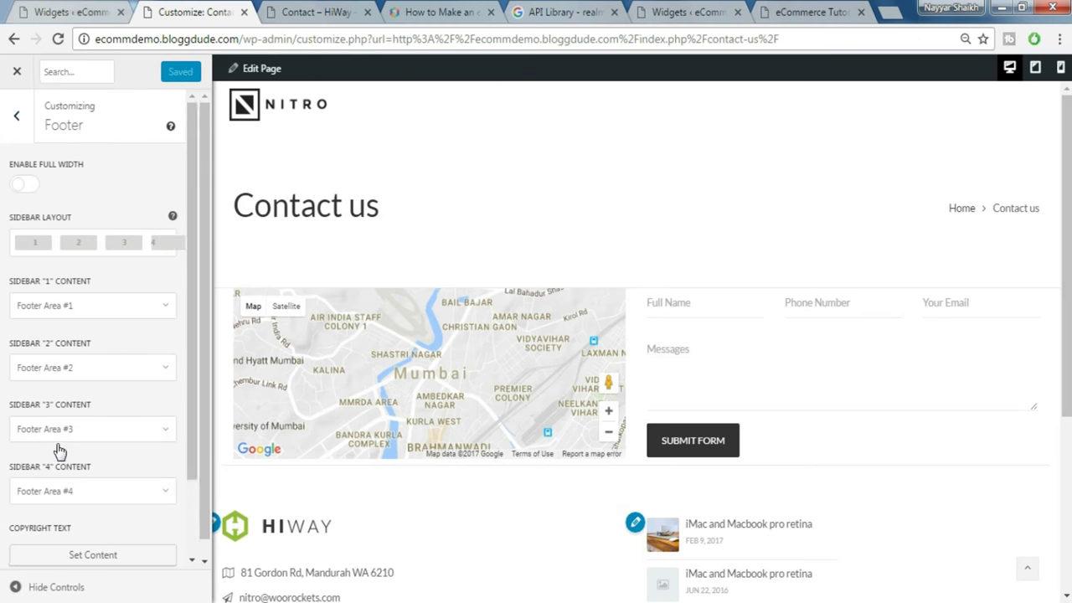
pyautogui.scroll(-1, 129, 439)
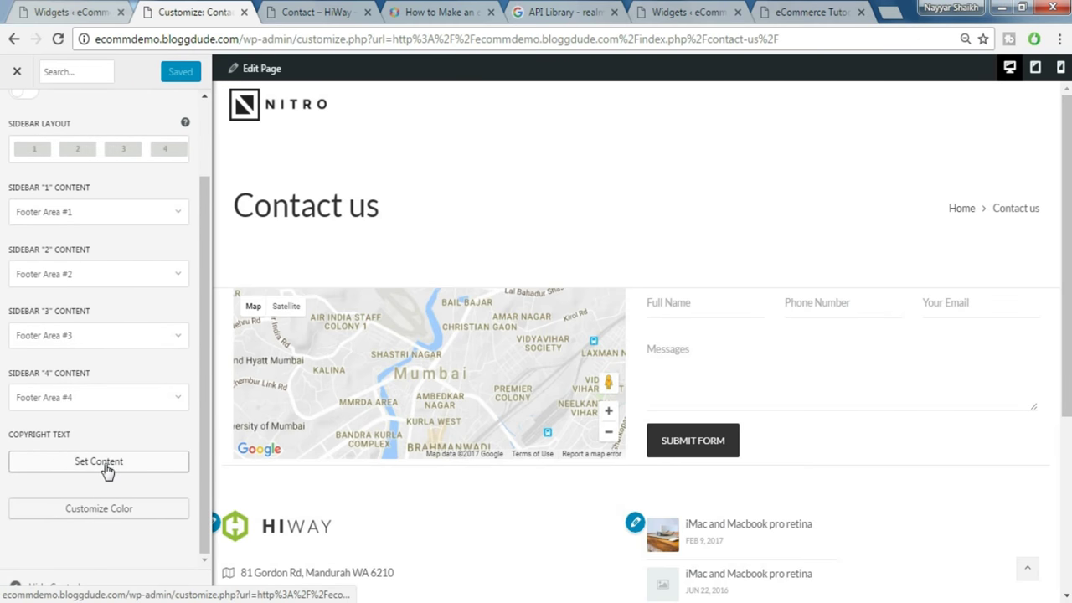
pyautogui.click(107, 462)
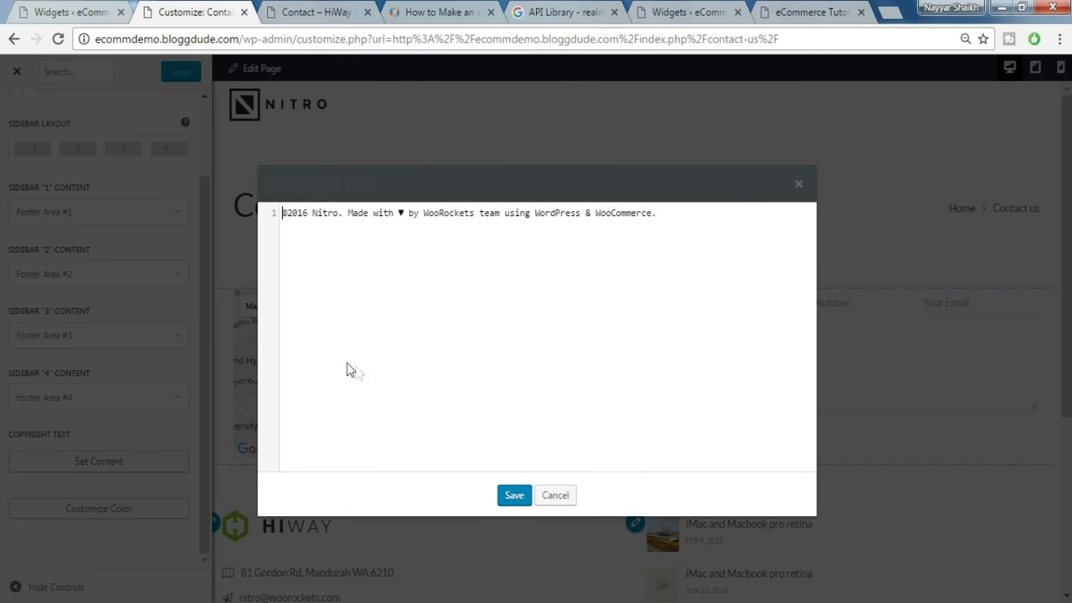
# Copy the tutorial's Copyright Code snippet and paste it over the old copyright text.
pyautogui.click(445, 10)
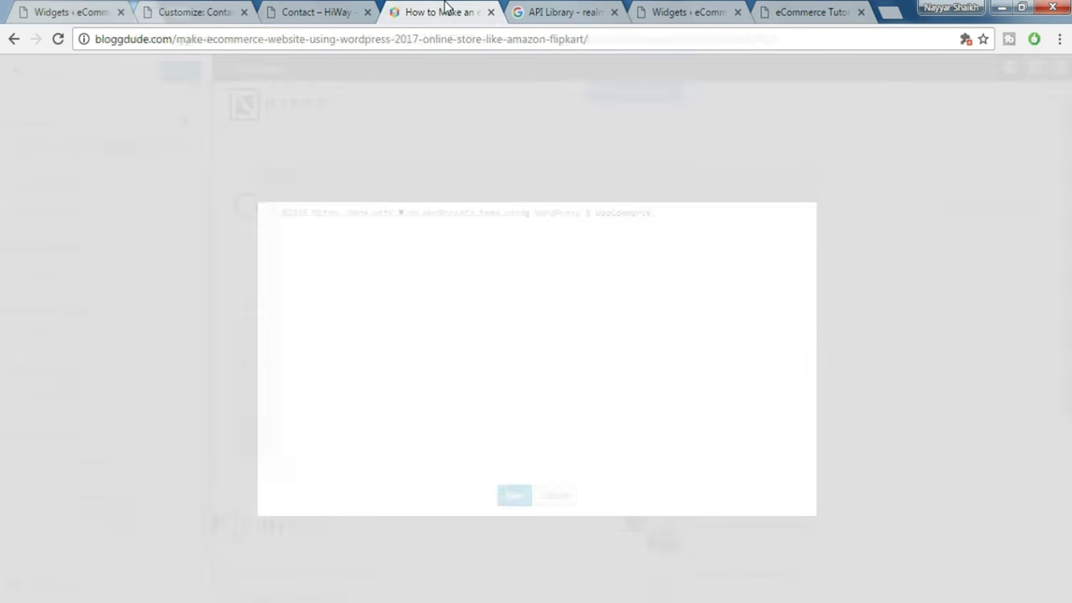
pyautogui.scroll(-4, 546, 324)
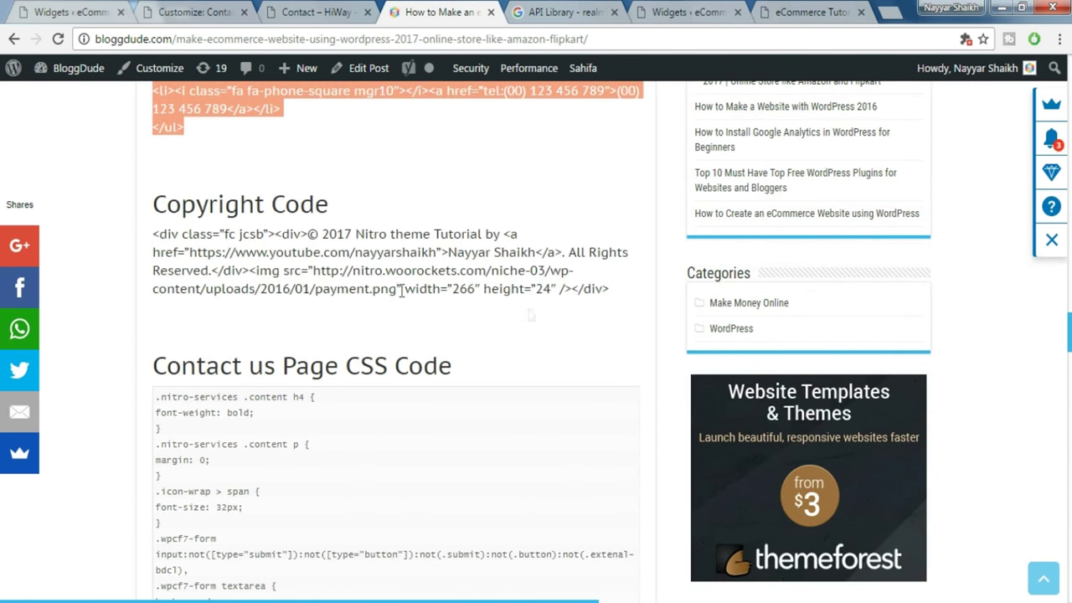
pyautogui.click(179, 242)
pyautogui.moveTo(154, 235); pyautogui.dragTo(614, 284)
pyautogui.hotkey('ctrl', 'c')
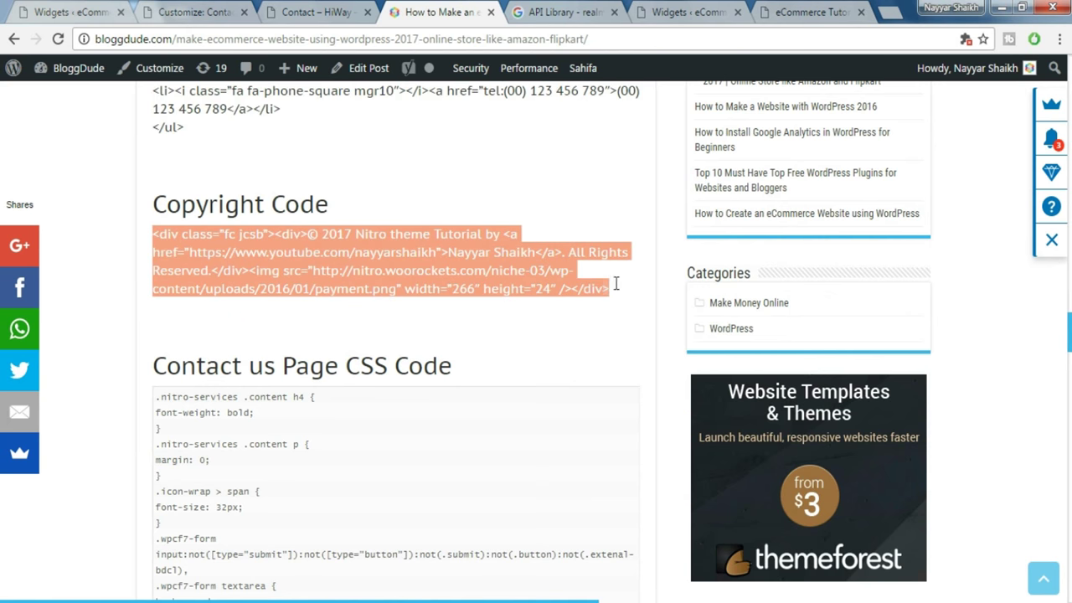
pyautogui.click(198, 7)
pyautogui.hotkey('ctrl', 'a')
pyautogui.hotkey('ctrl', 'v')
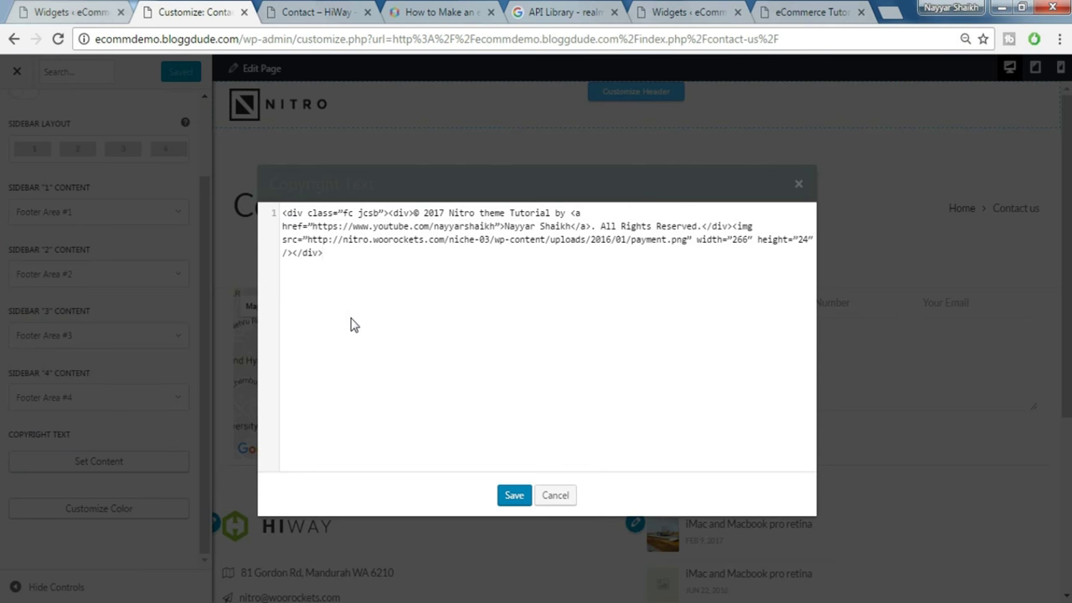
# Save the copyright HTML, review its Nitro theme Tutorial title, link and author, then save again.
pyautogui.click(516, 498)
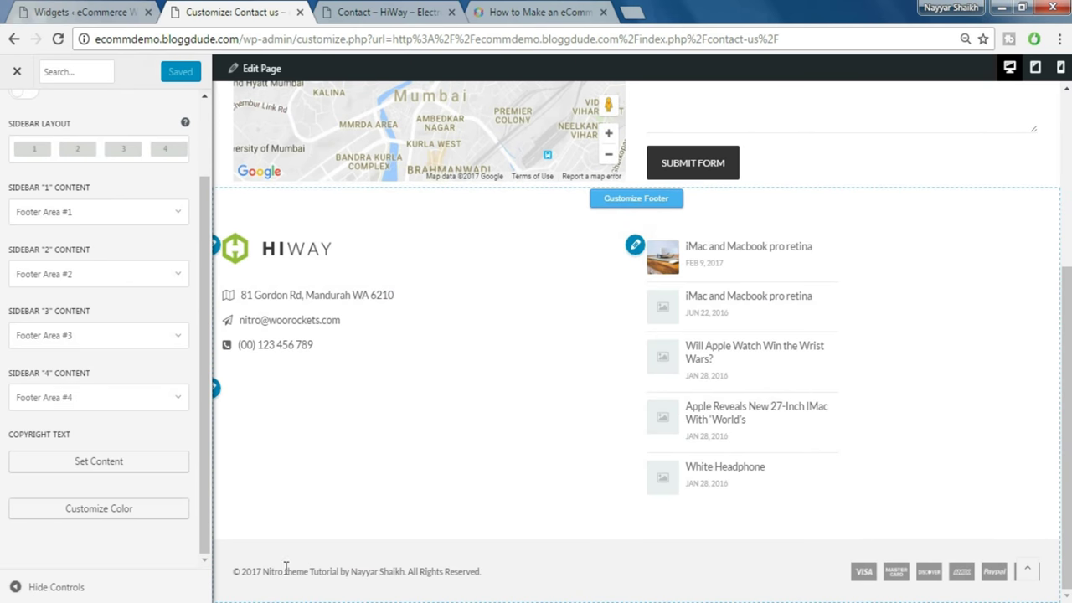
pyautogui.click(99, 462)
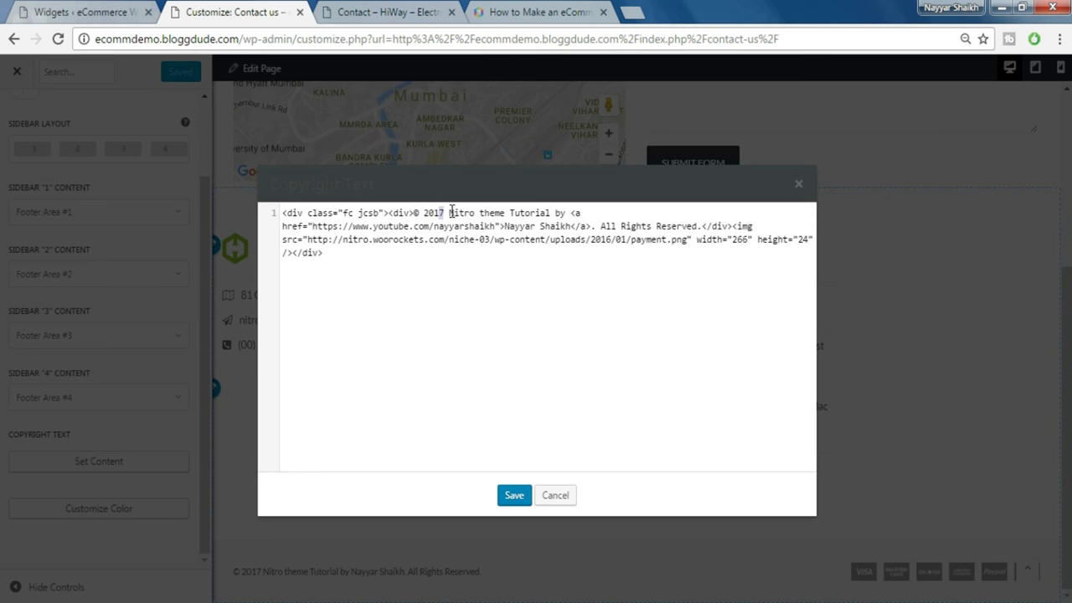
pyautogui.moveTo(450, 213); pyautogui.dragTo(549, 212)
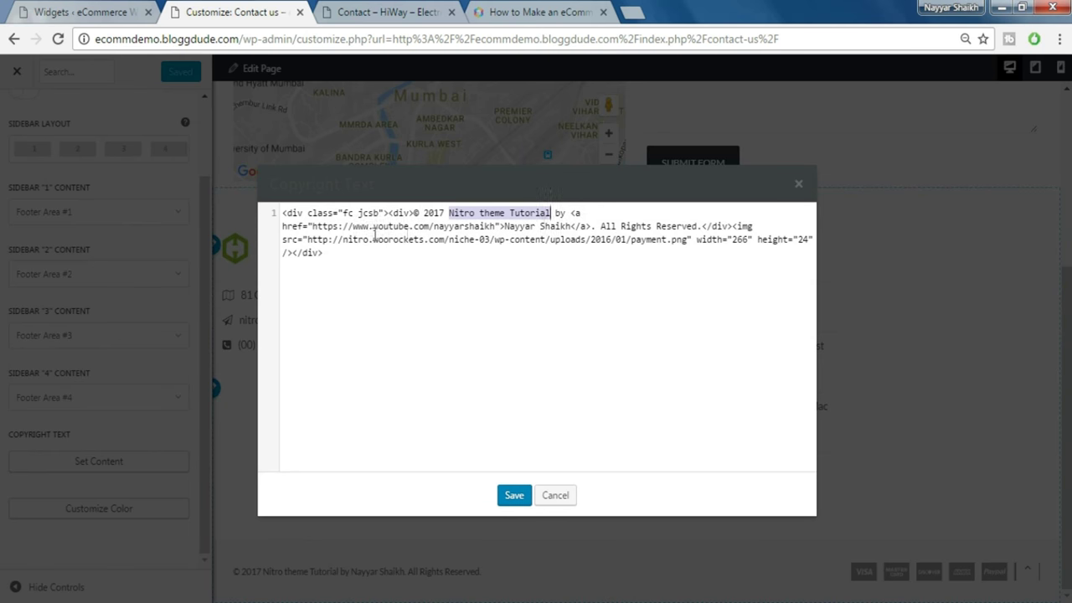
pyautogui.moveTo(312, 227); pyautogui.dragTo(499, 228)
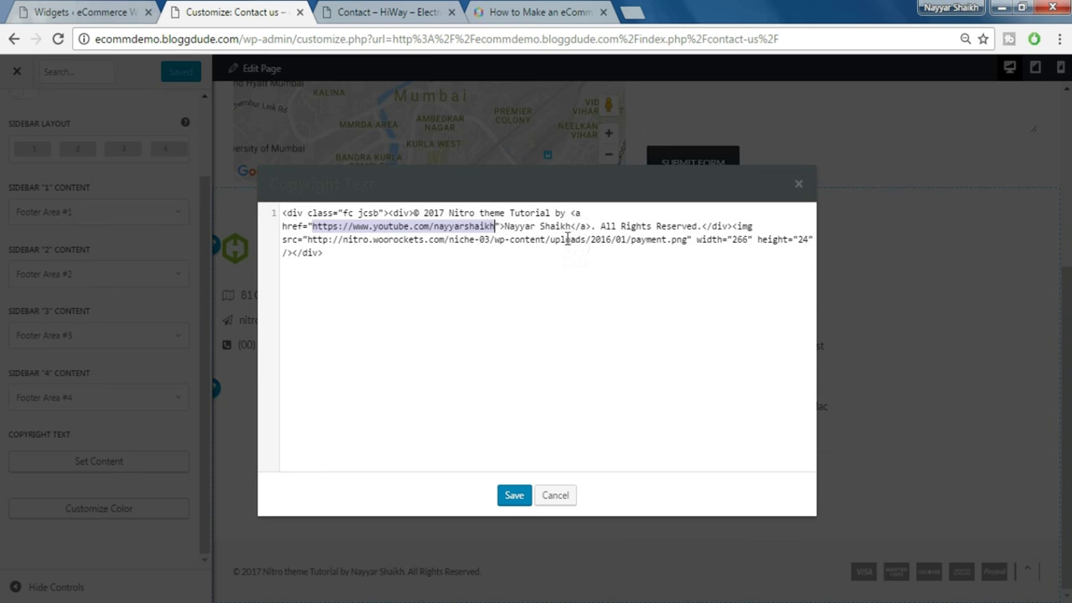
pyautogui.moveTo(505, 227); pyautogui.dragTo(577, 229)
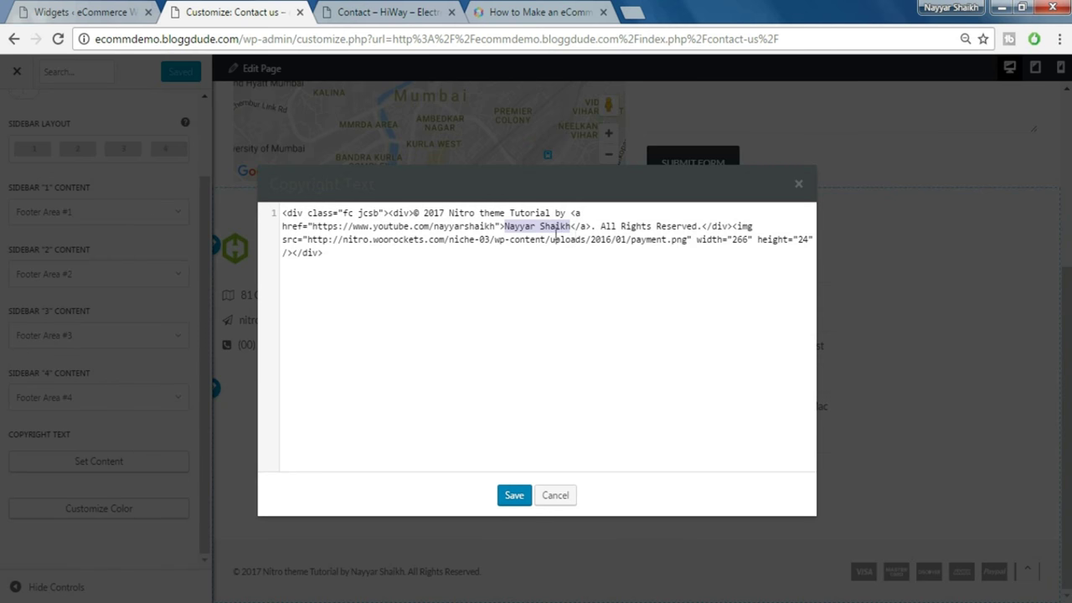
pyautogui.click(514, 501)
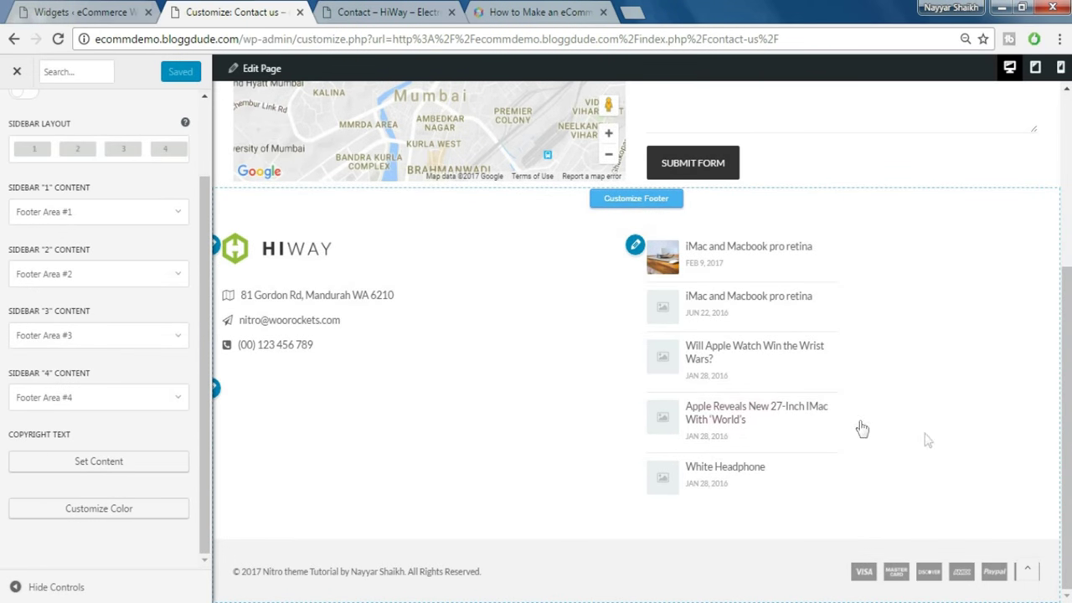
# Close the Customizer and check the Contact us footer shows the 2017 copyright with payment icons.
pyautogui.click(17, 73)
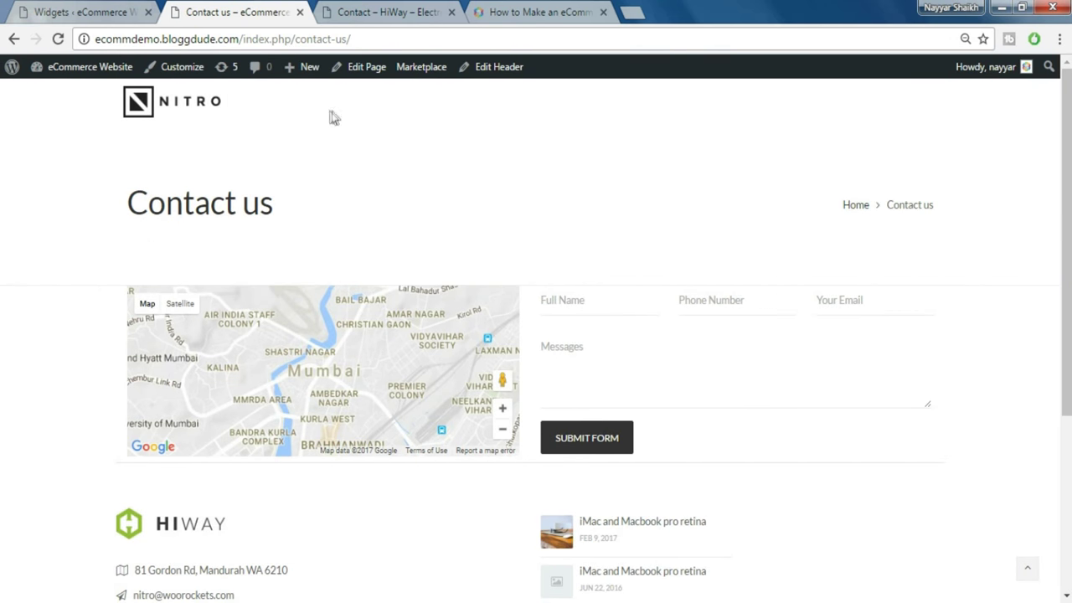
pyautogui.scroll(-2, 222, 118)
pyautogui.scroll(2, 223, 117)
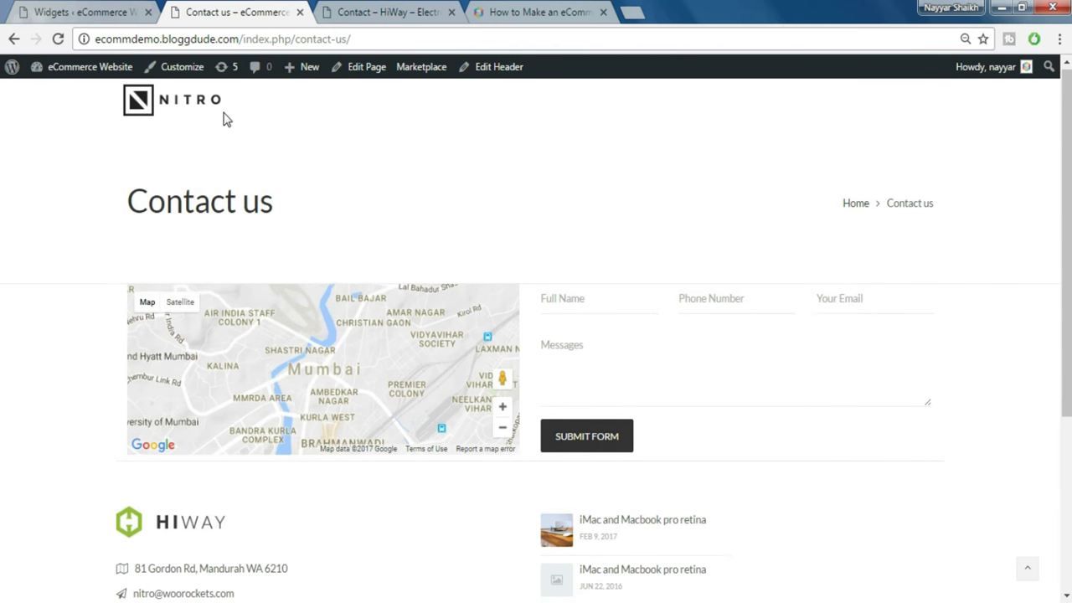
pyautogui.scroll(-3, 677, 521)
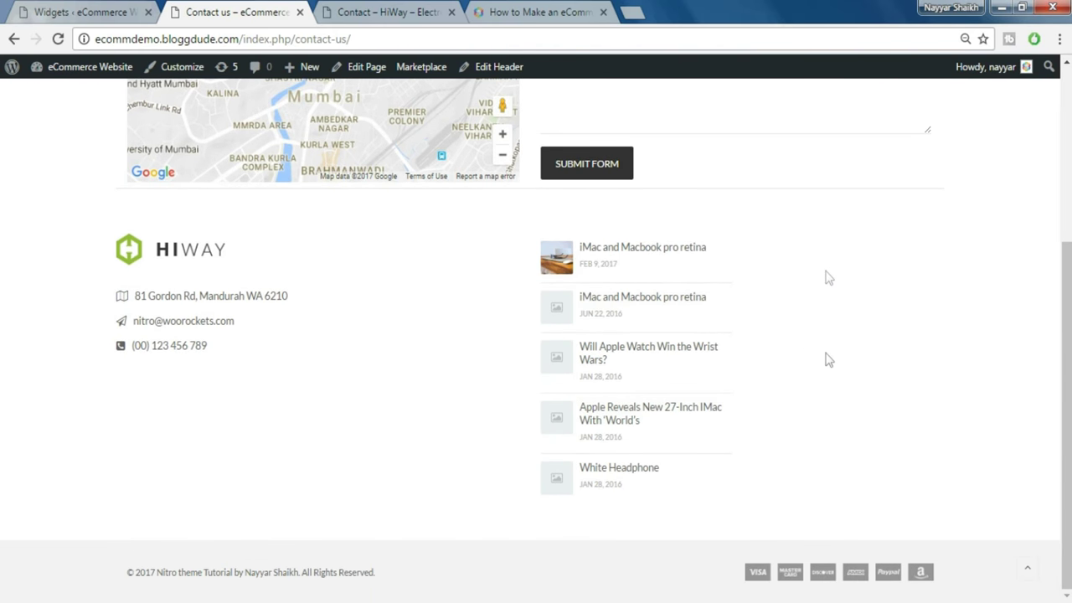
pyautogui.scroll(5, 763, 371)
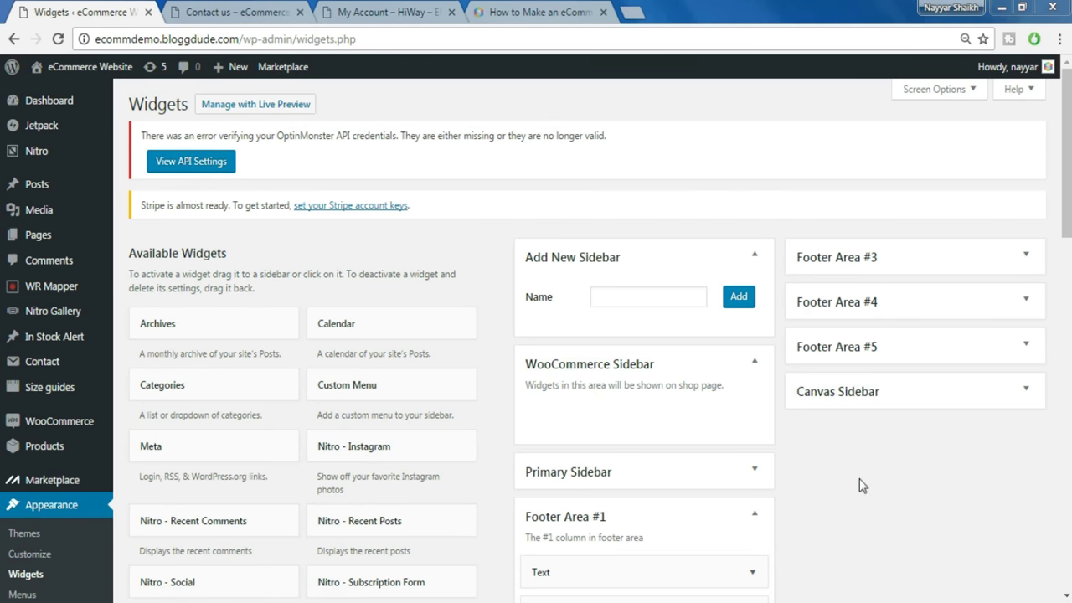
# Go to the Menus admin page showing Menu 1 with HomePage, Blog, Contact us and Wishlist.
pyautogui.scroll(-2, 252, 469)
pyautogui.click(35, 432)
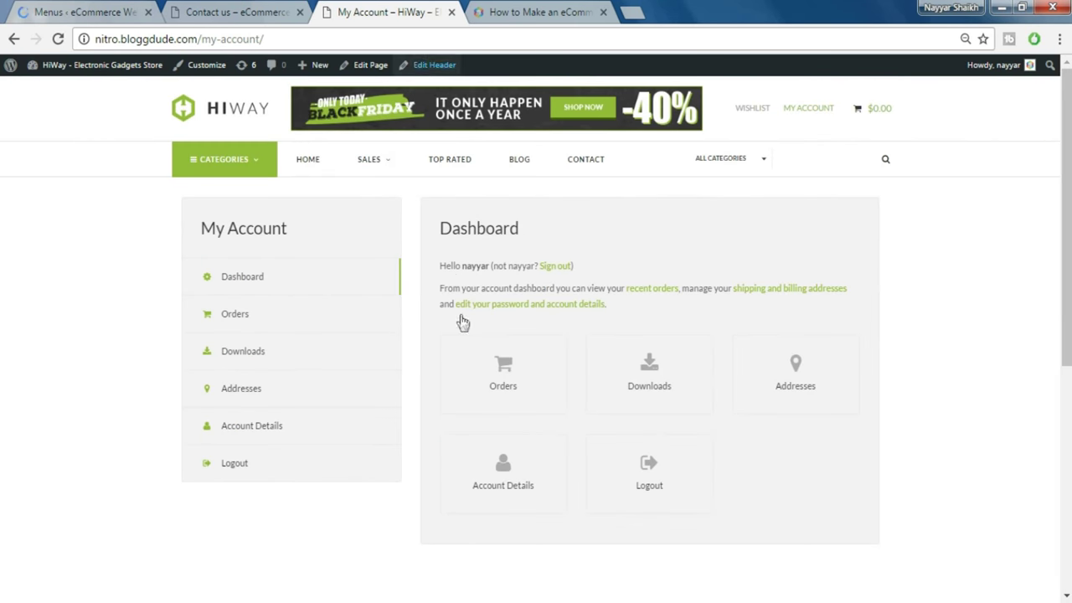
pyautogui.scroll(-1, 460, 319)
pyautogui.scroll(-4, 461, 320)
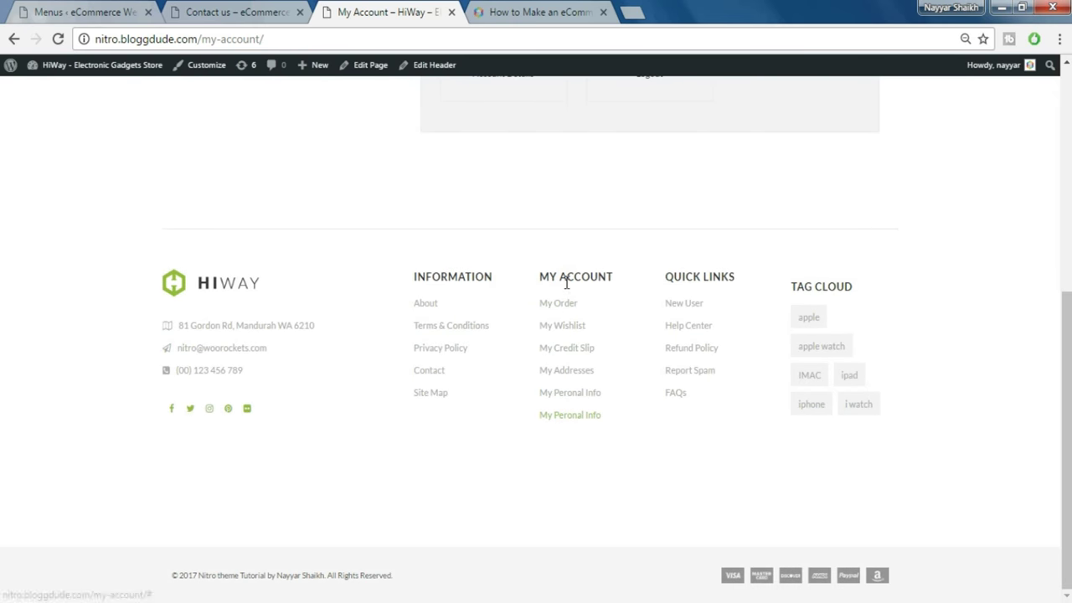
pyautogui.click(568, 400)
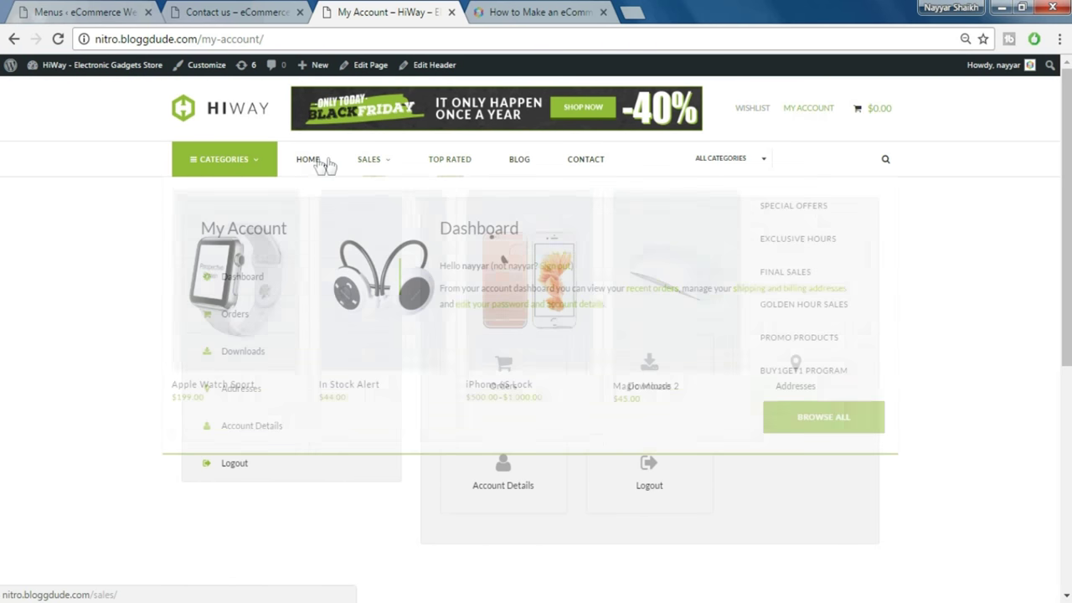
pyautogui.moveTo(258, 192)
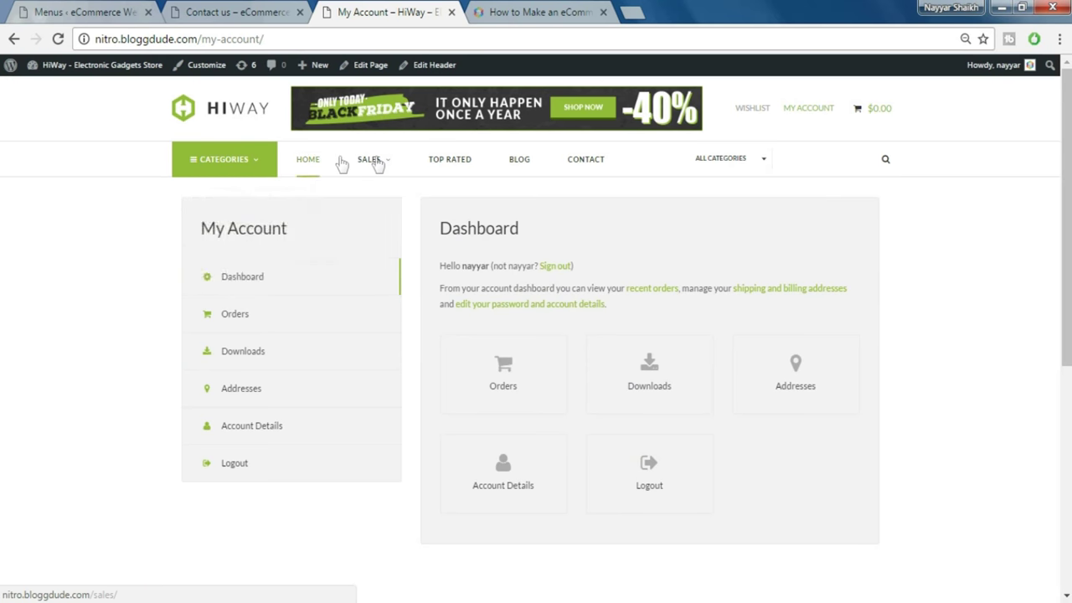
pyautogui.moveTo(371, 162)
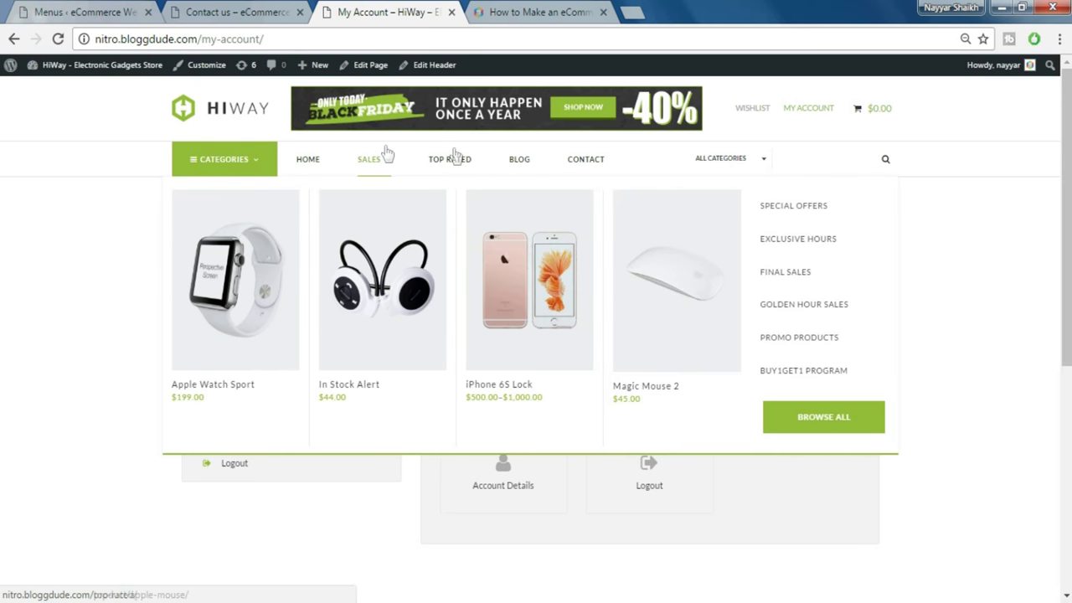
pyautogui.click(54, 10)
pyautogui.scroll(-2, 719, 351)
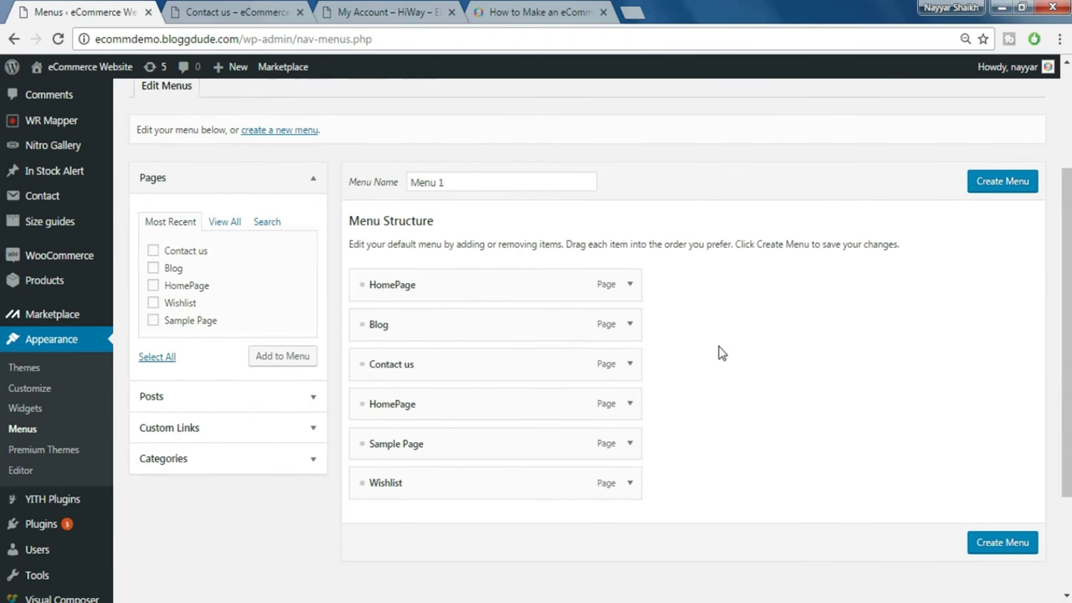
pyautogui.scroll(1, 734, 402)
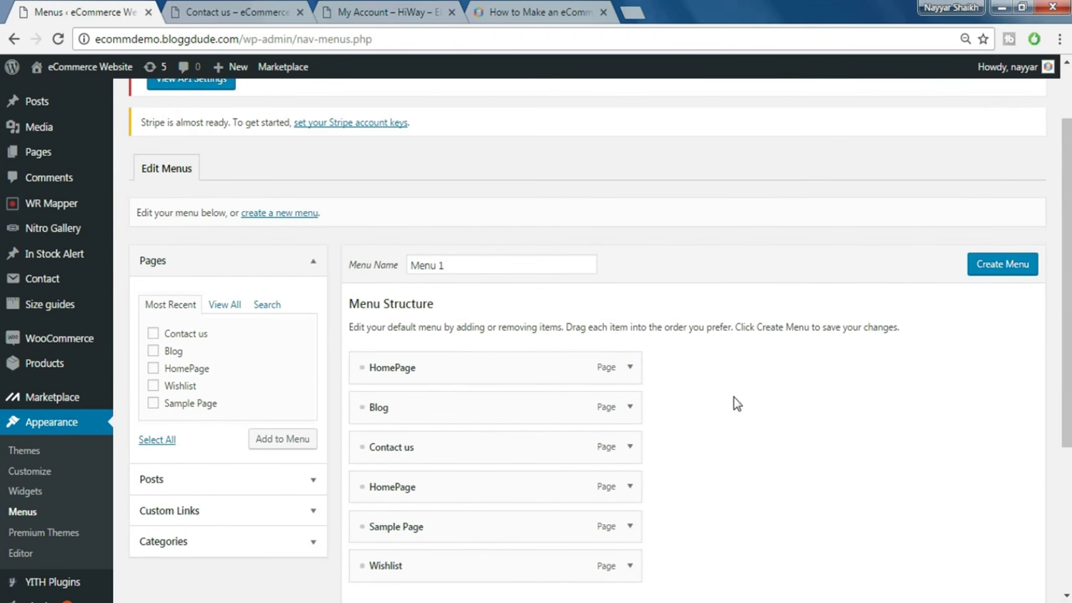
# Create a new empty menu named FooterMenu and move the Menus tab into second place.
pyautogui.click(288, 214)
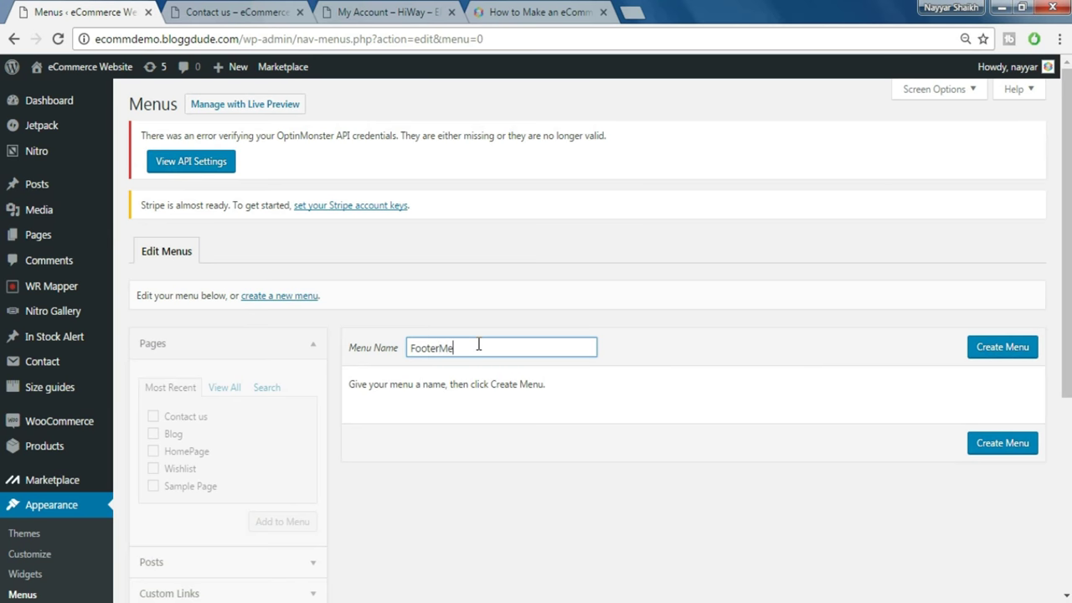
pyautogui.click(973, 354)
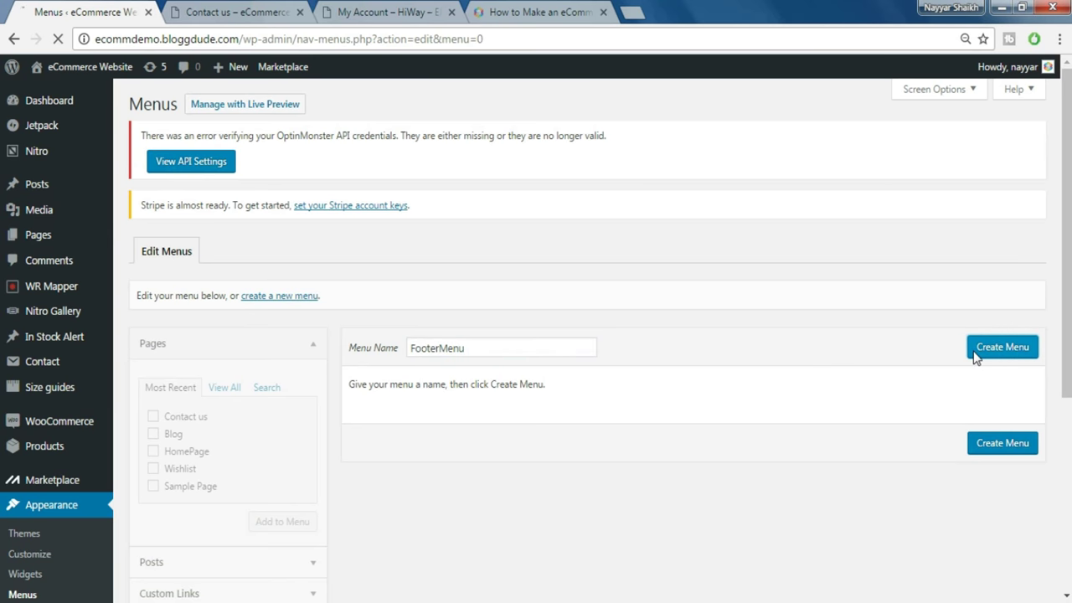
pyautogui.click(385, 12)
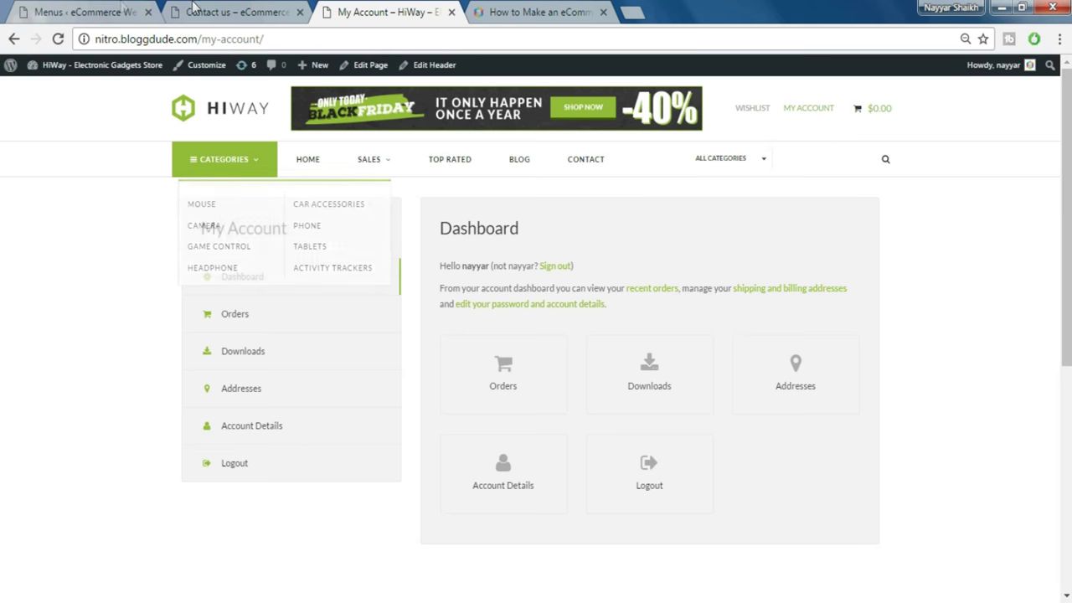
pyautogui.moveTo(60, 12); pyautogui.dragTo(237, 11)
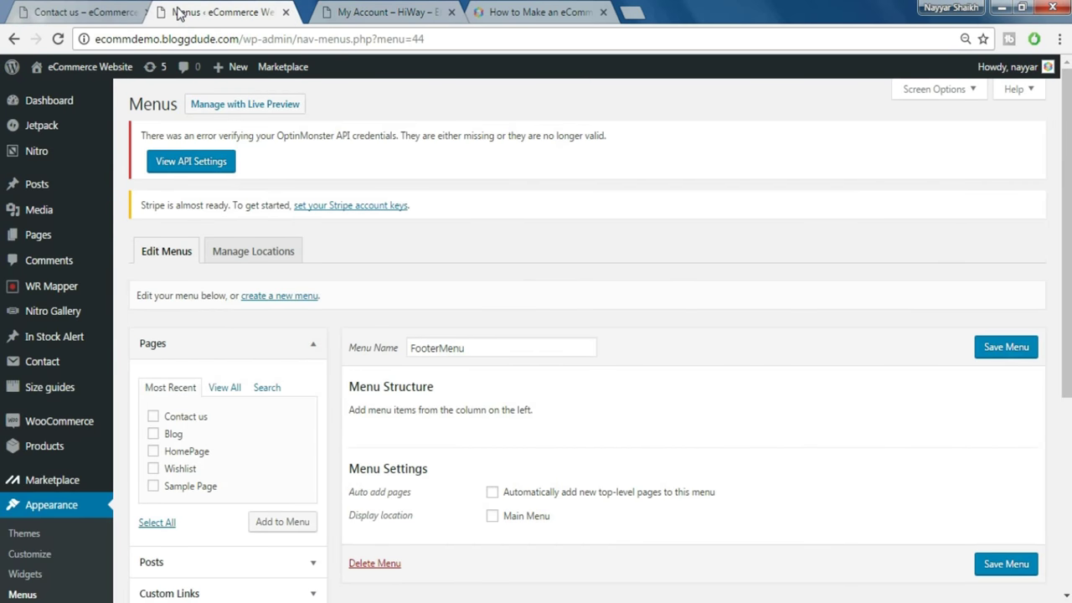
pyautogui.scroll(-2, 539, 261)
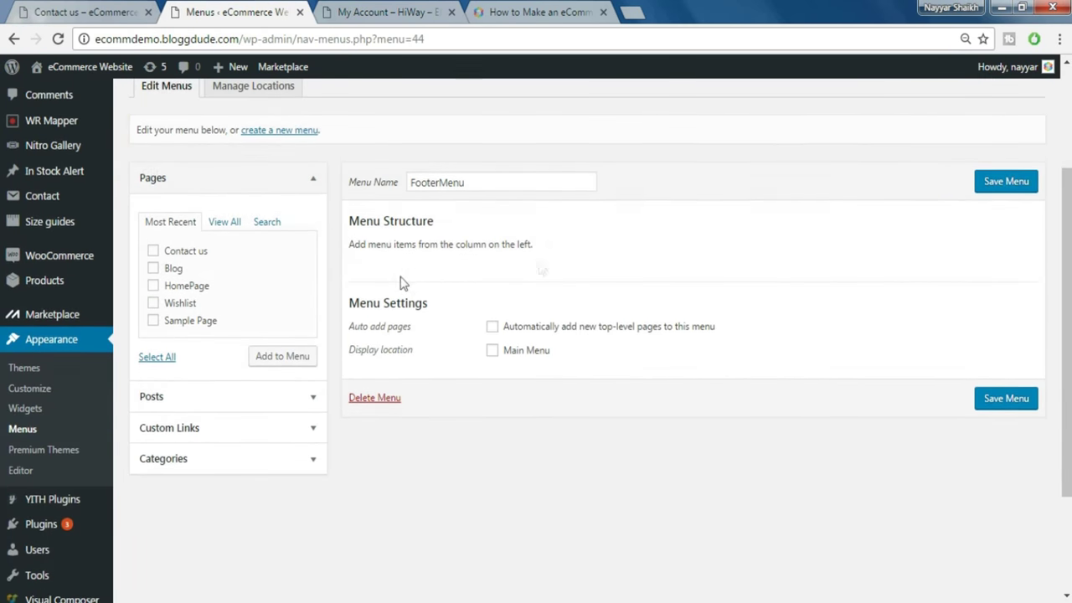
# Add a My Dashboard custom link using the copied account Dashboard URL.
pyautogui.click(312, 178)
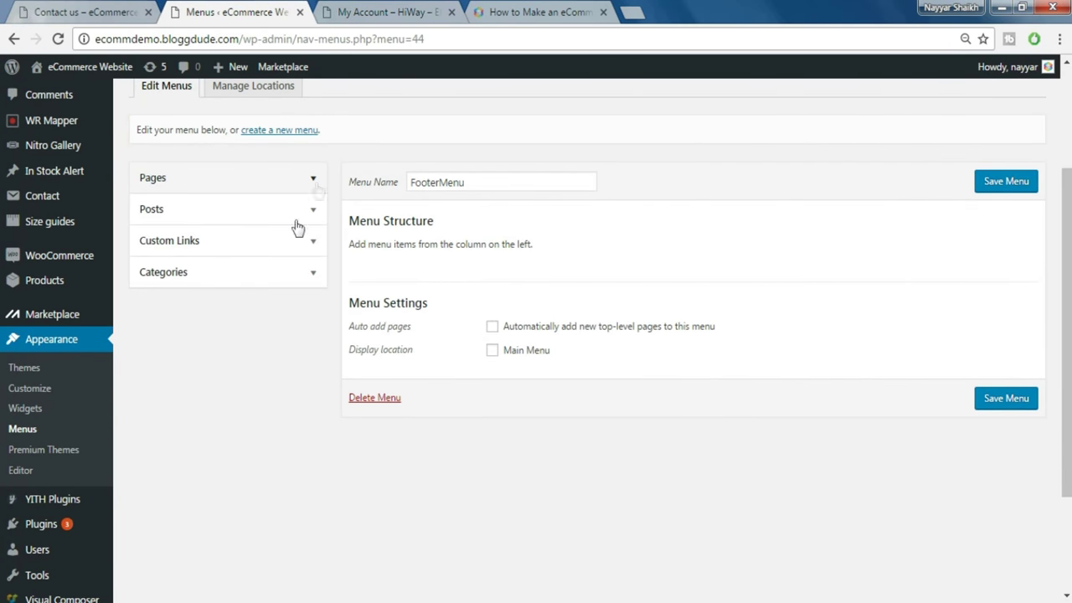
pyautogui.click(190, 242)
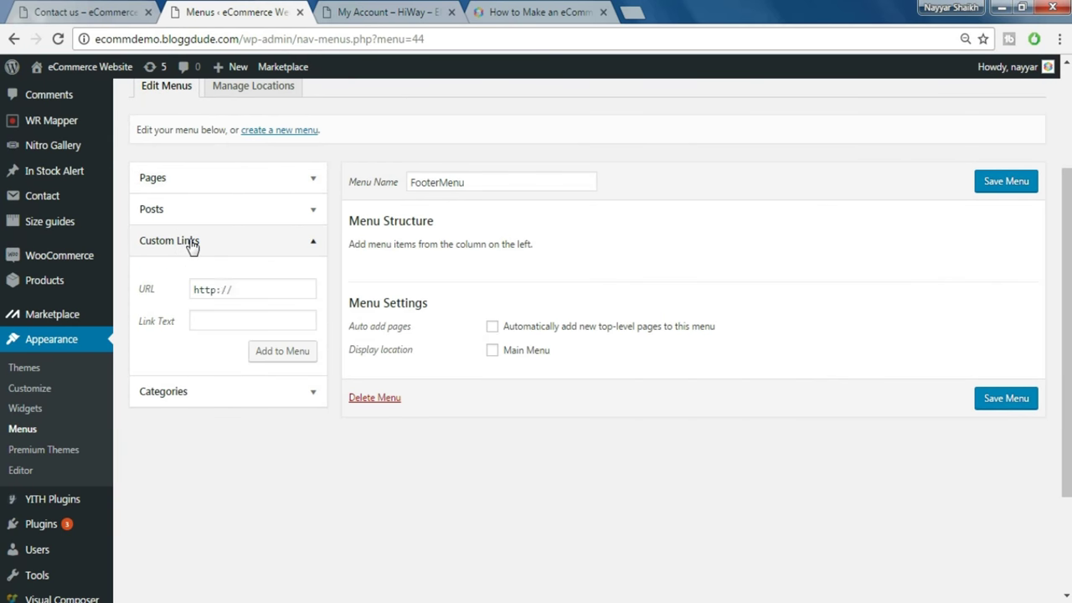
pyautogui.click(381, 14)
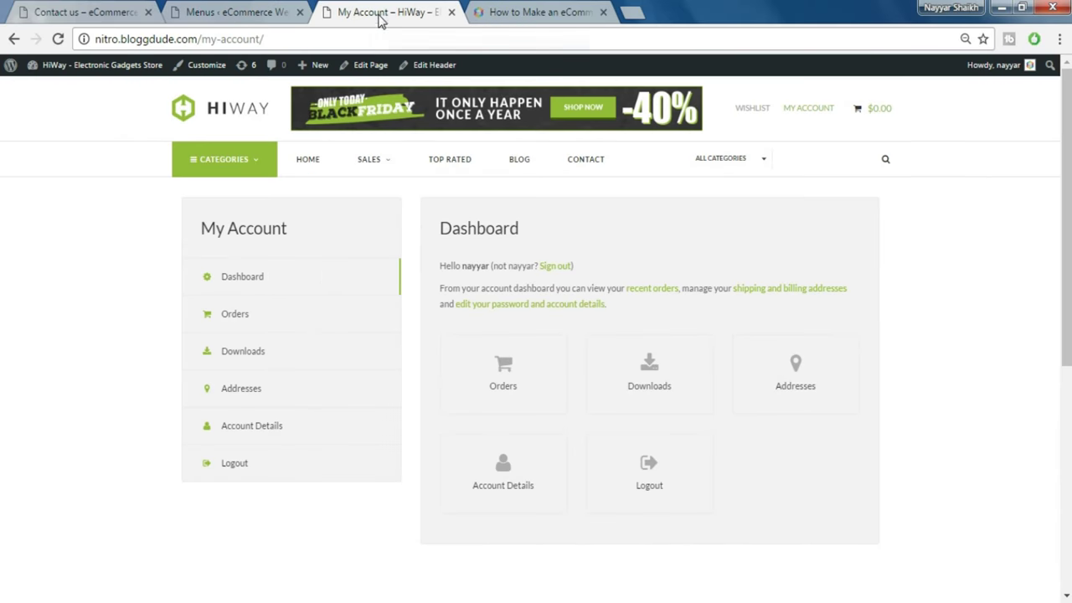
pyautogui.rightClick(246, 279)
pyautogui.rightClick(233, 278)
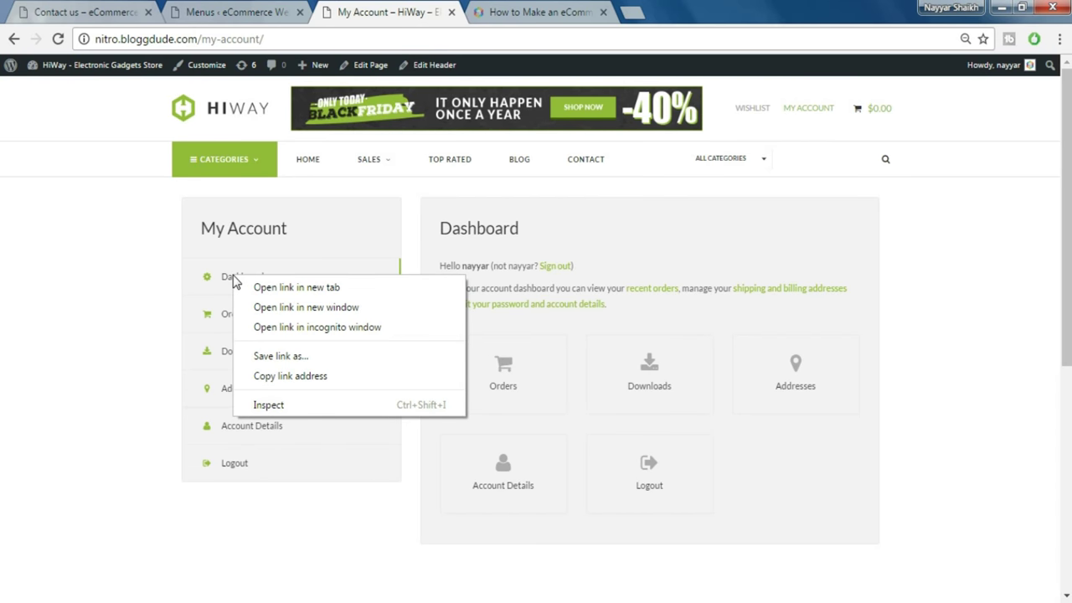
pyautogui.rightClick(222, 282)
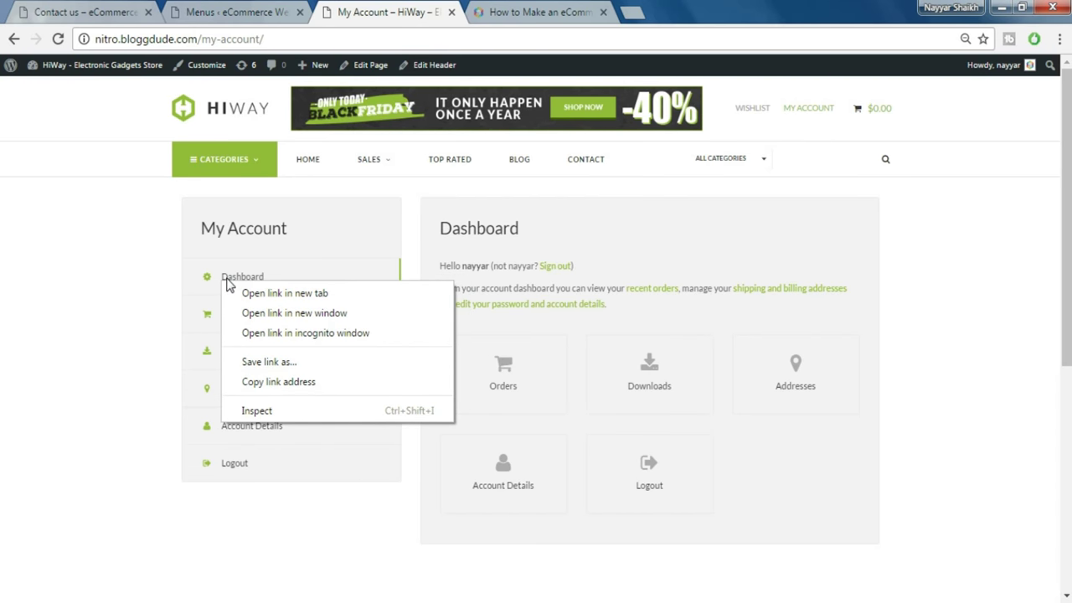
pyautogui.click(295, 382)
pyautogui.click(246, 10)
pyautogui.click(265, 288)
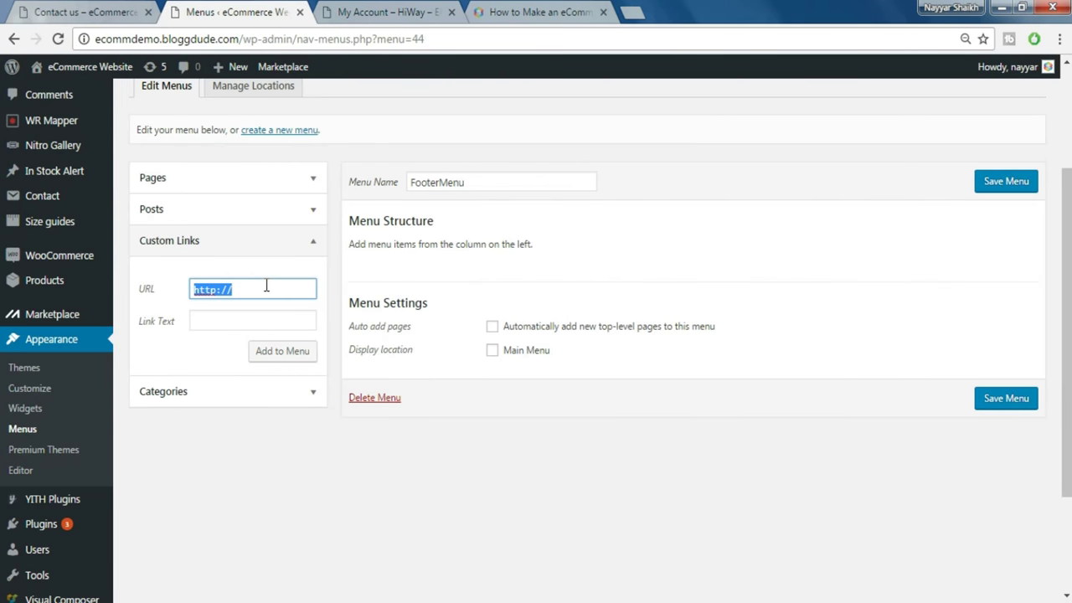
pyautogui.write('http://nitro.bloggdude.com/my-account/')
pyautogui.click(250, 320)
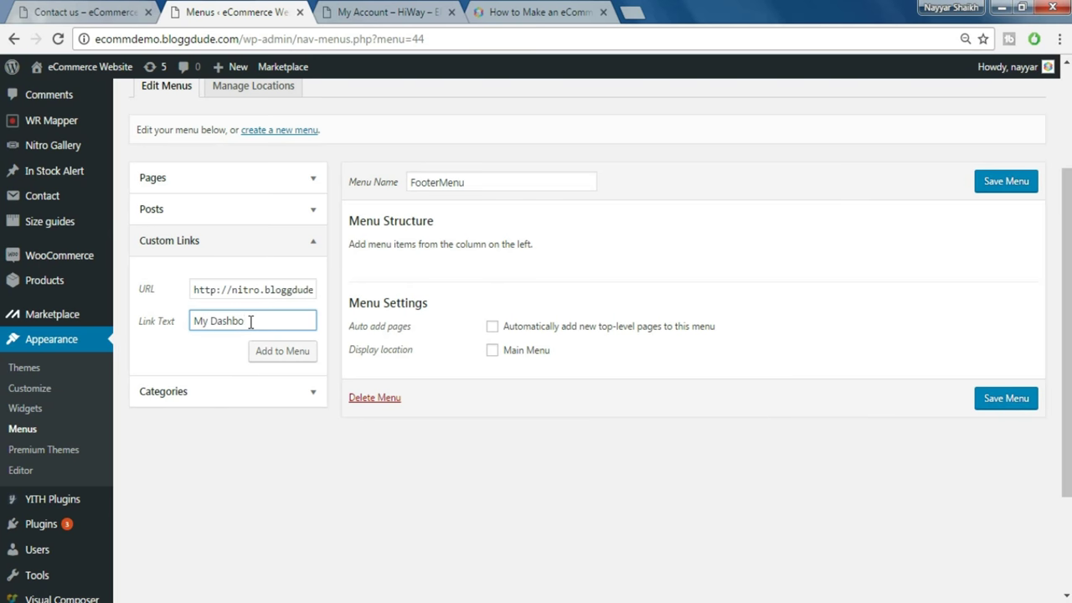
pyautogui.click(268, 354)
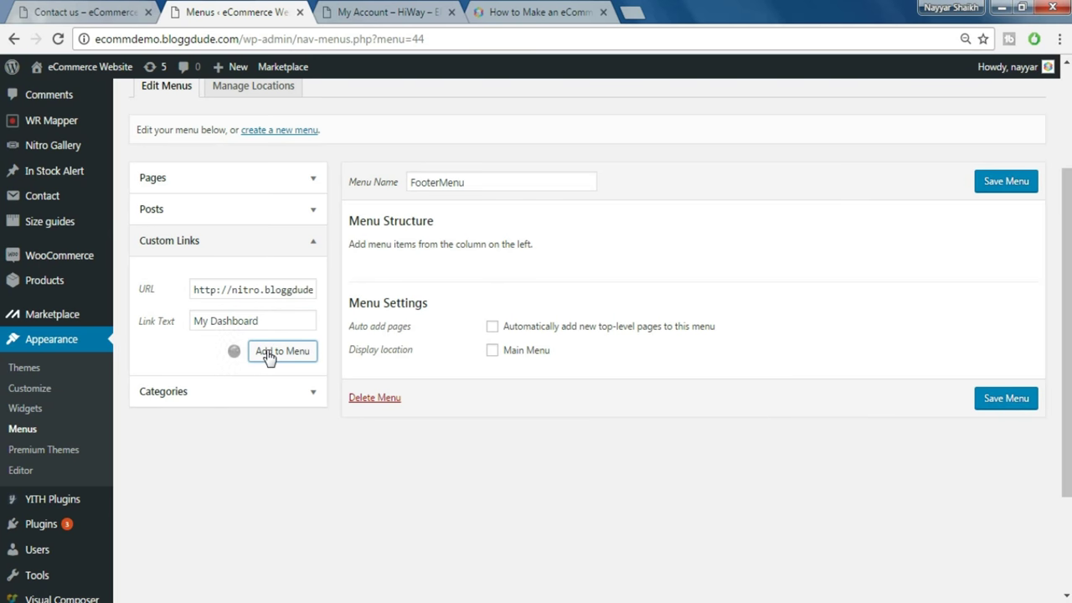
# Add a My Orders custom link using the copied account Orders URL.
pyautogui.click(406, 9)
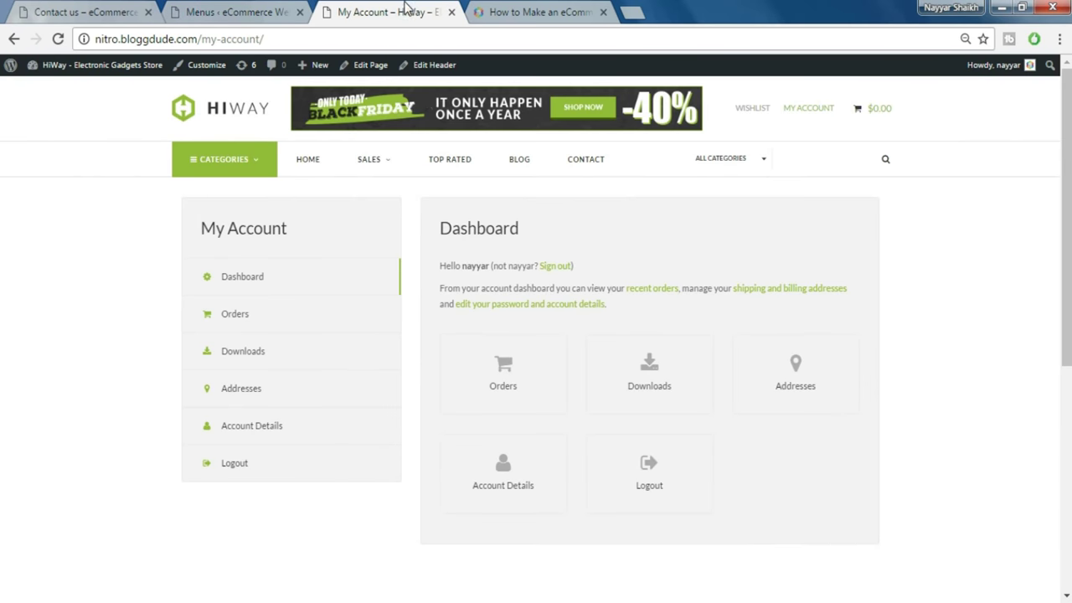
pyautogui.rightClick(238, 316)
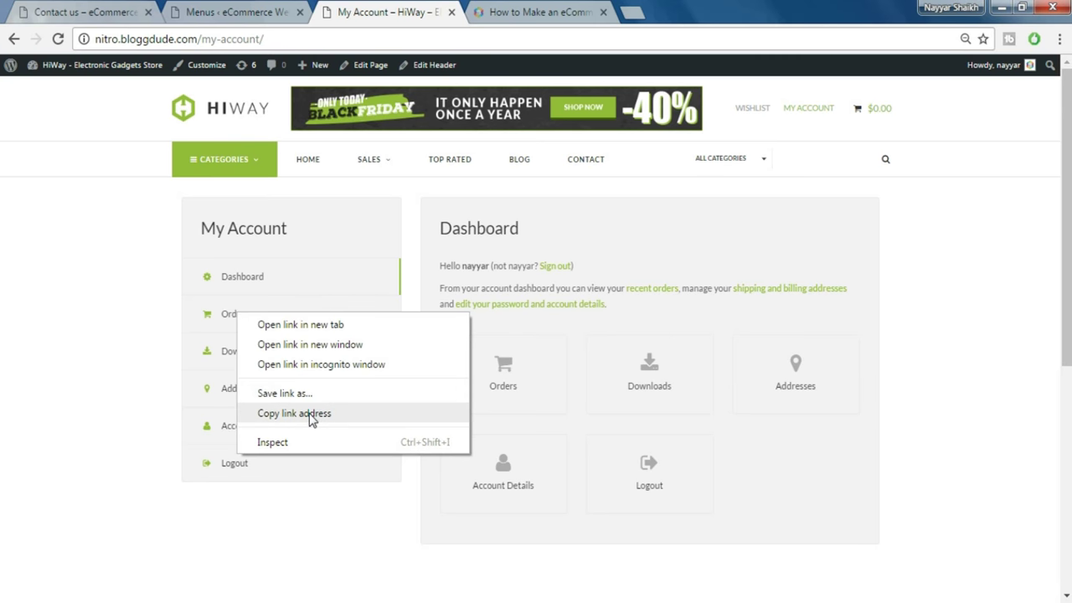
pyautogui.click(310, 413)
pyautogui.hotkey('ctrl', 'shift', 'Tab')
pyautogui.click(238, 287)
pyautogui.hotkey('ctrl', 'a')
pyautogui.hotkey('ctrl', 'v')
pyautogui.click(253, 319)
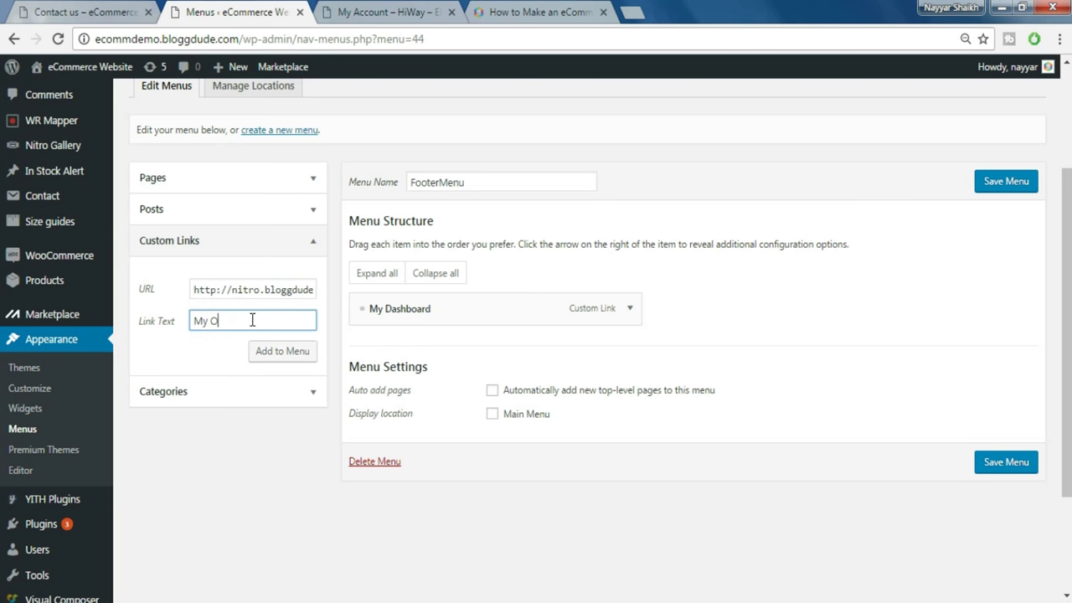
pyautogui.click(294, 353)
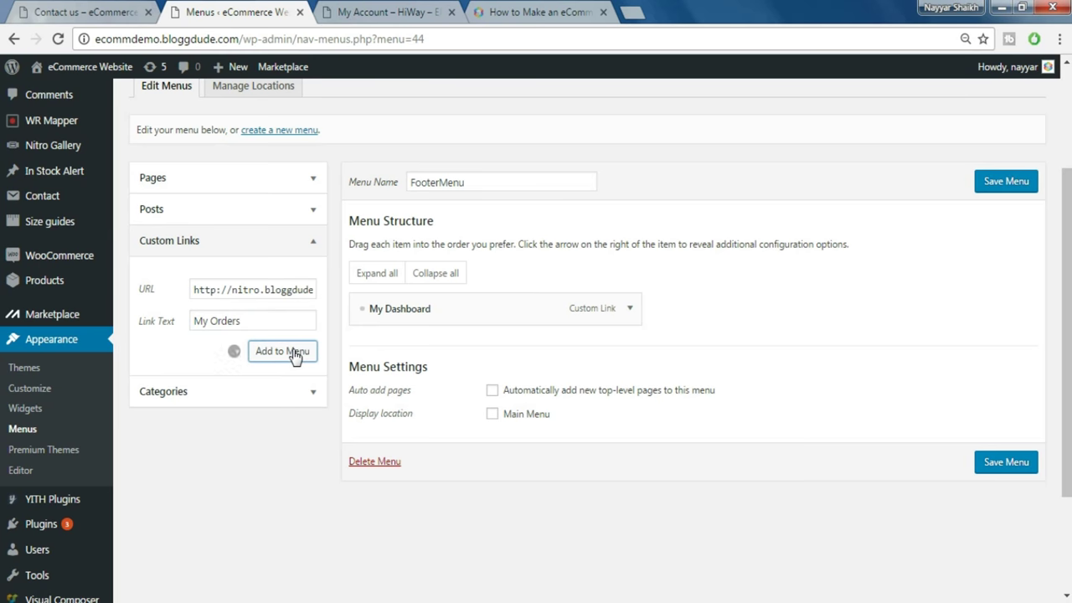
# Add a My Addresses custom link using the copied account Addresses URL.
pyautogui.click(423, 13)
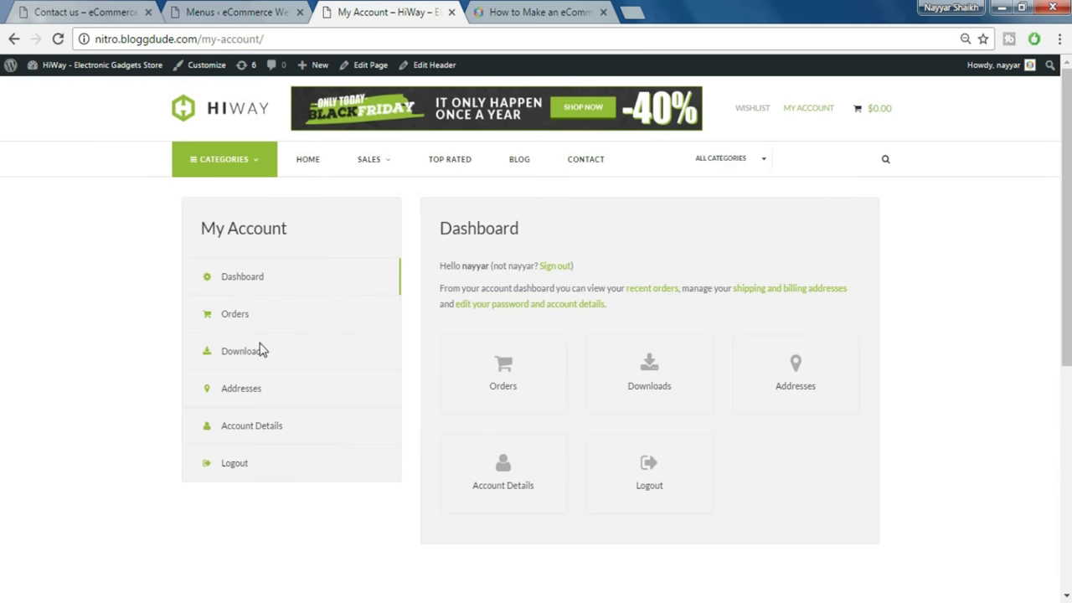
pyautogui.rightClick(254, 390)
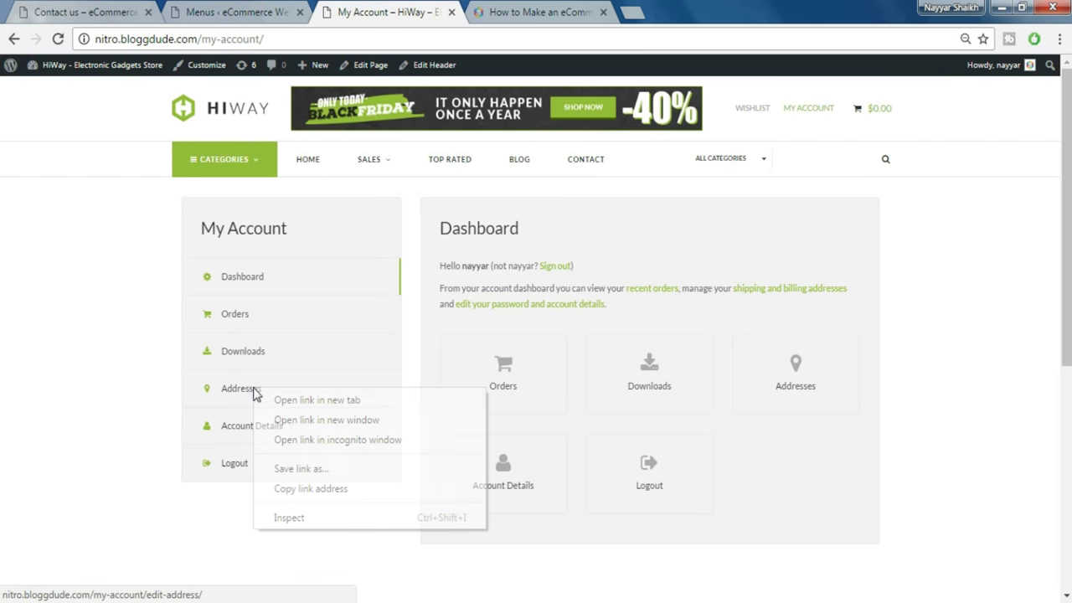
pyautogui.click(312, 489)
pyautogui.click(266, 12)
pyautogui.click(257, 289)
pyautogui.hotkey('ctrl', 'a')
pyautogui.hotkey('ctrl', 'v')
pyautogui.click(254, 323)
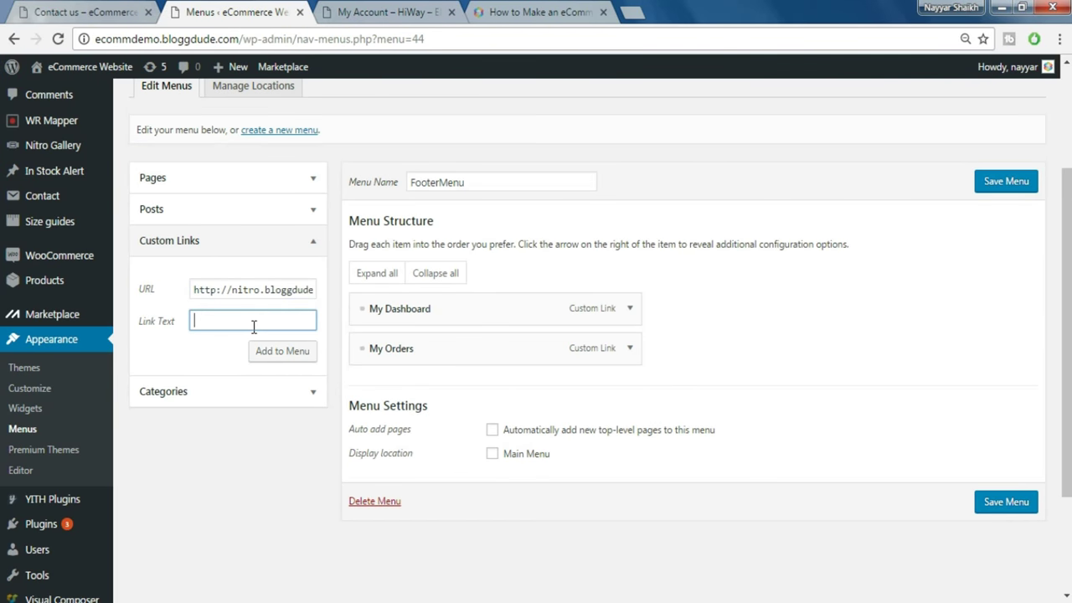
pyautogui.hotkey('ctrl', 'shift', 'm')
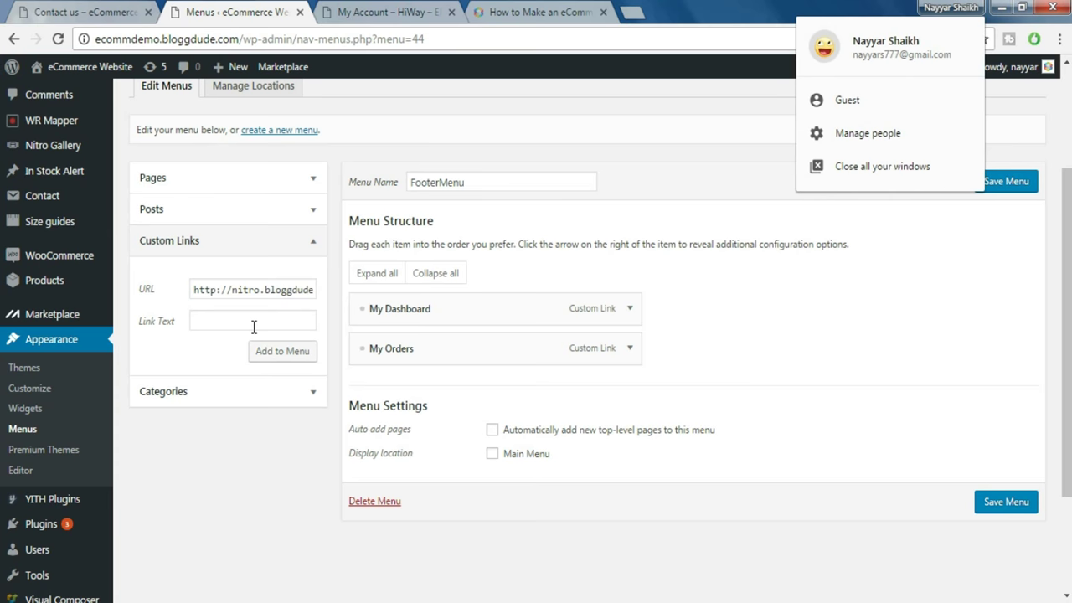
pyautogui.click(254, 325)
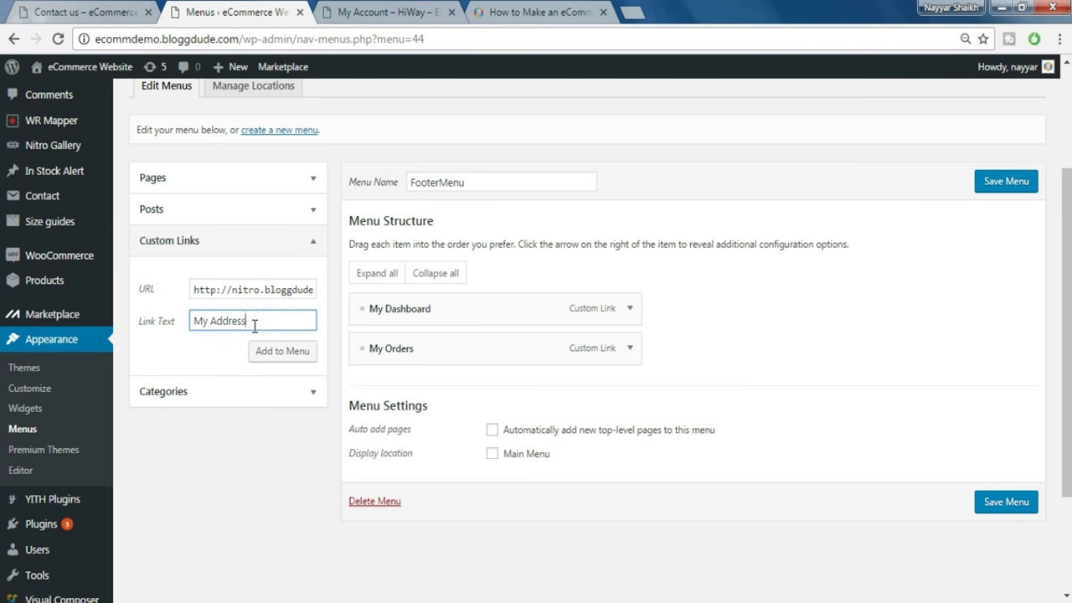
pyautogui.write('s')
pyautogui.click(285, 351)
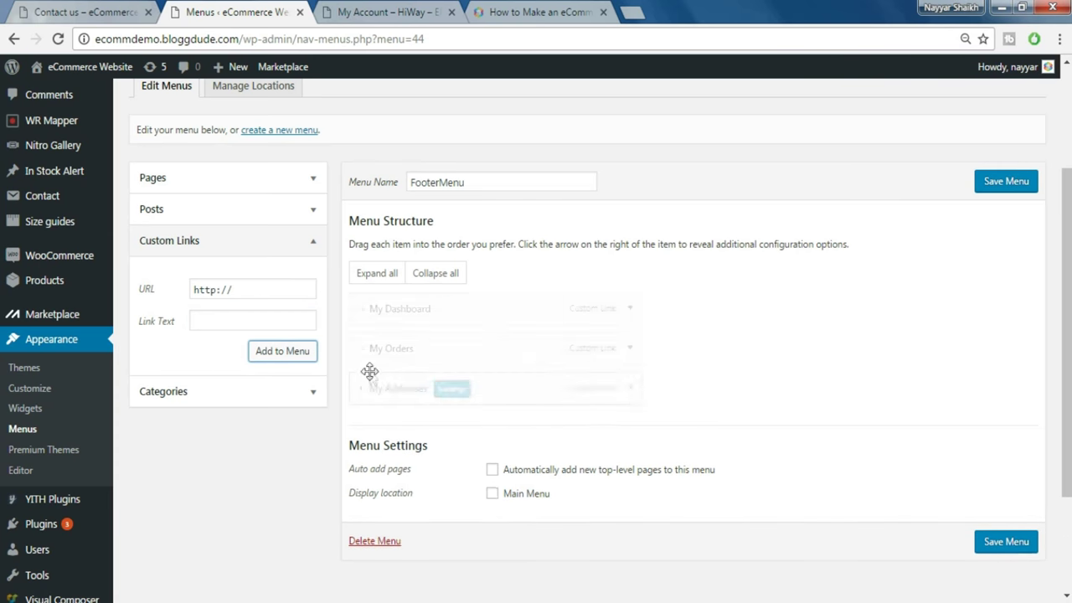
# Save FooterMenu with its three account links.
pyautogui.click(1007, 543)
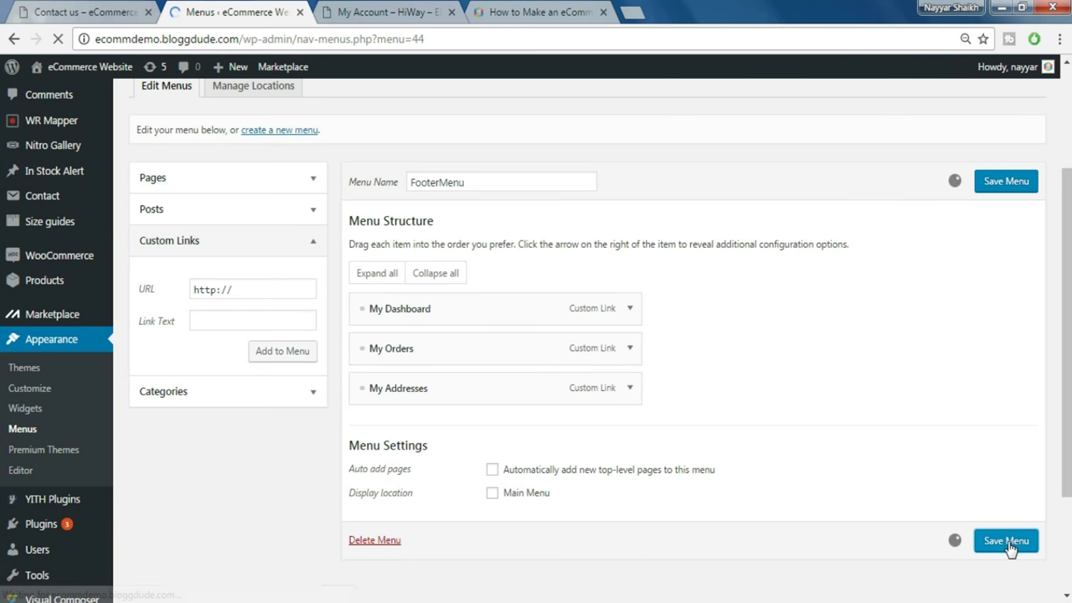
pyautogui.scroll(-4, 712, 414)
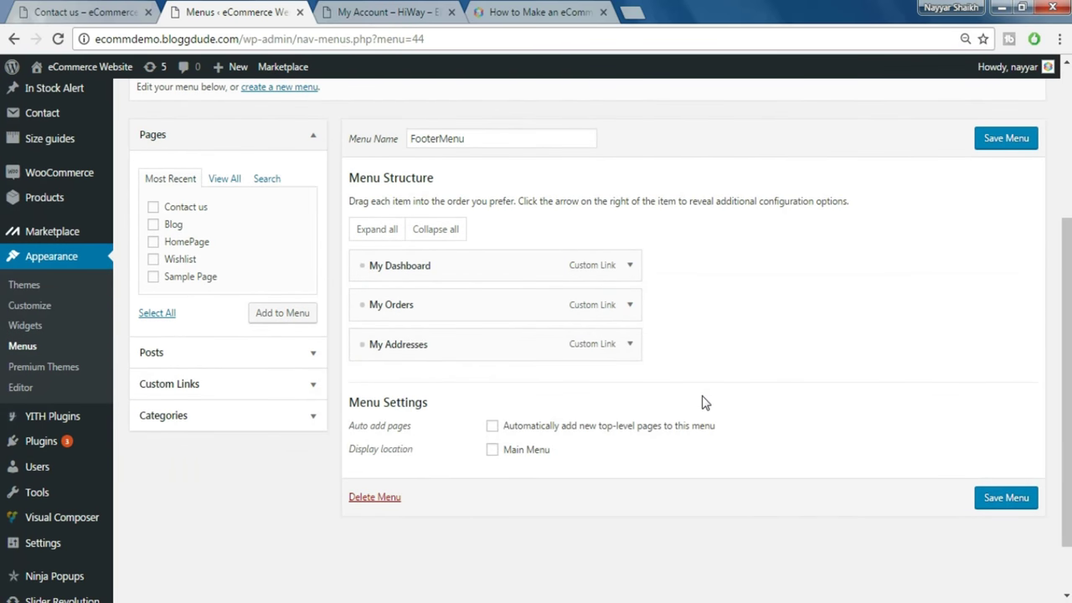
pyautogui.scroll(3, 314, 189)
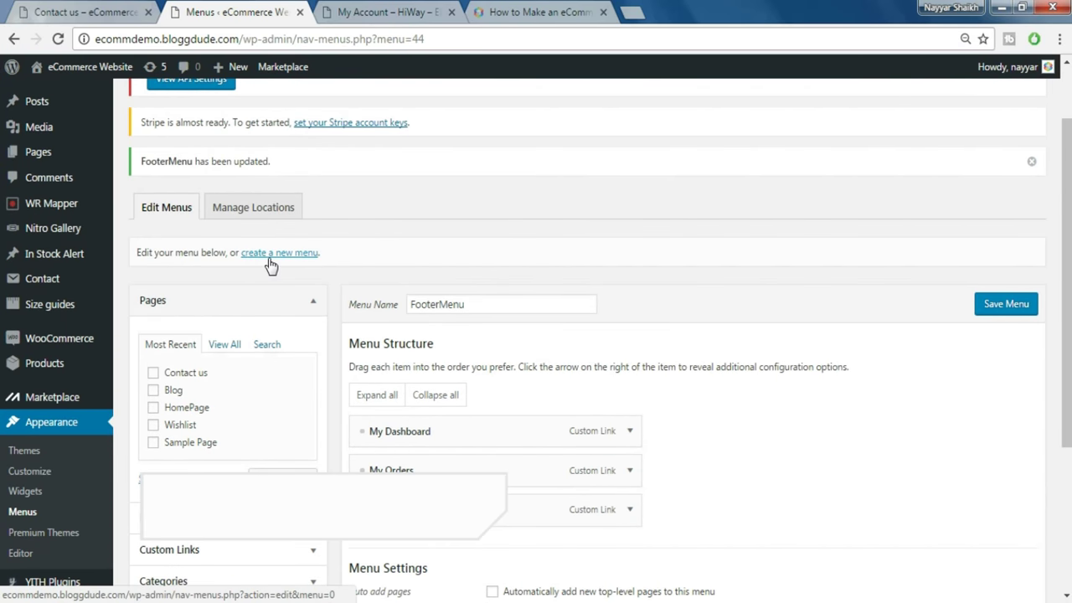
pyautogui.click(270, 260)
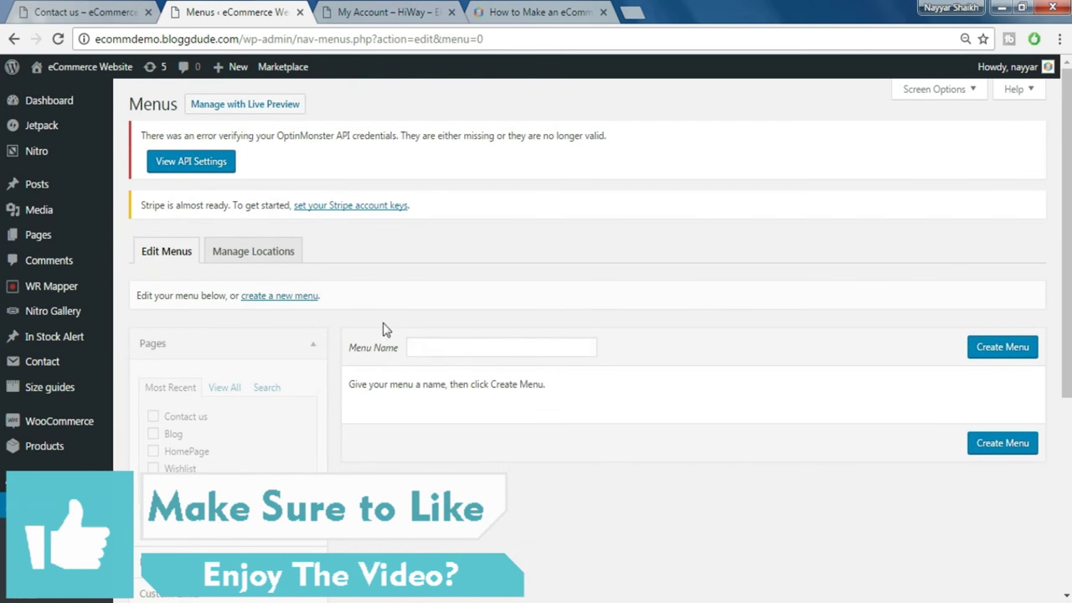
# Create a second empty menu named TopMenu and return to its editor.
pyautogui.click(427, 351)
pyautogui.write('TopMenu')
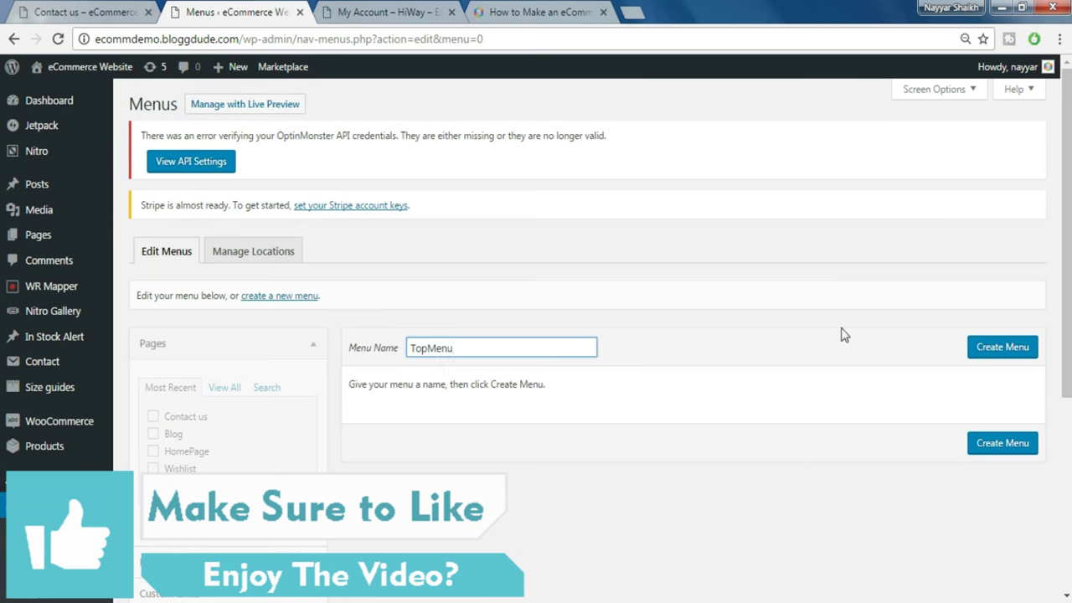
pyautogui.click(989, 352)
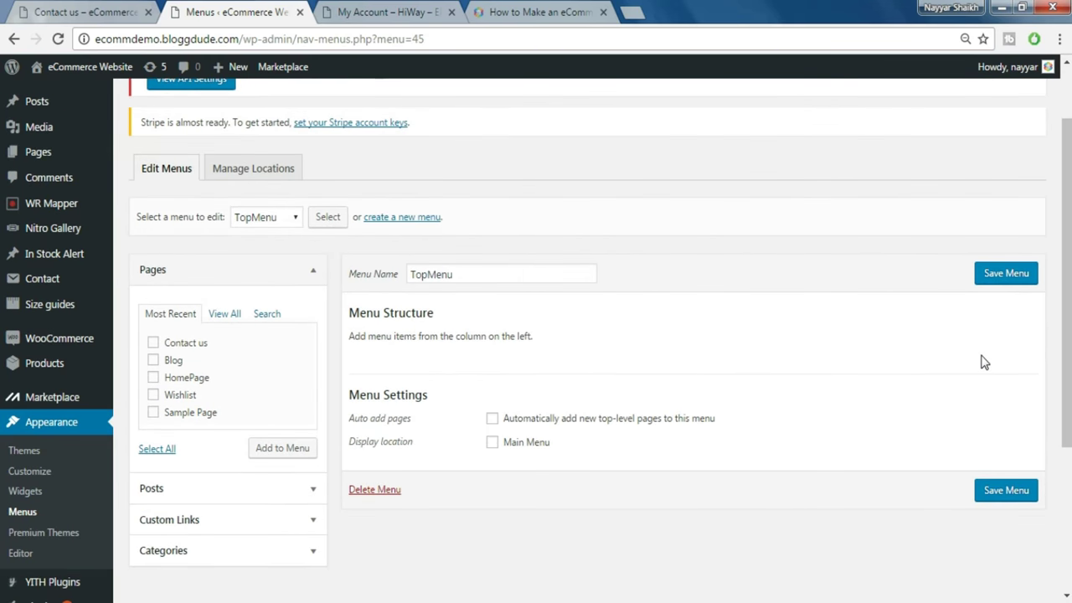
pyautogui.click(445, 10)
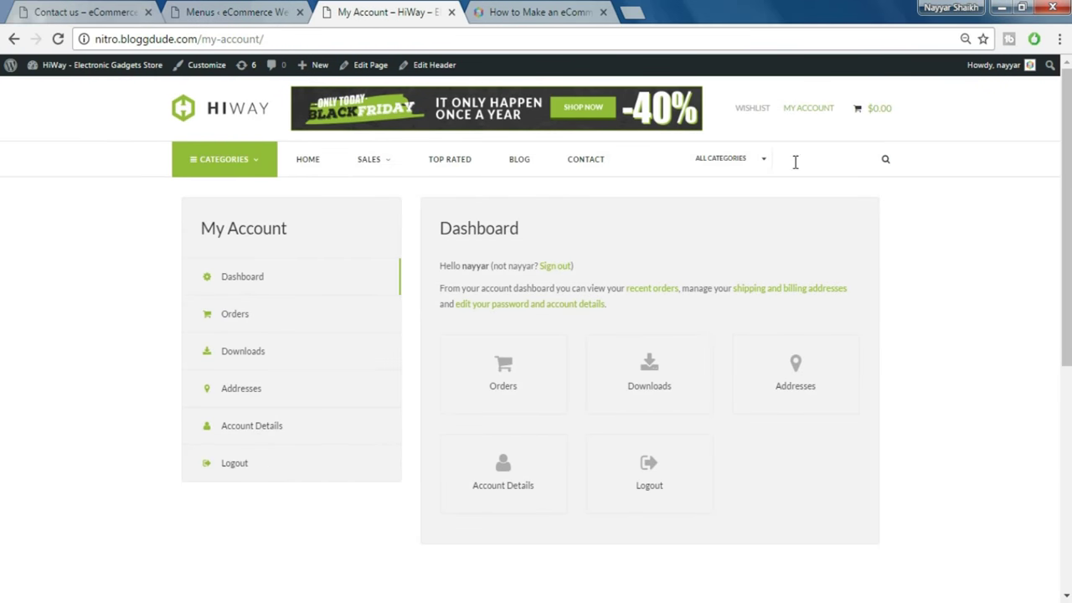
pyautogui.click(239, 12)
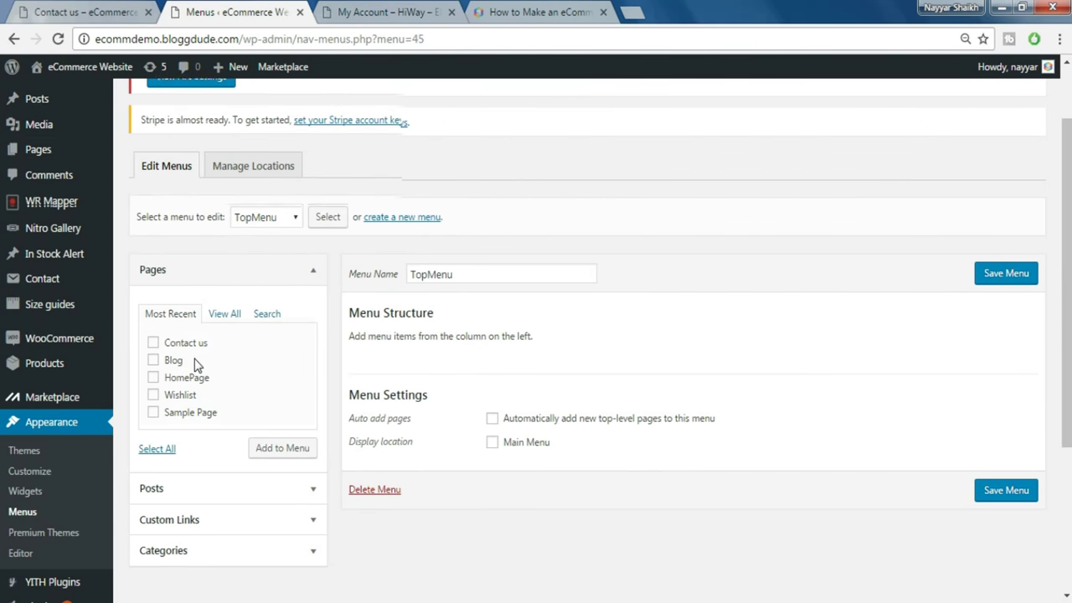
pyautogui.scroll(-2, 199, 362)
pyautogui.scroll(1, 194, 335)
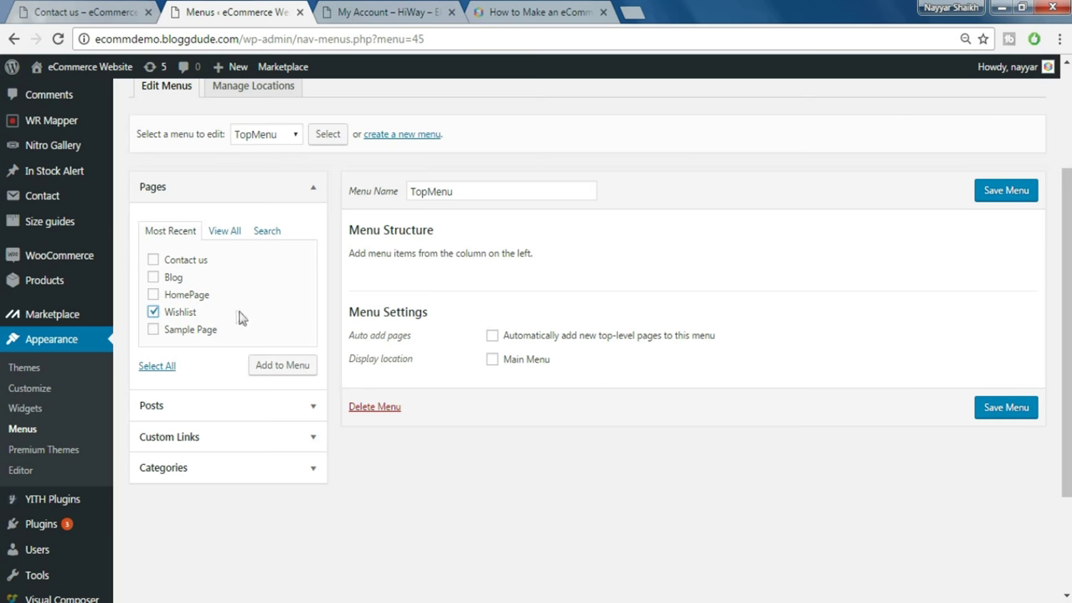
# Add Wishlist and a My Account custom link with the my-account URL, placing My Account above Wishlist.
pyautogui.click(278, 368)
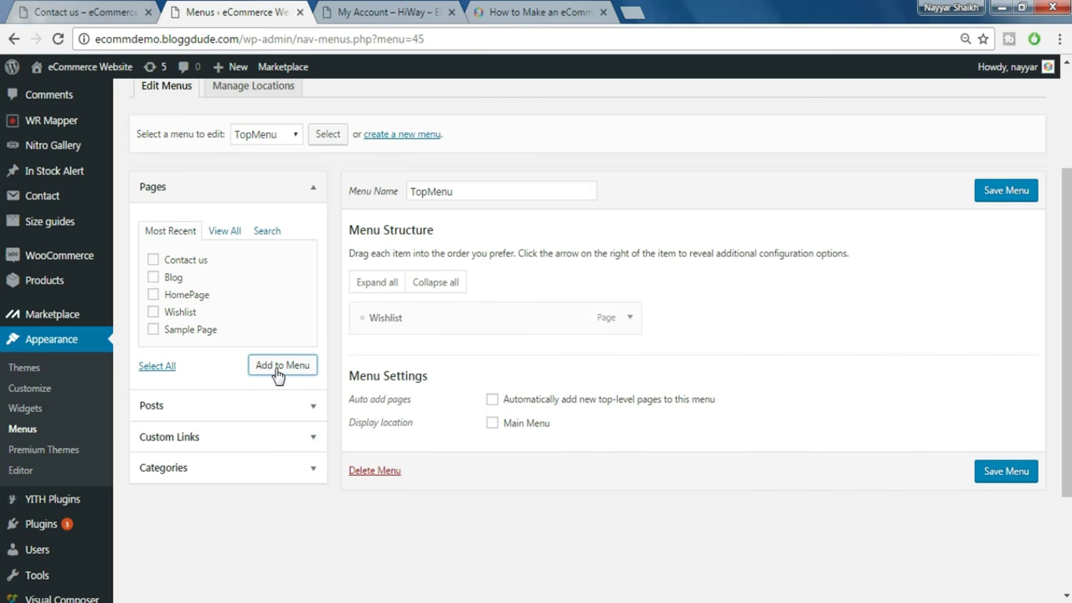
pyautogui.click(223, 441)
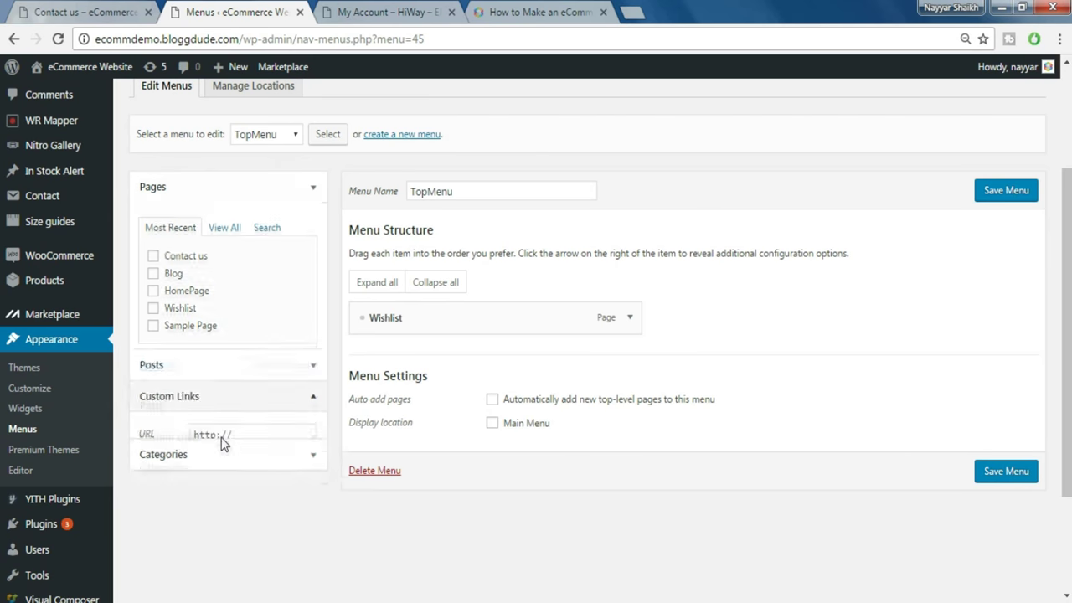
pyautogui.click(372, 11)
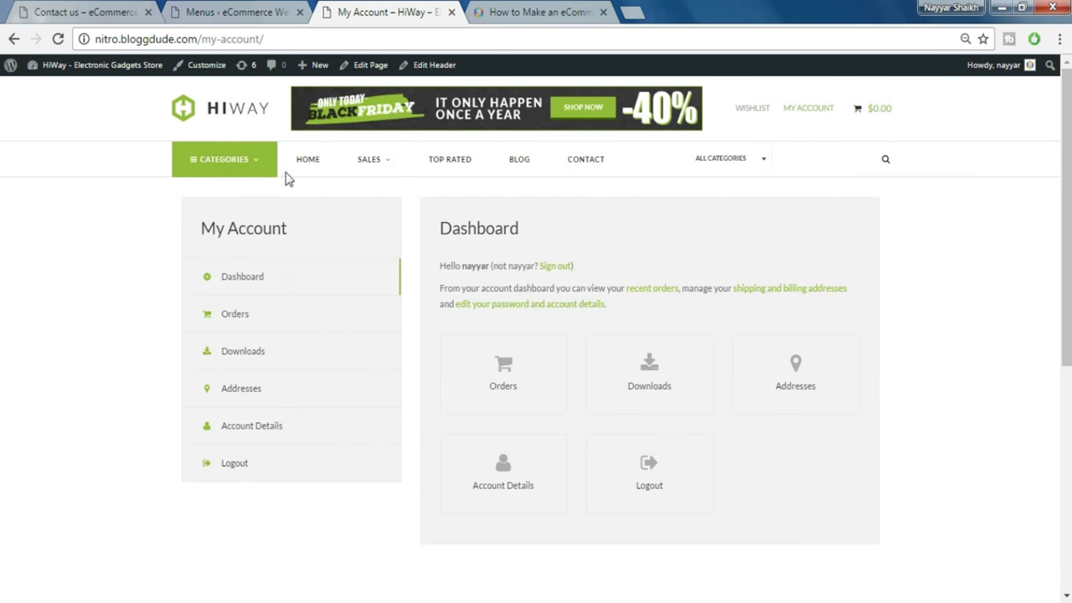
pyautogui.click(273, 33)
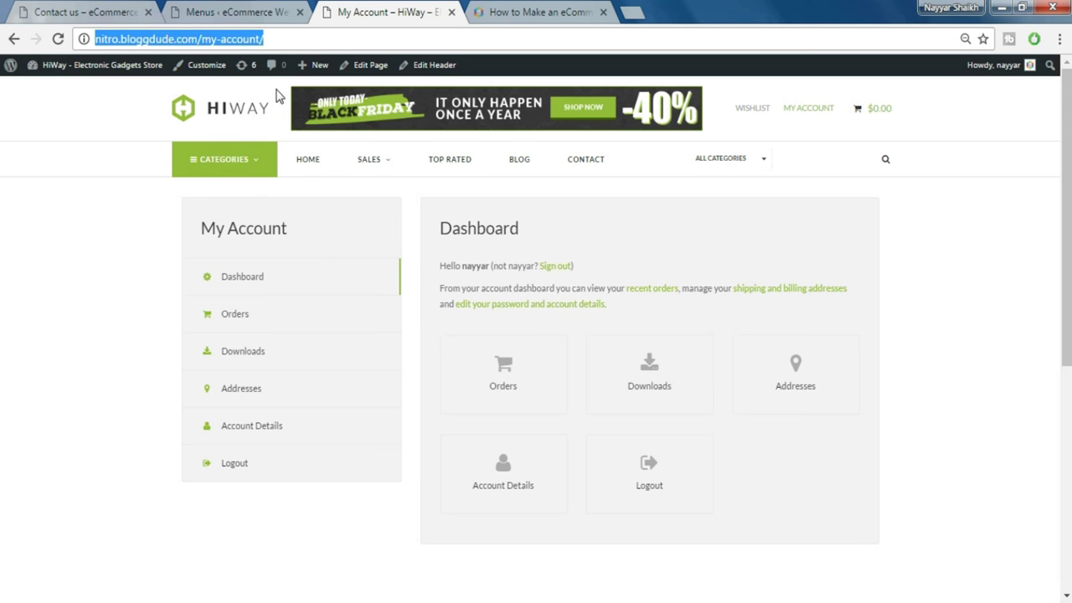
pyautogui.click(238, 15)
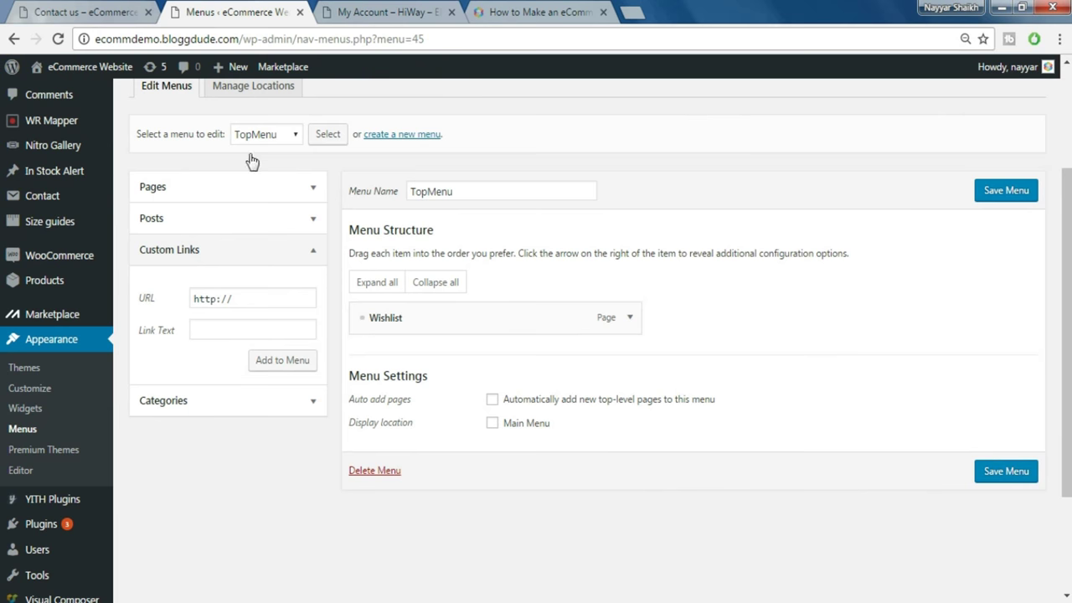
pyautogui.tripleClick(239, 304)
pyautogui.hotkey('ctrl', 'v')
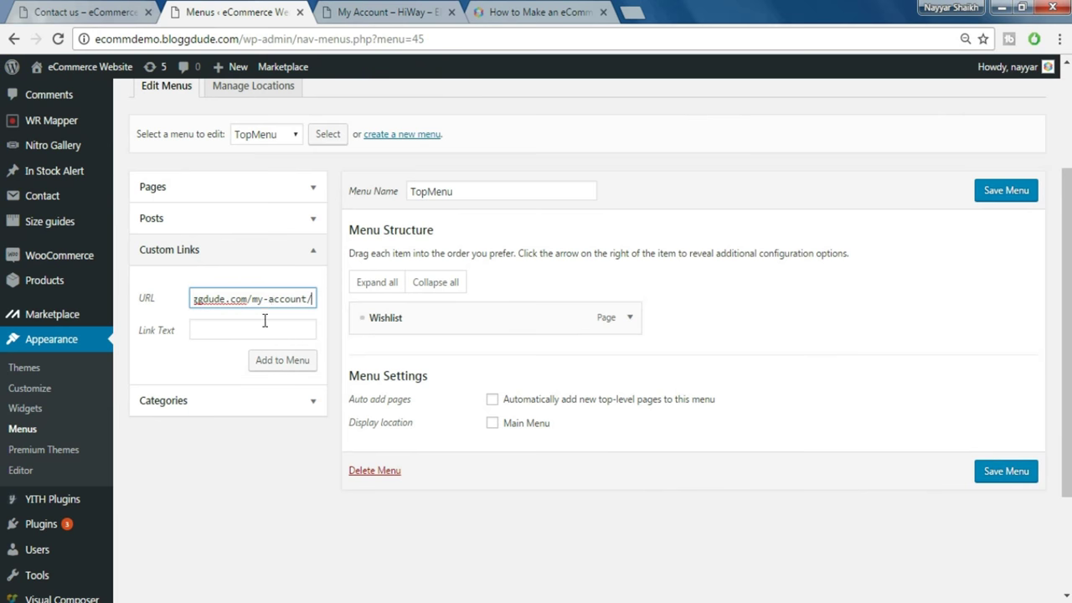
pyautogui.click(268, 326)
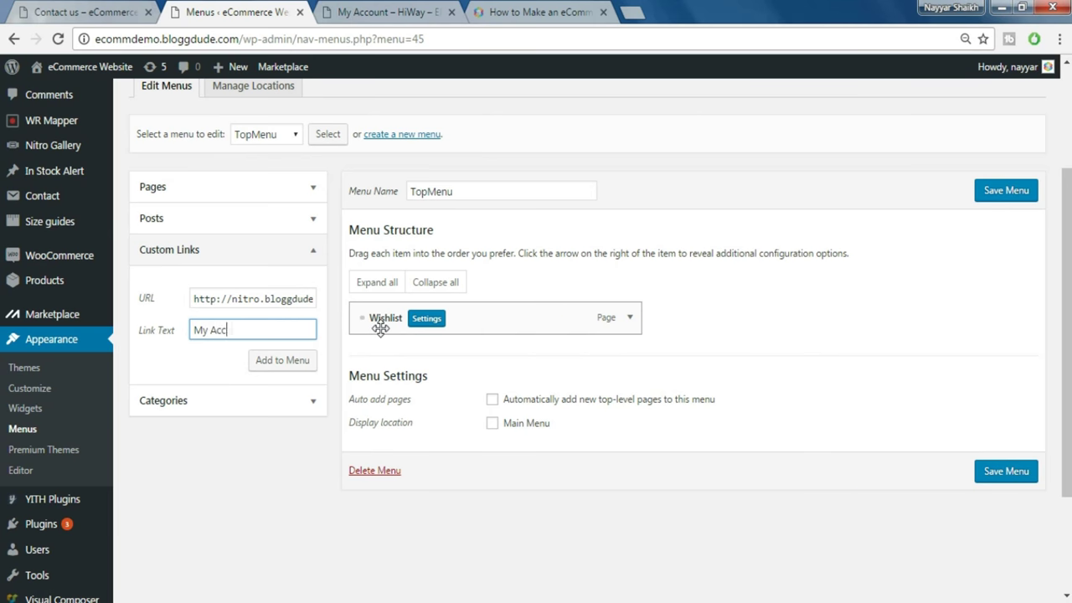
pyautogui.click(282, 361)
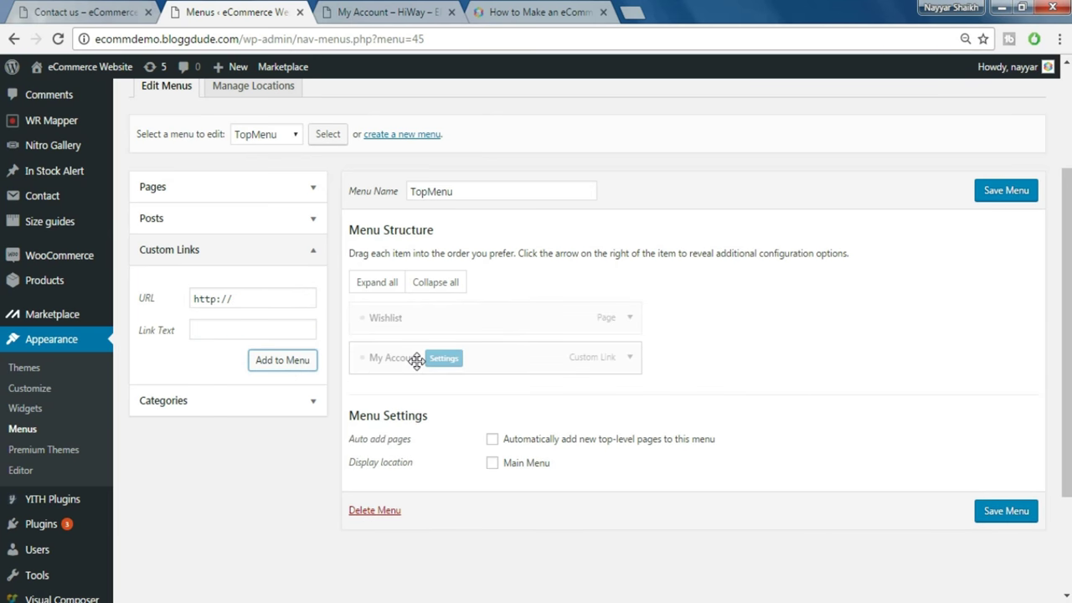
pyautogui.moveTo(398, 360); pyautogui.dragTo(385, 313)
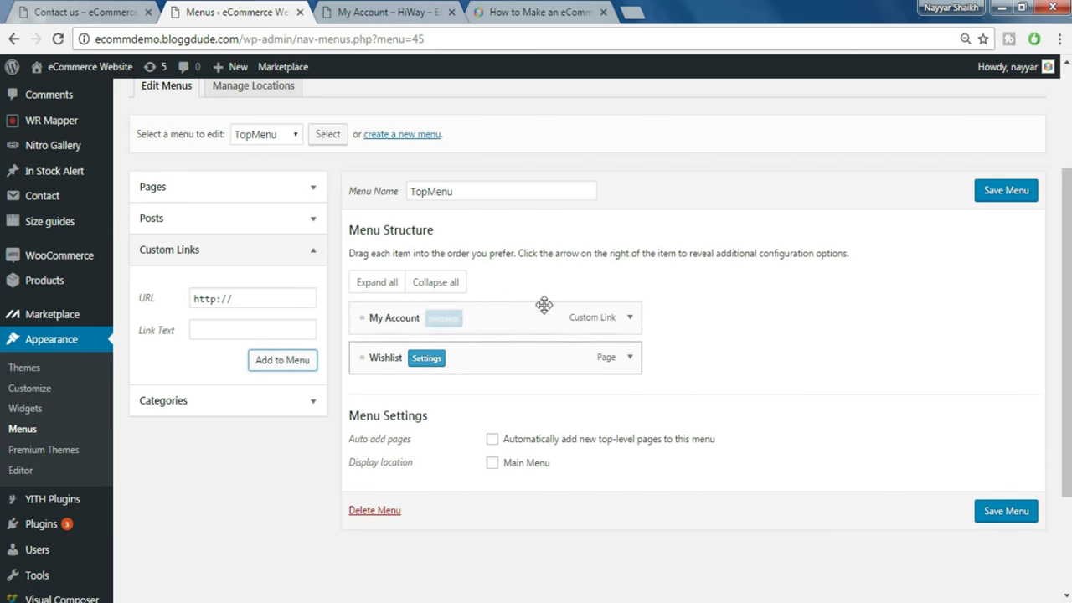
# Save the TopMenu with its My Account and Wishlist items, then preview the storefront navigation.
pyautogui.click(1008, 195)
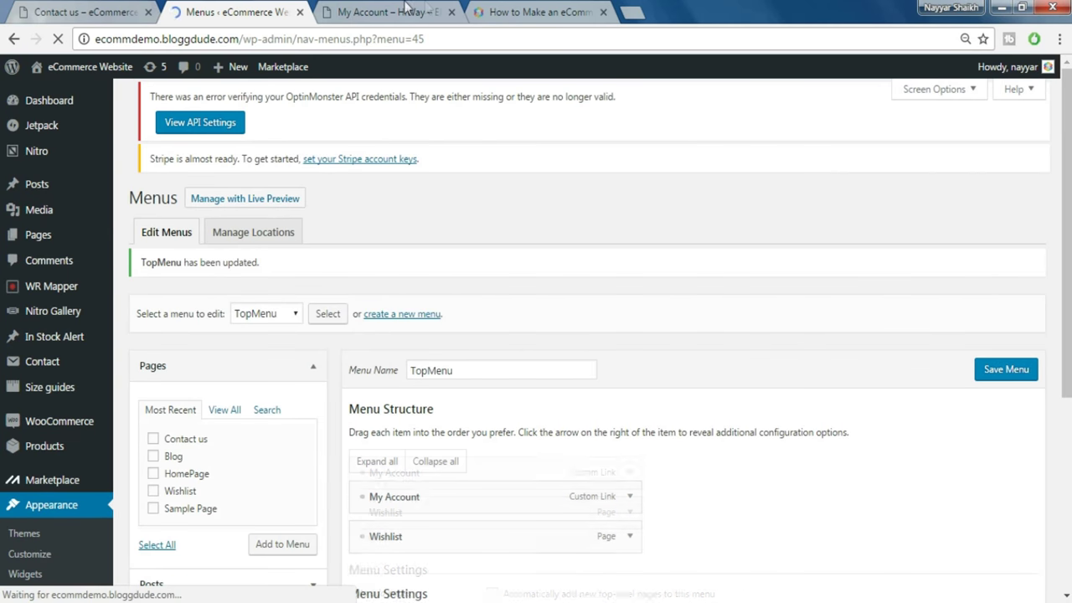
pyautogui.click(405, 10)
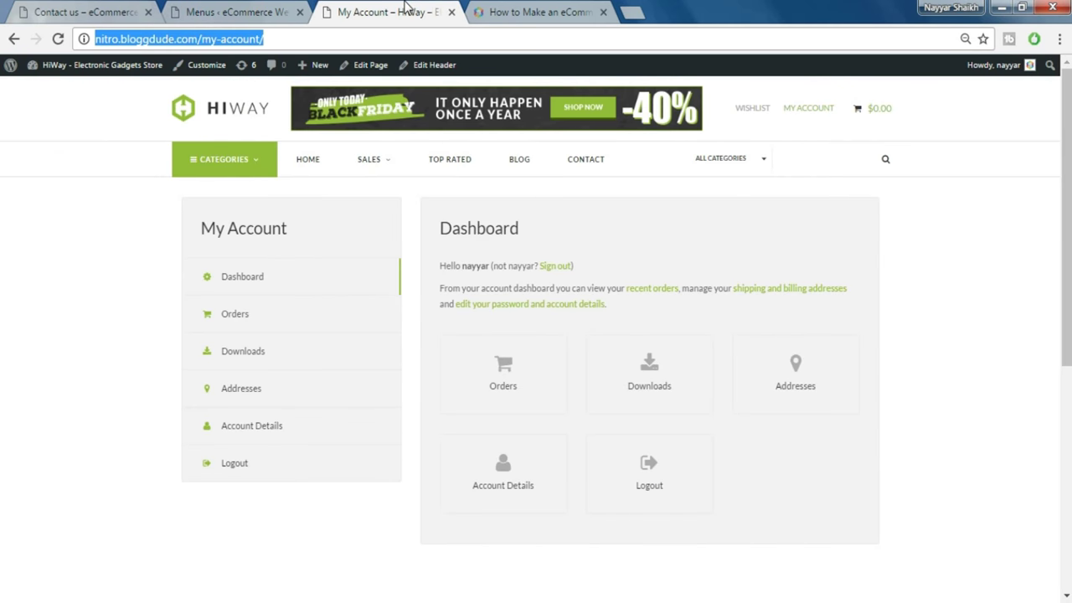
pyautogui.moveTo(389, 182)
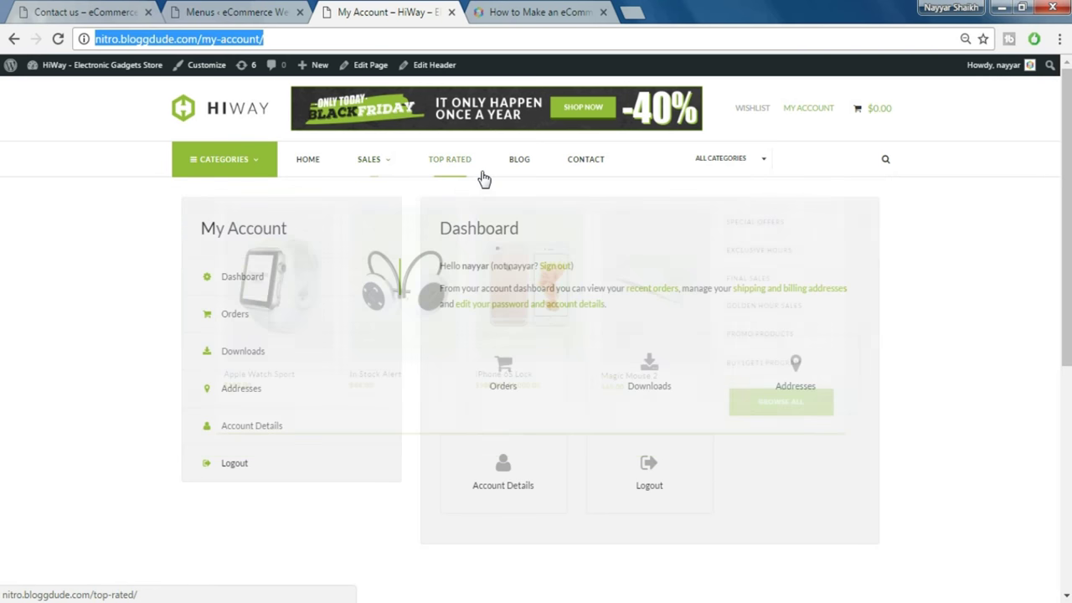
pyautogui.click(214, 11)
pyautogui.scroll(-2, 661, 273)
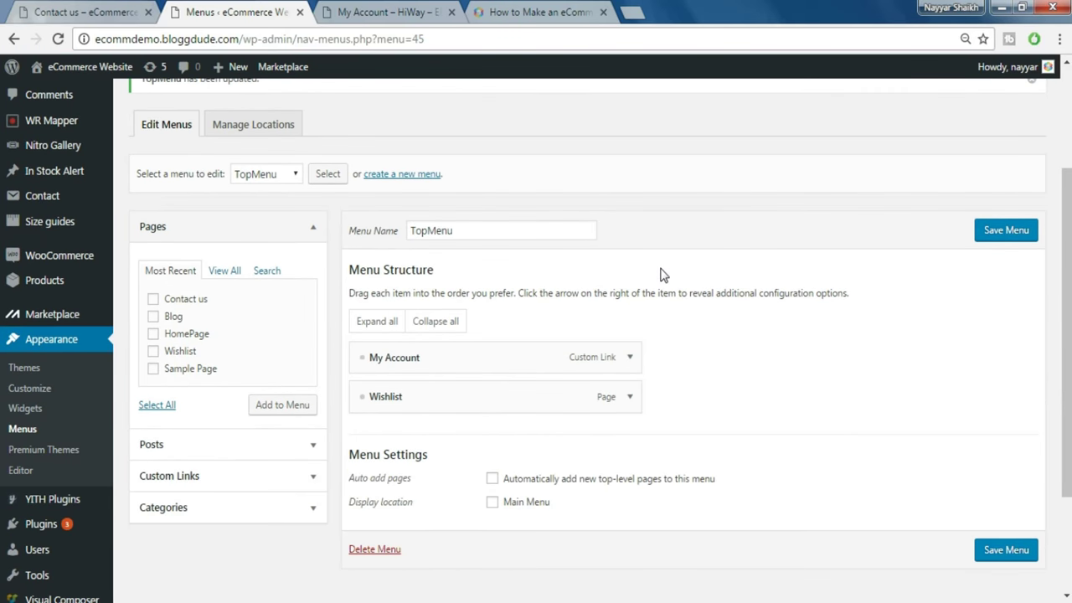
# Create a new menu named MainMenu.
pyautogui.click(405, 179)
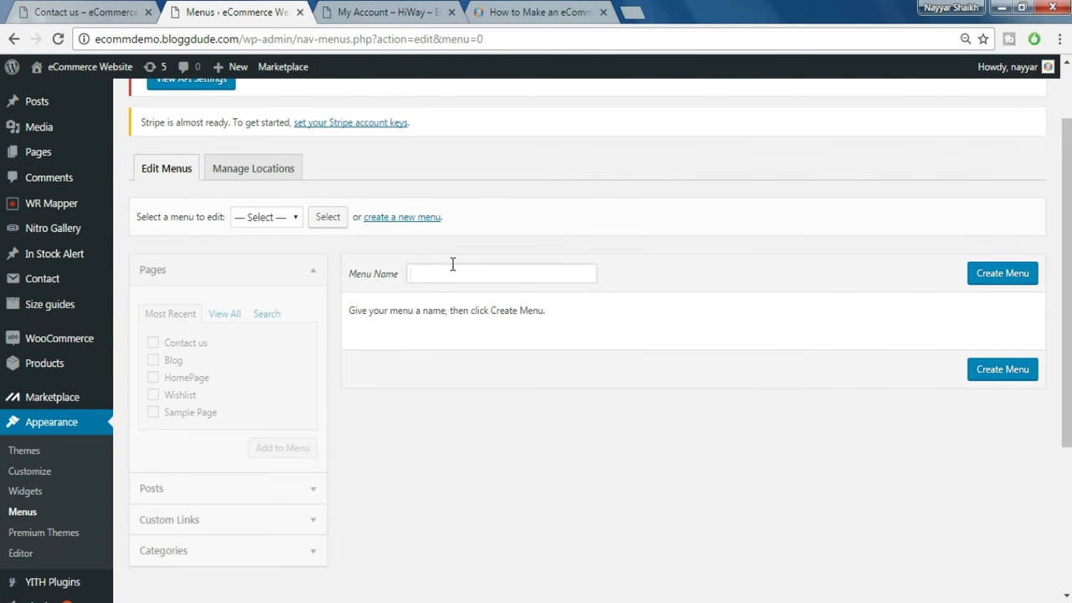
pyautogui.click(452, 266)
pyautogui.write('MainMN')
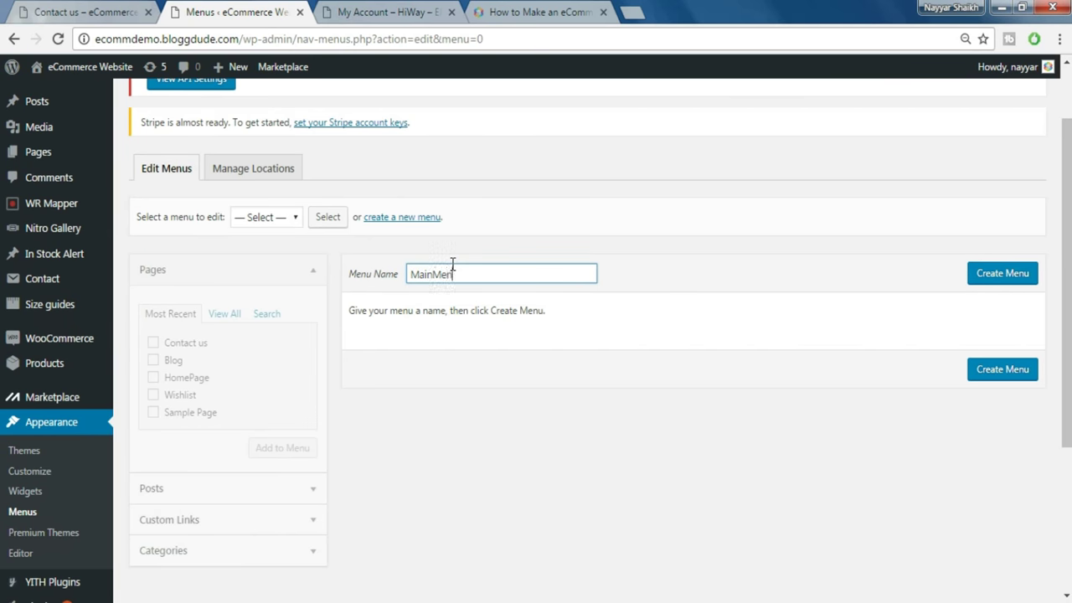
pyautogui.click(990, 280)
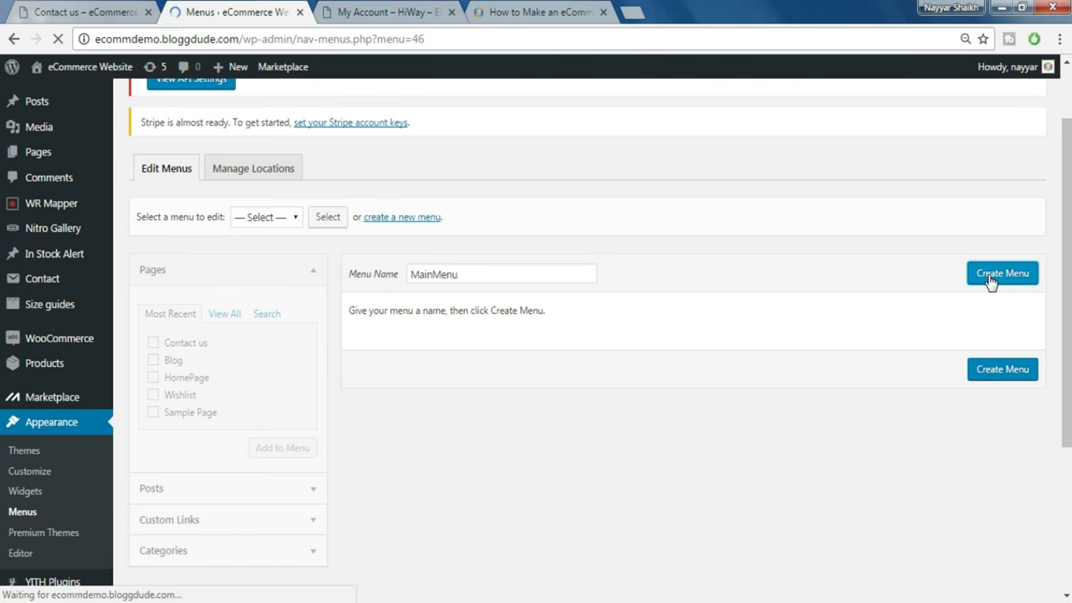
# Expand the Custom Links panel and copy the store's home link address from the live store.
pyautogui.scroll(-3, 273, 449)
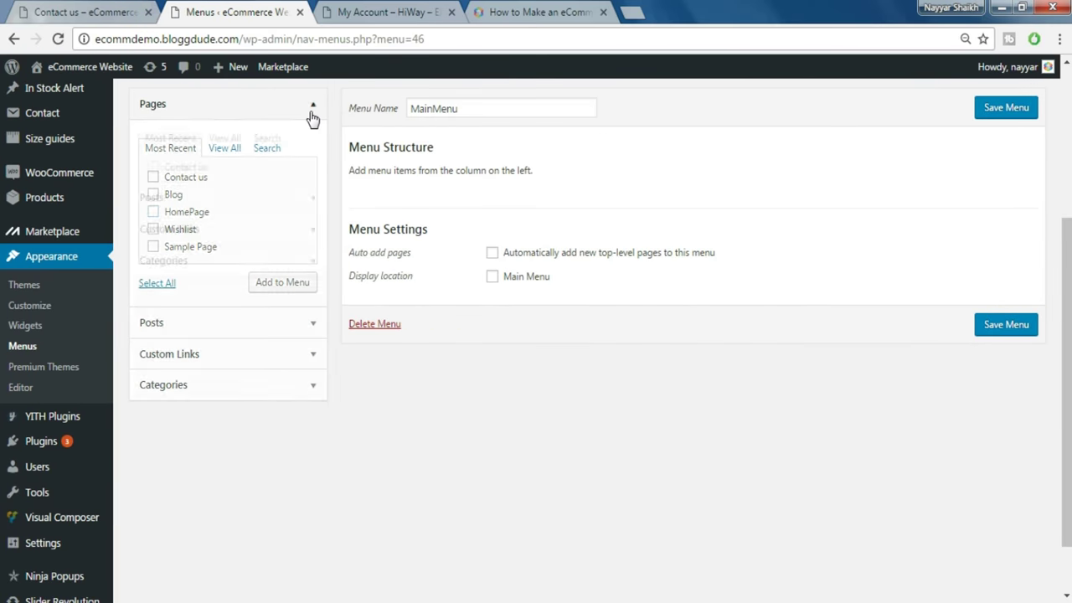
pyautogui.click(311, 109)
pyautogui.click(394, 12)
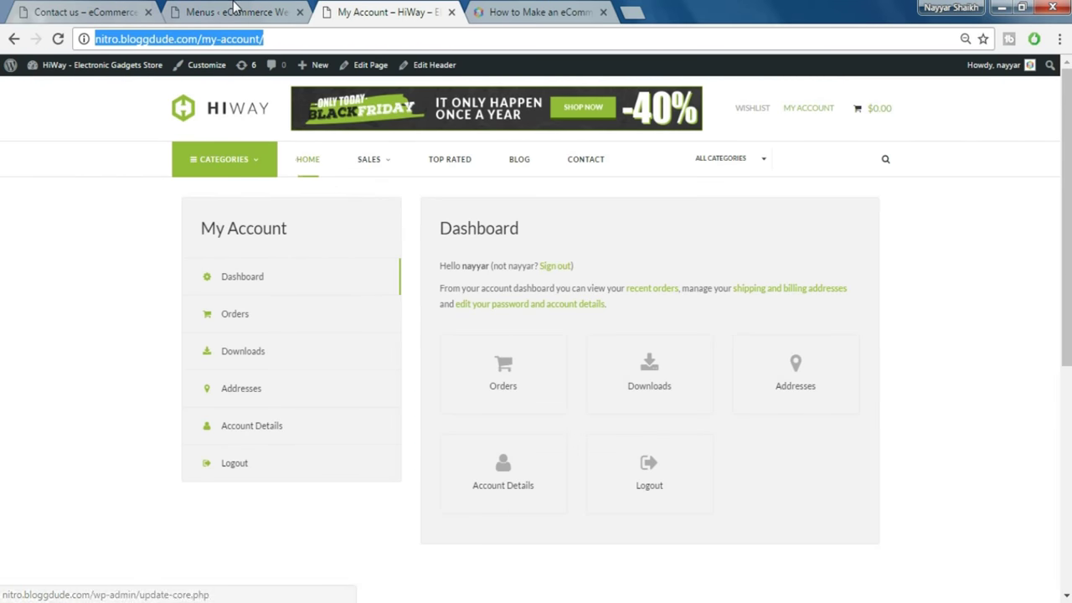
pyautogui.hotkey('ctrl', 'shift', 'Tab')
pyautogui.click(251, 216)
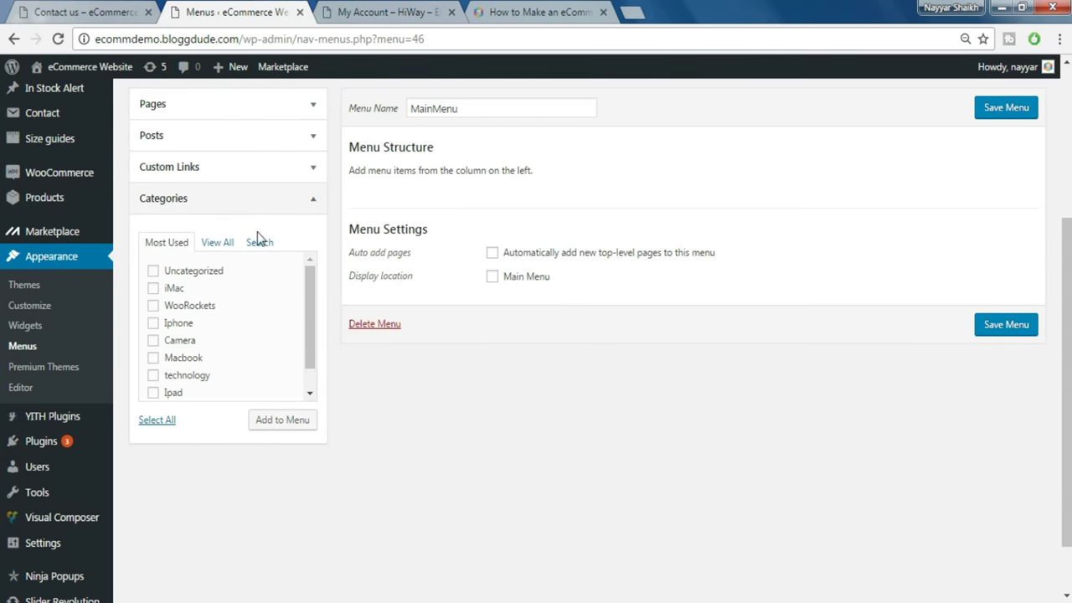
pyautogui.click(267, 172)
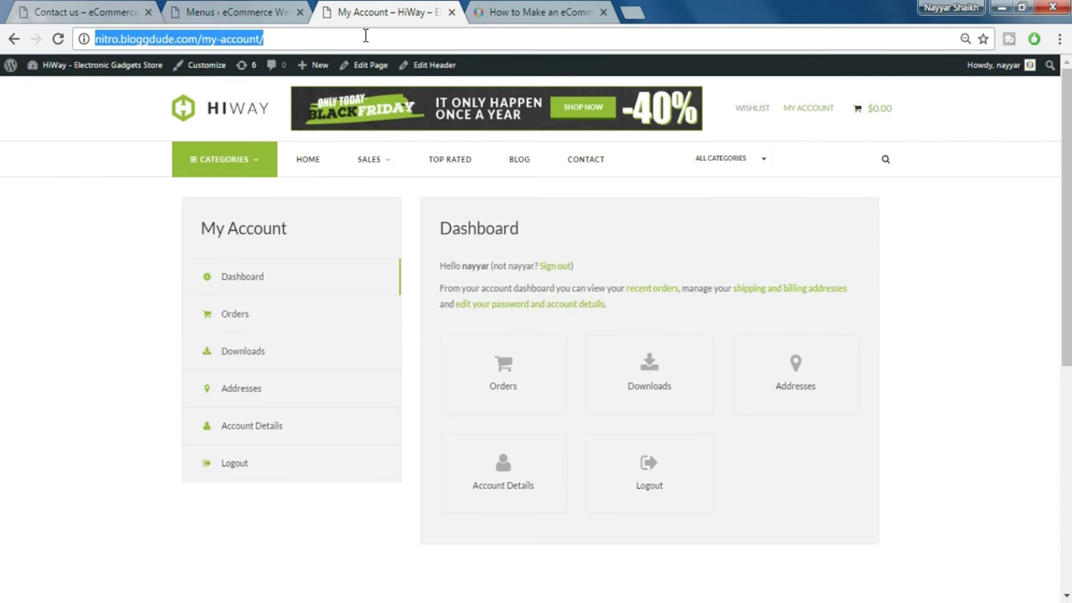
pyautogui.hotkey('ctrl', 'Tab')
pyautogui.rightClick(216, 108)
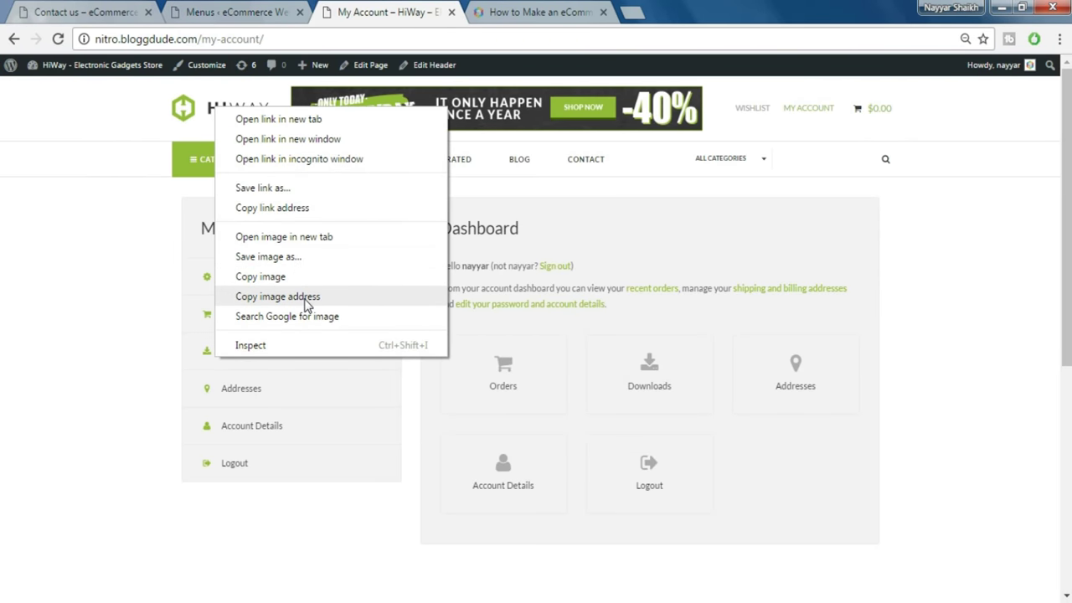
# Add a Home custom link pointing to the store's home URL, comparing with the live navigation.
pyautogui.click(237, 11)
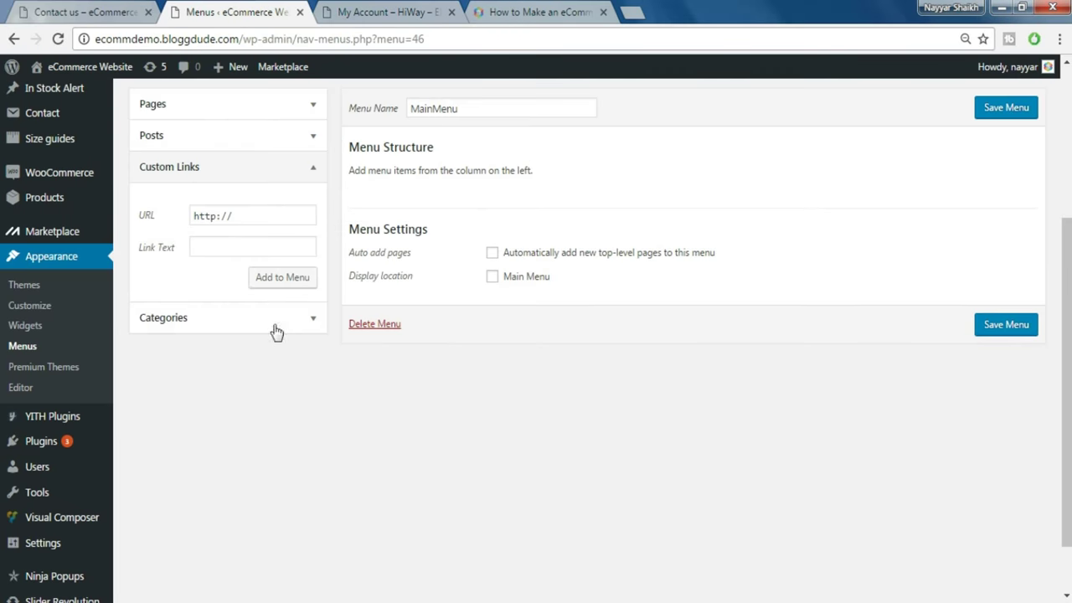
pyautogui.click(238, 216)
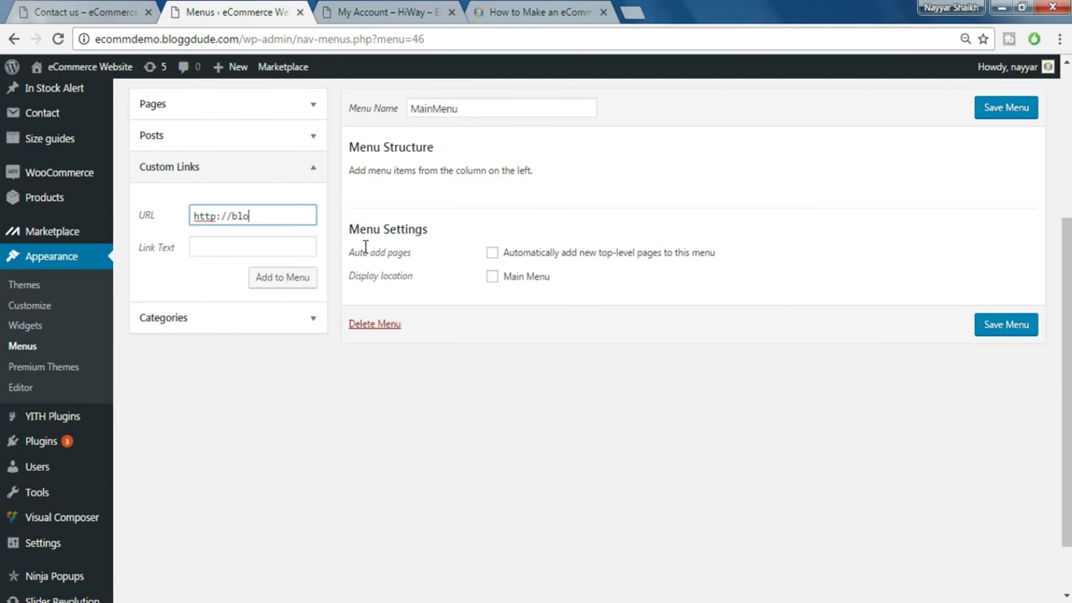
pyautogui.write('bloggdude.com')
pyautogui.click(302, 247)
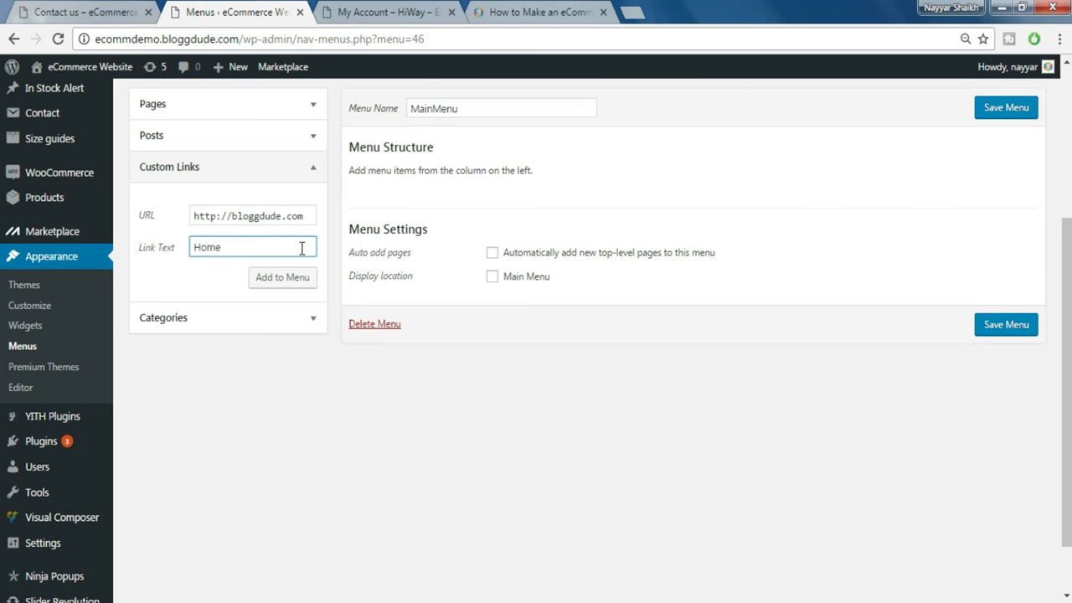
pyautogui.click(289, 283)
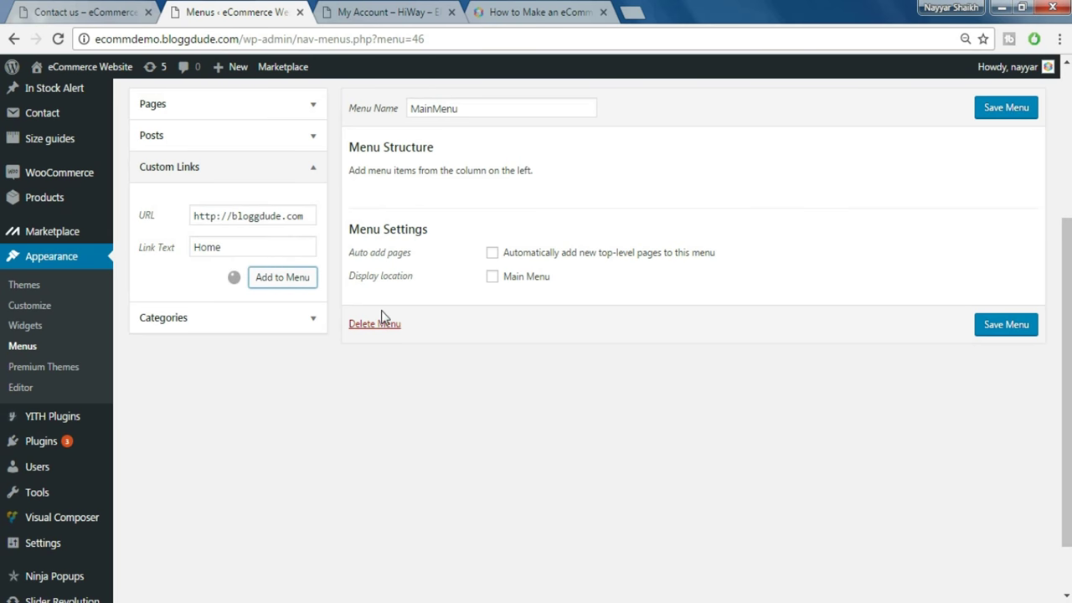
pyautogui.click(390, 11)
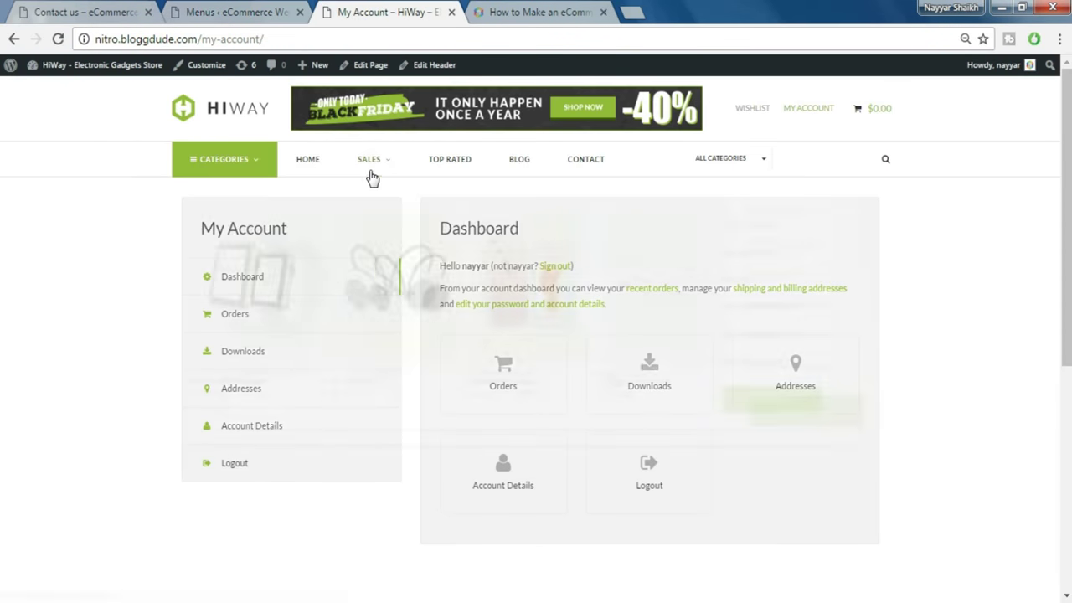
pyautogui.moveTo(373, 179)
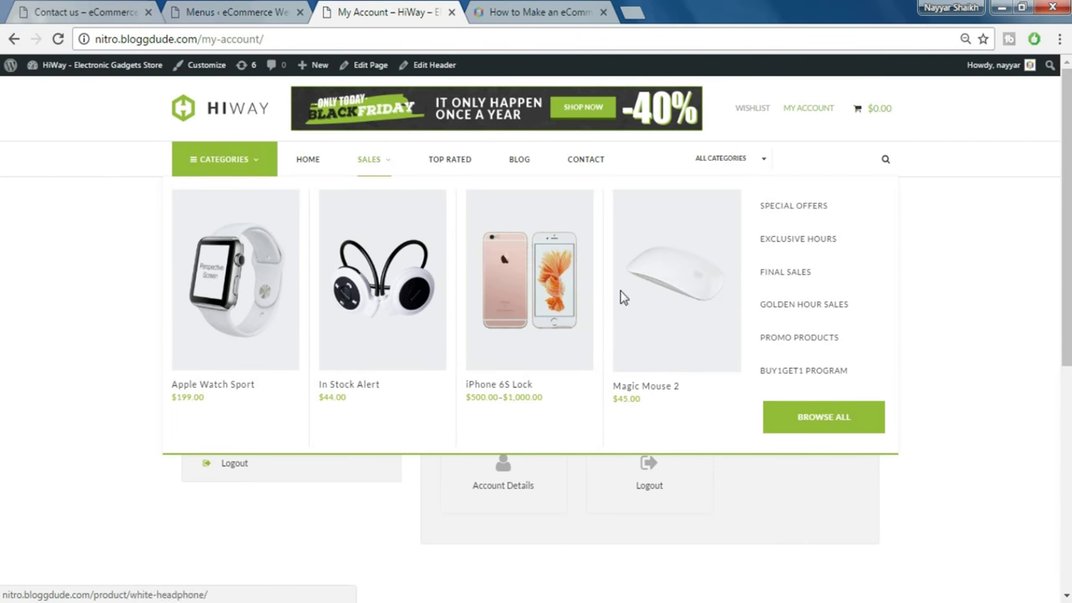
pyautogui.click(251, 11)
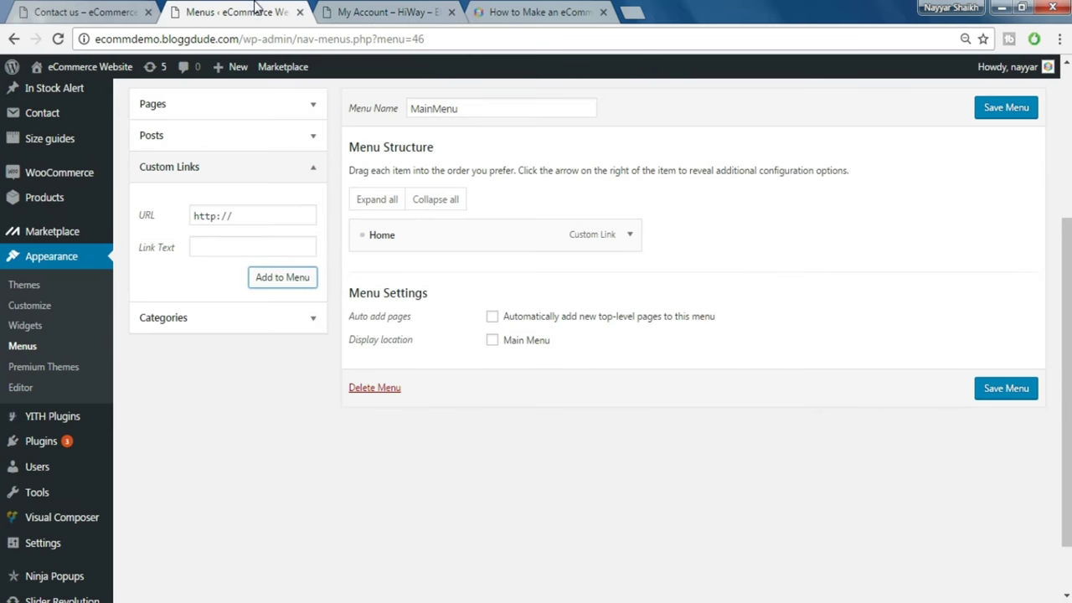
# Add a Sales custom link with URL #, and enter # as the next link's URL.
pyautogui.tripleClick(243, 215)
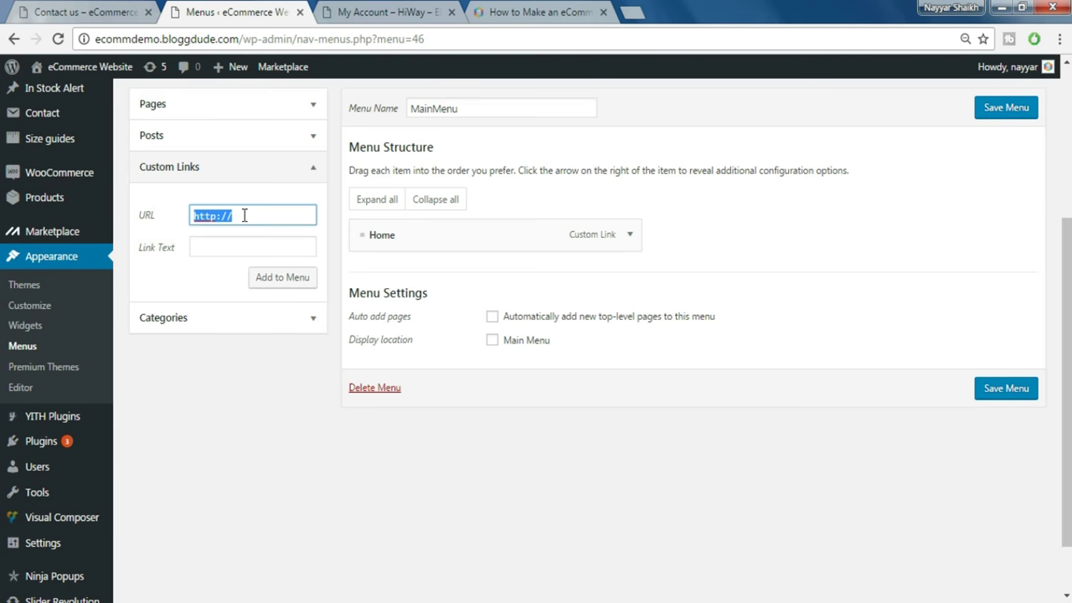
pyautogui.write('#')
pyautogui.click(240, 245)
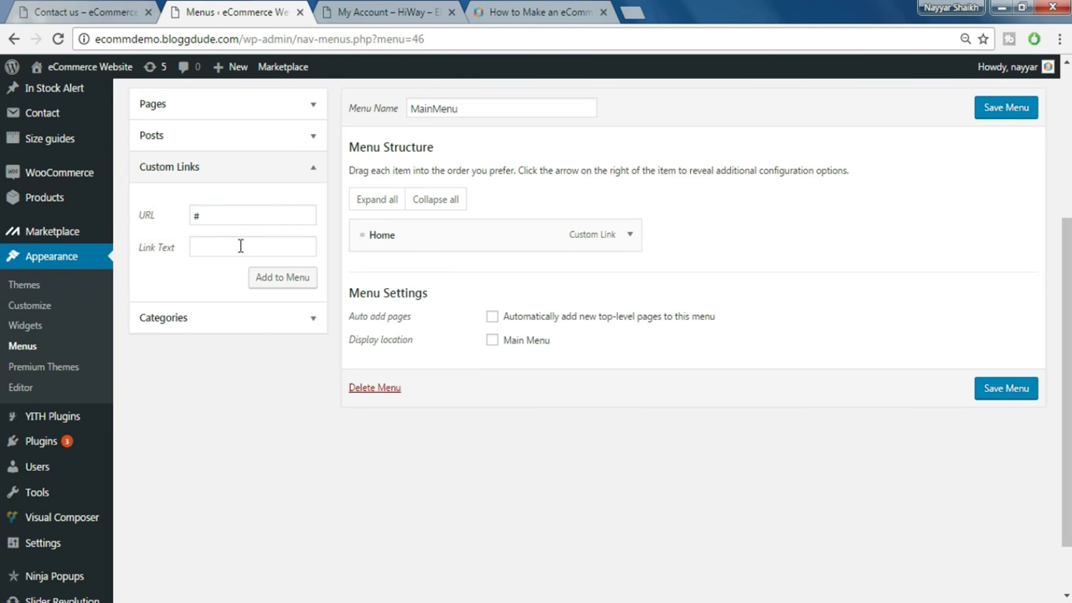
pyautogui.write('Sales')
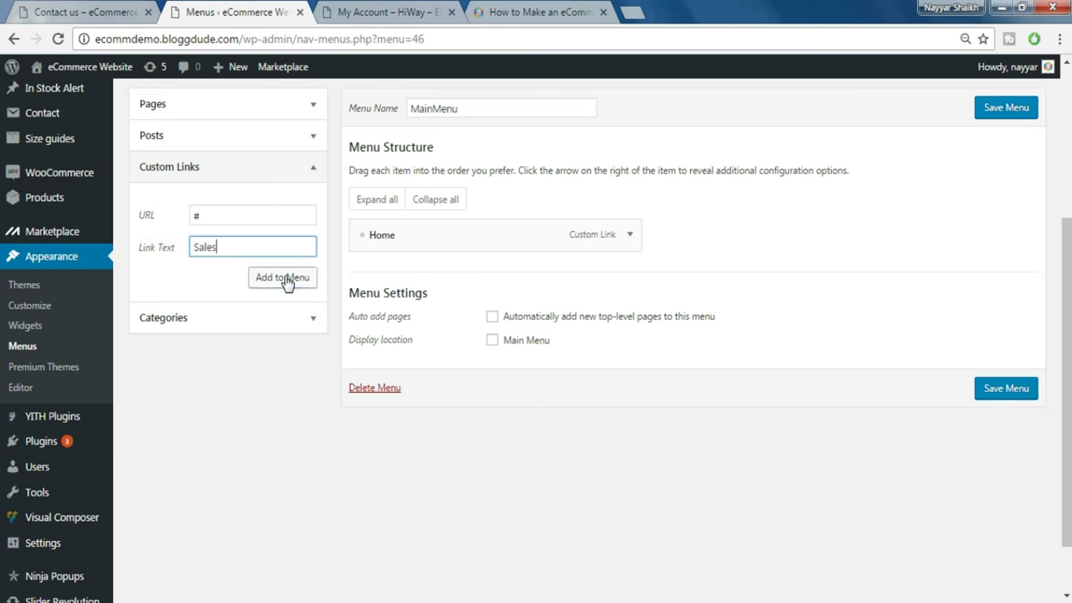
pyautogui.click(285, 280)
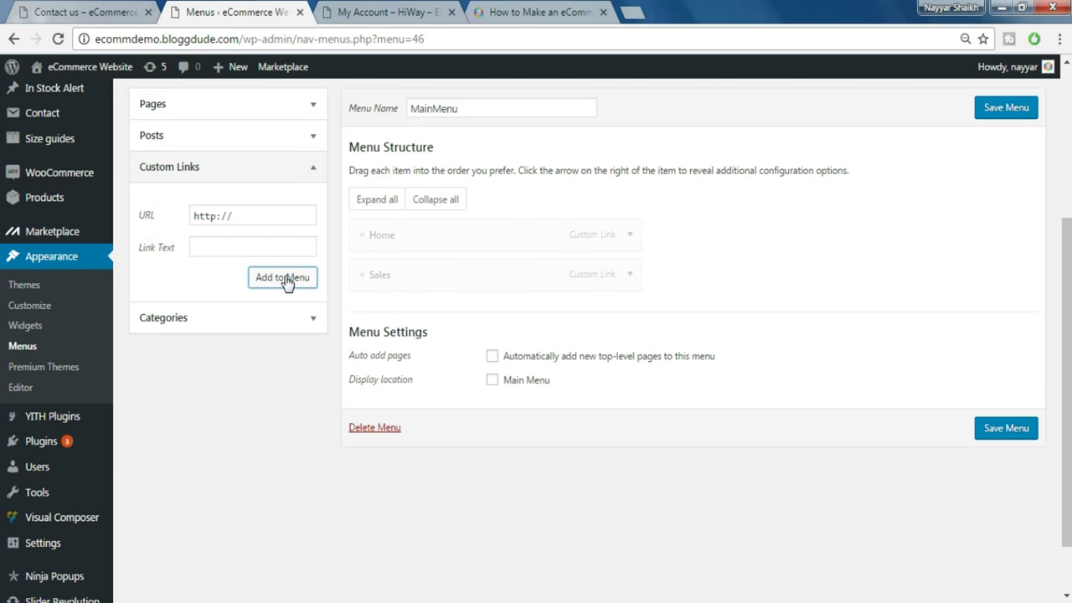
pyautogui.tripleClick(256, 214)
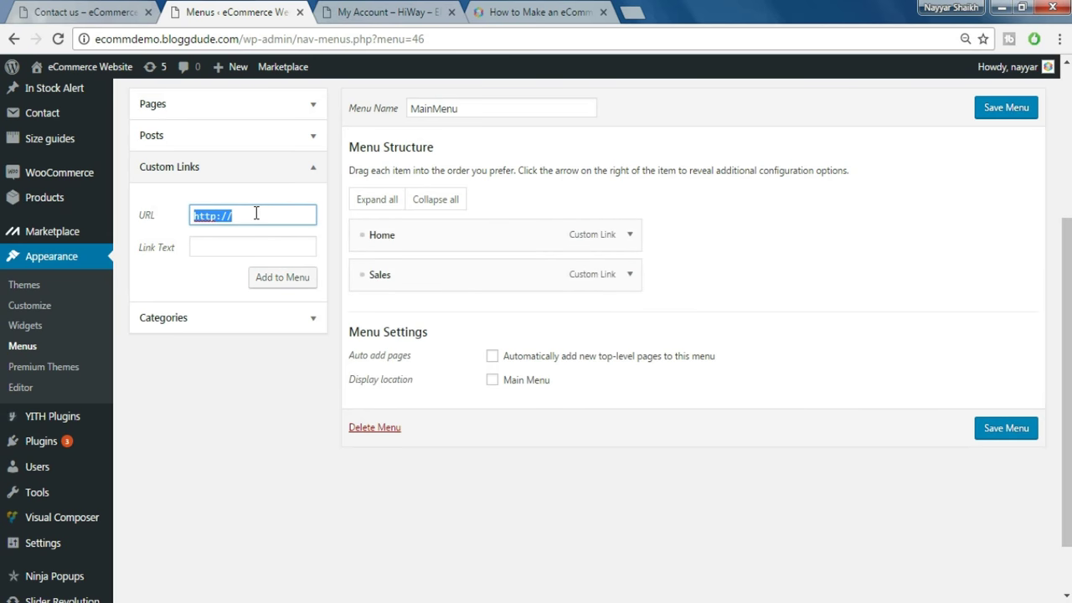
pyautogui.write('#')
pyautogui.click(251, 248)
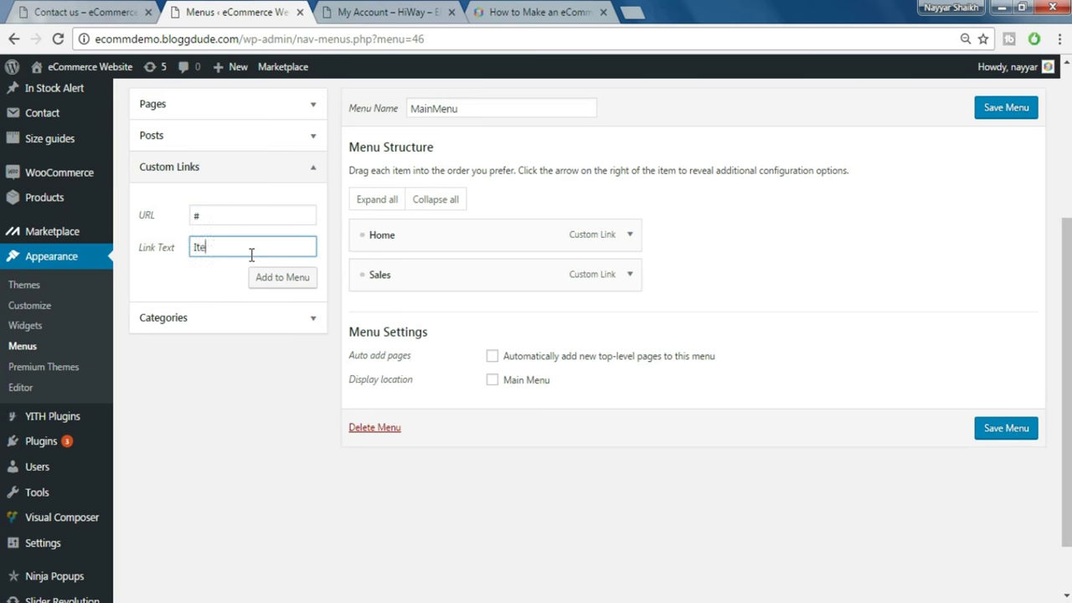
# Add Item1 and Item2 custom links, each pointing to #.
pyautogui.click(283, 279)
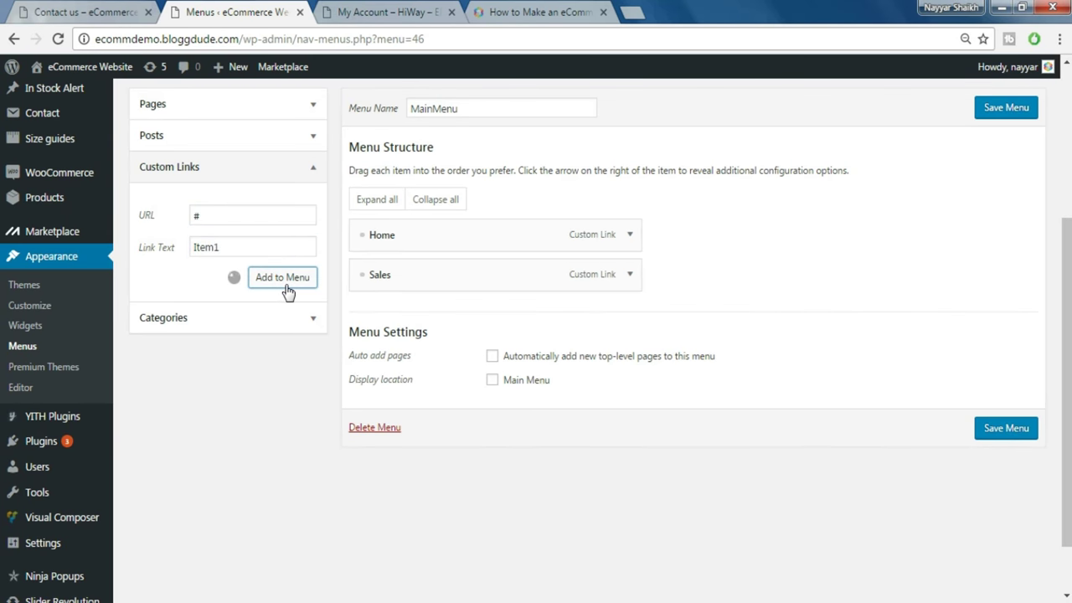
pyautogui.click(359, 7)
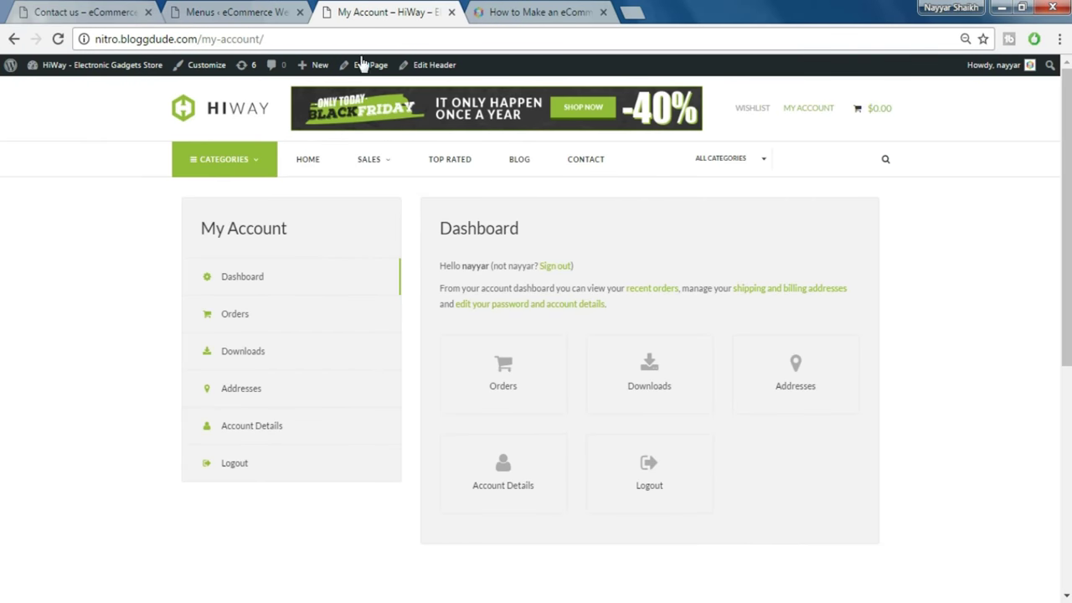
pyautogui.moveTo(358, 171)
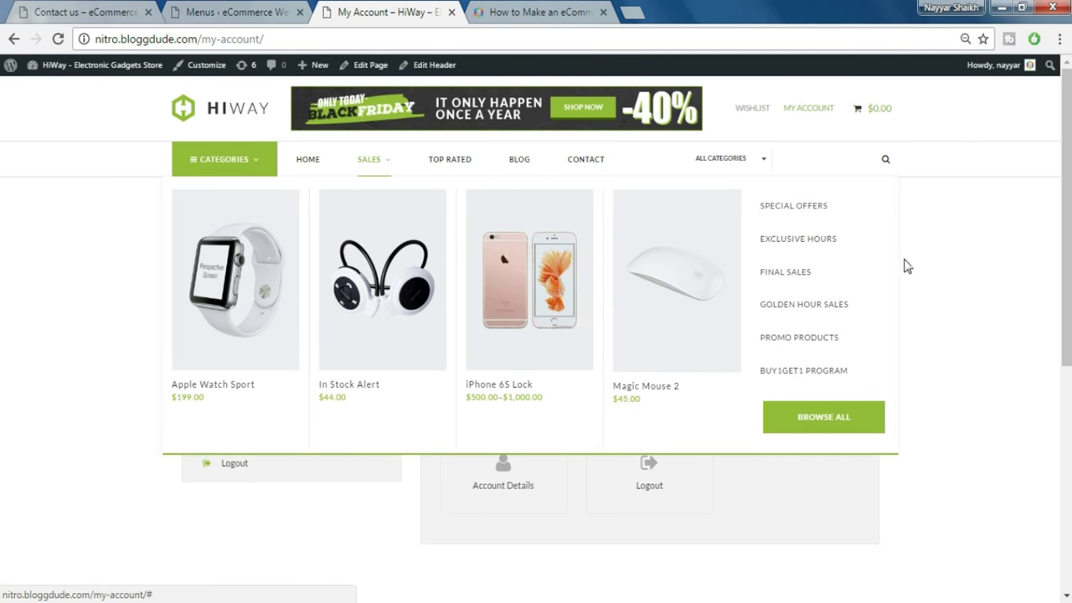
pyautogui.hotkey('ctrl', 'shift', 'Tab')
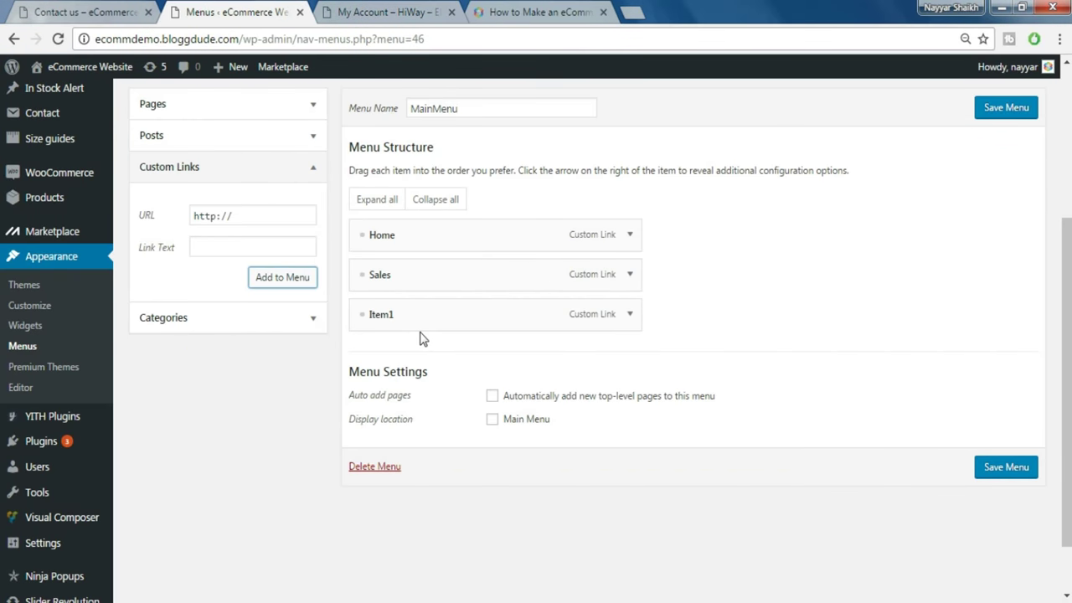
pyautogui.doubleClick(268, 216)
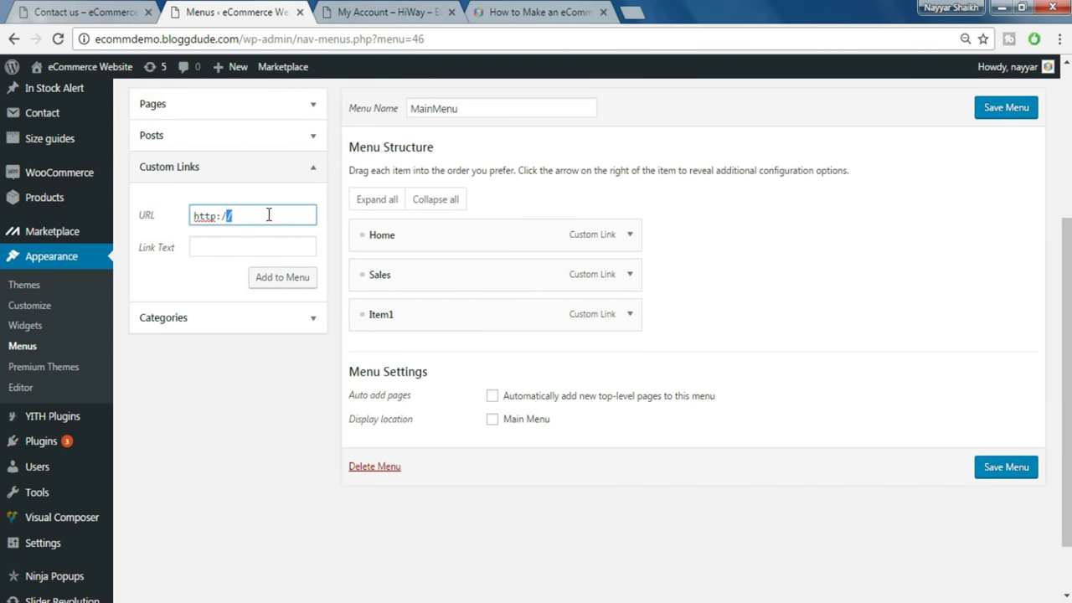
pyautogui.tripleClick(268, 215)
pyautogui.write('#')
pyautogui.click(256, 248)
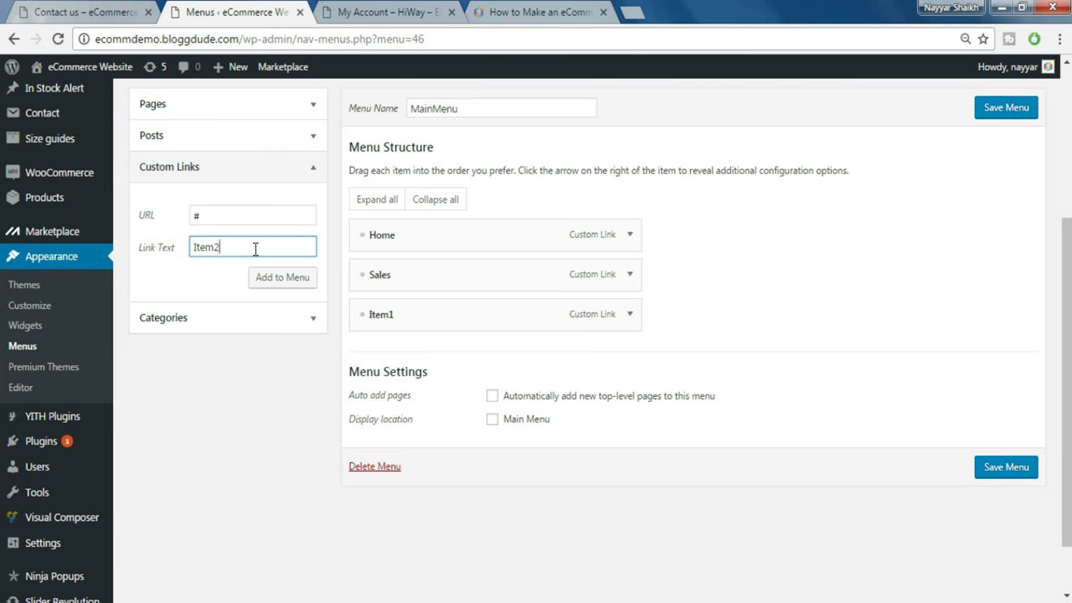
pyautogui.click(254, 287)
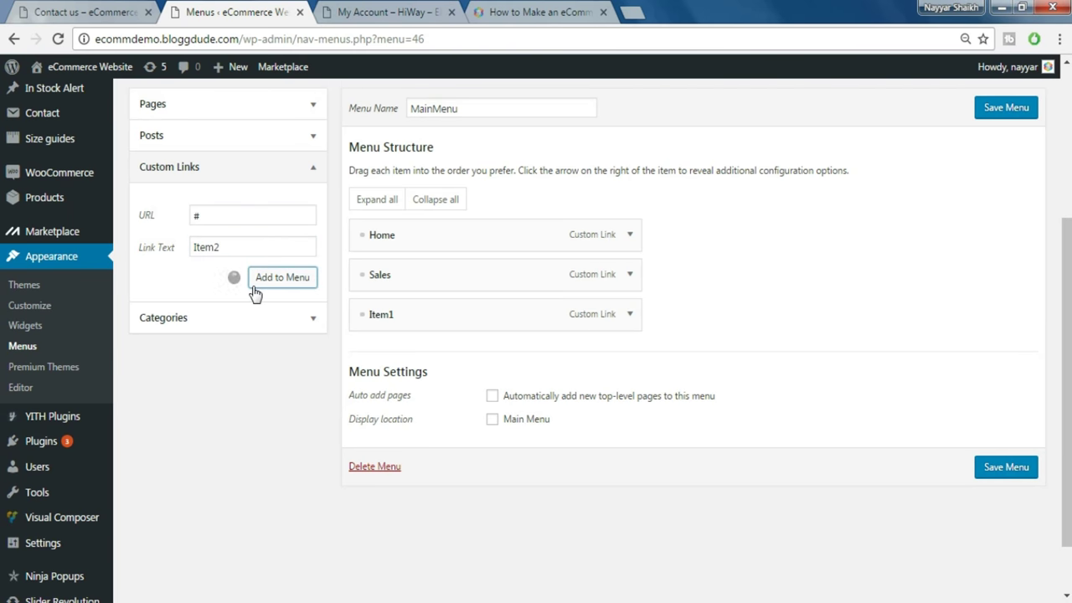
# Add Item3 and Item4 custom links, each with URL #.
pyautogui.click(257, 216)
pyautogui.hotkey('ctrl', 'a')
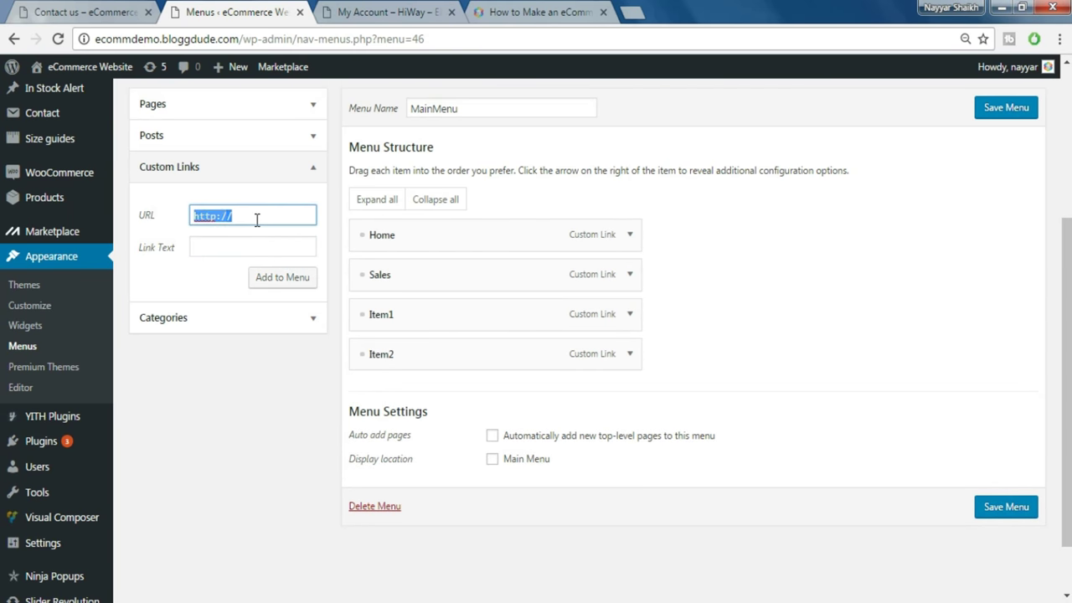
pyautogui.write('#')
pyautogui.press('Tab')
pyautogui.write('Item3')
pyautogui.click(303, 282)
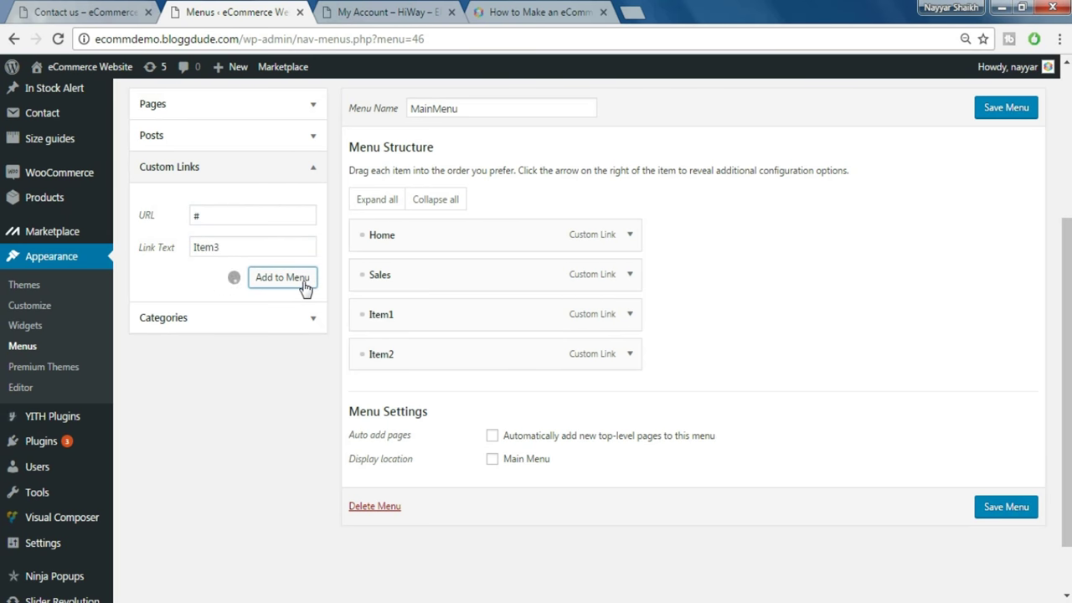
pyautogui.click(241, 210)
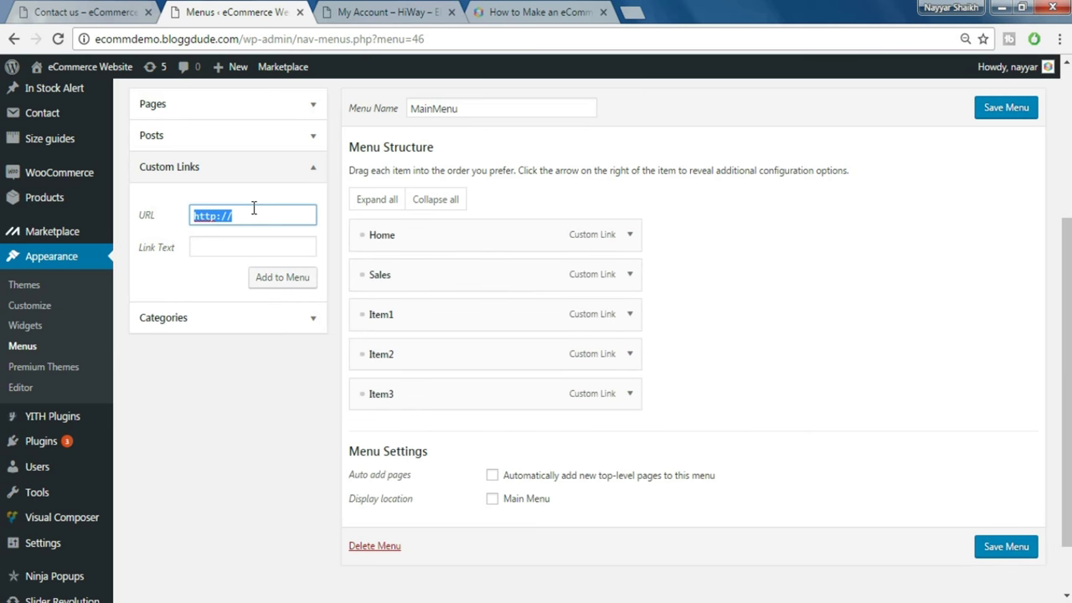
pyautogui.write('#')
pyautogui.press('Tab')
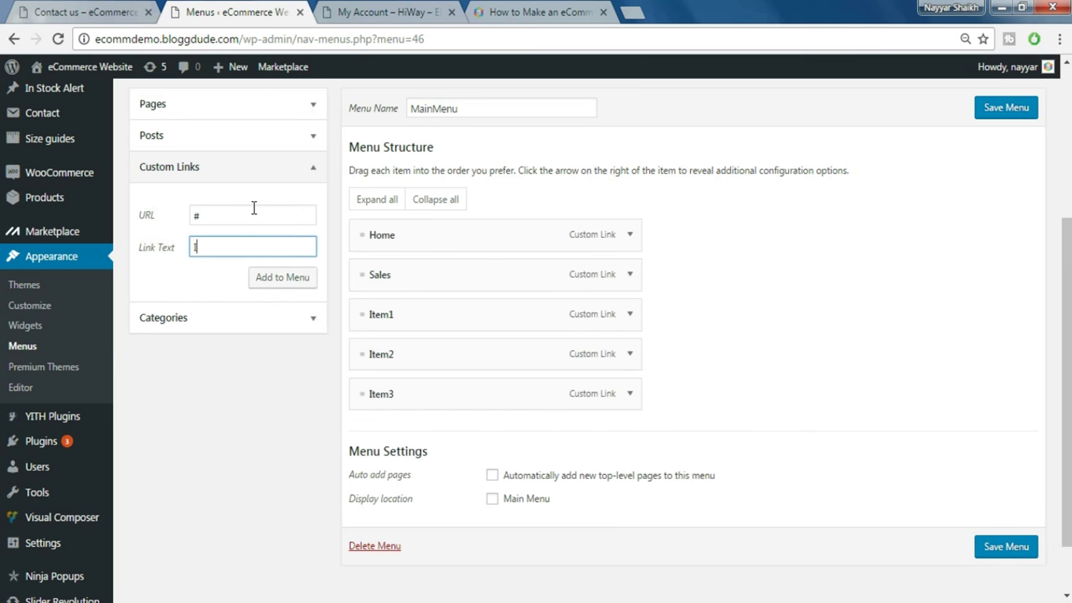
pyautogui.write('Item4')
pyautogui.click(292, 283)
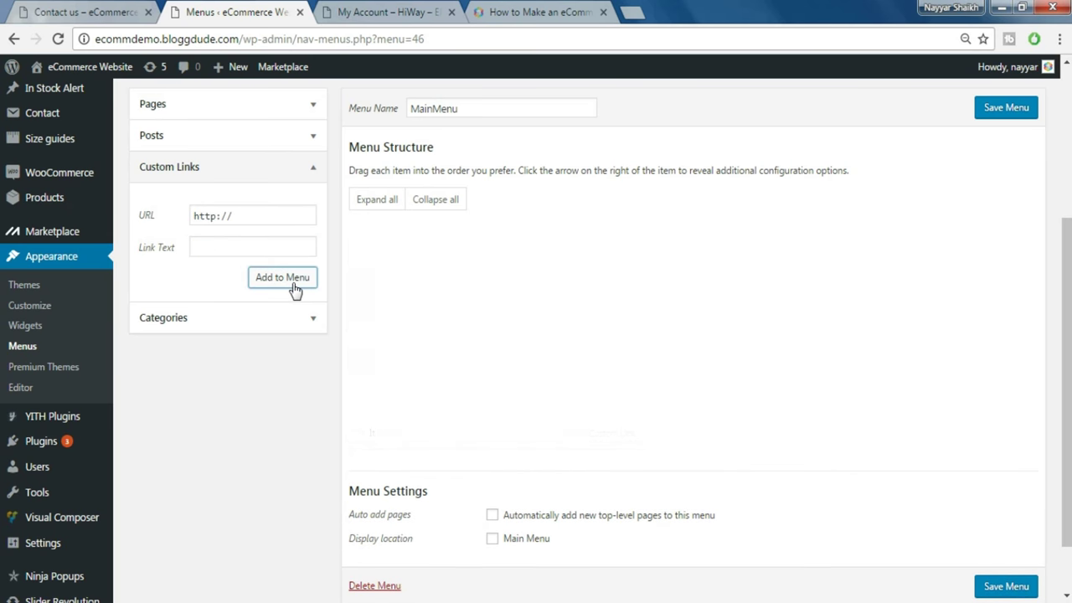
# Add the Item5 custom link with URL #.
pyautogui.click(252, 216)
pyautogui.write('#')
pyautogui.press('Tab')
pyautogui.write('Item5')
pyautogui.click(281, 281)
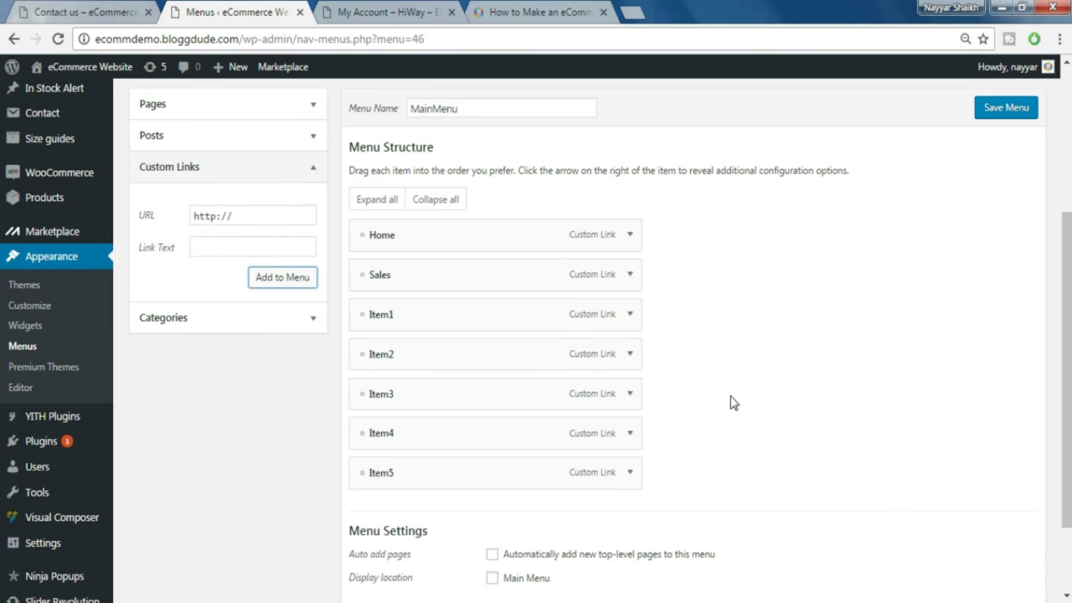
# Drag Item1 through Item5 slightly right under Sales so each becomes its sub item.
pyautogui.moveTo(389, 399); pyautogui.dragTo(403, 314)
pyautogui.moveTo(381, 356); pyautogui.dragTo(397, 387)
pyautogui.moveTo(381, 396); pyautogui.dragTo(402, 392)
pyautogui.moveTo(381, 436); pyautogui.dragTo(407, 433)
pyautogui.moveTo(381, 476); pyautogui.dragTo(414, 465)
pyautogui.moveTo(398, 275)
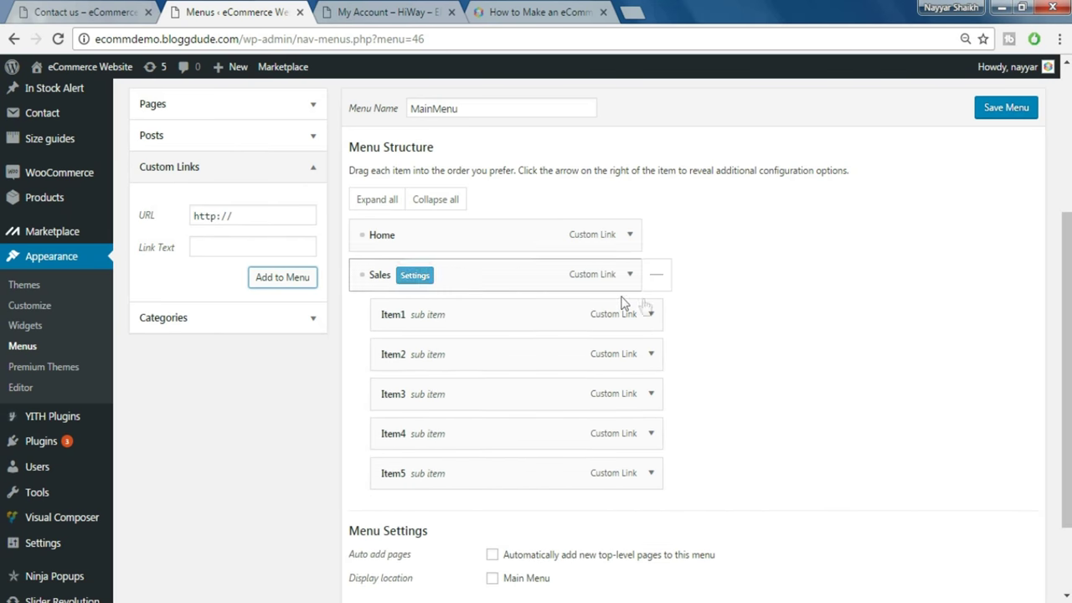
# Enable a MegaMenu on Sales with five equal 1/5 columns, then bring up Item1's settings.
pyautogui.click(415, 277)
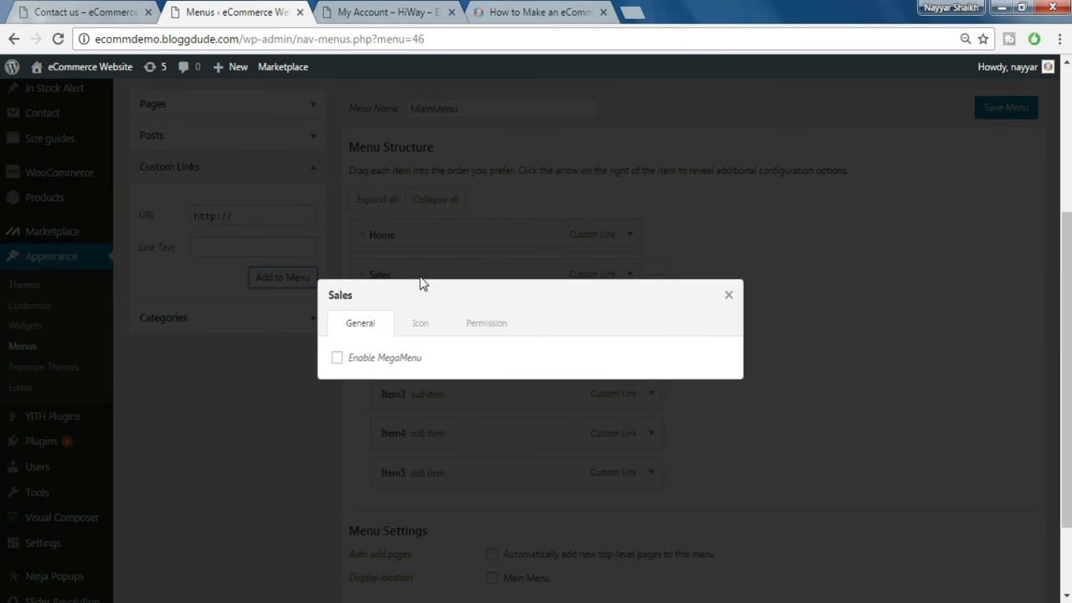
pyautogui.click(364, 363)
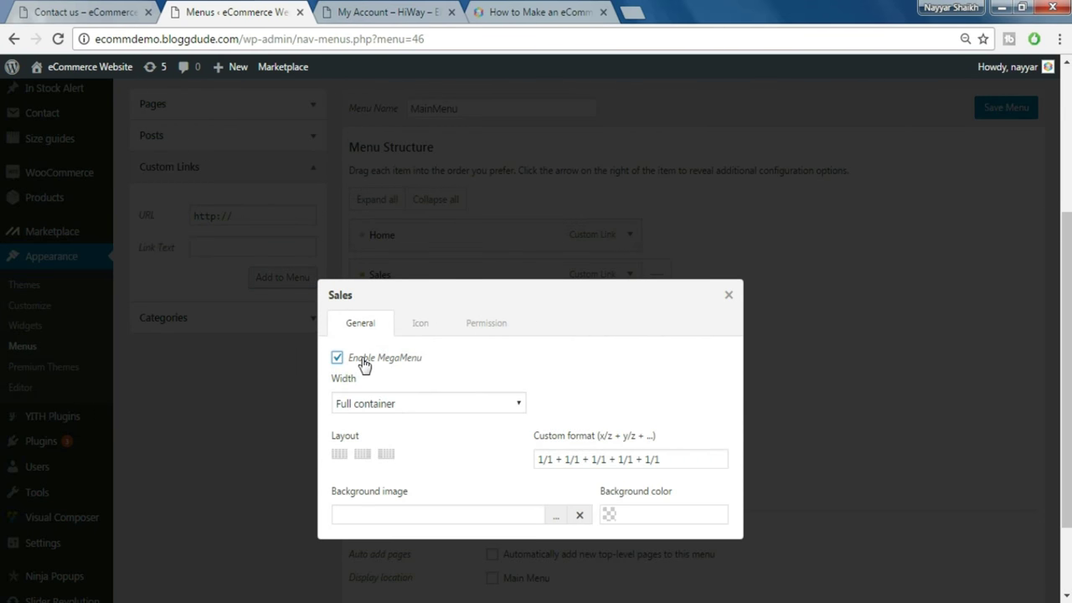
pyautogui.click(340, 459)
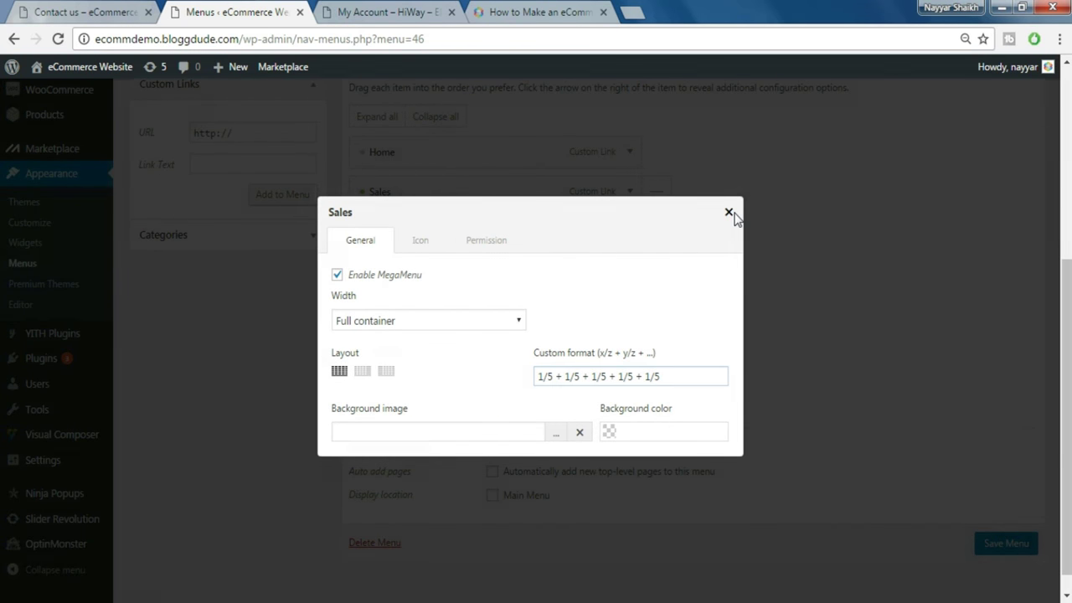
pyautogui.click(730, 214)
pyautogui.moveTo(439, 243)
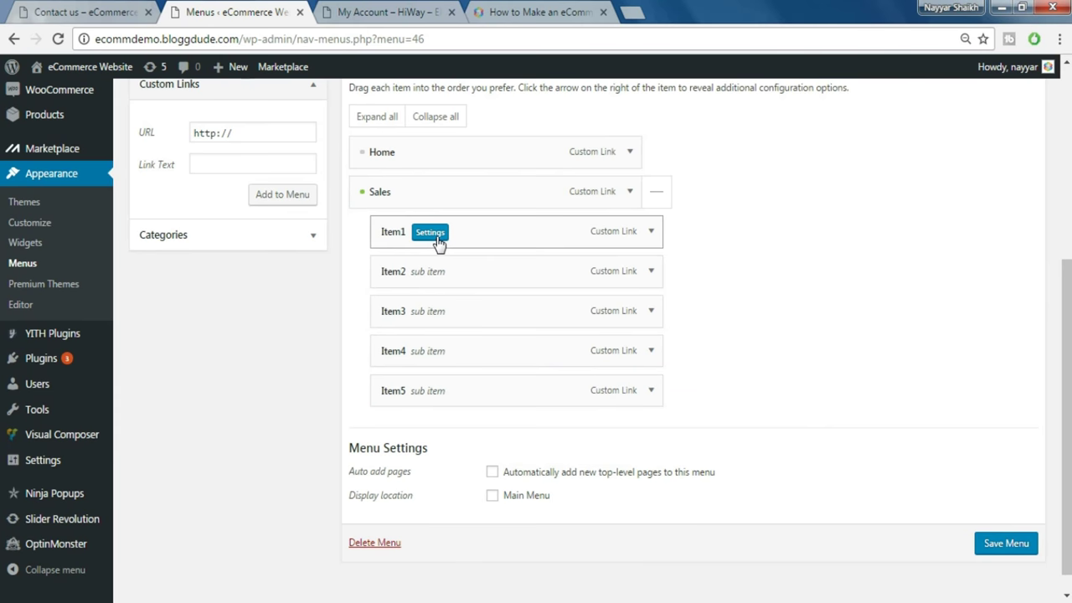
pyautogui.click(431, 234)
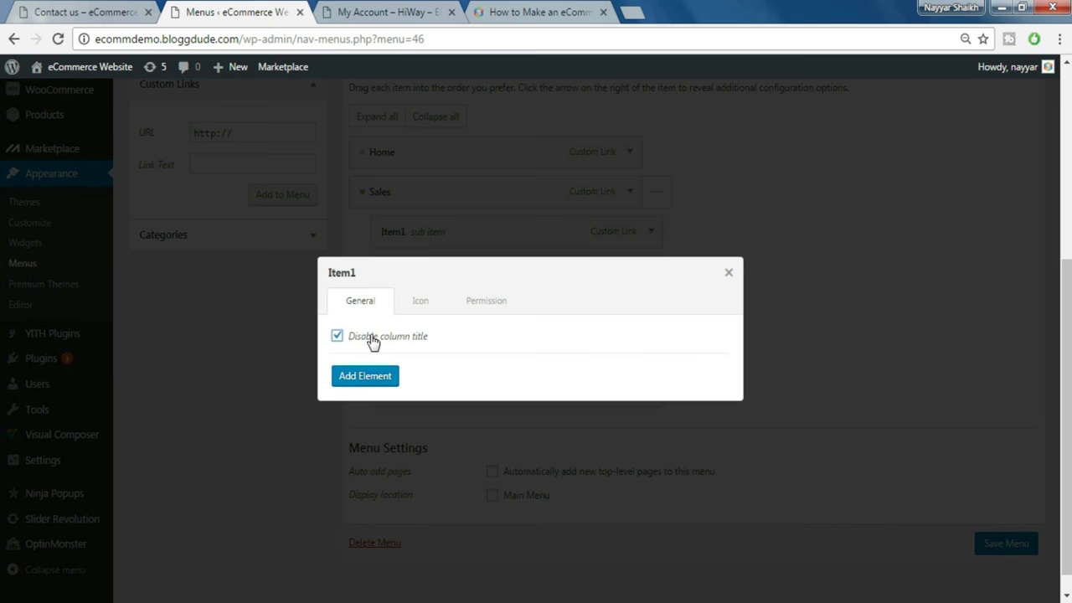
# Give Item1 a product element showing iPhone 6S Plus.
pyautogui.click(387, 381)
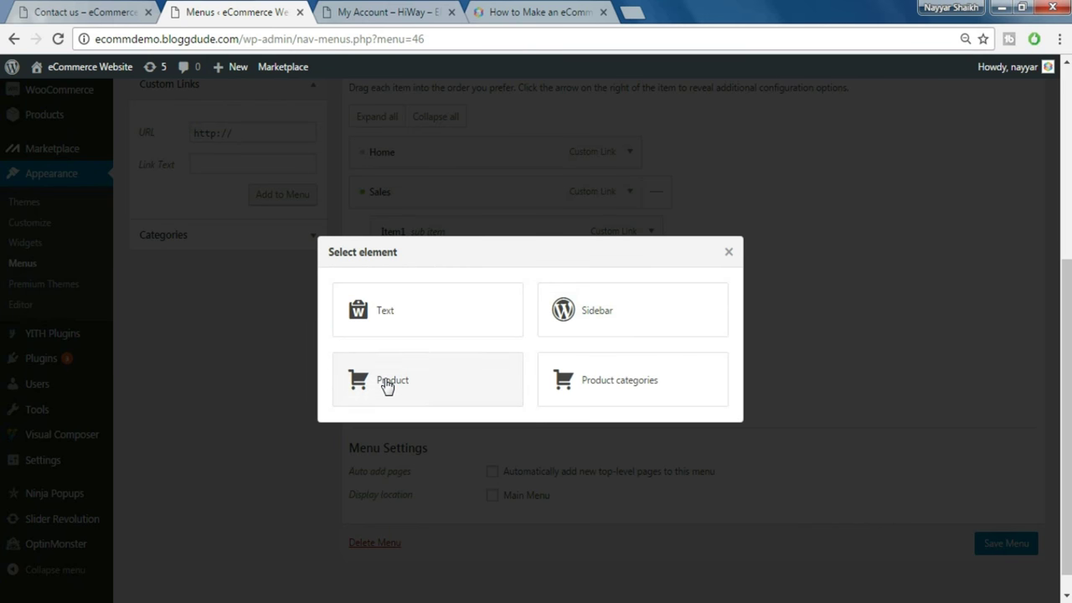
pyautogui.click(443, 378)
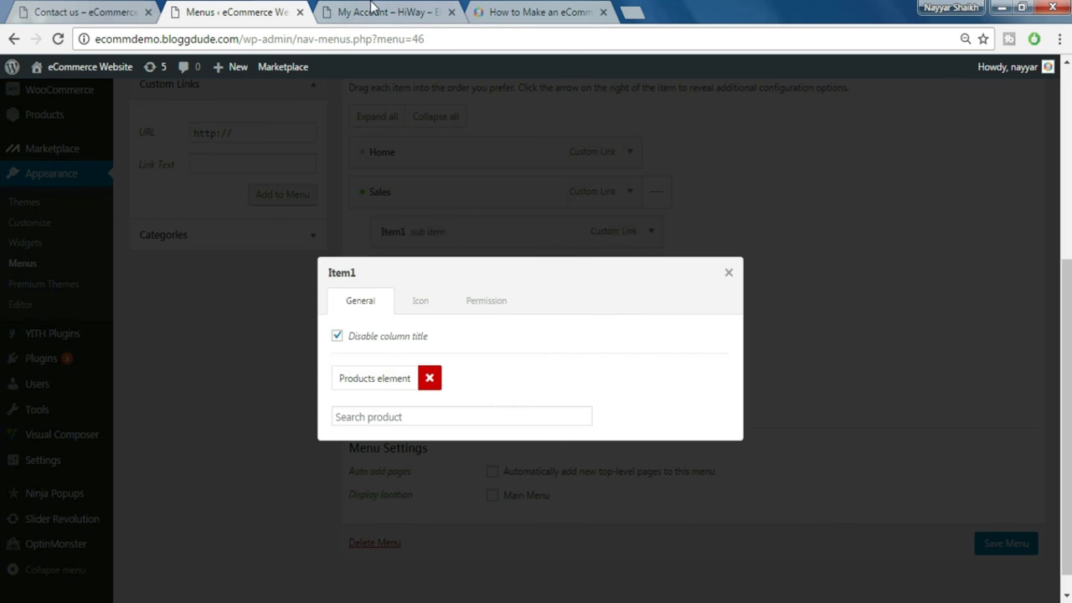
pyautogui.click(372, 8)
pyautogui.moveTo(376, 166)
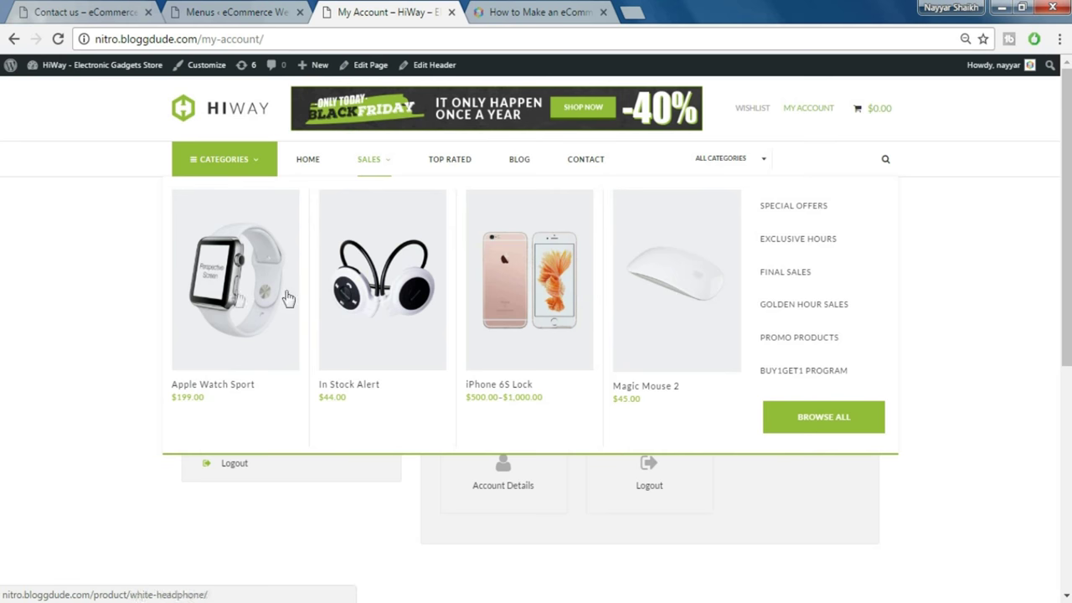
pyautogui.click(239, 10)
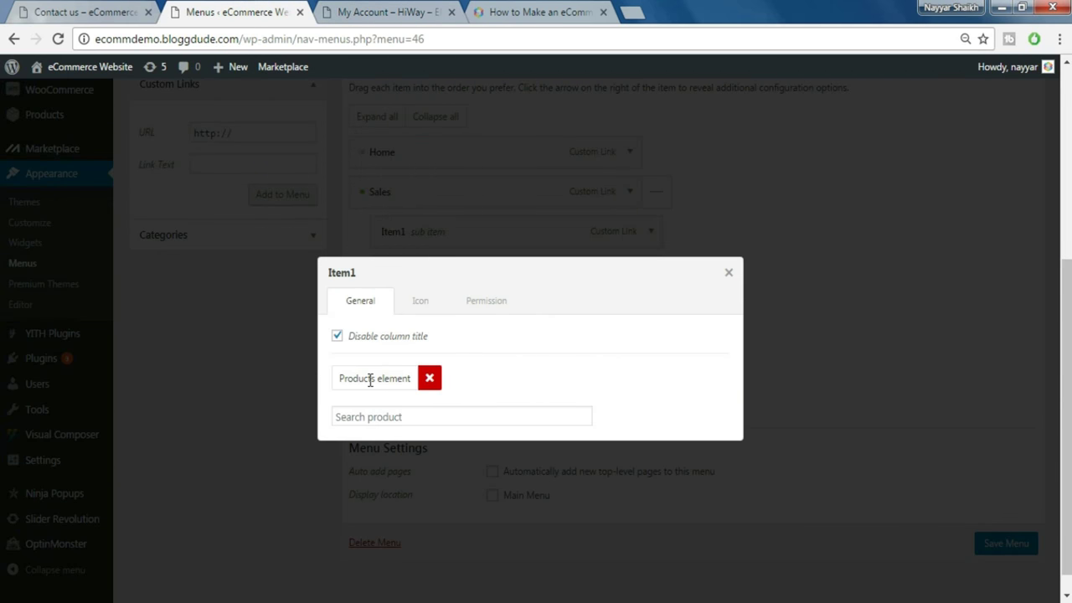
pyautogui.click(394, 419)
pyautogui.write('ipho')
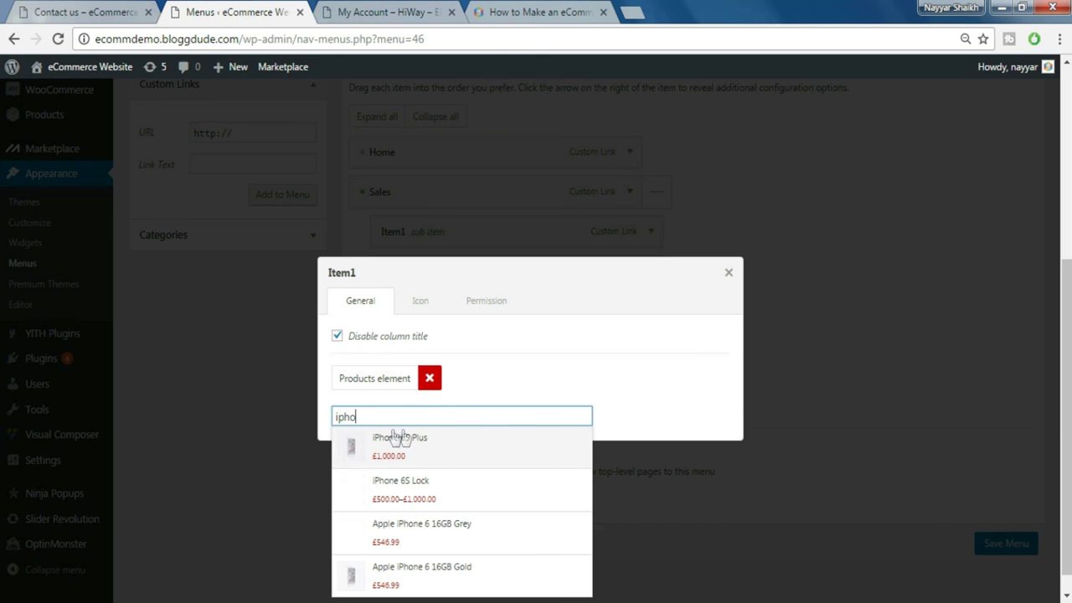
pyautogui.click(423, 452)
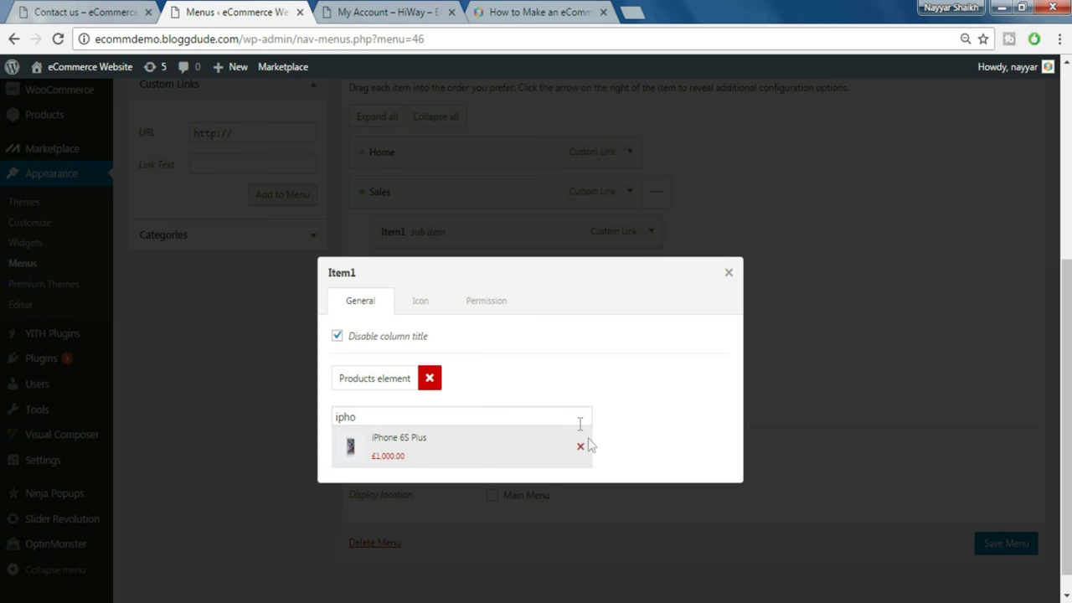
pyautogui.click(416, 304)
pyautogui.click(362, 301)
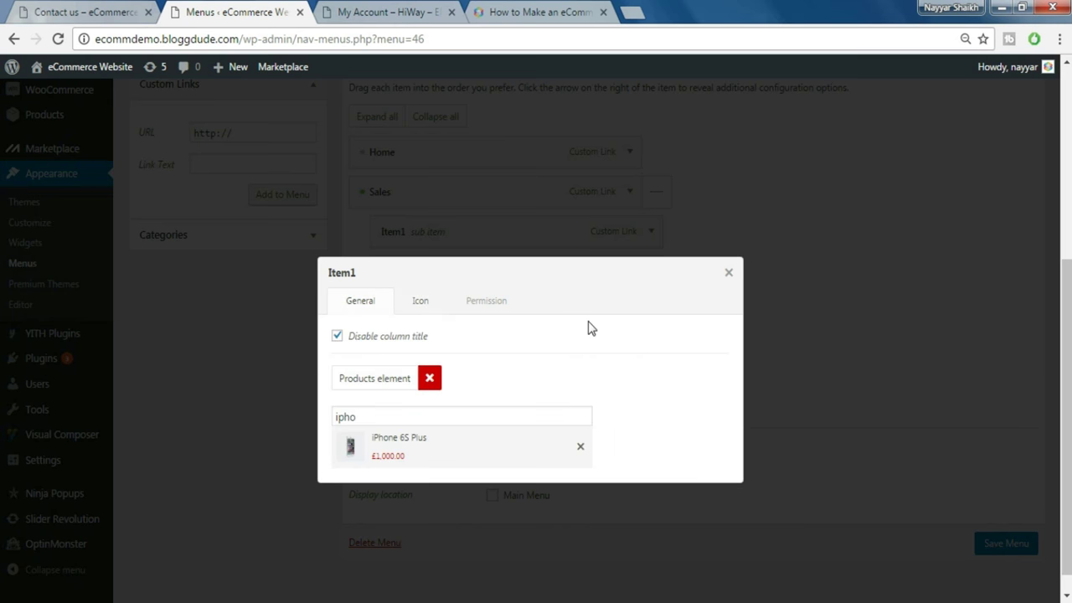
pyautogui.click(728, 273)
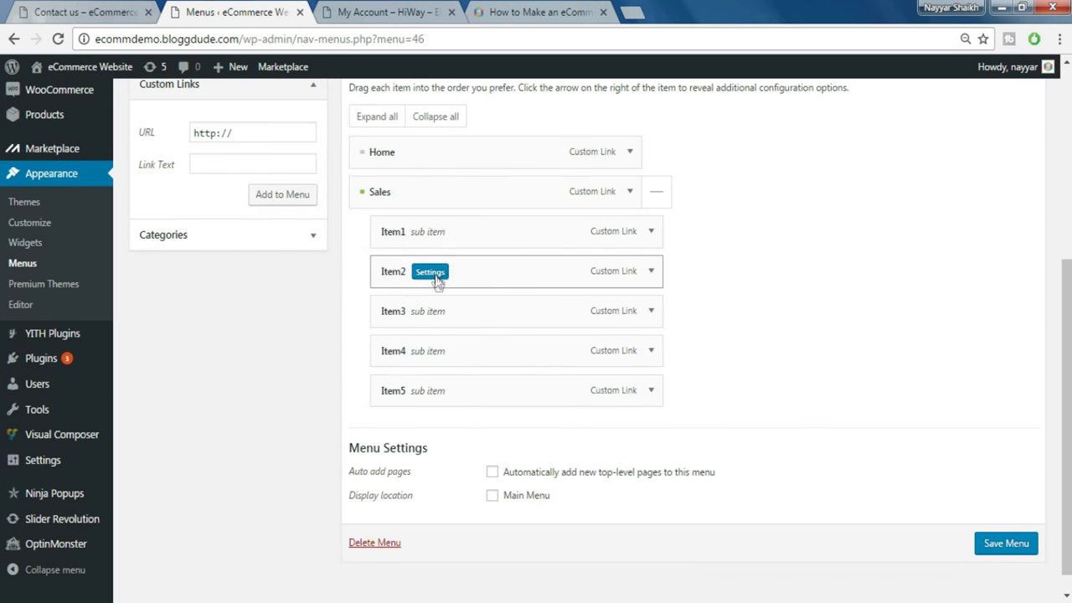
# Disable Item2's column title and give it the iPhone 6S Lock product element.
pyautogui.click(438, 272)
pyautogui.click(337, 336)
pyautogui.click(356, 377)
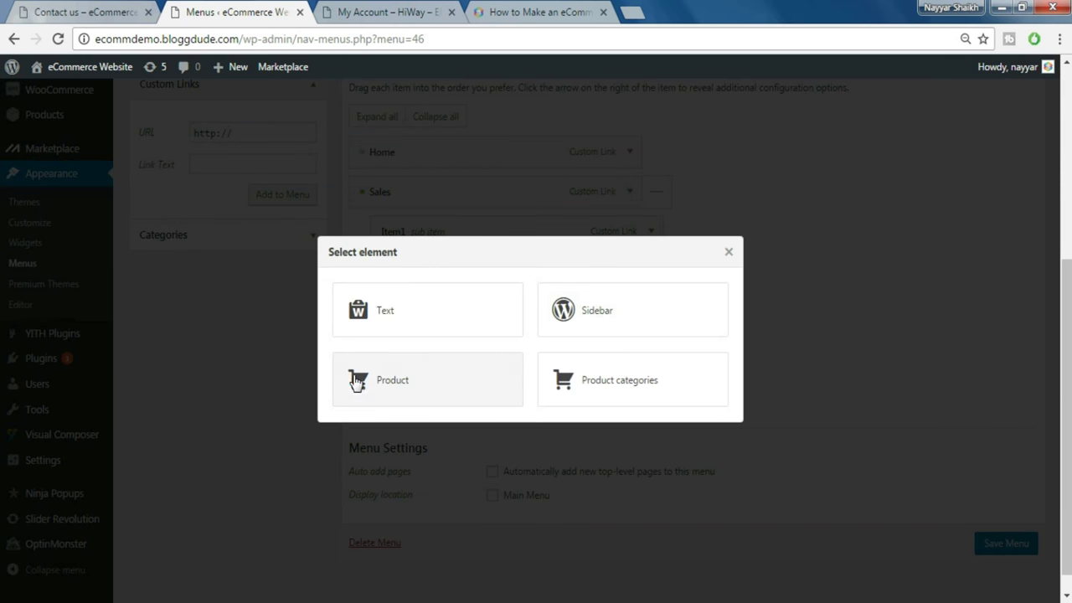
pyautogui.click(445, 362)
pyautogui.click(363, 412)
pyautogui.write('ipho')
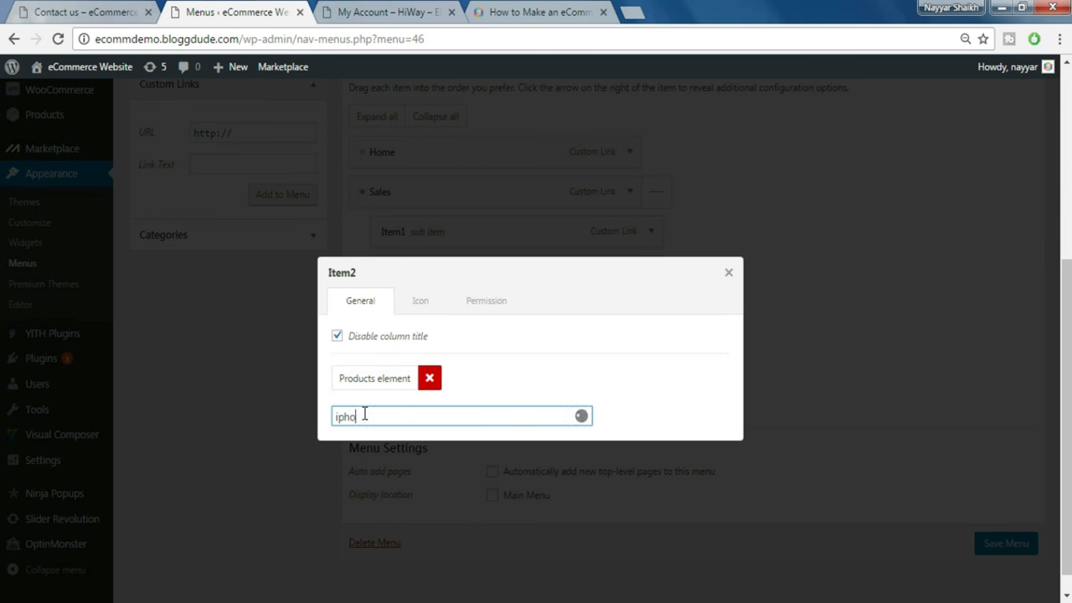
pyautogui.click(446, 490)
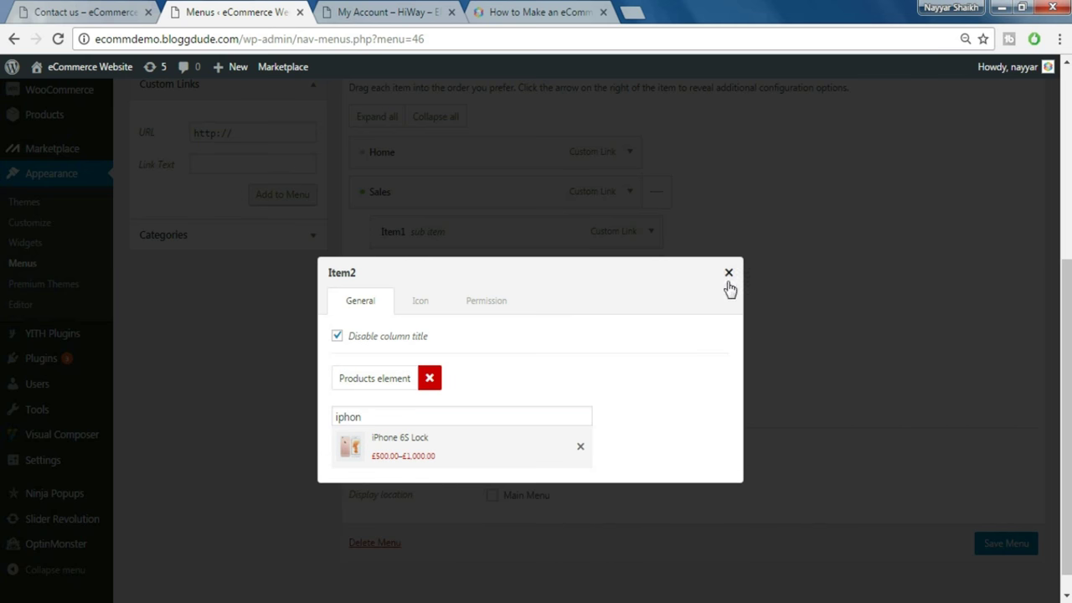
pyautogui.click(728, 273)
pyautogui.moveTo(467, 318)
# Disable Item3's column title and give it the Apple iPhone 6 16GB Grey product.
pyautogui.click(436, 312)
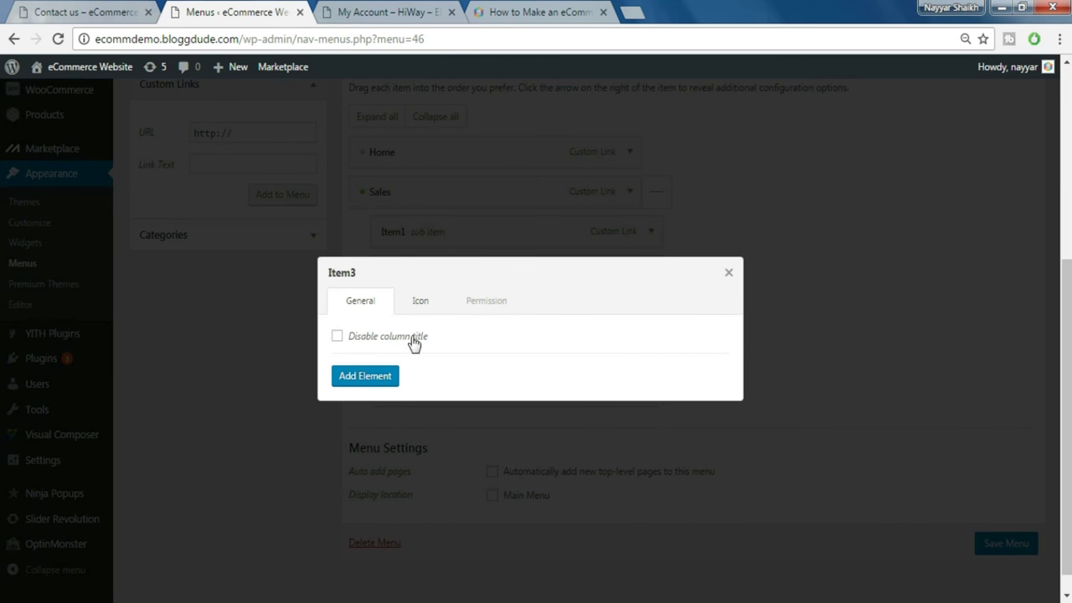
pyautogui.click(355, 337)
pyautogui.click(390, 377)
pyautogui.click(415, 369)
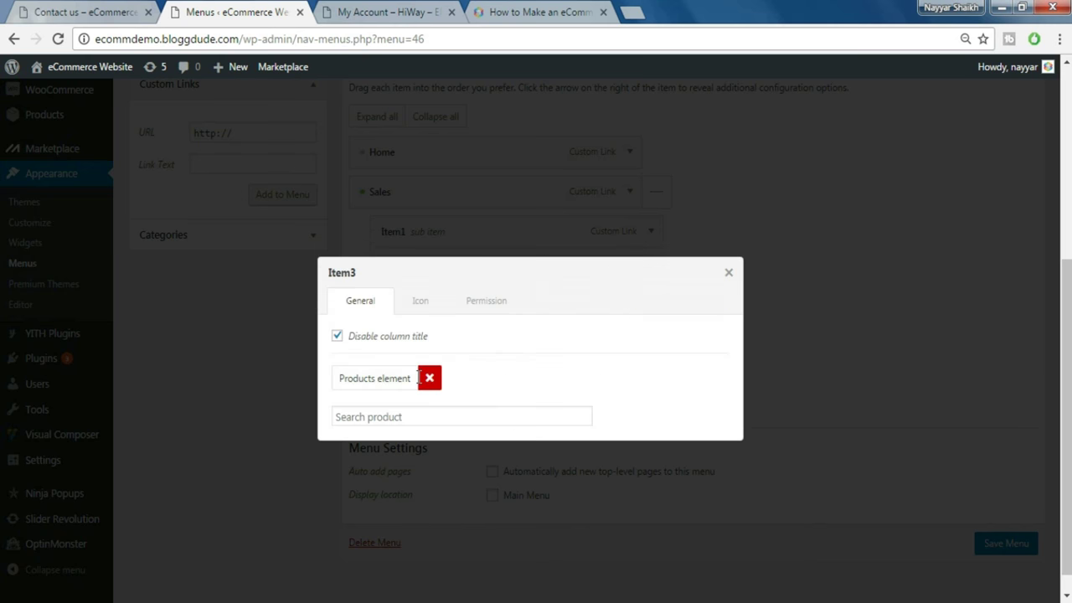
pyautogui.click(387, 416)
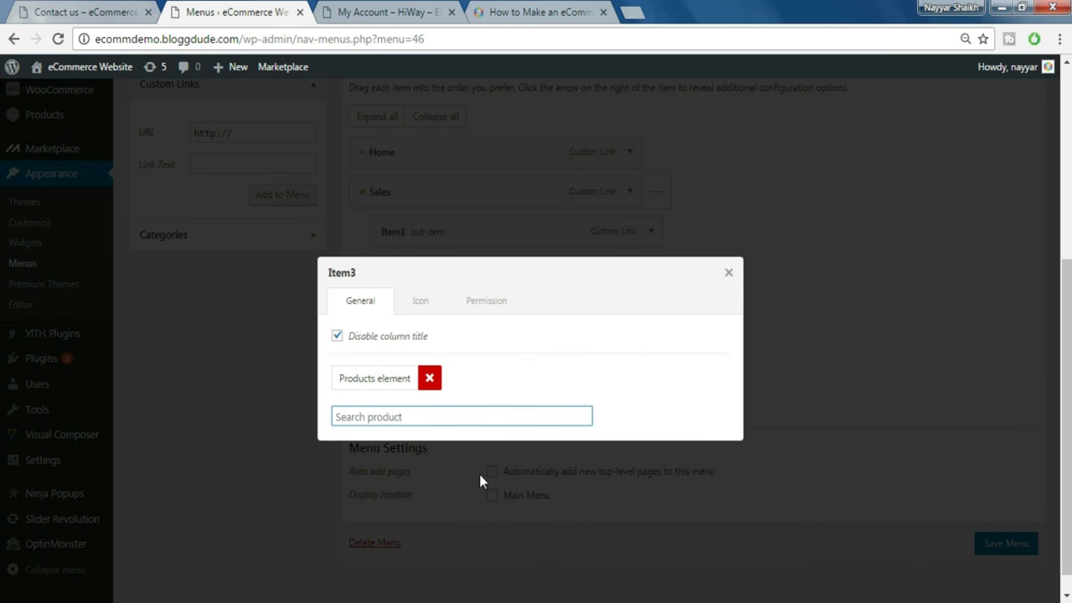
pyautogui.write('iph')
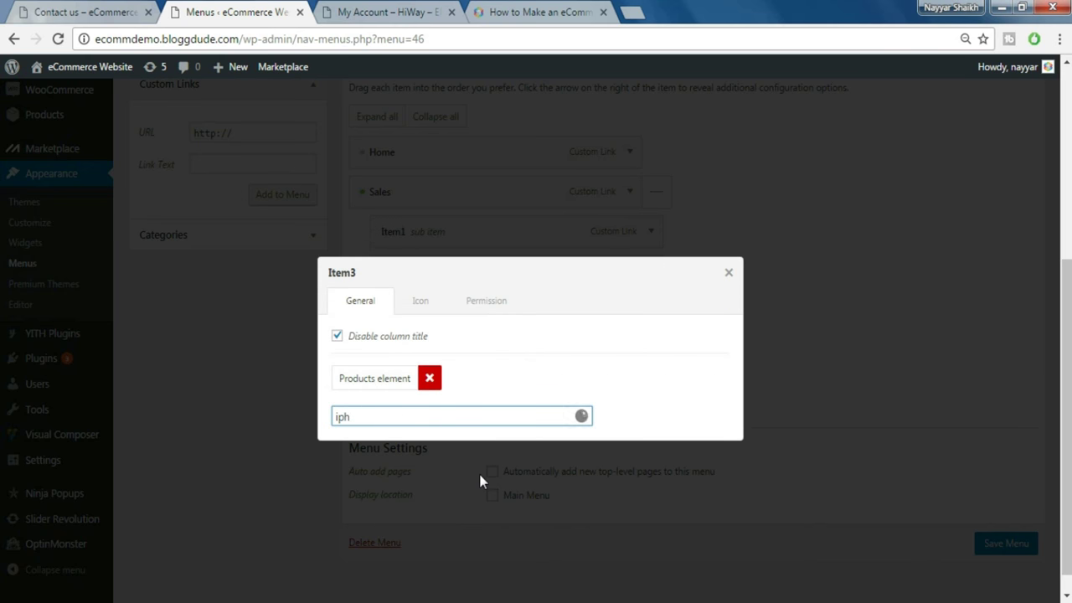
pyautogui.click(427, 535)
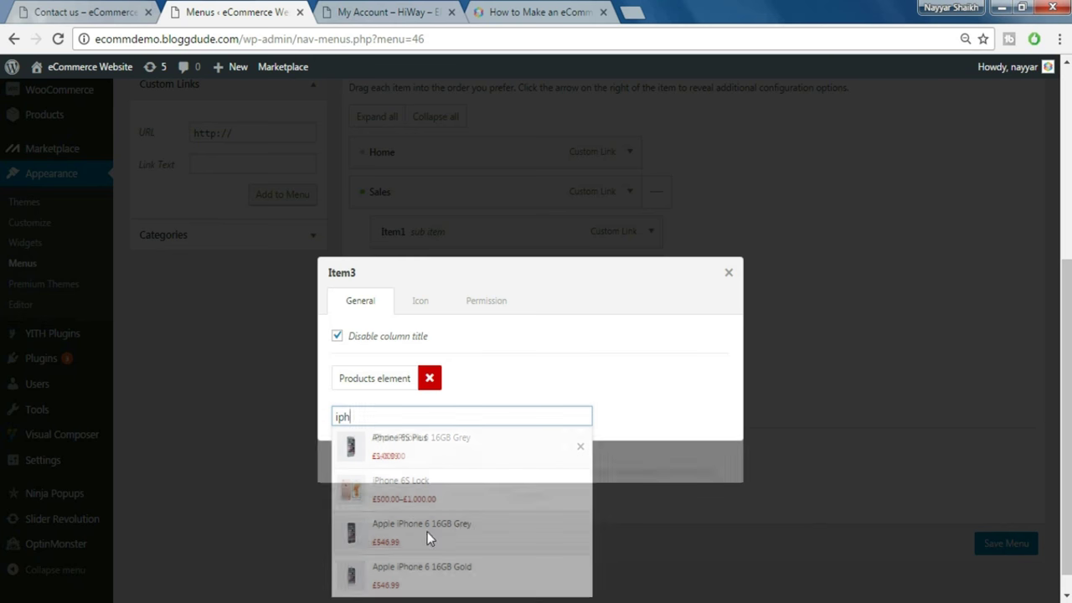
pyautogui.click(729, 274)
# Disable Item4's column title and give it the Apple iPhone 6 16GB Gold product.
pyautogui.click(435, 355)
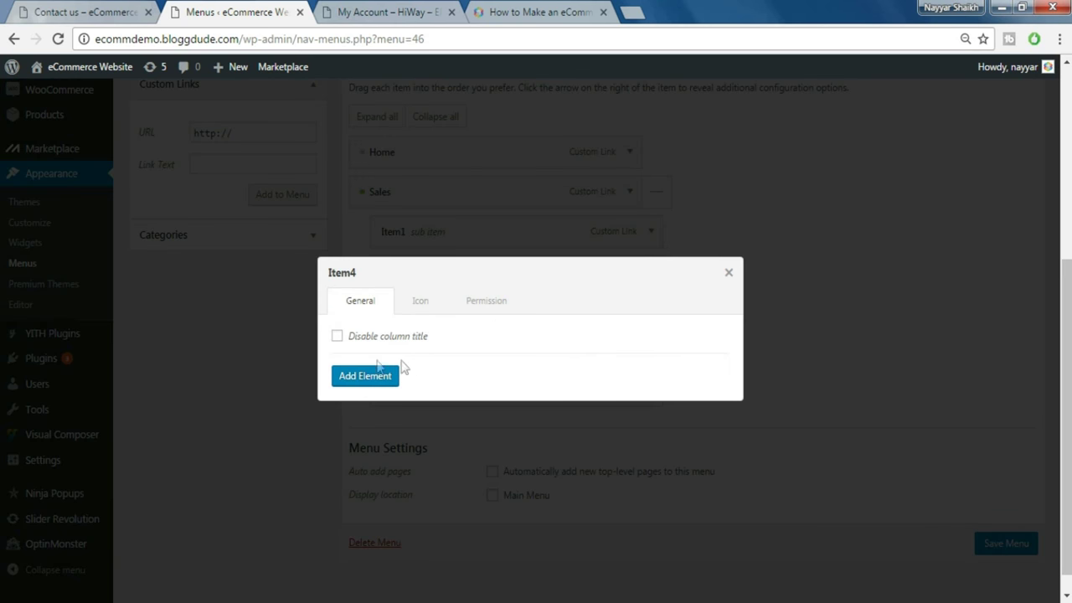
pyautogui.click(338, 336)
pyautogui.click(366, 381)
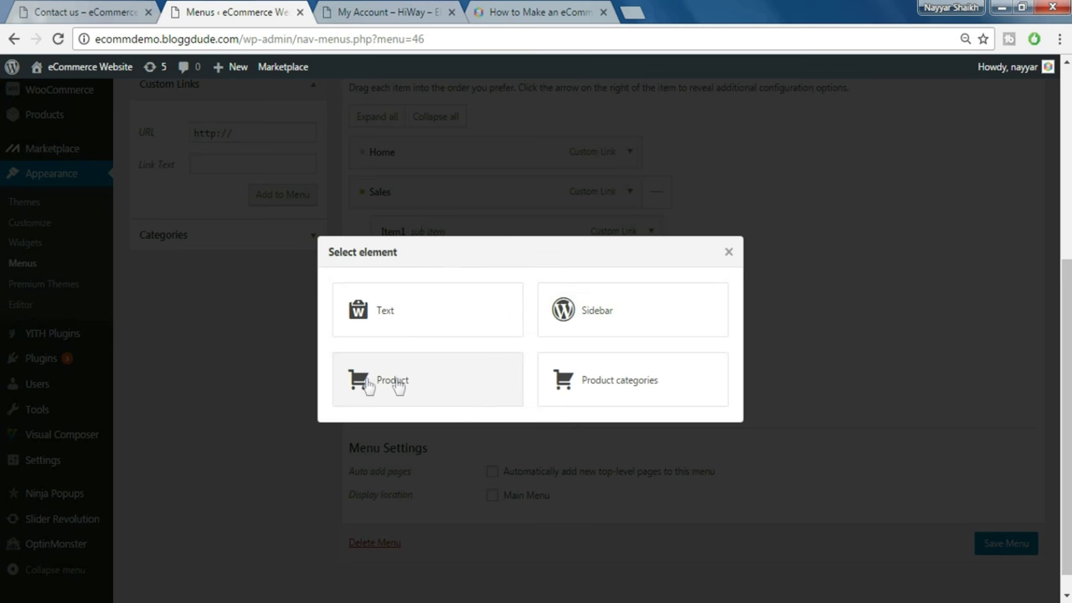
pyautogui.click(424, 385)
pyautogui.click(384, 417)
pyautogui.write('c')
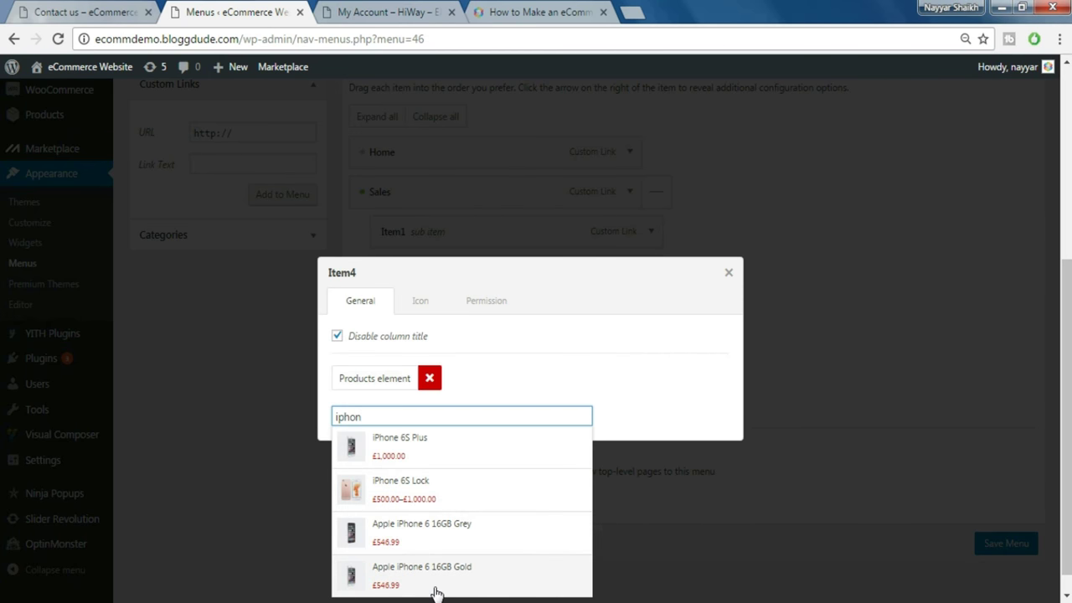
pyautogui.click(440, 578)
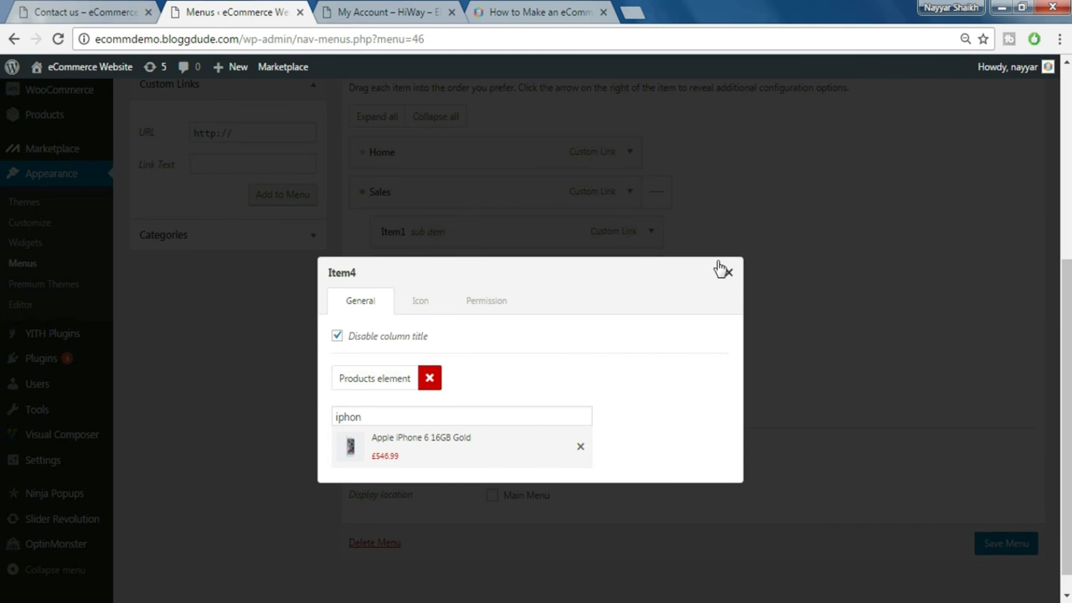
pyautogui.click(726, 272)
# Add a Special Offers custom link with URL # and nest it under Item5.
pyautogui.click(392, 11)
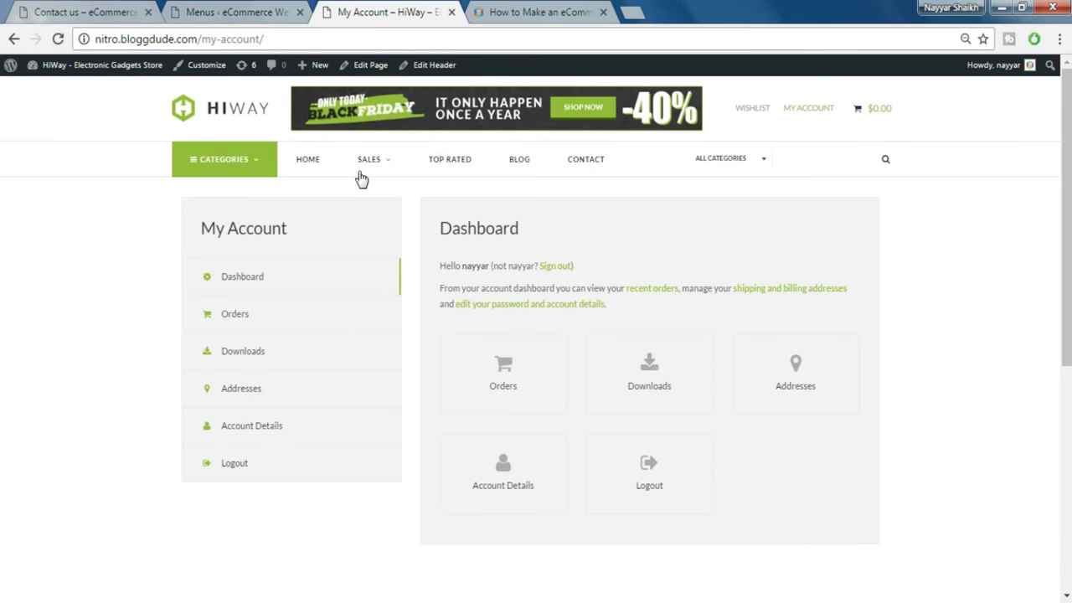
pyautogui.moveTo(360, 179)
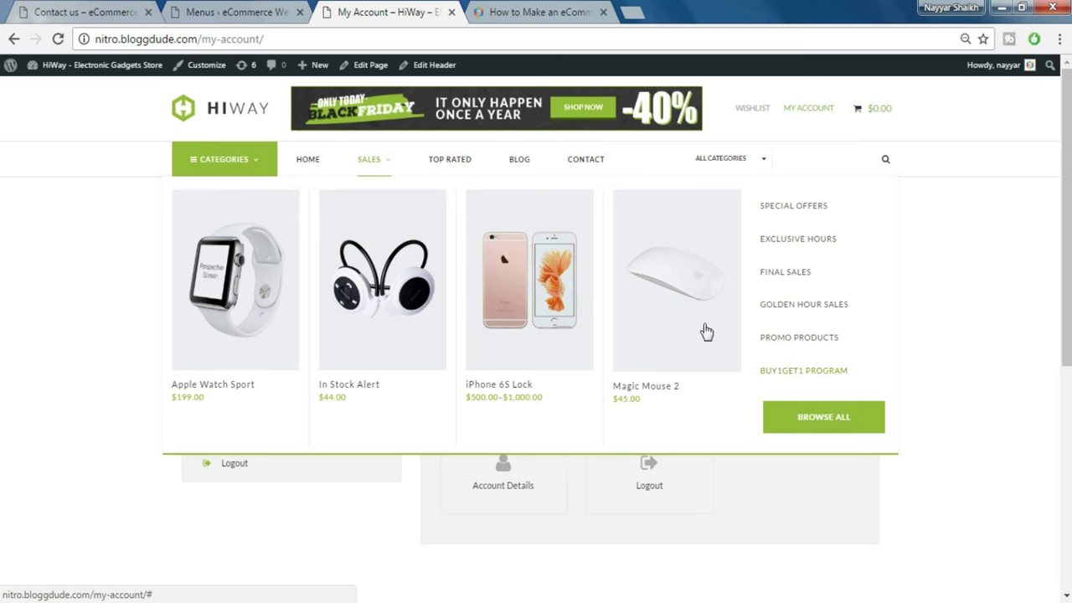
pyautogui.click(256, 7)
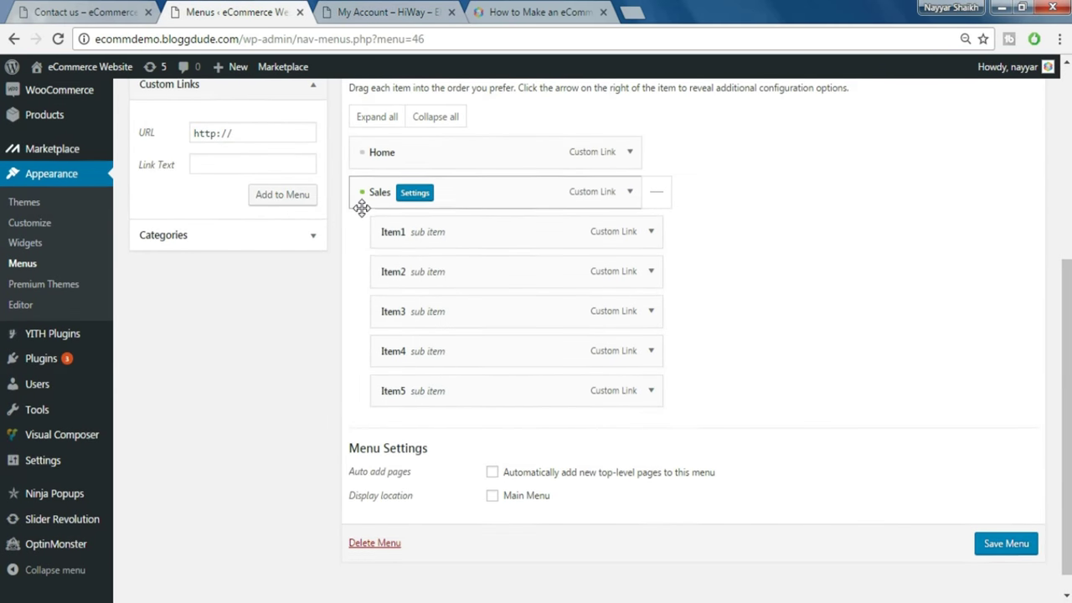
pyautogui.scroll(1, 293, 210)
pyautogui.tripleClick(236, 216)
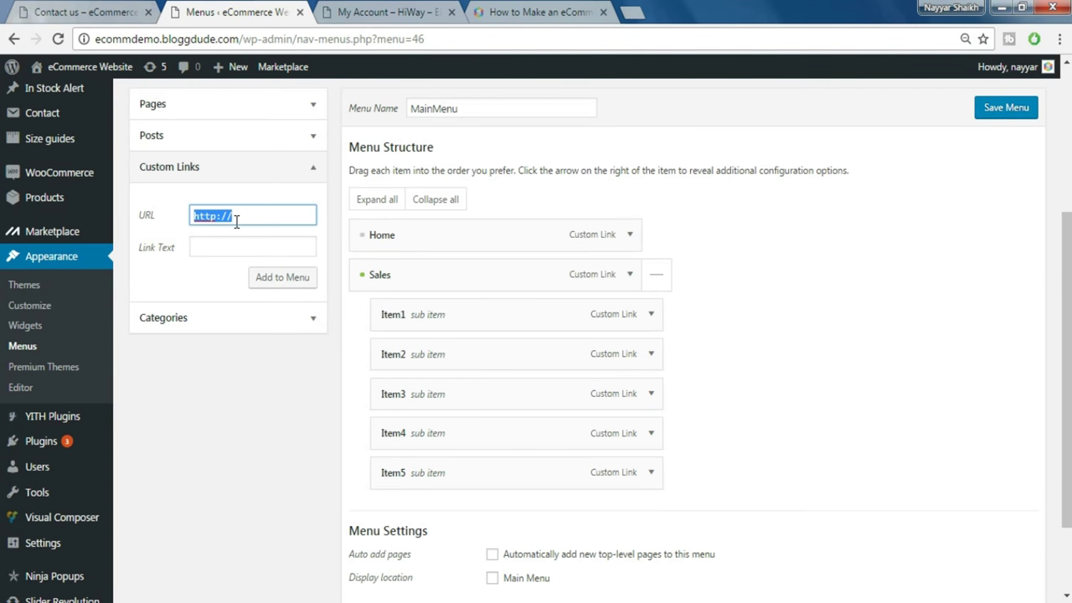
pyautogui.write('#')
pyautogui.press('Tab')
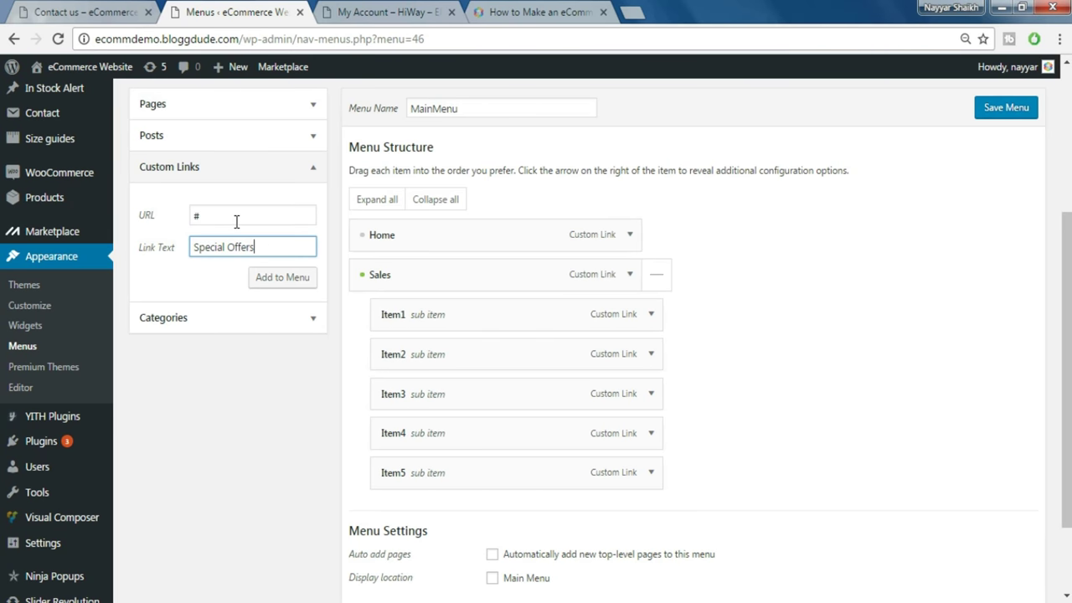
pyautogui.click(256, 278)
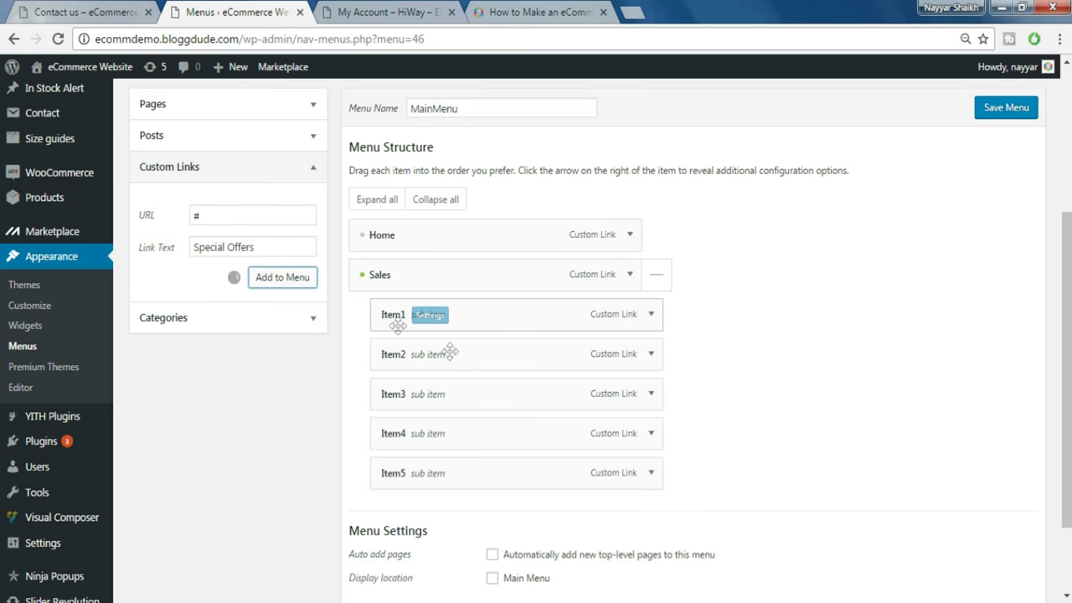
pyautogui.scroll(-2, 450, 352)
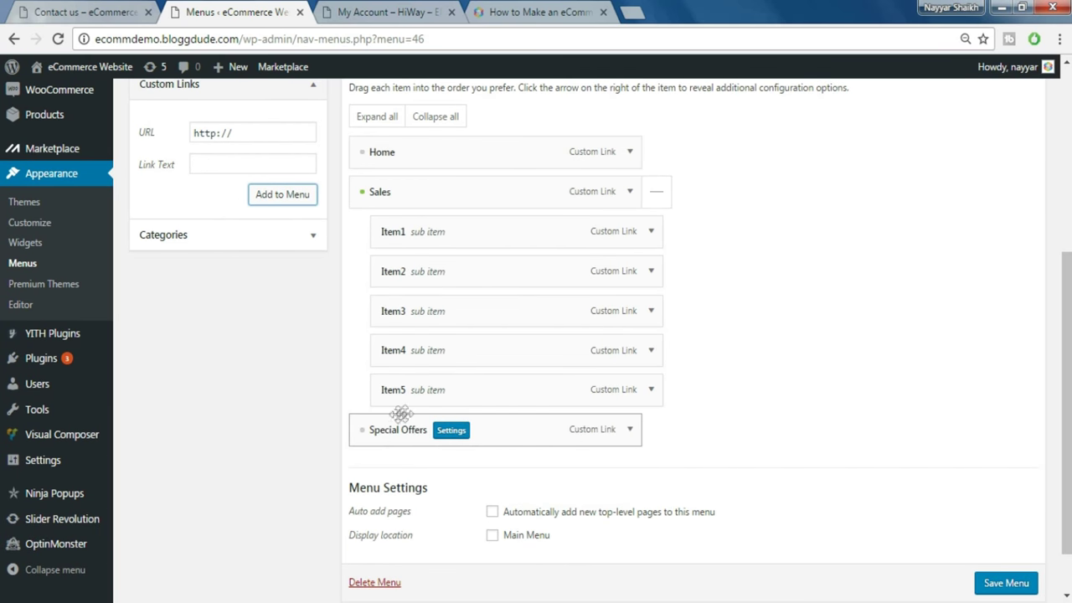
pyautogui.moveTo(423, 432); pyautogui.dragTo(460, 417)
# Add a Browse All custom link with URL #, nest it under Item5, and preview the store.
pyautogui.tripleClick(240, 139)
pyautogui.write('#')
pyautogui.press('Tab')
pyautogui.scroll(3, 486, 510)
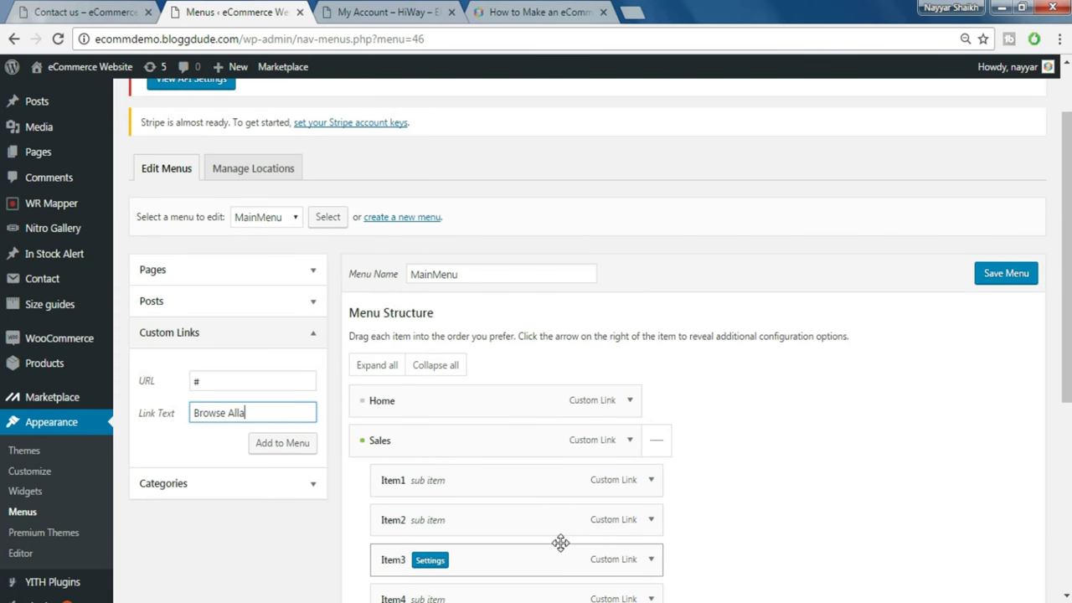
pyautogui.write('Browse Alla')
pyautogui.press('BackSpace')
pyautogui.click(261, 449)
pyautogui.scroll(-4, 503, 431)
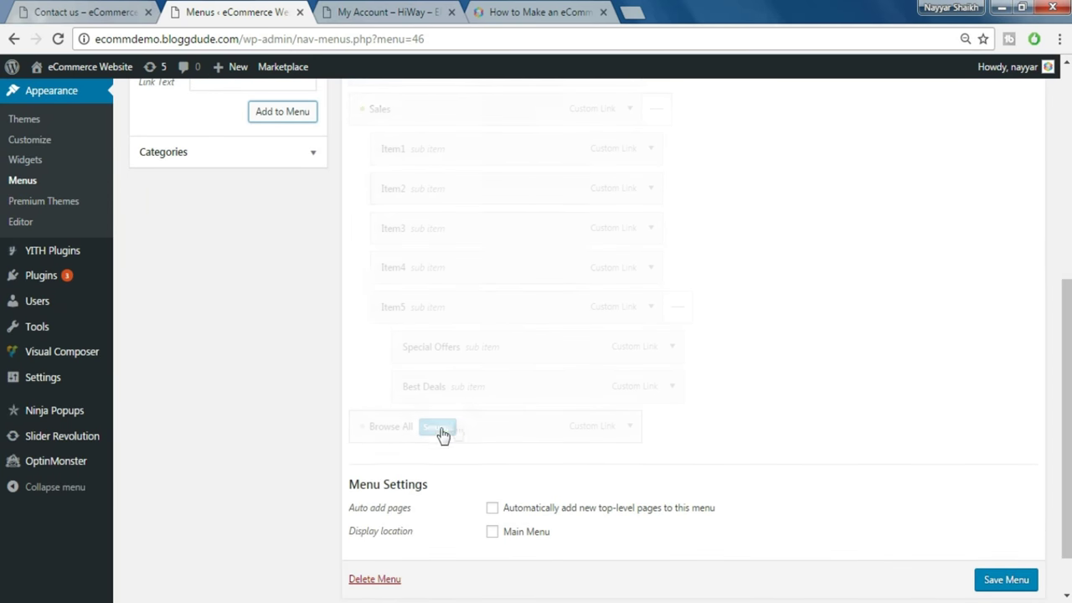
pyautogui.moveTo(381, 431); pyautogui.dragTo(429, 427)
pyautogui.click(390, 12)
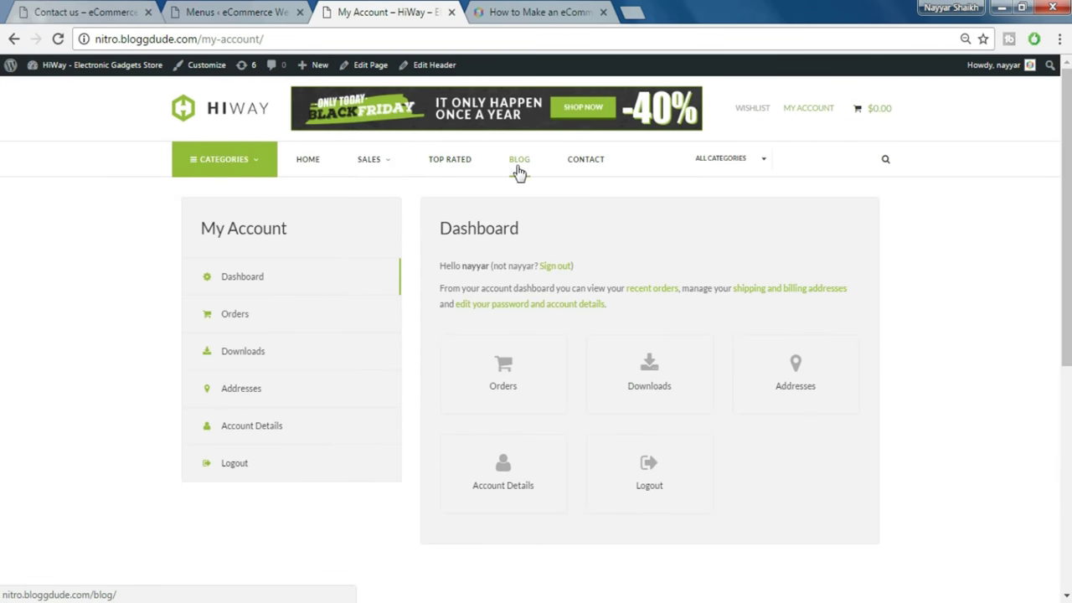
# Add the Contact us and Blog pages to MainMenu.
pyautogui.click(266, 10)
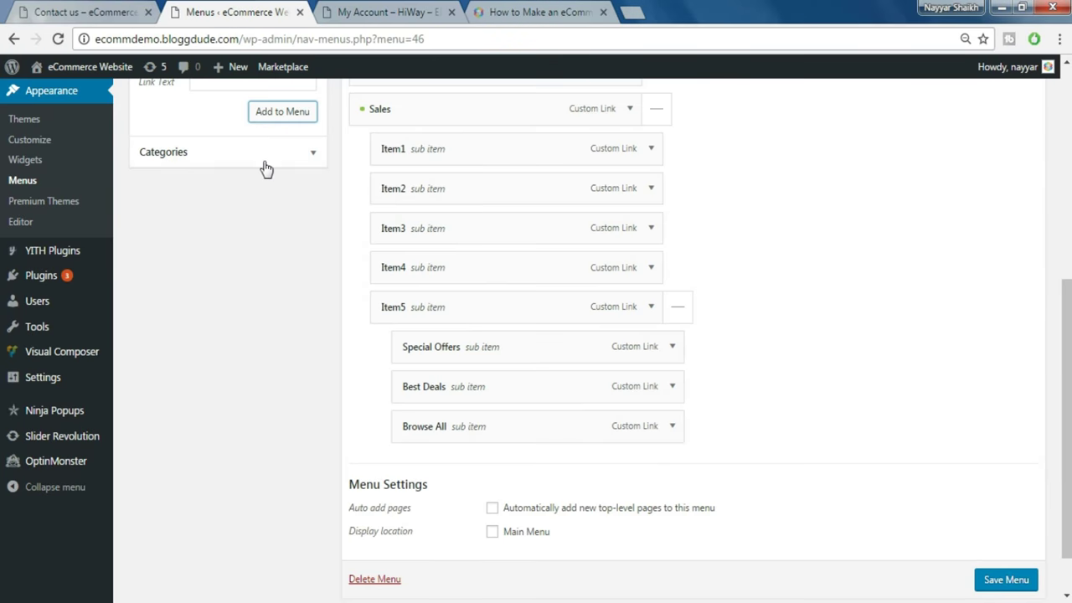
pyautogui.scroll(2, 308, 164)
pyautogui.click(308, 169)
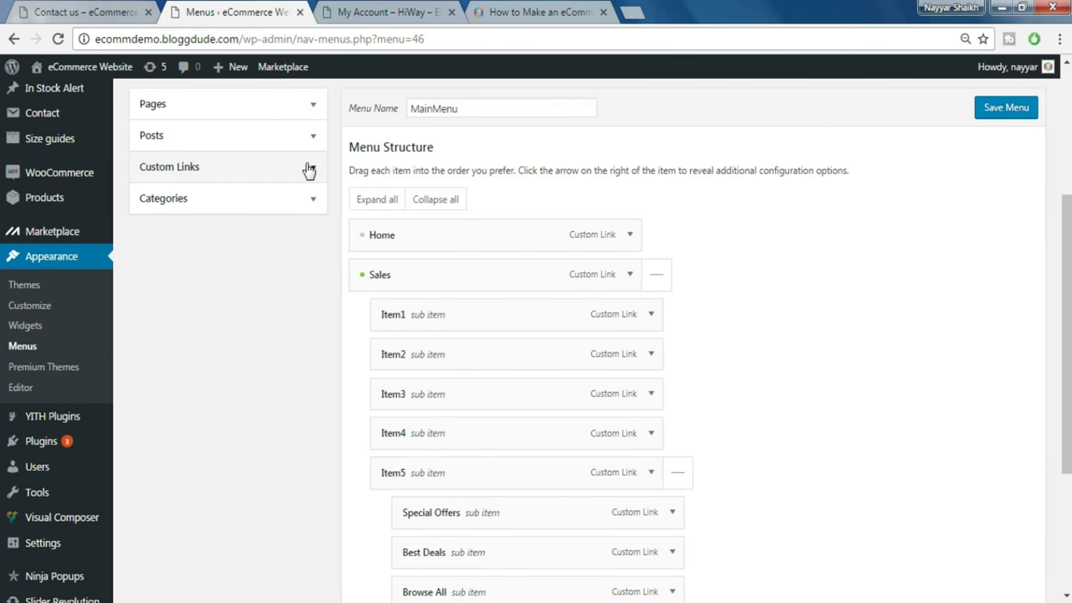
pyautogui.click(281, 107)
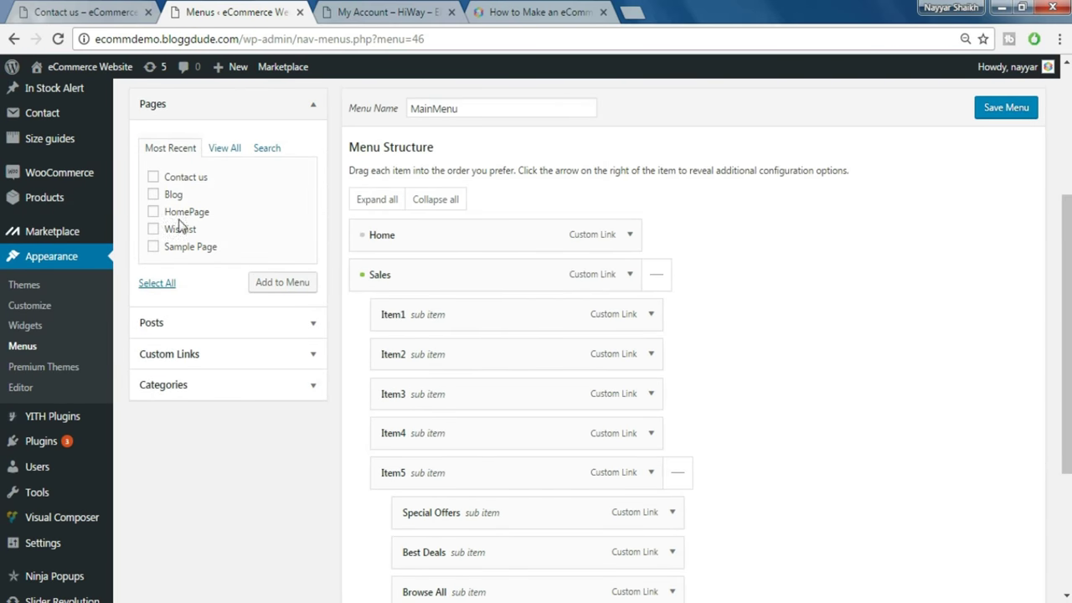
pyautogui.click(153, 192)
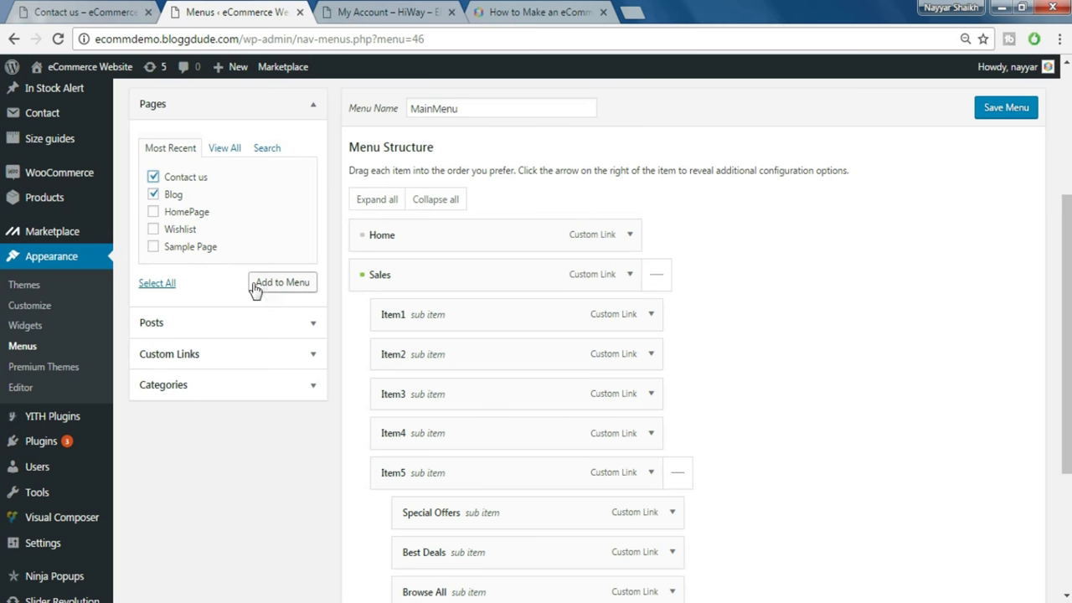
pyautogui.click(287, 283)
# Review the menu structure and save MainMenu.
pyautogui.scroll(-3, 588, 276)
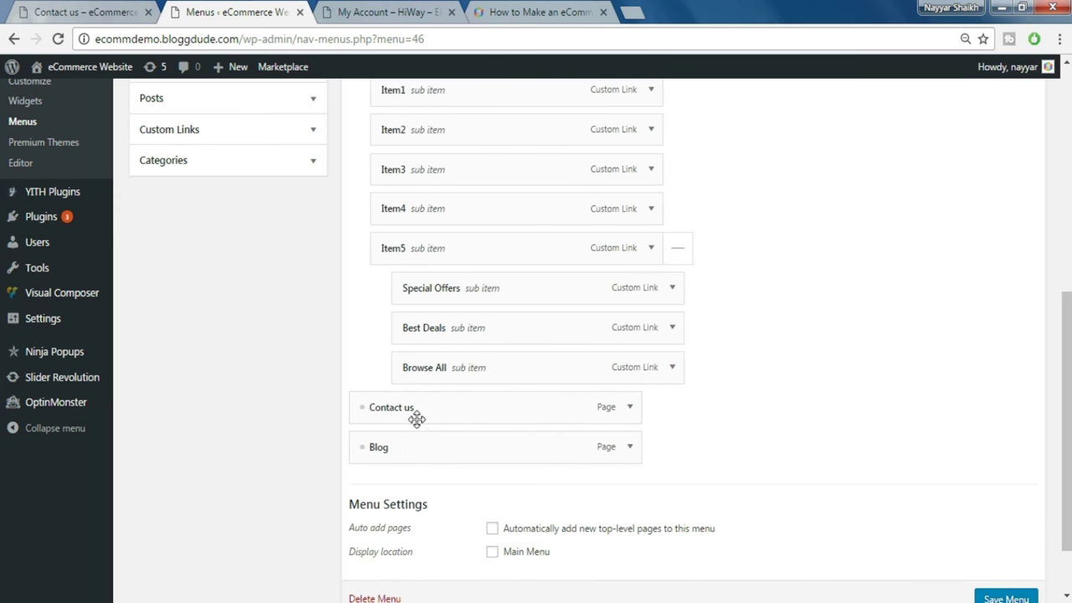
pyautogui.scroll(1, 802, 432)
pyautogui.scroll(-2, 804, 431)
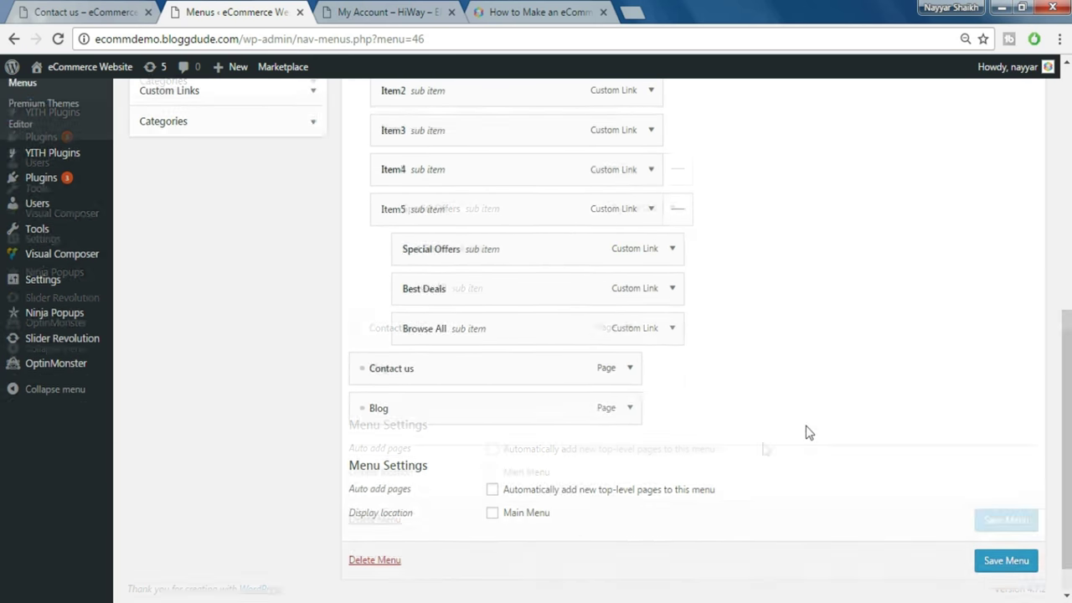
pyautogui.scroll(4, 628, 342)
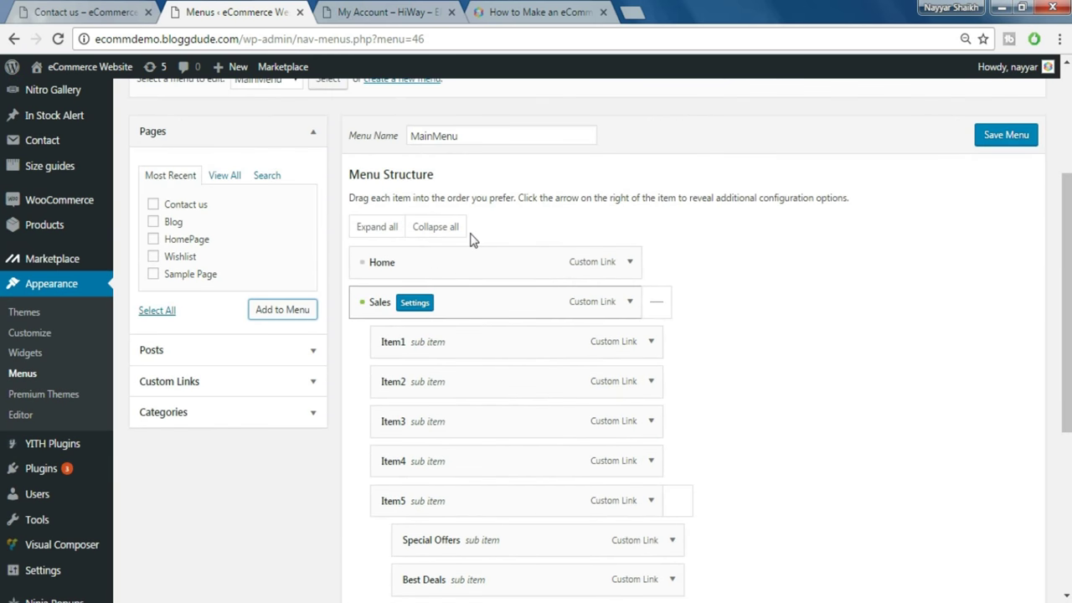
pyautogui.scroll(-4, 519, 276)
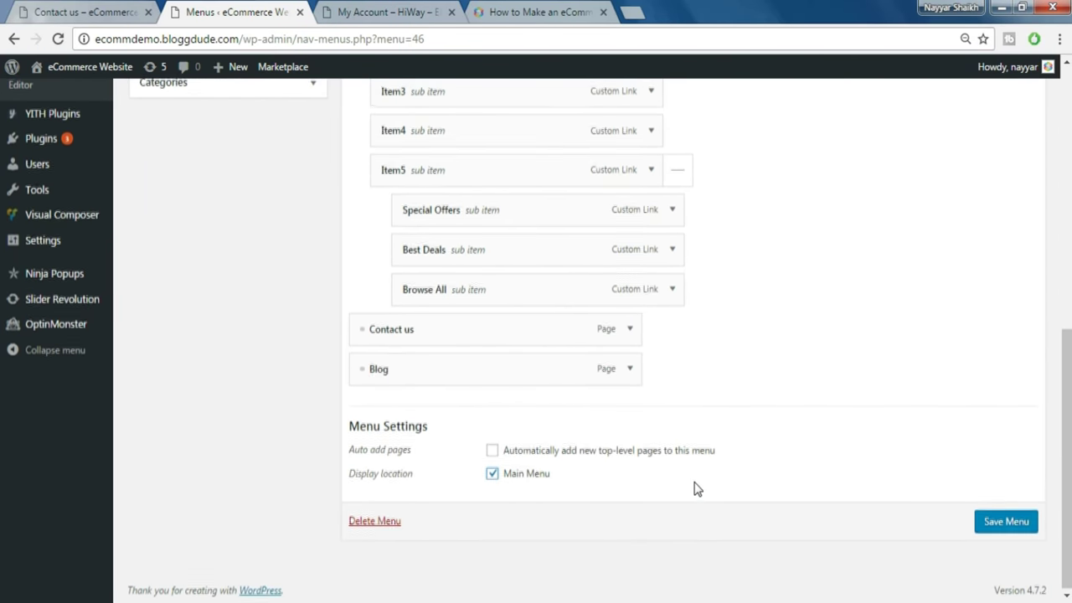
pyautogui.scroll(5, 838, 386)
pyautogui.click(1012, 226)
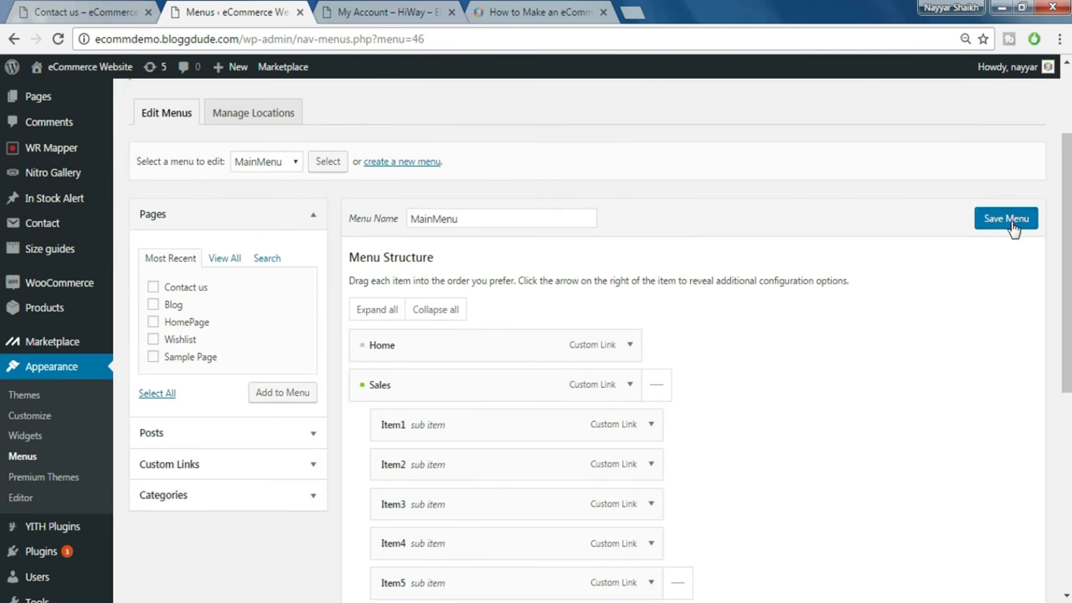
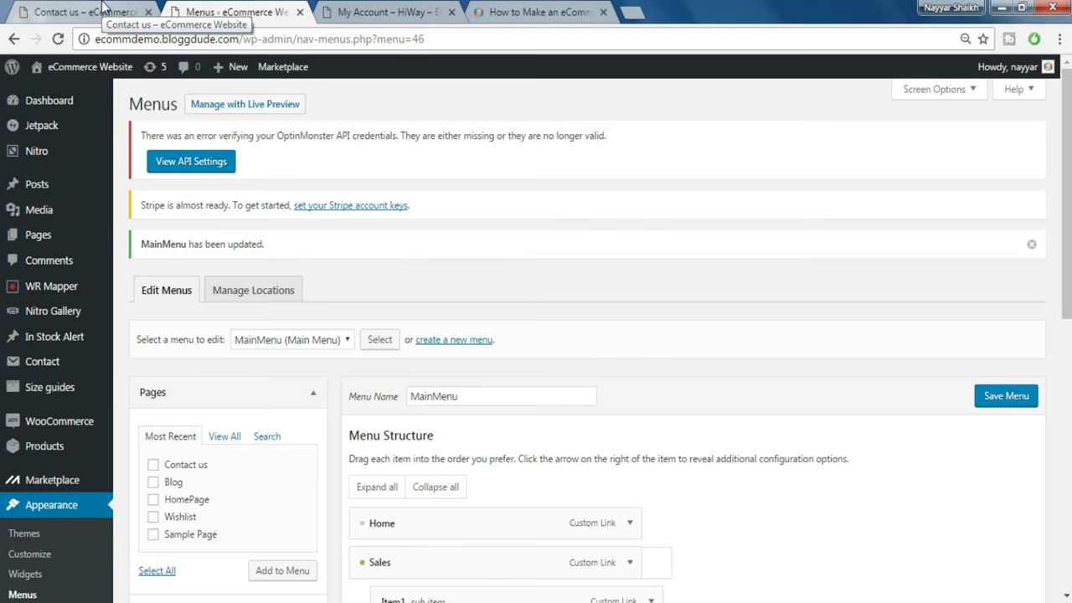
# Add a Custom Menu widget to Footer Area #4 on the Widgets admin page.
pyautogui.click(103, 7)
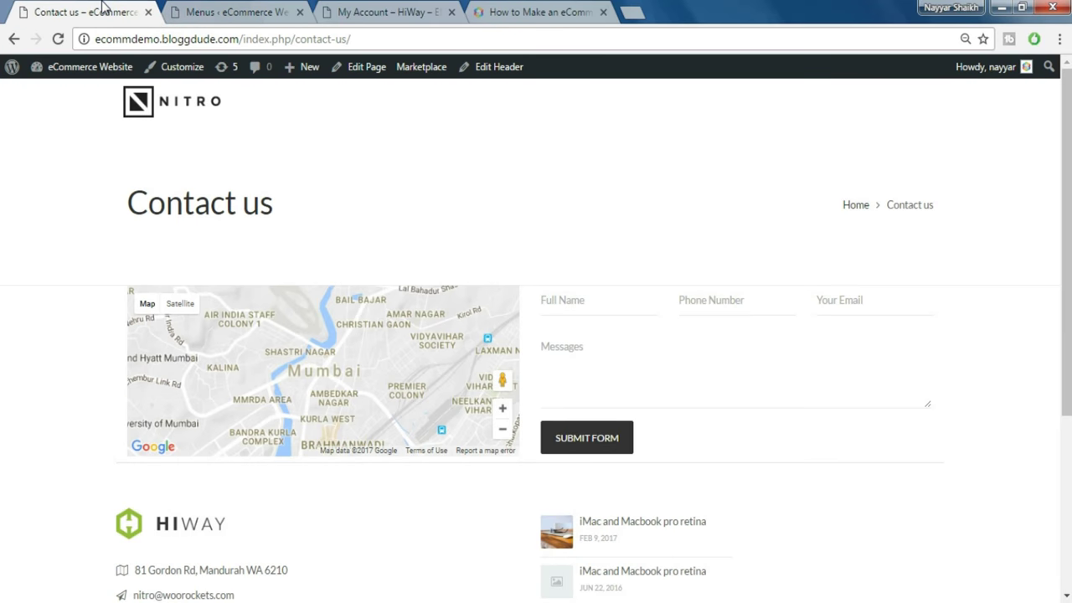
pyautogui.click(79, 73)
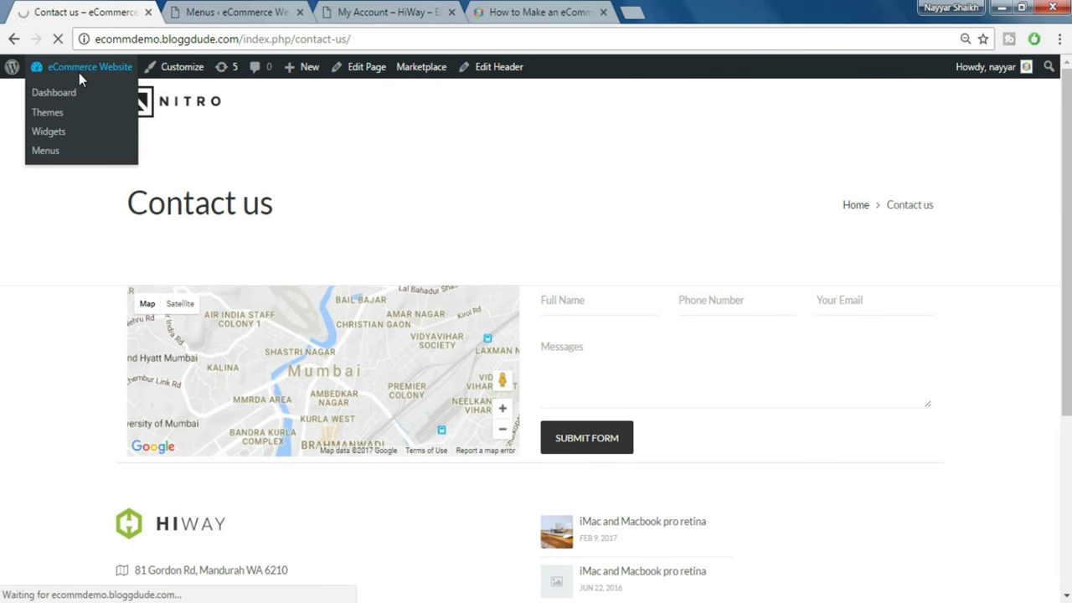
pyautogui.moveTo(65, 476)
pyautogui.click(153, 501)
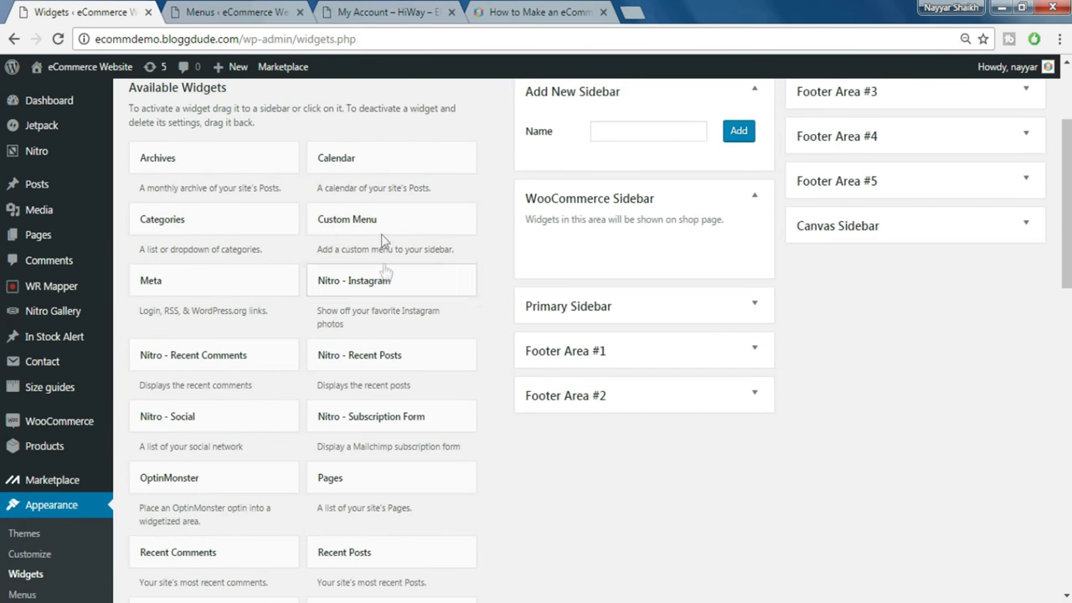
pyautogui.click(383, 227)
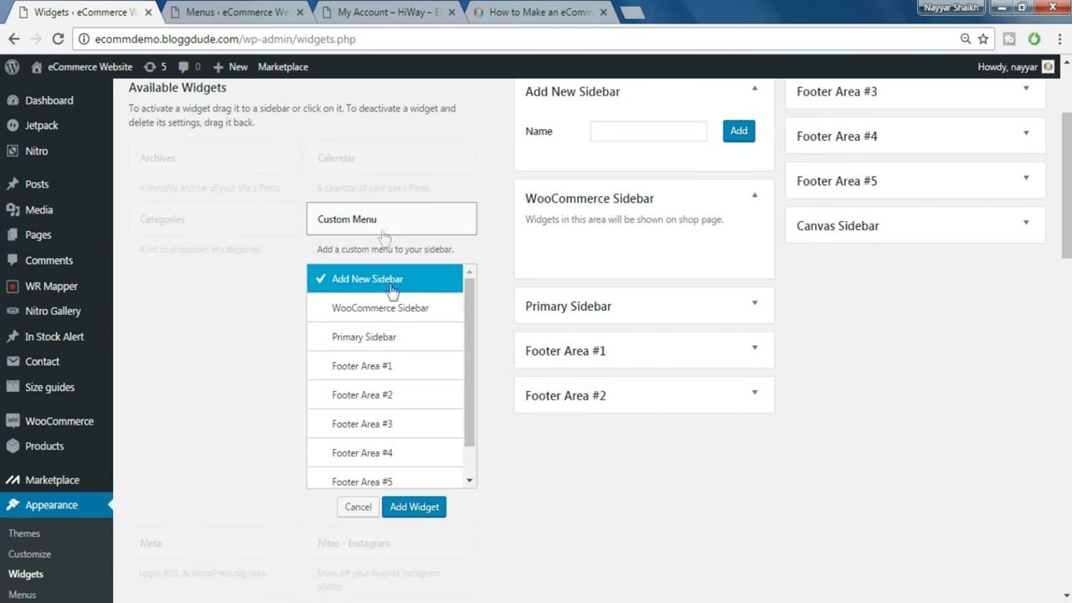
pyautogui.click(384, 454)
pyautogui.click(419, 506)
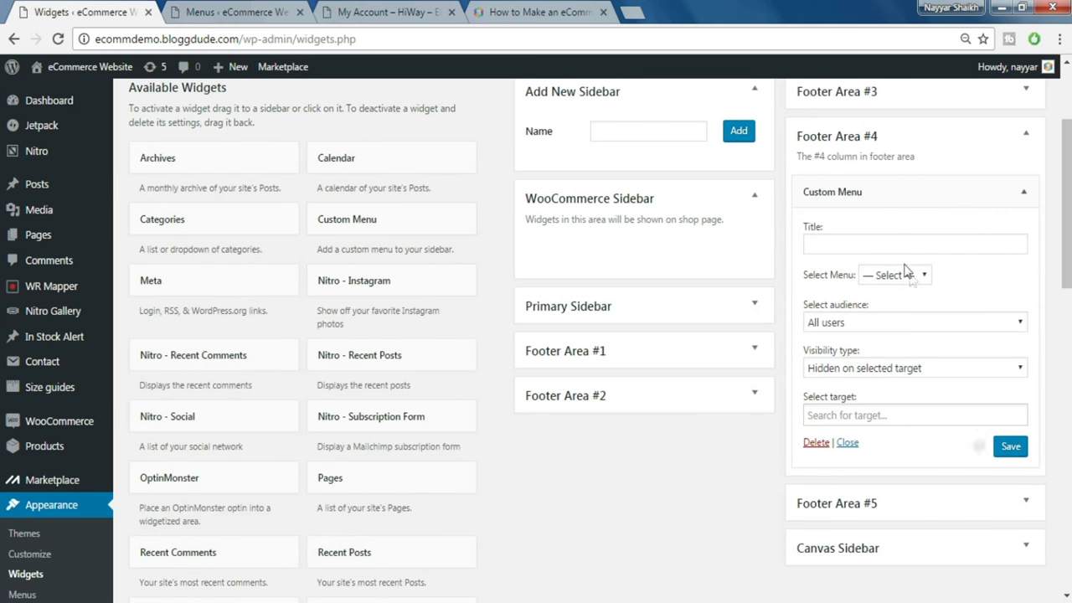
# Set the Custom Menu widget to FooterMenu and save it.
pyautogui.click(890, 275)
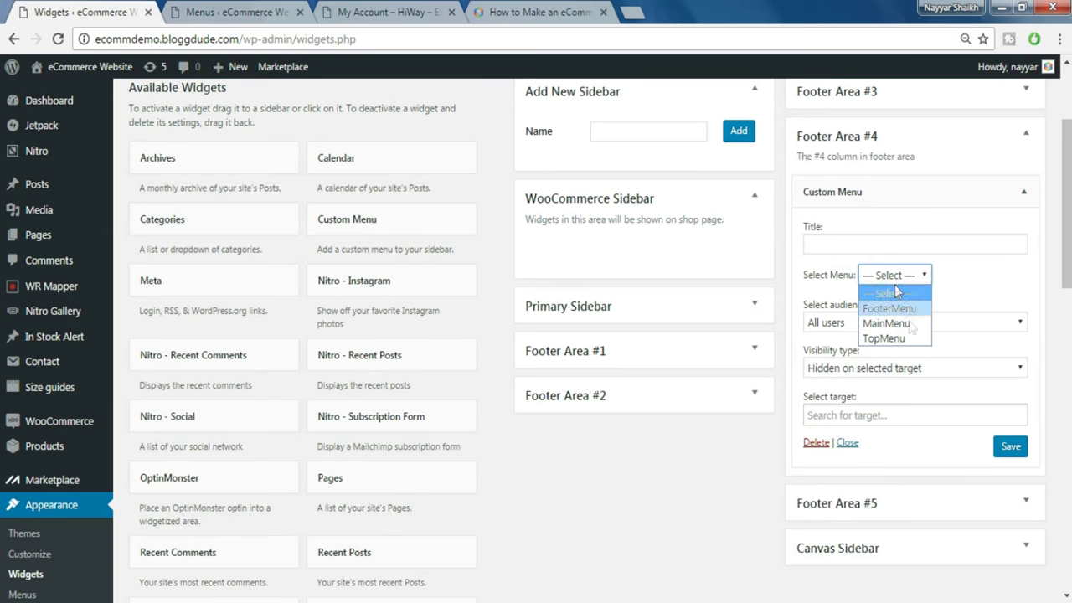
pyautogui.click(889, 308)
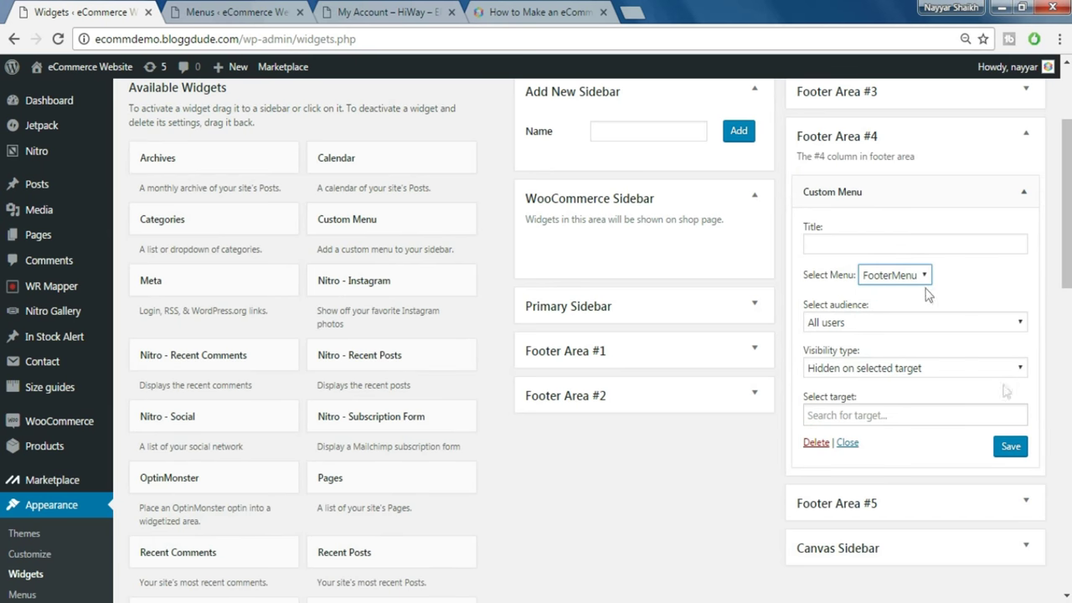
pyautogui.click(1018, 448)
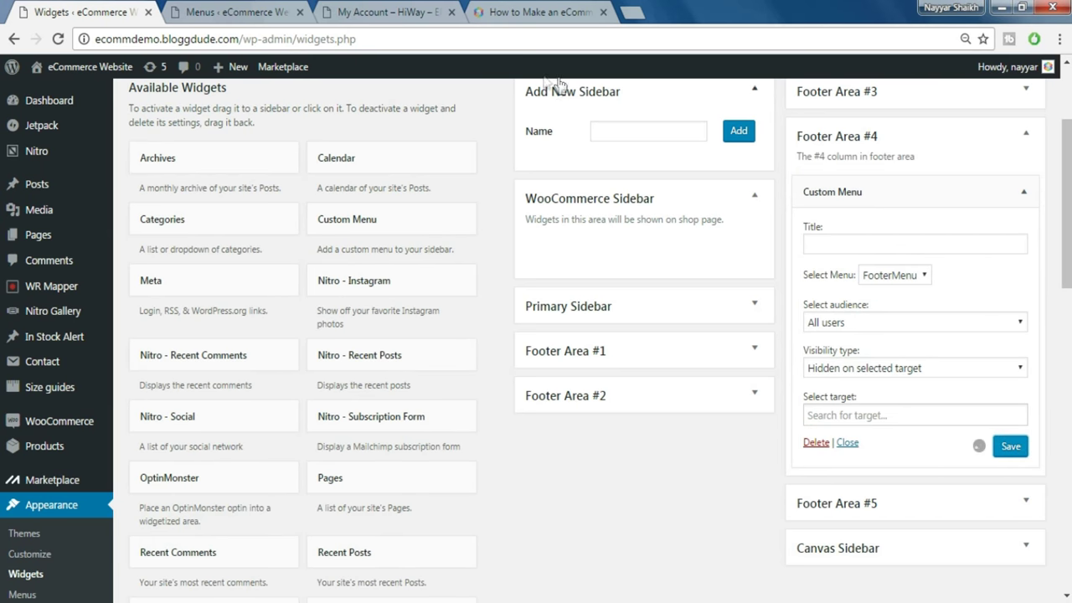
# Open the storefront in a new browser tab and switch to it.
pyautogui.click(386, 11)
pyautogui.click(254, 9)
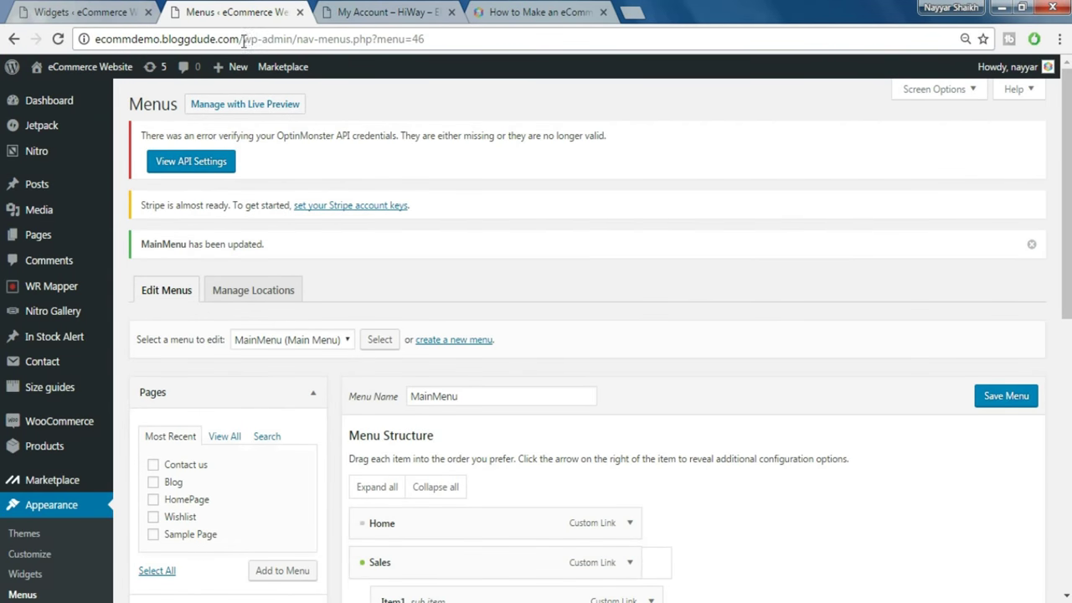
pyautogui.click(88, 12)
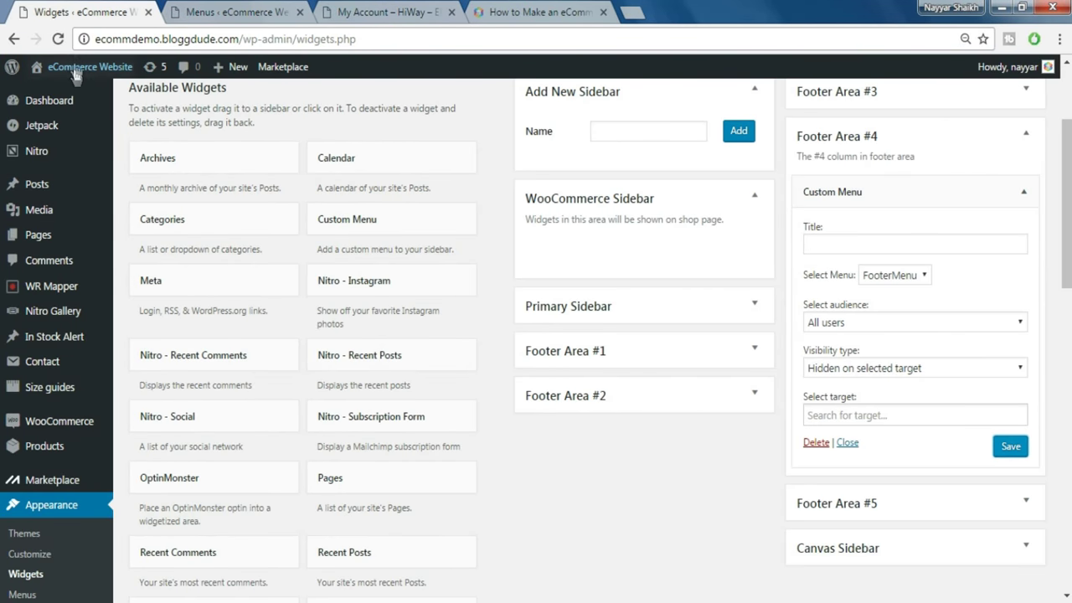
pyautogui.middleClick(75, 72)
pyautogui.click(222, 8)
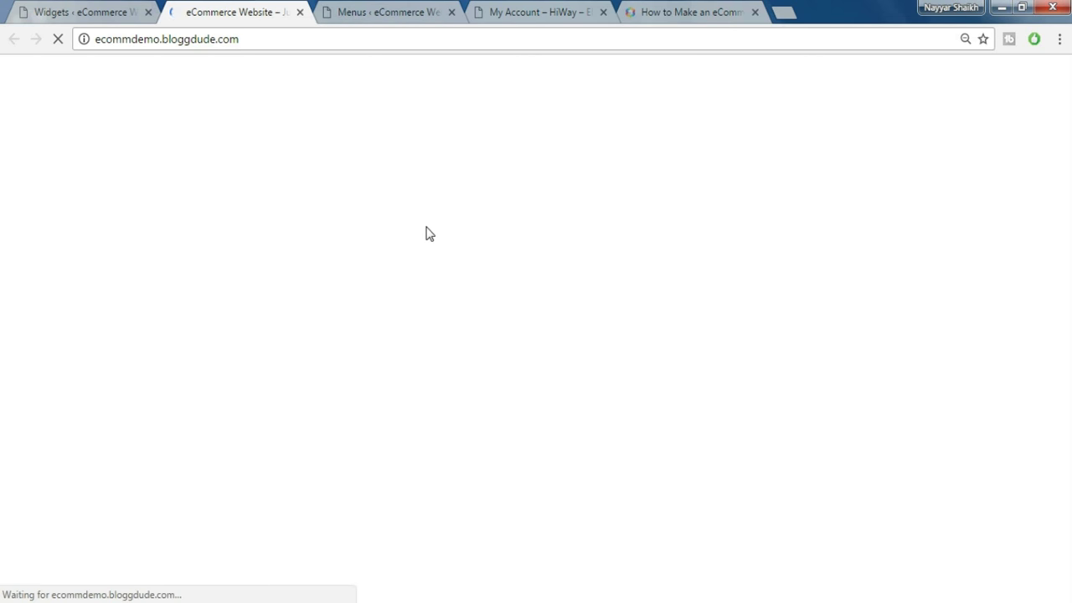
# Scroll the storefront to its footer to check the My Dashboard, My Orders and My Addresses links.
pyautogui.scroll(-10, 427, 235)
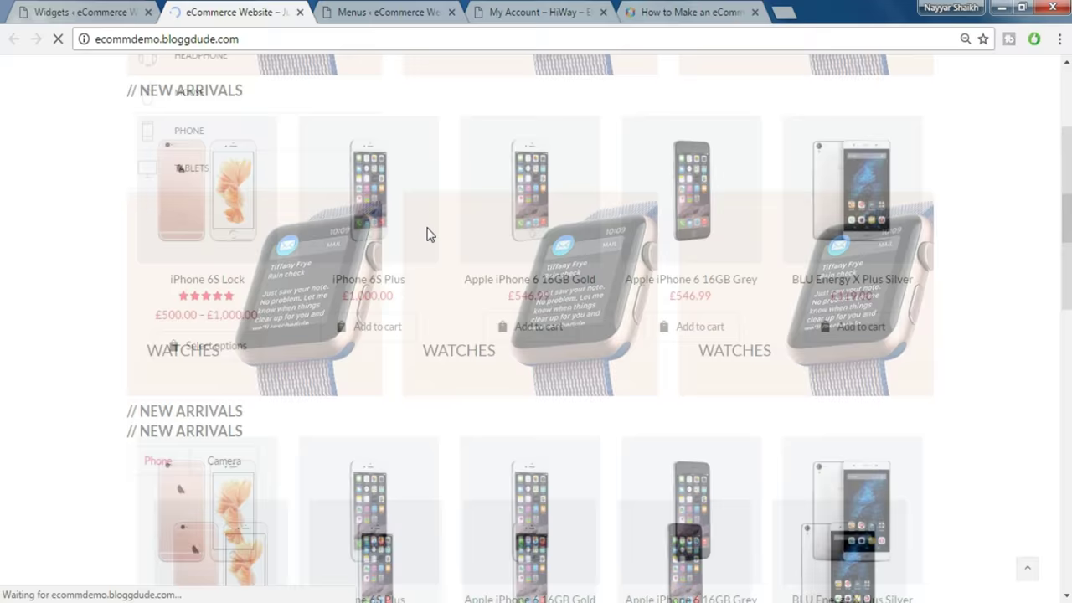
pyautogui.scroll(-10, 427, 234)
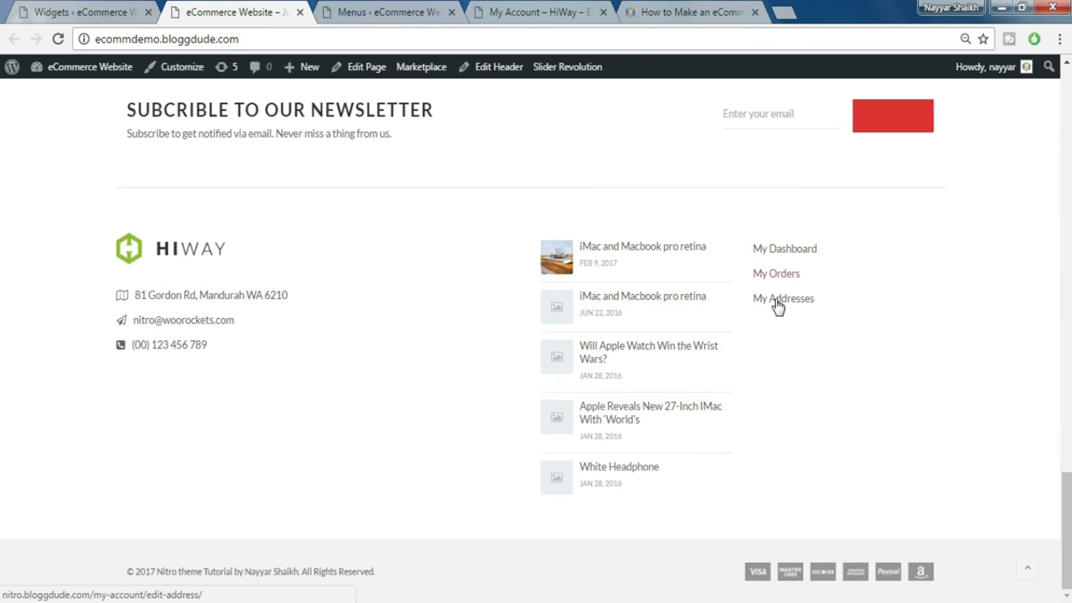
pyautogui.scroll(6, 502, 214)
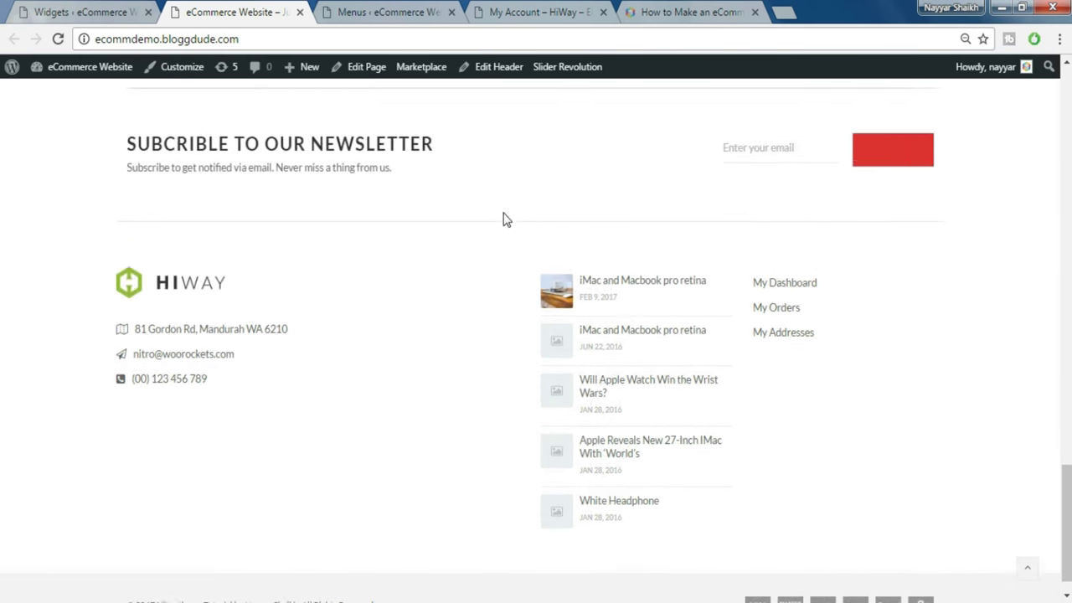
pyautogui.scroll(15, 514, 252)
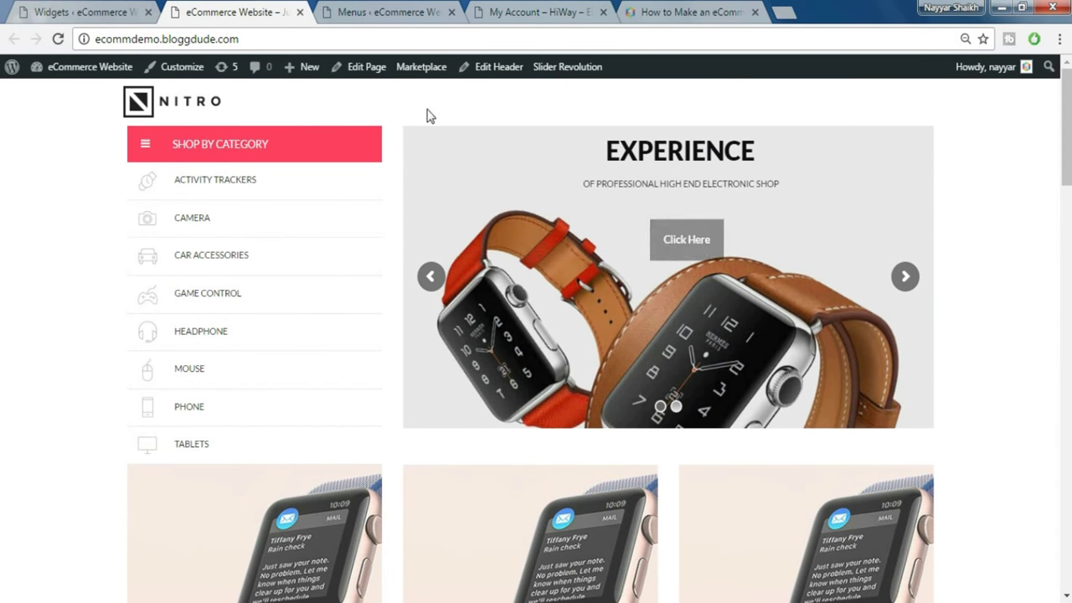
# Switch browser tabs back to the Widgets admin page.
pyautogui.click(403, 8)
pyautogui.click(497, 10)
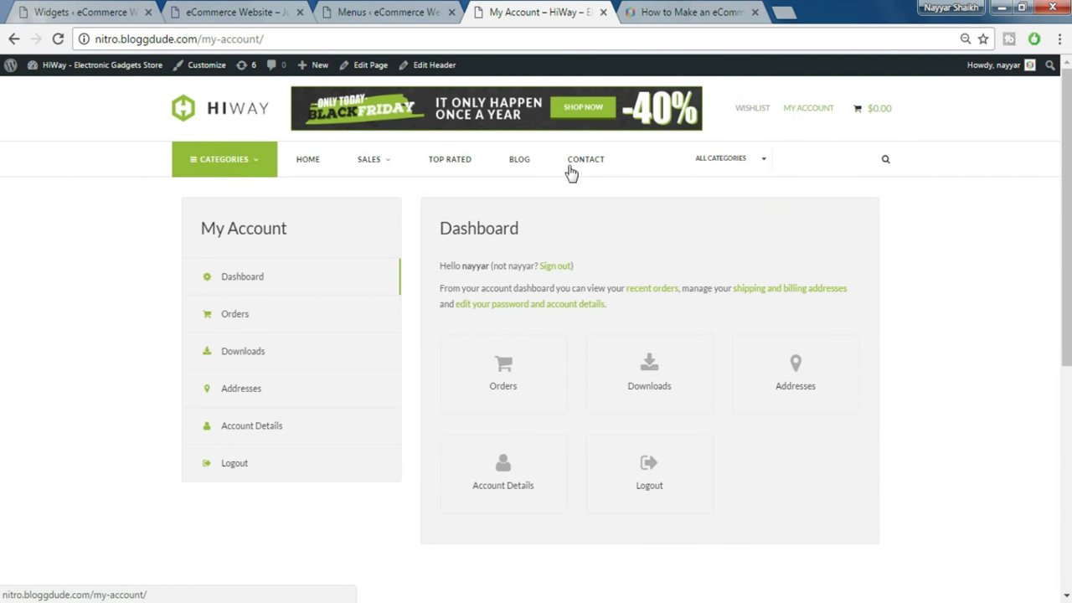
pyautogui.click(79, 7)
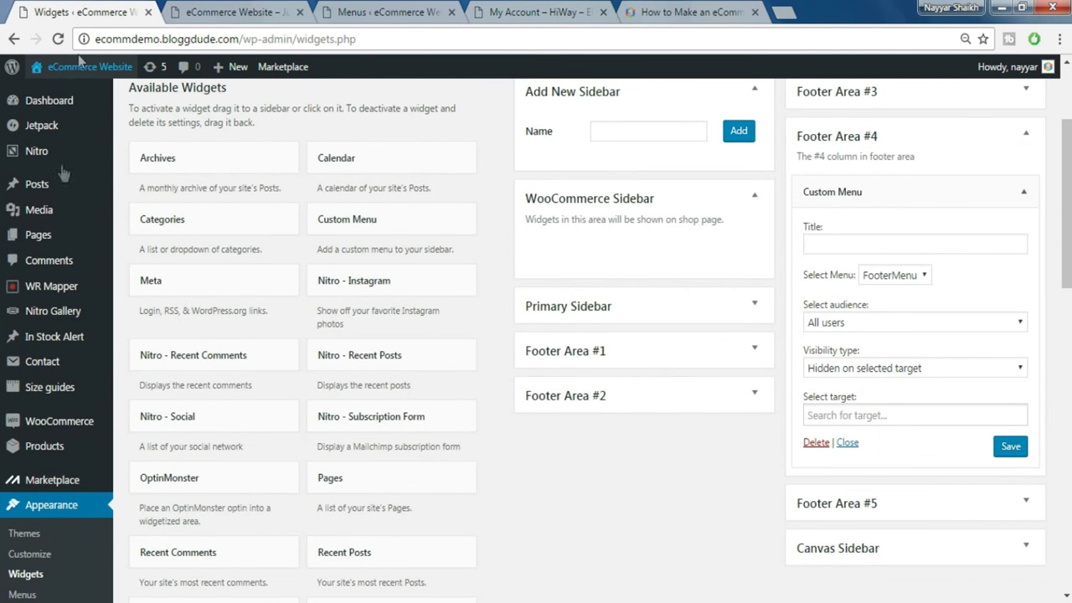
# Open the Nitro Header Builder and start editing the Header sample header.
pyautogui.scroll(2, 60, 170)
pyautogui.moveTo(50, 155)
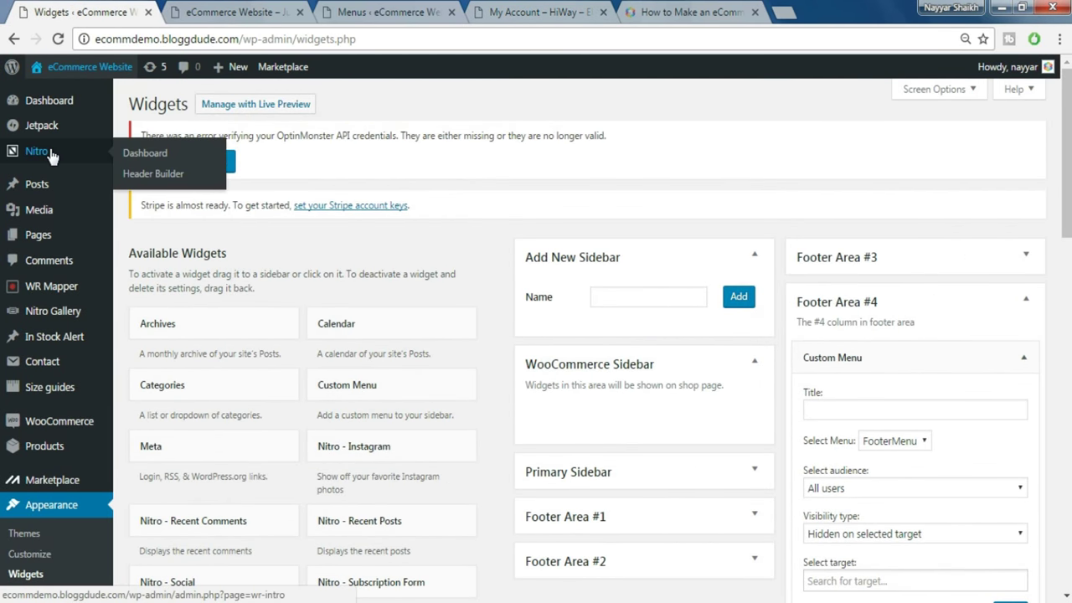
pyautogui.click(147, 175)
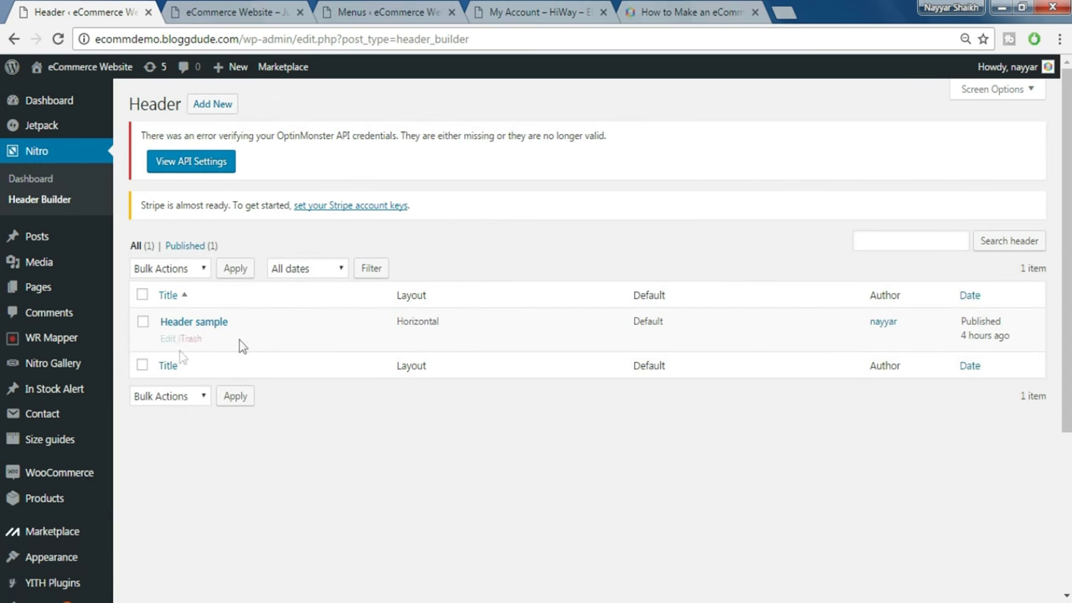
pyautogui.click(169, 343)
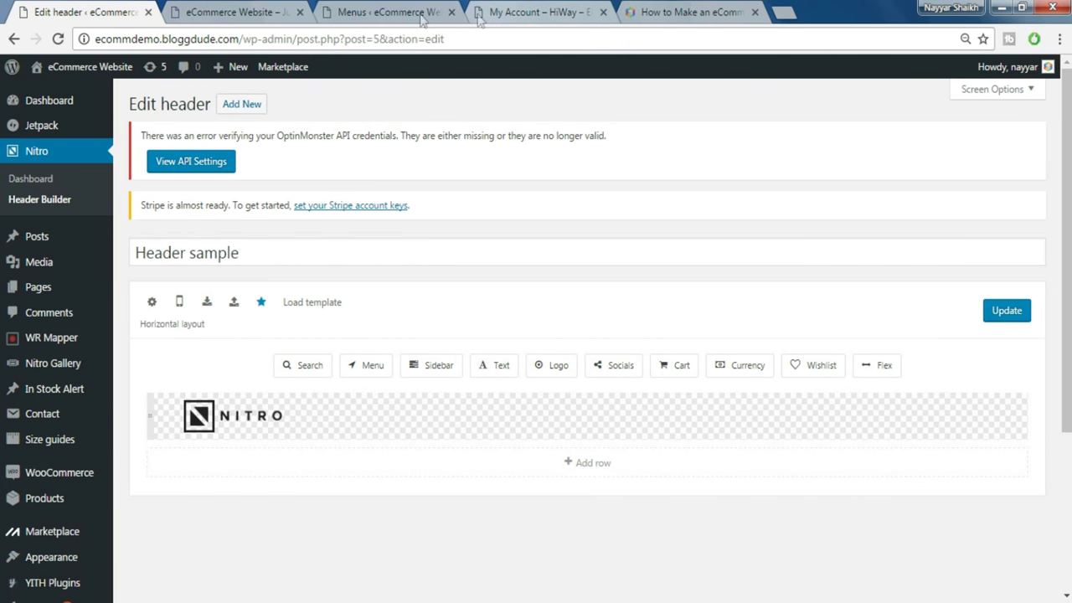
pyautogui.moveTo(527, 10); pyautogui.dragTo(205, 9)
pyautogui.click(83, 12)
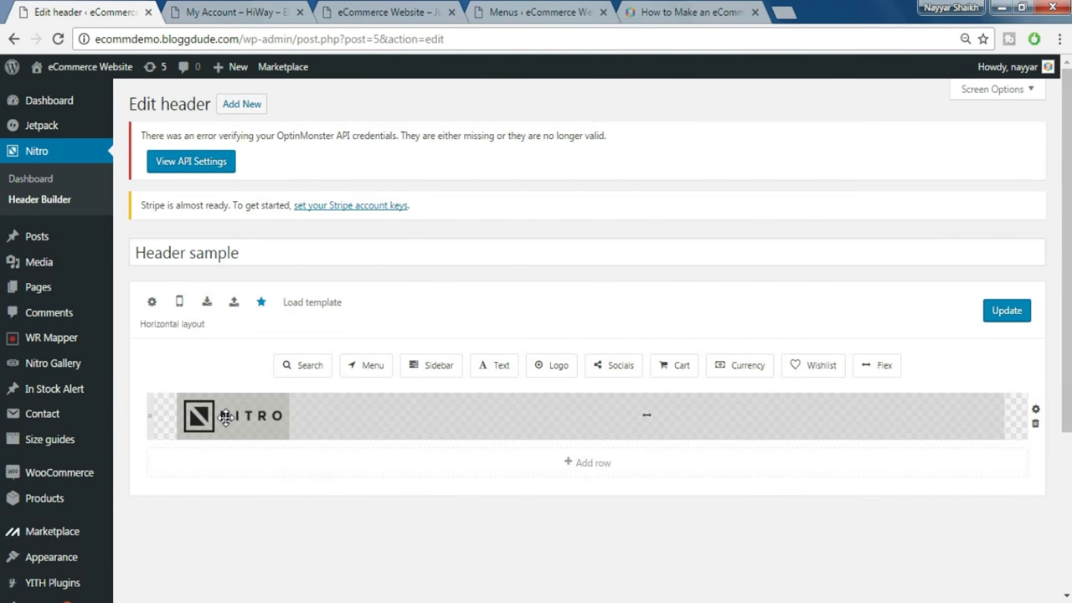
# Clear the NITRO regular logo image and bring up the Upload Files pane.
pyautogui.click(225, 418)
pyautogui.scroll(-2, 363, 401)
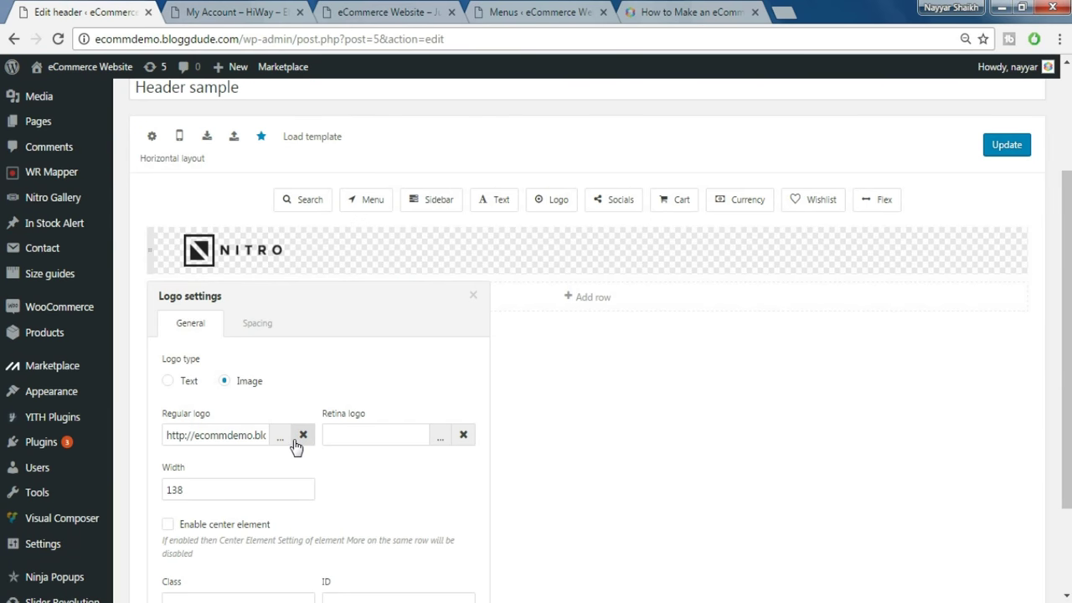
pyautogui.scroll(-2, 304, 436)
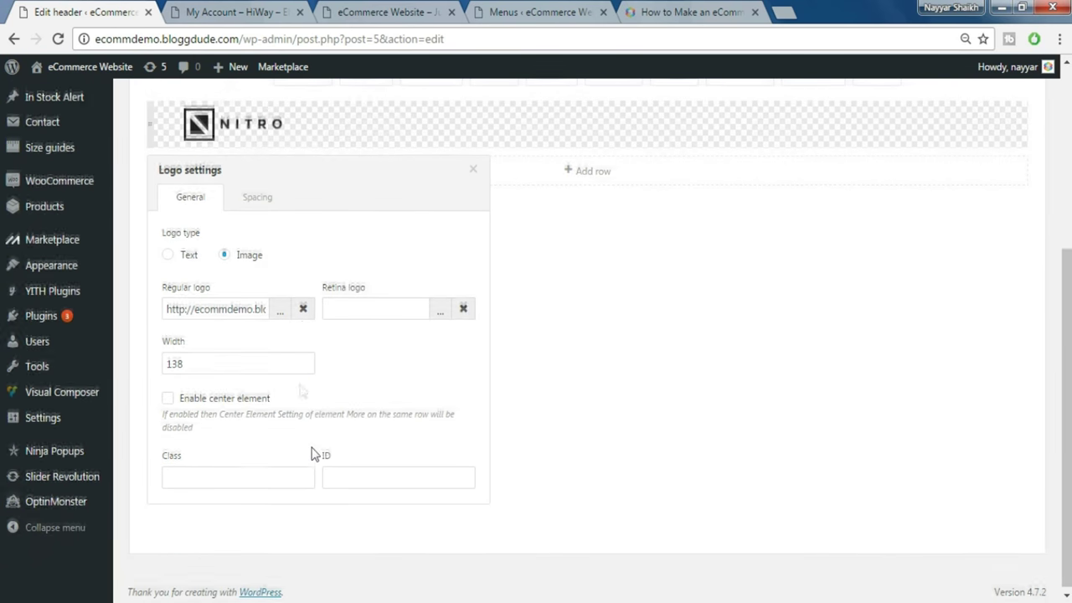
pyautogui.click(303, 306)
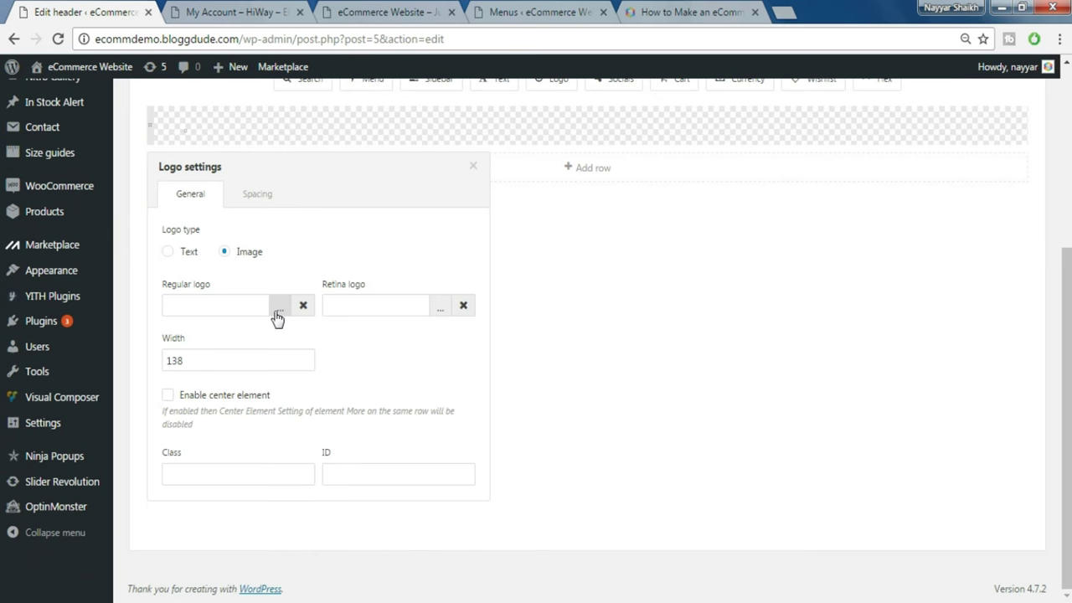
pyautogui.click(277, 312)
pyautogui.click(61, 129)
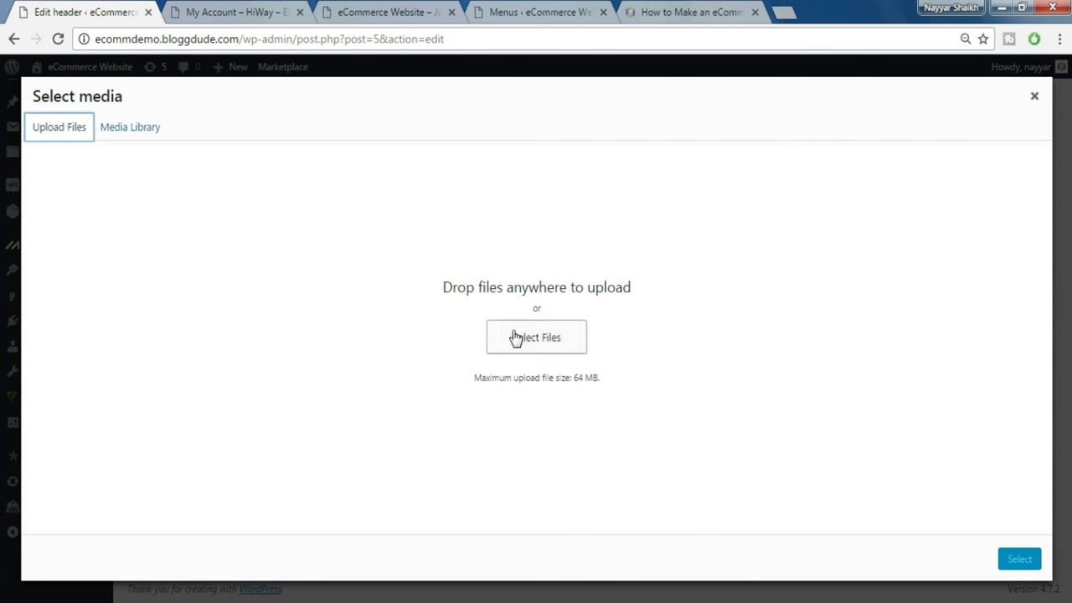
# Upload Head1 from Nitro Resources and use it as the regular logo.
pyautogui.click(515, 337)
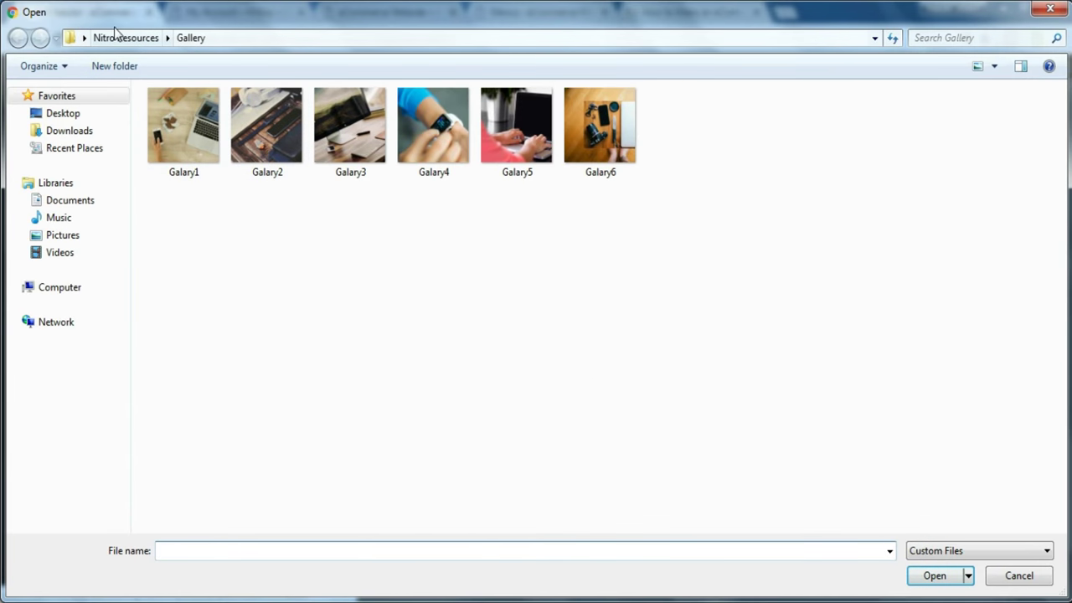
pyautogui.click(115, 37)
pyautogui.click(999, 299)
pyautogui.click(935, 575)
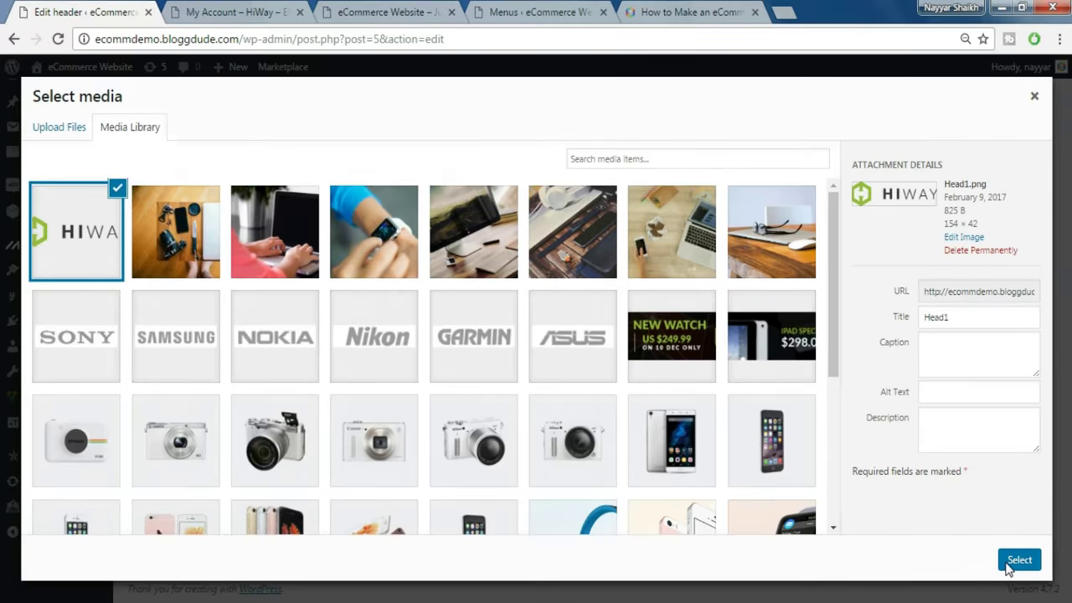
pyautogui.click(1017, 560)
# Upload HeadRetina.png and set it as the retina logo.
pyautogui.click(437, 314)
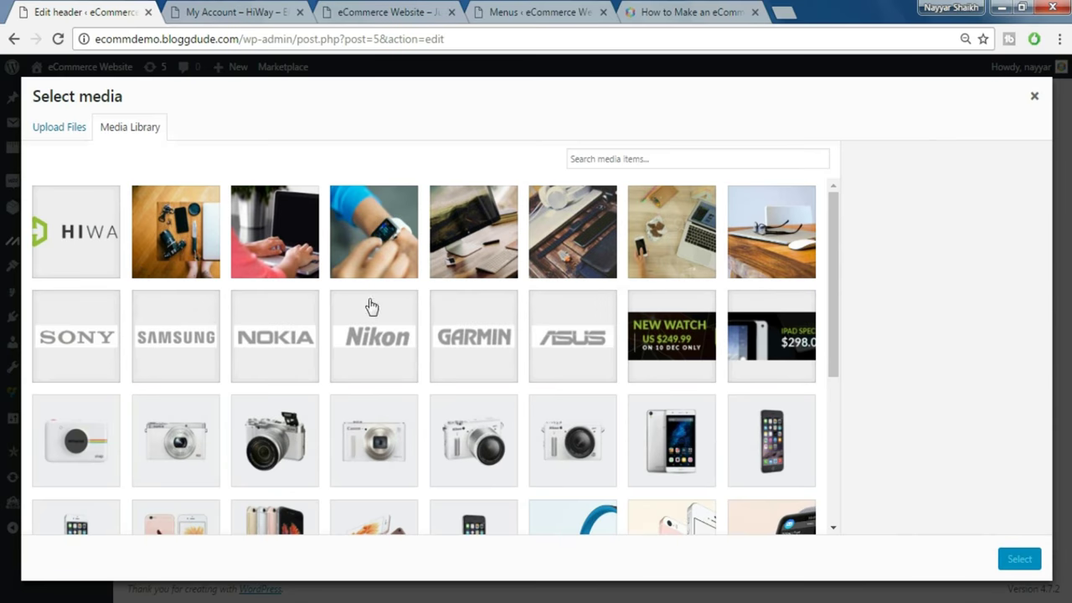
pyautogui.click(58, 132)
pyautogui.click(503, 333)
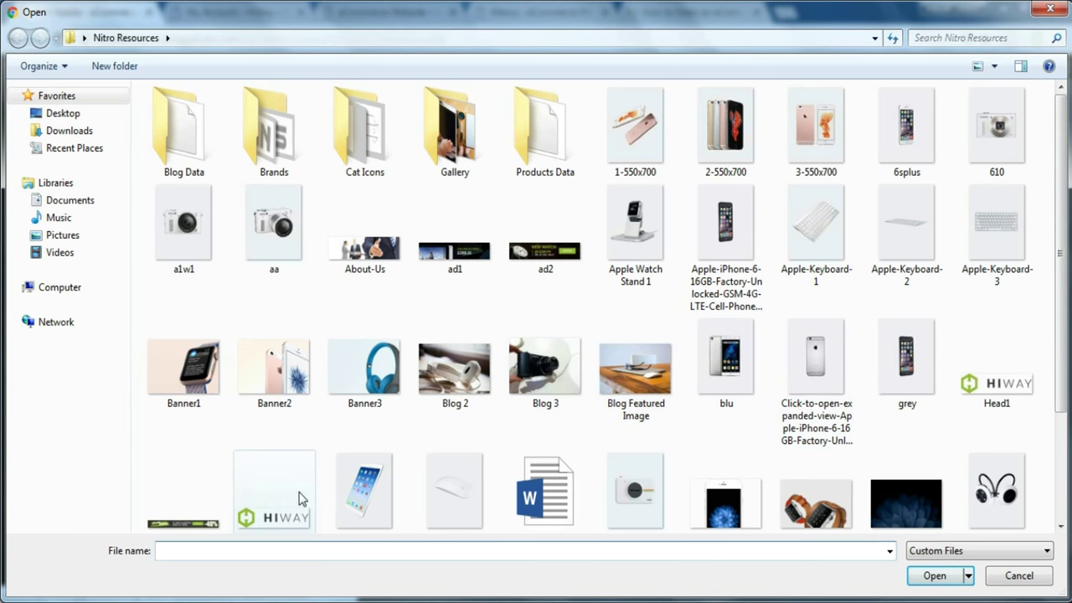
pyautogui.click(303, 501)
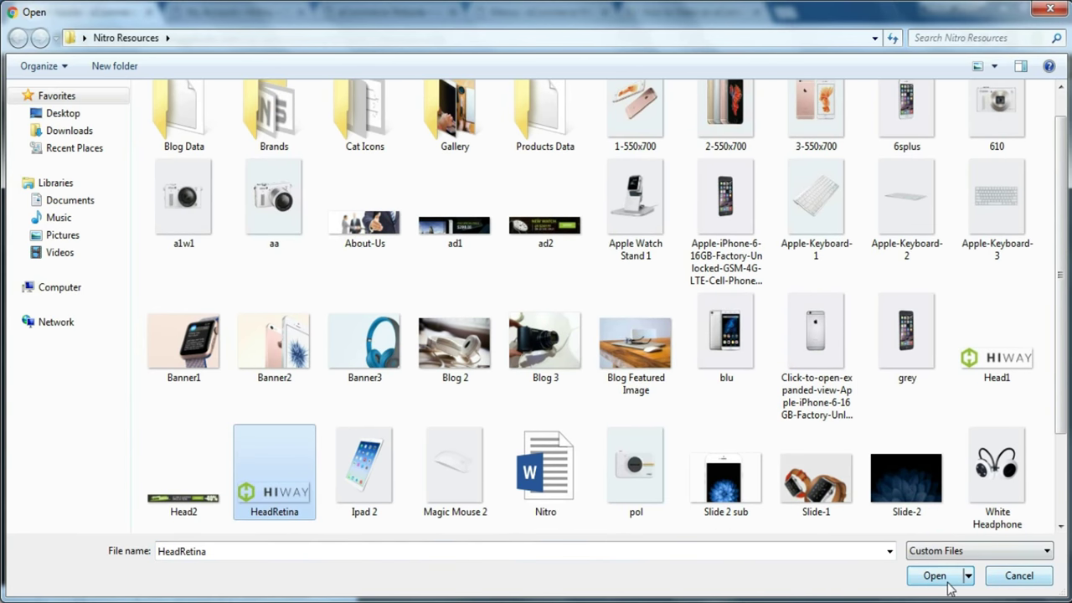
pyautogui.click(938, 576)
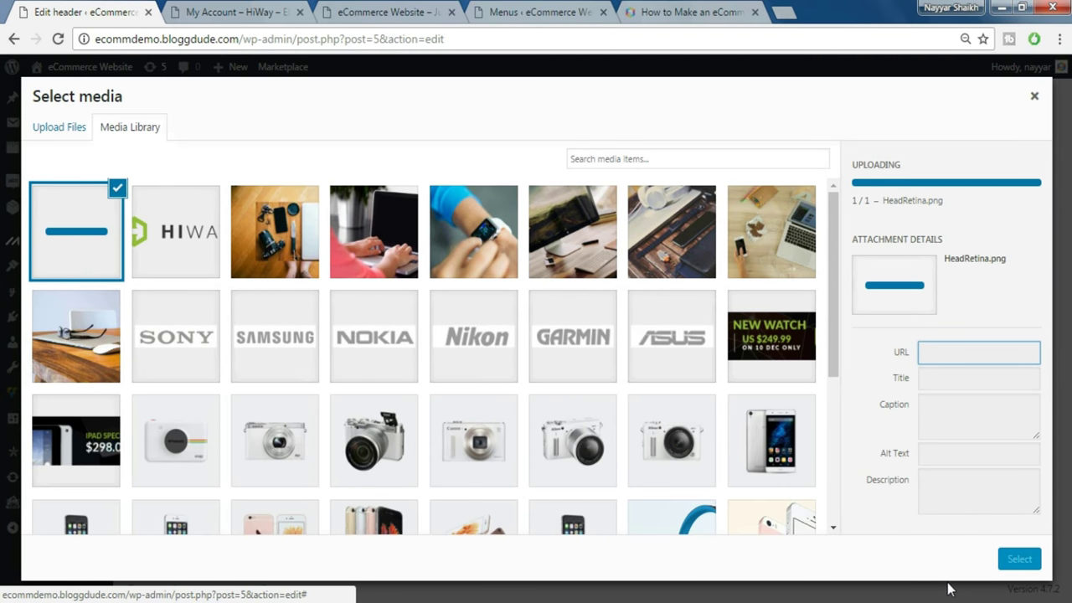
pyautogui.click(1017, 563)
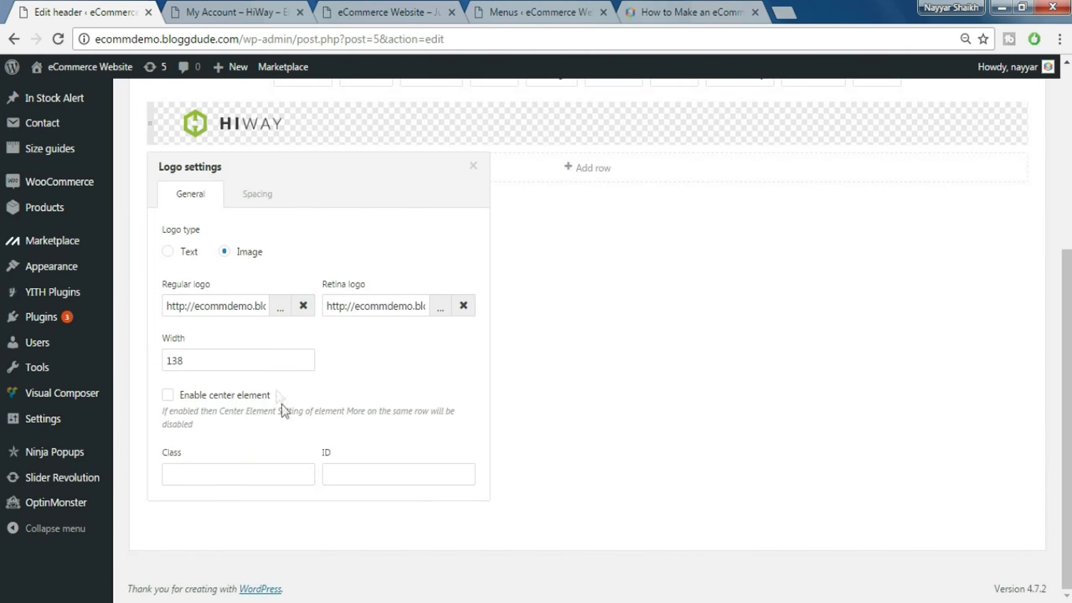
# Set the logo width to 154 and left padding to 15, then close Logo settings.
pyautogui.doubleClick(208, 361)
pyautogui.write('154')
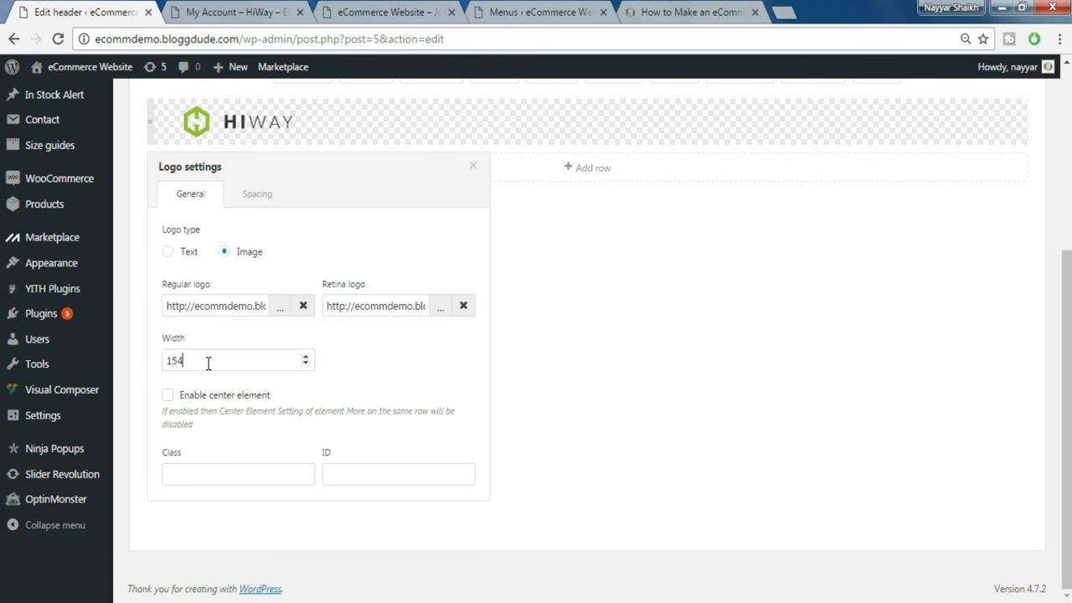
pyautogui.click(257, 193)
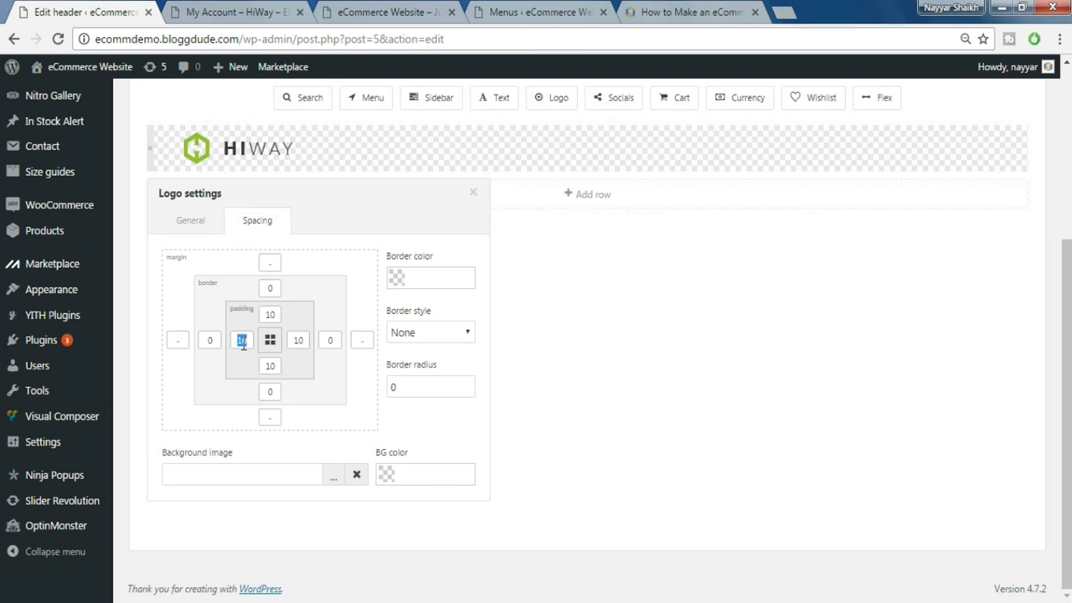
pyautogui.write('15')
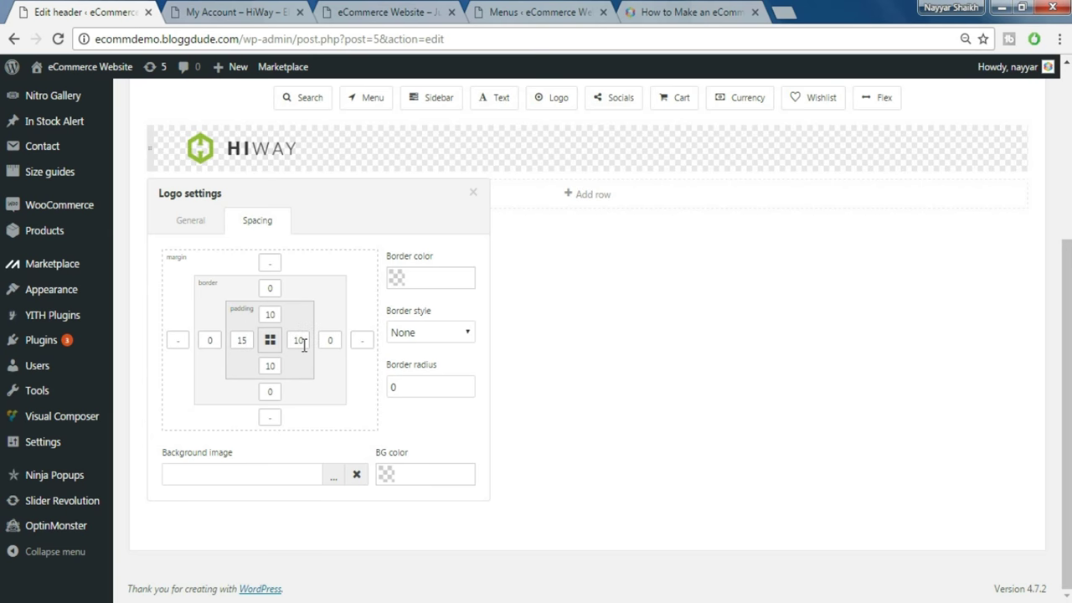
pyautogui.click(557, 270)
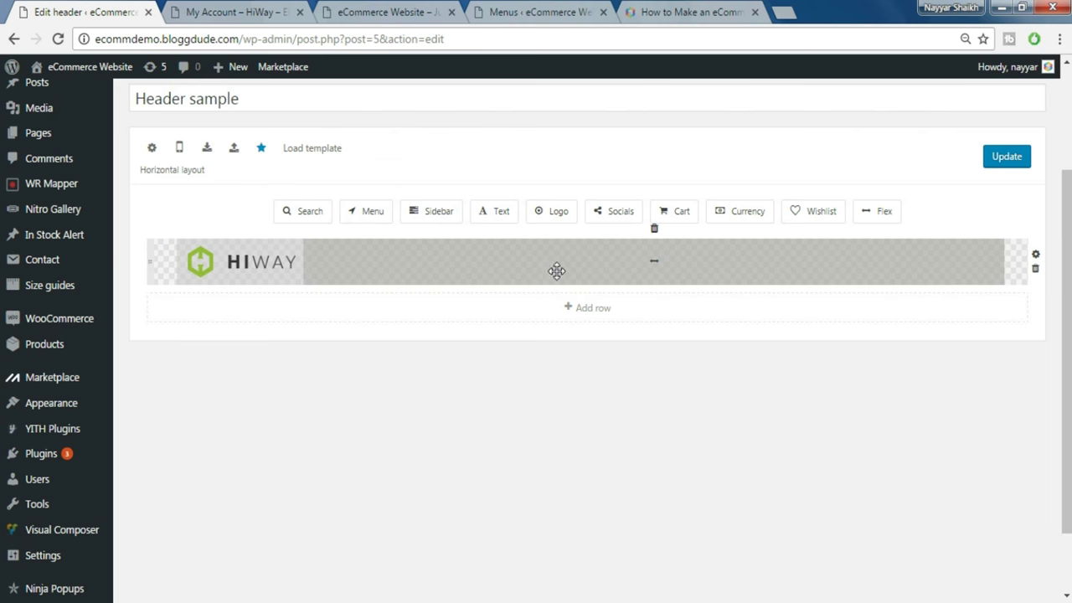
# Enter 15 top and bottom padding in the header row's container settings.
pyautogui.click(1036, 259)
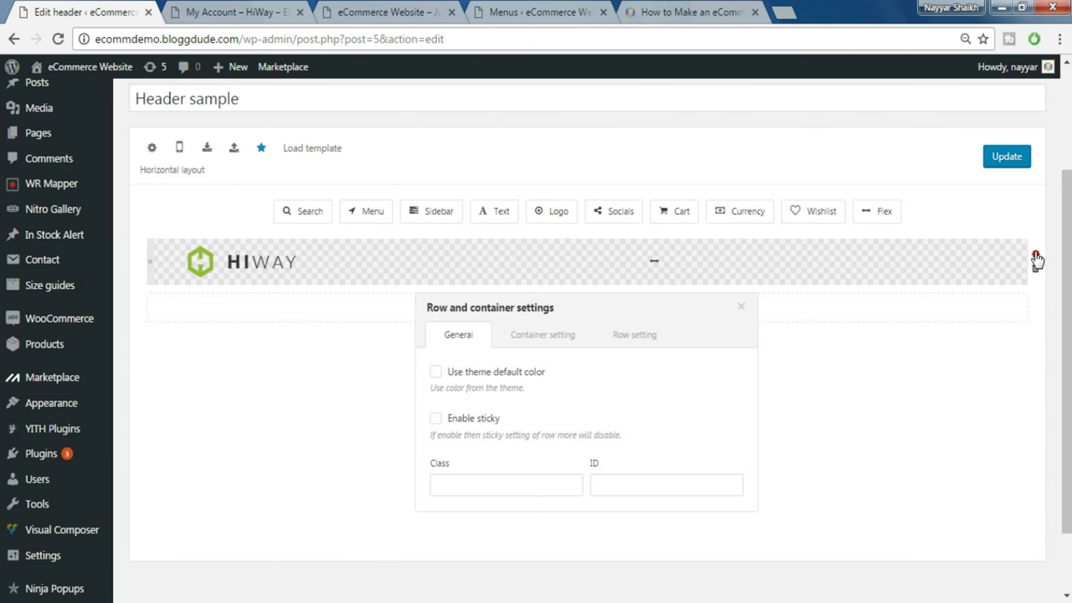
pyautogui.click(542, 334)
pyautogui.scroll(-1, 603, 361)
pyautogui.click(546, 366)
pyautogui.write('15')
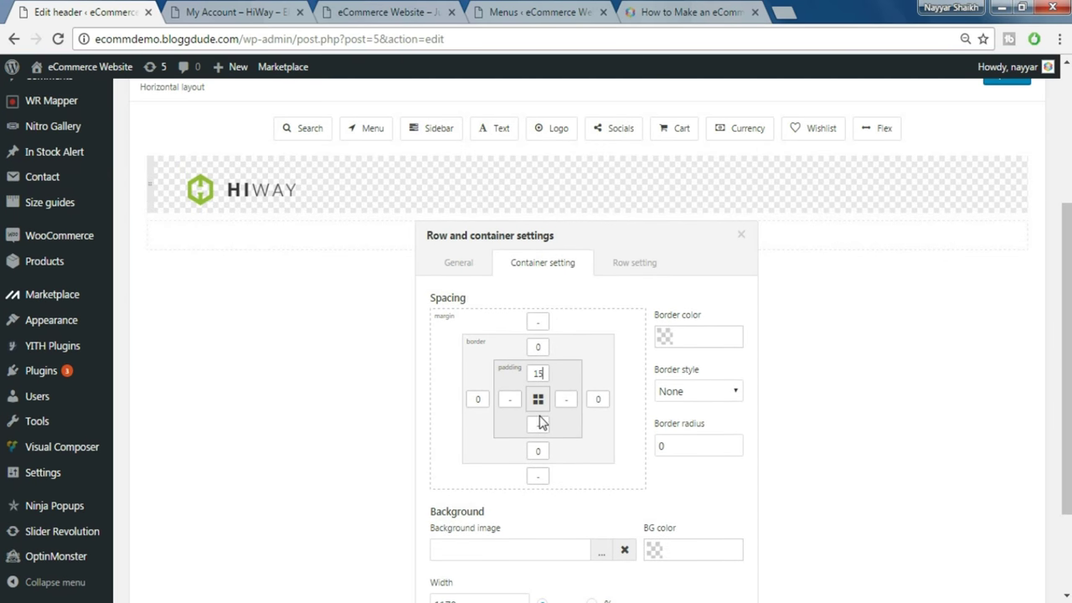
pyautogui.write('15')
pyautogui.click(480, 410)
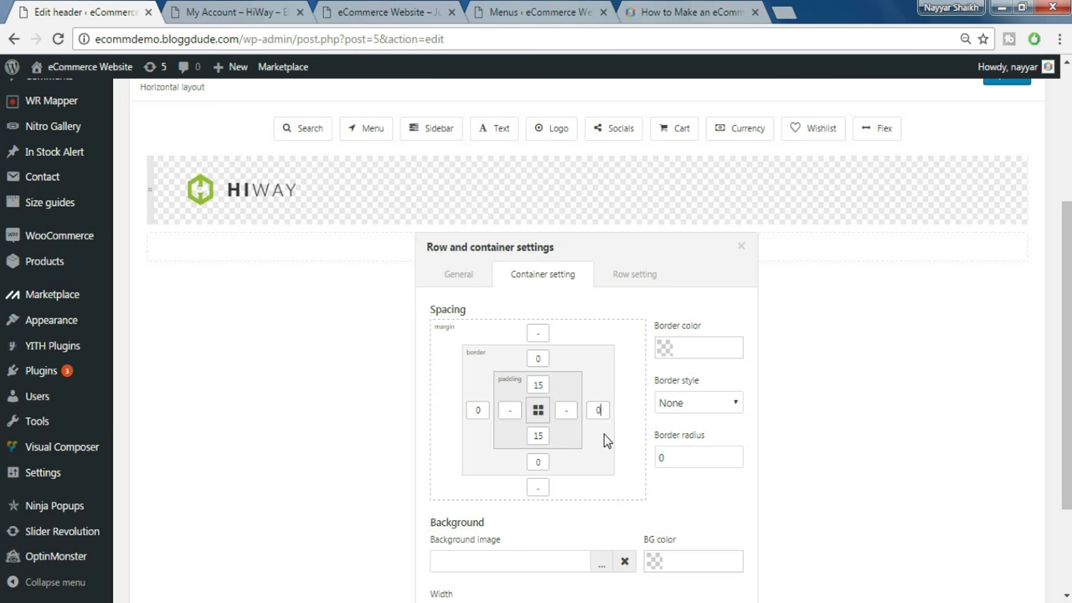
# Set the row's top and bottom padding to 15.
pyautogui.click(631, 276)
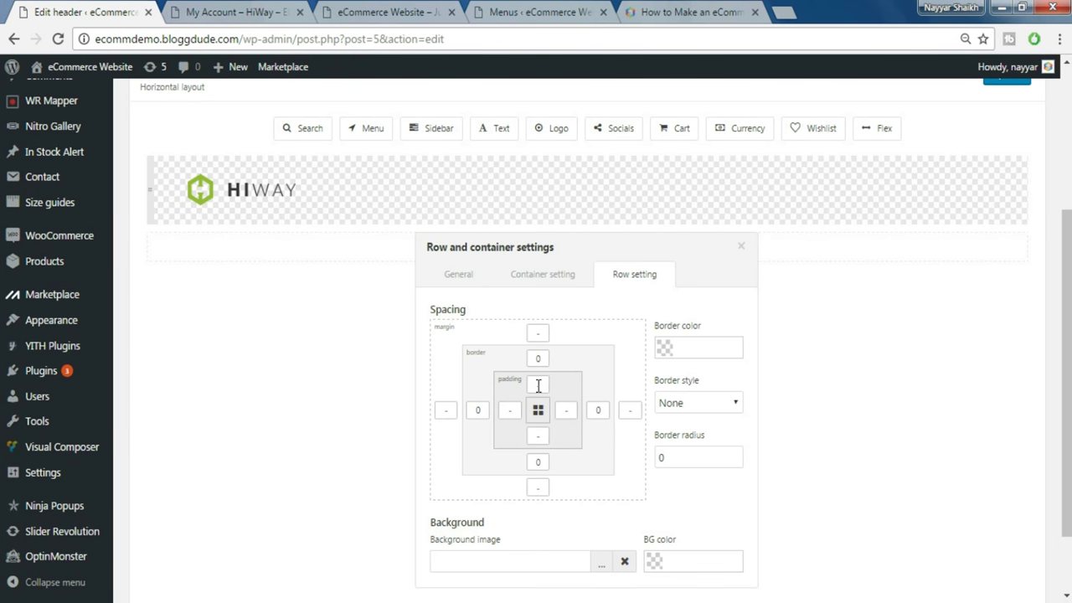
pyautogui.click(538, 384)
pyautogui.write('15')
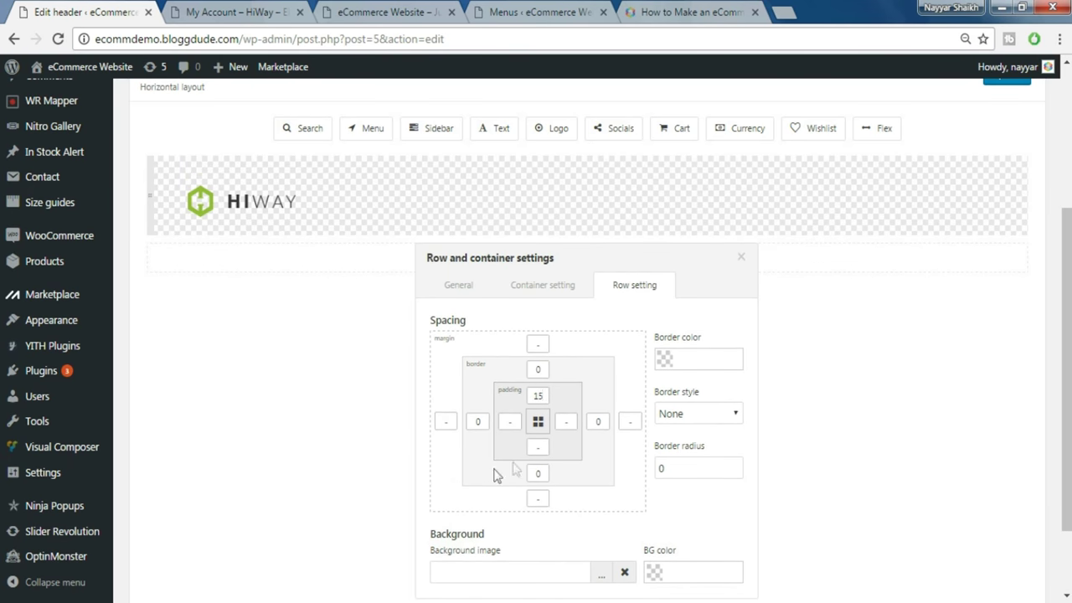
pyautogui.click(539, 456)
pyautogui.write('15')
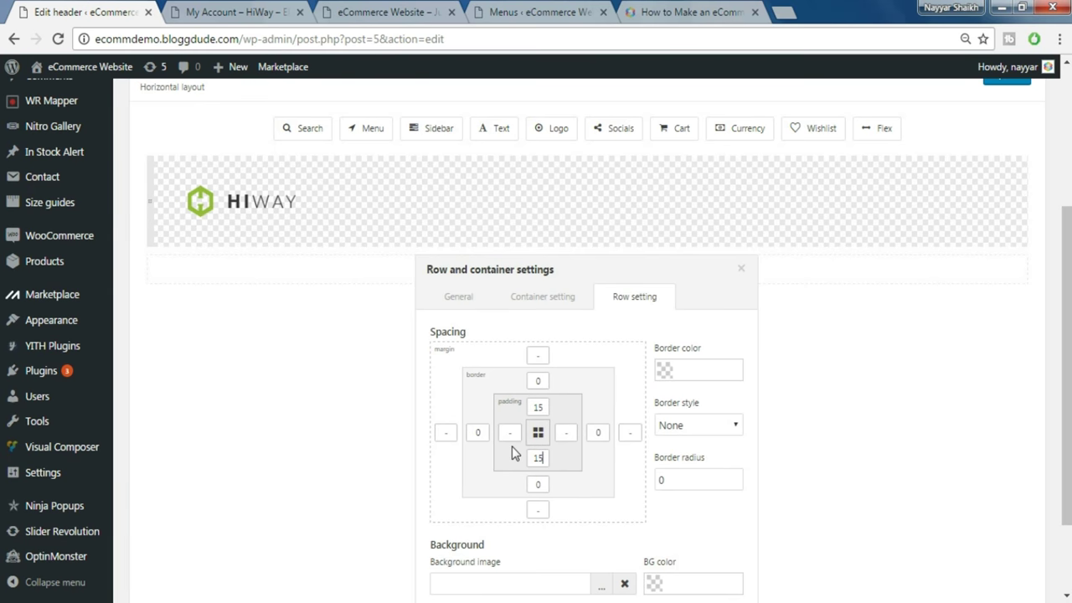
# Clear the container padding, recheck both padding values, and close the row settings.
pyautogui.click(536, 310)
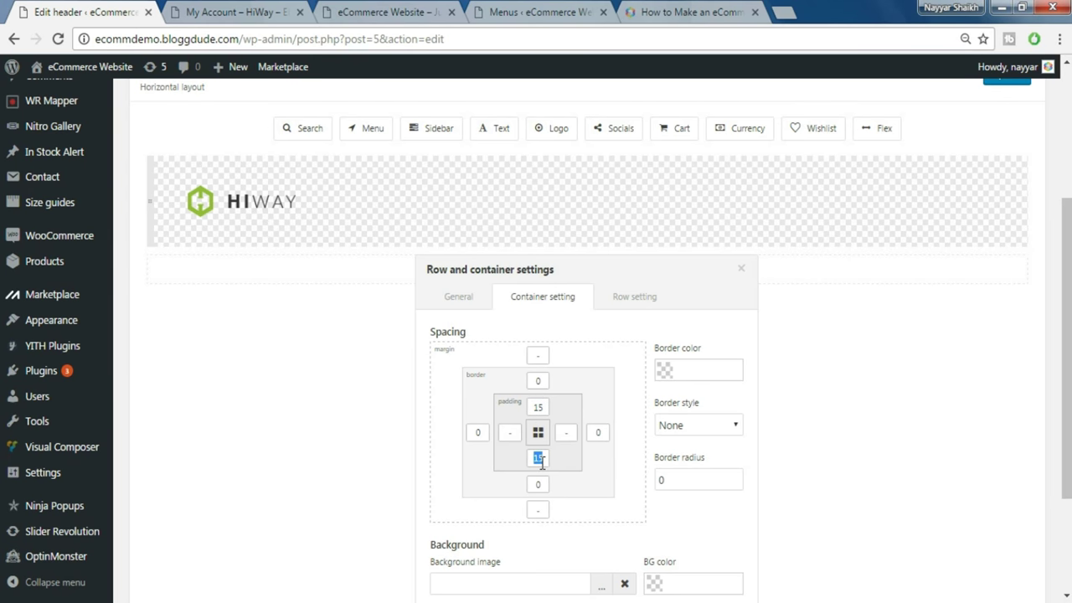
pyautogui.press('BackSpace')
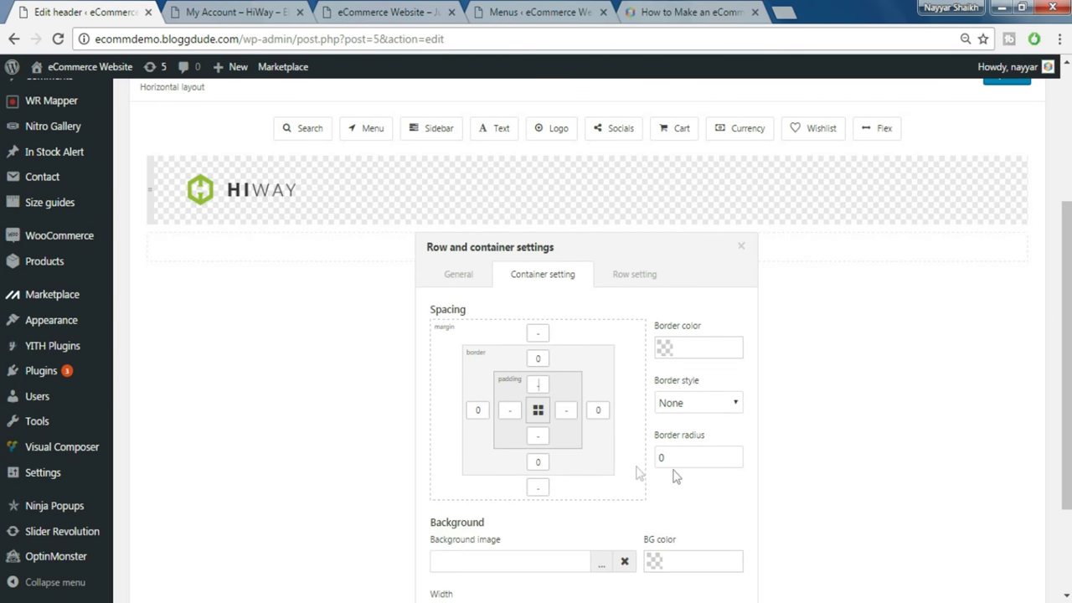
pyautogui.scroll(-1, 679, 477)
pyautogui.click(635, 193)
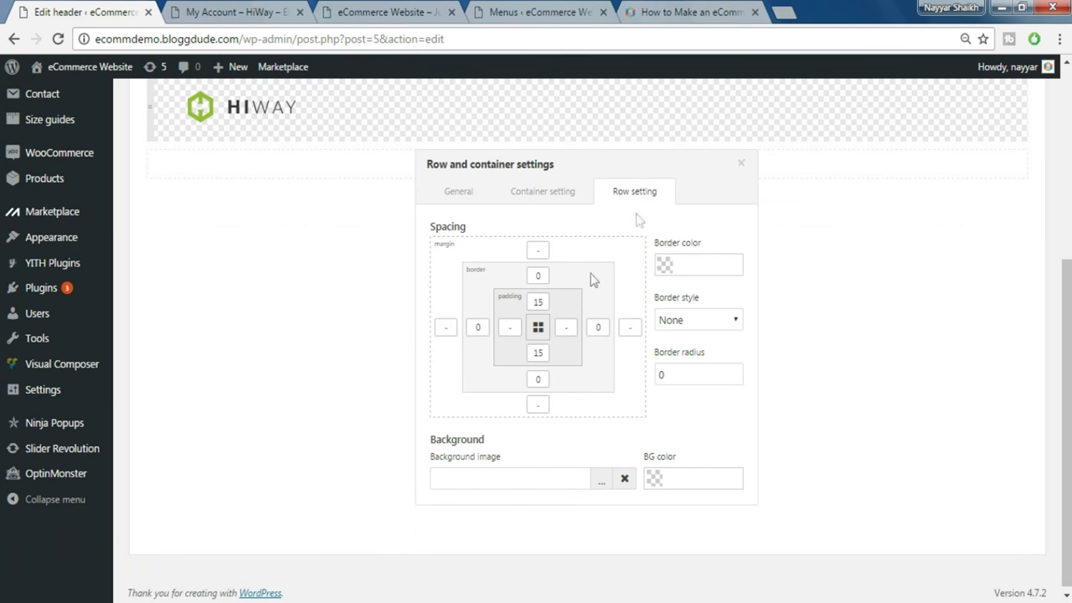
pyautogui.click(552, 194)
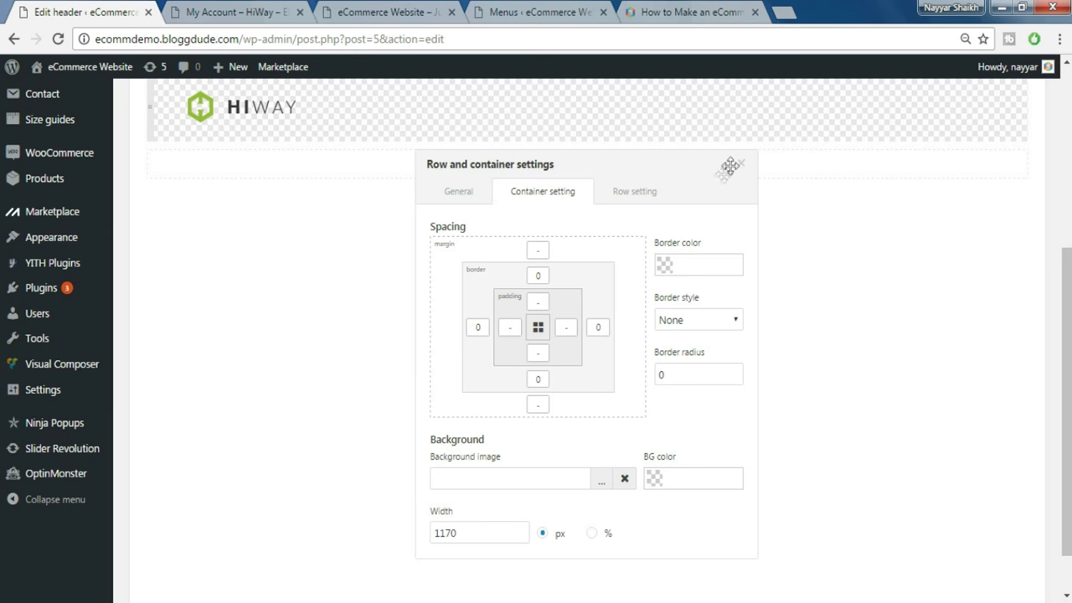
pyautogui.click(741, 162)
pyautogui.scroll(3, 730, 252)
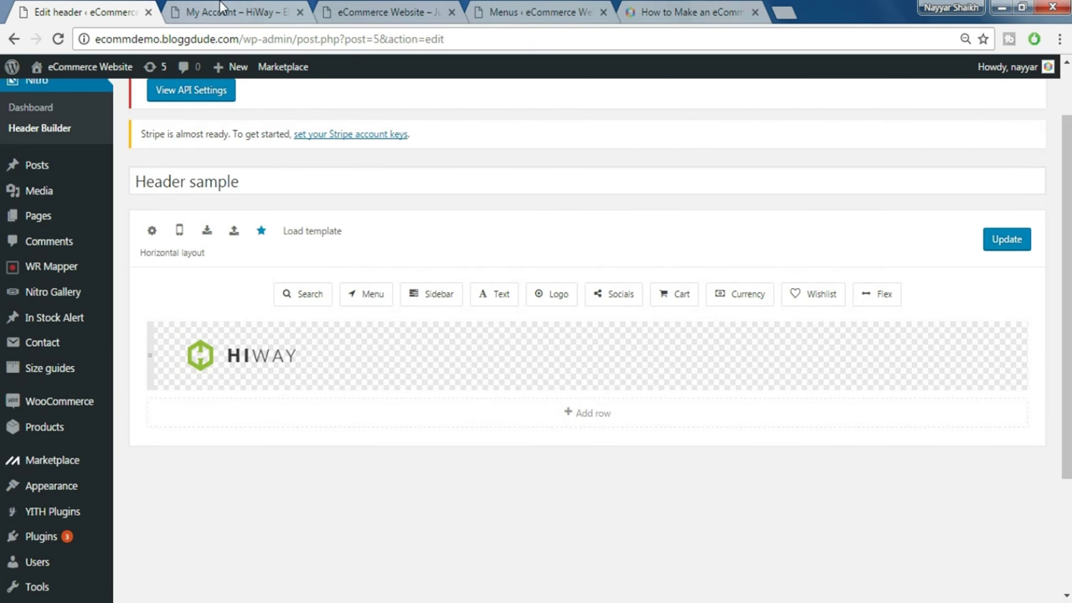
pyautogui.click(222, 8)
pyautogui.click(61, 10)
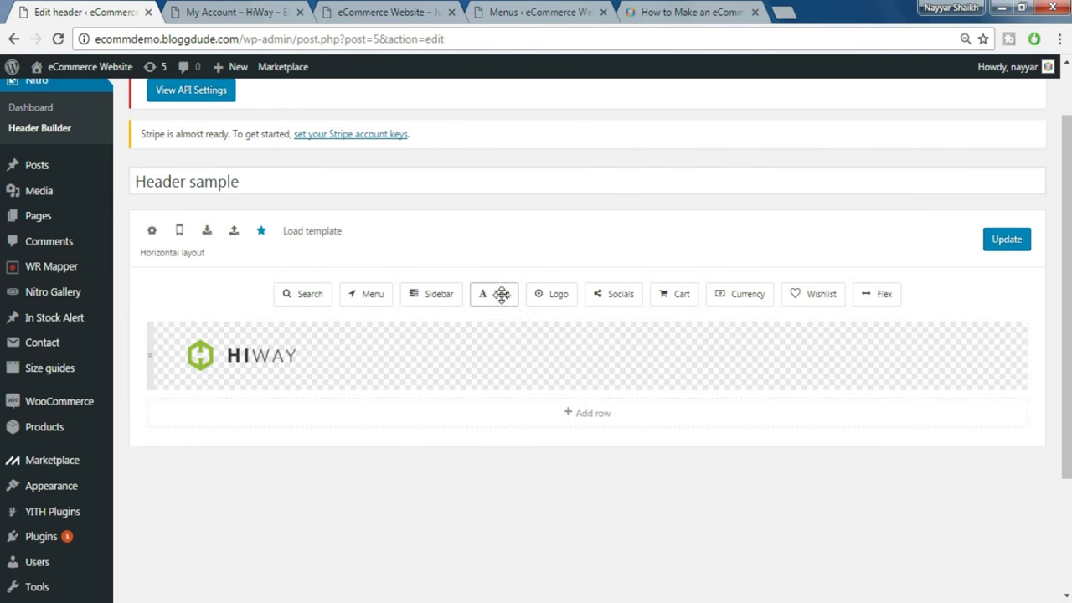
# Drop a Text element beside the logo, delete its placeholder 'Text', and open Add Media.
pyautogui.moveTo(495, 290); pyautogui.dragTo(479, 348)
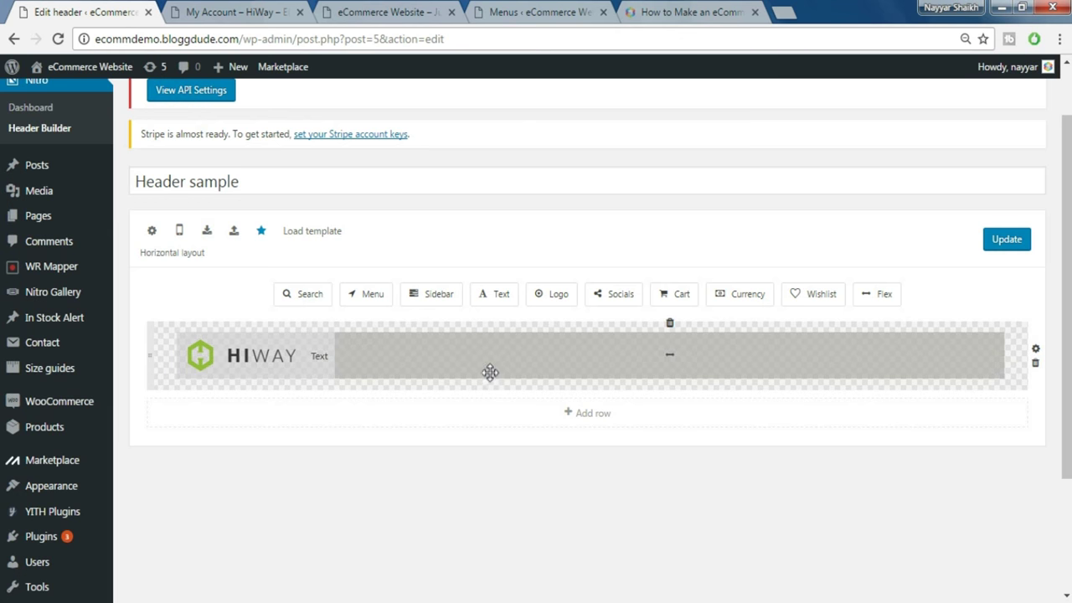
pyautogui.scroll(-1, 497, 360)
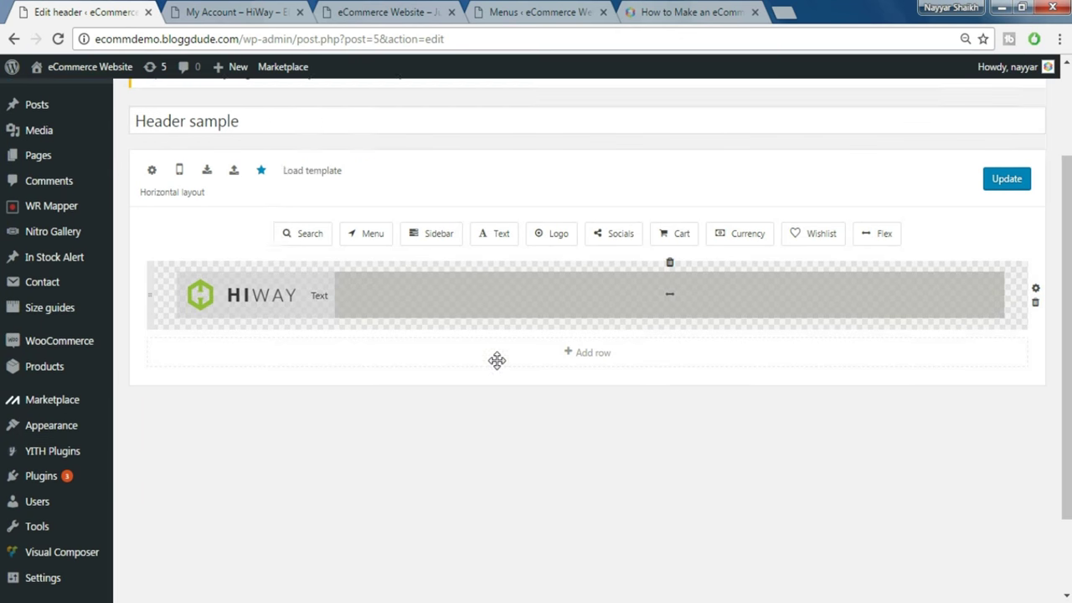
pyautogui.click(321, 275)
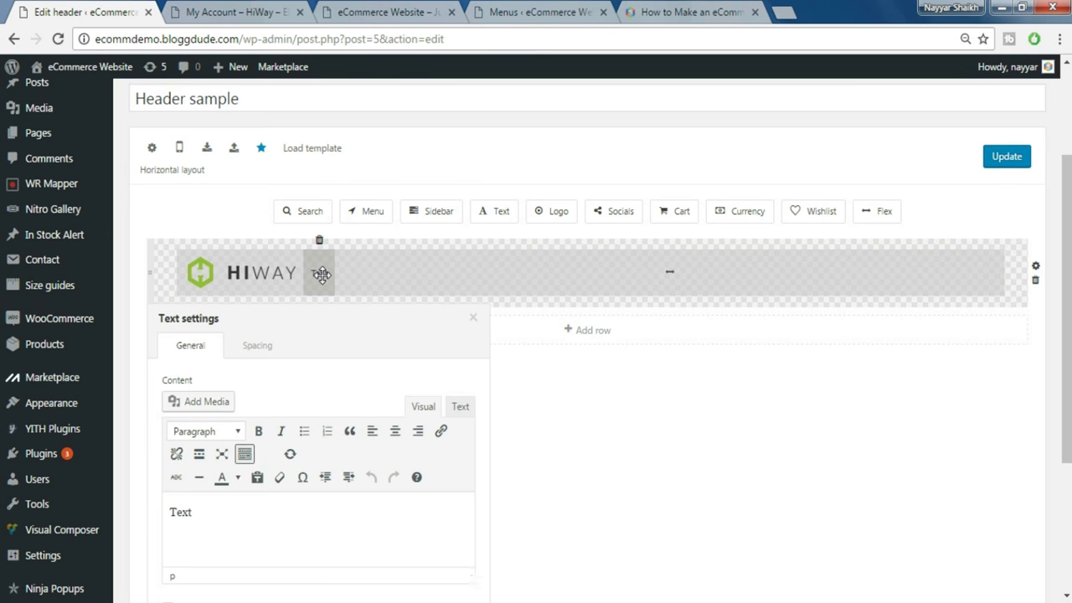
pyautogui.scroll(-2, 337, 293)
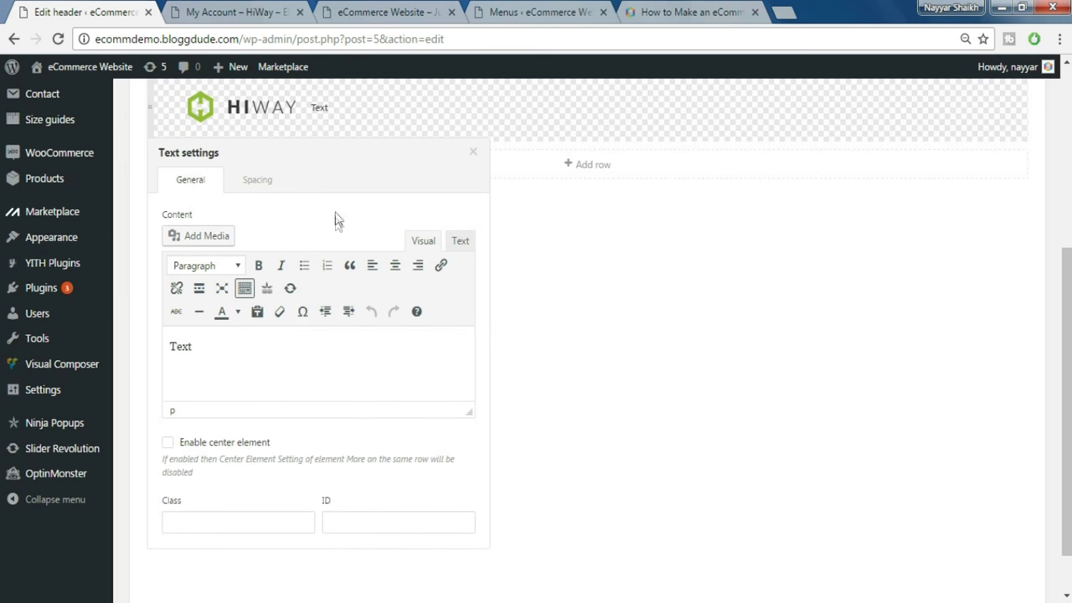
pyautogui.tripleClick(252, 361)
pyautogui.press('BackSpace')
pyautogui.click(210, 235)
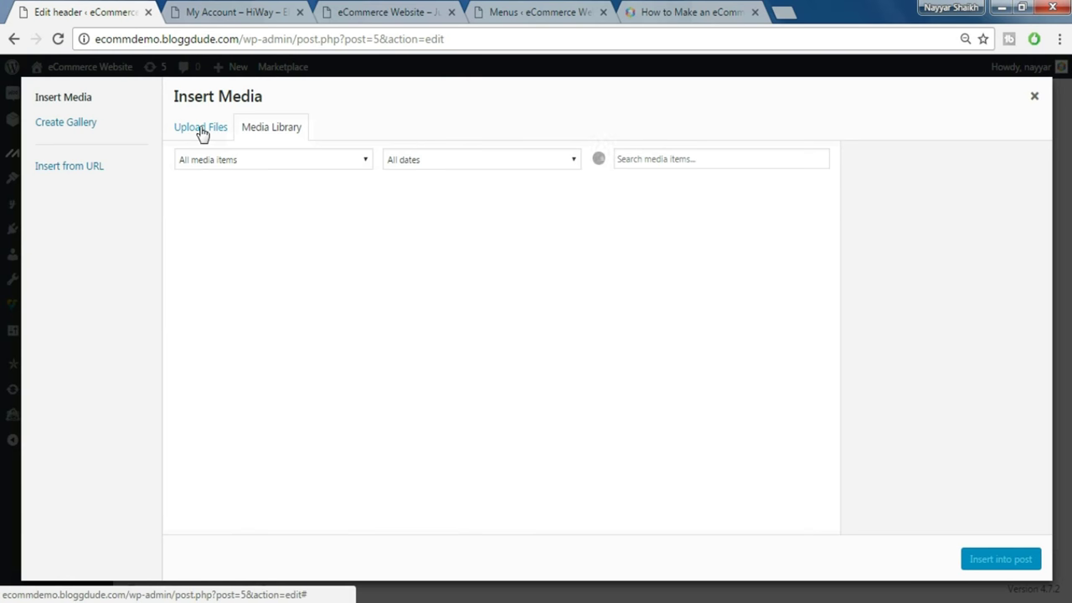
# Upload the Head2 image from the Nitro Resources folder through Insert Media.
pyautogui.click(201, 129)
pyautogui.click(602, 343)
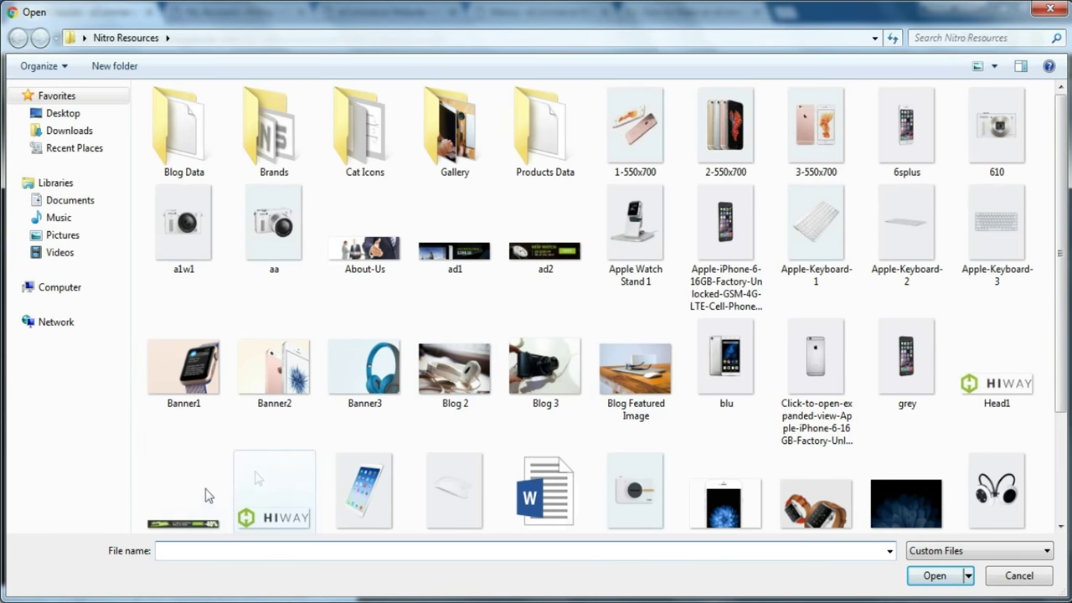
pyautogui.click(206, 497)
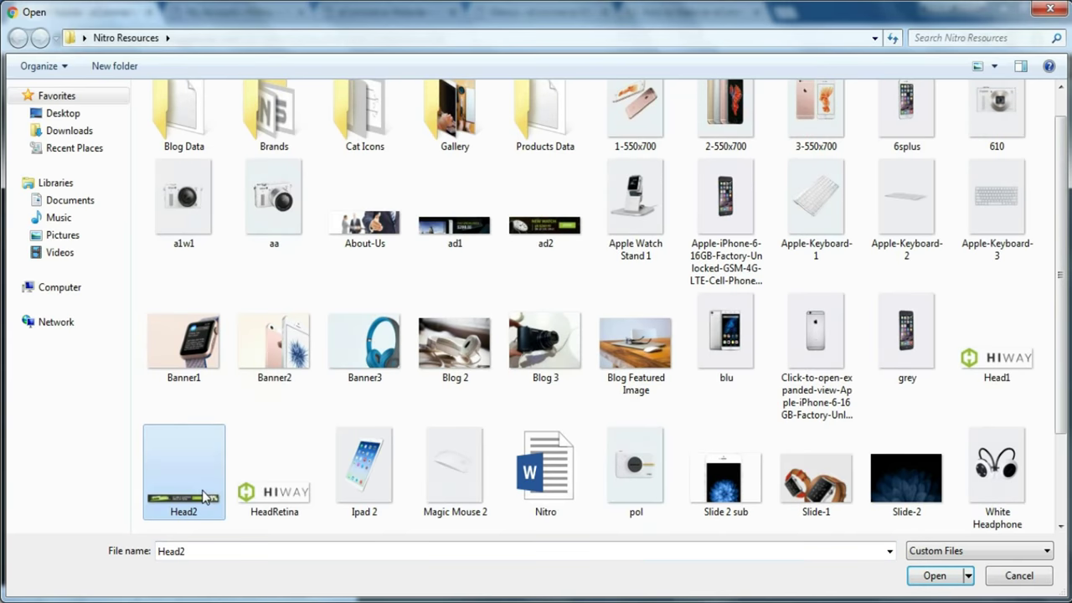
pyautogui.scroll(-2, 207, 497)
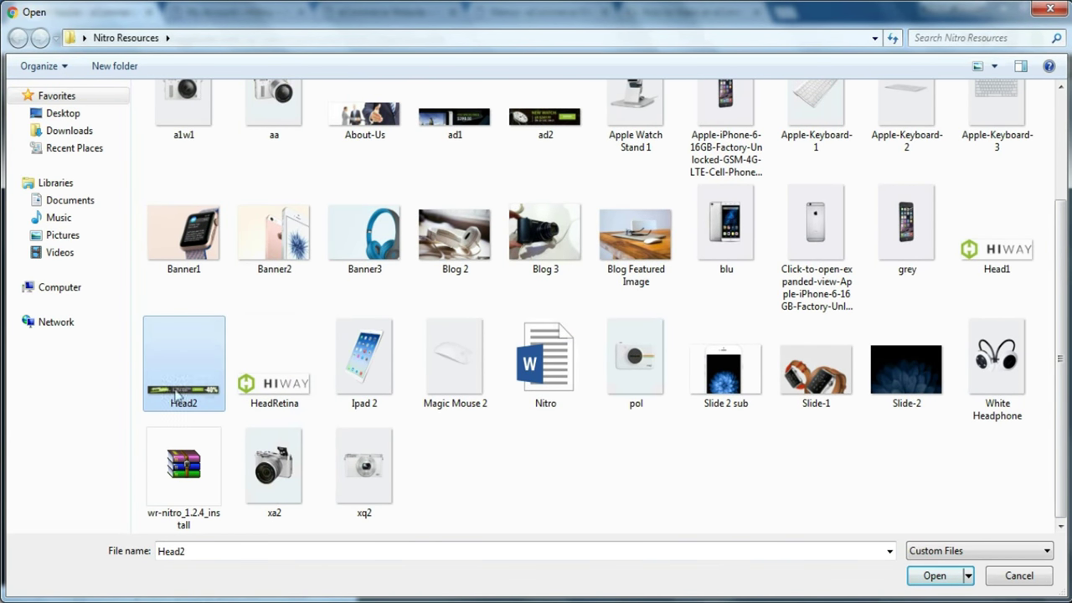
pyautogui.click(929, 578)
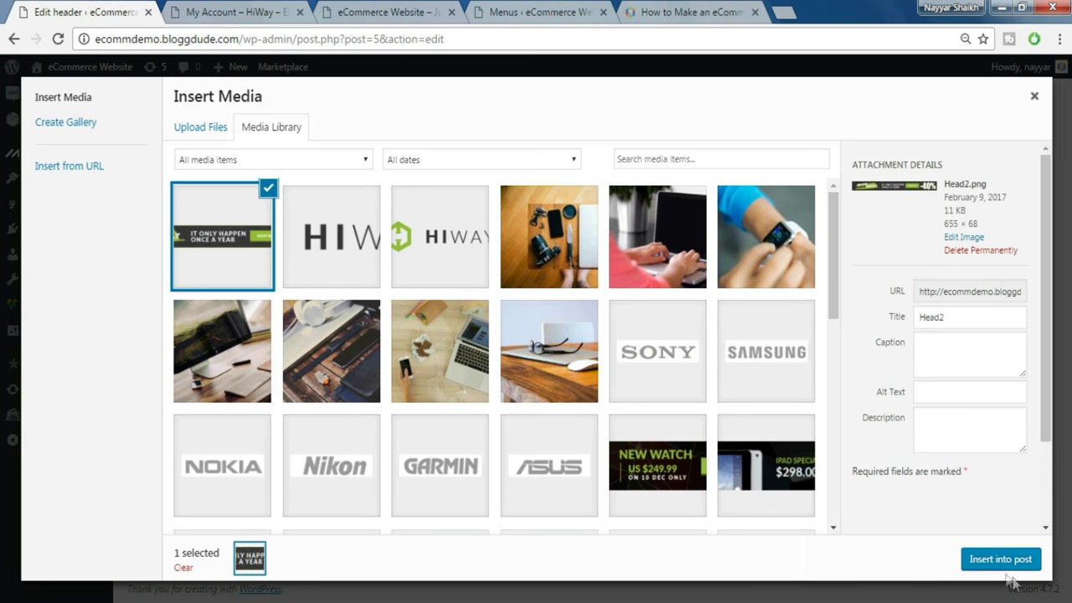
# Insert the Head2 banner, then give the Text element 0 top/bottom padding and 15 left margin.
pyautogui.click(1002, 559)
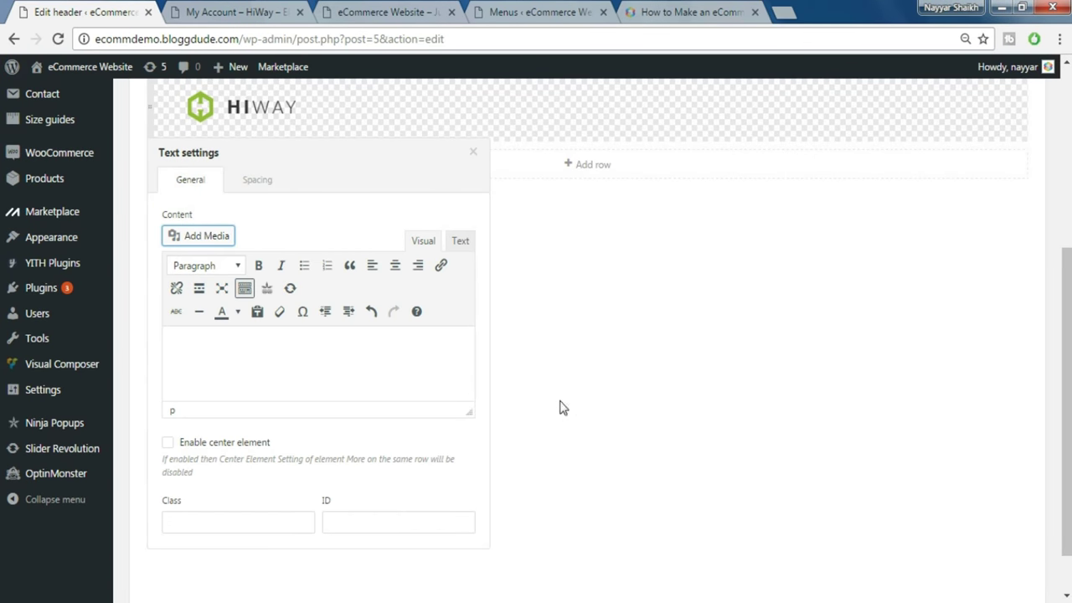
pyautogui.click(256, 181)
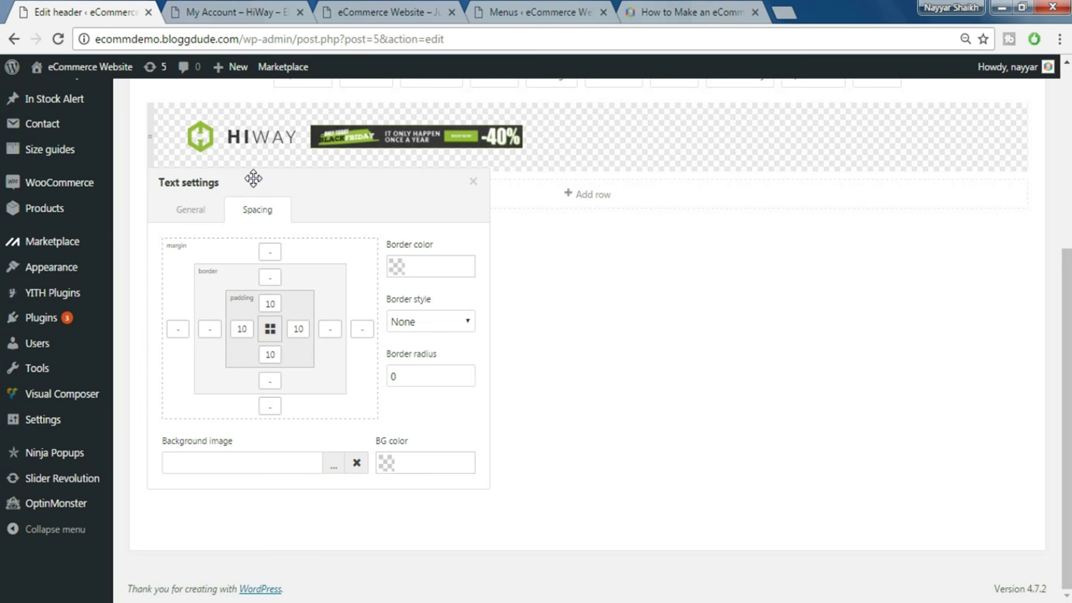
pyautogui.click(296, 332)
pyautogui.press('BackSpace')
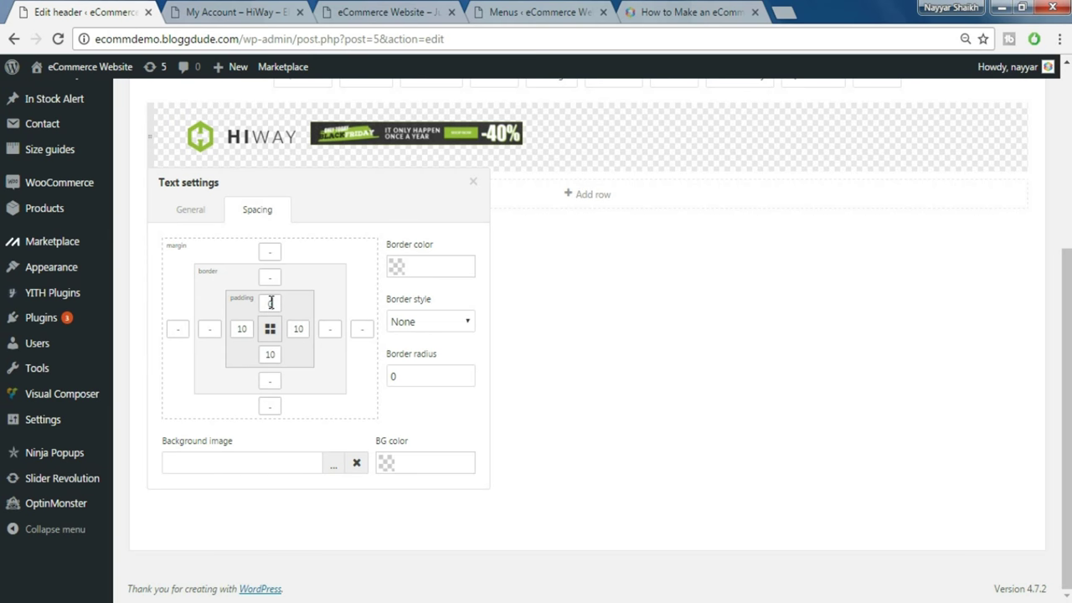
pyautogui.write('0')
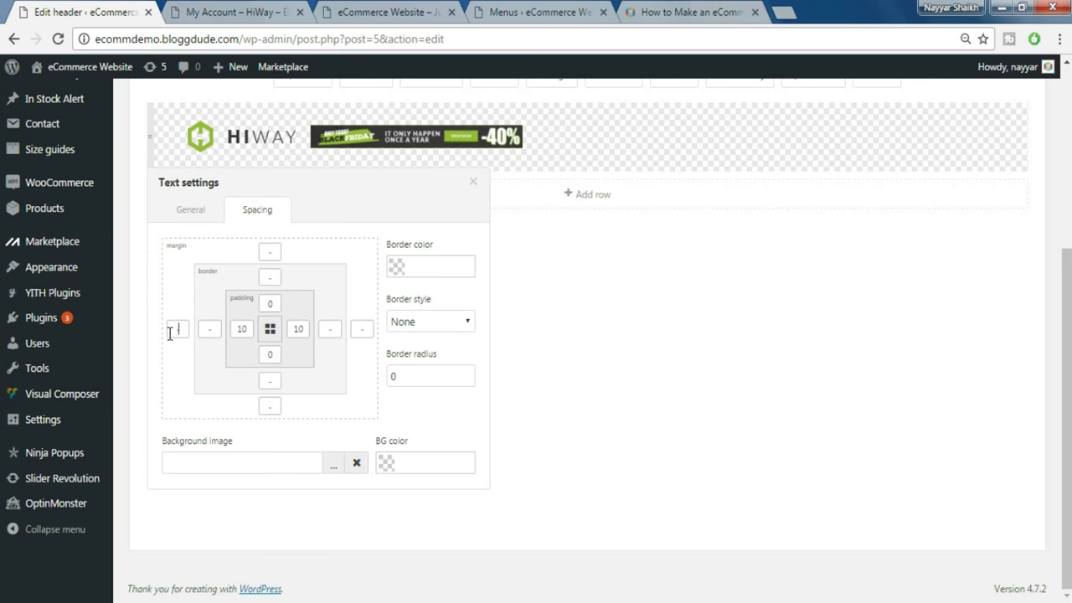
pyautogui.write('15')
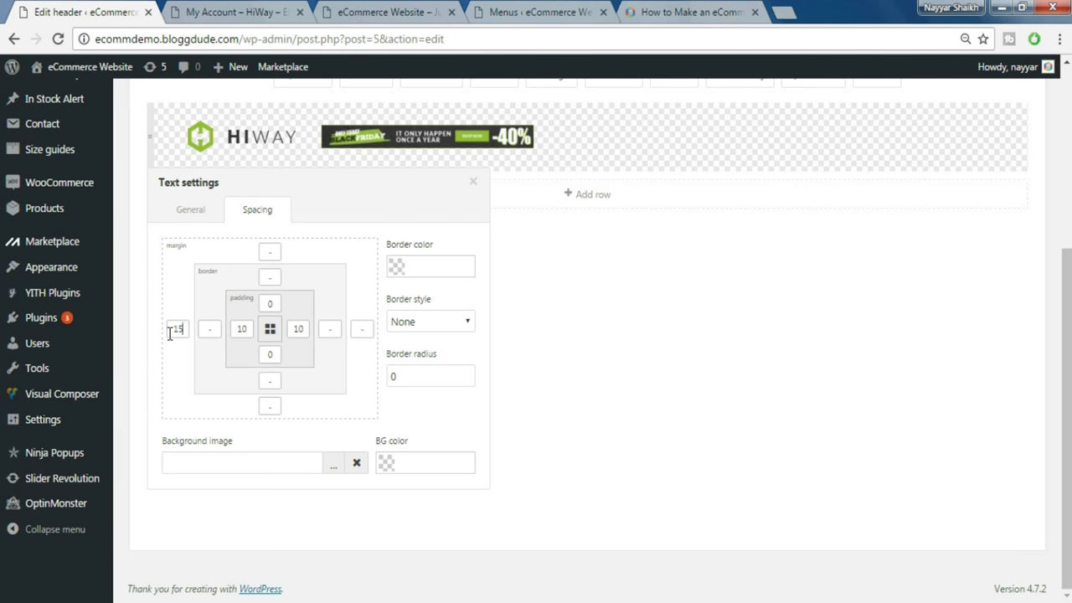
pyautogui.click(189, 216)
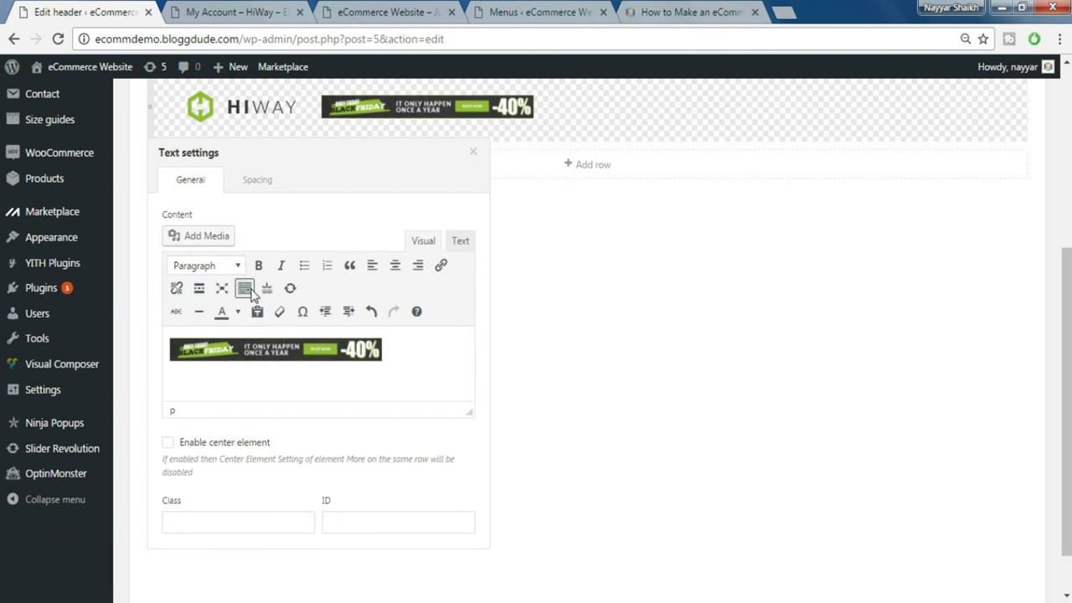
# Resize the Black Friday banner image larger with its corner handles, then close Text settings.
pyautogui.click(269, 349)
pyautogui.moveTo(382, 362); pyautogui.dragTo(433, 376)
pyautogui.scroll(1, 434, 402)
pyautogui.moveTo(437, 418); pyautogui.dragTo(486, 415)
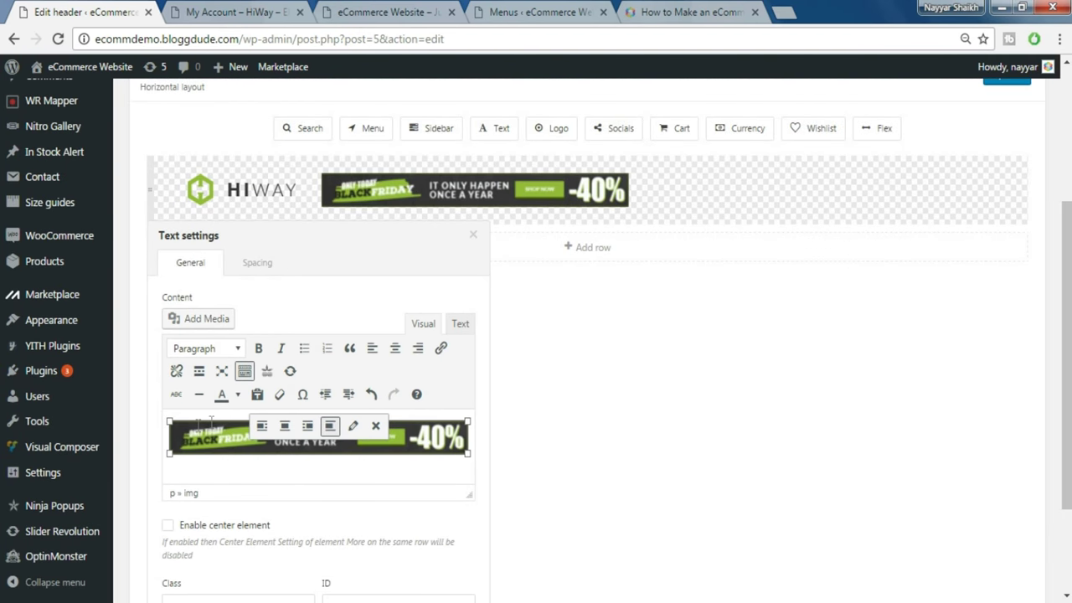
pyautogui.click(170, 458)
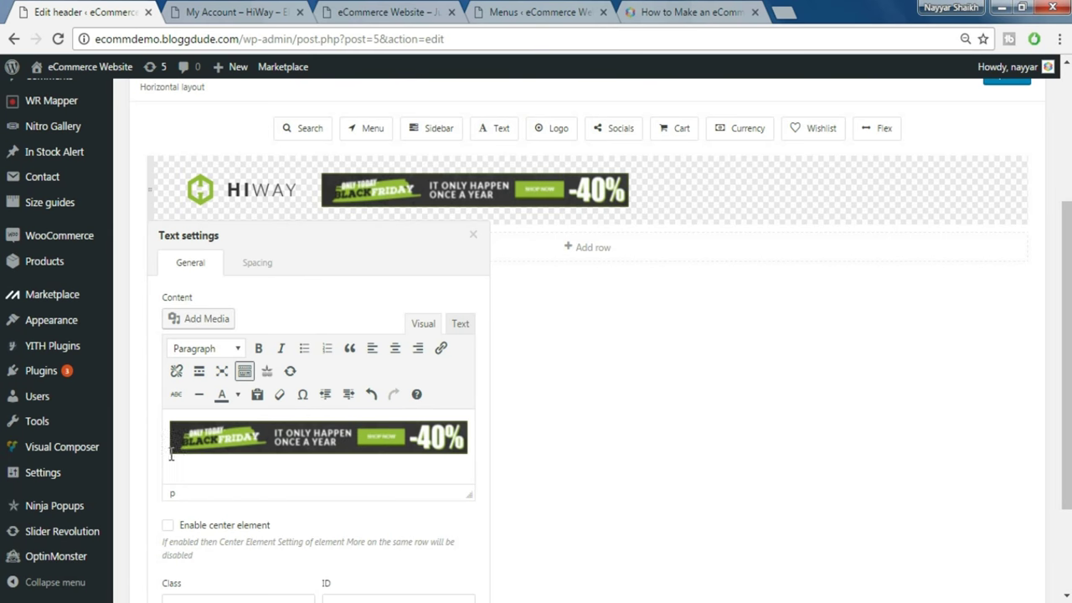
pyautogui.click(175, 444)
pyautogui.moveTo(166, 453); pyautogui.dragTo(135, 485)
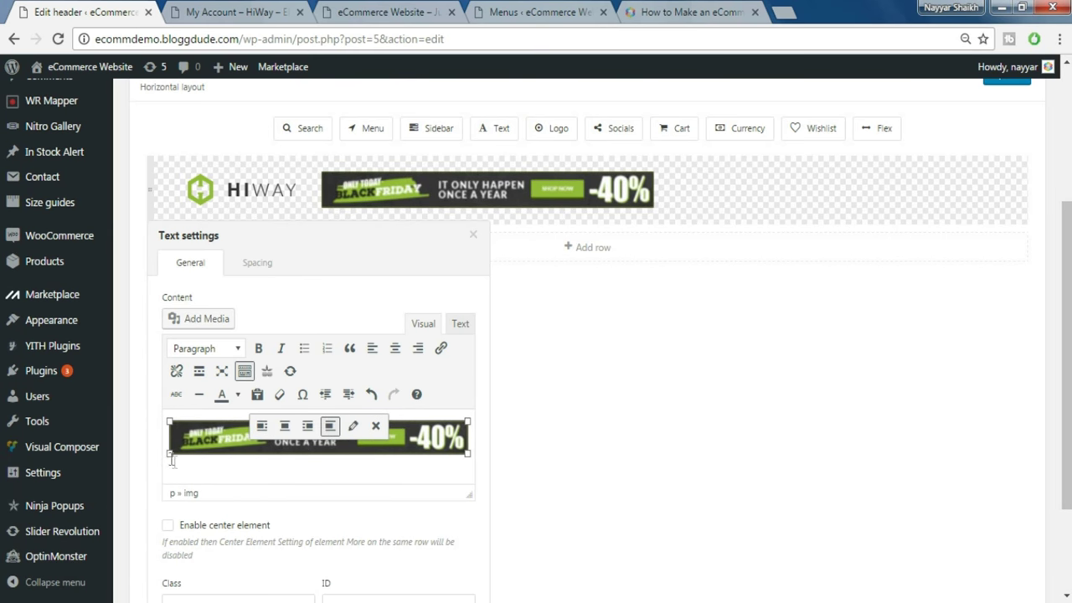
pyautogui.moveTo(170, 455); pyautogui.dragTo(93, 494)
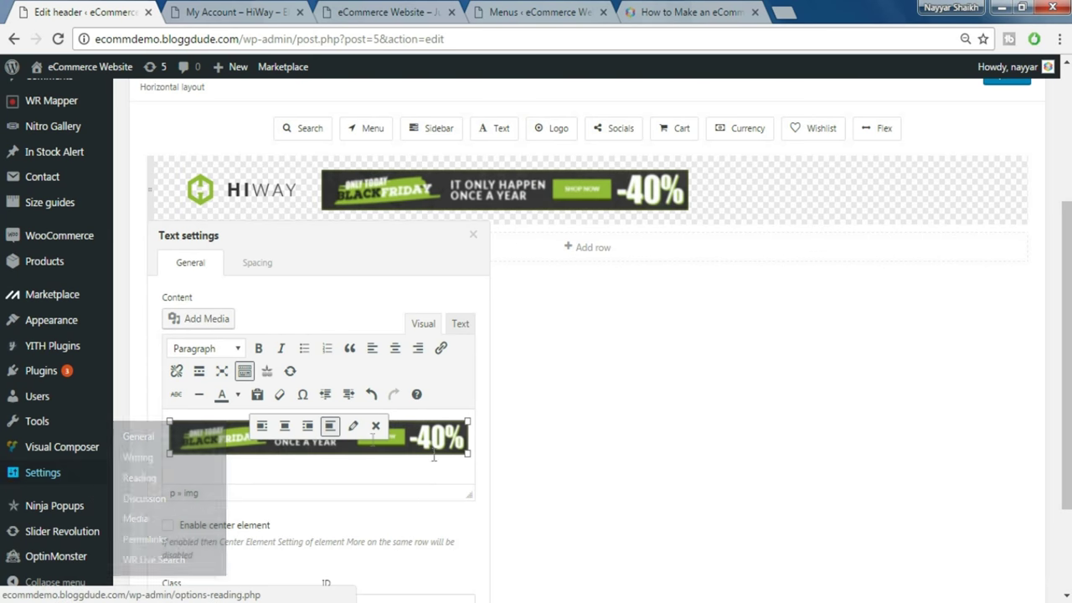
pyautogui.moveTo(466, 453); pyautogui.dragTo(434, 473)
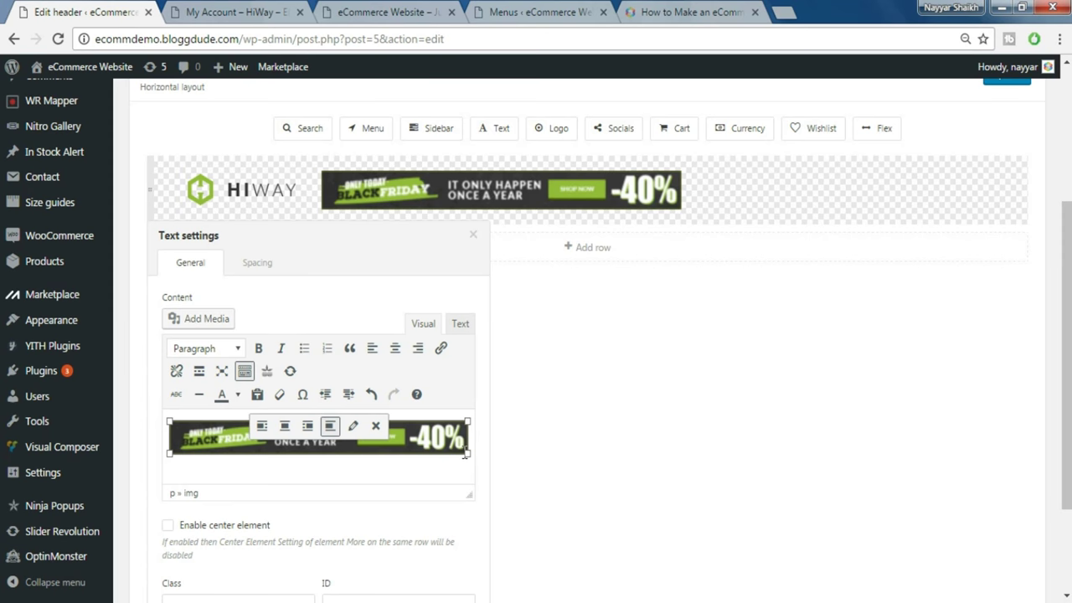
pyautogui.moveTo(467, 453); pyautogui.dragTo(563, 528)
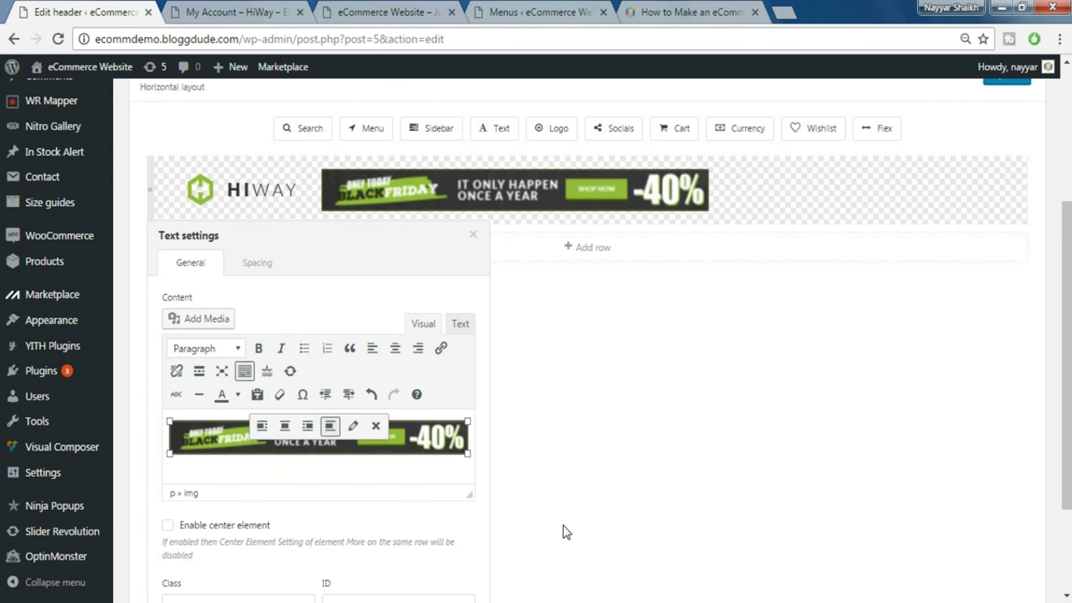
pyautogui.scroll(-1, 393, 444)
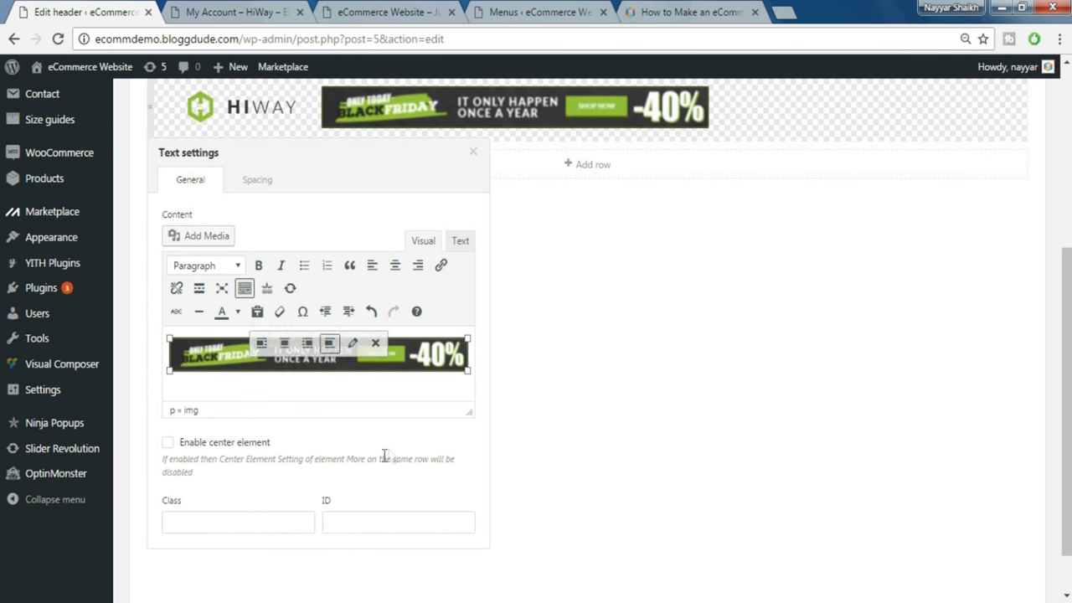
pyautogui.scroll(1, 379, 463)
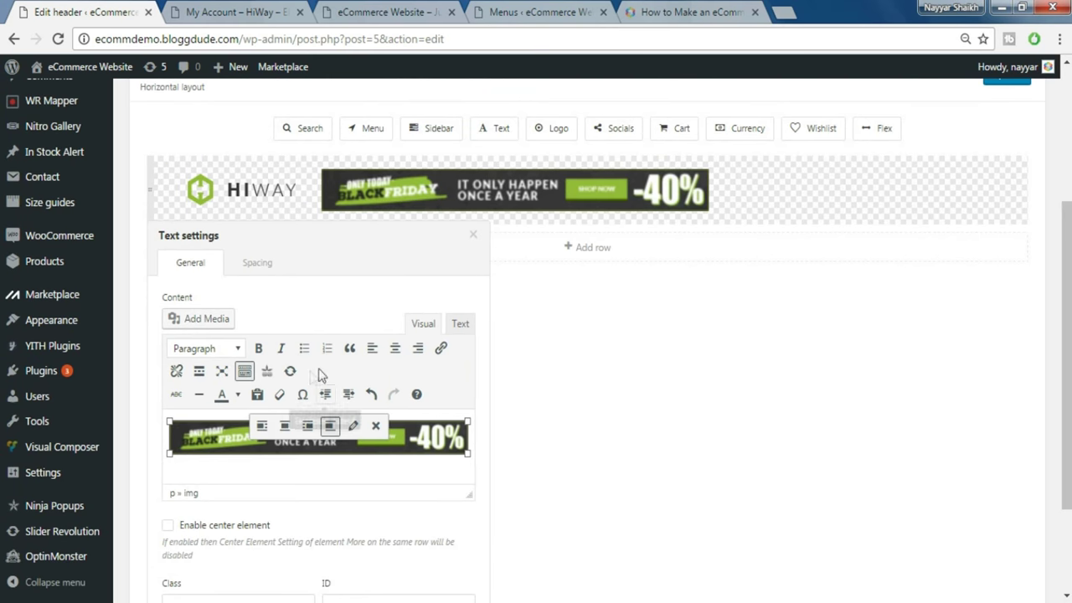
pyautogui.click(473, 241)
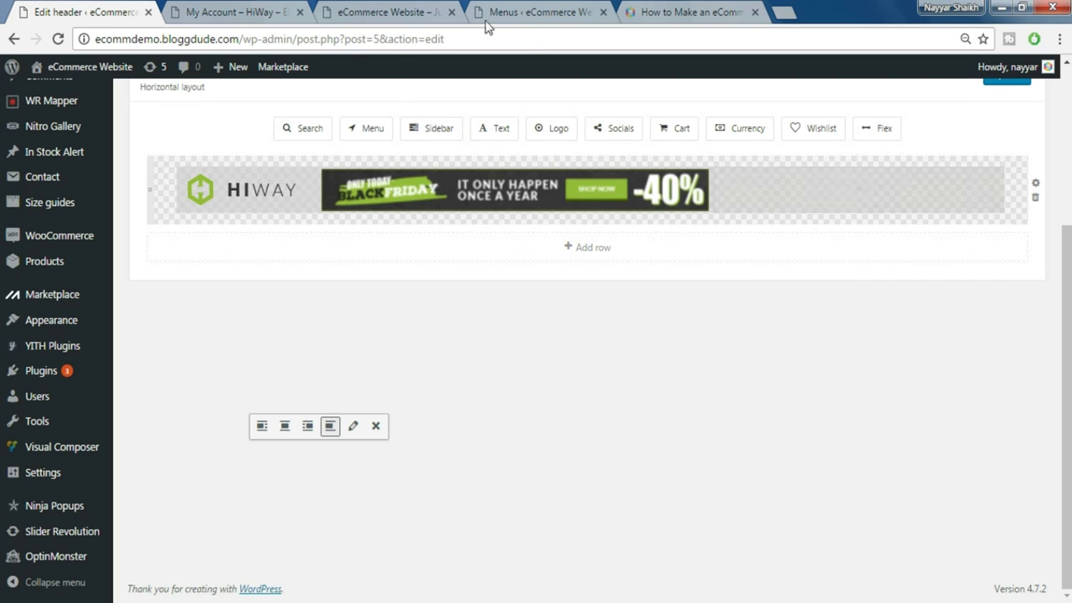
# Place a Menu element beside the header banner, set to TopMenu showing My Account and Wishlist.
pyautogui.hotkey('ctrl', 'Tab')
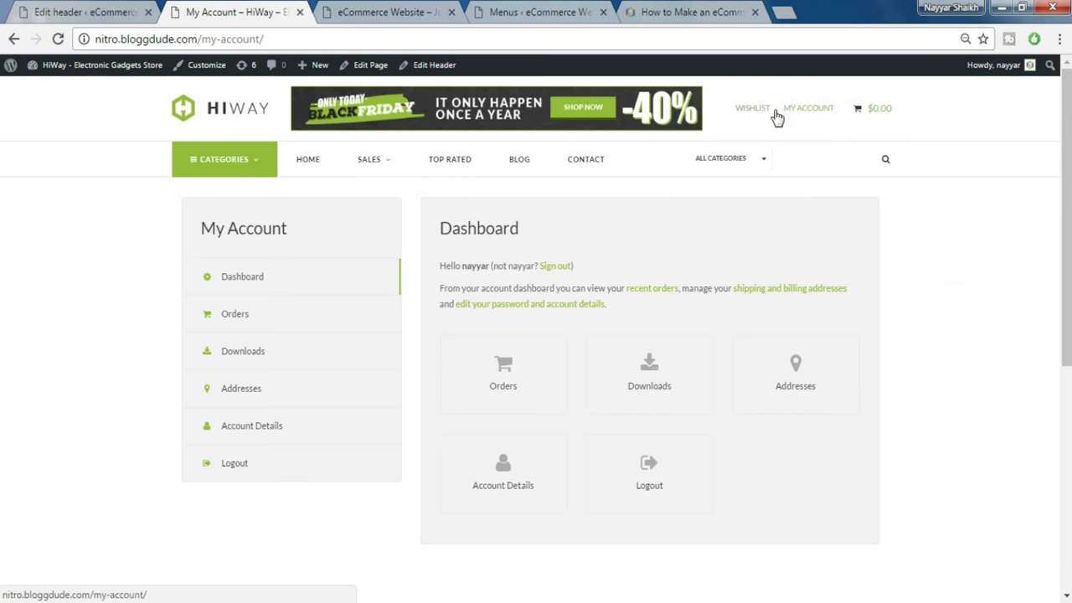
pyautogui.click(93, 12)
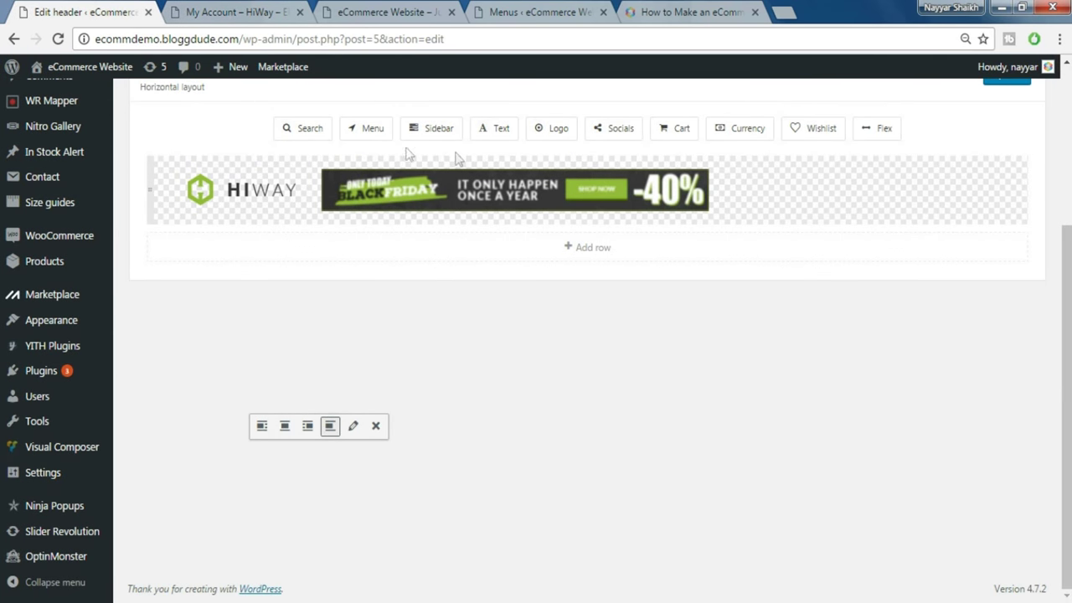
pyautogui.scroll(1, 385, 167)
pyautogui.moveTo(373, 210); pyautogui.dragTo(790, 284)
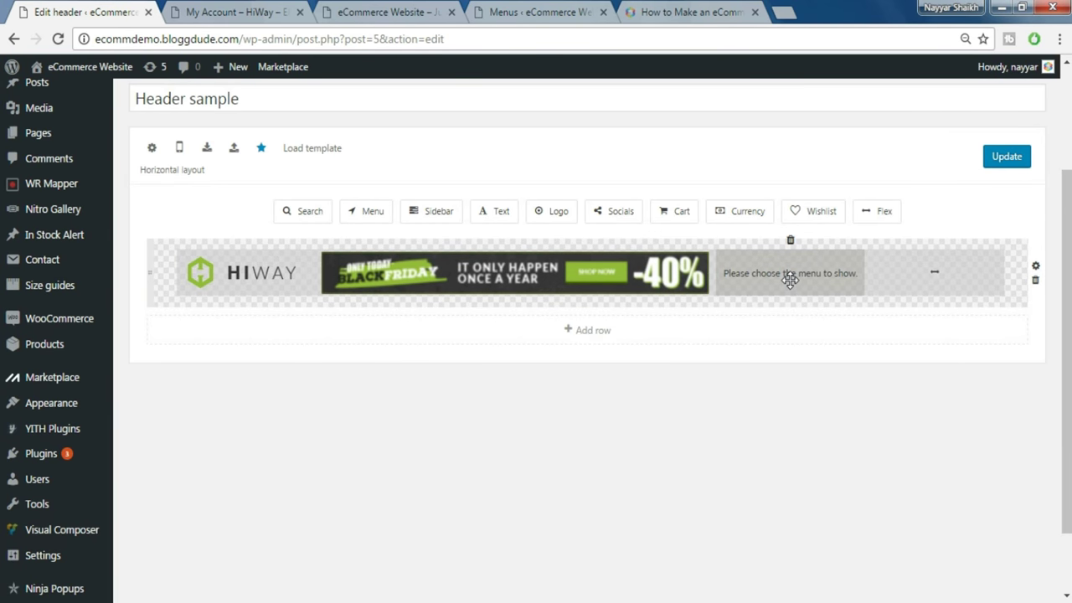
pyautogui.click(790, 279)
pyautogui.scroll(-1, 814, 322)
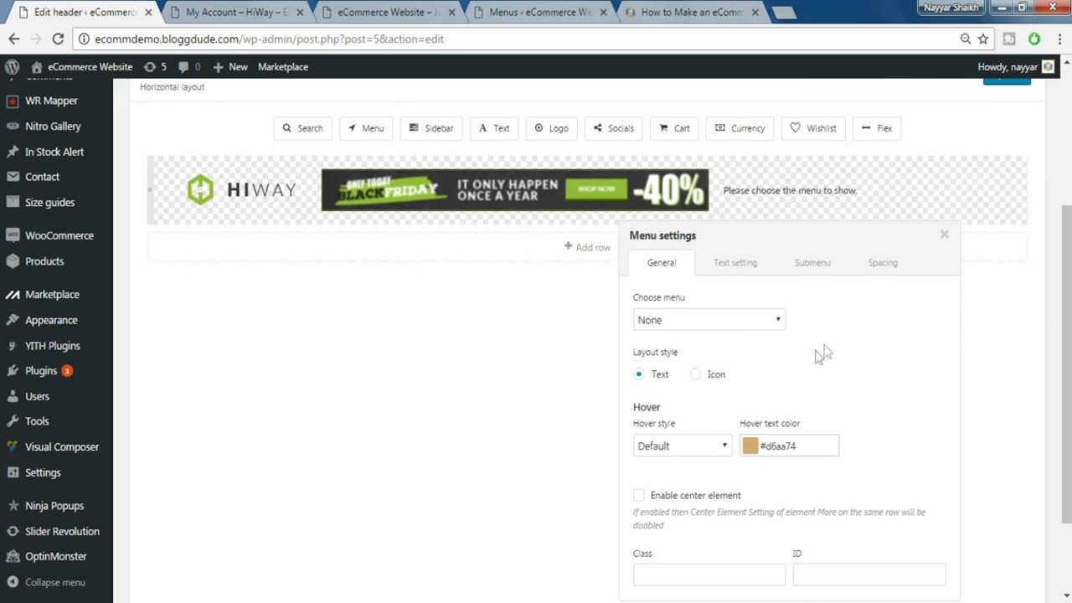
pyautogui.click(706, 323)
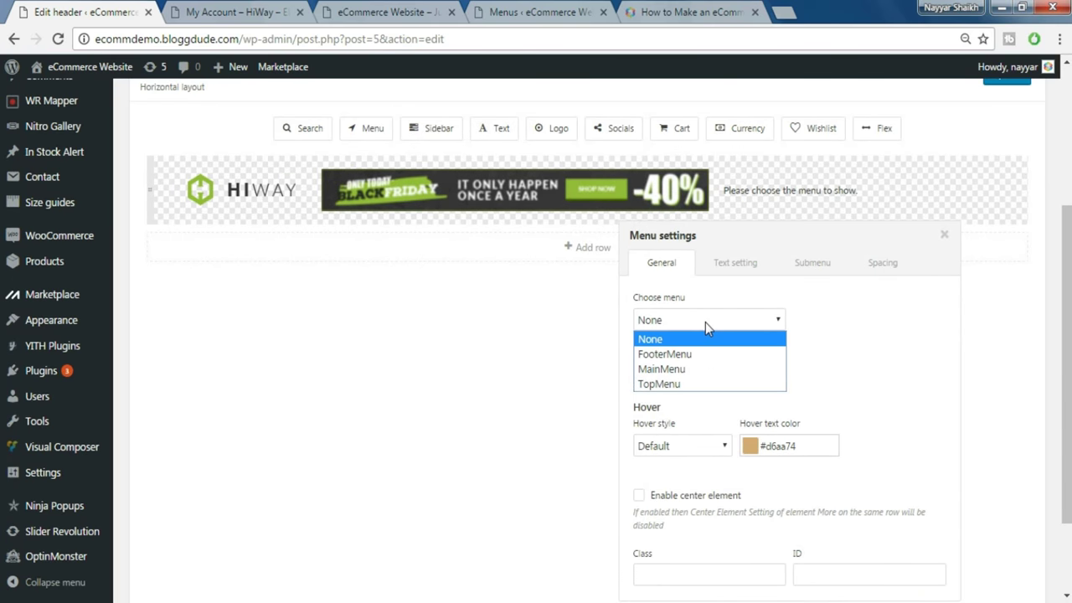
pyautogui.click(702, 383)
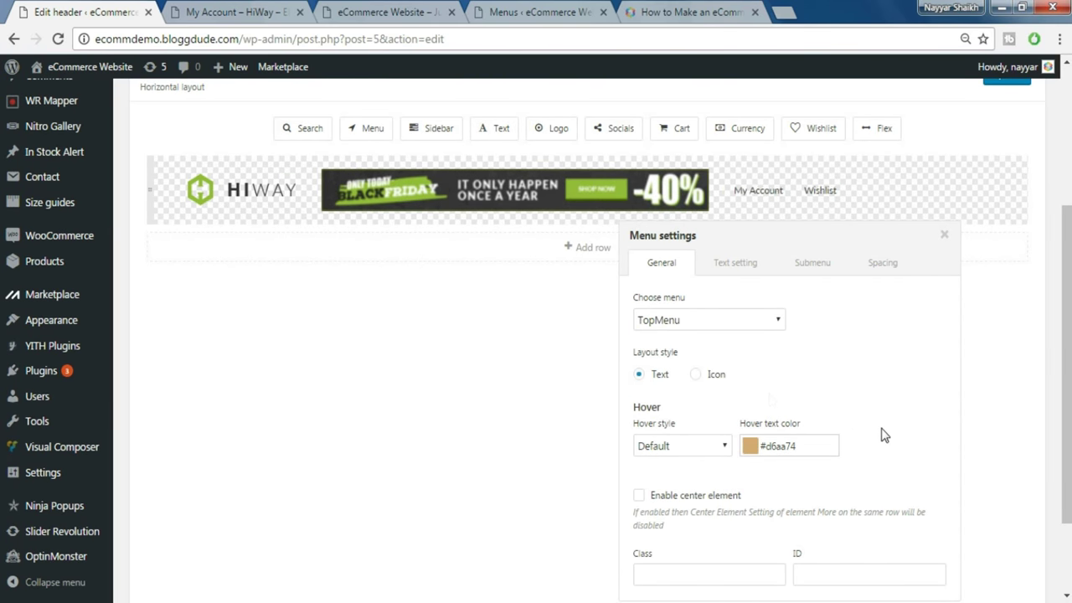
pyautogui.scroll(-1, 882, 432)
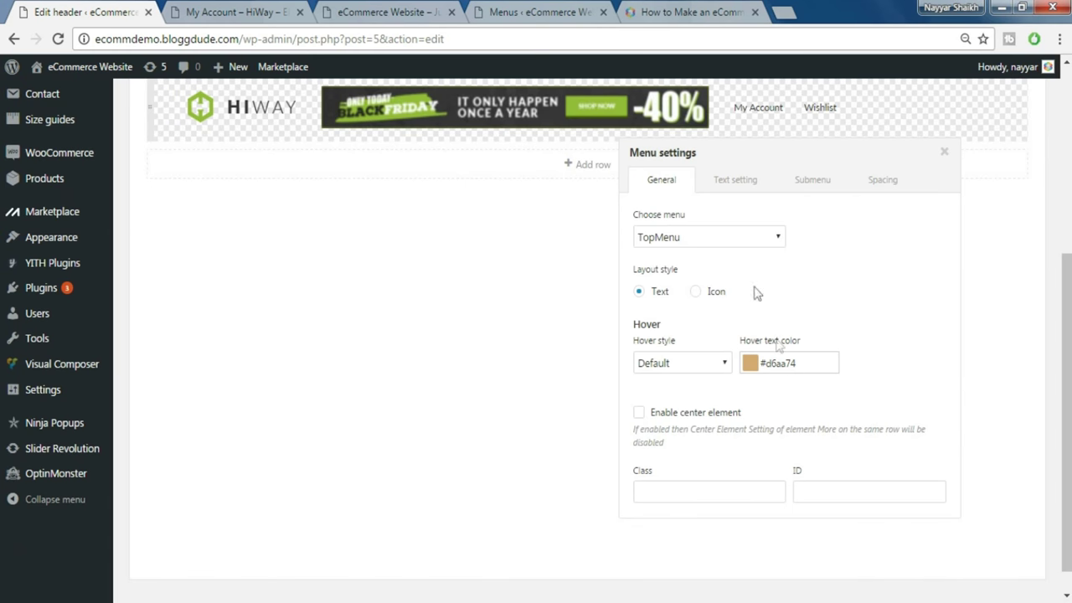
# Give the top header menu font size 12, line height 14 and item spacing 22.
pyautogui.click(746, 193)
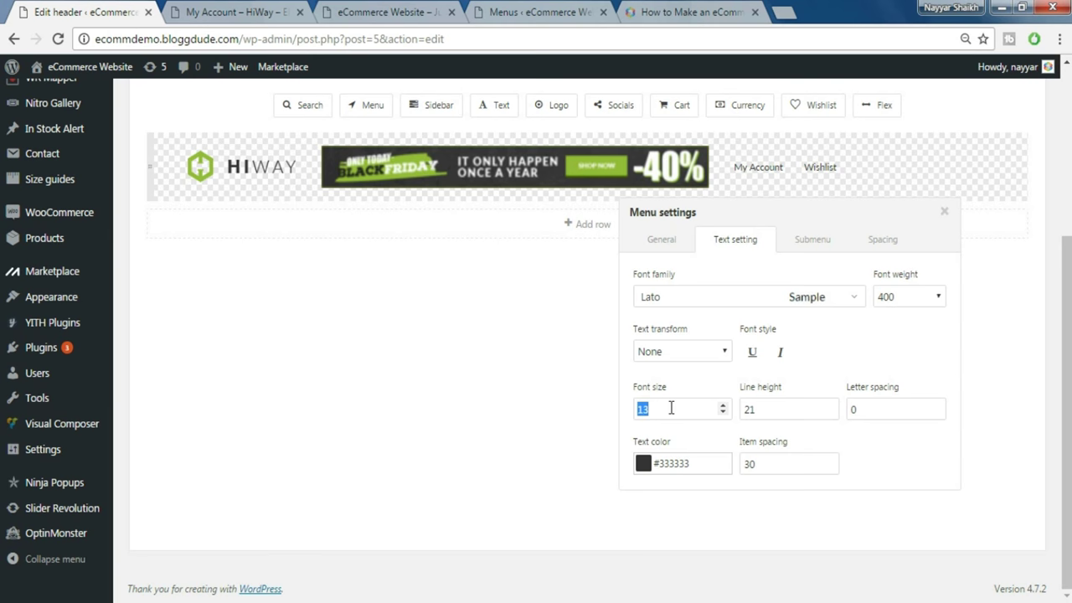
pyautogui.write('12')
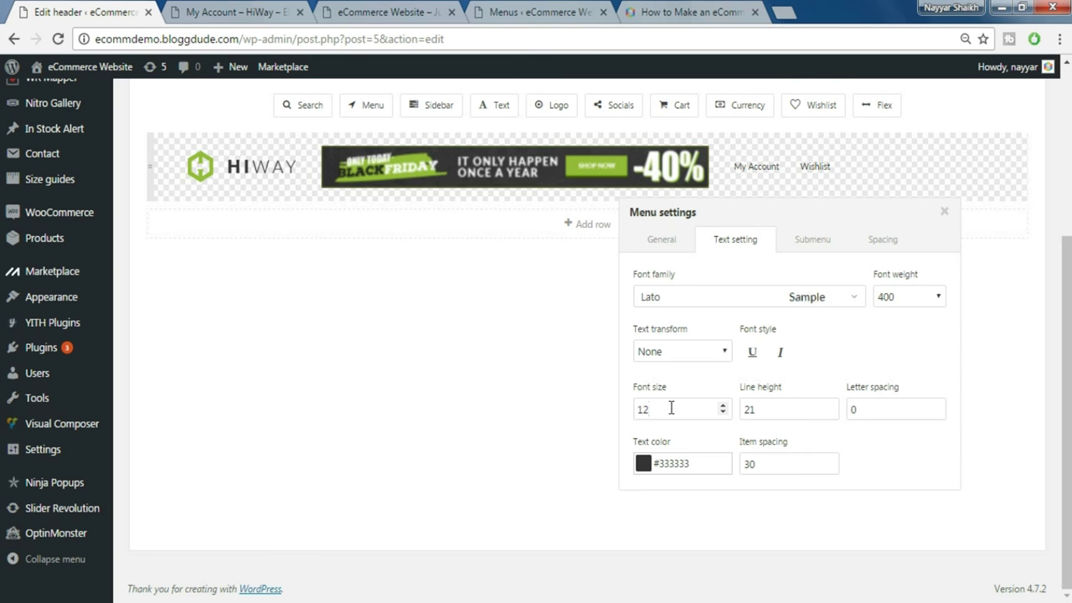
pyautogui.doubleClick(765, 409)
pyautogui.write('22')
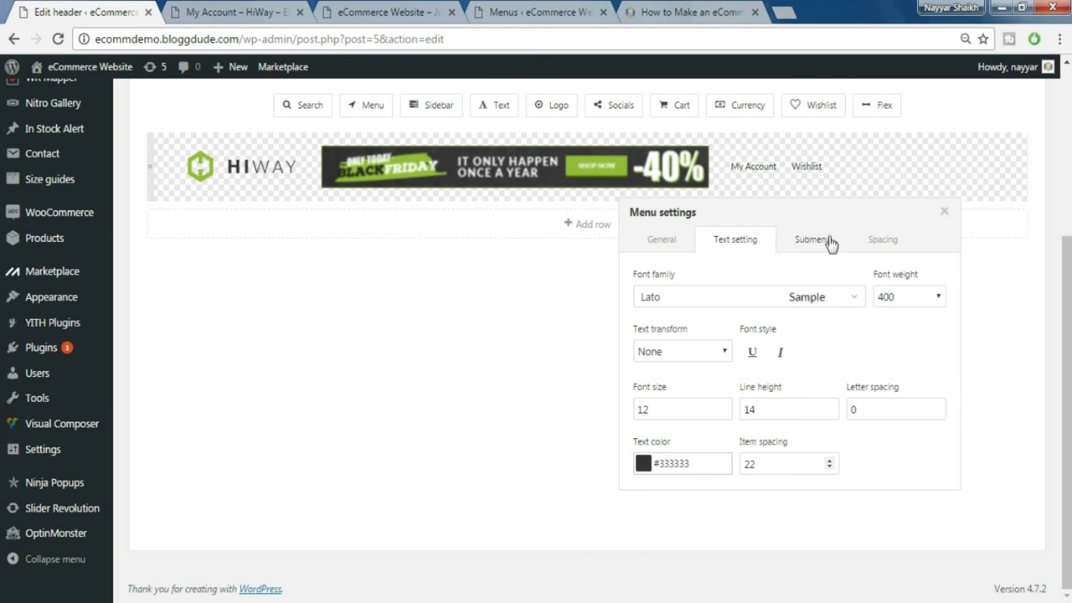
pyautogui.click(878, 241)
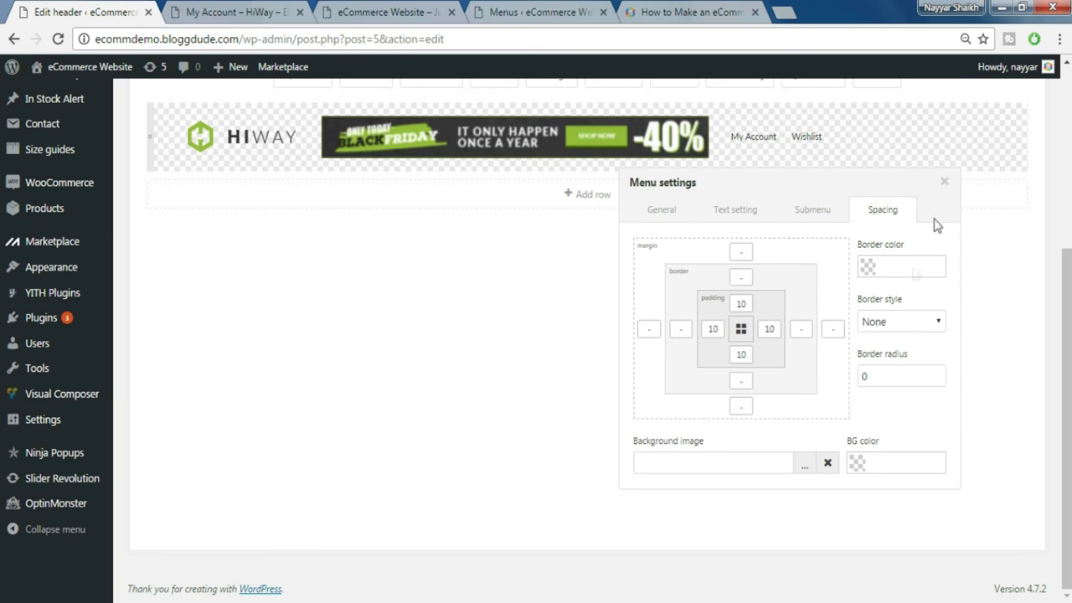
pyautogui.click(944, 181)
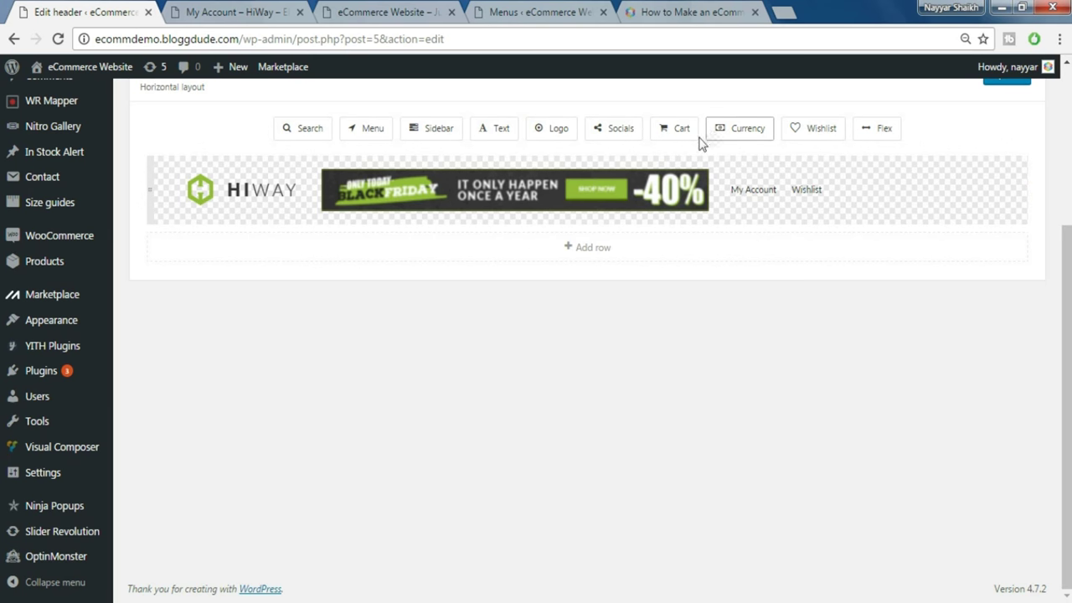
# Add a Cart element after Wishlist, try and cancel green colours, then close its settings.
pyautogui.moveTo(675, 128); pyautogui.dragTo(907, 187)
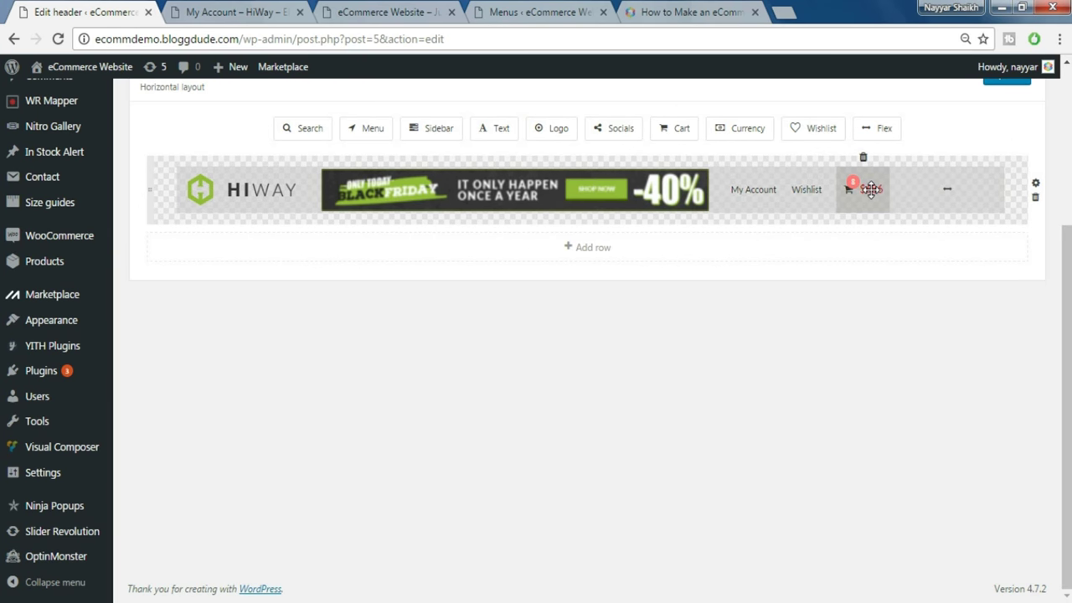
pyautogui.click(871, 189)
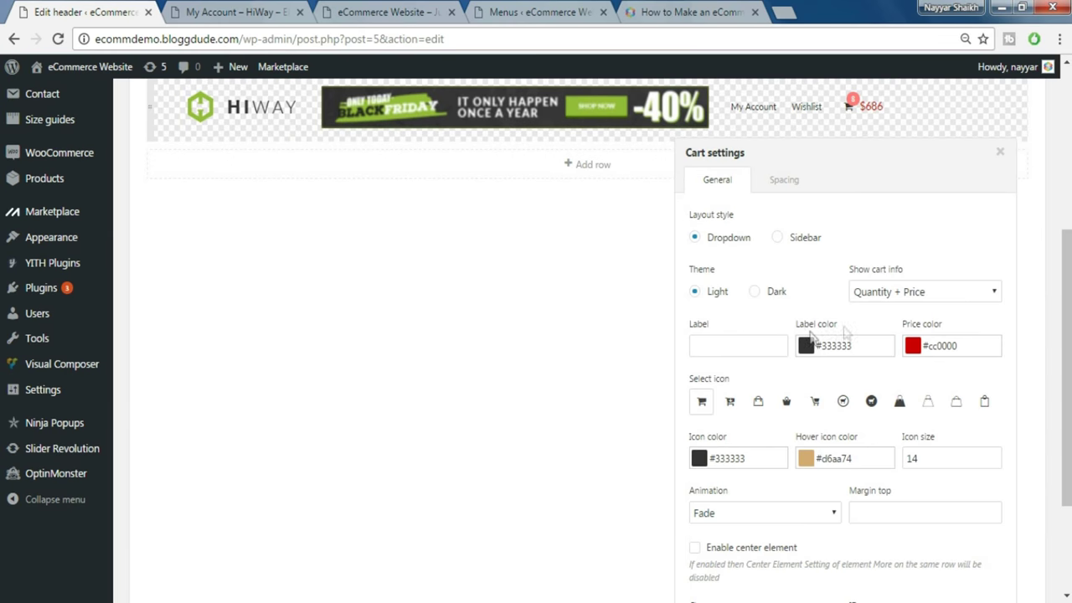
pyautogui.click(914, 347)
pyautogui.moveTo(1025, 429); pyautogui.dragTo(1025, 405)
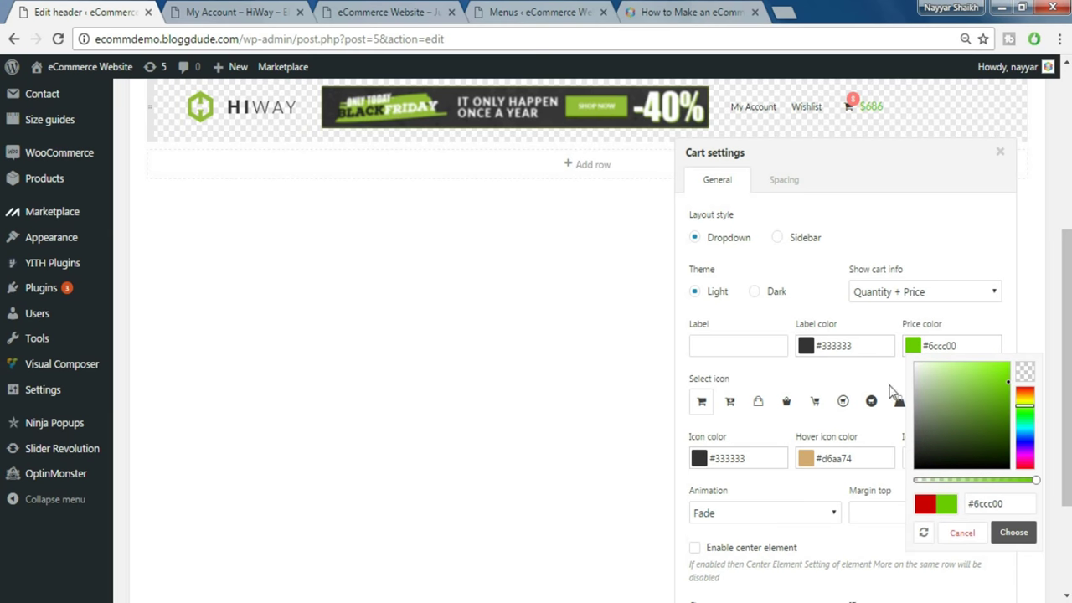
pyautogui.click(886, 363)
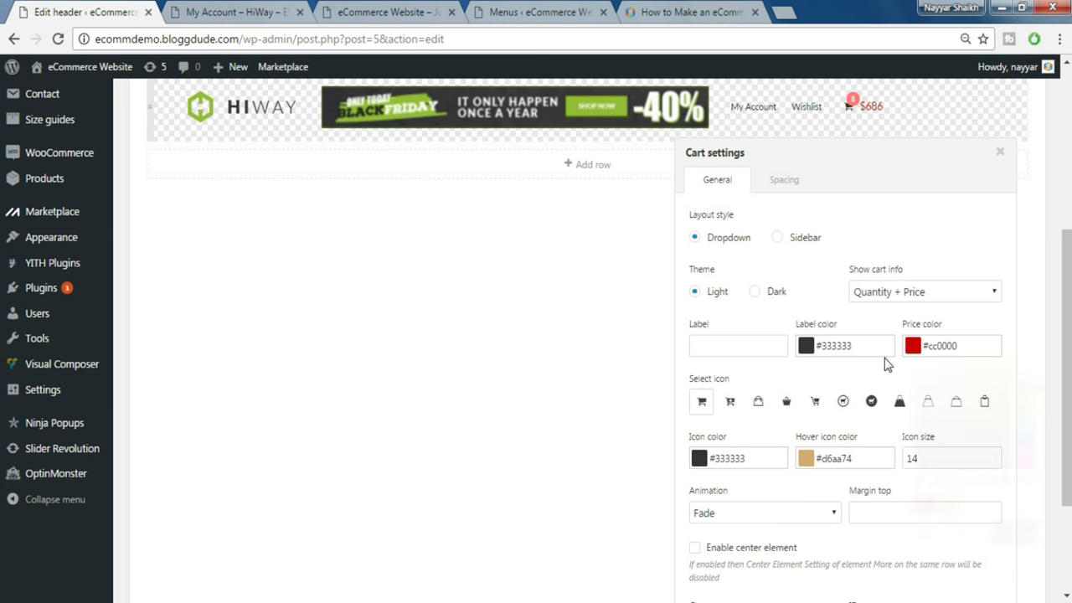
pyautogui.click(804, 461)
pyautogui.click(918, 307)
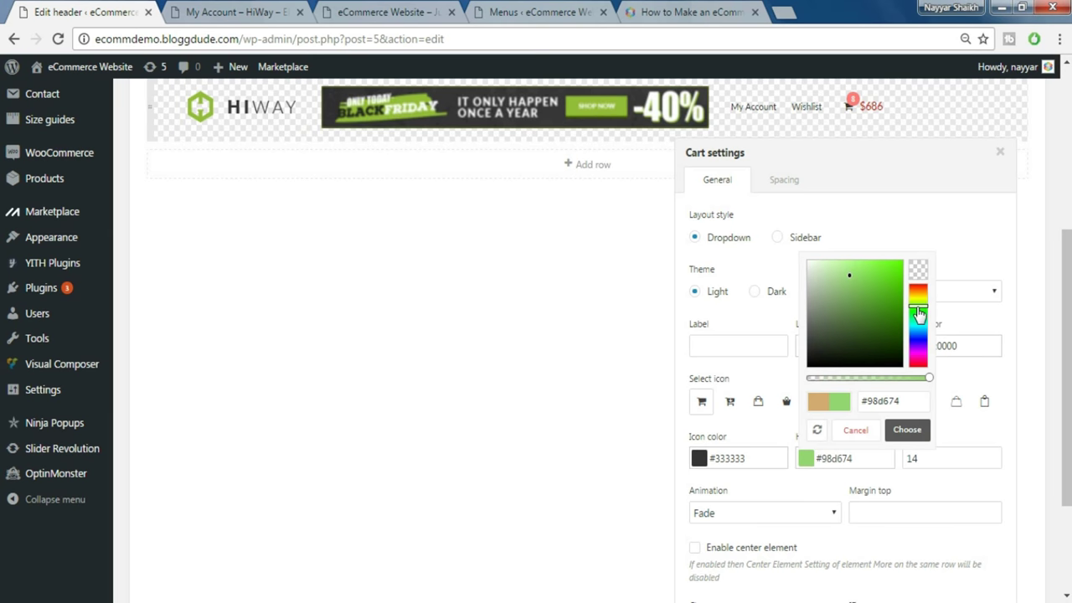
pyautogui.click(767, 444)
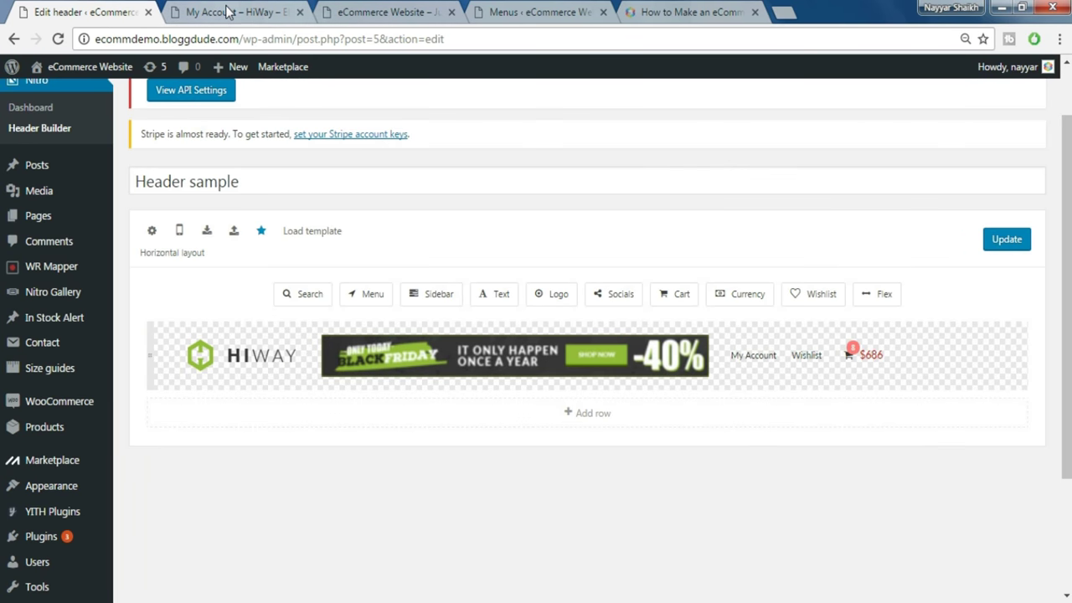
pyautogui.click(235, 12)
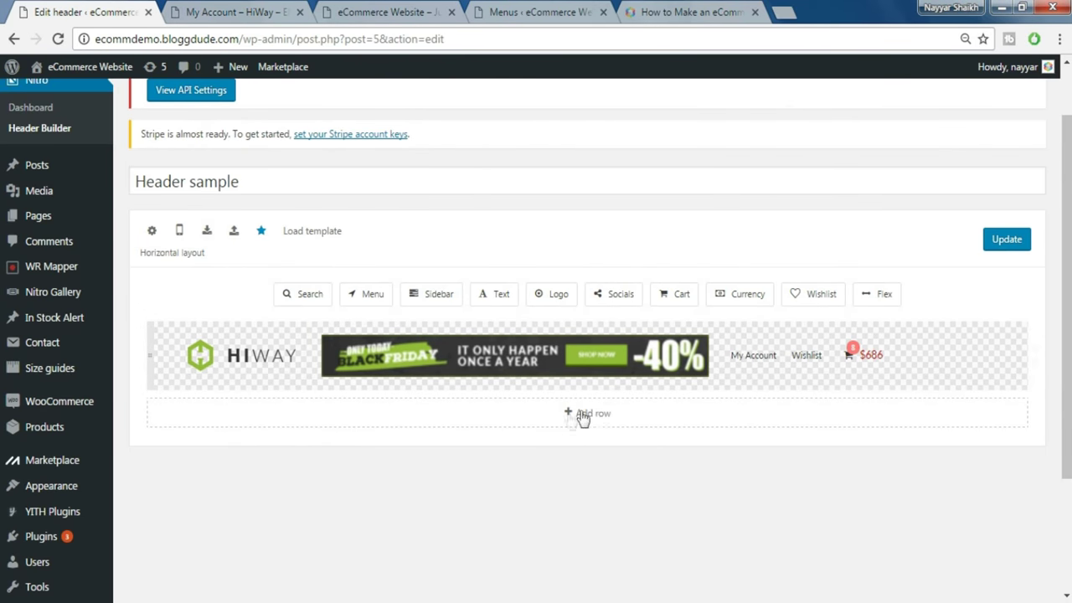
# Add a new header row holding a Menu element set to MainMenu.
pyautogui.click(608, 419)
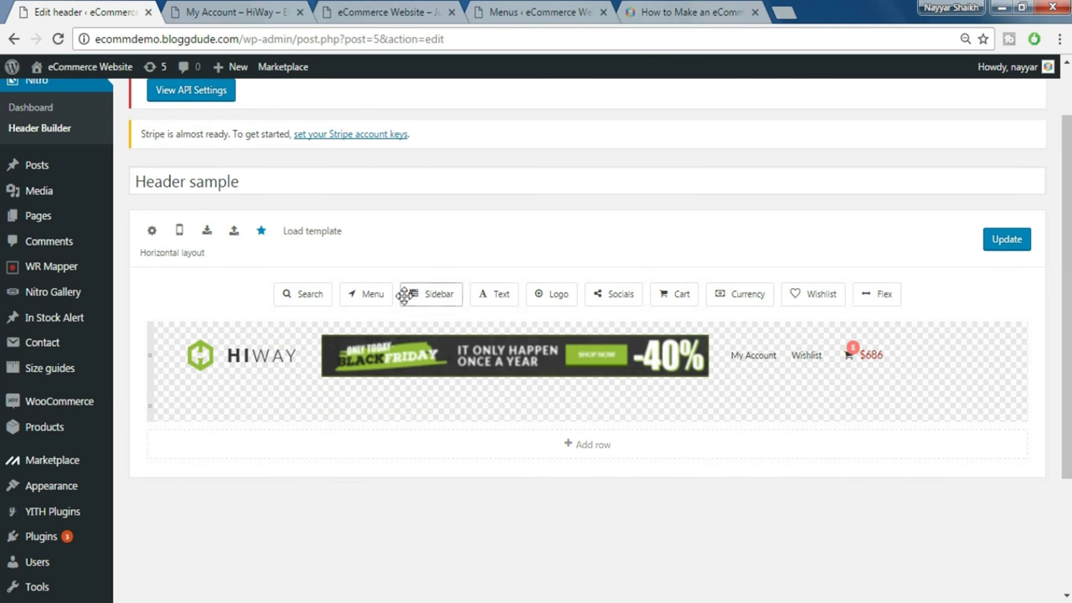
pyautogui.moveTo(371, 294); pyautogui.dragTo(399, 411)
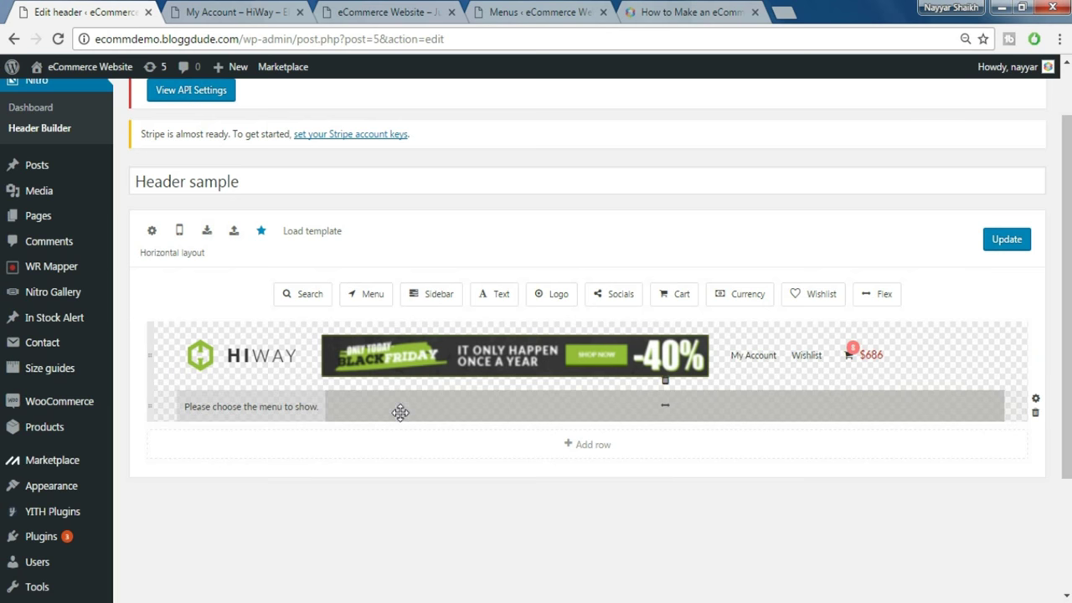
pyautogui.click(285, 411)
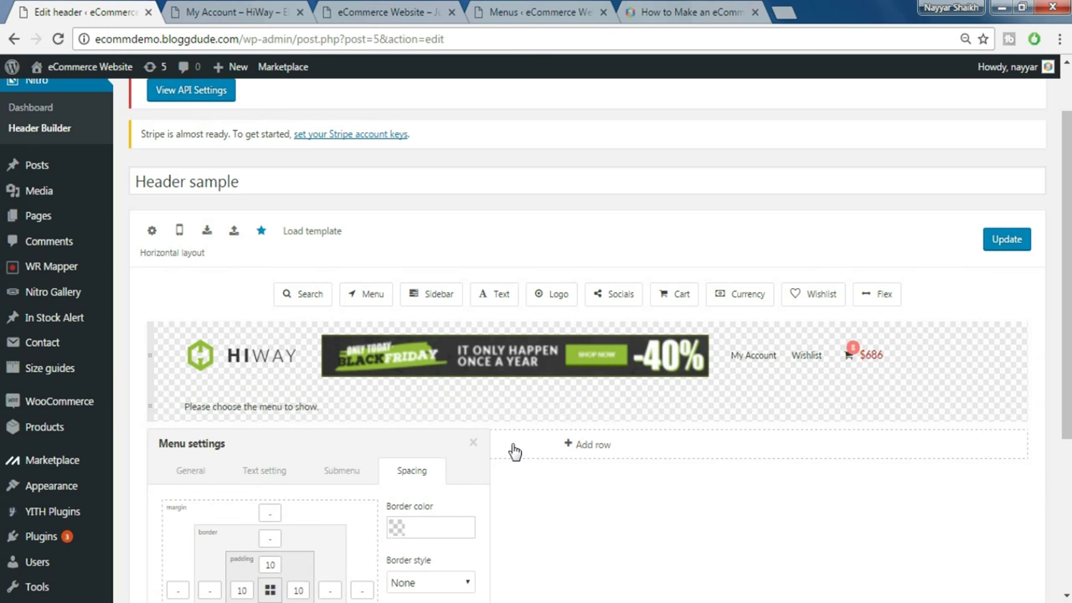
pyautogui.scroll(-1, 235, 391)
pyautogui.click(195, 390)
pyautogui.scroll(-2, 376, 402)
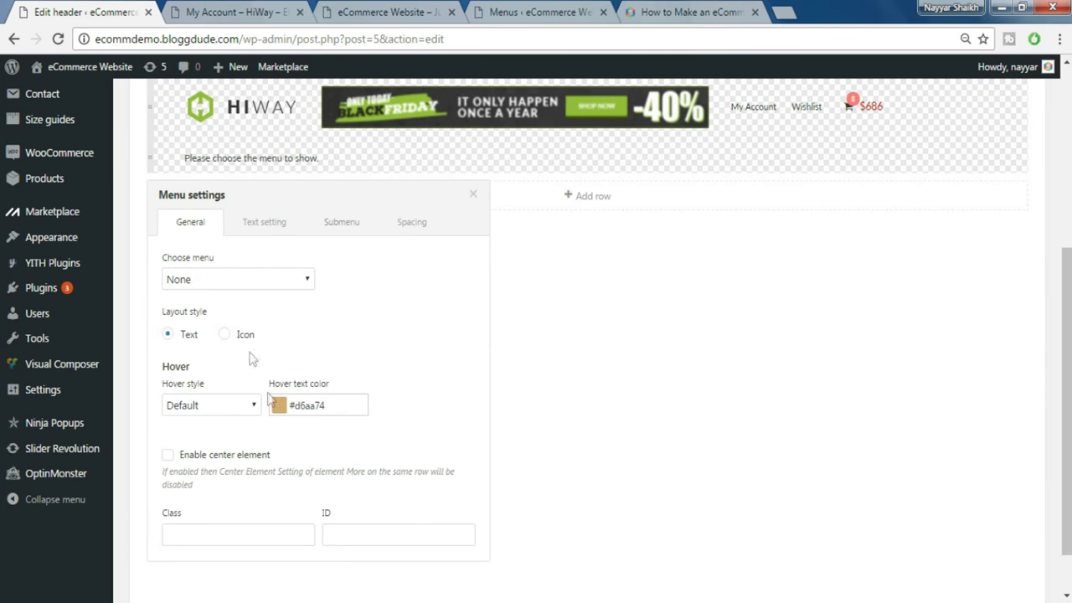
pyautogui.click(238, 280)
pyautogui.click(223, 328)
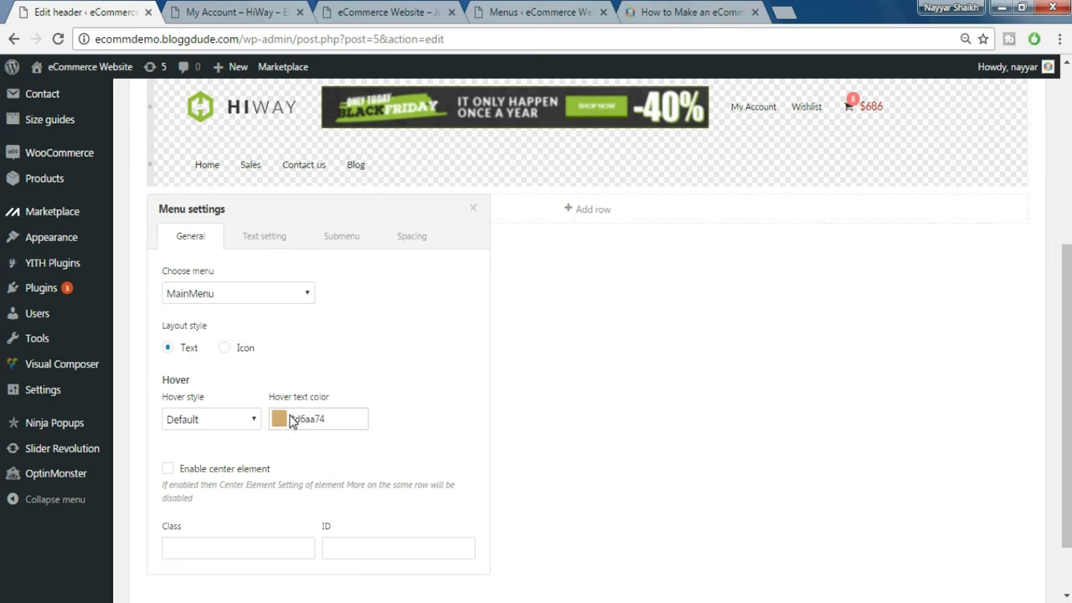
# Keep the menu's hover text colour at #d6aa74 and bring up its text styling options.
pyautogui.scroll(-1, 352, 439)
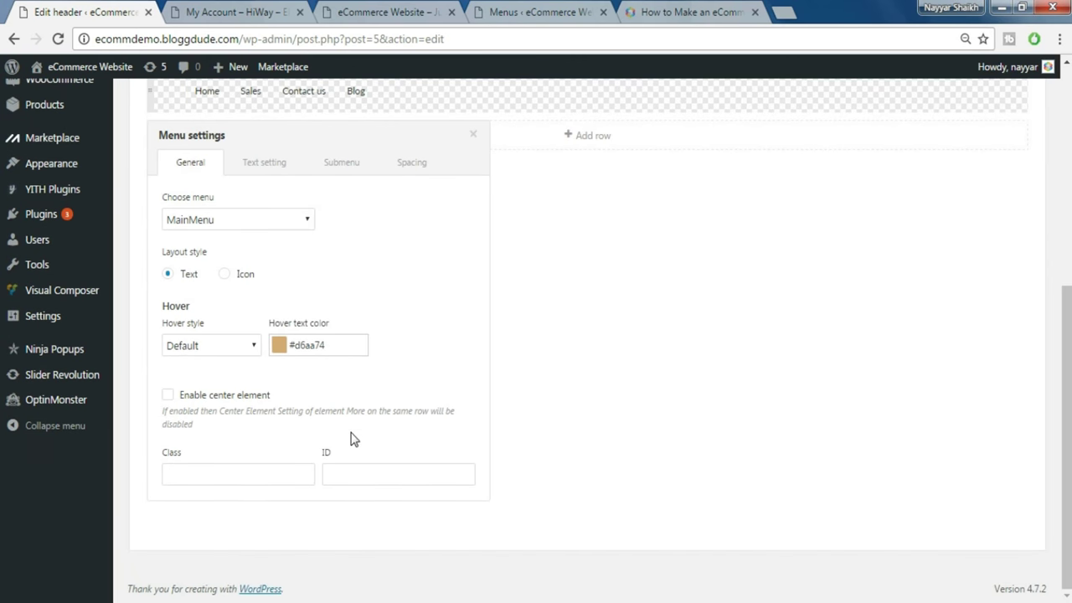
pyautogui.click(282, 350)
pyautogui.moveTo(391, 409)
pyautogui.mouseDown()
pyautogui.moveTo(391, 400)
pyautogui.moveTo(393, 408)
pyautogui.mouseUp()
pyautogui.click(409, 342)
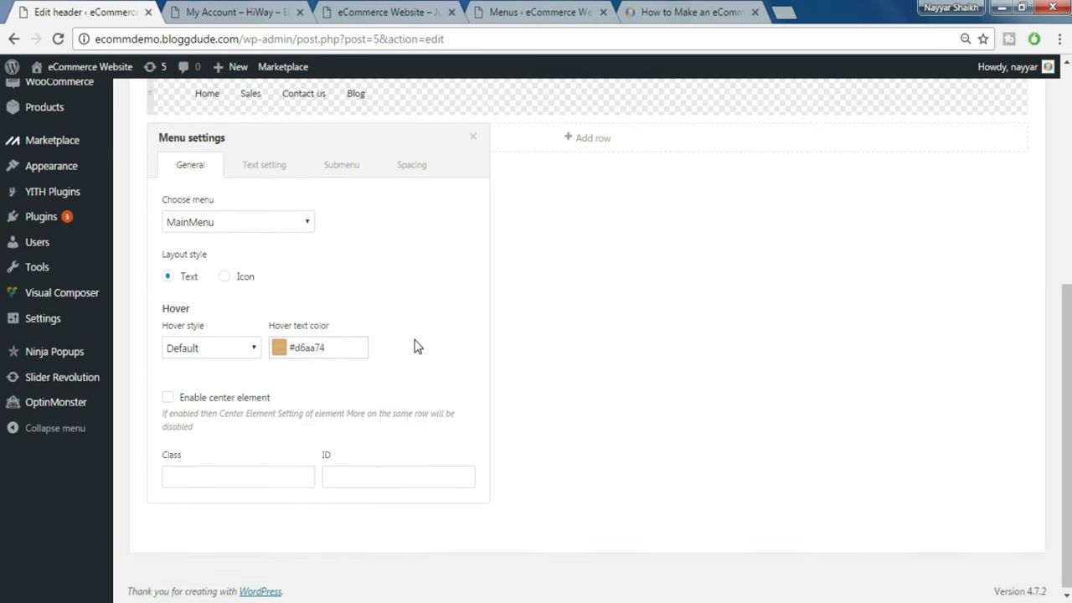
pyautogui.scroll(1, 414, 346)
pyautogui.click(268, 255)
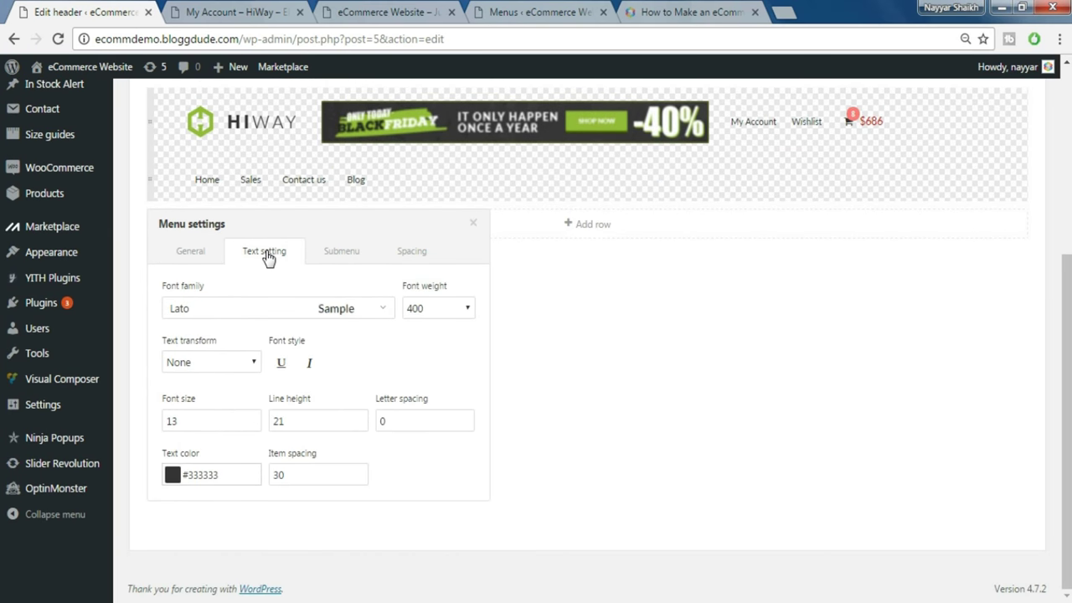
# Style the main menu text: weight 700, uppercase, font size 11, line height 34.
pyautogui.click(435, 315)
pyautogui.click(431, 372)
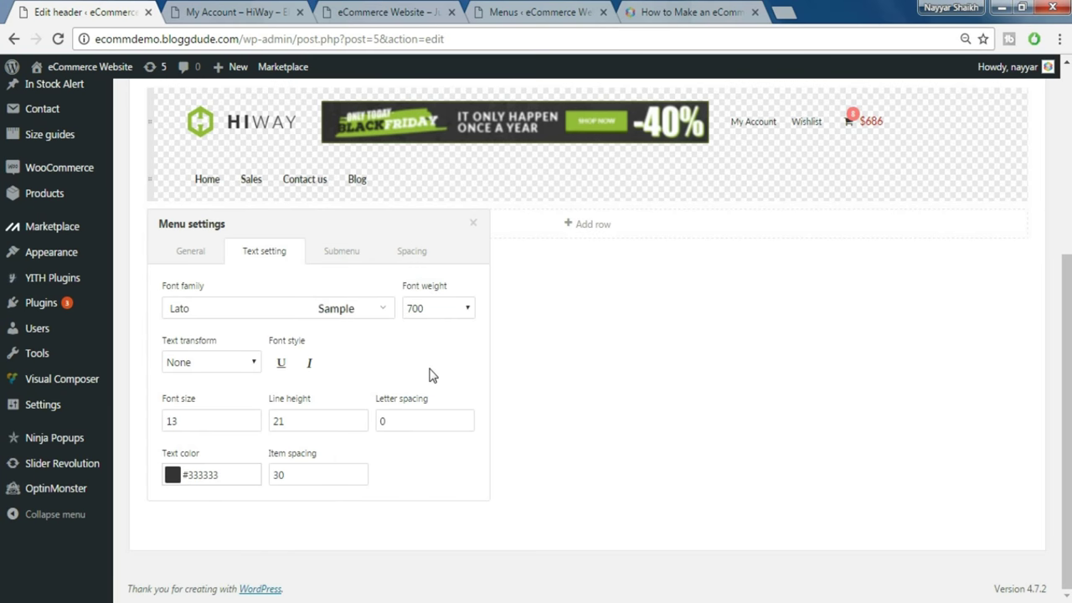
pyautogui.click(237, 361)
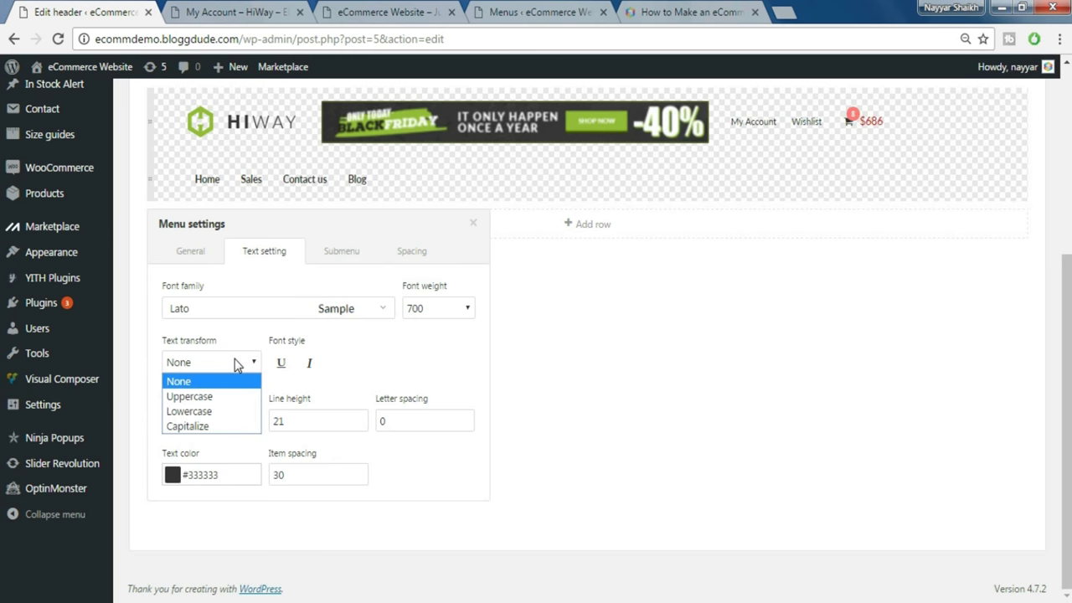
pyautogui.click(222, 396)
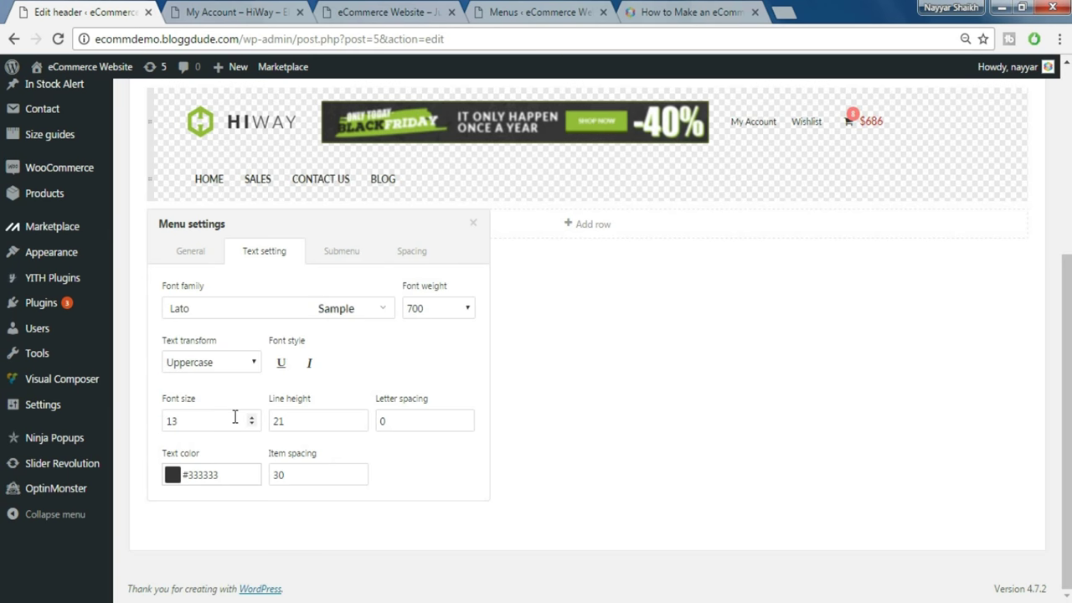
pyautogui.moveTo(216, 423); pyautogui.dragTo(72, 465)
pyautogui.moveTo(44, 474)
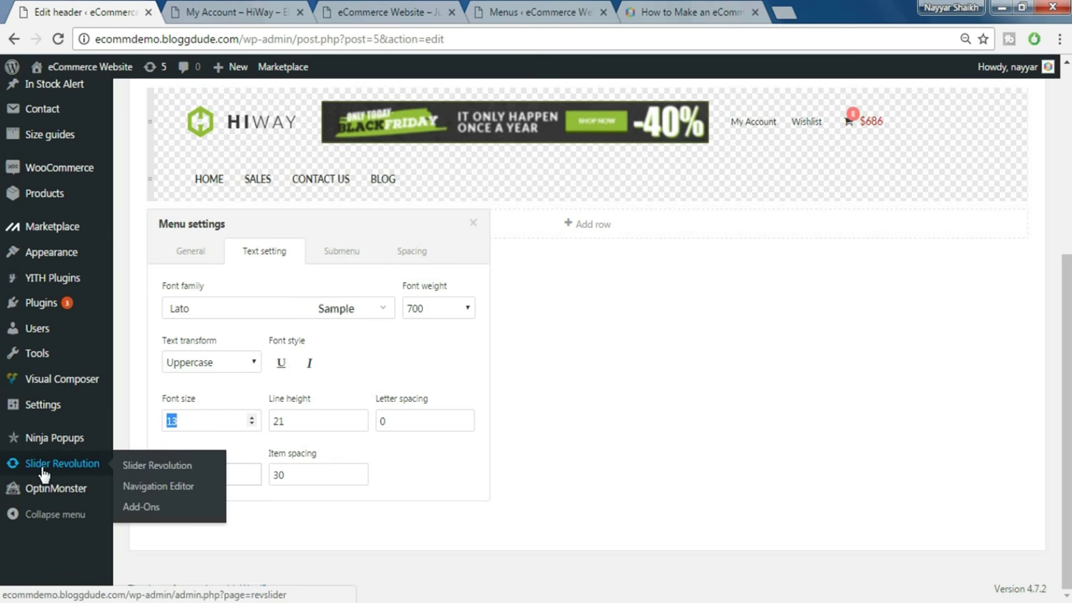
pyautogui.write('11')
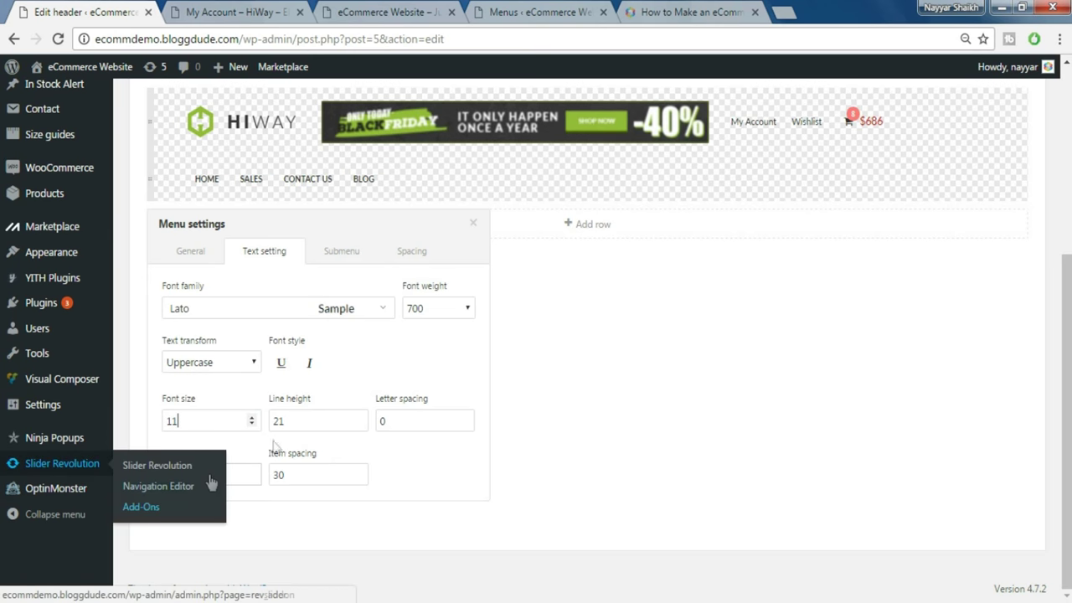
pyautogui.doubleClick(294, 418)
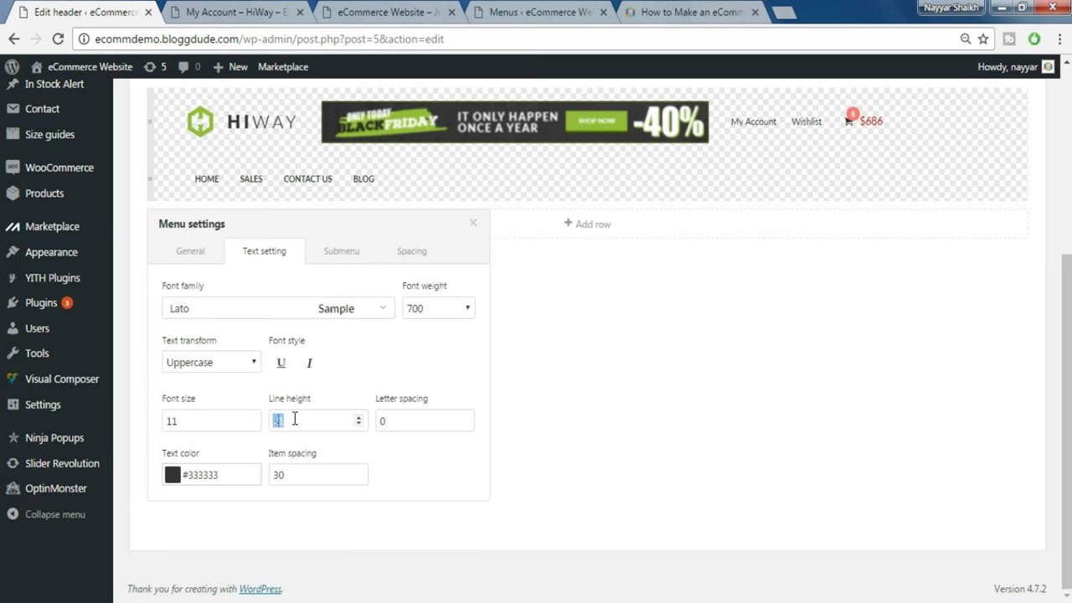
pyautogui.write('34')
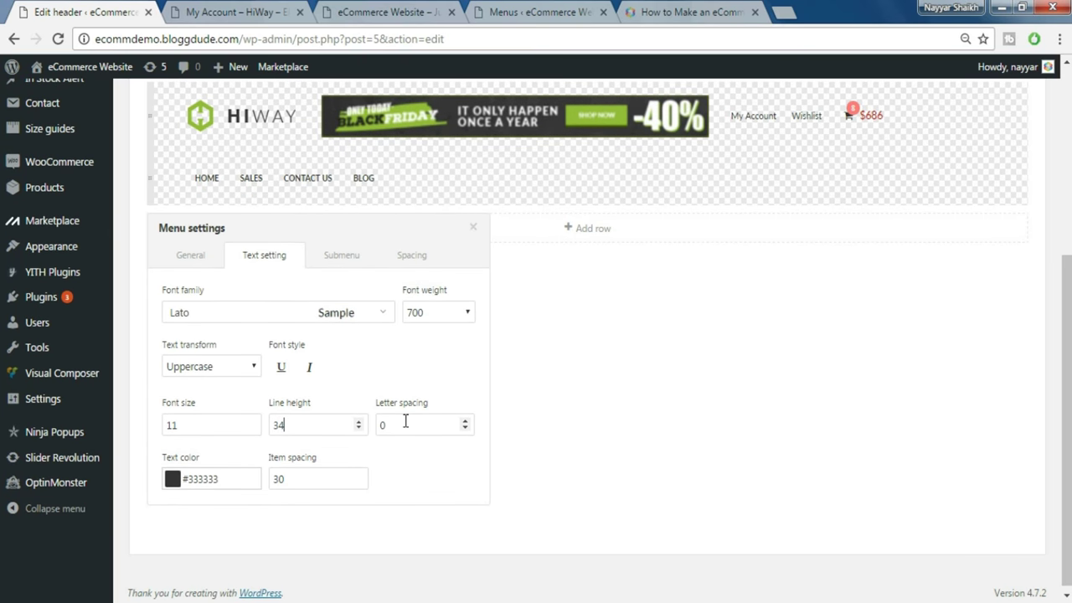
pyautogui.click(464, 422)
# Make the main menu's submenu items uppercase.
pyautogui.click(341, 255)
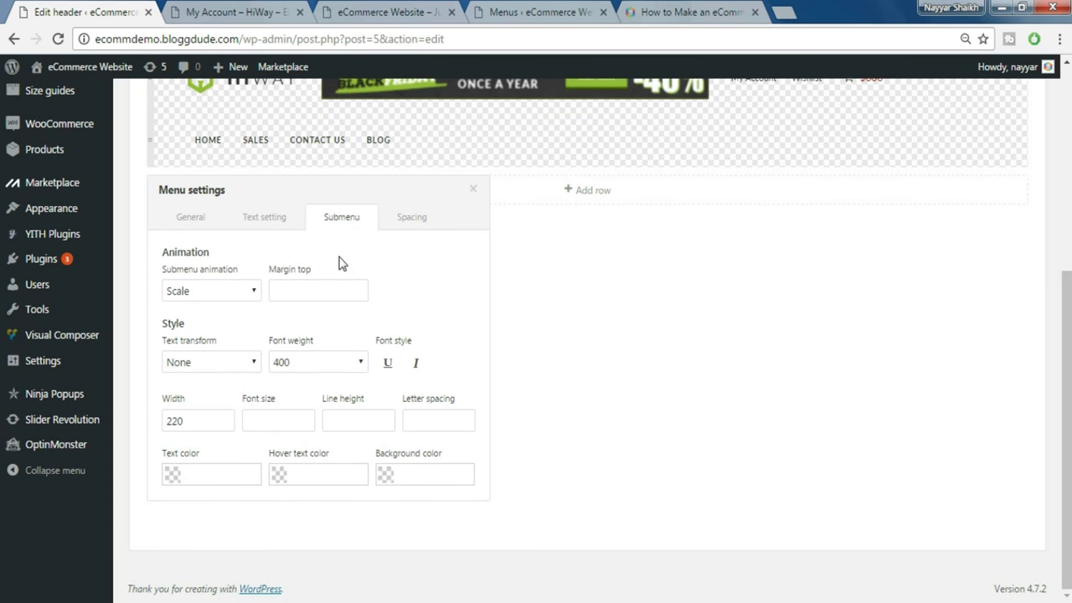
pyautogui.click(228, 367)
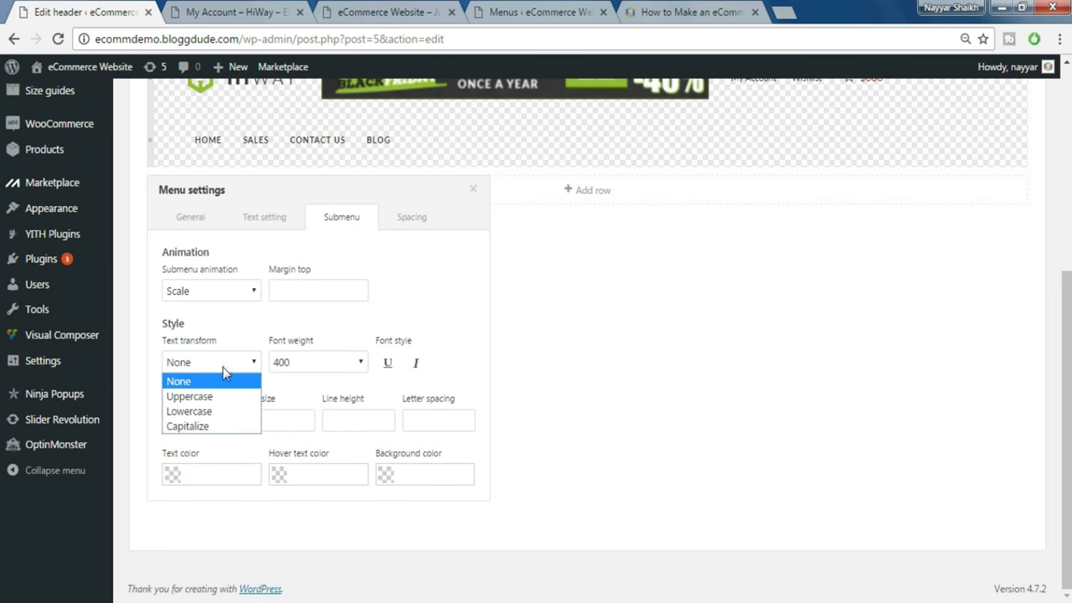
pyautogui.click(215, 397)
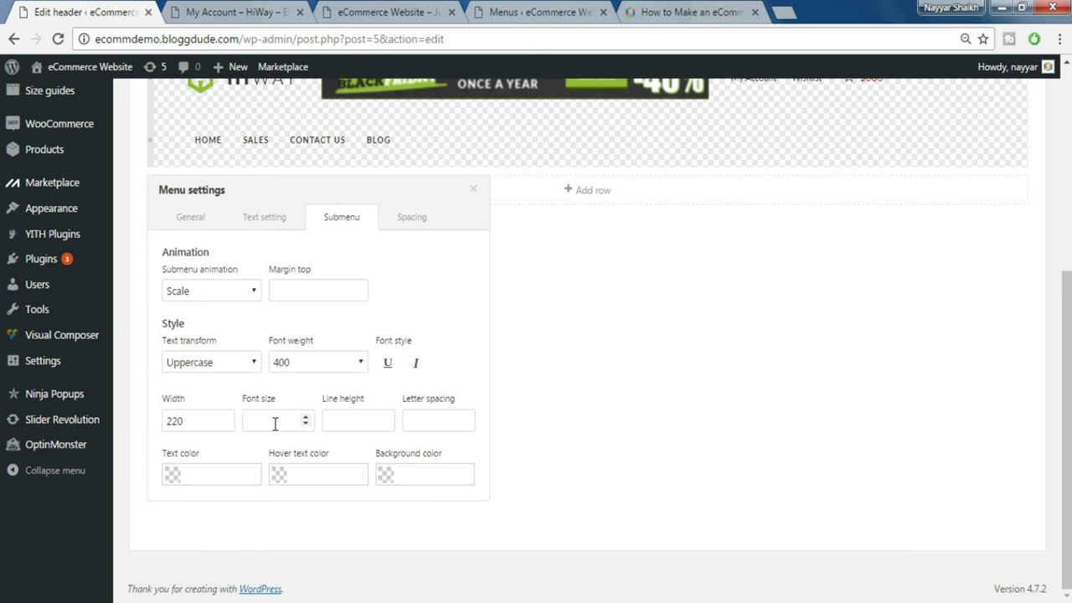
pyautogui.click(309, 422)
# Give the main menu a -25 left margin and 0 top and bottom padding.
pyautogui.click(411, 224)
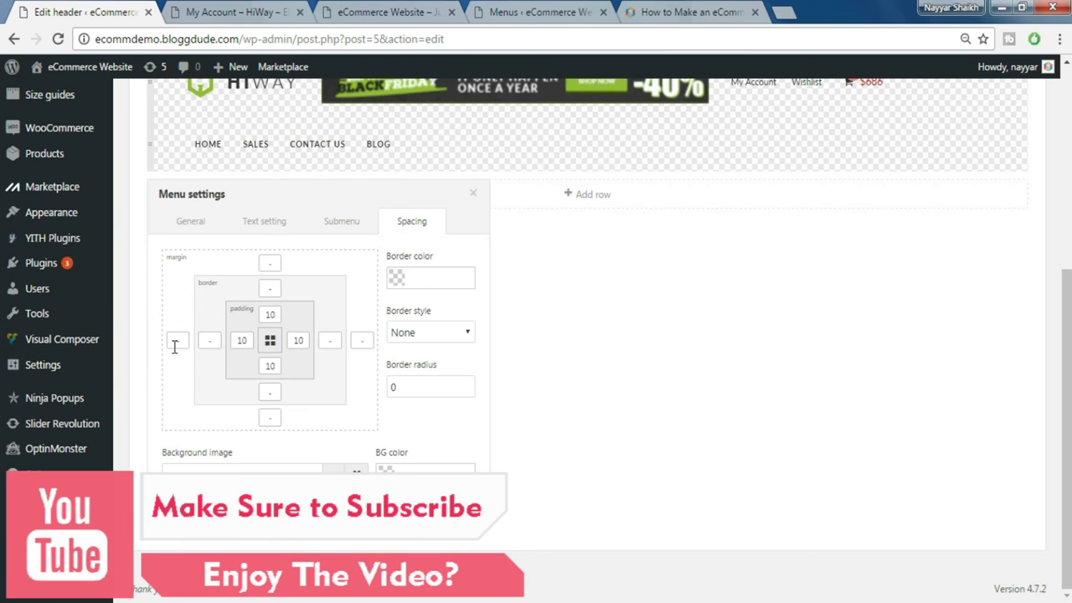
pyautogui.scroll(1, 176, 346)
pyautogui.write('-25')
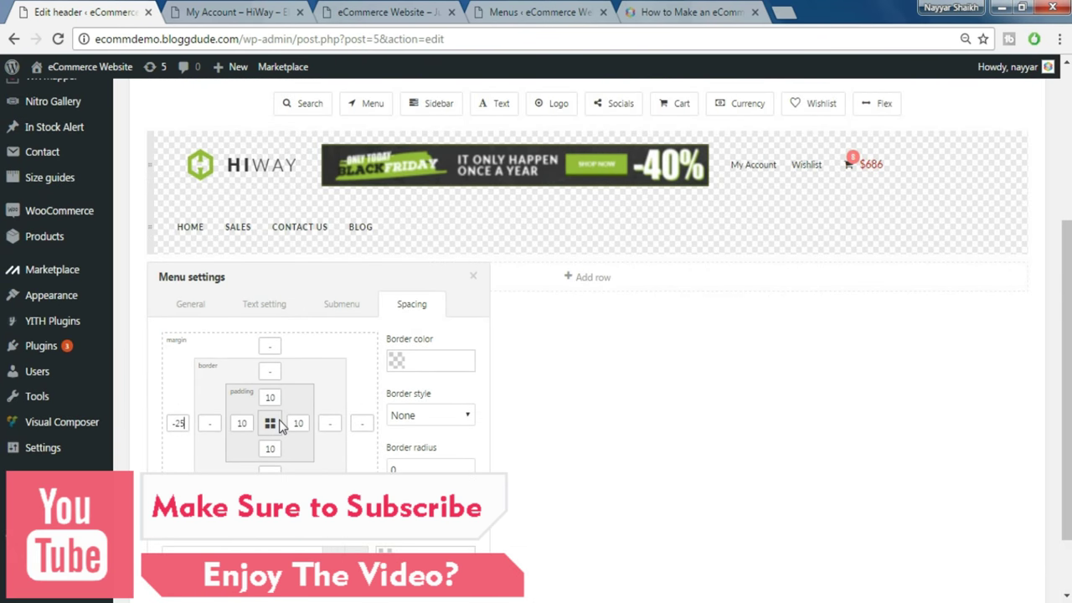
pyautogui.doubleClick(270, 397)
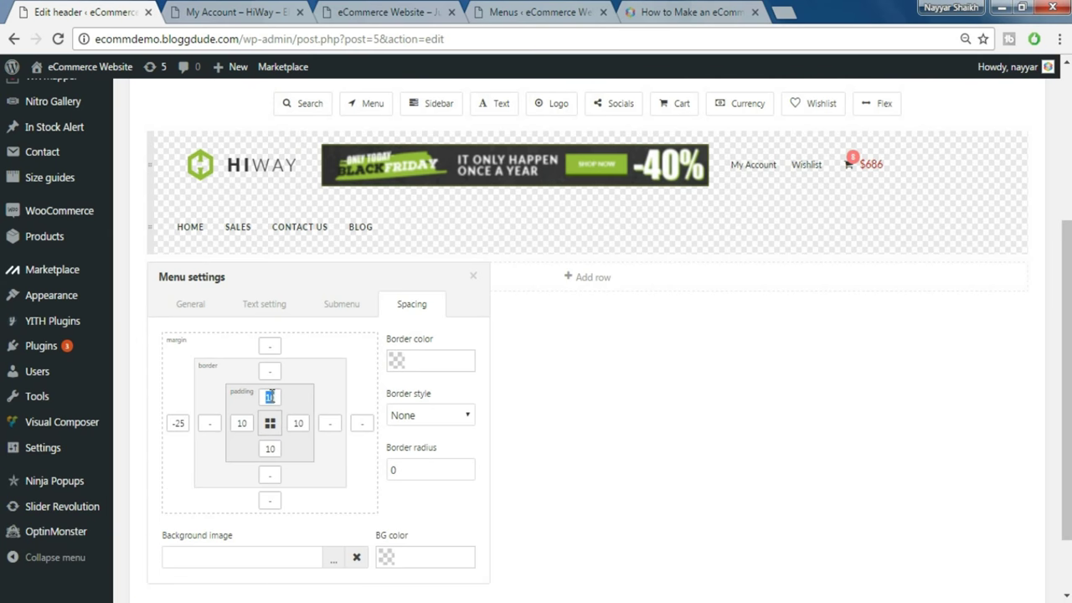
pyautogui.write('0')
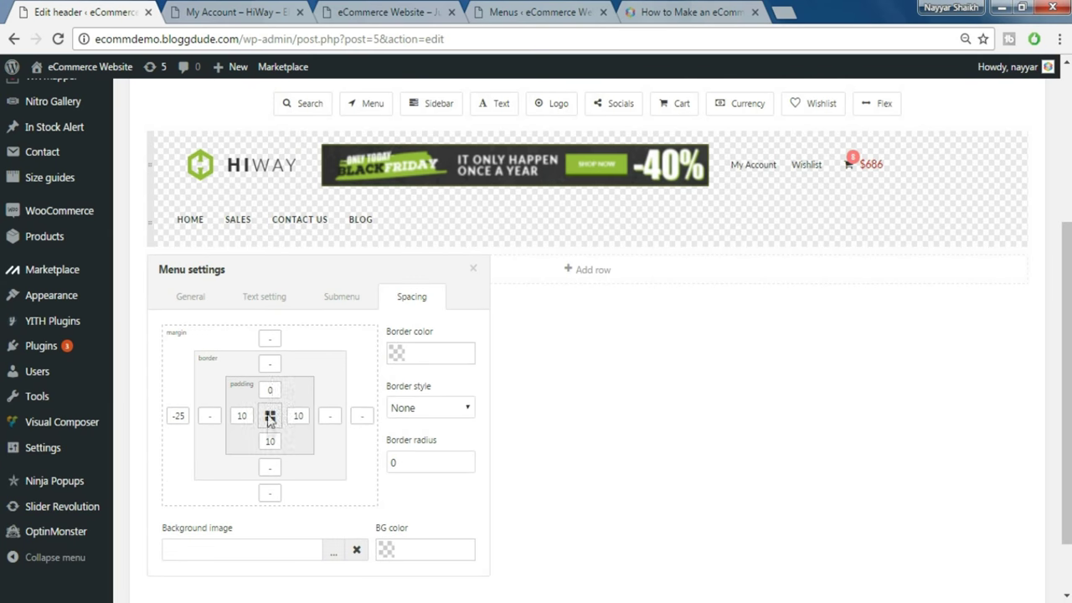
pyautogui.write('0')
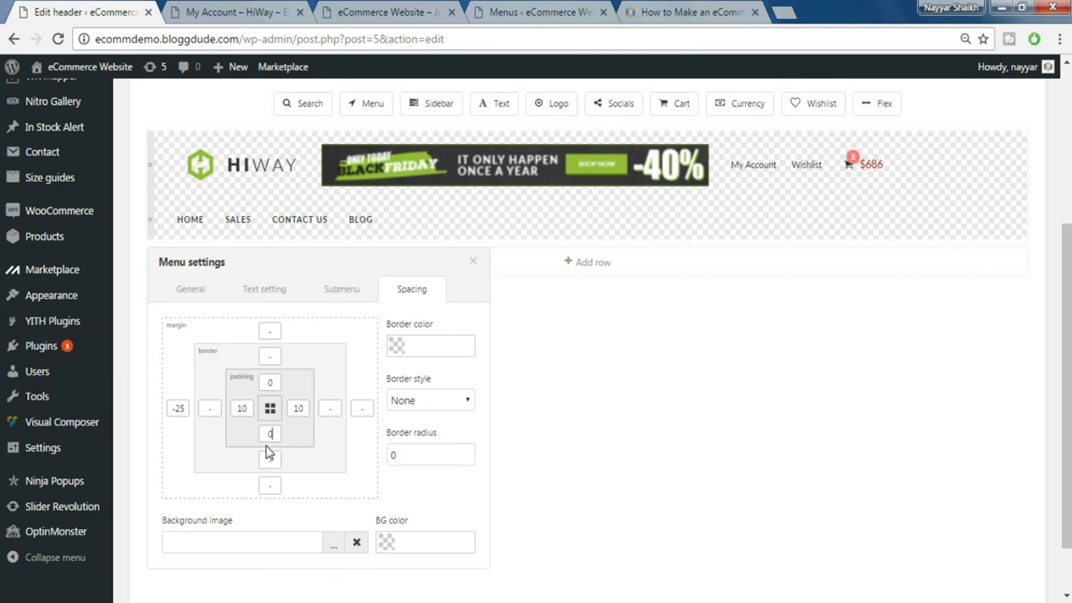
pyautogui.scroll(-1, 441, 461)
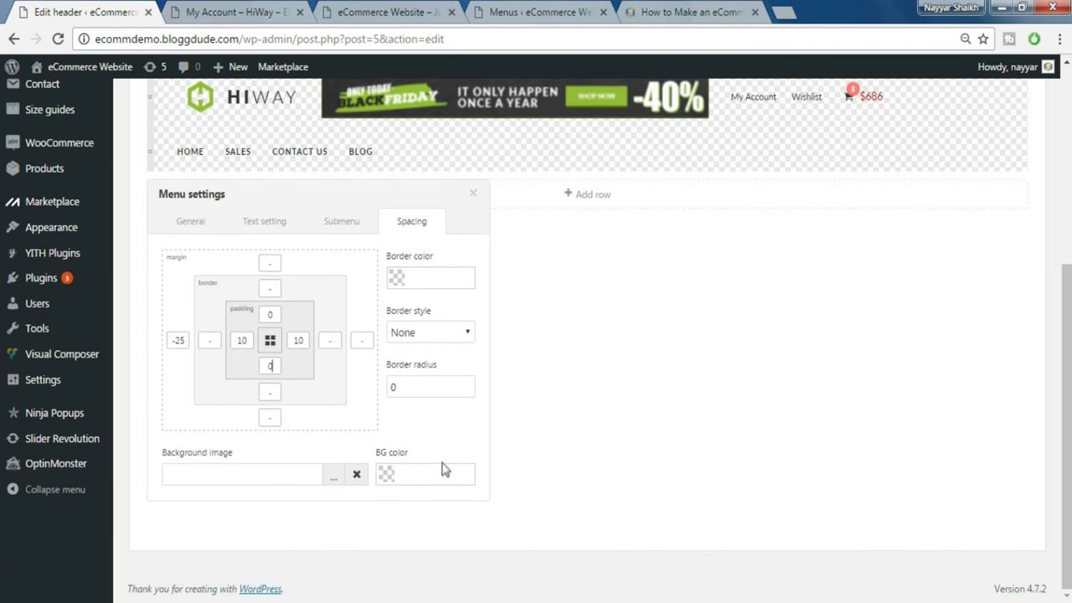
pyautogui.scroll(1, 444, 462)
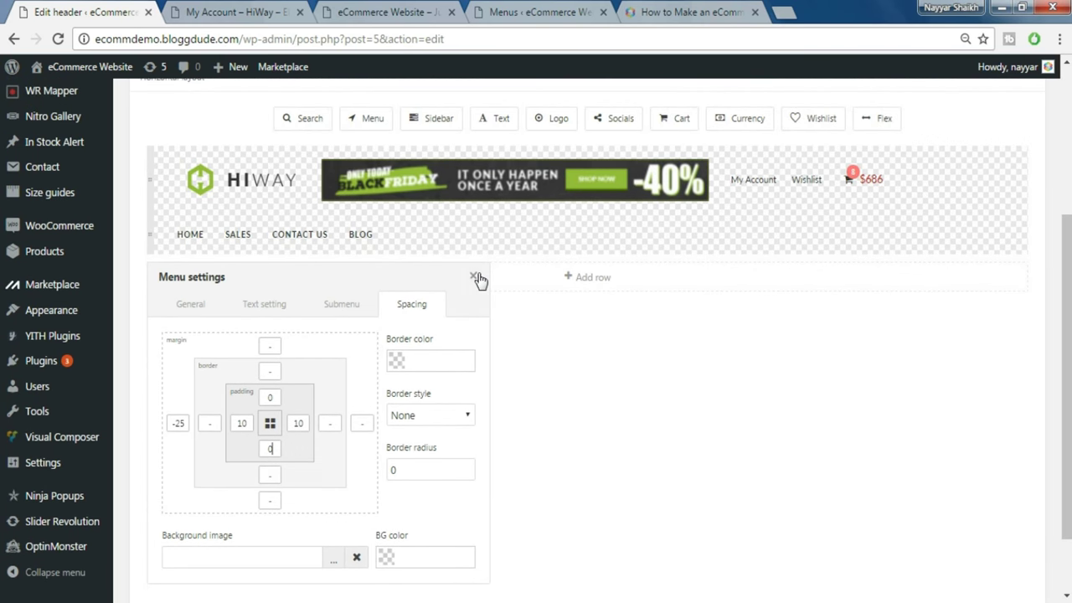
pyautogui.click(474, 283)
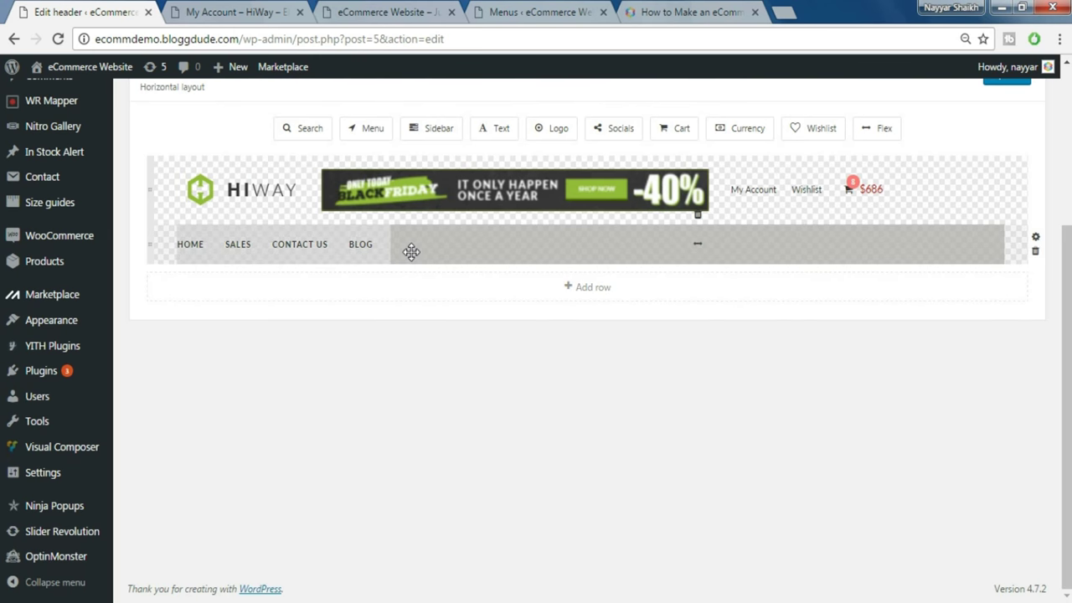
# Add a Search element to the header and give it the Boxed layout style.
pyautogui.click(230, 11)
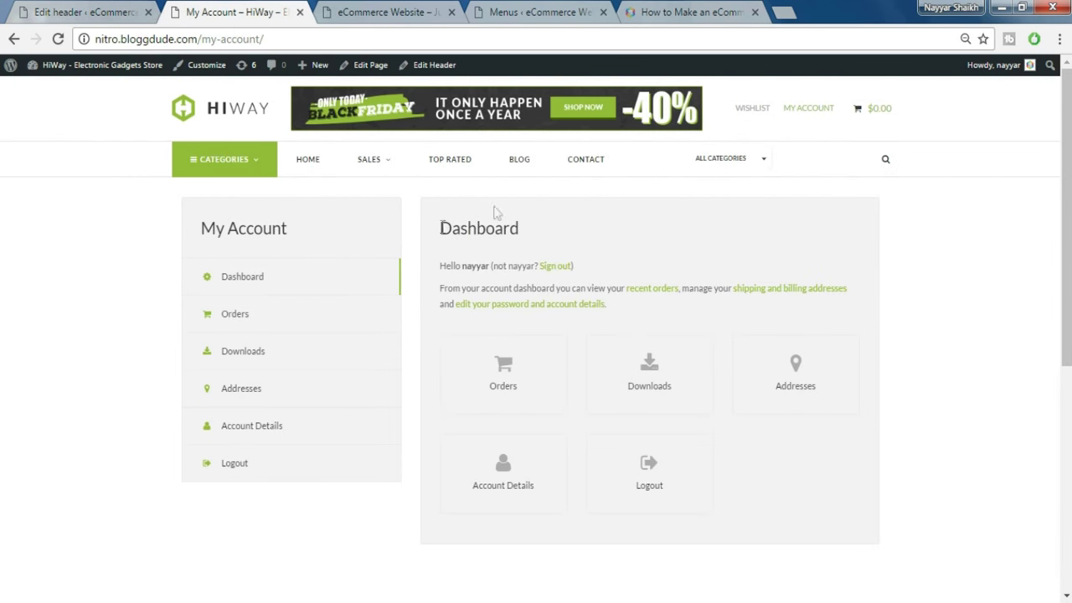
pyautogui.click(94, 11)
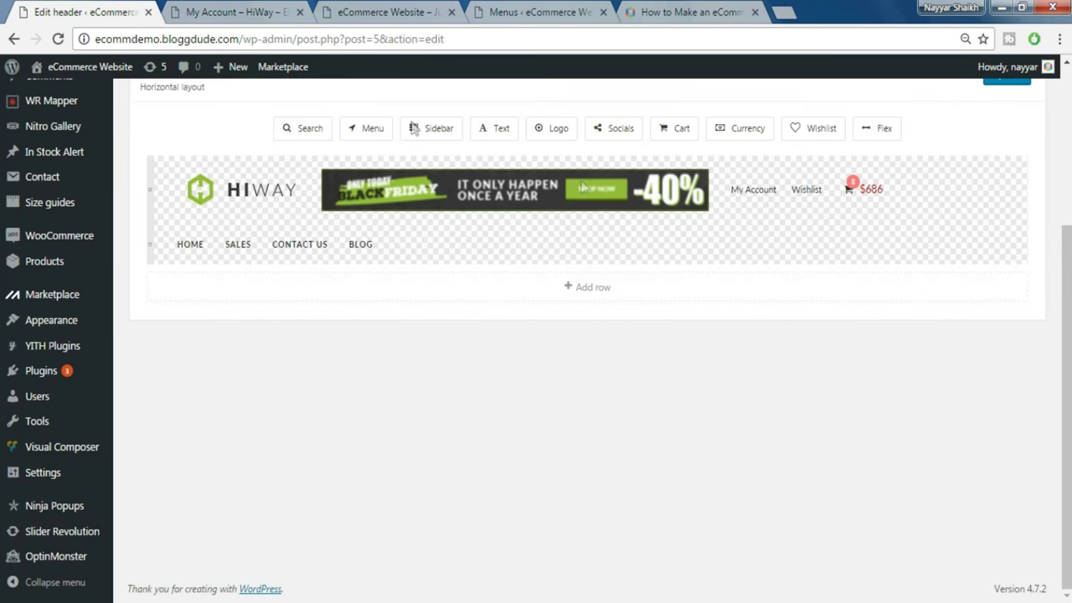
pyautogui.moveTo(302, 127); pyautogui.dragTo(524, 239)
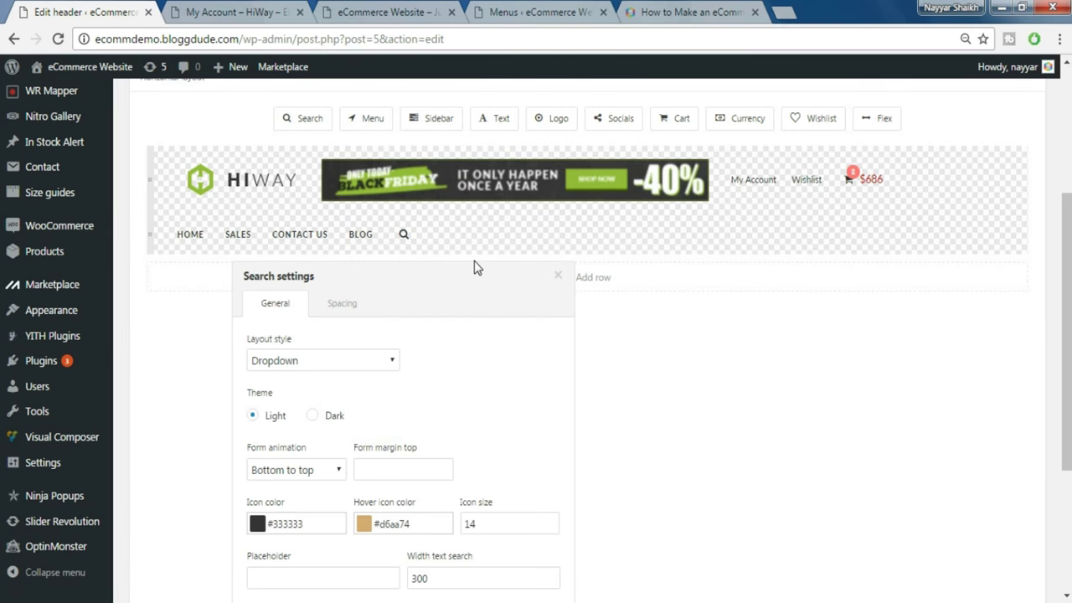
pyautogui.scroll(-1, 474, 266)
pyautogui.click(307, 280)
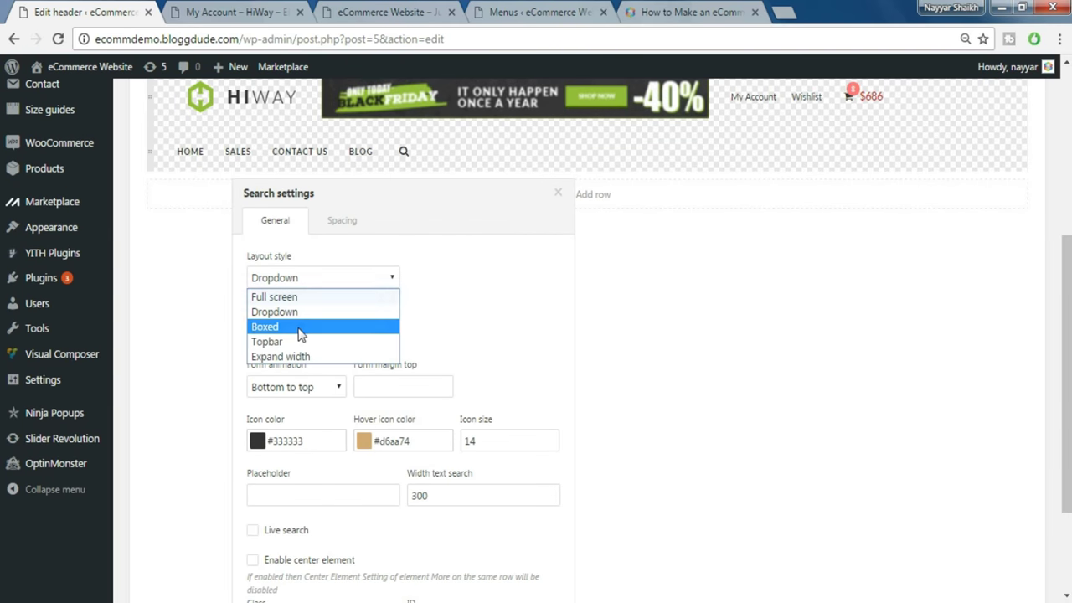
pyautogui.click(299, 327)
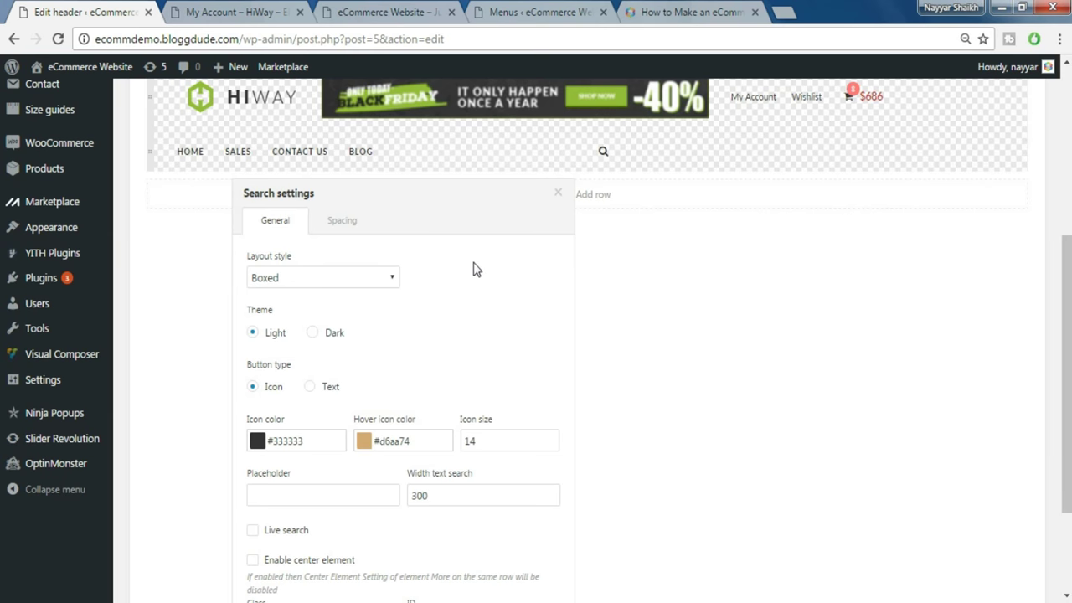
# Turn on live search for the header search element and close its settings.
pyautogui.scroll(-1, 472, 282)
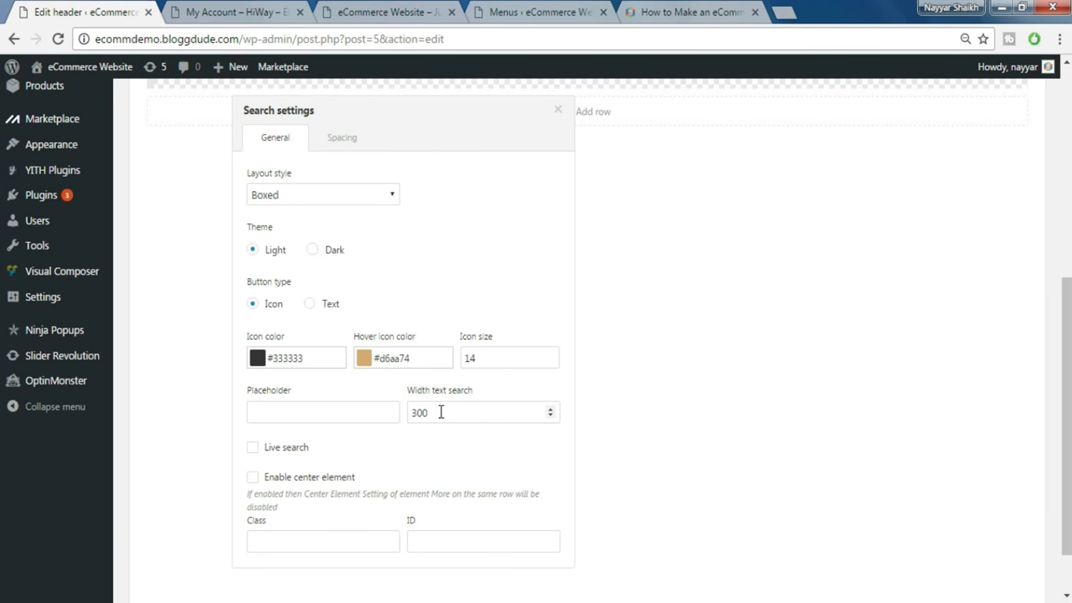
pyautogui.scroll(1, 472, 410)
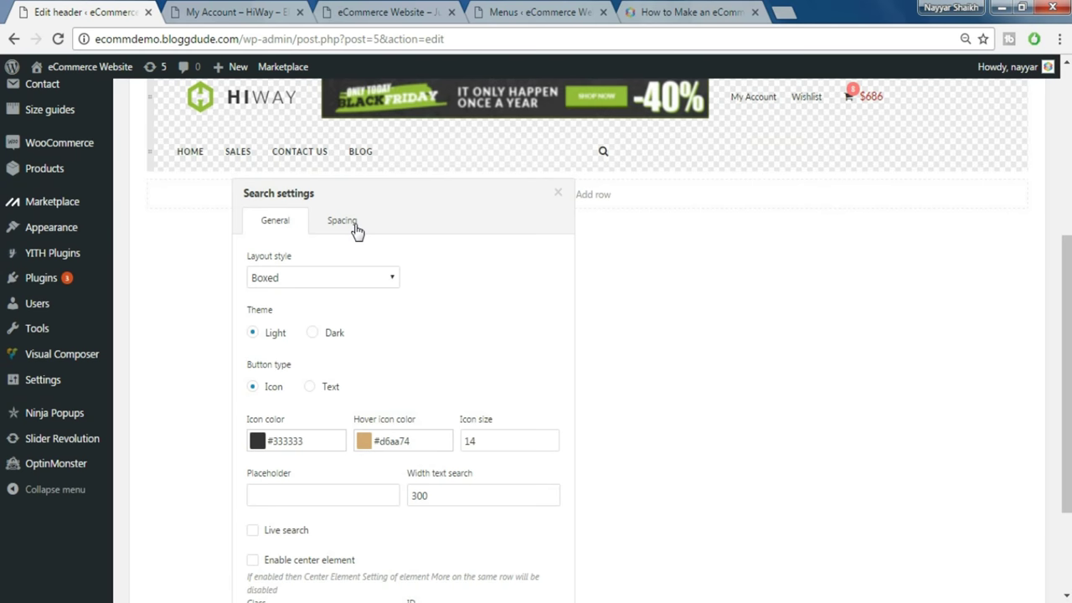
pyautogui.scroll(-2, 421, 335)
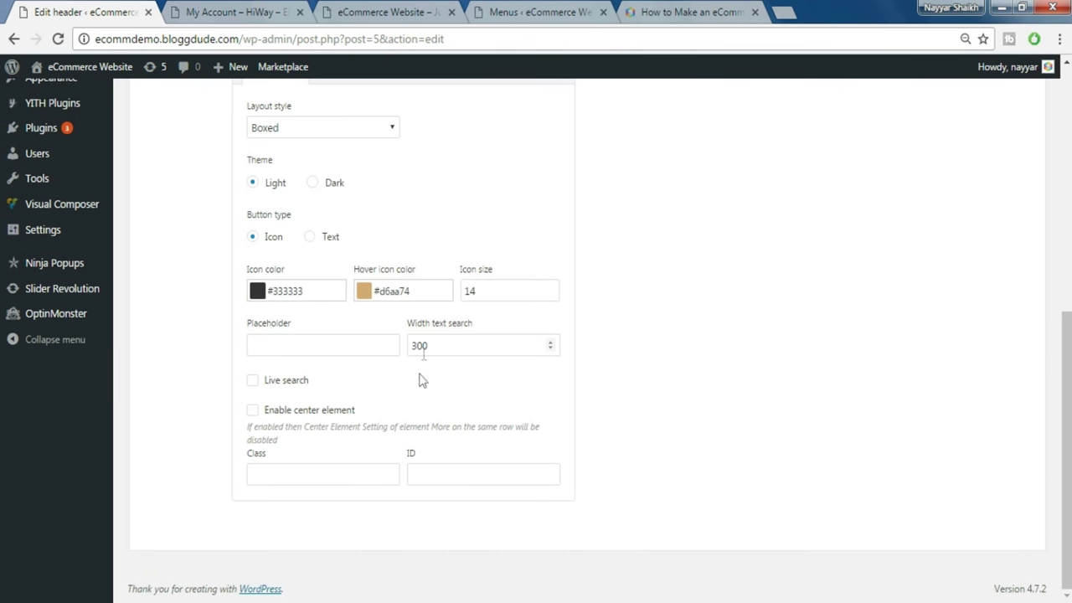
pyautogui.click(253, 381)
pyautogui.scroll(-3, 397, 394)
pyautogui.scroll(5, 462, 414)
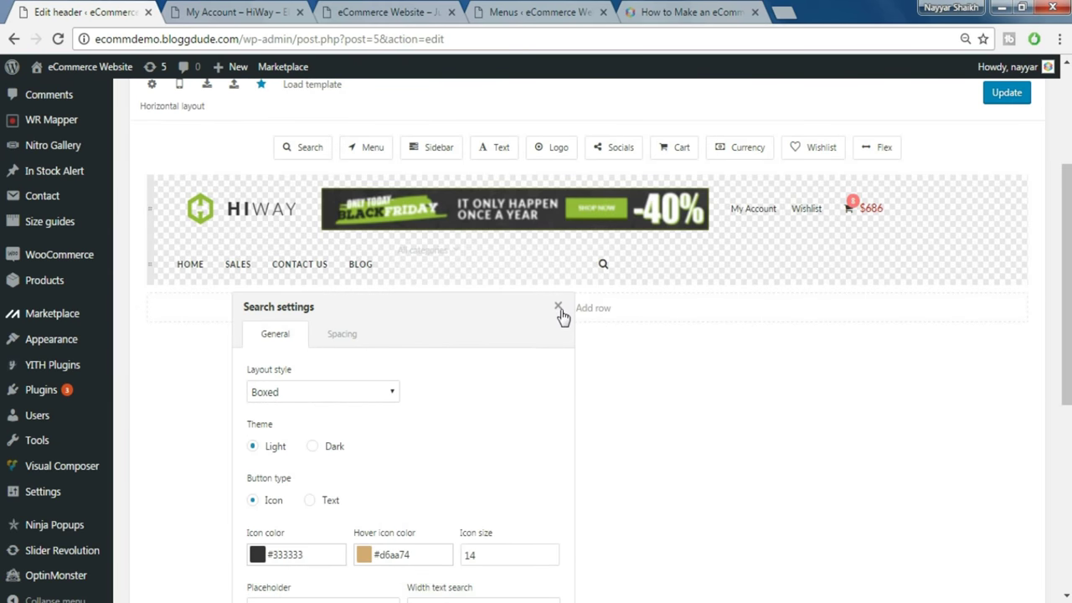
pyautogui.click(560, 311)
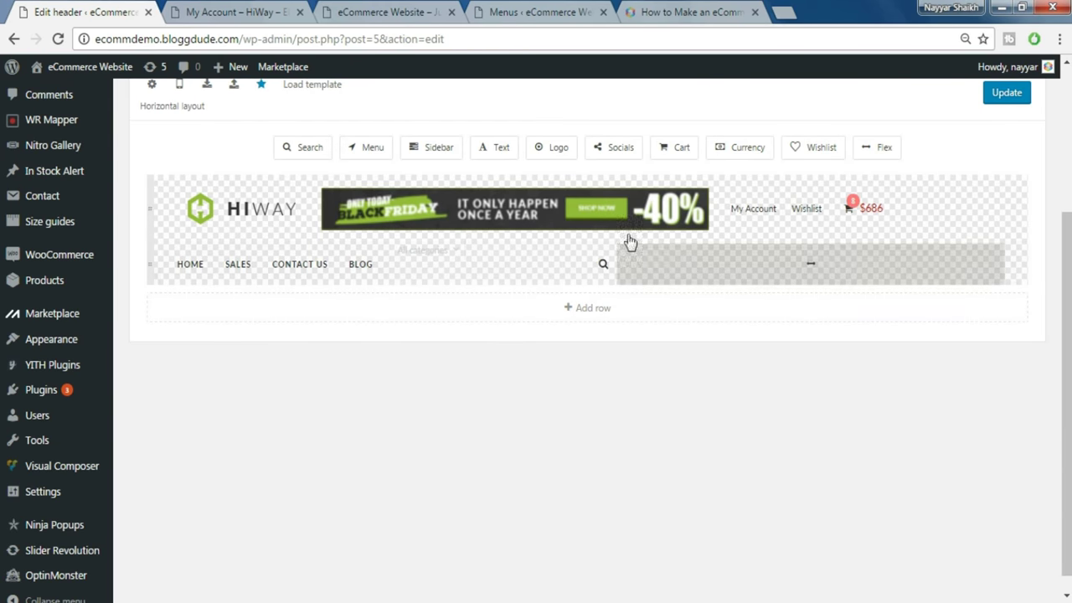
# Update the header and reload the storefront to see the new HiWay header.
pyautogui.click(1008, 97)
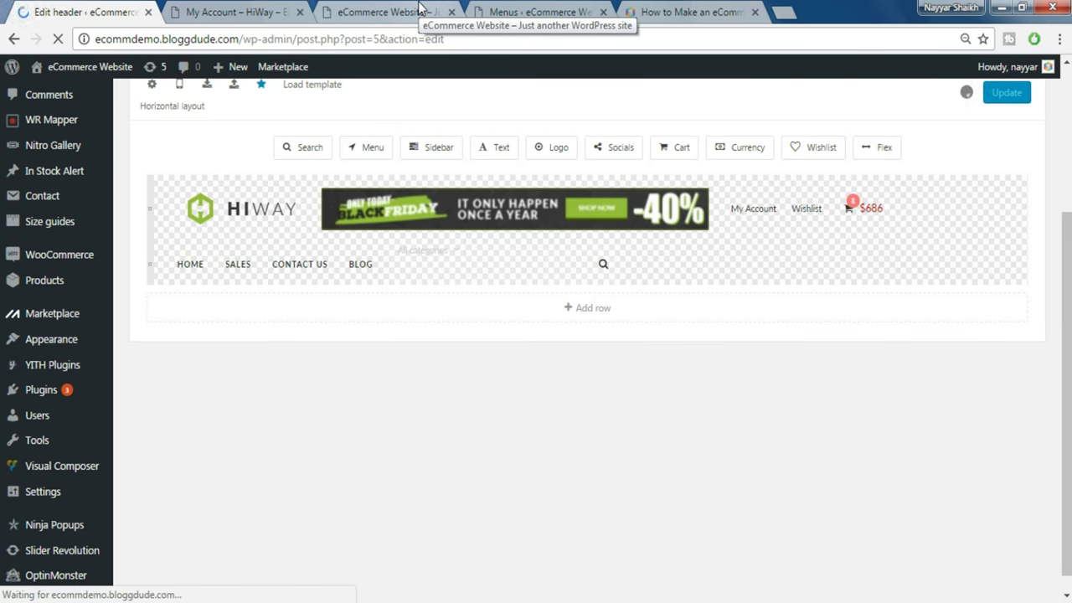
pyautogui.click(393, 12)
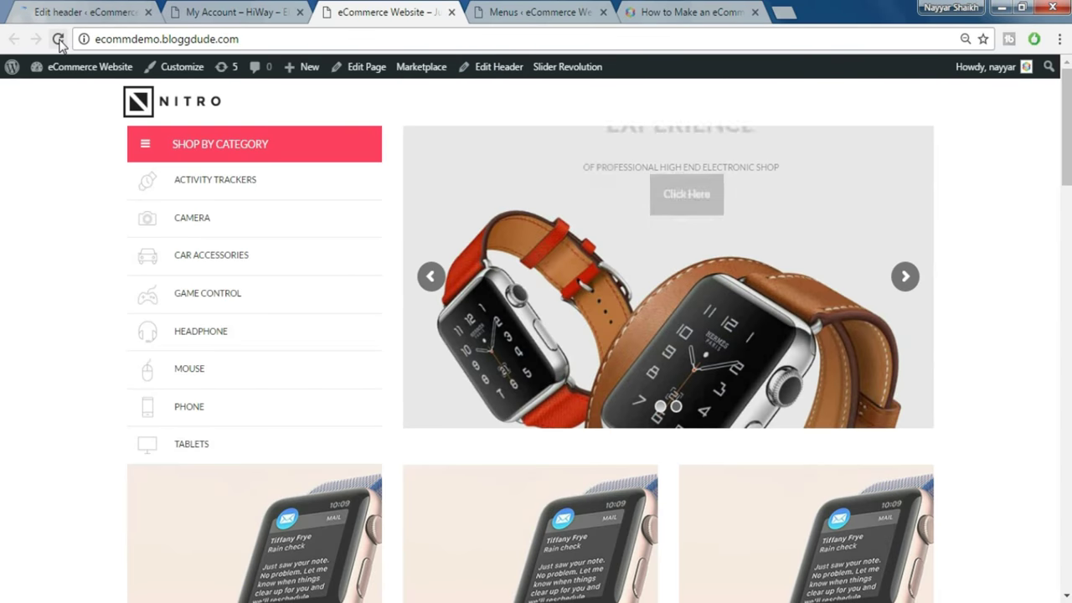
pyautogui.click(59, 40)
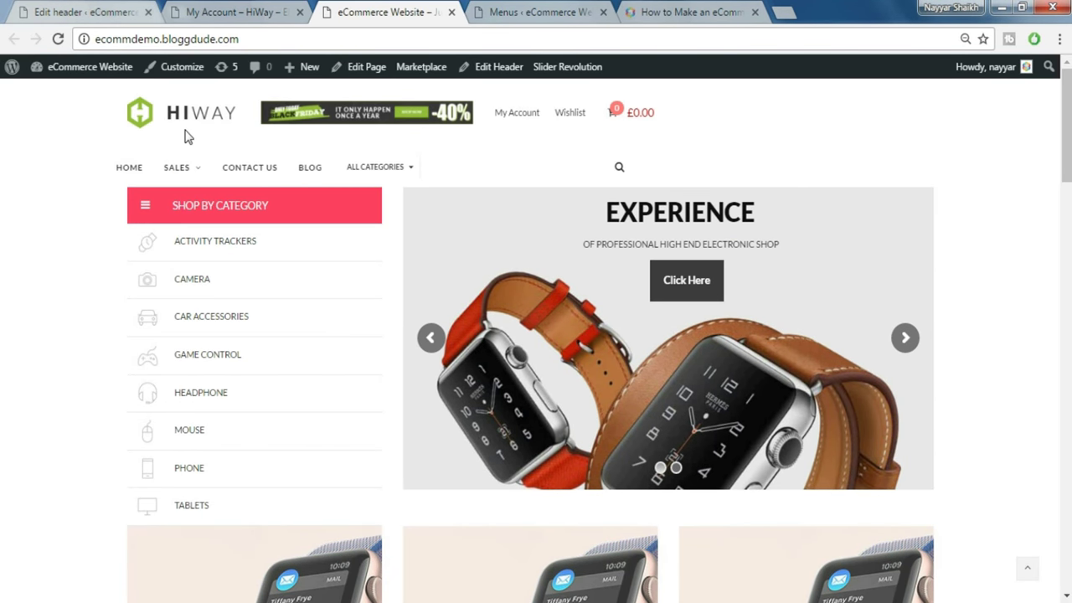
# Switch the Black Friday banner image to Full Size 655 × 68 and update the header.
pyautogui.click(115, 6)
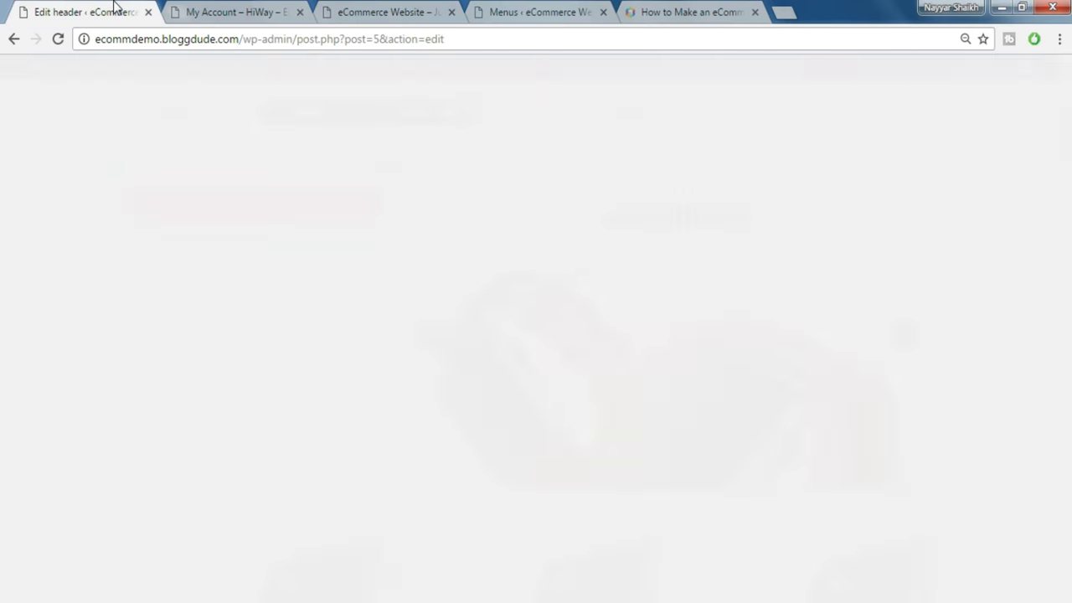
pyautogui.click(662, 265)
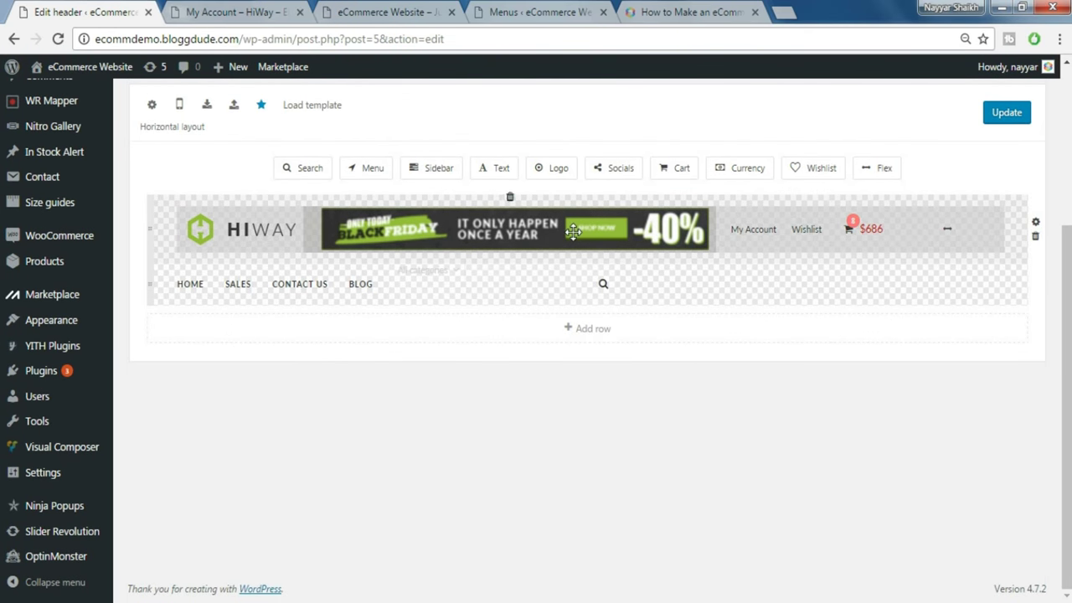
pyautogui.click(574, 231)
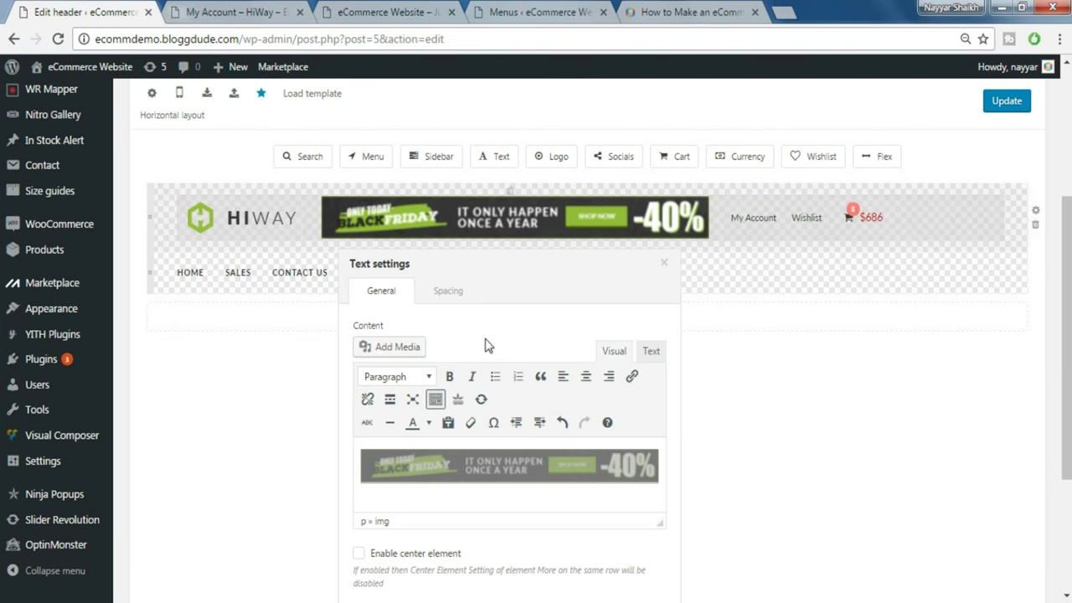
pyautogui.scroll(-2, 531, 322)
pyautogui.click(494, 297)
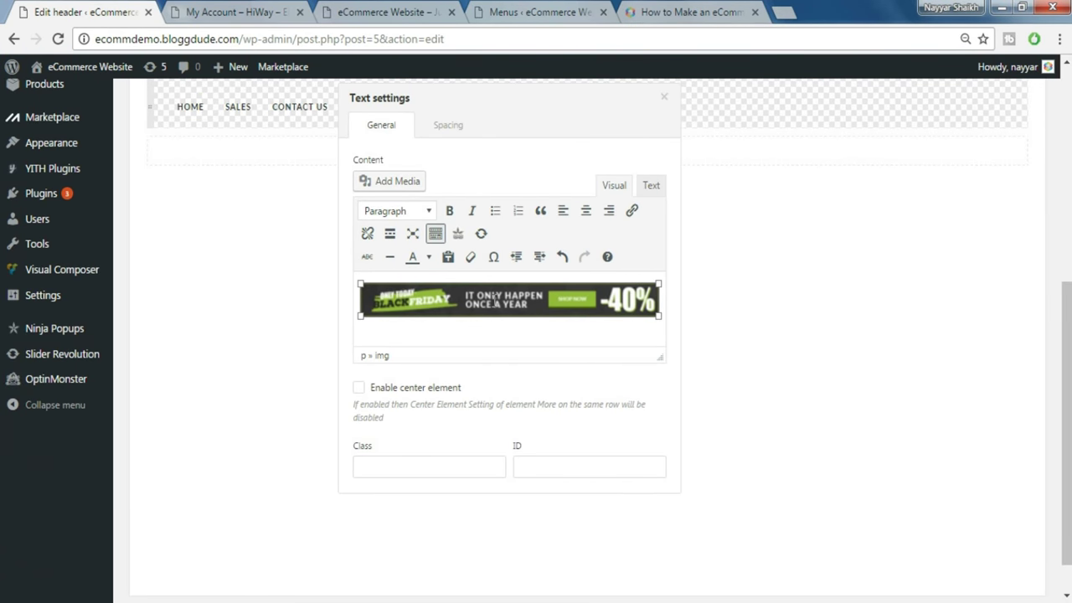
pyautogui.scroll(2, 522, 463)
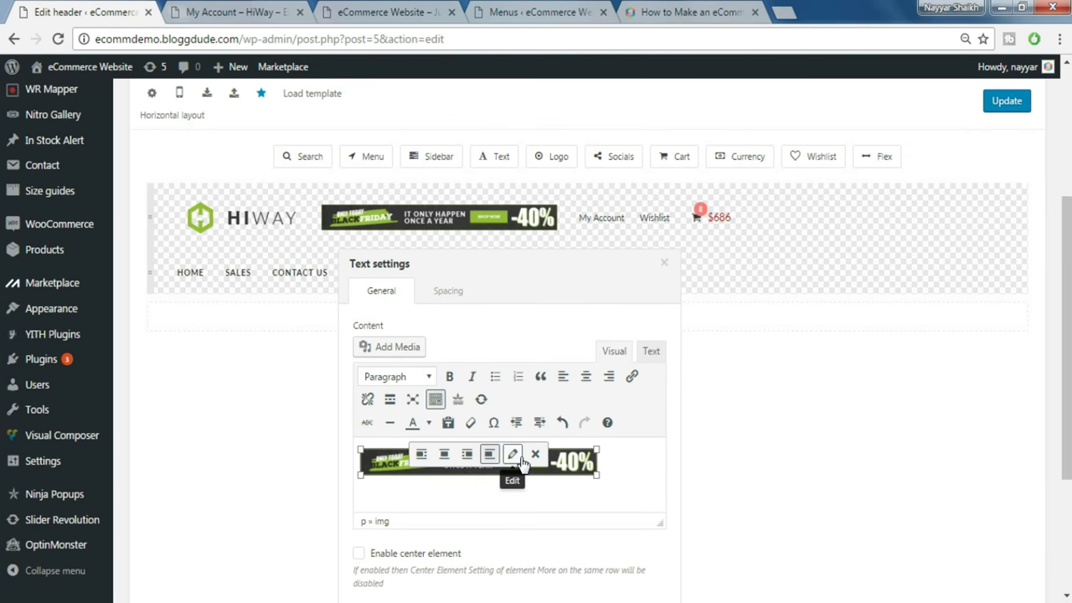
pyautogui.click(513, 454)
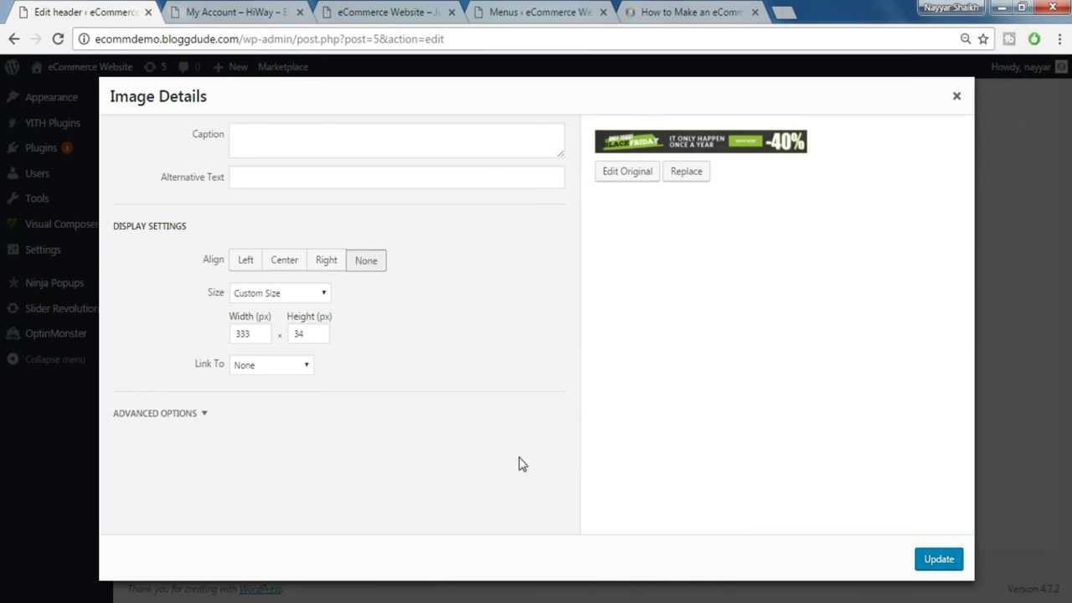
pyautogui.click(263, 293)
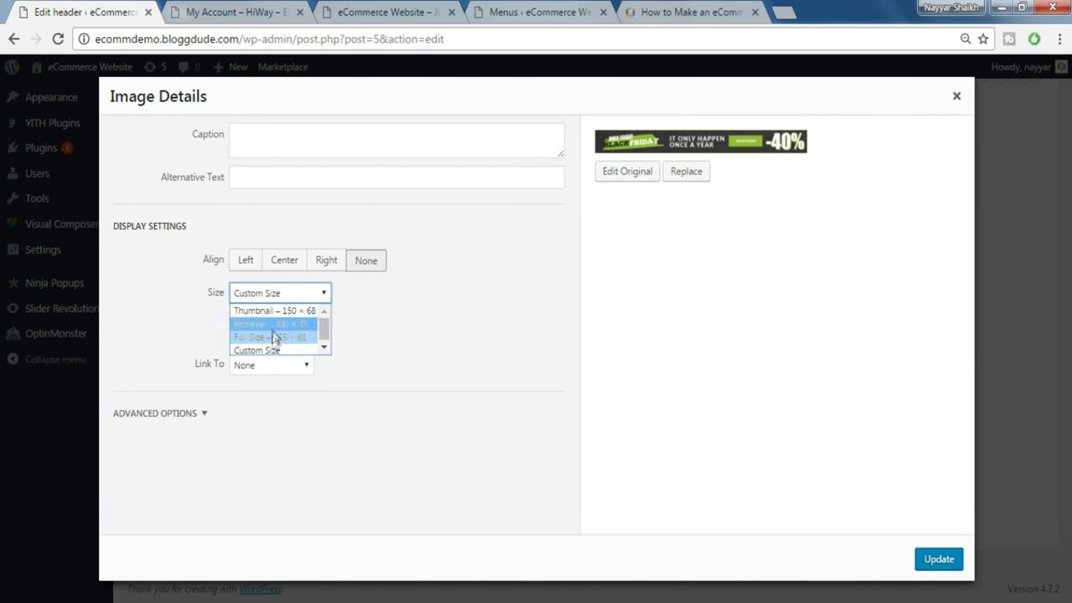
pyautogui.click(278, 335)
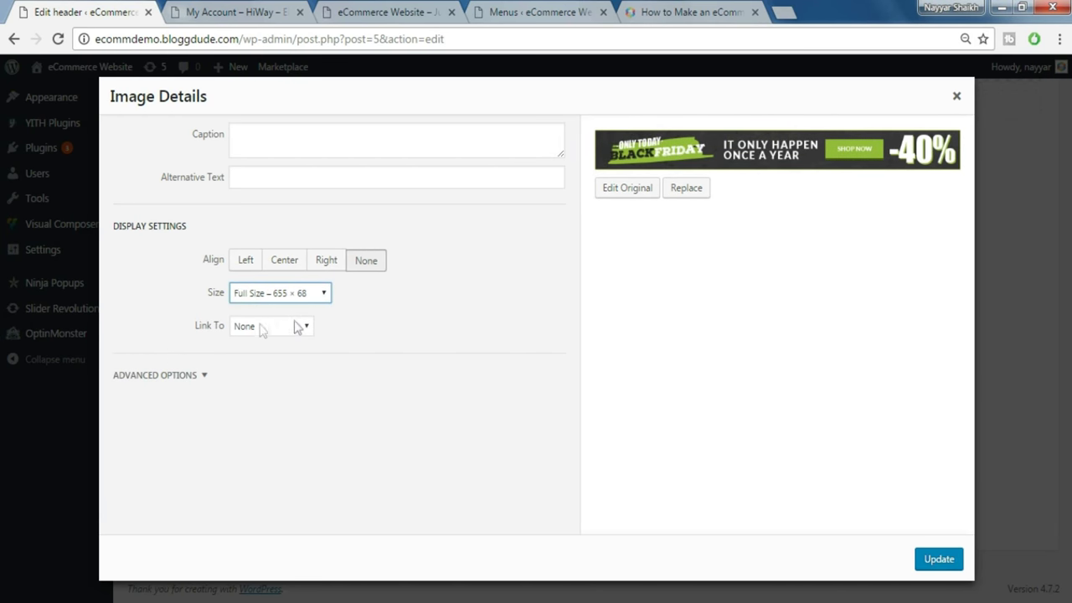
pyautogui.click(946, 566)
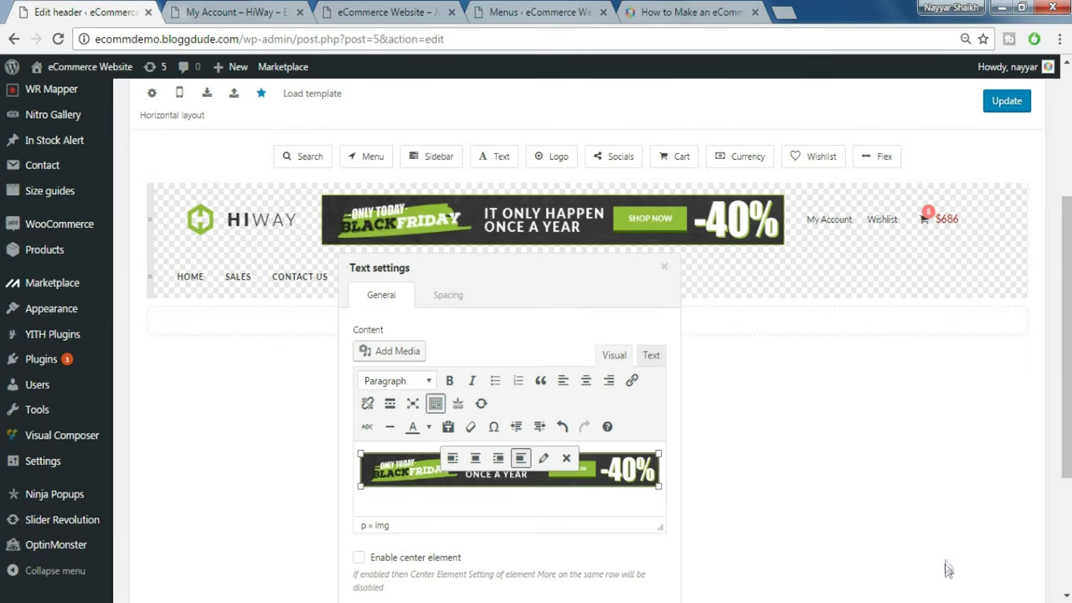
pyautogui.click(1007, 102)
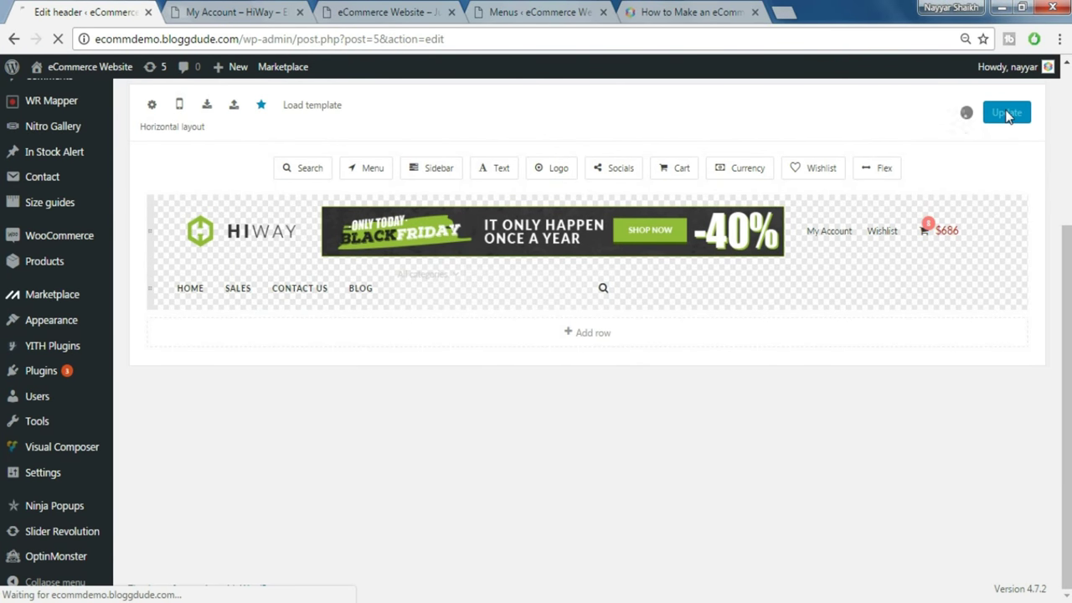
# Reload the storefront to view the full-size Black Friday banner.
pyautogui.click(381, 12)
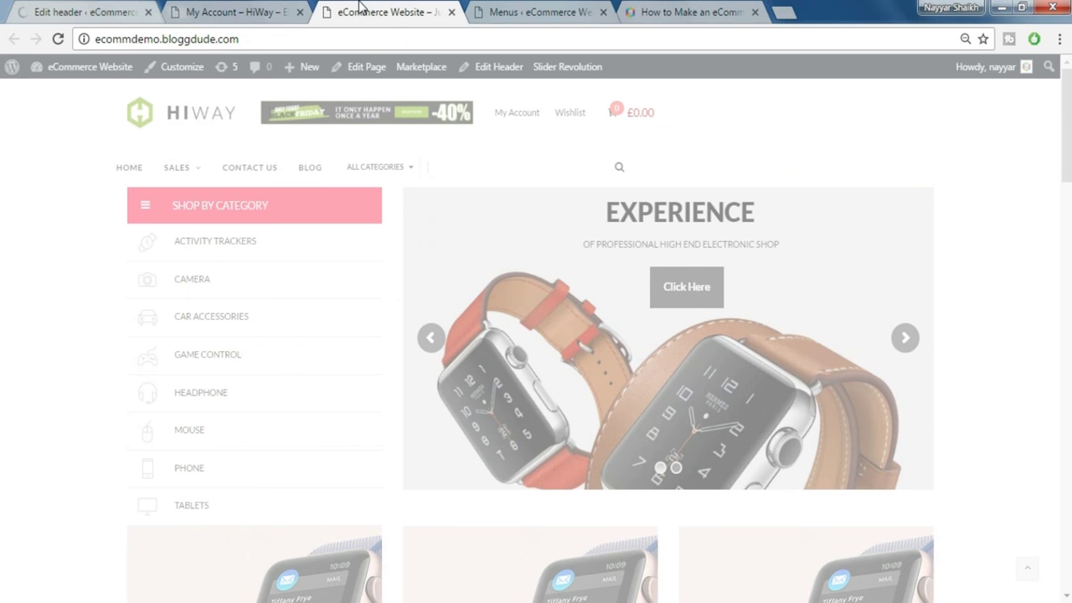
pyautogui.click(59, 39)
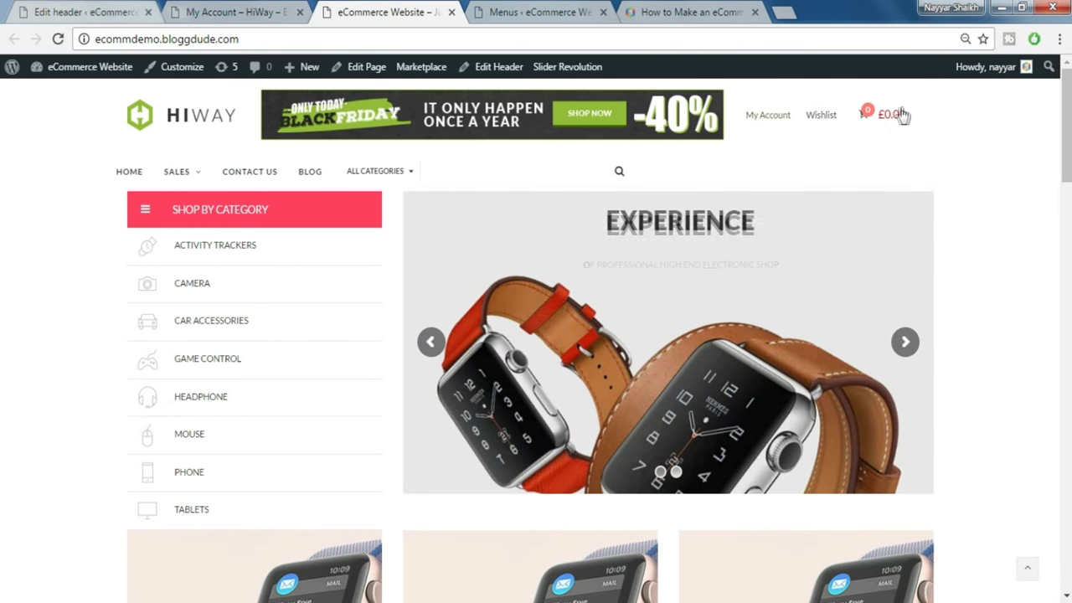
pyautogui.moveTo(904, 115)
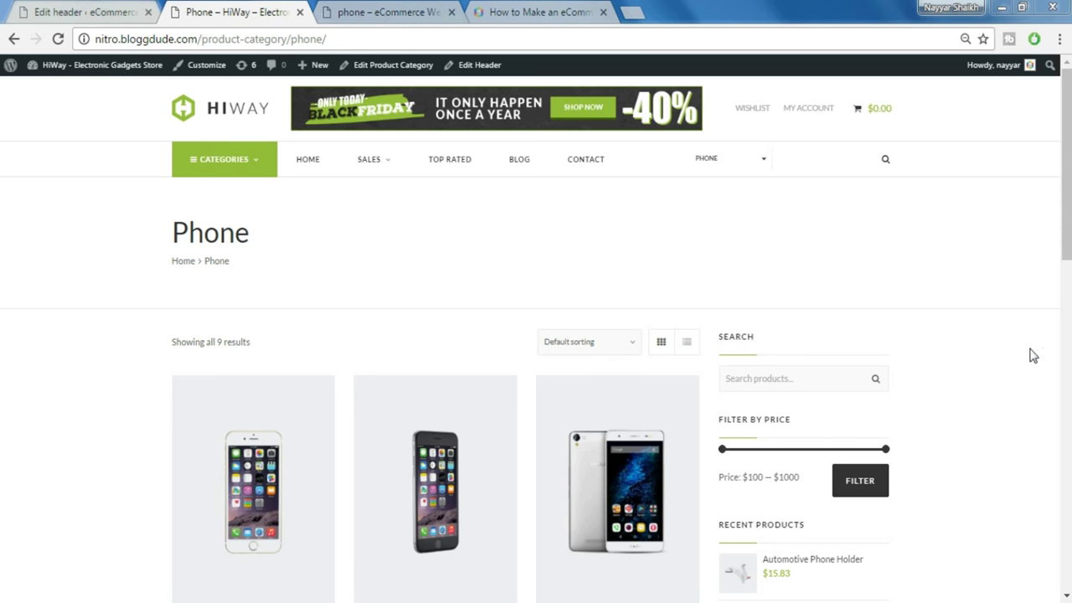
# Compare the demo Phone category with the shop's own phone category listing 5 products.
pyautogui.scroll(-1, 1022, 379)
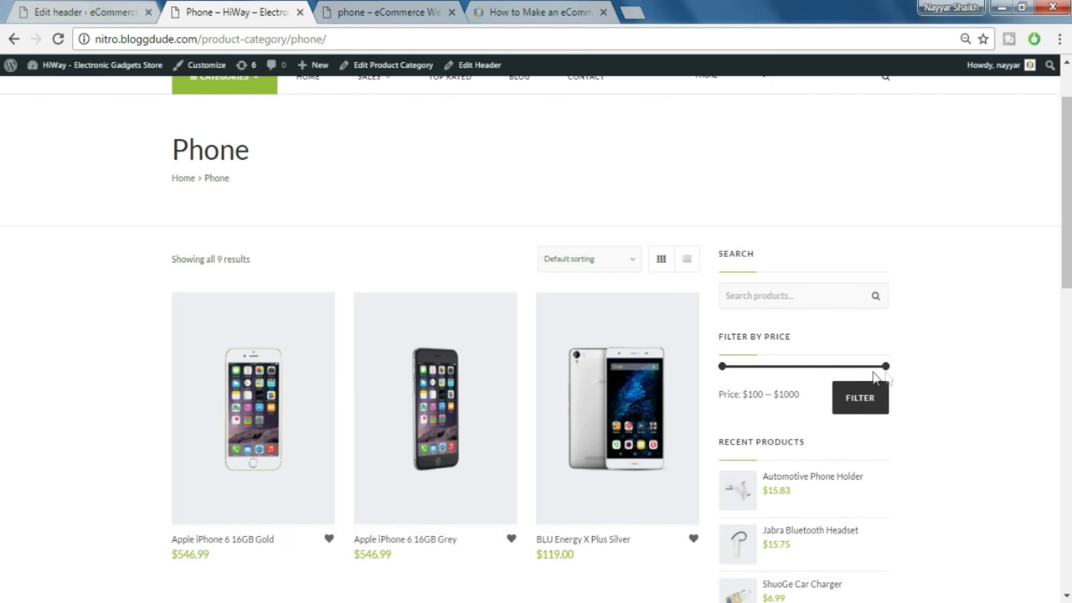
pyautogui.click(395, 12)
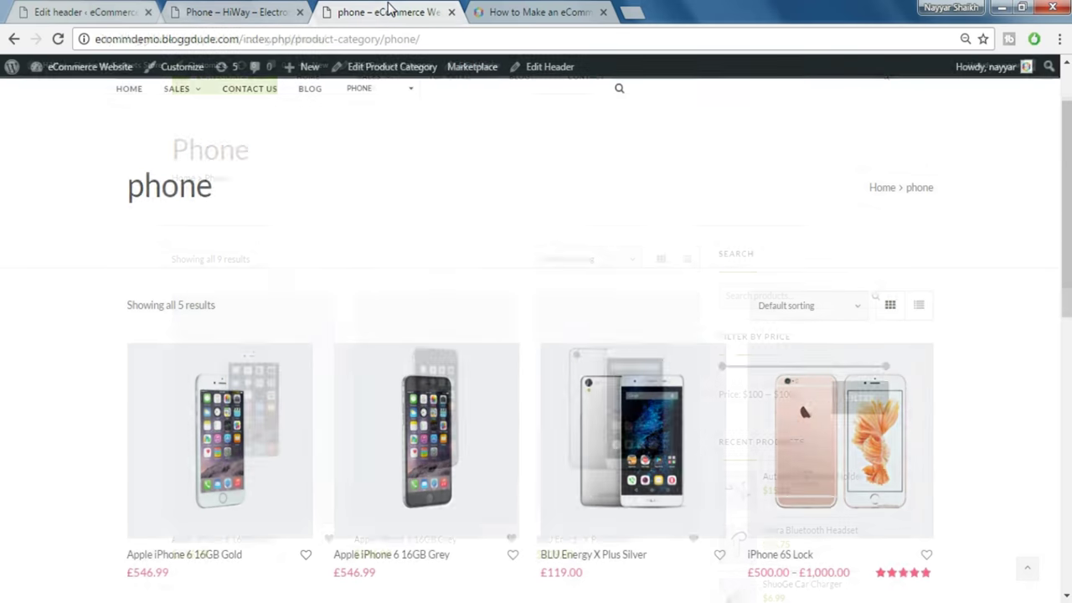
pyautogui.scroll(-1, 912, 383)
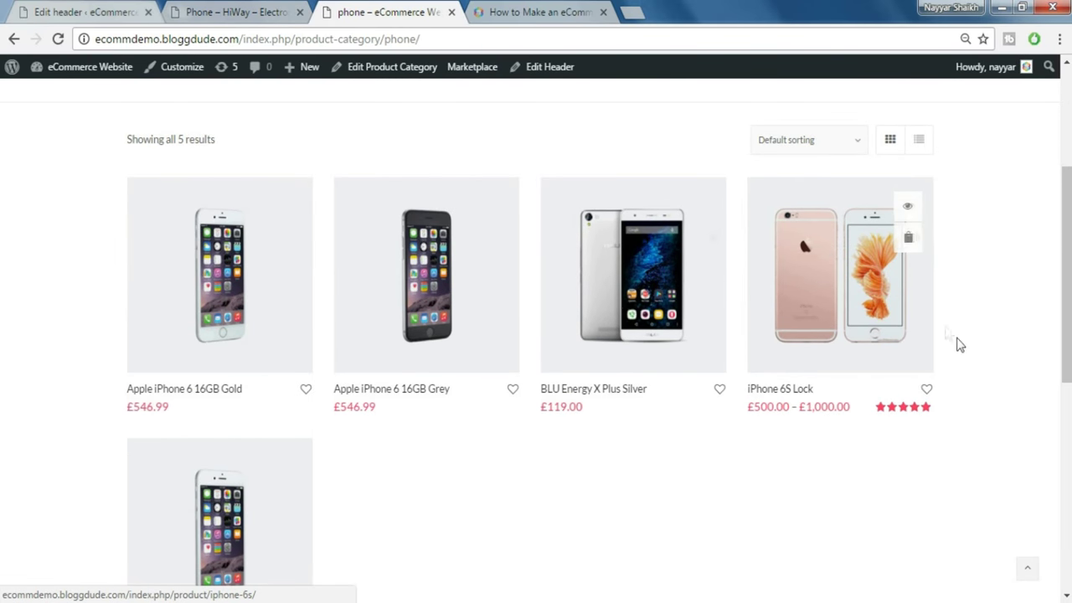
pyautogui.scroll(3, 960, 346)
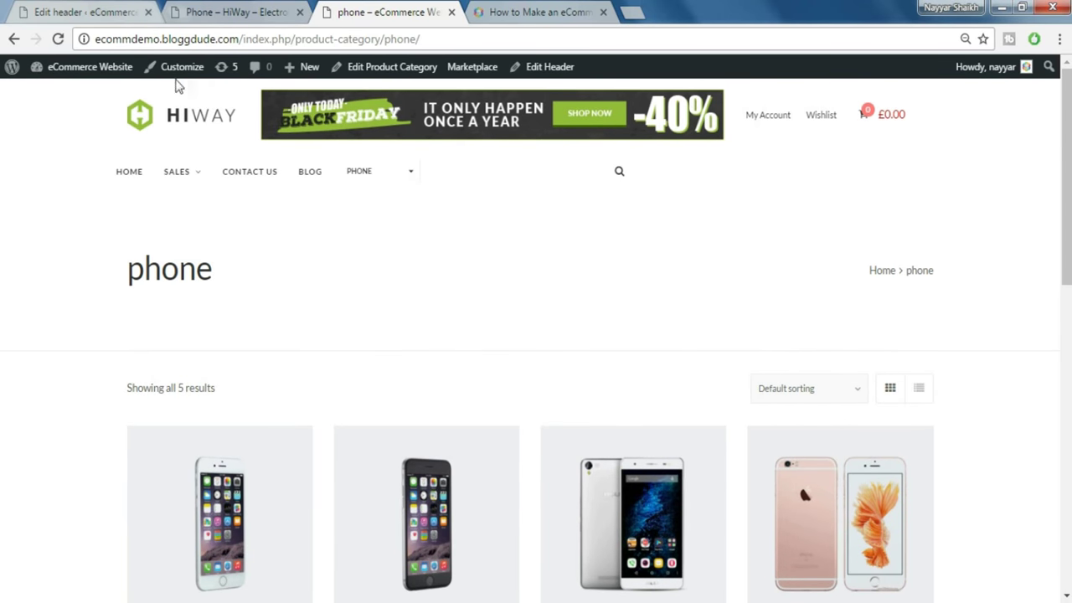
# Publish a right Sidebar Layout for WooCommerce product category pages in the Customizer.
pyautogui.click(177, 71)
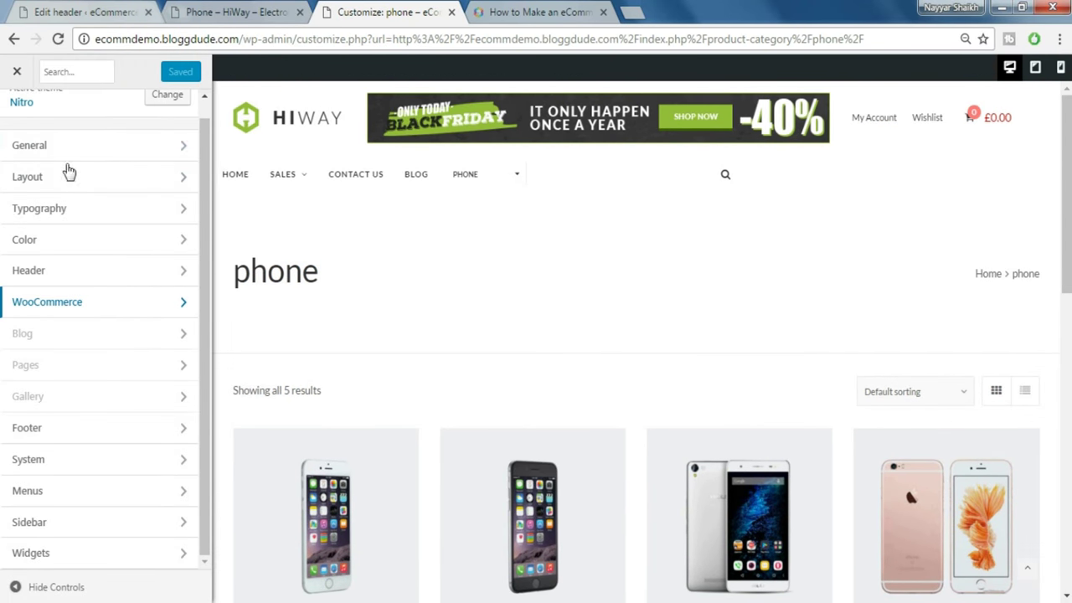
pyautogui.click(114, 309)
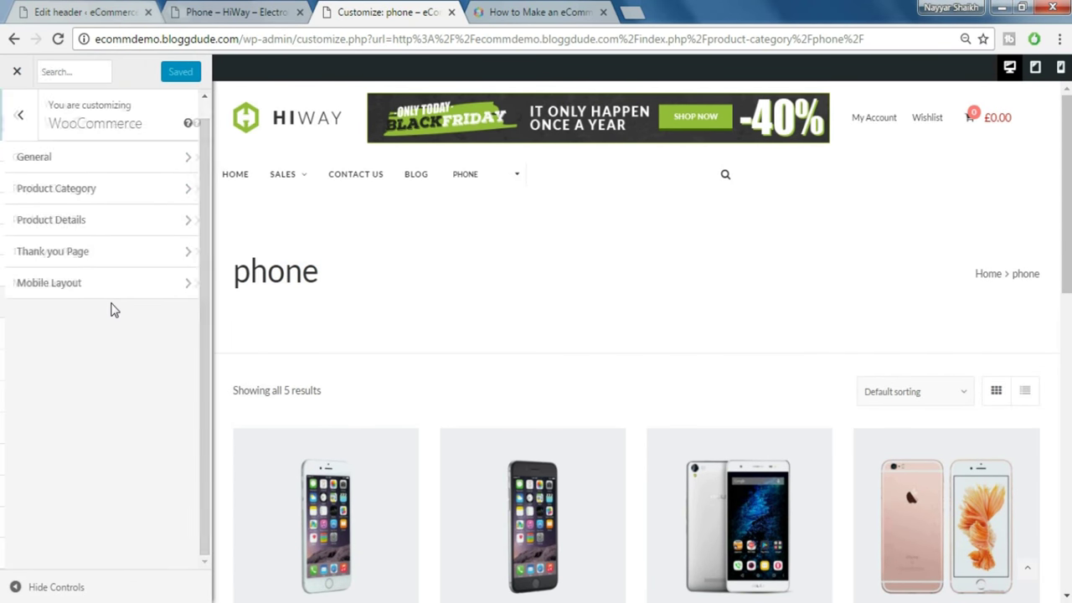
pyautogui.click(99, 202)
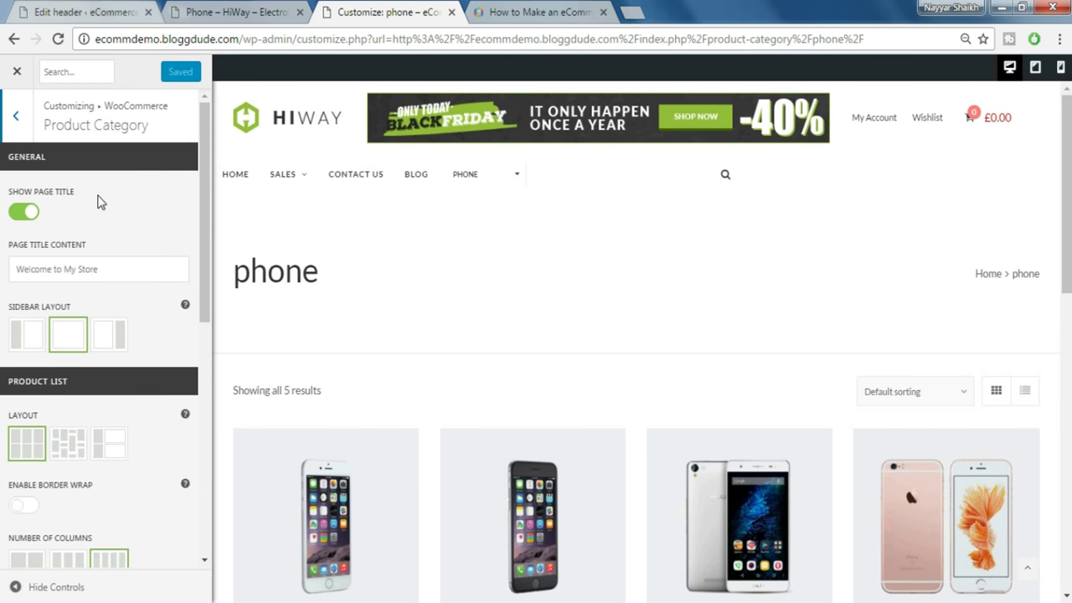
pyautogui.scroll(-1, 153, 253)
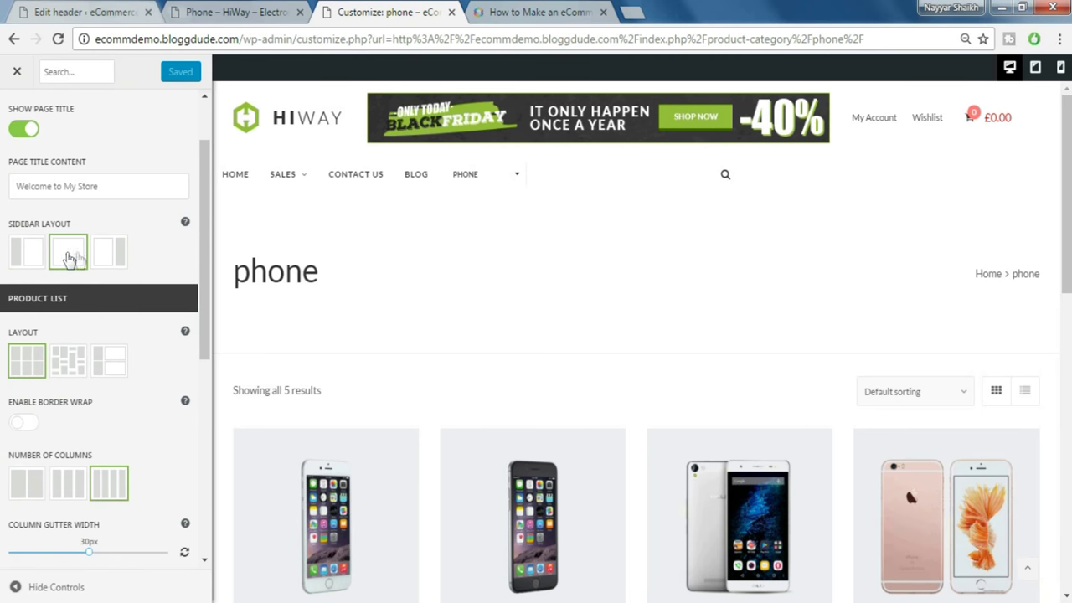
pyautogui.click(119, 261)
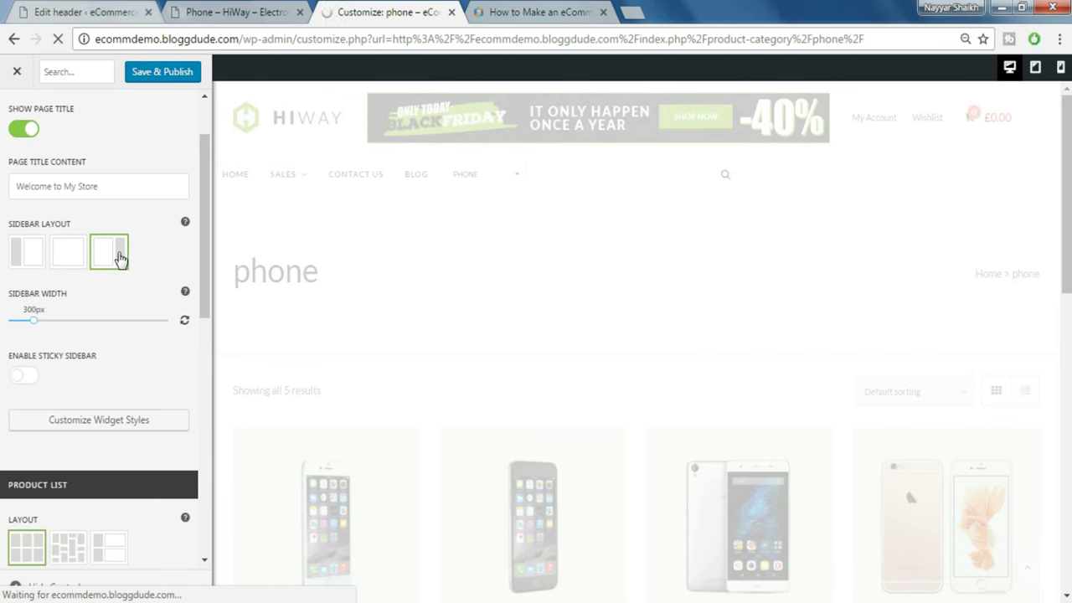
pyautogui.scroll(-1, 928, 438)
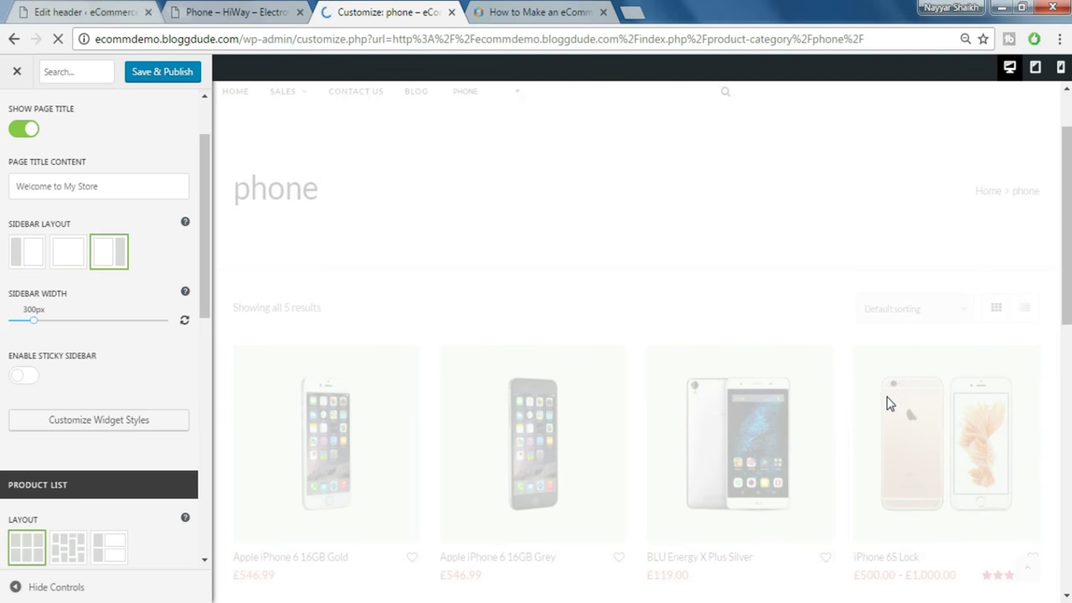
pyautogui.scroll(-2, 896, 360)
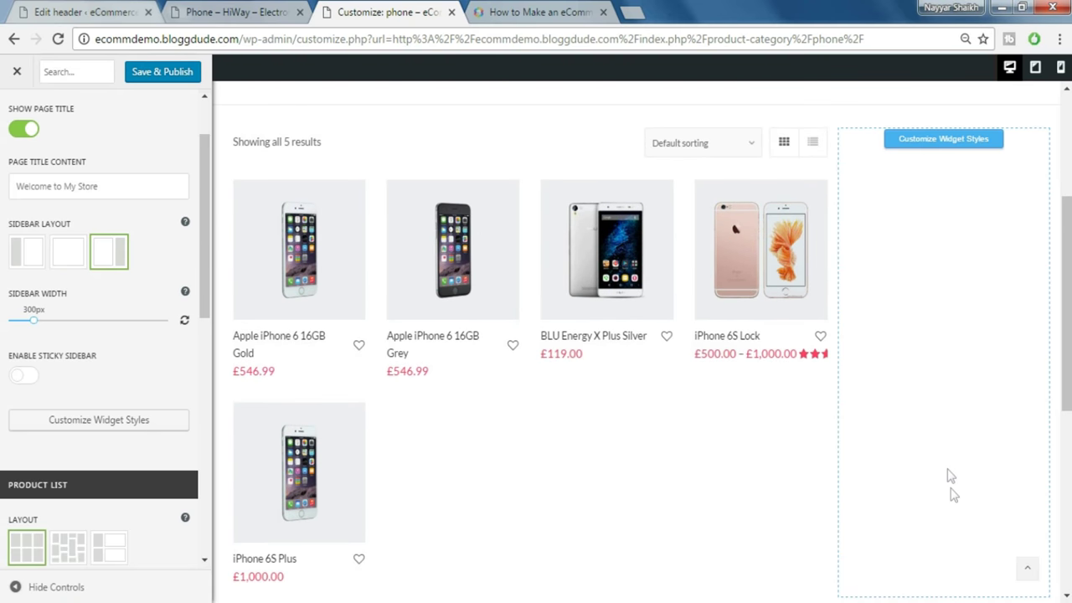
pyautogui.scroll(-3, 920, 368)
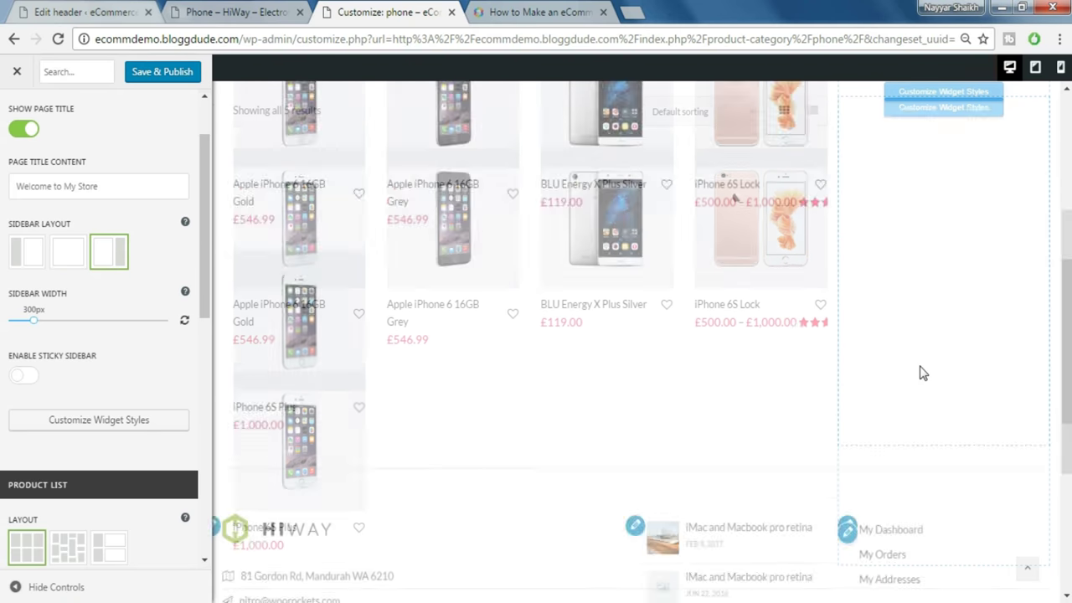
pyautogui.scroll(4, 919, 390)
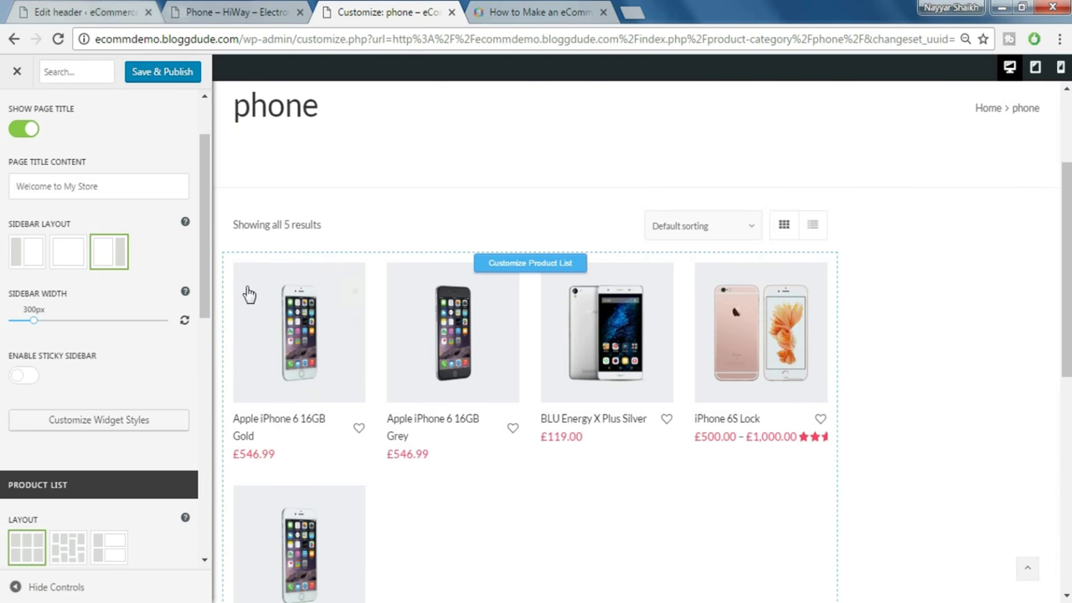
pyautogui.click(162, 75)
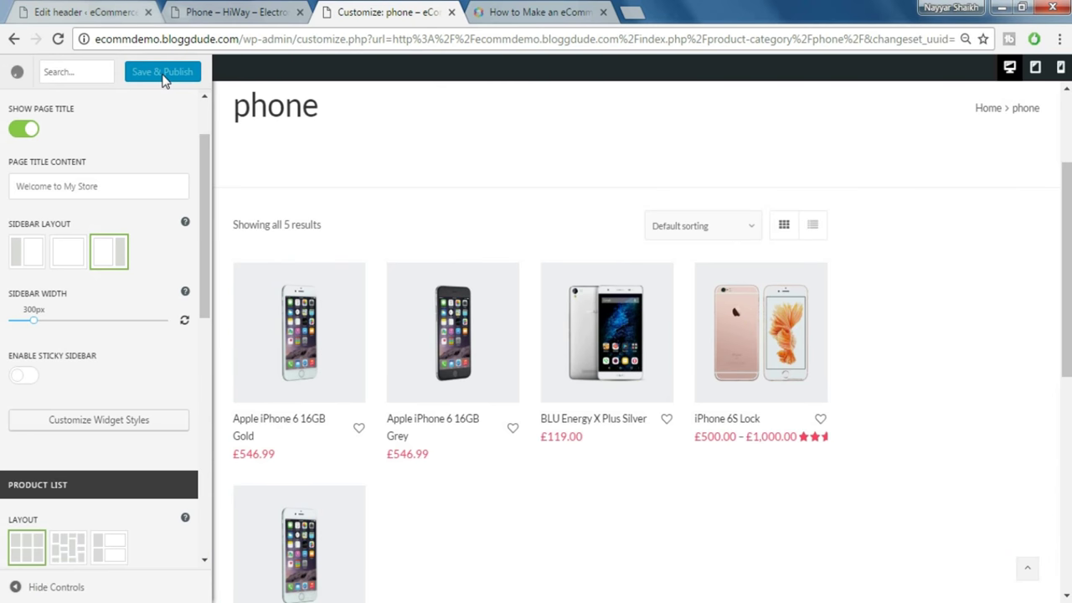
pyautogui.click(19, 83)
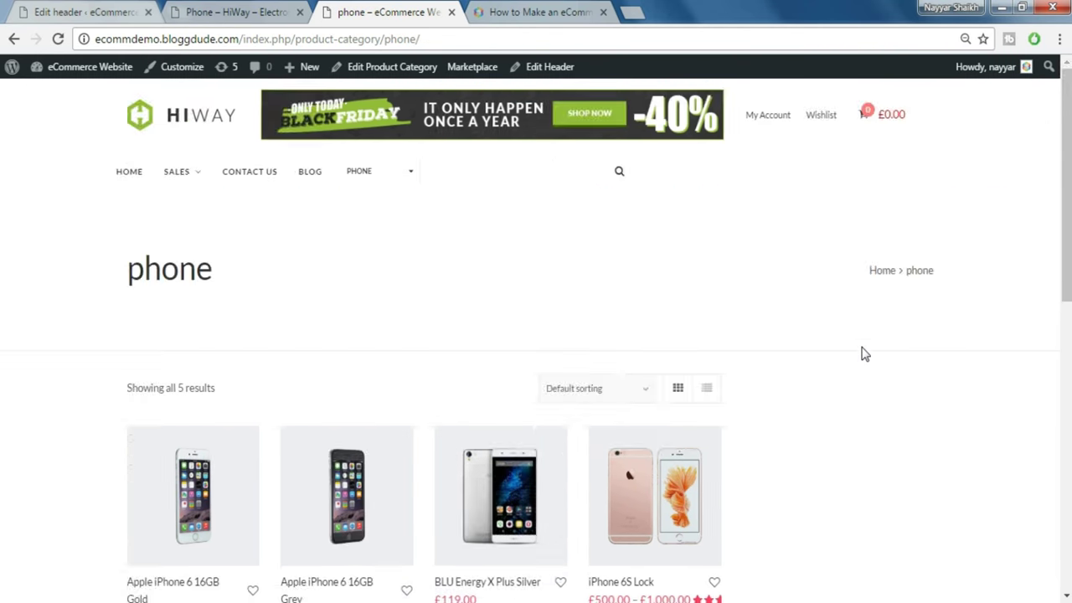
pyautogui.scroll(-2, 861, 354)
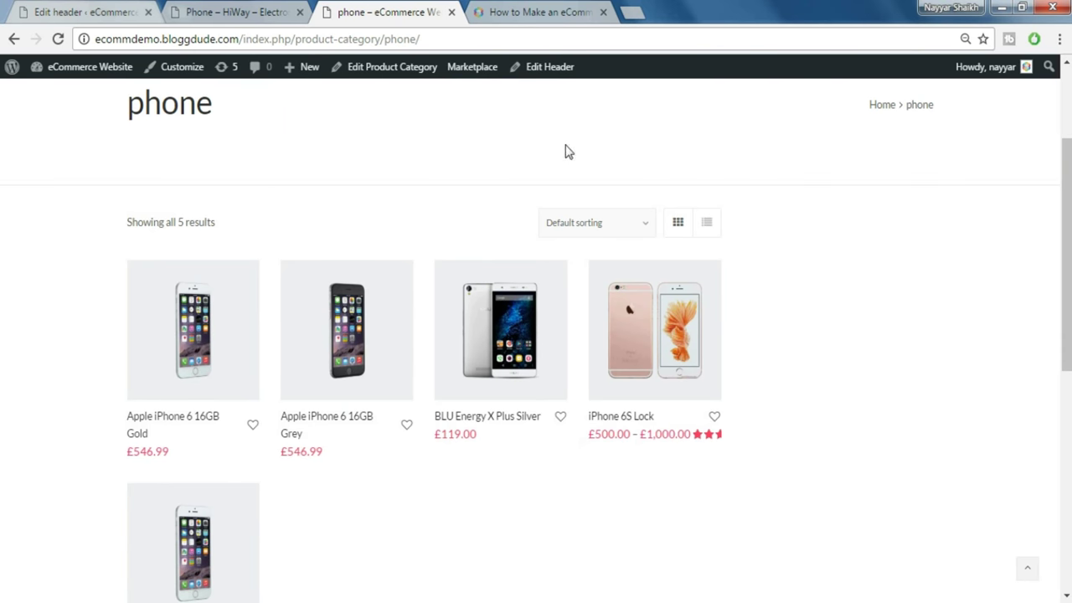
# From the Edit header tab, go to the Appearance > Widgets page.
pyautogui.click(102, 10)
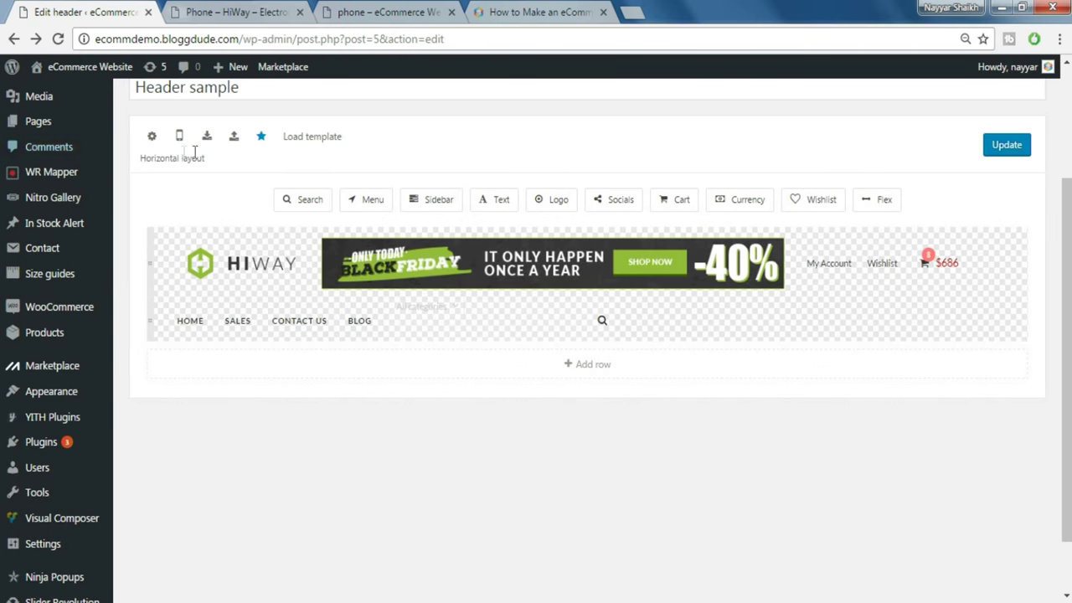
pyautogui.moveTo(82, 391)
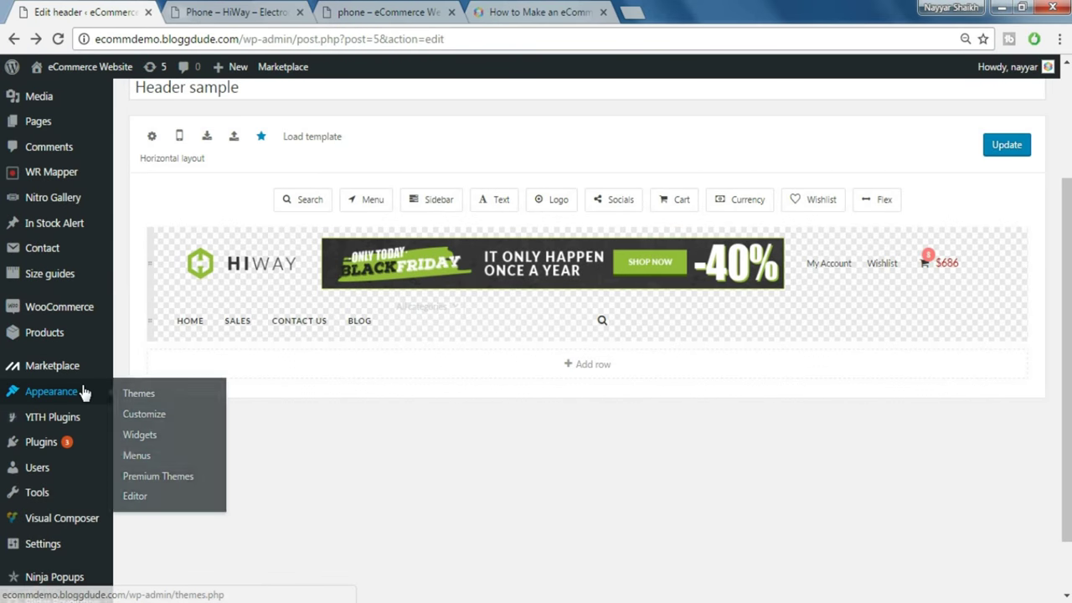
pyautogui.click(156, 436)
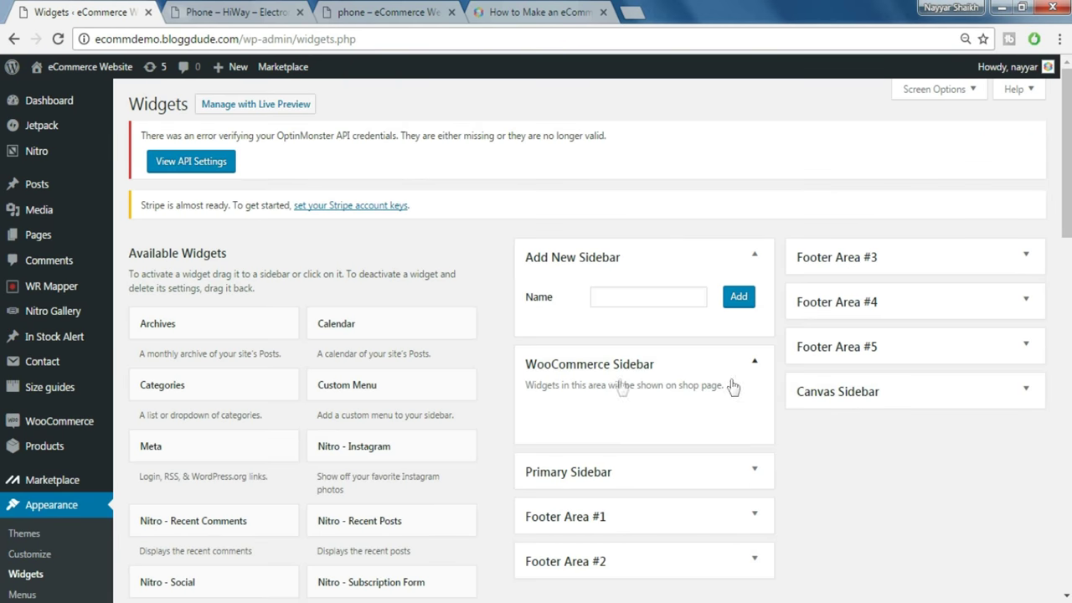
pyautogui.scroll(-1, 672, 388)
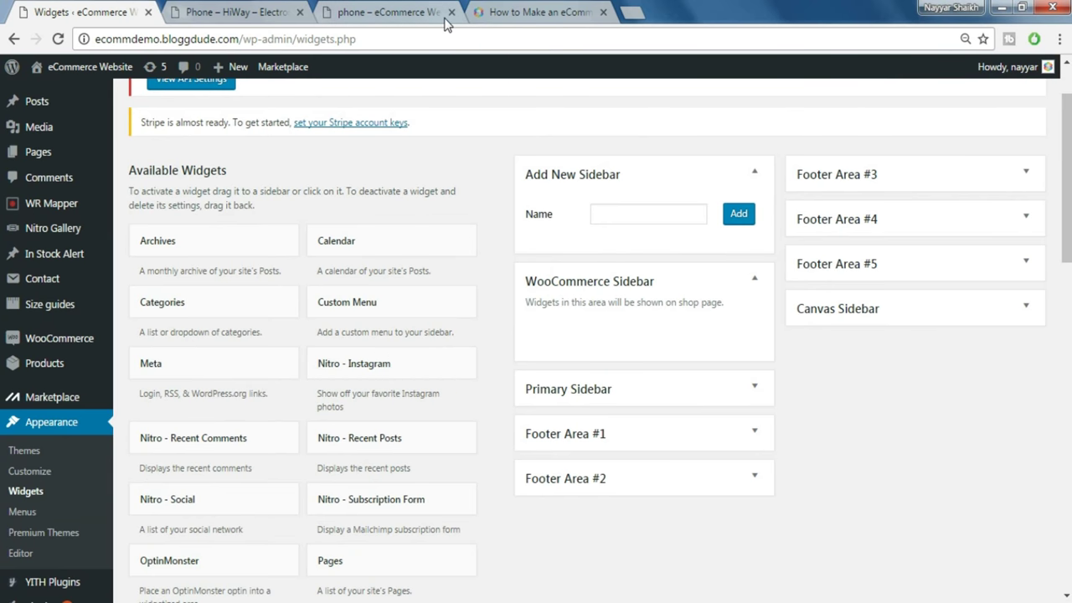
pyautogui.scroll(-1, 387, 290)
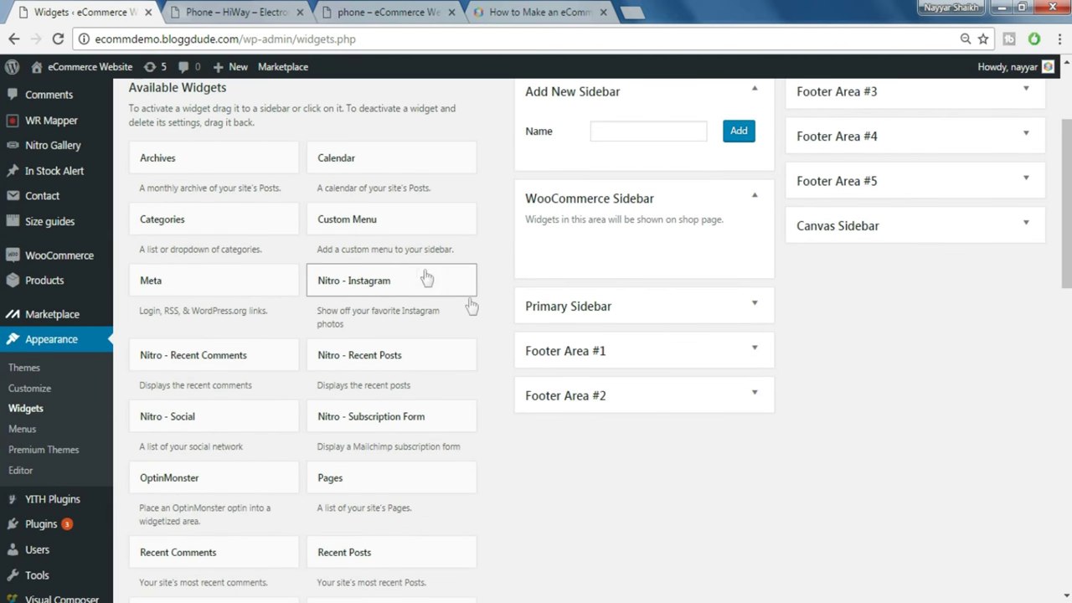
pyautogui.scroll(-4, 481, 326)
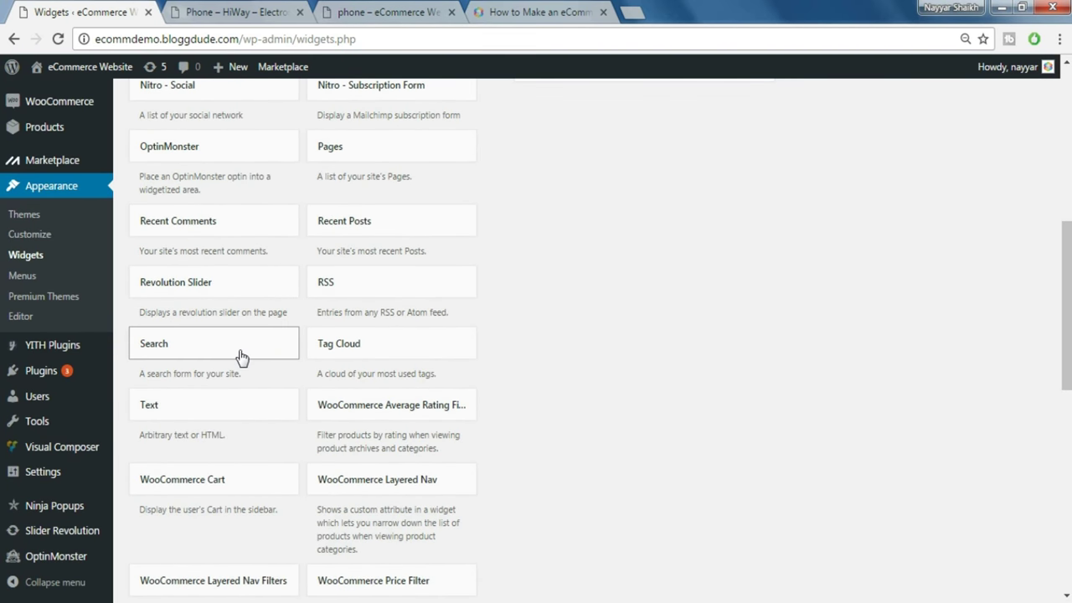
# Add the Search widget to the WooCommerce Sidebar and collapse its settings.
pyautogui.click(238, 358)
pyautogui.scroll(-1, 239, 358)
pyautogui.click(220, 352)
pyautogui.click(242, 549)
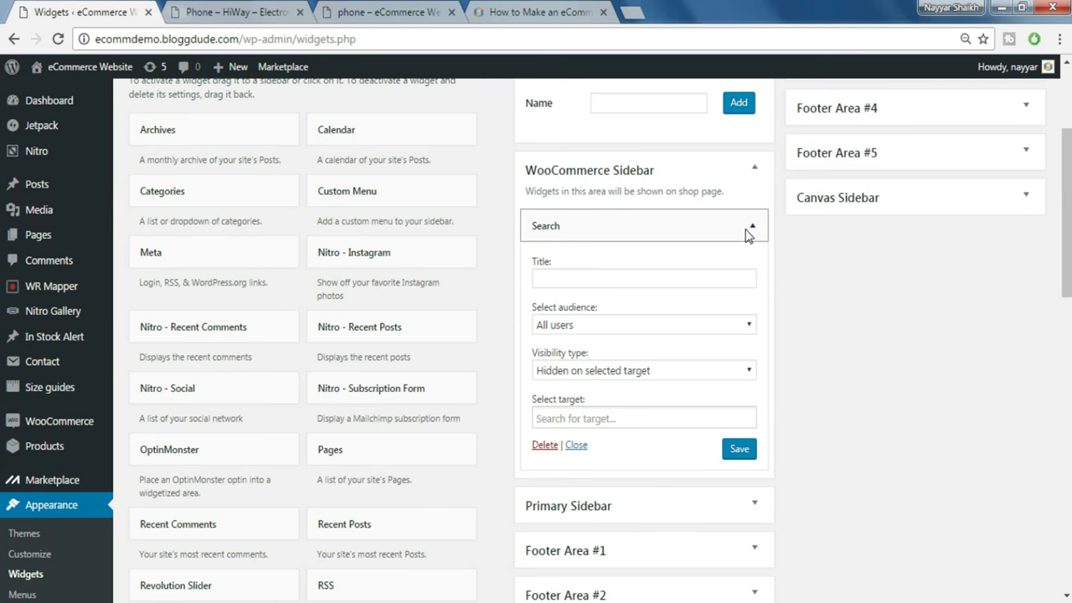
pyautogui.click(748, 234)
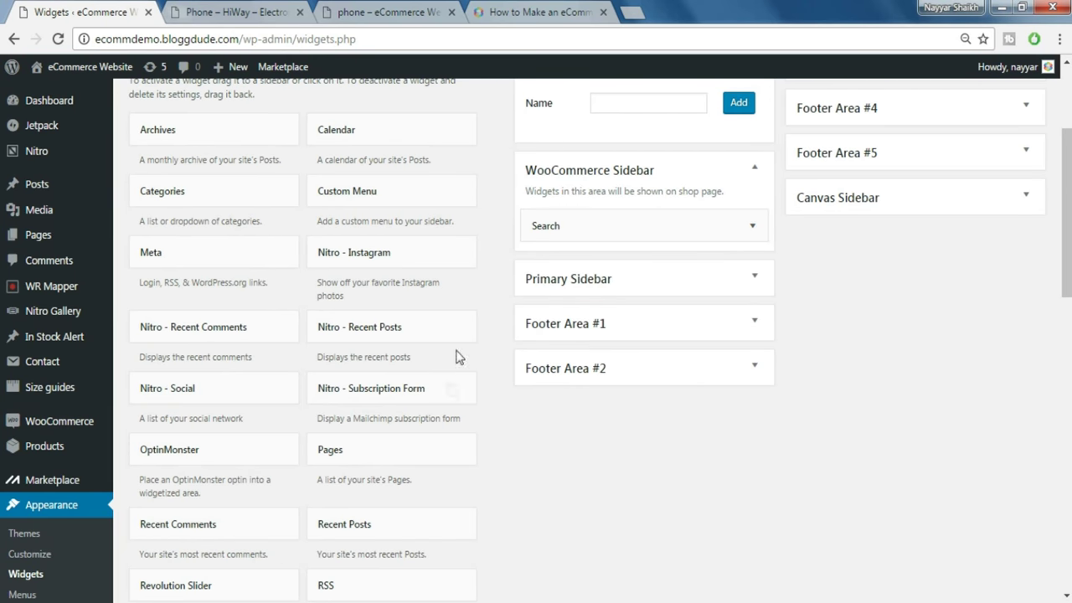
pyautogui.scroll(-4, 448, 387)
pyautogui.scroll(-5, 449, 388)
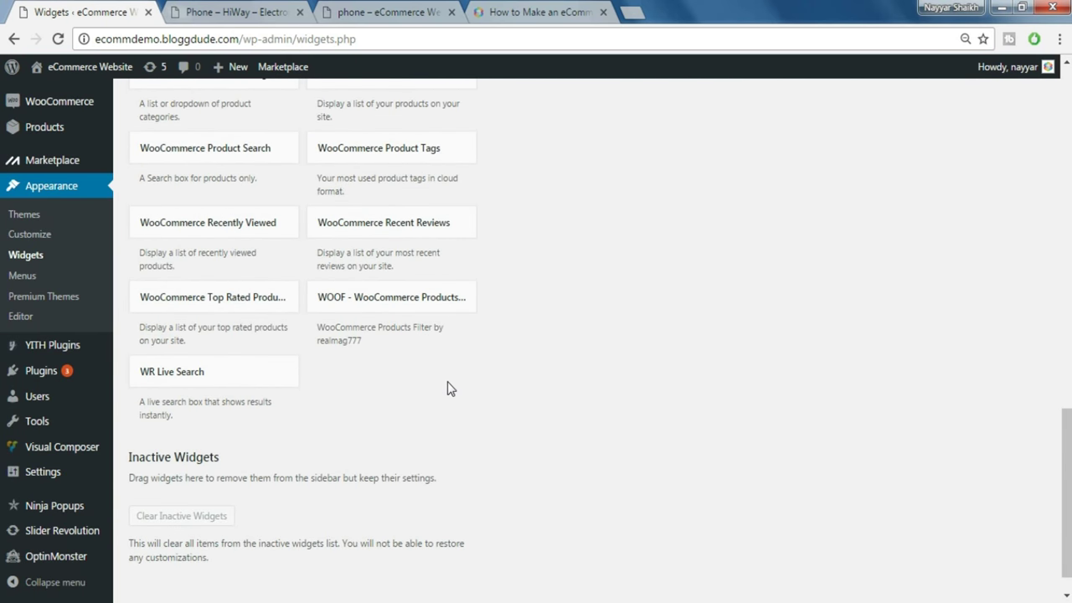
# Add the WOOF - WooCommerce Products Filter widget to the WooCommerce Sidebar and save it.
pyautogui.click(440, 306)
pyautogui.scroll(-1, 503, 346)
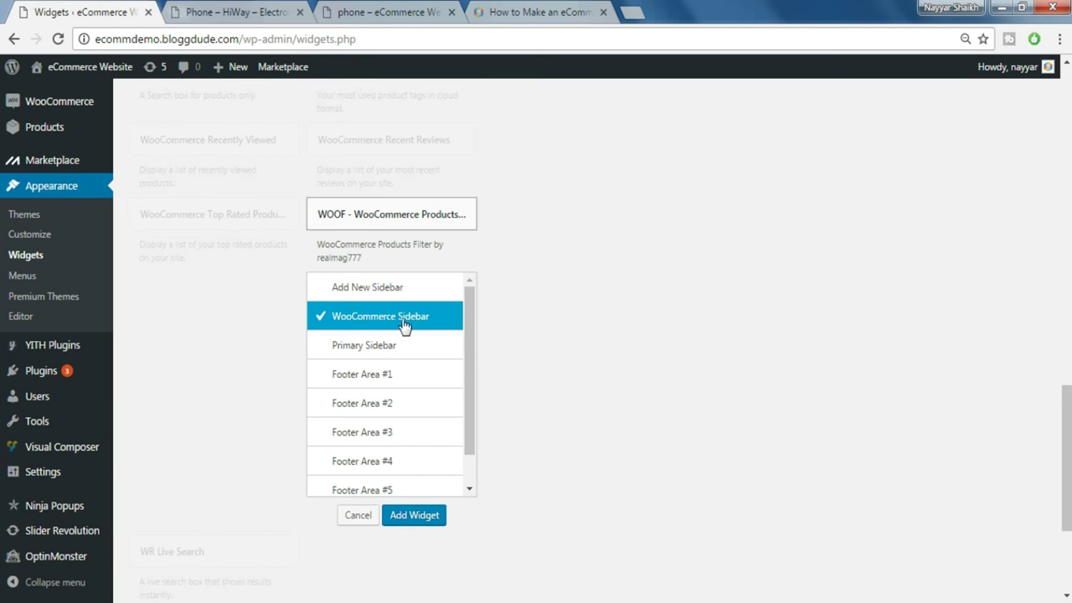
pyautogui.click(413, 519)
pyautogui.scroll(-4, 785, 383)
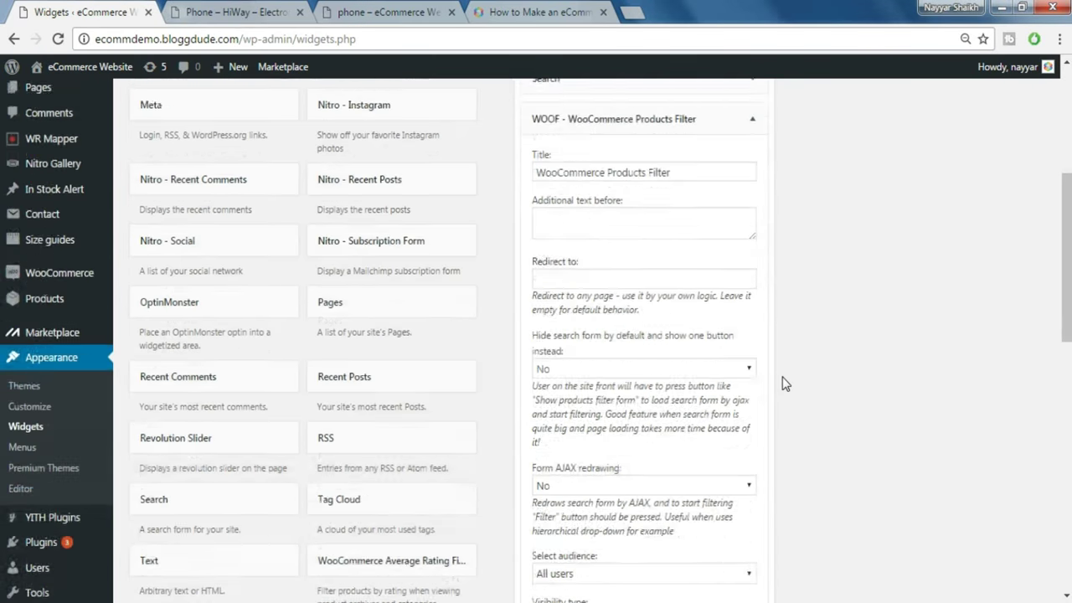
pyautogui.scroll(3, 786, 383)
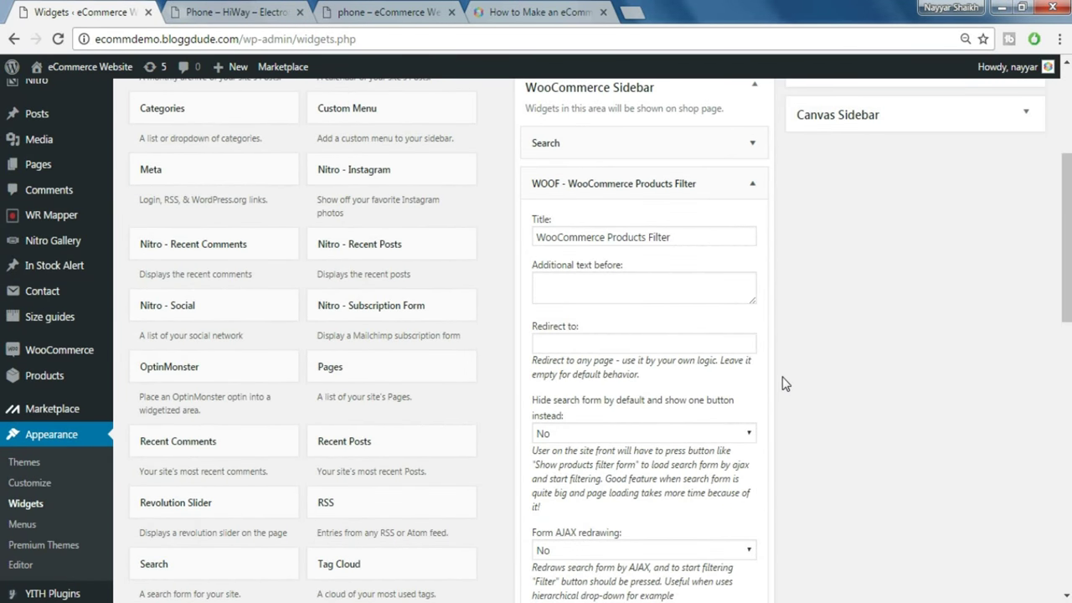
pyautogui.scroll(-2, 747, 512)
pyautogui.click(738, 596)
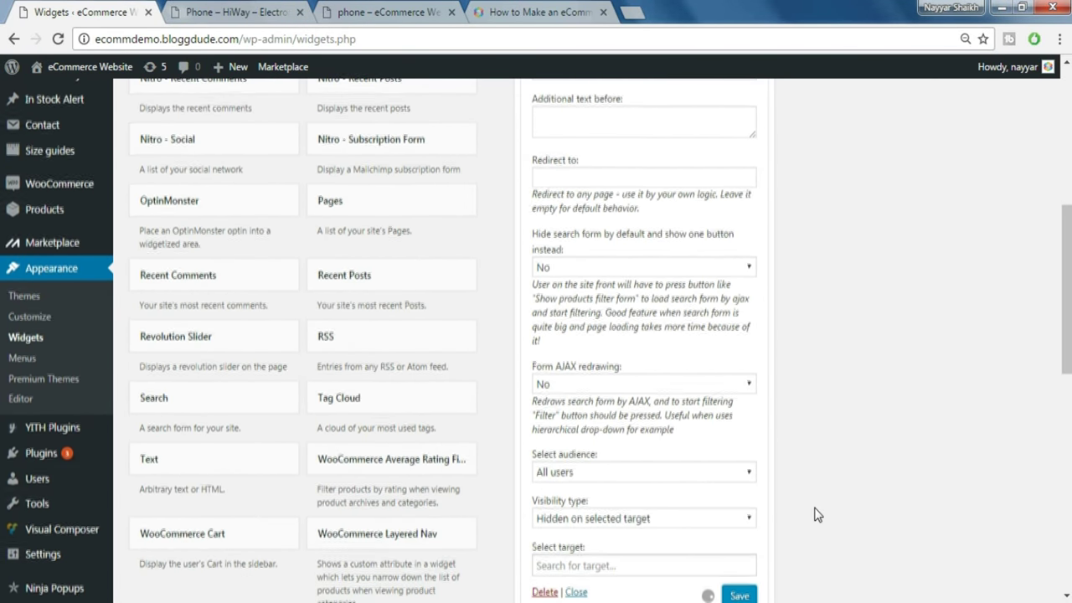
# Save the Search widget's settings, then collapse both sidebar widgets.
pyautogui.scroll(-1, 817, 514)
pyautogui.scroll(5, 741, 511)
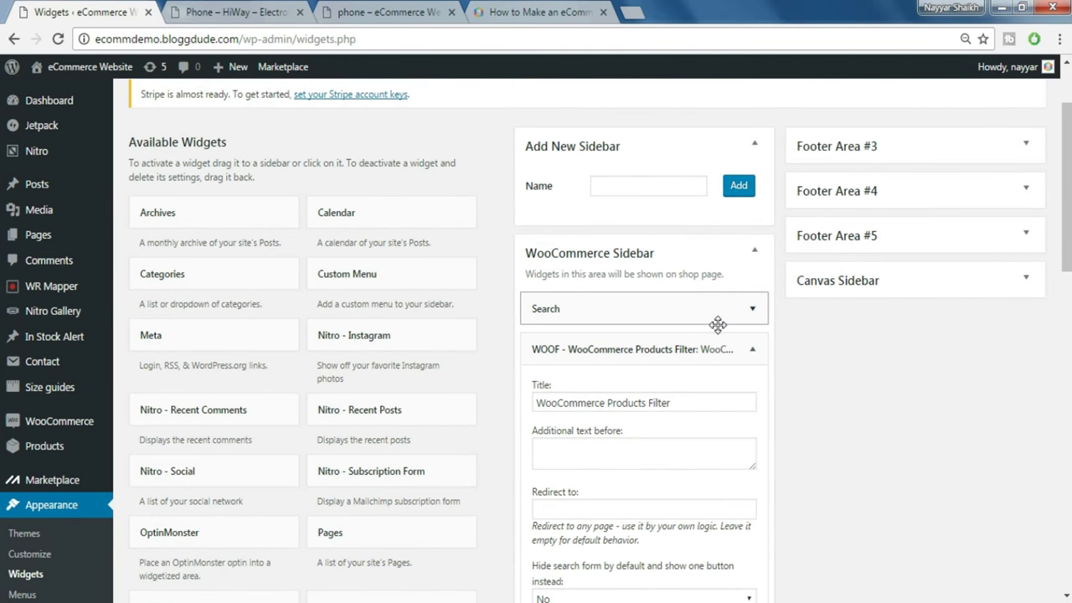
pyautogui.click(737, 302)
pyautogui.scroll(-1, 792, 340)
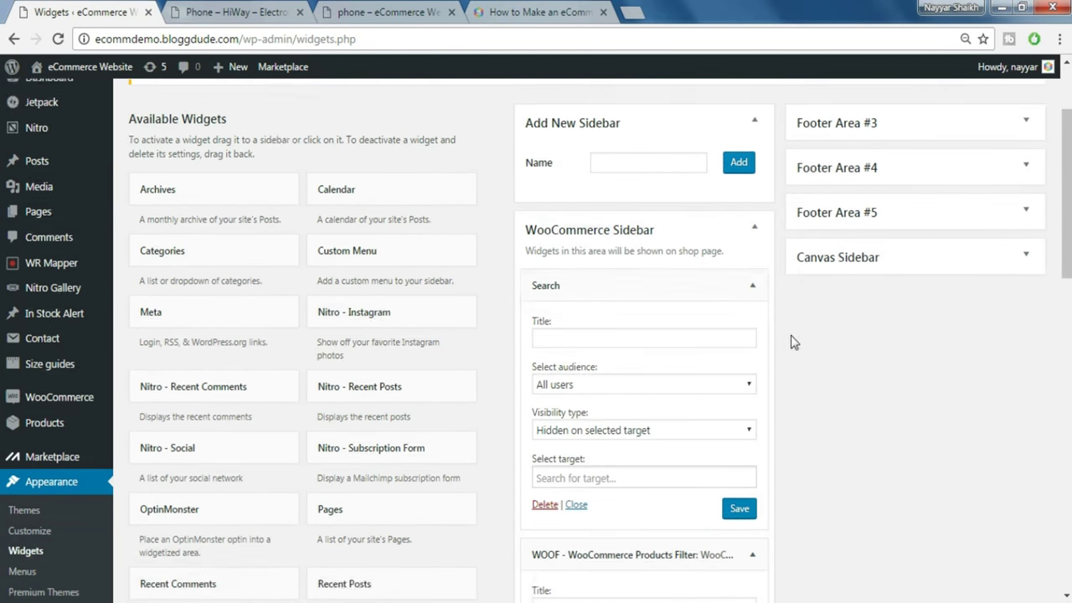
pyautogui.click(738, 453)
pyautogui.click(752, 229)
pyautogui.click(756, 256)
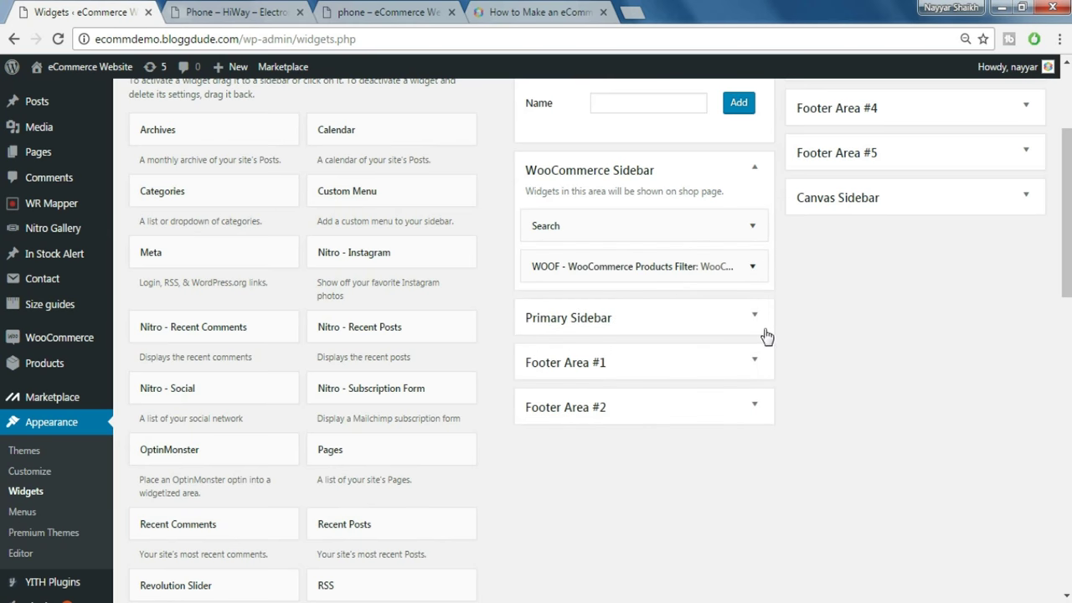
pyautogui.scroll(-5, 562, 356)
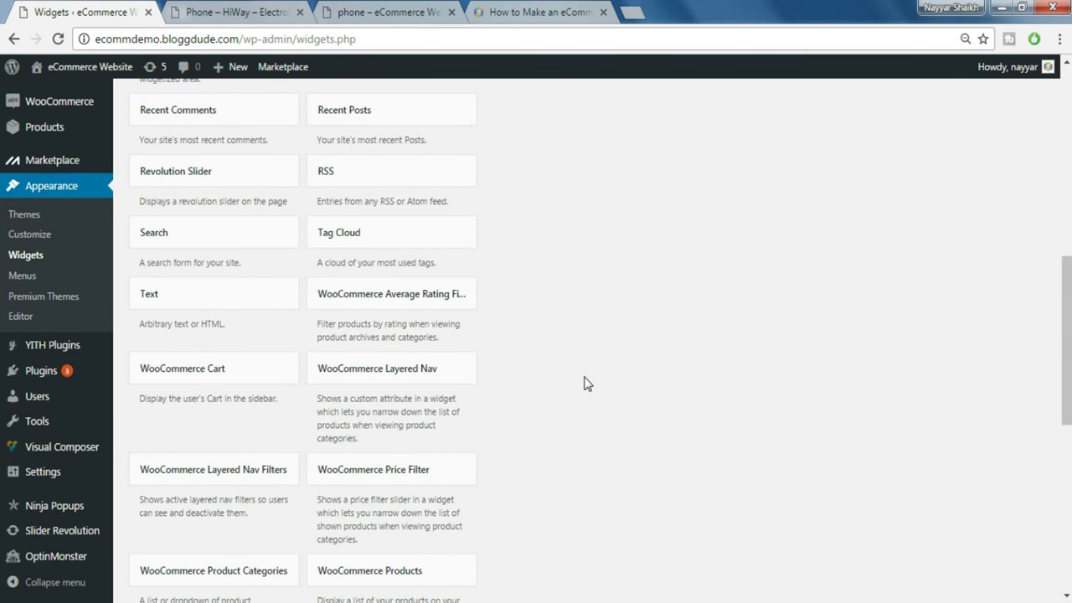
# Add the Product Categories widget to the WooCommerce Sidebar.
pyautogui.scroll(-1, 587, 383)
pyautogui.scroll(-2, 586, 383)
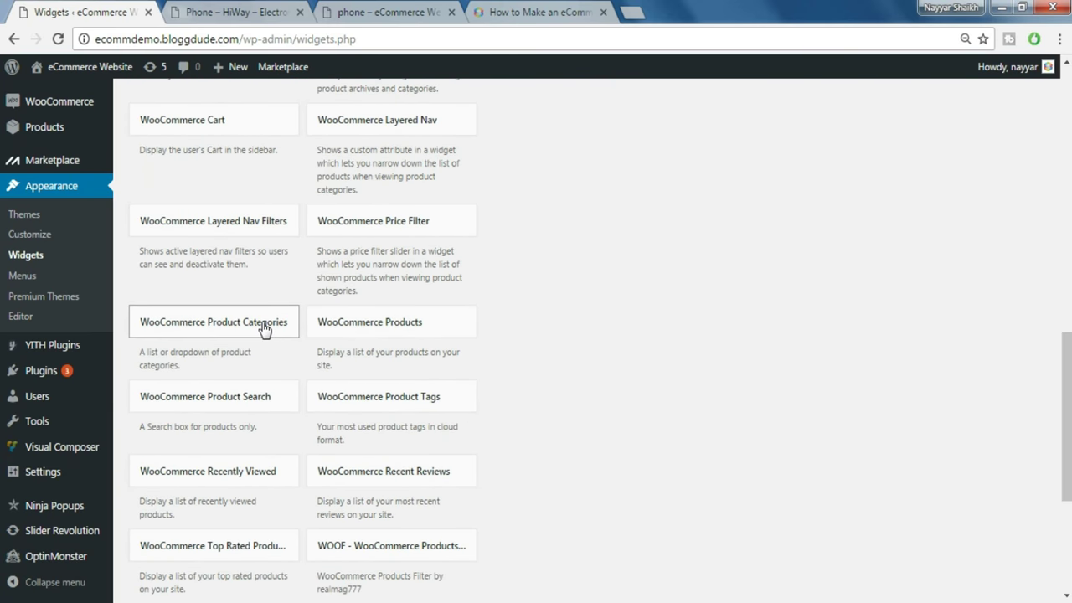
pyautogui.click(264, 328)
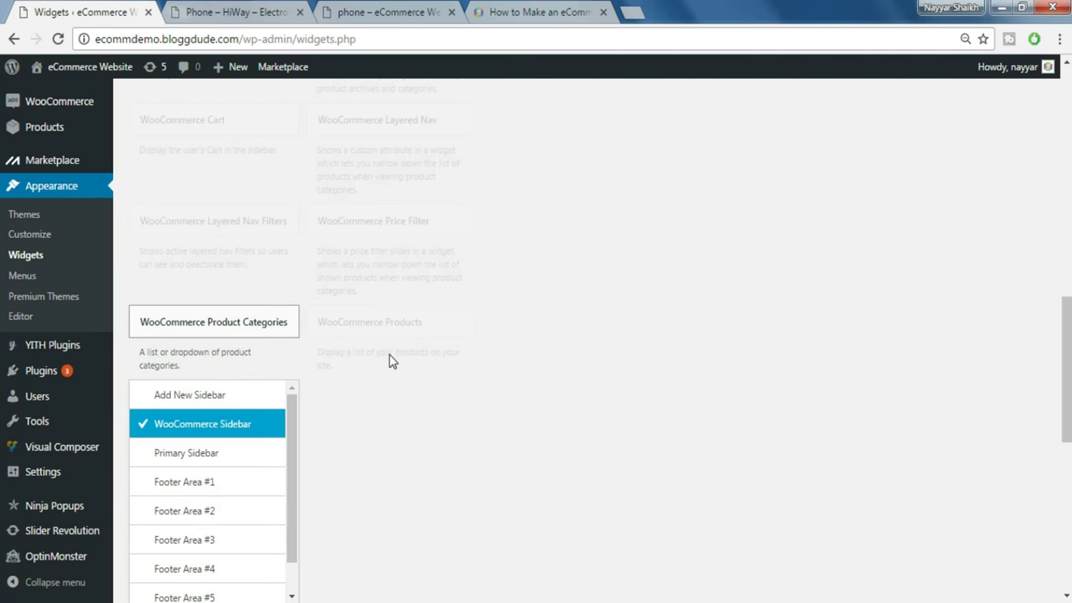
pyautogui.click(237, 457)
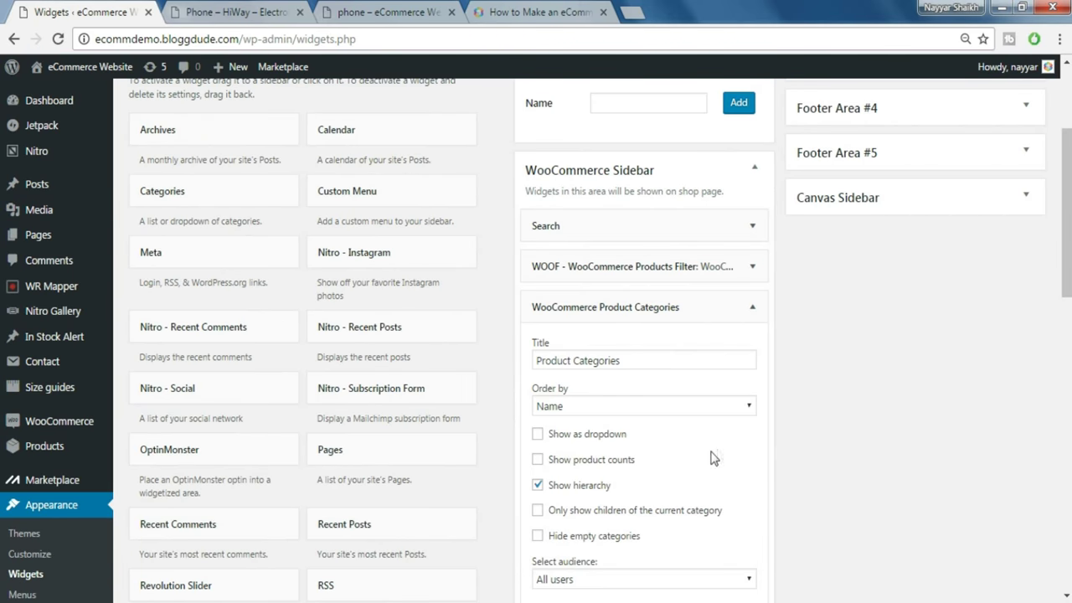
pyautogui.click(751, 312)
# Add the WooCommerce Recently Viewed widget to the WooCommerce Sidebar instead of Top Rated Products.
pyautogui.scroll(-6, 631, 359)
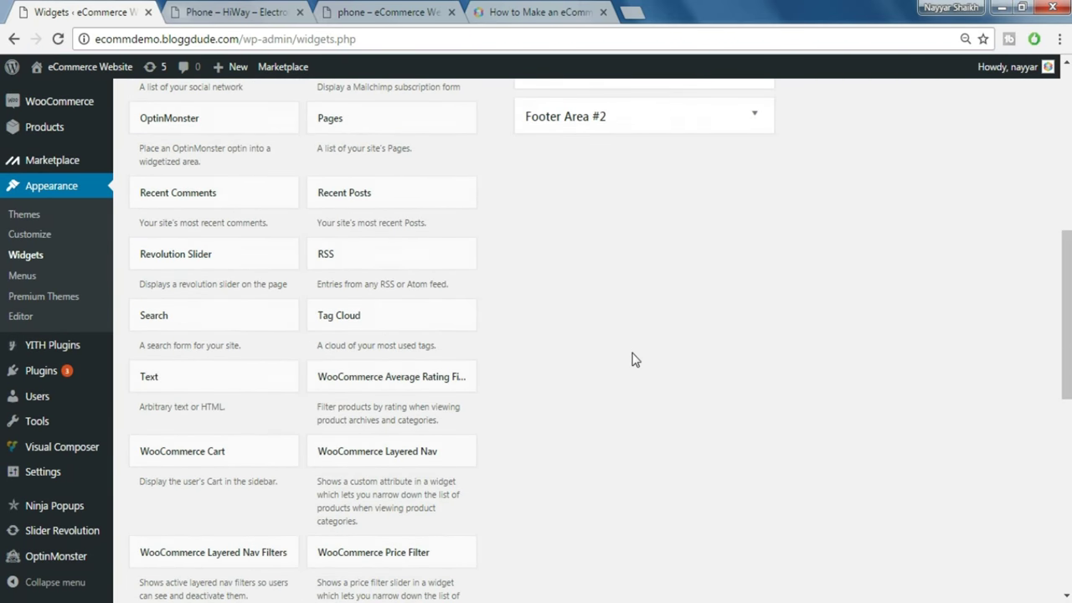
pyautogui.scroll(-3, 630, 361)
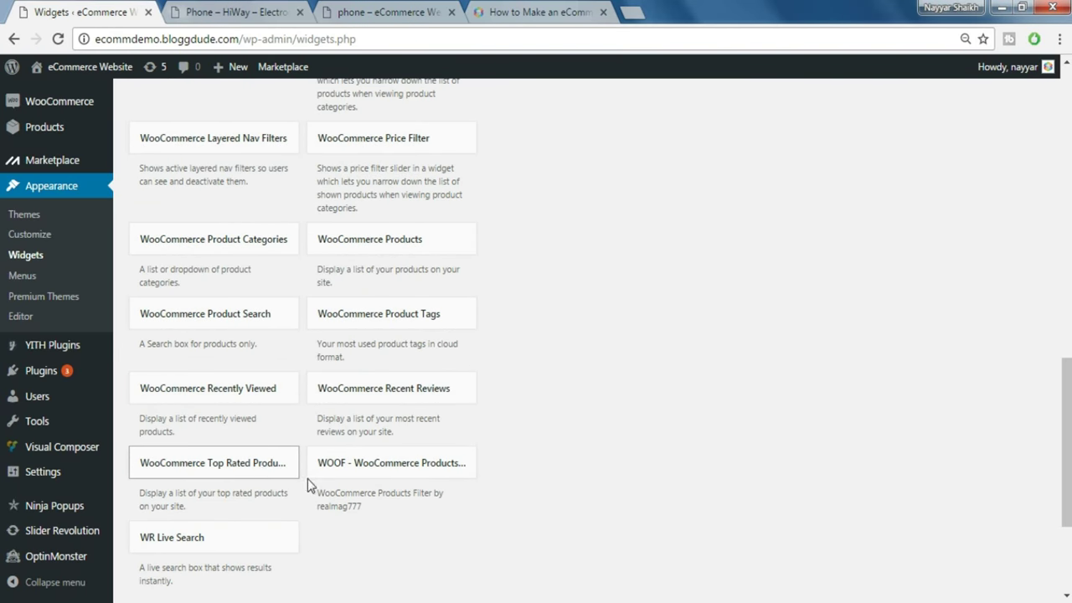
pyautogui.click(261, 470)
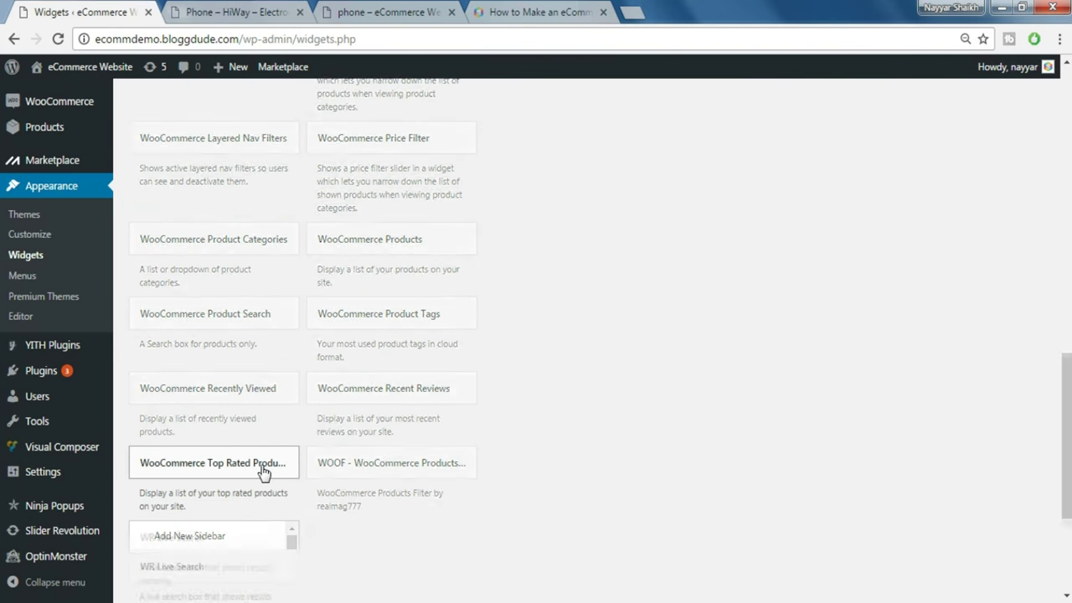
pyautogui.click(278, 387)
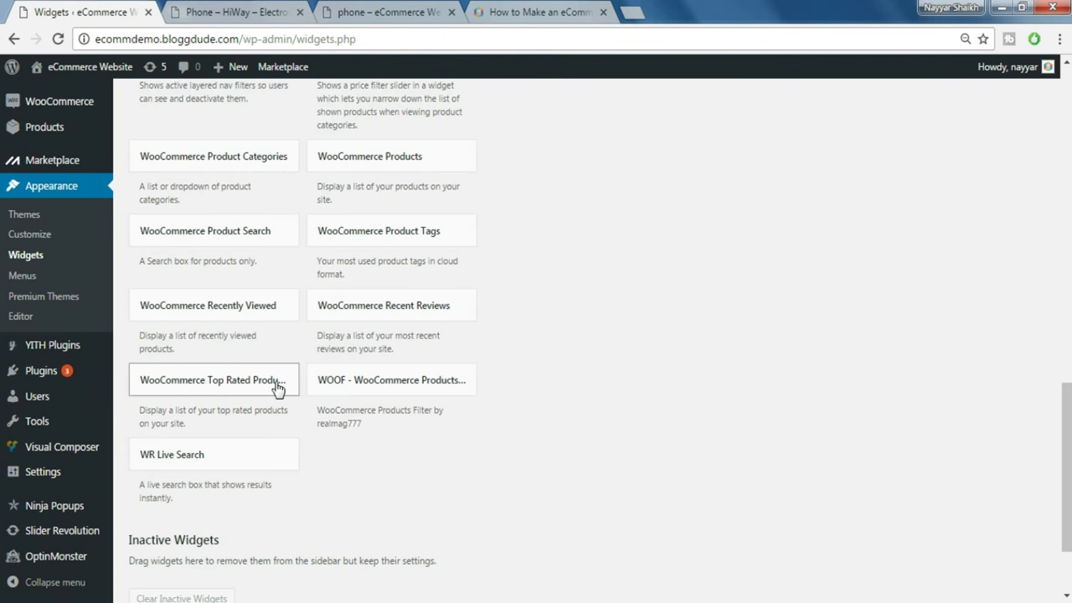
pyautogui.click(266, 315)
pyautogui.click(263, 446)
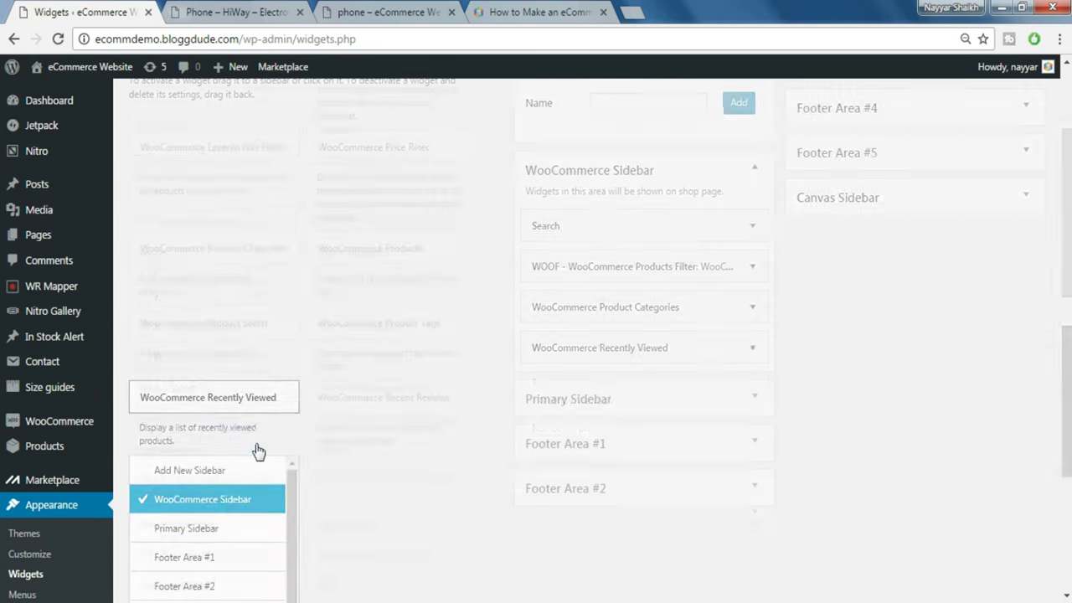
pyautogui.click(743, 348)
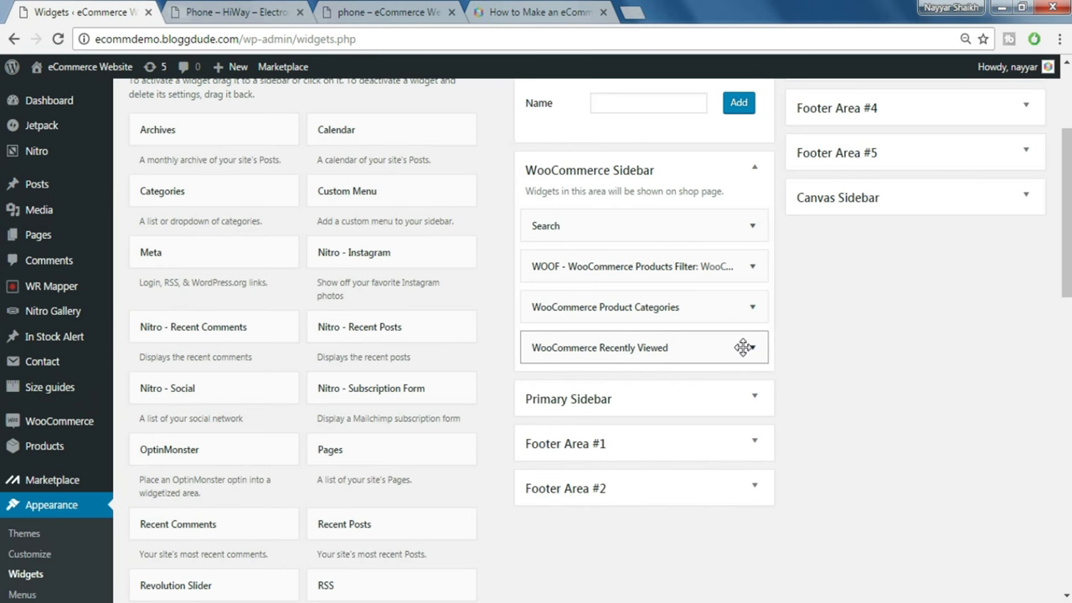
# Save the Product Categories and Recently Viewed widget settings.
pyautogui.scroll(1, 743, 343)
pyautogui.scroll(-1, 746, 294)
pyautogui.click(747, 317)
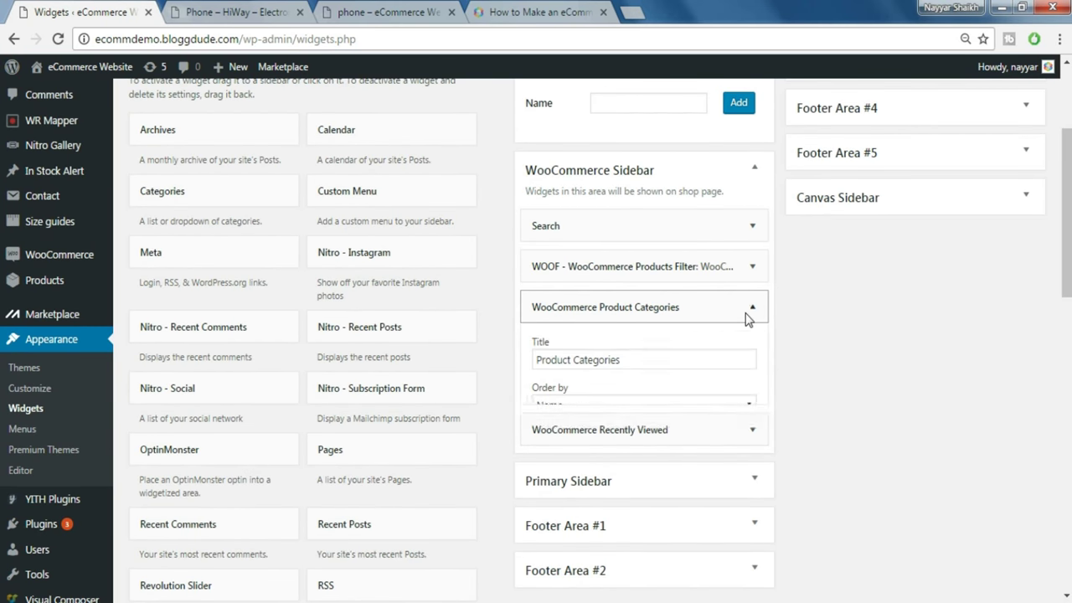
pyautogui.scroll(-3, 842, 337)
pyautogui.click(741, 456)
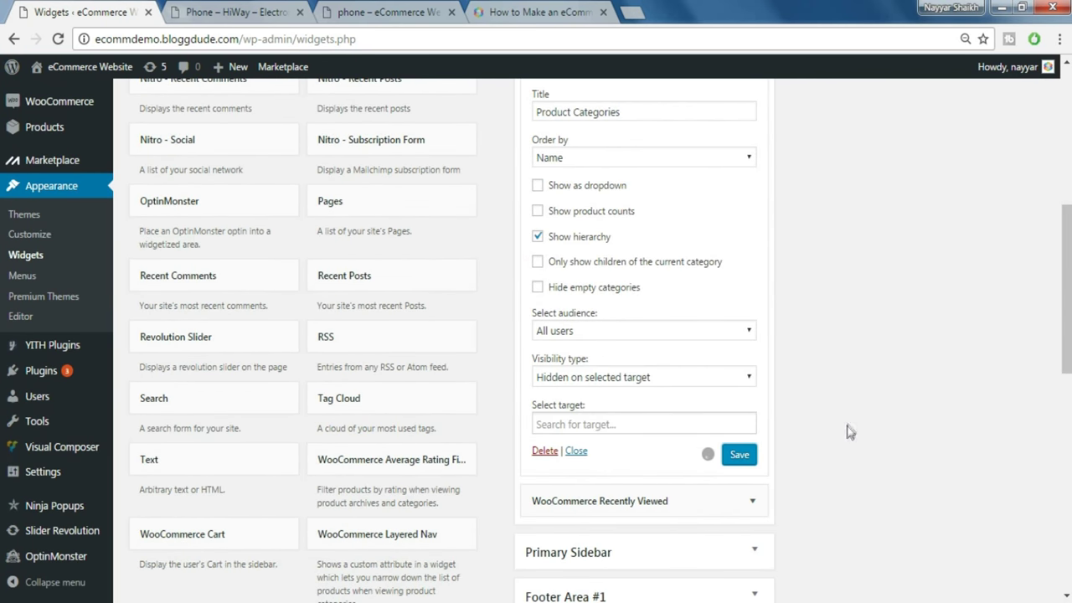
pyautogui.scroll(3, 795, 360)
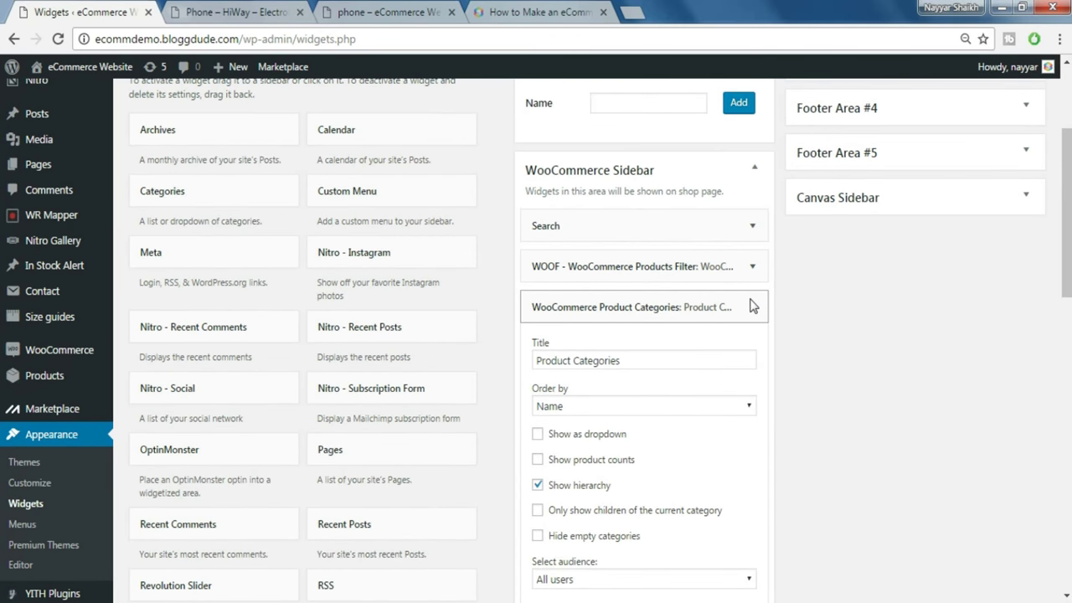
pyautogui.click(753, 307)
pyautogui.click(750, 352)
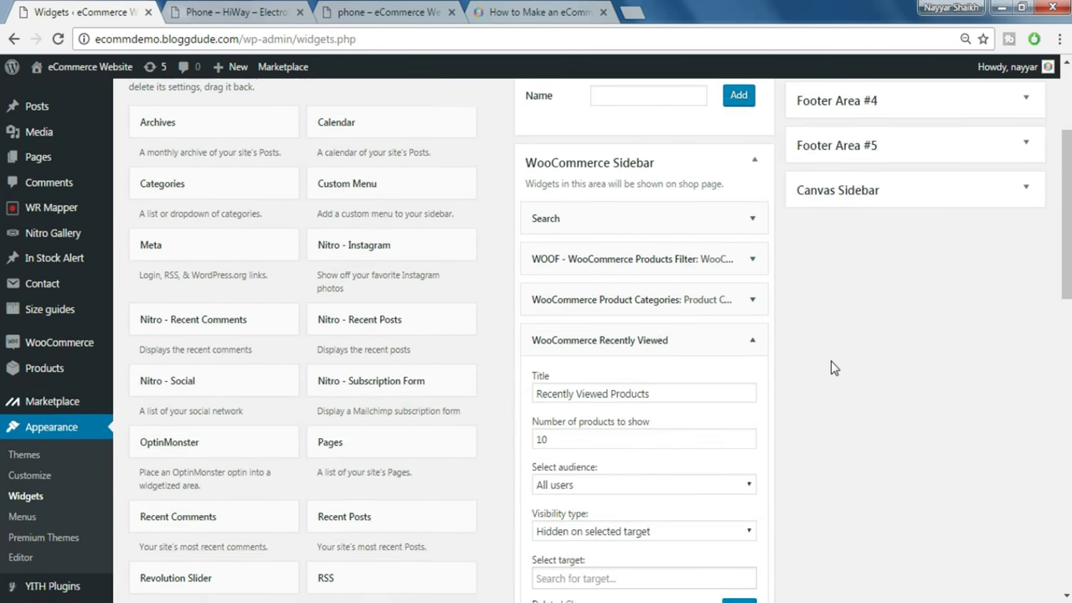
pyautogui.scroll(-3, 831, 361)
pyautogui.click(740, 367)
pyautogui.scroll(6, 819, 361)
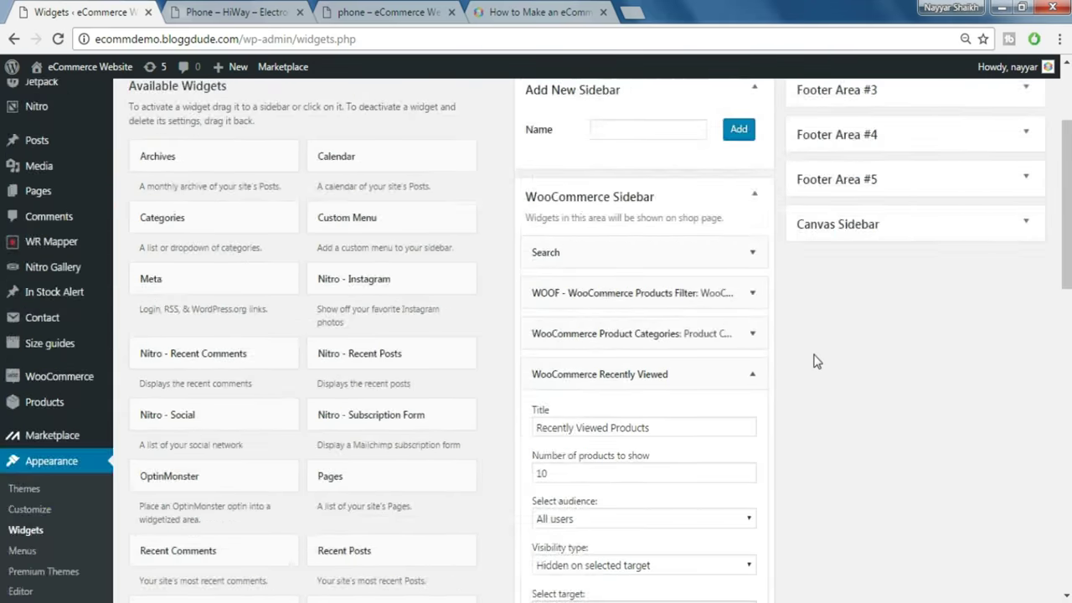
pyautogui.click(284, 12)
# Reload the phone category page and check its new Search, Filter, Categories and Recently Viewed sidebar.
pyautogui.click(377, 8)
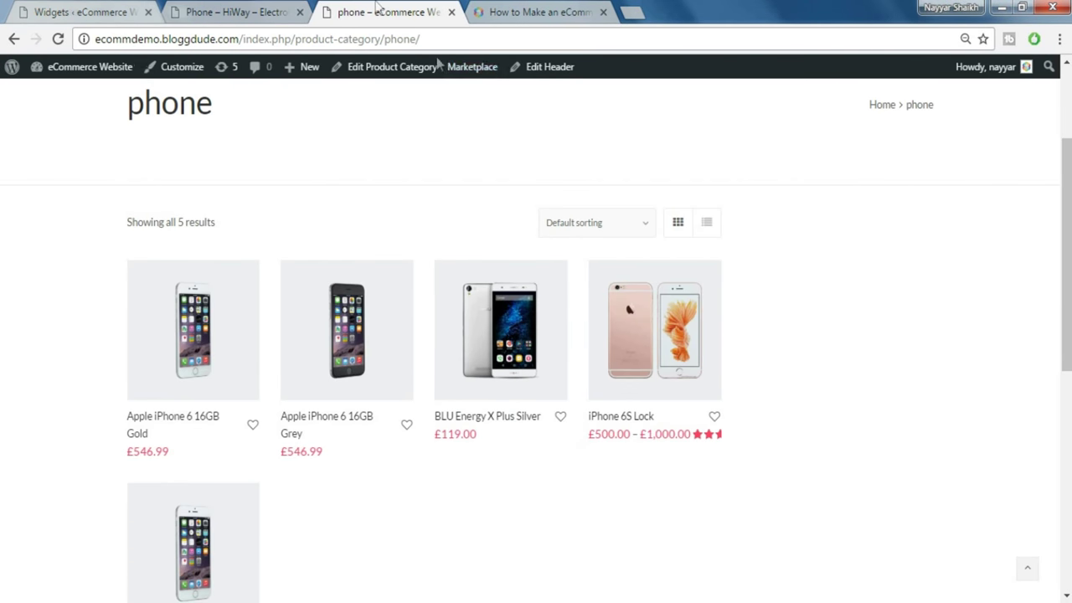
pyautogui.click(59, 39)
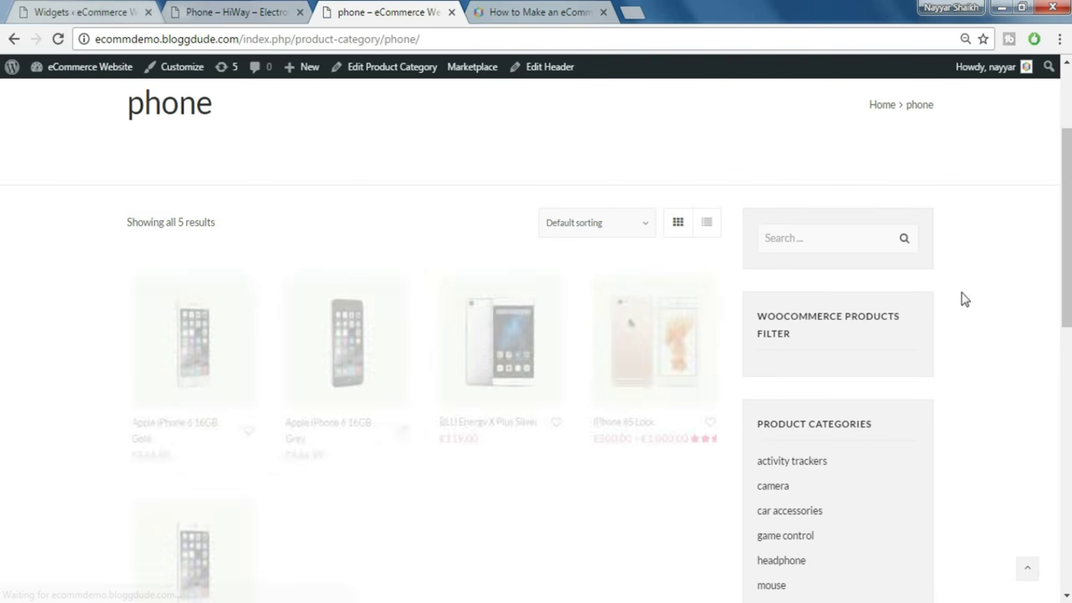
pyautogui.scroll(-5, 943, 330)
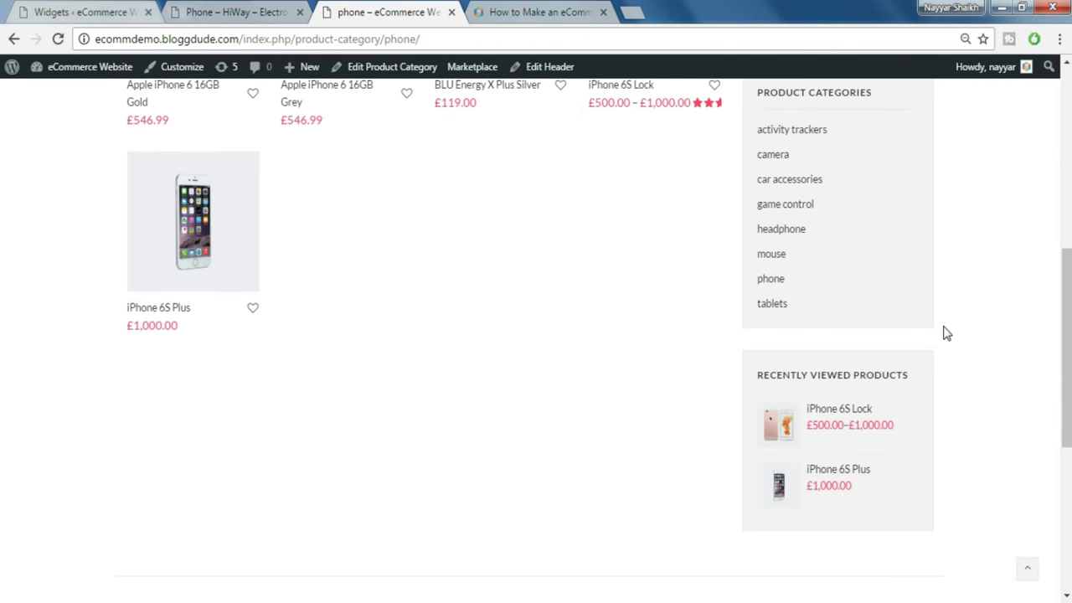
pyautogui.scroll(5, 844, 382)
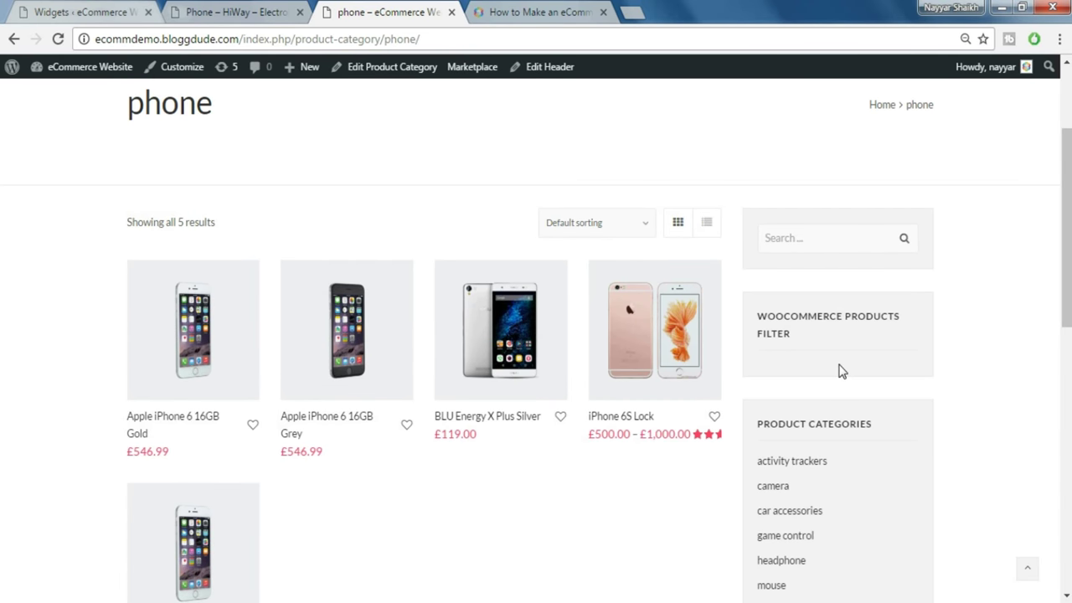
pyautogui.click(104, 9)
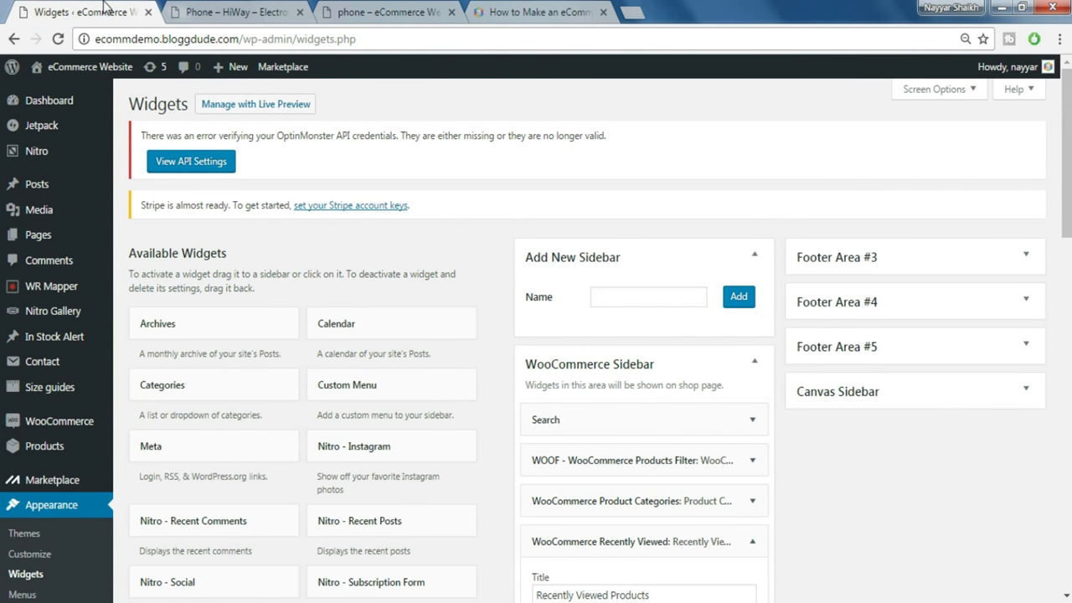
# In WooCommerce Products Filter settings, set Search by Price to As woo range-slider.
pyautogui.moveTo(67, 421)
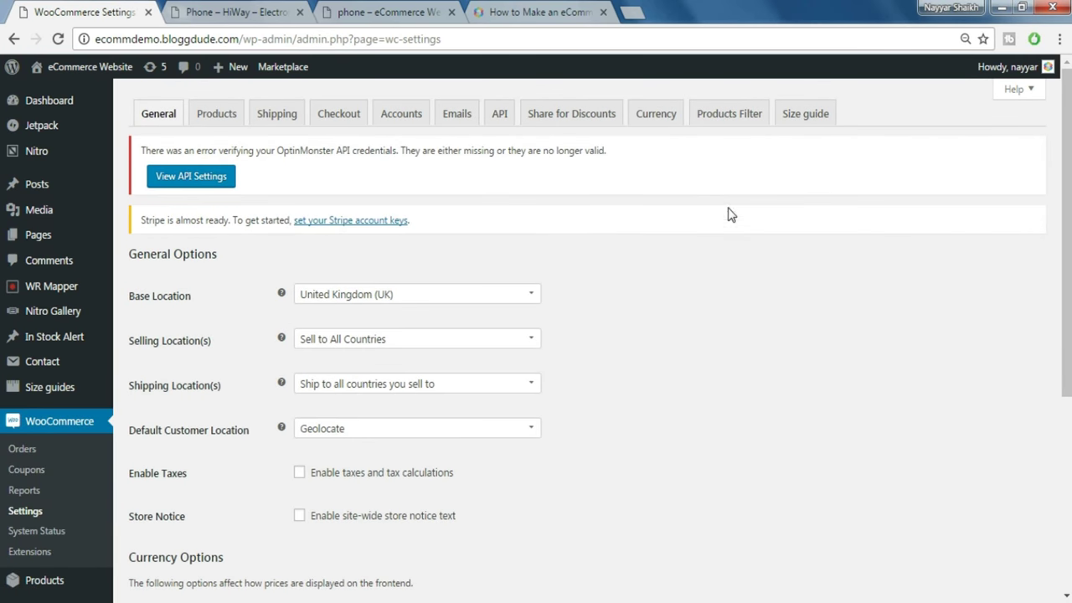
pyautogui.click(727, 117)
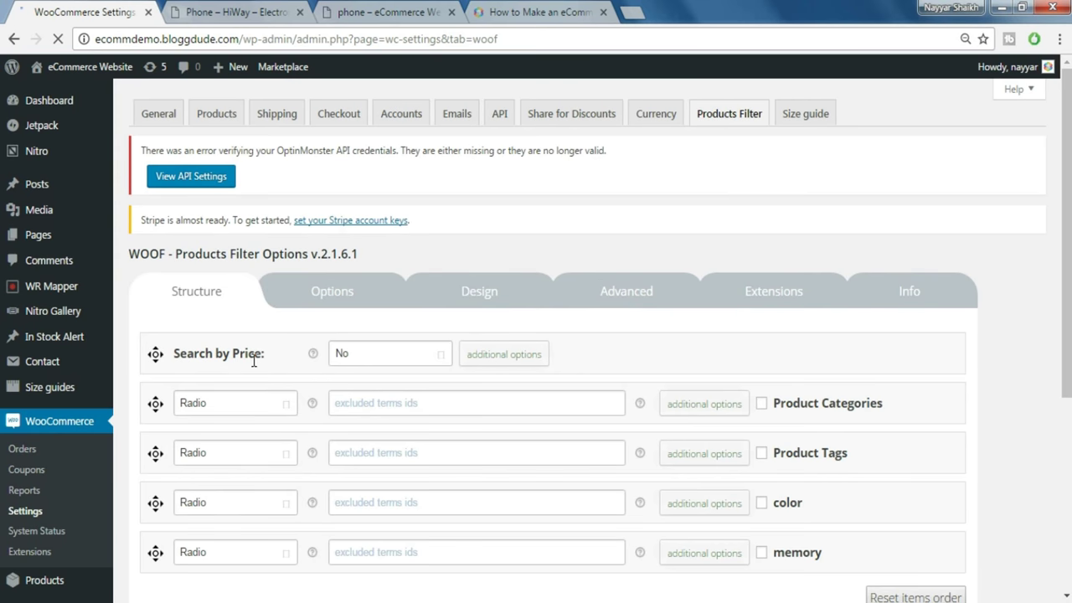
pyautogui.click(378, 357)
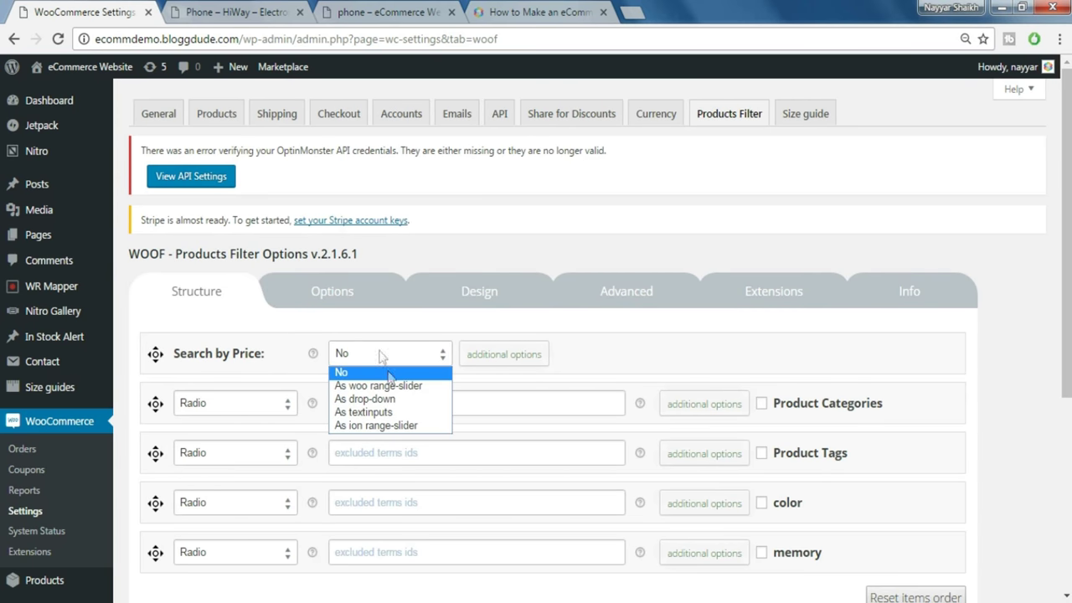
pyautogui.click(409, 388)
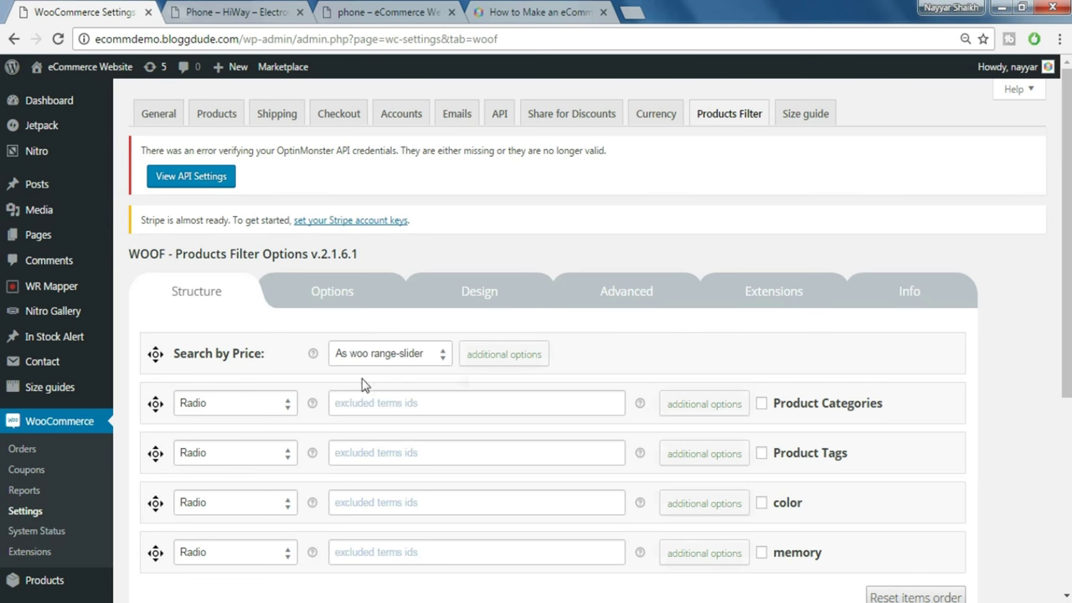
# Include color in the filter structure, keeping its display type as Radio.
pyautogui.scroll(-1, 728, 363)
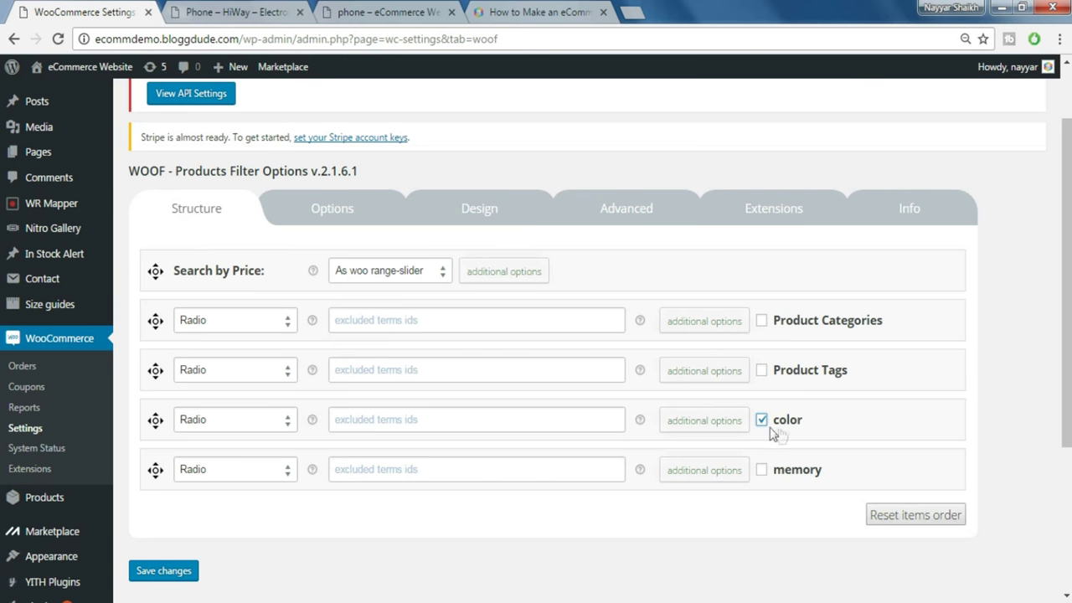
pyautogui.click(263, 428)
pyautogui.click(263, 437)
pyautogui.click(260, 418)
pyautogui.click(227, 438)
# Enable the Labels and Color extensions and save the filter settings.
pyautogui.click(801, 231)
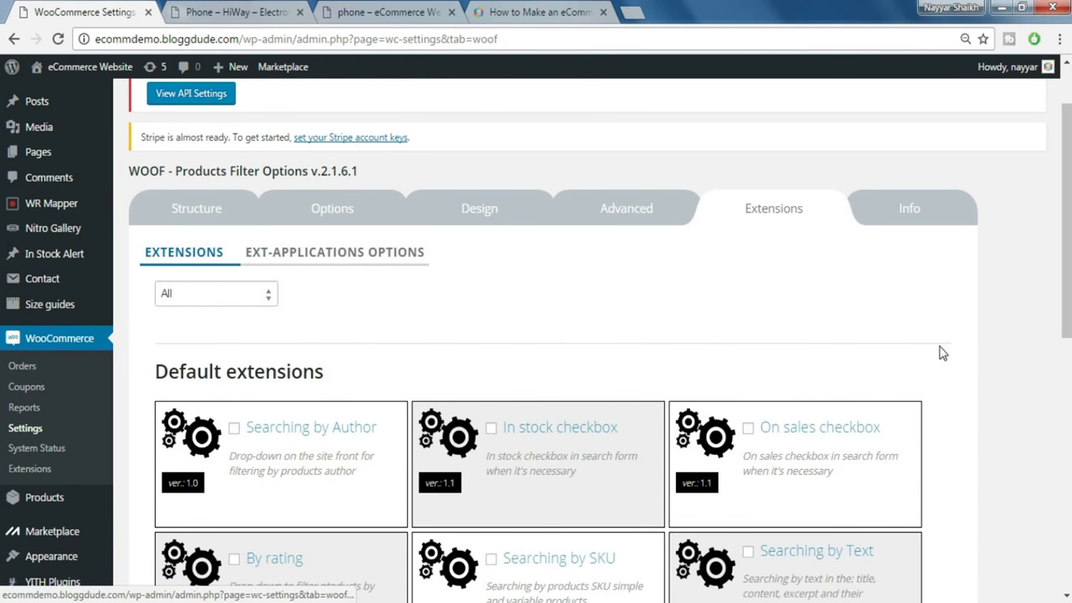
pyautogui.scroll(-2, 939, 354)
pyautogui.scroll(-2, 940, 354)
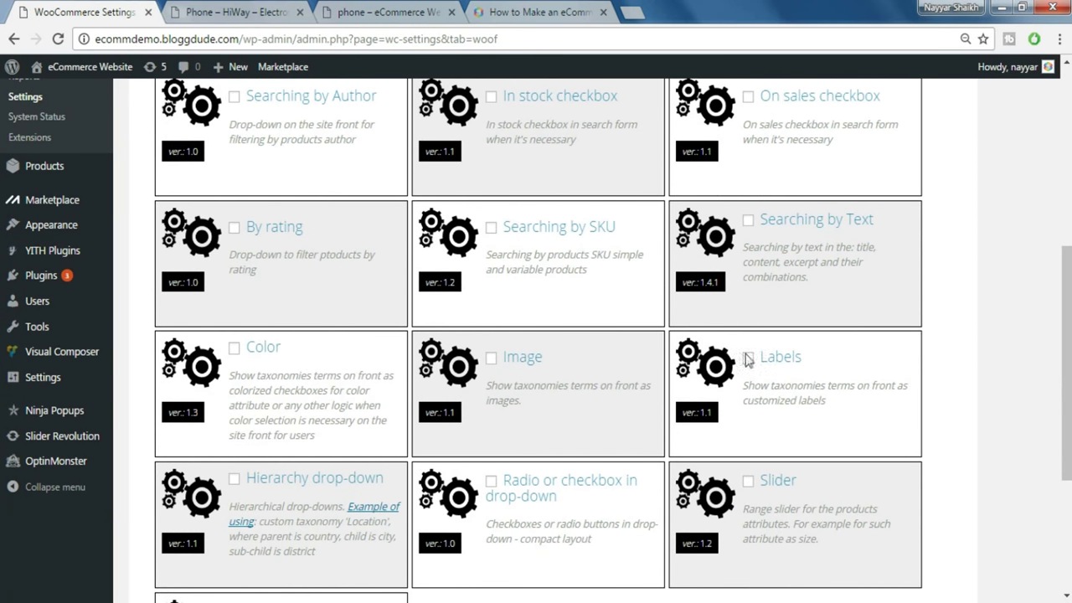
pyautogui.click(749, 359)
pyautogui.click(234, 348)
pyautogui.scroll(-2, 368, 423)
pyautogui.scroll(-1, 377, 464)
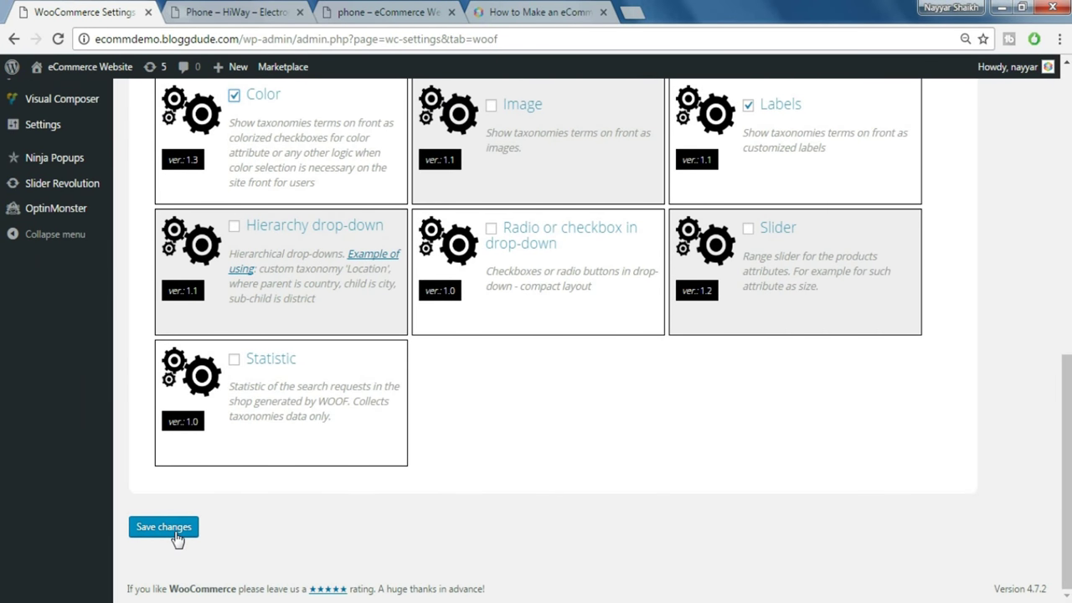
pyautogui.click(179, 530)
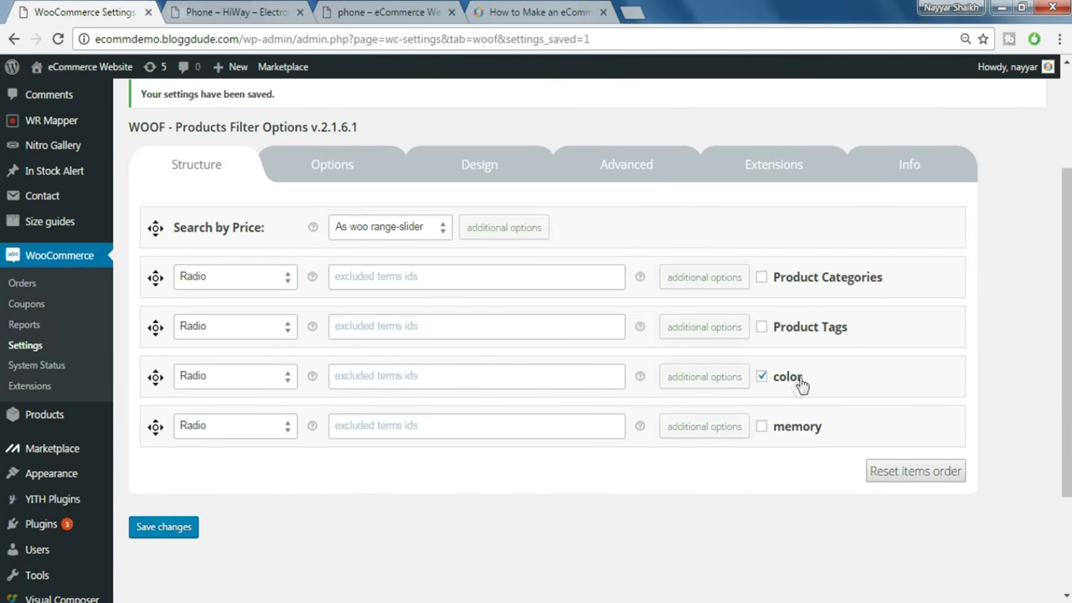
# Change the color filter's display type from Radio to Color and save the settings.
pyautogui.click(246, 380)
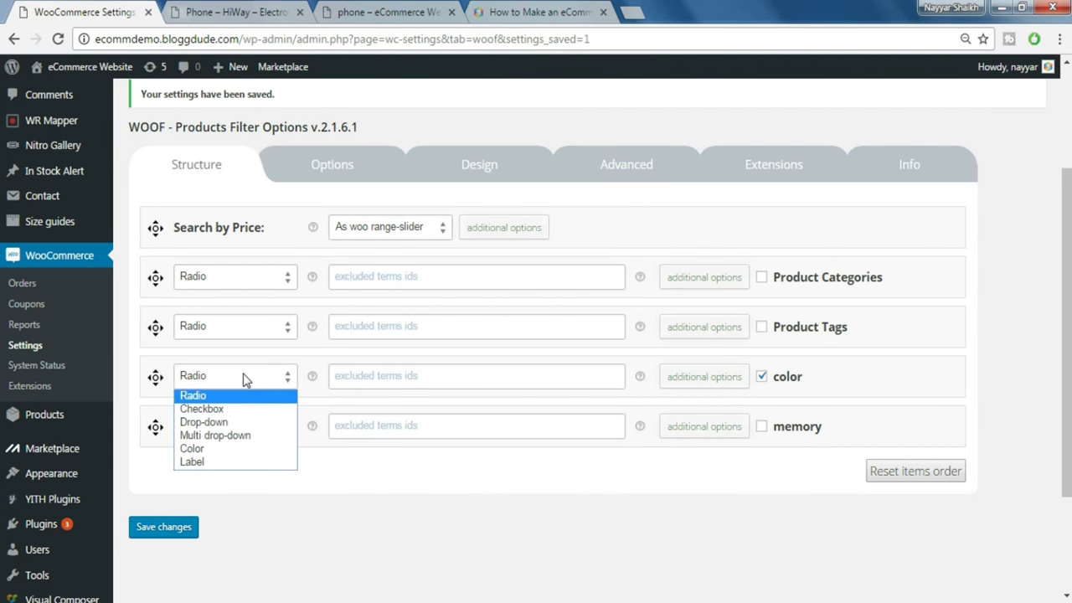
pyautogui.click(193, 449)
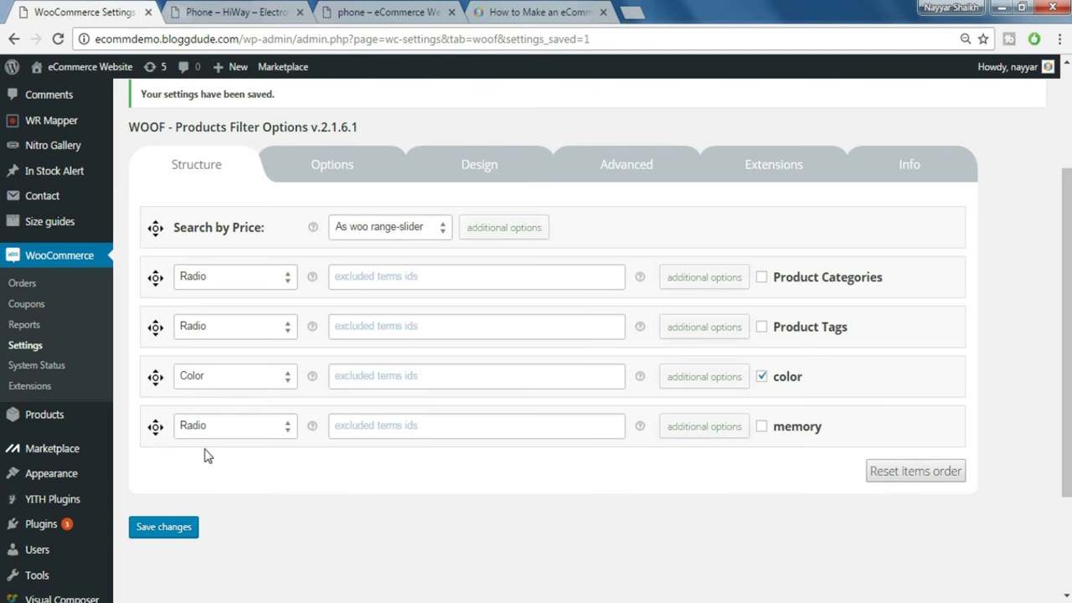
pyautogui.click(705, 377)
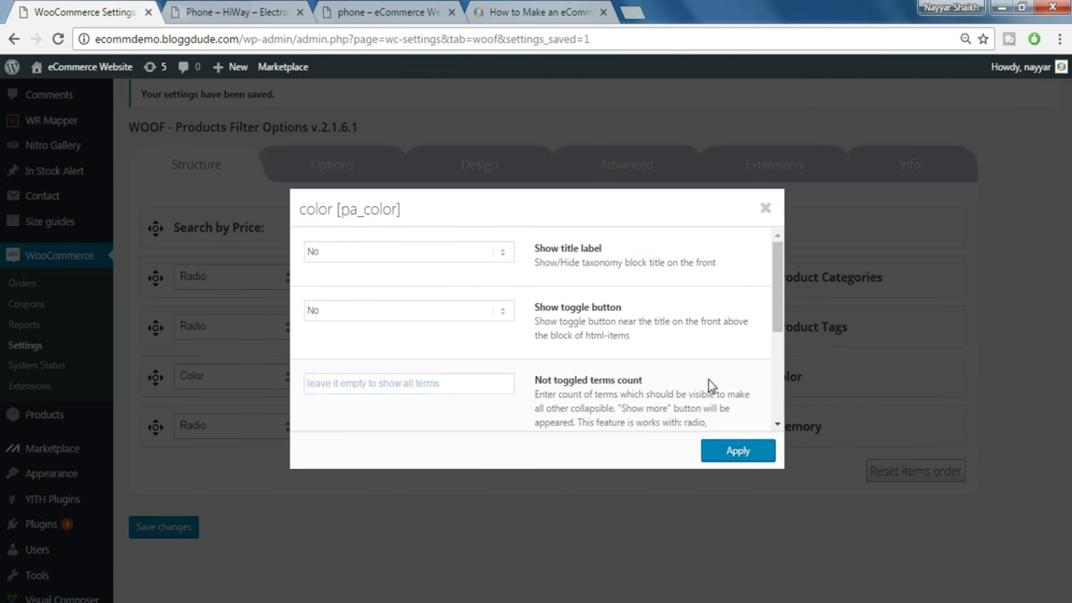
pyautogui.click(766, 208)
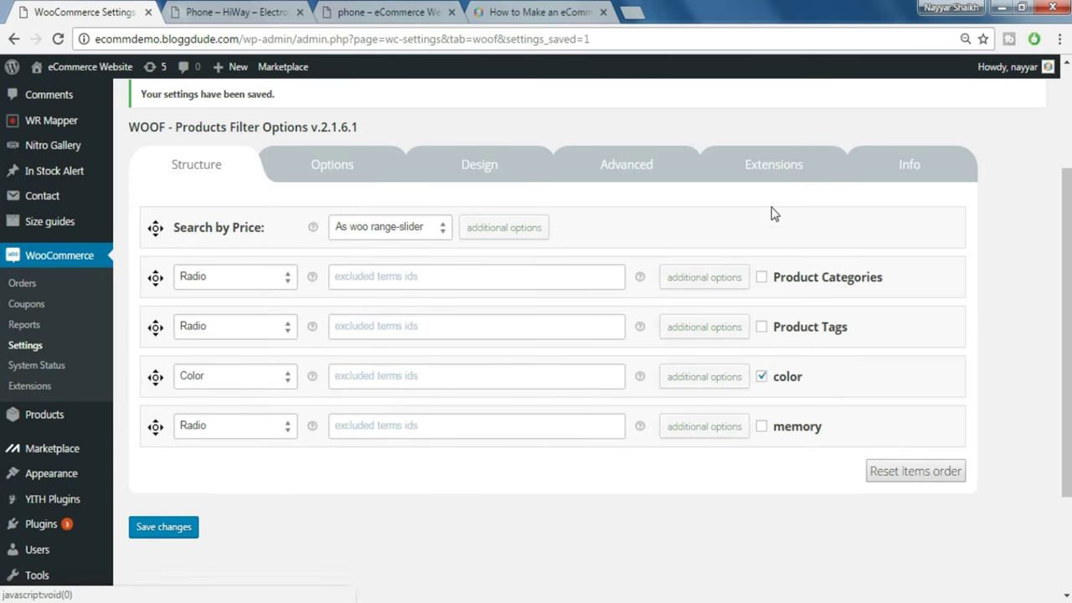
pyautogui.click(161, 534)
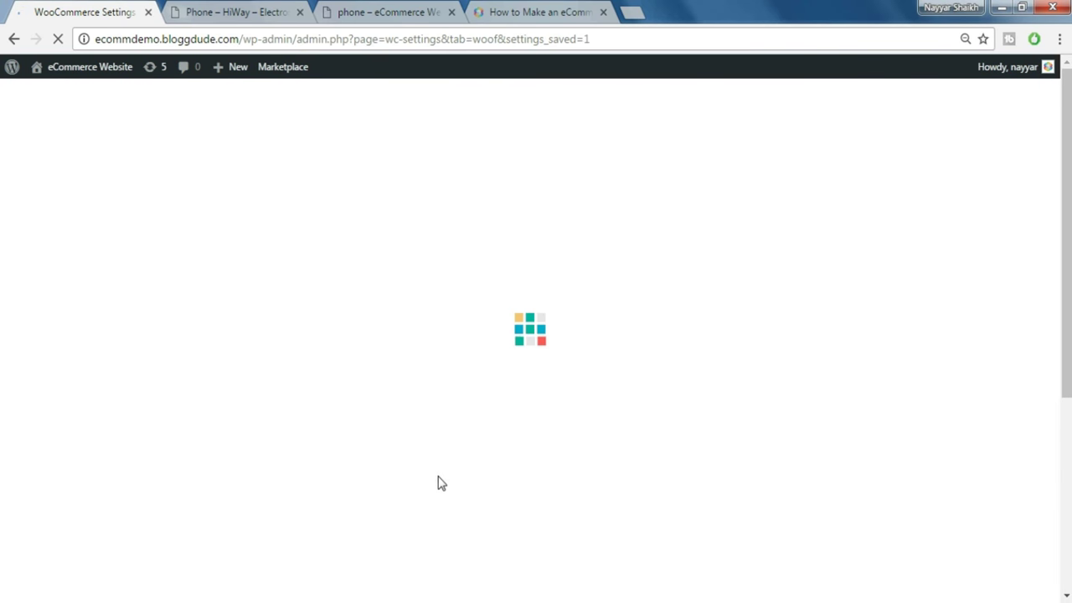
pyautogui.scroll(-2, 820, 472)
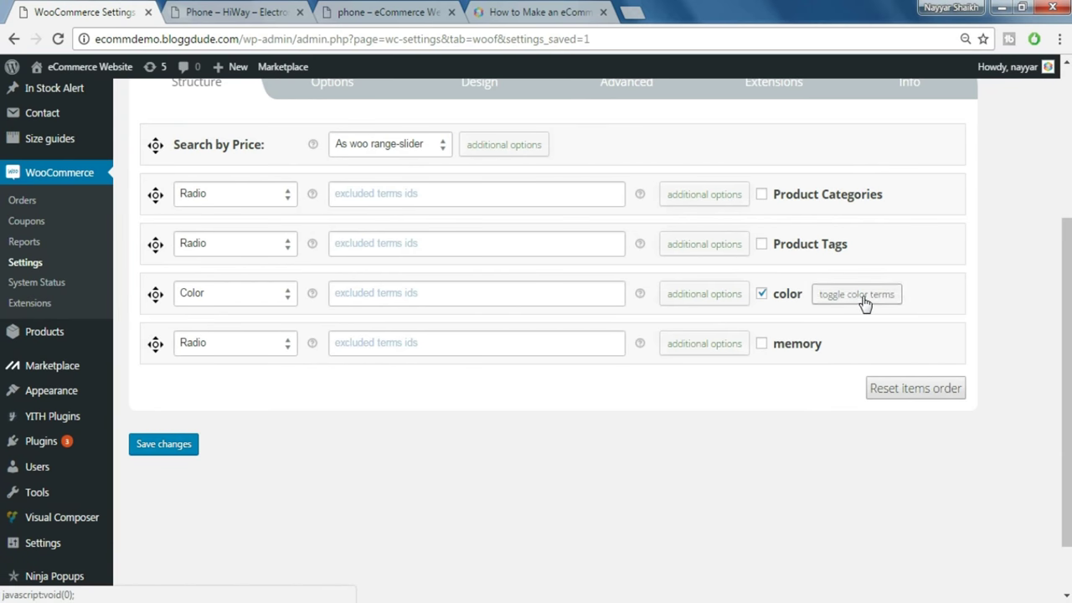
# Show the color term swatch settings and give the blue term a blue swatch.
pyautogui.click(865, 304)
pyautogui.scroll(-1, 867, 310)
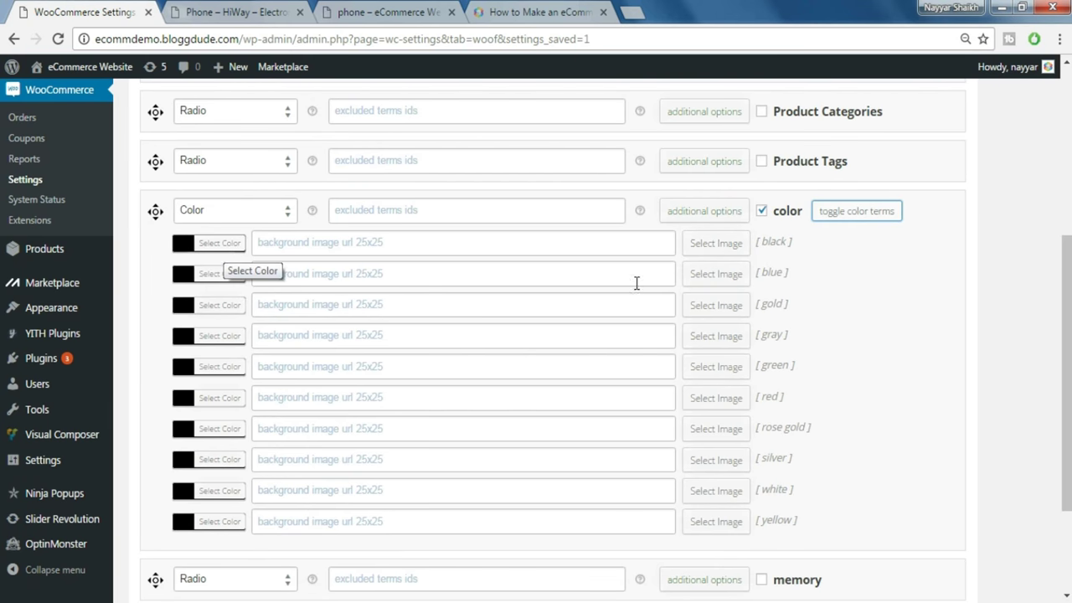
pyautogui.moveTo(792, 273); pyautogui.dragTo(412, 285)
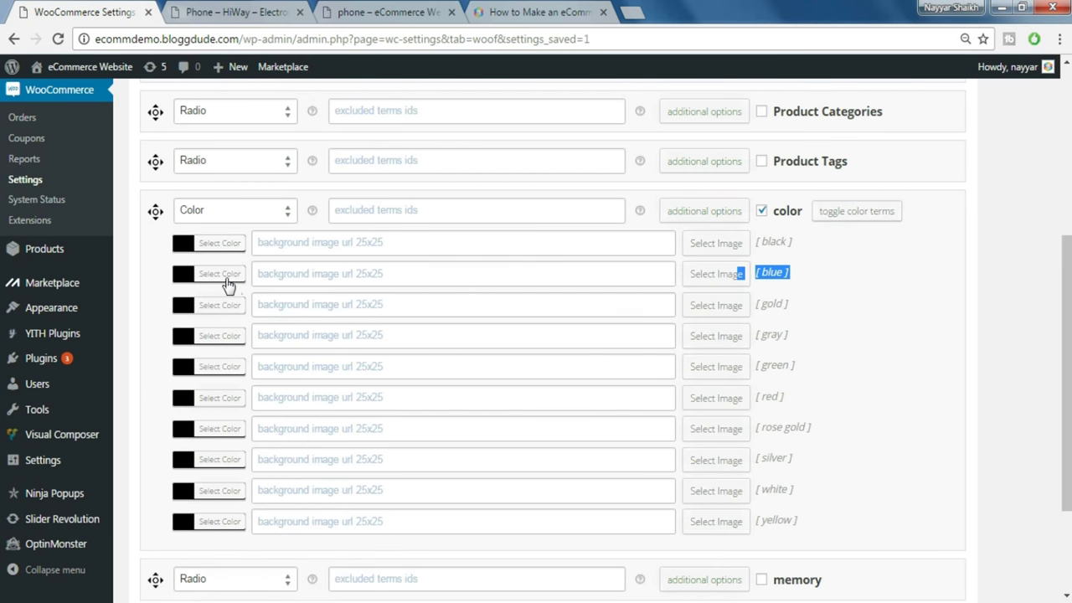
pyautogui.click(221, 276)
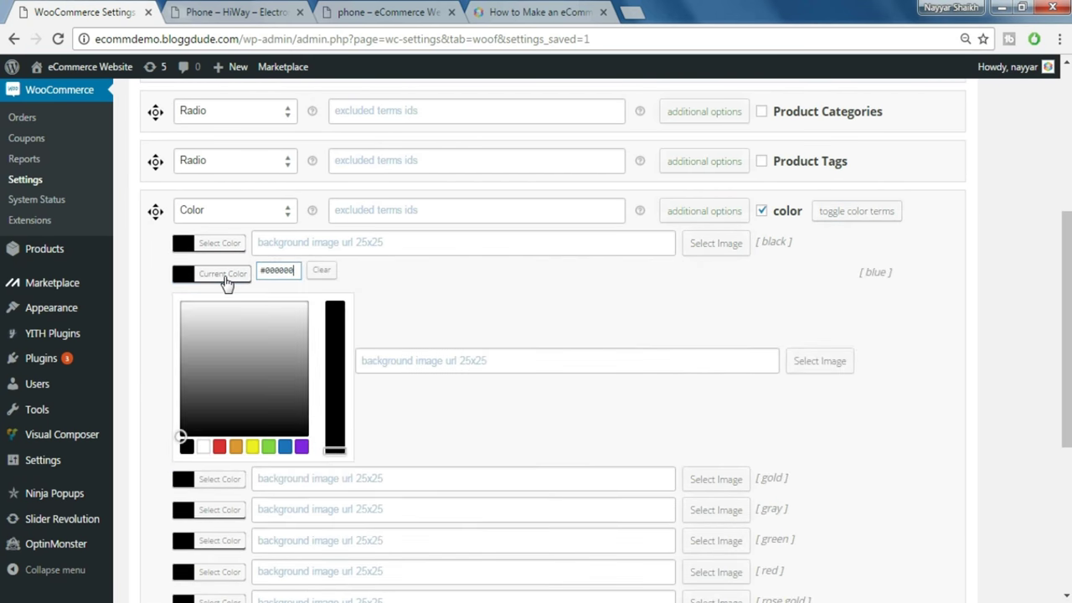
pyautogui.click(284, 447)
pyautogui.click(895, 329)
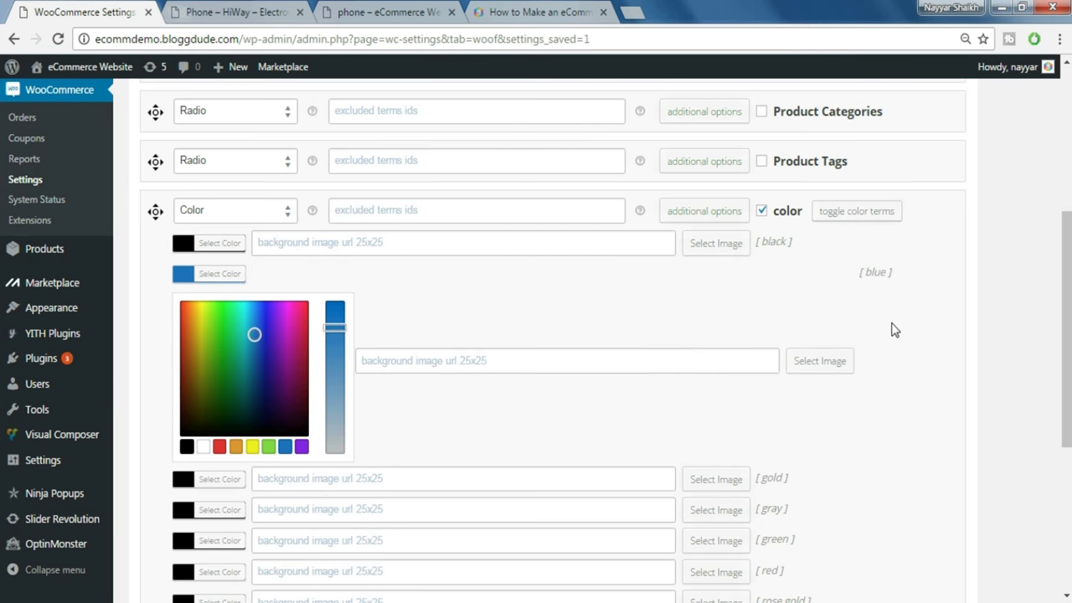
pyautogui.tripleClick(893, 330)
pyautogui.click(778, 304)
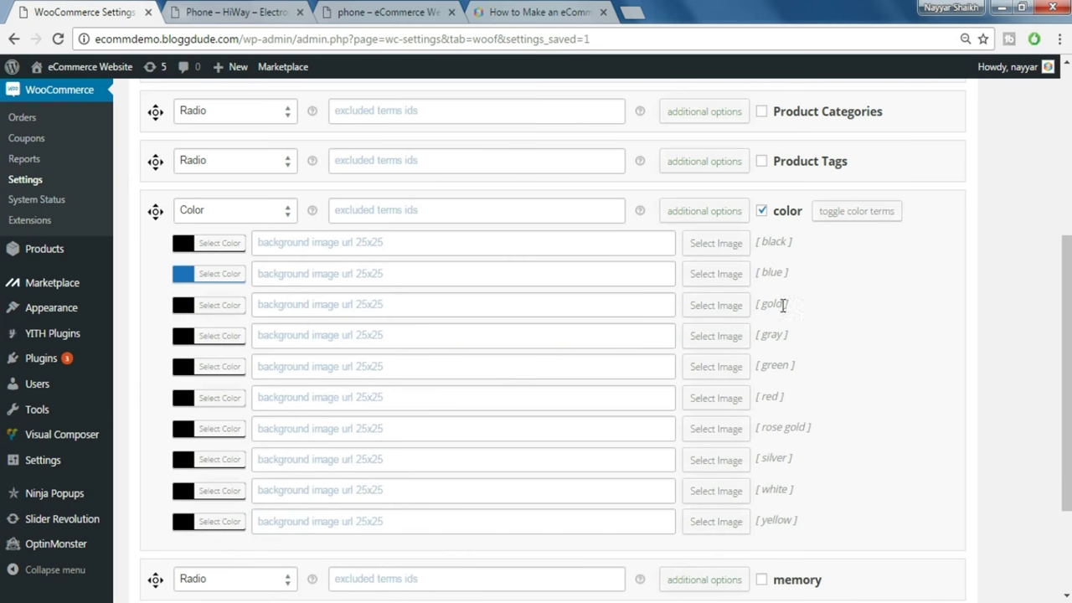
# Give the gold term an orange swatch, collapse the terms, and save the filter settings.
pyautogui.click(221, 305)
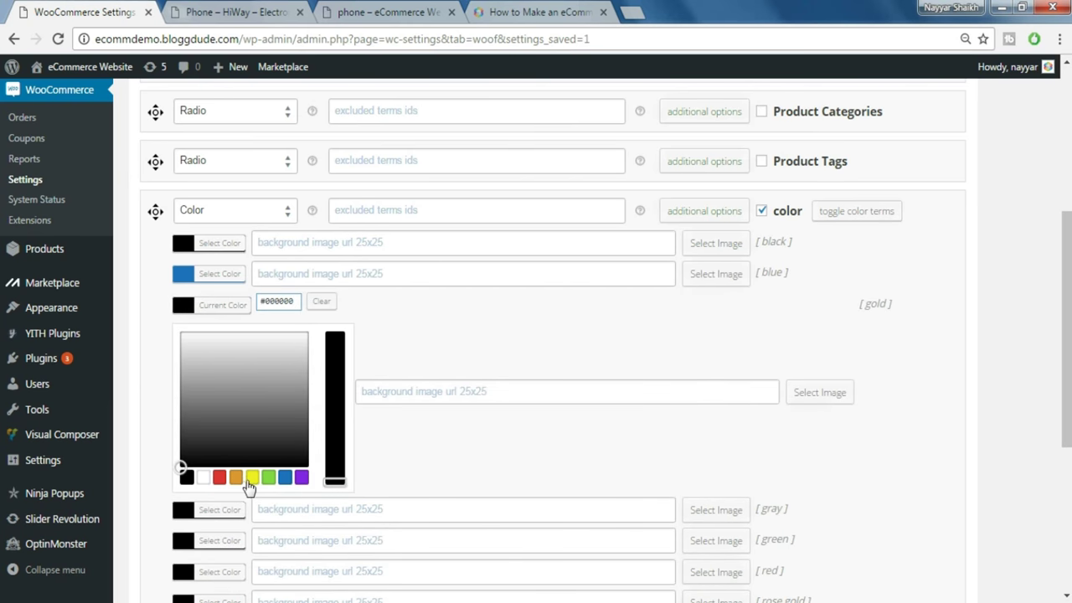
pyautogui.click(235, 478)
pyautogui.click(924, 364)
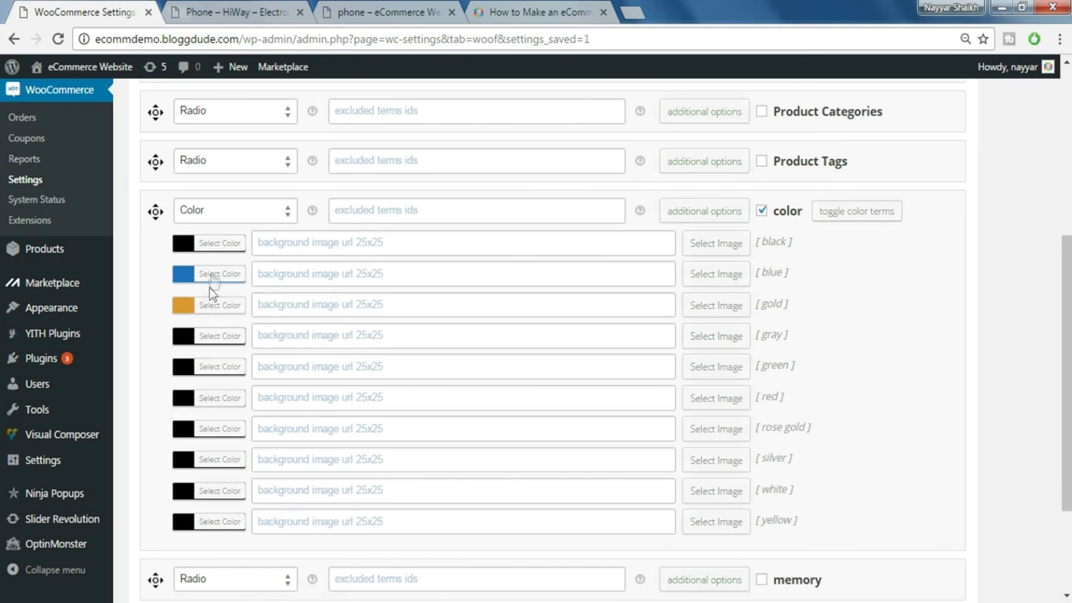
pyautogui.click(833, 213)
pyautogui.click(774, 278)
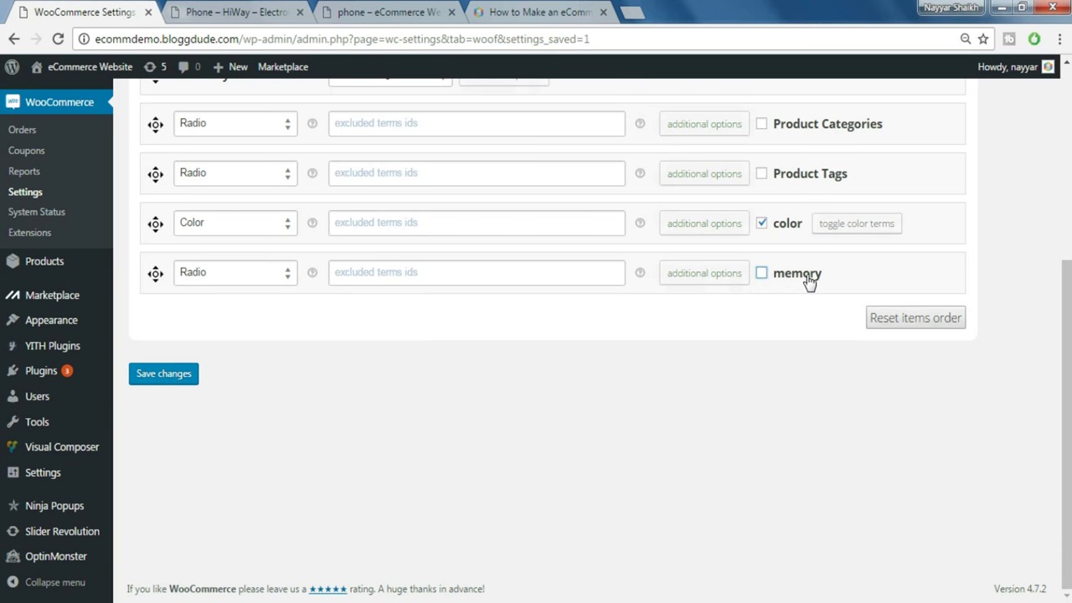
pyautogui.scroll(1, 774, 333)
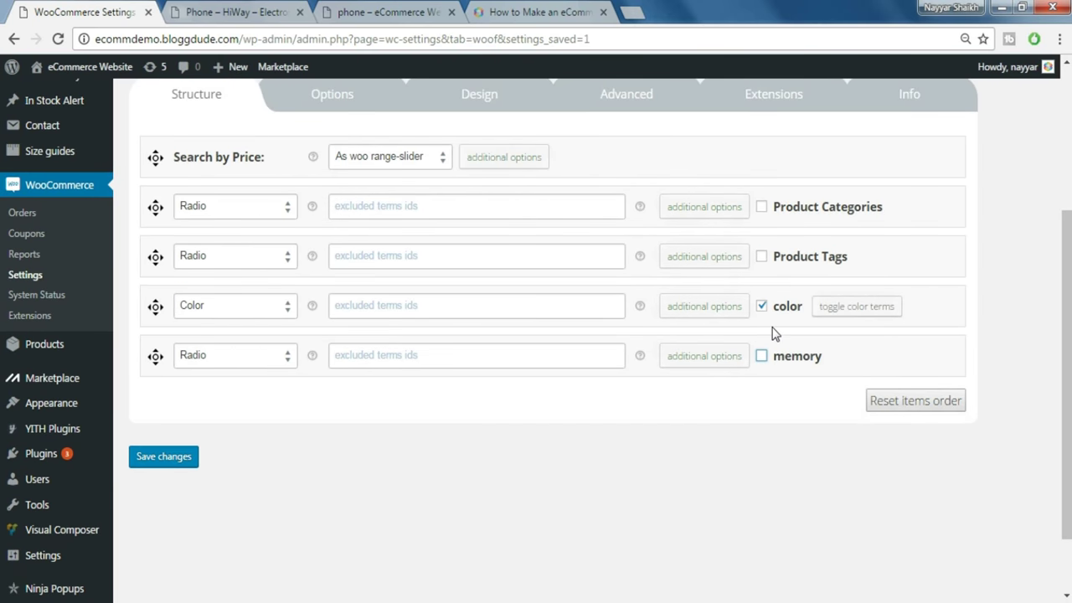
pyautogui.scroll(1, 774, 333)
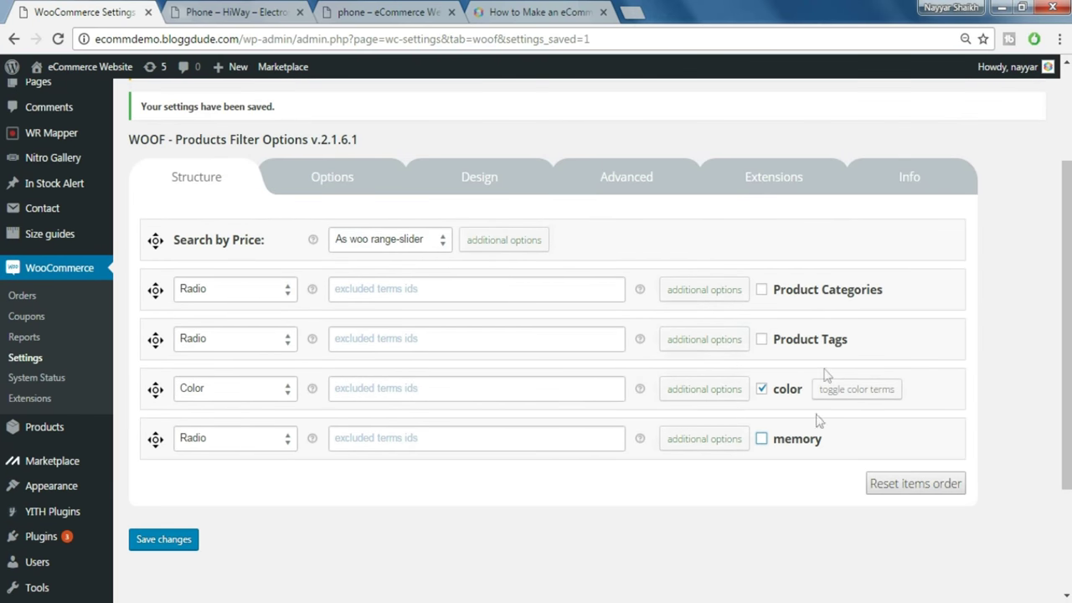
pyautogui.click(176, 541)
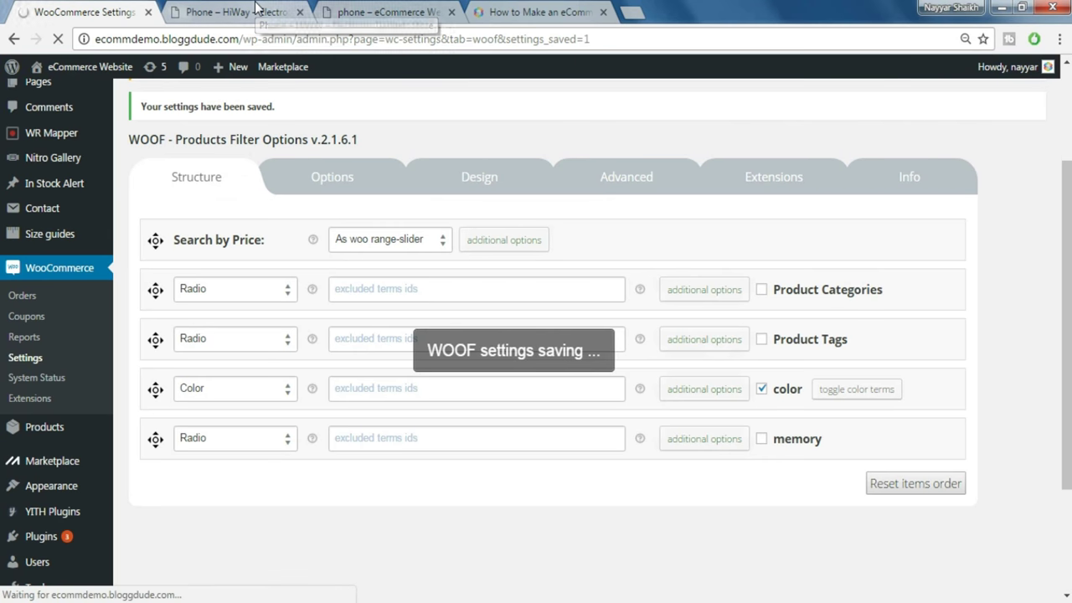
# Reload the shop's phone category page to show the new price filter.
pyautogui.click(360, 12)
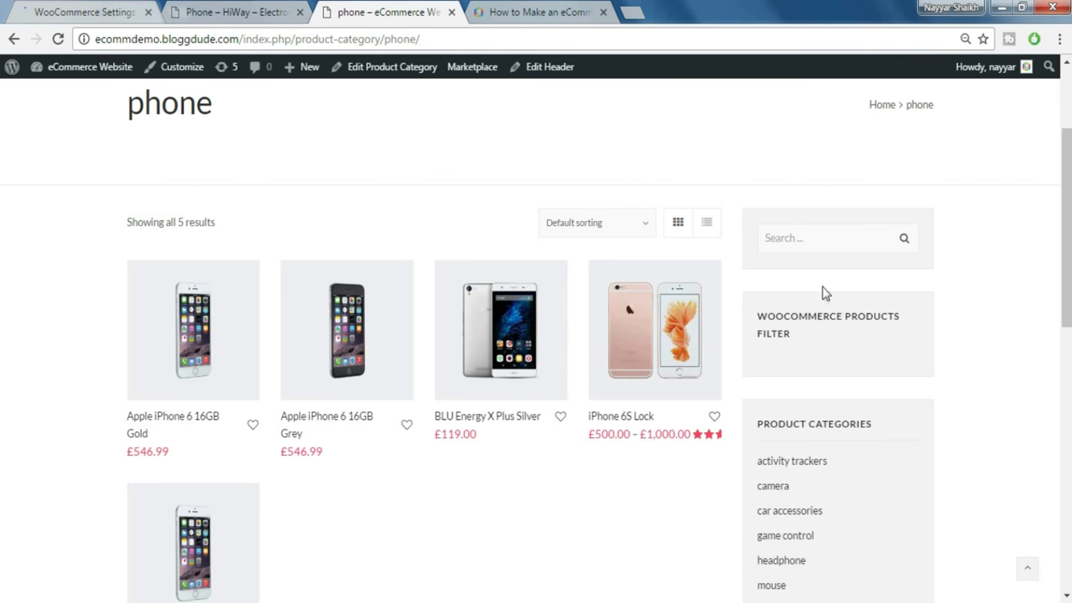
pyautogui.click(57, 38)
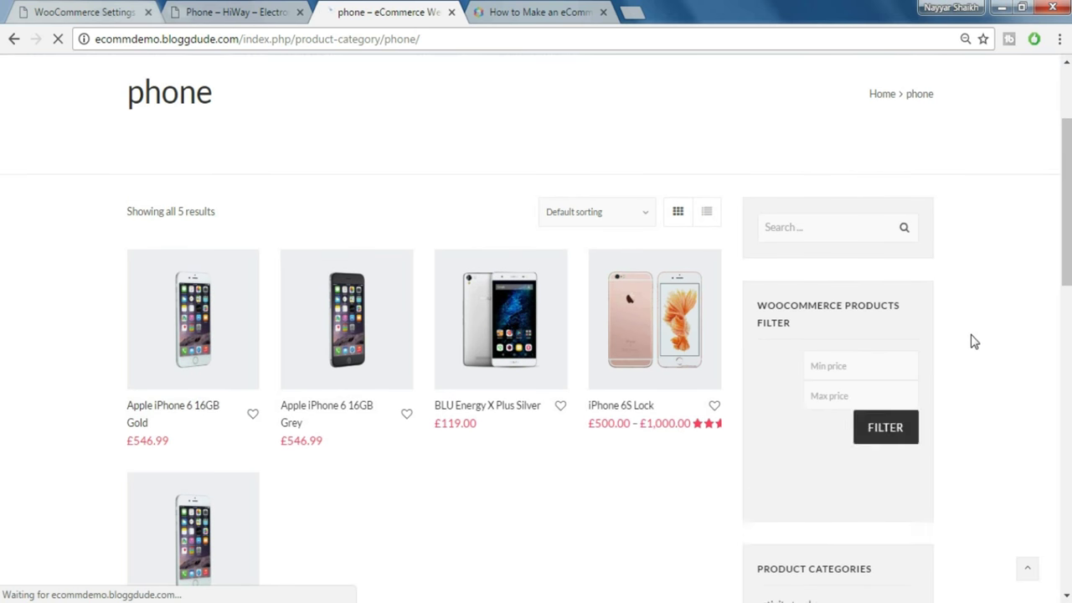
pyautogui.scroll(-1, 947, 347)
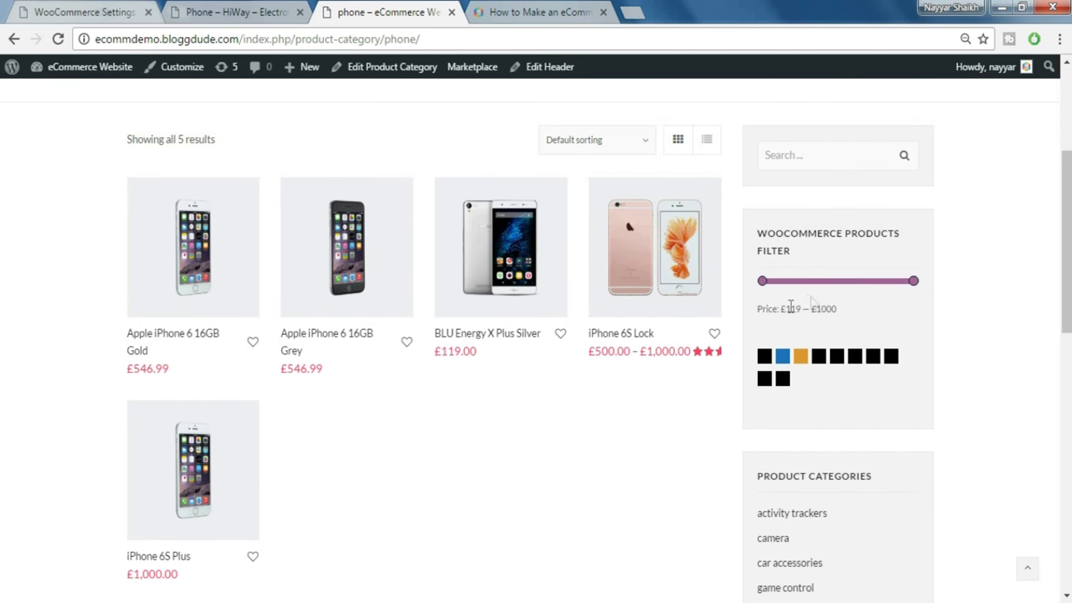
# Narrow the price slider to £119 — £628, leaving 4 products.
pyautogui.moveTo(910, 281)
pyautogui.mouseDown()
pyautogui.moveTo(815, 282)
pyautogui.moveTo(928, 290)
pyautogui.mouseUp()
pyautogui.scroll(-1, 882, 327)
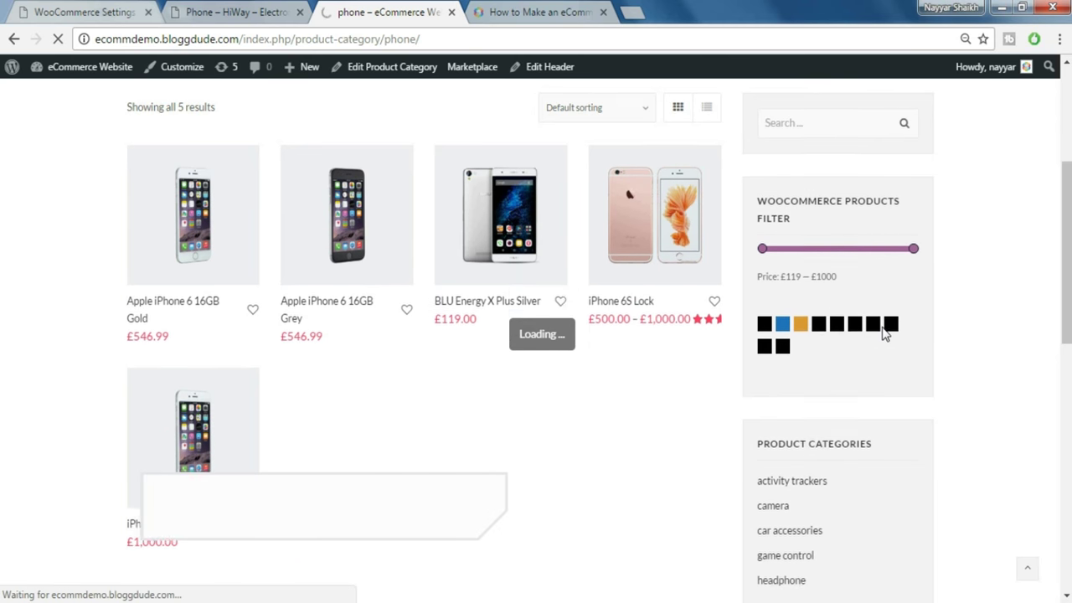
pyautogui.scroll(-2, 912, 326)
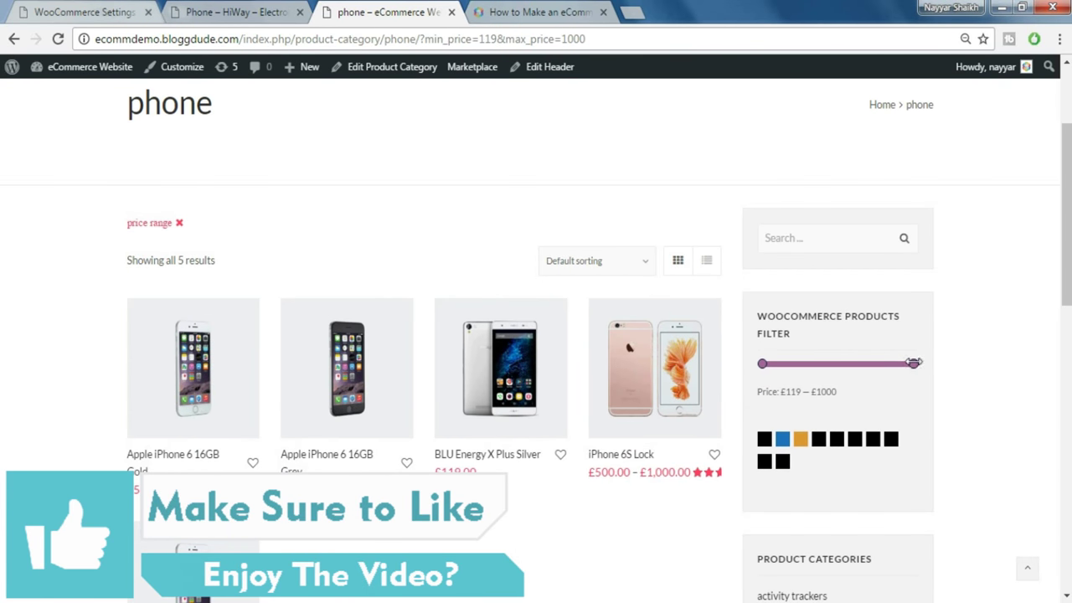
pyautogui.moveTo(910, 363); pyautogui.dragTo(849, 363)
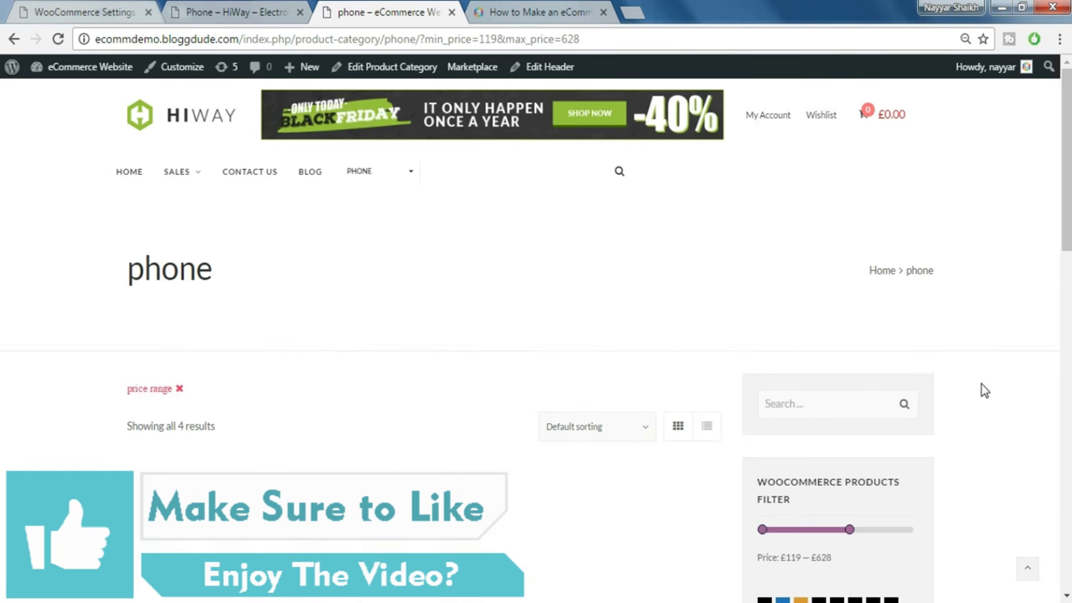
pyautogui.scroll(-3, 982, 389)
pyautogui.scroll(-3, 1017, 335)
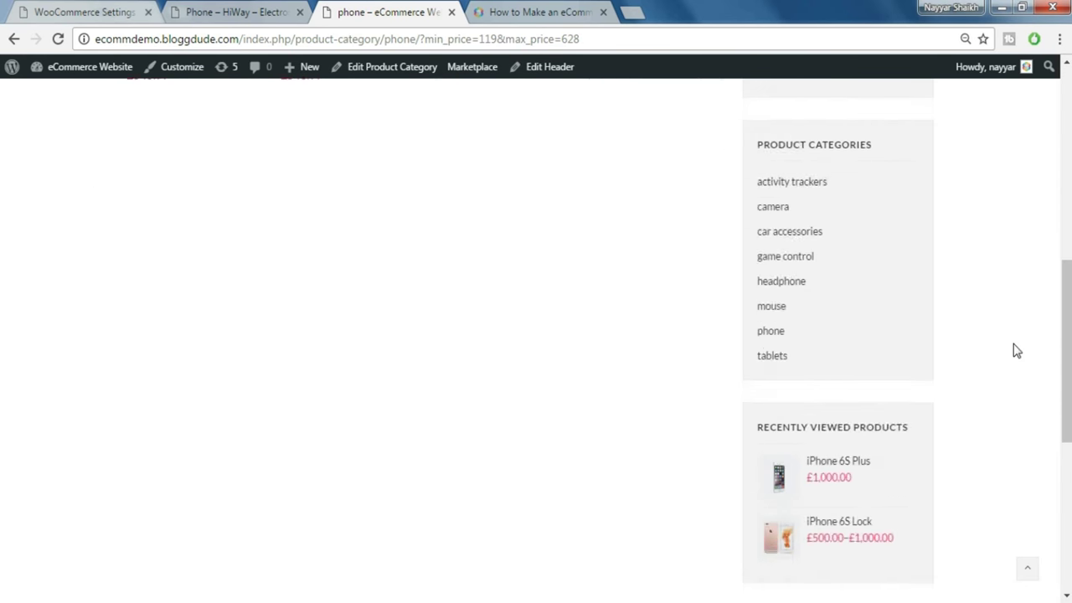
pyautogui.scroll(6, 1016, 350)
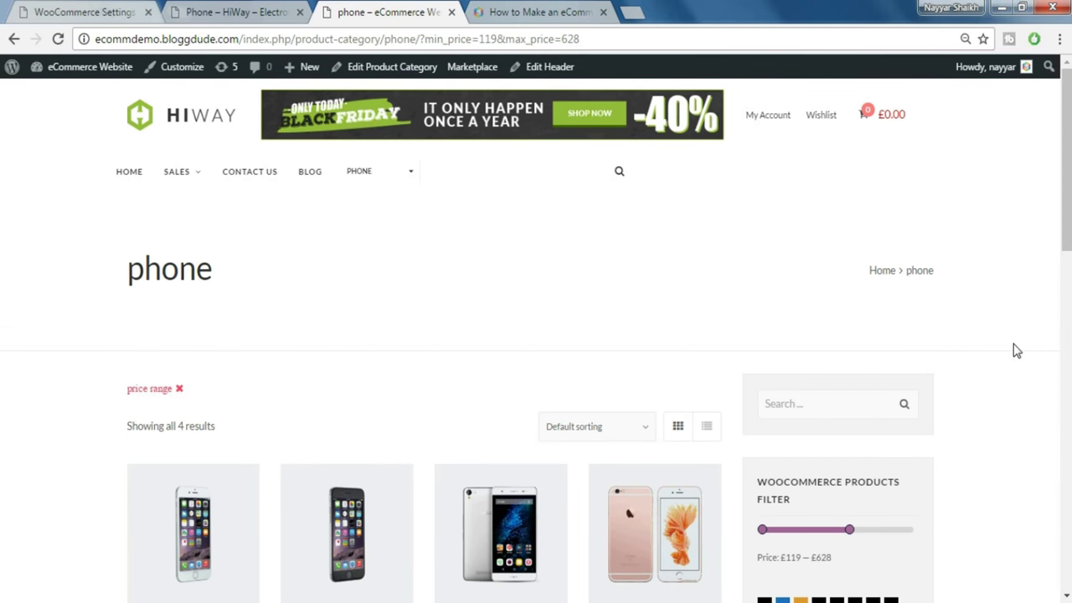
pyautogui.scroll(-2, 1019, 346)
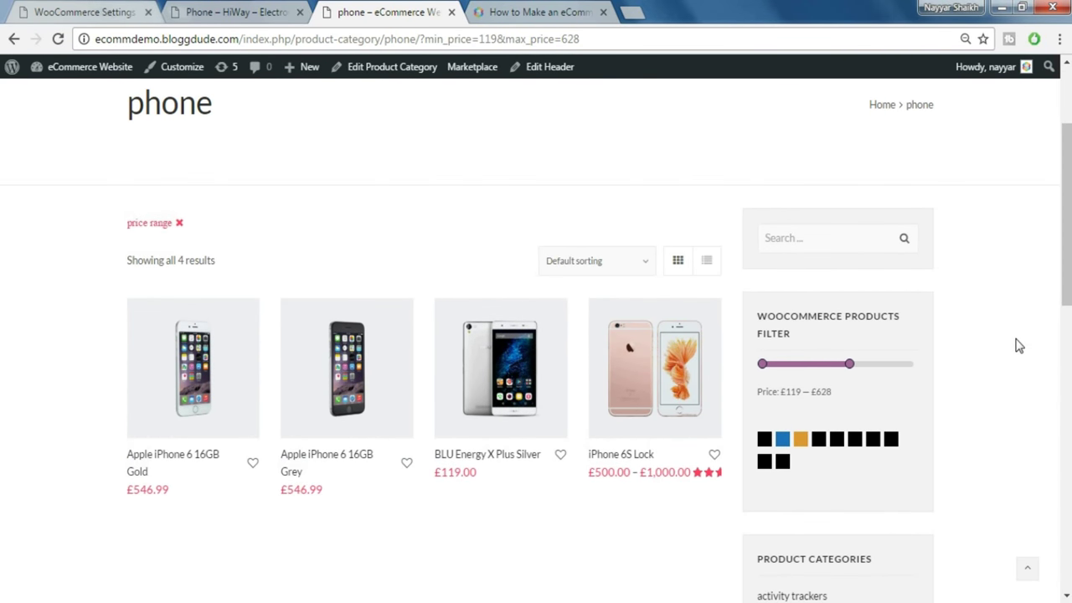
pyautogui.click(115, 10)
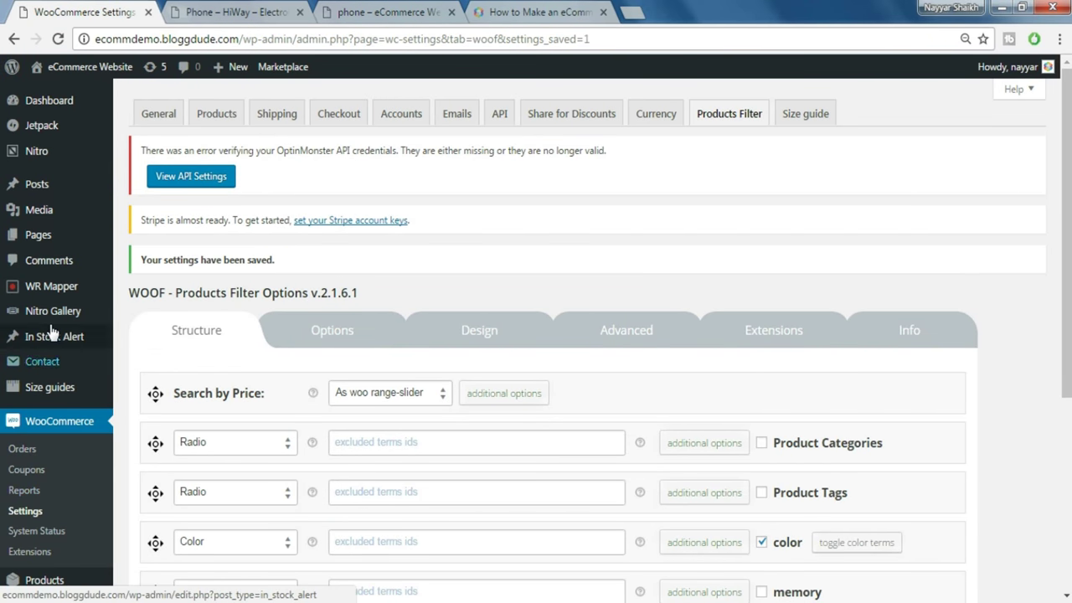
# In In Stock Alert Settings, tick Enable? under MailChimp Integration.
pyautogui.moveTo(62, 346)
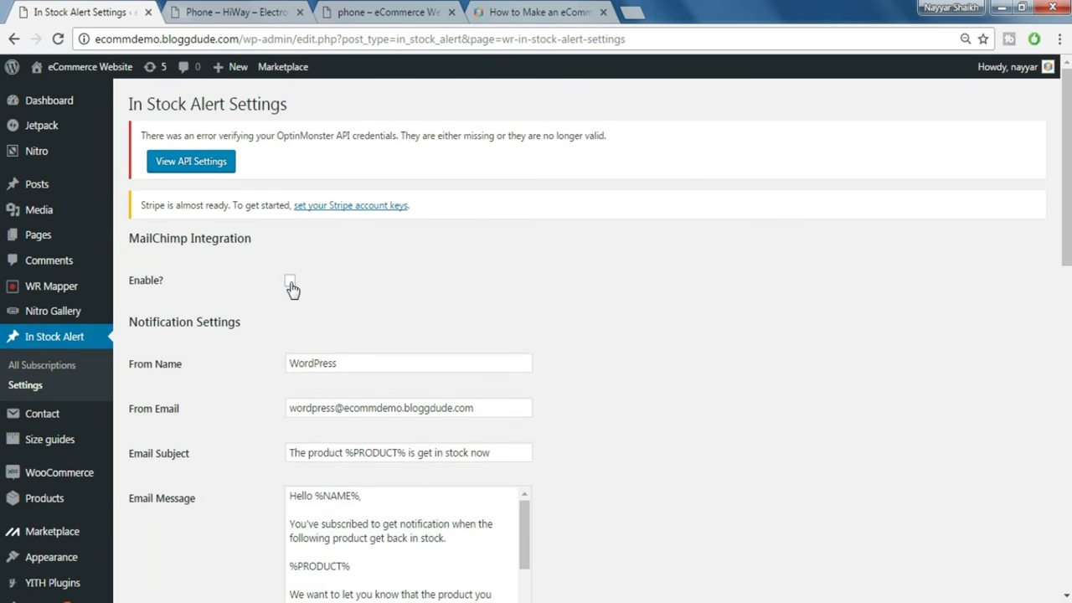
pyautogui.click(290, 281)
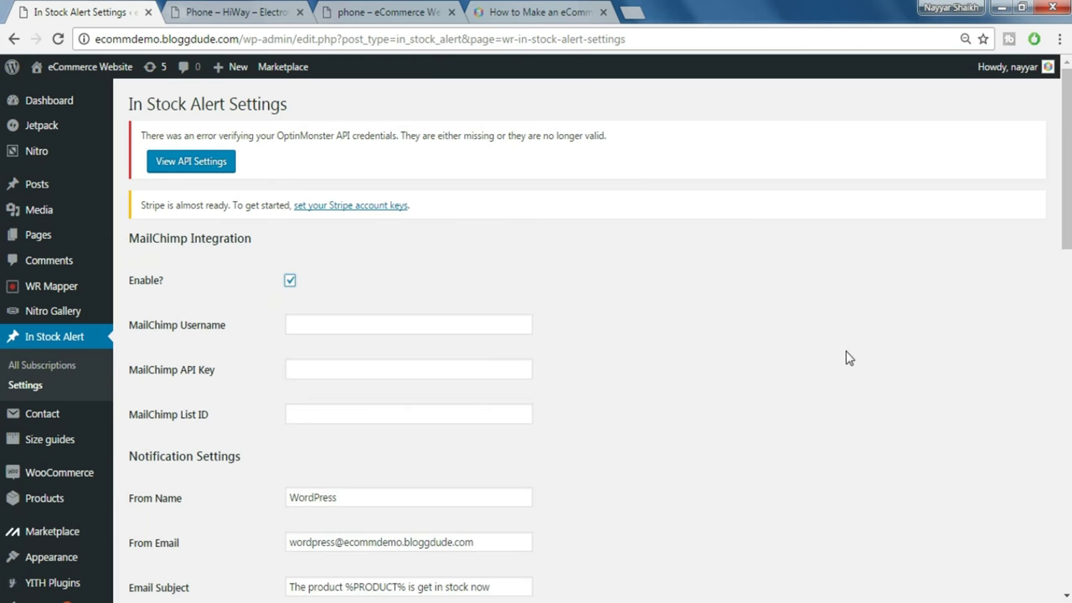
pyautogui.scroll(-1, 846, 358)
pyautogui.click(391, 239)
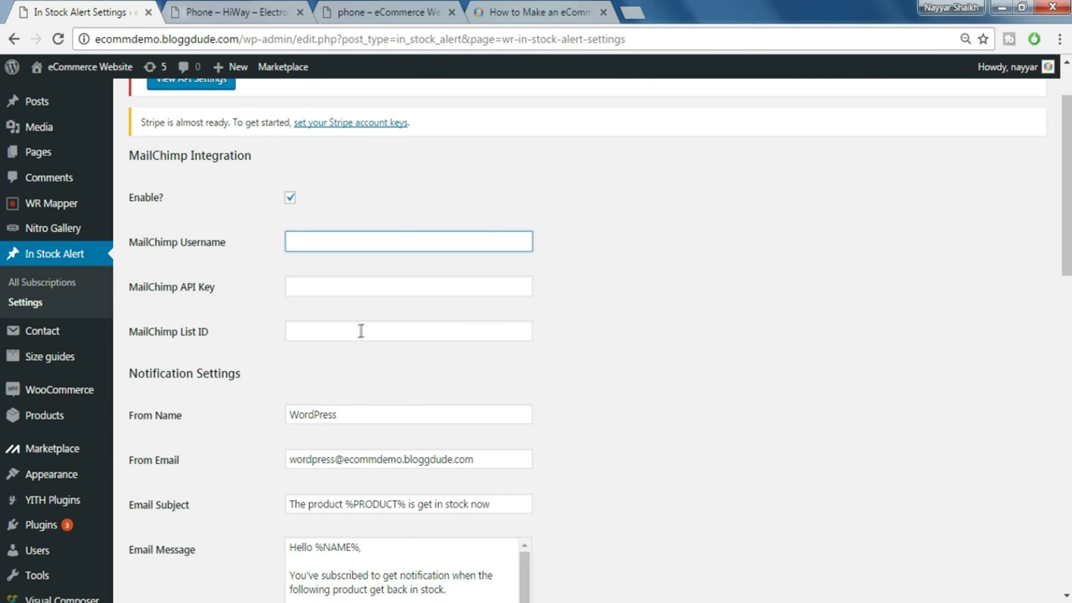
# Open the MailChimp website in a new tab and log in to the account.
pyautogui.click(630, 15)
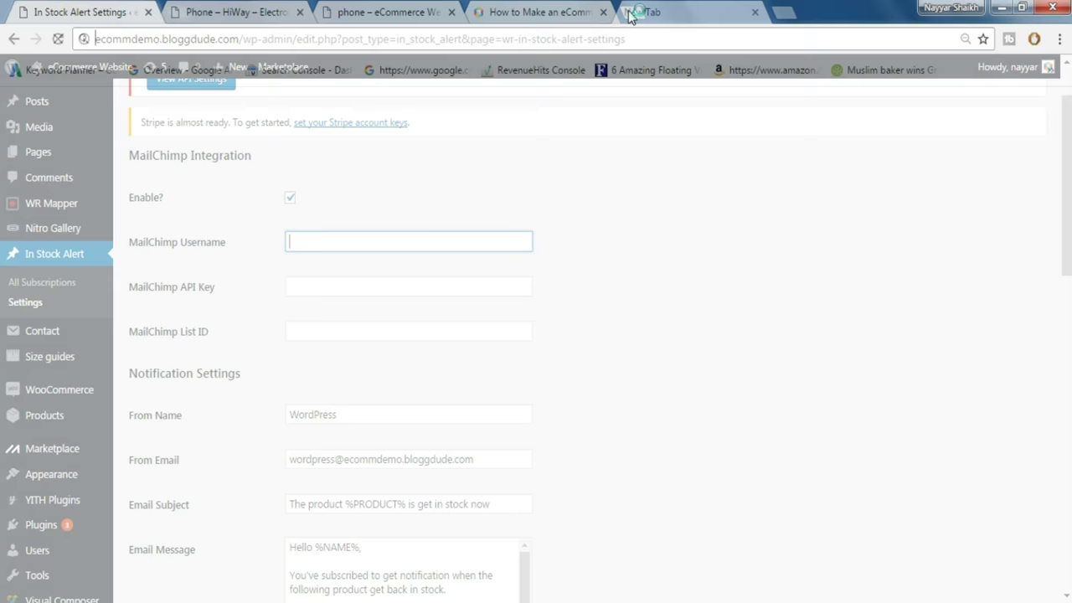
pyautogui.write('ma')
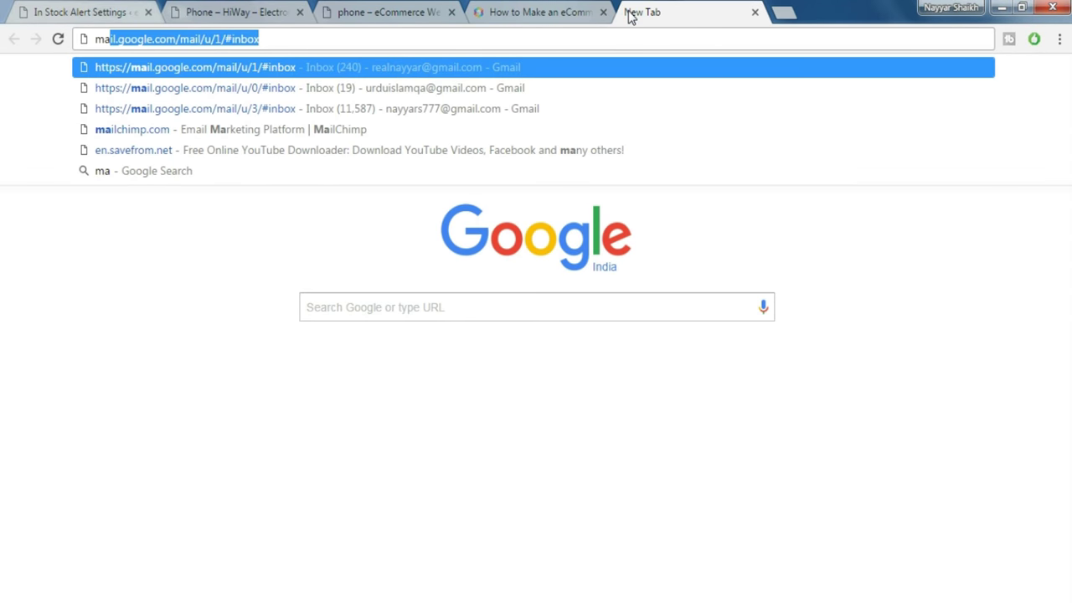
pyautogui.write('ilc')
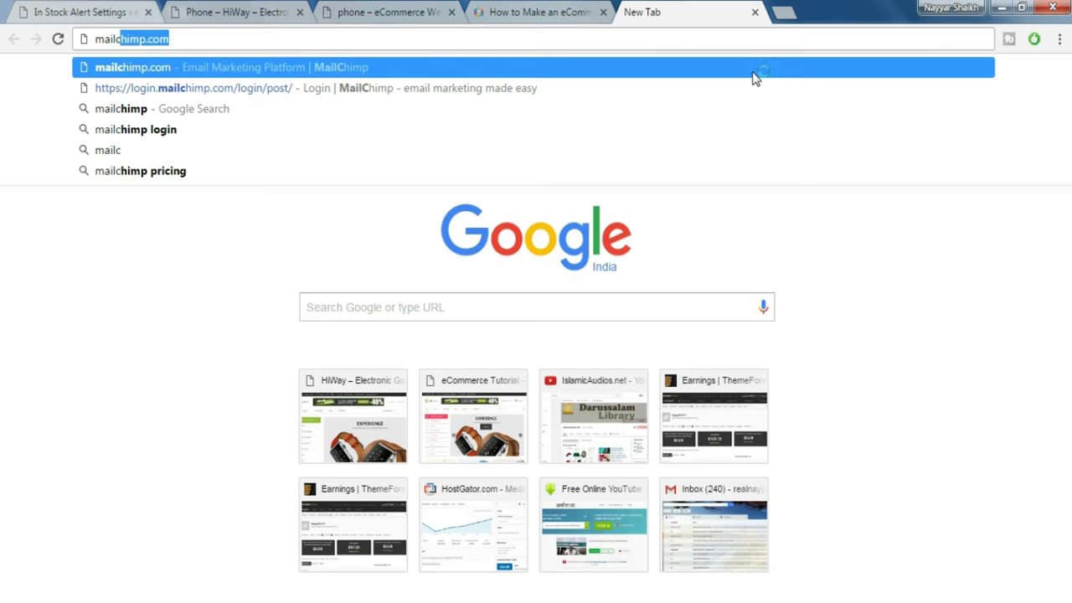
pyautogui.press('Return')
pyautogui.click(957, 79)
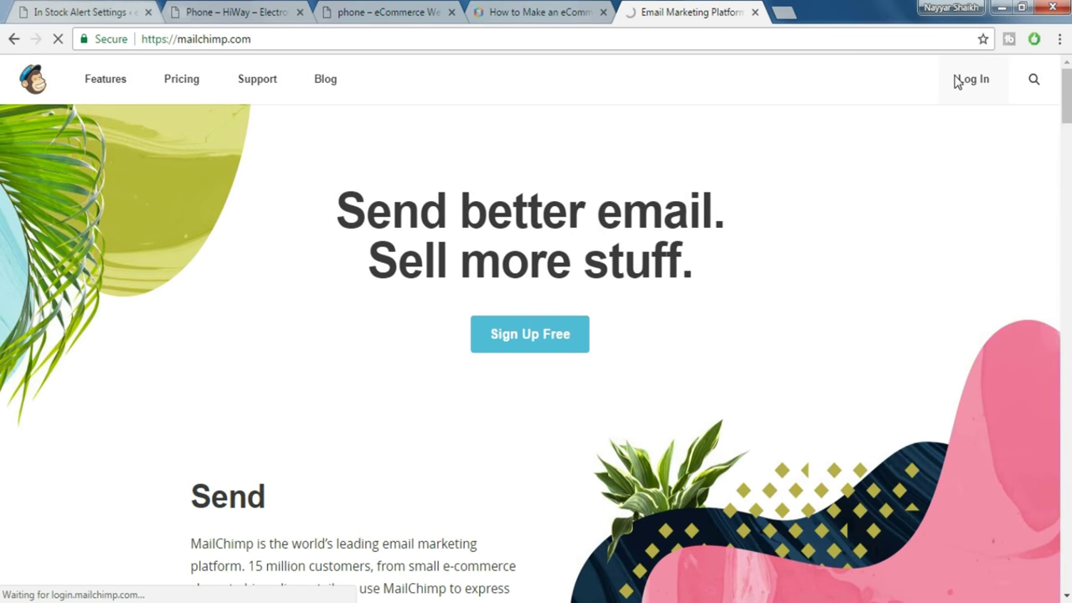
pyautogui.click(220, 514)
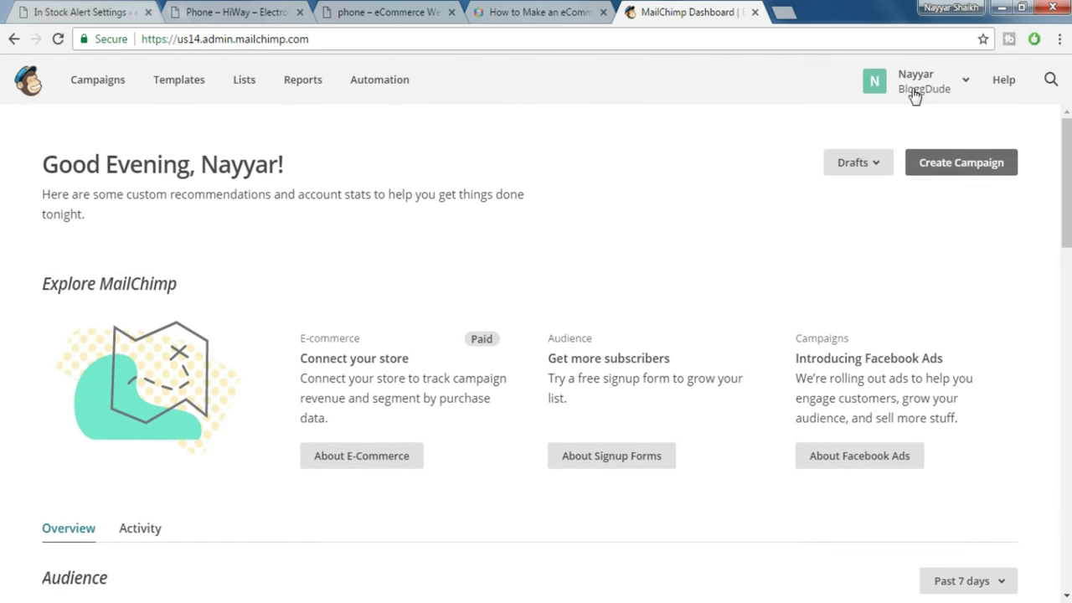
# Copy the account username from the MailChimp profile into the MailChimp Username field.
pyautogui.click(916, 92)
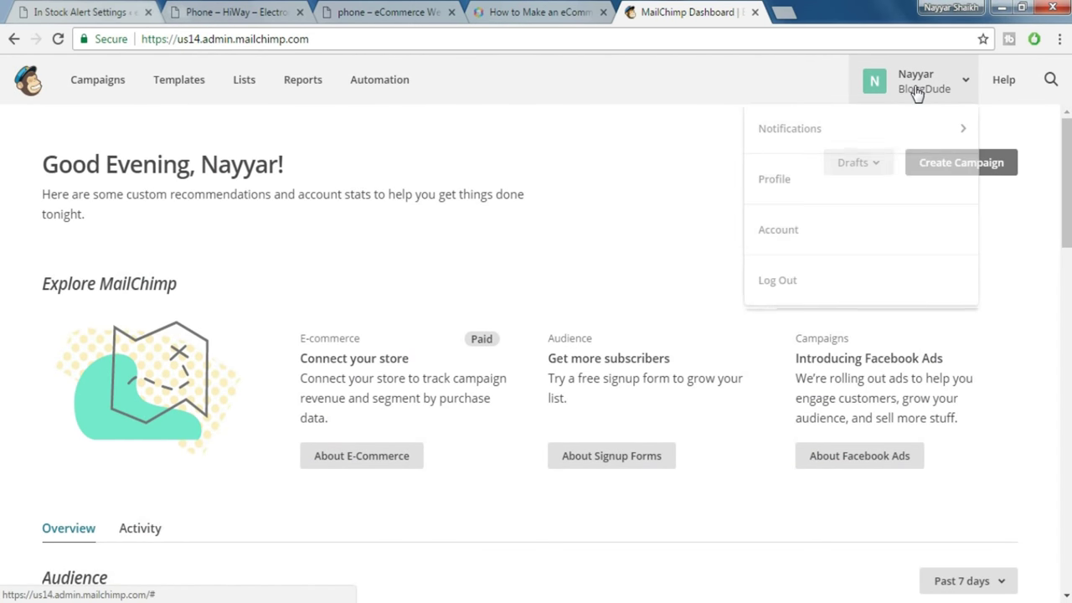
pyautogui.click(787, 193)
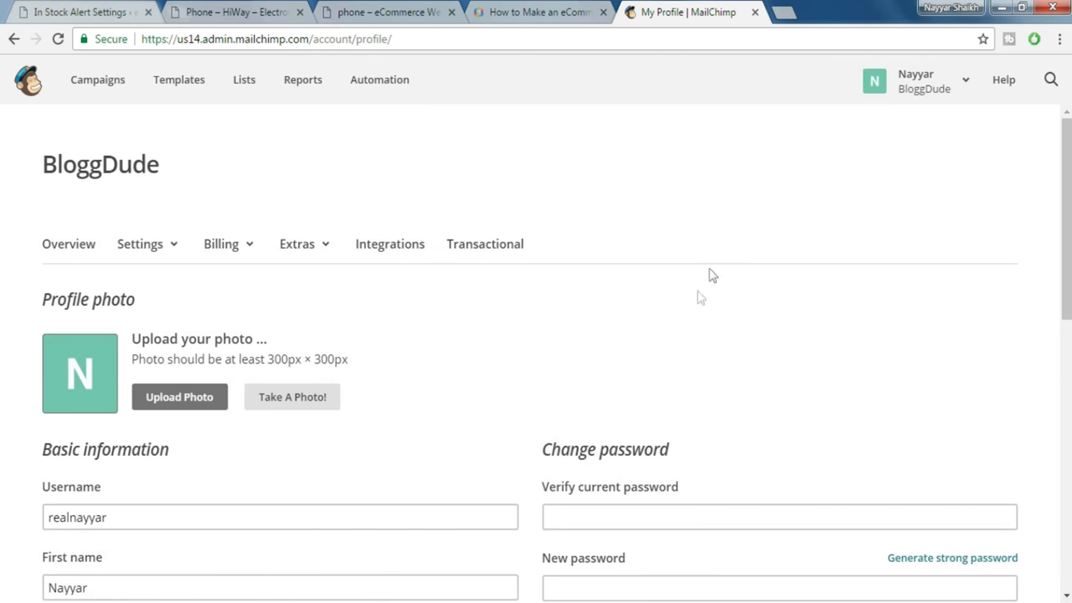
pyautogui.scroll(-1, 692, 318)
pyautogui.scroll(-2, 692, 318)
pyautogui.doubleClick(134, 352)
pyautogui.hotkey('ctrl', 'c')
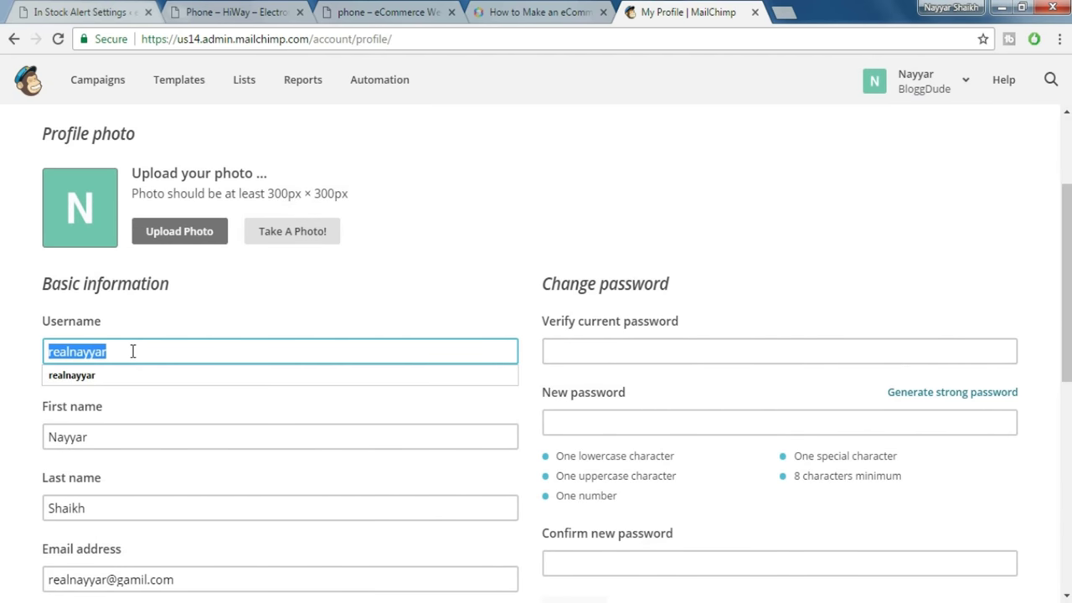
pyautogui.click(198, 10)
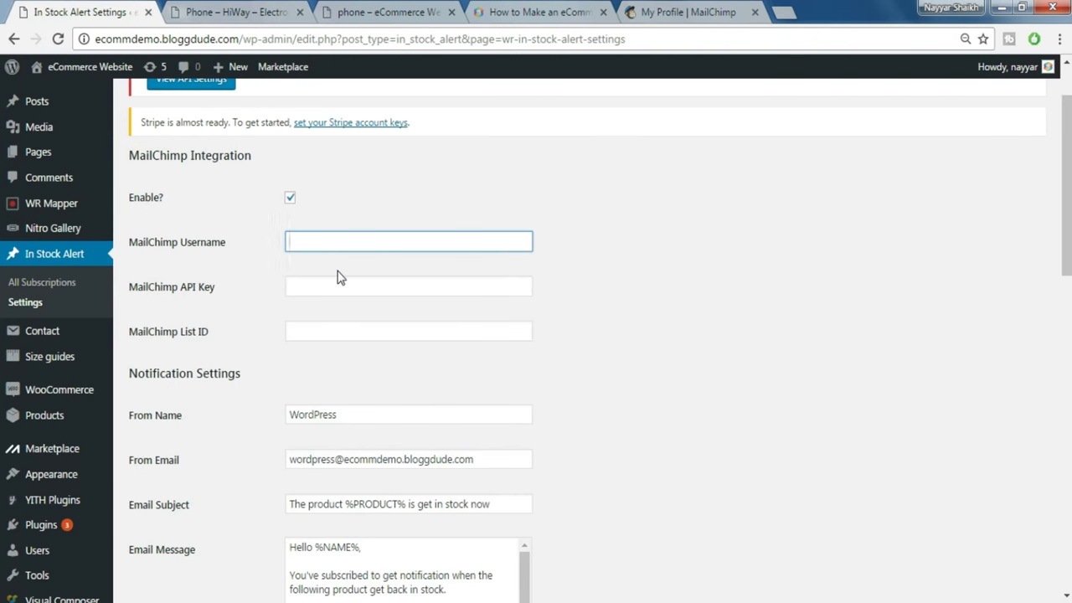
pyautogui.hotkey('ctrl', 'v')
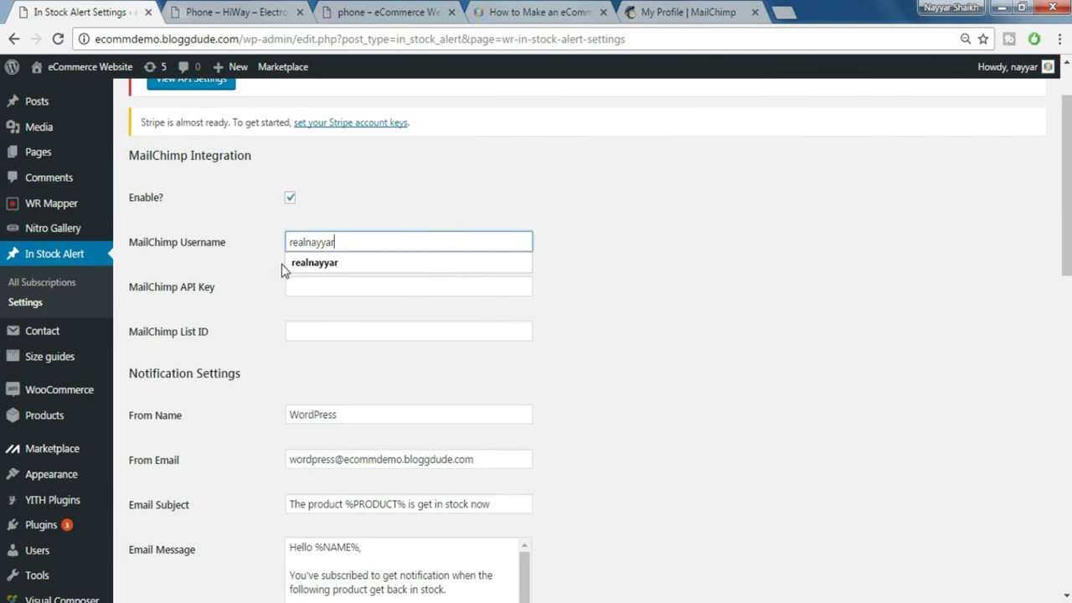
pyautogui.click(696, 10)
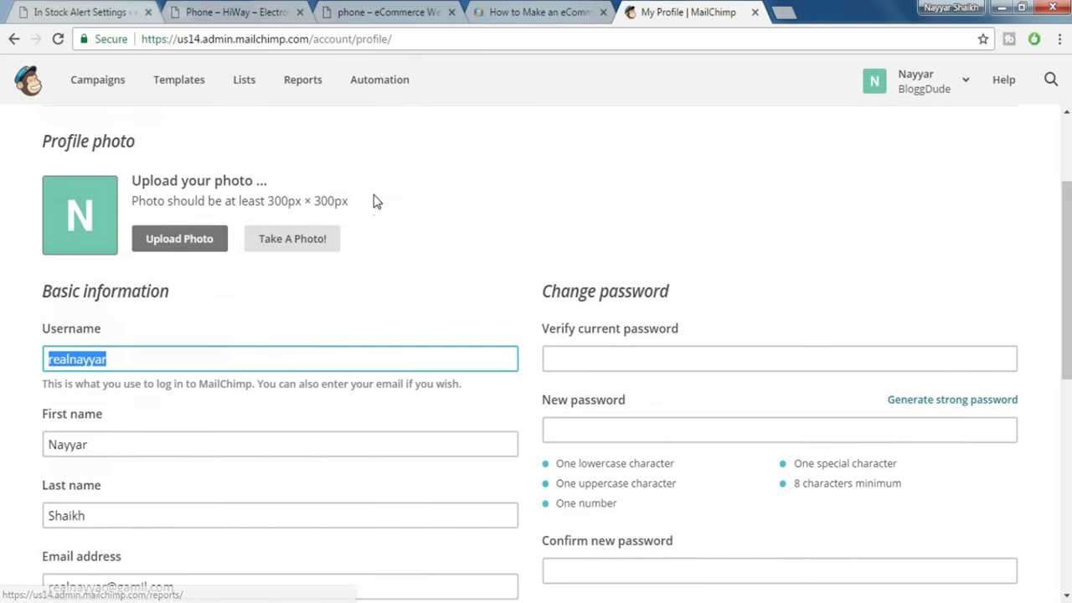
# Open MailChimp's Extras > API keys page and copy the account's API key.
pyautogui.scroll(2, 373, 201)
pyautogui.click(404, 256)
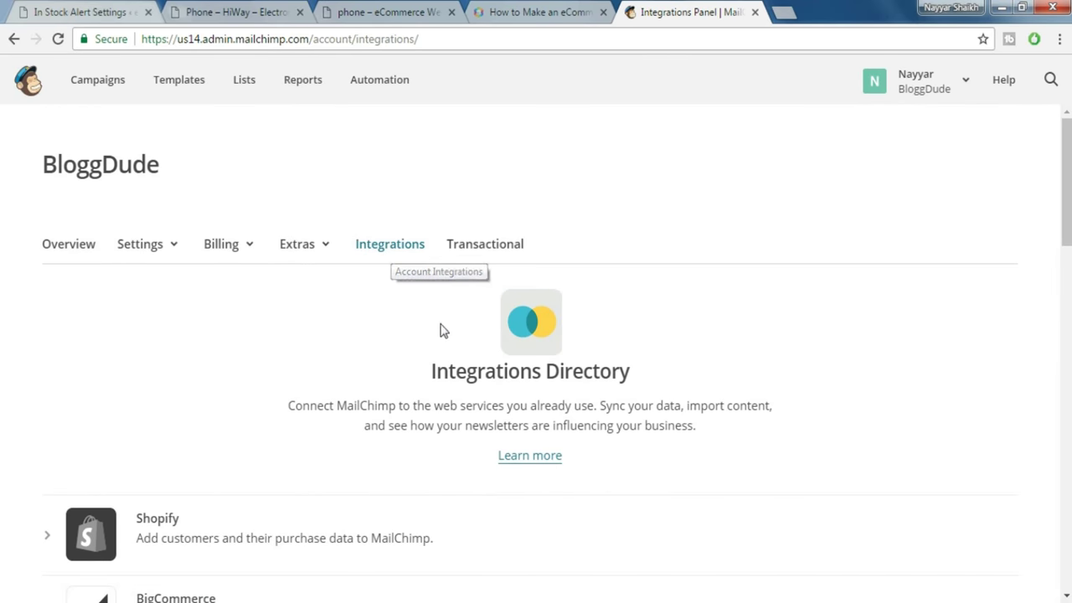
pyautogui.click(316, 244)
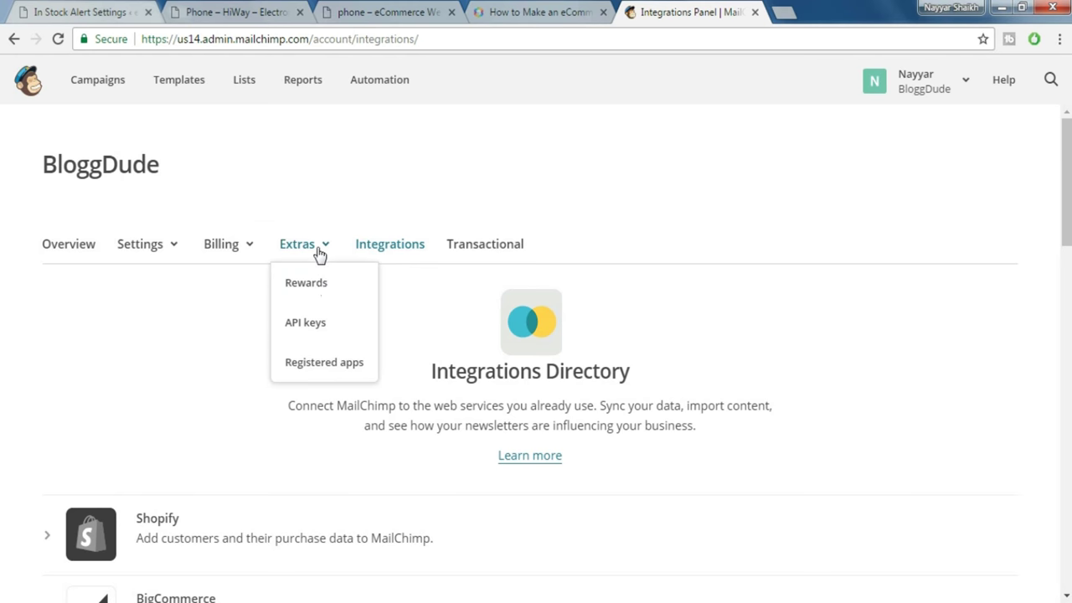
pyautogui.click(323, 330)
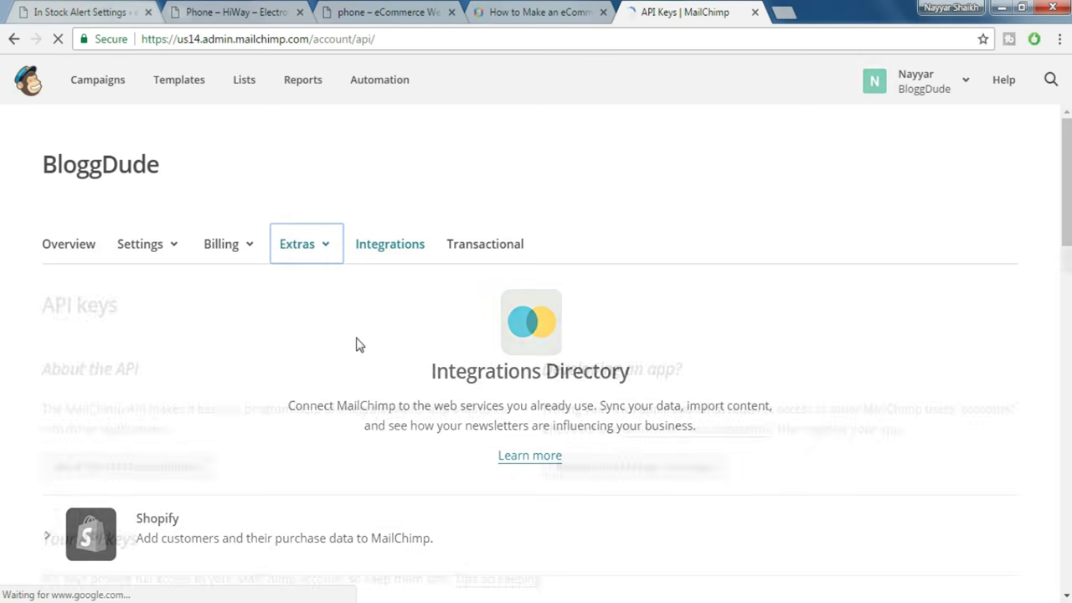
pyautogui.scroll(-1, 358, 345)
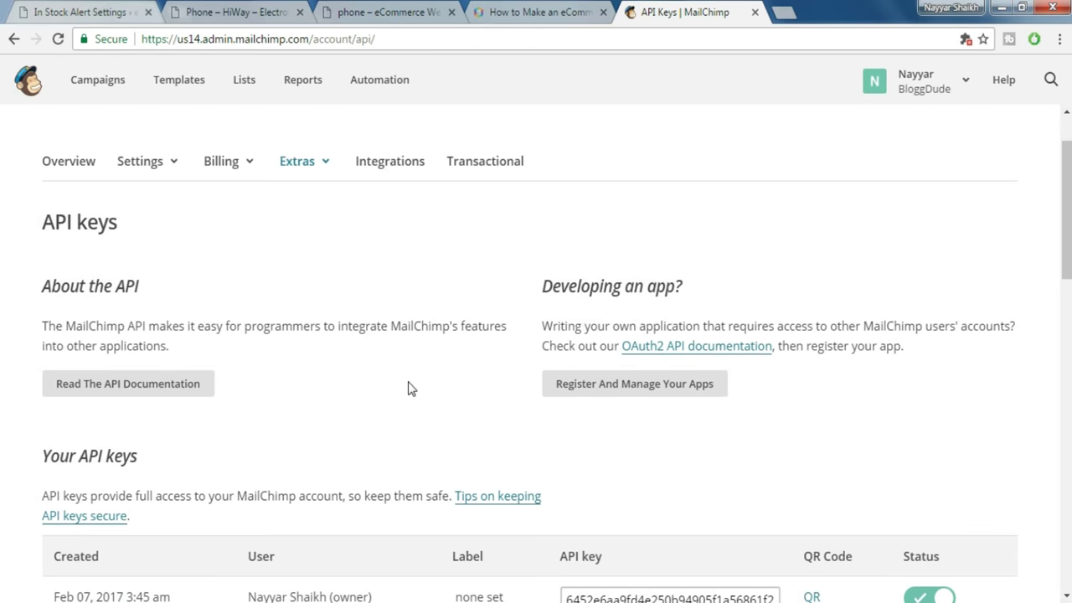
pyautogui.scroll(-2, 409, 387)
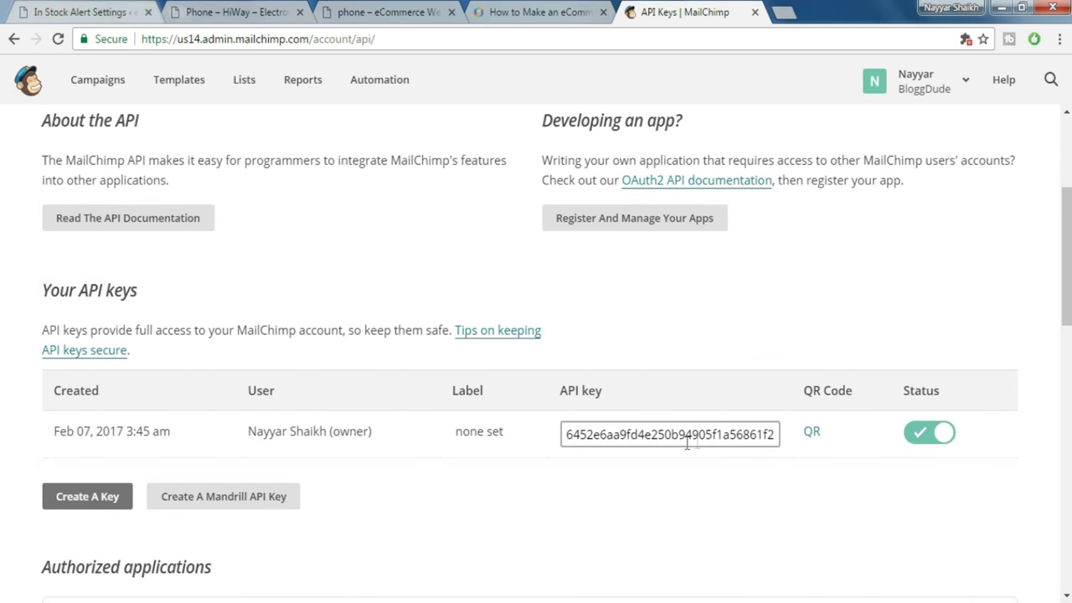
pyautogui.doubleClick(682, 435)
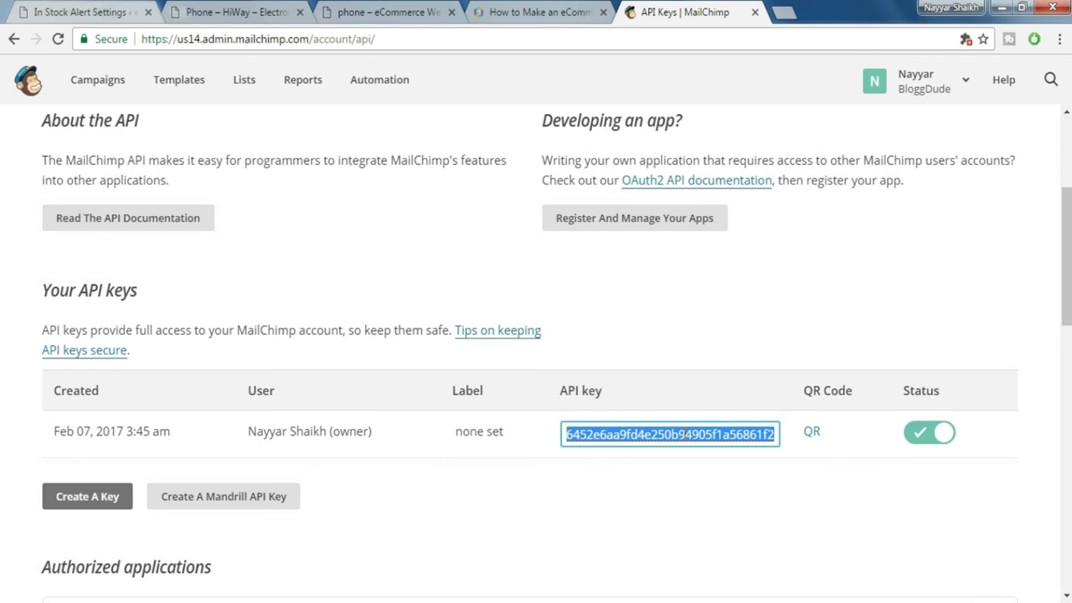
pyautogui.scroll(1, 685, 436)
pyautogui.scroll(-2, 683, 425)
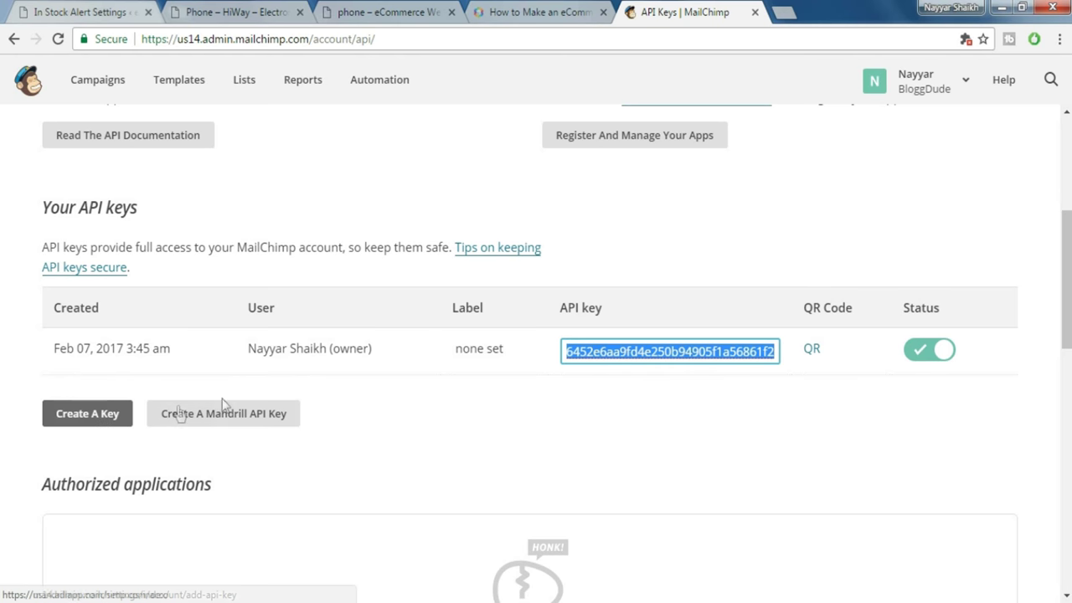
# Paste the key into the In Stock Alert MailChimp API Key field, then return to MailChimp.
pyautogui.click(113, 9)
pyautogui.click(359, 287)
pyautogui.hotkey('ctrl', 'v')
pyautogui.click(345, 354)
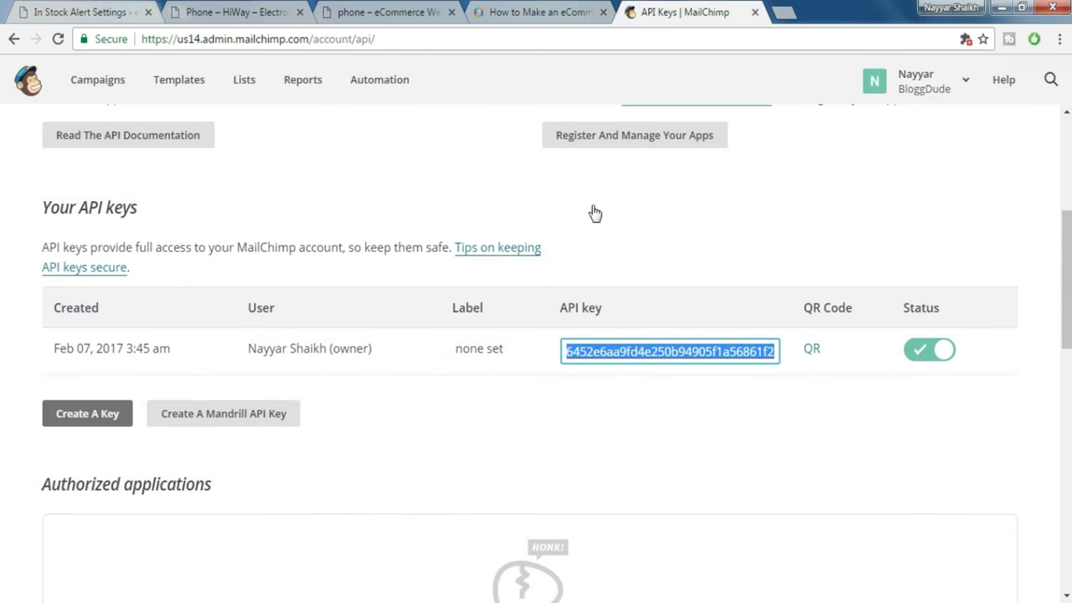
pyautogui.click(681, 11)
# Open List3 in MailChimp's lists and copy its id 141529 from the web address.
pyautogui.scroll(3, 593, 249)
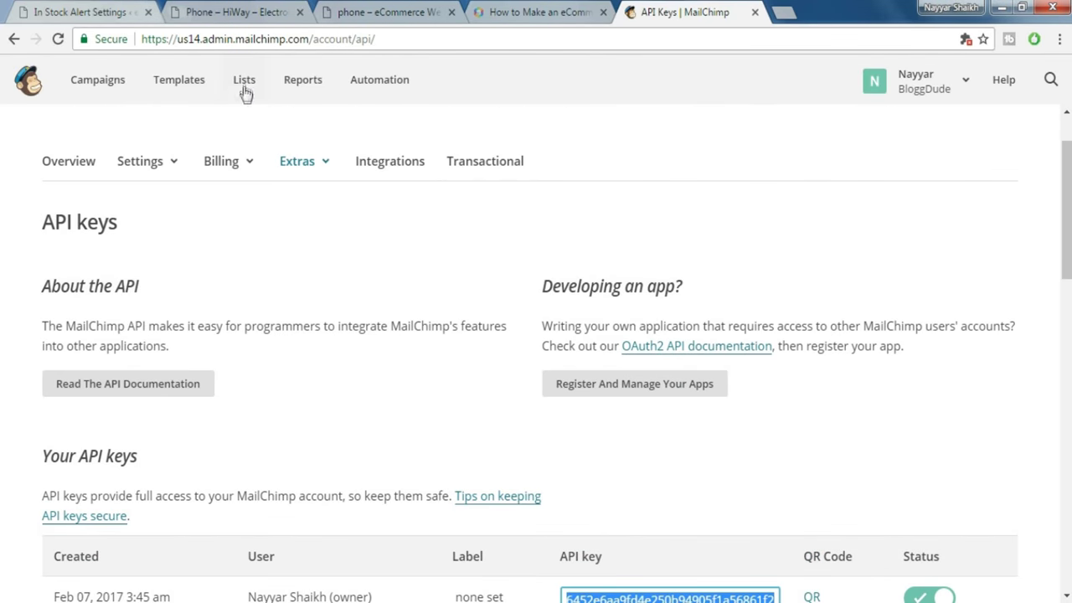
pyautogui.click(243, 84)
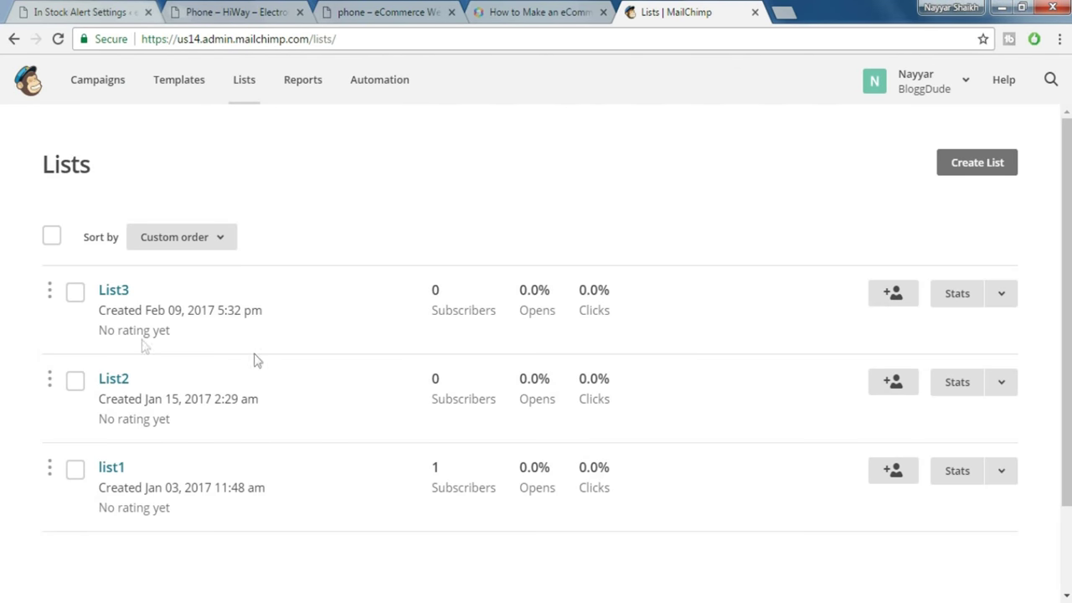
pyautogui.click(115, 293)
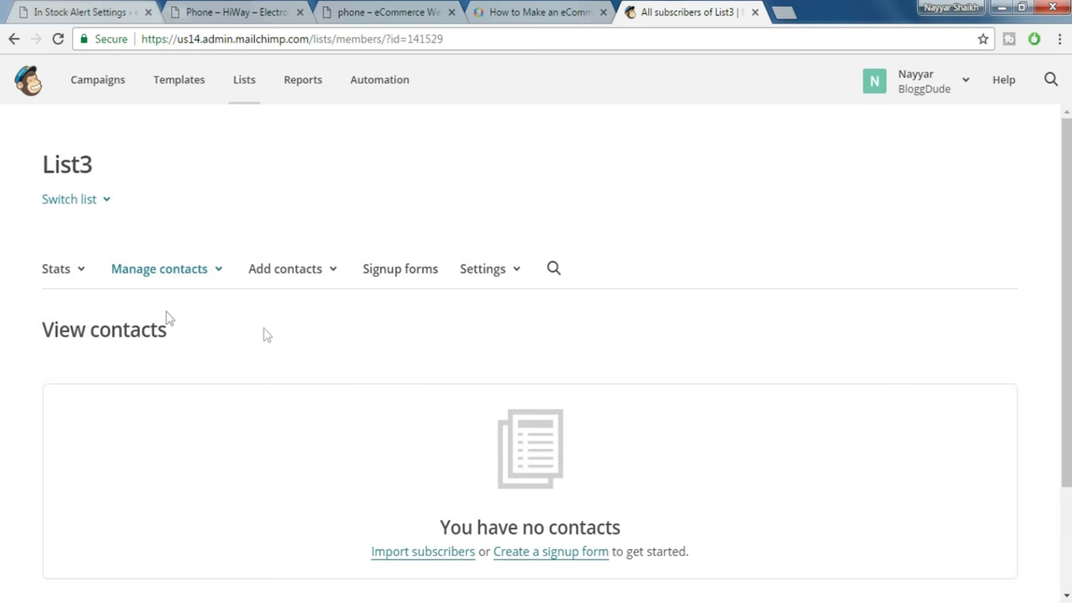
pyautogui.moveTo(435, 41); pyautogui.dragTo(408, 40)
pyautogui.hotkey('ctrl', 'c')
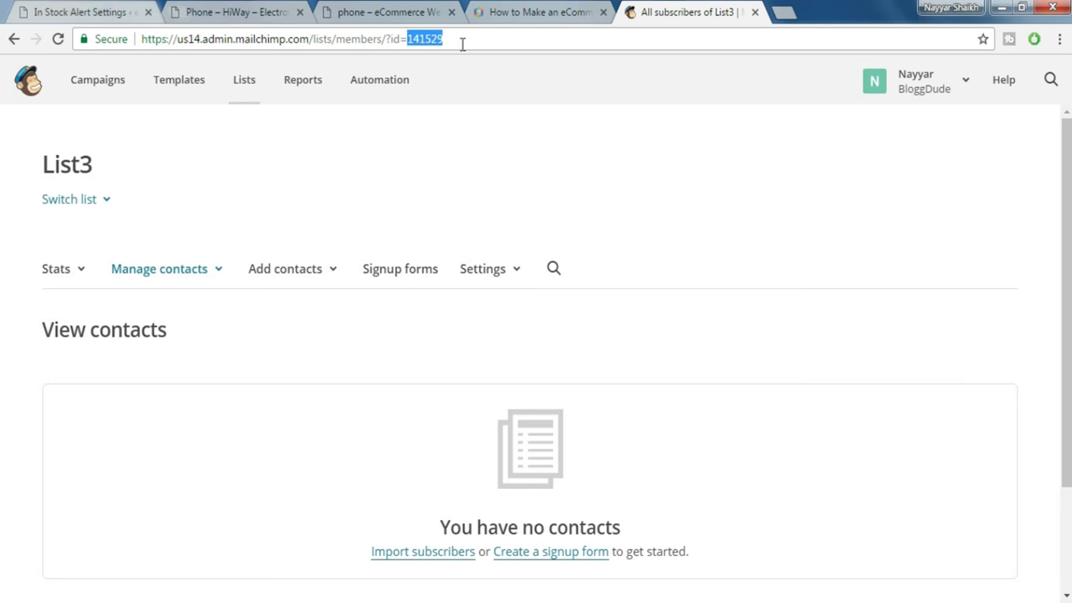
# Paste 141529 into the In Stock Alert MailChimp List ID field.
pyautogui.click(130, 10)
pyautogui.click(406, 329)
pyautogui.hotkey('ctrl', 'v')
pyautogui.click(717, 373)
pyautogui.scroll(-2, 717, 373)
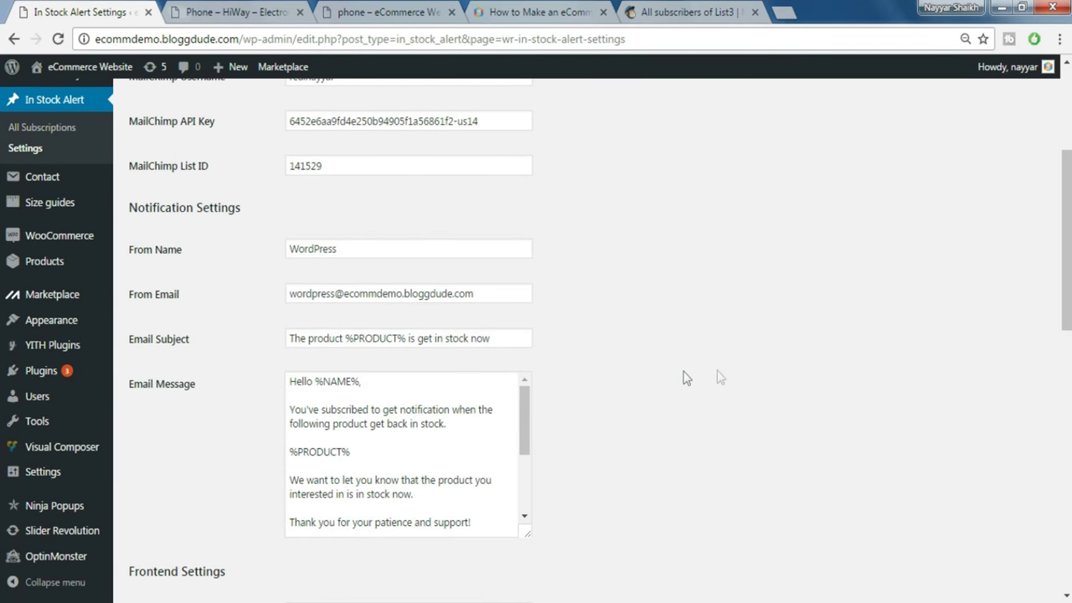
# Save the In Stock Alert settings with the MailChimp API key and List ID.
pyautogui.scroll(-1, 528, 337)
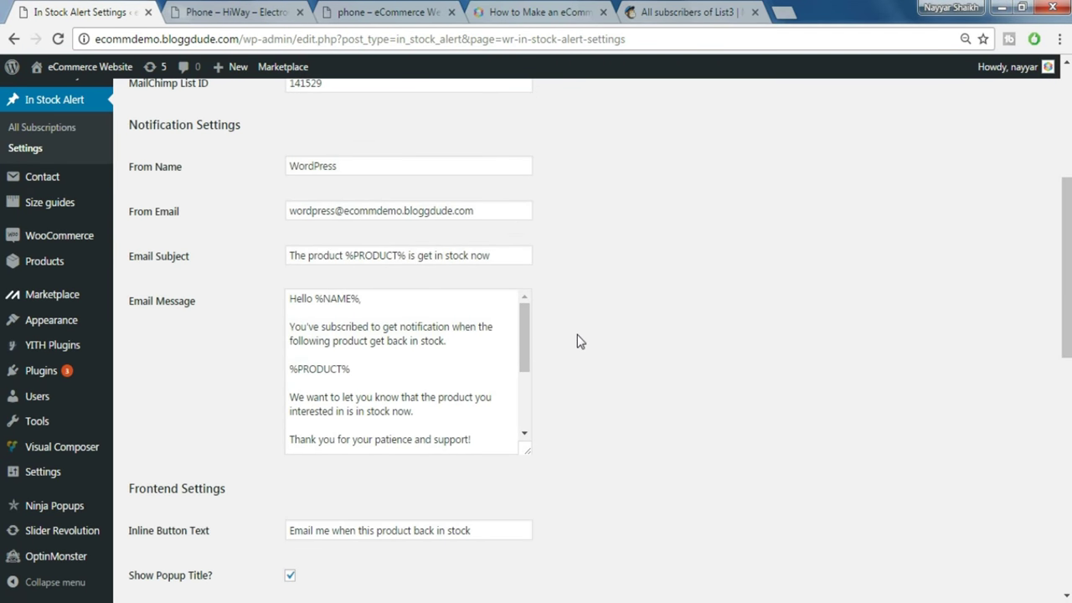
pyautogui.scroll(2, 577, 335)
pyautogui.scroll(3, 615, 339)
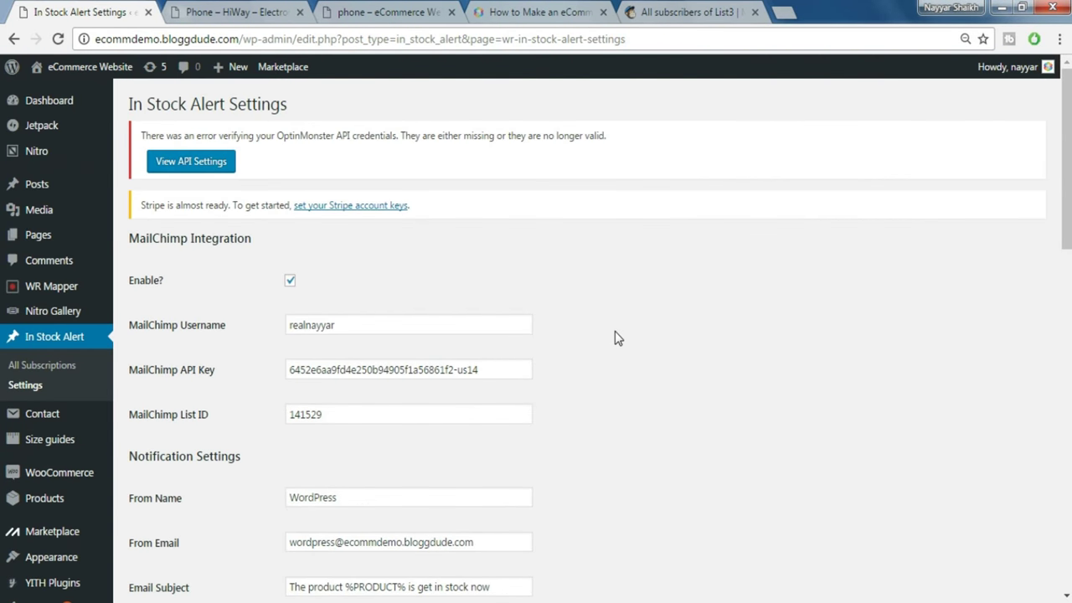
pyautogui.scroll(-4, 614, 338)
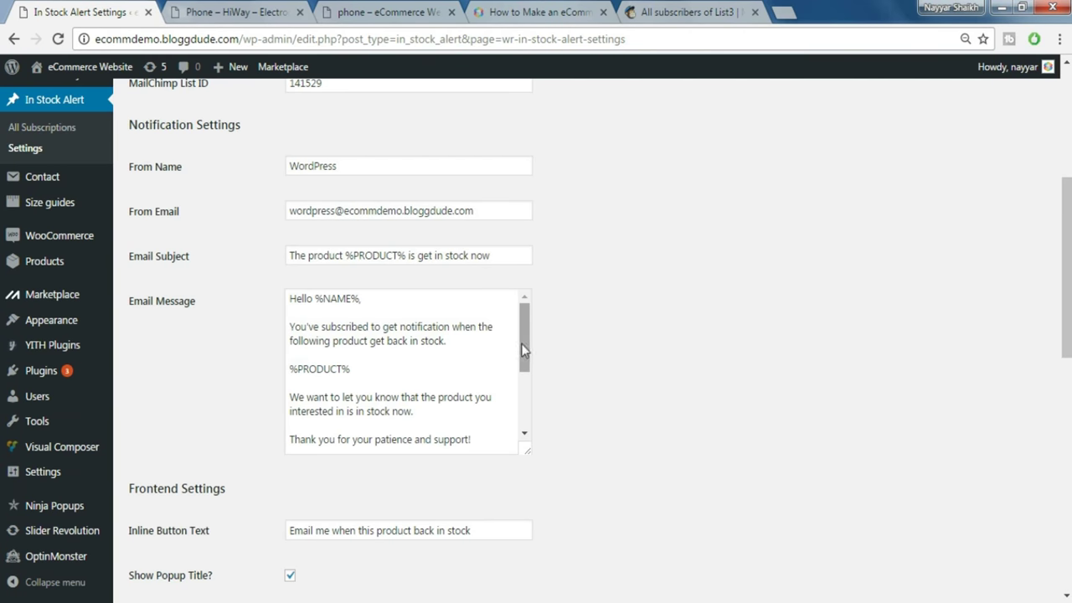
pyautogui.moveTo(528, 352); pyautogui.dragTo(528, 373)
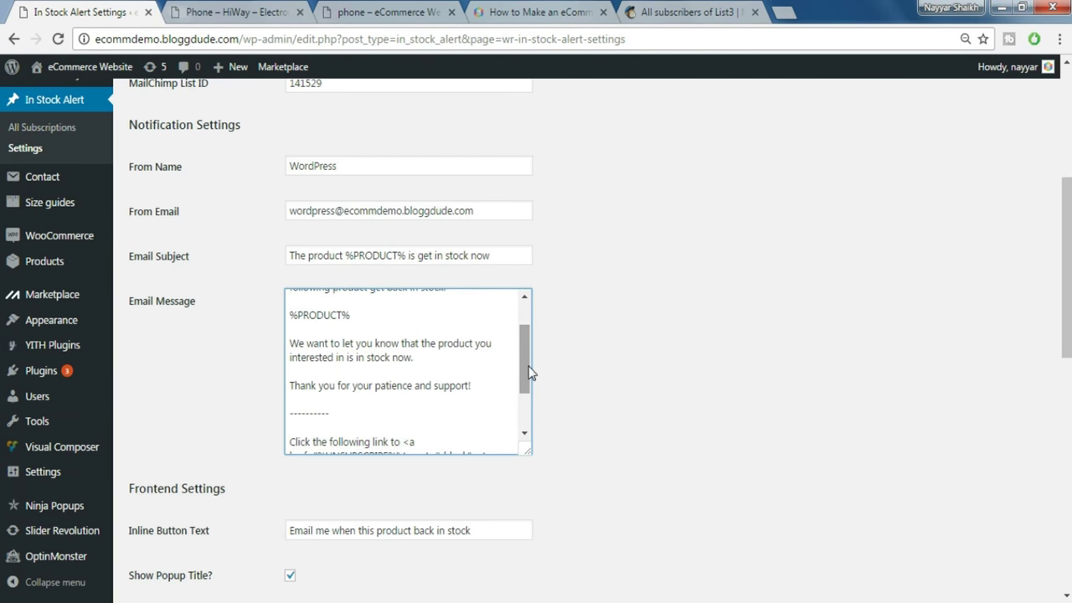
pyautogui.scroll(2, 525, 372)
pyautogui.scroll(-5, 598, 369)
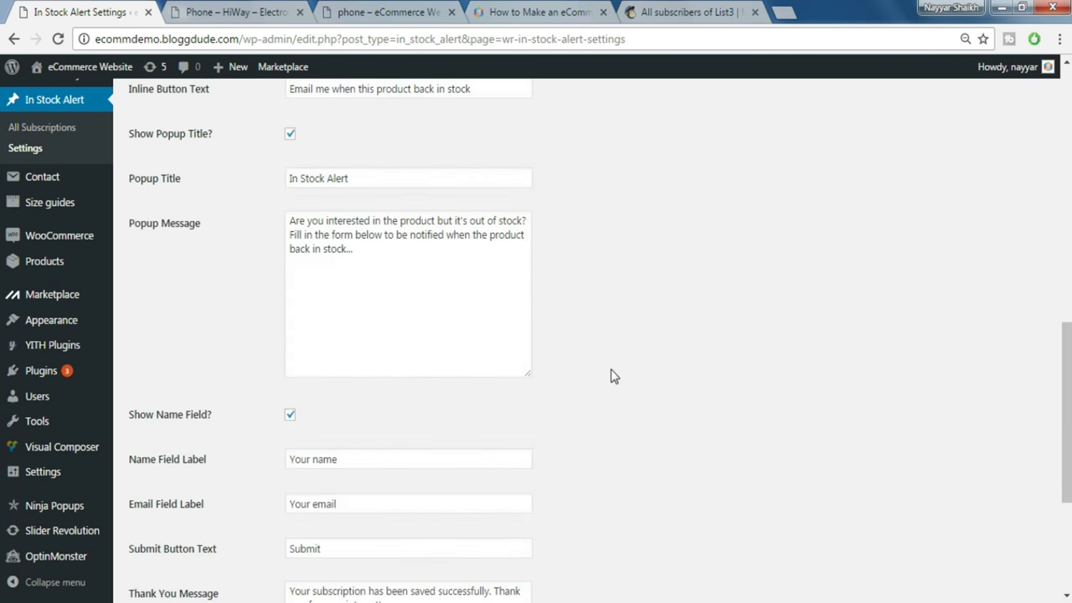
pyautogui.scroll(-3, 611, 376)
pyautogui.click(165, 565)
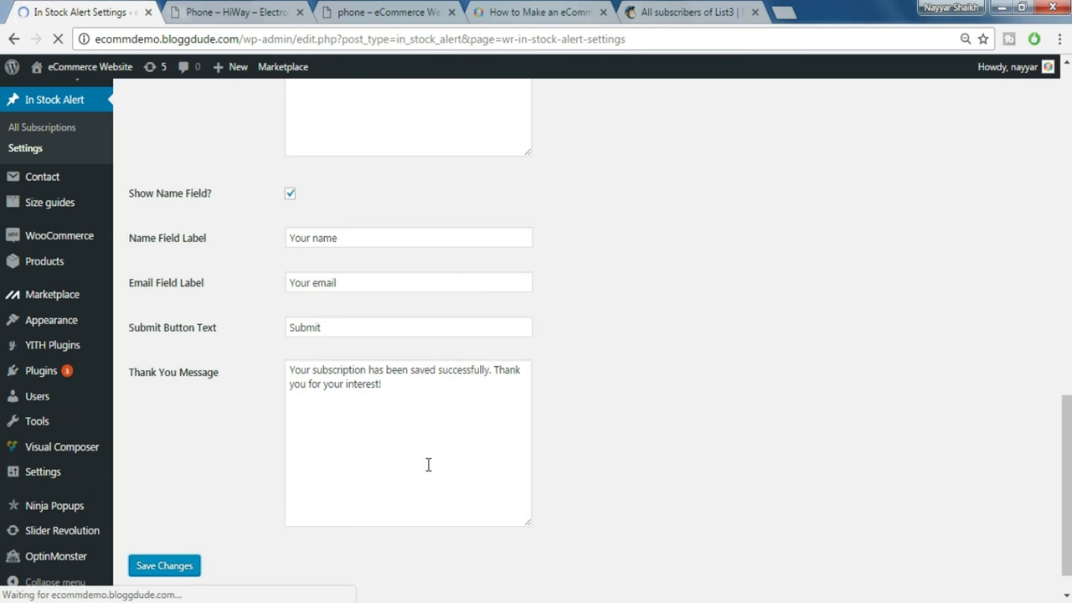
# Go from the HiWay Phone category page to the HiWay store's home page via the logo.
pyautogui.click(232, 12)
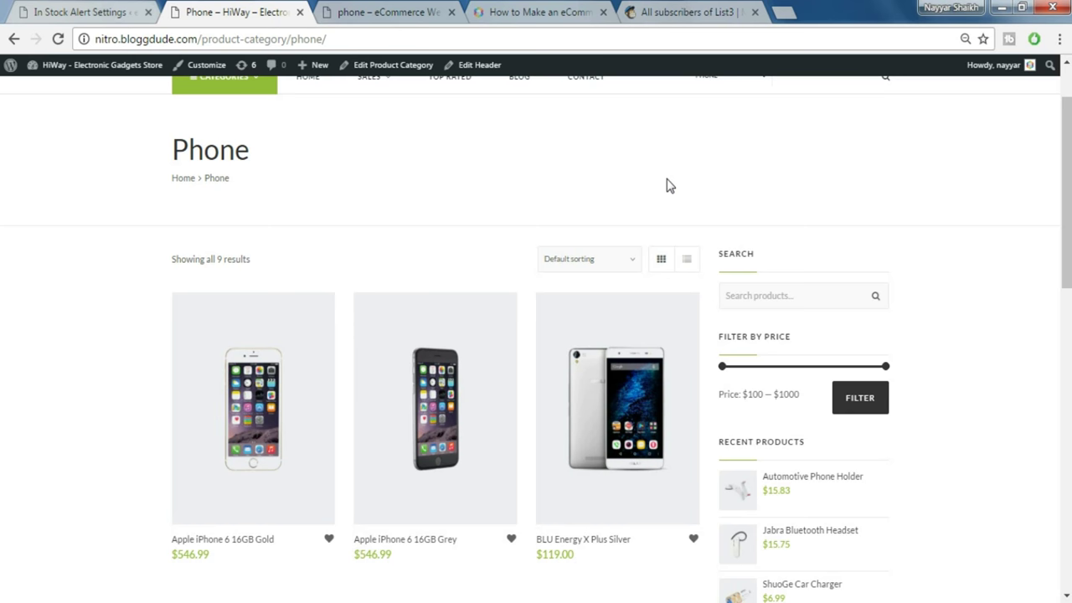
pyautogui.click(391, 10)
pyautogui.scroll(2, 371, 264)
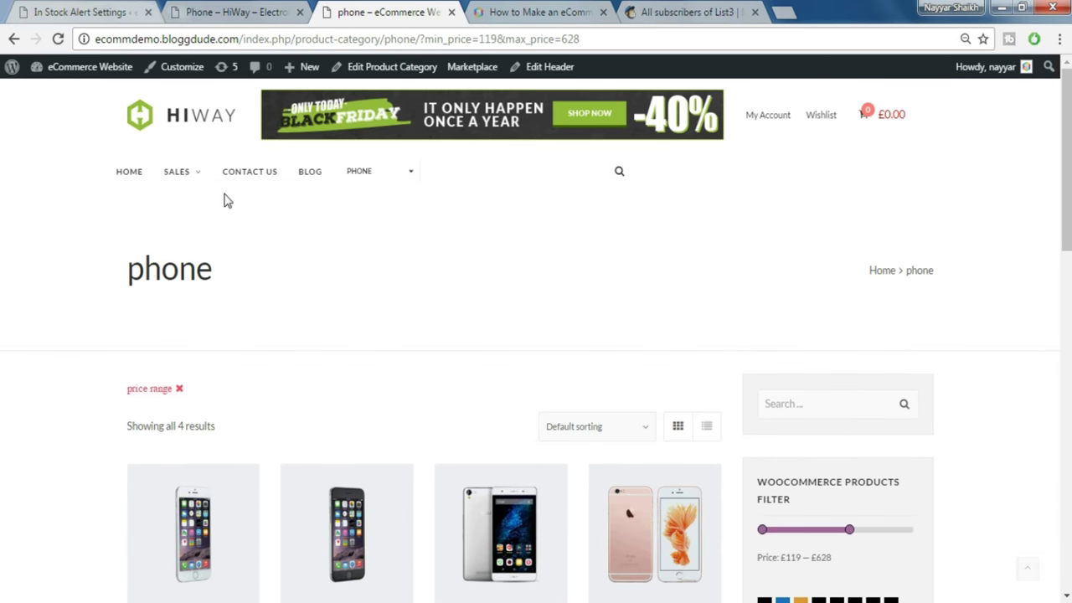
pyautogui.click(189, 12)
pyautogui.scroll(1, 234, 176)
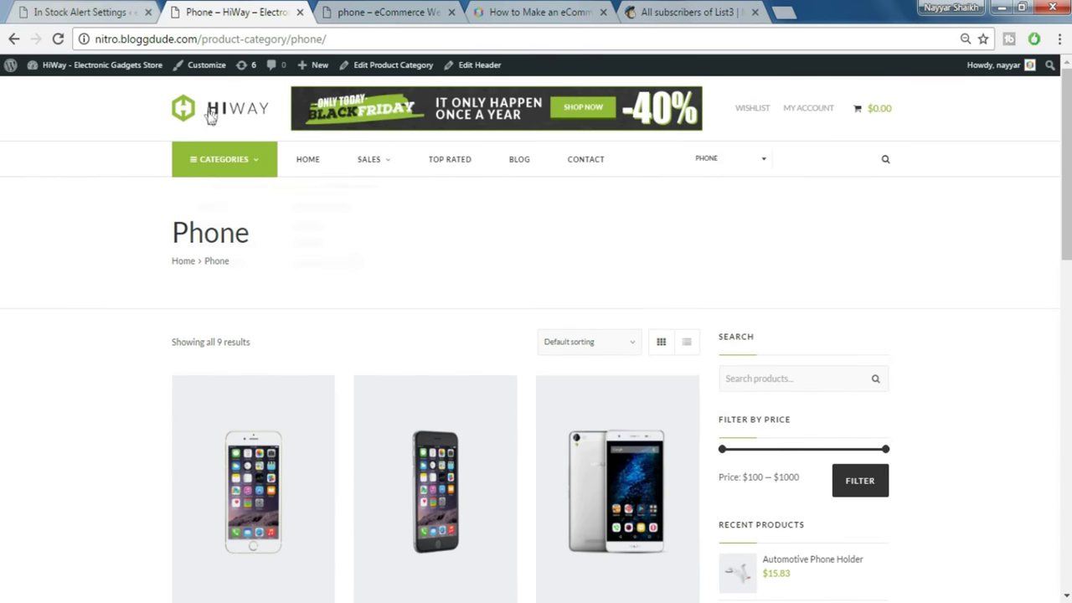
pyautogui.click(209, 113)
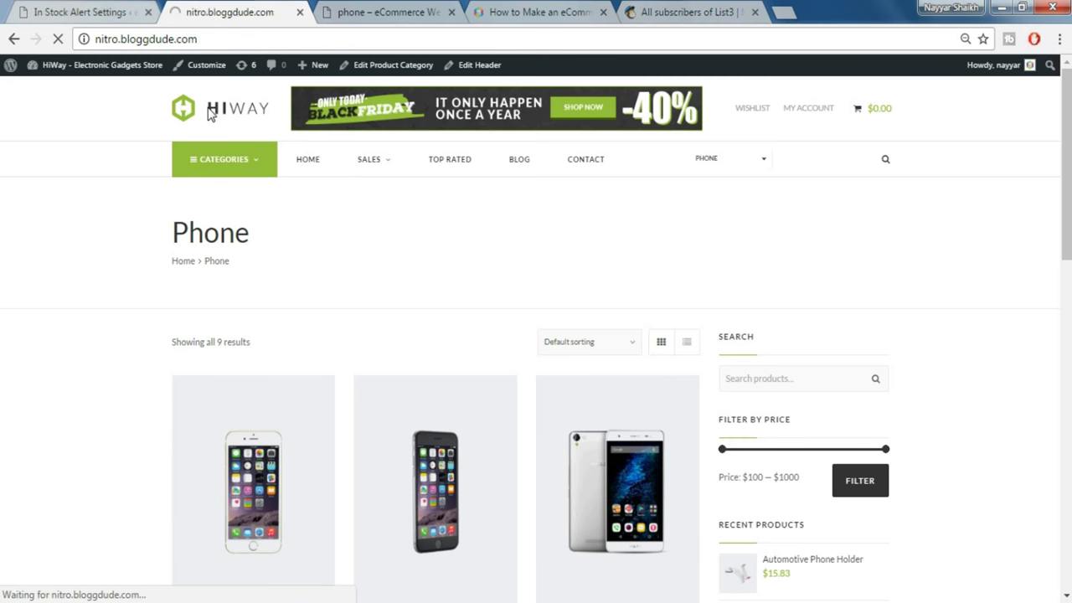
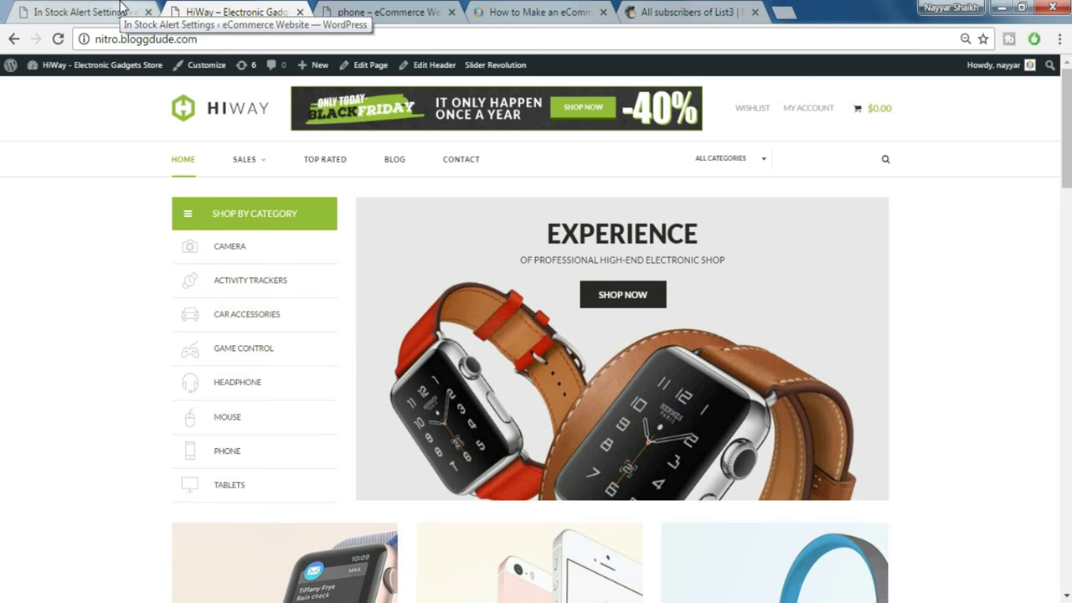
# Go to WooCommerce Settings and open the Share for Discounts section.
pyautogui.click(122, 7)
pyautogui.scroll(-1, 301, 328)
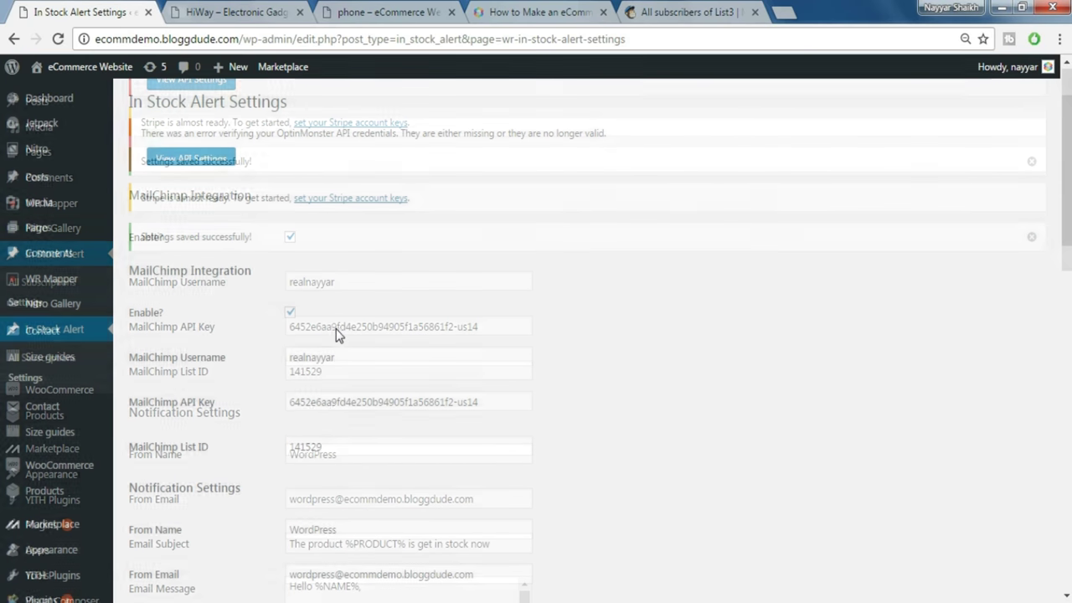
pyautogui.moveTo(67, 397)
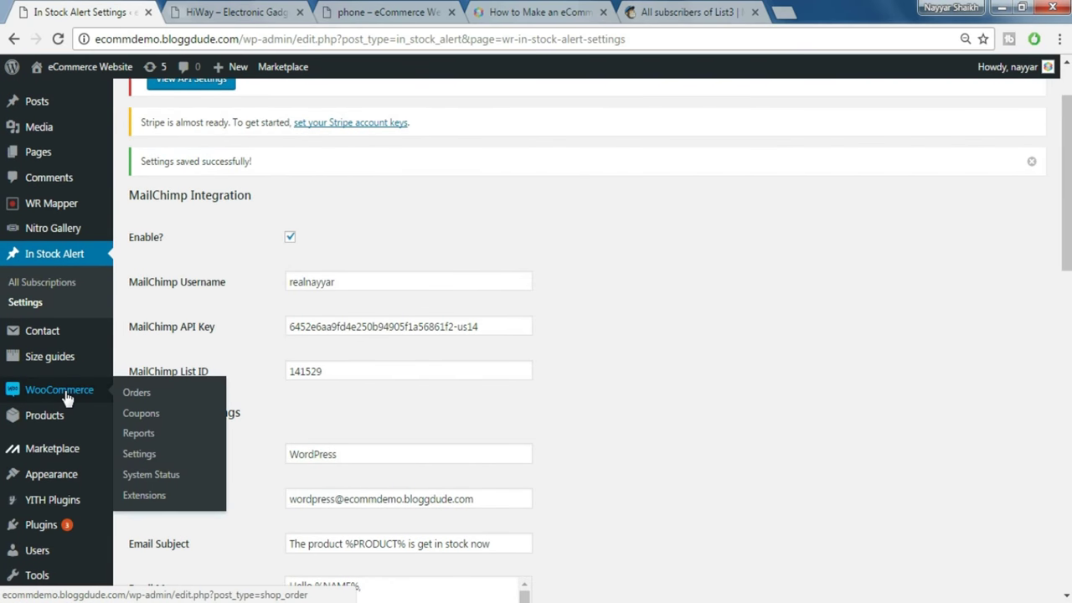
pyautogui.click(139, 454)
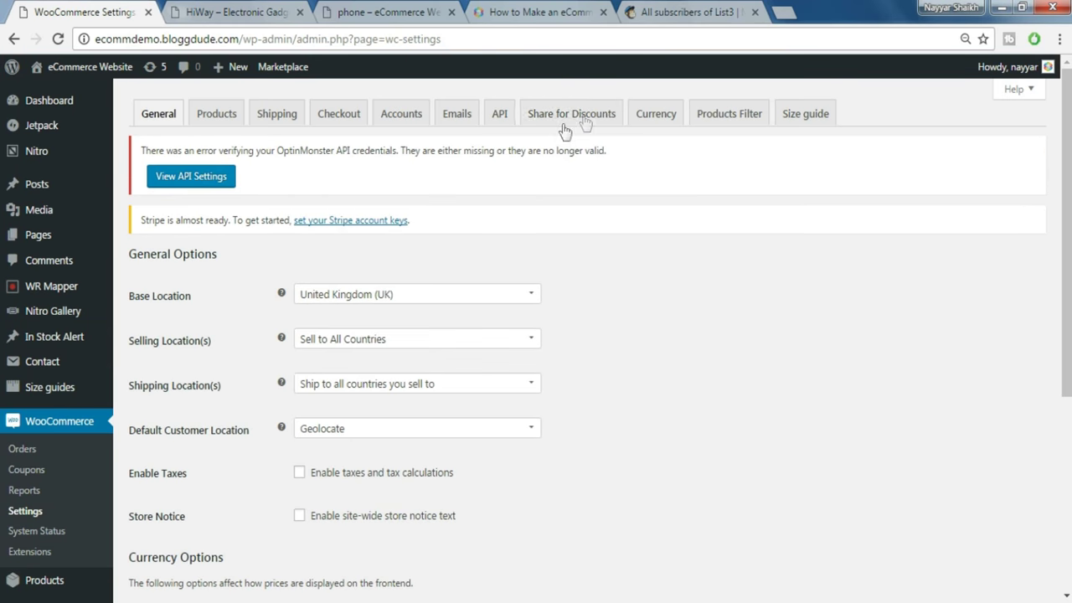
pyautogui.click(574, 123)
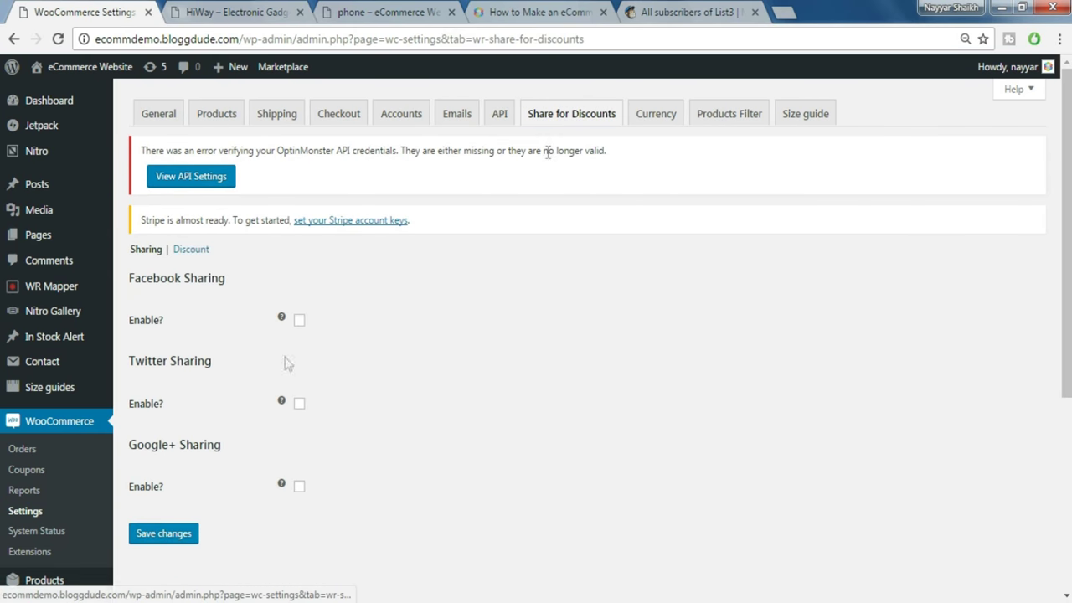
# Enable sharing for Facebook, Twitter and Google+.
pyautogui.click(298, 322)
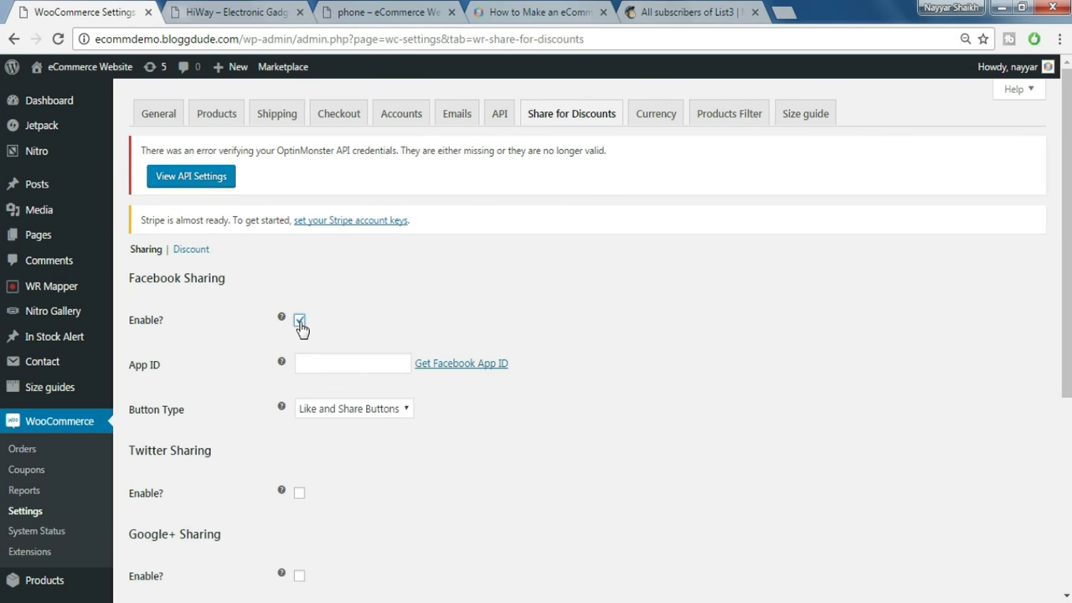
pyautogui.scroll(-2, 410, 350)
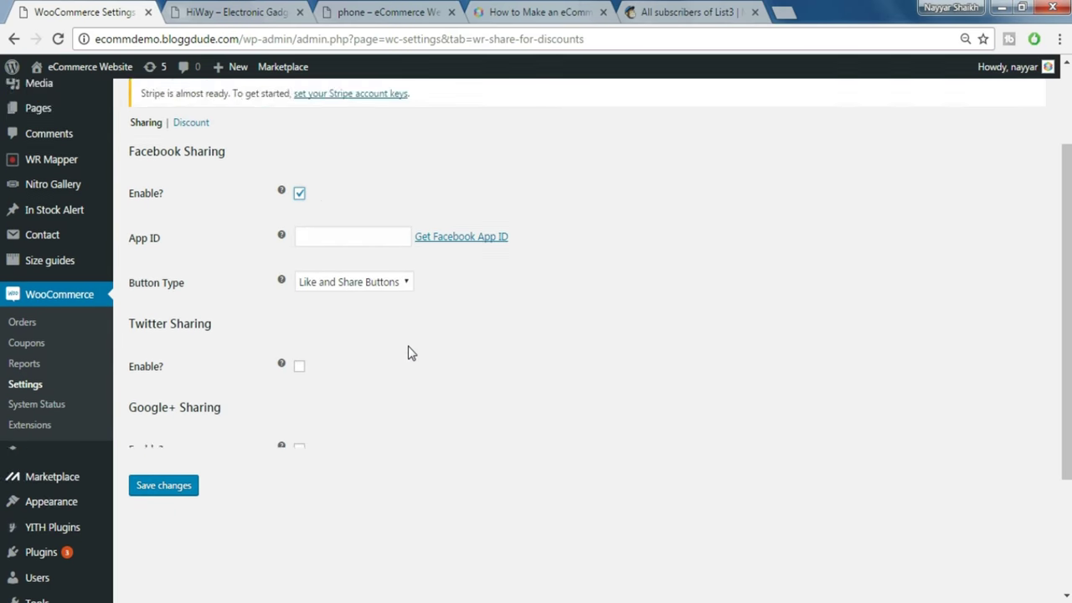
pyautogui.click(299, 329)
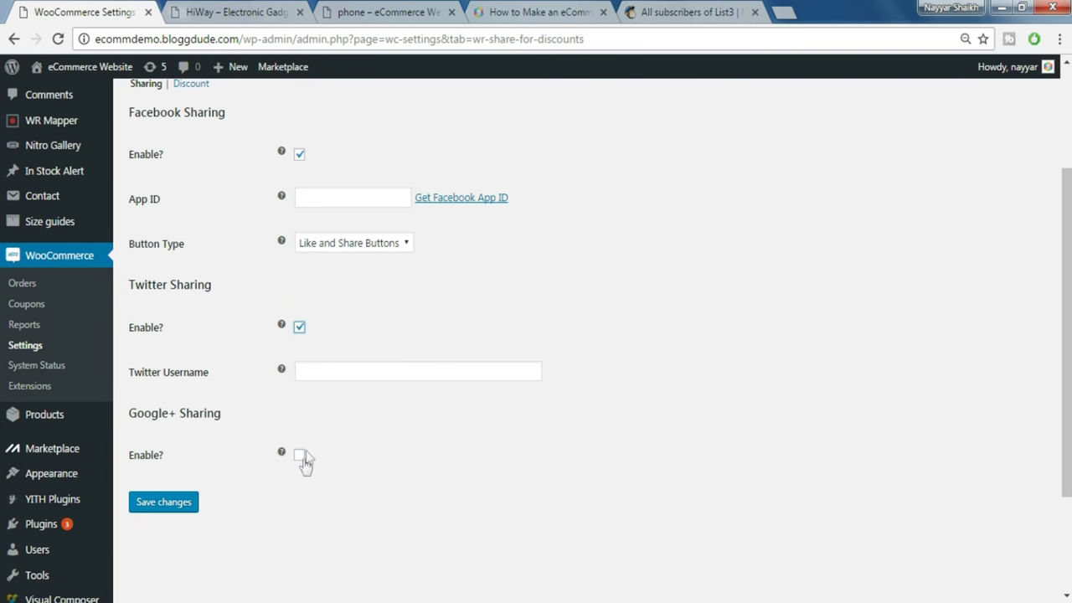
pyautogui.click(300, 456)
# Enter the Twitter username in the Twitter sharing settings.
pyautogui.scroll(1, 459, 448)
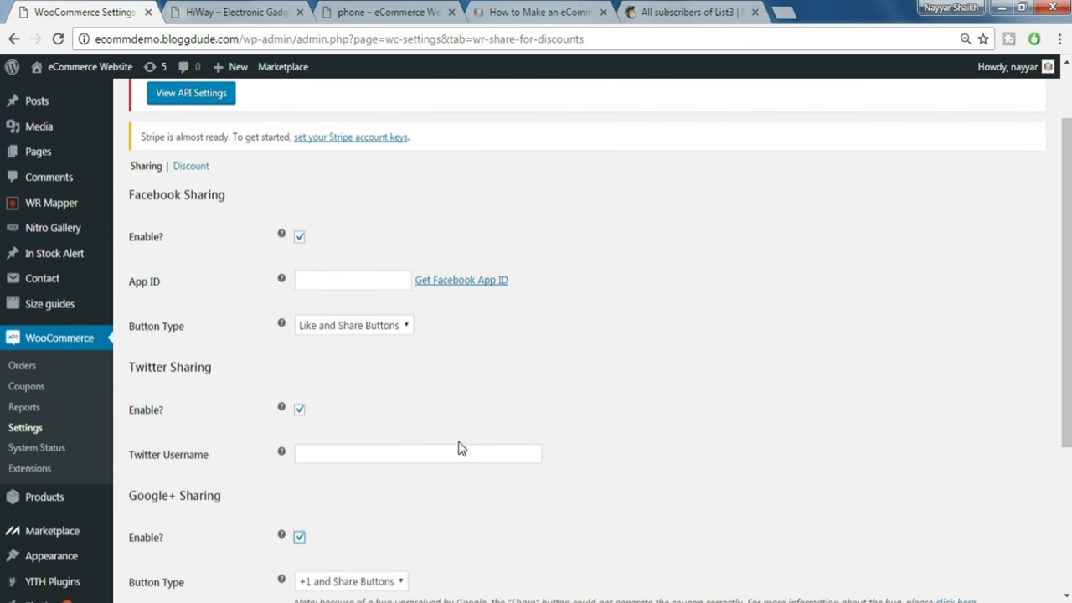
pyautogui.click(346, 452)
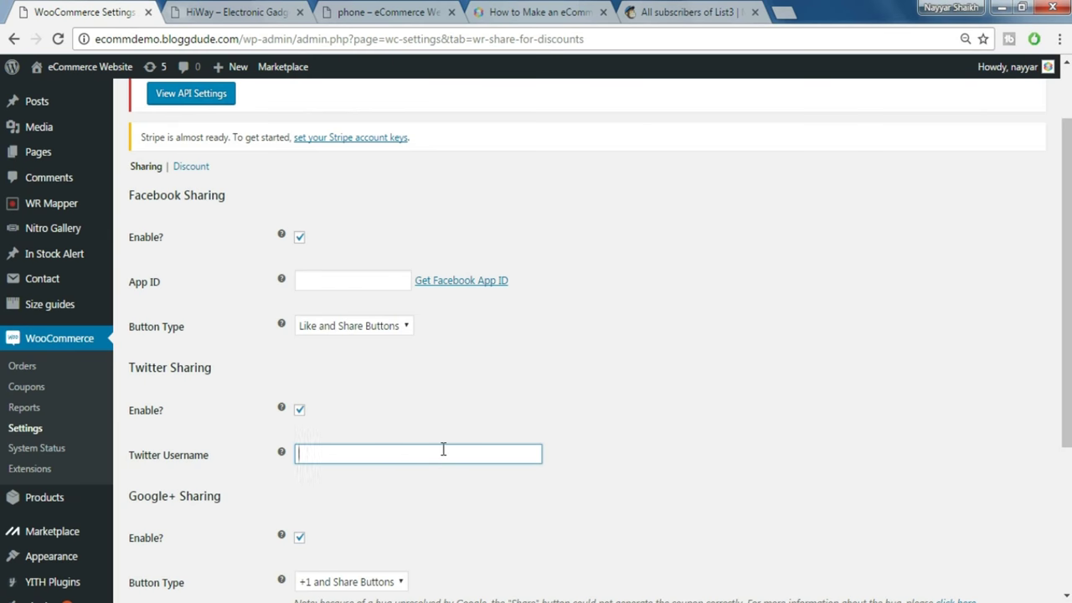
pyautogui.write('rea')
pyautogui.click(1068, 599)
pyautogui.click(337, 281)
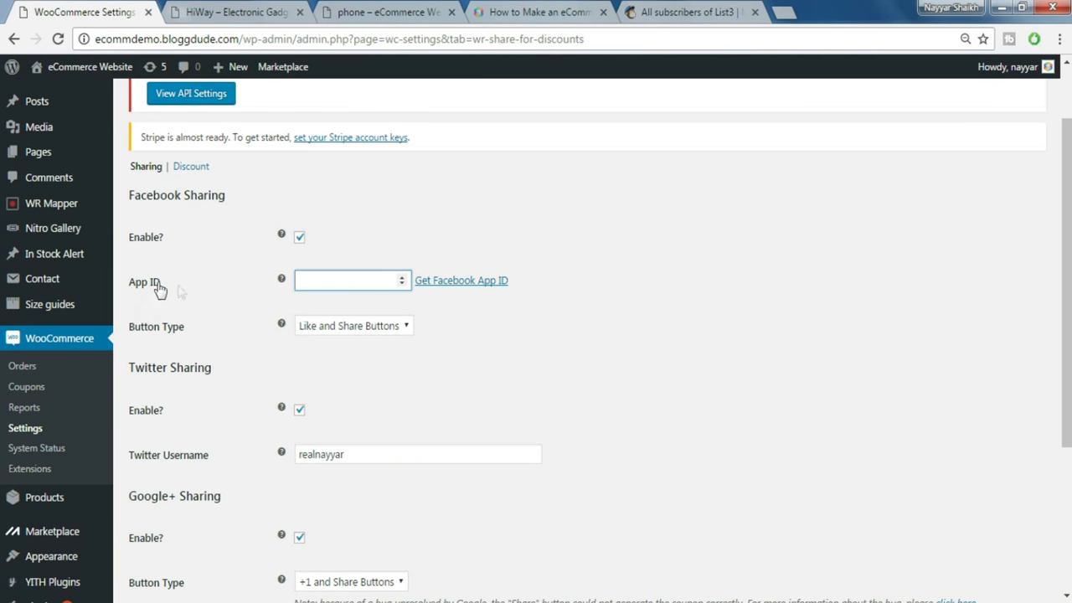
# Open Facebook for Developers and log in with the saved account.
pyautogui.click(469, 282)
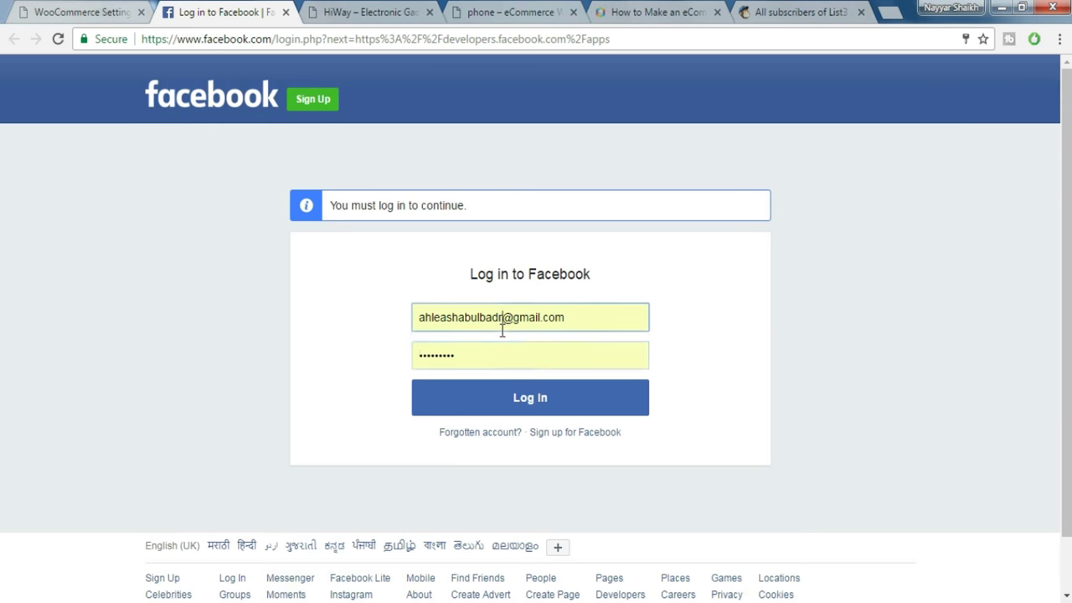
pyautogui.tripleClick(502, 322)
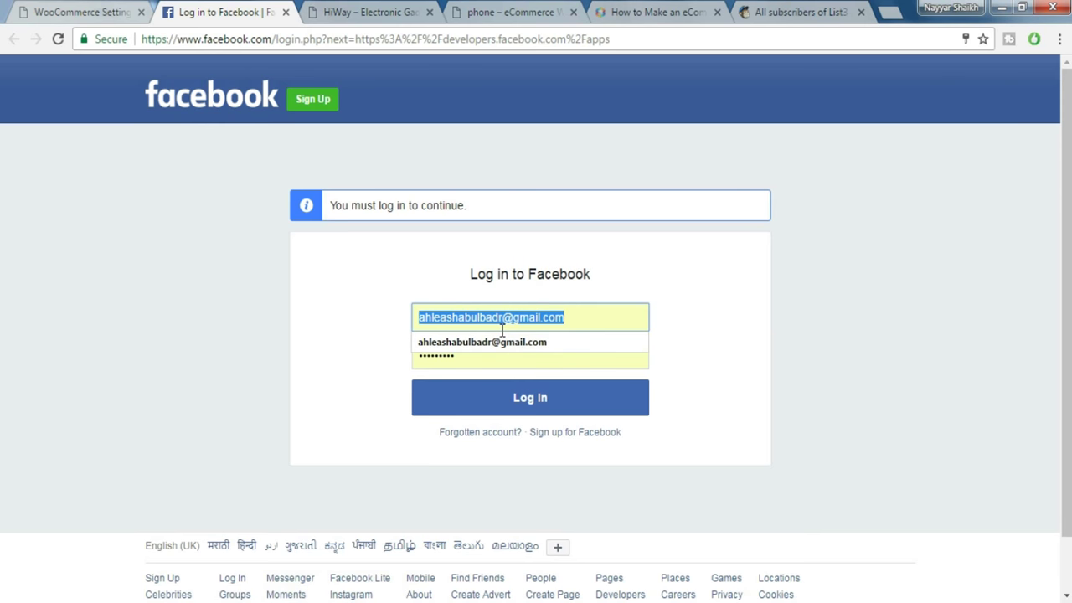
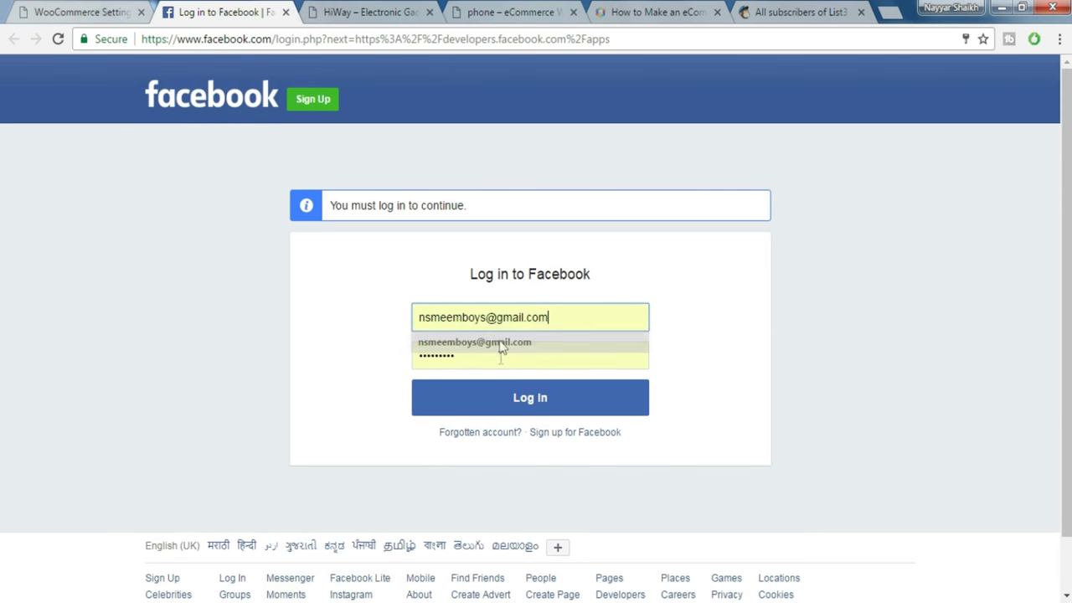
pyautogui.click(501, 343)
pyautogui.click(499, 387)
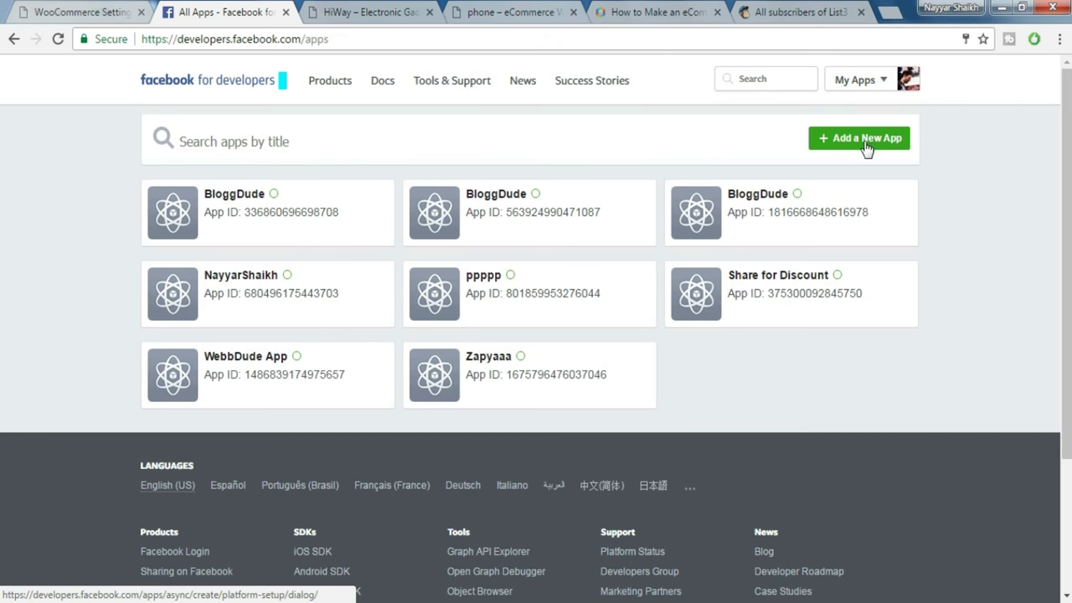
# Create an app named 'Share for Discount' in the Finance category, passing the security check.
pyautogui.click(861, 140)
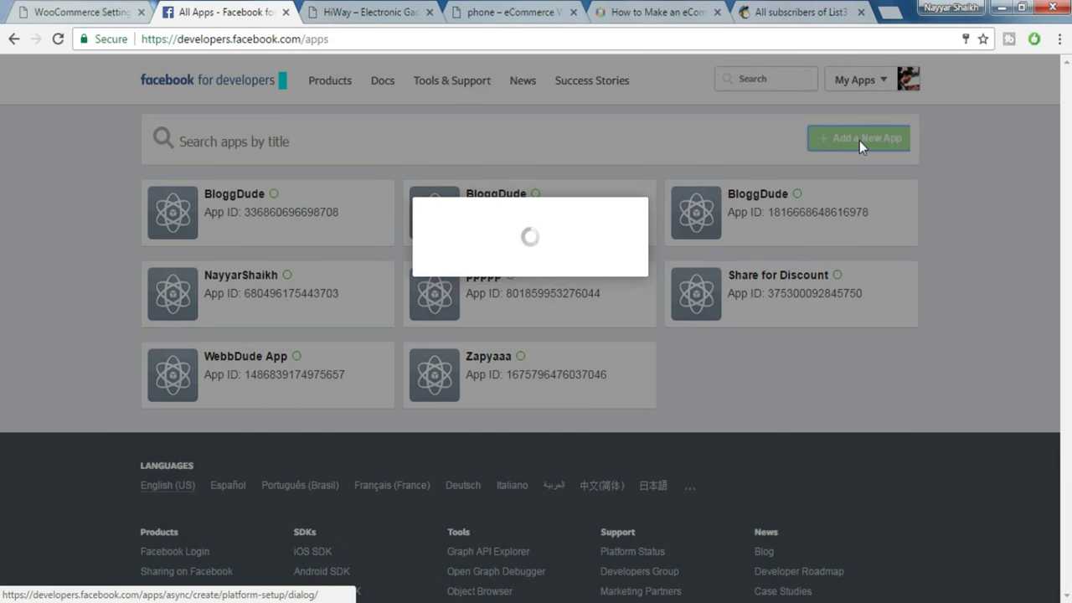
pyautogui.click(437, 260)
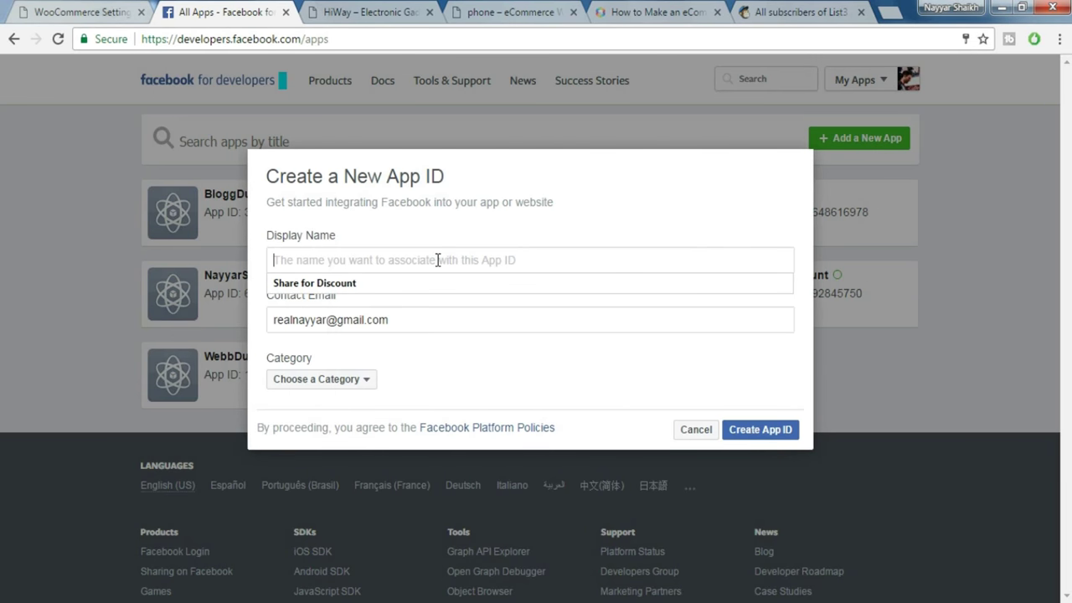
pyautogui.click(387, 283)
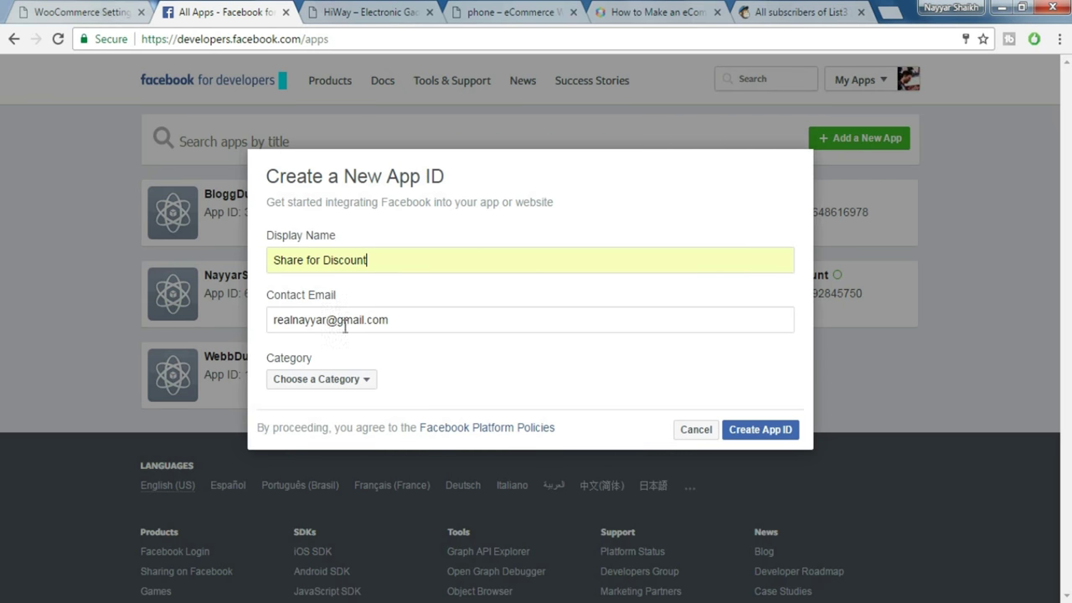
pyautogui.click(314, 378)
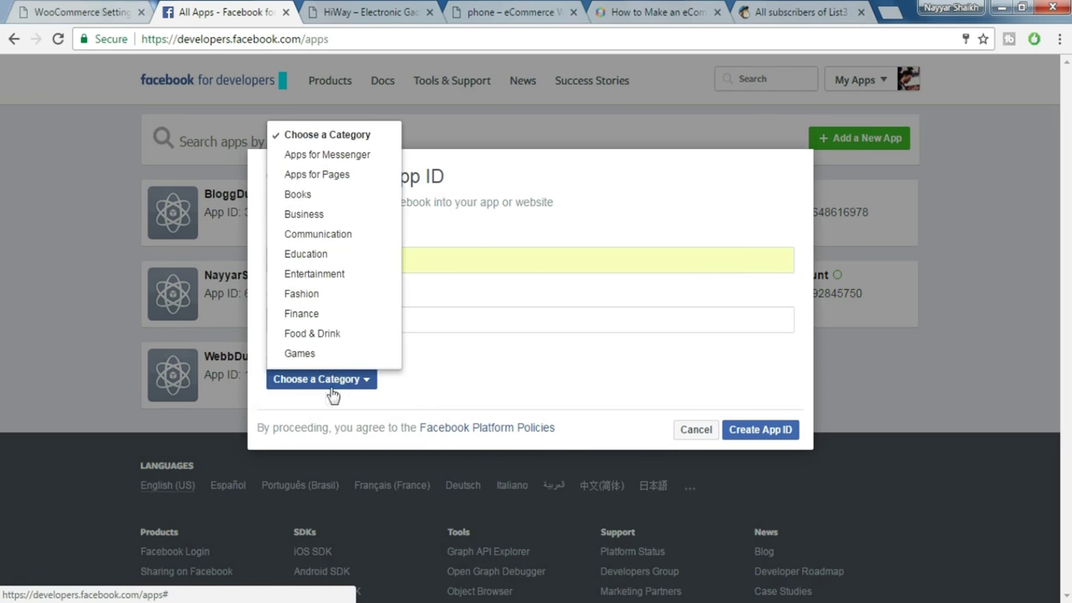
pyautogui.click(304, 311)
pyautogui.click(762, 431)
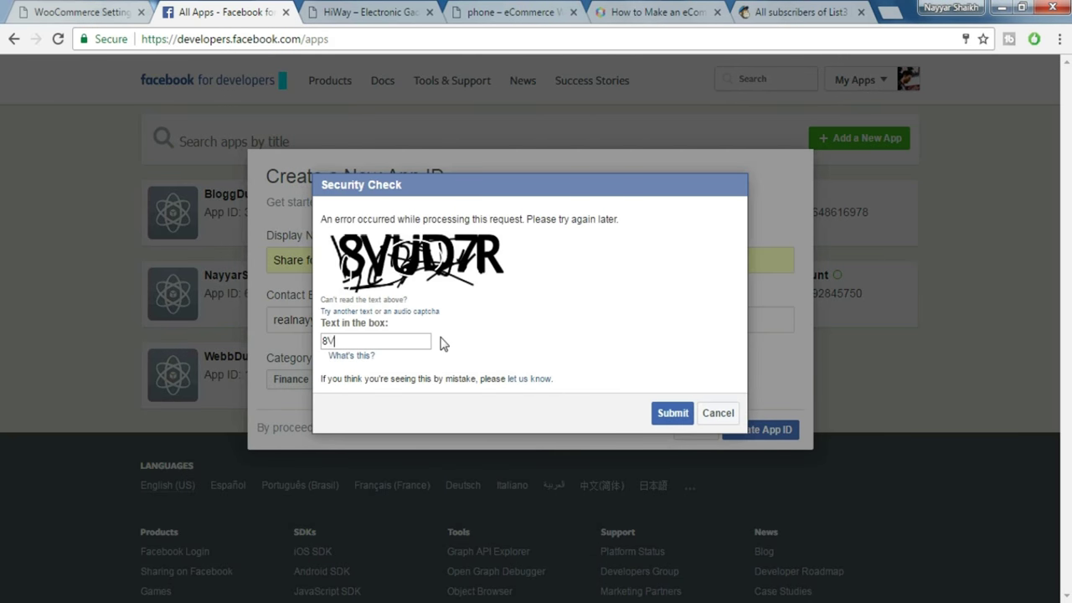
pyautogui.write('7R')
pyautogui.click(670, 413)
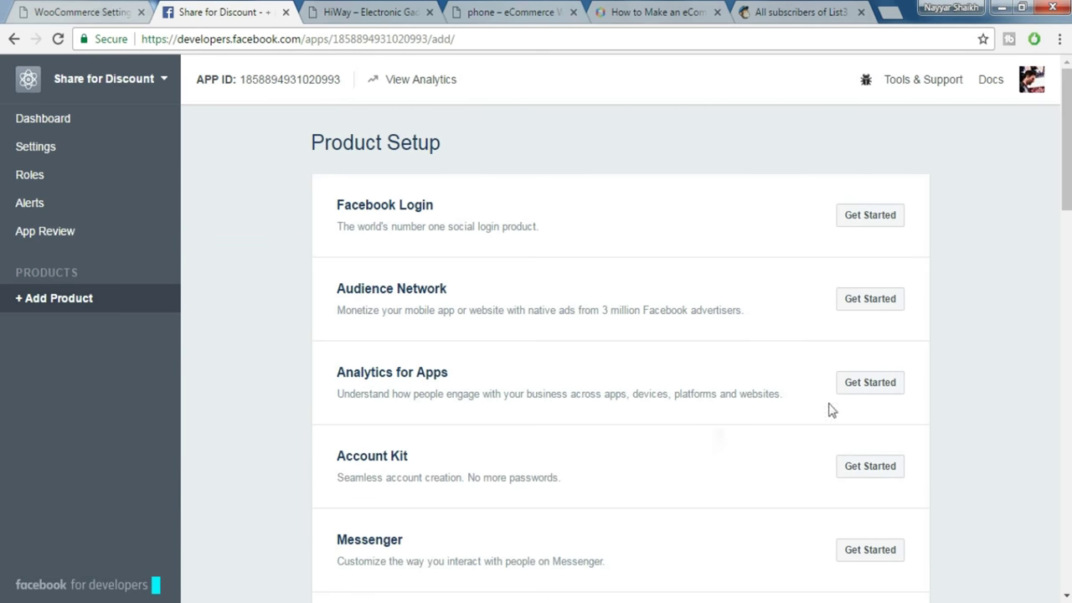
# Copy the new app's App ID from its dashboard back to WooCommerce.
pyautogui.click(49, 119)
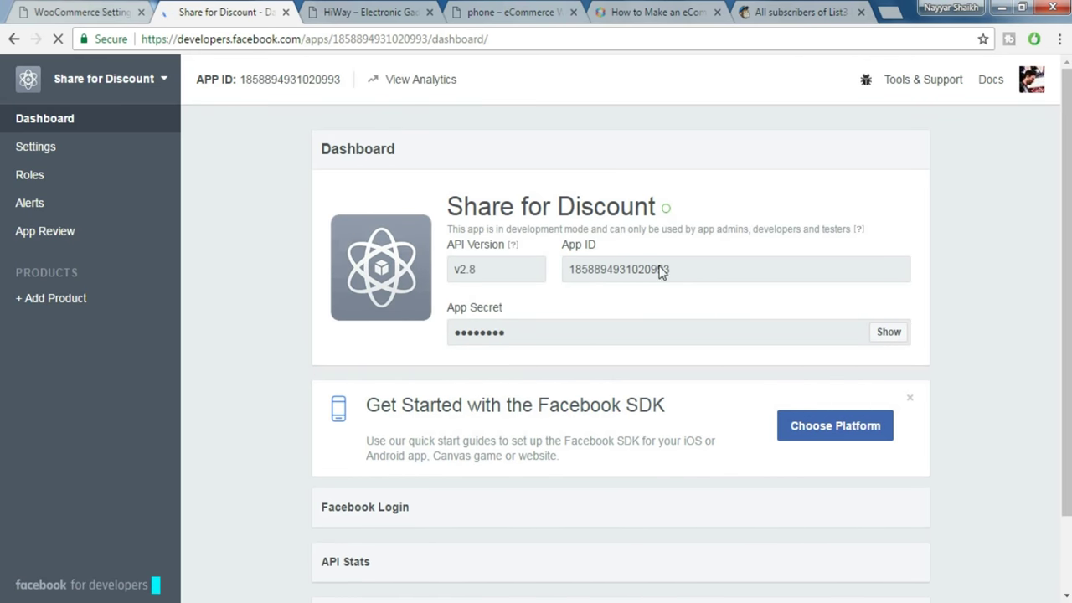
pyautogui.moveTo(660, 270); pyautogui.dragTo(565, 269)
pyautogui.hotkey('ctrl', 'c')
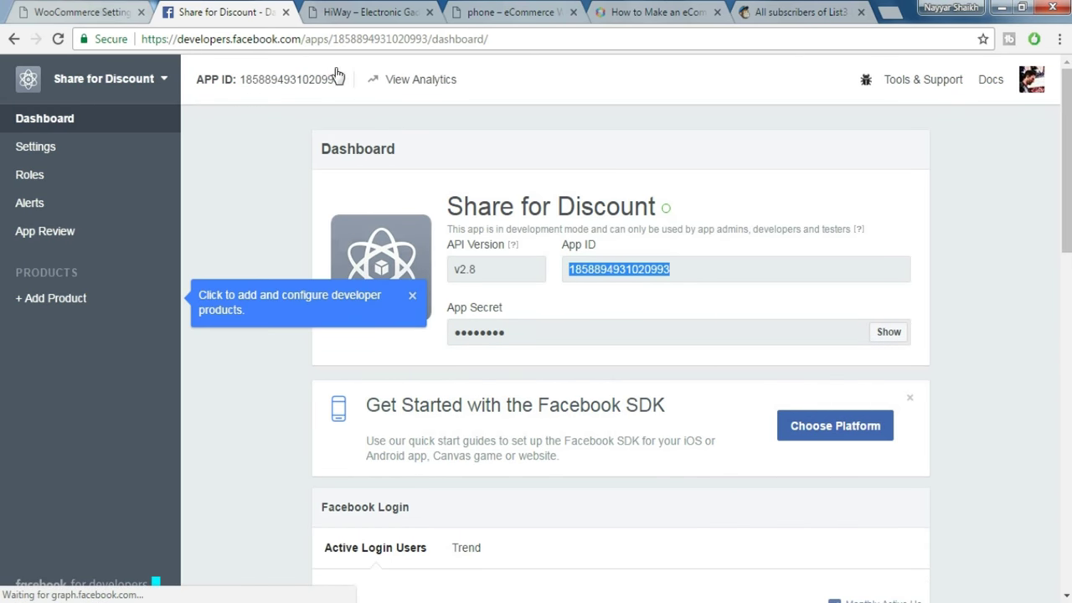
pyautogui.click(151, 7)
# Paste the Facebook App ID into the sharing settings and save.
pyautogui.click(331, 280)
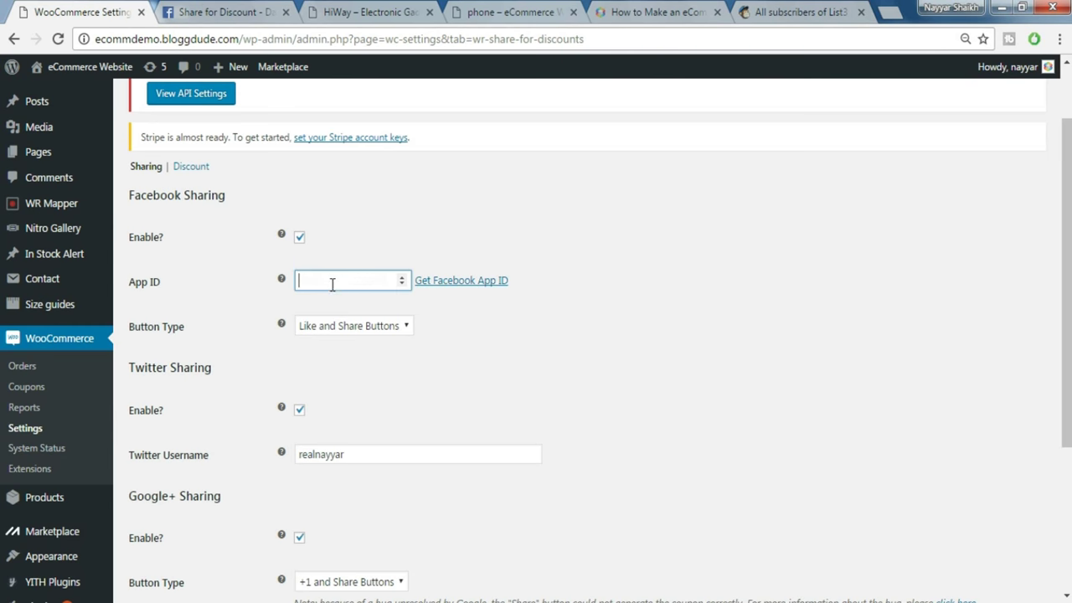
pyautogui.hotkey('ctrl', 'v')
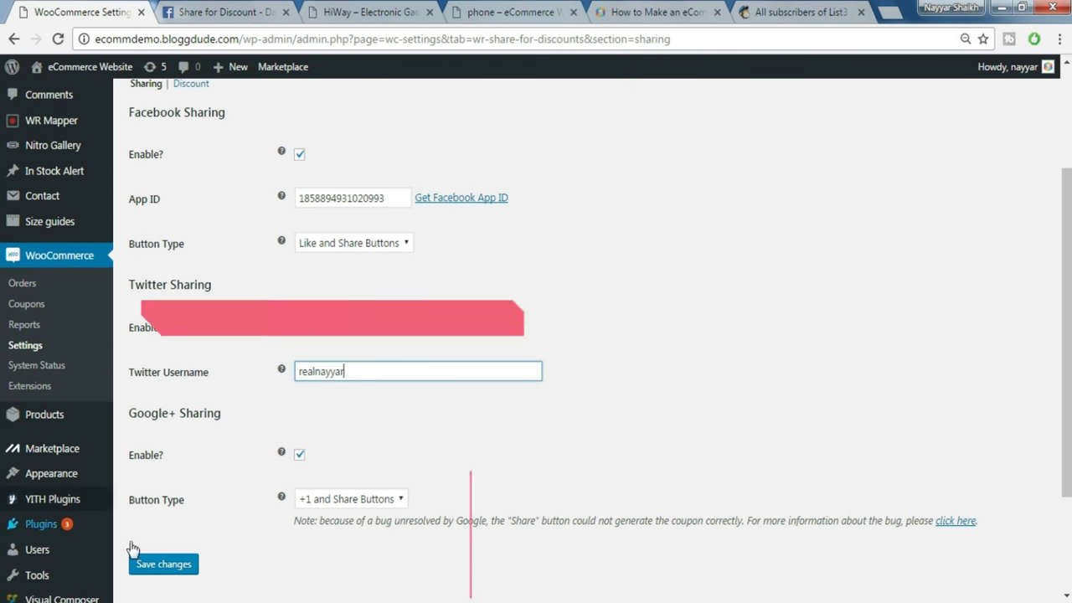
pyautogui.press('Return')
# Enable the product discount and add iPhone 6S Plus to the discounted products.
pyautogui.click(190, 289)
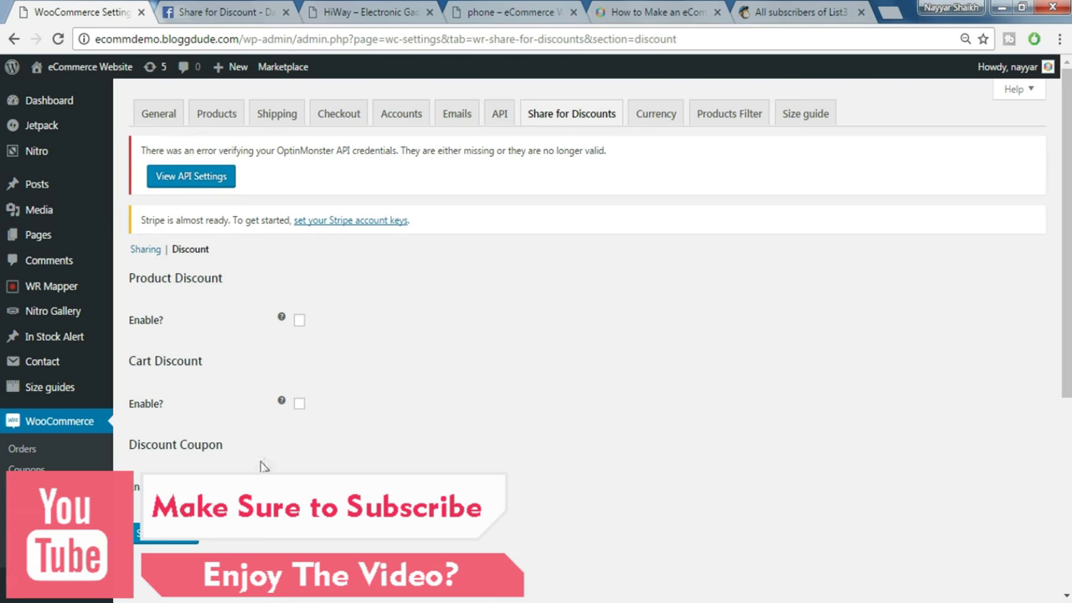
pyautogui.click(299, 320)
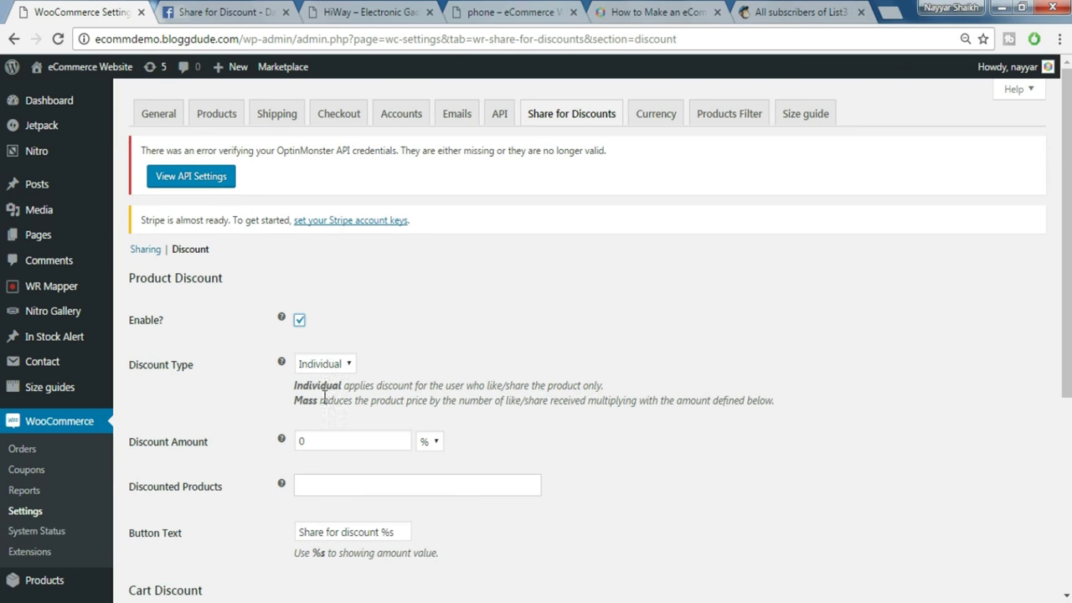
pyautogui.scroll(-1, 402, 385)
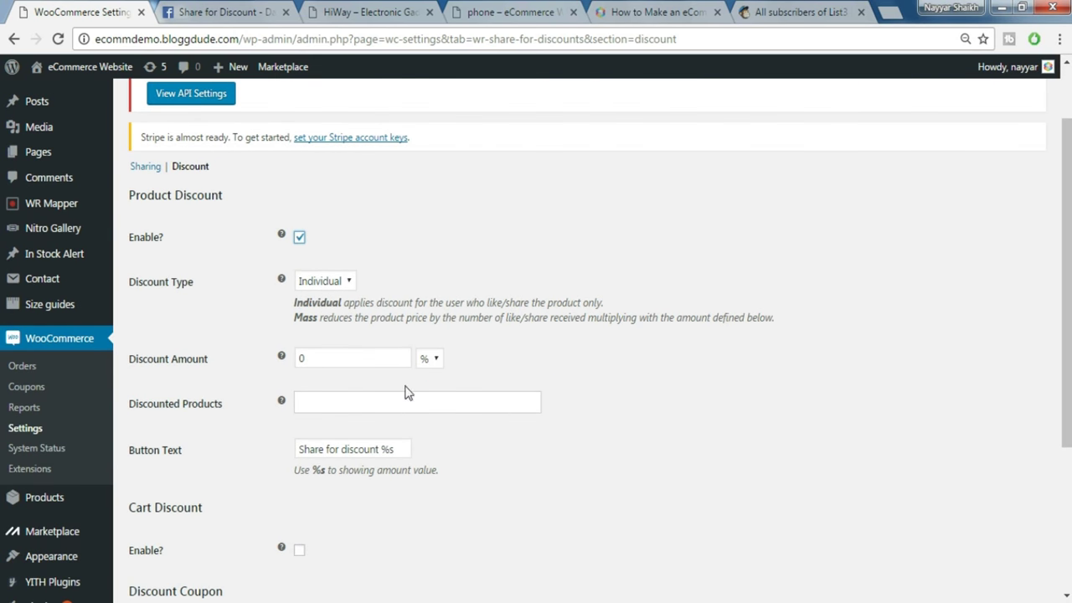
pyautogui.doubleClick(340, 362)
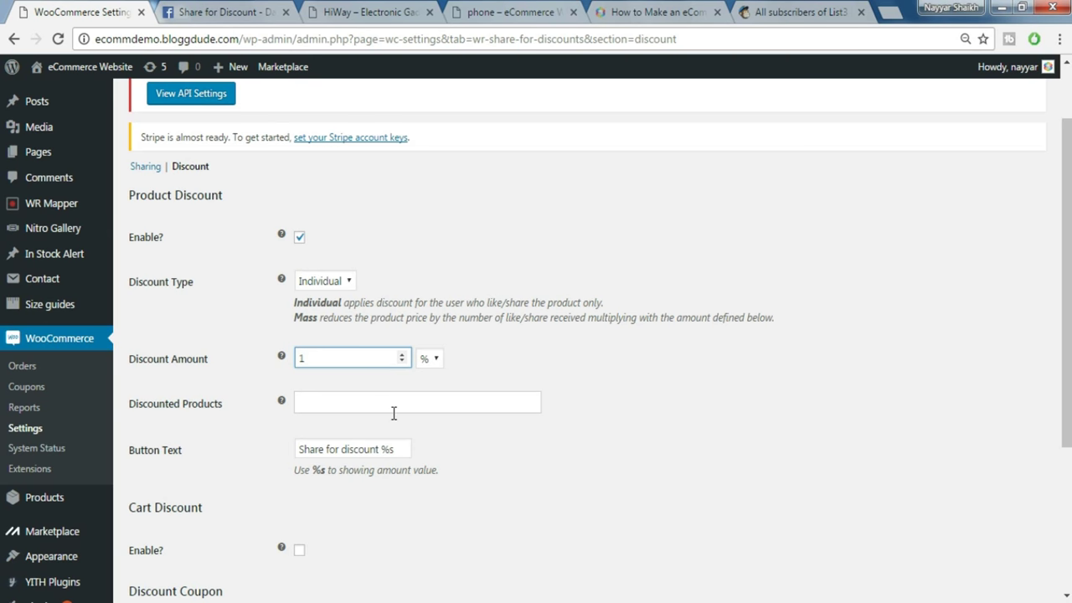
pyautogui.click(294, 409)
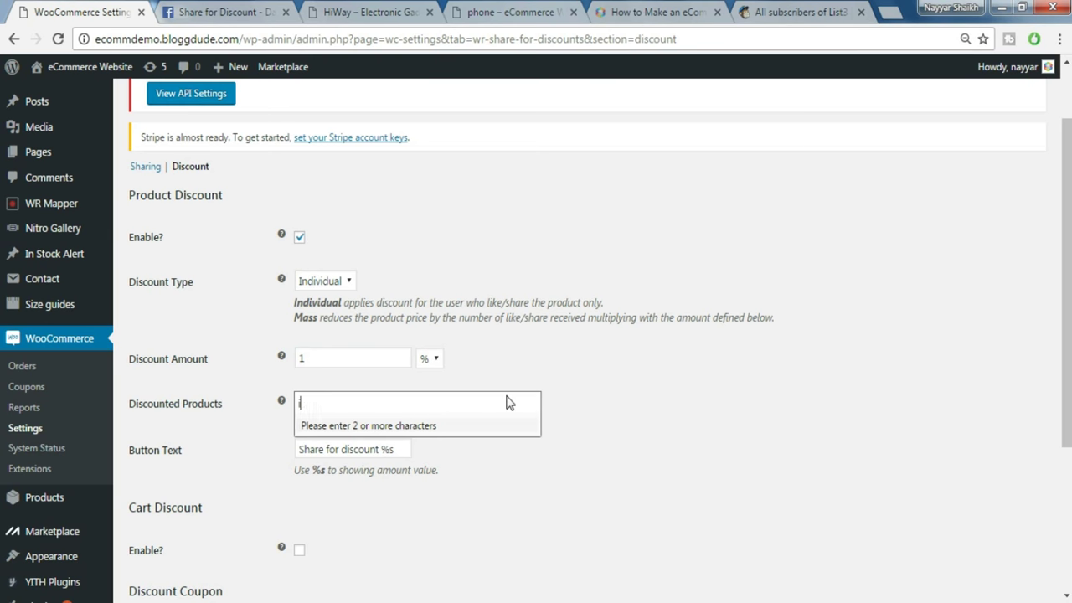
pyautogui.write('ho')
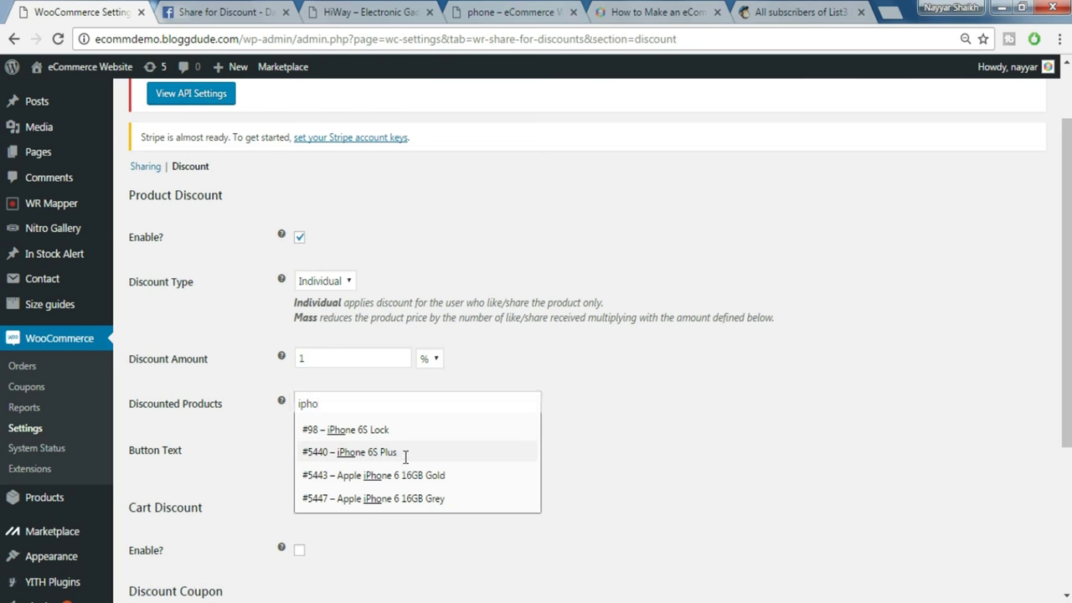
pyautogui.click(405, 452)
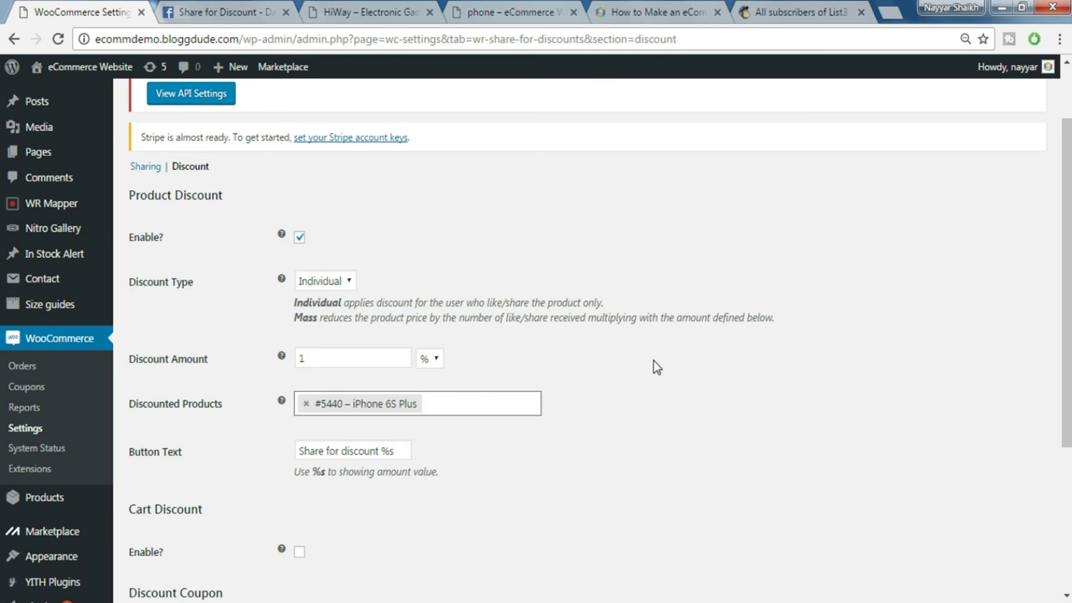
# Keep the 1% discount unit as a percentage and save the discount settings.
pyautogui.click(337, 357)
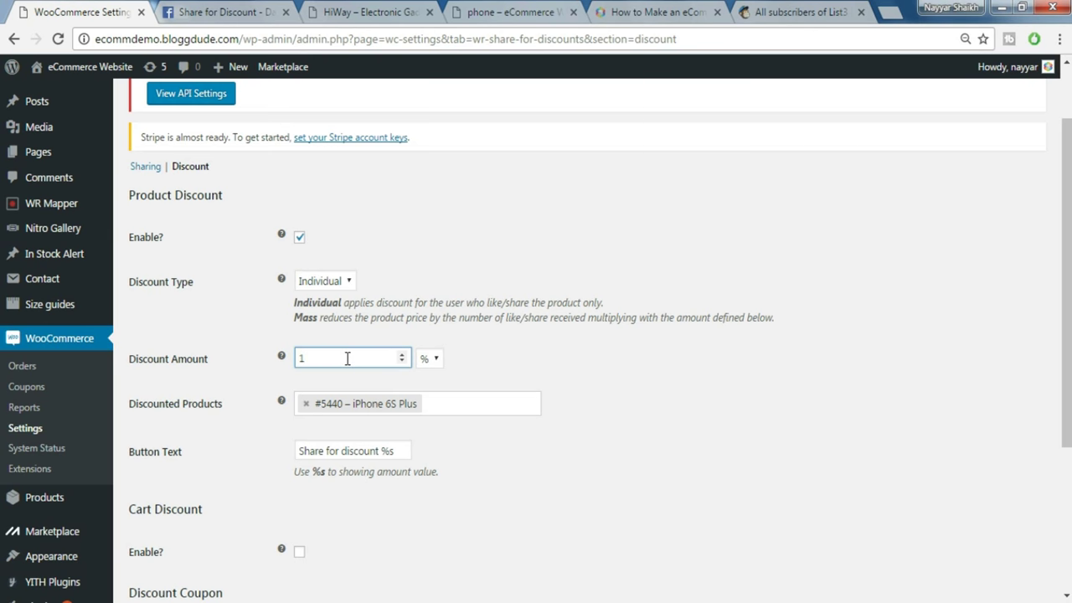
pyautogui.click(427, 360)
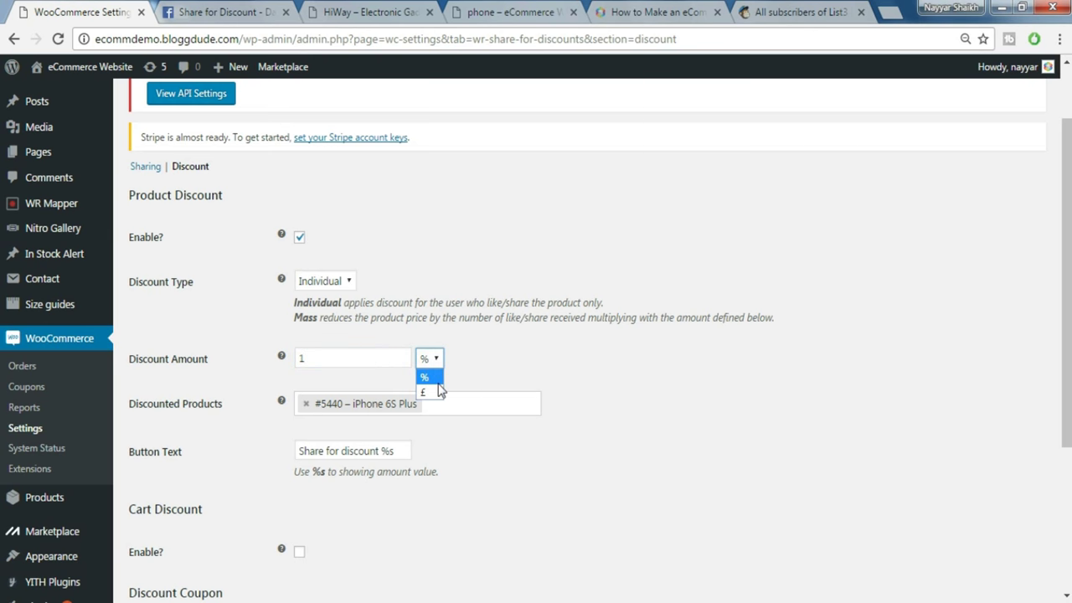
pyautogui.click(426, 377)
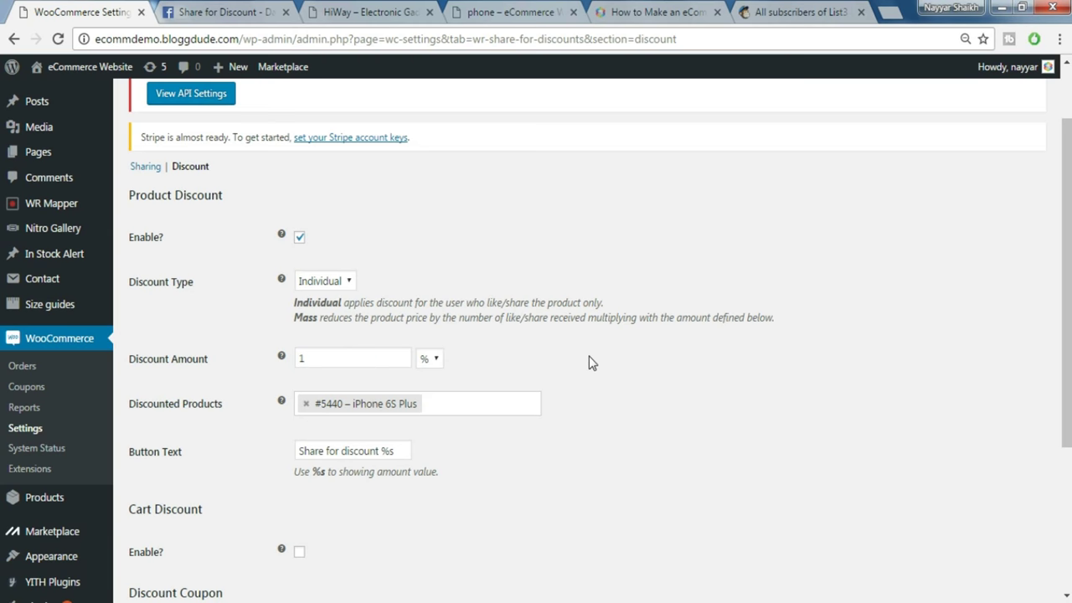
pyautogui.scroll(-1, 589, 362)
pyautogui.scroll(-2, 588, 362)
pyautogui.click(162, 447)
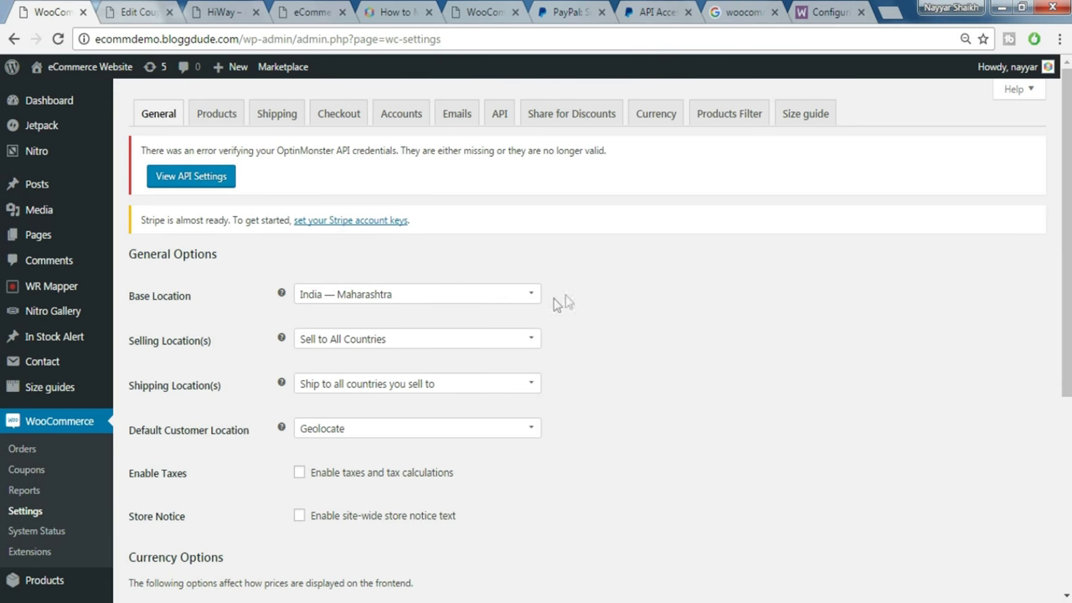
# Append /wp-admin/index.php?page=wc-setup to the HiWay site address and load it.
pyautogui.click(215, 10)
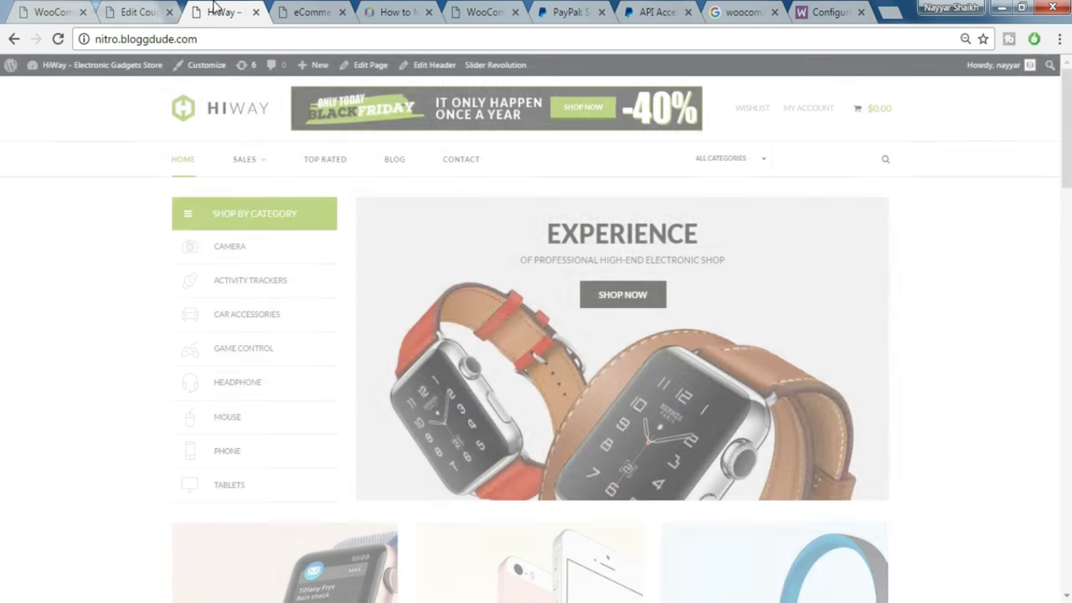
pyautogui.click(237, 42)
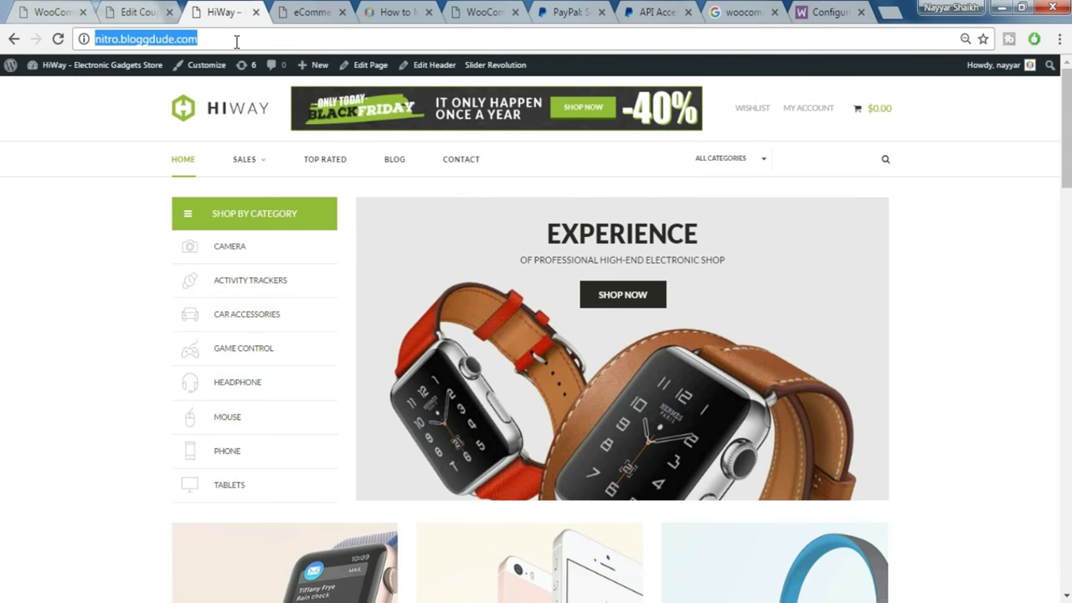
pyautogui.click(327, 38)
pyautogui.write('/')
pyautogui.write('wp-admin/index.php?page=wc-setup')
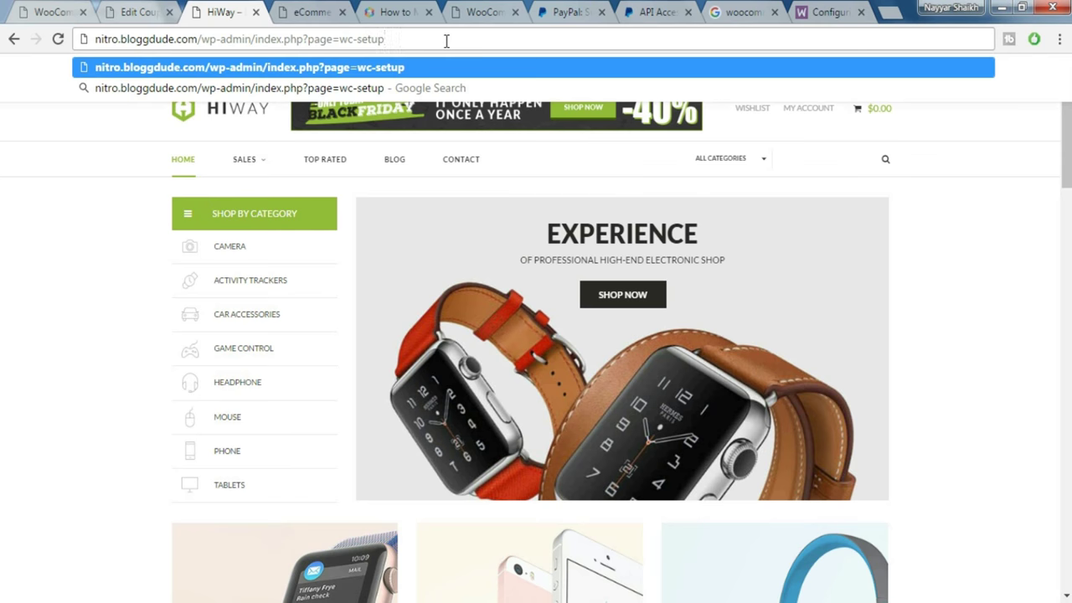
pyautogui.press('Return')
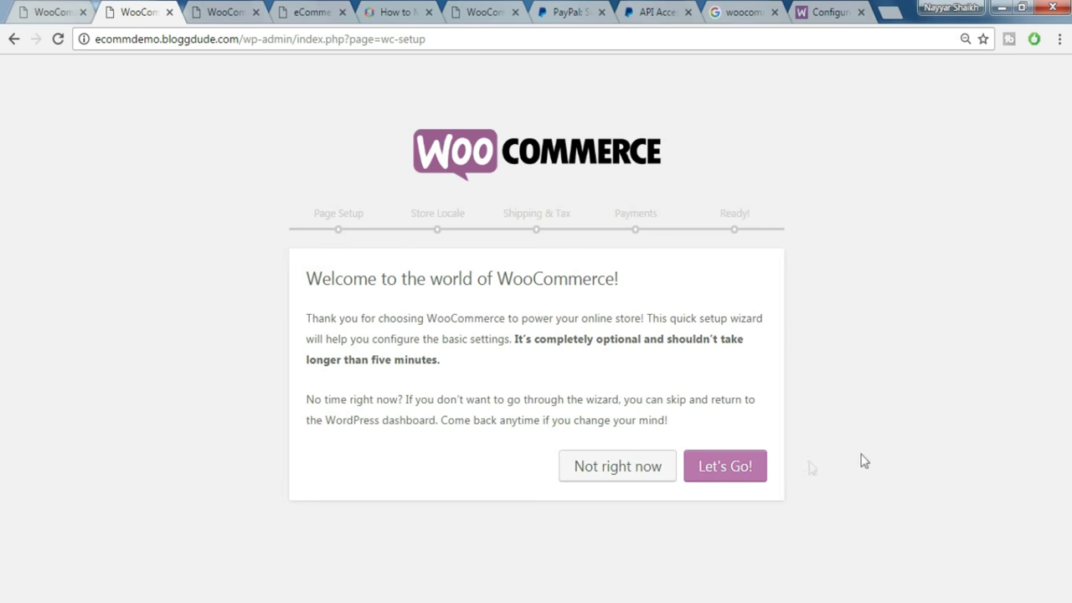
# Start the wizard, accept the default pages, and set the store location to India — Maharashtra.
pyautogui.click(729, 469)
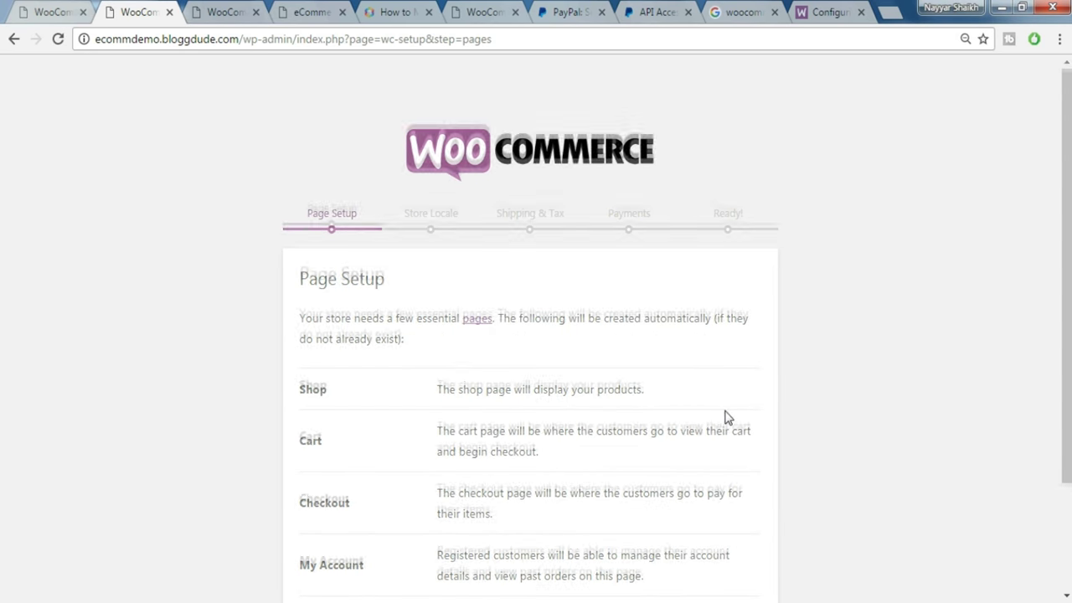
pyautogui.scroll(-2, 727, 410)
pyautogui.click(732, 556)
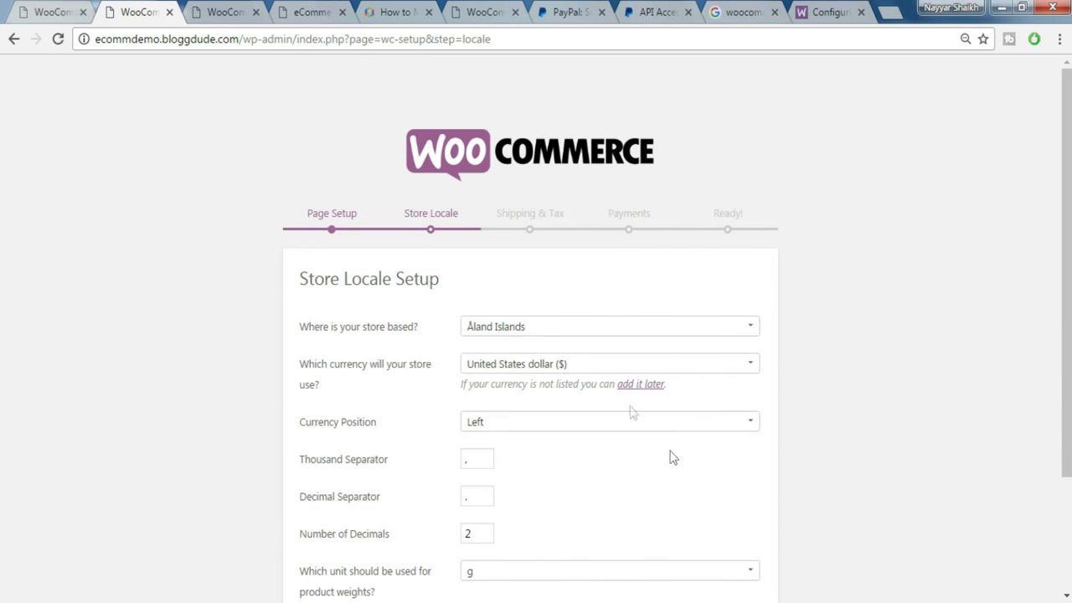
pyautogui.click(597, 327)
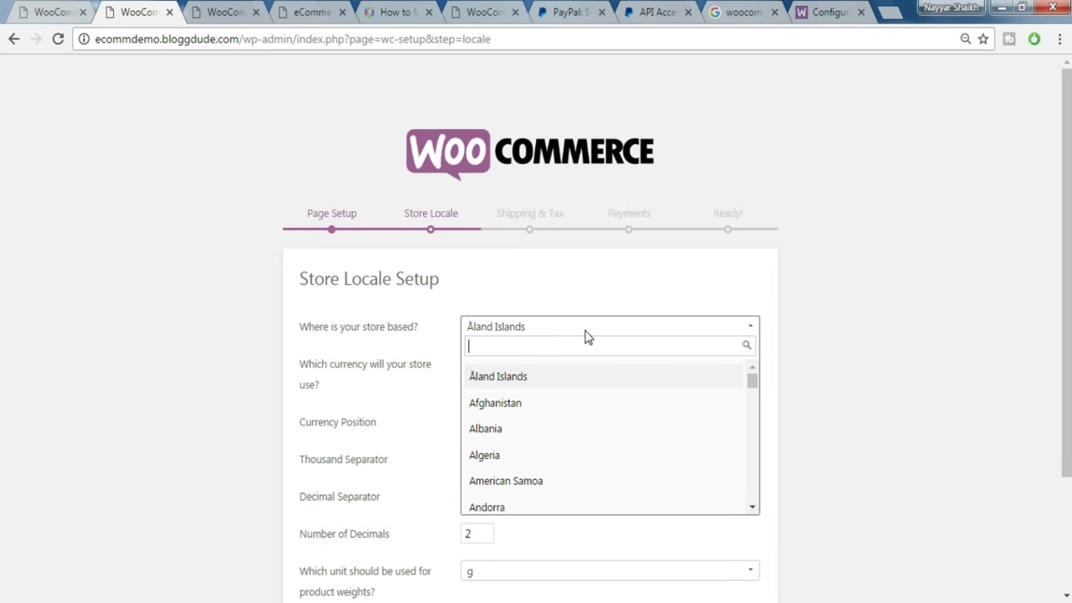
pyautogui.write('mahar')
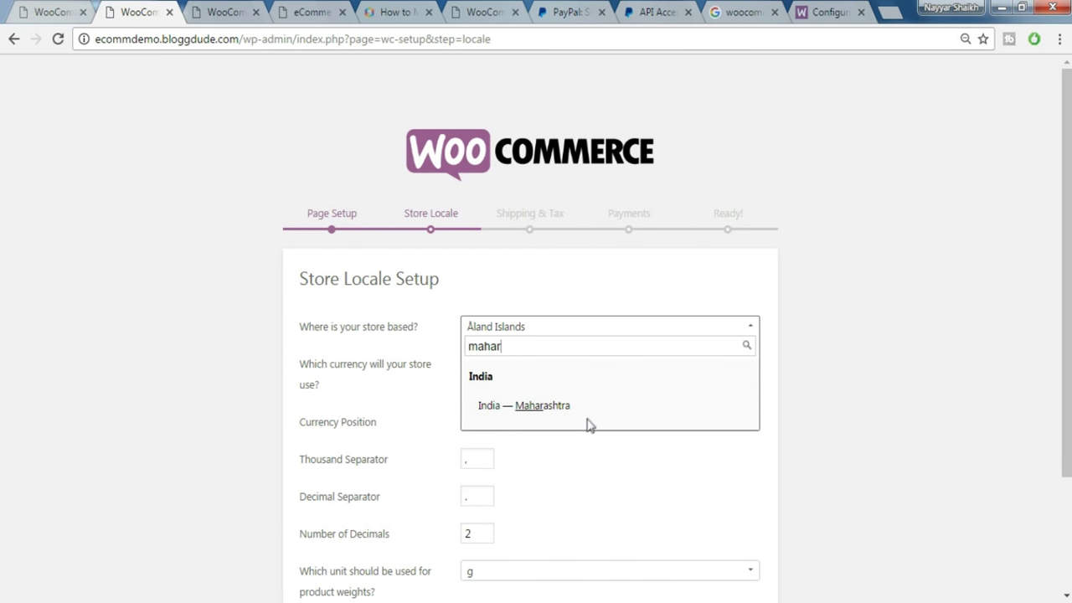
pyautogui.click(587, 406)
pyautogui.scroll(-2, 589, 423)
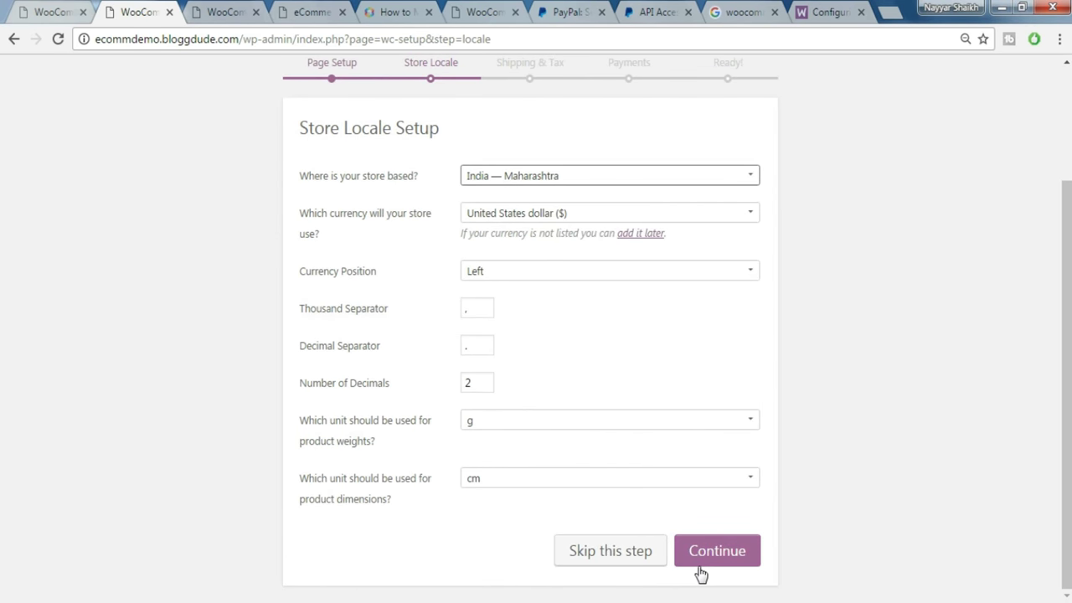
pyautogui.click(739, 560)
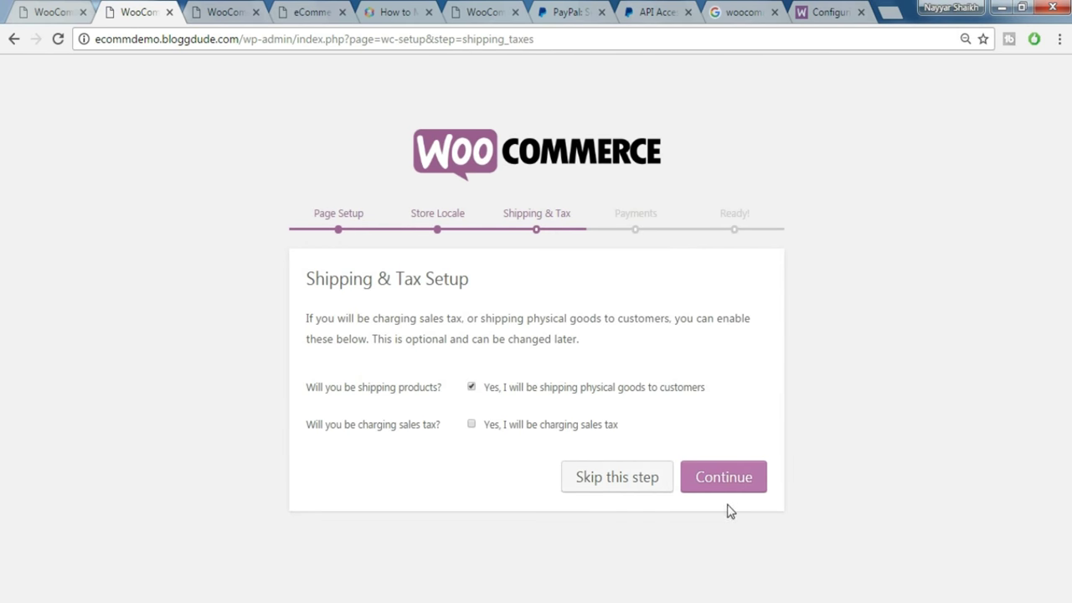
# Leave sales tax unchecked on the Shipping & Tax step and continue.
pyautogui.click(545, 434)
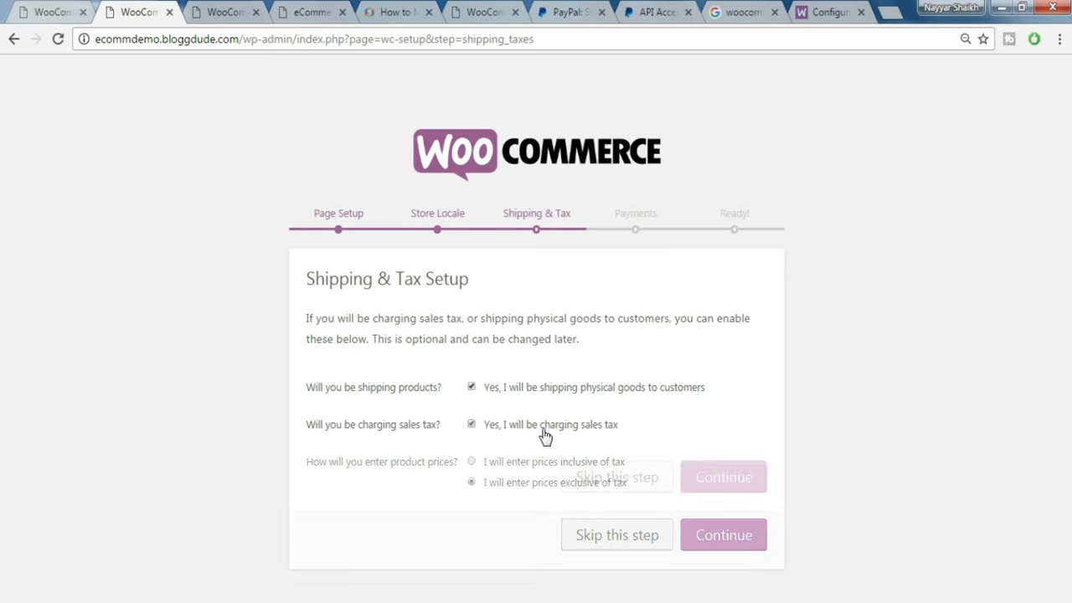
pyautogui.click(545, 433)
pyautogui.click(523, 436)
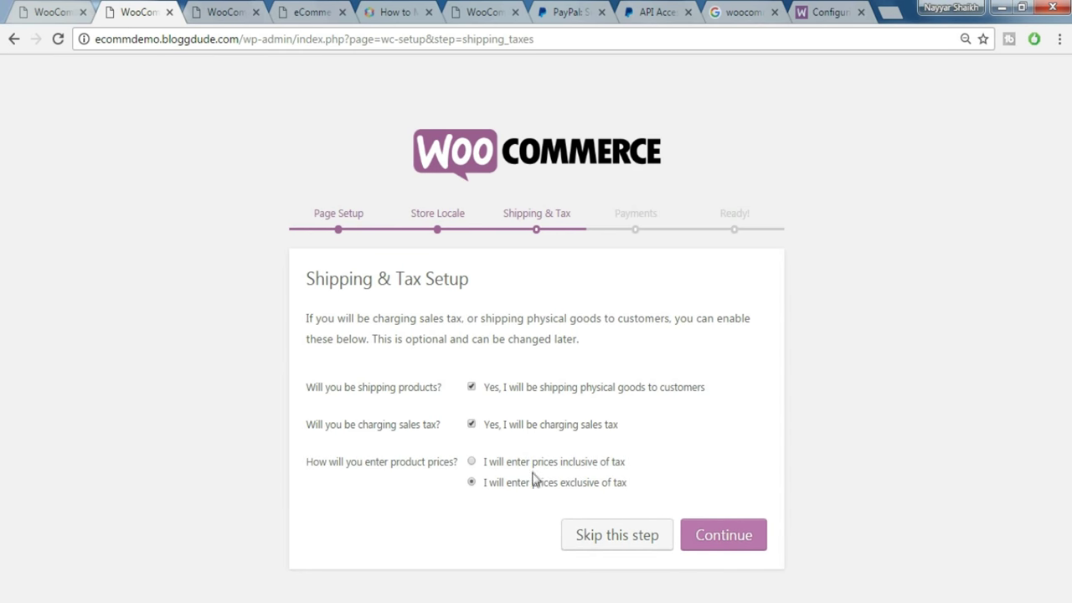
pyautogui.click(536, 430)
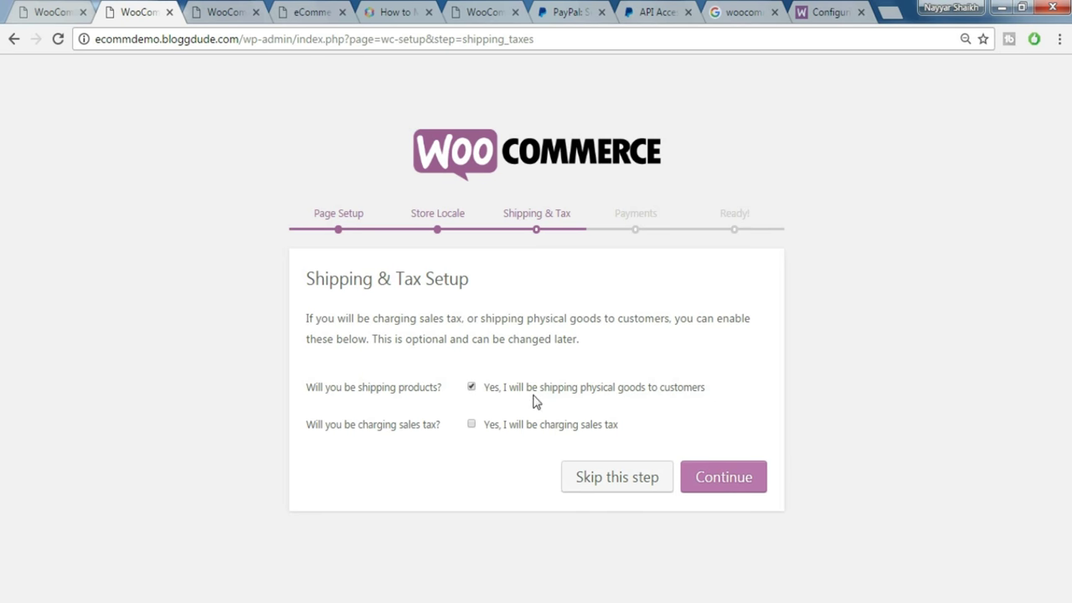
pyautogui.click(717, 485)
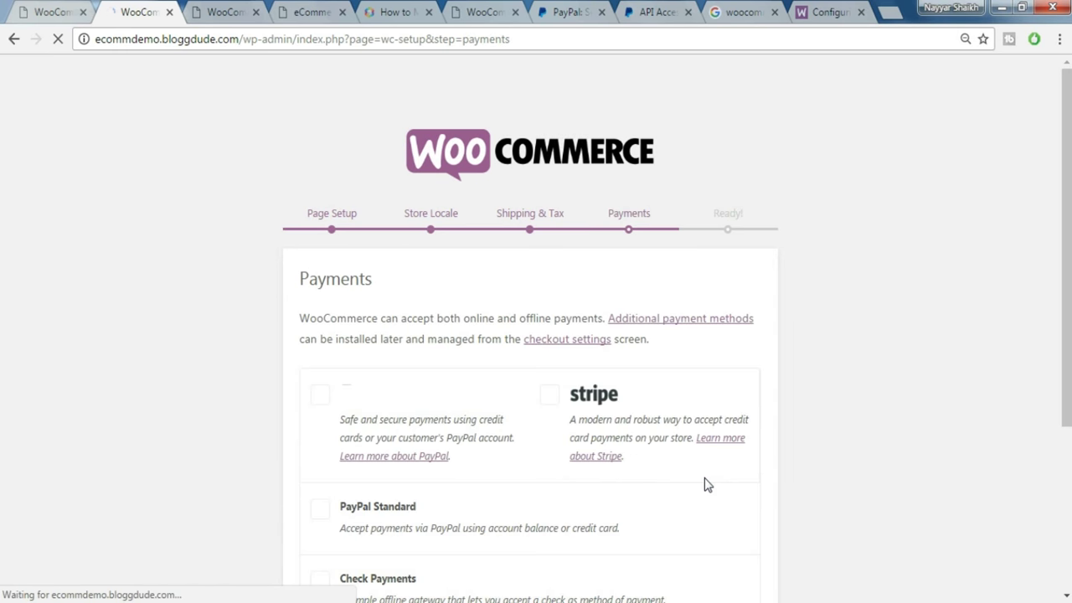
# Skip the payment gateways and decline sharing usage data with WooThemes.
pyautogui.scroll(-2, 400, 295)
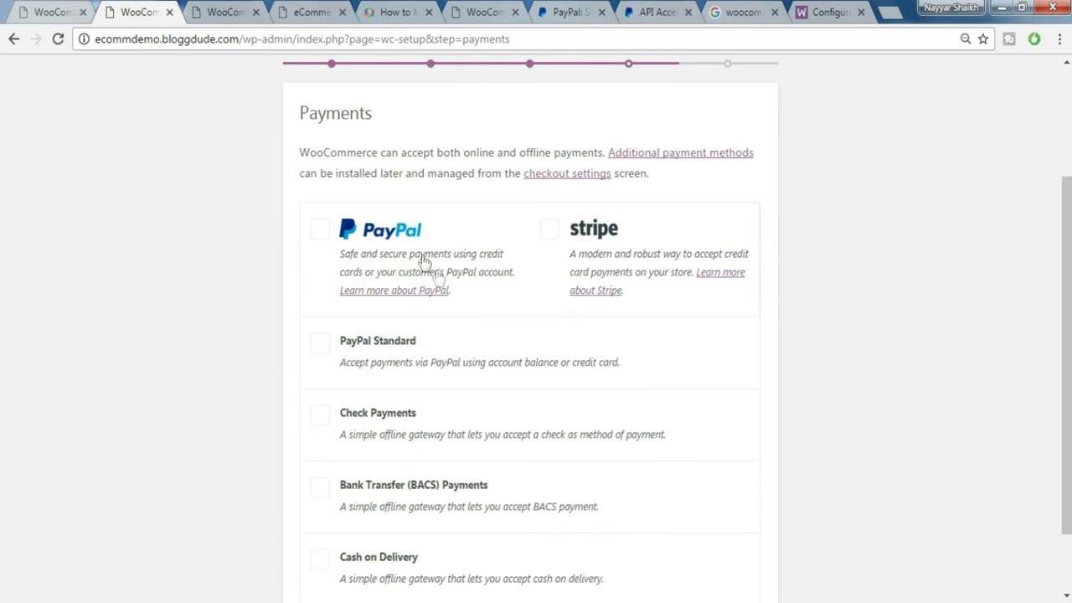
pyautogui.scroll(-1, 461, 339)
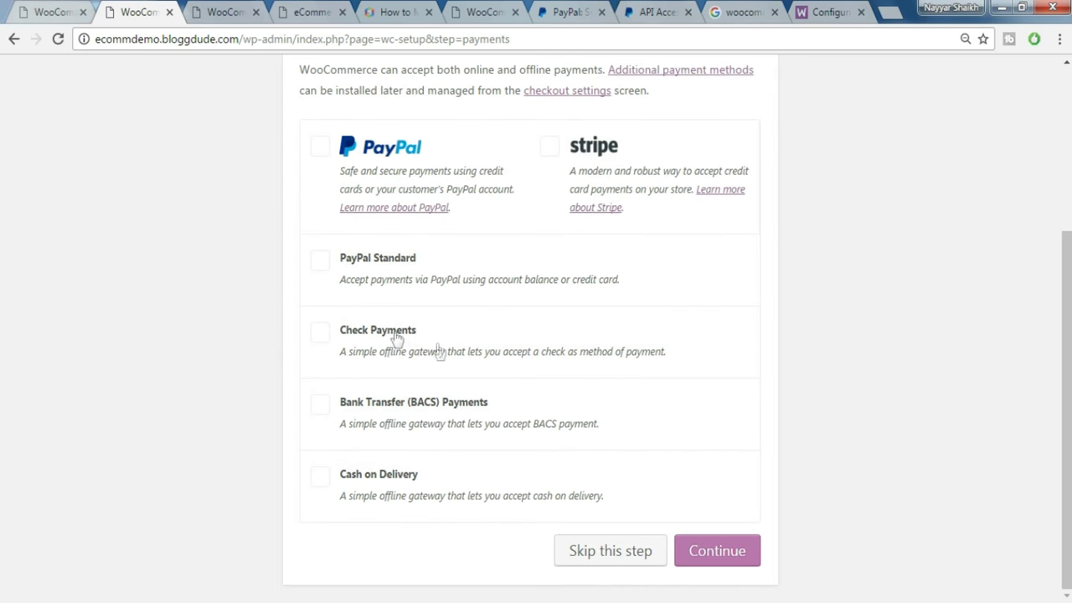
pyautogui.click(740, 556)
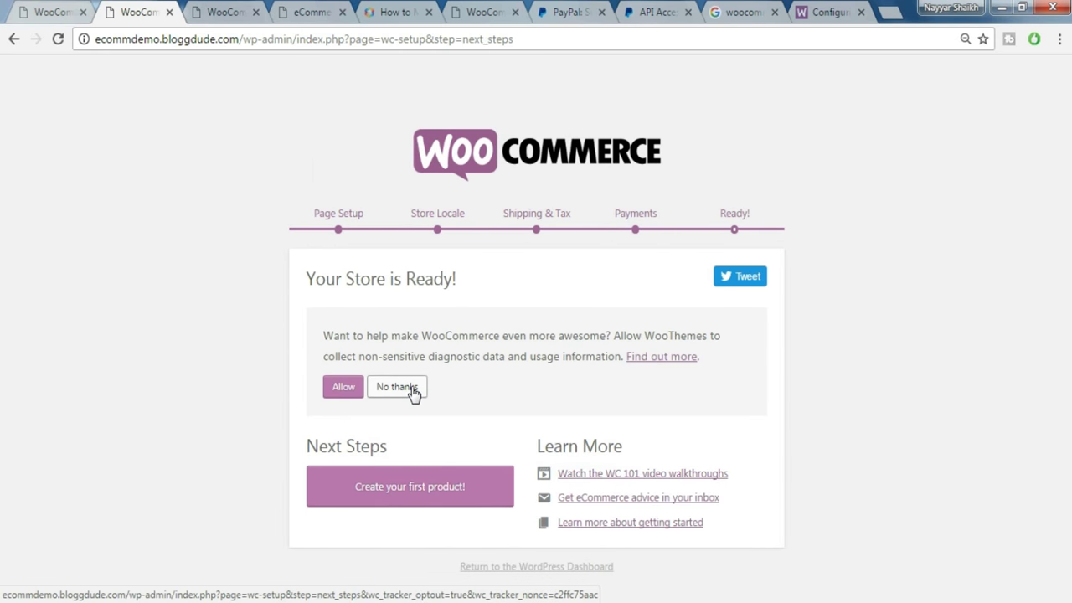
pyautogui.click(408, 395)
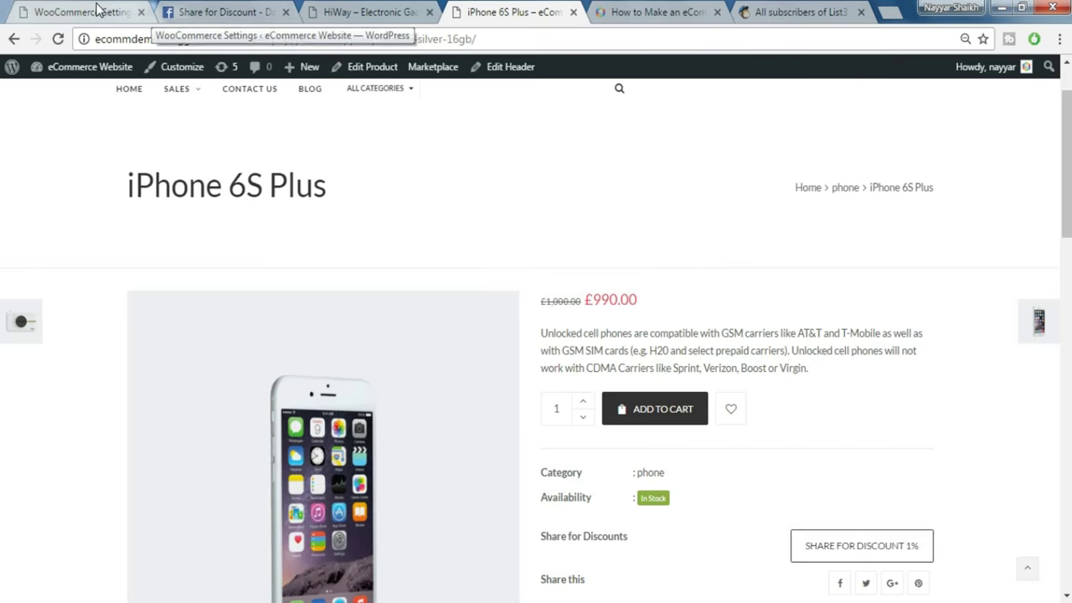
# In General settings, set the Base Location to India — Maharashtra.
pyautogui.click(97, 12)
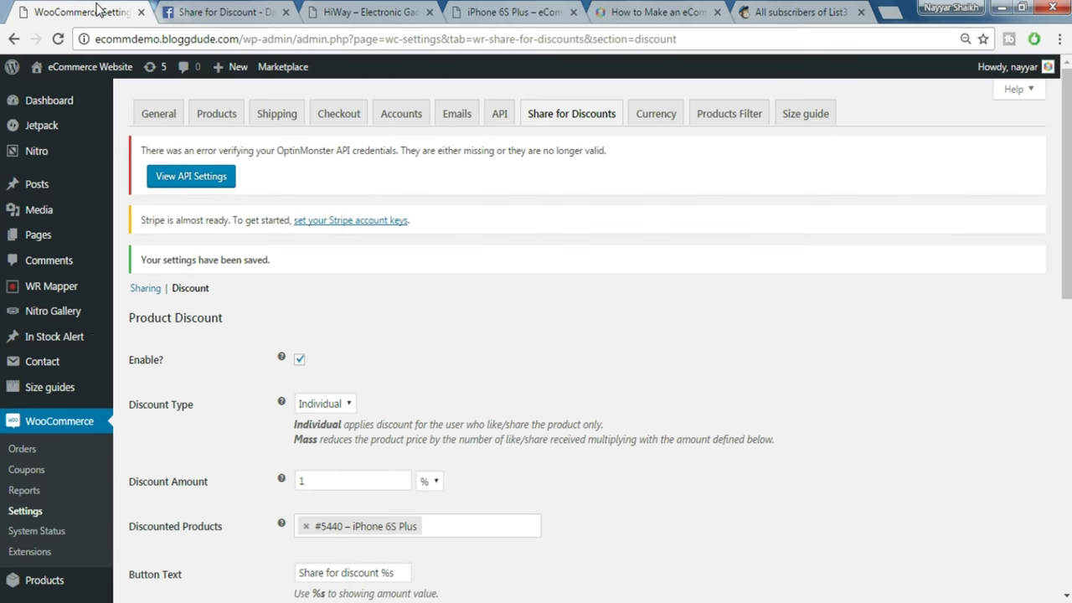
pyautogui.scroll(-1, 96, 343)
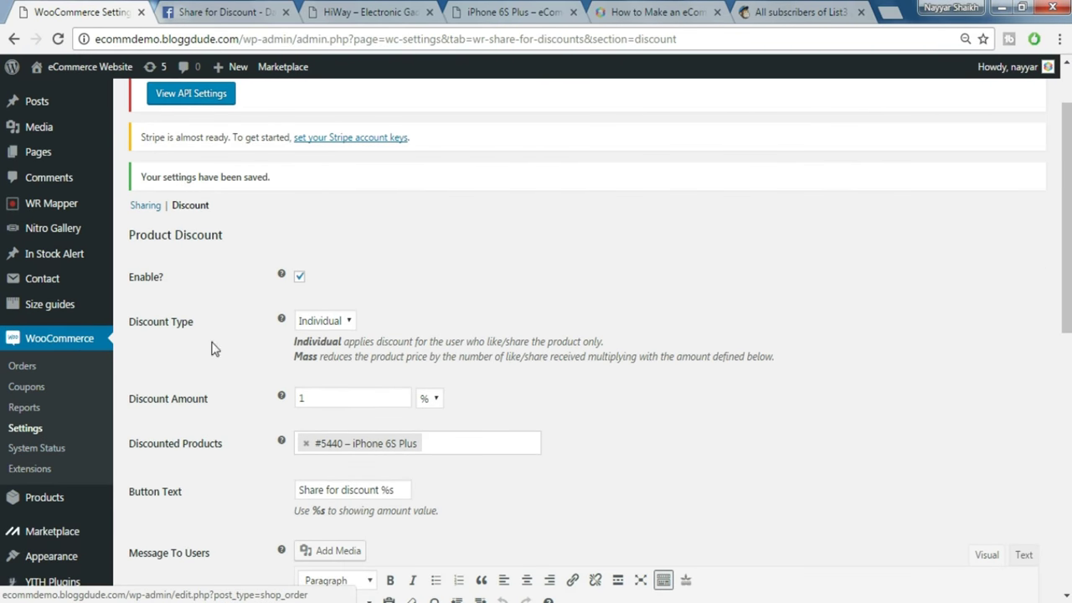
pyautogui.scroll(1, 295, 369)
pyautogui.click(163, 122)
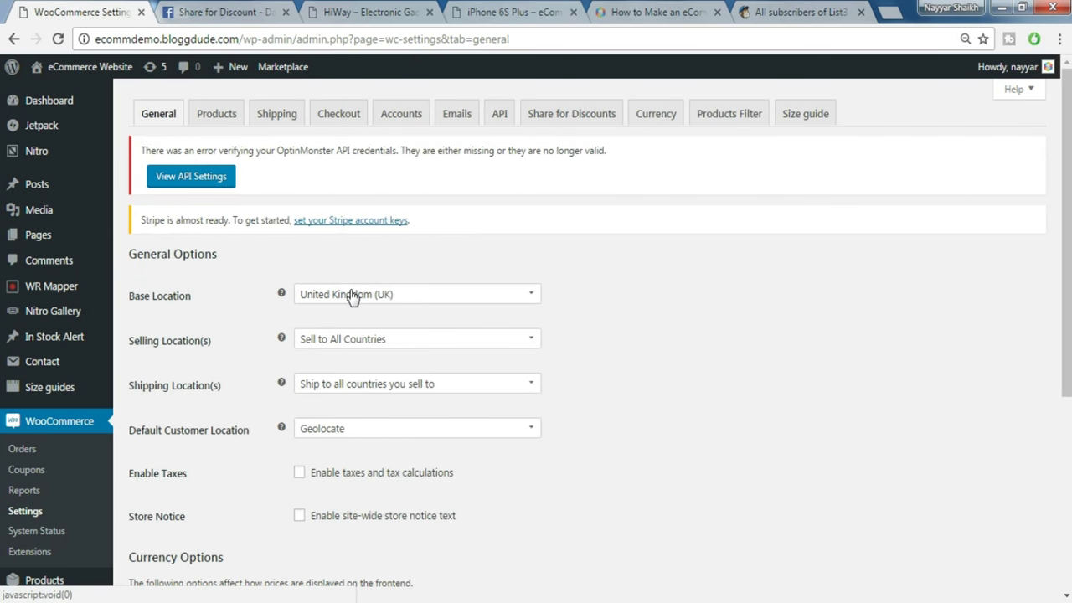
pyautogui.click(400, 298)
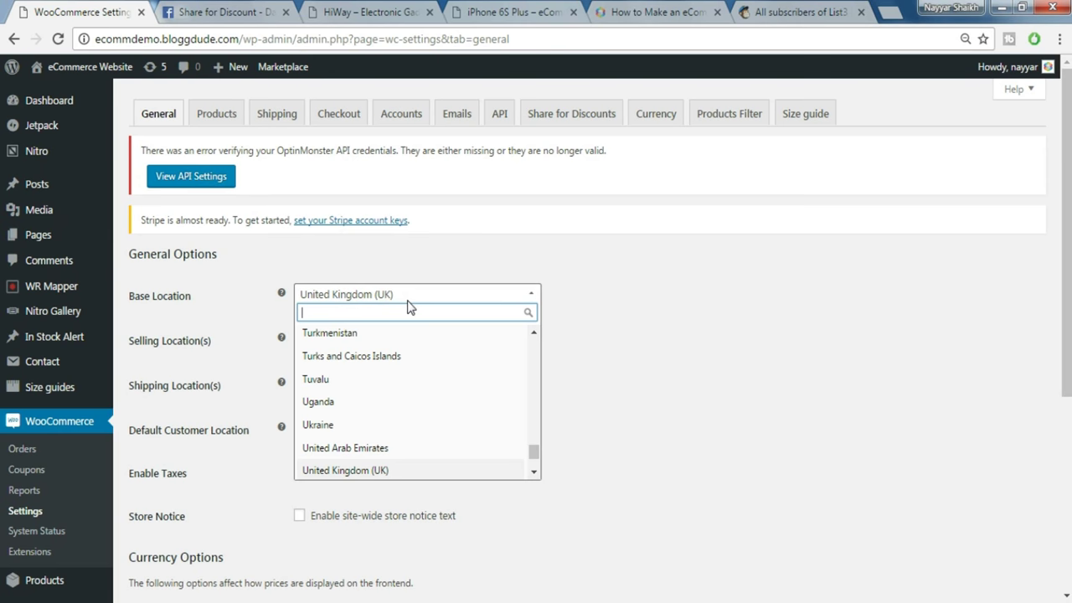
pyautogui.write('mahar')
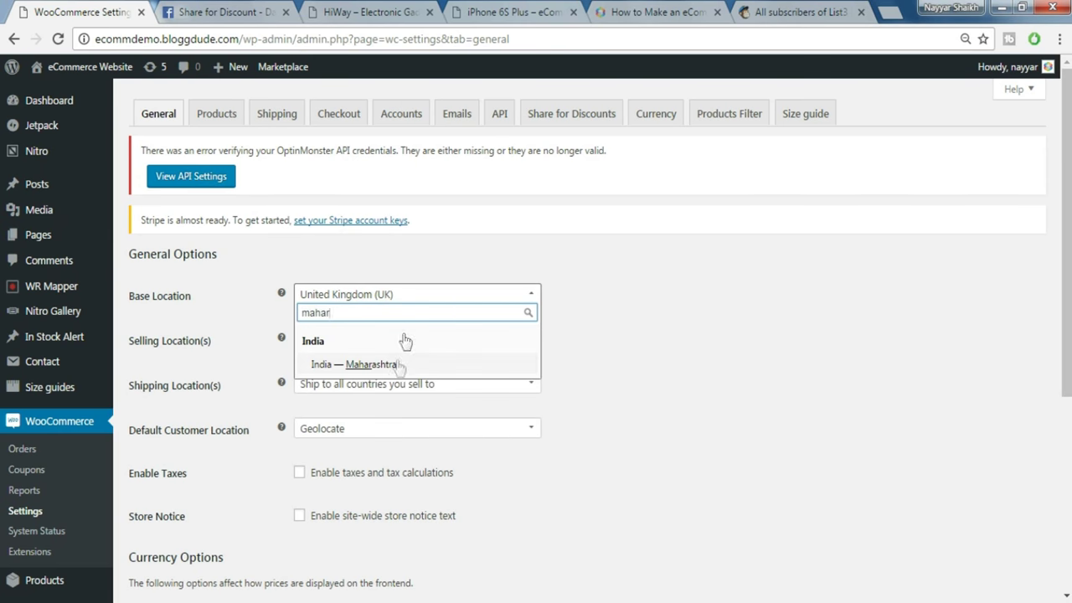
pyautogui.click(336, 364)
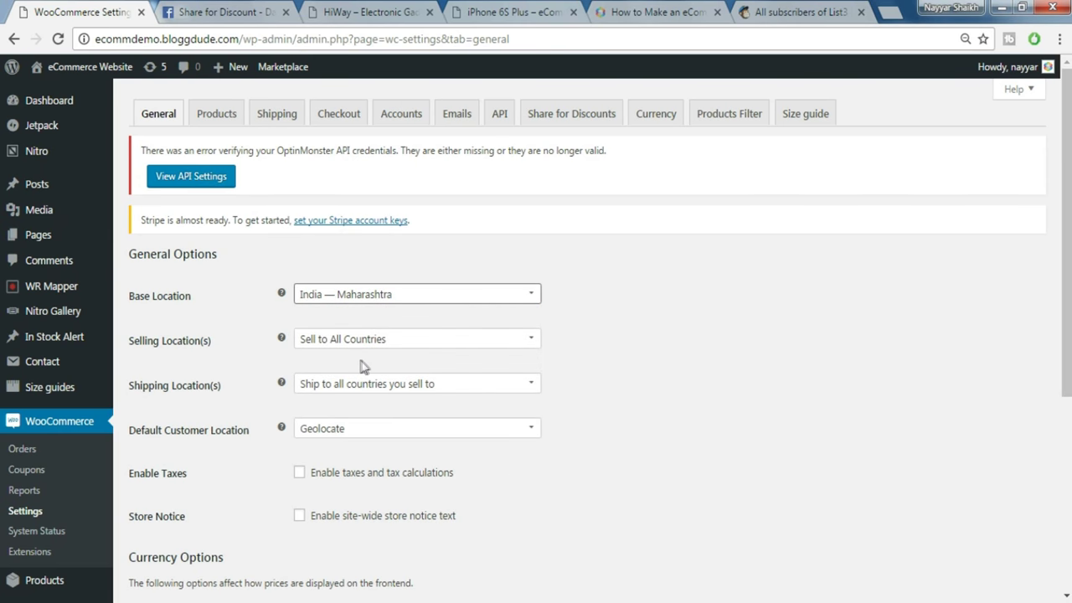
# Keep selling to all countries and leave tax calculations disabled.
pyautogui.click(392, 345)
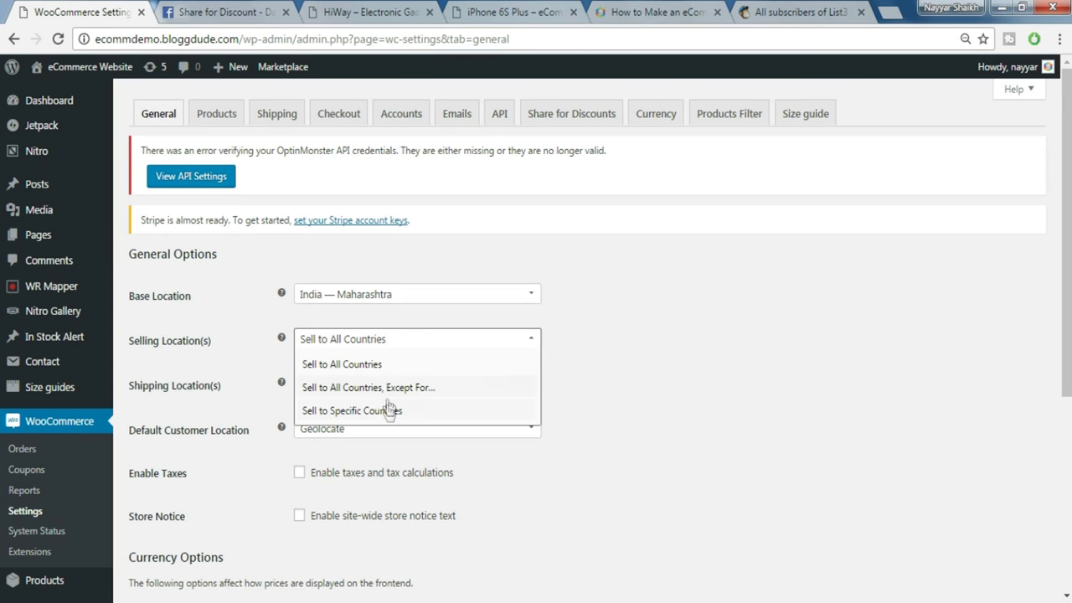
pyautogui.click(373, 371)
pyautogui.click(387, 345)
pyautogui.click(402, 388)
pyautogui.click(383, 343)
pyautogui.click(381, 365)
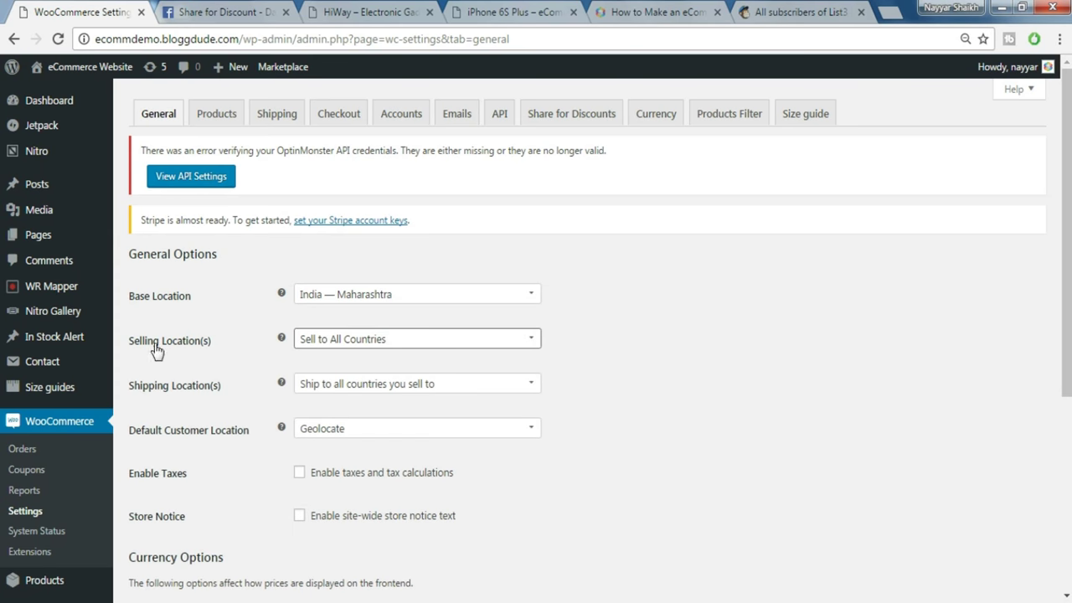
pyautogui.scroll(-1, 622, 412)
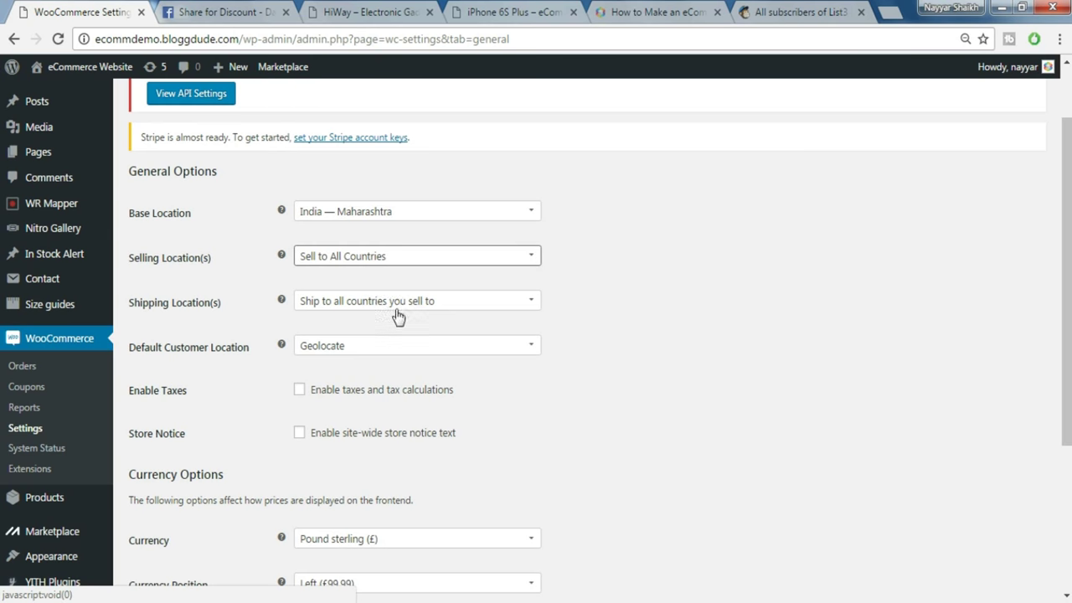
pyautogui.scroll(-2, 371, 359)
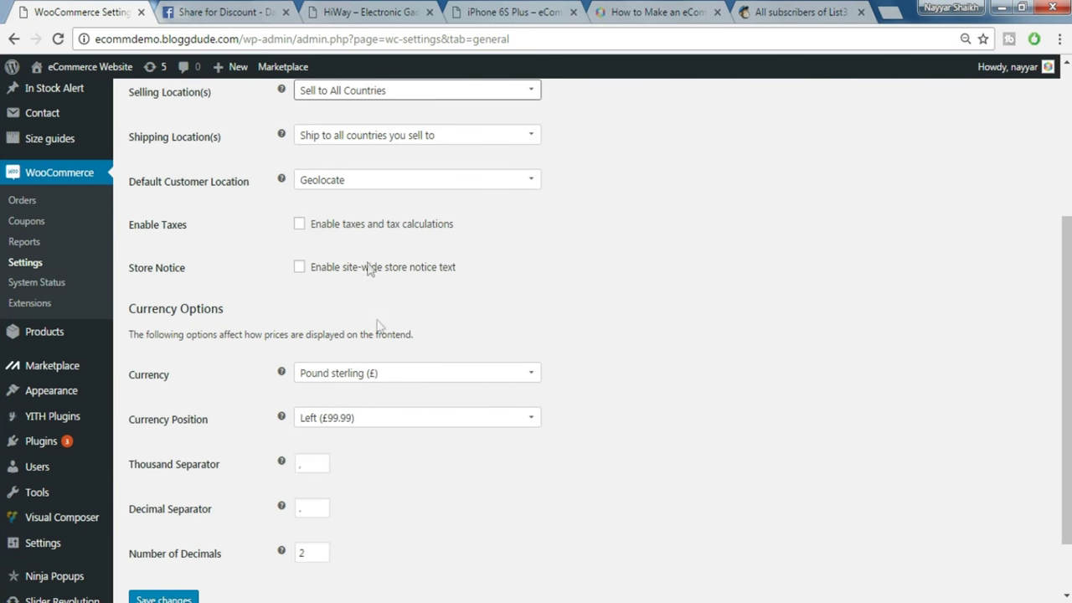
pyautogui.click(340, 235)
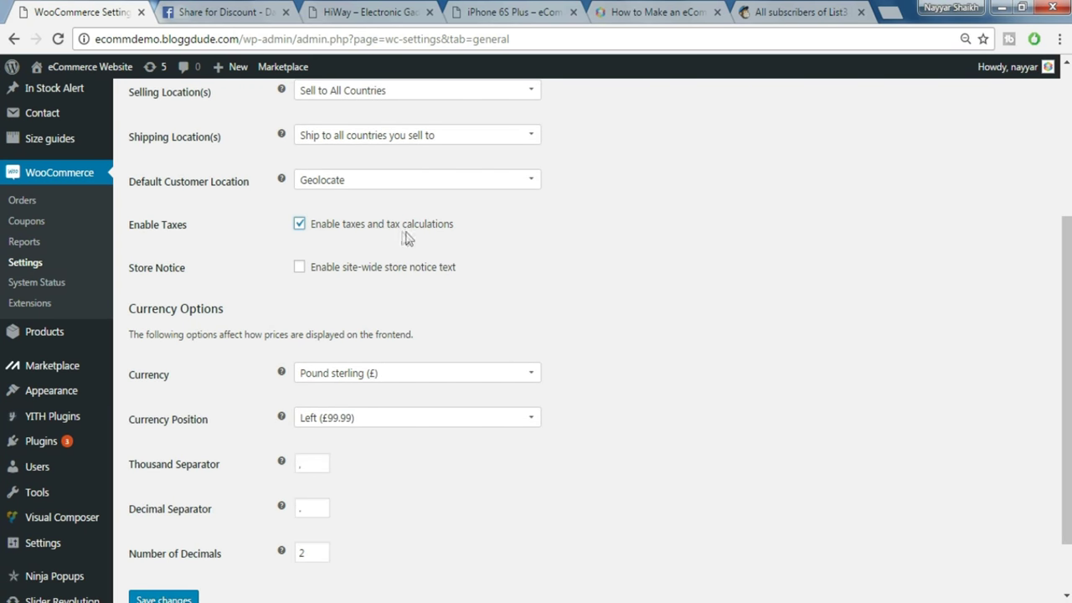
pyautogui.click(371, 232)
# Set the currency to United States dollar and save the general settings.
pyautogui.click(436, 369)
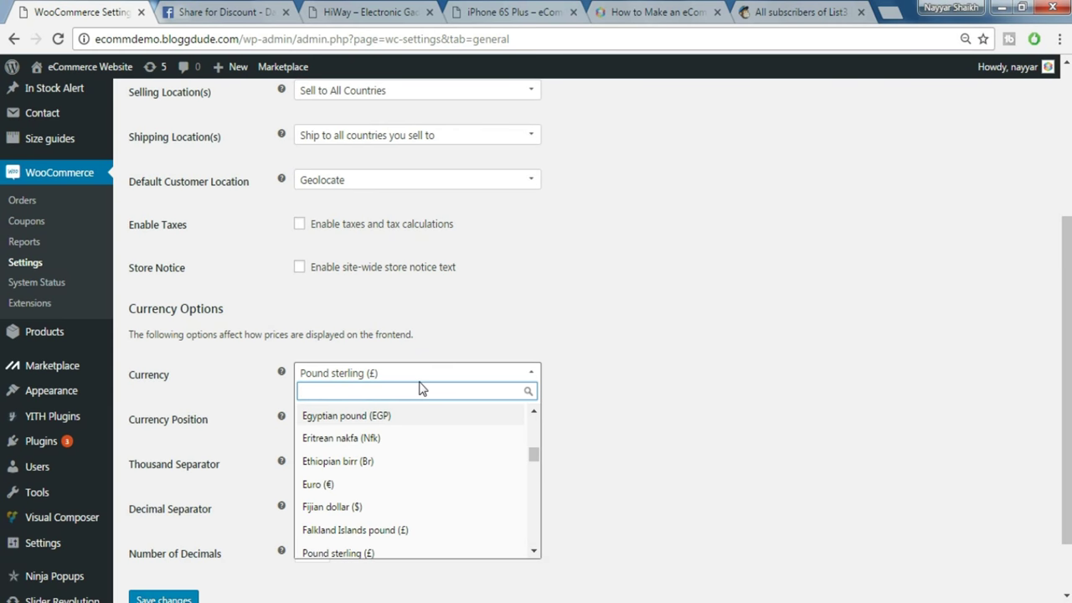
pyautogui.write('uni')
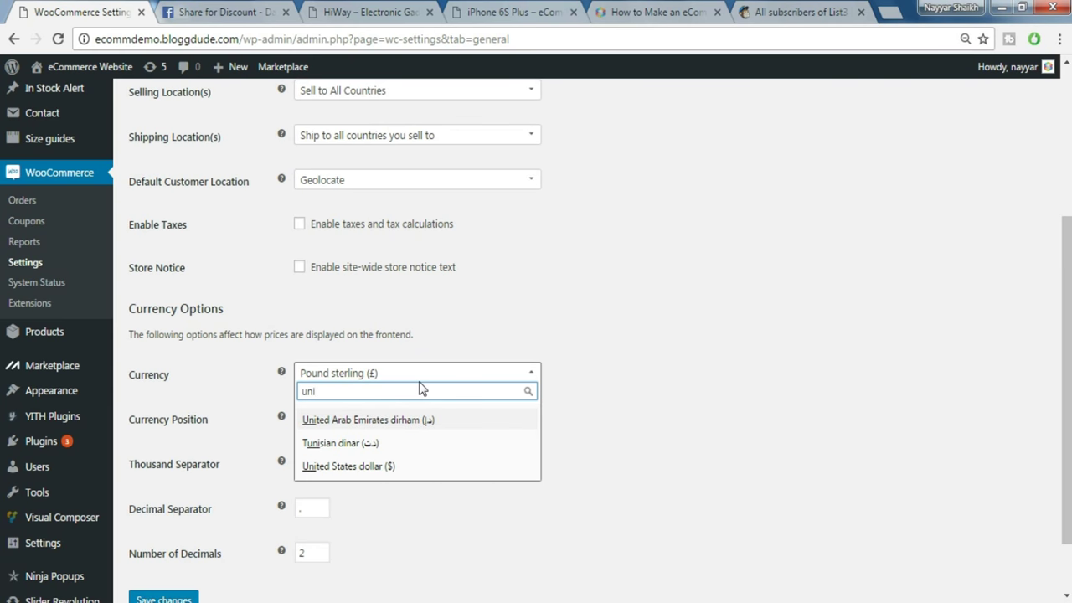
pyautogui.click(410, 468)
pyautogui.scroll(-2, 435, 431)
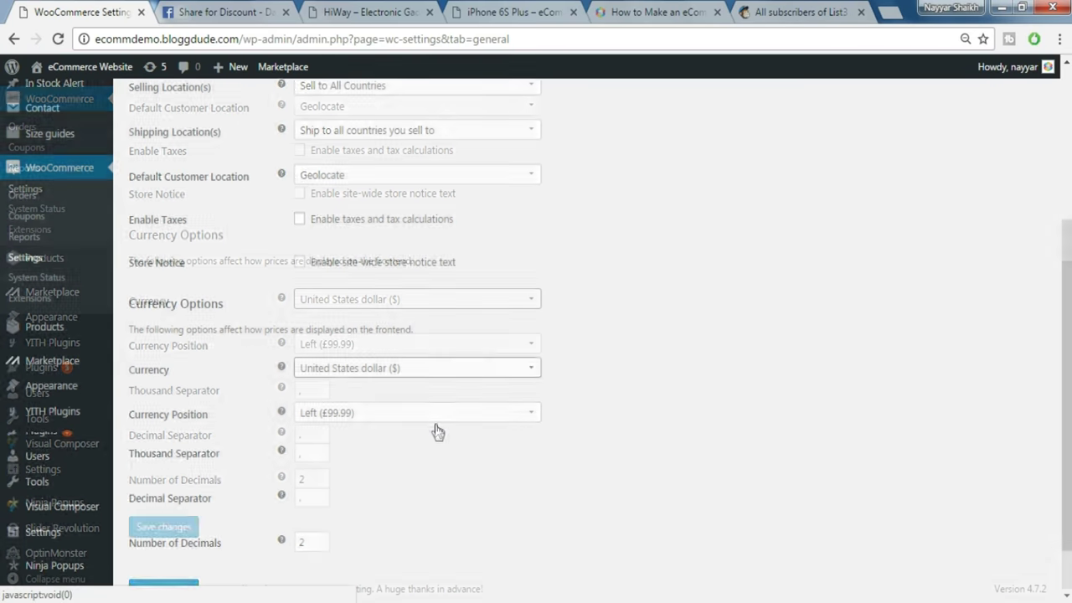
pyautogui.click(185, 531)
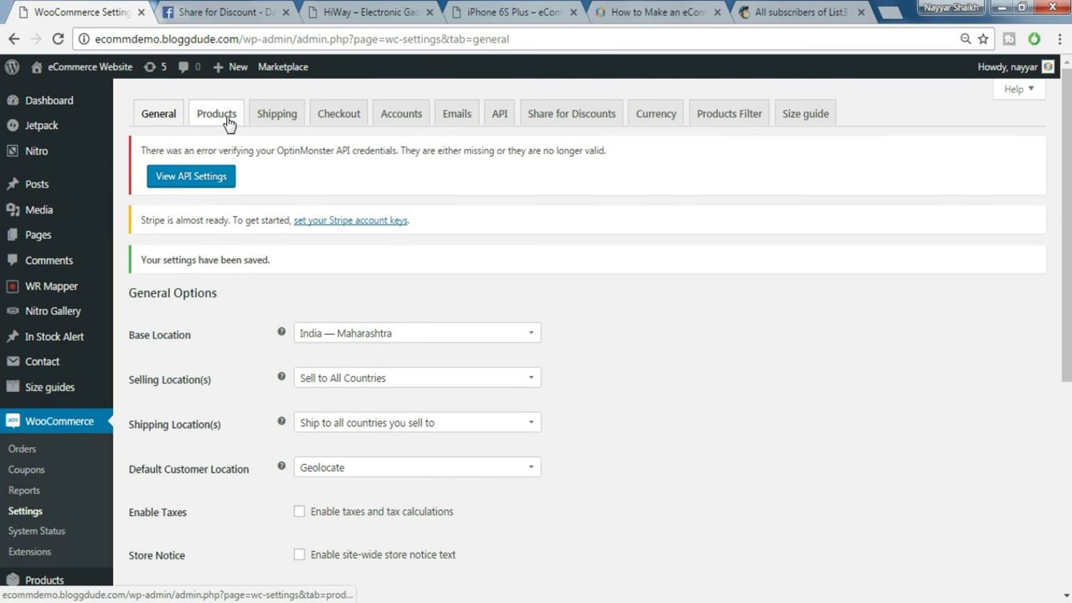
pyautogui.click(224, 117)
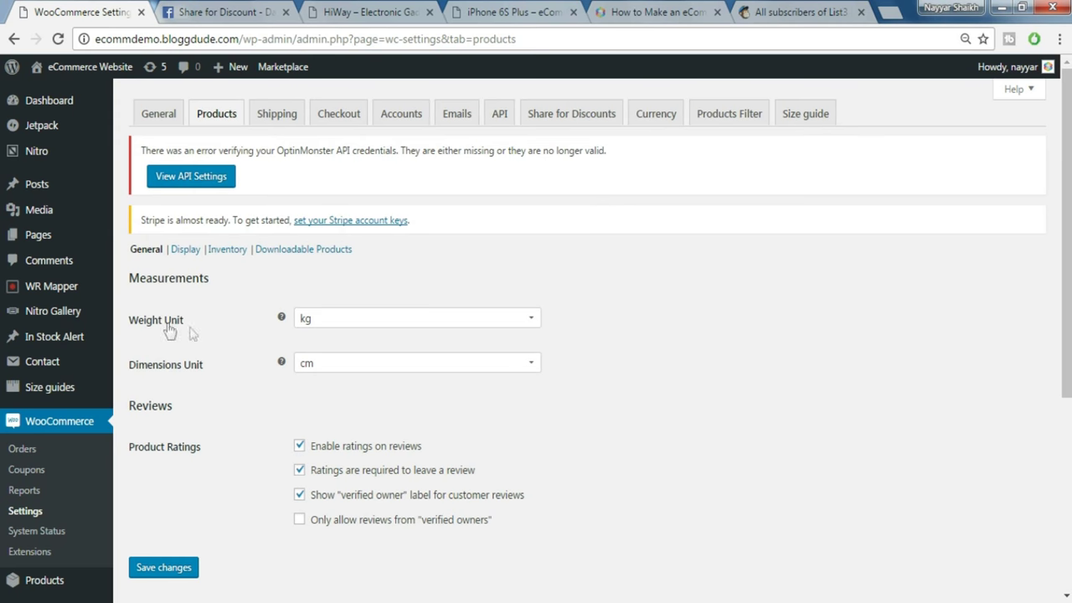
# Set Weight Unit to g, keep Dimensions Unit as cm, and save.
pyautogui.click(369, 318)
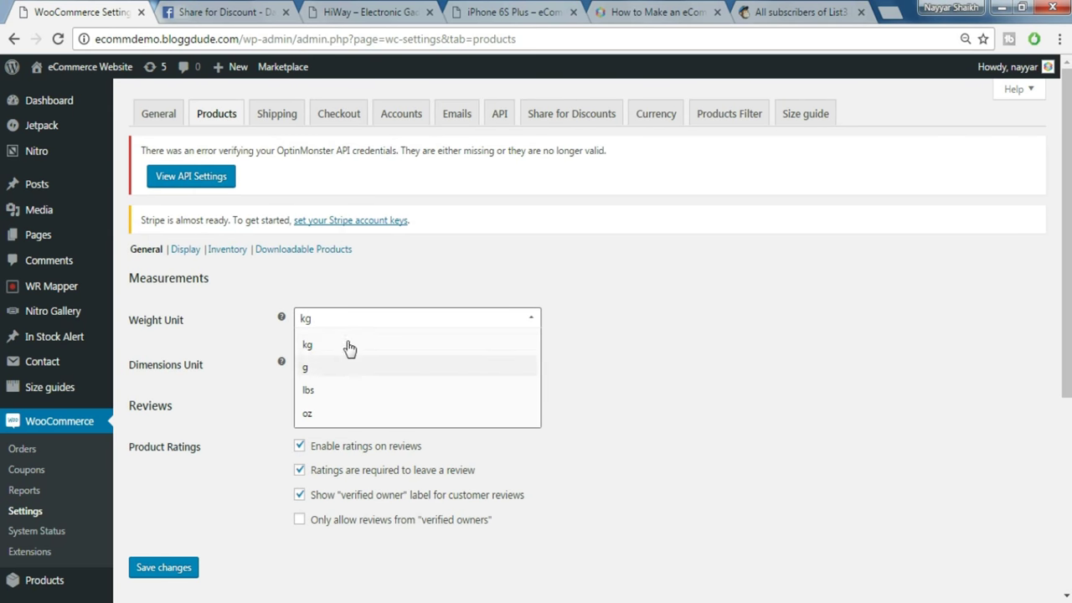
pyautogui.click(345, 368)
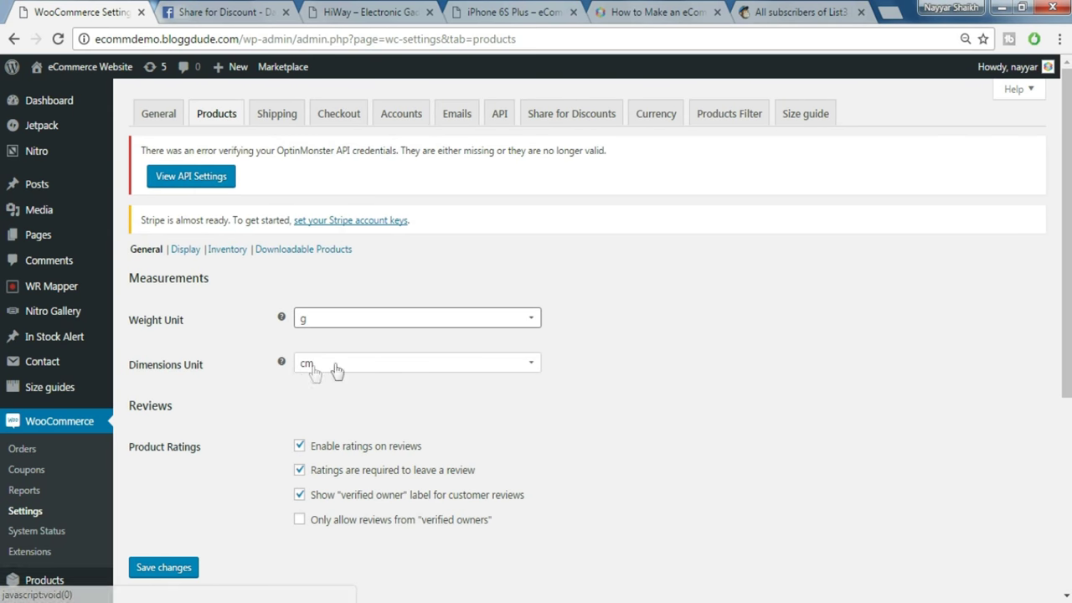
pyautogui.click(318, 366)
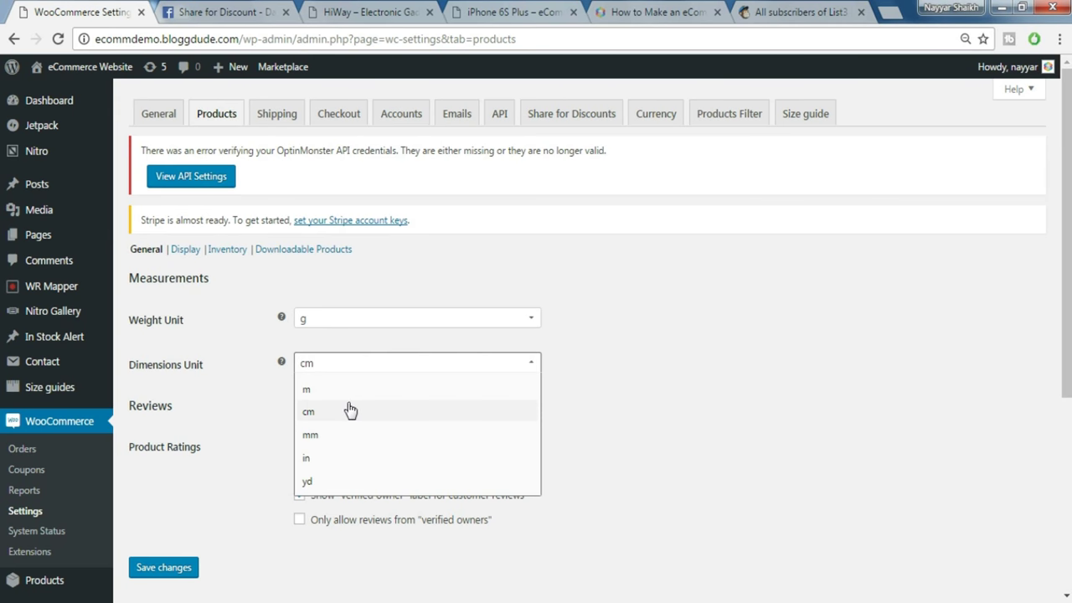
pyautogui.click(223, 377)
pyautogui.click(175, 569)
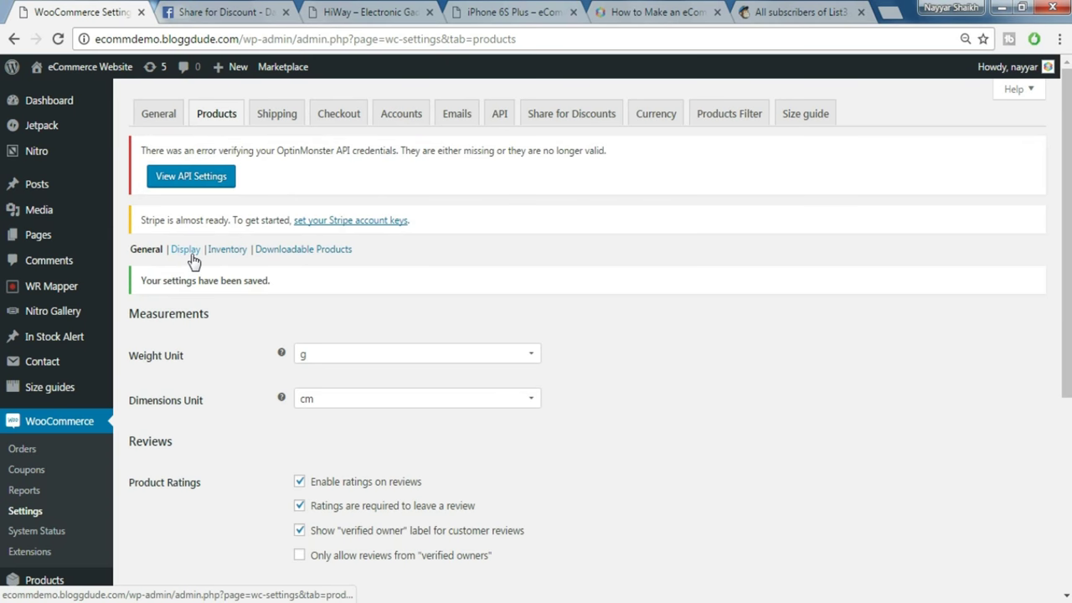
pyautogui.click(278, 126)
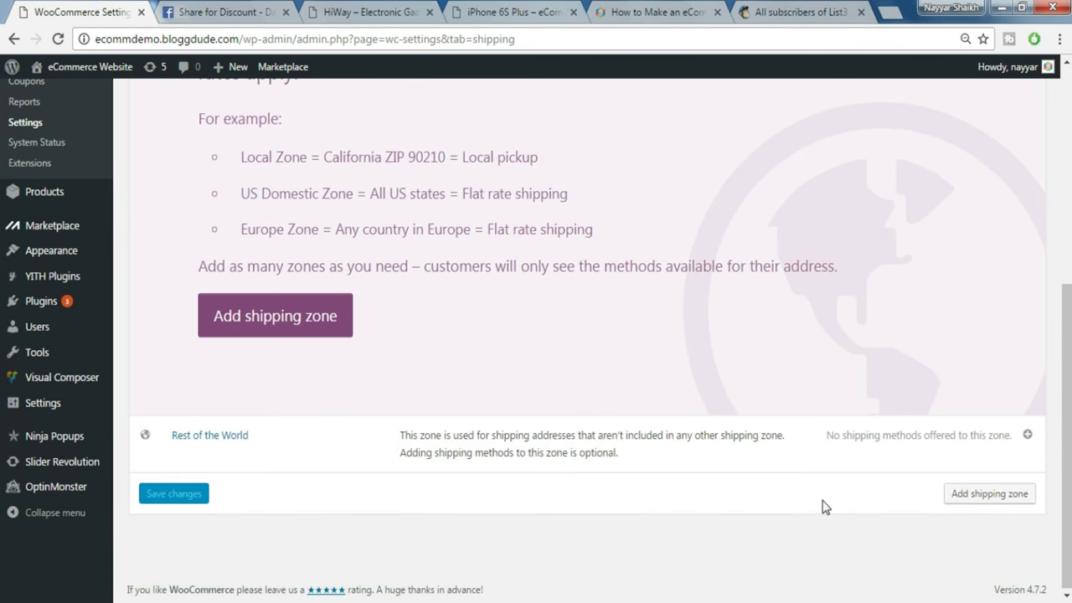
# Add and save a shipping zone 'India' covering the India region, then open it.
pyautogui.scroll(5, 821, 505)
pyautogui.scroll(-4, 659, 379)
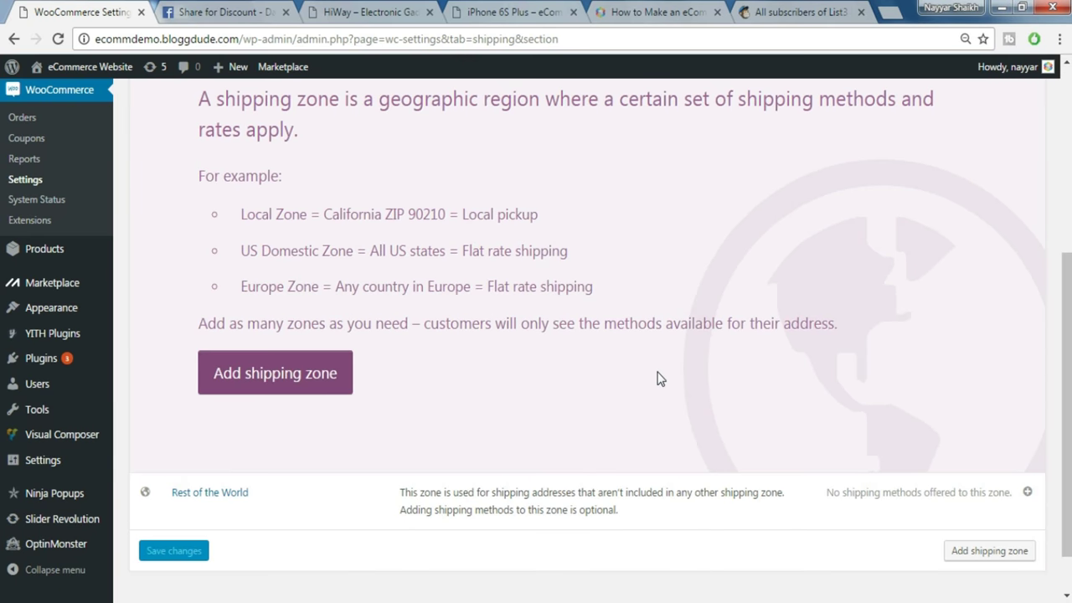
pyautogui.scroll(4, 659, 381)
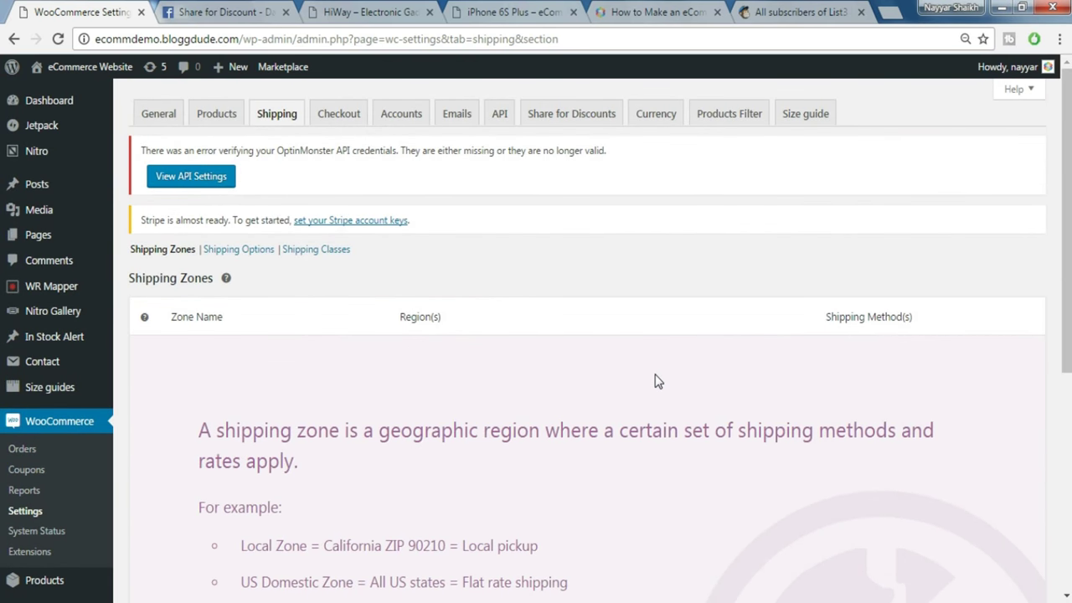
pyautogui.scroll(-4, 846, 371)
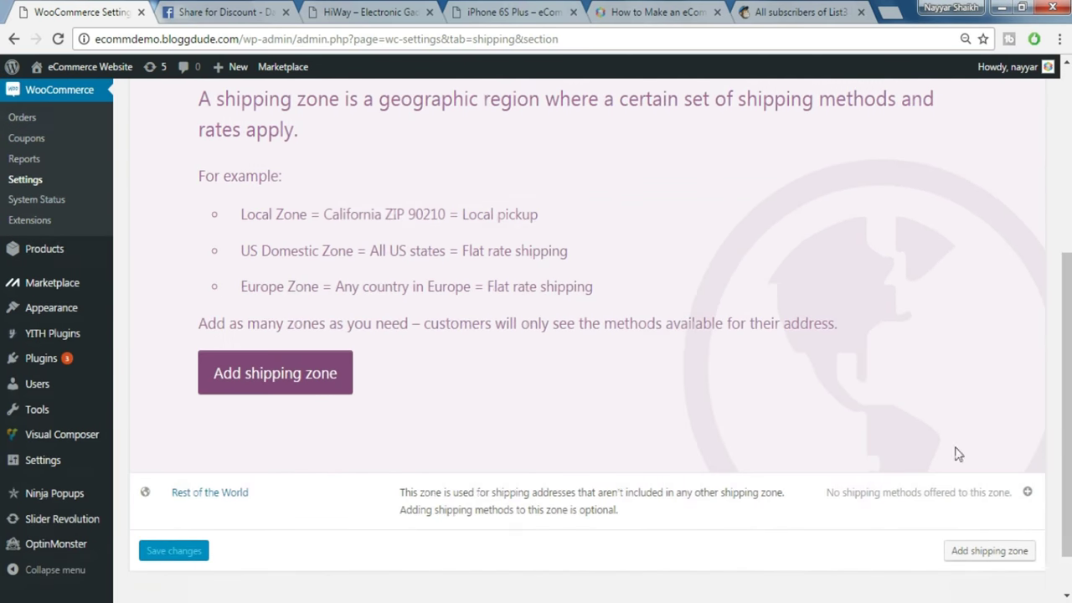
pyautogui.click(988, 551)
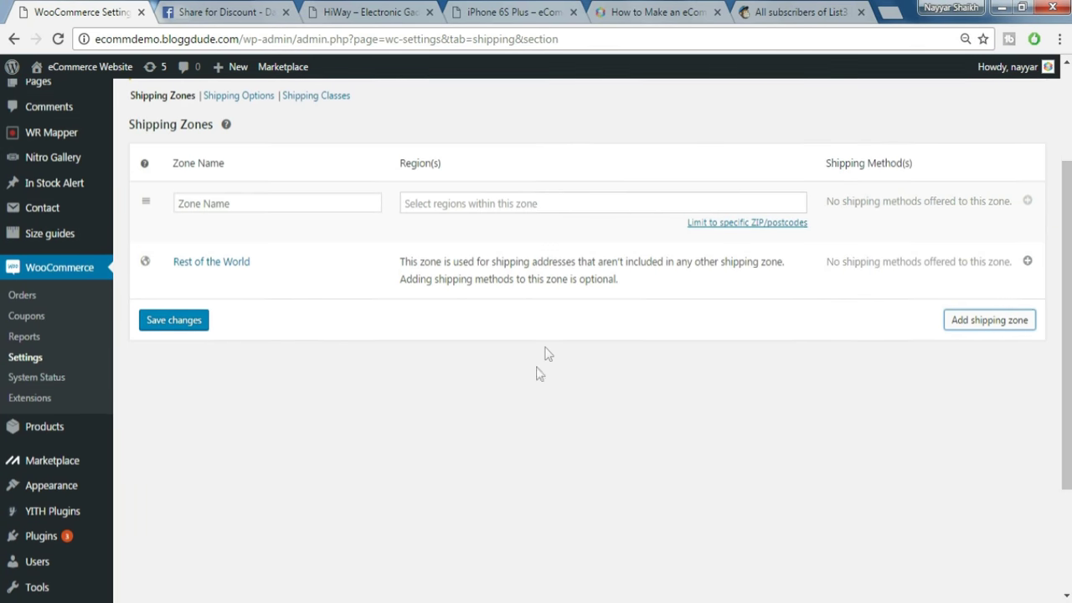
pyautogui.click(299, 206)
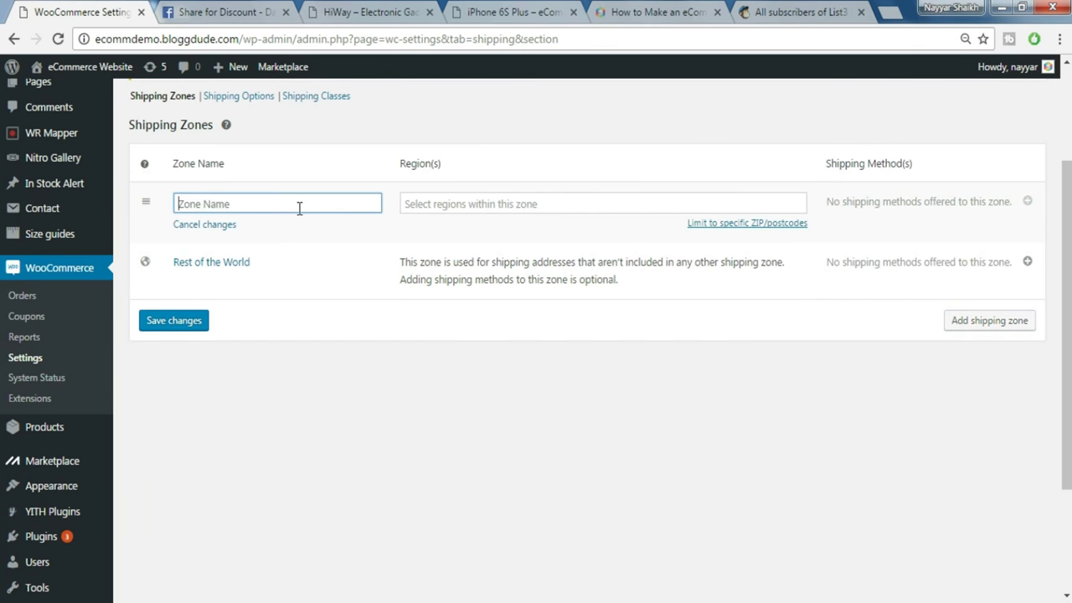
pyautogui.write('India')
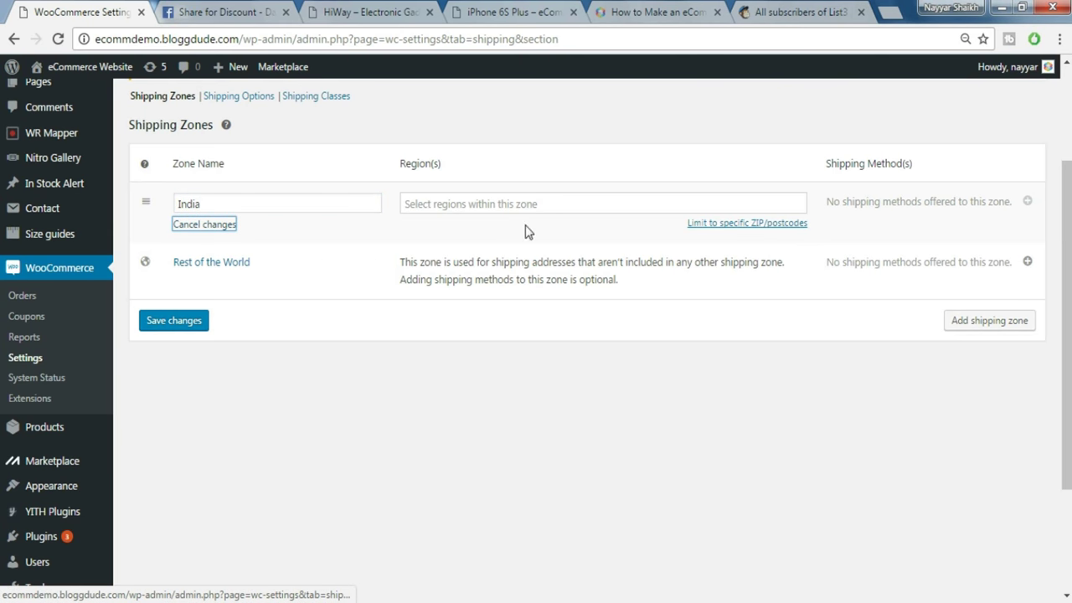
pyautogui.click(413, 205)
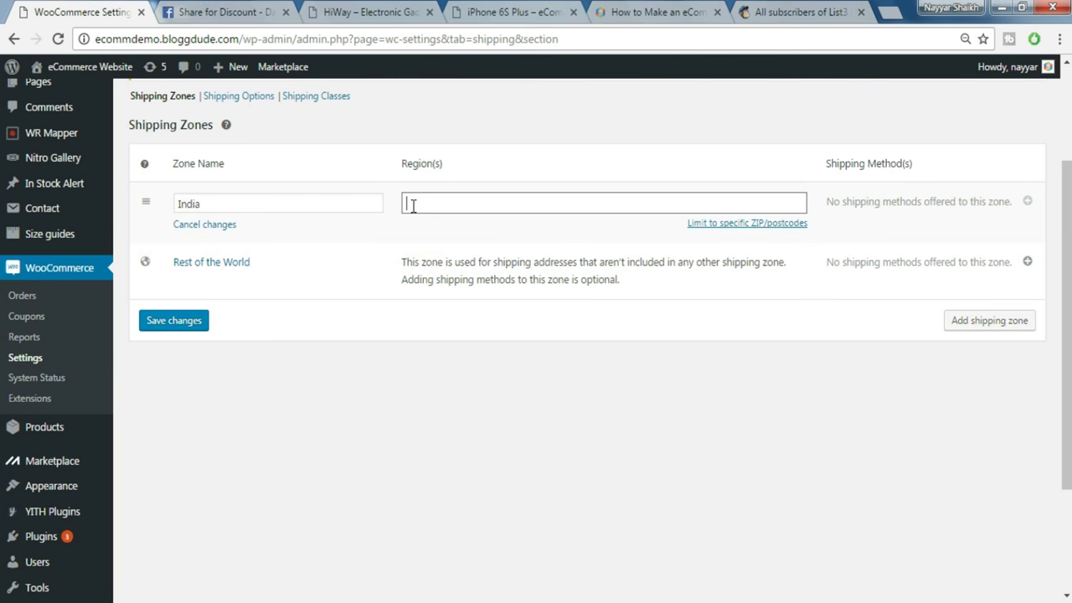
pyautogui.write('India')
pyautogui.click(450, 251)
pyautogui.click(189, 327)
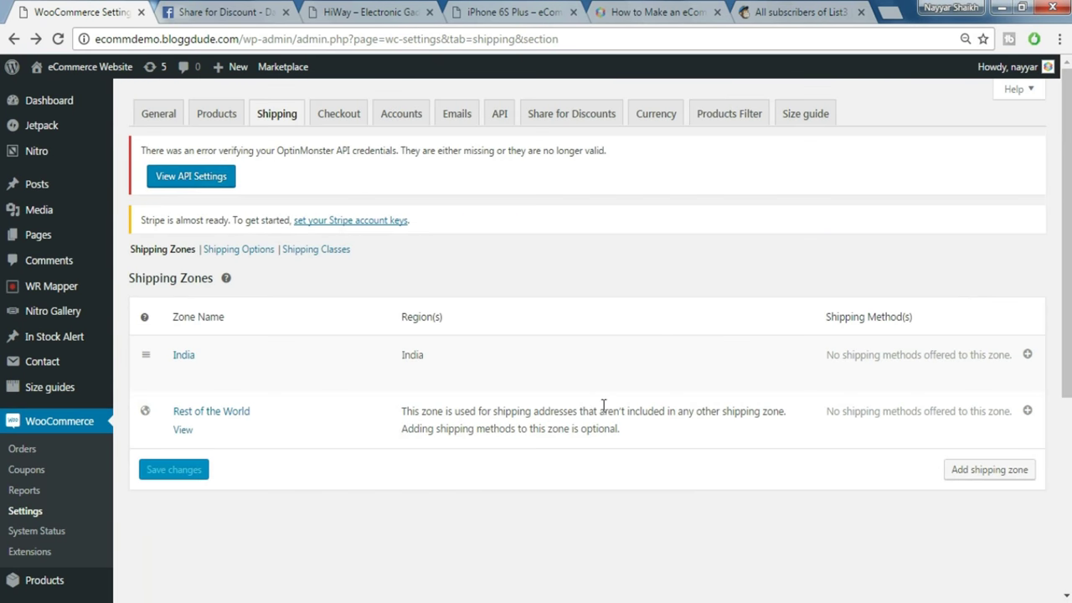
pyautogui.click(186, 356)
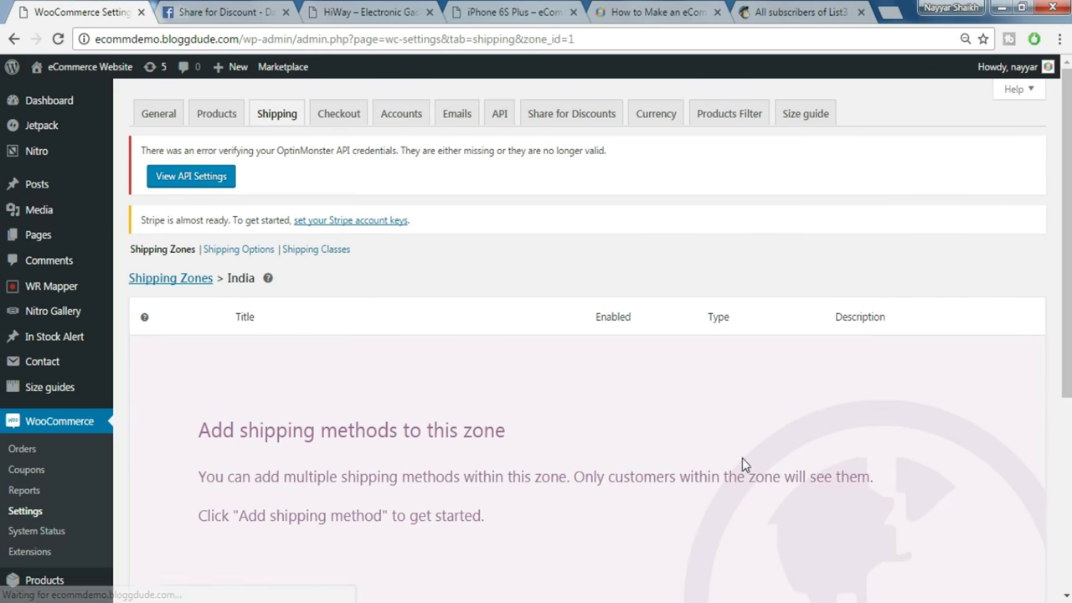
pyautogui.scroll(-3, 868, 517)
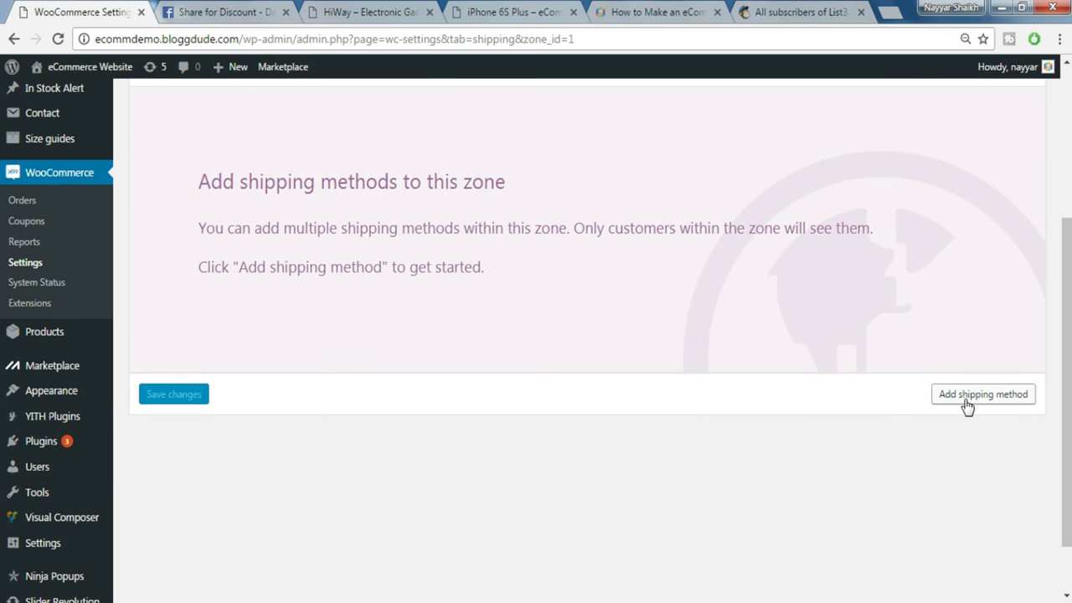
# Add a Flat Rate method to the India zone with a cost of 10.
pyautogui.click(972, 402)
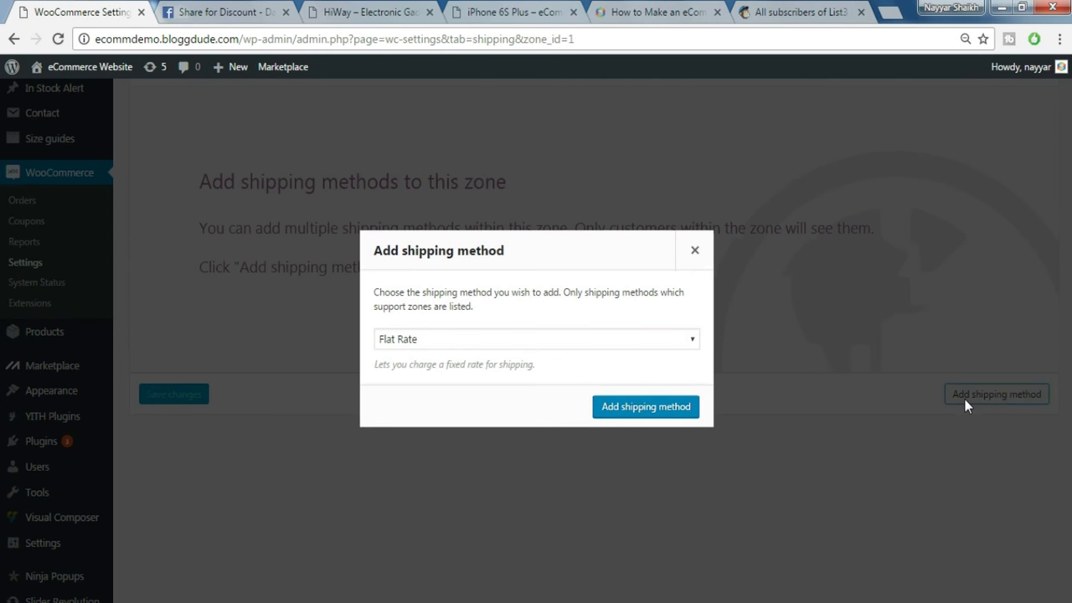
pyautogui.click(655, 345)
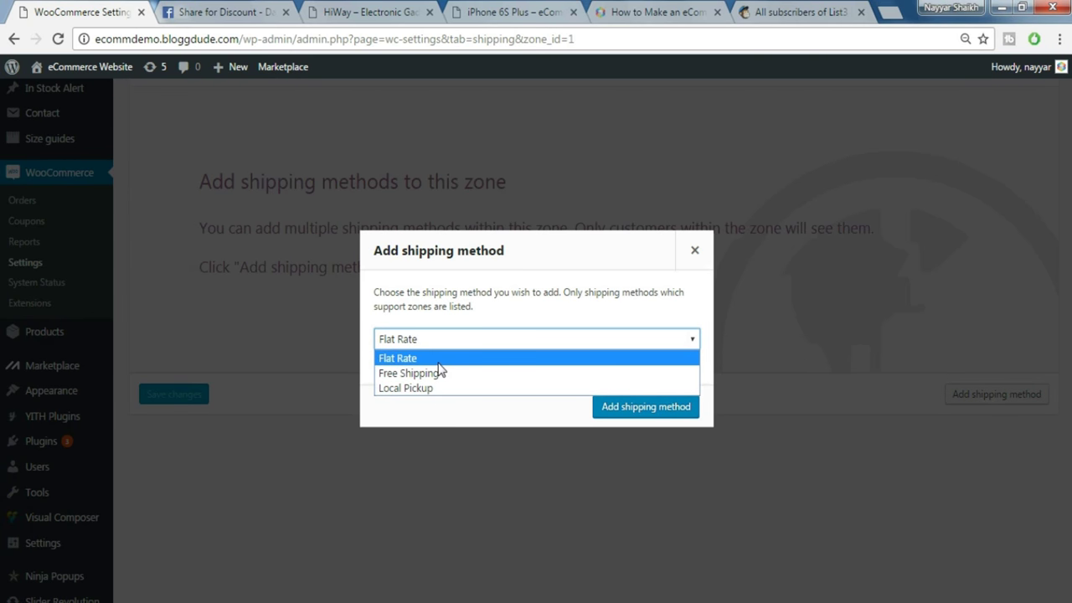
pyautogui.click(441, 360)
pyautogui.click(638, 406)
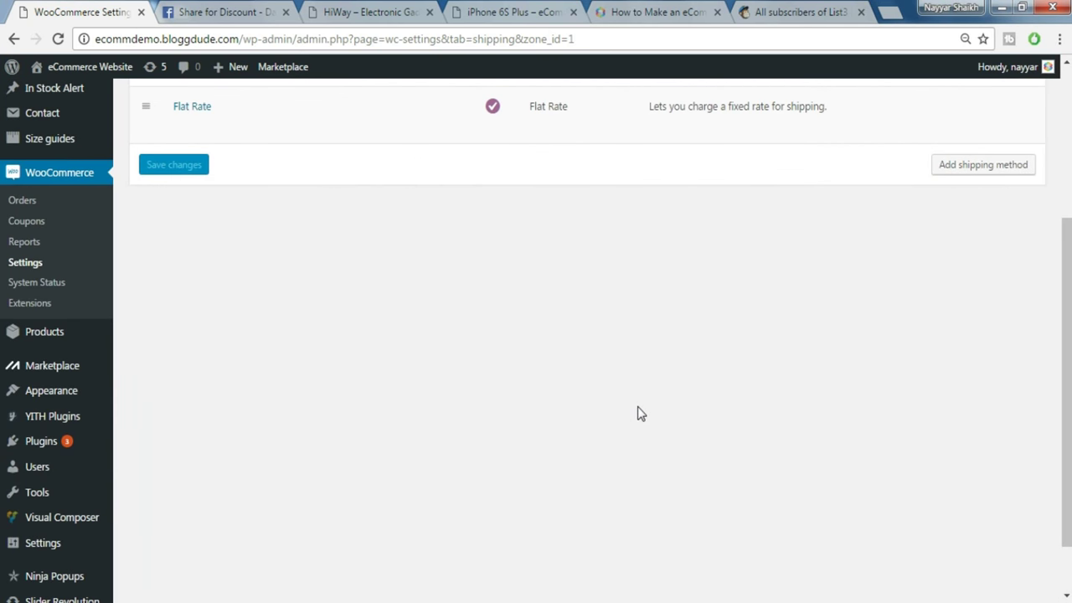
pyautogui.scroll(1, 520, 347)
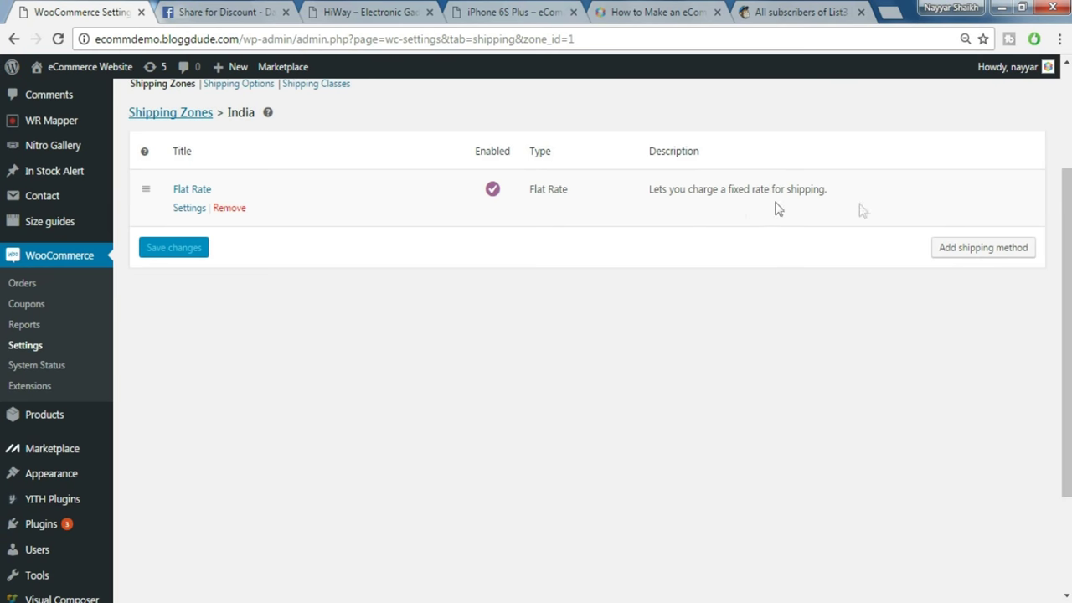
pyautogui.click(190, 207)
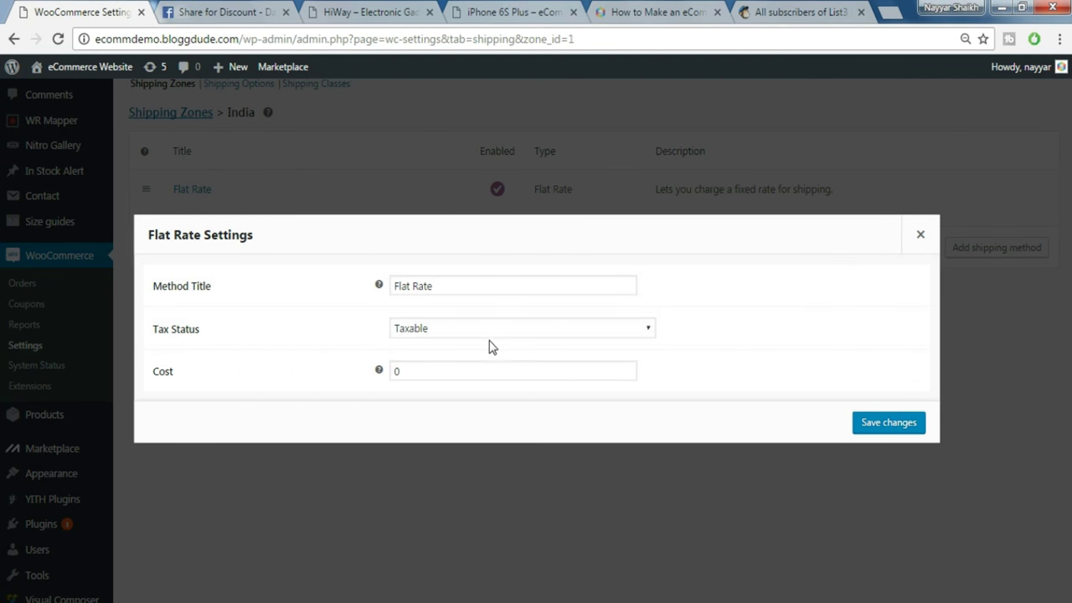
pyautogui.doubleClick(434, 378)
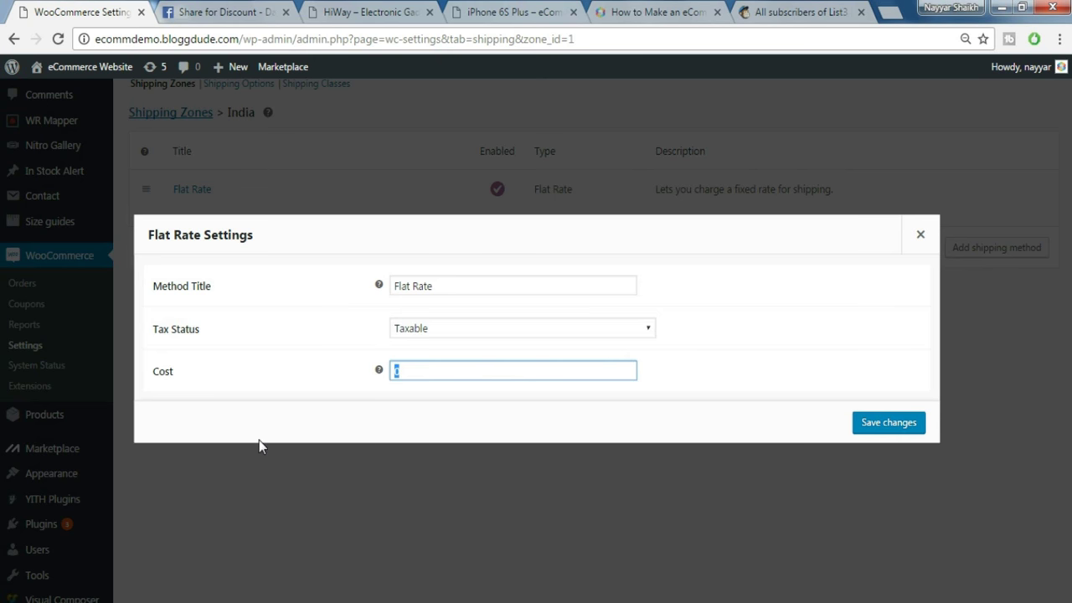
pyautogui.write('10')
pyautogui.click(881, 420)
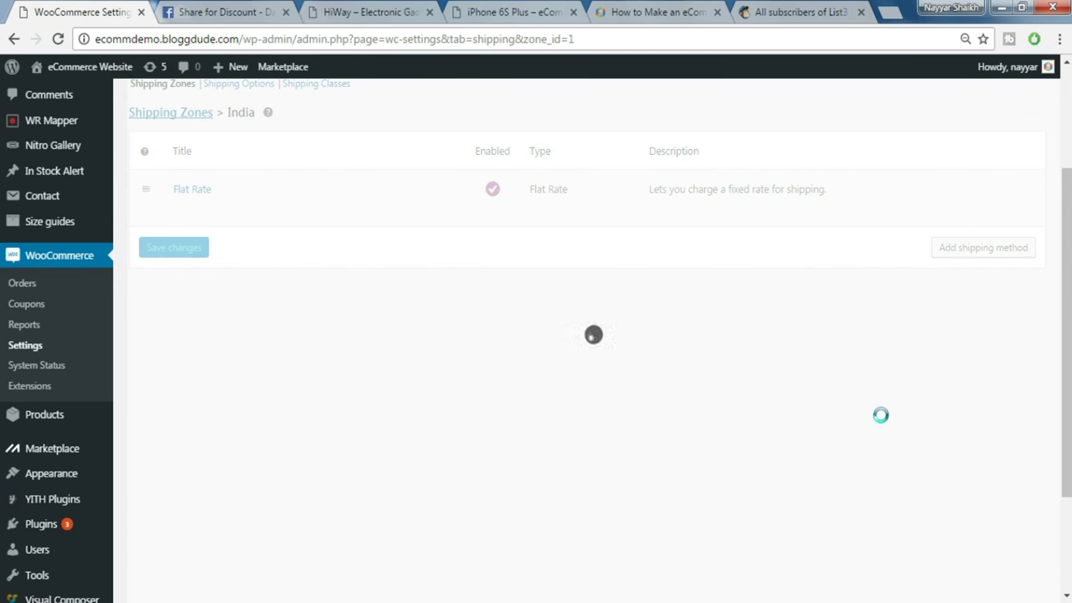
# Add a Free Shipping method to the India zone.
pyautogui.moveTo(216, 203)
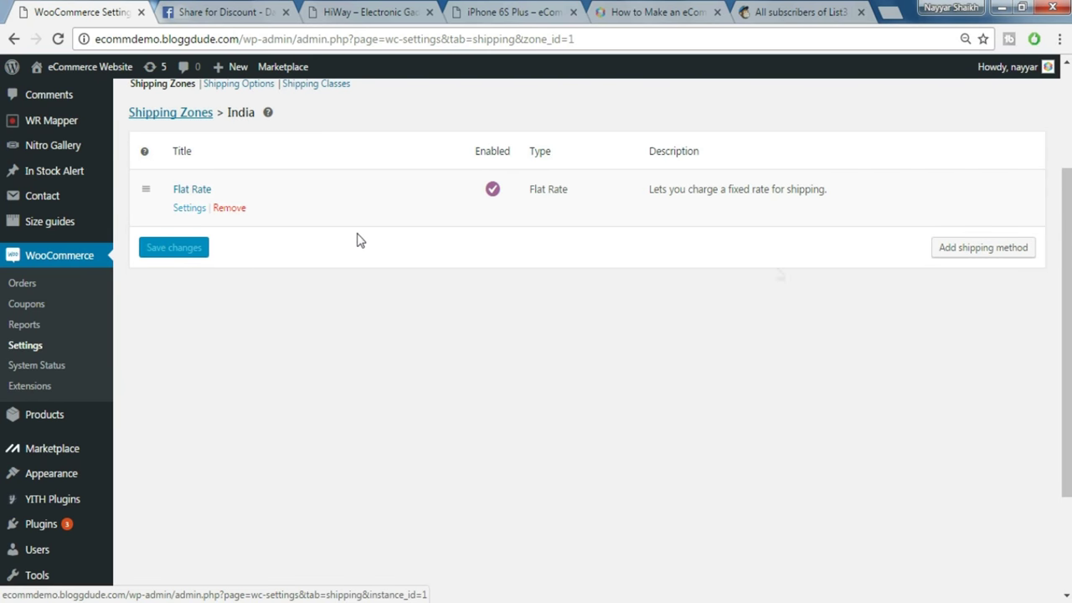
pyautogui.click(996, 248)
pyautogui.click(492, 335)
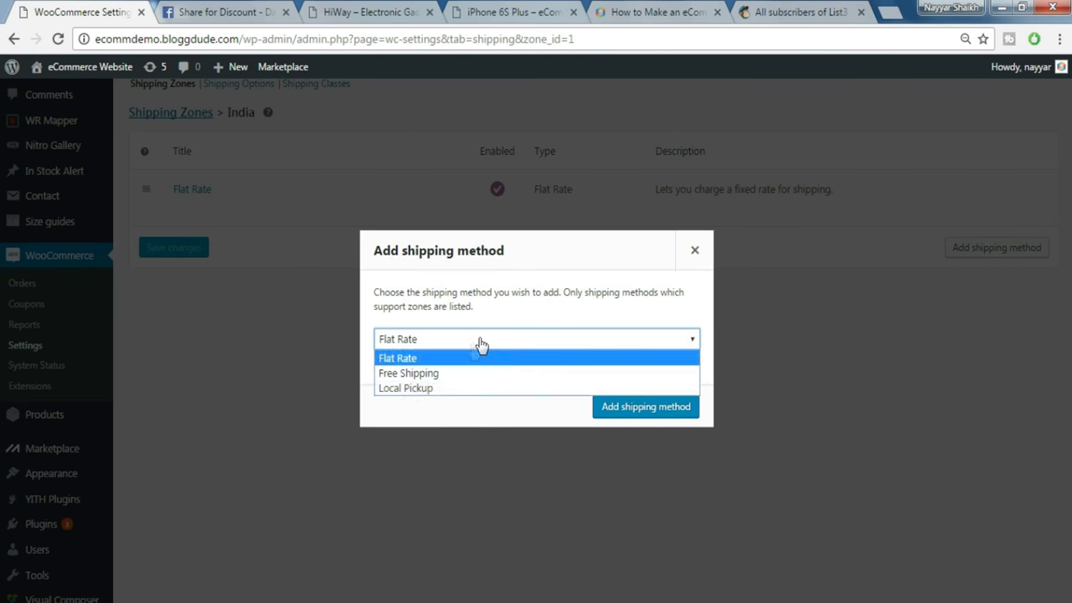
pyautogui.click(488, 371)
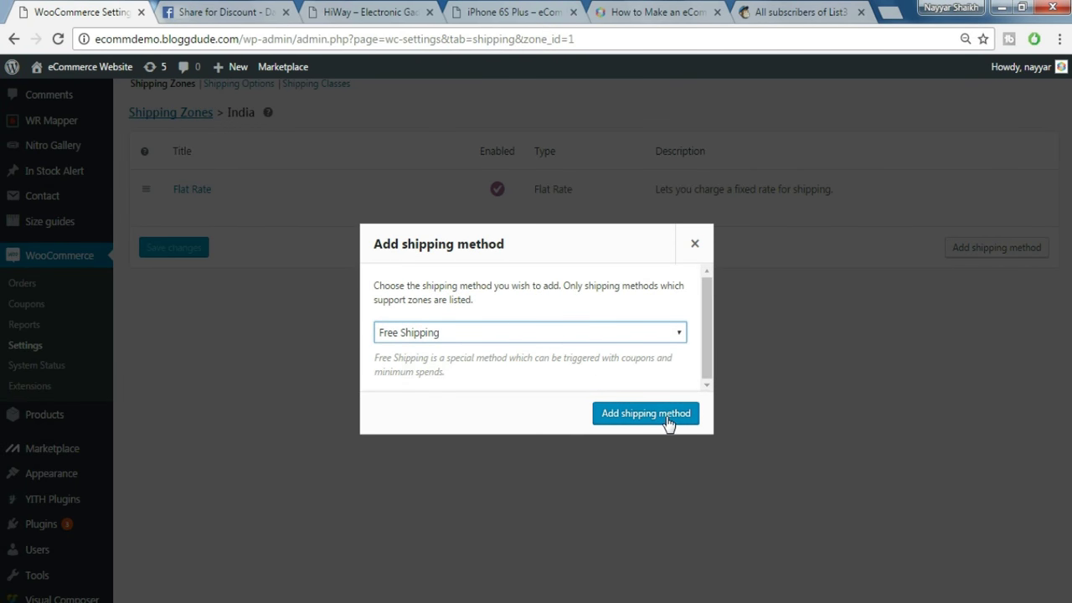
pyautogui.click(670, 413)
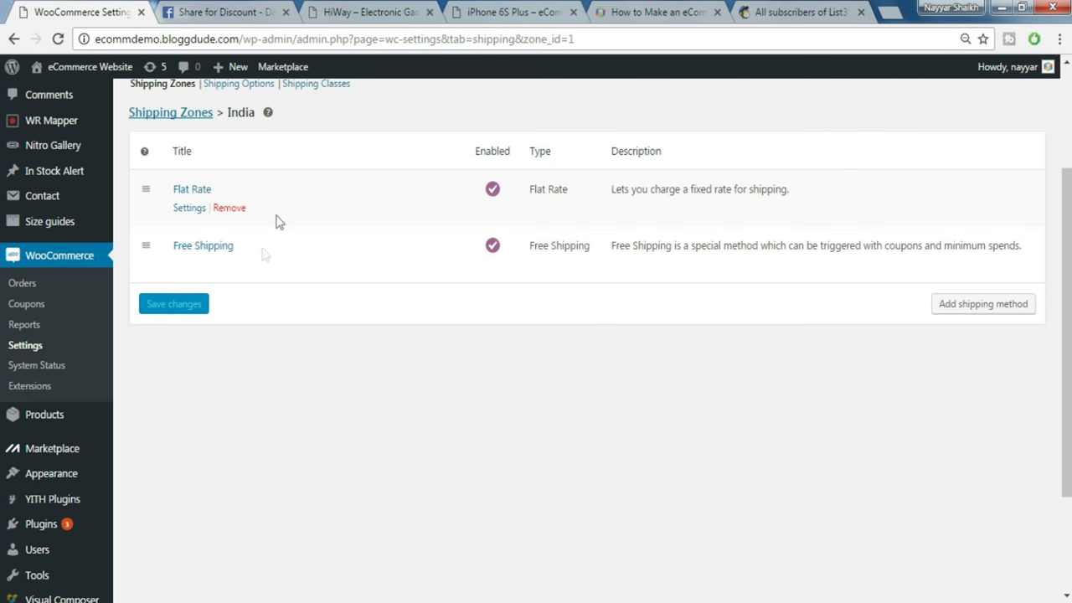
pyautogui.scroll(2, 293, 184)
pyautogui.click(351, 122)
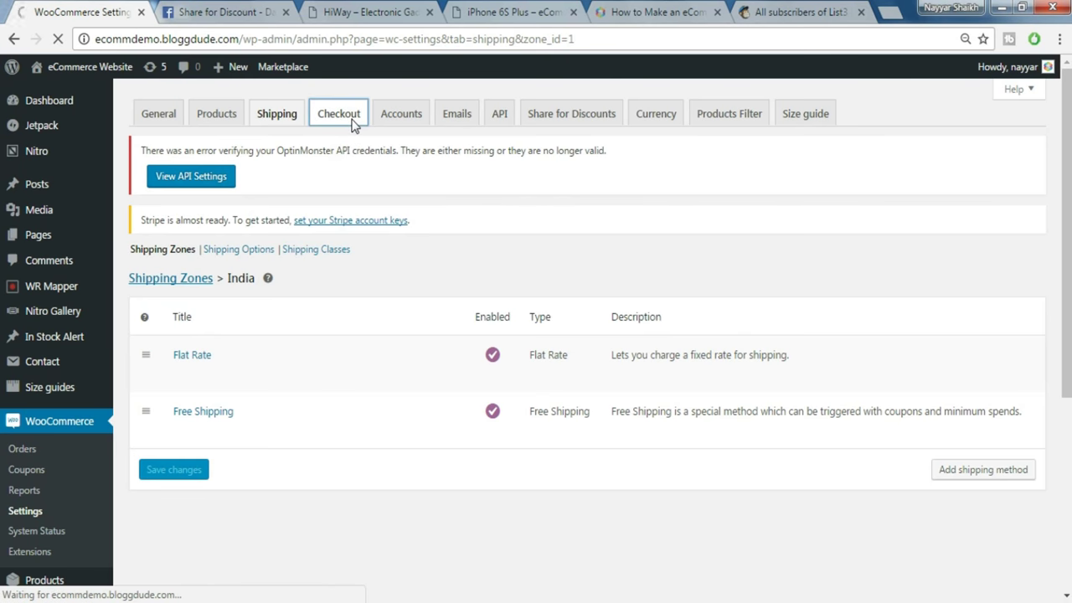
# Save the checkout settings with coupons enabled and bring up the empty Coupons list.
pyautogui.scroll(-2, 670, 402)
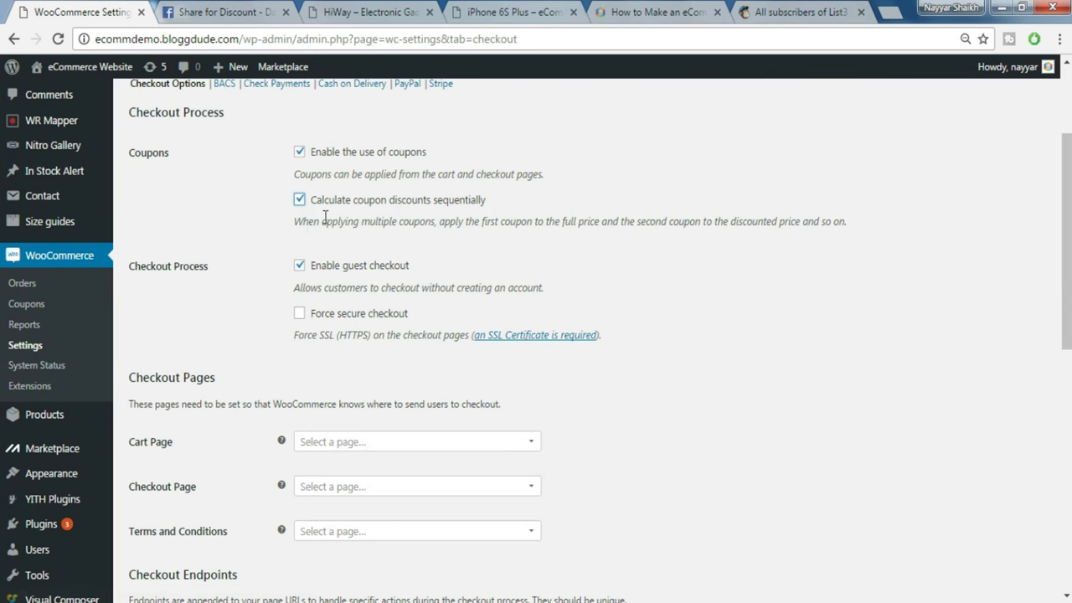
pyautogui.scroll(-6, 324, 285)
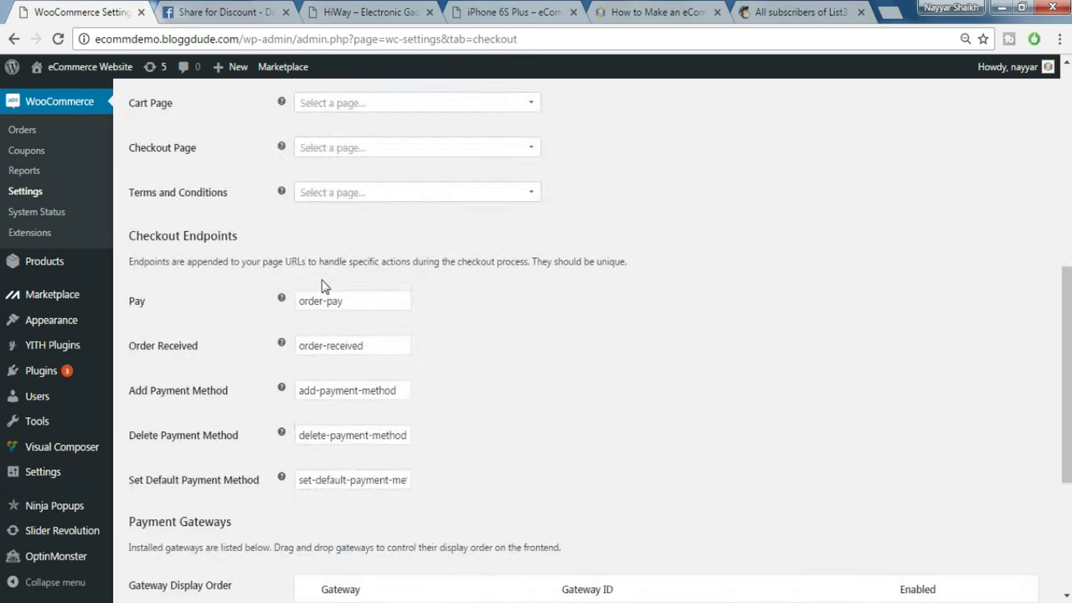
pyautogui.click(181, 525)
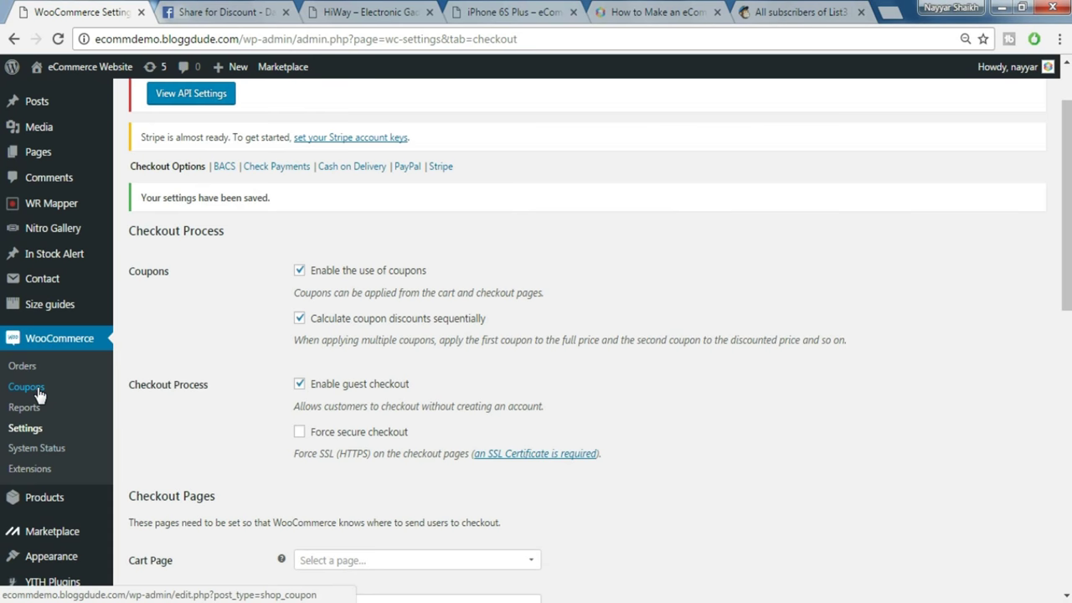
pyautogui.middleClick(37, 389)
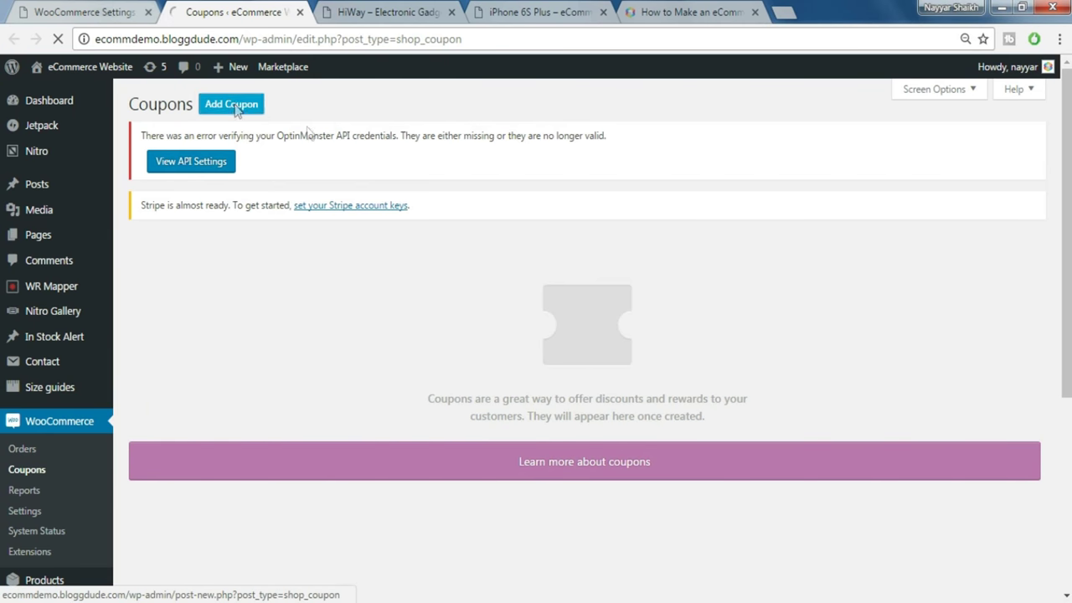
# Start a new coupon with code 10OFF and the description 'GET A 10 % DISCOUNT'.
pyautogui.click(235, 107)
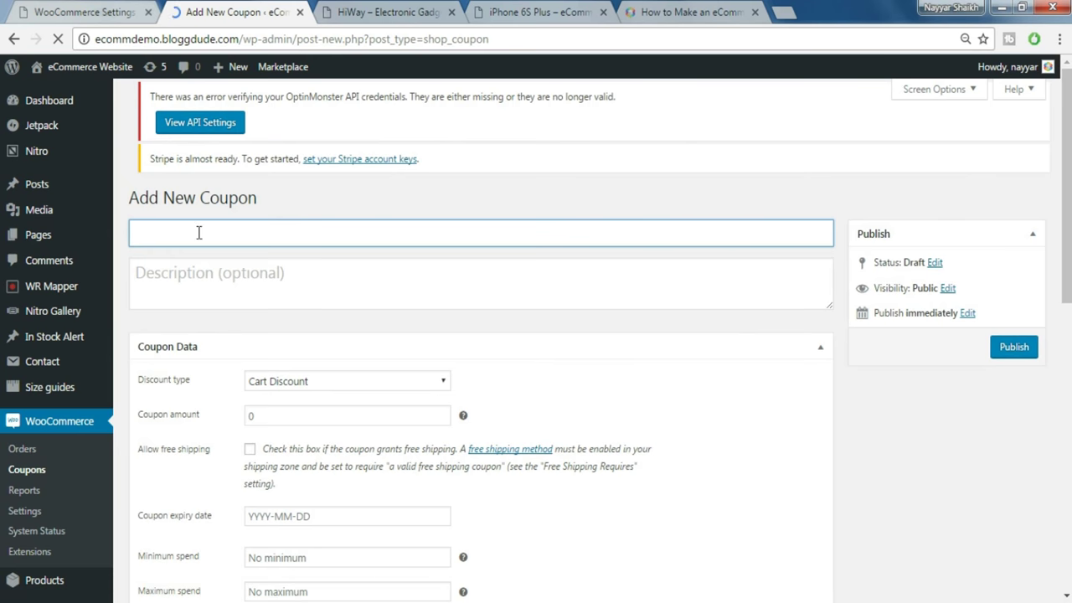
pyautogui.click(307, 258)
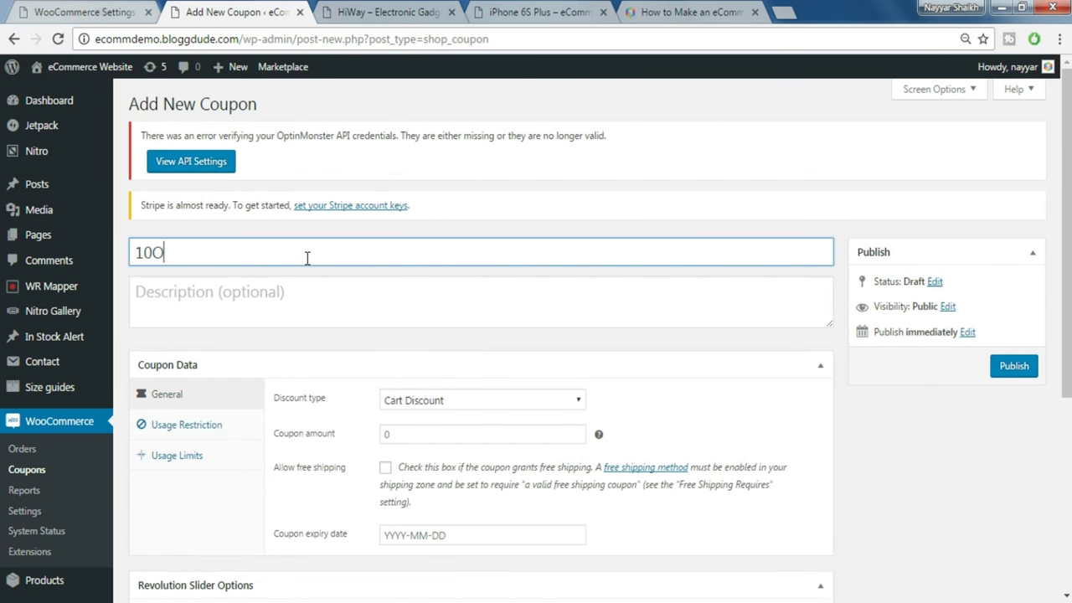
pyautogui.click(306, 310)
pyautogui.write('GET A 10 % D')
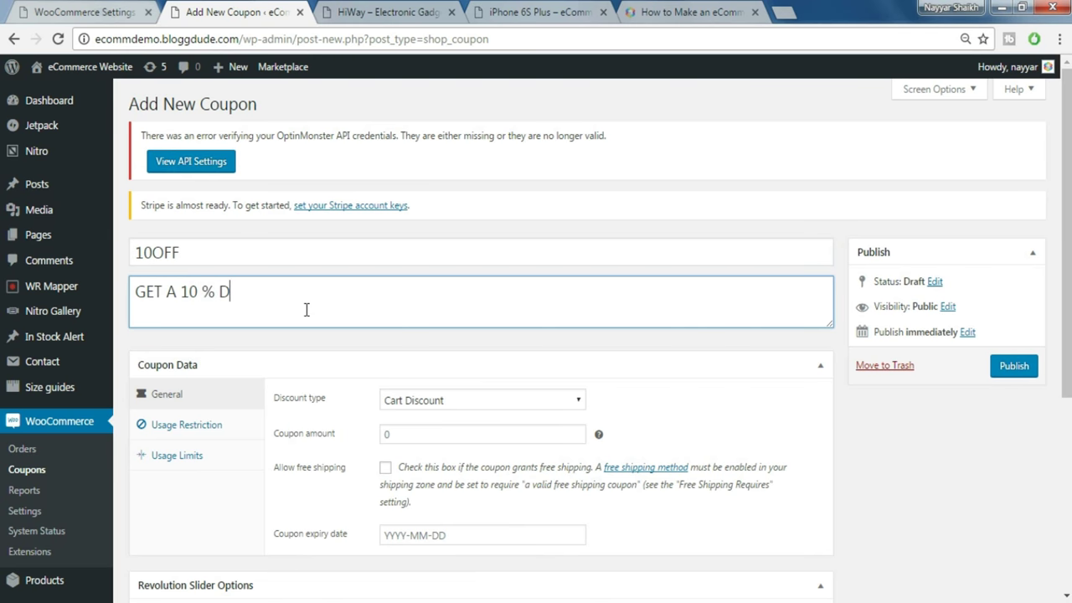
pyautogui.write('ISCOUNT...')
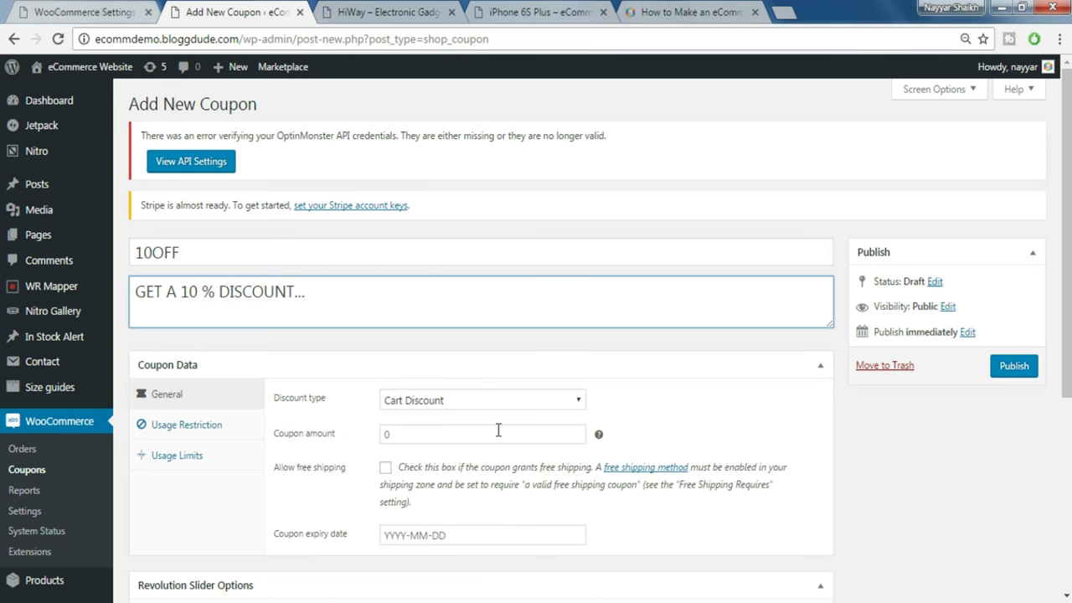
pyautogui.scroll(-1, 499, 426)
# Set the coupon's discount type to Cart Discount and its amount to 10.
pyautogui.click(450, 319)
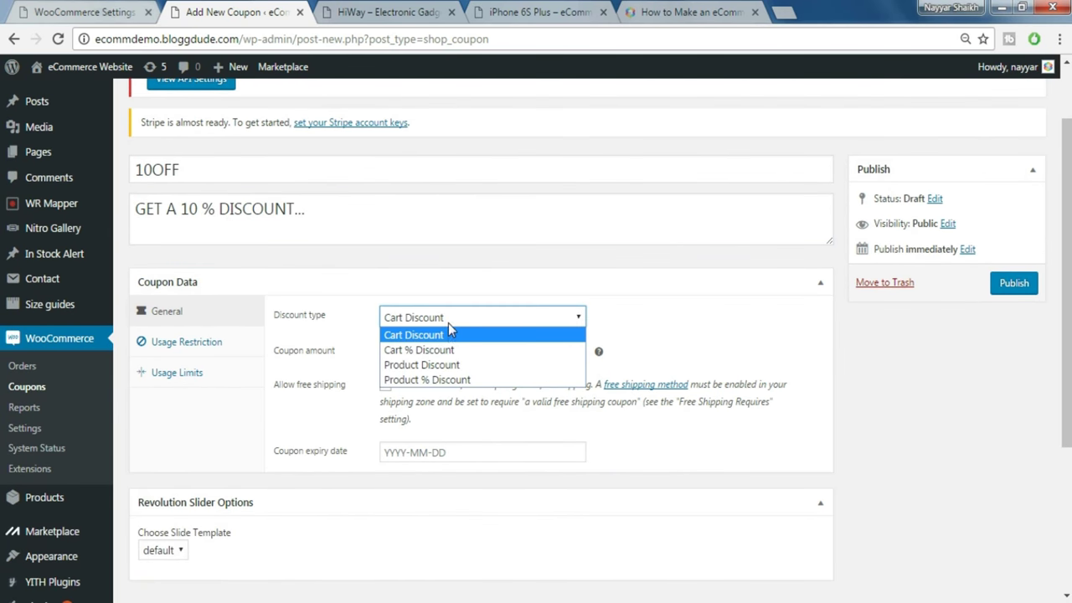
pyautogui.click(452, 366)
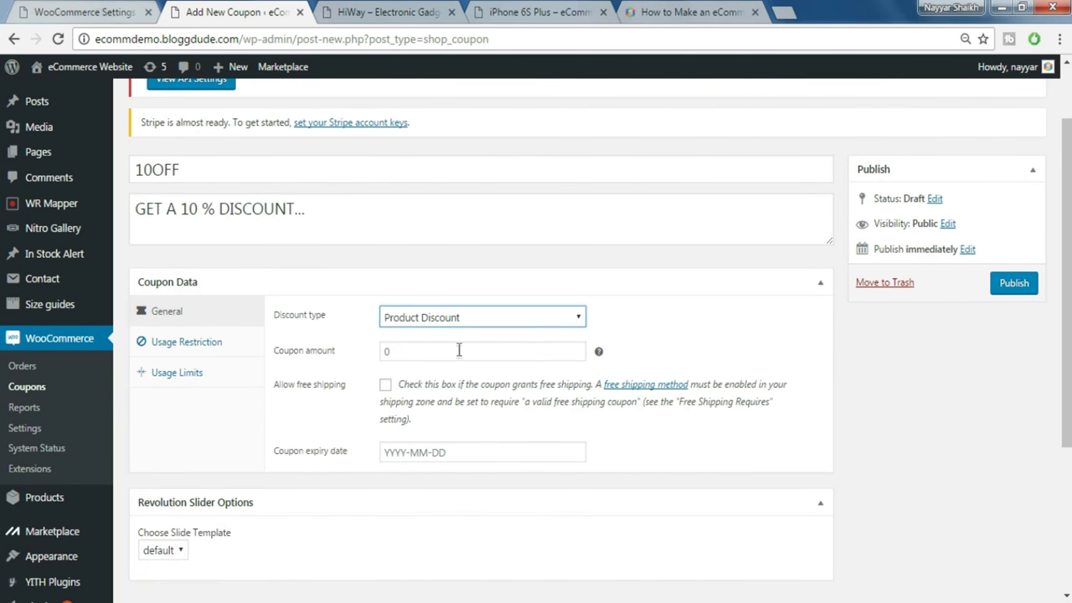
pyautogui.click(477, 321)
pyautogui.click(464, 333)
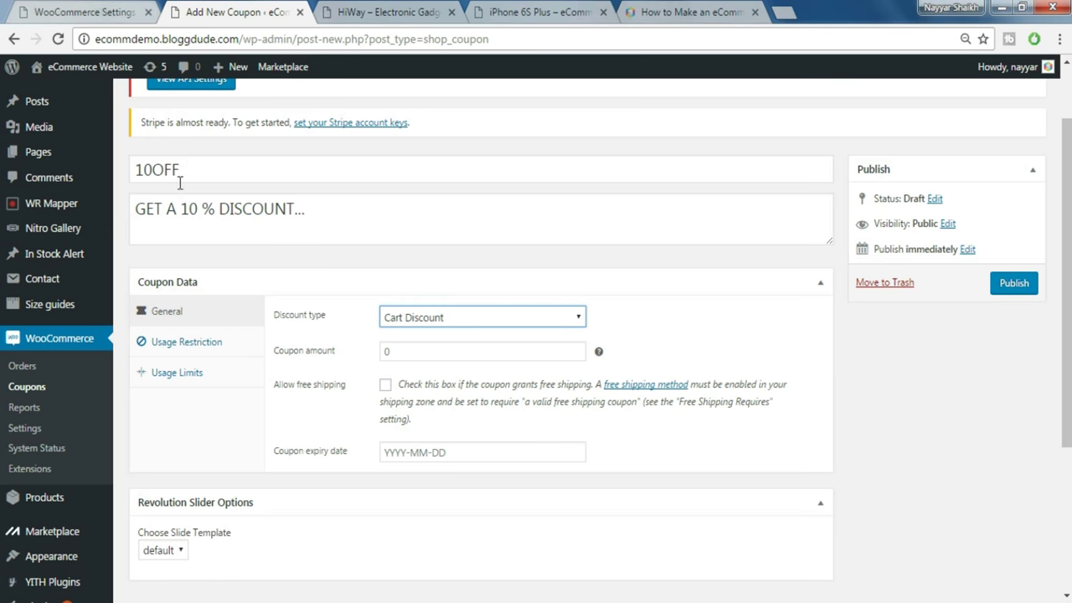
pyautogui.moveTo(186, 170); pyautogui.dragTo(132, 169)
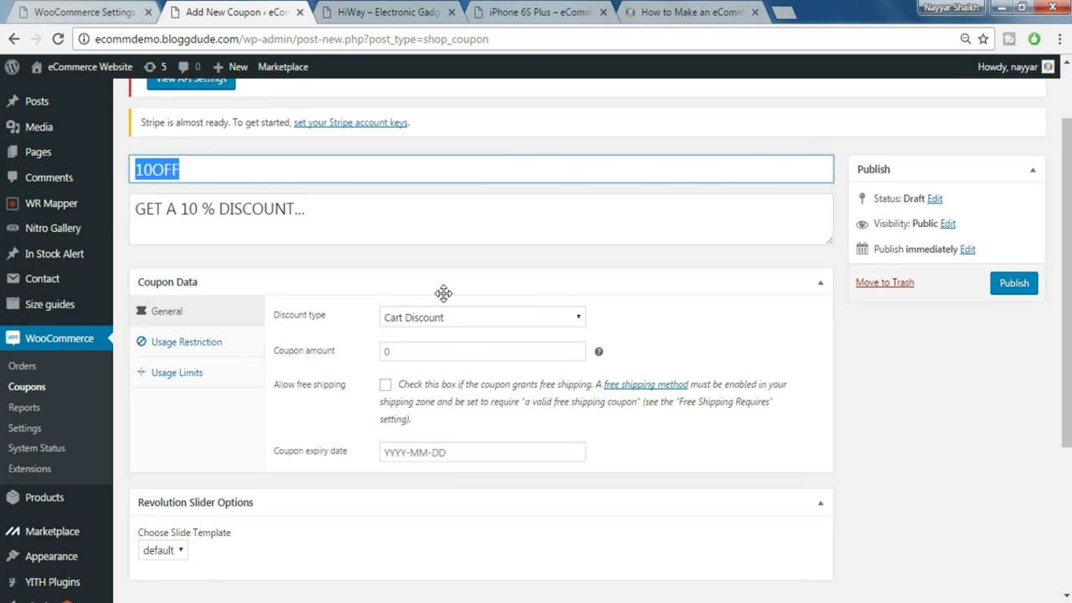
pyautogui.click(438, 350)
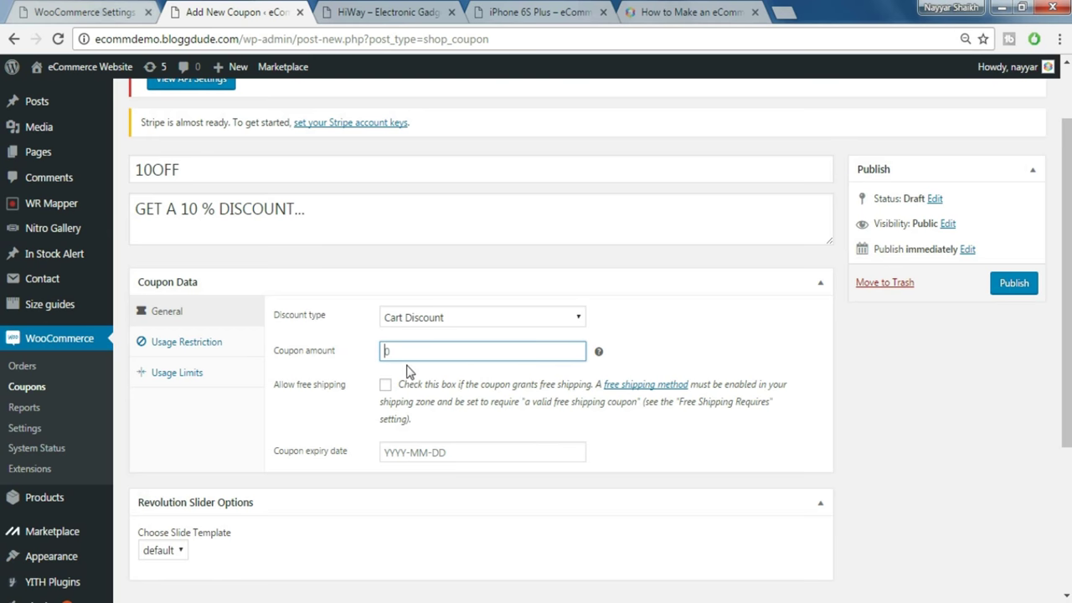
pyautogui.write('10')
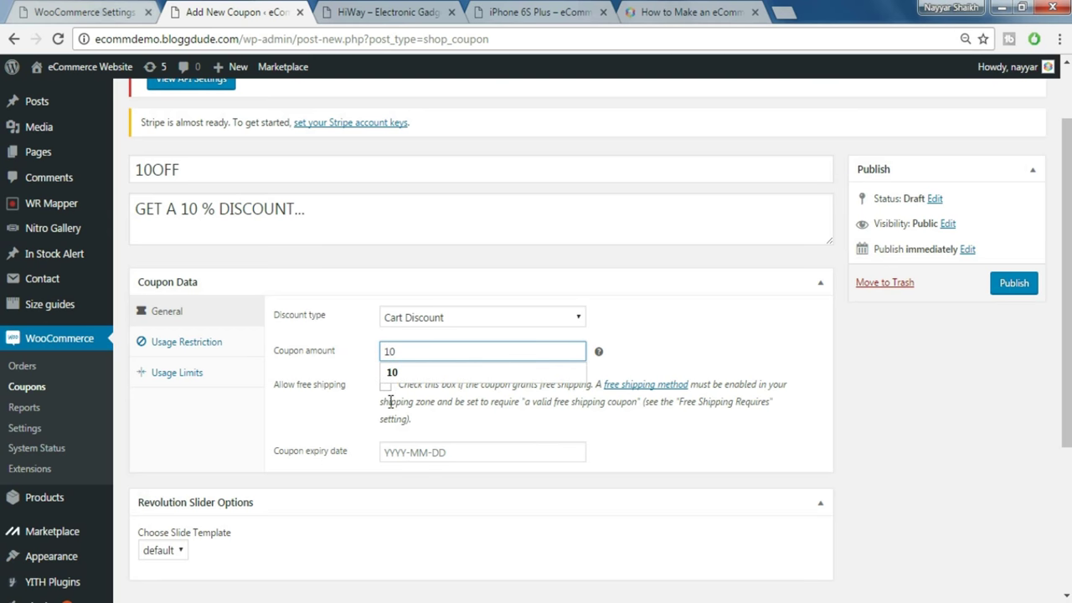
pyautogui.click(408, 374)
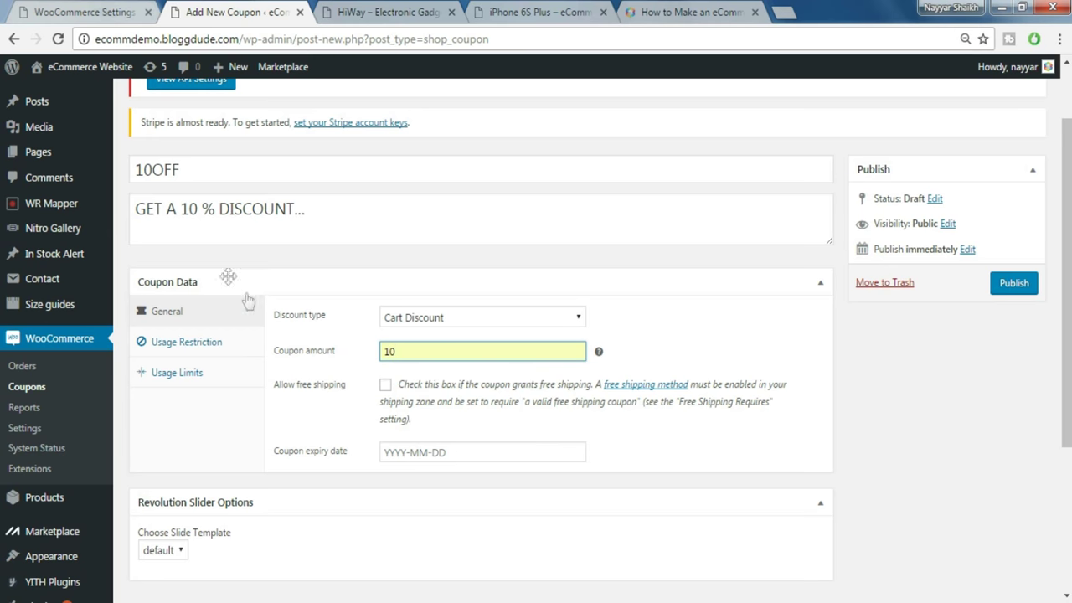
# Set the coupon expiry date to 11 February 2017 and look over its usage limits.
pyautogui.click(411, 454)
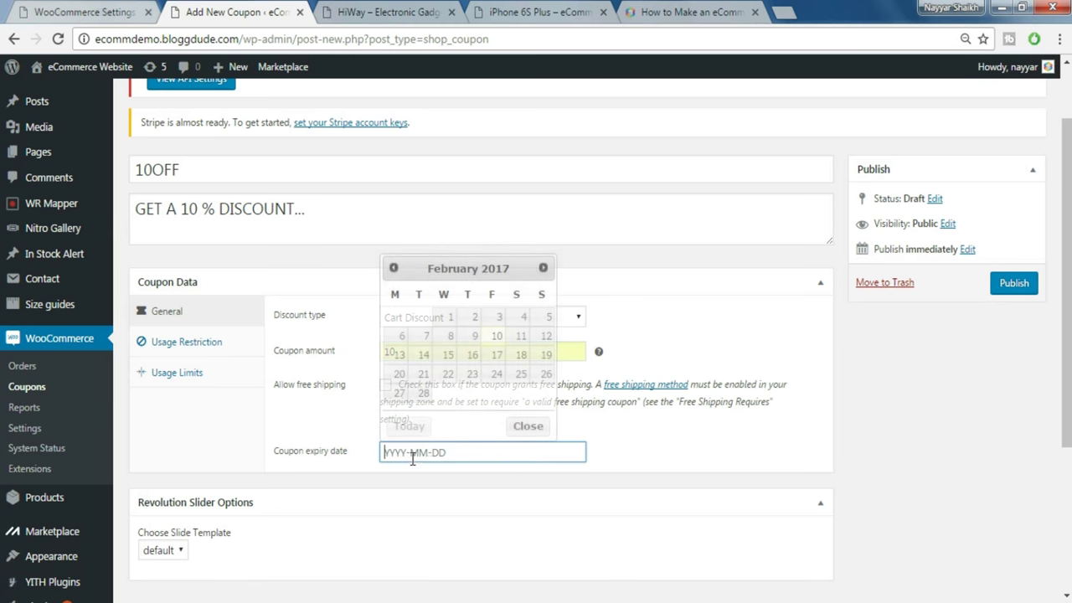
pyautogui.click(516, 339)
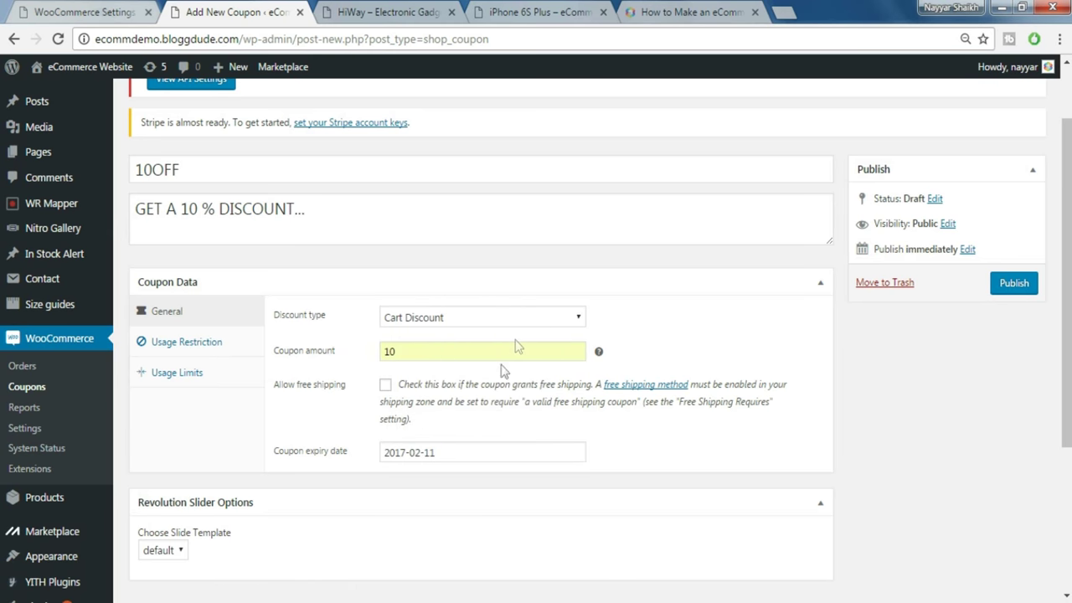
pyautogui.click(205, 372)
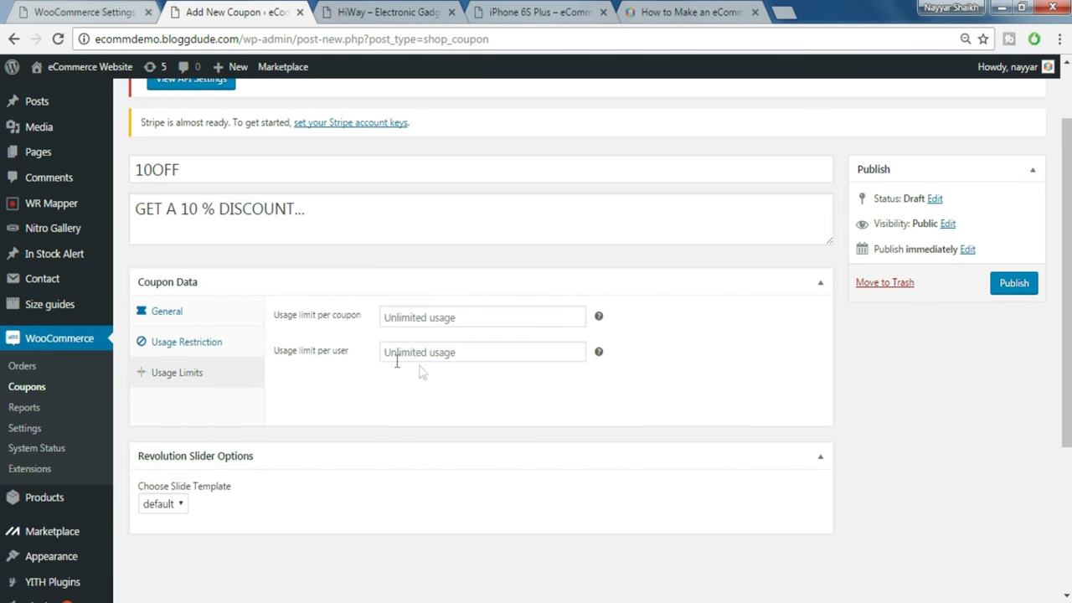
pyautogui.click(418, 356)
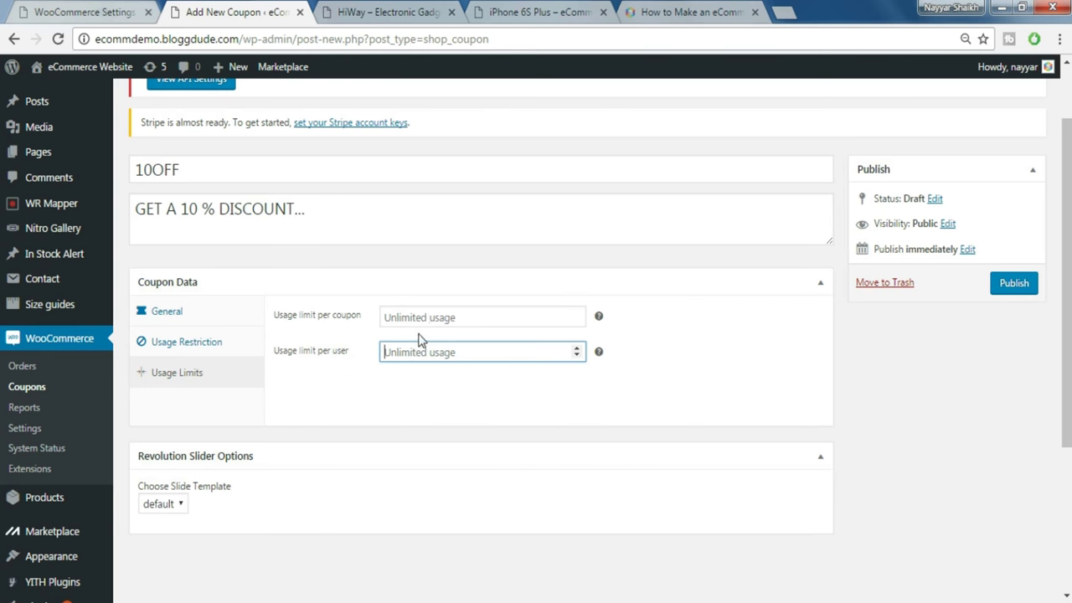
pyautogui.click(427, 314)
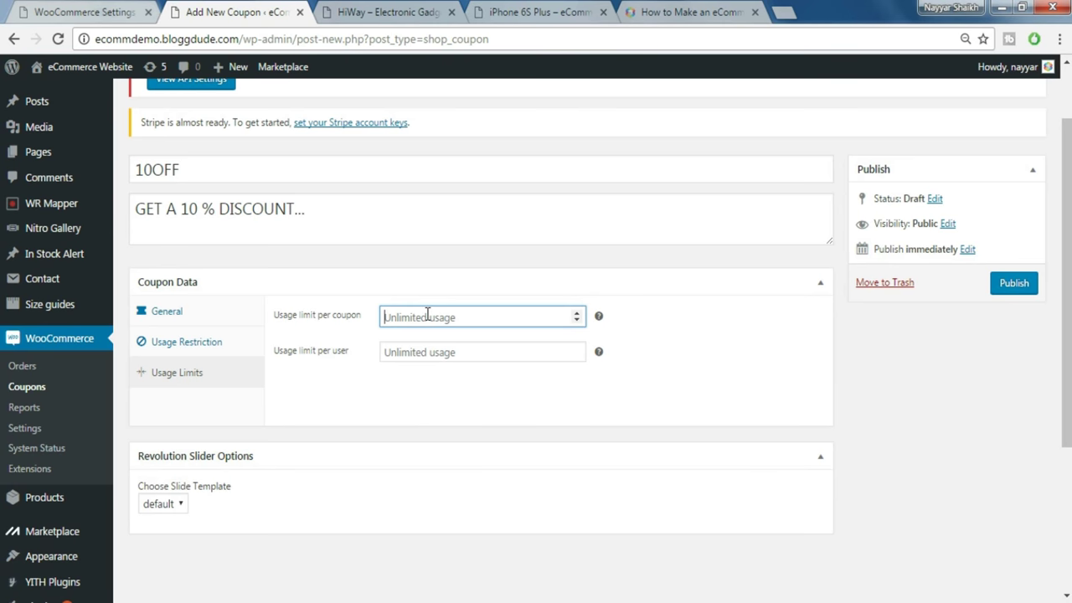
# Review the usage restrictions, then publish the 10OFF coupon.
pyautogui.click(195, 344)
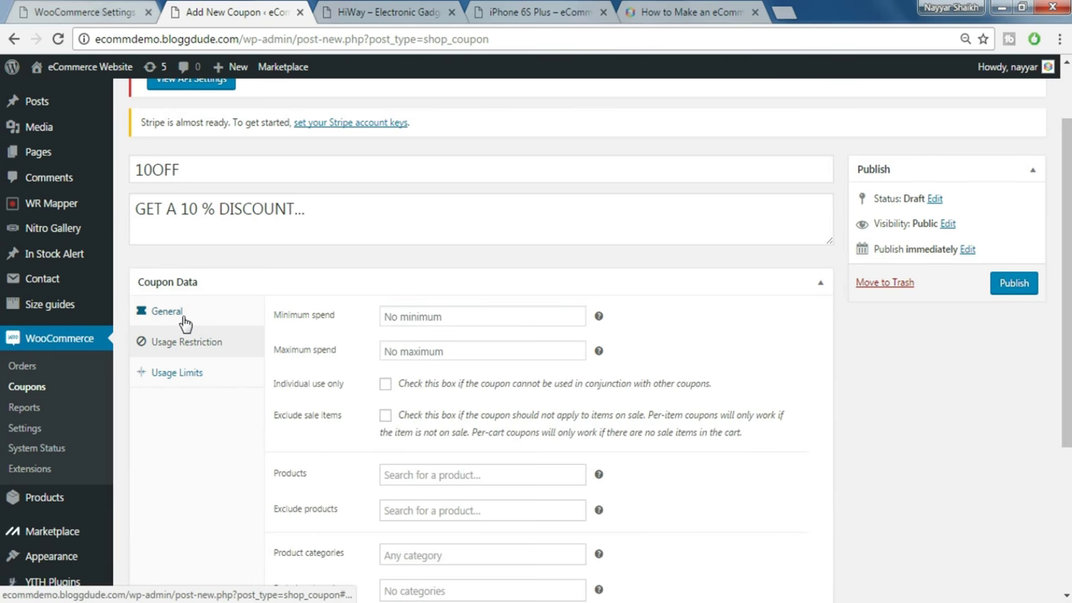
pyautogui.click(180, 319)
pyautogui.scroll(-3, 395, 399)
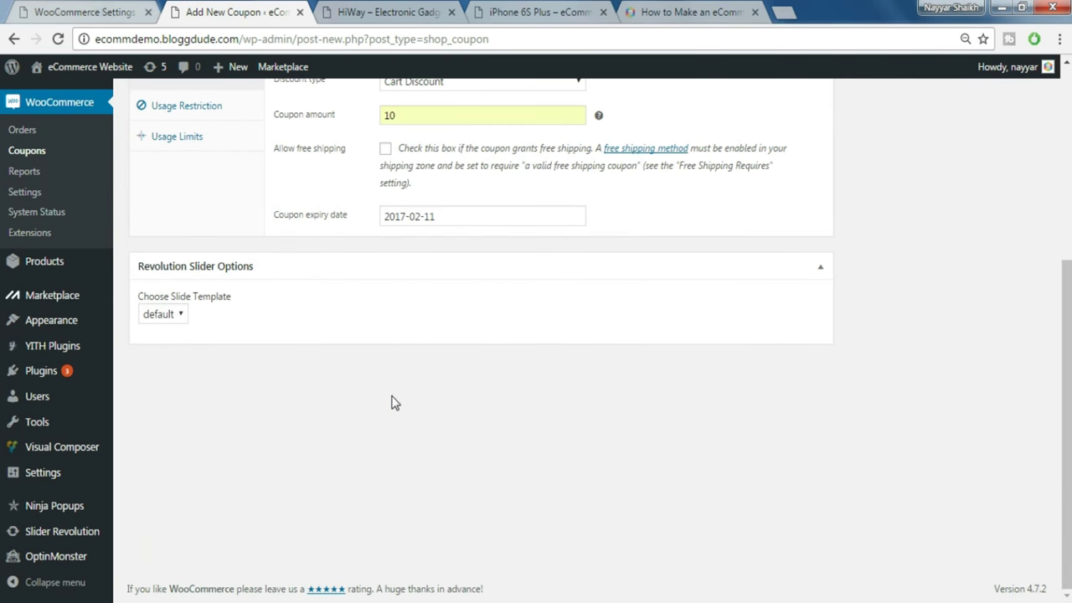
pyautogui.scroll(4, 261, 363)
pyautogui.click(1012, 366)
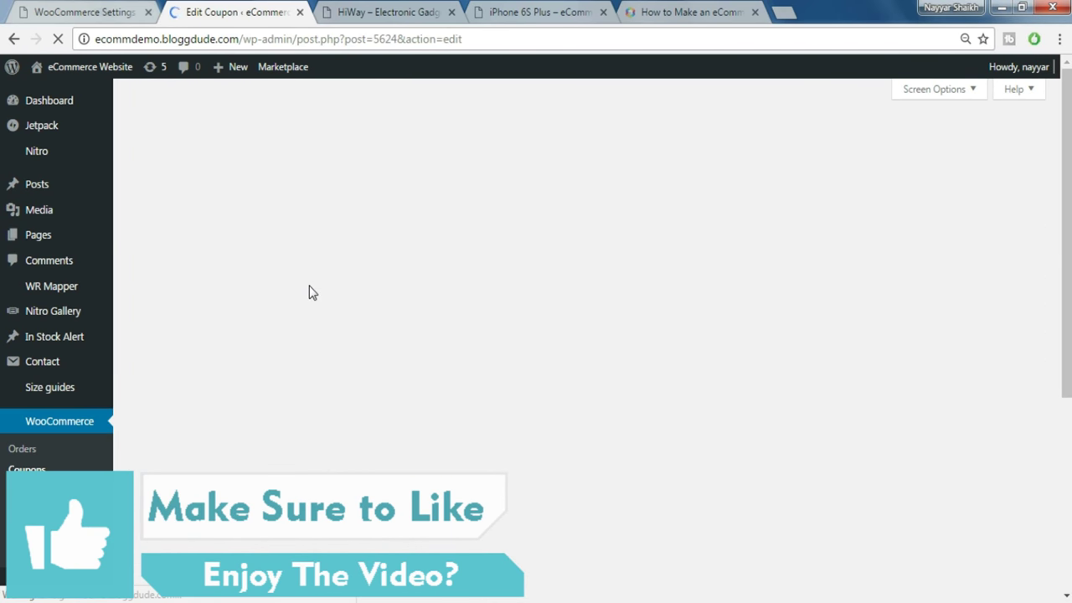
pyautogui.scroll(-1, 149, 410)
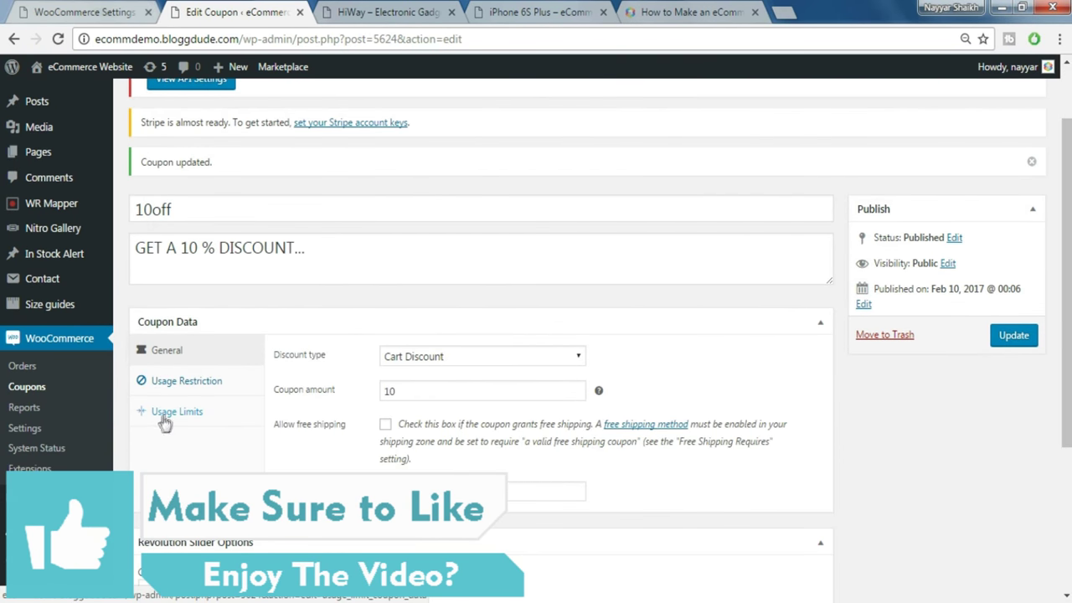
# Go to Checkout > Payment Gateways, open PayPal's settings and scroll to the empty API credentials.
pyautogui.click(92, 12)
pyautogui.scroll(-10, 600, 306)
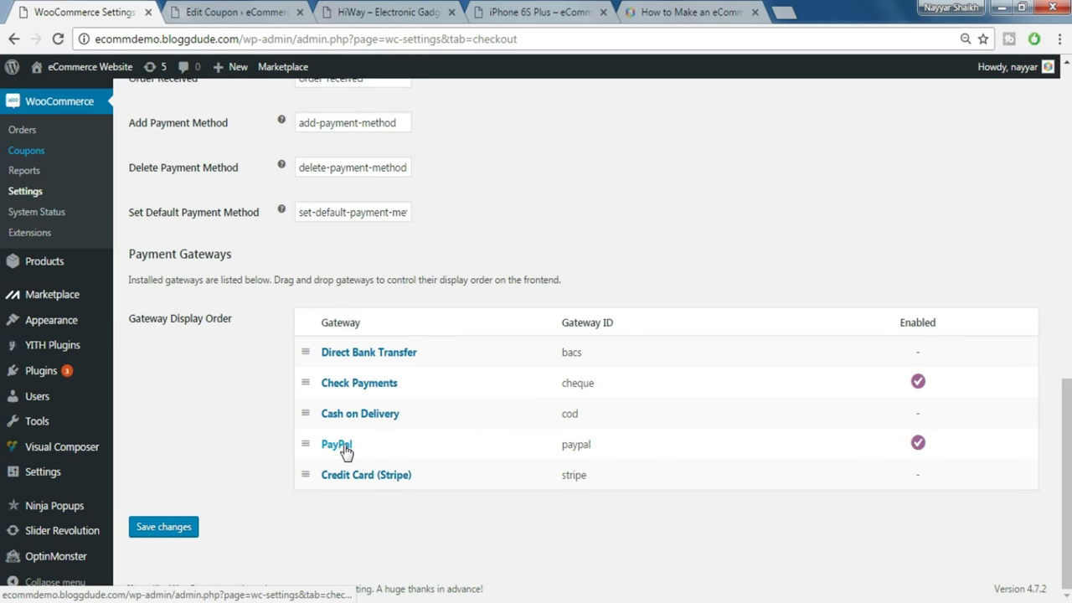
pyautogui.click(343, 450)
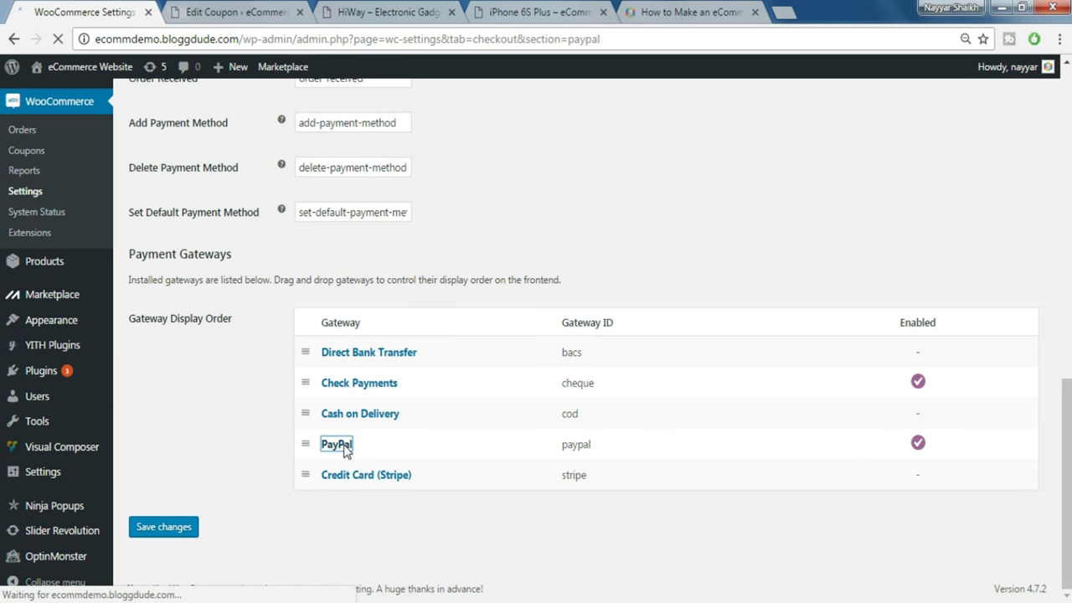
pyautogui.scroll(-3, 354, 303)
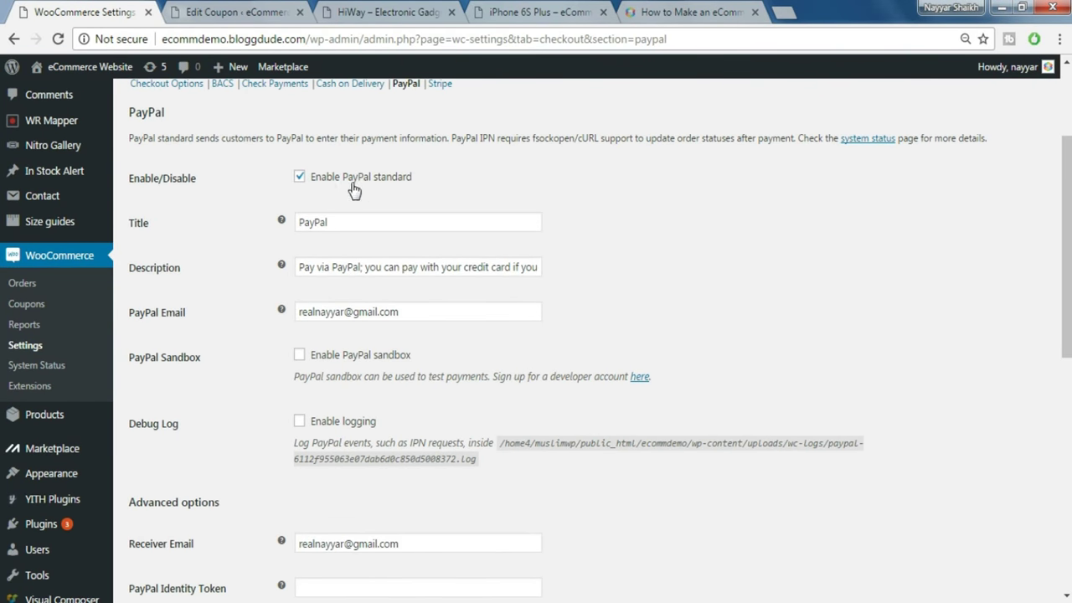
pyautogui.scroll(-7, 558, 281)
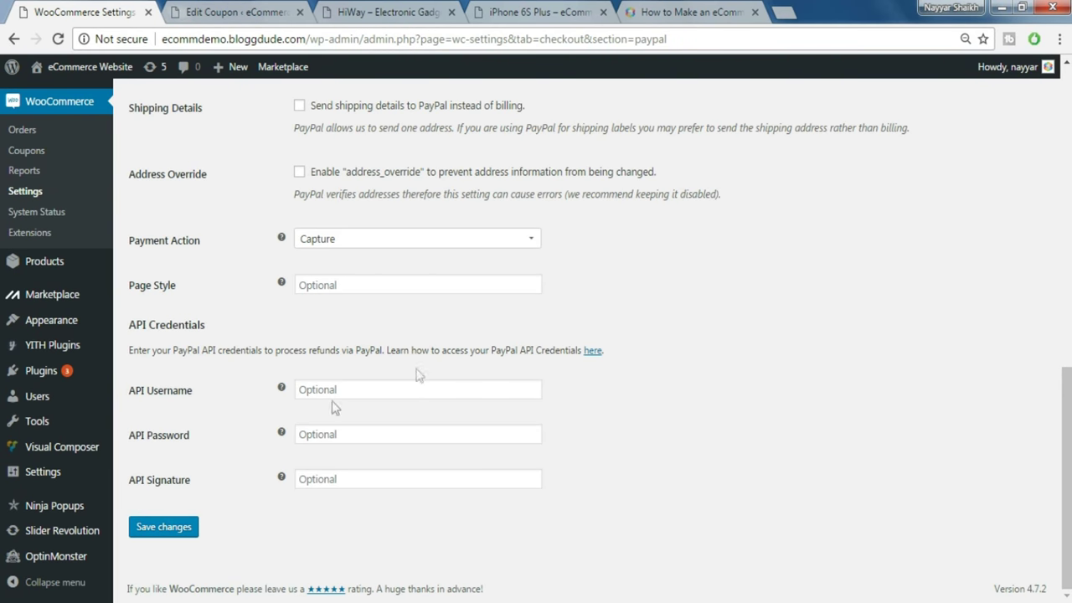
# In a new browser tab, go to paypal.com and log in to the PayPal account.
pyautogui.click(785, 12)
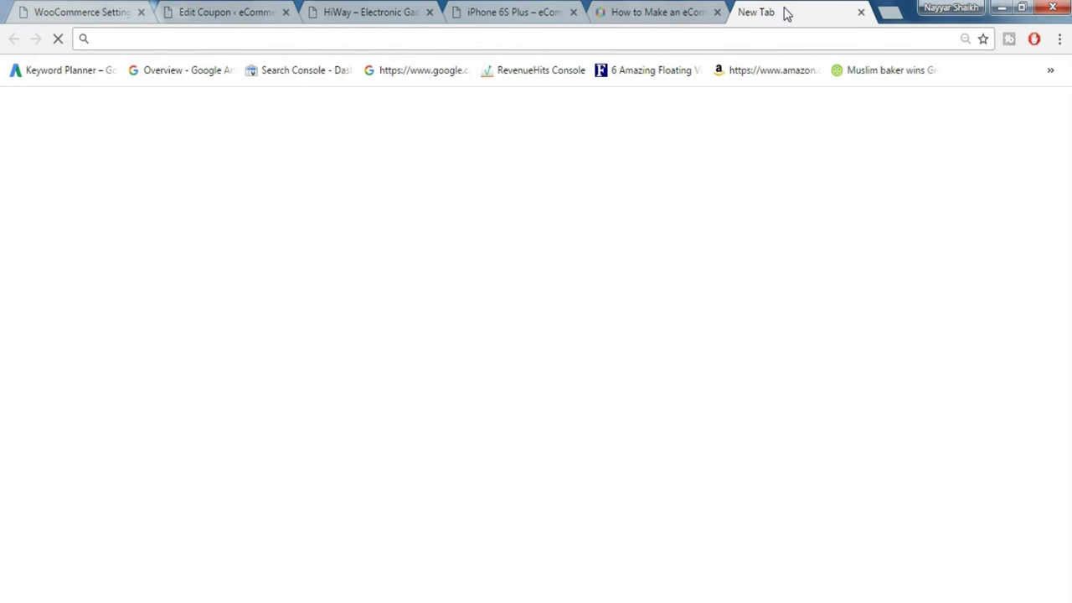
pyautogui.press('Return')
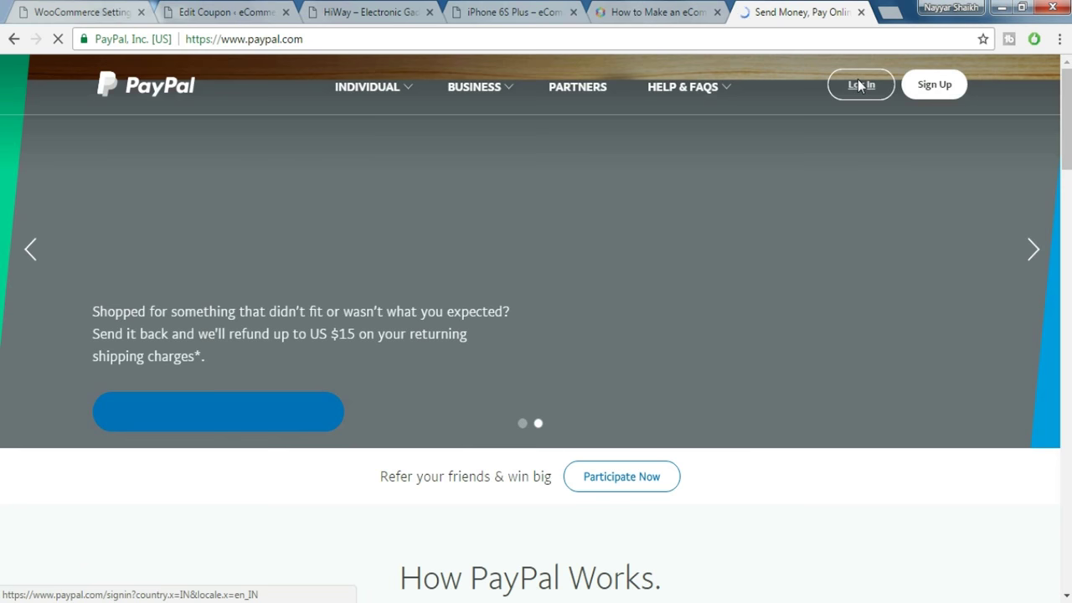
pyautogui.click(858, 84)
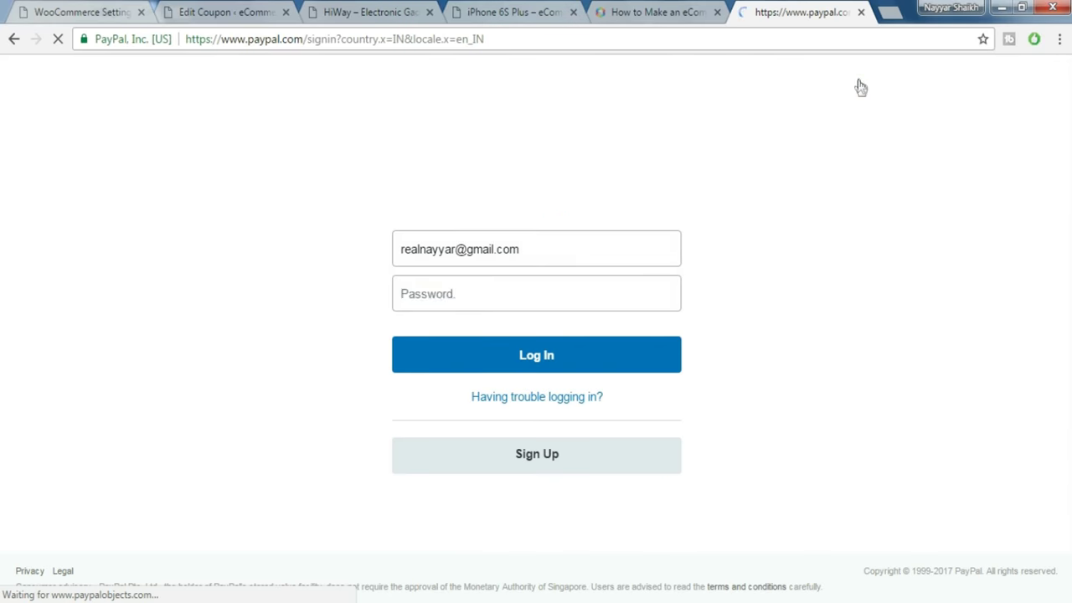
pyautogui.click(558, 368)
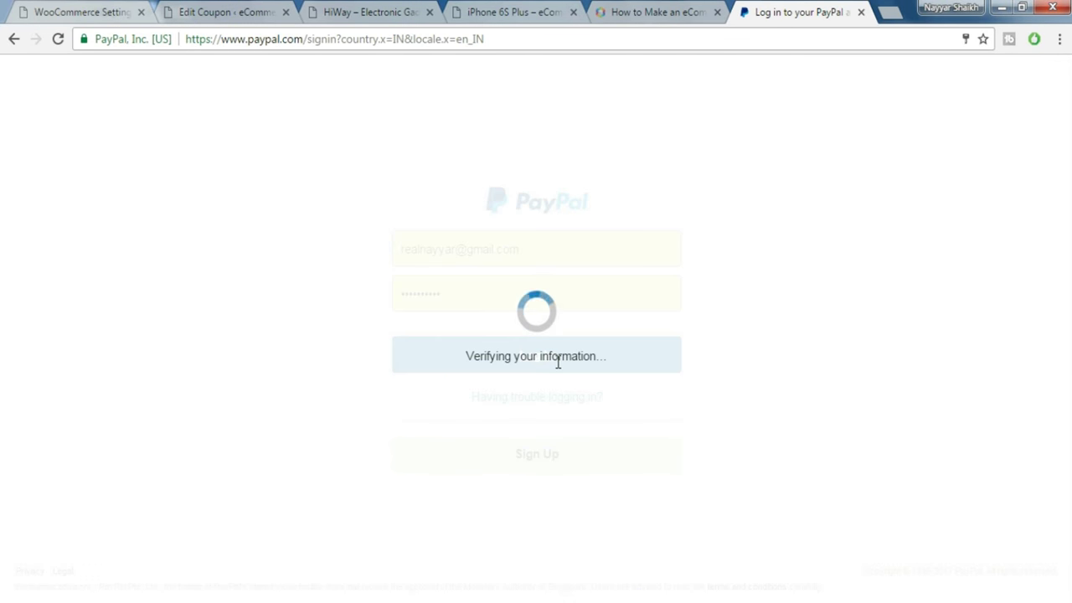
# Open the API access page under Seller preferences, then return to the WooCommerce tab.
pyautogui.scroll(-5, 990, 307)
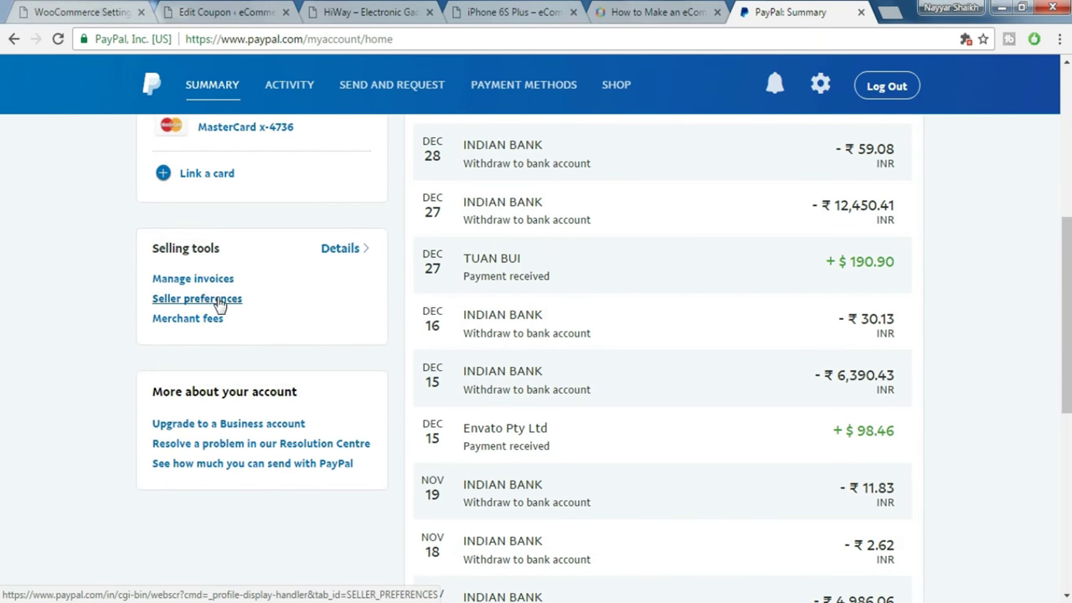
pyautogui.click(218, 302)
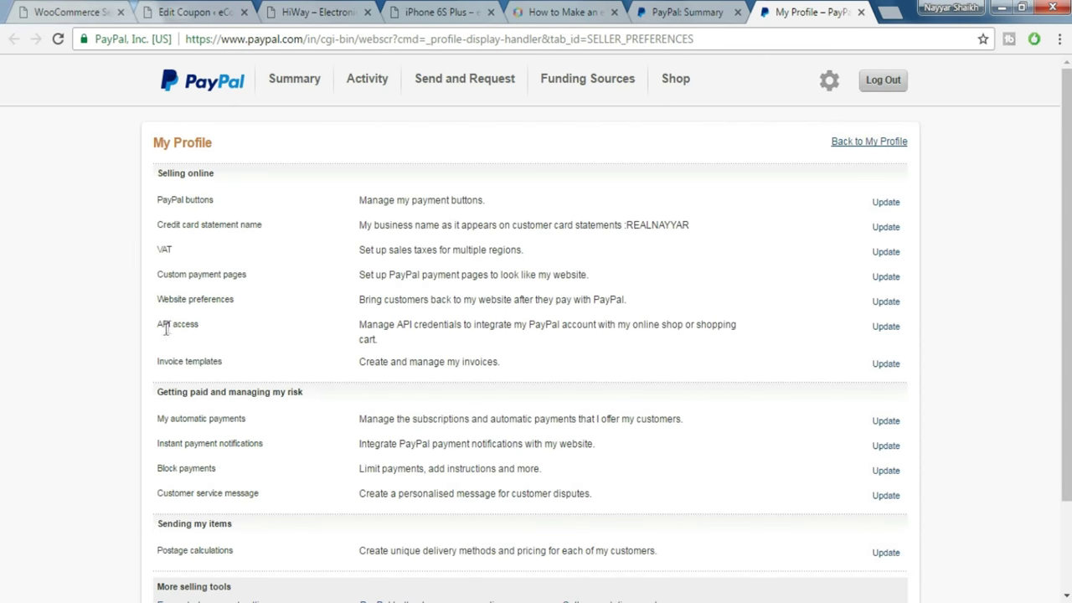
pyautogui.moveTo(152, 331); pyautogui.dragTo(217, 327)
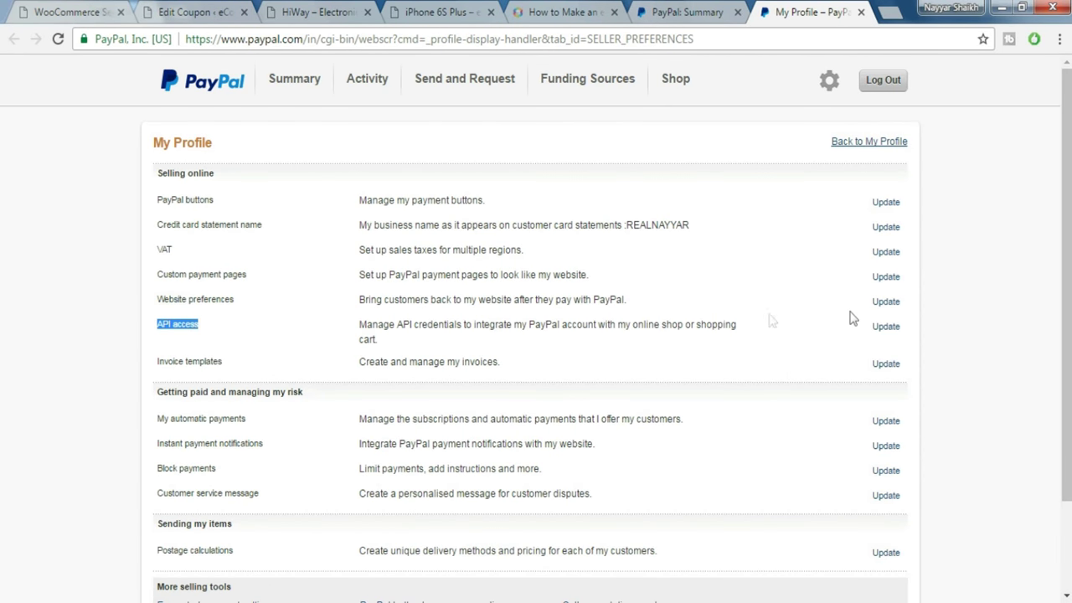
pyautogui.click(893, 333)
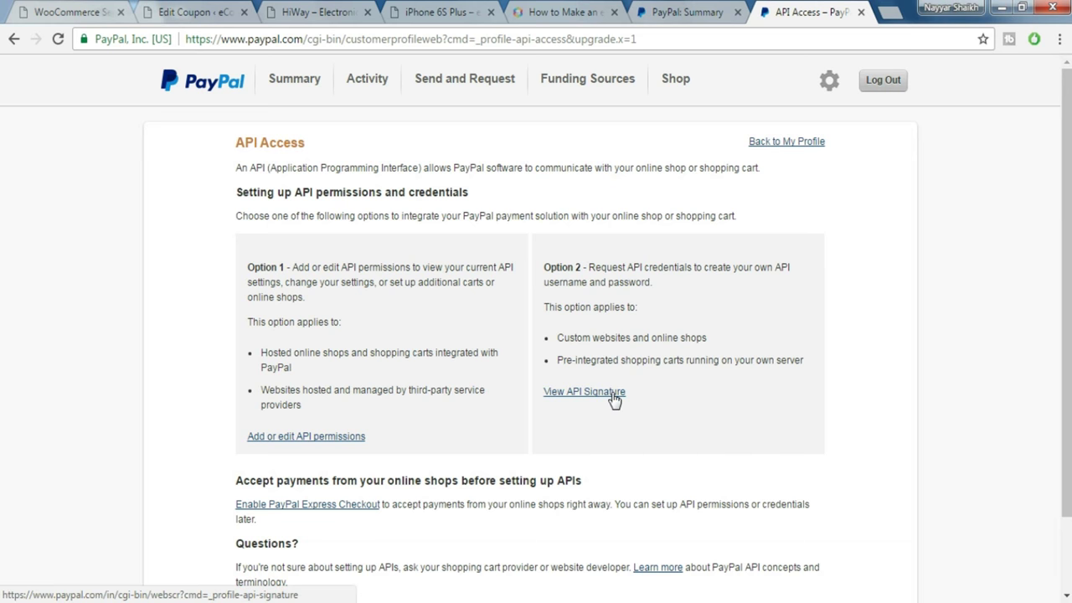
pyautogui.scroll(-2, 656, 400)
pyautogui.scroll(2, 645, 403)
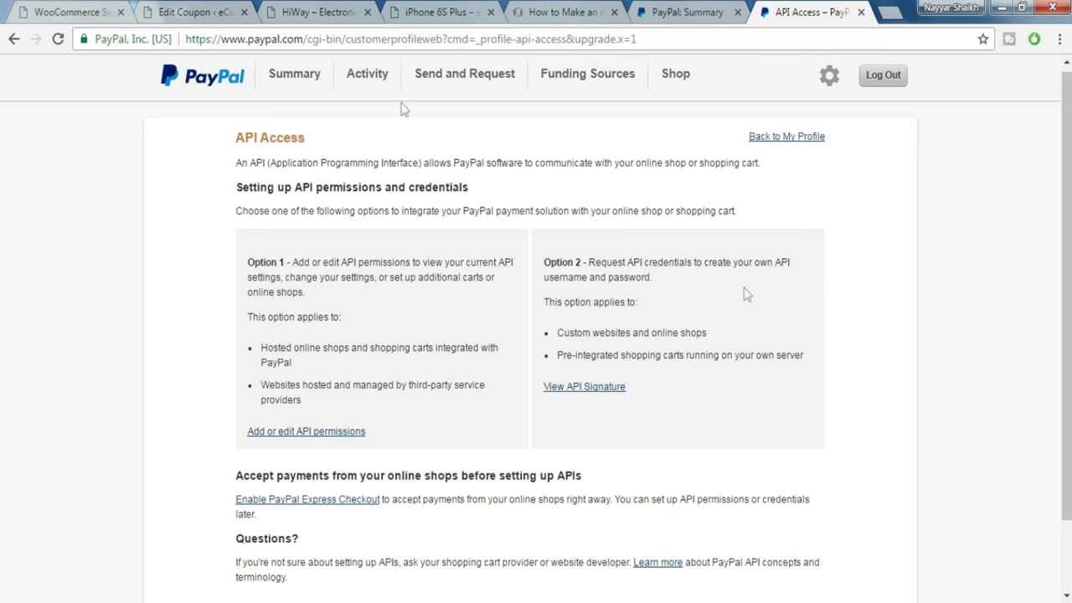
pyautogui.click(95, 8)
# Attempt the PayPal API fields, clear the autofilled API password, and save the PayPal settings.
pyautogui.scroll(-6, 474, 301)
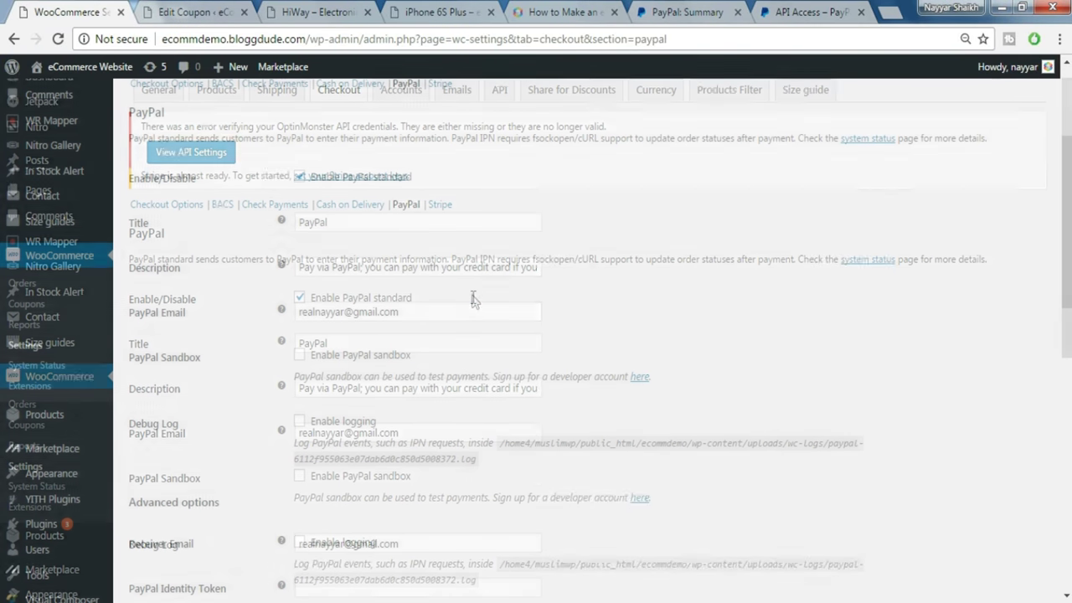
pyautogui.scroll(-3, 476, 345)
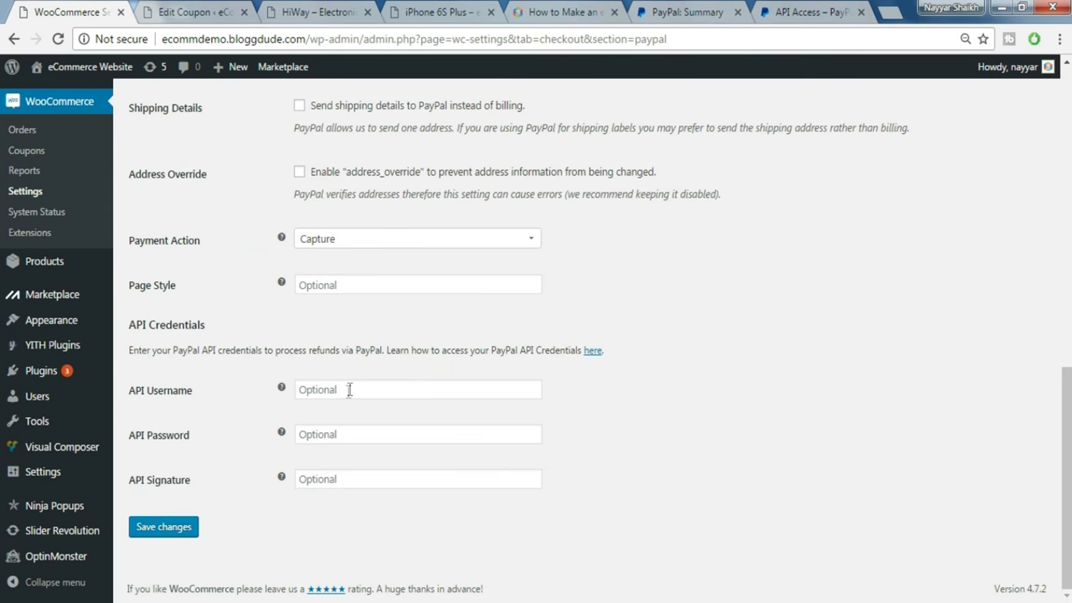
pyautogui.click(350, 389)
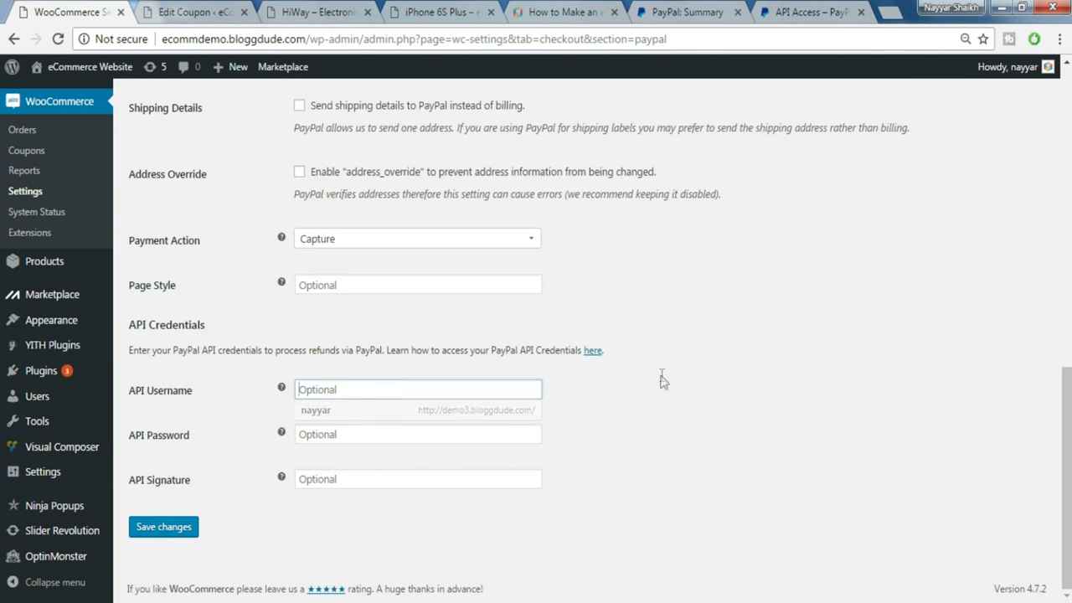
pyautogui.click(407, 436)
pyautogui.click(423, 475)
pyautogui.doubleClick(408, 436)
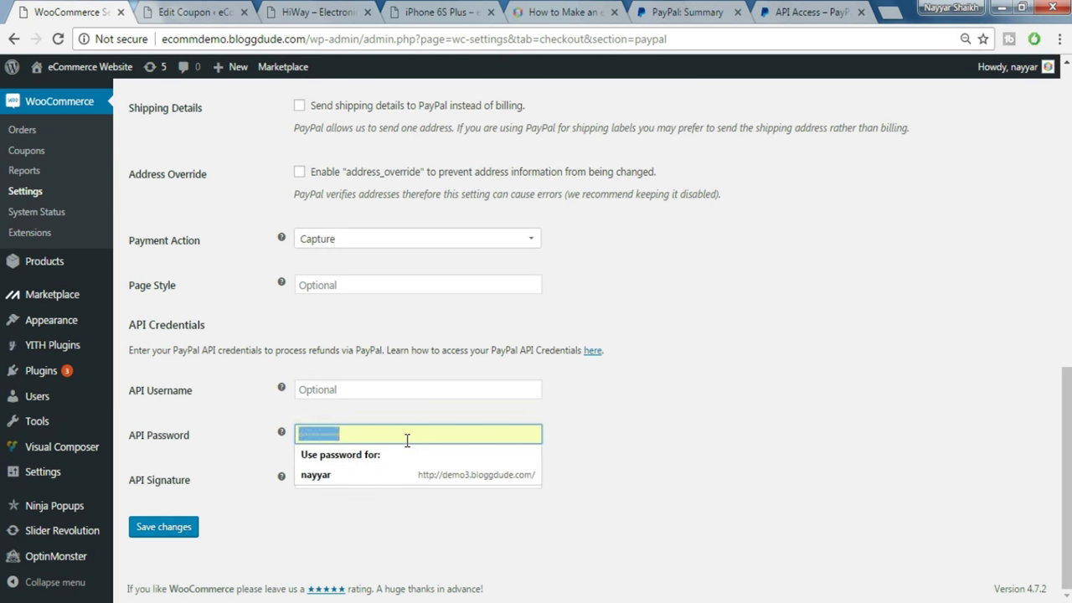
pyautogui.press('BackSpace')
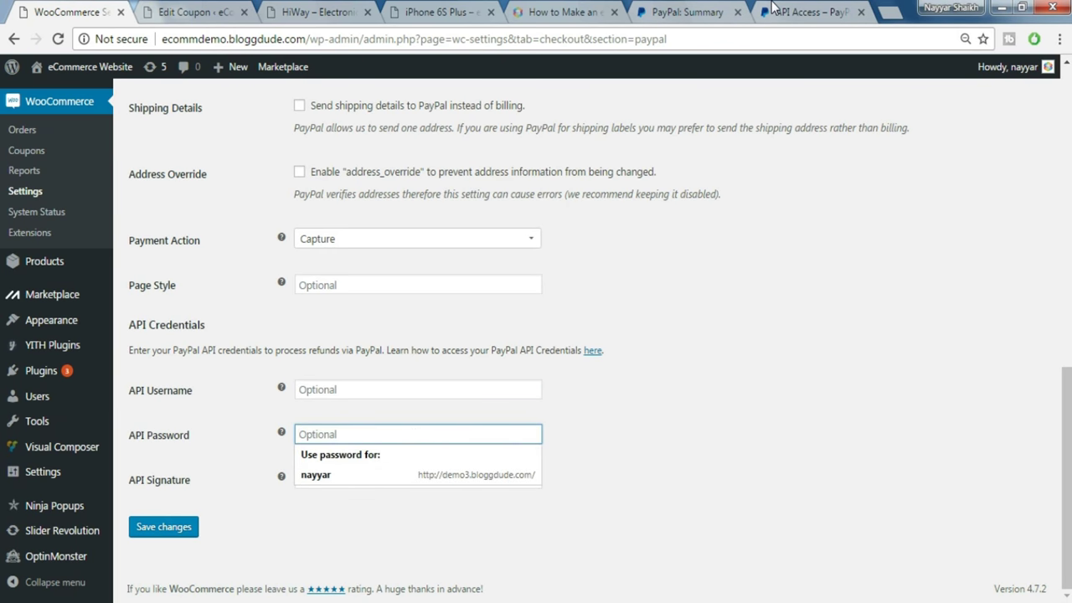
pyautogui.click(772, 8)
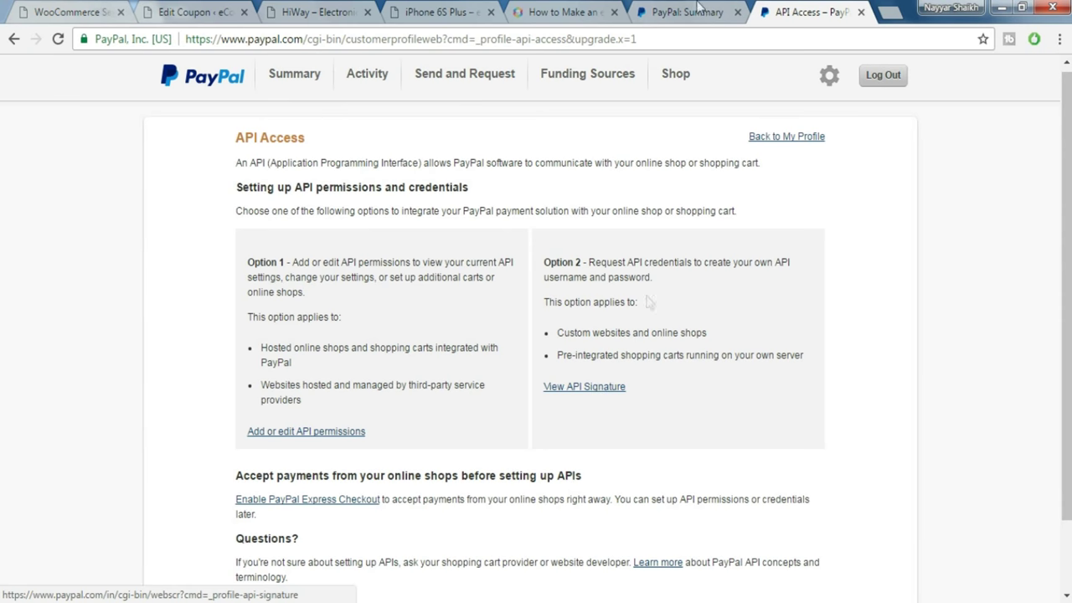
pyautogui.click(67, 12)
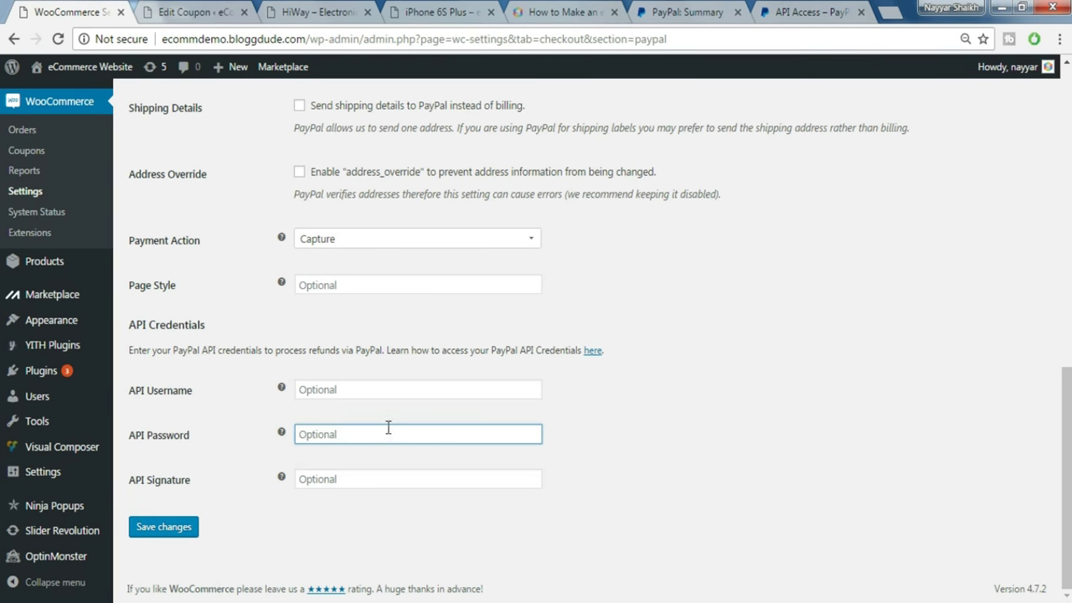
pyautogui.click(161, 526)
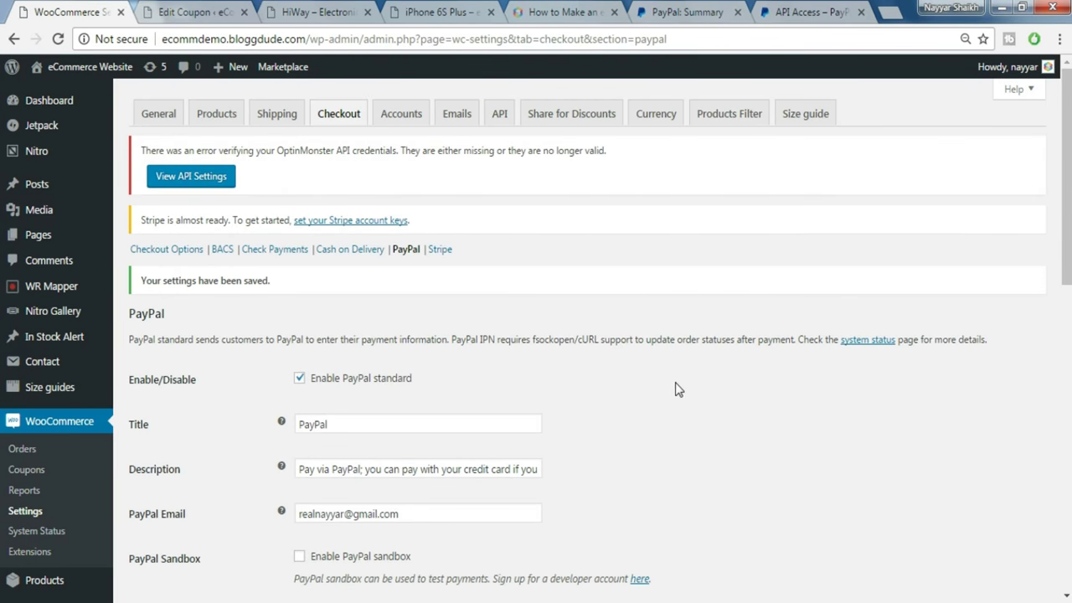
# Enable registration on the My Account page and save the account settings.
pyautogui.click(394, 125)
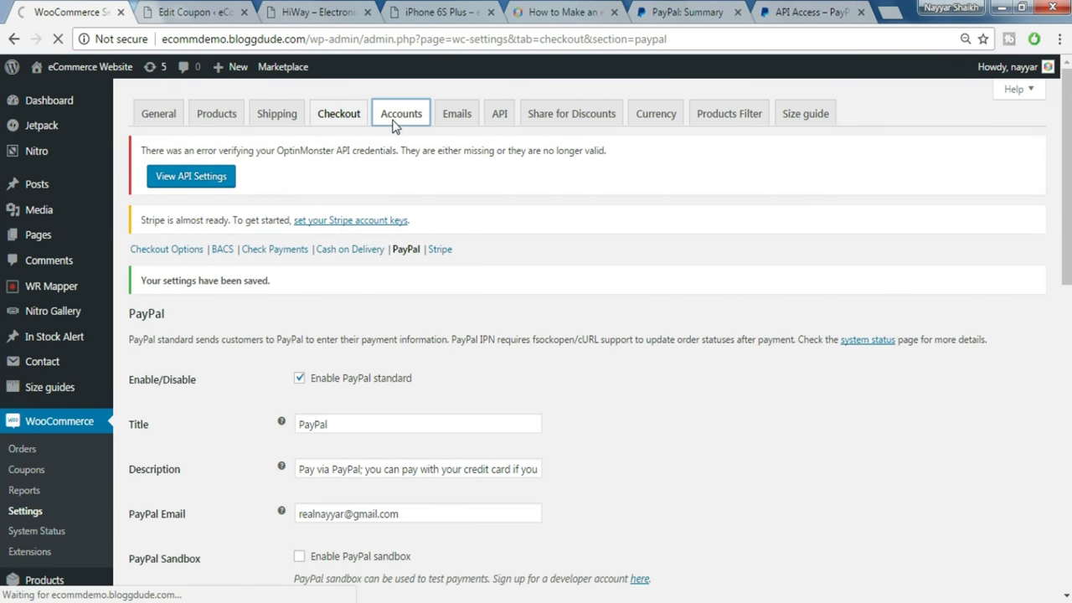
pyautogui.scroll(-1, 352, 251)
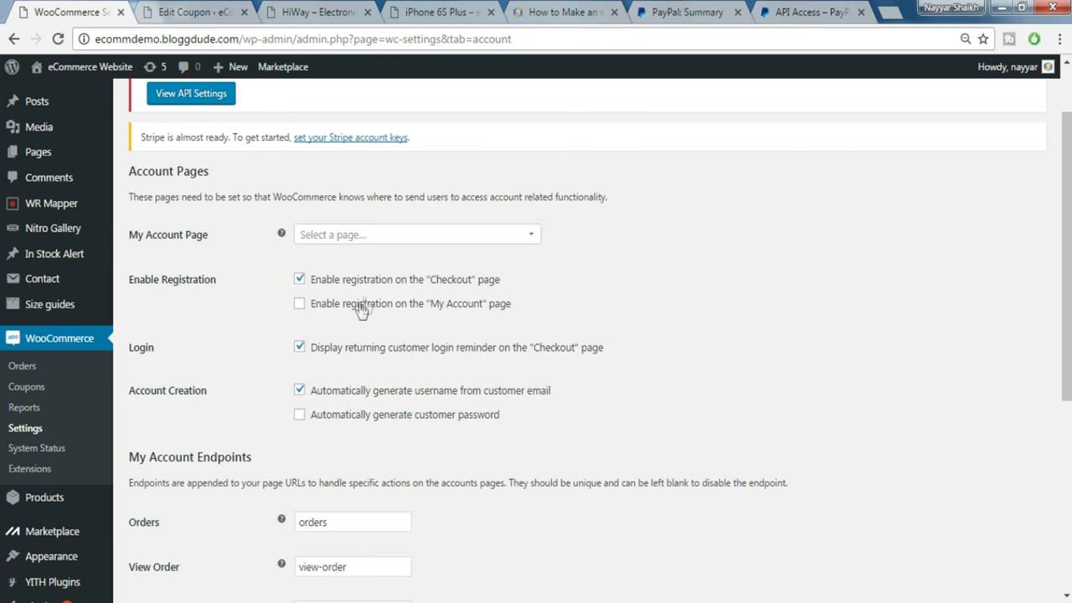
pyautogui.click(369, 309)
pyautogui.scroll(-4, 510, 330)
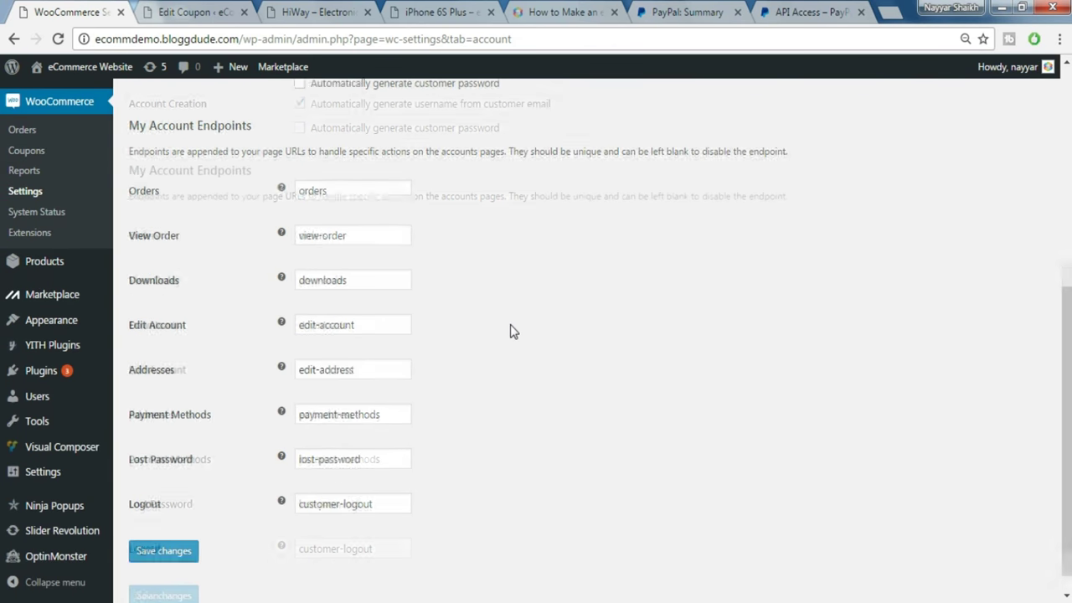
pyautogui.click(183, 534)
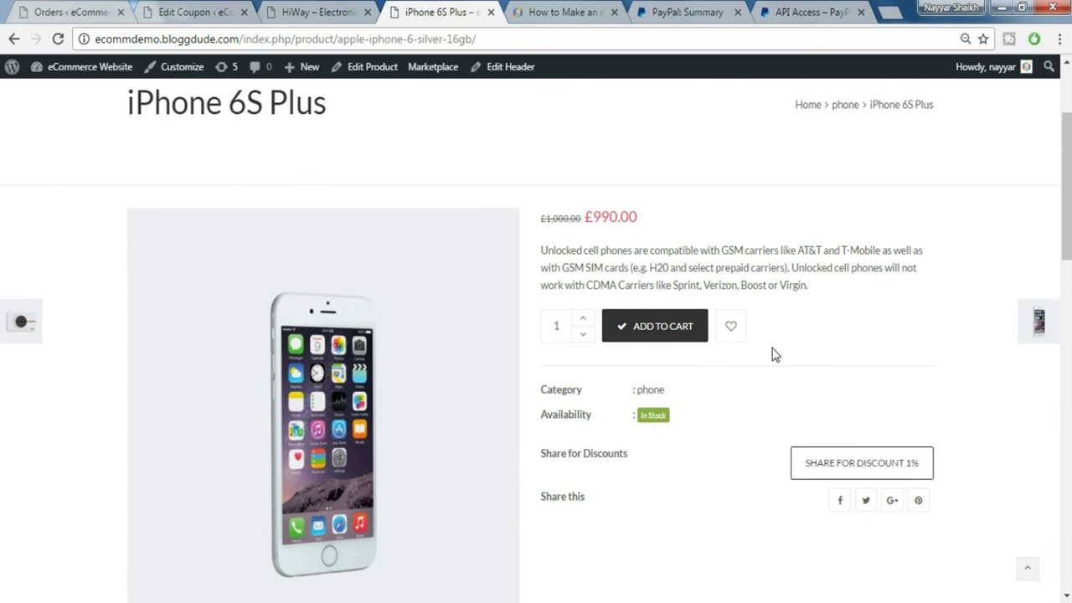
# Switch on Enable 'Buy Now' Button in WooCommerce General, Save & Publish, and close the customizer.
pyautogui.scroll(3, 713, 260)
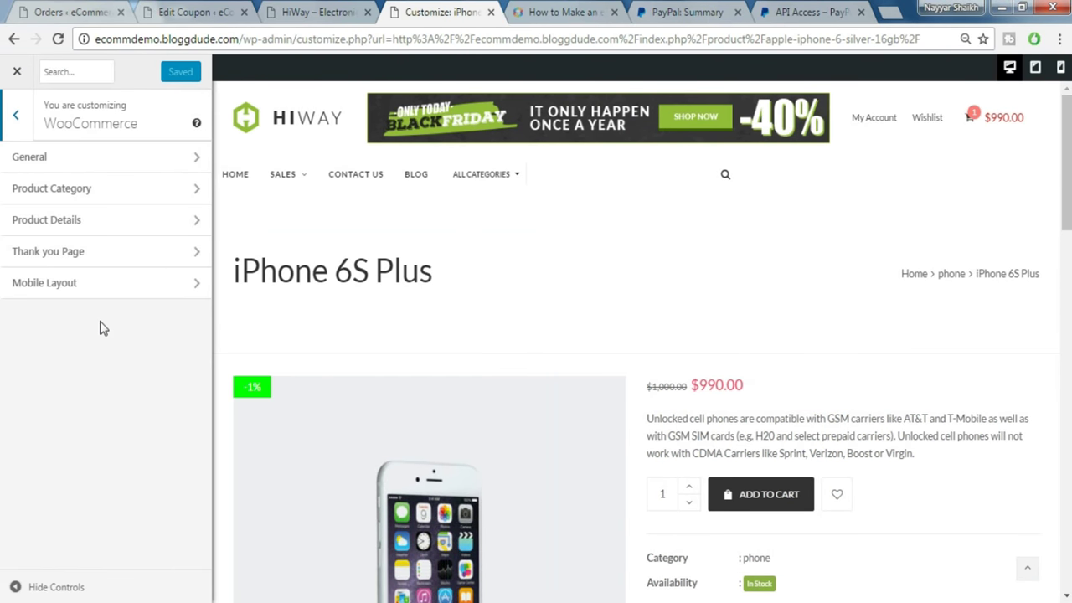
pyautogui.click(105, 159)
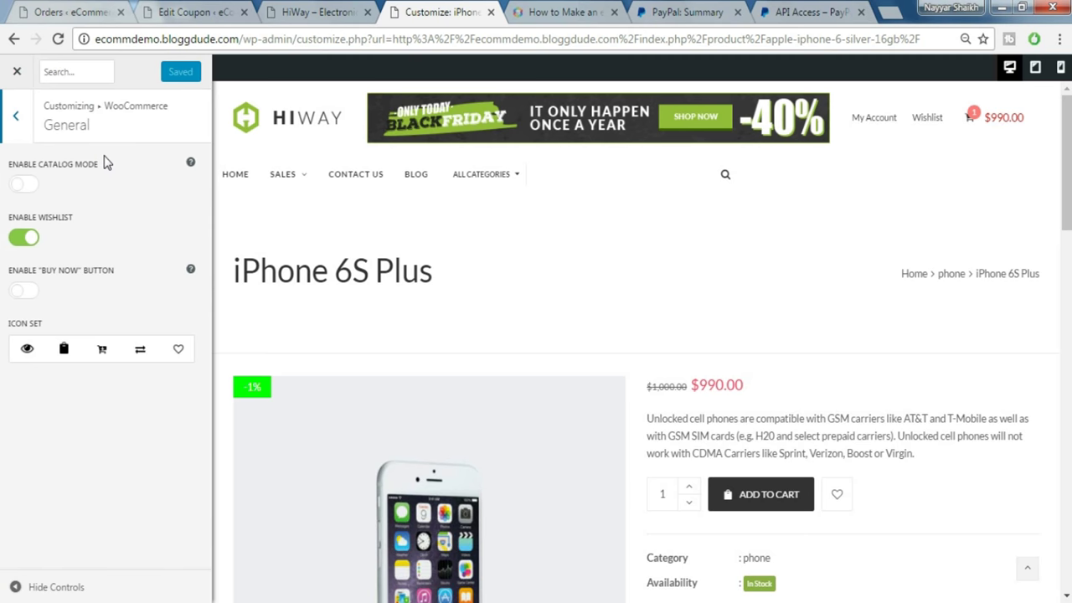
pyautogui.click(25, 292)
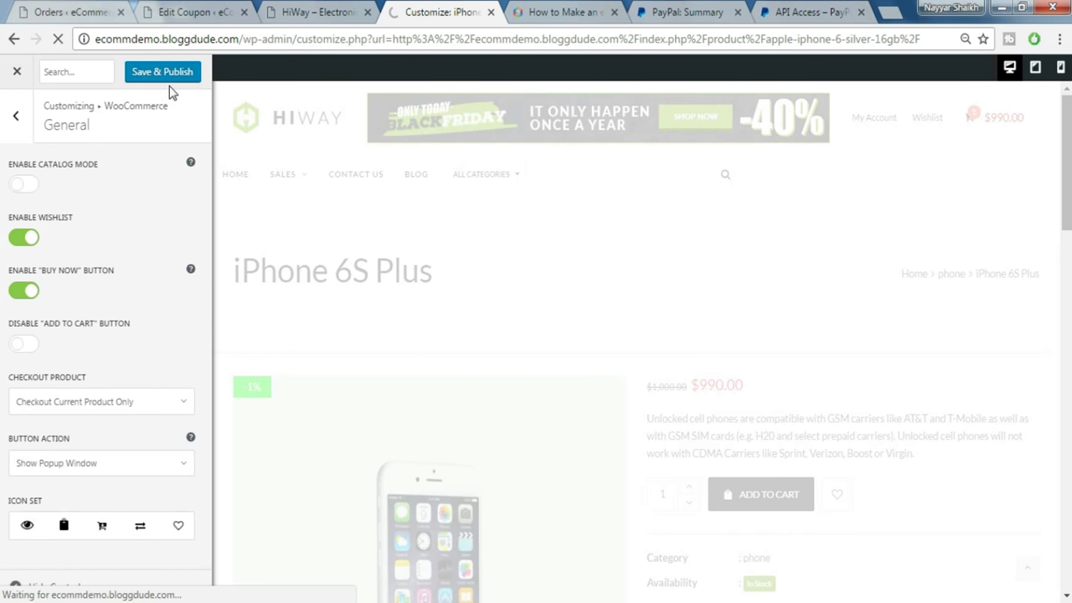
pyautogui.click(168, 79)
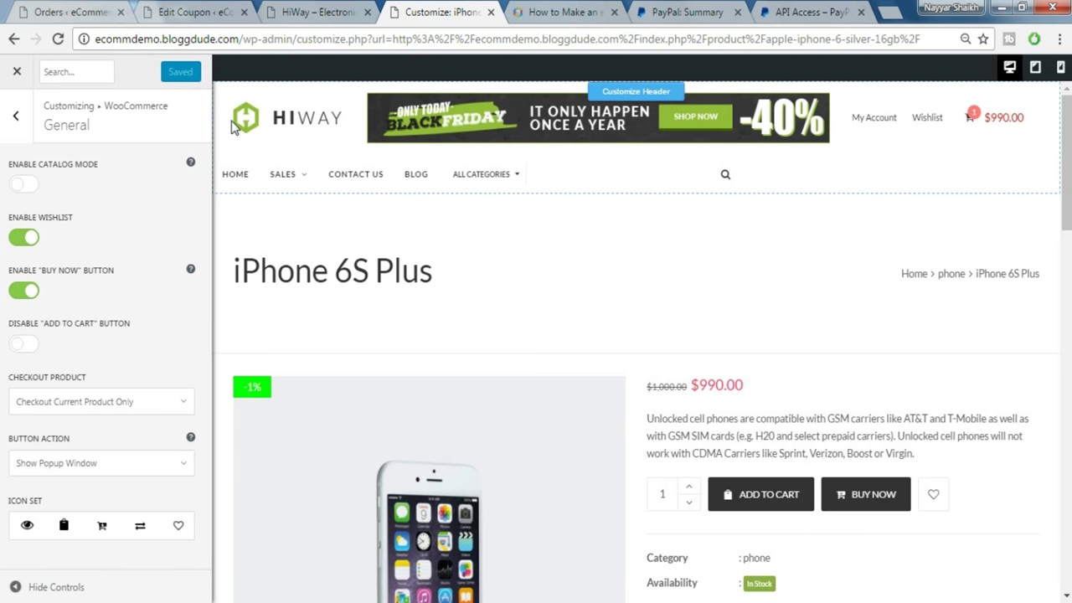
pyautogui.click(16, 74)
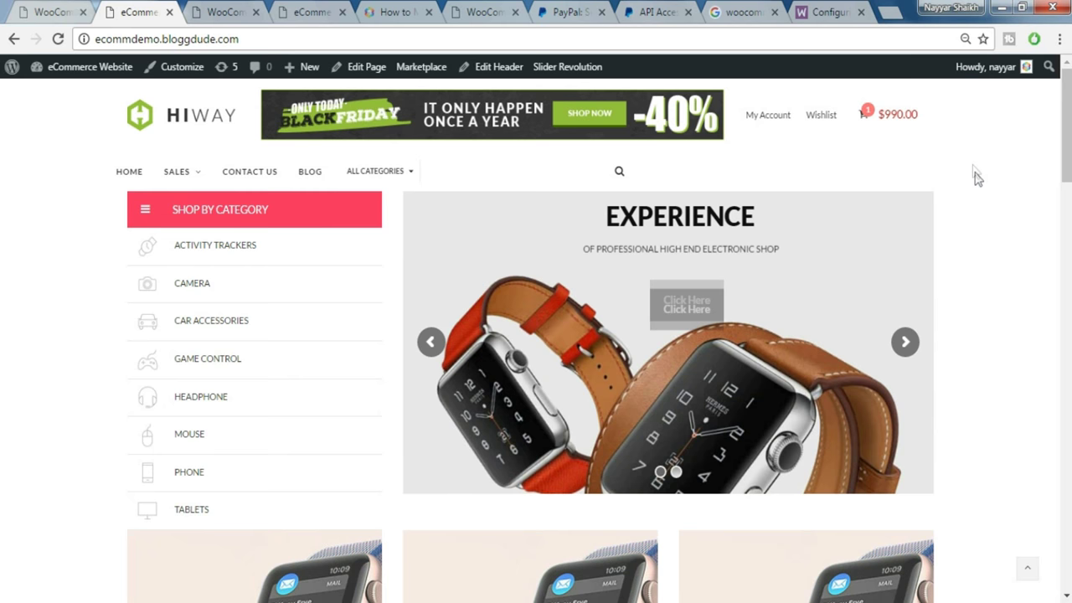
# Go to checkout from the mini-cart and fill in the customer's first and last name.
pyautogui.moveTo(886, 118)
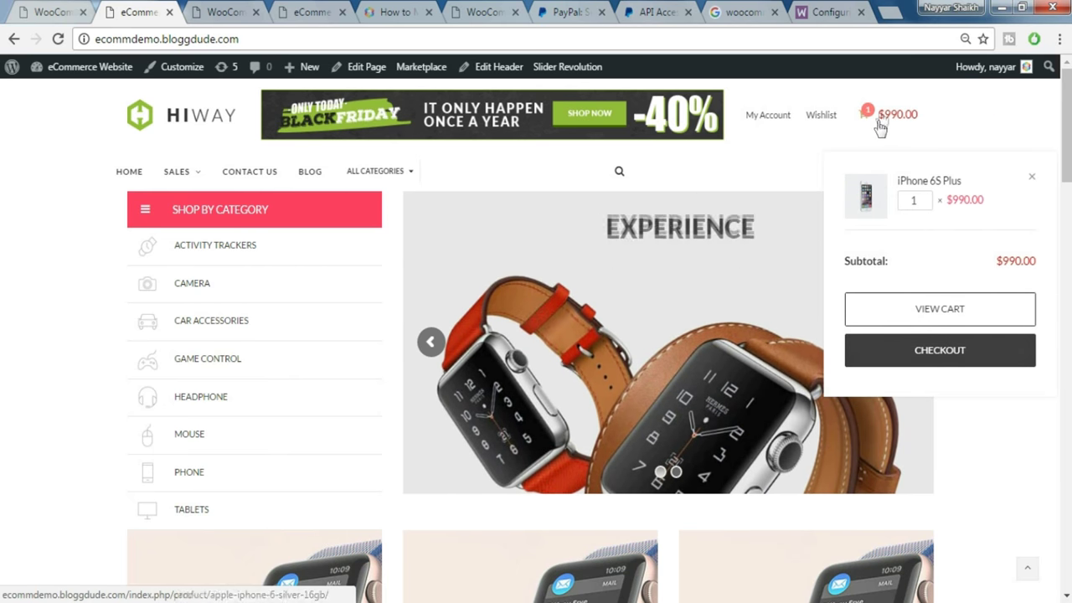
pyautogui.click(921, 352)
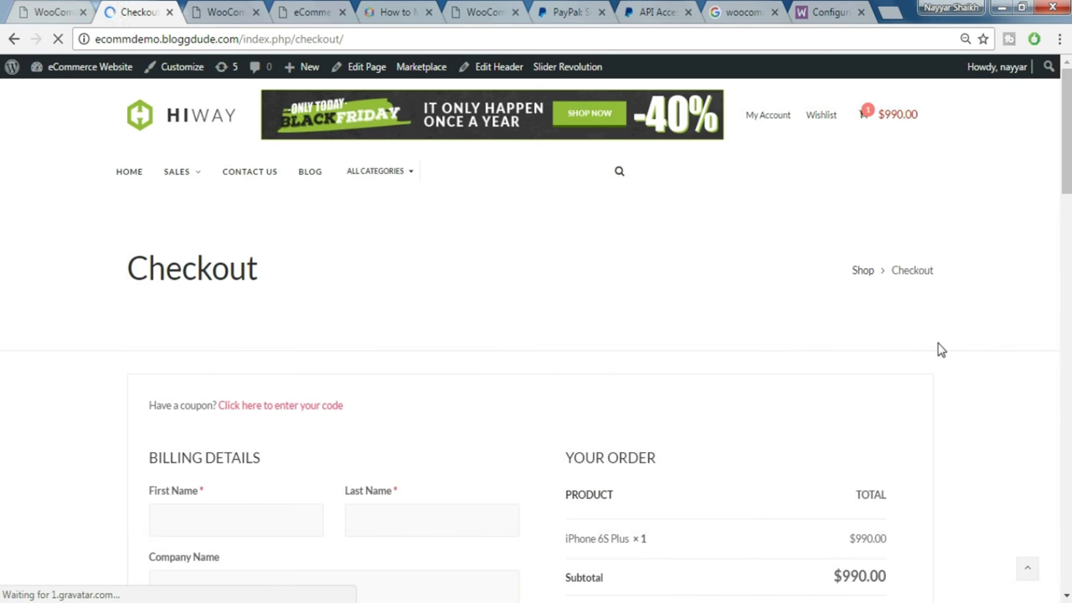
pyautogui.scroll(-3, 938, 351)
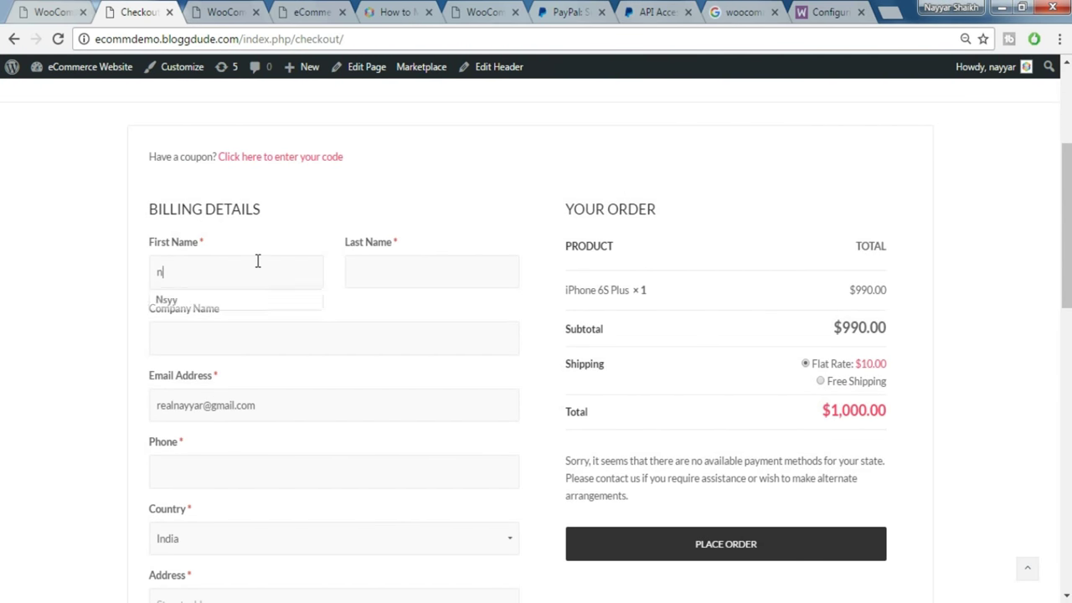
pyautogui.press('BackSpace')
pyautogui.press('BackSpace')
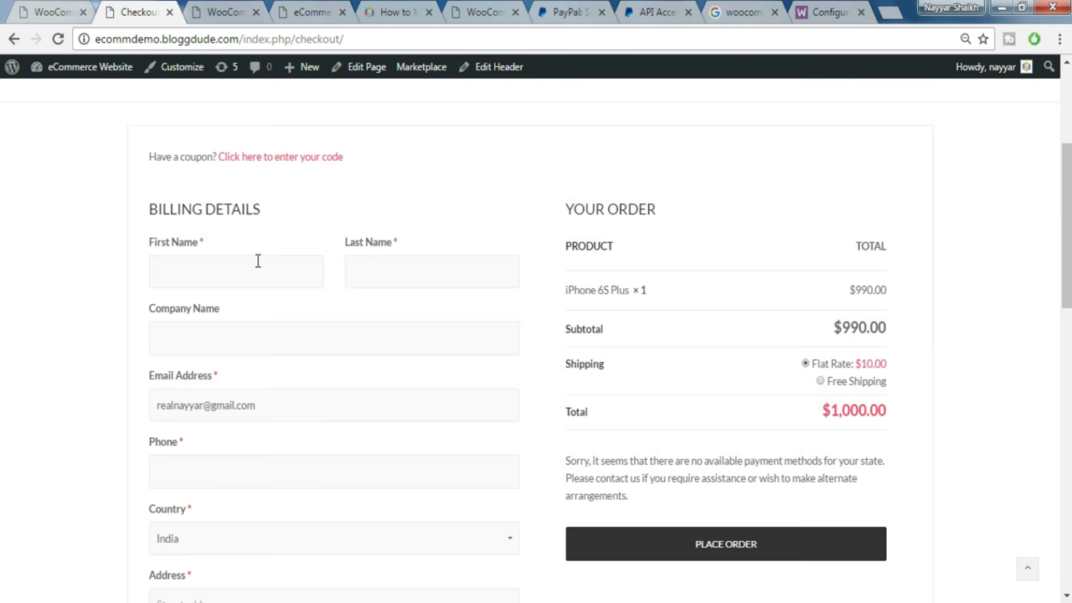
pyautogui.press('Down')
pyautogui.press('Return')
pyautogui.scroll(-1, 394, 211)
pyautogui.click(395, 210)
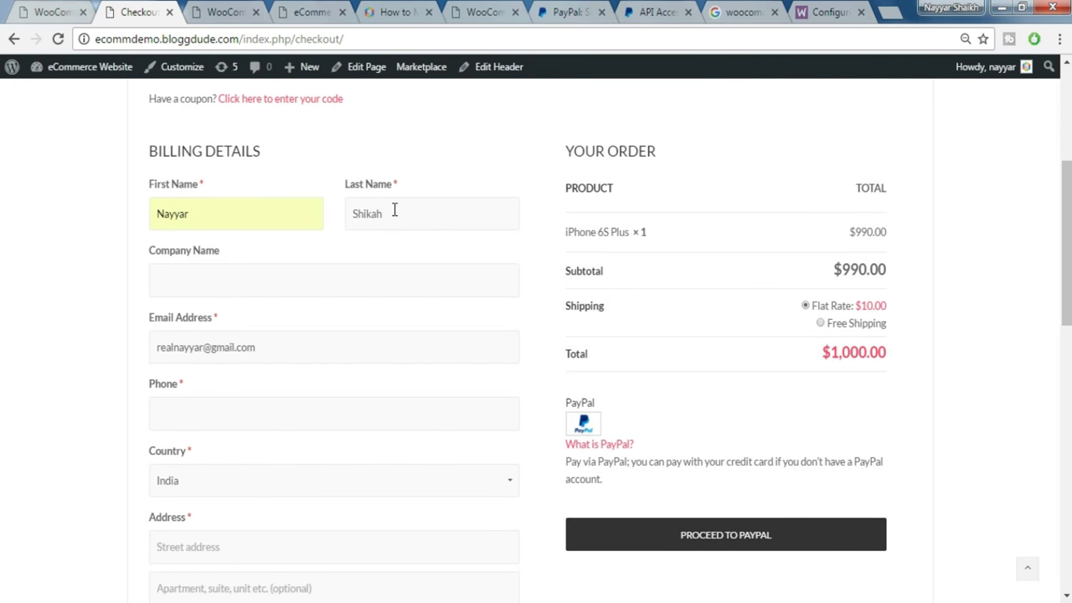
pyautogui.doubleClick(394, 211)
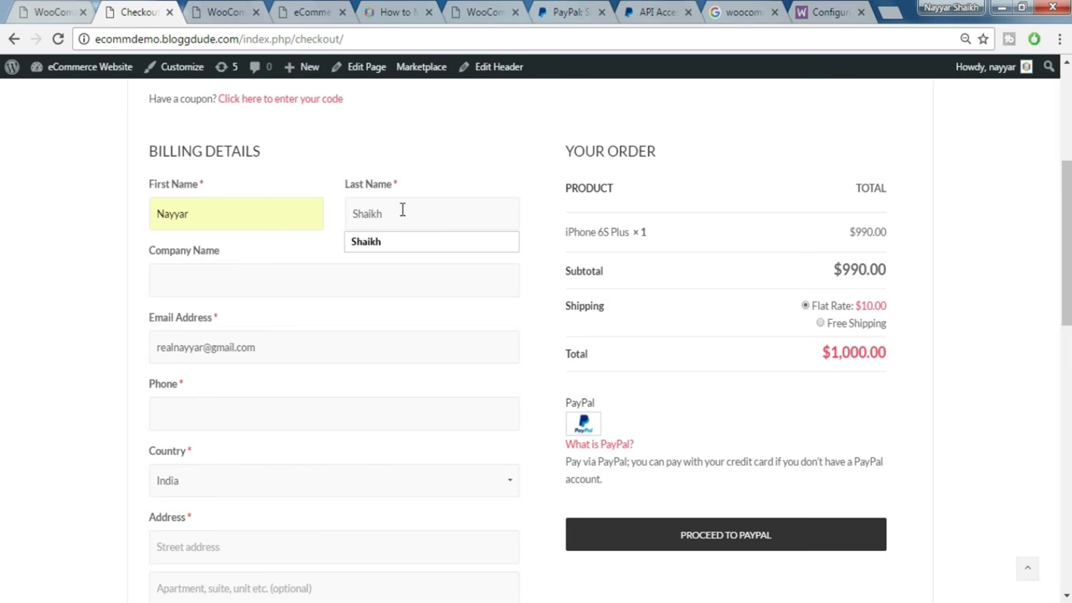
pyautogui.click(393, 241)
# Fill in the billing phone number and street address from the browser suggestions.
pyautogui.scroll(-2, 280, 392)
pyautogui.click(218, 251)
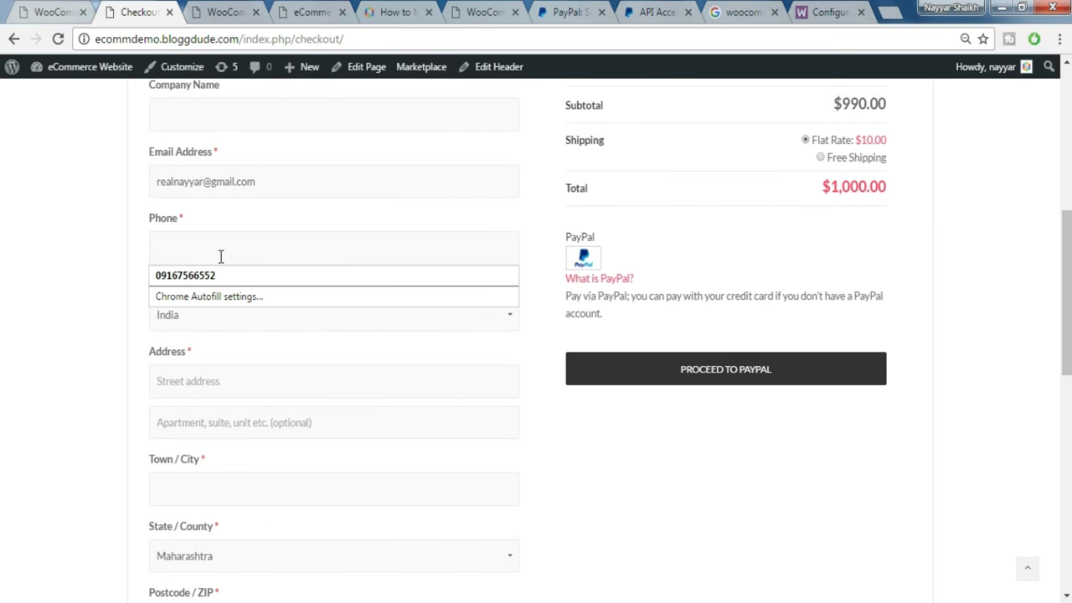
pyautogui.write('1')
pyautogui.rightClick(220, 259)
pyautogui.click(220, 244)
pyautogui.write('23')
pyautogui.click(209, 295)
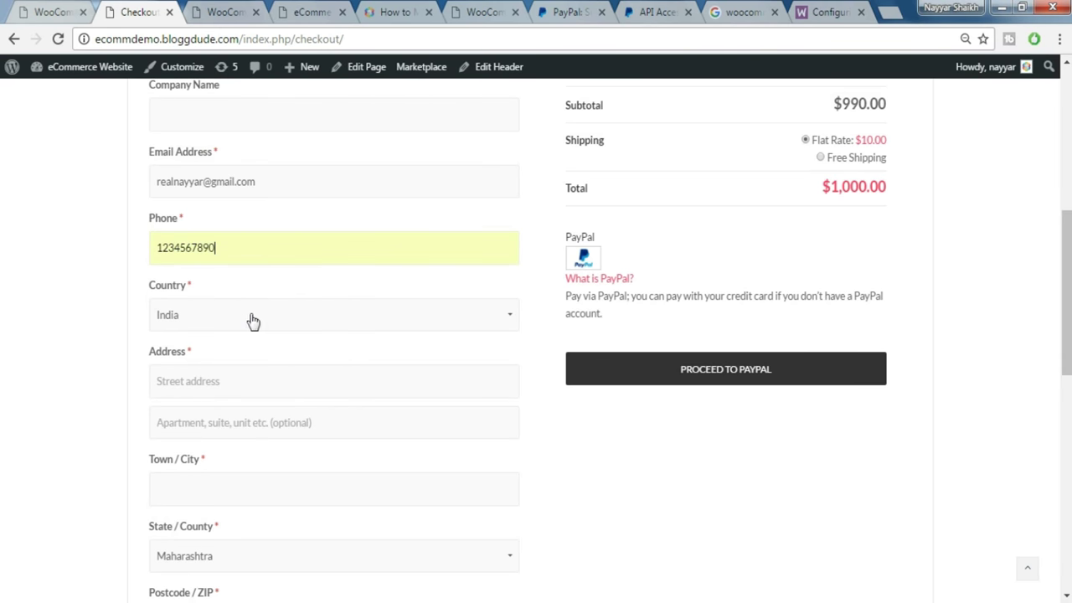
pyautogui.scroll(-2, 251, 318)
pyautogui.click(210, 215)
pyautogui.click(211, 242)
pyautogui.scroll(-1, 381, 353)
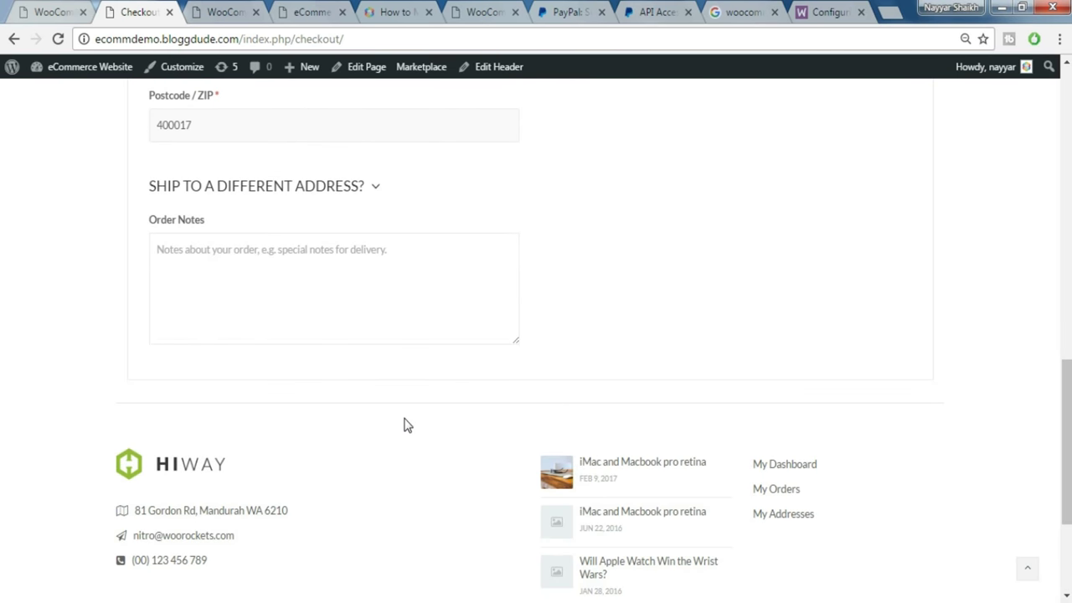
pyautogui.scroll(8, 409, 431)
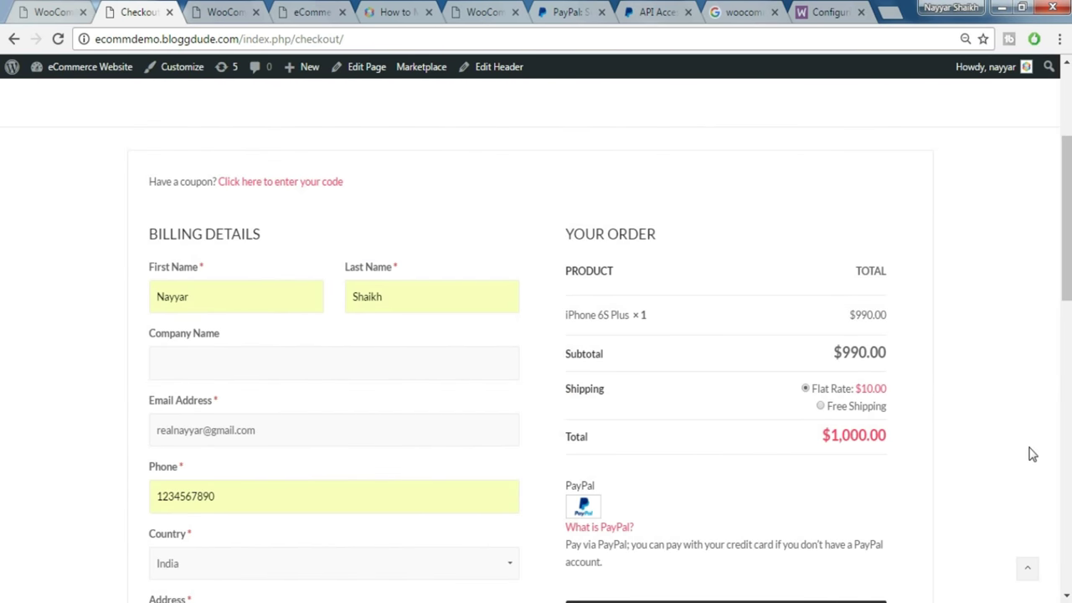
pyautogui.scroll(-1, 1032, 454)
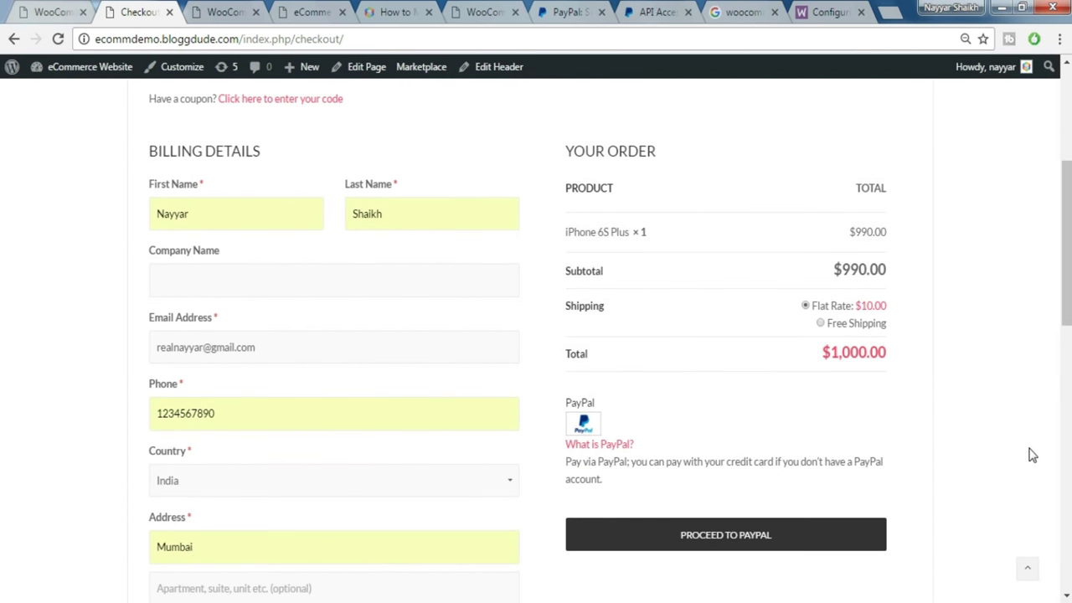
pyautogui.scroll(1, 301, 270)
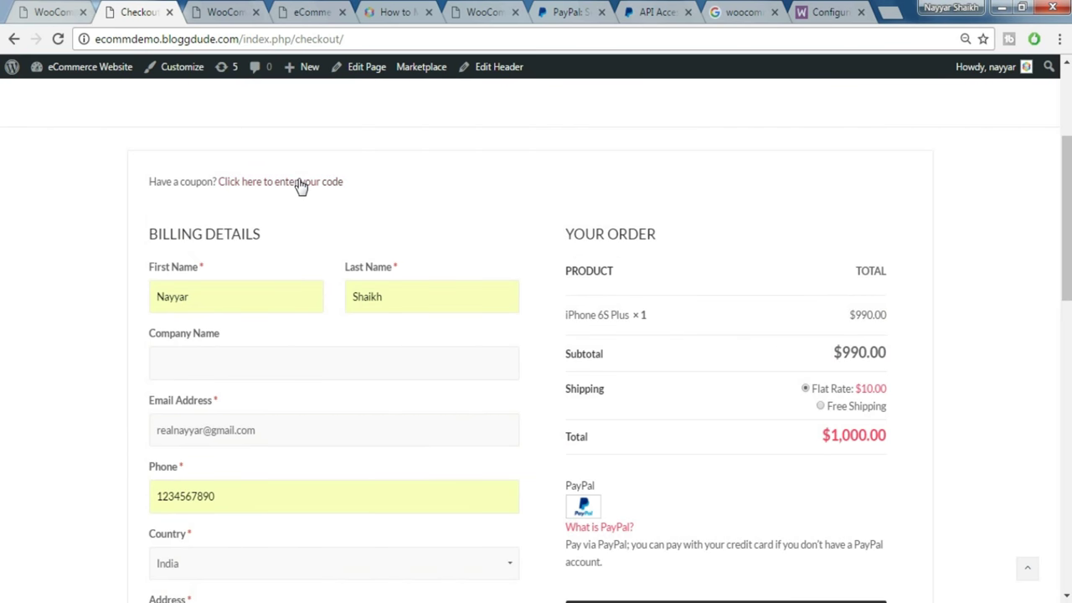
# Apply the 10OFF coupon and proceed to PayPal for the $990.00 payment.
pyautogui.click(302, 182)
pyautogui.click(212, 220)
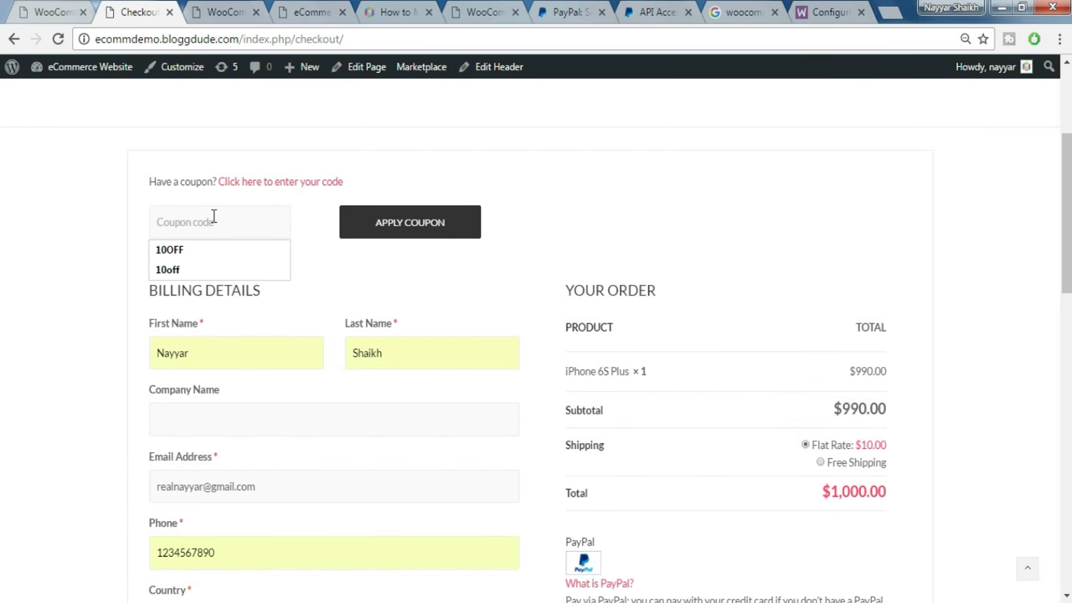
pyautogui.click(216, 253)
pyautogui.click(423, 240)
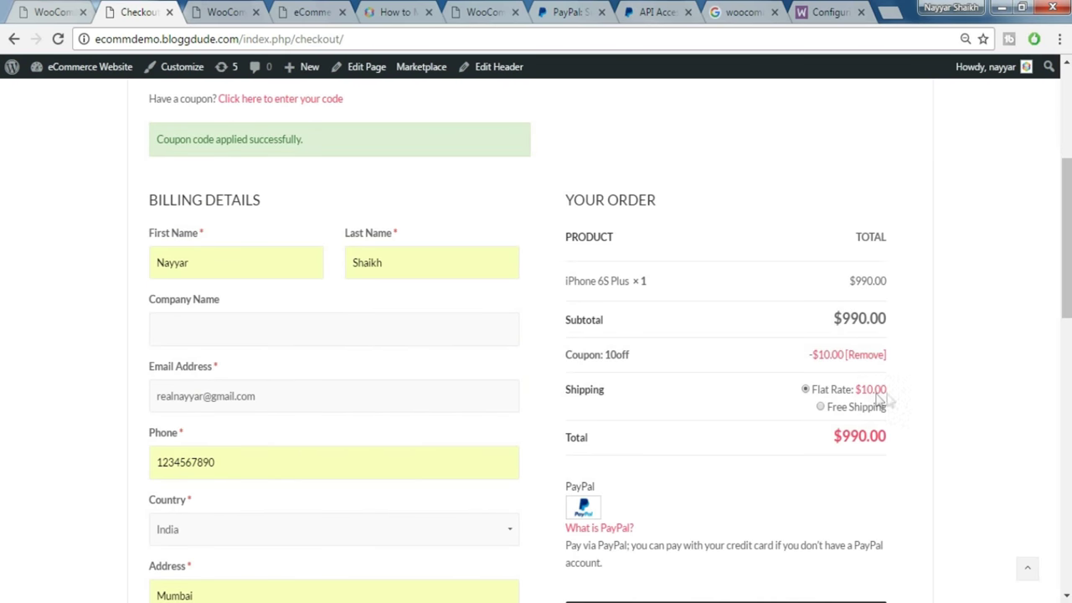
pyautogui.scroll(-2, 896, 413)
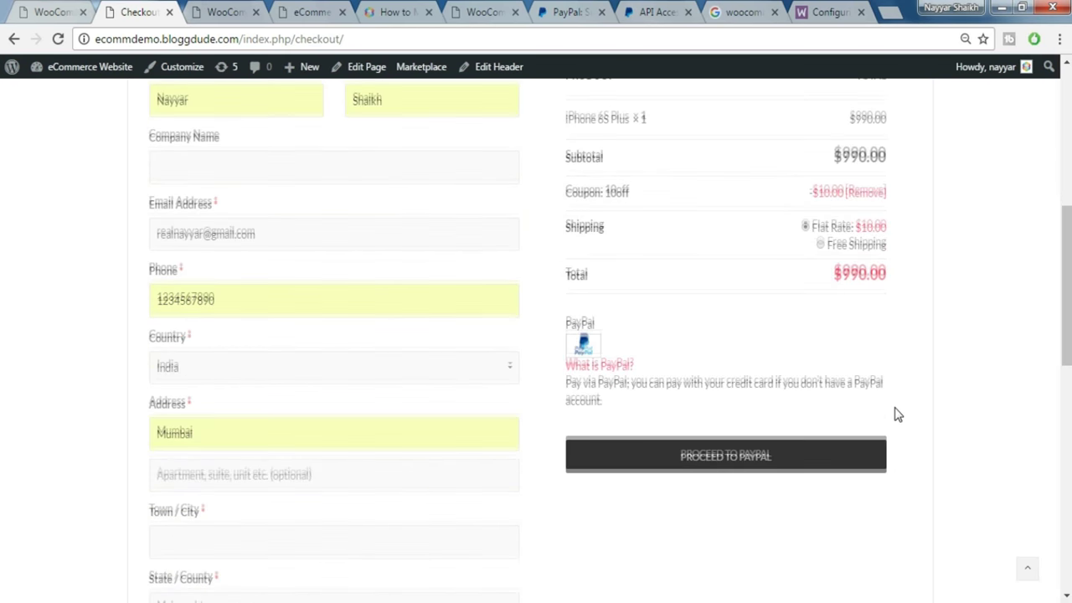
pyautogui.click(763, 457)
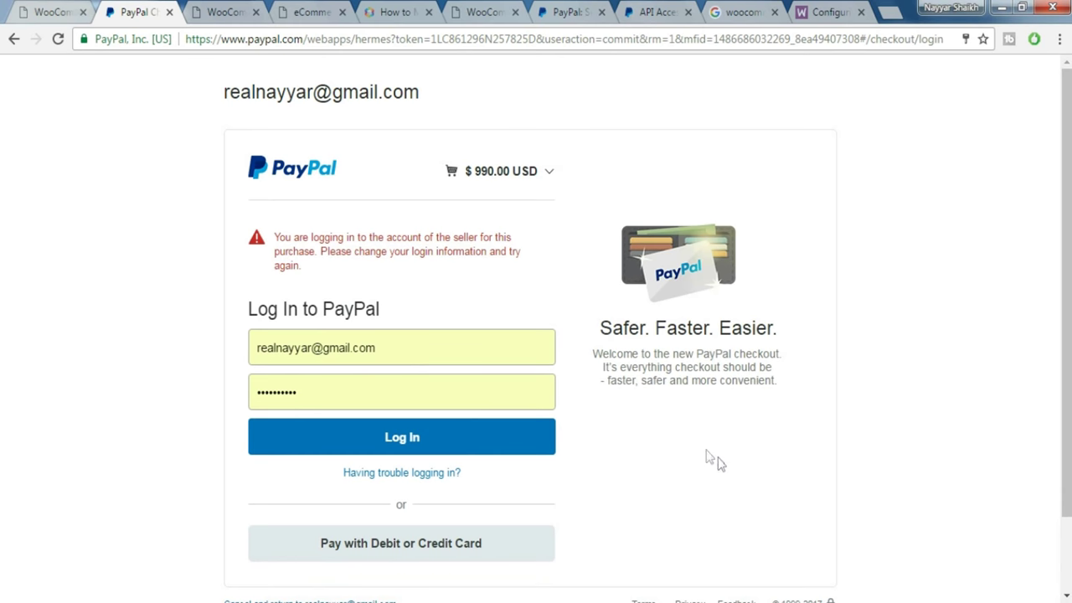
pyautogui.scroll(-1, 447, 486)
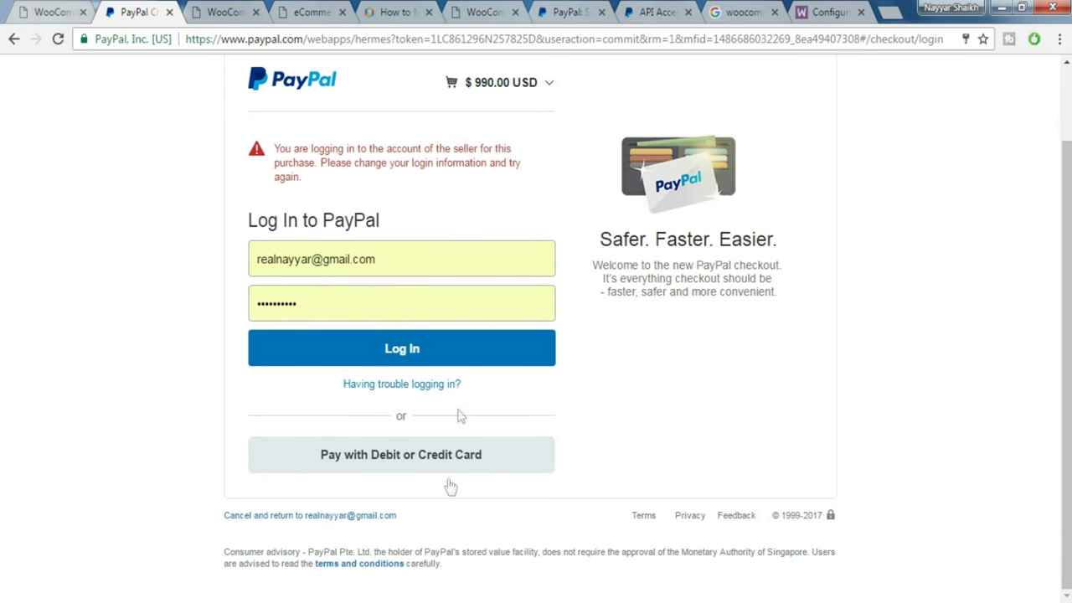